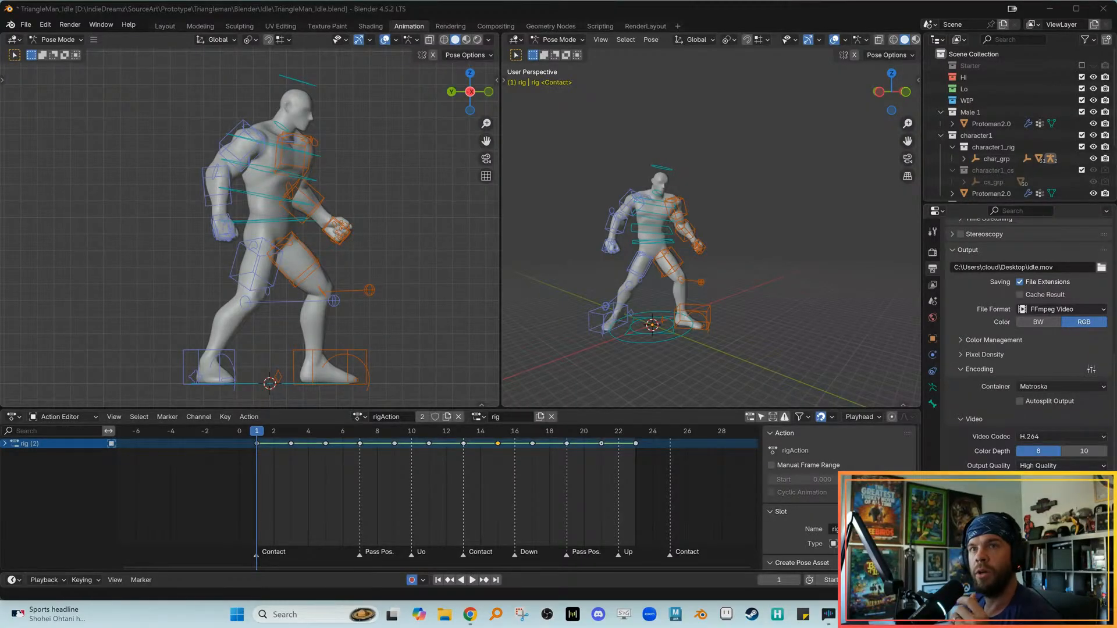
Bring up the browser window with the MainCam3.avi review, maximize it, play the clip and return to frame 1
left_click_drag(0, 78, 556, 142)
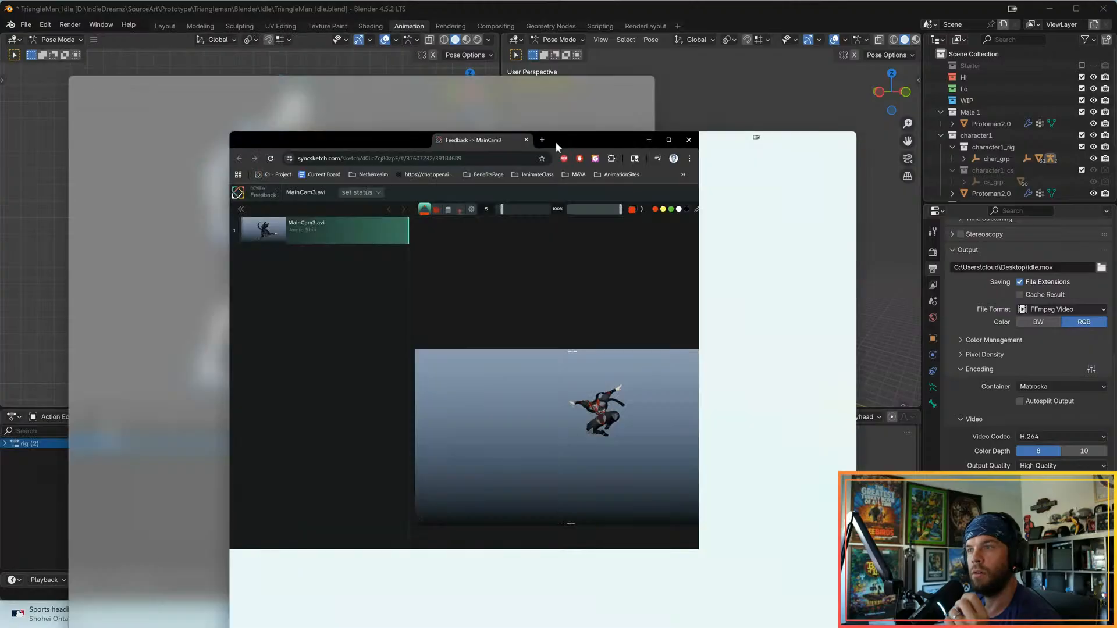
left_click(537, 164)
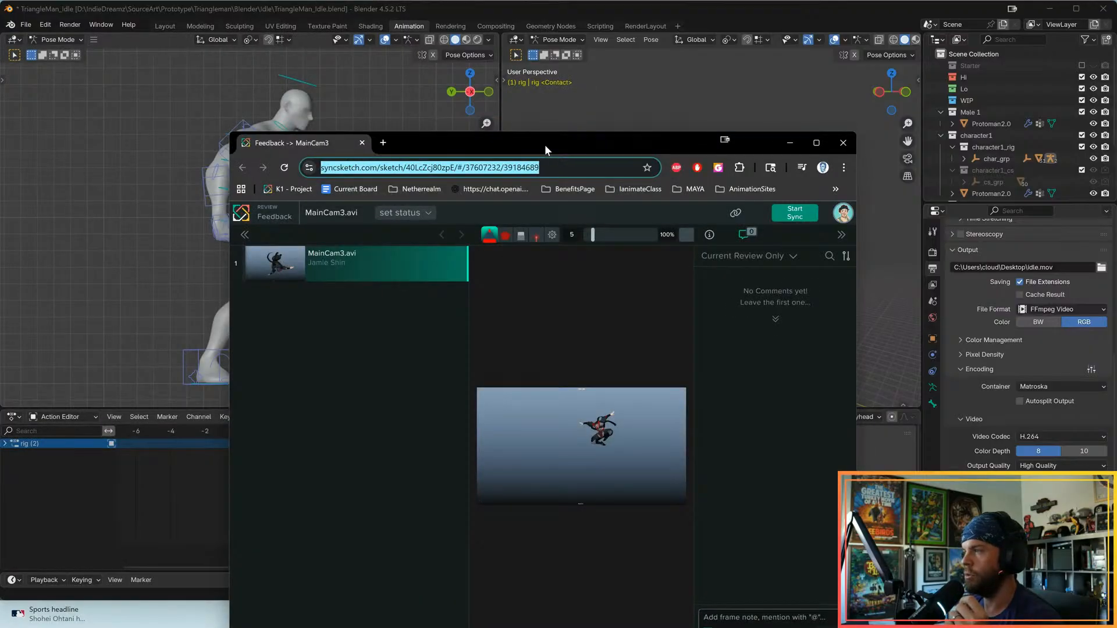
double_click(544, 144)
left_click(28, 569)
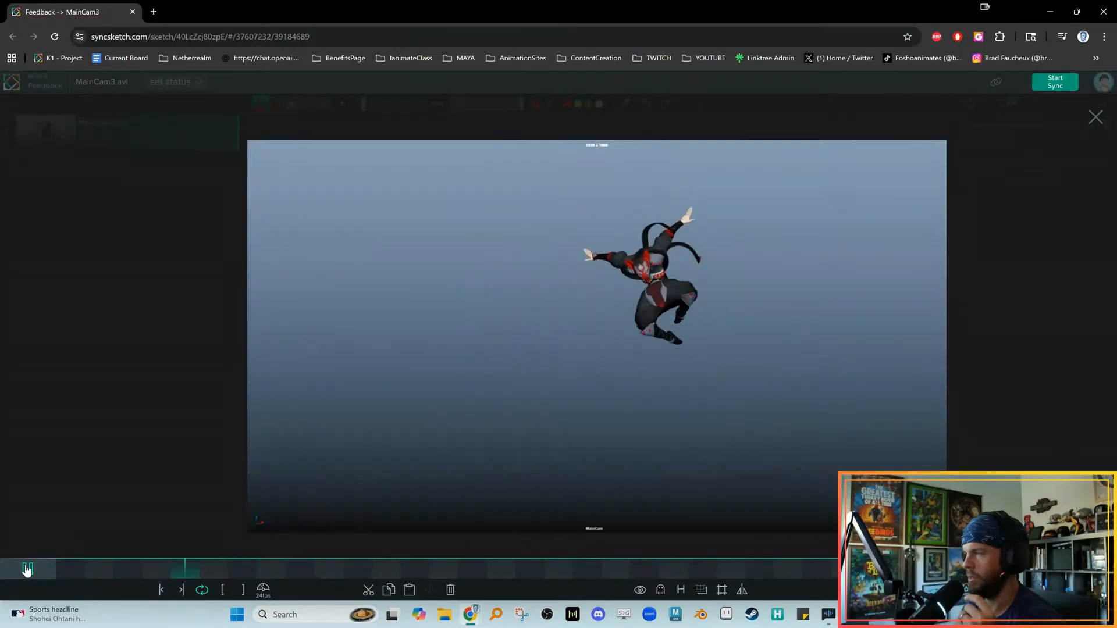
left_click(26, 569)
left_click(75, 573)
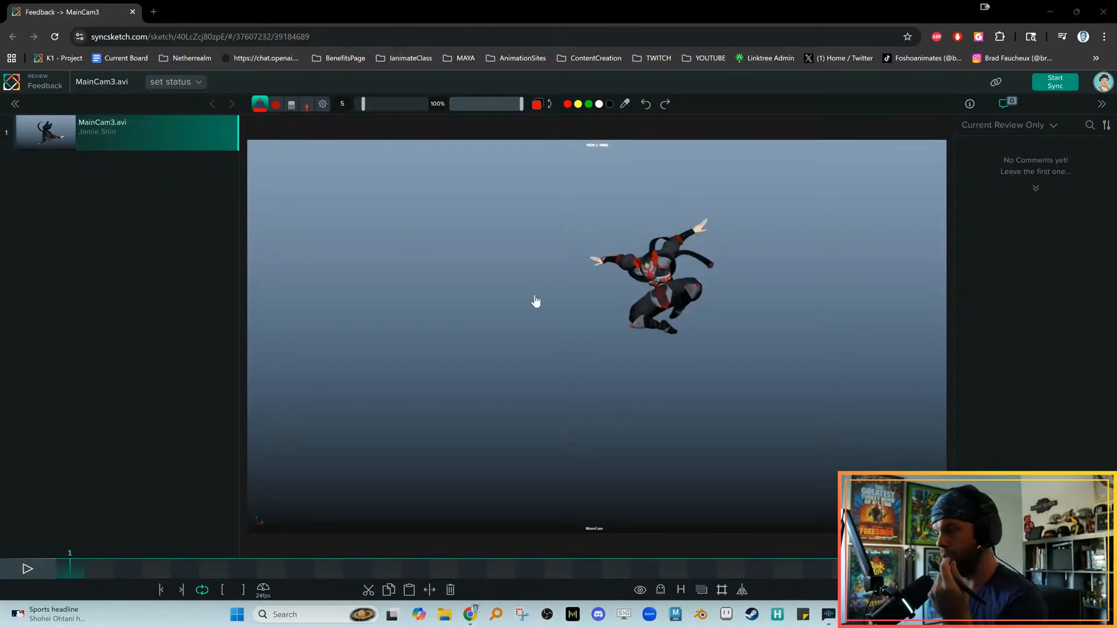
Open Task Manager and move it away from the review page, and hide the browser's bookmarks bar
key("ctrl+shift+Escape")
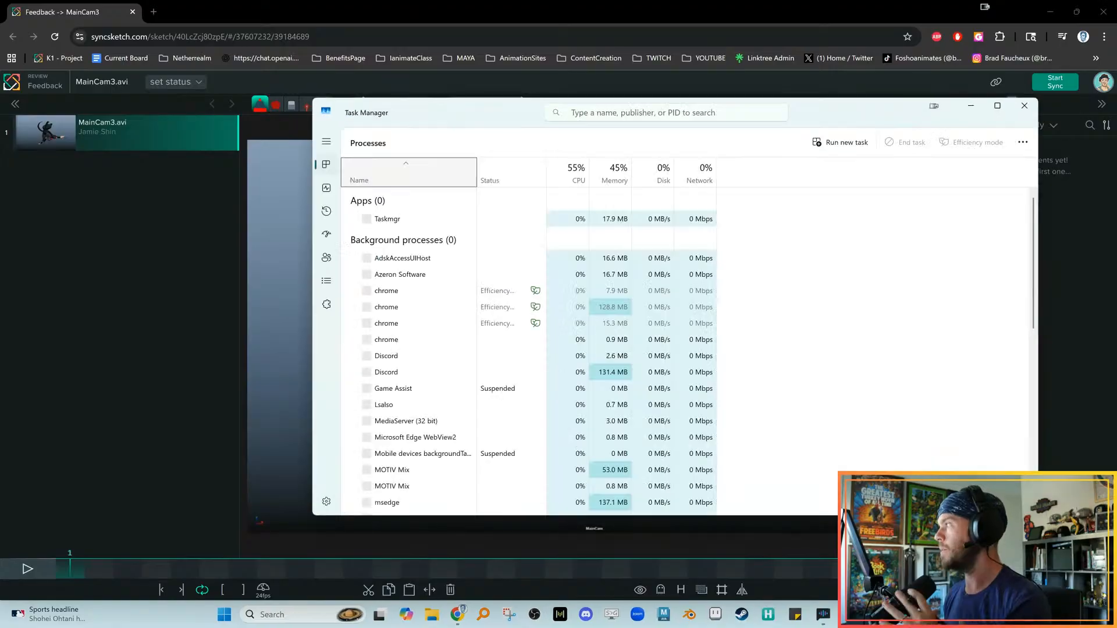
left_click_drag(538, 113, 477, 0)
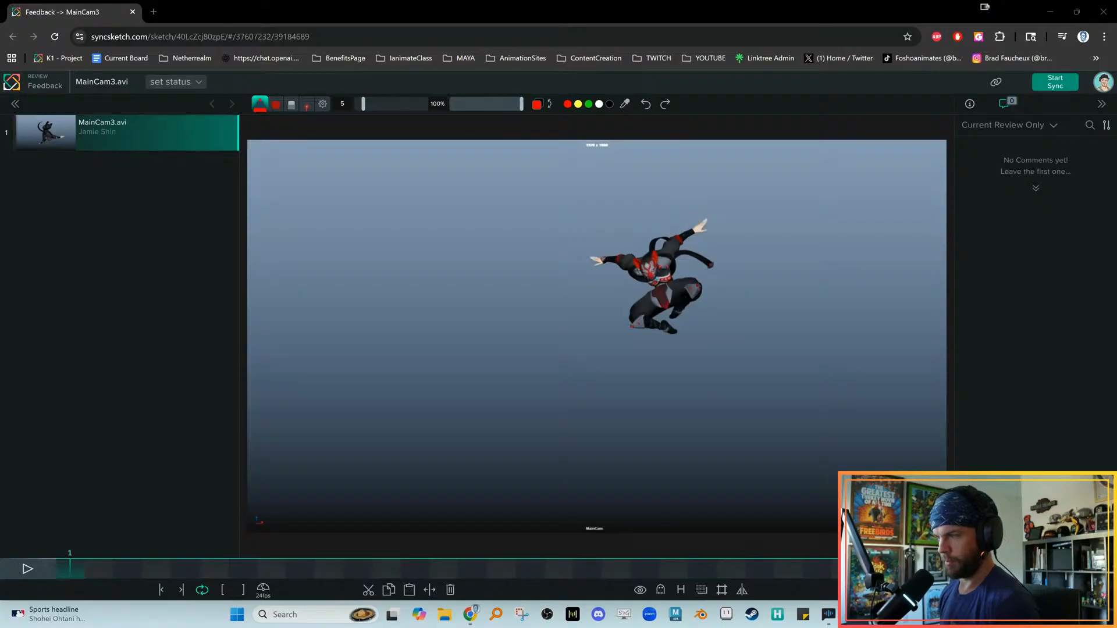
left_click(523, 15)
key("ctrl+shift+b")
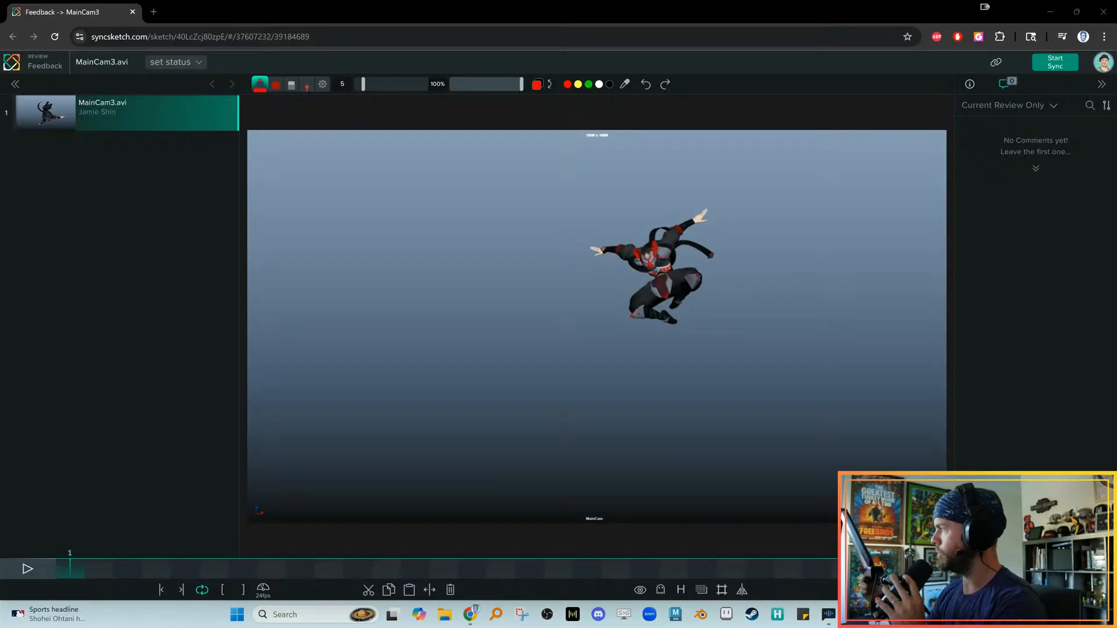
Play the clip, pause it and step back and forth through the frames around frame 20
left_click(17, 573)
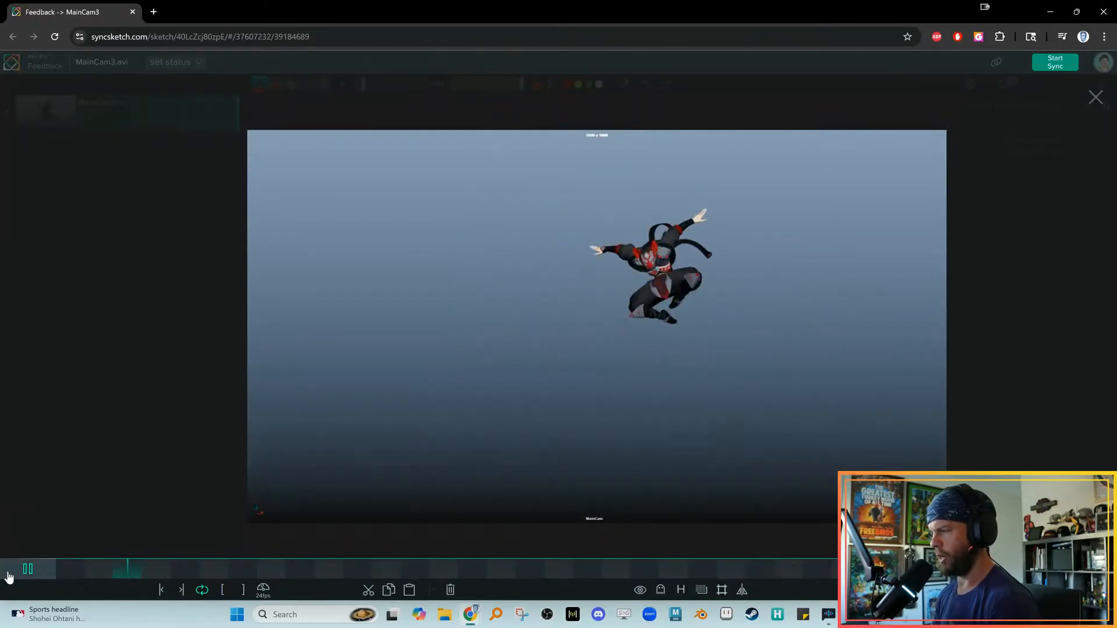
key("space")
mouse_move(600, 570)
left_mouse_down()
mouse_move(896, 571)
mouse_move(587, 571)
mouse_move(789, 570)
mouse_move(587, 570)
mouse_move(616, 571)
left_mouse_up()
key("Right")
key("Left")
key("Right")
key("Left")
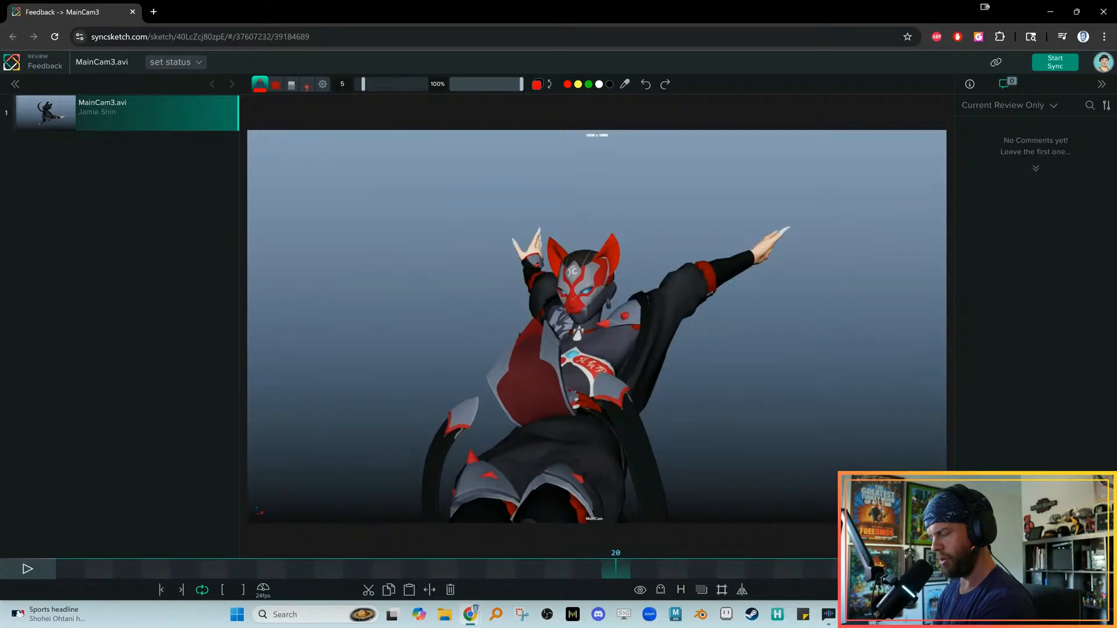
Undo a trial red stroke above the character's head on frame 20 and set the brush color to yellow
left_click_drag(600, 239, 504, 226)
key("ctrl+z")
left_click(578, 84)
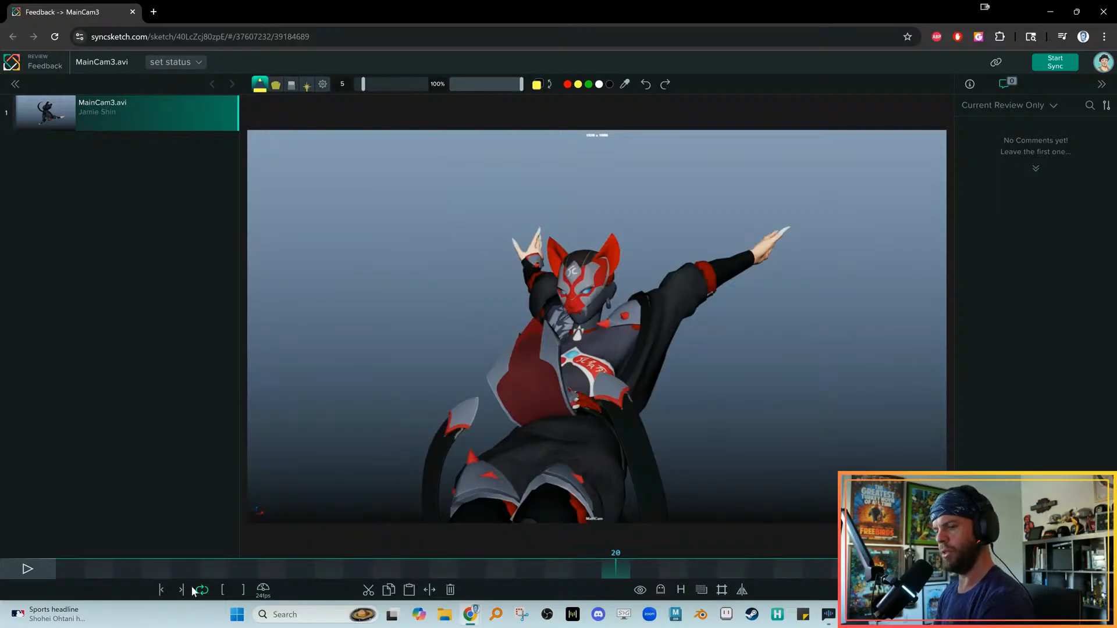
Play the clip and step back and forth through the opening frames to examine the first mid-air pose
left_click(36, 572)
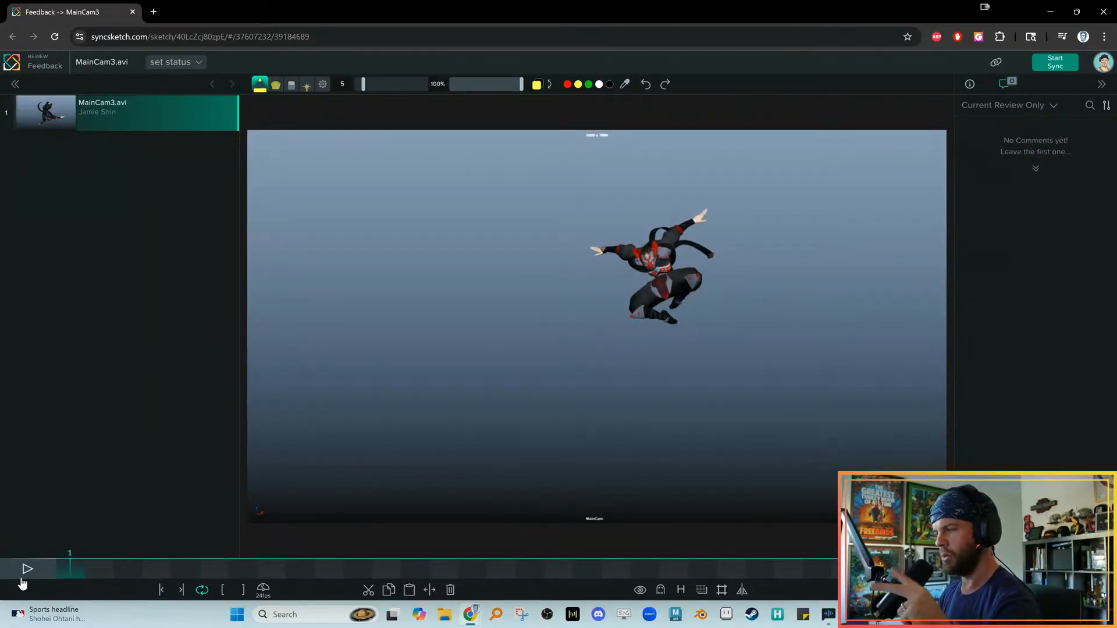
left_click(22, 583)
left_click(22, 579)
mouse_move(79, 574)
left_mouse_down()
mouse_move(126, 574)
mouse_move(99, 574)
left_mouse_up()
key("Right")
key("Right")
key("Left")
key("Left")
key("Right")
key("Left")
key("Right")
key("Left")
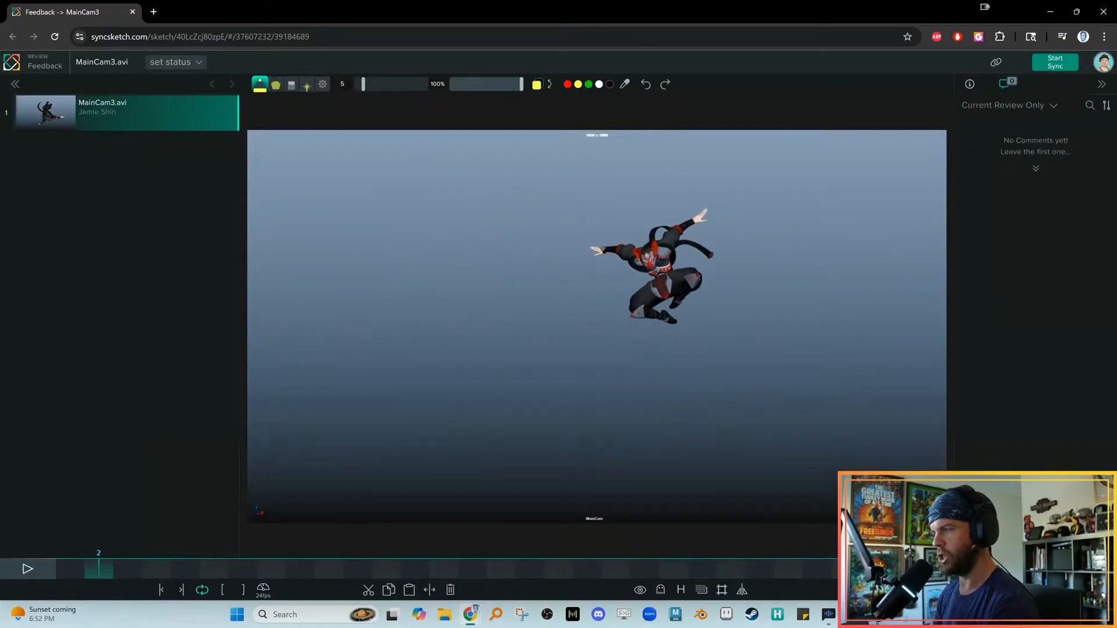
key("Left")
key("space")
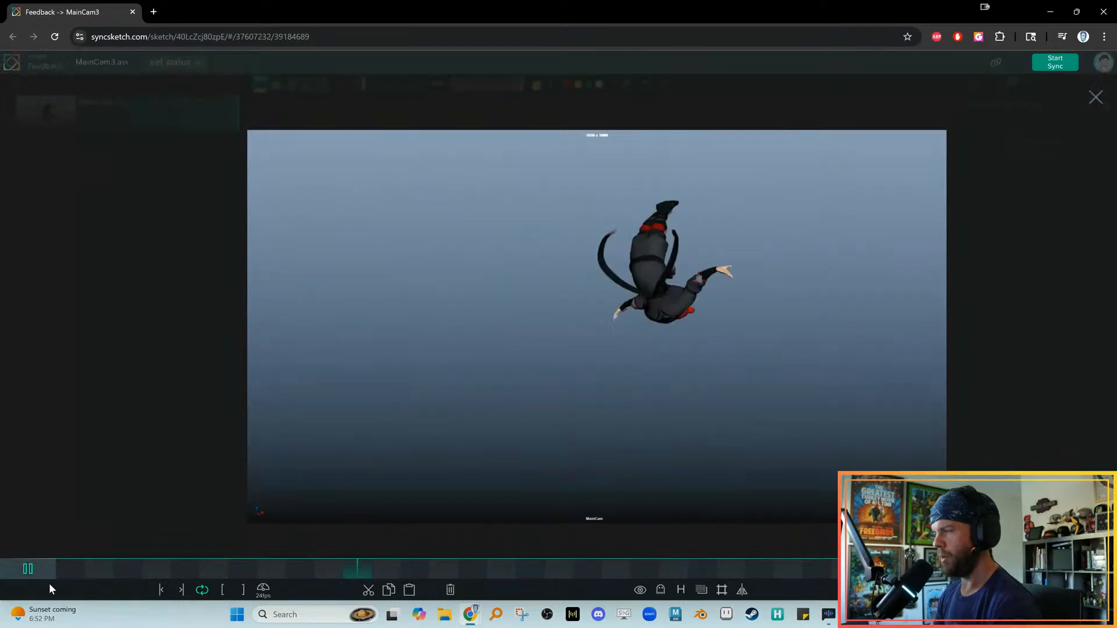
key("space")
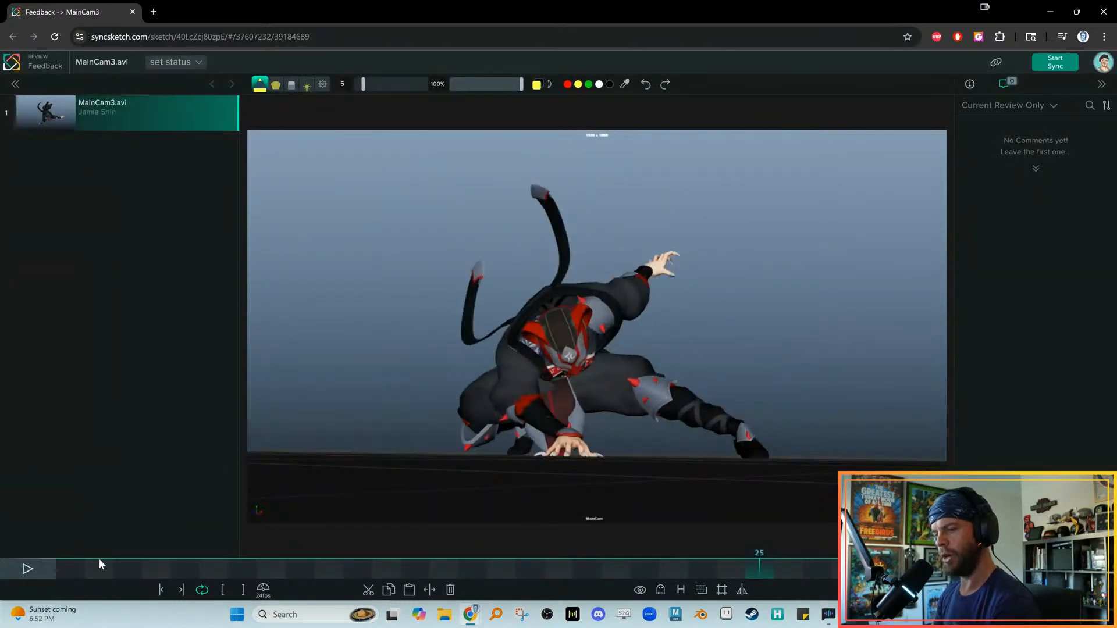
On frame 1, sketch three steep yellow arcs running from top to bottom across the image
left_click(71, 568)
mouse_move(460, 143)
left_mouse_down()
mouse_move(623, 387)
mouse_move(652, 522)
left_mouse_up()
left_click_drag(591, 138, 775, 522)
left_click_drag(693, 132, 872, 521)
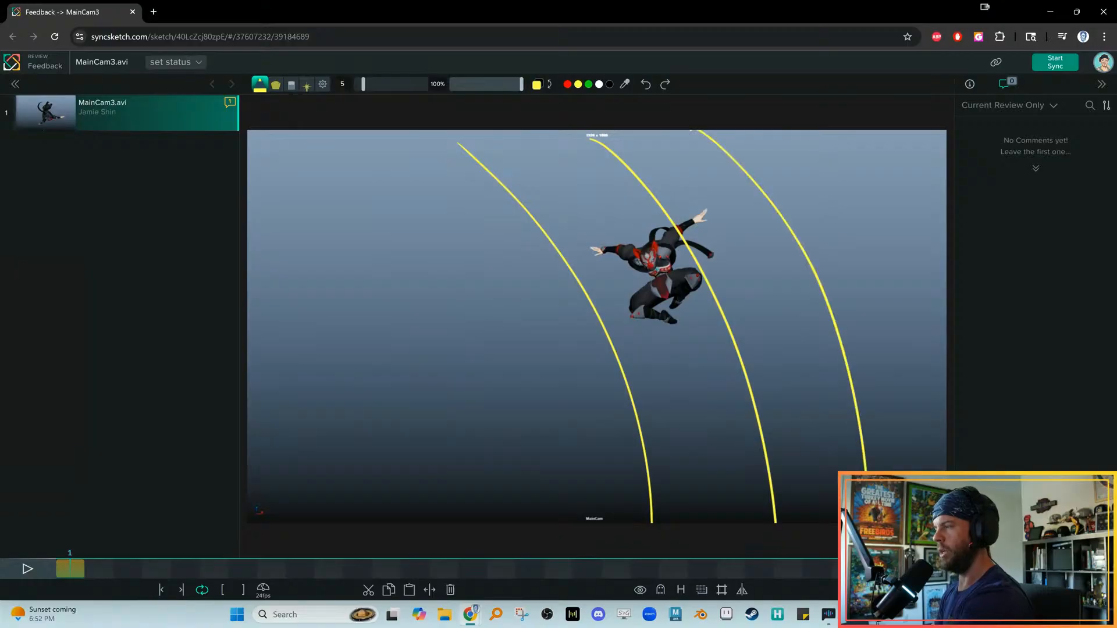
Complete the curved yellow grid on frame 1 with four crosswise arcs and one more steep arc, keeping the sketch in place
left_click_drag(896, 176, 248, 349)
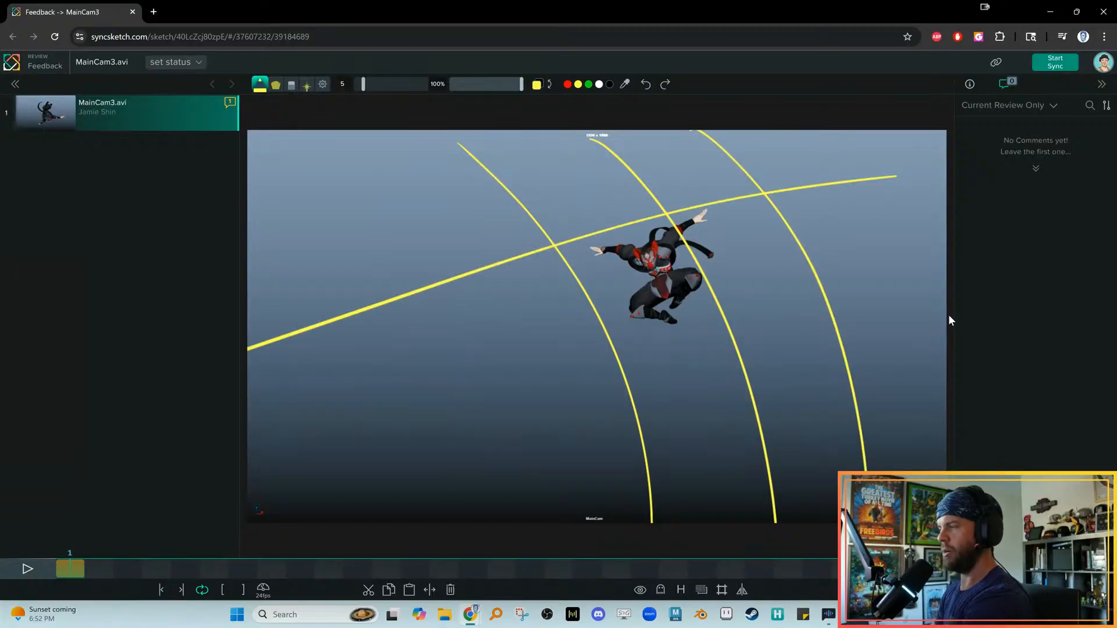
left_click_drag(935, 306, 260, 480)
mouse_move(922, 418)
left_mouse_down()
mouse_move(721, 448)
mouse_move(402, 522)
left_mouse_up()
left_click_drag(729, 150, 248, 282)
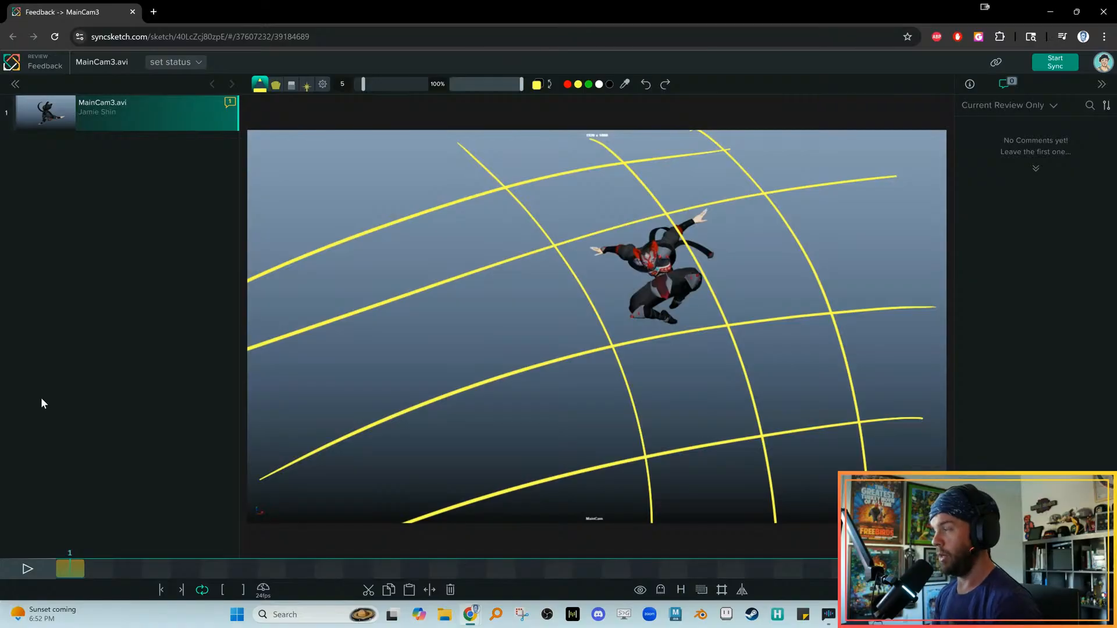
left_click_drag(289, 196, 458, 523)
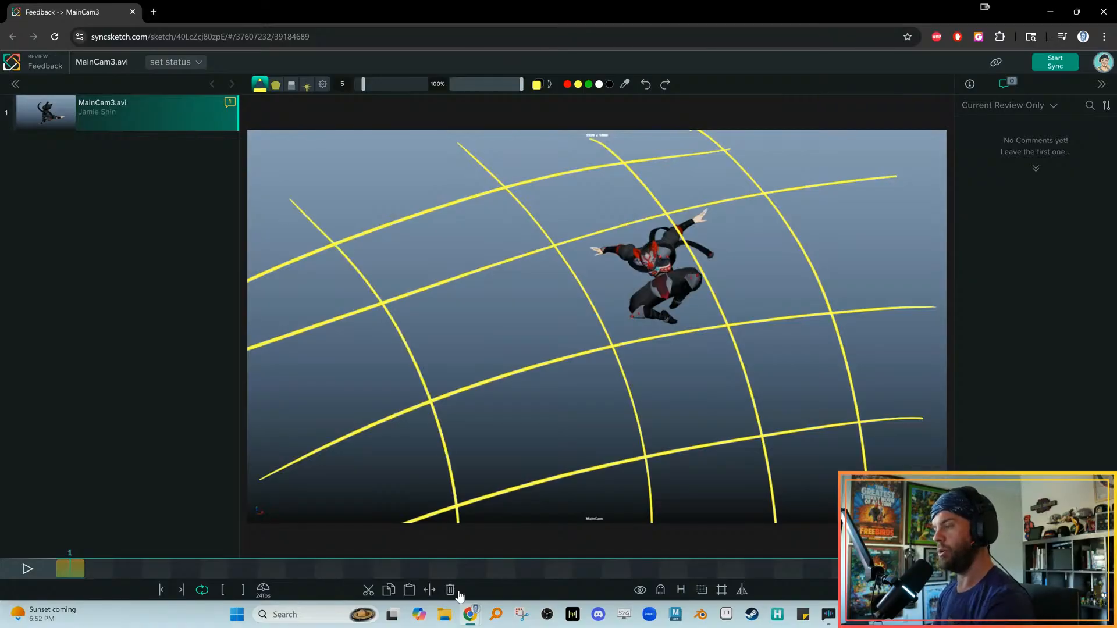
left_click(451, 590)
key("ctrl+z")
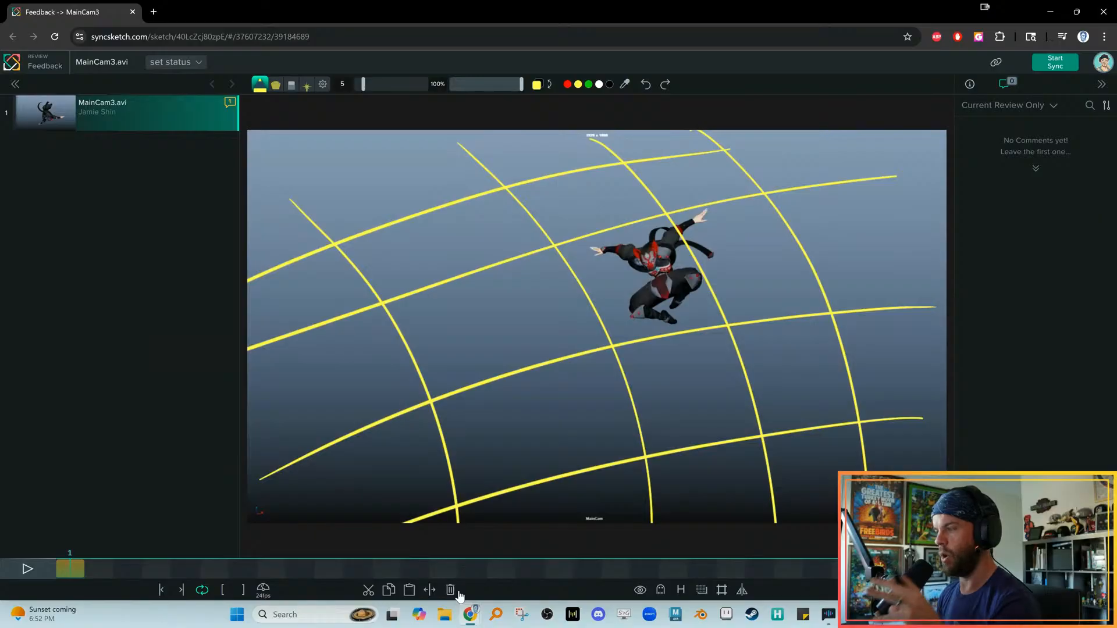
Step back and forth through the first few frames to examine how the mid-air pose moves, ending on frame 2
key("Right")
key("Right")
key("Right")
key("Left")
key("Left")
key("Left")
key("Right")
key("Right")
key("Right")
key("Right")
key("Left")
key("Left")
key("Left")
key("Right")
key("Right")
key("Right")
key("Right")
key("Left")
key("Left")
key("Left")
key("Right")
key("Right")
key("Right")
key("Left")
key("Left")
key("Right")
key("Right")
key("Right")
key("Left")
key("Left")
key("Left")
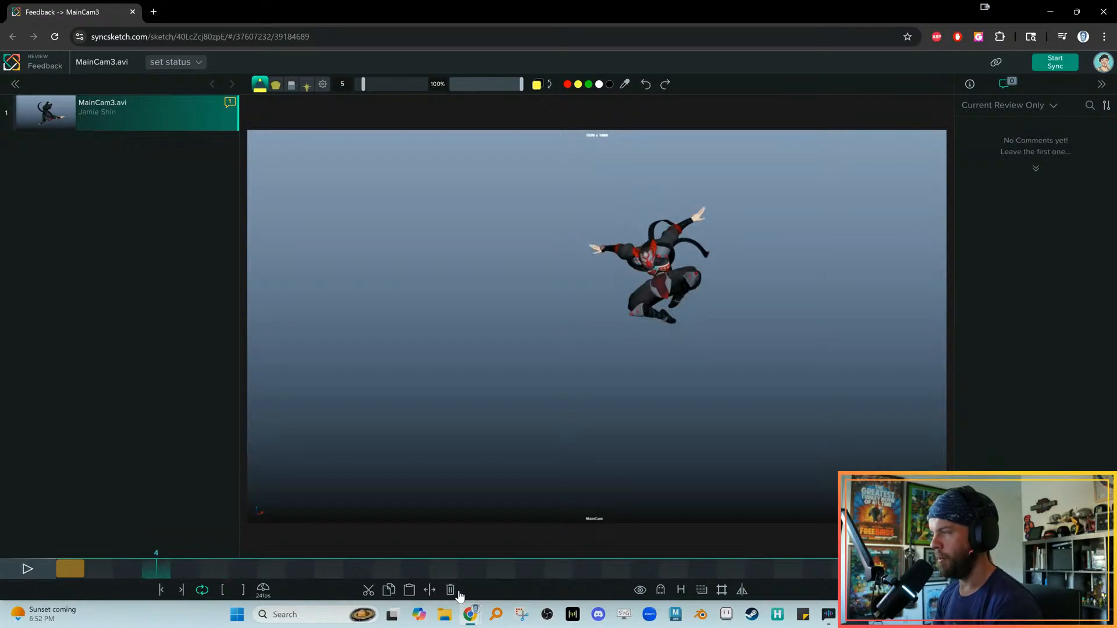
key("Left")
key("Right")
key("Left")
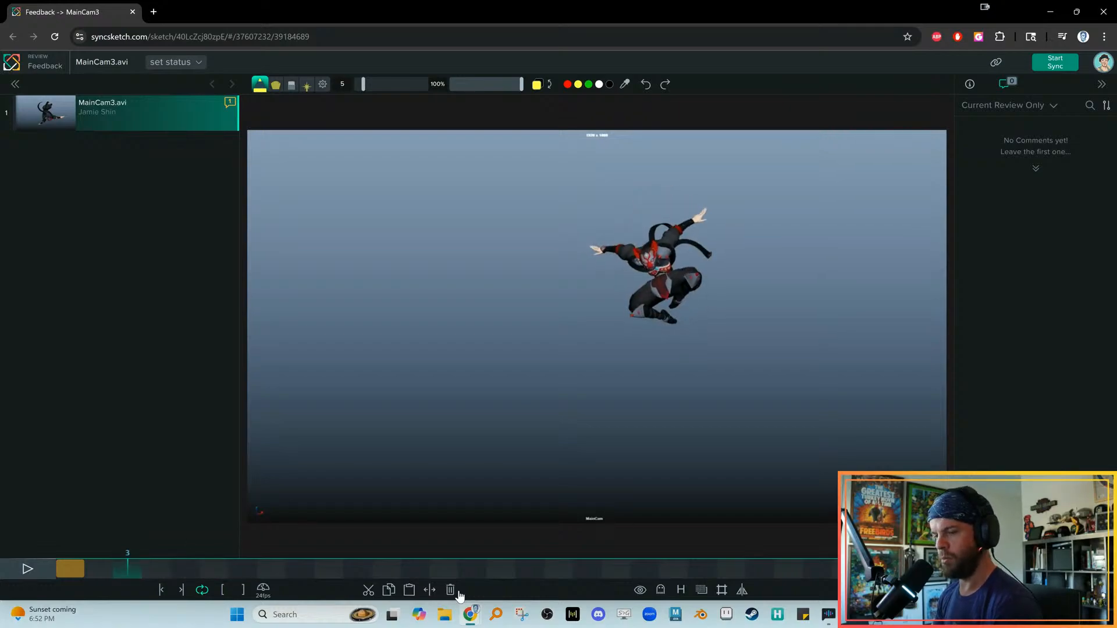
key("Left")
key("Left")
key("Right")
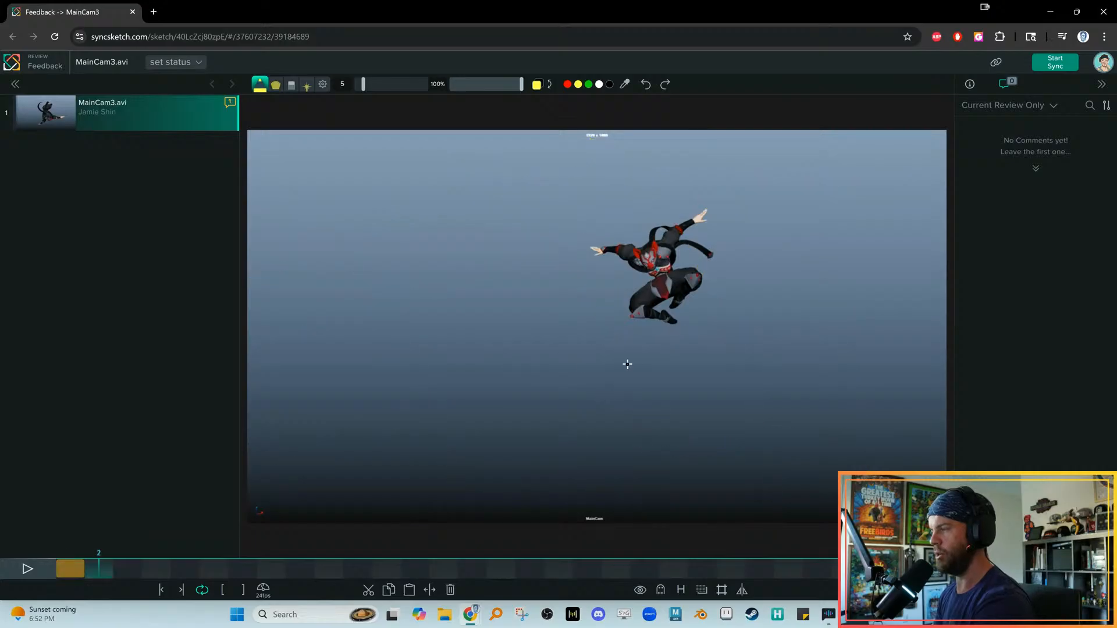
middle_click_drag(626, 365, 520, 363)
scroll(521, 363, "up", 5)
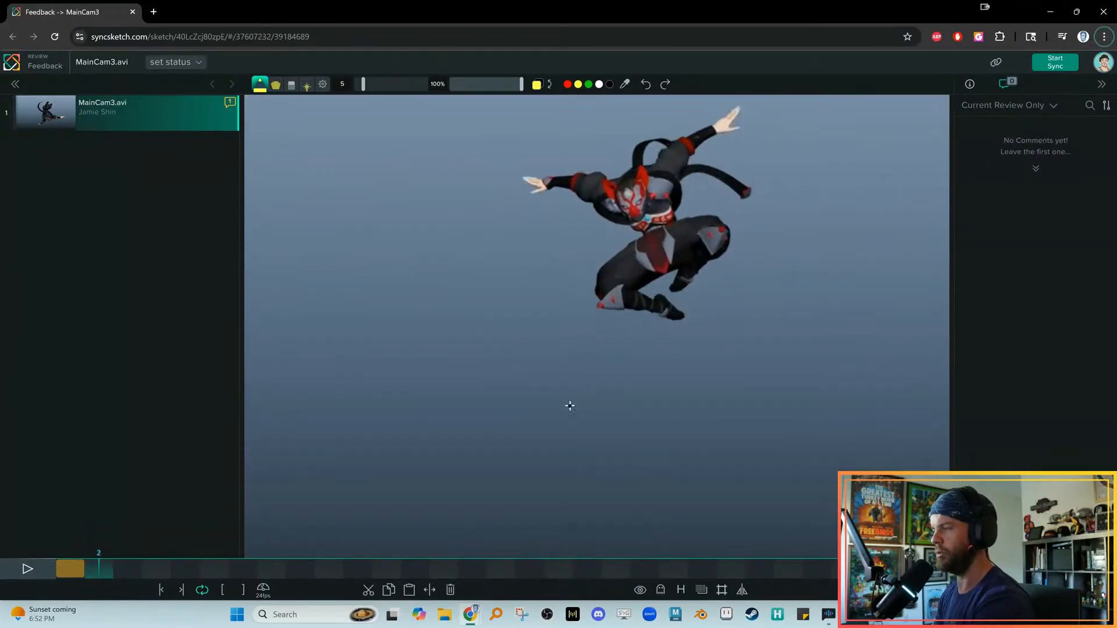
mouse_move(556, 436)
left_mouse_down()
mouse_move(614, 375)
mouse_move(530, 465)
left_mouse_up()
key("space")
middle_click_drag(562, 400, 500, 446)
key("space")
key("shift+Left")
key("space")
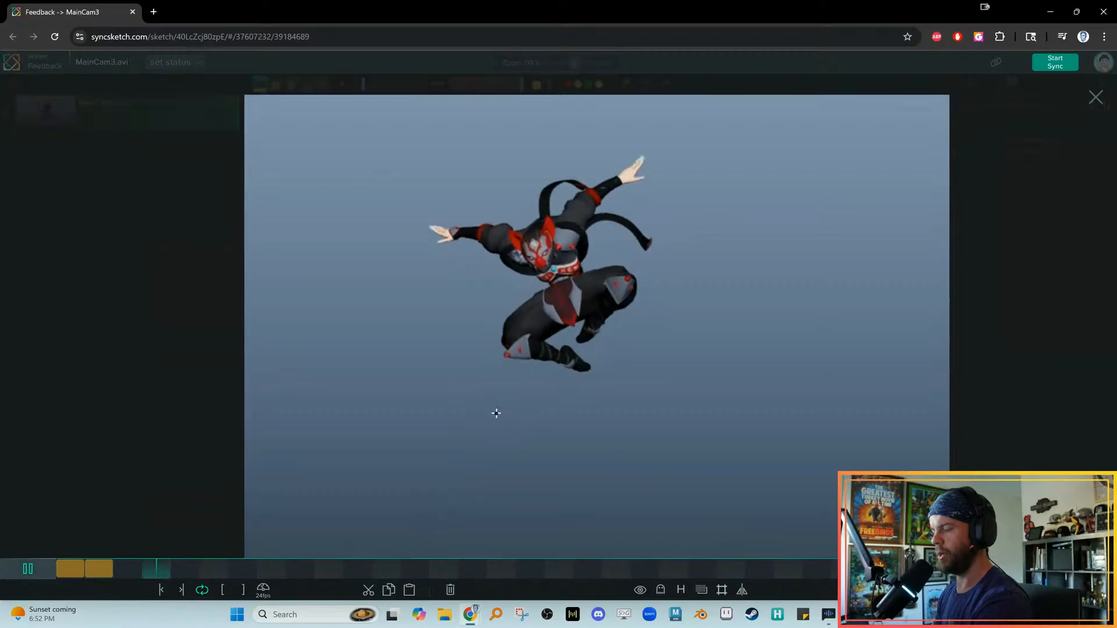
left_click(100, 569)
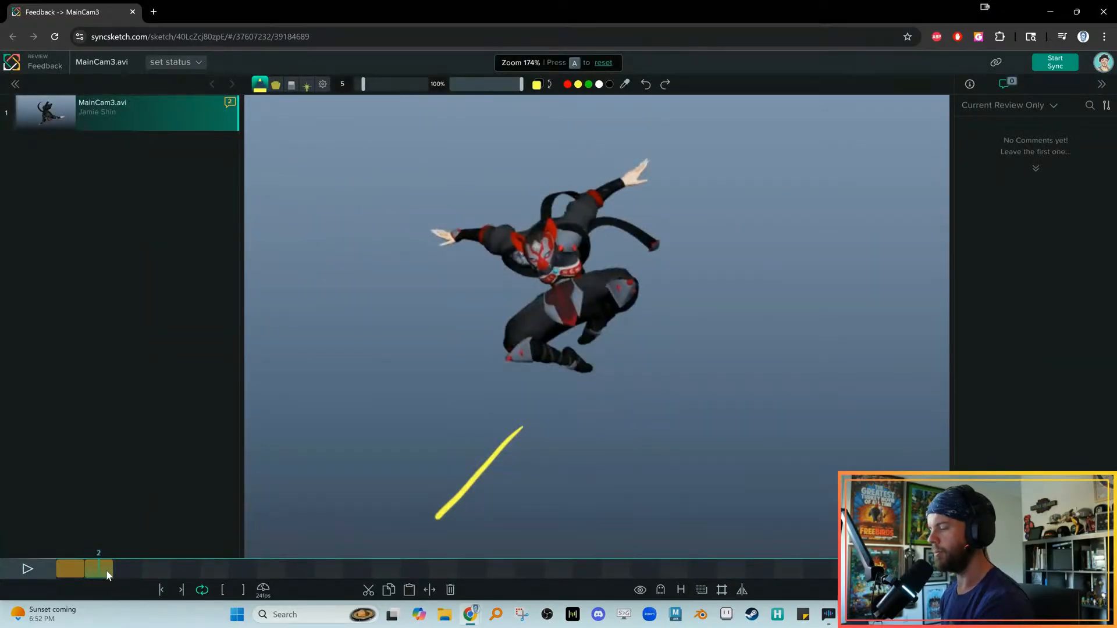
left_click(450, 590)
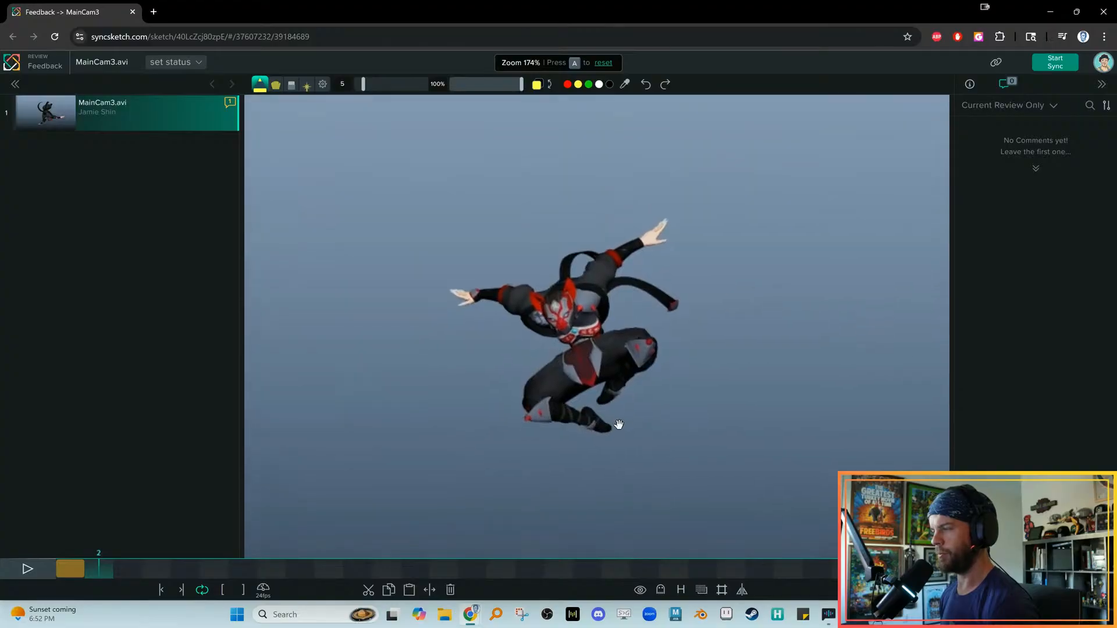
Try out yellow strokes along the character's legs on frame 2 and undo them
key("space")
key("space")
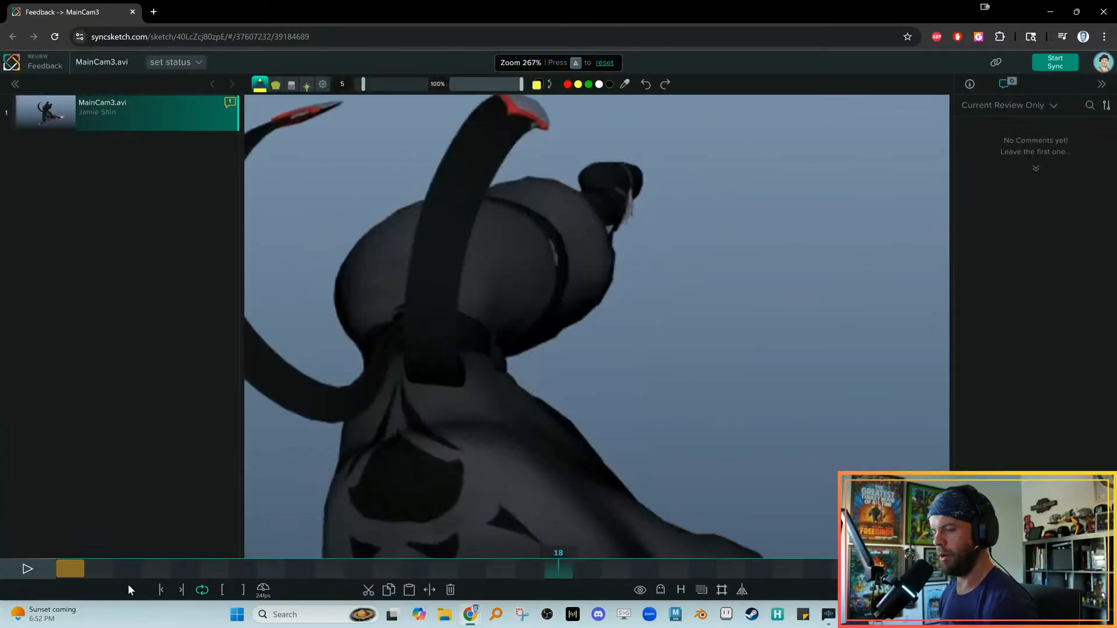
left_click(73, 573)
key("Right")
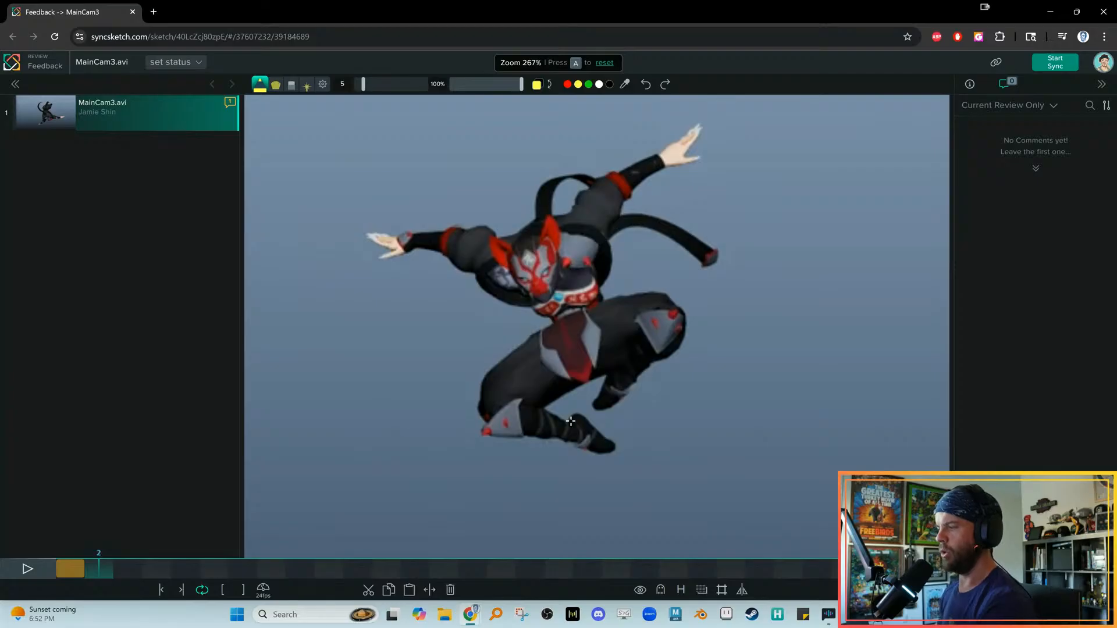
mouse_move(666, 326)
left_mouse_down()
mouse_move(590, 344)
mouse_move(480, 438)
left_mouse_up()
key("ctrl+z")
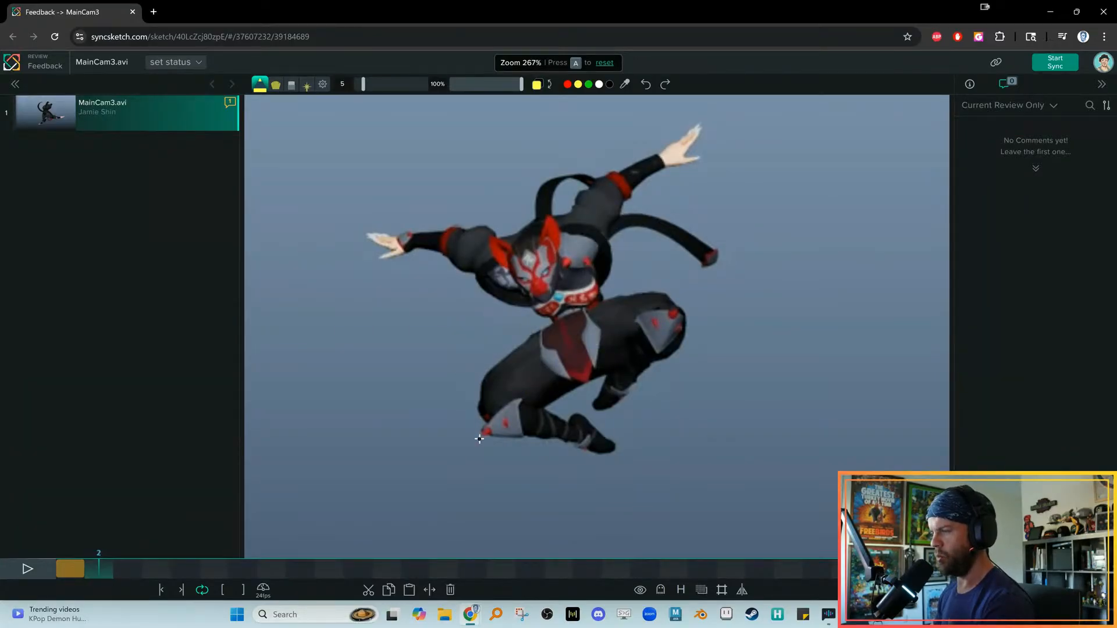
mouse_move(495, 349)
left_mouse_down()
mouse_move(611, 332)
mouse_move(500, 337)
left_mouse_up()
key("ctrl+z")
middle_click_drag(457, 504, 407, 531)
mouse_move(594, 324)
left_mouse_down()
mouse_move(548, 331)
mouse_move(643, 363)
left_mouse_up()
key("ctrl+z")
mouse_move(576, 330)
left_mouse_down()
mouse_move(449, 393)
mouse_move(637, 355)
left_mouse_up()
key("ctrl+z")
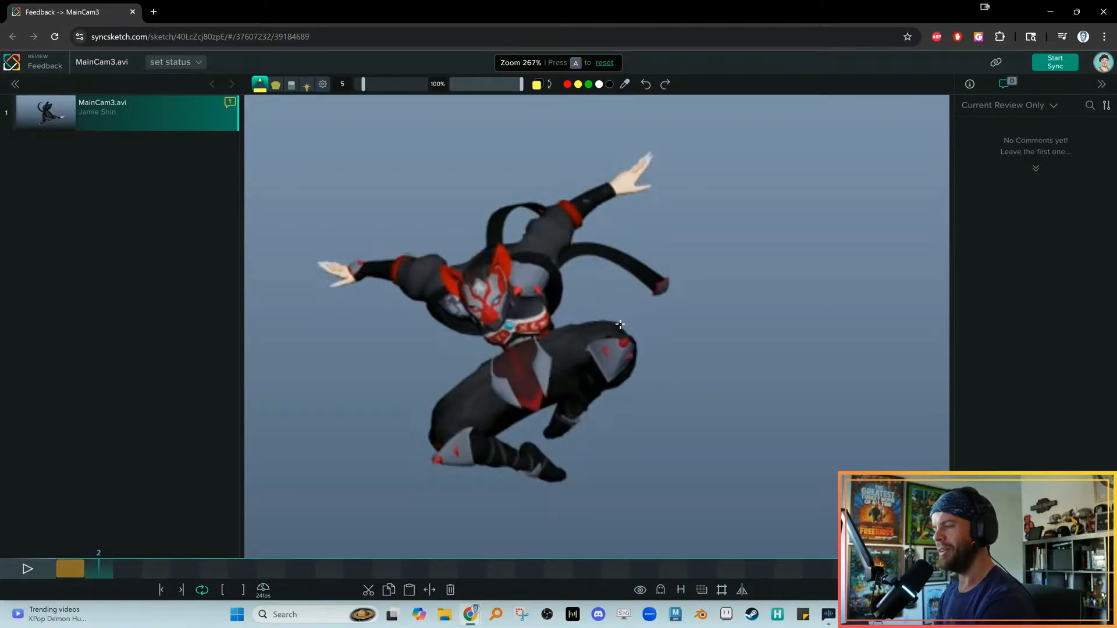
Trace a thick yellow arc over the upper contour of both thighs on frame 2
left_click_drag(433, 429, 632, 326)
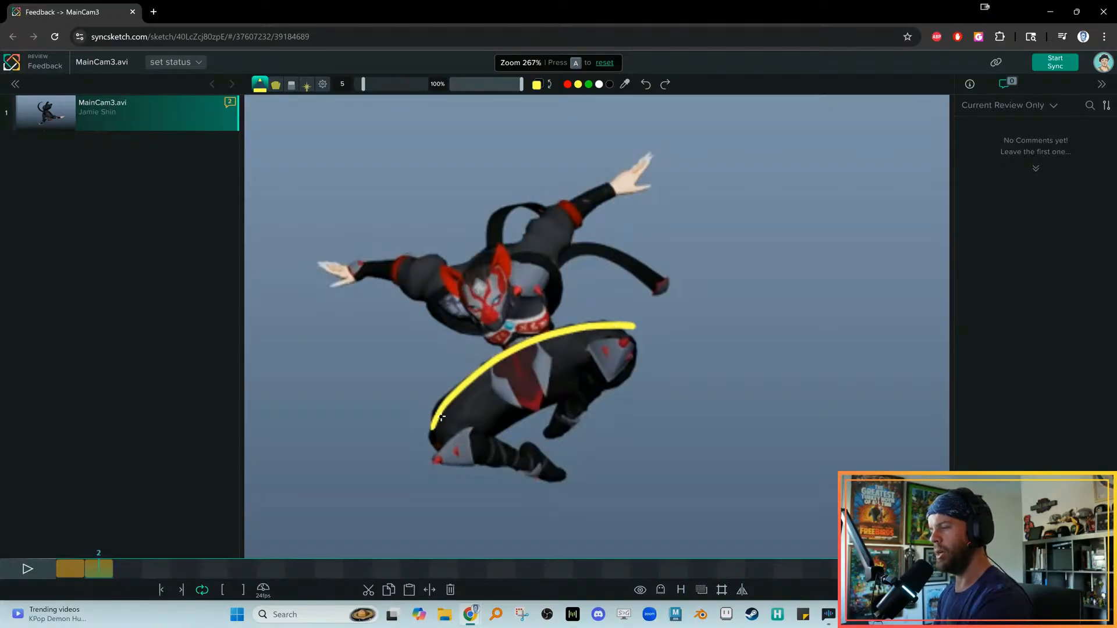
left_click_drag(434, 427, 640, 329)
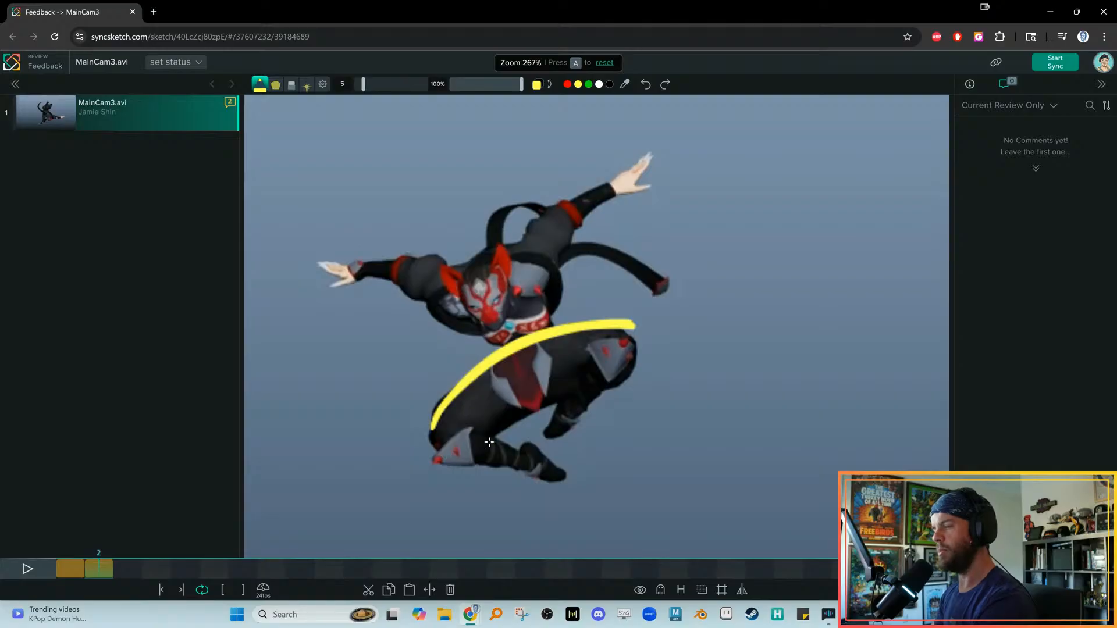
Try marking the lower contour of the thighs with a yellow line on frame 2
left_click_drag(501, 430, 626, 402)
key("ctrl+z")
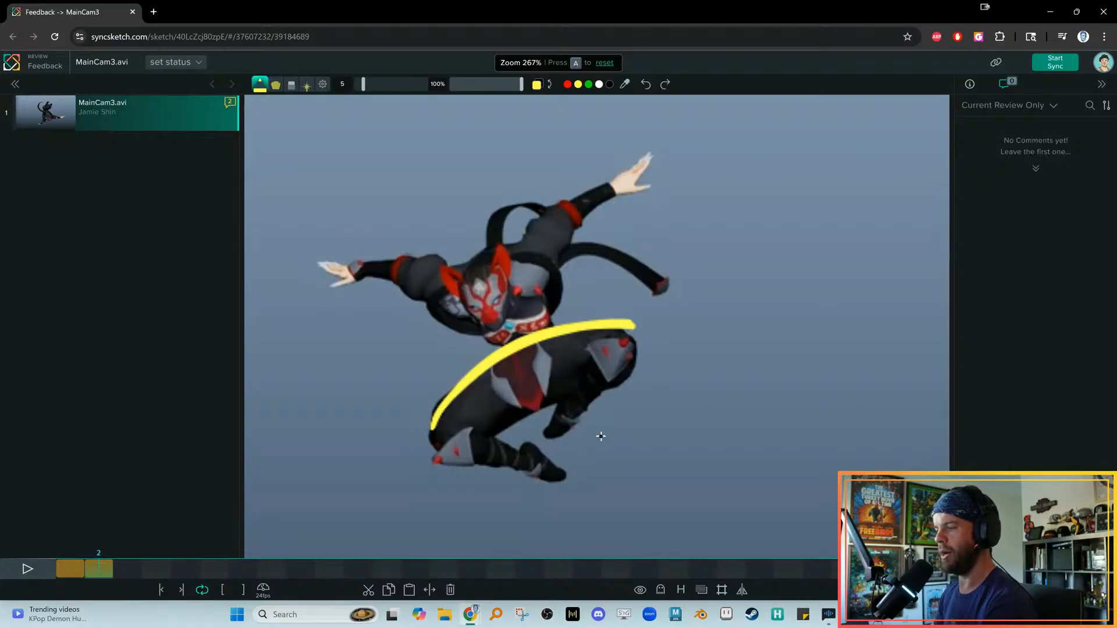
left_click_drag(496, 438, 603, 385)
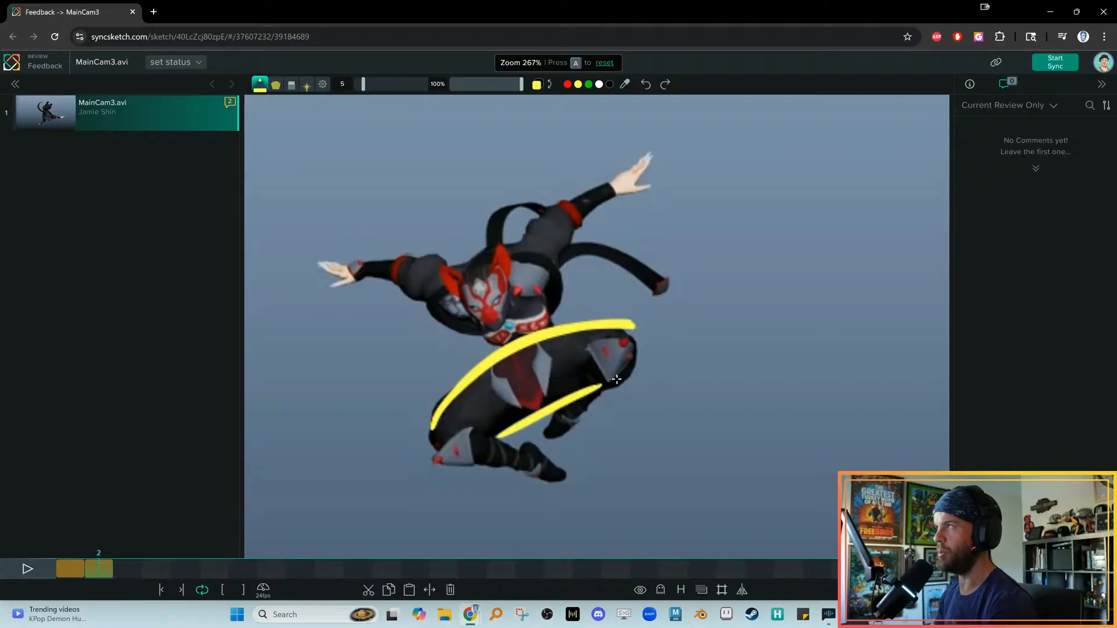
key("ctrl+z")
Beside the character on frame 2, sketch a yellow shape with an arched upper edge and a straight lower edge
mouse_move(865, 296)
left_mouse_down()
mouse_move(783, 294)
mouse_move(697, 356)
left_mouse_up()
left_click_drag(872, 316, 684, 381)
left_click_drag(707, 345, 684, 382)
left_click_drag(859, 289, 872, 316)
Switch the brush to red and sketch a curved band with parallel arched edges below the yellow shape
left_click(567, 83)
mouse_move(720, 451)
left_mouse_down()
mouse_move(818, 384)
mouse_move(899, 410)
mouse_move(761, 437)
mouse_move(722, 460)
mouse_move(745, 469)
left_mouse_up()
left_click_drag(896, 408, 883, 454)
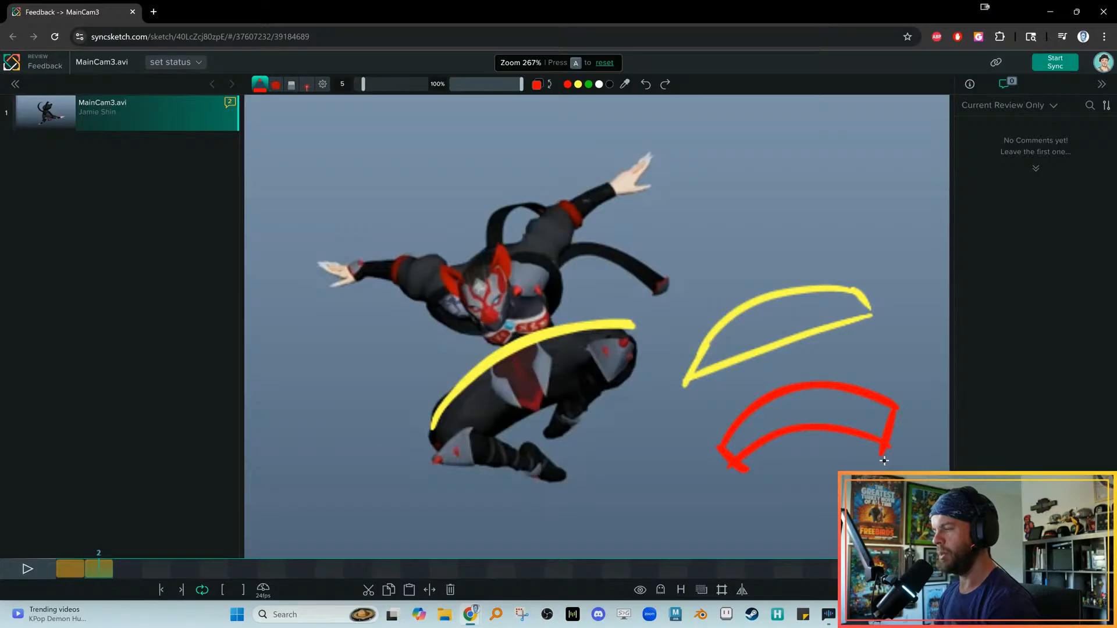
Trace the lower contour of the thighs on frame 2 with a thick red curve
mouse_move(504, 429)
left_mouse_down()
mouse_move(545, 389)
mouse_move(582, 394)
left_mouse_up()
mouse_move(517, 406)
left_mouse_down()
mouse_move(495, 431)
mouse_move(562, 384)
left_mouse_up()
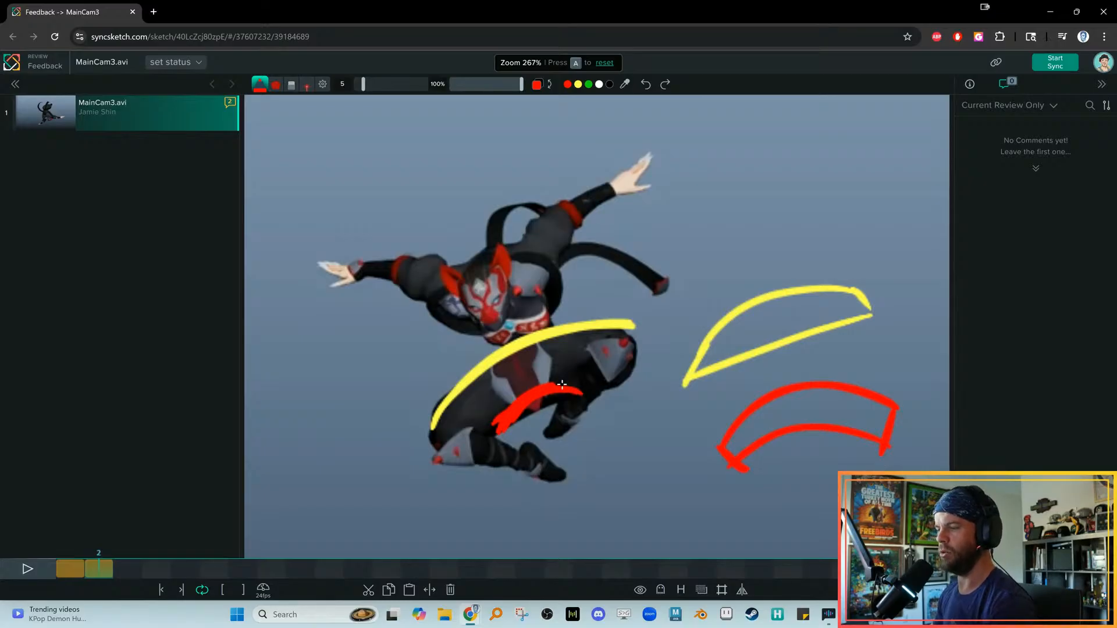
Switch the brush to green and sketch a stronger under-thigh arch and a reshaped raised knee and lower leg on frame 2
left_click(588, 83)
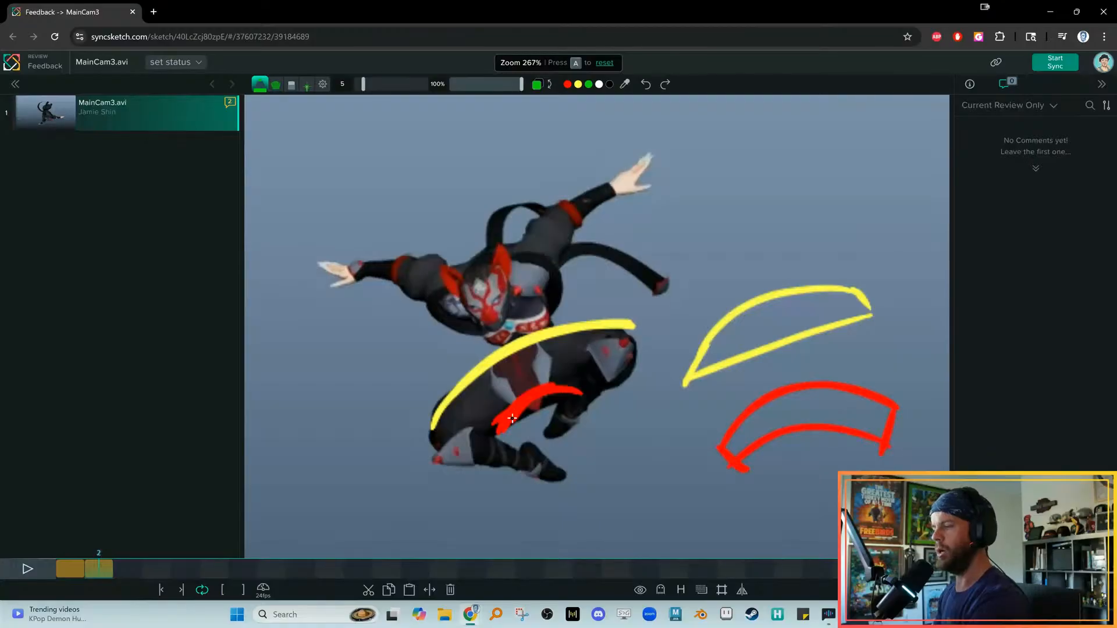
left_click_drag(493, 285, 577, 488)
key("ctrl+z")
mouse_move(515, 410)
left_mouse_down()
mouse_move(562, 379)
mouse_move(596, 393)
mouse_move(505, 427)
mouse_move(586, 382)
mouse_move(527, 395)
mouse_move(497, 432)
left_mouse_up()
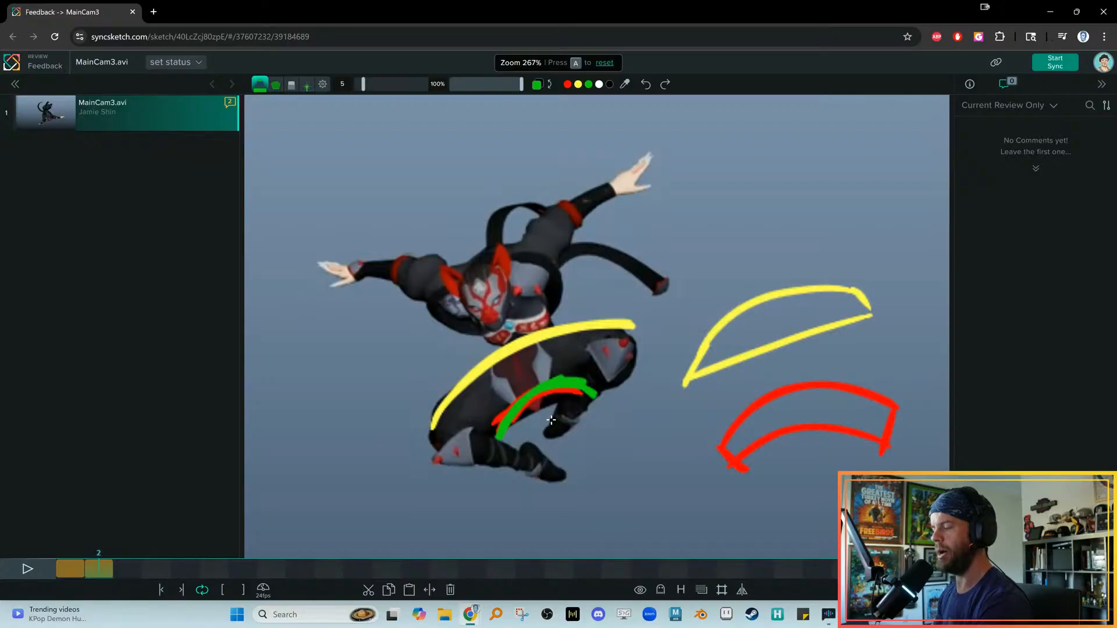
mouse_move(633, 322)
left_mouse_down()
mouse_move(642, 372)
mouse_move(586, 396)
mouse_move(588, 416)
mouse_move(609, 414)
mouse_move(579, 420)
mouse_move(573, 449)
mouse_move(599, 429)
left_mouse_up()
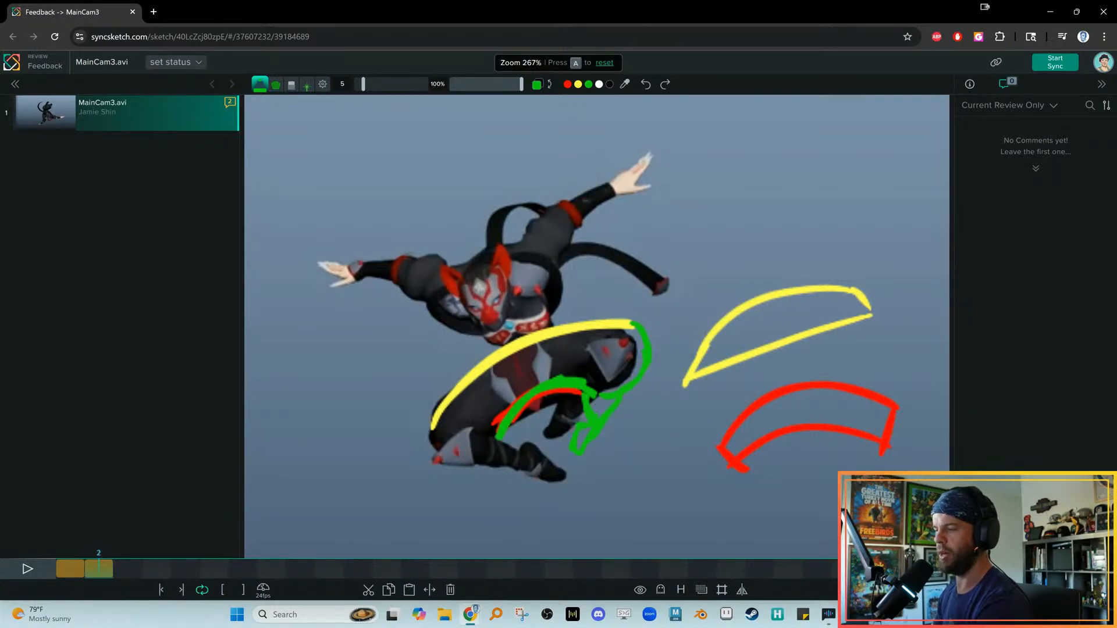
On frame 3, outline the raised knee guard with a yellow triangle
middle_click_drag(430, 473, 400, 463)
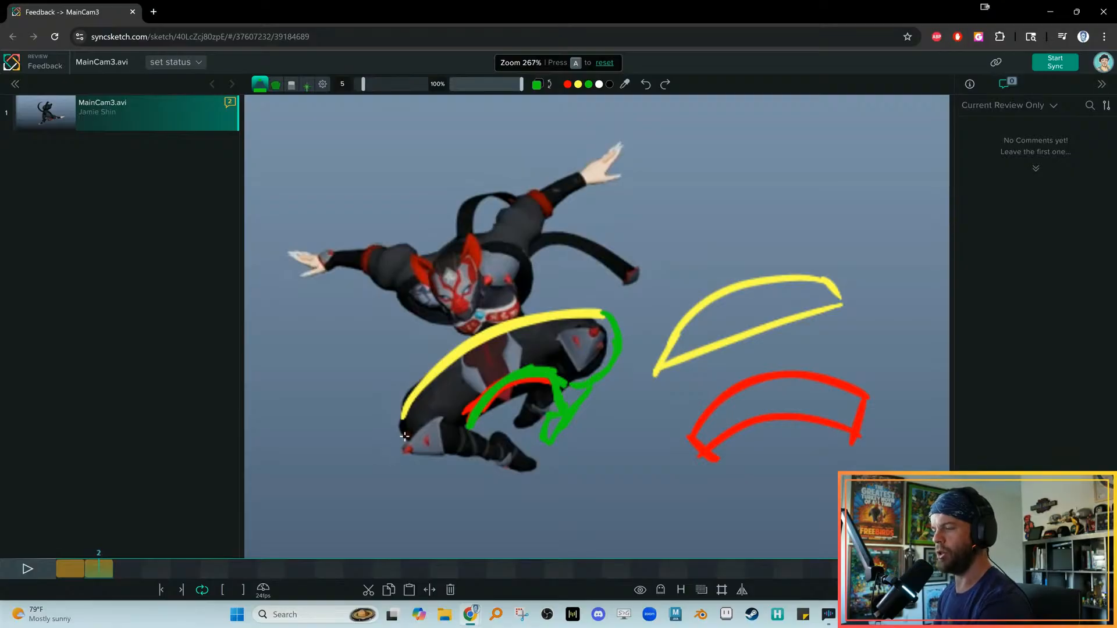
key("Right")
left_click_drag(437, 419, 394, 474)
key("ctrl+z")
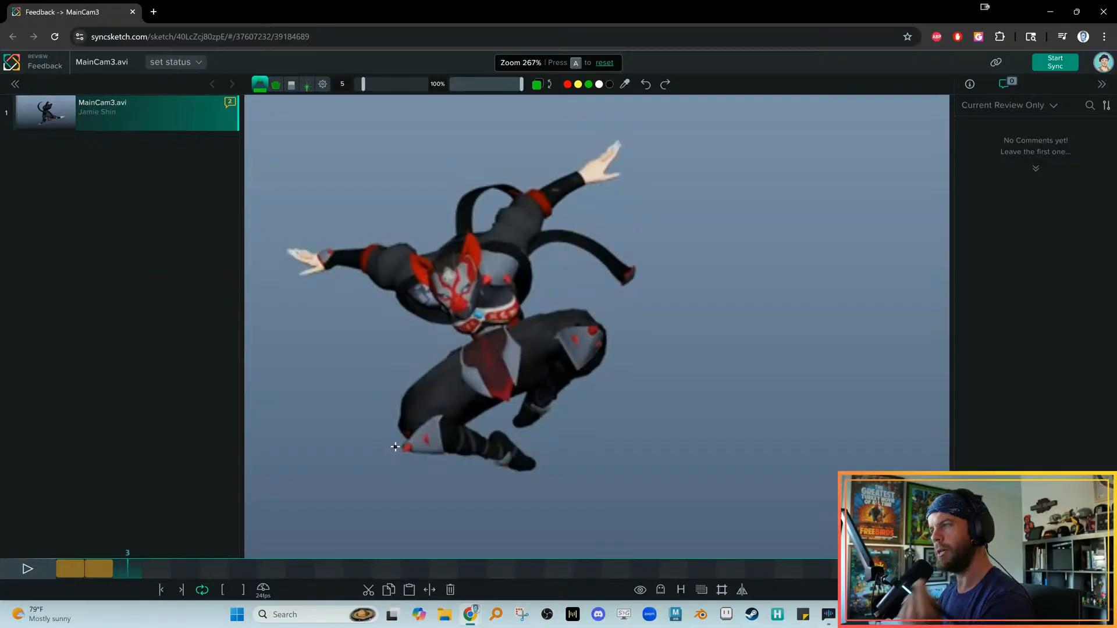
left_click(579, 85)
mouse_move(567, 330)
left_mouse_down()
mouse_move(622, 335)
mouse_move(599, 366)
mouse_move(566, 344)
mouse_move(573, 330)
left_mouse_up()
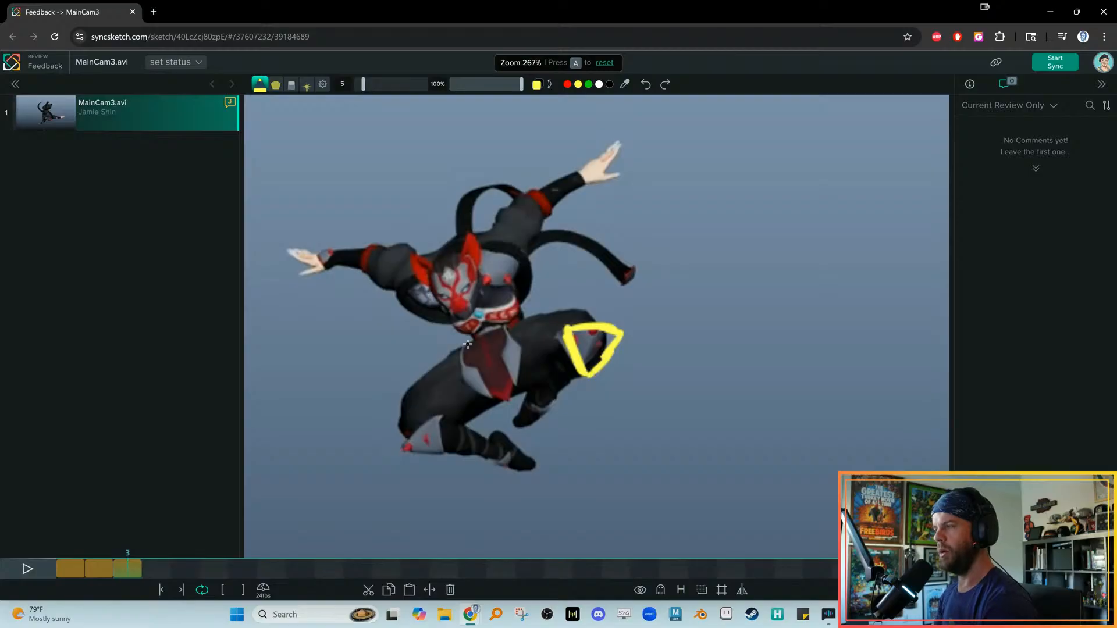
Sketch an enlarged yellow outline of an open hand in the empty area above the character's lower hand on frame 3
middle_click_drag(386, 413, 449, 446)
left_click_drag(406, 297, 343, 283)
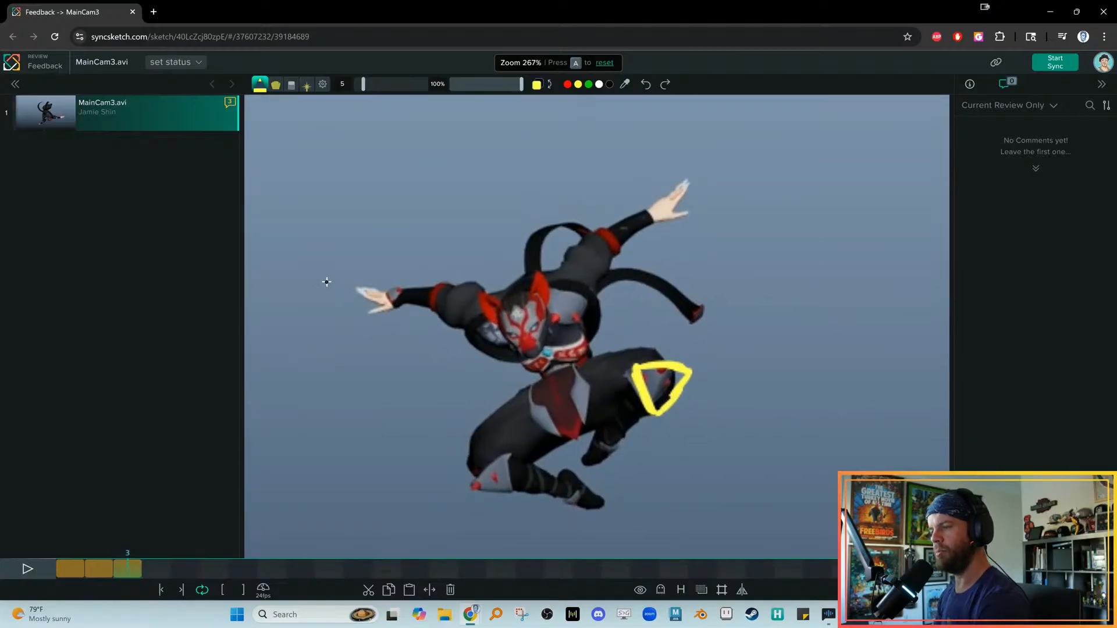
key("ctrl+z")
middle_click_drag(349, 413, 494, 457)
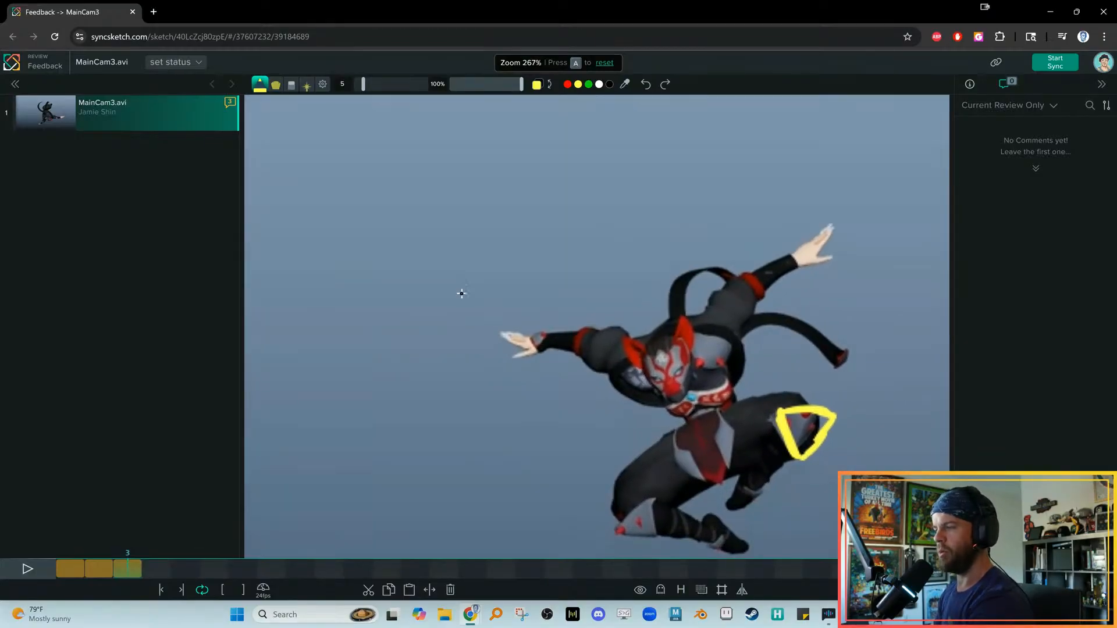
mouse_move(391, 234)
left_mouse_down()
mouse_move(424, 255)
mouse_move(534, 263)
mouse_move(413, 263)
mouse_move(440, 284)
mouse_move(468, 268)
mouse_move(525, 299)
left_mouse_up()
left_click_drag(434, 285, 403, 302)
left_click_drag(402, 302, 457, 288)
left_click_drag(423, 270, 432, 275)
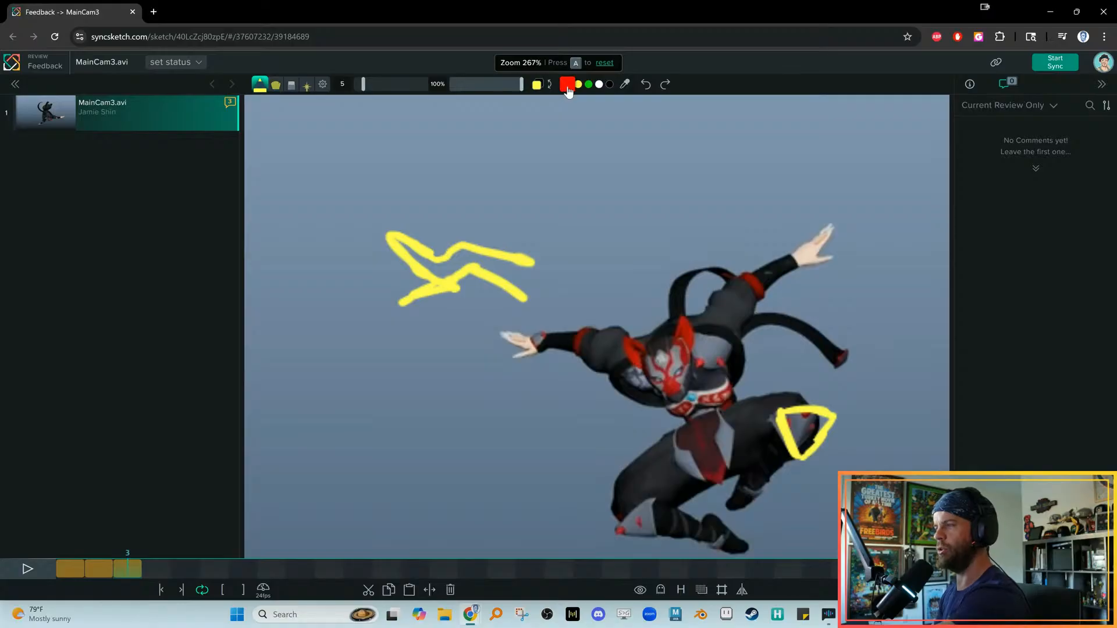
left_click(567, 84)
left_click_drag(443, 180, 443, 233)
left_click_drag(435, 217, 452, 217)
key("ctrl+z")
key("ctrl+z")
key("ctrl+z")
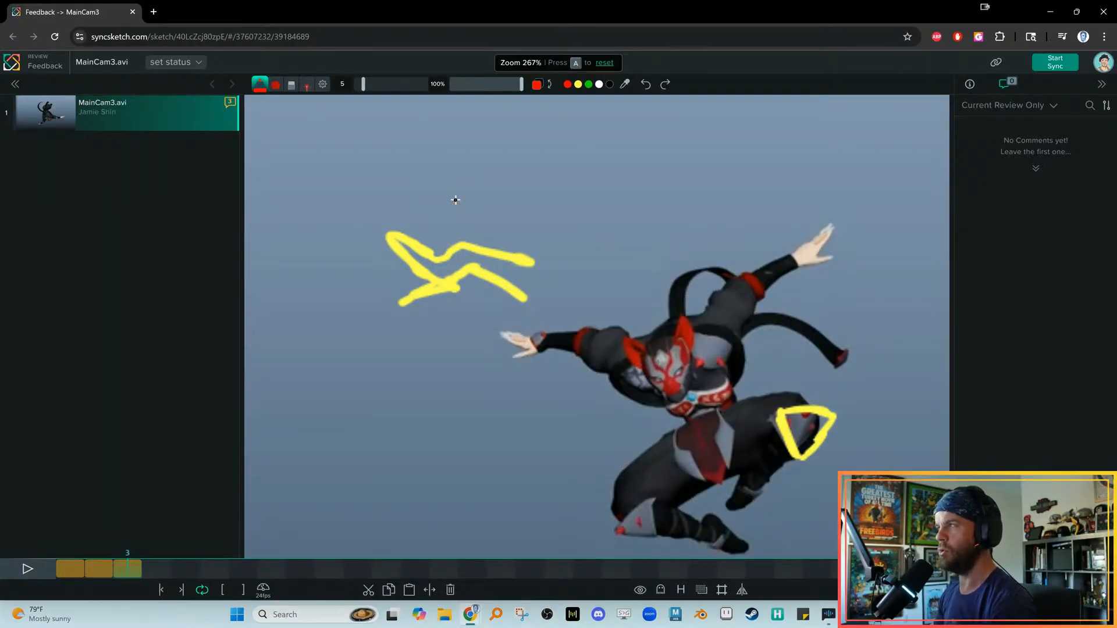
Set the brush size to 1 and outline the lower hand in yellow, adding a straight line along the forearm's upper edge
left_click_drag(363, 88, 356, 87)
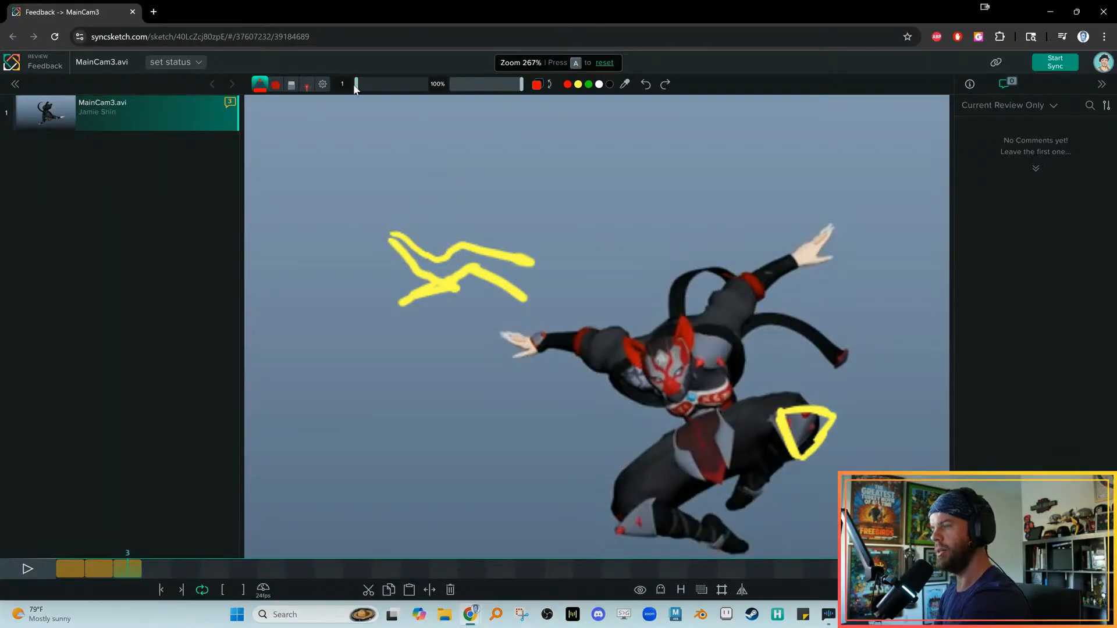
left_click(577, 84)
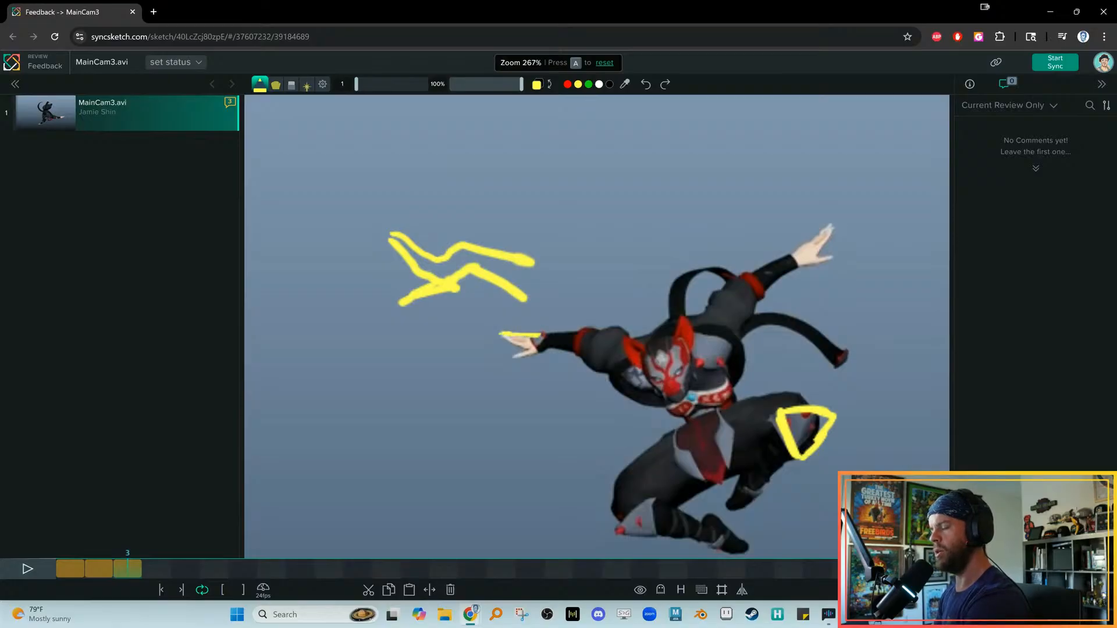
left_click_drag(507, 343, 512, 356)
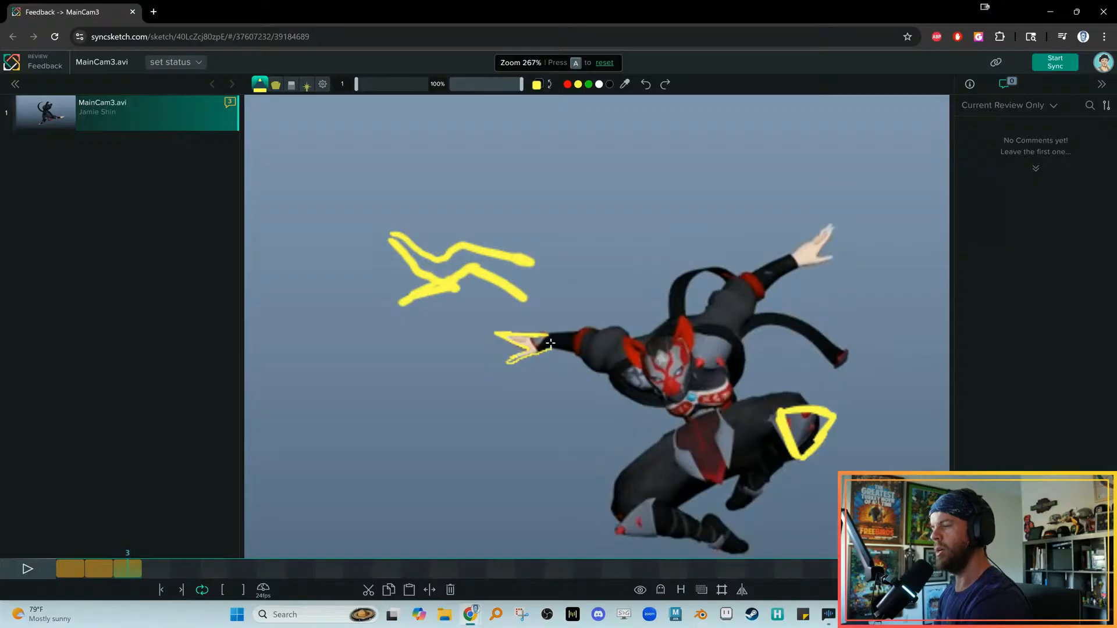
left_click_drag(547, 335, 522, 333)
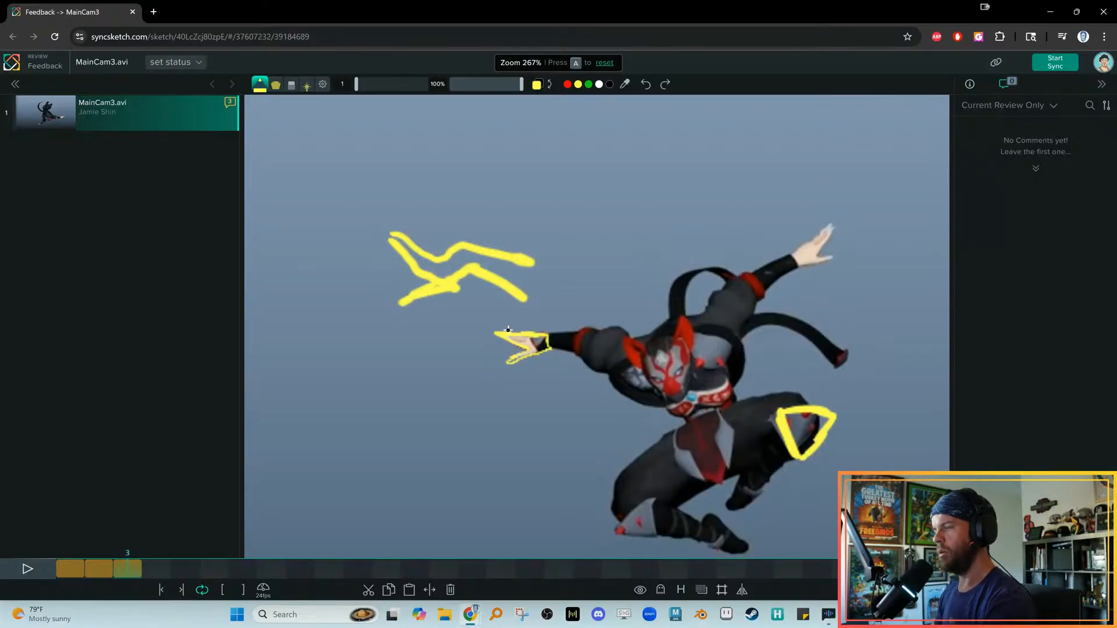
left_click_drag(548, 335, 599, 336)
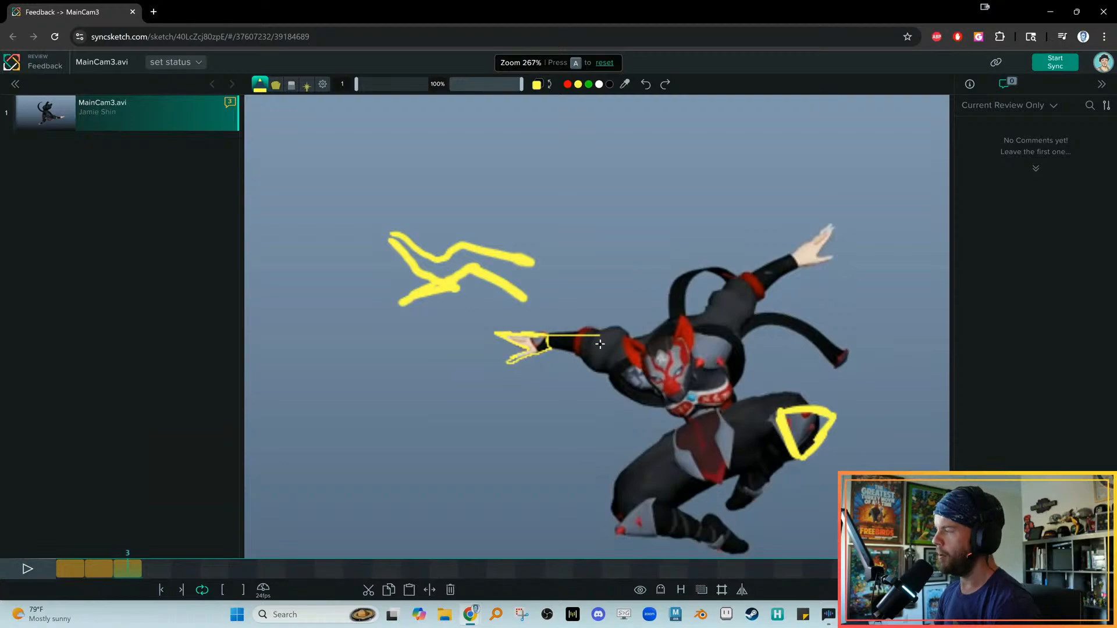
Trace the raised hand's upper edge, sketch a larger green pointed hand shape beside it, and add yellow finger strokes along that shape
middle_click_drag(773, 286, 661, 307)
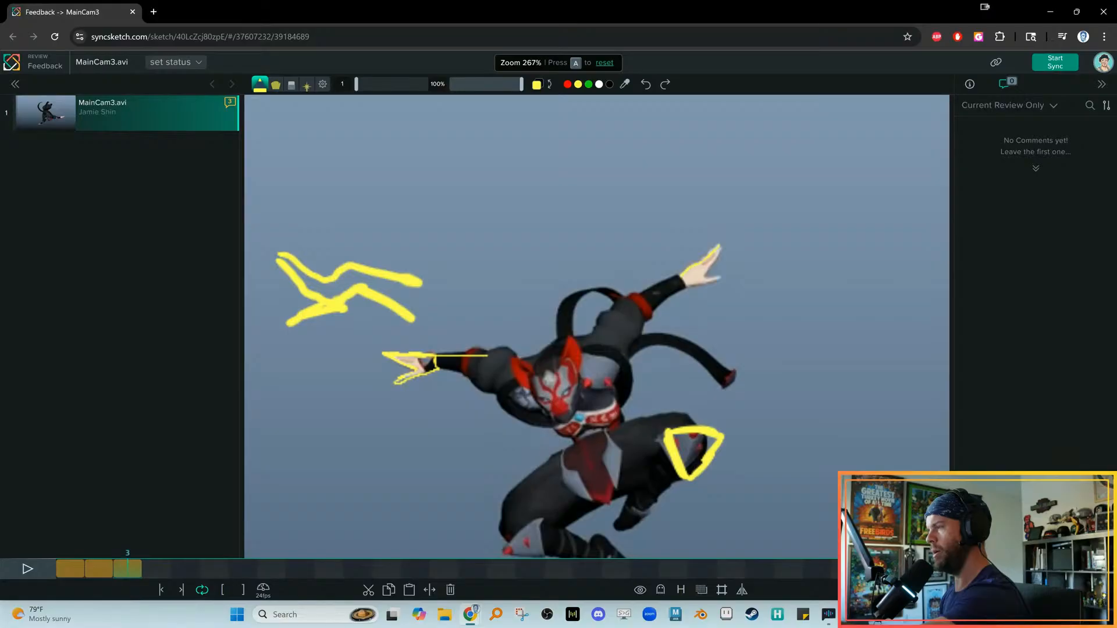
left_click(588, 84)
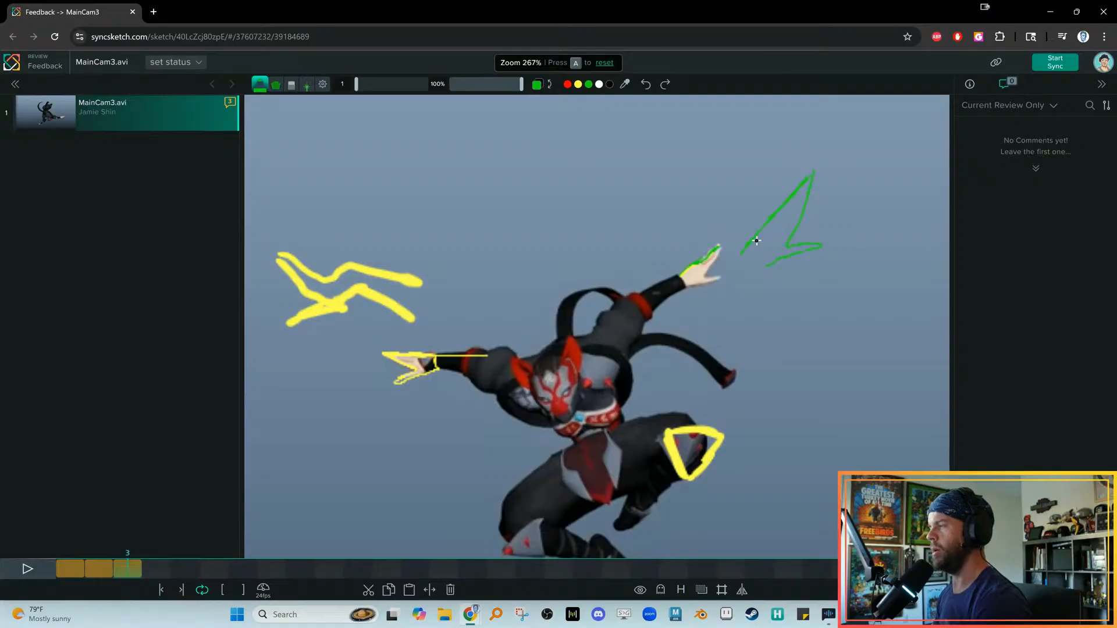
left_click(577, 86)
mouse_move(809, 179)
left_mouse_down()
mouse_move(787, 221)
mouse_move(741, 253)
left_mouse_up()
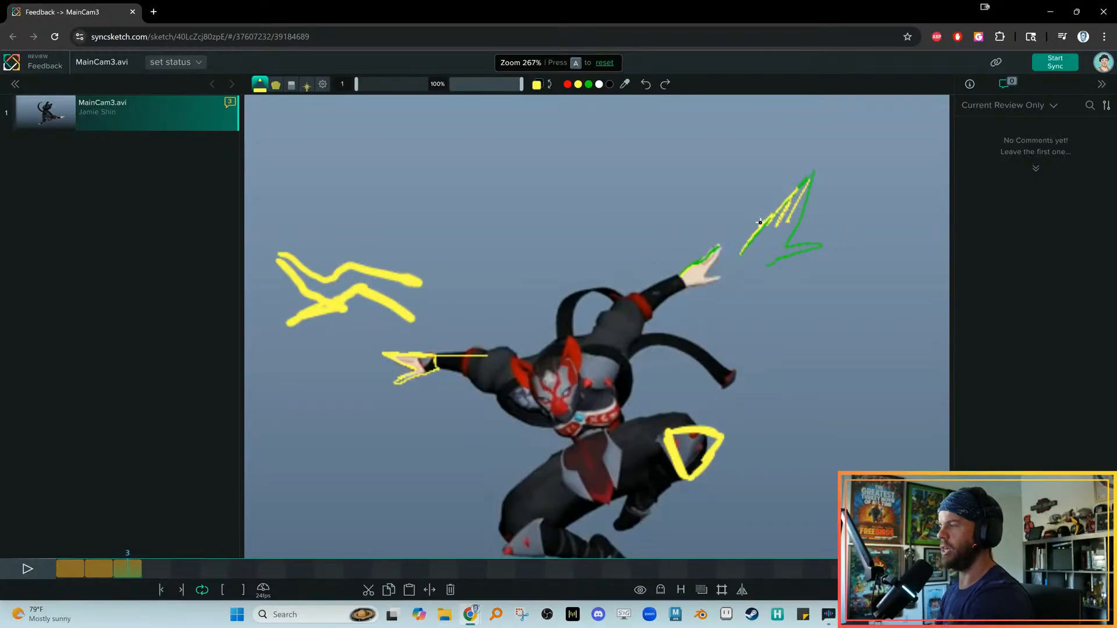
left_click(567, 84)
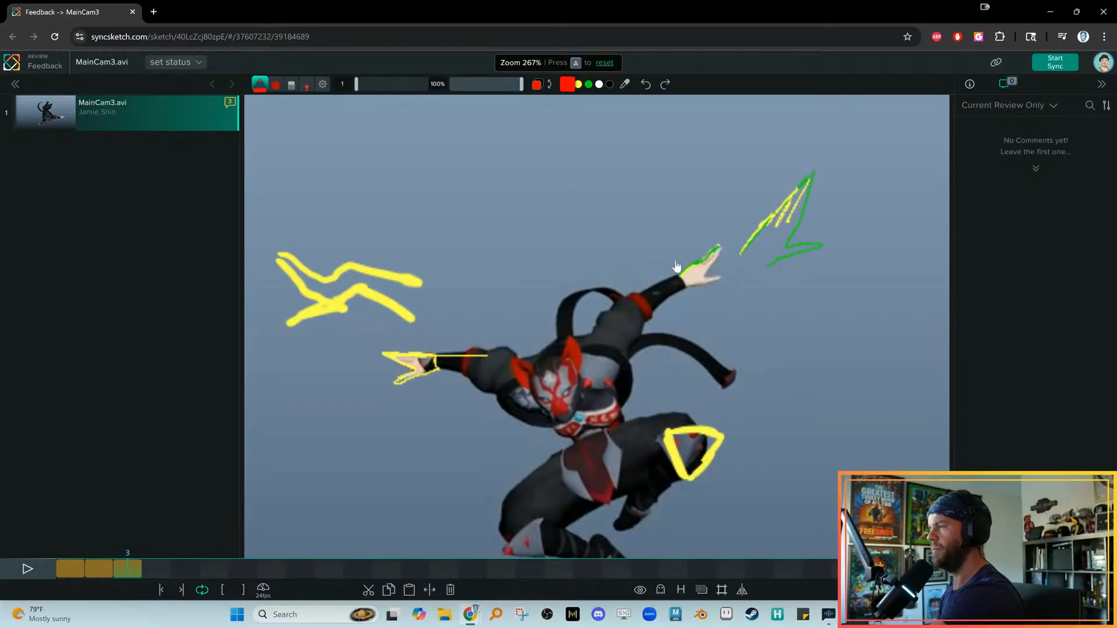
mouse_move(682, 274)
left_mouse_down()
mouse_move(717, 248)
mouse_move(675, 272)
left_mouse_up()
key("Right")
key("Left")
key("Right")
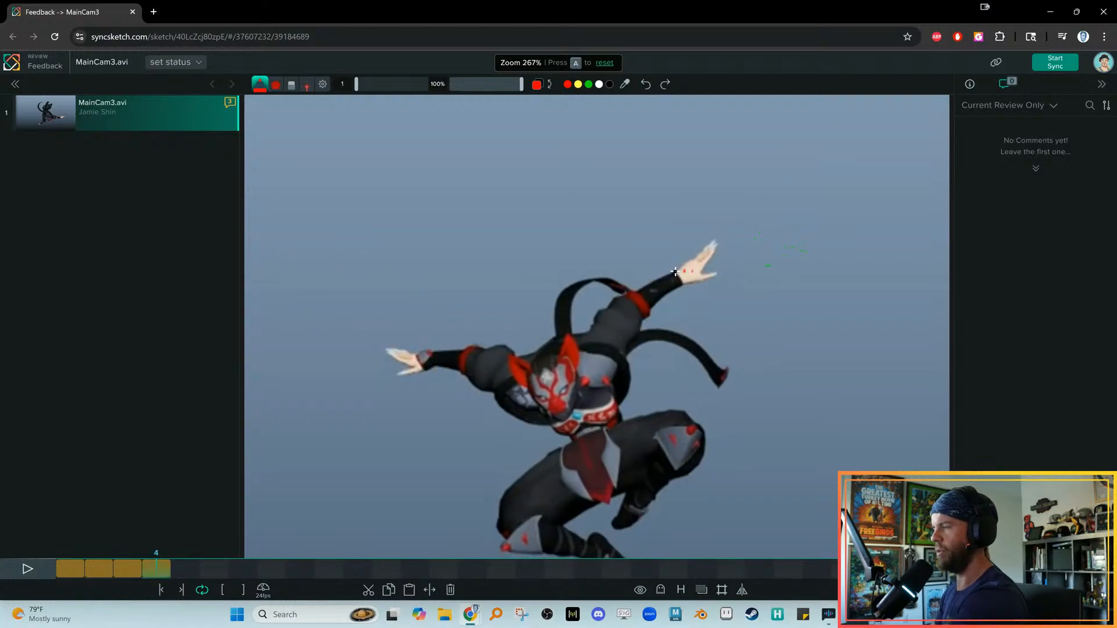
key("ctrl+z")
key("ctrl+z")
key("ctrl+z")
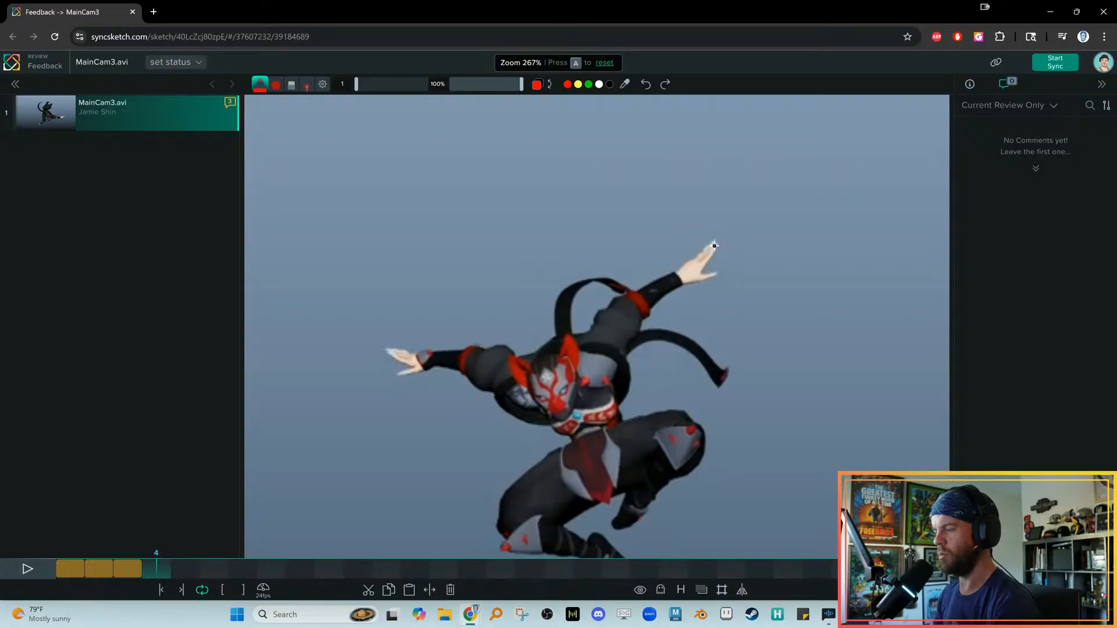
Return to the opening frames, show the whole image, and play the clip's start to review the motion
key("Left")
key("Left")
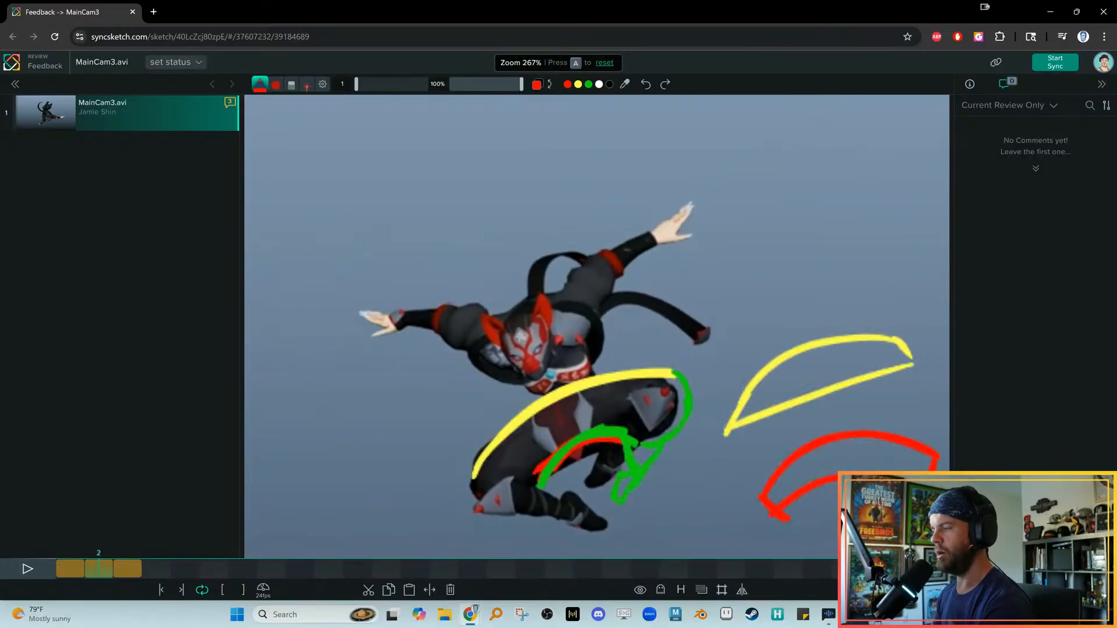
left_click(72, 554)
key("space")
key("space")
key("Left")
key("Left")
key("Left")
key("Left")
key("Left")
key("Left")
key("Left")
key("Left")
key("Left")
key("Left")
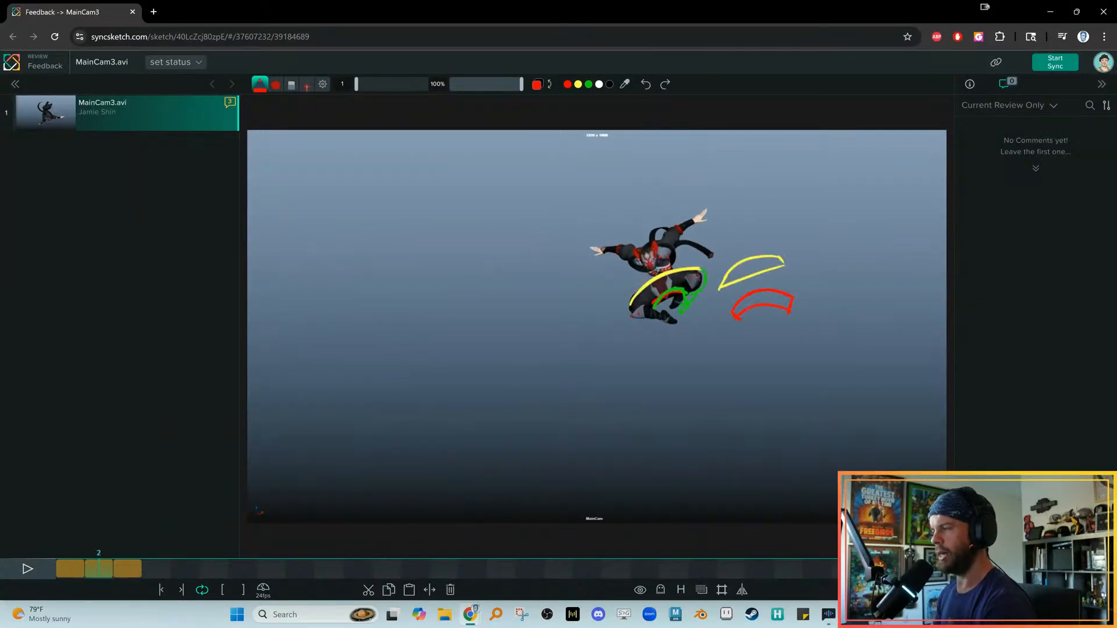
Step back and forth through frames 1 to 6 to compare how the crouched pose changes
key("Left")
key("Right")
key("Right")
key("Right")
key("Right")
key("Right")
key("Left")
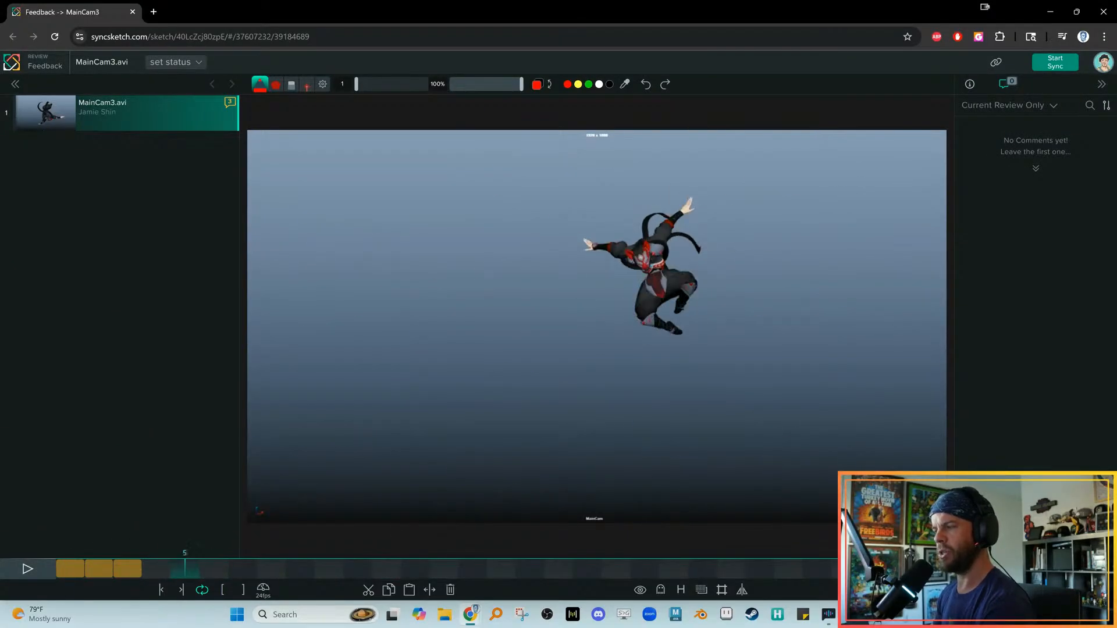
key("Right")
key("Left")
key("Left")
key("Right")
key("Right")
key("Left")
key("Left")
key("Left")
key("Right")
key("Right")
key("Left")
key("Left")
key("Left")
key("Left")
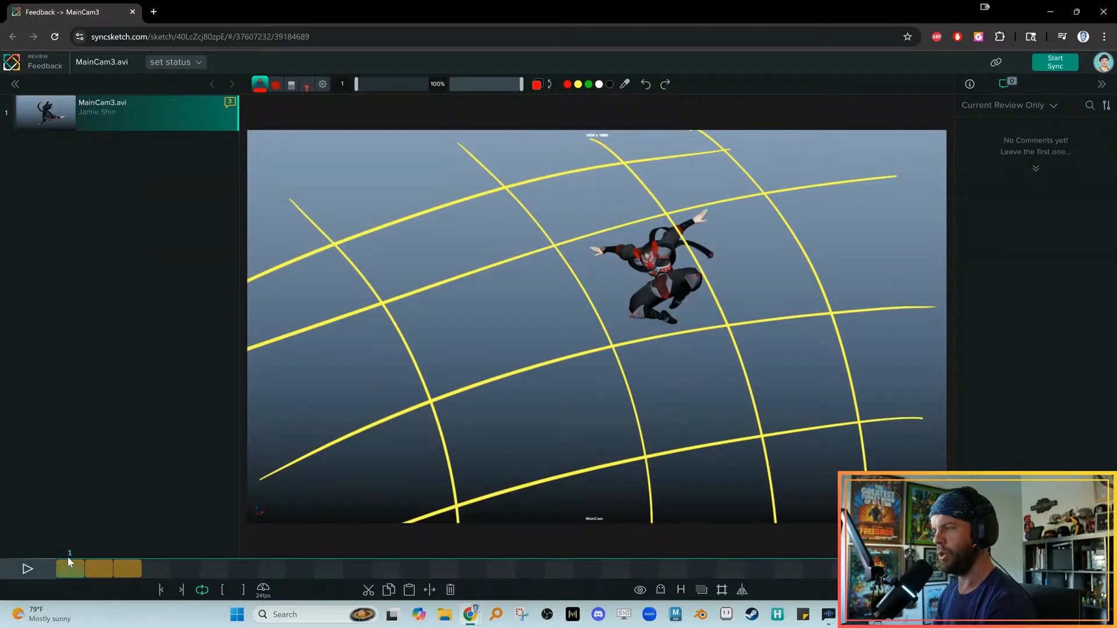
Compare the drawings on frames 1 and 2, play the opening, and scrub ahead to about frame 7
key("Right")
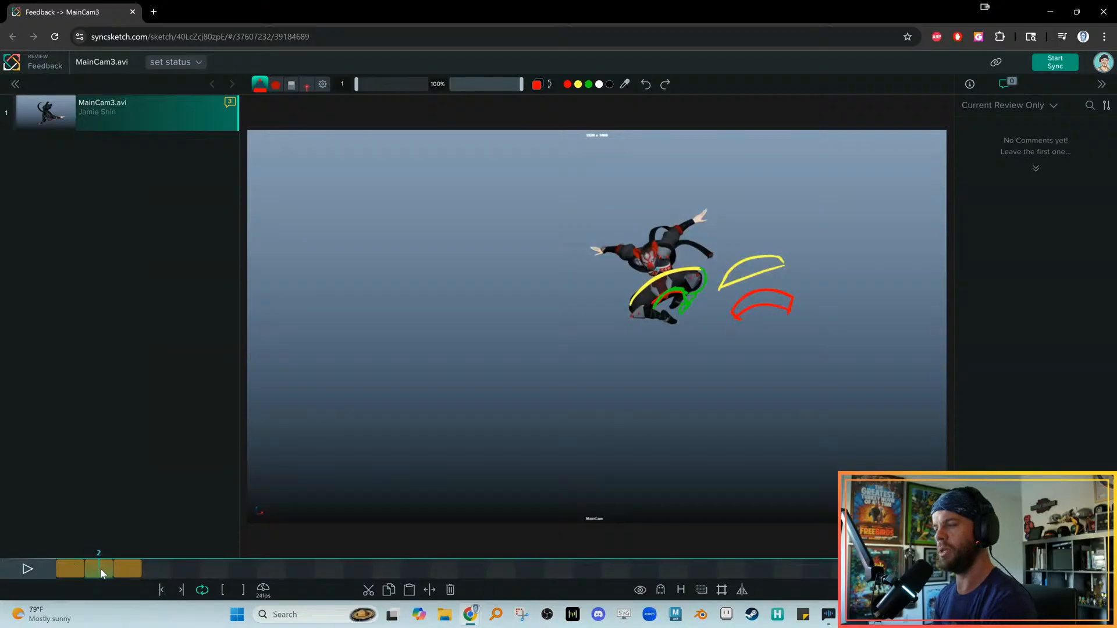
left_click(75, 570)
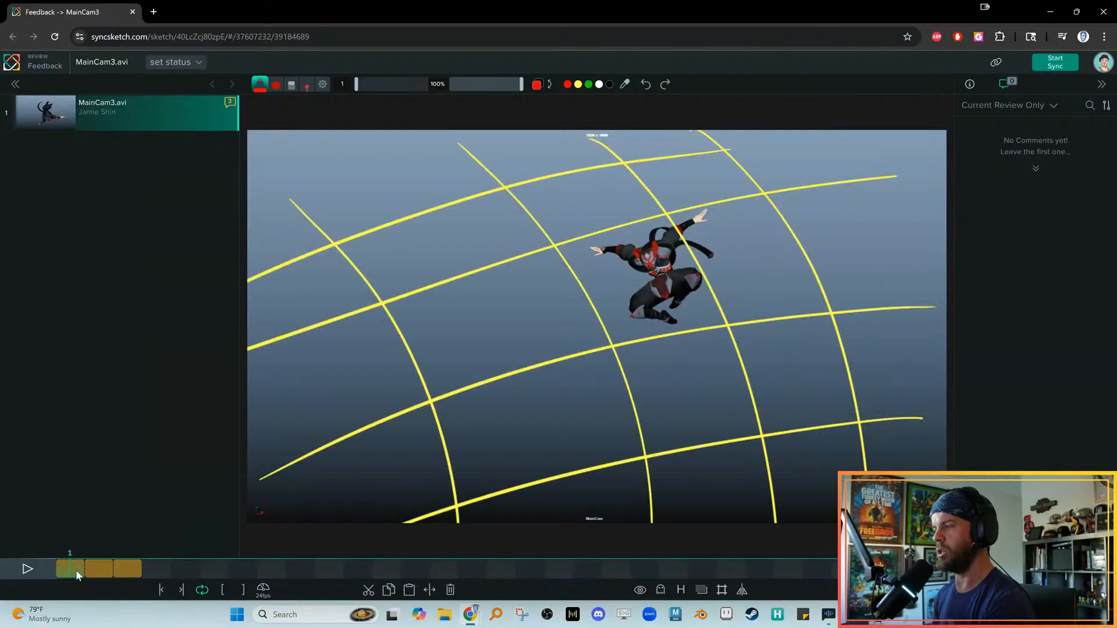
key("space")
key("space")
left_click_drag(129, 573, 271, 573)
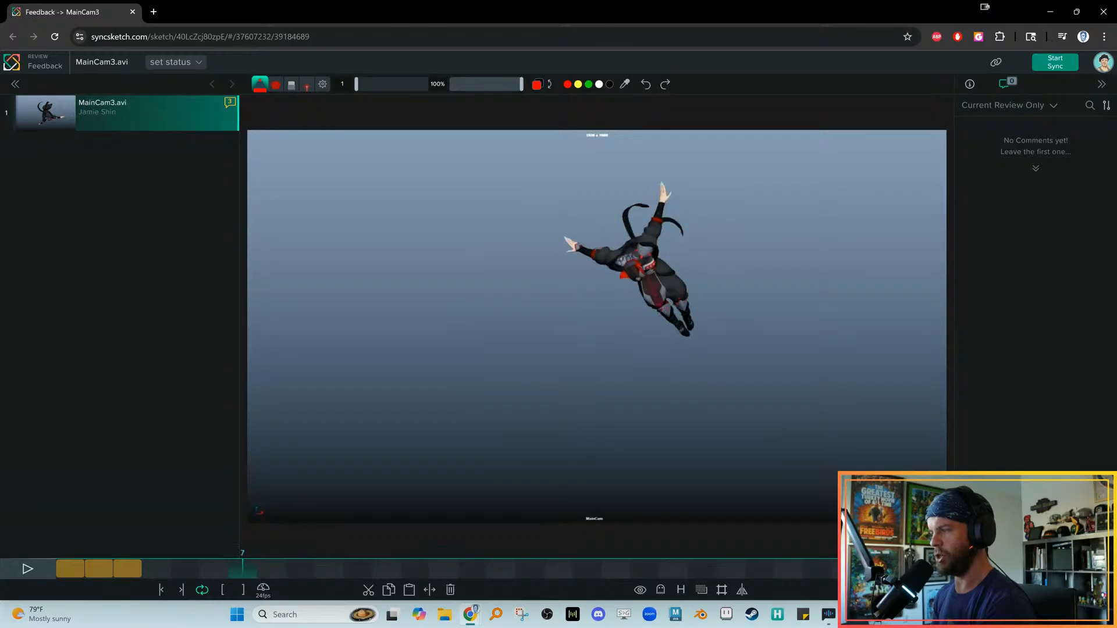
Replay the action repeatedly from frame 5 to examine the body unfolding from the crouch
key("space")
key("space")
mouse_move(179, 568)
left_mouse_down()
mouse_move(299, 569)
mouse_move(173, 568)
left_mouse_up()
key("space")
key("space")
left_click(171, 569)
key("space")
key("space")
left_click(184, 570)
key("space")
key("space")
left_click(184, 570)
key("space")
key("space")
Replay the action repeatedly from frames 3 and 2 to examine how the move starts
left_click(136, 573)
key("space")
key("space")
left_click(134, 575)
key("space")
key("space")
left_click(134, 574)
key("space")
key("space")
mouse_move(138, 575)
left_mouse_down()
mouse_move(357, 577)
mouse_move(92, 579)
mouse_move(329, 575)
mouse_move(99, 573)
left_mouse_up()
key("space")
key("space")
key("space")
key("space")
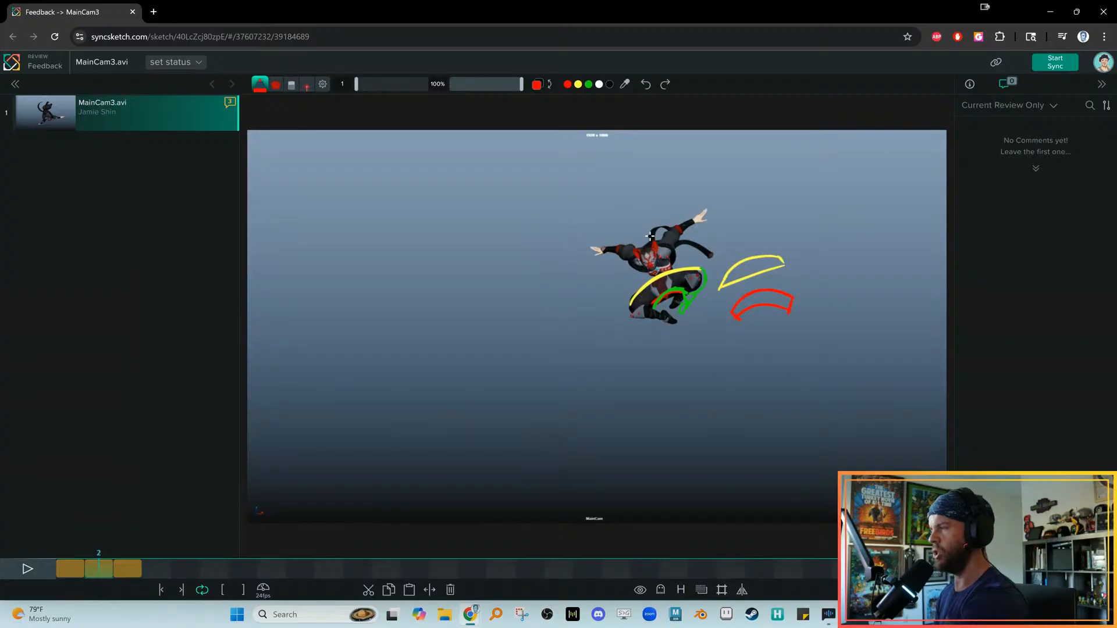
On frame 3, trace the two scarf tails with thin green lines
key("Right")
left_click(588, 84)
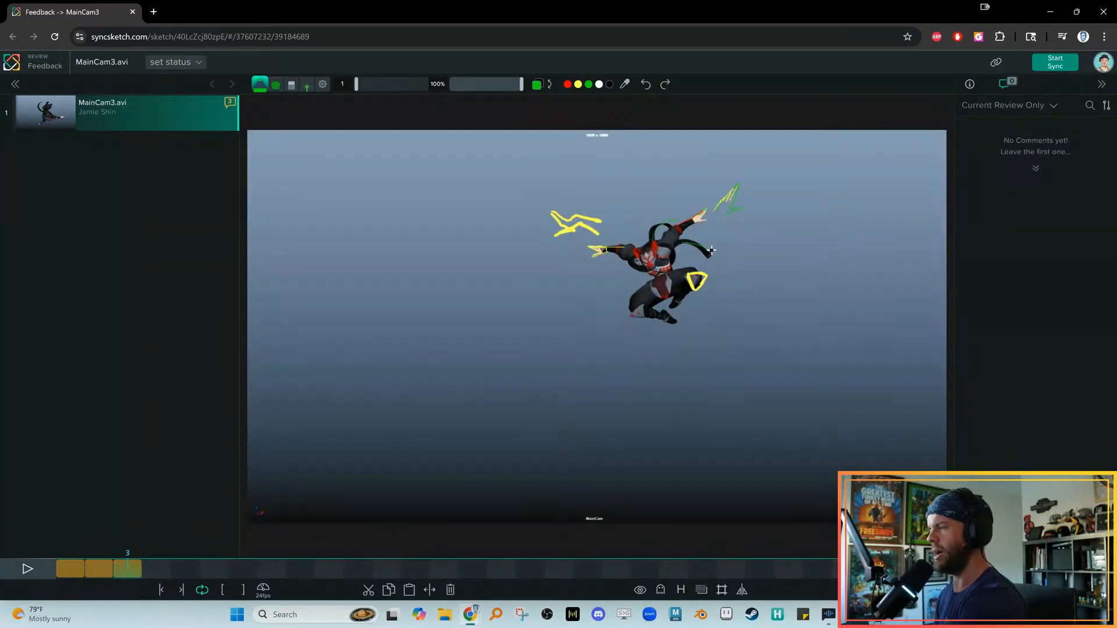
Step forward and backward through the frames after frame 3 to examine how the scarf tails follow the body
key("Right")
key("Right")
key("Right")
key("Right")
key("Right")
key("Right")
key("Right")
key("Left")
key("Left")
key("Left")
key("Left")
key("Left")
key("Right")
key("Right")
key("Right")
key("Right")
key("Right")
key("Right")
key("Right")
key("Left")
key("Left")
key("Left")
Play the clip from frame 1, then check the poses on frames 3 and 2
left_click(69, 566)
key("space")
key("space")
left_click(128, 569)
key("Left")
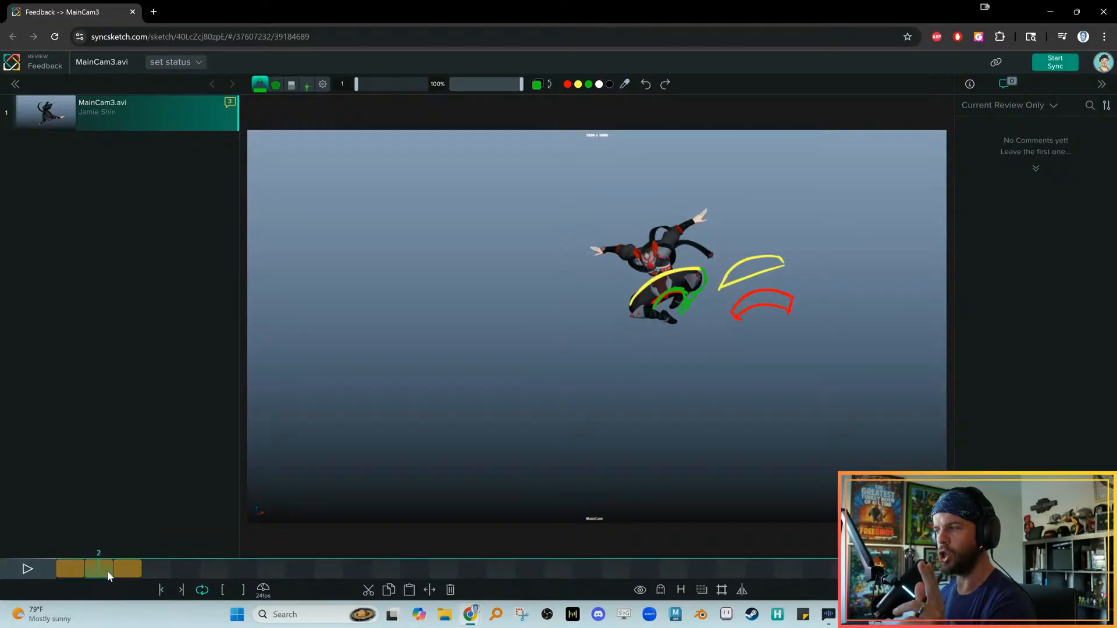
On frame 4, sketch offset positions for both scarf tails in yellow, raising the brush size to 3
key("Right")
key("Right")
left_click(578, 84)
left_click_drag(647, 243, 662, 214)
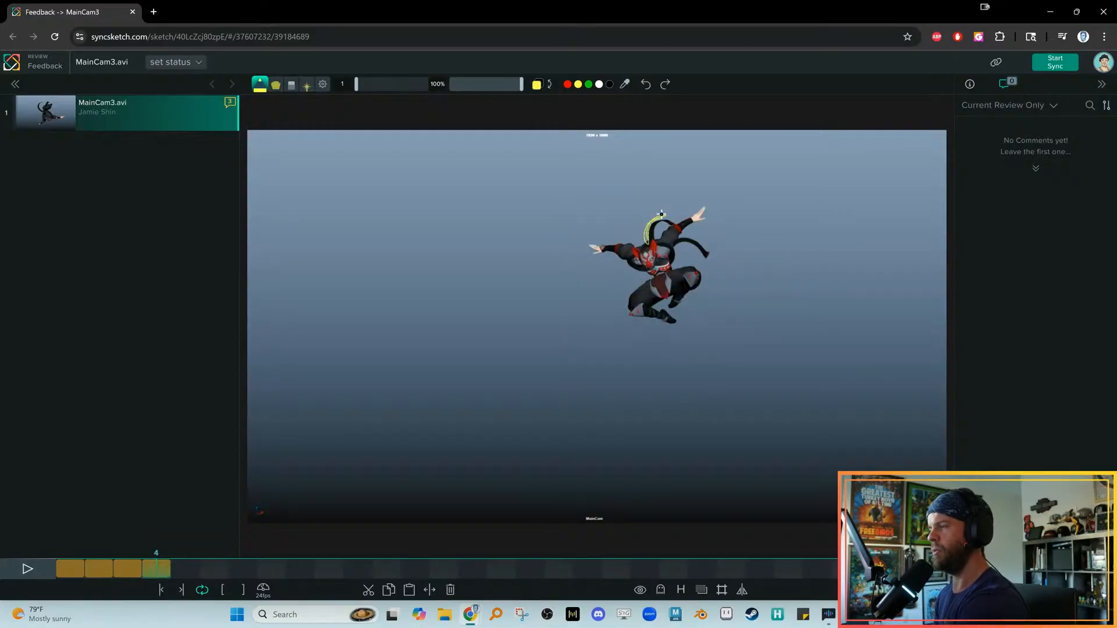
left_click_drag(374, 87, 366, 85)
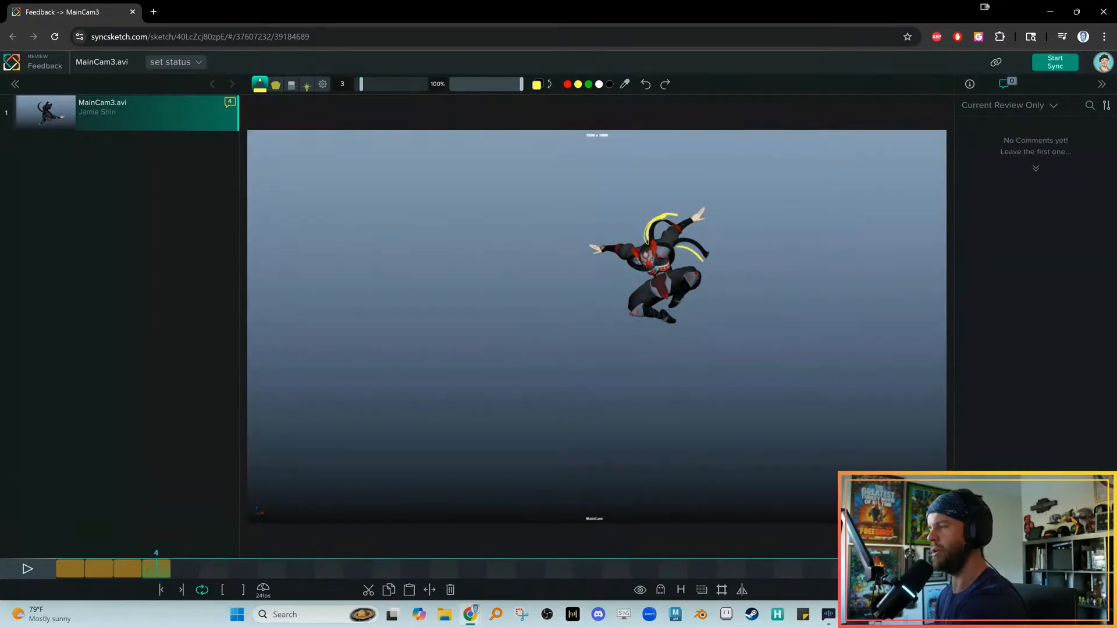
On frame 5, sketch yellow curves for the two scarf tails, with the lower one sweeping down past the hip
key("Right")
left_click_drag(669, 245, 705, 285)
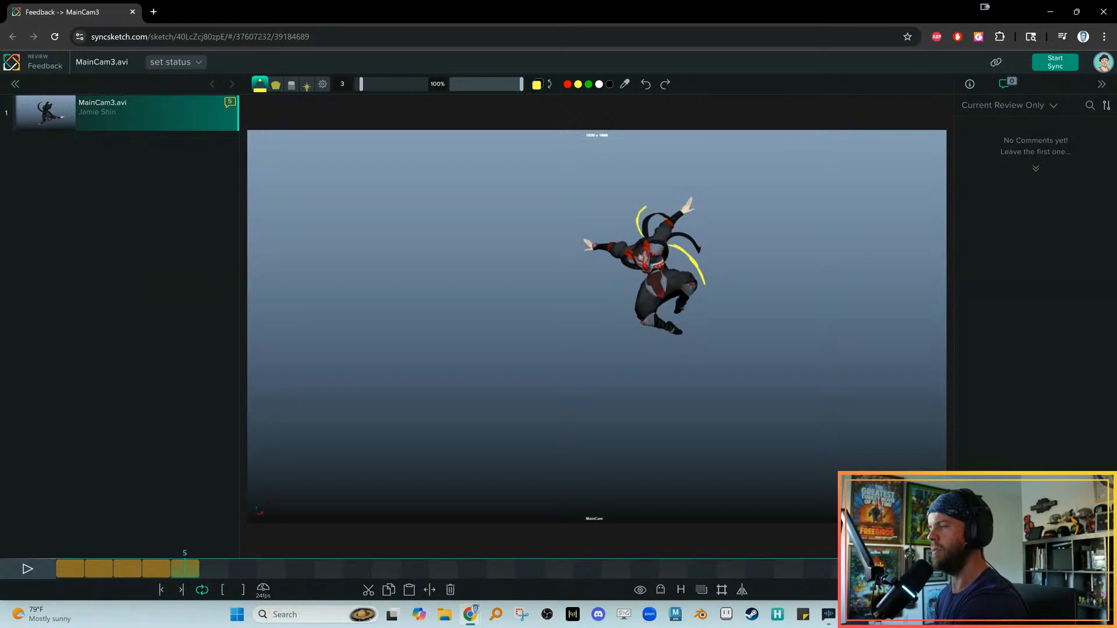
On frame 6, sketch a yellow curve for the upper scarf tail, checking it against frame 5
key("Right")
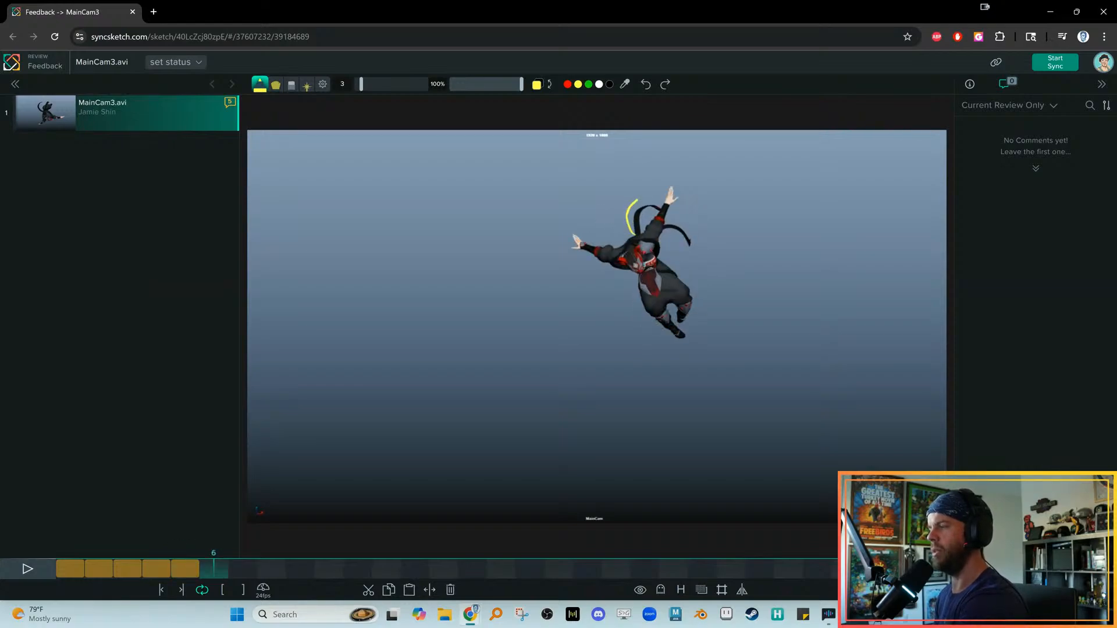
left_click_drag(635, 235, 639, 200)
key("Left")
key("Right")
On frame 7, sketch a yellow curve for the lower scarf tail, arcing down behind the hip
key("Right")
left_click_drag(659, 243, 697, 283)
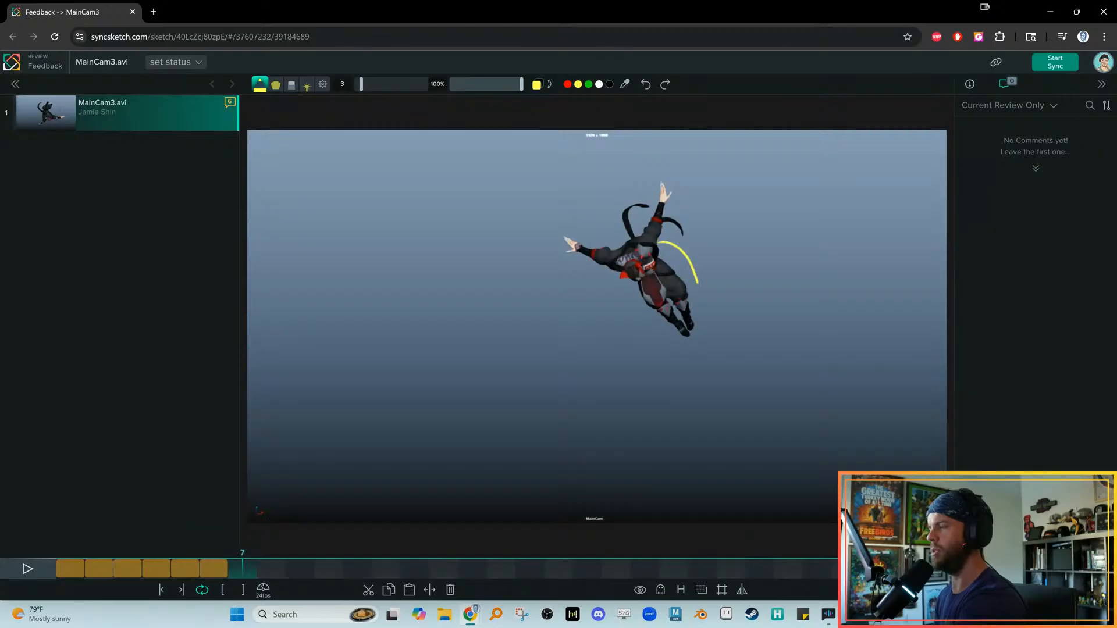
key("Right")
key("Left")
On frame 8, sketch a yellow curve for the lower scarf tail and compare it with frame 7
key("Right")
left_click_drag(688, 255, 696, 274)
key("Left")
key("Right")
key("Left")
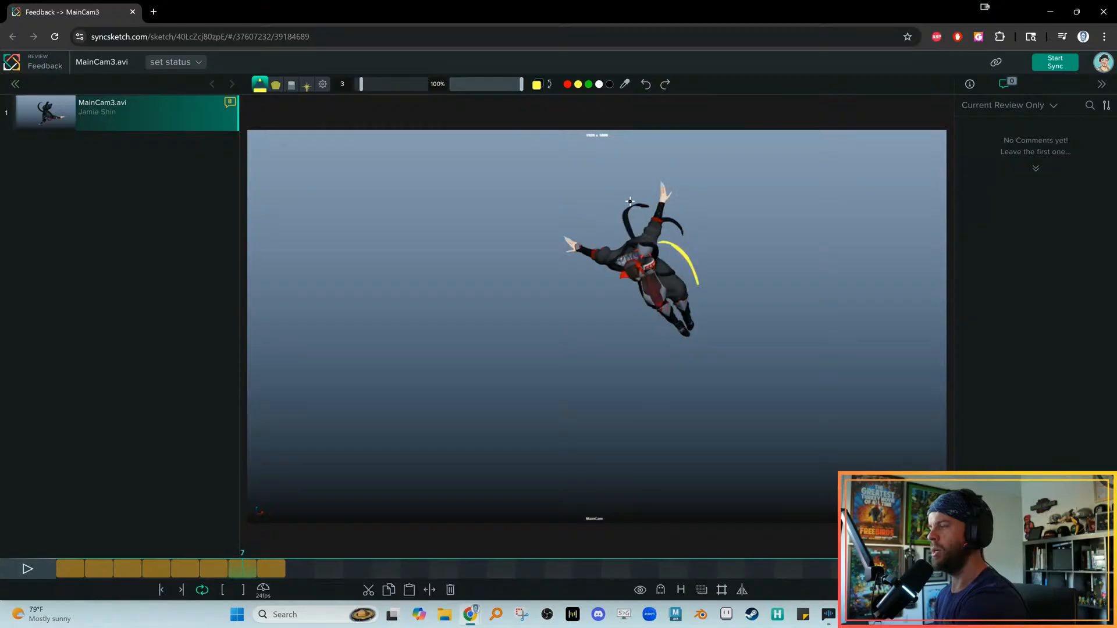
Flip between frames 7 and 8 and their neighbours while sketching the upper scarf tail in yellow on frame 8
key("Right")
key("Left")
key("Right")
key("Left")
key("Right")
key("Left")
key("Left")
key("Right")
key("Right")
key("Left")
key("Right")
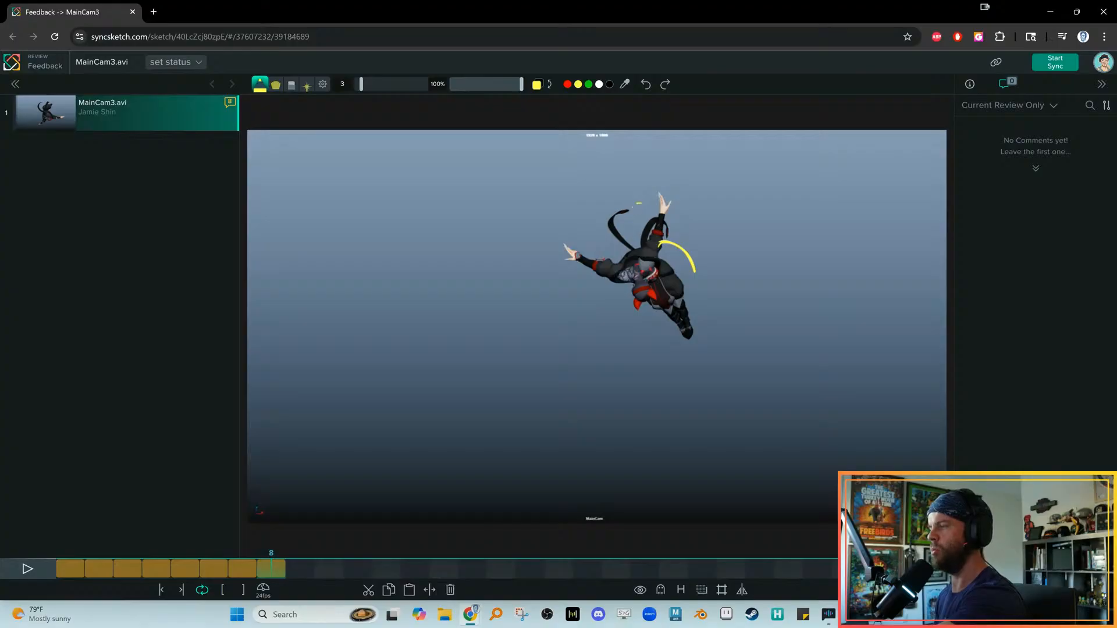
key("Left")
key("Right")
key("Right")
key("Left")
On frame 9, sketch yellow curves for both scarf tails, comparing them with the previous two frames
key("Right")
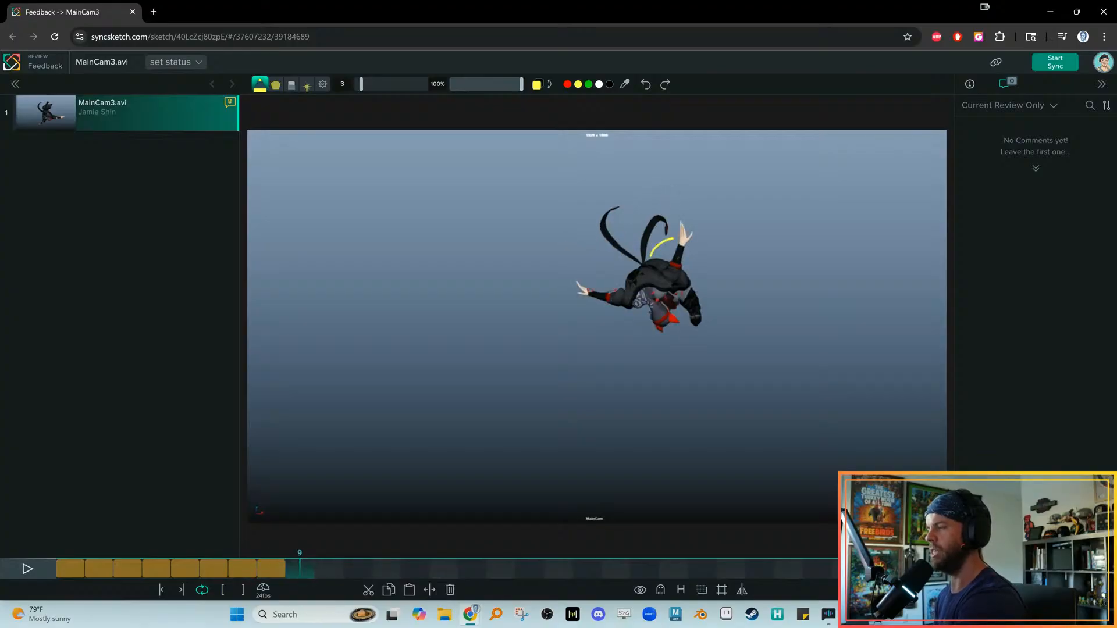
left_click_drag(690, 248, 698, 257)
key("Left")
key("Left")
key("Right")
key("Right")
key("Left")
key("Right")
key("Left")
key("Right")
On frame 10, sketch yellow curves for both scarf tails trailing up from the waist, checking against frame 9
key("Right")
mouse_move(642, 208)
left_mouse_down()
mouse_move(622, 229)
mouse_move(645, 209)
left_mouse_up()
key("Left")
key("Right")
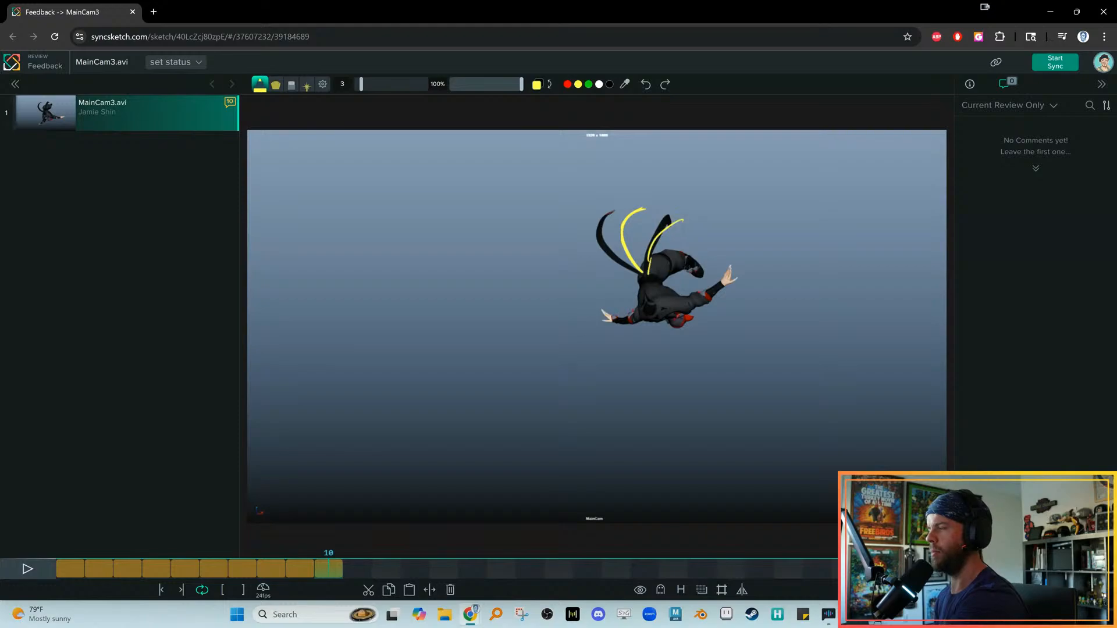
Play the clip from frame 4 to review the sketched scarf motion, stopping at frame 8
left_click(149, 563)
key("space")
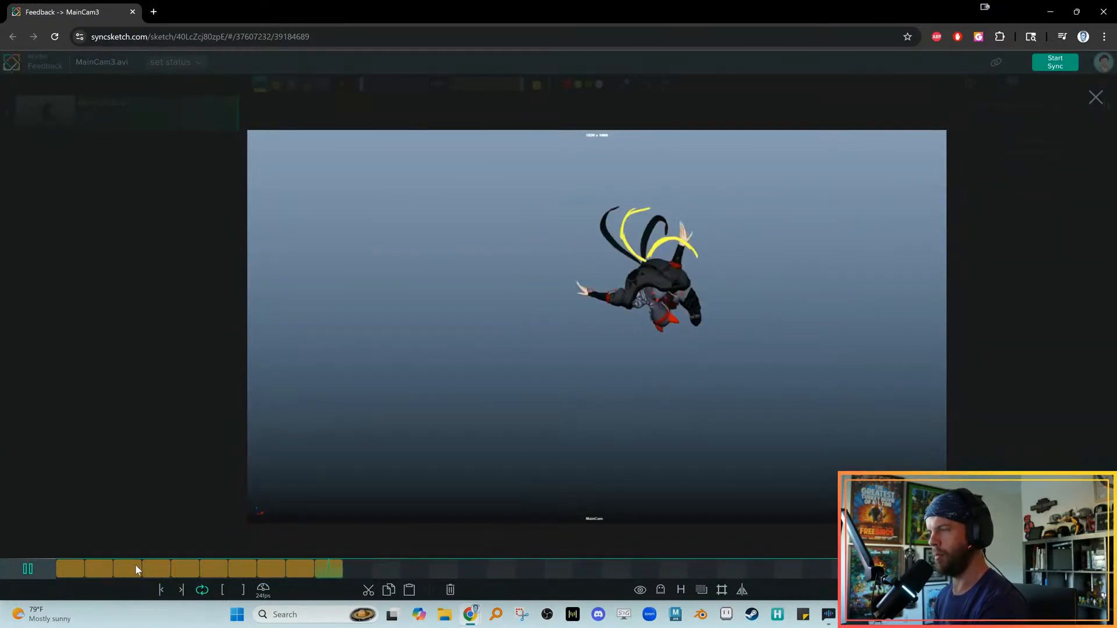
key("space")
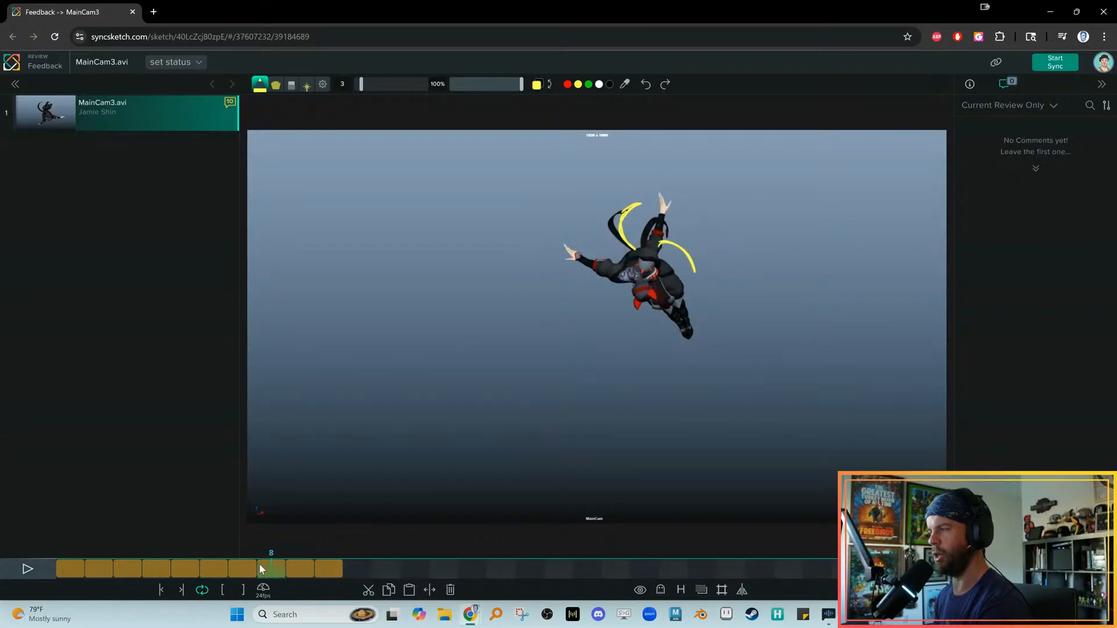
On frame 8, erase the upper scarf tail curve and redraw it closer to the character's actual tail
key("e")
left_click_drag(641, 203, 622, 233)
key("p")
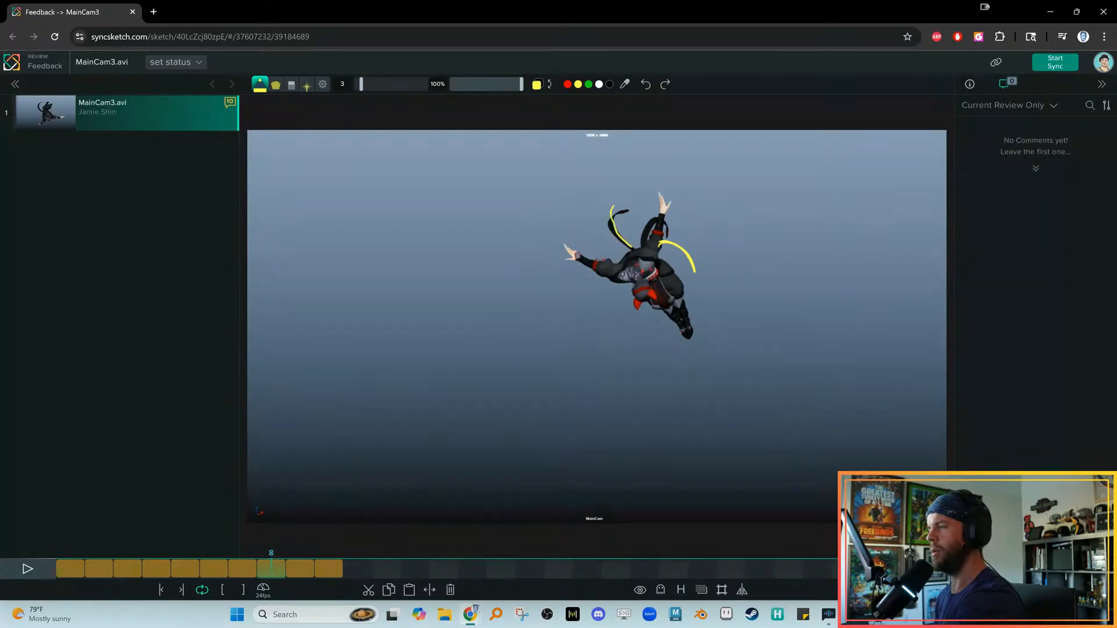
key("Left")
key("Right")
On frame 9, replace the upper scarf tail curve with one along the character's actual tail, comparing with frame 8
key("Right")
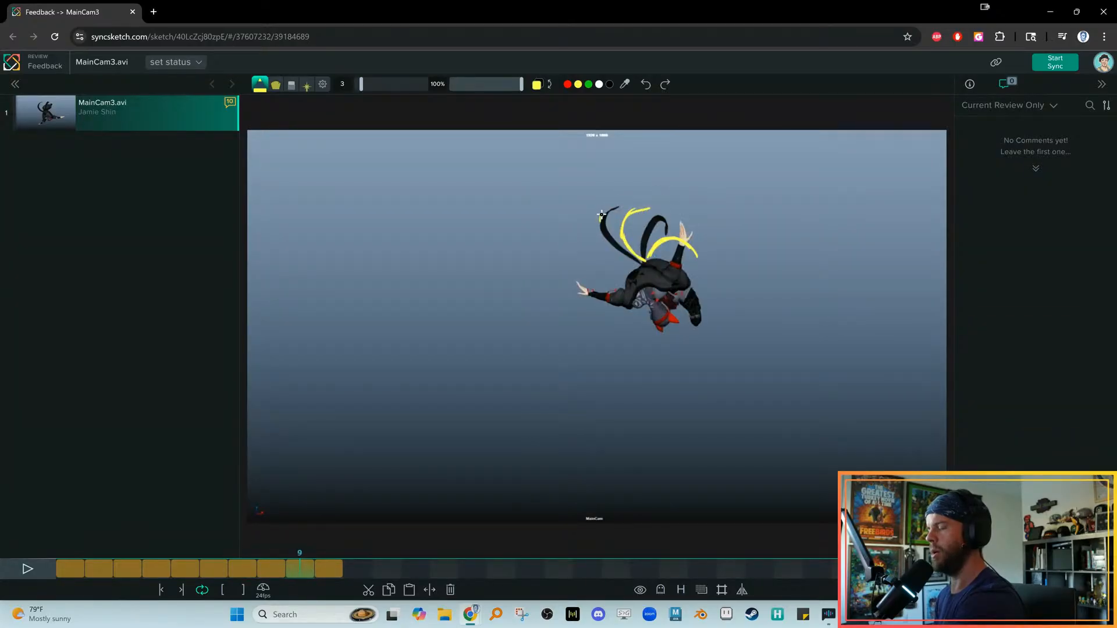
key("Left")
key("Left")
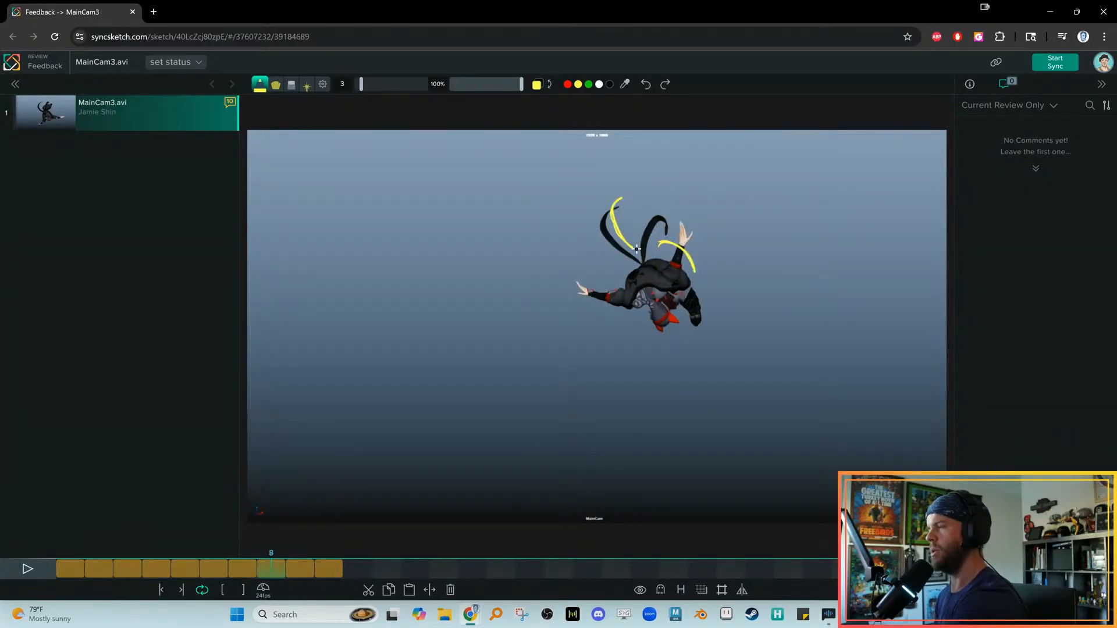
key("Right")
key("Right")
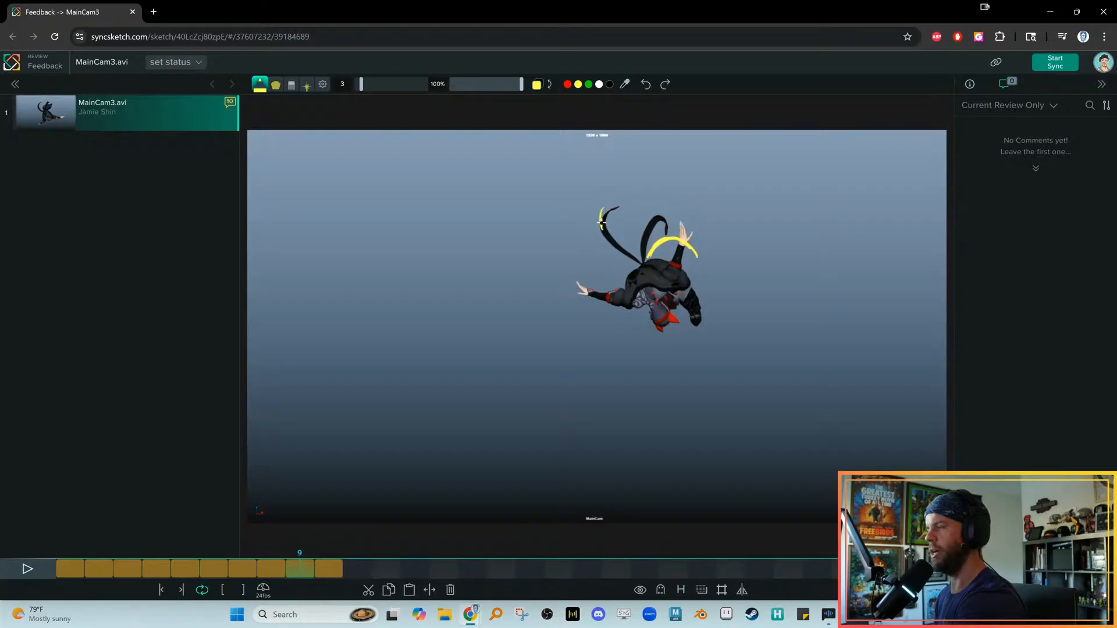
On frame 10, erase the upper scarf tail curve and redraw it sweeping out past the actual tail, checking previous frames
key("Right")
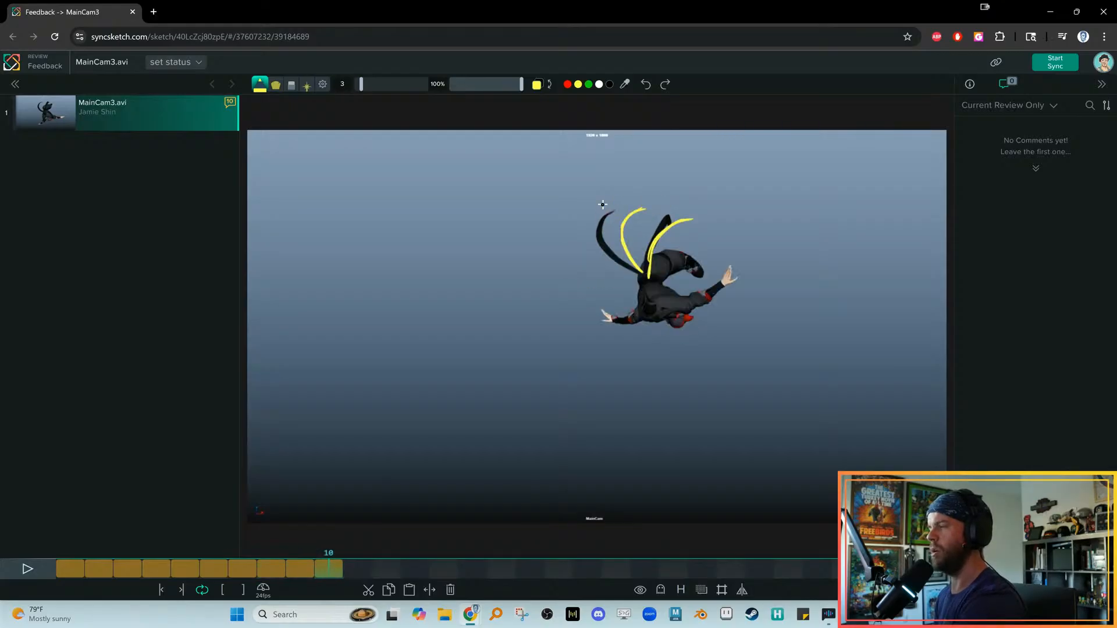
key("Left")
key("Right")
key("e")
left_click_drag(644, 208, 624, 241)
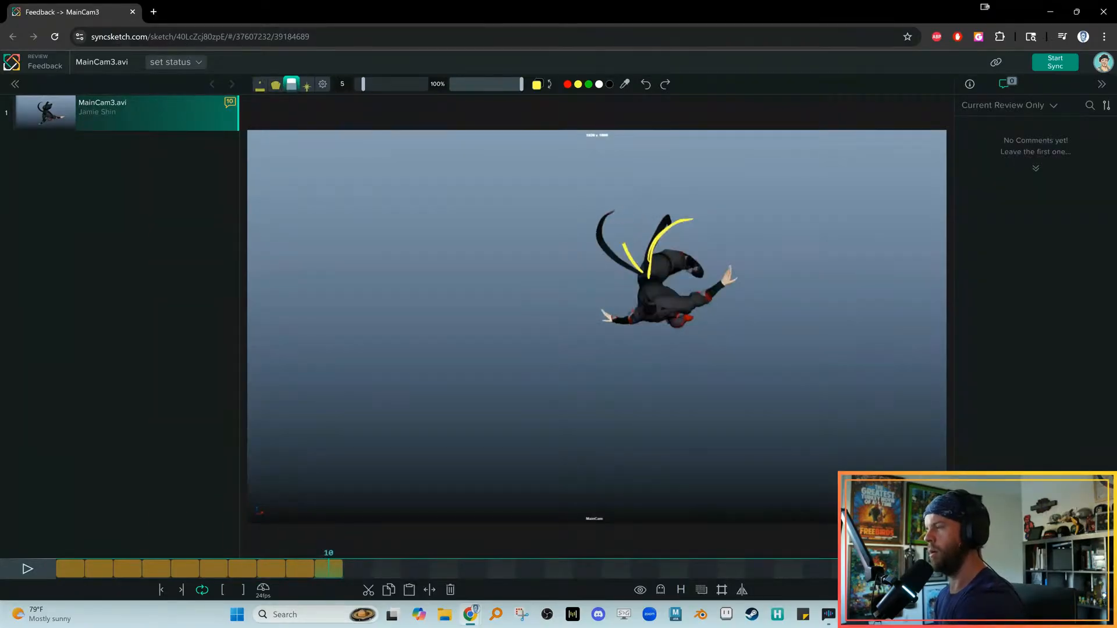
key("b")
key("Left")
key("Left")
key("Left")
key("Right")
key("Right")
key("Right")
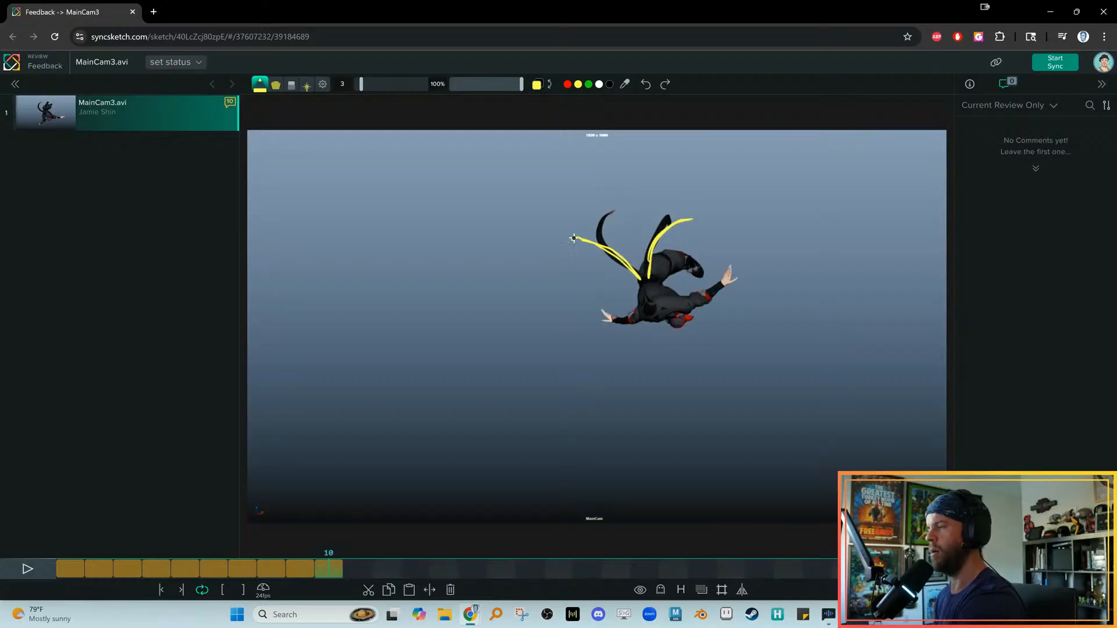
On frames 11 and 12, sketch yellow curves for the scarf tail trailing outside the existing one, comparing with earlier frames
key("Right")
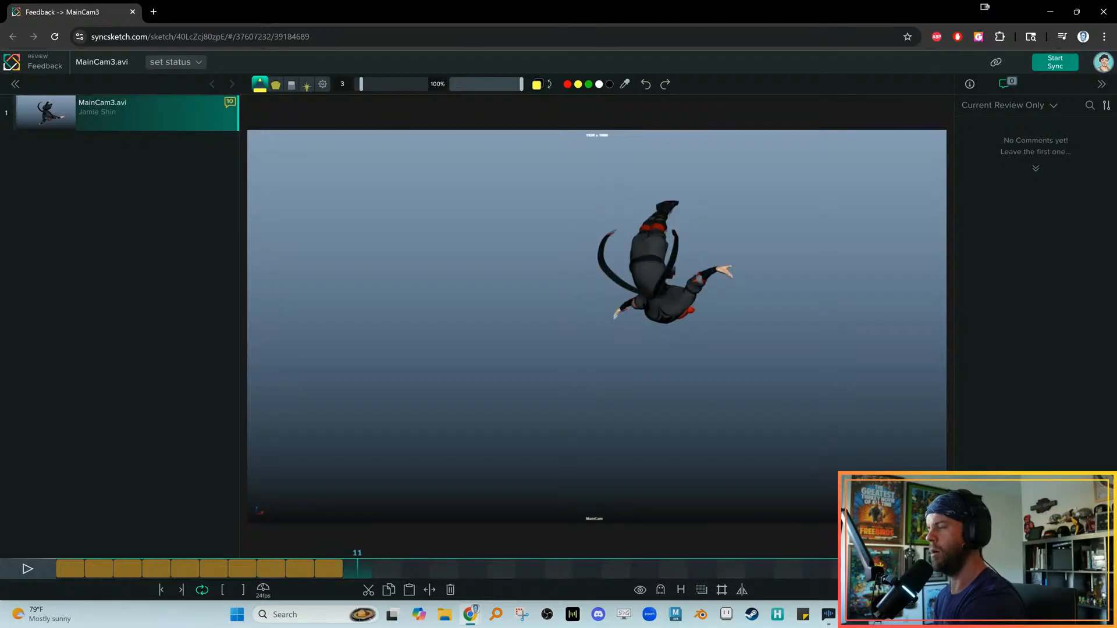
left_click_drag(573, 265, 608, 239)
key("Right")
key("Left")
key("Left")
key("Left")
key("Left")
key("Left")
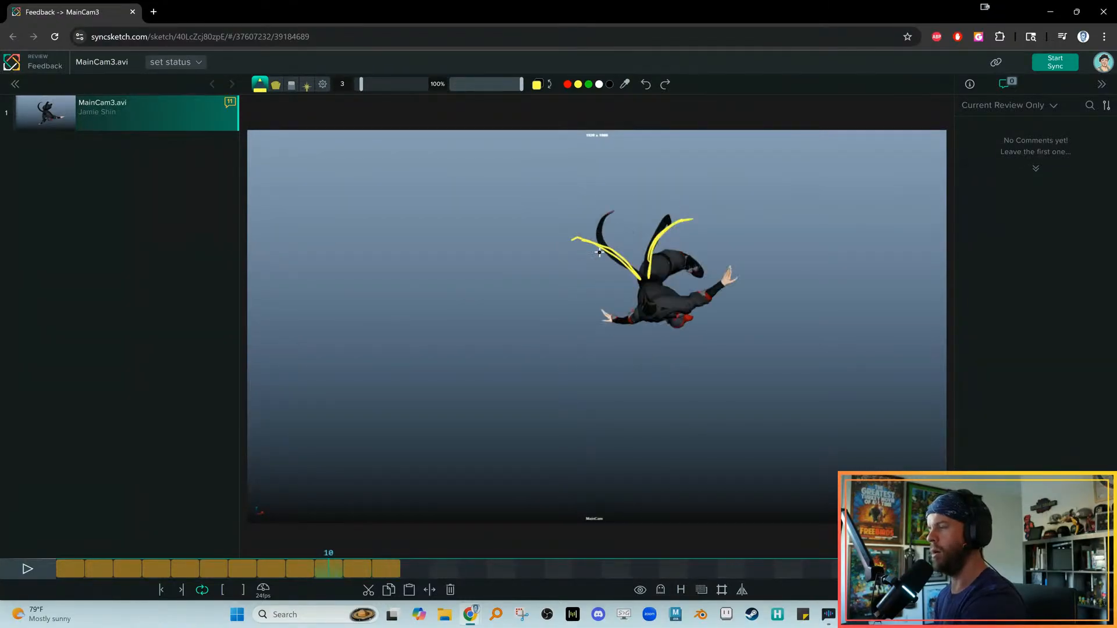
Play the clip repeatedly from its opening frames to review the scarf drag against the sketched curves
key("space")
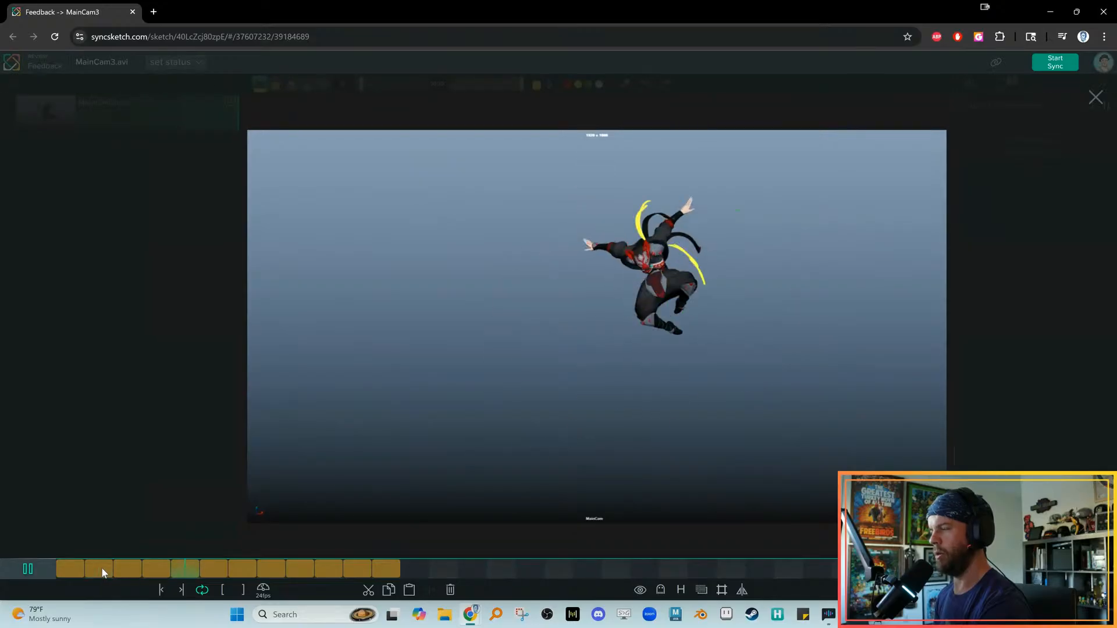
key("space")
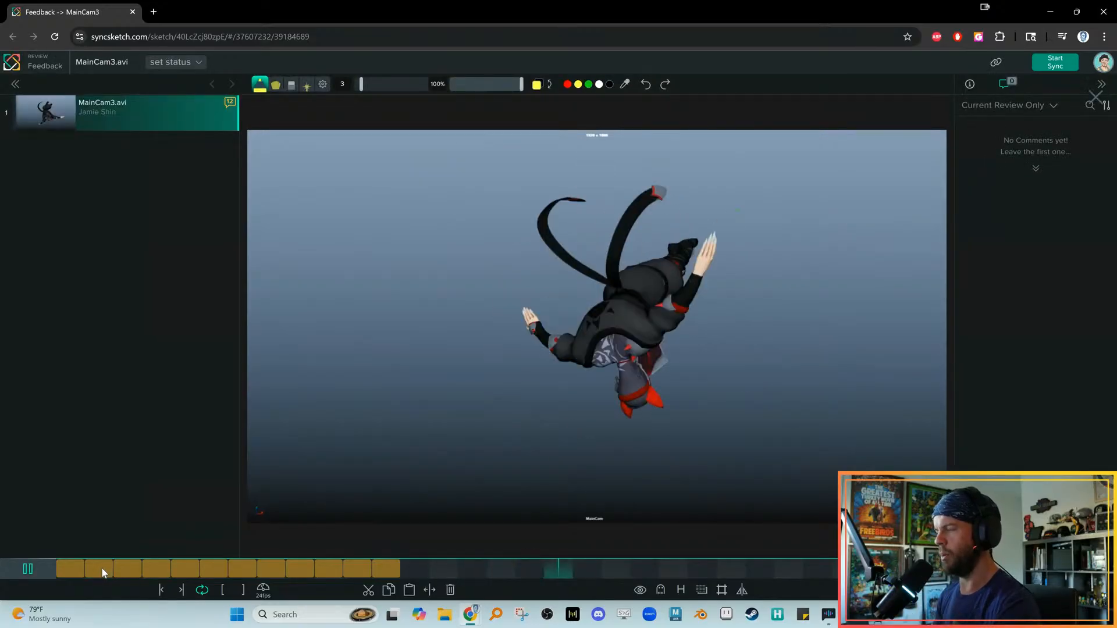
key("space")
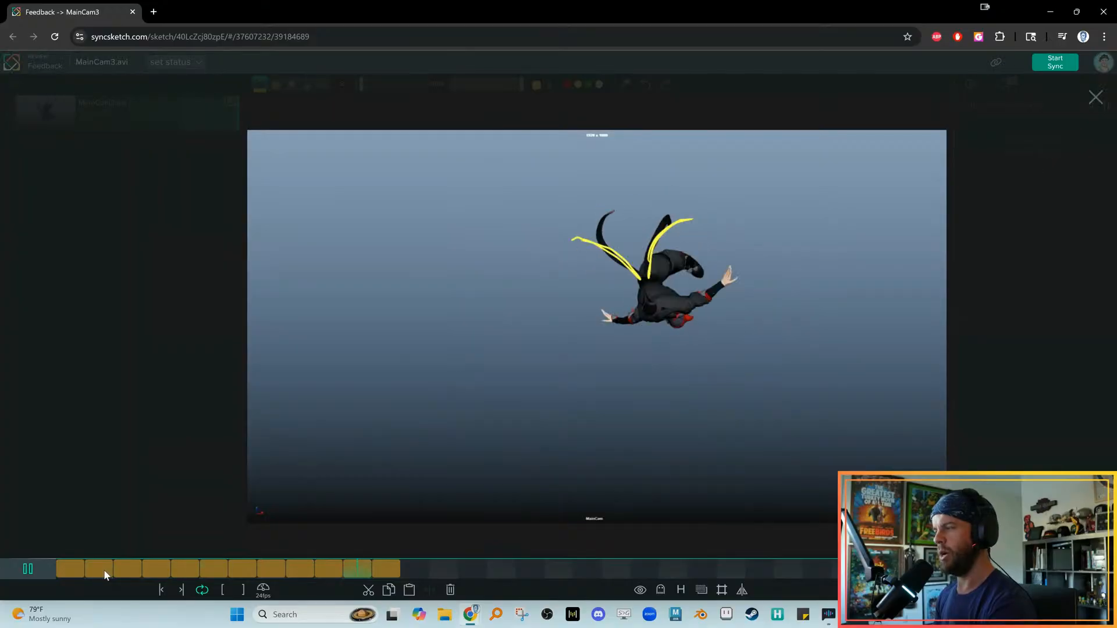
key("space")
key("space")
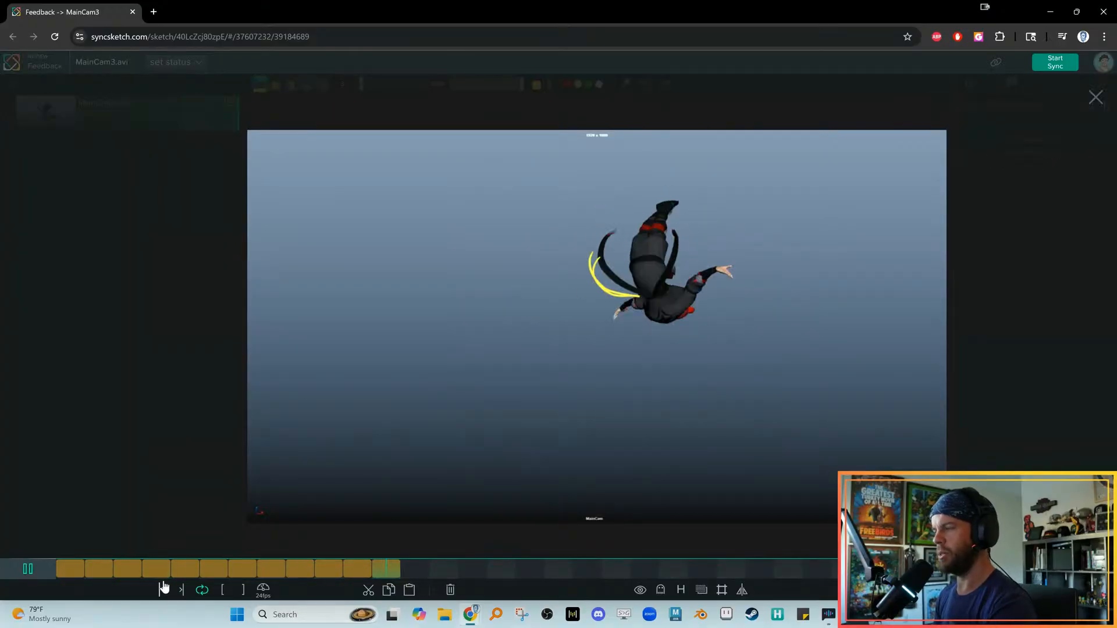
key("space")
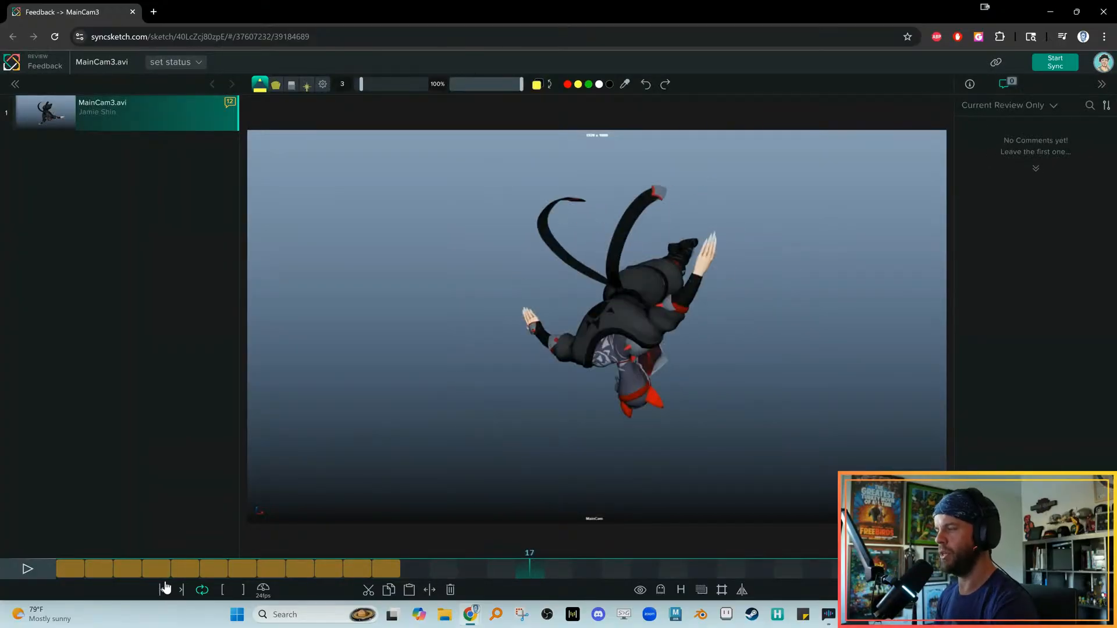
key("space")
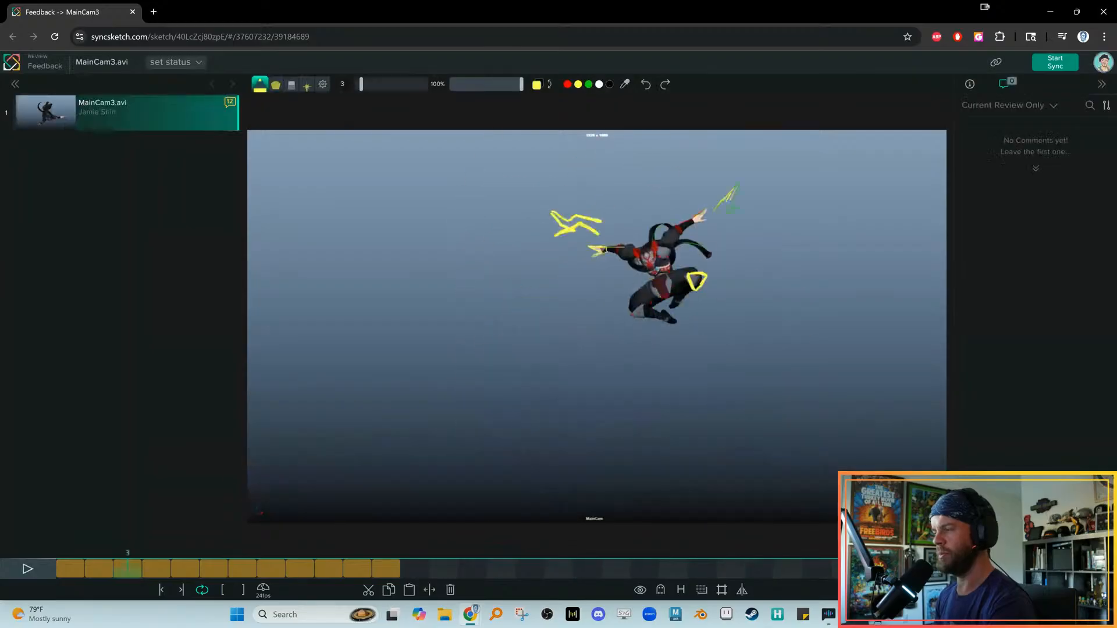
left_click(116, 572)
key("space")
left_click(125, 570)
key("space")
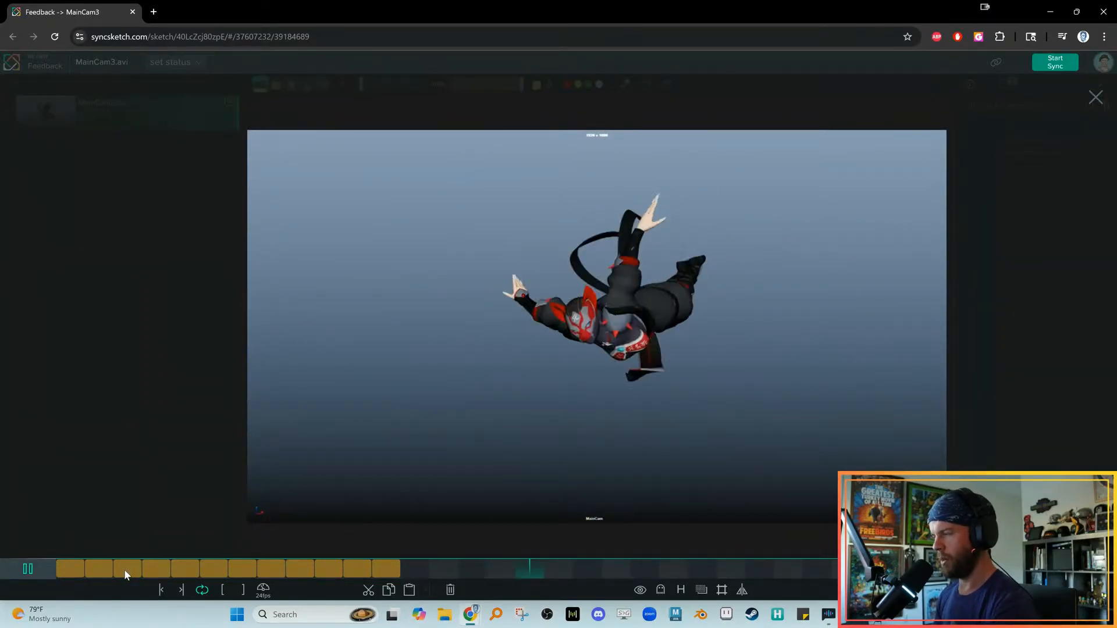
key("space")
Scrub to frame 21 and step back and forth between frames 17 and 22 to examine the poses into the landing
left_click_drag(538, 568, 645, 569)
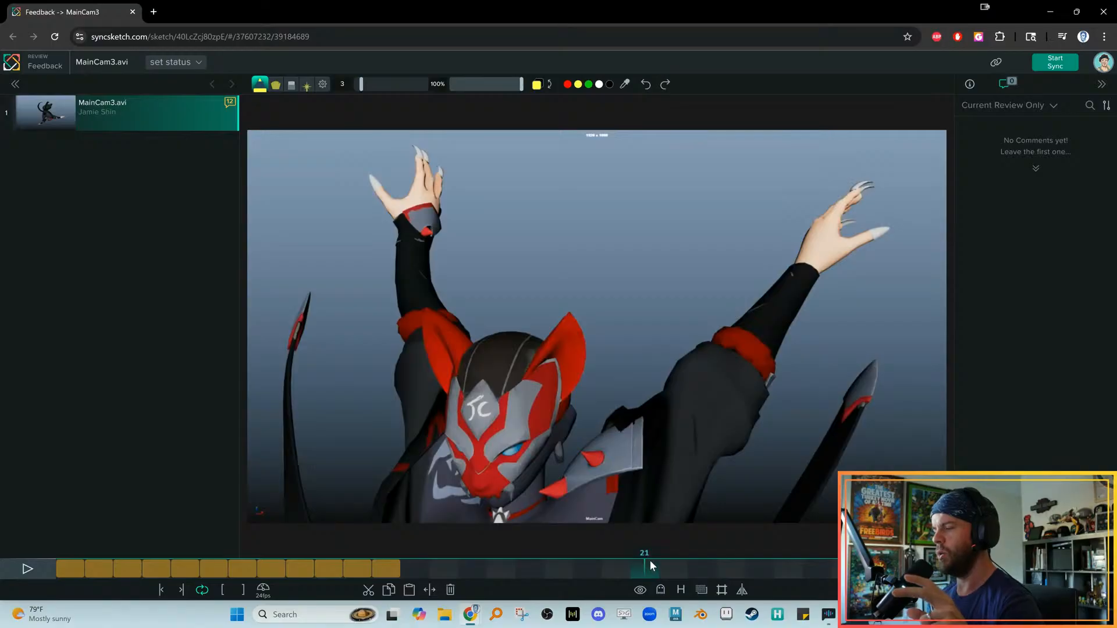
key("Left")
key("Left")
key("Left")
key("Left")
key("Left")
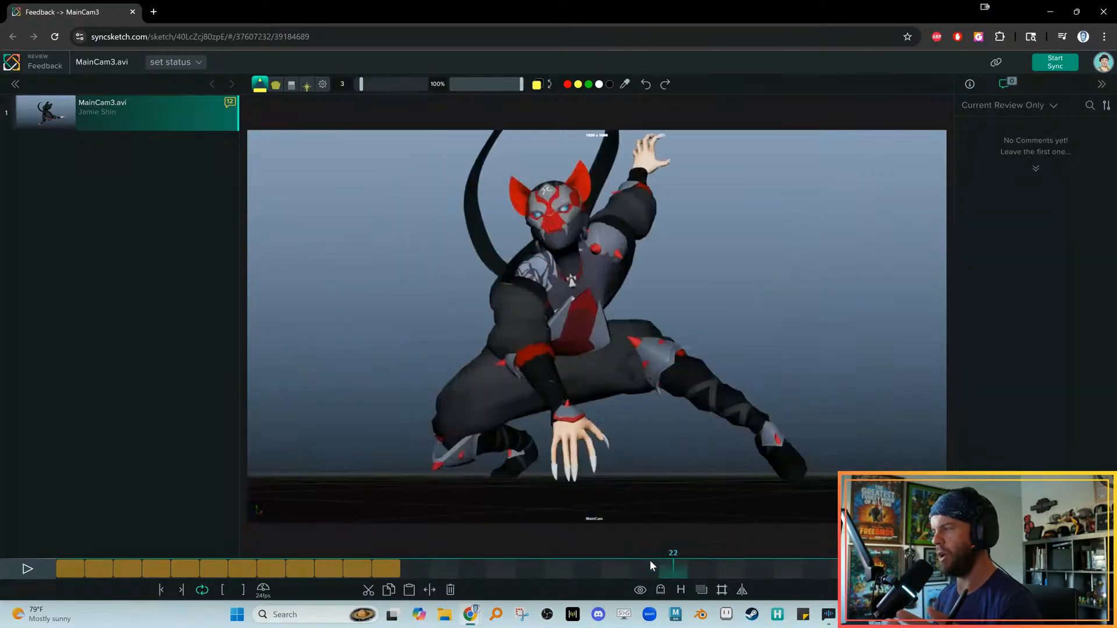
key("Right")
key("Right")
key("Right")
key("Right")
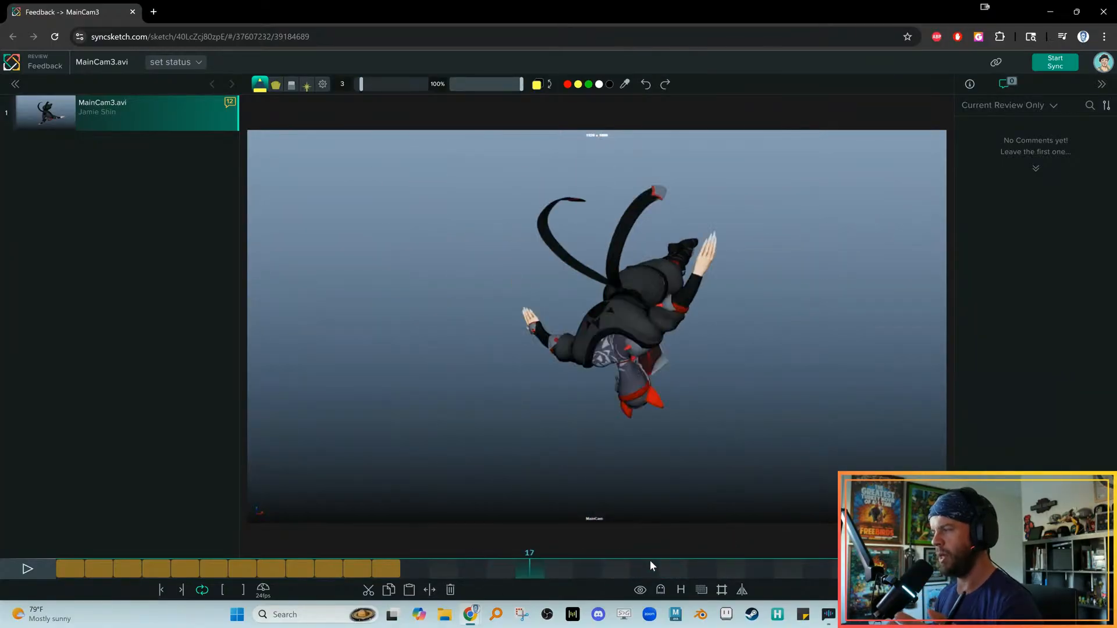
key("Left")
key("Right")
key("Left")
key("Right")
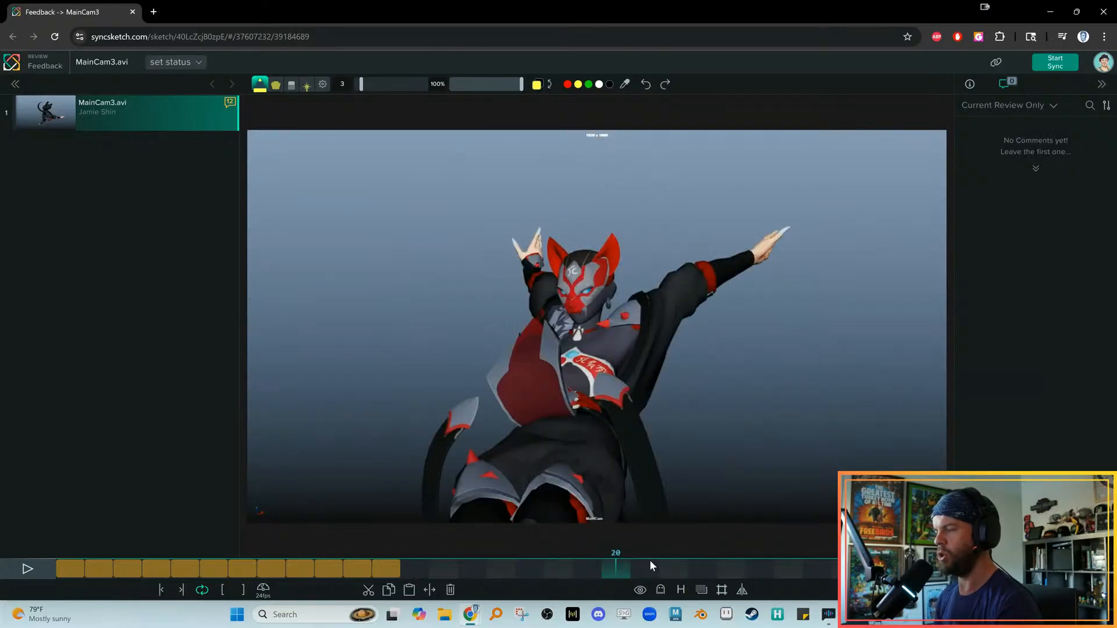
On frame 20, sketch a yellow boundary around the character with two downward arrows, and compare with frame 19
mouse_move(819, 201)
left_mouse_down()
mouse_move(291, 223)
mouse_move(279, 522)
left_mouse_up()
left_click_drag(835, 202, 836, 522)
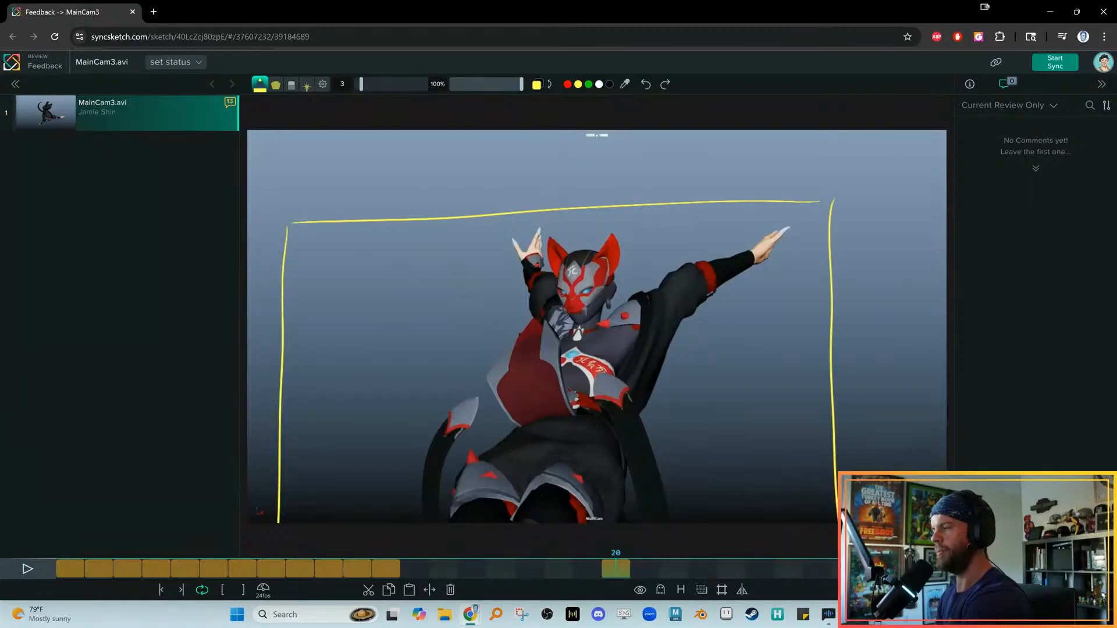
mouse_move(431, 177)
left_mouse_down()
mouse_move(433, 262)
mouse_move(448, 220)
left_mouse_up()
mouse_move(732, 157)
left_mouse_down()
mouse_move(731, 232)
mouse_move(748, 192)
left_mouse_up()
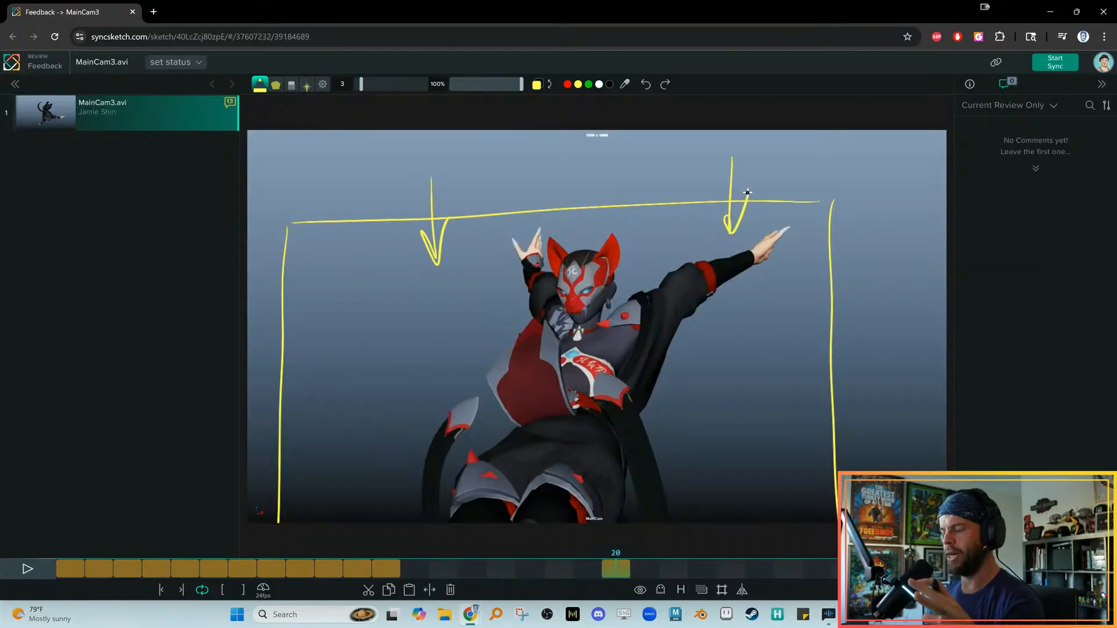
key("Left")
key("Right")
key("Left")
key("Right")
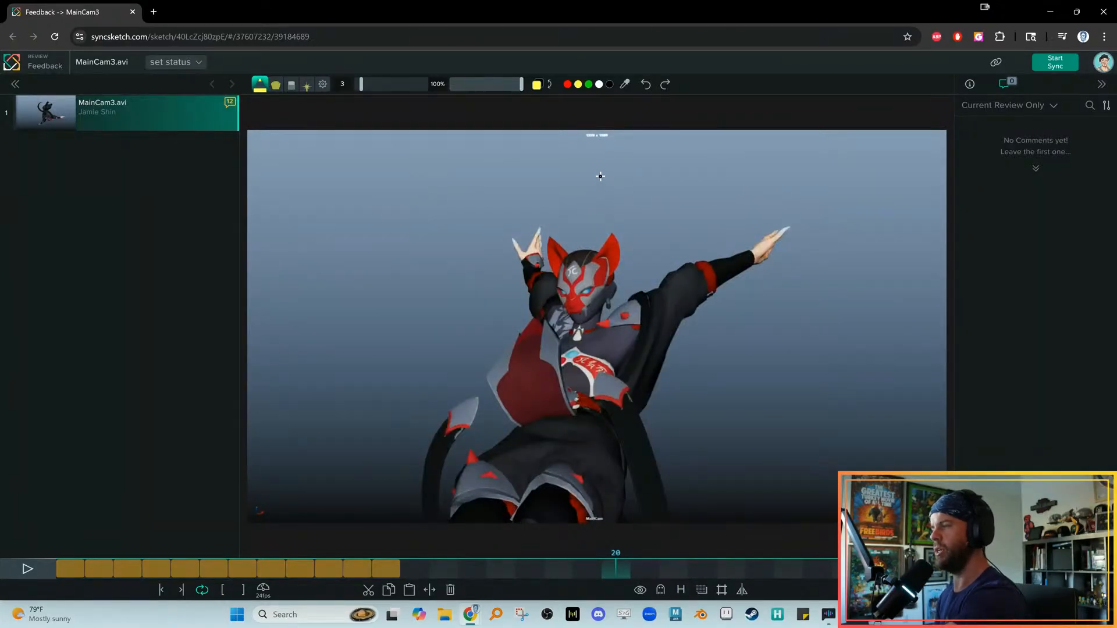
On frame 20, sketch a higher yellow head, shoulder line and both sides of the torso over the character
mouse_move(634, 198)
left_mouse_down()
mouse_move(618, 213)
mouse_move(632, 175)
left_mouse_up()
mouse_move(556, 234)
left_mouse_down()
mouse_move(658, 250)
mouse_move(545, 311)
mouse_move(537, 367)
left_mouse_up()
left_click_drag(570, 265, 539, 362)
left_click_drag(664, 269, 609, 357)
left_click_drag(638, 312, 601, 376)
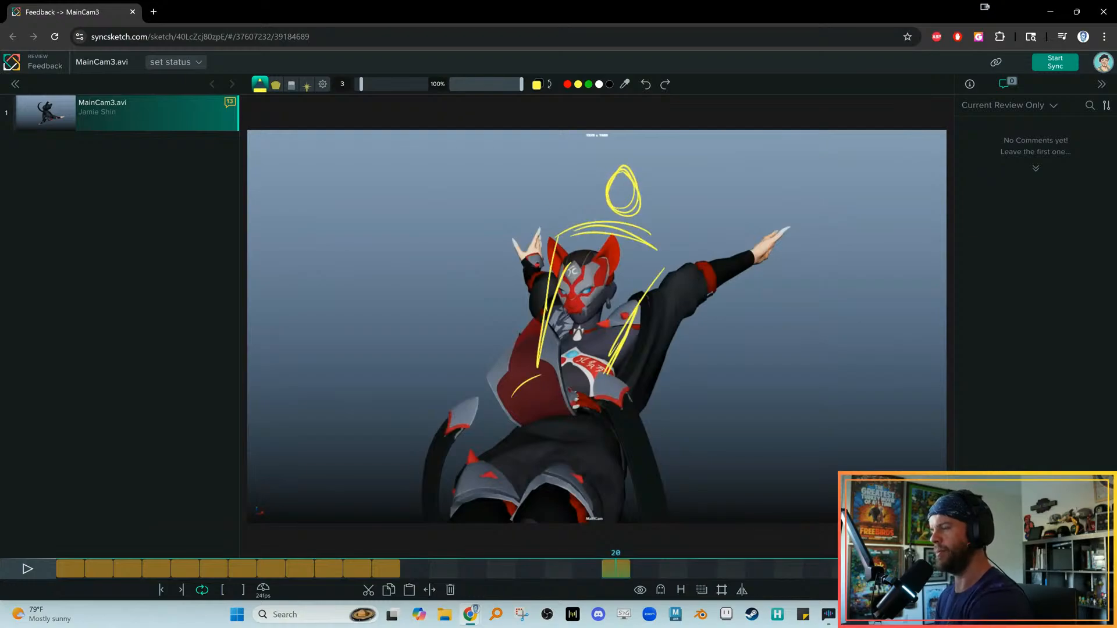
Extend the frame 20 pose sketch with lines running from the waist down along both legs
left_click_drag(536, 365, 474, 490)
left_click_drag(608, 378, 510, 515)
left_click_drag(600, 401, 512, 514)
Sketch both arms raised outward from the shoulders on frame 20, and add strokes at both sides of the waist
mouse_move(657, 248)
left_mouse_down()
mouse_move(849, 153)
mouse_move(673, 278)
left_mouse_up()
left_click_drag(550, 223, 498, 162)
mouse_move(524, 209)
left_mouse_down()
mouse_move(450, 133)
mouse_move(546, 250)
mouse_move(492, 176)
left_mouse_up()
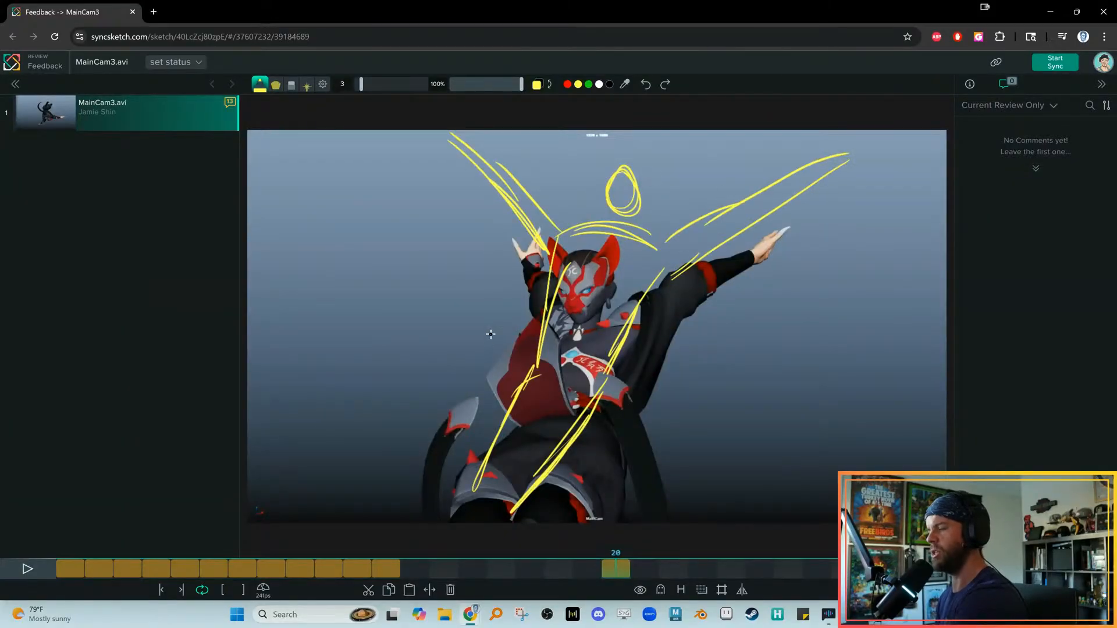
mouse_move(626, 401)
left_mouse_down()
mouse_move(721, 310)
mouse_move(625, 435)
left_mouse_up()
left_click_drag(528, 379, 478, 261)
Flip between frames 21 and 22 to examine the transition from the close-up jump into the landing pose
key("Right")
key("Right")
key("Left")
key("Right")
key("Left")
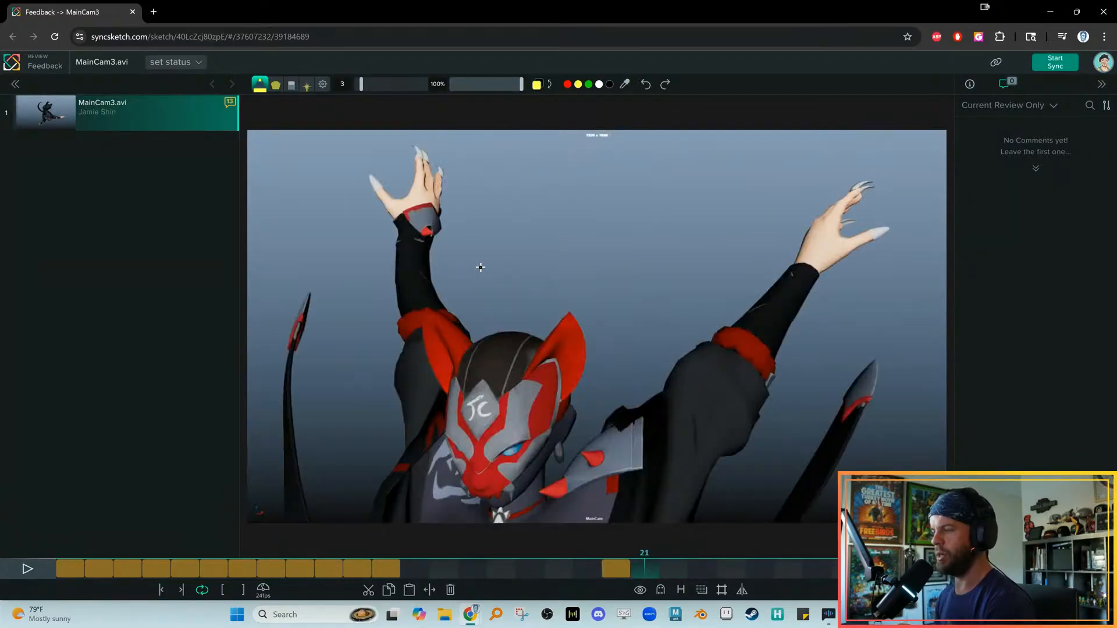
key("Right")
key("Left")
key("Right")
key("Left")
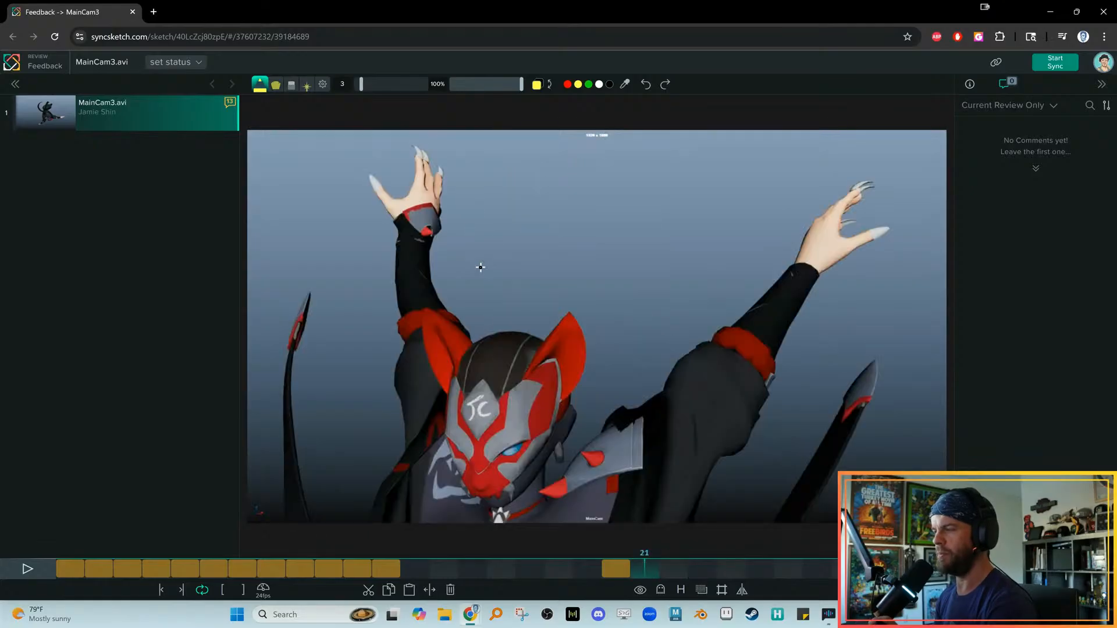
Scrub up to frame 19 and step on to frame 23 to examine the fall from the upside-down flip into the landing
key("Right")
key("Left")
key("Left")
key("Left")
key("Left")
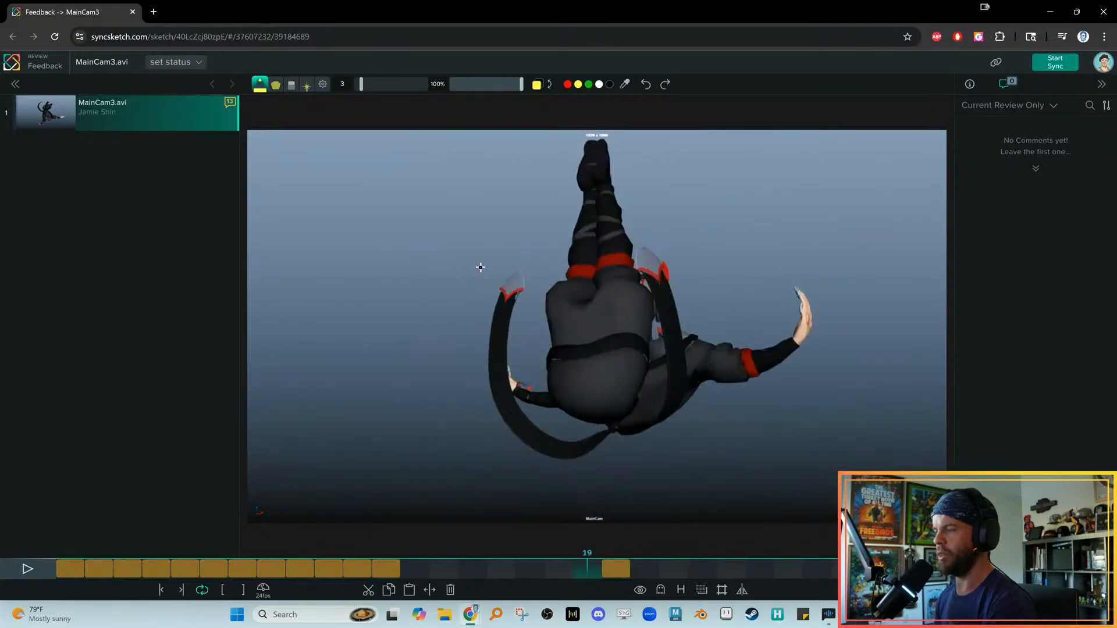
key("Left")
key("Left")
key("space")
left_click_drag(409, 572, 587, 570)
key("Right")
key("Right")
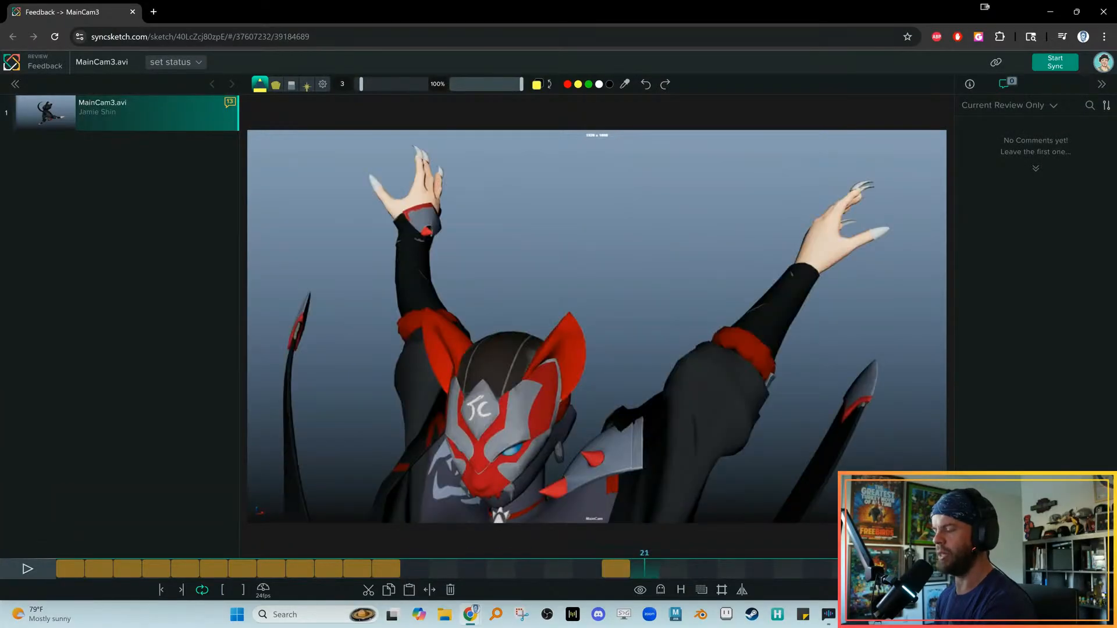
key("Right")
key("Right")
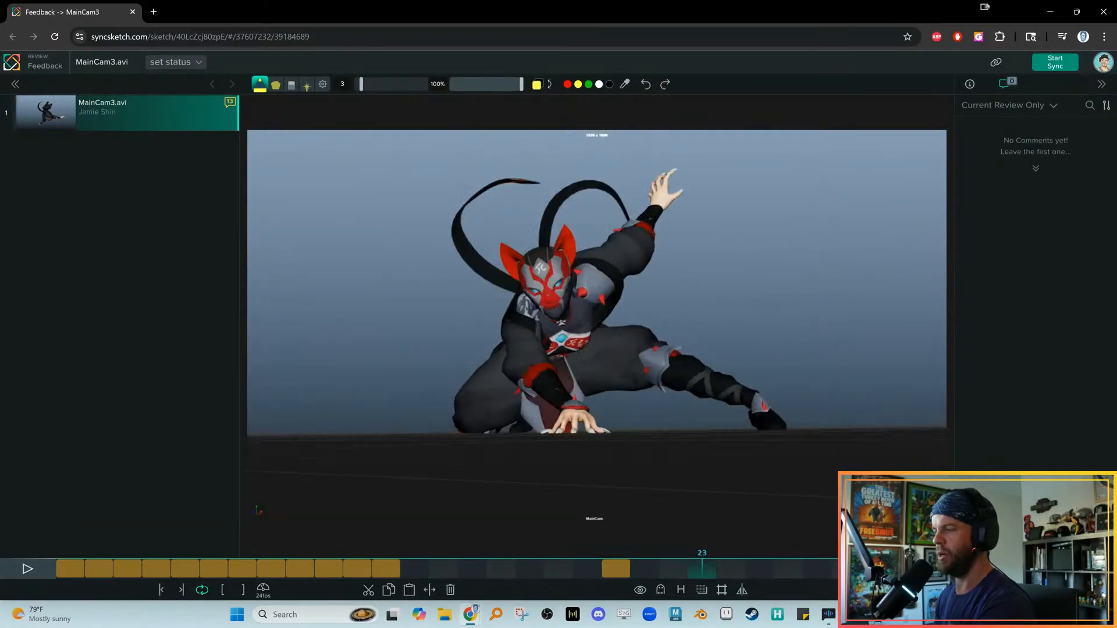
Flip back and forth between frames 22 and 23 to examine how the body and planted hand settle into the crouched landing
key("Left")
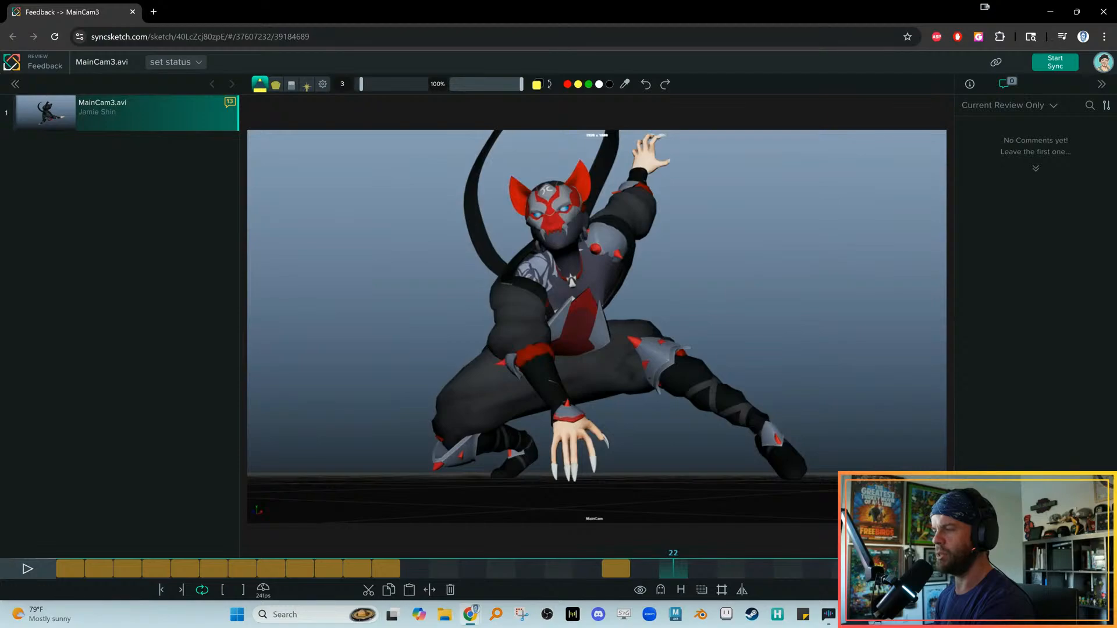
key("Right")
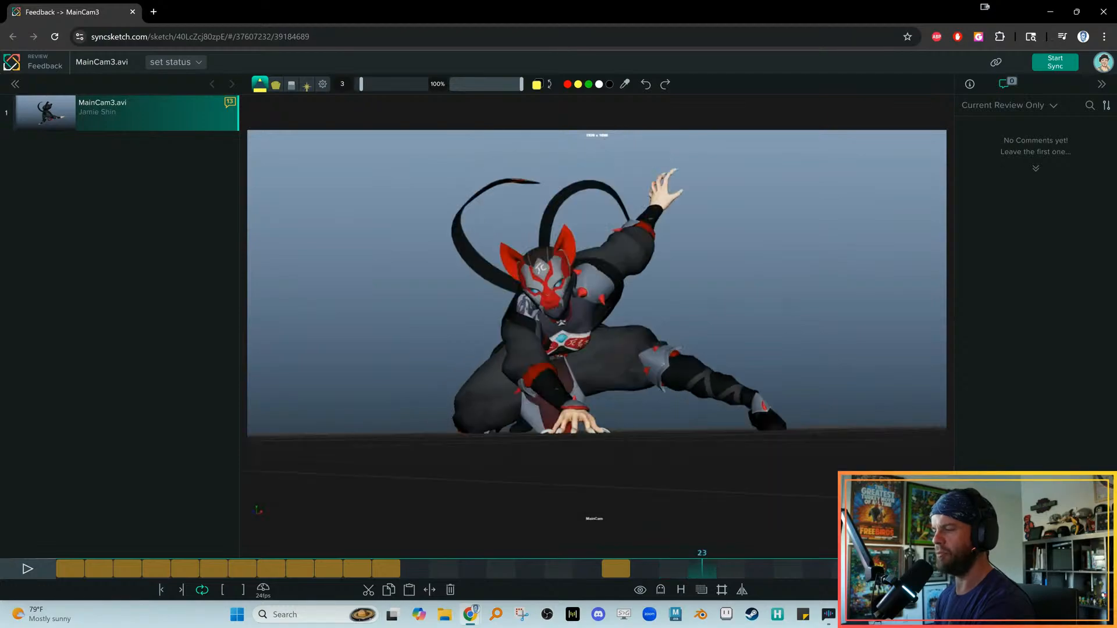
key("Right")
key("Right")
key("Left")
key("Left")
key("Left")
key("Left")
key("Right")
key("Right")
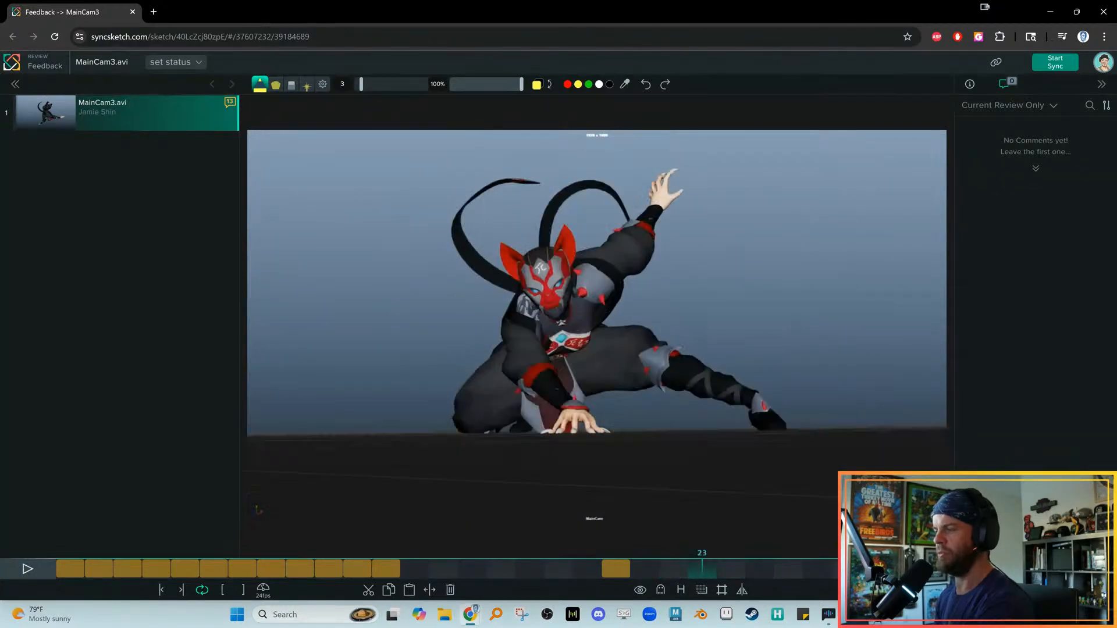
key("Left")
key("Right")
key("Left")
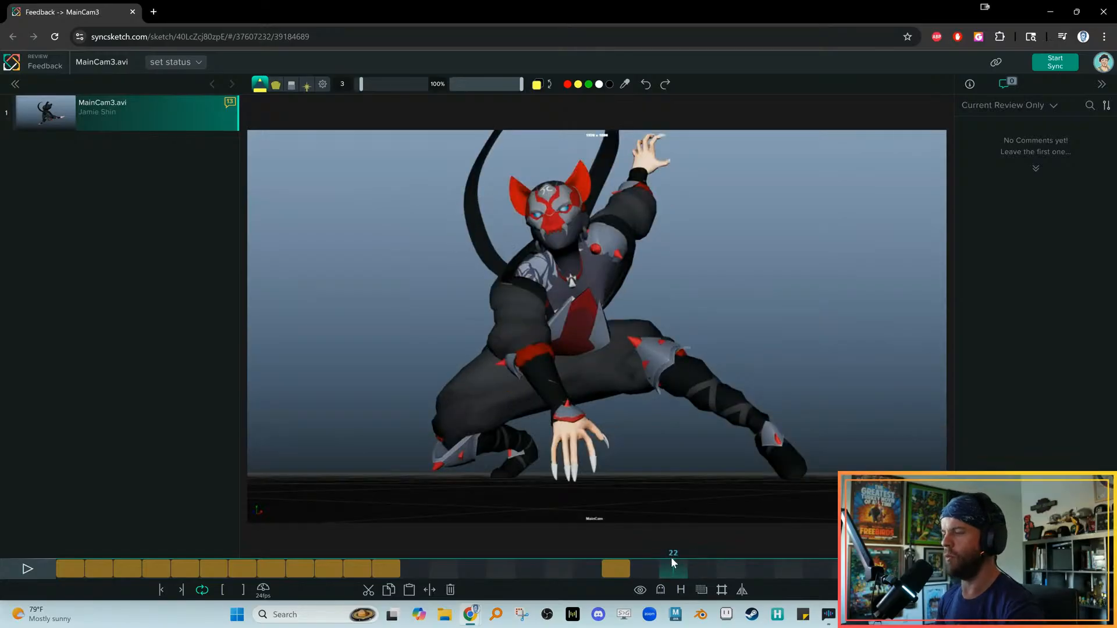
Flip among frames 20, 21 and 22 to compare the sketched raised pose with the close-up and the landing pose
key("Left")
key("Left")
key("Left")
key("Right")
key("Right")
key("Right")
key("Left")
key("Left")
key("Right")
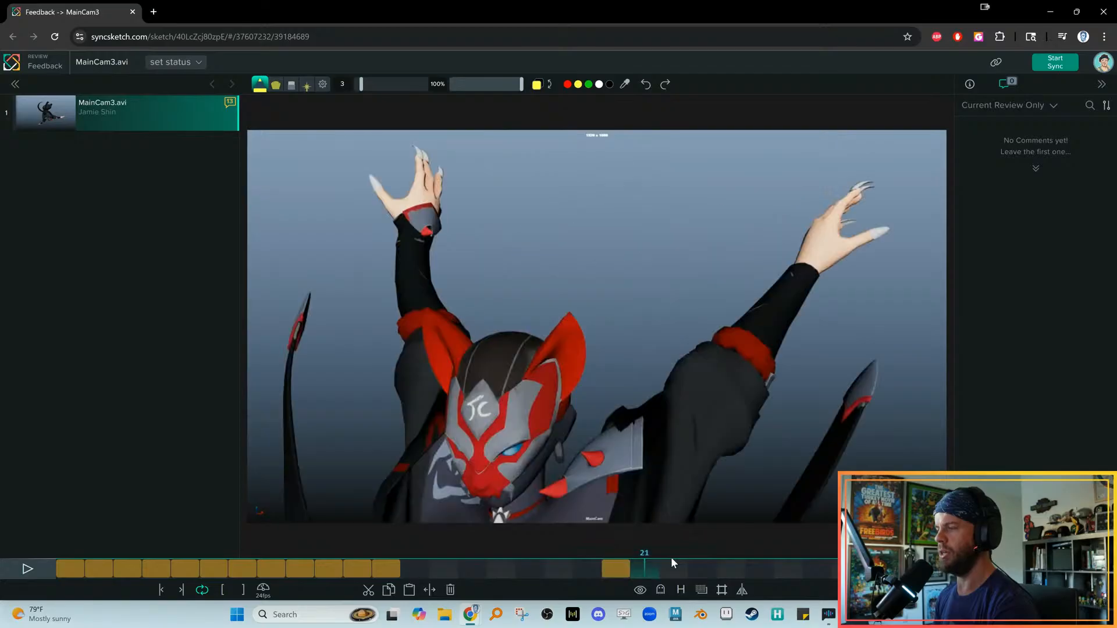
key("Left")
key("Right")
key("Left")
key("Right")
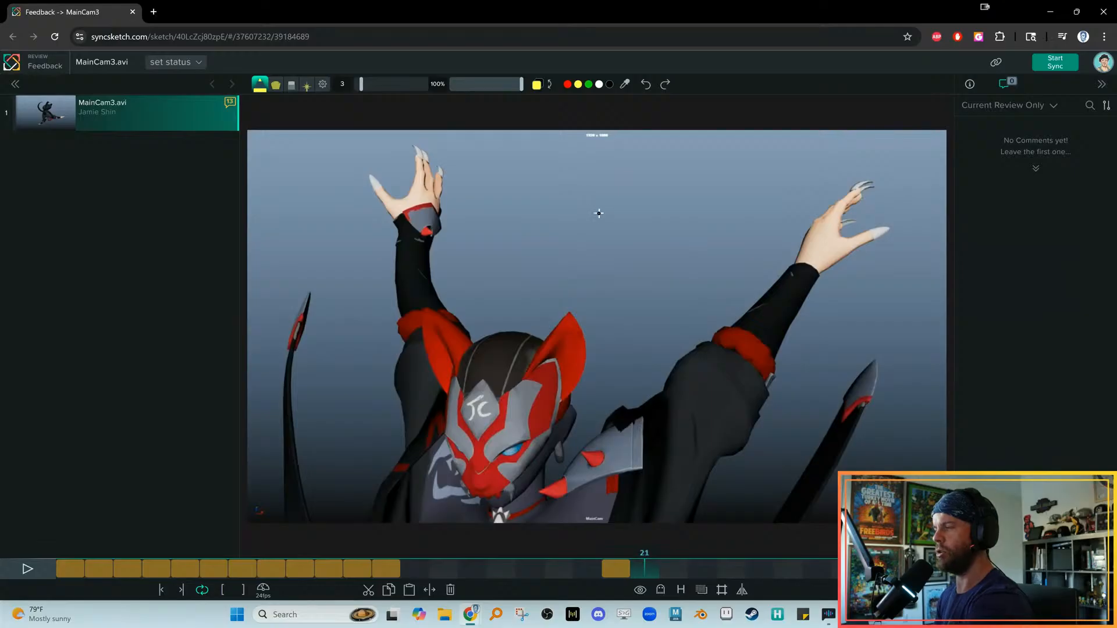
key("Left")
key("Right")
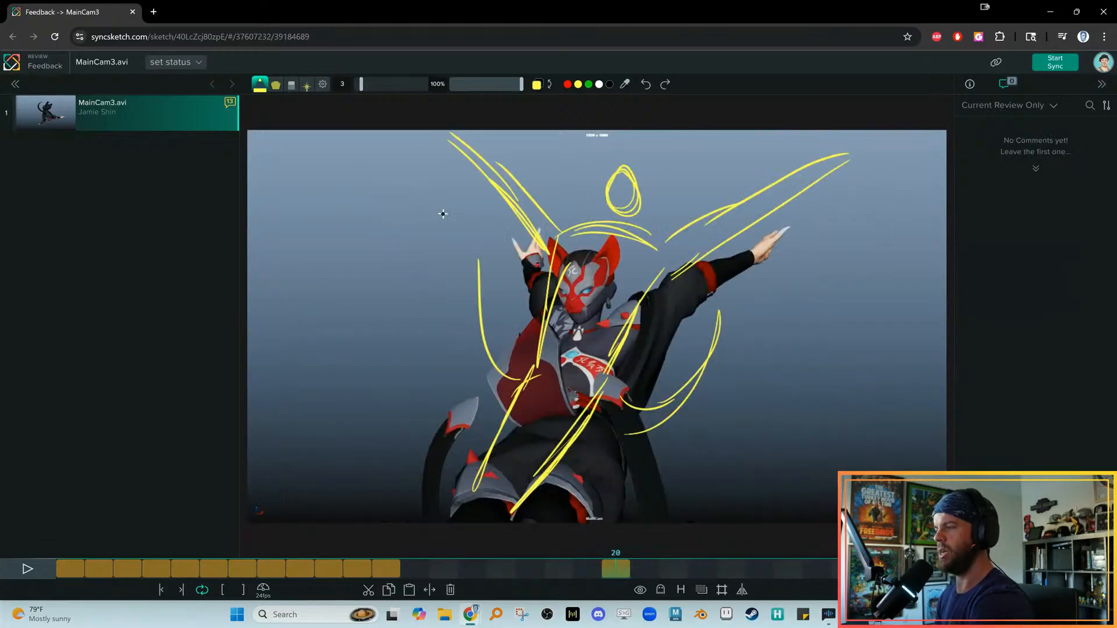
Sketch a higher yellow head and the raised arm on the character's masked-face side on frame 21, comparing them with the neighbouring frames
mouse_move(409, 192)
left_mouse_down()
mouse_move(520, 399)
mouse_move(430, 180)
mouse_move(390, 186)
mouse_move(375, 255)
mouse_move(514, 431)
mouse_move(433, 169)
mouse_move(513, 152)
mouse_move(431, 174)
mouse_move(417, 200)
left_mouse_up()
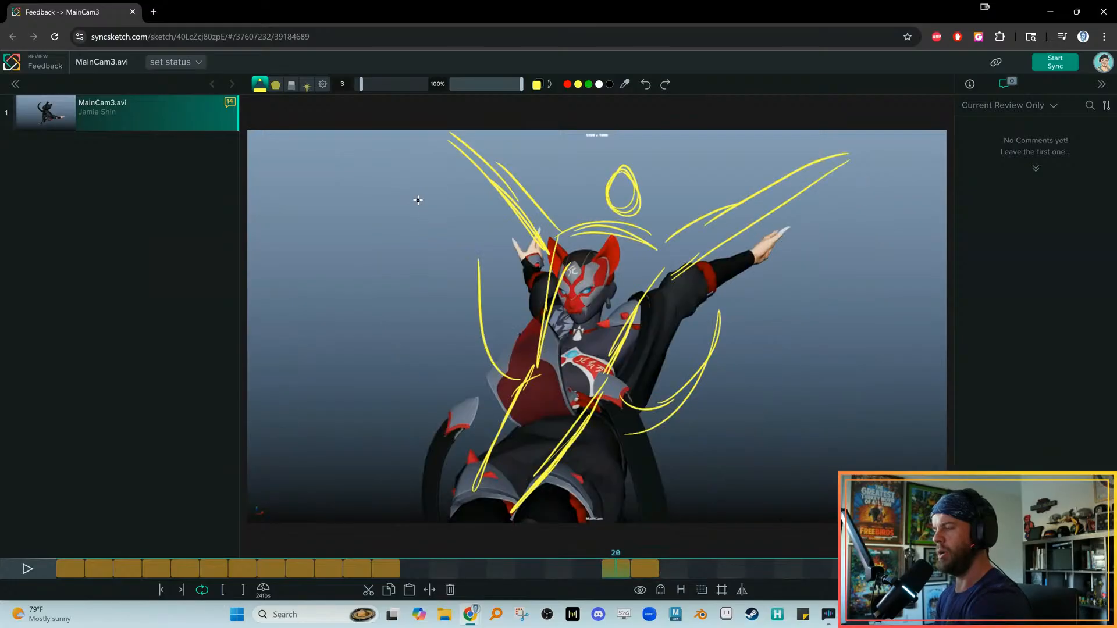
mouse_move(569, 289)
left_mouse_down()
mouse_move(584, 346)
mouse_move(607, 338)
left_mouse_up()
key("Left")
key("Right")
key("Left")
key("Right")
key("Right")
key("Left")
key("Left")
key("Right")
Sketch the other arm on frame 21 as long curves reaching outward from the shoulder to past the hand, and compare with adjacent frames
mouse_move(637, 347)
left_mouse_down()
mouse_move(788, 272)
mouse_move(909, 261)
left_mouse_up()
mouse_move(778, 284)
left_mouse_down()
mouse_move(615, 429)
mouse_move(823, 268)
mouse_move(918, 268)
left_mouse_up()
key("Left")
key("Left")
key("Right")
key("Right")
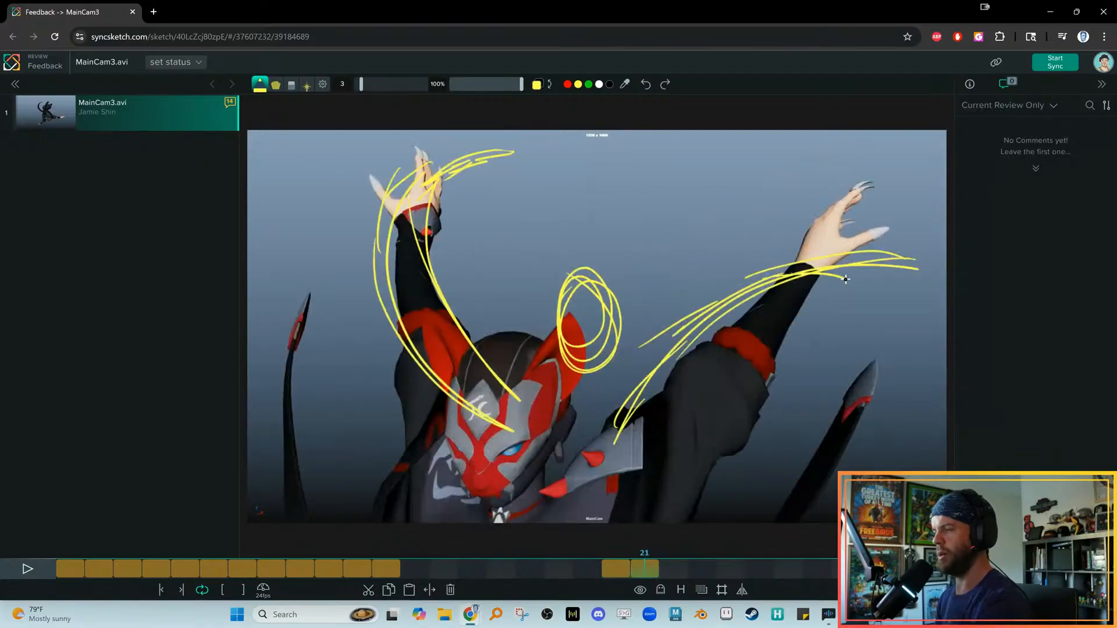
Add the torso sides and further arm strokes to the frame 21 pose, and check it against frame 22
mouse_move(492, 429)
left_mouse_down()
mouse_move(474, 414)
mouse_move(492, 427)
left_mouse_up()
left_click_drag(670, 379, 635, 521)
mouse_move(497, 369)
left_mouse_down()
mouse_move(646, 349)
mouse_move(928, 246)
left_mouse_up()
key("Right")
key("Left")
key("Right")
key("Left")
key("Right")
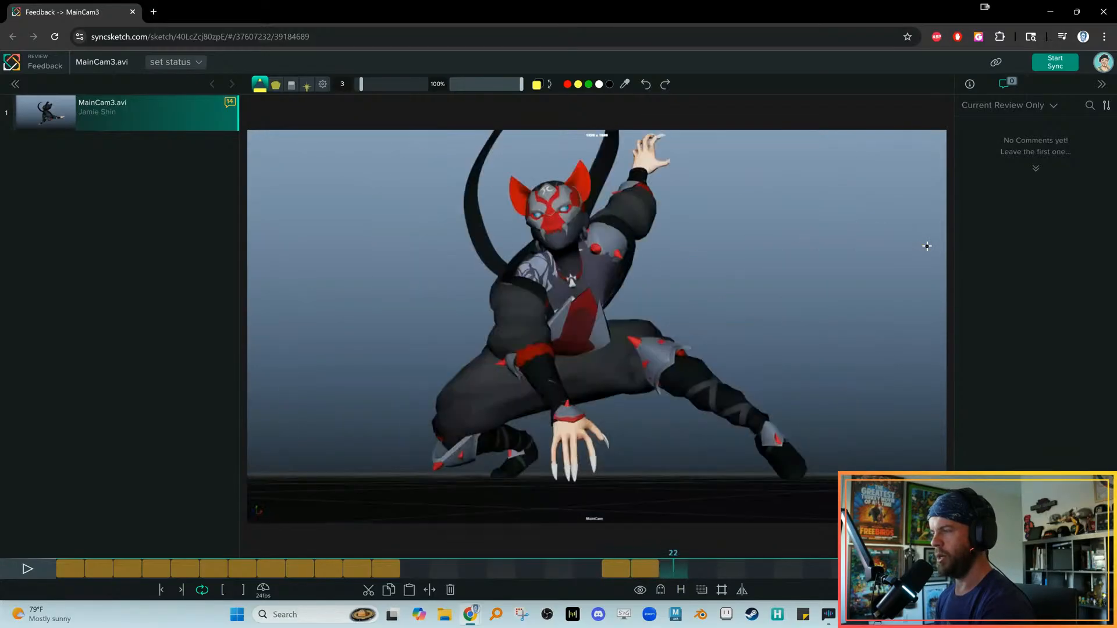
left_click_drag(417, 249, 520, 398)
left_click_drag(484, 345, 524, 399)
mouse_move(499, 270)
left_mouse_down()
mouse_move(534, 397)
mouse_move(505, 253)
left_mouse_up()
key("Delete")
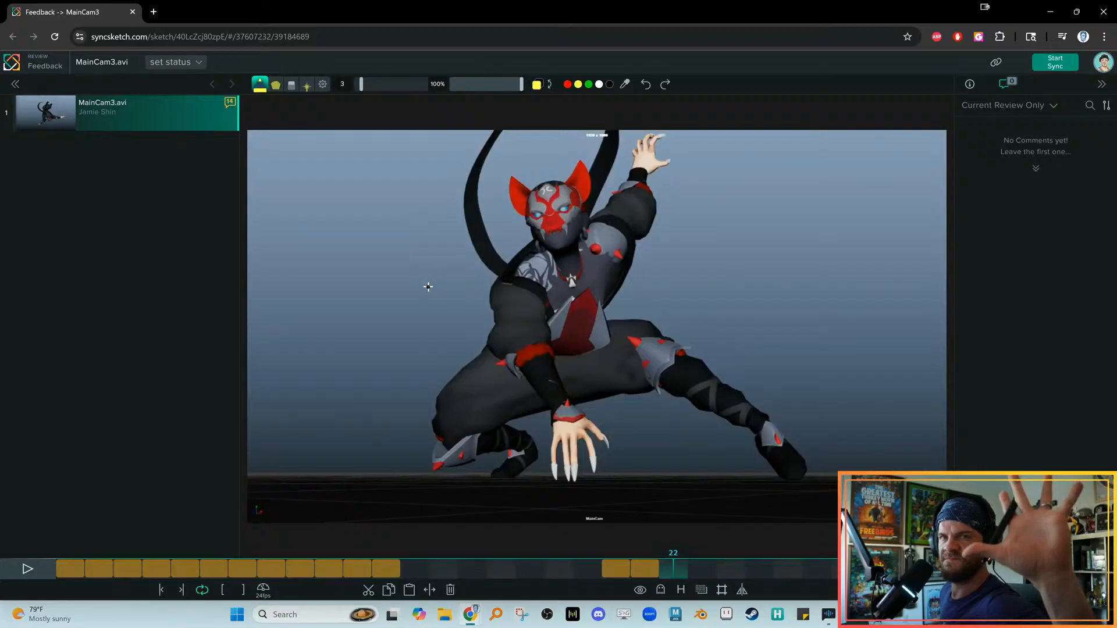
Sketch a large open hand reaching toward the camera on frame 22, with spread fingers, thumb, palm and wrist over the planted arm's shoulder
mouse_move(429, 292)
left_mouse_down()
mouse_move(439, 298)
mouse_move(398, 250)
mouse_move(401, 195)
mouse_move(424, 252)
mouse_move(438, 174)
mouse_move(448, 253)
mouse_move(465, 187)
mouse_move(472, 252)
mouse_move(523, 168)
mouse_move(500, 265)
left_mouse_up()
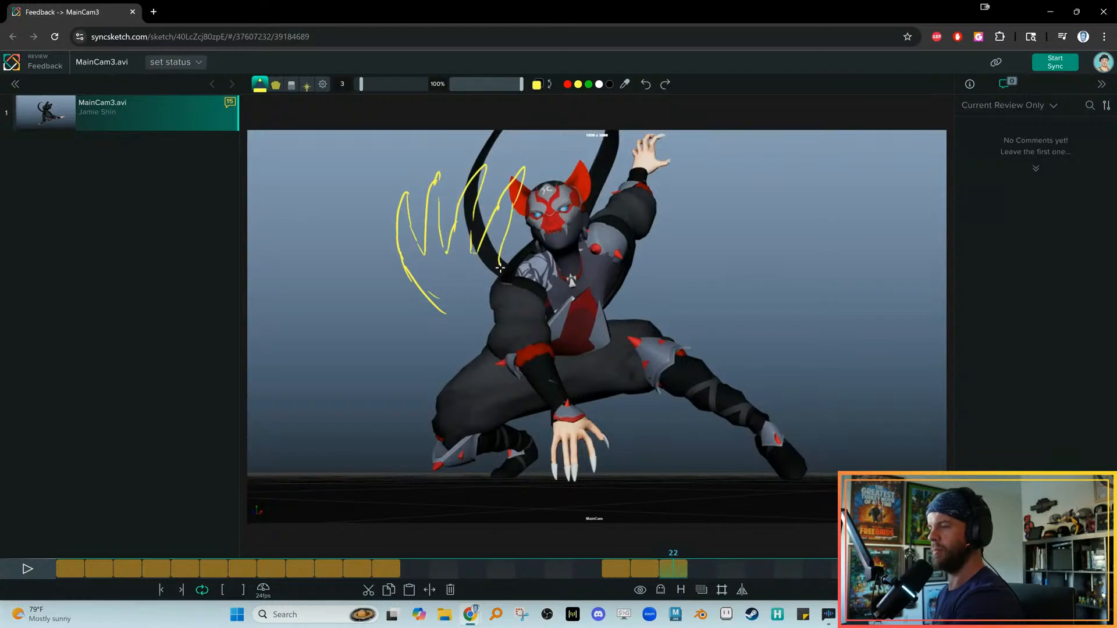
mouse_move(582, 238)
left_mouse_down()
mouse_move(512, 274)
mouse_move(420, 292)
mouse_move(422, 303)
mouse_move(530, 300)
left_mouse_up()
mouse_move(429, 307)
left_mouse_down()
mouse_move(482, 320)
mouse_move(466, 347)
mouse_move(526, 306)
mouse_move(512, 359)
left_mouse_up()
mouse_move(515, 277)
left_mouse_down()
mouse_move(507, 256)
mouse_move(544, 244)
mouse_move(538, 268)
left_mouse_up()
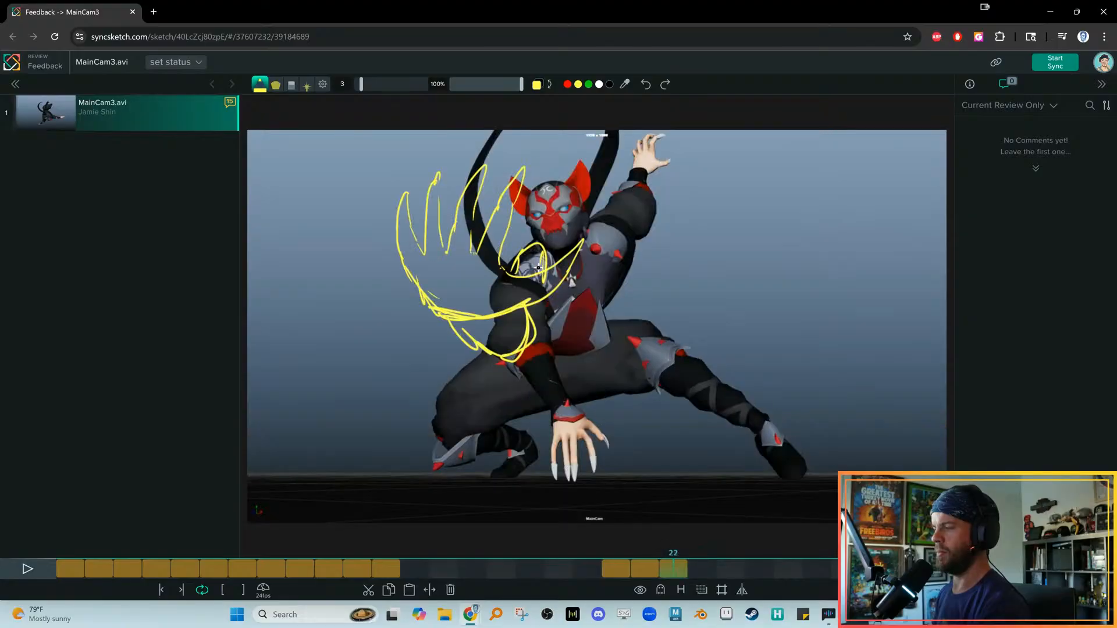
Sketch the body behind the large hand on frame 22, with a bent leg, an extended leg, a raised head and a shoulder line
mouse_move(469, 339)
left_mouse_down()
mouse_move(433, 407)
mouse_move(485, 471)
left_mouse_up()
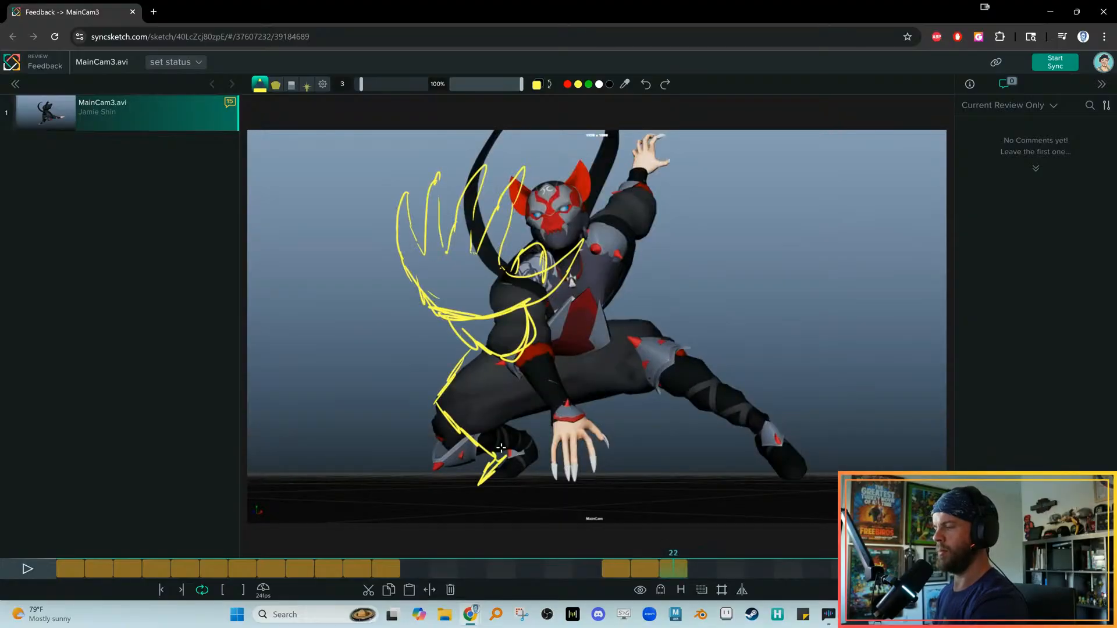
mouse_move(648, 349)
left_mouse_down()
mouse_move(785, 459)
mouse_move(646, 340)
mouse_move(630, 243)
left_mouse_up()
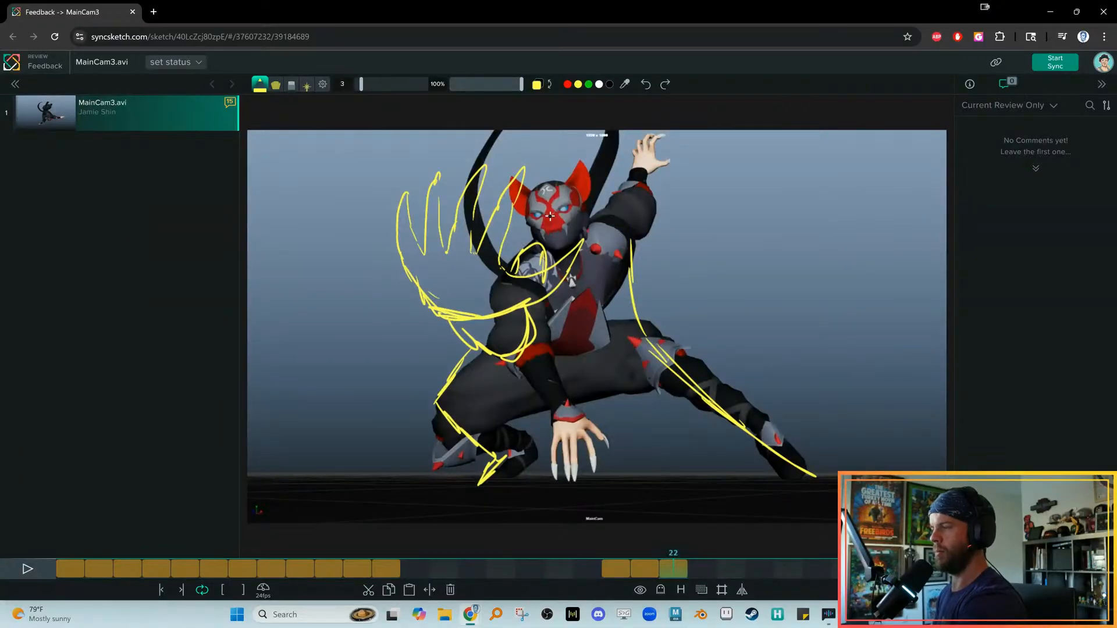
mouse_move(574, 149)
left_mouse_down()
mouse_move(582, 200)
mouse_move(585, 154)
left_mouse_up()
left_click_drag(542, 234, 606, 199)
Compare frame 22 with its neighbours and sketch the rear arm as a long arch sweeping outward from the shoulder
key("Left")
key("Right")
key("Left")
key("Right")
key("Right")
key("Left")
key("Left")
key("Right")
mouse_move(608, 199)
left_mouse_down()
mouse_move(675, 165)
mouse_move(768, 160)
left_mouse_up()
mouse_move(629, 224)
left_mouse_down()
mouse_move(650, 187)
mouse_move(806, 166)
left_mouse_up()
Add a trailing, downward-bent hand to the end of the arched arm on frame 22, after checking the adjacent frames
key("Left")
key("Right")
key("Right")
key("Left")
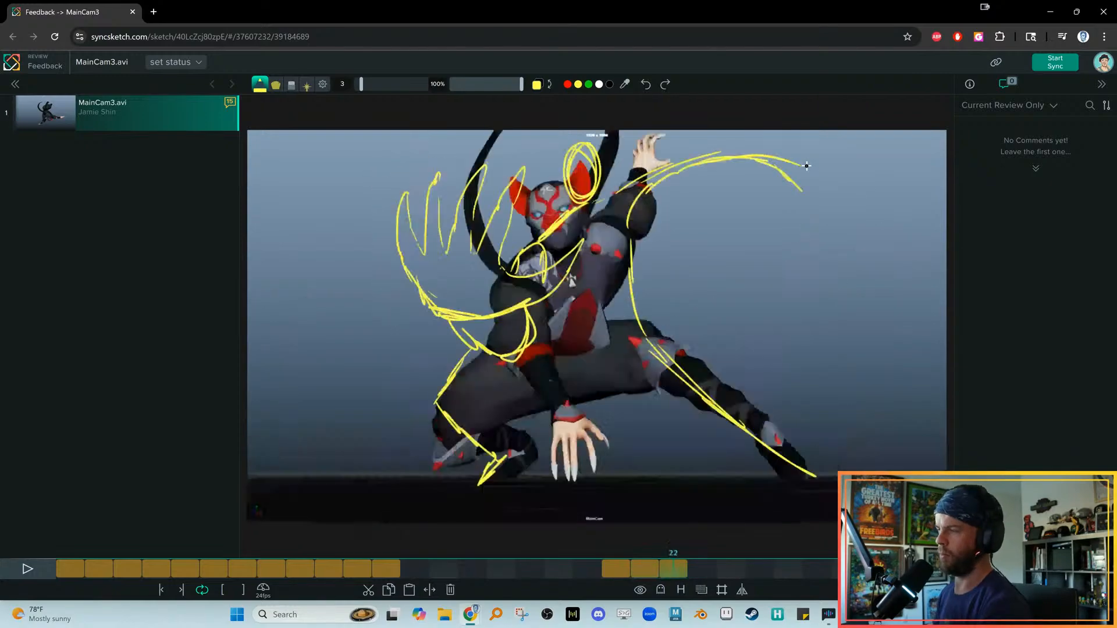
mouse_move(751, 165)
left_mouse_down()
mouse_move(790, 204)
mouse_move(797, 169)
mouse_move(809, 211)
left_mouse_up()
mouse_move(790, 182)
left_mouse_down()
mouse_move(806, 206)
mouse_move(799, 193)
left_mouse_up()
Flip among frames 21, 22 and 23 to examine how the sketched arm and large hand lead into the landing
key("Left")
key("Right")
key("Right")
key("Left")
key("Left")
key("Right")
key("Right")
key("Left")
key("Left")
key("Right")
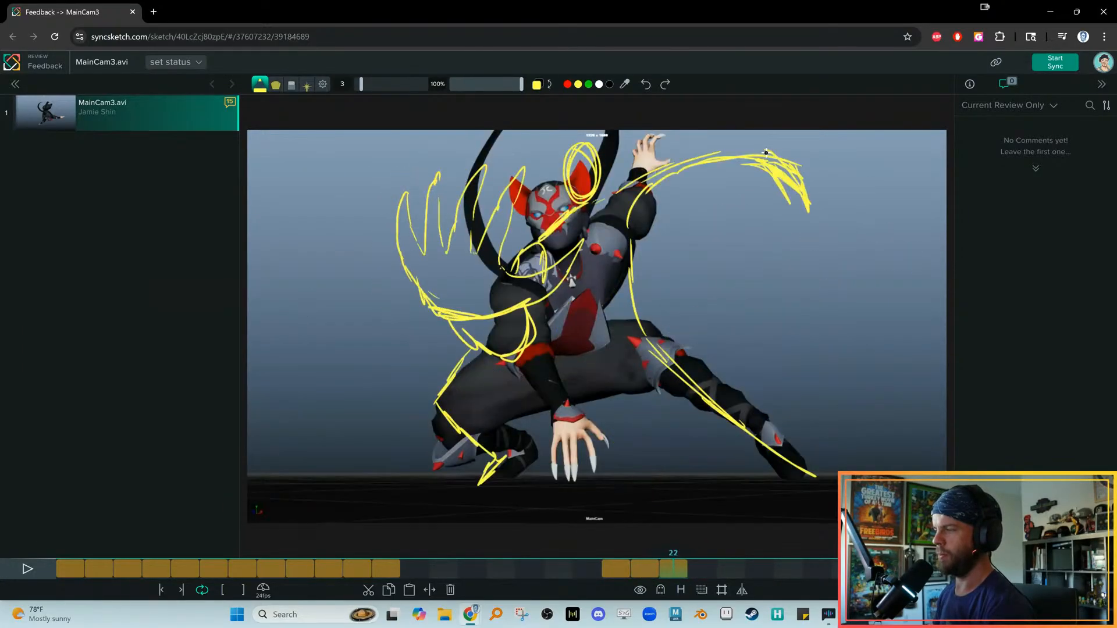
Alternate repeatedly between frames 22 and 23 to compare the sketched reaching pose with the rendered ground contact
key("Right")
key("Left")
key("Right")
key("Left")
key("Right")
key("Left")
key("Right")
key("Left")
key("Right")
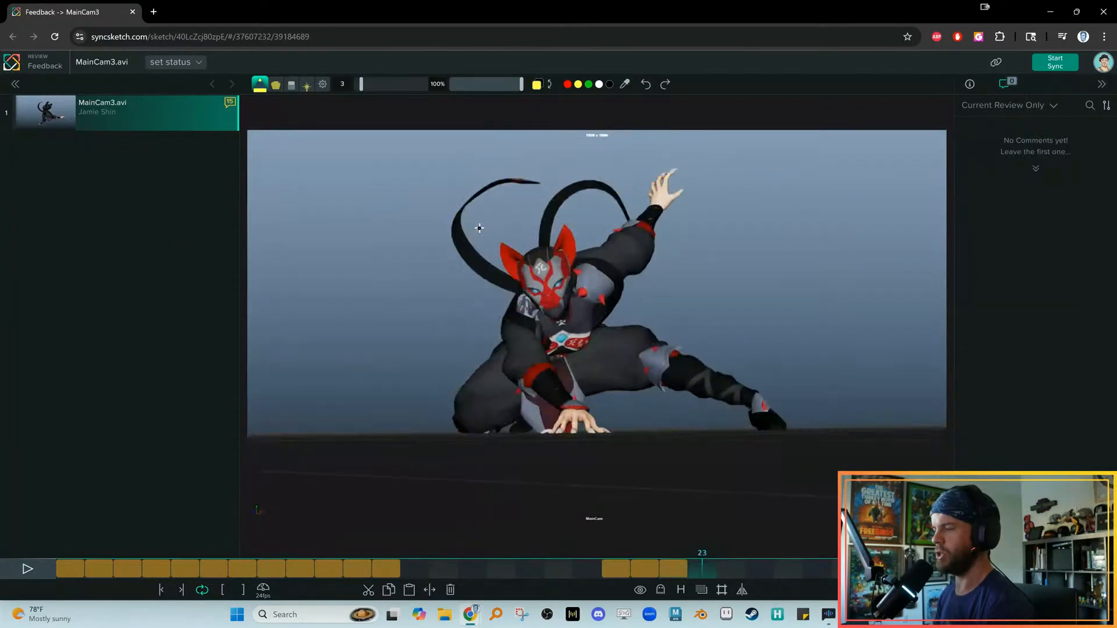
Step through the landing frames and mark the raised arm's curve on frames 23, 24 and 25
key("Left")
key("Right")
key("Right")
key("Right")
key("Left")
key("Left")
key("Right")
key("Left")
mouse_move(660, 175)
left_mouse_down()
mouse_move(643, 223)
mouse_move(606, 266)
mouse_move(618, 316)
left_mouse_up()
key("Right")
key("Right")
left_click_drag(658, 258, 609, 299)
key("Right")
key("Right")
key("Right")
key("Left")
key("Left")
key("Left")
key("Left")
Scrub and step through the sketched frames up to the landing to examine the raised arm's motion, ending on frame 23
mouse_move(350, 569)
left_mouse_down()
mouse_move(759, 568)
mouse_move(640, 570)
mouse_move(698, 585)
left_mouse_up()
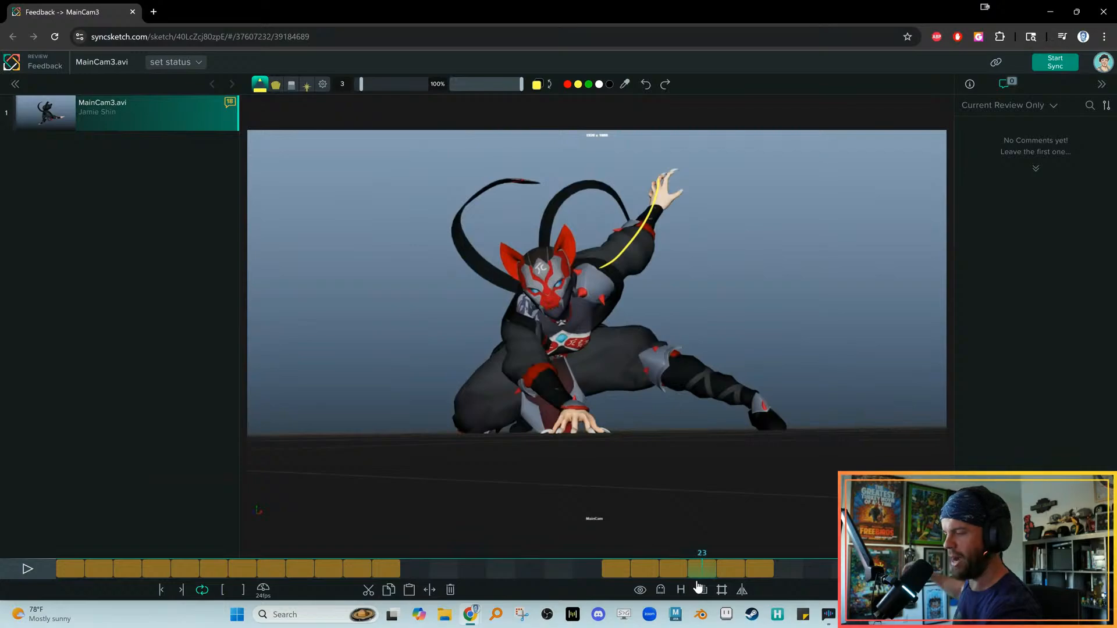
left_click(579, 566)
key("Right")
key("Right")
key("Right")
key("Right")
key("Right")
mouse_move(731, 568)
left_mouse_down()
mouse_move(673, 570)
mouse_move(705, 571)
left_mouse_up()
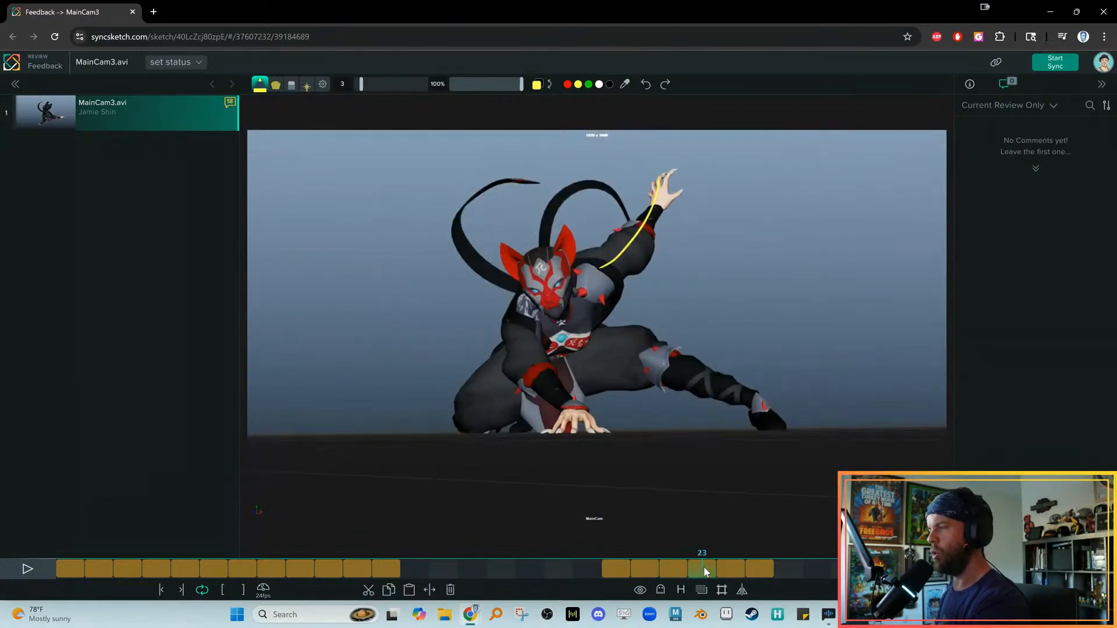
Replace the arm curve on frame 23 with a higher arched arm ending in a bent-over hand, and compare it with adjacent frames
key("ctrl+z")
left_click_drag(627, 185, 594, 249)
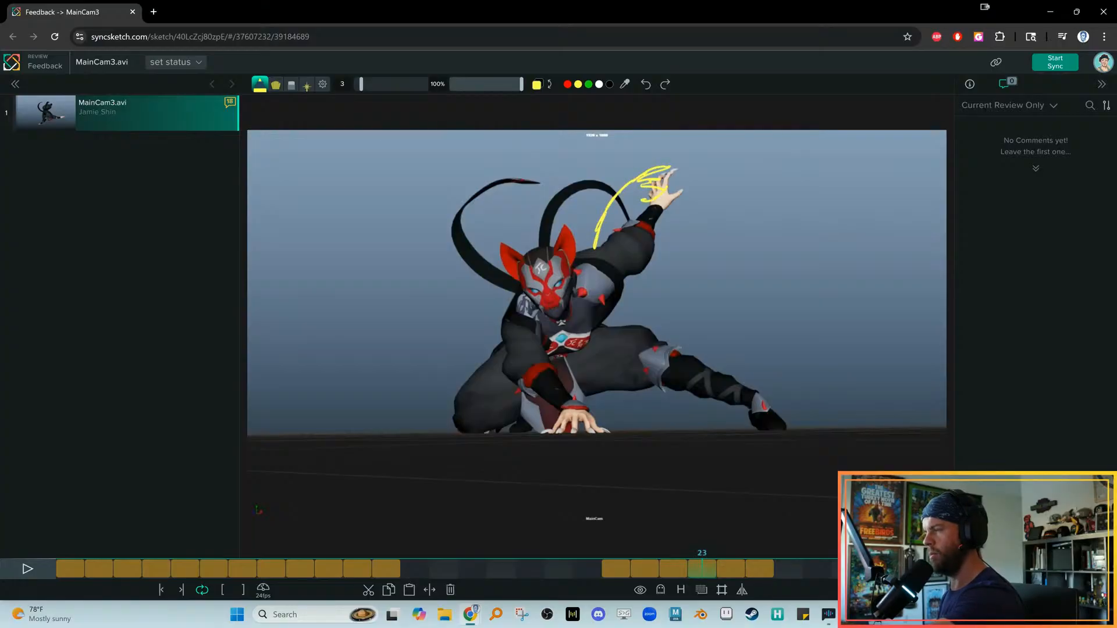
key("ctrl+z")
mouse_move(633, 180)
left_mouse_down()
mouse_move(653, 171)
mouse_move(610, 280)
mouse_move(591, 262)
mouse_move(622, 188)
left_mouse_up()
key("Left")
key("Right")
key("Right")
key("Left")
key("Left")
key("Right")
key("Right")
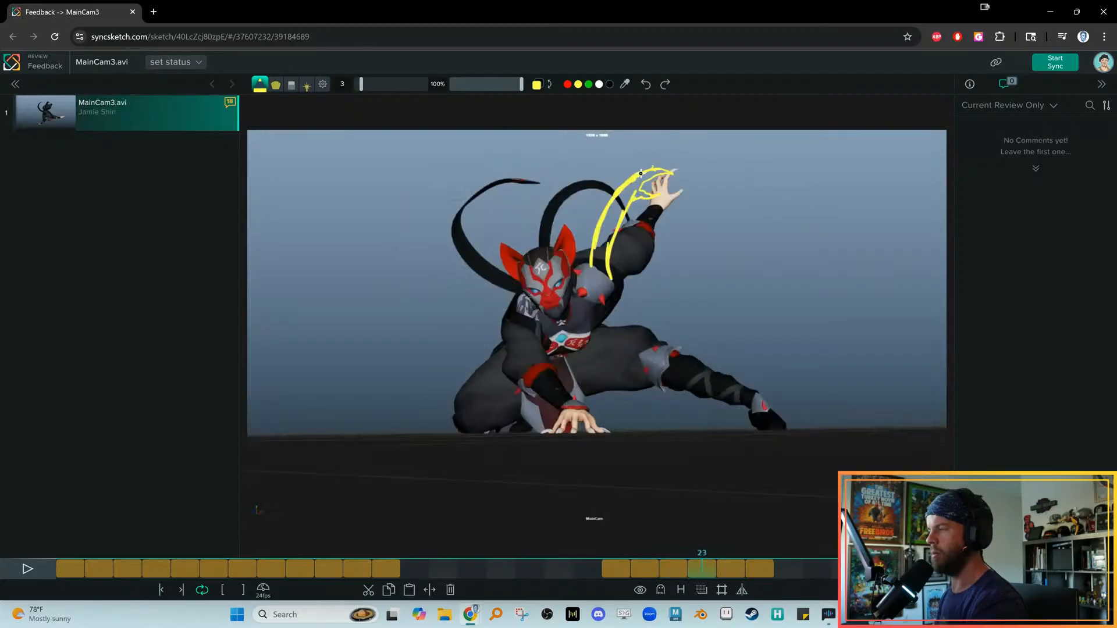
Remove the arm curve from frame 24 and draw one flowing S-curve from the planted hand through the shoulders to the raised hand
key("ctrl+z")
key("Left")
key("Left")
key("Right")
key("Right")
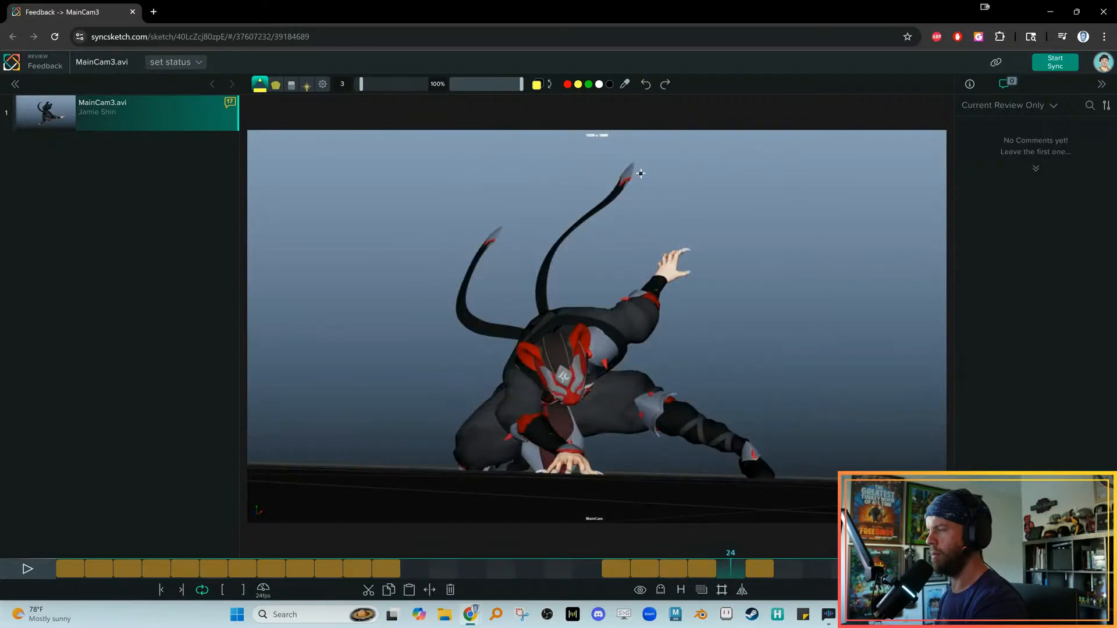
left_click_drag(603, 292, 614, 268)
key("ctrl+z")
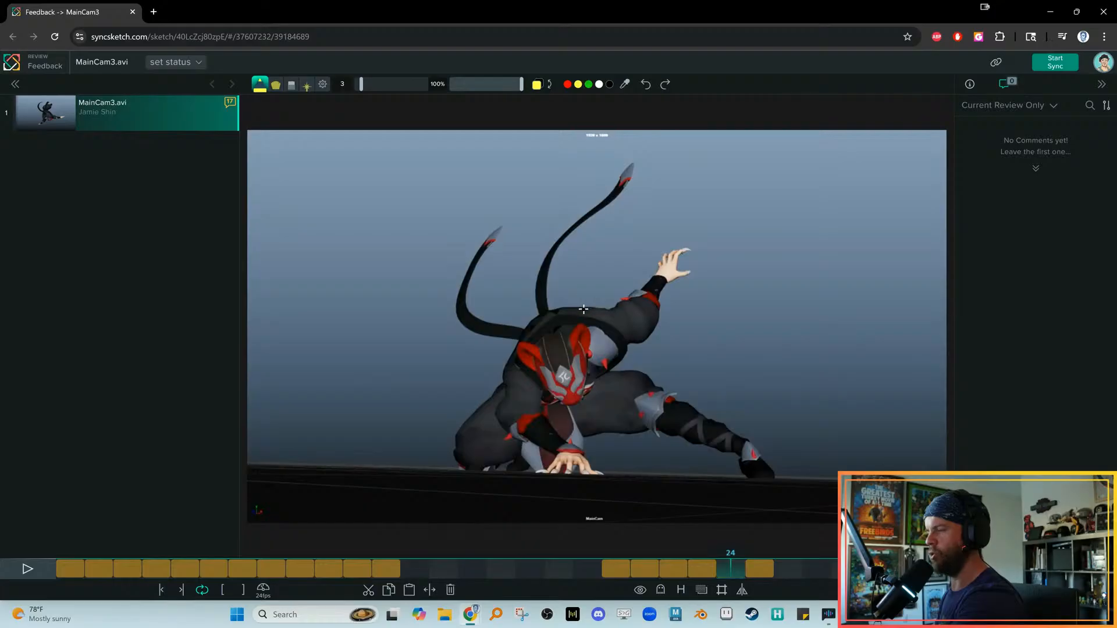
mouse_move(521, 387)
left_mouse_down()
mouse_move(557, 444)
mouse_move(540, 420)
mouse_move(672, 246)
left_mouse_up()
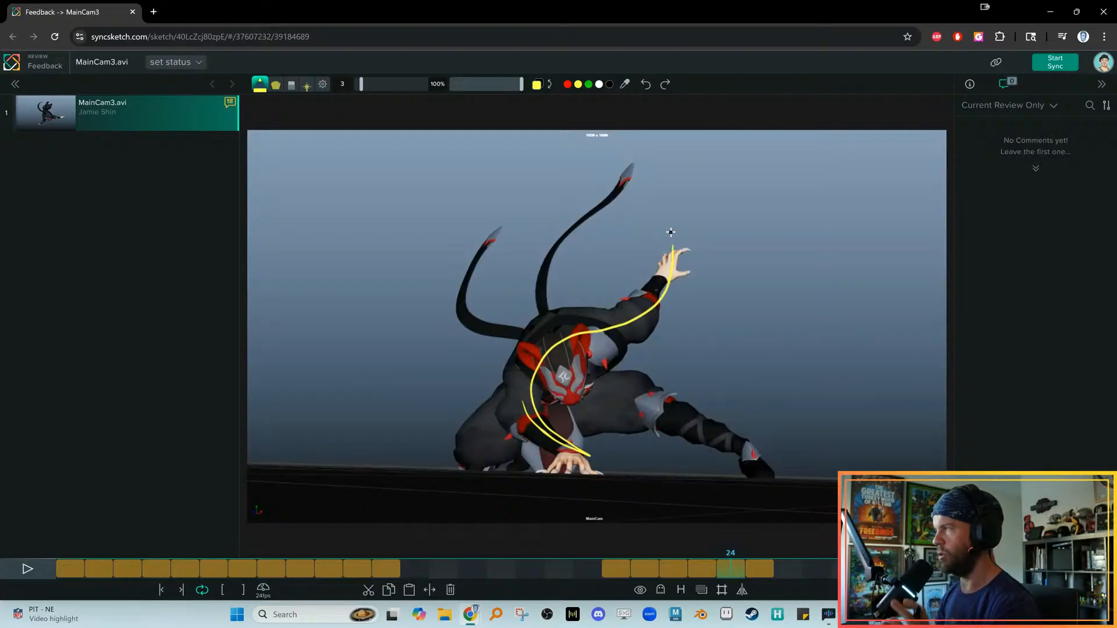
key("Left")
key("Right")
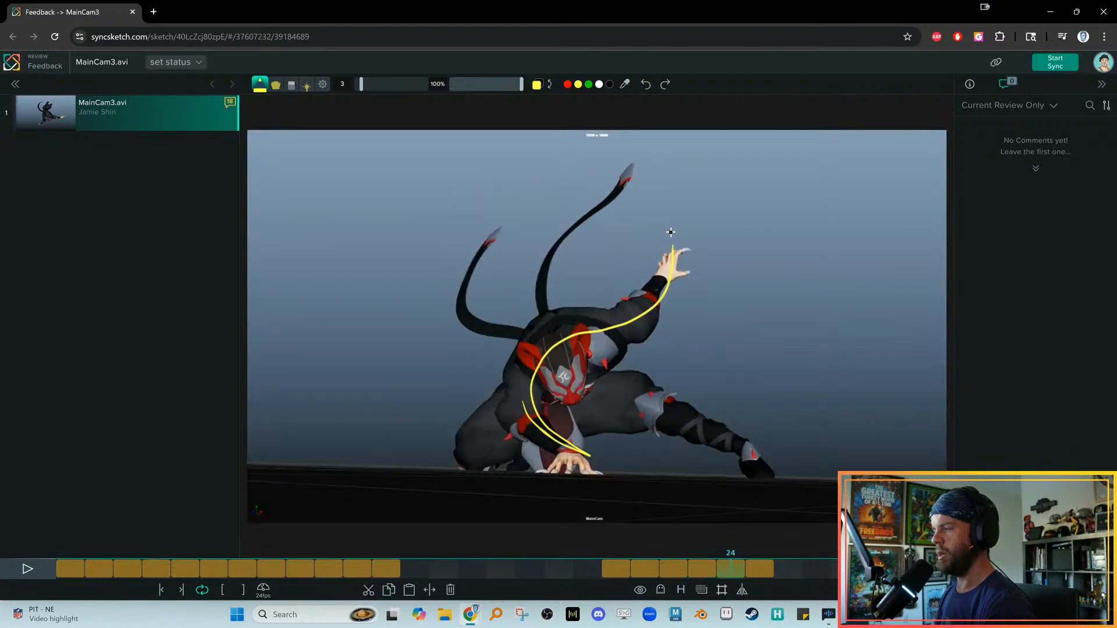
Undo the curve on frame 24, trace the planted hand's fingers splayed wide on the ground, and compare with the previous frame
key("ctrl+z")
key("Left")
key("Left")
key("Right")
key("Right")
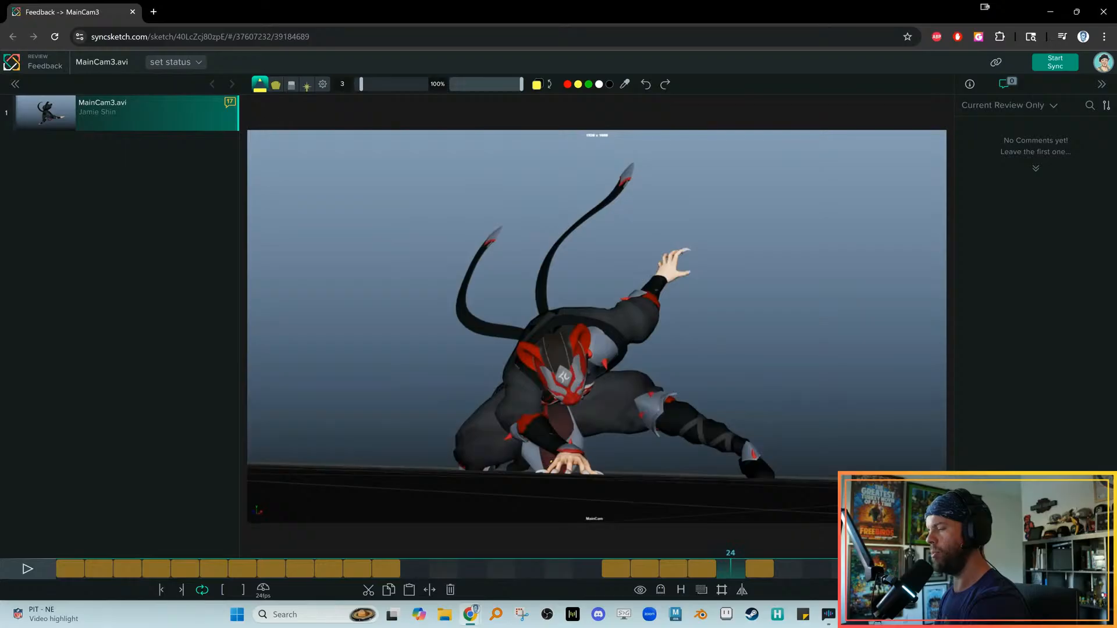
key("Left")
key("Right")
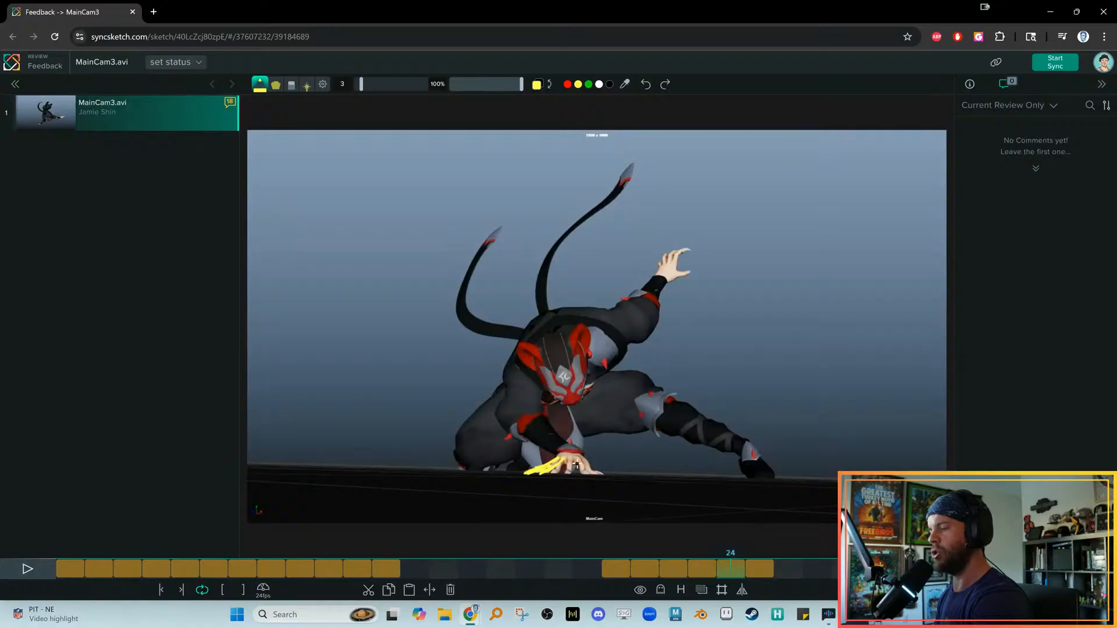
left_click_drag(569, 460, 562, 469)
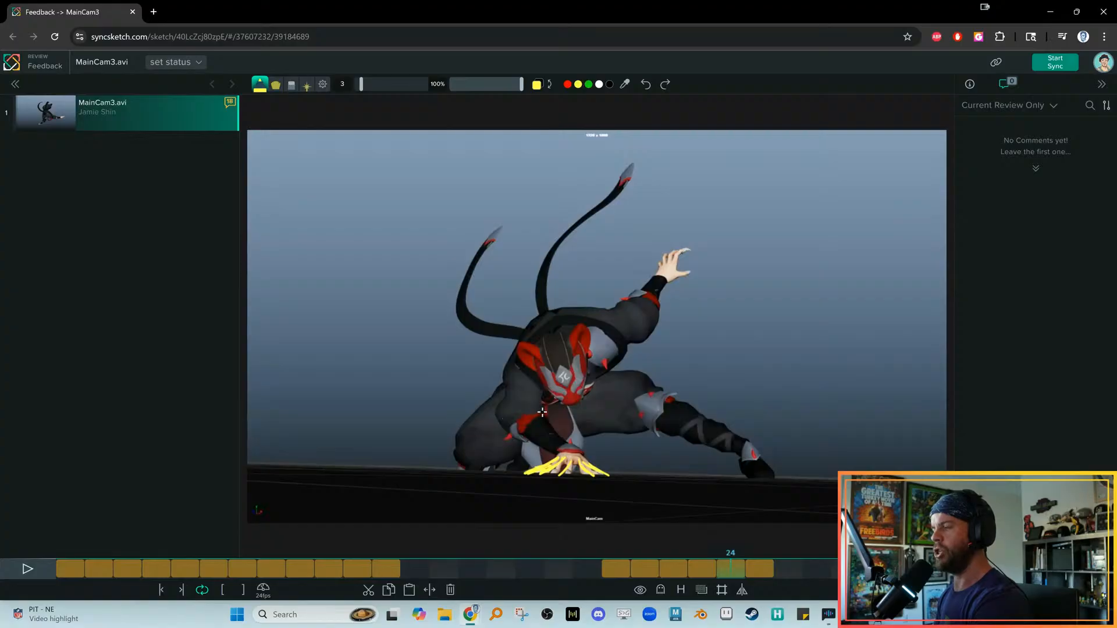
key("Left")
key("Right")
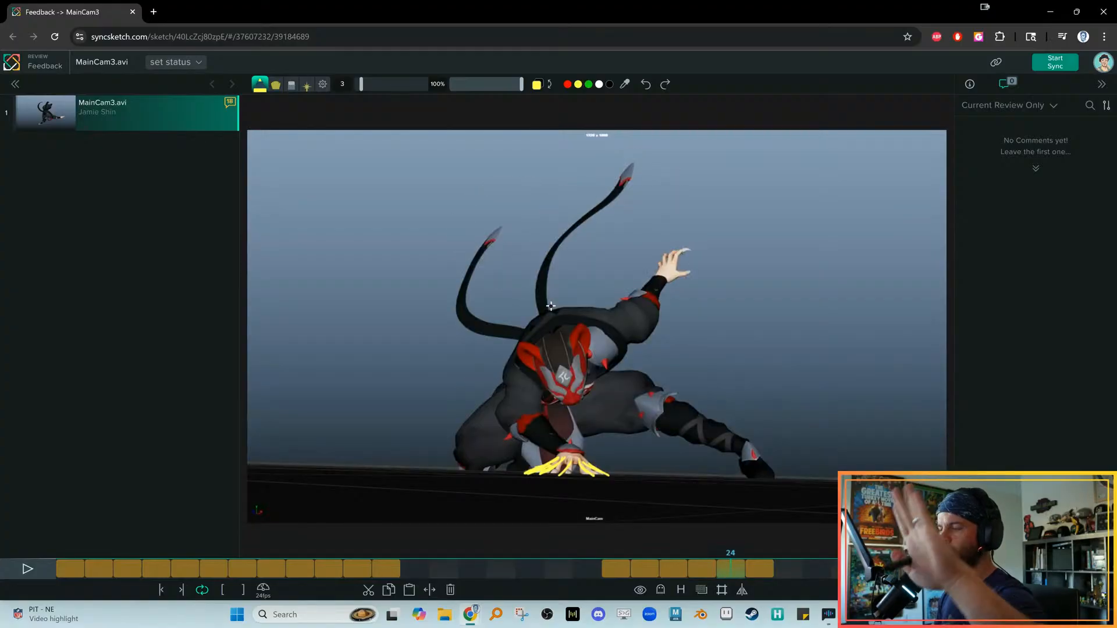
Sketch a steeper, higher raised arm with a spread-fingered hand above the character's shoulder on frame 24
left_click_drag(547, 323, 573, 307)
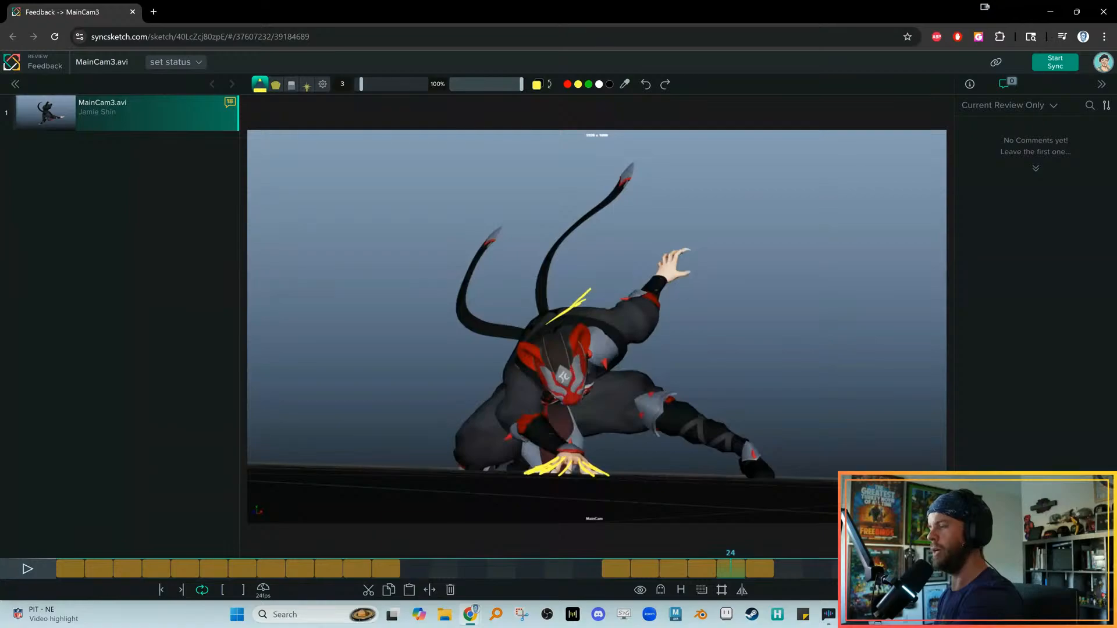
mouse_move(612, 260)
left_mouse_down()
mouse_move(638, 232)
mouse_move(641, 202)
left_mouse_up()
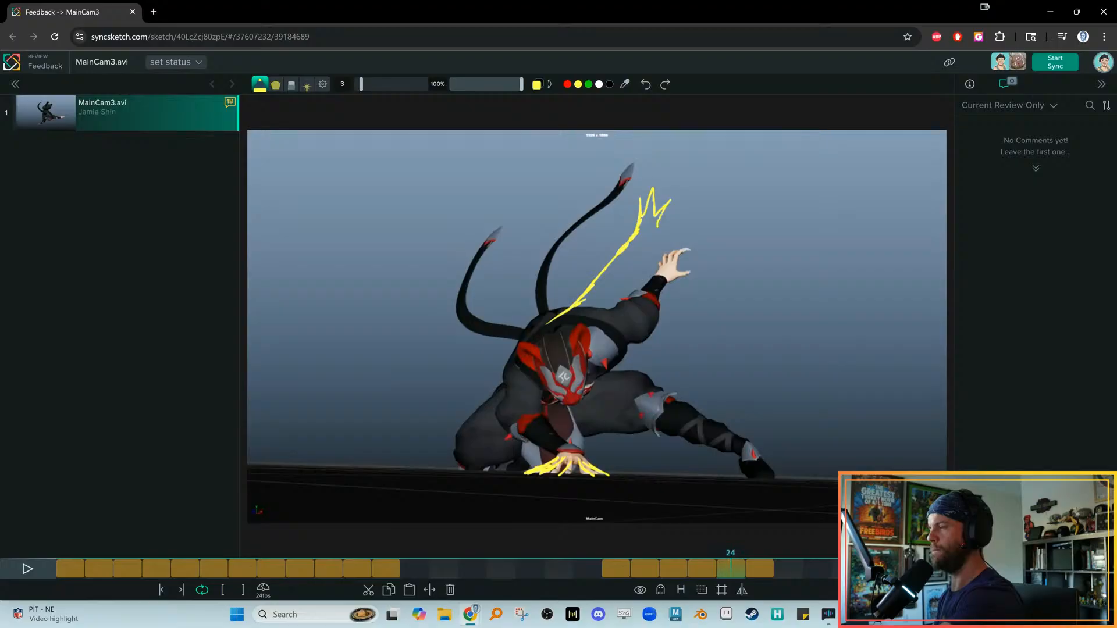
left_click_drag(634, 264, 628, 319)
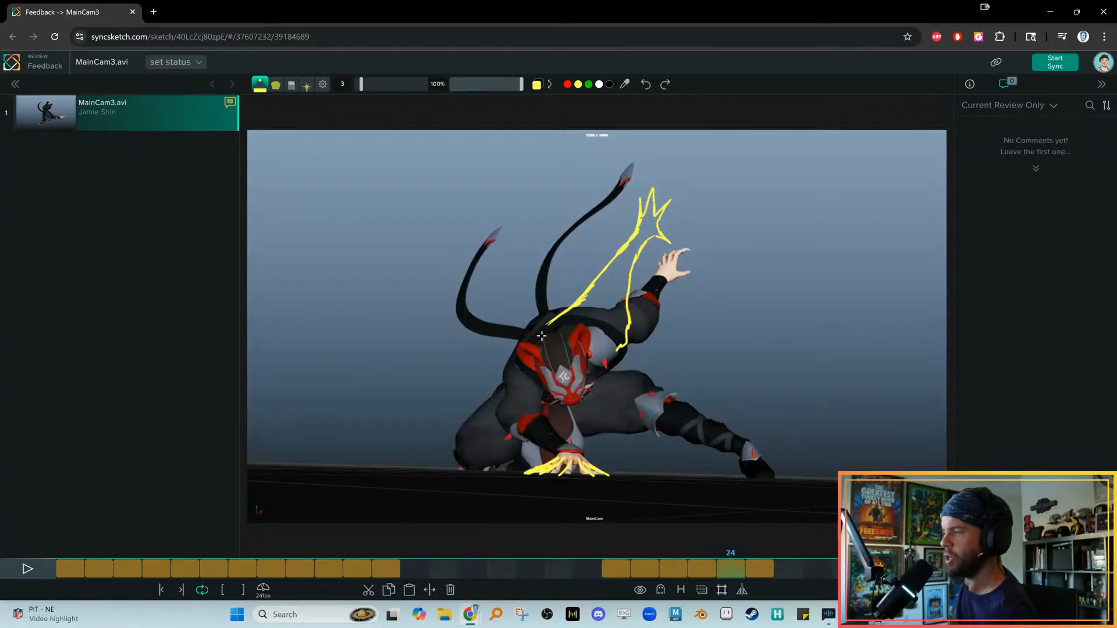
Sketch a near-vertical raised arm with an open hand on frame 25 and compare it with frame 24
key("Right")
key("Left")
key("Right")
left_click_drag(554, 297, 605, 211)
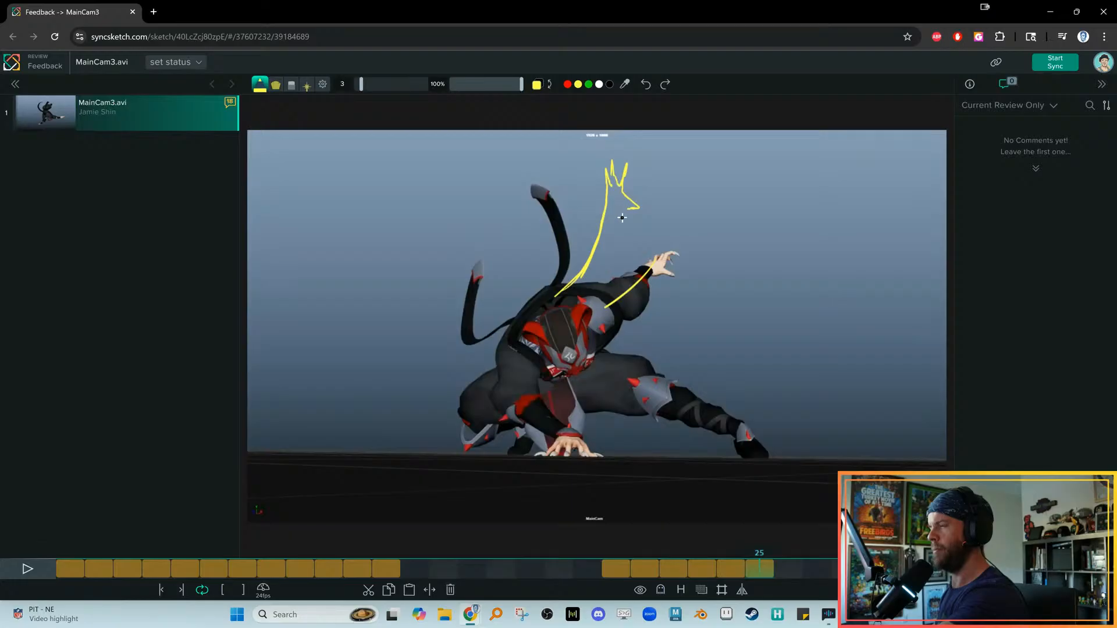
left_click_drag(618, 266, 623, 297)
key("Left")
key("Right")
key("Left")
key("Right")
key("Left")
key("Right")
key("Left")
key("Right")
Trace the planted hand's fingers splayed on the ground on frame 25 and compare with frame 24
mouse_move(552, 443)
left_mouse_down()
mouse_move(533, 453)
mouse_move(550, 459)
left_mouse_up()
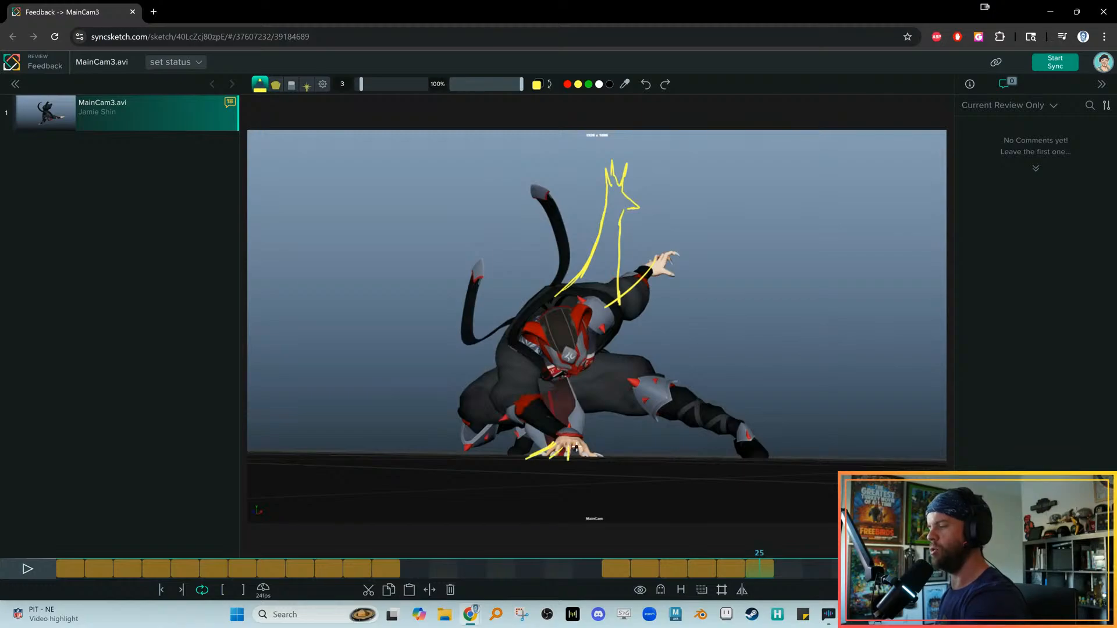
key("Left")
key("Right")
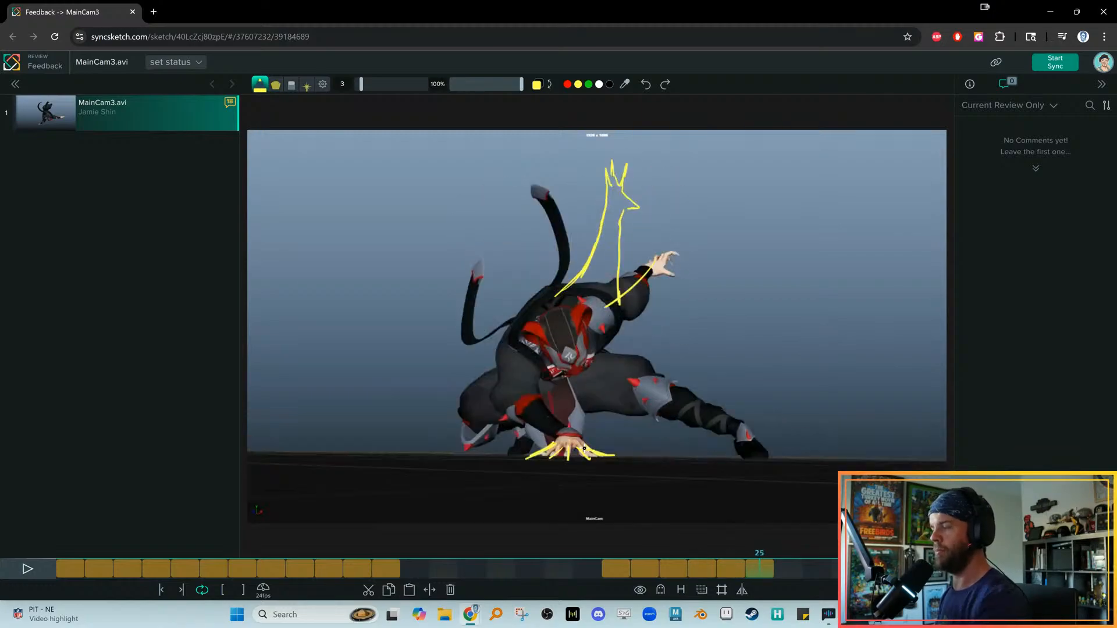
key("Left")
key("Right")
key("Left")
key("Right")
Mark the supporting arm's outward elbow bend with strokes on frame 25
left_click_drag(517, 366, 491, 395)
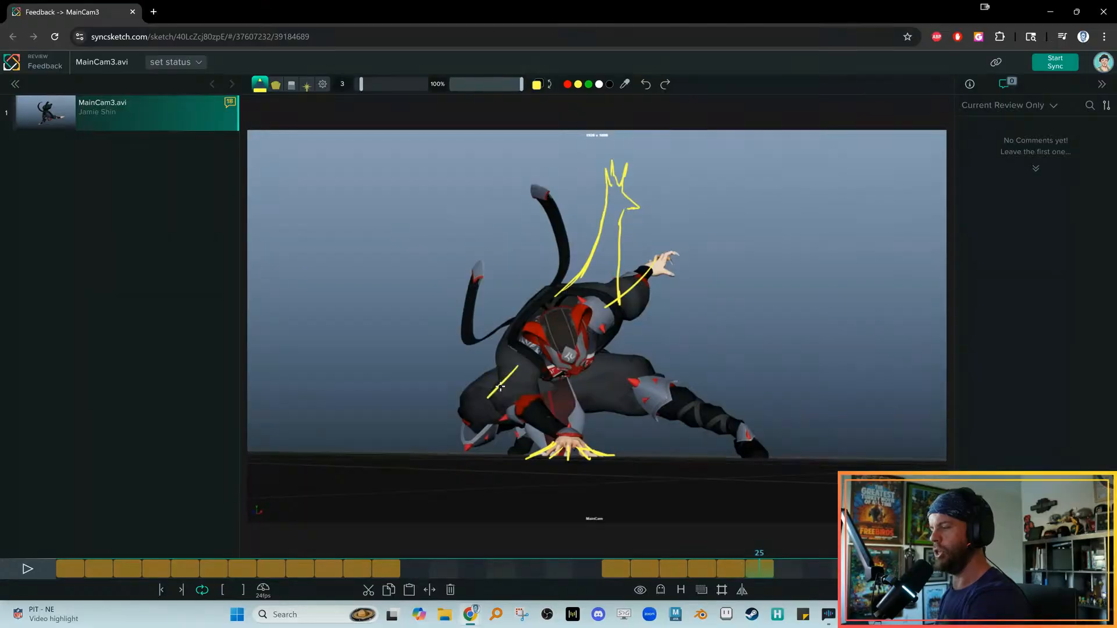
mouse_move(561, 430)
left_mouse_down()
mouse_move(480, 409)
mouse_move(517, 361)
left_mouse_up()
key("Left")
key("Right")
Compare the landing frames around frame 26 and circle the planted hand on frame 27
key("Right")
key("Left")
key("Right")
key("Left")
key("Right")
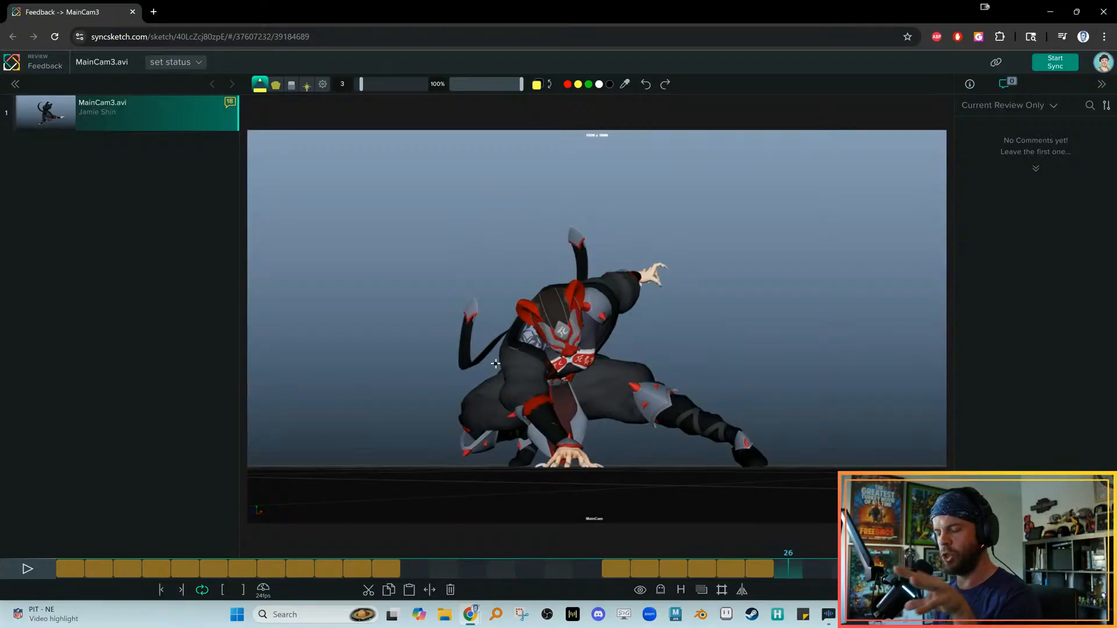
key("Left")
key("Right")
key("Right")
key("Right")
key("Left")
left_click_drag(591, 441, 554, 424)
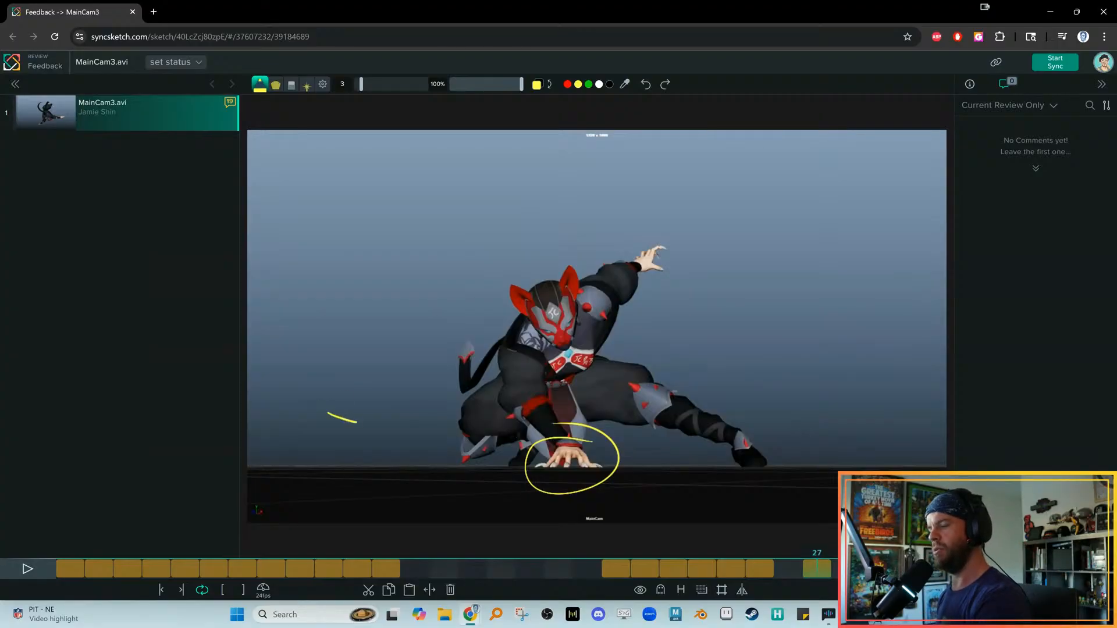
Sketch three stepped lines and two smooth sloping curves in the empty space beside the character's rear leg on frame 27
left_click_drag(367, 437, 393, 456)
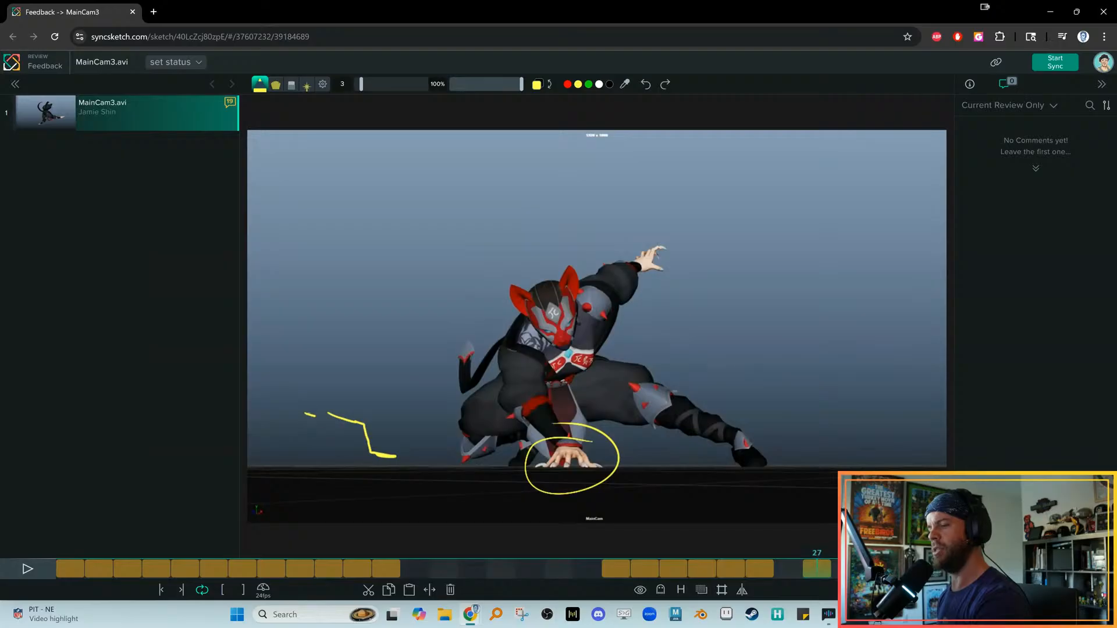
mouse_move(362, 414)
left_mouse_down()
mouse_move(407, 452)
mouse_move(427, 453)
left_mouse_up()
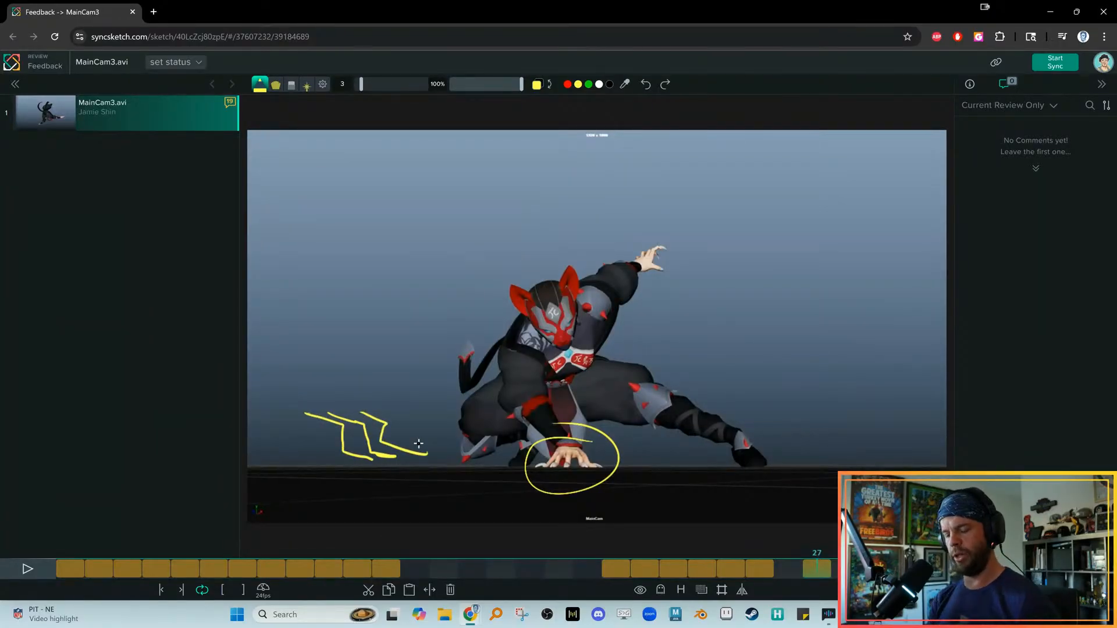
mouse_move(287, 420)
left_mouse_down()
mouse_move(340, 464)
mouse_move(323, 460)
left_mouse_up()
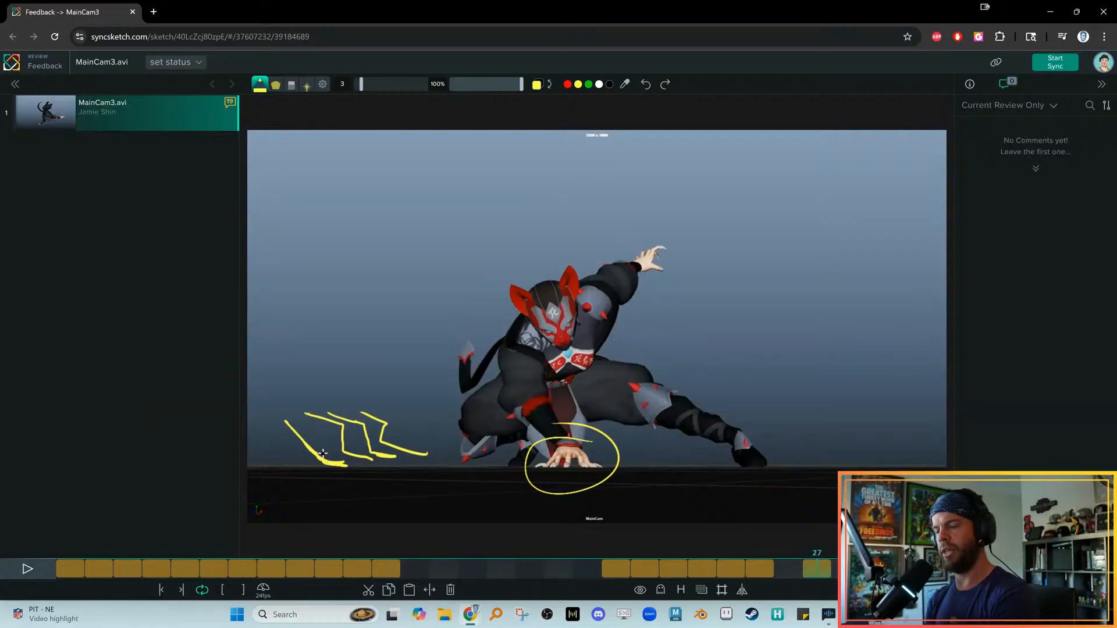
mouse_move(273, 429)
left_mouse_down()
mouse_move(291, 456)
mouse_move(335, 472)
left_mouse_up()
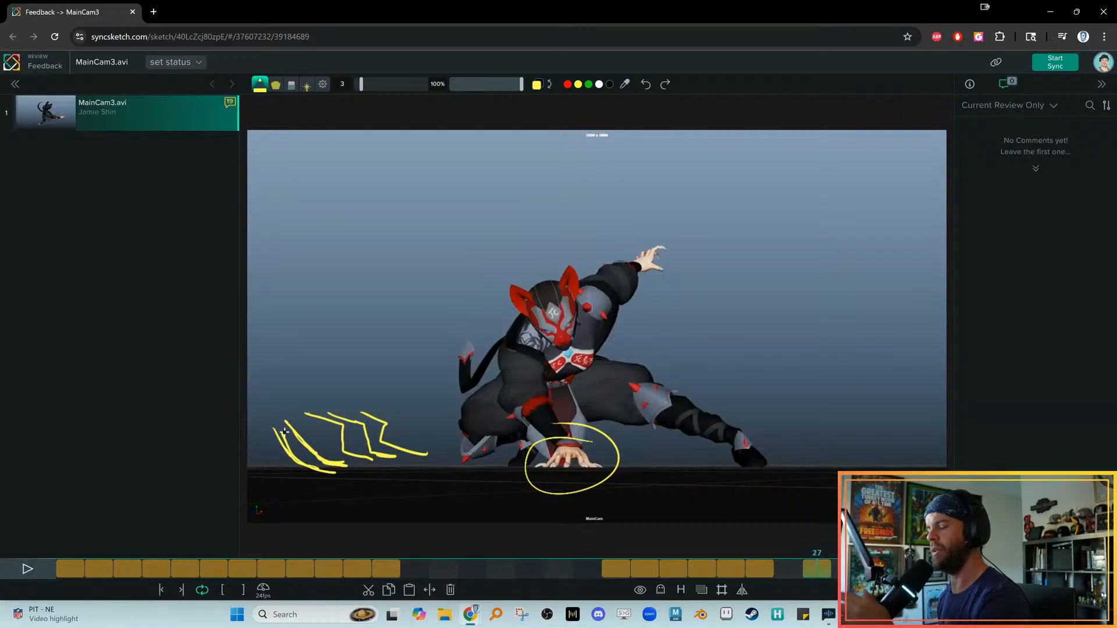
Try an arched curve over the extended foot on frame 27 and erase only that curve
mouse_move(687, 466)
left_mouse_down()
mouse_move(747, 425)
mouse_move(783, 464)
left_mouse_up()
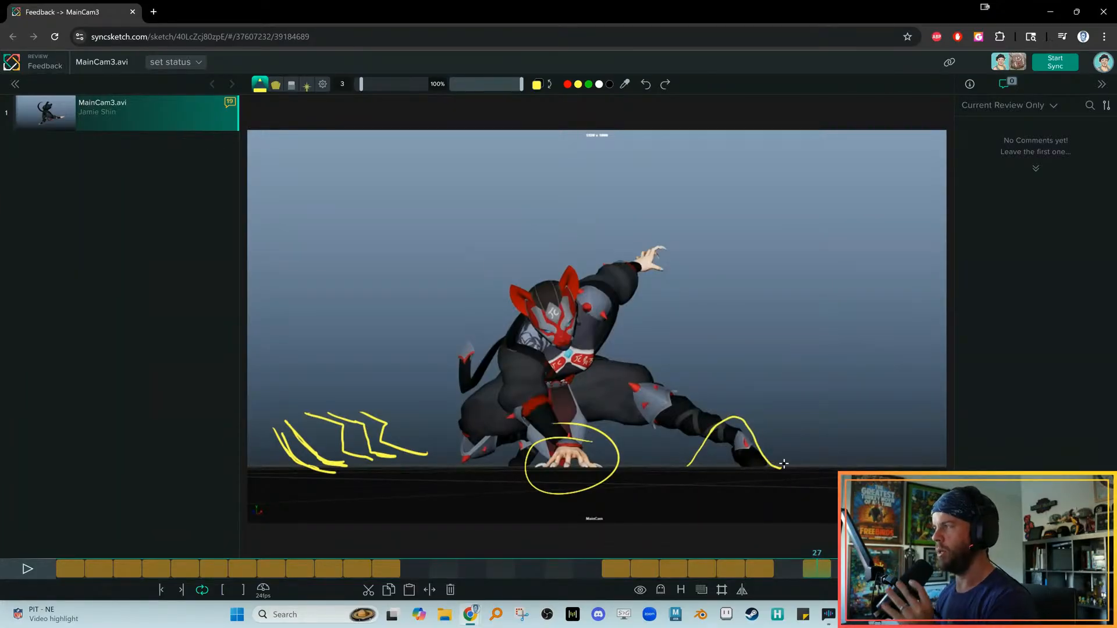
key("Delete")
key("ctrl+z")
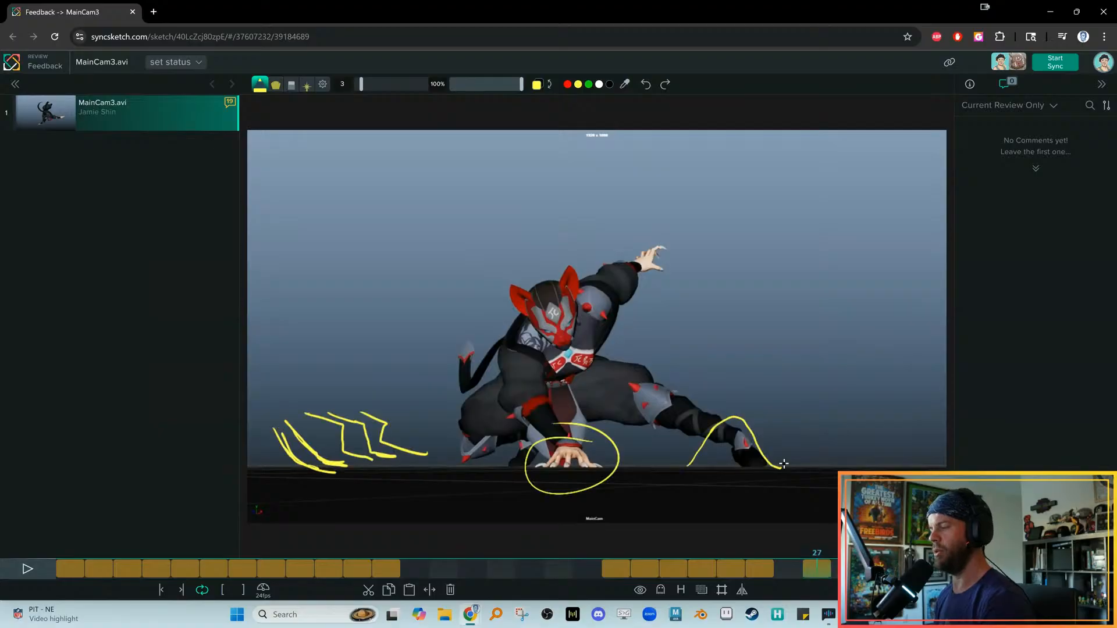
key("e")
mouse_move(689, 464)
left_mouse_down()
mouse_move(735, 418)
mouse_move(780, 467)
left_mouse_up()
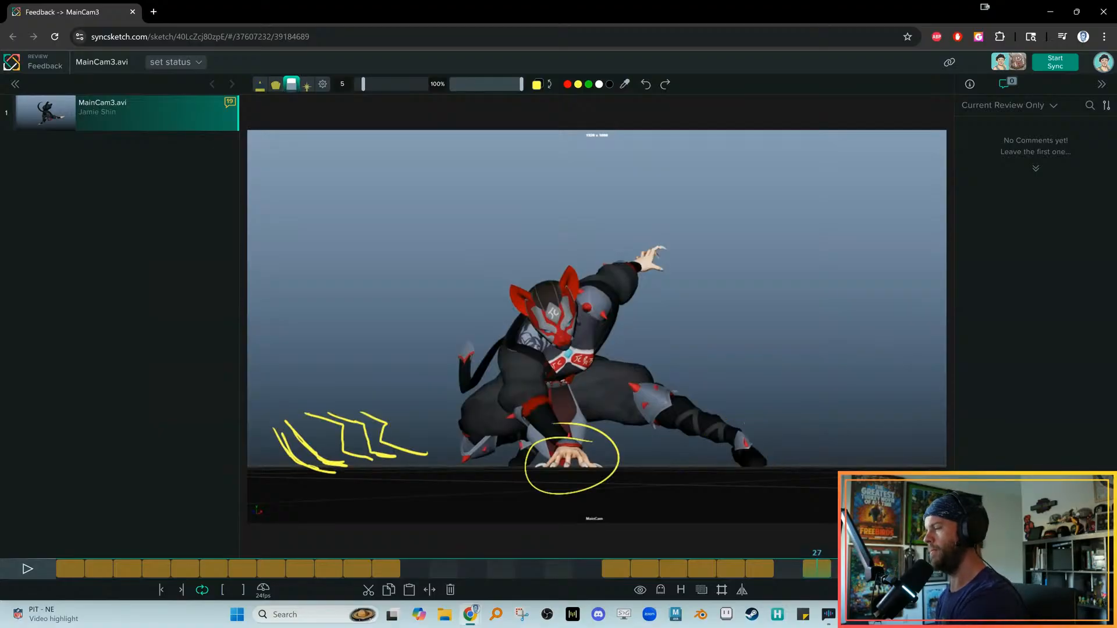
Step back through the sketched landing and play it to review the raised arm's motion, ending on frame 26
key("b")
key("Left")
key("Left")
key("Left")
key("Left")
key("Left")
key("Left")
key("Left")
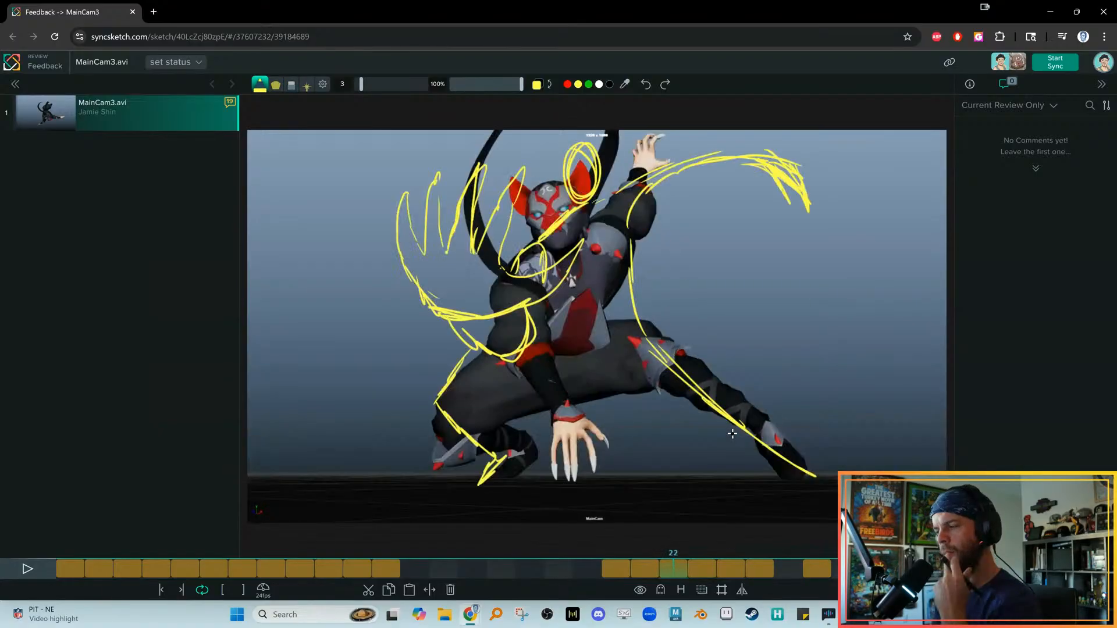
key("space")
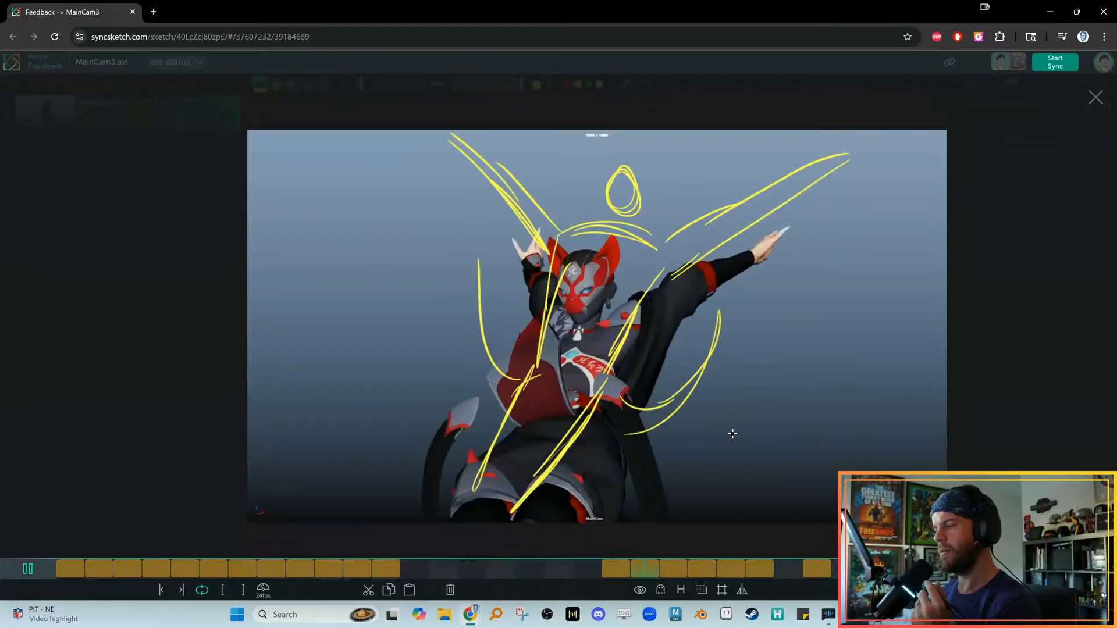
key("space")
key("Left")
key("Right")
key("Right")
key("Left")
key("Right")
mouse_move(606, 247)
left_mouse_down()
mouse_move(569, 291)
mouse_move(609, 248)
left_mouse_up()
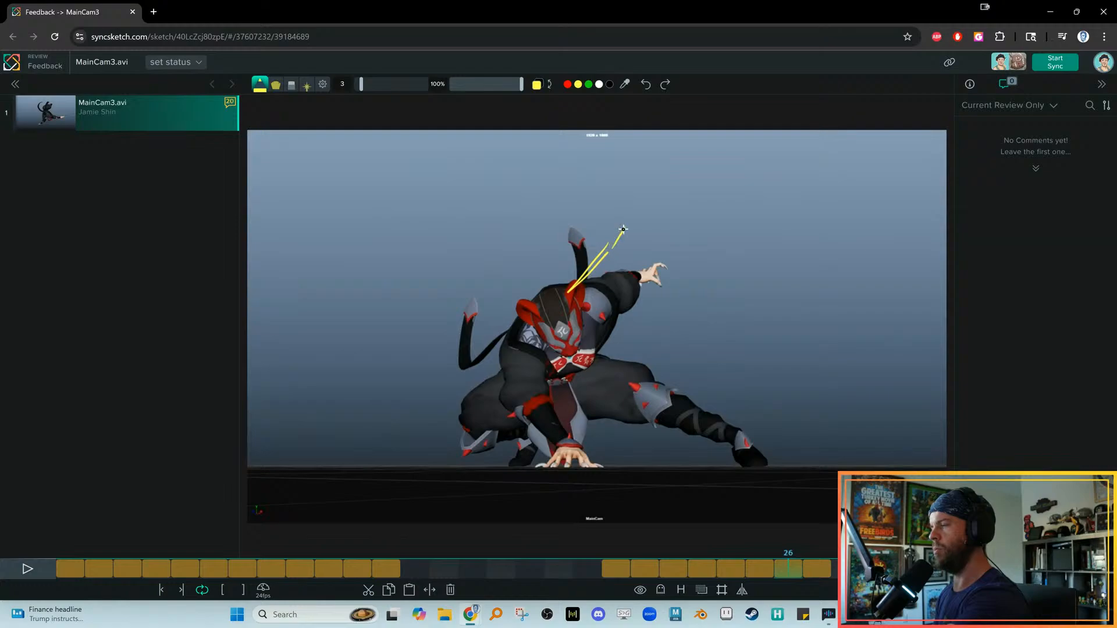
key("ctrl+z")
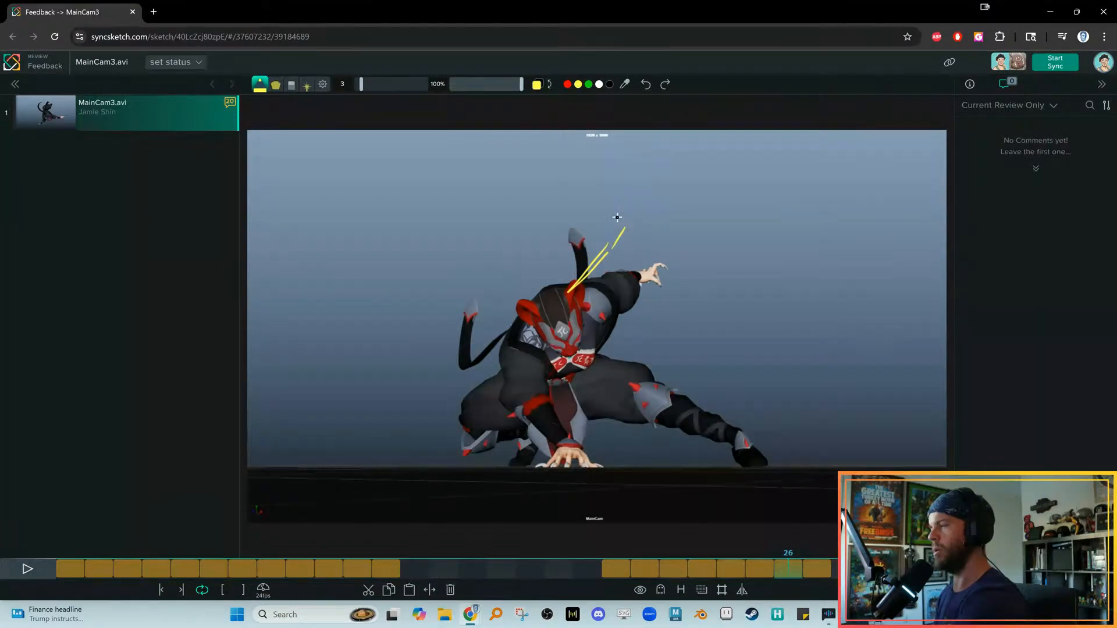
key("Left")
key("Right")
key("Left")
key("Right")
key("ctrl+z")
key("ctrl+z")
Try a raised arm with an upright hand on frame 26, compare it with adjacent frames, and clear the sketch
key("Left")
key("Left")
key("Right")
key("Right")
key("Left")
key("Right")
left_click_drag(623, 245, 614, 302)
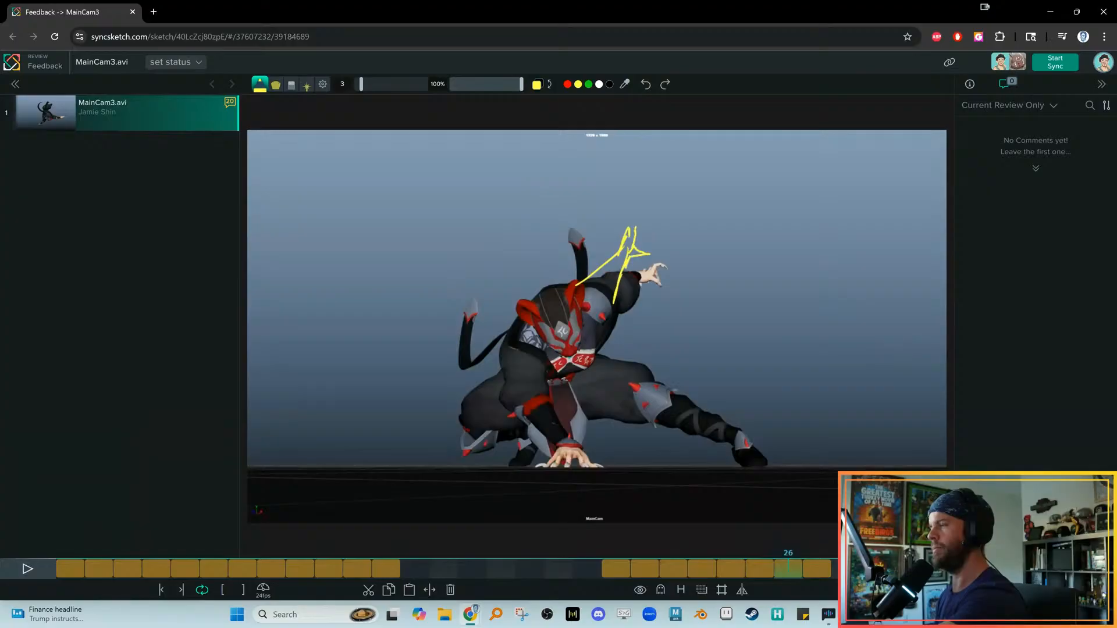
key("Left")
key("Left")
key("Right")
key("Right")
key("Right")
key("Left")
key("Left")
key("Left")
key("Right")
key("Right")
key("Delete")
Sketch a lower raised arm ending in a bent hand on frame 26 and compare it with adjacent frames
key("Left")
key("Right")
mouse_move(633, 250)
left_mouse_down()
mouse_move(590, 283)
mouse_move(630, 258)
left_mouse_up()
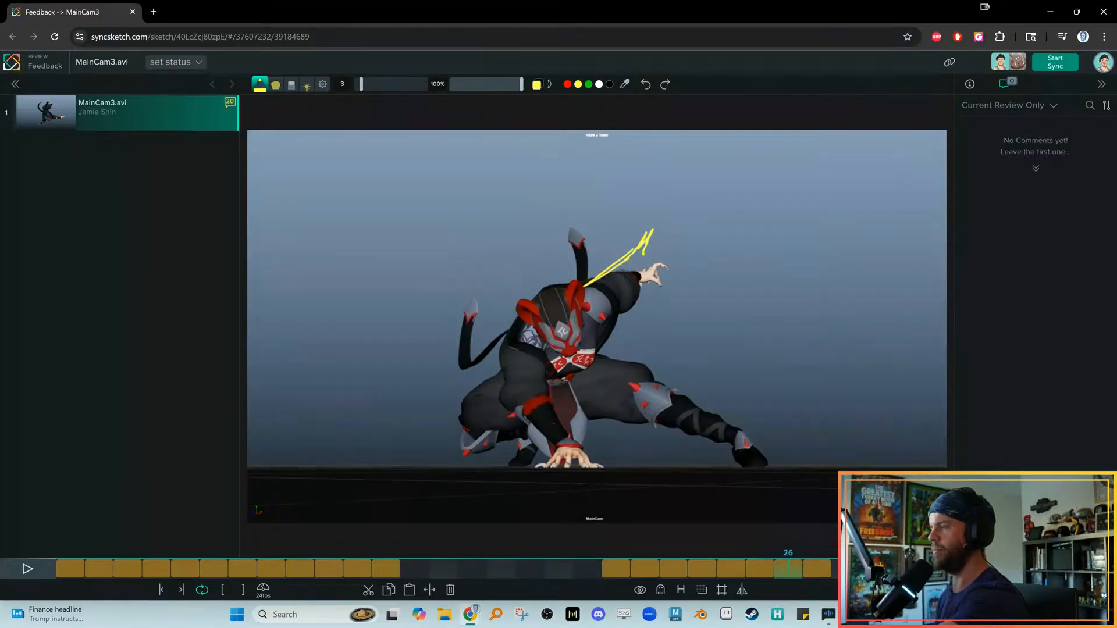
mouse_move(655, 268)
left_mouse_down()
mouse_move(623, 287)
mouse_move(616, 314)
left_mouse_up()
key("Left")
key("Right")
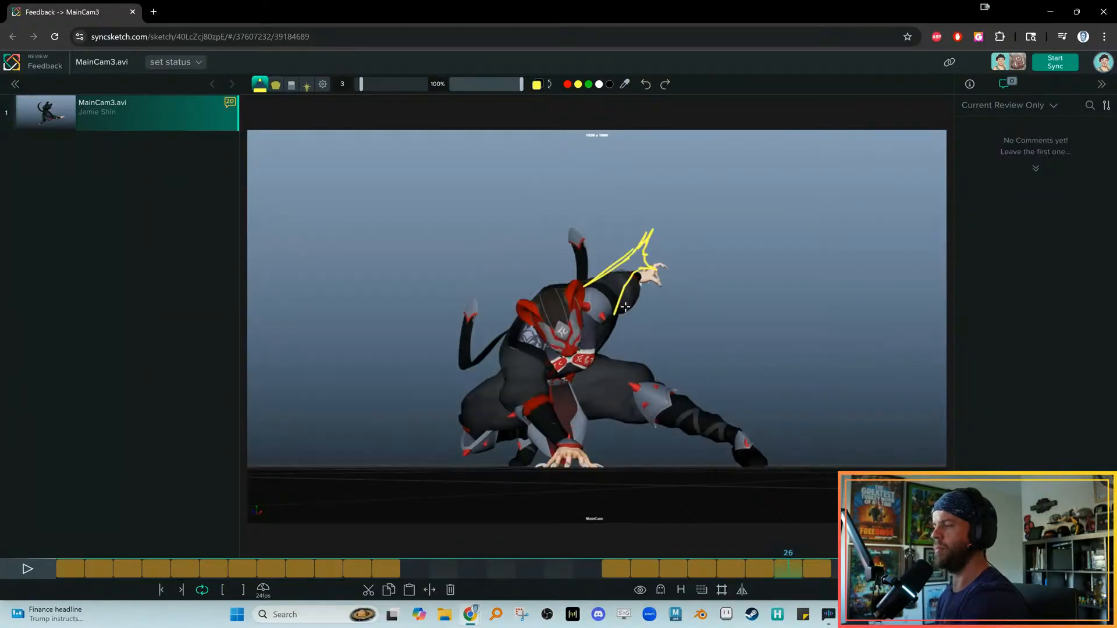
key("Right")
key("Left")
key("Left")
Play back the sketched animation, scrub to the landing's end and step through the settling frames to examine the raised hand
key("space")
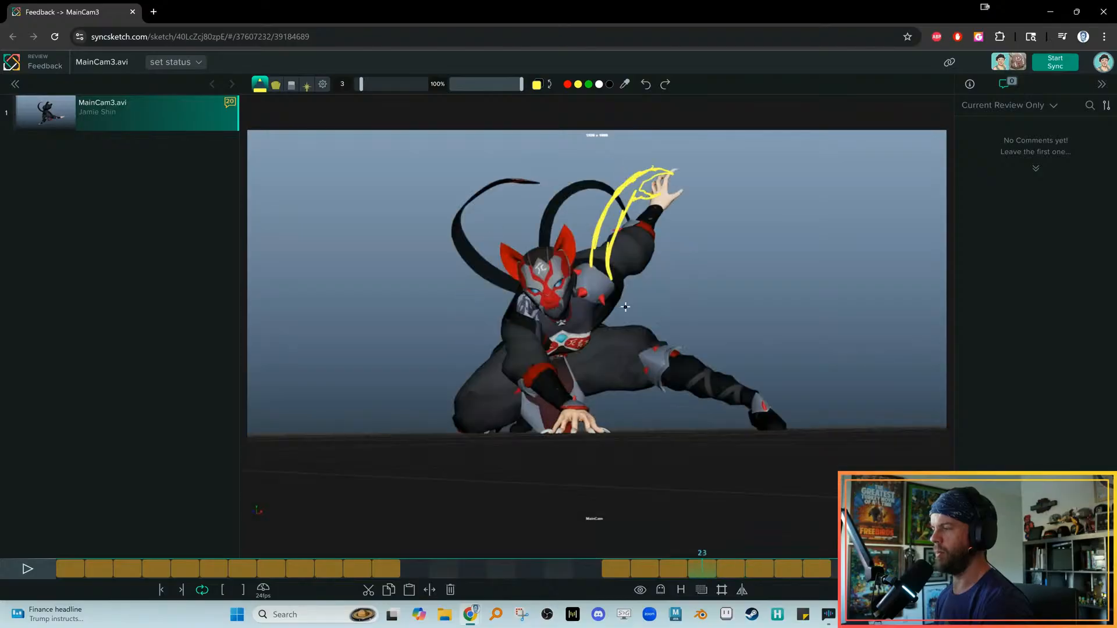
key("space")
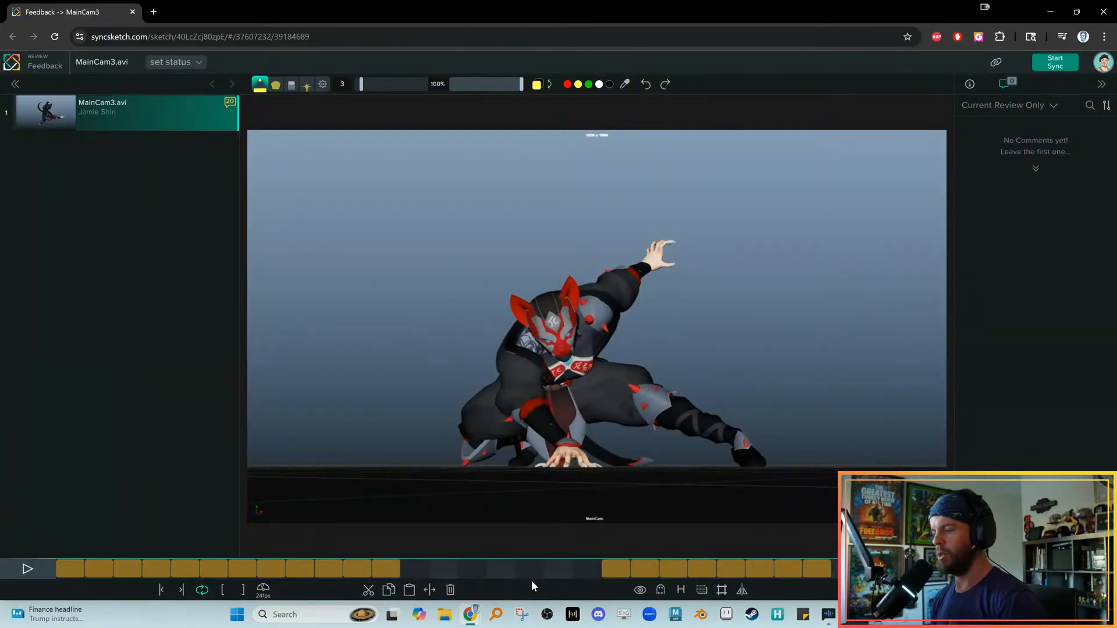
mouse_move(639, 570)
left_mouse_down()
mouse_move(761, 571)
mouse_move(742, 571)
left_mouse_up()
key("Right")
key("Right")
key("Right")
key("Right")
key("Right")
key("Right")
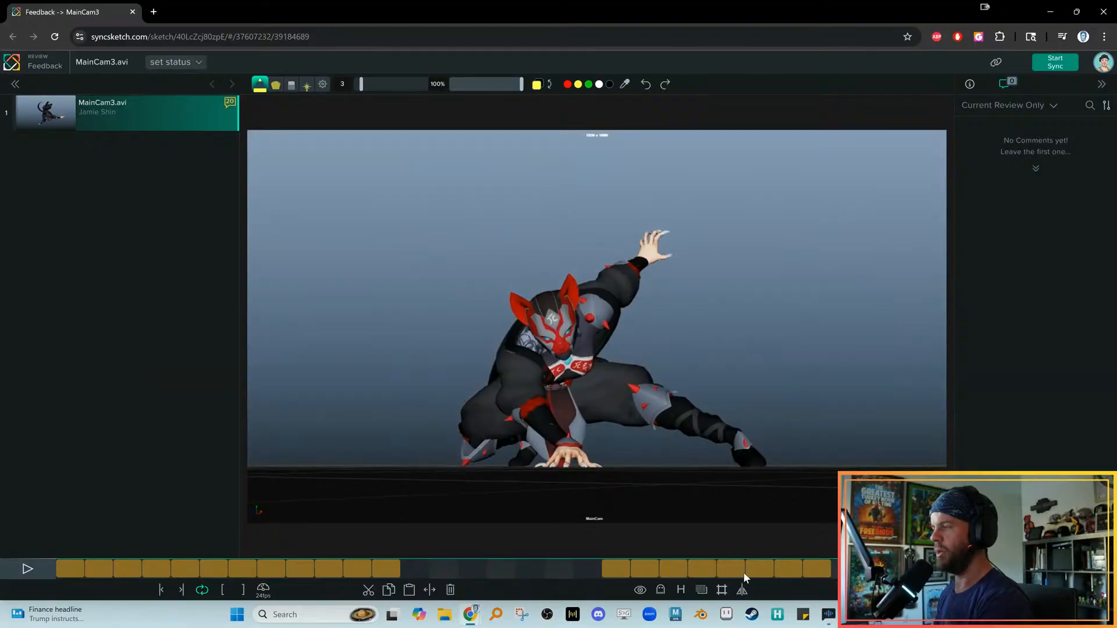
key("Right")
key("Right")
key("Right")
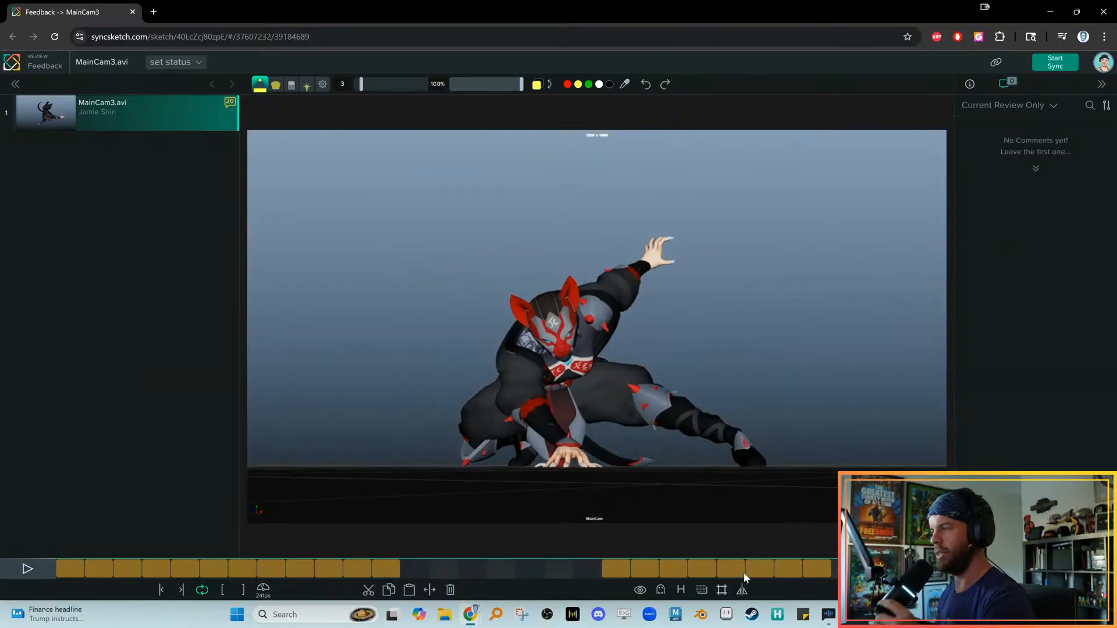
Try finger lines curling toward the palm over the raised hand in the settled pose, and erase them
mouse_move(743, 572)
left_mouse_down()
mouse_move(658, 566)
mouse_move(855, 570)
left_mouse_up()
scroll(598, 393, "down", 2)
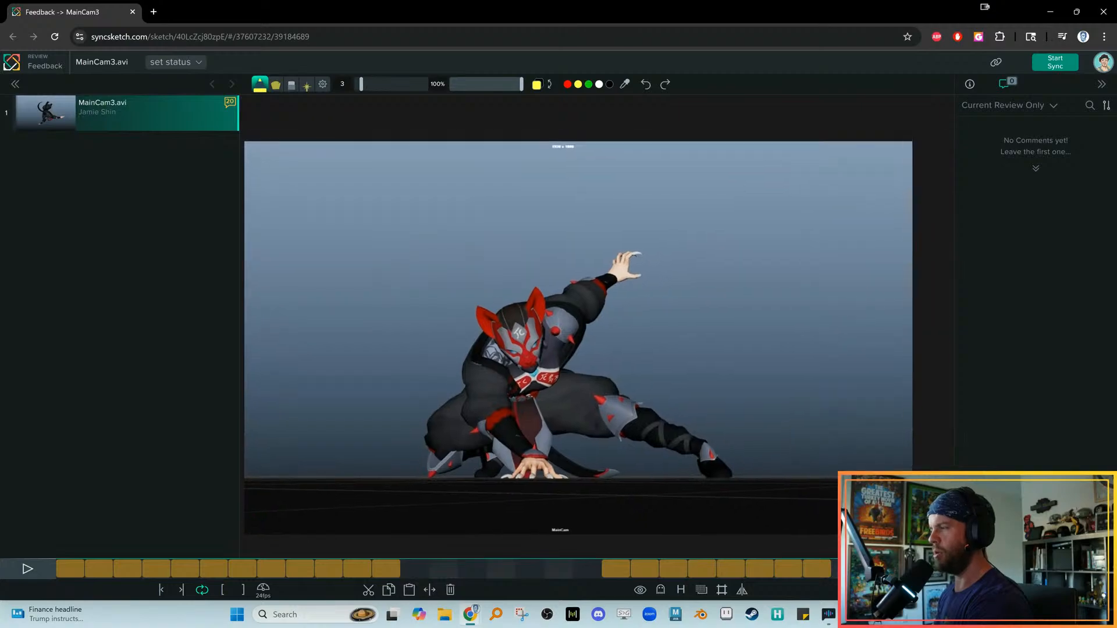
scroll(637, 299, "up", 5)
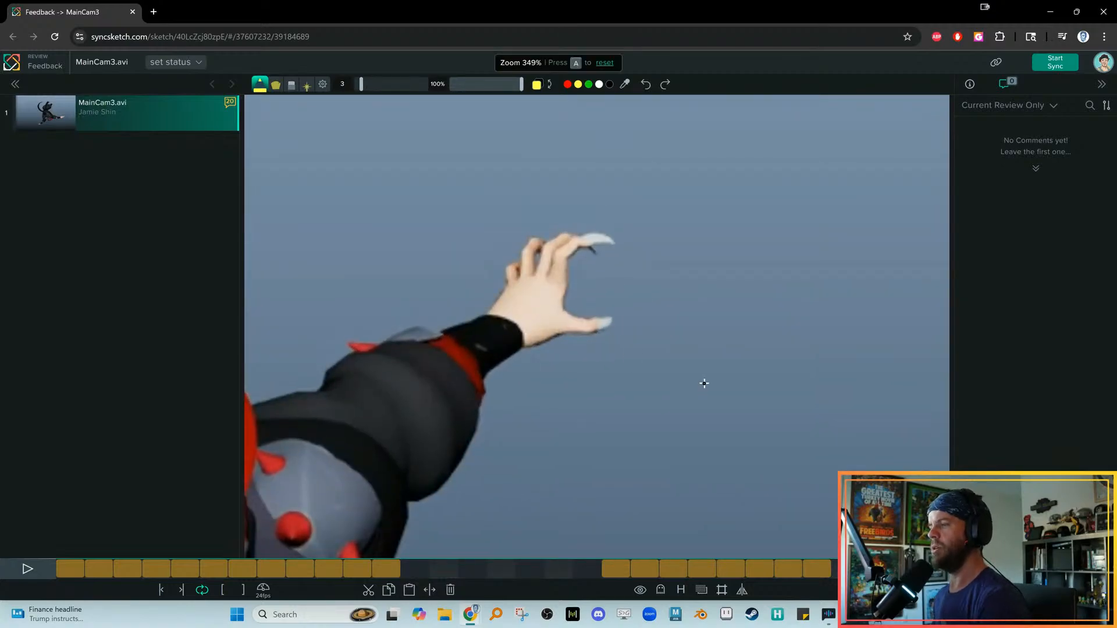
mouse_move(565, 321)
left_mouse_down()
mouse_move(618, 294)
mouse_move(612, 240)
left_mouse_up()
left_click_drag(545, 269, 553, 245)
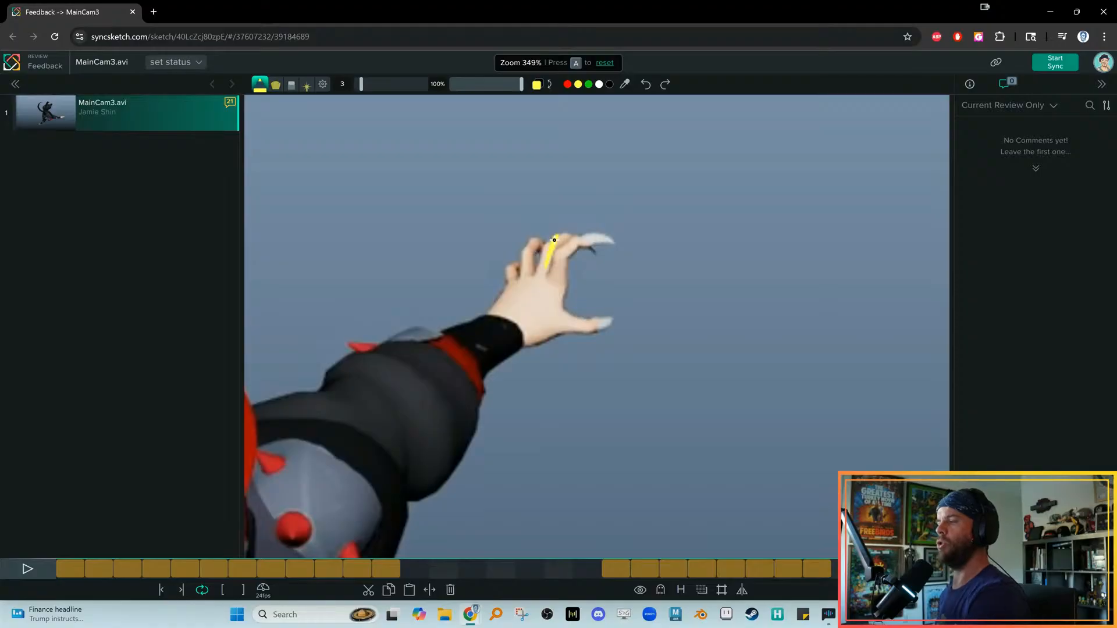
left_click_drag(573, 239, 605, 261)
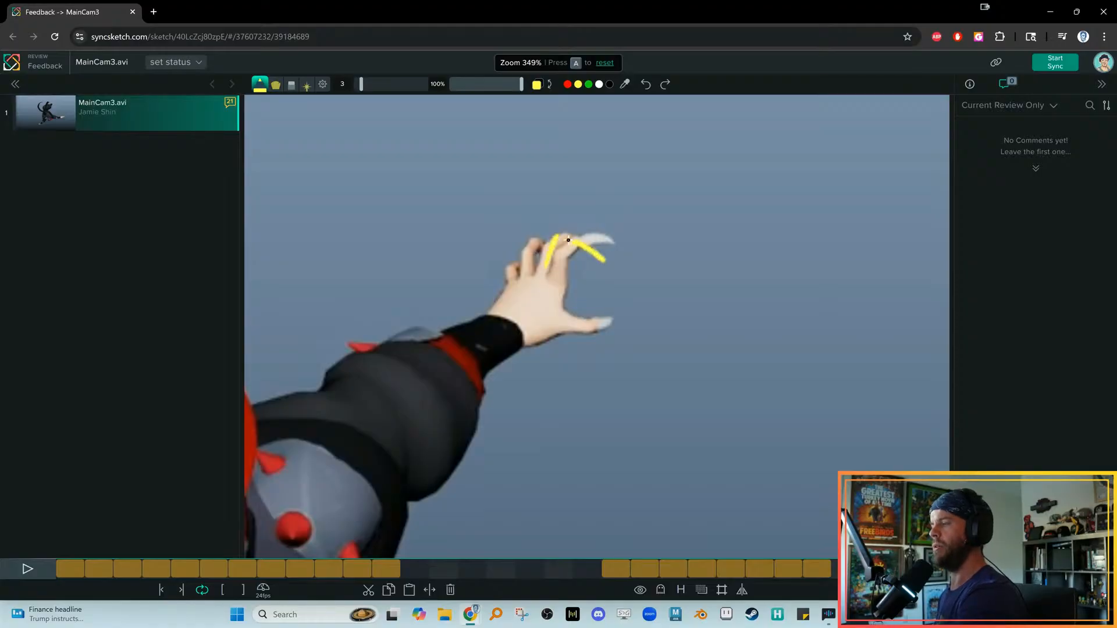
mouse_move(525, 267)
left_mouse_down()
mouse_move(548, 236)
mouse_move(584, 282)
left_mouse_up()
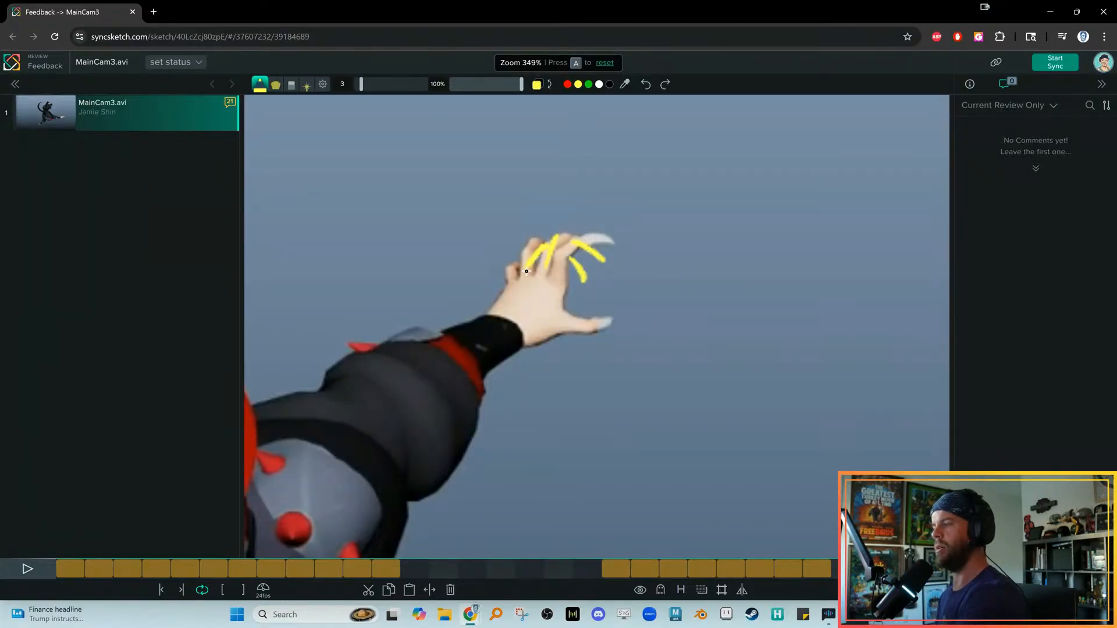
left_click_drag(565, 263, 572, 295)
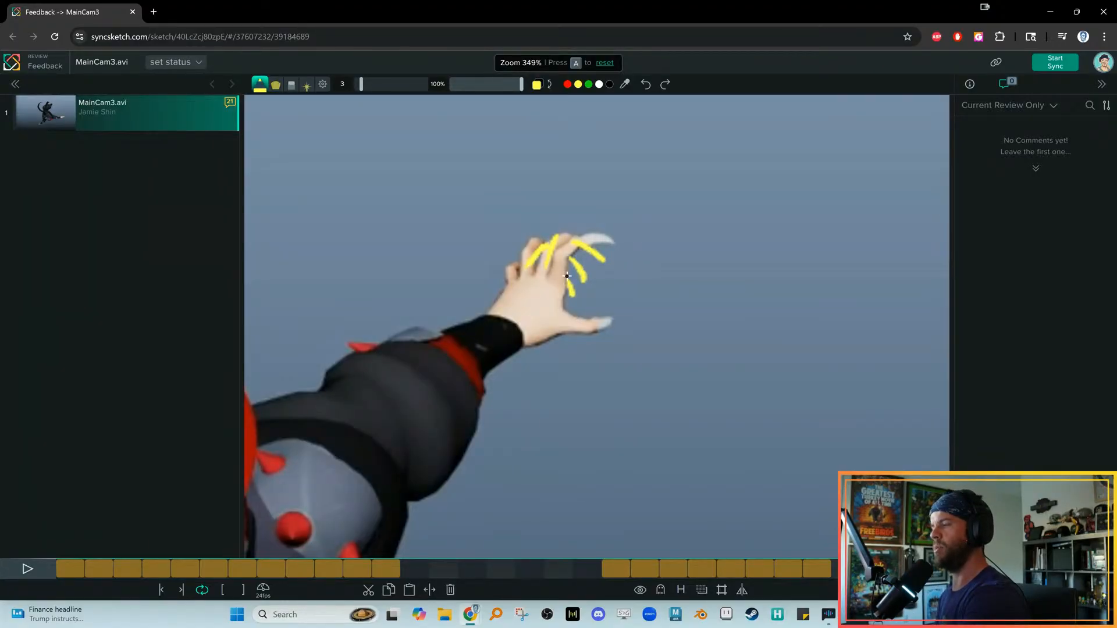
mouse_move(522, 267)
left_mouse_down()
mouse_move(492, 315)
mouse_move(558, 243)
mouse_move(598, 259)
mouse_move(544, 252)
mouse_move(538, 272)
mouse_move(569, 229)
mouse_move(602, 221)
mouse_move(535, 261)
mouse_move(534, 232)
left_mouse_up()
key("e")
Outline the raised hand in the settled pose as an open claw with fanned fingers, palm edges and a bent thumb
key("b")
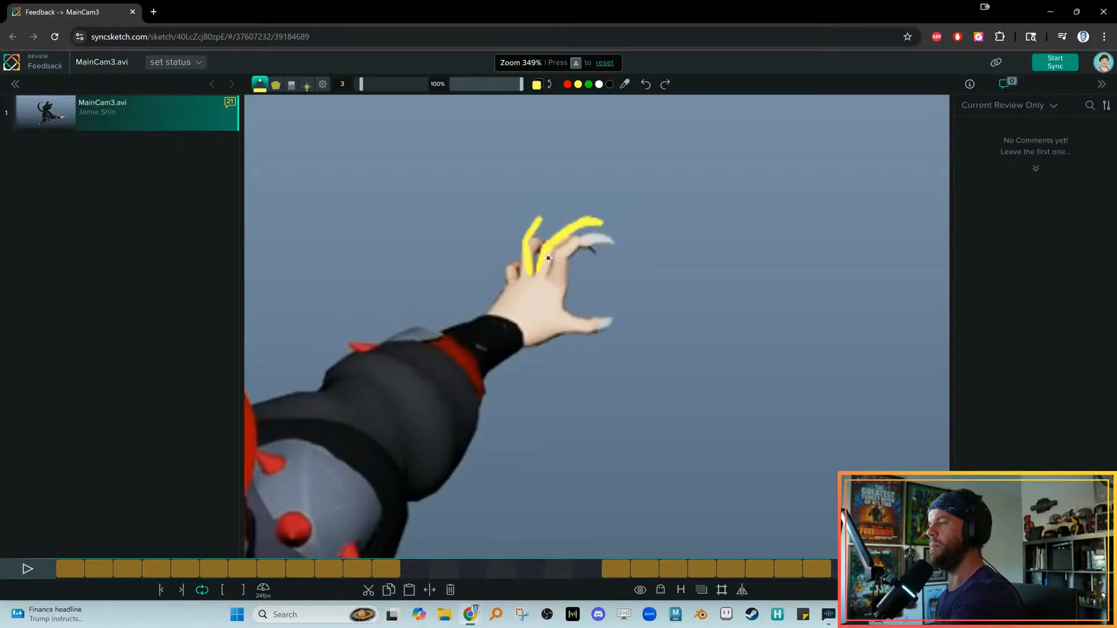
left_click_drag(517, 273, 512, 233)
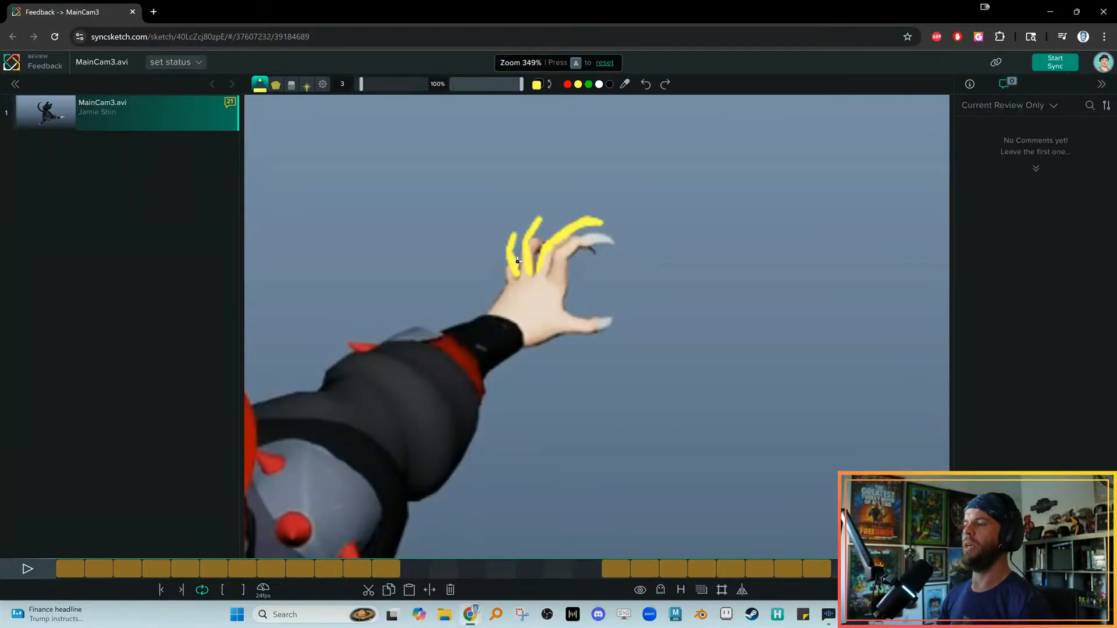
left_click_drag(586, 226, 574, 304)
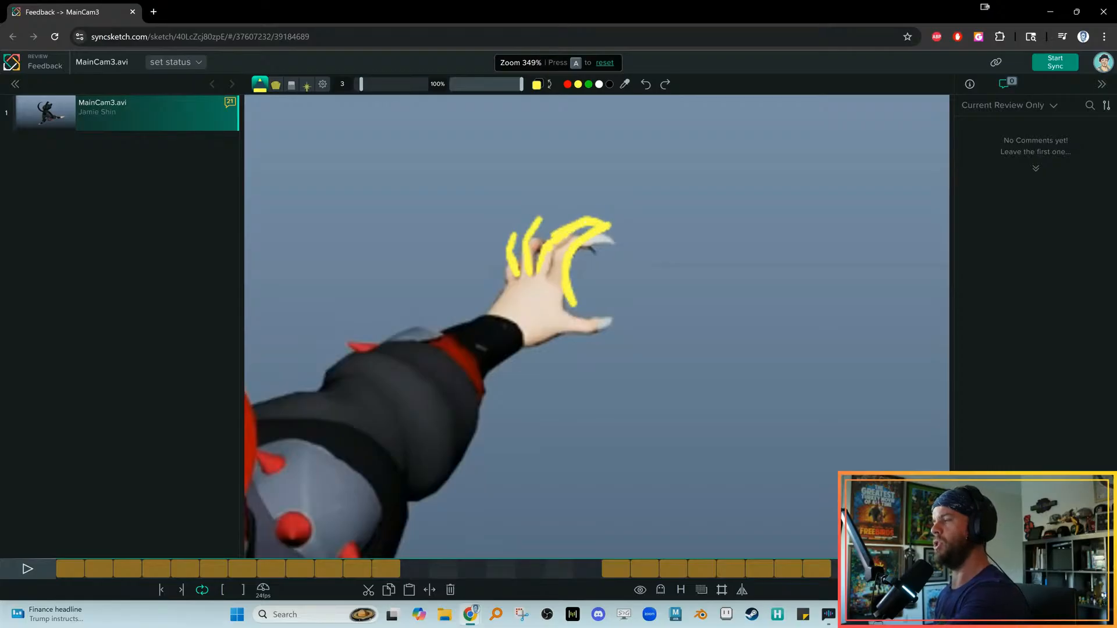
left_click_drag(511, 274, 488, 314)
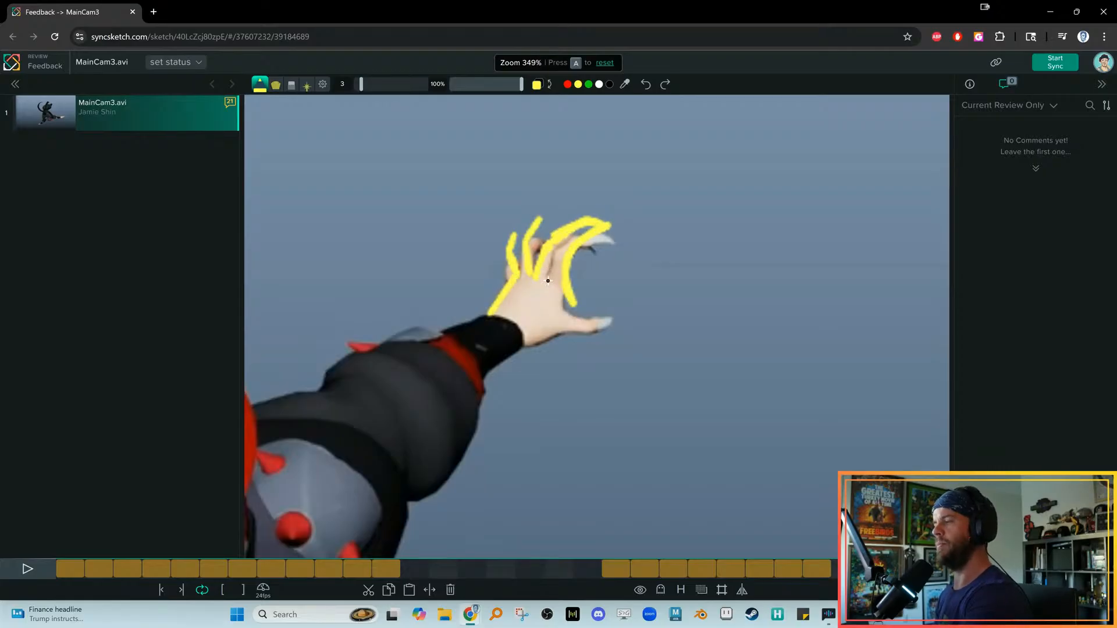
mouse_move(569, 306)
left_mouse_down()
mouse_move(597, 321)
mouse_move(621, 296)
mouse_move(598, 330)
mouse_move(536, 338)
left_mouse_up()
middle_click_drag(380, 439, 399, 404)
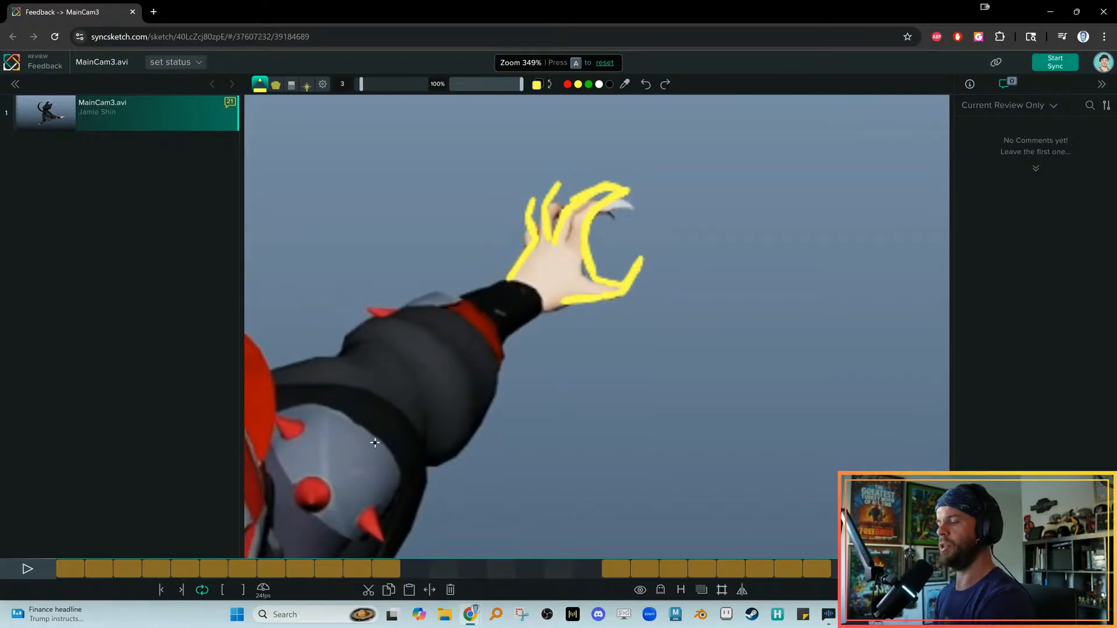
key("a")
scroll(578, 474, "up", 3)
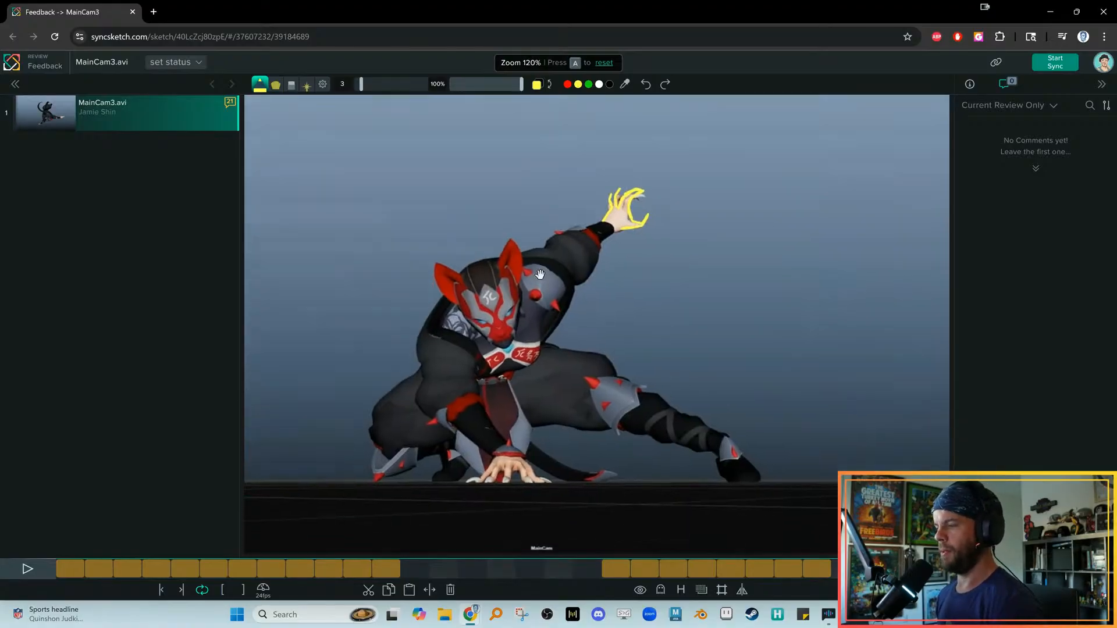
Play the clip, return to frame 26 and undo the circle and curve around the extended leg
key("space")
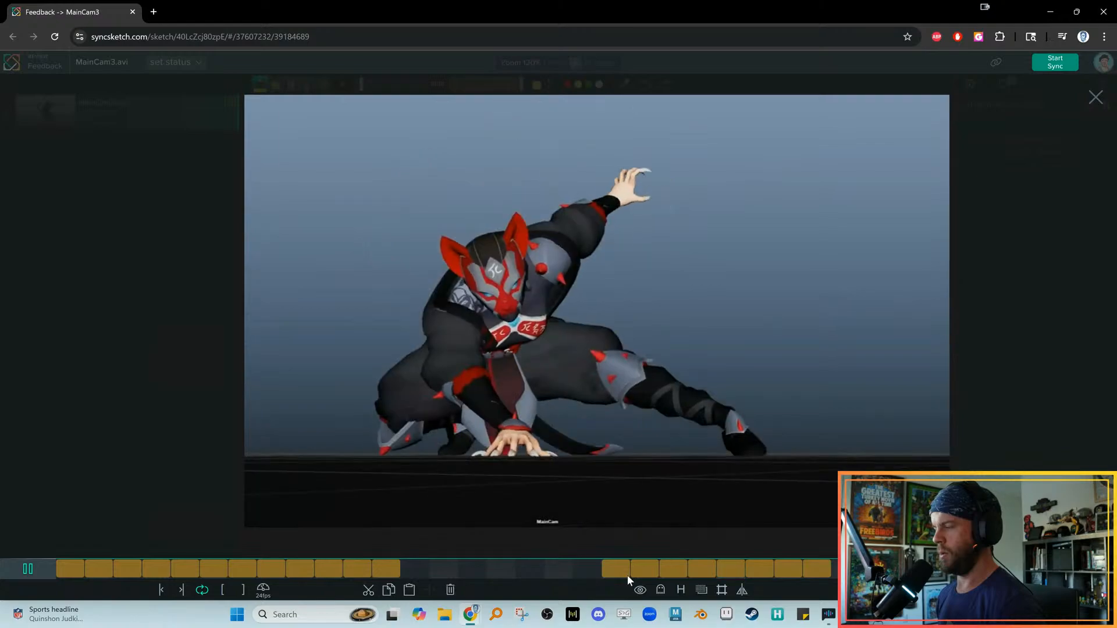
left_click(794, 574)
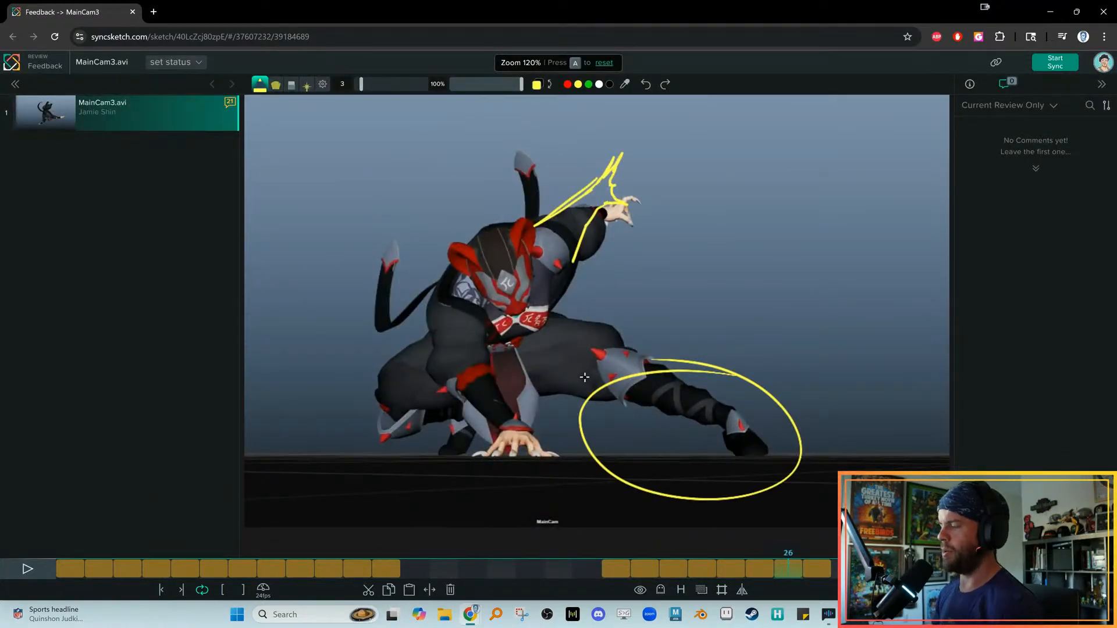
key("ctrl+z")
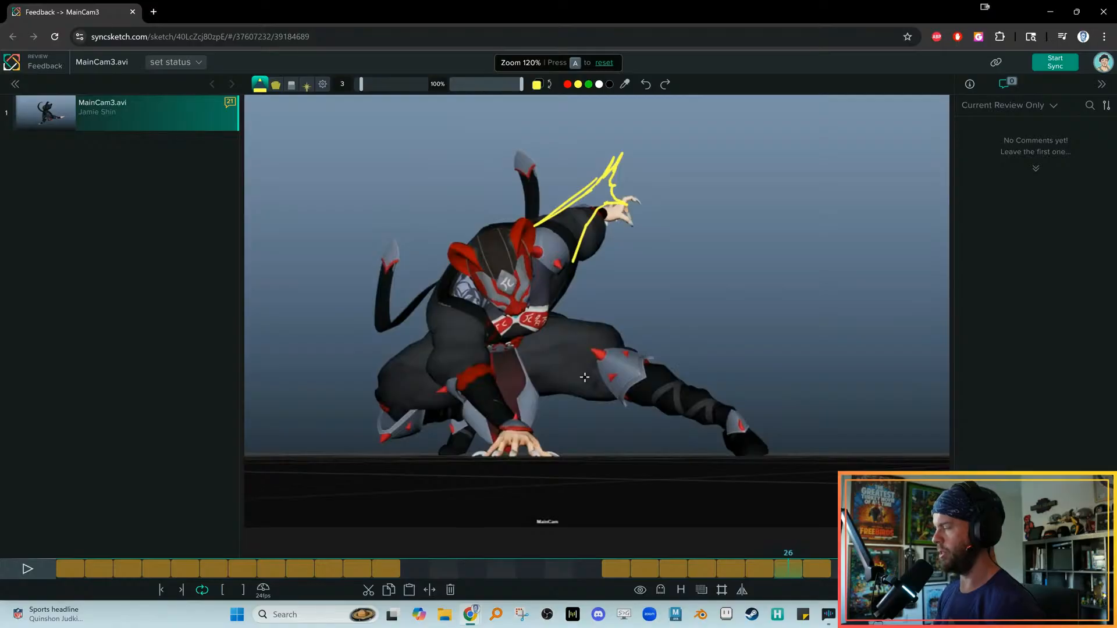
Play and step forward to the settled pose, then scrub around frames 26 and 27 to examine the extended leg and foot
key("space")
key("space")
key("Right")
key("Right")
key("Right")
key("Right")
key("Right")
key("Right")
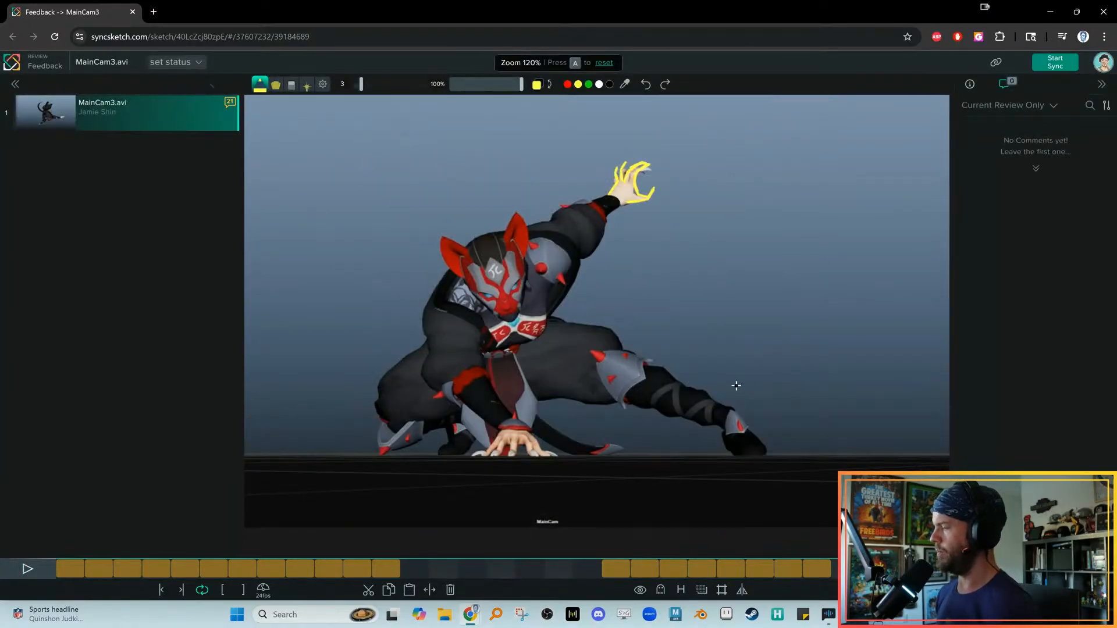
middle_click_drag(736, 385, 708, 368)
scroll(705, 381, "up", 3)
middle_click_drag(642, 384, 754, 435)
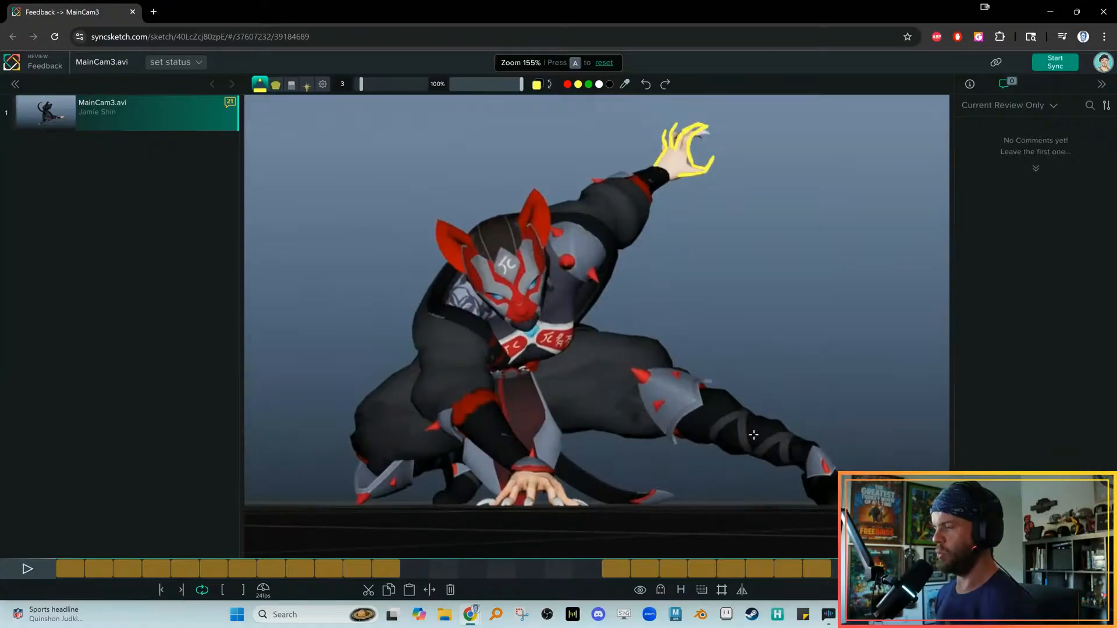
mouse_move(847, 573)
left_mouse_down()
mouse_move(693, 567)
mouse_move(795, 572)
left_mouse_up()
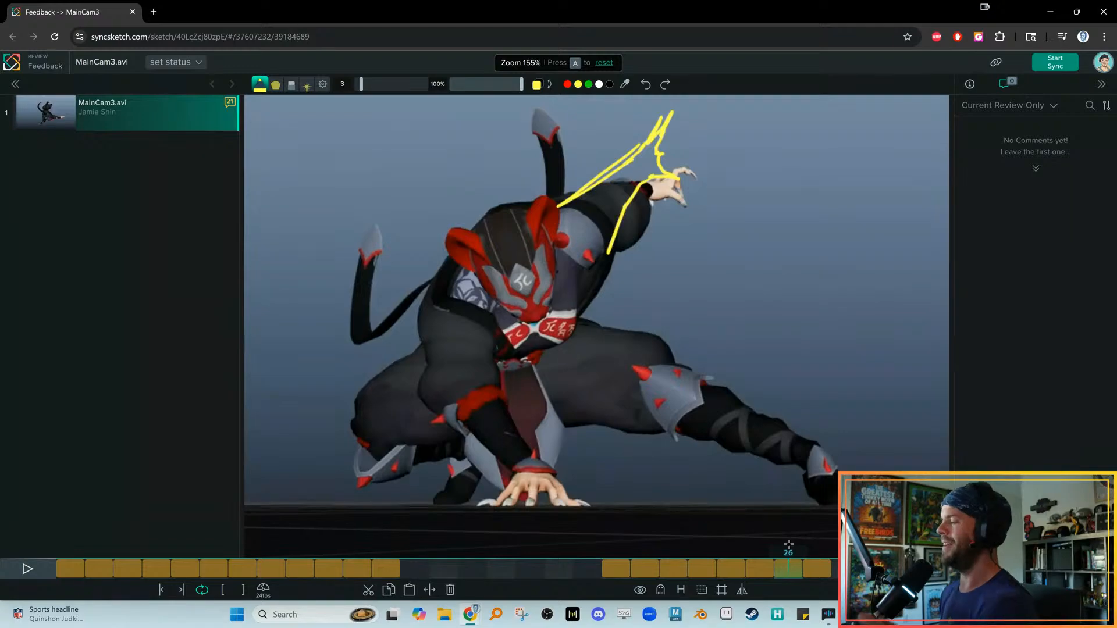
left_click_drag(765, 567, 814, 575)
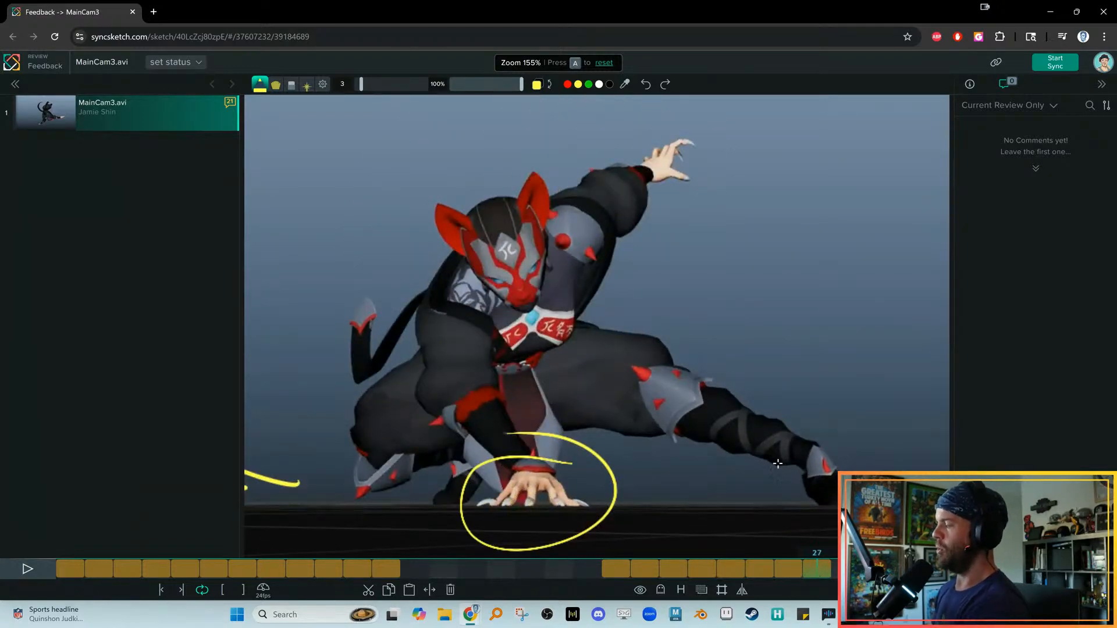
On frame 27, try a circle at the extended foot, undo it, and mark the foot with a double-headed arrow
left_click_drag(849, 471, 823, 507)
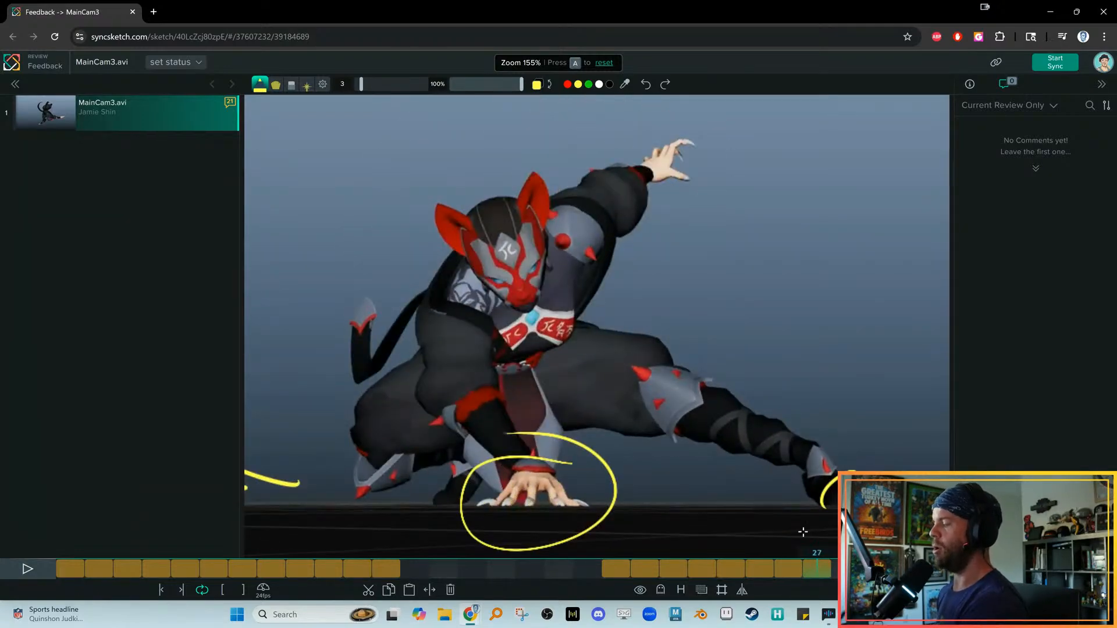
key("ctrl+z")
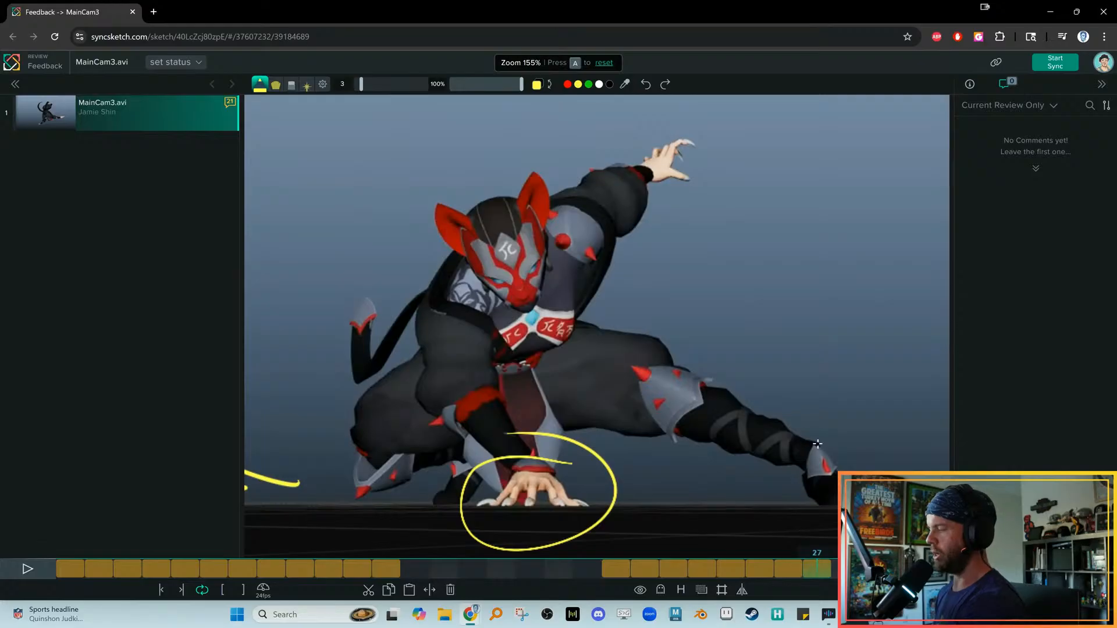
mouse_move(847, 455)
left_mouse_down()
mouse_move(814, 489)
mouse_move(852, 455)
left_mouse_up()
mouse_move(838, 444)
left_mouse_down()
mouse_move(855, 457)
mouse_move(841, 468)
left_mouse_up()
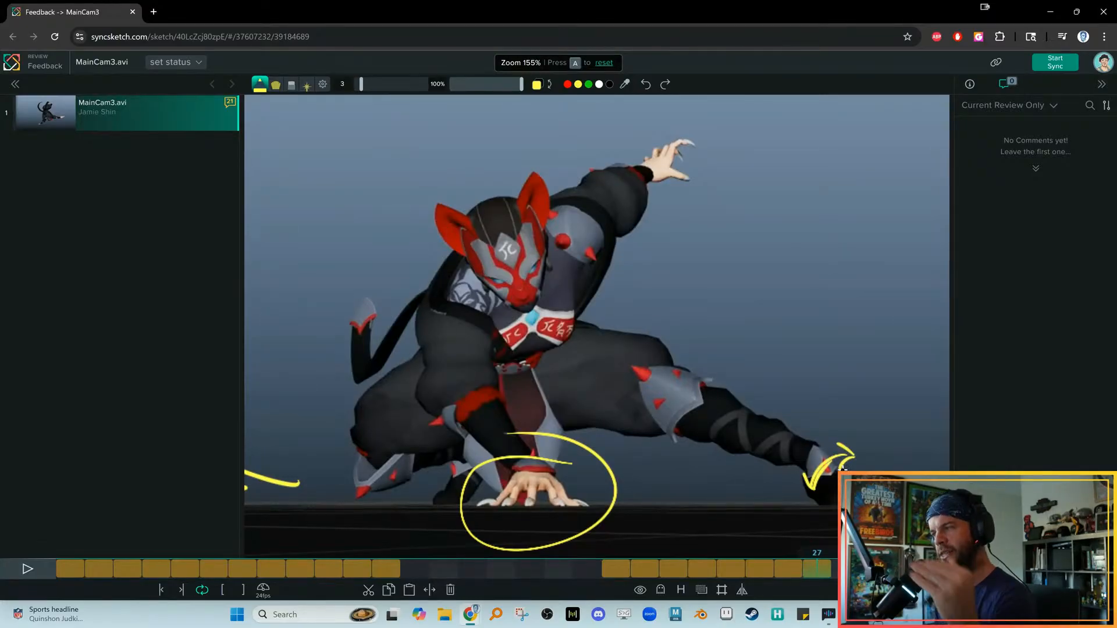
Sketch the extended lower leg and foot on frame 26, compare with frame 27, and clear all of frame 26's sketches
key("Left")
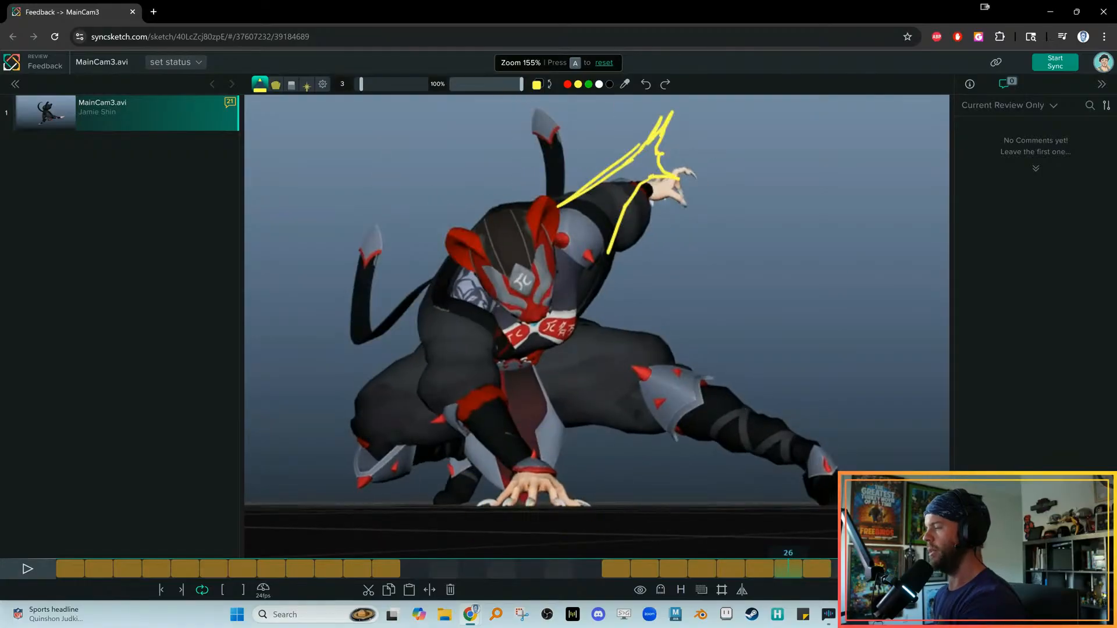
left_click_drag(712, 414, 811, 449)
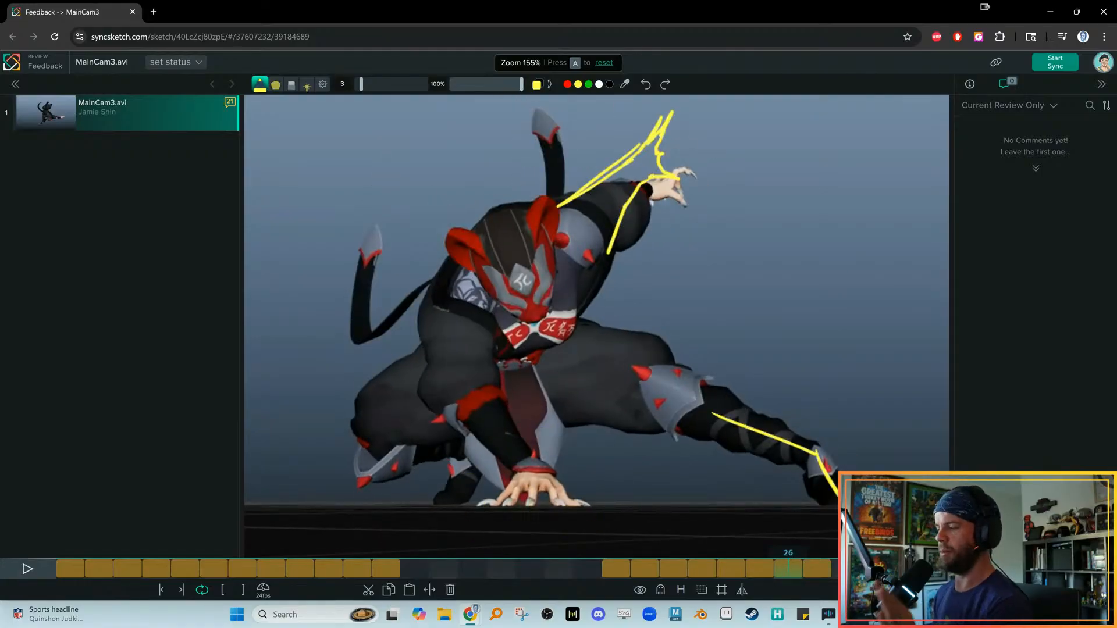
key("Right")
key("Left")
key("Delete")
key("Right")
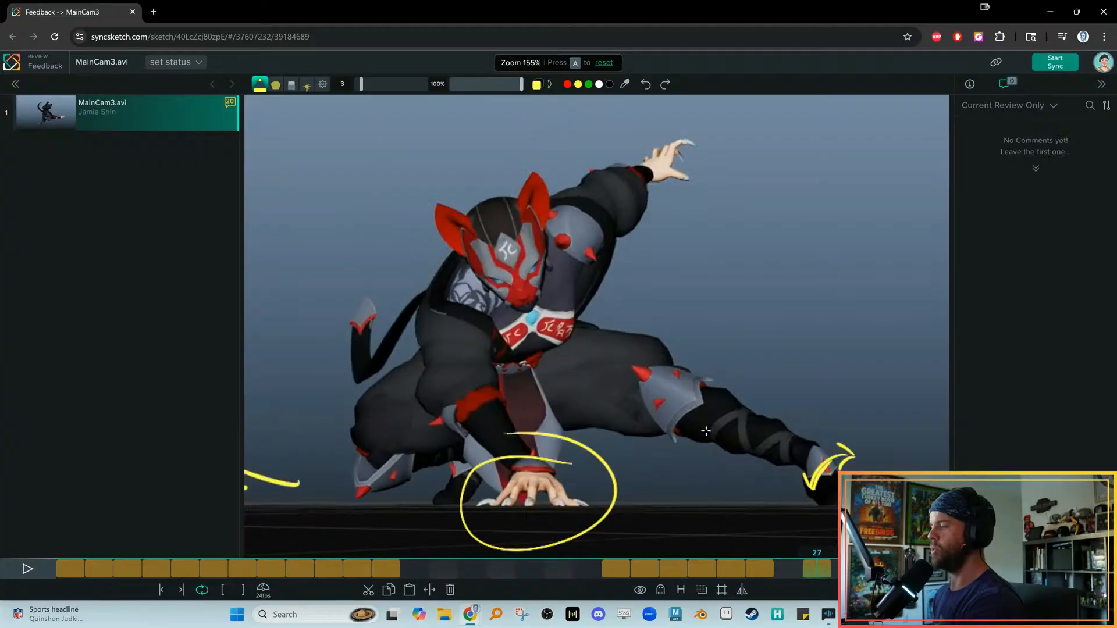
Compare frame 27 with the preceding frames and erase the double-headed arrow at the extended foot
key("Left")
key("Left")
key("Right")
key("Right")
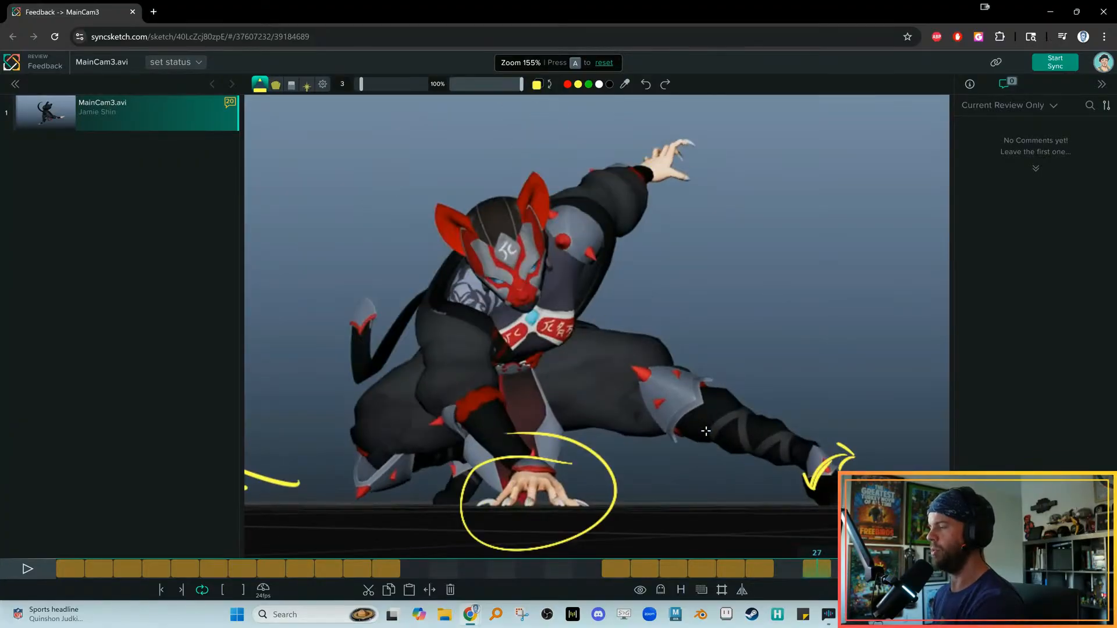
key("e")
left_click_drag(846, 453, 820, 480)
Sketch the extended lower leg and planted foot on frame 27, with a small downward arrow beside the foot
key("b")
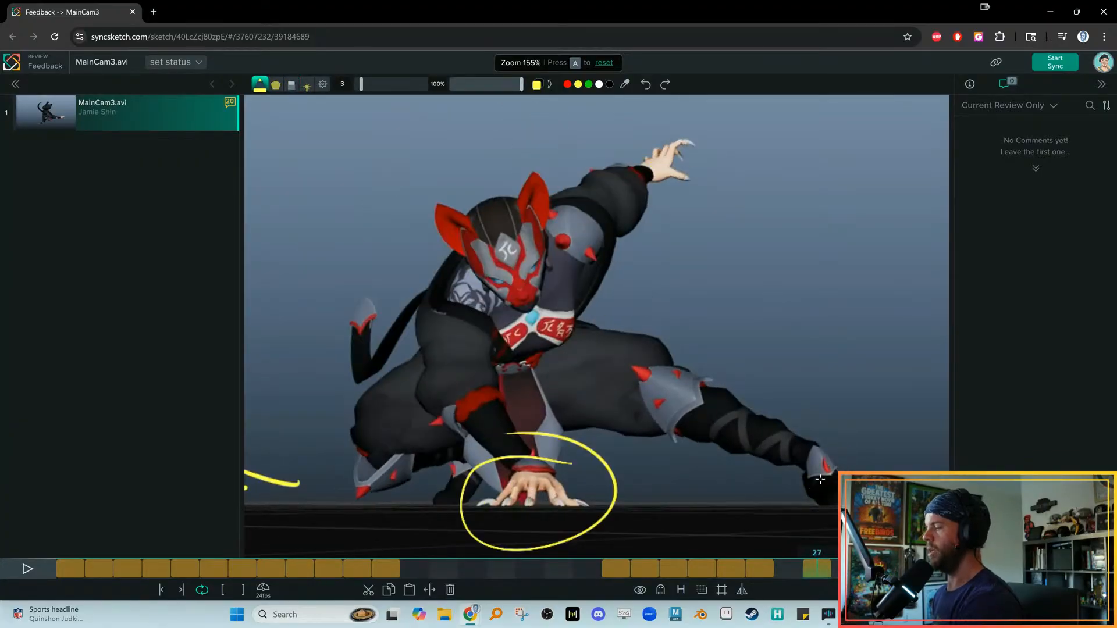
mouse_move(685, 417)
left_mouse_down()
mouse_move(786, 460)
mouse_move(803, 496)
mouse_move(838, 484)
mouse_move(838, 507)
mouse_move(780, 451)
mouse_move(690, 411)
left_mouse_up()
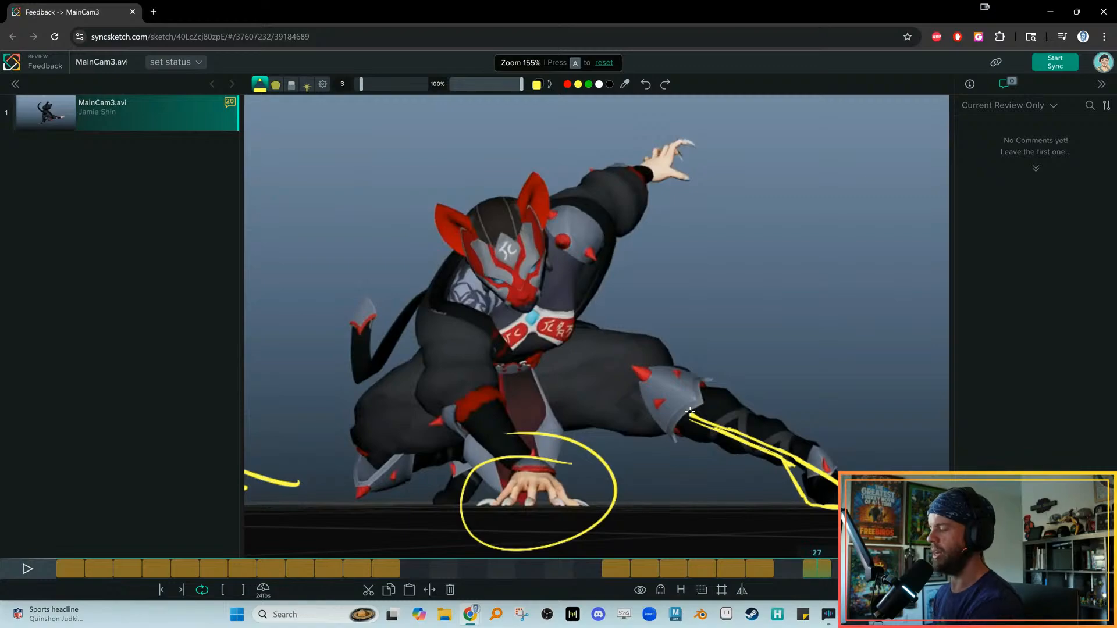
left_click_drag(761, 485, 781, 489)
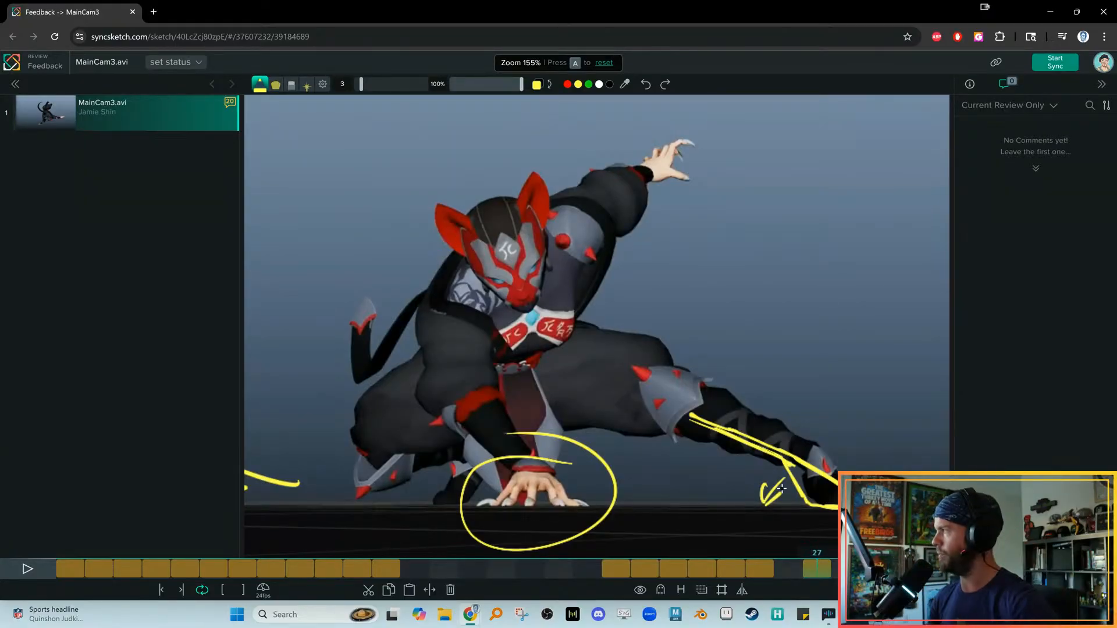
Play the landing, try sketching the extended foot and lower leg on the settled pose, and undo the strokes
left_click(609, 570)
key("space")
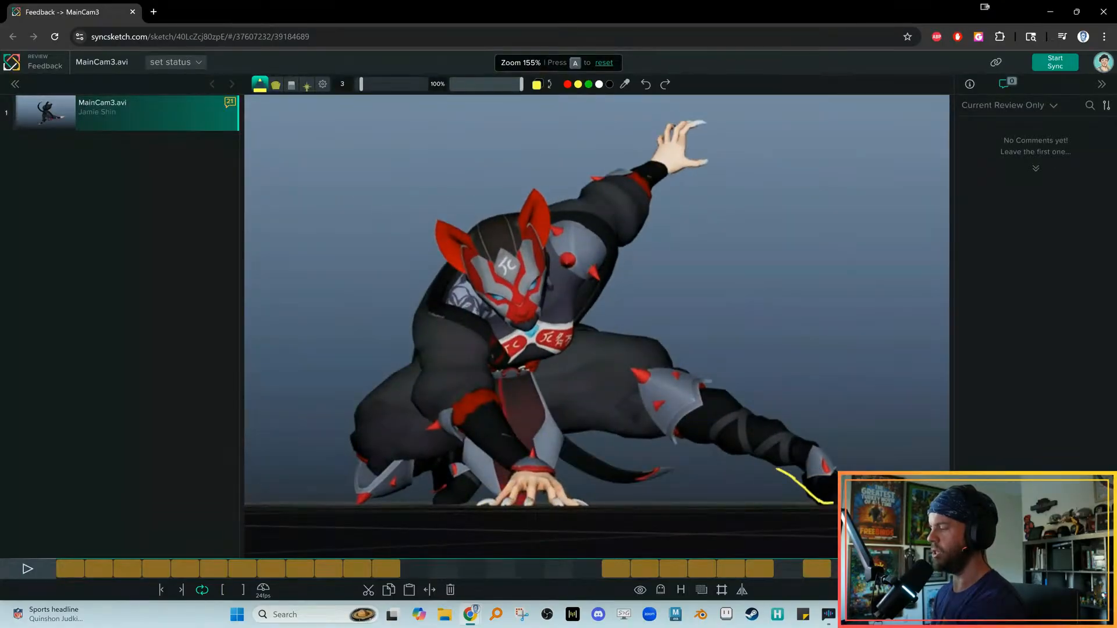
left_click_drag(799, 448, 709, 396)
key("ctrl+z")
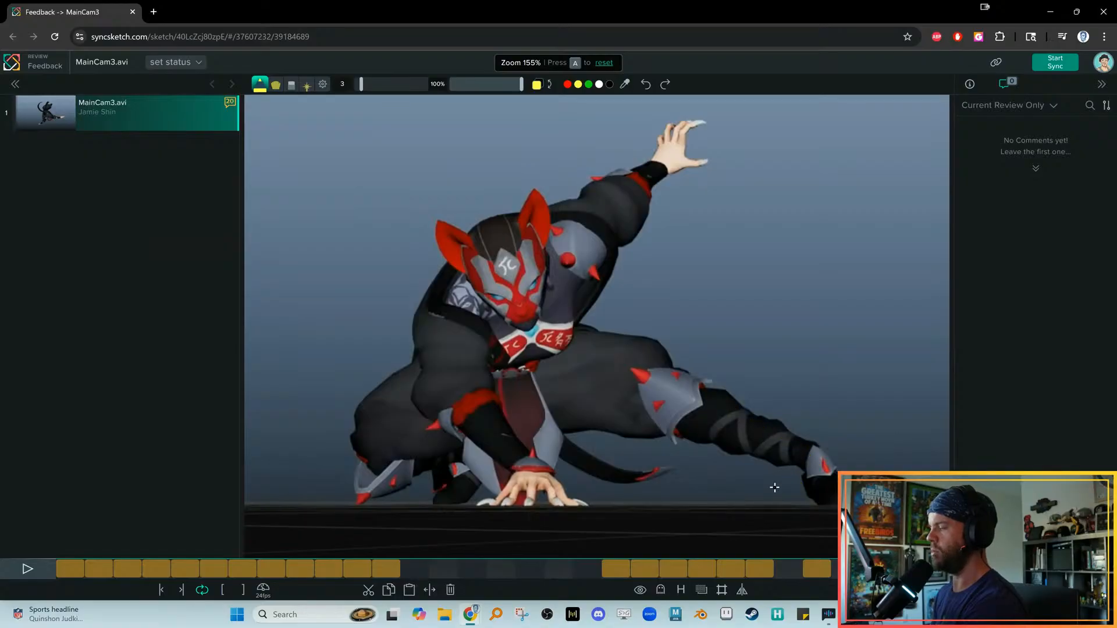
mouse_move(822, 461)
left_mouse_down()
mouse_move(831, 474)
mouse_move(811, 457)
left_mouse_up()
key("ctrl+z")
Step back from the settled pose and compare frames 22 to 24 to examine how the extended leg and foot land
key("Left")
key("Left")
key("Left")
key("Left")
key("Left")
key("Left")
key("Left")
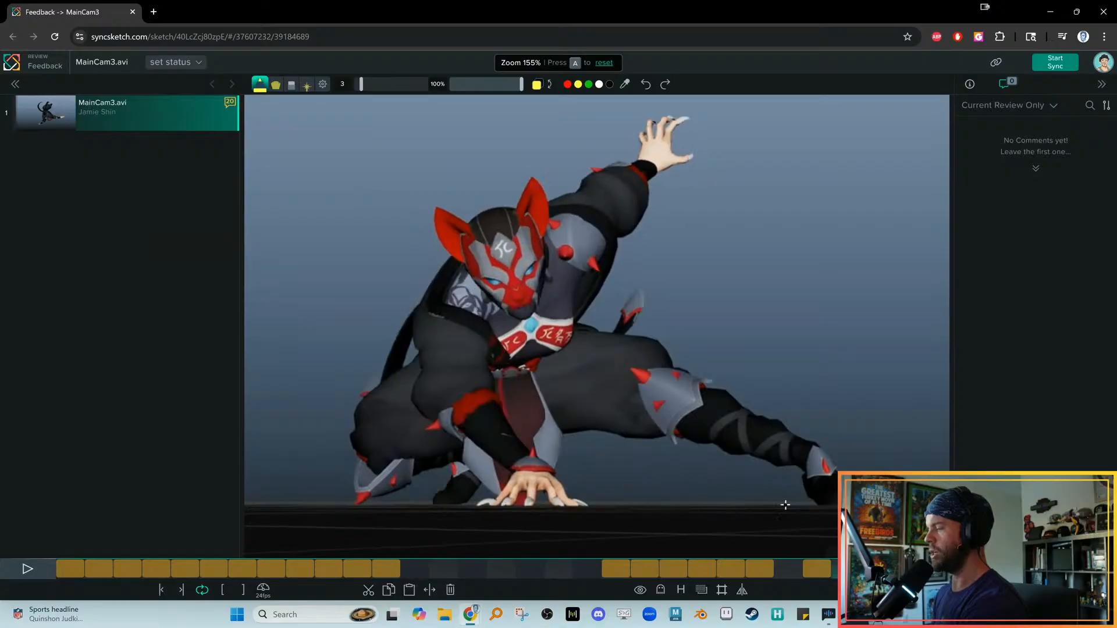
key("Right")
key("Left")
key("Left")
key("Right")
key("Right")
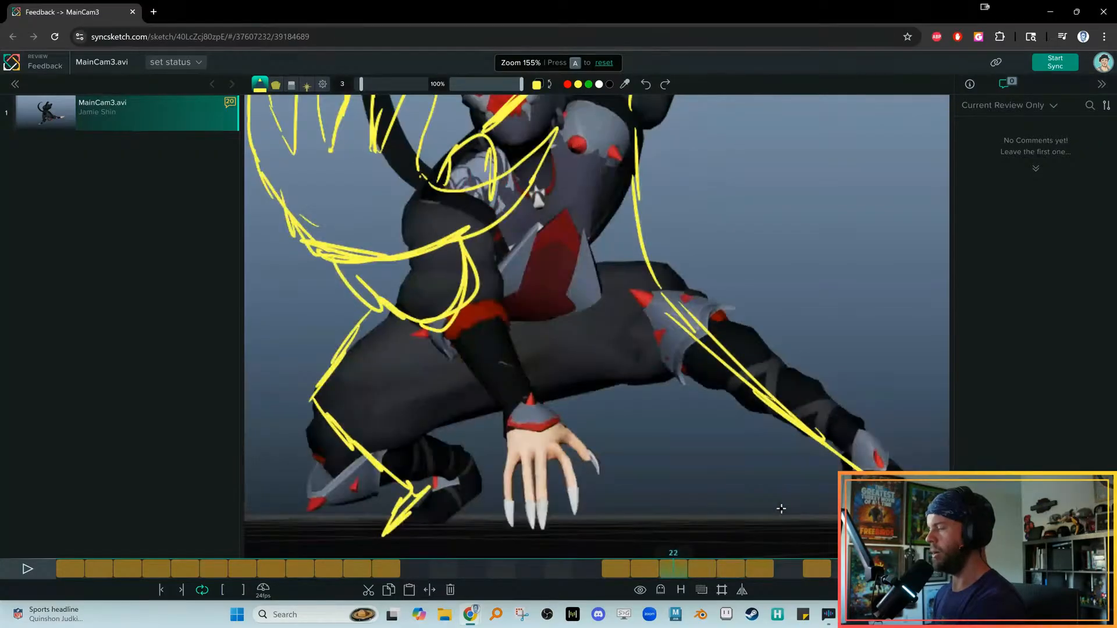
key("Left")
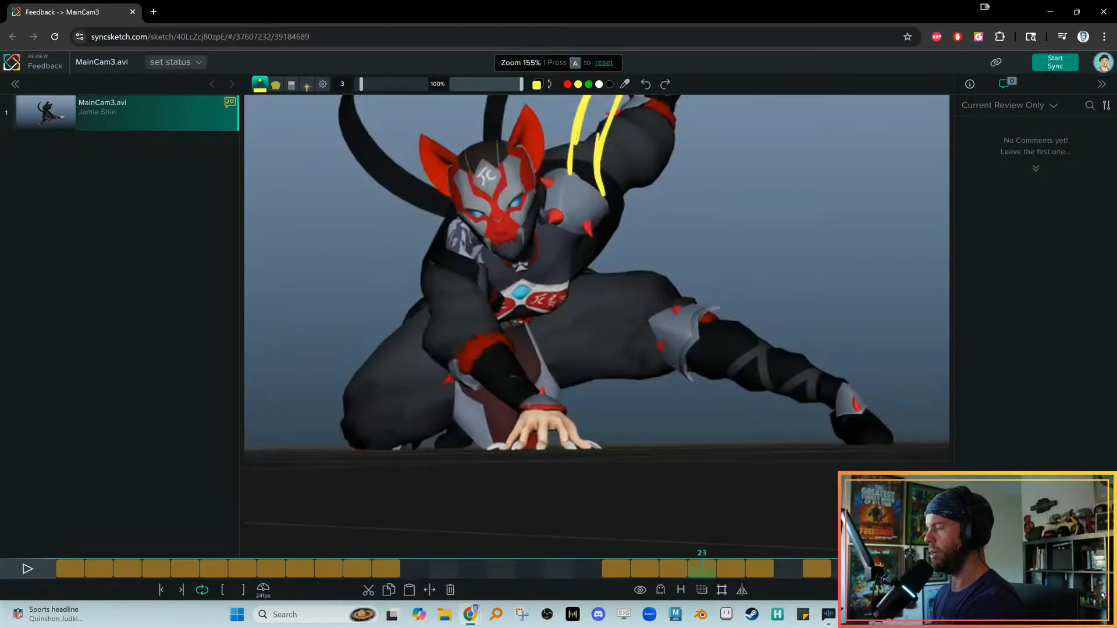
key("Right")
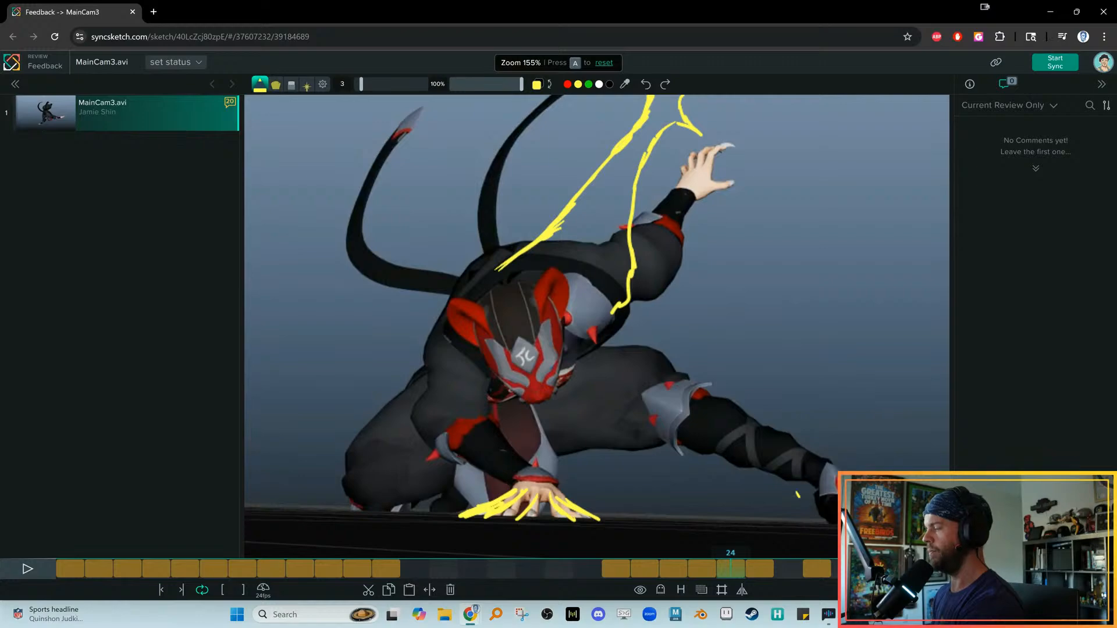
Step forward from frame 24 through the settled pose to examine how the extended leg and foot hold on the ground
key("Right")
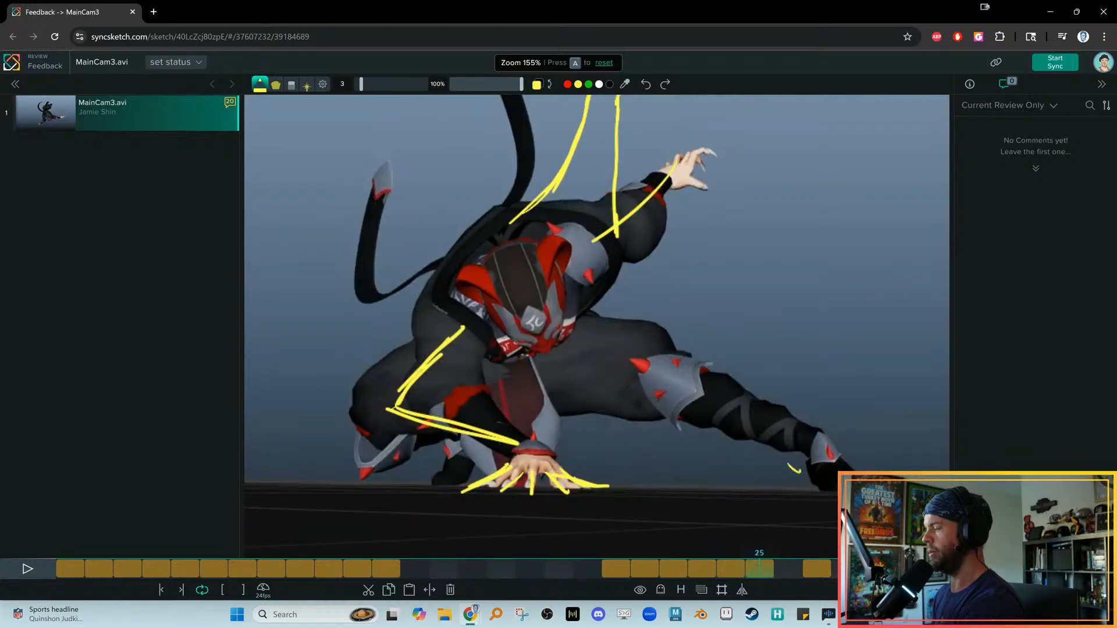
key("Right")
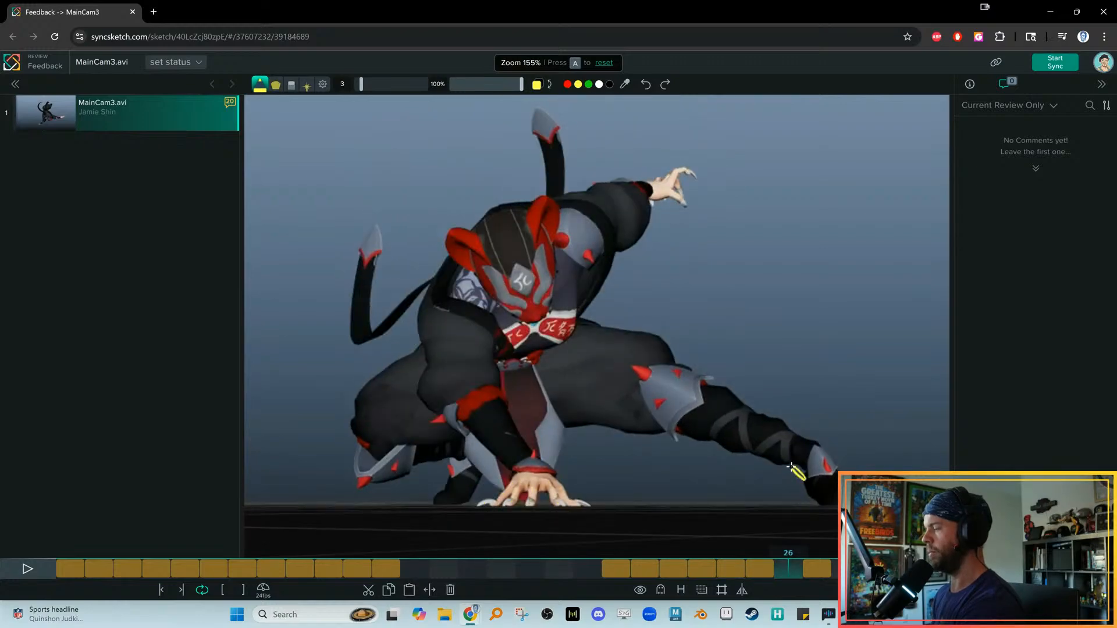
key("Right")
key("Right")
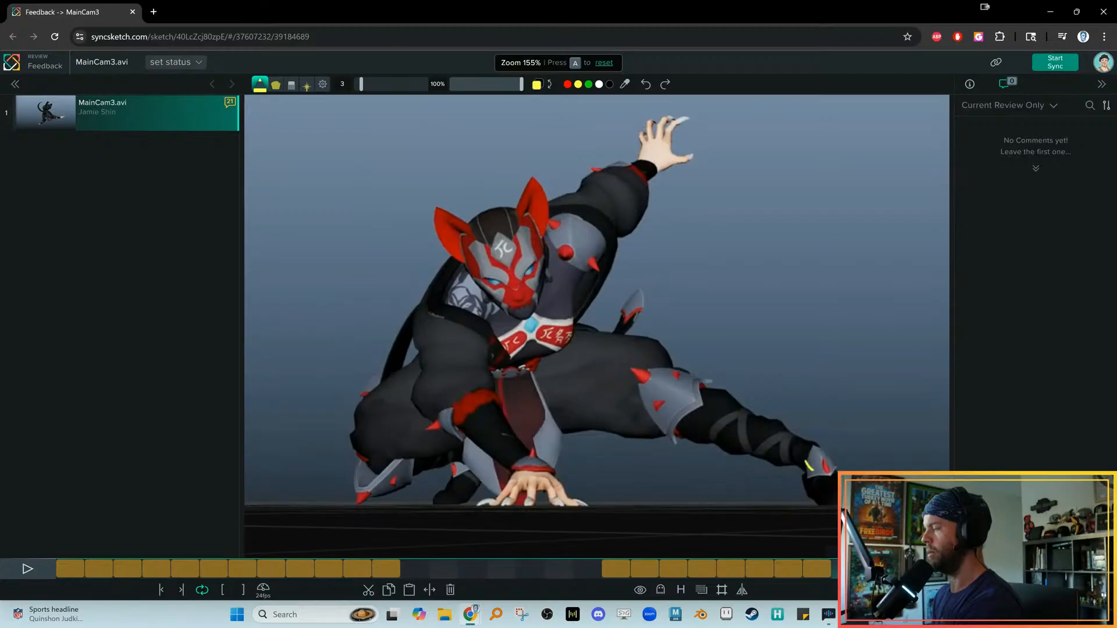
key("Right")
key("Right")
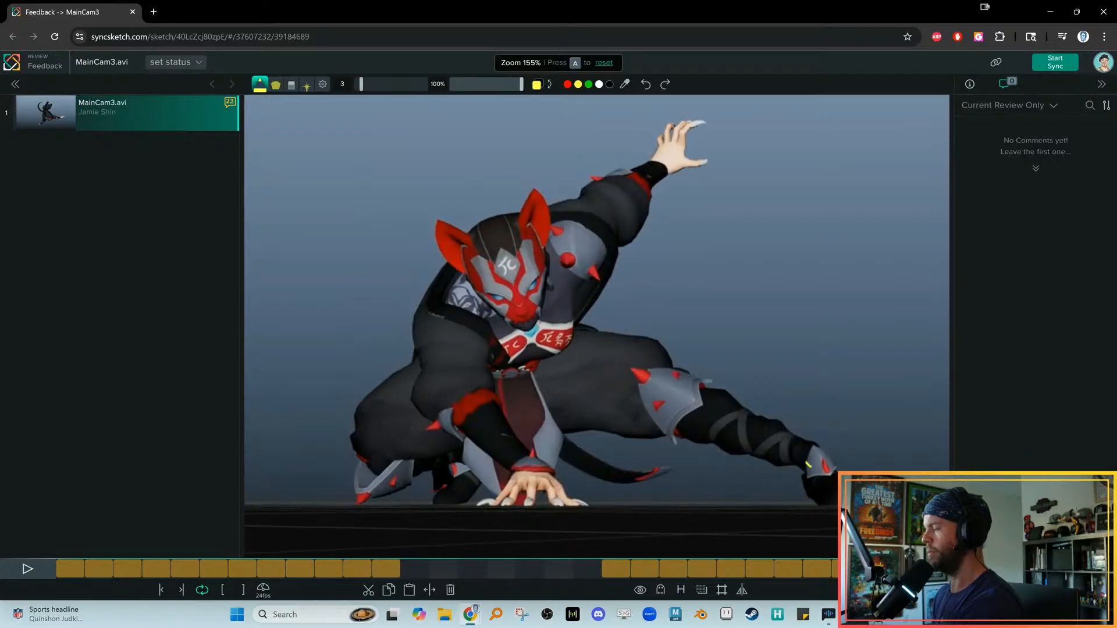
Replay the landing repeatedly from just before impact to judge the extended foot's contact in motion
left_click(717, 567)
key("space")
left_click(685, 572)
key("space")
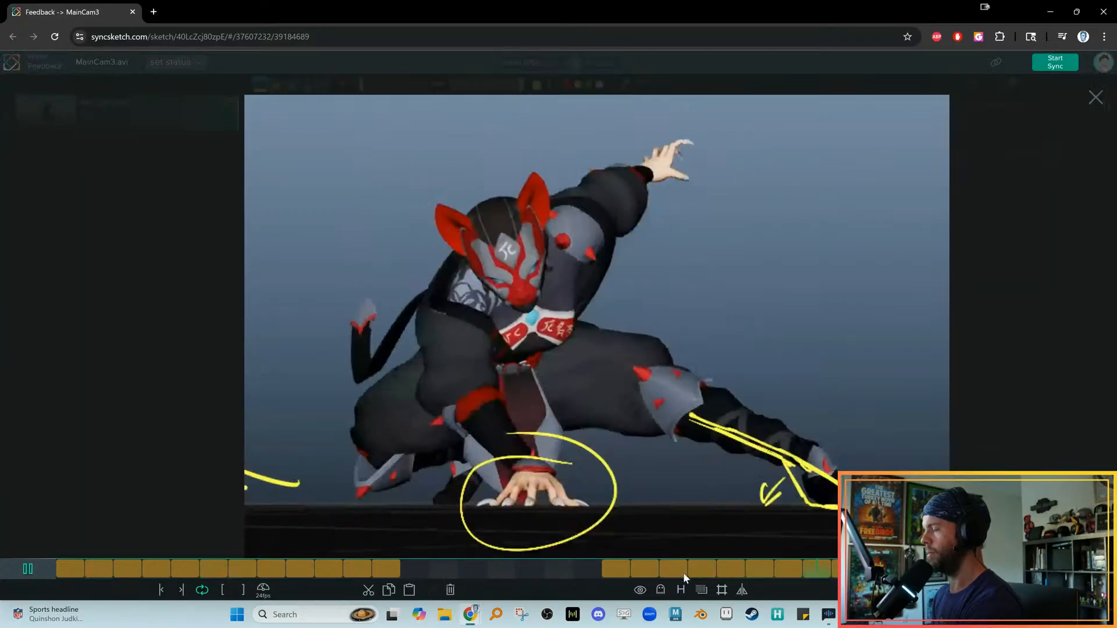
left_click(681, 572)
key("space")
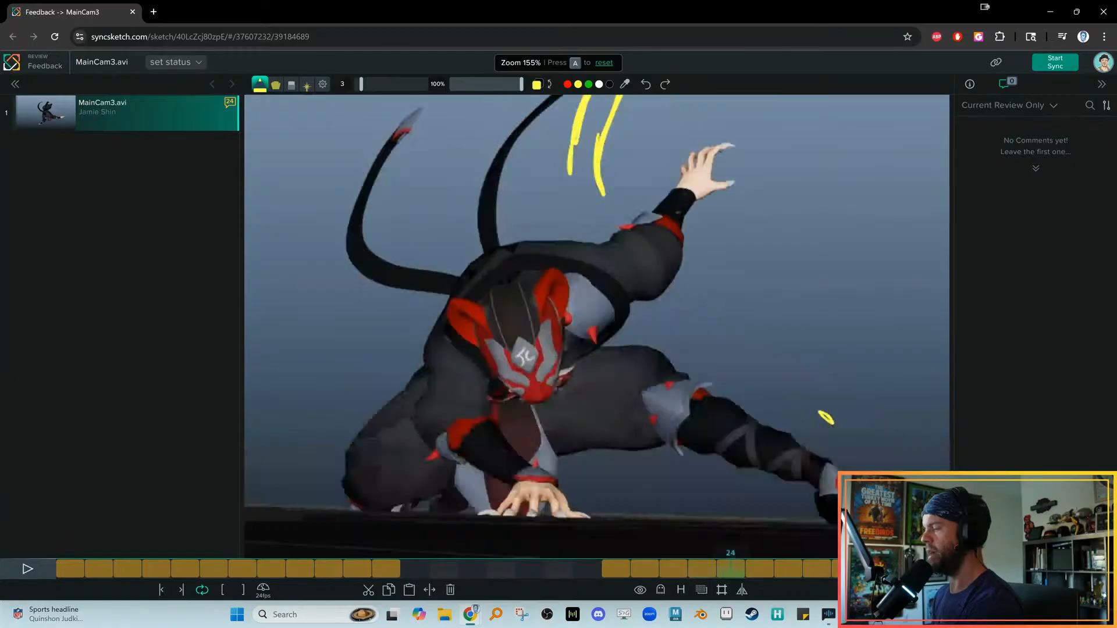
Scrub back to frame 22 and earlier, and play the descent into the crouch to review both legs
left_click_drag(931, 582, 664, 593)
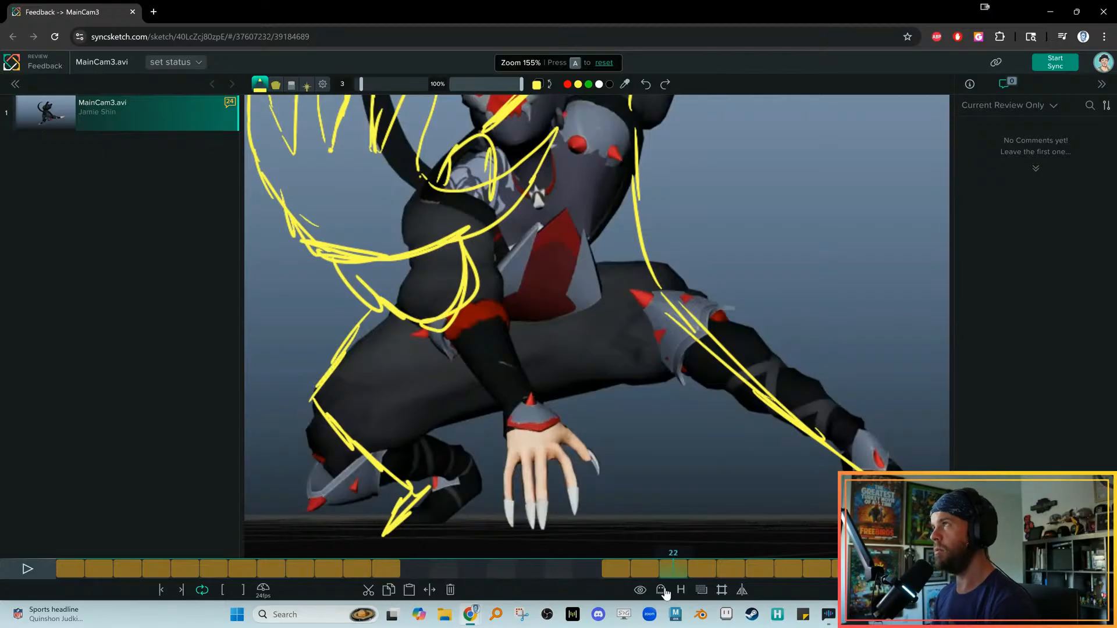
left_click_drag(663, 570, 637, 585)
key("space")
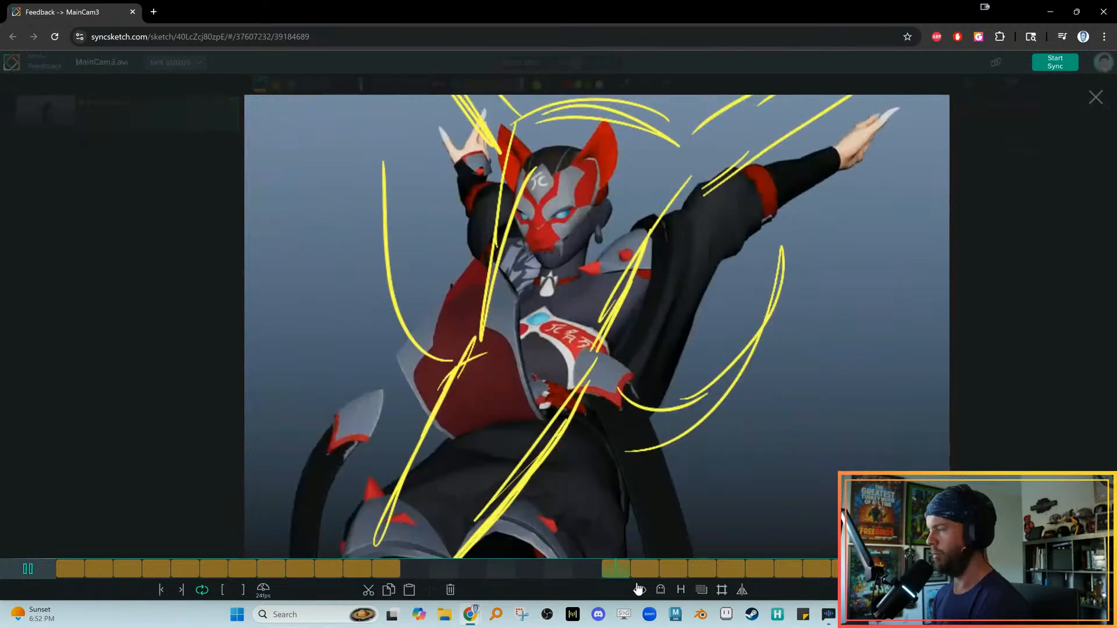
key("space")
left_click_drag(908, 569, 794, 569)
key("space")
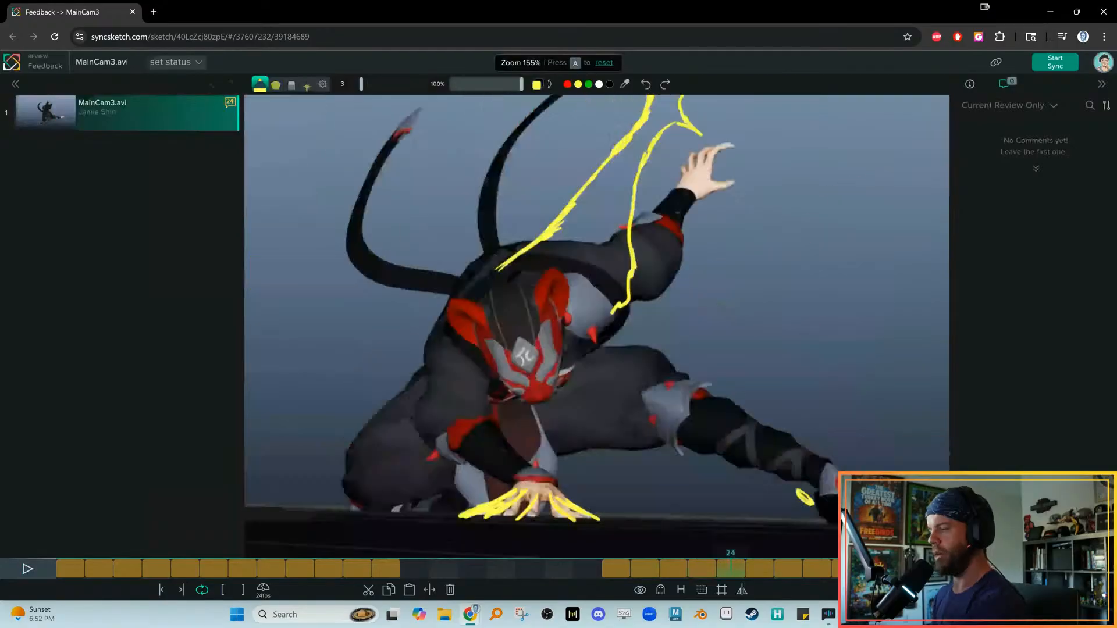
key("space")
On frame 27, draw a small downward arrow above the extended knee and circle the bent knee
left_click_drag(955, 570, 825, 590)
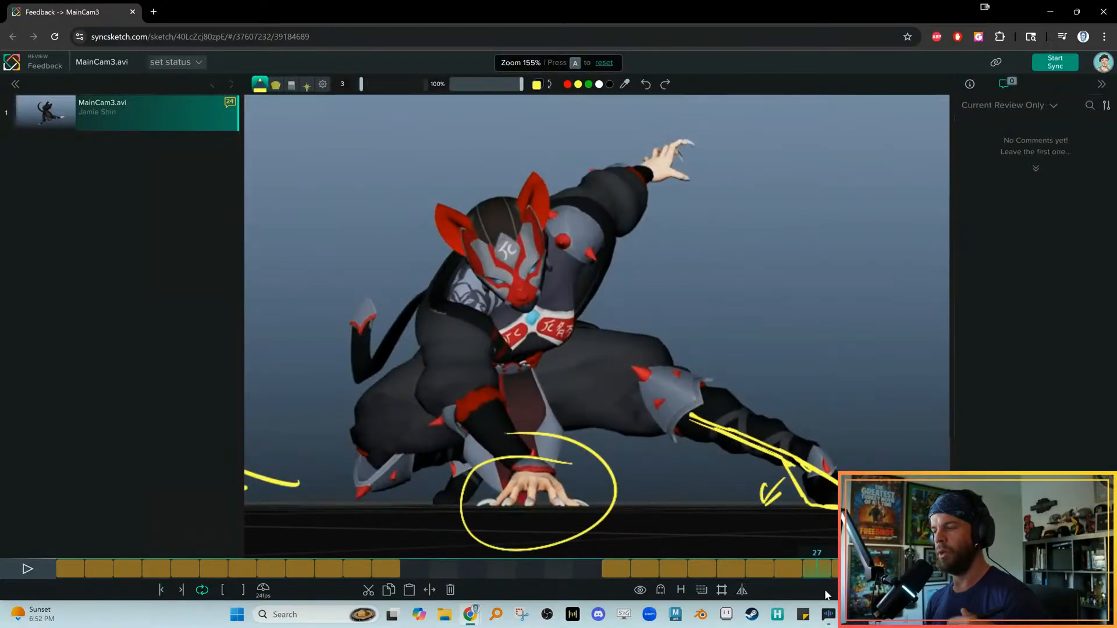
mouse_move(705, 314)
left_mouse_down()
mouse_move(688, 348)
mouse_move(704, 329)
left_mouse_up()
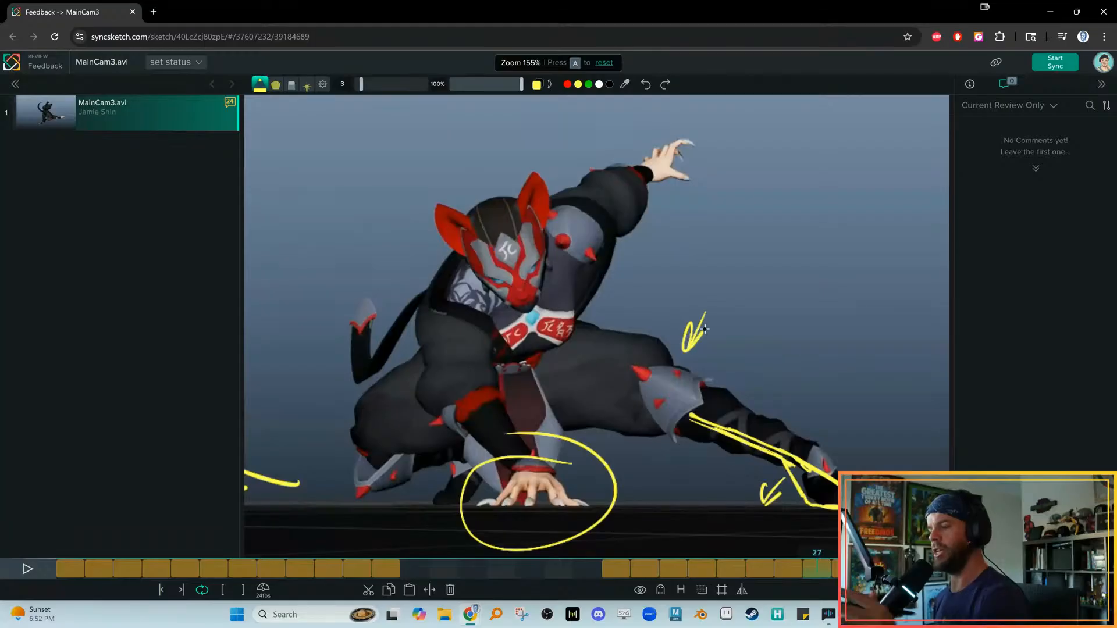
left_click_drag(363, 421, 341, 416)
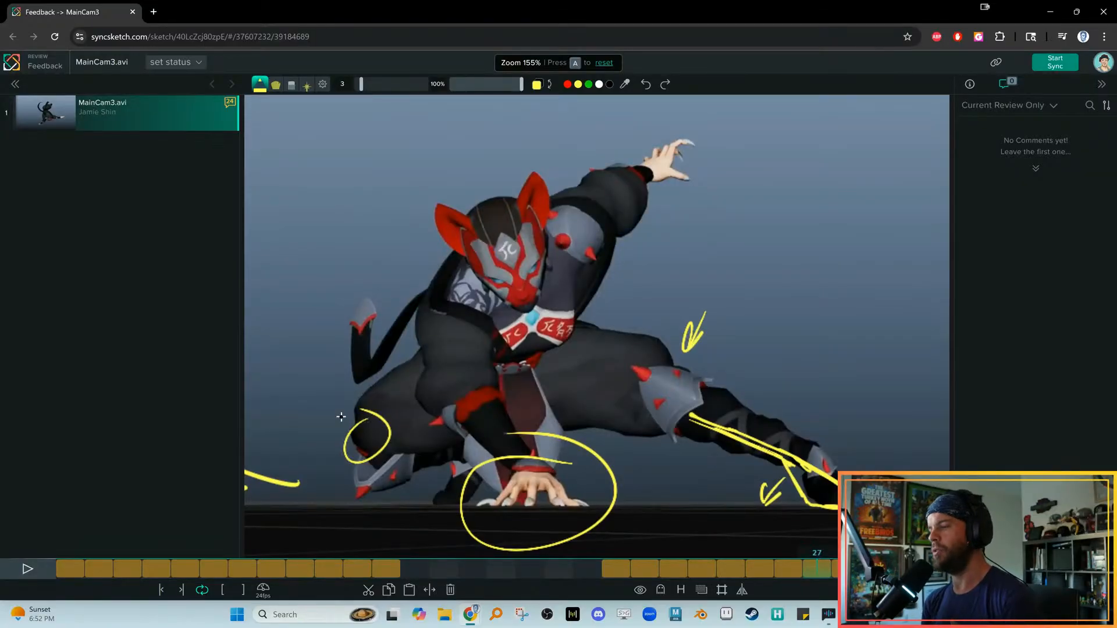
Replay the landing to the settled pose, try a stroke across the character's head, and undo it
key("space")
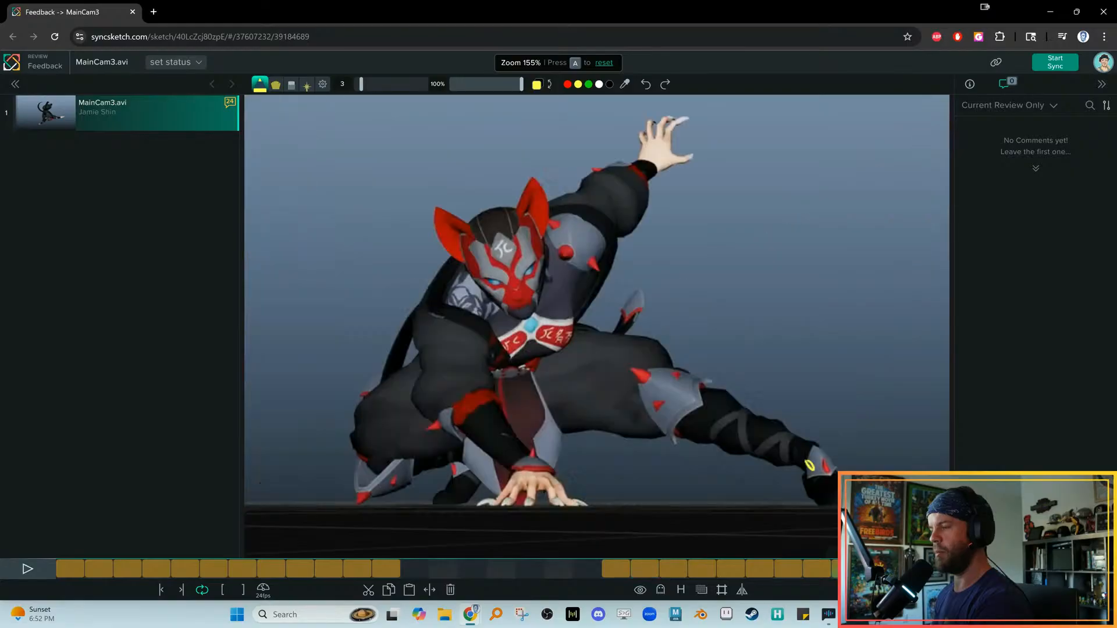
key("space")
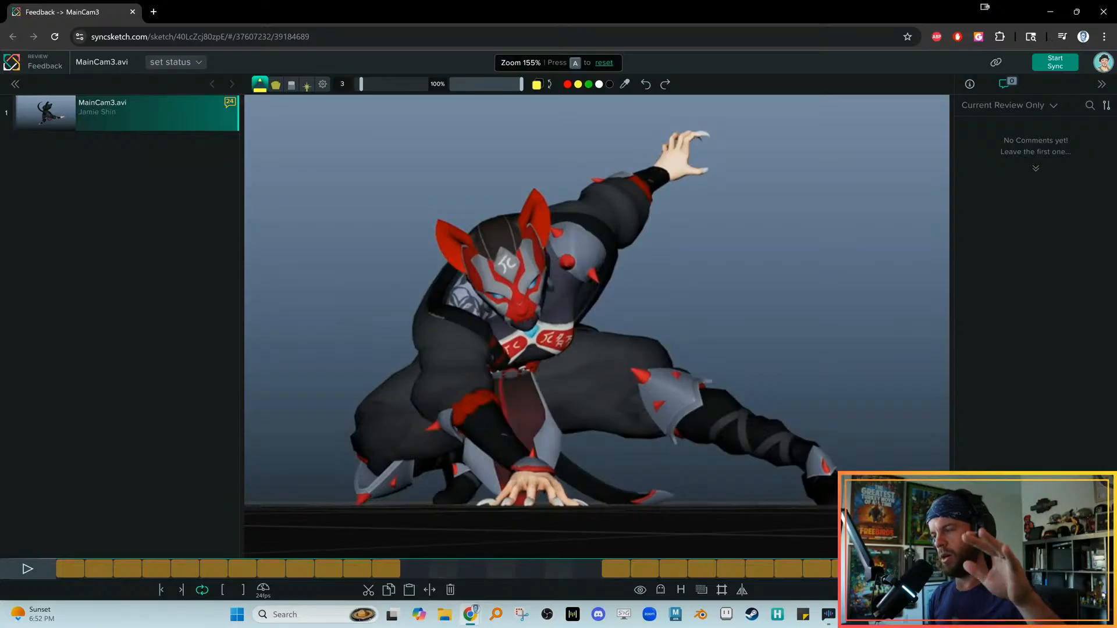
left_click(673, 569)
key("a")
key("space")
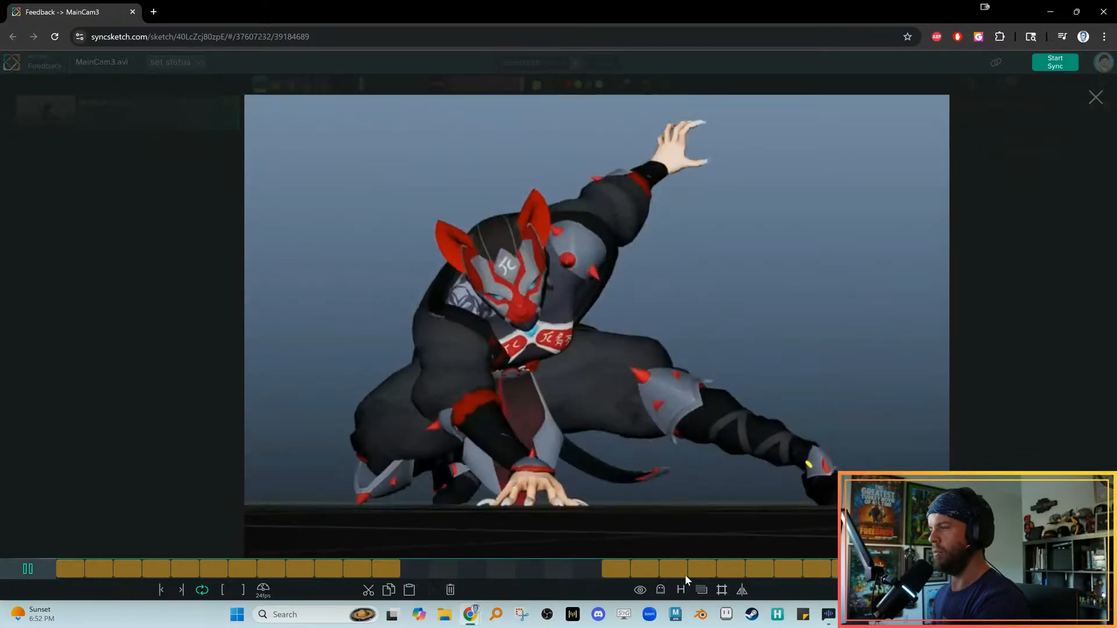
left_click_drag(896, 570, 960, 570)
mouse_move(494, 214)
left_mouse_down()
mouse_move(544, 170)
mouse_move(585, 255)
left_mouse_up()
key("ctrl+z")
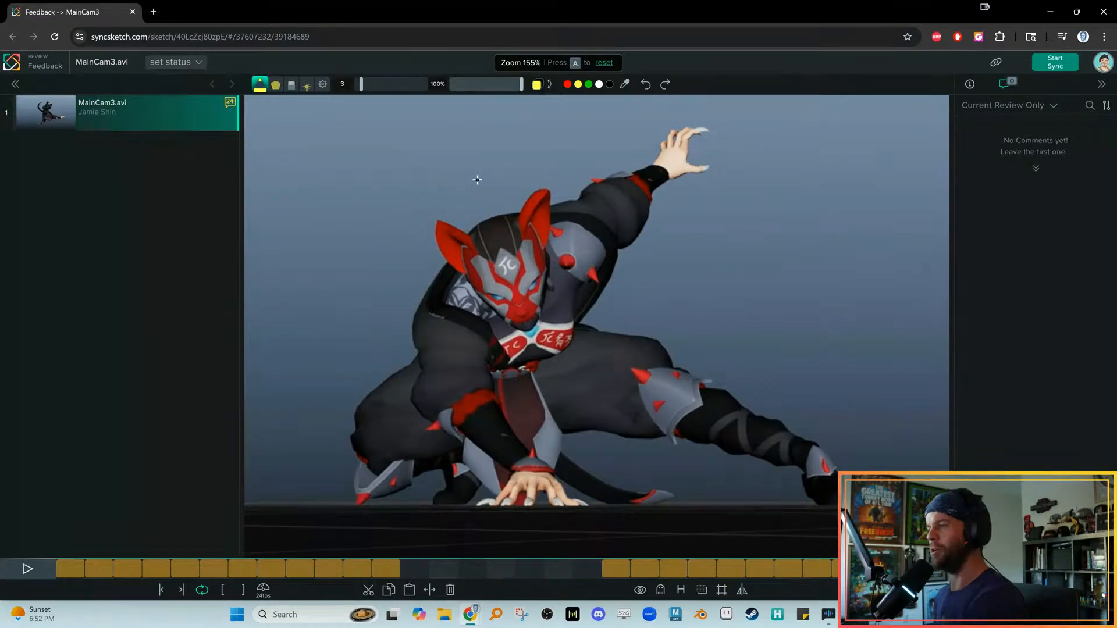
middle_click_drag(476, 180, 481, 200)
middle_click_drag(530, 413, 549, 459)
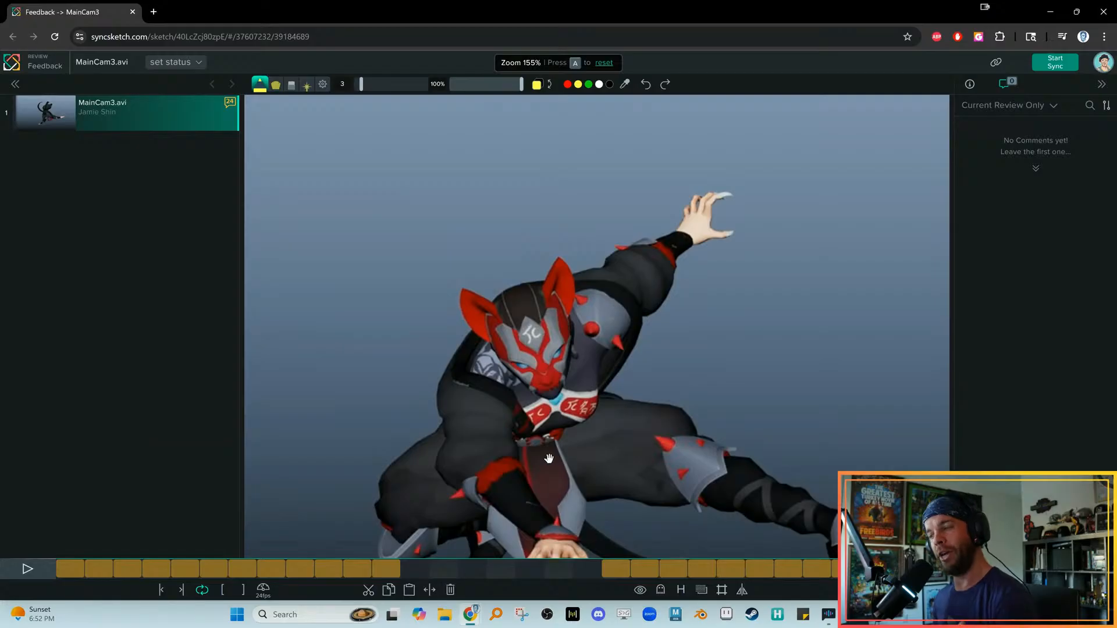
Play the whole animation from its beginning, stop on the settled frame with the sketched raised hand, and circle the ear nearest the planted arm
left_click_drag(323, 569, 69, 568)
key("space")
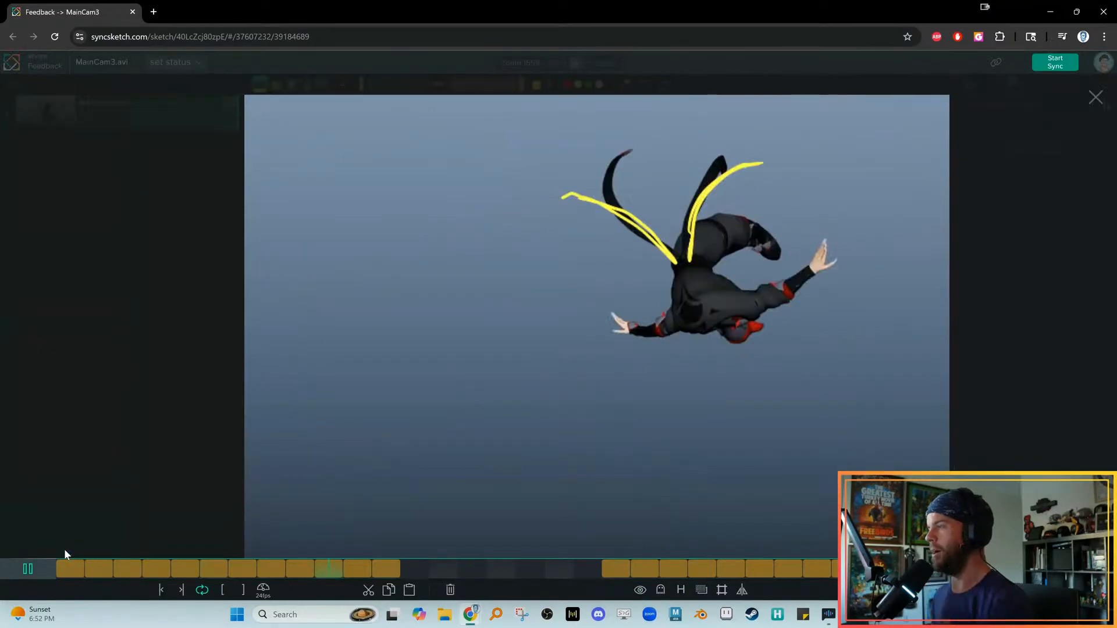
key("space")
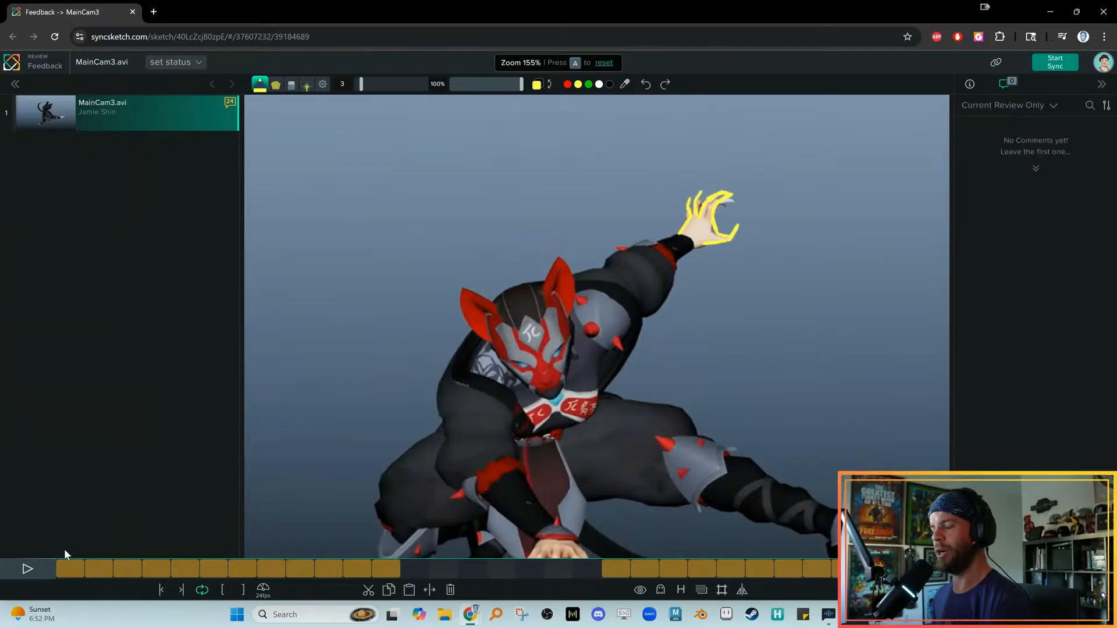
left_click_drag(461, 280, 422, 257)
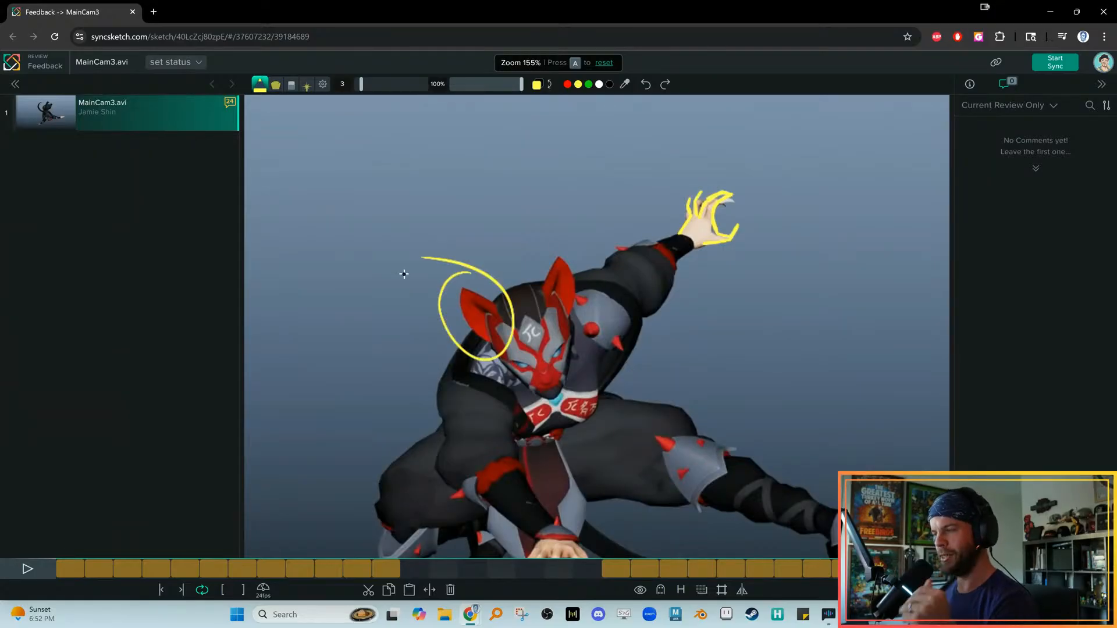
Step back and forward through the settled frames around the circled ear to examine the pose's subtle movement
key("Left")
key("Left")
key("Left")
key("Left")
key("Left")
key("Left")
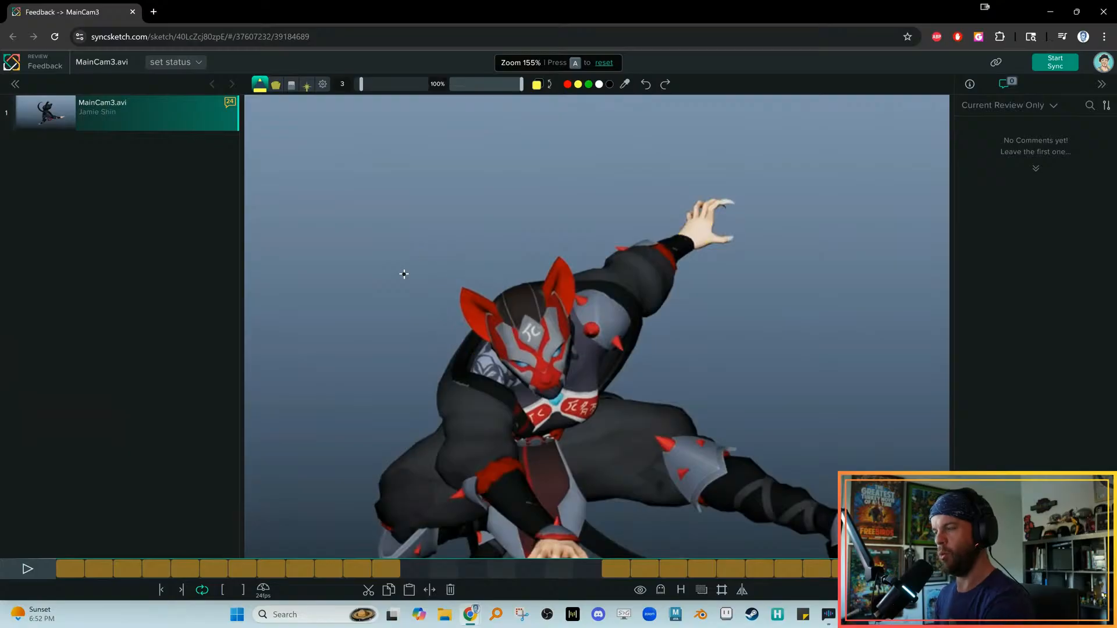
key("Right")
key("Right")
key("Right")
key("Right")
key("Right")
key("Right")
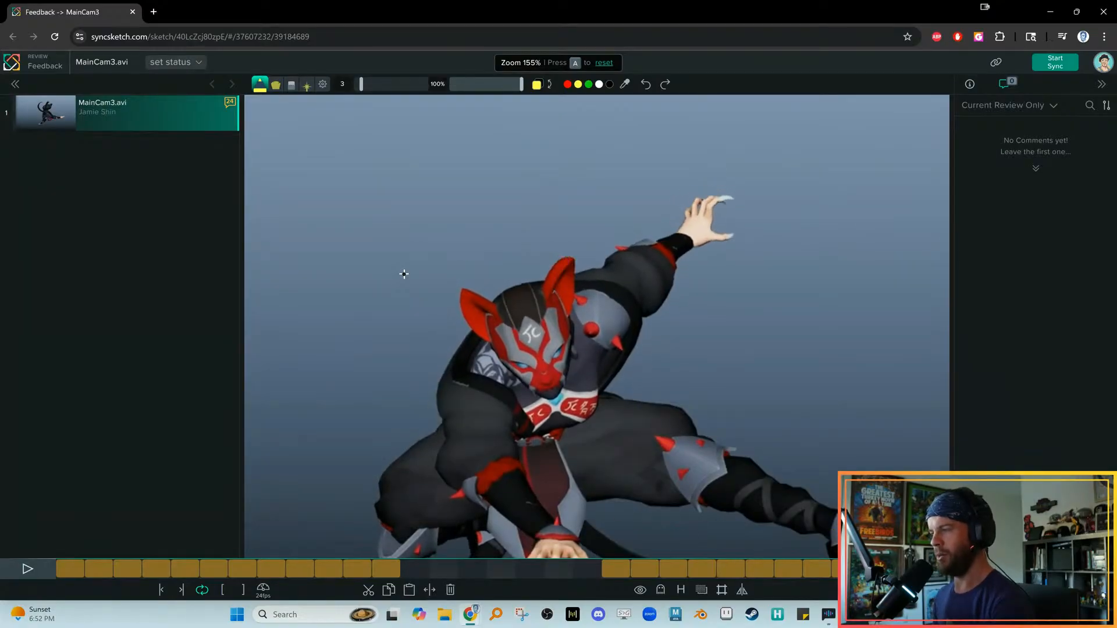
On the frame after the circled ear, sketch two pointed spikes above the shoulder of the raised arm
middle_click_drag(428, 474, 399, 428)
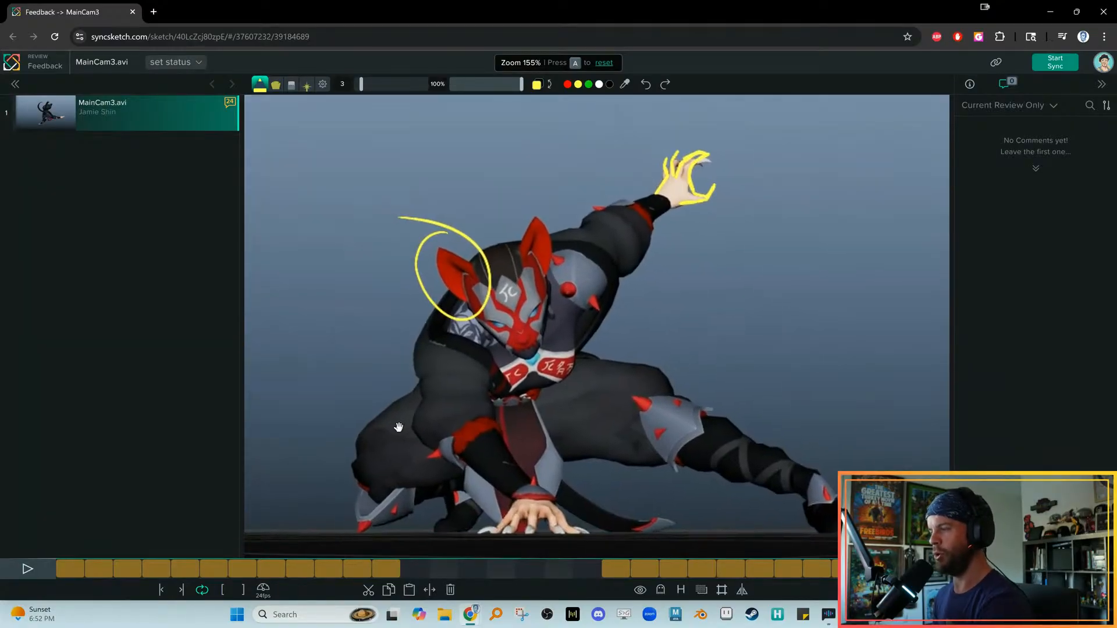
left_click_drag(563, 266, 543, 248)
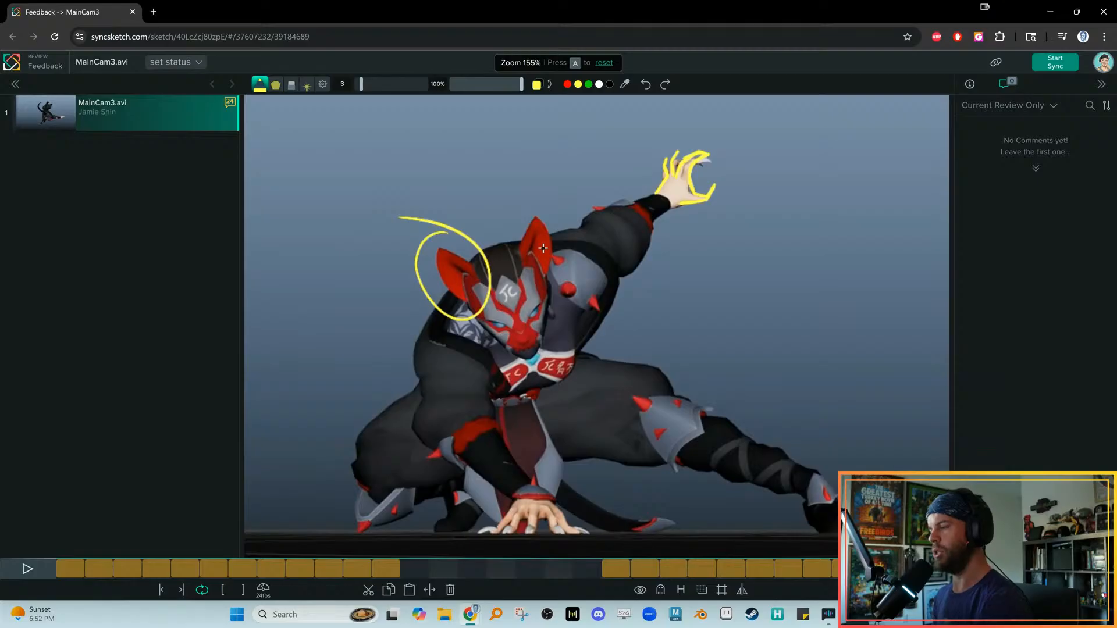
key("Right")
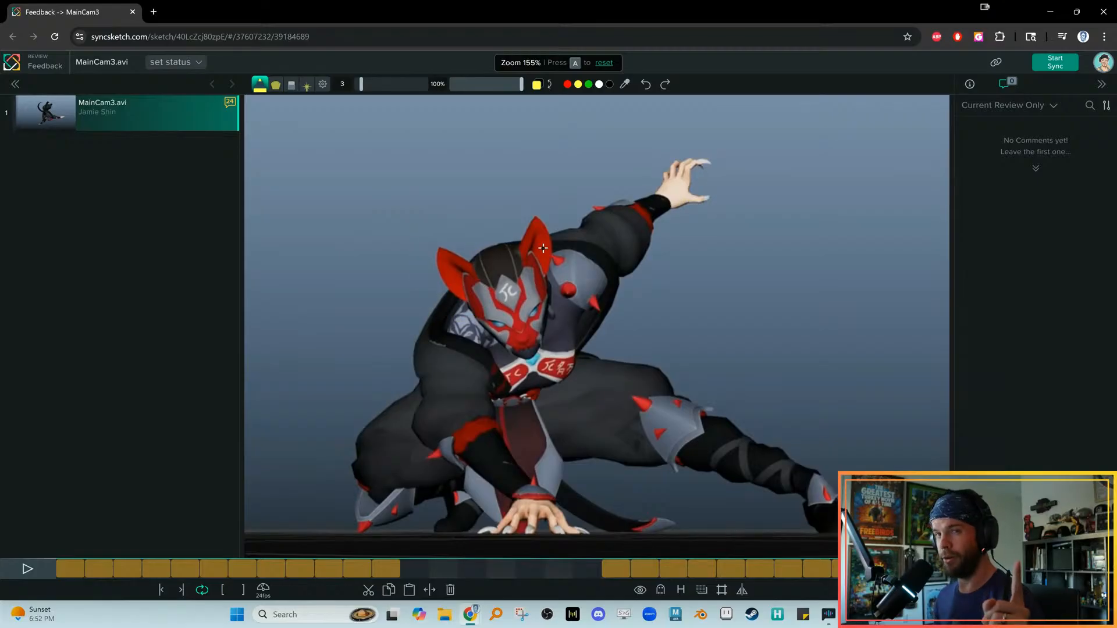
middle_click_drag(439, 476, 459, 508)
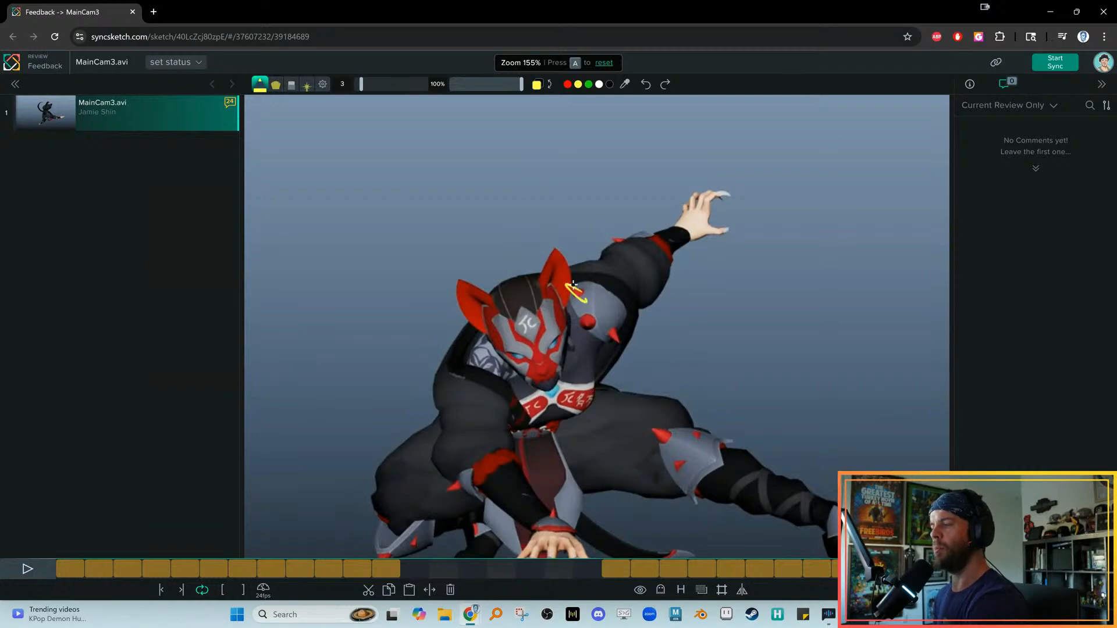
mouse_move(569, 248)
left_mouse_down()
mouse_move(582, 271)
mouse_move(576, 259)
mouse_move(594, 235)
left_mouse_up()
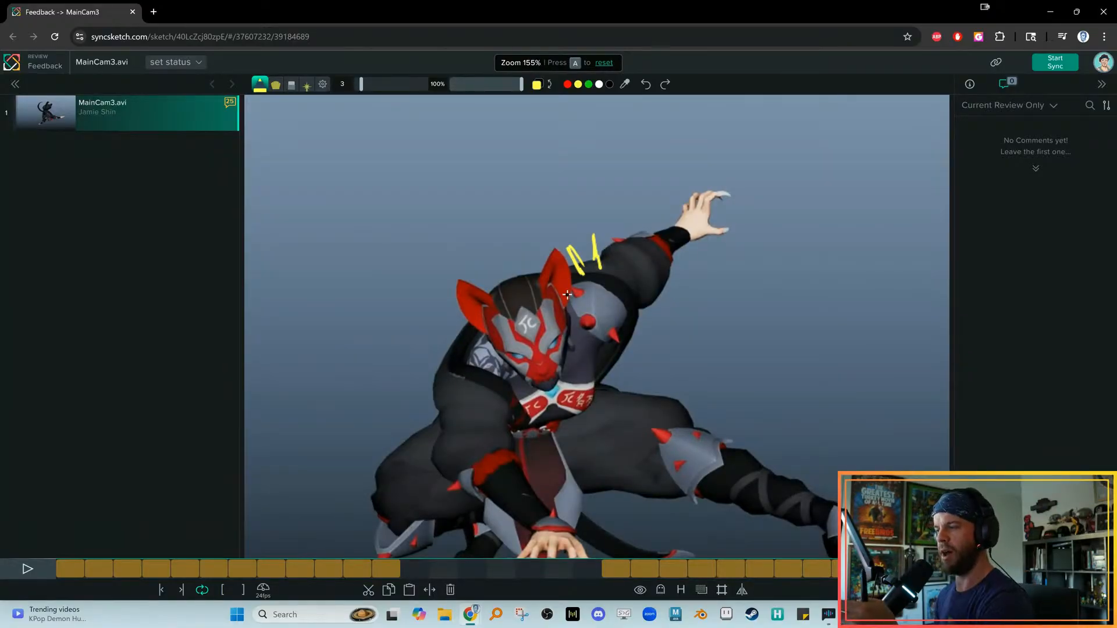
Outline the elbow spike on the planted arm, and undo the trial marks beneath the bent knee
middle_click_drag(430, 489, 476, 412)
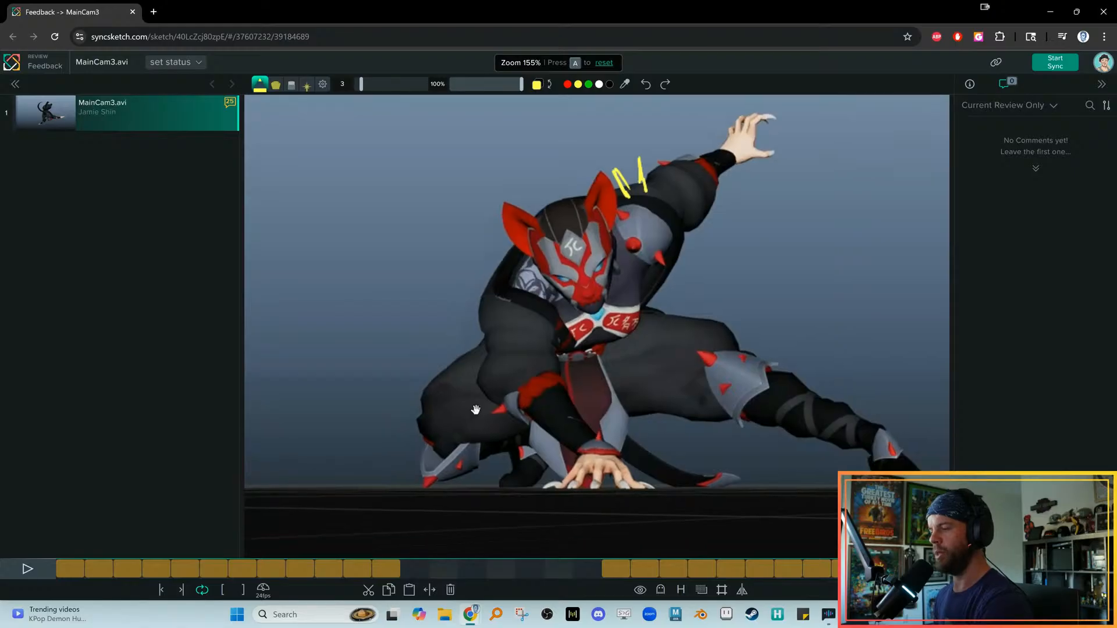
mouse_move(505, 401)
left_mouse_down()
mouse_move(488, 416)
mouse_move(515, 412)
left_mouse_up()
left_click_drag(432, 471, 442, 499)
key("ctrl+z")
left_click_drag(434, 478, 407, 524)
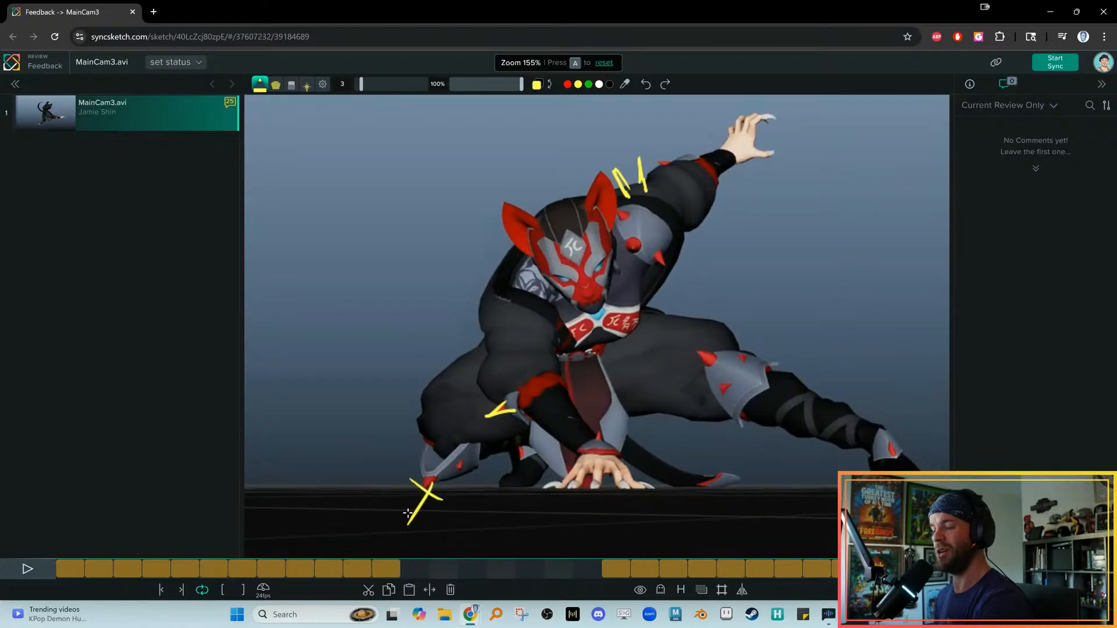
key("ctrl+z")
key("ctrl+z")
Sketch the bent knee's guard as a curved outline with long spikes pointing outward
left_click_drag(423, 416, 404, 441)
mouse_move(410, 440)
left_mouse_down()
mouse_move(452, 428)
mouse_move(441, 464)
mouse_move(471, 466)
mouse_move(481, 442)
left_mouse_up()
mouse_move(391, 452)
left_mouse_down()
mouse_move(378, 449)
mouse_move(410, 458)
mouse_move(365, 454)
left_mouse_up()
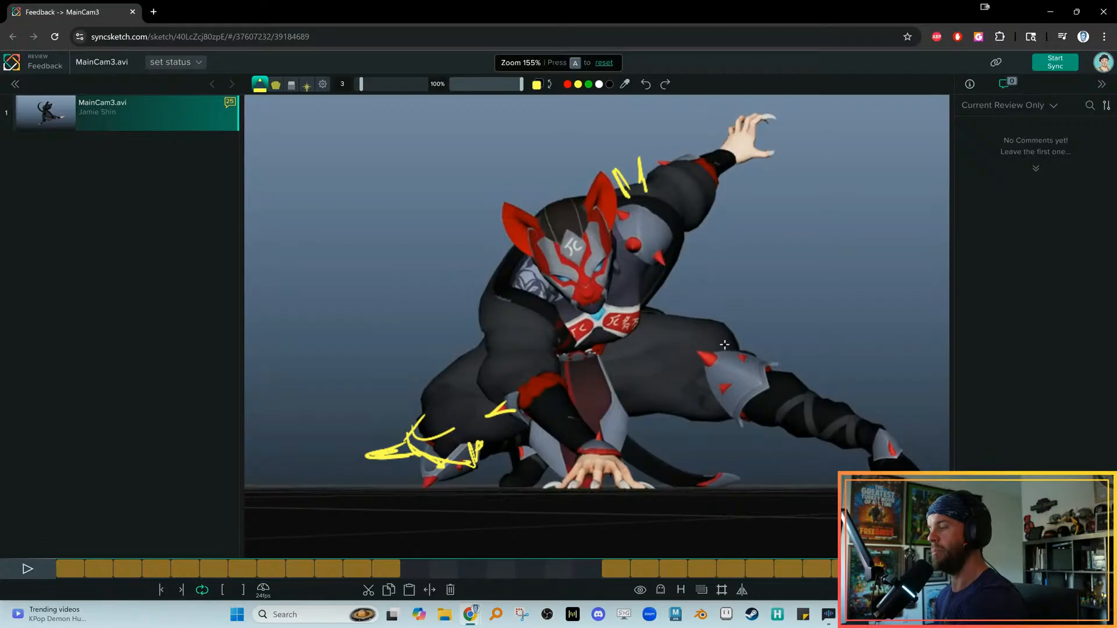
Sketch spiked armour on the extended knee and foot, and reinforce the shoulder spikes
mouse_move(729, 331)
left_mouse_down()
mouse_move(720, 340)
mouse_move(734, 356)
mouse_move(765, 353)
mouse_move(786, 372)
mouse_move(750, 411)
left_mouse_up()
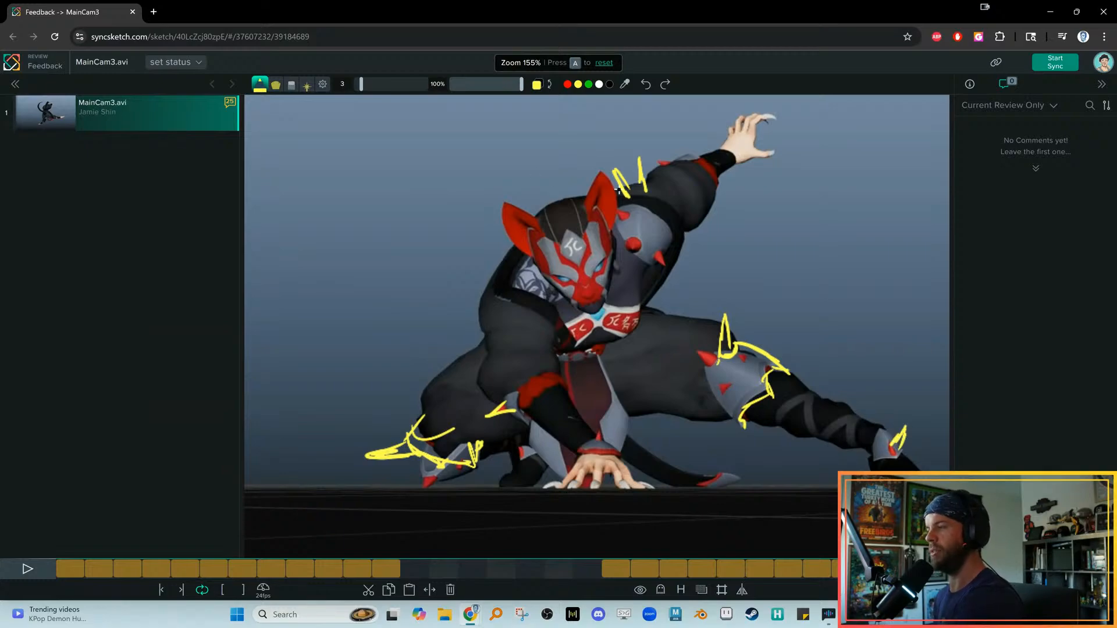
left_click_drag(620, 173, 648, 193)
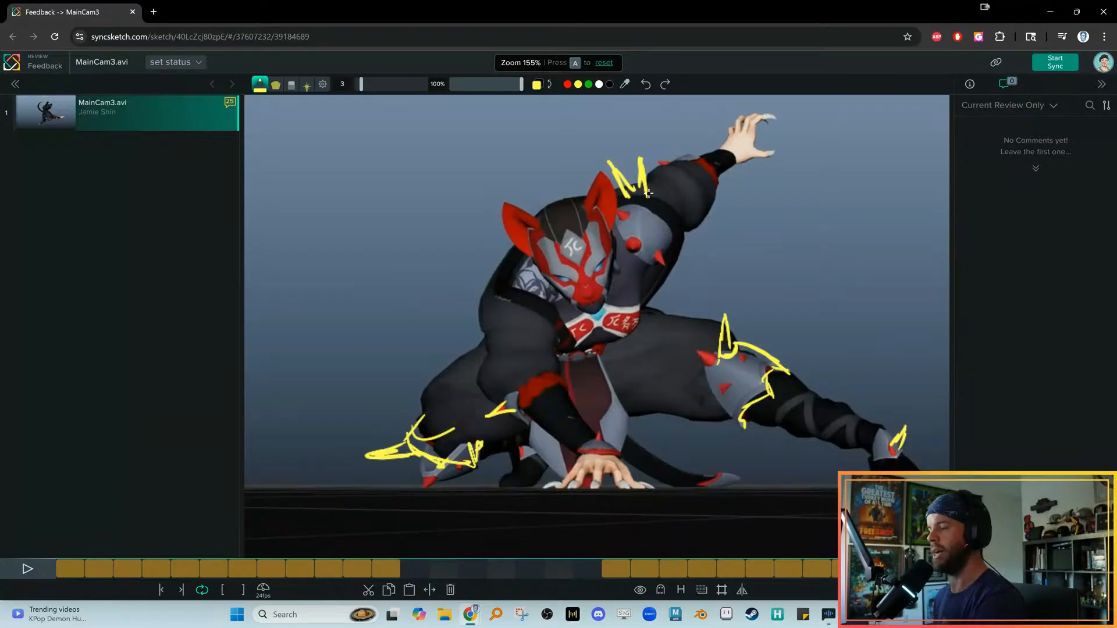
Fit the full frame in view and replay the landing from about frame 18
middle_click_drag(442, 438, 411, 466)
left_click(589, 569)
key("space")
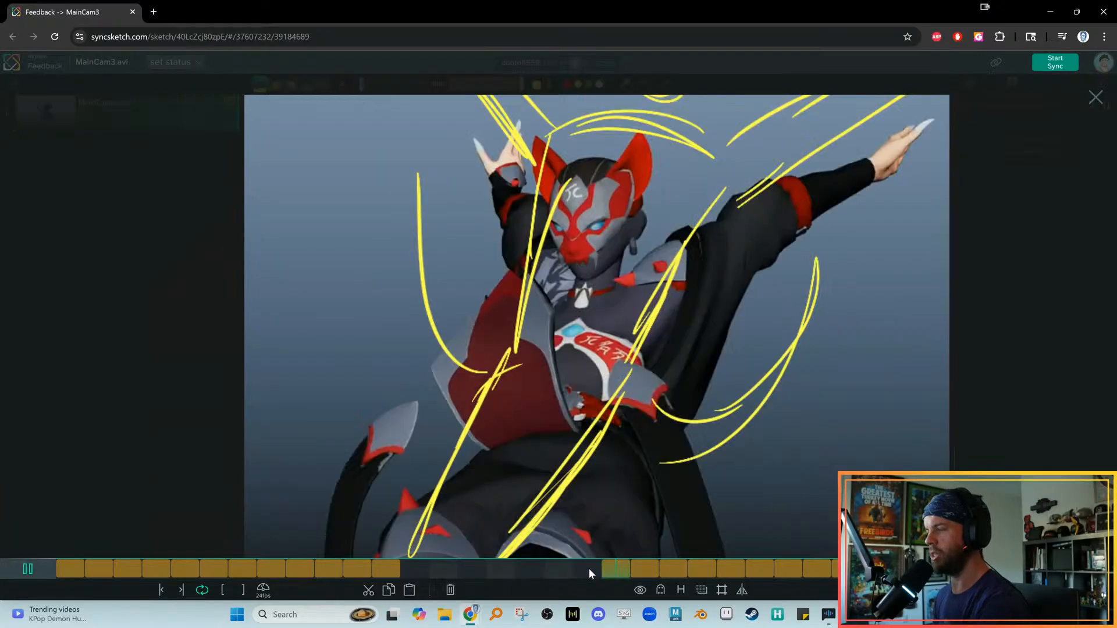
key("space")
key("a")
key("space")
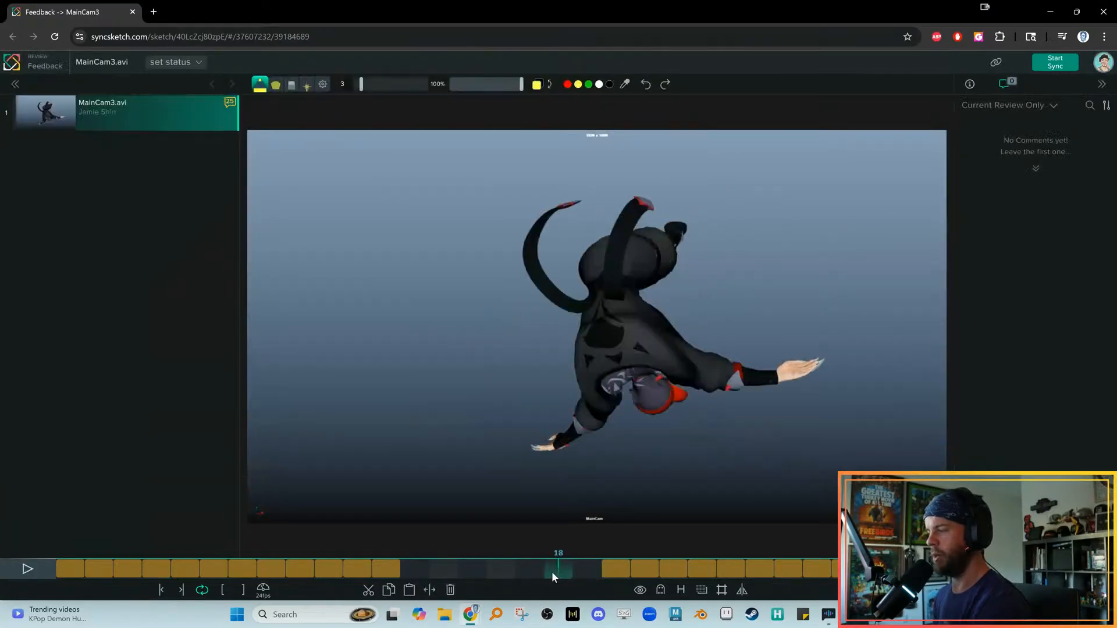
left_click(561, 558)
key("space")
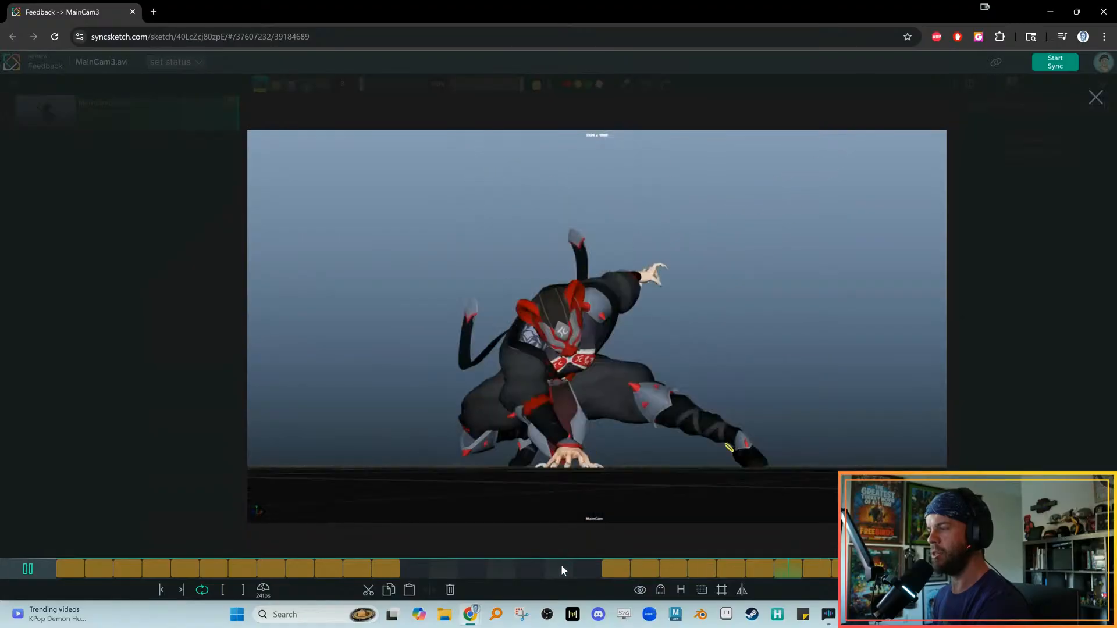
Draw the scarf tails dragging upward behind the landing character on frames 24 and 25, undoing the first trial stroke
mouse_move(610, 566)
left_mouse_down()
mouse_move(845, 565)
mouse_move(736, 571)
left_mouse_up()
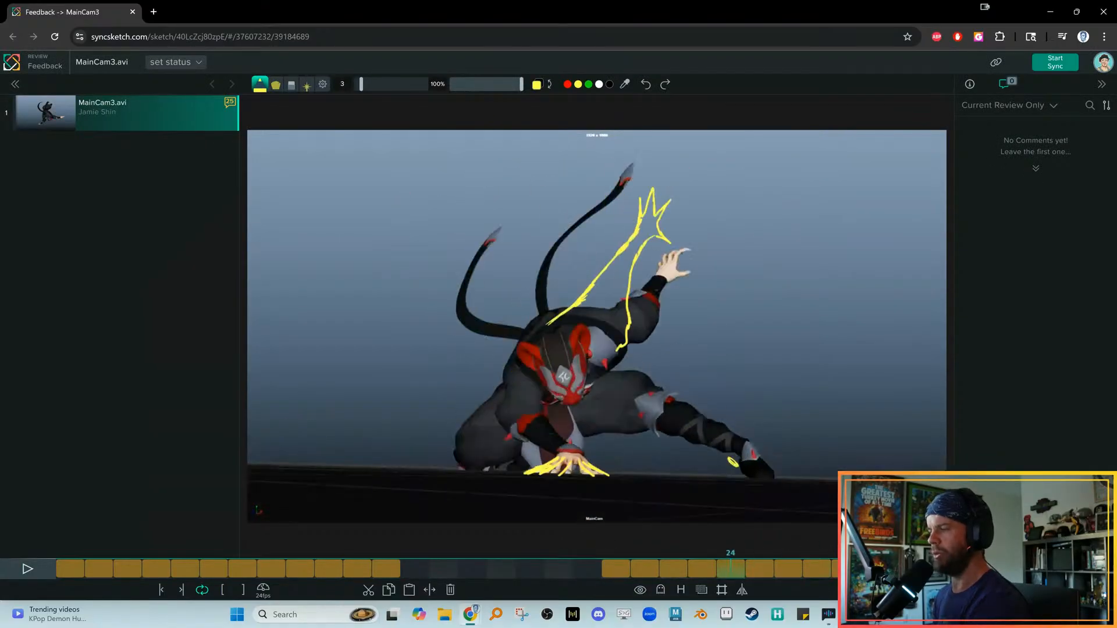
mouse_move(618, 181)
left_mouse_down()
mouse_move(578, 213)
mouse_move(545, 318)
left_mouse_up()
key("ctrl+z")
left_click_drag(495, 239, 511, 344)
key("Right")
key("Left")
key("Left")
key("Right")
key("Right")
mouse_move(478, 200)
left_mouse_down()
mouse_move(455, 265)
mouse_move(510, 331)
left_mouse_up()
left_click_drag(545, 185, 540, 335)
Draw both scarf tails still raised behind the character on frame 26, and the rear tail on frame 27
key("Right")
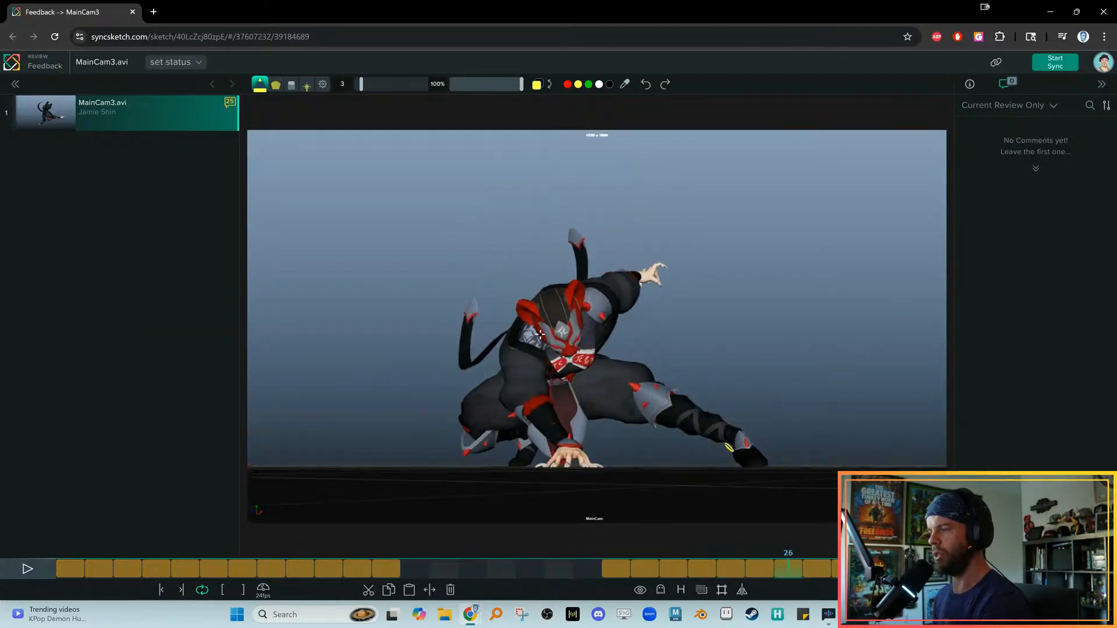
mouse_move(483, 211)
left_mouse_down()
mouse_move(479, 283)
mouse_move(521, 335)
left_mouse_up()
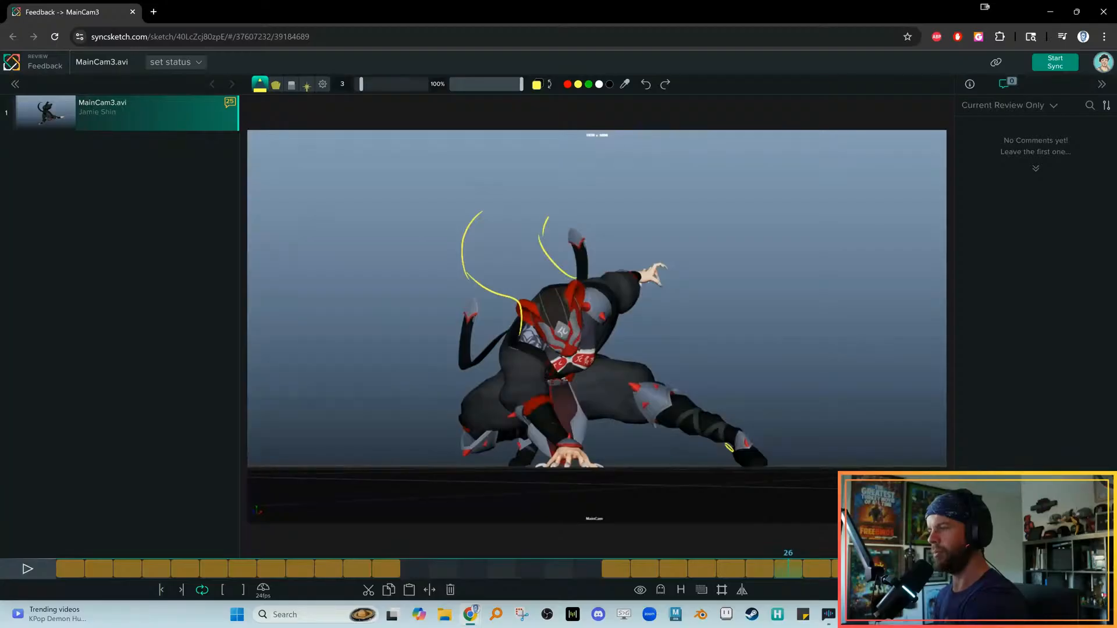
key("Right")
mouse_move(474, 236)
left_mouse_down()
mouse_move(460, 327)
mouse_move(524, 322)
left_mouse_up()
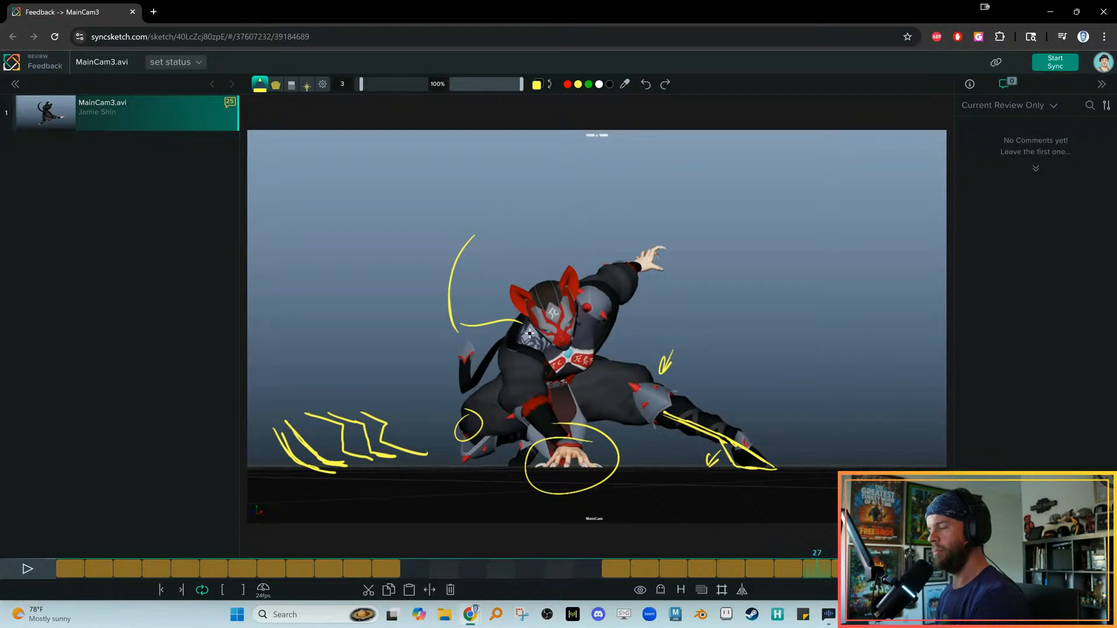
Replay the clip, return to frame 27, and add the second scarf tail above the character's head
key("space")
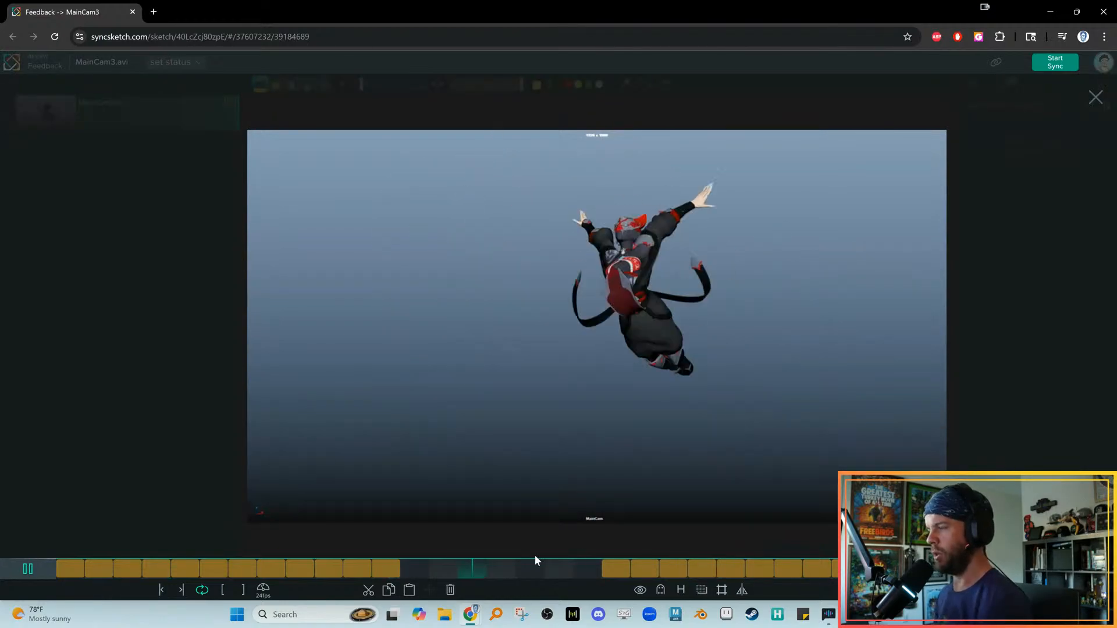
key("space")
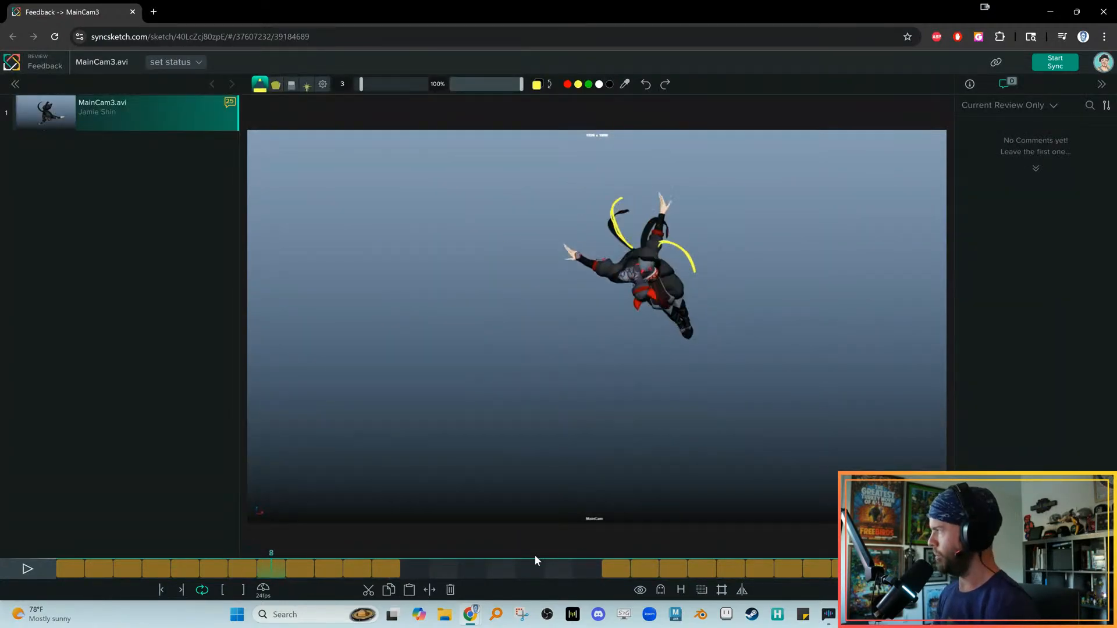
key("Right")
mouse_move(908, 569)
left_mouse_down()
mouse_move(1024, 569)
mouse_move(817, 568)
left_mouse_up()
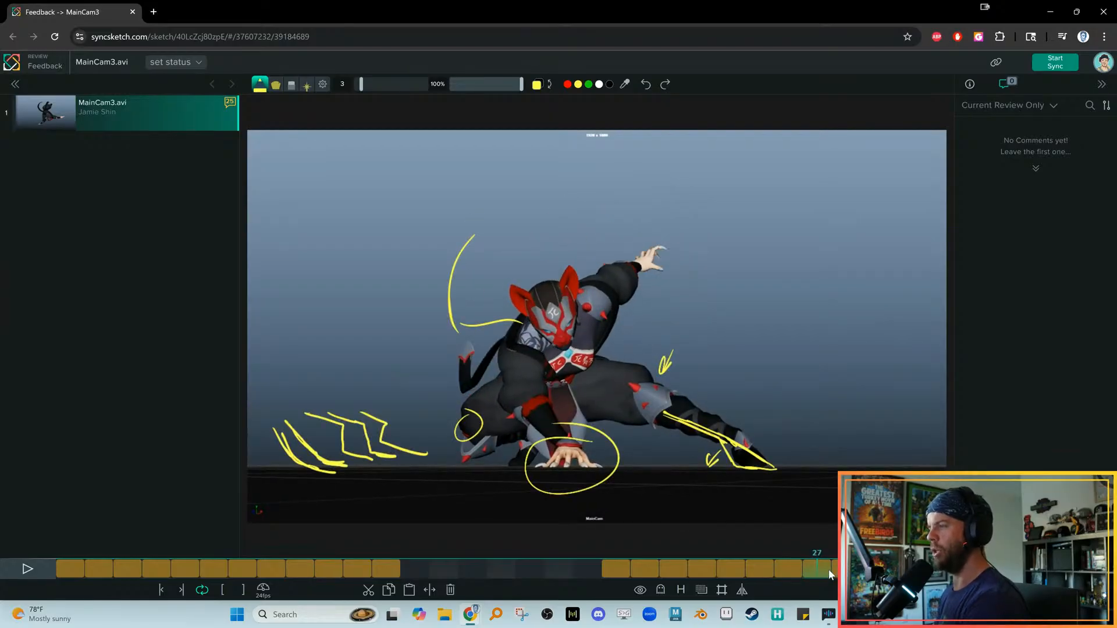
left_click_drag(532, 204, 554, 292)
Draw both scarf tails as progressively lower curves on frames 28 and 29
key("Right")
mouse_move(472, 249)
left_mouse_down()
mouse_move(448, 307)
mouse_move(518, 334)
left_mouse_up()
left_click_drag(558, 243, 552, 305)
key("Right")
mouse_move(477, 263)
left_mouse_down()
mouse_move(451, 346)
mouse_move(513, 352)
left_mouse_up()
left_click_drag(587, 252, 593, 314)
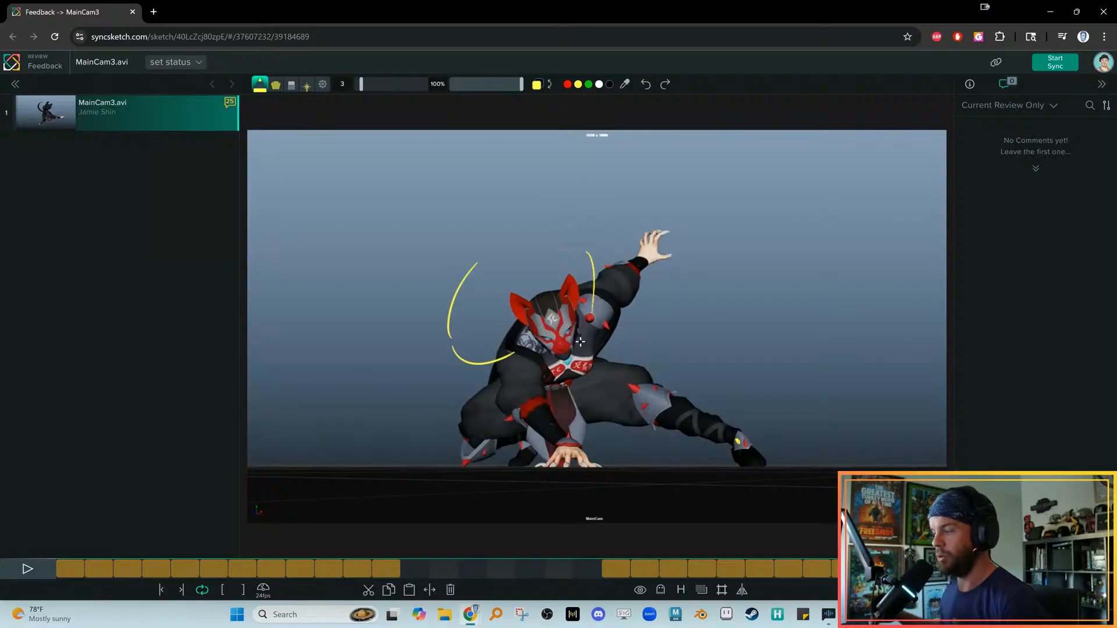
Check the scarf motion and draw both tails falling lower beside the crouched body on the next landing frame
key("space")
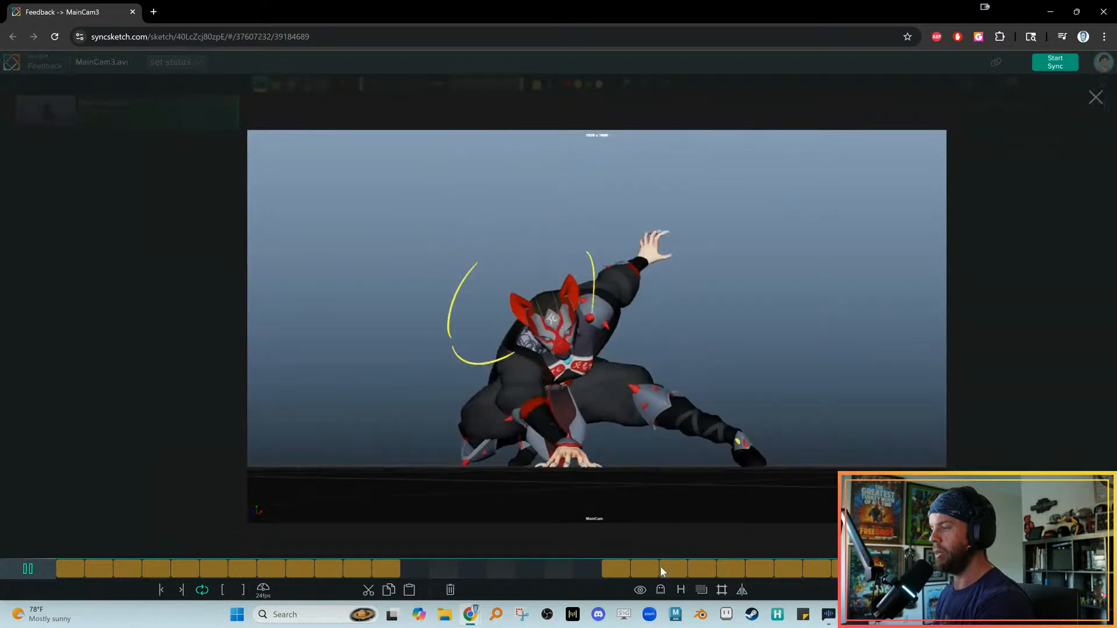
key("space")
key("Left")
key("Right")
key("Right")
key("Left")
left_click_drag(440, 354, 439, 411)
left_click_drag(441, 407, 504, 365)
key("Left")
key("Right")
mouse_move(646, 365)
left_mouse_down()
mouse_move(590, 412)
mouse_move(658, 365)
left_mouse_up()
Draw the scarf tails dropping to the ground and settling behind the planted hand on the two following frames
key("Left")
key("Right")
key("Right")
left_click_drag(441, 435, 511, 430)
mouse_move(500, 451)
left_mouse_down()
mouse_move(524, 420)
mouse_move(667, 458)
left_mouse_up()
key("Left")
key("Right")
key("Right")
left_click_drag(482, 460, 555, 415)
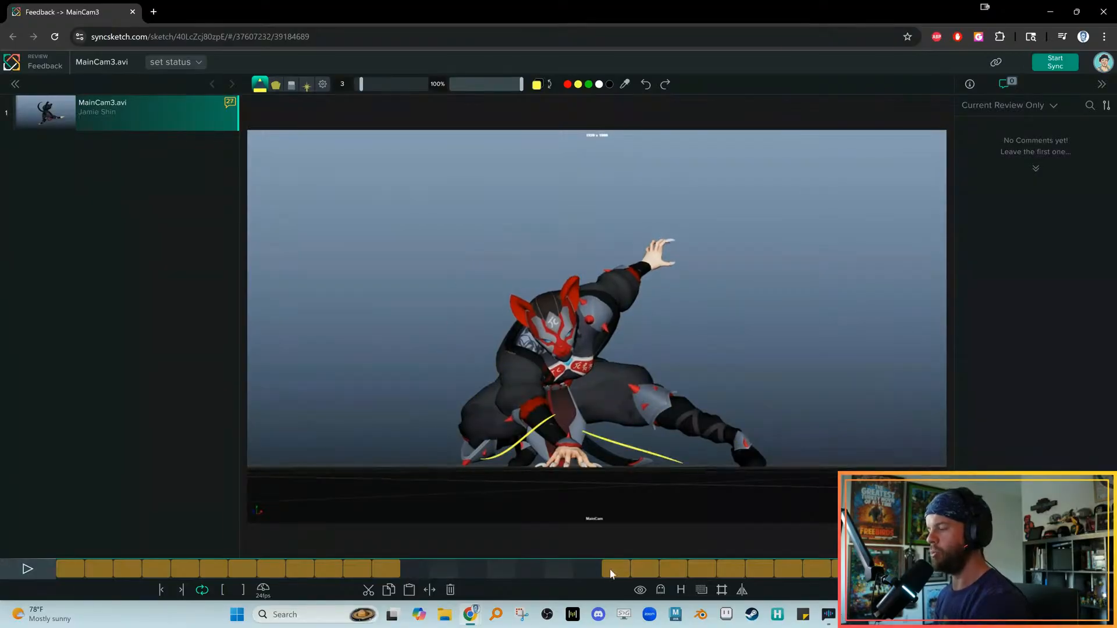
Replay the clip and step back and forth around frame 18 to examine the flip's body and leg poses
key("space")
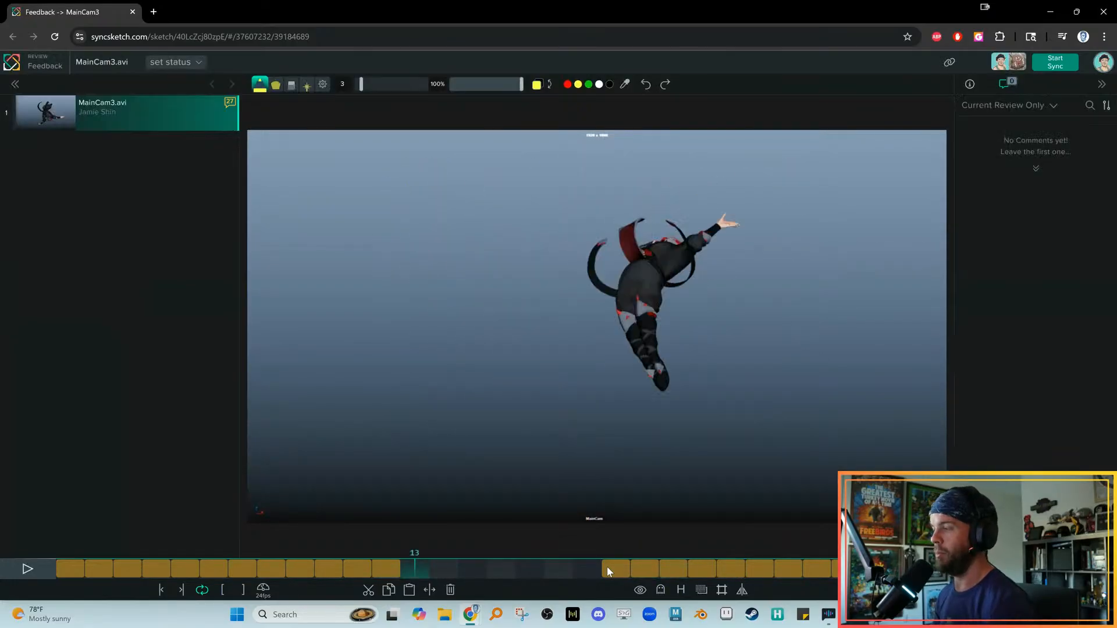
key("space")
key("Right")
key("Right")
key("Right")
key("Right")
key("Left")
key("Left")
key("Left")
key("Left")
key("Left")
key("Right")
key("Right")
key("Left")
key("Left")
key("Left")
key("Right")
key("Right")
key("Right")
key("Right")
key("Left")
key("Left")
key("Left")
key("Left")
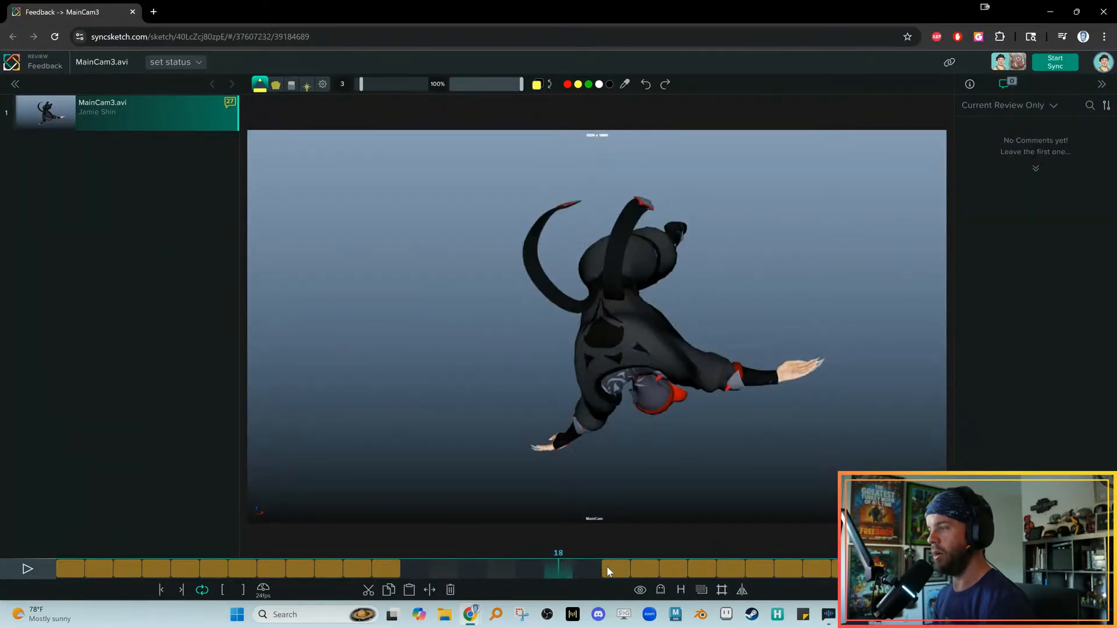
Sketch the raised foot extending outward from the flipping character on frame 18
key("Left")
key("Left")
key("Right")
key("Right")
key("Right")
key("Right")
key("Right")
key("Left")
key("Right")
left_click_drag(670, 223, 700, 223)
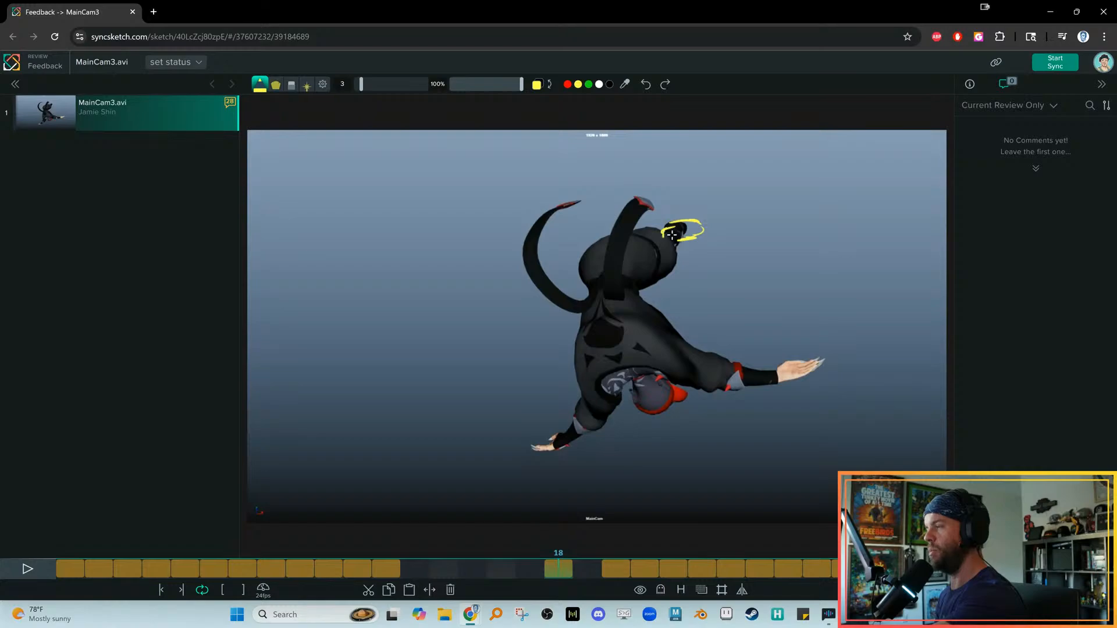
Step through the frames around frame 18 and replay the whole clip to check the foot's motion
key("Right")
key("Left")
key("Right")
key("Right")
key("Right")
key("Left")
key("Left")
key("Left")
key("Left")
key("Left")
key("Right")
key("Right")
key("Right")
key("space")
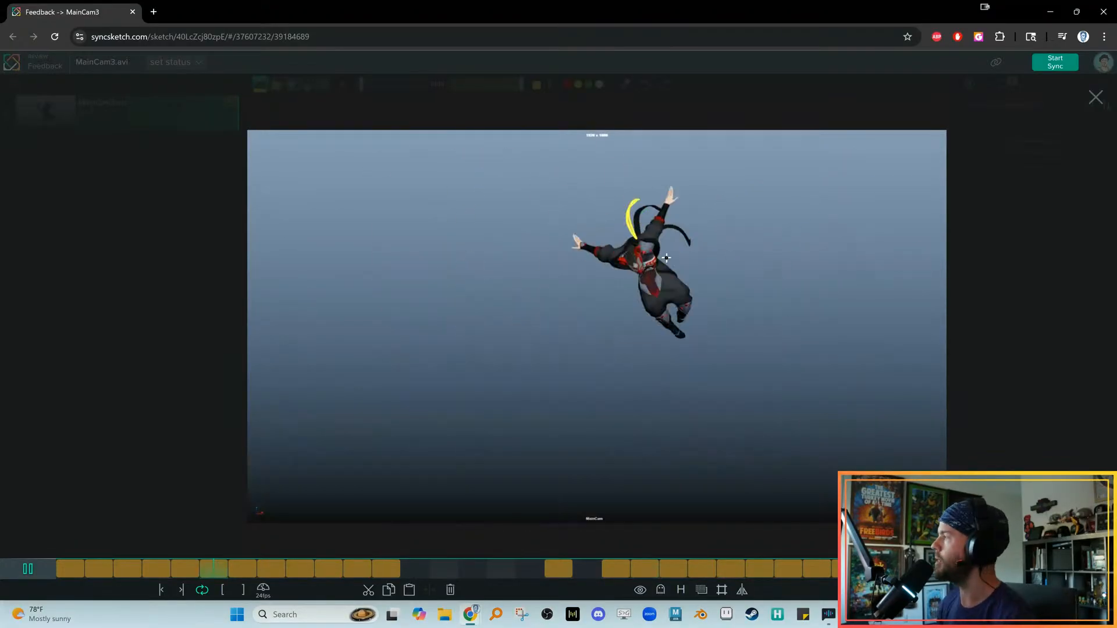
key("space")
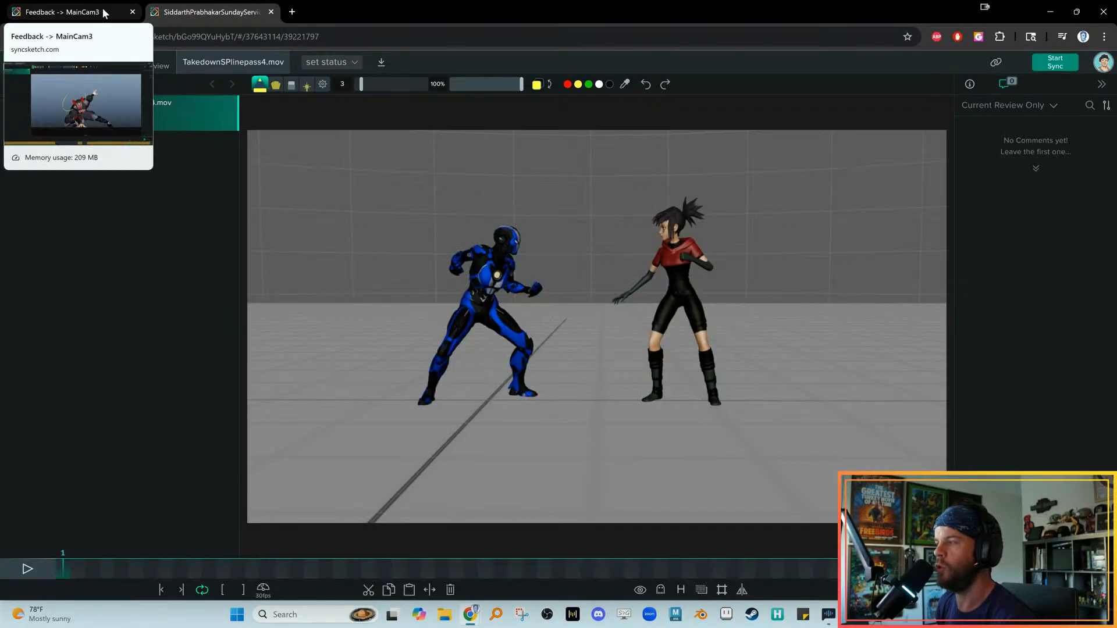
Close the MainCam3 review and play the TakedownSPlinepass4.mov clip in the other open review
left_click(97, 9)
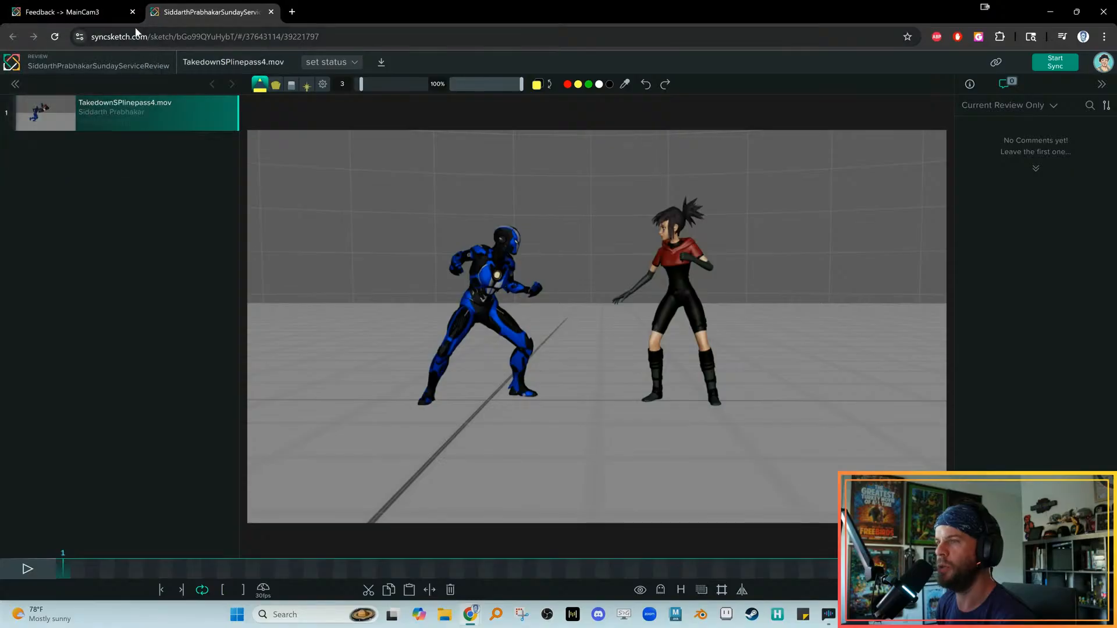
left_click(133, 12)
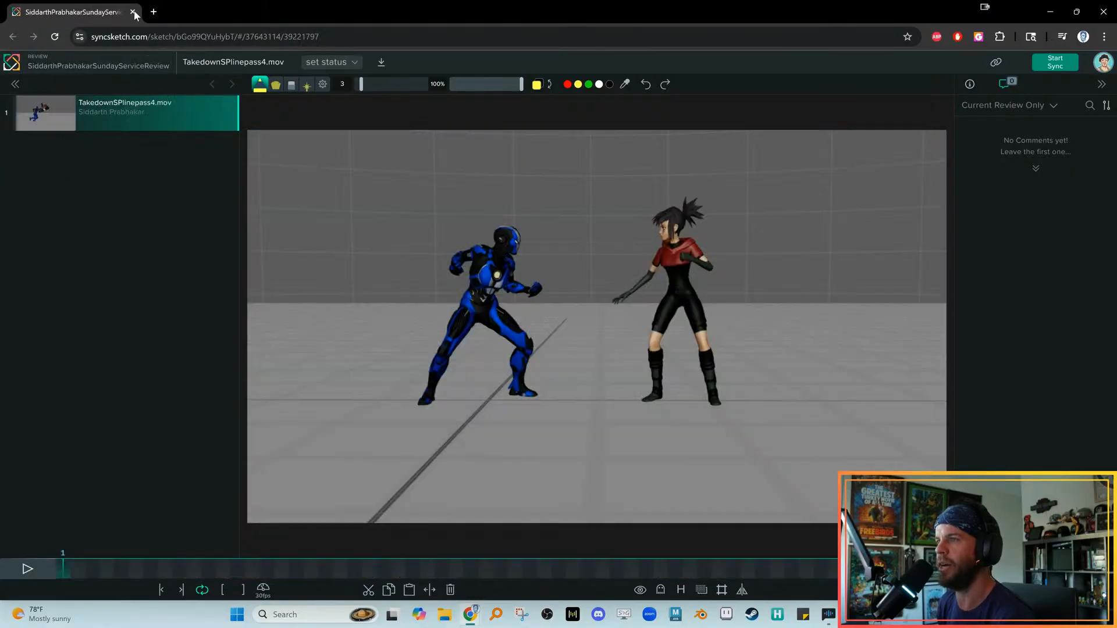
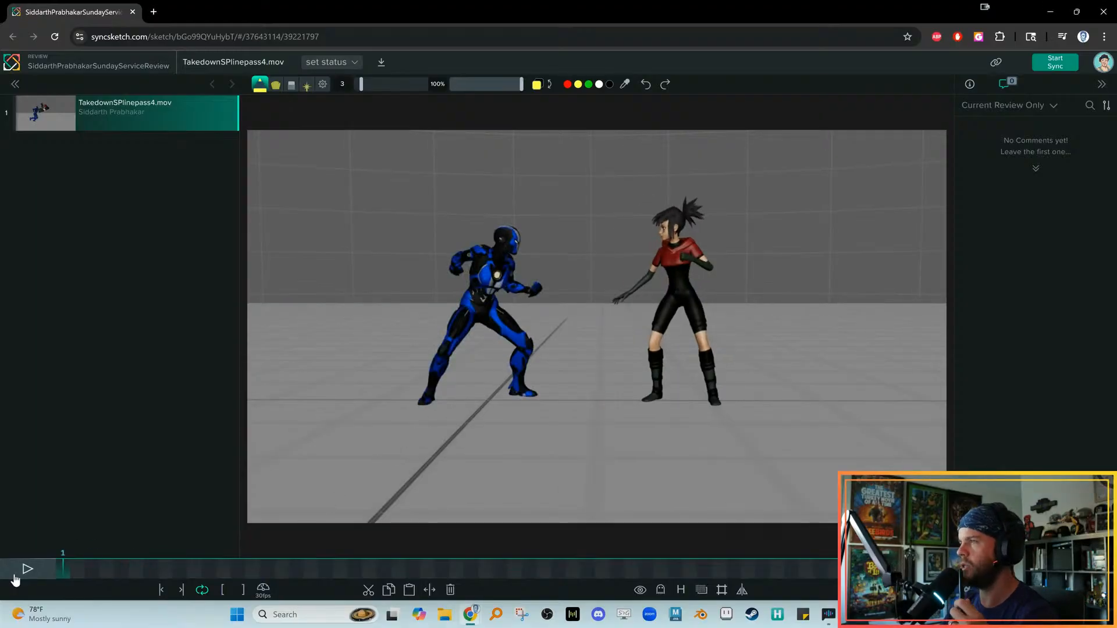
left_click(14, 578)
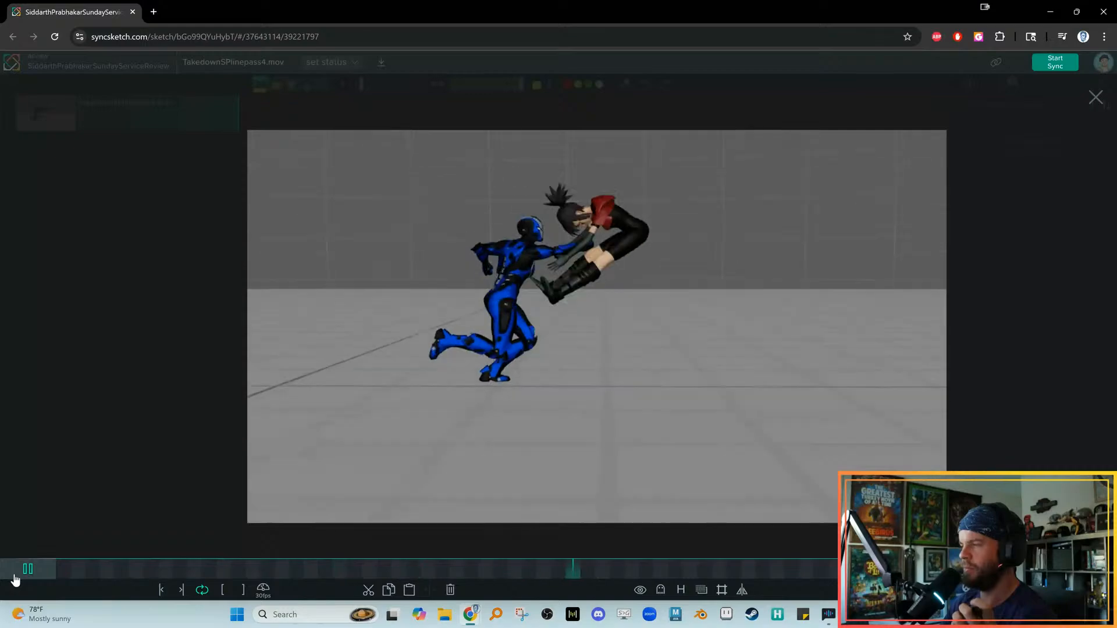
key("space")
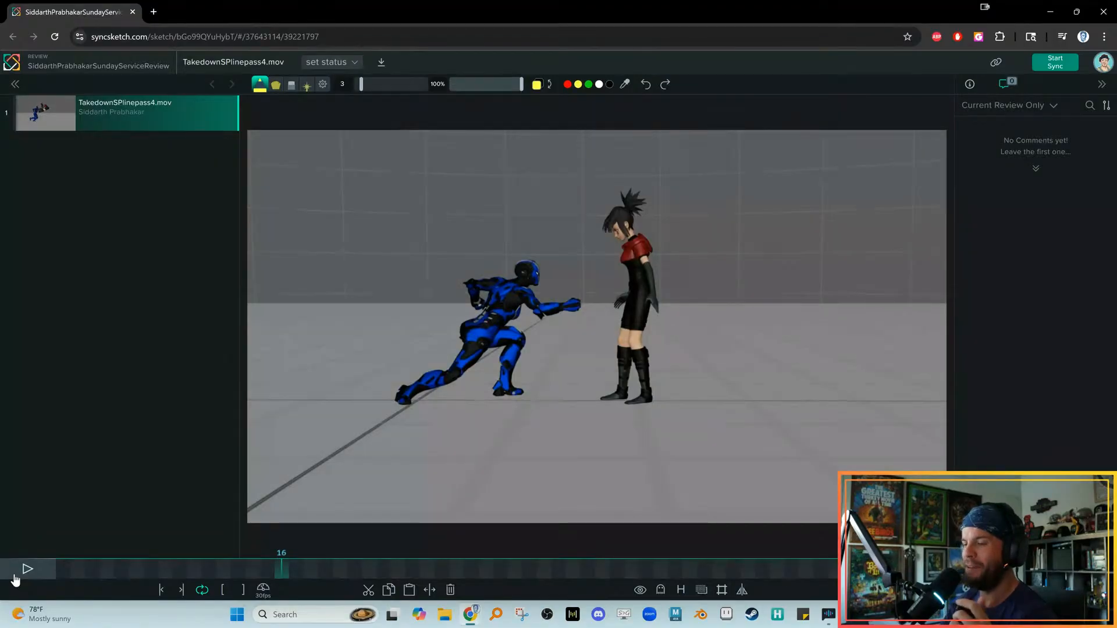
Replay the takedown from frame 1 to examine the fight's overall motion and timing
left_click(59, 575)
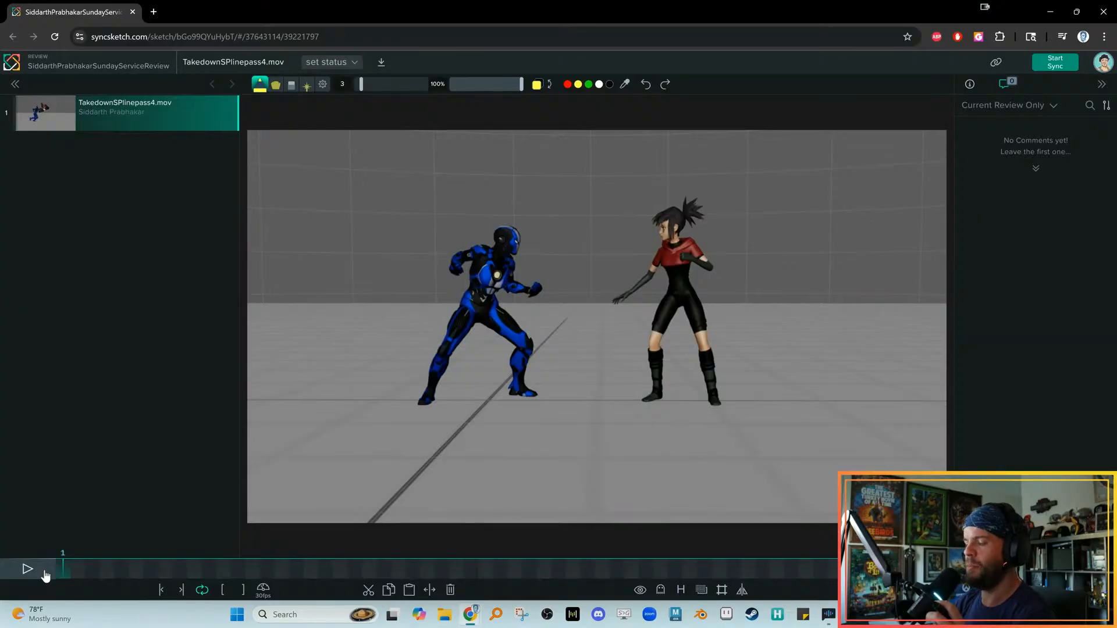
left_click(45, 576)
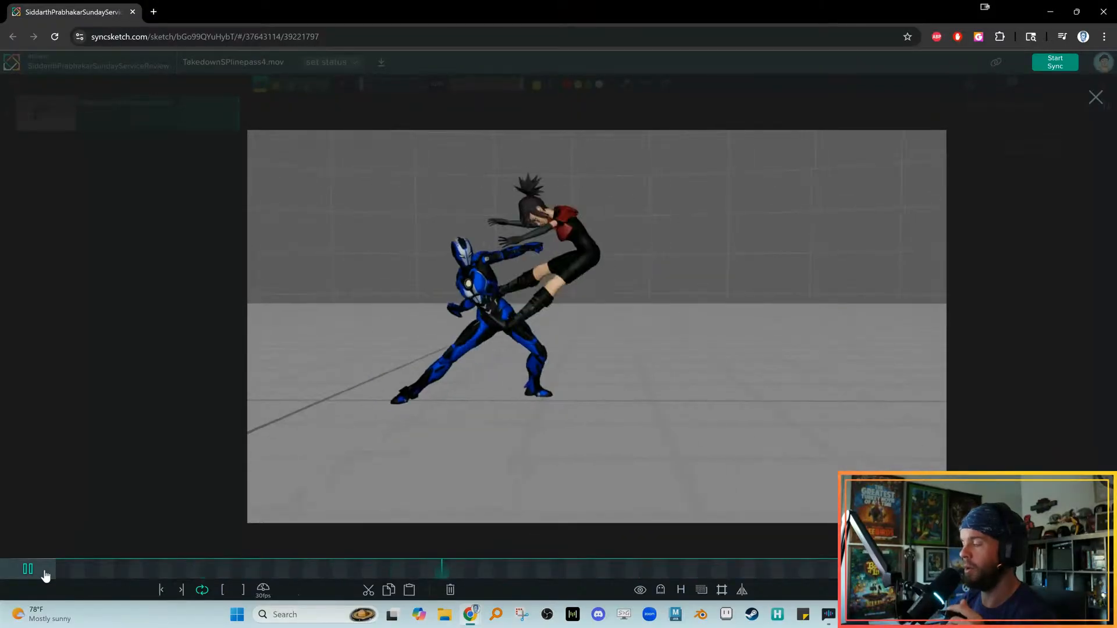
left_click(45, 574)
left_click(45, 575)
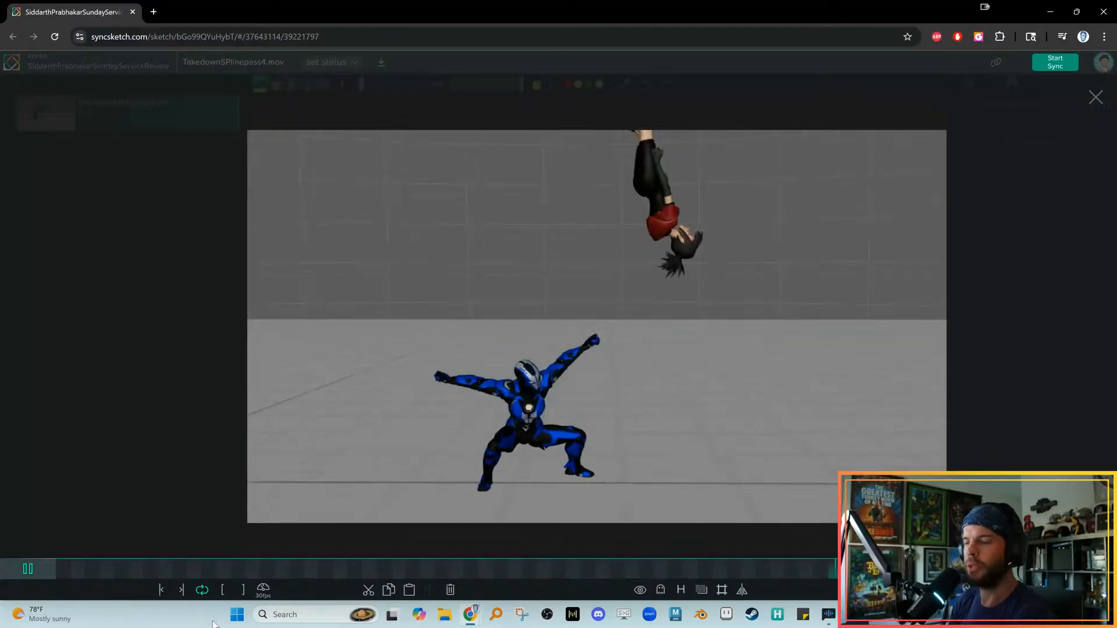
Bring up Speaker.bot and move its window and the Chat window off this screen
left_click(830, 617)
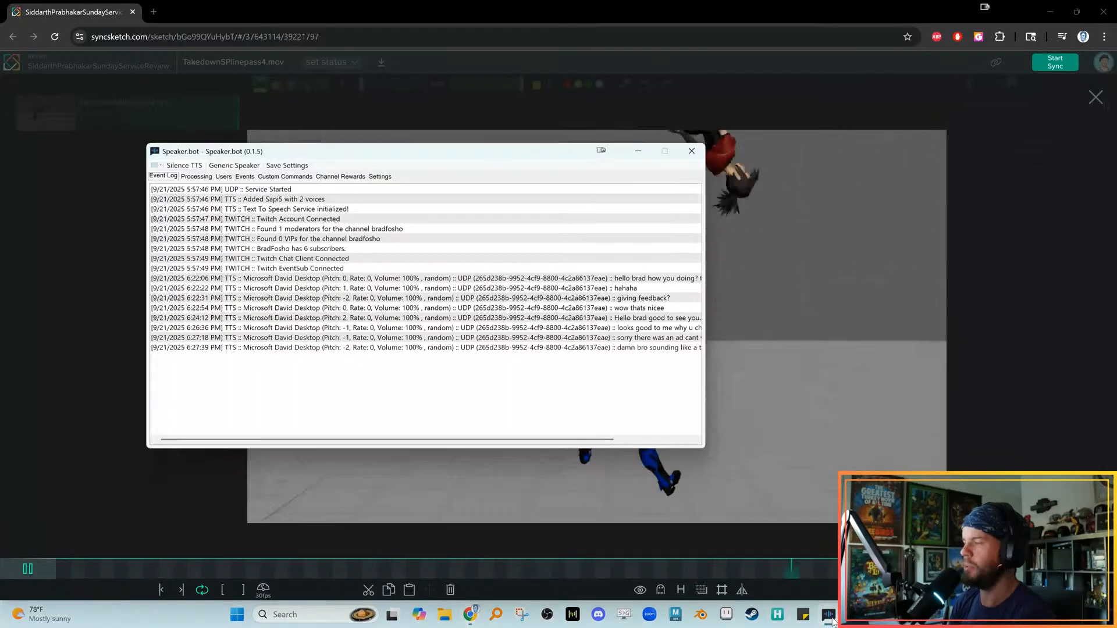
left_click_drag(380, 154, 0, 244)
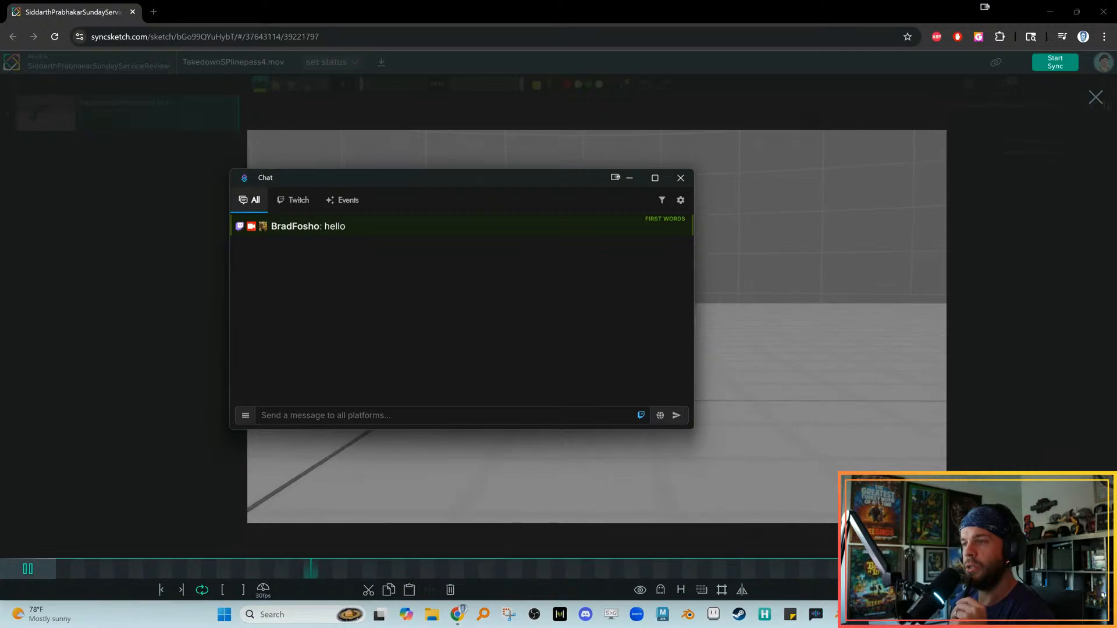
left_click_drag(358, 175, 0, 181)
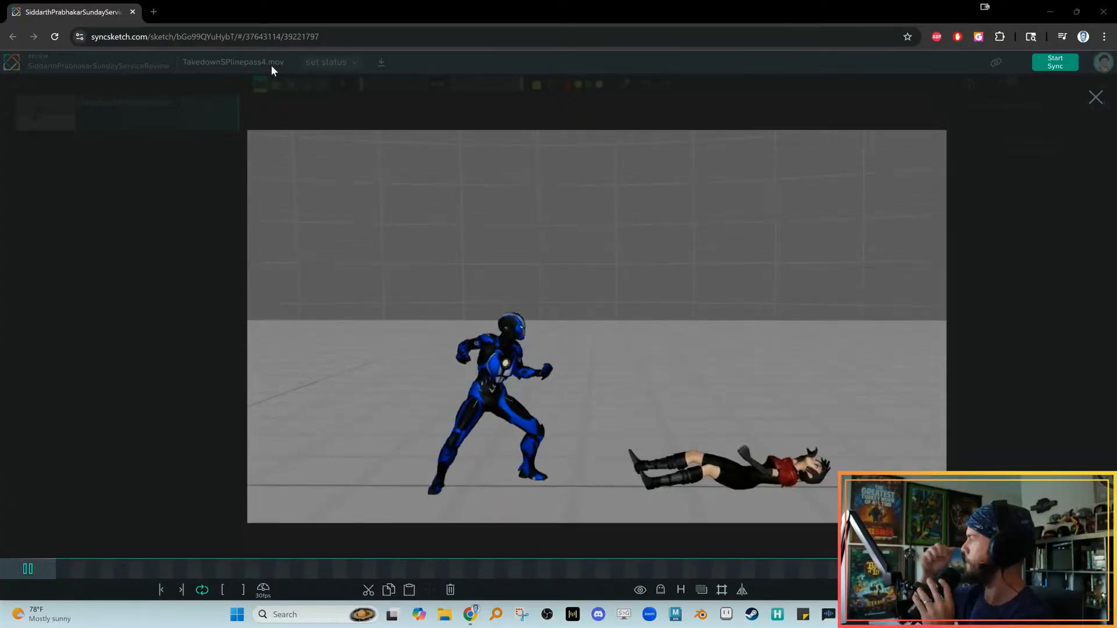
Return the takedown clip to its first frame and watch it through again
left_click(24, 576)
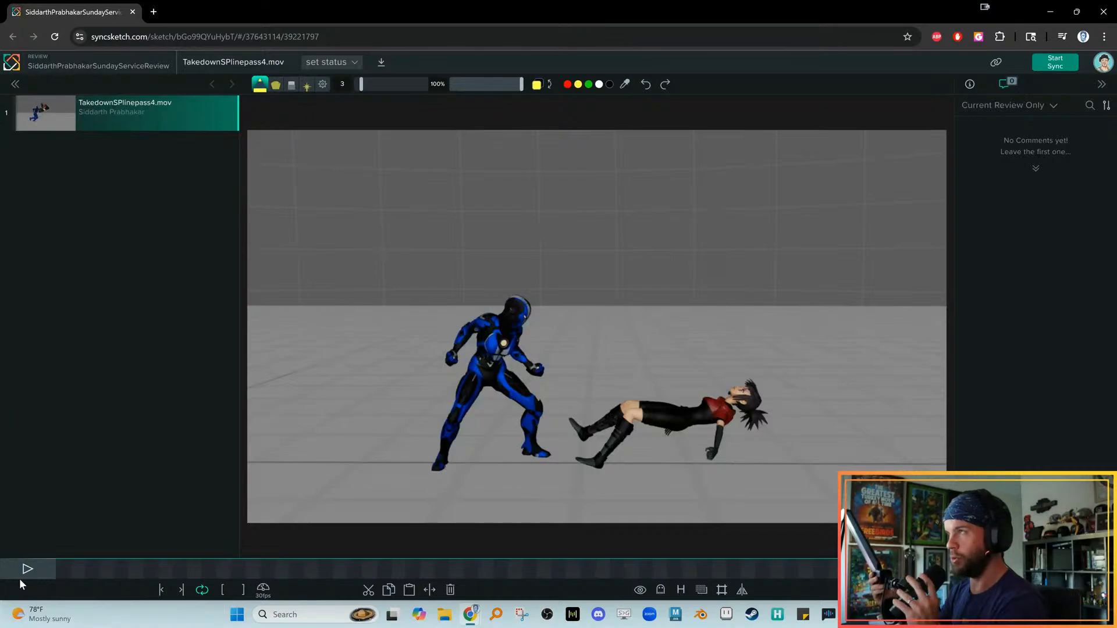
left_click_drag(139, 576, 63, 568)
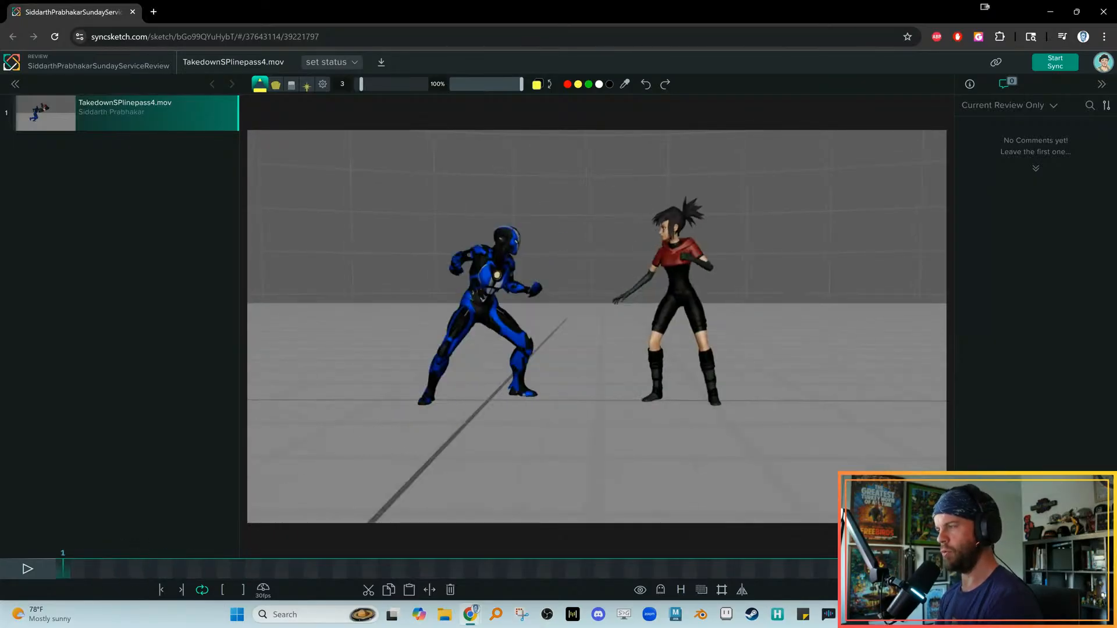
key("space")
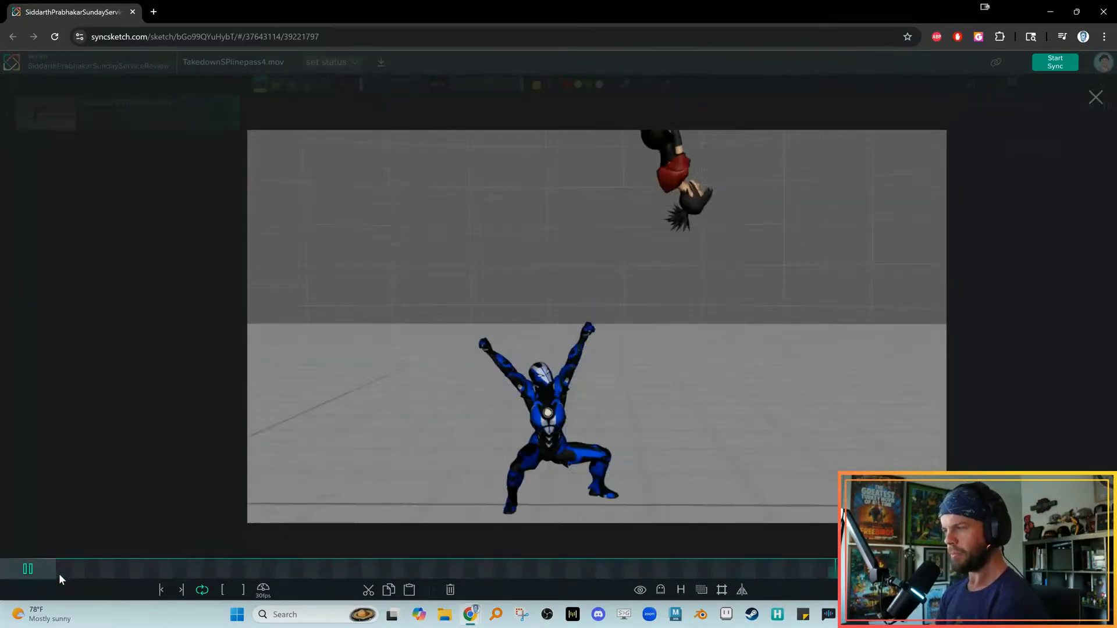
key("space")
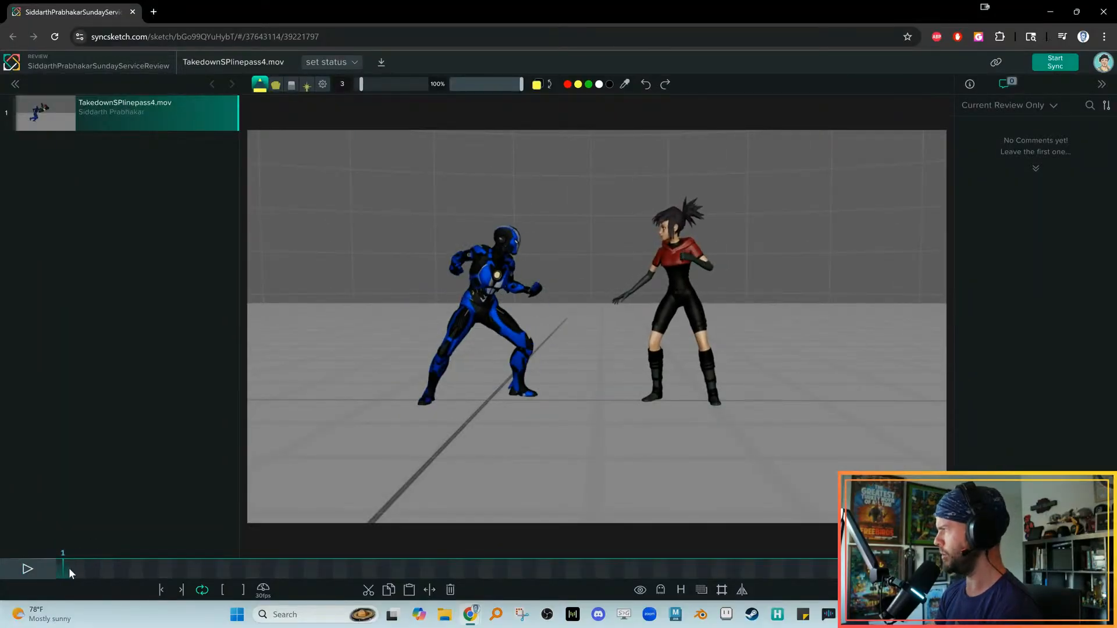
key("space")
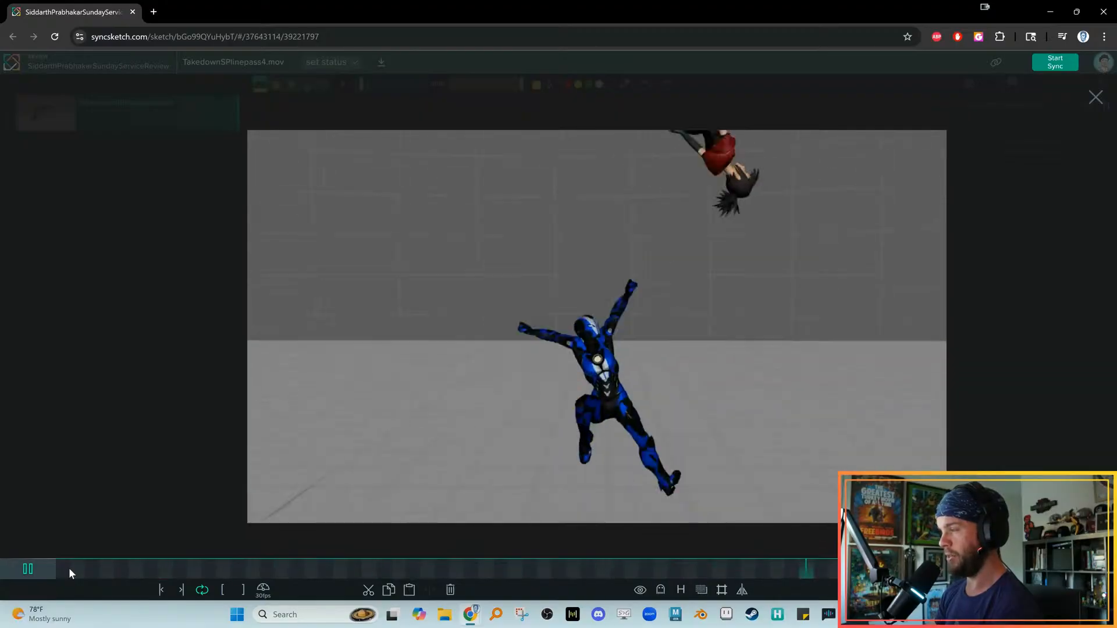
key("space")
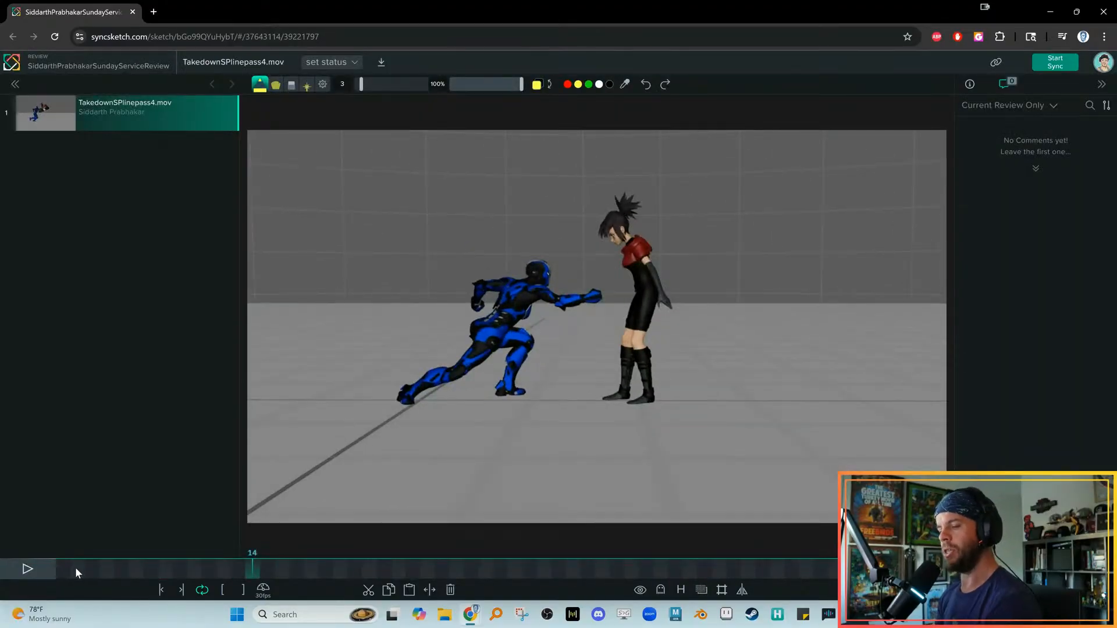
Check the fighters' opening poses in the first frames, and play the takedown once more
left_click(91, 569)
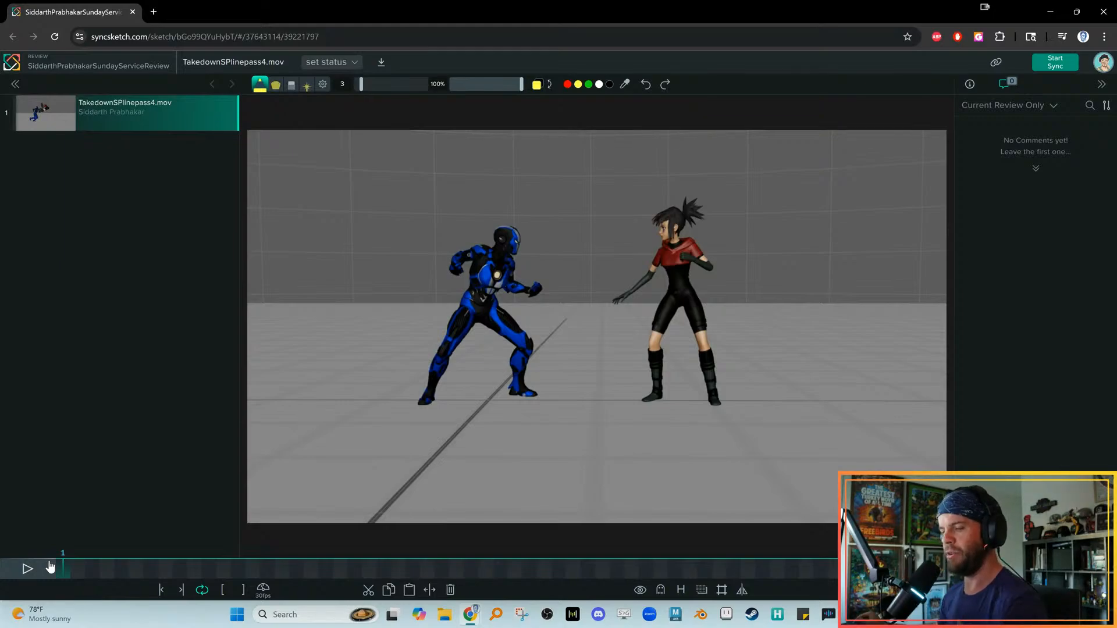
key("Right")
key("Right")
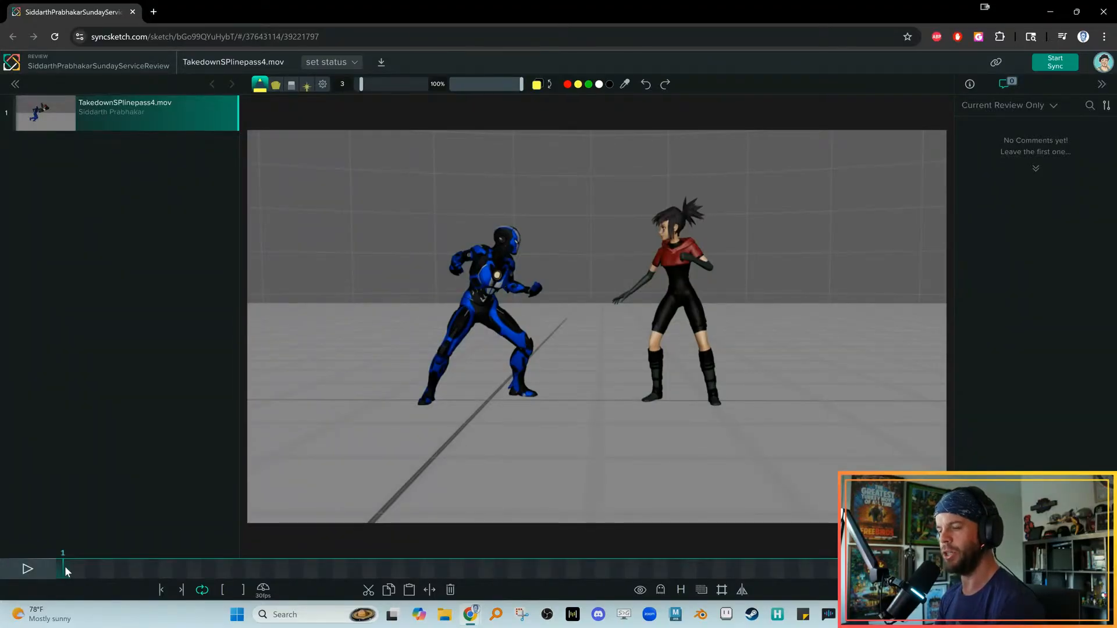
key("space")
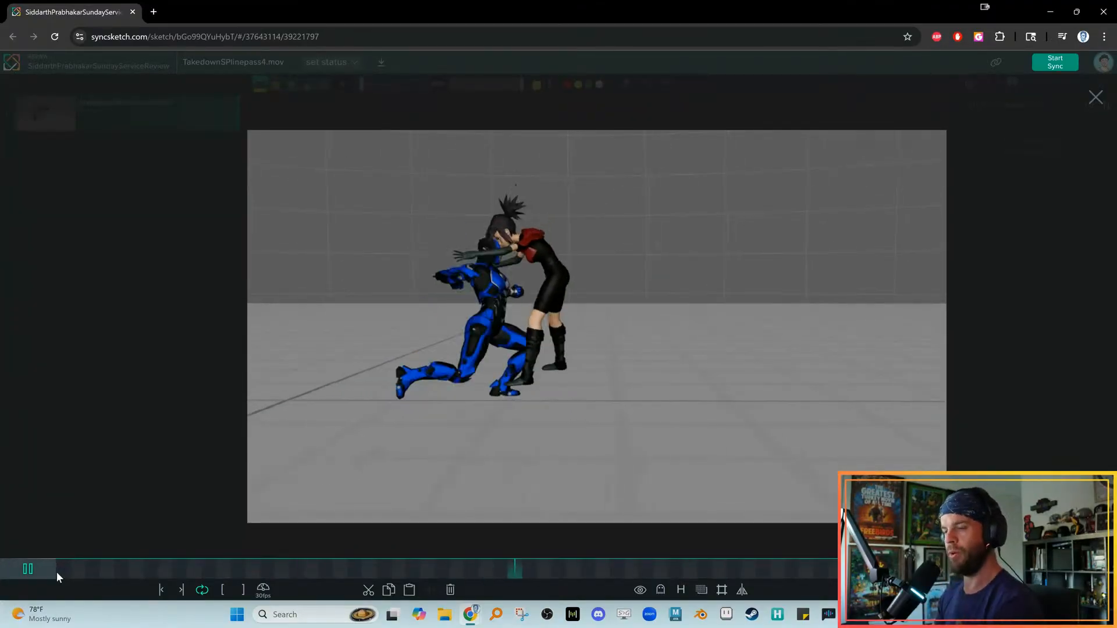
Replay the takedown from frame 1 and check the fighters' starting stances
left_click(63, 568)
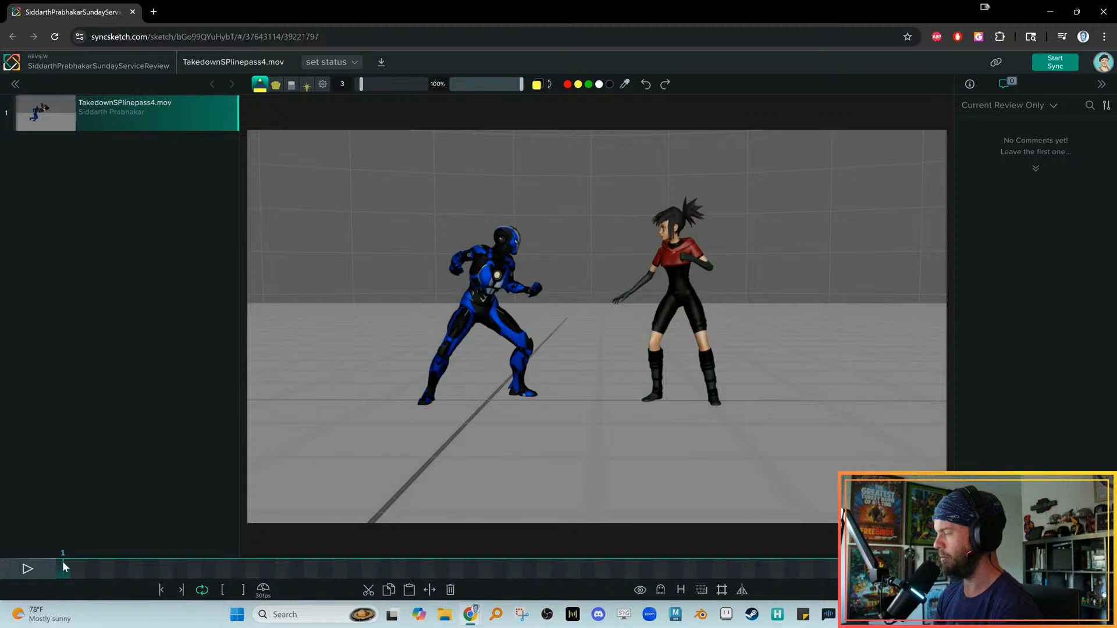
key("space")
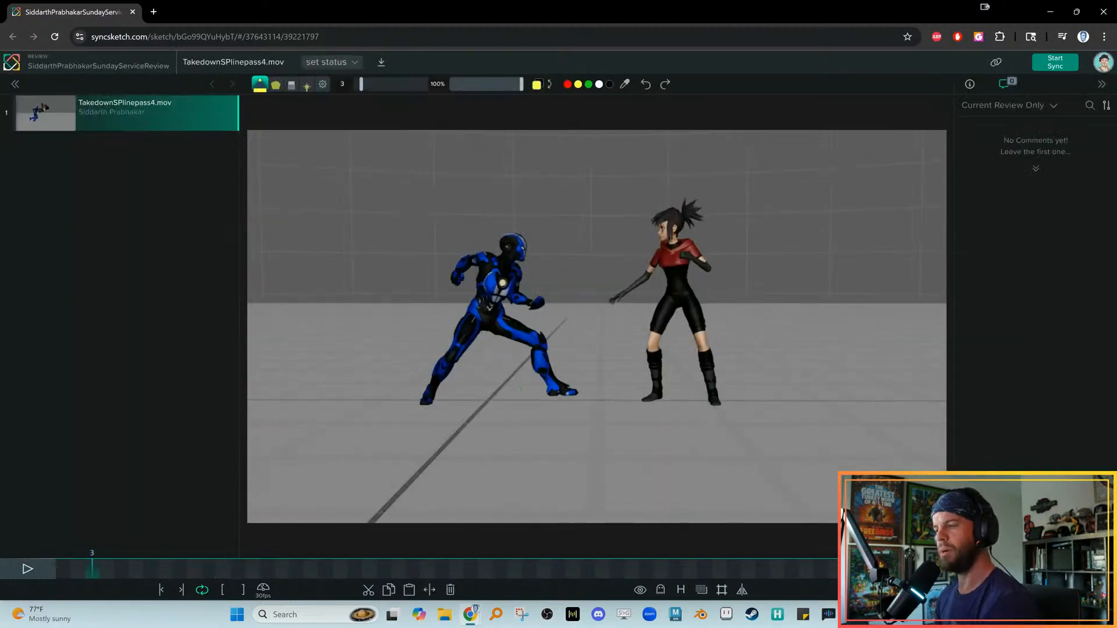
left_click(28, 570)
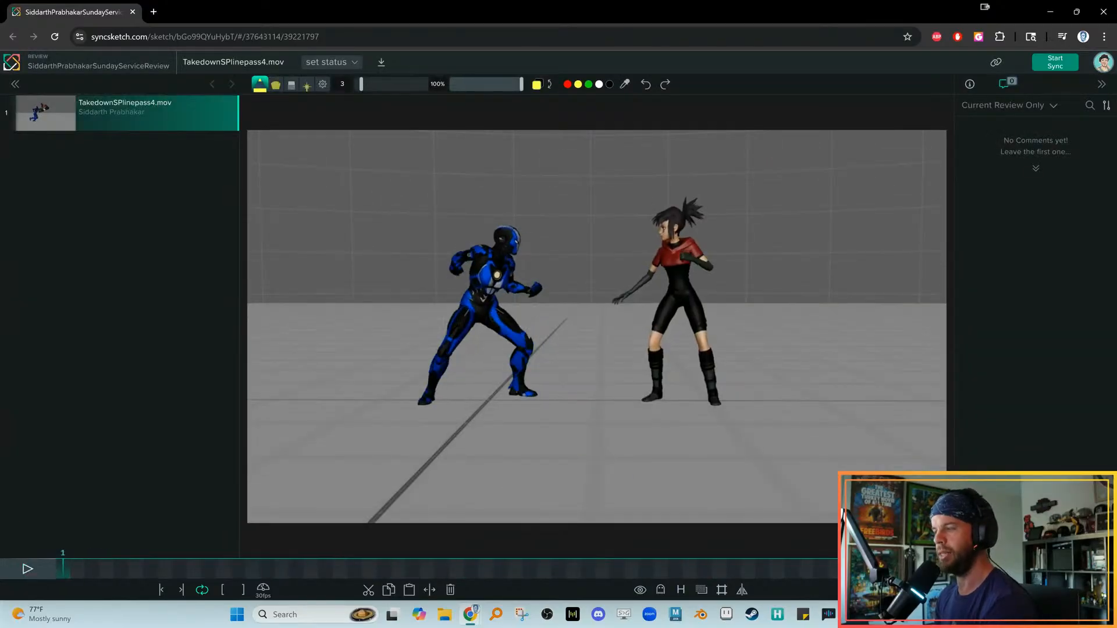
left_click(48, 574)
left_click(48, 574)
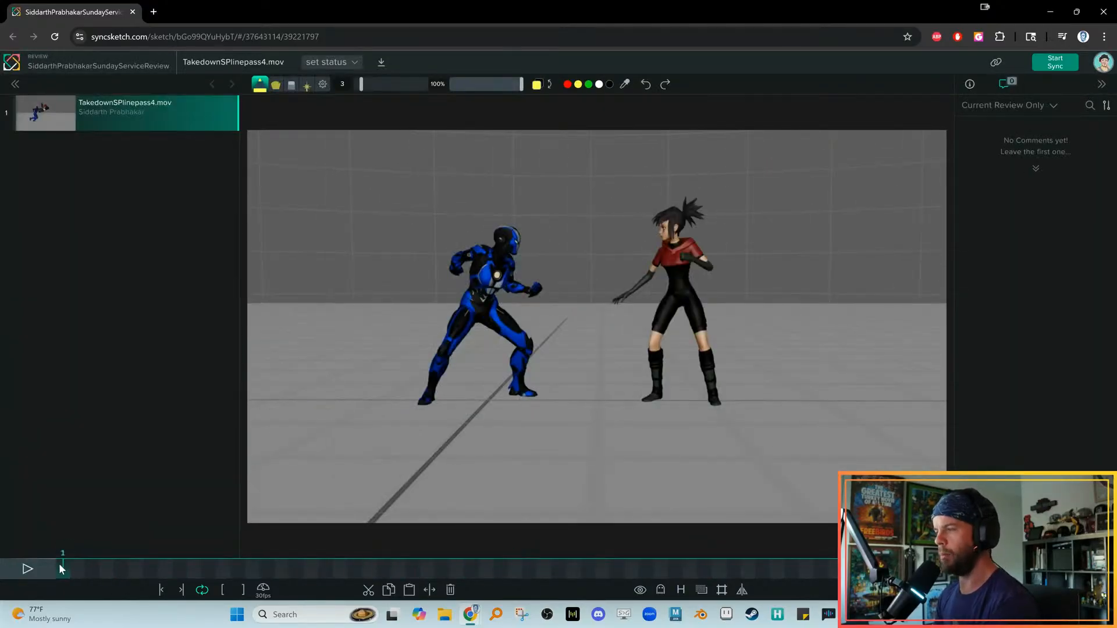
key("space")
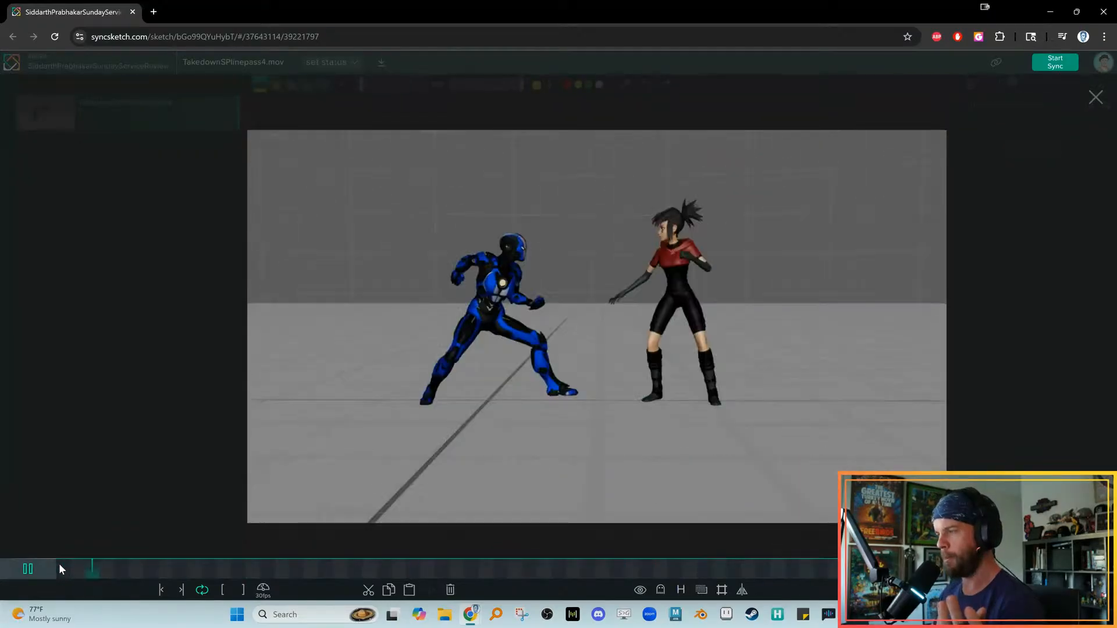
left_click(60, 569)
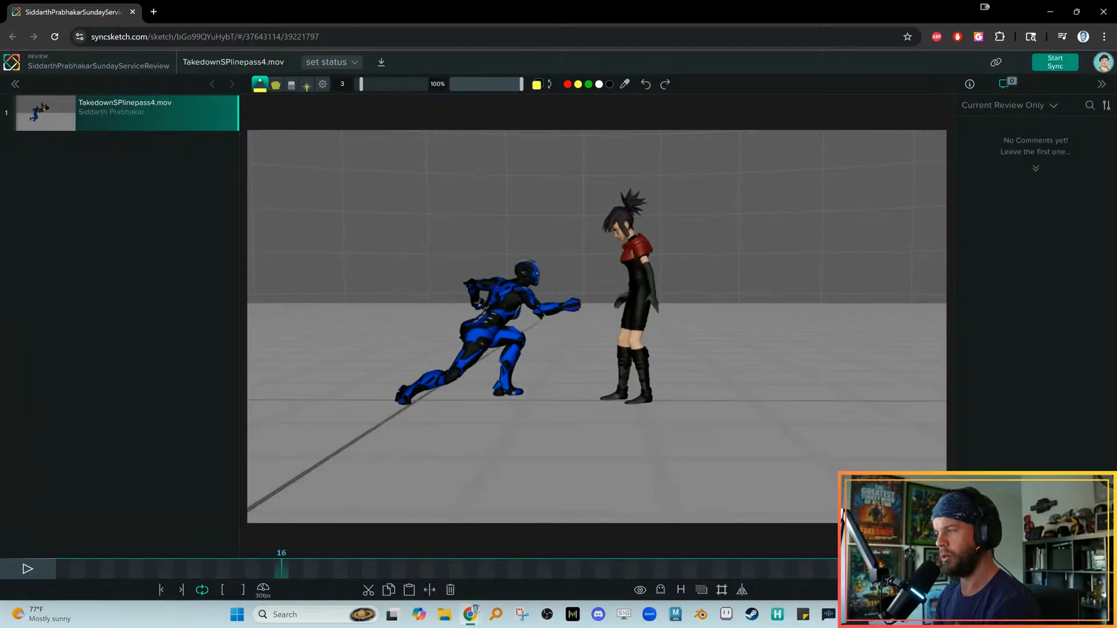
Inspect the poses around frames 15 and 16, and return to the opening frames to examine the blue fighter's first step
left_click_drag(340, 569, 296, 569)
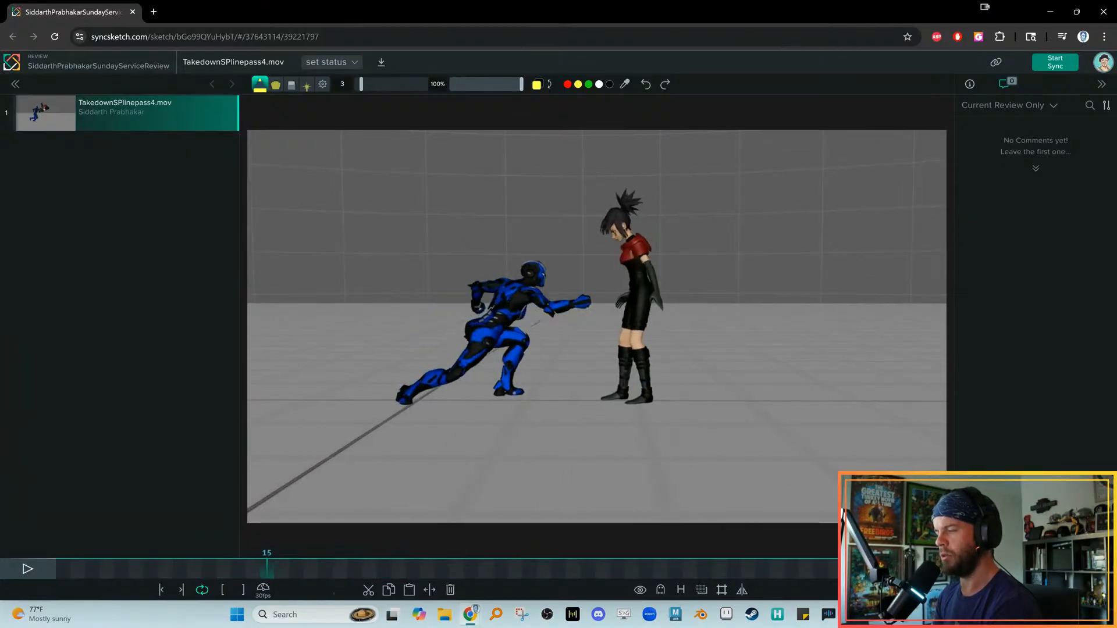
key("space")
key("space")
left_click(82, 573)
key("Right")
key("Right")
key("Right")
key("Right")
key("Right")
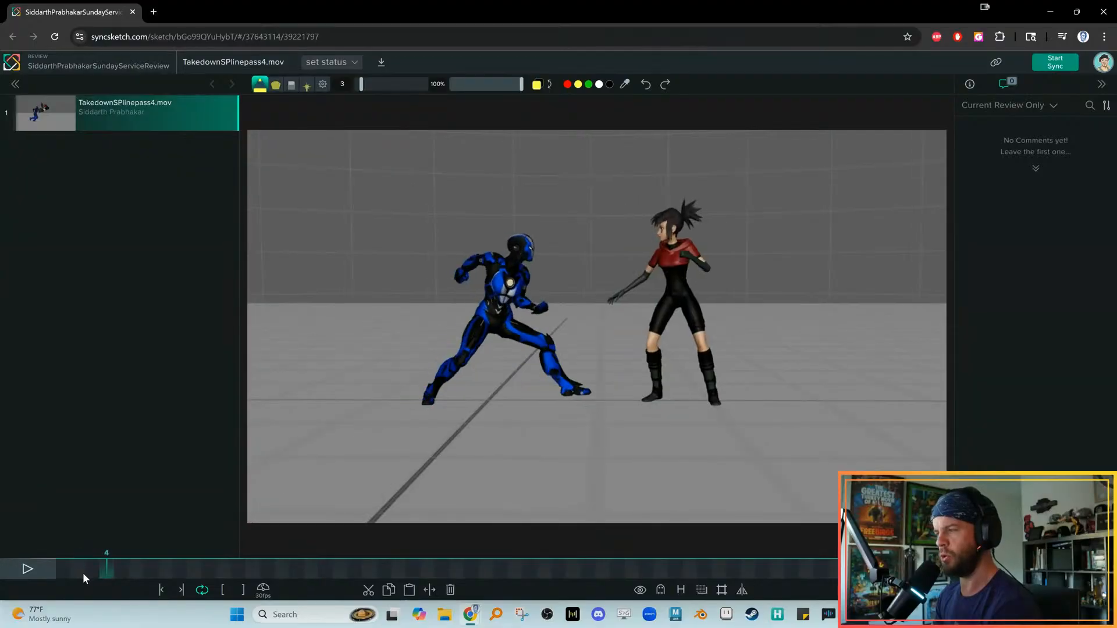
Go back and forth through the opening frames up to frame 8 to examine the lunge into the grab
key("Right")
key("Left")
key("Left")
key("Left")
key("Right")
key("Right")
key("Right")
key("Right")
key("Right")
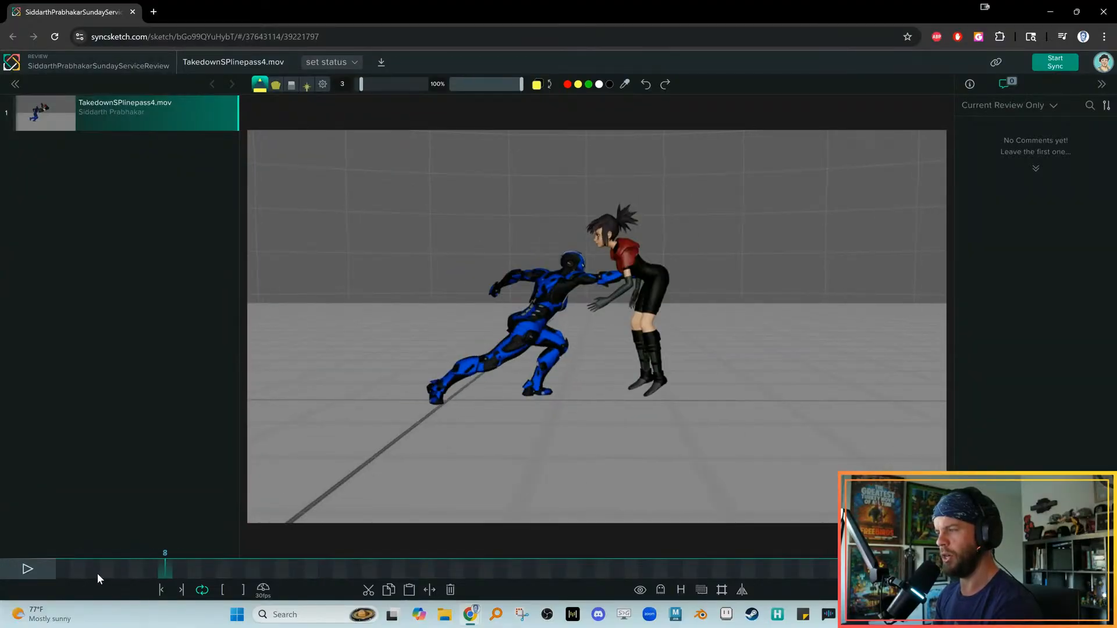
key("space")
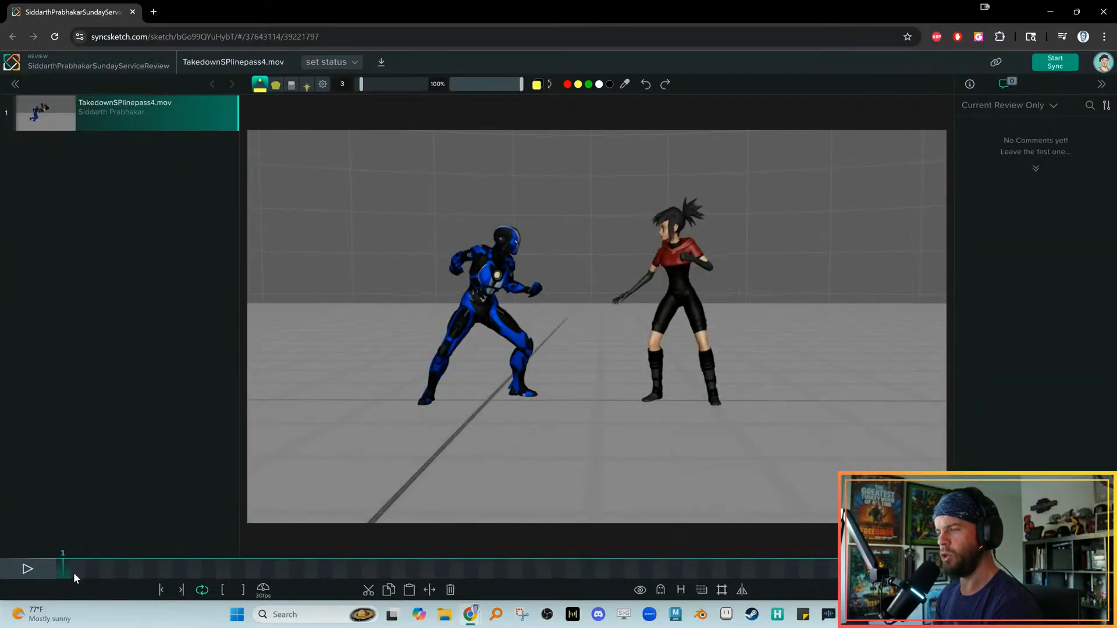
Review the opening frames up to frame 7, and outline the woman's face in yellow on frame 3
left_click(77, 572)
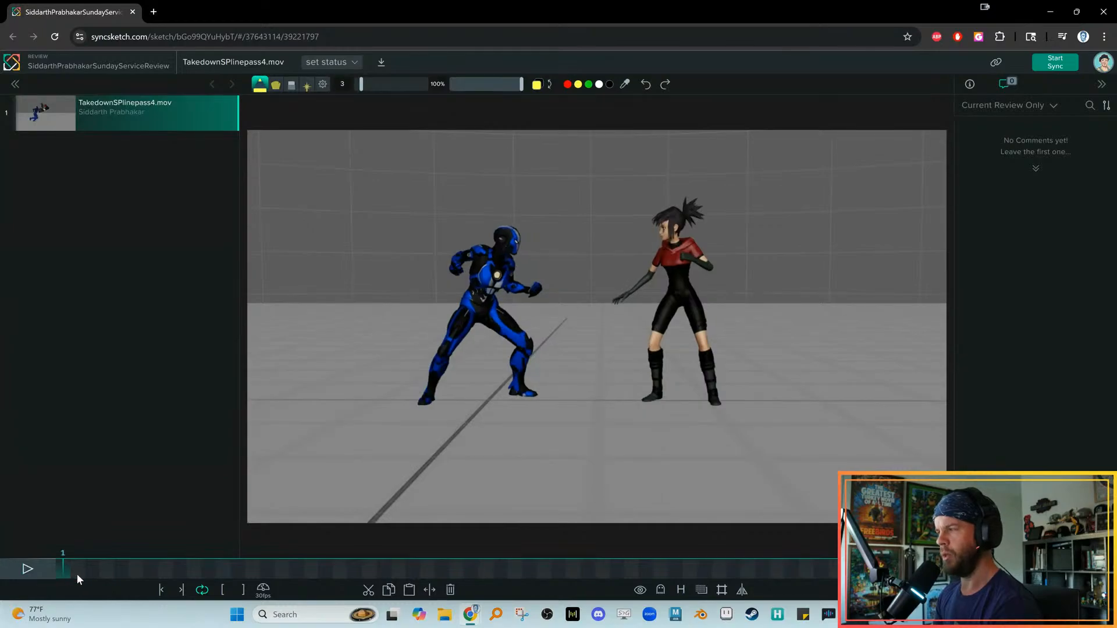
key("Right")
key("Right")
key("Right")
key("Right")
key("Right")
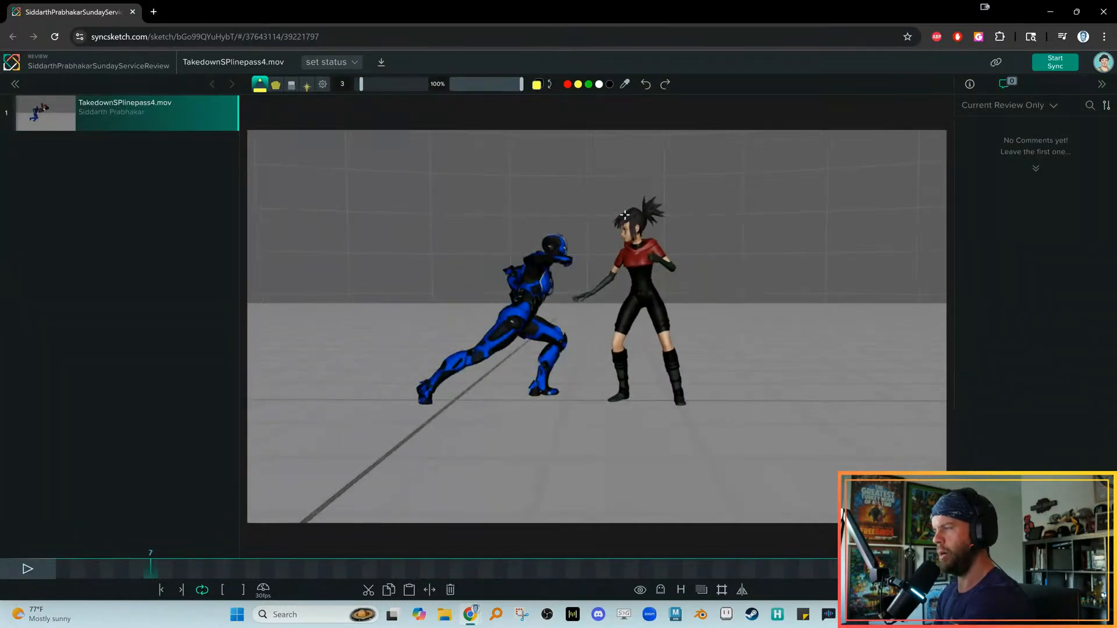
key("Left")
key("Left")
key("Left")
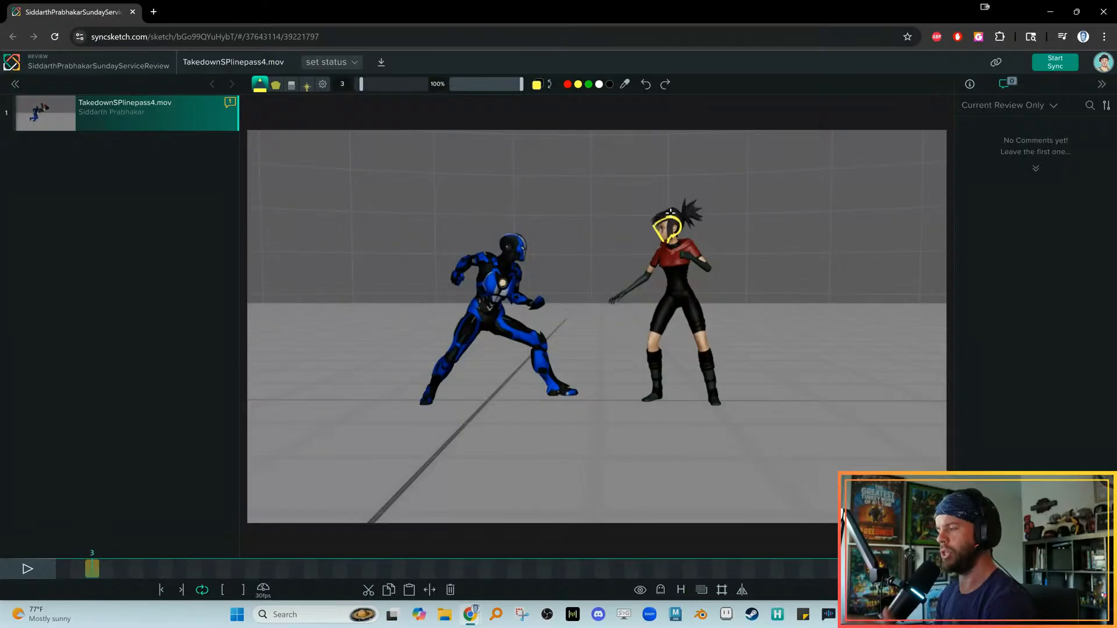
Try a yellow line from the blue fighter's head toward the woman's face on frame 1, and undo it
left_click_drag(82, 567, 16, 557)
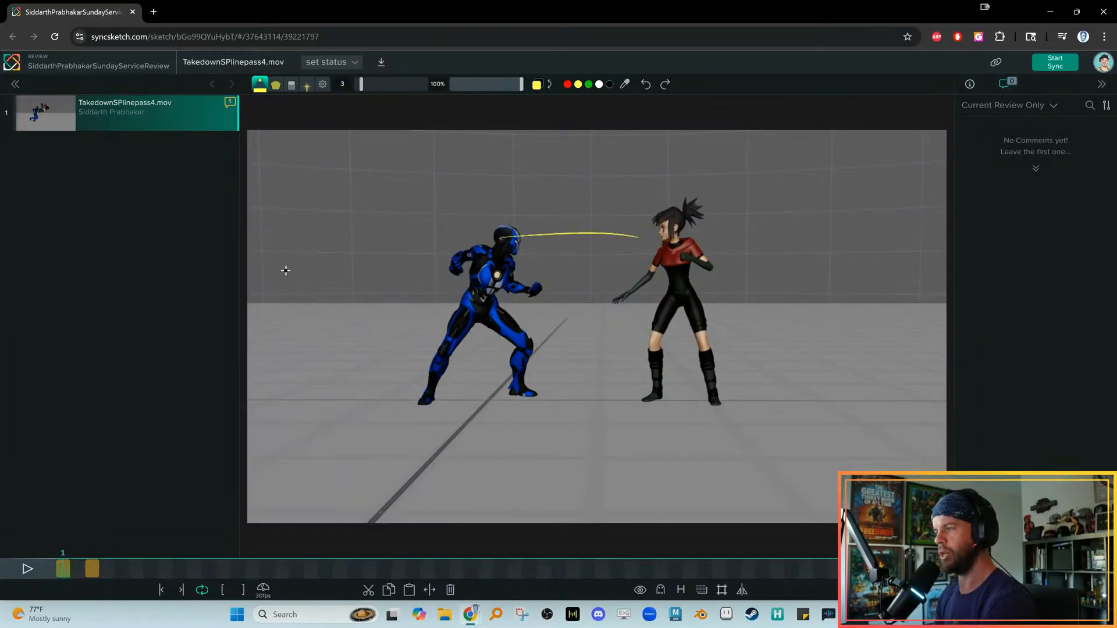
key("ctrl+z")
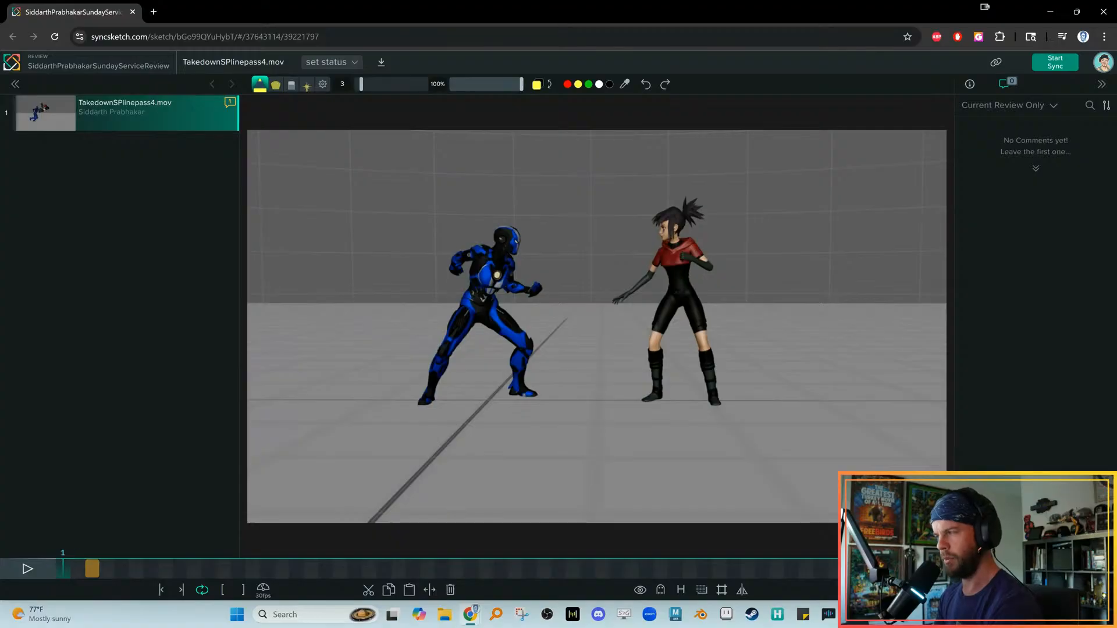
Advance frame by frame from frame 1 through the lunge and grab, going back over the contact poses
key("Right")
key("Right")
key("Right")
key("Right")
key("Right")
key("Right")
key("Right")
key("Right")
key("Right")
key("Right")
key("Right")
key("Left")
key("Left")
key("Left")
key("Left")
key("Right")
key("Right")
key("Right")
Replay the lunge and compare the blue fighter's poses in the frames around frame 6
left_click(97, 562)
key("space")
key("space")
left_click(117, 562)
key("Right")
key("Right")
key("Left")
key("Left")
key("Left")
key("Right")
key("Left")
key("Left")
key("Right")
key("Right")
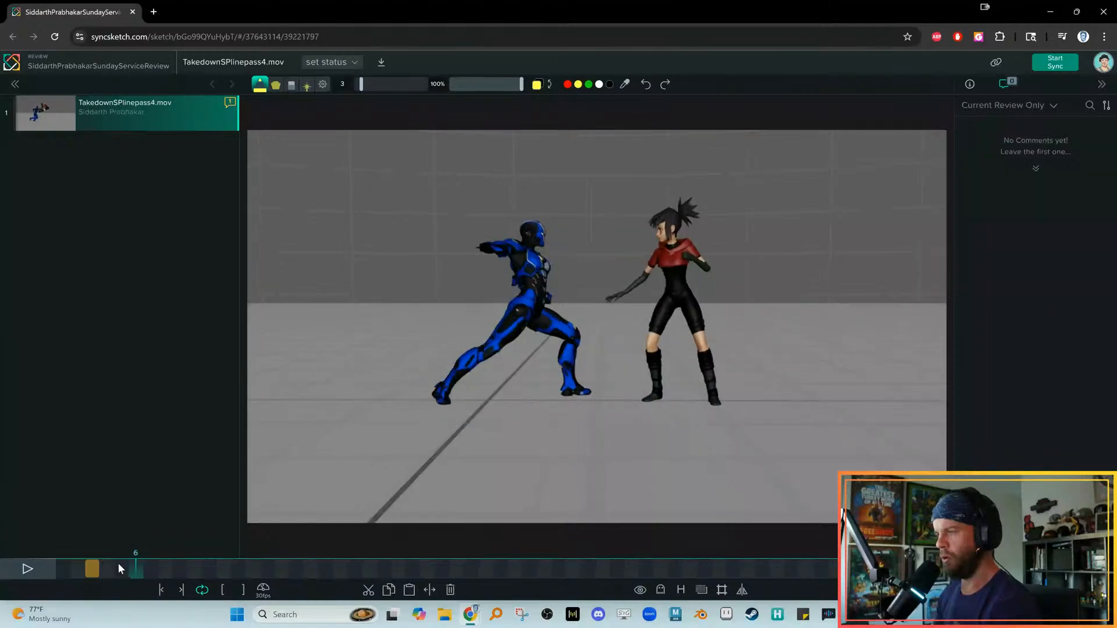
key("Right")
key("Left")
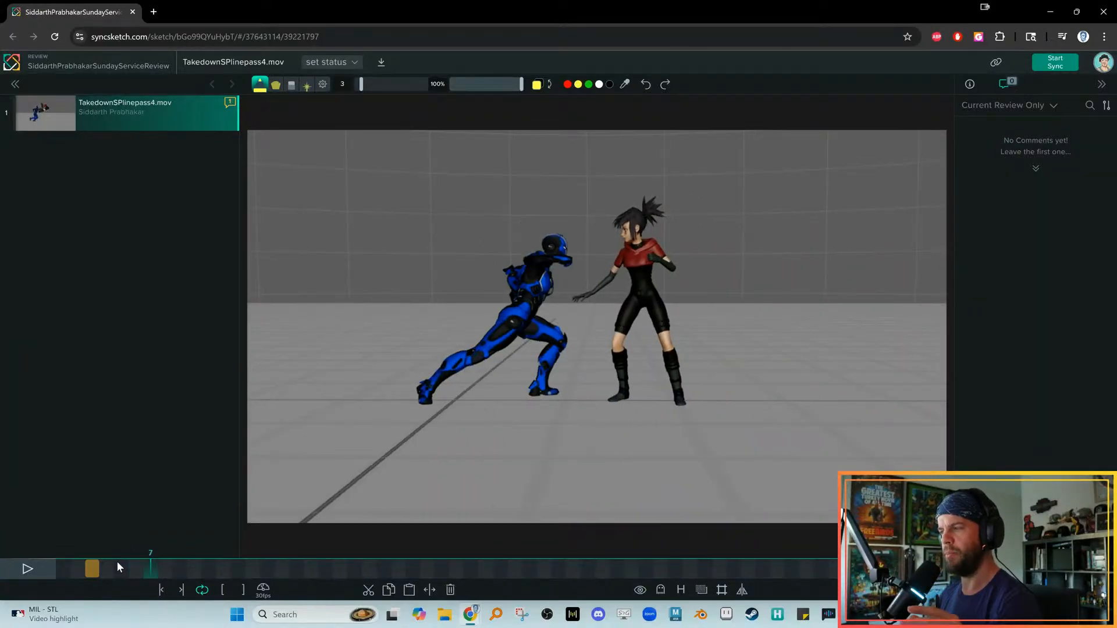
Replay the opening and compare frame 7 with its neighbouring frames to examine the jump into the grab
key("space")
key("space")
left_click(78, 564)
key("space")
key("space")
left_click_drag(78, 564, 151, 566)
key("Right")
key("Left")
key("Left")
key("Right")
key("Left")
key("Right")
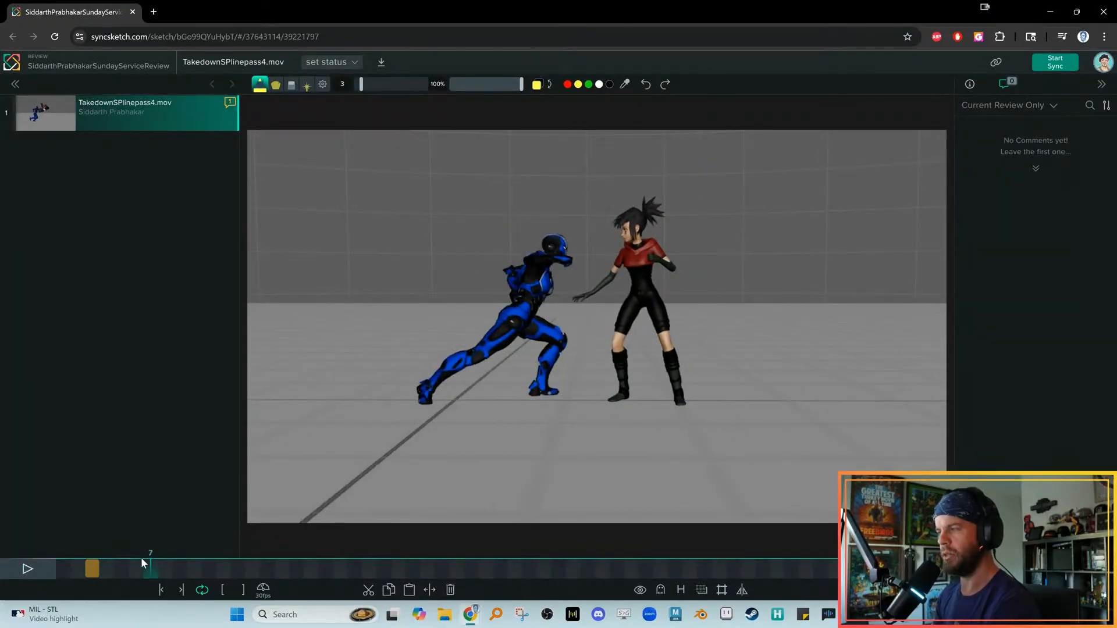
key("Right")
key("Left")
key("Right")
key("Left")
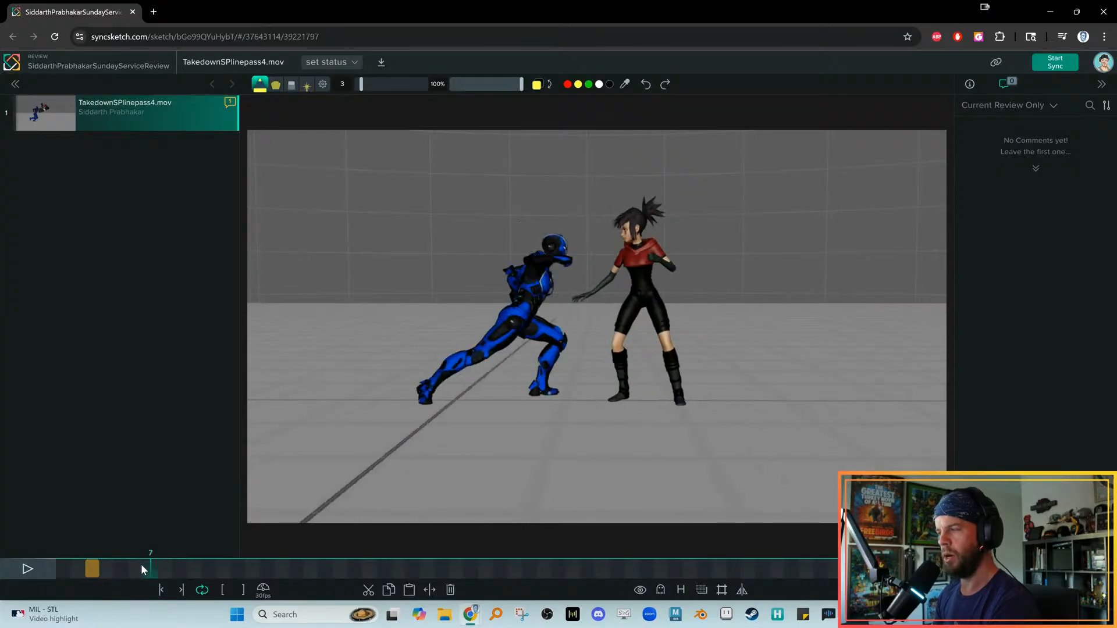
Play the opening again and advance to frame 6 to check the blue fighter's wind-up
key("Left")
key("space")
left_click(98, 570)
left_click(77, 570)
key("space")
key("space")
left_click(103, 570)
key("Right")
key("Right")
key("Right")
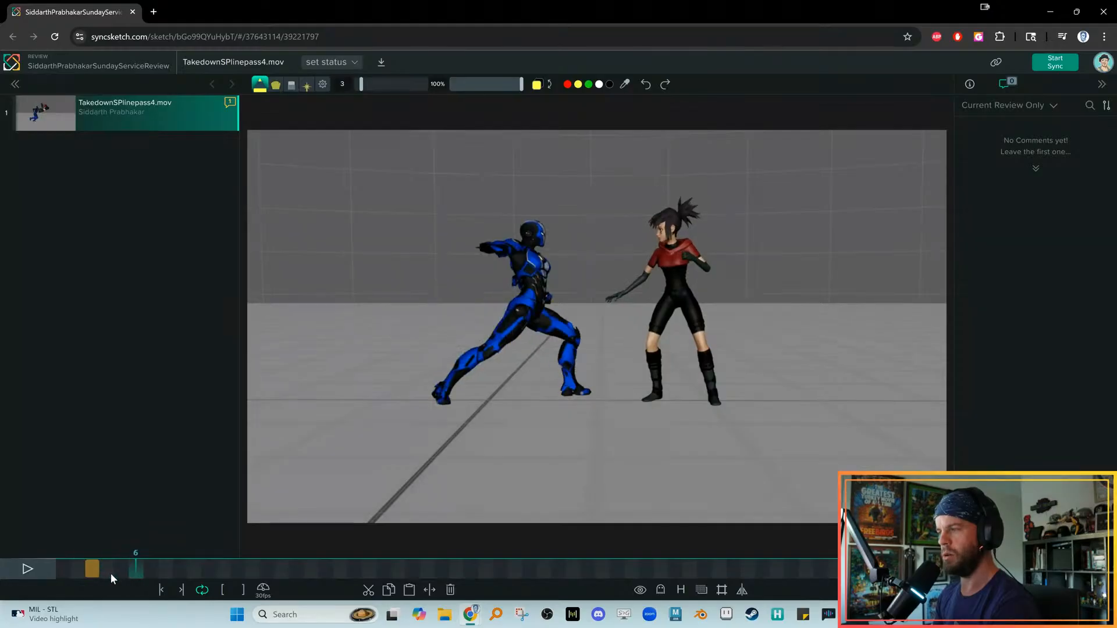
Compare frames 5 and 6, and outline the blue fighter's raised rear arm in yellow on frame 6
key("Left")
key("Right")
key("Left")
key("Left")
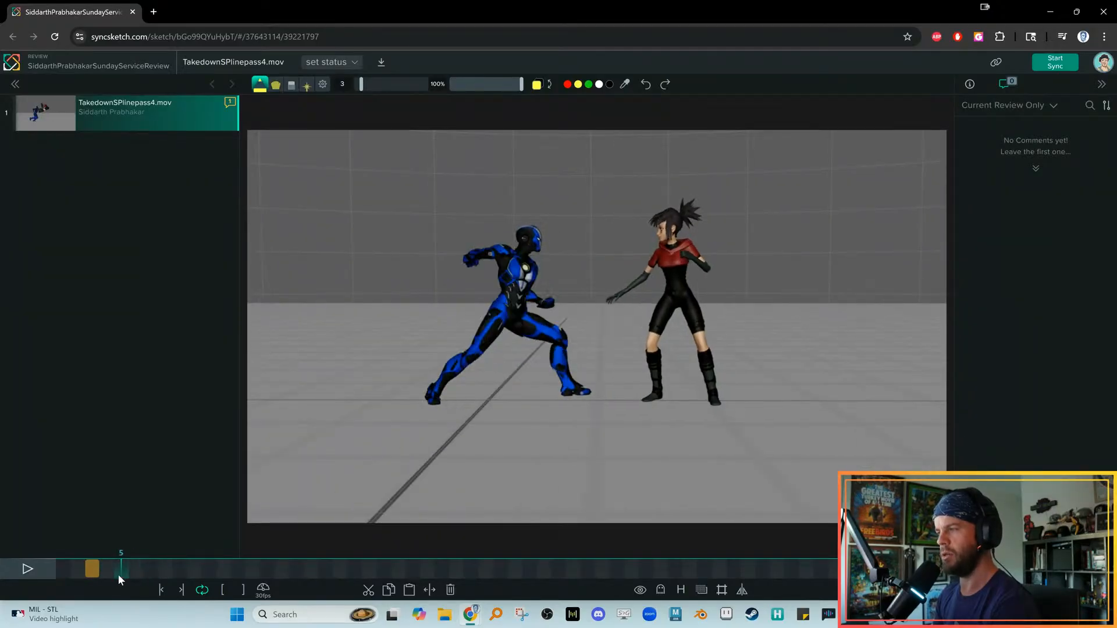
key("Right")
key("Left")
key("Right")
key("Left")
key("Right")
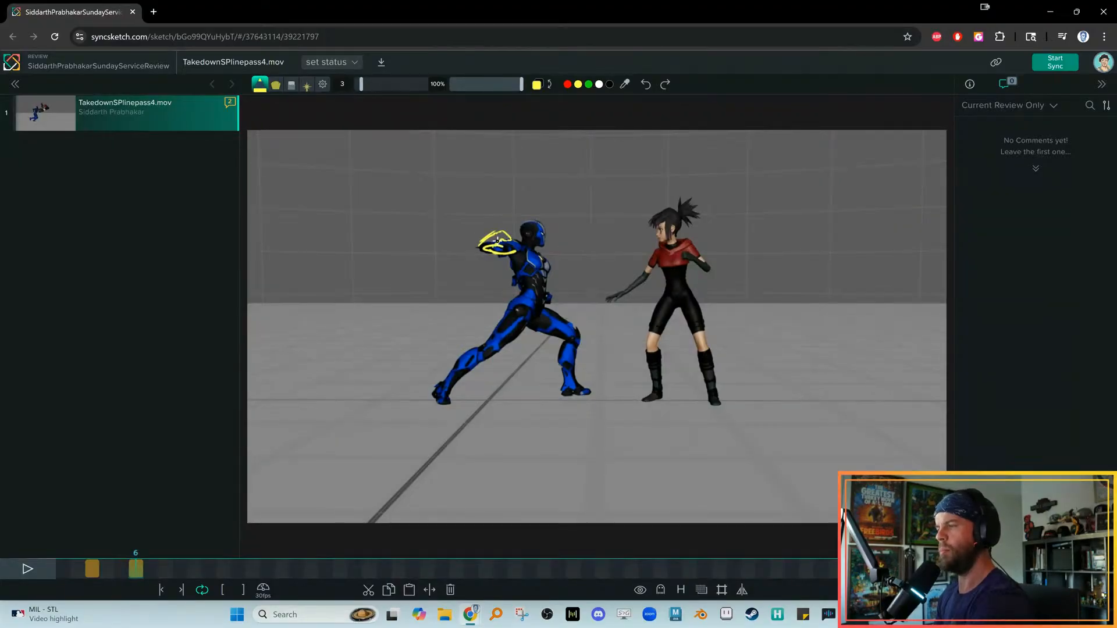
Check the arm against the neighbouring frames, and draw its extended shape in yellow across the blue fighter's shoulders on frame 7
key("Left")
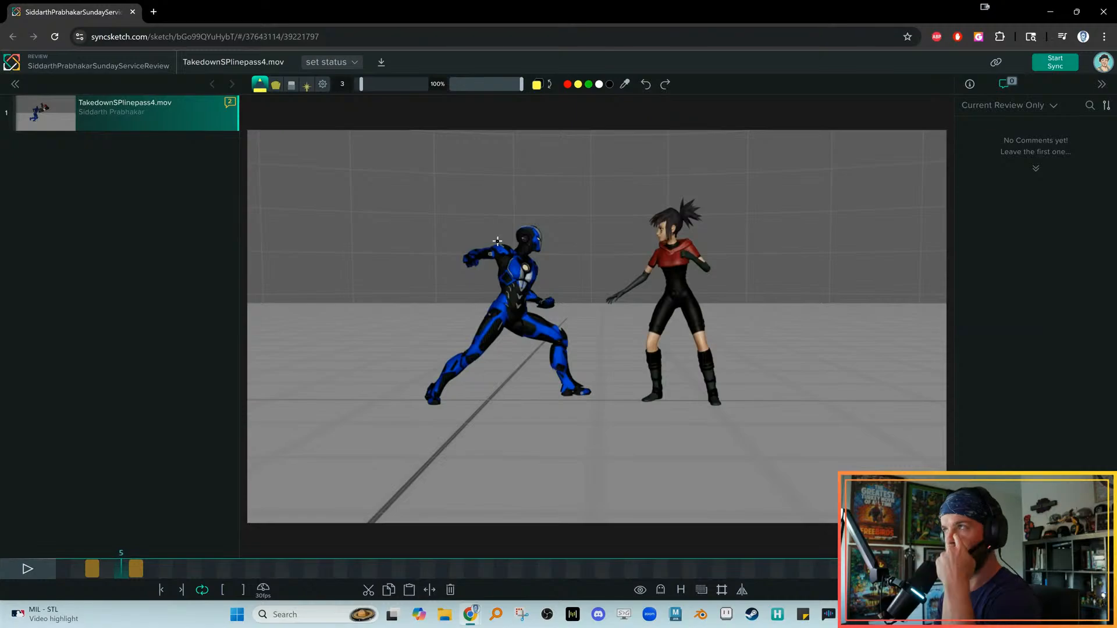
key("Right")
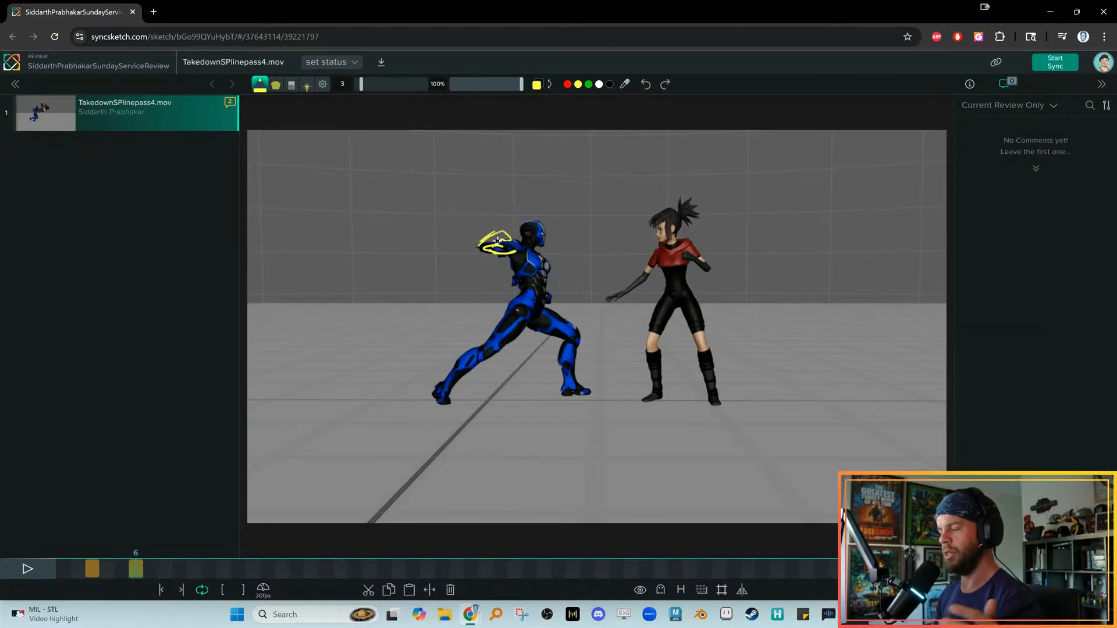
key("Right")
key("Left")
key("Right")
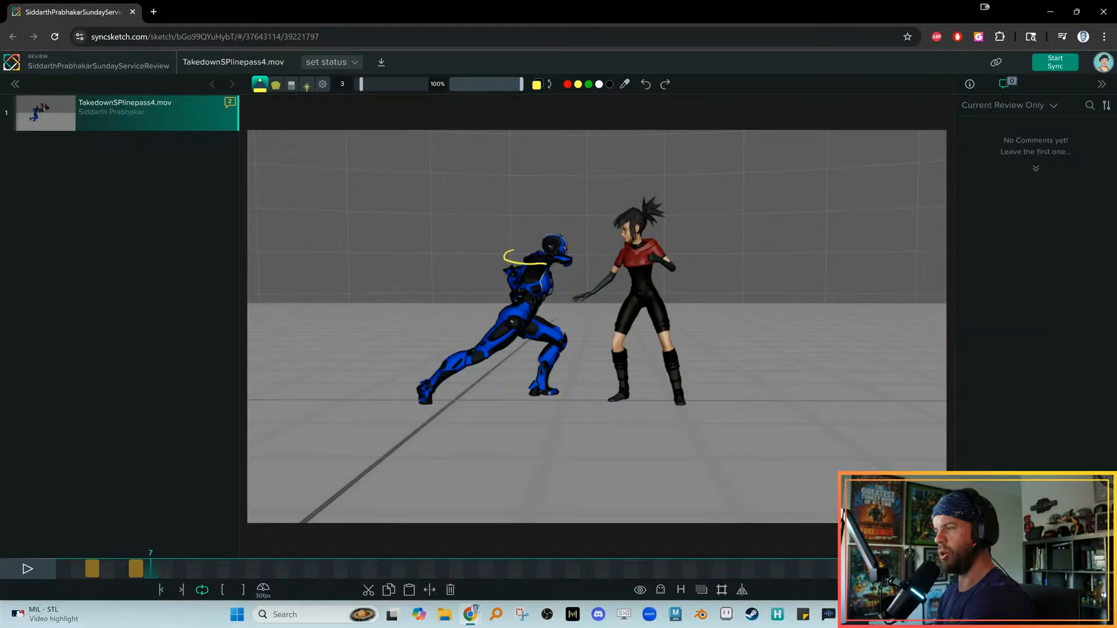
left_click_drag(513, 250, 558, 262)
key("Right")
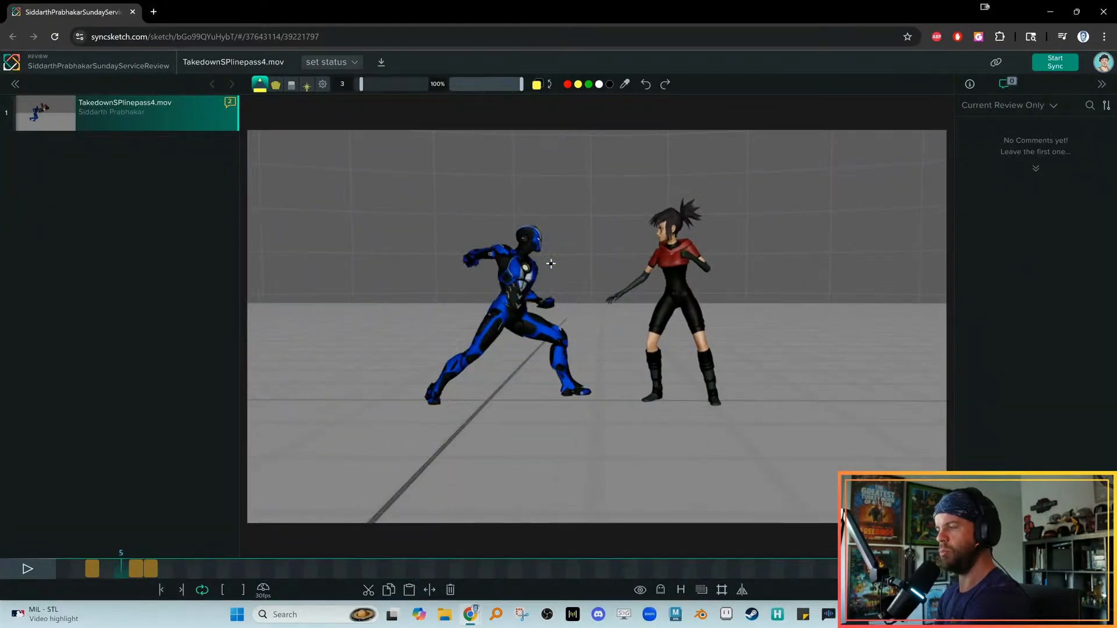
Replay the opening lunge and stop on frame 7 to check the drawn arm against the motion
left_click(79, 571)
key("space")
key("space")
left_click(103, 574)
key("space")
key("space")
left_click(118, 573)
key("Right")
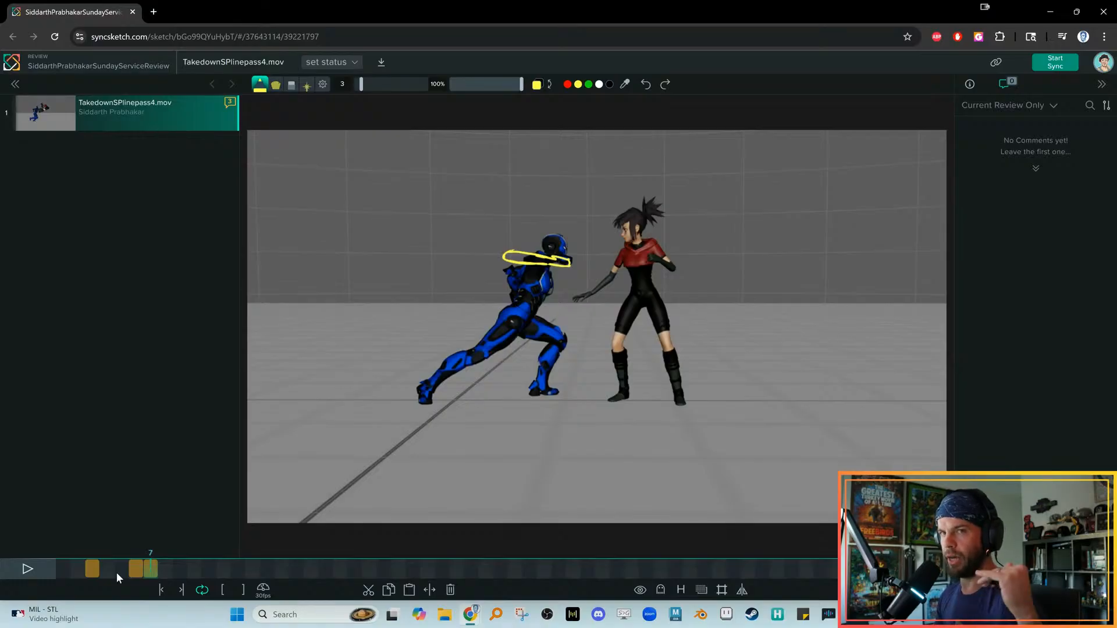
Compare frames 6 and 7, and draw the blue fighter's torso and head leaning farther forward in yellow on frame 7
key("Left")
key("Right")
key("Left")
key("Right")
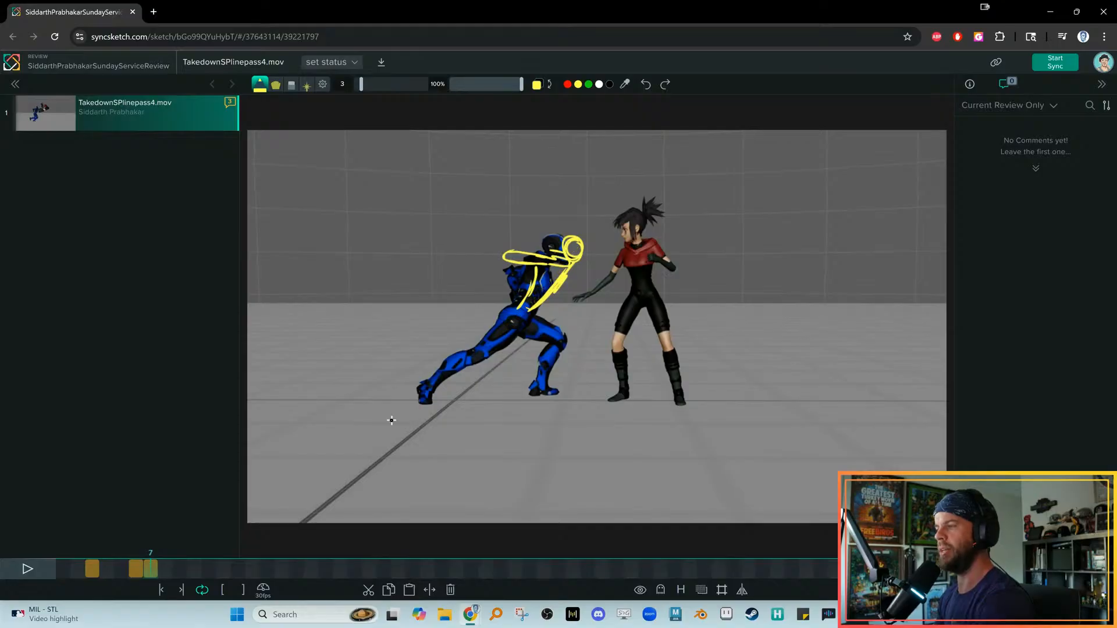
Replay the lunge past the marked frames and examine the grab up to frame 11
key("Right")
left_click(101, 574)
key("space")
left_click(119, 574)
key("Right")
key("Right")
key("Right")
key("Right")
key("space")
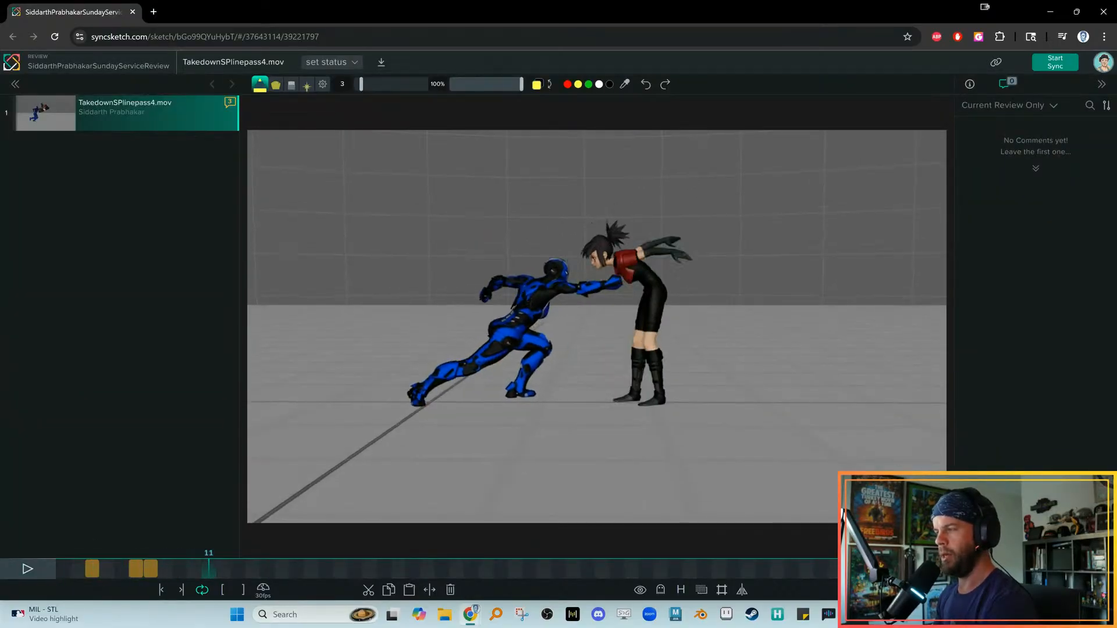
Replay the lunge from the marked frames, examining the moment of contact on frame 8
key("space")
left_click(127, 574)
key("space")
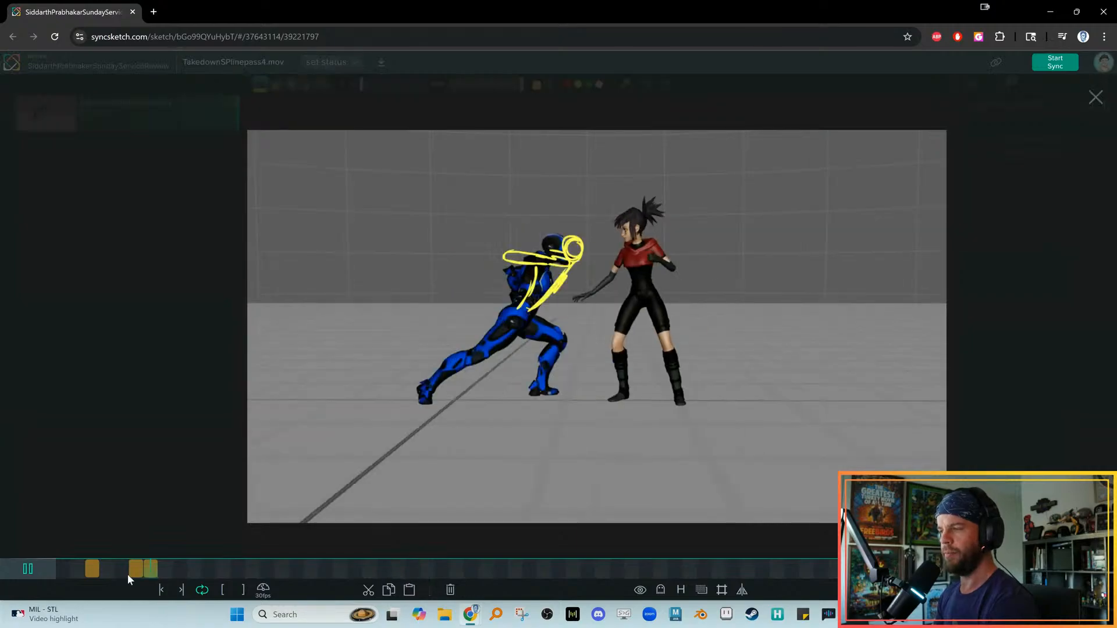
key("space")
left_click(164, 573)
mouse_move(164, 573)
left_mouse_down()
mouse_move(282, 573)
mouse_move(179, 573)
mouse_move(238, 572)
mouse_move(157, 560)
mouse_move(172, 574)
left_mouse_up()
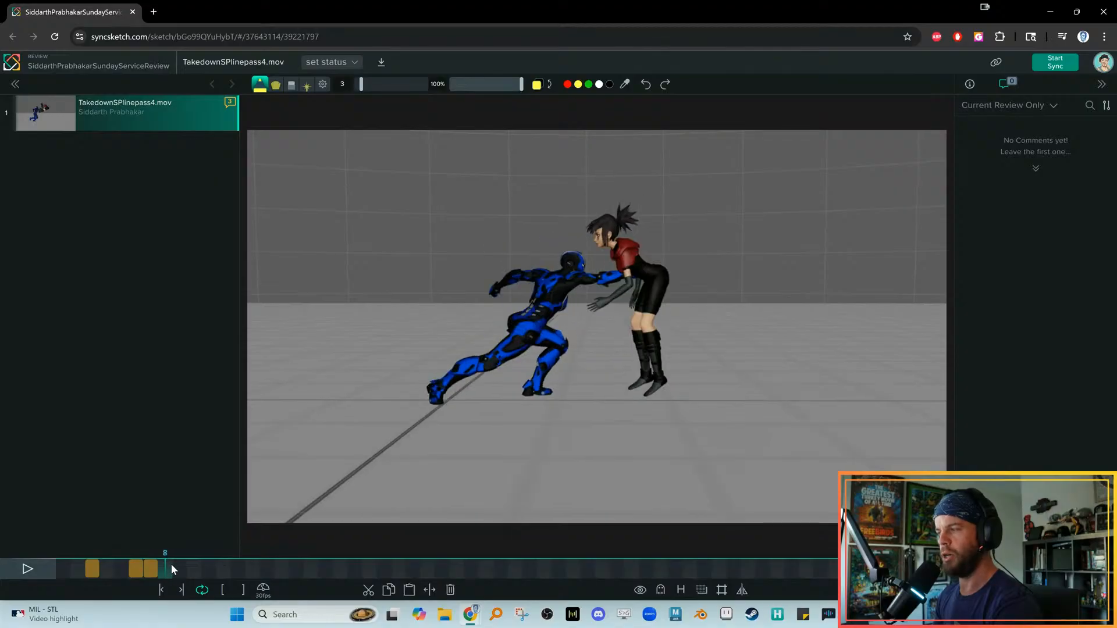
key("space")
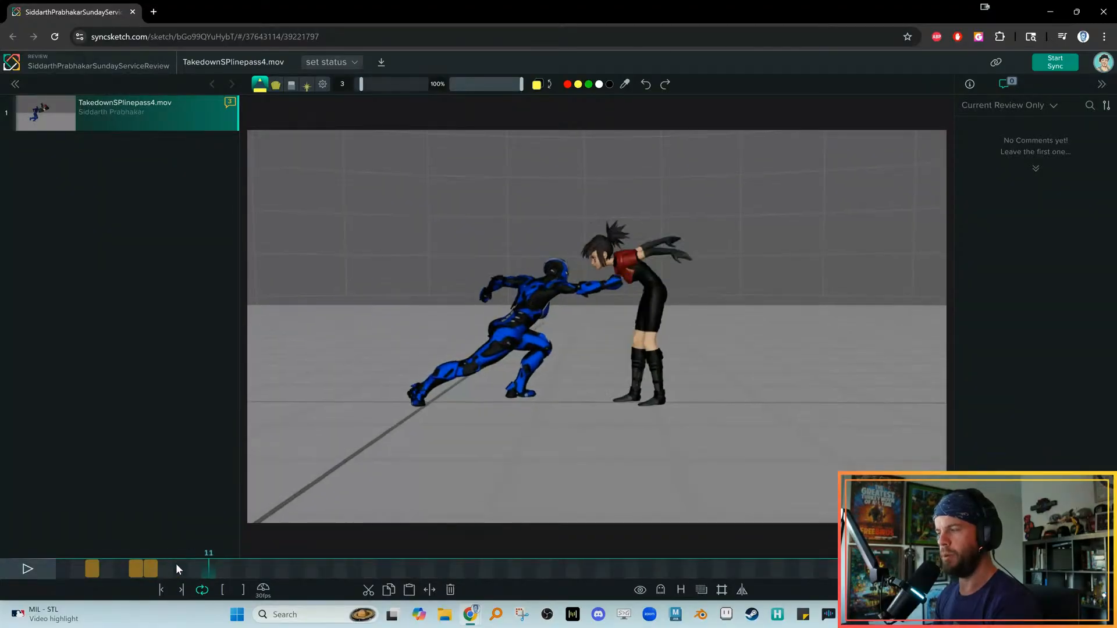
left_click(93, 566)
key("space")
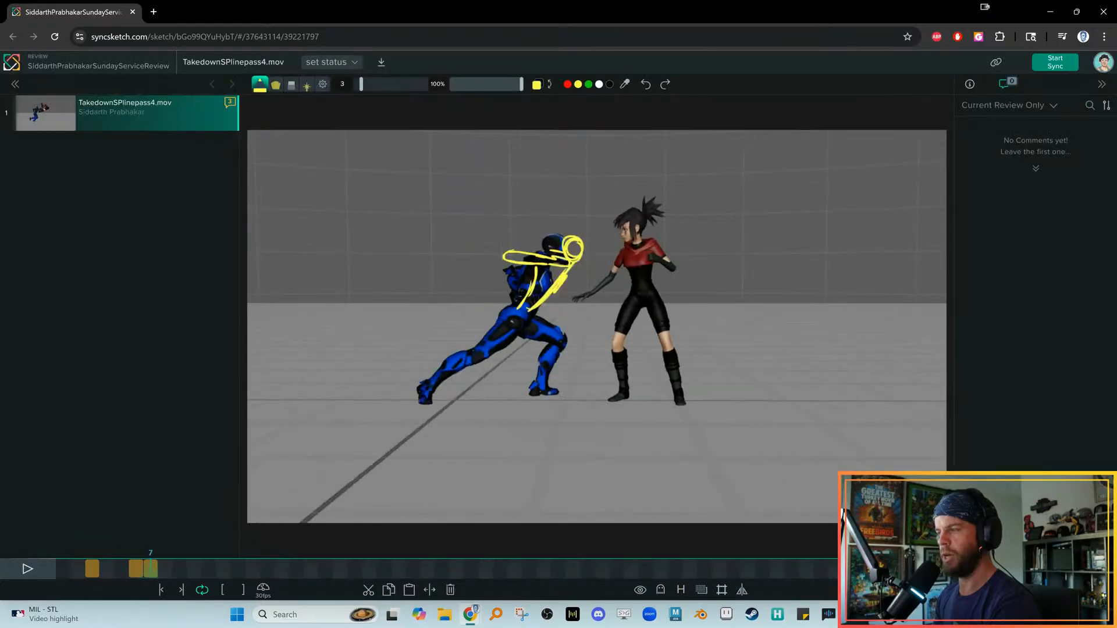
Scrub from frame 7 through the grab at frame 11 to frame 22, examining how the woman's body reacts
left_click_drag(143, 566, 212, 563)
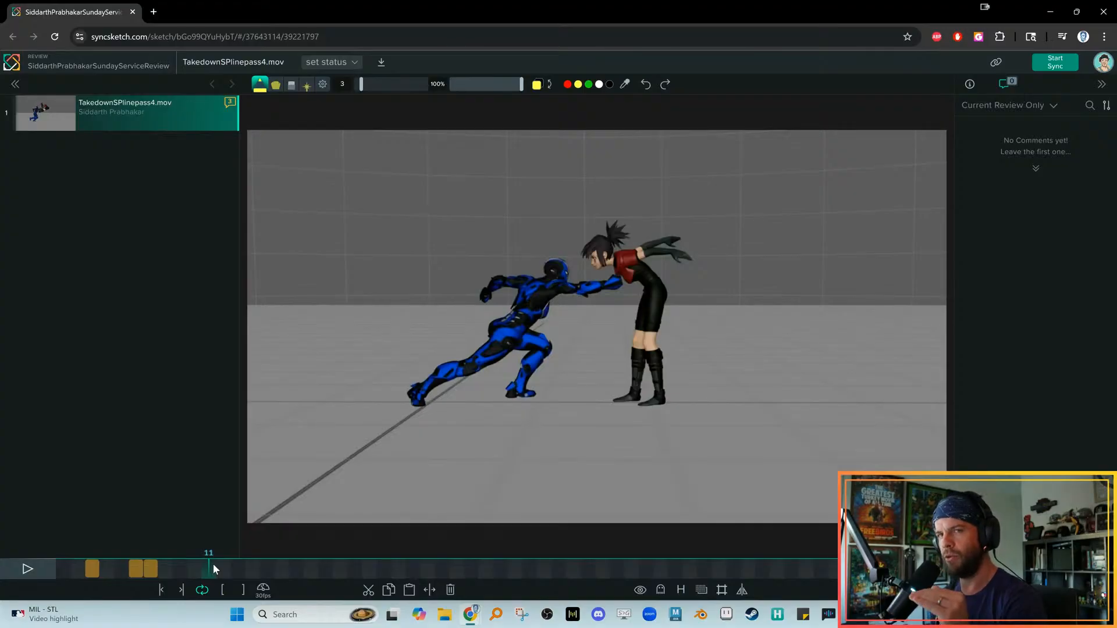
key("Right")
key("Right")
key("Right")
key("Right")
key("Right")
left_click_drag(281, 572, 332, 575)
key("Right")
key("Right")
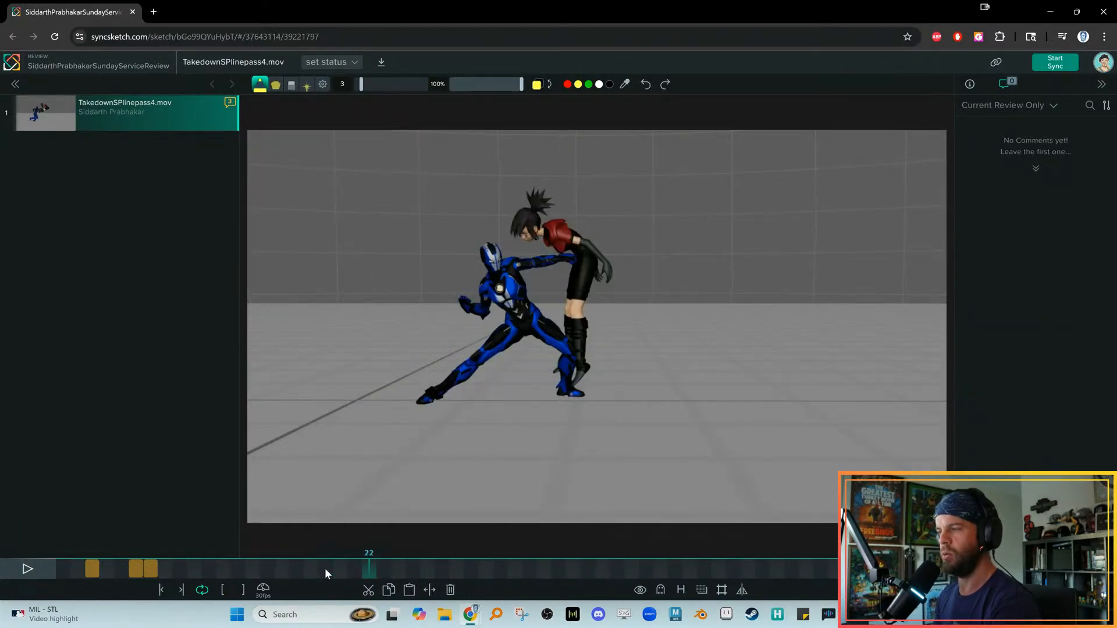
Step back from frame 22 and replay the grab around frame 12, examining the blue fighter's extended arm as he pulls
key("Left")
key("Left")
key("Left")
key("Left")
left_click_drag(253, 562, 223, 568)
key("space")
key("space")
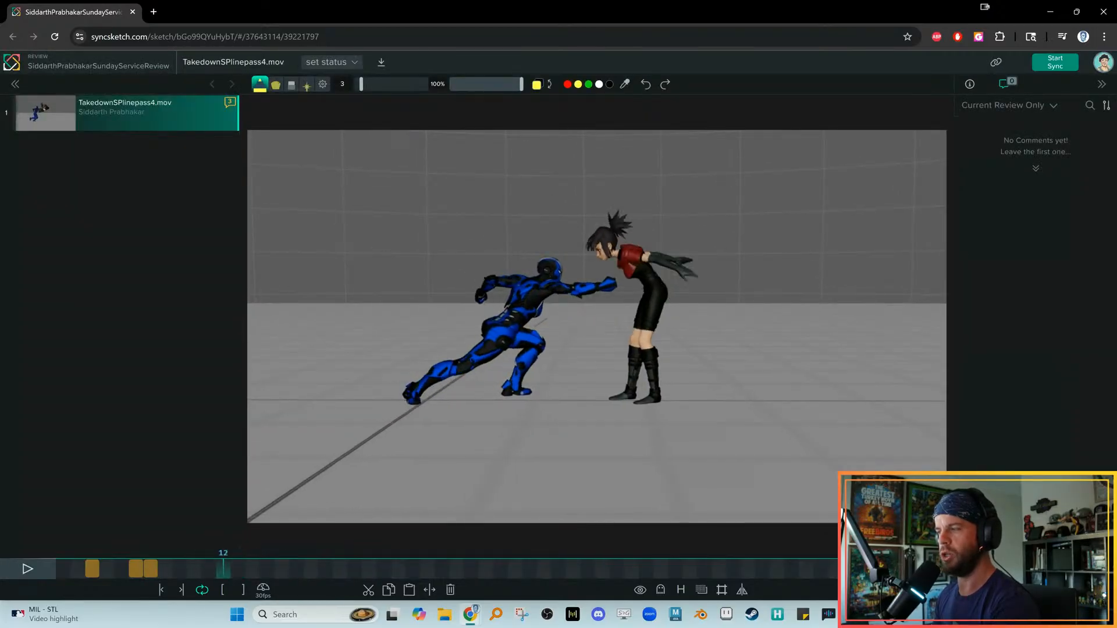
key("space")
key("space")
Mark the blue fighter's elbow in yellow on frames 11, 12 and 13, outlining his forearm and hand on frames 11 and 13
left_click_drag(314, 567, 209, 568)
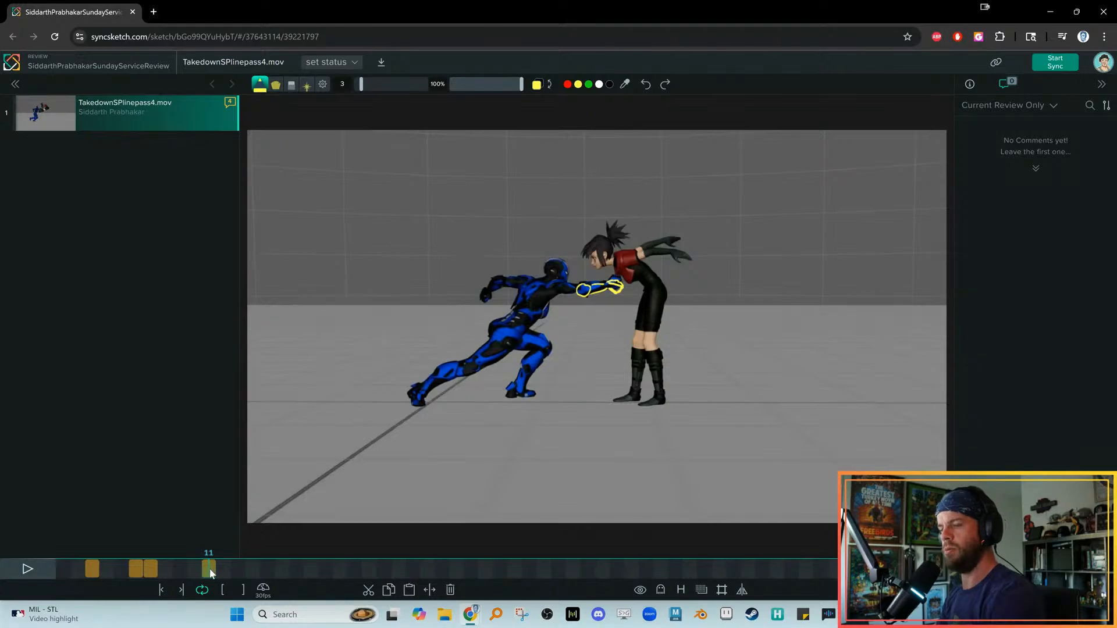
key("Right")
left_click_drag(579, 282, 580, 290)
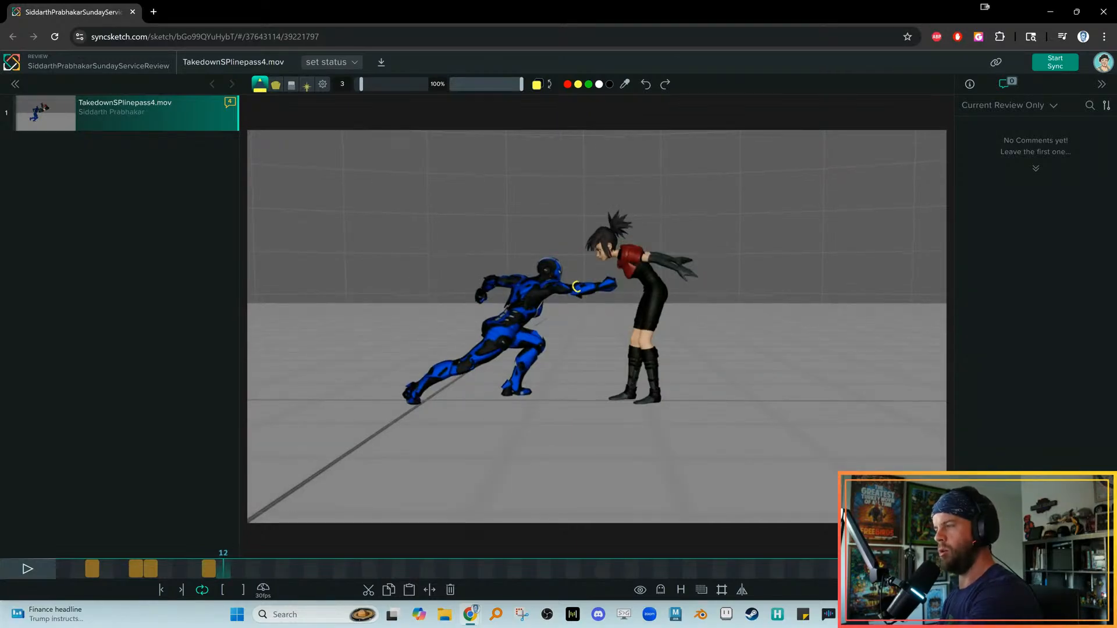
key("Right")
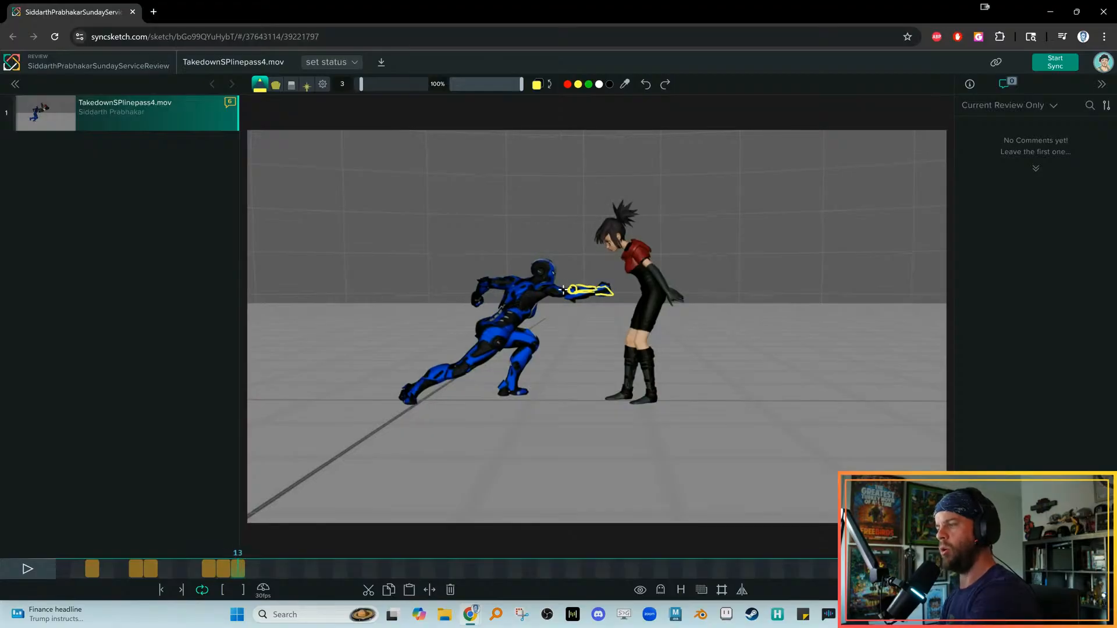
Play from frame 15 to frame 20, and step back through the marked frames to frame 12, examining the blue fighter's arm motion
key("Right")
key("Right")
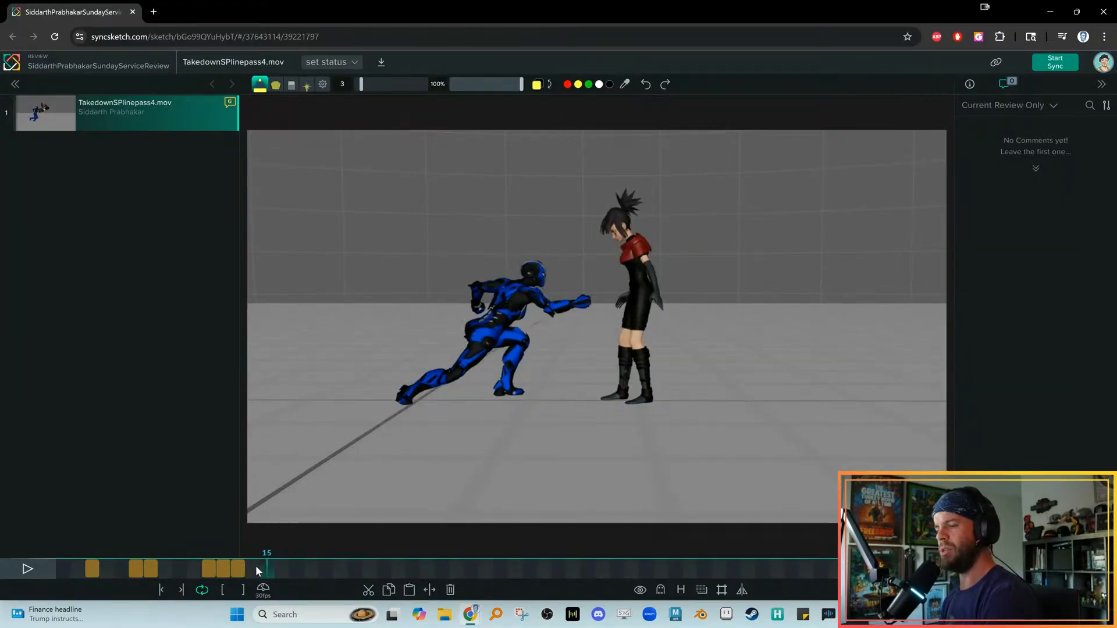
key("space")
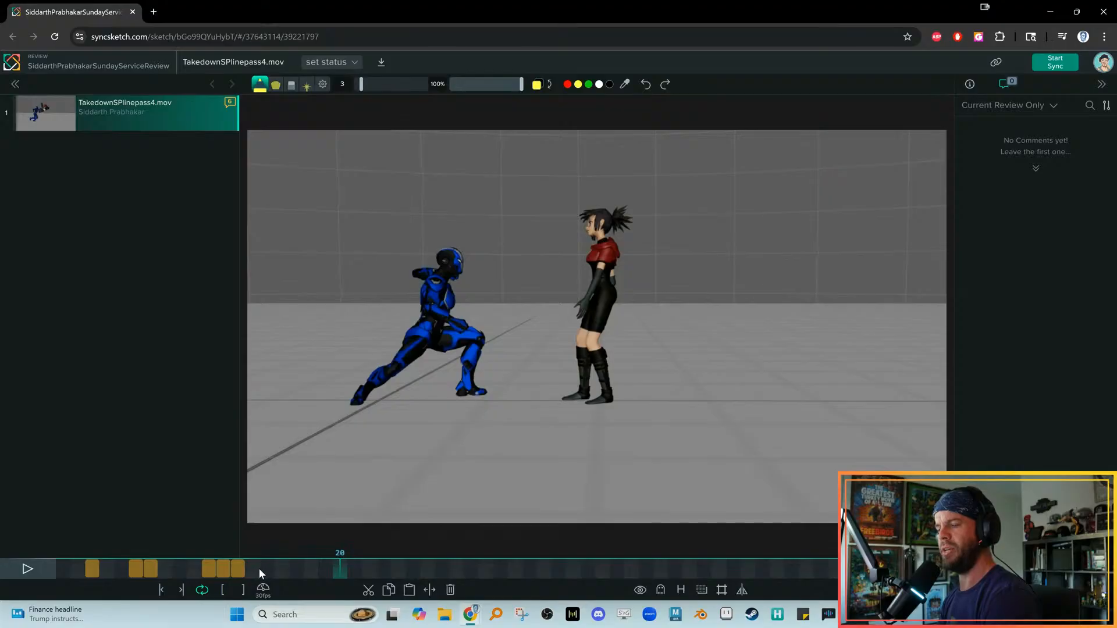
key("space")
key("Left")
key("Left")
left_click_drag(158, 565, 267, 567)
key("Left")
key("Left")
key("Left")
key("Left")
key("Left")
key("Right")
key("Right")
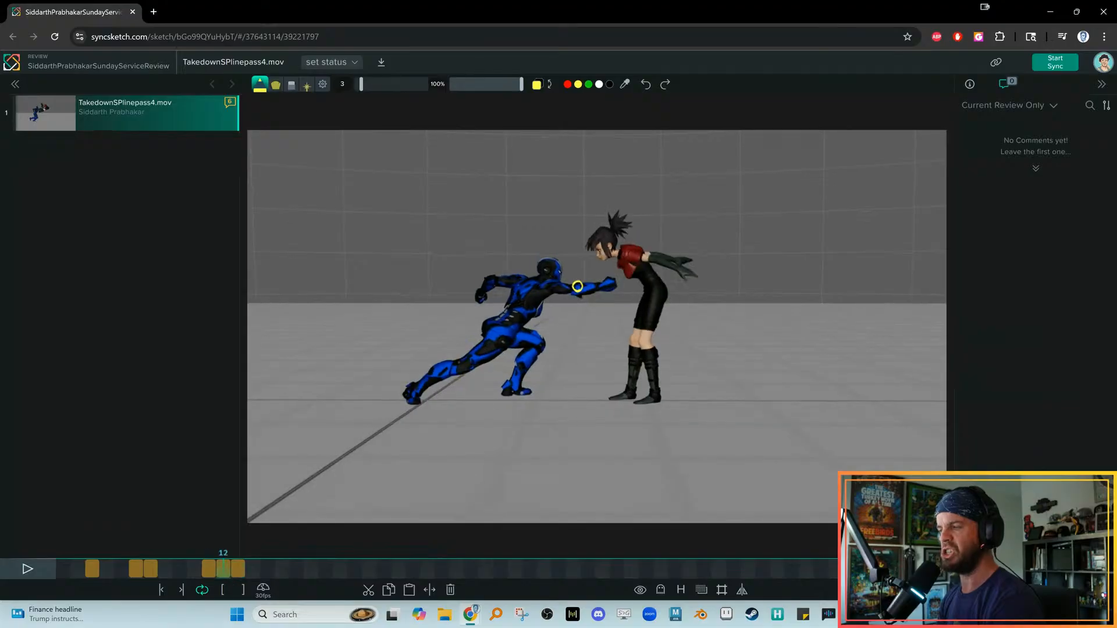
Replay the clip from the opening lunge through frame 30, examining how the grab flows into the struggle
key("space")
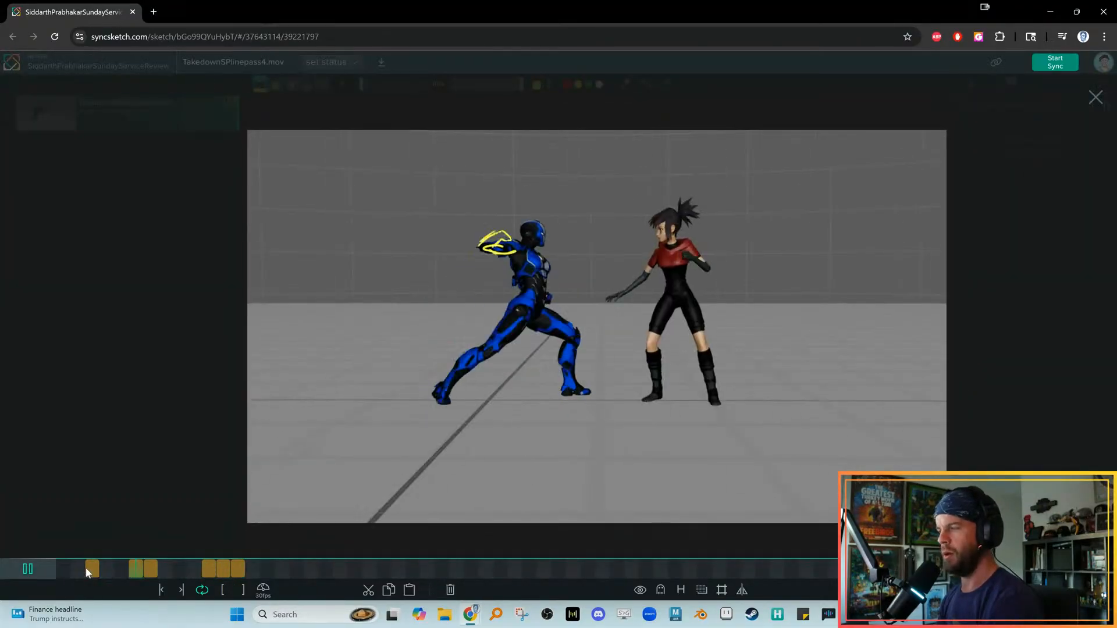
key("space")
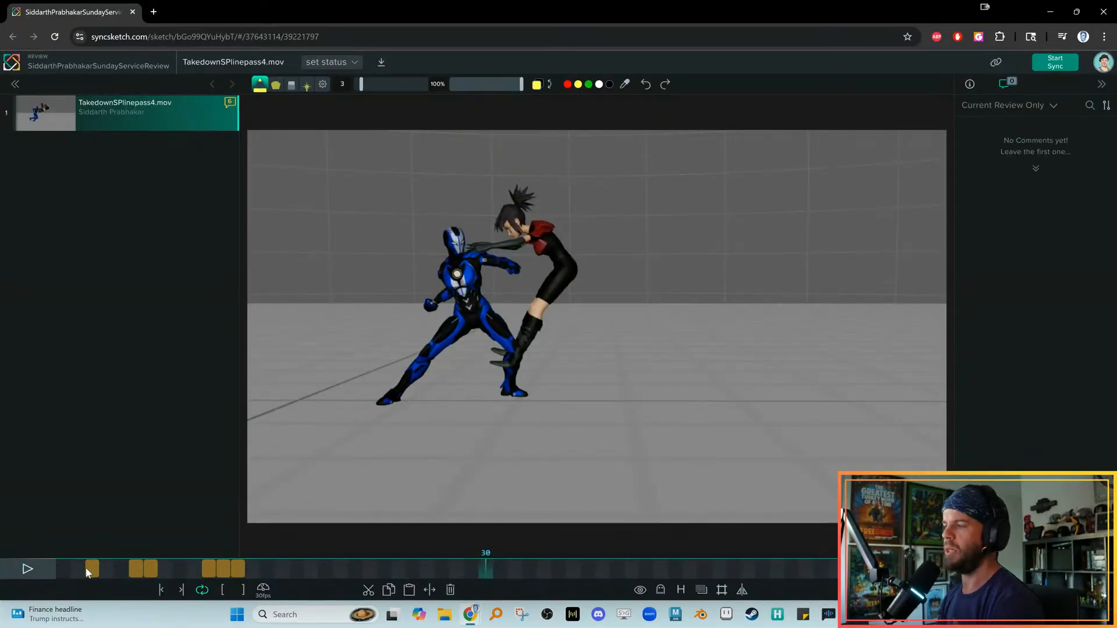
key("space")
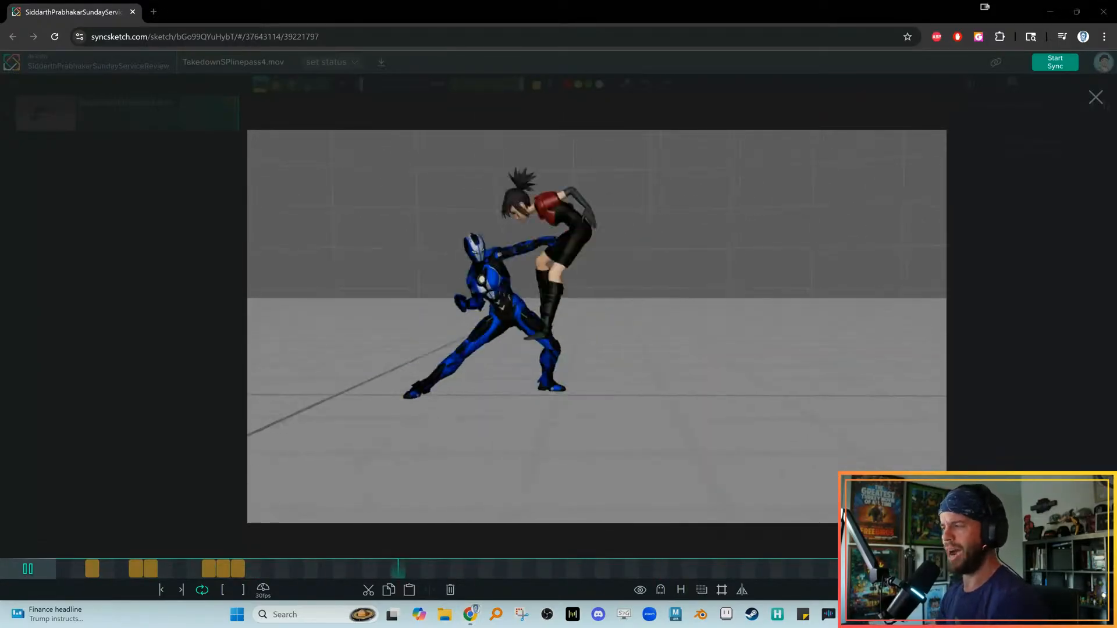
Draw a large yellow spiral around the woman on frame 9
left_click(222, 569)
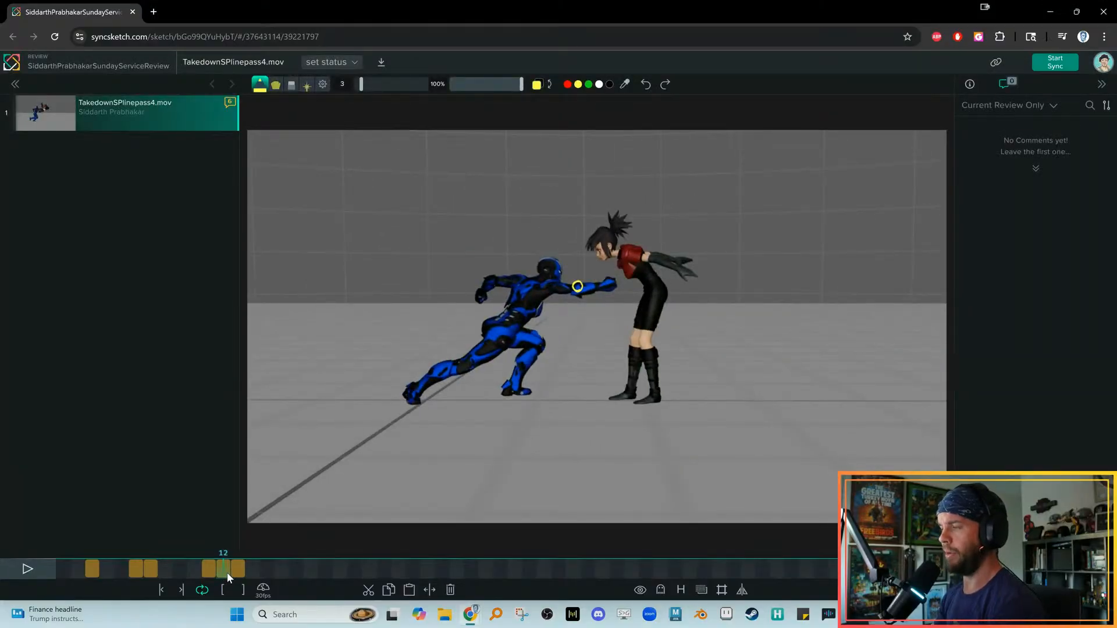
left_click_drag(213, 565, 179, 553)
mouse_move(659, 211)
left_mouse_down()
mouse_move(552, 200)
mouse_move(547, 152)
left_mouse_up()
Compare frames 7, 8 and 9 repeatedly, examining how the woman's body and feet change at the moment of contact
key("Left")
key("Left")
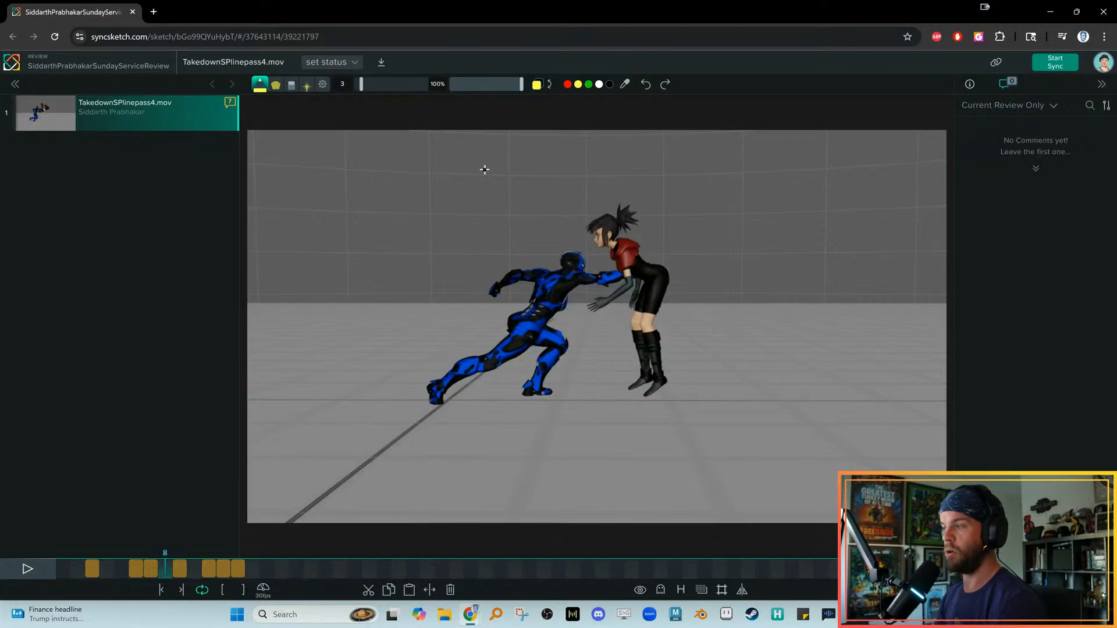
key("Right")
key("Left")
key("Left")
key("Left")
key("Right")
key("Right")
key("Left")
key("Left")
key("Right")
key("Left")
key("Right")
left_click_drag(623, 250, 648, 264)
key("Left")
key("Right")
key("ctrl+z")
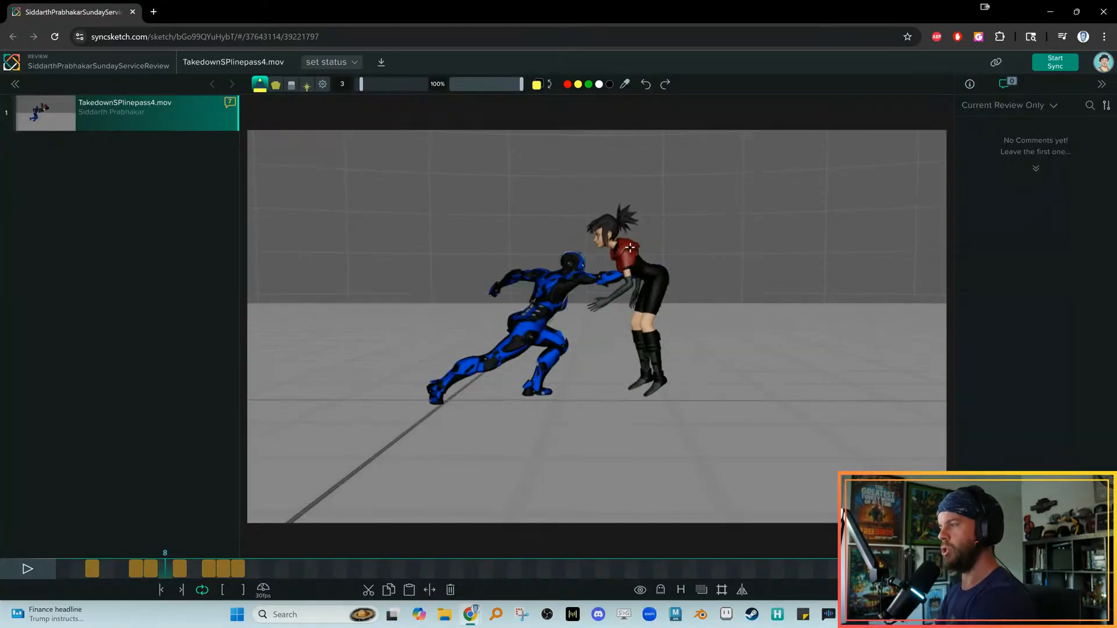
Draw the woman's back and torso bending around the hit in yellow on frame 8, comparing the pose with frame 7
mouse_move(628, 246)
left_mouse_down()
mouse_move(662, 273)
mouse_move(636, 248)
mouse_move(648, 273)
mouse_move(621, 260)
mouse_move(652, 327)
left_mouse_up()
key("Left")
key("Right")
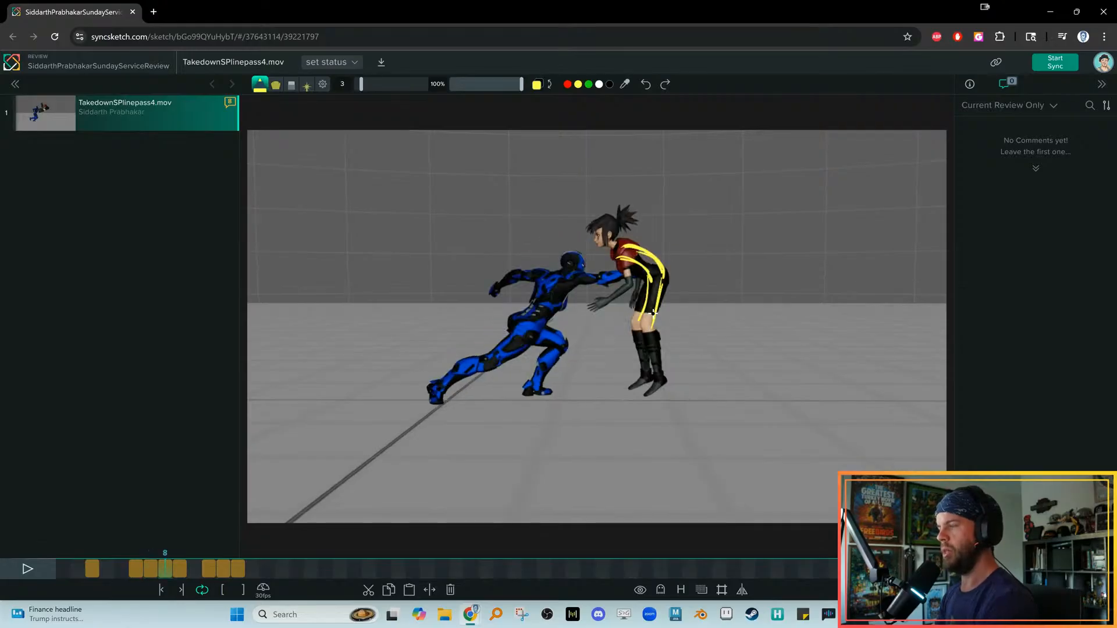
key("Left")
key("Right")
key("Left")
key("Right")
Trace the woman's front leg down to the foot in yellow on frame 7, and compare it with frame 8
key("Left")
mouse_move(635, 294)
left_mouse_down()
mouse_move(616, 351)
mouse_move(632, 396)
left_mouse_up()
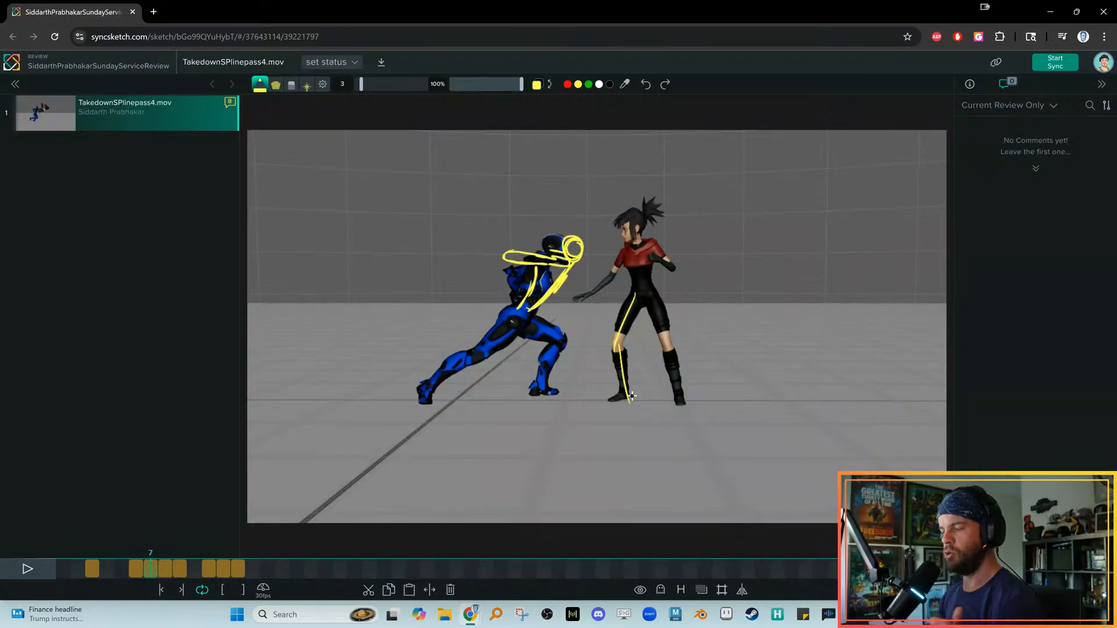
key("Right")
key("Left")
key("Right")
Draw the woman's front leg bent and separated from her back leg in yellow on frame 8, and check both legs against frame 7
mouse_move(645, 289)
left_mouse_down()
mouse_move(617, 329)
mouse_move(615, 373)
left_mouse_up()
left_click_drag(614, 373, 624, 332)
left_click_drag(659, 296, 648, 330)
left_click_drag(653, 329, 668, 380)
key("Left")
key("Right")
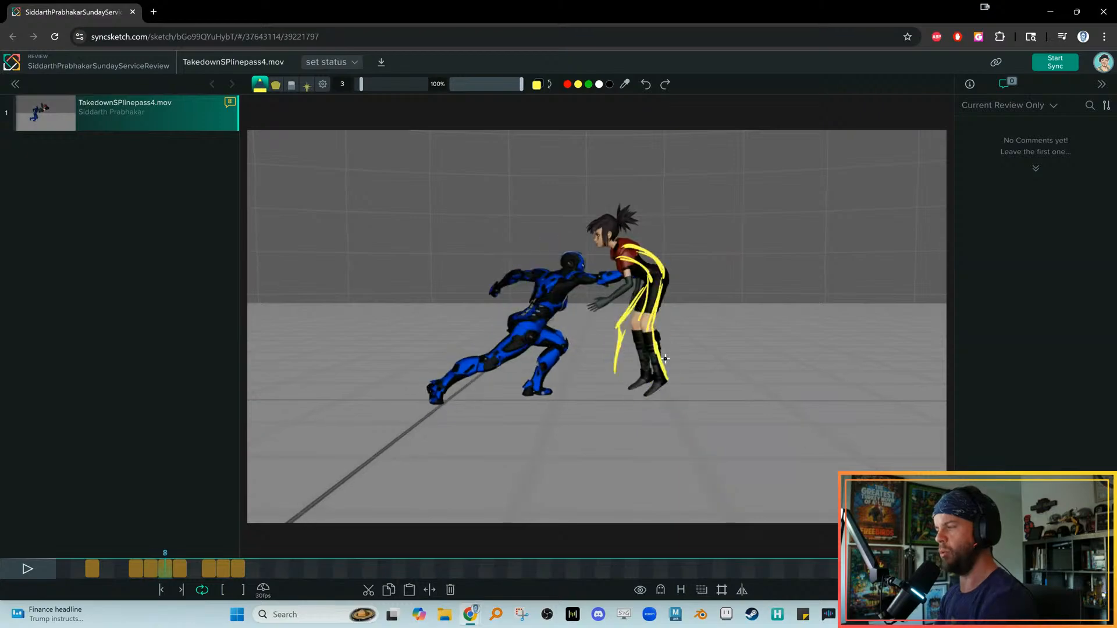
Compare the woman's legs on frames 10 and 11, and draw a yellow stroke along her thigh on frame 10
key("Right")
key("Right")
key("Right")
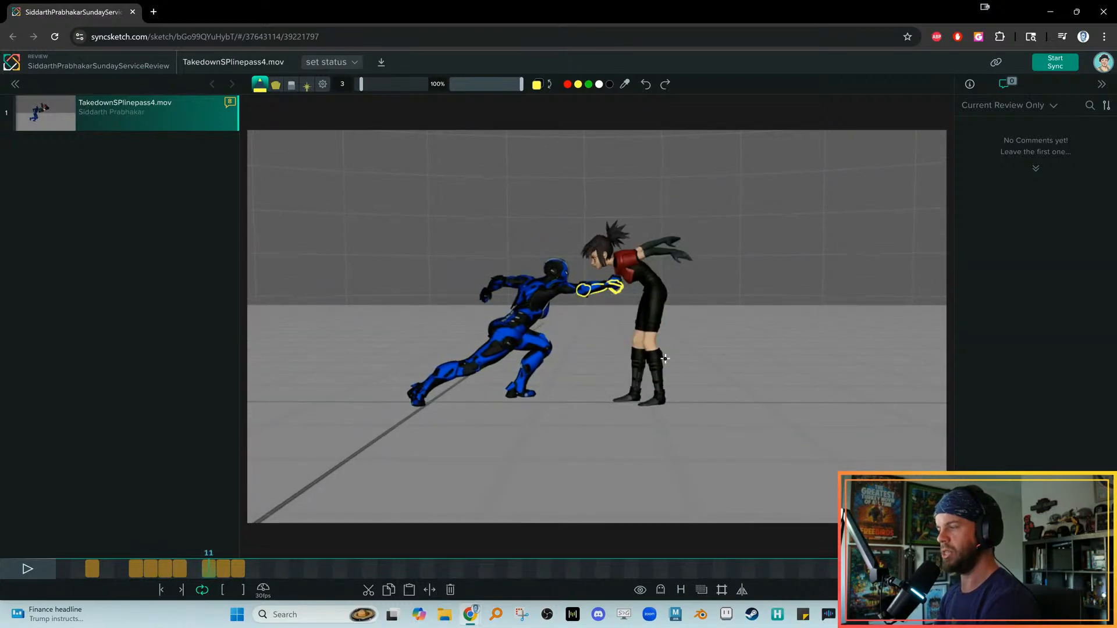
key("Left")
key("Right")
key("Left")
key("Right")
key("Left")
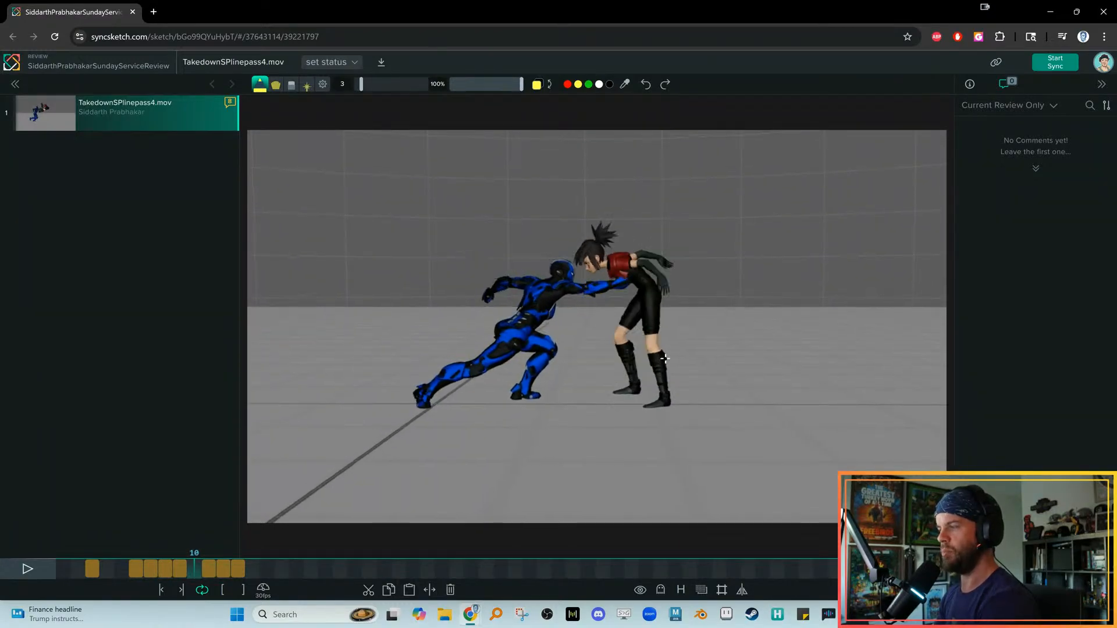
mouse_move(645, 295)
left_mouse_down()
mouse_move(631, 320)
mouse_move(650, 379)
mouse_move(651, 327)
left_mouse_up()
Step back and forth between frames 7 and 10, examining how the woman's legs and torso move through the impact
key("Left")
key("Left")
key("Right")
key("Right")
key("Left")
key("Left")
key("Left")
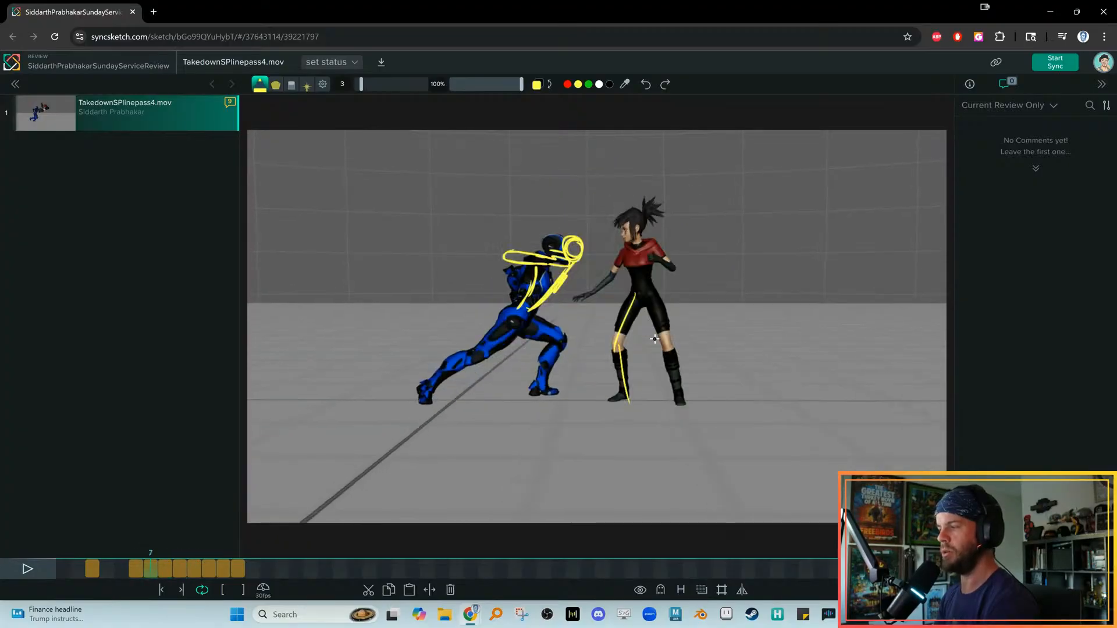
key("Right")
key("Right")
key("Right")
key("Left")
key("Left")
key("Left")
key("Right")
key("Left")
key("Right")
key("Left")
key("Right")
key("Left")
mouse_move(660, 239)
left_mouse_down()
mouse_move(562, 290)
mouse_move(667, 316)
left_mouse_up()
key("ctrl+z")
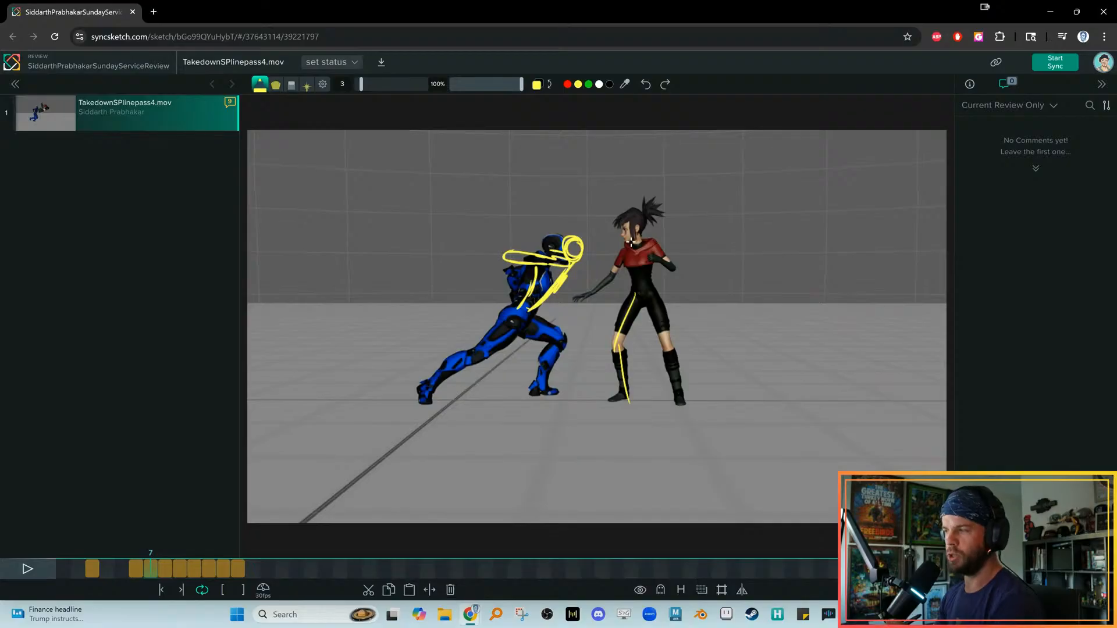
Flip through the frames around frame 7, examining the woman's upper body and arms just before and after contact
key("Left")
key("Right")
key("Right")
key("Left")
key("Right")
key("Right")
key("Left")
key("Left")
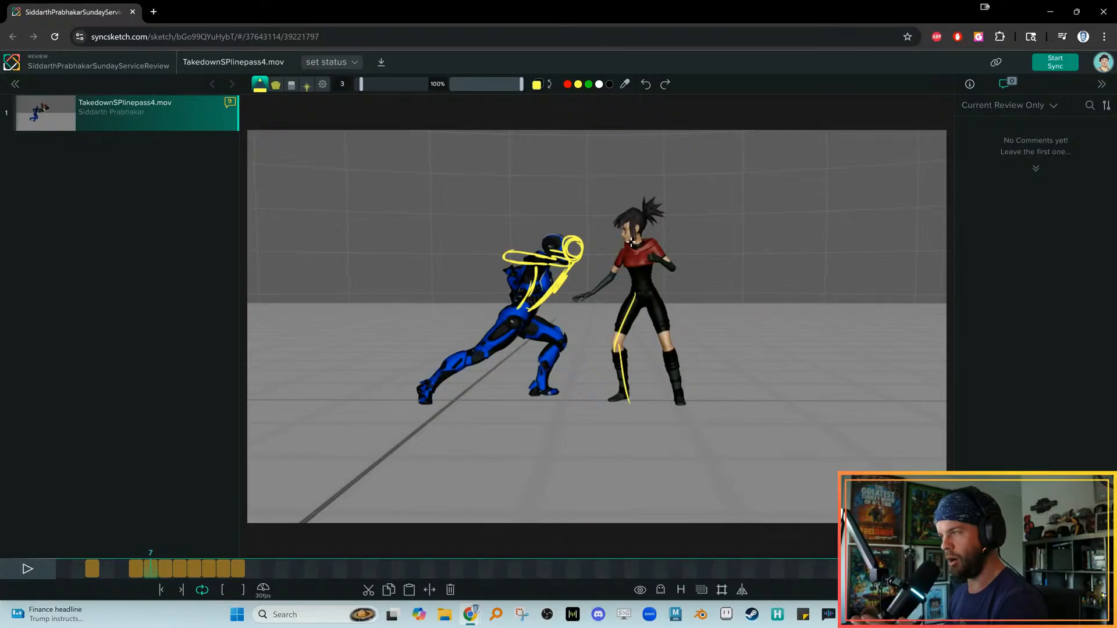
Switch the pen to red and draw a bent arm pose for the woman on frame 8, checking it against frame 7
key("Right")
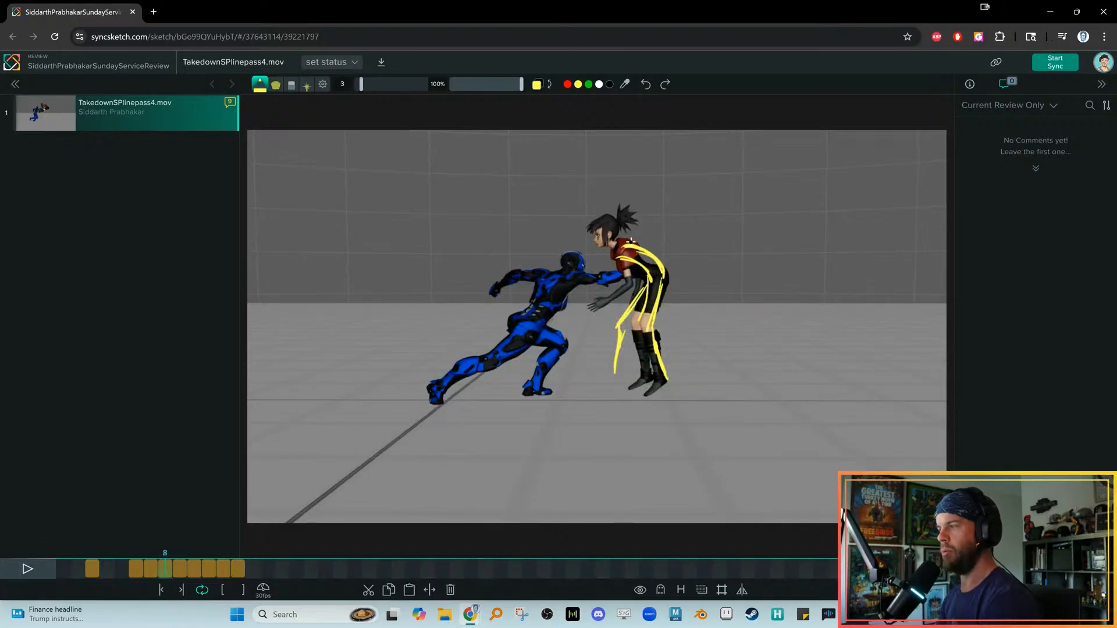
left_click(568, 84)
key("Left")
key("Right")
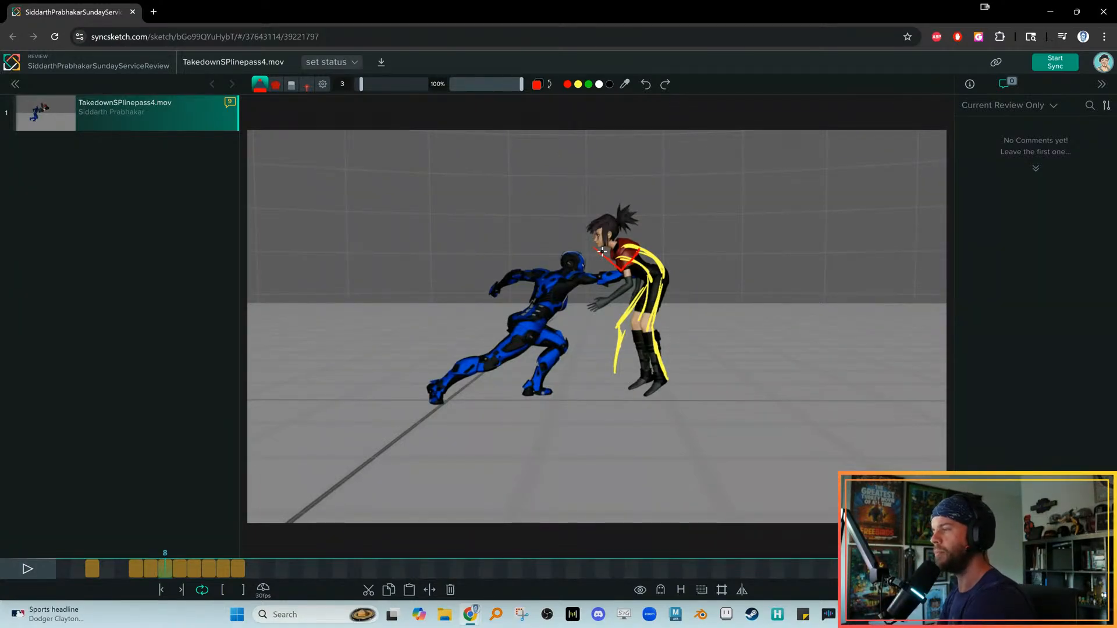
key("Left")
key("Right")
Draw the woman's bent arm in red on frame 9, comparing its position with frame 8
key("Right")
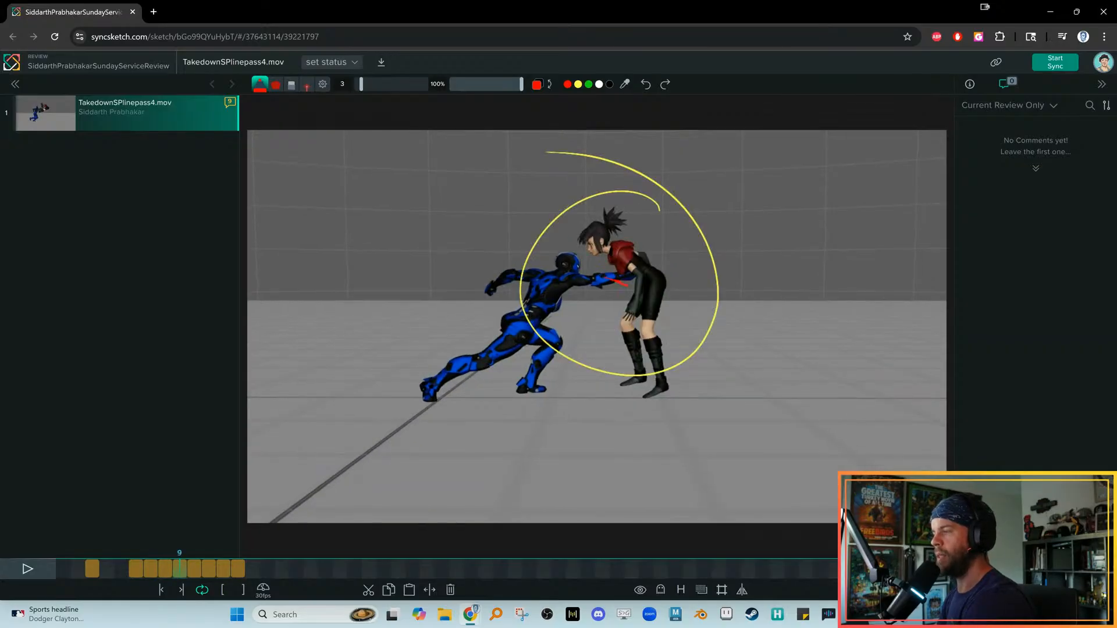
key("Left")
key("Right")
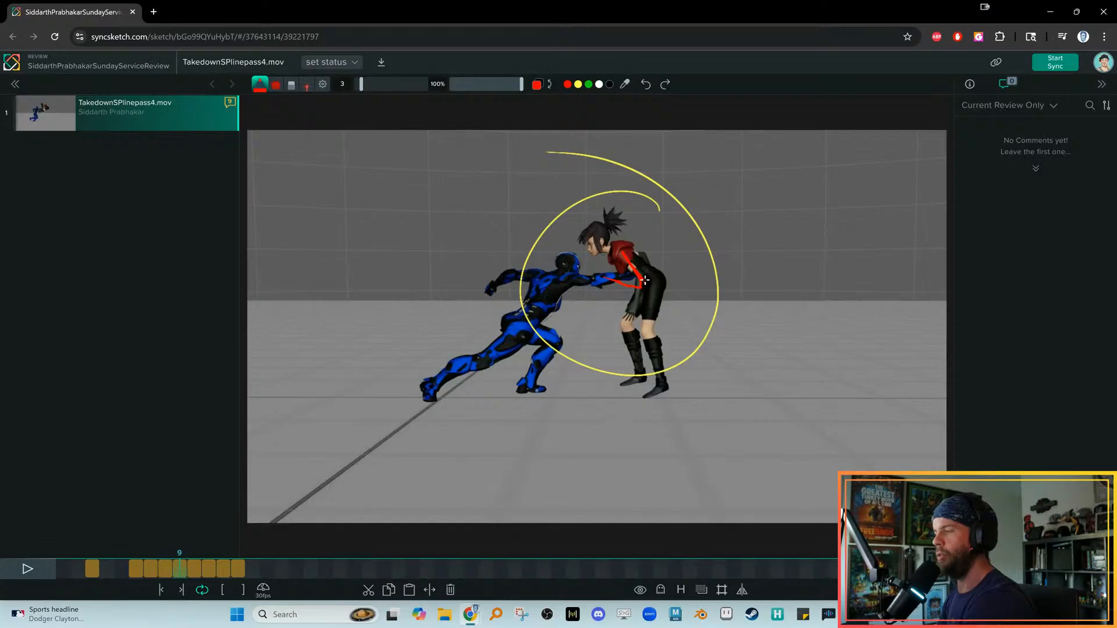
Step and replay through frames 7 to 11, examining how the woman's arms carry through after the hit
key("Right")
key("Left")
key("Left")
key("Left")
key("Right")
key("Right")
key("Right")
key("space")
left_click(141, 575)
left_click(141, 575)
left_click_drag(146, 575, 211, 563)
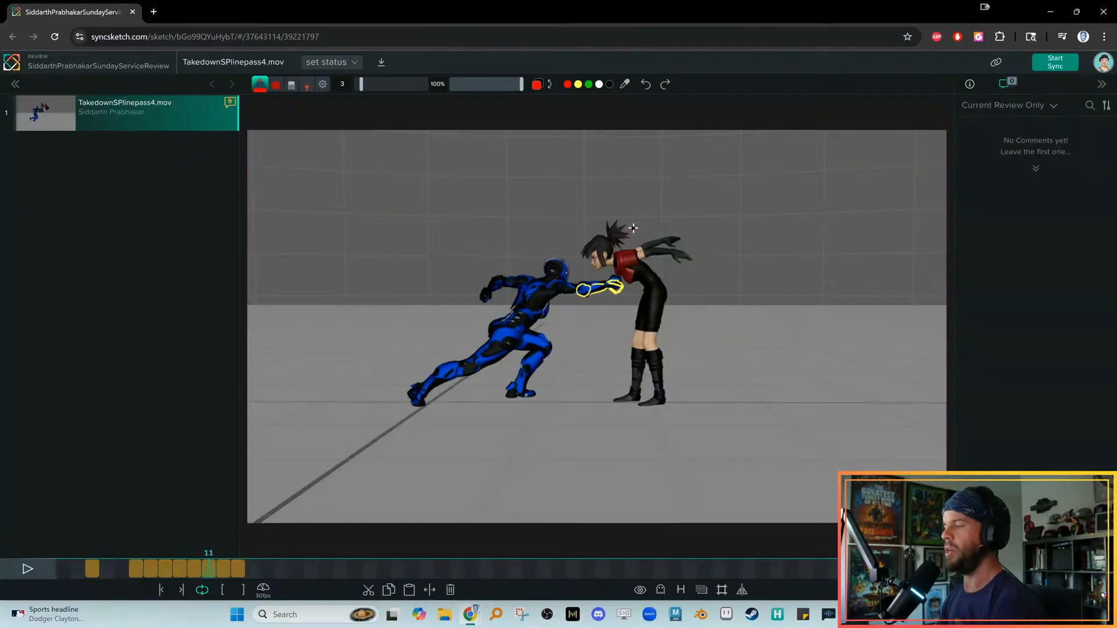
Switch the pen to green, and draw the woman's arms lower behind her and a curve down her back and leg on frame 11
left_click(588, 83)
left_click_drag(640, 258, 682, 281)
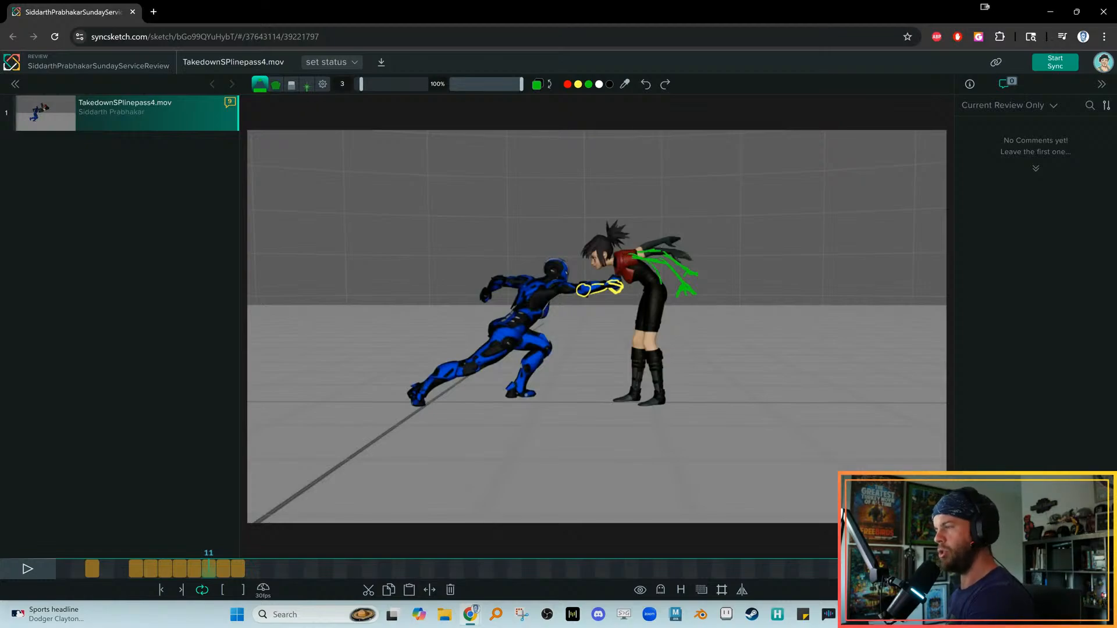
left_click_drag(663, 271, 654, 325)
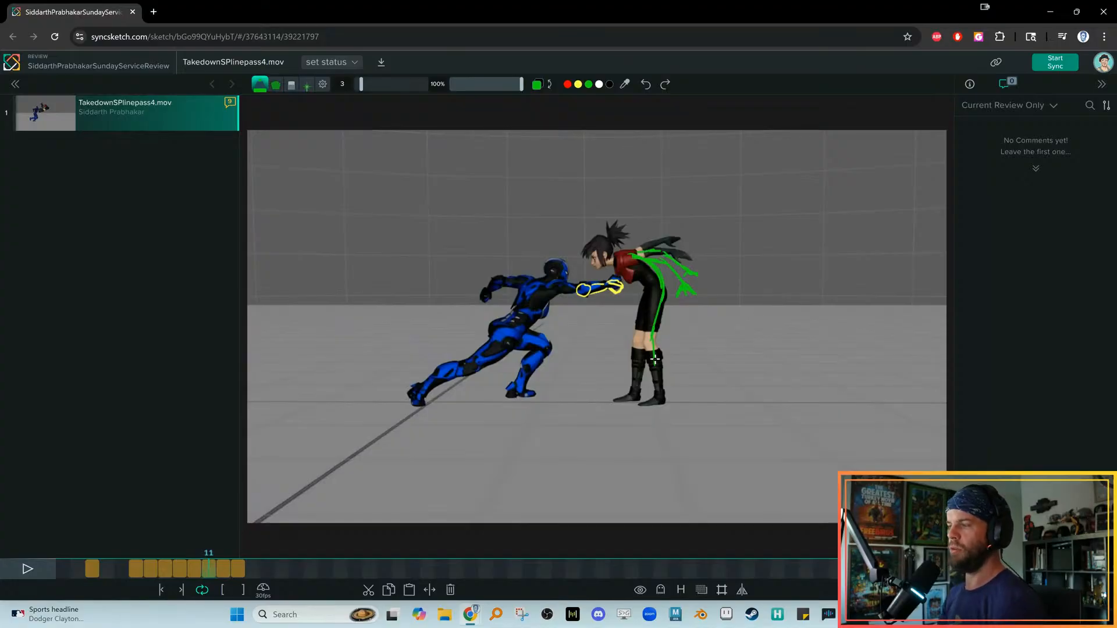
Replay the impact from frame 6 and step through the annotated frames, checking the drawn poses up to frame 11
left_click(137, 568)
key("space")
left_click(136, 568)
key("space")
left_click(137, 569)
key("Right")
key("Right")
key("Right")
key("Right")
key("Right")
key("Right")
key("Right")
left_click(206, 571)
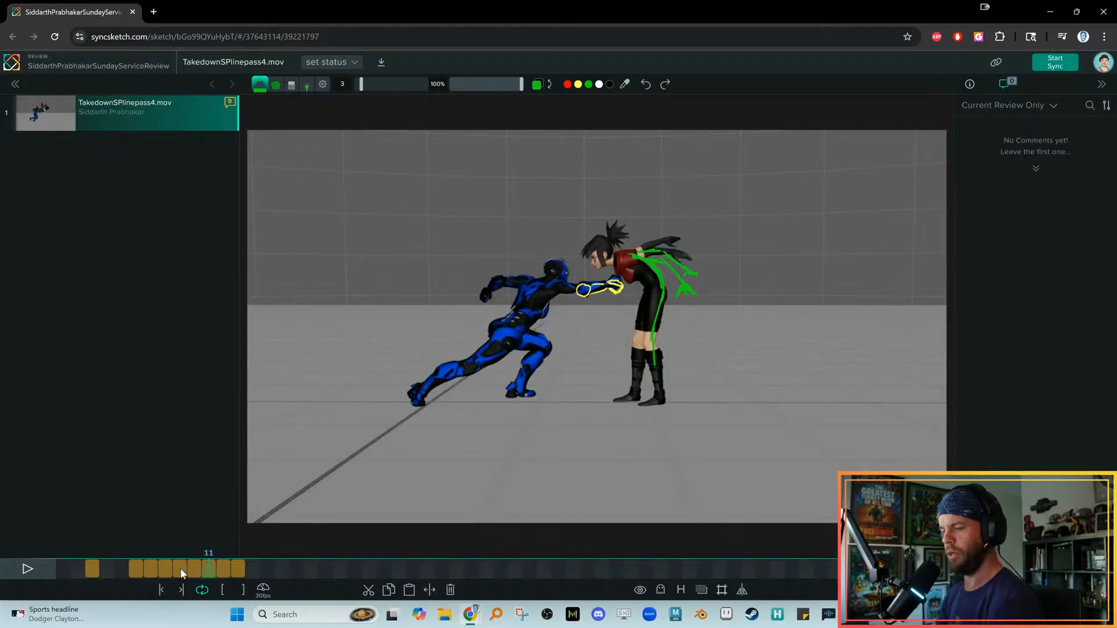
Replay the grab repeatedly from frames 8 and 9, examining the movement after the woman is hit
left_click(171, 570)
key("space")
left_click(181, 572)
mouse_move(181, 570)
left_mouse_down()
mouse_move(252, 570)
mouse_move(184, 569)
left_mouse_up()
key("space")
key("space")
key("space")
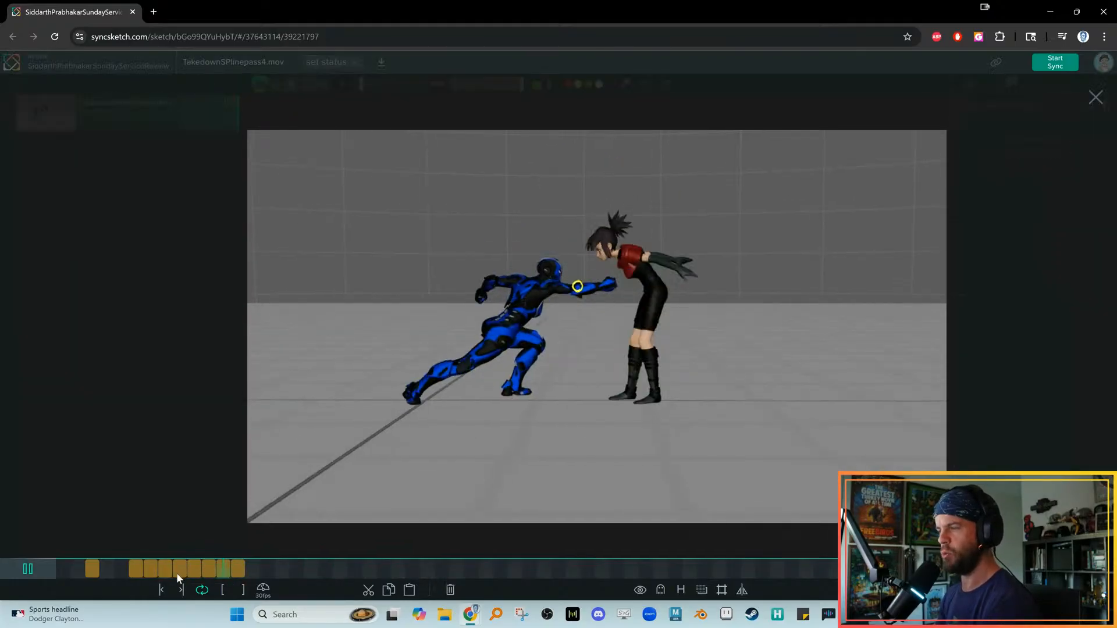
Scrub and step back and forth through the impact up to frame 14, examining how the woman's arms swing after the hit
mouse_move(156, 569)
left_mouse_down()
mouse_move(209, 569)
mouse_move(165, 569)
mouse_move(195, 569)
left_mouse_up()
key("Right")
key("Left")
key("Left")
key("Left")
key("Left")
key("Right")
key("Right")
key("Right")
key("Right")
key("Right")
key("Right")
key("Right")
key("Right")
key("Right")
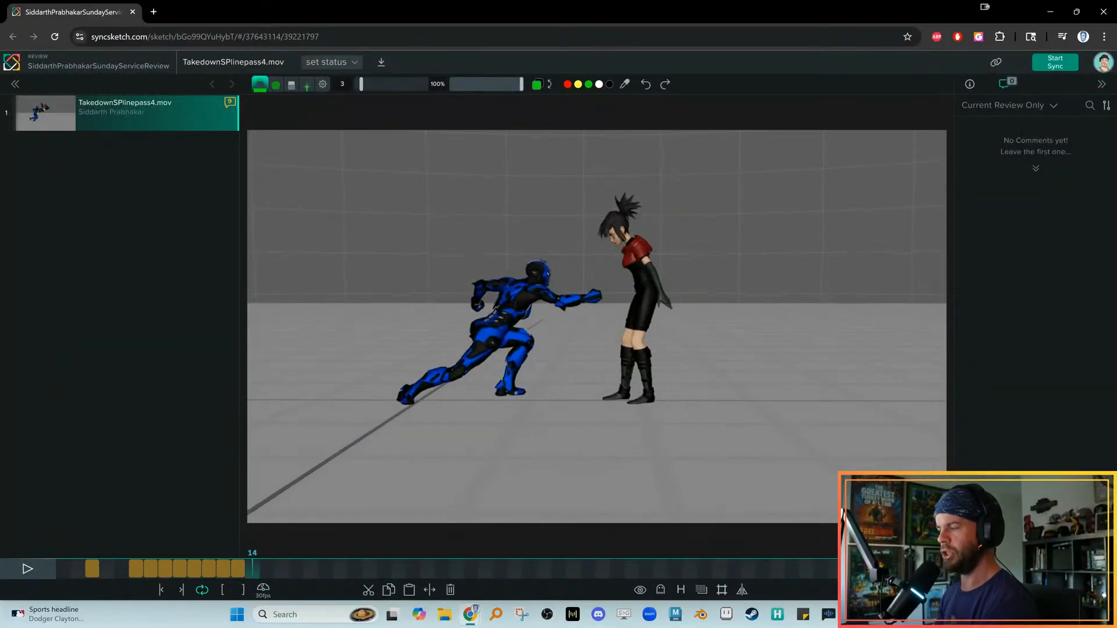
Step between frames 9 and 14, comparing the annotated poses with the woman's settling arms
key("Left")
key("Left")
key("Left")
key("Left")
key("Left")
key("Right")
key("Right")
key("Right")
key("Right")
key("Right")
Check the arm swing across the annotated frames, and sketch the woman's arms trailing lower behind her in green on frame 13
key("Left")
key("Left")
key("Left")
key("Left")
key("Left")
key("Left")
key("Left")
key("Right")
key("Right")
key("Right")
key("Right")
key("Right")
key("Left")
key("Left")
key("Left")
key("Left")
key("Right")
key("Right")
key("Right")
key("Right")
key("Left")
key("Left")
key("Left")
key("Right")
key("Right")
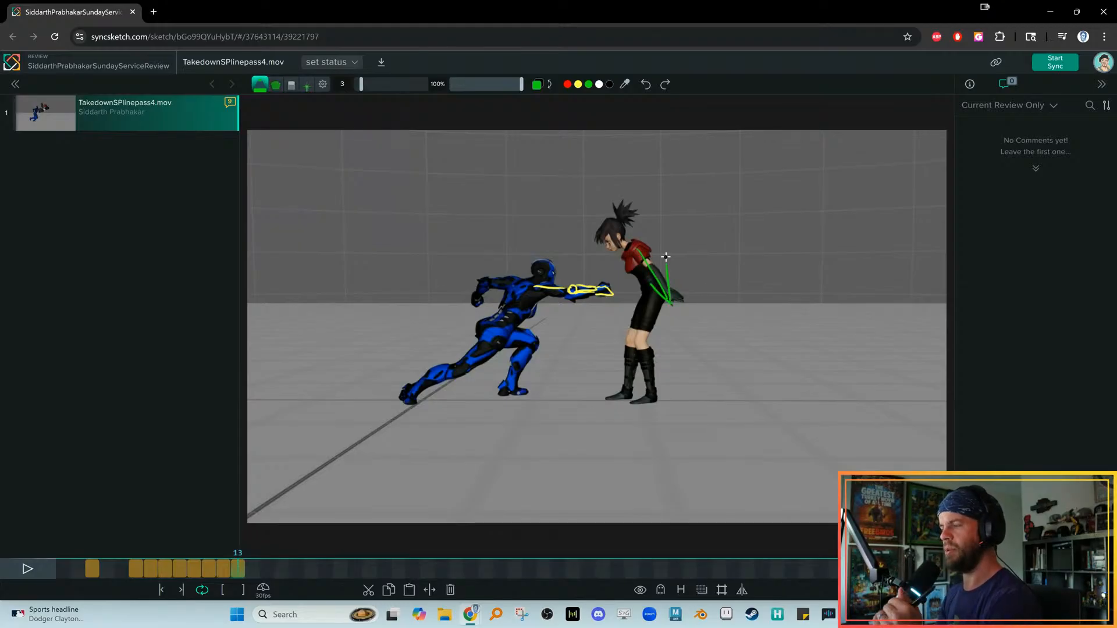
On frame 15, draw the woman's legs in a wider stance in green, and mark her rear lower leg in red
left_click_drag(155, 571, 252, 570)
key("Right")
key("Right")
key("Left")
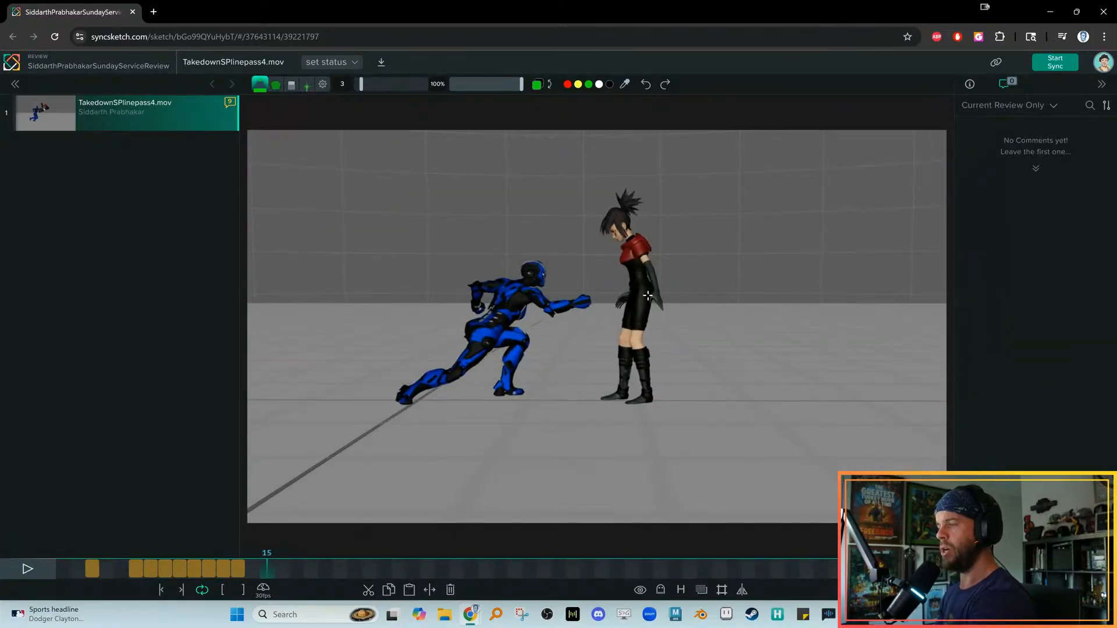
left_click_drag(647, 303, 646, 330)
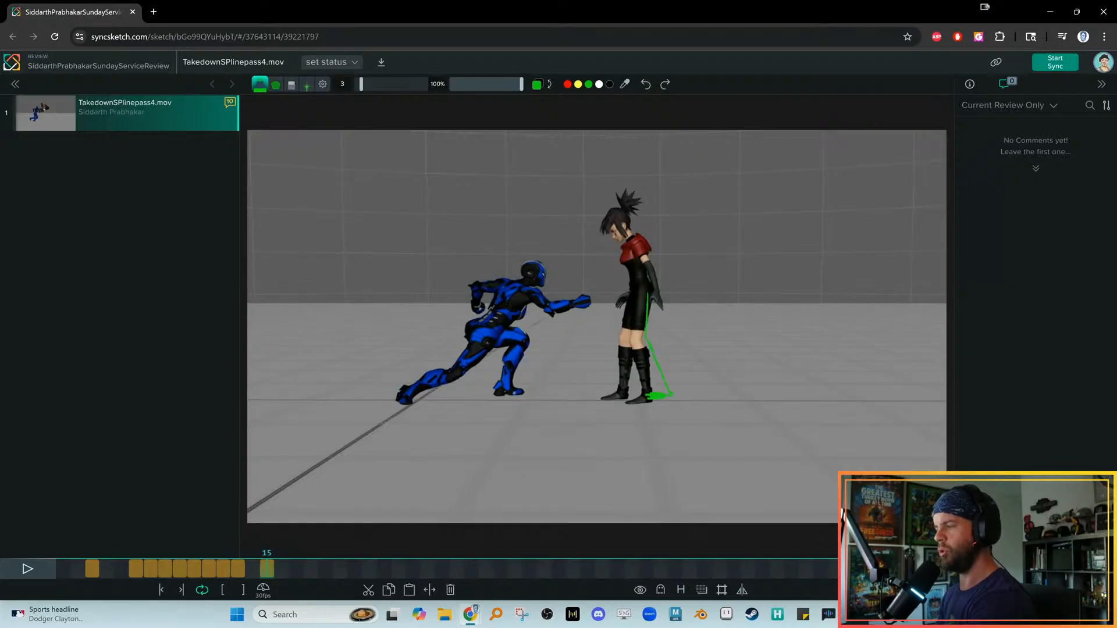
mouse_move(644, 335)
left_mouse_down()
mouse_move(646, 312)
mouse_move(629, 328)
mouse_move(621, 392)
left_mouse_up()
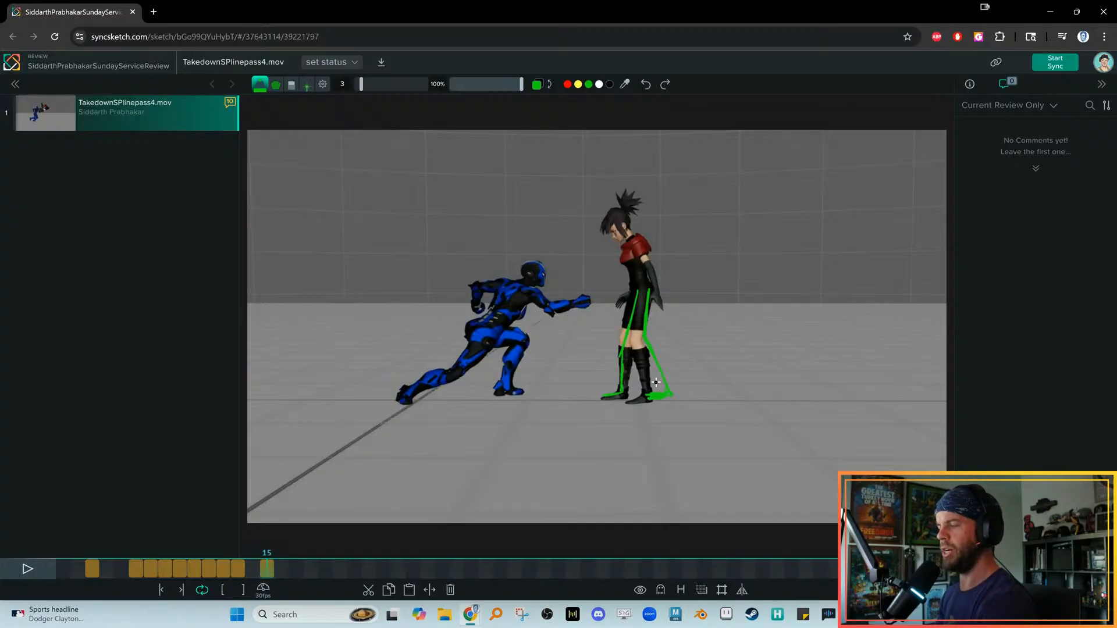
left_click(568, 85)
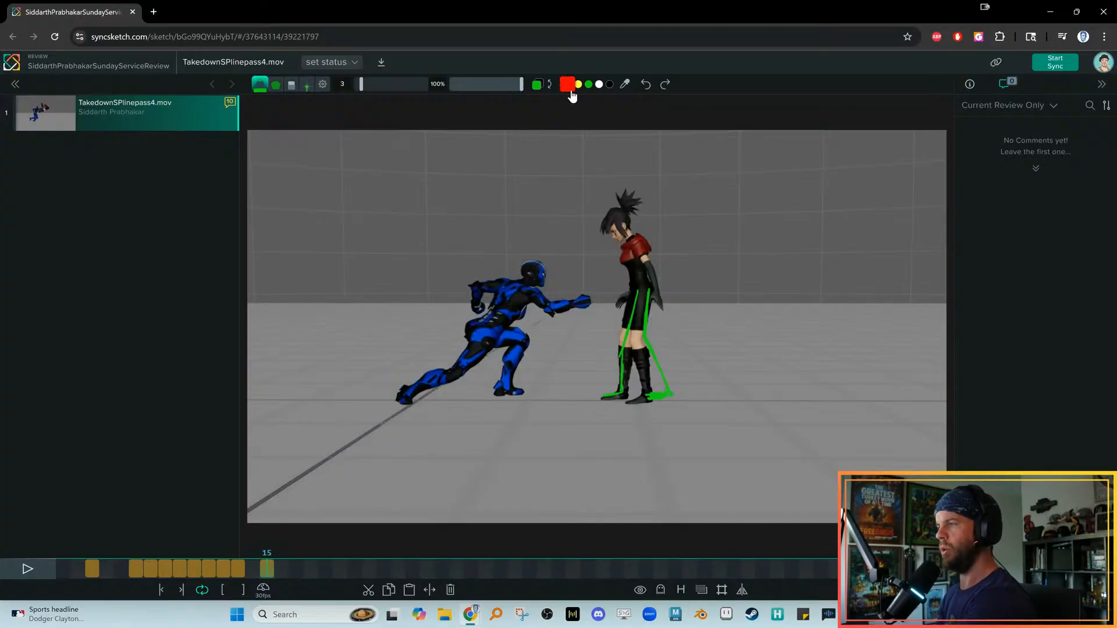
mouse_move(634, 347)
left_mouse_down()
mouse_move(629, 391)
mouse_move(642, 393)
left_mouse_up()
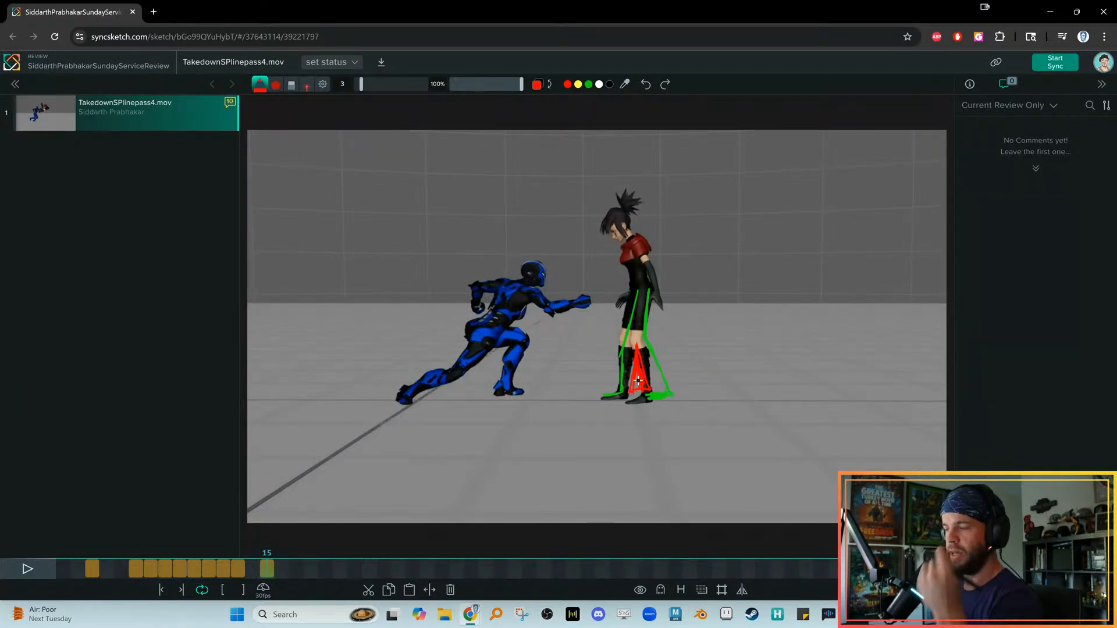
Replay the impact and step forward from frame 6, checking the annotated poses through the woman's recovery
key("space")
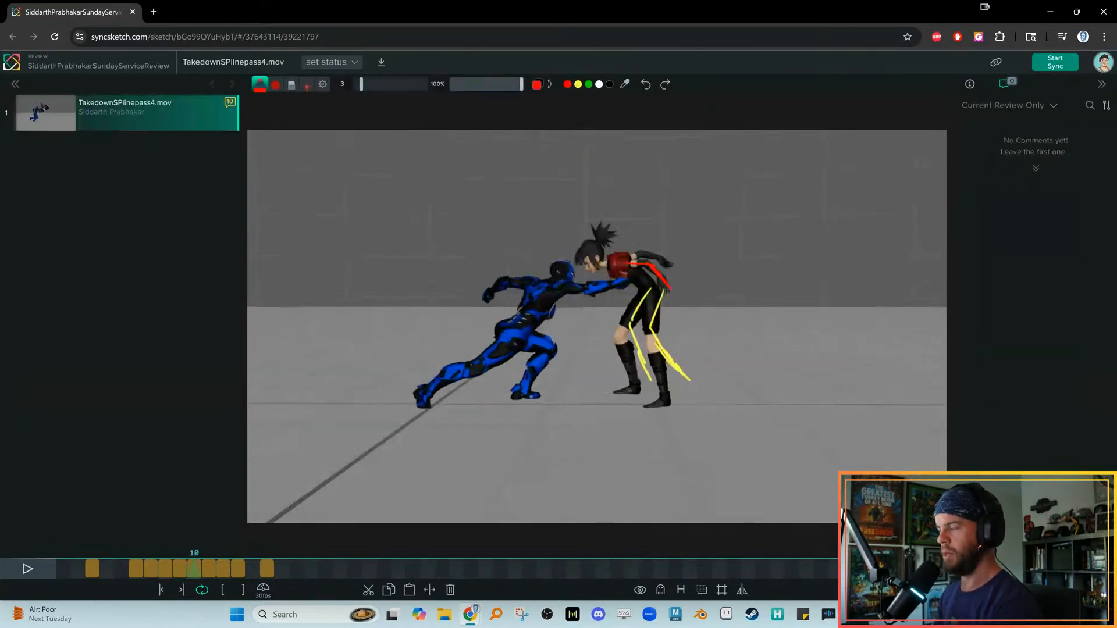
key("space")
left_click_drag(208, 569, 111, 570)
key("space")
left_click(137, 566)
key("Right")
key("Right")
key("Right")
key("Right")
key("Right")
key("Right")
key("Right")
key("Right")
key("Right")
key("space")
key("space")
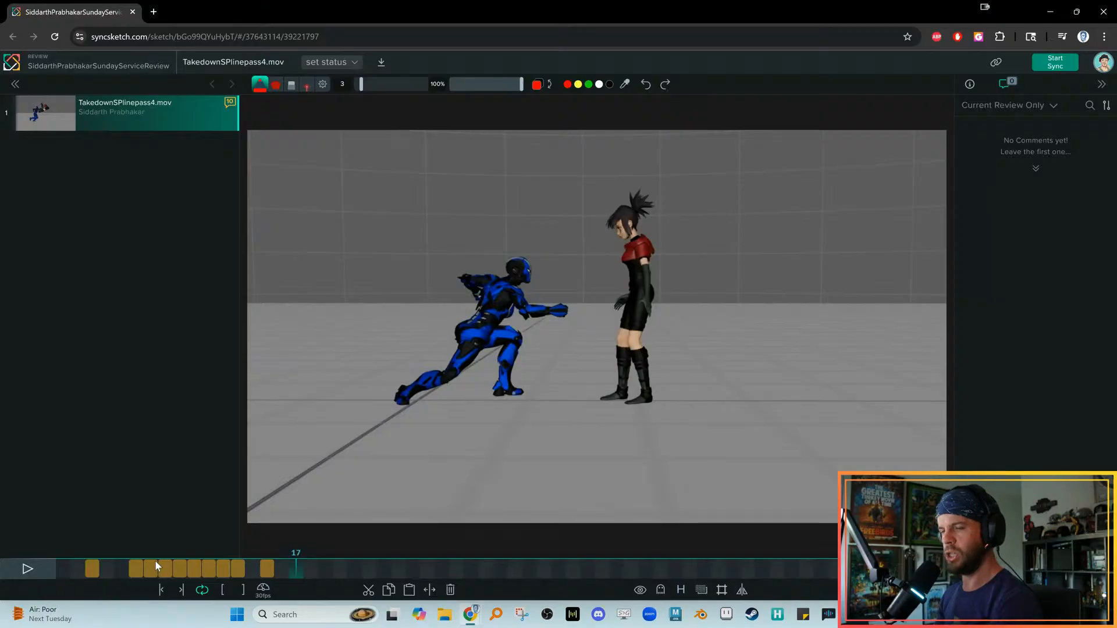
Replay from the impact into the following punch, and return to frame 21 just before it lands
left_click(143, 565)
key("space")
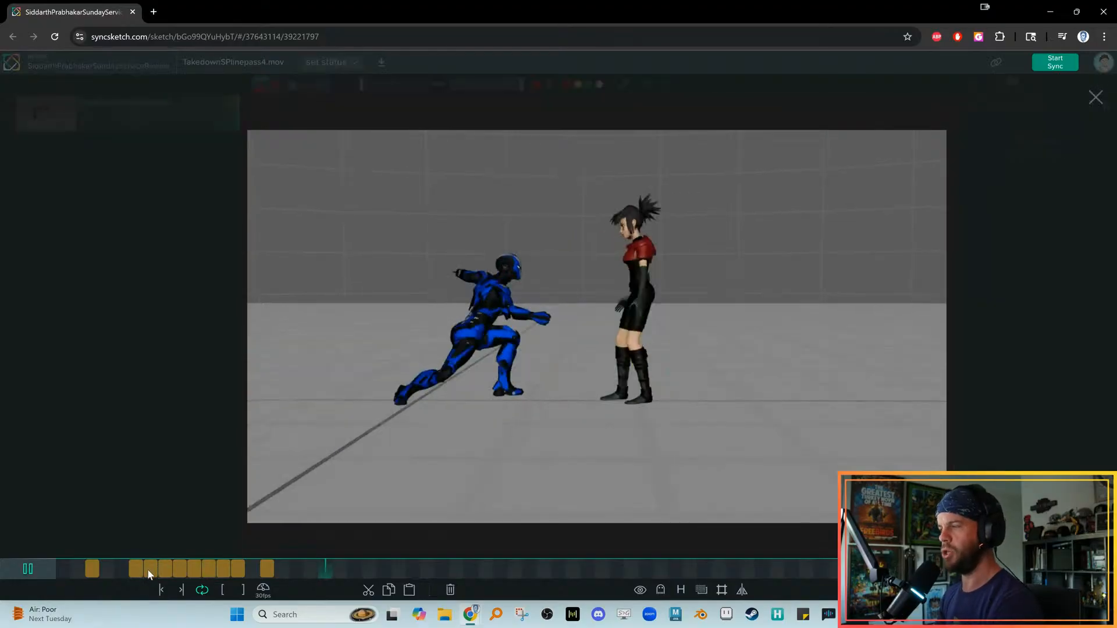
left_click_drag(224, 570, 398, 570)
left_click(306, 556)
key("space")
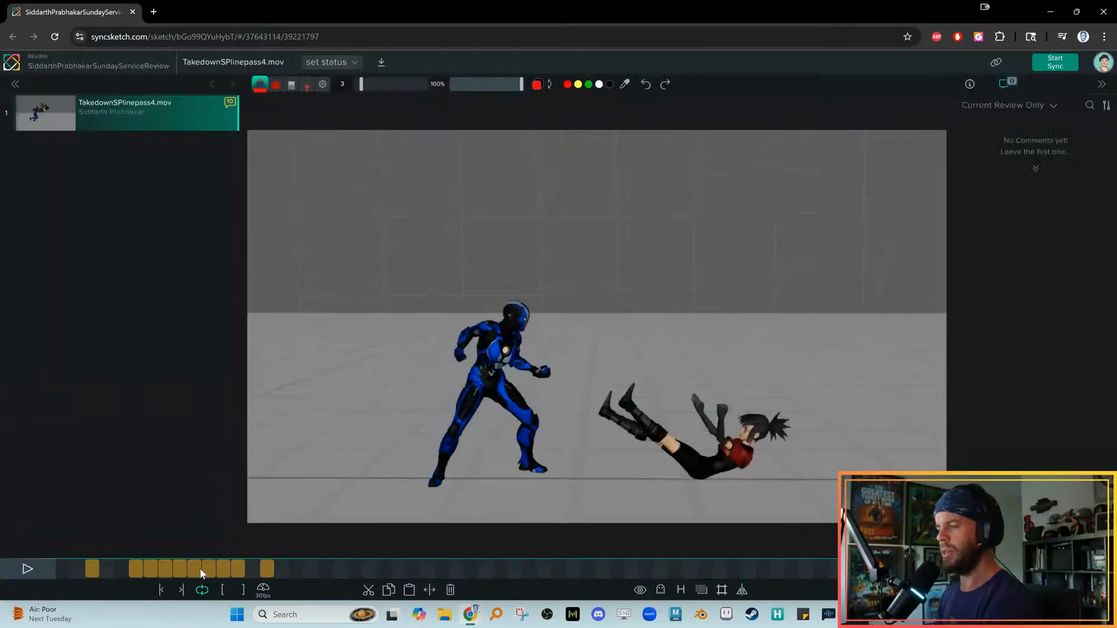
key("space")
key("Left")
key("Left")
key("Left")
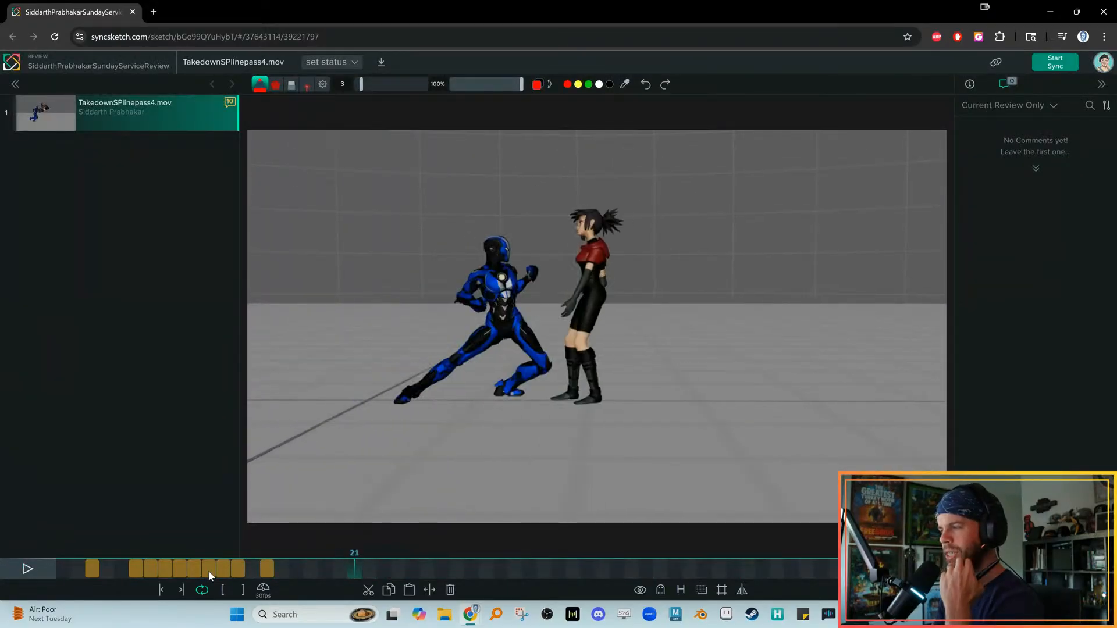
Compare the frames around the second punch, and draw a green line along the fighter's punching arm past the woman's waist on frame 22
key("Right")
key("Right")
key("Right")
key("Left")
key("Left")
key("Left")
key("Right")
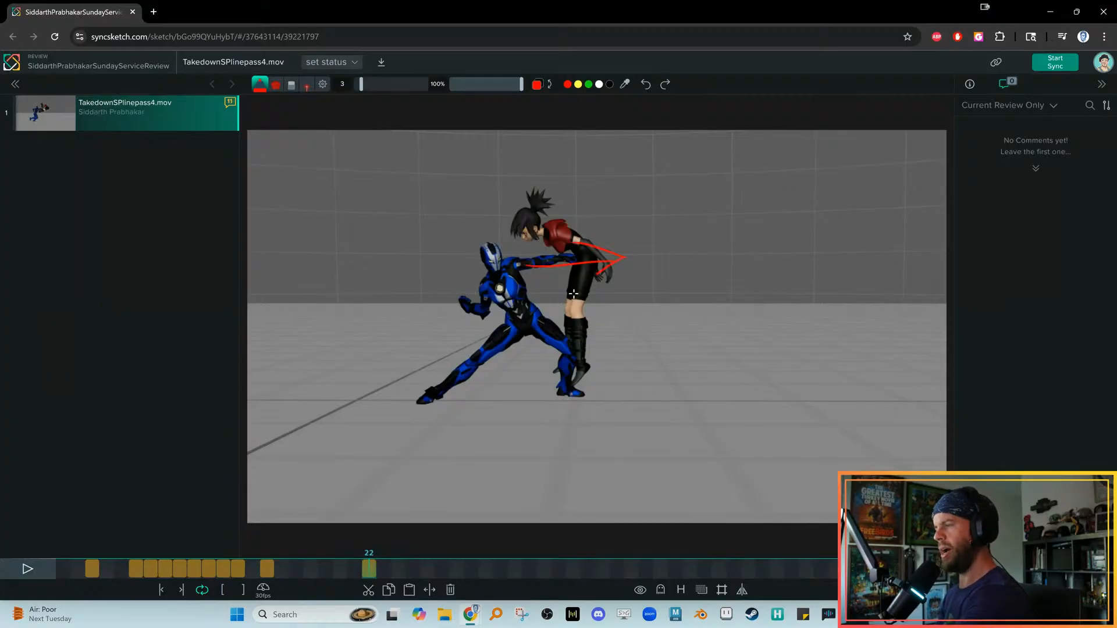
left_click_drag(624, 253, 538, 265)
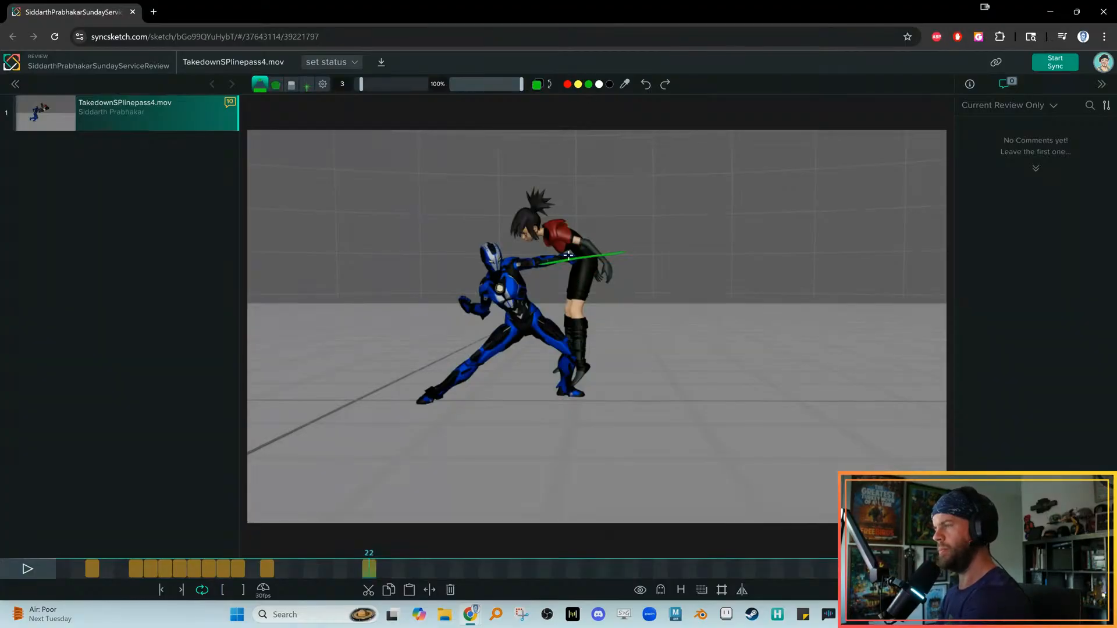
On frame 24, draw green strokes showing the woman's arms raised higher behind her back
key("Right")
key("Right")
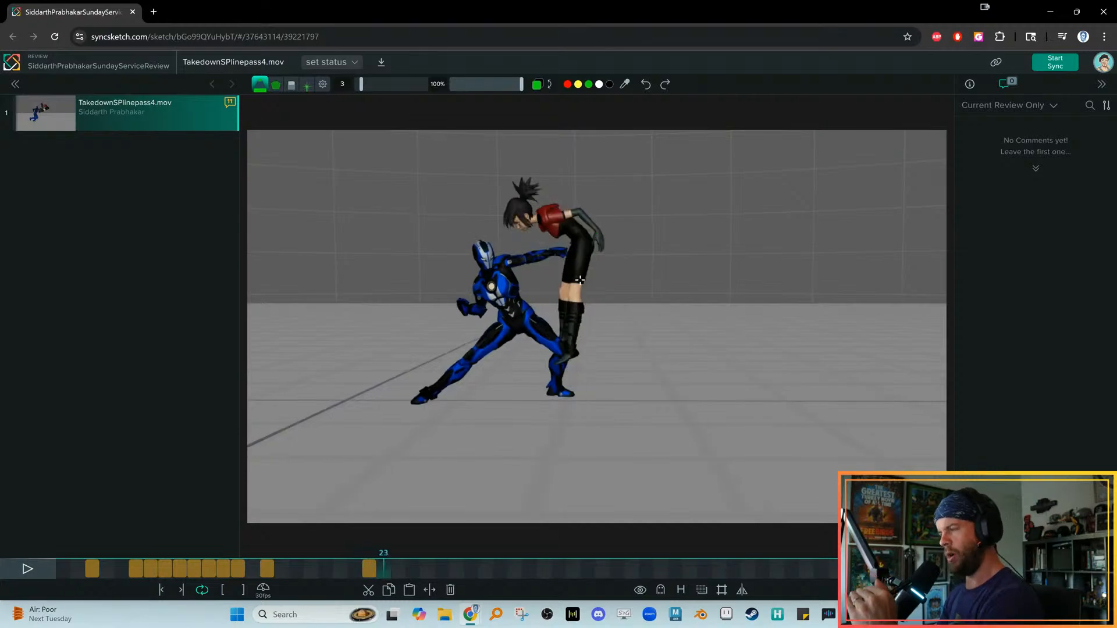
left_click_drag(569, 237, 595, 198)
left_click_drag(568, 209, 599, 188)
Replay the second punch and step around frames 22 to 25, examining how the woman's body and arms react
key("Left")
key("Left")
key("Left")
key("Left")
key("space")
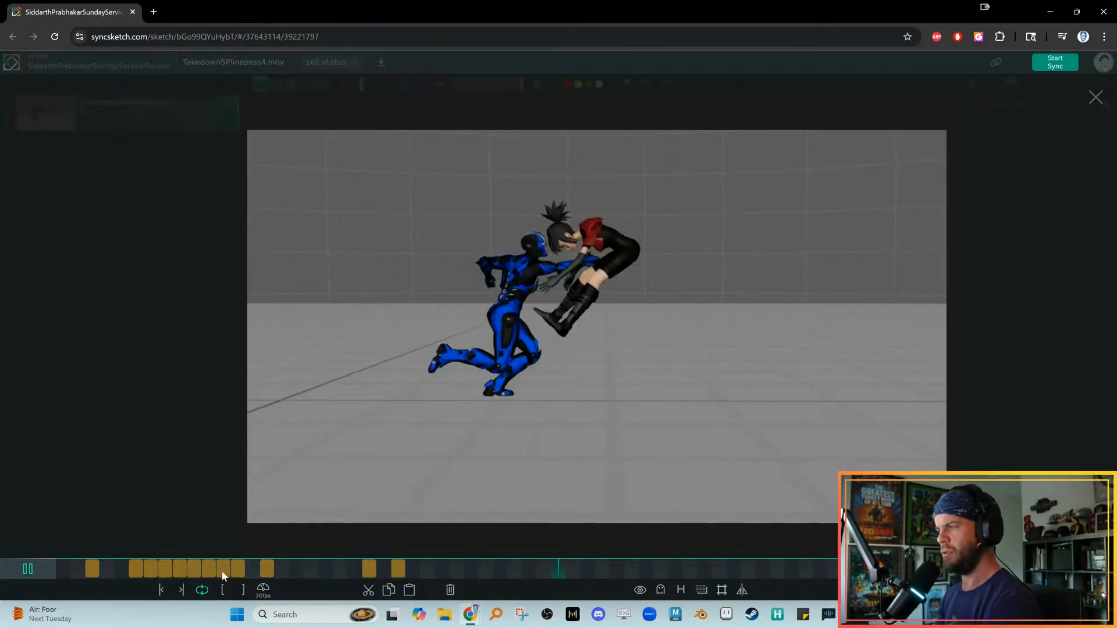
key("space")
key("space")
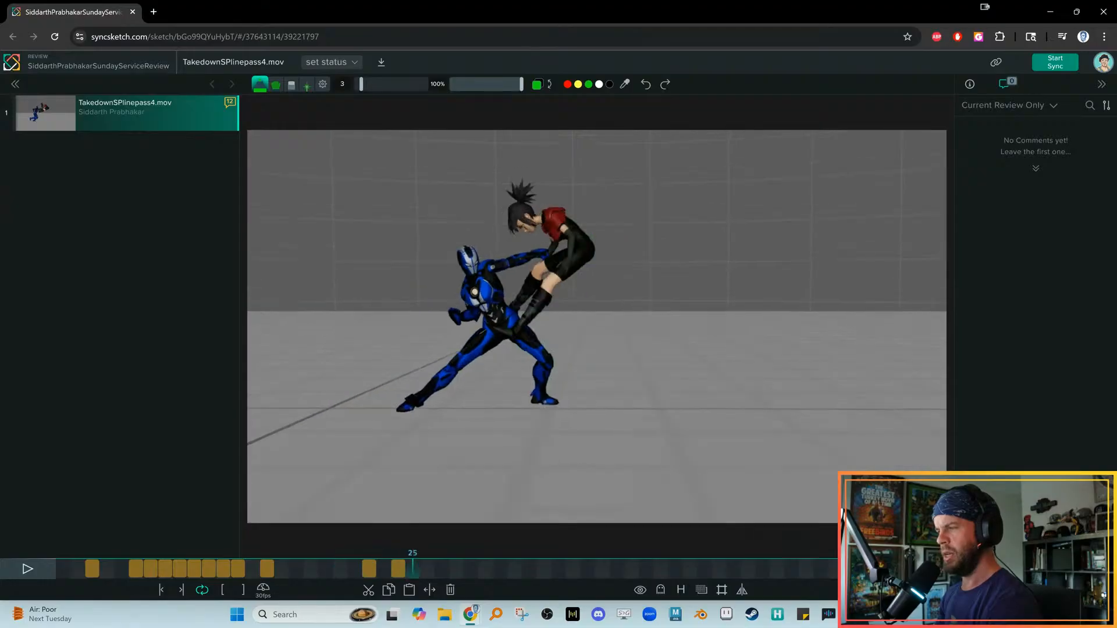
key("space")
key("Right")
key("Right")
key("Left")
key("Left")
key("Left")
key("Right")
key("Right")
key("Right")
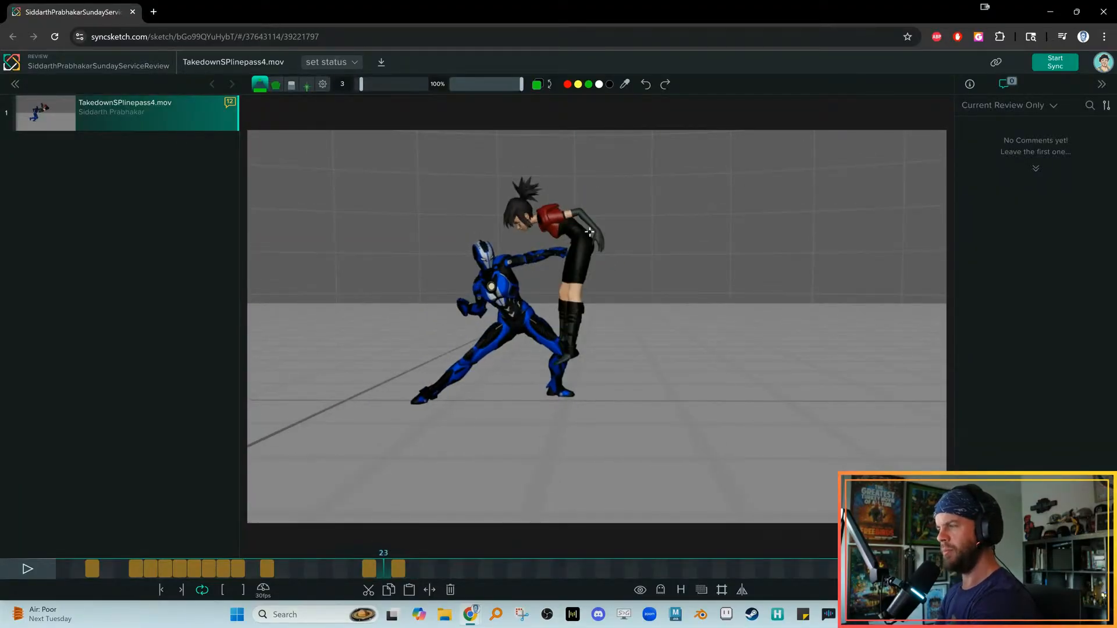
Sketch green arcs on frame 23 illustrating the curve from the woman's head to her feet, and clear that frame's drawing
left_click_drag(558, 209, 563, 361)
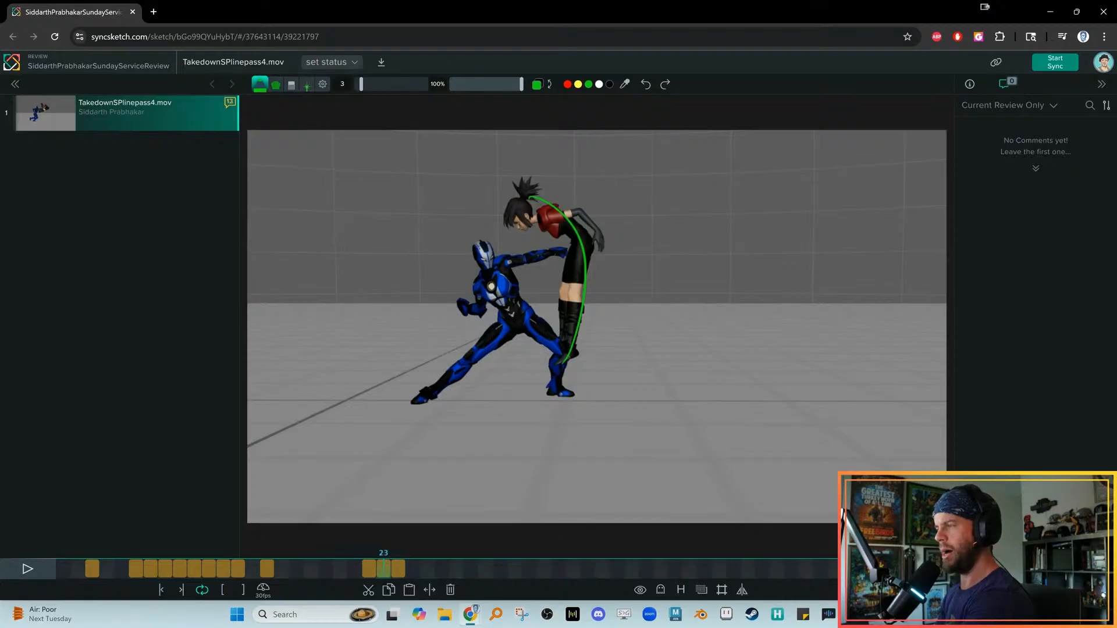
key("ctrl+z")
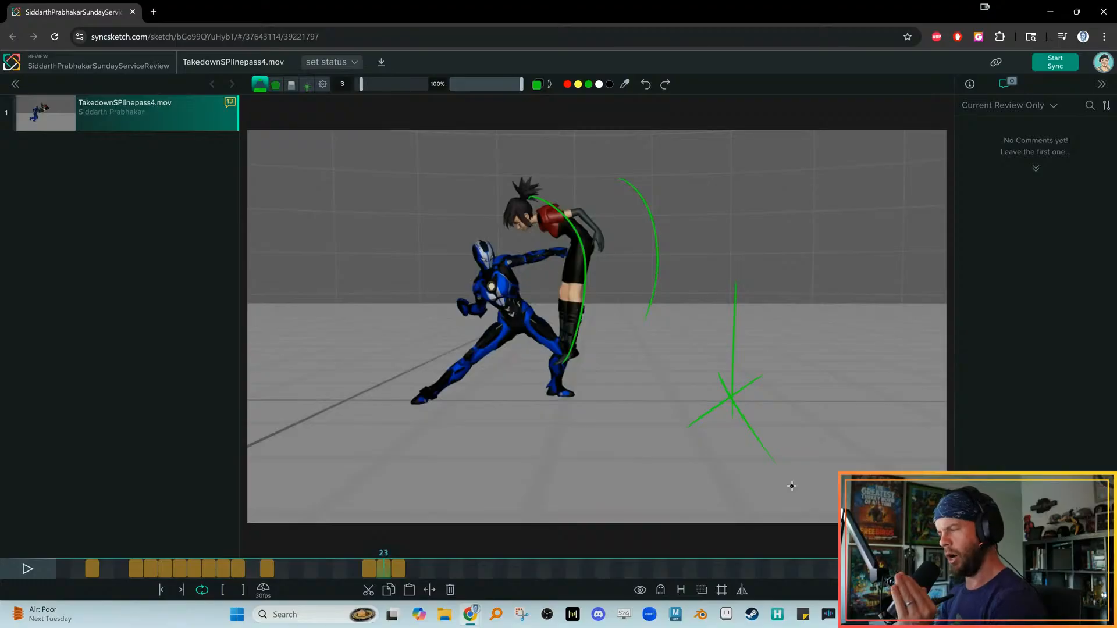
key("Delete")
Compare the poses leading into the second punch, and draw the fighter's punching arm bent close to his waist in green on frame 21
key("Left")
key("Left")
key("Left")
key("Left")
key("Right")
key("Right")
key("Right")
key("Left")
key("Left")
key("Right")
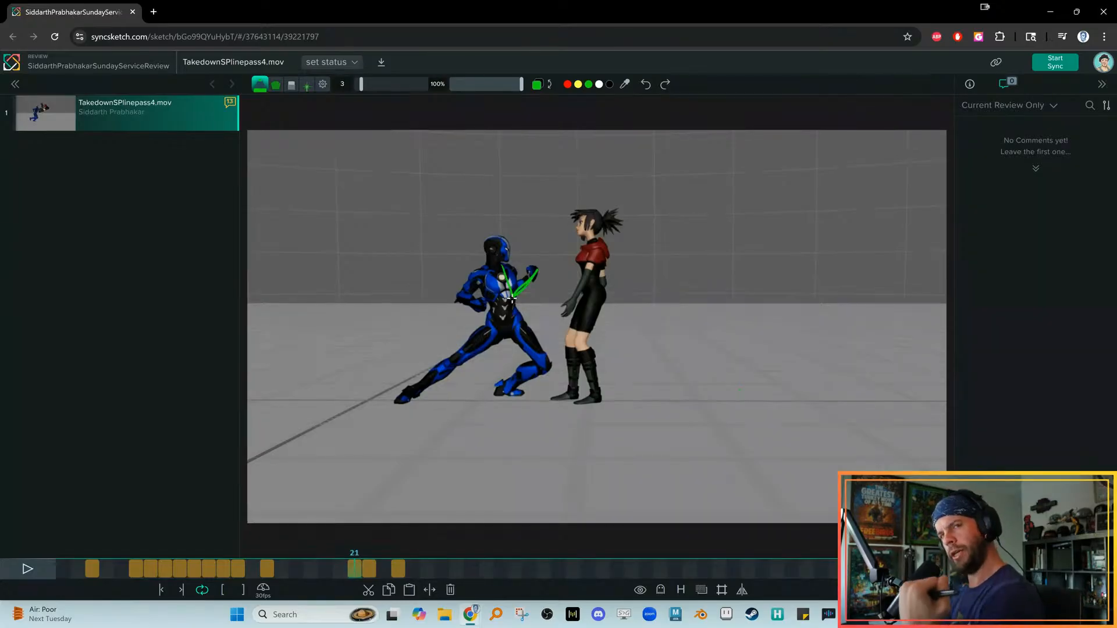
Clear frame 22 and redraw the punching arm bent into the woman's stomach in green, adding short strokes at her stomach on frame 23
key("Right")
key("Left")
key("Right")
key("Delete")
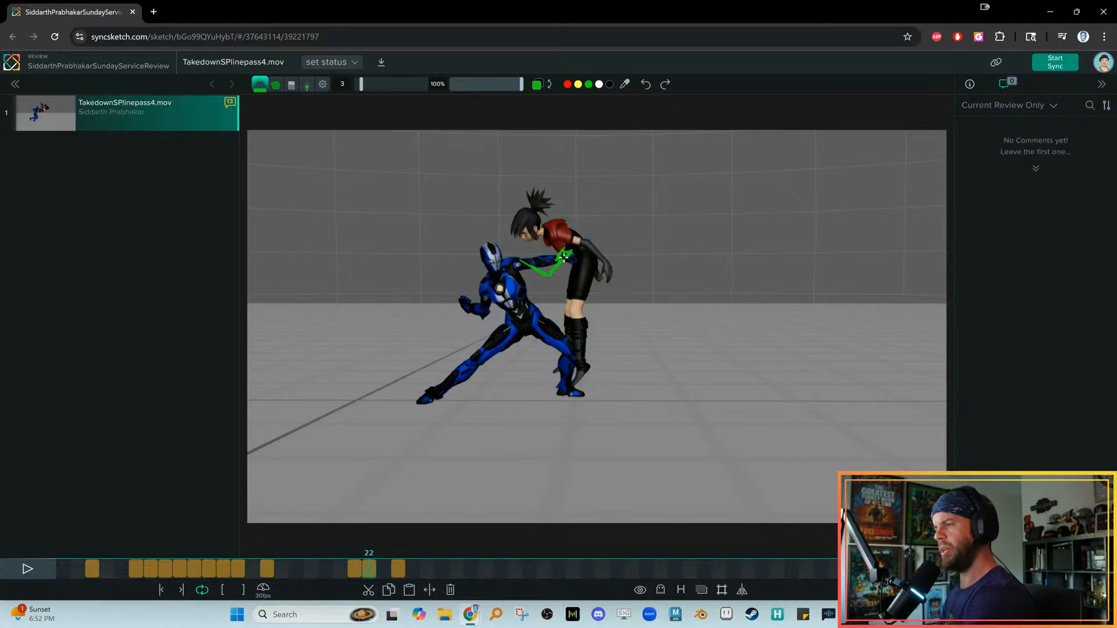
key("Right")
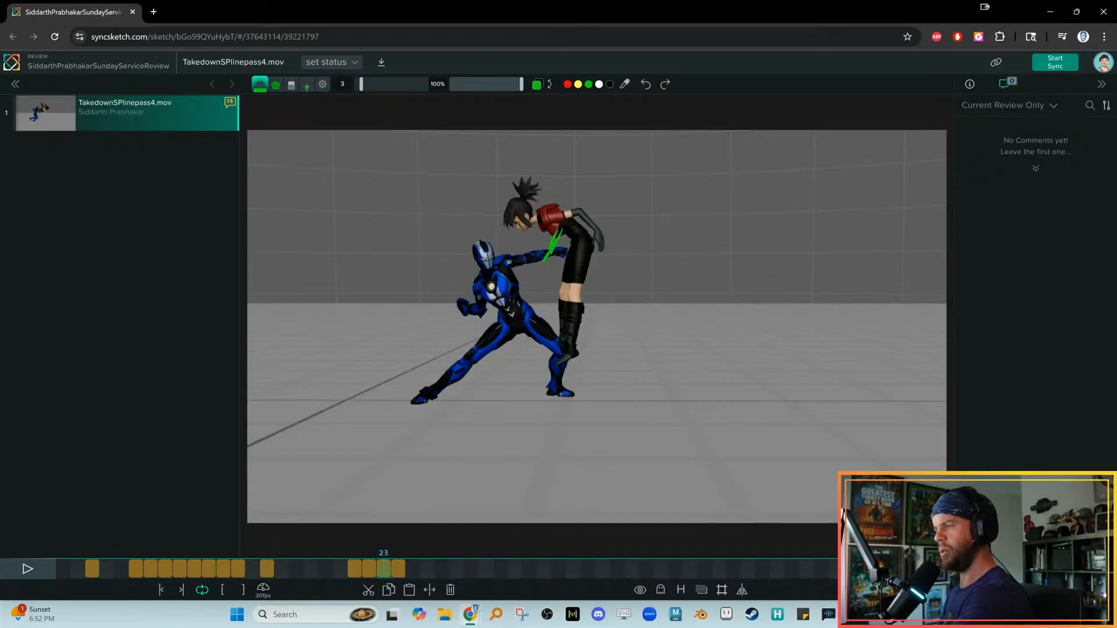
Step forward past frame 24 and back through the second punch, checking the redrawn arm poses around frame 22
key("Right")
key("Right")
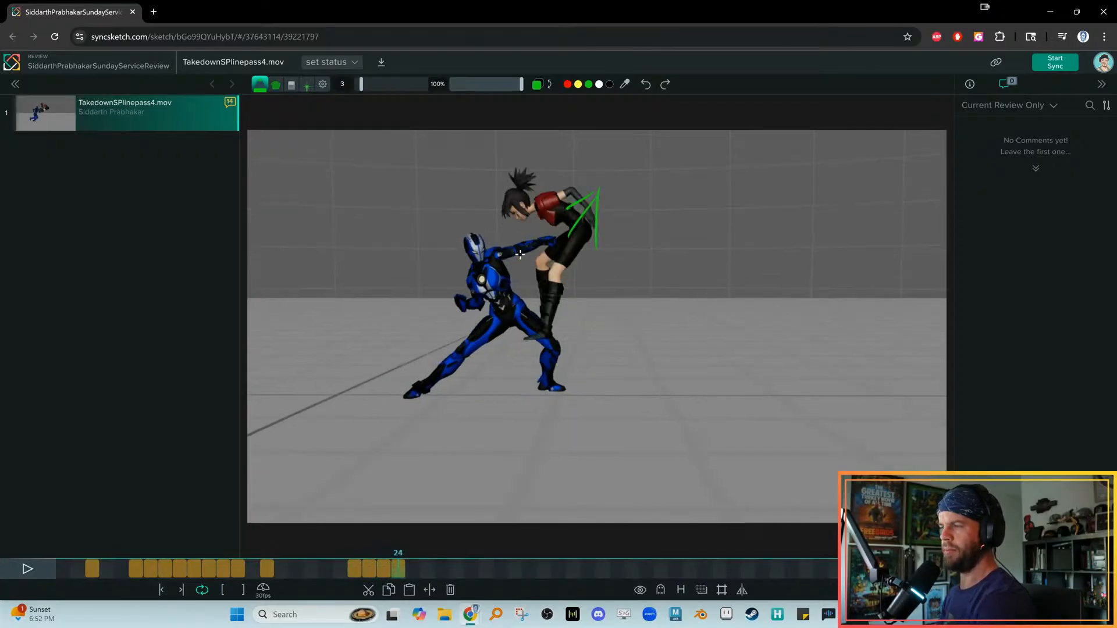
key("Right")
key("Right")
key("Right")
key("Right")
key("Right")
key("Right")
key("Left")
key("Left")
key("Left")
key("Left")
key("Left")
key("Left")
key("Left")
key("Left")
key("Left")
key("Left")
key("Left")
key("Left")
key("Left")
key("Left")
key("Left")
key("Left")
key("Left")
key("Left")
key("Left")
key("Left")
key("Left")
key("Left")
key("Left")
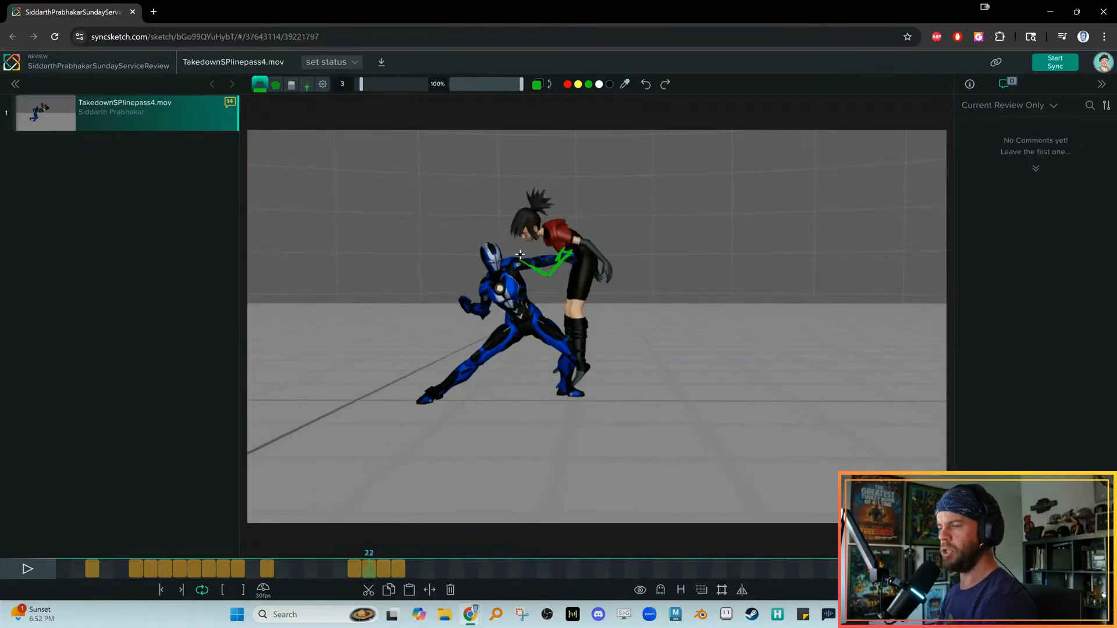
Step through the fight from the opening approach to the second punch on frame 22, reviewing the drawn arm poses
key("Right")
key("Right")
key("Right")
key("Right")
key("Right")
key("Right")
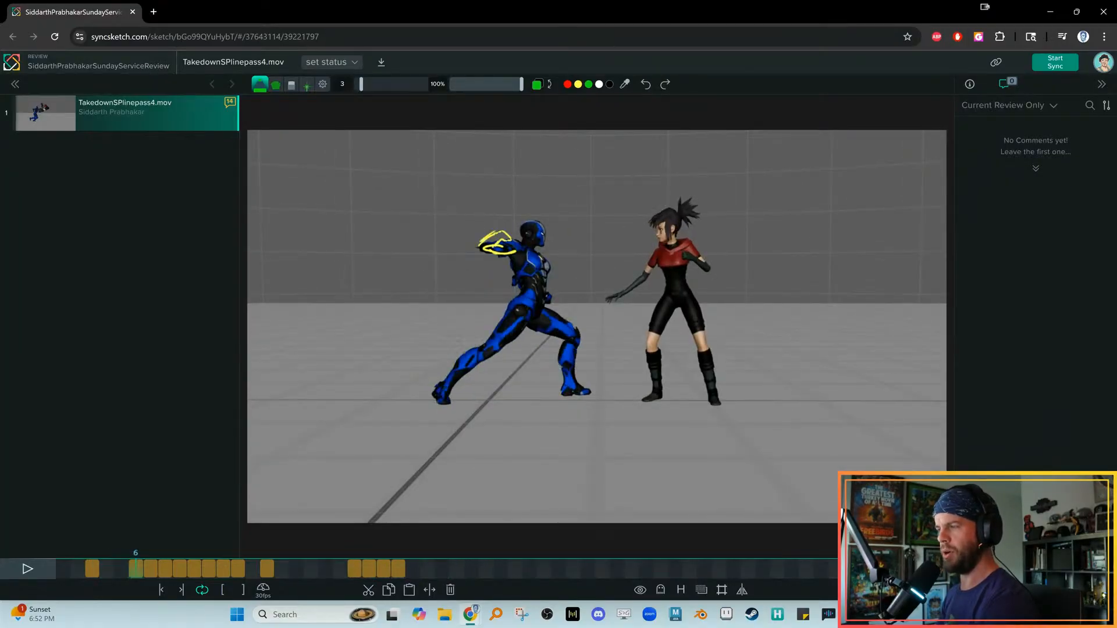
key("Right")
key("Right")
key("Right")
key("Right")
key("Right")
key("Right")
key("Right")
key("Right")
key("Right")
key("Right")
key("Right")
key("Right")
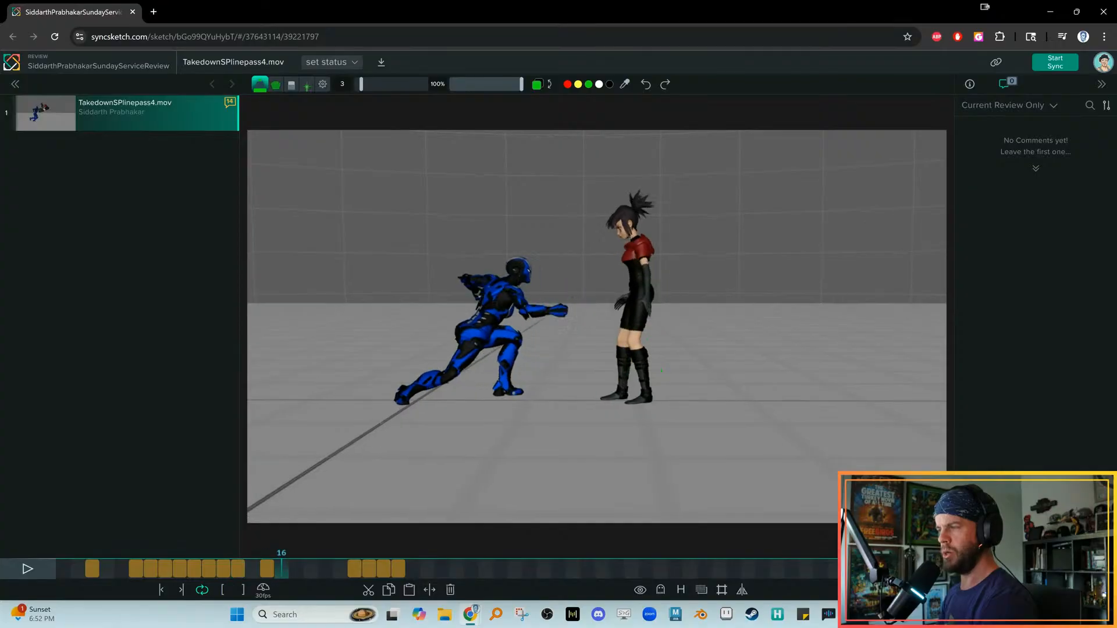
key("Left")
key("Right")
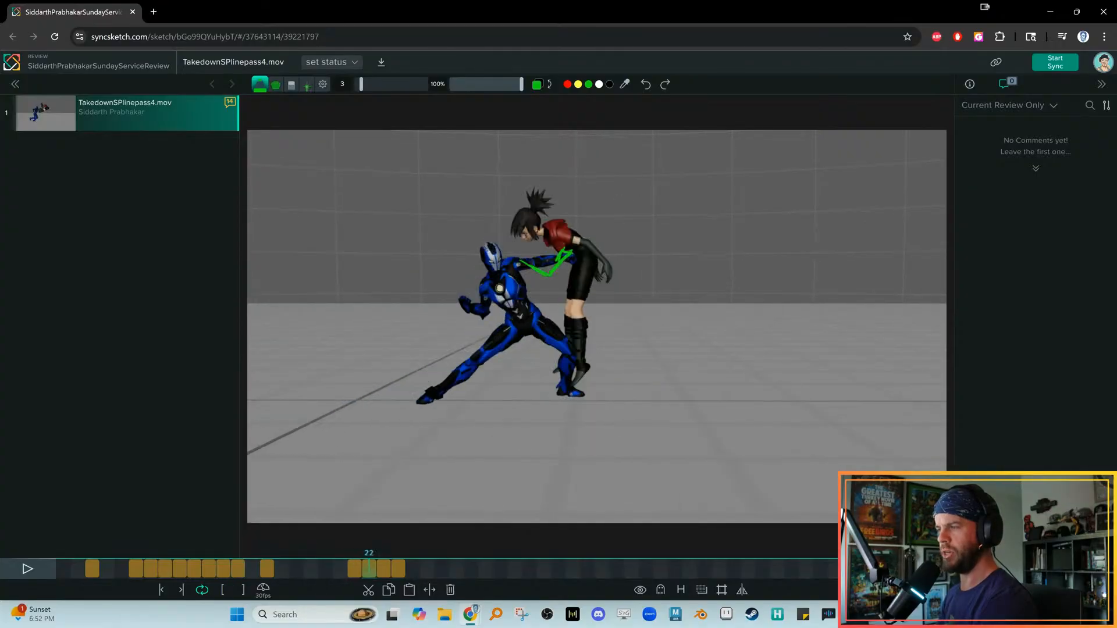
Step forward from the second punch through the woman's reaction to the airborne lift on frame 43
key("Right")
key("Right")
key("Right")
key("Right")
key("Right")
key("Right")
key("Right")
key("Right")
key("Right")
key("Right")
key("Right")
key("Right")
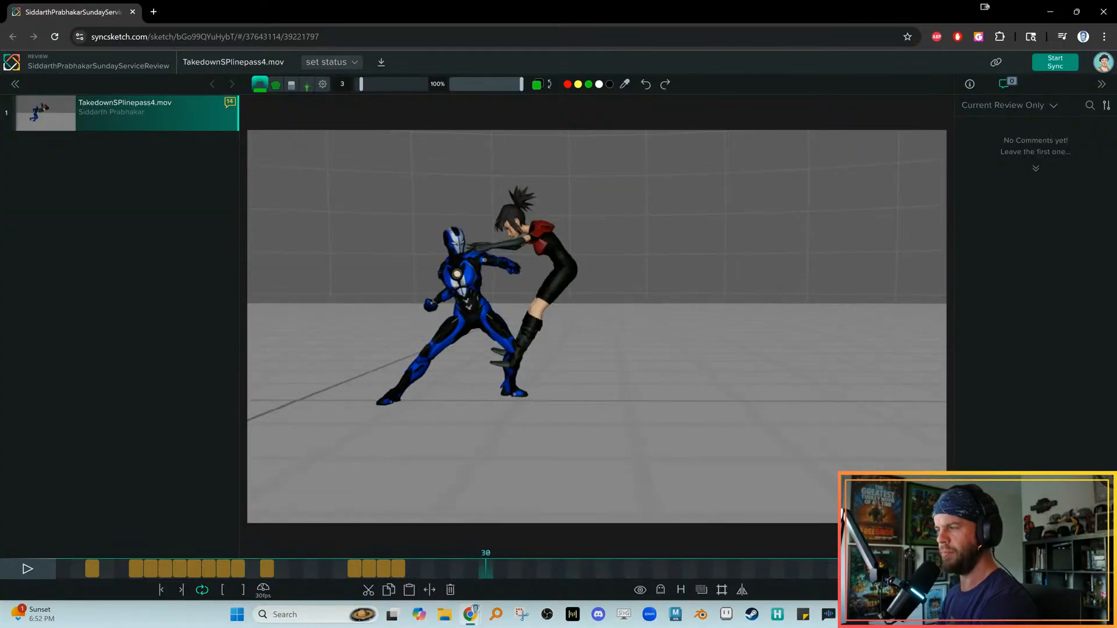
key("Right")
key("Right")
key("Right")
key("Right")
key("Right")
key("Right")
key("Right")
key("Right")
key("Right")
key("Right")
key("Right")
key("Right")
key("Right")
key("Right")
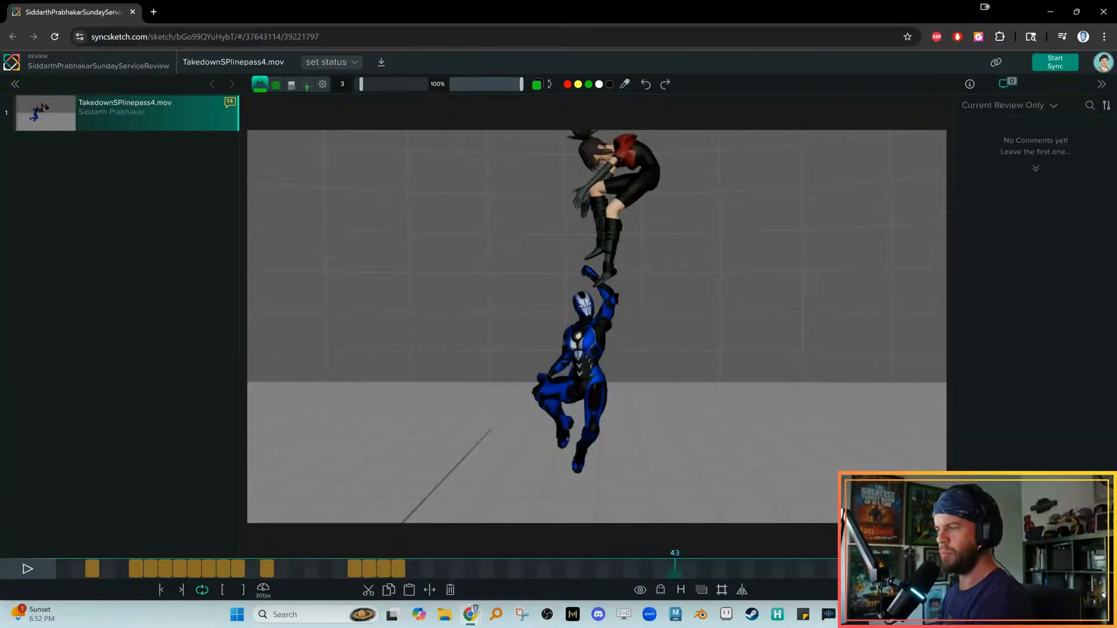
Compare the airborne poses around frame 43, stepping back toward the start of the lift
key("Left")
key("Right")
key("Right")
key("Right")
key("Left")
key("Left")
key("Left")
key("Left")
key("Left")
key("Left")
key("Left")
Replay the fight from its early frames and step forward to the woman's recoil on frame 29
left_click(159, 563)
key("space")
key("space")
left_click(194, 566)
key("space")
key("space")
key("Left")
key("Left")
key("Right")
key("Right")
key("Right")
key("Right")
key("Right")
key("Right")
key("Right")
key("Right")
key("Right")
key("Right")
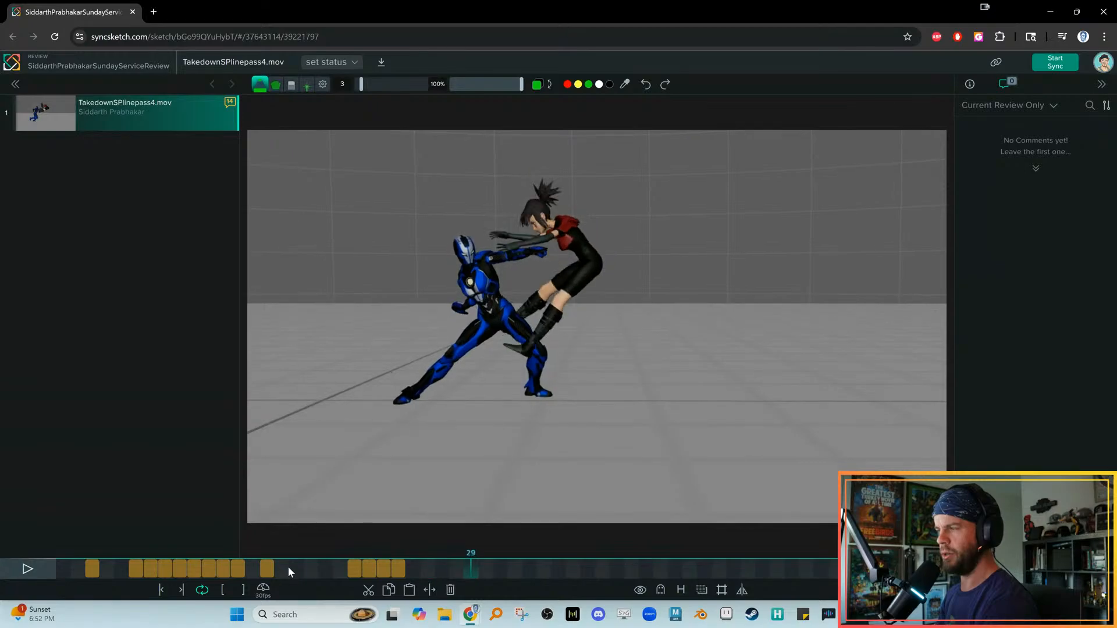
Step back and forth through the frames before frame 30, examining the woman's body and arm reaction, and replay the section
key("Left")
key("Left")
key("Left")
key("Left")
key("Right")
key("Left")
key("Left")
key("Left")
key("Right")
key("Right")
key("Right")
key("Right")
key("Right")
key("Right")
key("Right")
key("Left")
key("Left")
key("Left")
key("Left")
key("Left")
key("Left")
key("Left")
key("Left")
key("Left")
key("Left")
key("Left")
key("Left")
key("Left")
key("space")
key("space")
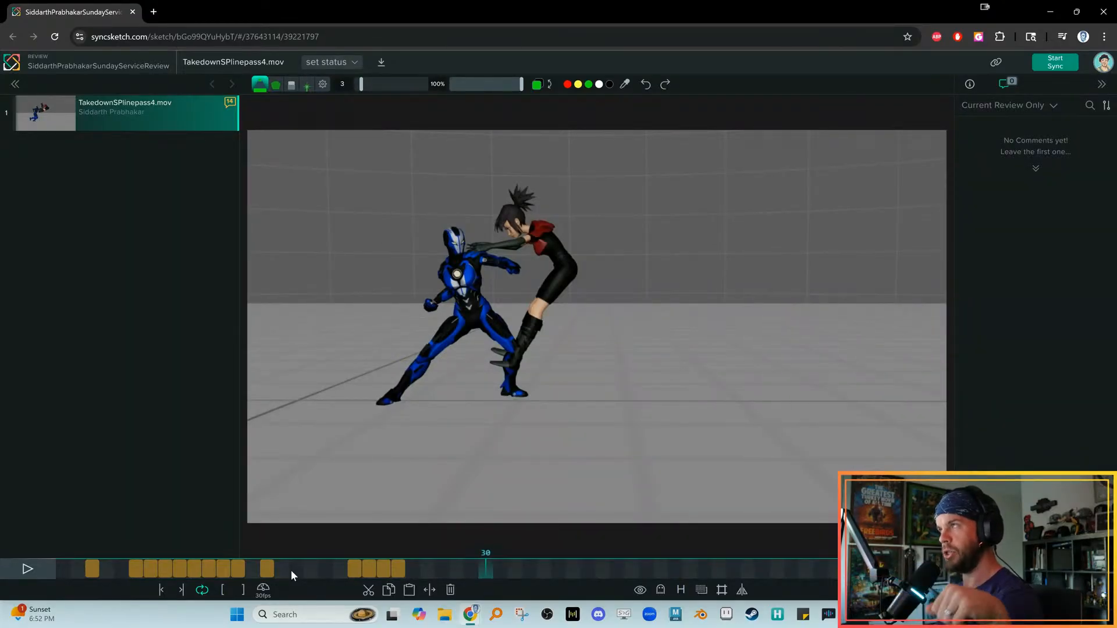
Return to the second punch and circle the woman's arm in yellow on frames 22 and 23
left_click(340, 569)
left_click_drag(340, 569, 403, 560)
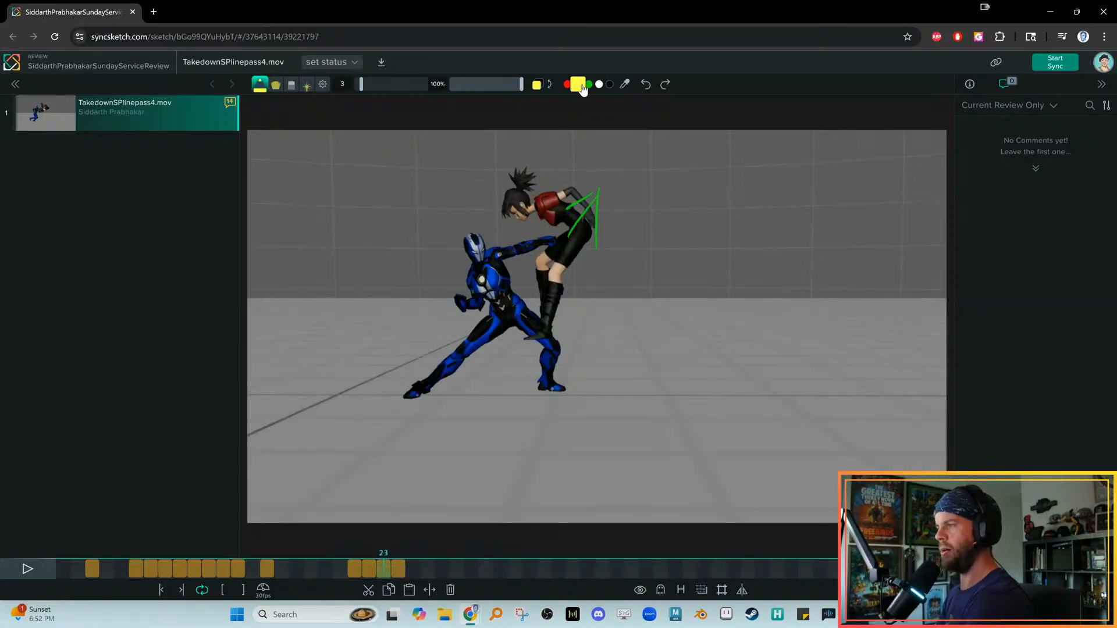
key("Left")
key("Left")
key("Right")
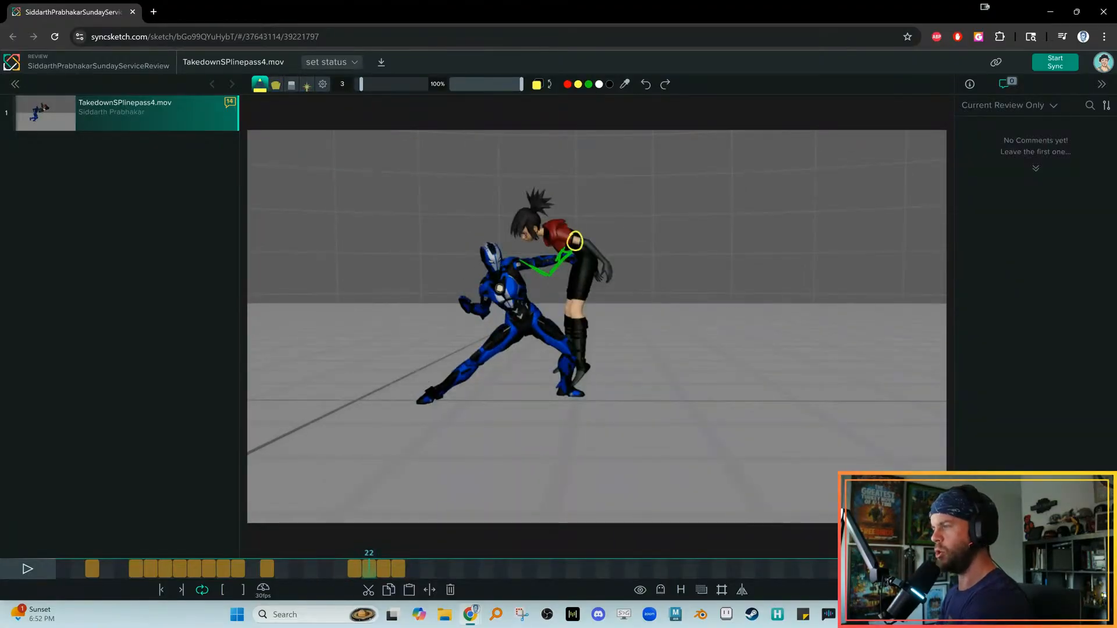
key("Right")
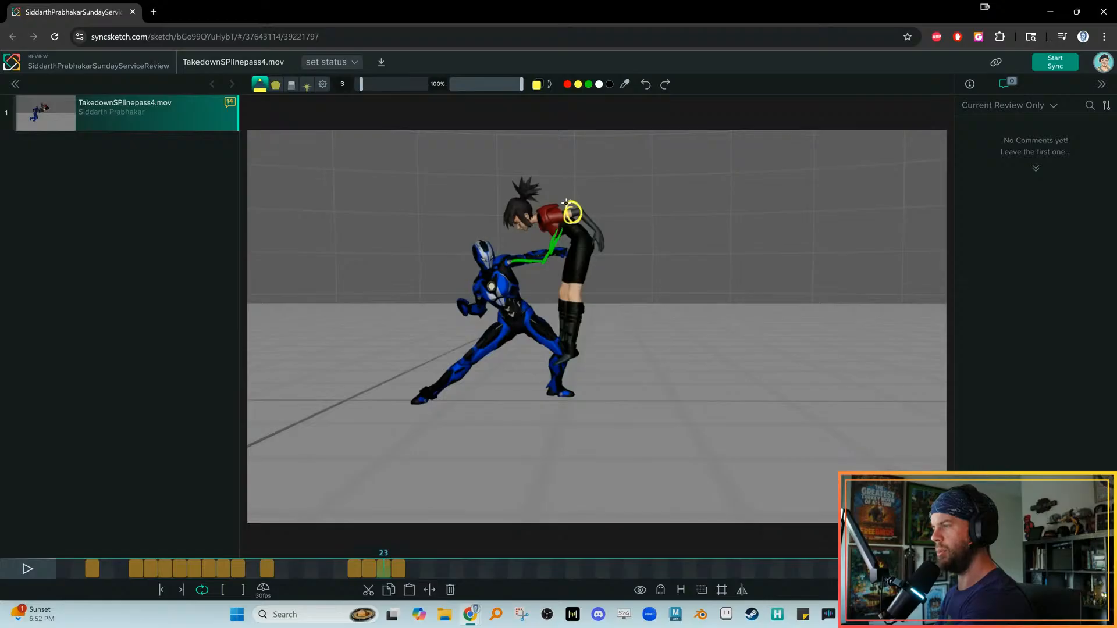
Plot the arc of the woman's arm swing with a small yellow circle behind her on each frame from 25 to 31
key("Right")
key("Right")
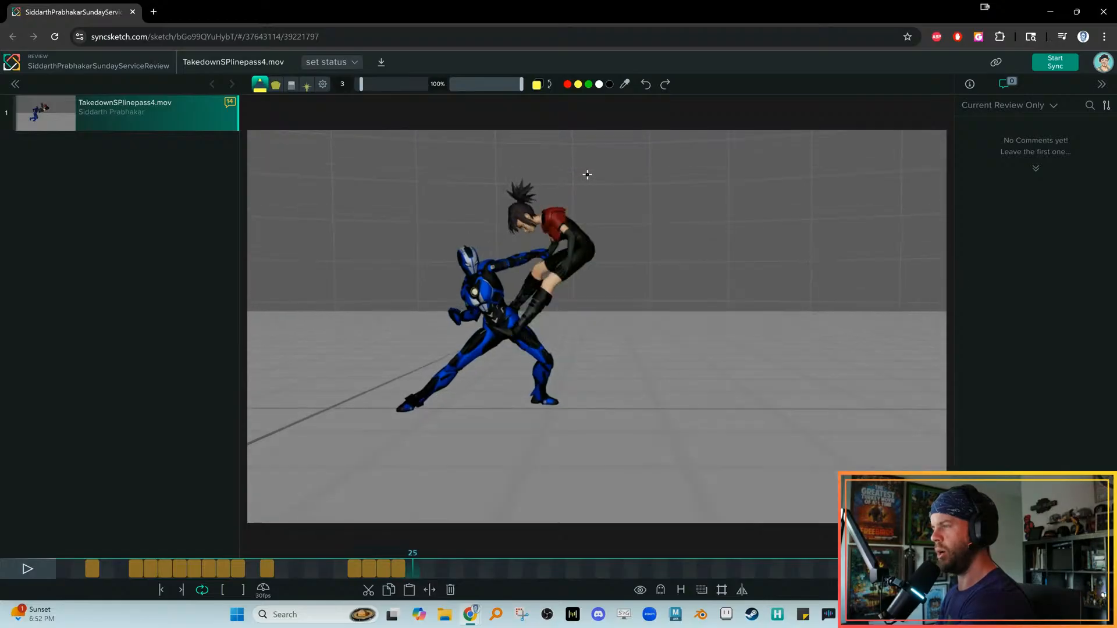
key("Right")
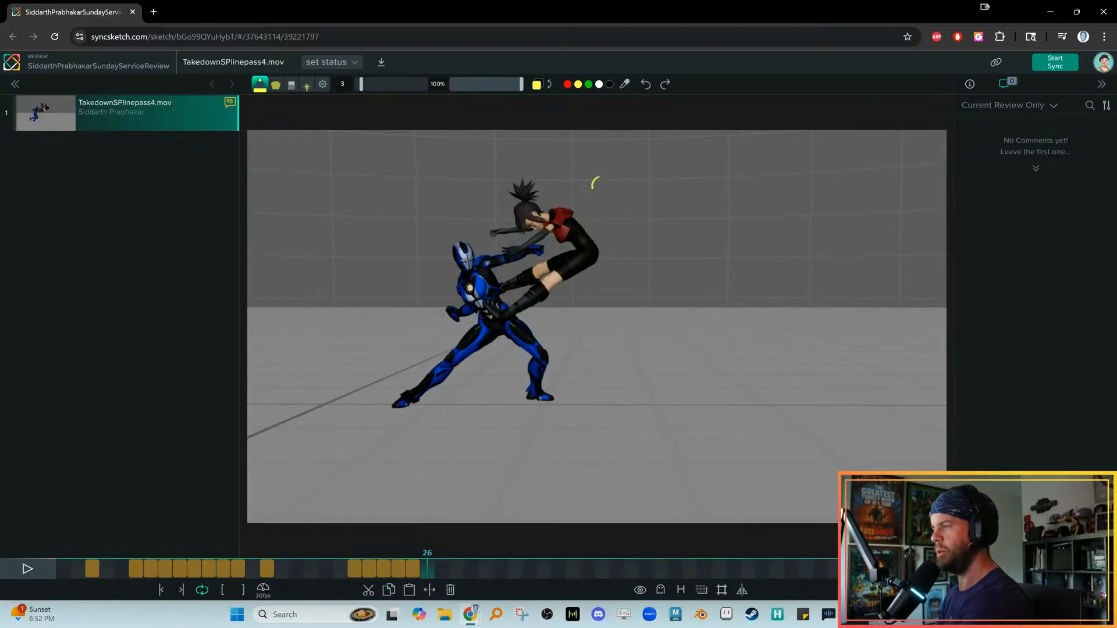
key("Right")
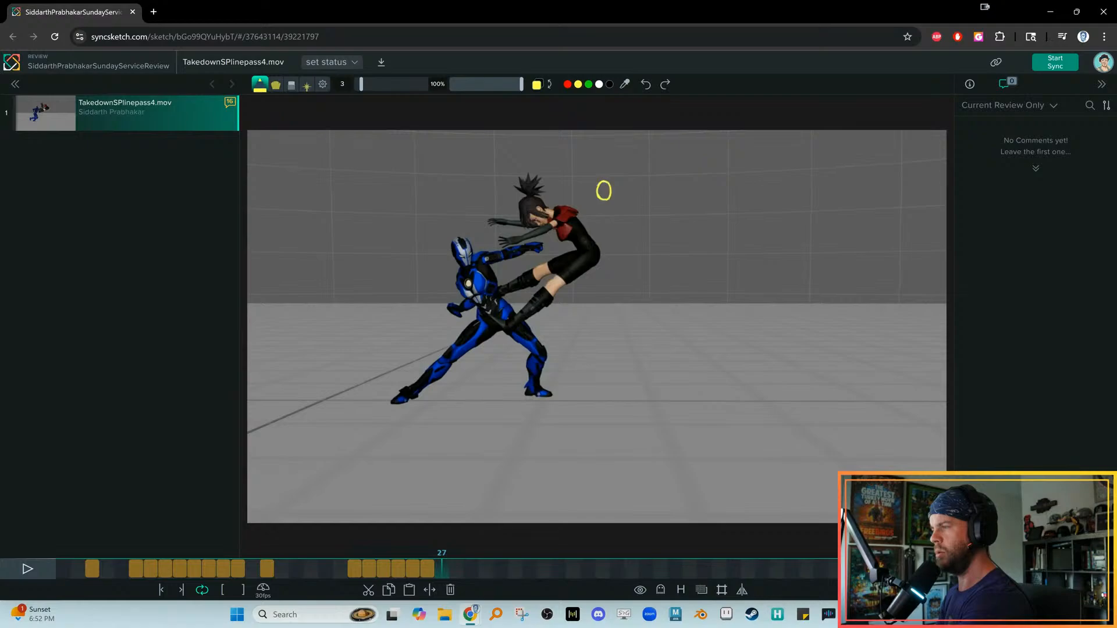
key("Right")
key("Right")
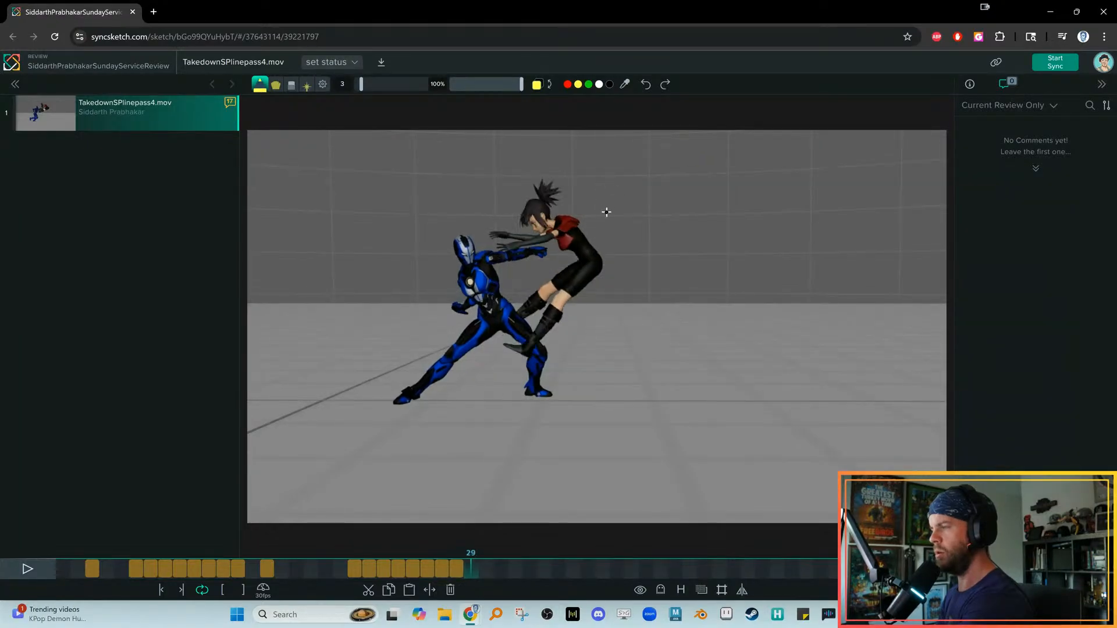
key("Right")
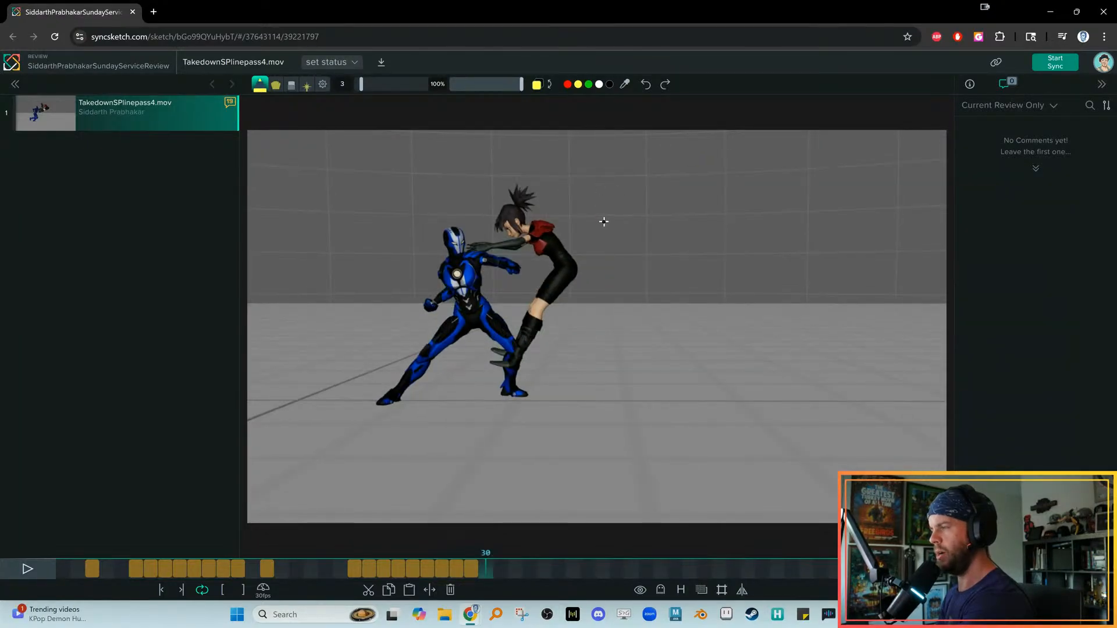
key("Right")
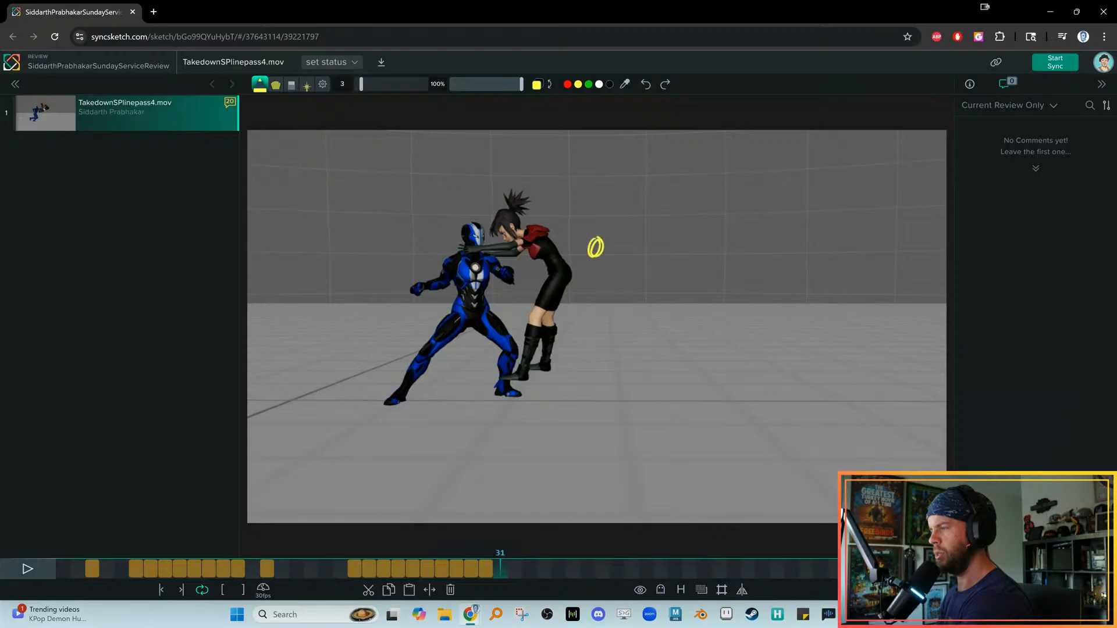
Draw small yellow tracking circles beside the jumping woman on frames 32 and 33, and play the result
key("Right")
key("Right")
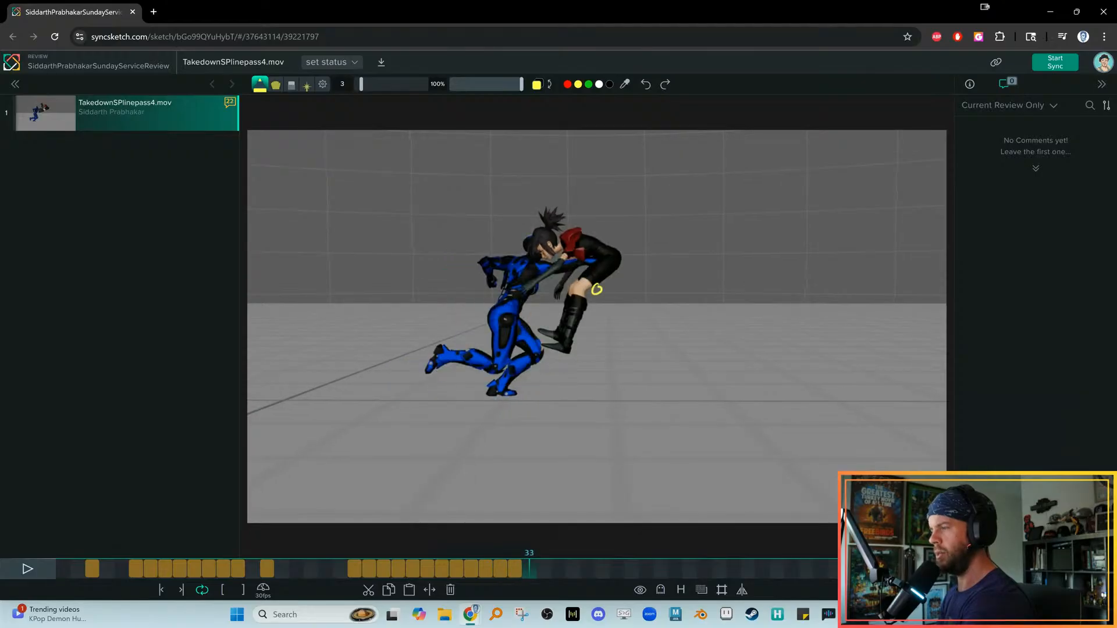
key("space")
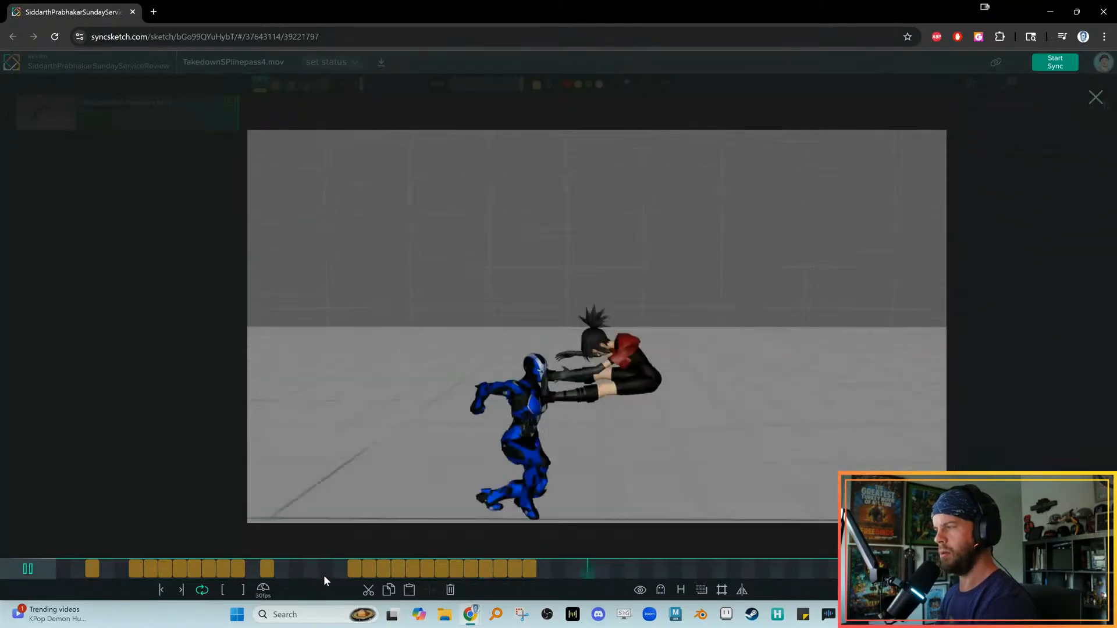
key("space")
Delete the drawn tracking circles on frames 29, 30, 31 and 32
left_click_drag(388, 568, 441, 568)
key("Right")
key("Right")
key("Left")
key("Left")
key("Right")
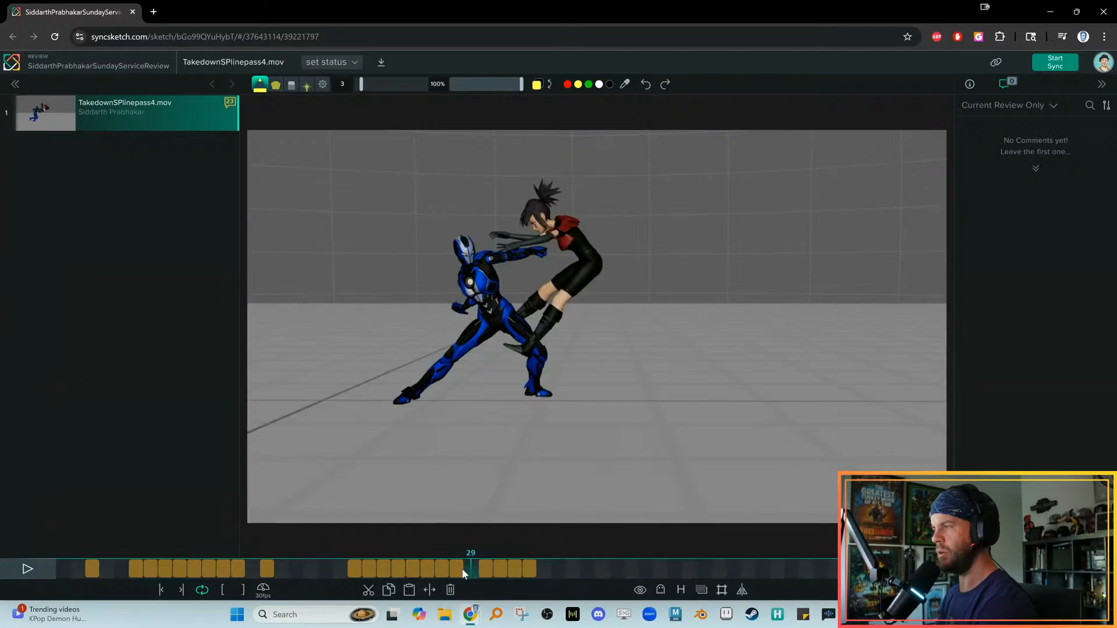
key("Right")
key("Delete")
key("Right")
key("Delete")
key("Right")
key("Delete")
Examine the woman's jump frame by frame around frames 29 to 33 and replay it from frame 21
key("Left")
key("Left")
key("Left")
key("Right")
key("Right")
key("Right")
key("Right")
key("Right")
left_click(351, 570)
key("space")
key("space")
Redraw yellow tracking circles for the woman's path on frames 29 to 32 and return to frame 29
left_click_drag(382, 571, 441, 571)
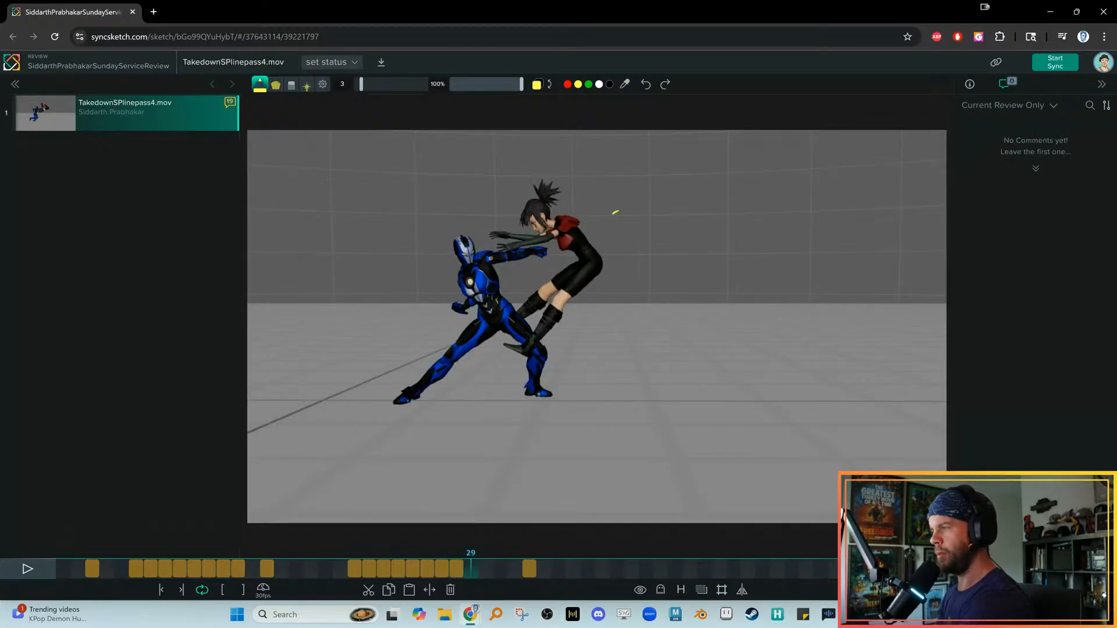
key("Right")
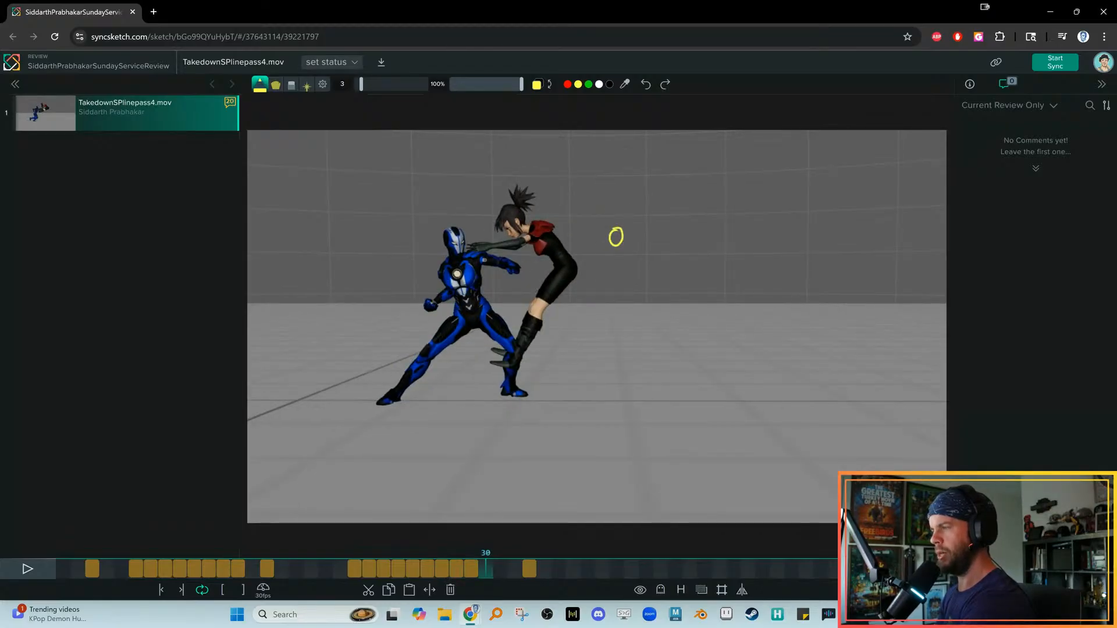
key("Right")
key("Right")
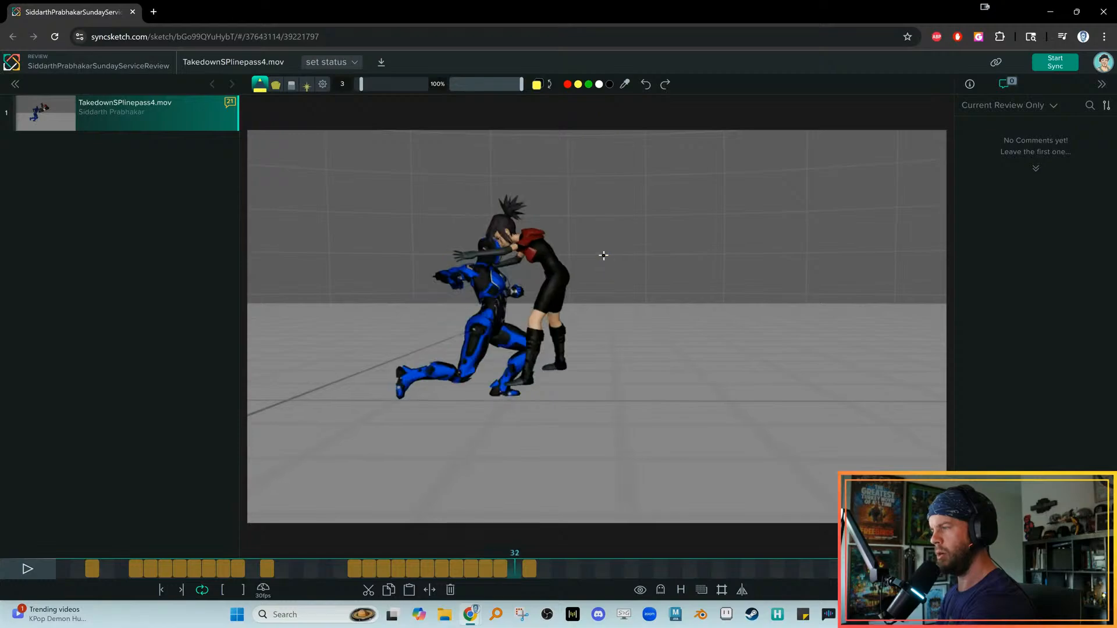
key("Left")
key("Left")
key("Left")
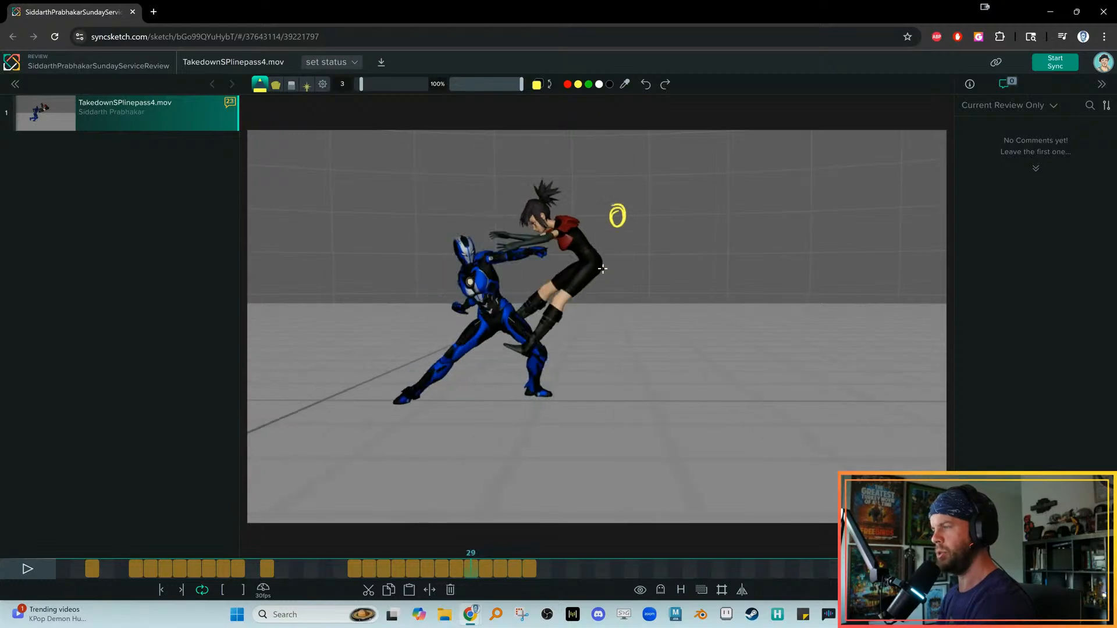
Play and scrub the jump to check the path of the redrawn yellow circles
key("space")
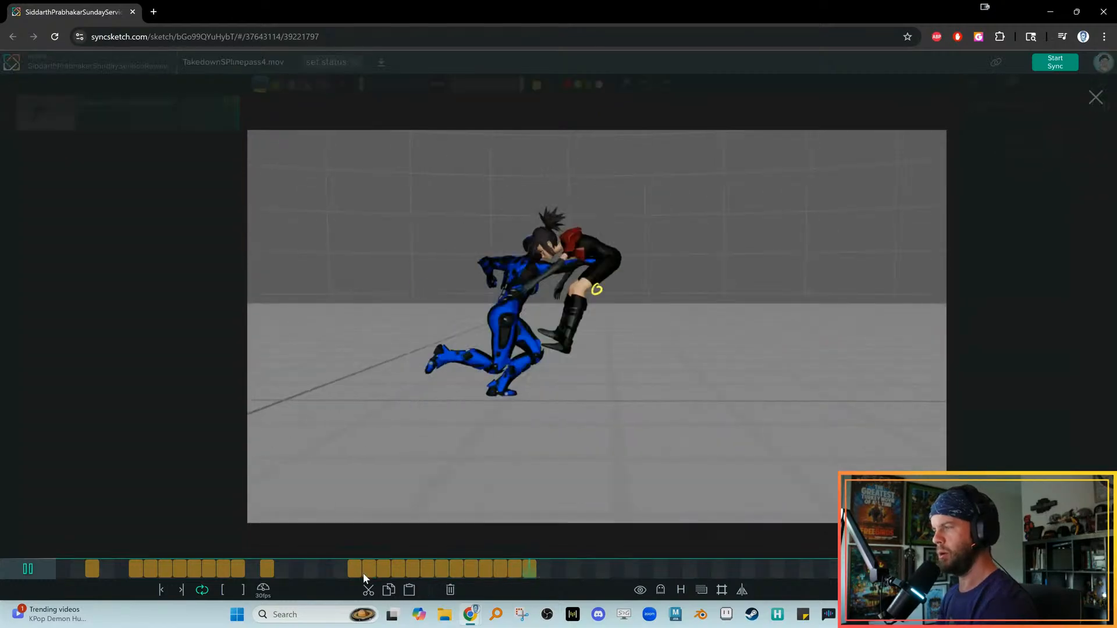
left_click(362, 575)
left_click_drag(365, 575, 442, 571)
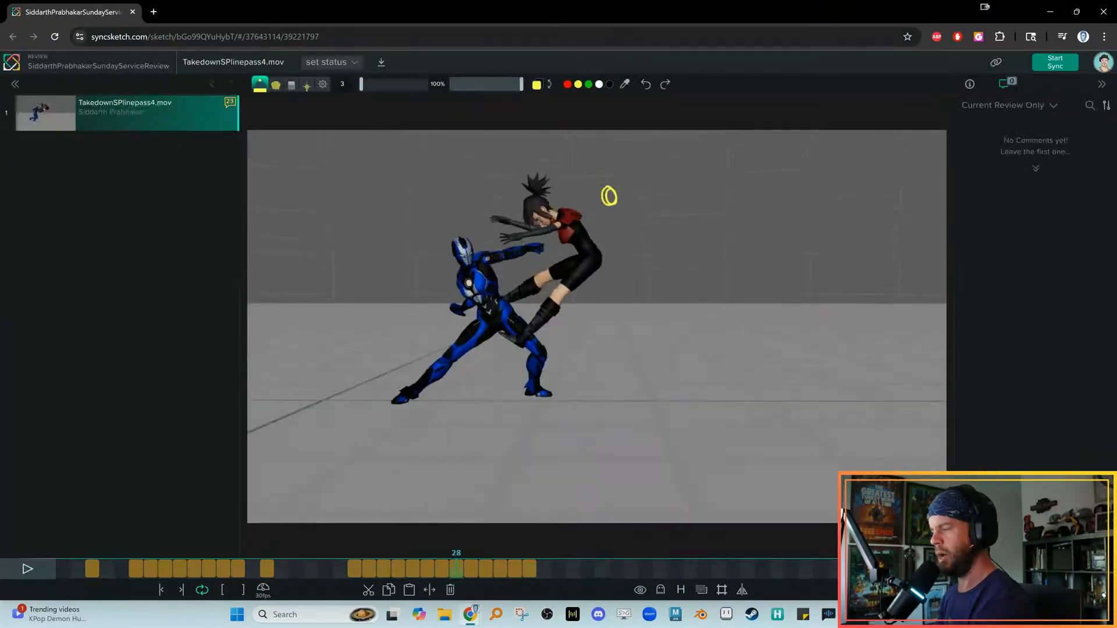
key("Right")
key("space")
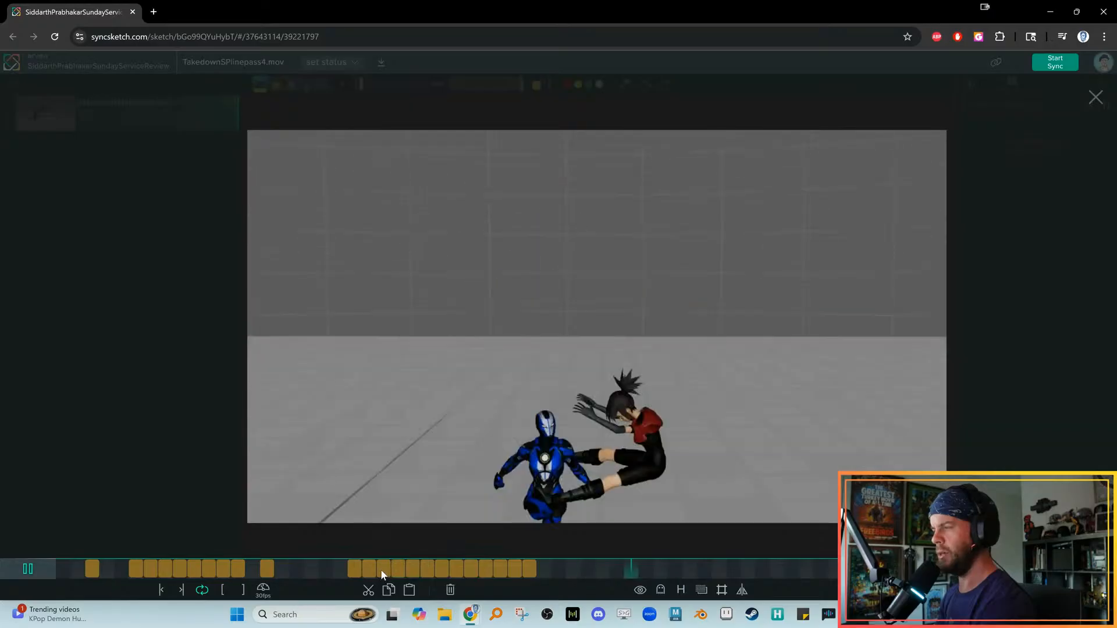
key("space")
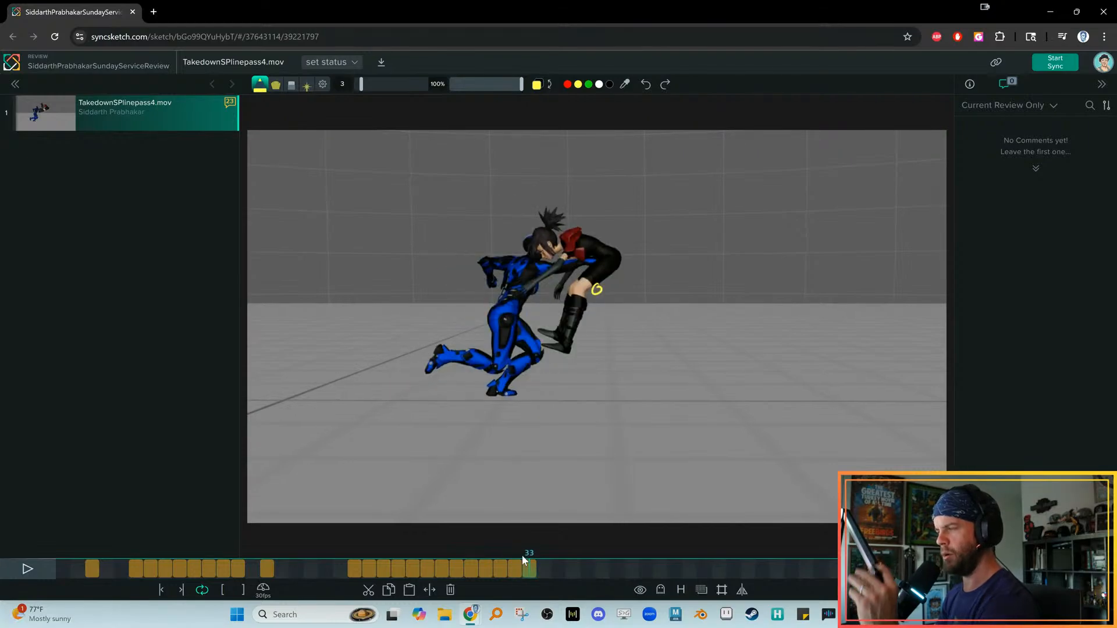
Examine the poses around frame 40 frame by frame and replay the takedown from before the jump
key("space")
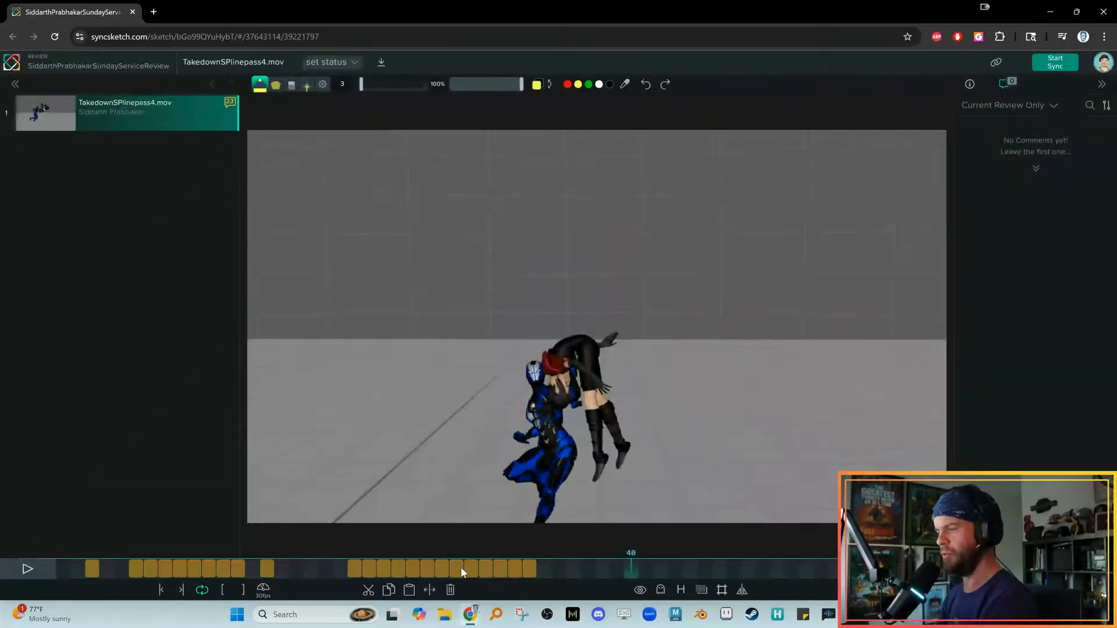
key("space")
key("Left")
key("Left")
key("Left")
key("Left")
key("Right")
key("Right")
key("Right")
key("Left")
key("Left")
key("Right")
key("Left")
key("Left")
key("space")
key("space")
left_click_drag(423, 571, 321, 568)
key("space")
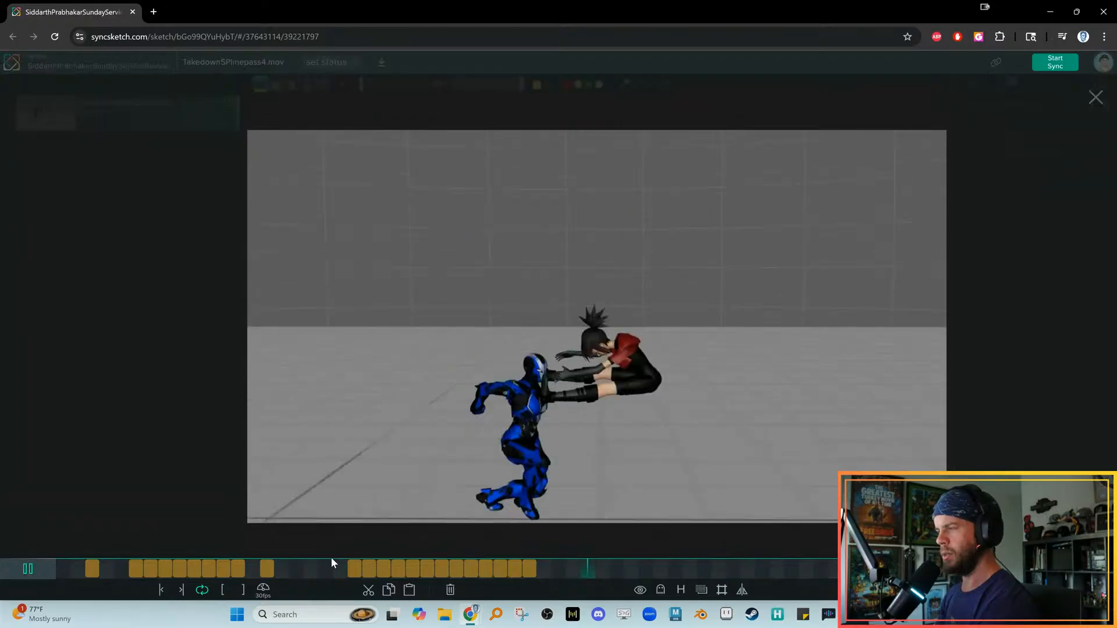
key("space")
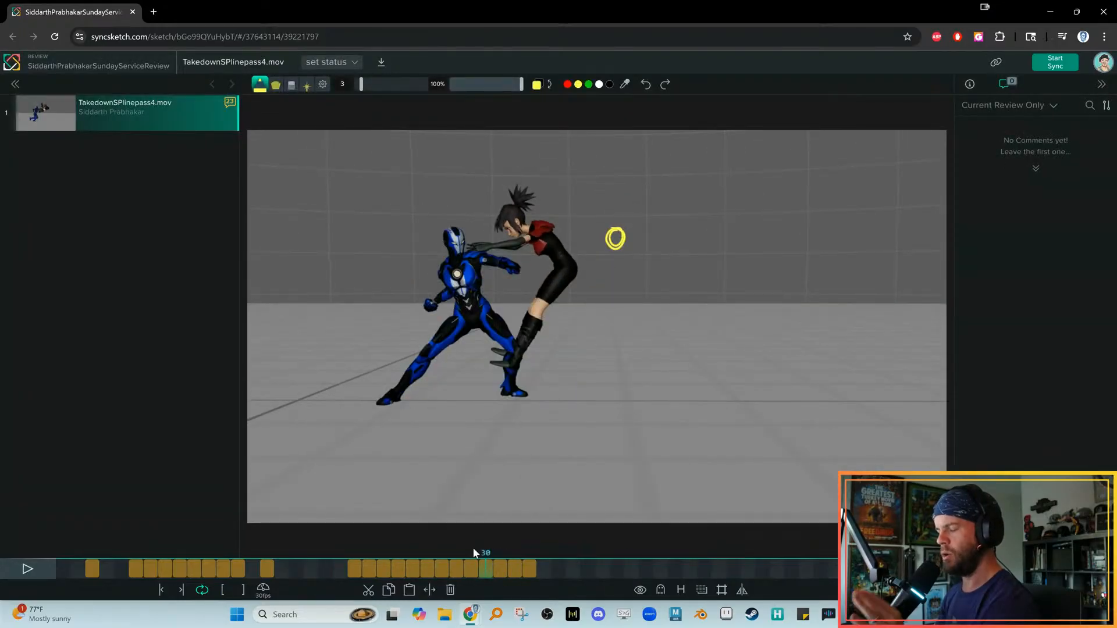
Go back frame by frame from frame 30 to frame 21 and replay the woman's jump
key("Left")
key("Left")
key("Left")
key("Left")
key("Left")
key("Left")
key("Left")
key("Left")
key("Left")
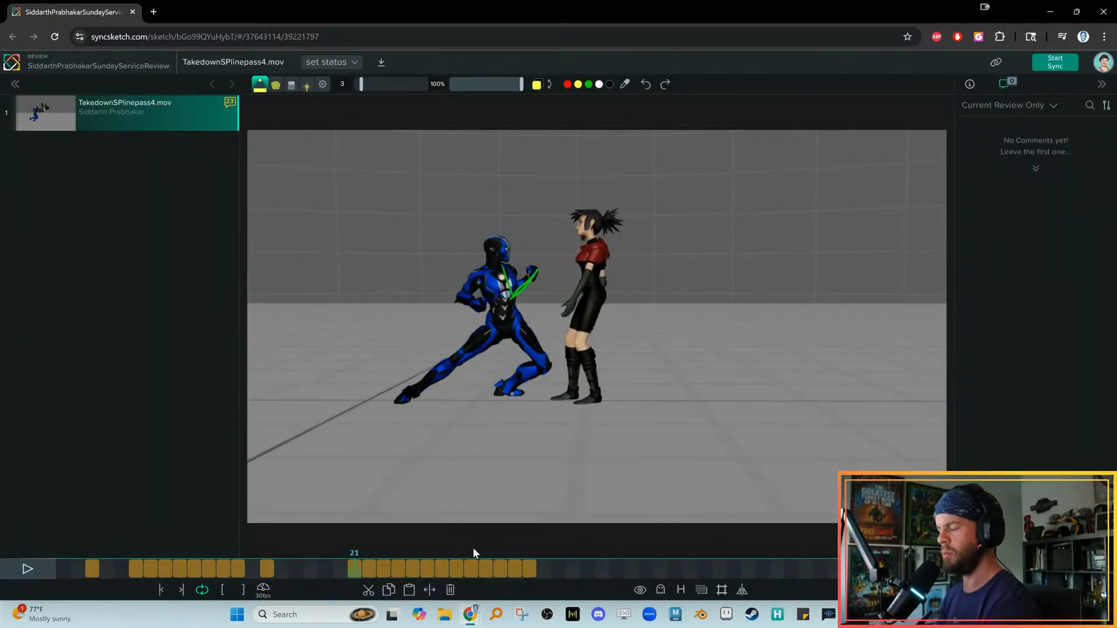
key("space")
key("space")
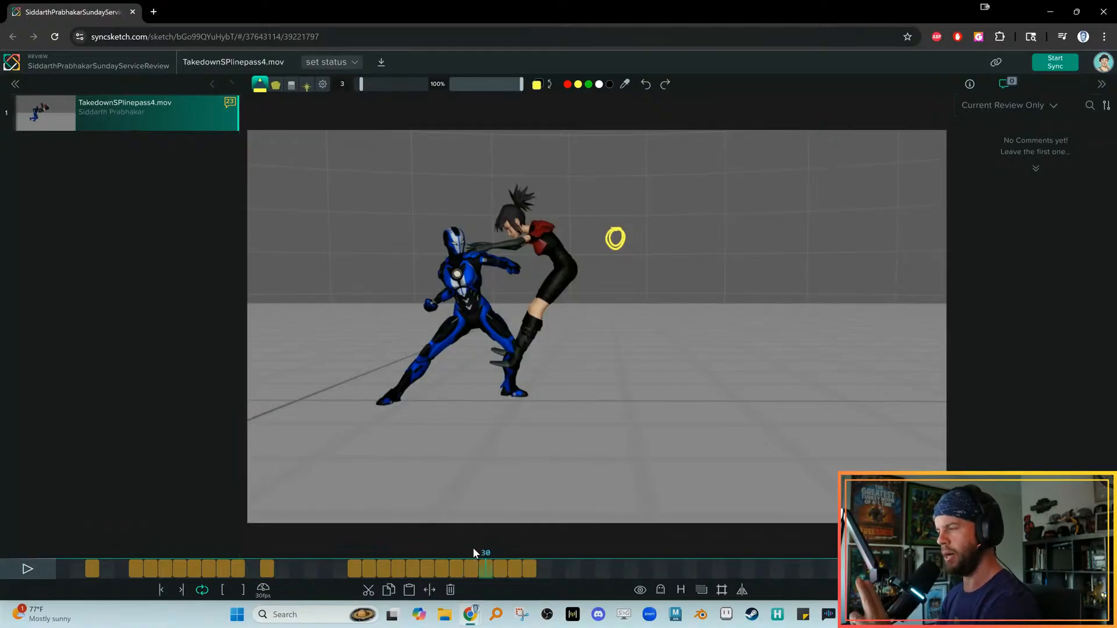
Compare the poses between frames 30 and 37 to judge how the woman moves out of her landing
key("Right")
key("Right")
key("Right")
key("Left")
key("Left")
key("Right")
key("Right")
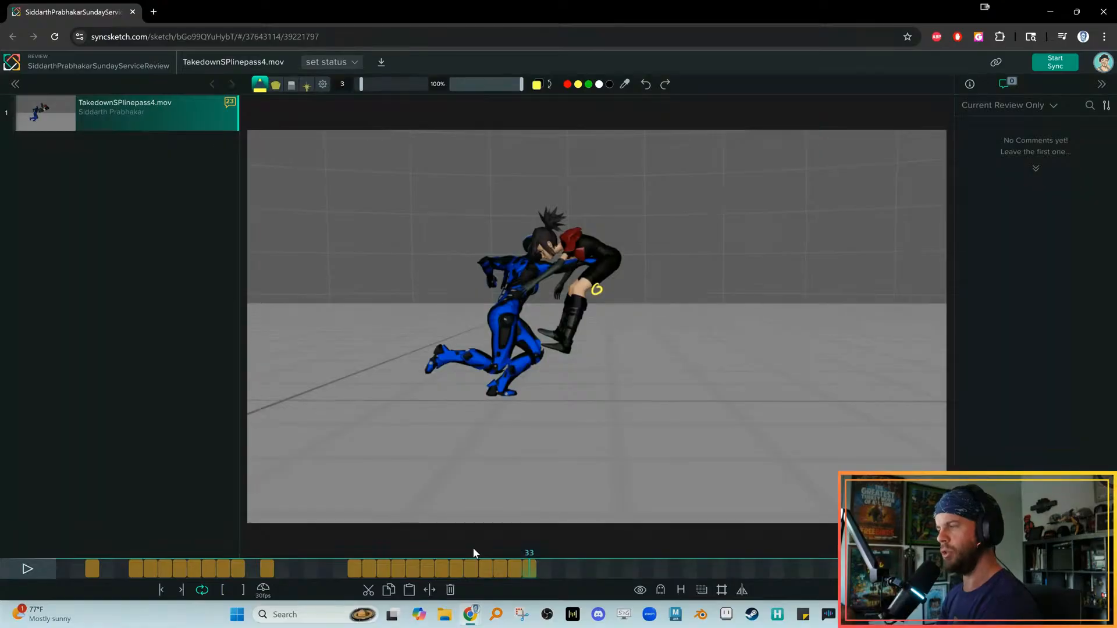
key("Right")
key("Right")
key("Right")
key("Right")
key("Left")
key("Left")
key("Left")
key("Left")
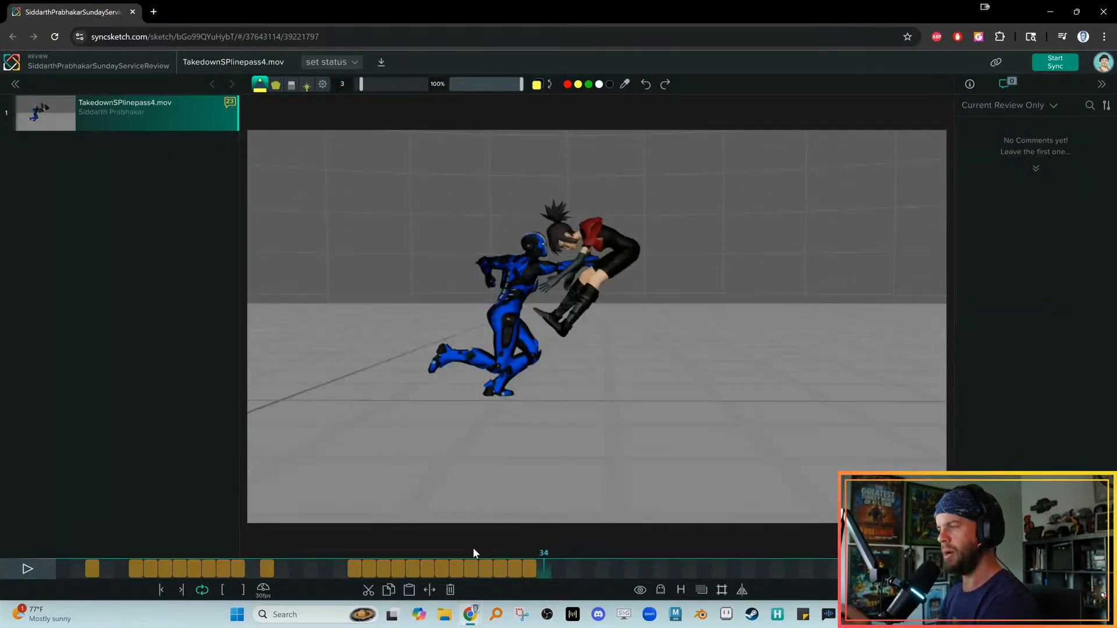
key("Left")
key("Left")
Play the throw and compare the neighbouring poses around frame 40 frame by frame
key("space")
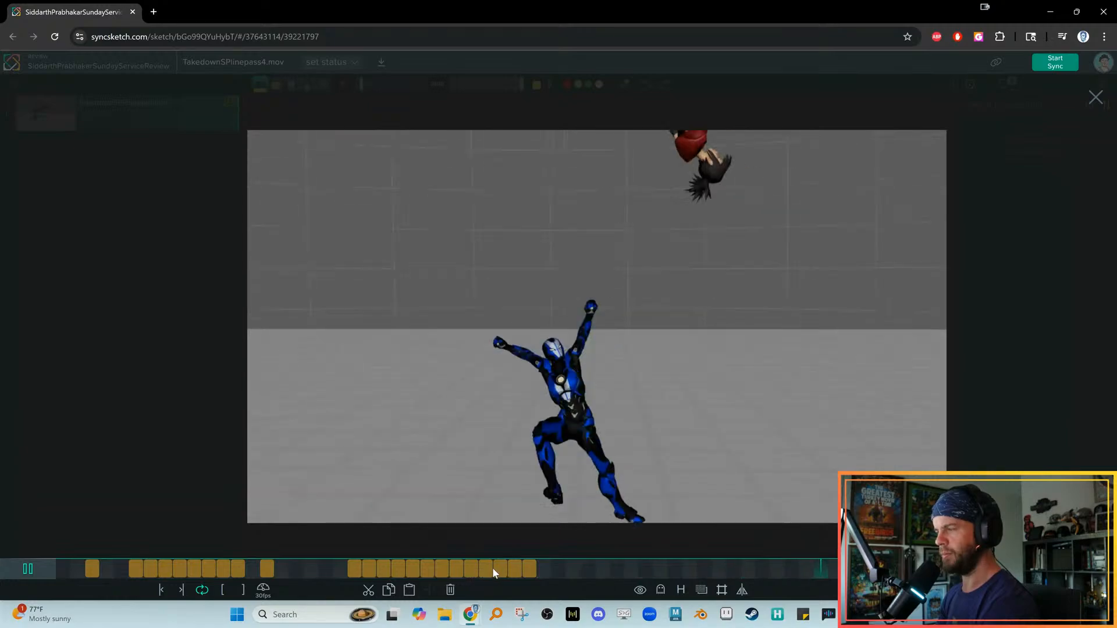
key("space")
key("Left")
key("Left")
key("Left")
key("Right")
key("Right")
key("Right")
key("Left")
key("Left")
key("Left")
key("Left")
key("Right")
key("Right")
key("Right")
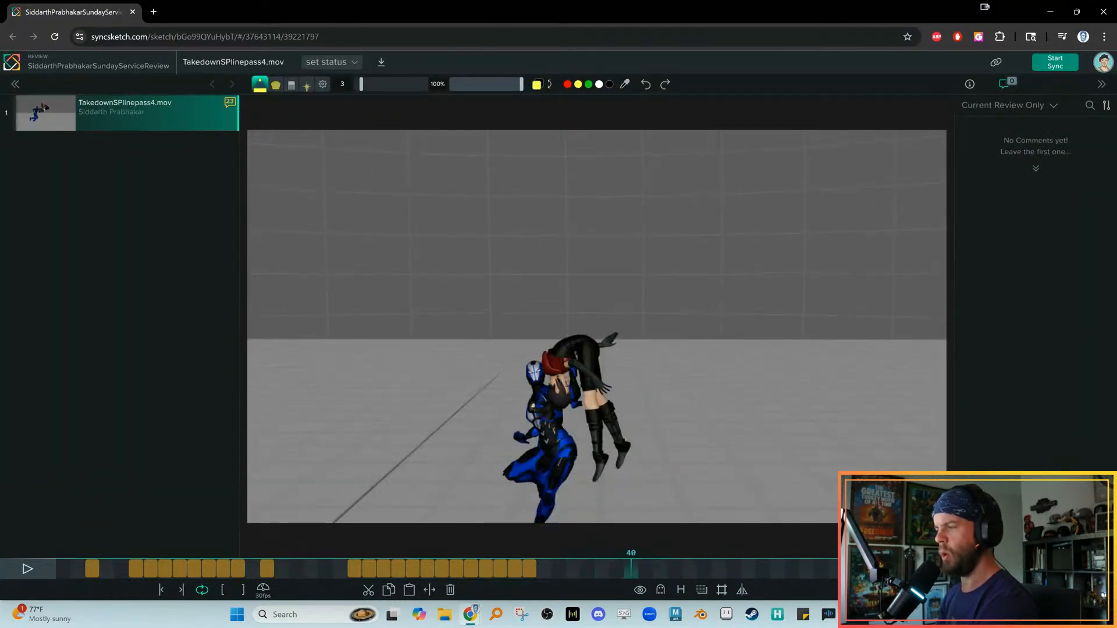
key("Left")
key("Right")
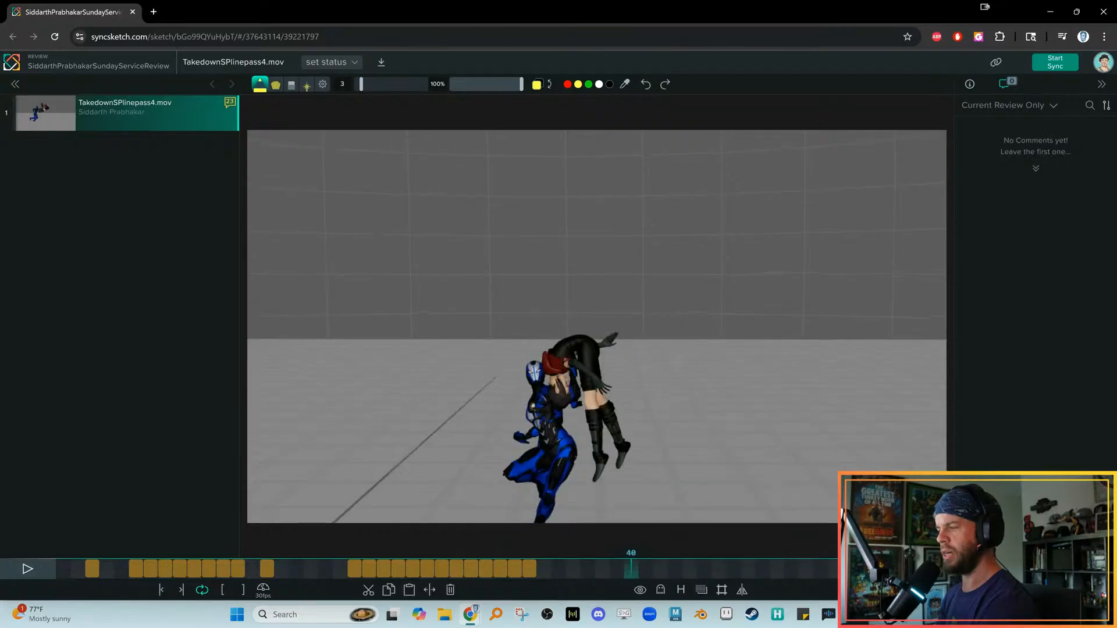
key("Left")
key("Right")
key("Right")
key("Left")
key("Left")
key("Left")
key("Right")
key("Right")
key("Right")
key("Left")
key("Left")
key("Left")
Replay the throw repeatedly from frame 37
left_click(593, 570)
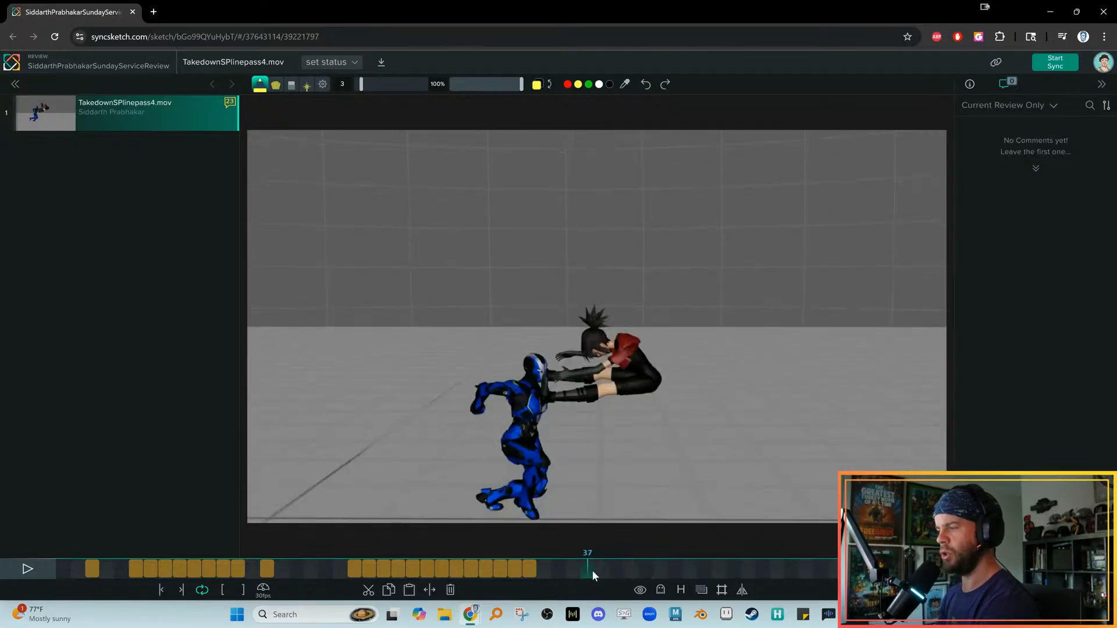
key("space")
key("space")
left_click(588, 568)
key("space")
key("space")
Cross out the poses on frames 39 and 42 with large yellow X marks
left_click_drag(569, 569, 611, 560)
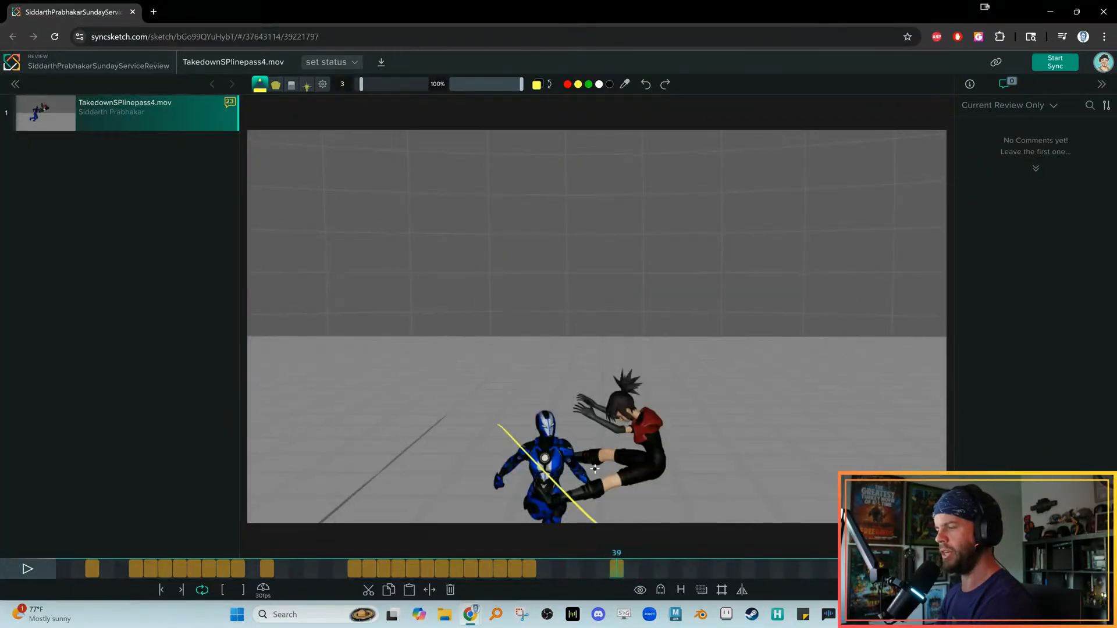
key("Right")
key("Right")
key("Right")
left_click_drag(571, 133, 669, 200)
left_click_drag(620, 129, 533, 249)
Examine the upward launch frame by frame and compare it with the crossed-out poses on frames 39 and 42
key("Right")
key("Right")
key("Right")
key("Left")
key("Left")
key("Left")
key("Right")
key("Right")
key("Right")
key("Right")
key("Right")
key("Right")
key("Right")
key("Left")
key("Left")
key("Left")
key("Left")
key("Left")
key("Left")
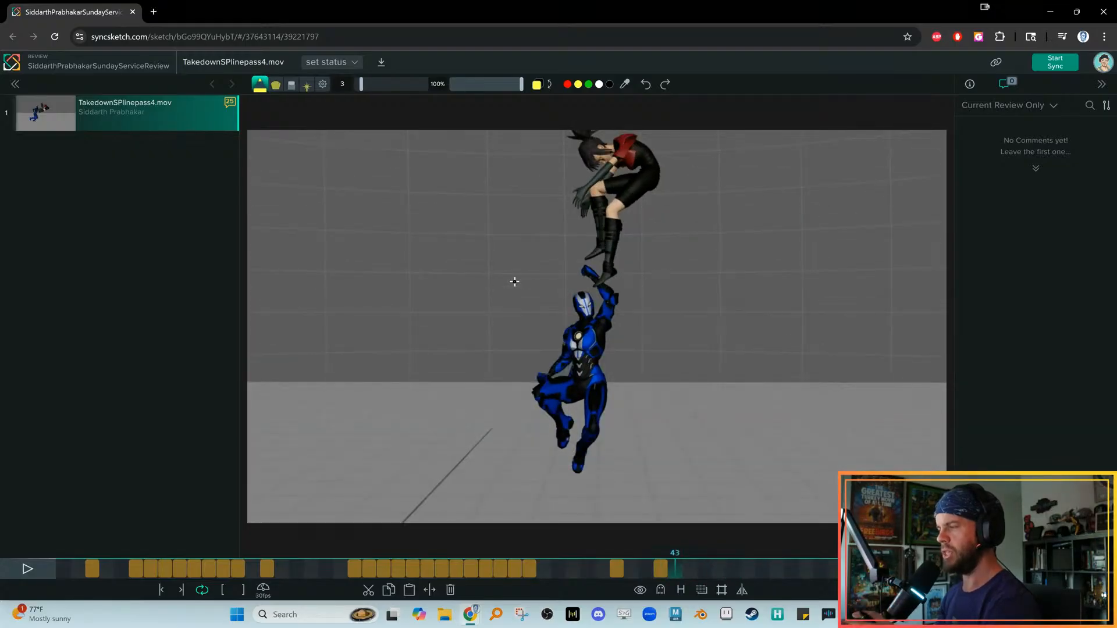
key("Right")
key("Right")
key("Right")
key("Right")
key("Right")
key("Left")
key("Left")
key("Right")
key("Right")
key("Right")
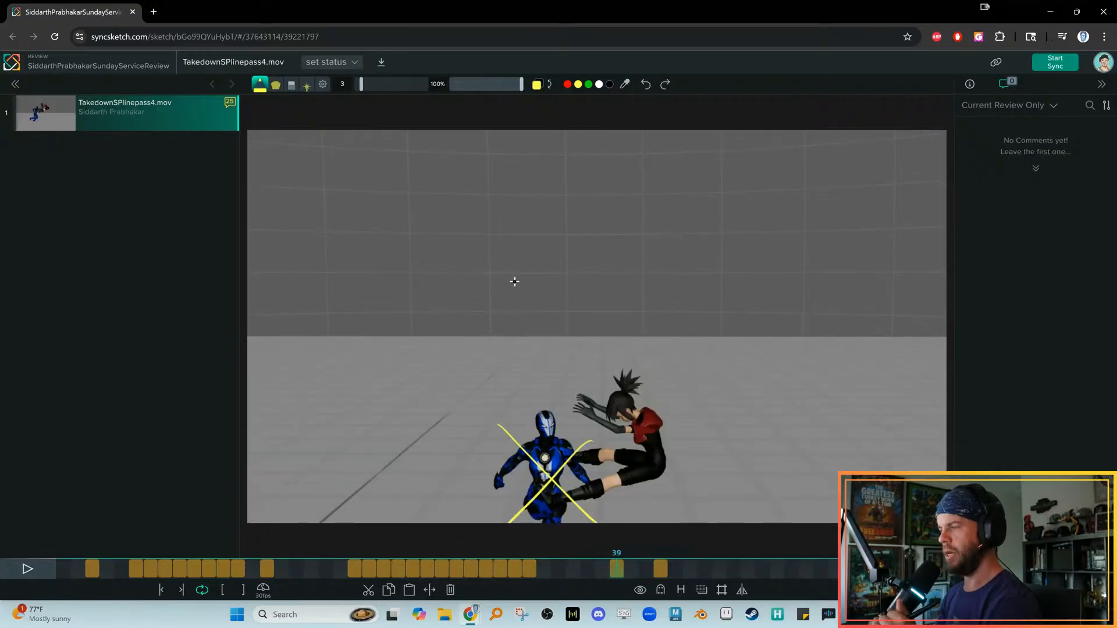
Examine the lead-in to the upward throw frame by frame between frames 35 and 40
key("Left")
key("Left")
key("Left")
key("Left")
key("Left")
key("Left")
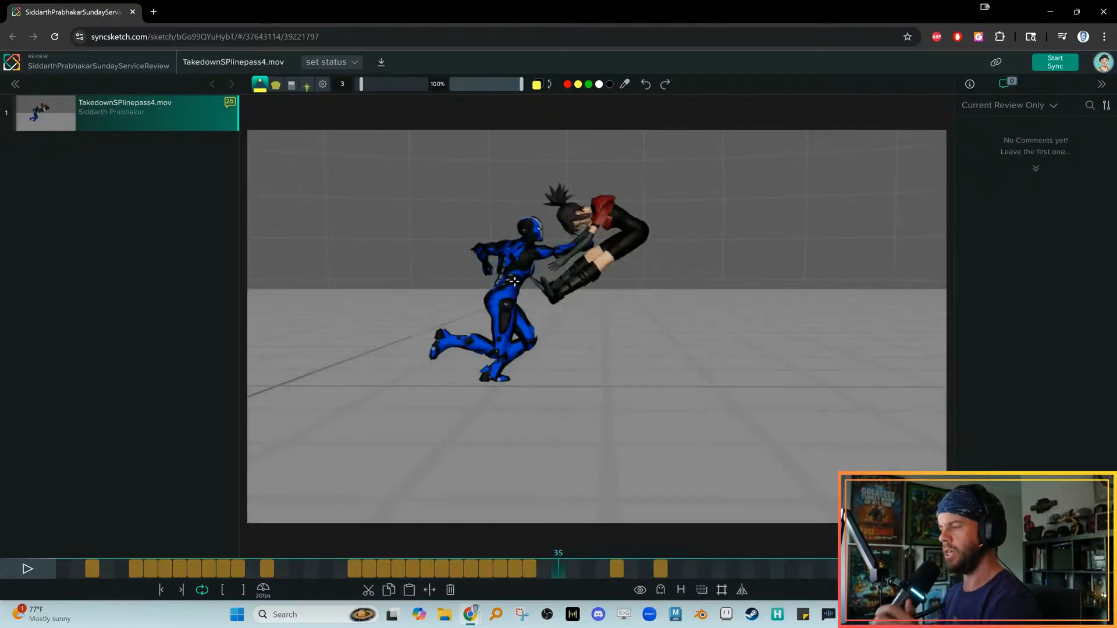
key("Right")
key("Right")
key("Right")
key("Right")
key("Right")
key("Left")
key("Left")
key("Left")
key("Right")
key("Right")
key("Right")
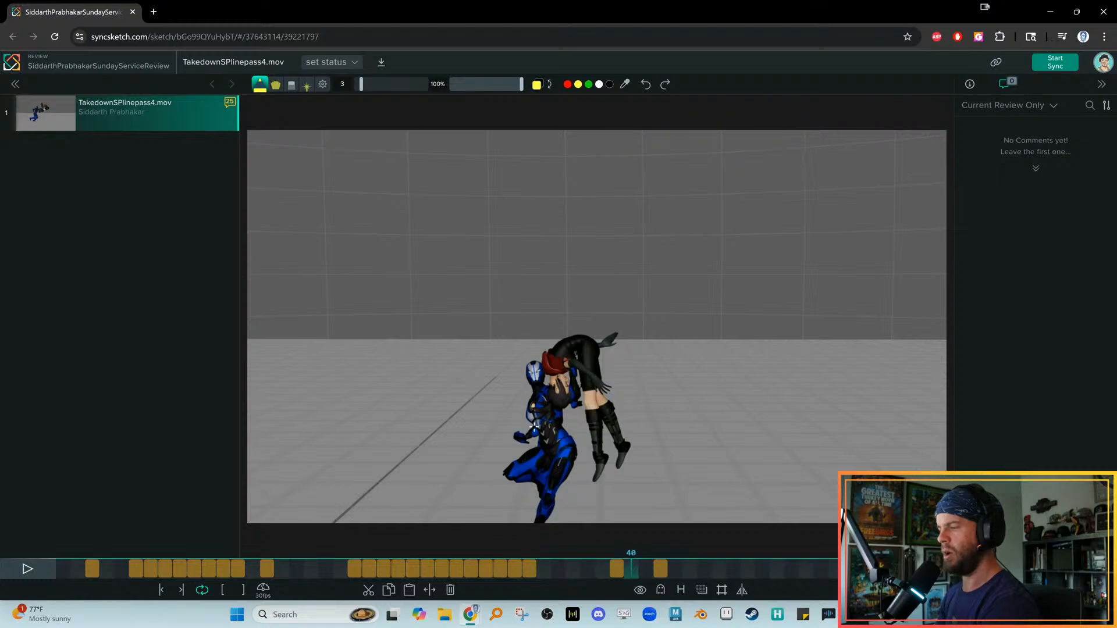
Write "cam low" in yellow on frame 40 and outline a lowered camera framing around the characters
left_click_drag(327, 422, 330, 447)
left_click_drag(332, 431, 349, 429)
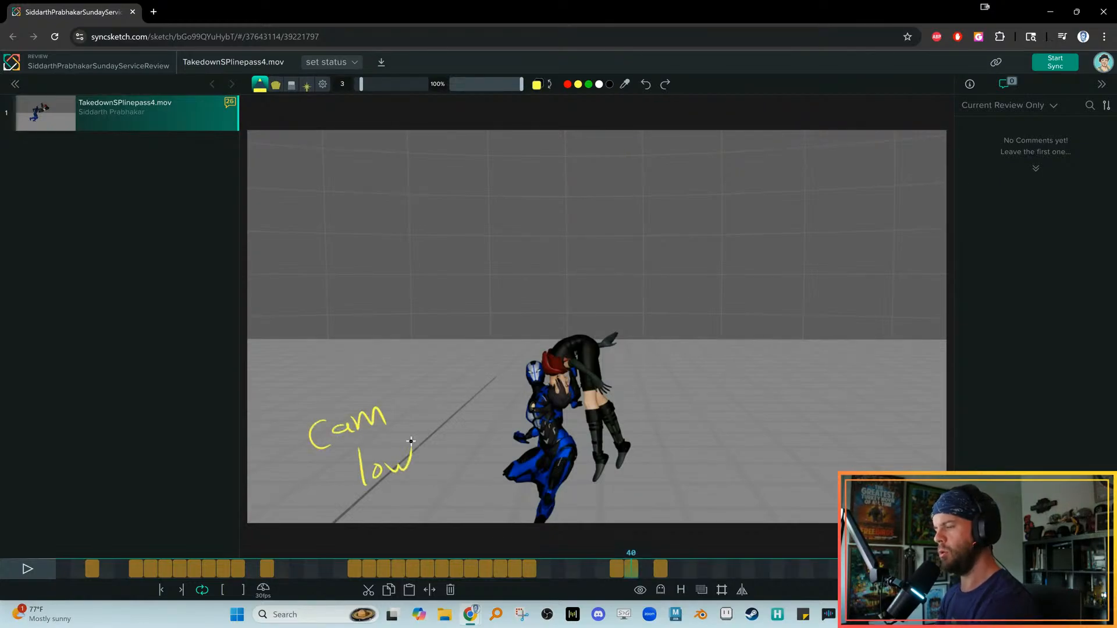
left_click_drag(813, 355, 418, 341)
key("ctrl+z")
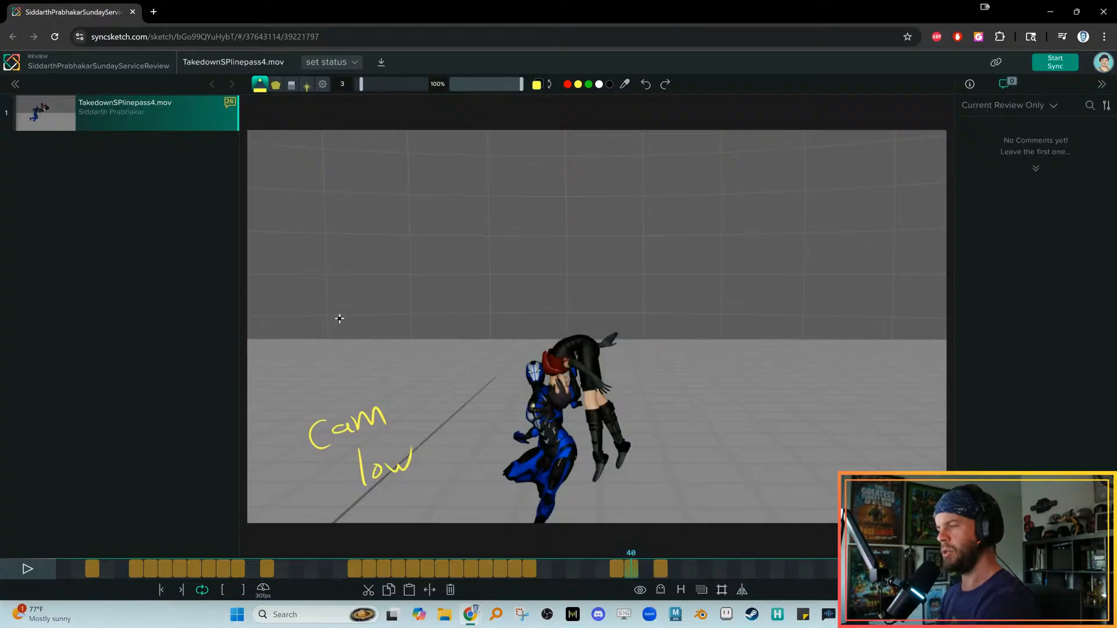
left_click_drag(299, 297, 920, 277)
left_click_drag(306, 311, 305, 496)
left_click_drag(896, 277, 911, 447)
Outline the camera framing in yellow around both characters on frame 41, with its lower edge just below the blue character's foot
key("Right")
key("Left")
key("Right")
mouse_move(313, 148)
left_mouse_down()
mouse_move(320, 433)
mouse_move(440, 457)
mouse_move(889, 445)
mouse_move(879, 132)
left_mouse_up()
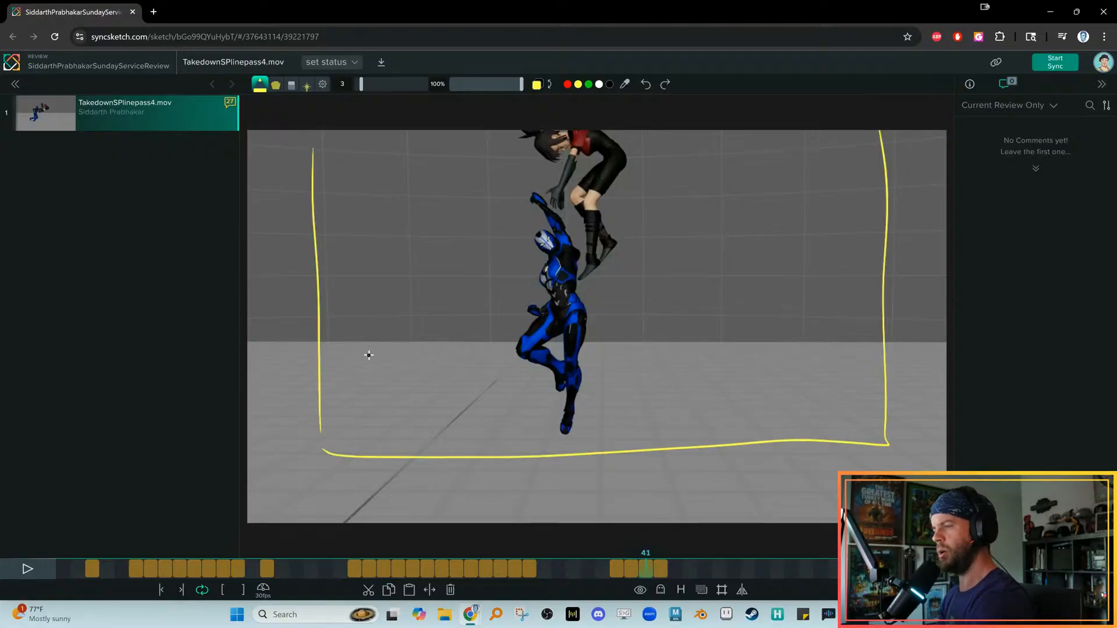
Write the camera note "petestal" inside the framing outline on frame 41 and draw an upward arrow beneath it
mouse_move(384, 357)
left_mouse_down()
mouse_move(402, 364)
mouse_move(432, 336)
left_mouse_up()
left_click_drag(459, 301, 458, 344)
mouse_move(449, 326)
left_mouse_down()
mouse_move(472, 321)
mouse_move(482, 340)
left_mouse_up()
left_click_drag(476, 267, 489, 344)
mouse_move(410, 424)
left_mouse_down()
mouse_move(408, 379)
mouse_move(421, 389)
left_mouse_up()
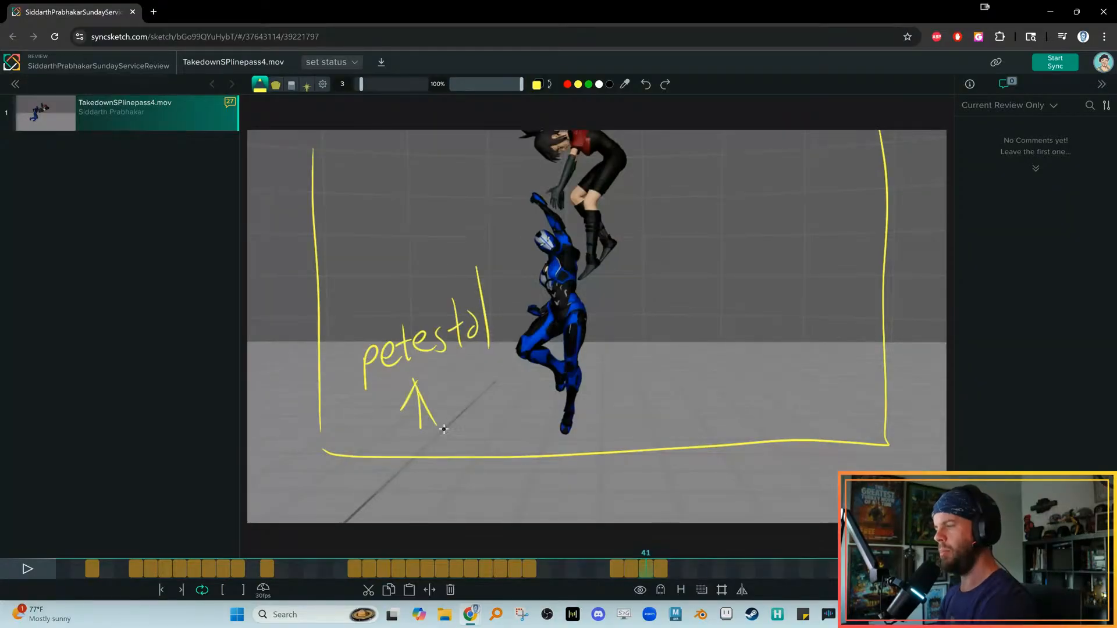
Sketch a small yellow camera with an upward arrow above it beside the blue character on frame 42
key("Right")
key("Right")
key("Left")
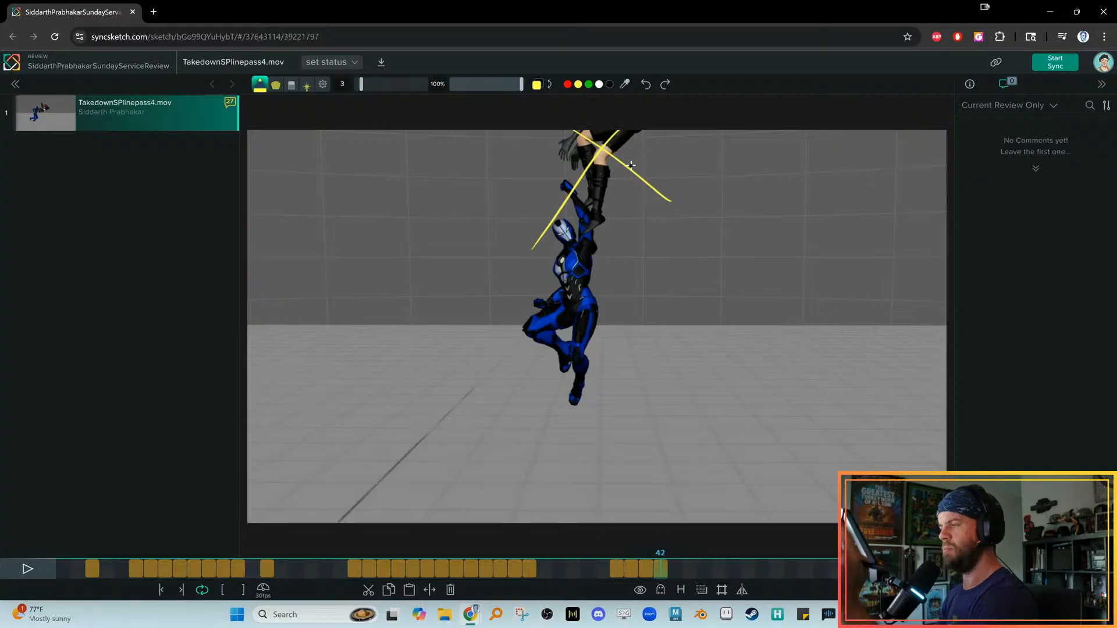
left_click_drag(394, 335, 395, 245)
left_click_drag(370, 285, 409, 264)
left_click_drag(370, 359, 367, 364)
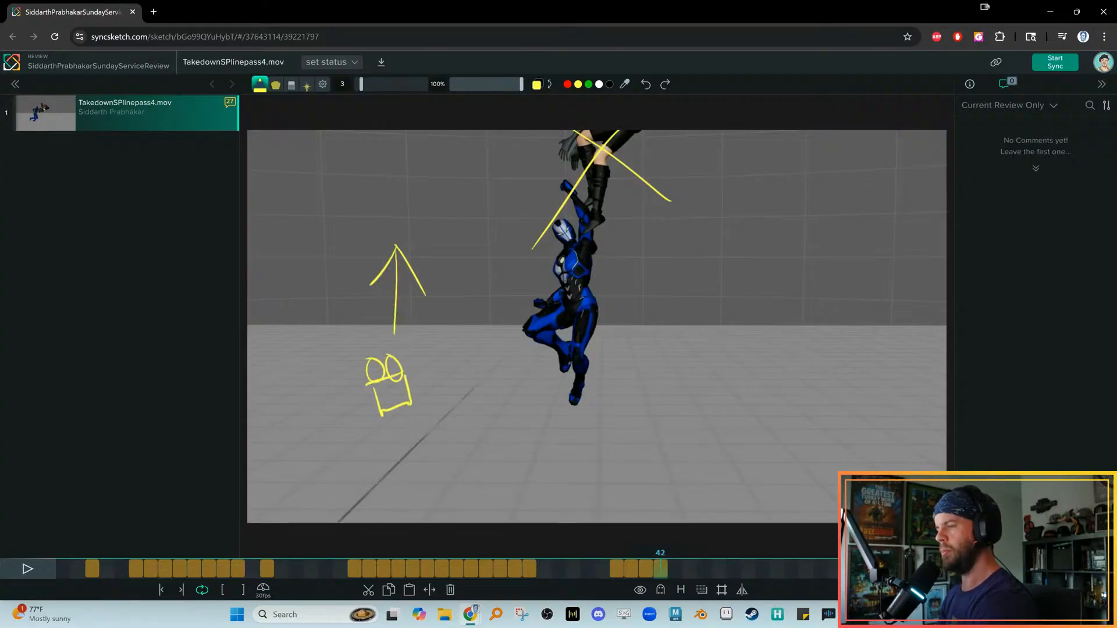
Examine the airborne poses that follow the launch frame by frame from frame 42 to frame 47
key("Right")
key("Right")
key("Right")
key("Right")
key("Right")
key("Right")
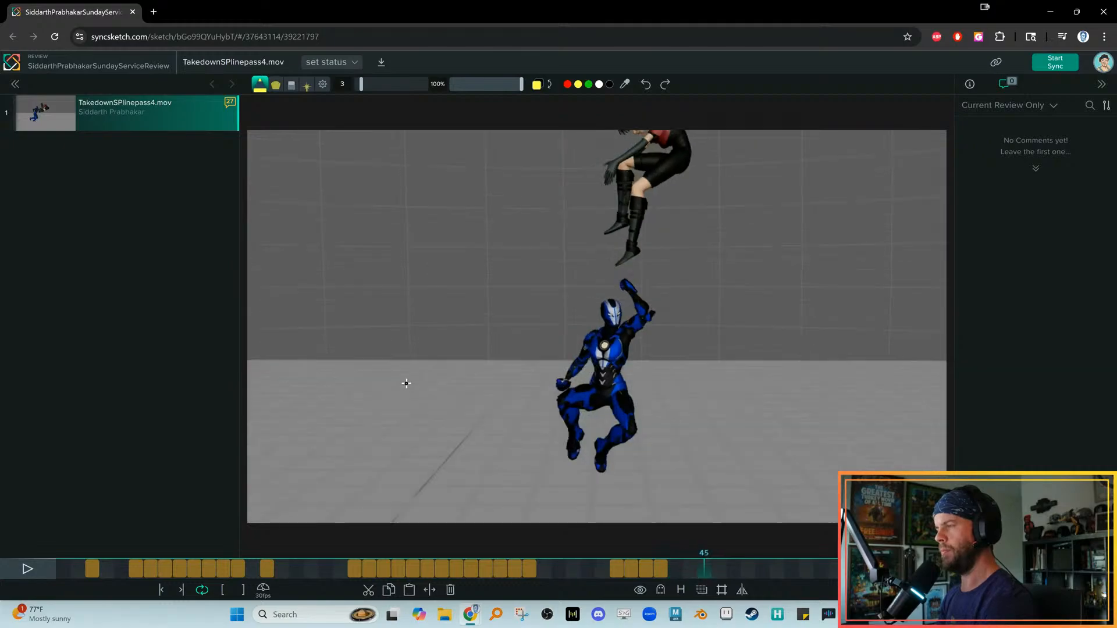
key("Left")
key("Left")
key("Left")
key("Left")
key("Right")
key("Right")
key("Right")
key("Right")
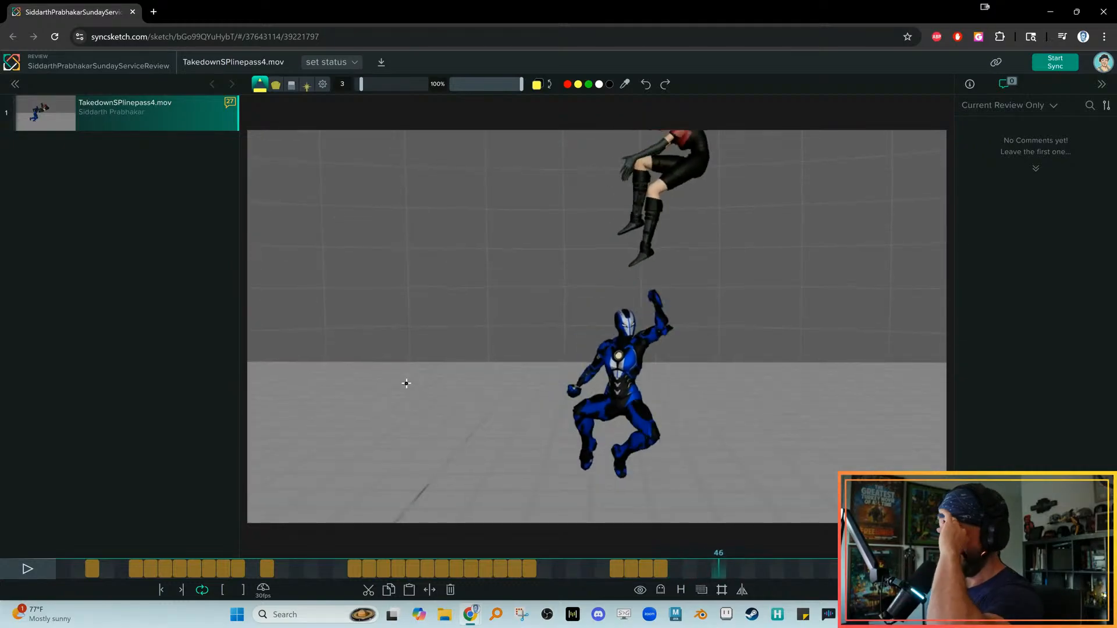
key("Left")
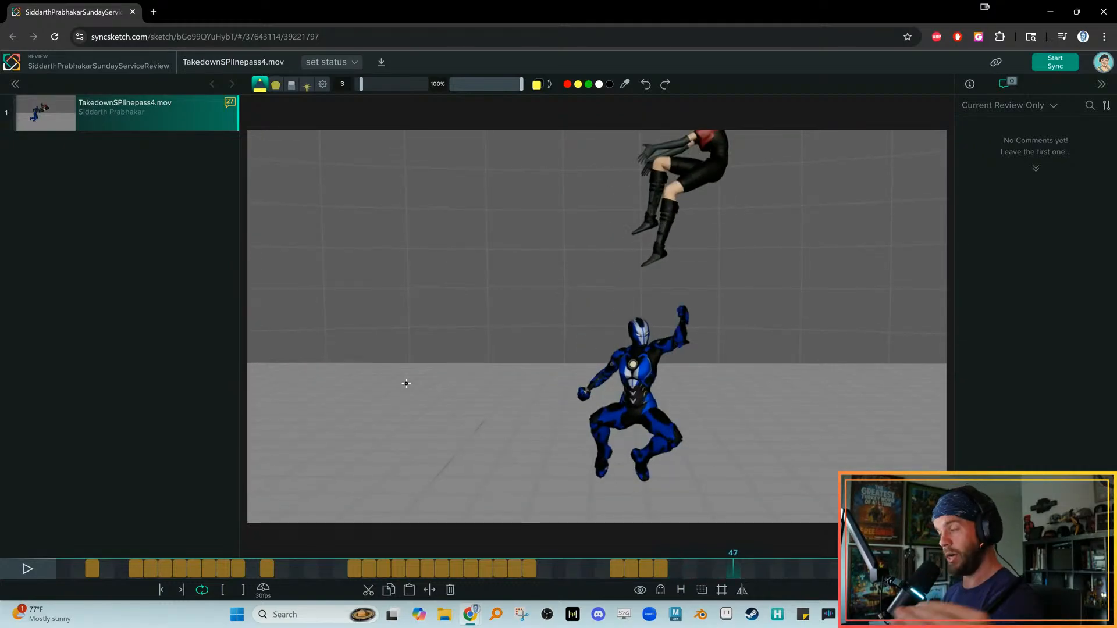
Compare the neighbouring hang poses around frame 47 back and forth
key("Right")
key("Right")
key("Right")
key("Left")
key("Left")
key("Left")
key("Left")
key("Left")
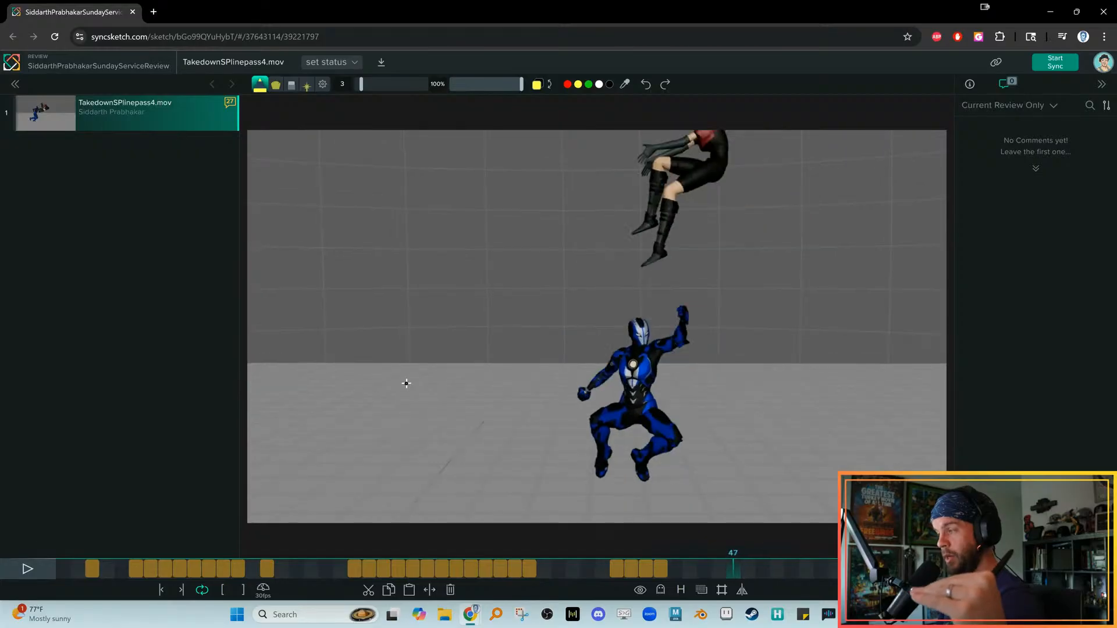
key("Right")
key("Right")
key("Right")
key("Right")
key("Left")
key("Left")
key("Left")
key("Left")
key("Right")
key("Right")
key("Right")
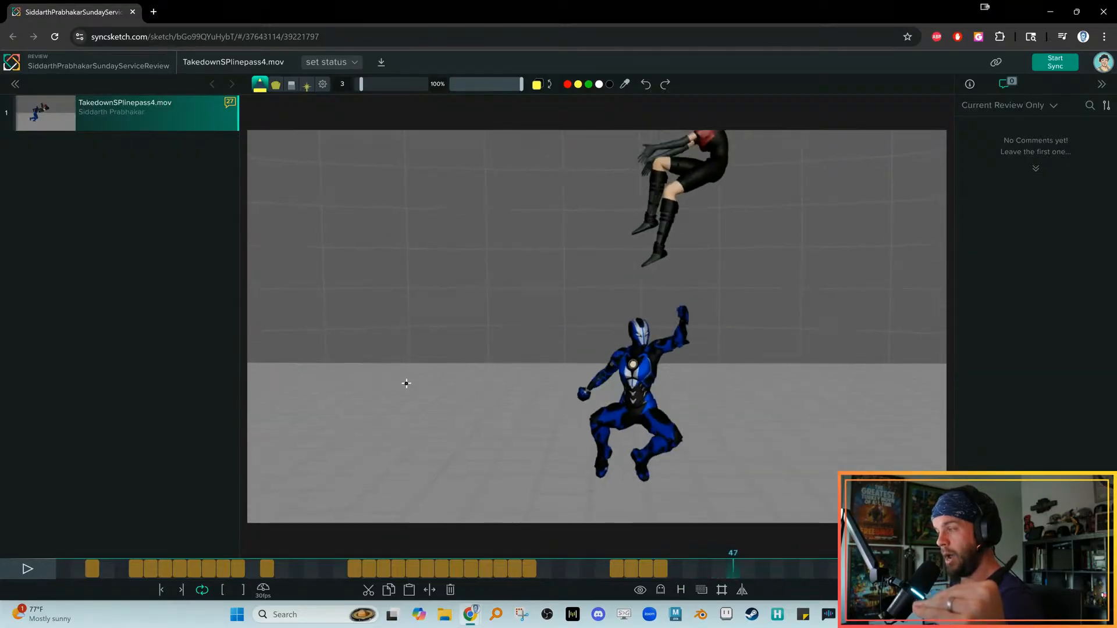
Examine the thrown character's rotation up to frame 49 and go back through the hang poses to frame 44
key("Left")
key("Left")
key("Left")
key("Right")
key("Right")
key("Right")
key("Right")
key("Right")
key("Right")
key("Right")
key("Right")
key("Right")
key("Right")
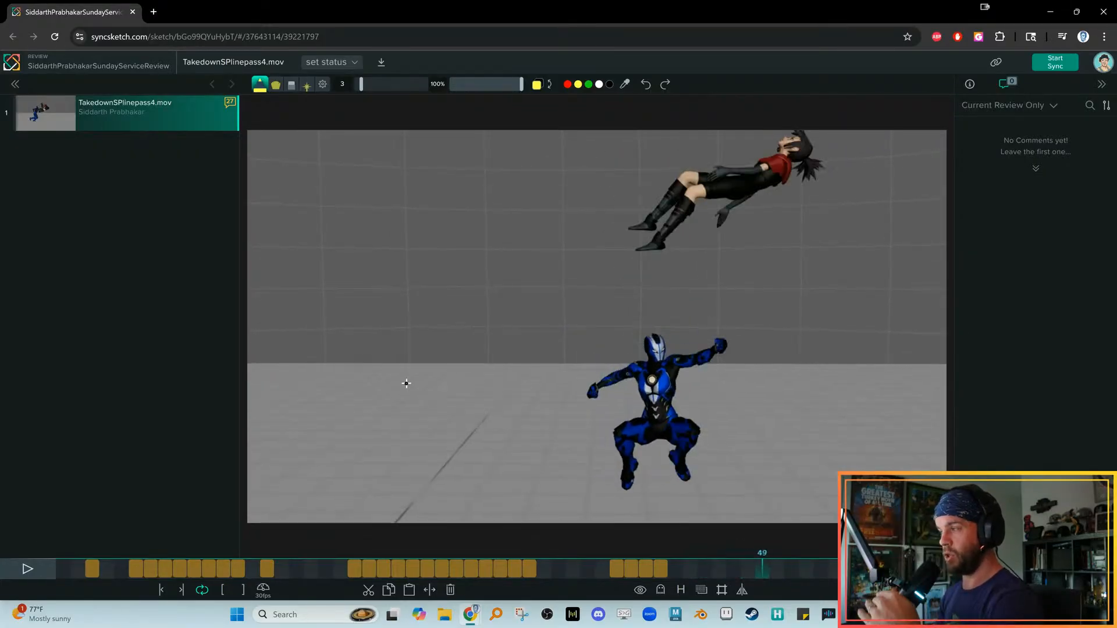
key("Left")
key("Left")
key("Left")
key("Left")
key("Left")
key("Left")
key("Left")
key("Left")
key("Left")
key("Left")
key("Left")
key("Left")
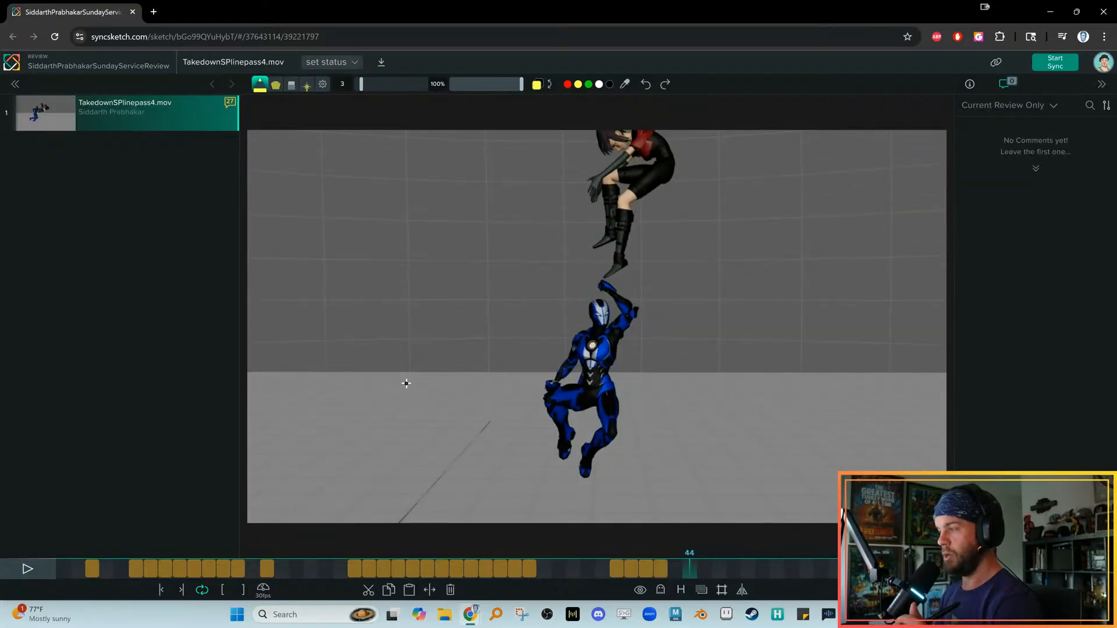
Draw yellow arcs over the blue character's hips and the thrown character's legs on frame 45
key("Left")
key("Left")
key("Left")
key("Left")
key("Right")
key("Right")
key("Right")
key("Right")
key("Right")
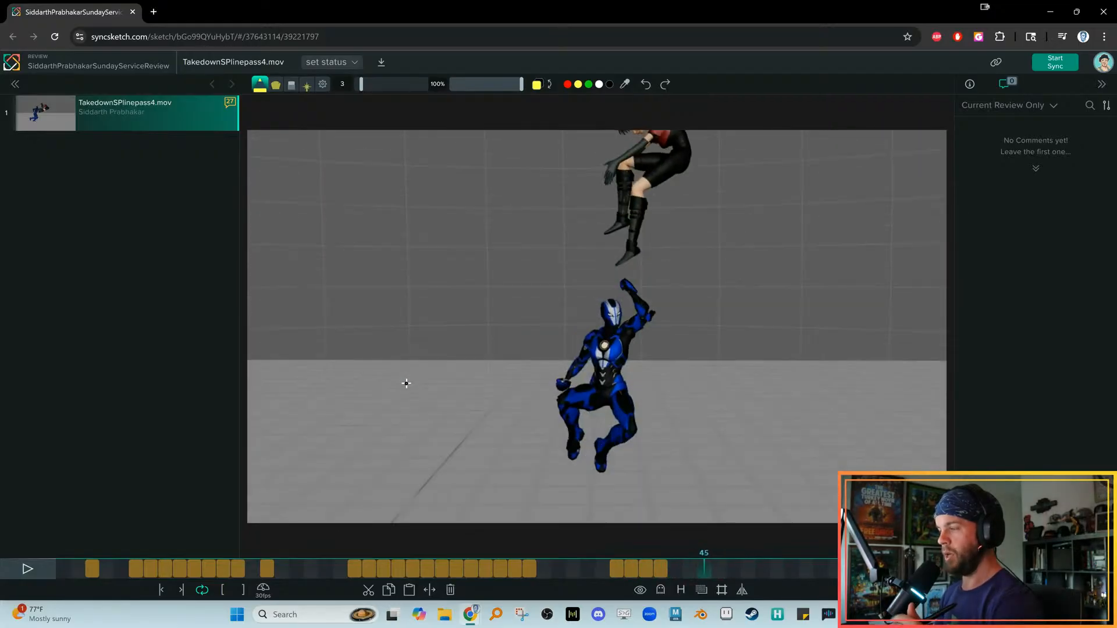
left_click_drag(588, 394, 613, 404)
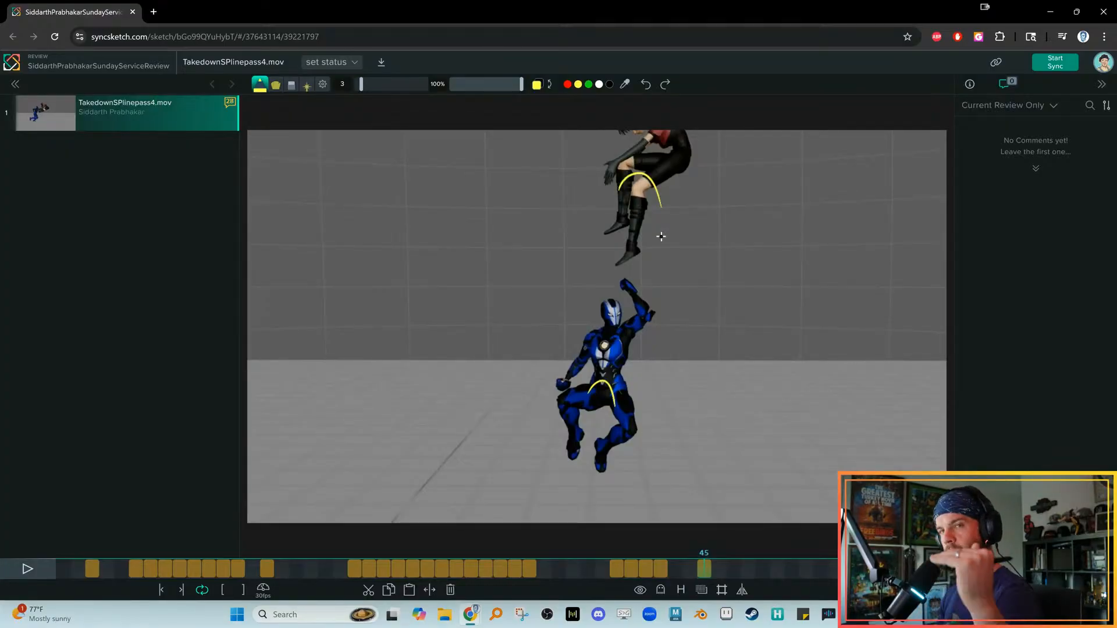
Compare the poses that follow the arcs on frame 45 with those up to frame 50
key("Right")
key("Right")
key("Right")
key("Right")
key("Right")
key("Right")
key("Right")
key("Right")
key("Right")
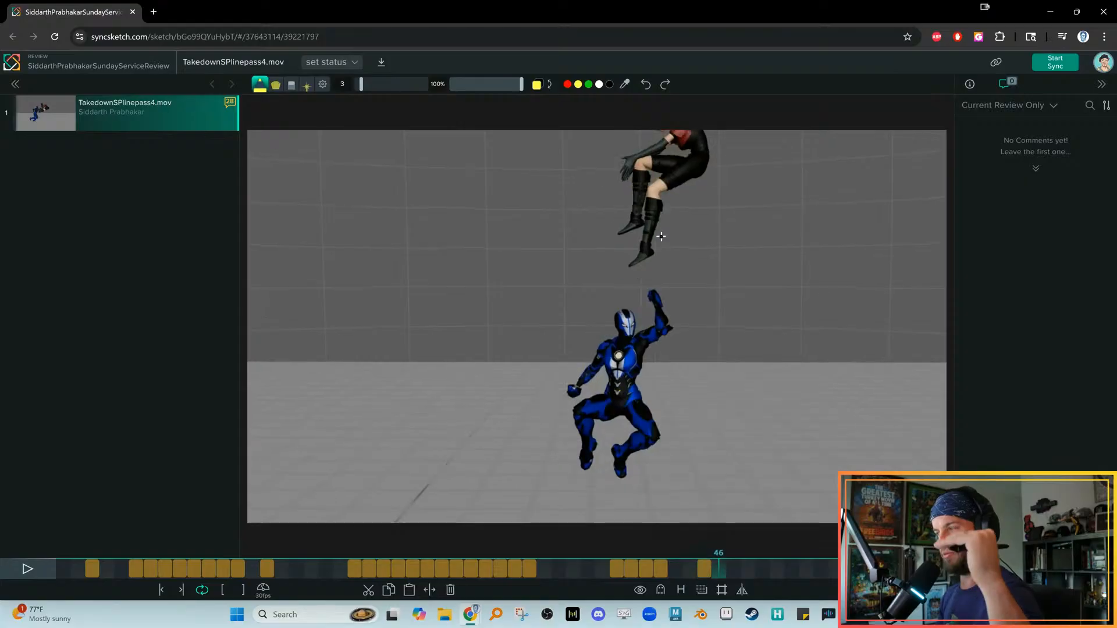
key("Left")
key("Left")
key("Left")
key("Left")
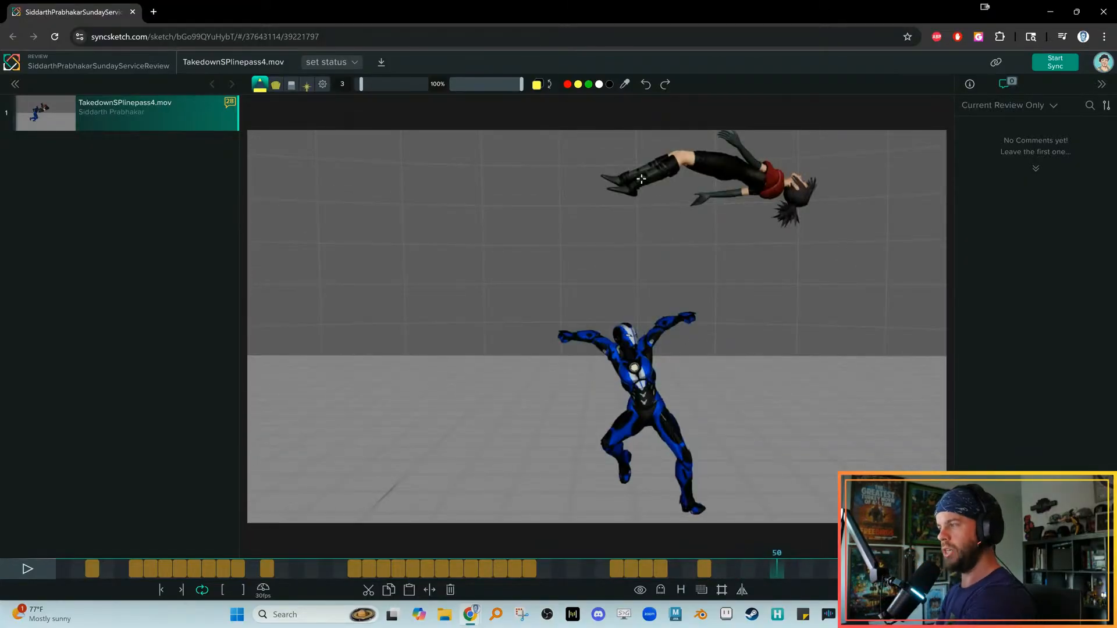
Examine the blue character's landing and the thrown character's fall frame by frame up to frame 53
key("Left")
key("Left")
key("Left")
key("Right")
key("Right")
key("Right")
key("Right")
key("Right")
key("Right")
key("Right")
key("Right")
key("Right")
key("Right")
key("Right")
key("Right")
key("Right")
key("Right")
key("Right")
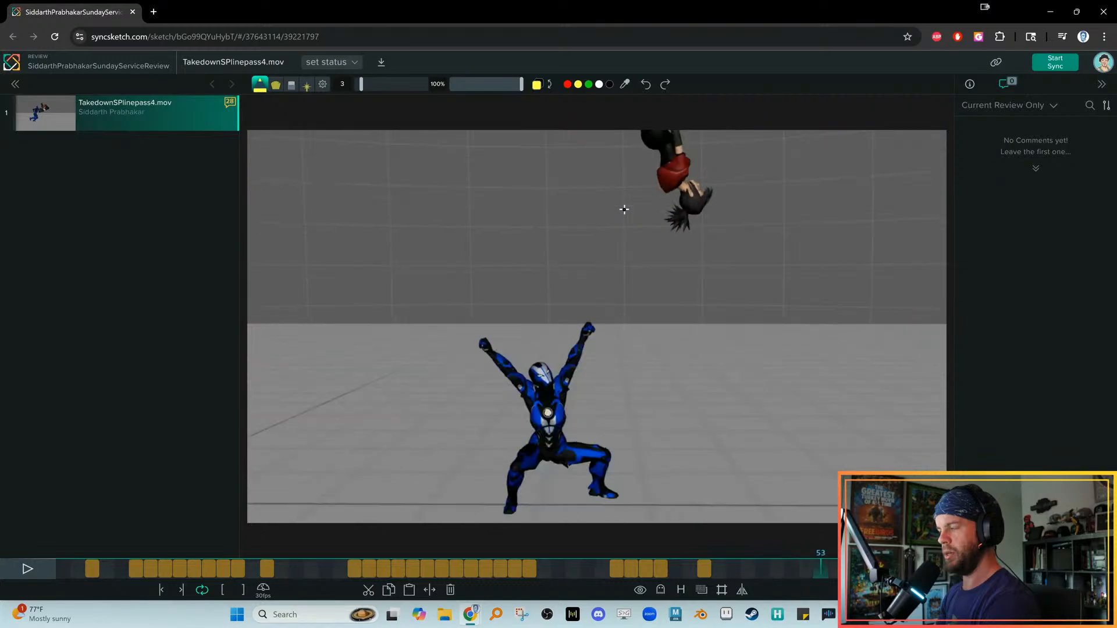
Replay the upward throw from the preceding run of annotated frames and step ahead to frame 49
left_click(513, 565)
key("space")
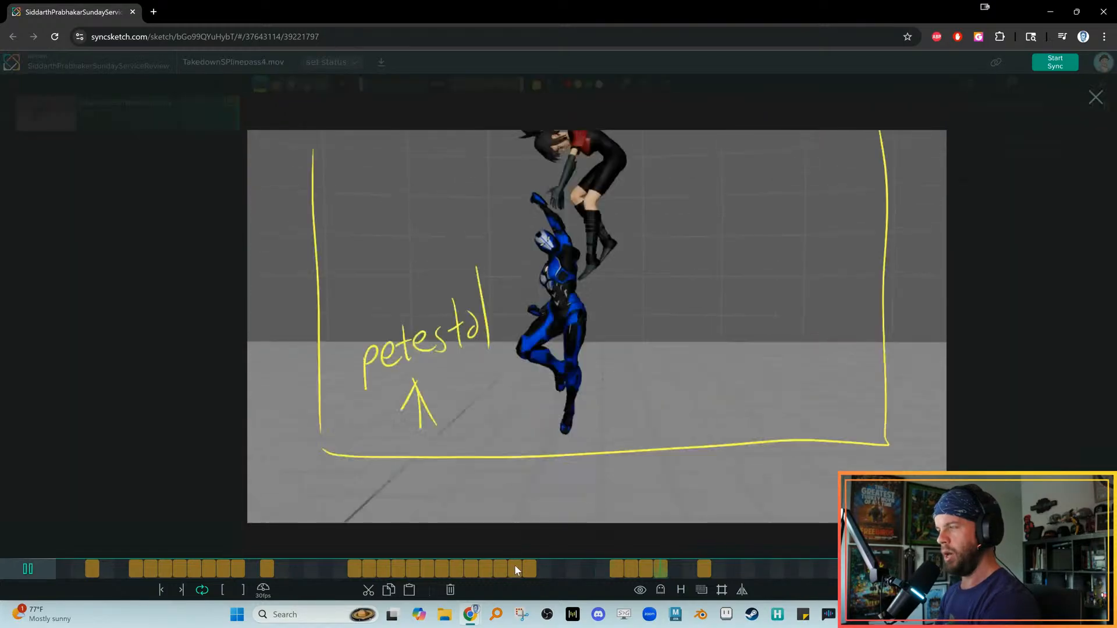
left_click_drag(522, 568, 718, 569)
key("Right")
key("Right")
key("Right")
key("Right")
key("Right")
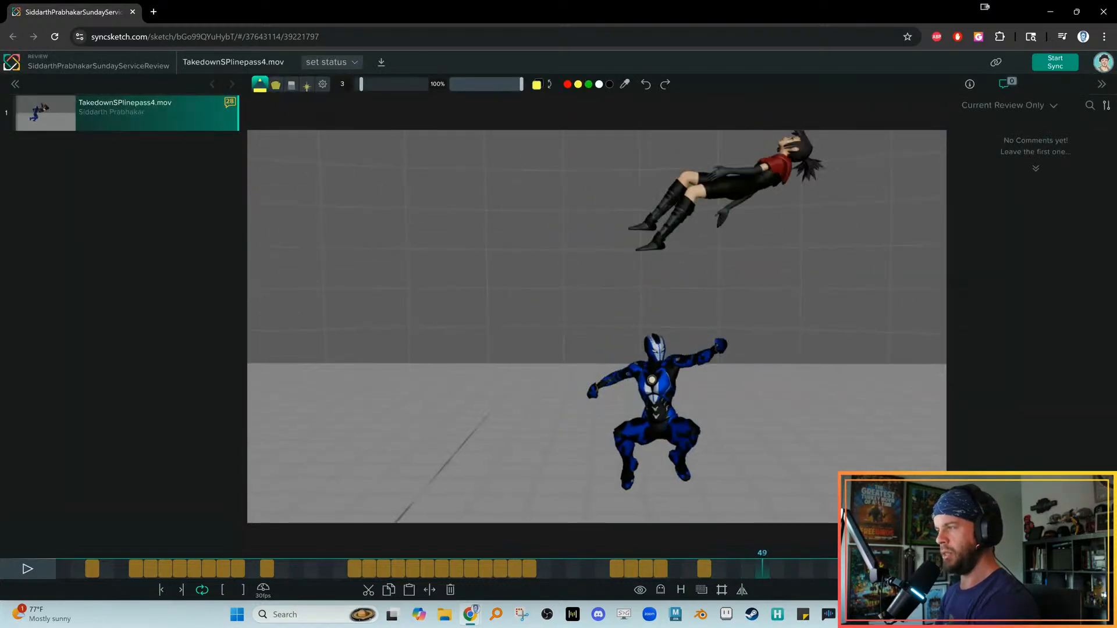
Compare the thrown character's rotation and the blue character's airborne pose across the frames around 49
key("Left")
key("Left")
key("Right")
key("Right")
key("Left")
key("Right")
key("Left")
key("Right")
key("Left")
key("Left")
key("Left")
key("Right")
key("Right")
key("Right")
key("Left")
key("Left")
key("Left")
key("Left")
key("Right")
key("Right")
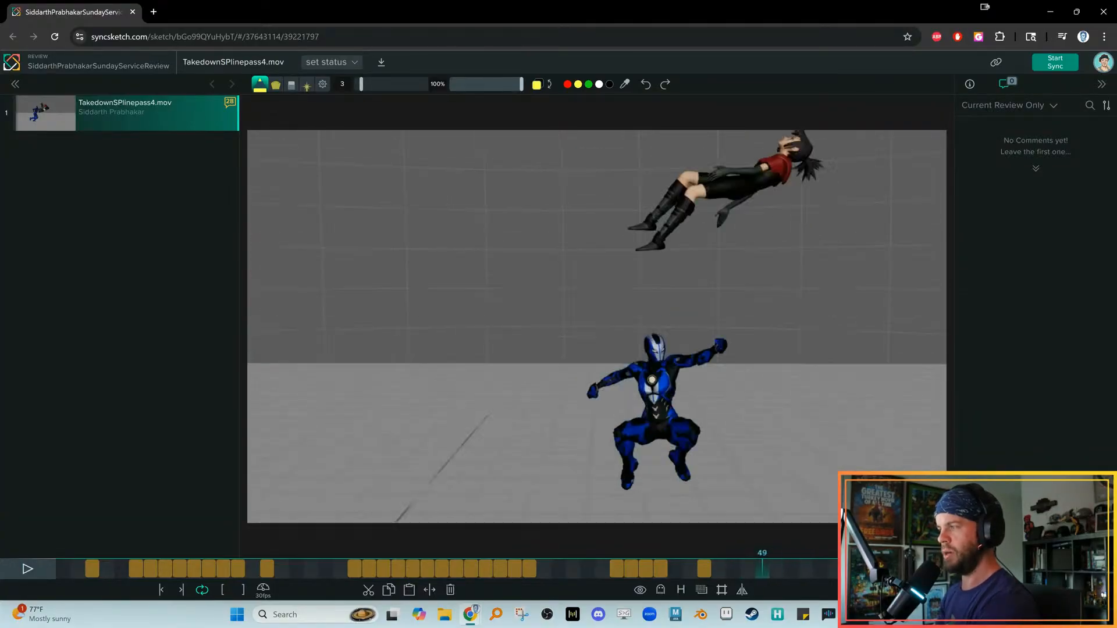
key("Left")
key("Left")
key("Right")
key("Right")
Replay the upward throw and step through its frames from the annotated run that precedes frame 45
key("space")
left_click(592, 571)
key("space")
left_click(625, 571)
key("Right")
key("Right")
key("Right")
key("Right")
key("Right")
key("Right")
key("Right")
key("Right")
key("Right")
key("space")
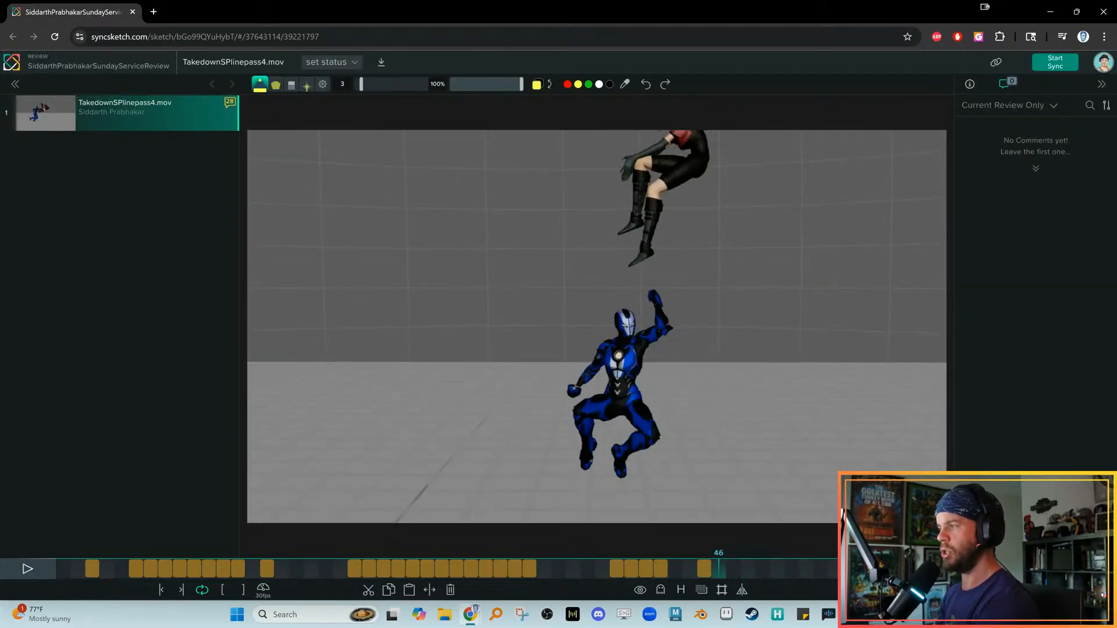
Compare the thrown character's legs and body position frame by frame around frames 44 to 47
left_click(694, 565)
key("Right")
key("Right")
key("Right")
key("Left")
key("Left")
key("Left")
key("Left")
key("Left")
key("Right")
key("Right")
key("Right")
key("Right")
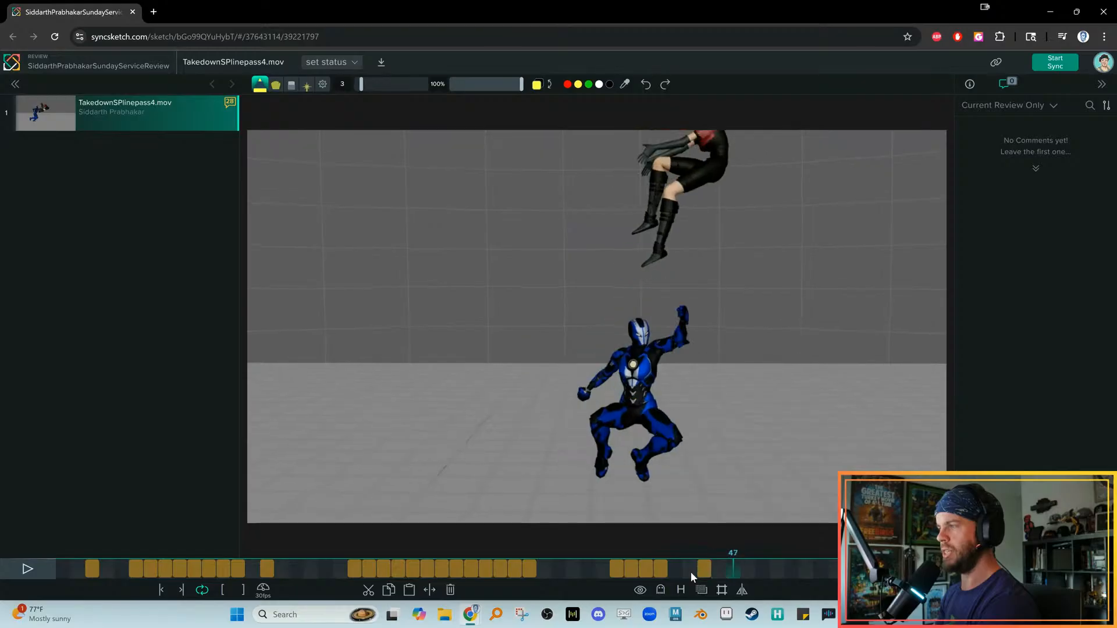
Mark the thrown character's pose with a yellow stroke on frame 44
key("Left")
key("Left")
key("Left")
key("Left")
left_click_drag(616, 143, 662, 174)
Draw yellow arcs along the thrown character's torso on frame 50 to indicate an arched back
key("Right")
key("Right")
key("Right")
key("Right")
key("Right")
key("Right")
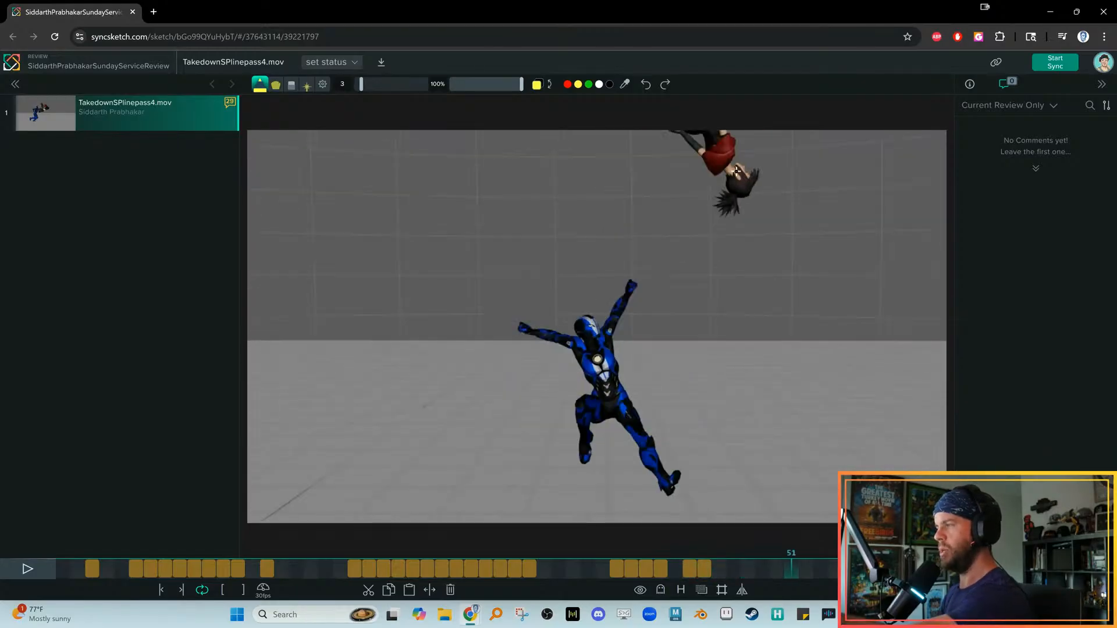
left_click_drag(760, 156, 766, 165)
Examine the thrown character's flip frame by frame between frames 48 and 51
key("Left")
key("Left")
key("Left")
key("Left")
key("Left")
key("Left")
key("Left")
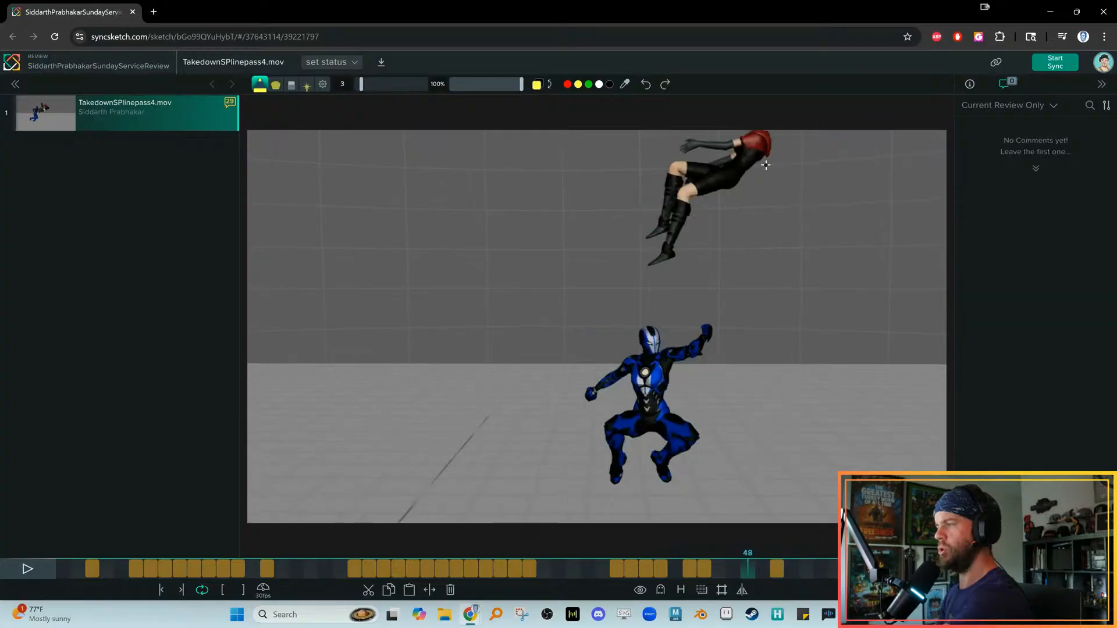
key("Right")
key("Right")
key("Right")
key("Right")
key("Right")
key("Right")
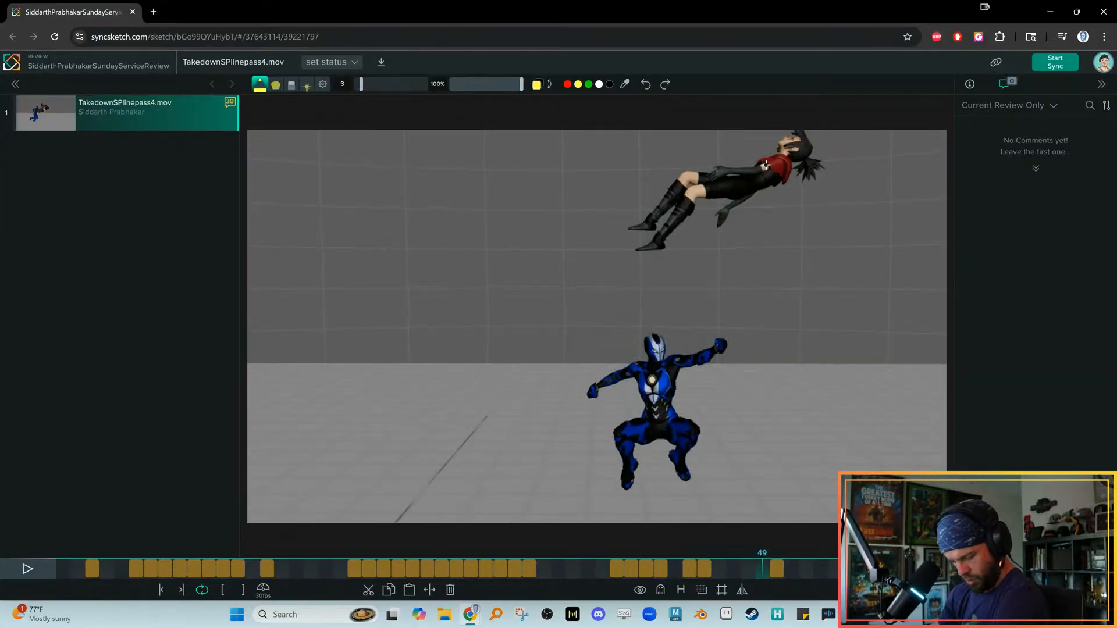
key("Right")
key("Right")
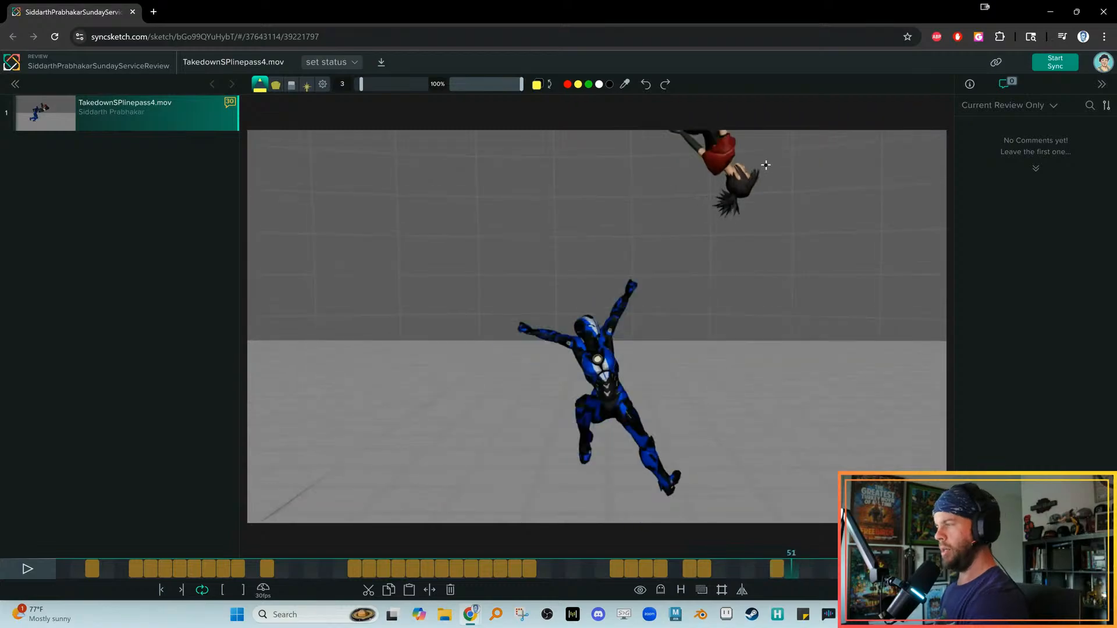
Compare the marked pose on frame 50 with the neighbouring frames 49 to 52
key("Left")
key("Left")
key("Left")
key("Left")
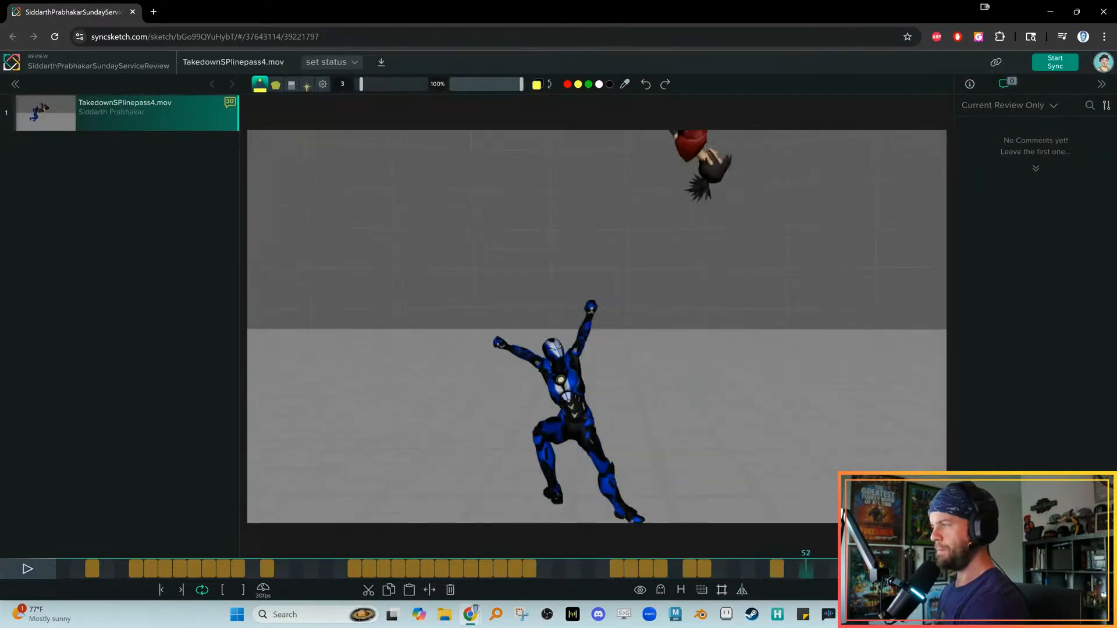
key("Right")
key("Right")
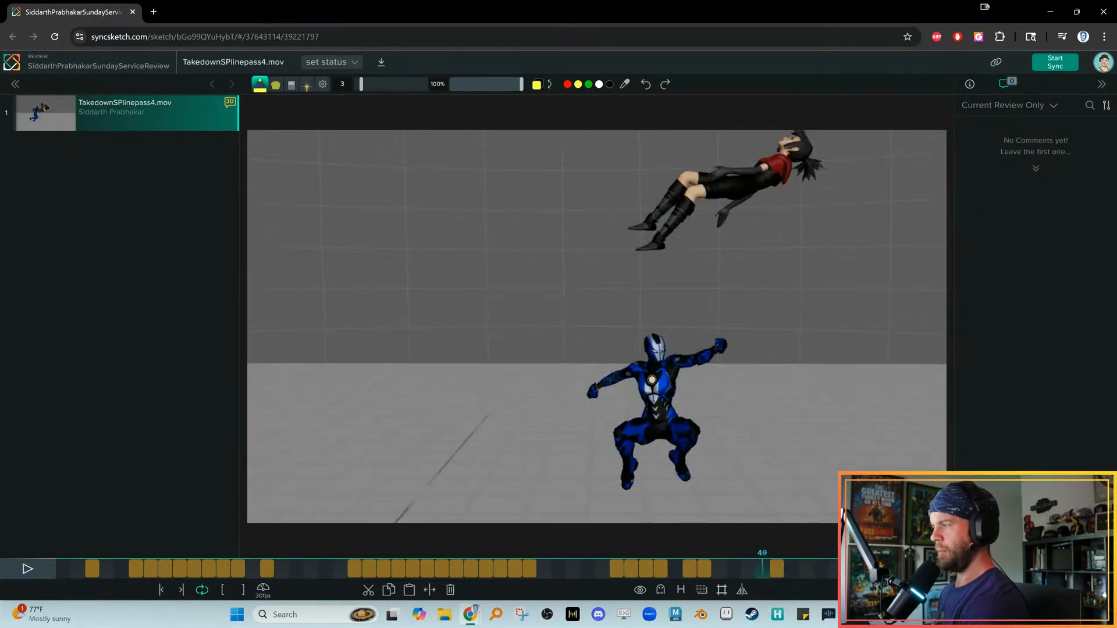
key("Right")
key("Left")
key("Right")
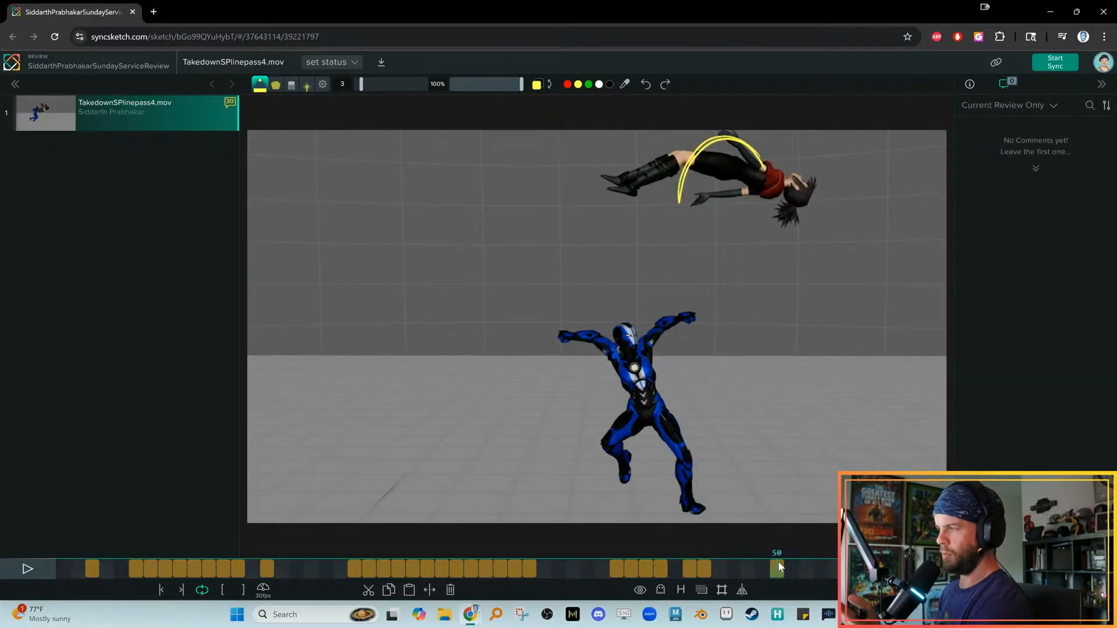
key("Right")
key("Right")
key("Right")
key("Right")
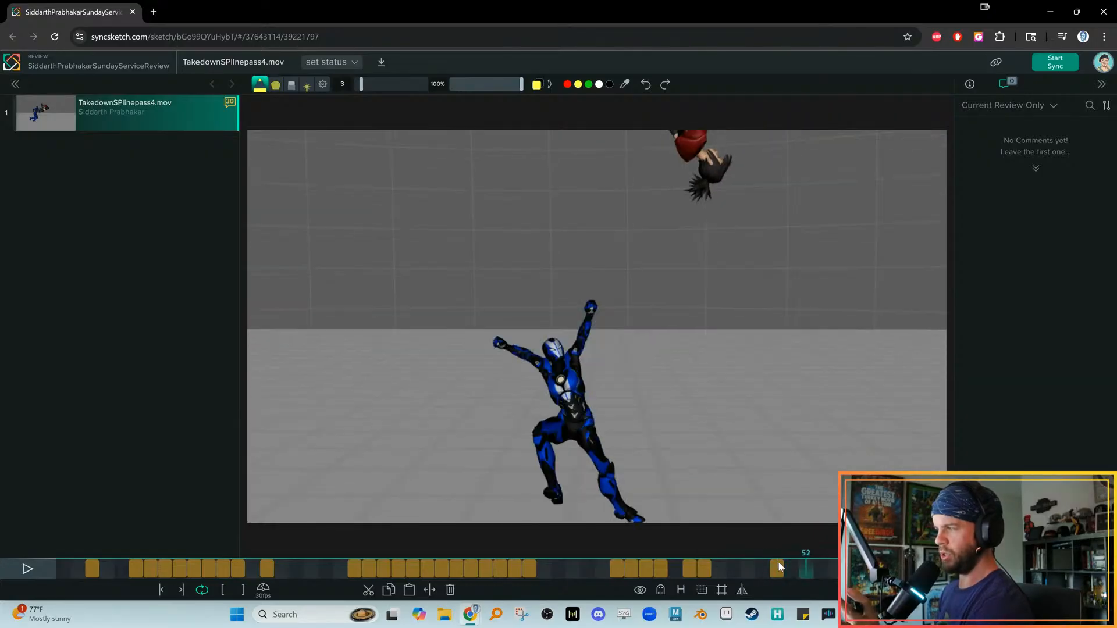
key("Left")
key("Left")
key("Left")
key("Left")
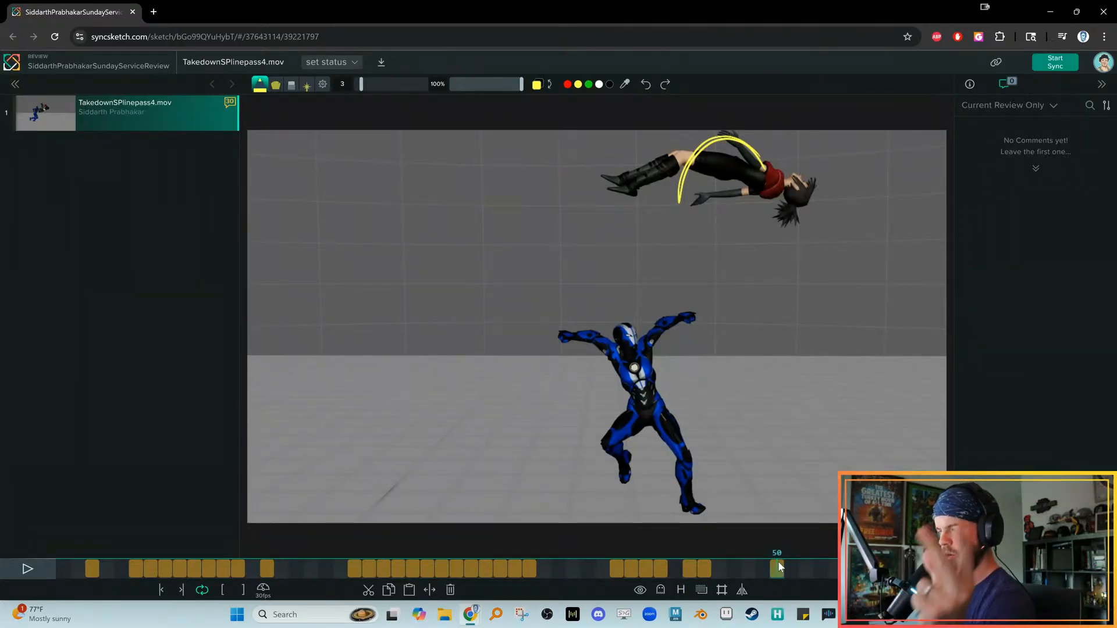
Follow the thrown character's upside-down fall past the blue character's landing and step back to frame 46
key("Right")
key("Right")
key("Right")
key("Right")
key("Right")
key("Right")
key("Right")
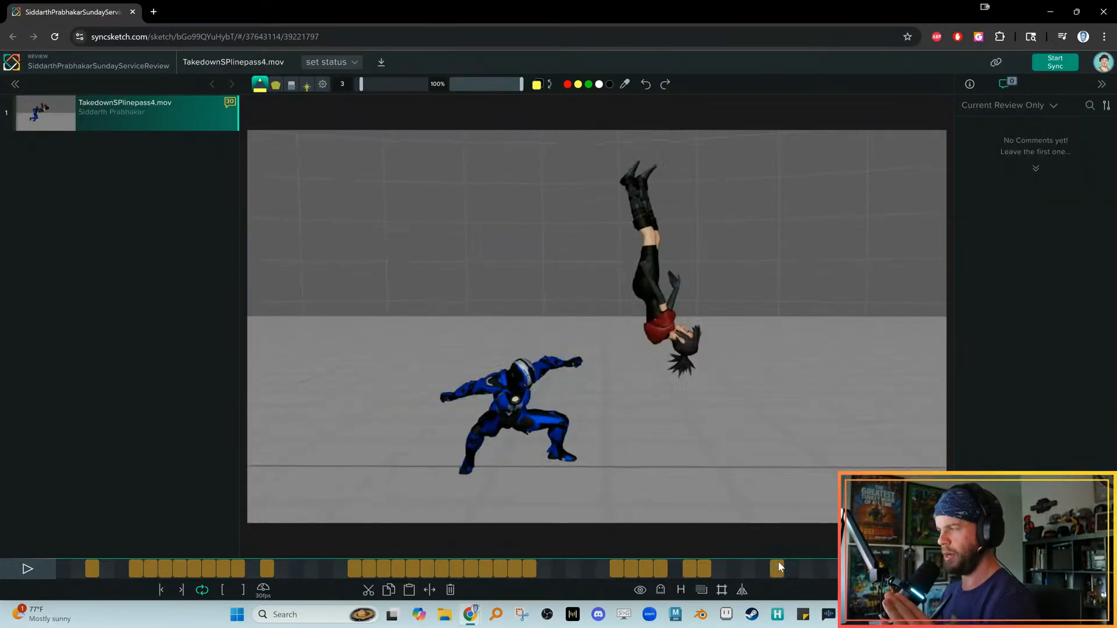
key("Left")
key("Left")
key("Left")
key("Left")
key("Left")
key("Left")
key("Left")
key("Left")
key("Left")
key("Left")
key("Left")
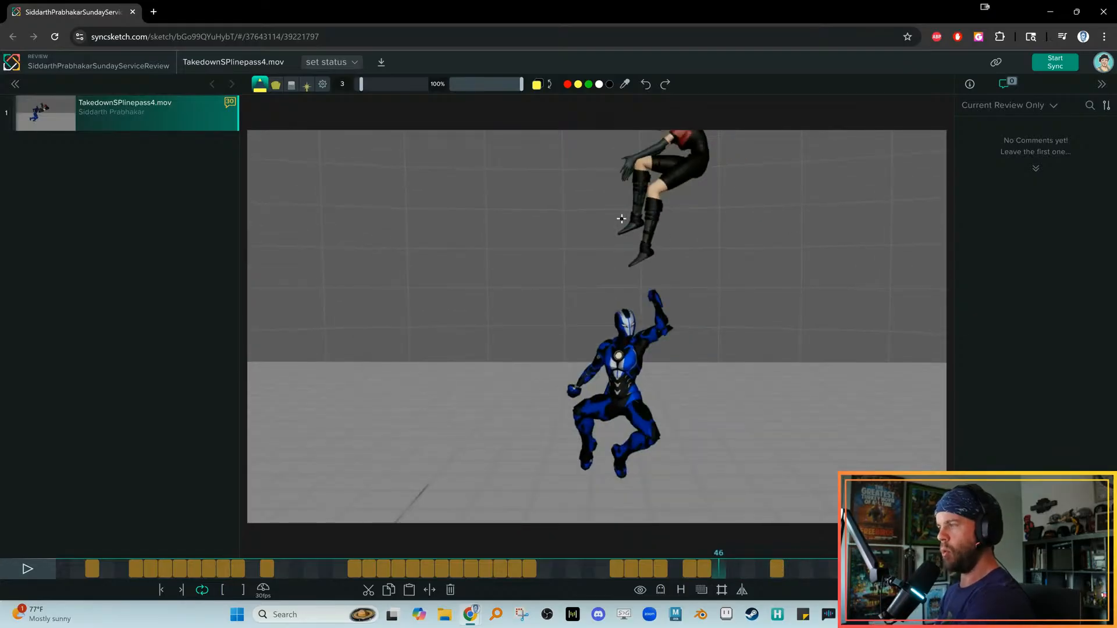
Examine the flip from frame 46 through the blue character's crouched landing on frame 54
key("Right")
key("Right")
key("Right")
key("Right")
key("Right")
key("Right")
key("Right")
key("Right")
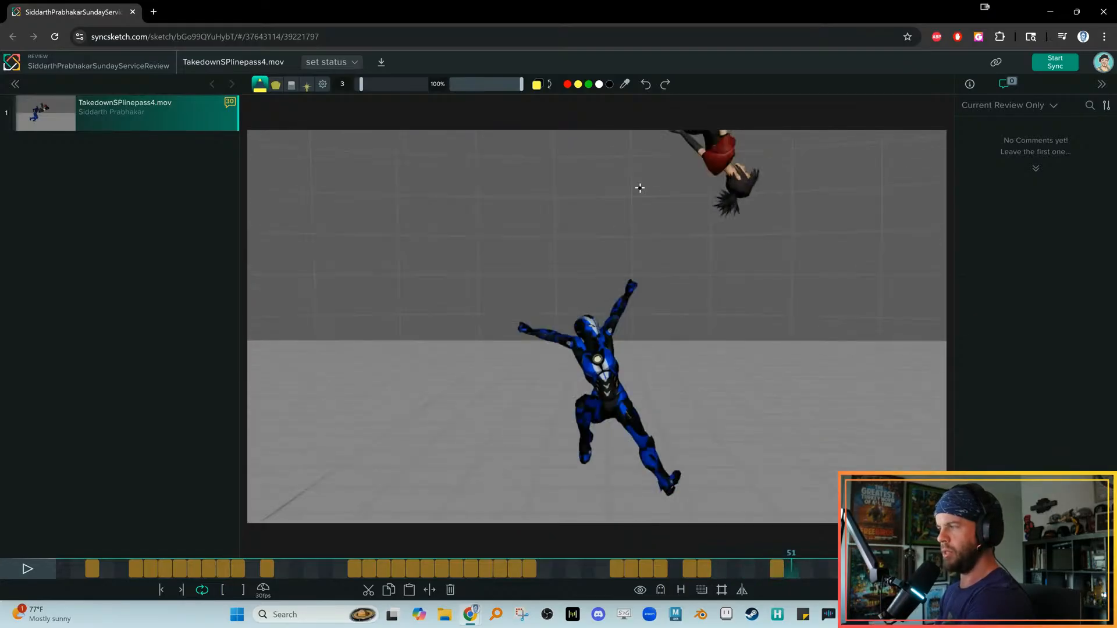
key("Left")
key("Left")
key("Right")
key("Right")
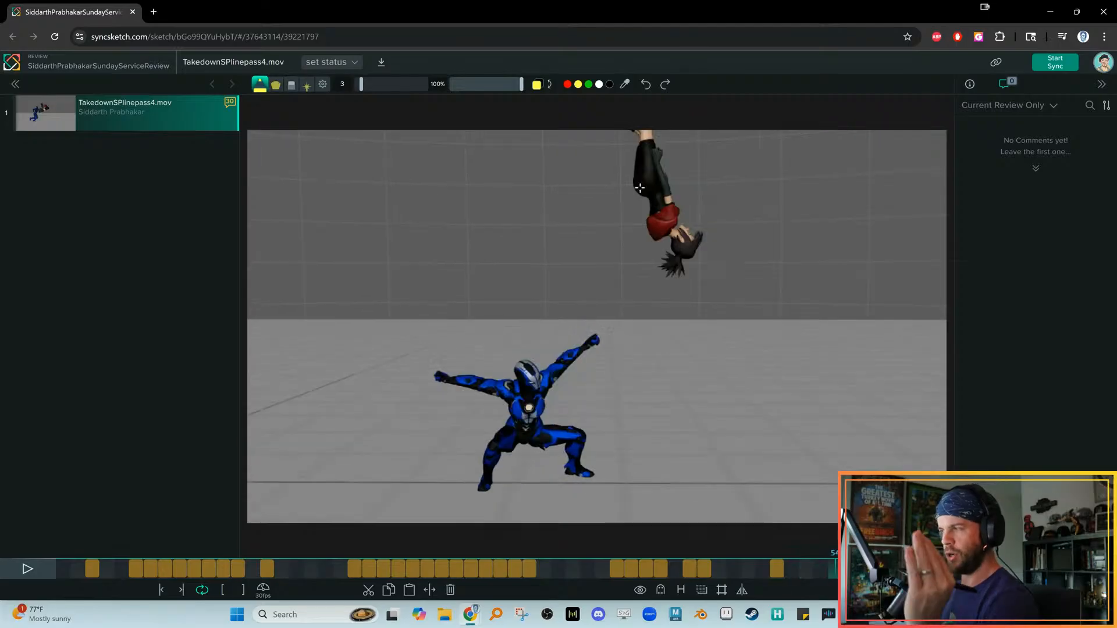
key("Right")
key("Right")
key("Left")
Replay the throw and scrub through the frames leading into the blue character's landing
key("space")
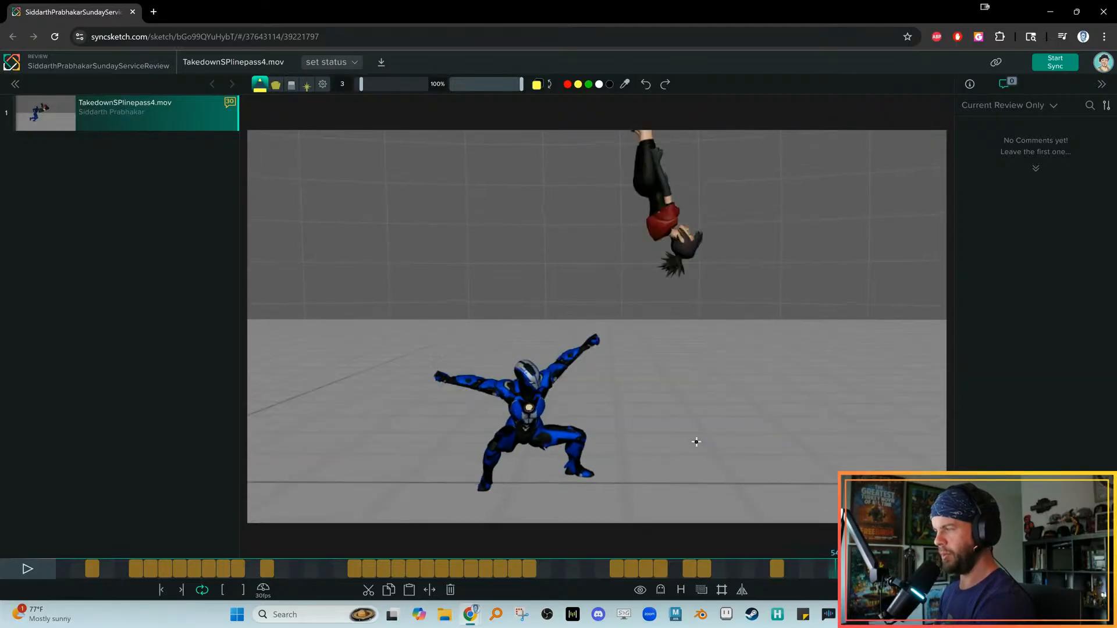
key("space")
left_click(679, 573)
key("space")
key("space")
left_click_drag(741, 573, 783, 572)
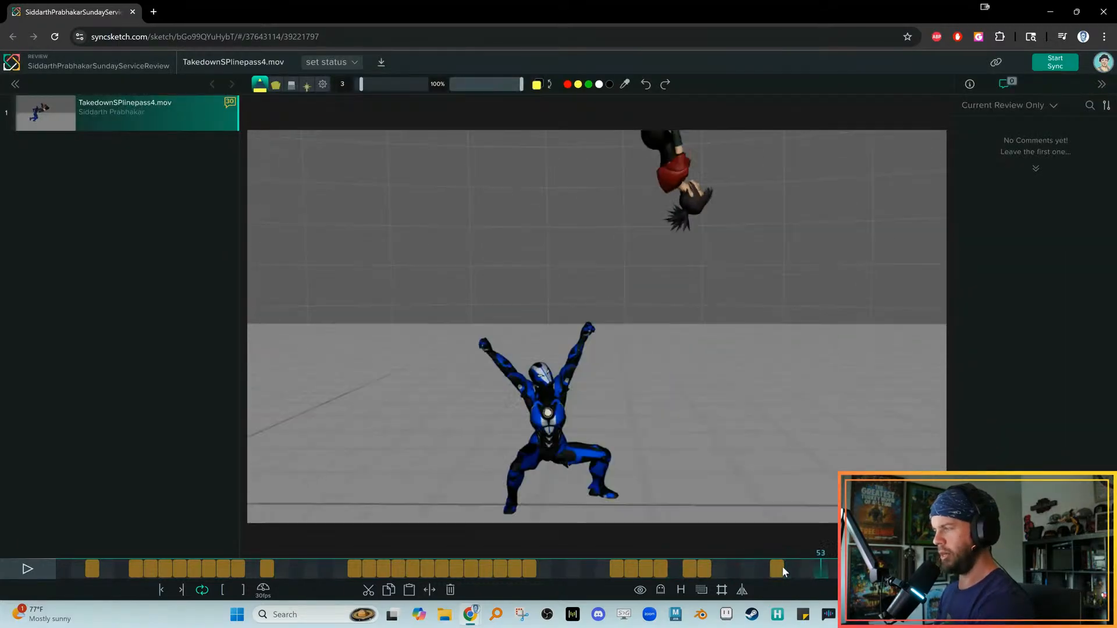
Draw yellow curves along the upside-down character's torso and circle the blue character's crouched landing pose on the same frame
left_click_drag(645, 255, 670, 340)
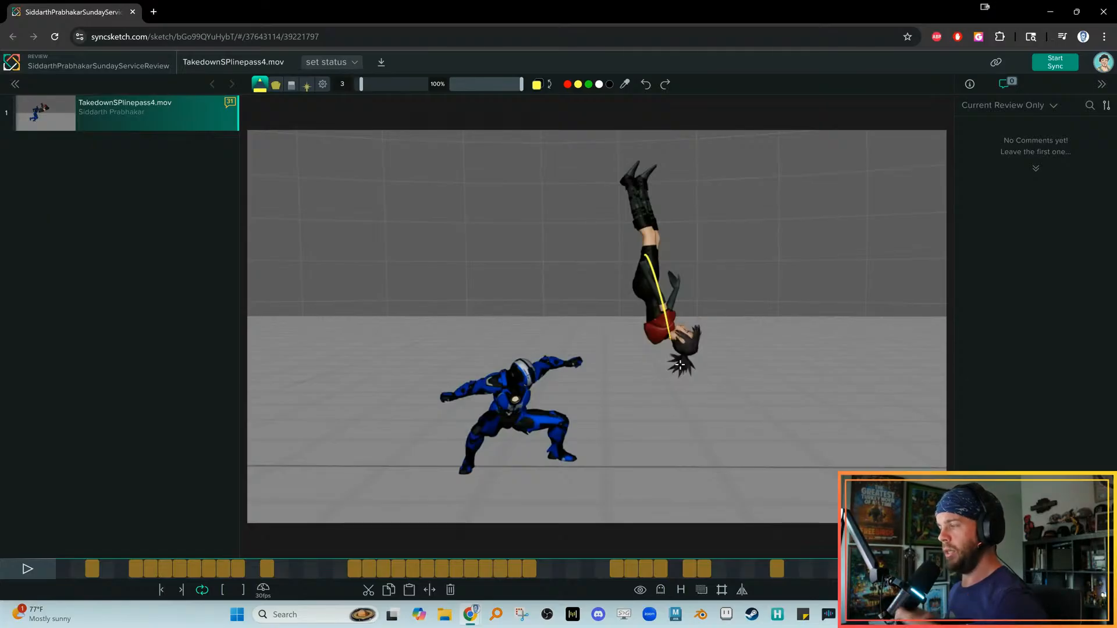
key("ctrl+z")
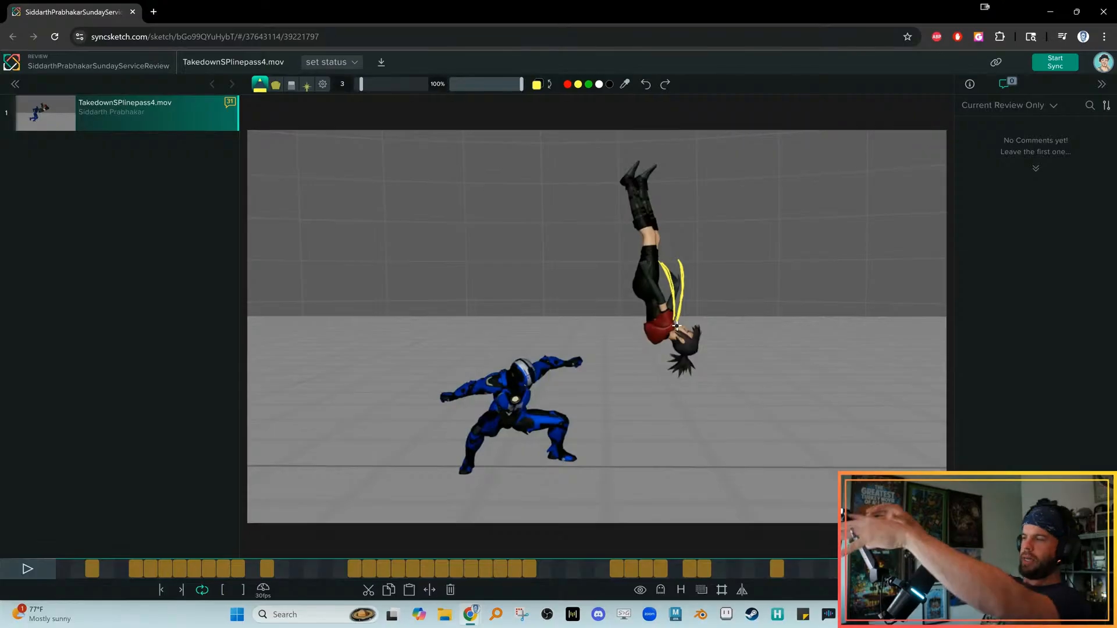
key("Right")
key("Left")
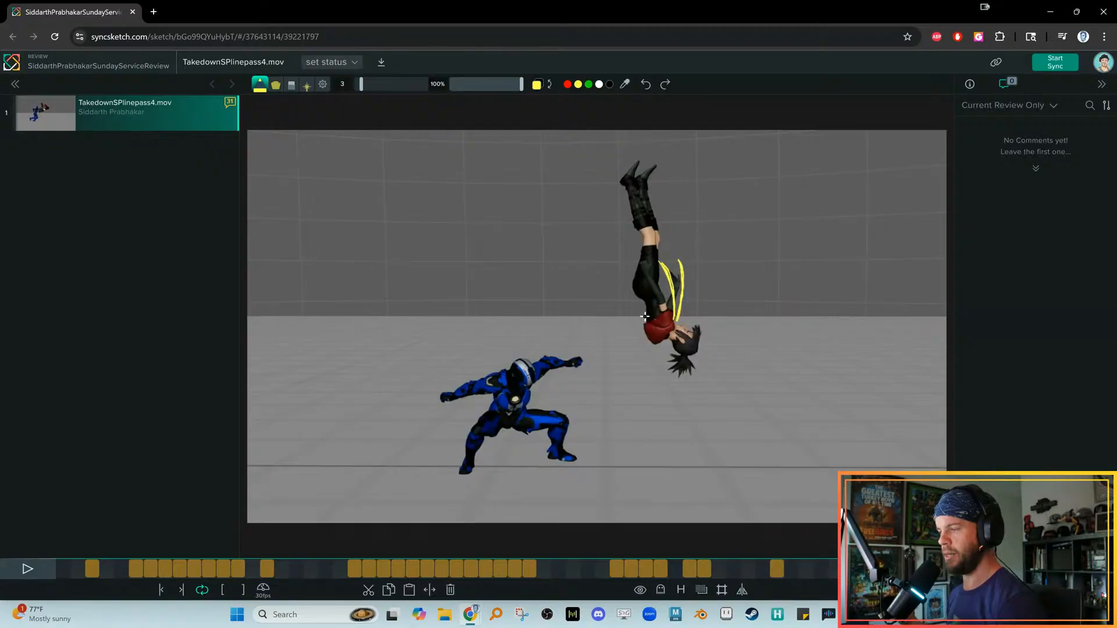
mouse_move(569, 330)
left_mouse_down()
mouse_move(445, 352)
mouse_move(487, 312)
left_mouse_up()
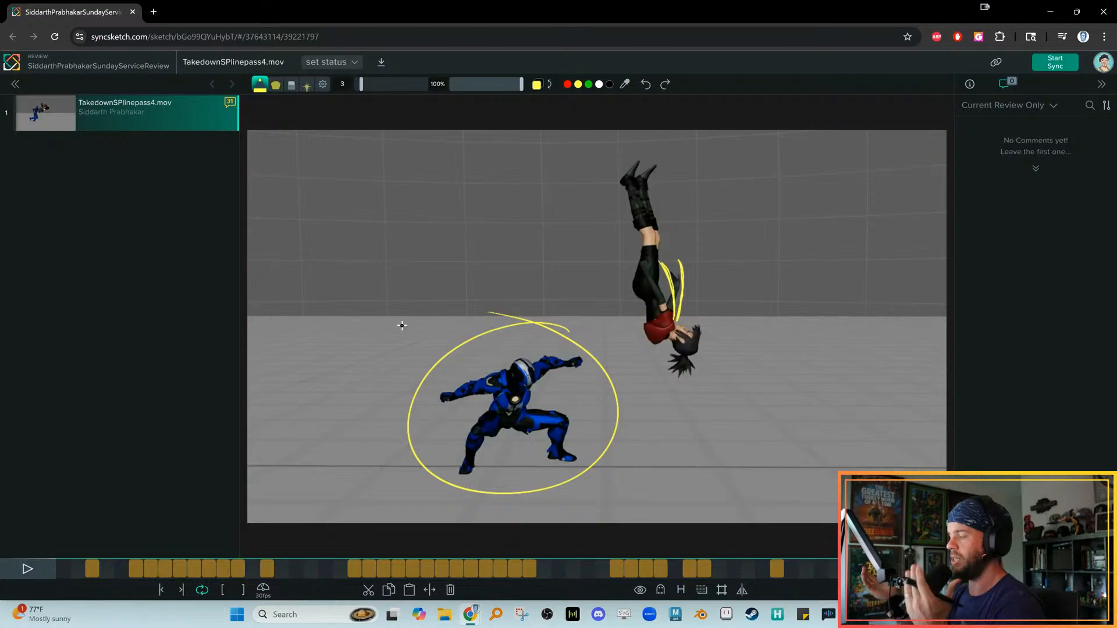
Replay the whole takedown and pause with the thrown character lying on the ground
left_click_drag(654, 569, 821, 569)
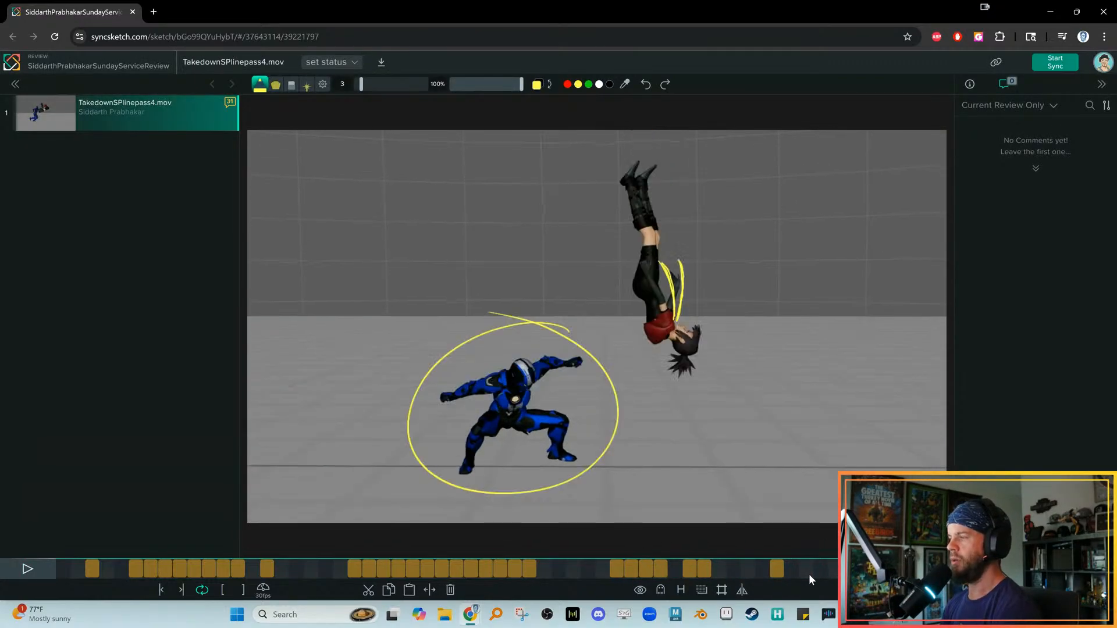
key("space")
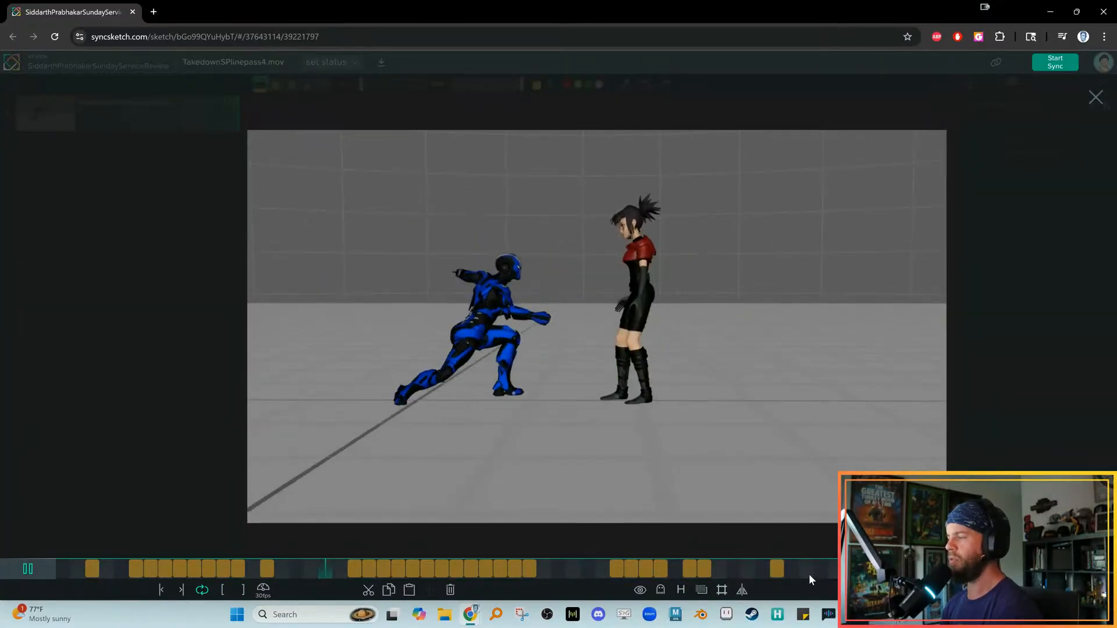
key("space")
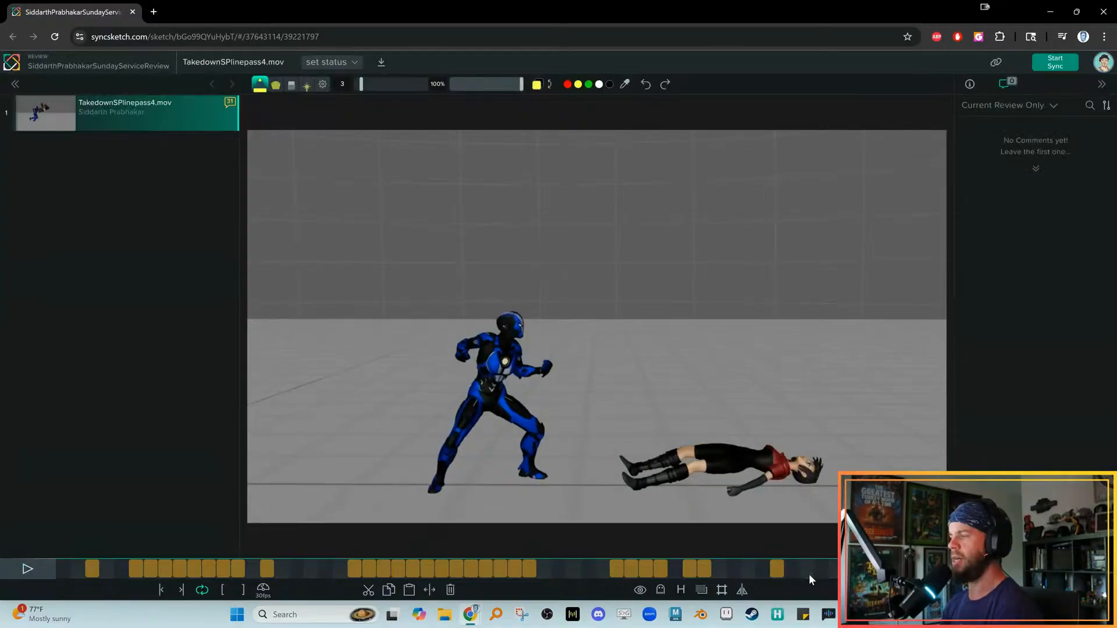
Examine the thrown character's ground impact and the bounce that follows by moving back and forth through the frames
key("Right")
key("Right")
key("Right")
key("Right")
key("Right")
key("Right")
key("Right")
key("Right")
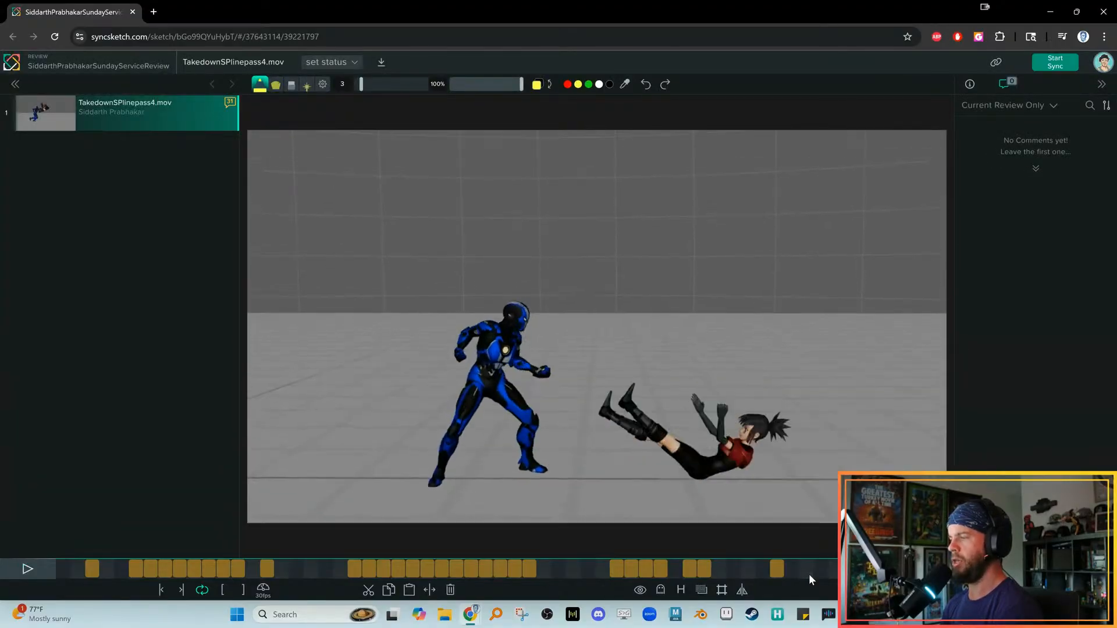
key("Left")
key("Left")
key("Left")
key("Left")
key("Left")
key("Left")
key("Left")
key("Left")
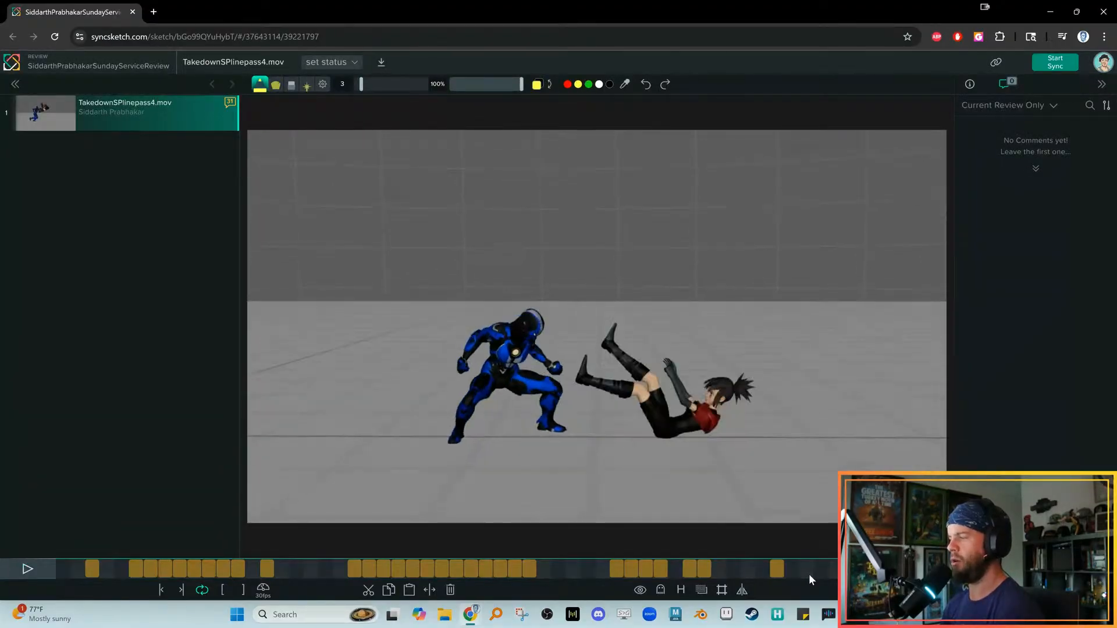
key("Left")
key("Left")
key("Left")
key("Left")
key("Right")
key("Right")
key("Right")
key("Right")
key("Right")
key("Right")
key("Right")
key("Right")
key("Right")
key("Right")
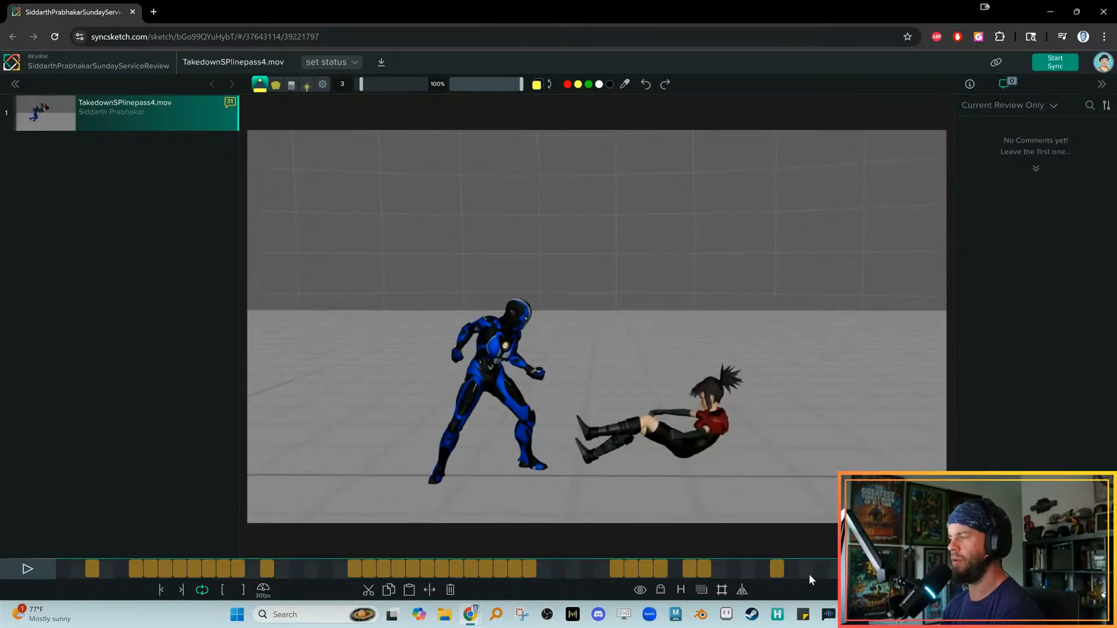
Examine the thrown character's motion from the curled, seated pose until she lies stretched out on the ground
key("Left")
key("Left")
key("Left")
key("Left")
key("Right")
key("Right")
key("Right")
key("Right")
key("Right")
key("Right")
key("Right")
key("Right")
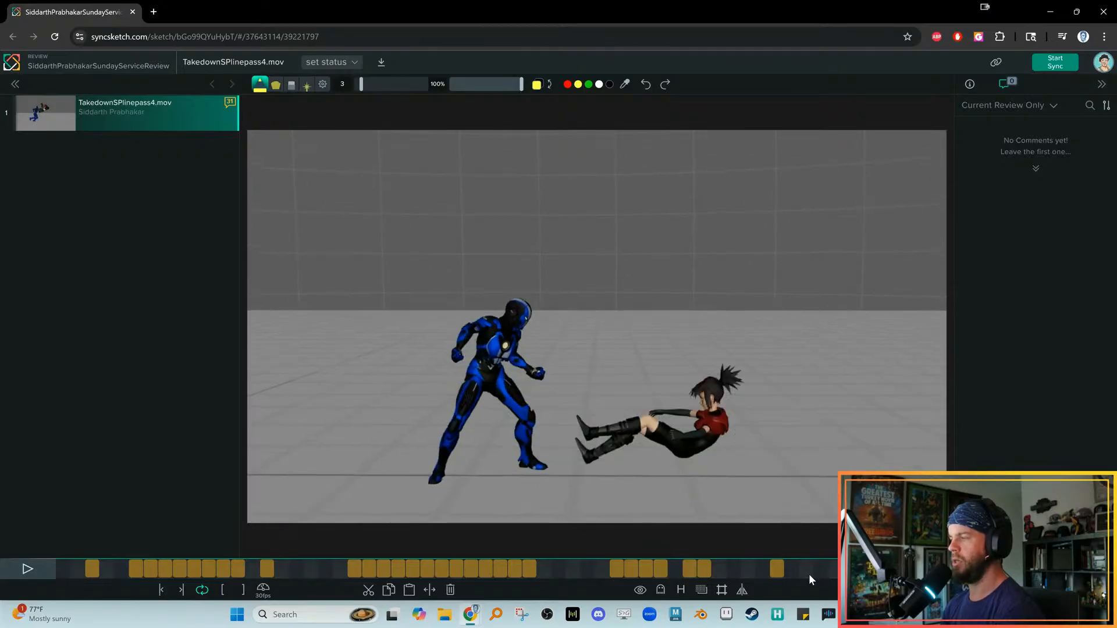
key("Right")
key("Right")
key("Right")
key("Right")
key("Left")
key("Left")
key("Left")
key("Left")
key("Left")
key("Left")
key("Left")
key("Left")
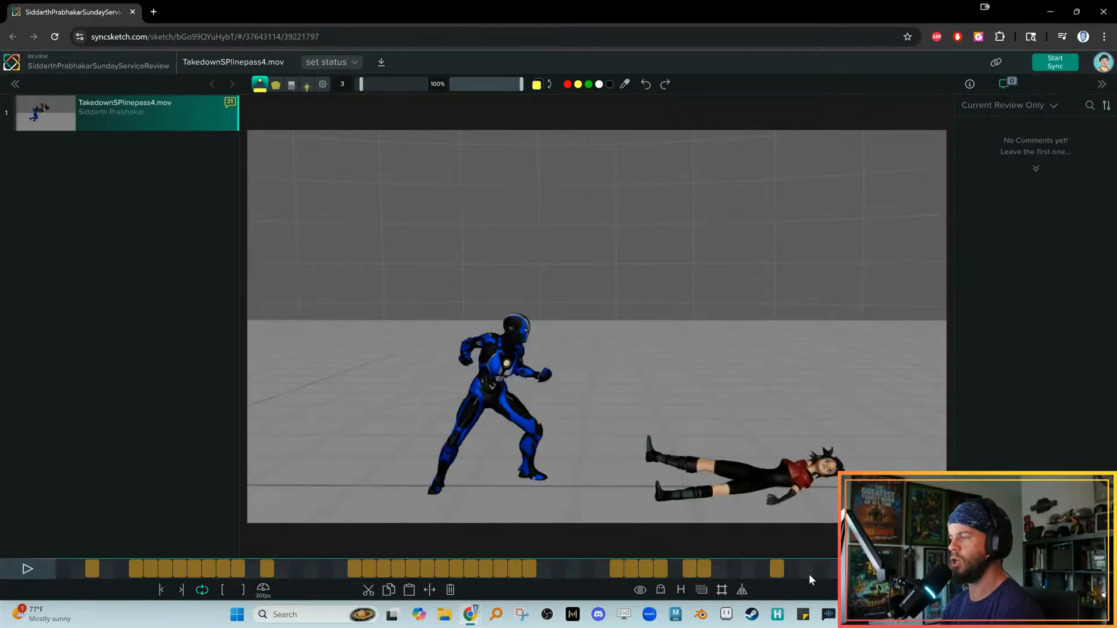
Replay the takedown, pause it, and return to the frames where the thrown character hits the ground
key("space")
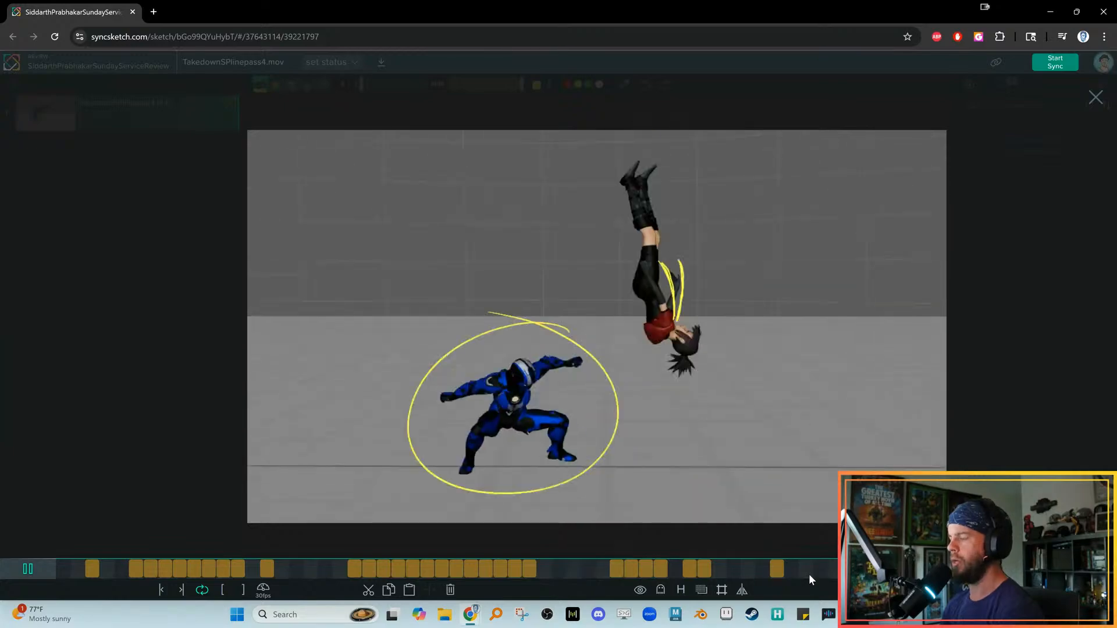
key("space")
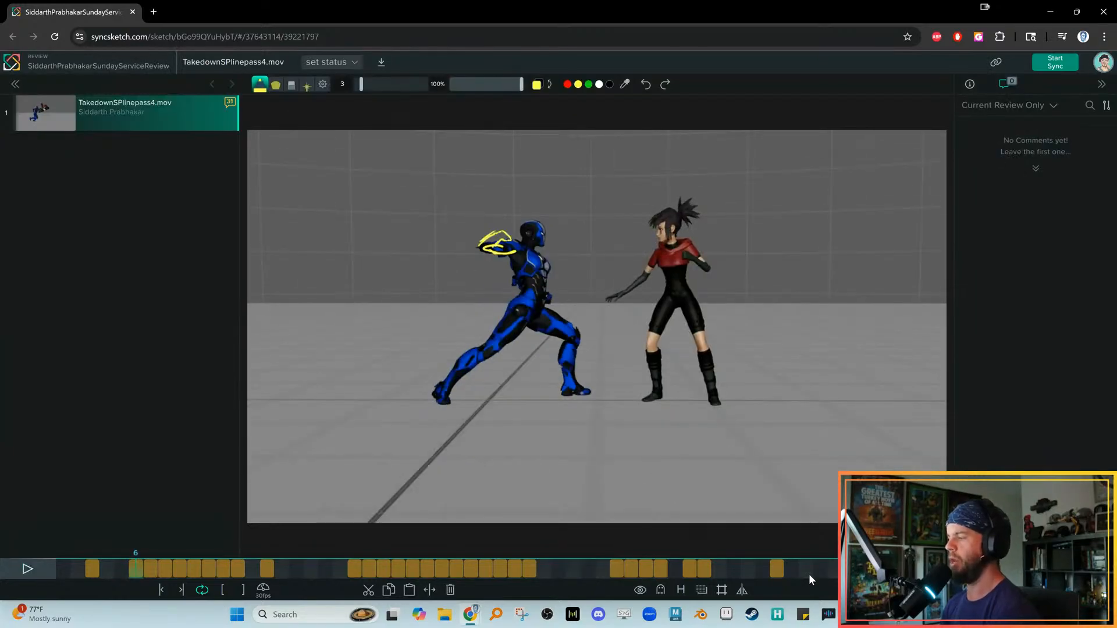
left_click(762, 568)
key("Right")
key("Right")
key("Right")
key("Right")
key("Right")
key("Right")
key("Right")
key("Right")
key("Right")
key("Right")
key("Right")
key("Right")
key("Right")
key("Left")
key("Left")
key("Left")
key("Left")
key("Left")
key("Left")
key("Left")
key("Right")
key("Right")
key("Right")
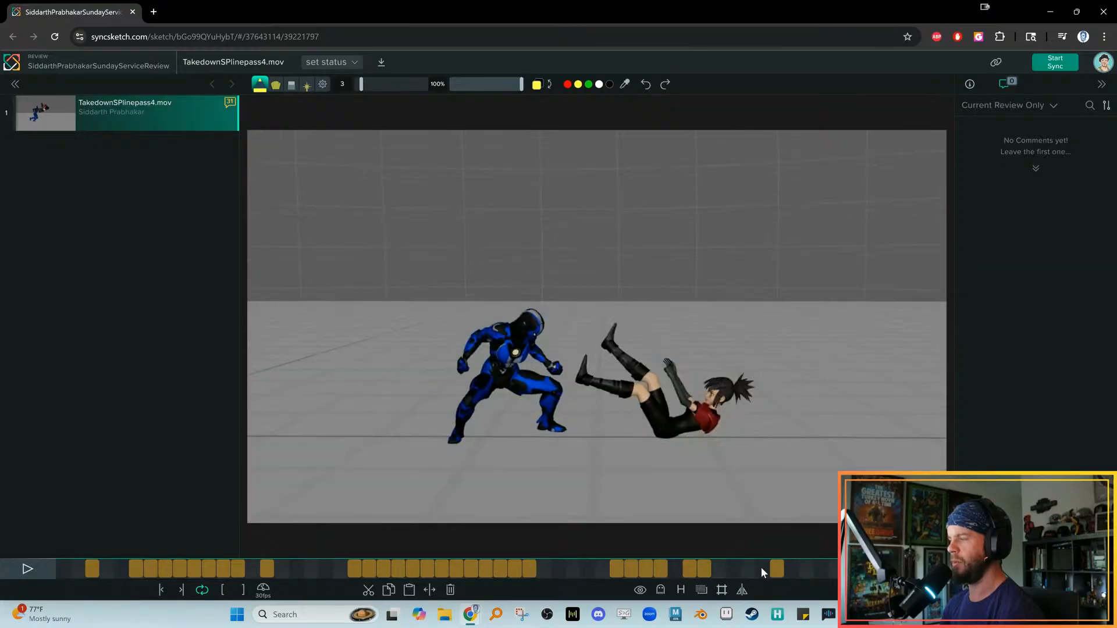
Compare the thrown character's bent-leg impact pose with the few frames leading into it
key("Left")
key("Left")
key("Left")
key("Left")
key("Right")
key("Right")
key("Right")
key("Right")
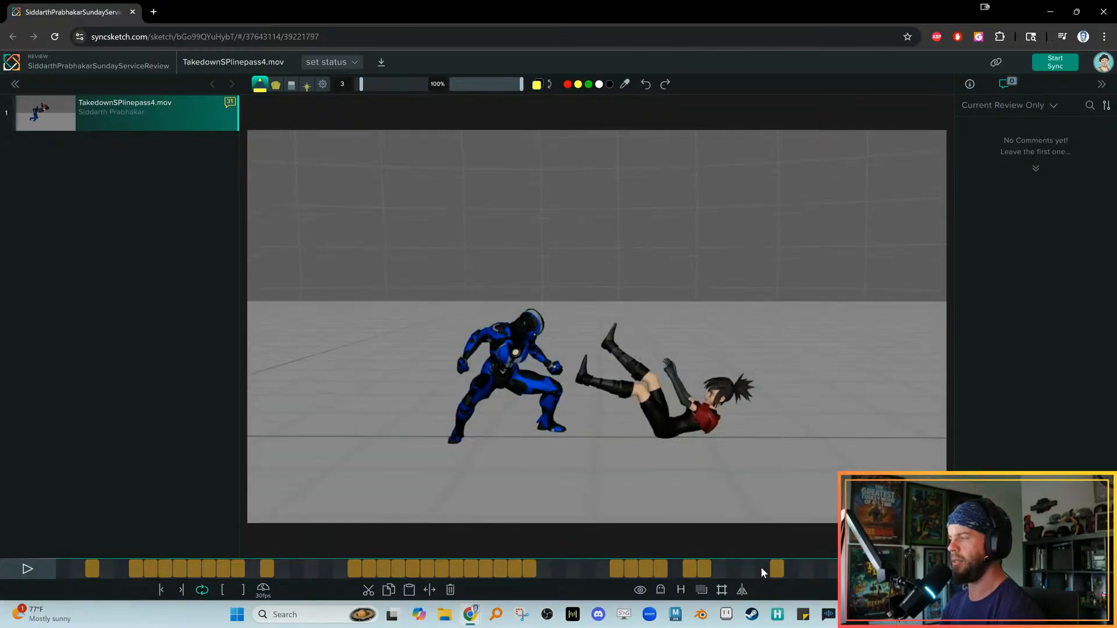
key("Left")
key("Left")
key("Left")
key("Right")
key("Right")
key("Right")
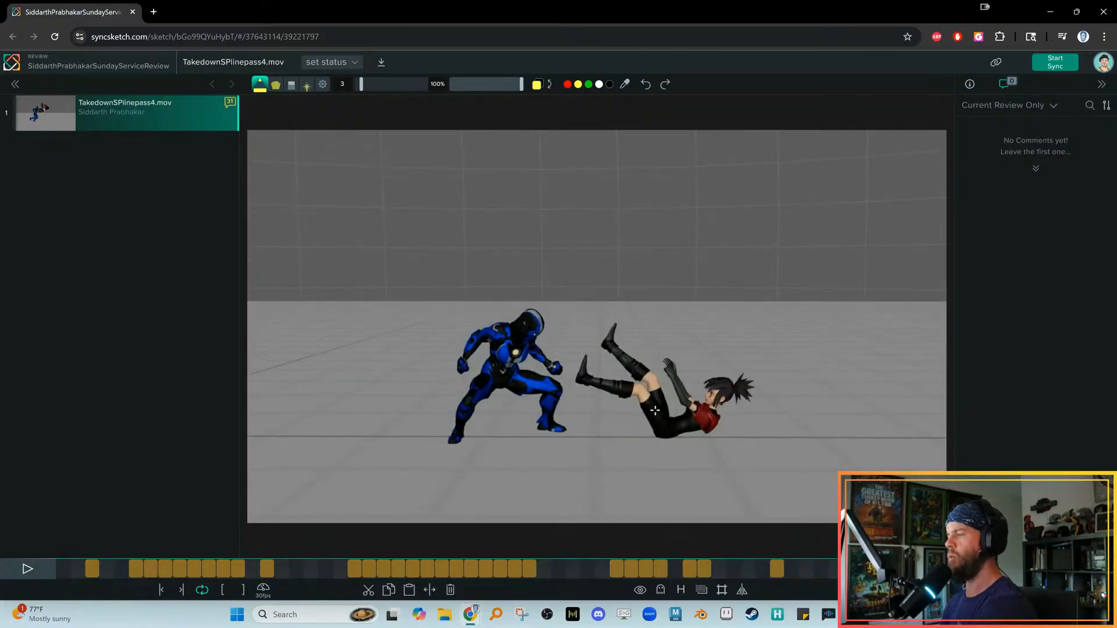
Sketch yellow marks for the hips, head and legs of an alternative landing pose over the thrown character at ground impact
key("Right")
key("Right")
key("Left")
key("Left")
mouse_move(669, 421)
left_mouse_down()
mouse_move(724, 425)
mouse_move(670, 428)
left_mouse_up()
mouse_move(754, 414)
left_mouse_down()
mouse_move(751, 433)
mouse_move(759, 431)
left_mouse_up()
key("Left")
key("Left")
key("Right")
key("Right")
mouse_move(580, 395)
left_mouse_down()
mouse_move(626, 398)
mouse_move(659, 429)
left_mouse_up()
left_click_drag(619, 395, 570, 395)
mouse_move(663, 429)
left_mouse_down()
mouse_move(652, 387)
mouse_move(595, 363)
left_mouse_up()
On the following frame, sketch a yellow flat-lying pose with a circled head, torso line, legs and feet over the thrown character
key("Left")
key("Right")
key("Right")
mouse_move(672, 415)
left_mouse_down()
mouse_move(727, 414)
mouse_move(744, 401)
mouse_move(753, 422)
mouse_move(747, 400)
left_mouse_up()
key("Left")
key("Right")
mouse_move(581, 417)
left_mouse_down()
mouse_move(655, 417)
mouse_move(585, 427)
left_mouse_up()
key("Left")
key("Right")
key("Left")
key("Right")
mouse_move(671, 417)
left_mouse_down()
mouse_move(625, 386)
mouse_move(575, 380)
mouse_move(591, 394)
left_mouse_up()
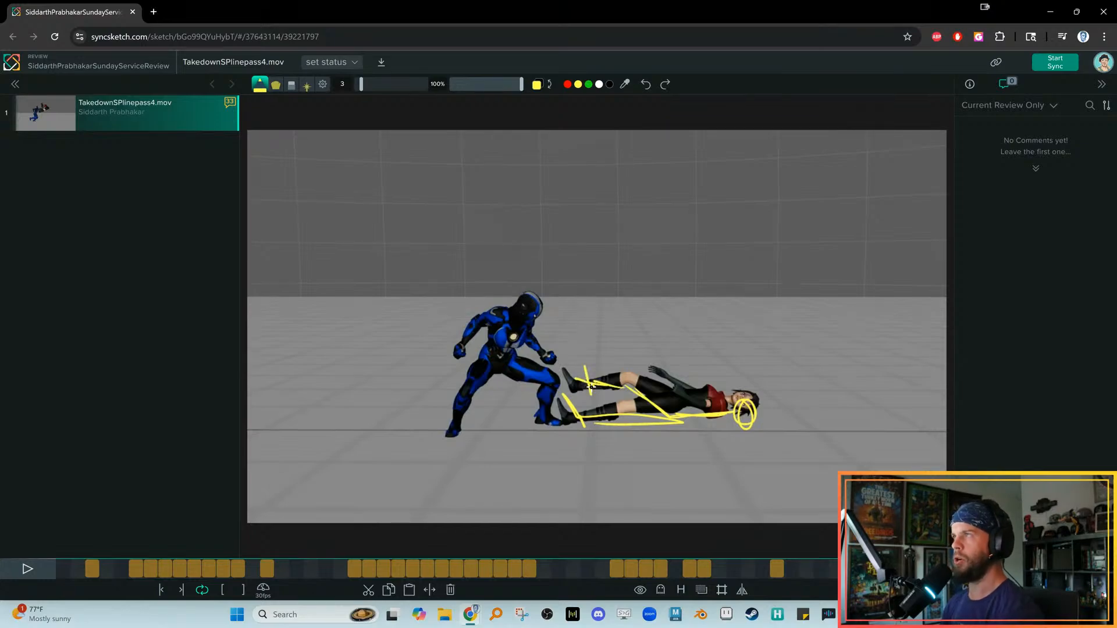
Reinforce the torso and raised-leg lines of the yellow lying pose after comparing it with the preceding frames
key("Left")
key("Right")
key("Left")
key("Left")
key("Right")
key("Right")
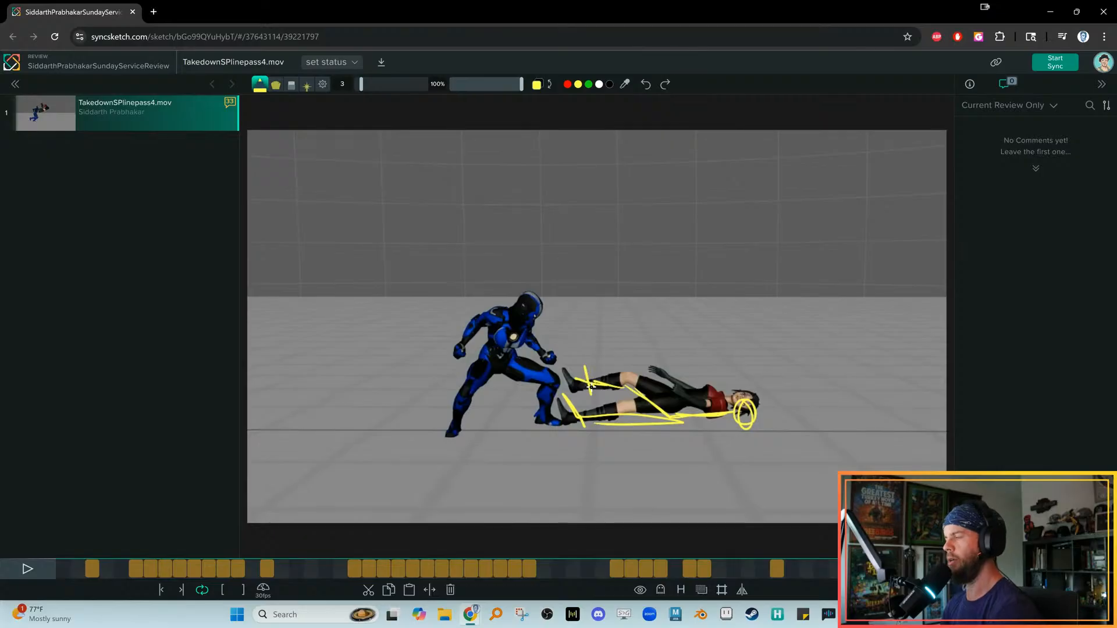
mouse_move(690, 418)
left_mouse_down()
mouse_move(731, 414)
mouse_move(651, 417)
left_mouse_up()
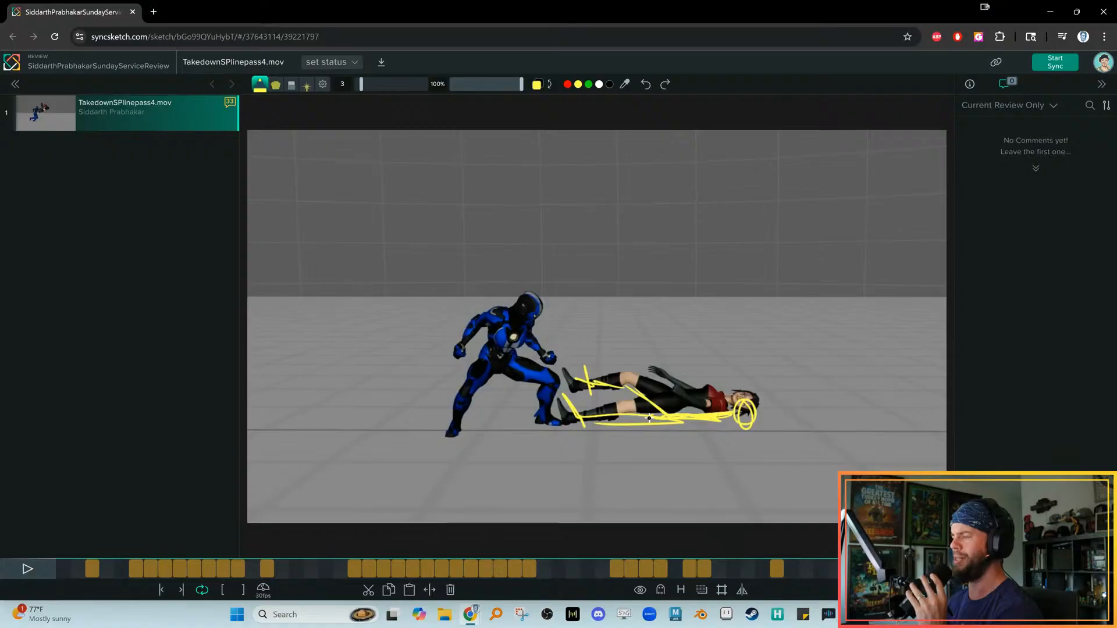
left_click_drag(644, 402, 568, 382)
Flip repeatedly between the marked-up landing frames and their neighbours to check how the drawn poses flow
key("Left")
key("Right")
key("Left")
key("Left")
key("Right")
key("Right")
key("Left")
key("Right")
key("Left")
key("Left")
key("Right")
key("Right")
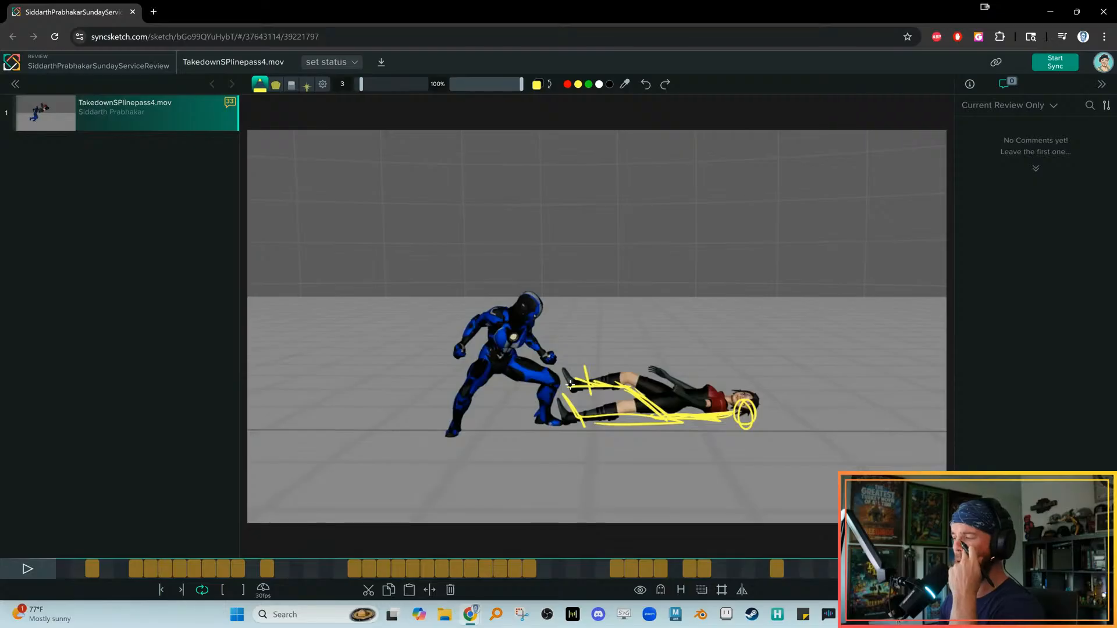
key("Left")
key("Left")
key("Right")
key("Left")
key("Right")
key("Right")
key("Left")
key("Right")
key("Left")
key("Right")
key("Right")
key("Left")
key("Left")
key("Left")
key("Left")
key("Right")
key("Right")
key("Left")
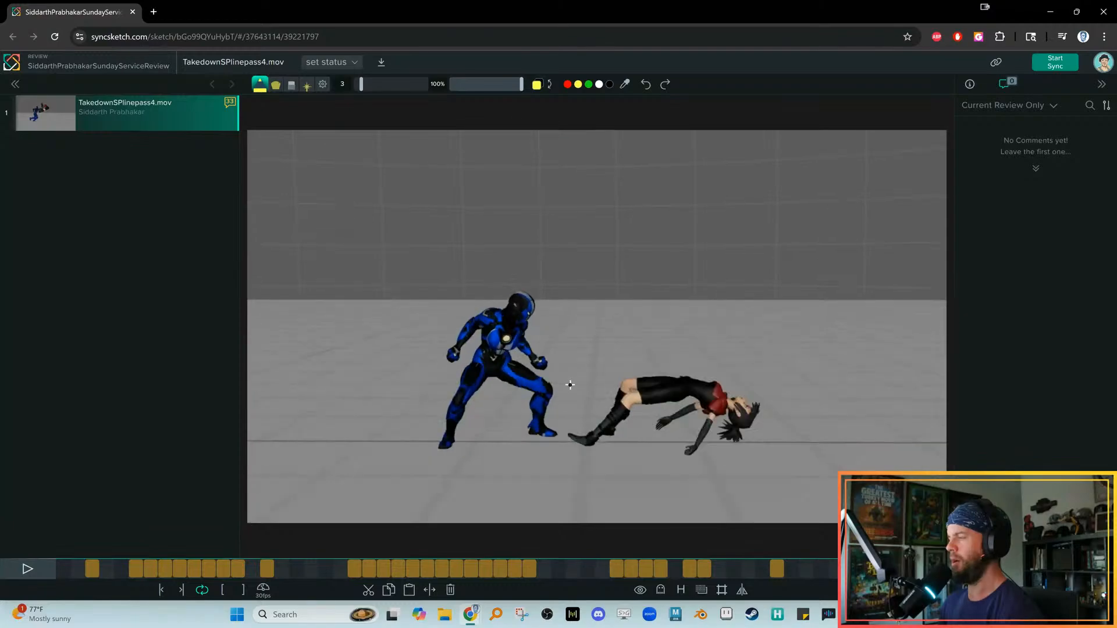
Flip between the arched-back rebound frame and the marked-up flat-lying frame to compare the thrown character's poses
key("Left")
key("Left")
key("Right")
key("Right")
key("Left")
key("Left")
key("Right")
key("Right")
key("Left")
key("Right")
key("Left")
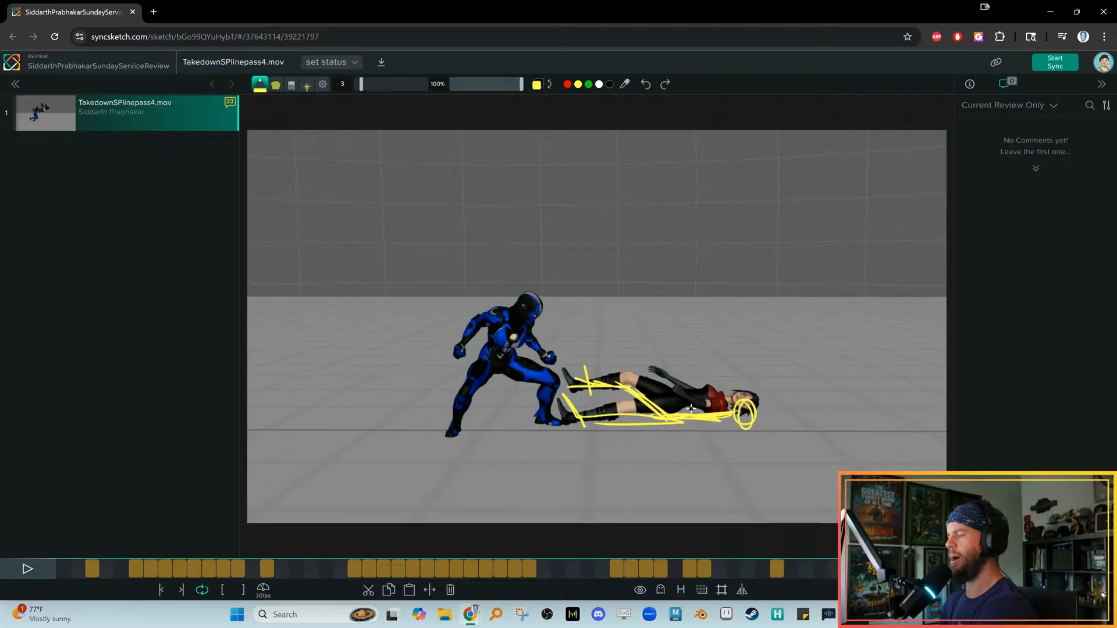
Draw a red X at the thrown character's waist on the flat-lying frame and compare it with the neighbouring frames
left_click(567, 84)
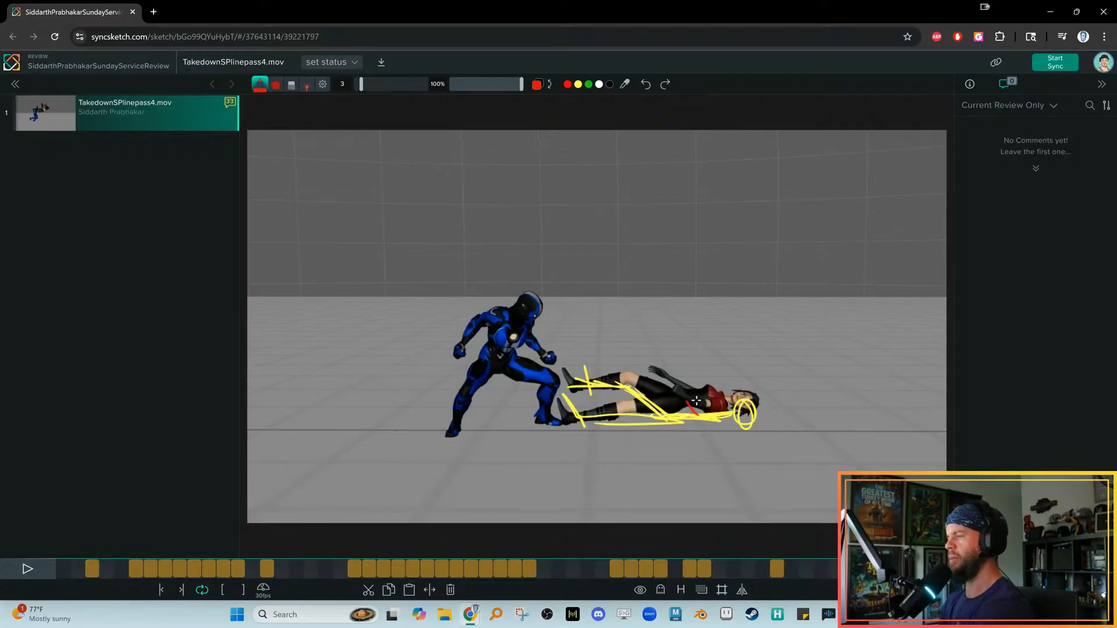
key("Right")
left_click_drag(692, 413, 698, 418)
left_click_drag(698, 399, 680, 419)
key("Left")
key("Left")
key("Right")
key("Right")
key("Right")
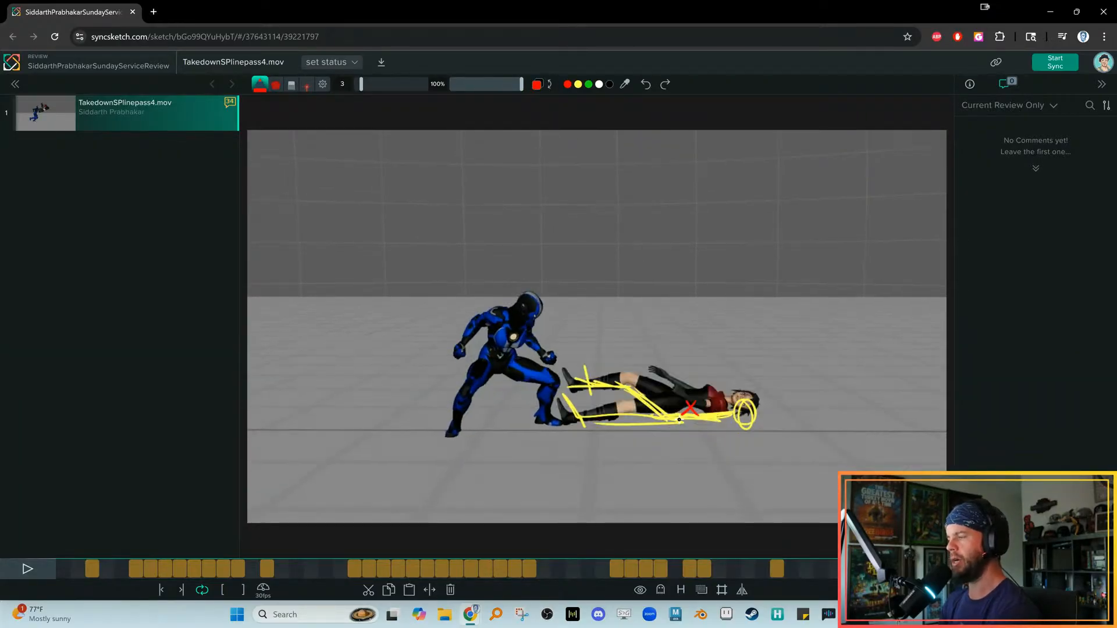
key("Left")
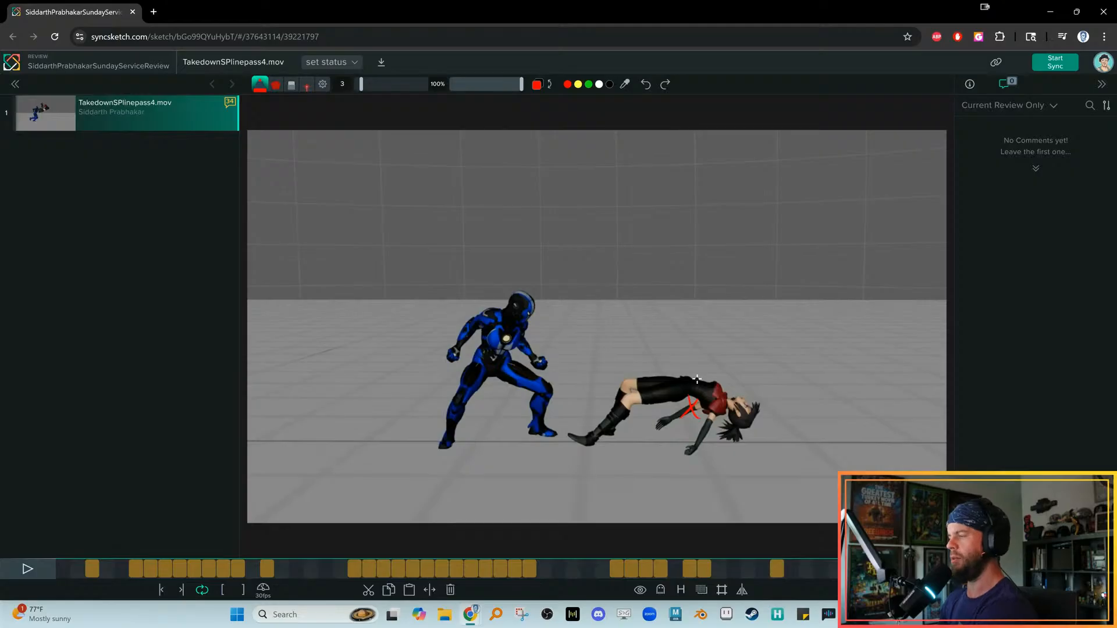
Draw red X marks at the thrown character's waist on the arched-back frame and the frame after it
key("Right")
mouse_move(703, 383)
left_mouse_down()
mouse_move(691, 397)
mouse_move(702, 423)
left_mouse_up()
left_click_drag(699, 404, 685, 427)
key("Left")
key("Left")
key("Right")
key("Right")
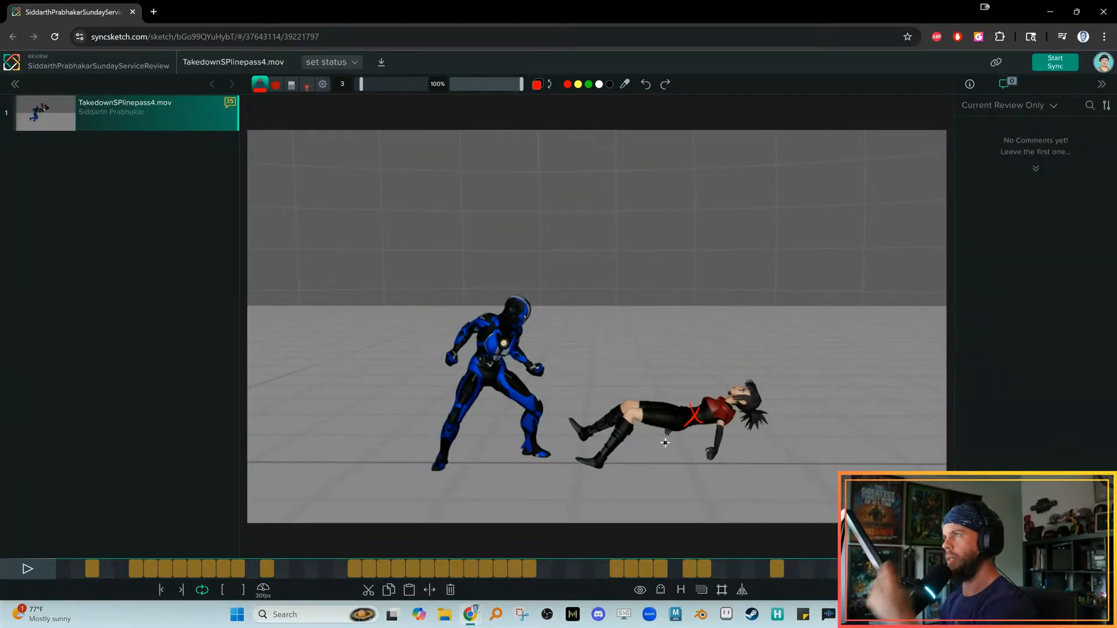
Undo the red X on the frame after the arched-back pose and outline the thrown character's torso with a red box
key("ctrl+z")
key("ctrl+z")
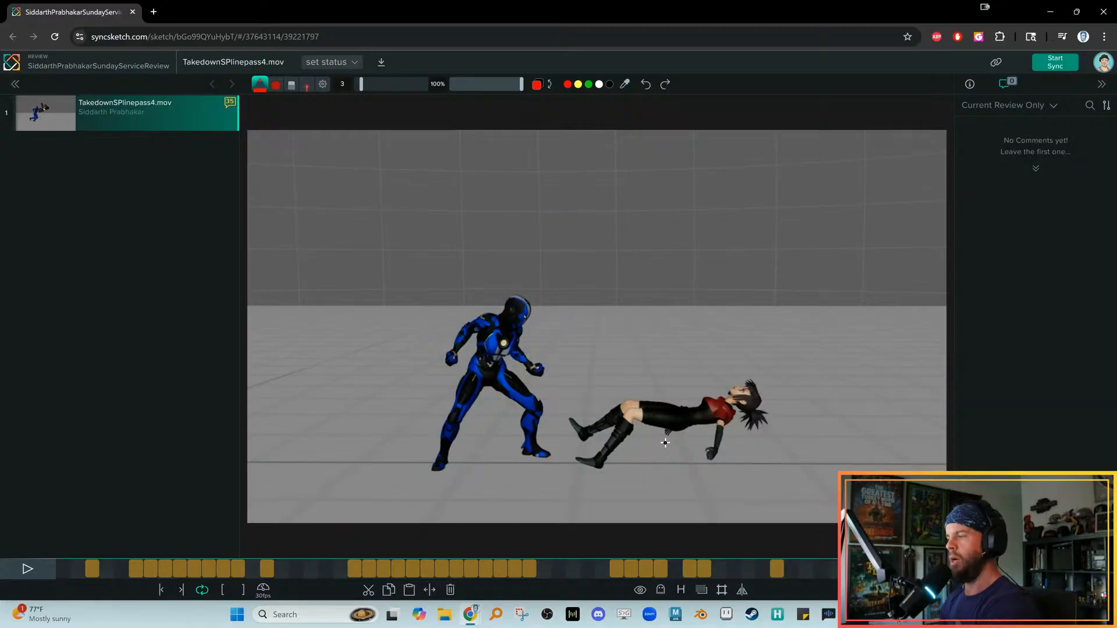
left_click_drag(723, 408, 668, 413)
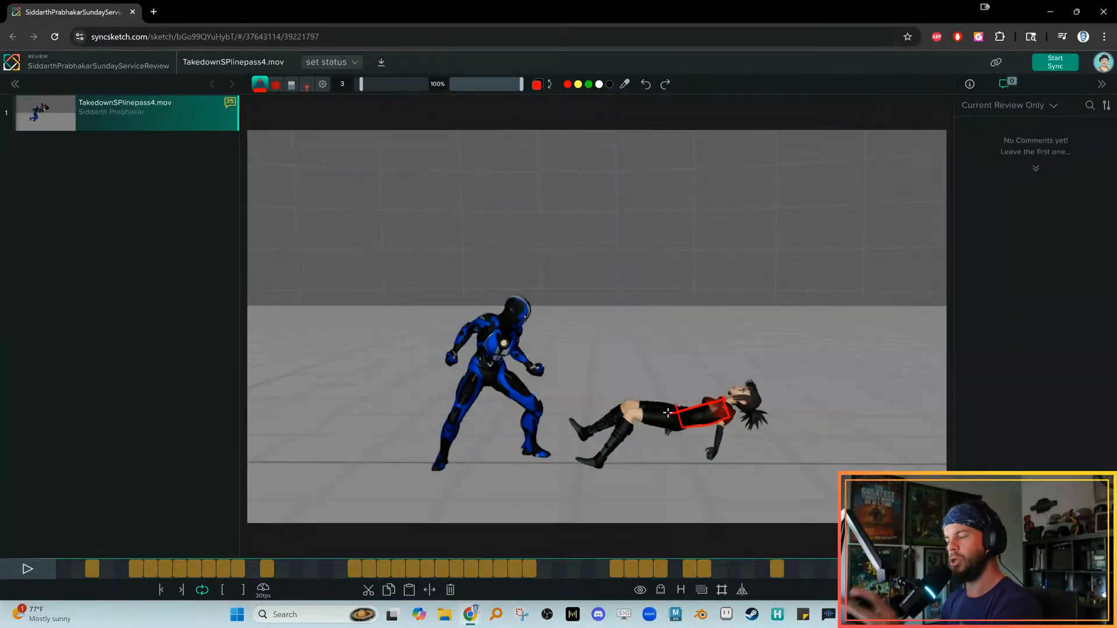
Flip through the flat-lying, arched-back and red-boxed frames to examine how the thrown character's waist moves
key("Right")
key("Right")
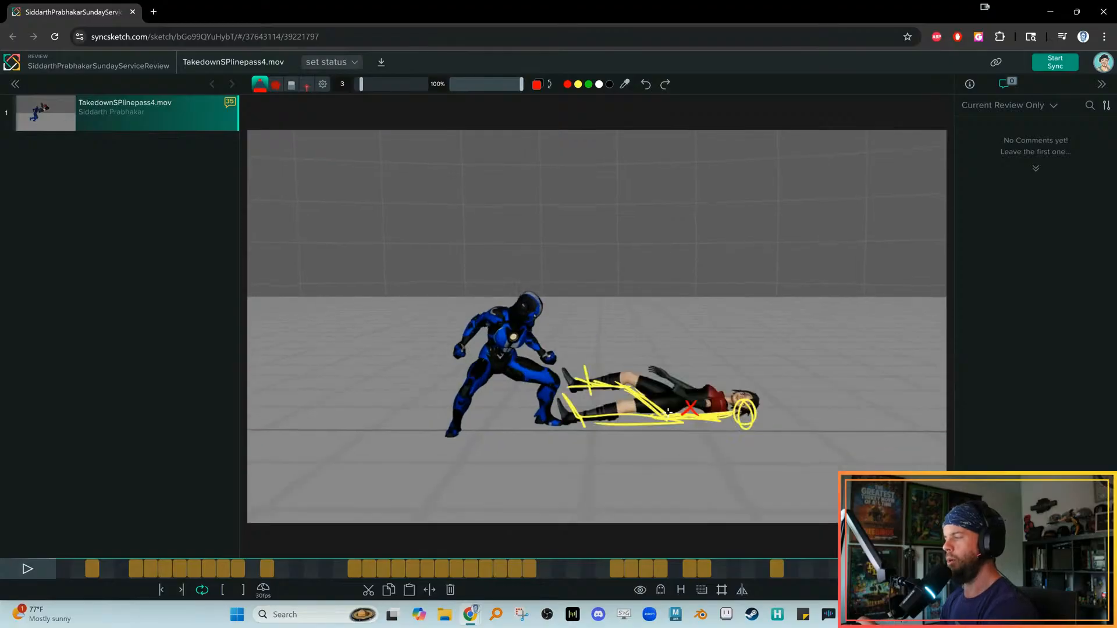
key("Left")
key("Left")
key("Left")
key("Right")
key("Right")
key("Right")
key("Left")
key("Left")
key("Left")
key("Left")
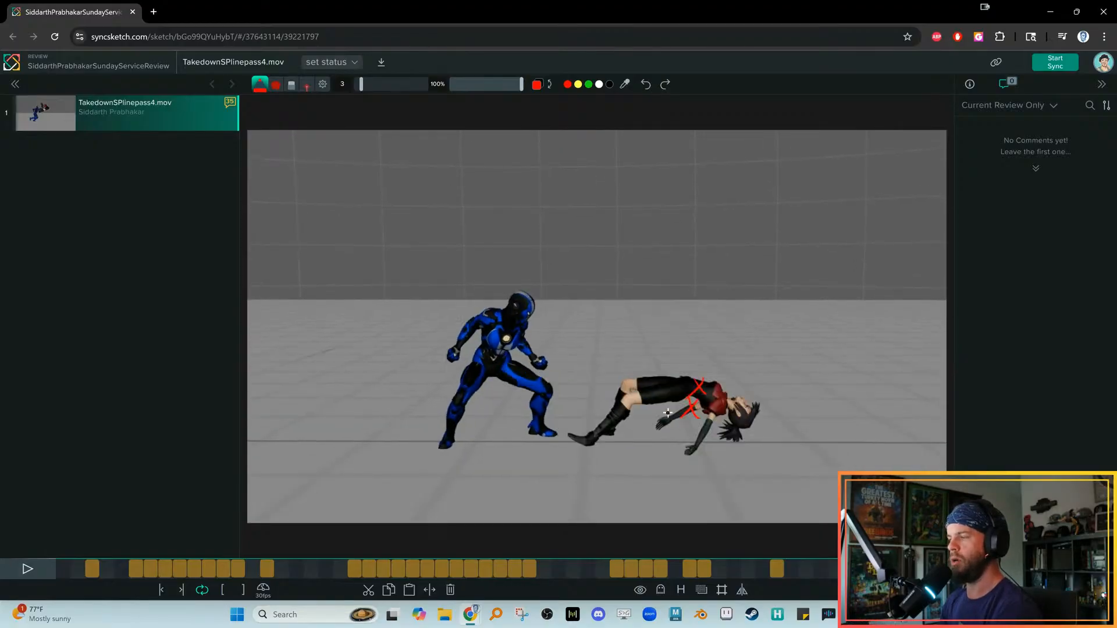
key("Right")
key("Right")
key("Right")
key("Right")
Play the animation briefly, then return to the landing frames and compare the marked poses
key("space")
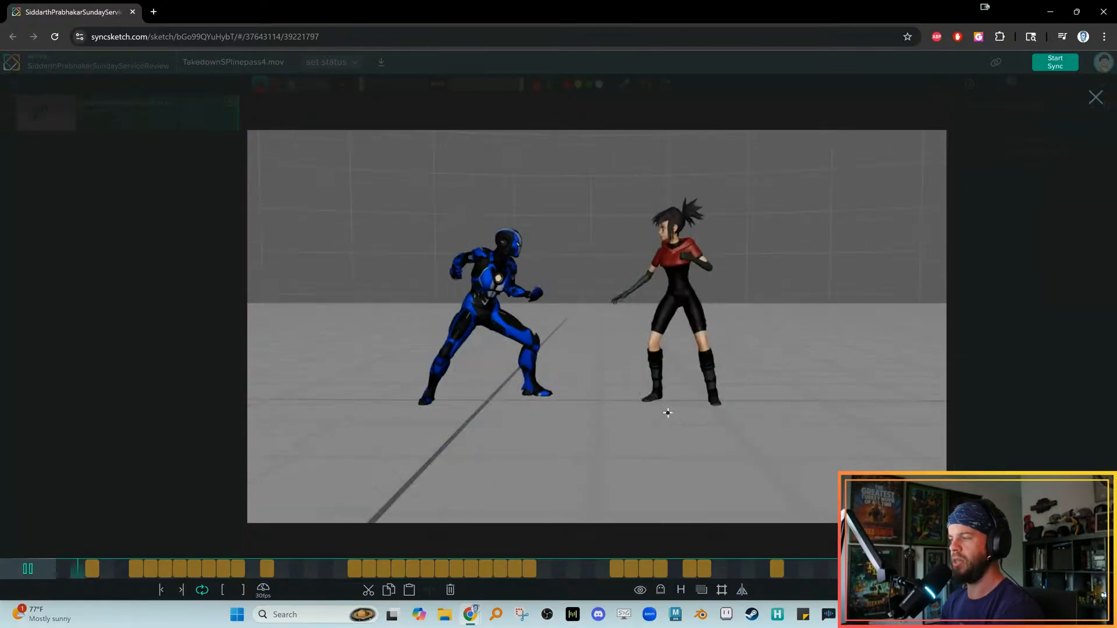
key("Left")
key("Left")
key("Left")
key("Left")
key("Left")
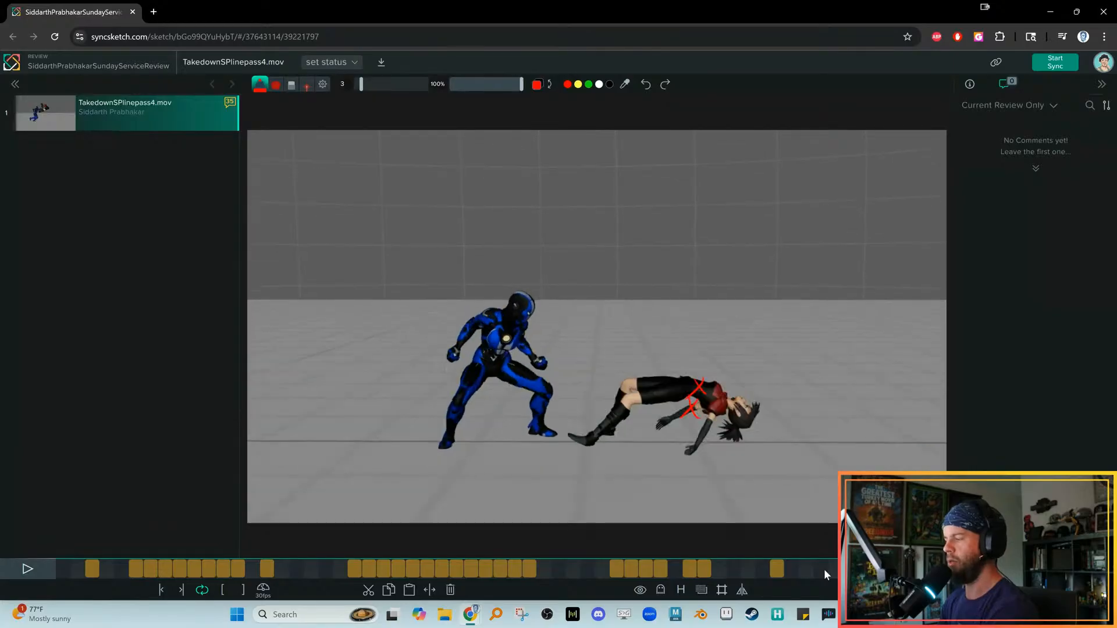
key("Right")
key("Right")
key("Left")
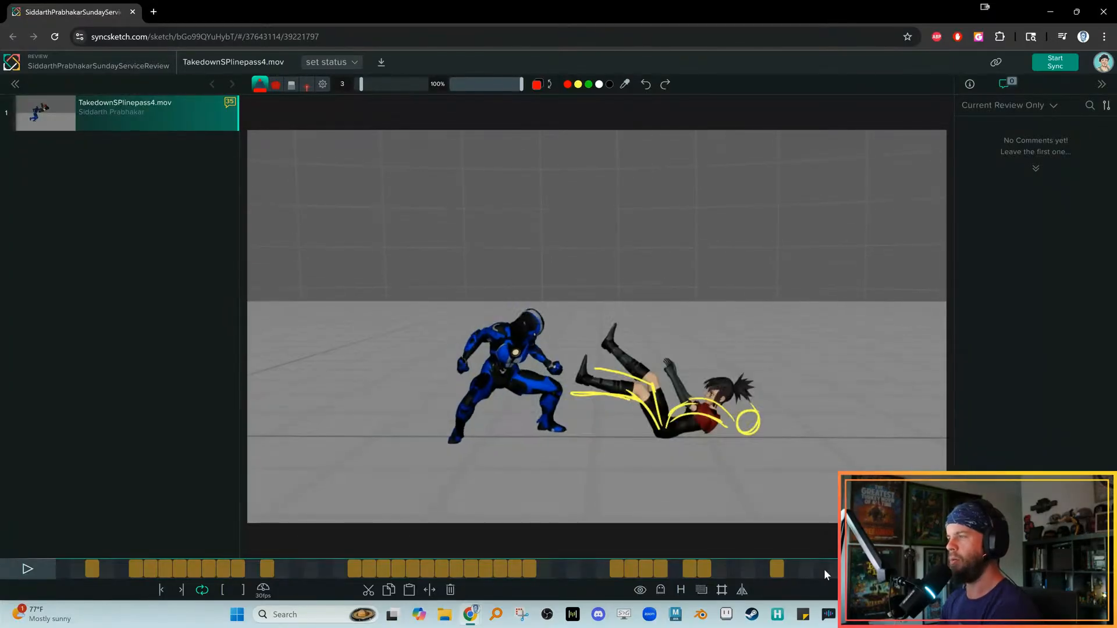
Draw a yellow curved torso outline on the arched-back frame and a yellow torso box on the red-boxed frame
left_click(578, 84)
key("Right")
key("Right")
key("Left")
key("Right")
left_click_drag(672, 419, 729, 423)
key("Right")
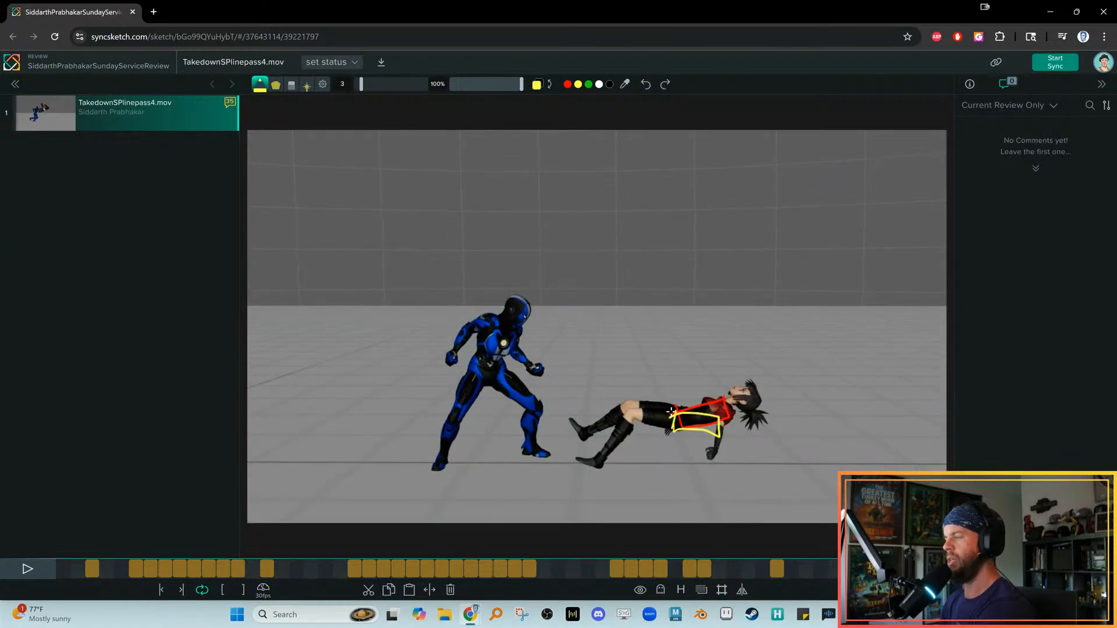
Draw a yellow torso box on the curled-up frame and compare it with the torso outlines on the preceding frames
key("Right")
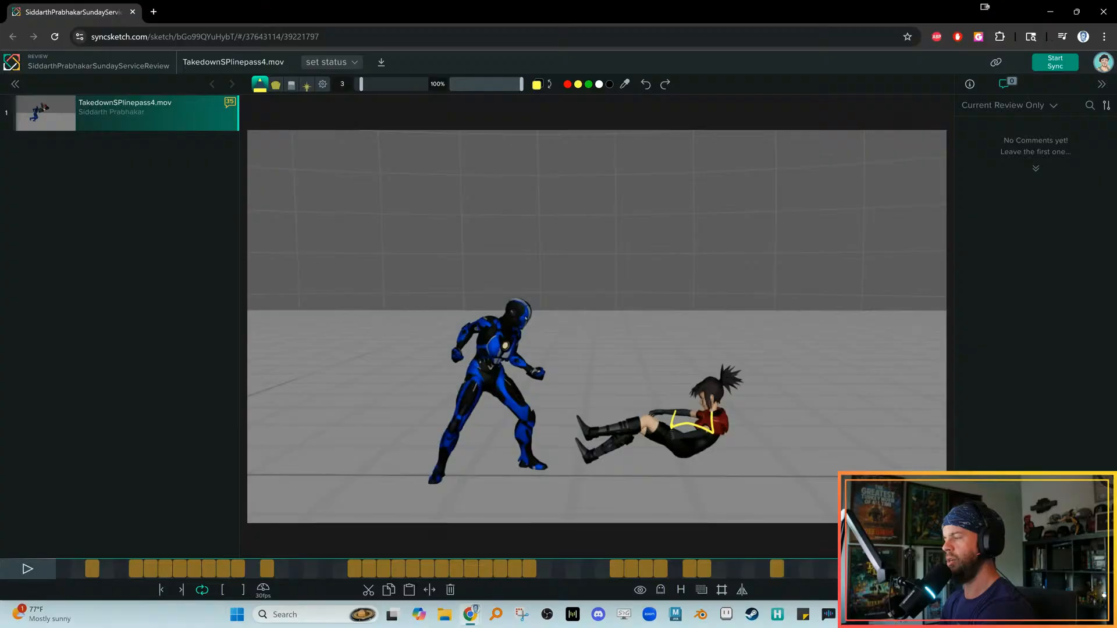
left_click_drag(713, 411, 671, 411)
key("Left")
key("Left")
key("Left")
key("Left")
key("Right")
key("Right")
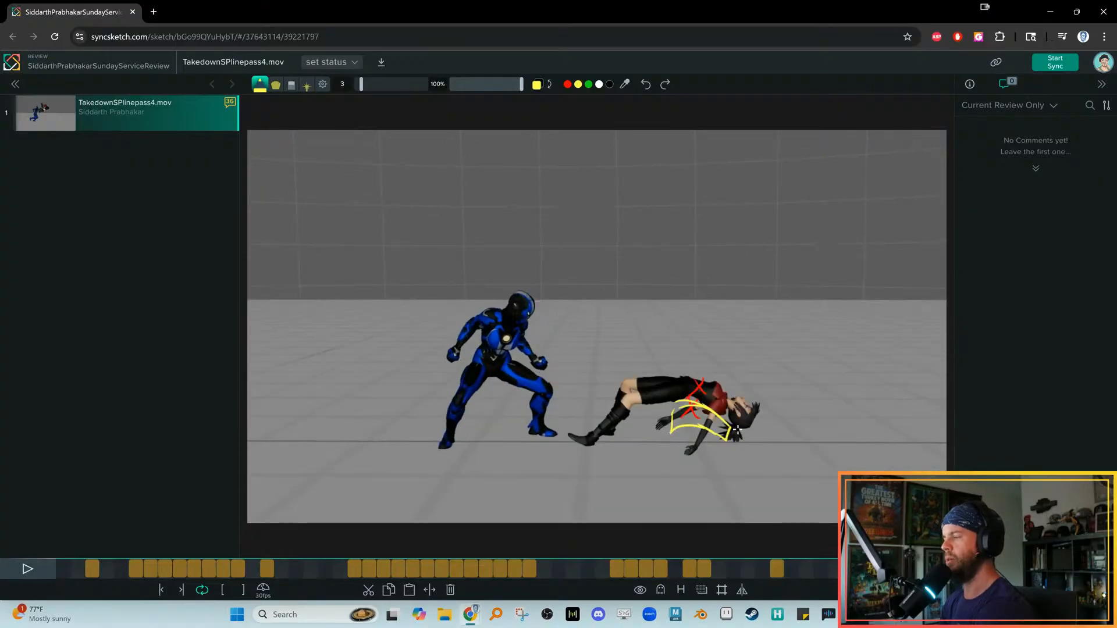
Add yellow head marks beside the torso boxes on the red-boxed and curled-up frames, then check their flow
key("Left")
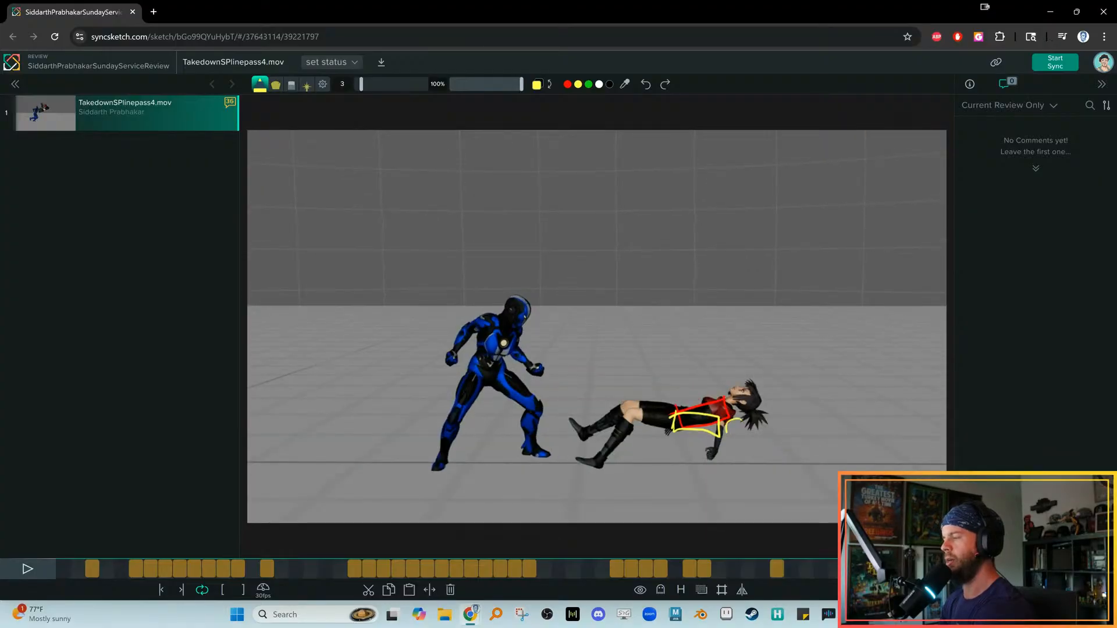
key("Right")
mouse_move(735, 412)
left_mouse_down()
mouse_move(725, 408)
mouse_move(740, 428)
mouse_move(737, 402)
mouse_move(670, 426)
mouse_move(712, 409)
left_mouse_up()
key("Right")
key("Left")
key("Left")
key("Right")
key("Right")
key("Right")
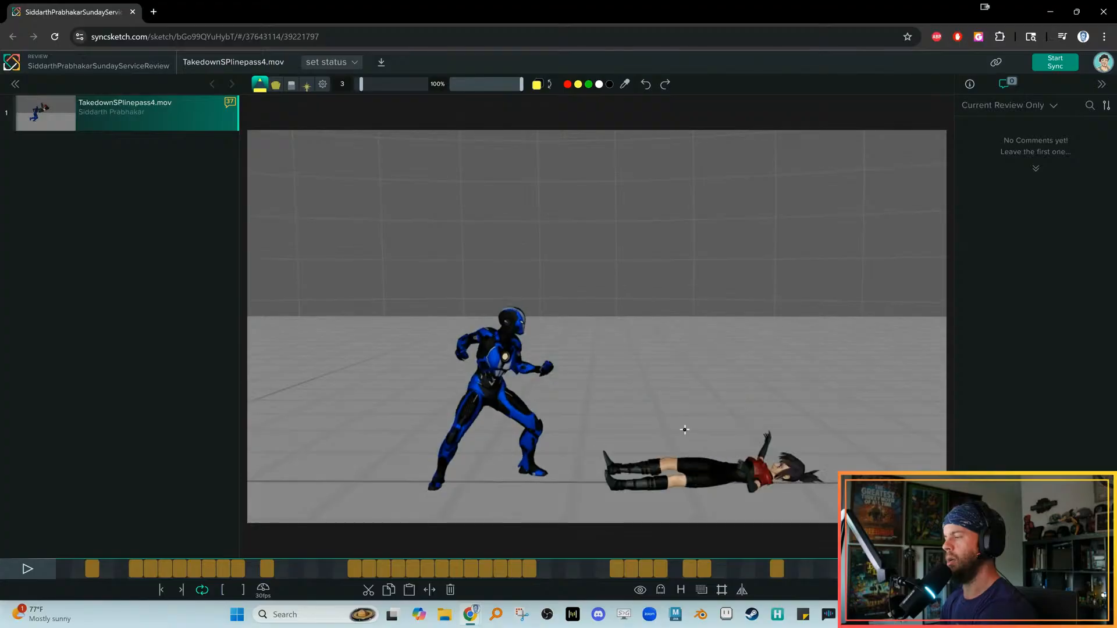
Sketch yellow torso placement marks on the frame where the thrown character lies flat with one arm raised, checking adjacent frames
mouse_move(725, 434)
left_mouse_down()
mouse_move(684, 435)
mouse_move(727, 417)
left_mouse_up()
key("Left")
key("Left")
key("Right")
key("Right")
key("Right")
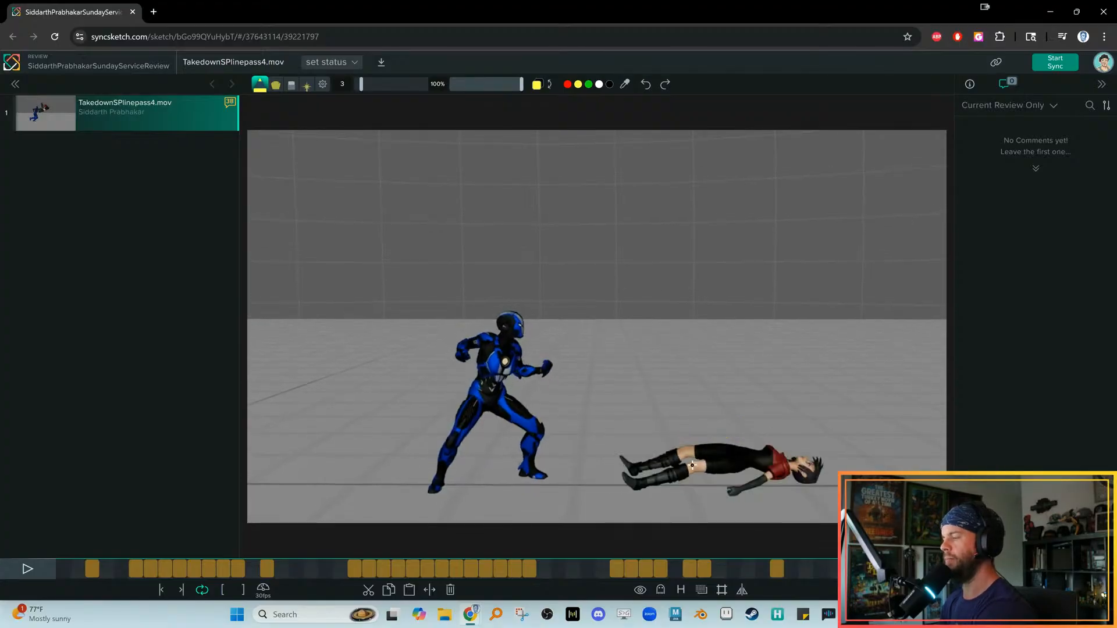
Sketch yellow torso placement marks on the following frame, where the thrown character's hips lift, and compare adjacent frames
mouse_move(708, 472)
left_mouse_down()
mouse_move(739, 453)
mouse_move(697, 456)
mouse_move(750, 456)
mouse_move(747, 441)
left_mouse_up()
key("Left")
key("Left")
key("Right")
key("Right")
key("Right")
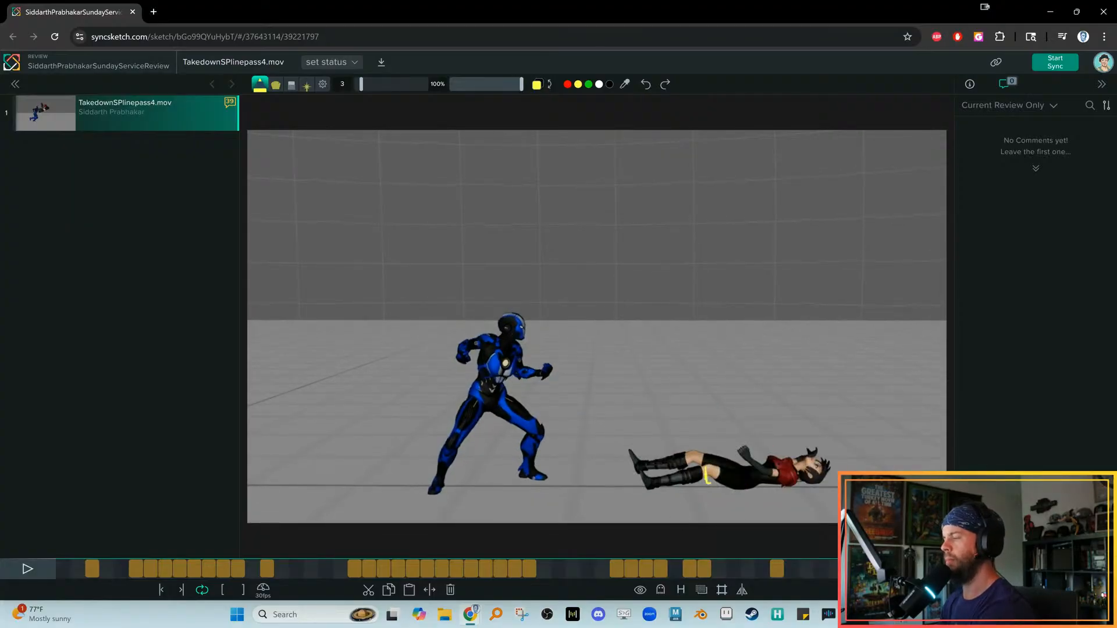
Draw a yellow torso box and circled head on the next lying frame and the raised-leg frame after it
left_click_drag(746, 483, 699, 466)
mouse_move(767, 460)
left_mouse_down()
mouse_move(771, 477)
mouse_move(707, 477)
mouse_move(774, 466)
mouse_move(764, 457)
left_mouse_up()
key("Right")
key("Left")
key("Left")
key("Left")
key("Right")
key("Right")
key("Right")
key("Right")
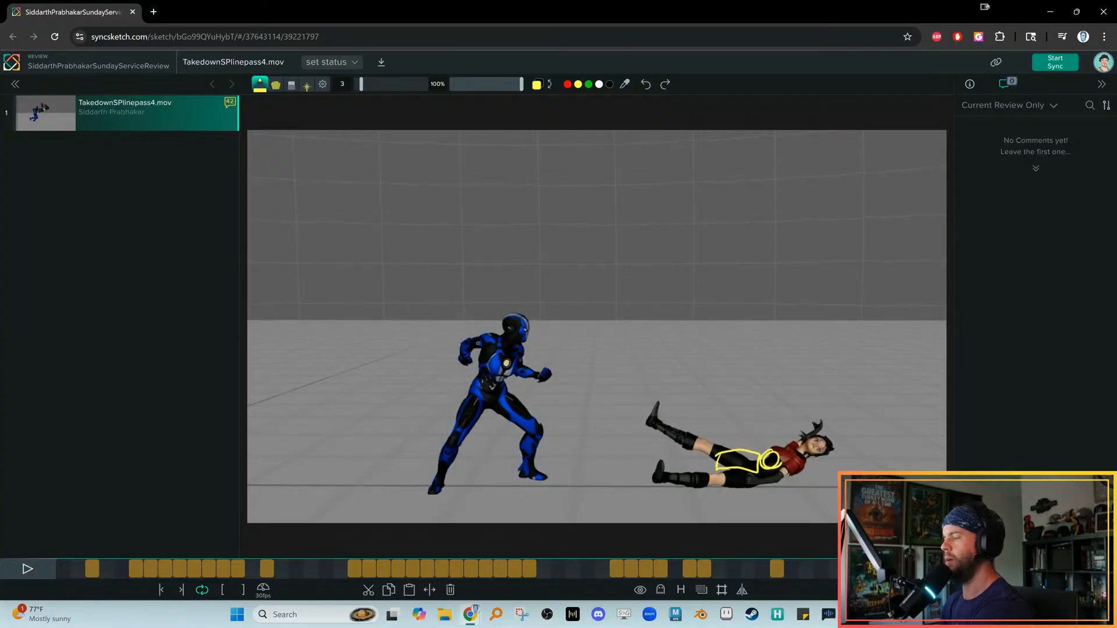
Continue the yellow torso outlines on the next two settling frames, sagging the last one and circling its head
key("Right")
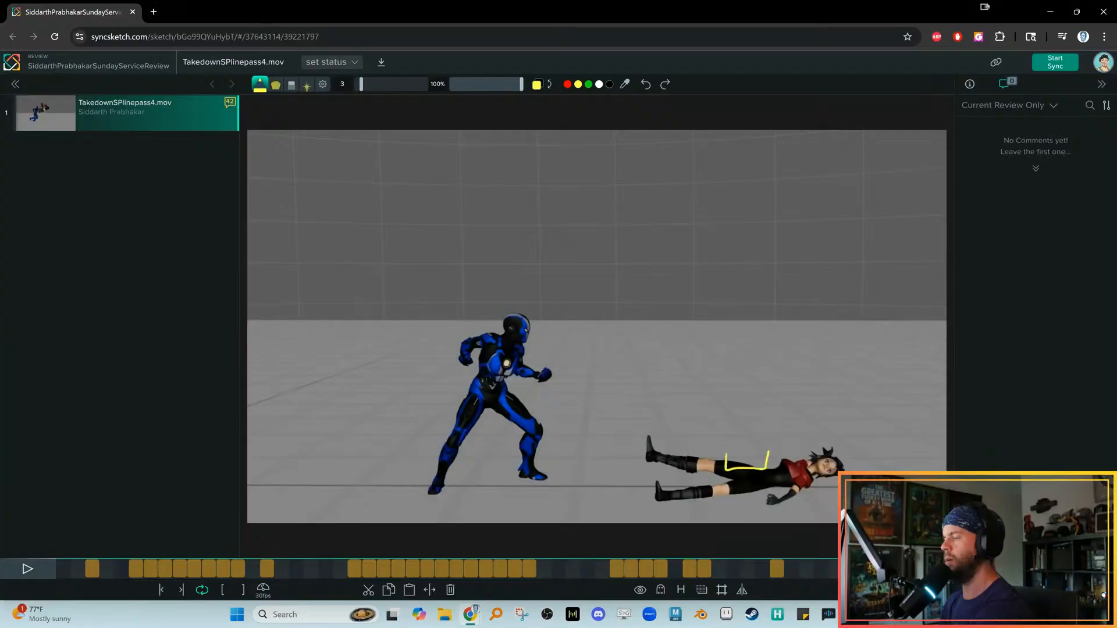
key("Right")
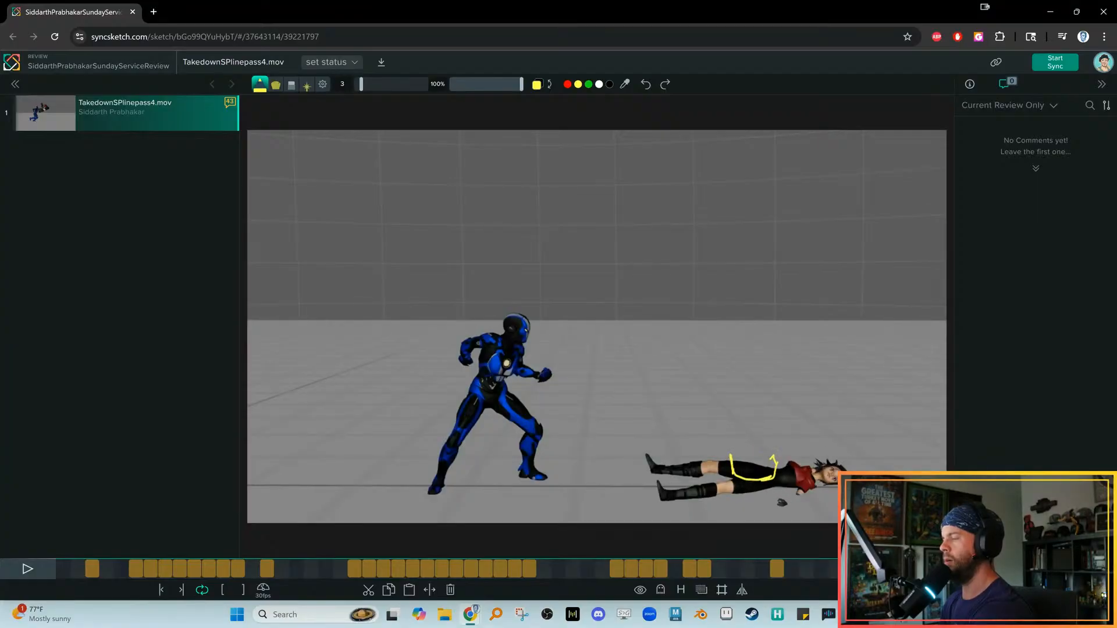
left_click_drag(787, 450, 792, 458)
key("Right")
key("Left")
key("Left")
Replay the throw and landing repeatedly from different frames to examine how the drawn torso shapes flow
key("space")
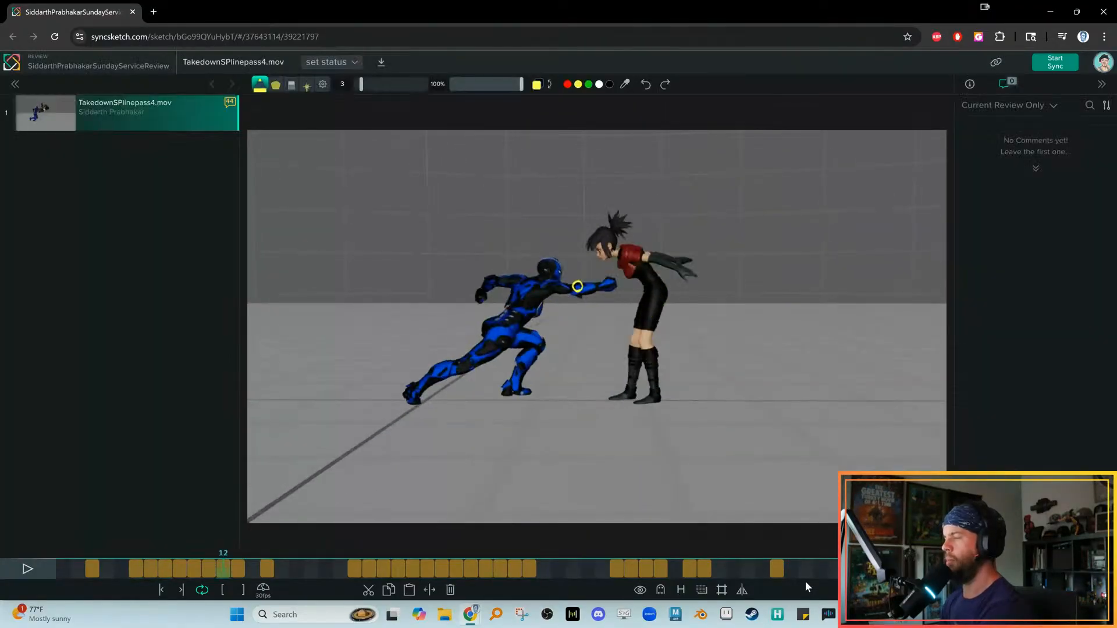
left_click(784, 570)
key("space")
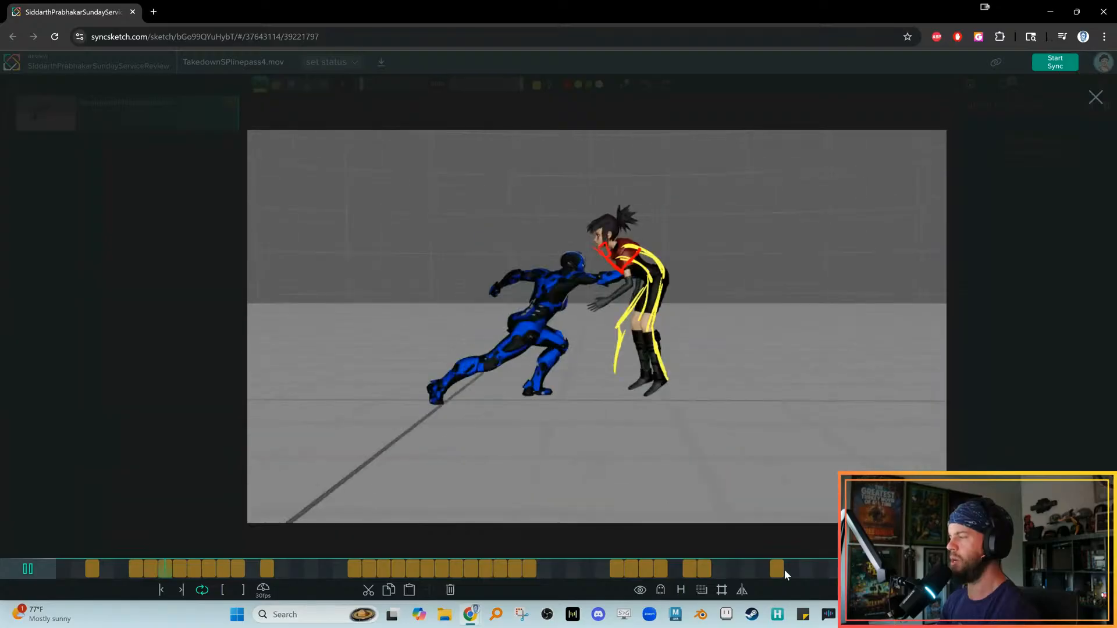
key("space")
left_click(788, 566)
key("space")
key("space")
left_click(811, 566)
key("space")
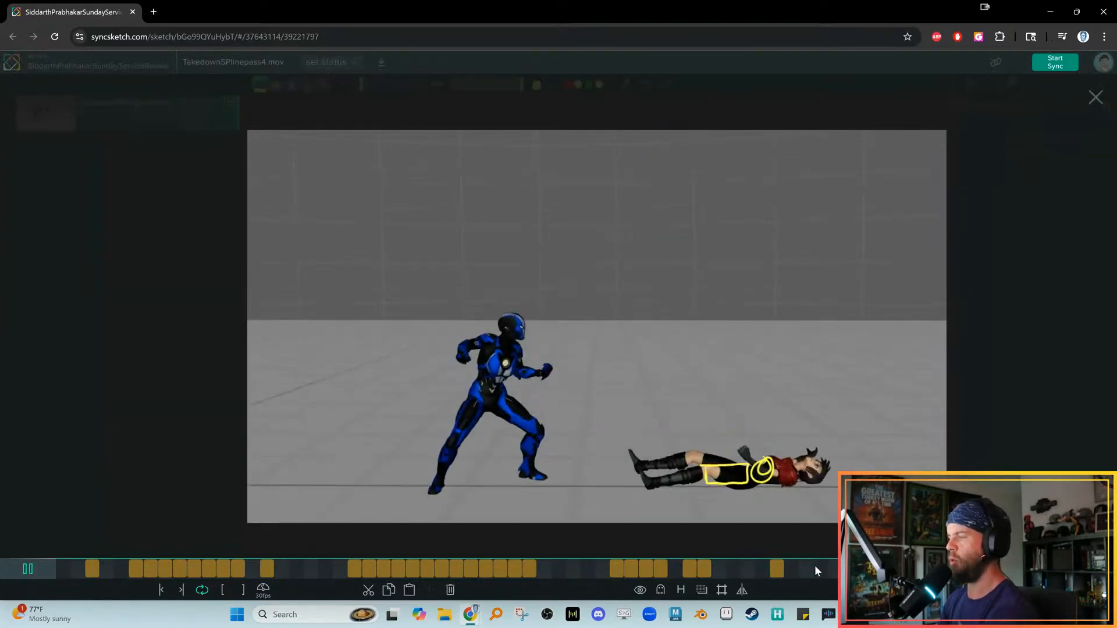
key("space")
key("space")
key("space")
key("space")
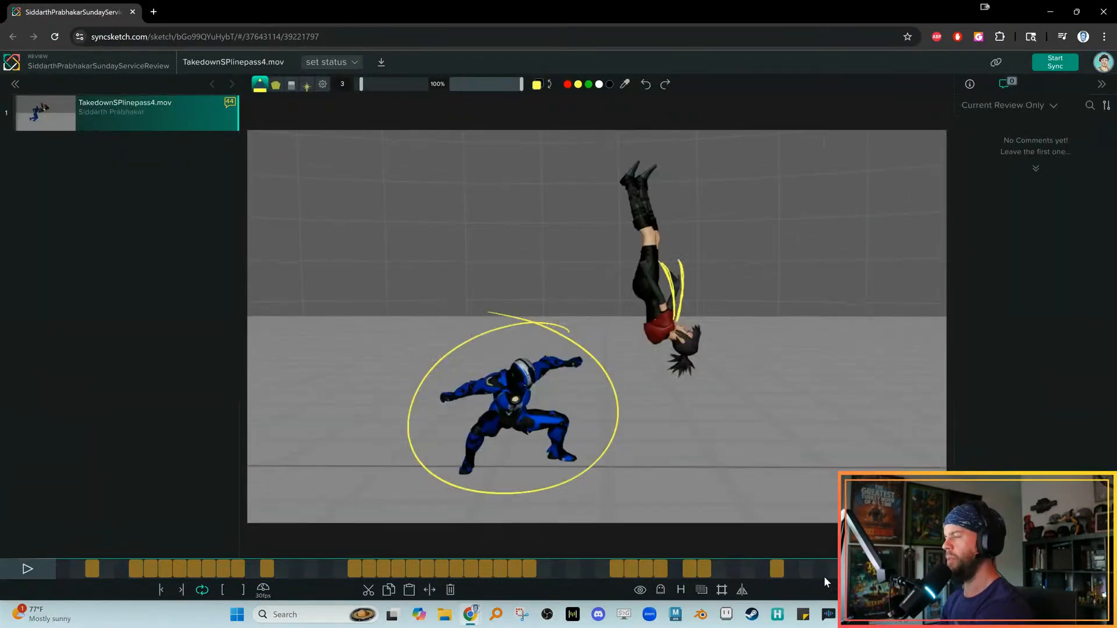
key("space")
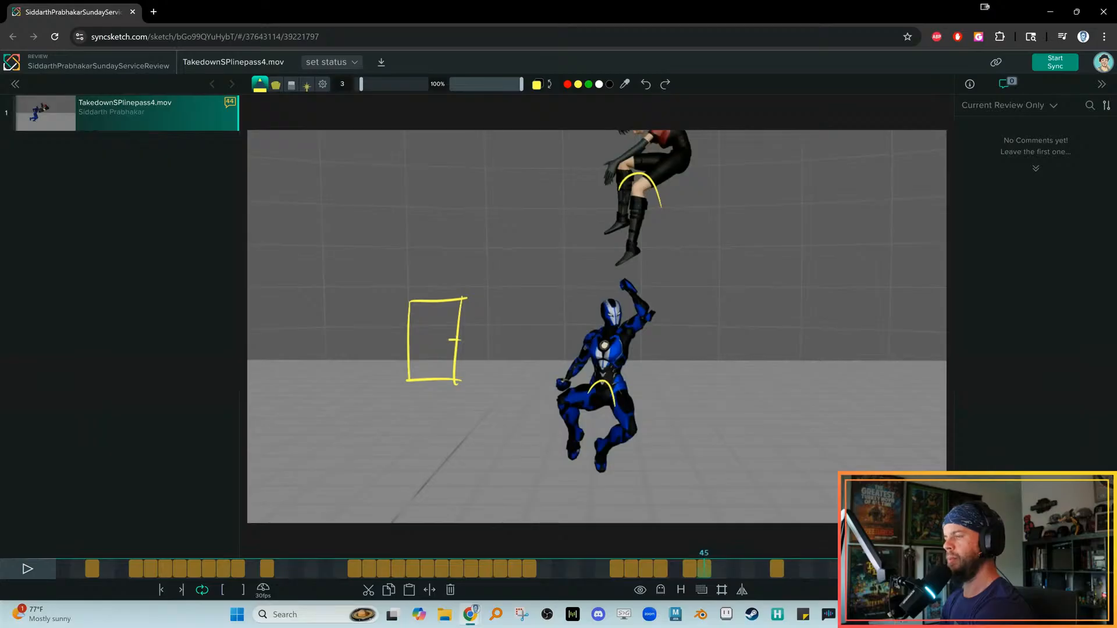
On frame 45, diagram a divided yellow rectangle and two oppositely bent boxes with red centre lines, circling the bent boxes in green
left_click(564, 88)
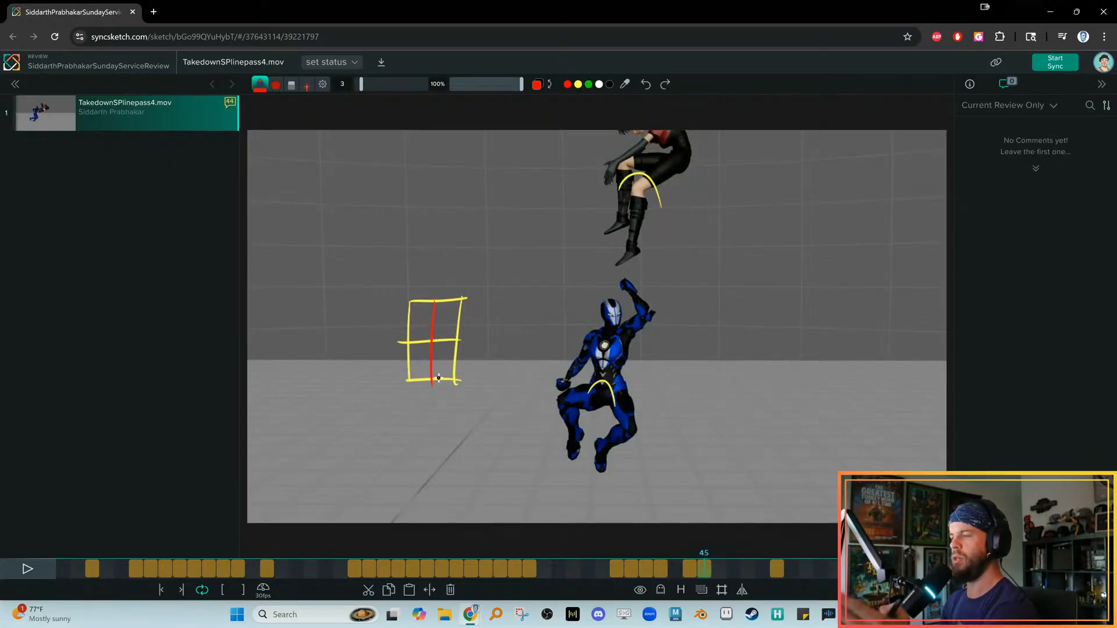
left_click(578, 84)
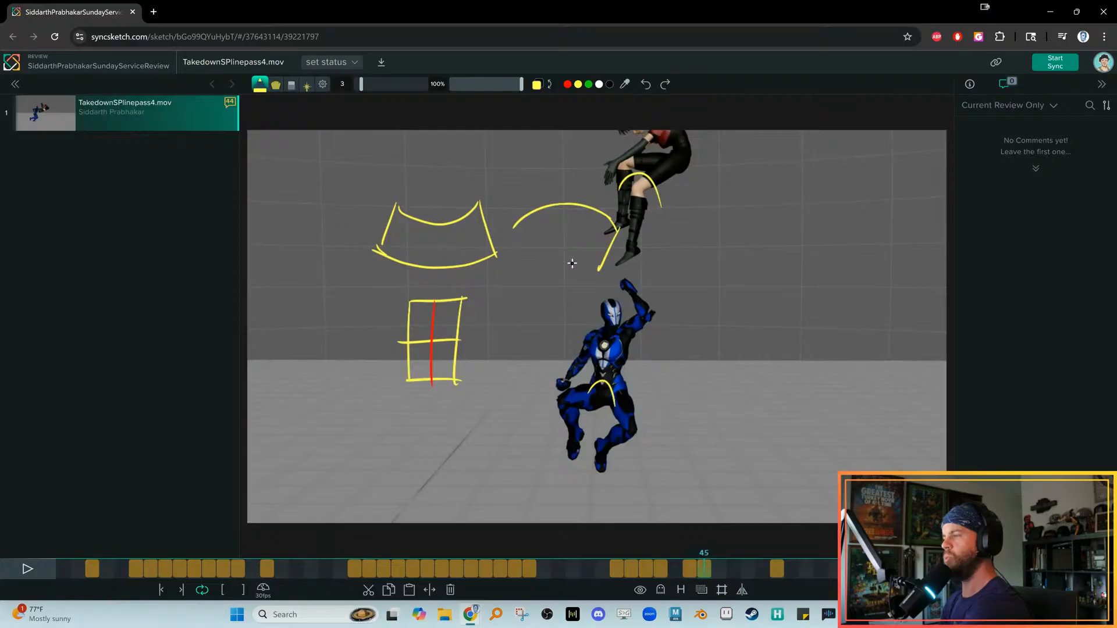
left_click(568, 85)
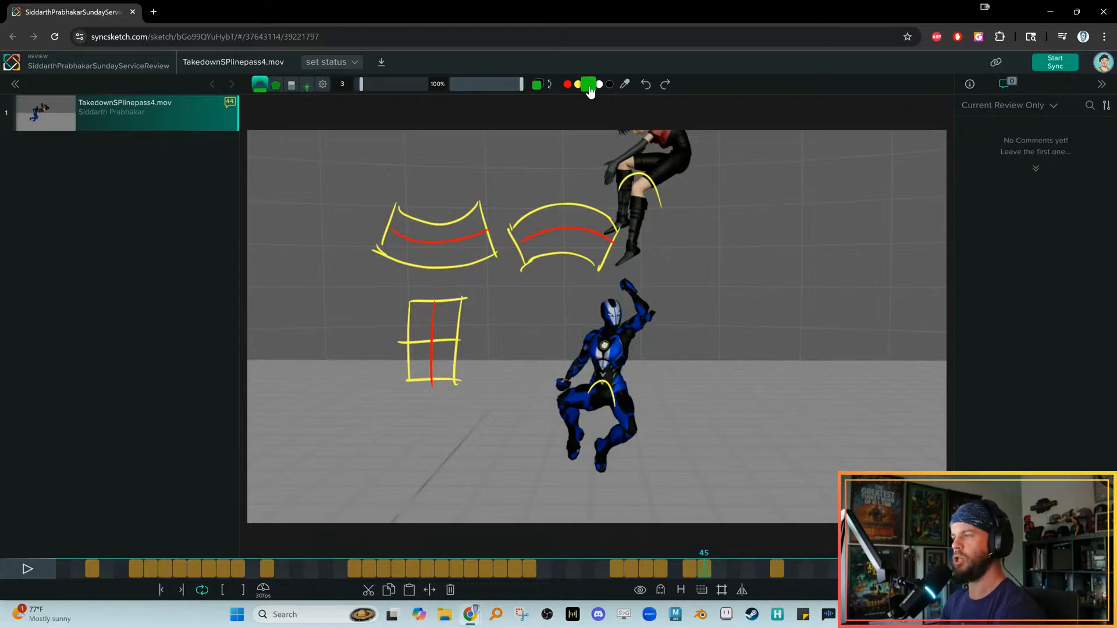
left_click(588, 84)
mouse_move(590, 159)
left_mouse_down()
mouse_move(588, 309)
mouse_move(445, 157)
left_mouse_up()
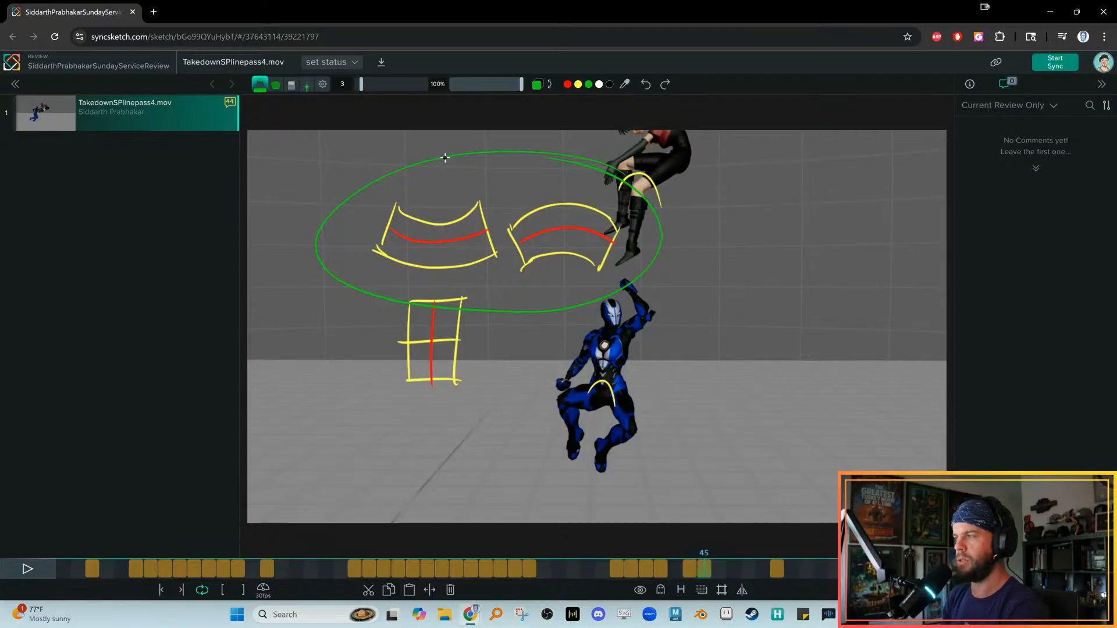
Replay the takedown and scrub to frame 48 to examine the airborne throw and its camera movement
key("space")
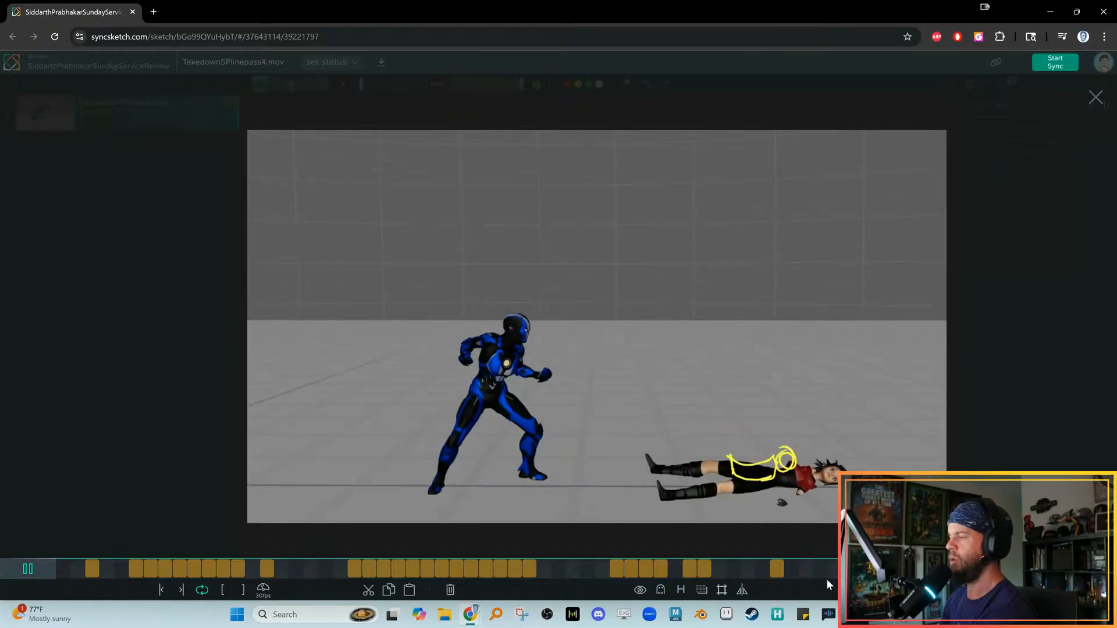
key("space")
key("space")
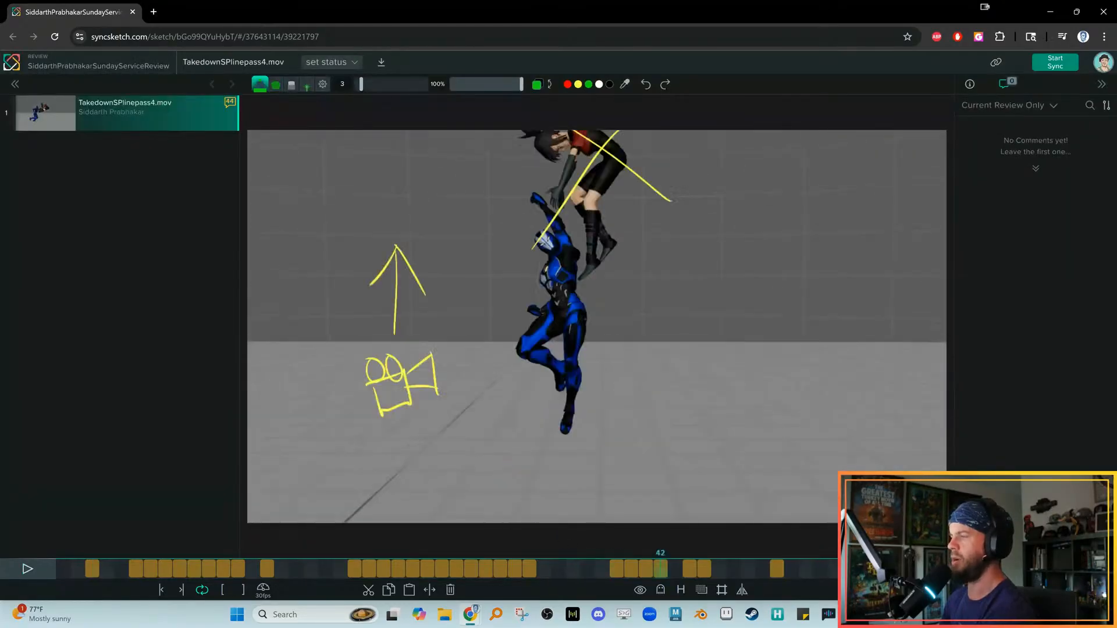
left_click(530, 568)
key("space")
key("space")
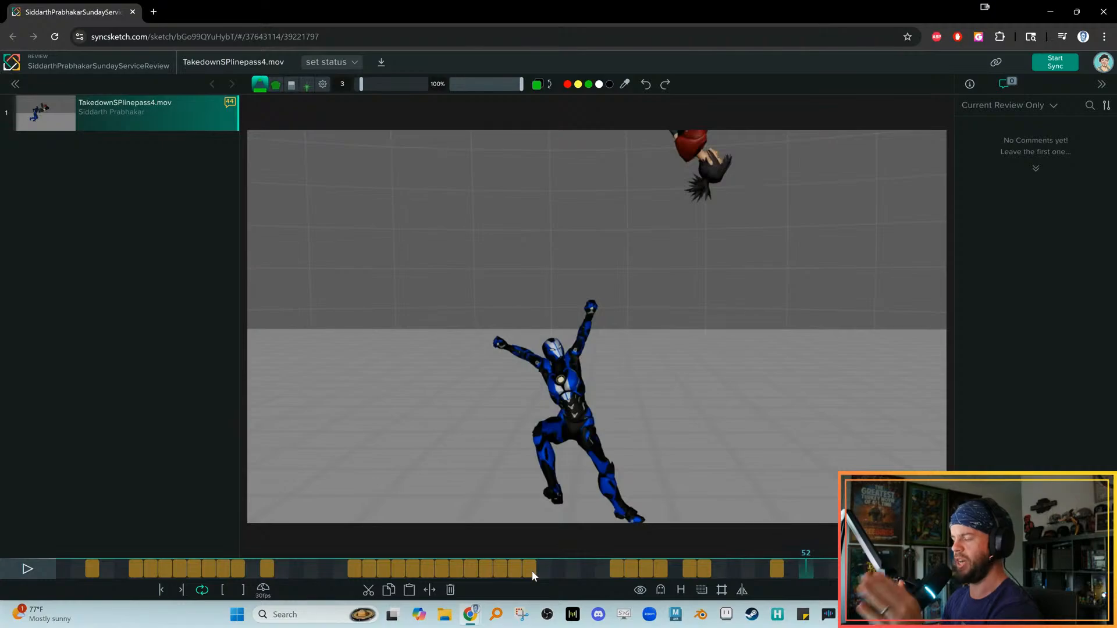
left_click_drag(605, 567, 748, 569)
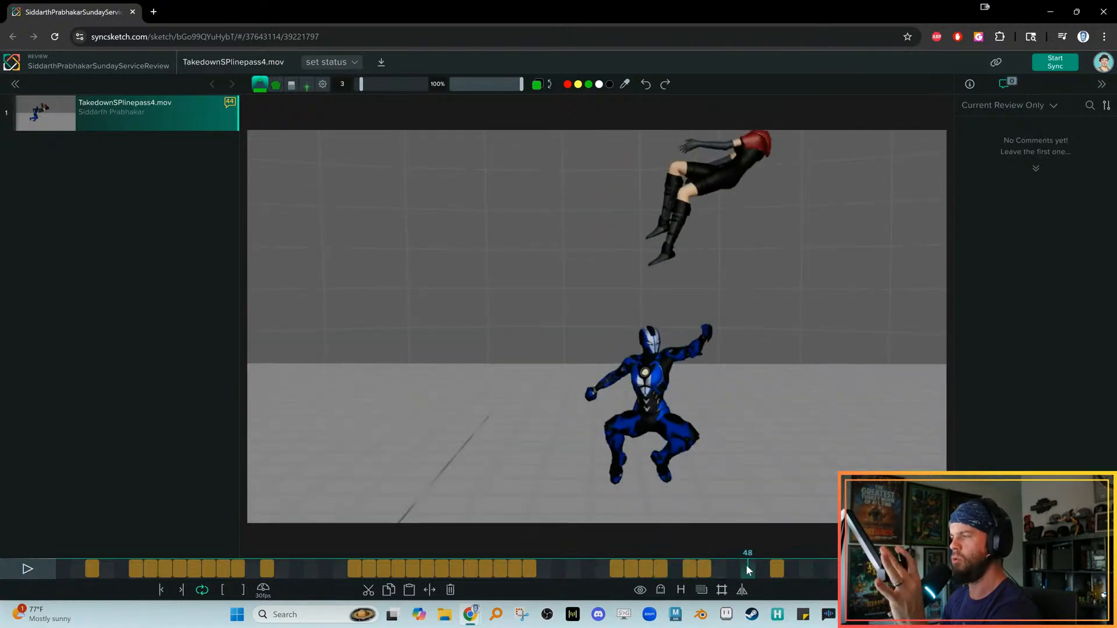
Step through and replay the airborne throw between frames 45 and 53 to examine the camera movement and body rotation
key("Left")
key("Left")
key("Left")
key("Right")
key("Right")
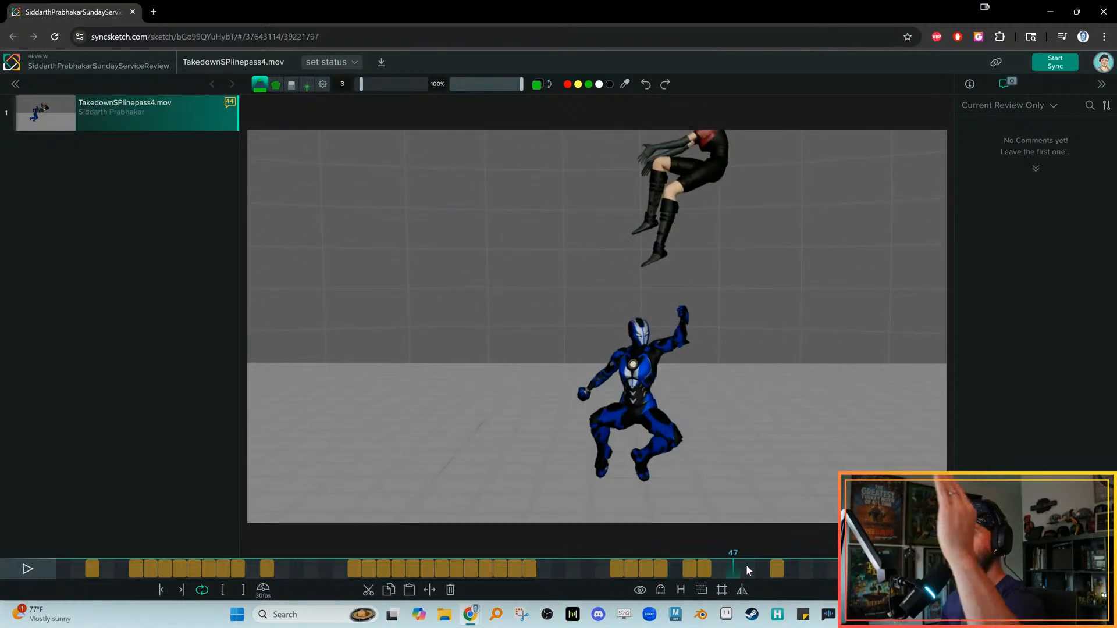
key("Right")
key("Right")
key("Right")
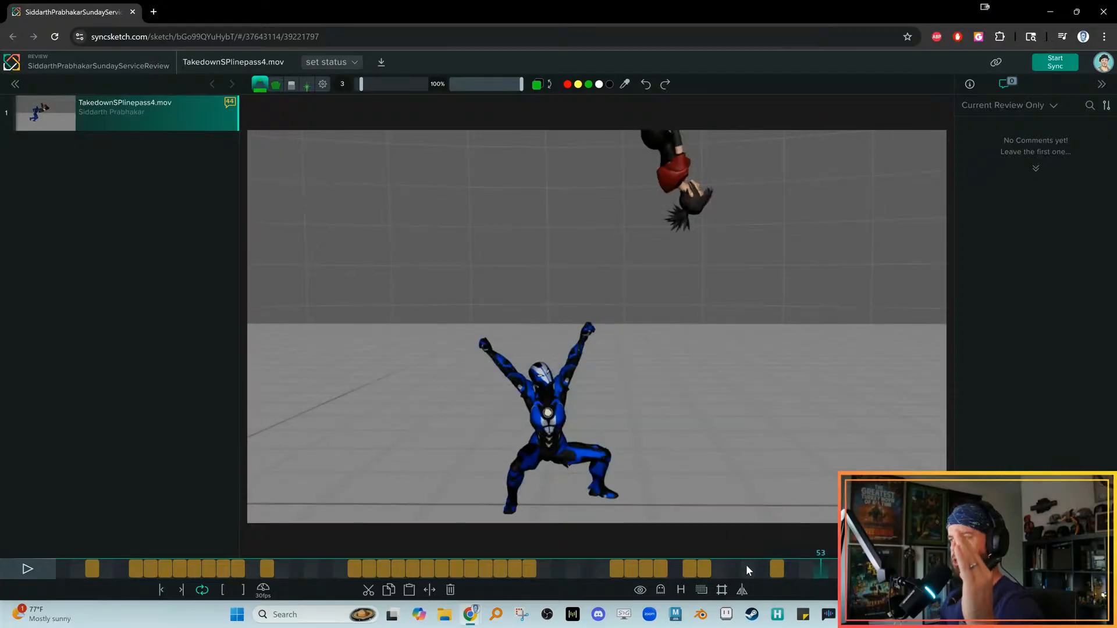
key("space")
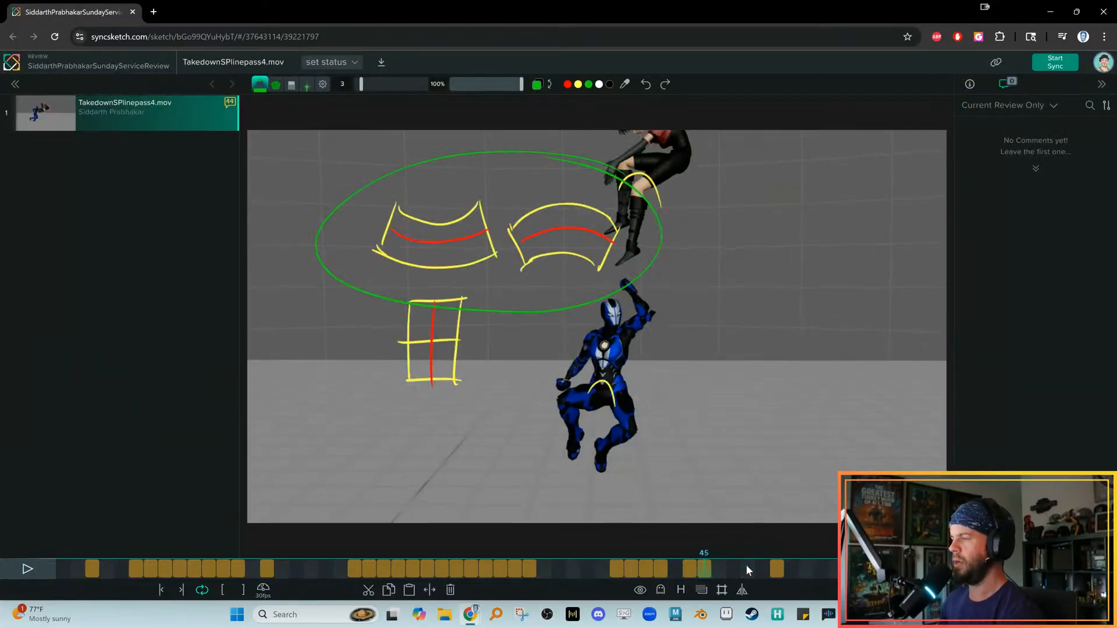
key("space")
key("space")
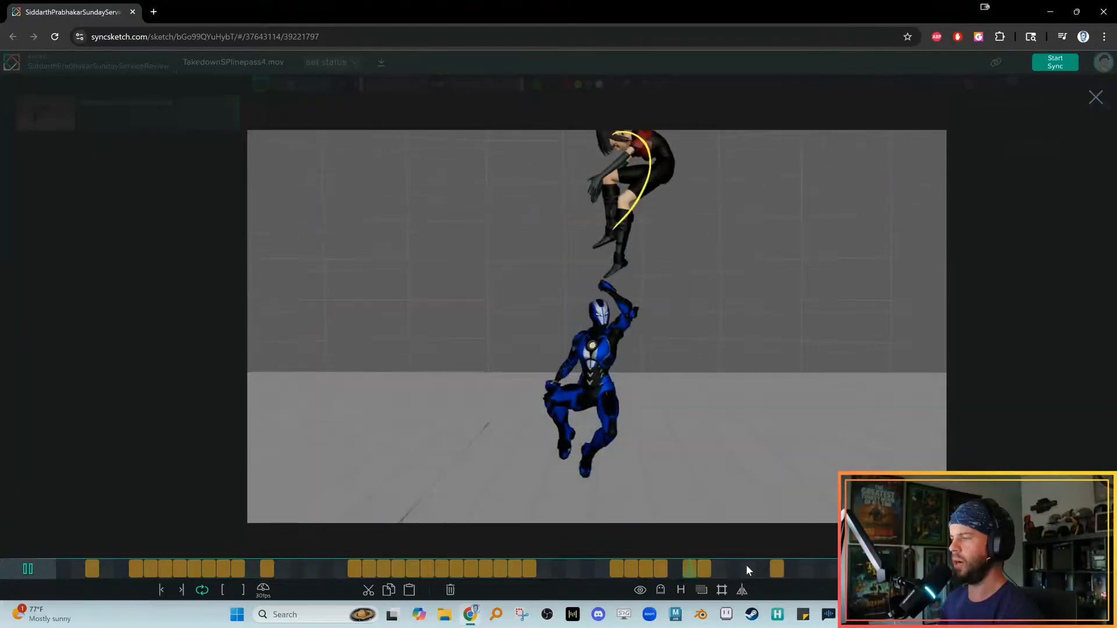
Step back and forth between frames 34 and 39 to examine how the lifted fighter drops into the crouch before the throw
key("space")
key("space")
key("space")
key("Left")
key("Left")
key("Left")
key("Right")
key("Right")
key("Right")
key("Right")
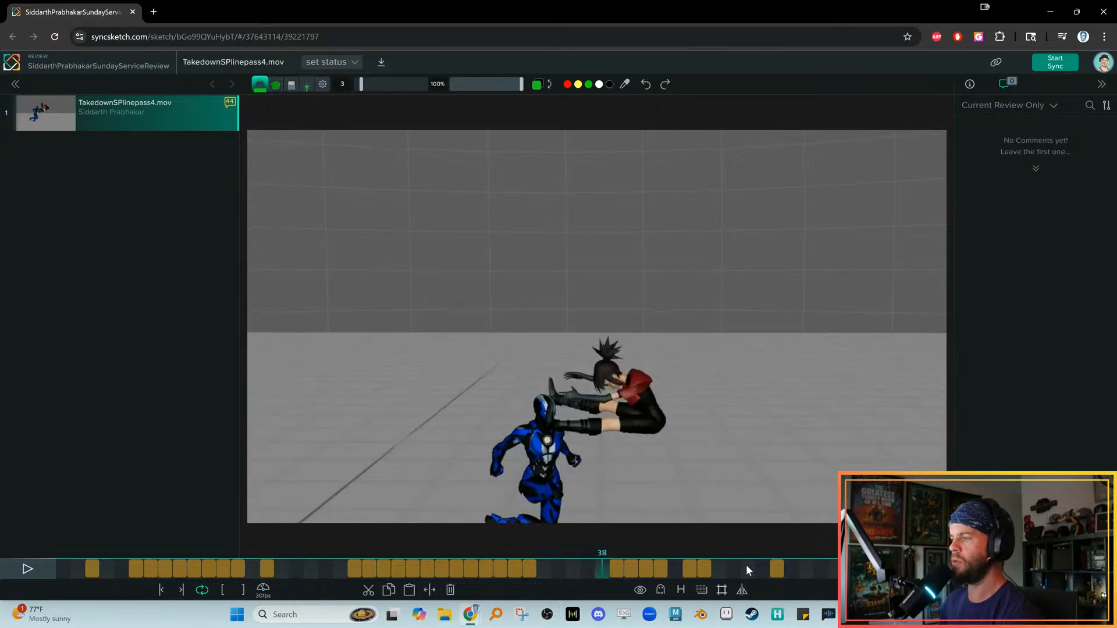
key("Left")
key("Left")
key("Left")
key("Left")
key("Left")
key("Left")
key("Right")
key("Right")
key("Right")
key("Right")
key("Right")
key("Right")
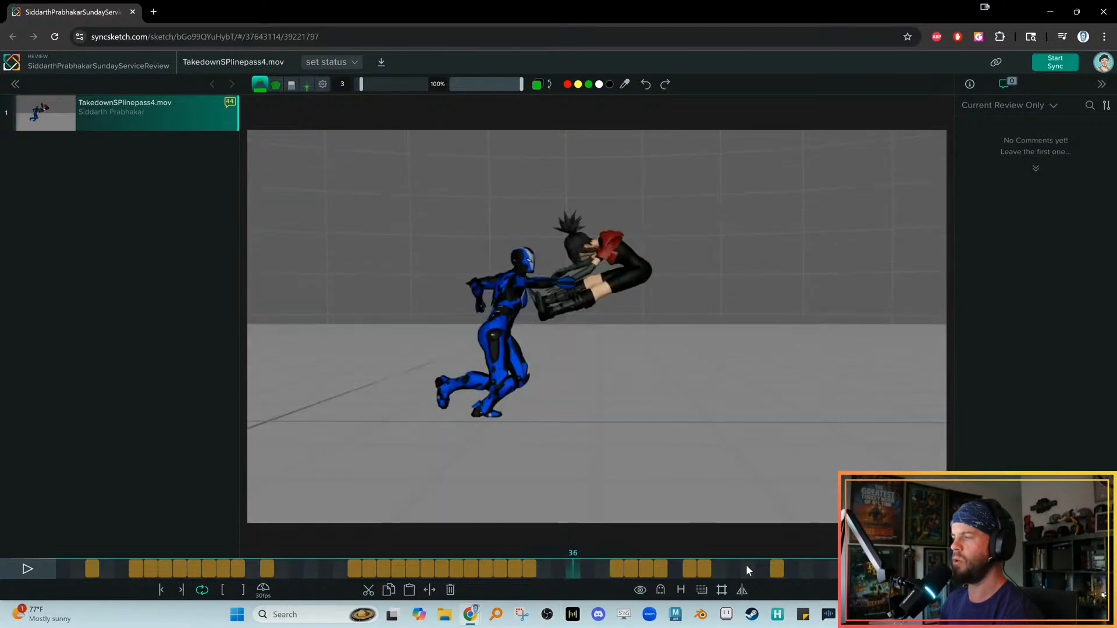
key("Right")
key("Right")
key("Right")
key("Left")
key("Left")
key("Left")
key("Left")
key("Left")
key("Left")
key("Left")
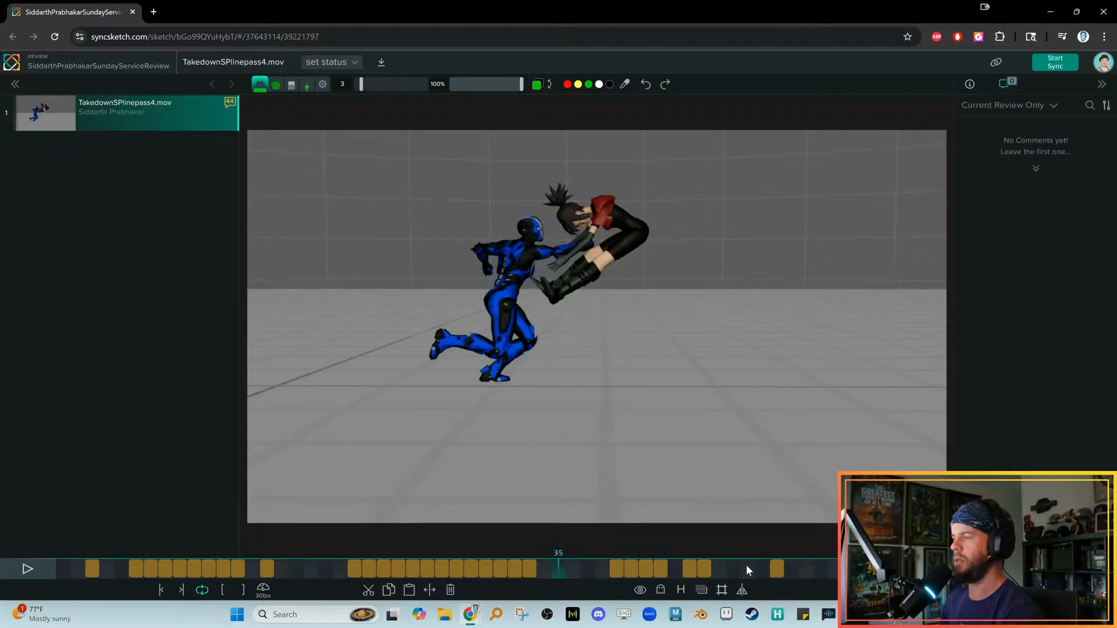
key("Right")
key("Right")
key("Right")
key("Right")
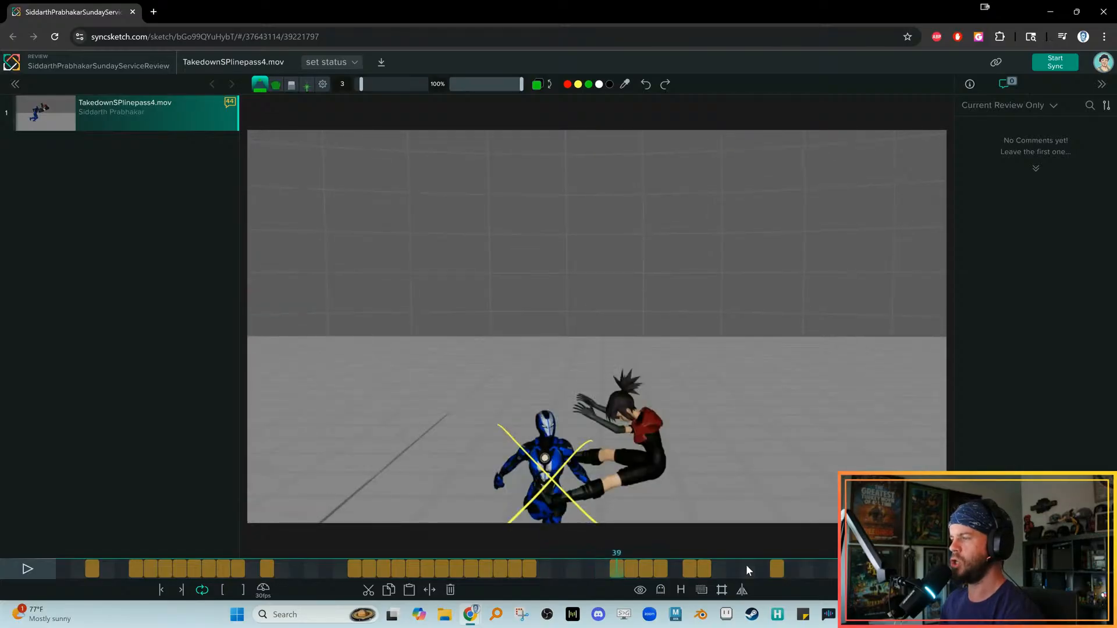
key("Left")
key("Left")
key("Left")
key("Left")
key("Left")
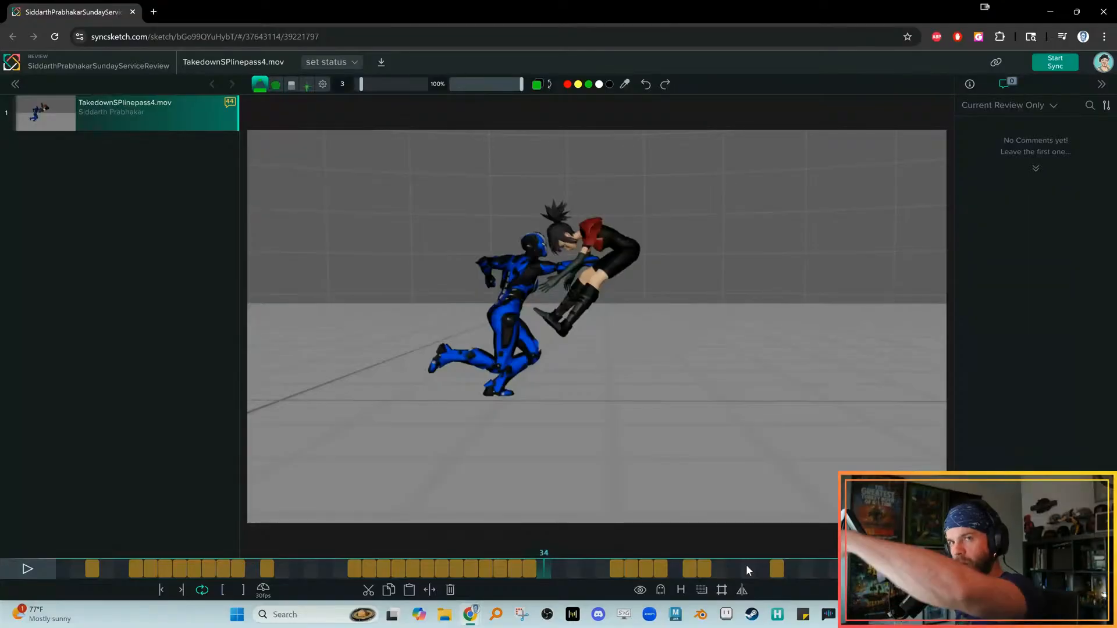
Scrub and replay the throw repeatedly from around frame 40 to frame 47 to study how the upward toss reads
mouse_move(747, 568)
left_mouse_down()
mouse_move(704, 567)
mouse_move(919, 567)
mouse_move(690, 568)
mouse_move(806, 567)
left_mouse_up()
key("space")
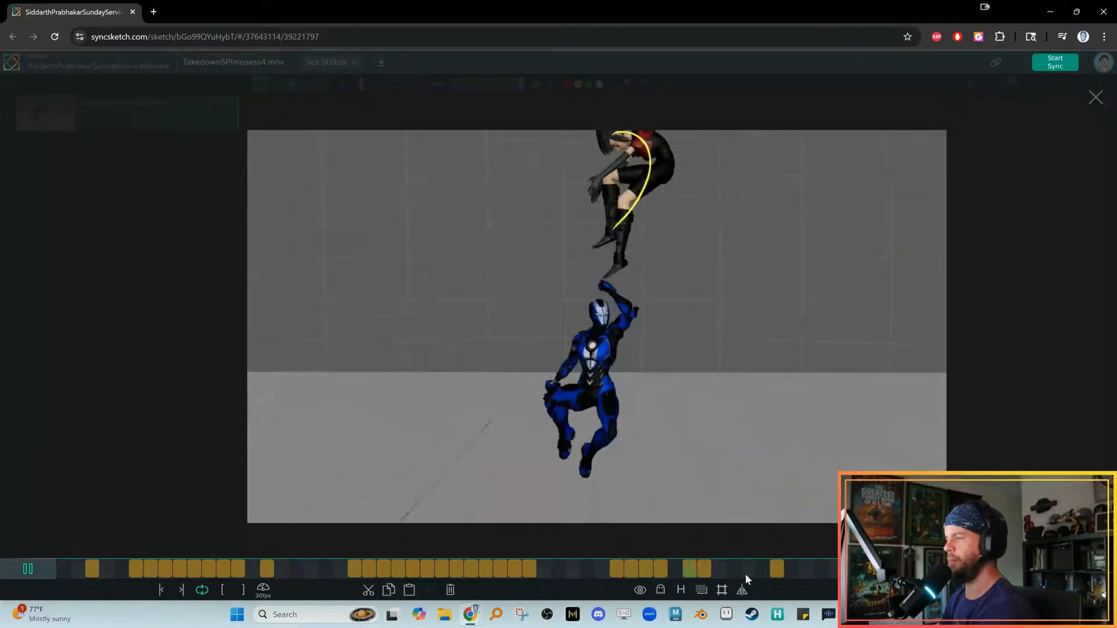
left_click(631, 566)
key("space")
left_click(636, 564)
key("space")
mouse_move(638, 565)
left_mouse_down()
mouse_move(792, 567)
mouse_move(734, 568)
left_mouse_up()
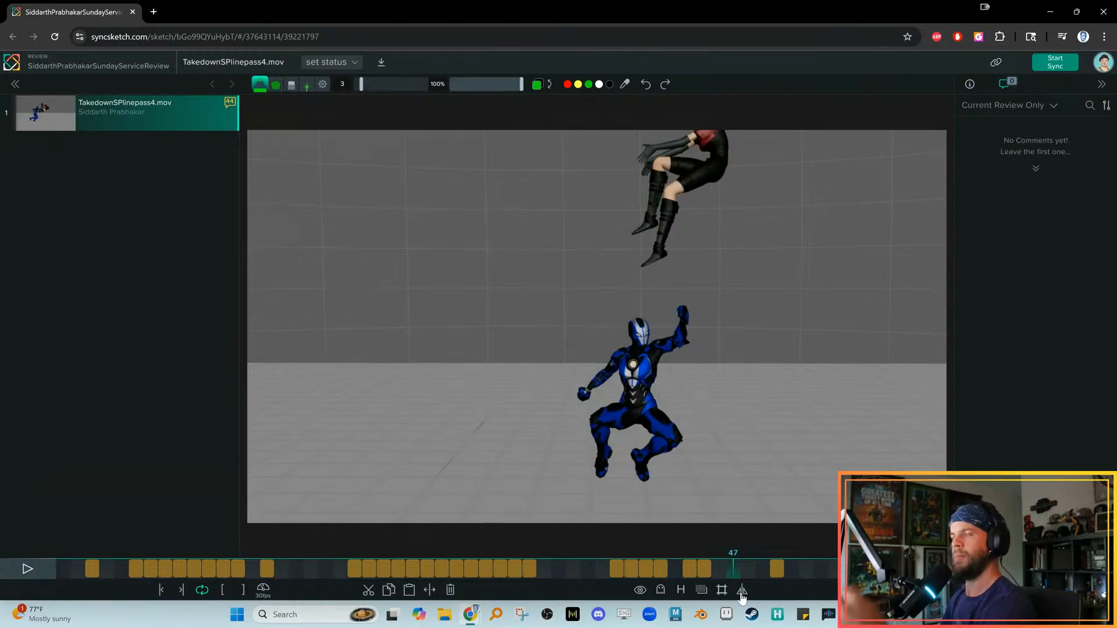
key("space")
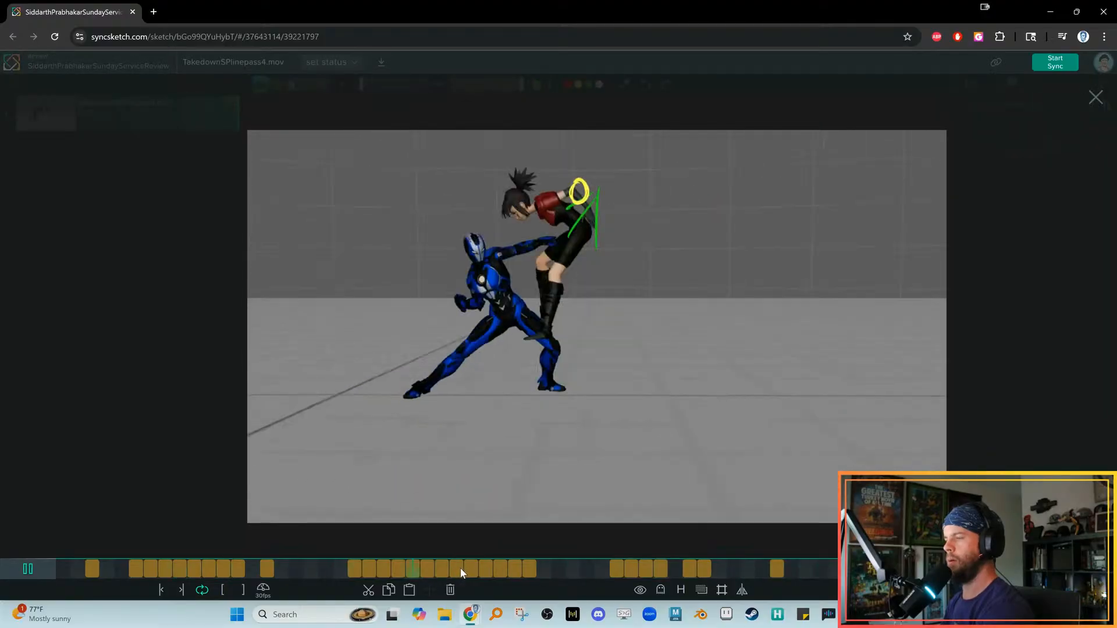
Scrub from the grab up to frame 45 and step around it to examine the blue fighter's body during the toss
key("space")
left_click_drag(470, 566, 719, 569)
key("Left")
key("Left")
key("Left")
key("Left")
key("Right")
key("Right")
key("Right")
key("Right")
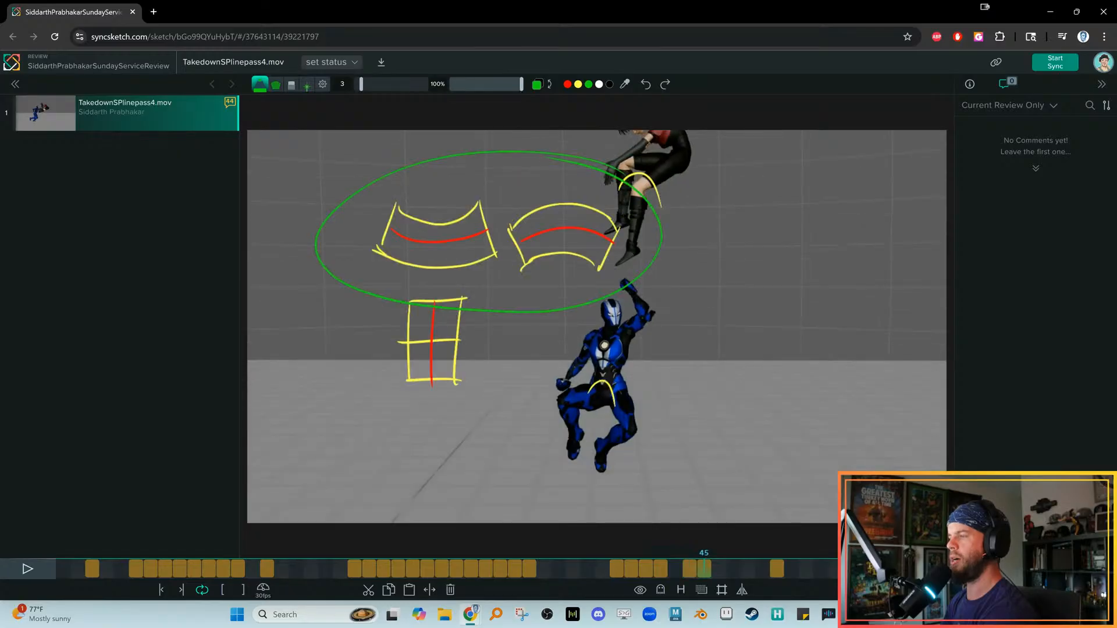
On frame 46, clear the green pose lines from the blue fighter and redraw its raised arm as a green bent stroke
key("Left")
key("Left")
key("Right")
key("Right")
key("Right")
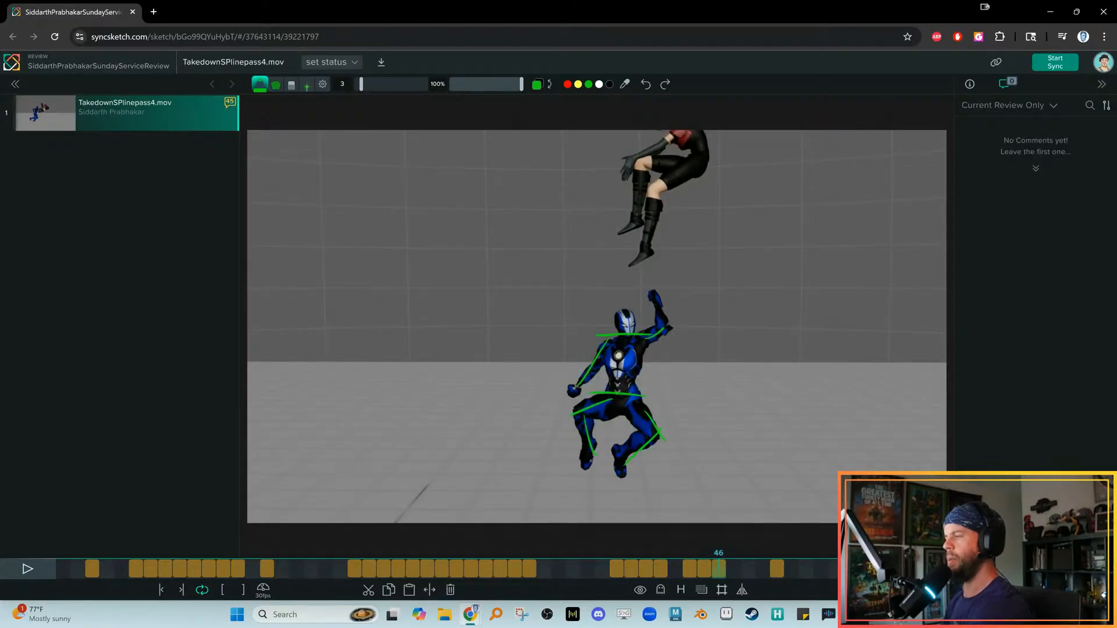
key("Delete")
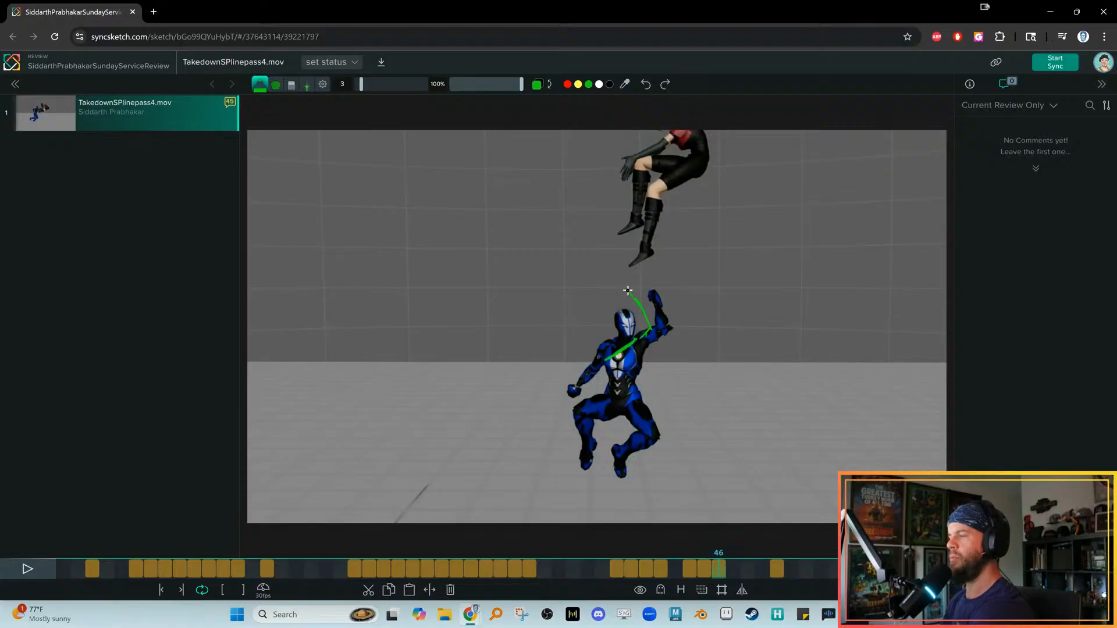
On frame 48, draw the blue fighter's raised arm in green, bent over its head, and check it against the following frames
key("Right")
key("Right")
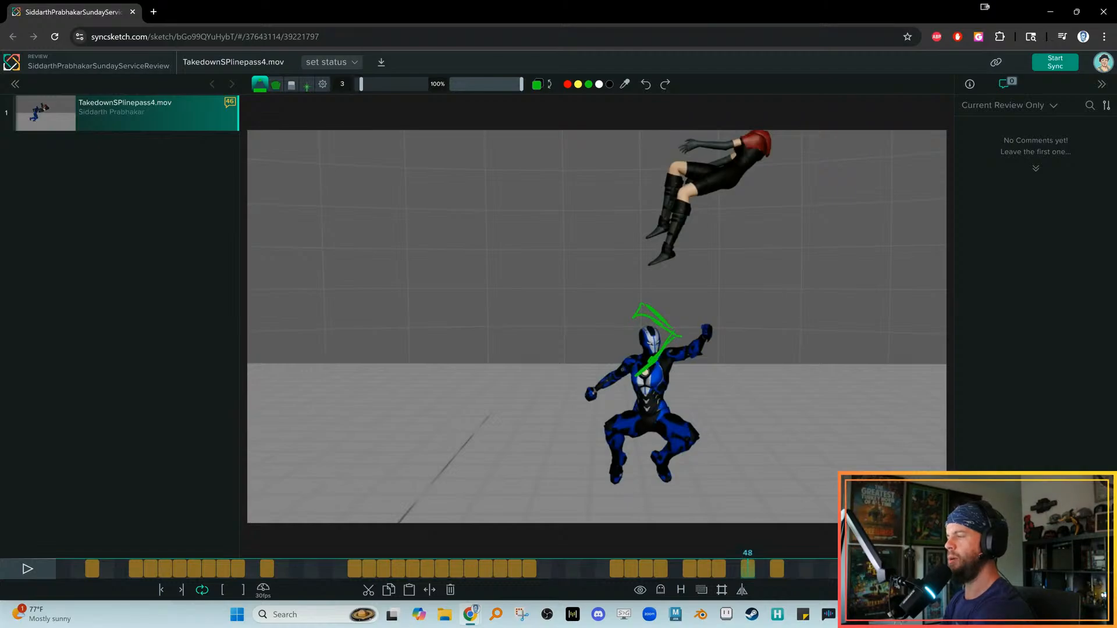
key("Right")
key("Right")
key("Right")
key("Right")
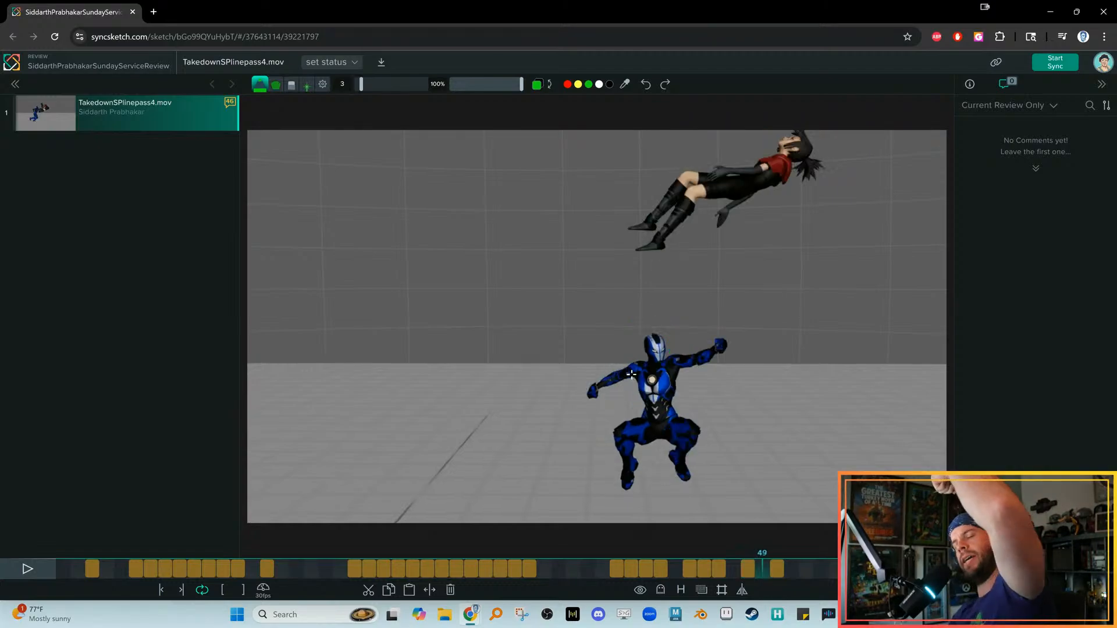
Replay the takedown, pause on frame 53 and scrub back to the grab to review the throw and landing
key("space")
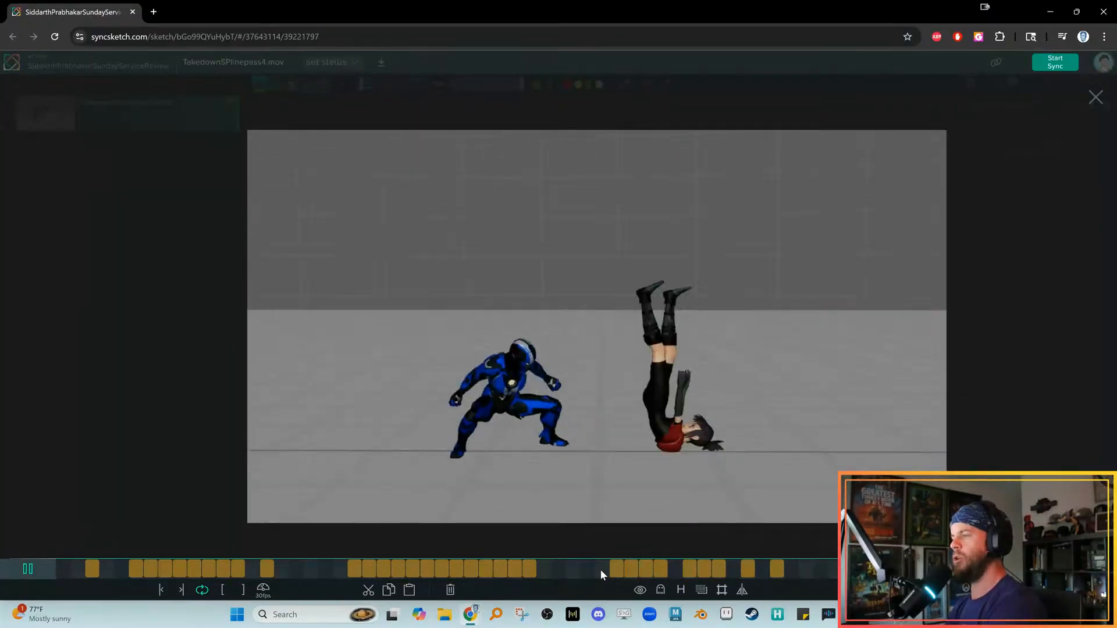
key("space")
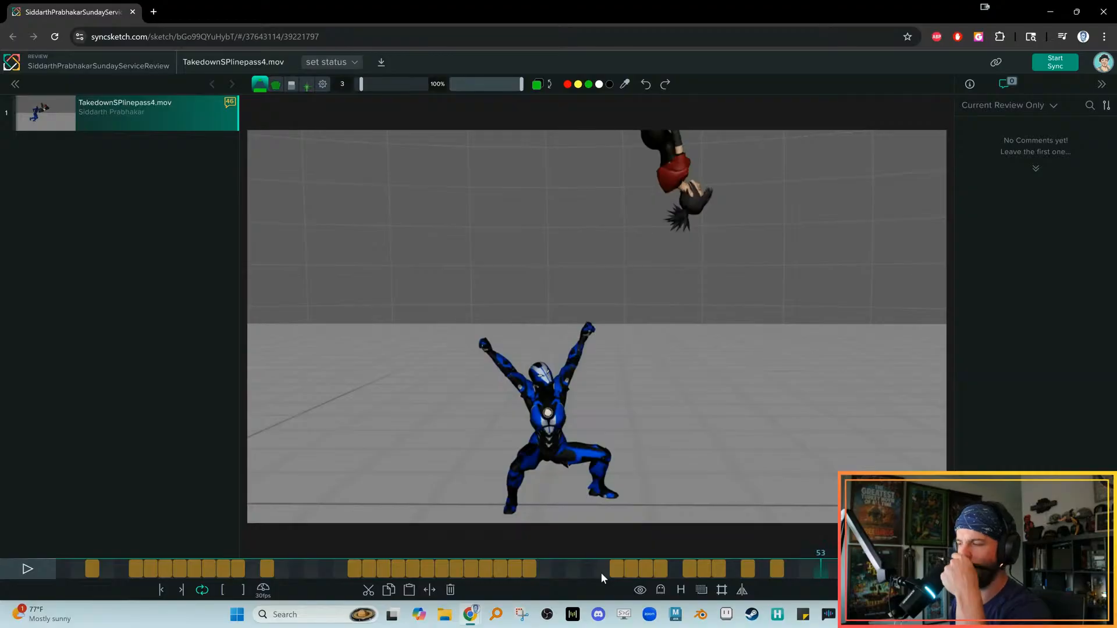
left_click_drag(843, 570, 354, 587)
key("space")
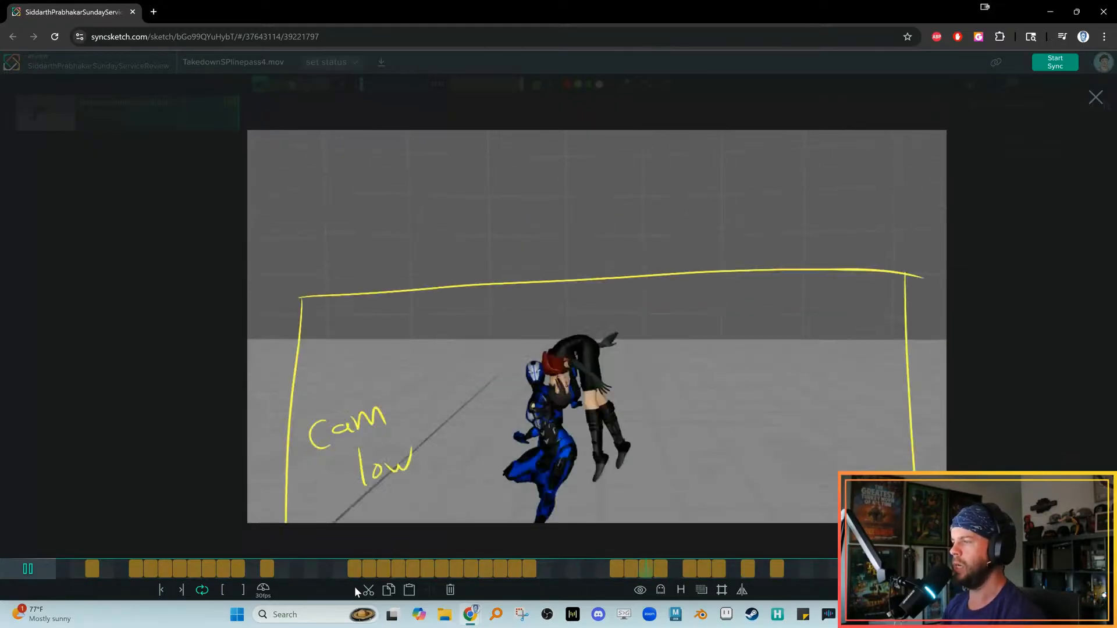
Step backward and forward through the frames around 36 to 39 to examine the change of camera and pose before the throw
key("space")
key("Left")
key("Left")
key("Left")
key("Left")
key("Left")
key("Left")
key("Left")
key("Left")
key("Left")
key("Left")
key("Left")
key("Left")
key("Left")
key("Left")
key("Left")
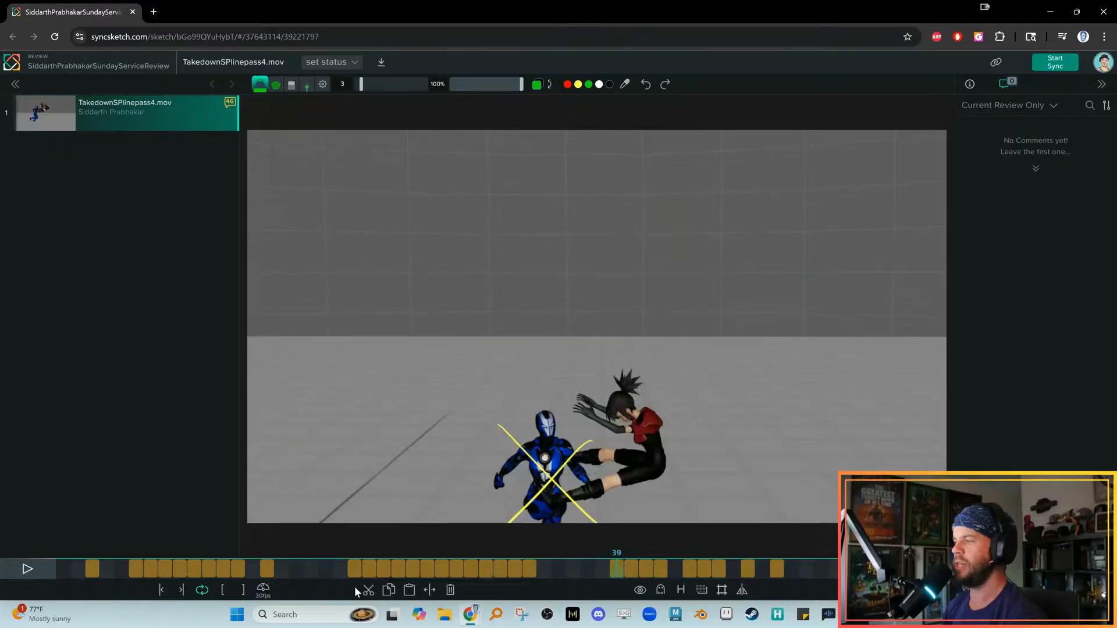
key("Right")
key("Right")
key("Right")
key("Right")
key("Right")
key("Right")
key("Right")
key("Right")
key("Right")
key("Right")
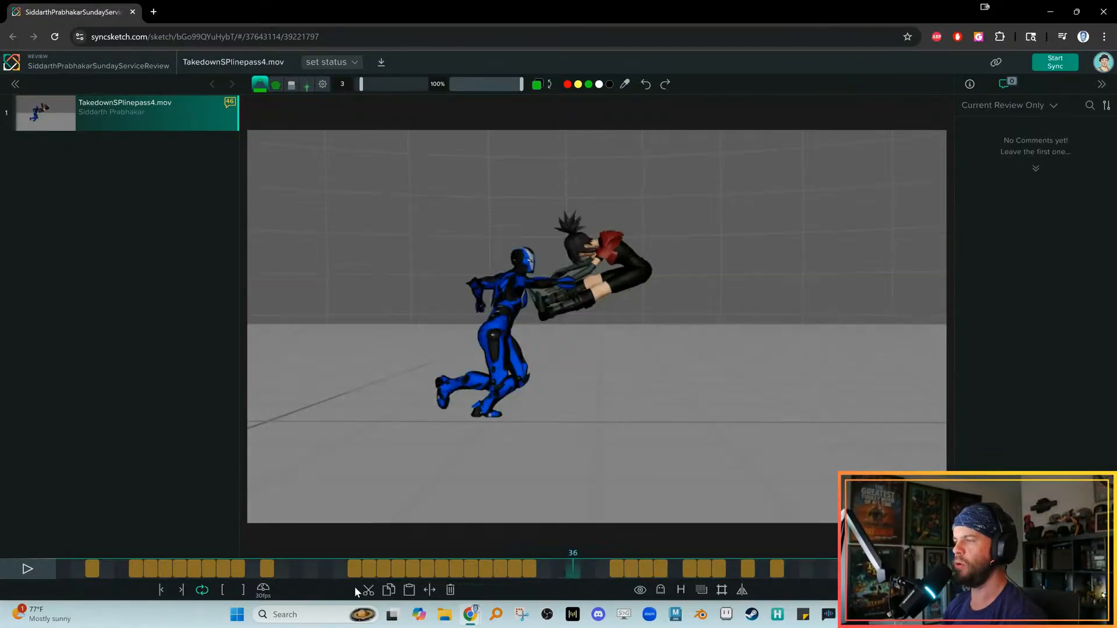
Replay the whole takedown a final time, pausing on frame 6, and close the SyncSketch review window to return to Blender
key("space")
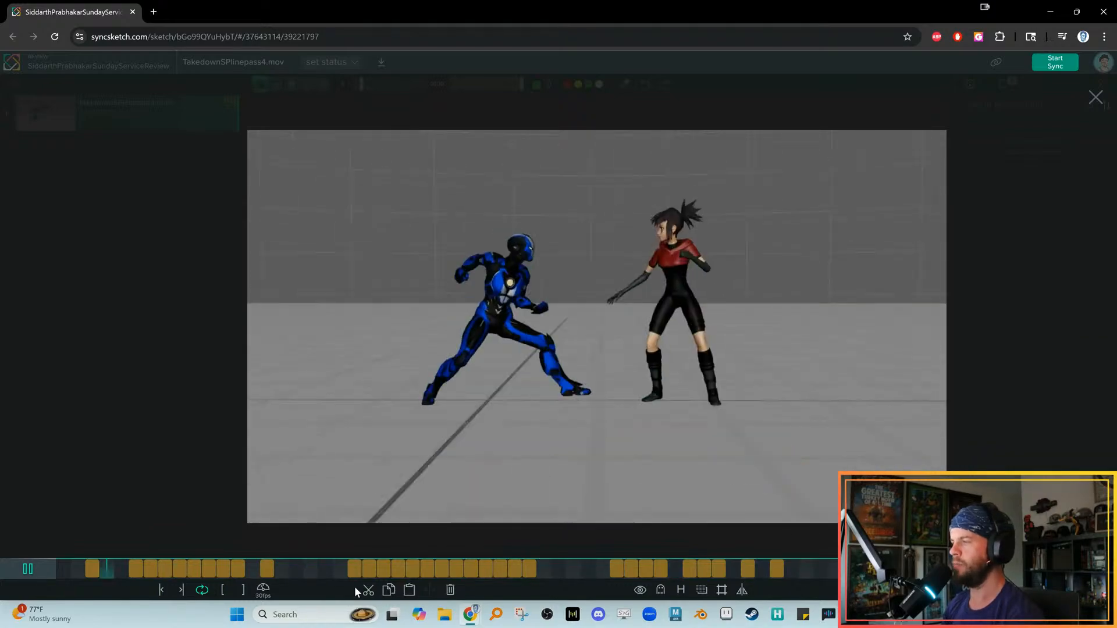
key("space")
key("space")
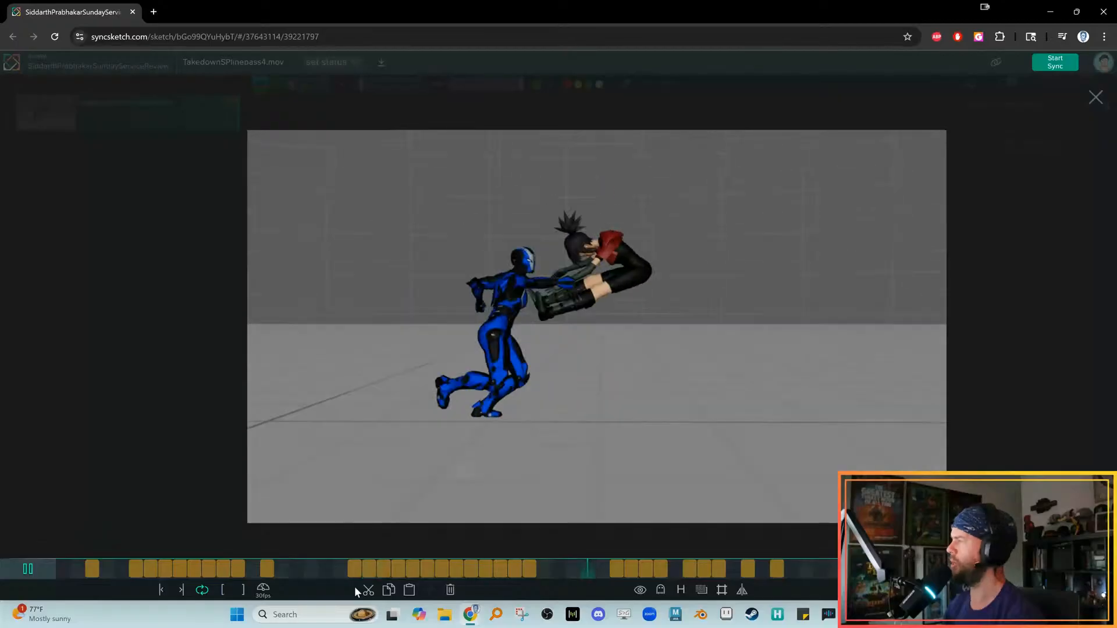
key("space")
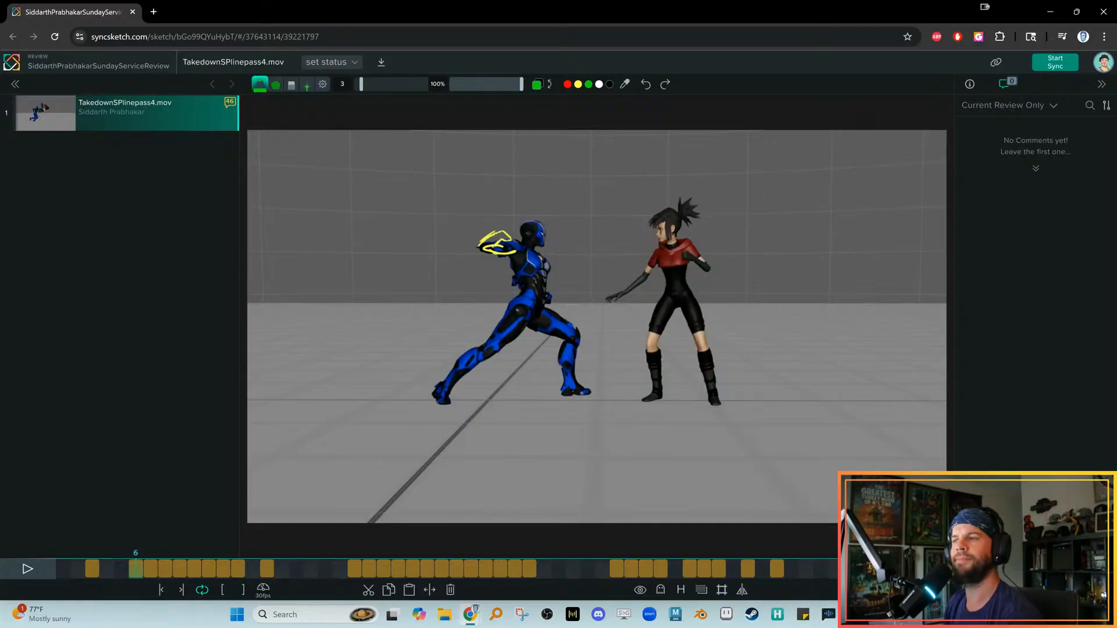
left_click(1101, 15)
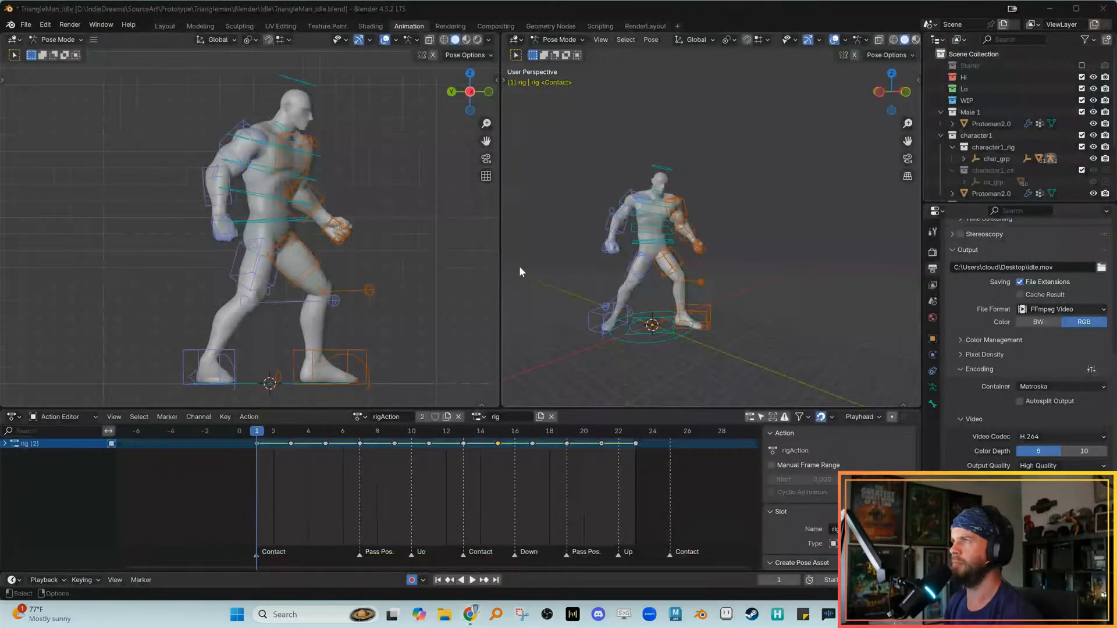
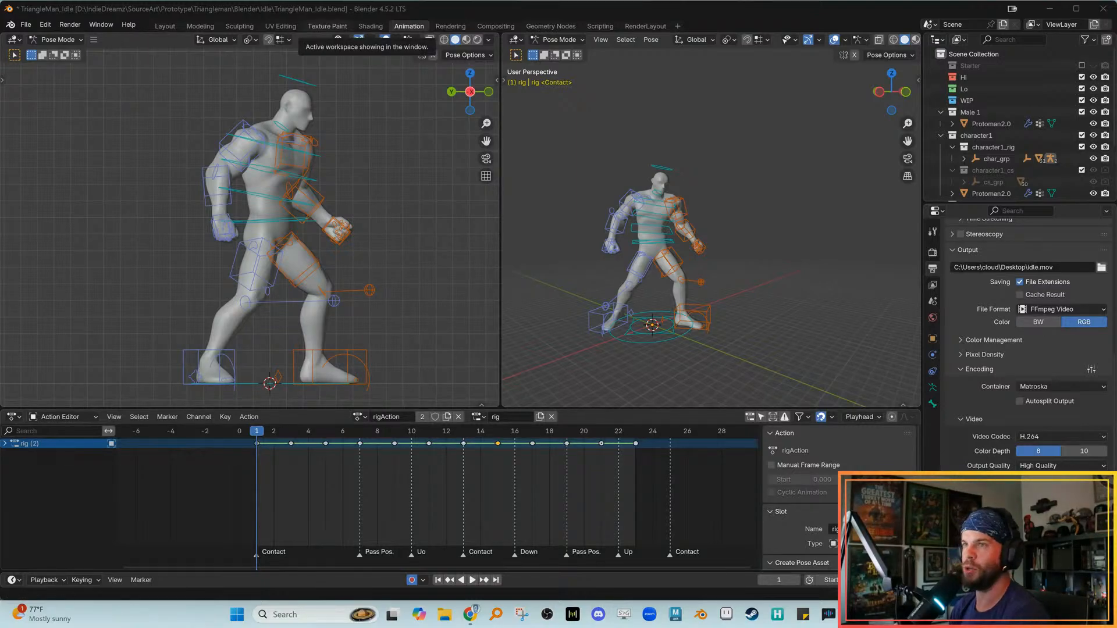
Play the TriangleMan_Idle animation and return the playhead to frame 1
key("space")
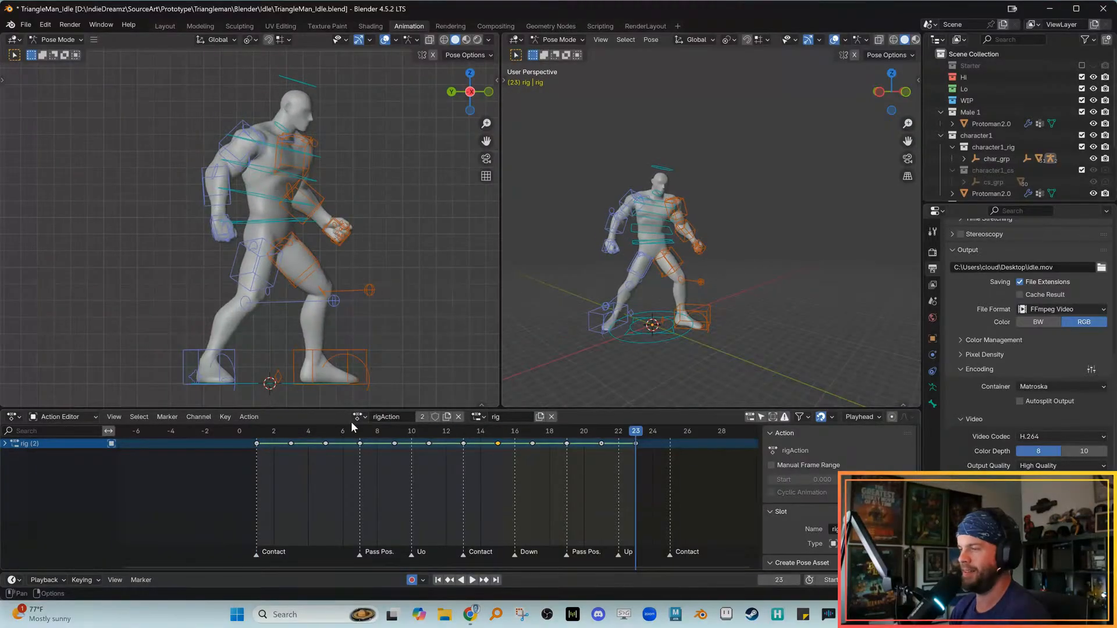
left_click_drag(371, 430, 258, 435)
key("space")
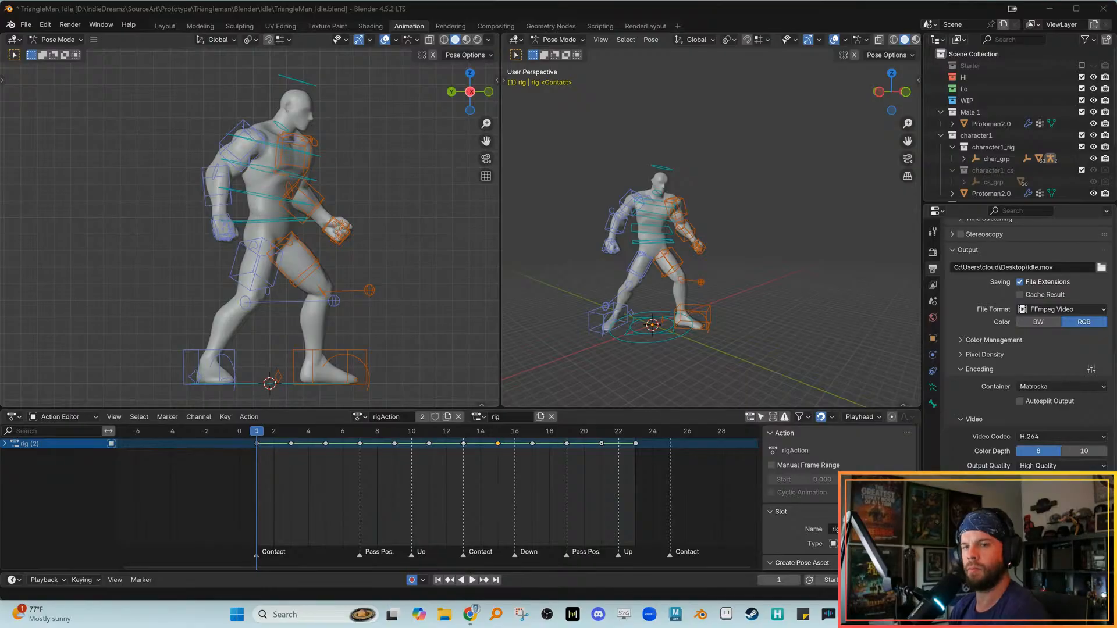
key("alt+Tab")
key("alt+Tab")
key("alt+Tab")
key("alt+Tab")
key("alt+Tab")
key("alt+Tab")
key("alt+Tab")
key("alt+Tab")
key("alt+Tab")
key("alt+Tab")
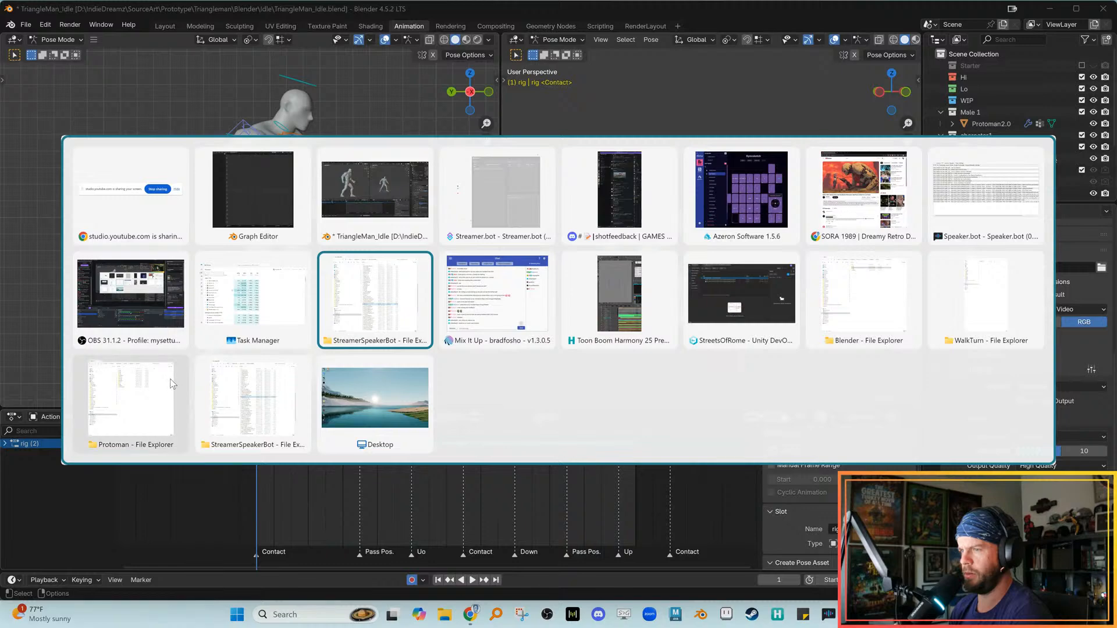
key("Escape")
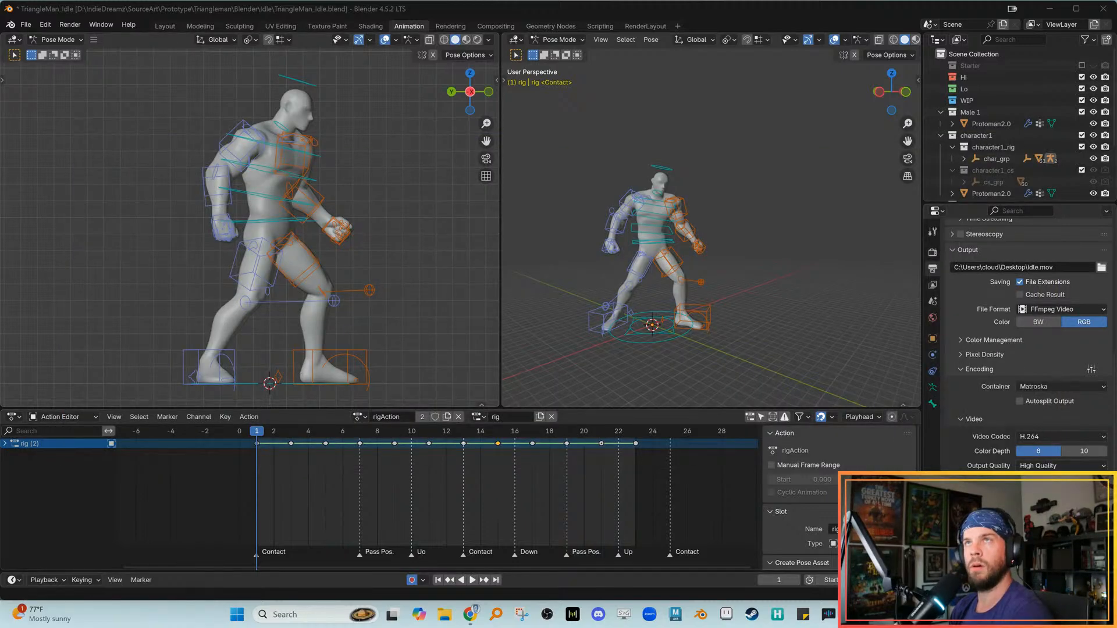
key("alt+Tab")
key("alt+Tab")
key("alt+Tab")
key("alt+Tab")
key("alt+Tab")
key("alt+Tab")
key("alt+Tab")
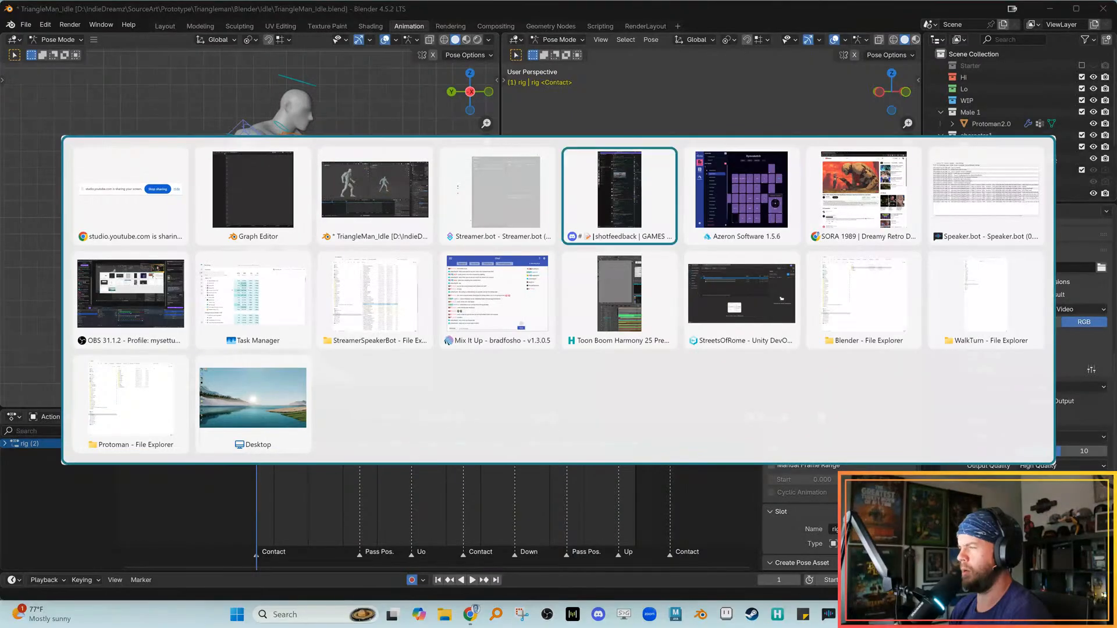
key("alt+Tab")
key("alt+Tab")
key("alt+Tab")
key("alt+Tab")
key("Escape")
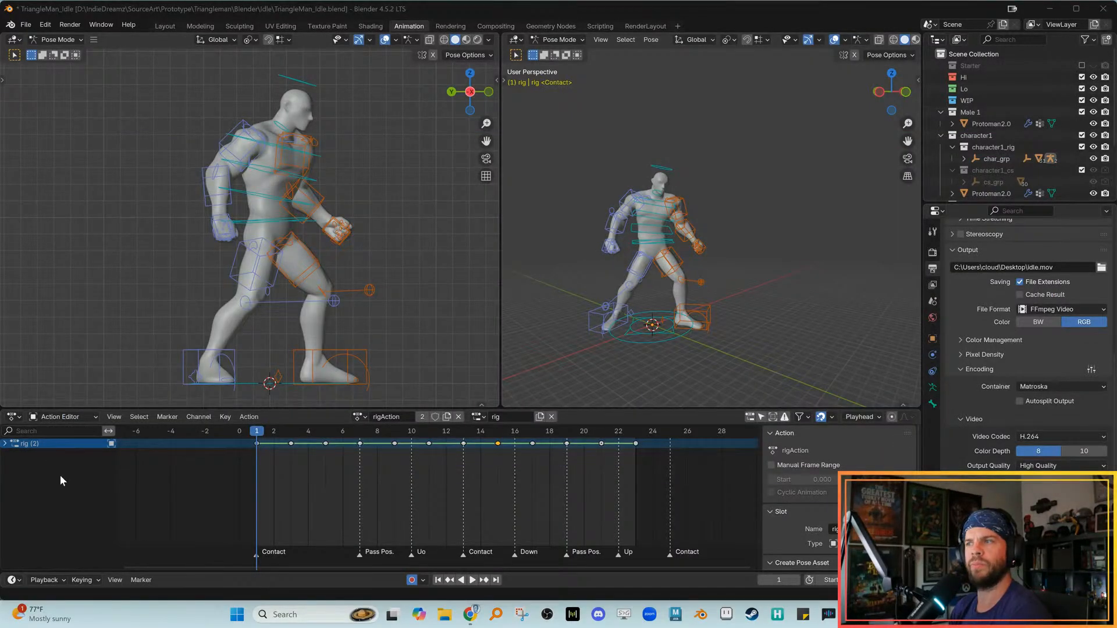
Select all the character's rig controls on frame 1 and delete the rigAction keyframes after frame 3
mouse_move(259, 431)
left_mouse_down()
mouse_move(440, 447)
mouse_move(256, 431)
left_mouse_up()
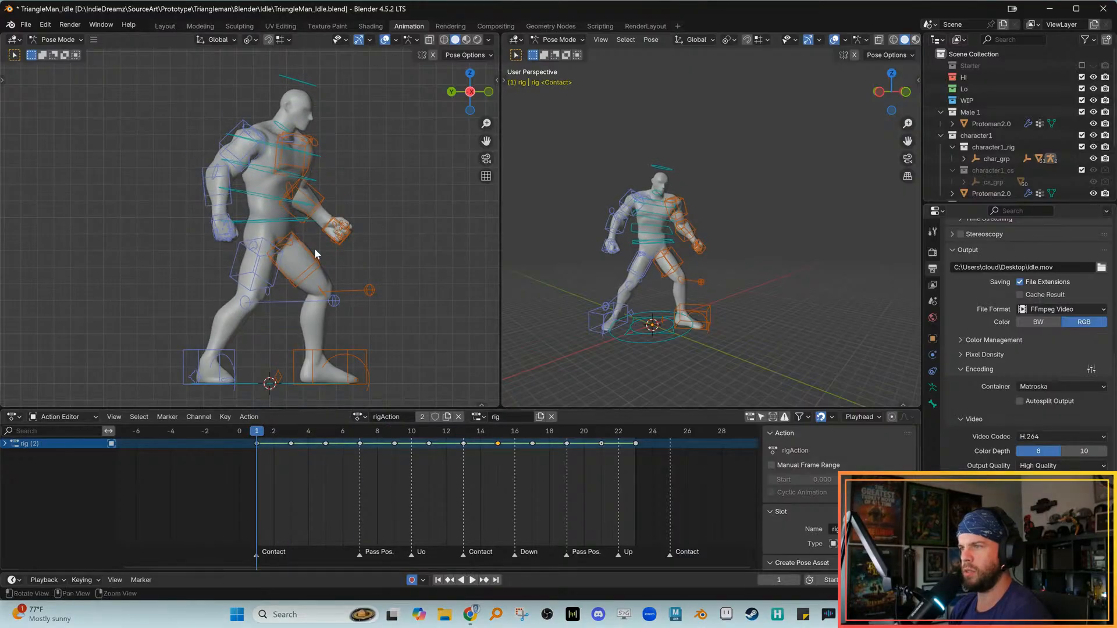
left_click_drag(159, 75, 415, 367)
left_click_drag(292, 491, 686, 437)
key("Delete")
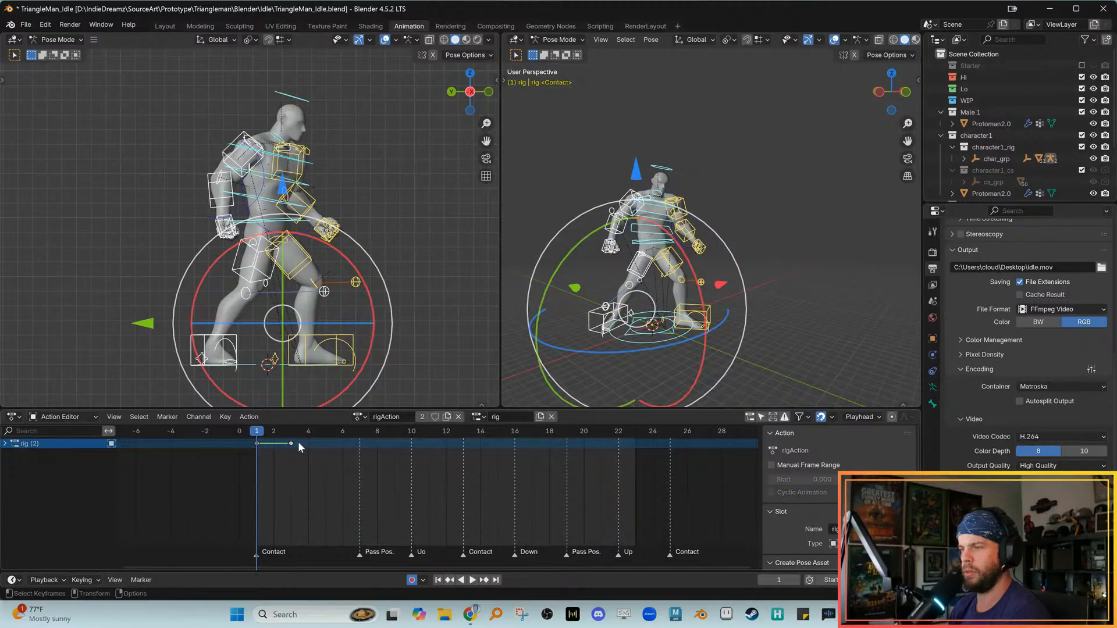
Delete the rigAction keyframe at frame 3, keeping only the pose on frame 1
mouse_move(257, 442)
left_mouse_down()
mouse_move(646, 473)
mouse_move(243, 439)
mouse_move(259, 441)
left_mouse_up()
Begin saving the file under a new name and create a folder named Attack in the parent folder of Idle
left_click(27, 24)
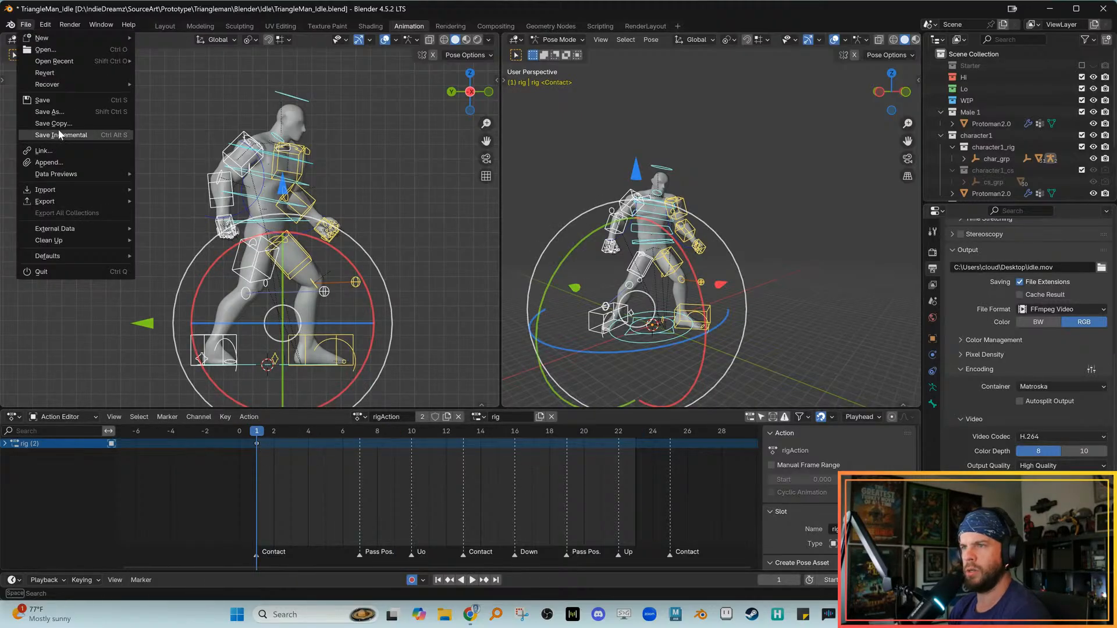
left_click(47, 114)
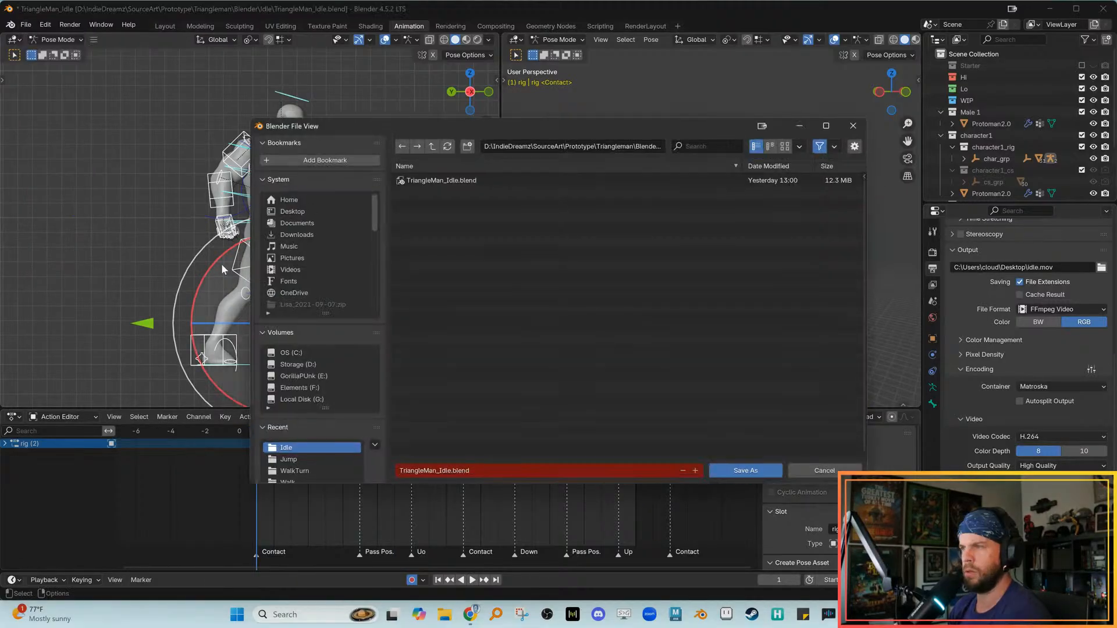
left_click(431, 146)
right_click(415, 242)
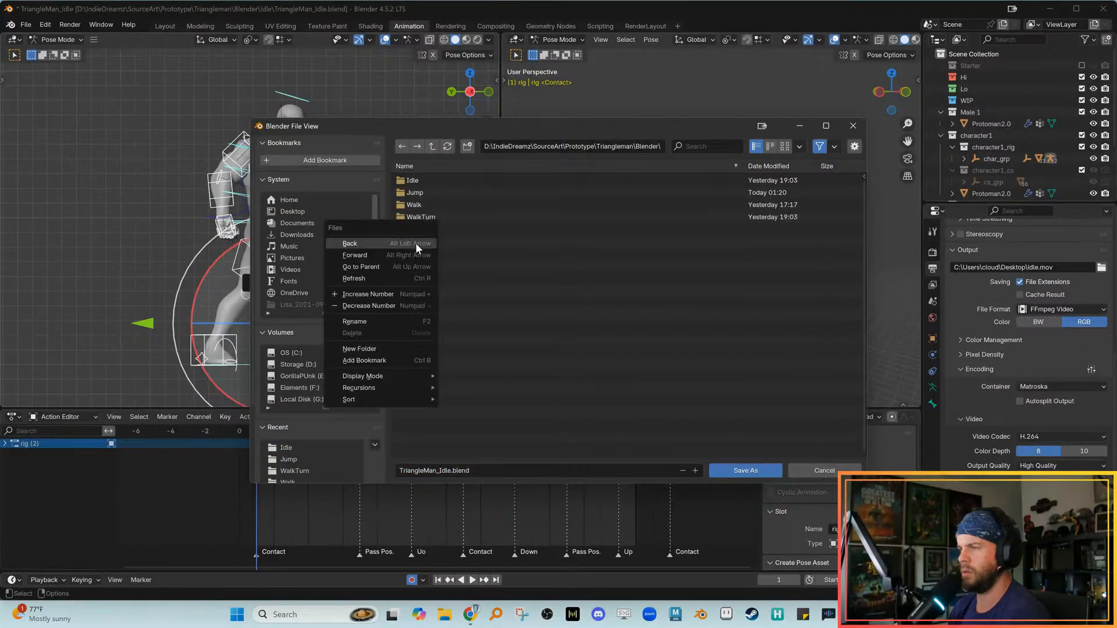
left_click(389, 350)
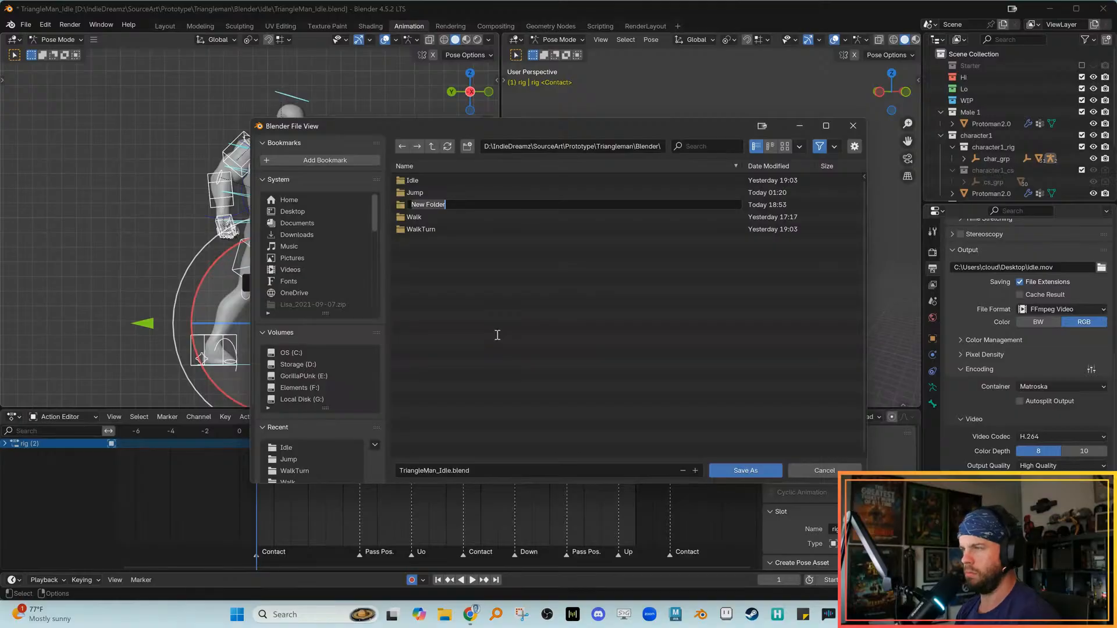
key("BackSpace")
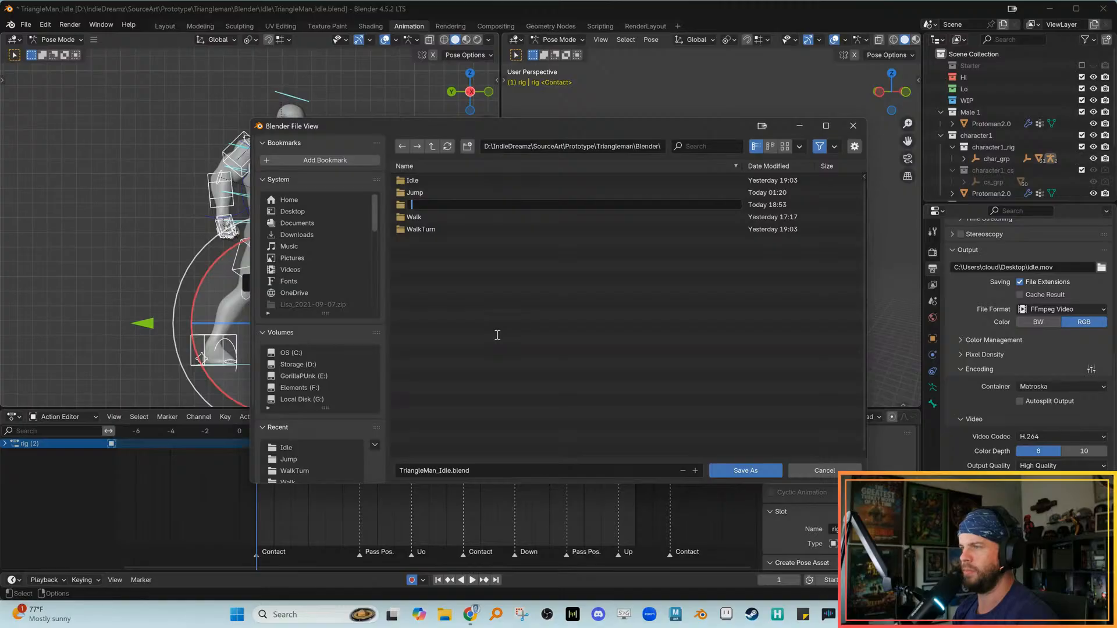
key("Return")
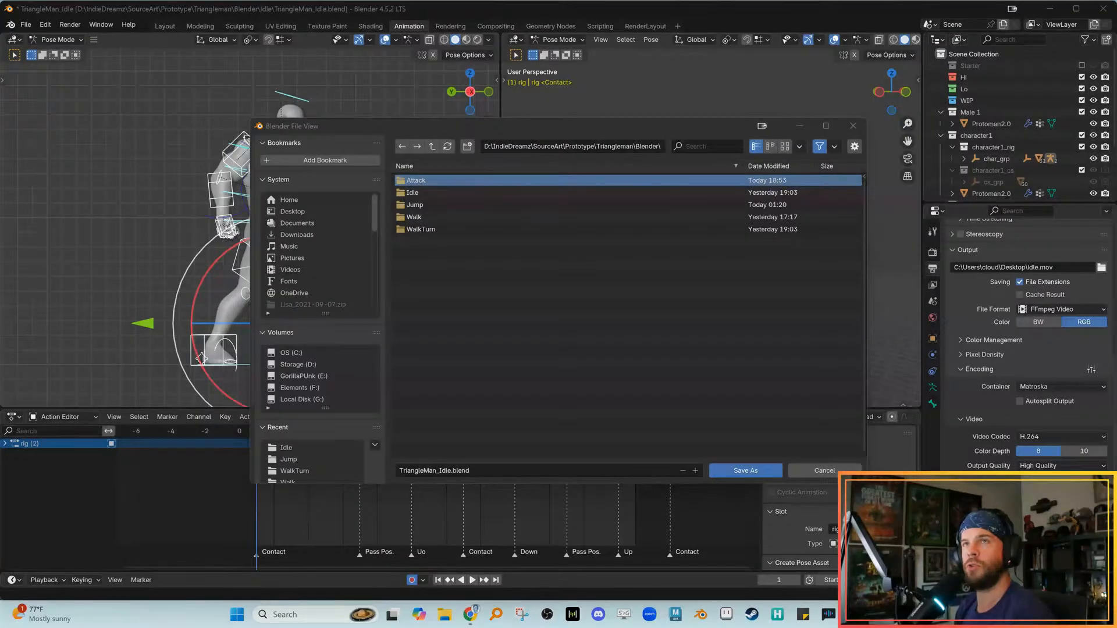
Switch to the SyncSketch Feedback review, maximize its window and open the second clip, the Clipchamp (10).mp4 video
left_click_drag(670, 202, 528, 55)
double_click(529, 56)
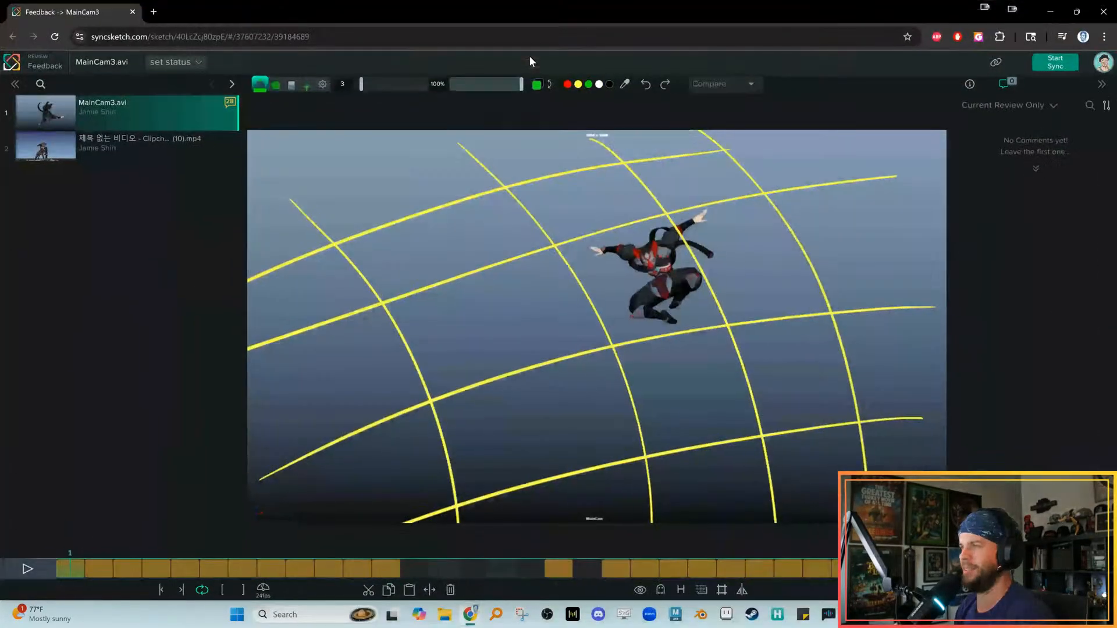
left_click(107, 156)
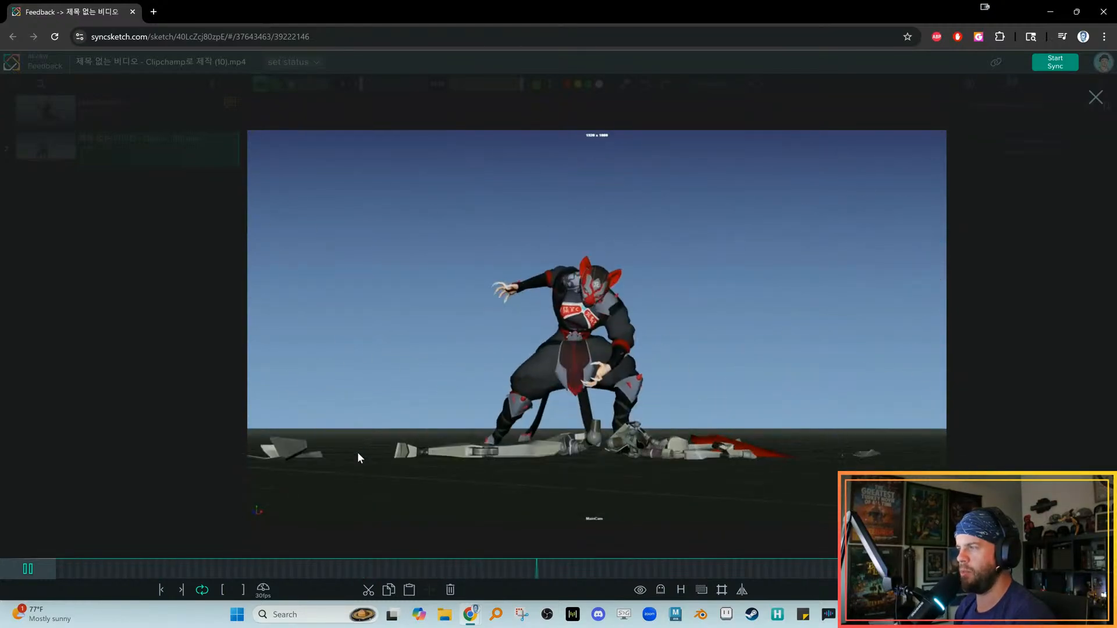
Play the shot of the masked fighter crouching over the wreckage and step back and forth around frames 128 to 133 to examine the pose
left_click(477, 565)
key("space")
key("space")
key("Right")
key("Right")
key("Right")
key("Right")
key("Right")
key("Right")
key("Right")
key("Right")
key("Right")
key("Right")
key("Right")
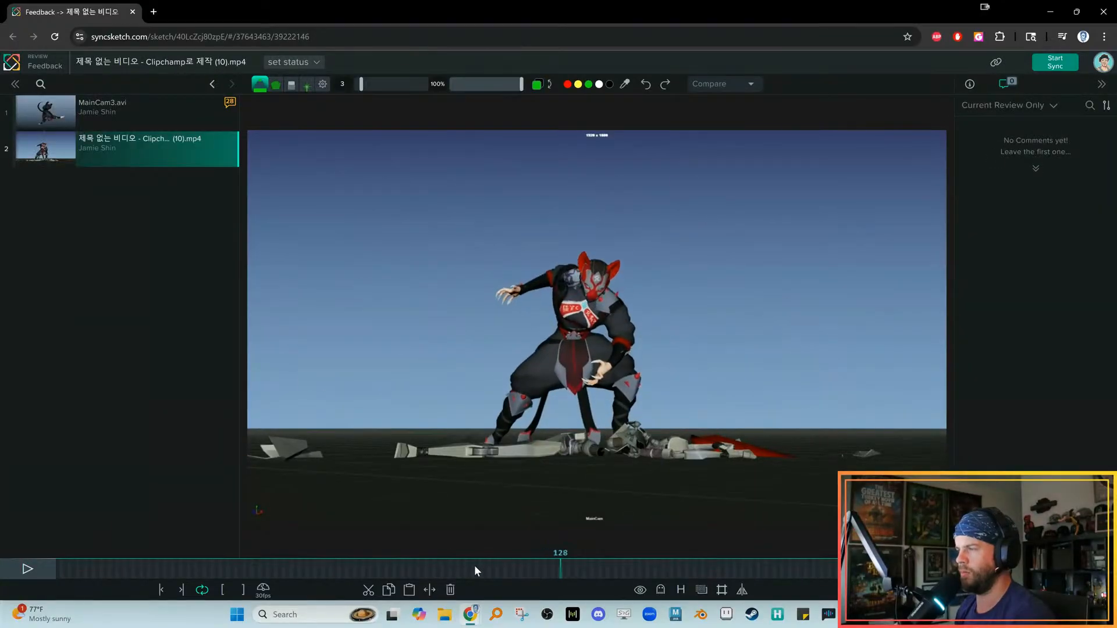
key("Left")
key("Left")
key("Left")
key("Left")
key("Left")
key("Left")
key("Left")
key("Left")
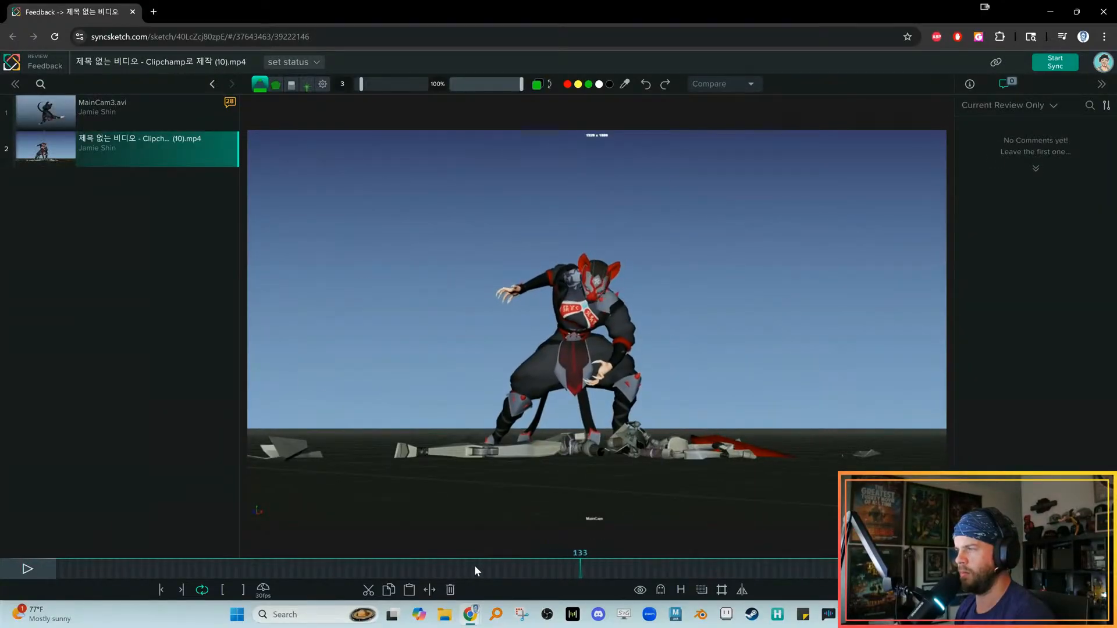
key("Right")
key("Right")
key("Right")
key("Right")
key("Left")
key("Left")
key("Left")
key("Left")
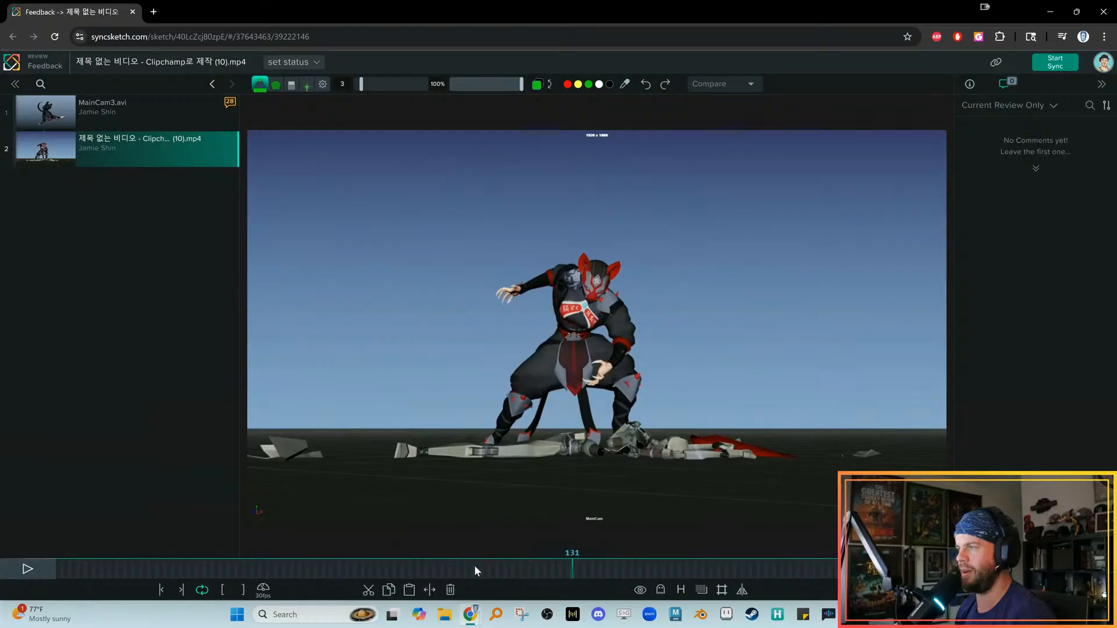
Step forward and back through the following frames, around 131 to 136, to examine the masked fighter's head movement
key("Right")
key("Right")
key("Right")
key("Right")
key("Right")
key("Right")
key("Right")
key("Right")
key("Right")
key("Right")
key("Right")
key("Right")
key("Right")
key("Left")
key("Left")
key("Left")
key("Left")
key("Left")
key("Left")
key("Left")
key("Left")
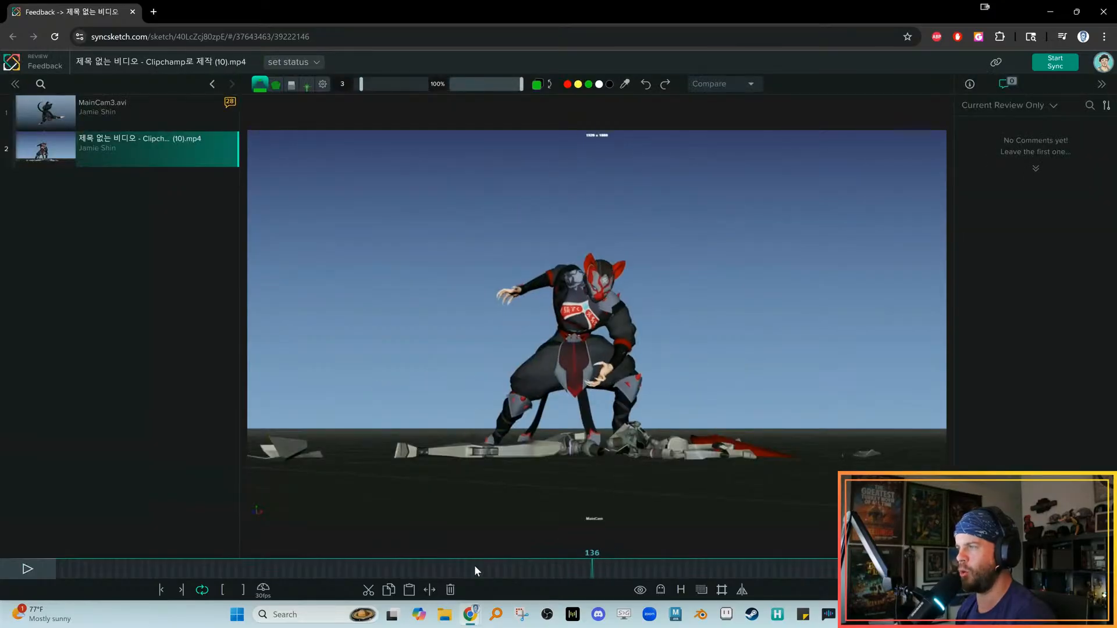
Play on into the robot shot, pause it and step back through its frames to examine the pose with the gun around frame 158
key("space")
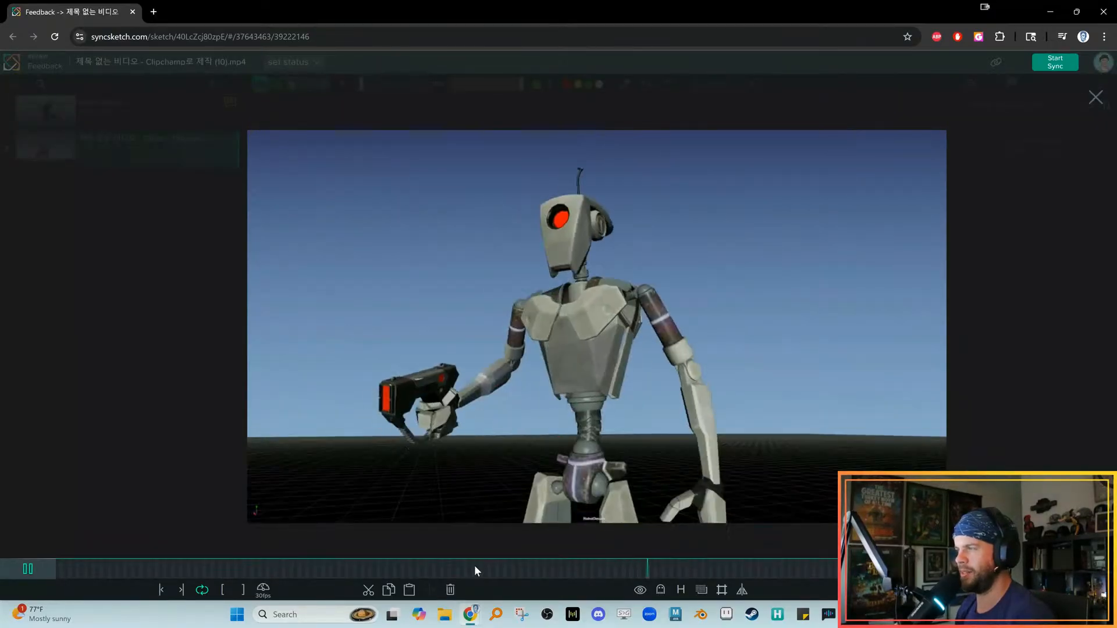
key("space")
key("Left")
key("Left")
key("Left")
key("Left")
key("Left")
key("Left")
key("Left")
key("Left")
key("Left")
key("Left")
key("Left")
key("Left")
key("Left")
key("Left")
key("Left")
key("Left")
key("Left")
key("Left")
key("Left")
key("Left")
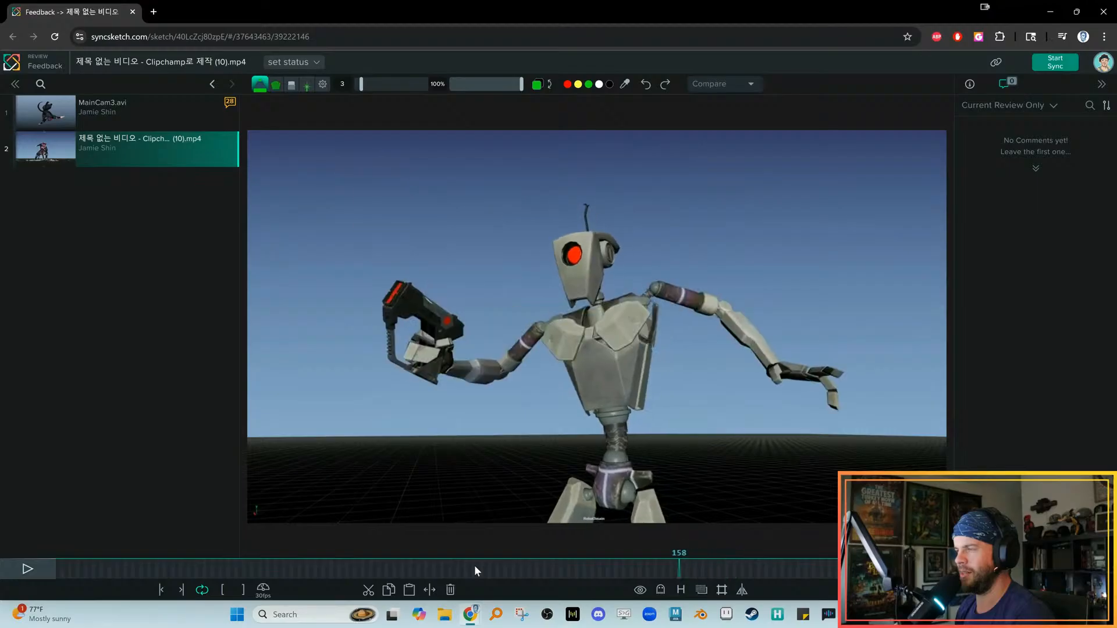
Replay short stretches of the robot shot and step backward through frames around 161 to 157 to examine the gun arm's motion
key("space")
key("space")
key("Left")
key("Left")
key("Left")
key("Left")
key("Left")
key("Left")
key("Left")
key("Left")
key("Left")
key("Left")
key("Left")
key("Left")
key("Left")
key("Left")
key("Left")
key("Left")
key("Left")
key("Left")
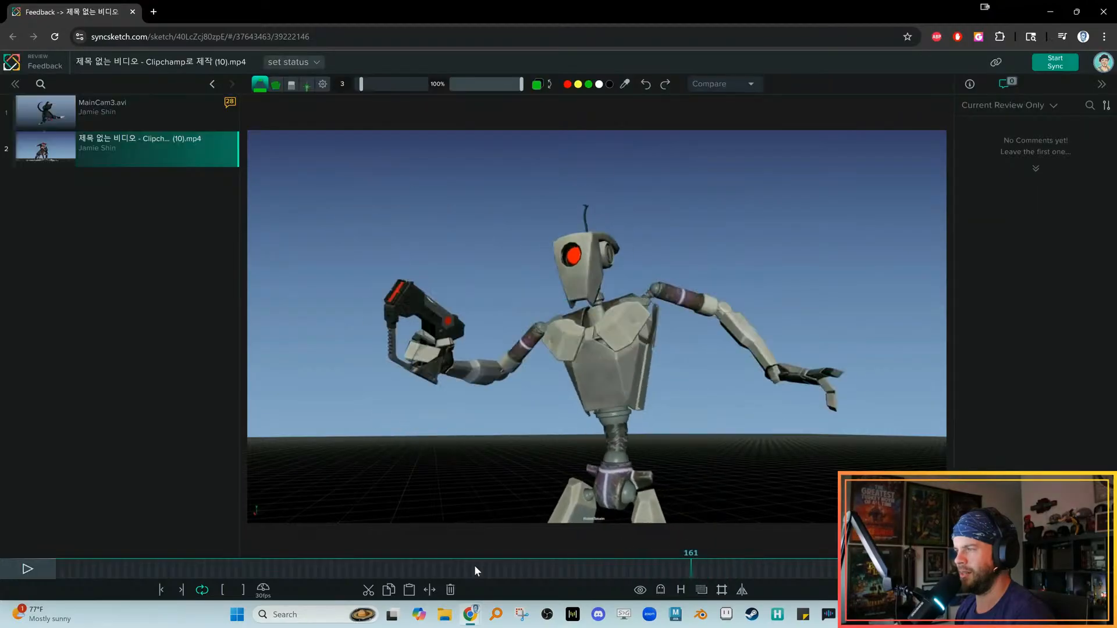
key("space")
key("space")
key("Left")
key("Left")
key("Left")
key("Left")
key("Left")
key("Left")
key("Left")
key("Left")
key("Left")
key("Left")
key("Left")
key("Left")
key("Left")
key("Left")
key("Left")
key("Left")
key("Left")
key("Left")
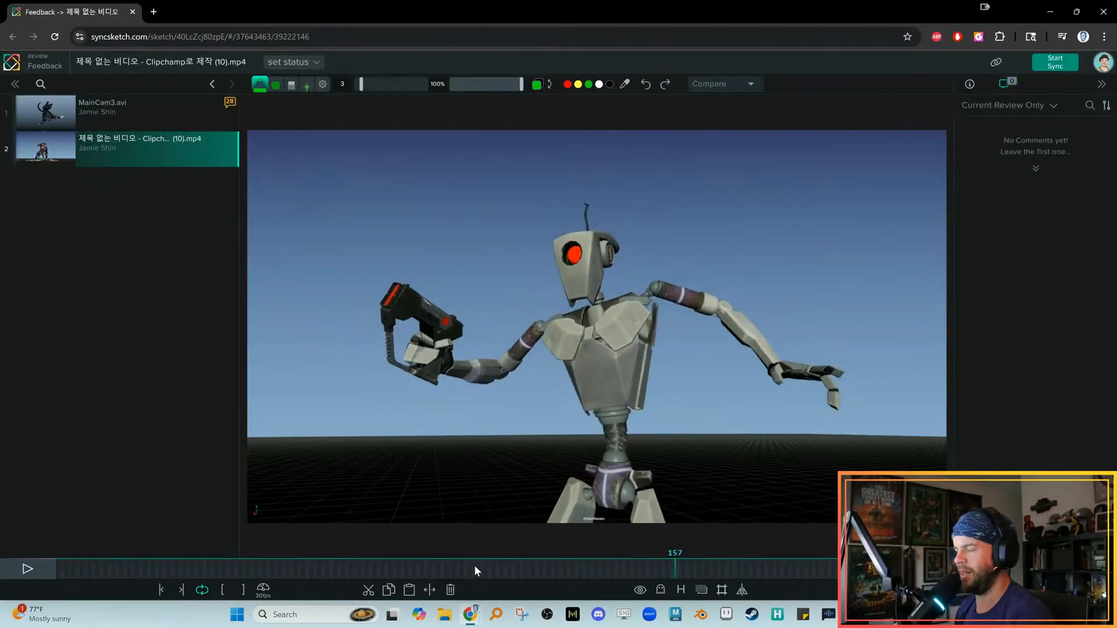
Replay short stretches of the robot shot and step backward through frames around 157 to 148 to examine the gun swing
key("space")
key("space")
key("Left")
key("Left")
key("Left")
key("Left")
key("Left")
key("Left")
key("Left")
key("Left")
key("Left")
key("Left")
key("Left")
key("Left")
key("Left")
key("Left")
key("Left")
key("Left")
key("Left")
key("space")
key("space")
key("Left")
key("Left")
key("Left")
key("Left")
key("Left")
key("Left")
key("Left")
key("Left")
key("Left")
key("Left")
key("space")
key("space")
key("Left")
key("Left")
key("Left")
key("Left")
key("Left")
key("Left")
key("Left")
key("Left")
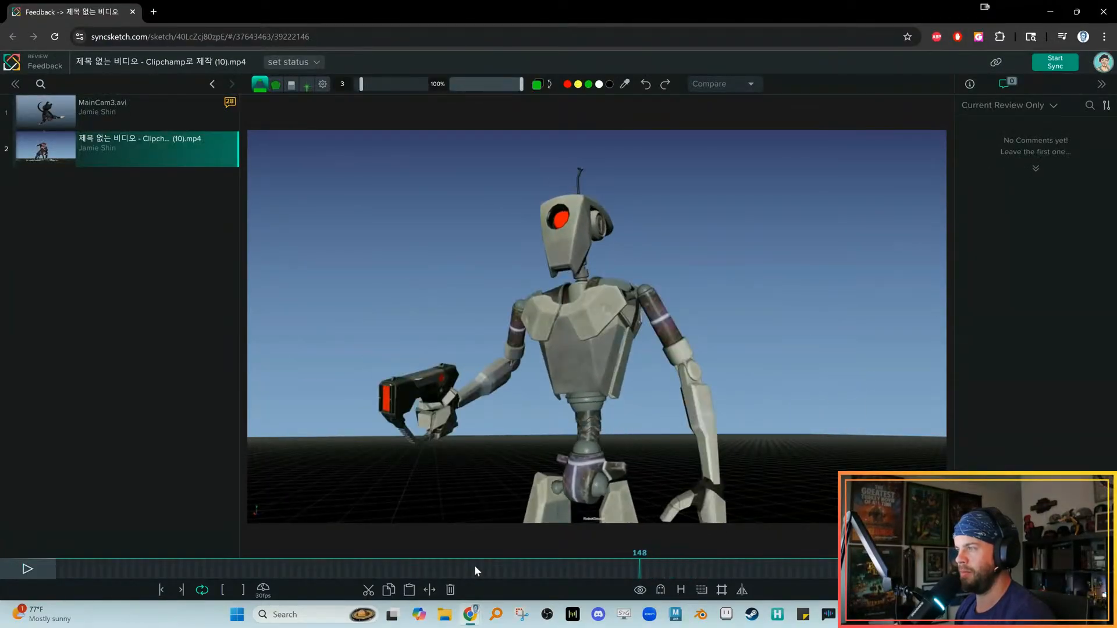
Step back and forth around frames 148 to 151 to examine the robot's body and arms at the start of the move
key("space")
key("space")
key("Left")
key("Left")
key("Left")
key("Left")
key("Left")
key("Left")
key("Left")
key("Left")
key("Right")
key("Right")
key("Right")
key("Right")
key("Right")
key("Left")
key("Left")
key("Left")
key("Left")
key("Right")
key("Right")
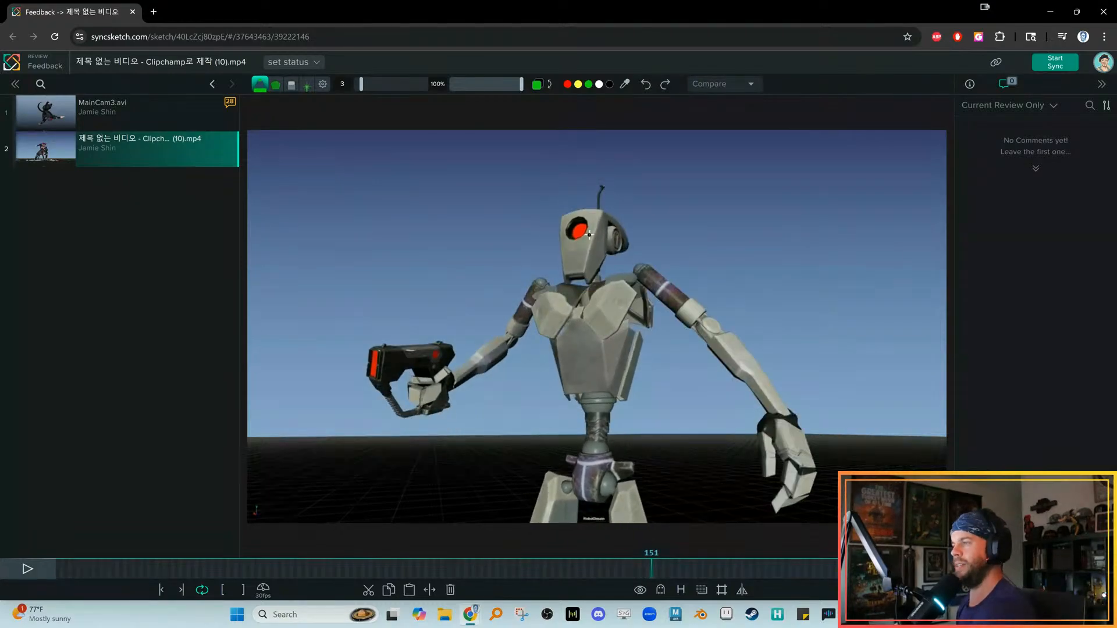
Sketch in yellow on frame 151 a lowered head, raised shoulders and arms with high elbows over the robot
left_click(577, 83)
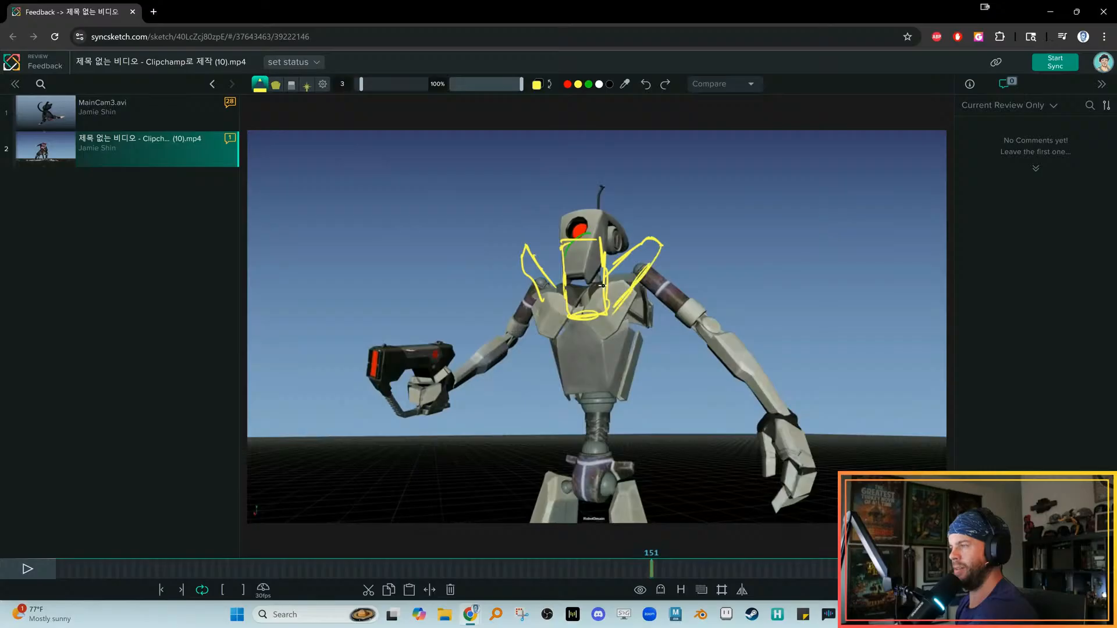
left_click_drag(482, 234, 435, 305)
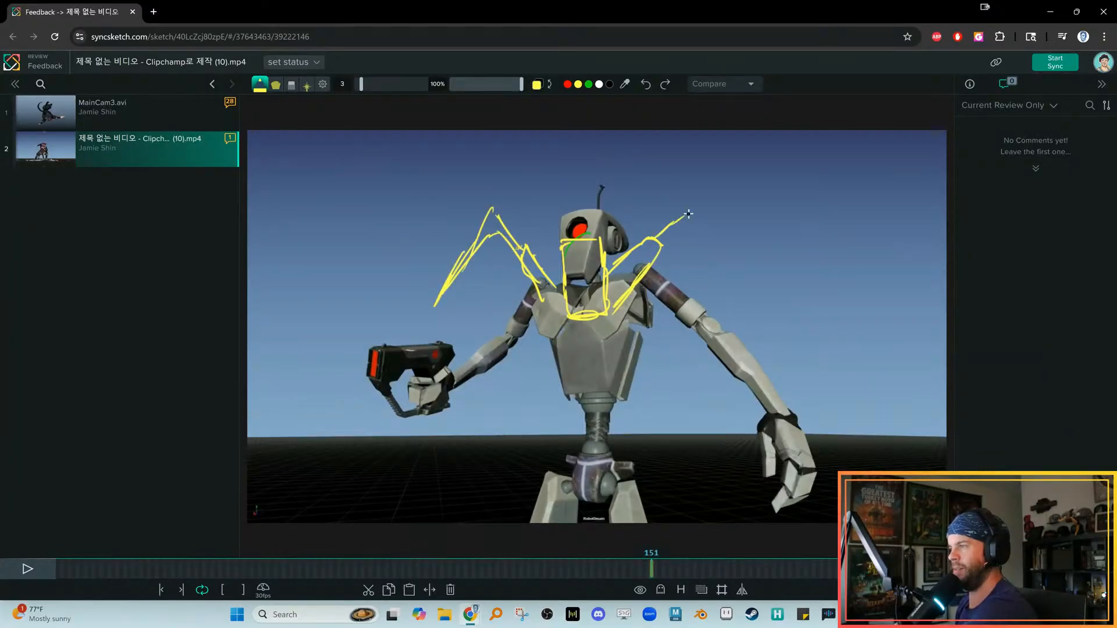
left_click_drag(745, 285, 797, 363)
left_click_drag(693, 225, 787, 363)
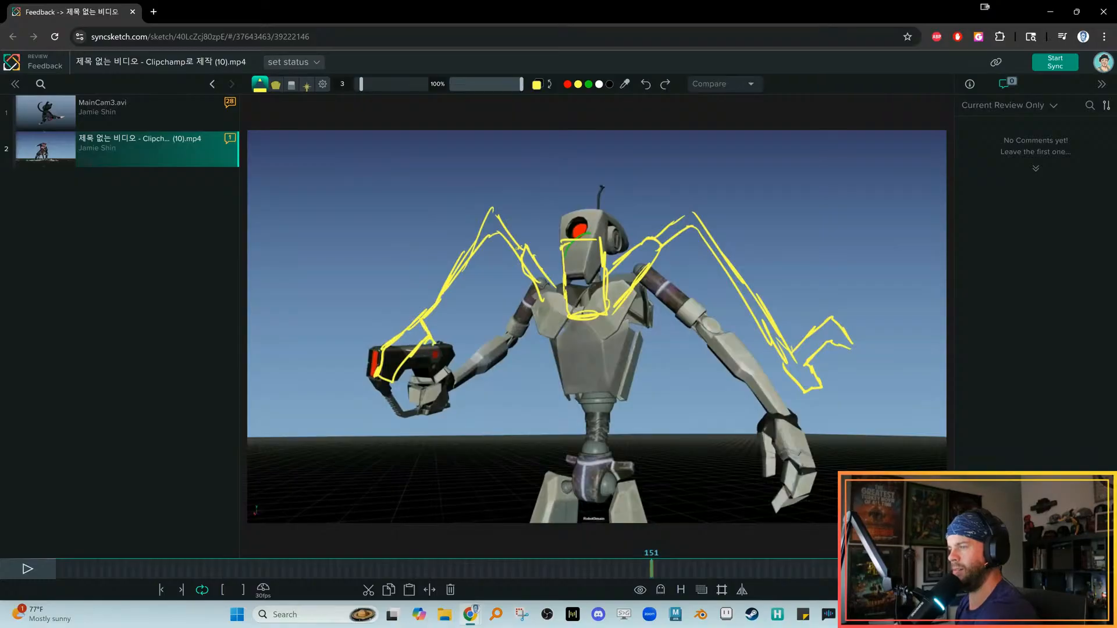
Complete the yellow pose sketch on frame 151 with the gun-side forearm, torso, waist and upper legs
left_click_drag(449, 315, 502, 243)
left_click(502, 253)
left_click_drag(539, 336, 547, 407)
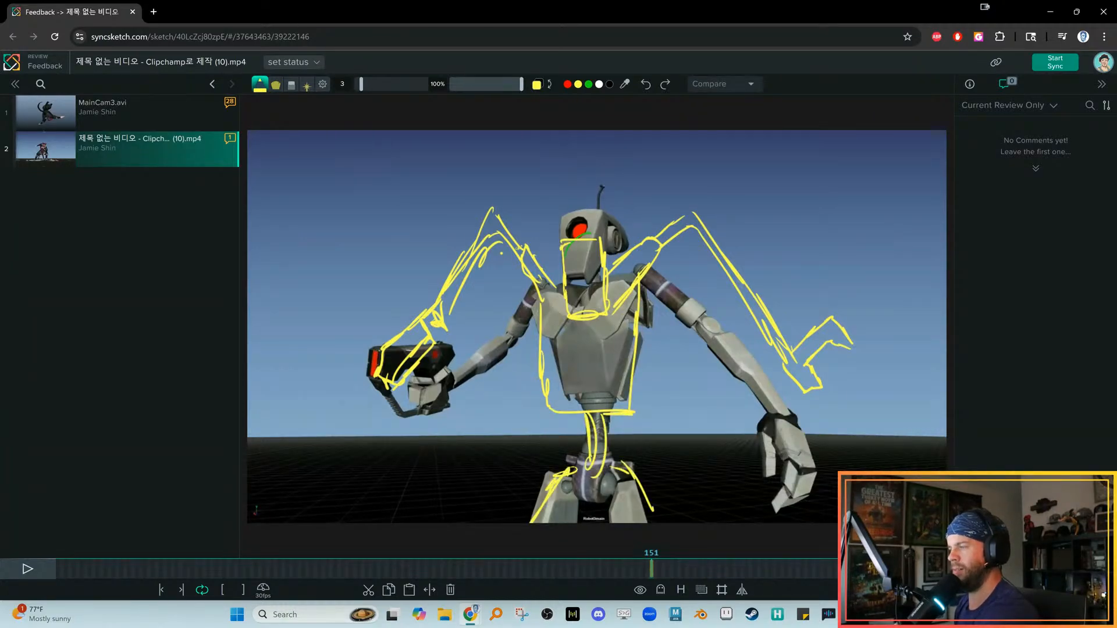
Scrub and step through the robot shot from frame 149 to around 162 to examine how the pose changes
key("Right")
key("Right")
key("Right")
key("Right")
key("Right")
key("Right")
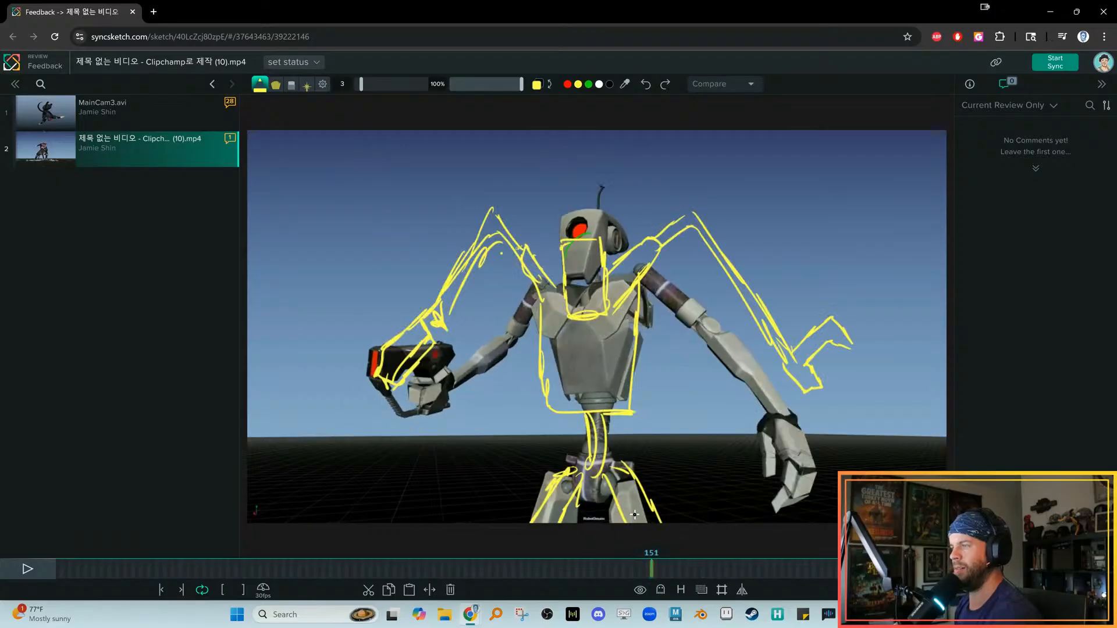
left_click_drag(599, 574, 644, 572)
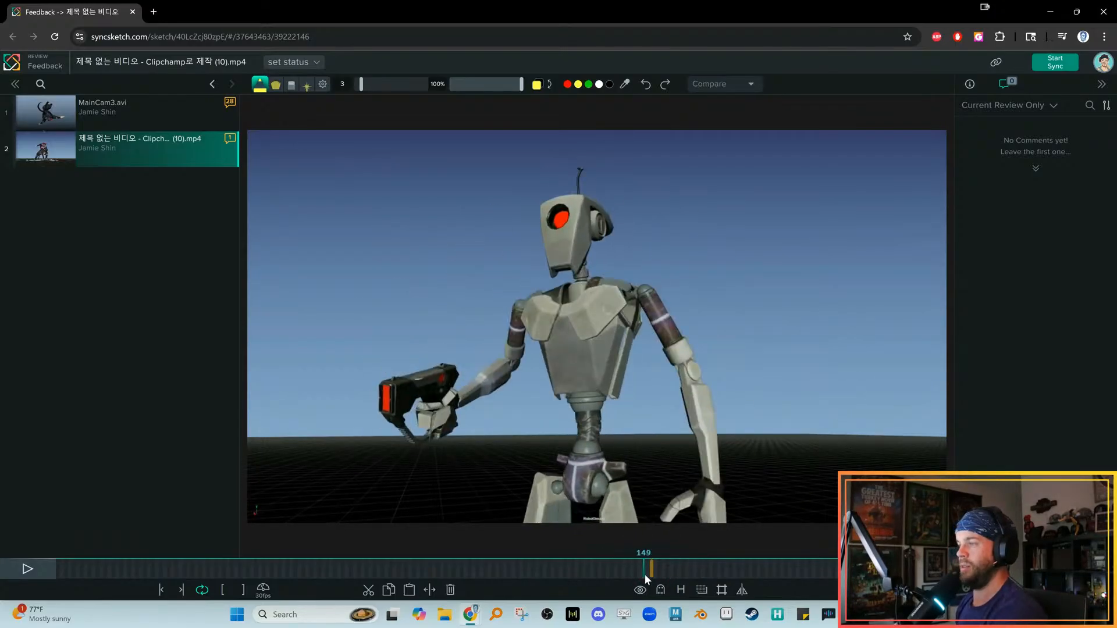
key("Right")
key("Right")
key("Right")
key("Right")
key("Right")
key("Right")
key("Right")
key("Right")
key("Right")
key("Right")
key("Right")
key("Right")
key("Right")
key("Right")
key("Right")
key("Right")
key("Right")
key("Right")
key("Right")
key("Right")
key("Right")
key("Left")
key("Left")
key("Left")
key("Left")
key("Left")
key("Left")
key("Left")
key("Left")
key("Left")
key("Left")
key("Left")
key("Left")
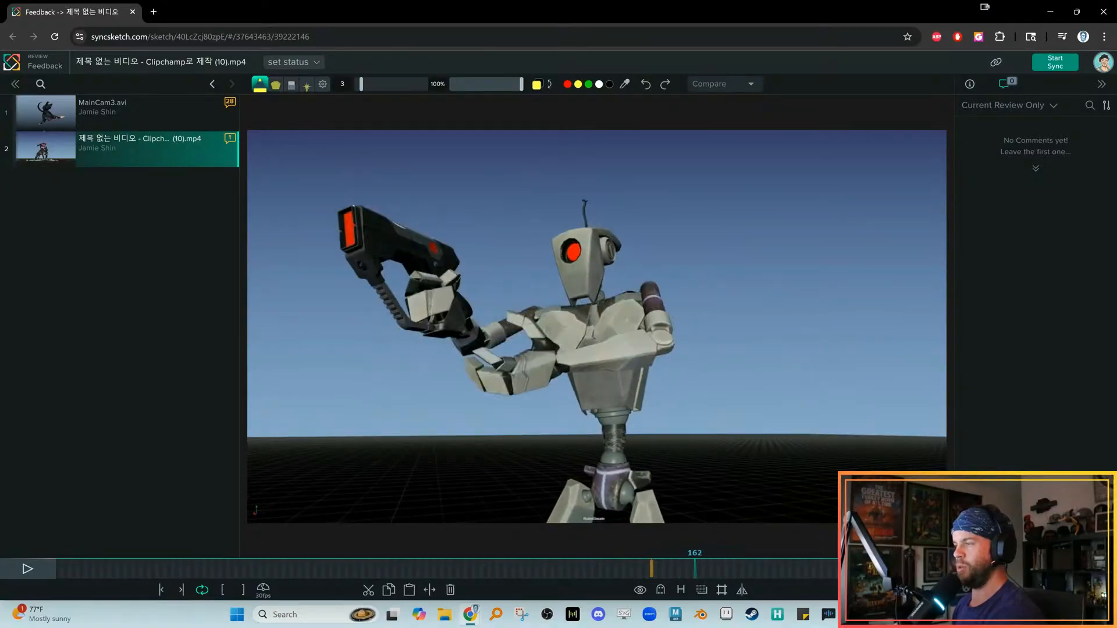
Step back and forth around frames 160 to 163 to examine the robot's body as the gun is raised
key("Right")
key("Right")
key("Right")
key("Right")
key("Right")
key("Right")
key("Right")
key("Right")
key("Right")
key("Left")
key("Left")
key("Left")
key("Left")
key("Left")
key("Left")
key("Left")
key("Left")
key("Right")
key("Right")
key("Right")
key("Right")
key("Right")
key("Right")
key("Left")
key("Left")
key("Left")
key("Left")
key("Left")
key("Left")
Draw a curved yellow line of action from the robot's head through the hips on frame 160 and compare it with frame 163
left_click_drag(574, 250, 608, 522)
key("Right")
key("Right")
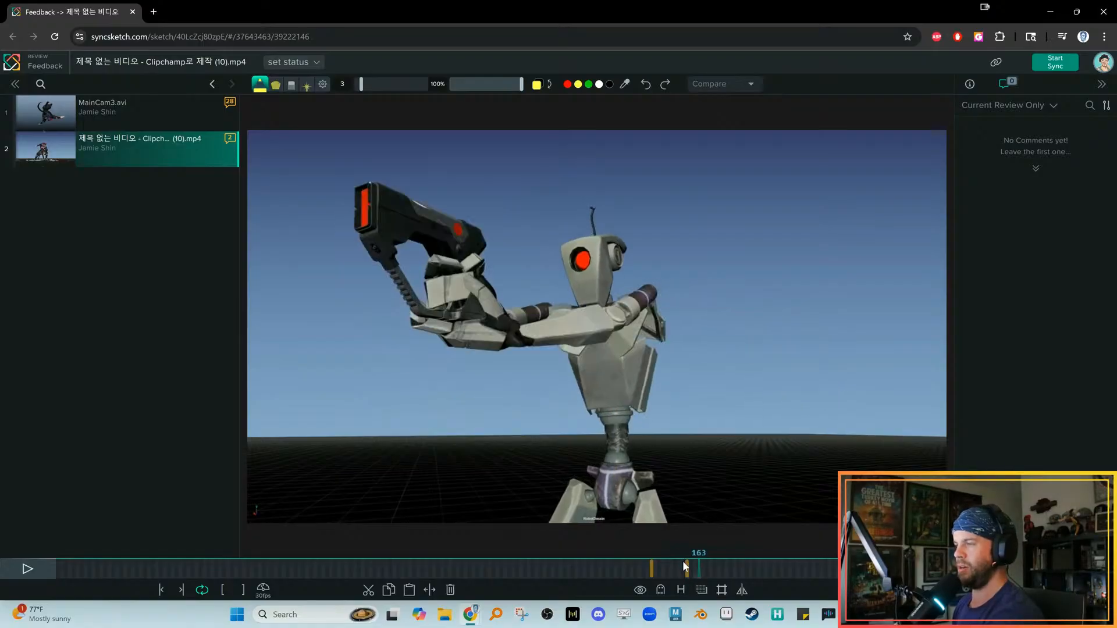
key("Left")
key("Left")
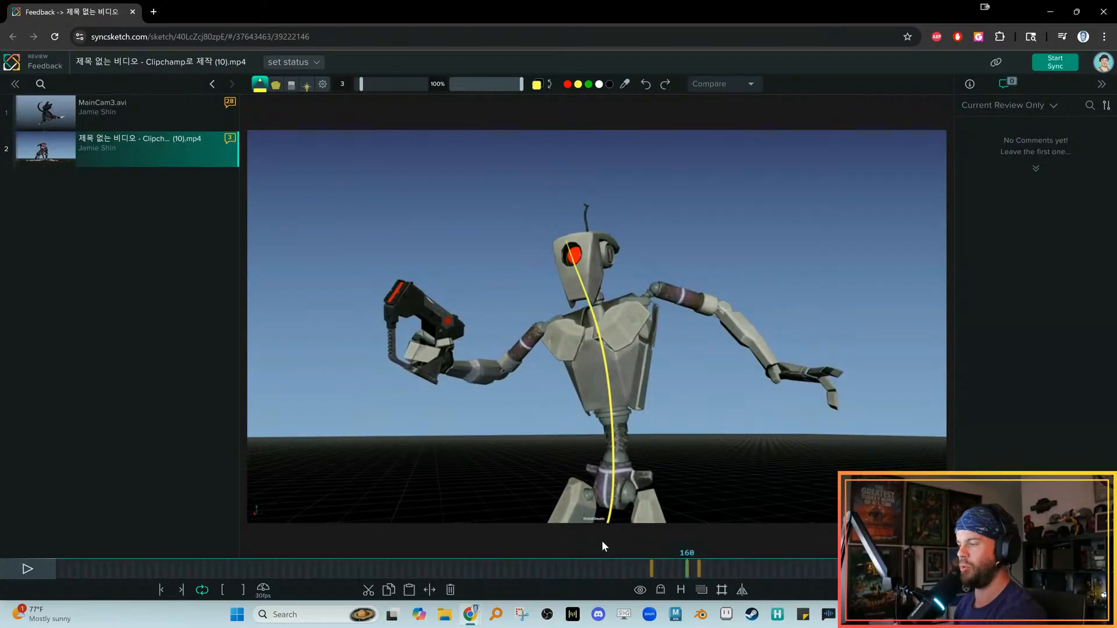
Revisit the frame 151 sketch, and on frame 156 sketch a raised head, neck, torso and straight lowered free arm in yellow
left_click(650, 569)
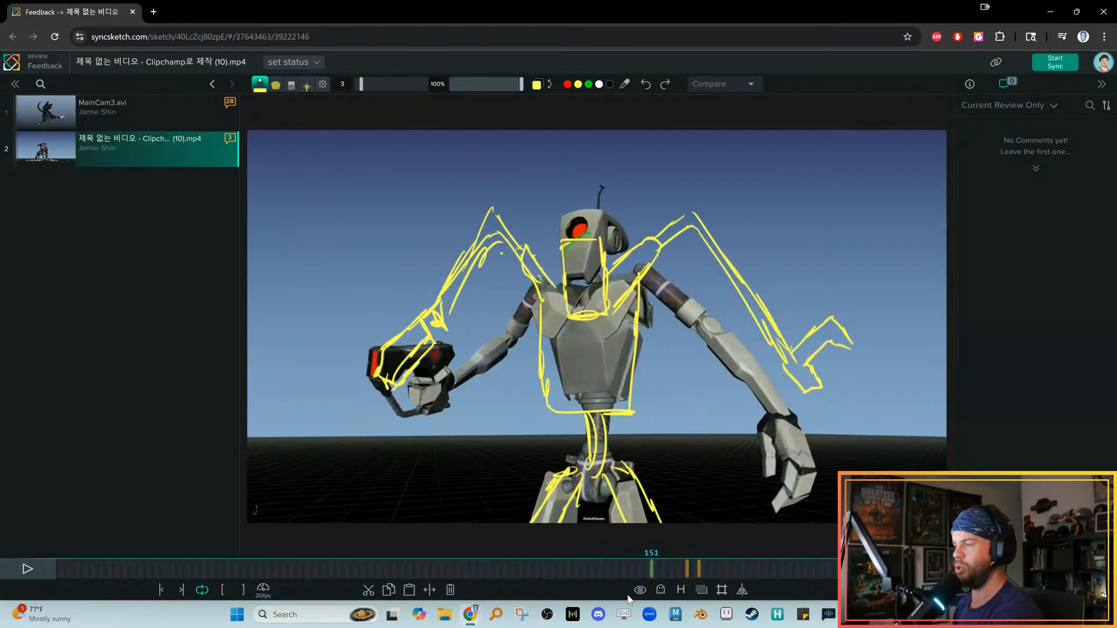
key("Right")
key("Right")
key("Right")
key("Right")
key("Right")
left_click_drag(584, 184, 584, 243)
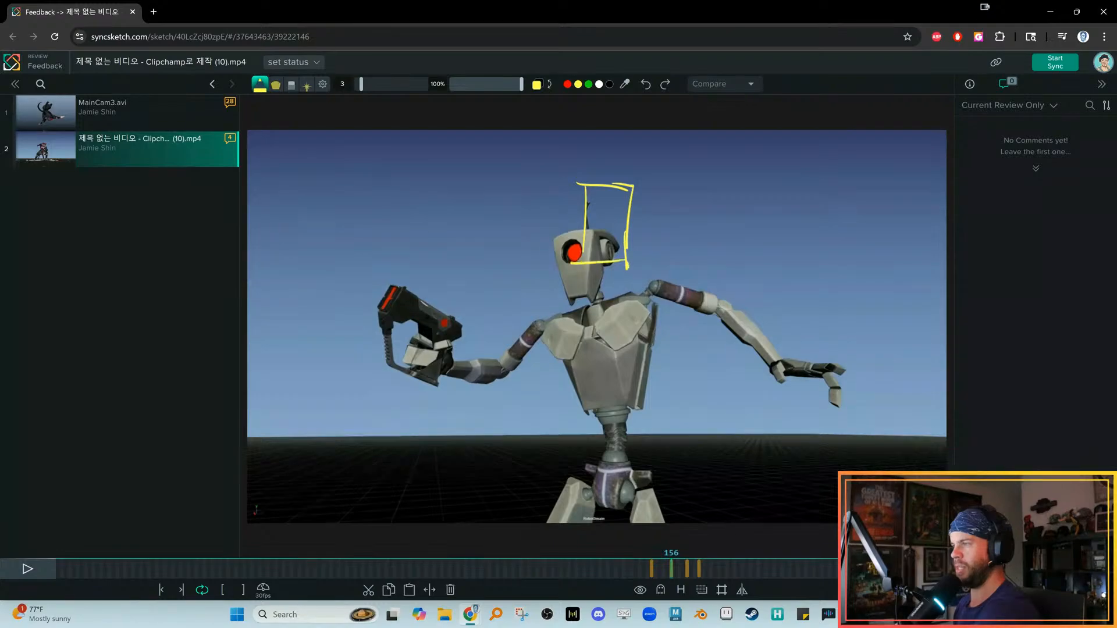
mouse_move(565, 310)
left_mouse_down()
mouse_move(573, 410)
mouse_move(637, 299)
mouse_move(744, 370)
left_mouse_up()
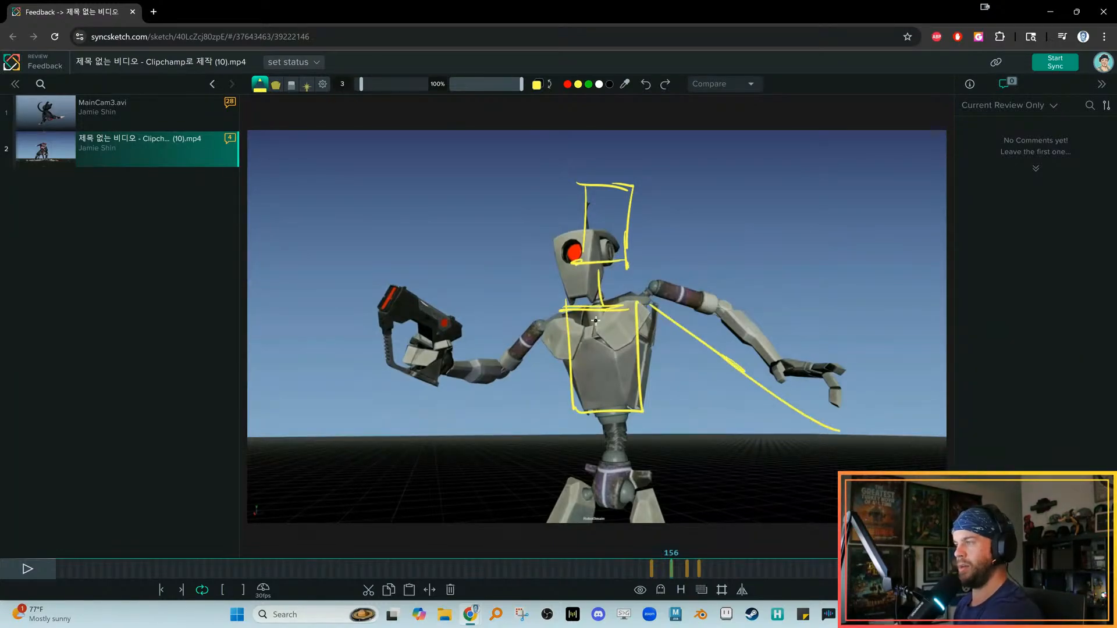
Complete the yellow pose sketch on frame 156 with both lowered arms, the spine and the upper legs
left_click_drag(541, 319, 428, 444)
left_click_drag(650, 319, 854, 458)
left_click_drag(568, 320, 443, 437)
left_click_drag(607, 417, 602, 449)
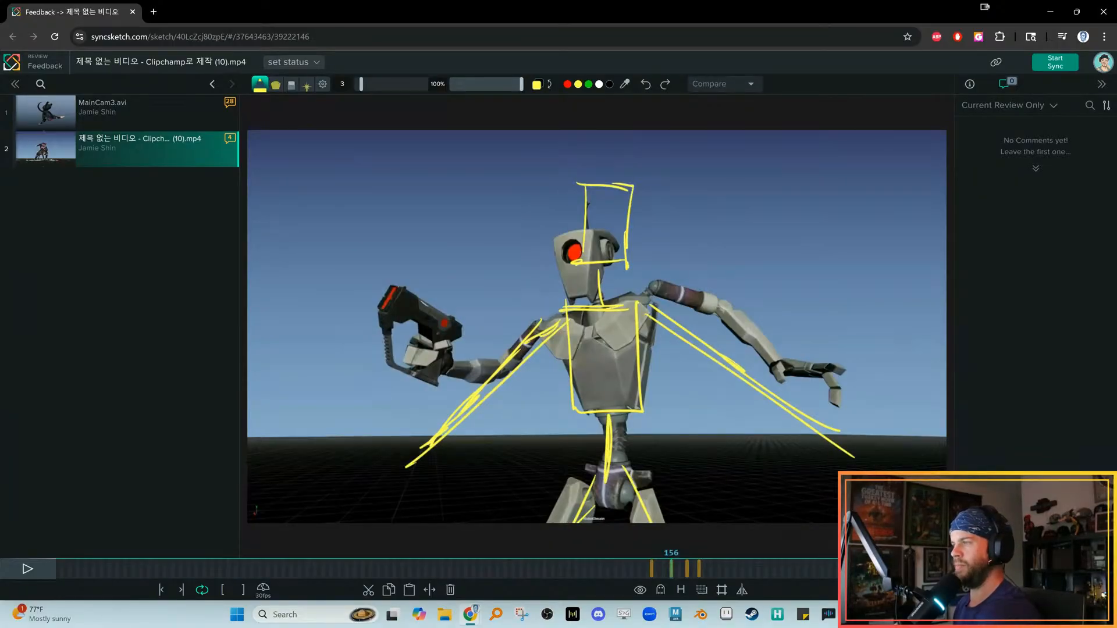
left_click_drag(599, 197, 586, 230)
Scrub the robot shot between frame 165 and the frames before the first annotation, and play the clip to review the motion
left_click_drag(674, 565, 706, 563)
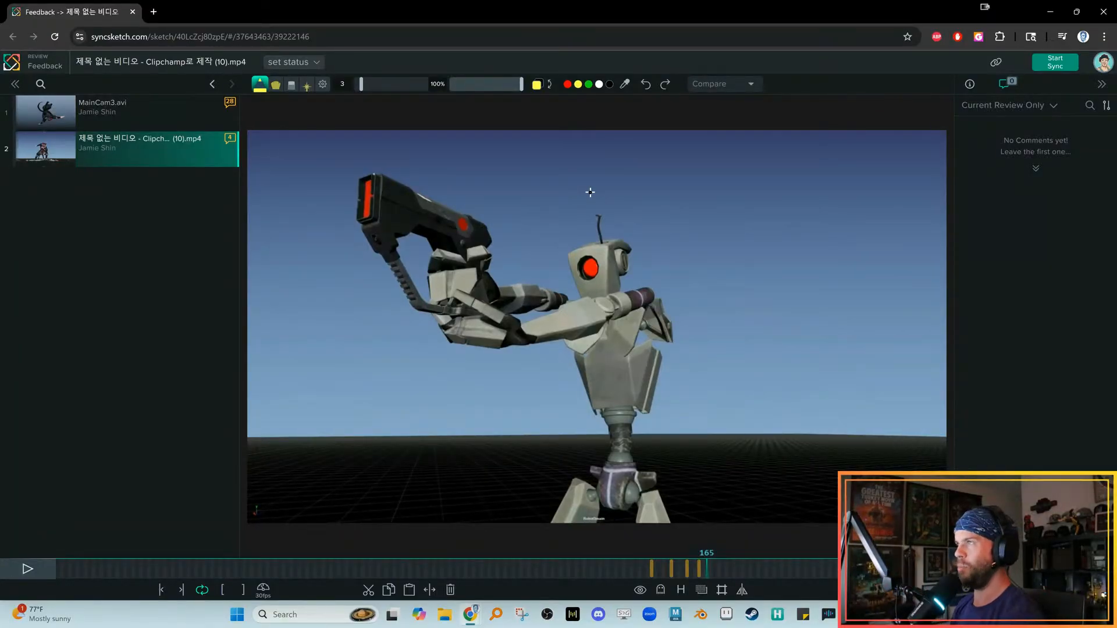
mouse_move(651, 570)
left_mouse_down()
mouse_move(701, 570)
mouse_move(637, 566)
left_mouse_up()
key("space")
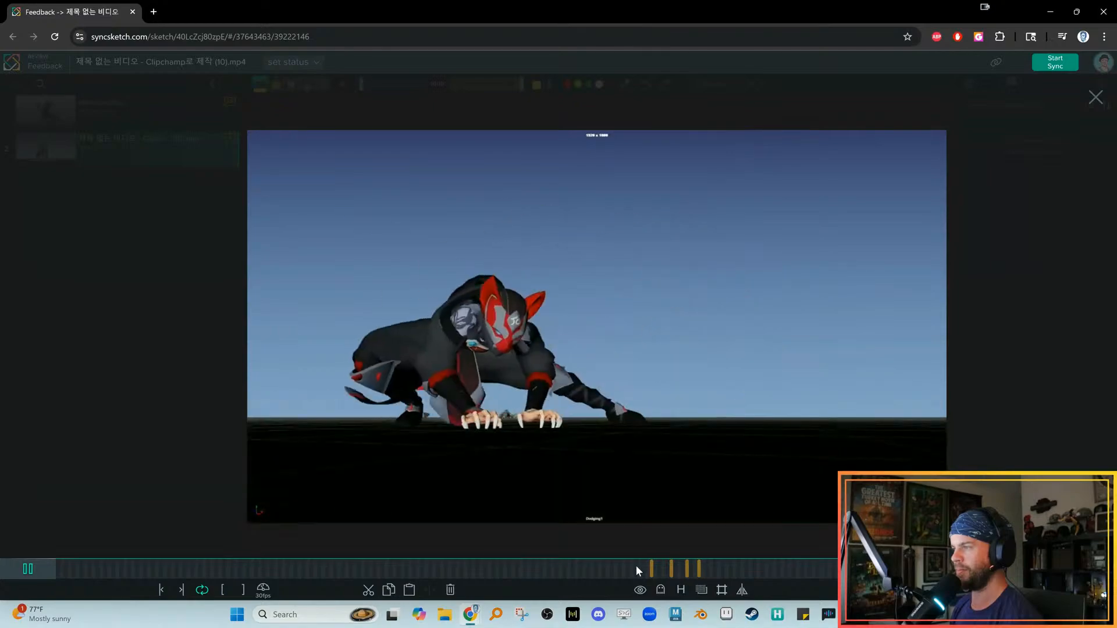
Play the shot from about frame 65, and step through the robot's collapse back to frame 107
key("space")
left_click_drag(636, 567, 286, 570)
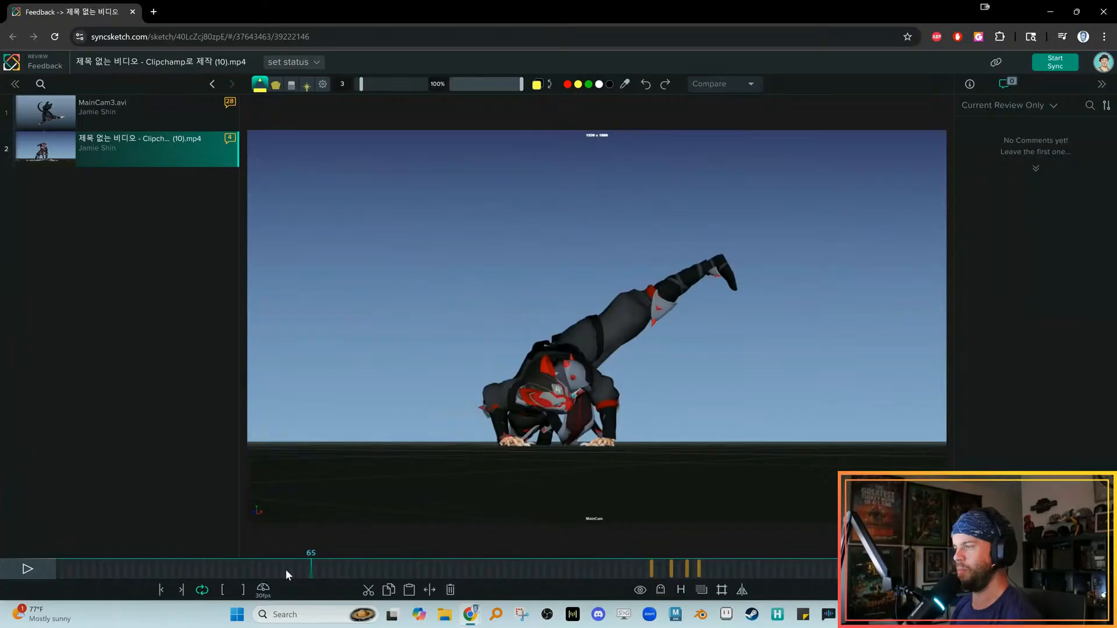
key("space")
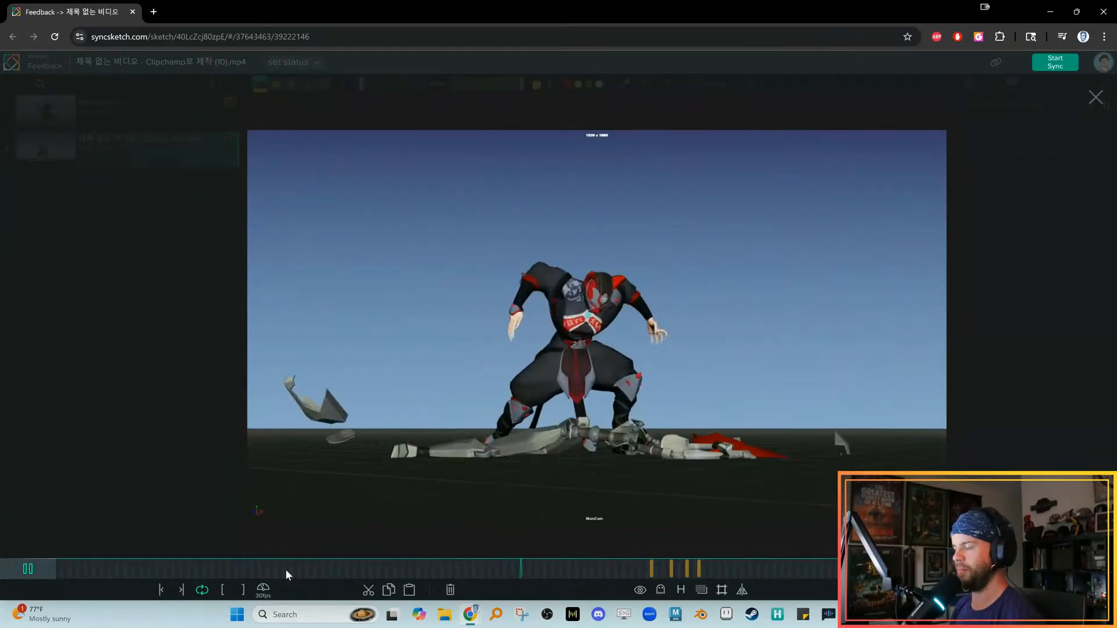
key("space")
key("Left")
key("Left")
key("Left")
key("Left")
key("Left")
key("Left")
key("Right")
key("Right")
key("Right")
key("Right")
key("Right")
key("Right")
key("Right")
key("Right")
key("Right")
key("Left")
key("Left")
key("Left")
key("Right")
key("Right")
key("Left")
key("Left")
key("Left")
key("Left")
key("Left")
key("Left")
key("Left")
key("Left")
key("Left")
key("Left")
key("Left")
key("Left")
key("Left")
key("Left")
key("Left")
key("Left")
key("Left")
key("Left")
key("Left")
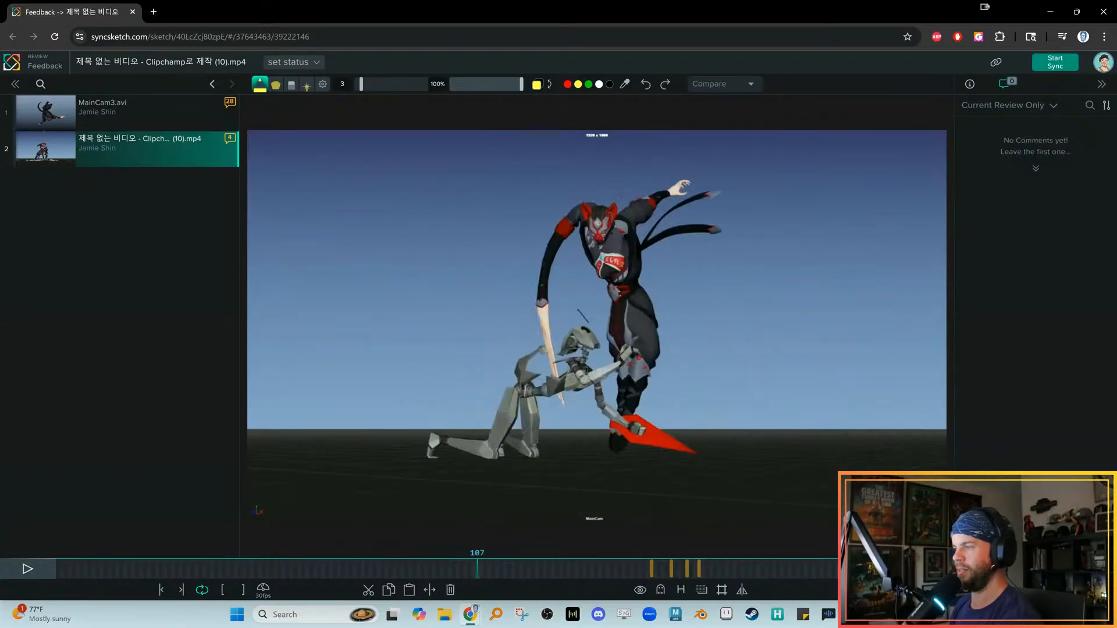
Replay the masked character's leap, and step back and forth through the strike on the kneeling robot around frame 107
key("space")
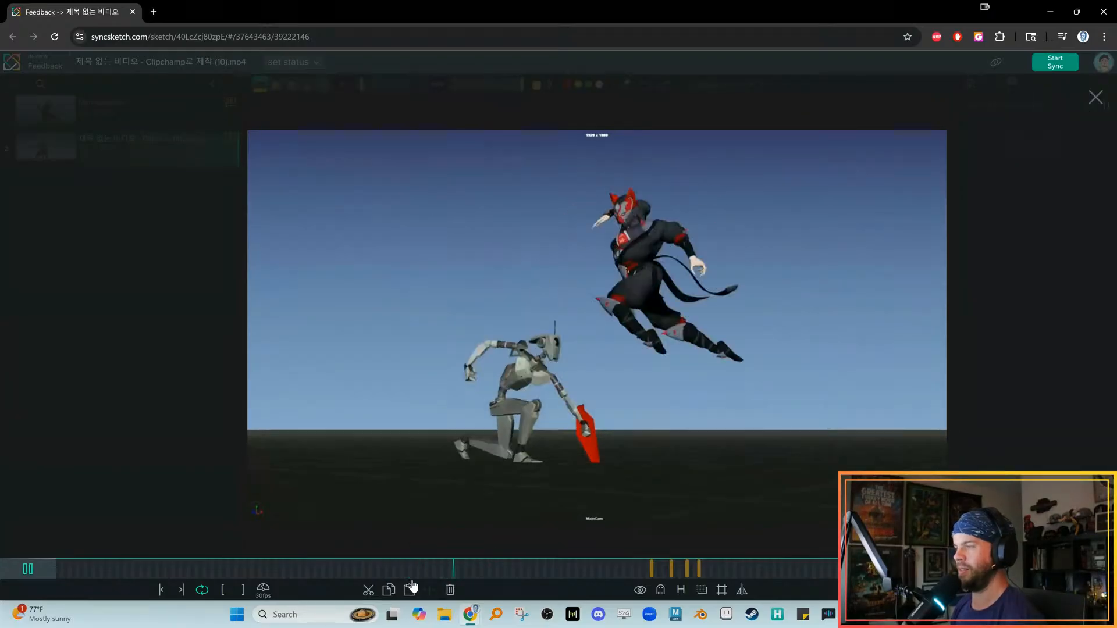
key("space")
key("Left")
key("Left")
key("Left")
key("Left")
key("Left")
key("Left")
key("Left")
key("Left")
key("Left")
key("Left")
key("Left")
key("Left")
key("Left")
key("Left")
key("Left")
key("Right")
key("Right")
key("Right")
key("Right")
key("Right")
key("Left")
key("Left")
key("Left")
key("Left")
key("Left")
key("Left")
key("Left")
key("Left")
key("Left")
key("Left")
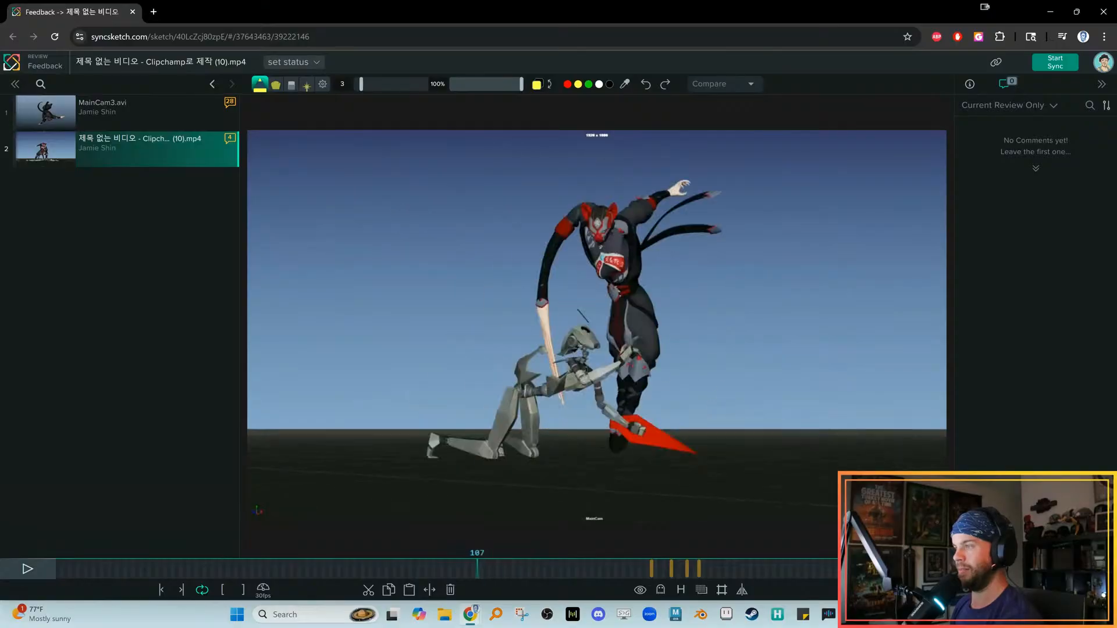
Compare the frames around the strike at frame 107 and the crouched poses near frame 92
key("Right")
key("Right")
key("Right")
key("Right")
key("Right")
key("Right")
key("Left")
key("Left")
key("Left")
key("Left")
key("Left")
key("Left")
key("Left")
key("Right")
key("Right")
key("Right")
key("Right")
Play the leap attack from frame 92, and replay it through to frame 136 to judge the robot's destruction
key("space")
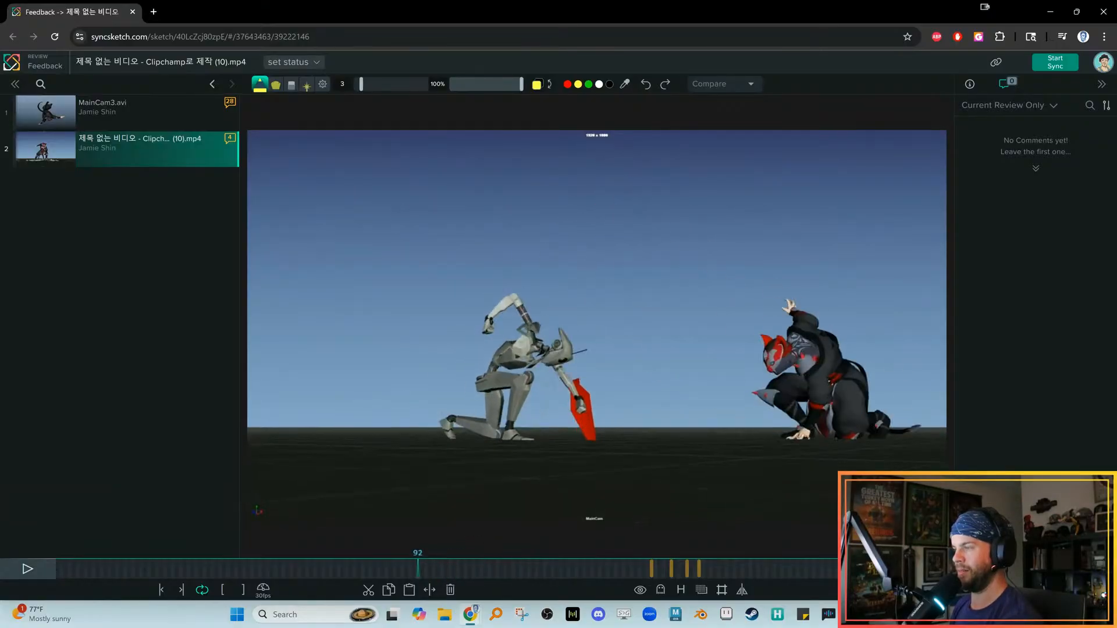
key("space")
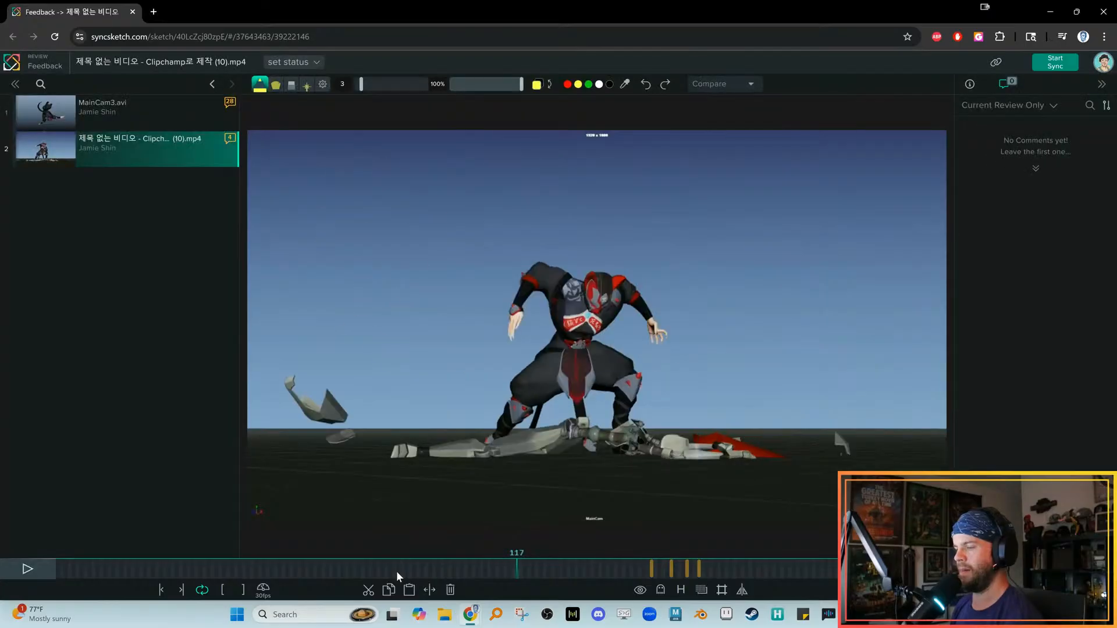
left_click(388, 566)
key("space")
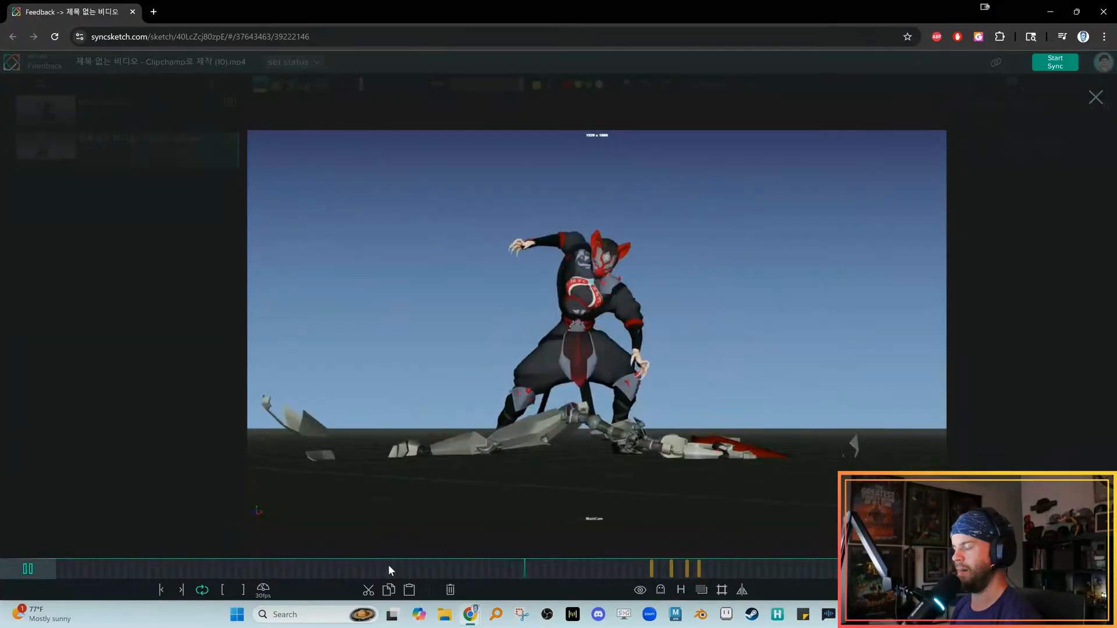
key("space")
key("space")
key("space")
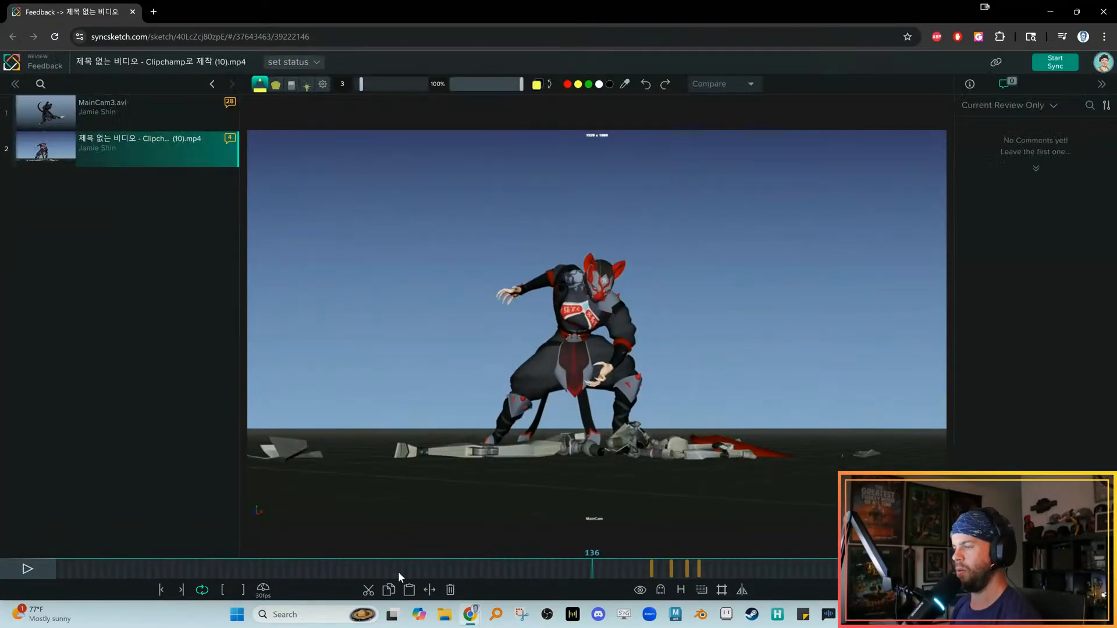
Play the flying kick shot near the clip's end, and step through the frames before and after the foot hits the robot's head
left_click_drag(411, 573, 917, 570)
key("space")
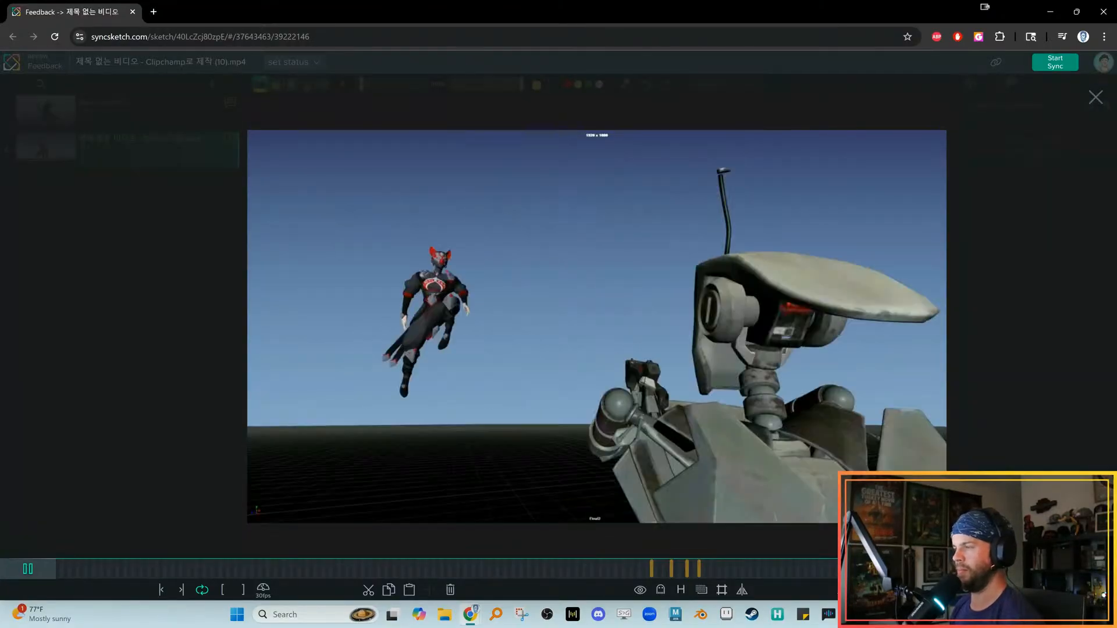
key("space")
mouse_move(867, 570)
left_mouse_down()
mouse_move(931, 570)
mouse_move(867, 570)
left_mouse_up()
key("Right")
key("Right")
key("Right")
key("Left")
key("Left")
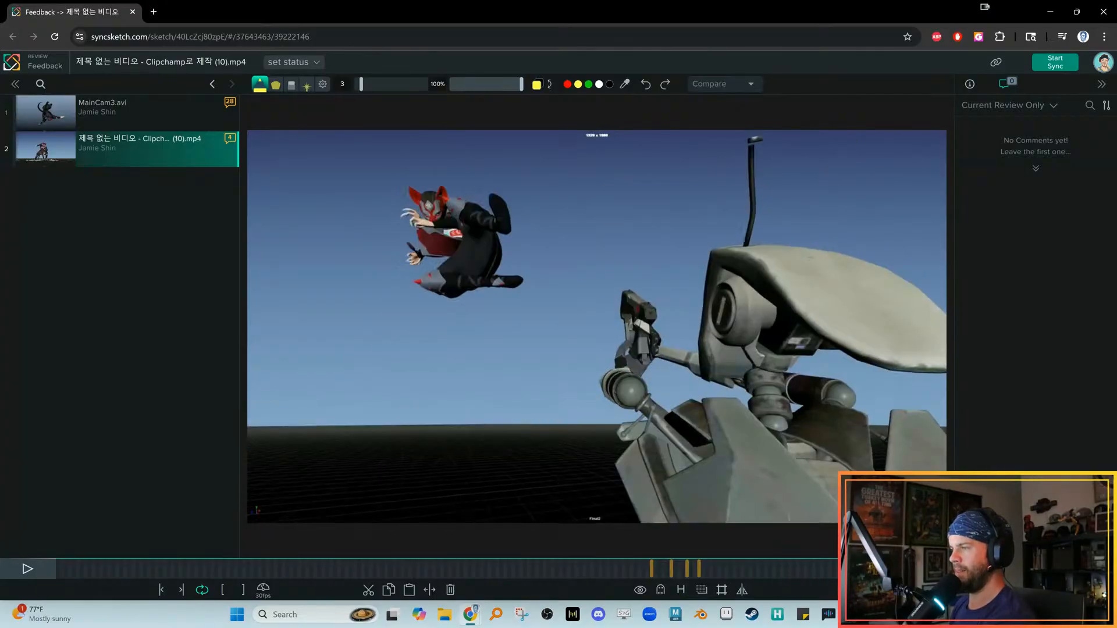
key("Right")
key("Right")
key("Right")
key("Left")
key("Left")
key("Right")
key("Right")
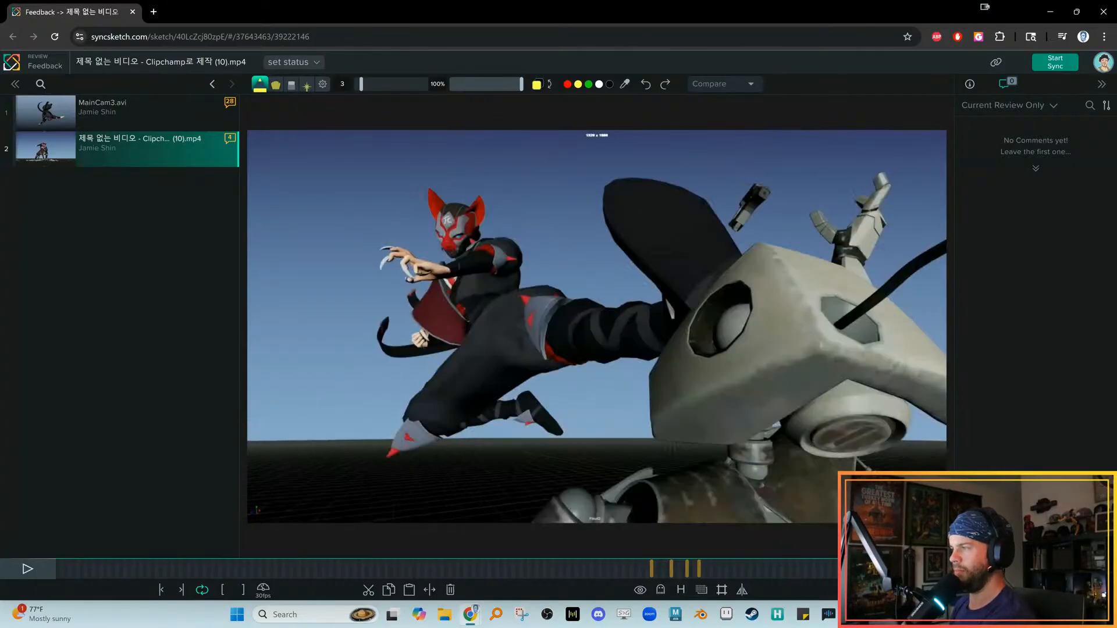
key("Left")
key("Left")
key("Left")
key("Right")
key("Right")
key("Right")
Try a yellow zigzag scribble across the kick impact frame, and undo it
key("Left")
key("Right")
mouse_move(795, 242)
left_mouse_down()
mouse_move(779, 221)
mouse_move(716, 239)
mouse_move(646, 308)
mouse_move(382, 495)
mouse_move(730, 499)
left_mouse_up()
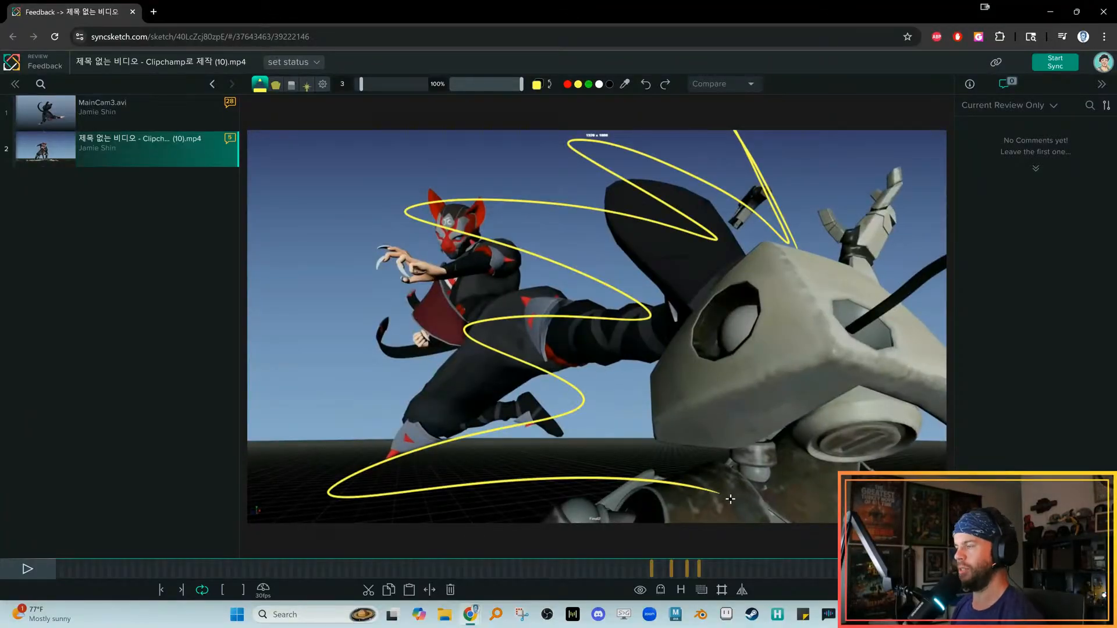
key("ctrl+z")
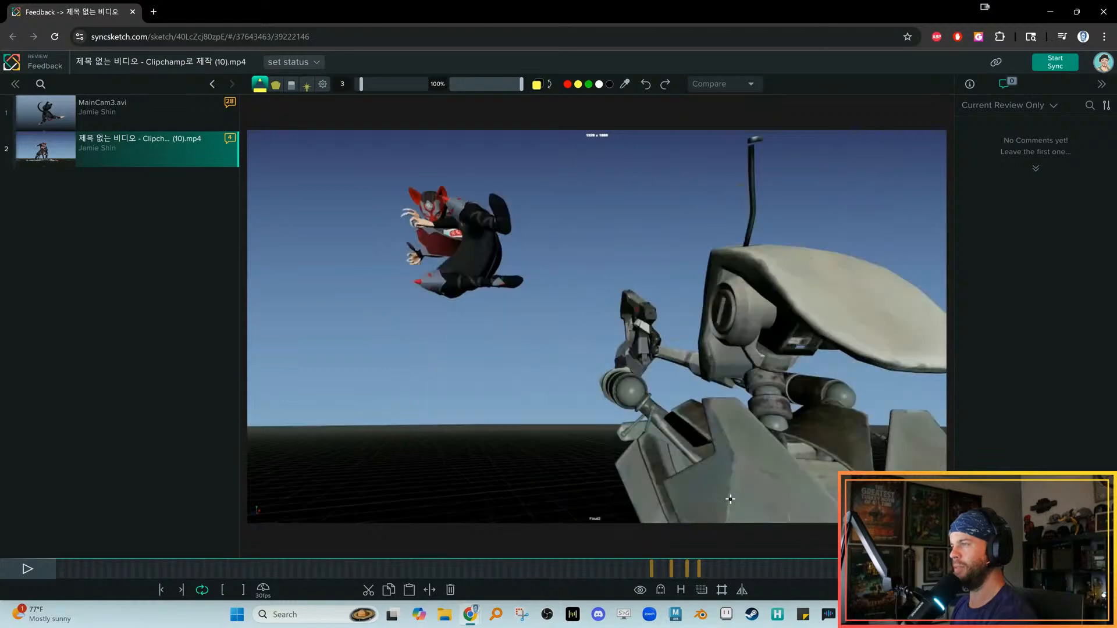
Paint a large white X across the first kick impact frame with a brush size of 333
left_click(599, 86)
left_click(322, 85)
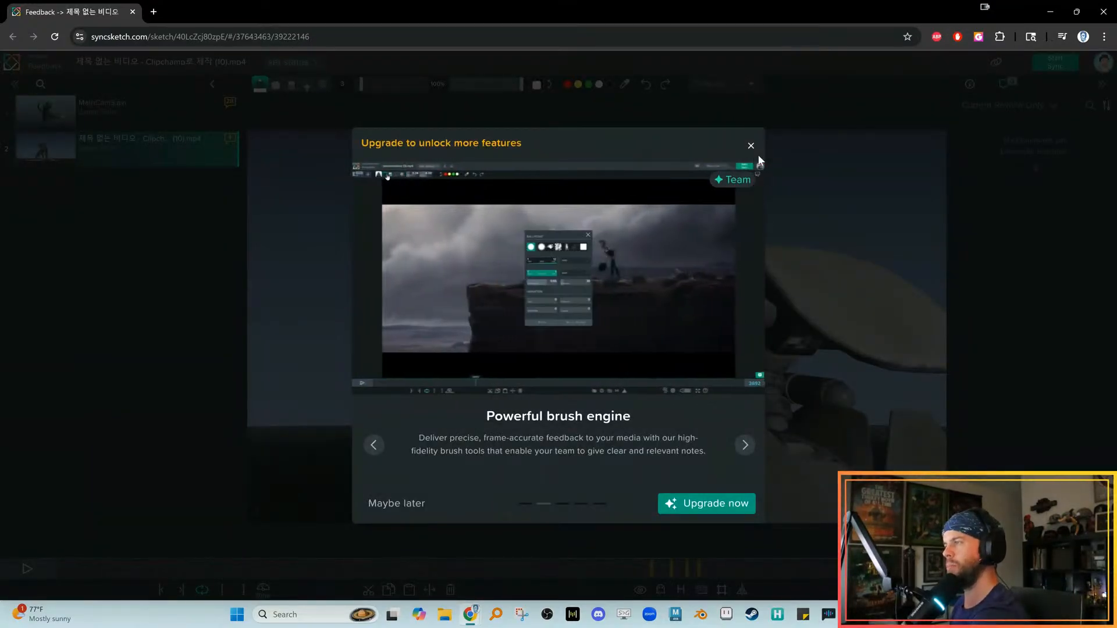
left_click(750, 146)
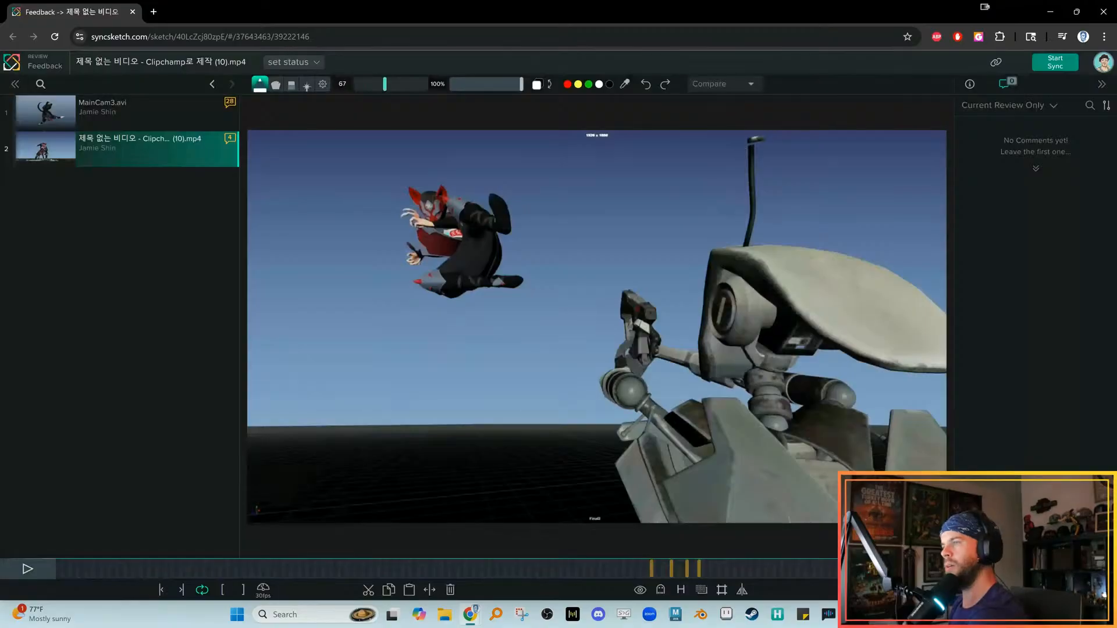
key("Right")
key("Right")
key("Left")
key("Right")
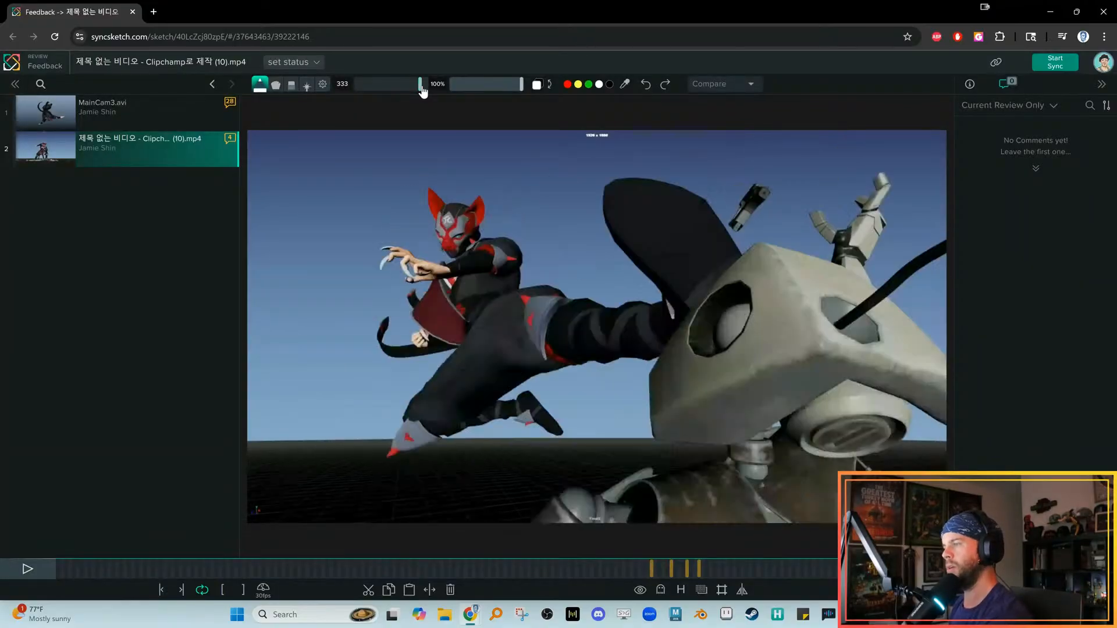
left_click_drag(439, 166, 794, 494)
left_click_drag(832, 172, 334, 503)
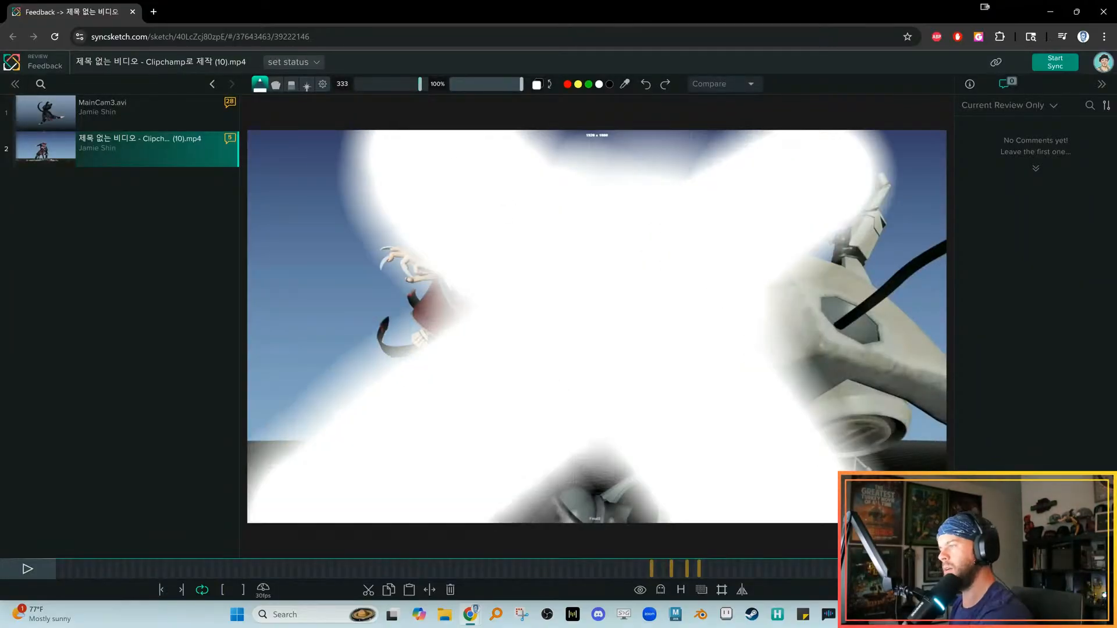
Paint a vertical white band on the second impact frame, and horizontal white strokes at brush size 2 on the third
key("Right")
left_click_drag(586, 130, 606, 518)
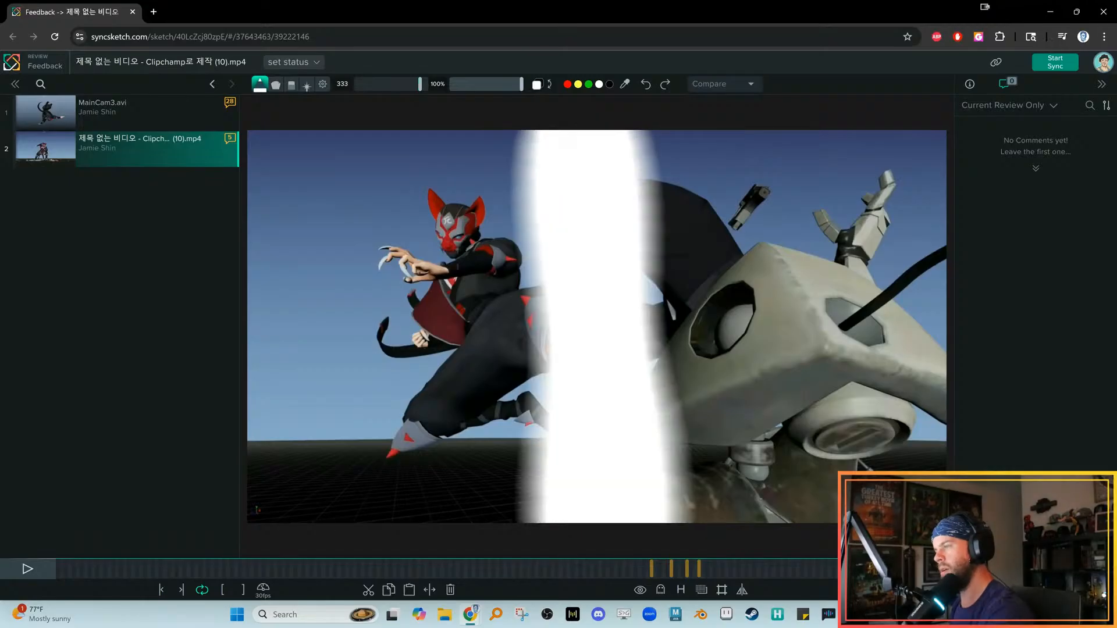
key("Right")
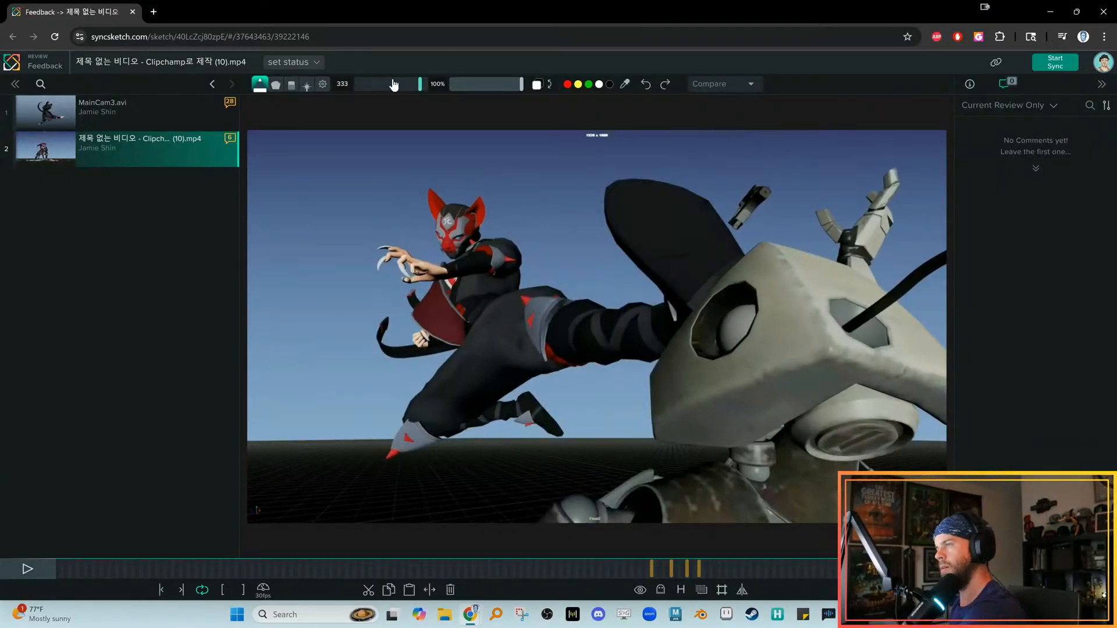
left_click_drag(272, 342, 946, 364)
mouse_move(256, 322)
left_mouse_down()
mouse_move(675, 326)
mouse_move(946, 358)
left_mouse_up()
mouse_move(281, 341)
left_mouse_down()
mouse_move(946, 369)
mouse_move(77, 360)
left_mouse_up()
key("Right")
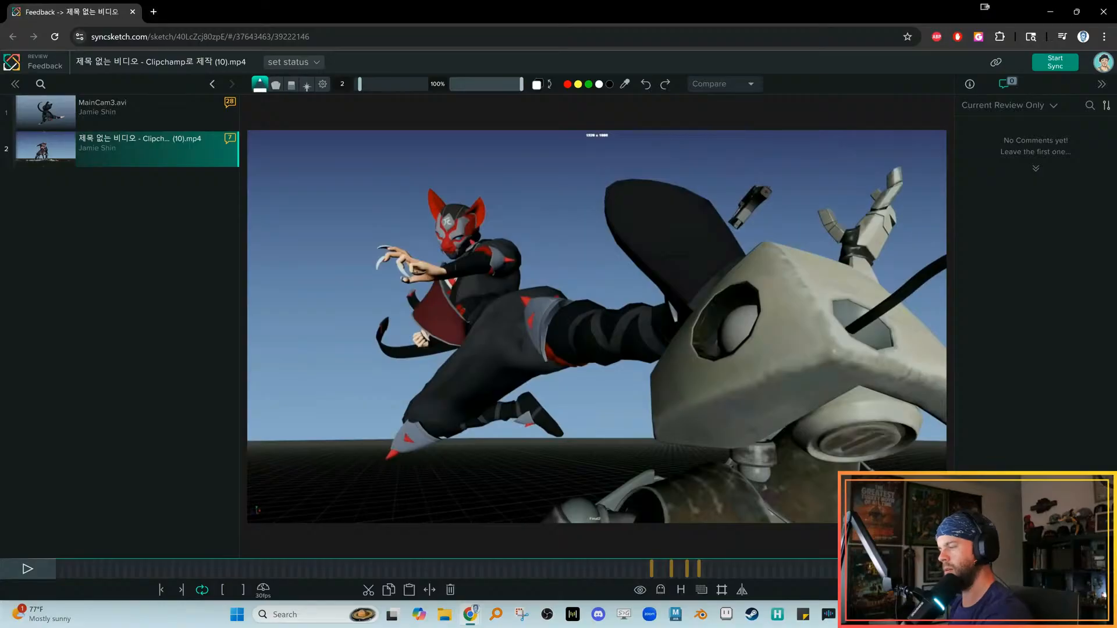
Play the clip through the kick impact to review the painted white flash frames
left_click(669, 566)
key("space")
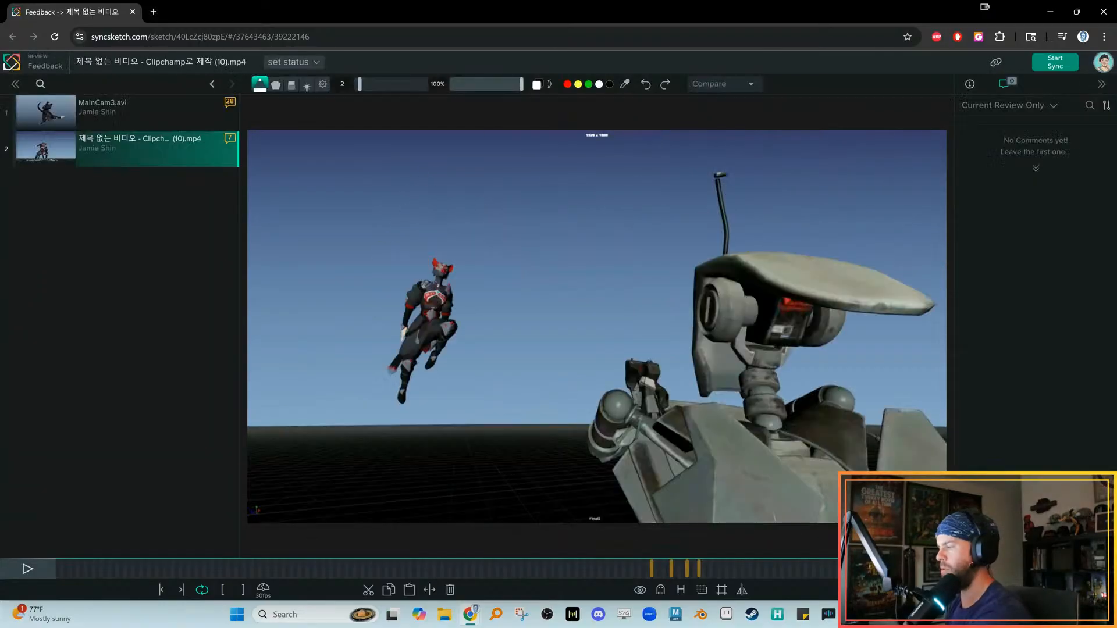
key("space")
key("Left")
key("Left")
key("Left")
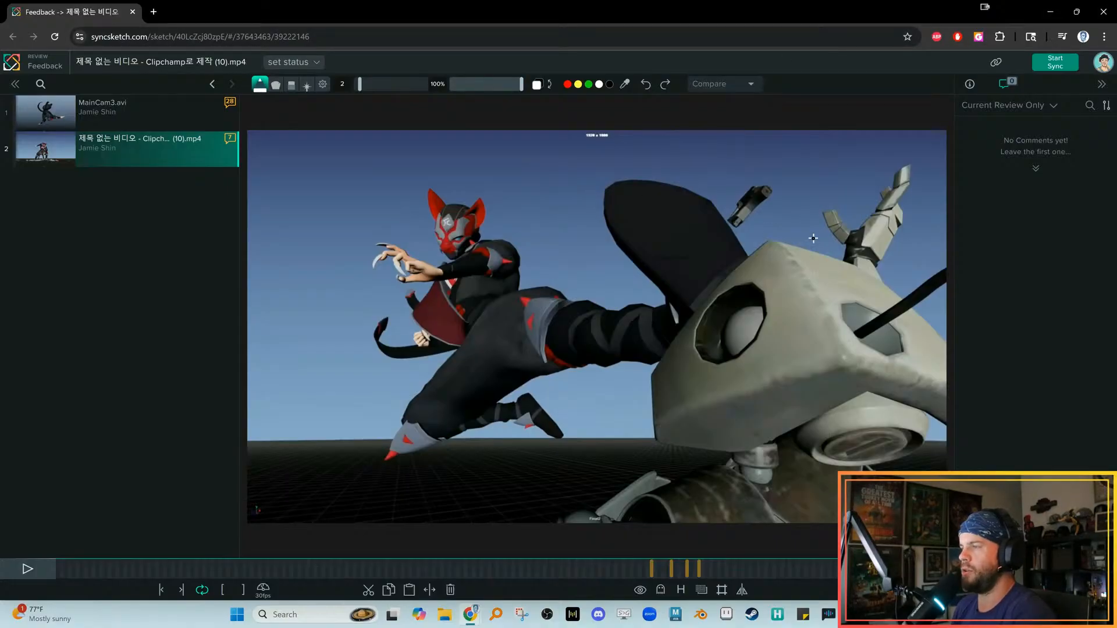
Leave the SyncSketch review for Blender, and rename the Attack folder as PunchA in the file browser
left_click(1105, 17)
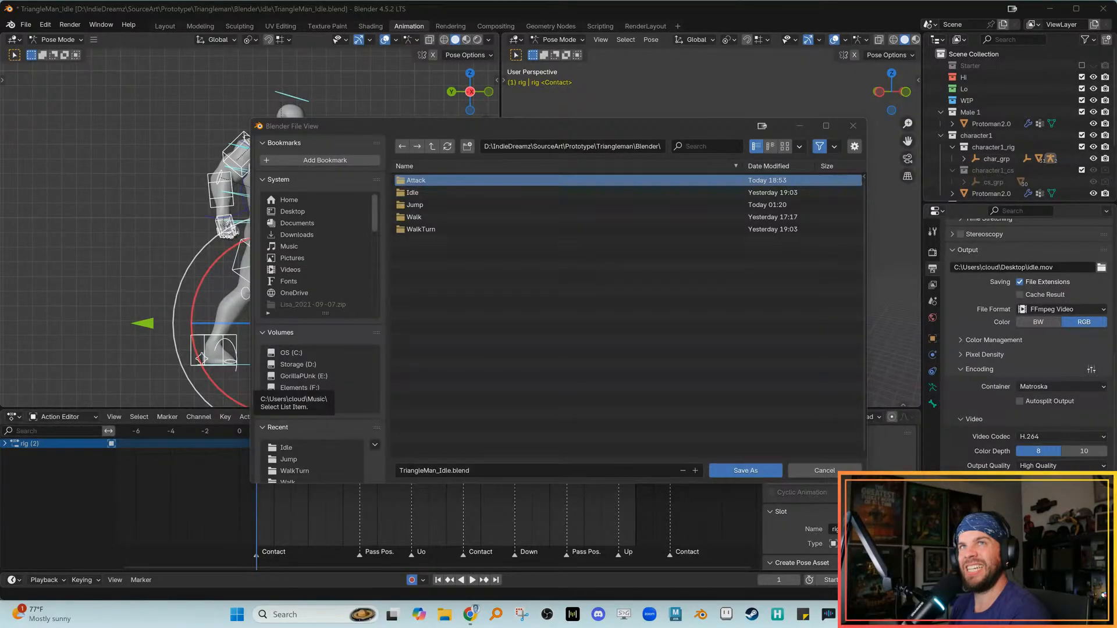
right_click(406, 176)
right_click(478, 182)
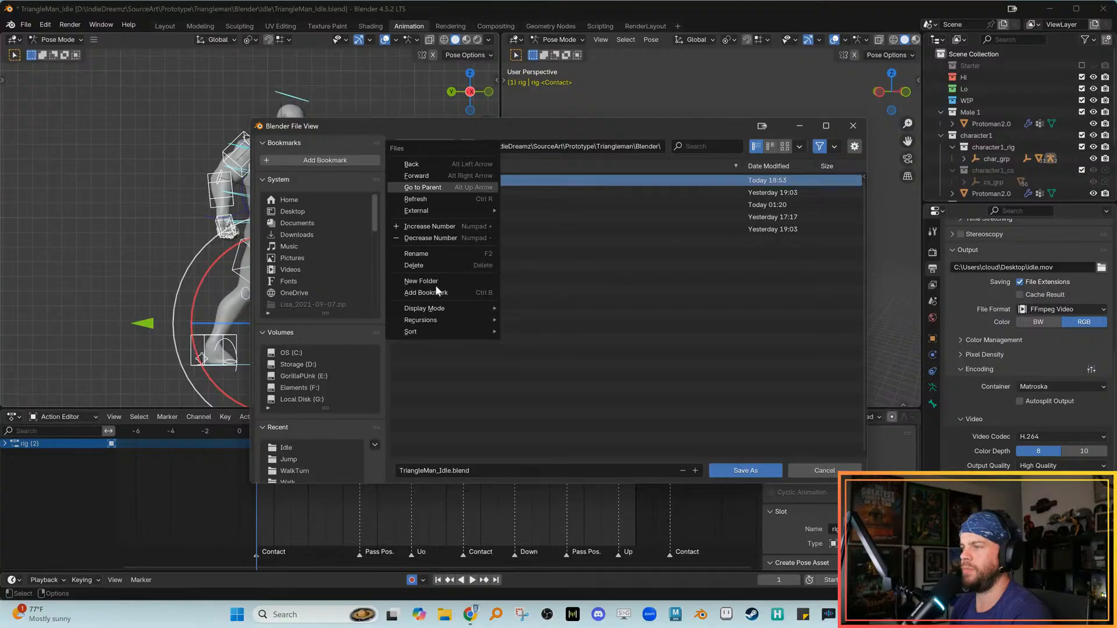
left_click(429, 254)
type("PunchA")
key("Return")
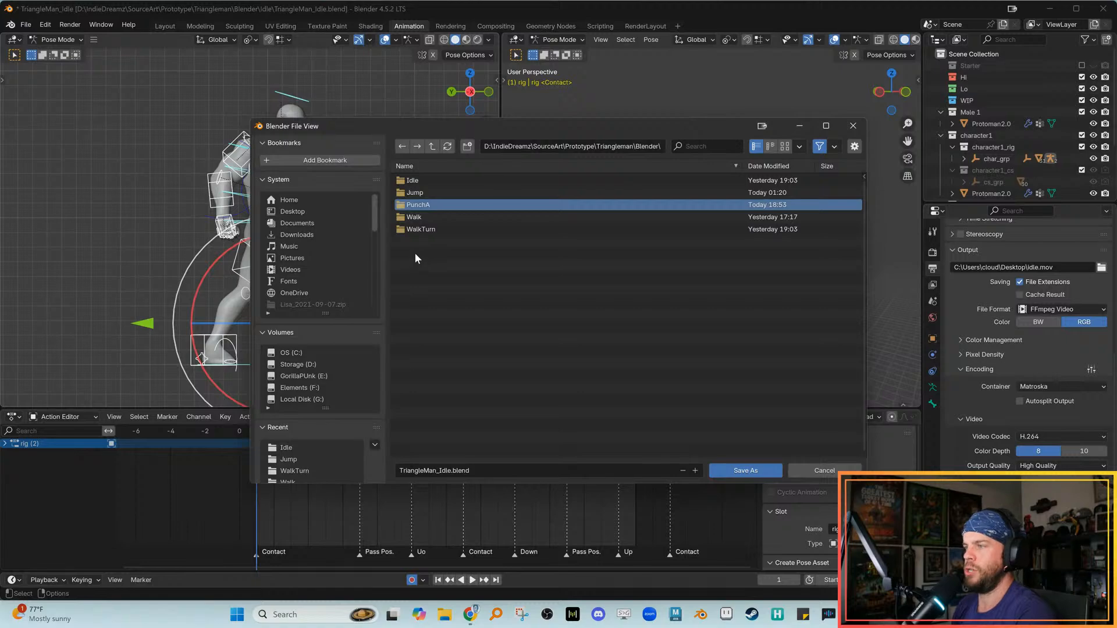
Open the PunchA folder and change the name part of the blend file to the lowercase-m spelling Triangleman
double_click(425, 205)
left_click(476, 469)
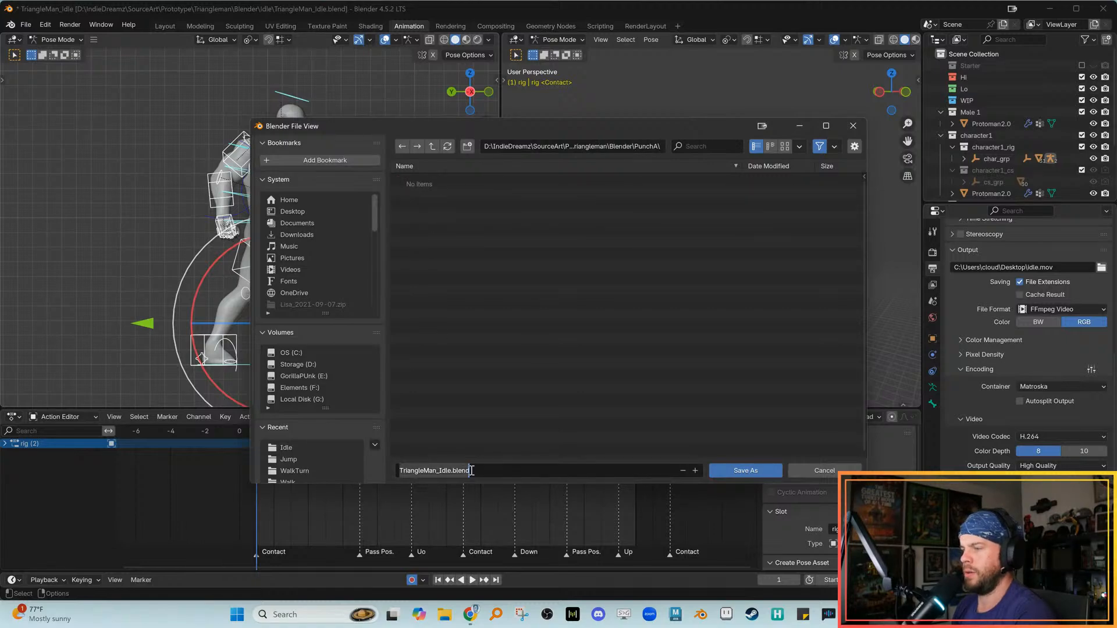
key("Home")
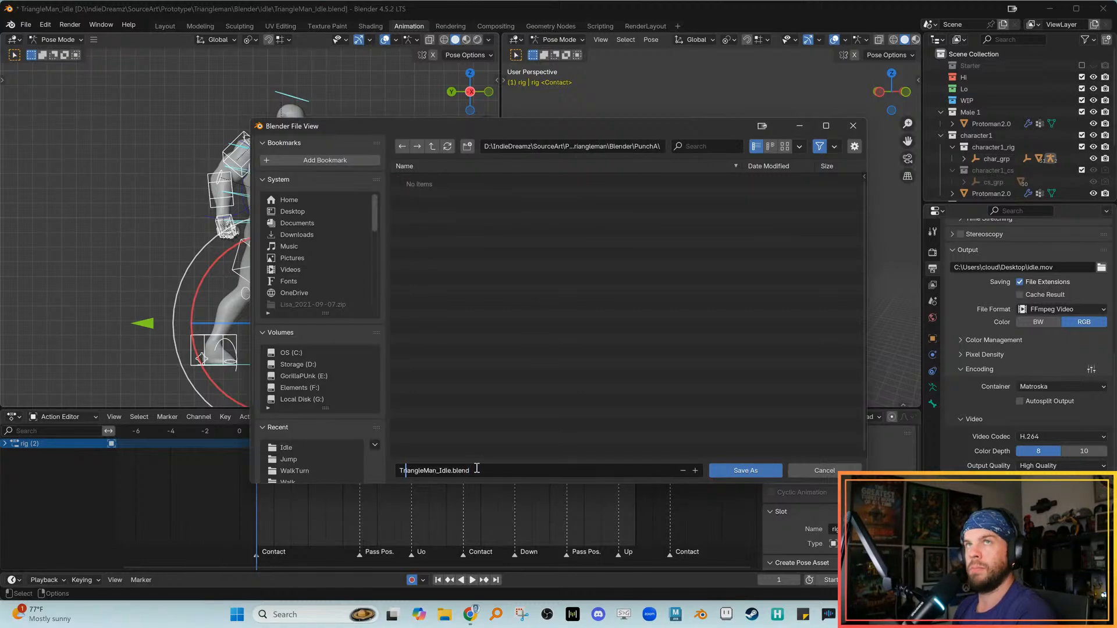
key("Right")
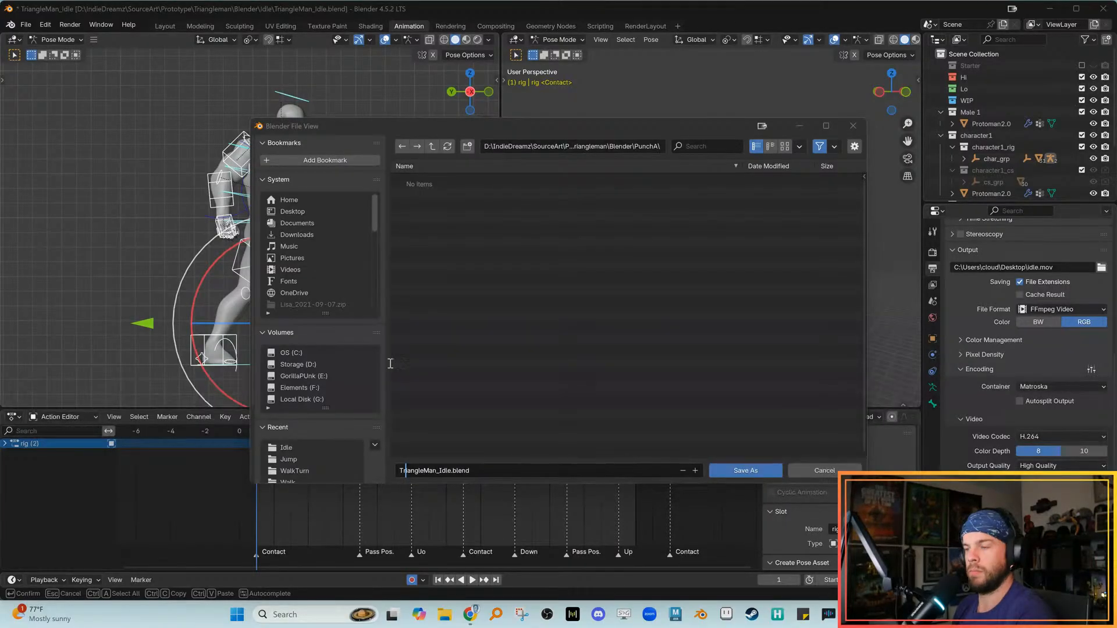
left_click(435, 471)
key("BackSpace")
key("BackSpace")
key("BackSpace")
key("BackSpace")
key("BackSpace")
key("BackSpace")
key("BackSpace")
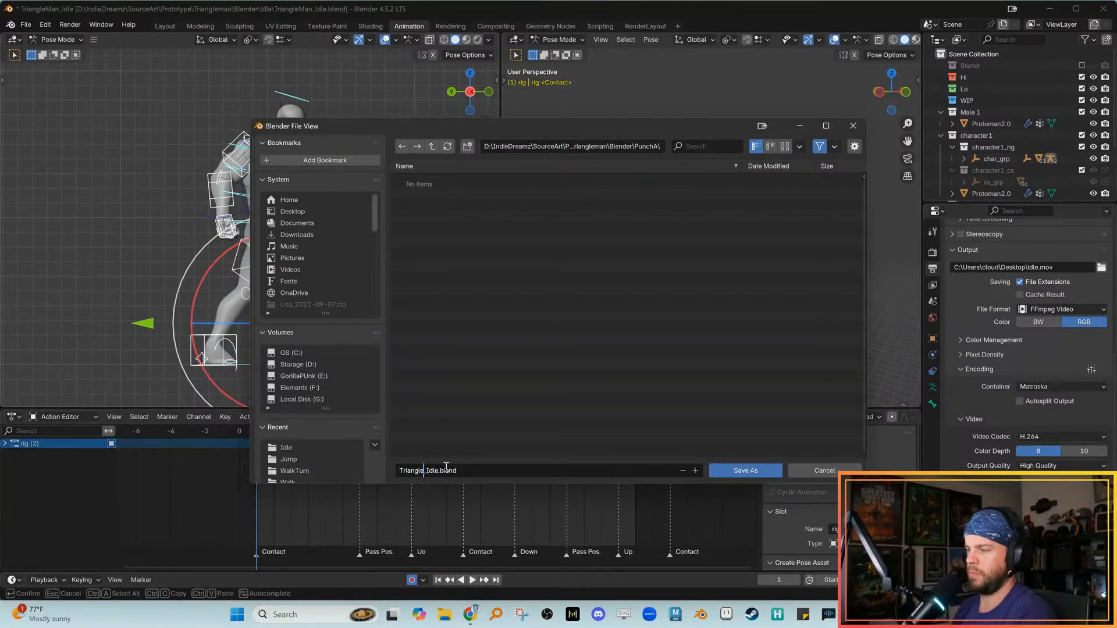
type("ngle")
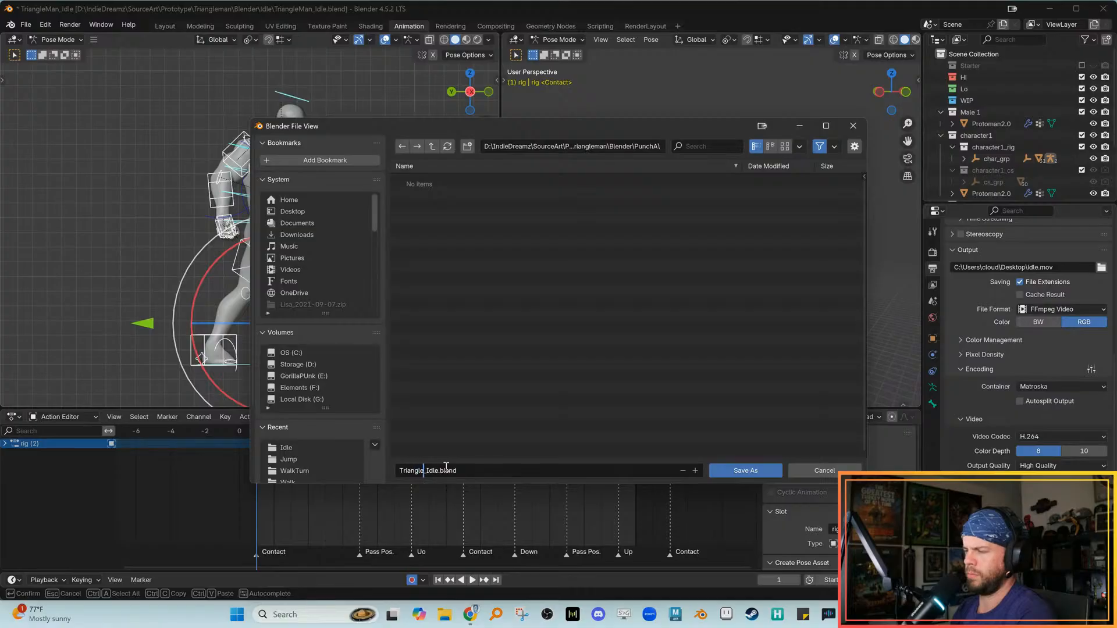
type("Man")
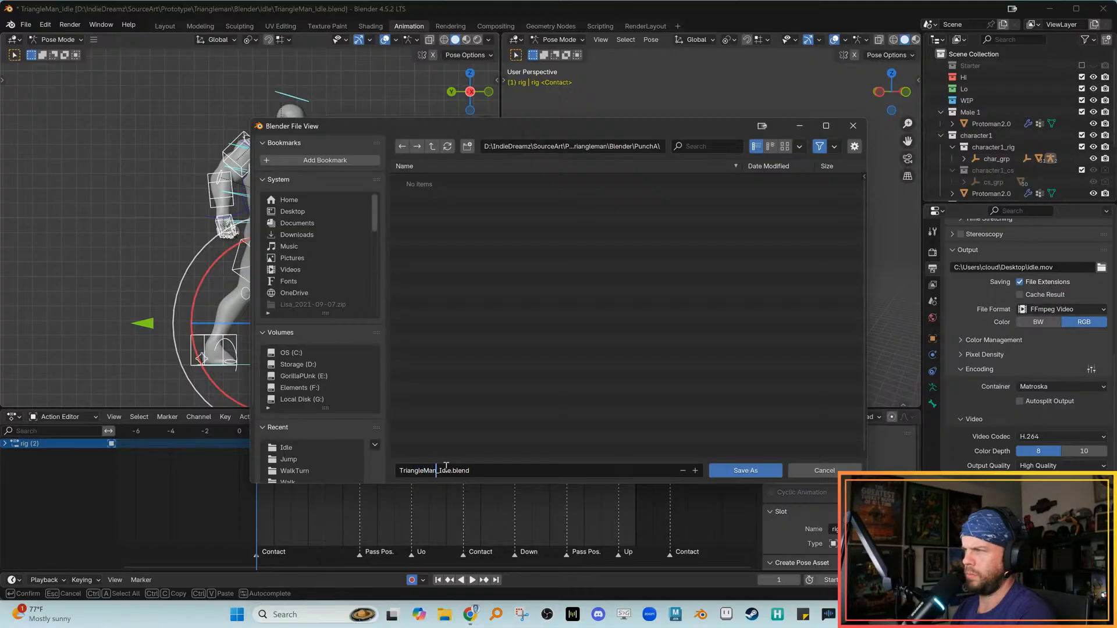
key("BackSpace")
key("BackSpace")
key("BackSpace")
type("man")
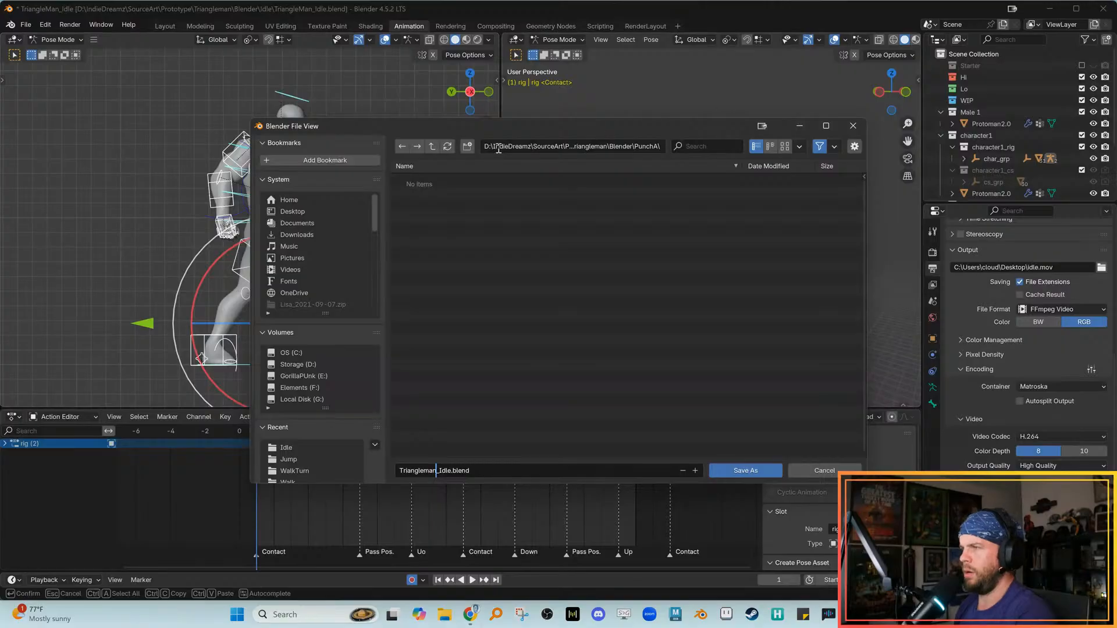
Check the naming of the blend file in the Jump folder, and return to the PunchA folder
left_click(431, 148)
left_click(431, 148)
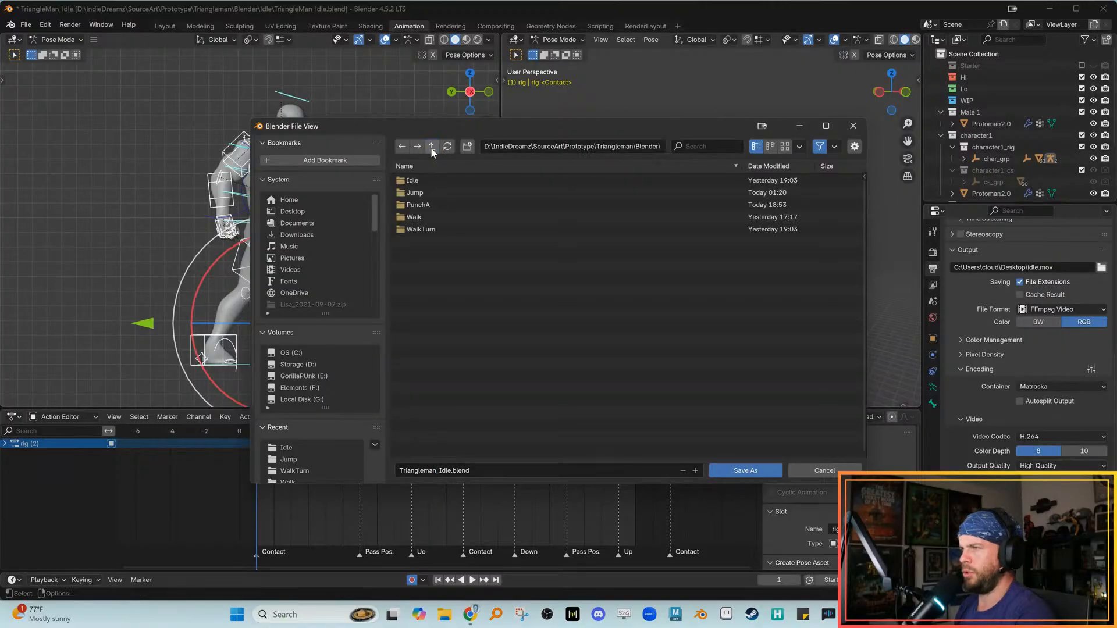
double_click(416, 185)
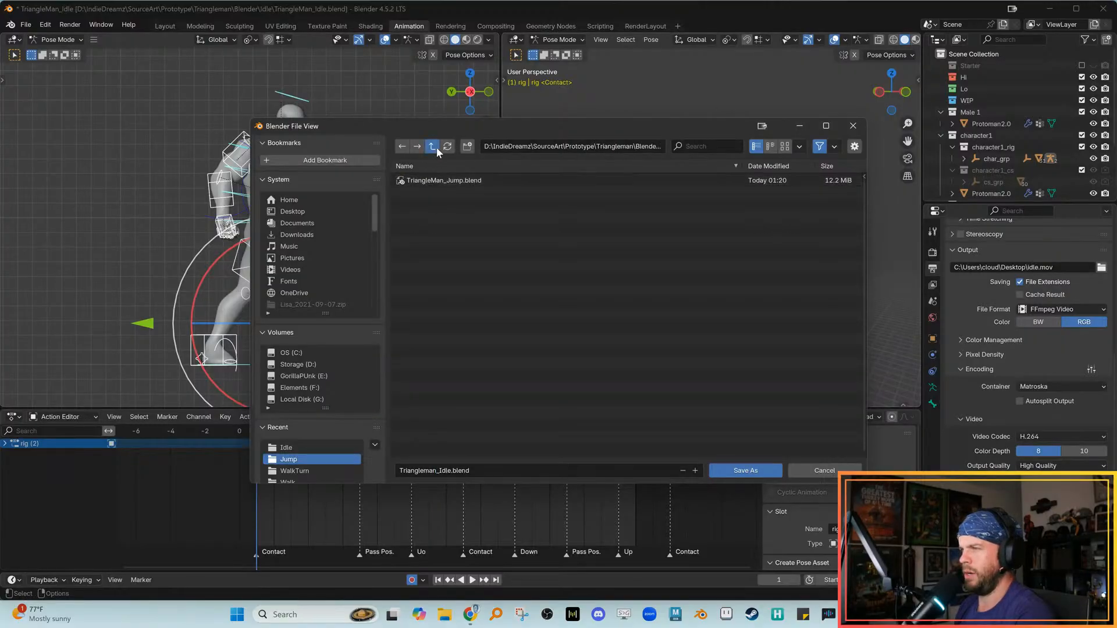
left_click(433, 147)
double_click(417, 205)
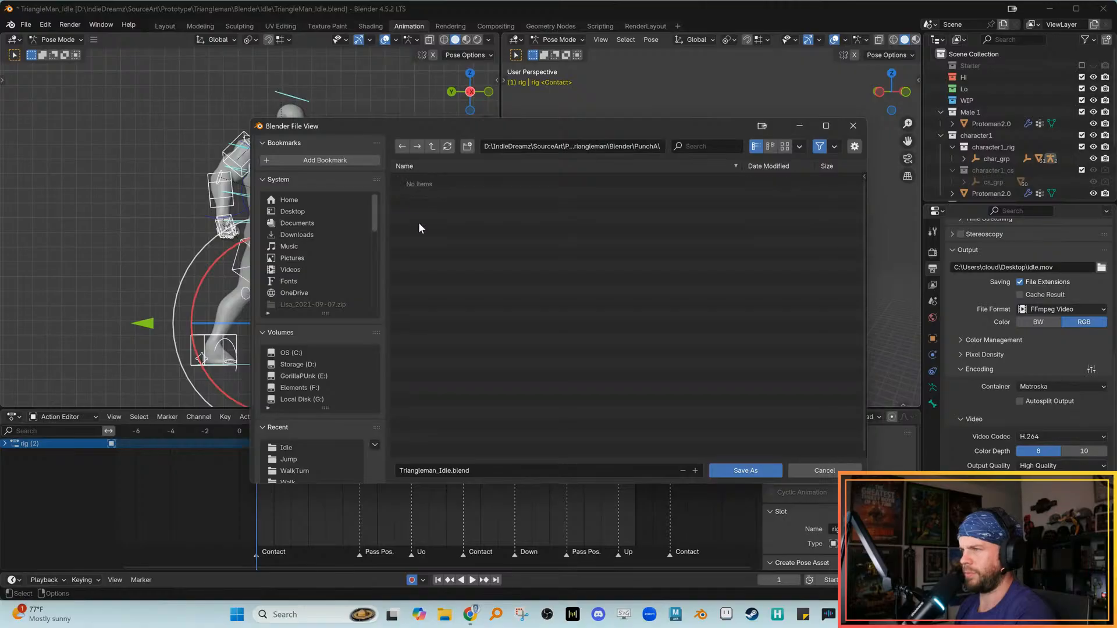
Restore the capital M in the blend file's name so that it starts with TriangleMan
left_click(434, 468)
key("Left")
key("Right")
key("Right")
key("Right")
key("Right")
key("Right")
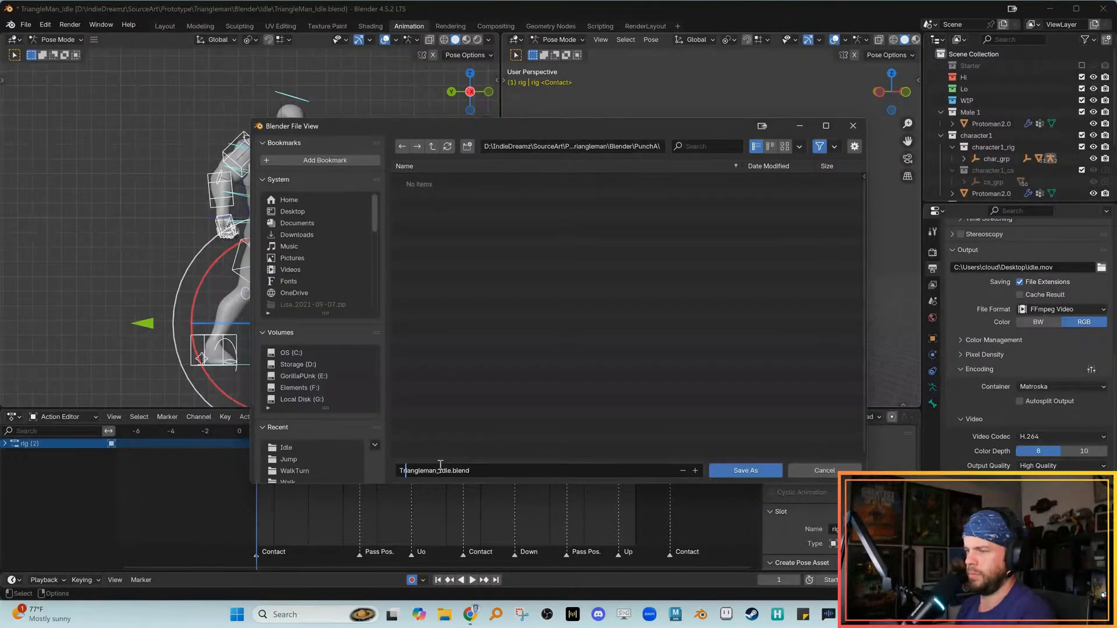
key("Right")
key("Right")
key("Right")
key("Right")
key("BackSpace")
type("M")
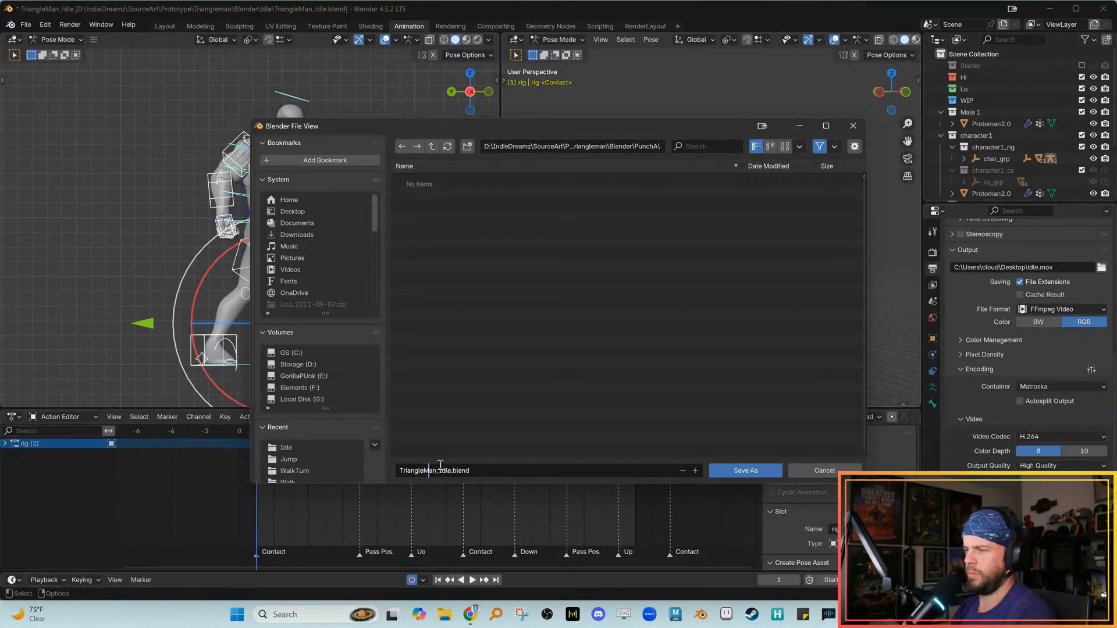
Replace Idle with PunchA in the file name and save the file as TriangleMan_PunchA.blend
key("Delete")
key("BackSpace")
key("BackSpace")
key("BackSpace")
type("PunchA")
key("Return")
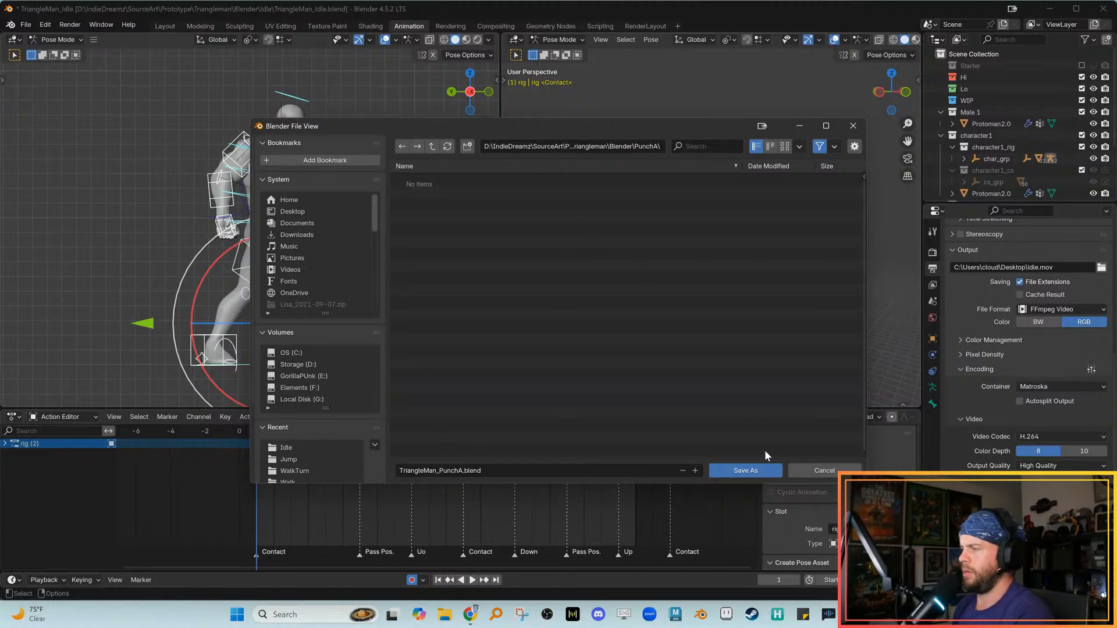
left_click(755, 470)
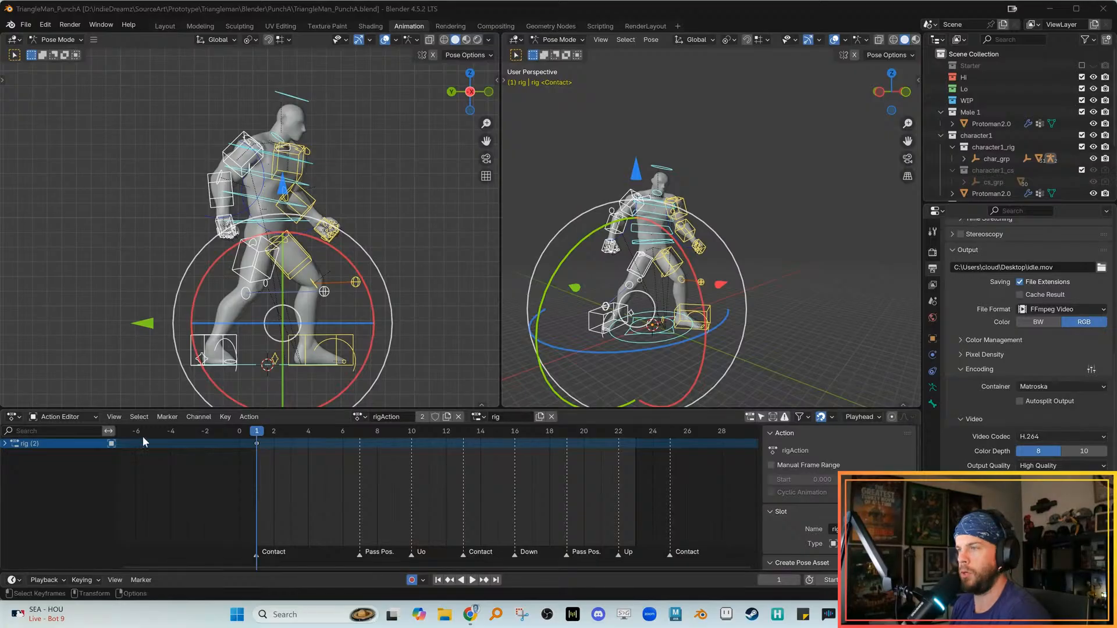
Clear the rig control selection and move the playhead to frame 3
left_click(422, 249)
middle_click_drag(398, 218, 405, 242, "alt")
right_click_drag(405, 241, 410, 306, "alt")
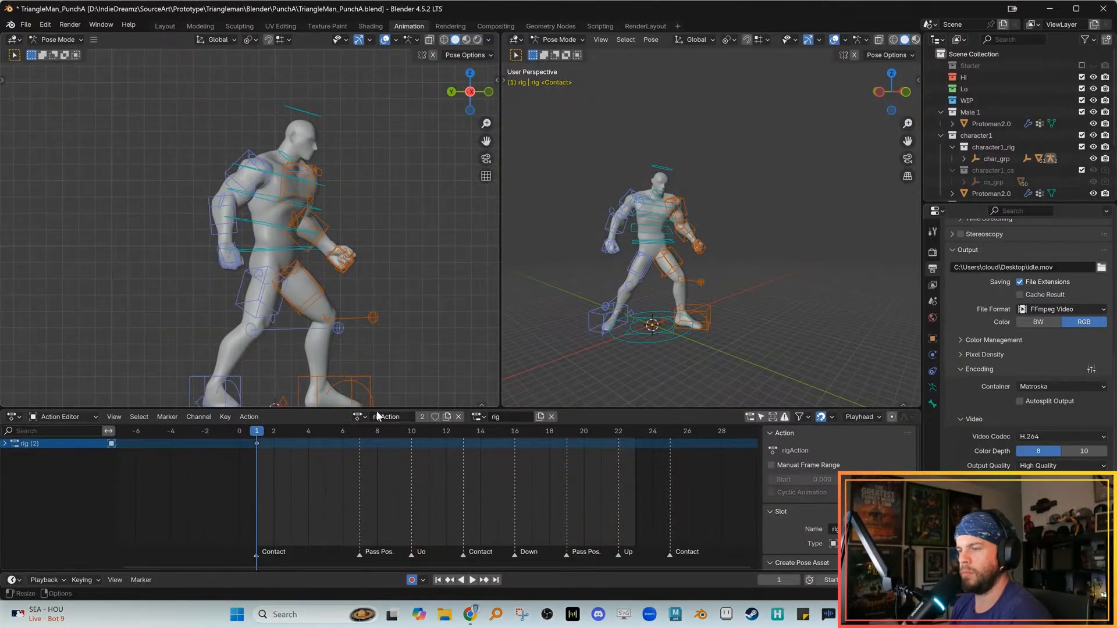
left_click_drag(274, 432, 300, 436)
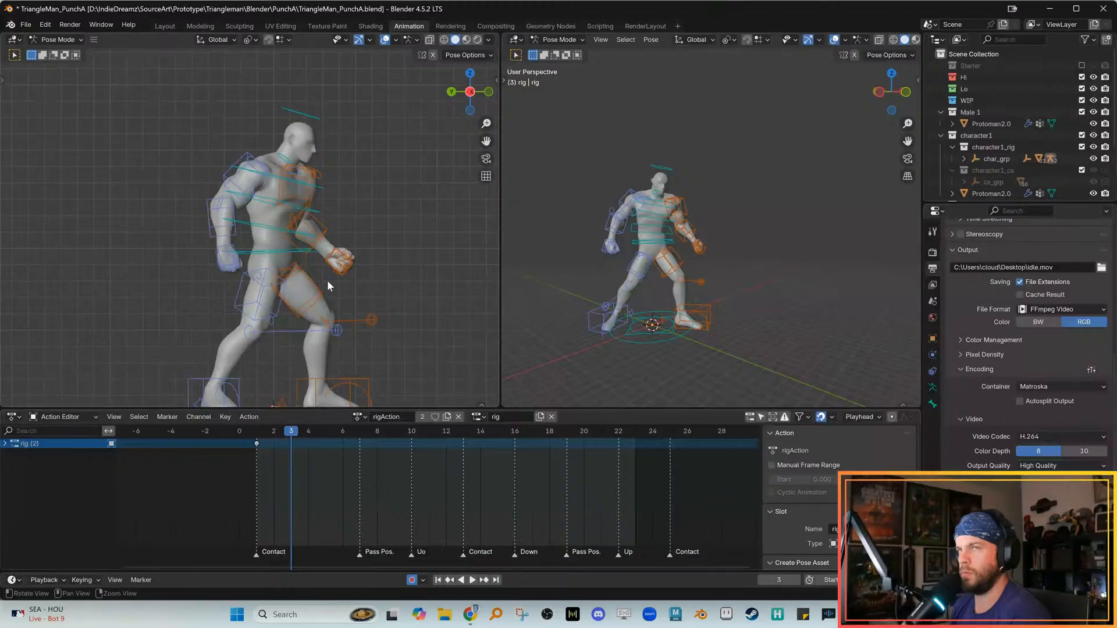
Select the root master control (c_root_master.x) and move it slightly forward along the Y axis on frame 3
middle_click_drag(336, 274, 364, 236, "alt")
left_click(318, 224)
key("t")
key("w")
left_click_drag(708, 197, 703, 228, "alt")
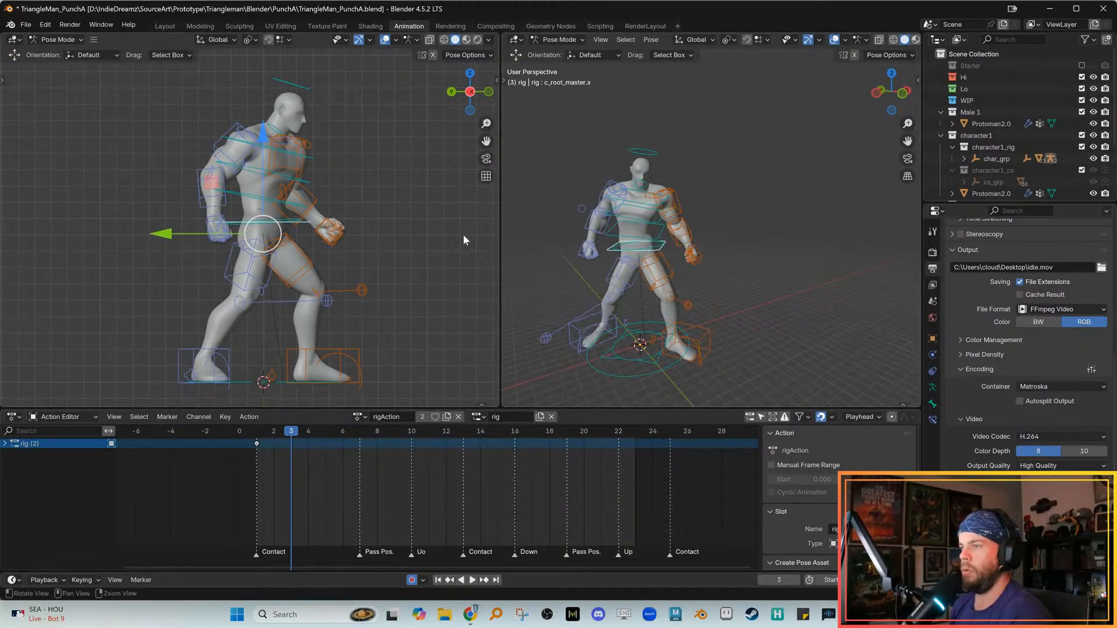
middle_click_drag(348, 210, 369, 207, "alt")
left_click(371, 205)
left_click(321, 216)
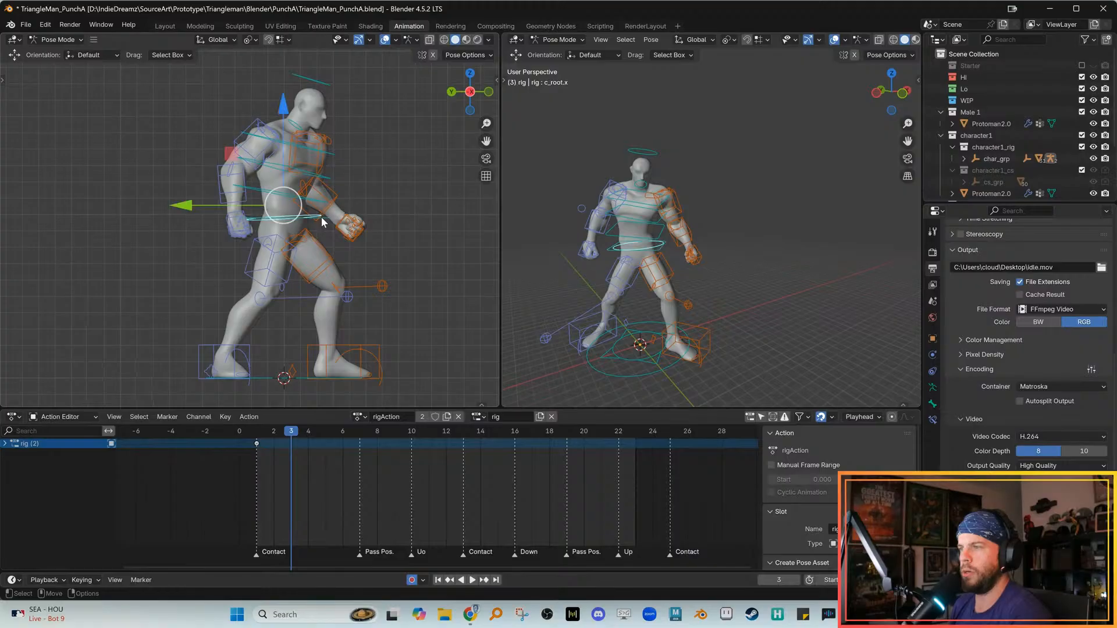
left_click(374, 212)
left_click(326, 223)
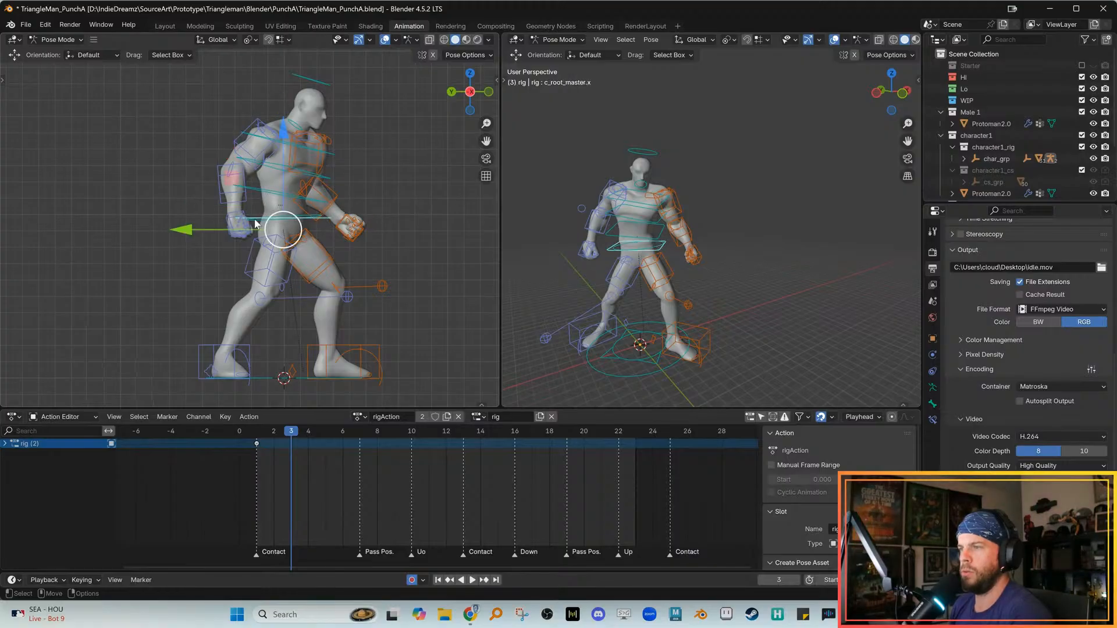
left_click_drag(182, 229, 188, 232)
Rotate the root master control about -5 degrees around global Z, and compare the pose with the previous frame
scroll(233, 238, "up", 1)
key("r")
key("z")
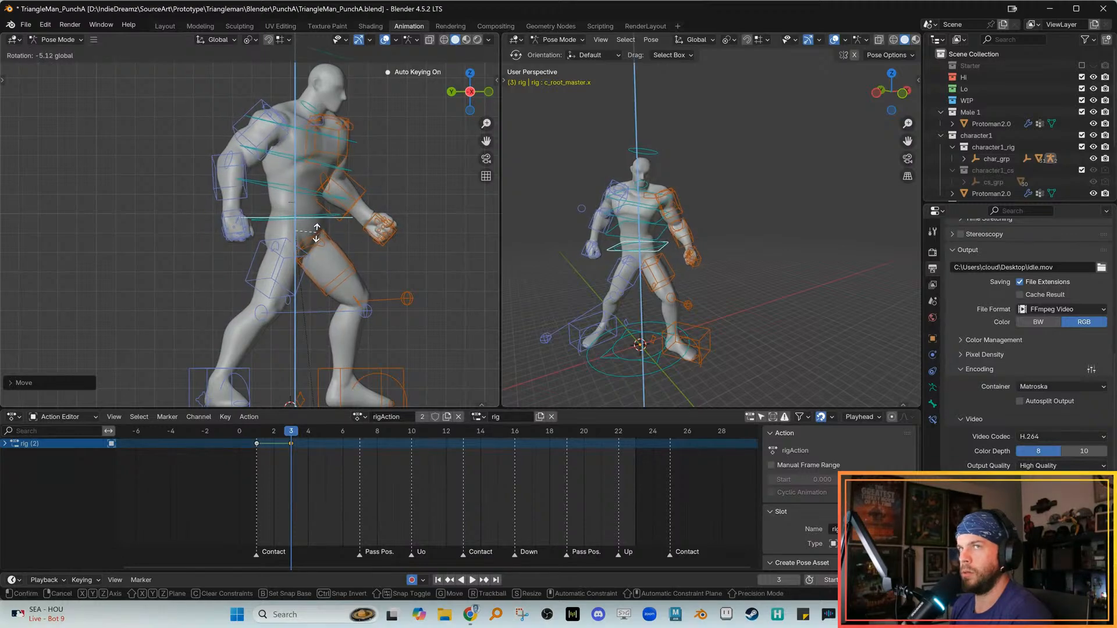
left_click(316, 229)
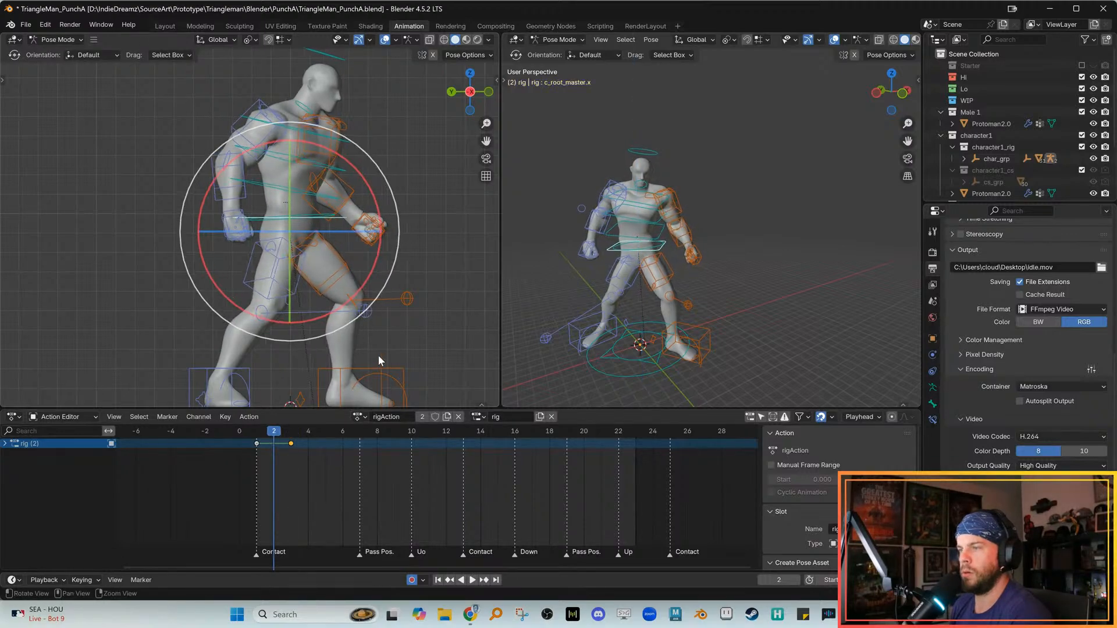
key("alt+q")
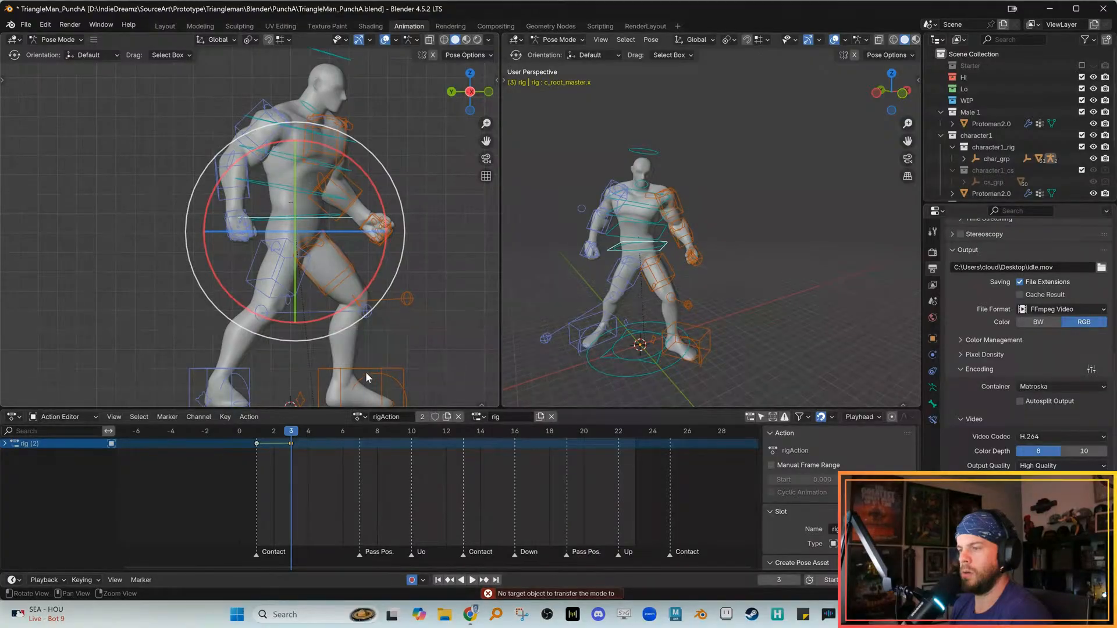
key("Left")
key("Right")
Select the upper spine control (c_spine_03.x), switch the transform orientation to Local, and twist the chest around its local Y axis
scroll(409, 269, "up", 1)
middle_click_drag(409, 255, 410, 278, "shift")
left_click(398, 163)
left_click(361, 163)
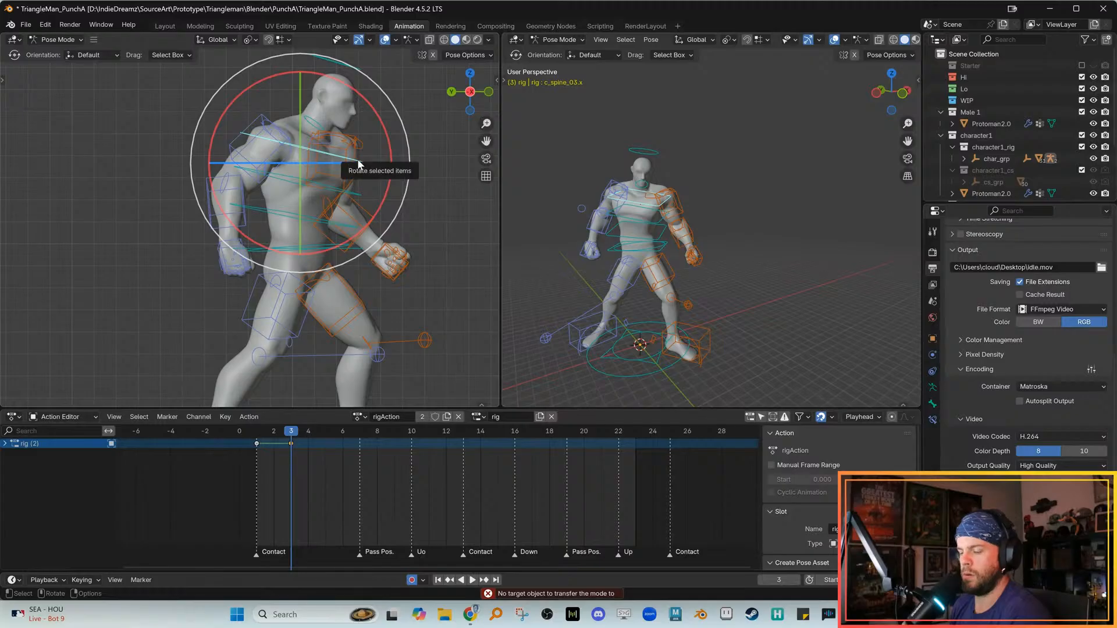
key("comma")
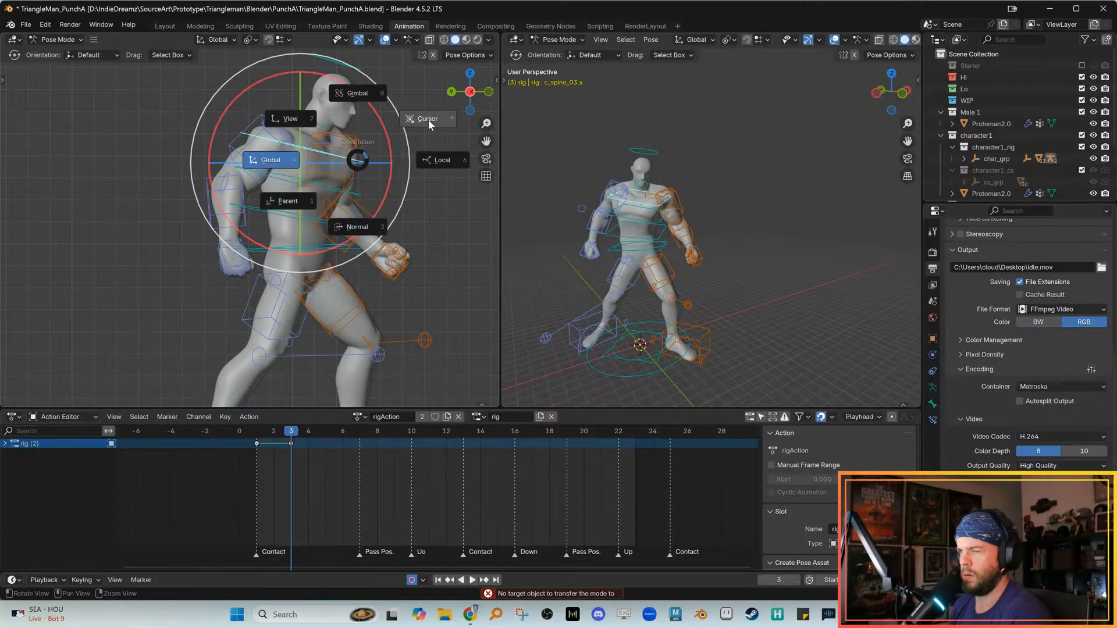
left_click(437, 160)
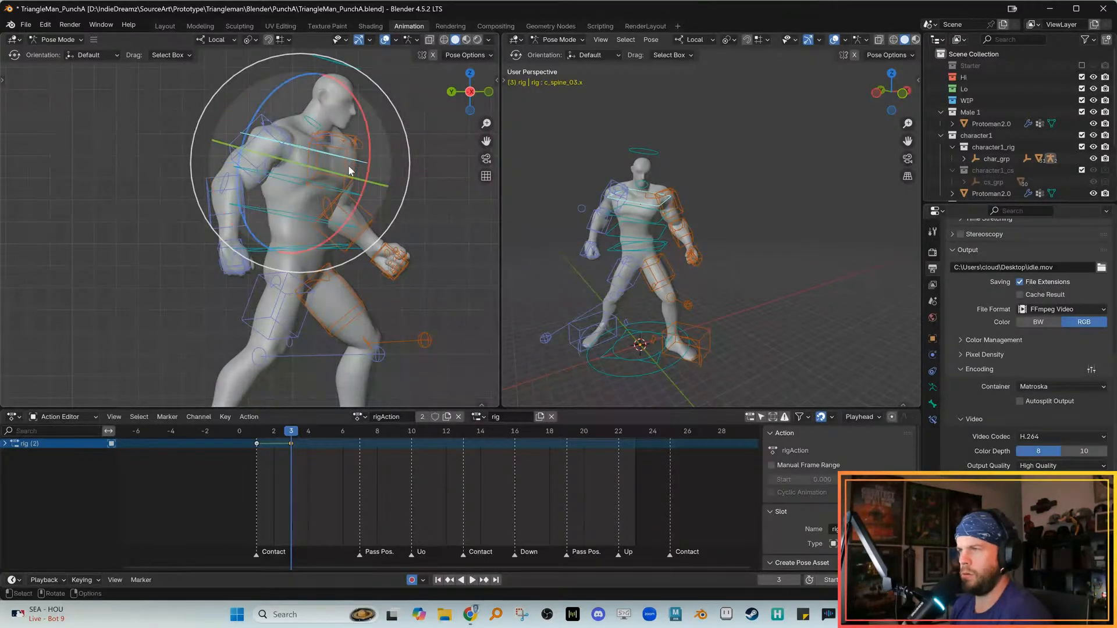
key("r")
key("y")
left_click_drag(325, 170, 328, 181)
Rotate the left upper arm control (c_arm_fk.l) to push the elbow outward and bring the fist back toward the body
left_click_drag(647, 221, 659, 225, "alt")
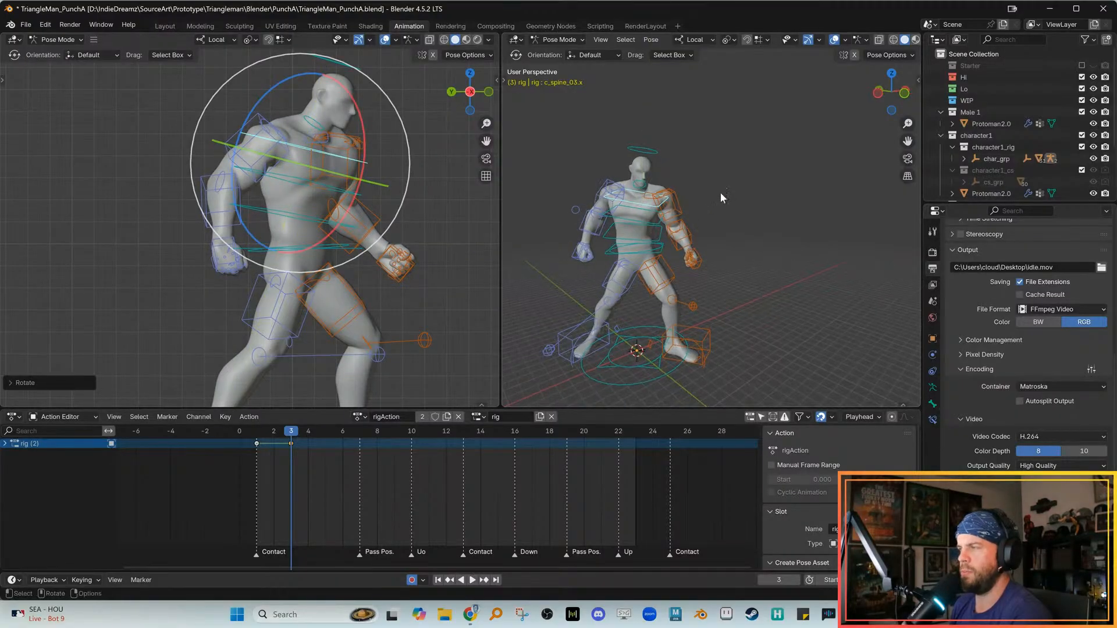
left_click(718, 195)
left_click(676, 189)
key("w")
key("e")
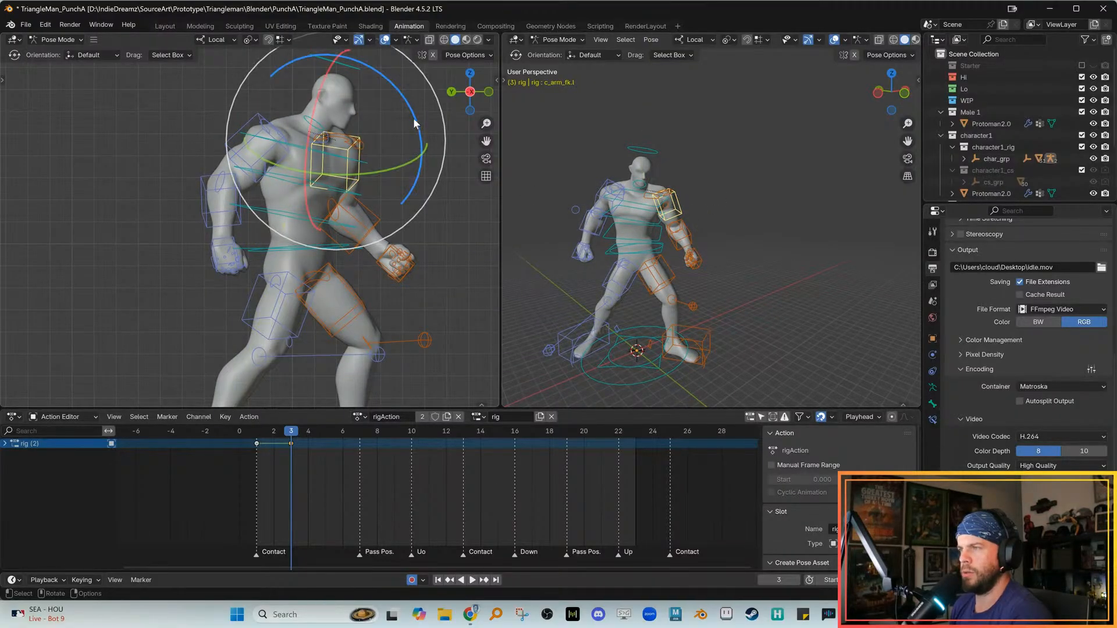
left_click_drag(382, 172, 356, 168)
left_click_drag(374, 96, 348, 96)
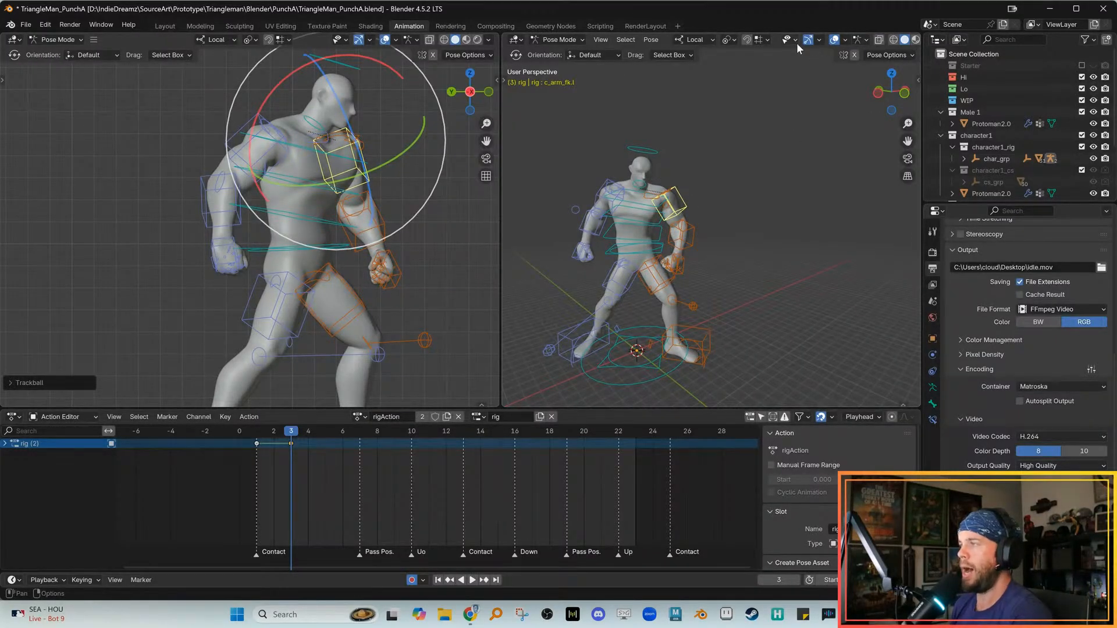
Enable the Active Tools gizmos in the perspective viewport, and reselect the left upper arm control
left_click(358, 39)
left_click(358, 39)
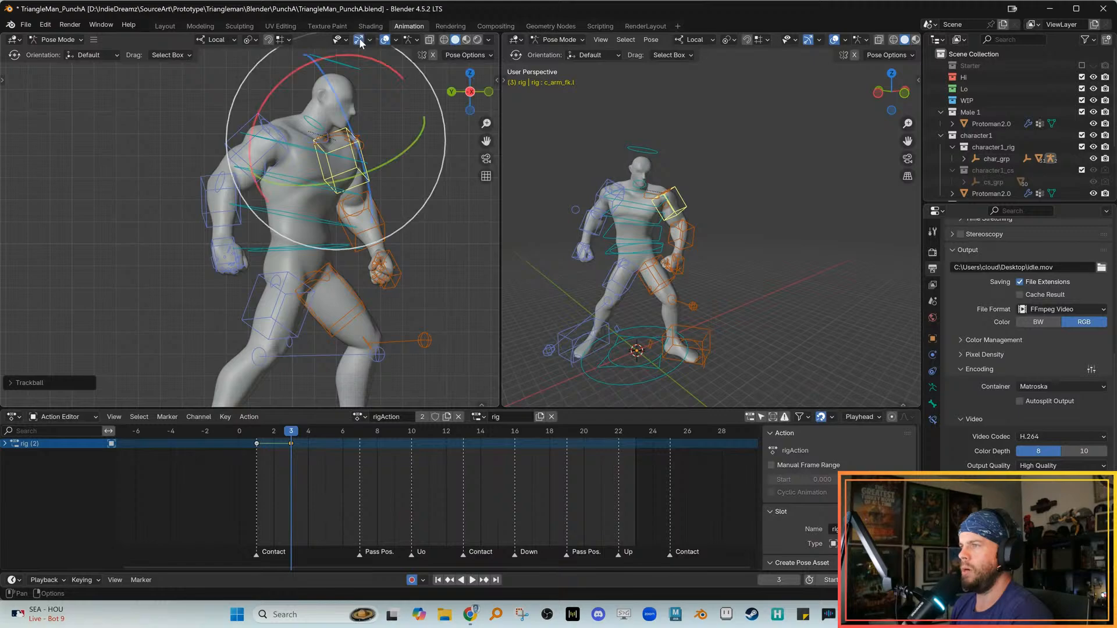
left_click(359, 39)
left_click(358, 39)
left_click(808, 40)
left_click(809, 39)
left_click(818, 40)
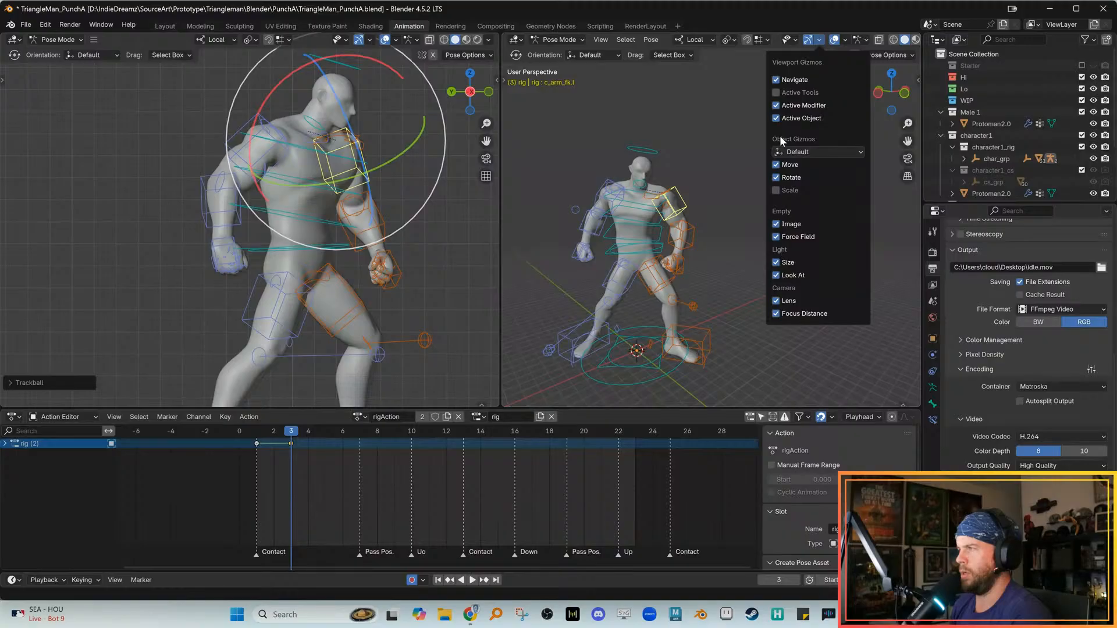
left_click(776, 93)
left_click(558, 168)
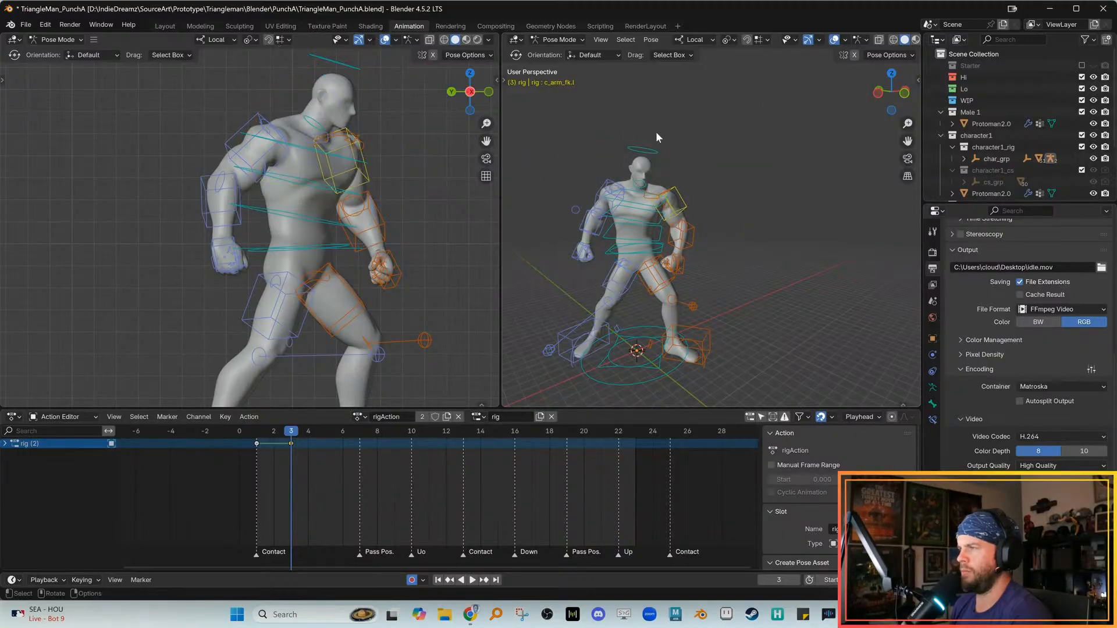
left_click(682, 189)
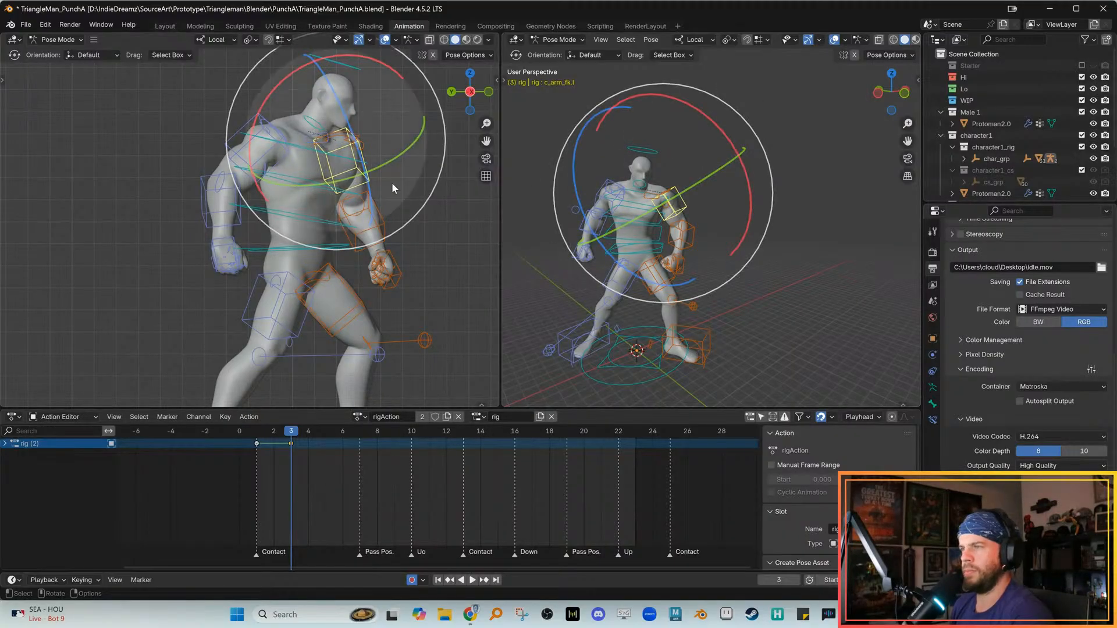
Select the left forearm control (c_forearm_fk.l) and rotate it to straighten the elbow slightly
middle_click_drag(392, 183, 383, 198)
left_click(748, 264)
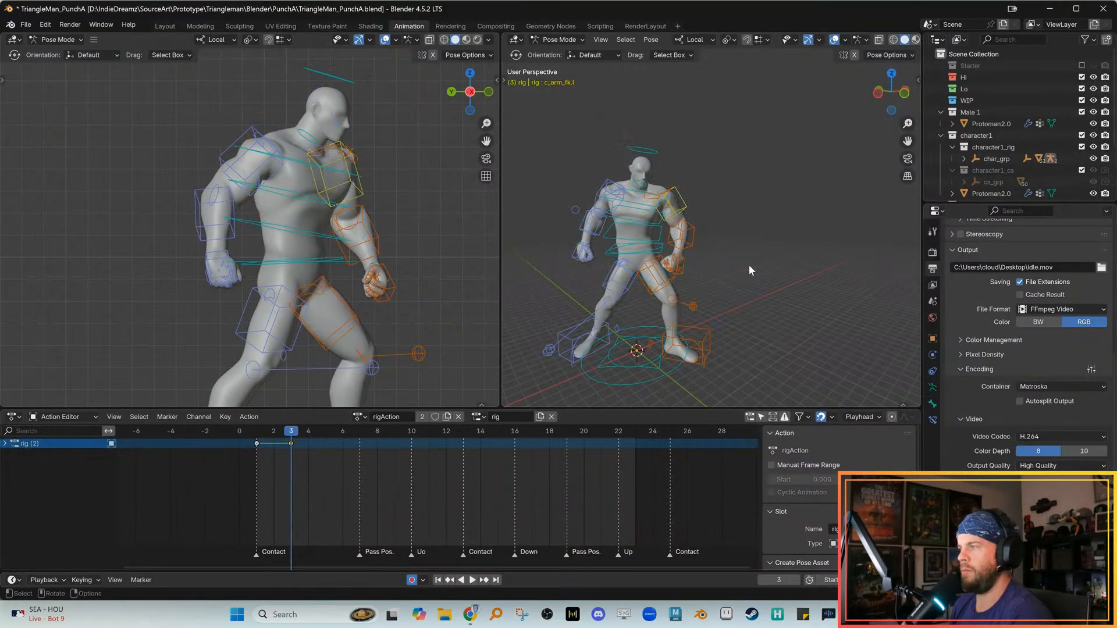
left_click(687, 246)
key("ctrl+z")
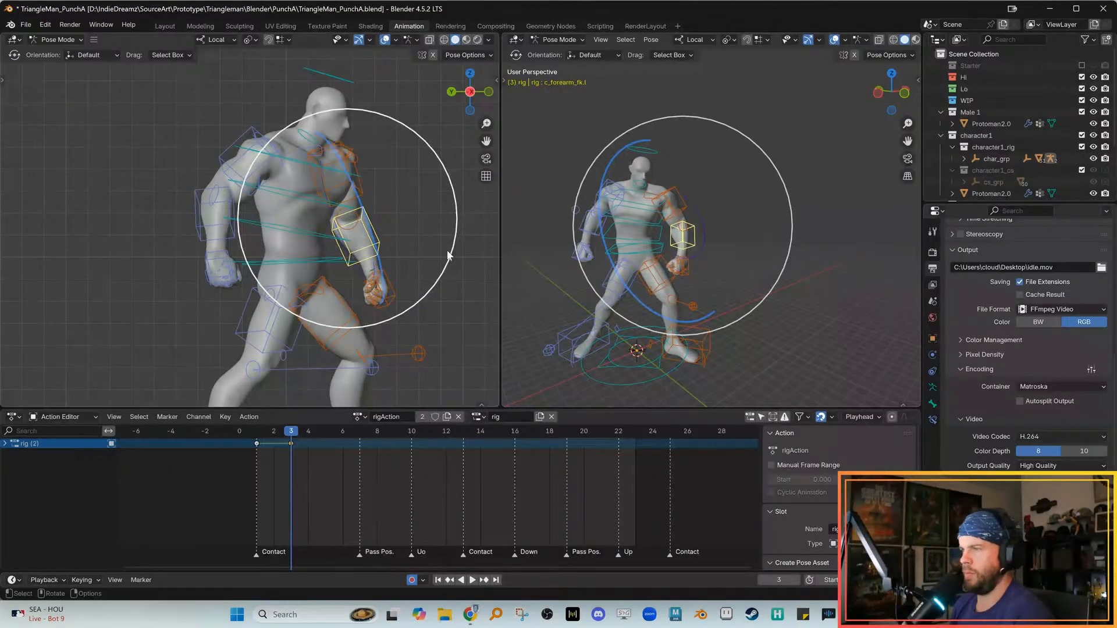
key("r")
left_click(686, 156)
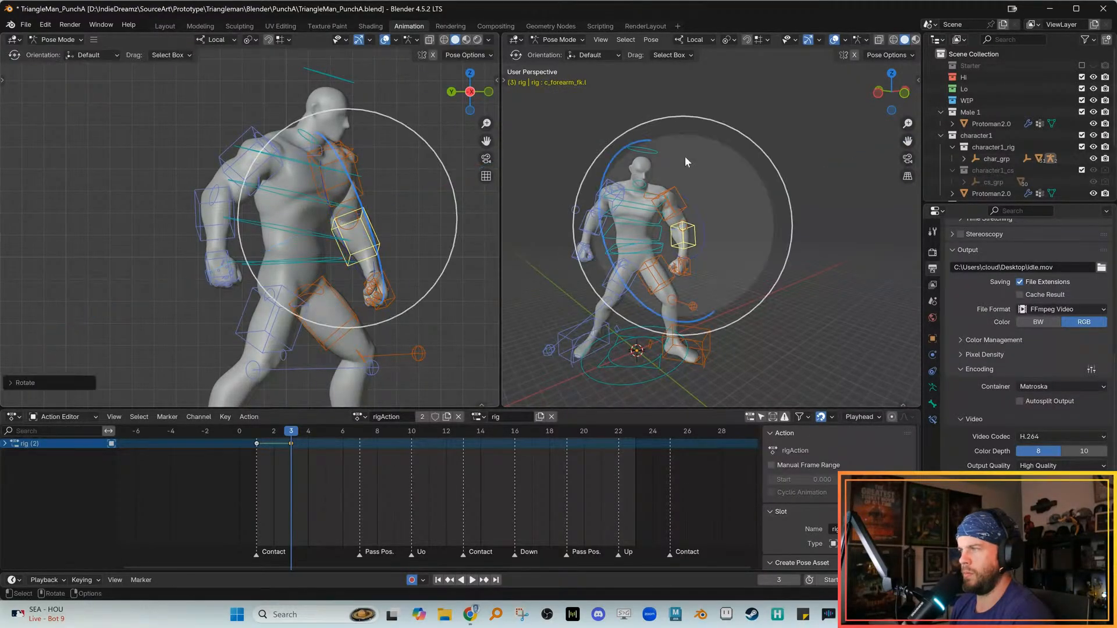
Select the left upper arm control (c_arm_fk.l), undo a trial twist about local Y, and readjust the arm's rotation
left_click(682, 198)
key("r")
key("y")
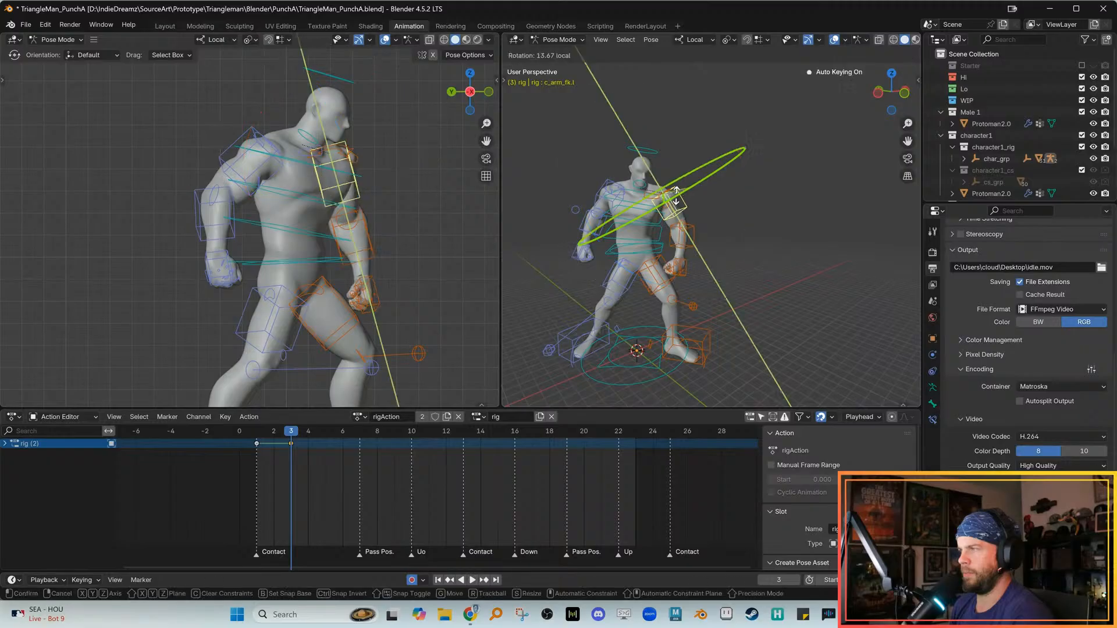
left_click_drag(678, 196, 677, 194)
key("ctrl+z")
left_click_drag(710, 124, 685, 131)
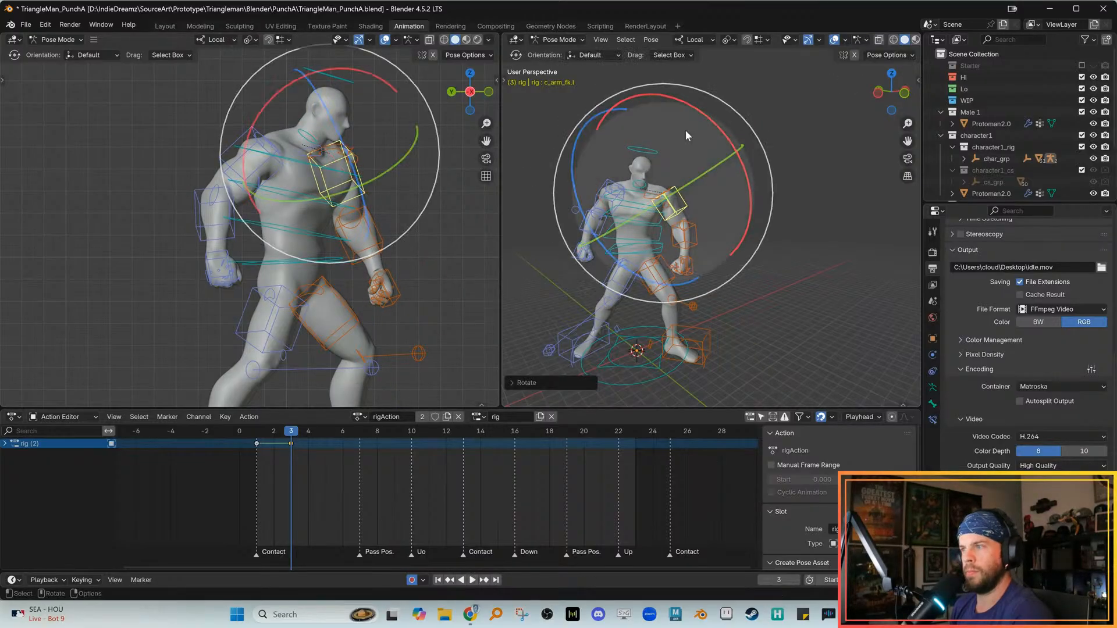
Flip repeatedly between the poses at frames 1 and 3 to compare the left arm's movement
scroll(406, 314, "up", 1, "alt")
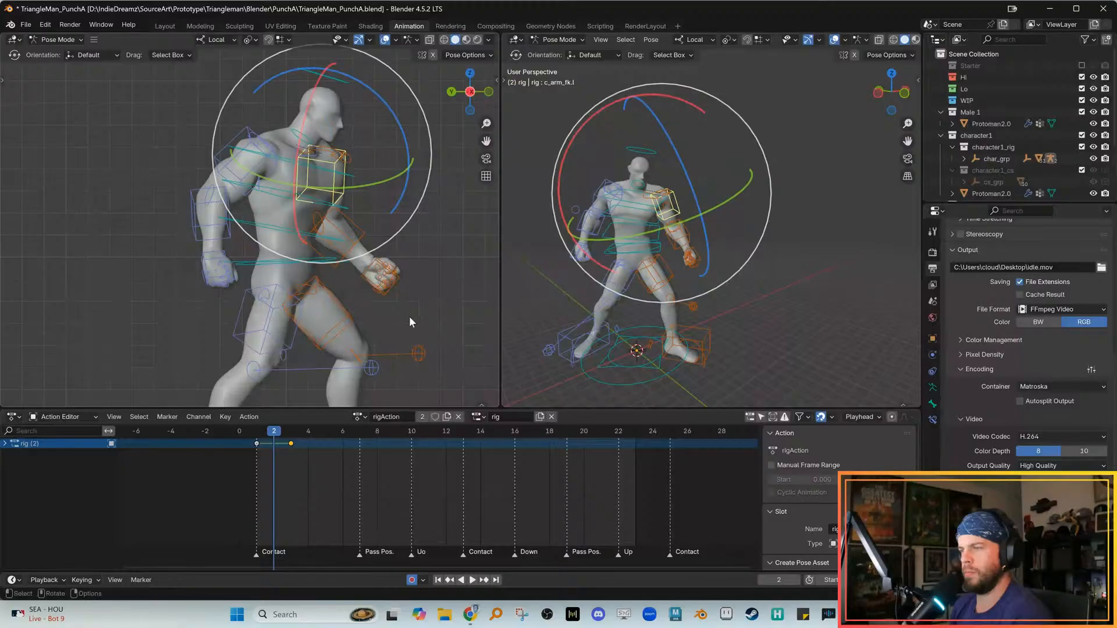
scroll(410, 320, "down", 1, "alt")
key("alt+q")
key("Down")
key("Up")
key("Down")
key("Up")
key("Down")
key("Up")
key("Down")
key("Up")
key("Down")
key("Up")
Select the head control (c_head.x), rotate it slightly, and shift the head backward at frame 3
middle_click_drag(409, 279, 410, 324, "alt")
key("q")
key("w")
left_click(362, 141)
left_click(349, 124)
key("e")
left_click_drag(392, 135, 383, 126)
key("w")
left_click_drag(399, 196, 351, 228)
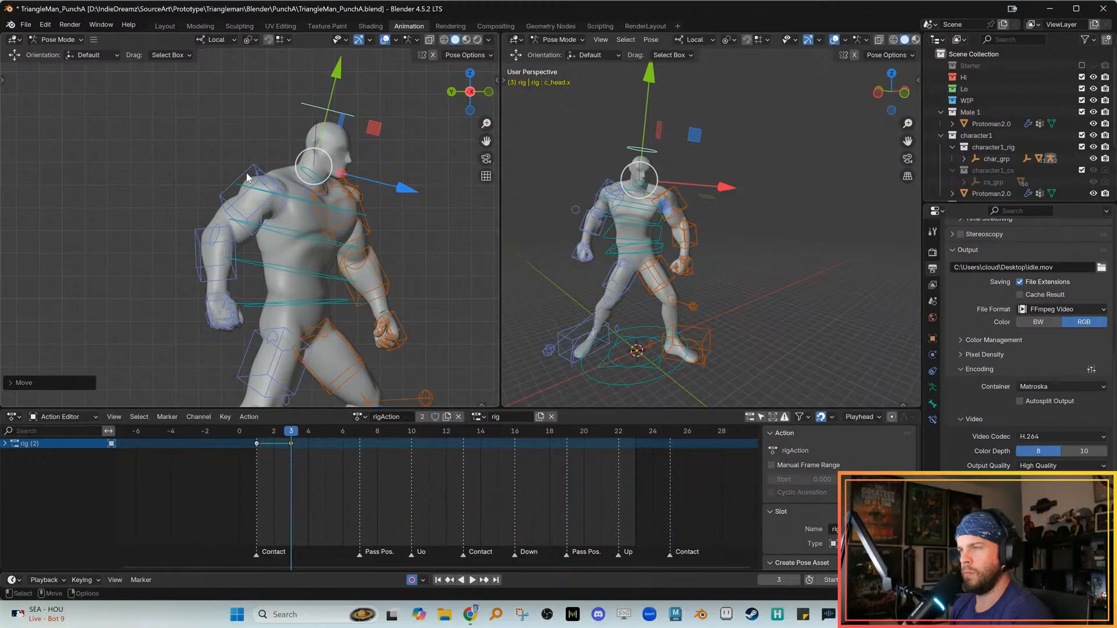
Rotate the right upper arm control (c_arm_fk.r) at frame 3 and compare the pose with frame 1
left_click(254, 173)
key("e")
left_click_drag(294, 184, 296, 185)
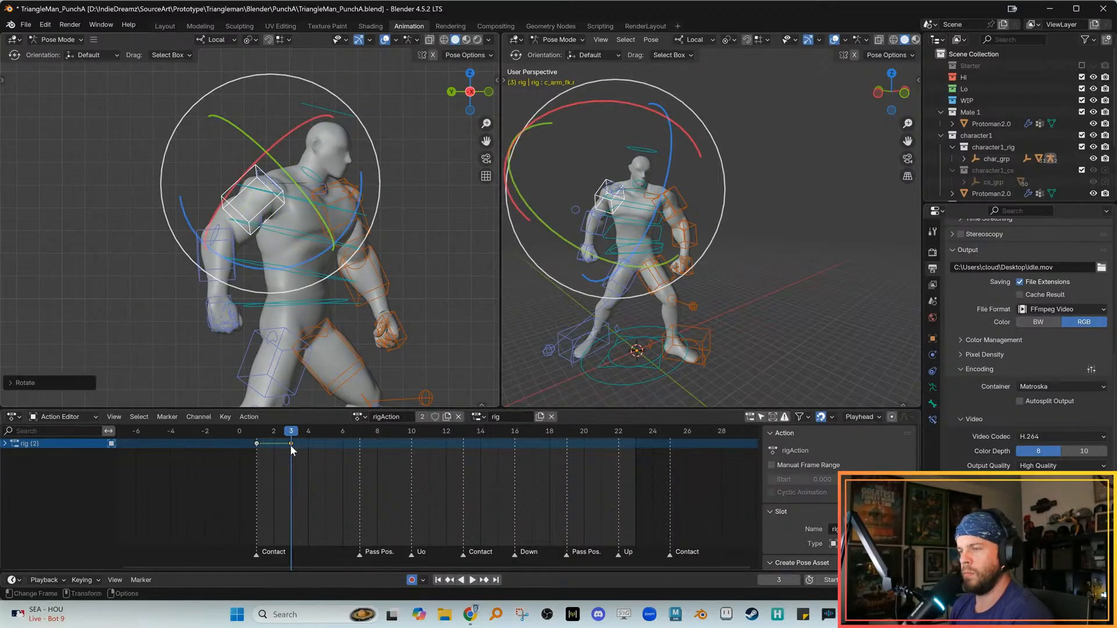
key("Down")
scroll(329, 375, "down", 5)
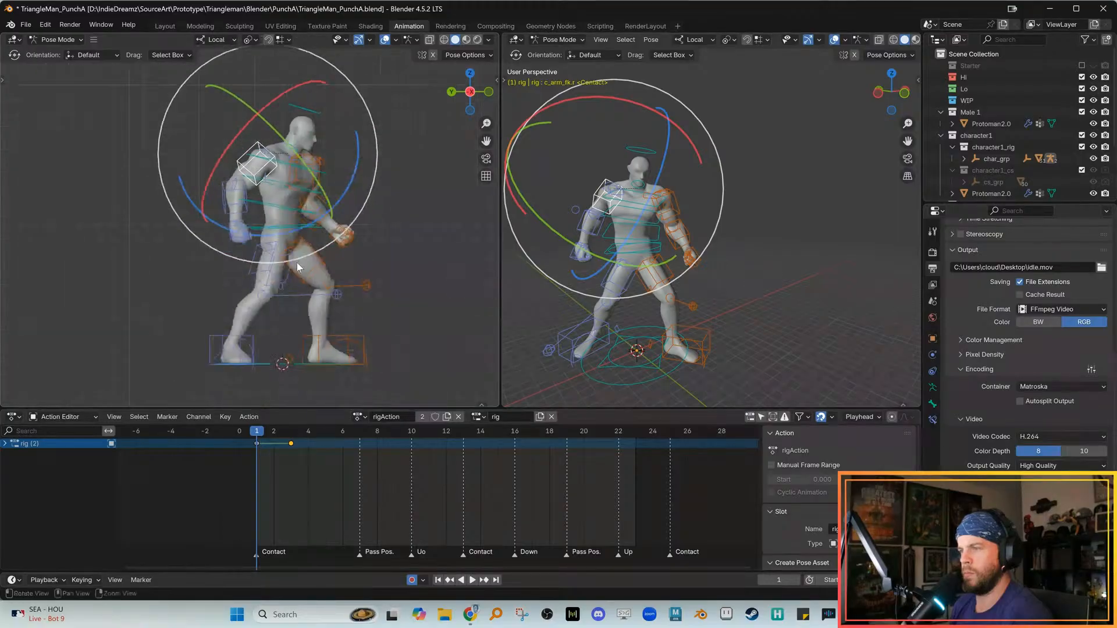
key("Up")
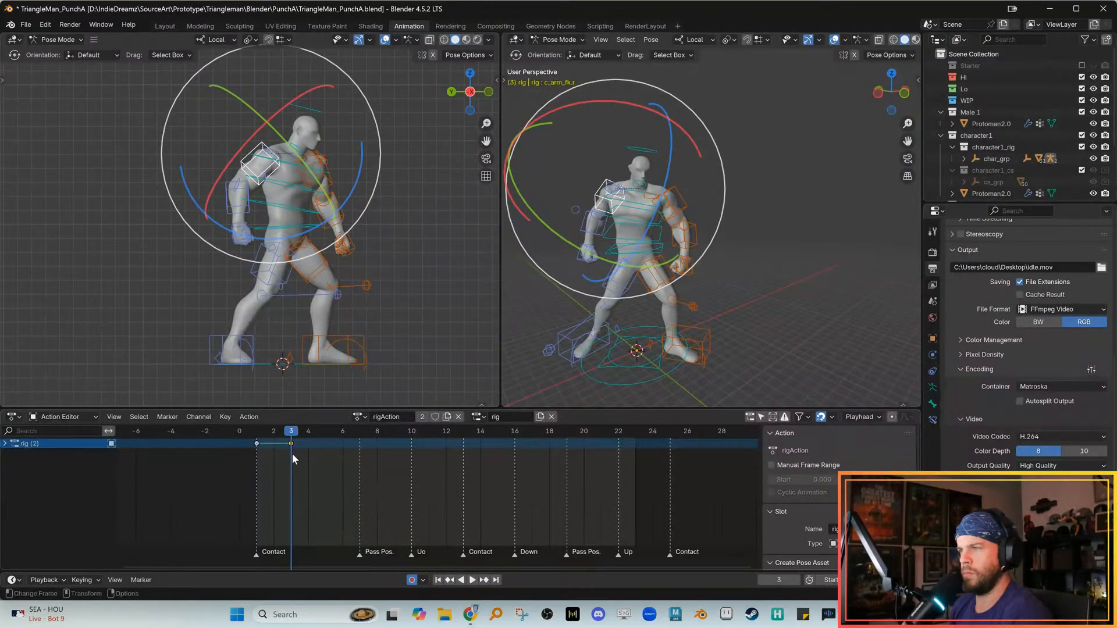
scroll(299, 344, "up", 3)
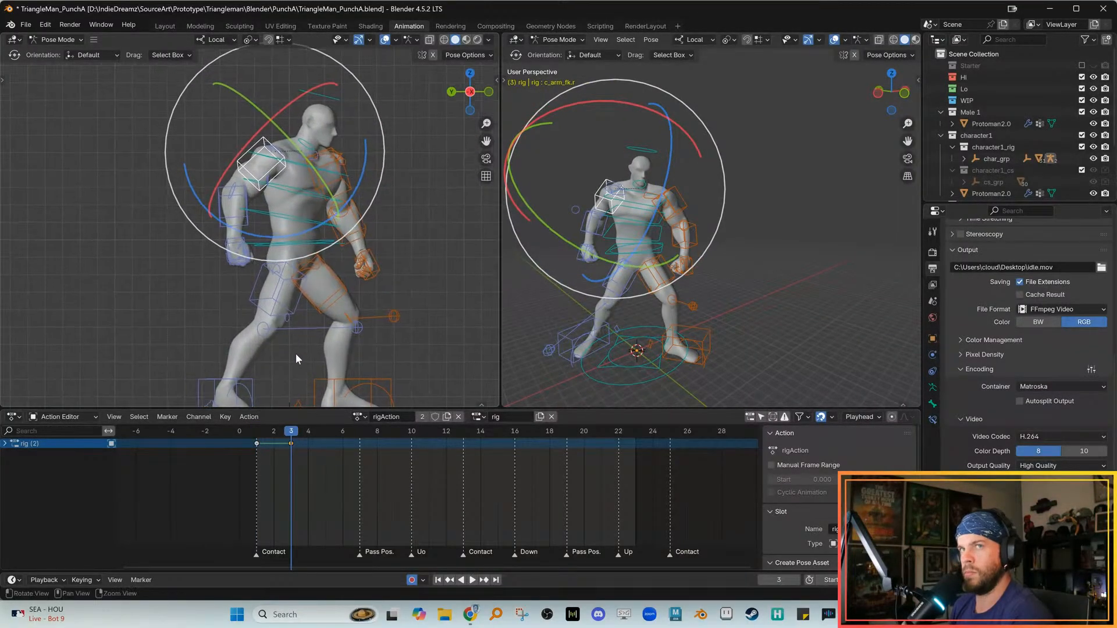
key("Down")
key("Up")
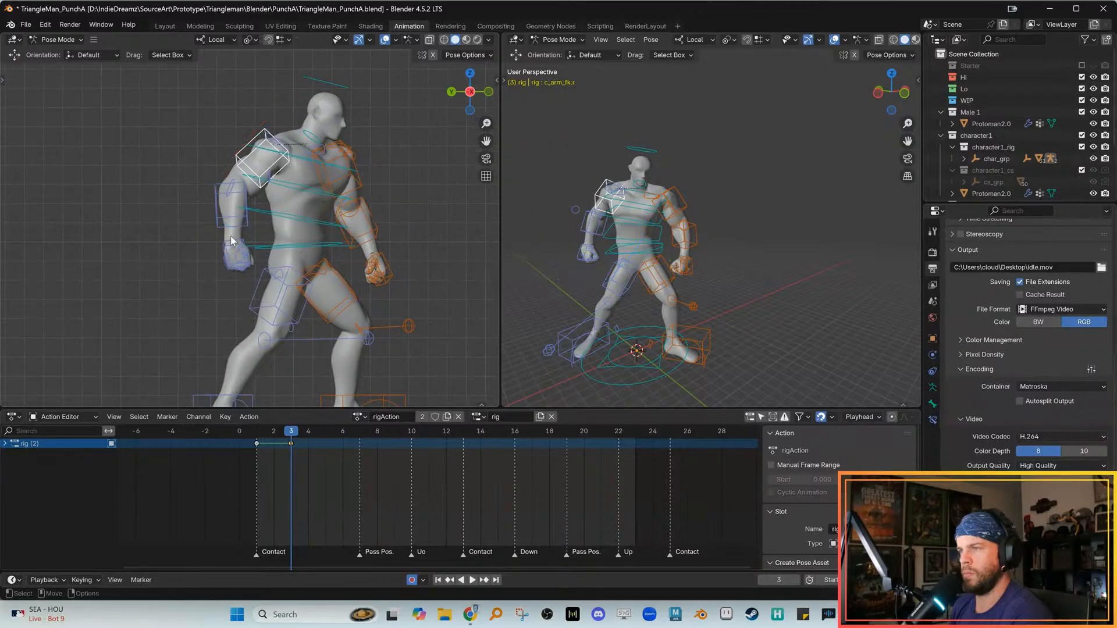
Rotate the right forearm control (c_forearm_fk.r) at frame 3 to adjust the elbow bend, and compare it with frame 1
left_click(220, 220)
left_click_drag(261, 260, 256, 267)
key("Down")
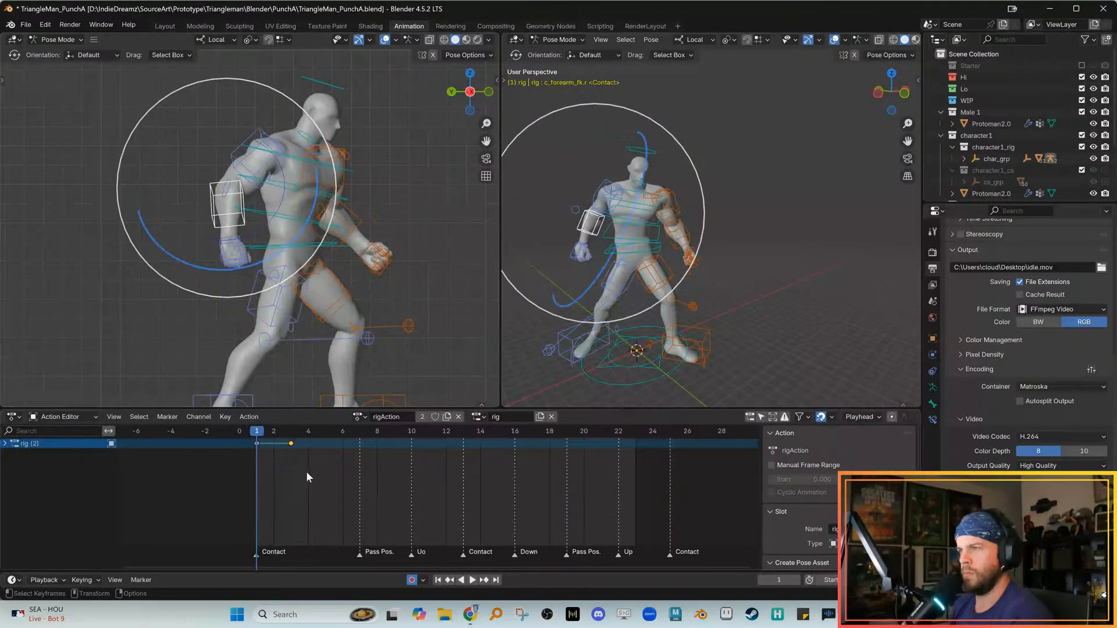
key("Up")
key("Down")
key("Up")
key("Down")
key("Up")
Select the right shoulder control (c_shoulder.r) and rotate it slightly using a front view of the chest
middle_click_drag(329, 329, 369, 268, "shift")
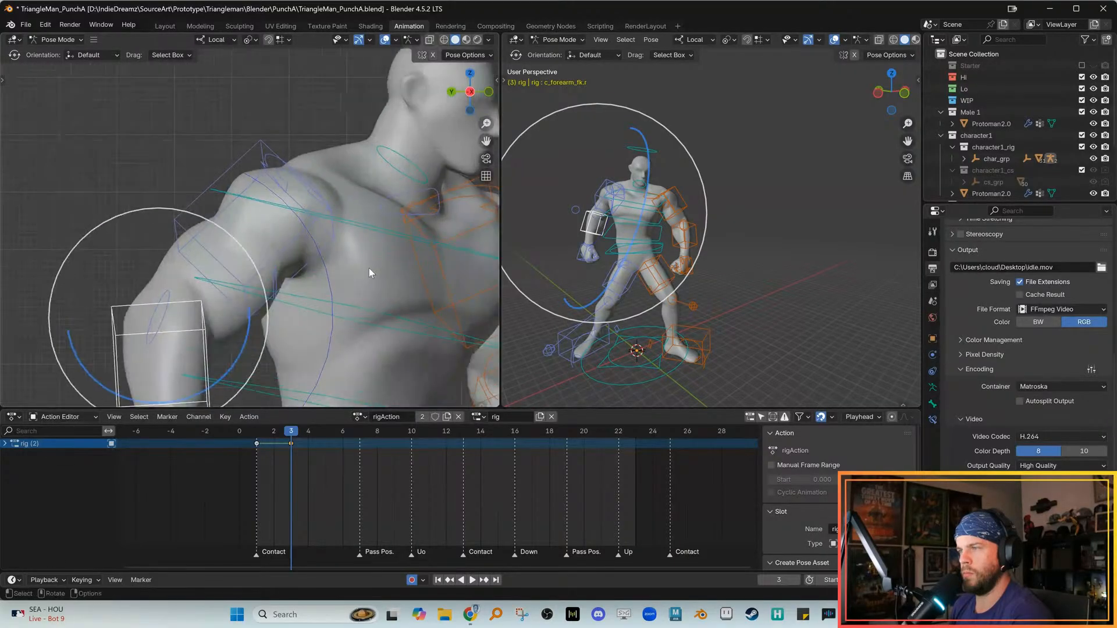
left_click(394, 194)
left_click(904, 93)
middle_click_drag(660, 289, 669, 181, "ctrl")
middle_click_drag(640, 186, 710, 259, "shift")
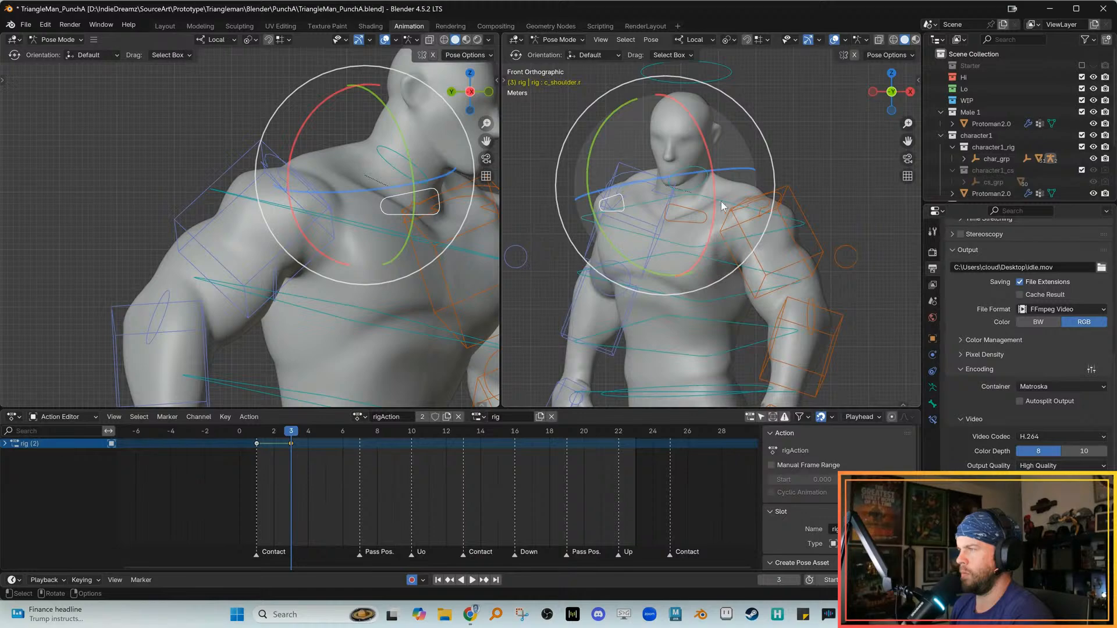
left_click_drag(717, 197, 723, 192)
key("alt+q")
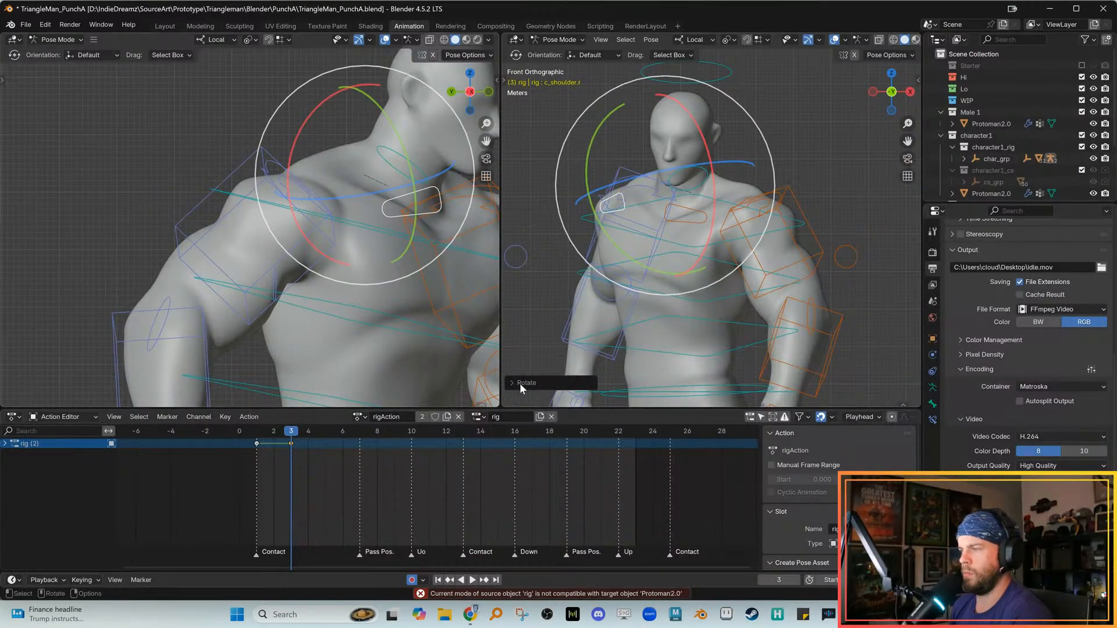
Flip back and forth between the key poses at frames 1 and 3 to examine the whole body's movement
key("Down")
key("Up")
key("Down")
key("Up")
key("Down")
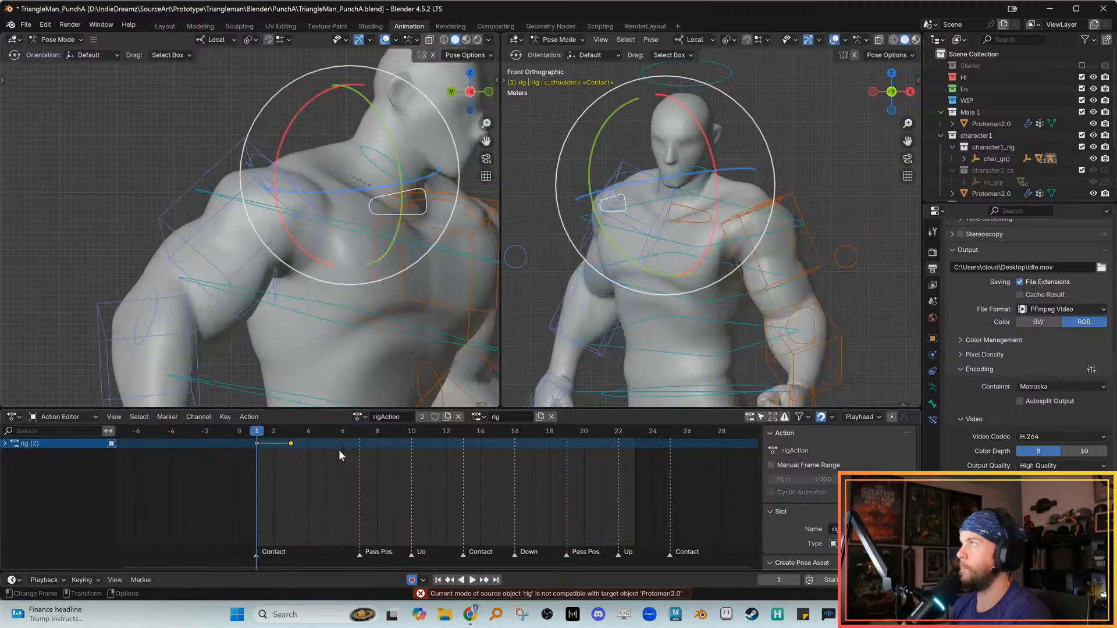
scroll(327, 291, "down", 4)
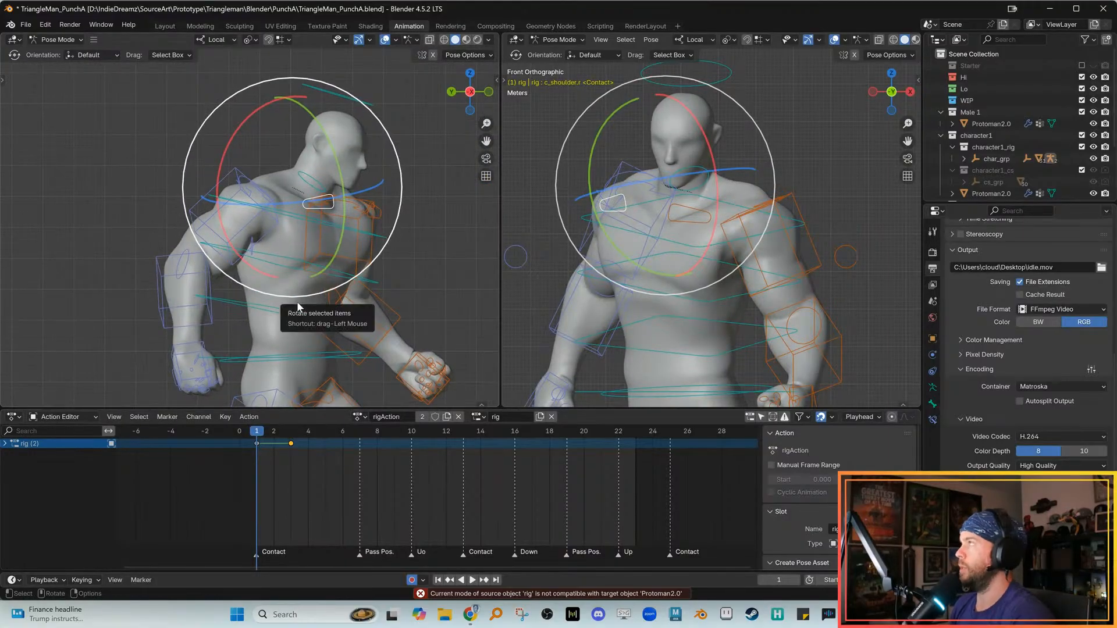
key("Up")
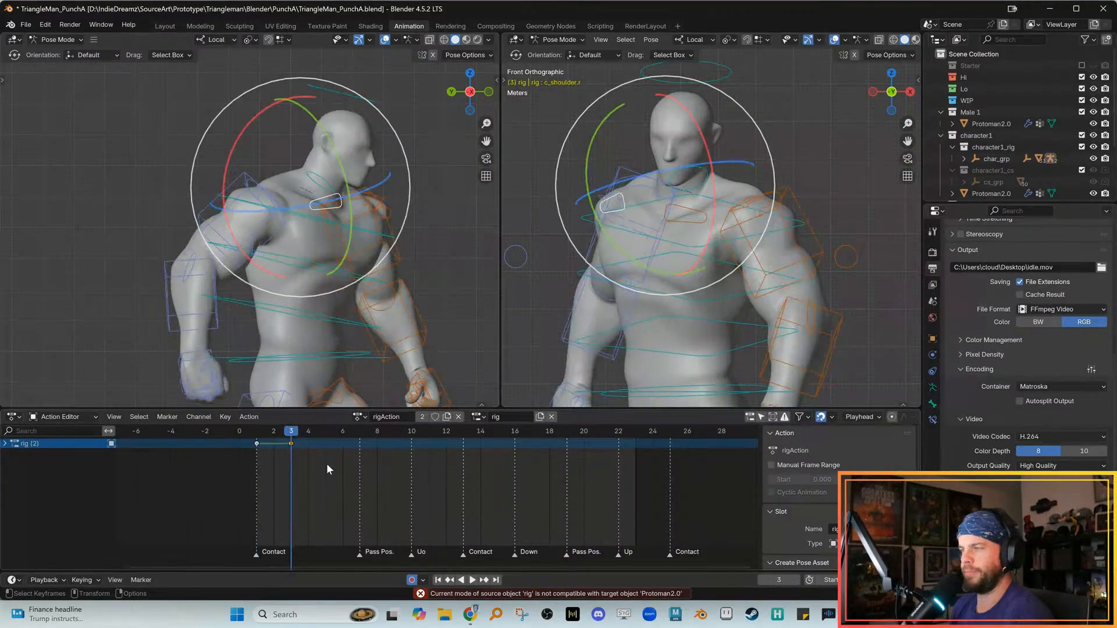
key("Down")
middle_click_drag(352, 352, 358, 301, "shift")
scroll(357, 302, "down", 2)
key("Up")
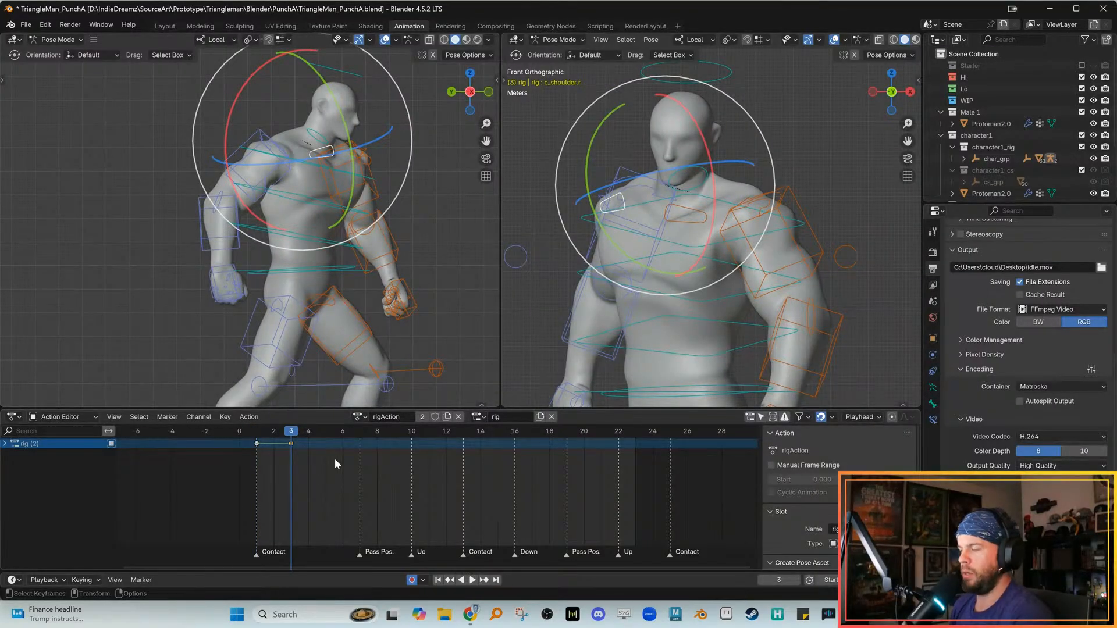
key("Down")
key("Up")
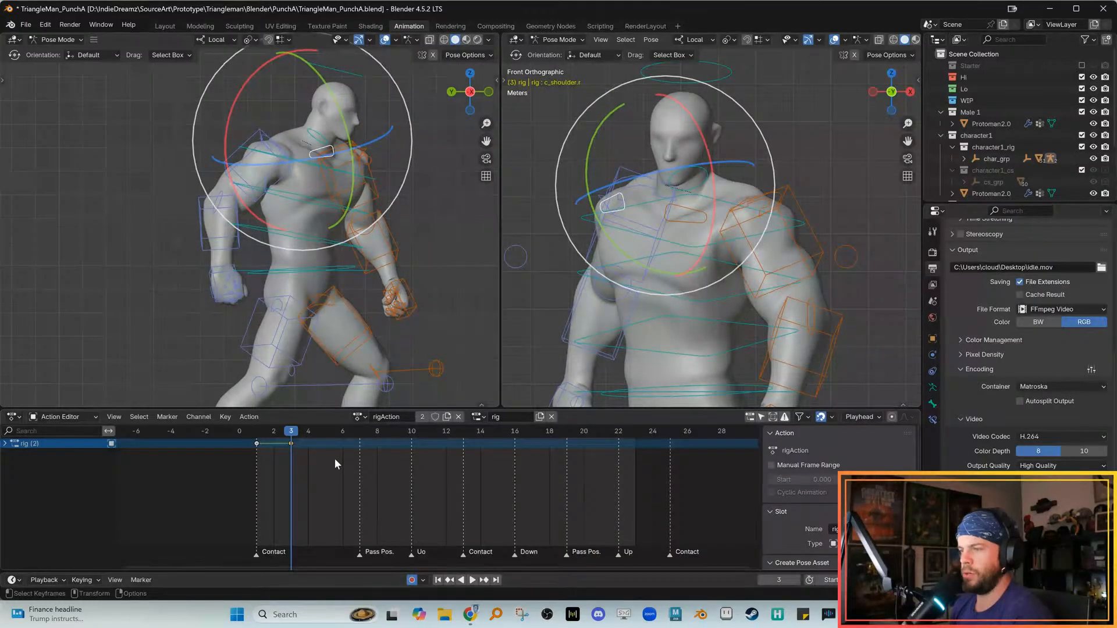
key("Down")
key("Up")
key("Down")
key("Up")
key("Down")
key("Up")
key("Down")
key("Up")
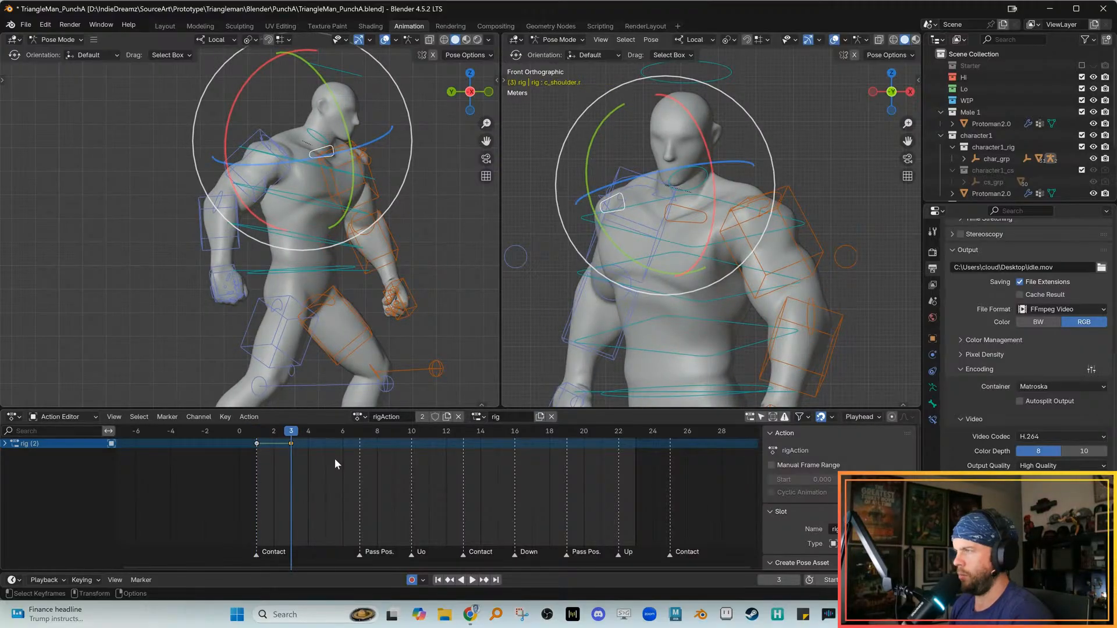
key("Down")
key("Up")
key("Down")
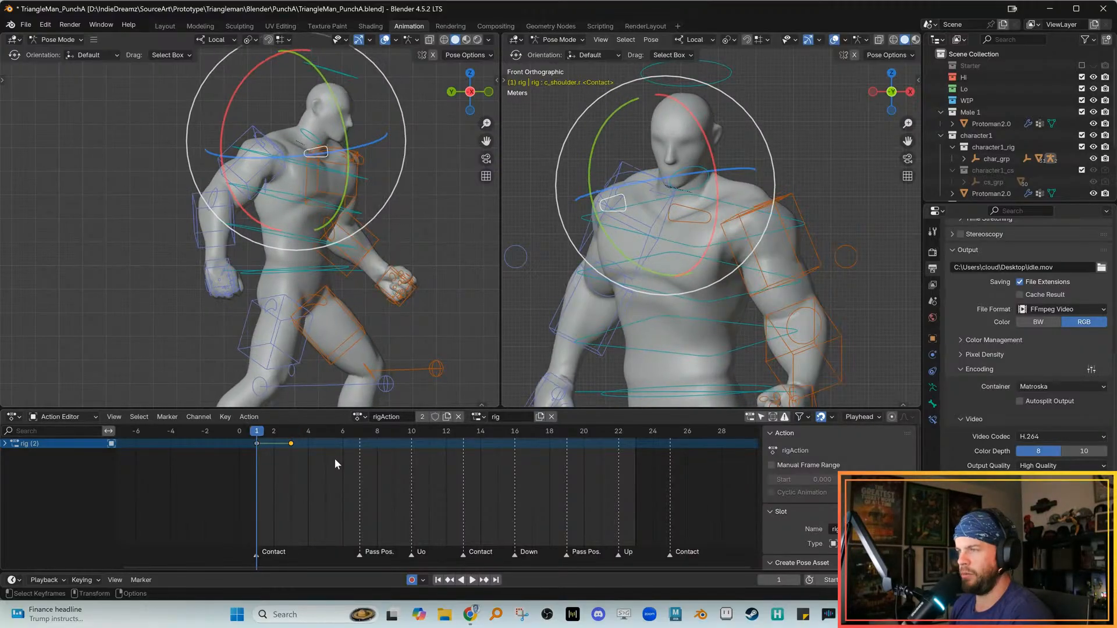
key("Up")
middle_click_drag(335, 316, 310, 323)
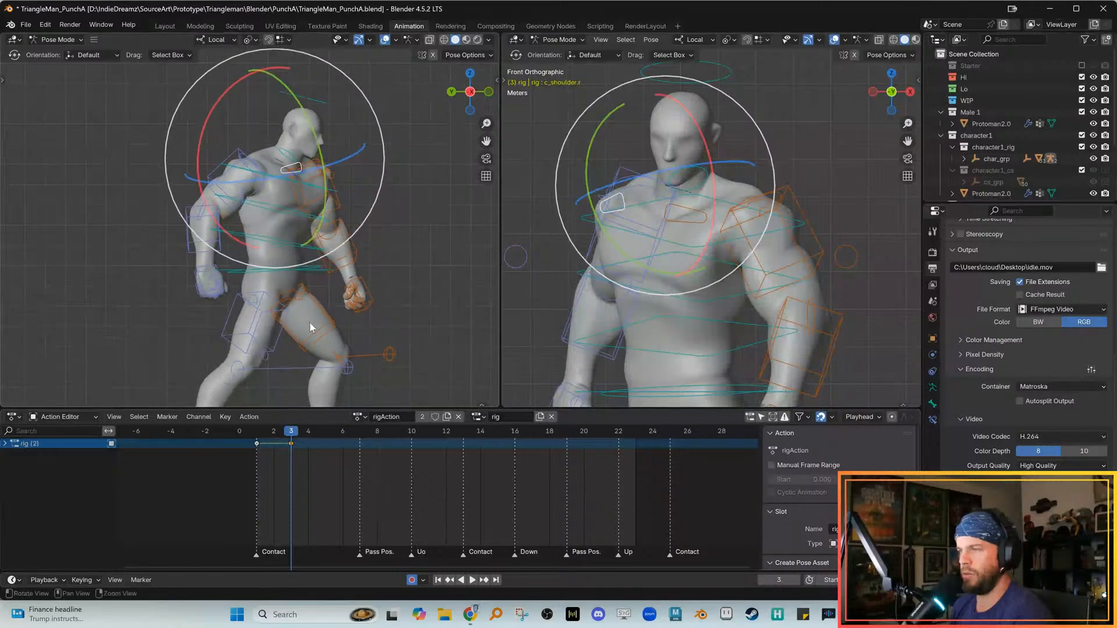
key("Down")
key("Up")
key("Down")
middle_click_drag(330, 321, 353, 305, "shift")
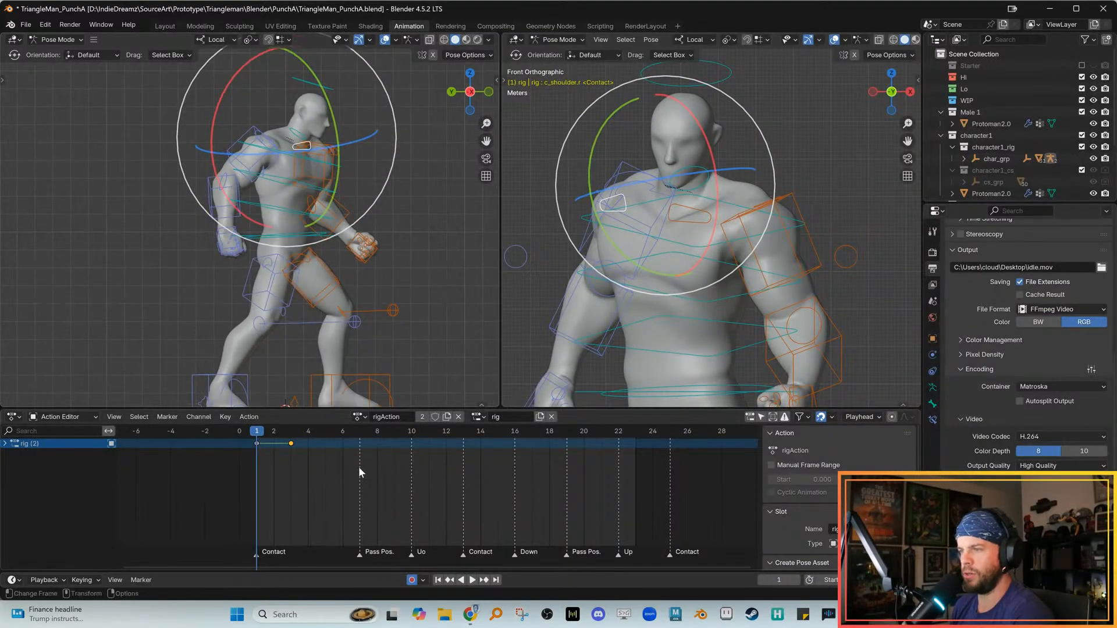
key("Down")
key("Up")
key("Down")
key("Up")
key("Down")
key("Up")
scroll(334, 358, "up", 2)
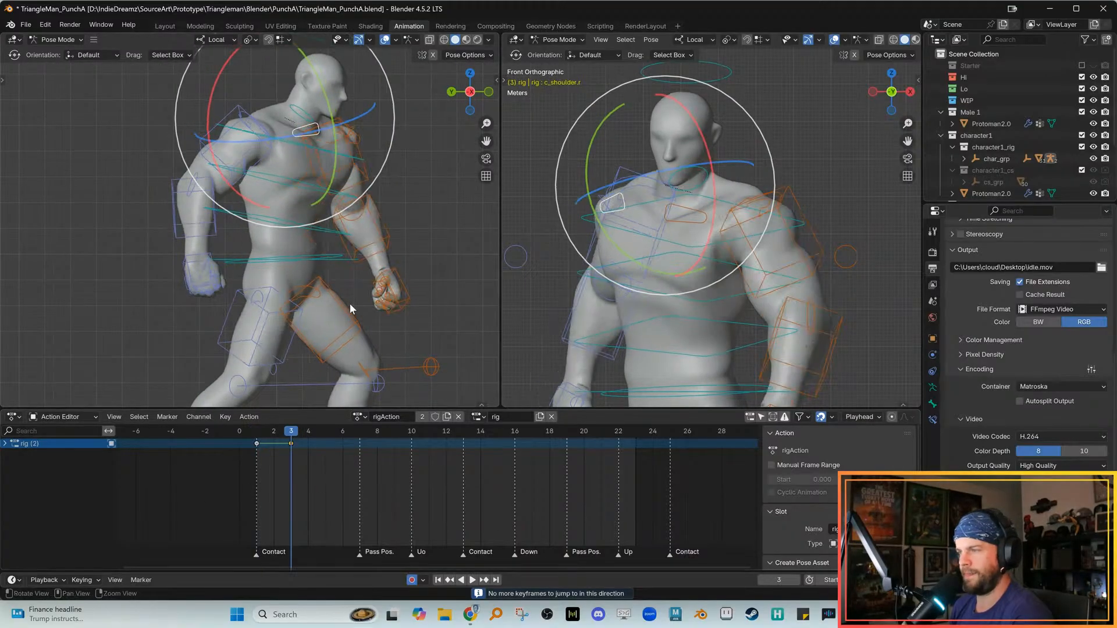
scroll(351, 302, "up", 2)
scroll(343, 290, "down", 4)
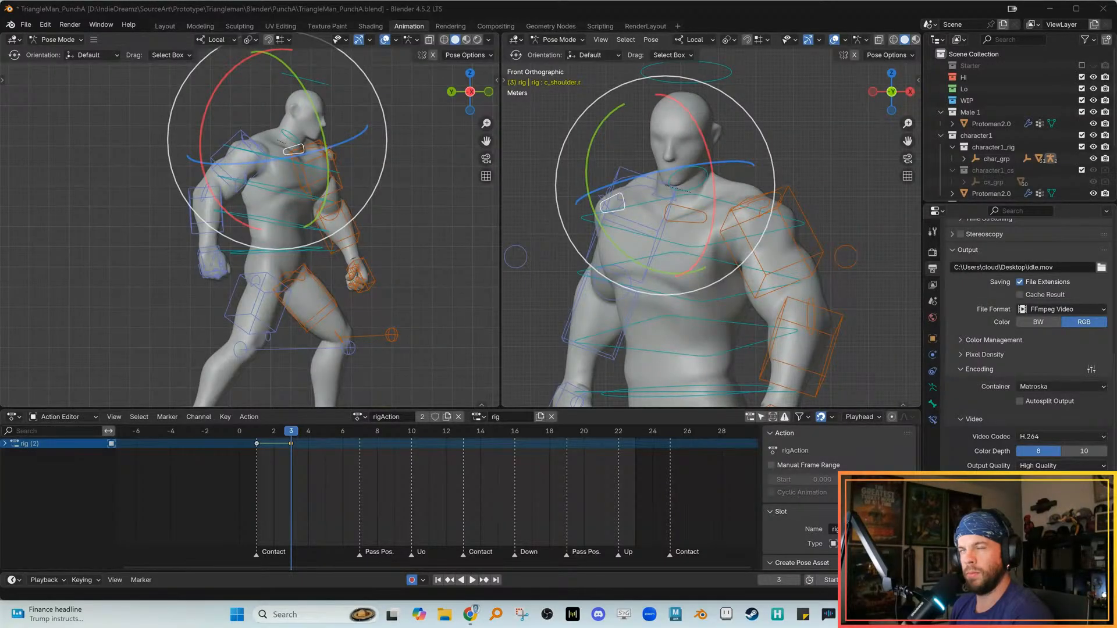
Select all the rig controls, insert a keyframe for the whole pose at frame 3, and advance to frame 5
left_click_drag(302, 434, 321, 435)
scroll(382, 254, "down", 4)
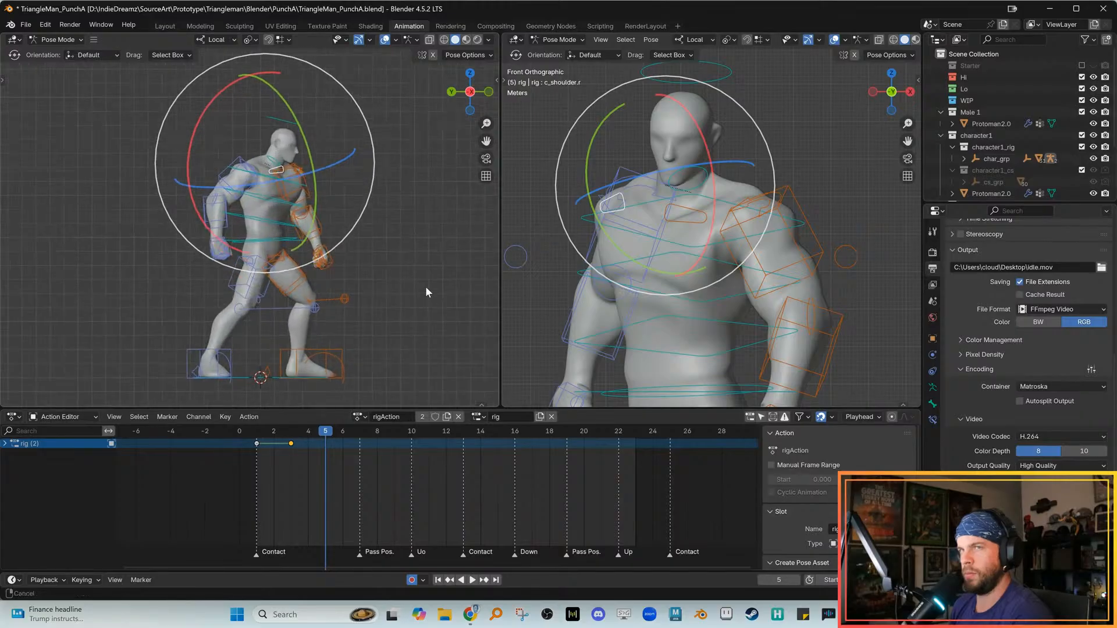
left_click(228, 247)
left_click_drag(116, 102, 385, 396)
key("Left")
key("Left")
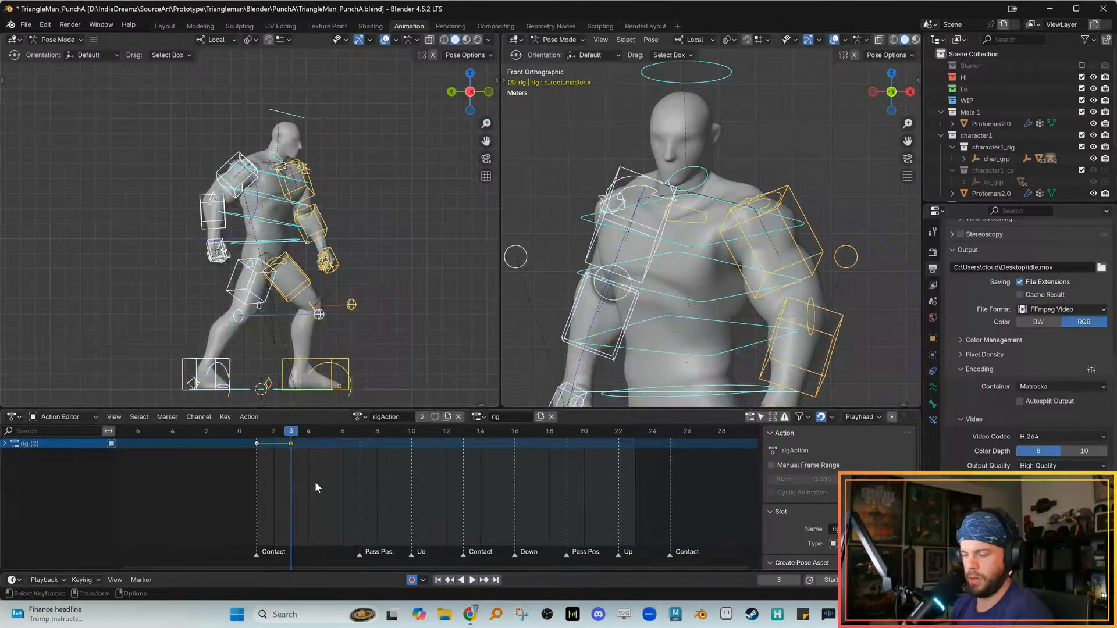
key("i")
left_click(305, 477)
key("Right")
key("Right")
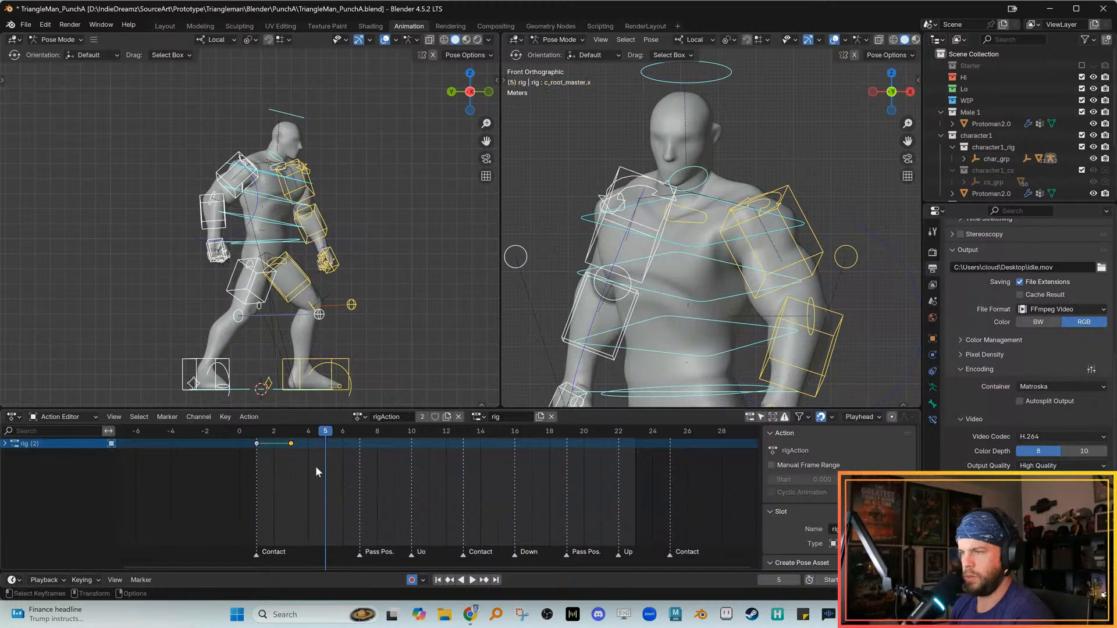
At frame 5, move the root master control (c_root_master.x) backward and rotate it to turn the torso
middle_click_drag(388, 304, 389, 298, "alt")
left_click(389, 298)
left_click(234, 237)
key("w")
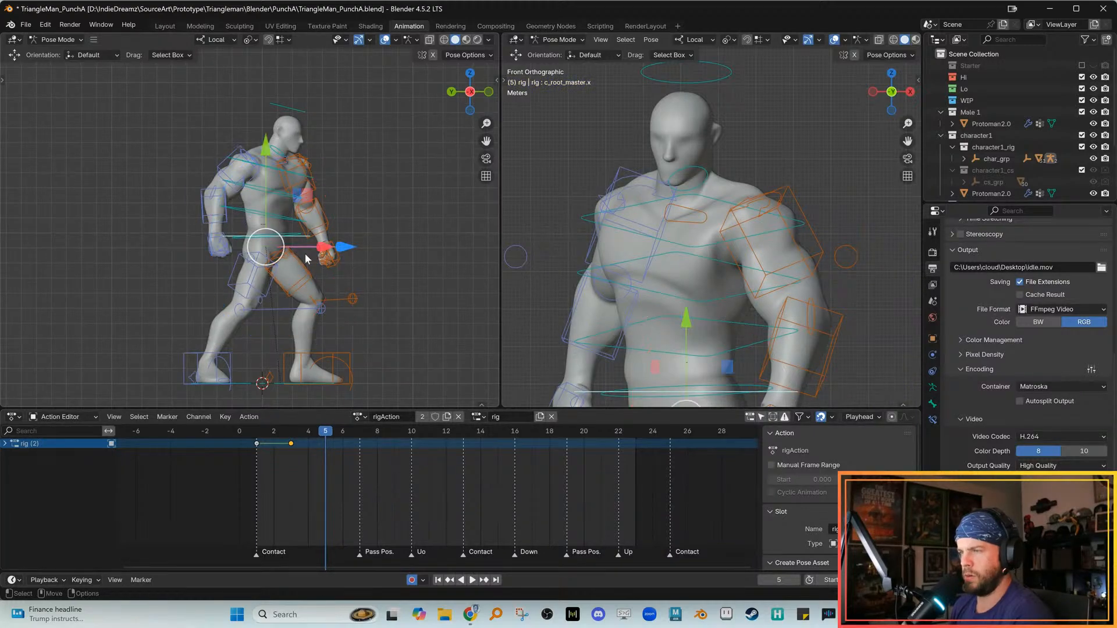
left_click_drag(343, 251, 330, 256)
key("e")
right_click_drag(393, 293, 408, 298, "alt")
left_click(408, 298)
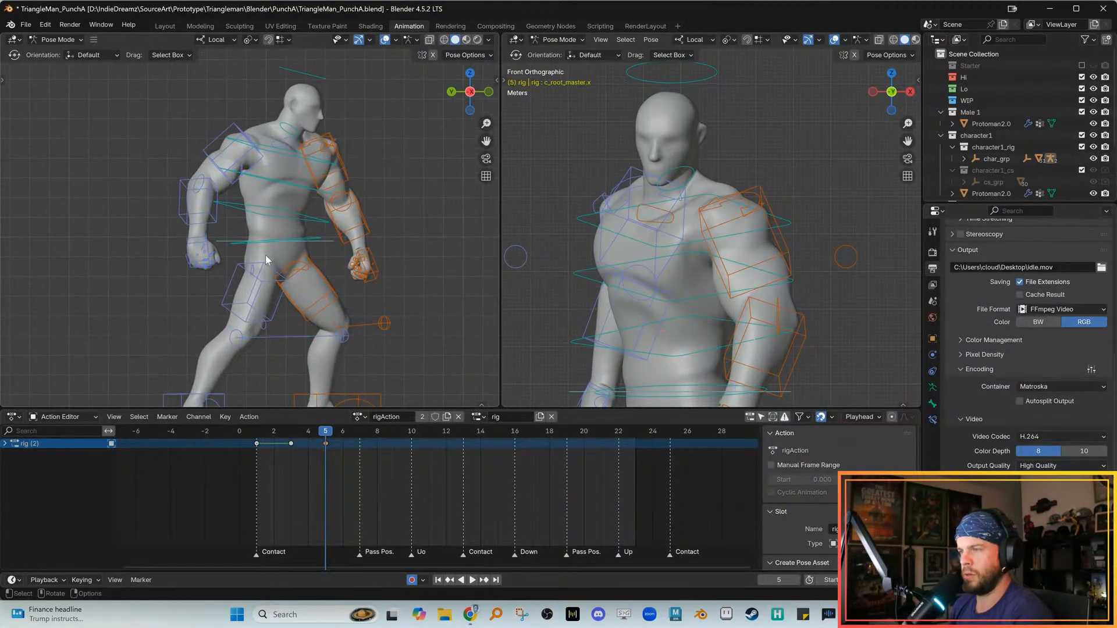
Select the hip control (c_root.x) and tilt the hips with a free trackball rotation
left_click(233, 247)
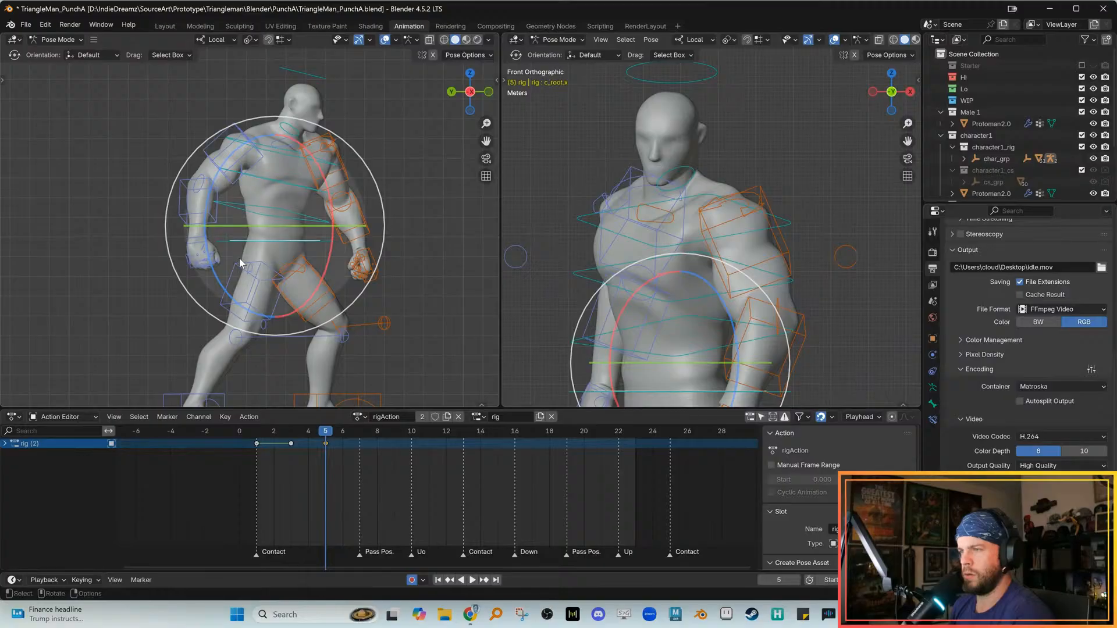
key("r")
key("r")
left_click_drag(232, 259, 232, 260)
right_click_drag(331, 270, 320, 271, "alt")
middle_click_drag(320, 271, 309, 281, "alt")
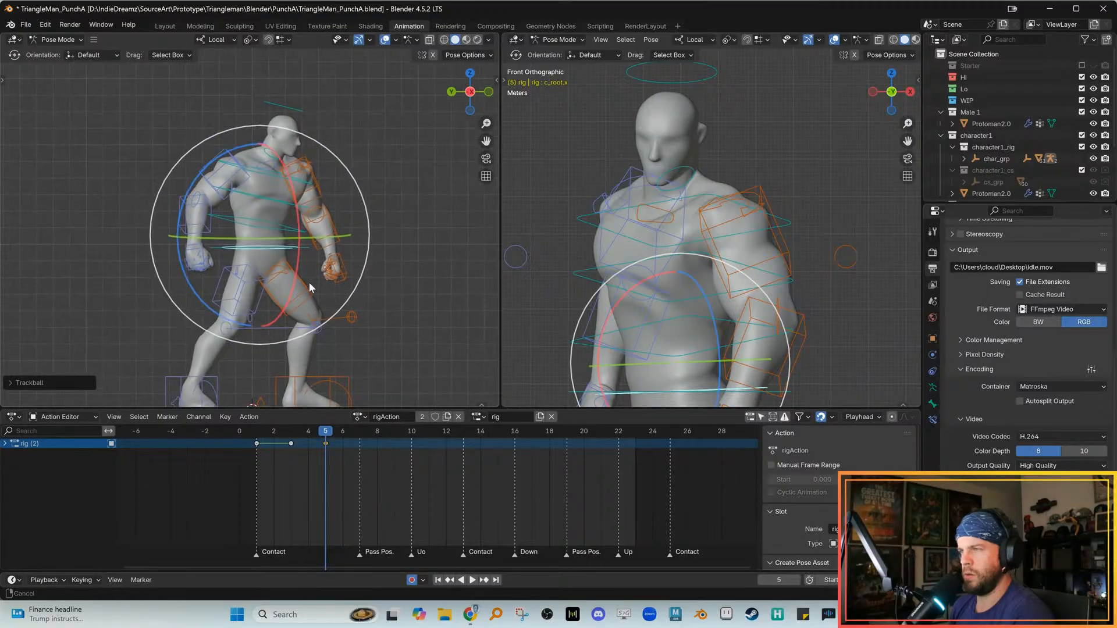
Select the middle spine control (c_spine_02.x), rotate it, and twist the torso further around its local Y axis
left_click(417, 242)
left_click(267, 198)
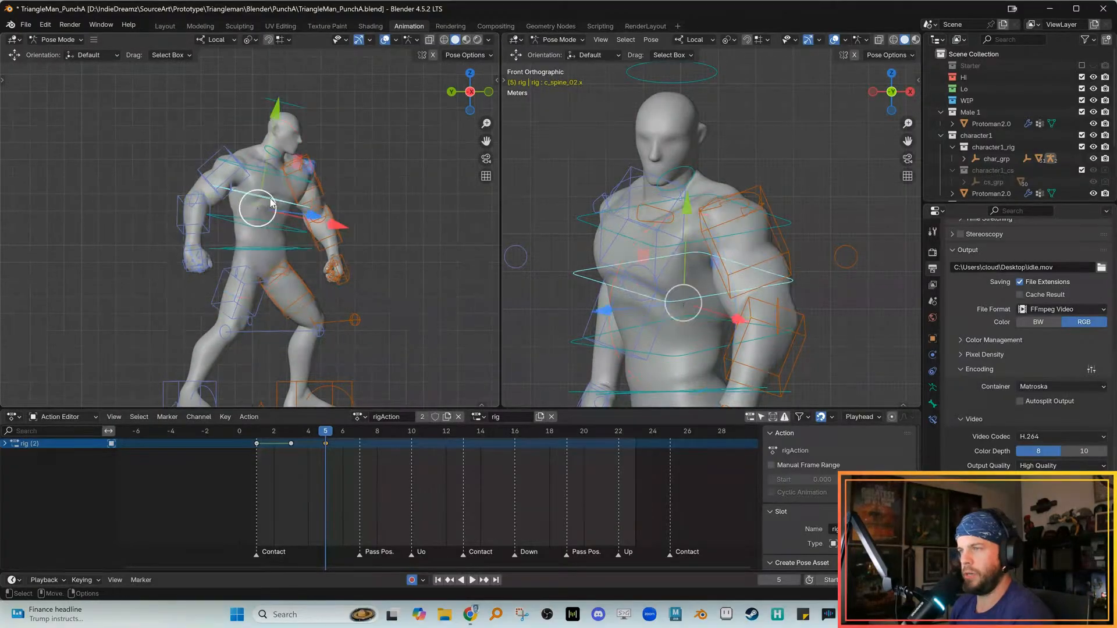
mouse_move(280, 213)
left_mouse_down()
mouse_move(256, 201)
mouse_move(283, 201)
left_mouse_up()
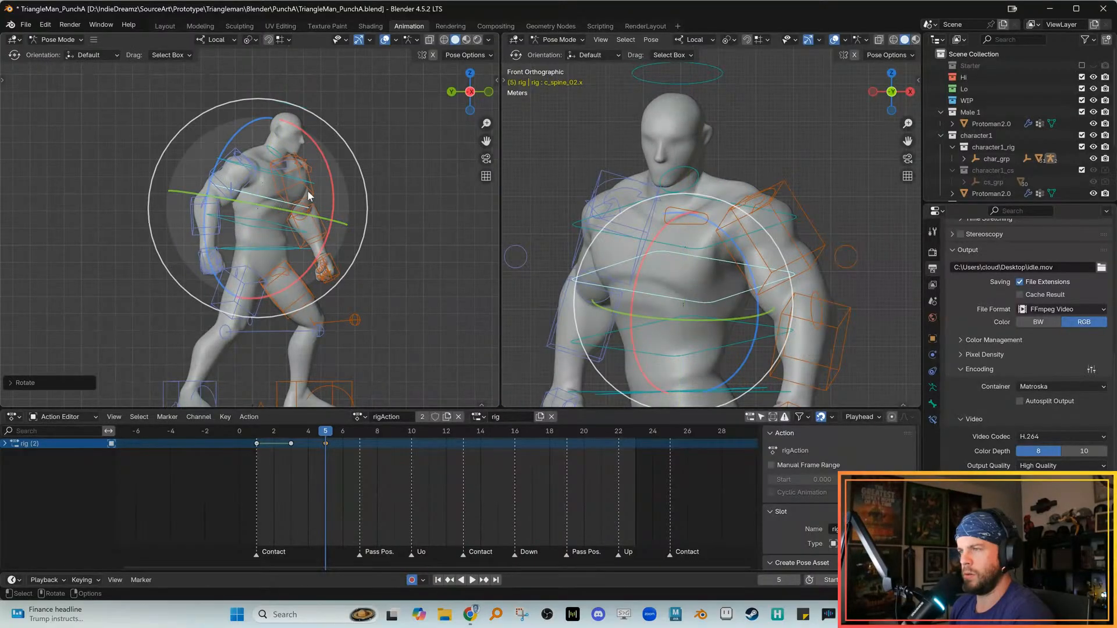
key("r")
key("y")
key("y")
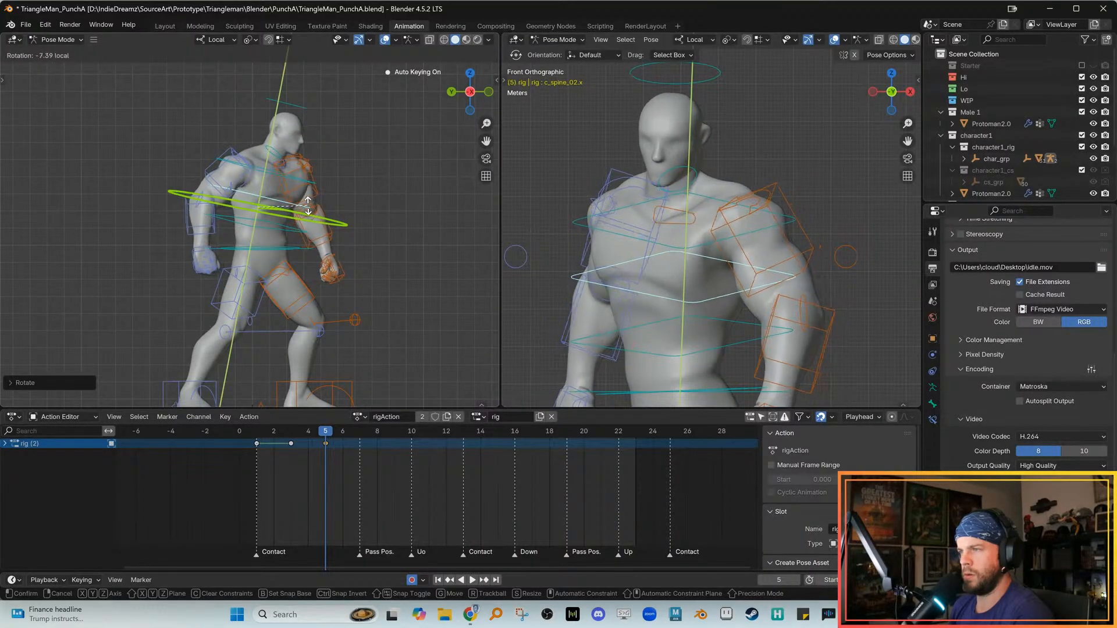
left_click(308, 189)
left_click(418, 210)
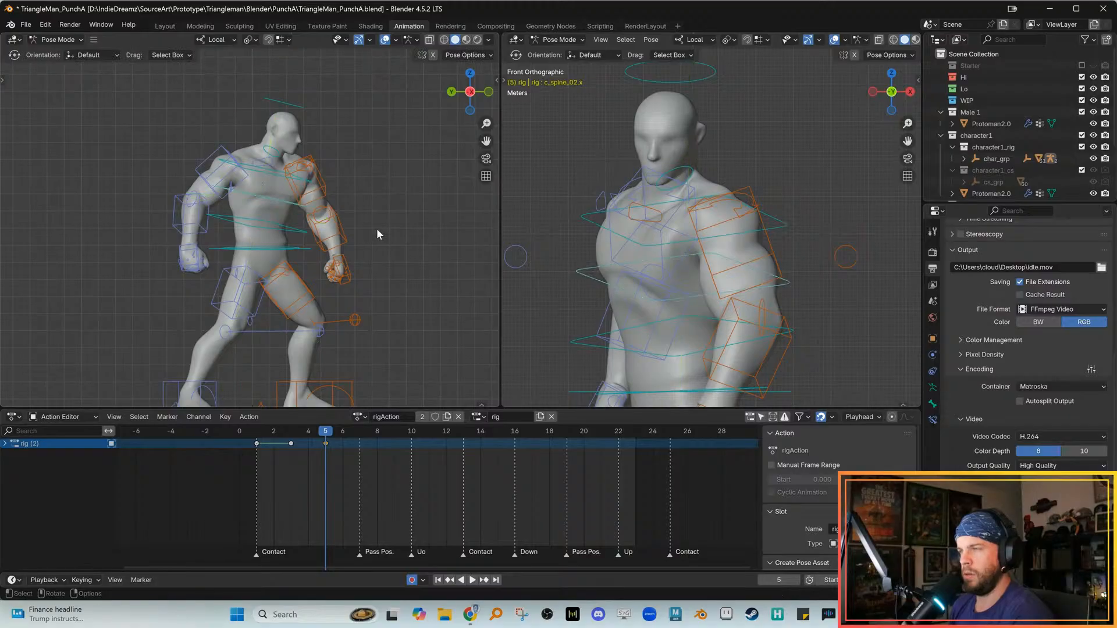
Rotate the middle spine control (c_spine_02.x) further at frame 5 with trackball and axis rotations to turn the chest more sideways
middle_click_drag(677, 305, 674, 260, "alt")
left_click_drag(594, 318, 576, 345)
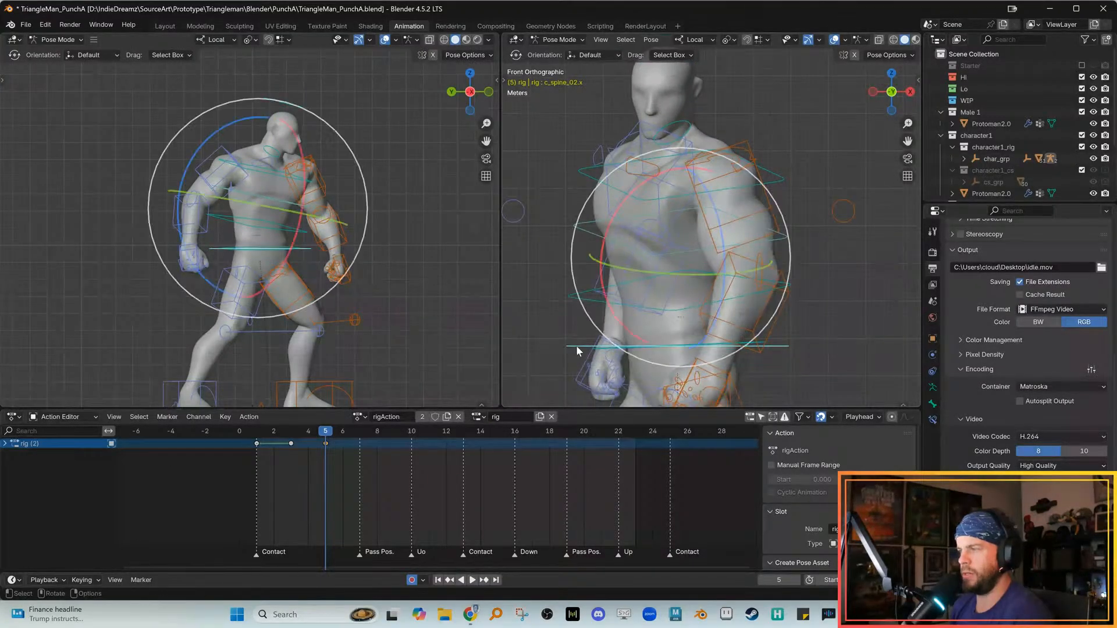
left_click_drag(687, 292, 675, 286)
right_click(675, 290)
left_click_drag(249, 208, 249, 205)
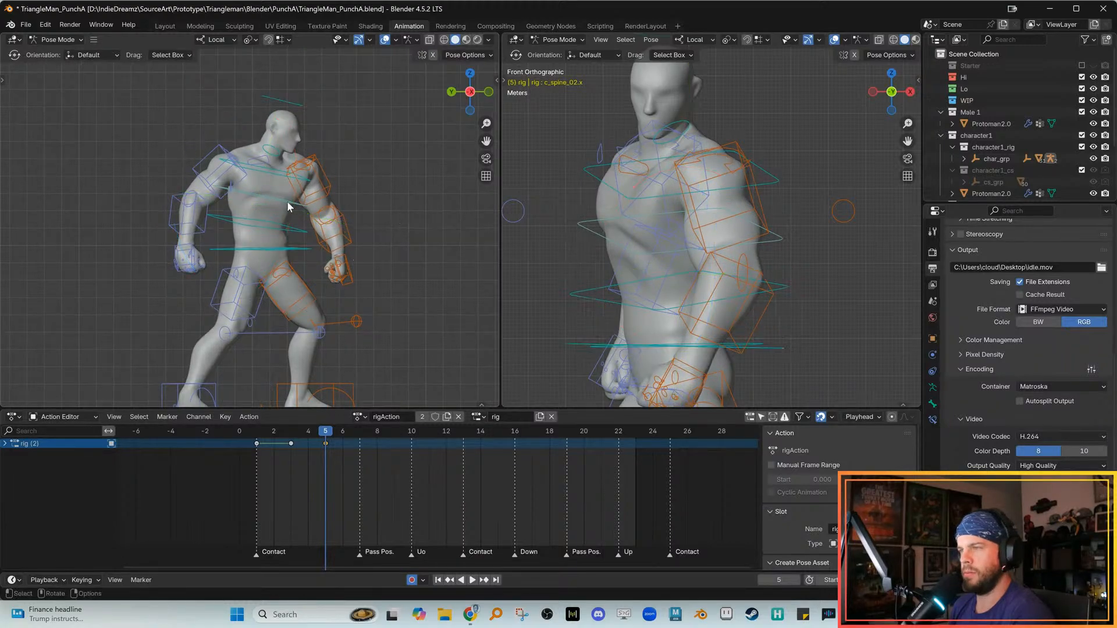
mouse_move(308, 167)
left_mouse_down()
mouse_move(190, 146)
mouse_move(228, 173)
mouse_move(303, 170)
left_mouse_up()
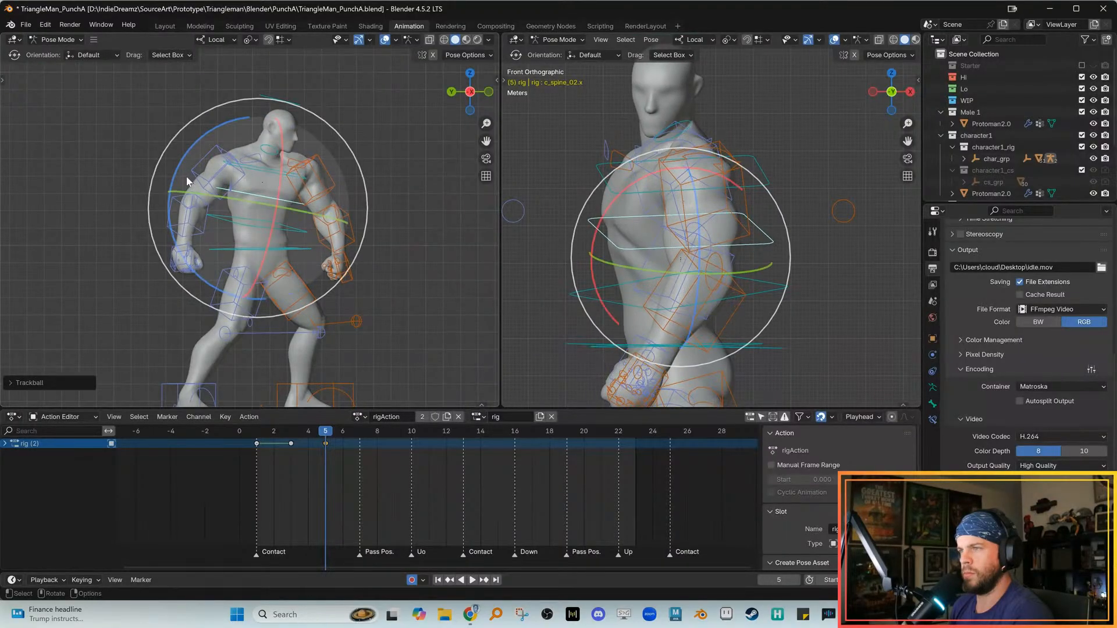
left_click_drag(179, 176, 178, 175)
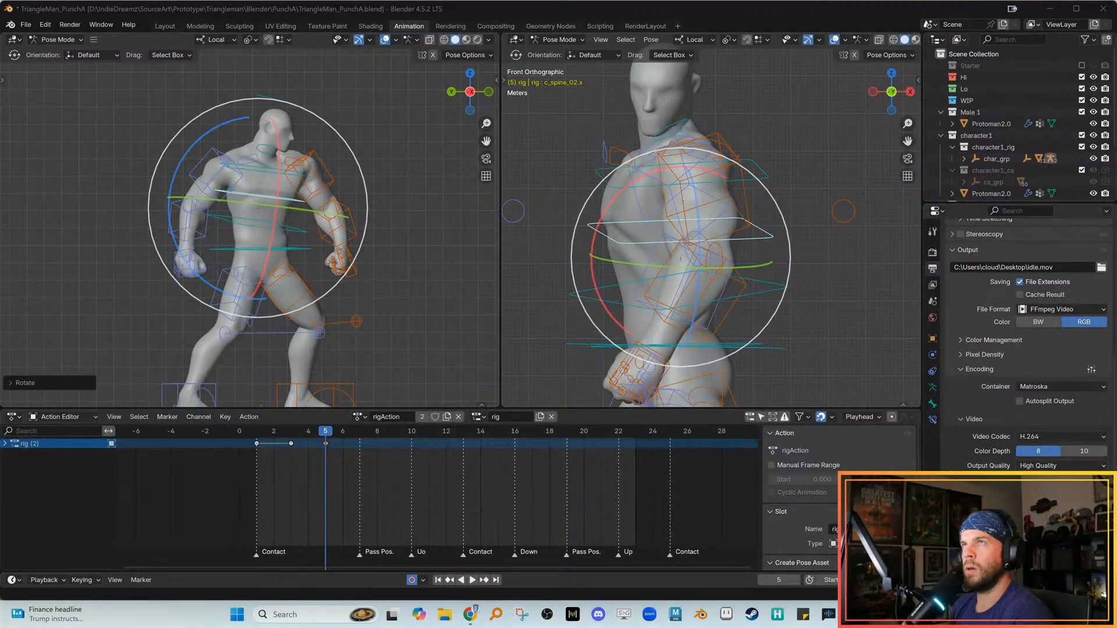
Go to frame 4, select all the rig controls, and undo the last changes to the in-between pose
mouse_move(322, 434)
left_mouse_down()
mouse_move(288, 438)
mouse_move(317, 447)
left_mouse_up()
scroll(263, 218, "down", 5)
left_click(100, 148)
left_click_drag(126, 140, 365, 383)
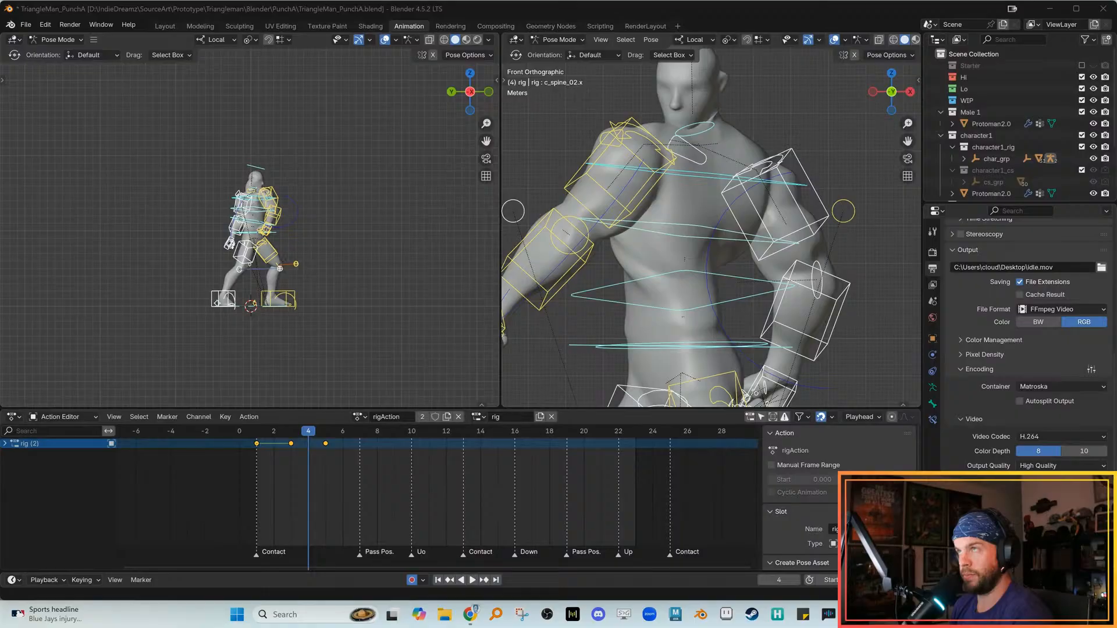
key("ctrl+z")
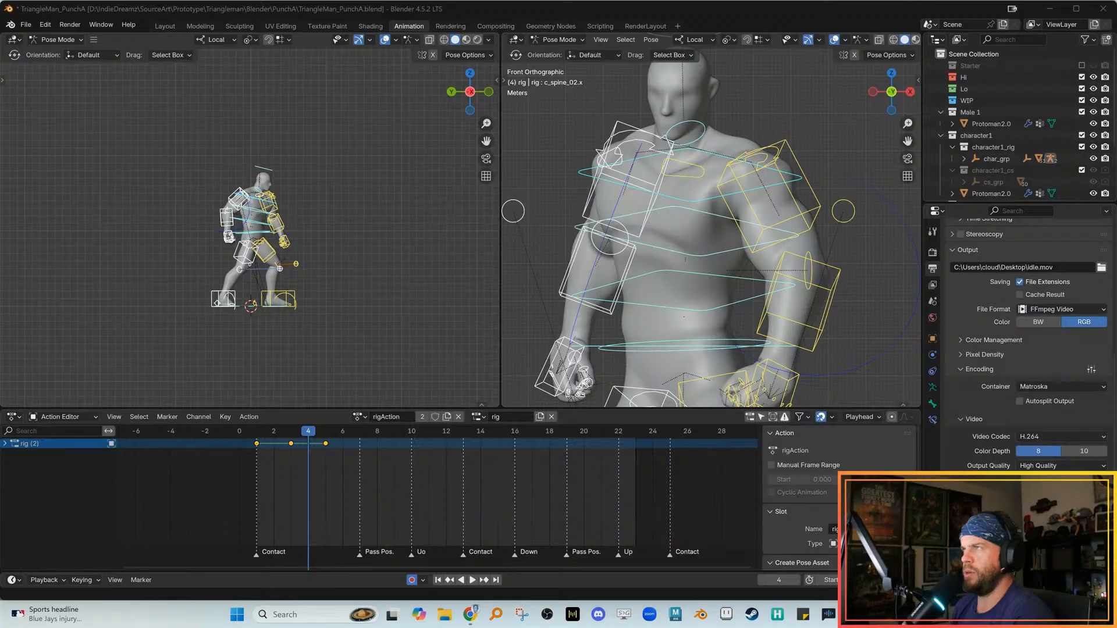
middle_click_drag(379, 261, 365, 241, "ctrl")
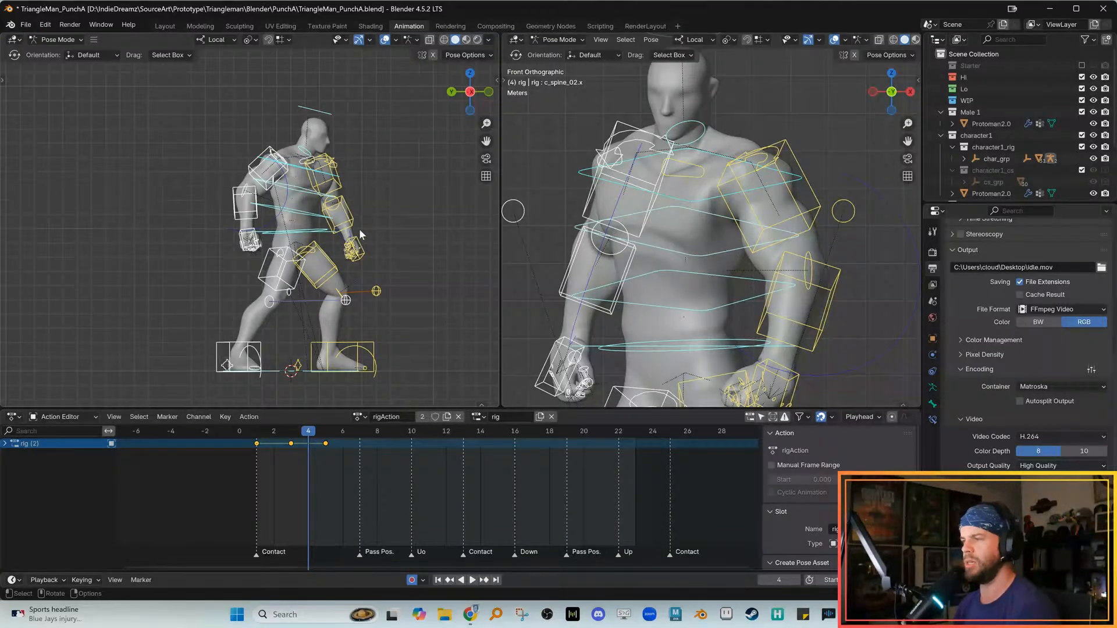
key("ctrl+z")
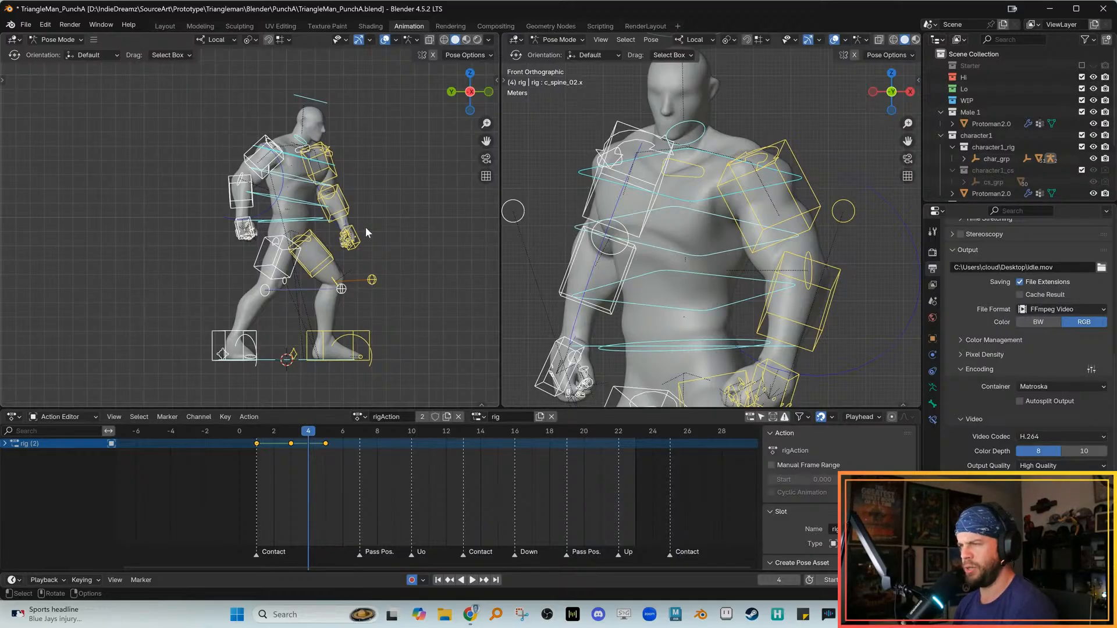
key("ctrl+z")
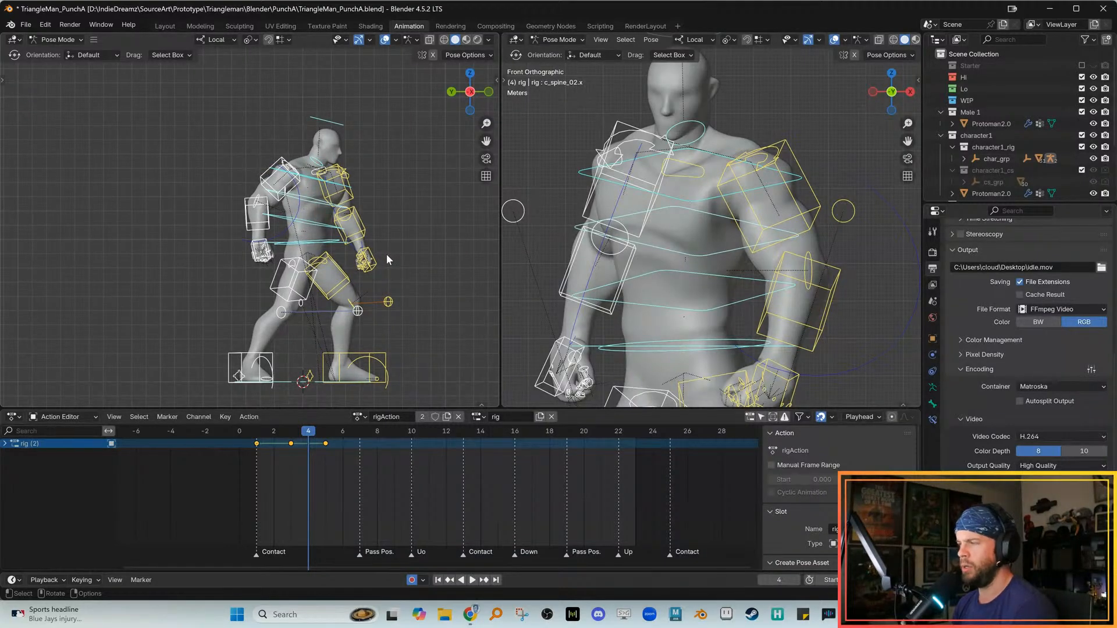
Play back the animation, return to frame 5, and select the lower spine control (c_spine_01.x)
key("space")
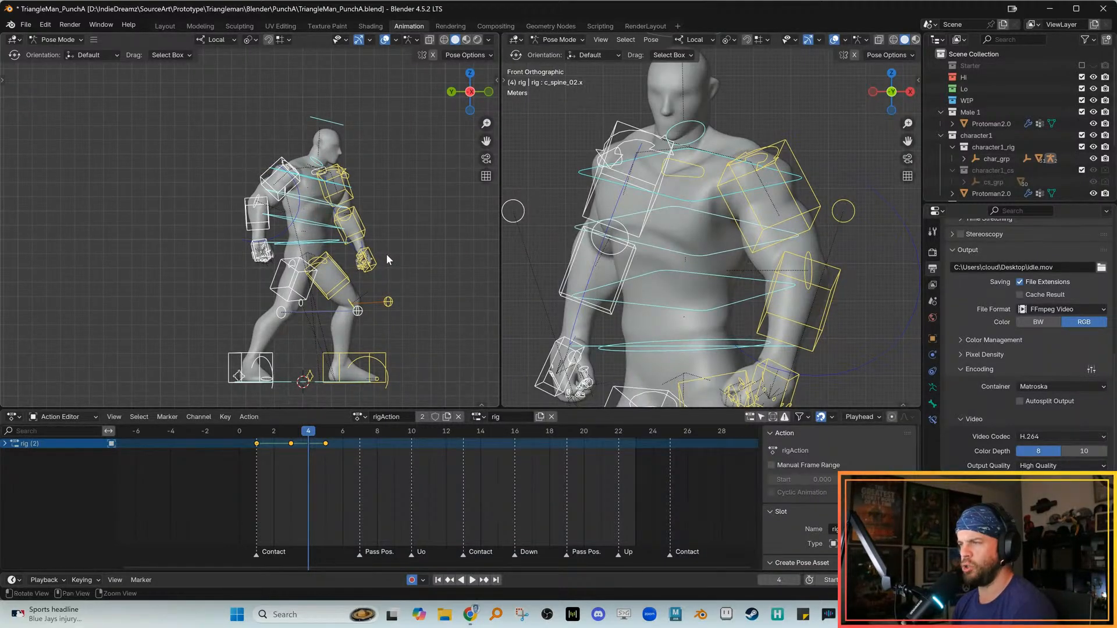
left_click(327, 433)
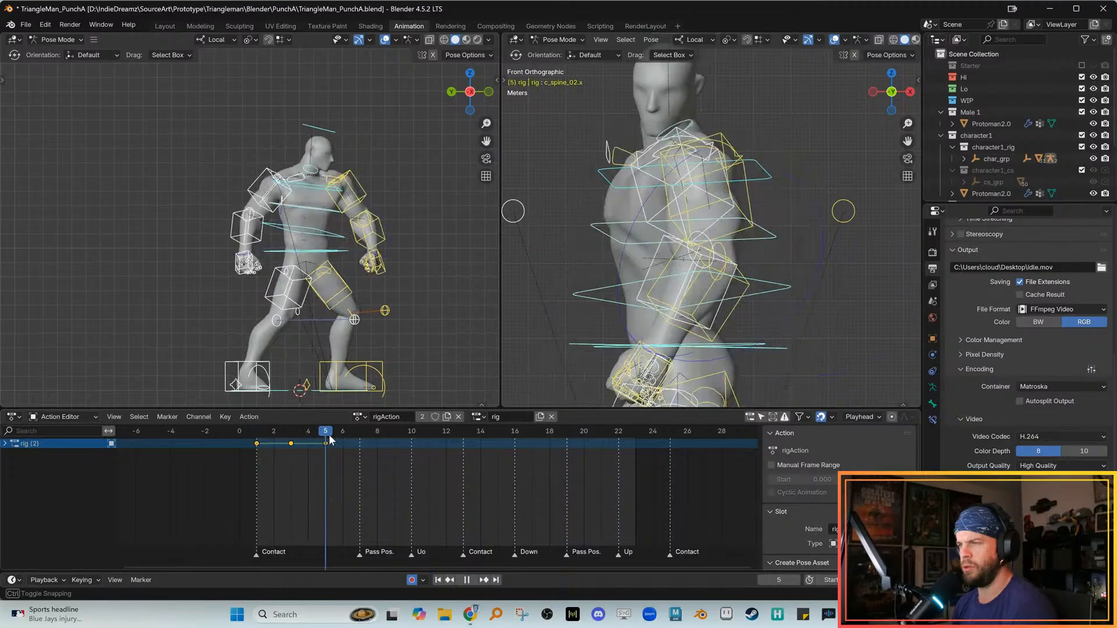
key("a")
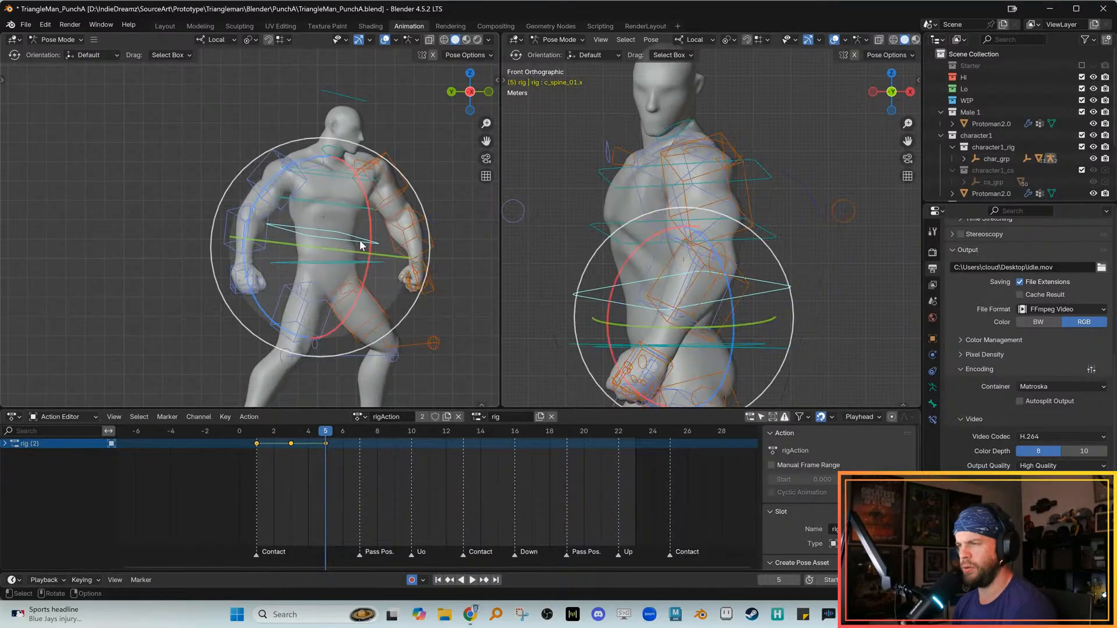
Examine the torso's movement from frame 3 into the frame 5 pose by scrubbing repeatedly through those frames
left_click_drag(288, 429, 323, 428)
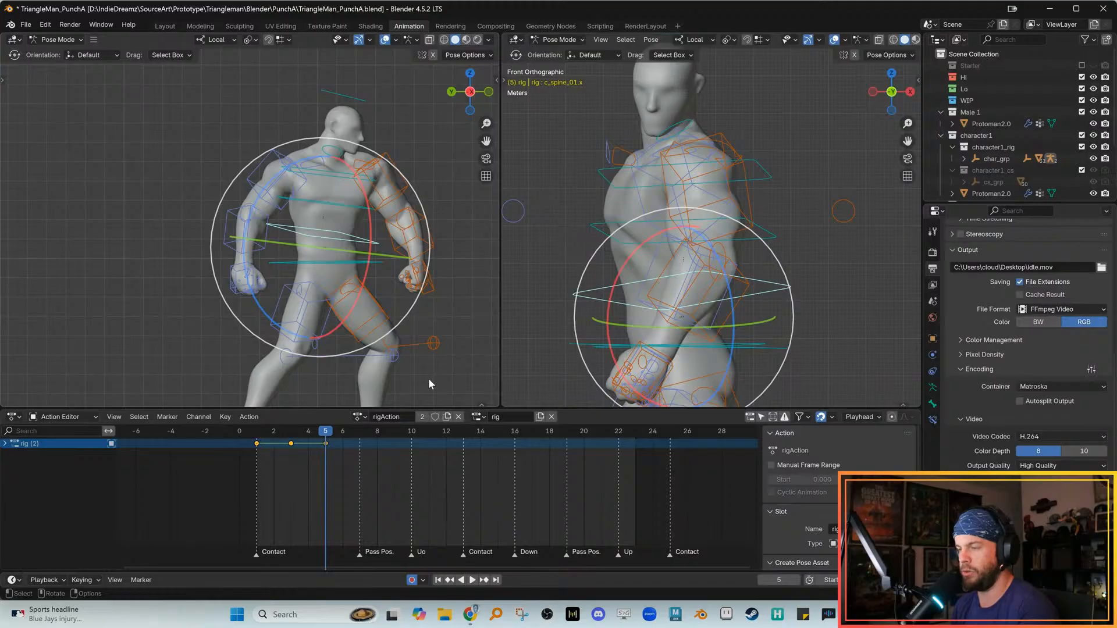
mouse_move(302, 437)
left_mouse_down()
mouse_move(280, 437)
mouse_move(324, 436)
left_mouse_up()
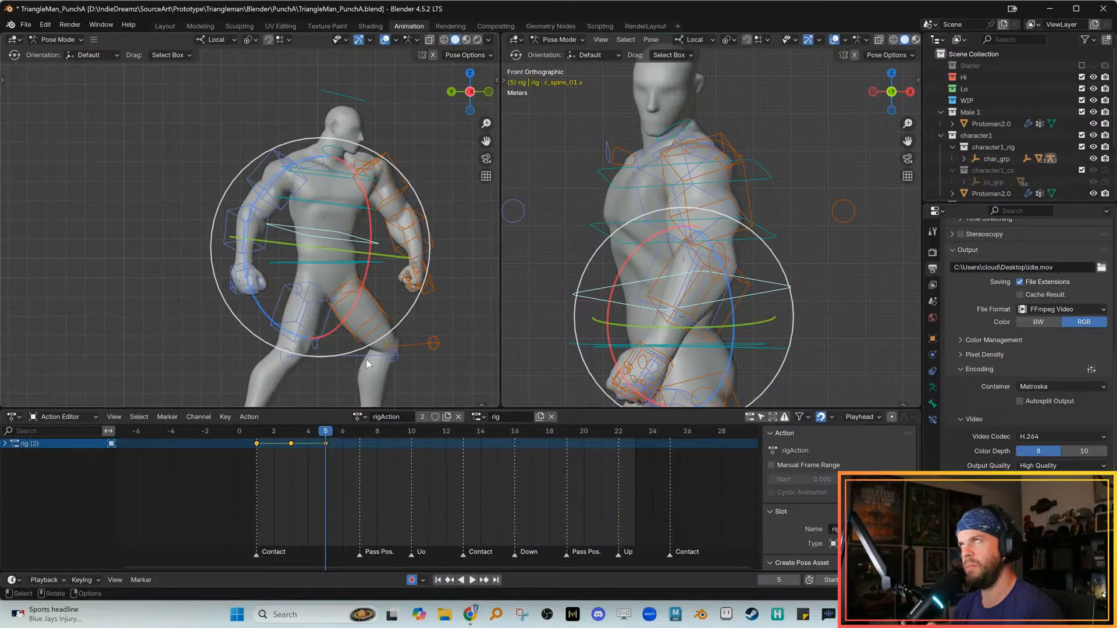
middle_click_drag(404, 329, 373, 258, "shift")
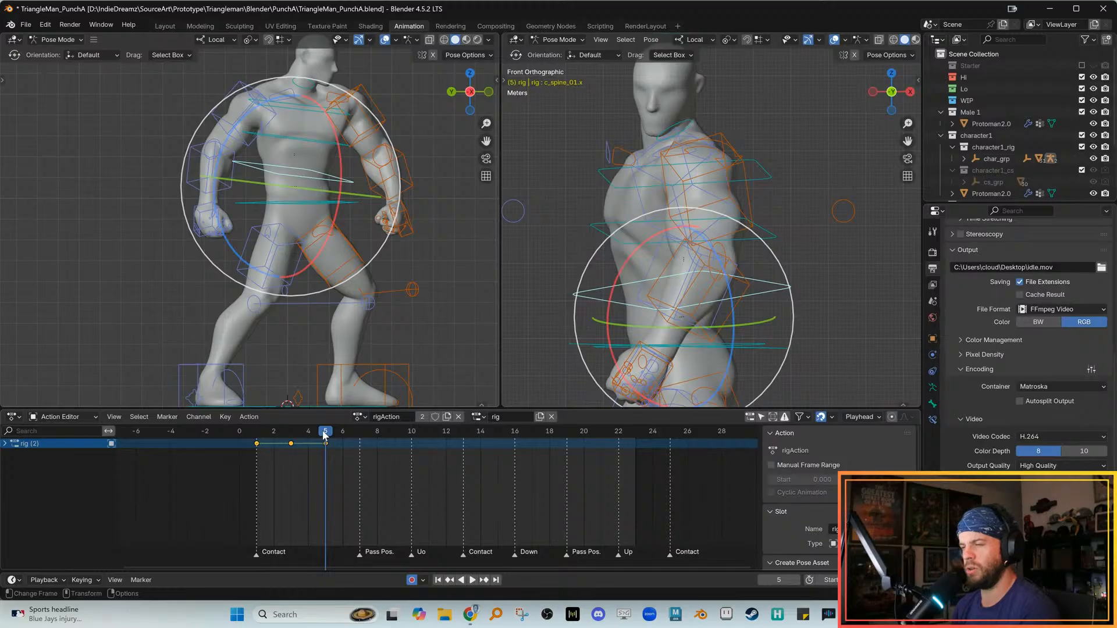
middle_click_drag(372, 262, 369, 300)
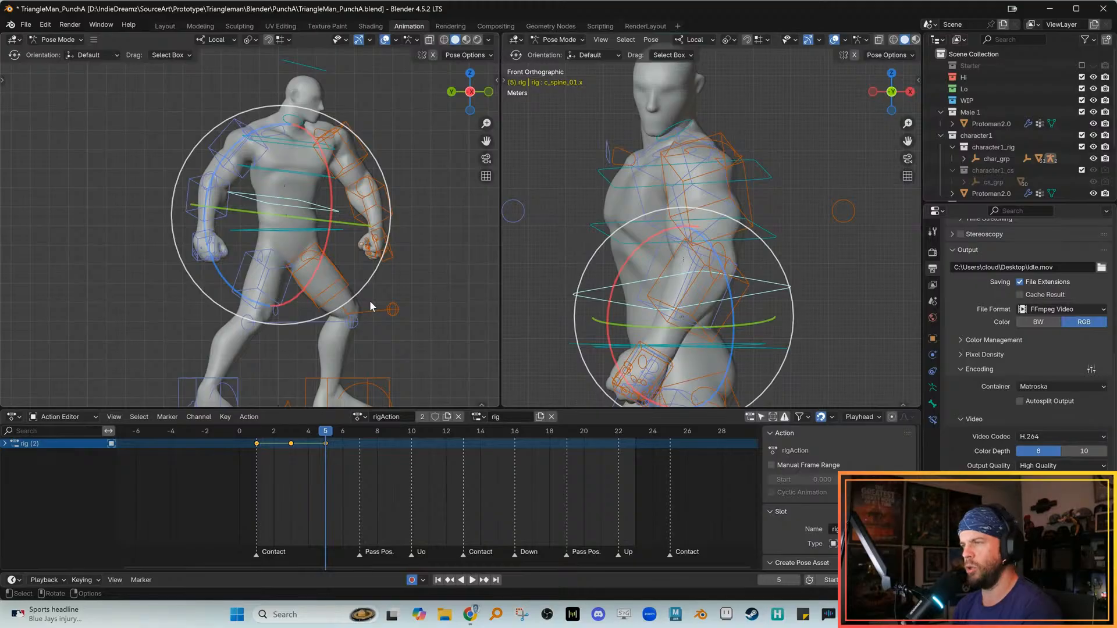
mouse_move(370, 302)
middle_mouse_down("shift")
mouse_move(372, 317)
mouse_move(382, 283)
middle_mouse_up("shift")
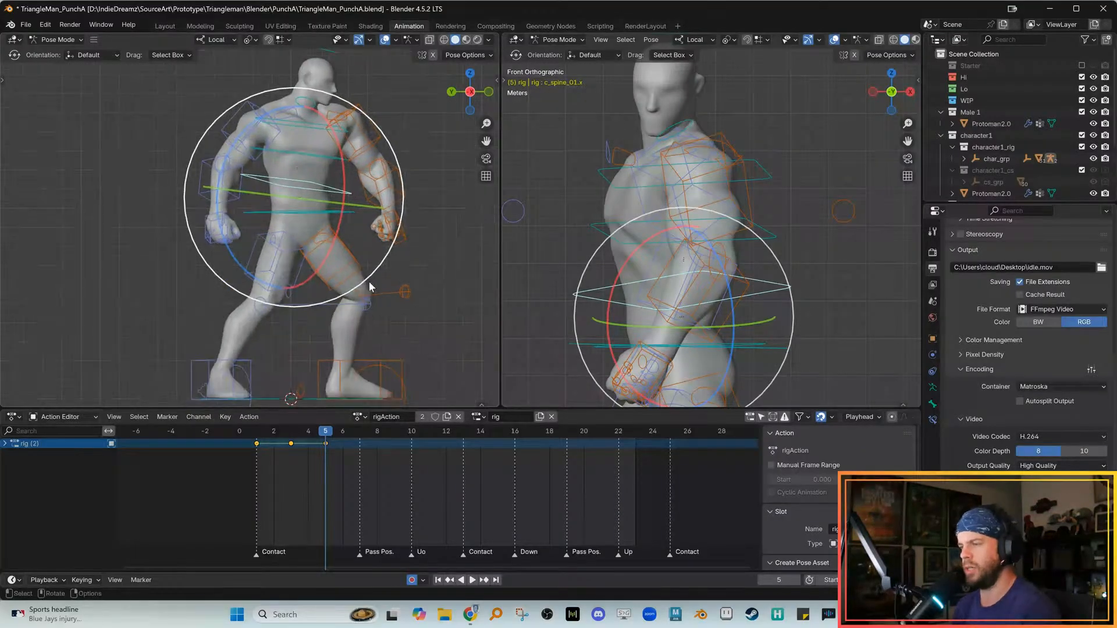
middle_click_drag(355, 351, 375, 335, "shift")
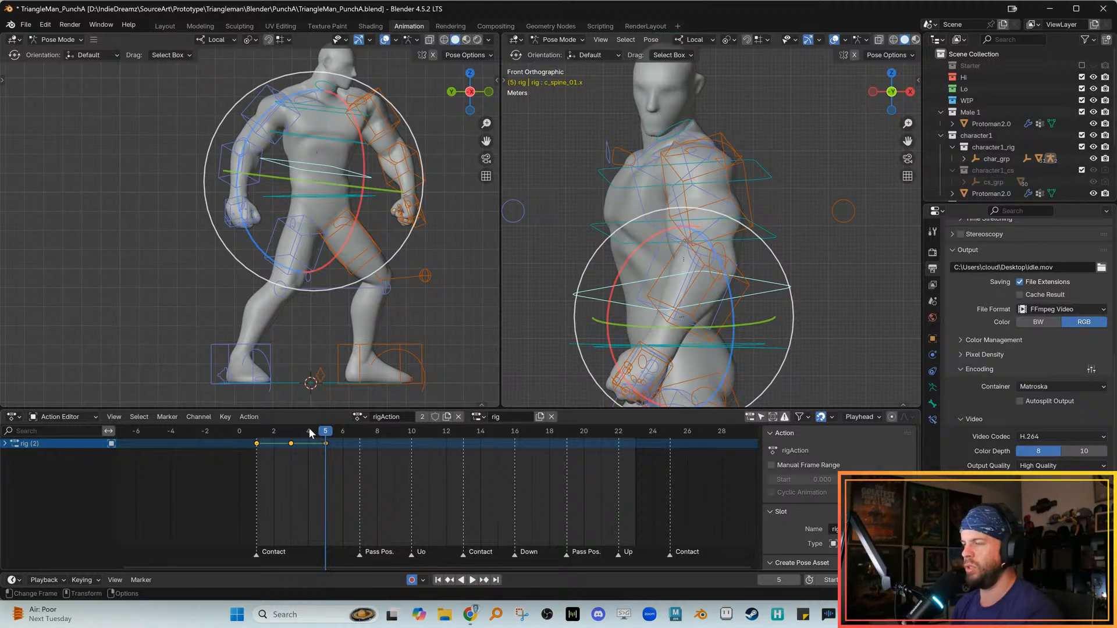
middle_click_drag(335, 338, 330, 351, "shift")
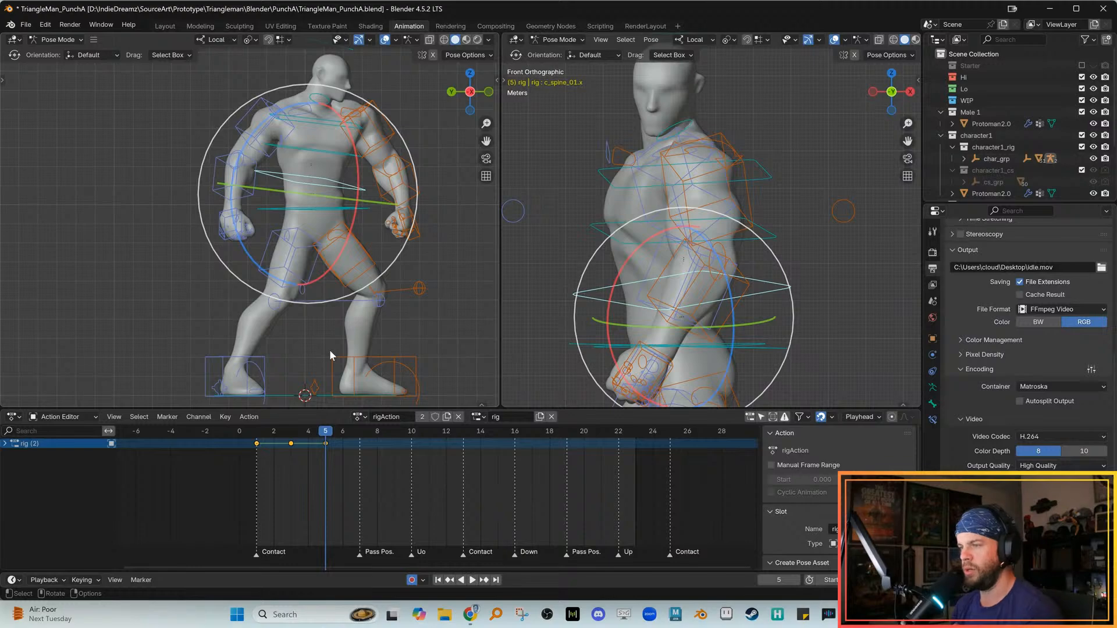
mouse_move(333, 430)
left_mouse_down()
mouse_move(280, 434)
mouse_move(324, 433)
left_mouse_up()
middle_click_drag(338, 298, 326, 349, "alt")
right_click_drag(326, 349, 355, 338, "alt")
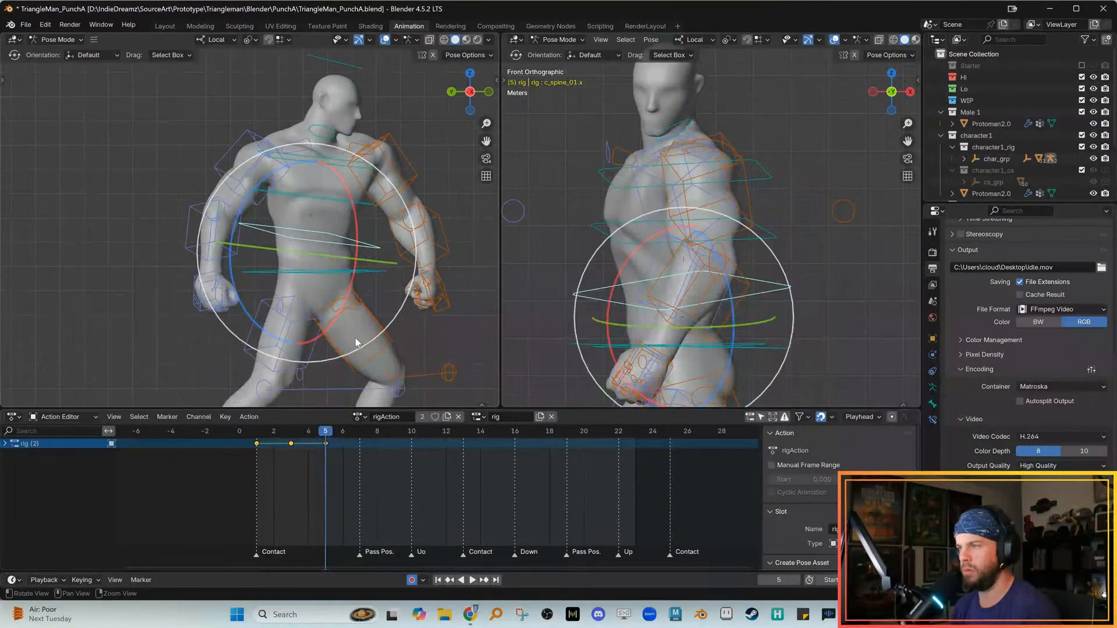
left_click(460, 272)
left_click(267, 232)
middle_click_drag(297, 263, 297, 281, "alt")
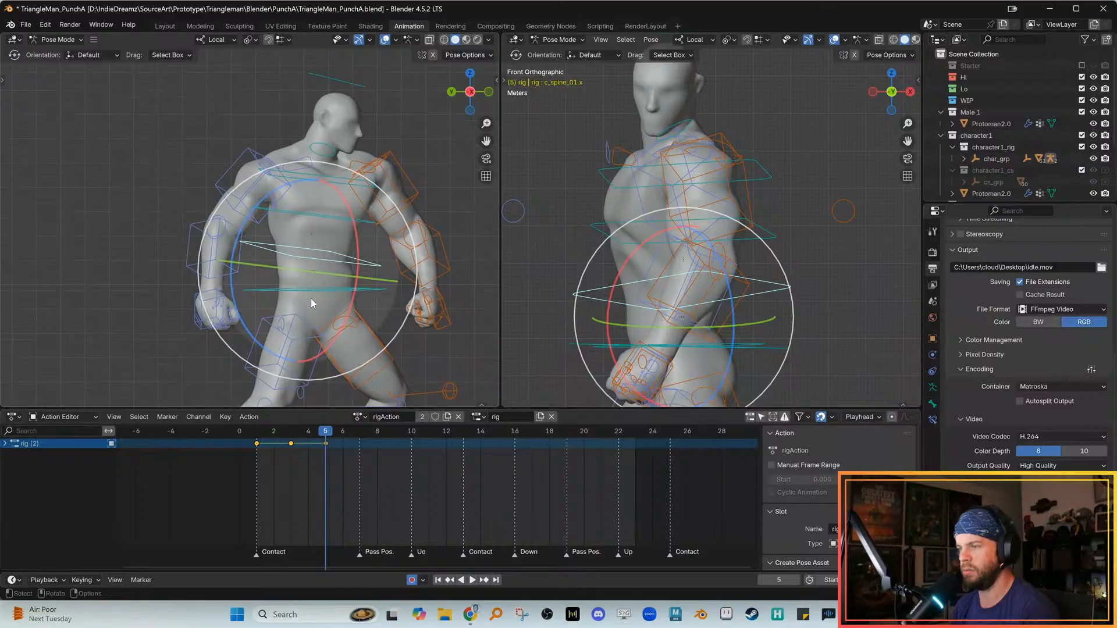
mouse_move(315, 431)
left_mouse_down()
mouse_move(274, 433)
mouse_move(326, 432)
left_mouse_up()
middle_click_drag(321, 326, 312, 330, "alt")
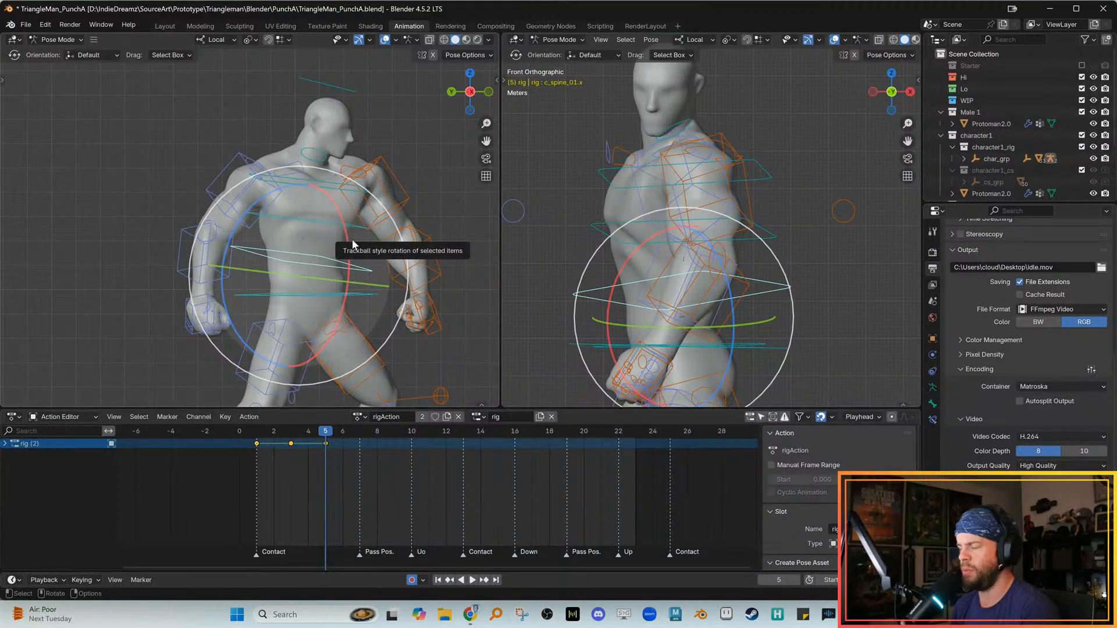
mouse_move(361, 274)
middle_mouse_down()
mouse_move(361, 250)
mouse_move(361, 268)
middle_mouse_up()
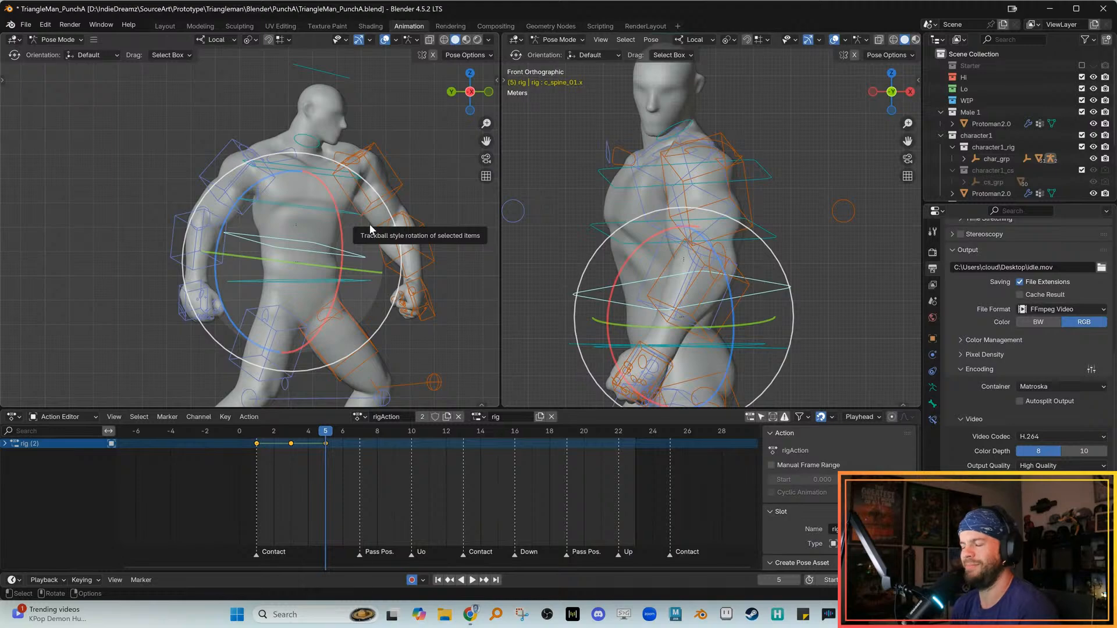
middle_click_drag(369, 227, 384, 226, "shift")
middle_click_drag(357, 298, 363, 322, "shift")
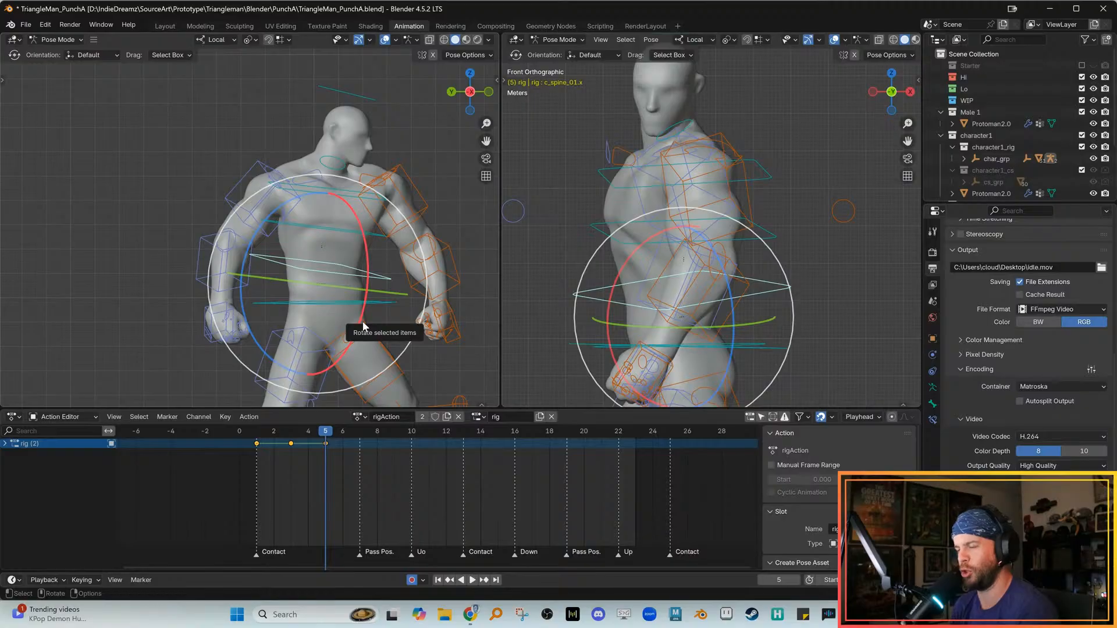
middle_click_drag(365, 319, 360, 297, "shift")
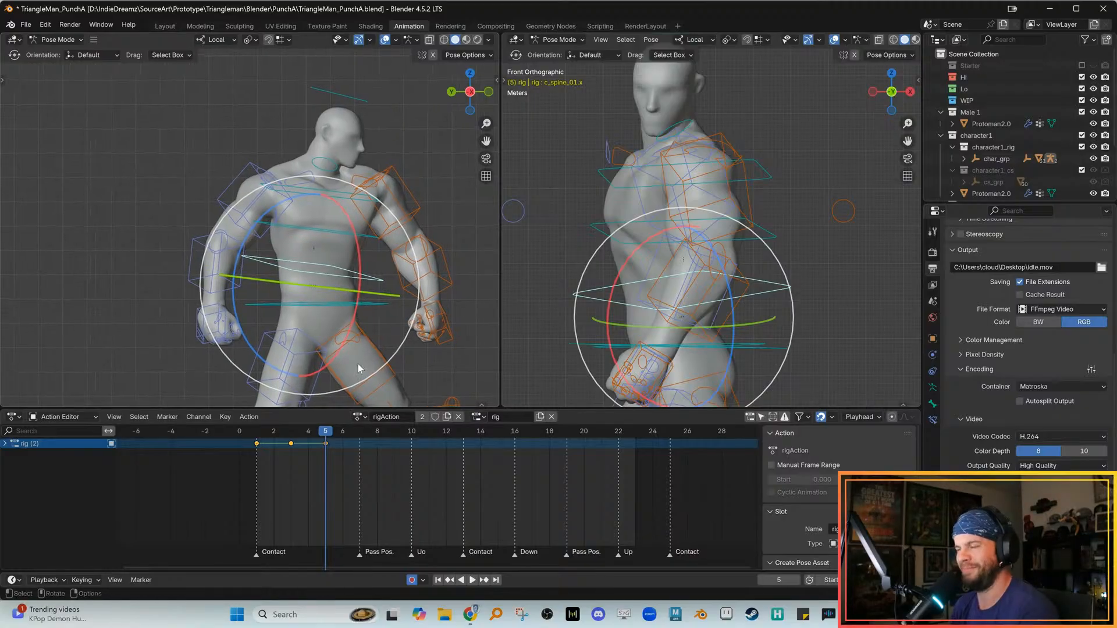
left_click_drag(315, 427, 323, 428)
middle_click_drag(335, 330, 320, 358, "shift")
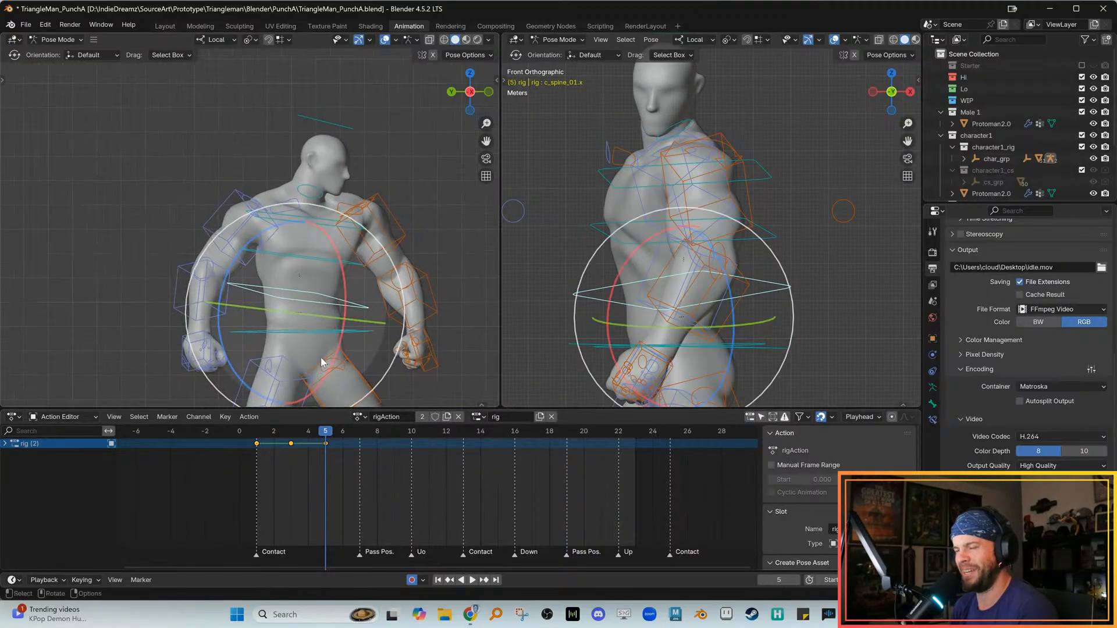
middle_click_drag(321, 291, 315, 290, "shift")
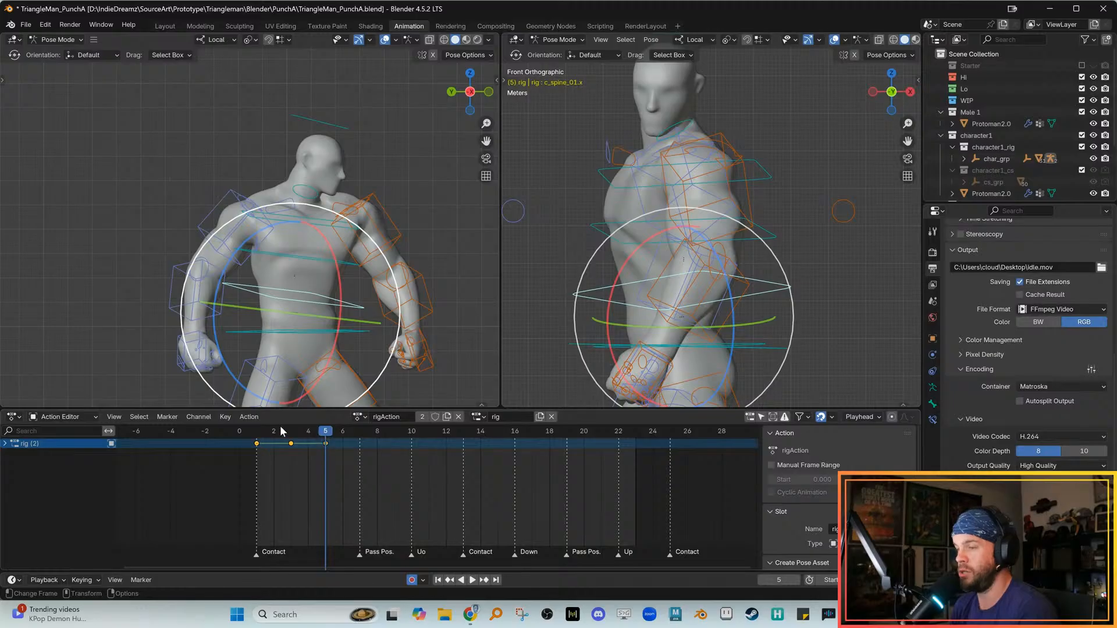
left_click_drag(292, 430, 326, 429)
middle_click_drag(304, 350, 302, 324, "shift")
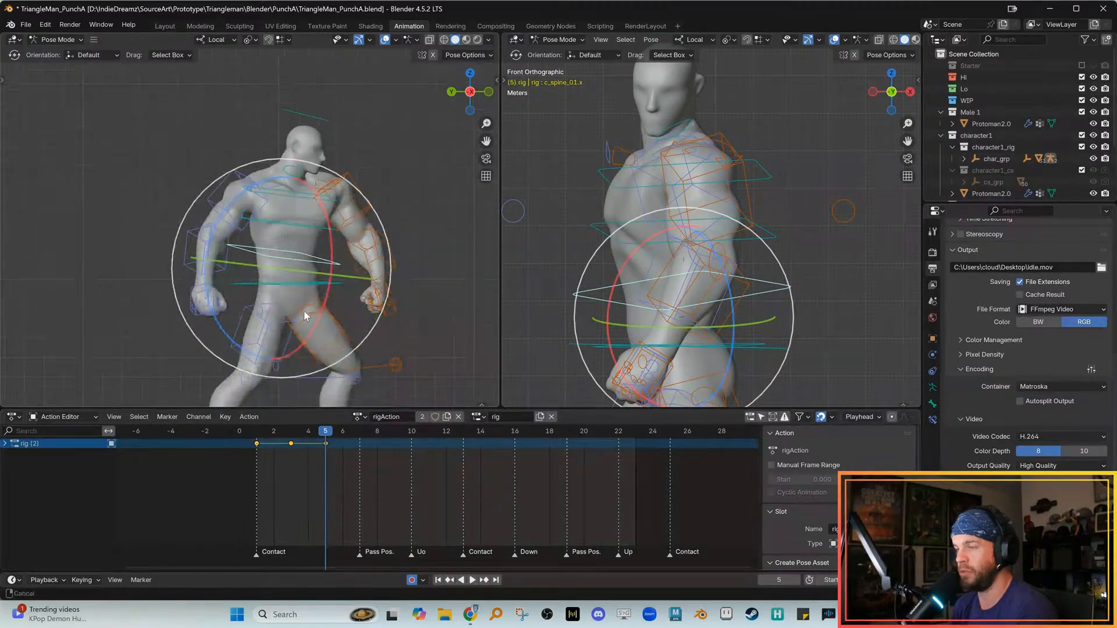
Adjust the tilt of the lower spine control (c_spine_01.x) at frame 5 with a free trackball rotation
key("r")
key("r")
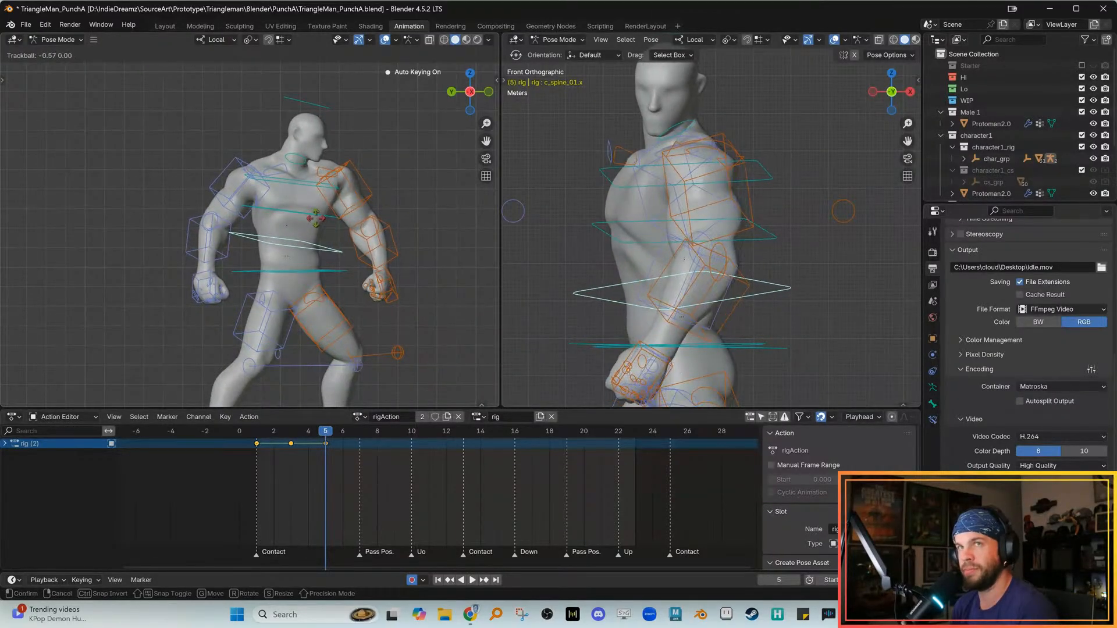
left_click(399, 216)
left_click(399, 216)
Select the middle spine control (c_spine_02.x) and rotate it slightly around one local axis to refine the upper torso's lean
left_click(330, 219)
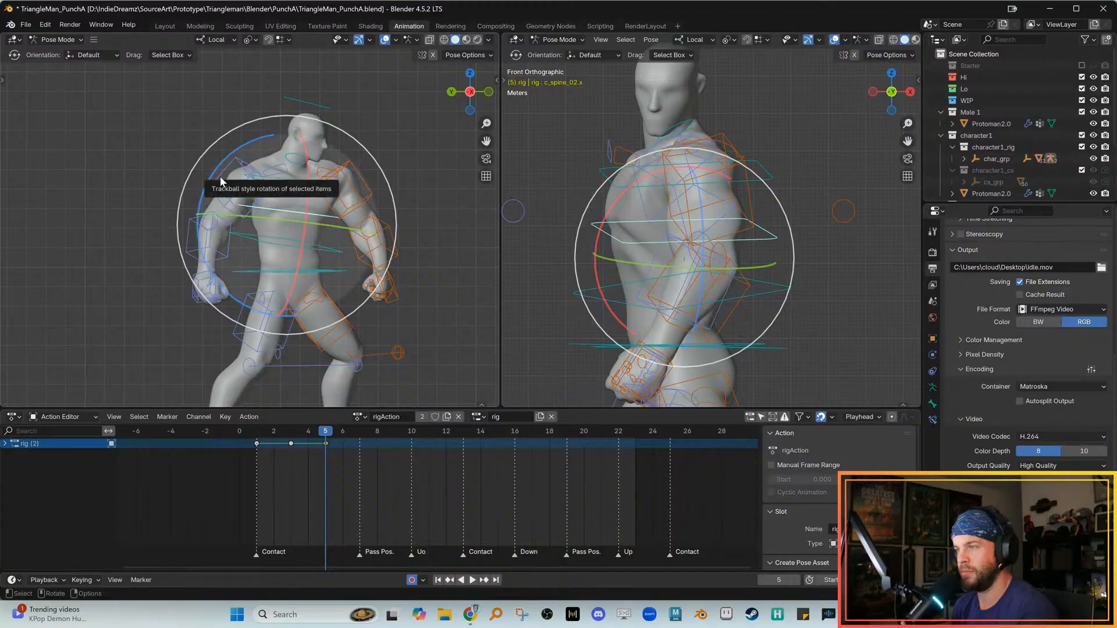
left_click_drag(218, 178, 213, 178)
left_click_drag(215, 180, 214, 180)
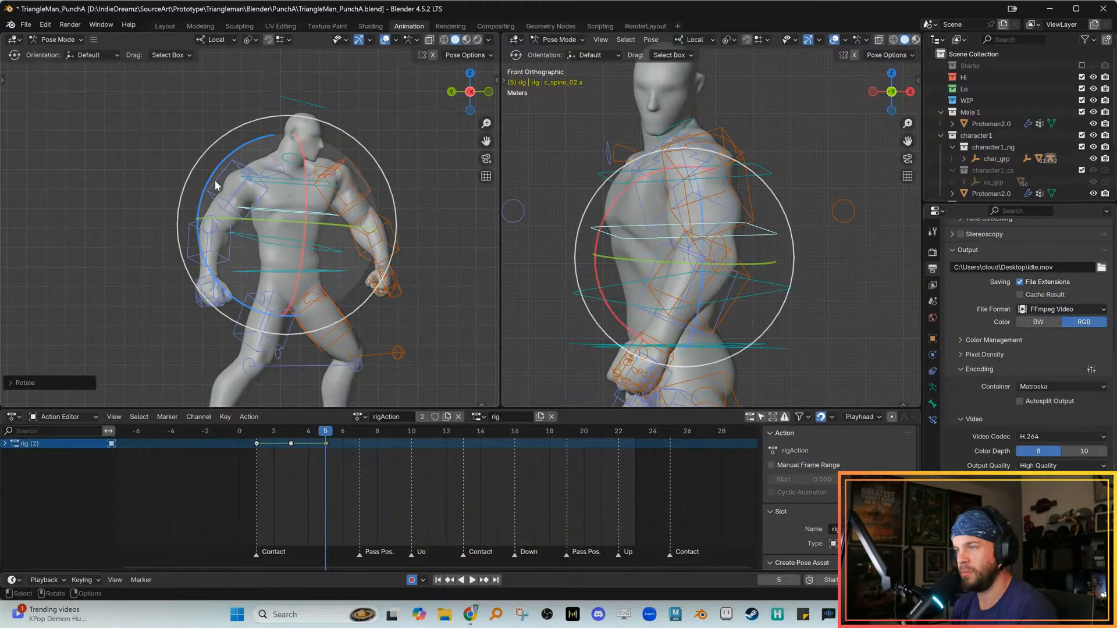
Select the left upper arm control (c_arm_fk.l) and swing the arm up and forward with a trackball rotation
middle_click_drag(215, 180, 255, 191, "ctrl")
left_click(394, 184)
left_click(371, 180)
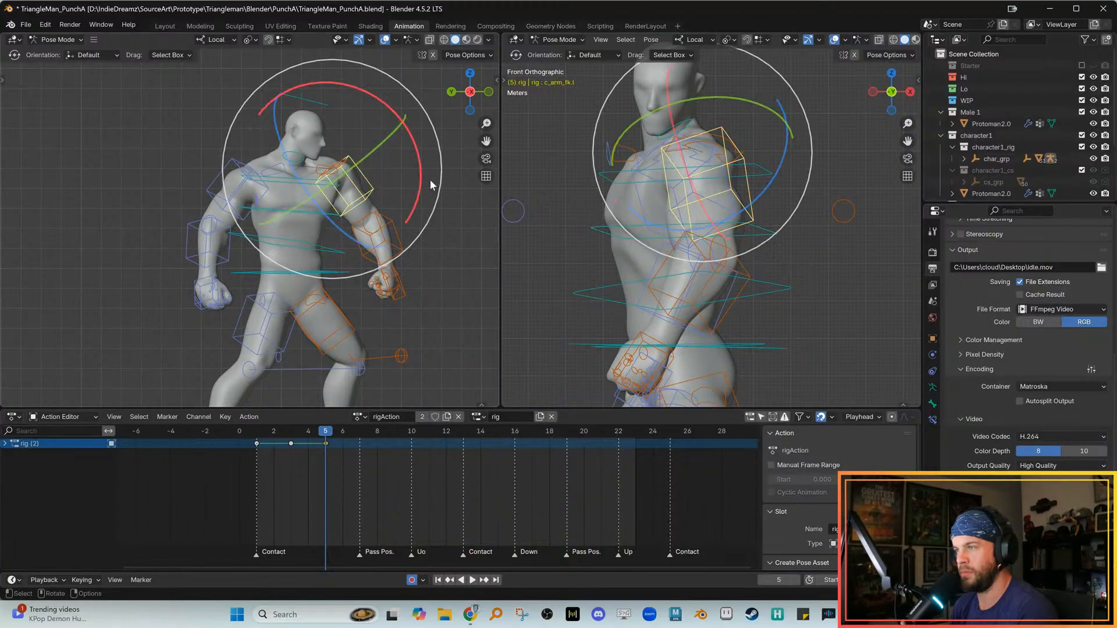
key("r")
key("r")
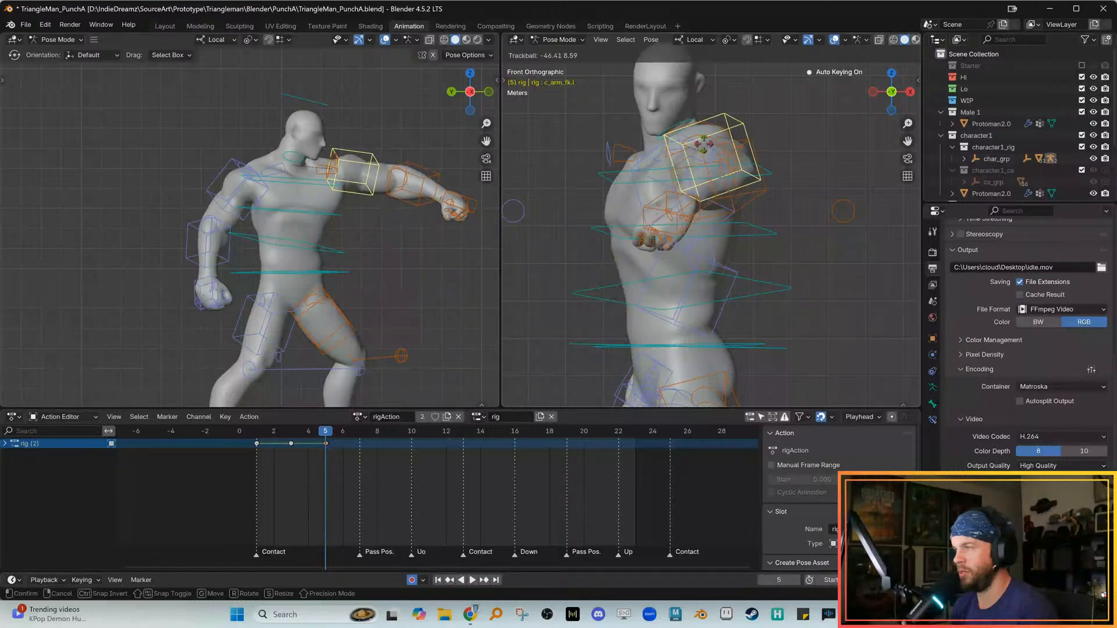
left_click(708, 146)
Rotate the left upper arm control (c_arm_fk.l) further in the side view to level the punching arm
middle_click_drag(402, 197, 399, 231, "shift")
left_click_drag(351, 181, 345, 171)
key("r")
key("r")
left_click(315, 166)
Fine-tune the left upper arm's aim in the front view with two more trackball rotations
middle_click_drag(620, 177, 614, 192, "shift")
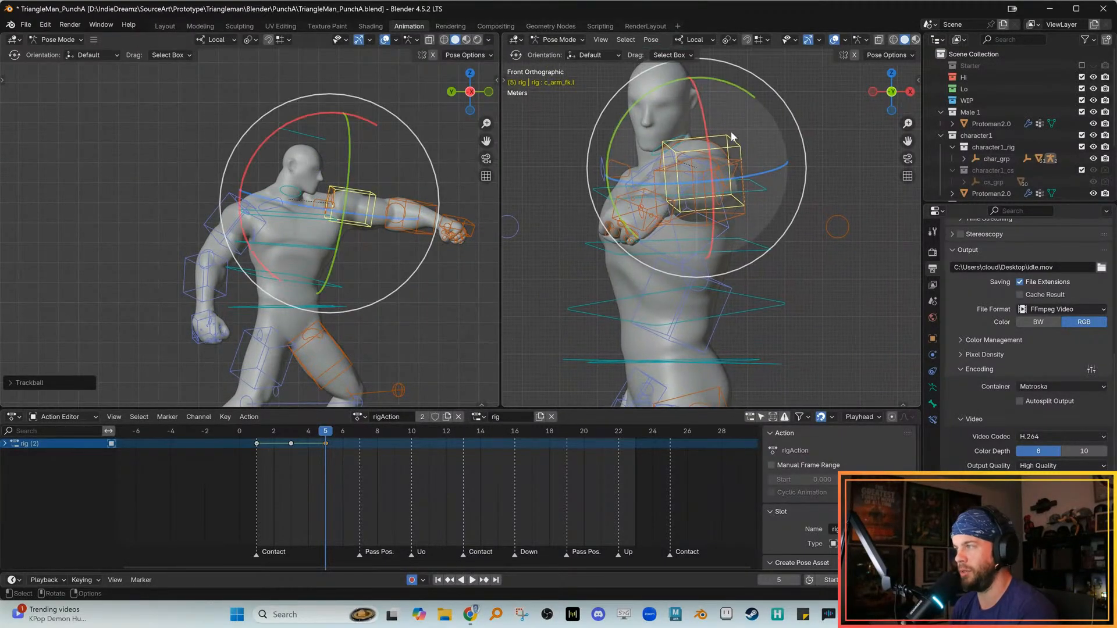
key("r")
key("r")
left_click(703, 150)
key("r")
key("r")
left_click(742, 216)
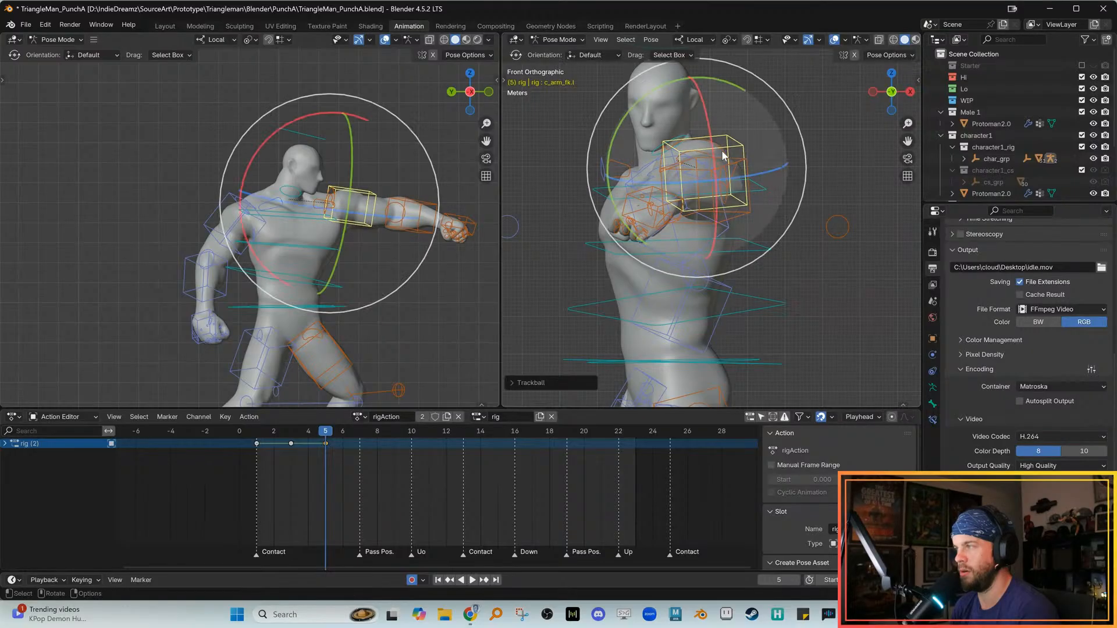
Select the left forearm control (c_forearm_fk.l) and rotate it around its local Z axis to straighten the punching arm
left_click(739, 217)
key("r")
key("r")
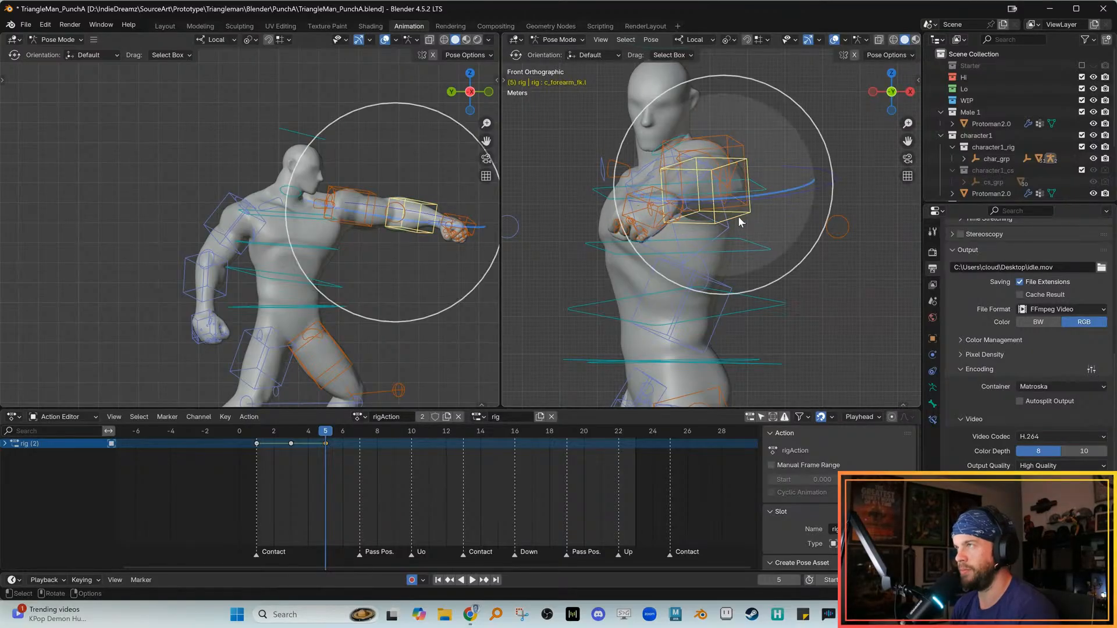
key("z")
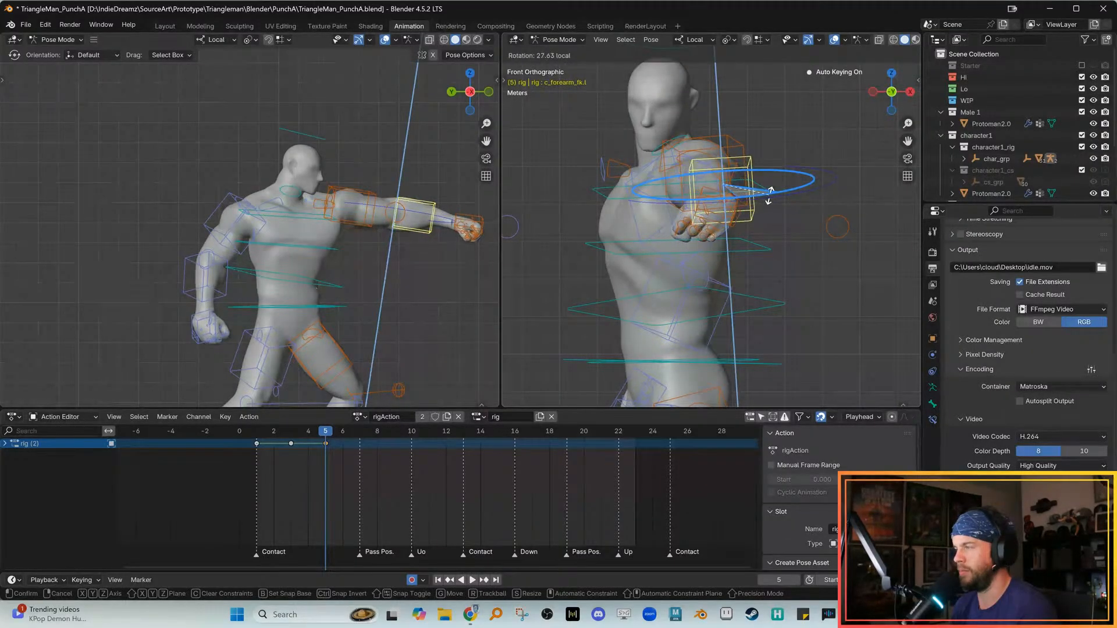
left_click(780, 192)
Select the left hand control (c_hand_fk.l) and rotate it in several small turns to align the fist with the forearm
middle_click_drag(465, 221, 437, 292)
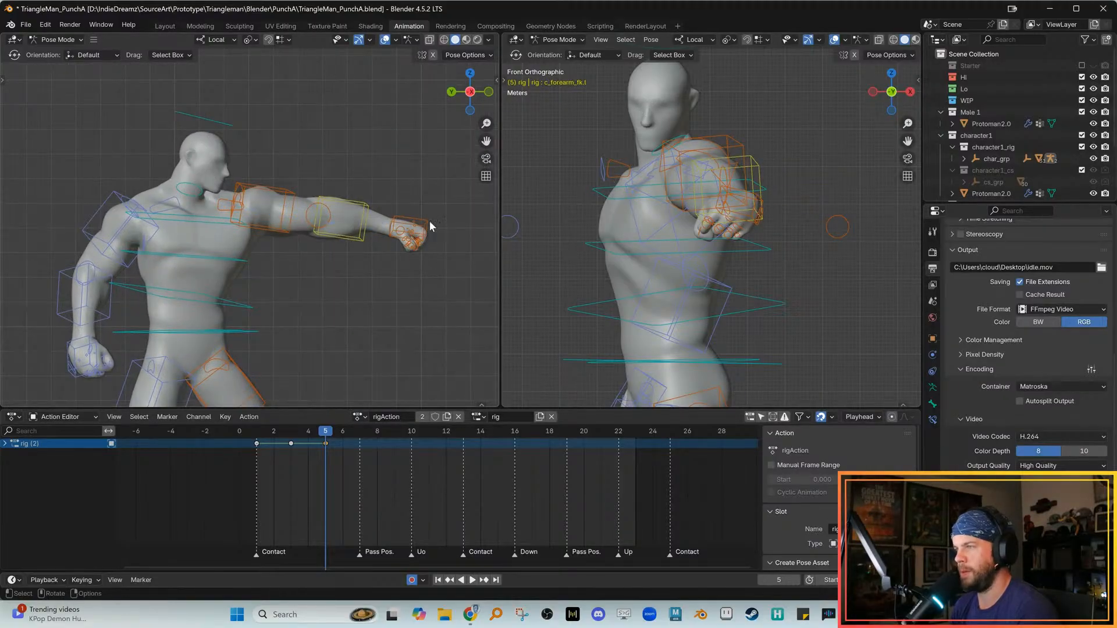
left_click(410, 231)
key("r")
mouse_move(403, 228)
left_mouse_down()
mouse_move(405, 263)
mouse_move(403, 250)
left_mouse_up()
left_click_drag(430, 172, 438, 175)
left_click_drag(317, 267, 302, 259)
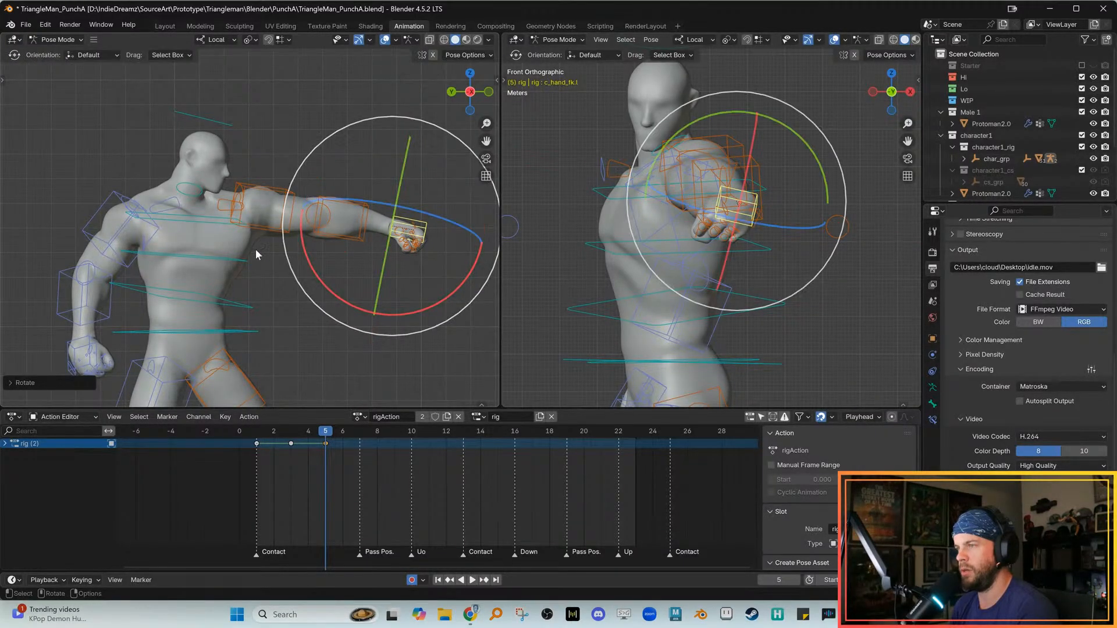
Select the left upper arm control (c_arm_fk.l) and rotate it slightly to raise the punching arm in the side view
left_click(257, 244)
left_click(268, 226)
left_click_drag(218, 114, 209, 134)
middle_click_drag(237, 185, 312, 214, "alt")
Reorient the left hand control (c_hand_fk.l) with trackball rotations in the front view so the fist points straight forward
left_click(421, 231)
left_click(415, 235)
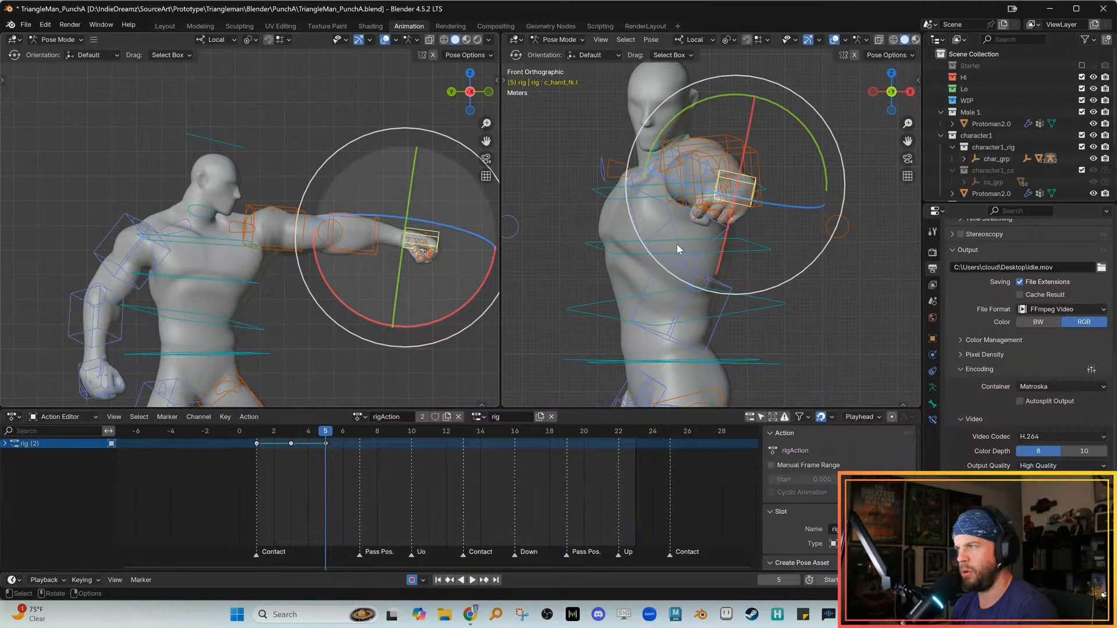
left_click_drag(707, 234, 787, 190)
key("ctrl+z")
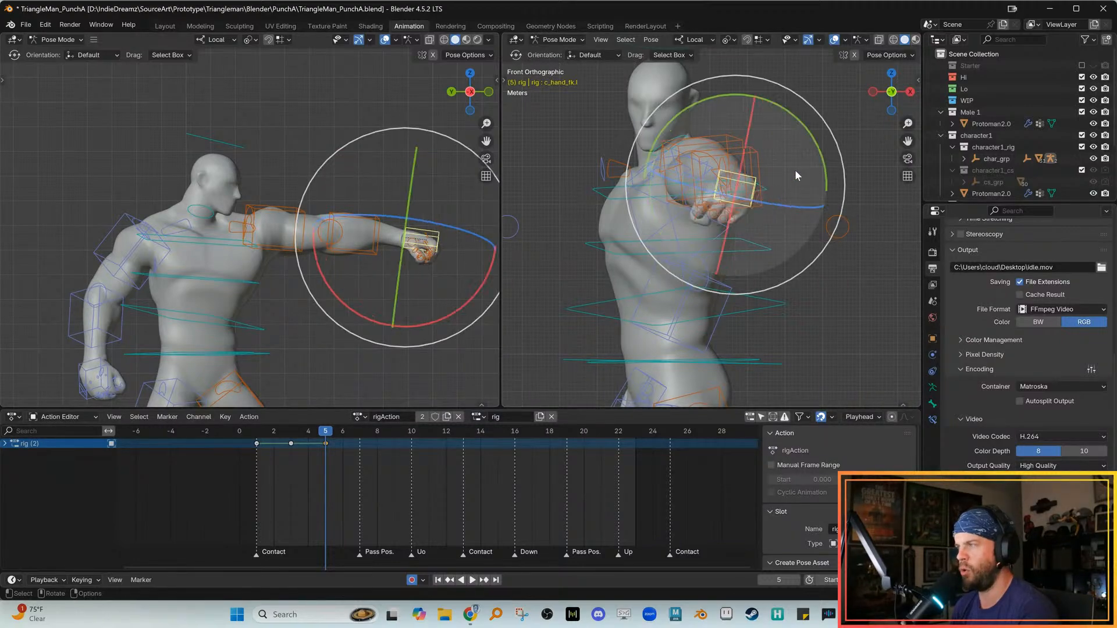
left_click_drag(808, 133, 796, 128)
key("r")
key("r")
left_click(803, 153)
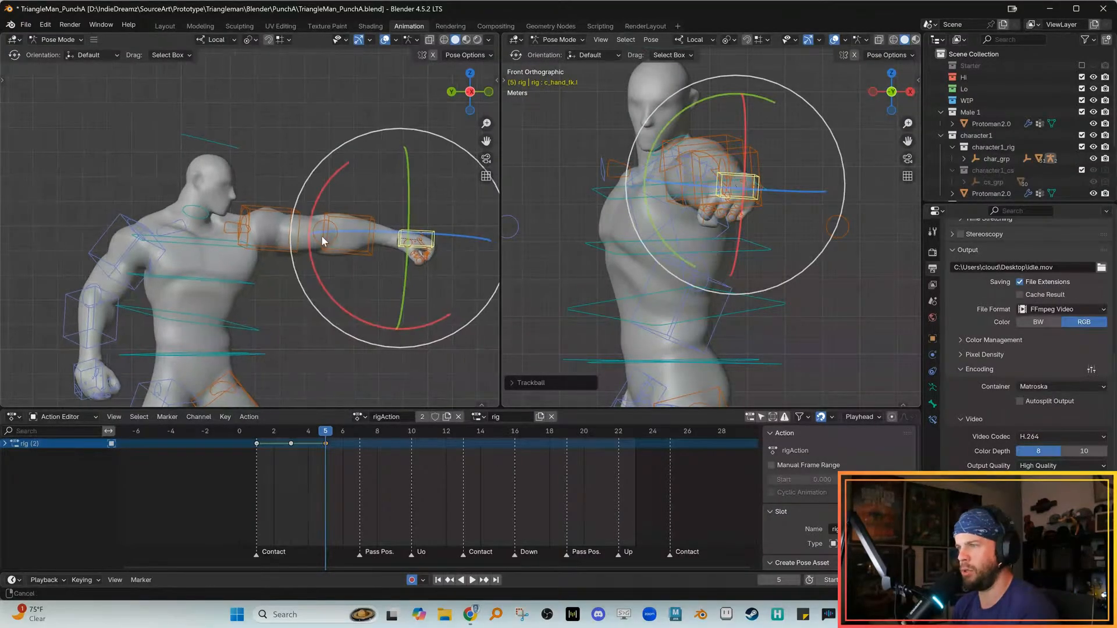
Lift the punching arm a little more by rotating the left upper arm control (c_arm_fk.l) around its local X axis
left_click(281, 211)
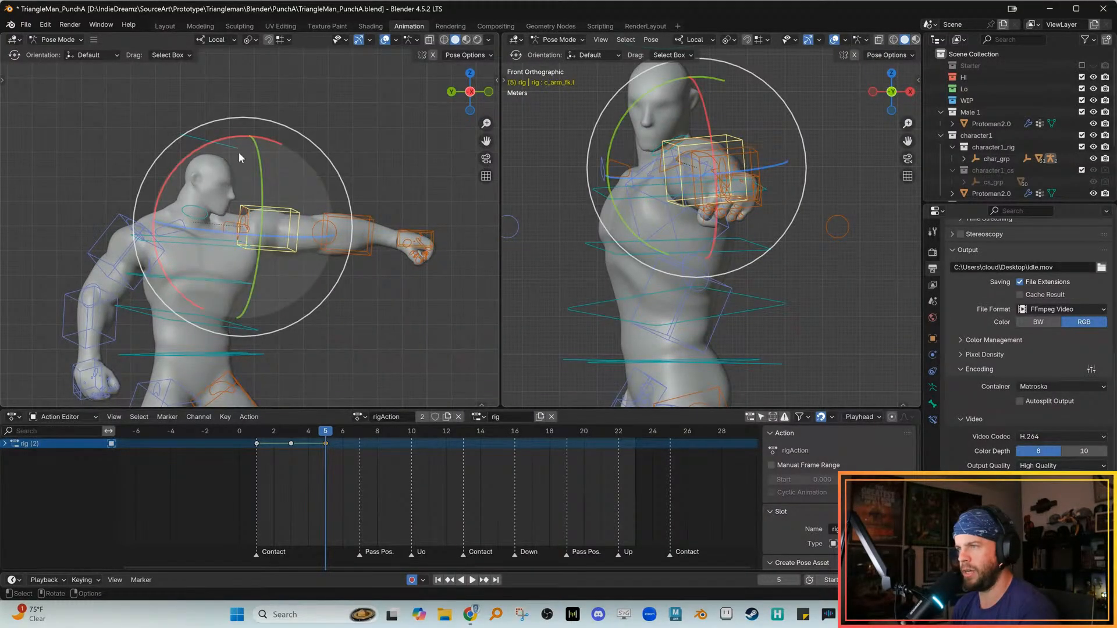
left_click_drag(197, 158, 195, 163)
middle_click_drag(194, 163, 323, 263)
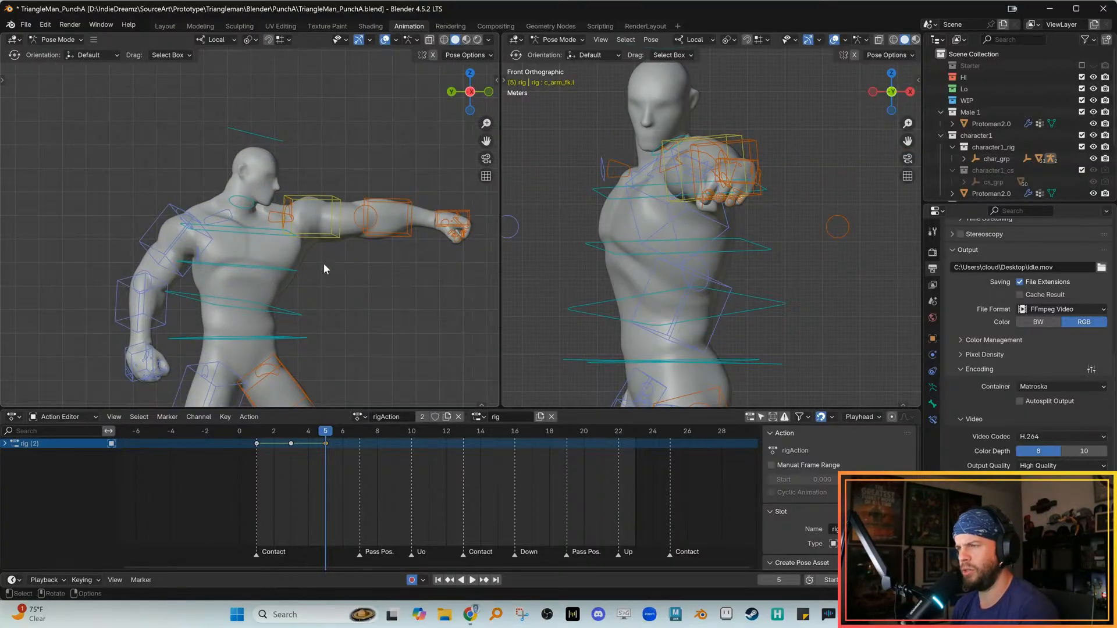
left_click(302, 269)
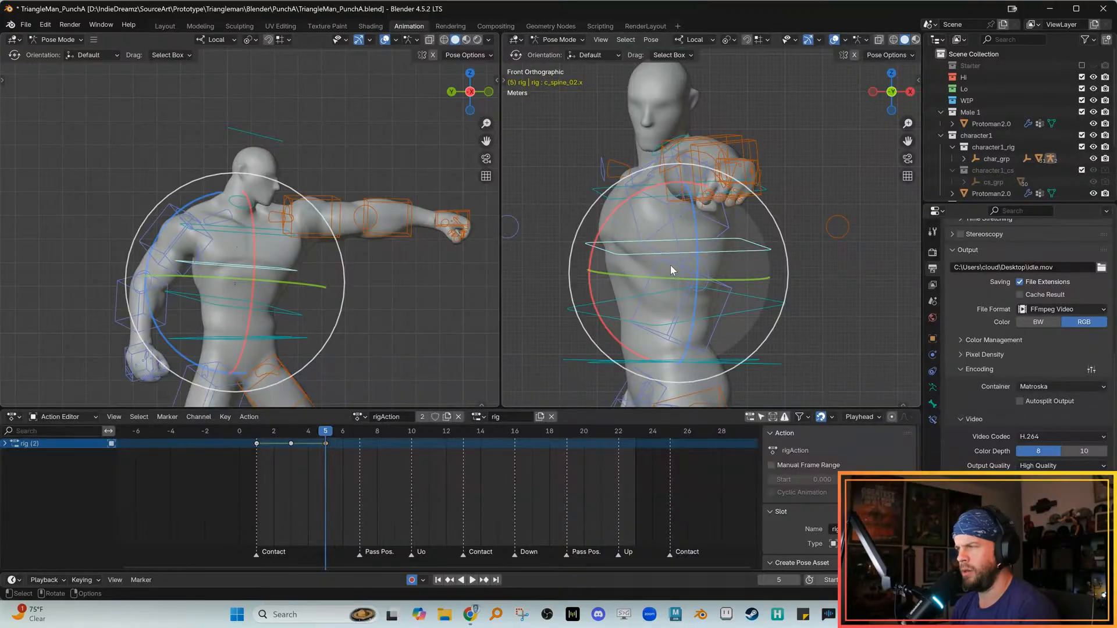
middle_click_drag(326, 270, 353, 260)
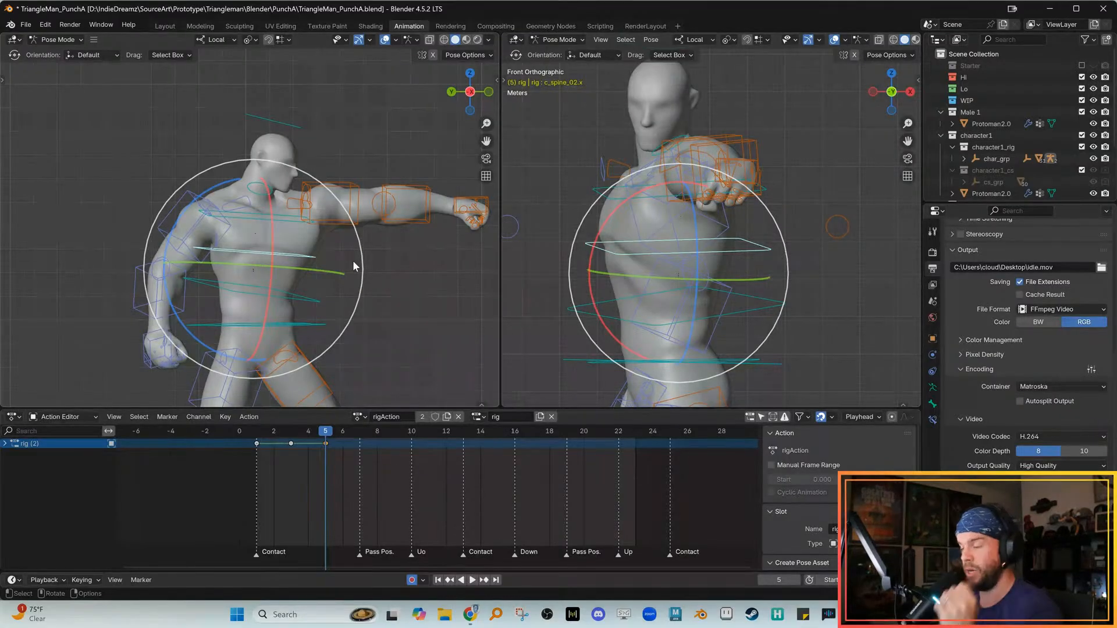
middle_click_drag(352, 260, 419, 236)
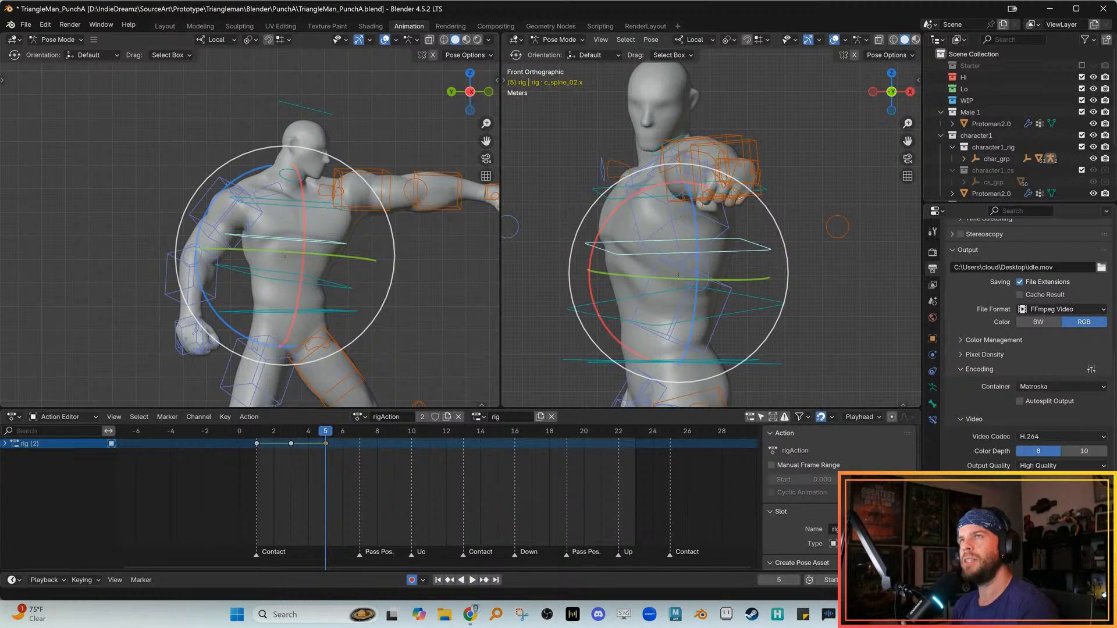
middle_click_drag(207, 110, 155, 92, "shift")
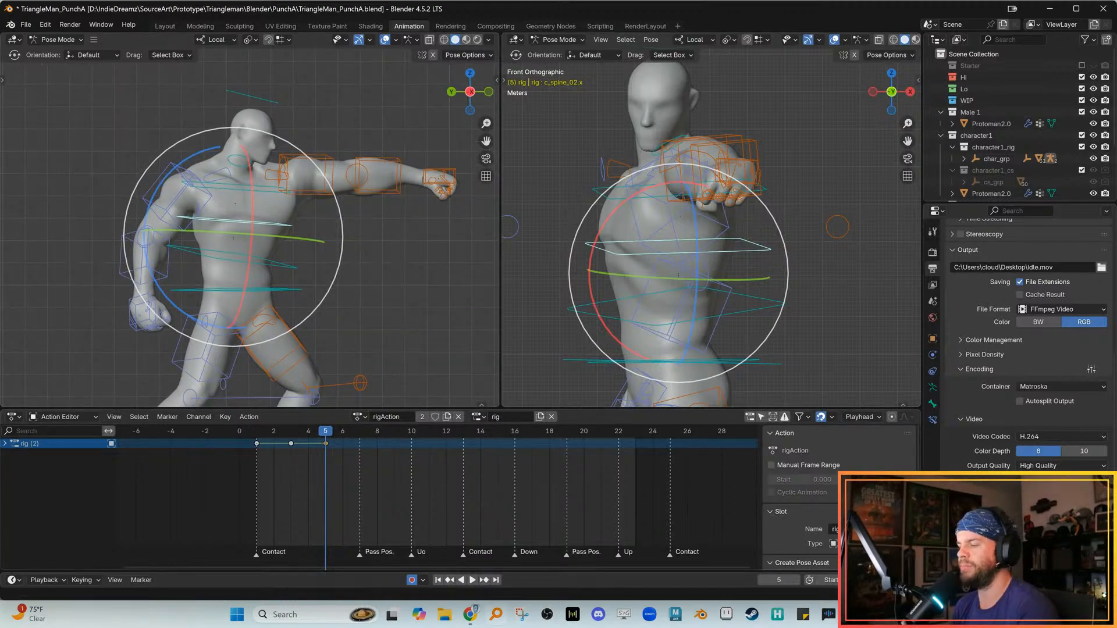
left_click(465, 625)
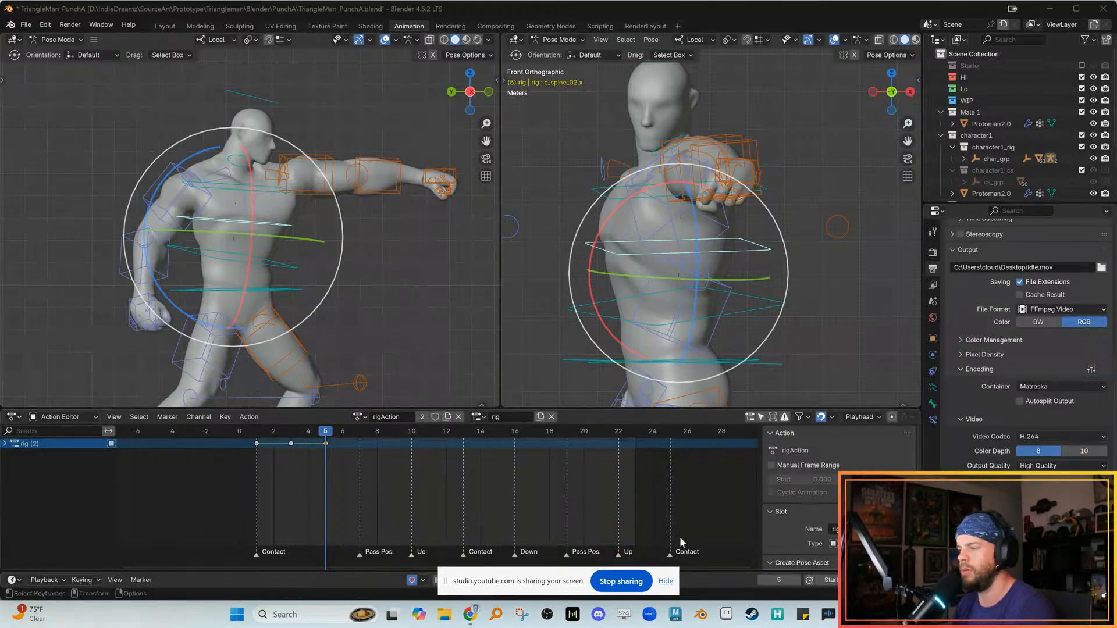
left_click(665, 583)
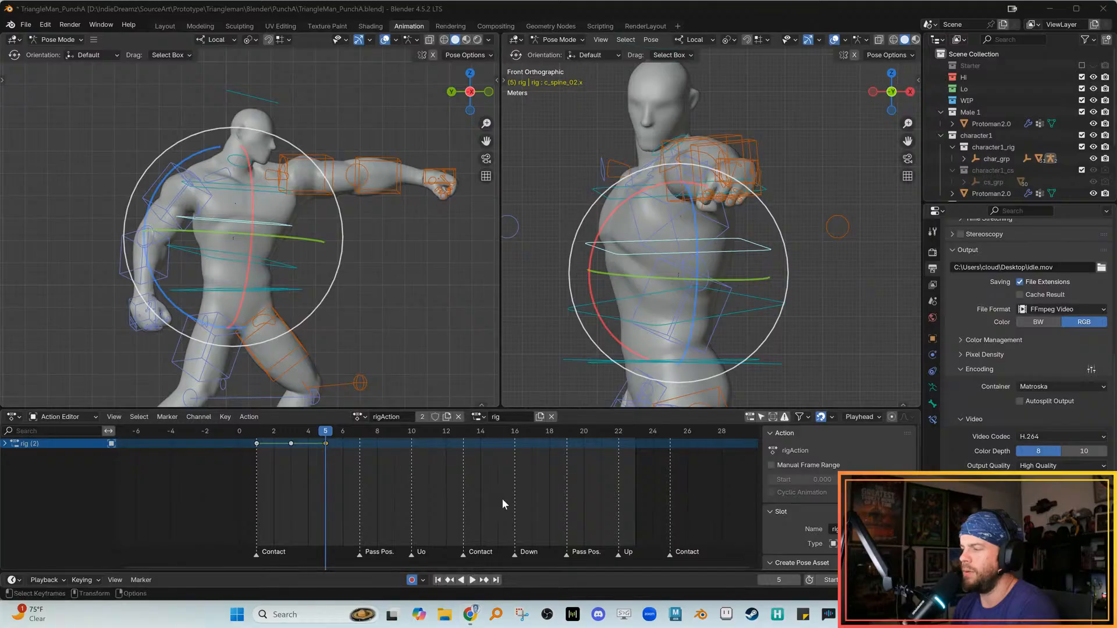
Scrub the timeline over the frames leading into frame 5 to examine how the body and arm move into the punch
mouse_move(317, 430)
left_mouse_down()
mouse_move(292, 436)
mouse_move(342, 443)
mouse_move(253, 435)
mouse_move(326, 442)
left_mouse_up()
left_click(299, 171)
middle_click_drag(354, 292, 371, 293, "shift")
mouse_move(316, 437)
left_mouse_down()
mouse_move(280, 433)
mouse_move(332, 433)
left_mouse_up()
left_click(307, 434)
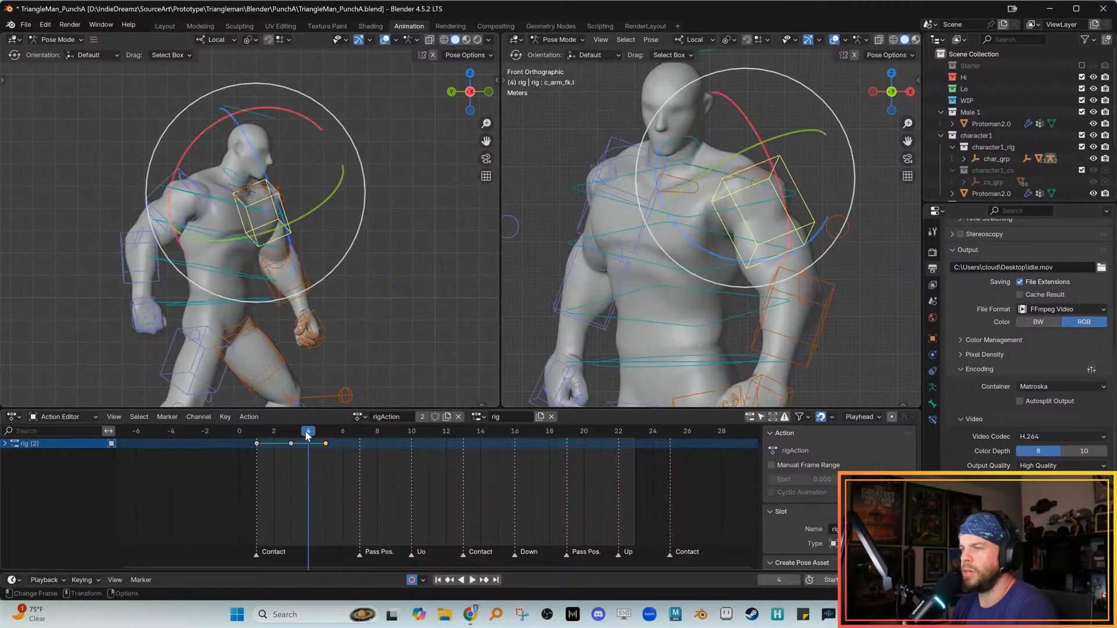
left_click(325, 433)
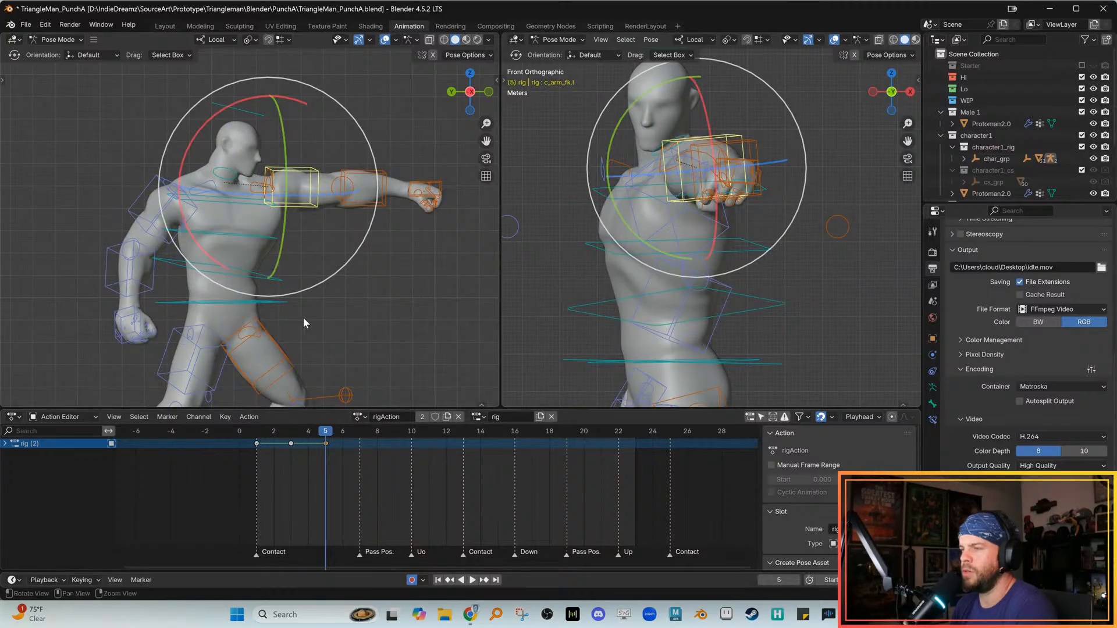
middle_click_drag(322, 322, 345, 332, "shift")
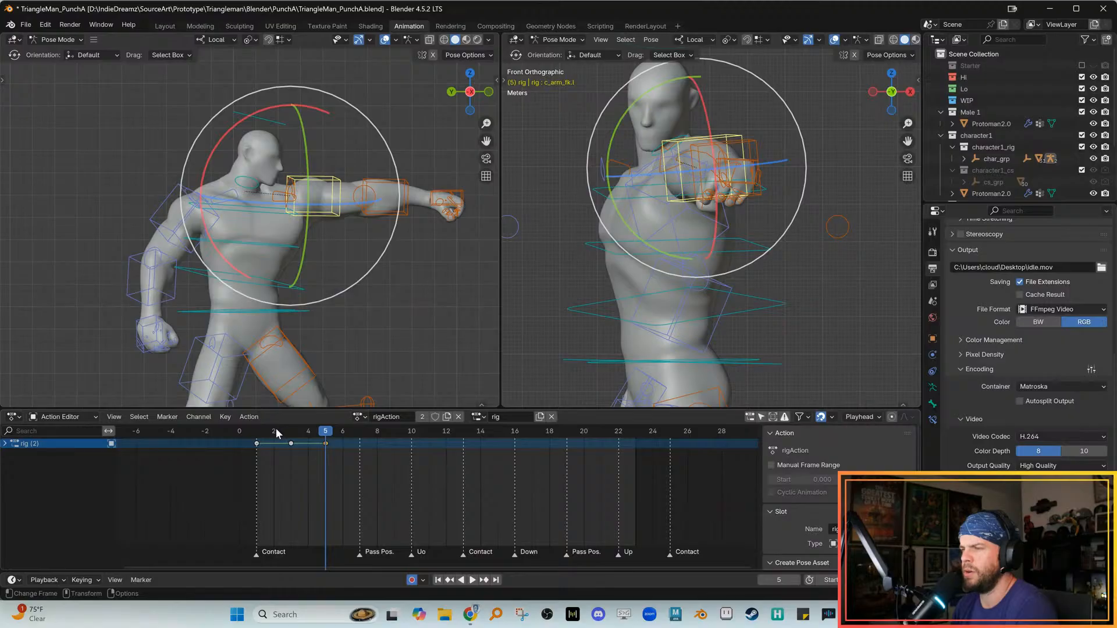
left_click_drag(269, 433, 331, 433)
middle_click_drag(339, 297, 398, 320, "shift")
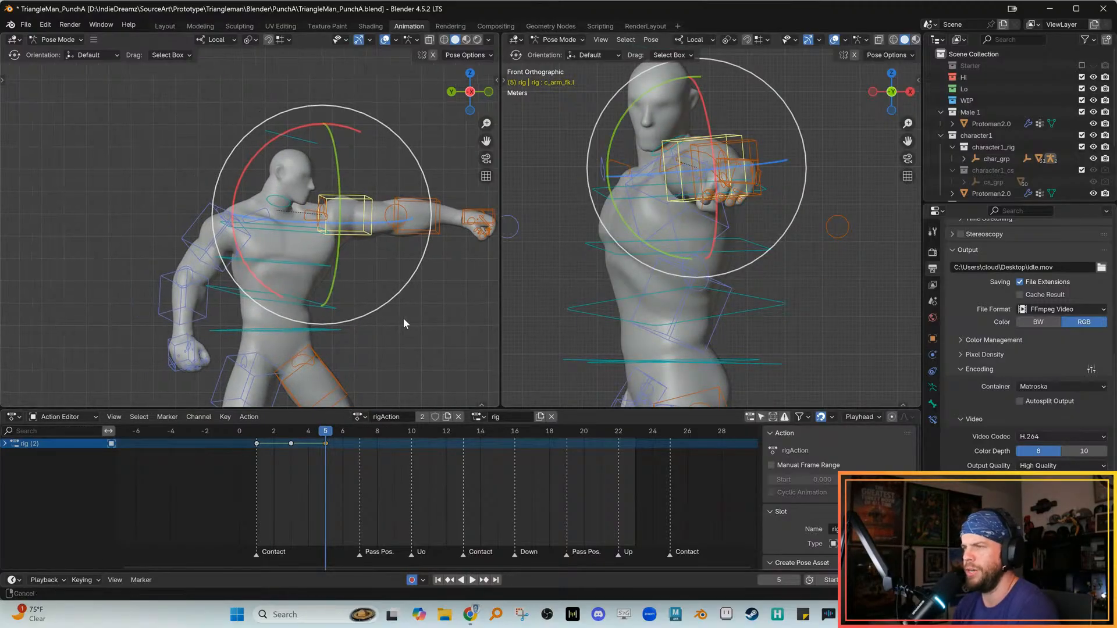
left_click_drag(288, 431, 325, 440)
Play back the blocked animation and return to frame 5 to review the timing of the punch
left_click(396, 295)
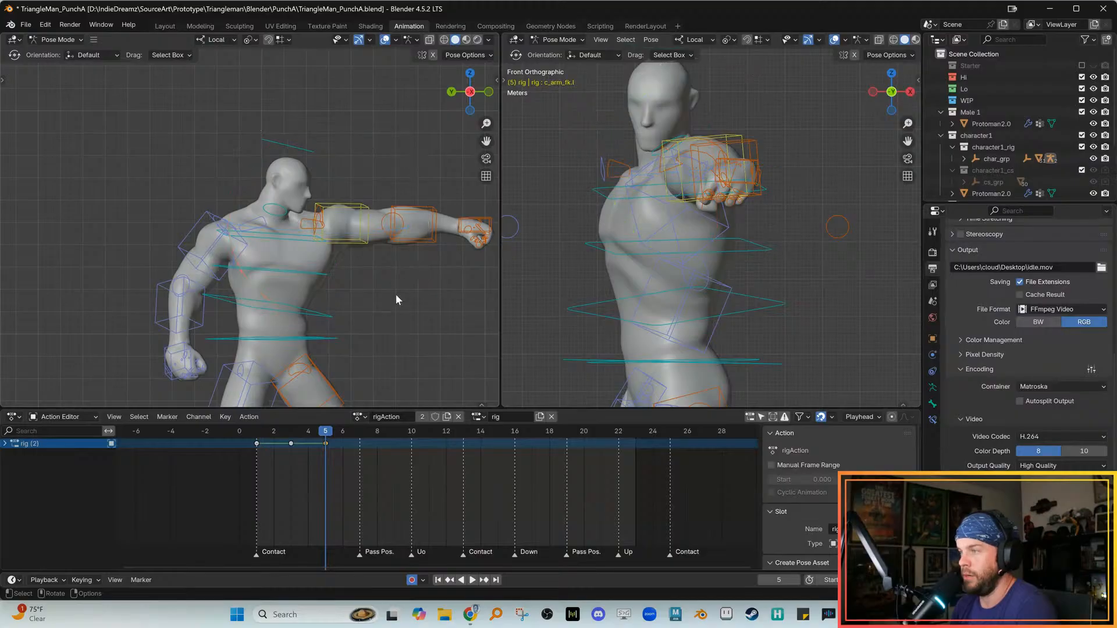
left_click(354, 242)
middle_click_drag(352, 314, 365, 343, "shift")
mouse_move(333, 432)
left_mouse_down()
mouse_move(263, 433)
mouse_move(343, 433)
mouse_move(313, 437)
mouse_move(325, 433)
left_mouse_up()
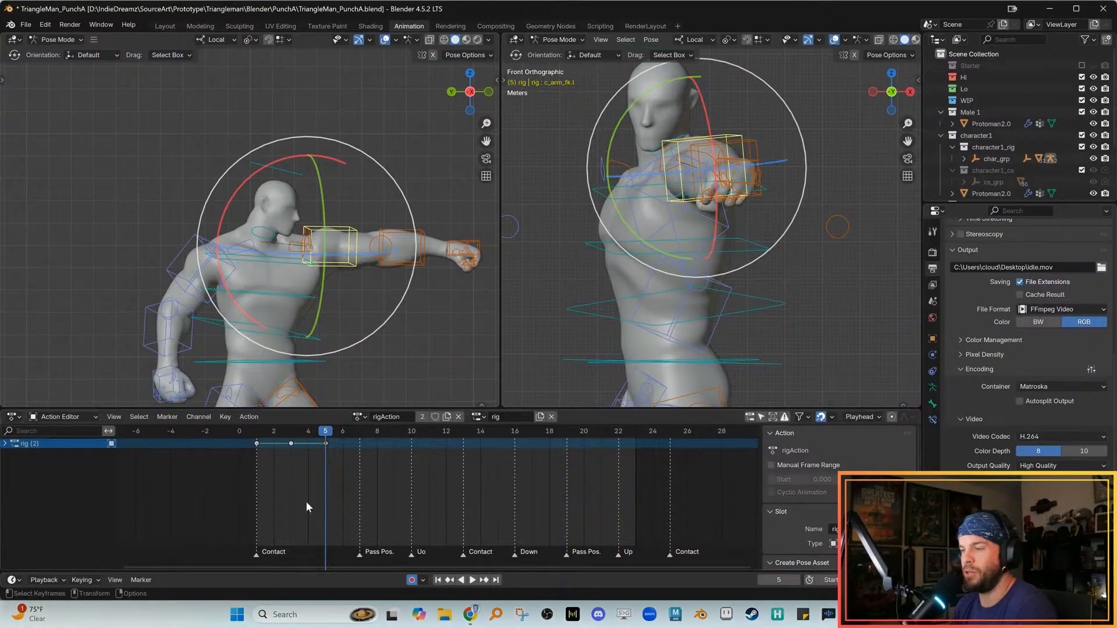
key("space")
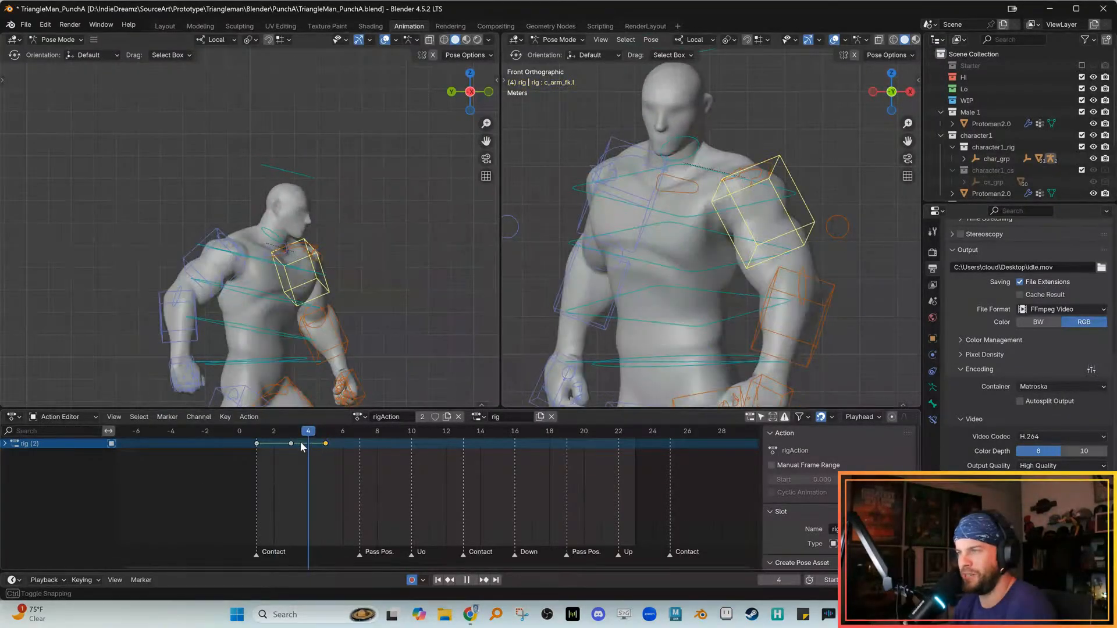
key("Escape")
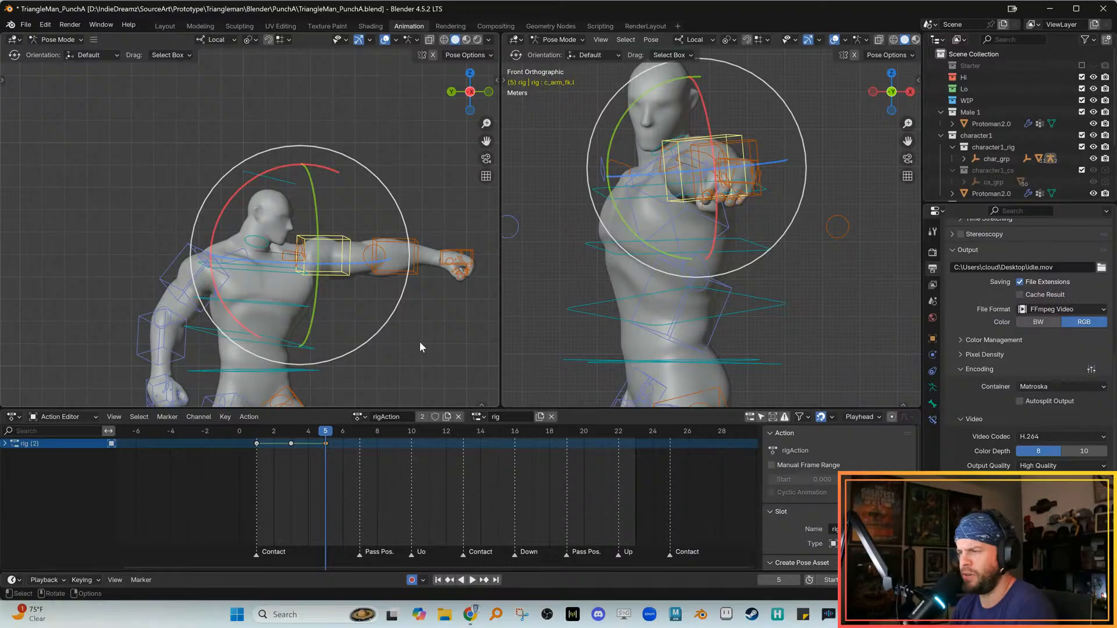
middle_click_drag(392, 344, 358, 337)
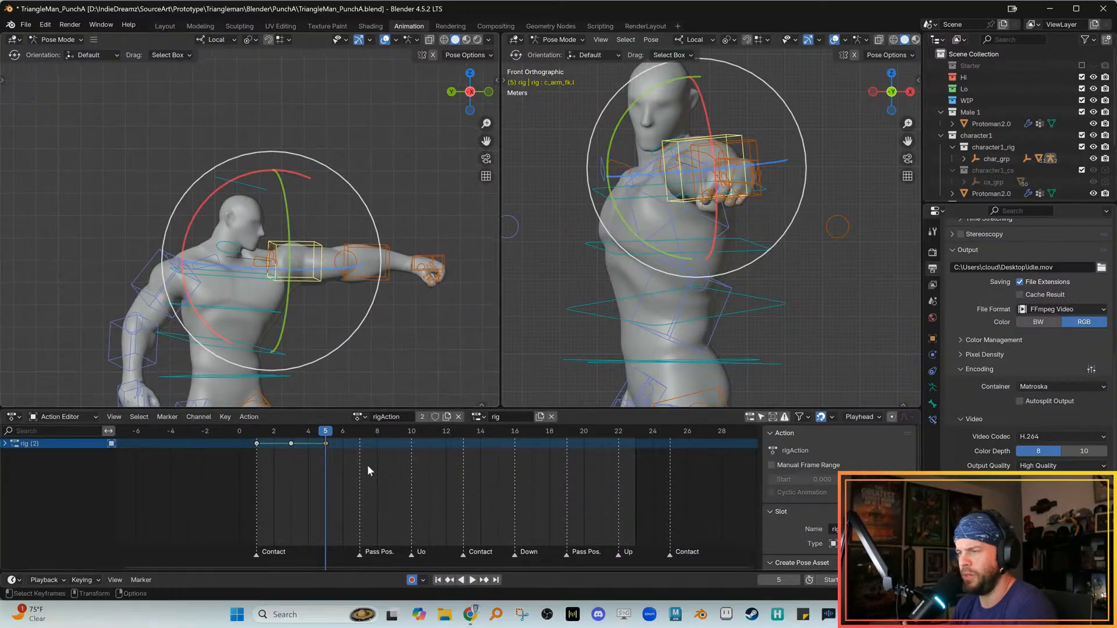
mouse_move(325, 438)
left_mouse_down()
mouse_move(308, 438)
mouse_move(325, 438)
left_mouse_up()
Select the head control (c_head.x) and rotate it at frame 5 to bring the head upright and turn the face slightly
left_click(129, 150)
left_click(282, 244)
key("w")
key("e")
left_click(198, 133)
left_click(234, 185)
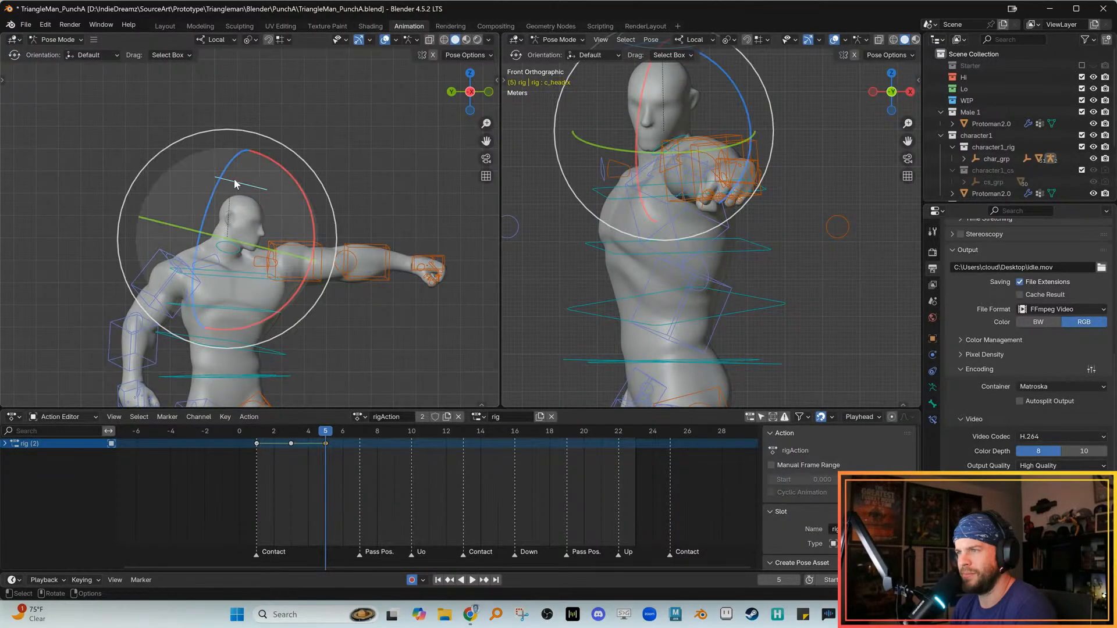
mouse_move(271, 226)
left_mouse_down()
mouse_move(261, 218)
mouse_move(260, 234)
mouse_move(281, 212)
mouse_move(269, 219)
left_mouse_up()
left_click_drag(216, 283, 228, 282)
left_click_drag(224, 279, 231, 275)
left_click_drag(695, 218, 694, 152)
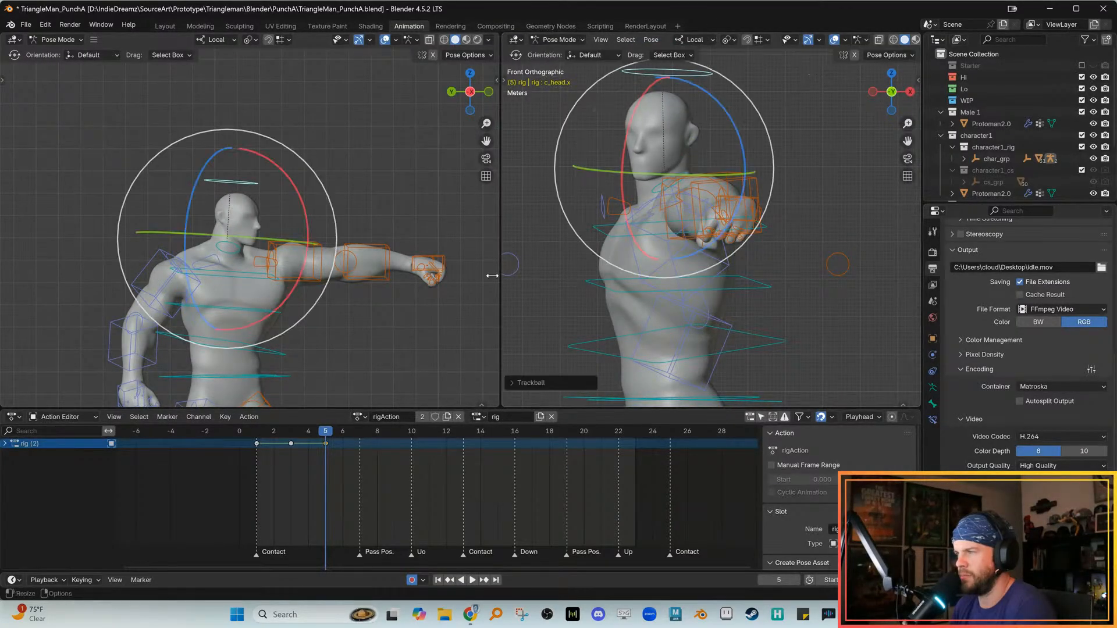
Step and scrub through the frames before frame 5 to examine the whole body's motion into the punch pose
middle_click_drag(319, 314, 339, 279, "shift")
scroll(340, 278, "down", 3)
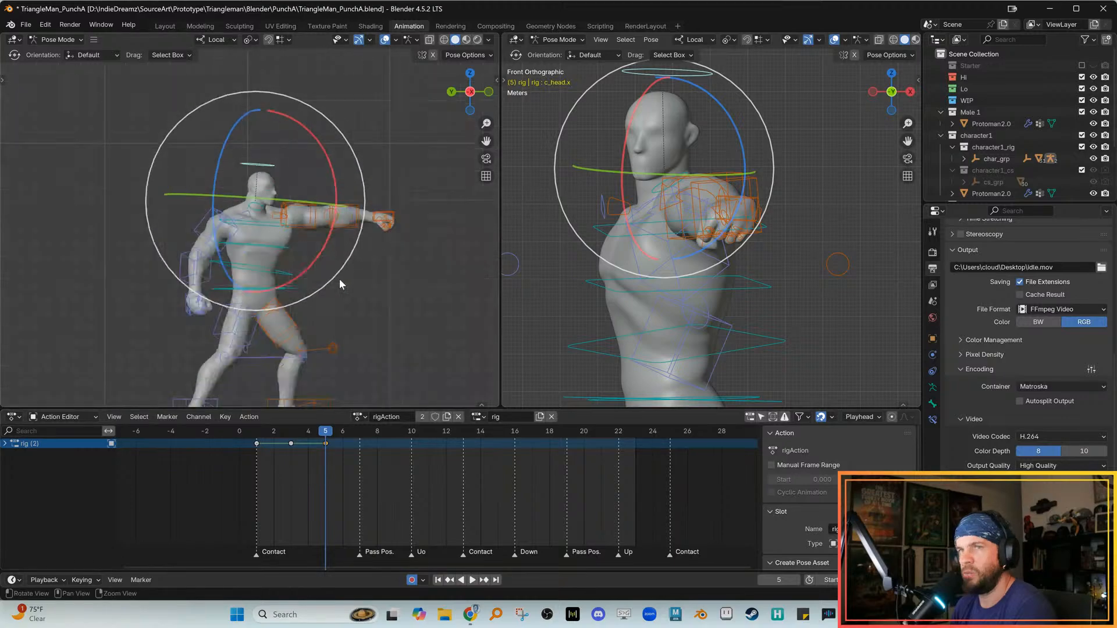
key("Left")
key("Left")
key("Right")
key("Right")
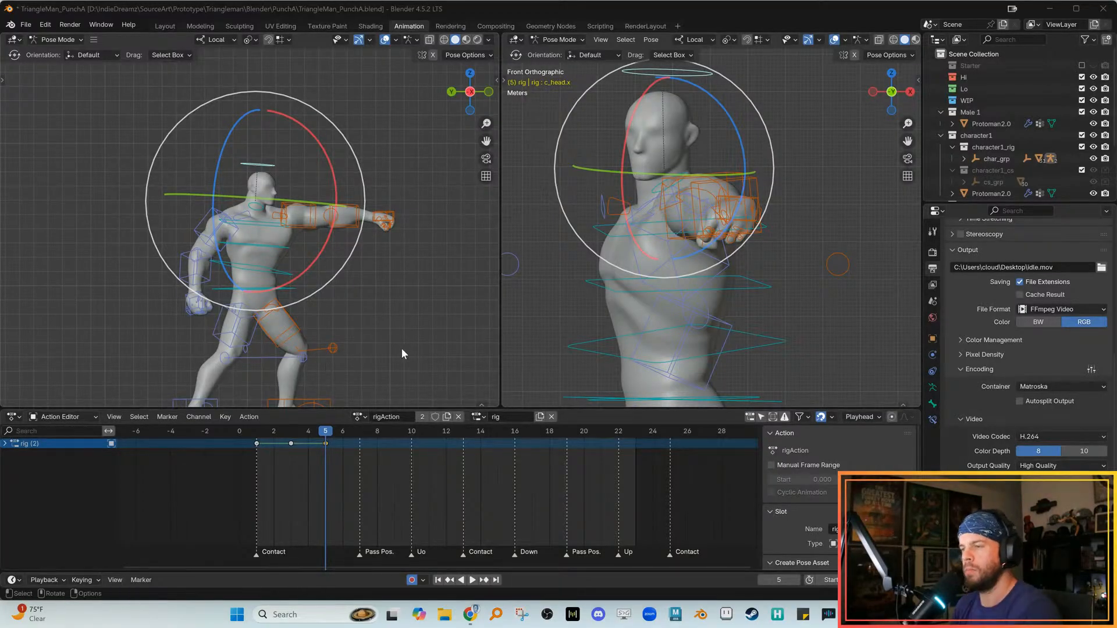
middle_click_drag(354, 307, 375, 328)
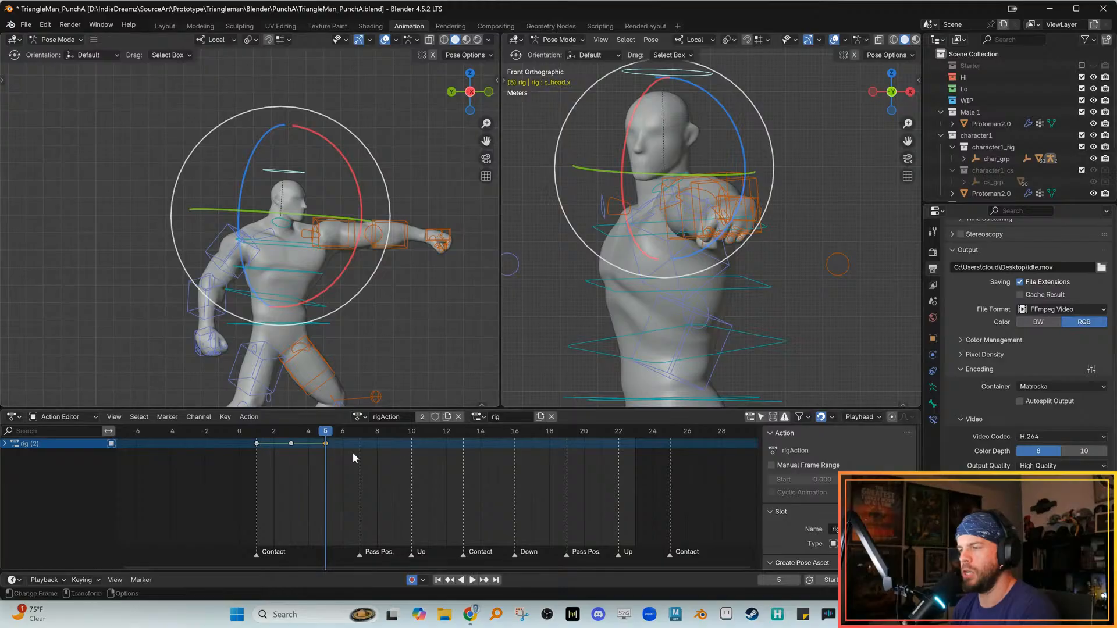
mouse_move(316, 435)
left_mouse_down()
mouse_move(264, 432)
mouse_move(324, 435)
left_mouse_up()
middle_click_drag(313, 327, 301, 307)
mouse_move(323, 434)
left_mouse_down()
mouse_move(289, 436)
mouse_move(326, 435)
left_mouse_up()
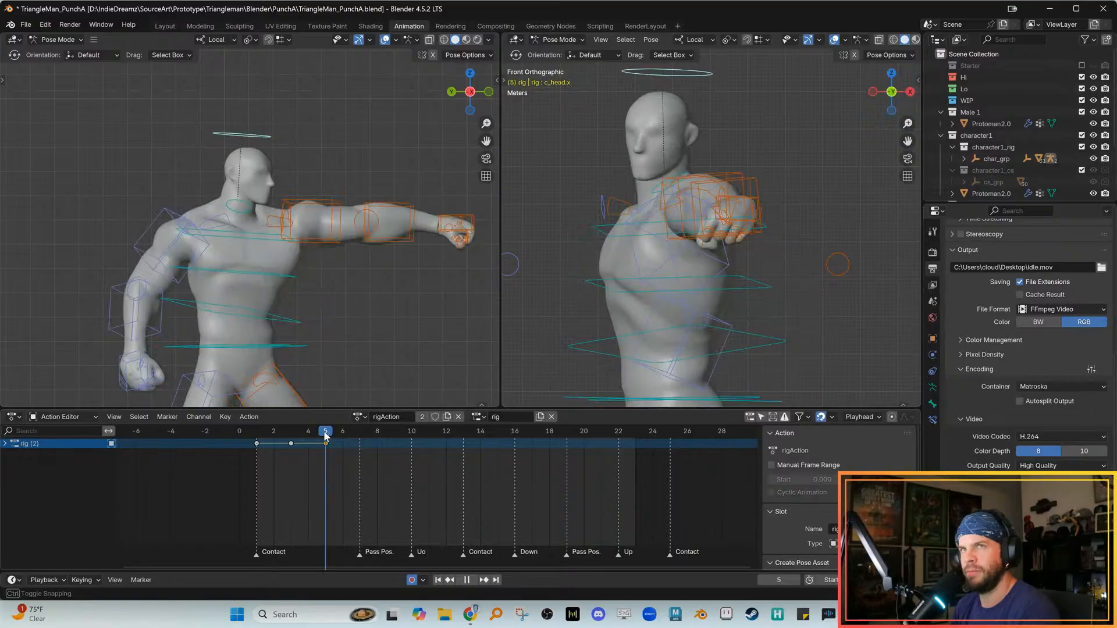
Select the middle spine control (c_spine_02.x), activate the Move tool and shift the upper torso slightly forward
left_click(339, 338)
left_click(291, 273)
key("shift+space")
key("g")
left_click_drag(327, 296, 331, 296)
Select the lower spine control (c_spine_01.x), set the transform orientation to Global and nudge the control along the Y axis
left_click(296, 314)
left_click(294, 322)
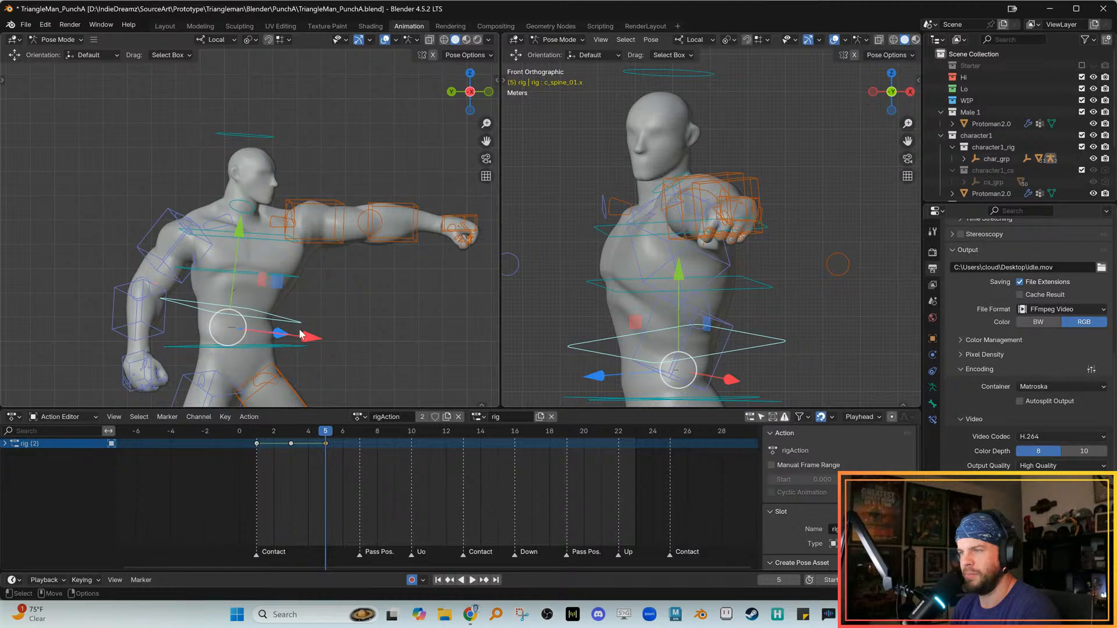
middle_click_drag(256, 327, 303, 300, "shift")
left_click(303, 296)
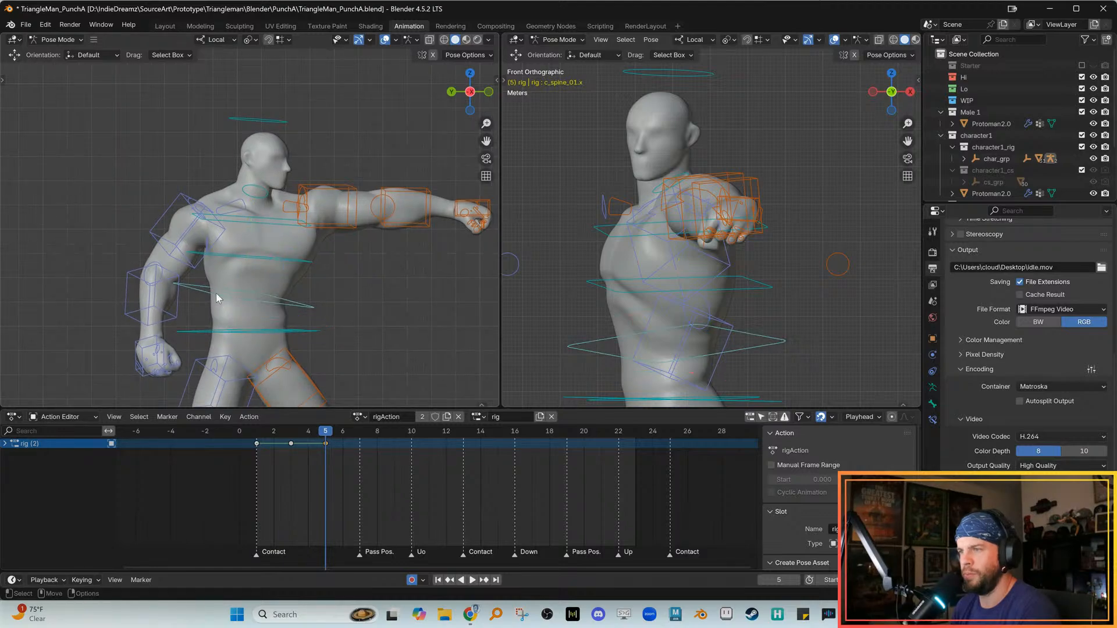
left_click(193, 288)
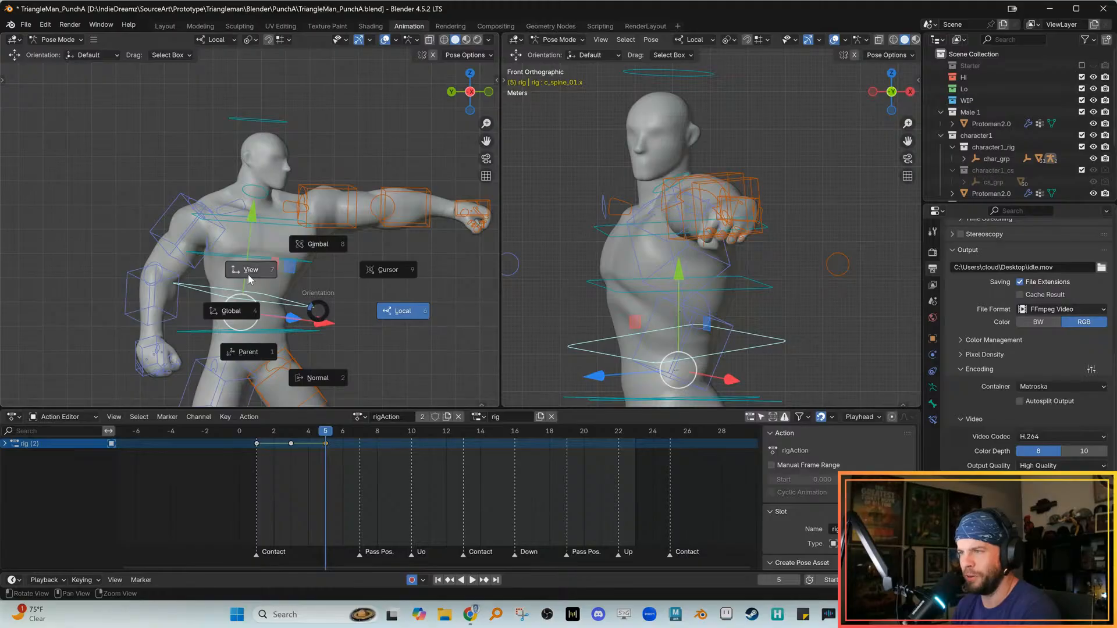
left_click(233, 310)
left_click_drag(153, 318, 151, 309)
middle_click_drag(188, 295, 216, 304, "shift")
Select the root control (c_root_master.x), compare the neighbouring frames, and move the hips slightly forward along the global Y axis at frame 5
left_click(365, 280)
left_click(314, 307)
middle_click_drag(307, 312, 339, 289, "shift")
left_click(332, 327)
scroll(224, 343, "down", 4)
middle_click_drag(256, 353, 259, 323, "alt")
key("comma")
key("period")
key("comma")
key("comma")
key("period")
key("period")
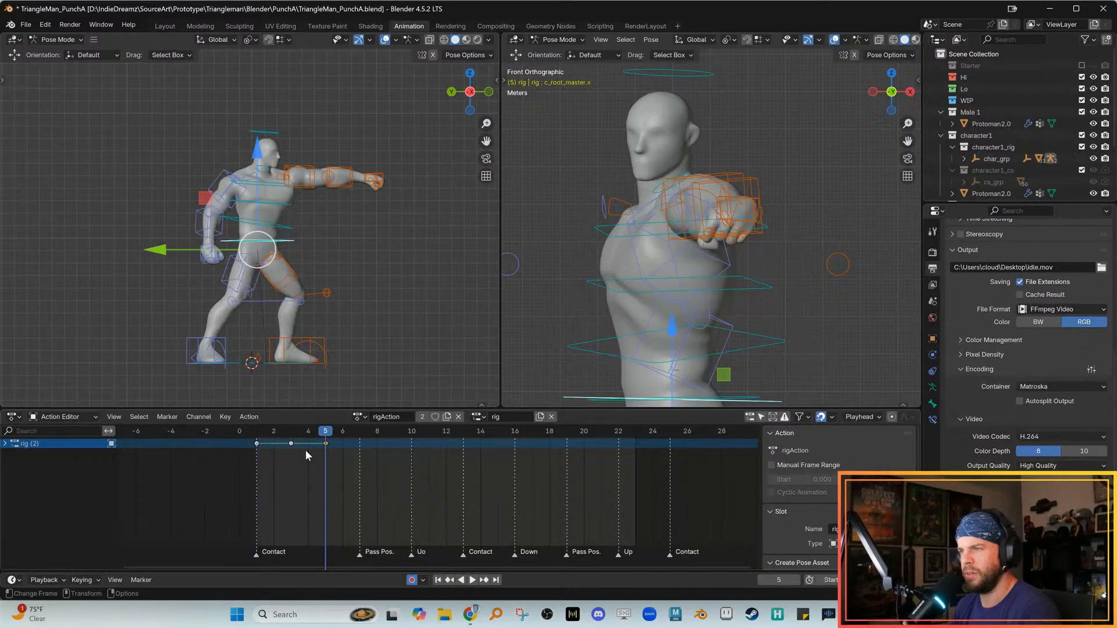
key("g")
key("y")
left_click_drag(162, 250, 163, 250)
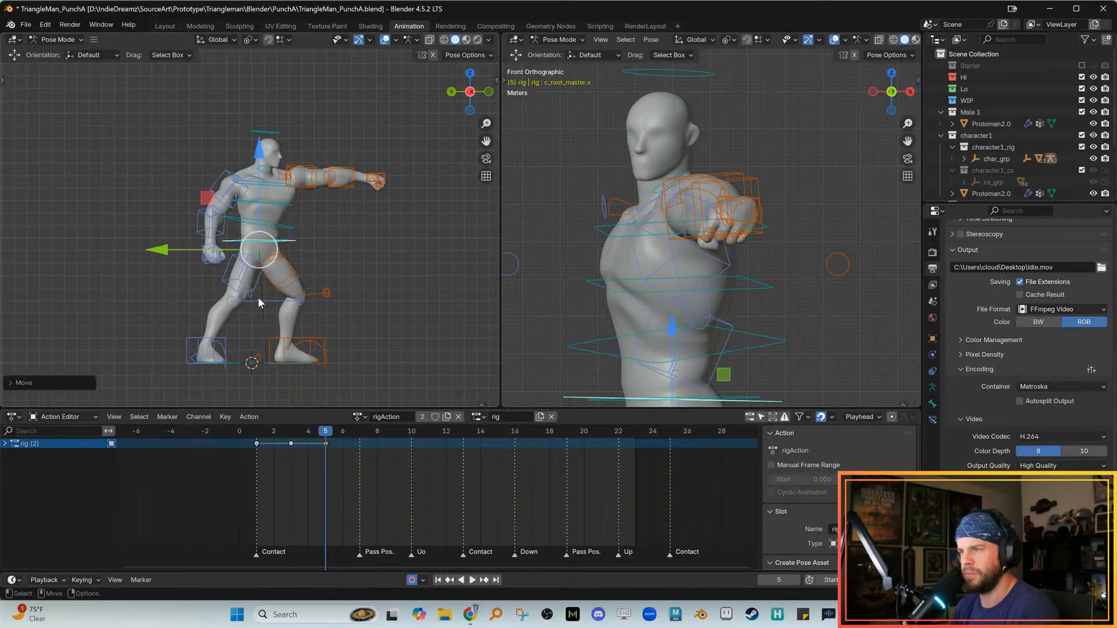
Compare the keyed poses at frames 1, 3 and 5 to examine how the body moves into the punch
key("comma")
key("period")
key("comma")
key("comma")
key("period")
middle_click_drag(279, 349, 277, 366, "alt")
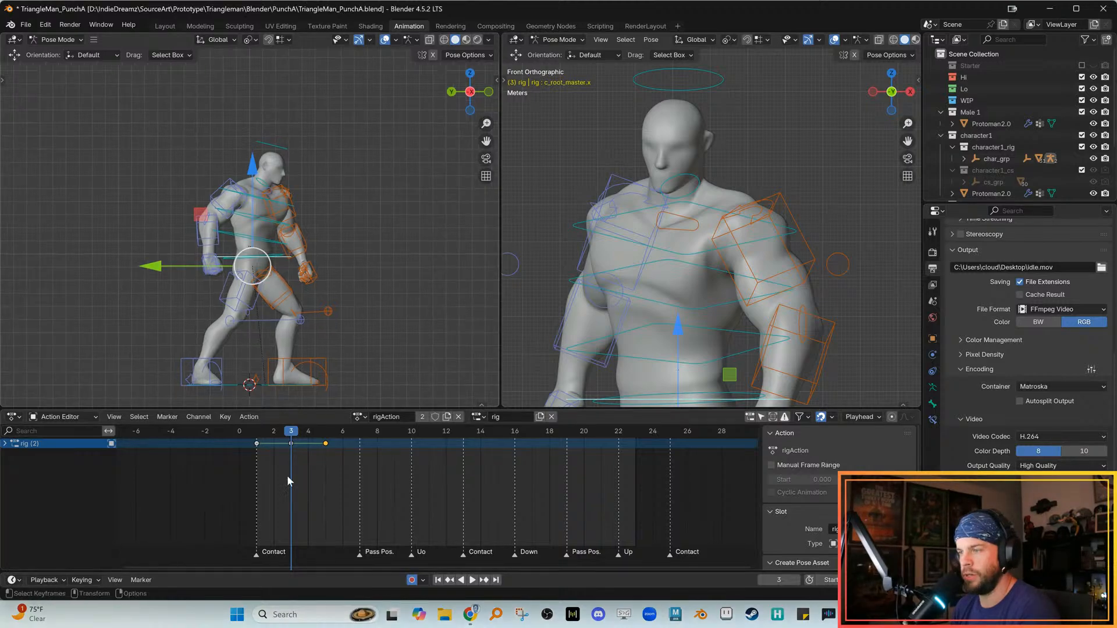
key("Up")
key("Down")
key("Down")
key("Up")
key("Up")
Reposition the left knee pole (c_leg_pole.l) at frame 5 and adjust it together with the right knee pole
left_click(330, 315)
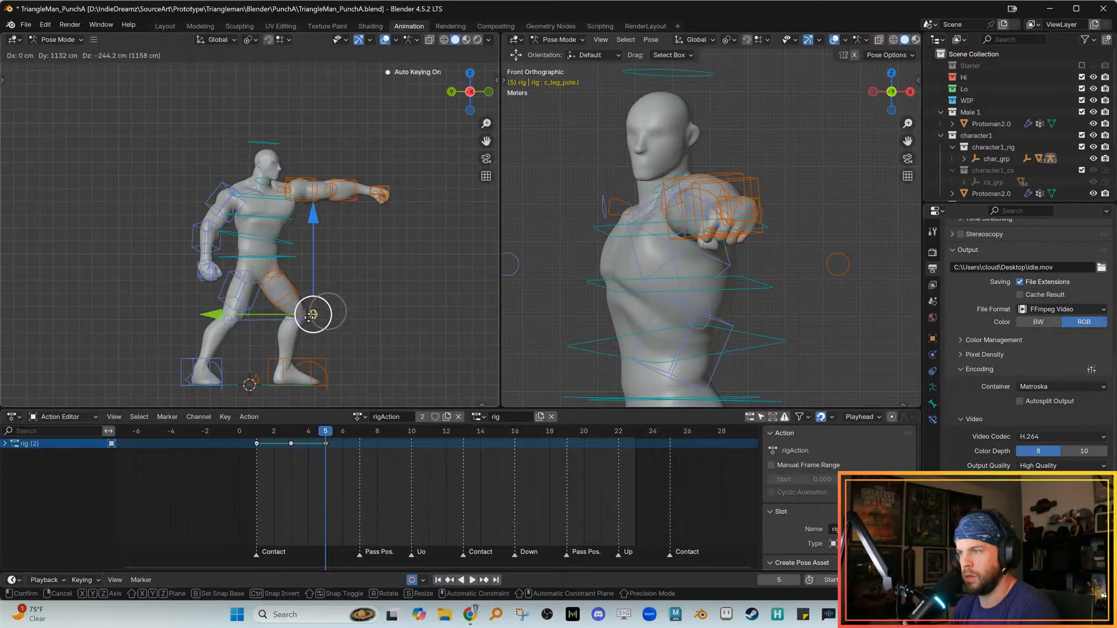
scroll(573, 317, "down", 2)
scroll(573, 317, "down", 1)
middle_click_drag(599, 315, 648, 181, "shift")
scroll(648, 180, "down", 1)
mouse_move(762, 266)
left_mouse_down()
mouse_move(730, 270)
mouse_move(742, 271)
left_mouse_up()
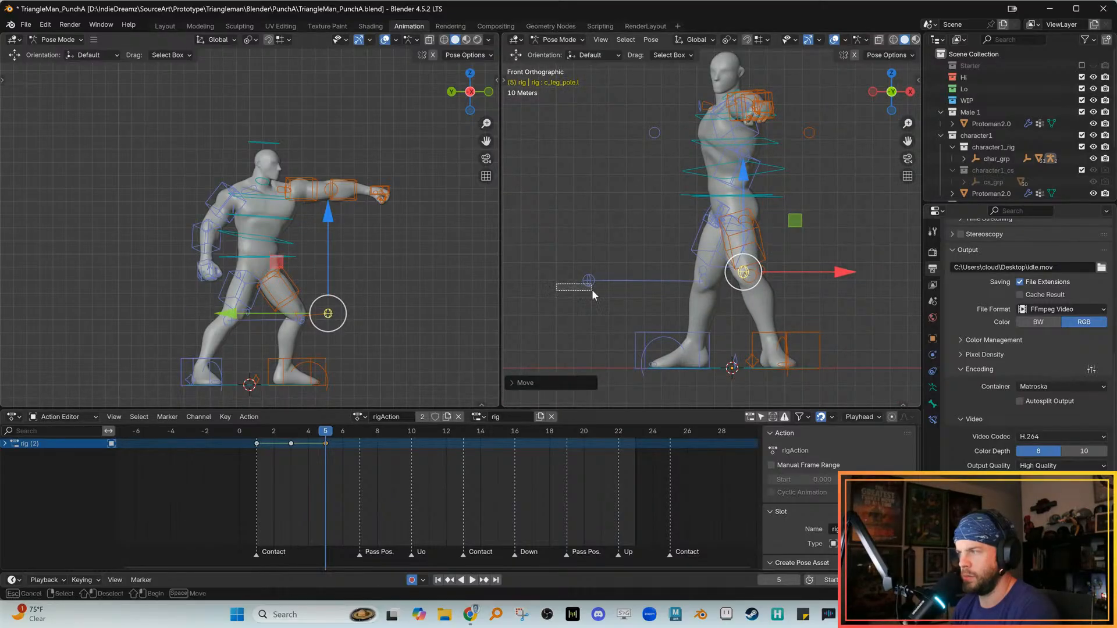
scroll(335, 332, "up", 1)
left_click_drag(336, 332, 267, 320)
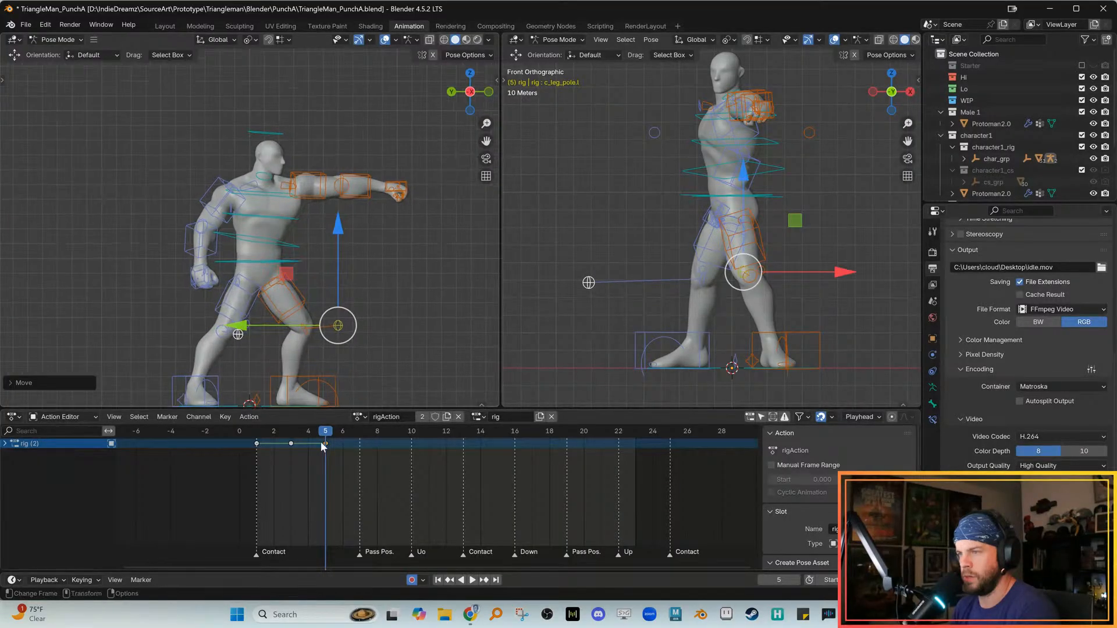
Go back and forth frame by frame between frames 1 and 5 to examine the knees' motion
key("Left")
key("Left")
key("Left")
key("Left")
key("Right")
key("Right")
key("Right")
key("Right")
Activate the Rotate tool, select the left foot's controls and focus the perspective view on that foot
scroll(318, 313, "up", 4)
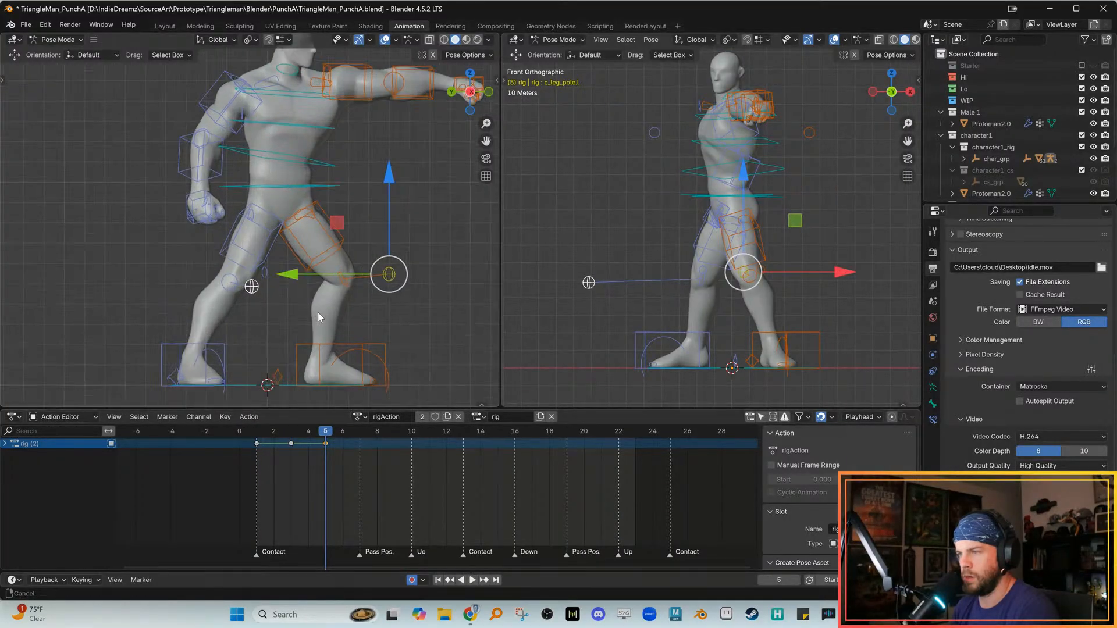
left_click(382, 349)
right_click_drag(727, 300, 763, 294, "alt")
middle_click_drag(763, 295, 721, 300, "alt")
key("e")
middle_click_drag(360, 368, 364, 343, "alt")
left_click_drag(365, 348, 406, 392)
middle_click_drag(722, 303, 677, 262)
middle_click_drag(676, 261, 717, 275)
left_click(741, 322)
left_click(728, 258)
key("KP_Decimal")
Try rotating the left foot's controls, including c_foot_01.l, at frame 5 and undo the trials
scroll(734, 275, "down", 4)
left_click_drag(721, 310, 717, 304)
key("ctrl+z")
left_click(759, 321)
left_click(728, 245)
key("ctrl+z")
left_click(757, 275)
left_click(748, 242)
key("ctrl+z")
middle_click_drag(716, 277, 733, 274)
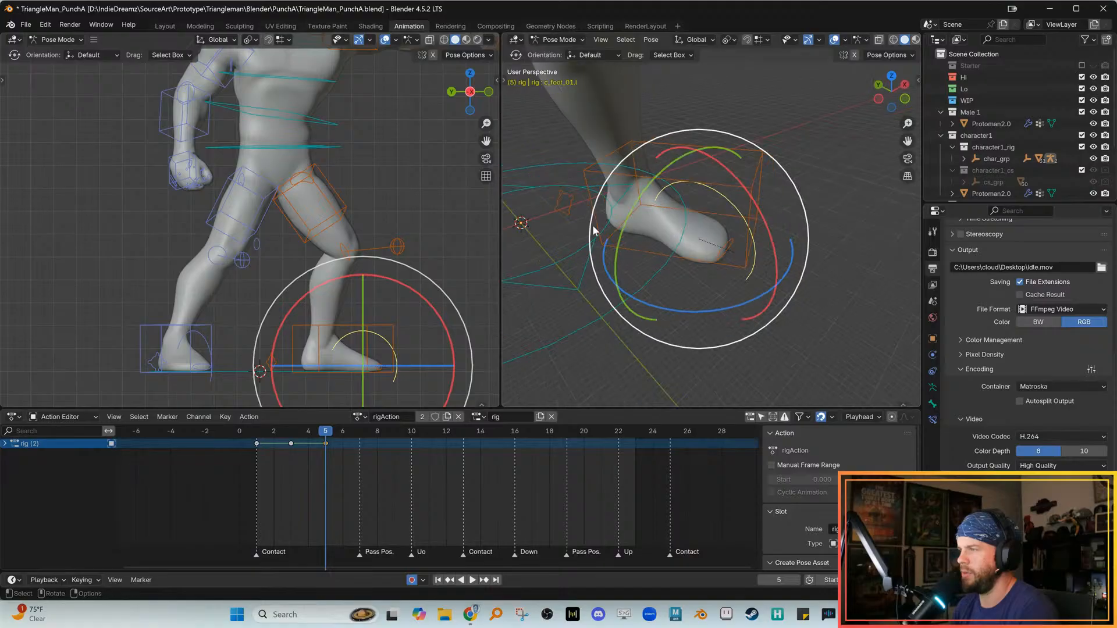
Select the left foot roll cursor (c_foot_roll_cursor.l) and examine its transform channels and rig settings, expanding the Picker section
left_click(563, 203)
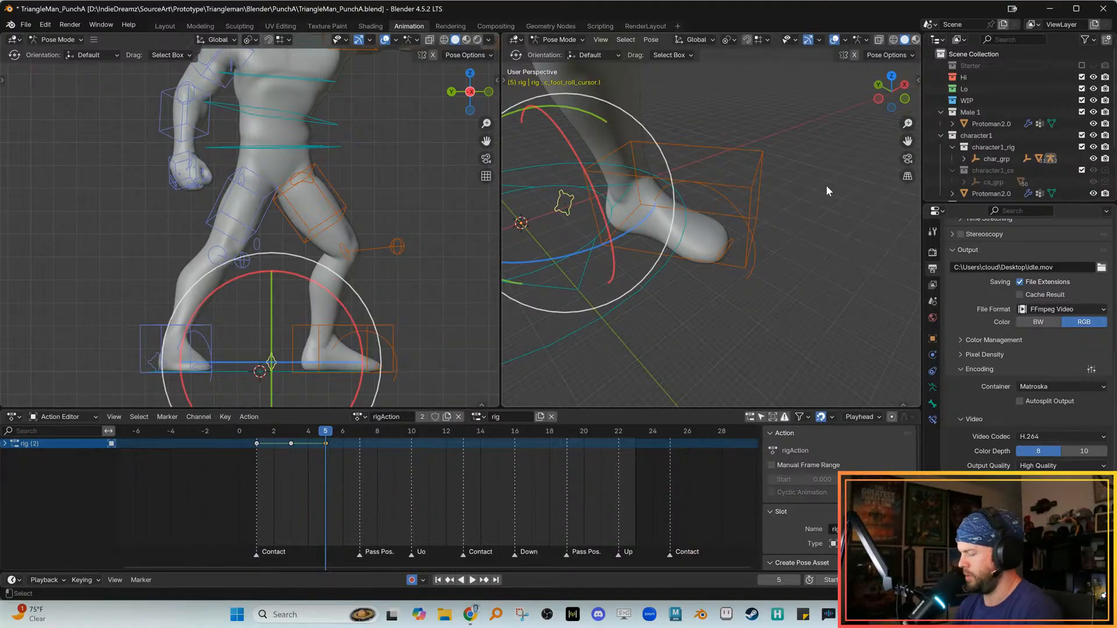
key("n")
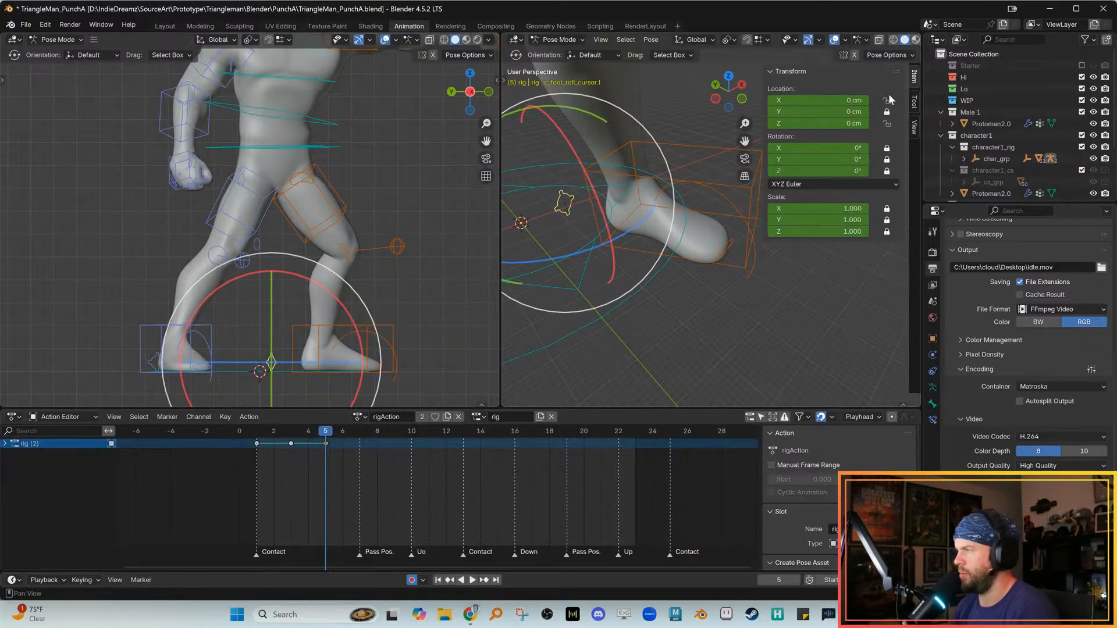
left_click(913, 102)
scroll(827, 253, "down", 5)
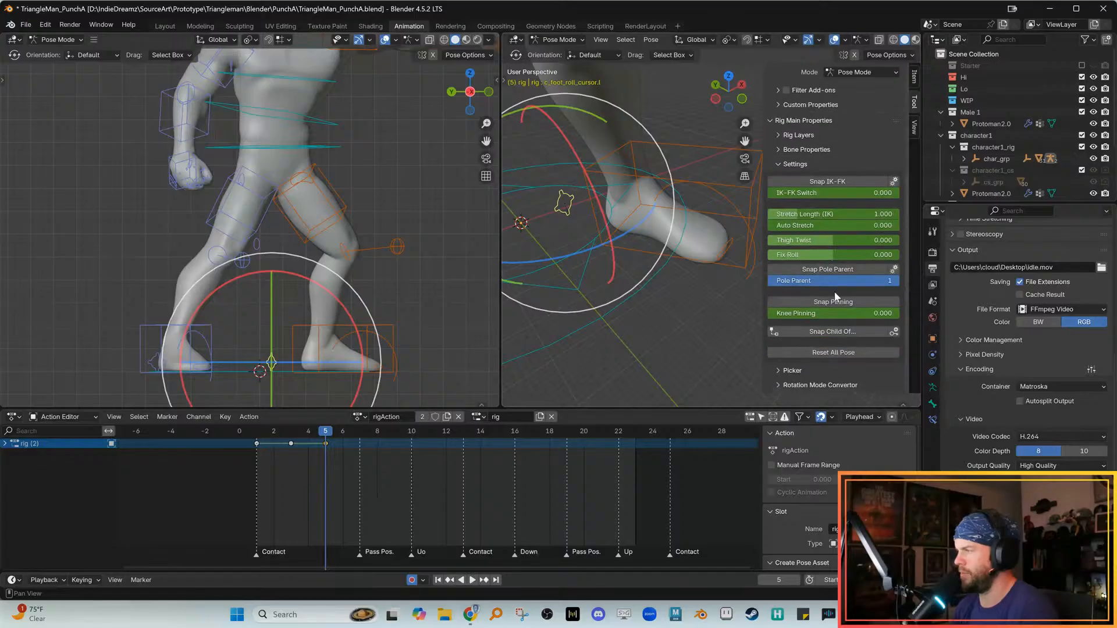
left_click(786, 370)
scroll(783, 368, "up", 8)
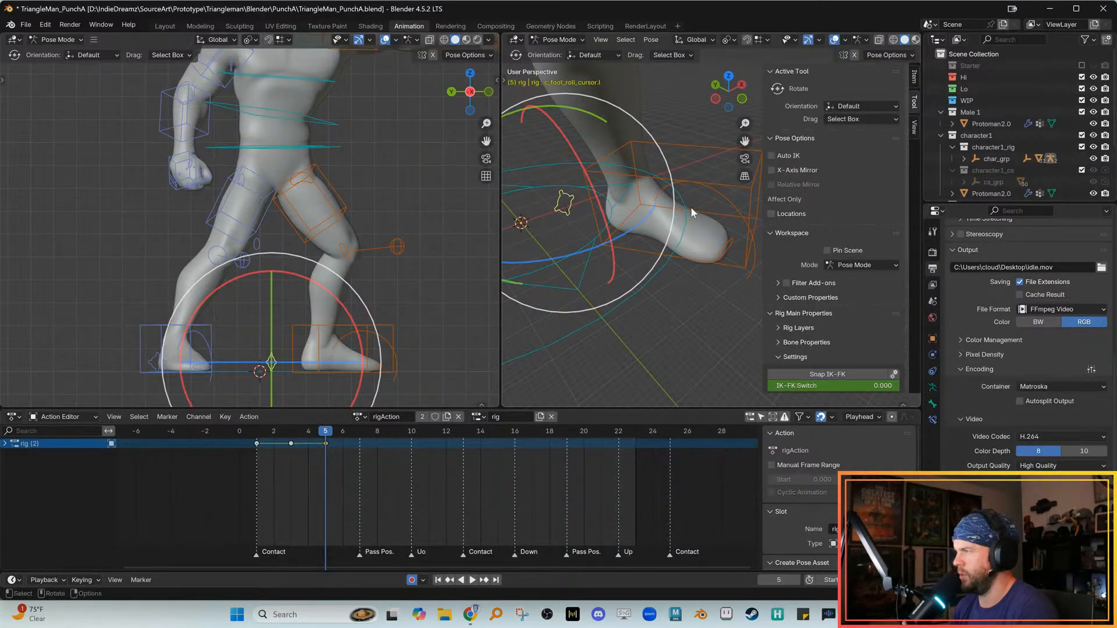
Select the left foot IK control and examine the transform channels, rig settings and collection lists for foot options
left_click(707, 186)
left_click(691, 145)
left_click_drag(921, 84, 914, 83)
left_click(908, 78)
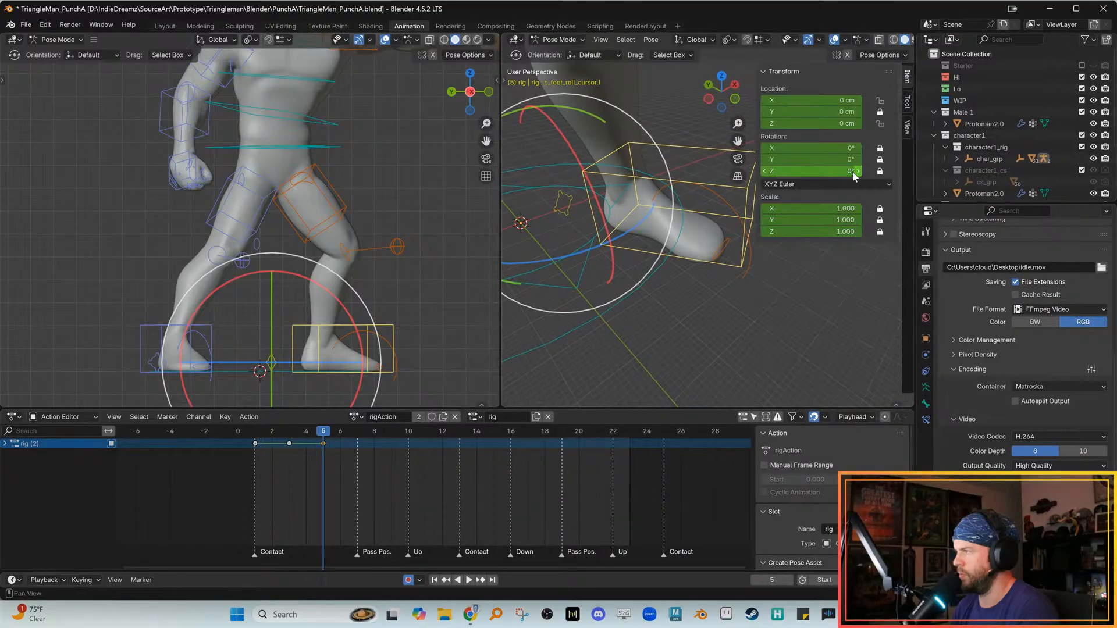
left_click(906, 104)
scroll(832, 256, "down", 6)
scroll(830, 261, "down", 2)
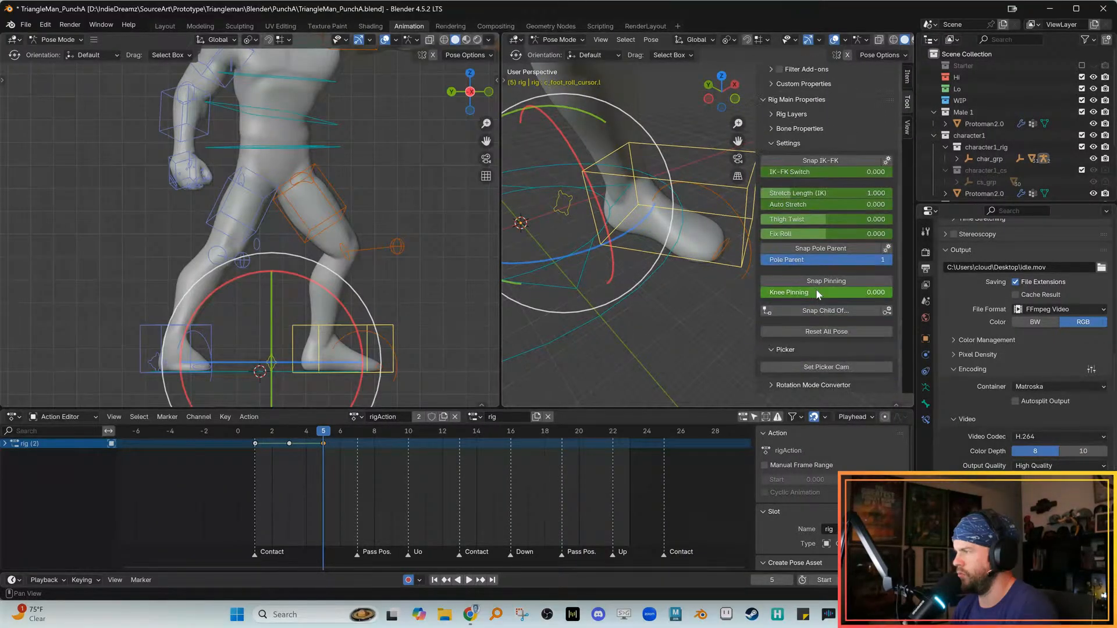
left_click(910, 127)
scroll(870, 249, "down", 10)
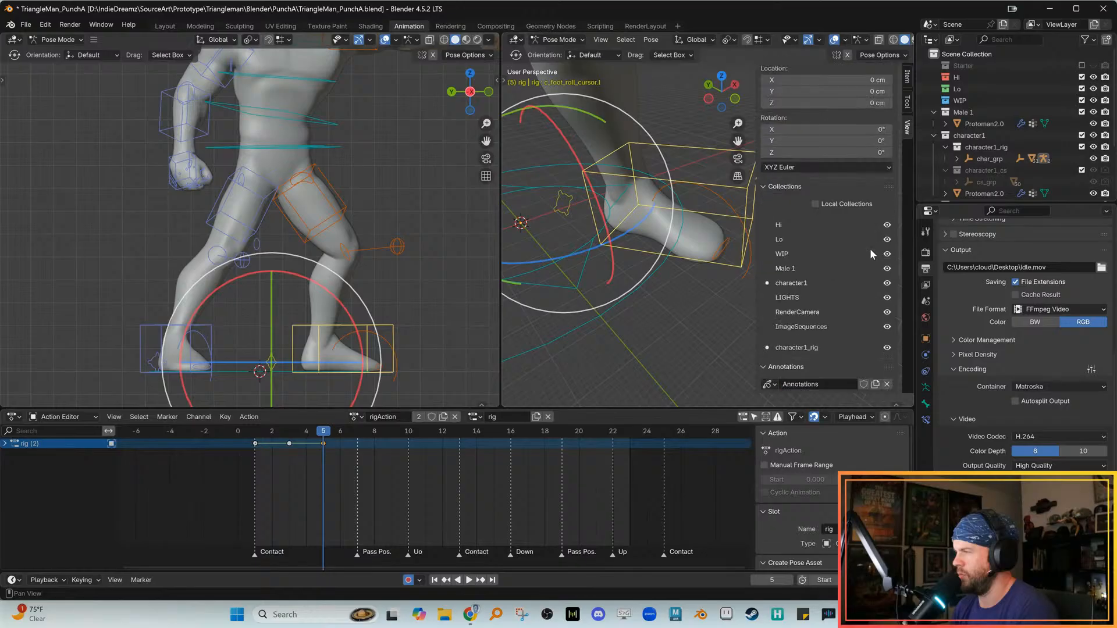
left_click(906, 103)
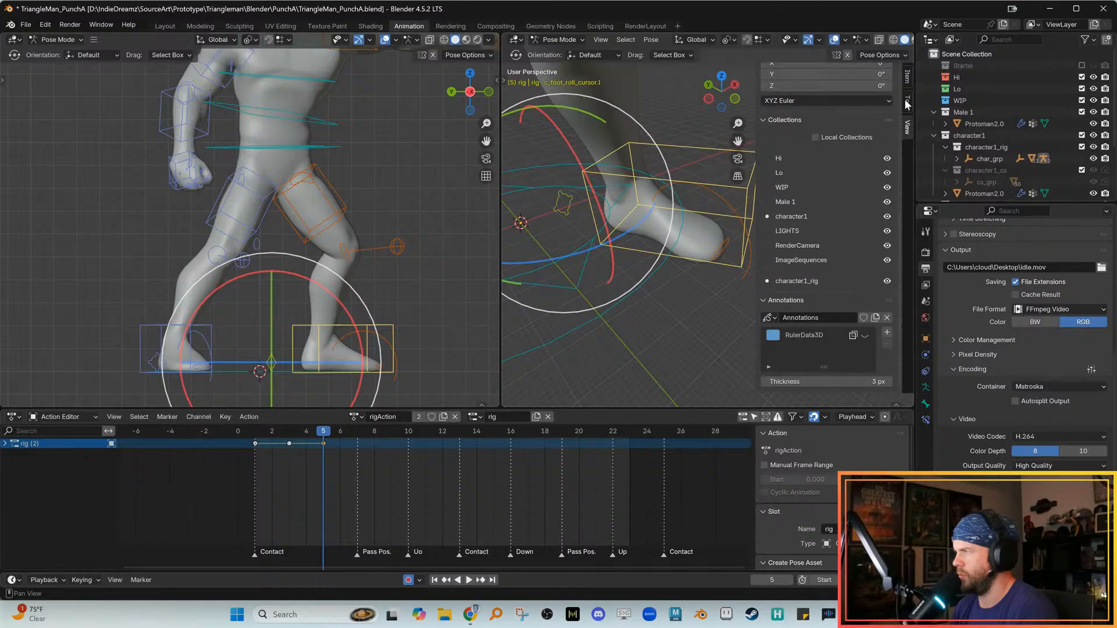
Make the left foot IK control (c_foot_ik.l) active and compare the foot's placement between frames 3 and 5
middle_click_drag(727, 251, 654, 245)
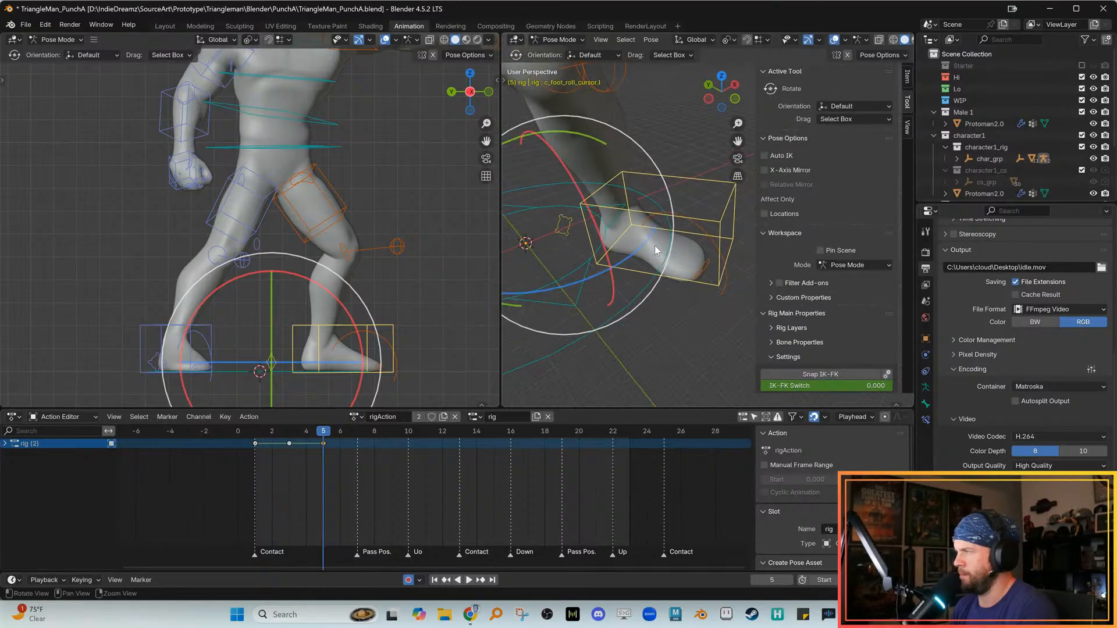
left_click(708, 183)
middle_click_drag(689, 203, 669, 199, "shift")
left_click_drag(640, 256, 619, 262)
key("Down")
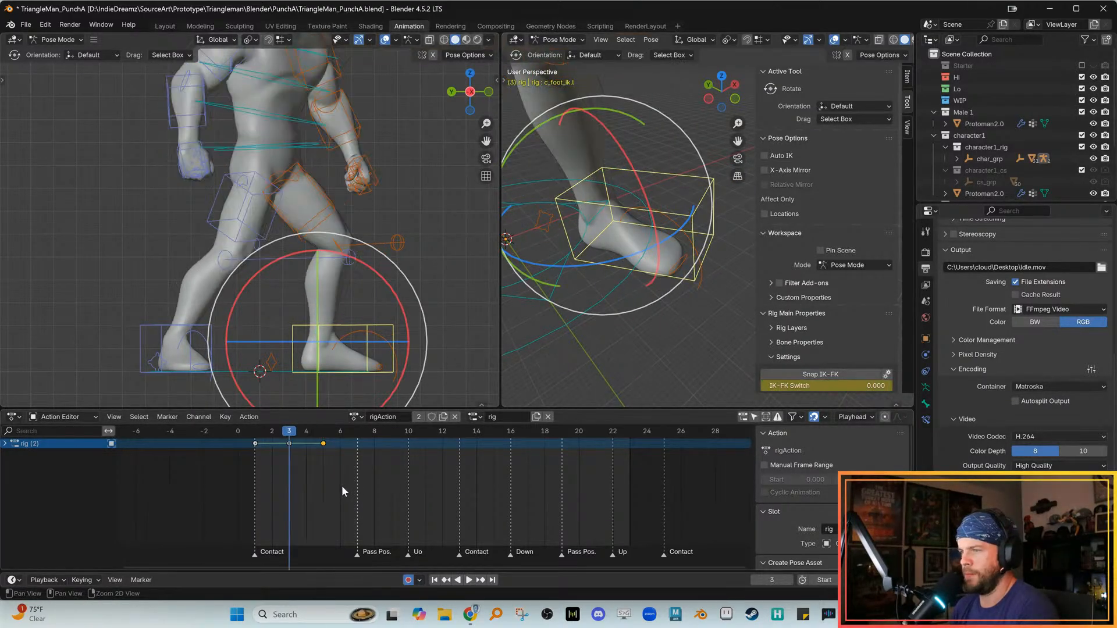
key("Up")
key("Down")
key("Up")
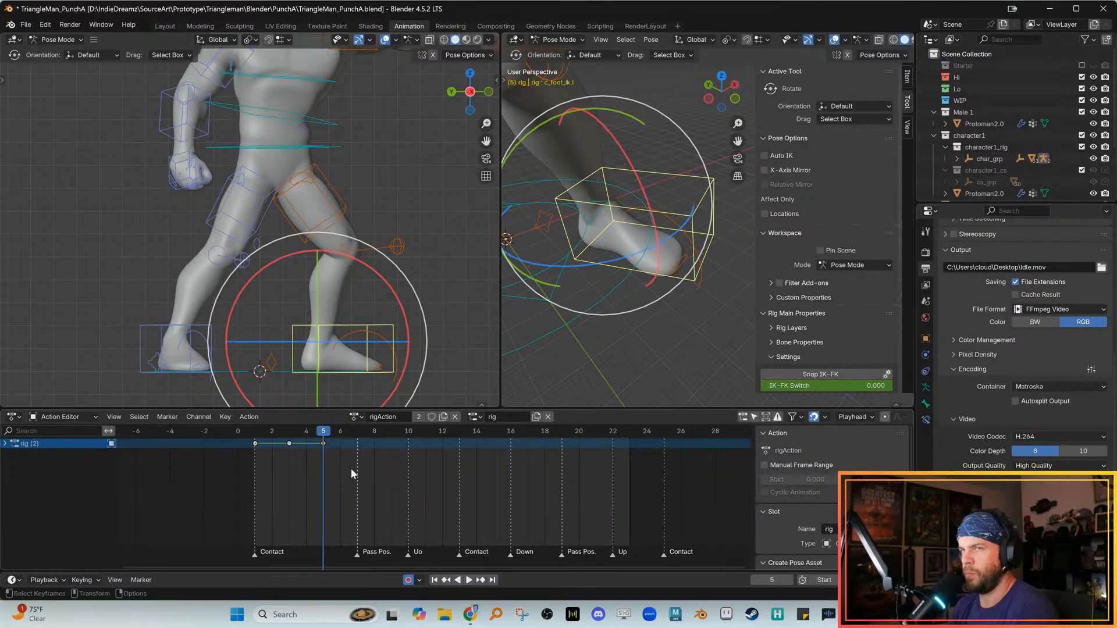
key("Down")
key("Up")
Try rotating the left foot IK control and moving it slightly along the Y axis at frame 5, checking against the earlier keyframes
left_click_drag(370, 342, 375, 359)
key("w")
left_click_drag(226, 339, 236, 341)
key("Down")
key("Down")
key("Up")
key("Up")
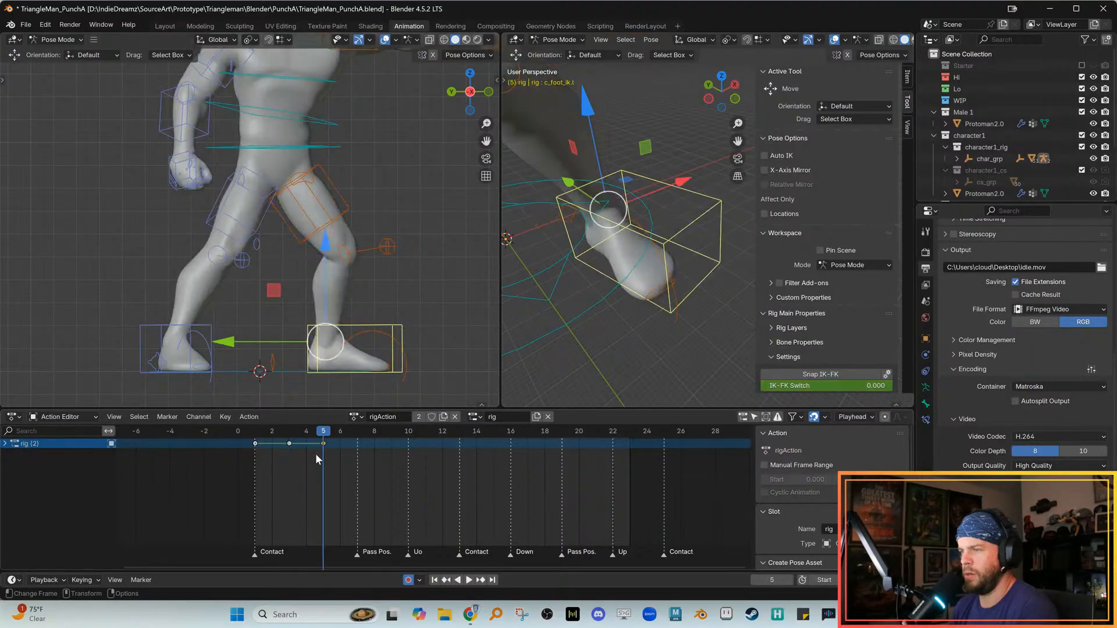
left_click_drag(257, 433, 319, 432)
middle_click_drag(524, 329, 692, 293)
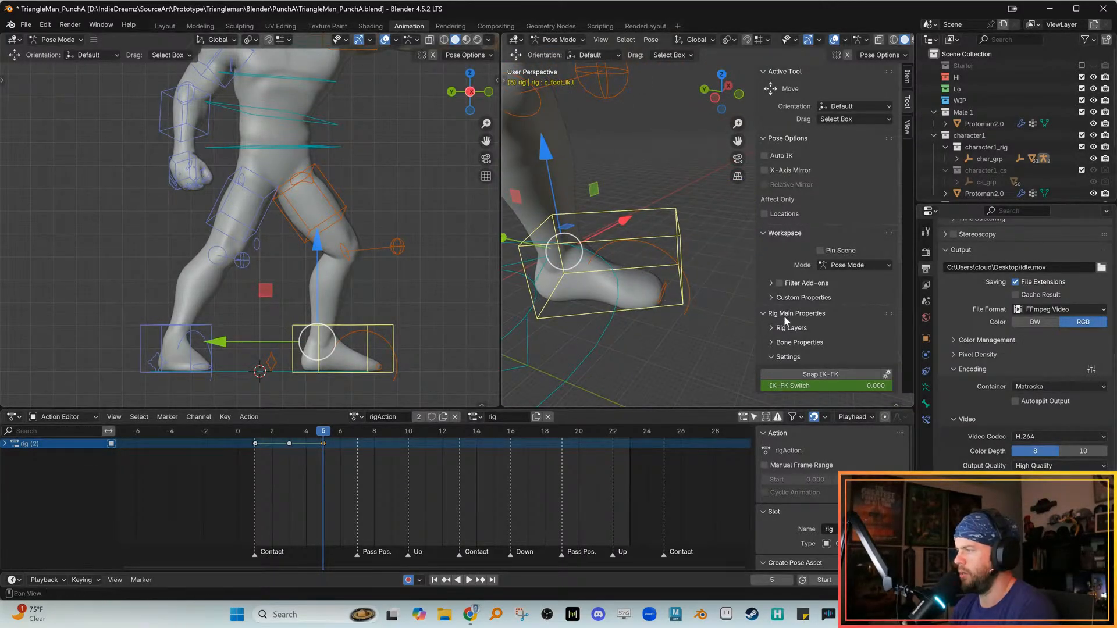
Look through the rig's IK-FK, stretch and pinning settings for the front foot's IK control
scroll(787, 319, "down", 5)
scroll(815, 348, "down", 2)
left_click_drag(836, 284, 861, 284)
key("Escape")
scroll(838, 345, "down", 2)
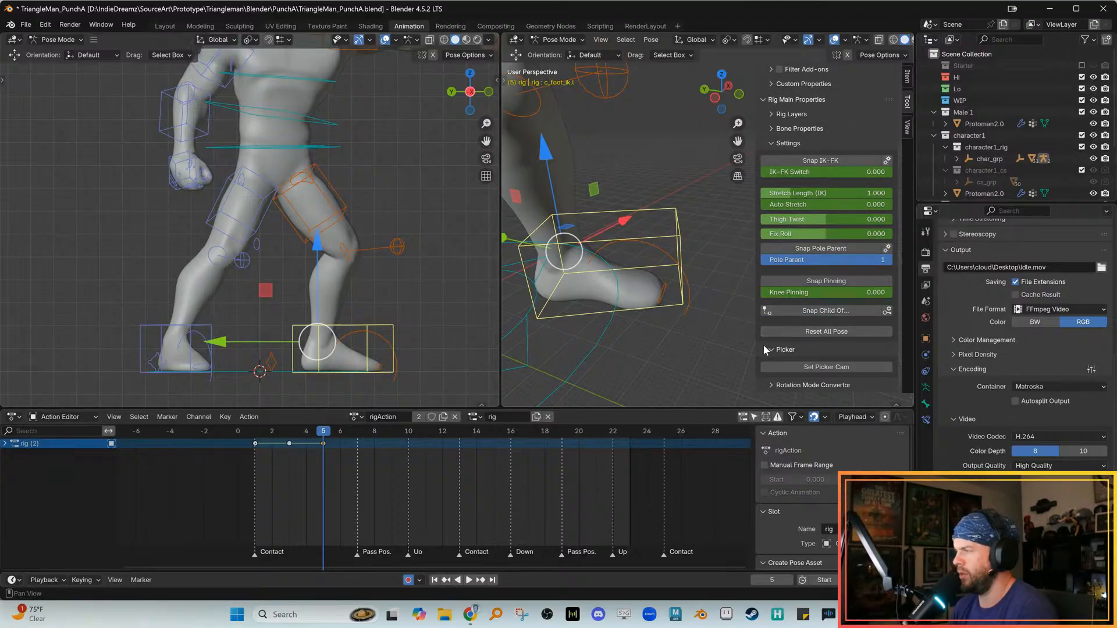
scroll(774, 337, "up", 6)
scroll(774, 225, "up", 3)
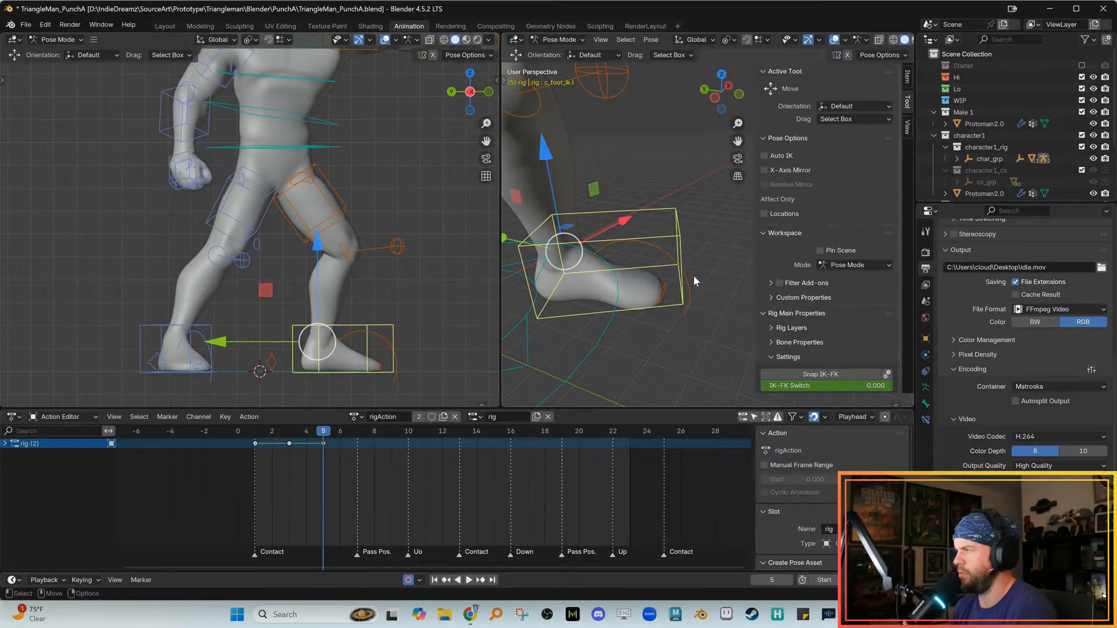
middle_click_drag(694, 274, 681, 273, "shift")
right_click_drag(672, 280, 631, 277, "alt")
left_click_drag(630, 277, 619, 275, "alt")
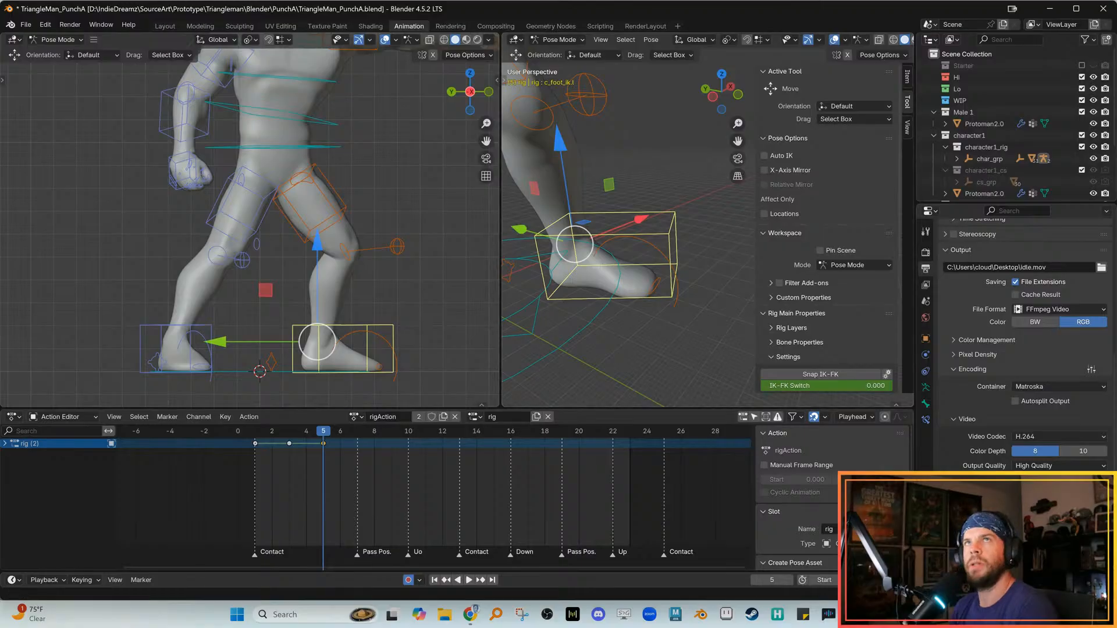
Switch to Chrome and show the YouTube video "Rotate Around a Point/Axis in Blender" in full screen
left_click(472, 615)
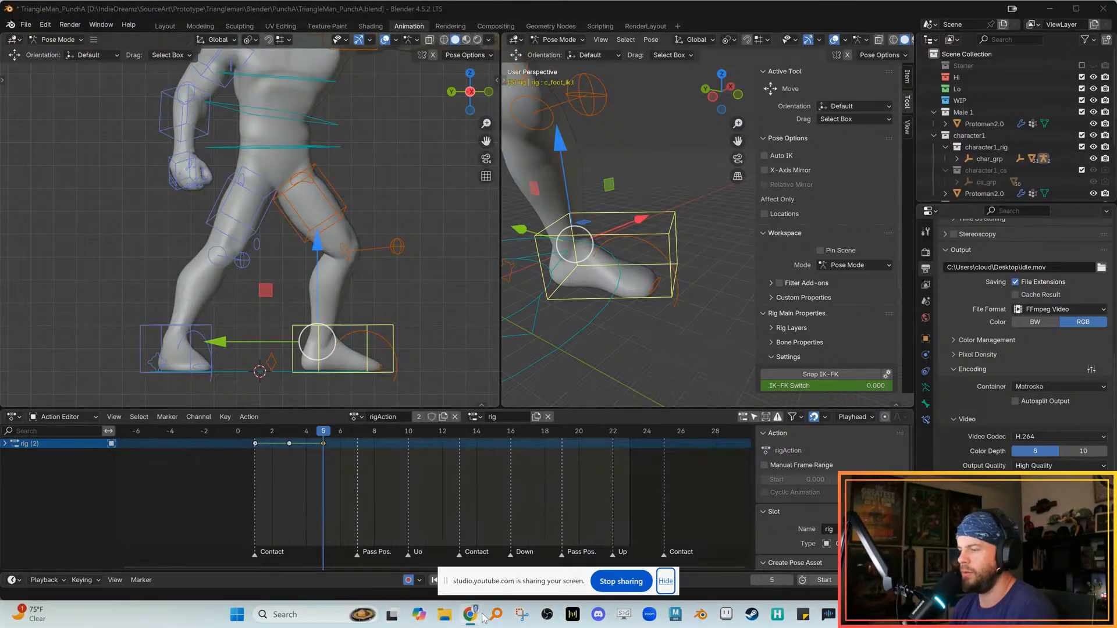
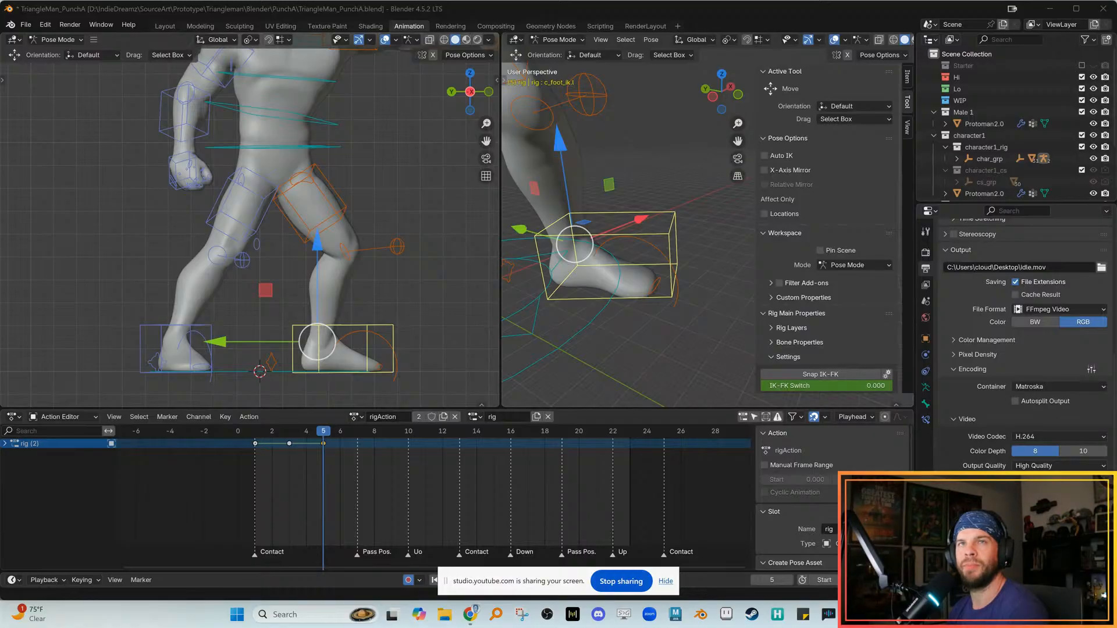
left_click_drag(0, 57, 552, 59)
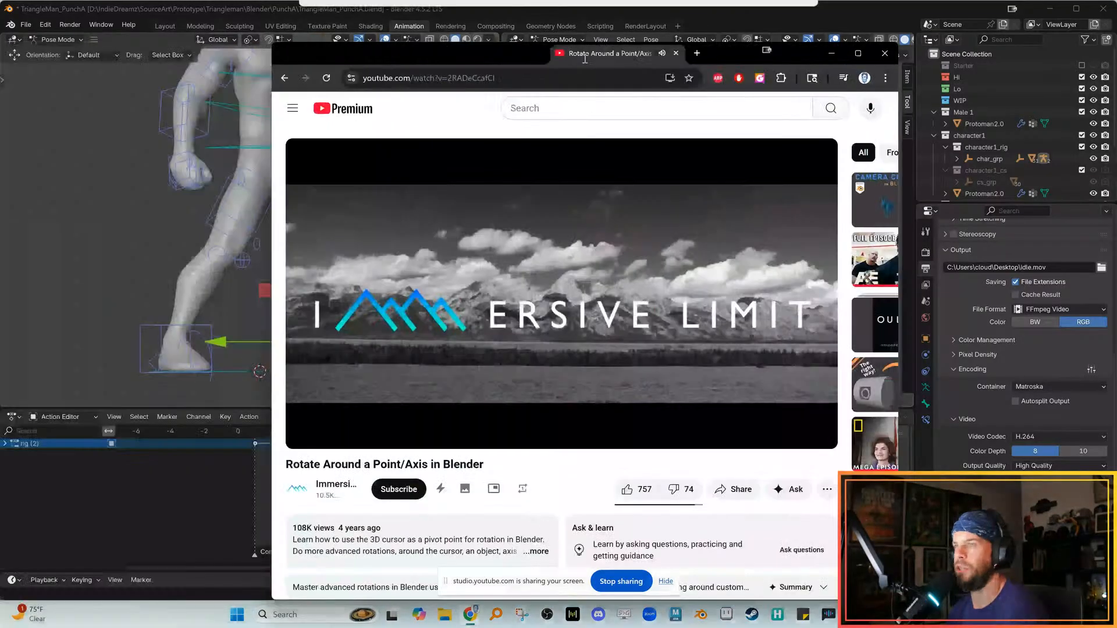
double_click(553, 59)
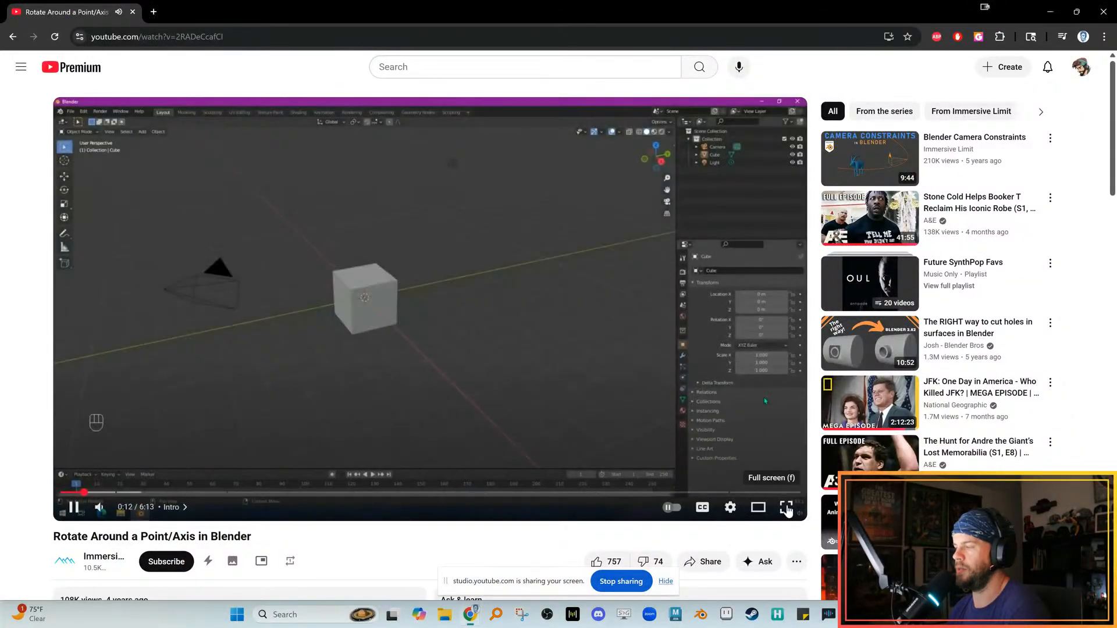
left_click(789, 507)
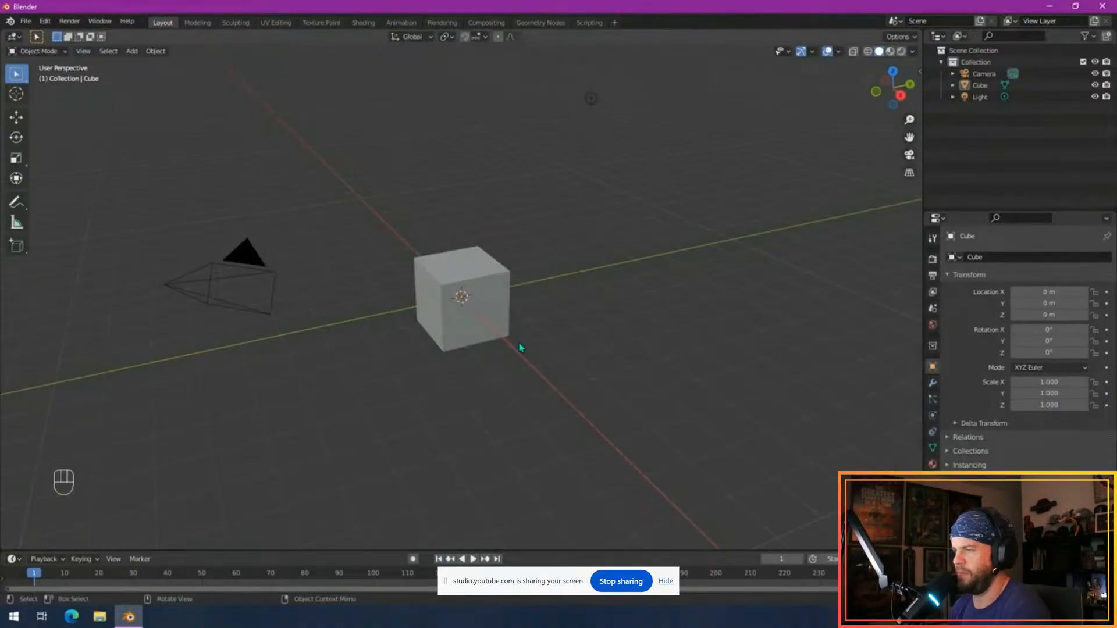
Watch how the tutorial uses the 3D Cursor pivot point to rotate the camera about global Z, replaying the demonstration
mouse_move(424, 395)
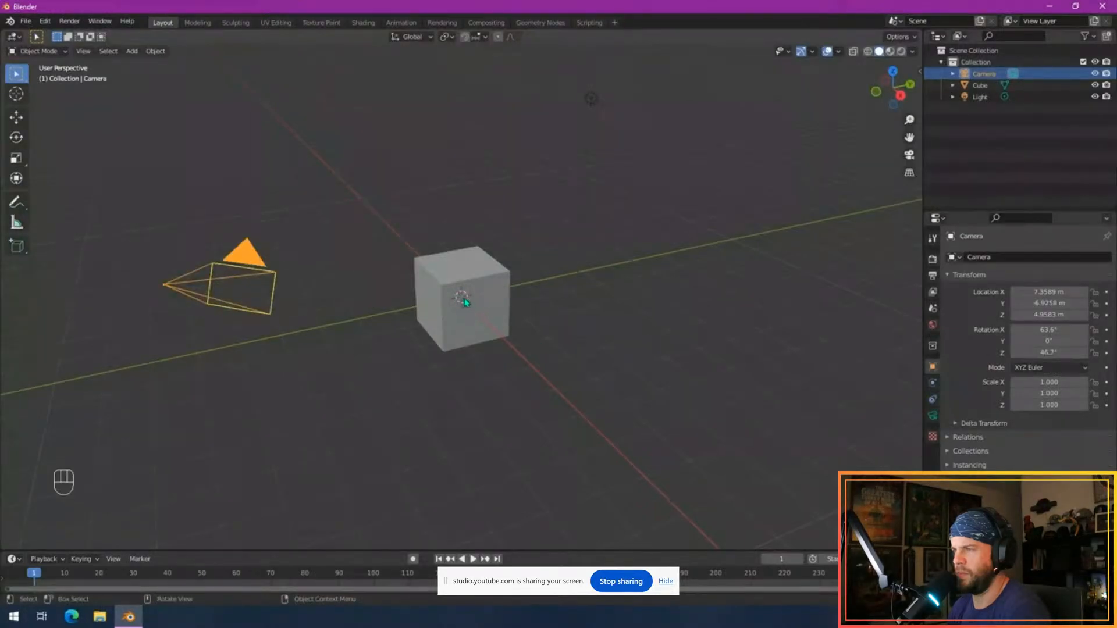
left_click(447, 37)
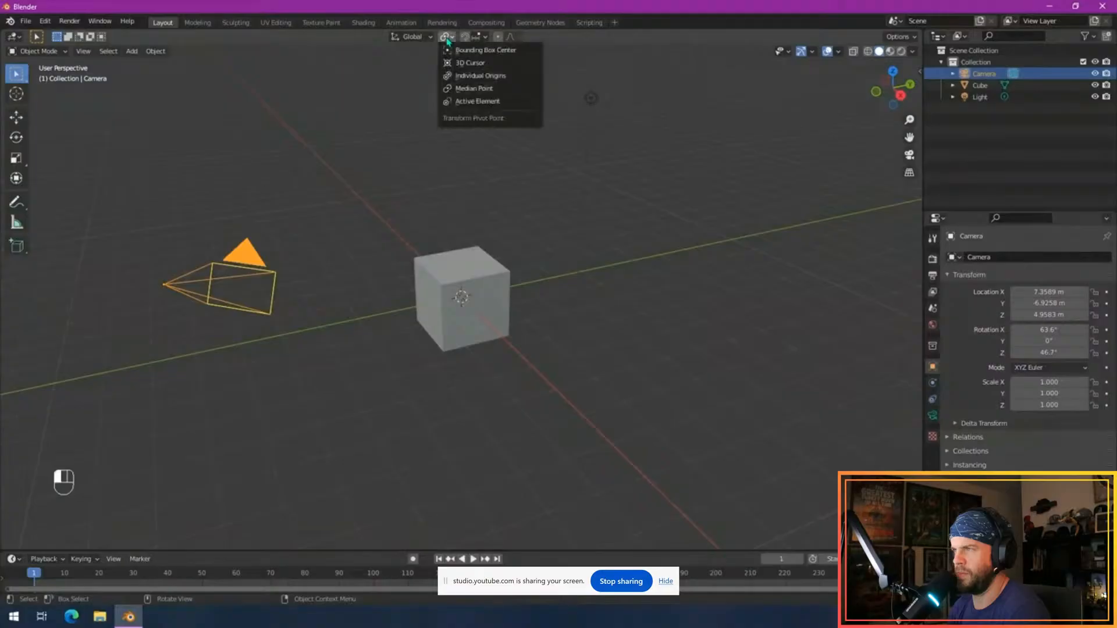
left_click(473, 65)
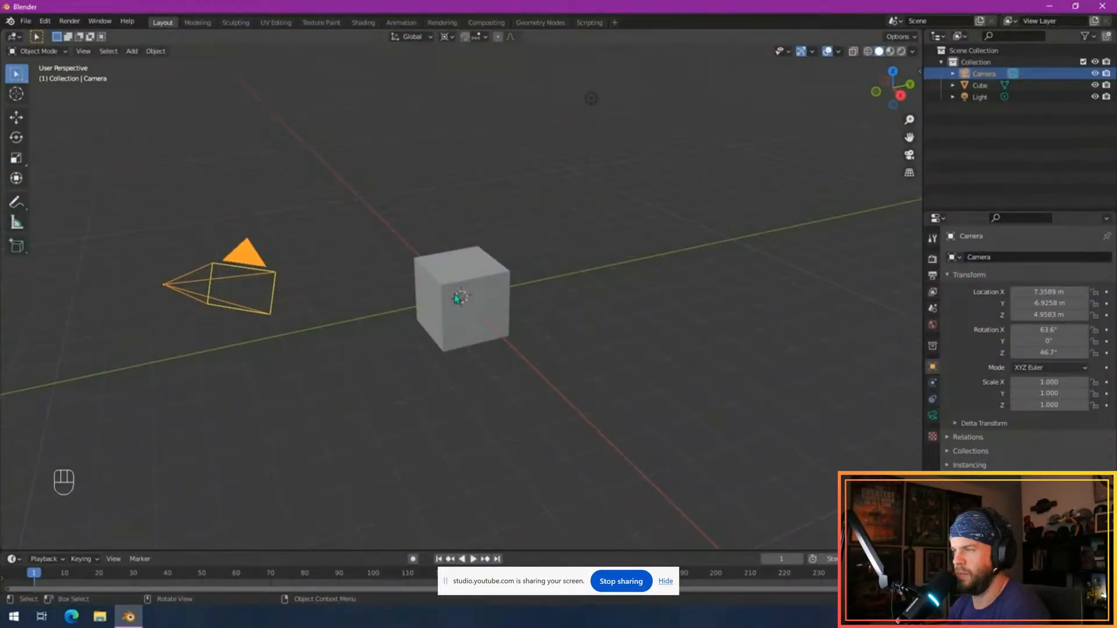
key("r")
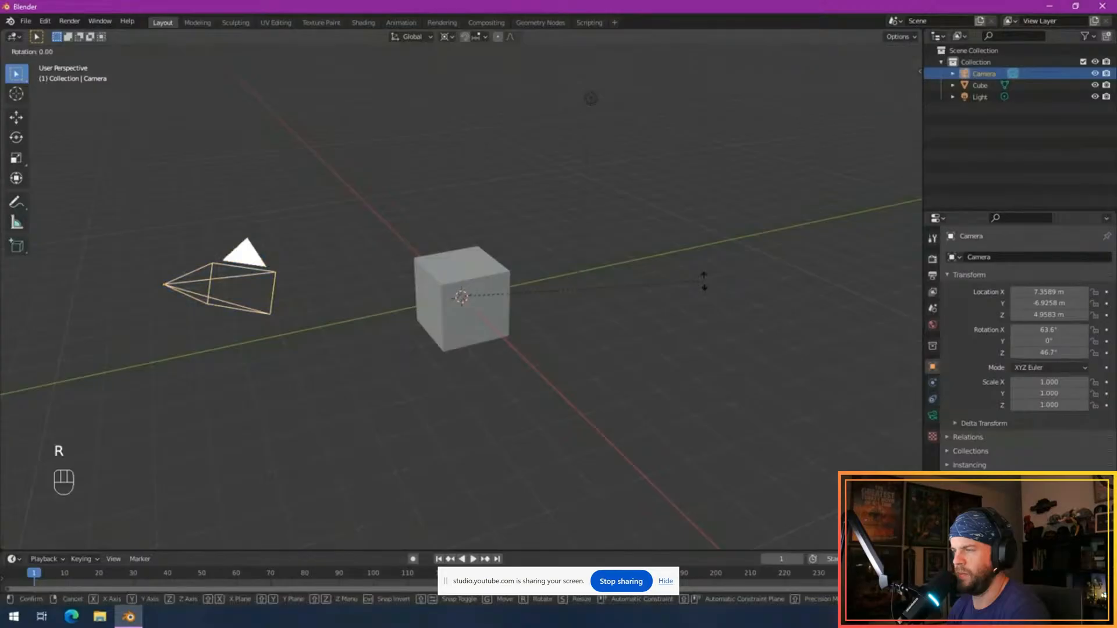
key("z")
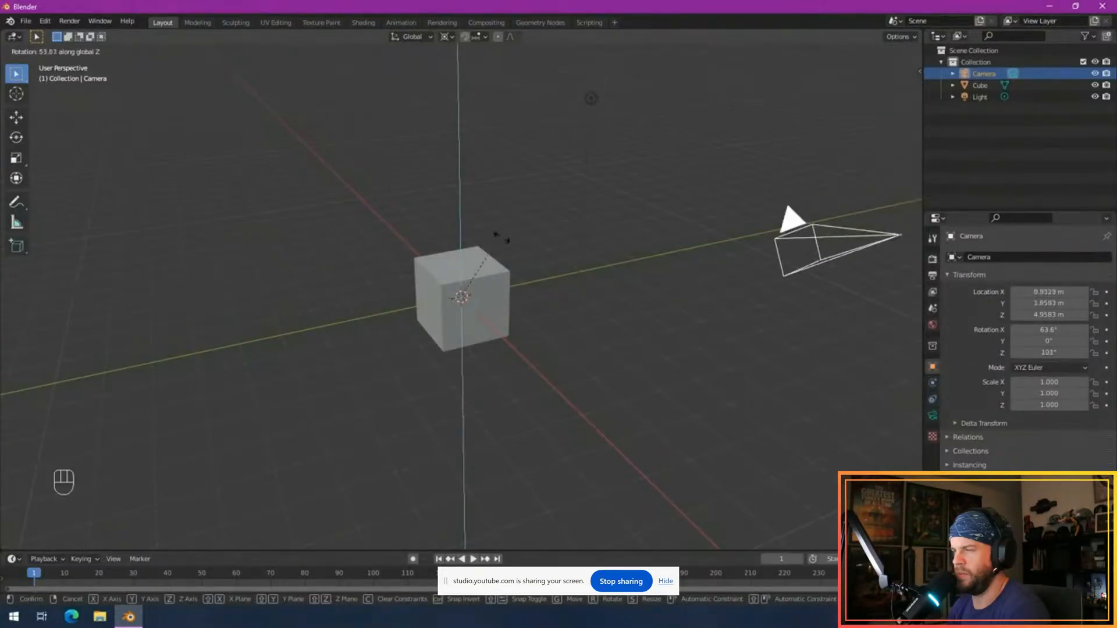
key("Left")
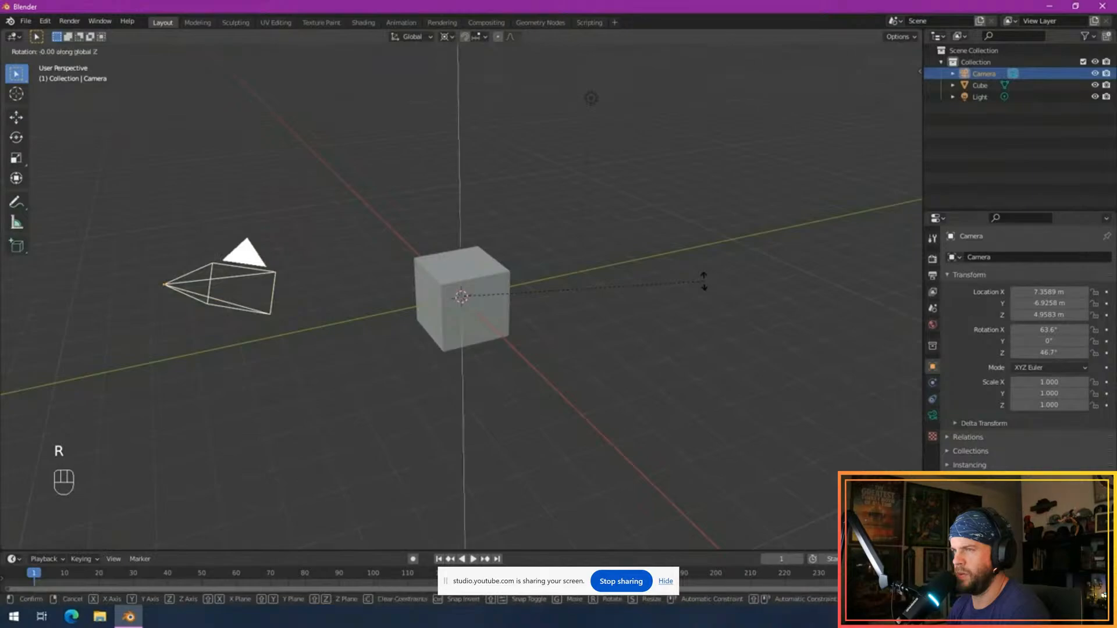
key("Left")
key("Left")
key("Left")
key("Left")
key("Left")
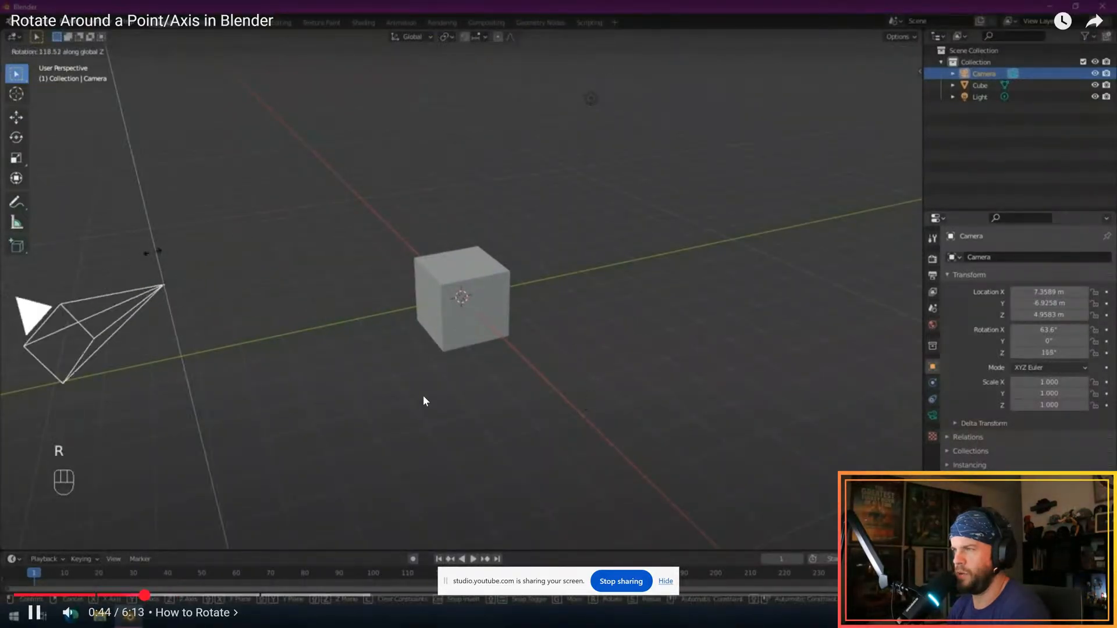
key("Right")
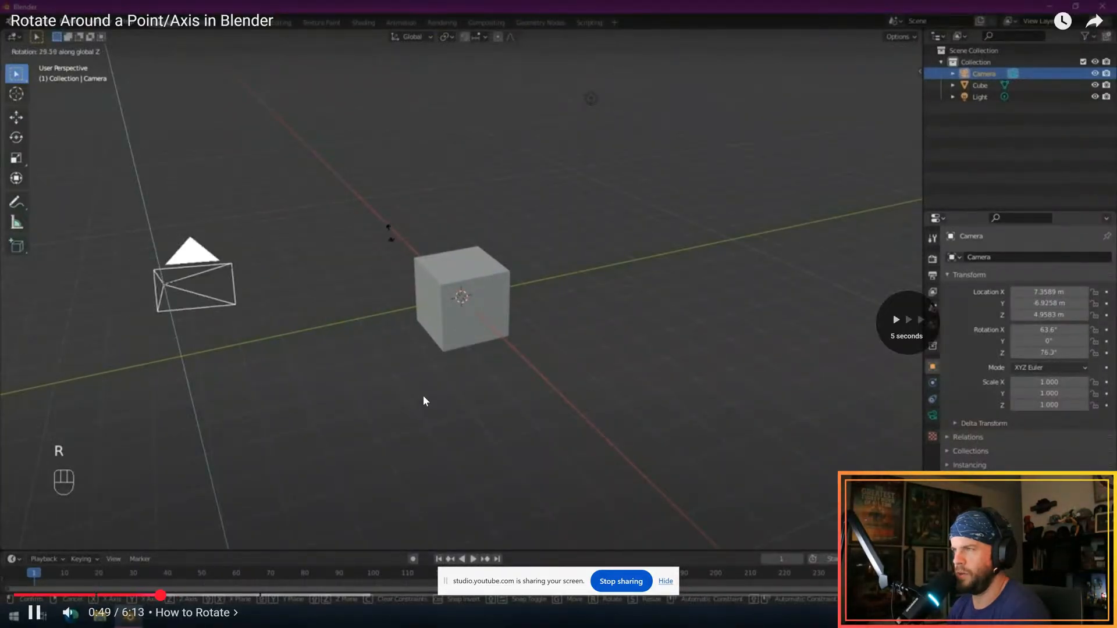
Pause the tutorial, leave full screen and return to the walk-cycle scene in Blender
key("k")
key("Escape")
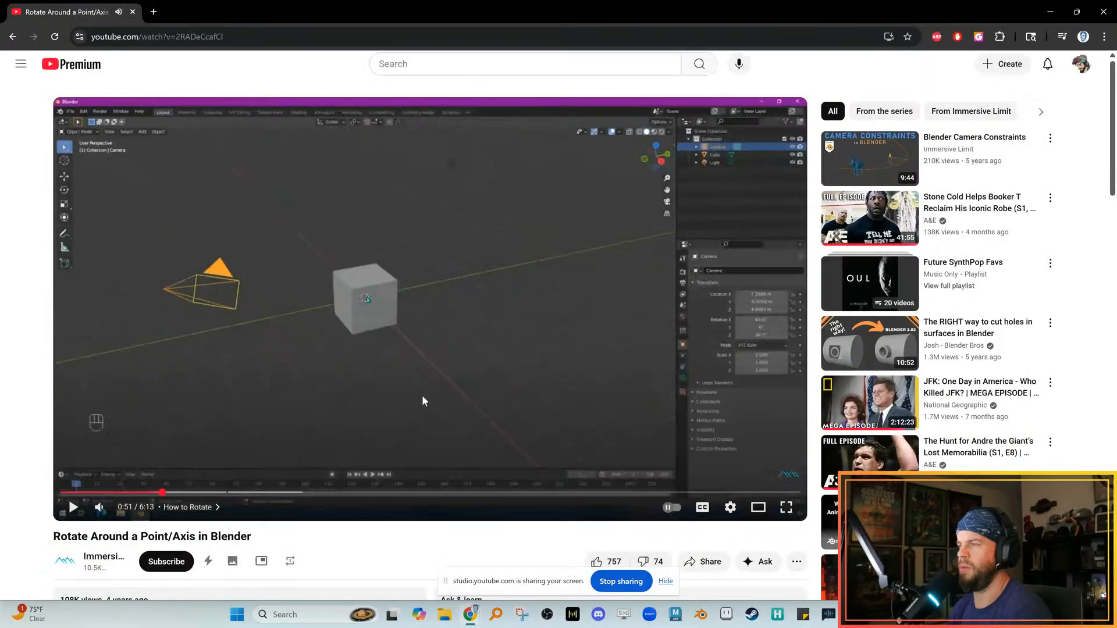
left_click(1050, 13)
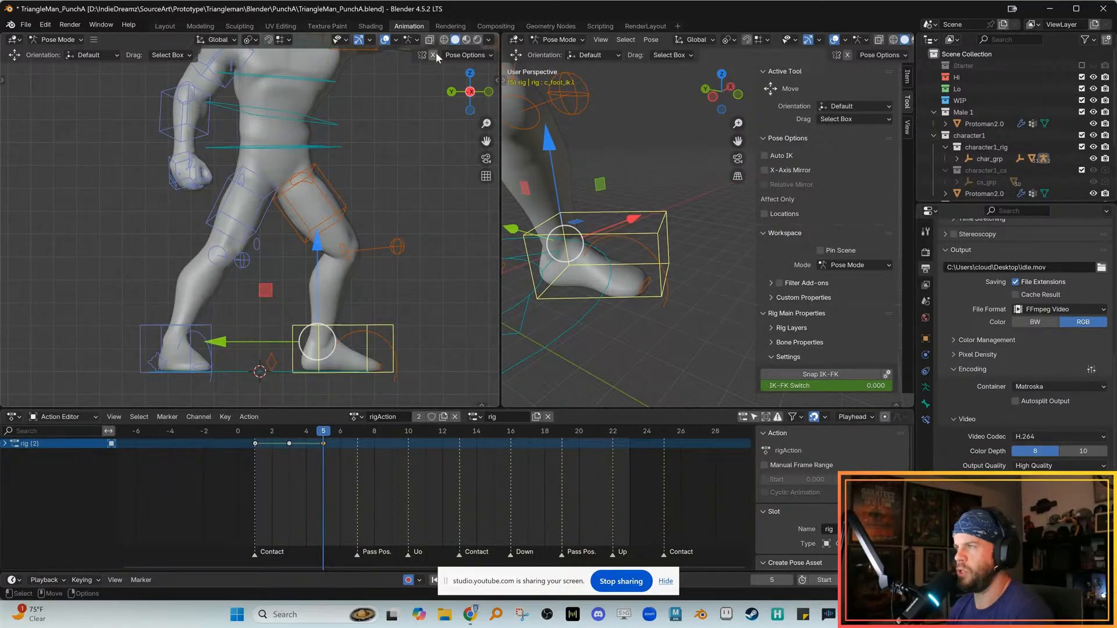
right_click(640, 181)
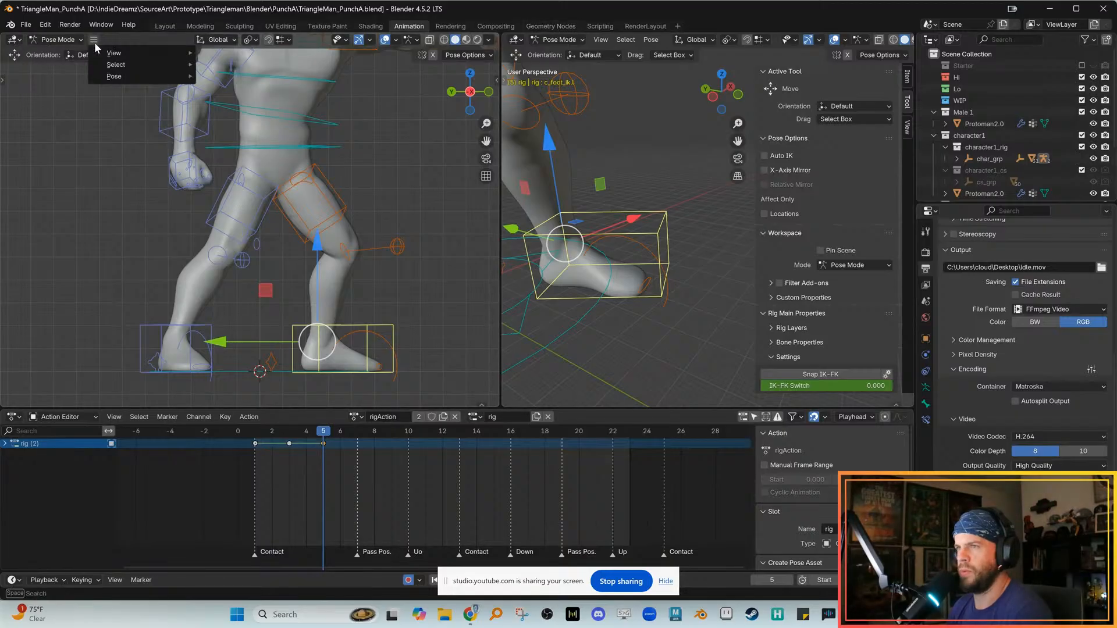
middle_click_drag(646, 298, 644, 299, "alt")
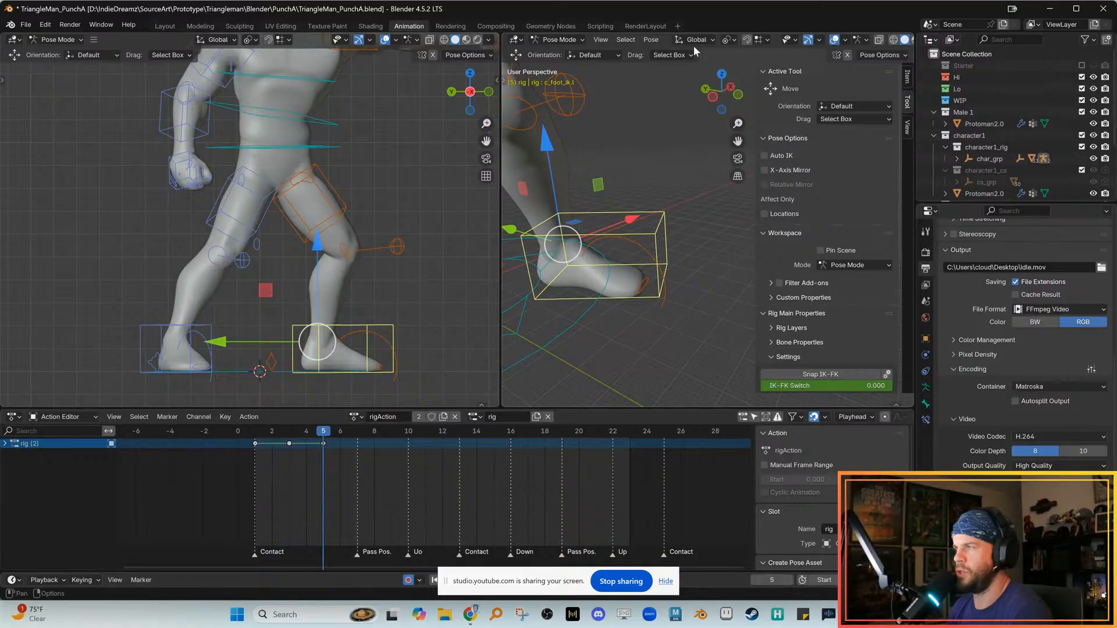
Try to rotate the front foot's IK control around the 3D Cursor, undo it and set the pivot point to Bounding Box Center
left_click(727, 40)
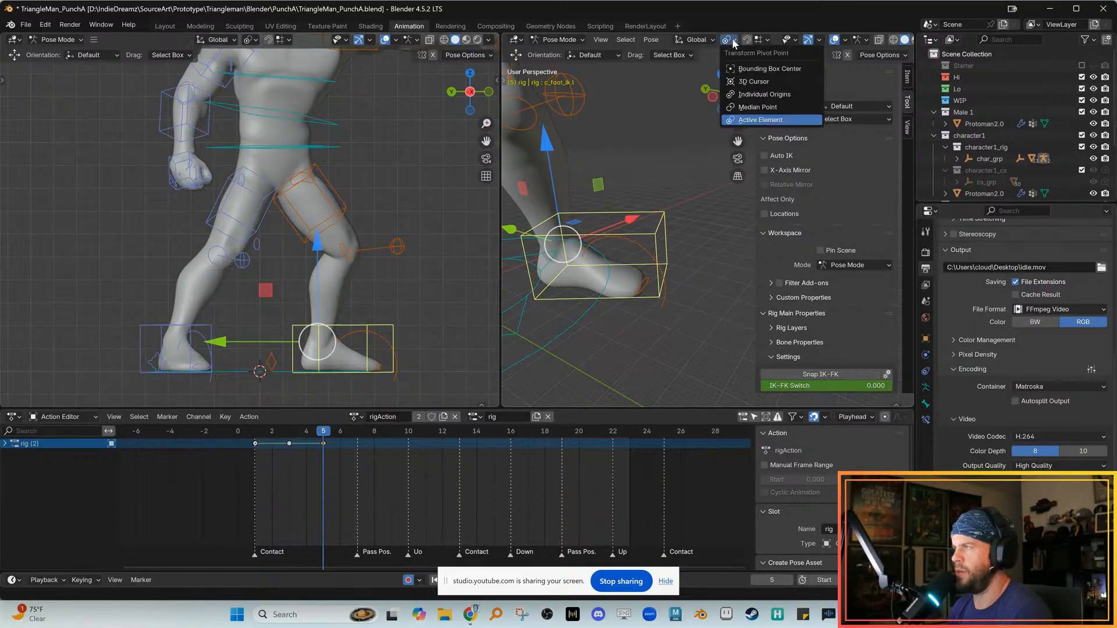
left_click(735, 83)
middle_click_drag(716, 175, 671, 287)
key("e")
left_click_drag(603, 295, 583, 306)
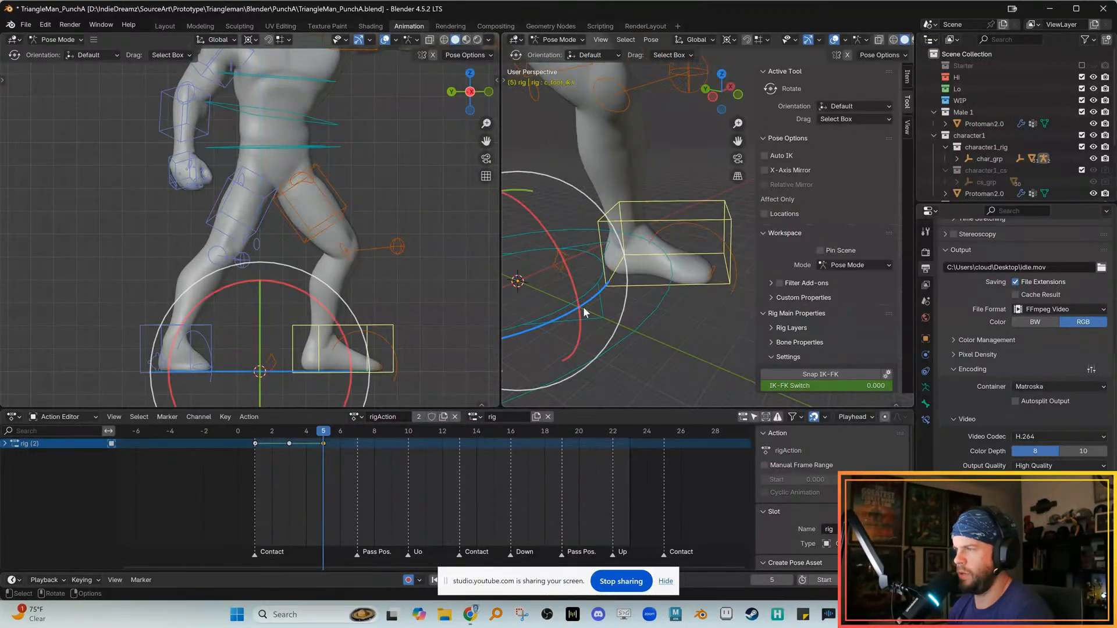
middle_click_drag(583, 306, 583, 299, "alt")
left_click_drag(604, 309, 529, 282)
key("ctrl+z")
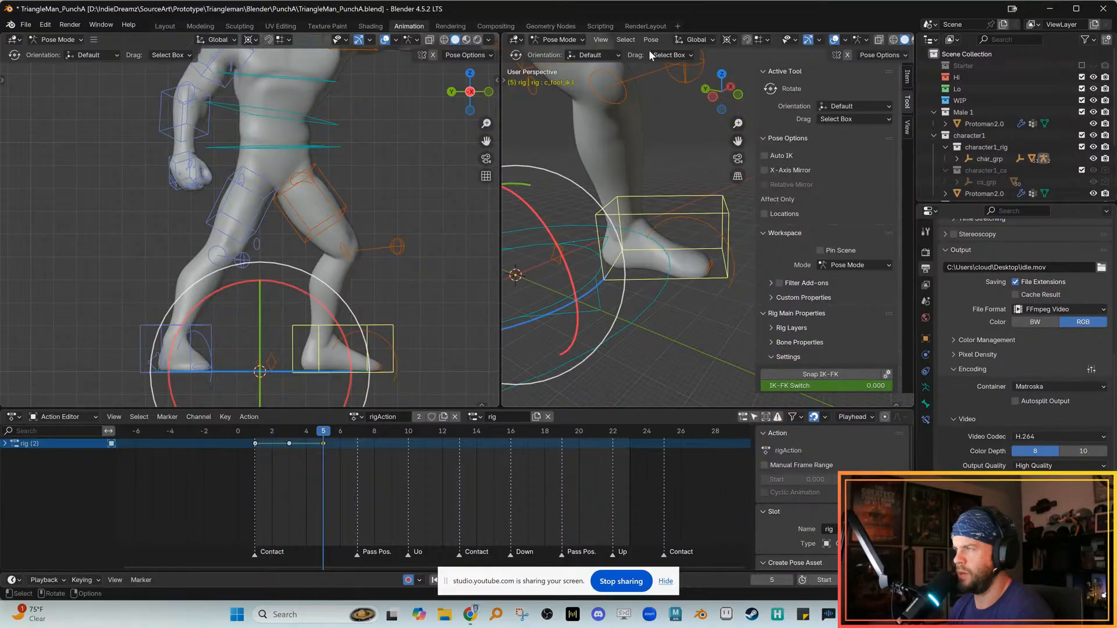
left_click(727, 40)
left_click(757, 69)
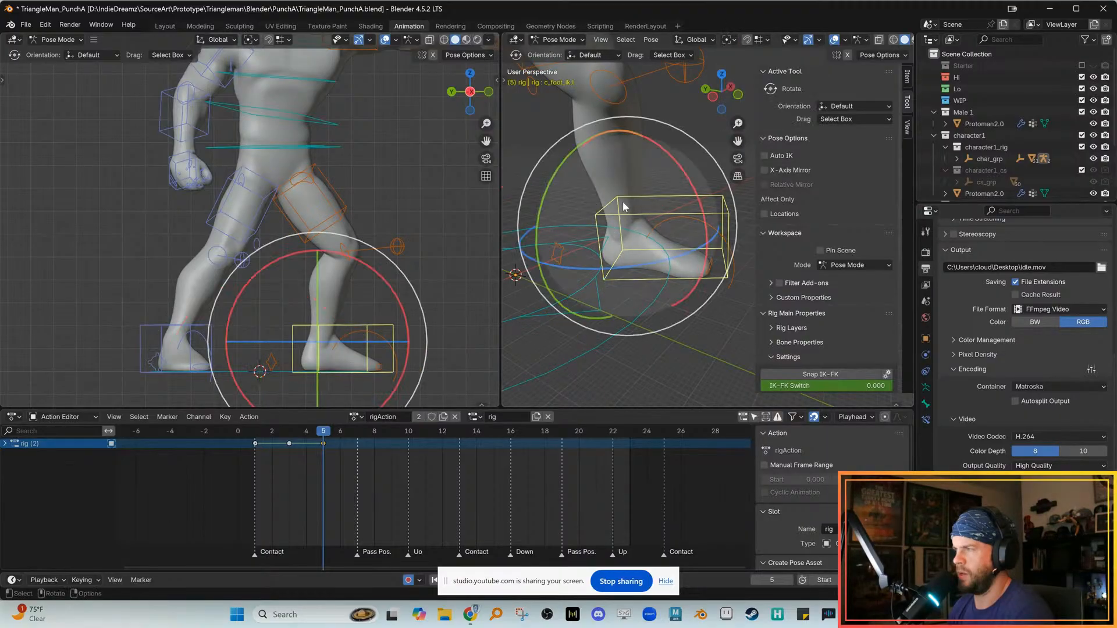
Widen the perspective viewport and place the 3D cursor just beyond the front foot's toes with the Cursor tool
left_click_drag(499, 140, 444, 141)
key("t")
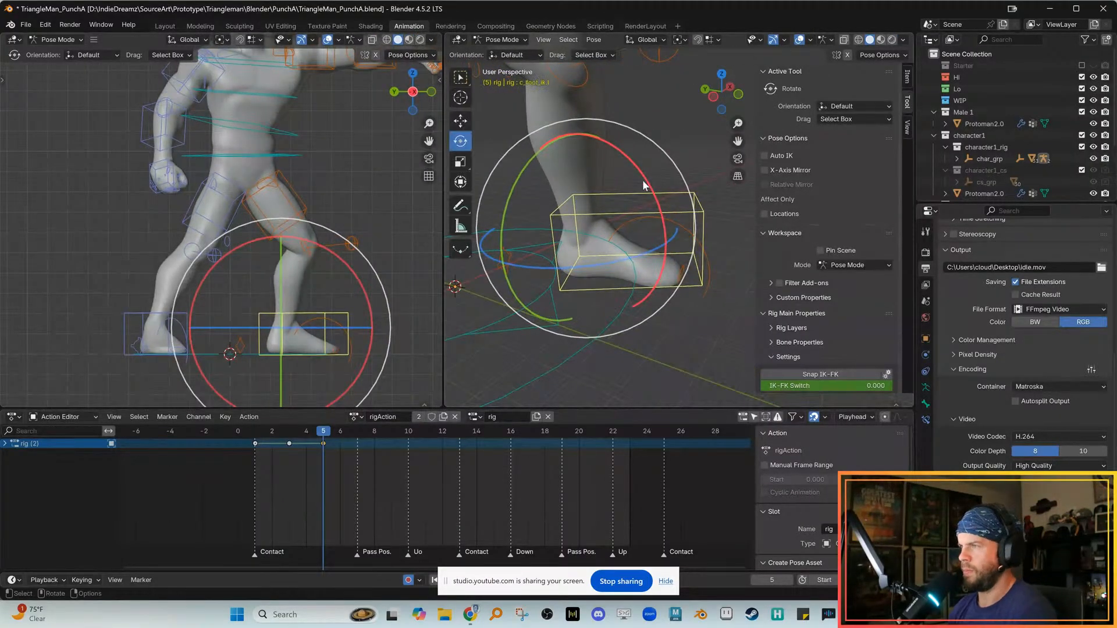
left_click(461, 97)
middle_click_drag(554, 277, 571, 274, "alt")
left_click_drag(511, 276, 782, 260)
middle_click_drag(678, 252, 700, 250)
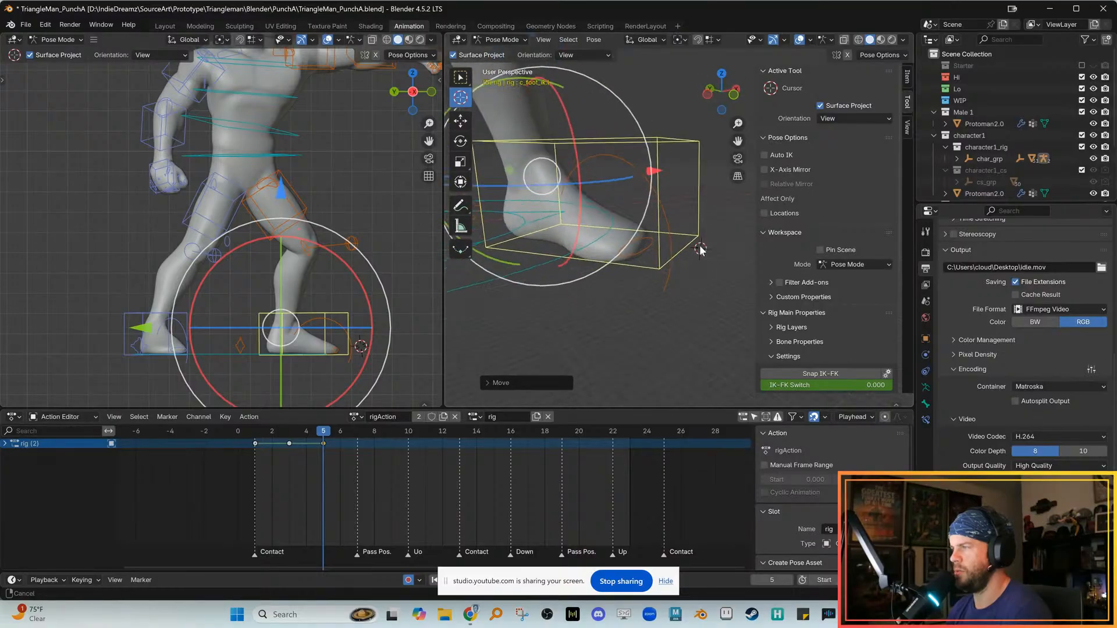
Reposition the 3D cursor onto the toe tip of the front foot, checking its placement from several angles
scroll(701, 251, "up", 3)
left_click_drag(724, 244, 651, 272)
middle_click_drag(650, 272, 623, 292)
left_click_drag(650, 269, 656, 262)
middle_click_drag(656, 262, 623, 282)
mouse_move(621, 282)
left_mouse_down()
mouse_move(606, 287)
mouse_move(614, 298)
left_mouse_up()
key("ctrl+z")
key("ctrl+z")
middle_click_drag(614, 301, 657, 284)
scroll(674, 309, "up", 4)
left_click_drag(653, 296, 651, 297)
mouse_move(650, 297)
middle_mouse_down()
mouse_move(573, 310)
mouse_move(620, 285)
mouse_move(595, 292)
mouse_move(635, 302)
mouse_move(583, 274)
mouse_move(602, 269)
mouse_move(605, 242)
mouse_move(615, 265)
mouse_move(600, 274)
mouse_move(672, 275)
mouse_move(651, 278)
middle_mouse_up()
left_click_drag(650, 278, 643, 282)
middle_click_drag(654, 291, 507, 268)
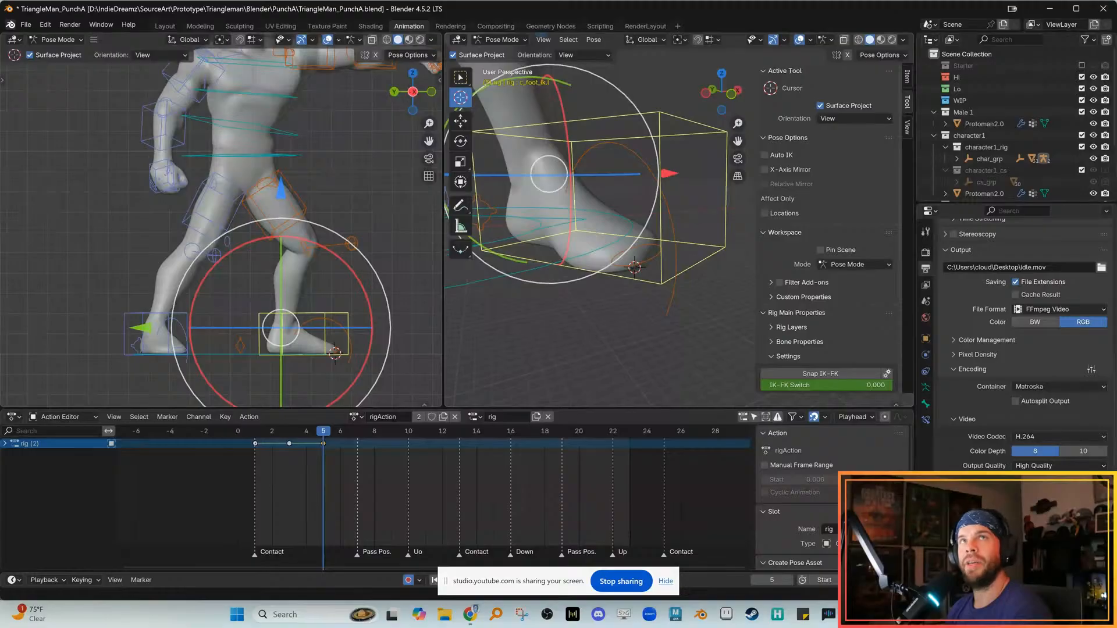
Try to rotate the front foot's IK control while the Cursor tool is still active
middle_click_drag(653, 232, 657, 171)
left_click(690, 163)
key("r")
key("r")
left_click(668, 168)
key("ctrl+z")
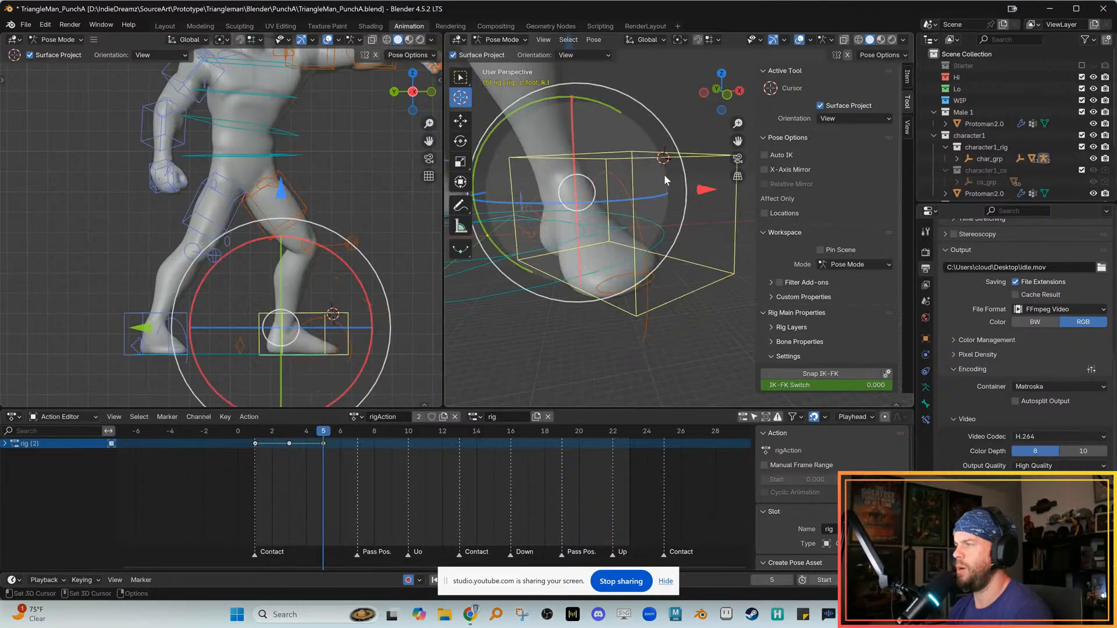
left_click(682, 134)
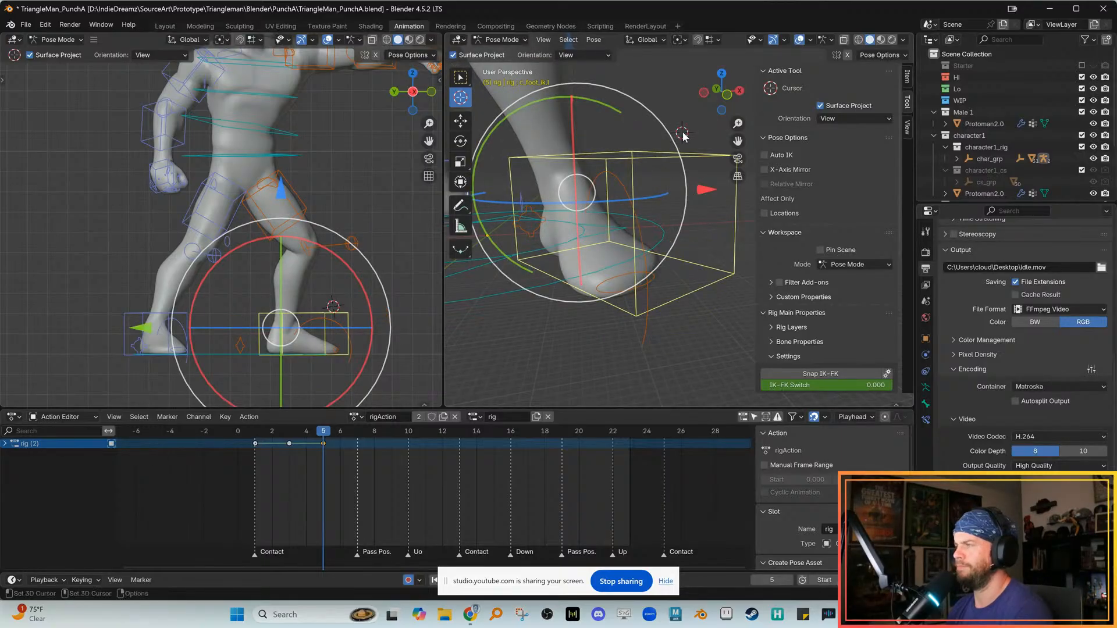
left_click_drag(683, 136, 684, 143)
Place the 3D cursor at the underside of the front foot's toe tip
left_click_drag(640, 293, 642, 293)
middle_click_drag(642, 292, 679, 267)
left_click(678, 273)
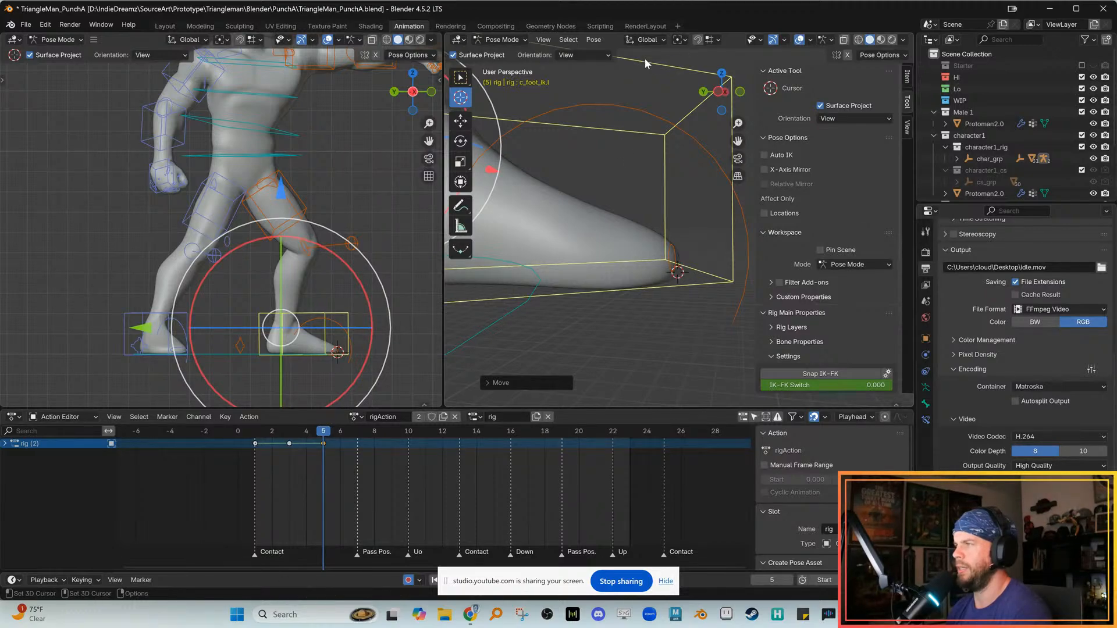
Switch to the Select Box tool and try to rotate the front foot's IK control about the Z axis
left_click(460, 81)
scroll(614, 201, "down", 3)
middle_click_drag(618, 203, 671, 150)
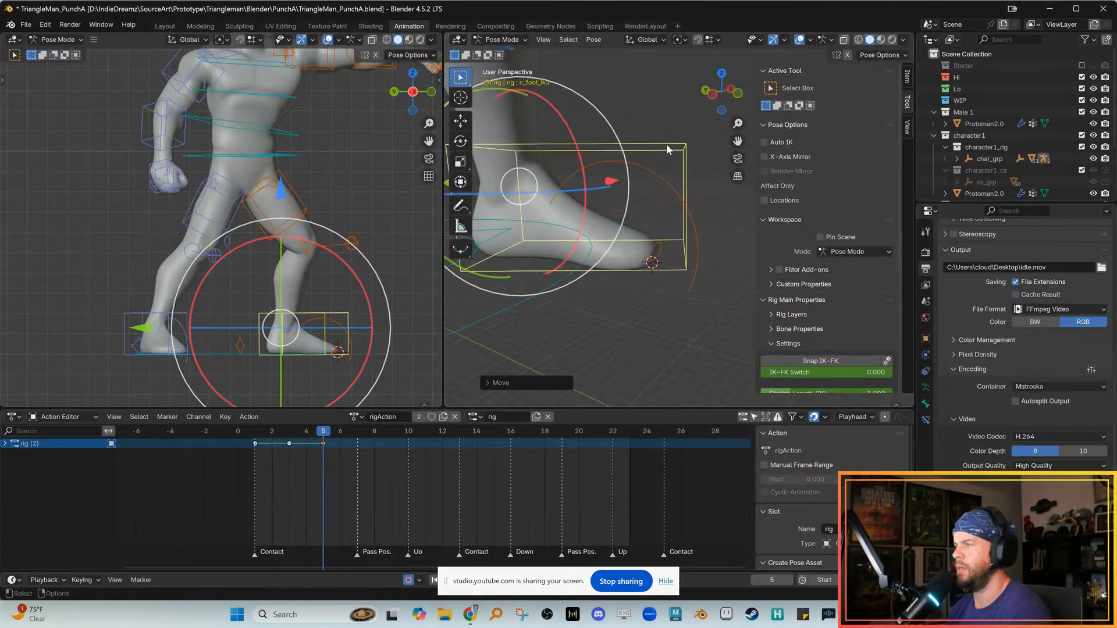
middle_click_drag(612, 179, 583, 221)
key("r")
key("z")
left_click(584, 222)
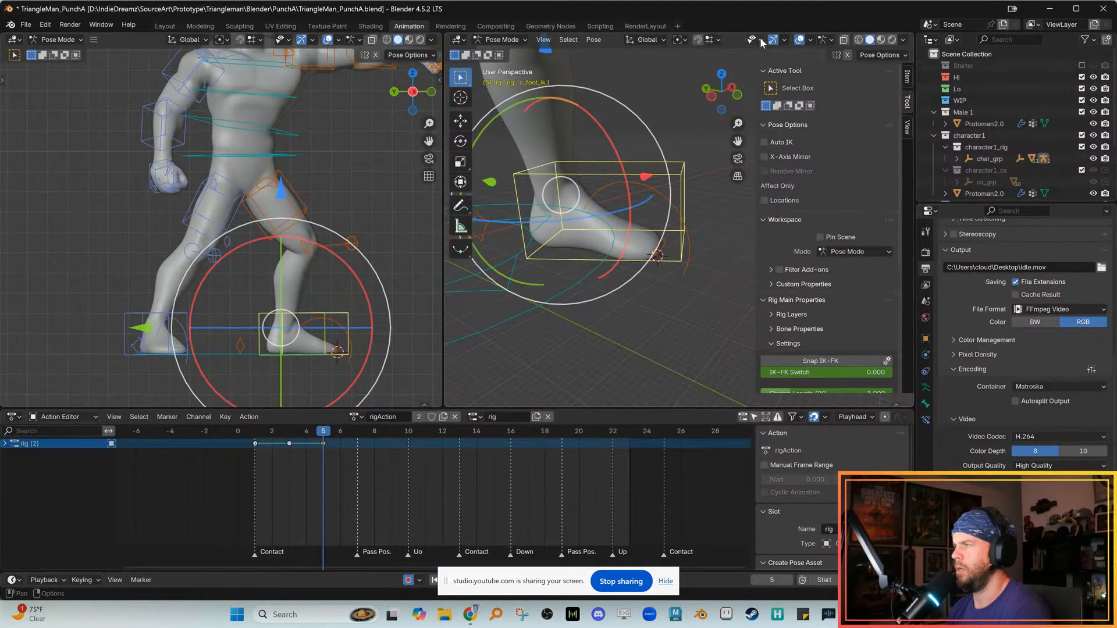
Set the transform pivot point to 3D Cursor and try rotating the foot's IK control around the toe tip at frame 5
left_click(686, 40)
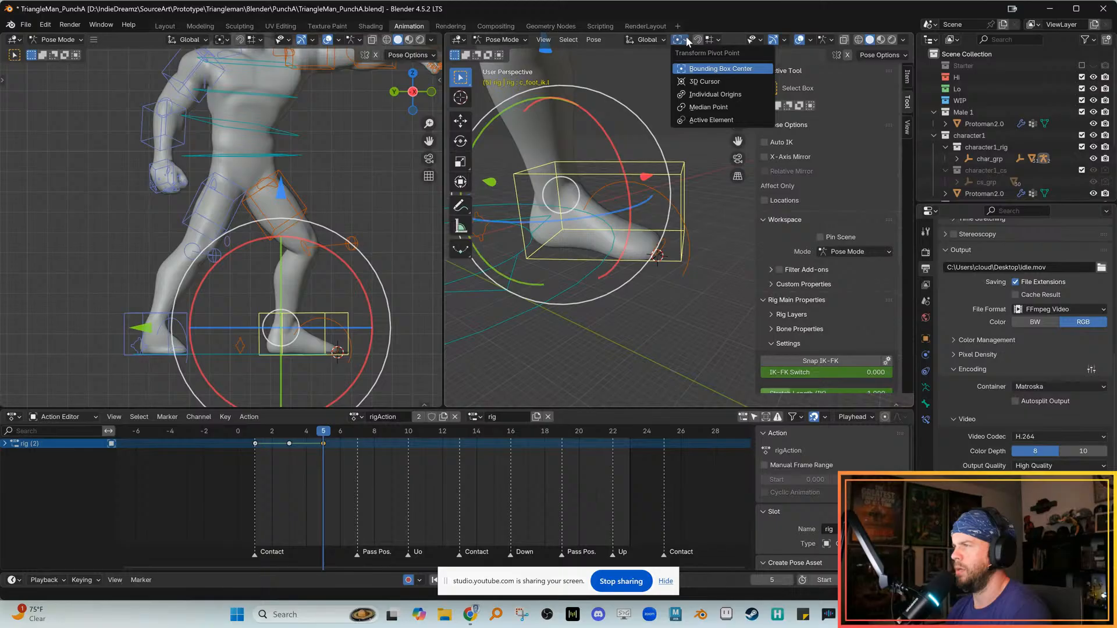
left_click(704, 81)
left_click_drag(707, 299, 655, 311)
right_click(655, 310)
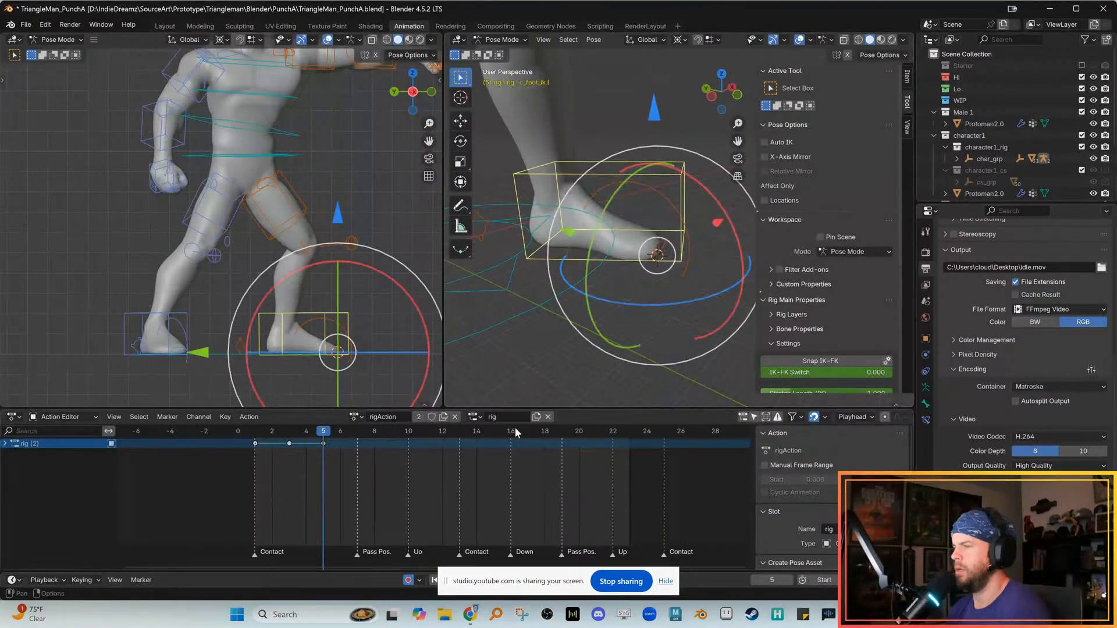
mouse_move(319, 435)
left_mouse_down()
mouse_move(255, 435)
mouse_move(323, 435)
left_mouse_up()
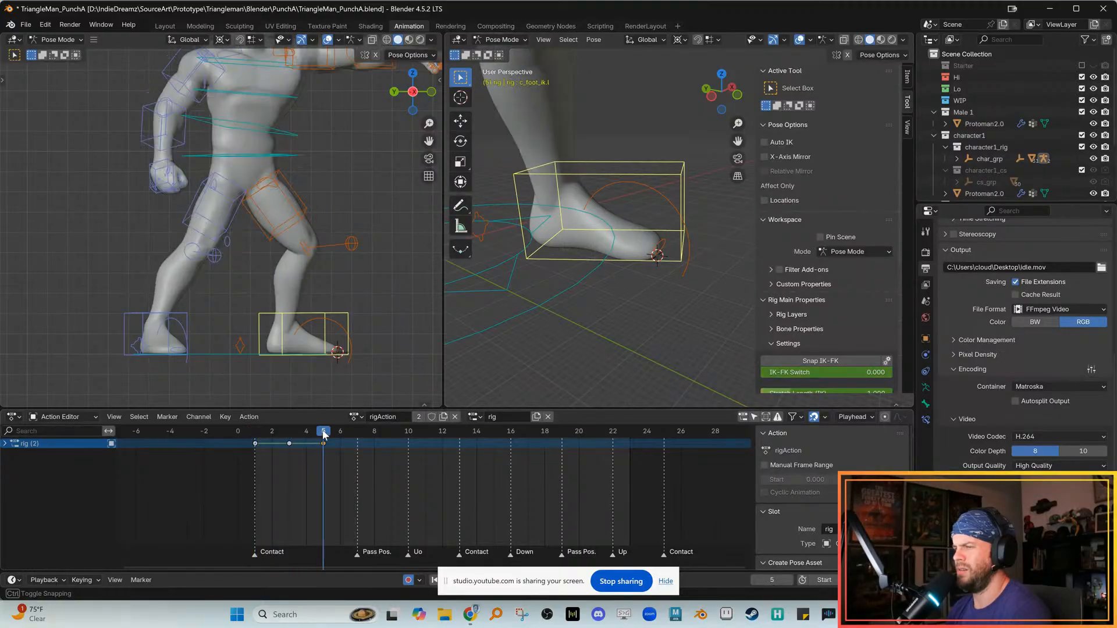
Rotate the front foot's IK control about the Z axis around the 3D cursor at the toe tip
left_click_drag(370, 352, 364, 359)
left_click(364, 362)
middle_click_drag(614, 319, 611, 362, "shift")
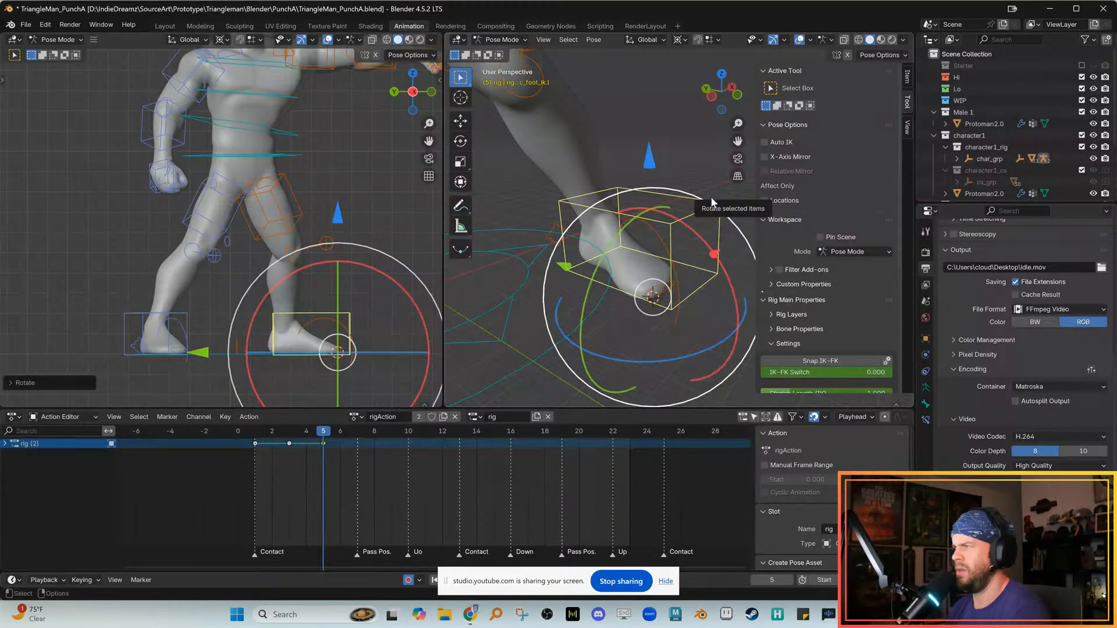
middle_click_drag(375, 354, 382, 334, "shift")
left_click_drag(382, 330, 378, 337)
middle_click_drag(588, 273, 567, 279)
Set the transform pivot point to Median Point and move the front leg's c_leg_pole.l control slightly with the Move tool
middle_click_drag(557, 180, 616, 140)
left_click(611, 150)
left_click(681, 39)
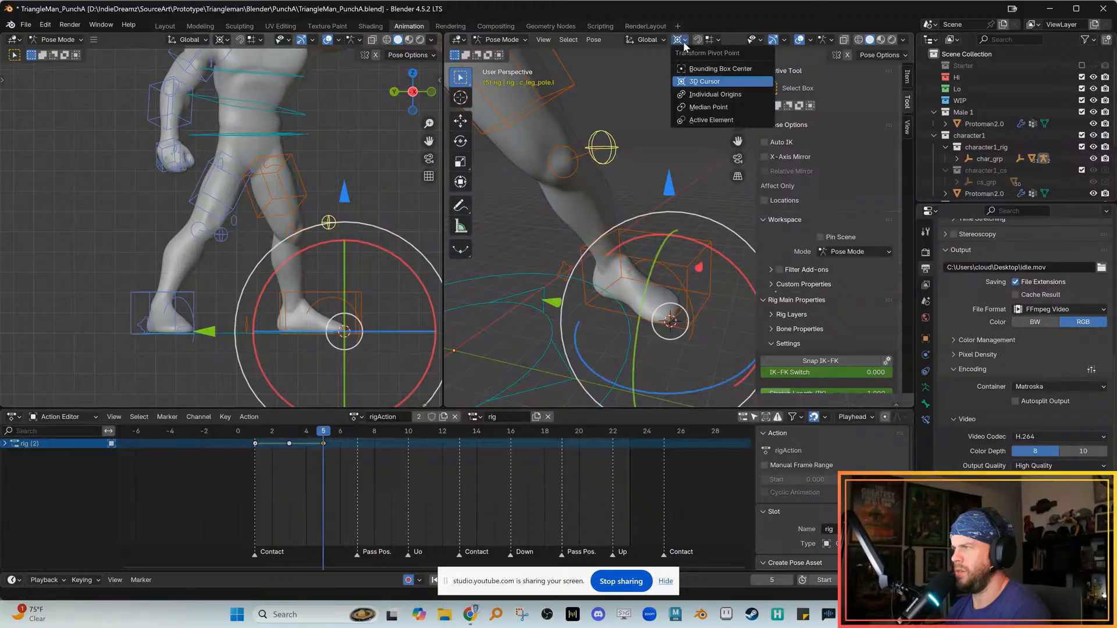
left_click(707, 107)
left_click(460, 120)
mouse_move(329, 222)
left_mouse_down()
mouse_move(317, 232)
mouse_move(332, 228)
left_mouse_up()
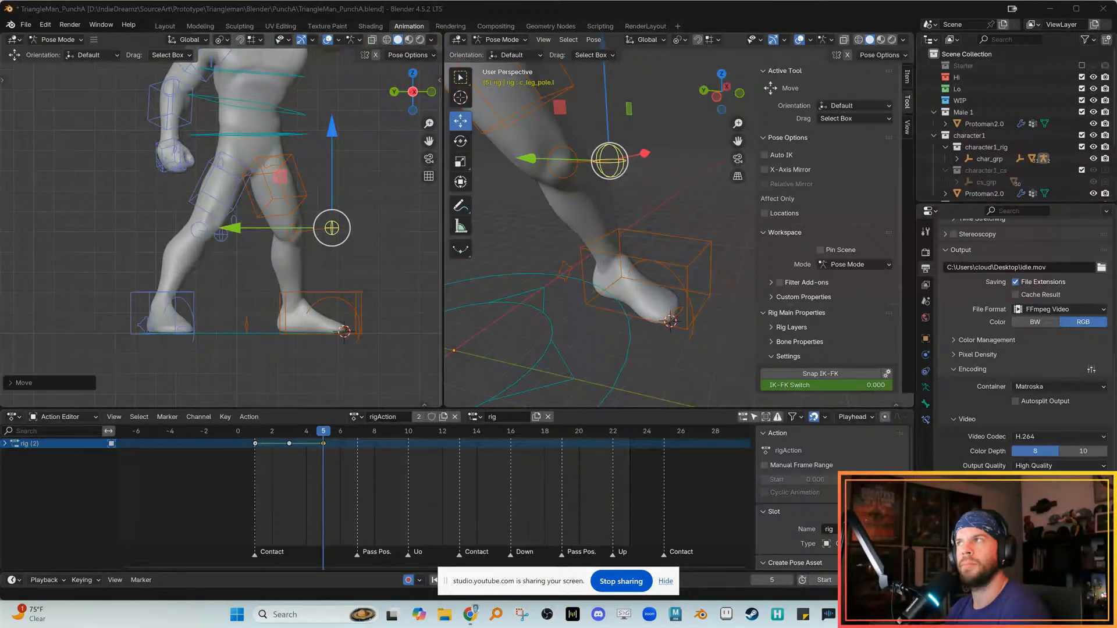
Move the front leg's c_leg_pole.l control well out in front of the knee
middle_click_drag(312, 304, 320, 352, "shift")
scroll(582, 304, "down", 7)
middle_click_drag(540, 280, 551, 297)
left_click_drag(684, 178, 665, 253)
left_click_drag(337, 281, 432, 275)
middle_click_drag(515, 326, 509, 289)
left_click_drag(584, 260, 622, 228)
middle_click_drag(589, 243, 631, 233)
middle_click_drag(333, 256, 275, 278)
middle_click_drag(544, 274, 596, 287)
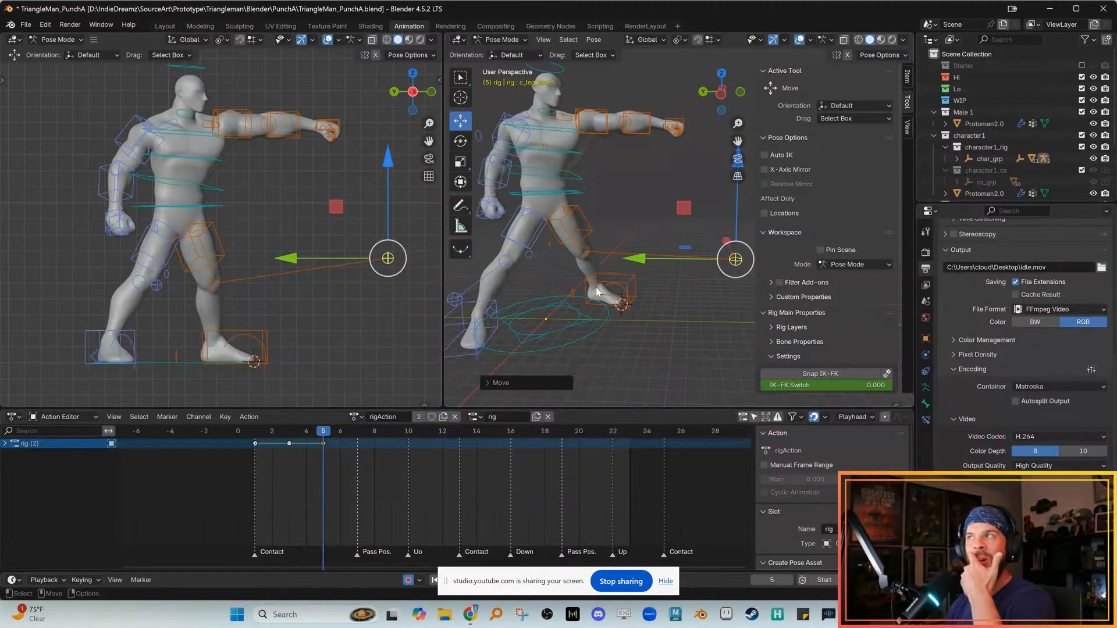
middle_click_drag(598, 317, 546, 308)
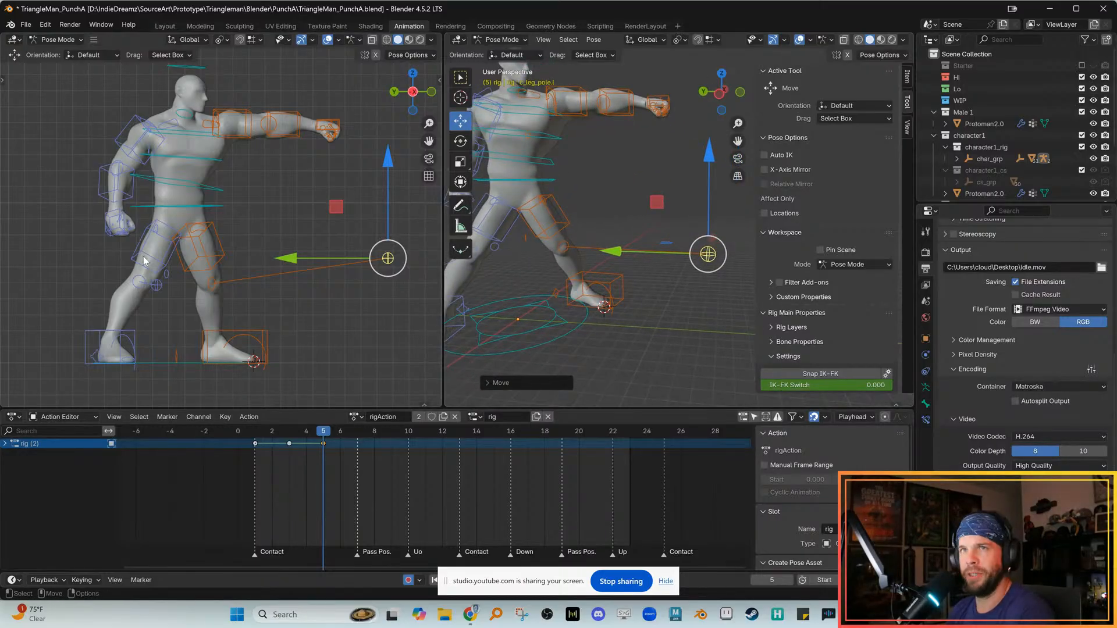
Hide the sidebar in the perspective viewport and select the c_root_master control at the hips
middle_click_drag(565, 247, 722, 249)
key("n")
scroll(721, 249, "up", 5)
left_click(660, 174)
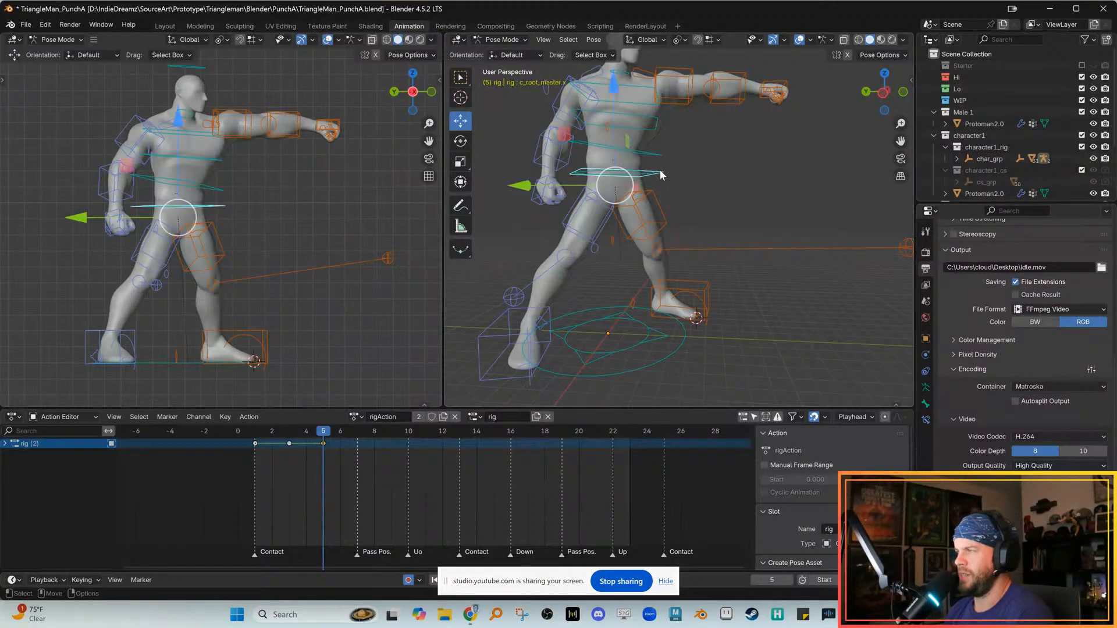
Compare the hip and leg poses across the existing keyframes
middle_click_drag(258, 233, 304, 250, "shift")
key("Down")
key("Down")
key("Up")
key("Up")
key("Down")
key("Up")
key("Down")
key("Up")
Select the front leg's c_leg_pole.l control and move it still farther in front of the character at frame 5
middle_click_drag(296, 338, 218, 359, "shift")
left_click_drag(336, 263, 375, 311)
scroll(807, 264, "down", 6)
middle_click_drag(768, 263, 698, 256)
left_click(651, 251)
left_click_drag(696, 254, 854, 205)
middle_click_drag(744, 245, 663, 222)
left_click_drag(662, 192, 668, 219)
middle_click_drag(605, 224, 675, 240)
Compare the front knee's direction between the keyframes at frames 3 and 5
left_click(288, 467)
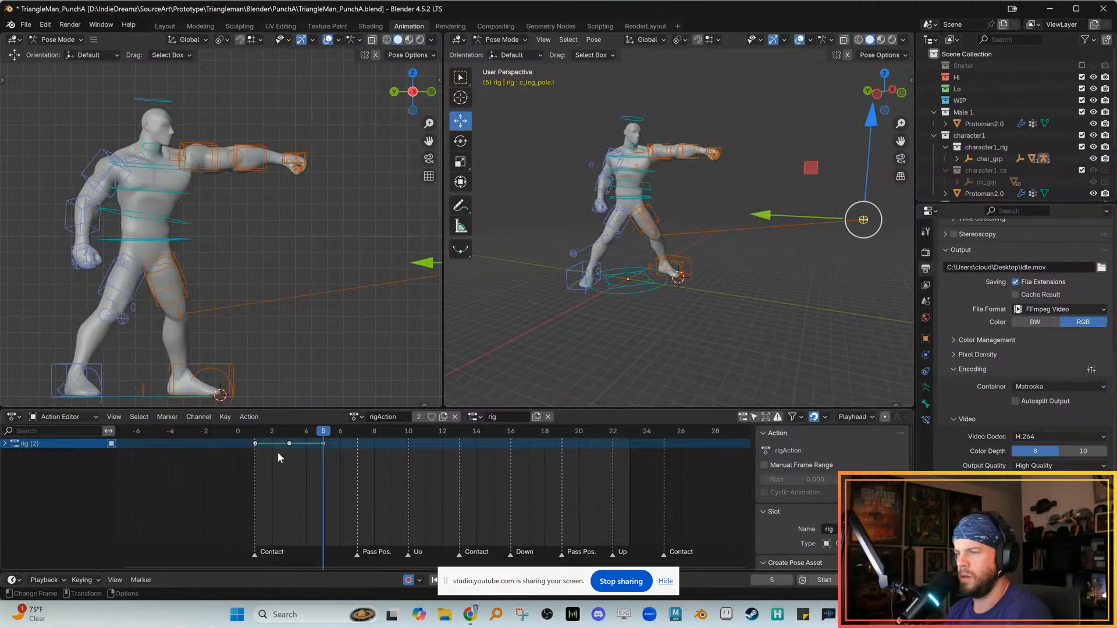
key("Up")
key("Down")
key("Up")
key("Down")
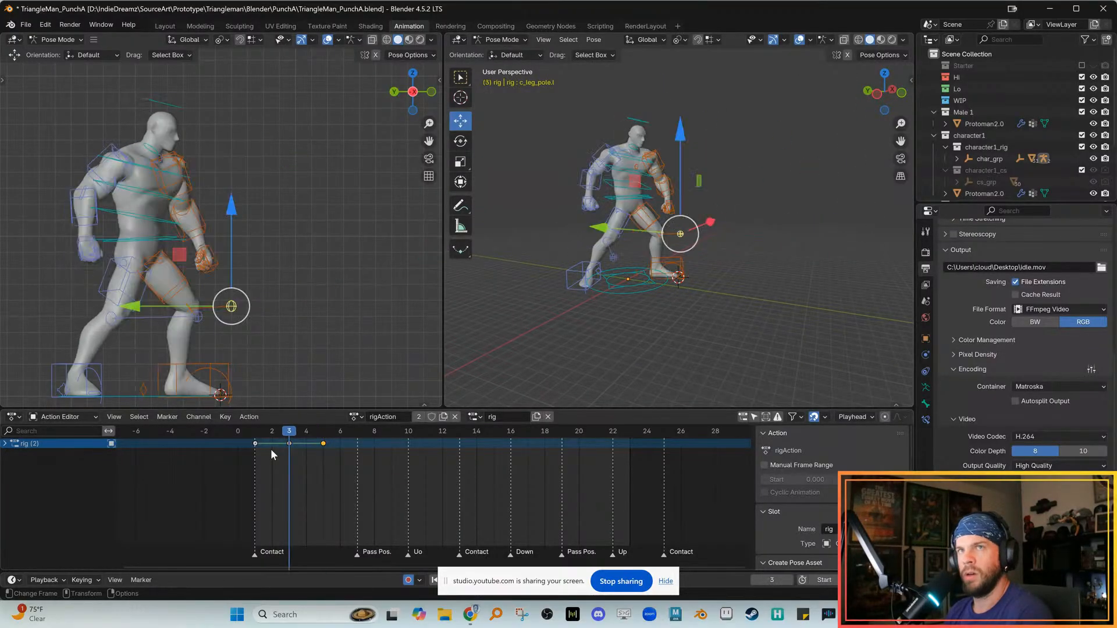
key("Up")
Select the c_root.x hip control and rotate it about the global X axis in the side view at frame 5
scroll(198, 309, "up", 2)
middle_click_drag(193, 309, 249, 289)
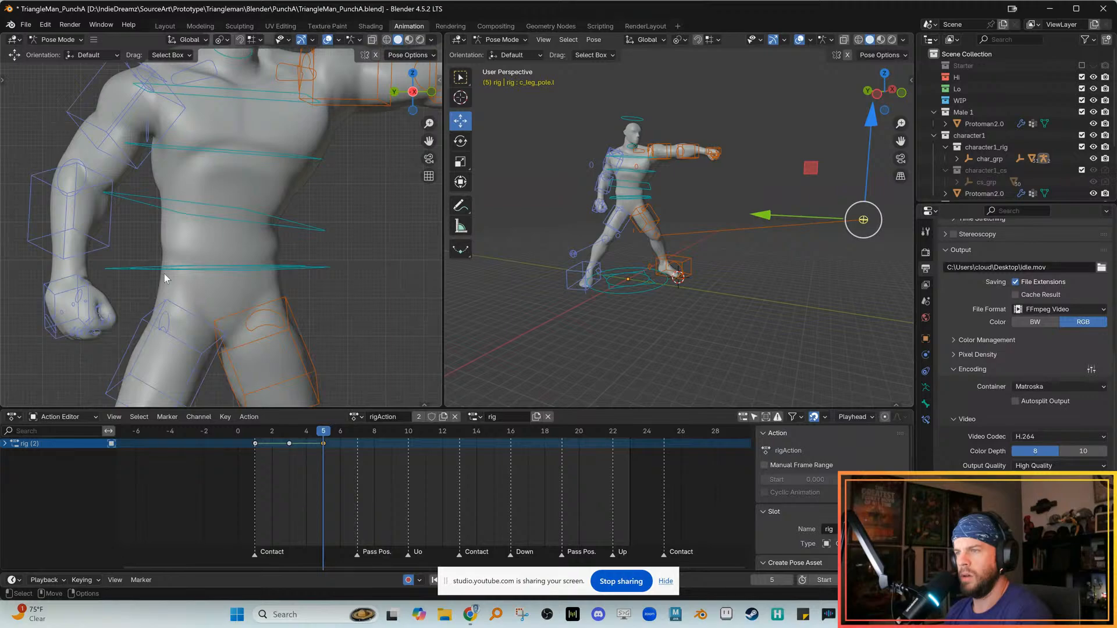
left_click(142, 269)
scroll(606, 229, "up", 5)
right_click_drag(615, 257, 657, 251, "alt")
left_click(738, 238)
left_click(560, 243)
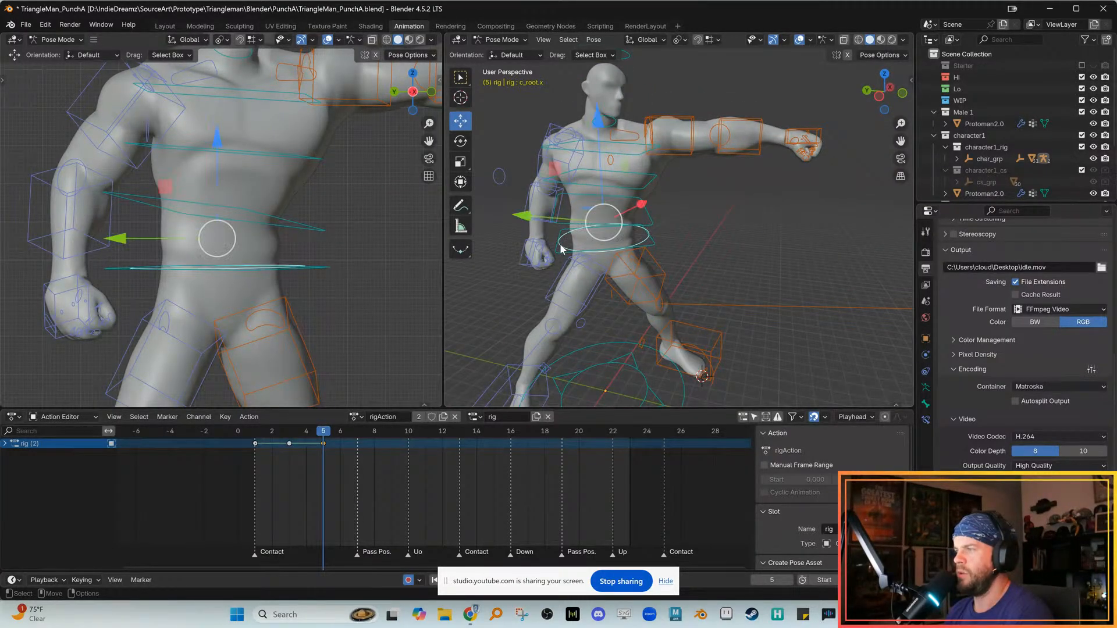
key("r")
right_click_drag(264, 286, 167, 308, "alt")
middle_click_drag(166, 309, 181, 286, "alt")
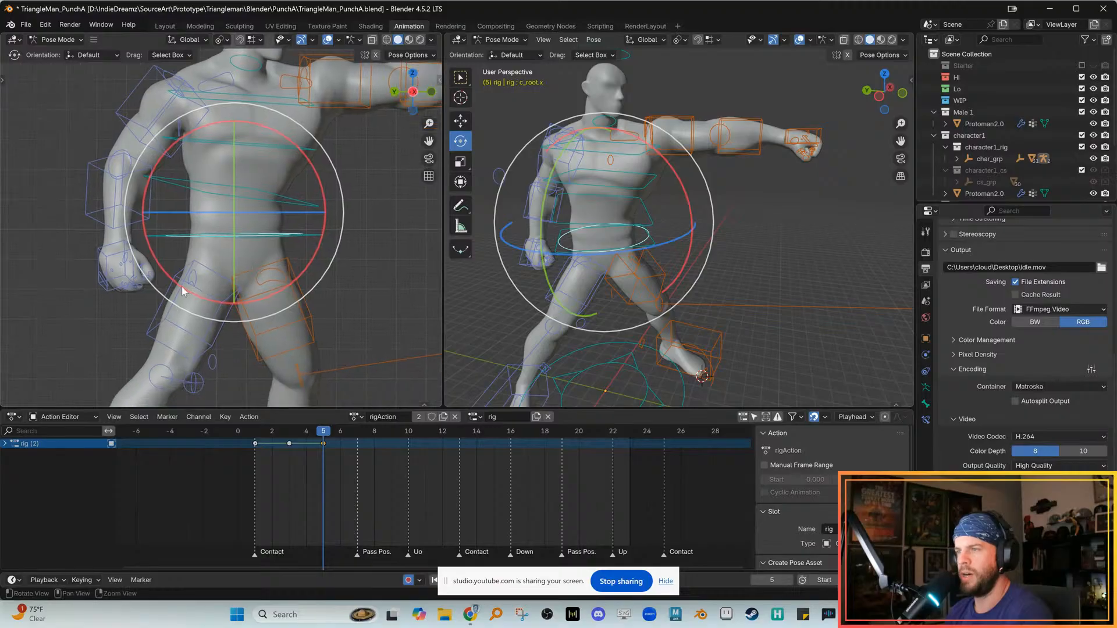
left_click_drag(178, 282, 174, 278)
Fine-tune the tilt of the c_root.x hip control in the side view
right_click_drag(250, 276, 174, 286, "alt")
middle_click_drag(174, 285, 184, 276, "alt")
left_click_drag(185, 280, 188, 282)
left_click_drag(282, 205, 283, 205)
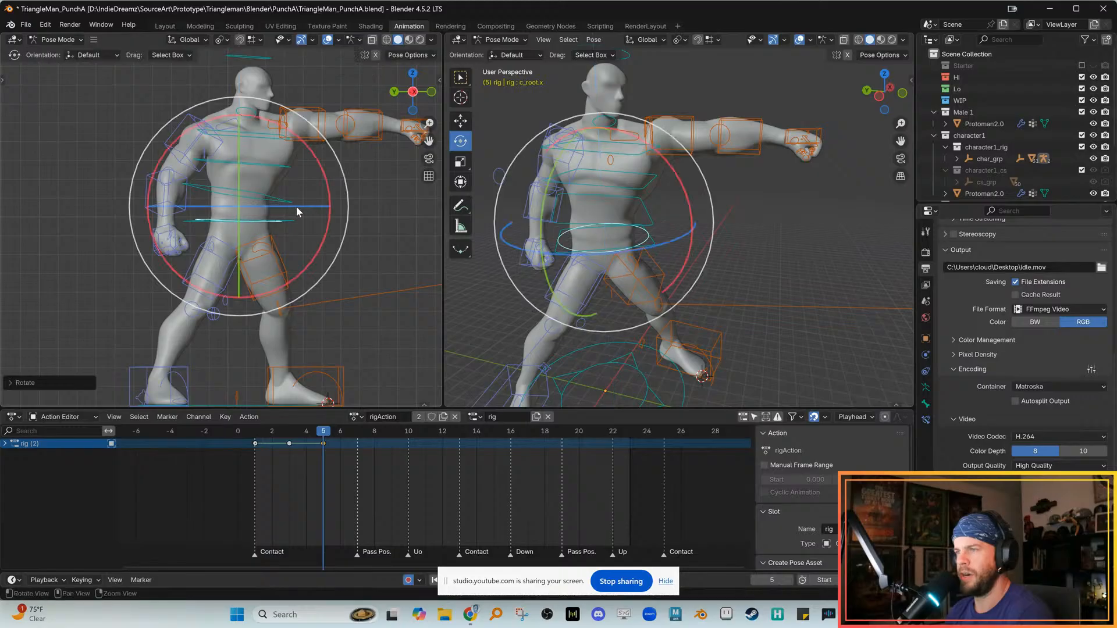
right_click_drag(293, 206, 258, 200, "alt")
middle_click_drag(258, 201, 240, 229, "alt")
right_click_drag(239, 230, 265, 236, "alt")
Compare the adjusted hip tilt at frame 5 with the preceding keyframe poses
left_click_drag(292, 432, 282, 457)
key("Up")
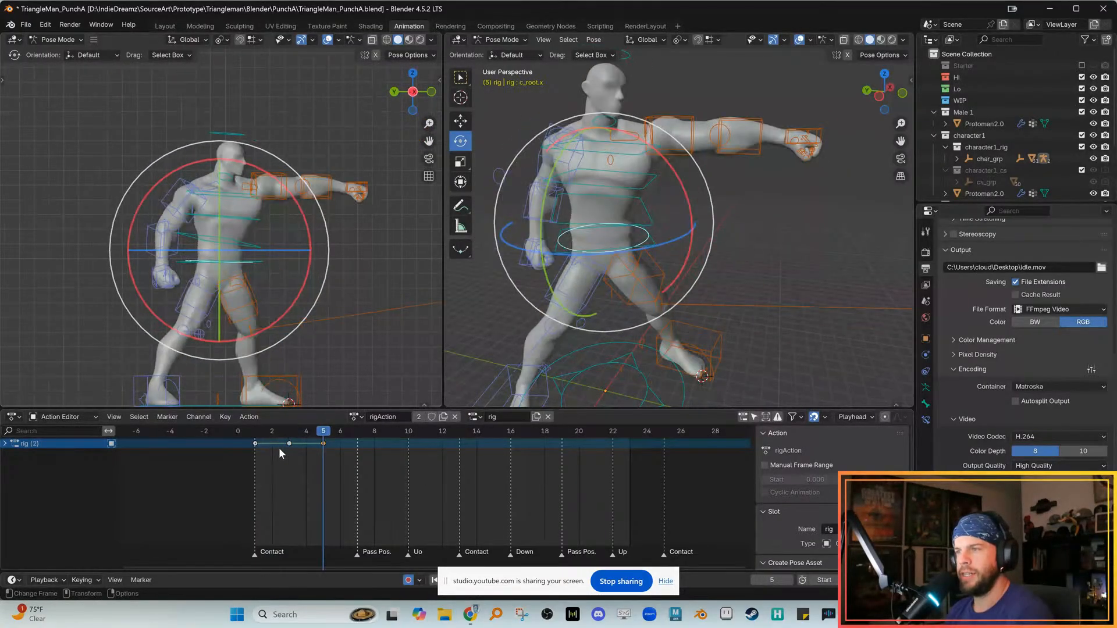
key("Down")
key("Up")
middle_click_drag(268, 343, 277, 327, "alt")
right_click_drag(277, 328, 307, 316, "alt")
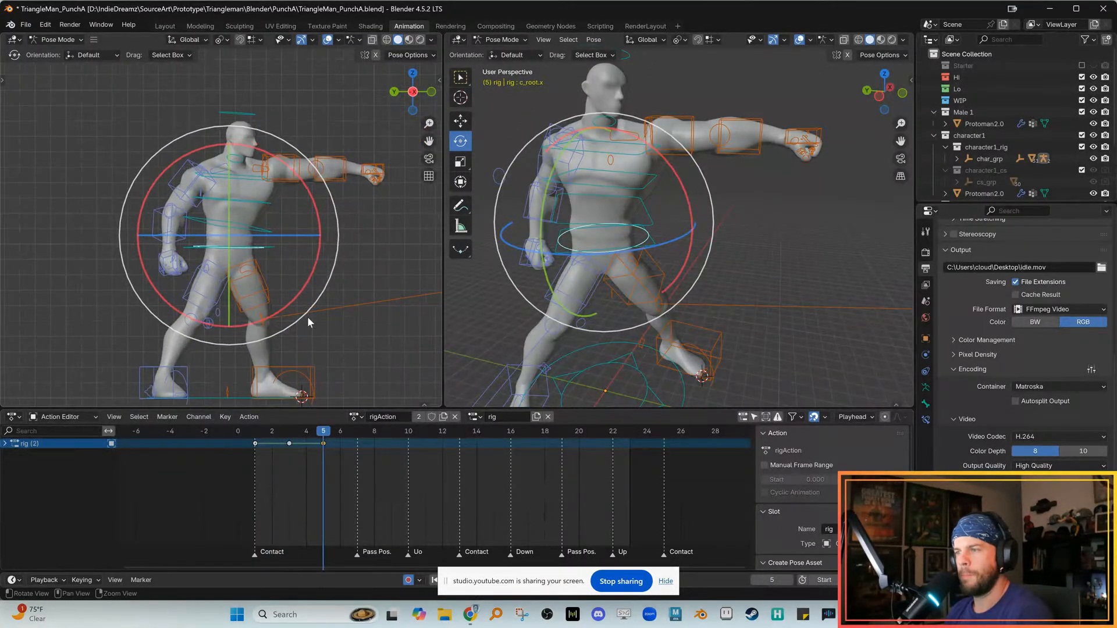
Select the front leg's c_leg_pole.l control and move it lower with the Move tool to realign the knee
middle_click_drag(307, 316, 217, 311, "alt")
middle_click_drag(368, 290, 272, 286, "alt")
left_click_drag(380, 234, 422, 280)
right_click_drag(622, 276, 568, 264, "alt")
left_click_drag(568, 264, 704, 274, "alt")
key("w")
left_click(710, 276)
left_click_drag(798, 269, 723, 258, "alt")
mouse_move(807, 265)
left_mouse_down()
mouse_move(791, 282)
mouse_move(803, 282)
left_mouse_up()
middle_click_drag(174, 288, 258, 290, "alt")
left_click_drag(790, 297, 769, 299)
middle_click_drag(173, 273, 221, 275, "alt")
right_click_drag(222, 276, 248, 288, "alt")
Scrub the timeline and flip between the keyframes to examine the motion into the punch pose
mouse_move(303, 433)
left_mouse_down()
mouse_move(336, 439)
mouse_move(309, 437)
mouse_move(320, 435)
left_mouse_up()
middle_click_drag(290, 333, 290, 329, "alt")
left_click_drag(626, 298, 640, 321, "alt")
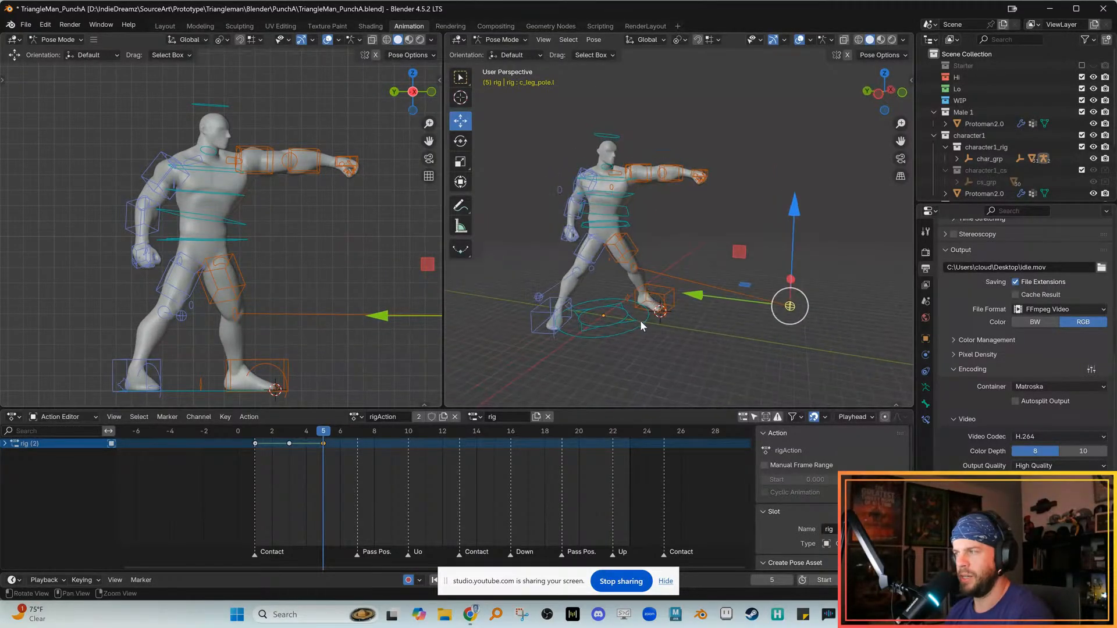
right_click_drag(641, 320, 640, 341, "alt")
middle_click_drag(640, 341, 661, 325, "alt")
left_click_drag(179, 312, 270, 281, "alt")
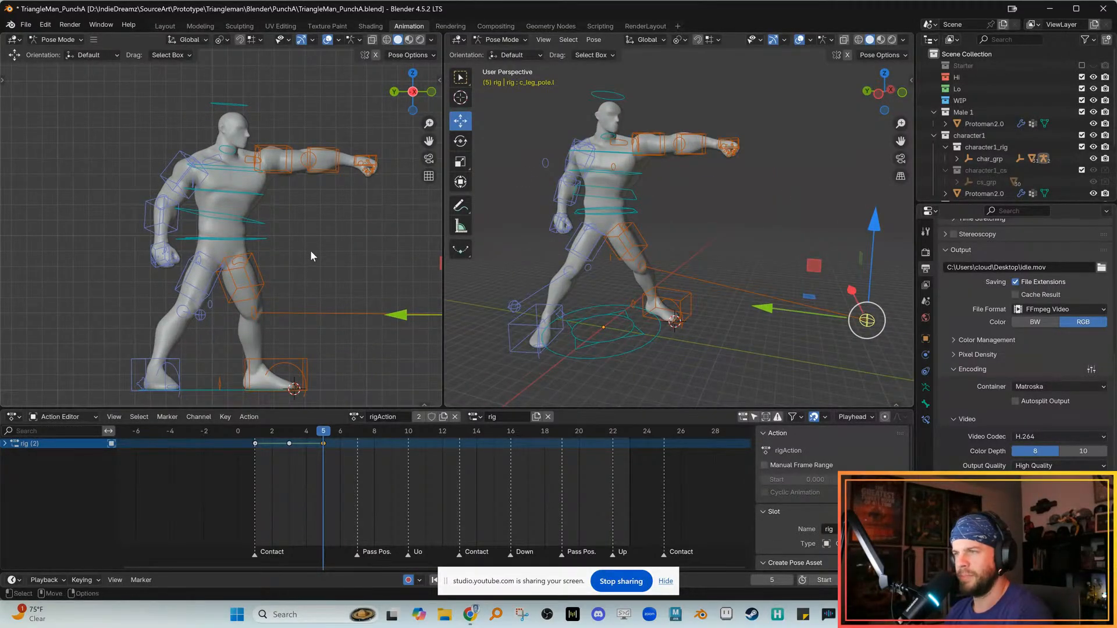
left_click_drag(317, 434, 287, 431)
key("Up")
key("Down")
key("Up")
key("Down")
key("Up")
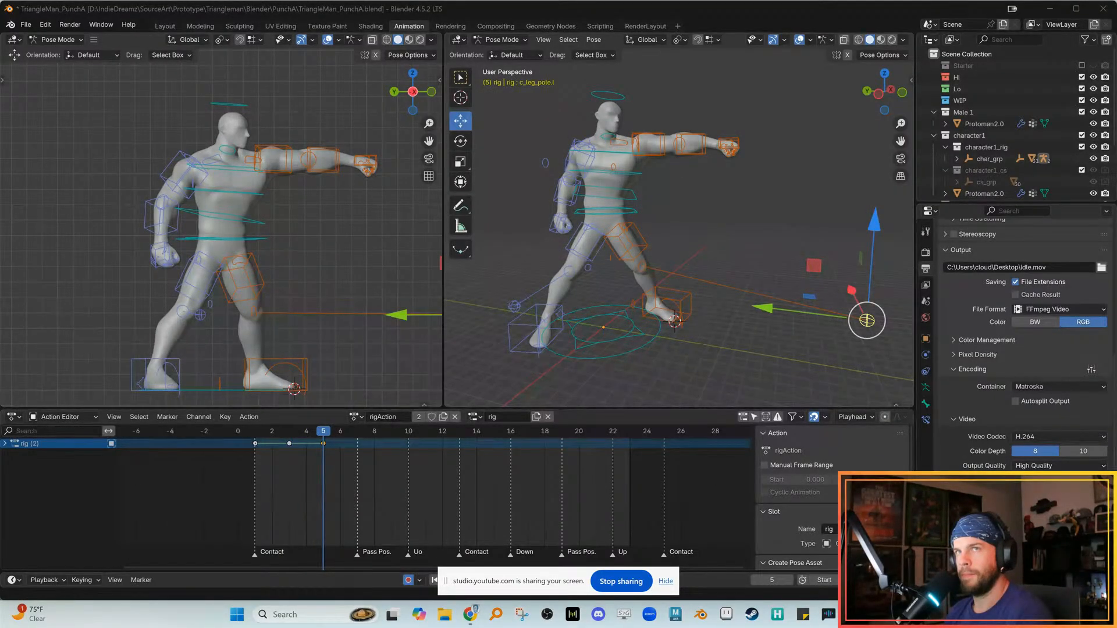
Set the transform orientation to Local and rotate the rear upper arm's c_arm_fk.r control backward at frame 5
scroll(89, 228, "up", 2)
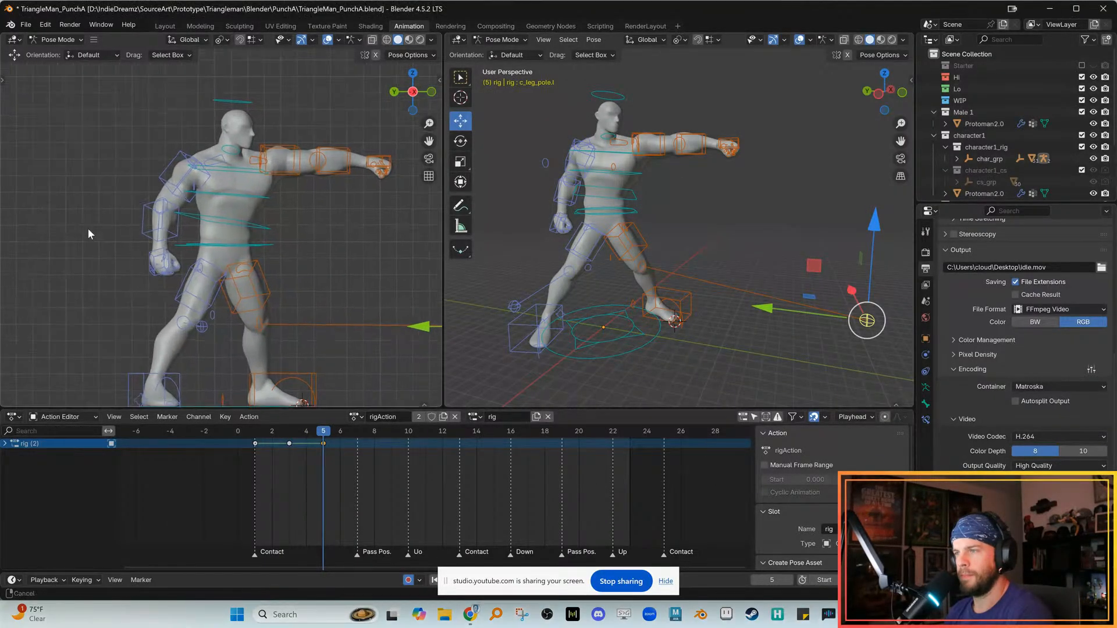
left_click(176, 158)
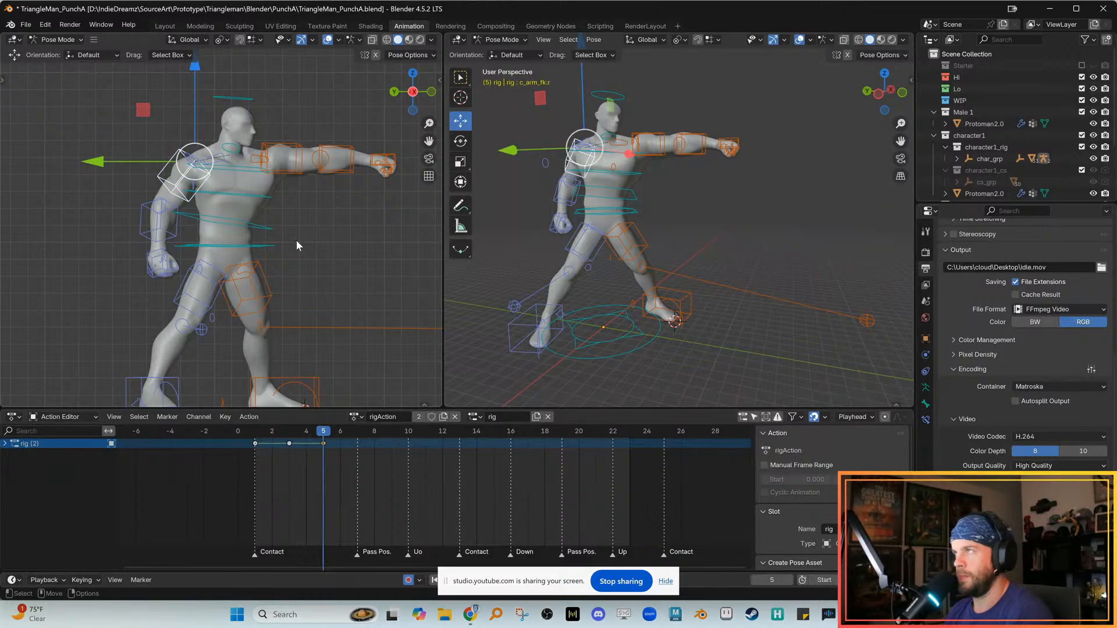
key("shift+space")
key("r")
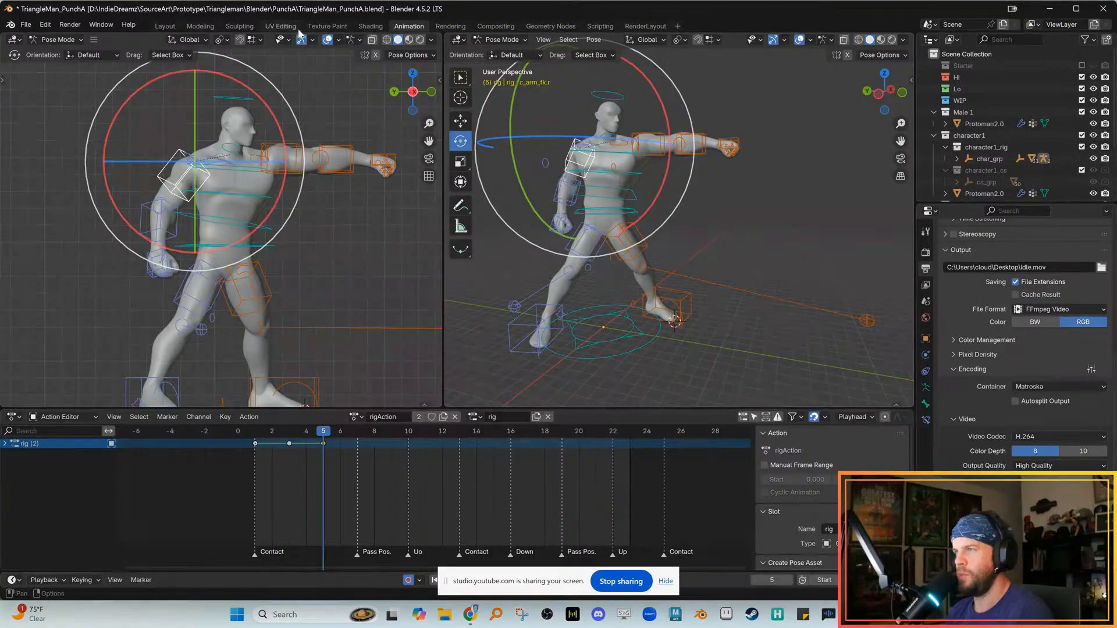
key("comma")
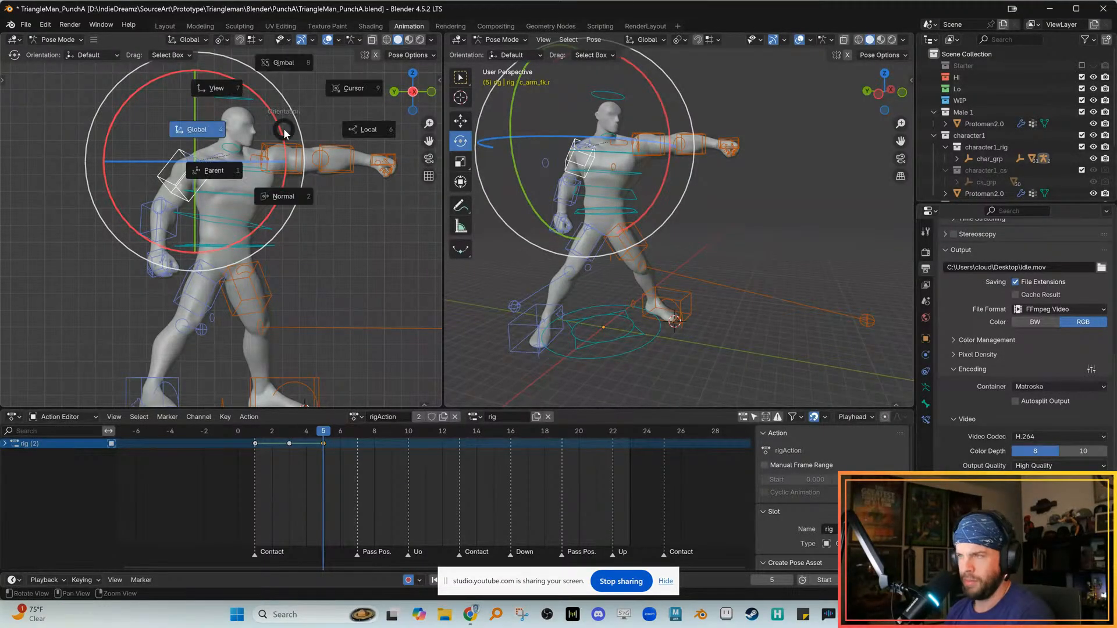
key("comma")
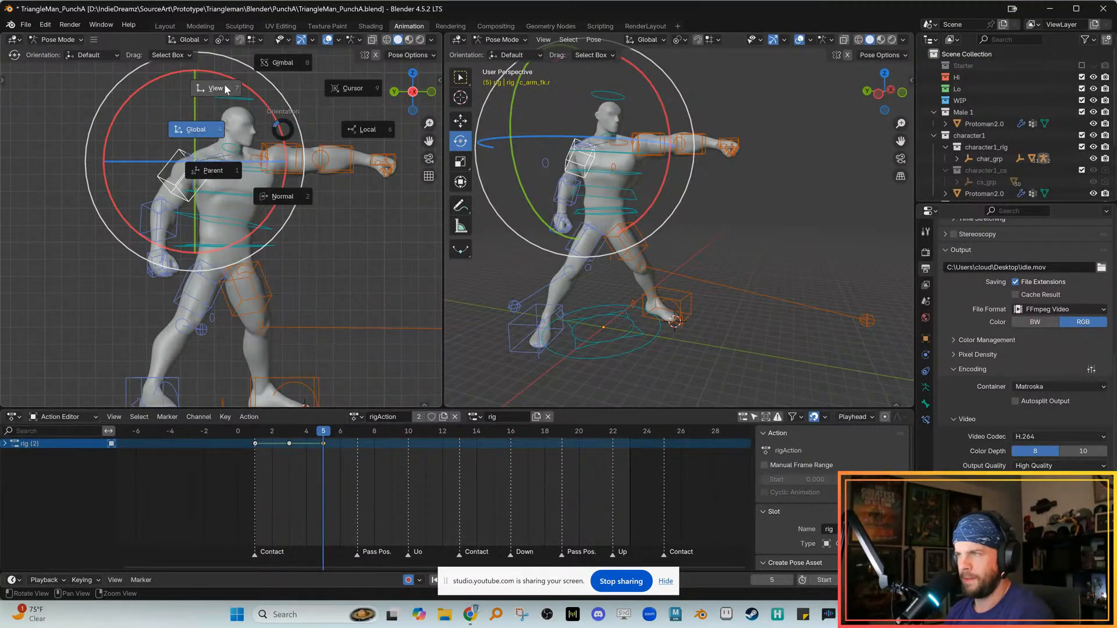
left_click(336, 148)
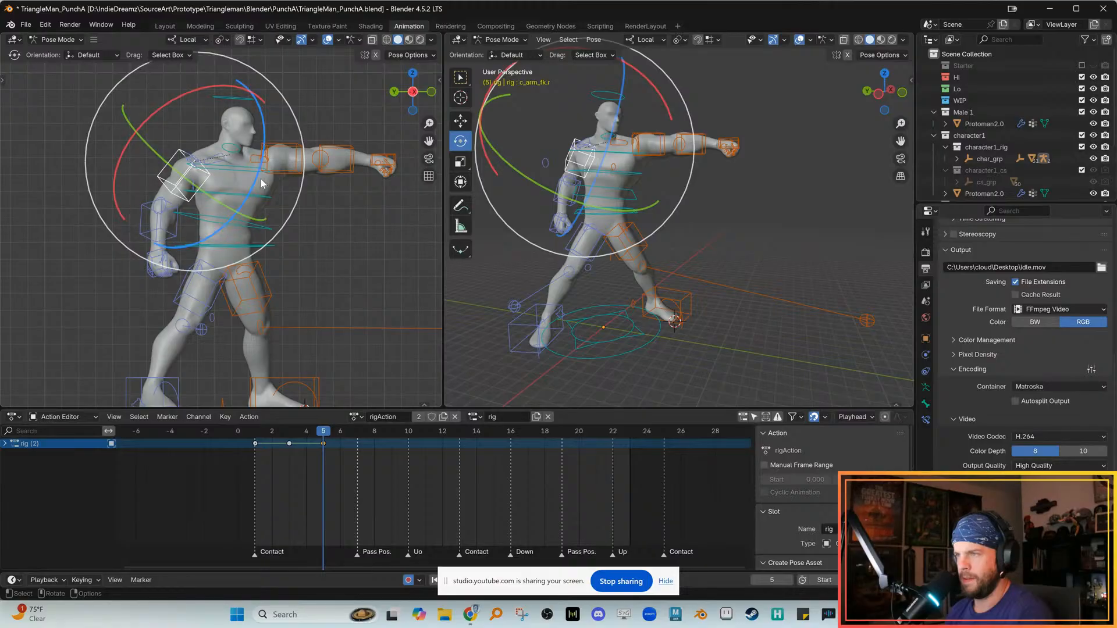
left_click_drag(254, 180, 247, 198)
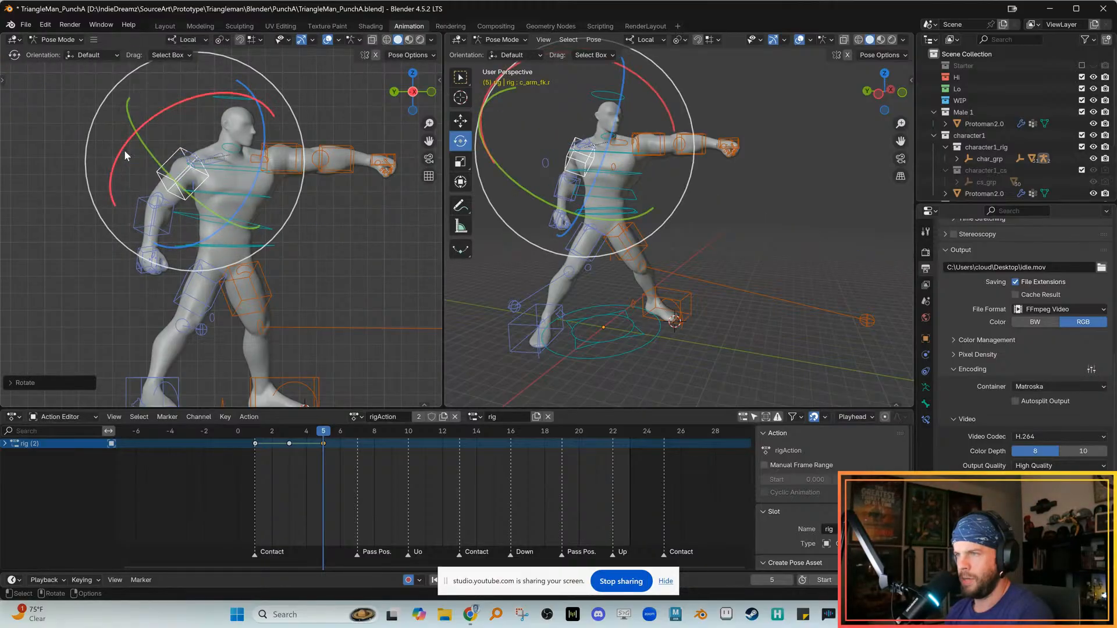
left_click_drag(124, 145, 128, 141)
Check the rear arm's motion between keyframes and refine the c_arm_fk.r control with a trackball rotation
key("Down")
key("Up")
key("Down")
key("Up")
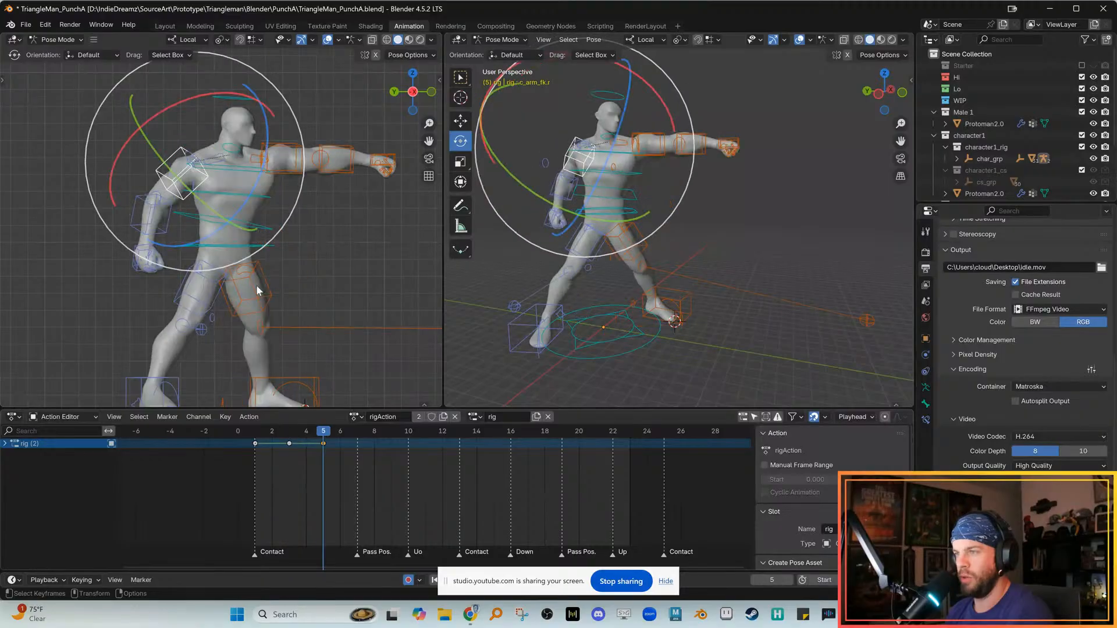
middle_click_drag(181, 155, 173, 176, "shift")
left_click_drag(161, 213, 158, 228)
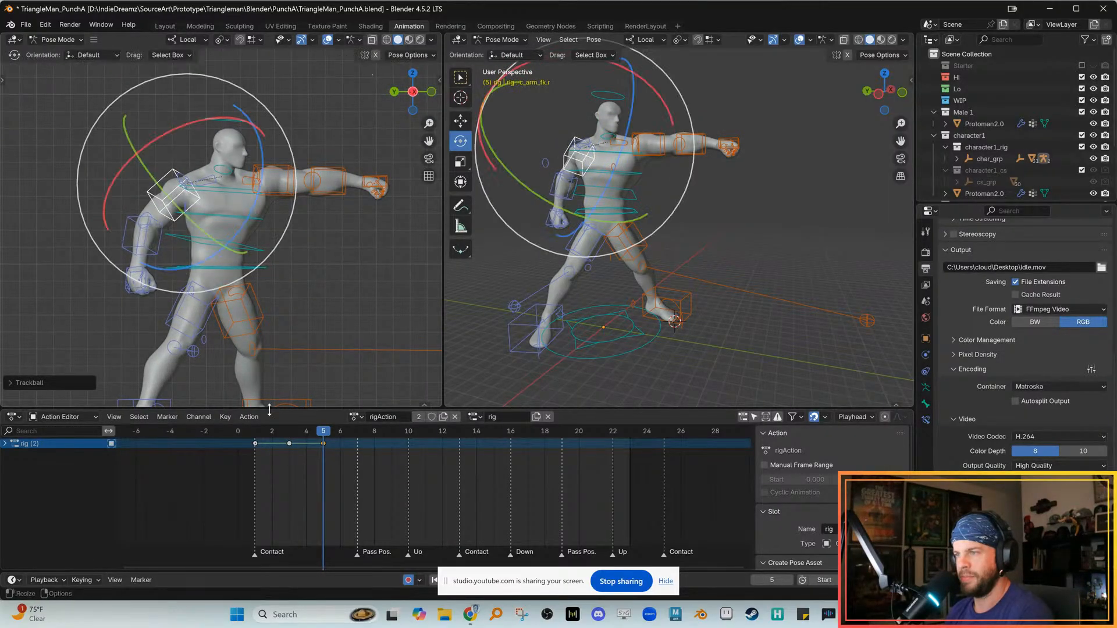
Select the rear forearm's c_forearm_fk.r control and rotate it about its local Z axis, comparing against the neighbouring keyframes
key("Down")
key("Up")
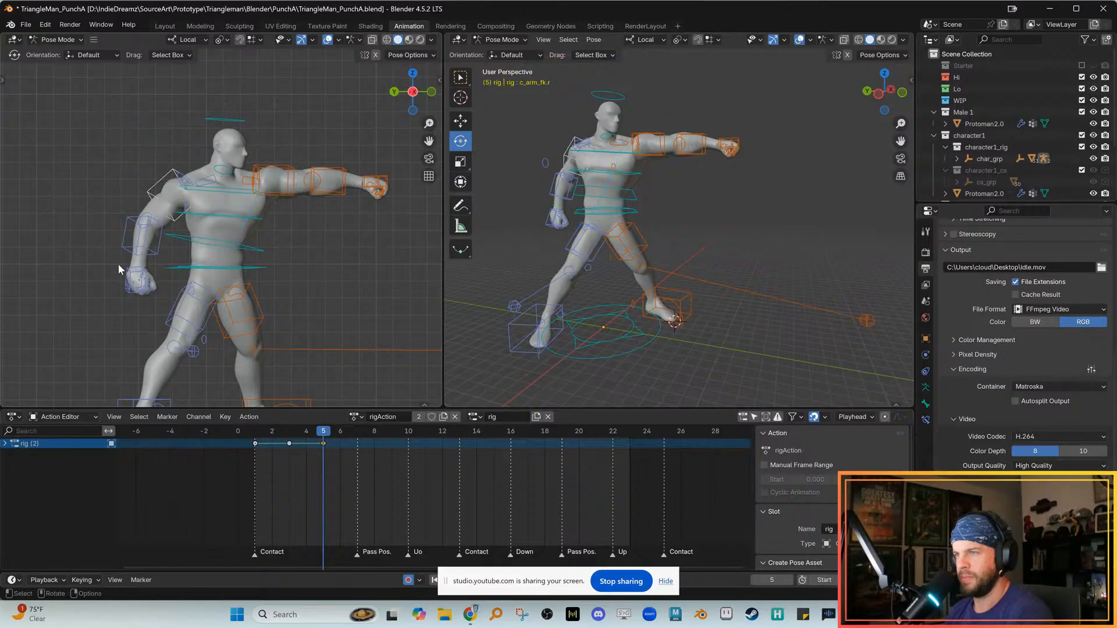
left_click(125, 244)
left_click_drag(204, 253, 205, 256)
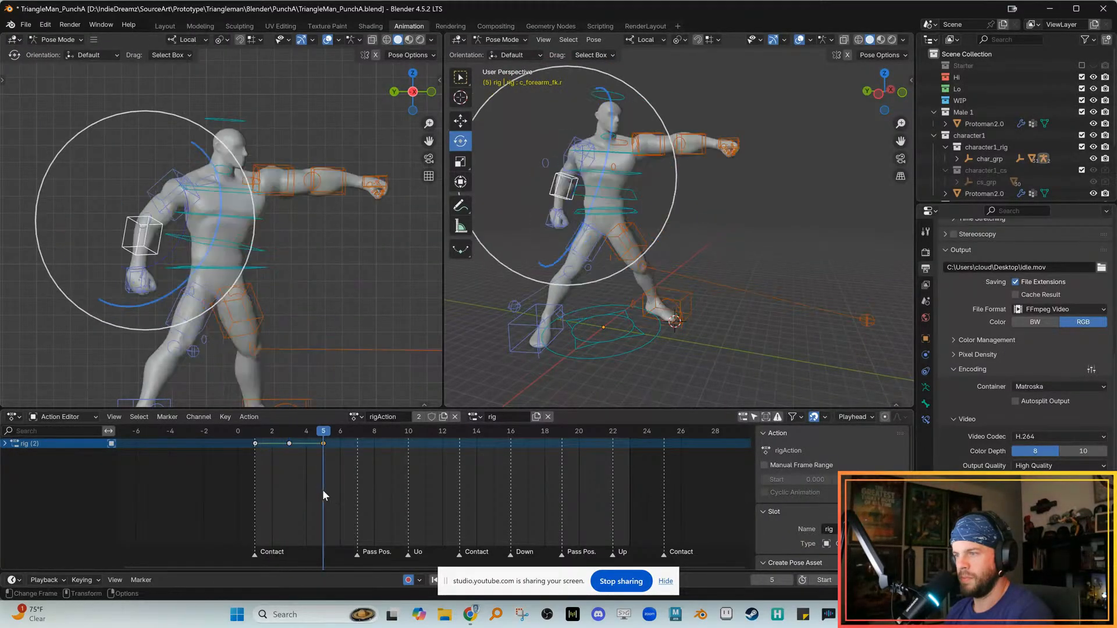
key("Down")
key("Up")
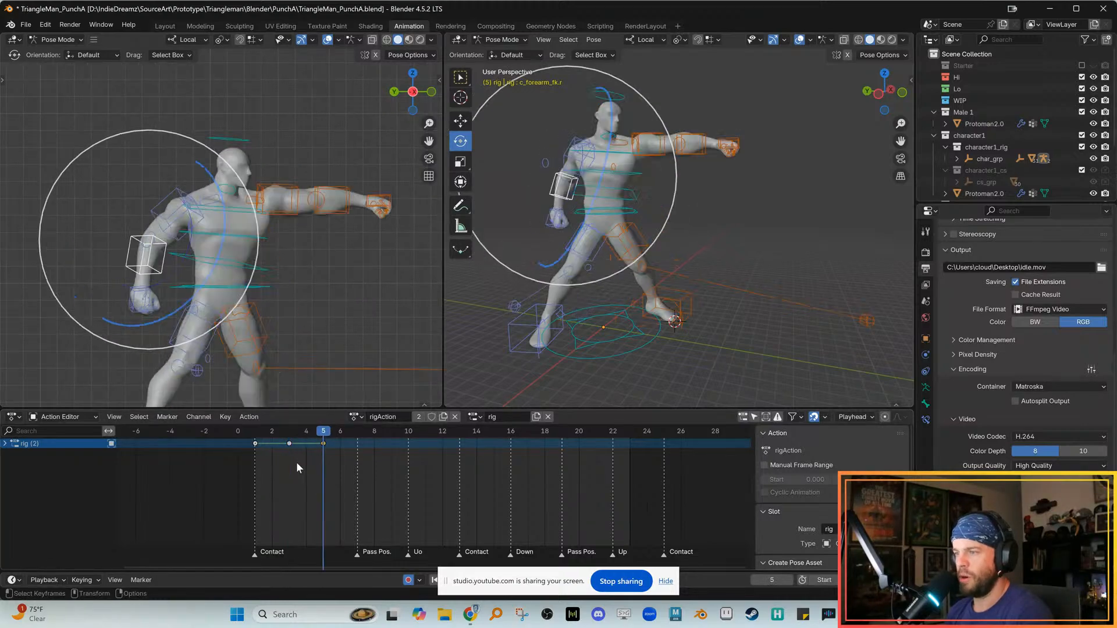
Flip between the keyframes from frame 1 to 5 to examine the rear arm's swing
key("Down")
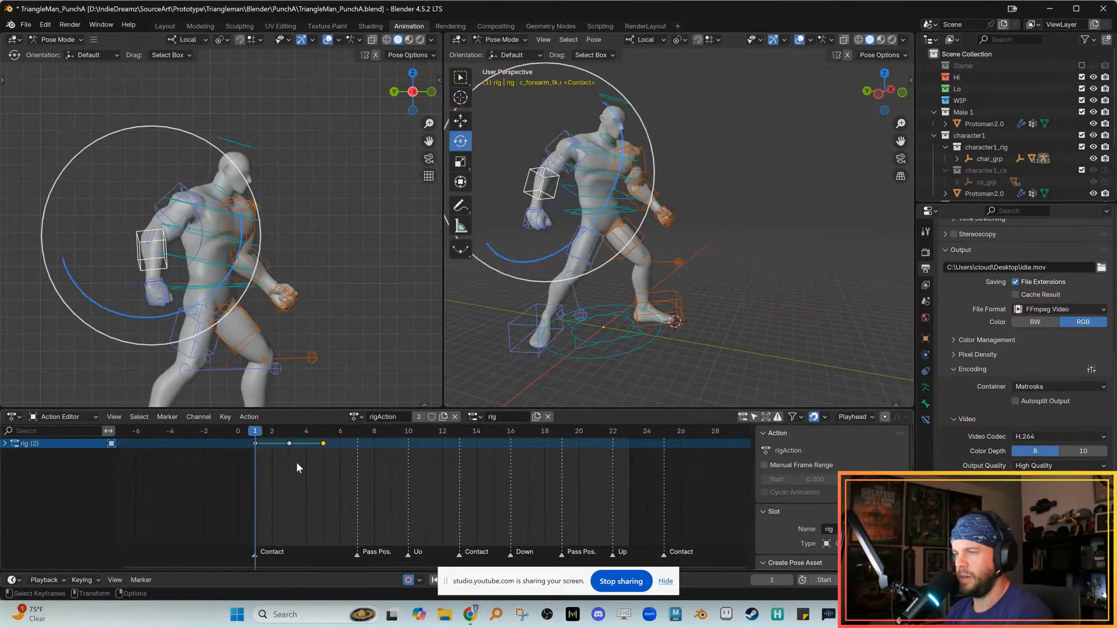
key("Up")
middle_click_drag(280, 315, 275, 281, "shift")
key("Down")
key("Up")
scroll(279, 269, "up", 2)
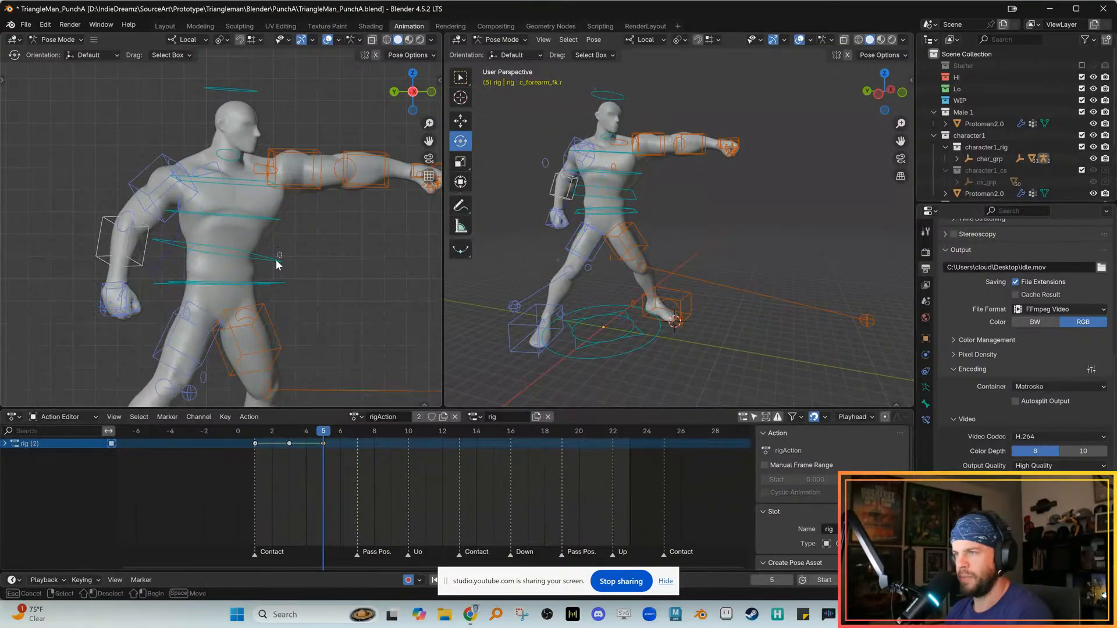
middle_click_drag(325, 299, 348, 315, "shift")
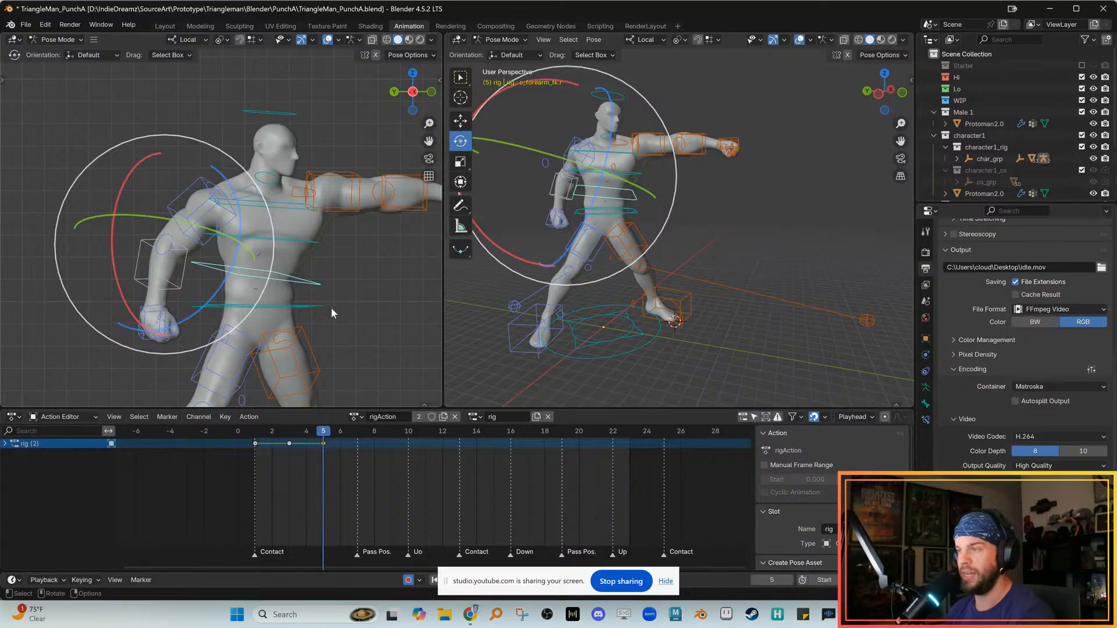
Hide the screen-sharing notice and select the c_spine_01.x control on the lower torso
middle_click_drag(329, 305, 307, 277, "shift")
left_click(665, 581)
right_click_drag(308, 277, 345, 288, "alt")
left_click(333, 289)
middle_click_drag(338, 303, 346, 282, "alt")
right_click_drag(345, 282, 347, 274, "alt")
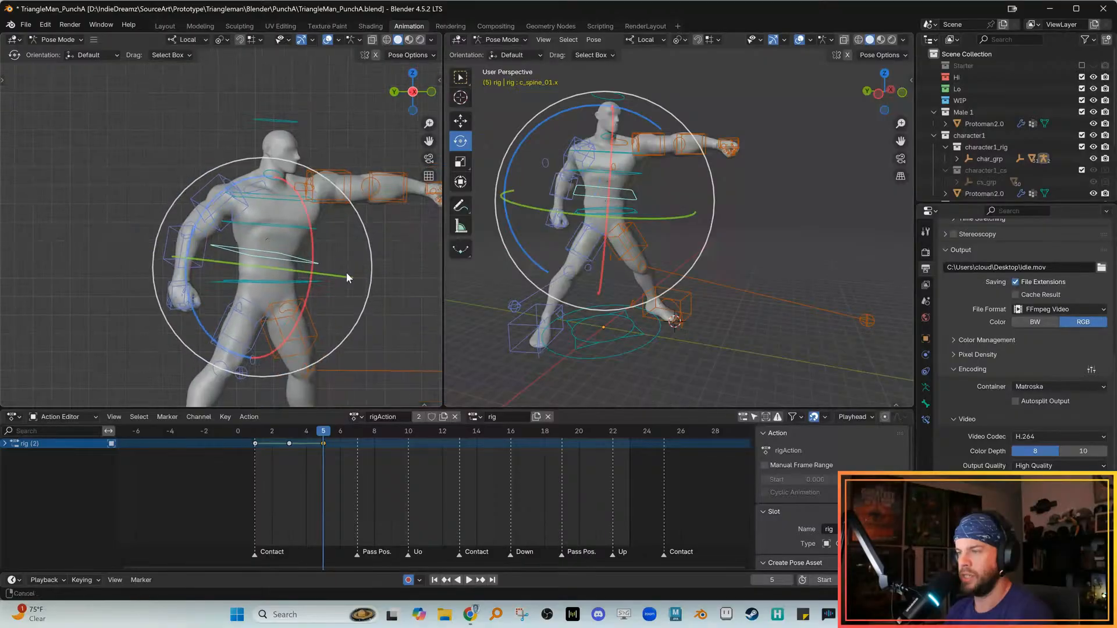
middle_click_drag(356, 292, 296, 287, "shift")
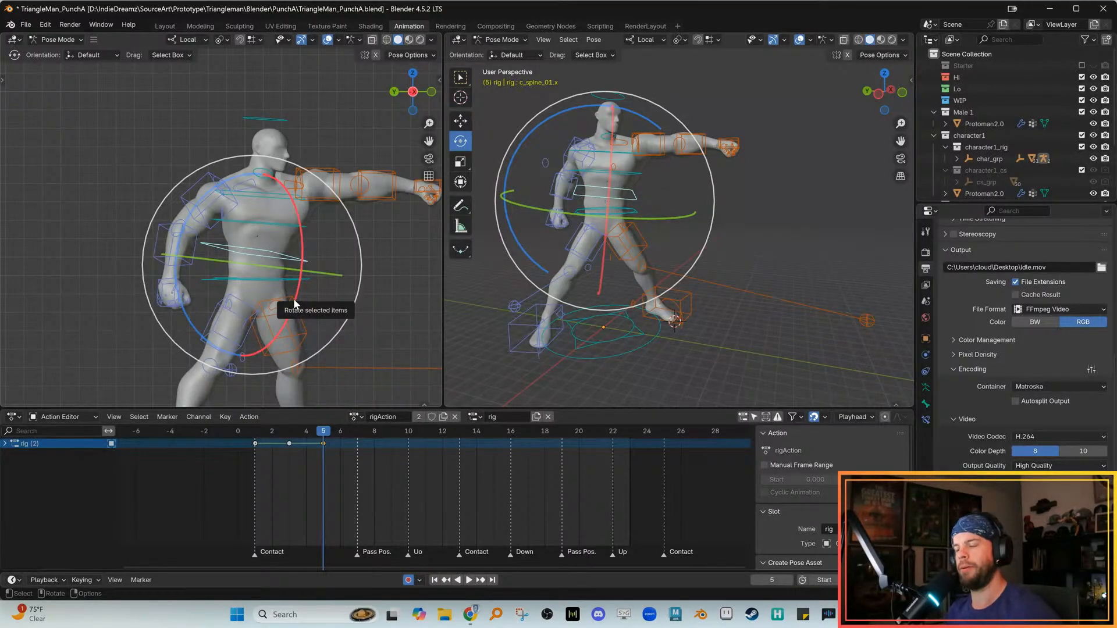
Scrub and step through the keyframes to examine the whole body's punch motion in the side view
left_click(291, 434)
key("Up")
key("Down")
key("Up")
scroll(275, 306, "down", 2)
middle_click_drag(275, 306, 247, 310, "shift")
key("Down")
key("Down")
key("Up")
key("Up")
Select all of the character's rig controls and insert a keyframe for them at frame 5
middle_click_drag(330, 137, 166, 141, "shift")
left_click(333, 216)
right_click_drag(331, 218, 130, 226, "alt")
middle_click_drag(130, 226, 161, 217, "alt")
right_click_drag(160, 221, 93, 175, "alt")
left_click_drag(49, 120, 327, 362)
key("i")
left_click(327, 456)
mouse_move(320, 431)
left_mouse_down()
mouse_move(274, 441)
mouse_move(327, 442)
left_mouse_up()
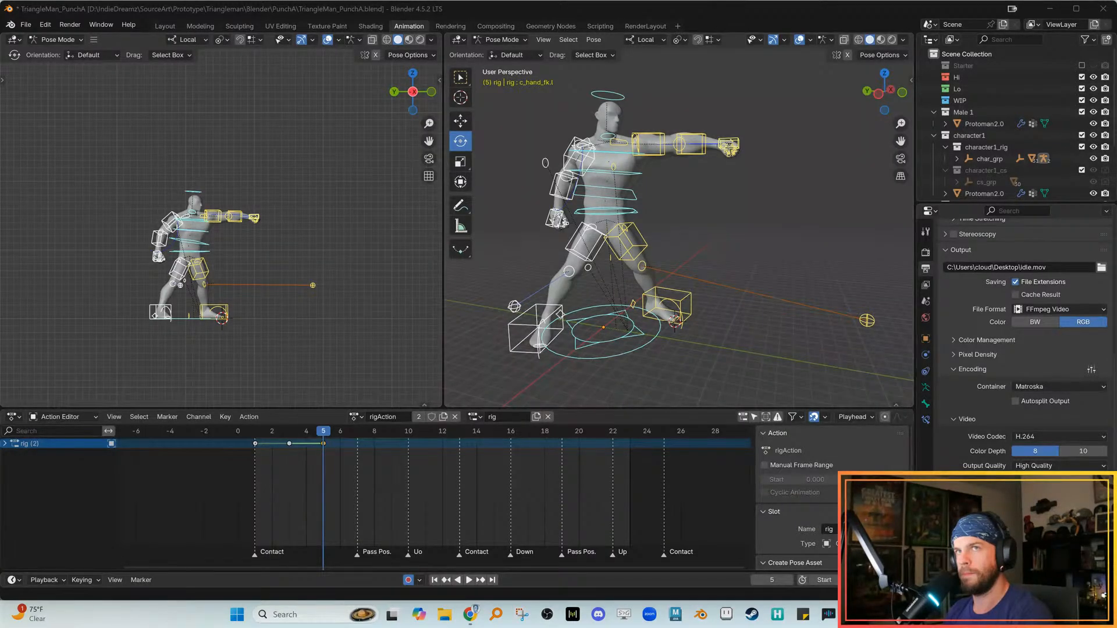
At frame 7, shift the c_root_master.x hip control slightly backward using Global orientation
left_click_drag(326, 431, 356, 435)
middle_click_drag(266, 279, 295, 304, "ctrl")
left_click(197, 284)
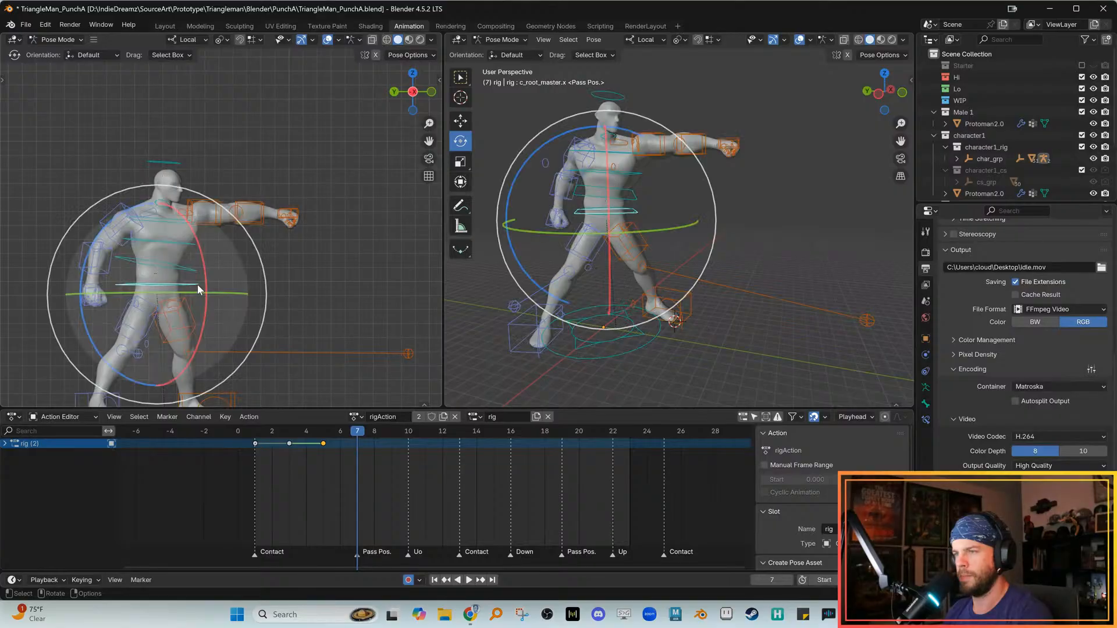
key("w")
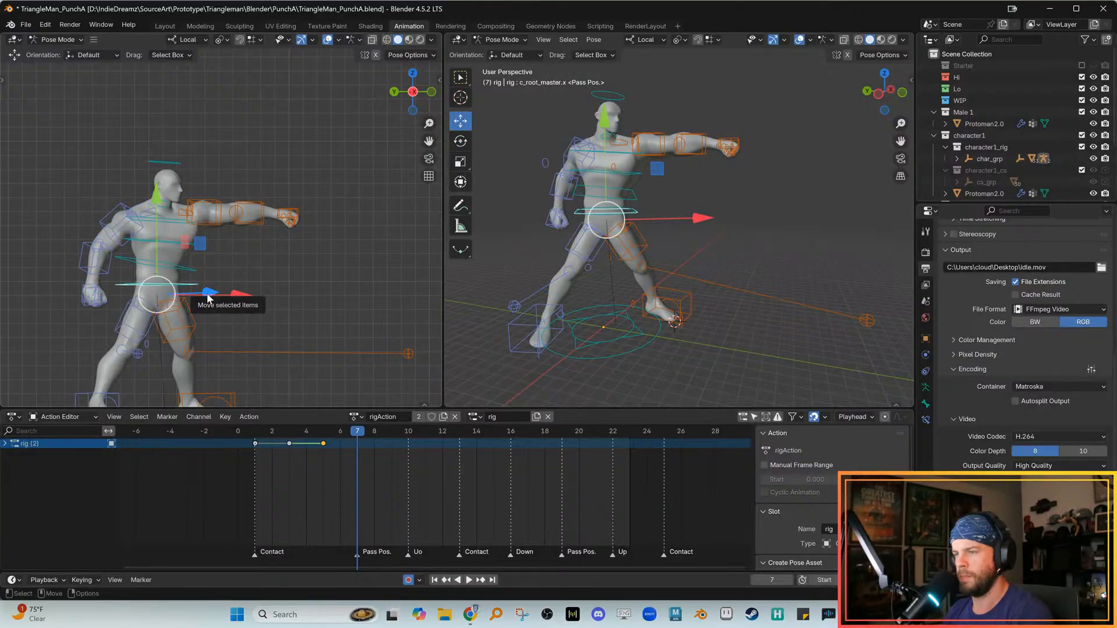
key("comma")
left_click(124, 293)
left_click_drag(68, 298, 56, 296)
Flip between the keyframes from frame 1 to 7 to examine the hips' forward and backward motion
middle_click_drag(185, 402, 197, 385, "alt")
key("Left")
key("Left")
key("Down")
key("Up")
key("Up")
key("Down")
key("Down")
key("Up")
key("alt+q")
key("Down")
key("Up")
Nudge the hip control slightly forward and compare the pose against the earlier keyframes
left_click_drag(76, 277, 85, 278)
key("alt+q")
key("alt+q")
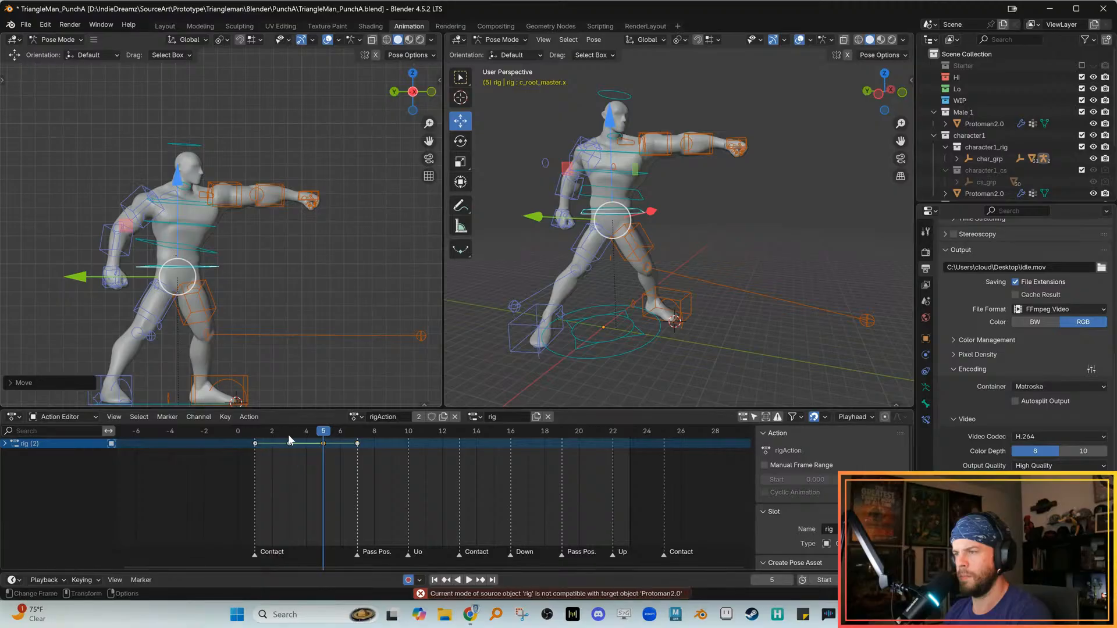
key("Down")
key("Up")
key("Down")
key("Down")
key("Up")
key("Up")
key("Down")
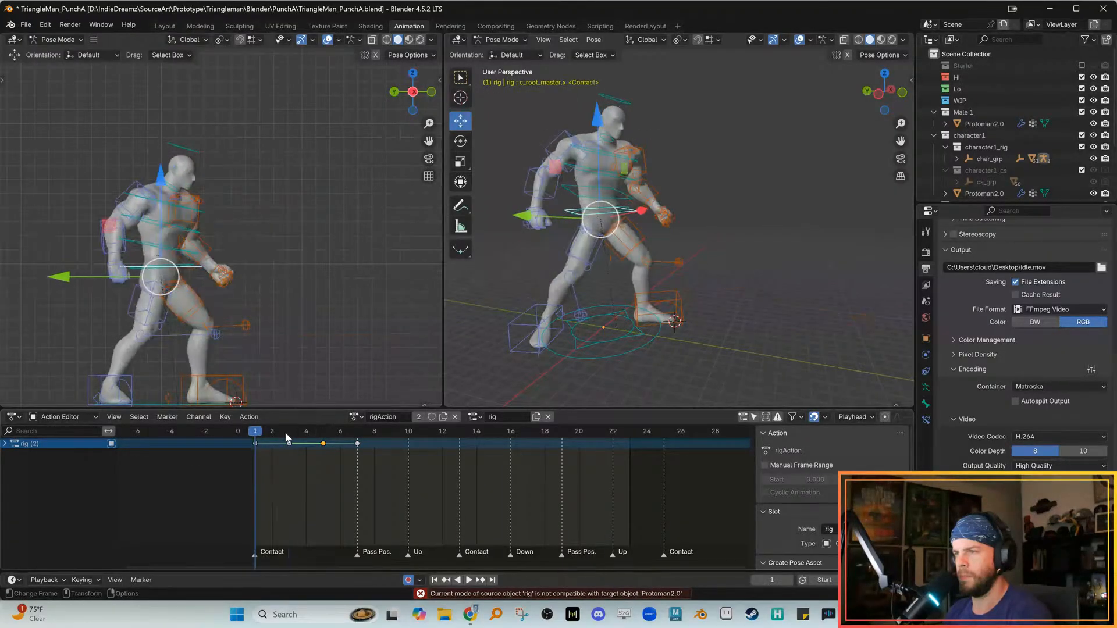
Move the hip control back a touch and flip through the keyframes to check the weight shift
left_click_drag(72, 277, 71, 276)
key("Up")
key("Down")
key("Up")
key("Down")
key("Up")
key("Up")
key("alt+q")
key("Down")
key("Down")
key("Up")
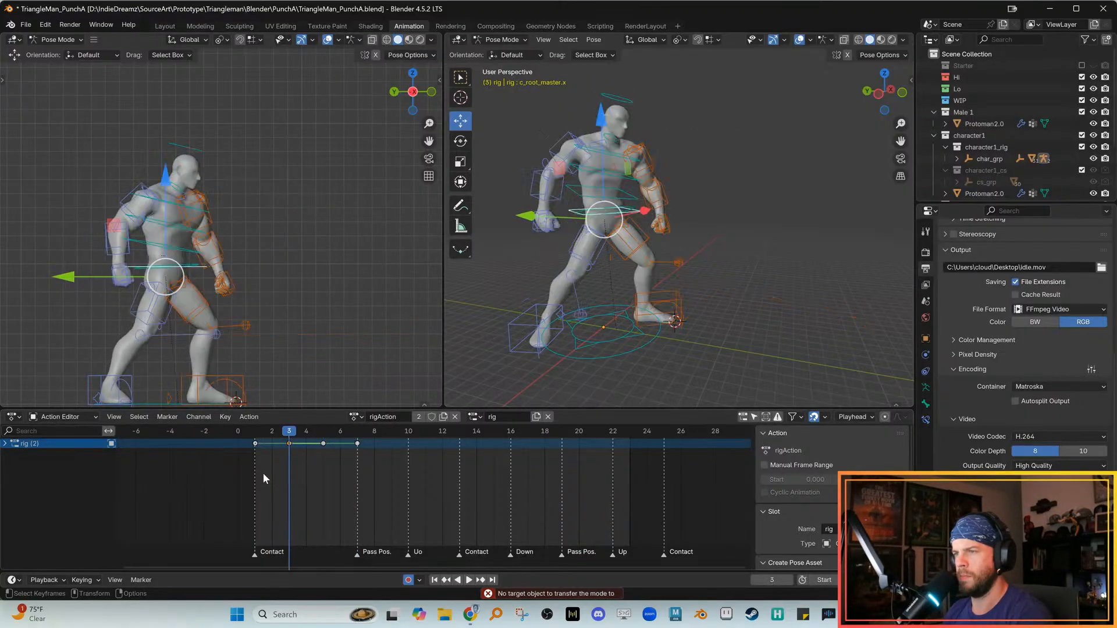
Fine-tune the hip control's placement and recheck the hip movement across the keyframes up to frame 7
left_click_drag(78, 281, 79, 279)
key("Up")
key("Down")
key("Down")
key("Up")
key("Up")
key("Down")
key("Down")
key("Up")
key("Up")
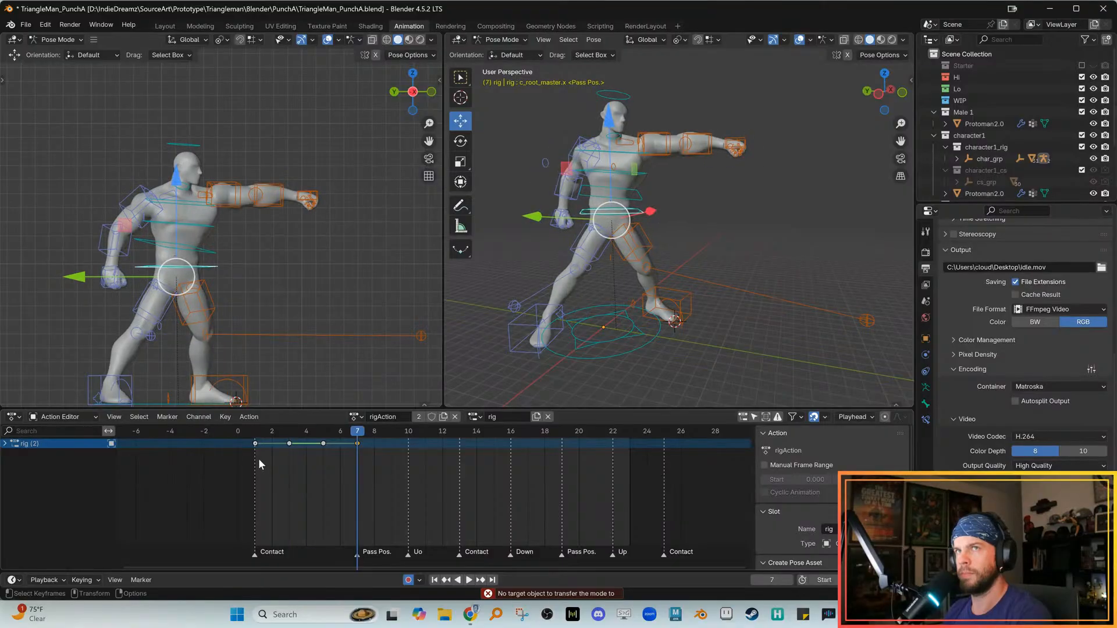
key("Down")
key("Down")
key("Up")
key("Up")
At frame 7, rotate the c_spine_03.x chest control and slightly adjust the lower spine control
scroll(195, 242, "up", 4)
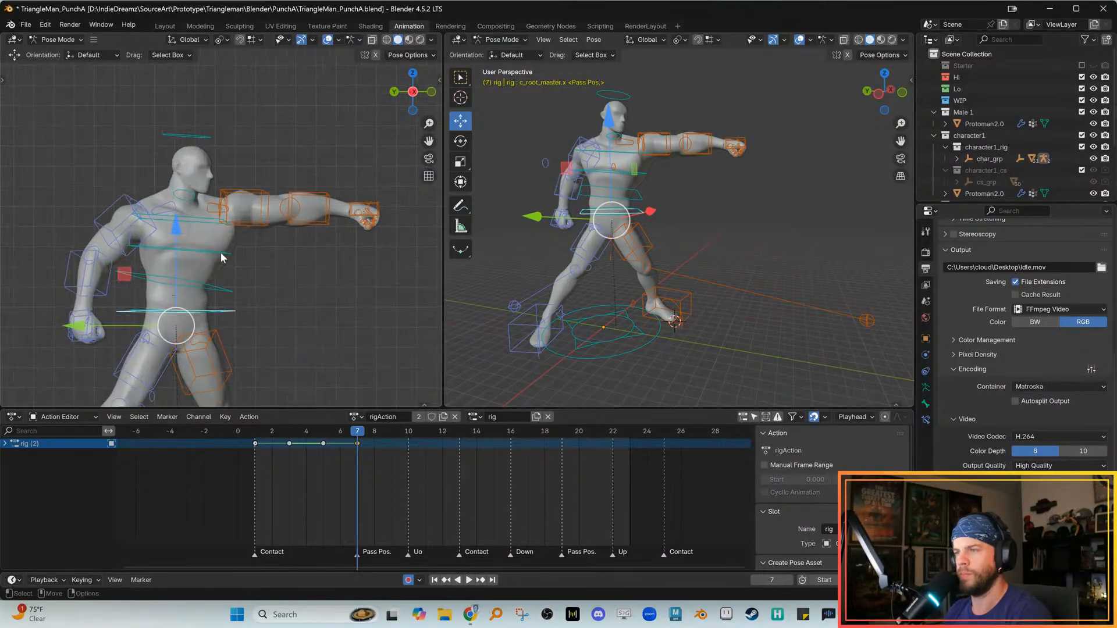
left_click(205, 221)
key("e")
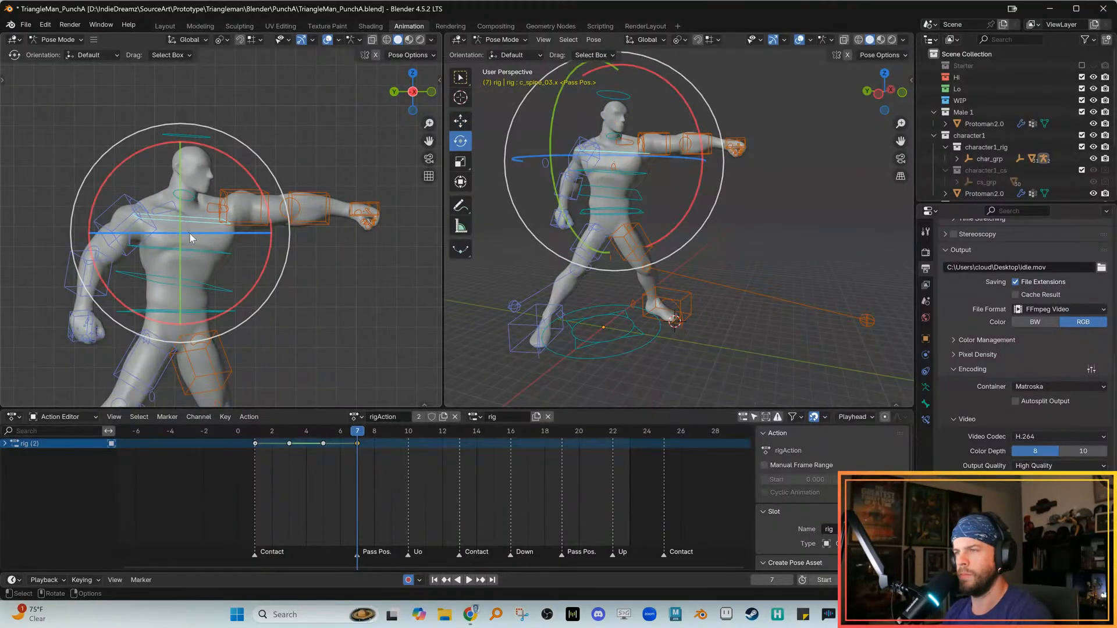
left_click_drag(192, 232, 204, 232)
left_click(234, 299)
left_click(227, 292)
mouse_move(227, 294)
left_mouse_down()
mouse_move(221, 283)
mouse_move(228, 291)
left_mouse_up()
left_click(228, 290)
Rotate the punching arm's c_arm_fk.l control slightly at frame 7 and compare it with the earlier keyframes
left_click(256, 225)
left_click_drag(256, 225, 251, 222)
key("Down")
key("Down")
key("Up")
key("Down")
key("Up")
key("Up")
key("Up")
key("Down")
key("Down")
key("Up")
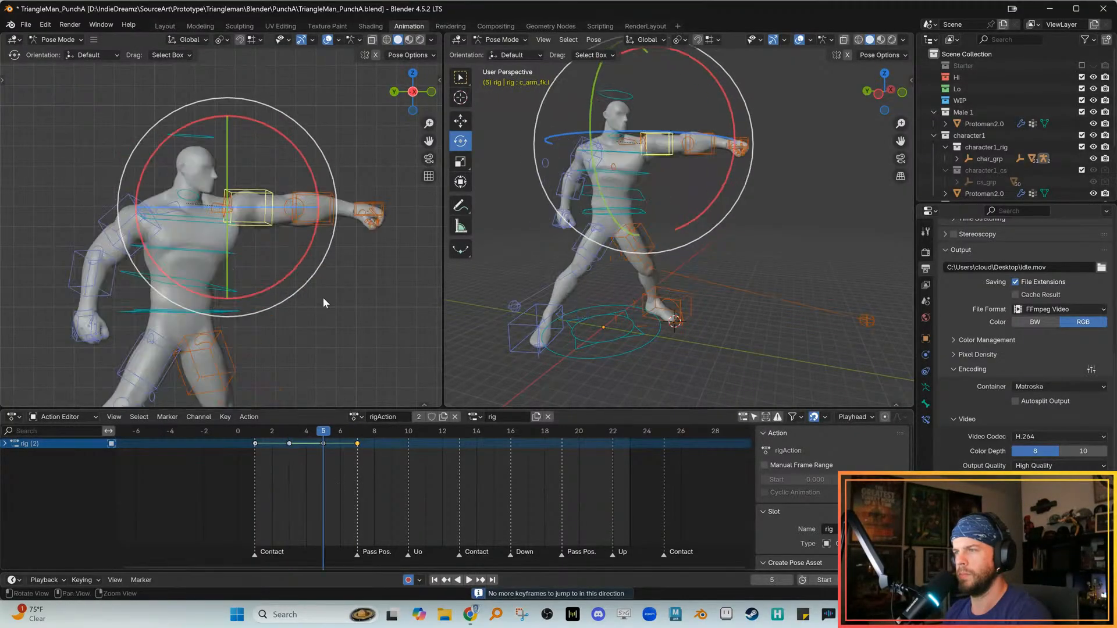
Adjust the punching arm's c_shoulder.l control slightly at frame 7
middle_click_drag(324, 303, 306, 328, "shift")
scroll(318, 329, "up", 1)
key("Up")
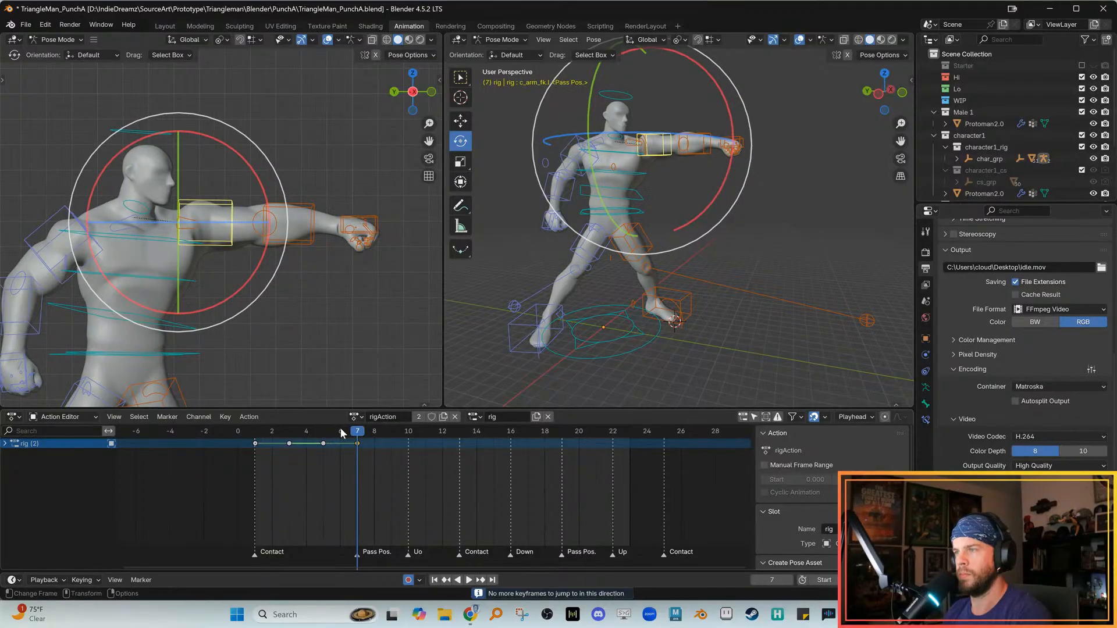
key("shift+space")
key("g")
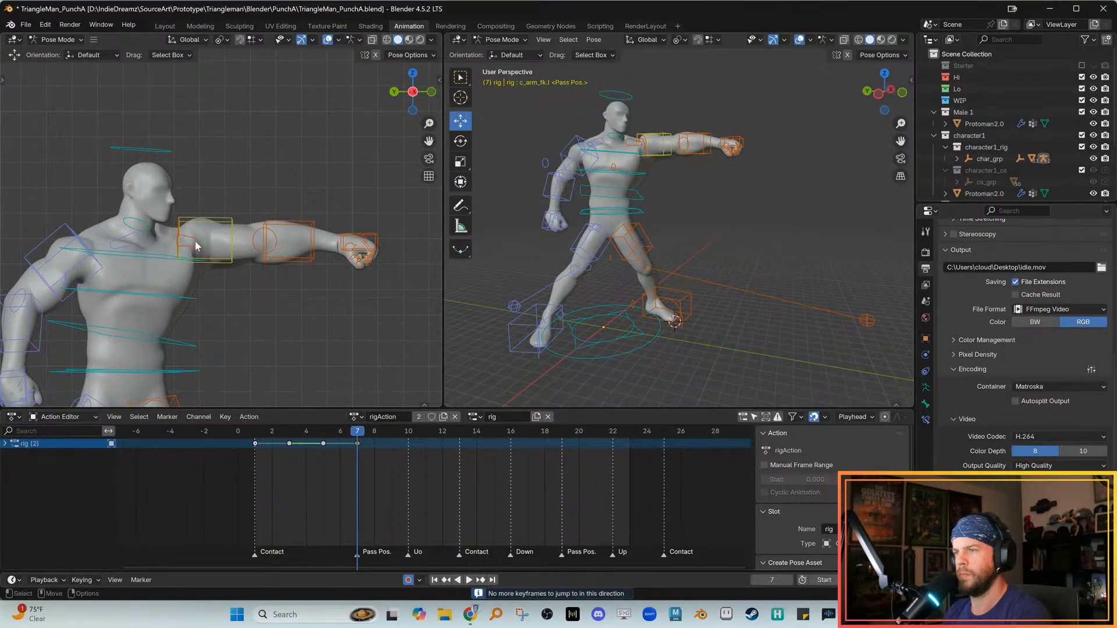
left_click(189, 241)
key("shift+space")
key("r")
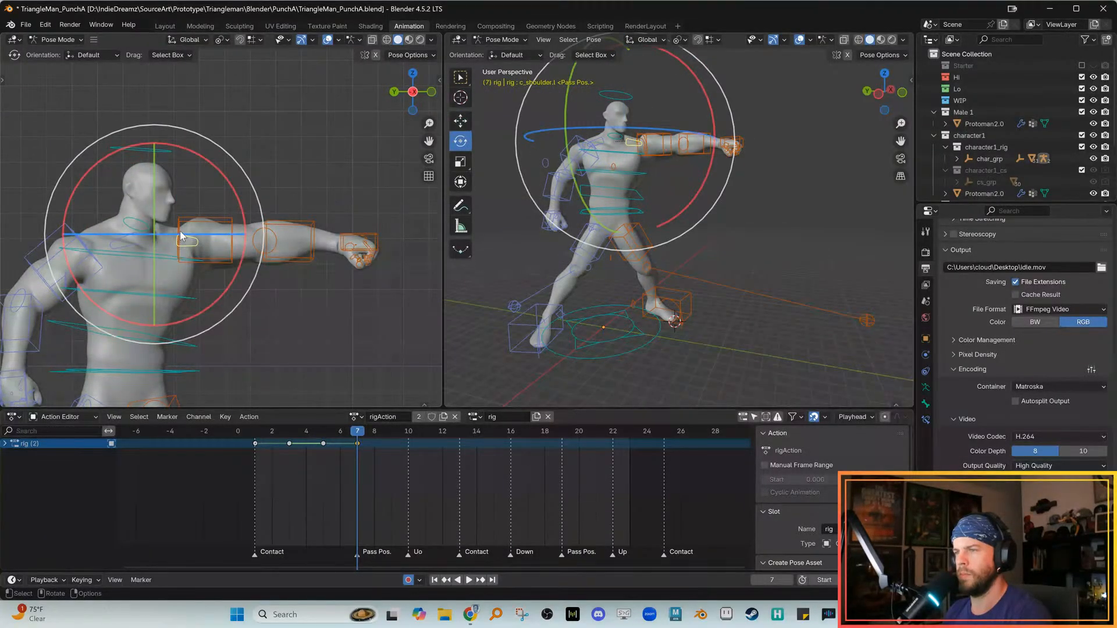
key("r")
left_click(180, 216)
key("shift+space")
key("g")
left_click_drag(122, 237, 105, 229)
left_click(113, 238)
At frame 5, rotate the c_hand_fk.l control slightly to tilt the punching fist
mouse_move(311, 457)
left_mouse_down()
mouse_move(299, 456)
mouse_move(323, 458)
left_mouse_up()
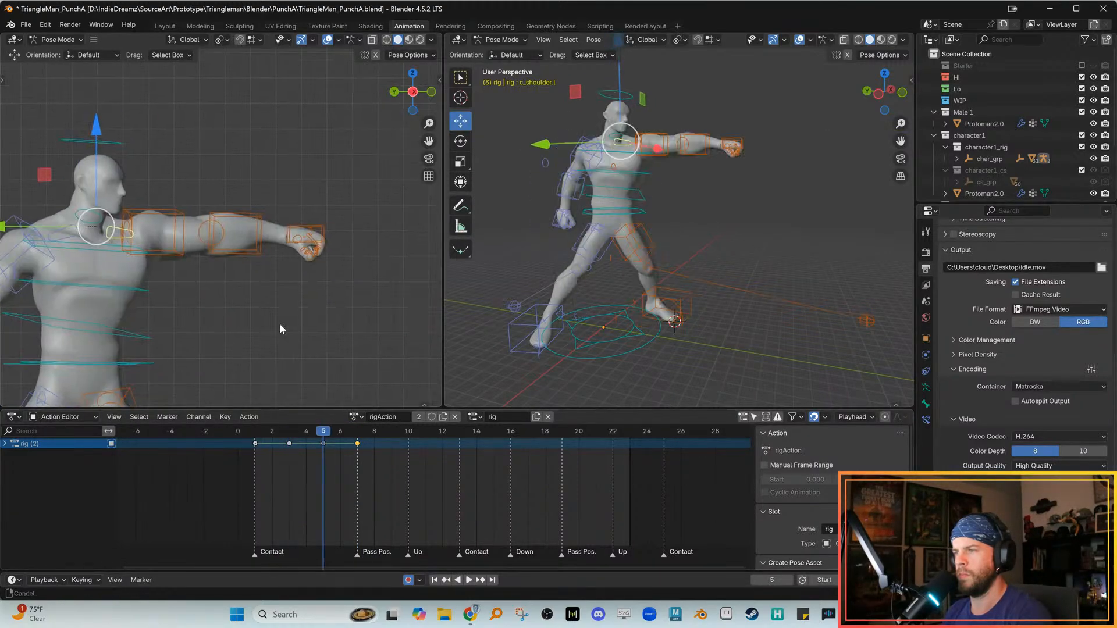
left_click(307, 234)
key("shift+space")
key("r")
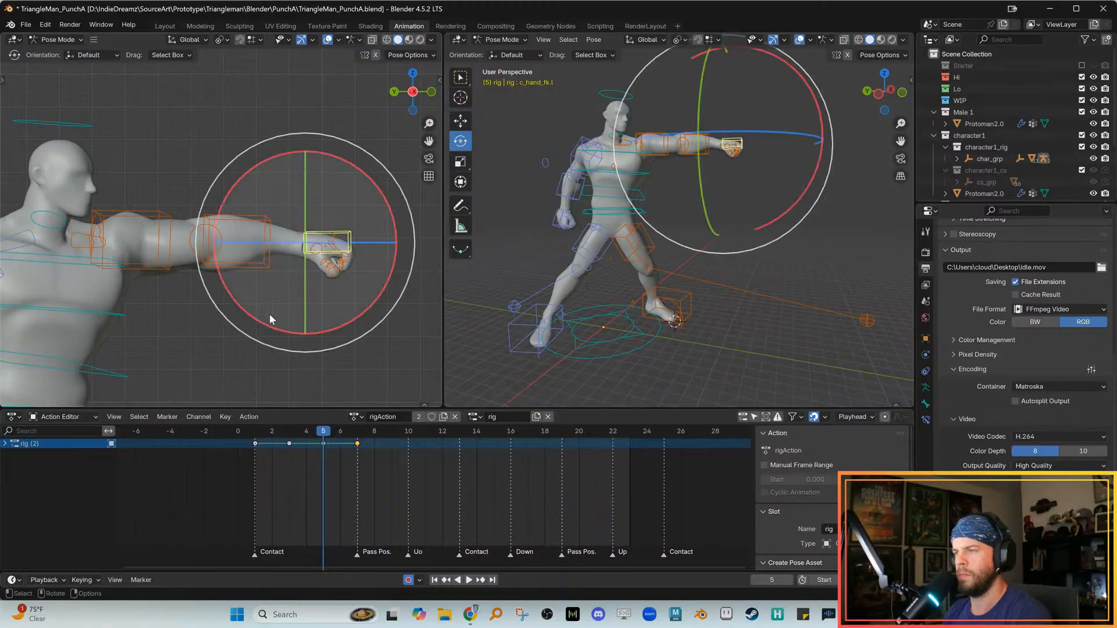
left_click_drag(277, 328, 269, 320)
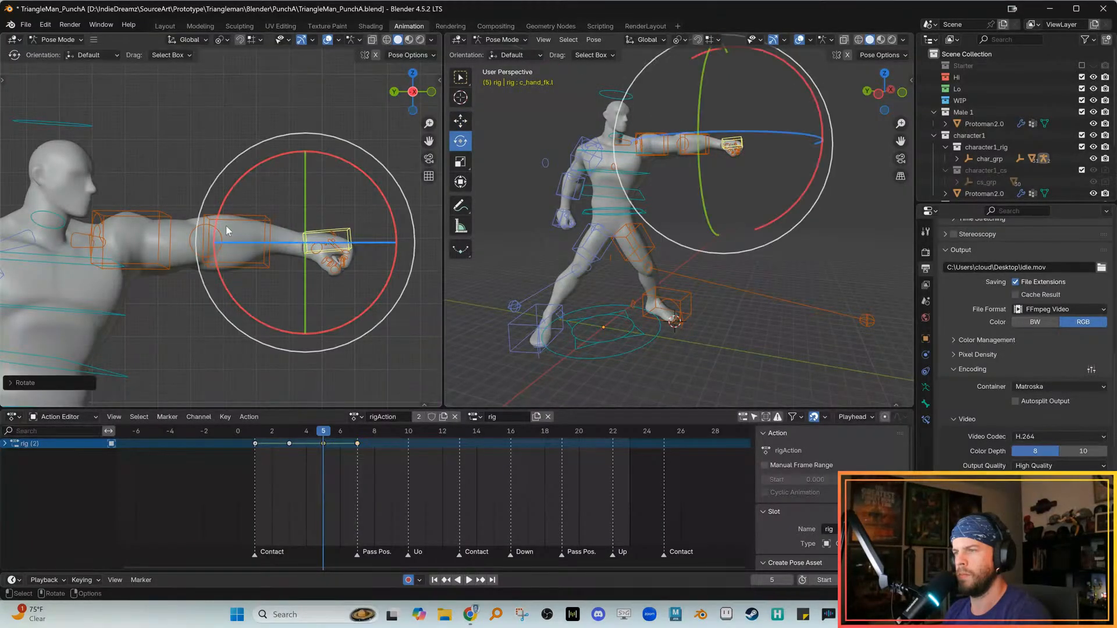
Fine-tune the rotation of the punching forearm's c_forearm_fk.l control at frame 5 and frame 7
key("shift+space")
key("g")
left_click(211, 218)
key("shift+space")
key("r")
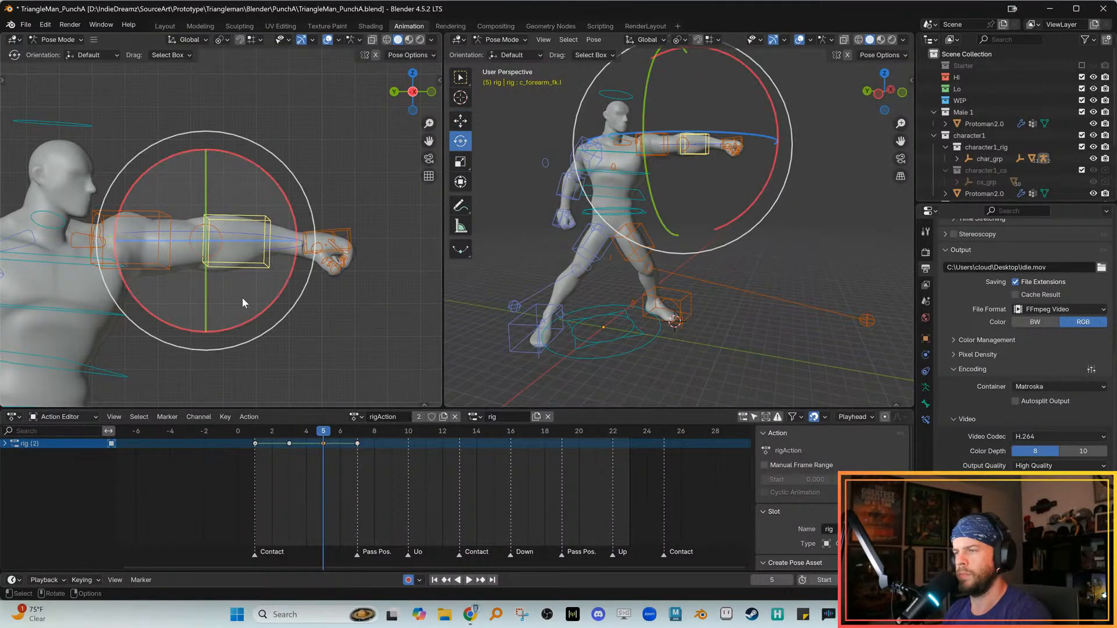
left_click_drag(252, 311, 261, 307)
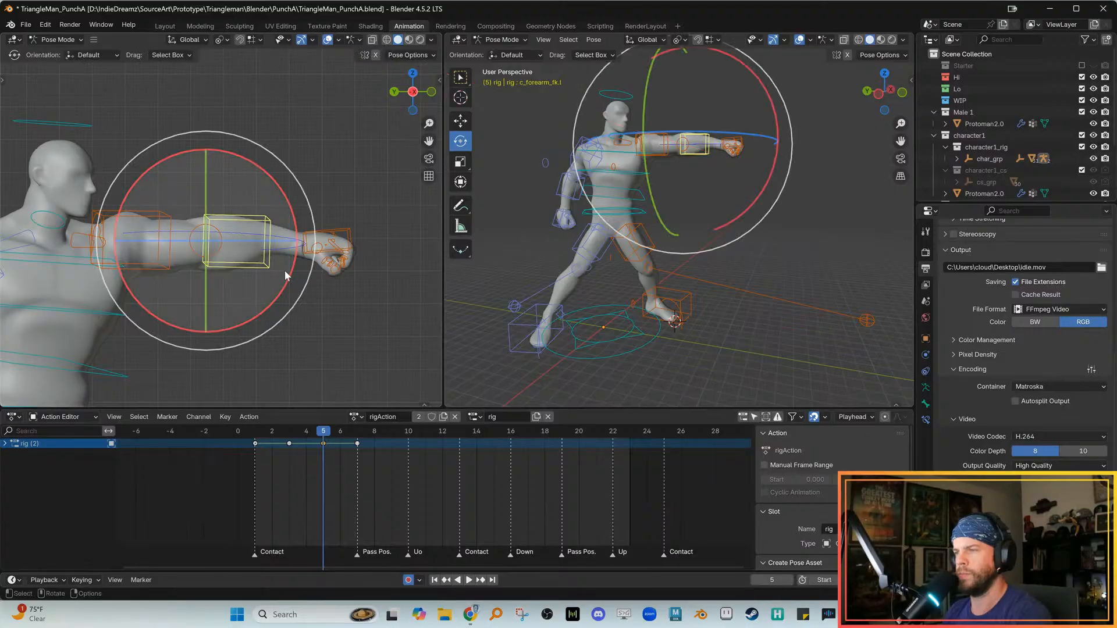
key("Up")
left_click_drag(253, 235, 252, 233)
Scrub between the keyframes, mainly frames 5 and 7, to examine the punching arm and torso from both views
left_click_drag(289, 431, 323, 431)
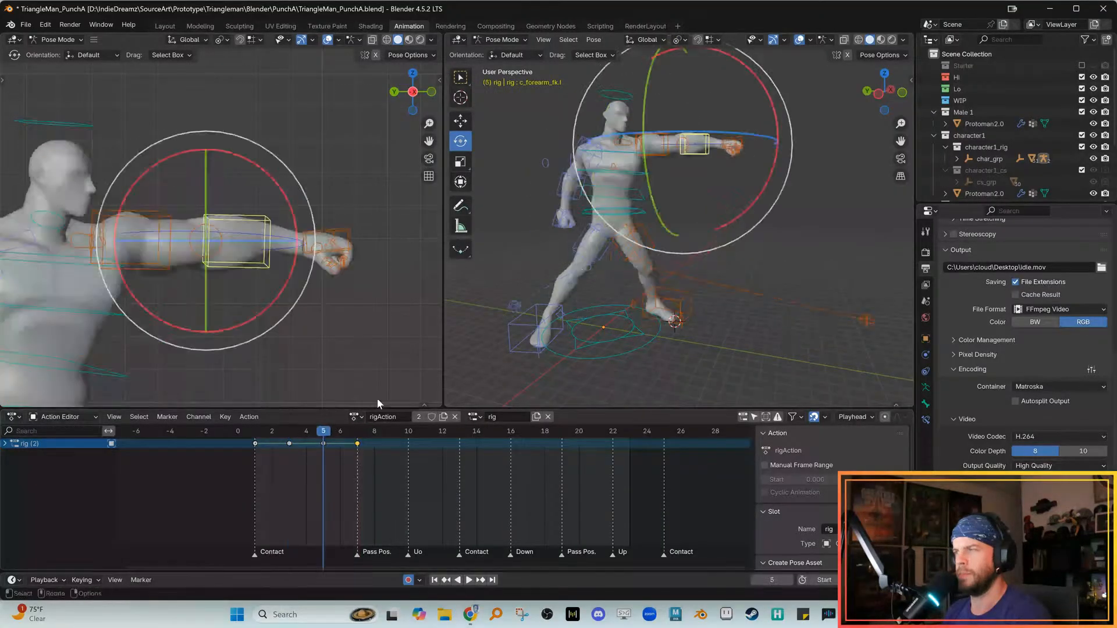
left_click_drag(583, 334, 559, 343, "alt")
key("Up")
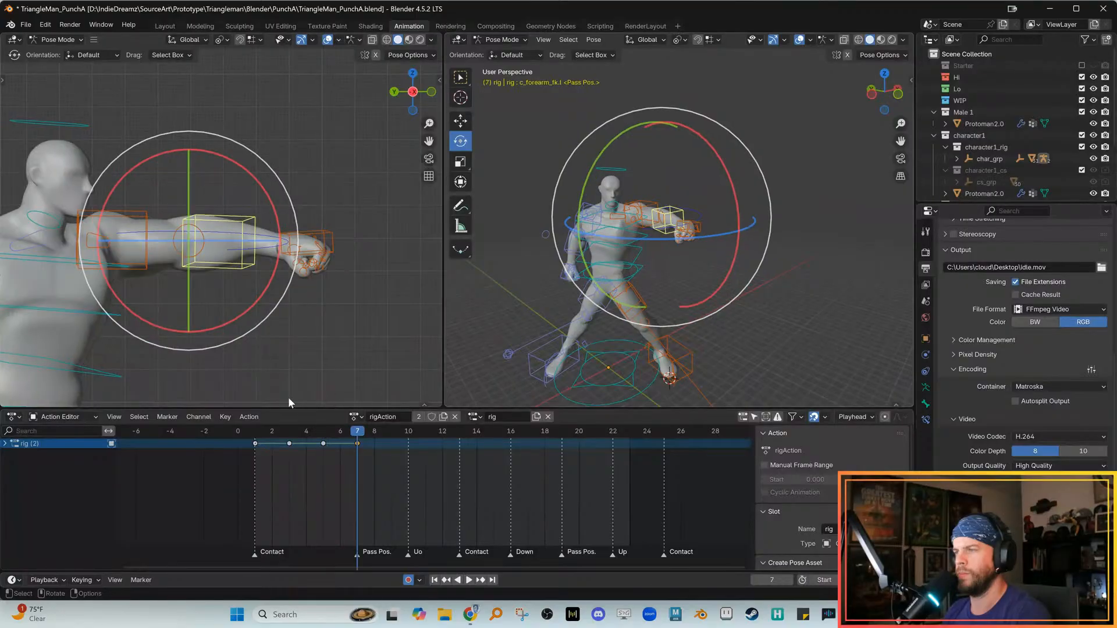
key("alt+q")
key("Down")
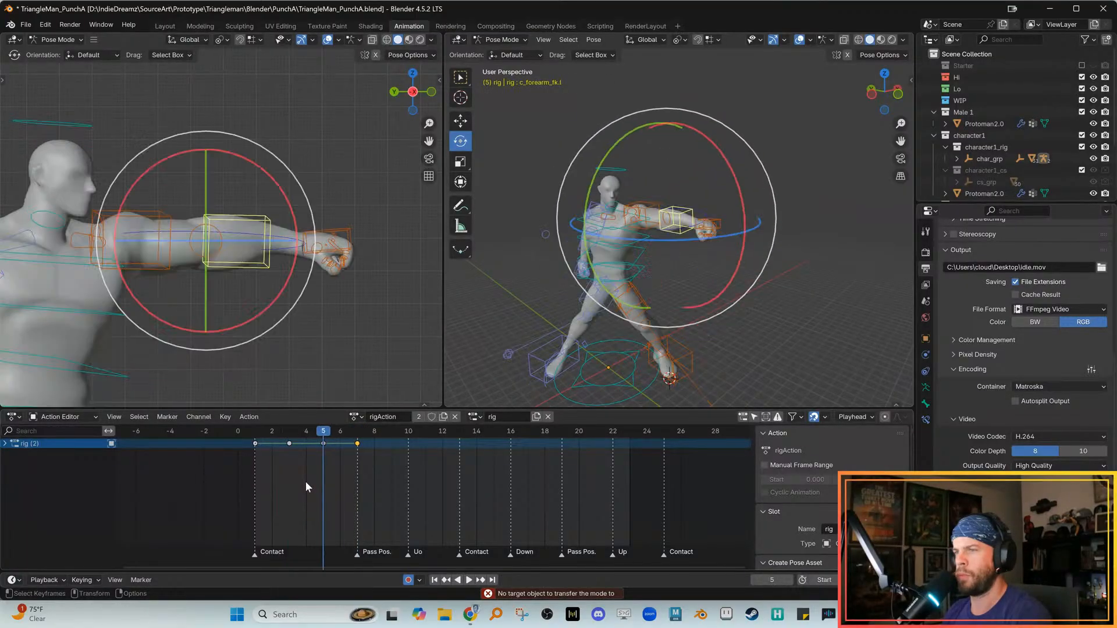
middle_click_drag(249, 309, 311, 291, "alt")
key("comma")
key("period")
middle_click_drag(184, 279, 304, 254, "alt")
right_click_drag(304, 255, 224, 262, "alt")
key("period")
key("comma")
key("period")
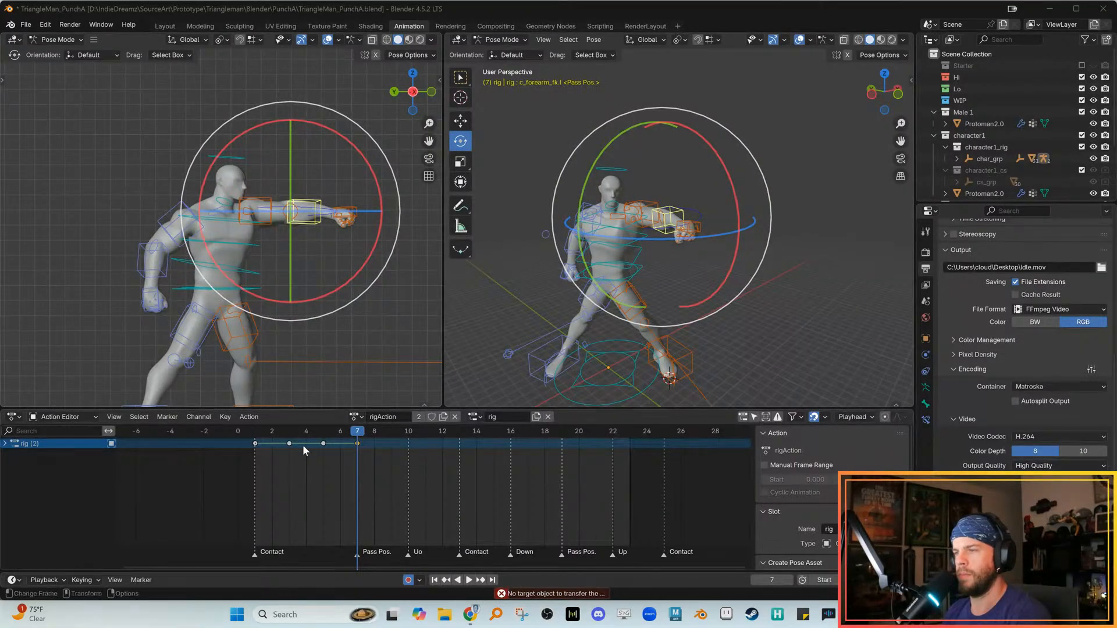
left_click_drag(294, 432, 296, 437)
key("Up")
key("Up")
scroll(239, 301, "up", 3)
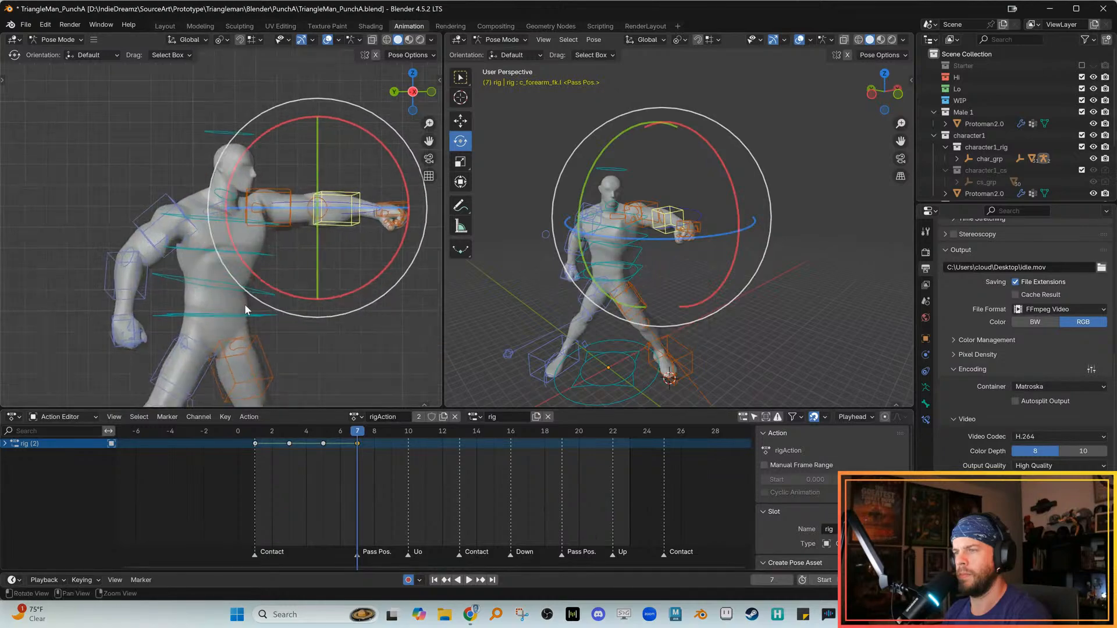
At frame 7, rotate the rear upper-arm control c_arm_fk.r in Local orientation to swing the arm outward behind the body
left_click(150, 210)
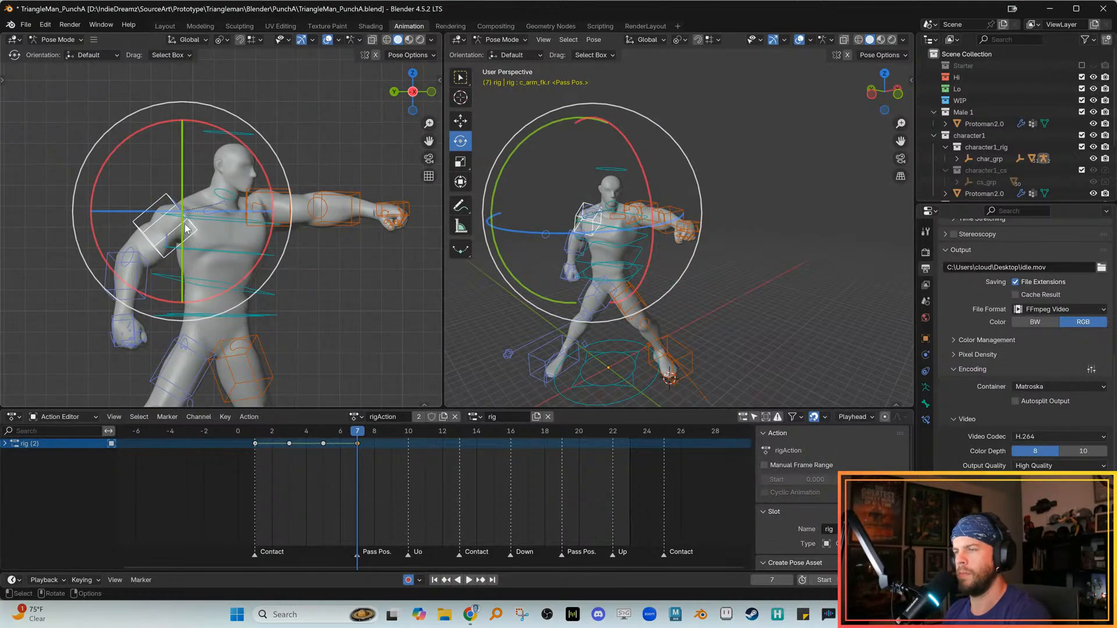
key("comma")
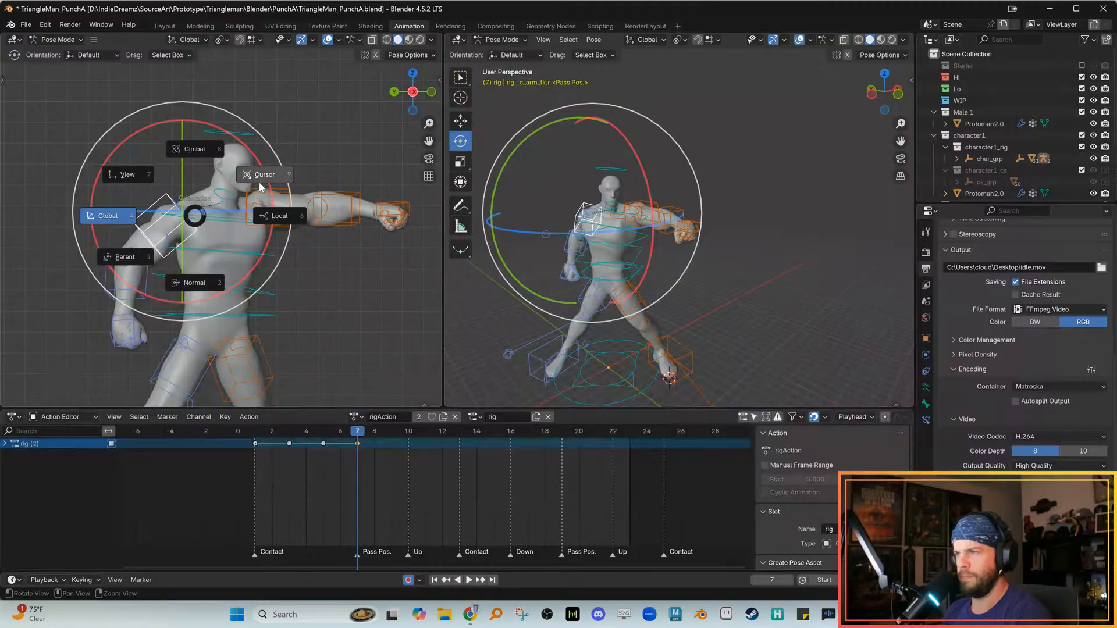
left_click(275, 216)
left_click_drag(187, 220, 176, 284)
key("ctrl+z")
left_click_drag(198, 127, 192, 128)
Rotate the rear shoulder control c_shoulder.r slightly at frame 7
key("q")
left_click(218, 212)
key("w")
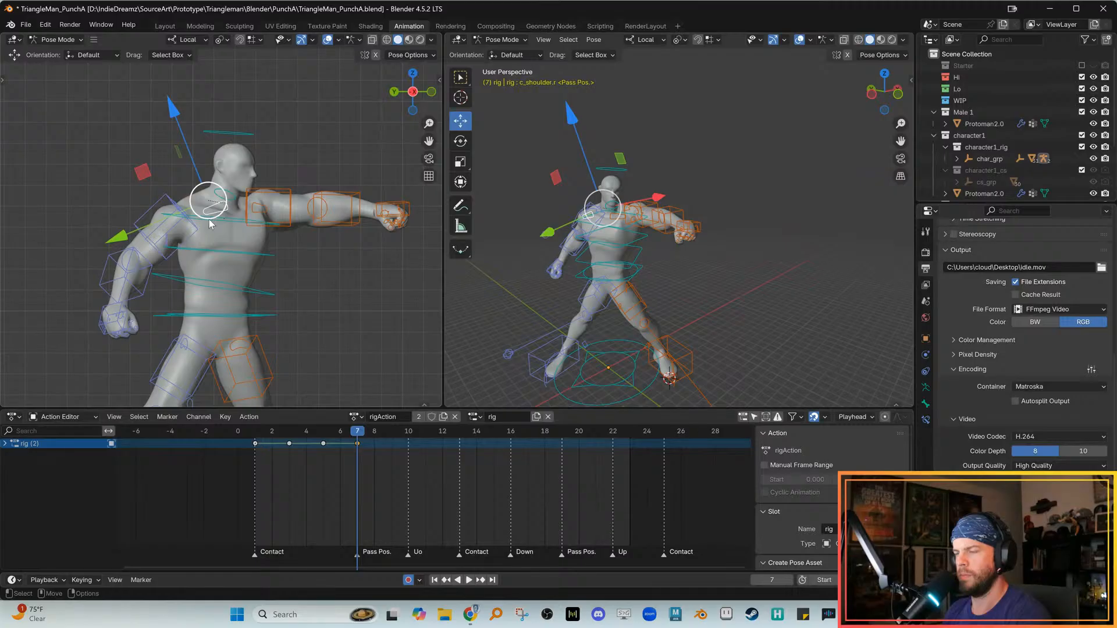
key("e")
left_click_drag(126, 225, 168, 211)
right_click_drag(167, 249, 137, 268, "alt")
middle_click_drag(138, 268, 149, 256, "alt")
Rotate the rear forearm control c_forearm_fk.r at frame 7 to swing the fist slightly farther back
key("q")
left_click(108, 256)
key("w")
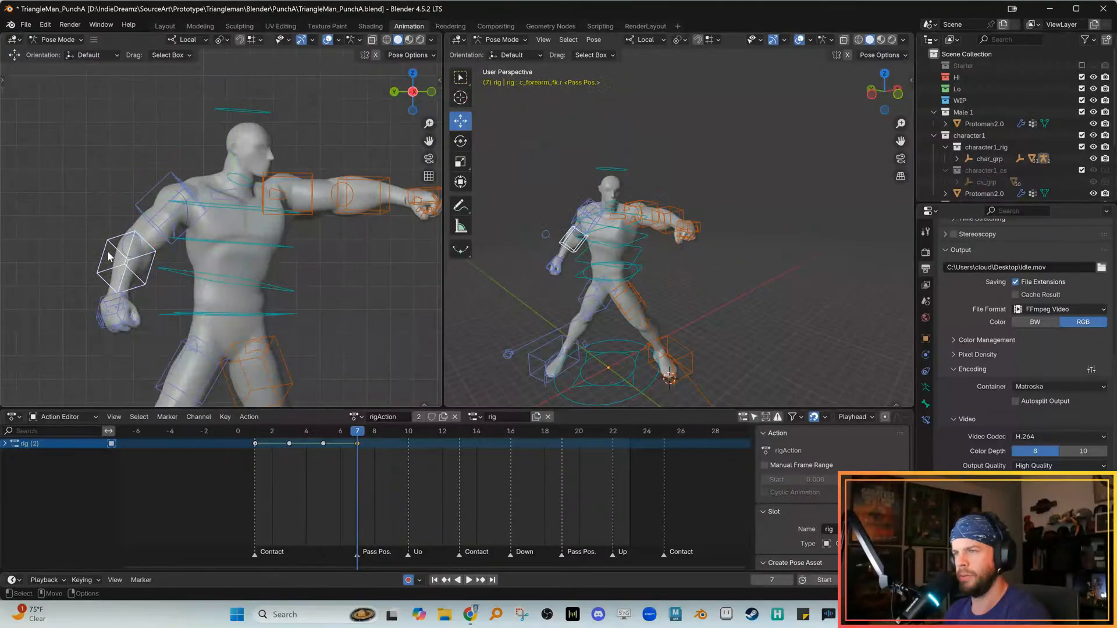
key("e")
left_click_drag(169, 277, 165, 280)
key("w")
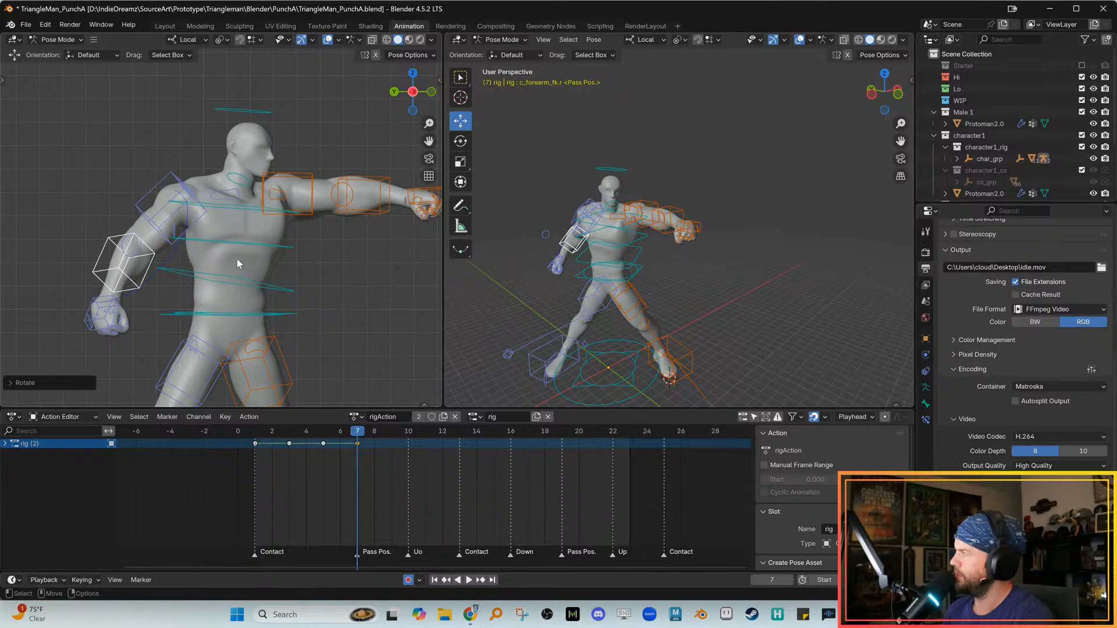
Flip repeatedly through the keyframes from frame 1 to 7 to examine the rear arm and torso motion
left_click(290, 443)
key("Down")
key("Up")
key("Up")
key("Down")
key("Down")
key("Down")
key("Up")
key("Up")
key("Up")
key("Down")
key("Down")
key("Up")
key("Up")
key("Down")
key("Up")
key("Down")
key("Down")
key("Up")
key("Up")
key("Down")
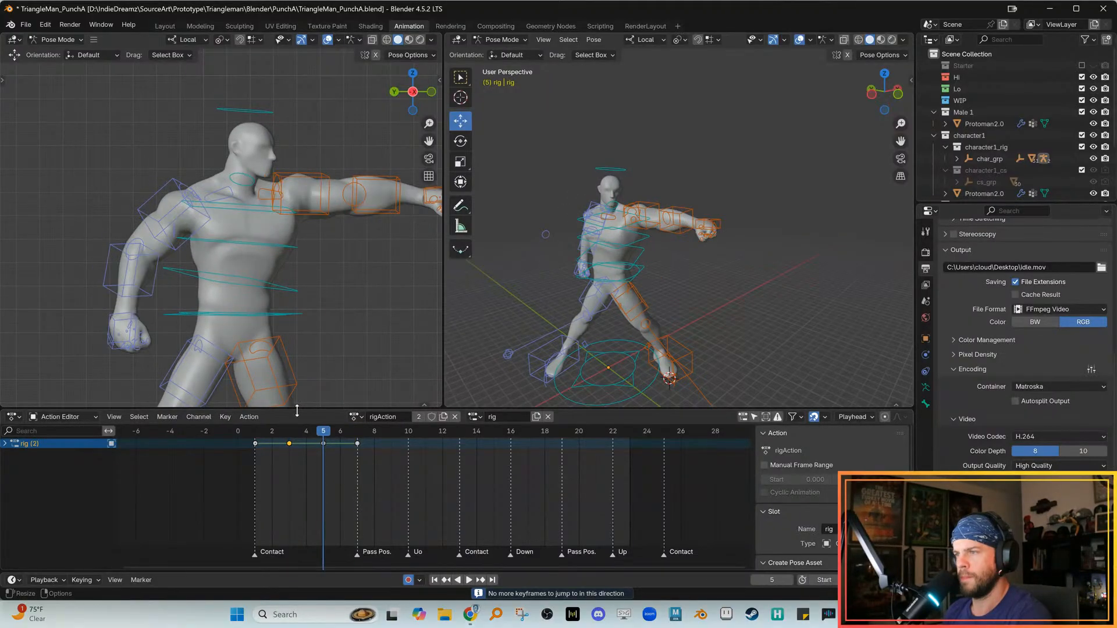
key("Up")
left_click(299, 276)
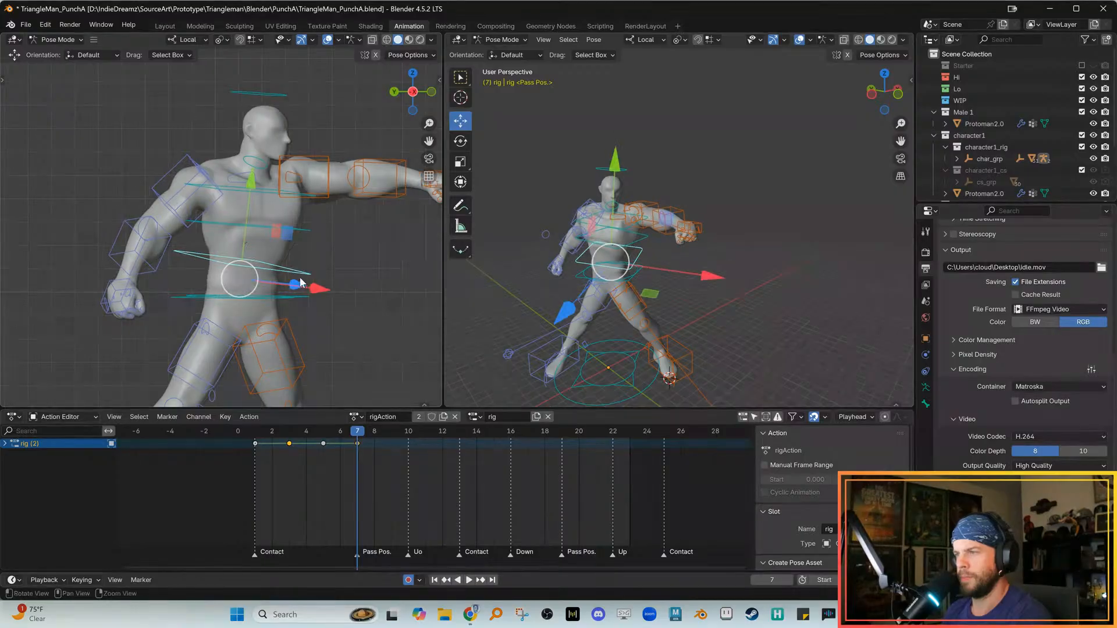
key("alt+e")
left_click(257, 436)
key("space")
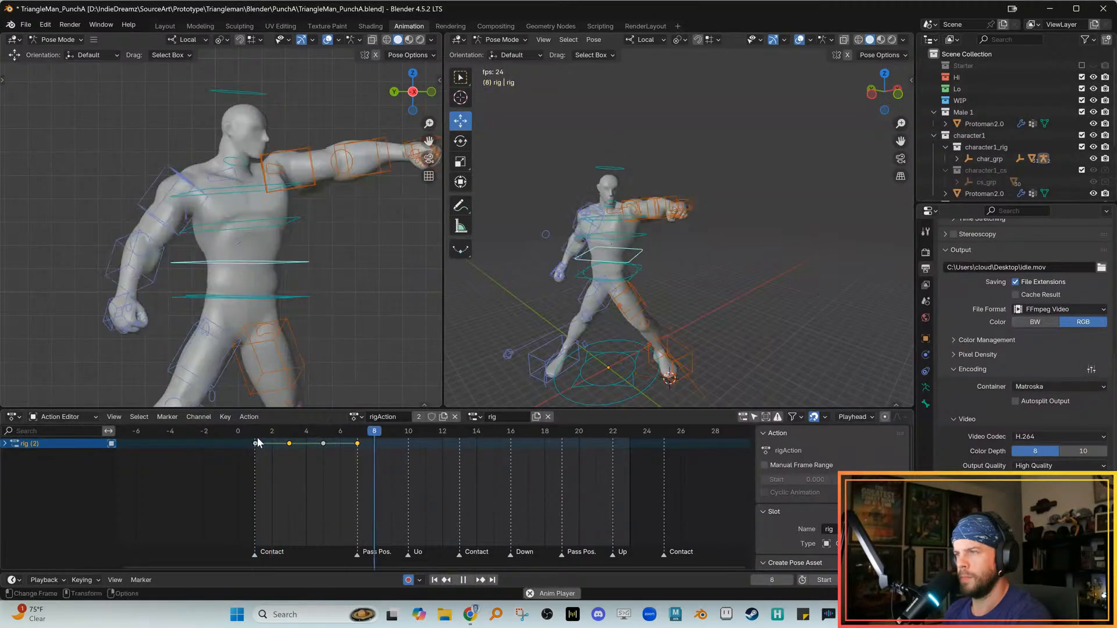
key("space")
key("ctrl+z")
key("ctrl+z")
key("ctrl+z")
Compare the poses around frames 5 to 7 with all visible rig controls selected
left_click_drag(294, 439, 323, 437)
key("Right")
key("Left")
key("Left")
key("Right")
key("Right")
scroll(326, 443, "up", 1, "alt")
scroll(326, 442, "down", 1, "alt")
right_click_drag(325, 302, 279, 332, "alt")
left_click_drag(112, 83, 370, 376)
right_click_drag(314, 367, 344, 354, "alt")
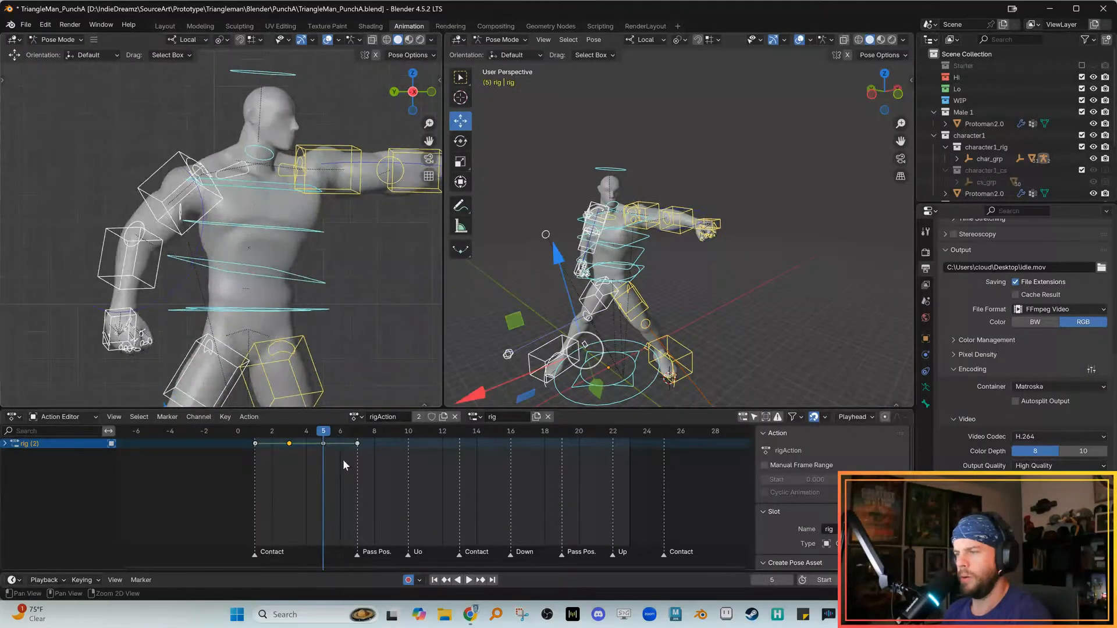
key("Left")
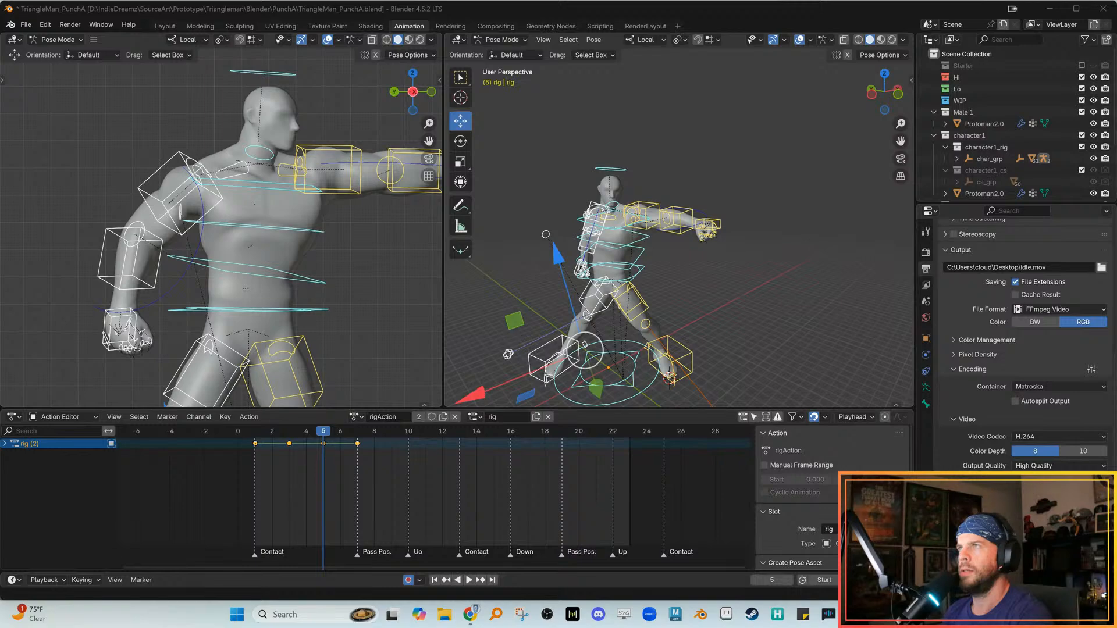
left_click_drag(342, 434, 316, 459)
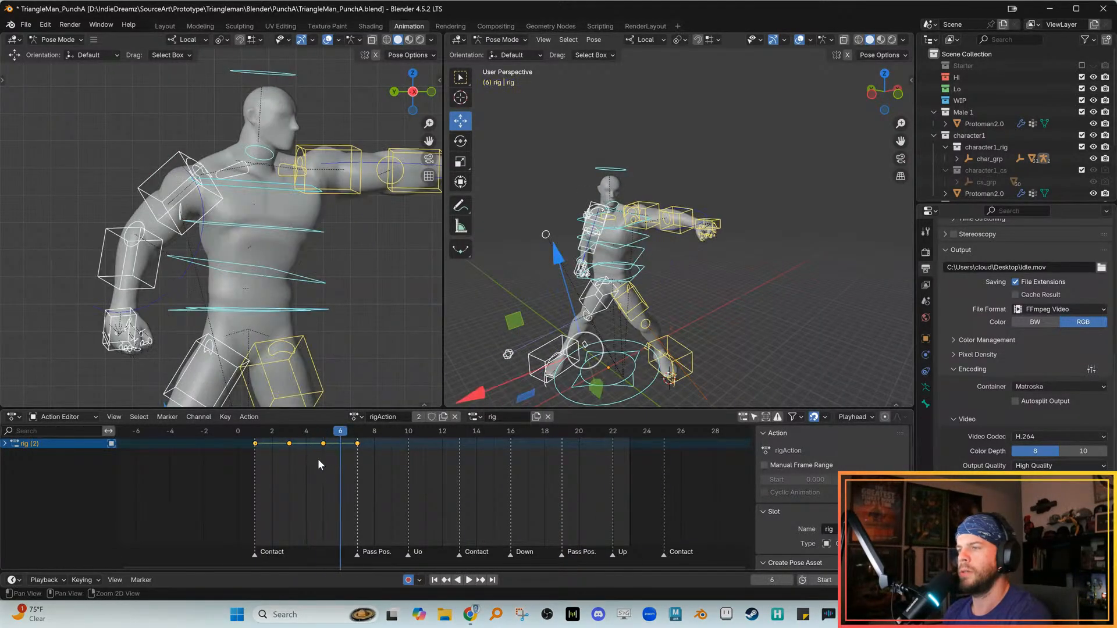
Play the punch and step repeatedly between frames 5 and 7 to examine the torso and arm motion
key("space")
left_click(256, 443)
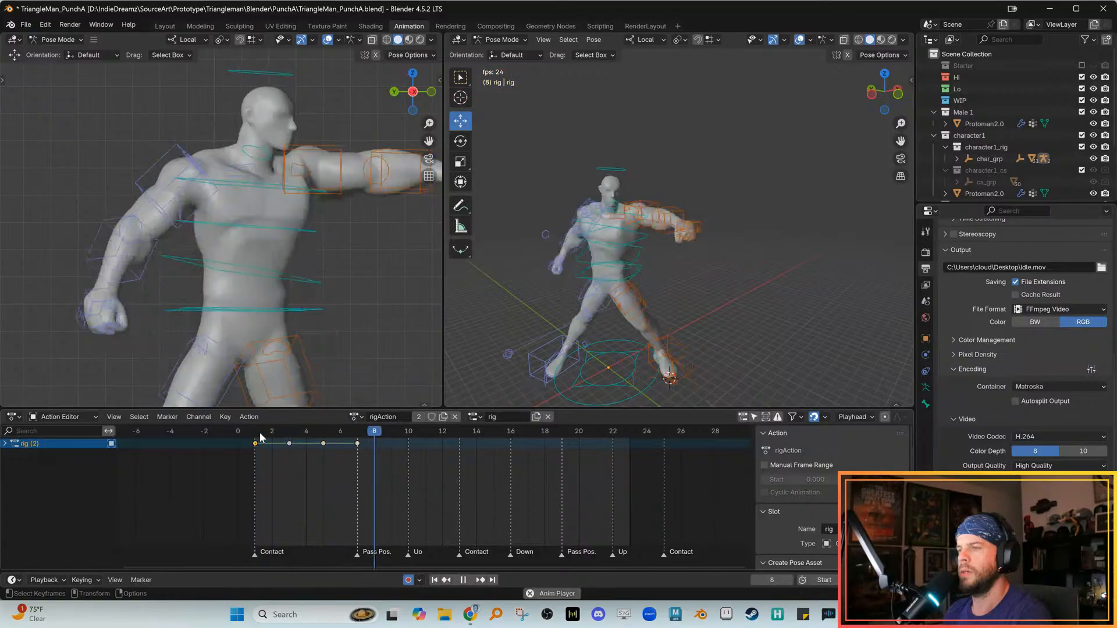
key("space")
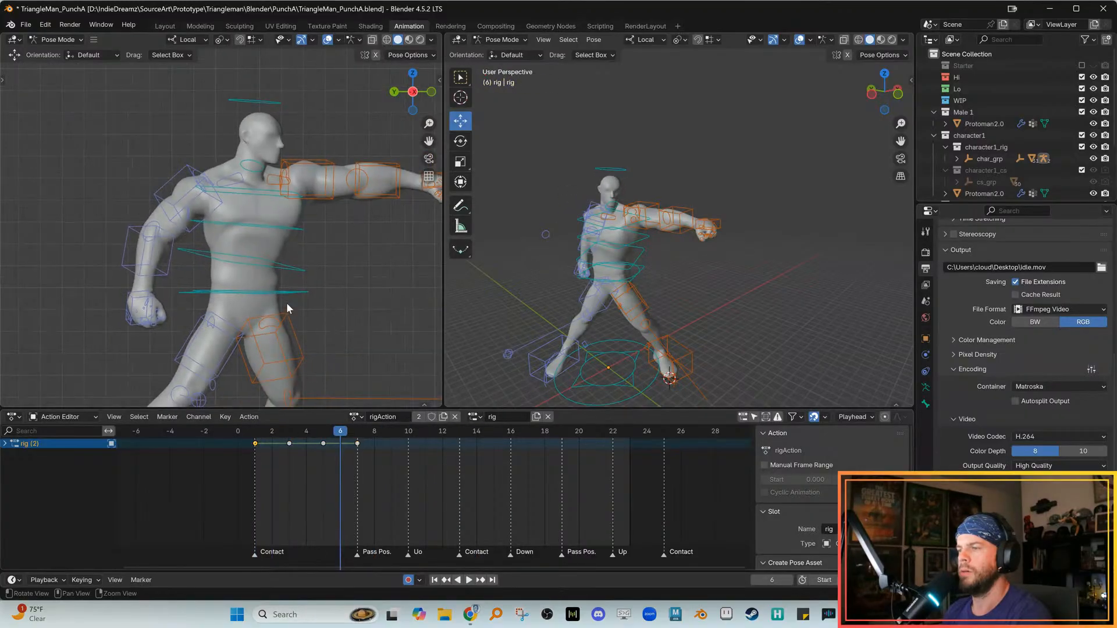
mouse_move(335, 447)
left_mouse_down()
mouse_move(313, 439)
mouse_move(322, 459)
left_mouse_up()
key("Right")
key("Right")
key("Left")
key("Right")
key("Left")
key("Left")
key("Right")
key("Right")
key("Left")
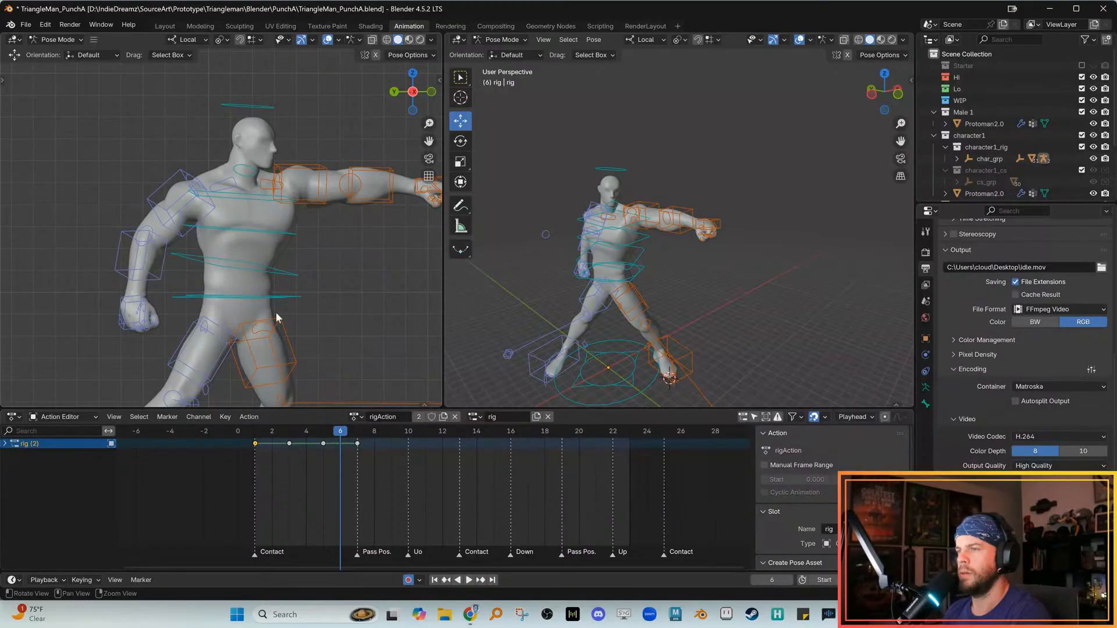
key("Right")
Rotate the rear upper-arm control c_arm_fk.r slightly at frame 7 and play the punch to check it
left_click(174, 175)
key("r")
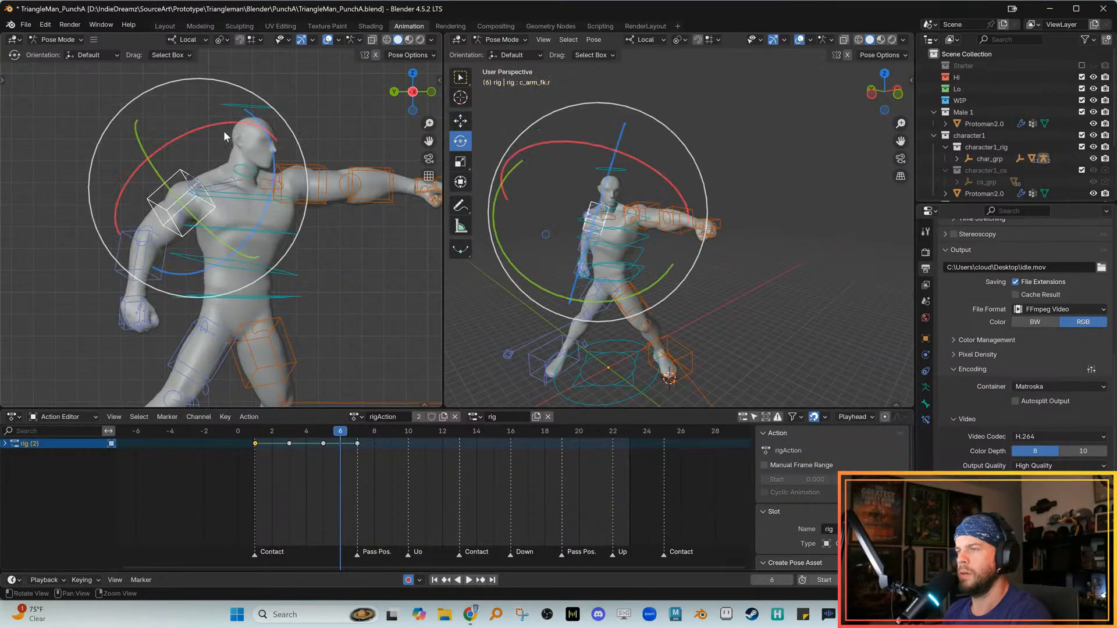
left_click_drag(223, 128, 225, 103)
key("g")
middle_click_drag(302, 271, 306, 254, "shift")
middle_click_drag(573, 261, 610, 240)
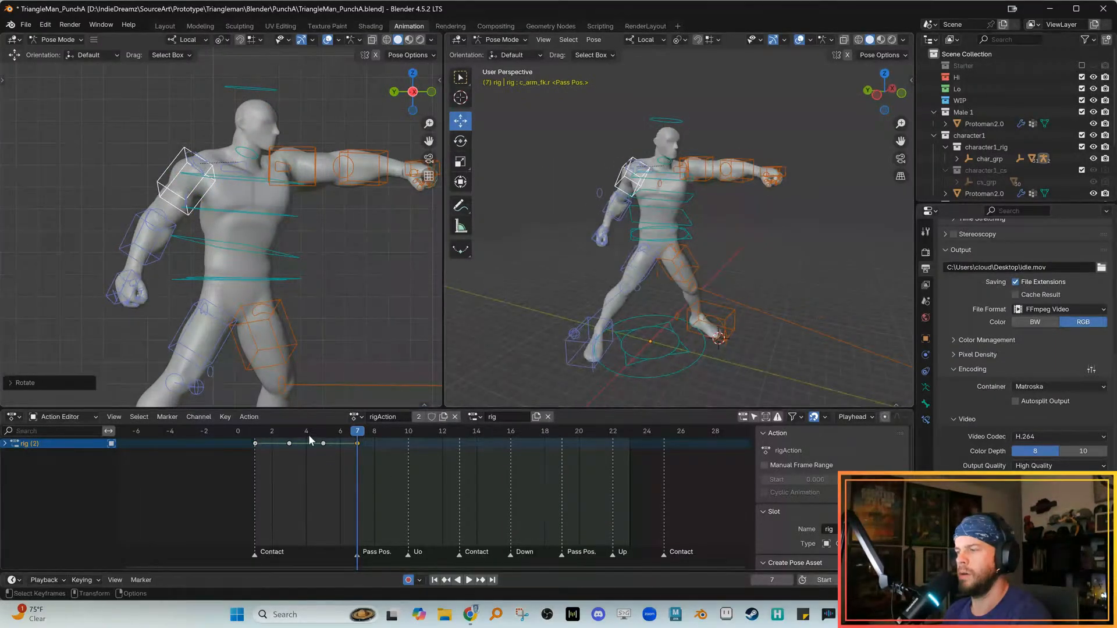
key("space")
left_click_drag(259, 435, 357, 443)
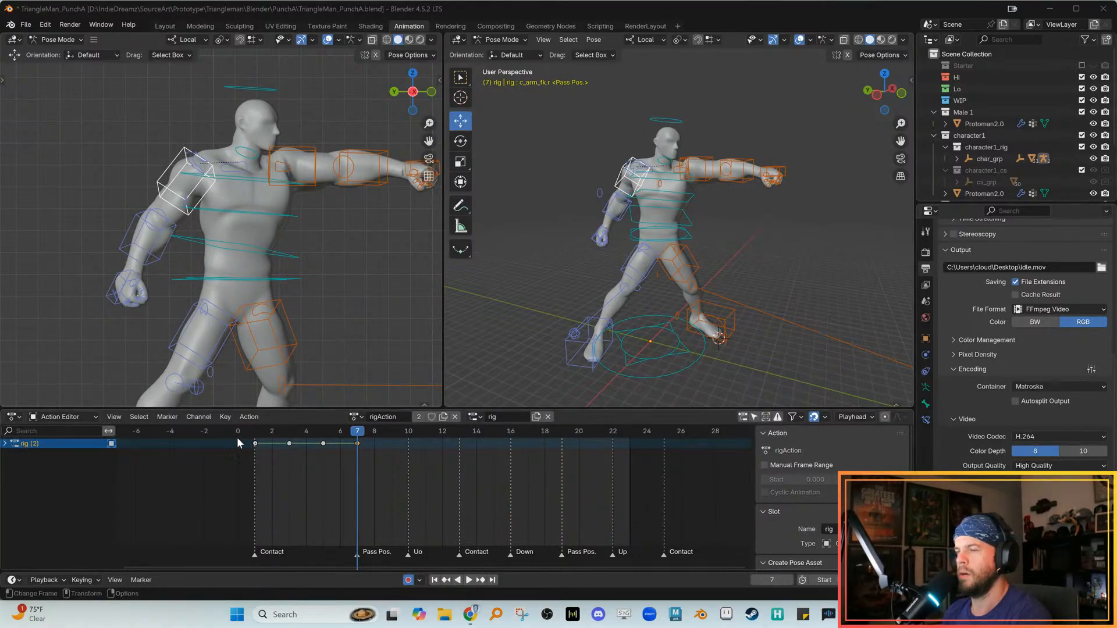
Rotate the head control c_head.x slightly at frame 5 and compare it with the neighbouring key poses
left_click_drag(266, 433, 337, 435)
middle_click_drag(286, 134, 263, 152, "shift")
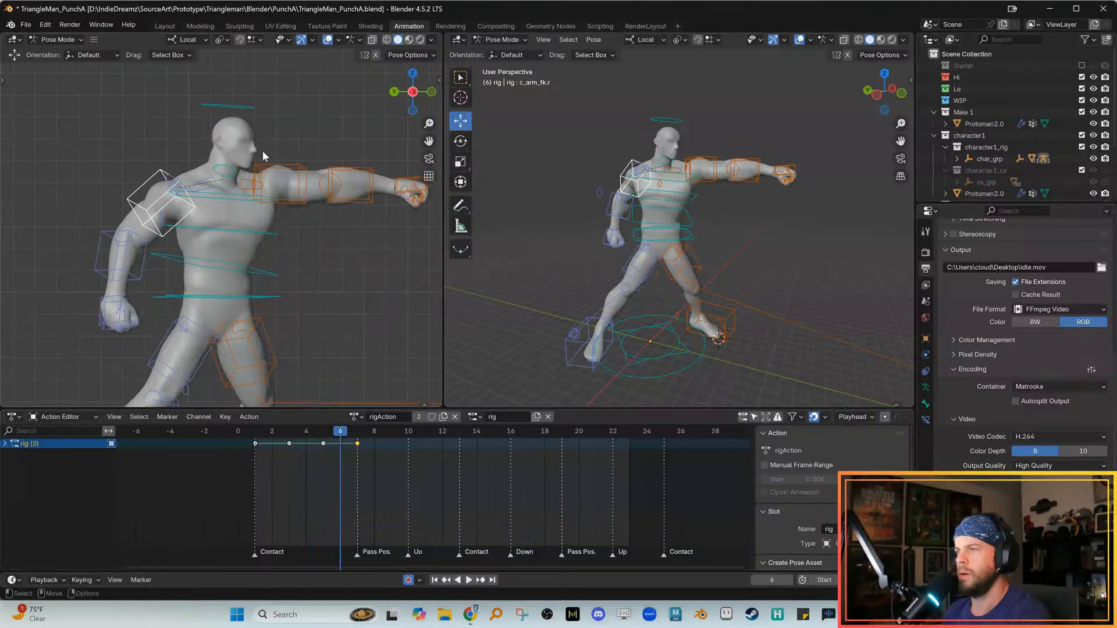
left_click(250, 104)
key("r")
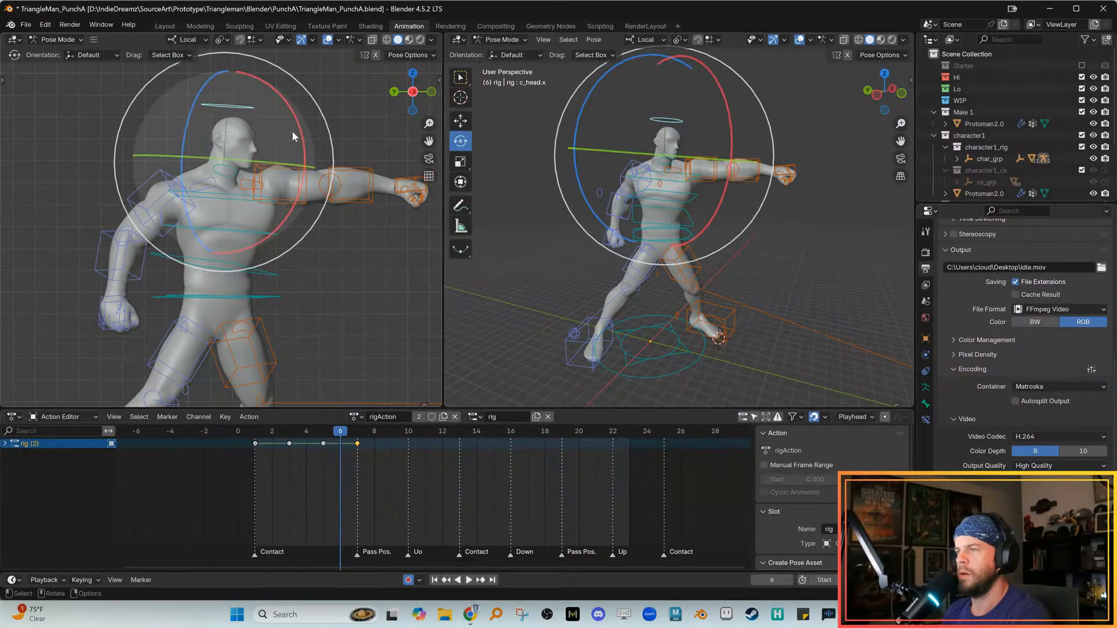
left_click_drag(302, 130, 297, 145)
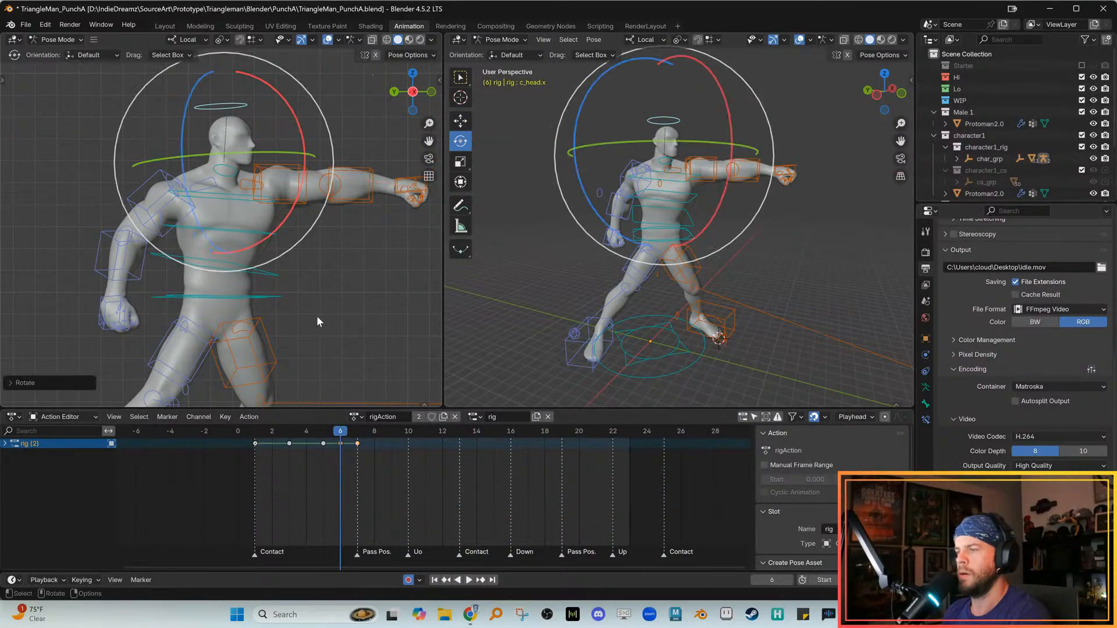
key("ctrl+z")
key("alt+q")
key("Left")
mouse_move(305, 146)
left_mouse_down()
mouse_move(303, 137)
mouse_move(300, 155)
left_mouse_up()
key("Down")
key("Up")
key("Up")
key("Down")
key("Down")
key("Up")
Rotate the head control c_head.x by about 10 degrees at frame 7 and flip through the keyframes to check it
key("Up")
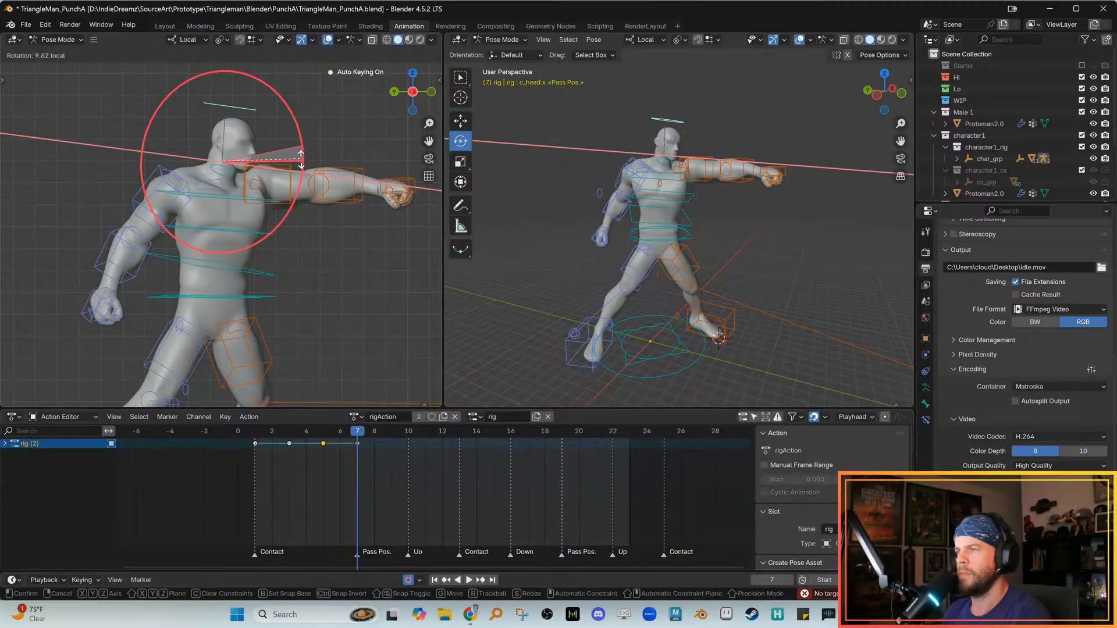
left_click(301, 154)
key("Down")
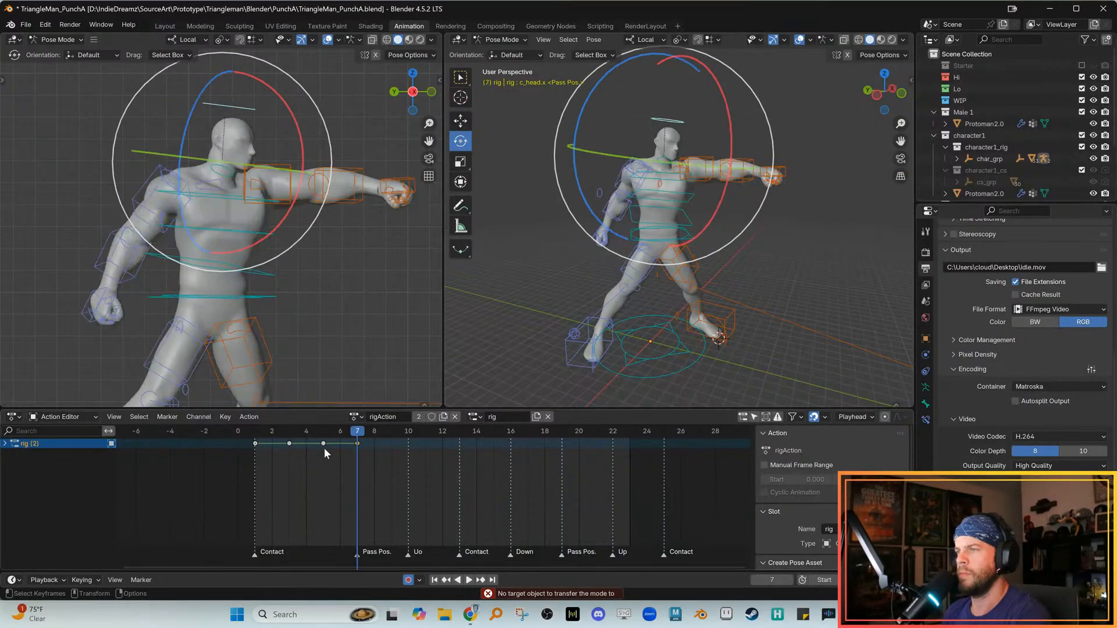
key("Up")
key("alt+q")
key("Down")
key("Down")
key("Up")
key("Up")
Fine-tune the rotation of the rear upper-arm control c_arm_fk.r at frame 7, bringing the arm closer to the torso
scroll(256, 300, "up", 1)
left_click(103, 199)
left_click(133, 192)
left_click_drag(173, 94, 164, 93)
left_click_drag(166, 207, 152, 202)
left_click(285, 470)
key("Up")
key("Up")
key("Down")
key("Down")
key("Up")
key("Up")
key("Down")
key("Up")
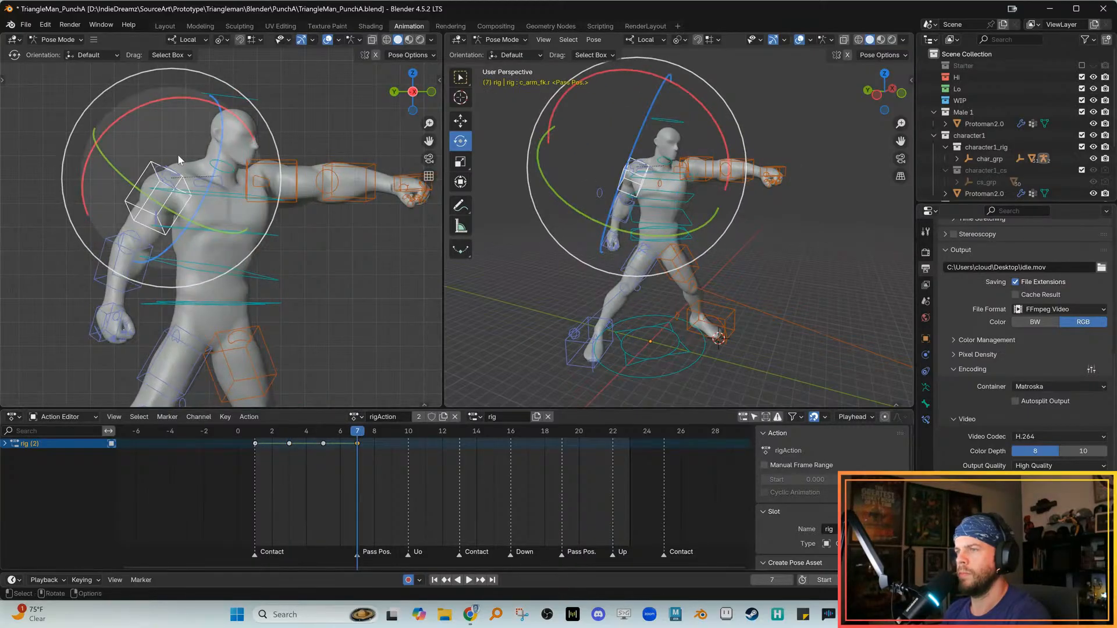
left_click_drag(163, 96, 169, 102)
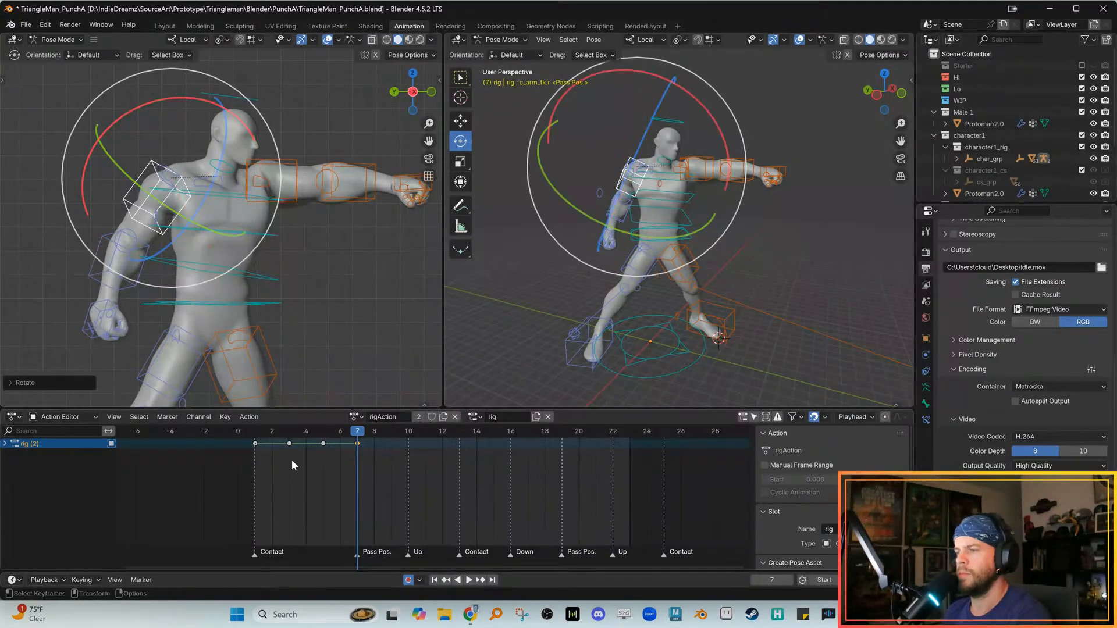
Flip back and forth through the keyframes up to frame 7 to examine the rear arm's swing
key("comma")
key("comma")
key("period")
key("period")
key("comma")
key("comma")
key("period")
key("period")
mouse_move(281, 327)
middle_mouse_down("alt")
mouse_move(297, 268)
mouse_move(286, 317)
middle_mouse_up("alt")
key("comma")
key("comma")
key("comma")
key("period")
key("period")
key("period")
key("comma")
key("comma")
key("comma")
key("period")
key("period")
Rotate the rear foot control c_foot_01.r at frame 5 and slightly at frame 7, checking it against the neighbouring keys
middle_click_drag(198, 348, 222, 353, "alt")
right_click_drag(221, 354, 254, 350, "alt")
middle_click_drag(205, 356, 215, 346, "alt")
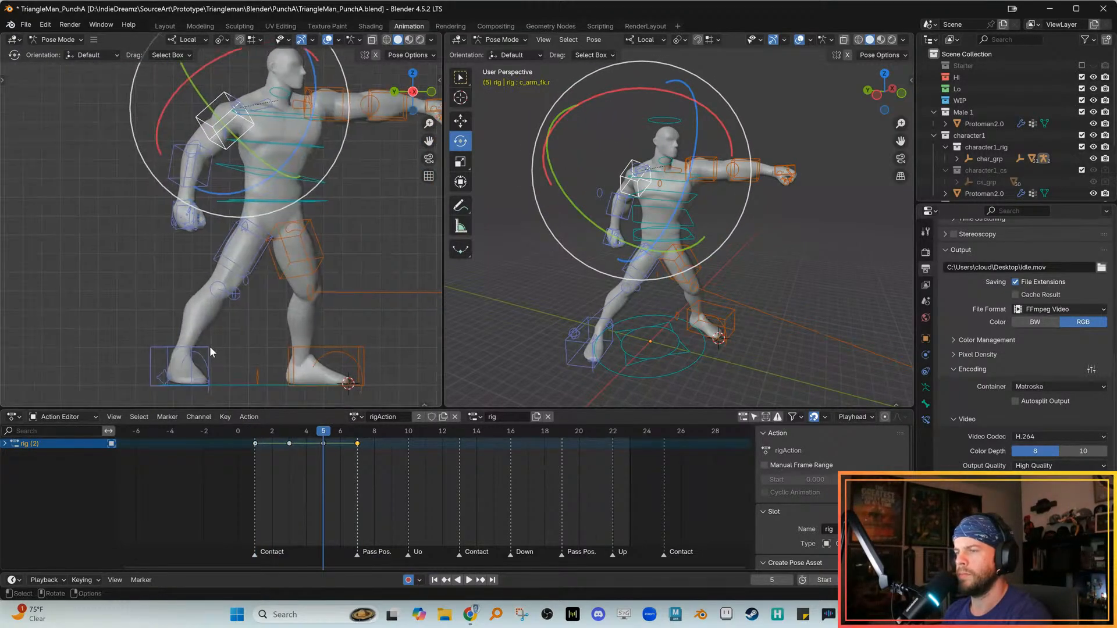
left_click(203, 357)
key("comma")
key("period")
left_click_drag(238, 353, 252, 377)
key("period")
left_click_drag(238, 354, 242, 354)
key("comma")
key("period")
key("comma")
key("comma")
key("period")
key("comma")
key("period")
scroll(305, 273, "up", 5)
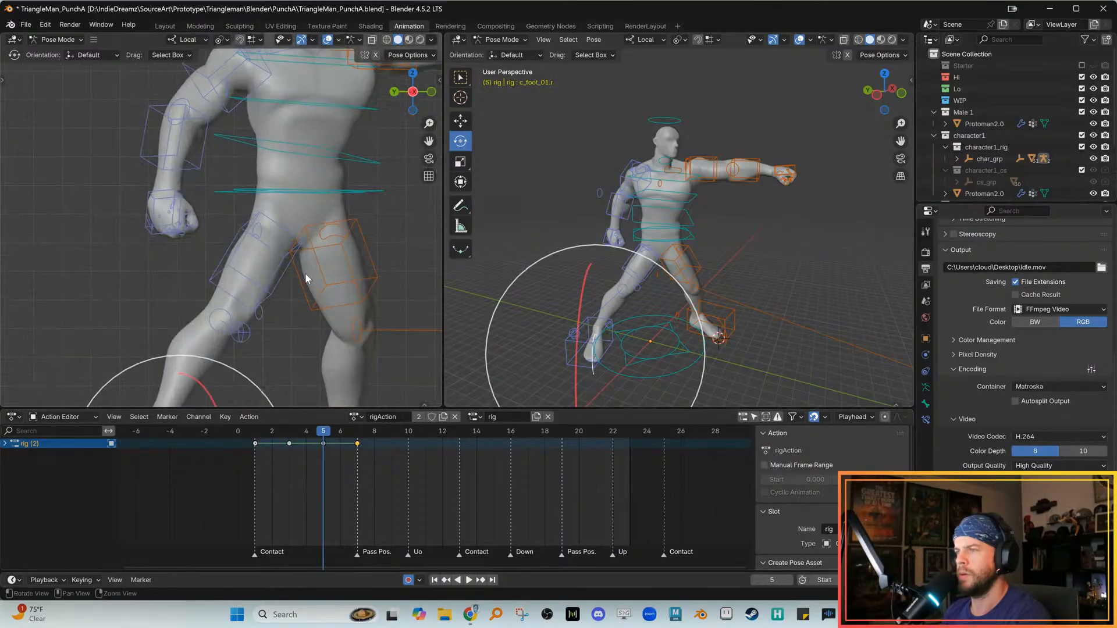
Rotate the hip control c_root.x at frame 5 to tilt the hips down toward the punch, and check the neighbouring keys
left_click(215, 232)
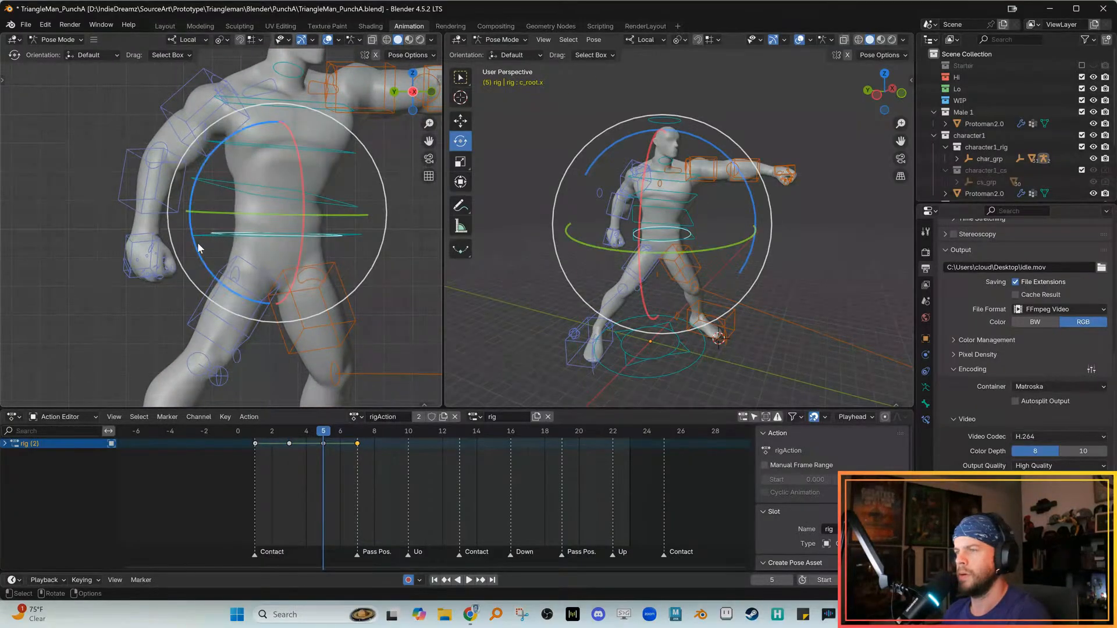
left_click_drag(196, 248, 189, 227)
key("alt+q")
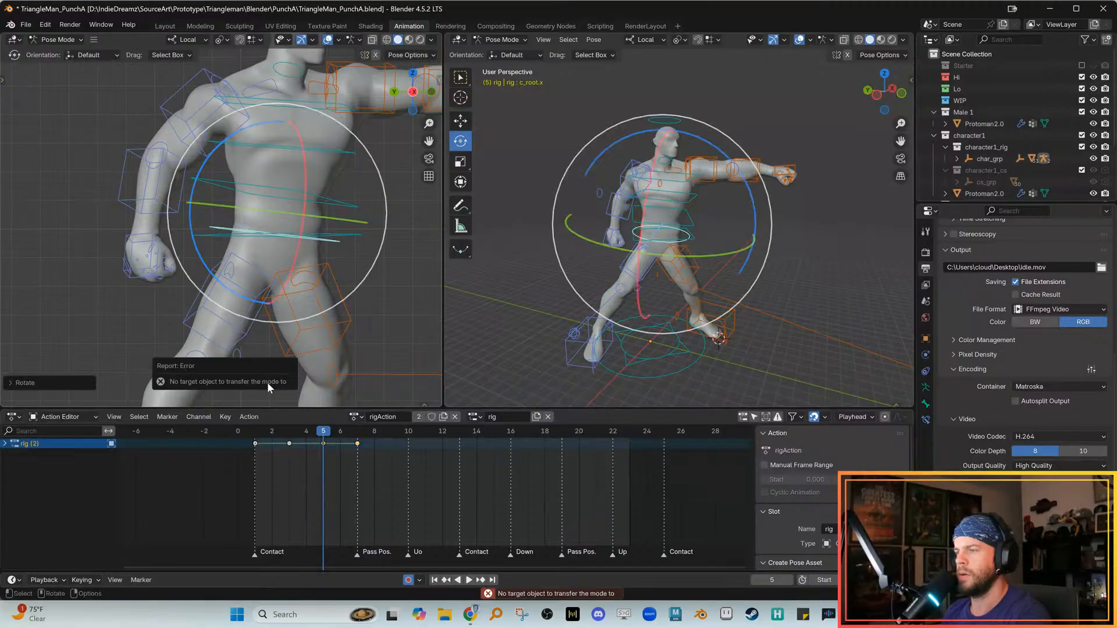
key("Down")
key("Down")
key("Up")
key("Up")
key("Up")
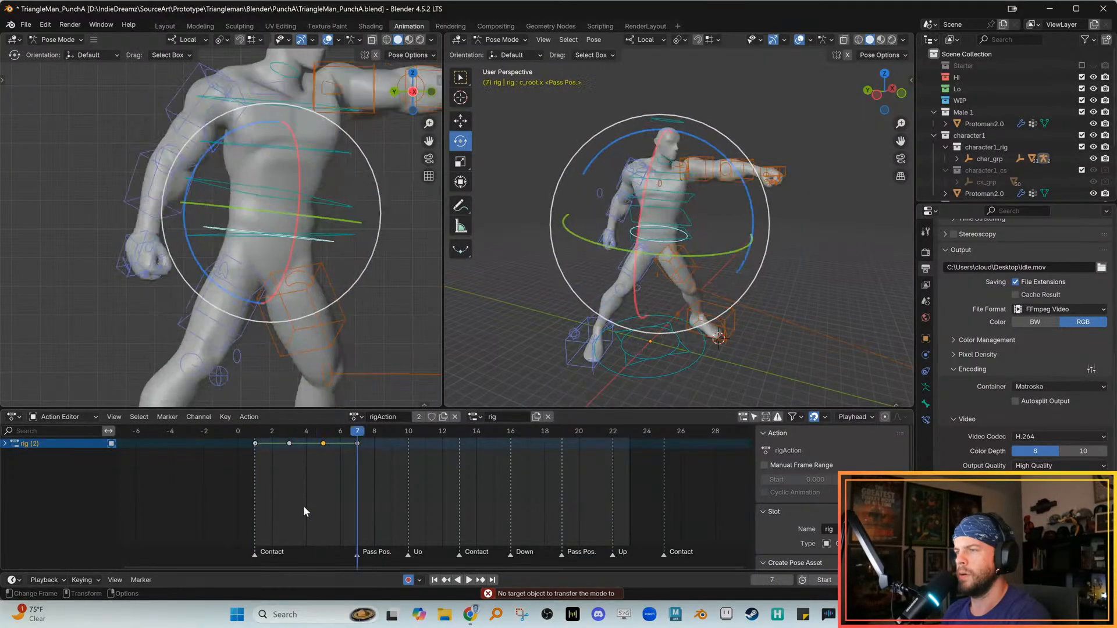
Rotate the hip control c_root.x slightly at frame 7 and flip through the keyframes to check the hip motion
left_click_drag(197, 260, 203, 254)
key("Down")
key("Down")
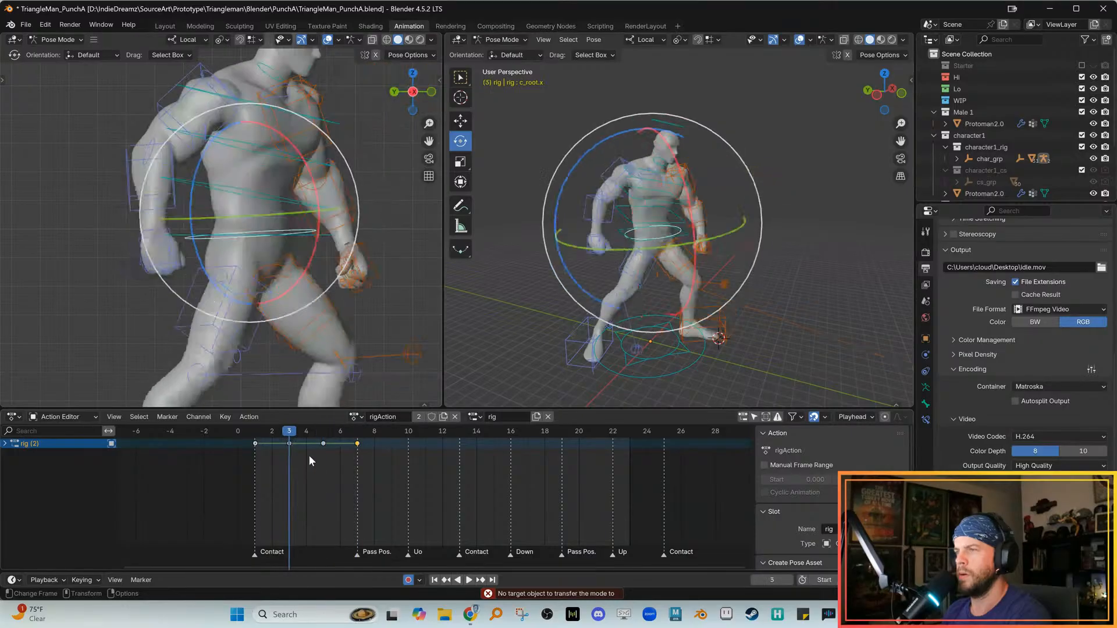
key("Up")
key("Down")
key("Down")
key("Up")
key("Up")
key("Up")
key("Down")
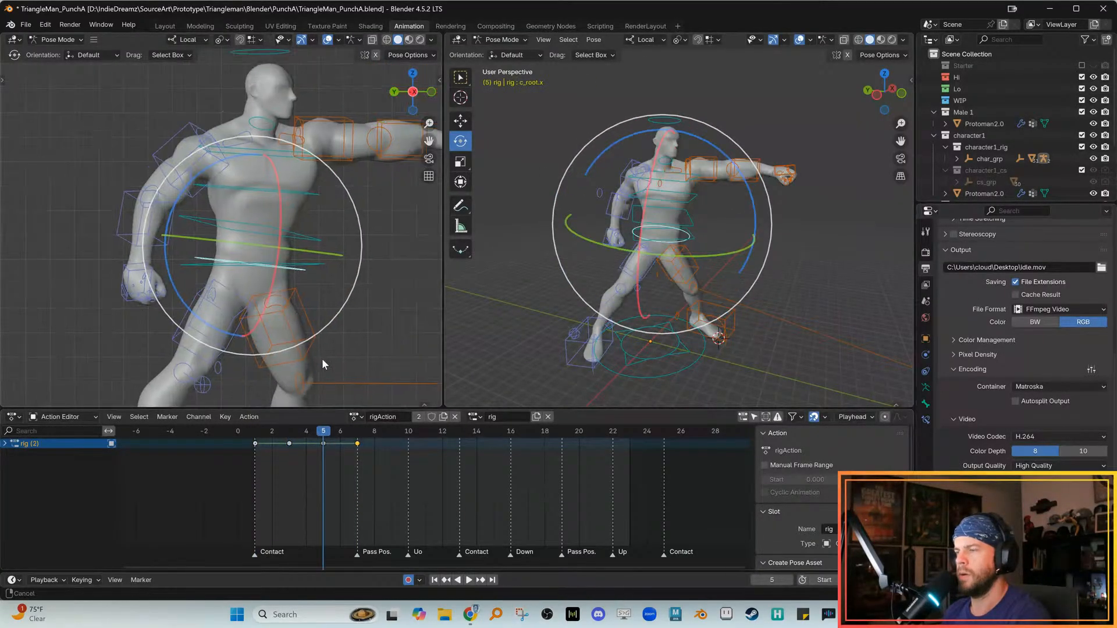
Select the spine control c_spine_02.x at frame 5 and flip through the neighbouring keys to examine the torso motion
key("g")
left_click(328, 195)
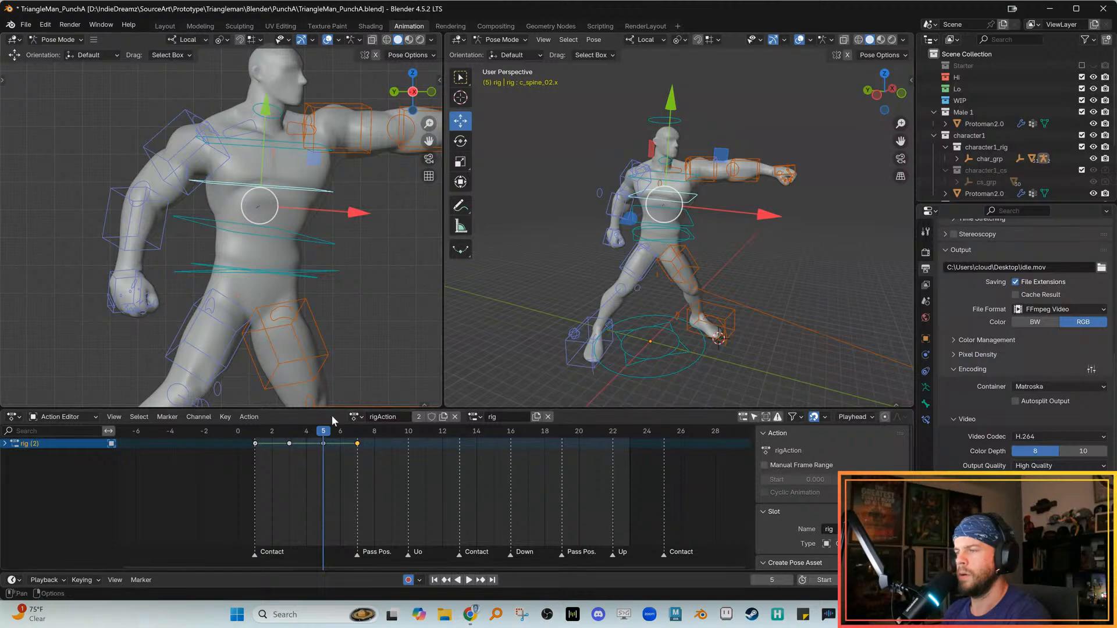
key("r")
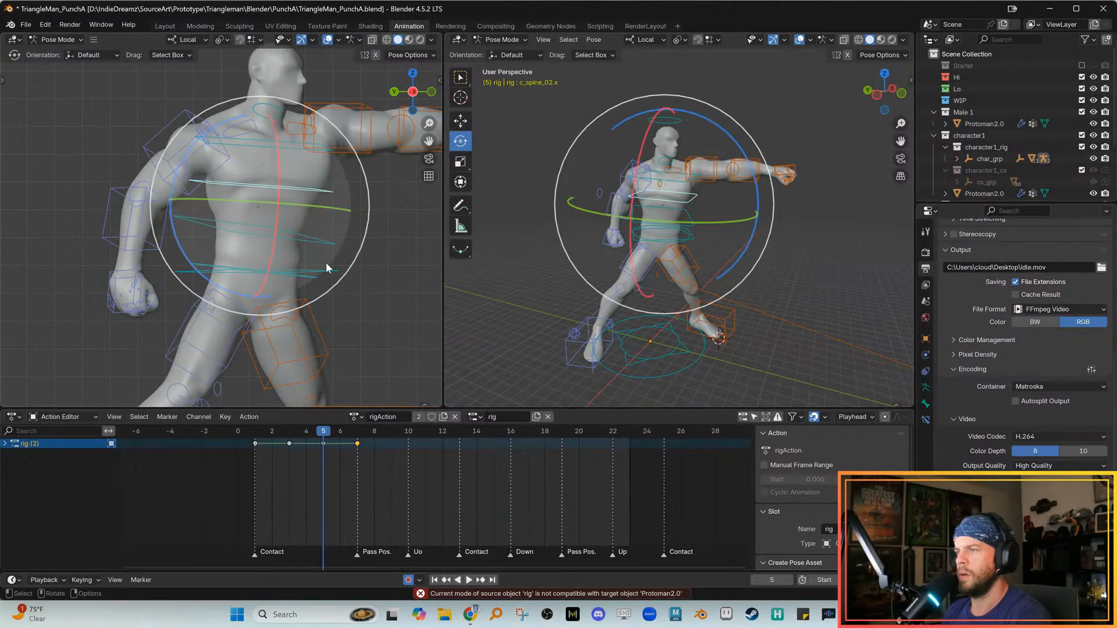
key("period")
key("alt+period")
key("alt+period")
key("alt+comma")
key("alt+comma")
key("alt+comma")
key("alt+period")
key("alt+period")
key("alt+period")
key("alt+comma")
key("alt+comma")
key("alt+comma")
key("alt+comma")
key("alt+period")
key("alt+period")
key("alt+period")
key("alt+period")
key("alt+comma")
key("alt+comma")
key("alt+comma")
key("alt+period")
Rotate the spine control c_spine_02.x slightly at frame 7 and flip through the frames to check the torso motion
middle_click_drag(327, 306, 298, 332, "alt")
right_click_drag(249, 305, 232, 285, "alt")
key("alt+period")
key("alt+comma")
key("alt+comma")
key("alt+comma")
key("alt+period")
key("alt+period")
key("alt+period")
key("alt+period")
left_click_drag(269, 231, 293, 283)
key("alt+comma")
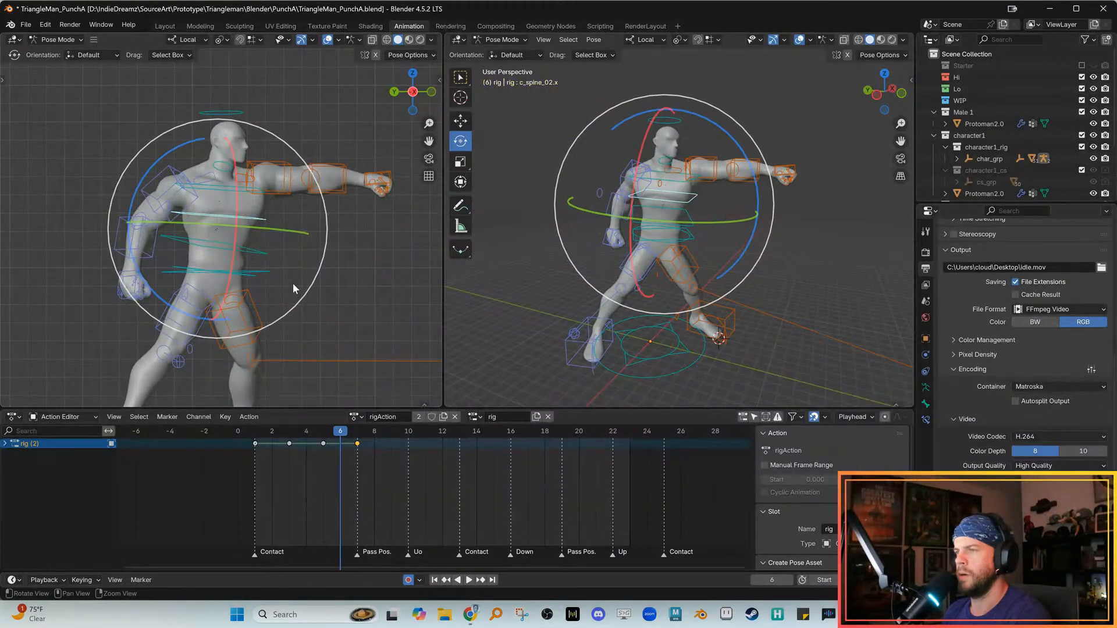
key("alt+comma")
key("alt+comma")
key("alt+period")
key("alt+period")
key("alt+period")
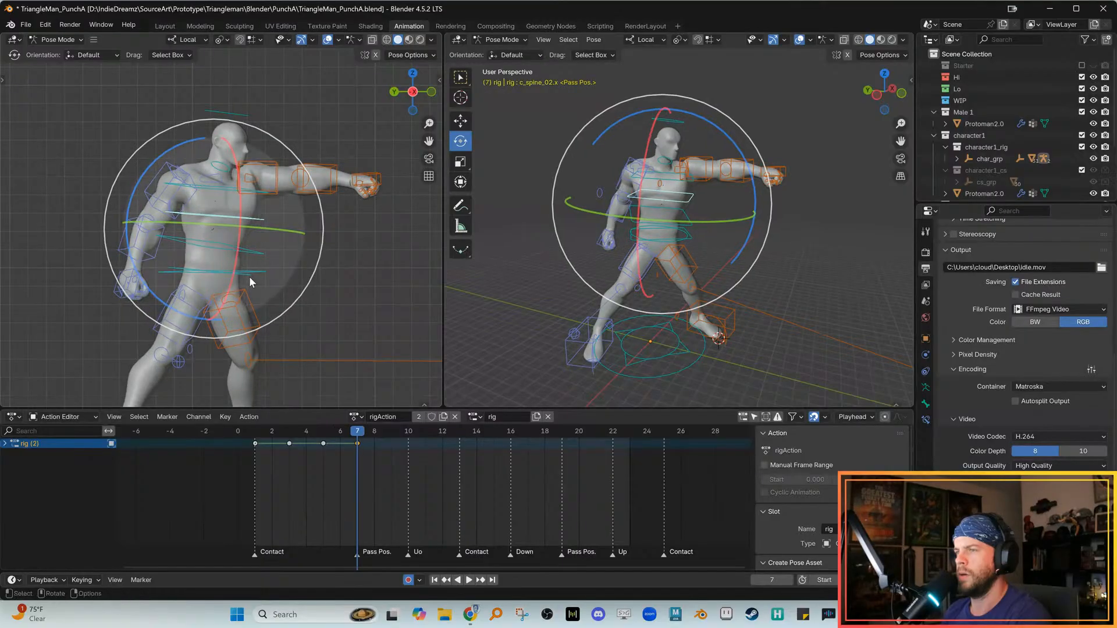
Rotate the rear arm controls c_arm_fk.r and c_forearm_fk.r at frame 7 to drag the arm slightly behind the body
key("w")
left_click(151, 189)
key("e")
left_click_drag(209, 206, 203, 216)
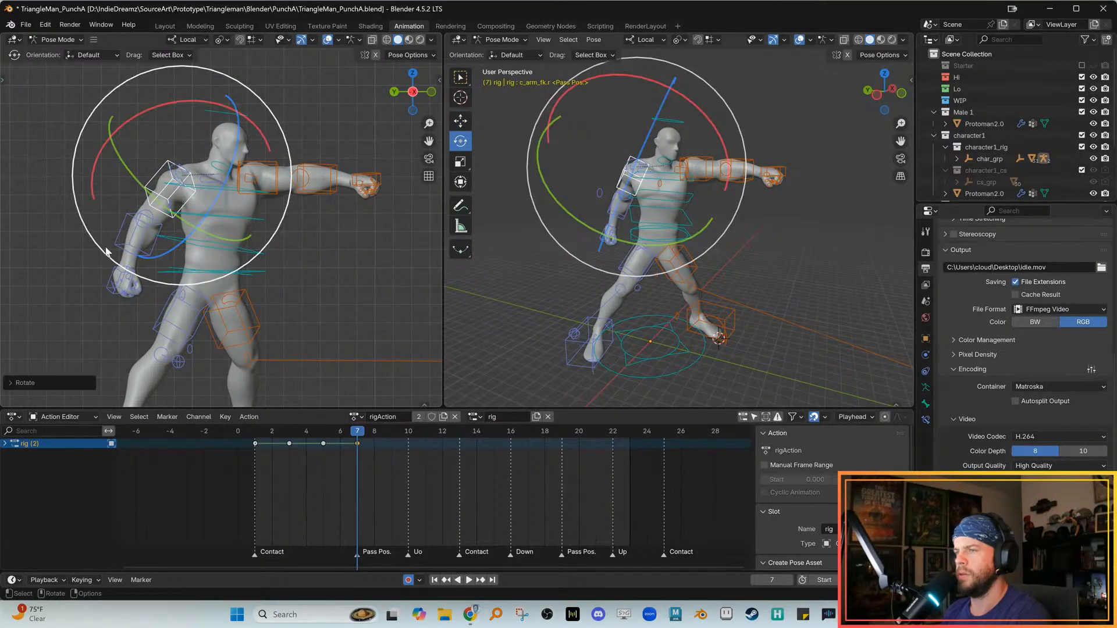
left_click(125, 247)
key("Left")
key("Left")
key("Left")
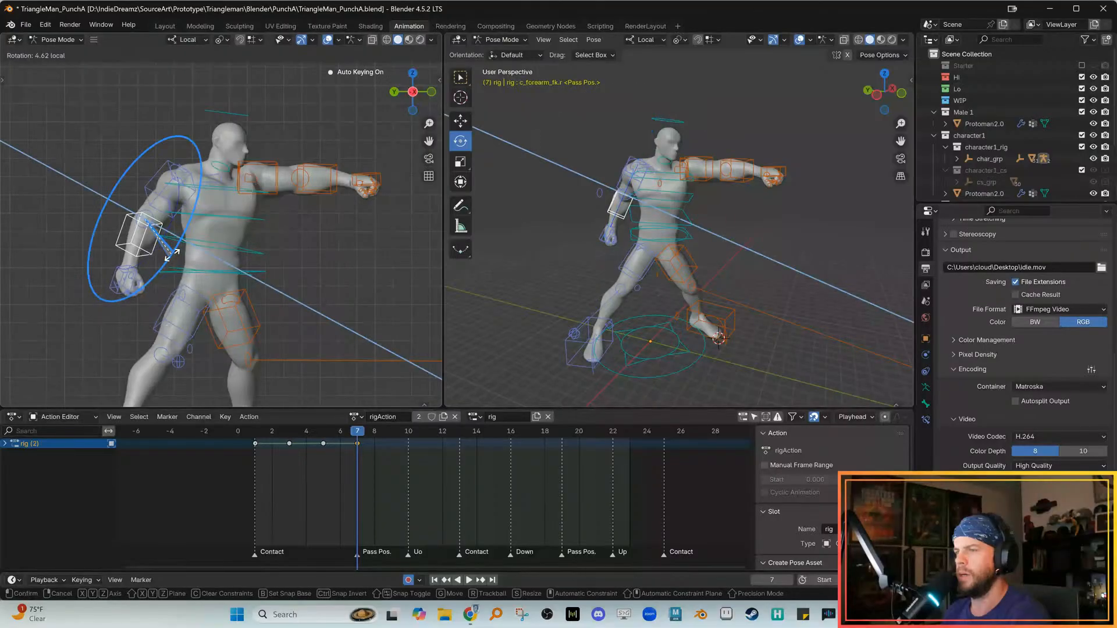
Play back the punch animation and save the file
key("space")
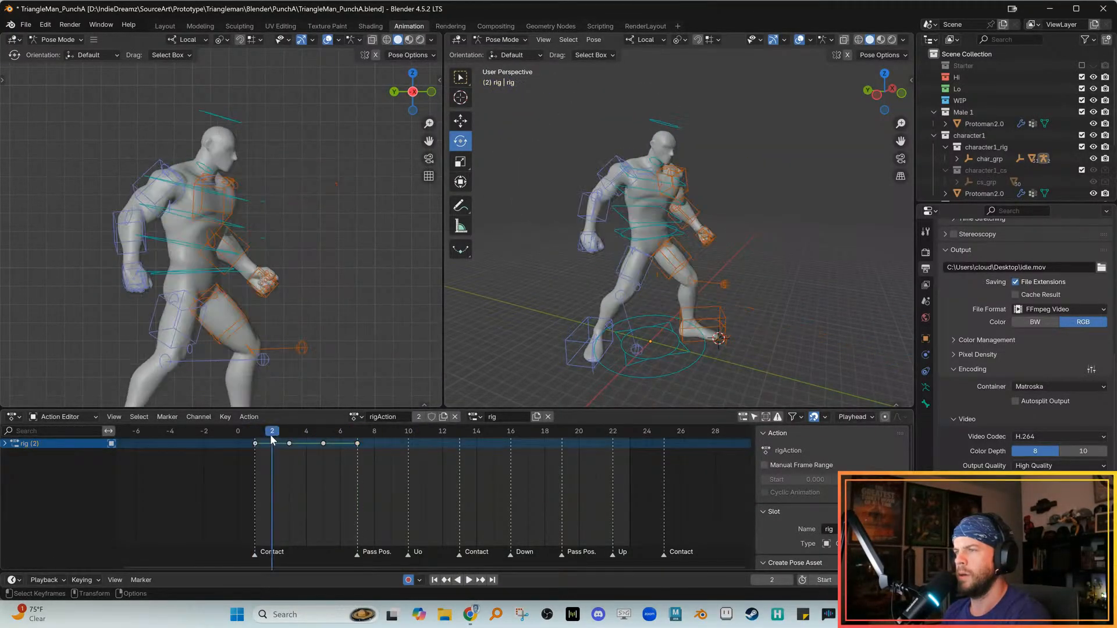
key("space")
key("ctrl+s")
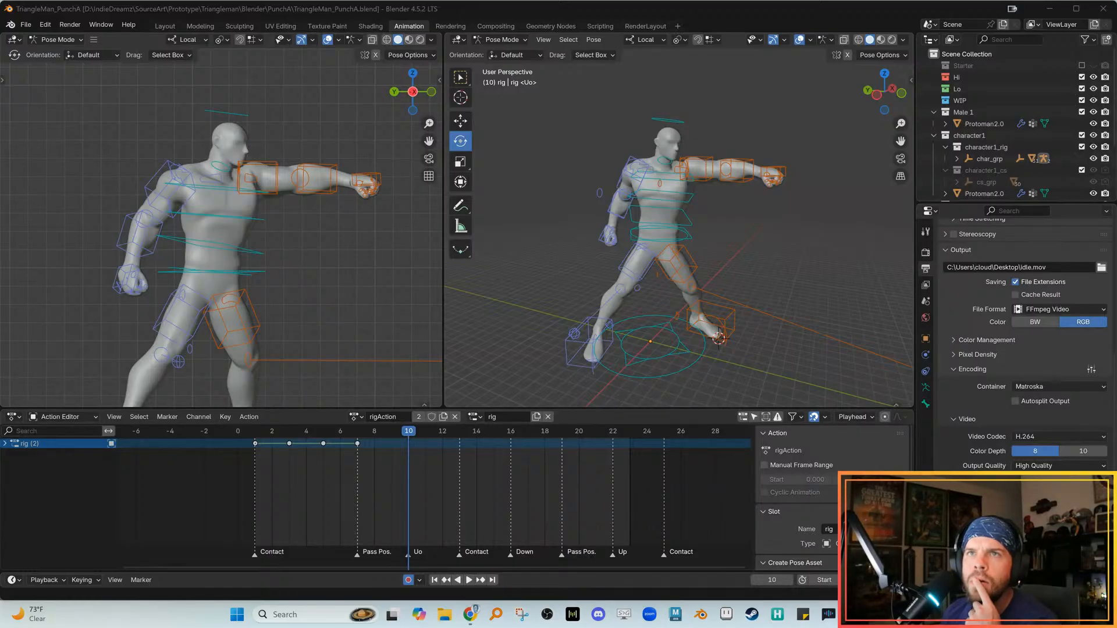
Go to frame 3 and select the character's hip, leg, knee pole and foot controls
left_click_drag(382, 434, 293, 441)
middle_click_drag(233, 287, 231, 240, "shift")
left_click_drag(180, 213, 241, 294)
left_click_drag(366, 293, 103, 373, "shift")
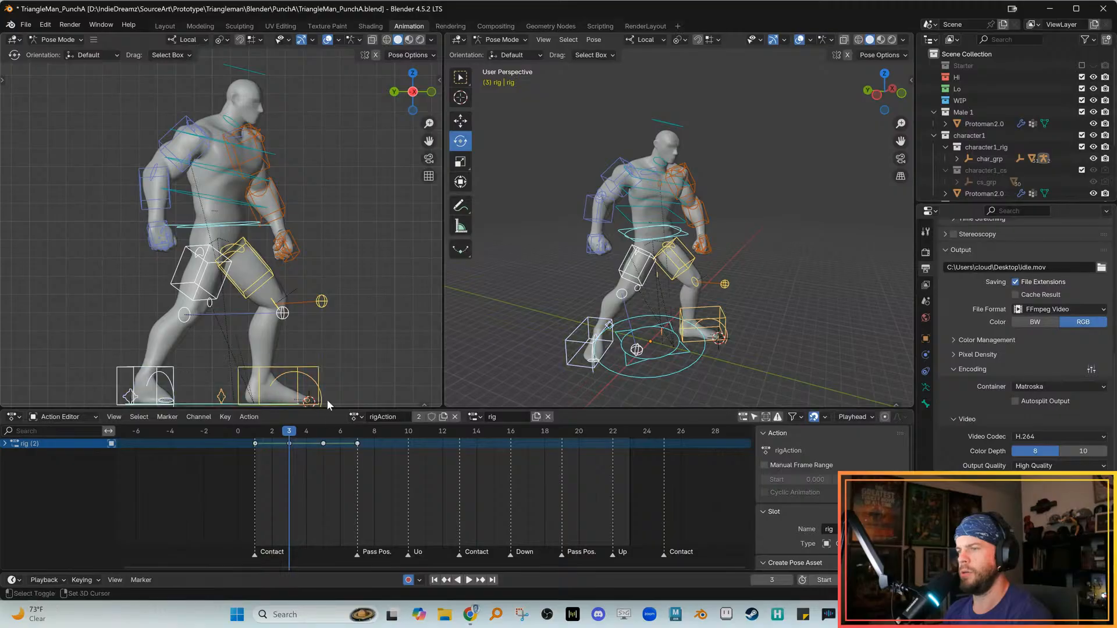
key("ctrl+c")
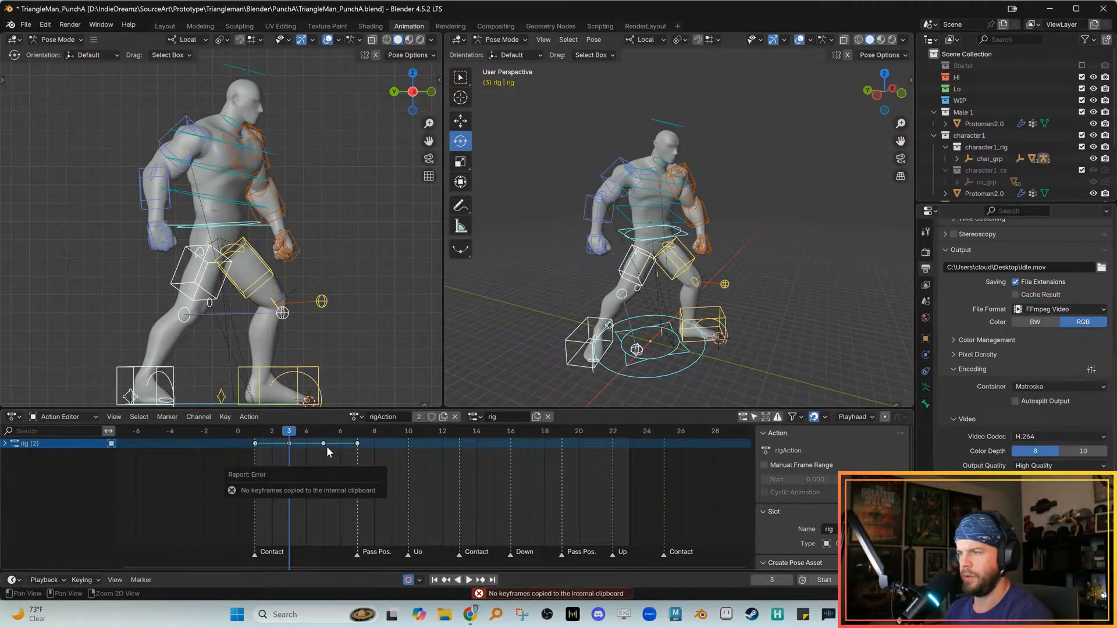
Copy the frame 3 keys of the selected lower-body controls and paste them at frame 9
key("Right")
key("Right")
key("Right")
key("Right")
key("Right")
key("Right")
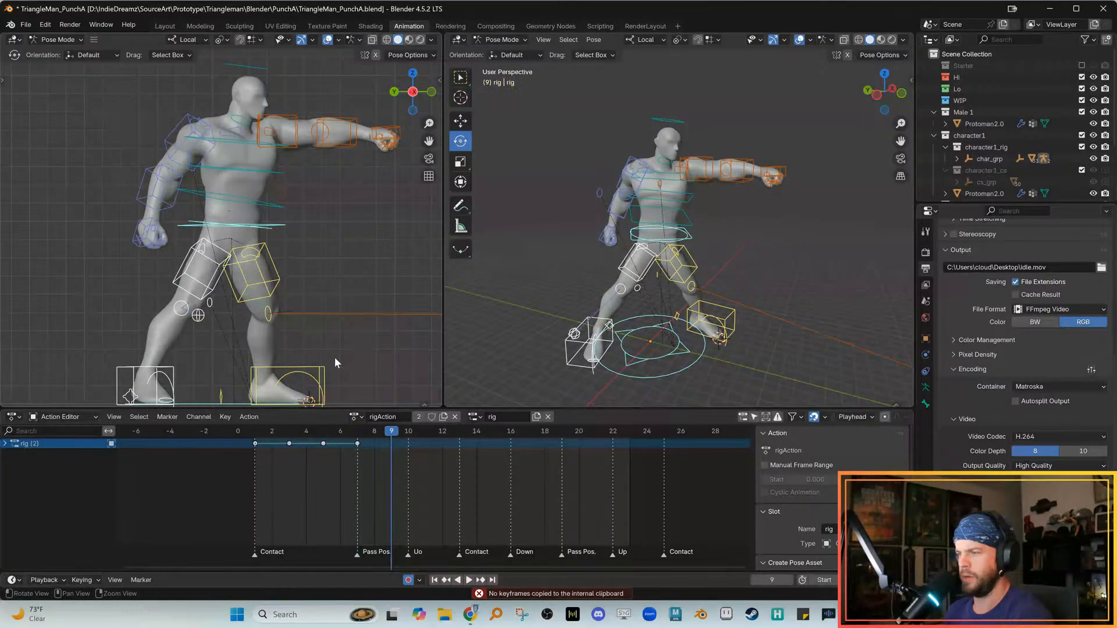
key("ctrl+c")
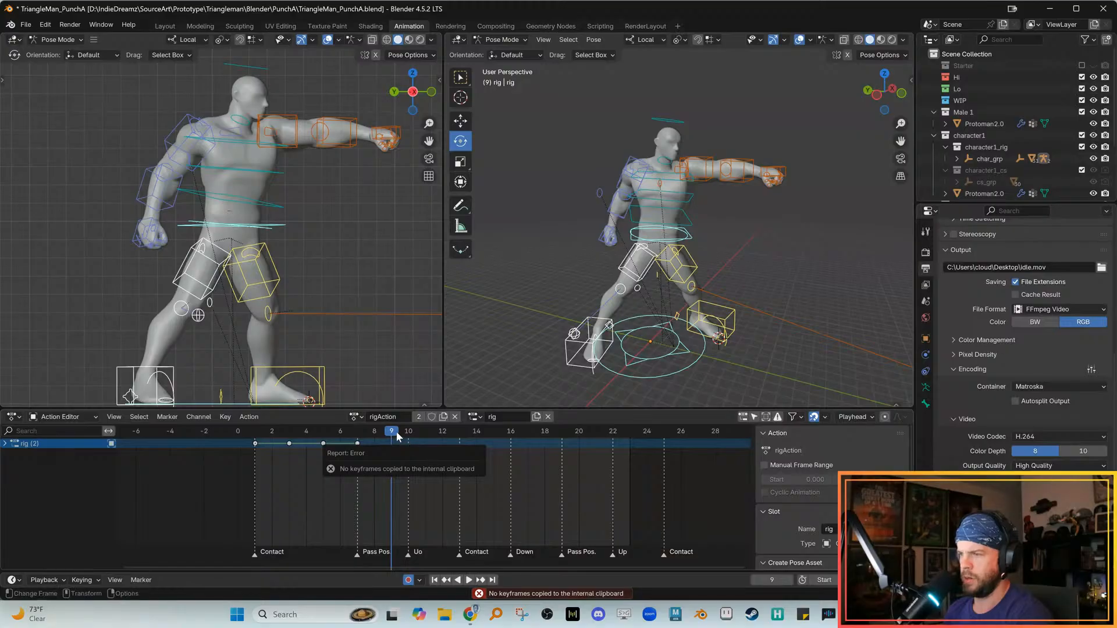
left_click_drag(270, 456, 298, 439)
key("ctrl+c")
key("ctrl+v")
Play back and scrub the punch up to frame 9 to examine the settling of the lower body
left_click_drag(388, 431, 268, 432)
key("space")
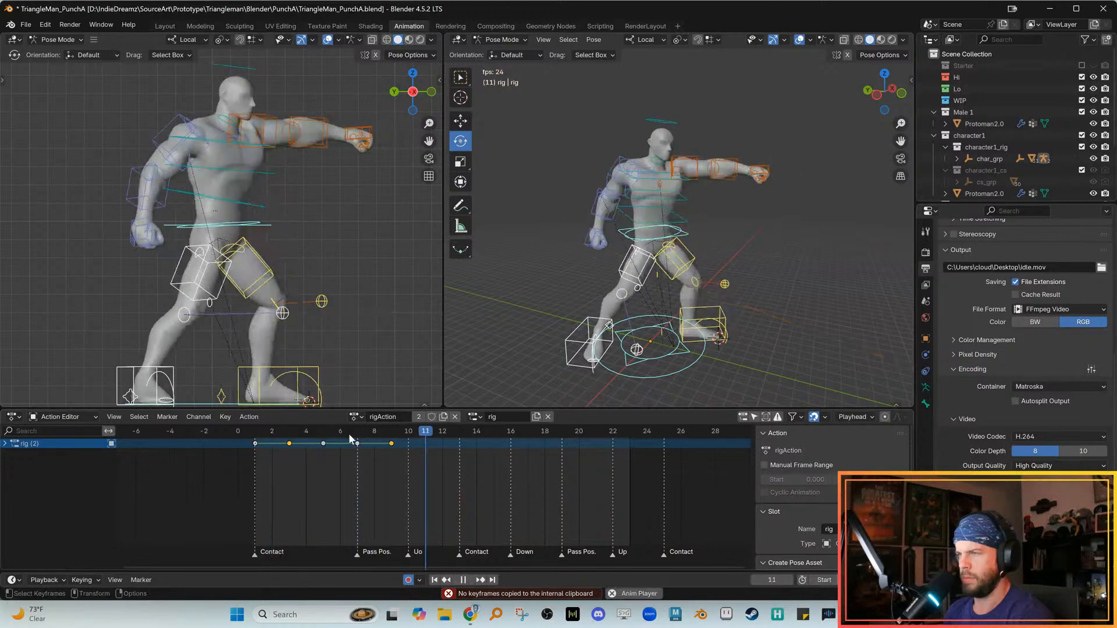
left_click_drag(397, 434, 398, 436)
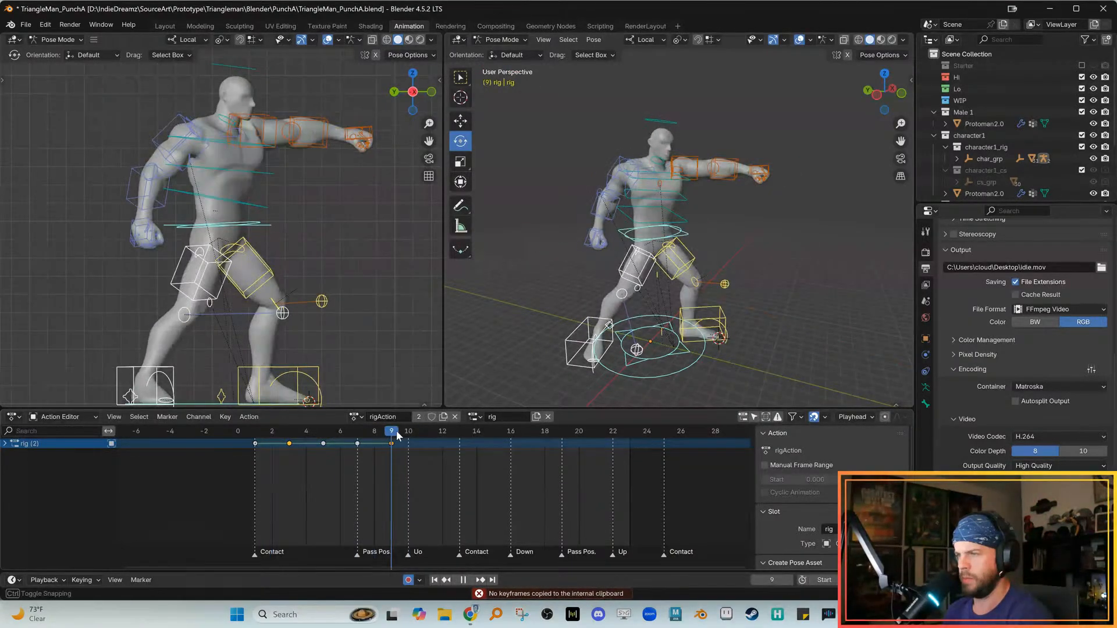
middle_click_drag(253, 270, 235, 277, "shift")
left_click_drag(372, 435, 393, 432)
middle_click_drag(336, 348, 350, 328, "alt")
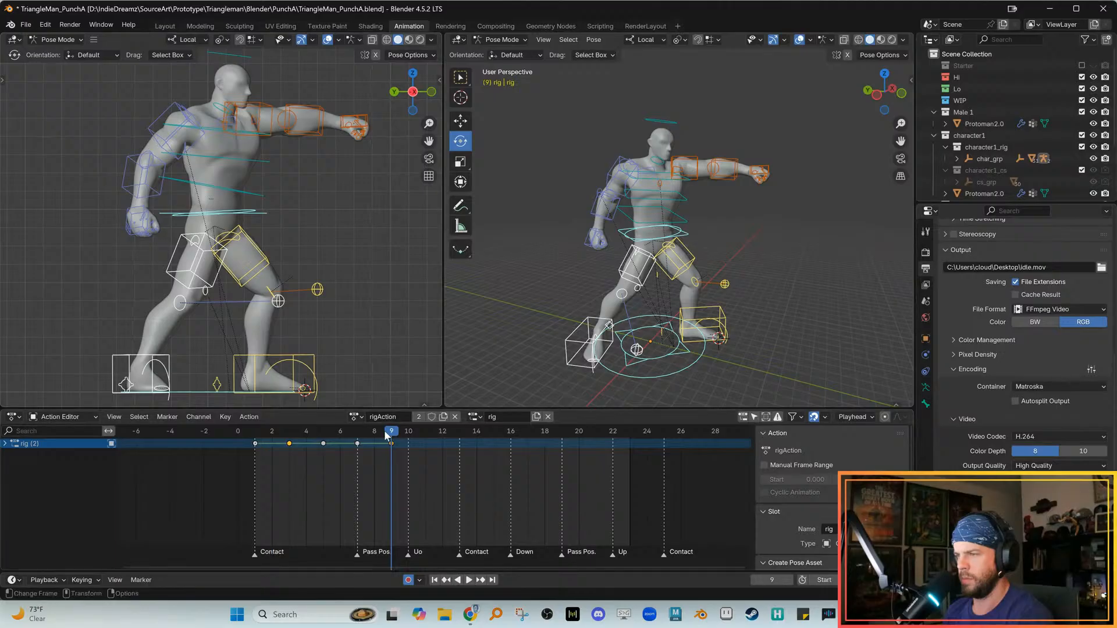
left_click(265, 215)
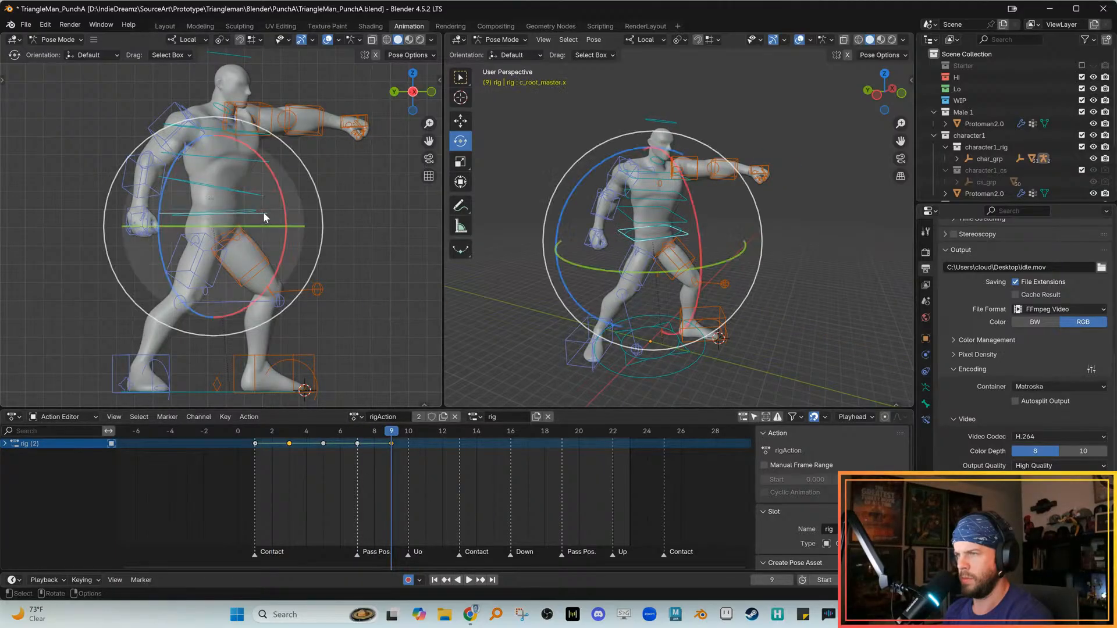
key("w")
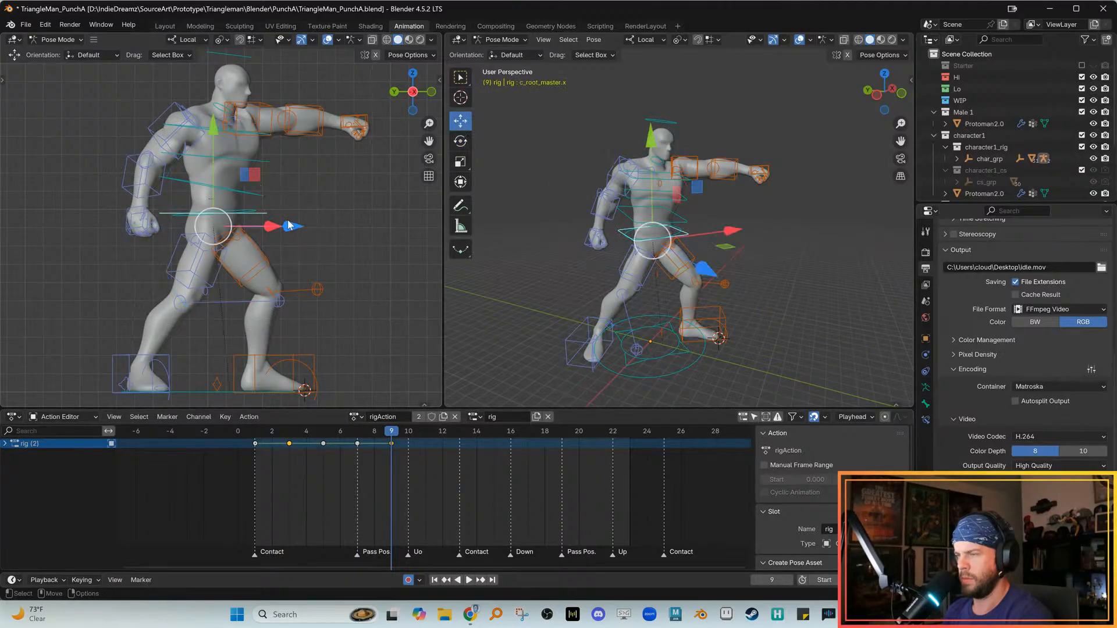
key("alt+a")
Select all rig controls, copy the whole starting pose from frame 1 and paste it at frame 11
left_click(256, 431)
scroll(124, 93, "down", 4)
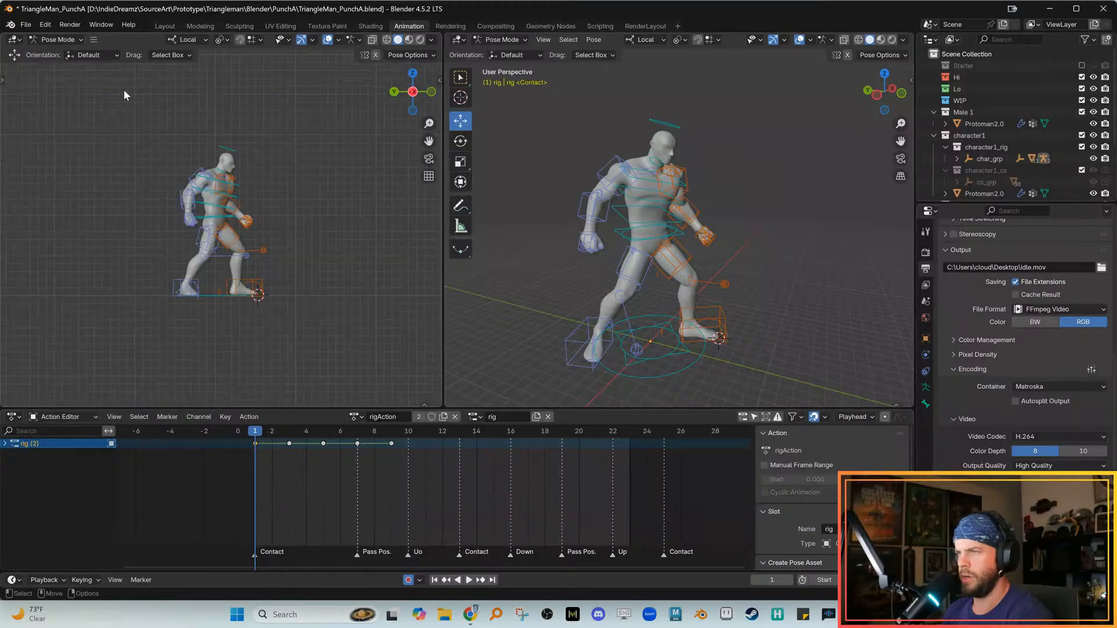
key("a")
left_click_drag(229, 488, 273, 444)
scroll(355, 463, "down", 10, "alt")
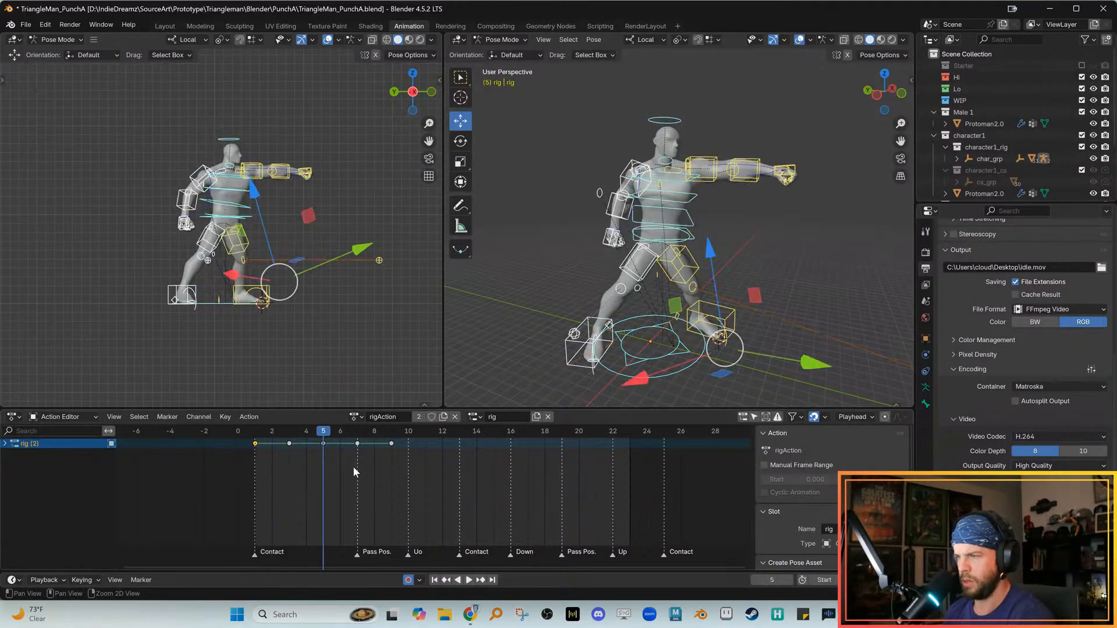
key("i")
key("space")
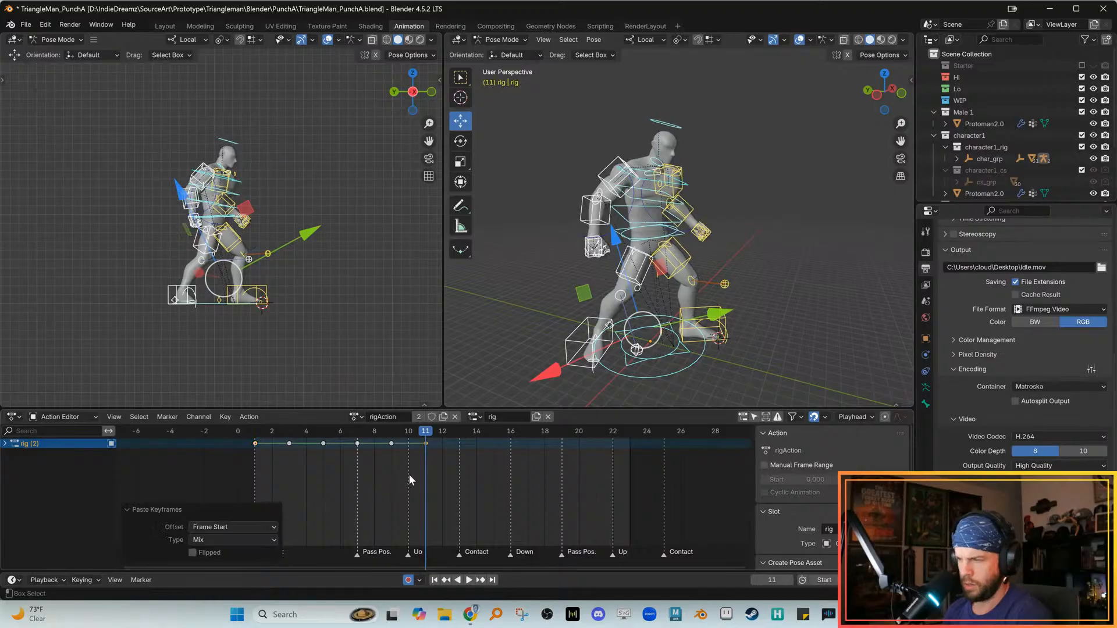
Shorten the playback range to the punch cycle and play the looping animation
key("space")
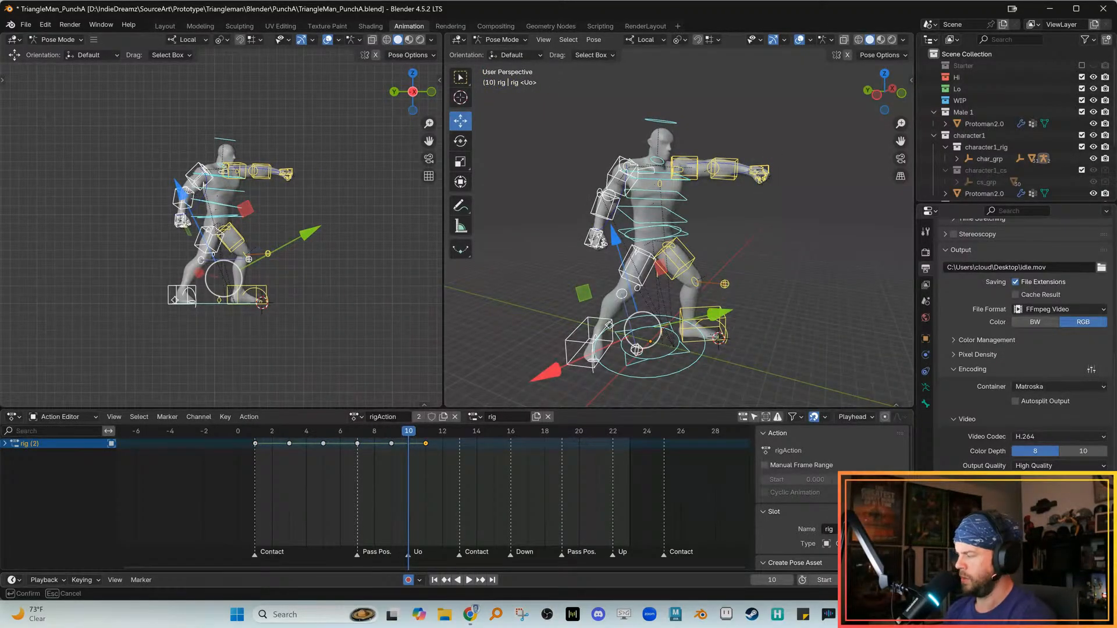
key("Return")
key("space")
scroll(287, 287, "up", 2)
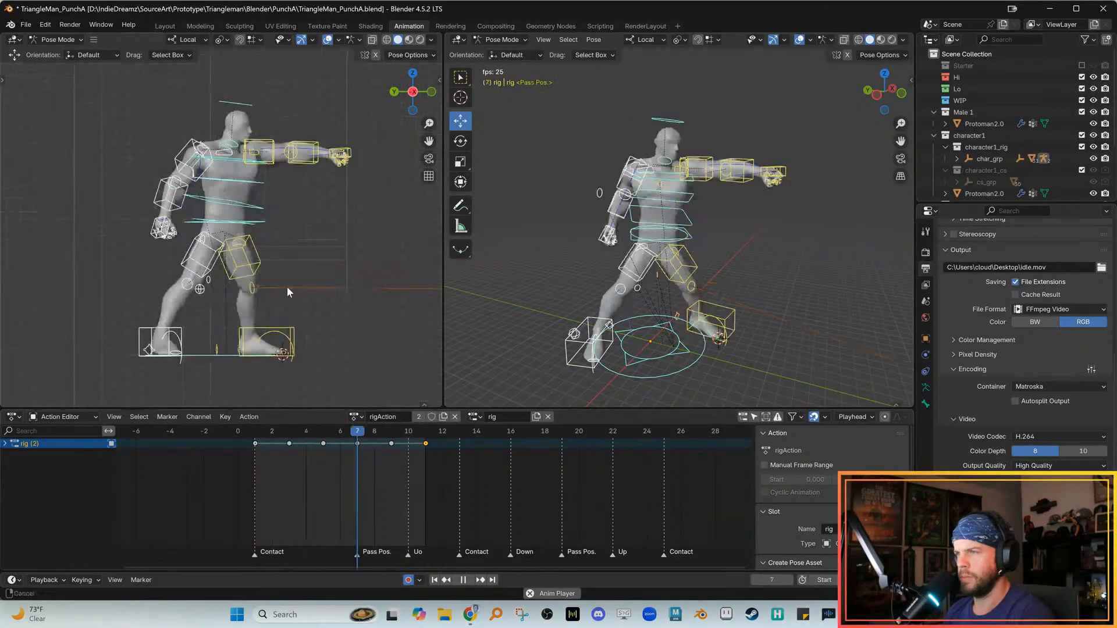
Try to move the rear knee pole control c_leg_pole.r backward at frame 10
left_click_drag(329, 432, 388, 438)
scroll(326, 274, "up", 3)
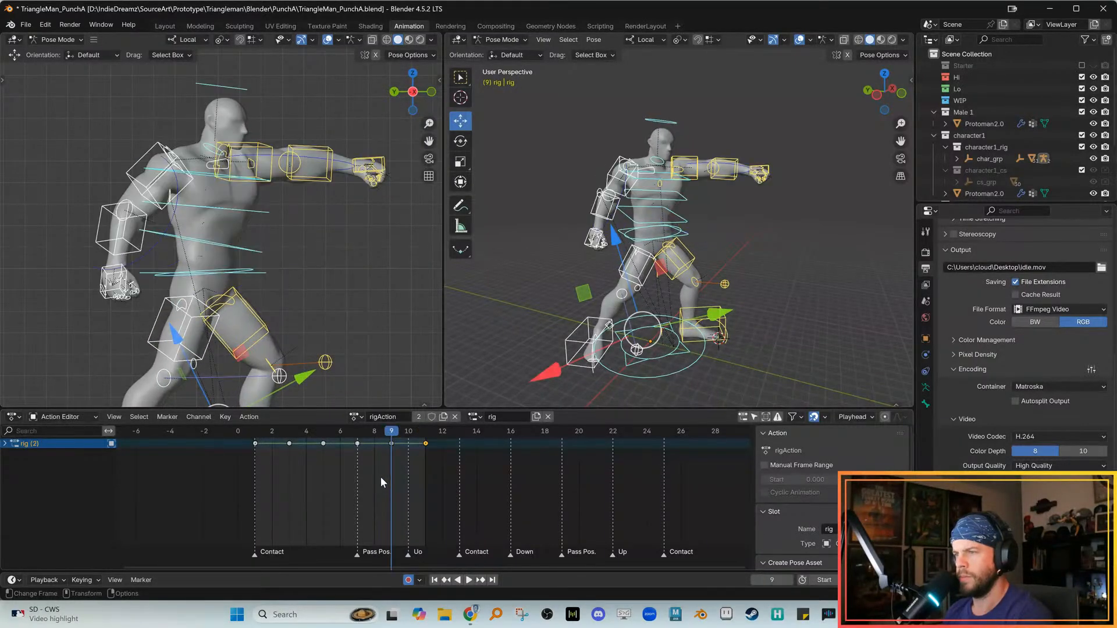
middle_click_drag(309, 321, 322, 305, "shift")
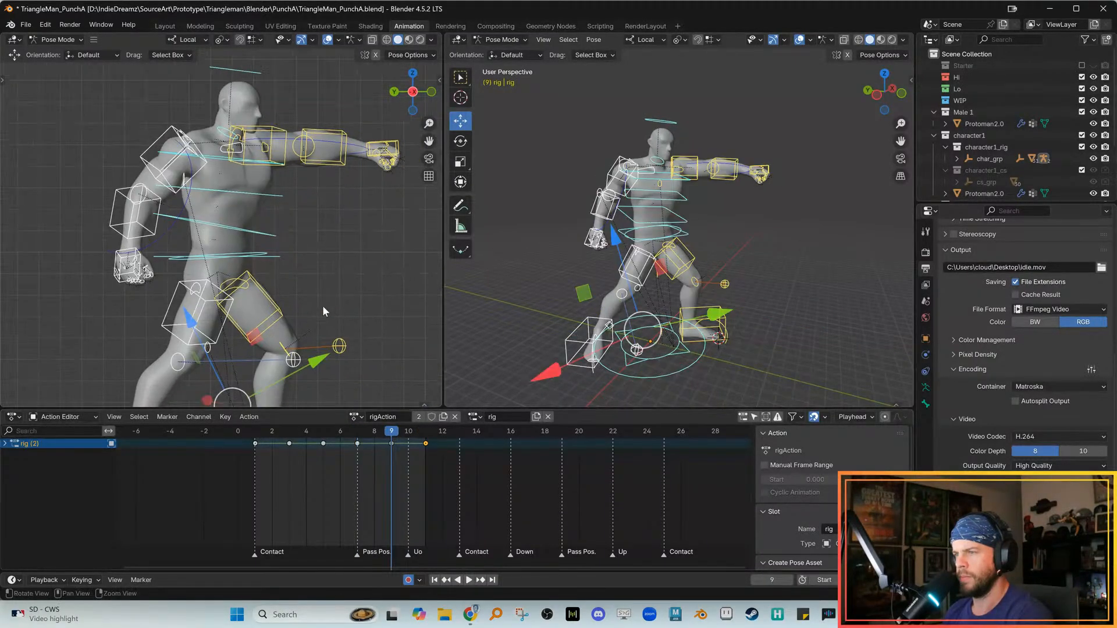
left_click(340, 347)
middle_click_drag(360, 355, 365, 337, "shift")
left_click(299, 343, "shift")
mouse_move(389, 437)
left_mouse_down()
mouse_move(369, 431)
mouse_move(408, 432)
left_mouse_up()
scroll(283, 325, "down", 2)
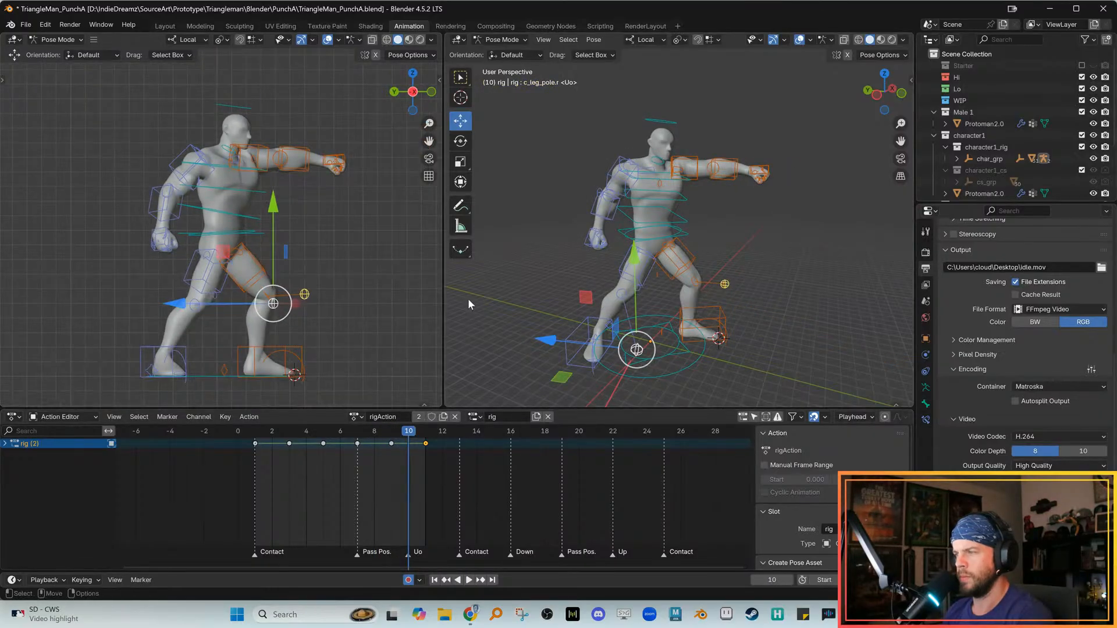
left_click_drag(637, 351, 534, 340)
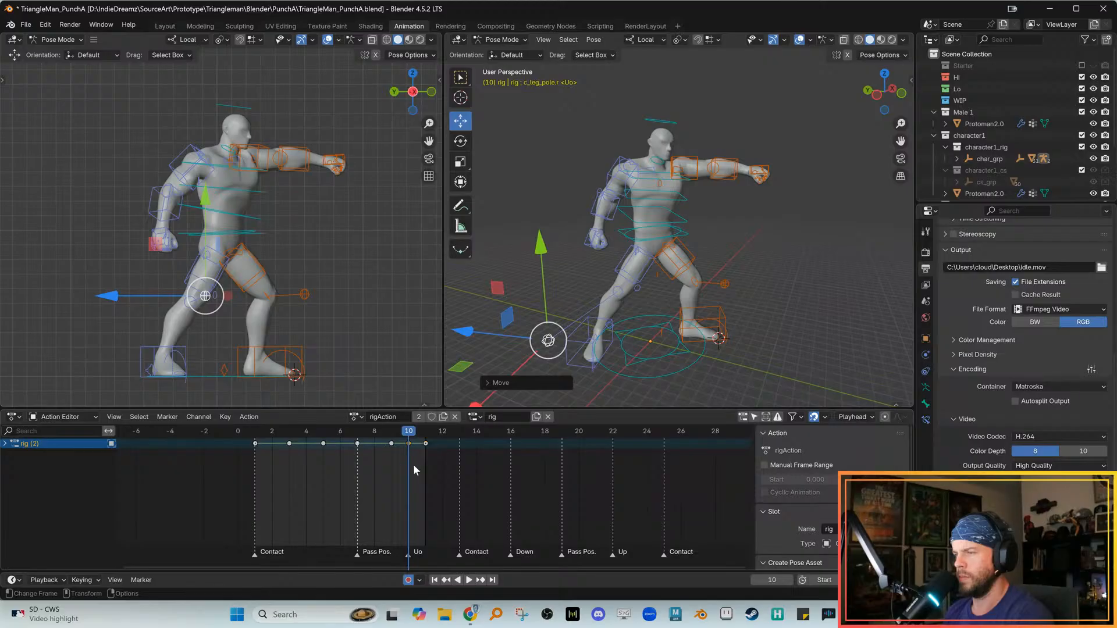
Move the rear knee pole control c_leg_pole.r backward at frame 9
key("Left")
left_click_drag(275, 306, 219, 301)
key("alt+q")
key("alt+q")
key("Right")
key("Right")
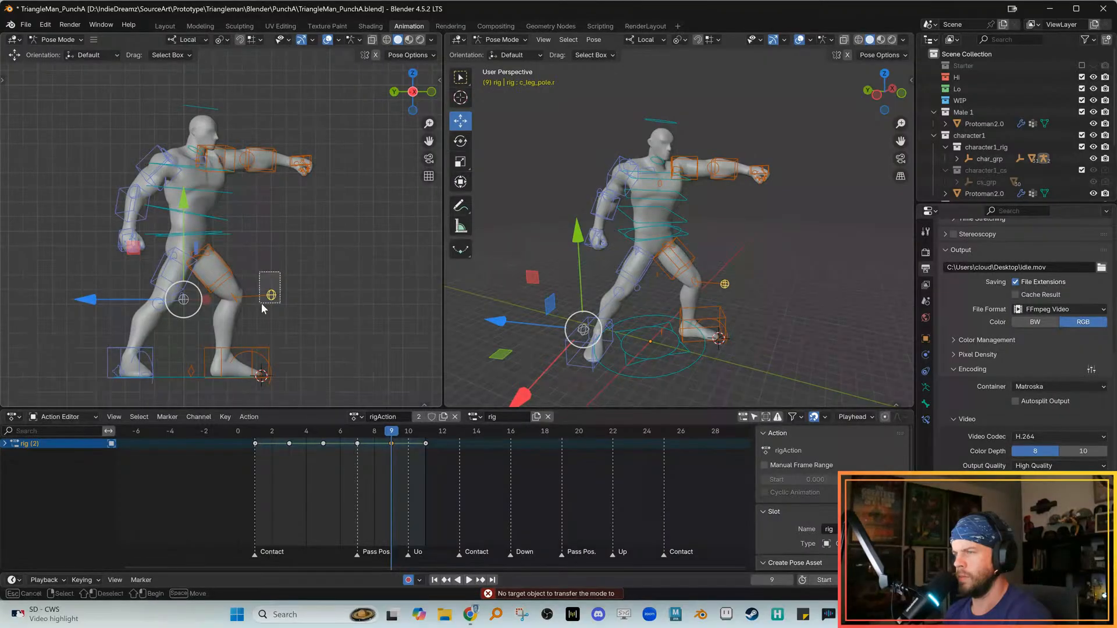
Step back and forth through the frames up to frame 9 to examine the knee direction
key("comma")
key("comma")
key("comma")
right_click_drag(349, 357, 334, 471, "alt")
key("period")
key("period")
key("Right")
key("Right")
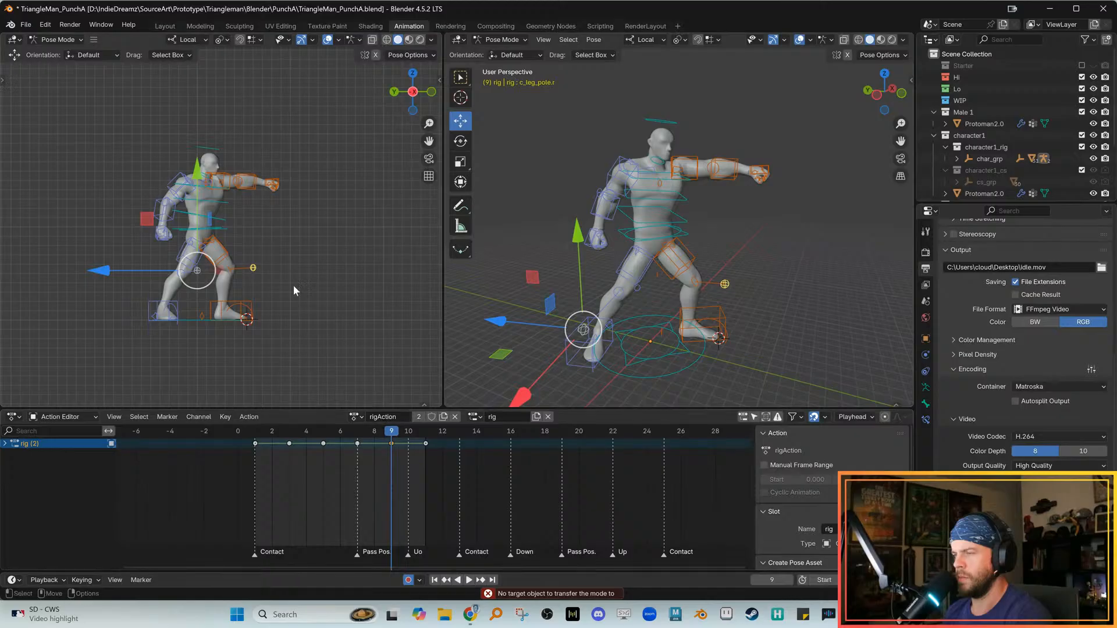
Move the front knee pole control c_leg_pole.l forward at frame 9, well ahead of the knee
scroll(253, 284, "up", 1)
left_click_drag(644, 345, 668, 338, "alt")
left_click(742, 285)
left_click(738, 280)
key("comma")
key("comma")
key("period")
key("period")
key("comma")
key("period")
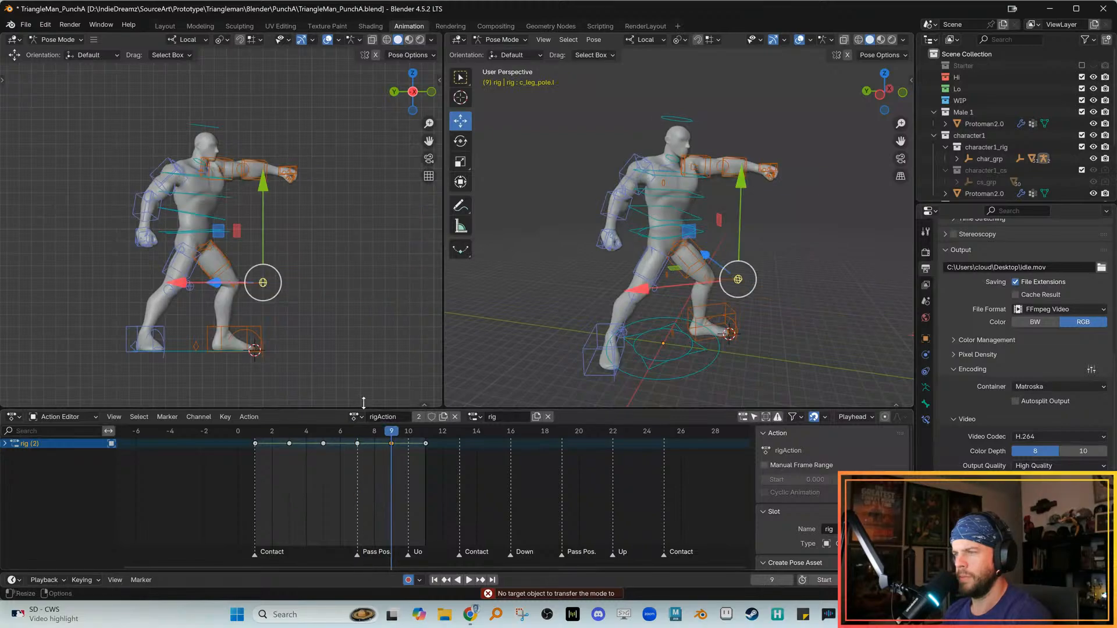
left_click_drag(273, 291, 381, 291)
middle_click_drag(687, 306, 724, 309)
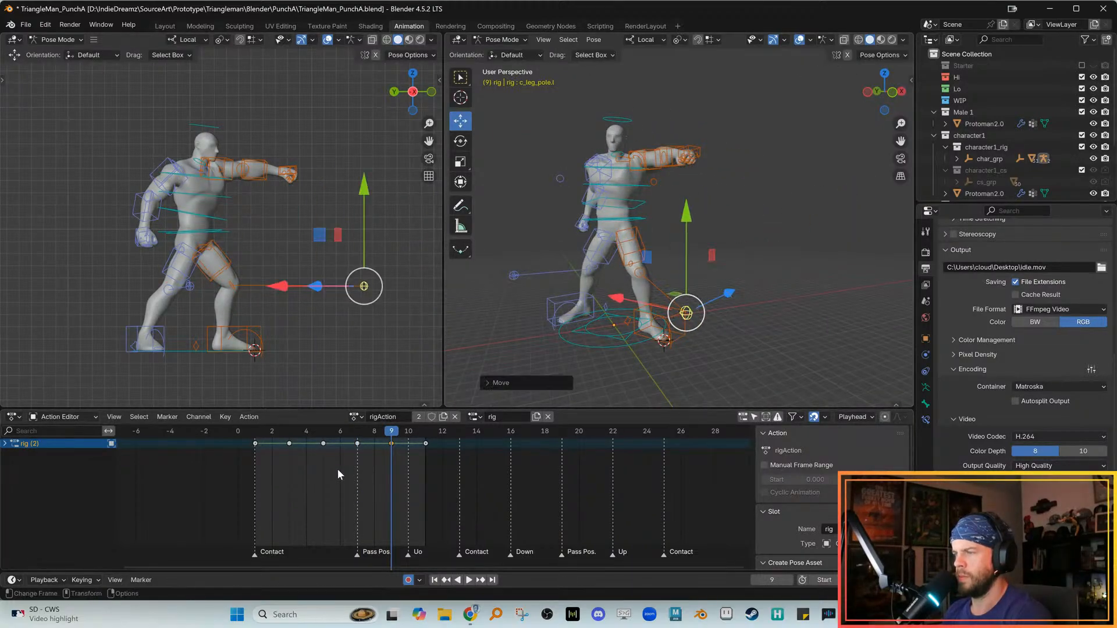
Flip back and forth through the frames around frame 9 to examine the front knee's motion
key("comma")
key("comma")
key("period")
key("period")
key("comma")
key("comma")
key("period")
key("period")
key("comma")
key("comma")
key("comma")
key("period")
key("period")
key("period")
Move the front knee pole control c_leg_pole.l outward and up at frame 7 and play back the punch to check it
key("alt+q")
key("comma")
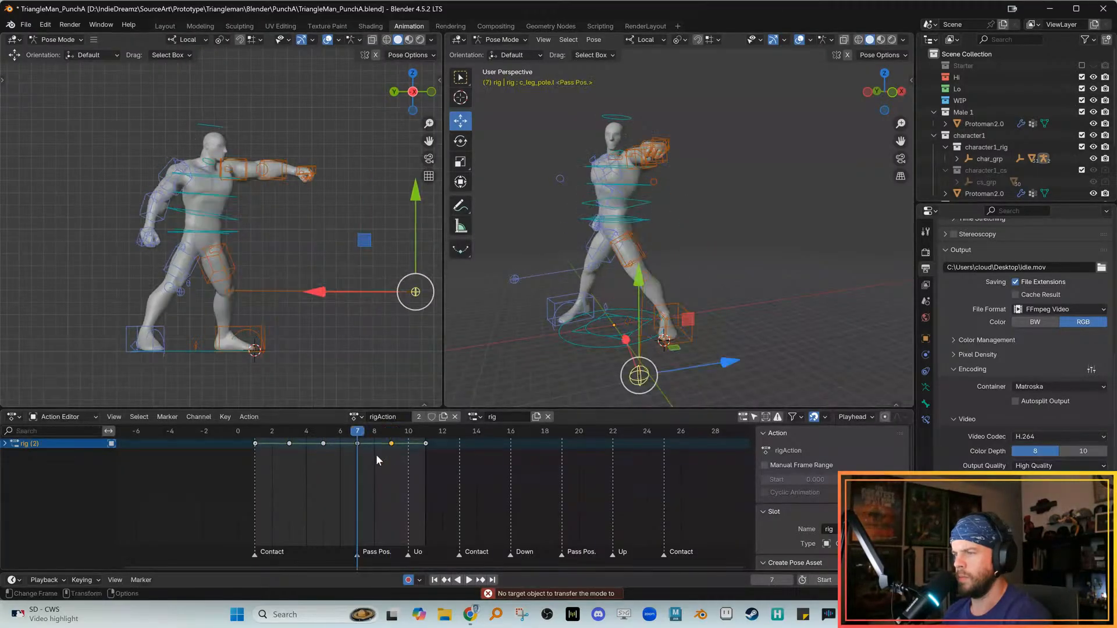
key("g")
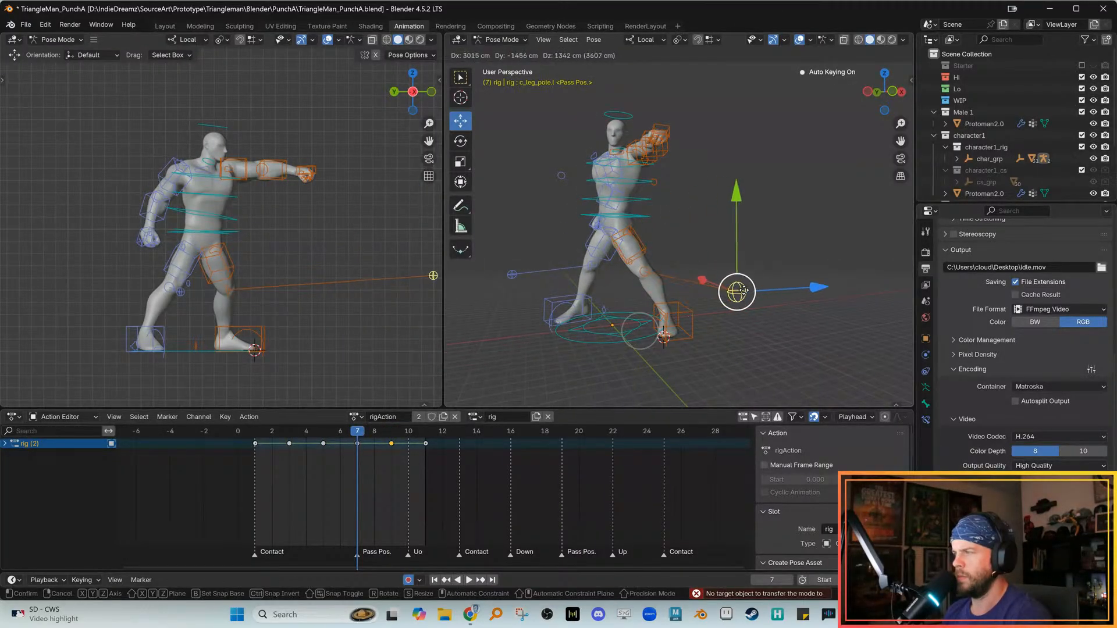
left_click(732, 298)
key("space")
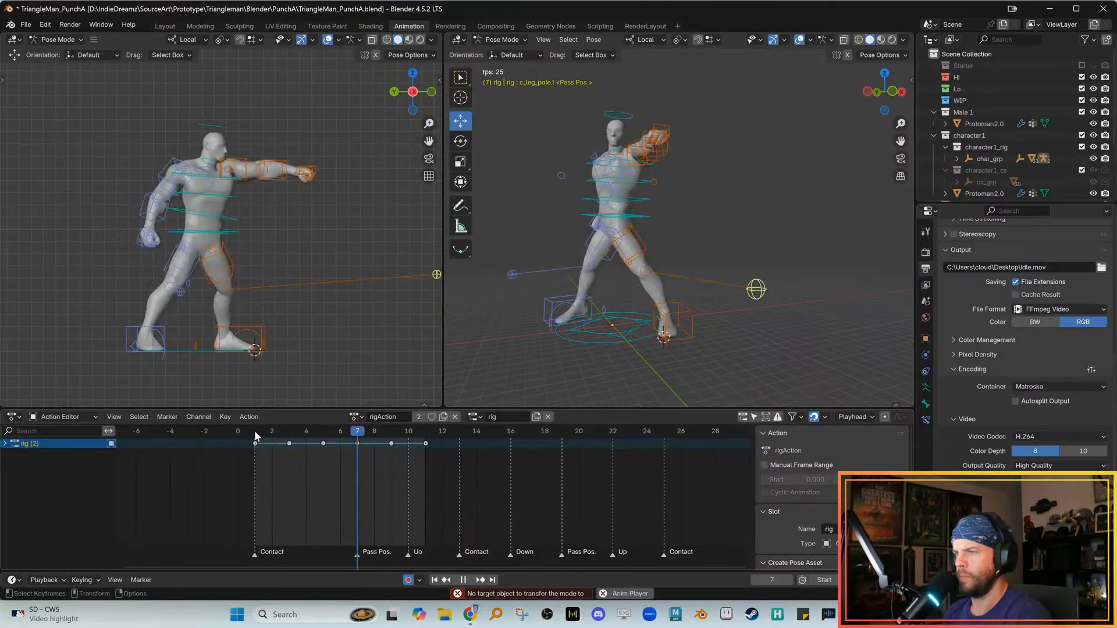
left_click_drag(261, 432, 408, 433)
Rotate the torso and the rear shoulder control c_shoulder.r slightly at frame 10
scroll(244, 272, "up", 5)
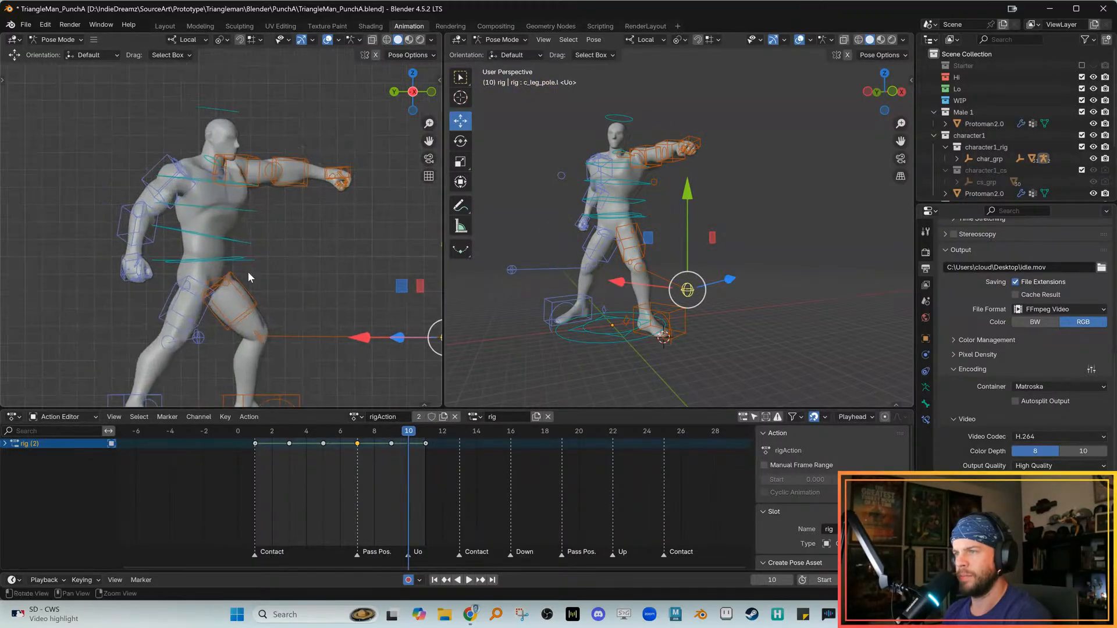
left_click(230, 215)
key("e")
left_click_drag(192, 183, 191, 181)
left_click_drag(198, 236, 199, 232)
left_click_drag(174, 181, 176, 178)
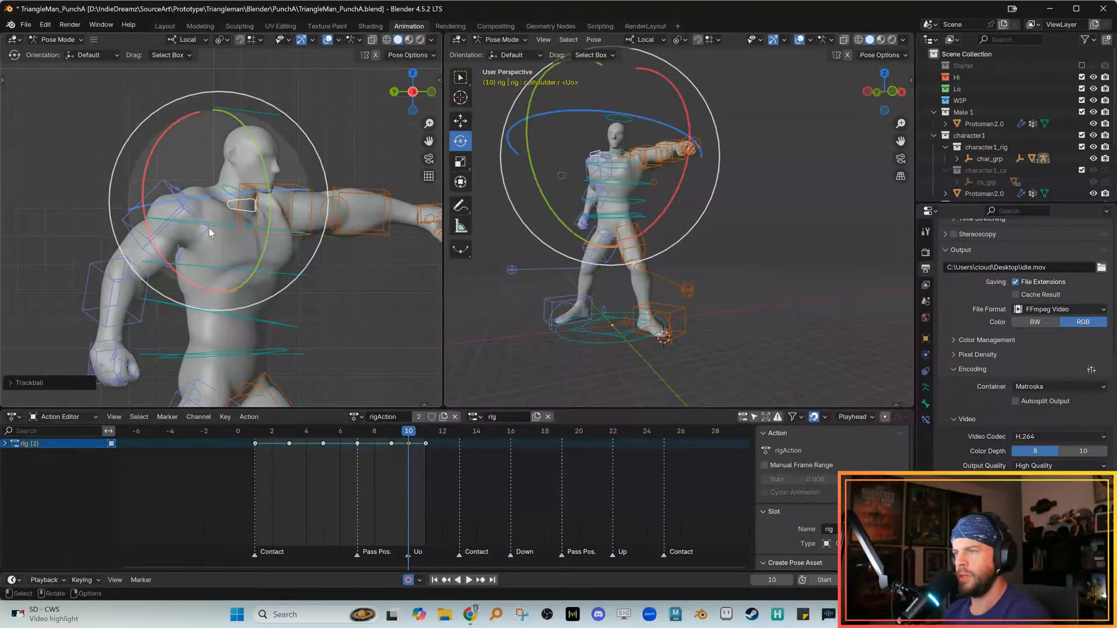
Rotate the rear upper arm control c_arm_fk.r and the rear forearm control slightly at frame 10
key("w")
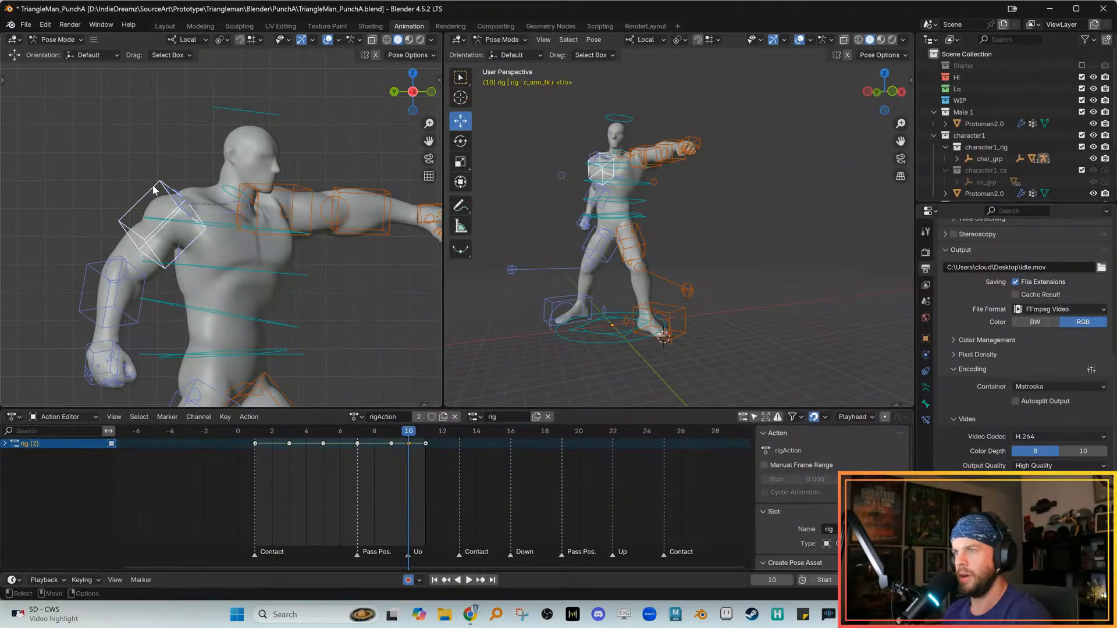
key("e")
left_click_drag(250, 215, 193, 142)
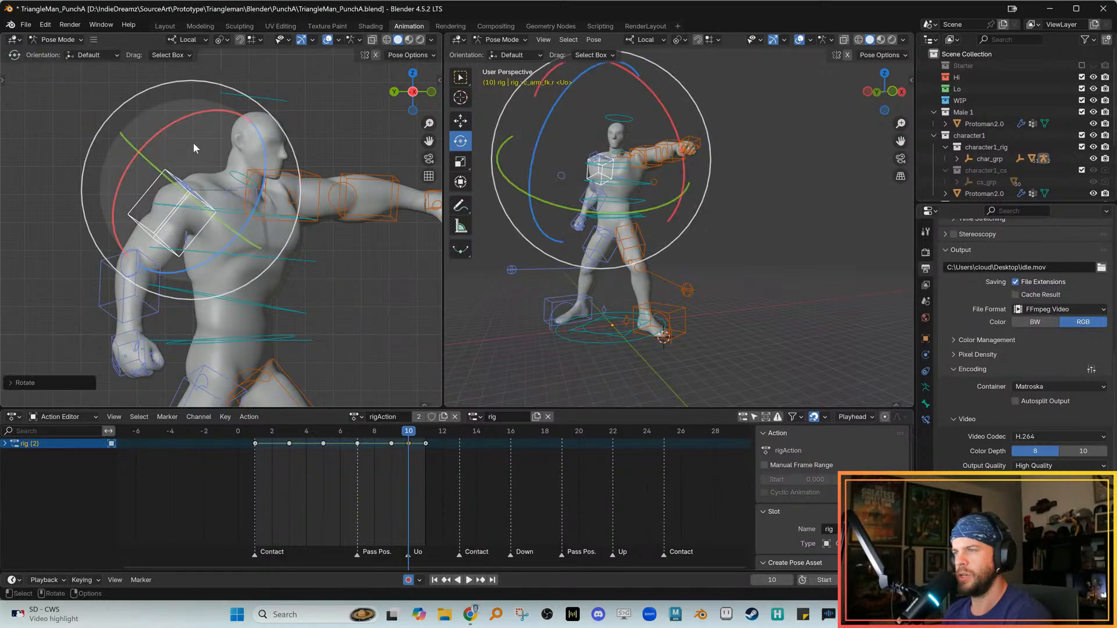
key("w")
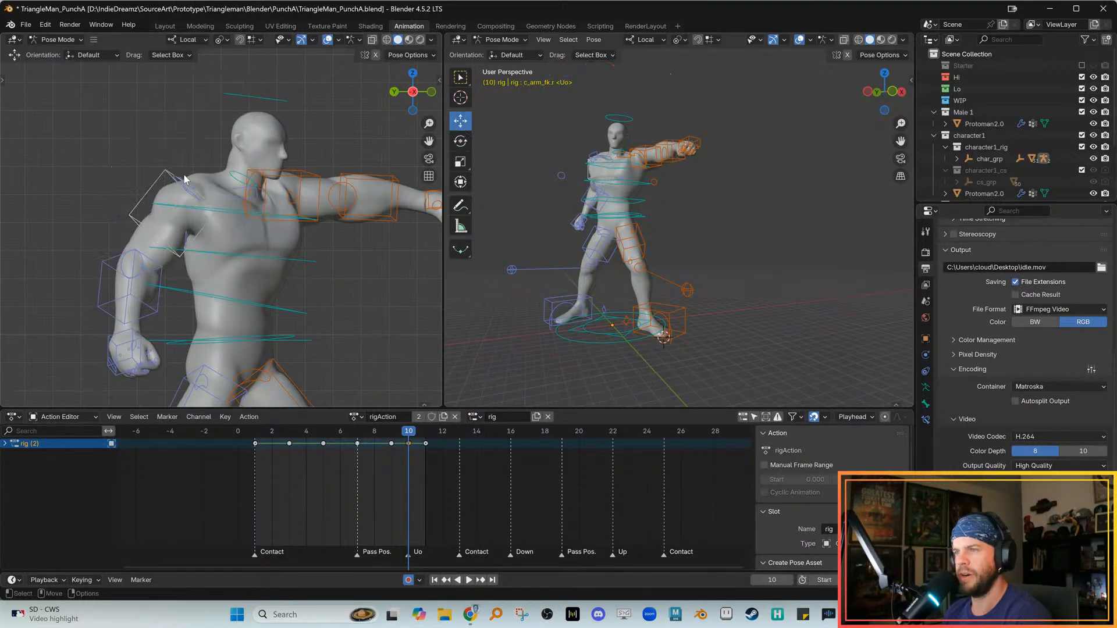
key("e")
key("r")
key("r")
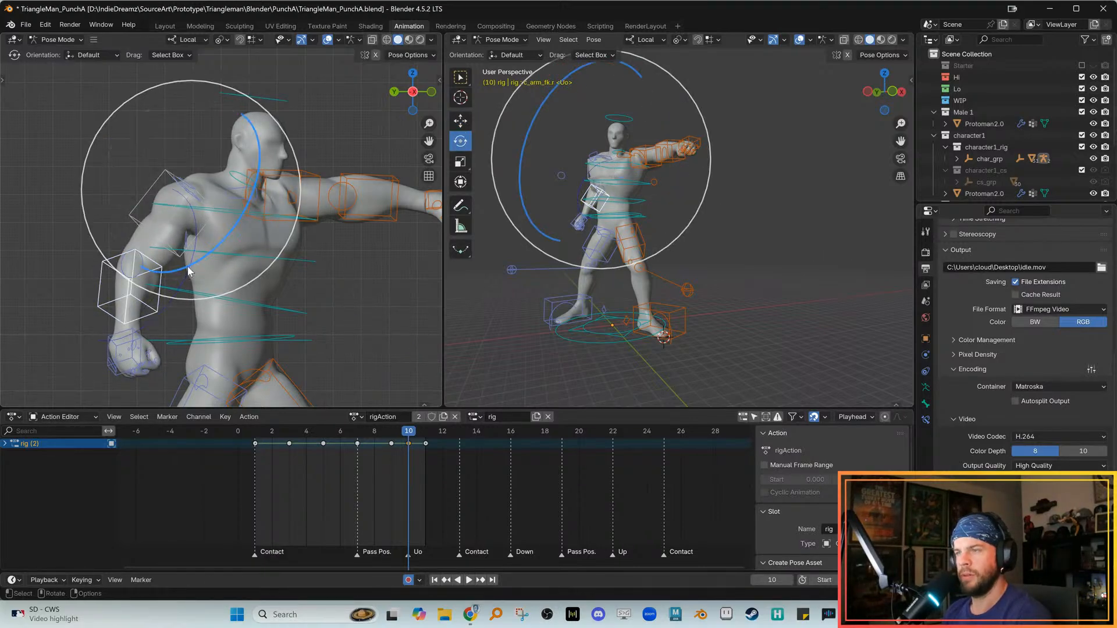
left_click(125, 233)
Rotate the rear upper arm control c_arm_fk.r again at frame 10, swinging the bent arm closer to the body
key("w")
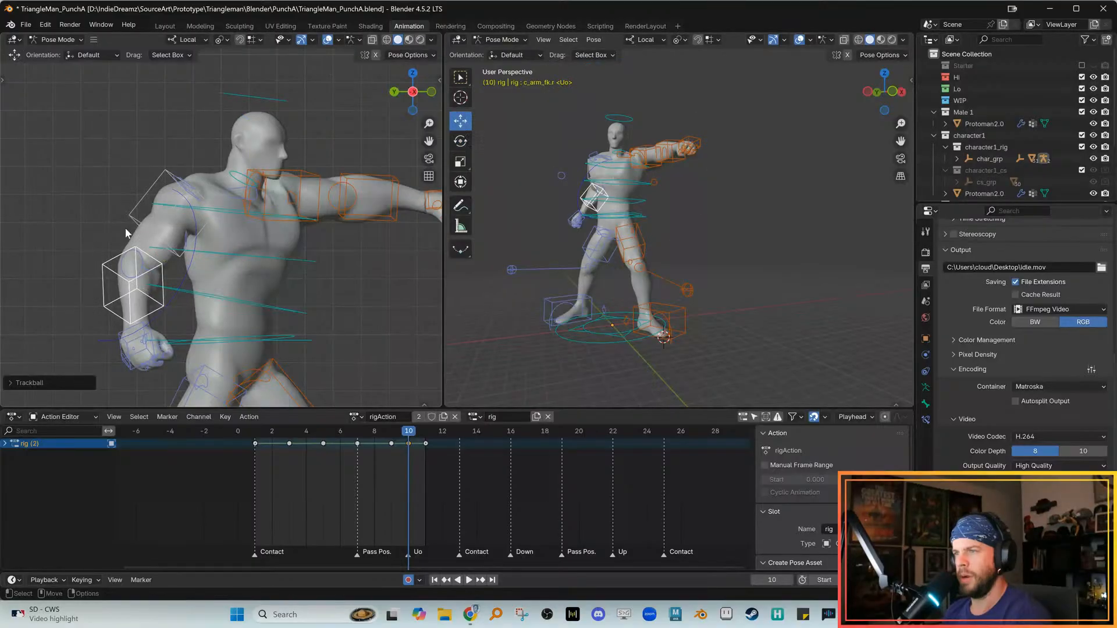
left_click_drag(110, 204, 153, 225)
key("e")
key("r")
key("r")
left_click_drag(259, 219, 256, 225)
left_click_drag(171, 143, 175, 142)
left_click_drag(169, 169, 164, 172)
scroll(236, 215, "down", 1)
middle_click_drag(239, 218, 192, 217, "shift")
Select the rear upper arm, forearm and hand controls and move the adjusted frame 10 keyframes to frame 9
key("w")
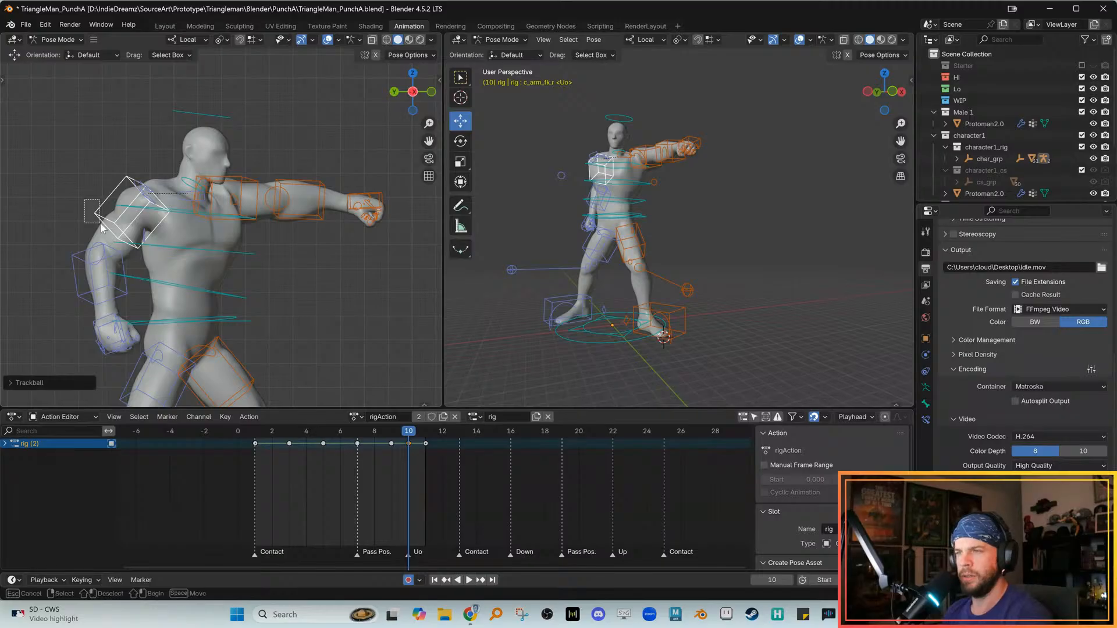
left_click_drag(94, 221, 95, 223)
left_click(96, 321)
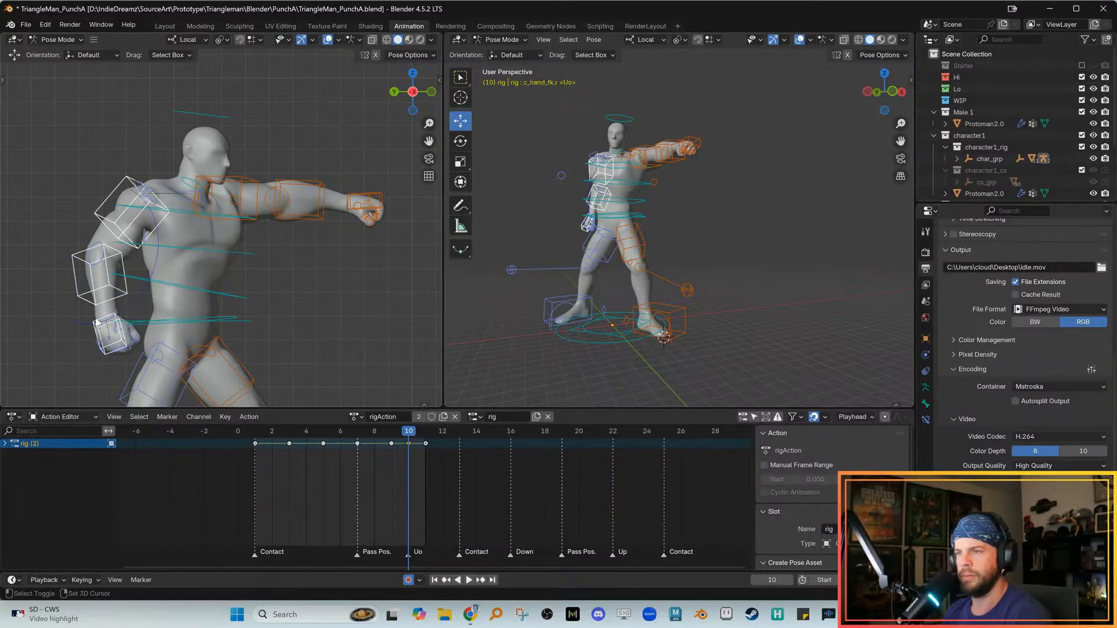
left_click(412, 444)
key("Left")
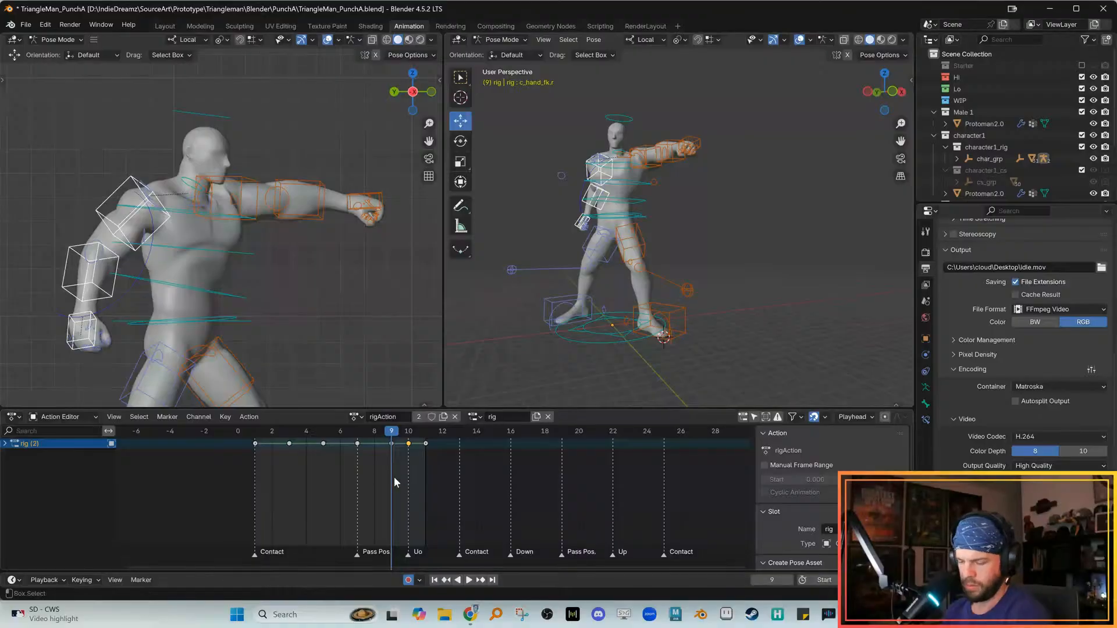
key("ctrl+v")
Play back the punch and compare the poses at frames 1 and 11
key("alt+a")
key("space")
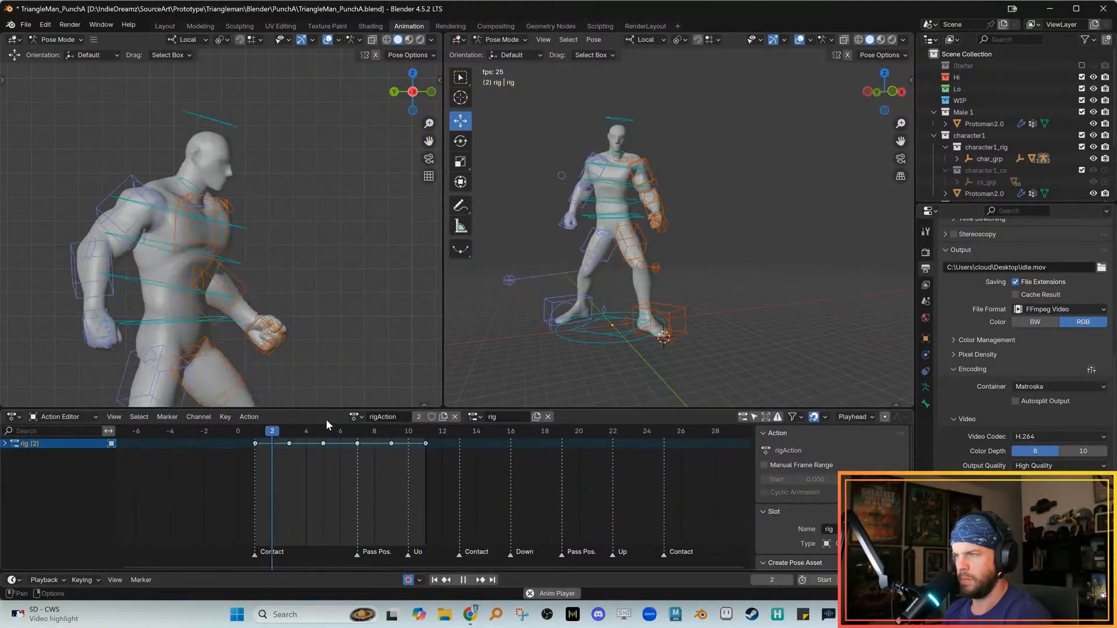
left_click_drag(329, 431, 387, 437)
key("shift+Left")
key("shift+Right")
key("shift+Left")
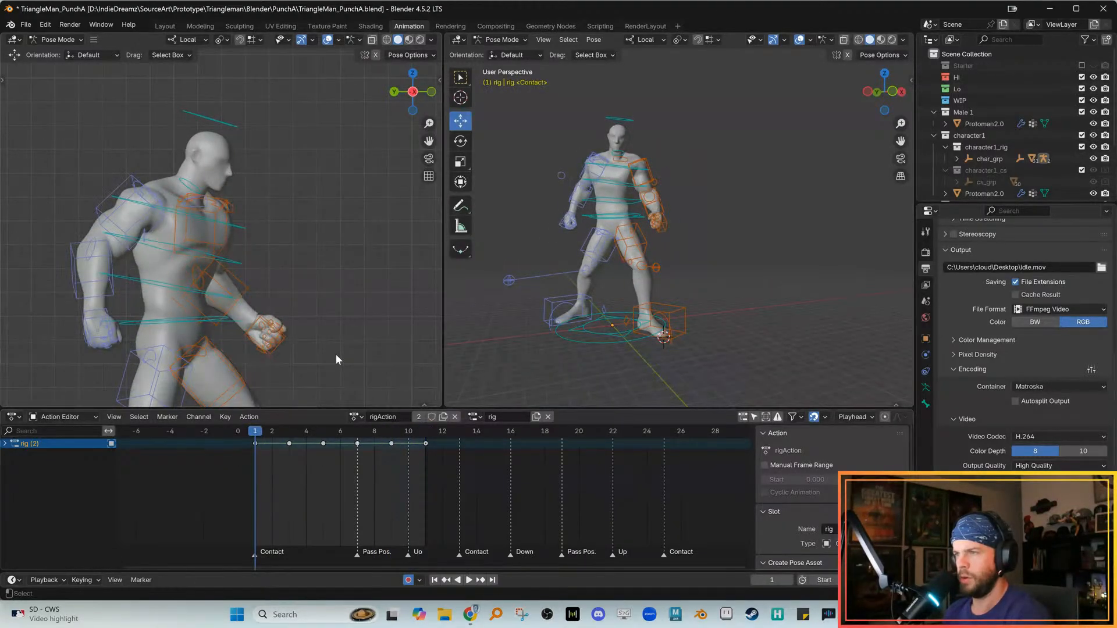
Try to copy the existing frame 1 keyframes of all controls onto frame 11
middle_click_drag(323, 344, 271, 269, "ctrl")
left_click_drag(139, 146, 271, 359)
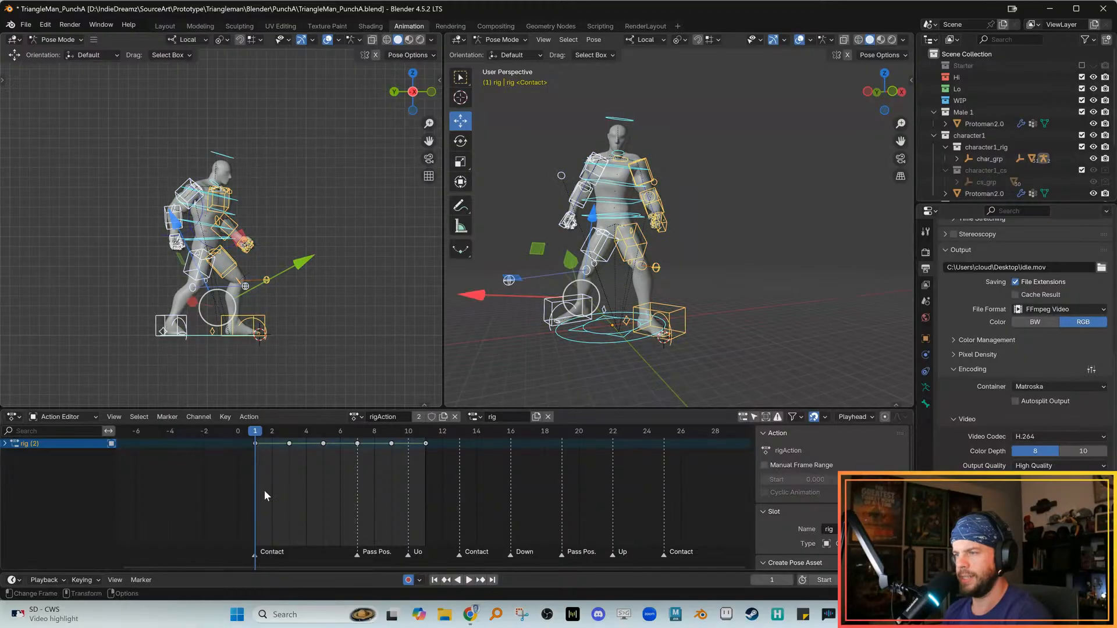
key("shift+Right")
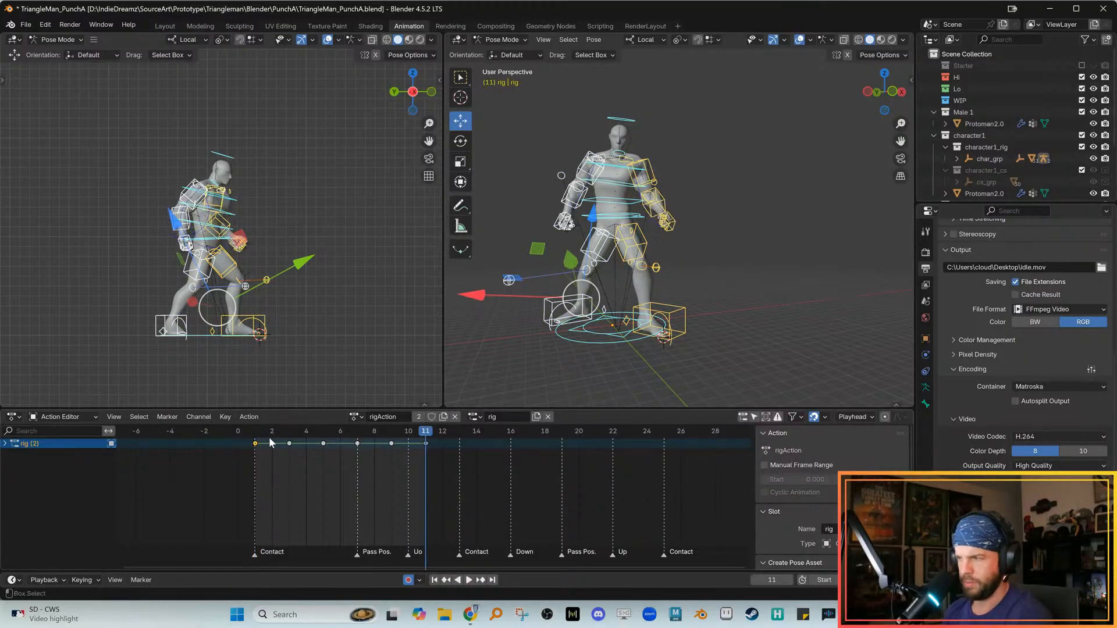
key("ctrl+v")
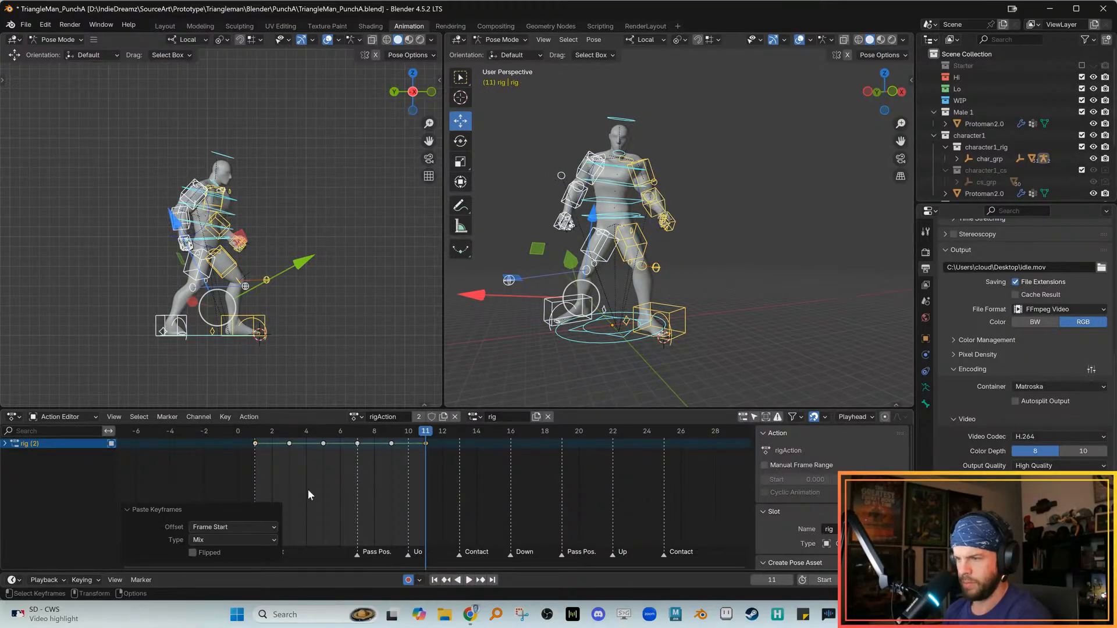
left_click(255, 444)
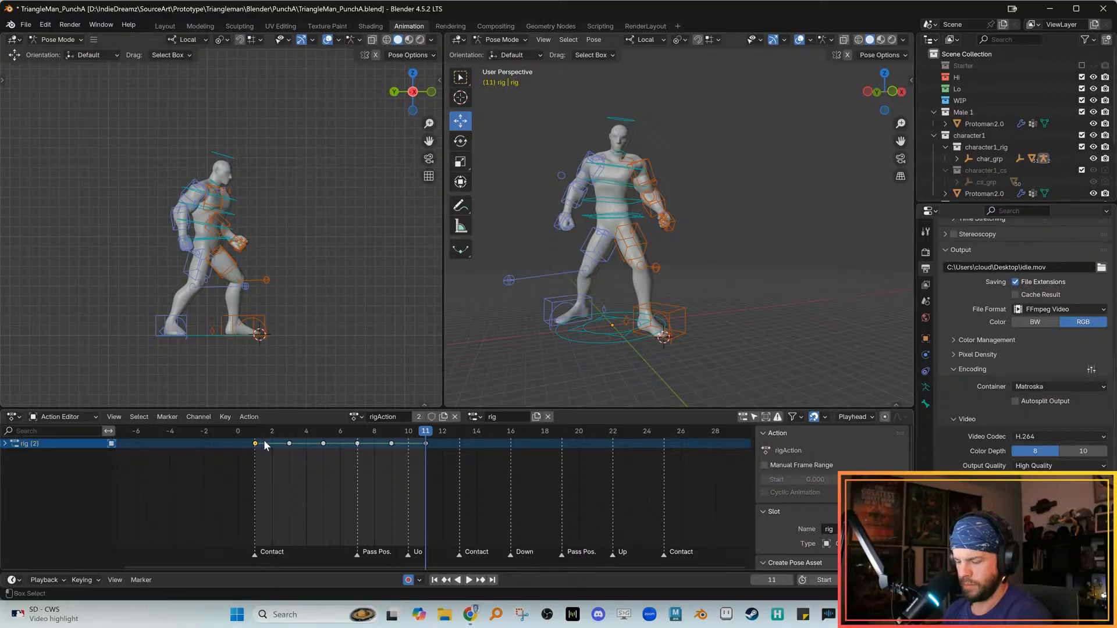
key("ctrl+v")
Key all rig controls at frame 1 and paste those keyframes onto frame 11, checking the loop in playback
key("shift+Left")
left_click_drag(120, 114, 300, 363)
key("i")
key("i")
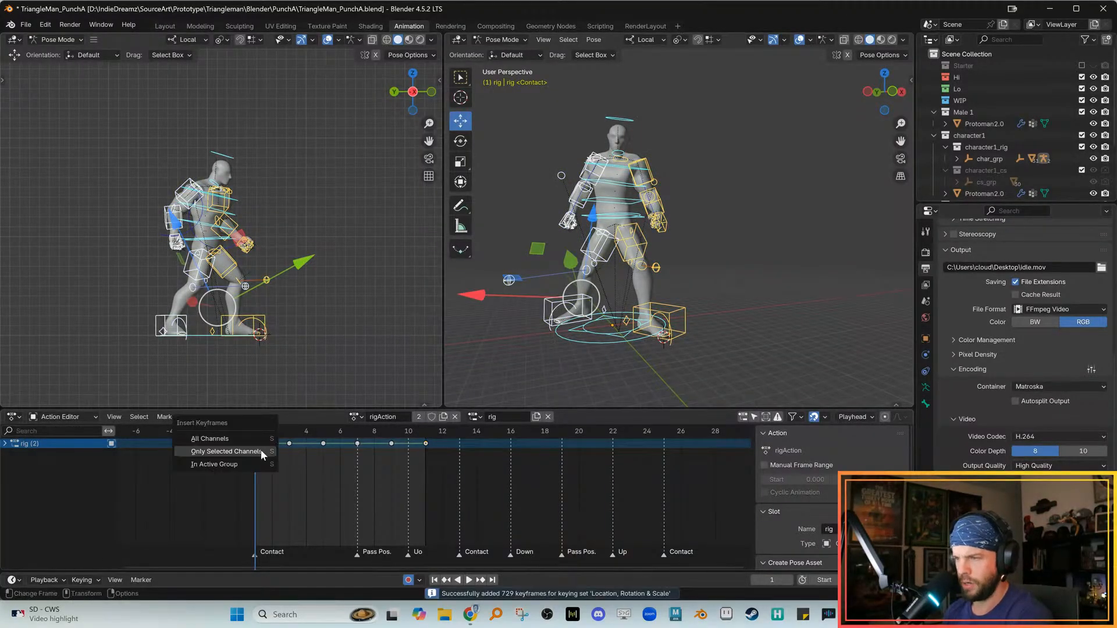
left_click(257, 441)
left_click_drag(245, 469, 261, 441)
key("ctrl+c")
key("shift+Right")
key("ctrl+v")
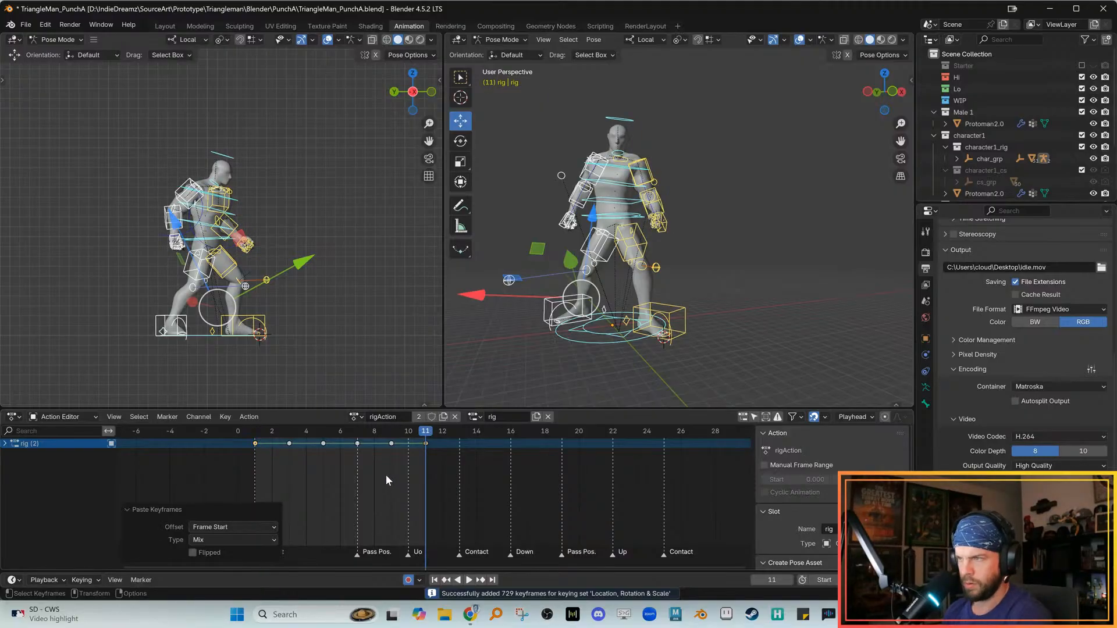
key("space")
scroll(311, 291, "up", 3)
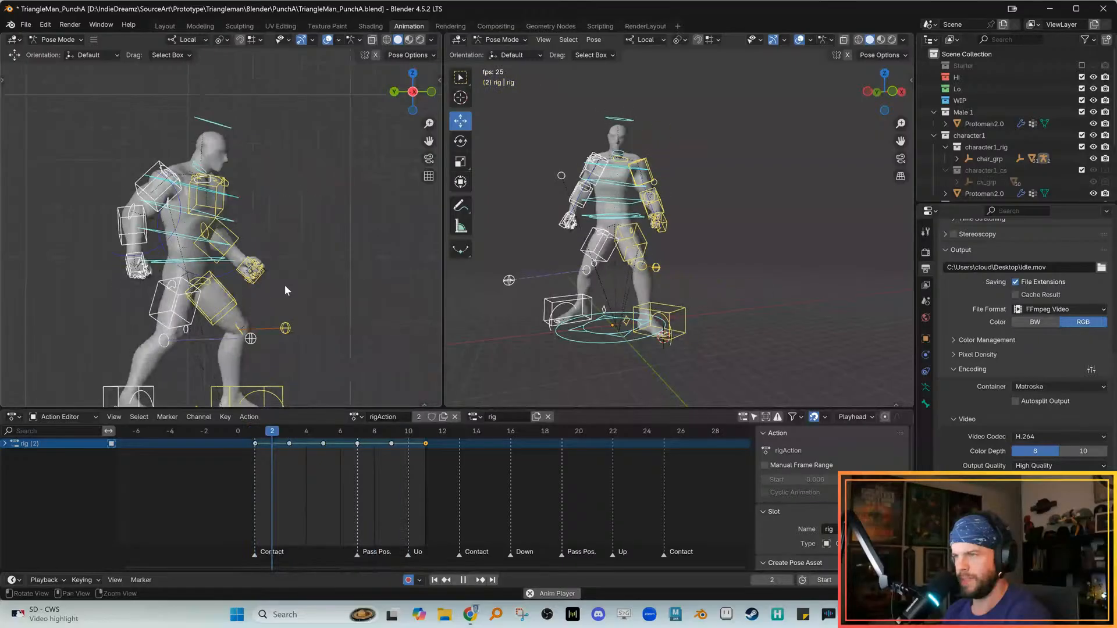
key("Escape")
Rotate the two upper spine controls, including c_spine_03.x, slightly at frame 10 to adjust the chest
scroll(290, 290, "up", 2)
left_click_drag(332, 432, 409, 437)
key("a")
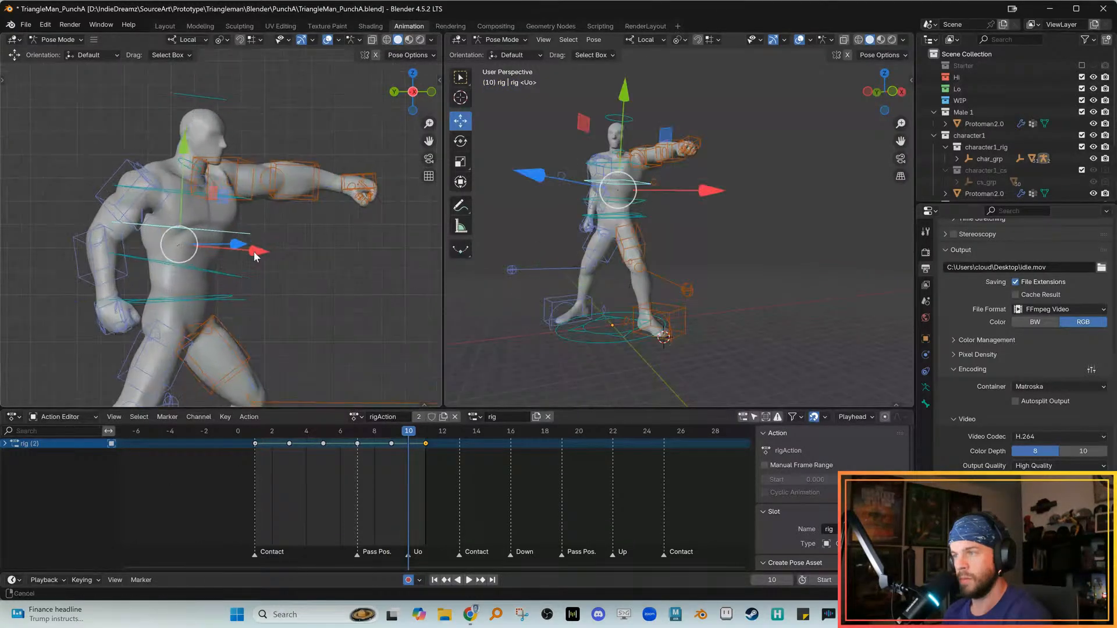
left_click(174, 190, "shift")
key("r")
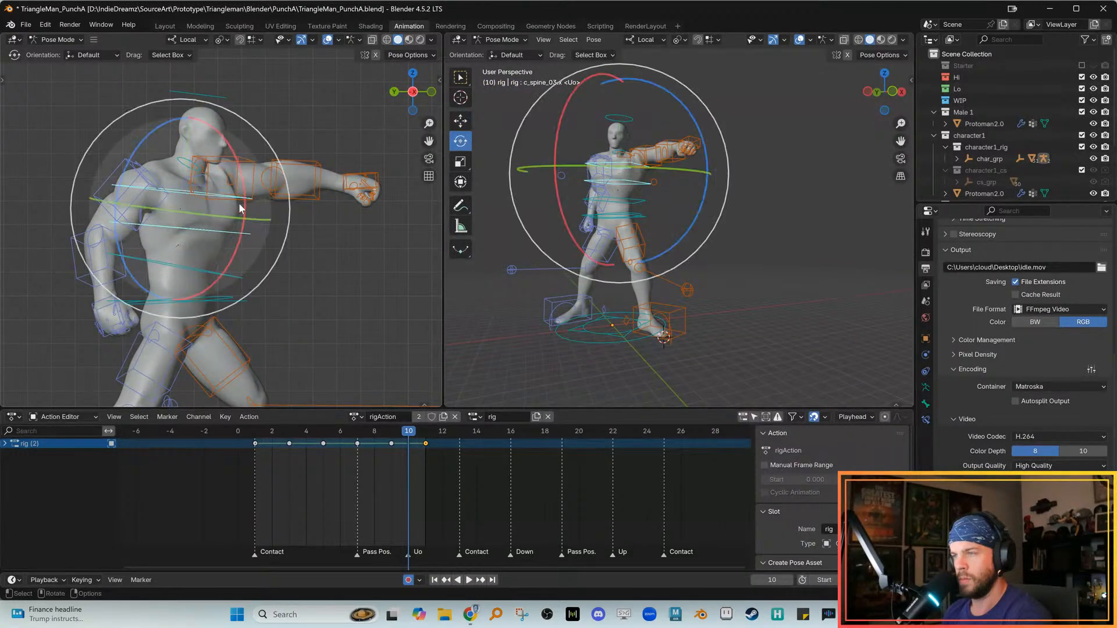
left_click_drag(245, 200, 243, 208)
left_click(243, 208)
key("r")
key("r")
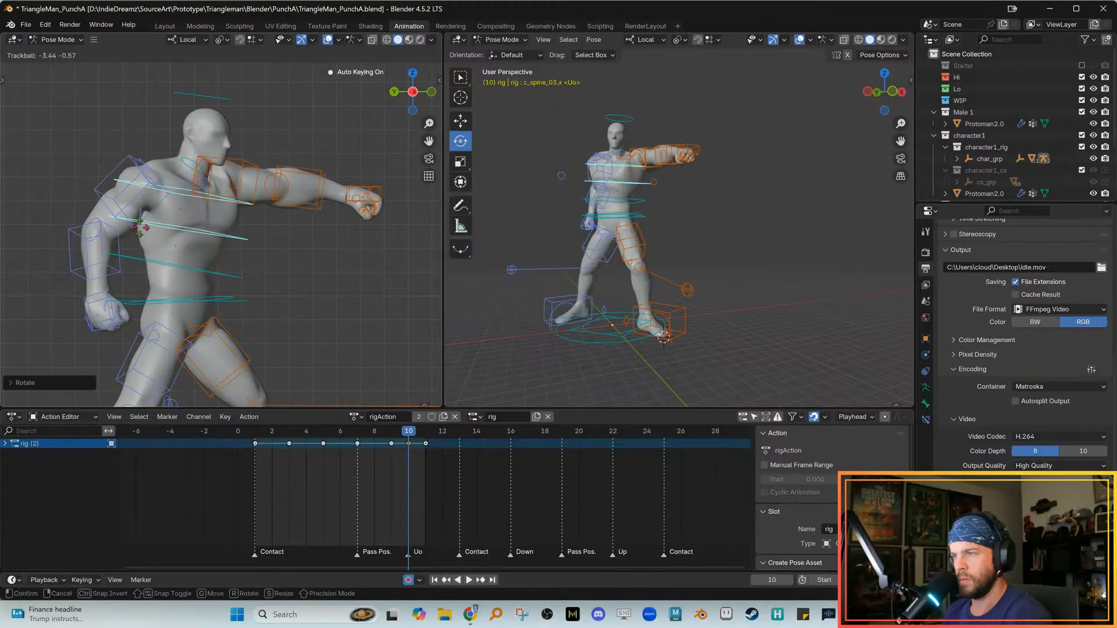
left_click(141, 227)
key("g")
middle_click_drag(201, 229, 189, 247, "shift")
Try clearing the rotation of the punching upper arm control c_arm_fk.l at frame 10
left_click(253, 210)
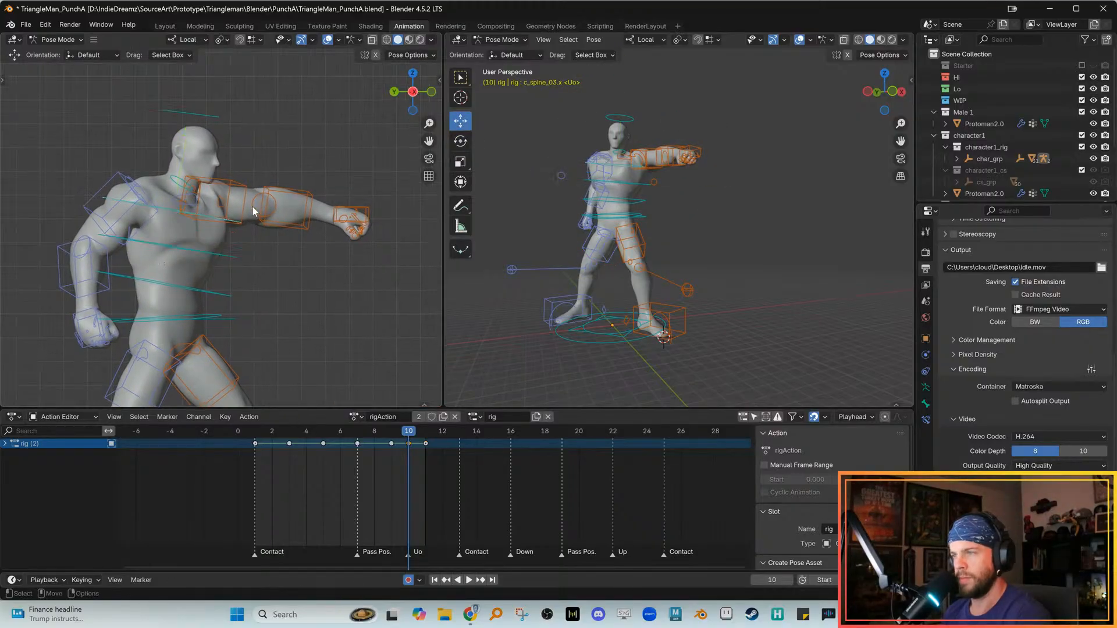
key("alt+r")
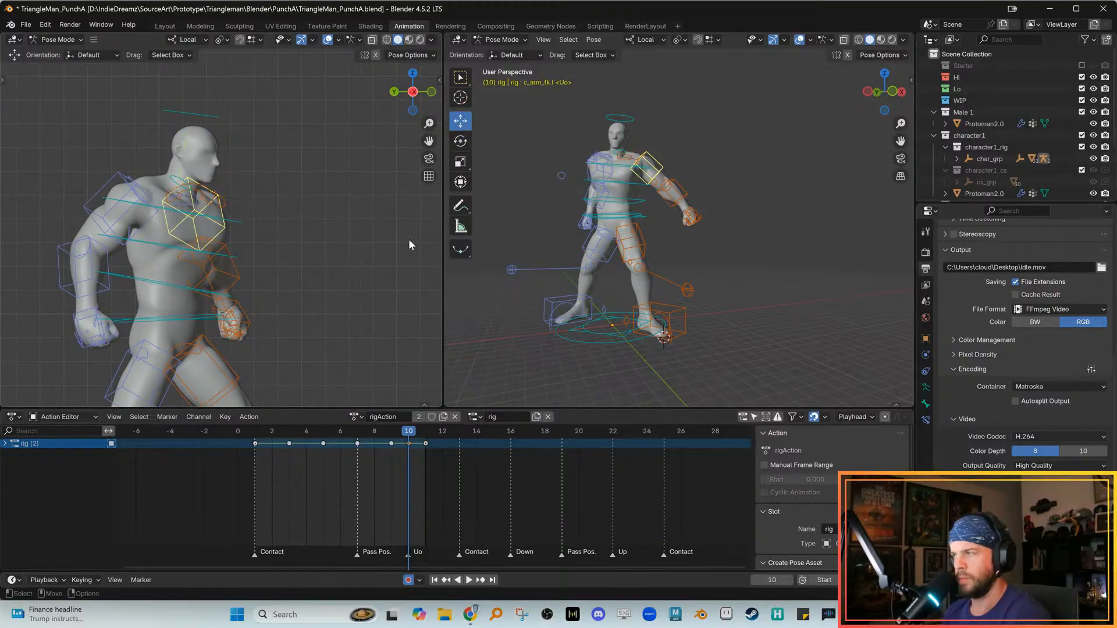
middle_click_drag(552, 291, 583, 325)
key("KP_Decimal")
scroll(590, 317, "down", 6)
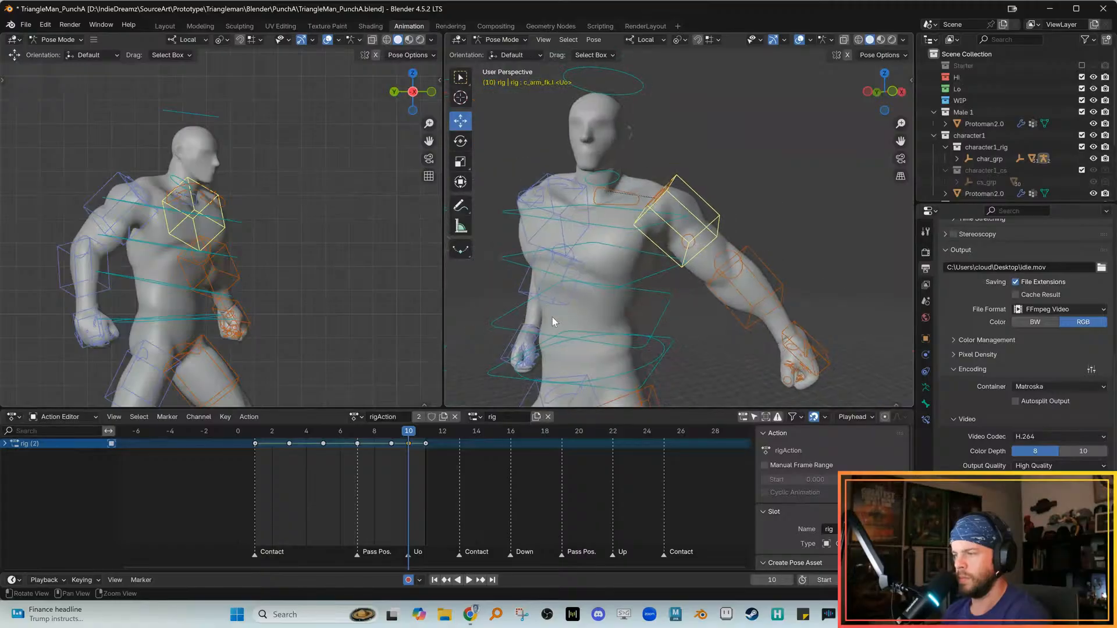
key("ctrl+z")
Key all channels of the full rig at frame 10 and paste that pose onto frame 9
mouse_move(409, 432)
left_mouse_down()
mouse_move(397, 433)
mouse_move(409, 434)
left_mouse_up()
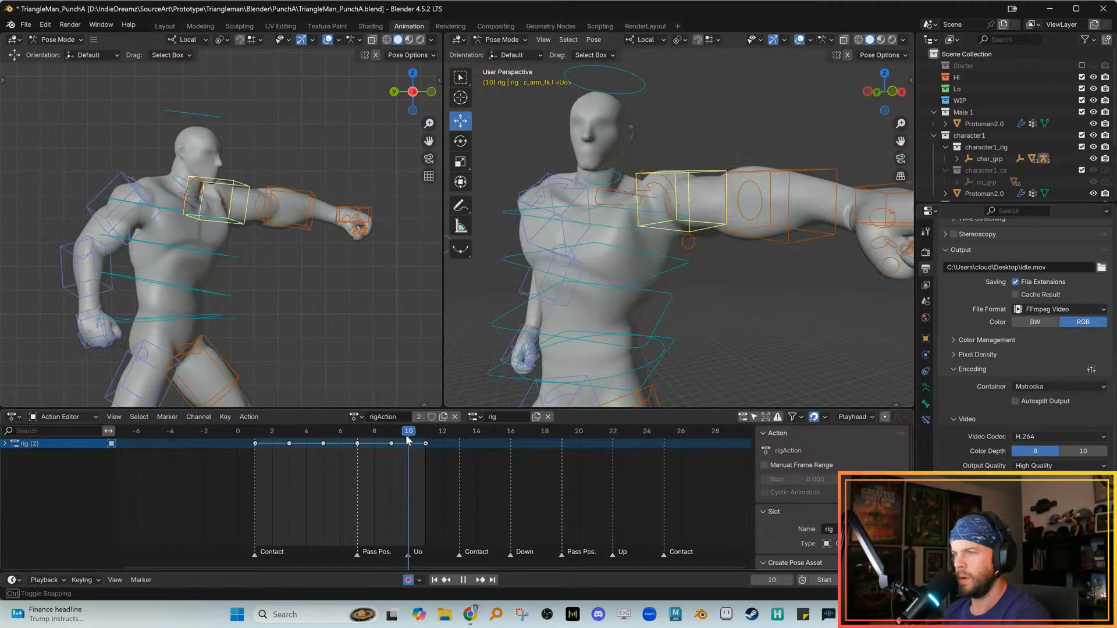
right_click_drag(291, 289, 264, 291, "alt")
left_click_drag(69, 117, 375, 349)
left_click(403, 455)
key("Left")
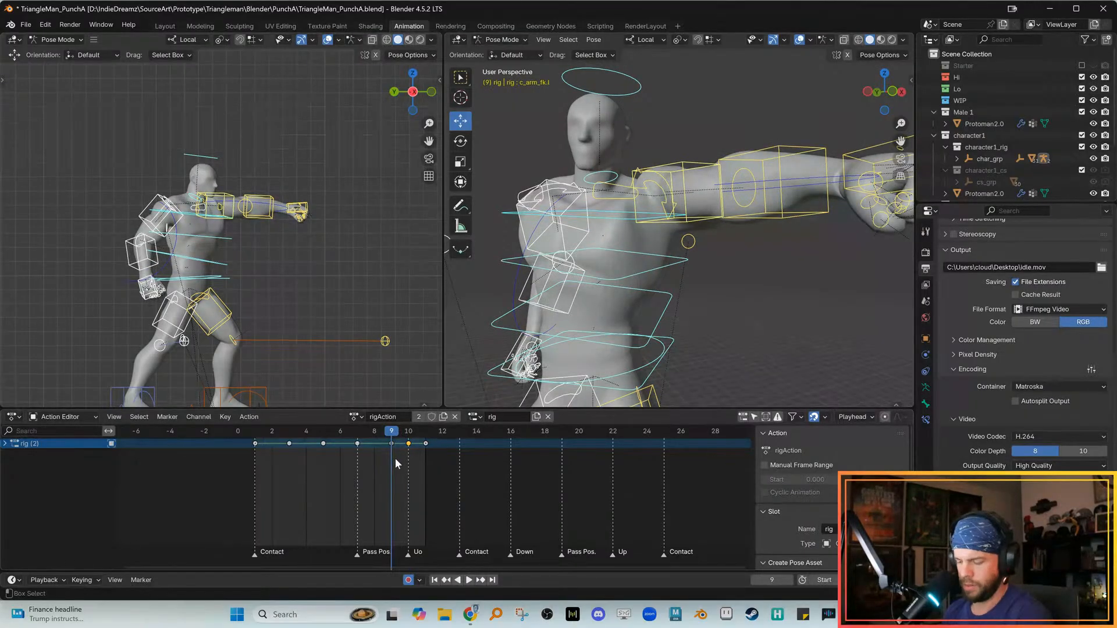
key("ctrl+v")
key("ctrl+z")
key("Right")
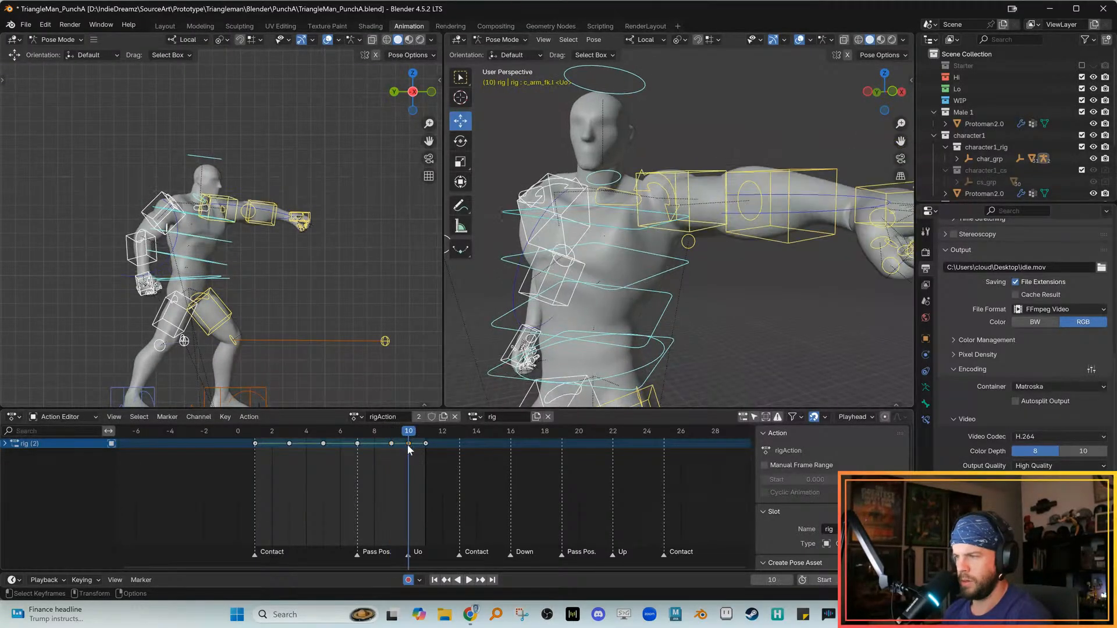
key("i")
left_click(399, 452)
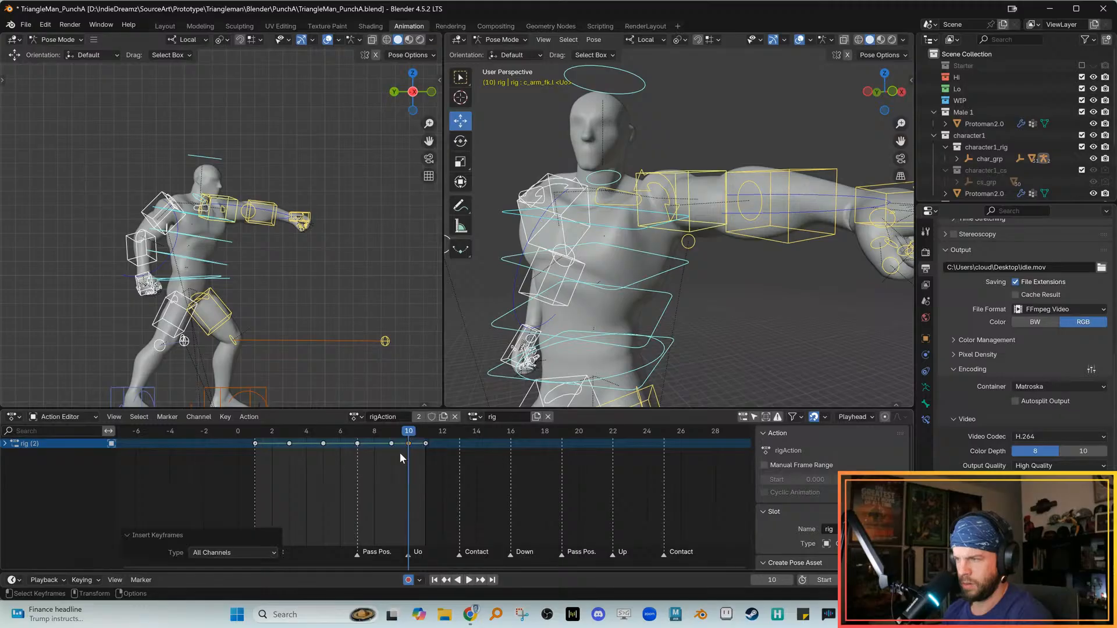
key("Left")
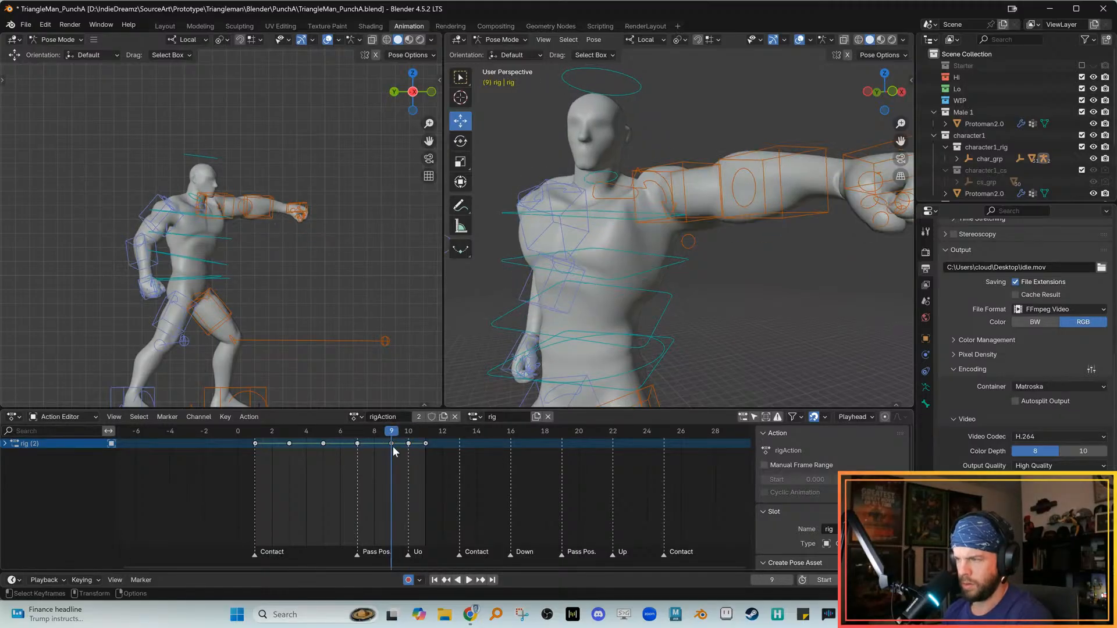
key("ctrl+v")
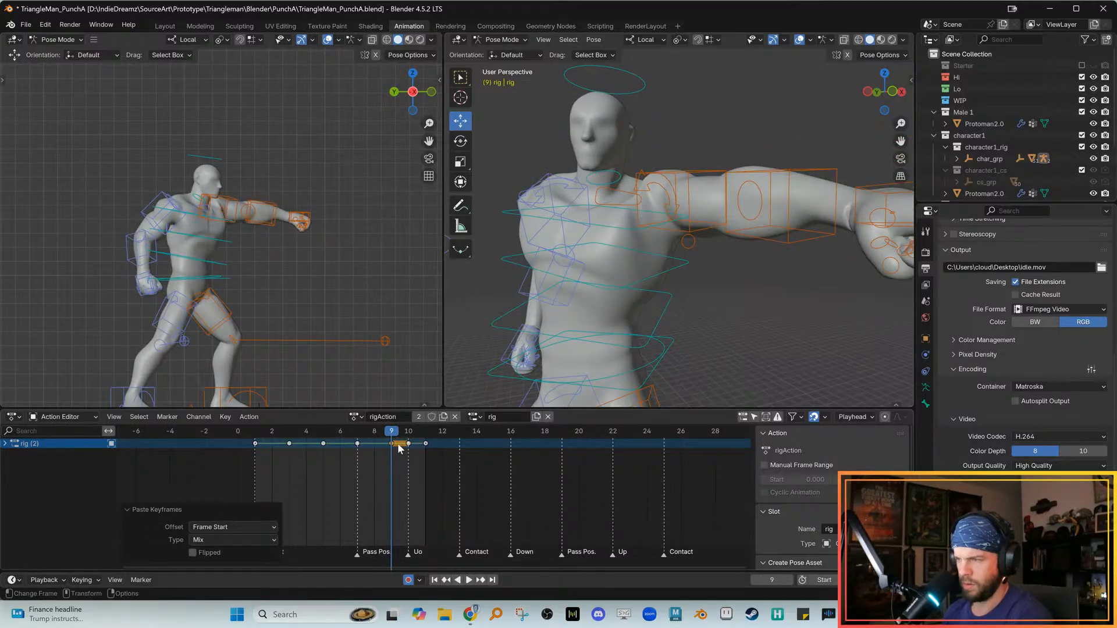
Delete the keyframe at frame 10 and play back the punch
left_click_drag(410, 438, 410, 445)
left_click(408, 445)
key("Delete")
key("space")
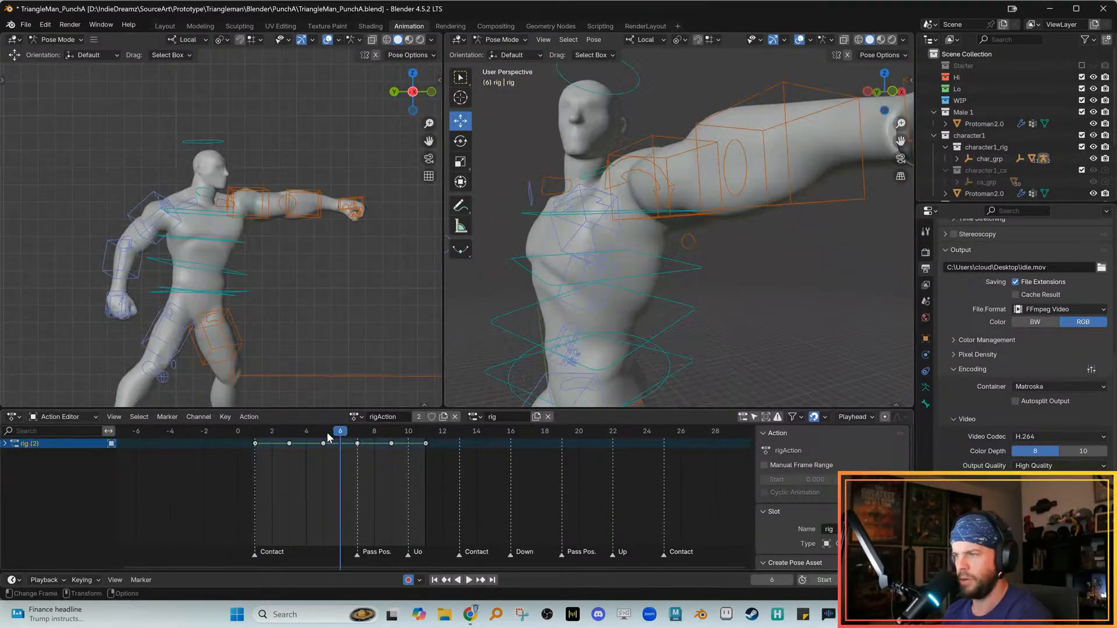
Rotate the punching upper arm control c_arm_fk.l down toward the torso's side at frame 10
left_click_drag(312, 429, 404, 444)
scroll(312, 352, "up", 5)
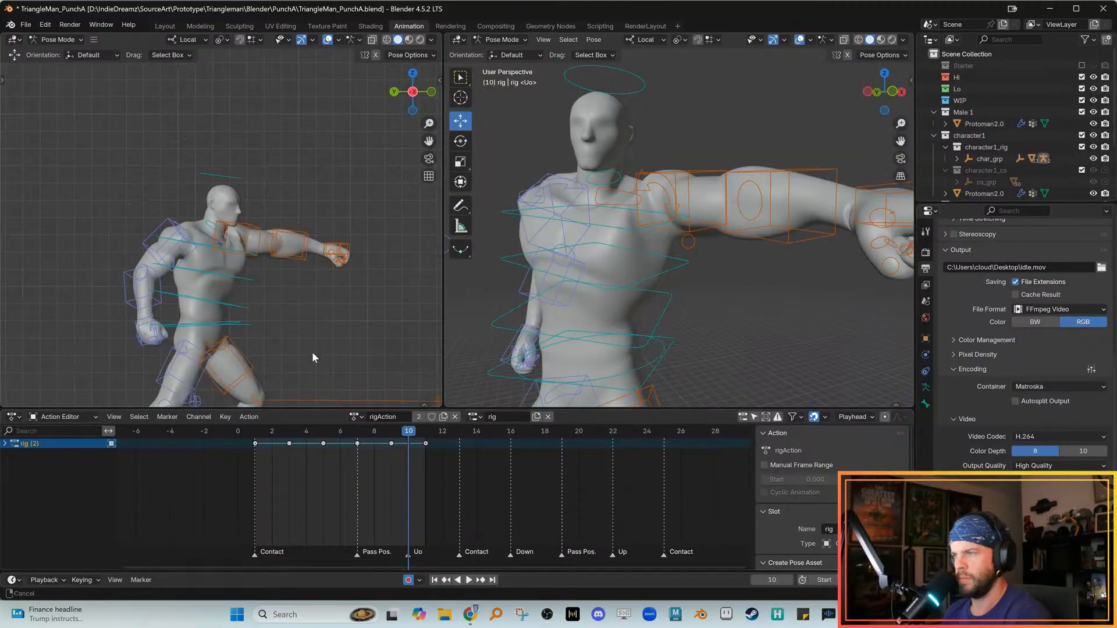
key("e")
middle_click_drag(306, 298, 318, 269, "alt")
left_click_drag(192, 224, 245, 178)
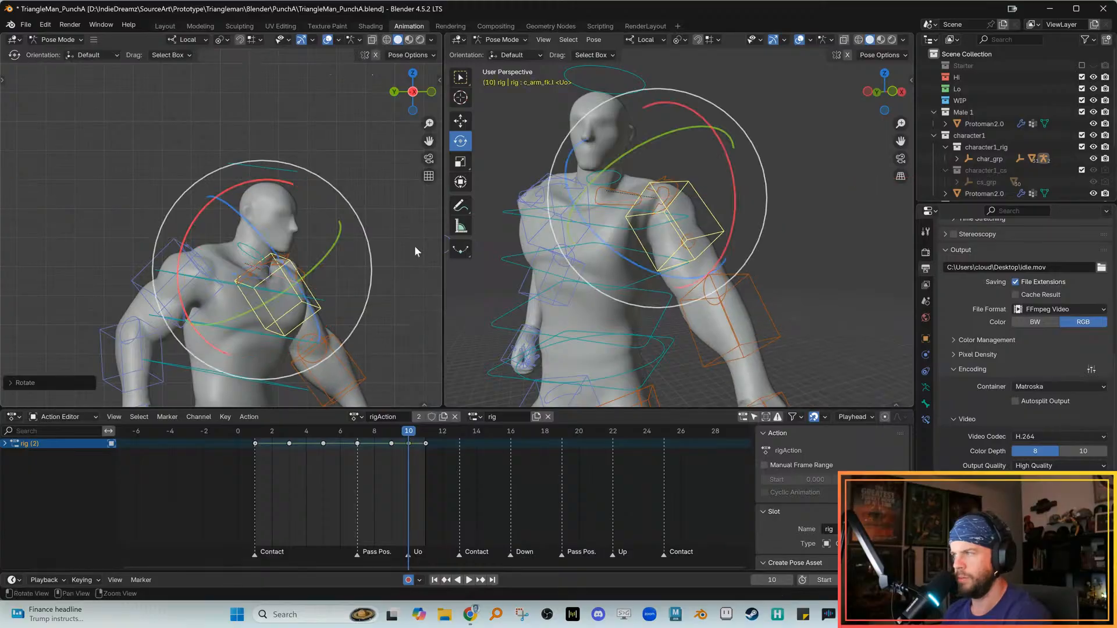
left_click_drag(737, 195, 727, 205)
left_click_drag(684, 203, 703, 207)
key("w")
middle_click_drag(318, 352, 326, 290, "alt")
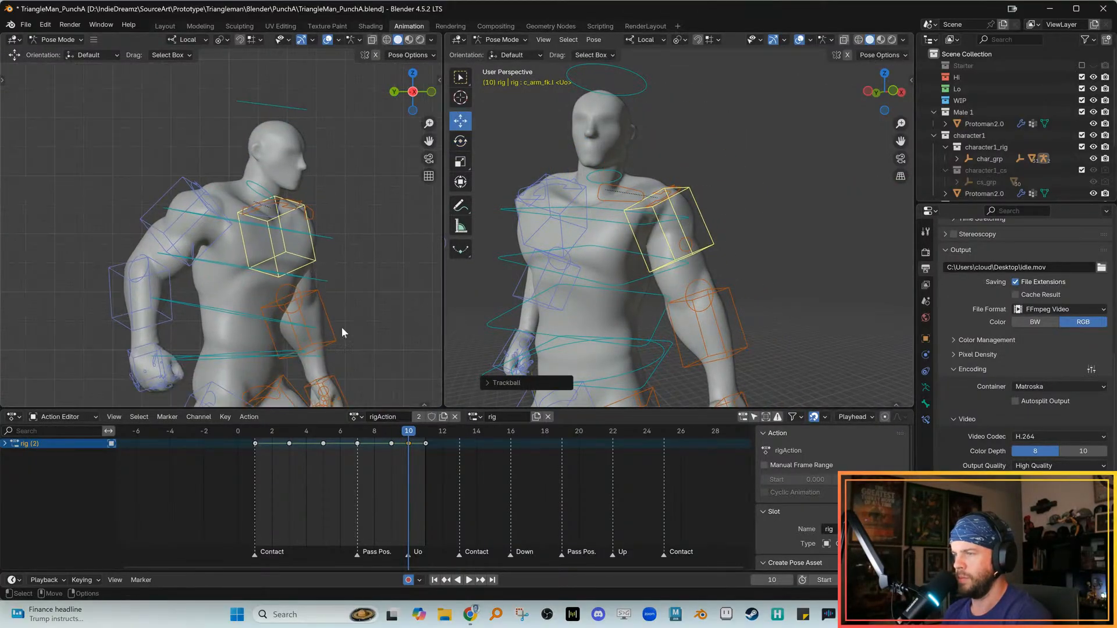
Rotate the punching arm's forearm control up at frame 10, bending the elbow so the fist sits before the torso
left_click_drag(330, 332, 333, 335, "shift")
key("e")
middle_click_drag(330, 288, 331, 285, "alt")
left_click_drag(328, 256, 322, 160)
Rotate the punching upper arm control c_arm_fk.l at frame 10 to bring the bent arm forward and the fist higher
left_click(826, 249)
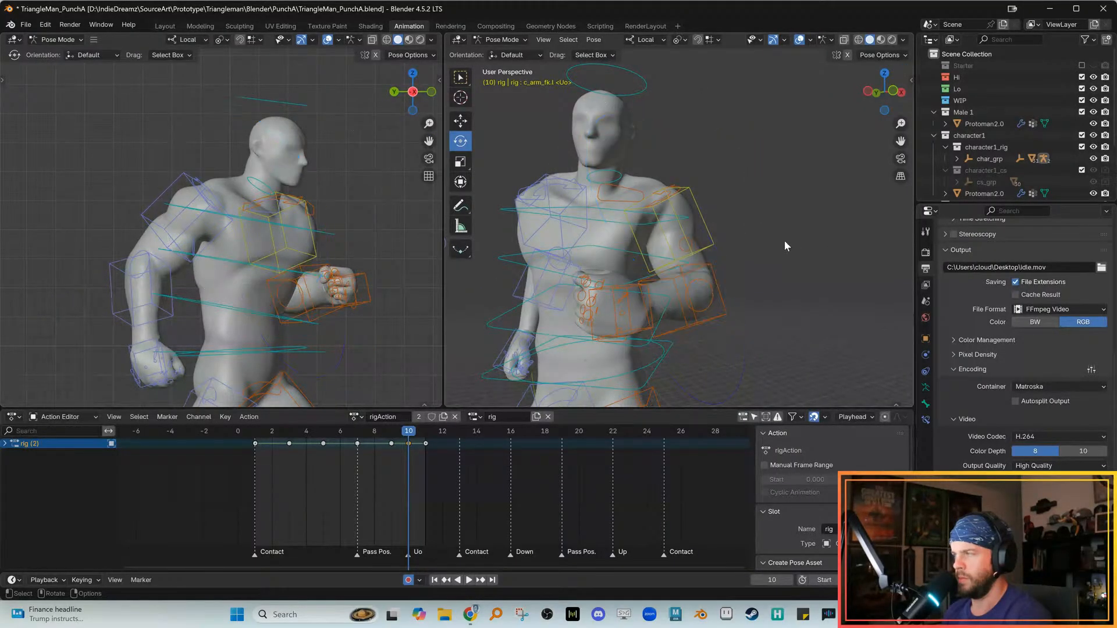
left_click(705, 214)
left_click_drag(644, 175, 659, 176)
scroll(332, 229, "down", 3)
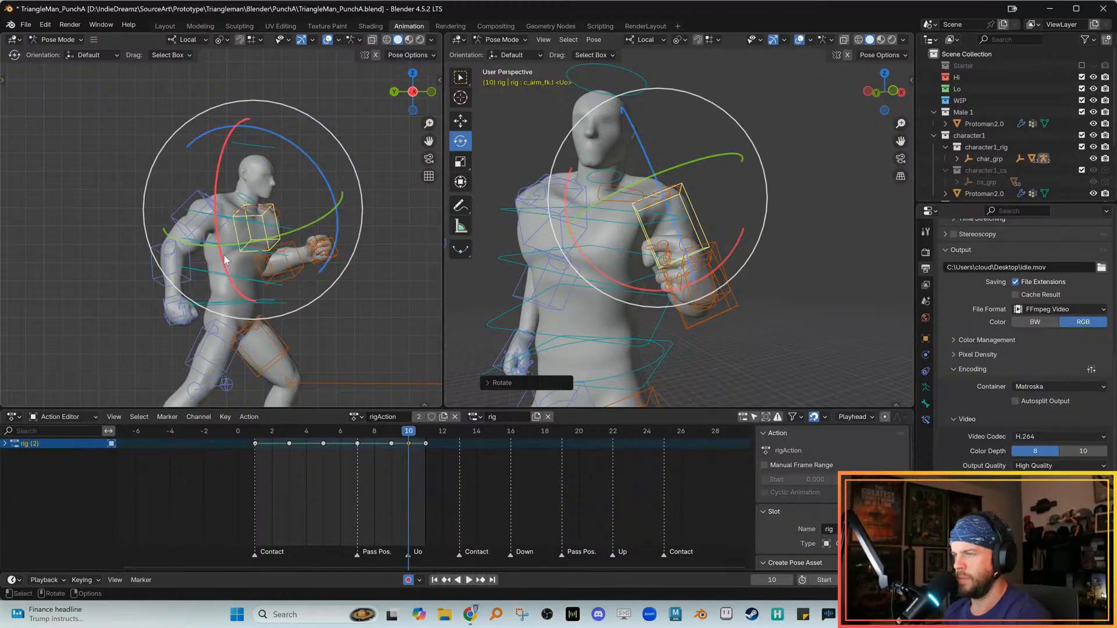
Rotate the punching upper arm control c_arm_fk.l at frame 10 to raise the fist and draw the arm in toward the chest
left_click_drag(220, 262, 260, 247)
left_click_drag(292, 174, 265, 176)
key("ctrl+z")
left_click_drag(634, 234, 605, 234)
left_click(893, 92)
key("ctrl+z")
left_click_drag(609, 147, 602, 159)
left_click_drag(631, 281, 637, 282)
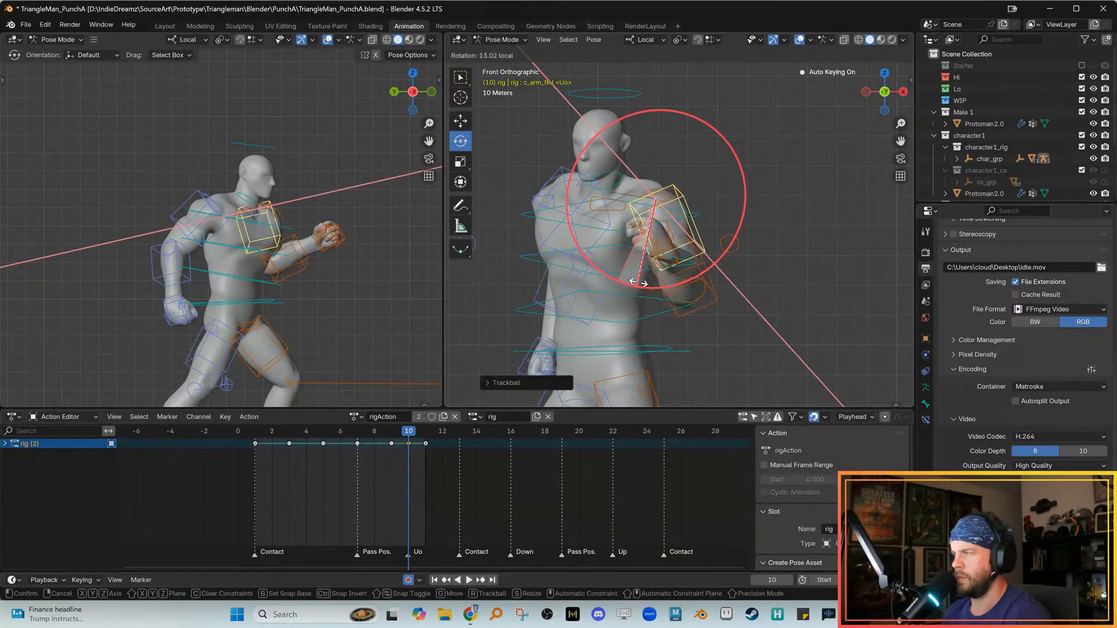
key("w")
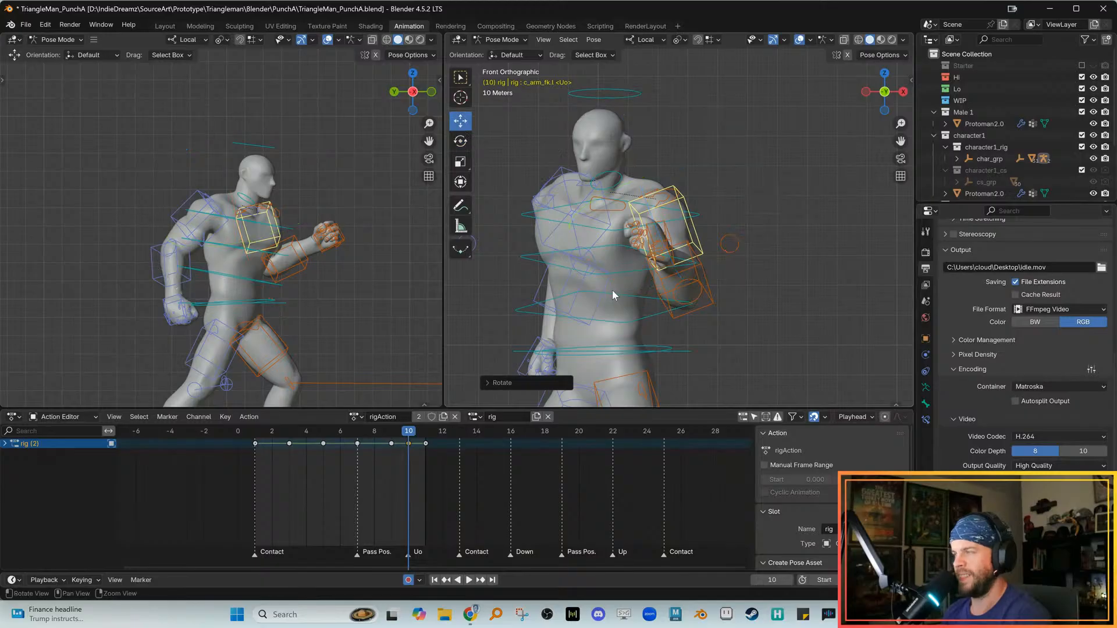
Rotate the punching arm's shoulder control c_shoulder.l inward and downward at frame 10, lowering the whole arm
middle_click_drag(646, 311, 645, 338, "alt")
left_click(612, 235)
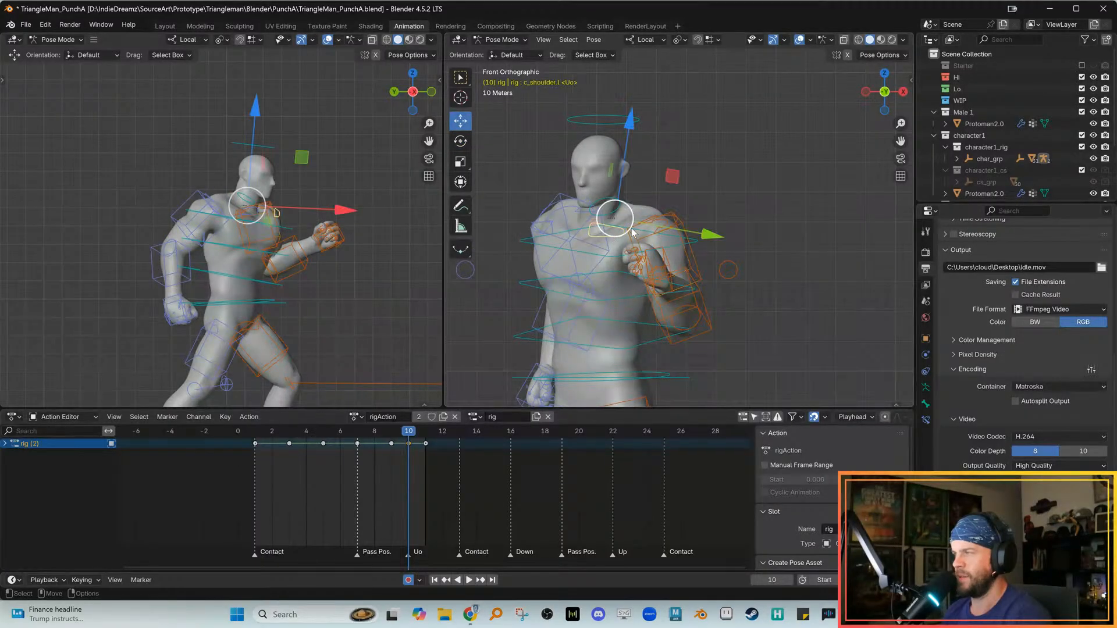
key("e")
mouse_move(640, 232)
left_mouse_down()
mouse_move(637, 250)
mouse_move(625, 232)
left_mouse_up()
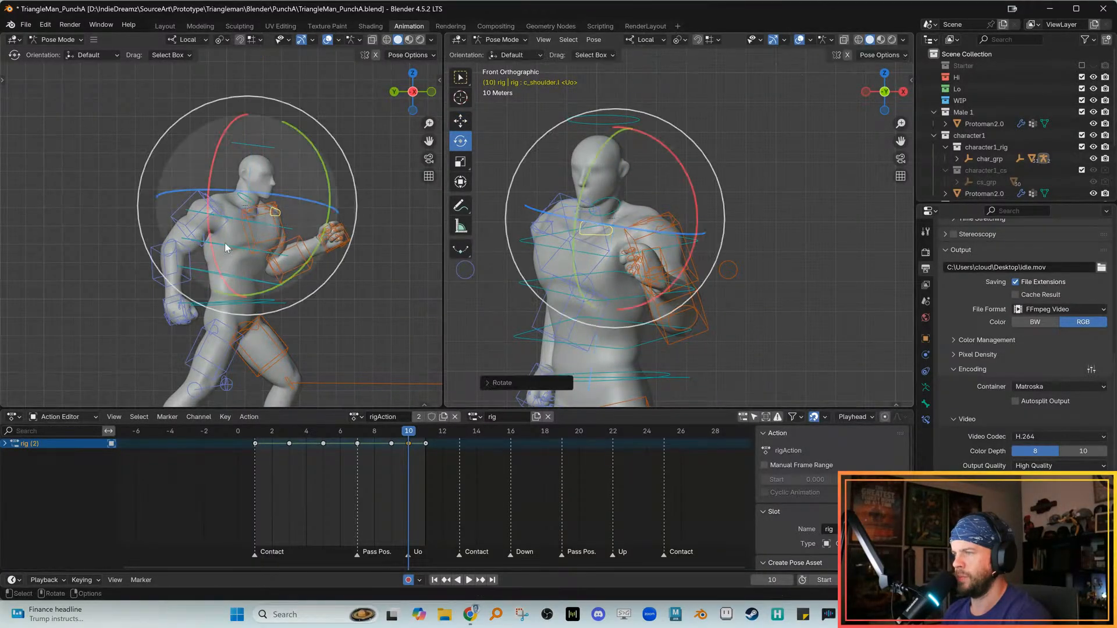
left_click_drag(214, 233, 230, 191)
key("w")
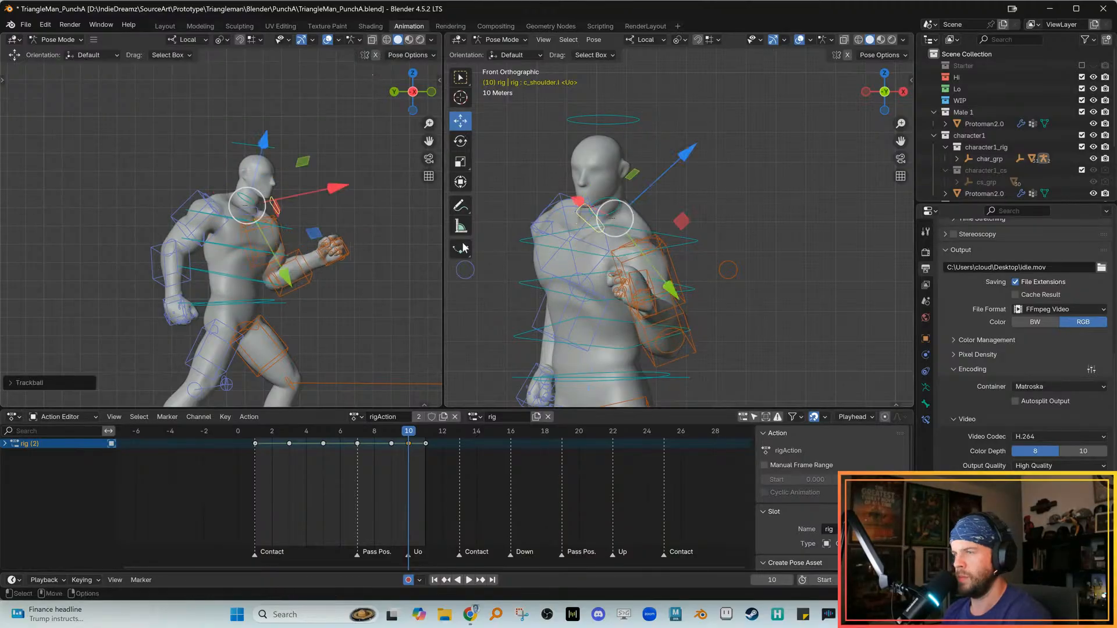
Twist the punching upper arm control c_arm_fk.l at frame 10 so the fist swings further across the chest
left_click(673, 261)
left_click(673, 262)
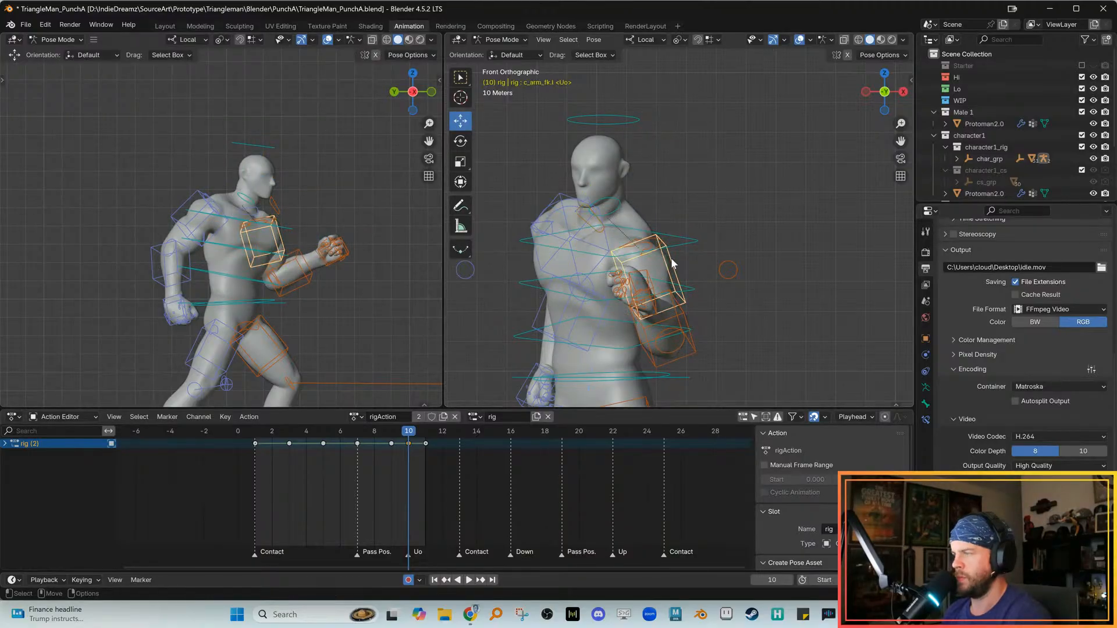
key("e")
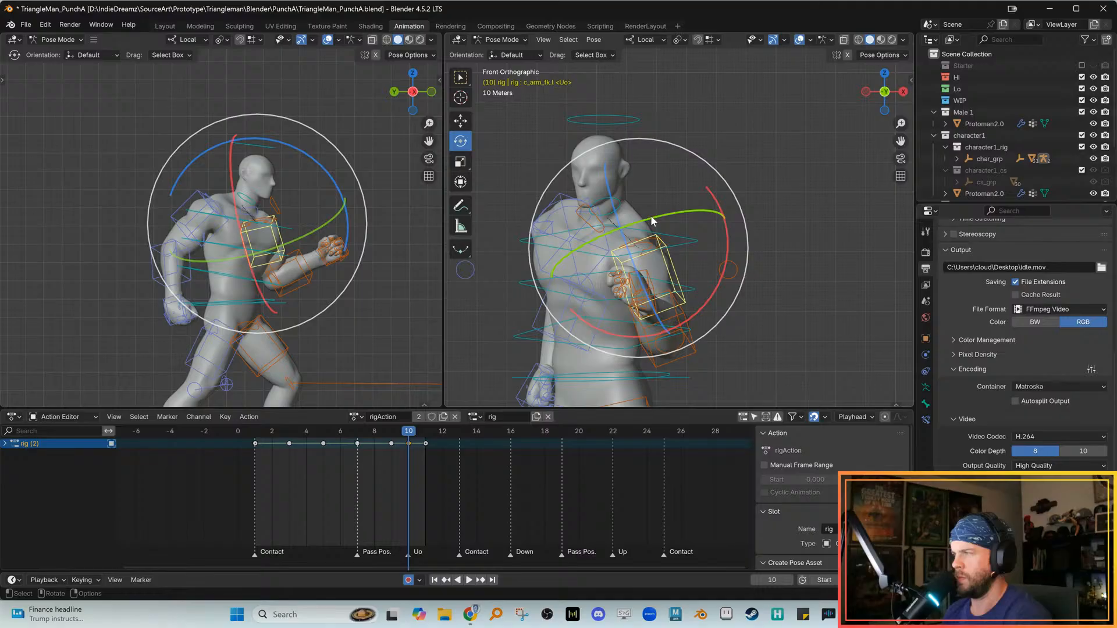
left_click_drag(651, 221, 653, 313)
key("w")
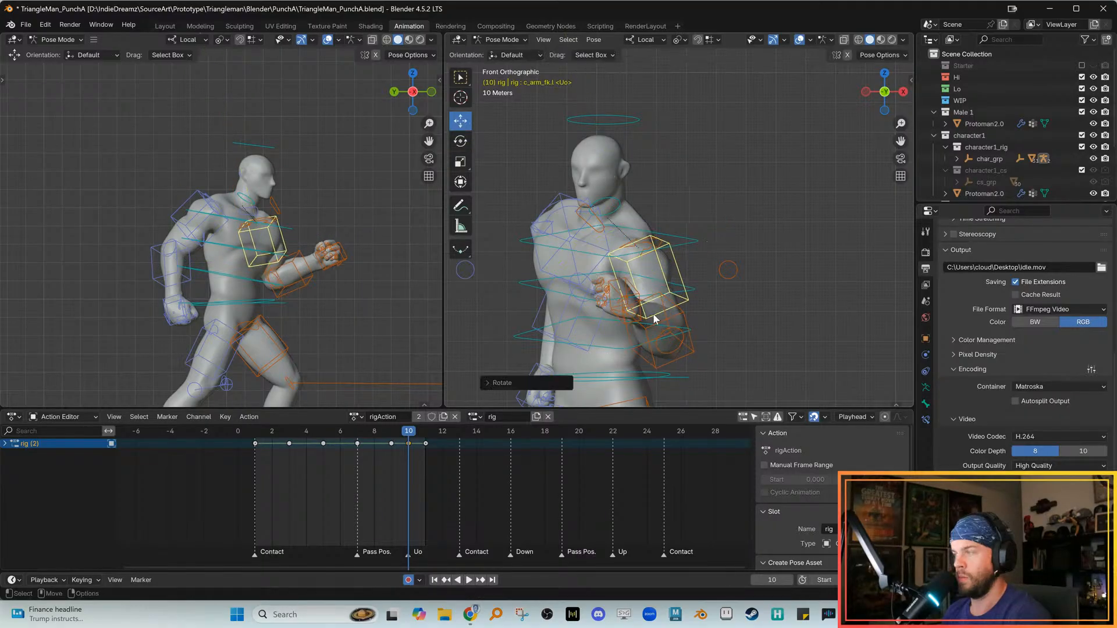
Adjust the rotation of the punching hand control c_hand_fk.l and bend forearm control c_forearm_fk.l slightly more at frame 10
right_click_drag(368, 285, 382, 269, "alt")
left_click(382, 269)
key("e")
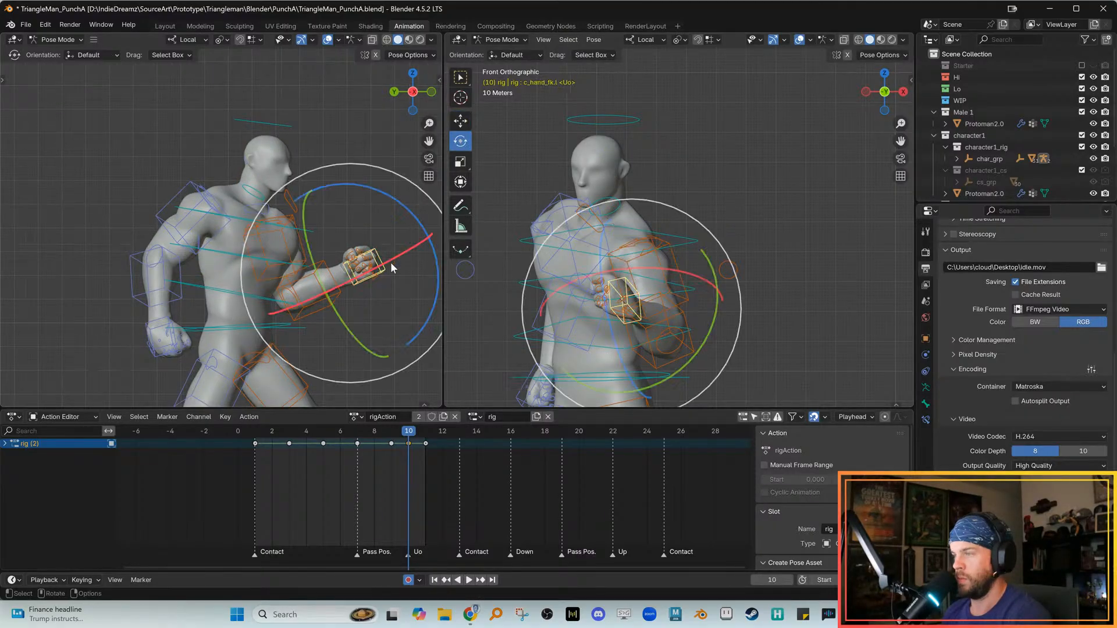
left_click_drag(377, 243, 364, 237)
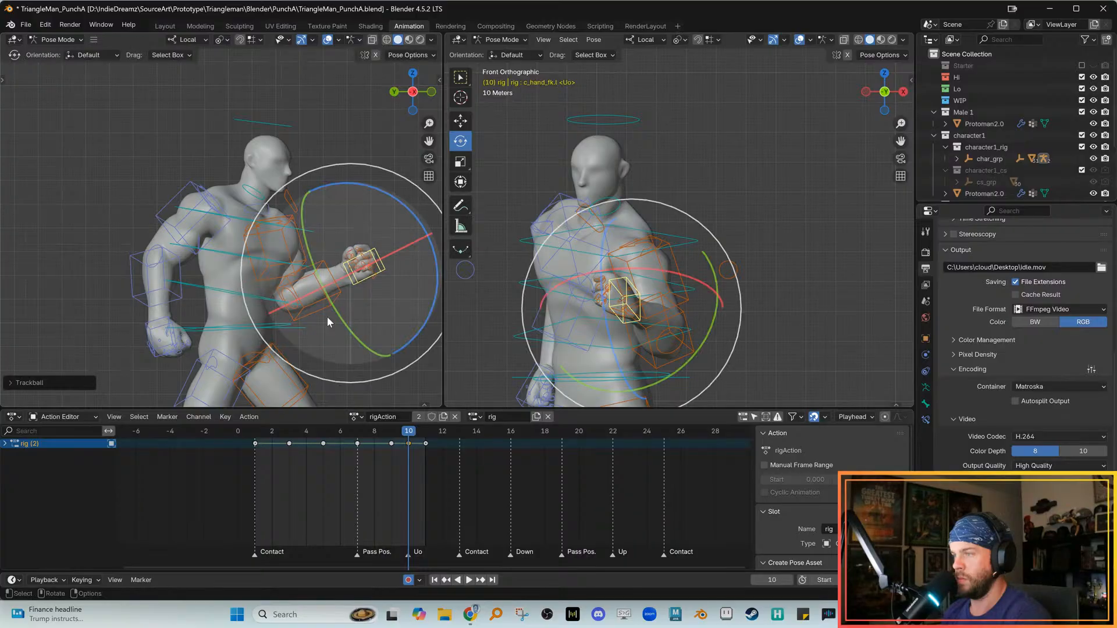
left_click(326, 317)
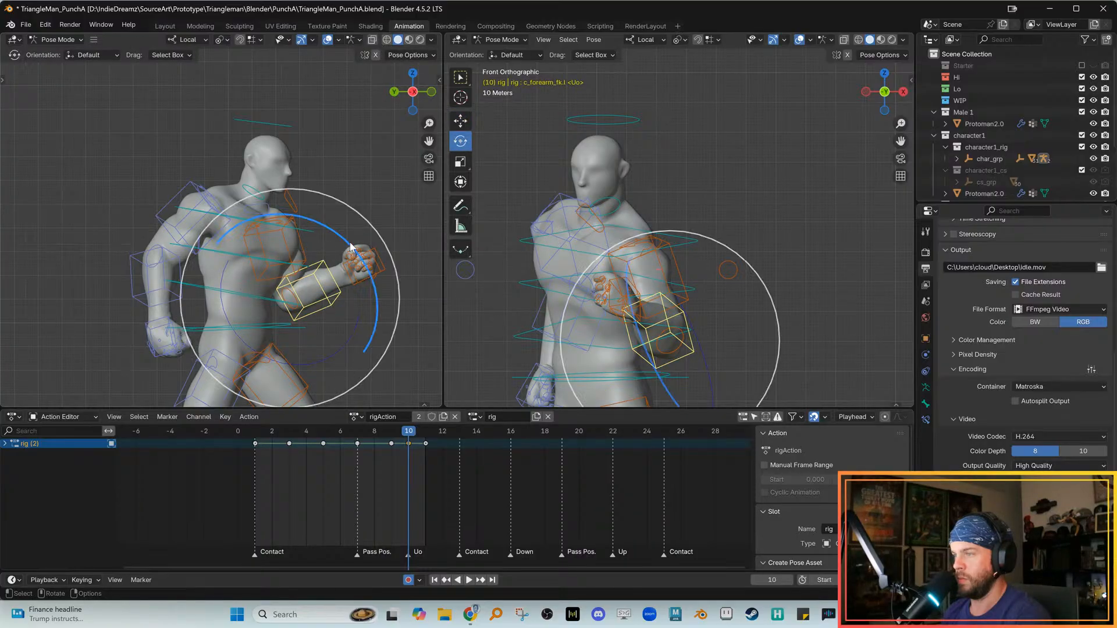
left_click_drag(350, 243, 349, 240)
key("w")
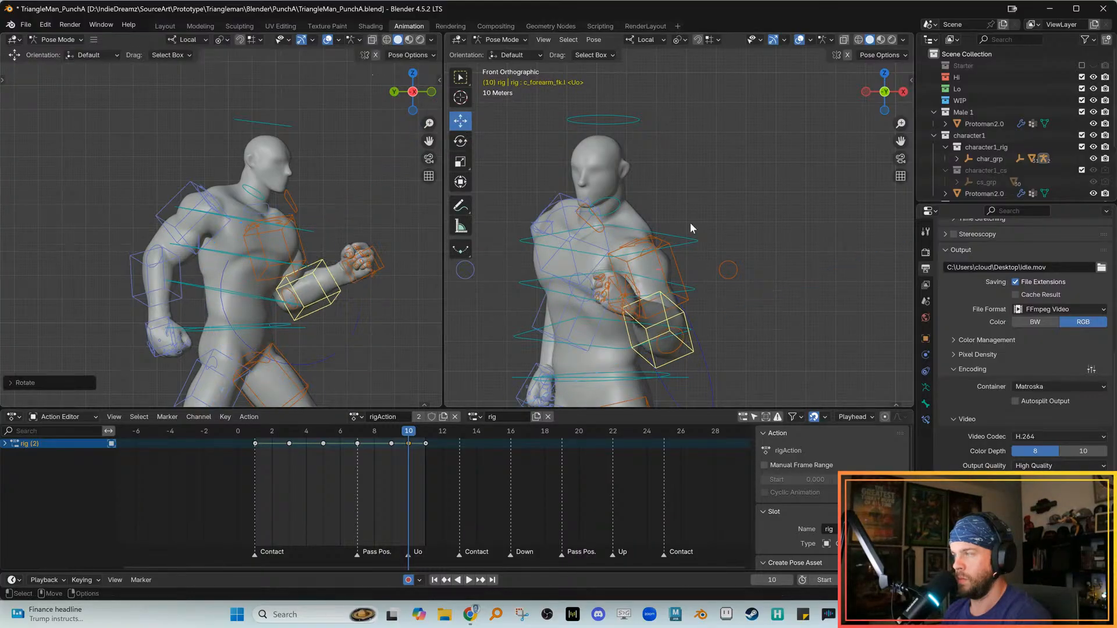
Fine-tune the rotation of upper arm control c_arm_fk.l at frame 10, bringing the forearm tighter in front of the torso
left_click(676, 260)
key("e")
left_click_drag(657, 215, 642, 222)
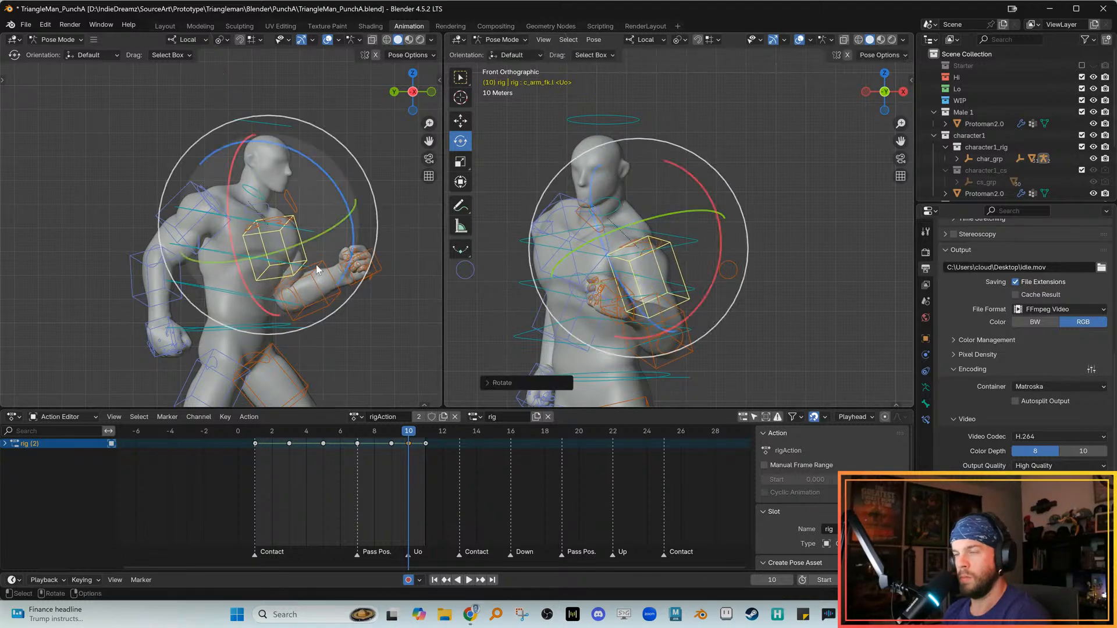
left_click_drag(339, 189, 319, 173)
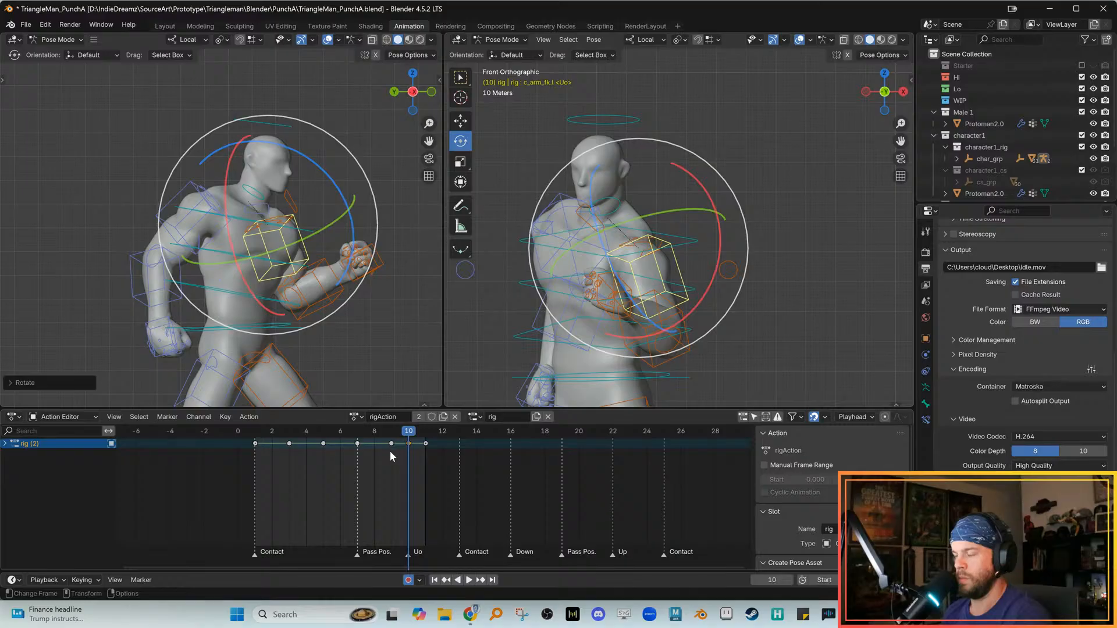
Select all of the character's rig controls and insert a keyframe for the full pose at frame 10
scroll(205, 294, "down", 3)
left_click_drag(80, 101, 453, 456)
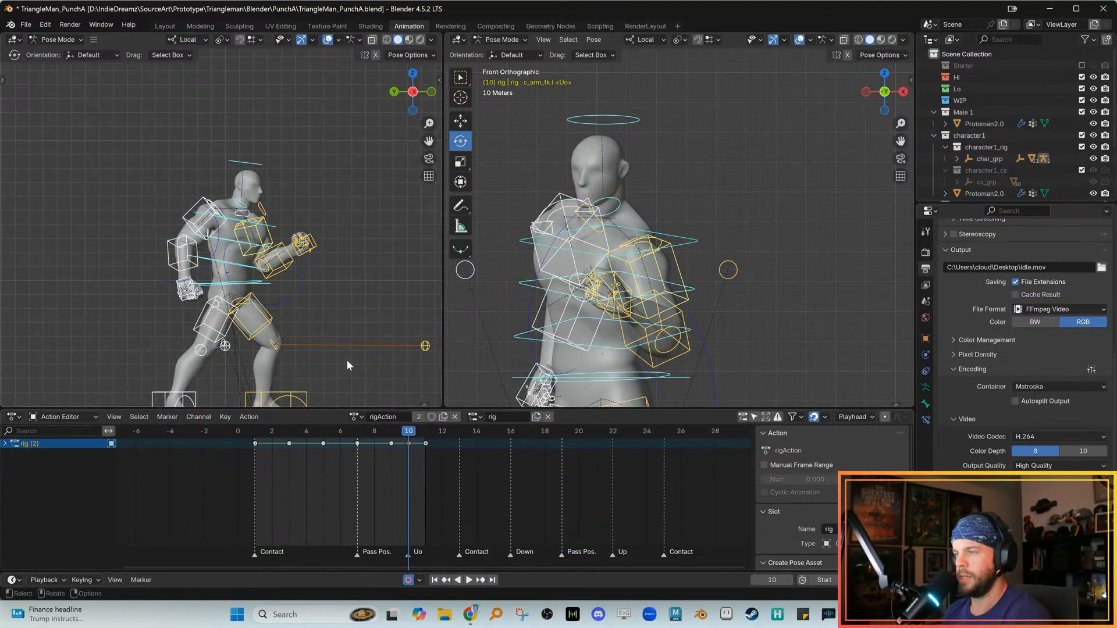
key("i")
Copy the frame 10 keyframe over the pose at frame 9 and delete the keyframe at frame 10
left_click(388, 480)
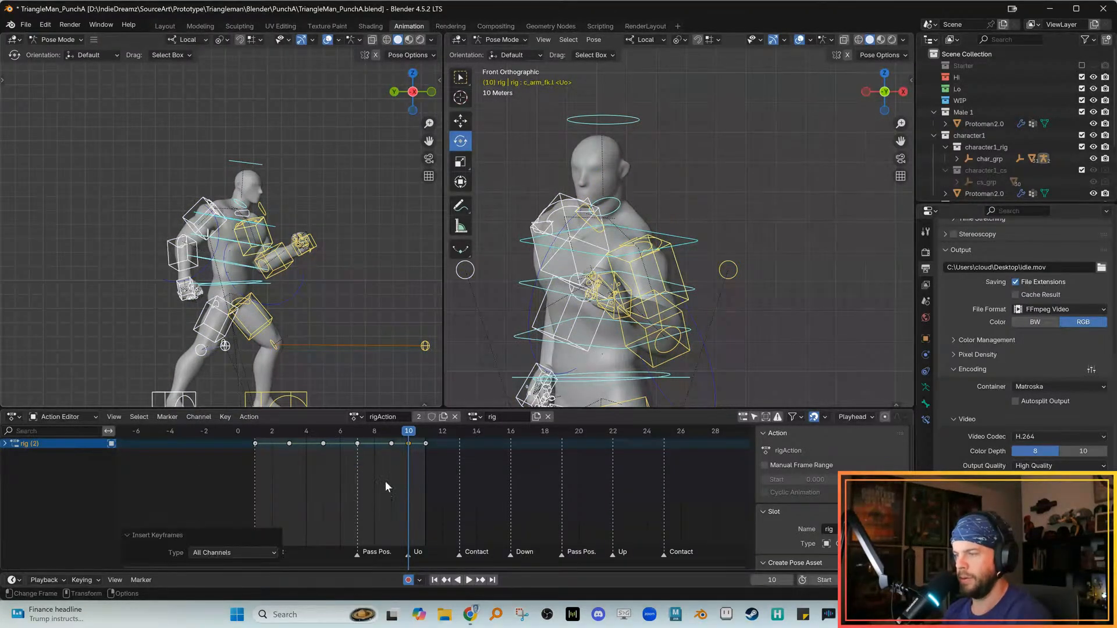
left_click(404, 463)
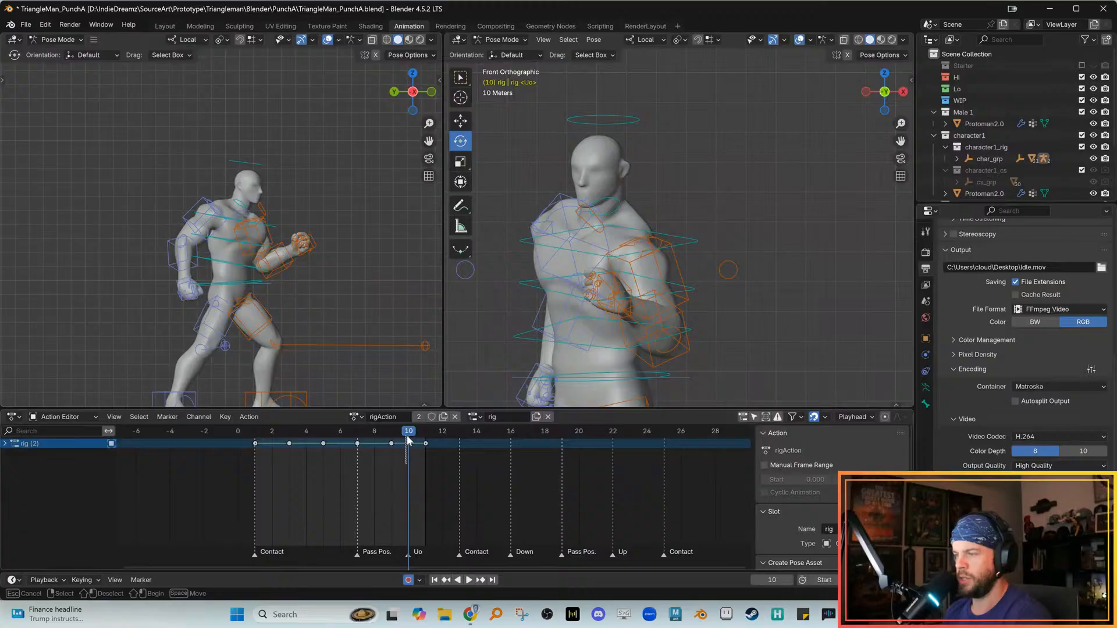
key("Left")
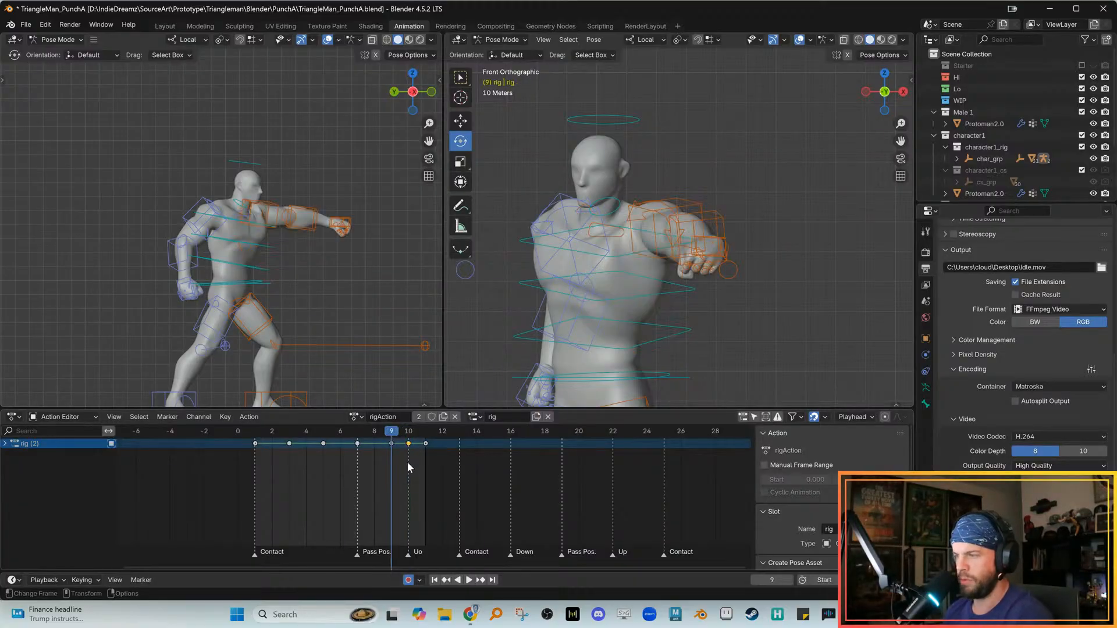
key("ctrl+v")
key("Right")
left_click(409, 444)
left_click(411, 446)
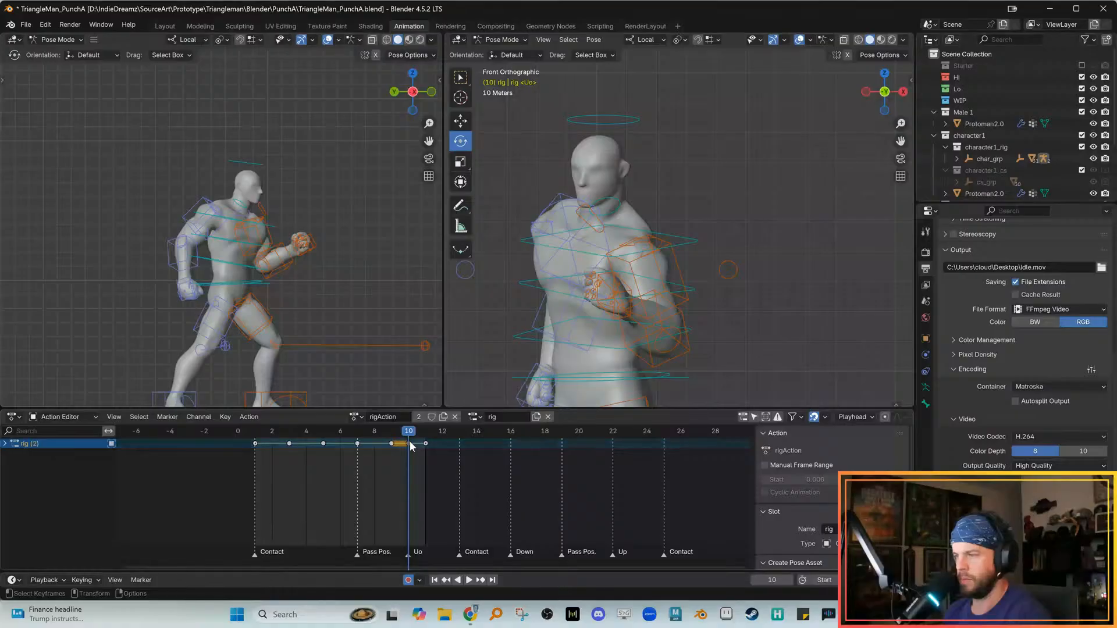
Play back the punch and scrub through it to frame 9 to check the arm's retraction
key("space")
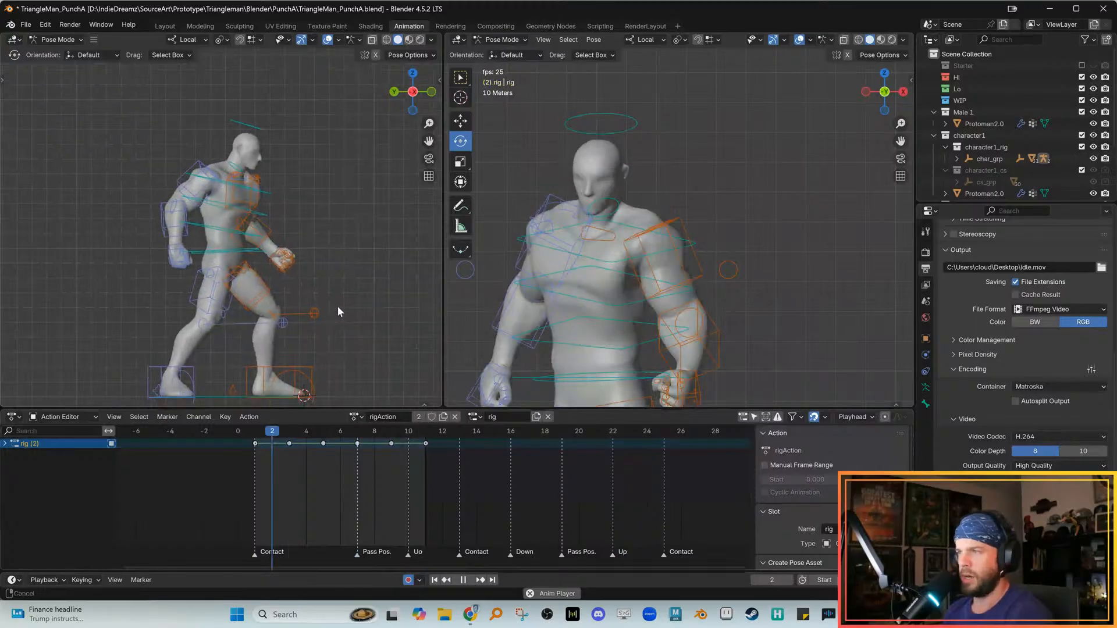
key("space")
left_click_drag(259, 432, 299, 434)
left_click_drag(314, 431, 391, 421)
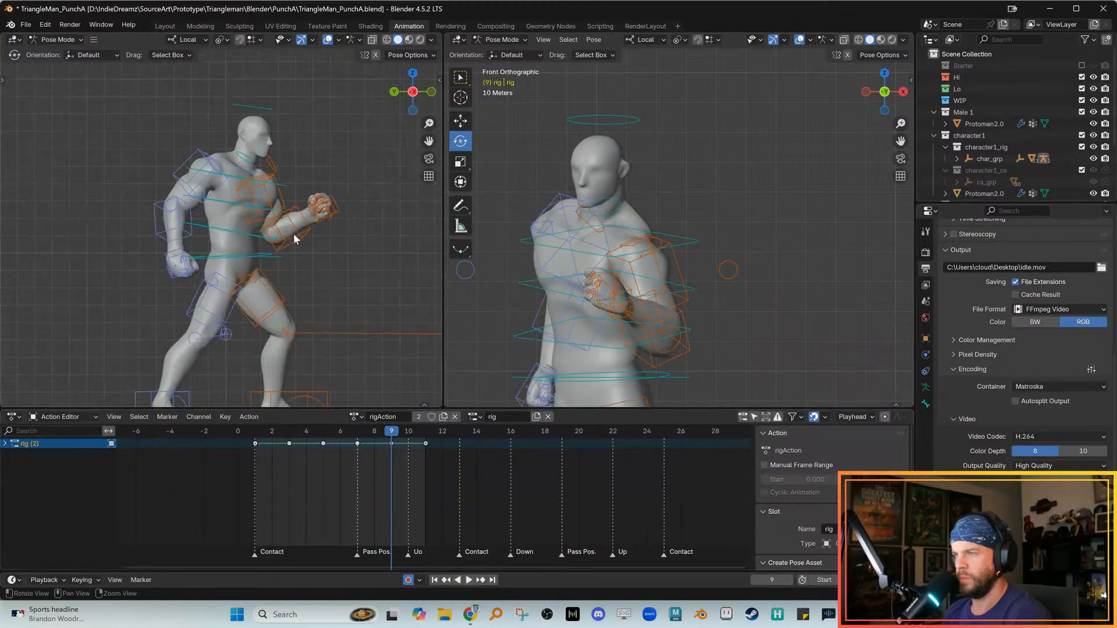
Move the hip control c_root_master.x slightly forward along the global Y axis at frame 9 and play back the punch
left_click(279, 257)
key("shift+space")
key("g")
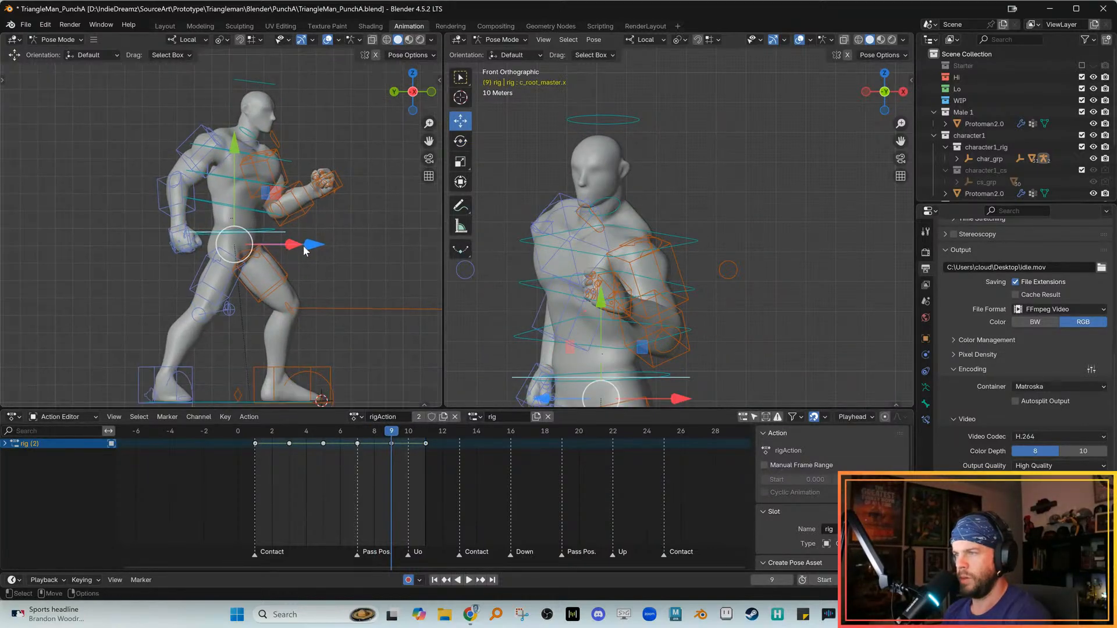
key("comma")
left_click(245, 251)
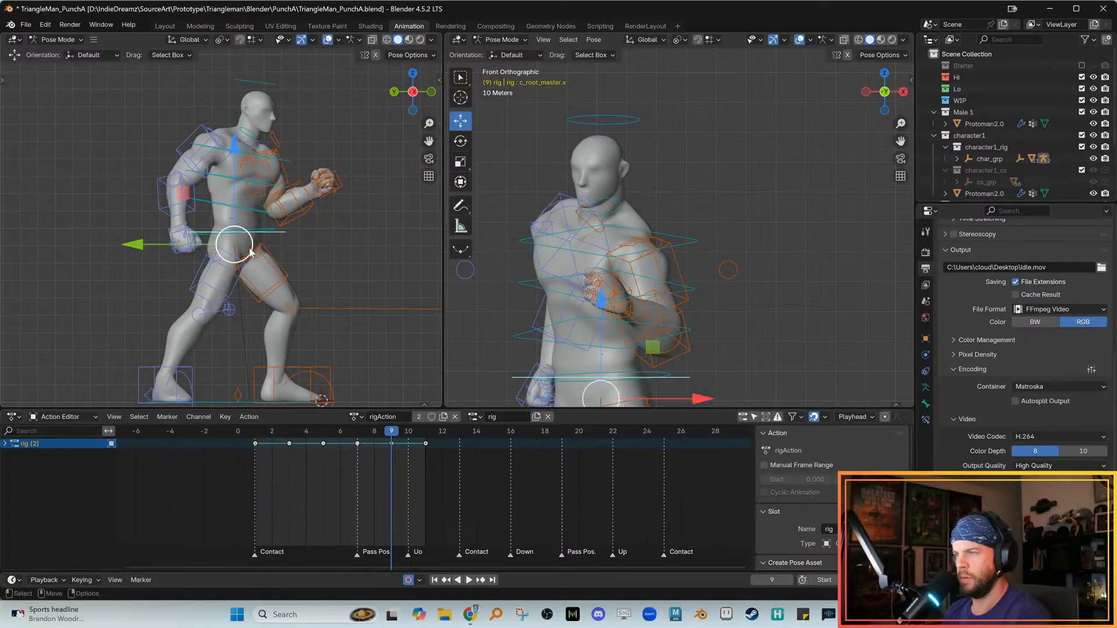
left_click_drag(133, 246, 139, 246)
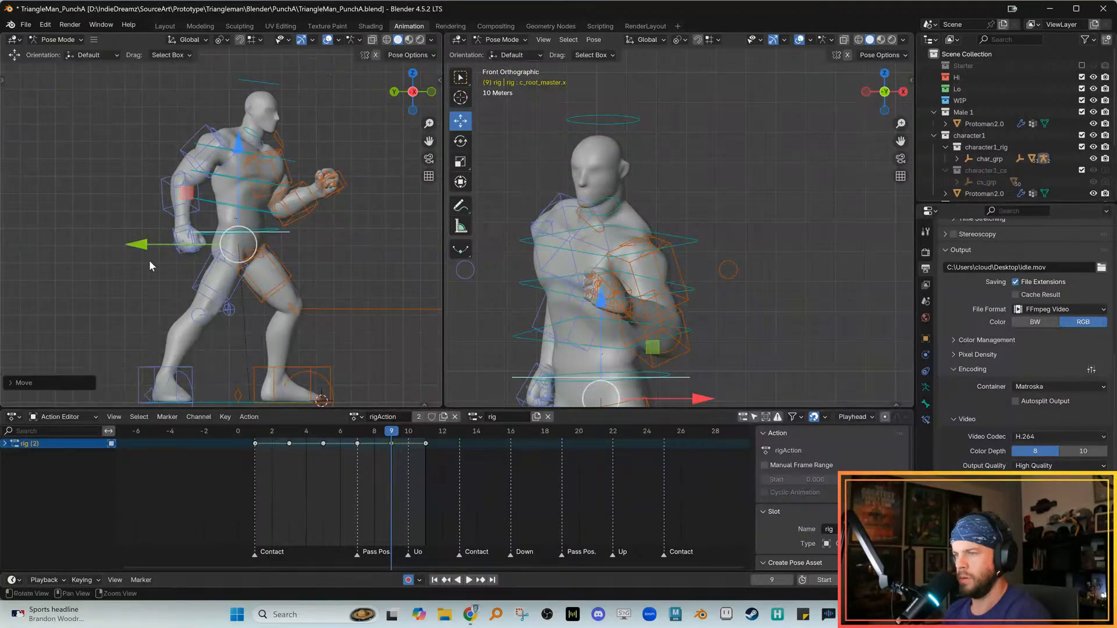
middle_click_drag(156, 268, 179, 235, "alt")
right_click_drag(183, 238, 188, 241, "alt")
key("space")
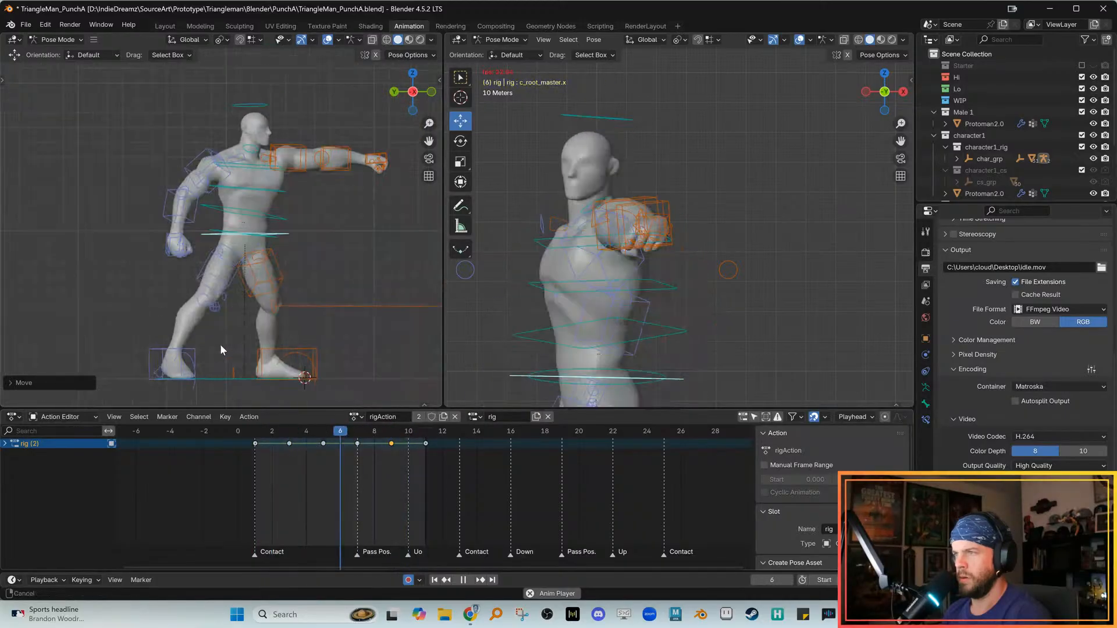
key("space")
Move the spine control c_spine_02.x slightly forward along the global Y axis at frame 5
left_click_drag(291, 431, 333, 428)
scroll(313, 266, "up", 3)
middle_click_drag(313, 266, 303, 291, "shift")
left_click(313, 204)
scroll(329, 228, "down", 2)
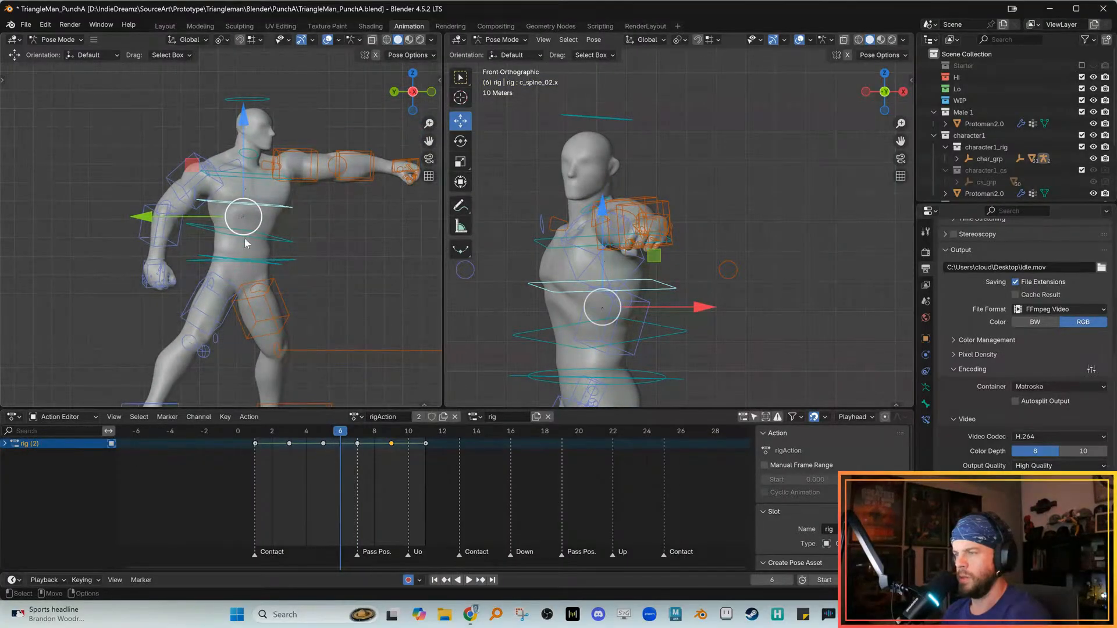
key("alt+q")
key("Down")
key("Down")
key("Up")
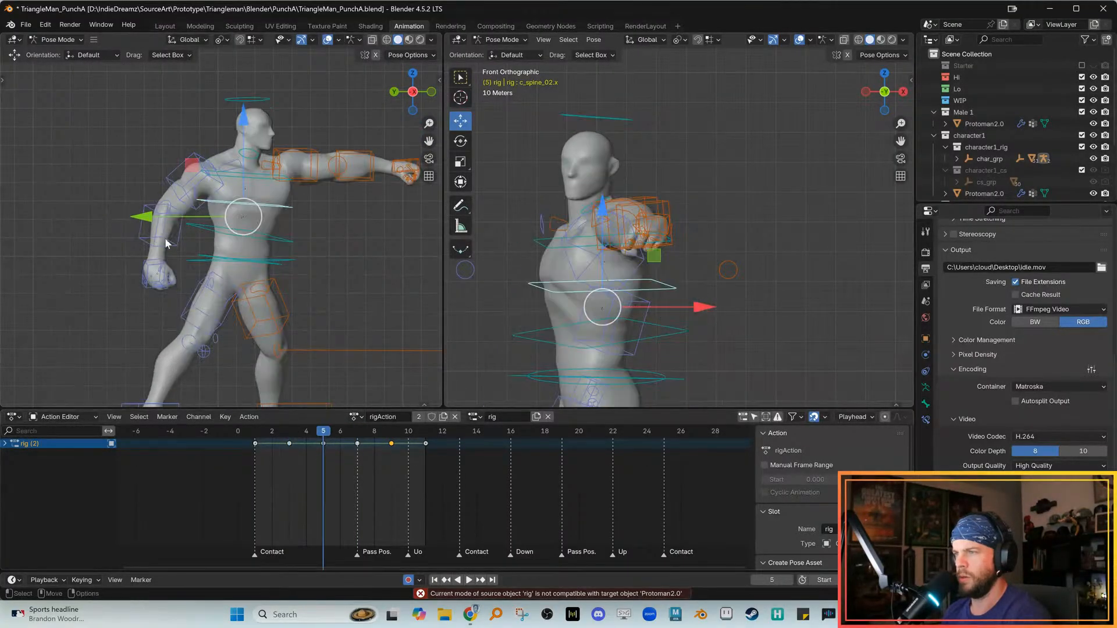
left_click_drag(143, 224, 148, 224)
Nudge the lower spine control c_spine_01.x slightly along the global Y axis at frame 7 and play back the punch
key("Up")
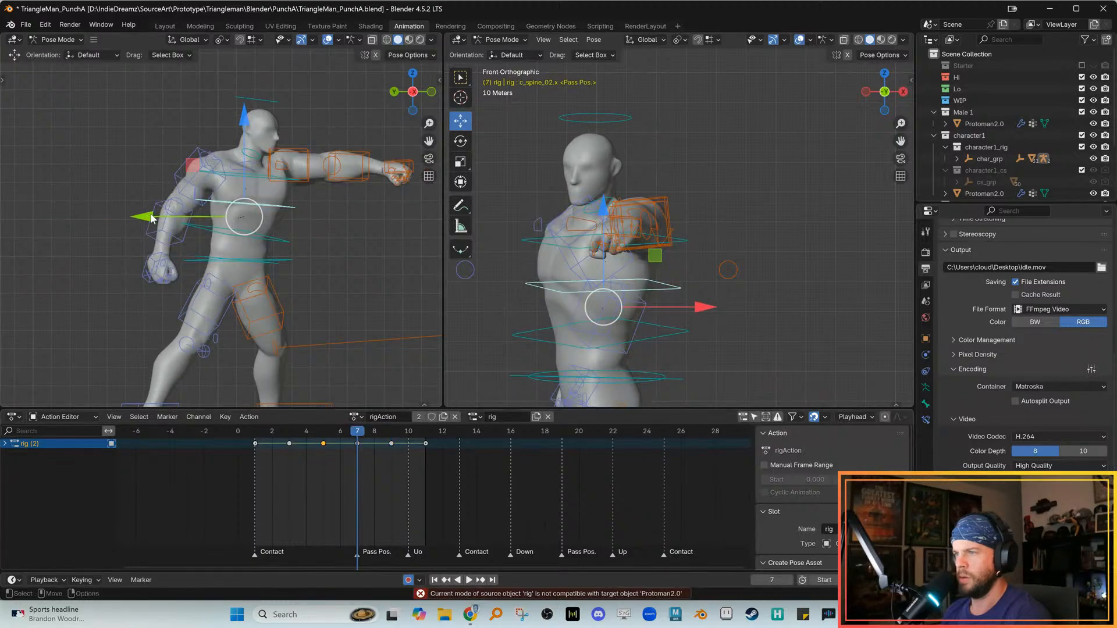
left_click(274, 244)
left_click_drag(135, 247, 134, 243)
key("space")
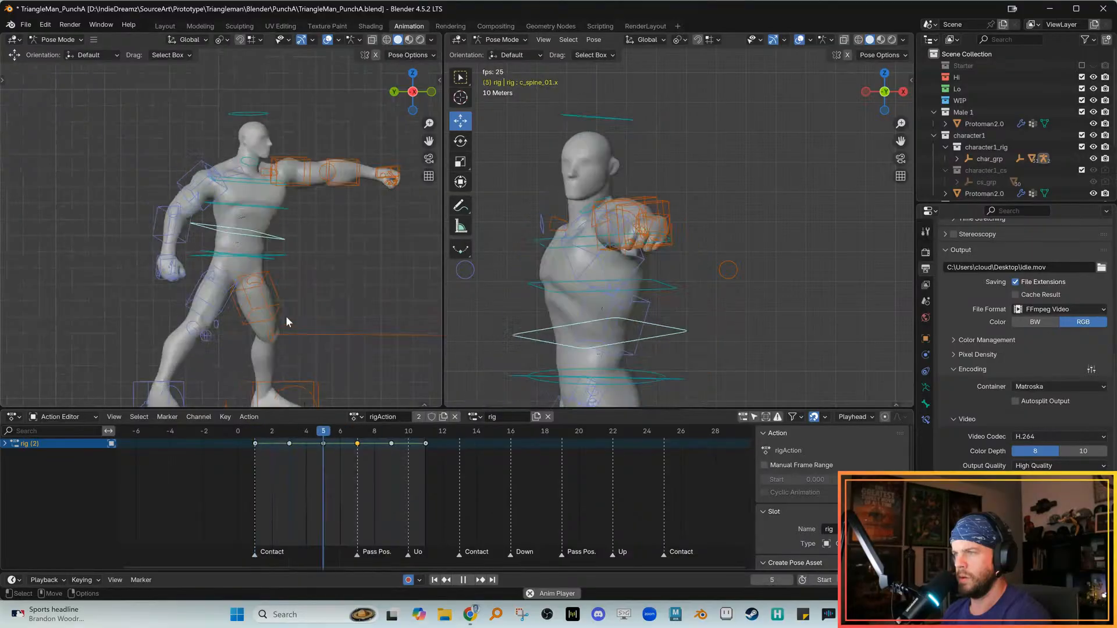
key("space")
Rotate the rear arm's shoulder control c_shoulder.r slightly at frame 7 and play back the punch
left_click_drag(266, 433, 375, 445)
scroll(315, 291, "up", 5)
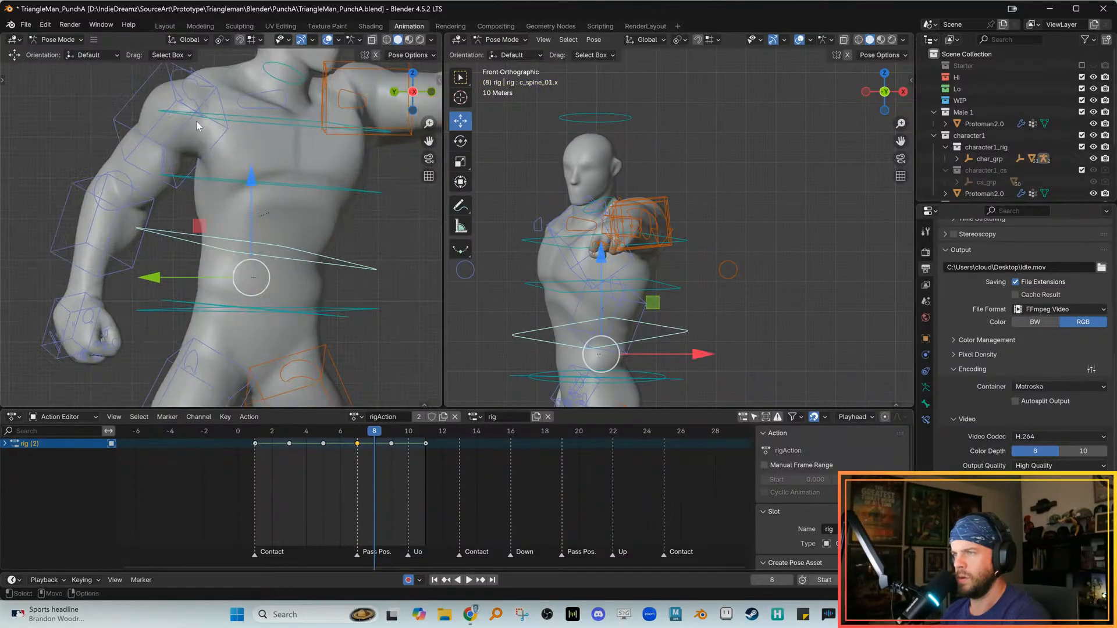
middle_click_drag(186, 93, 180, 159, "alt")
left_click(255, 167)
right_click_drag(262, 168, 271, 201, "alt")
key("e")
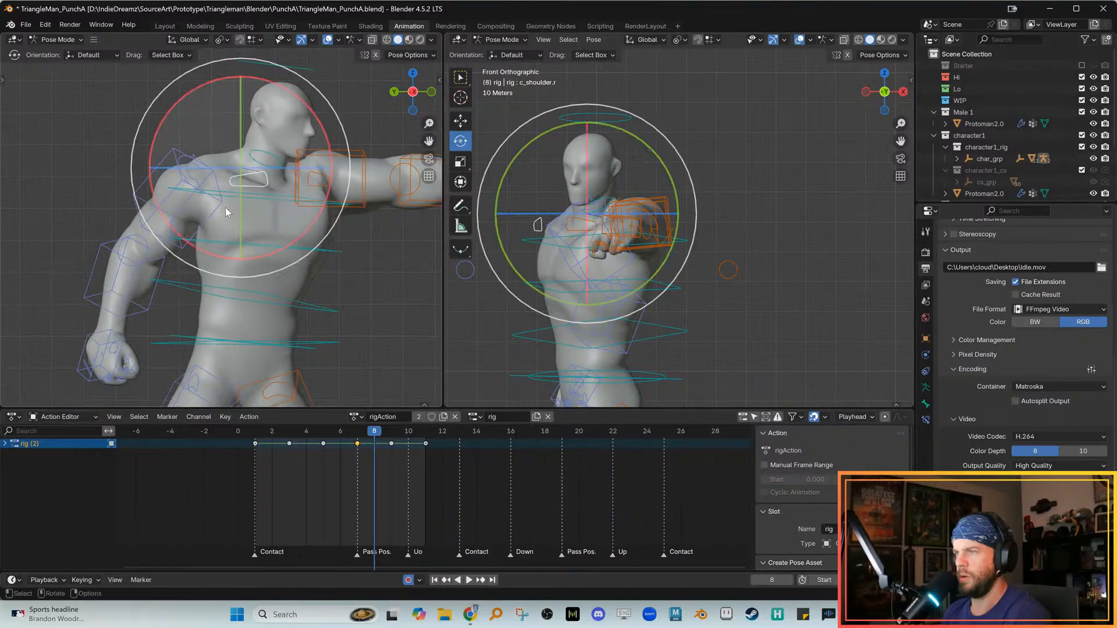
mouse_move(159, 194)
left_mouse_down()
mouse_move(152, 185)
mouse_move(161, 188)
left_mouse_up()
key("ctrl+z")
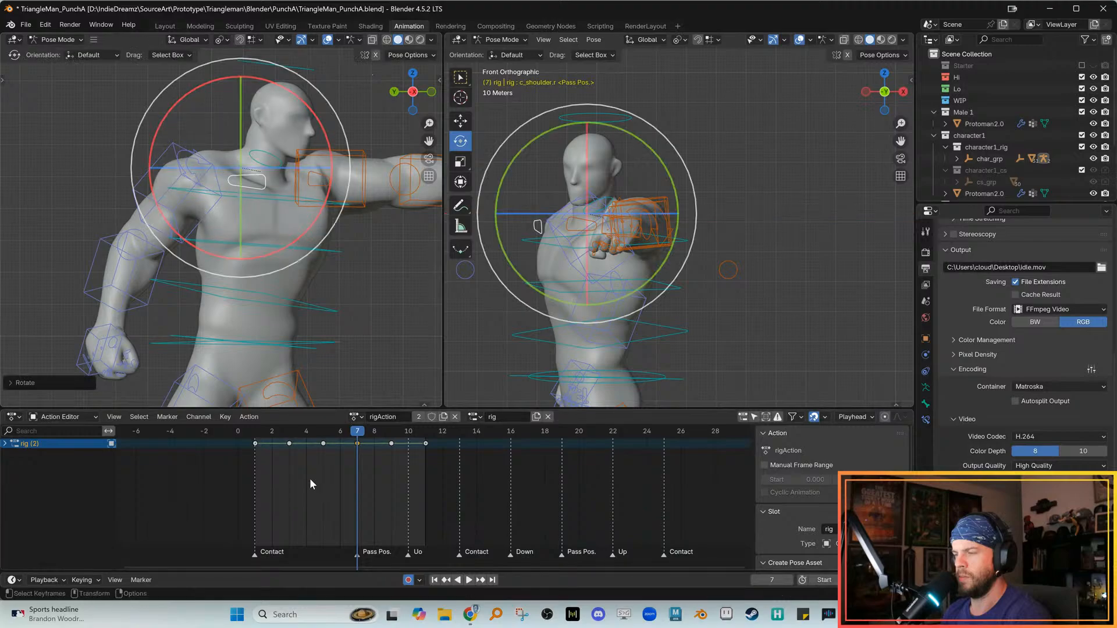
key("space")
scroll(302, 362, "down", 4)
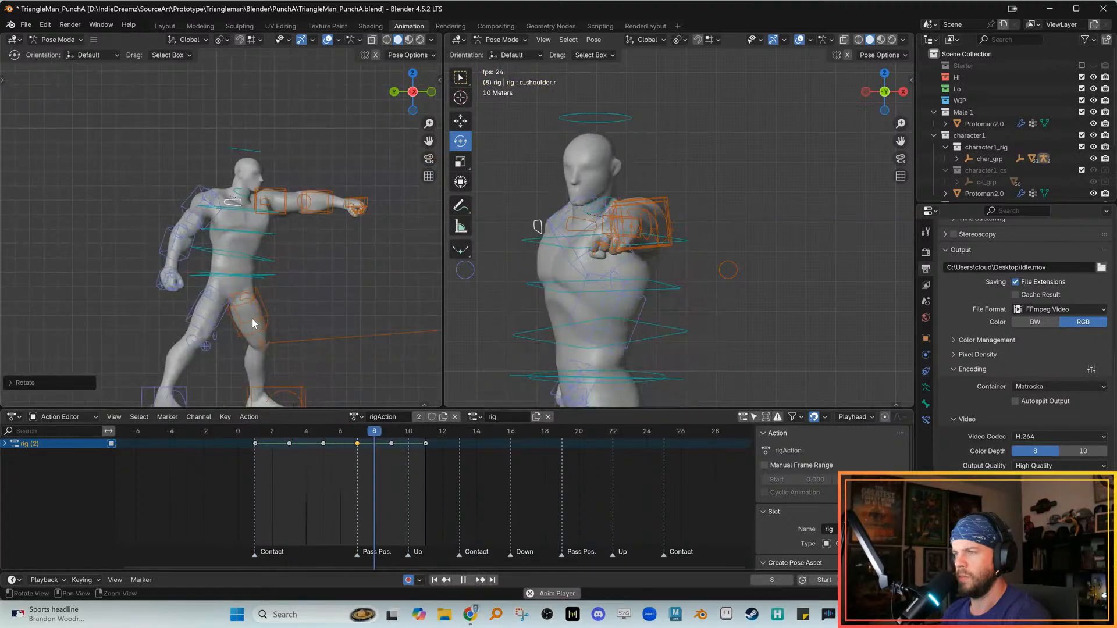
Refine the rotation of shoulder control c_shoulder.r at frame 7 and replay the animation
left_click_drag(284, 438, 354, 435)
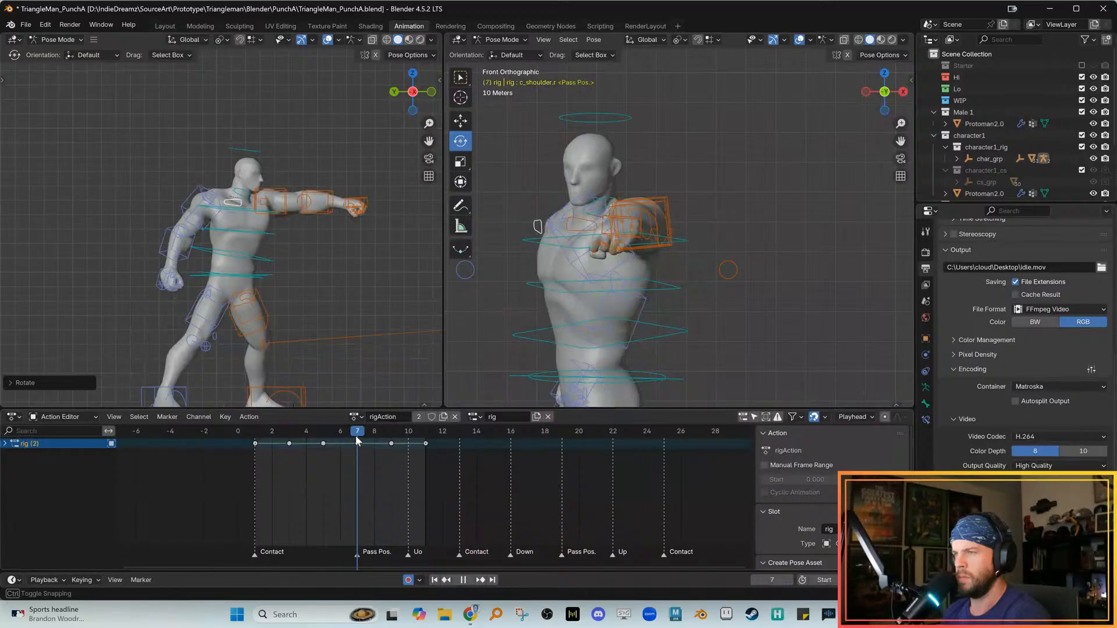
left_click_drag(149, 231, 146, 231)
key("space")
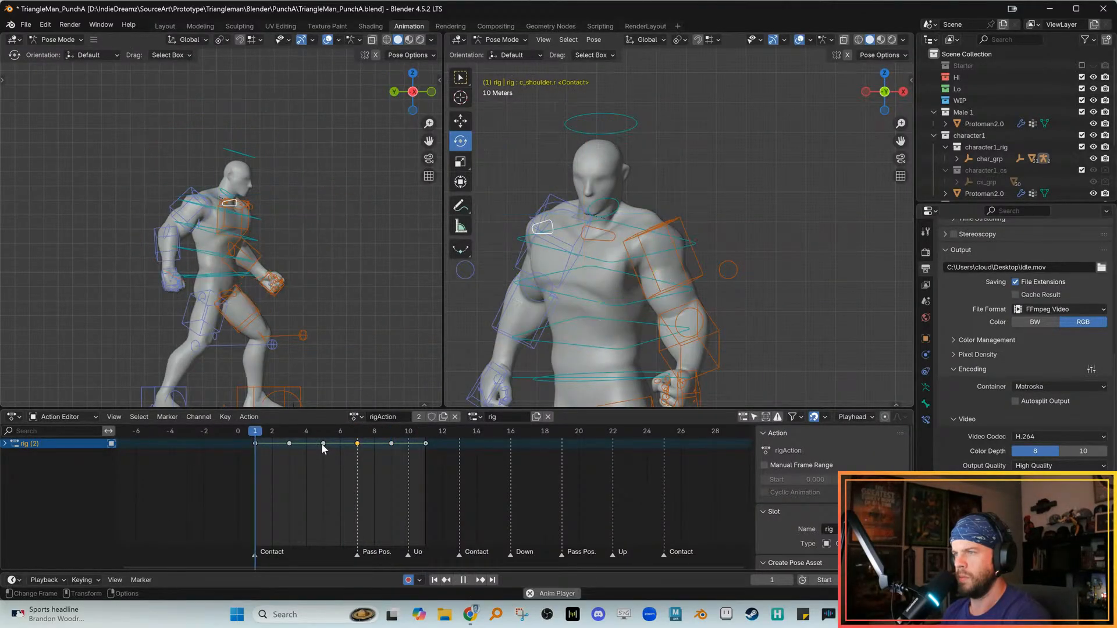
Rotate the rear forearm control c_forearm_fk.r in local orientation at frame 9 and save the file after replaying the punch
key("space")
left_click_drag(279, 432, 393, 431)
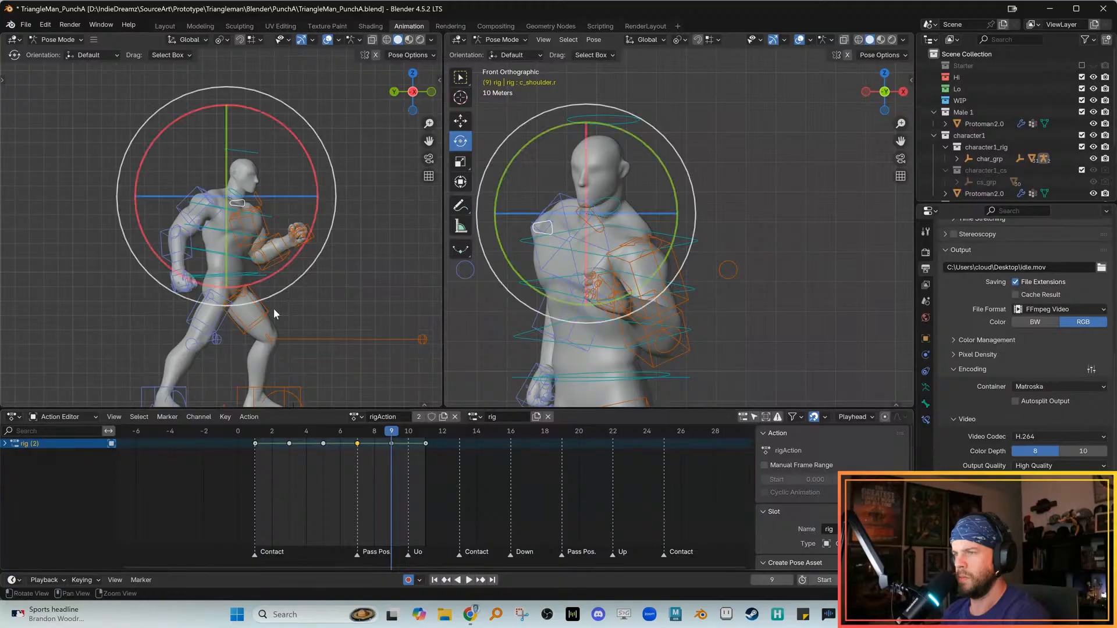
middle_click_drag(274, 309, 263, 277, "ctrl")
left_click(142, 249)
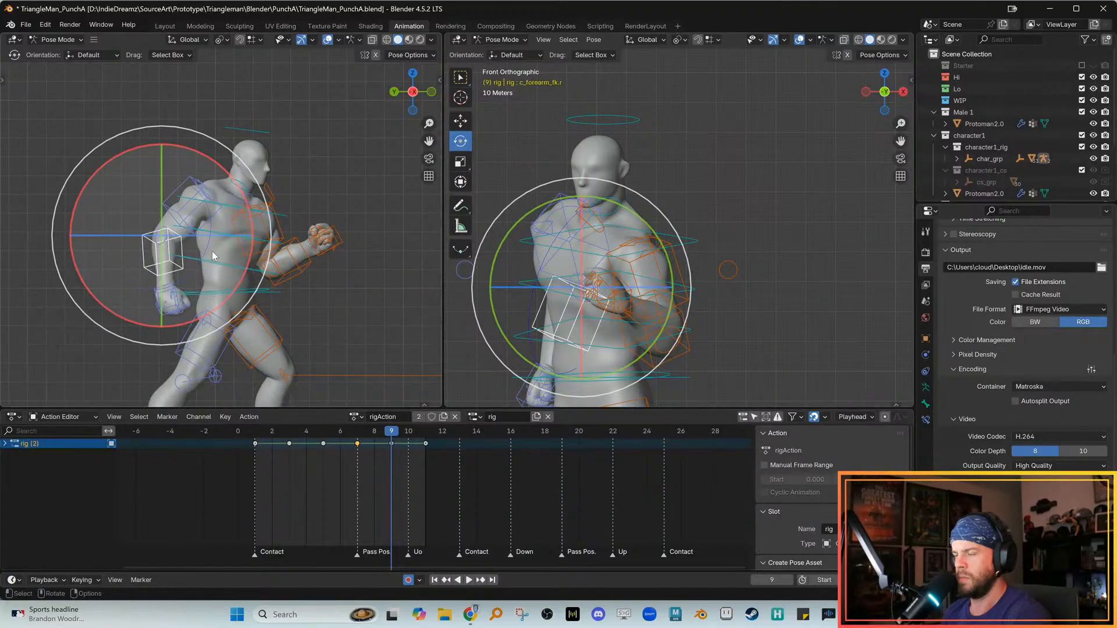
key("comma")
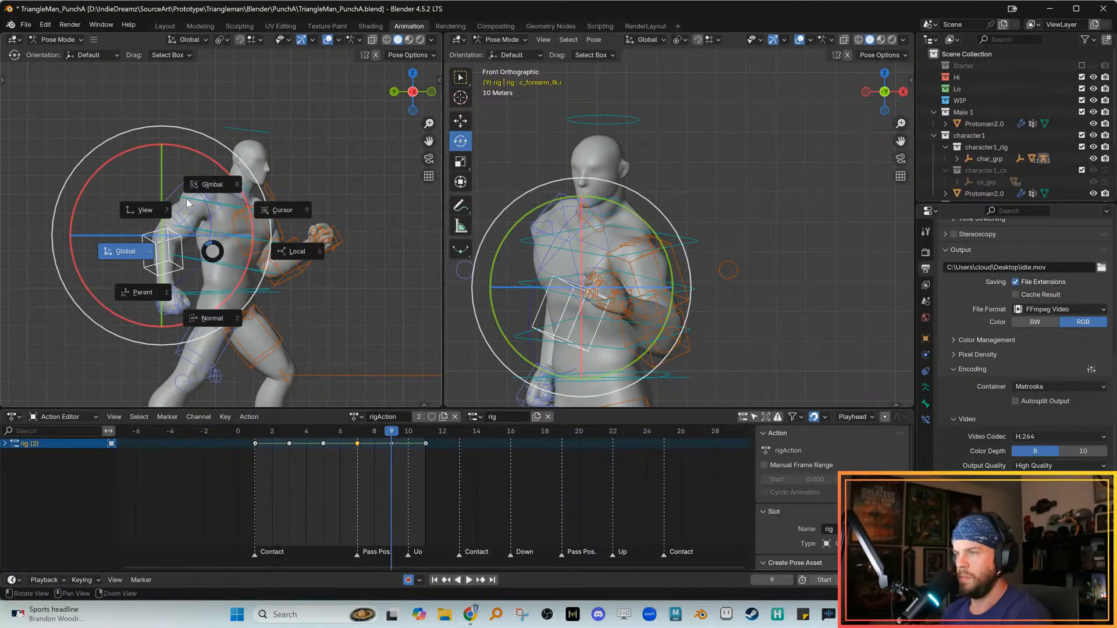
left_click(232, 256)
left_click_drag(232, 256, 322, 387)
key("space")
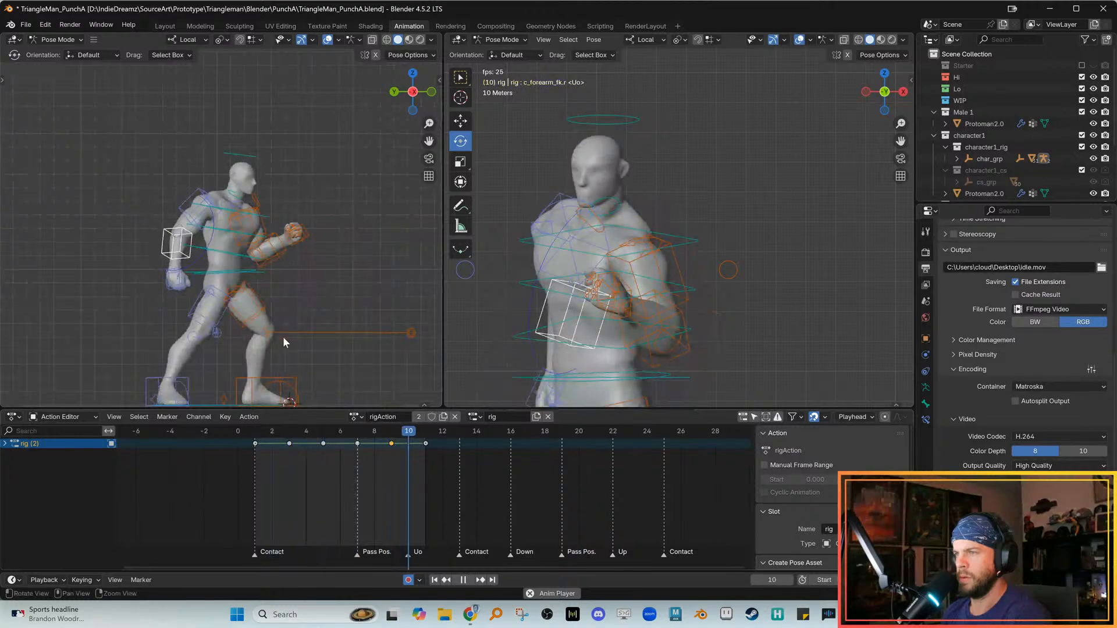
key("space")
key("ctrl+s")
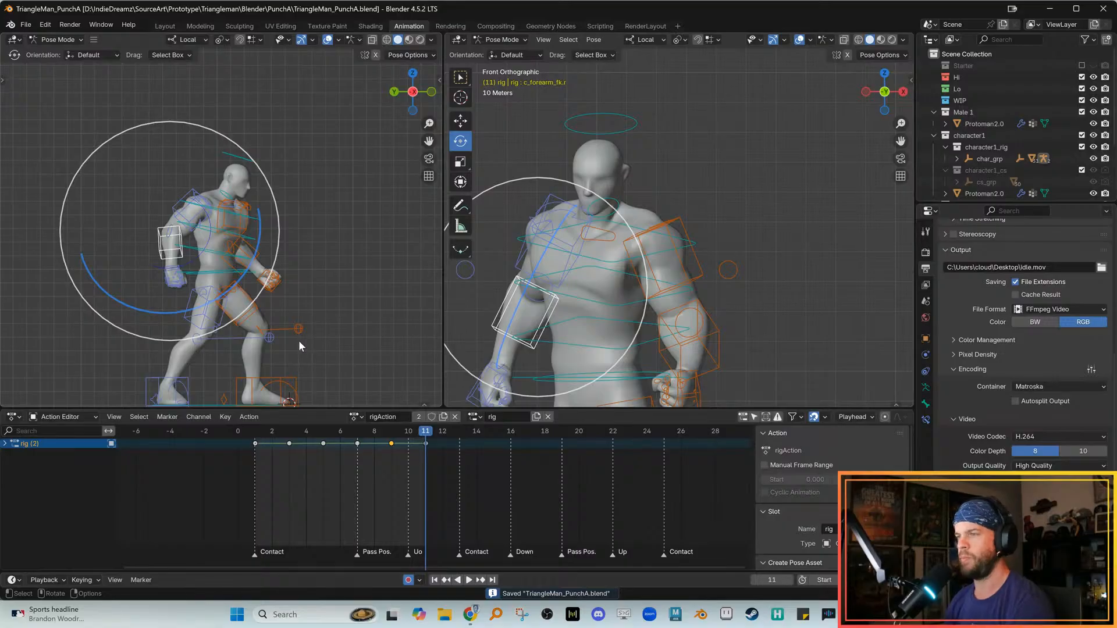
Try enlarging the punching hand control c_hand_fk.l at frame 5
middle_click_drag(340, 282, 366, 254, "shift")
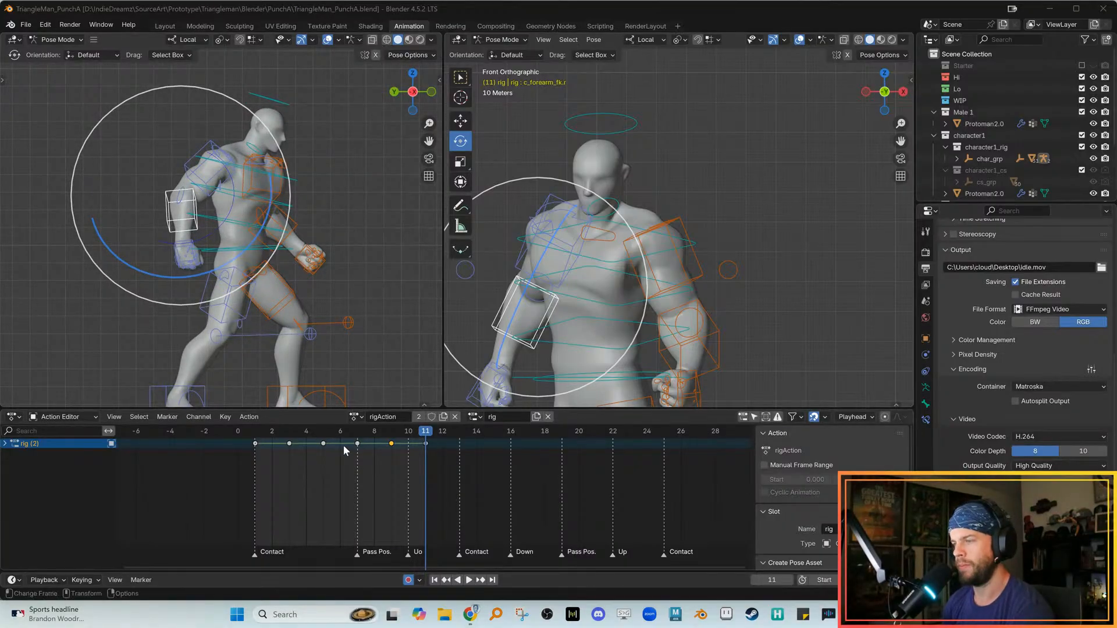
left_click_drag(287, 431, 324, 432)
middle_click_drag(311, 243, 177, 299, "shift")
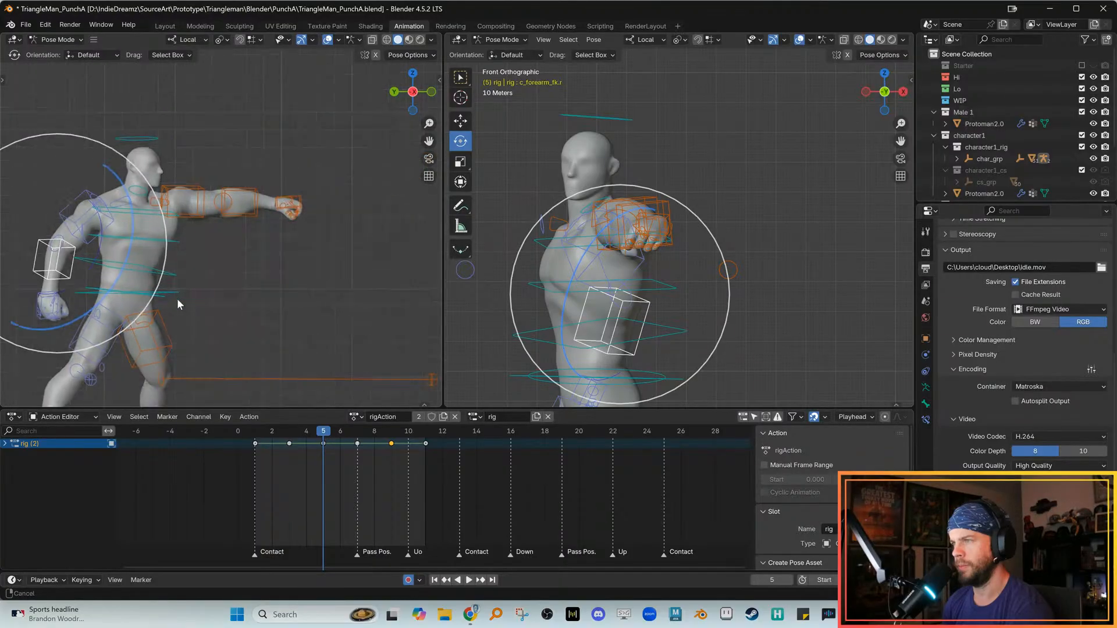
scroll(269, 231, "up", 3)
middle_click_drag(268, 231, 255, 253, "shift")
left_click(294, 210)
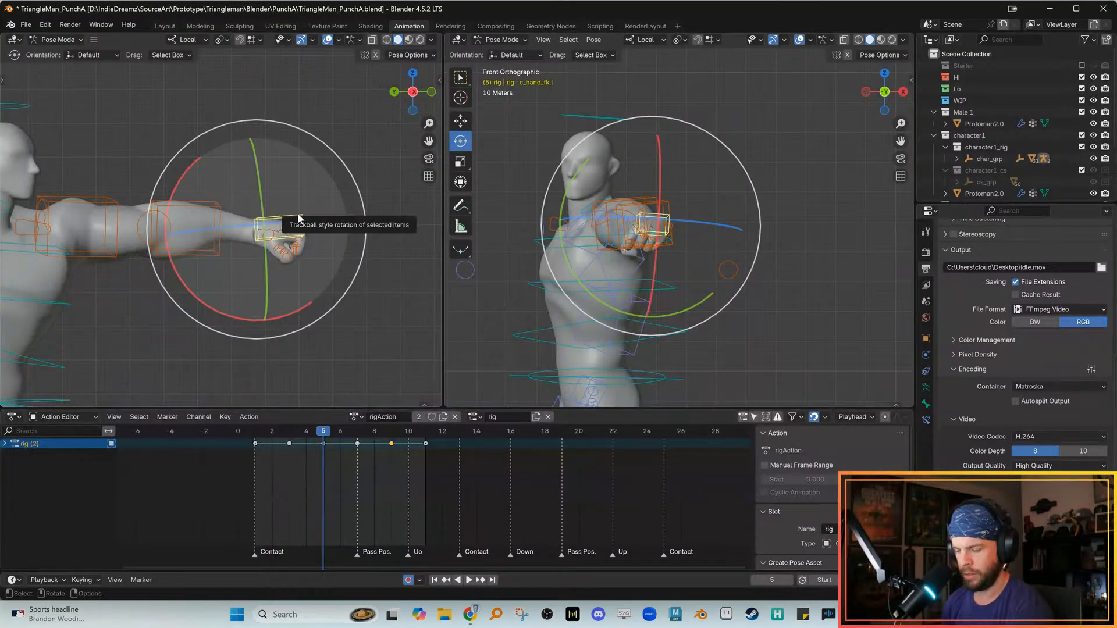
key("shift+space")
key("s")
left_click_drag(265, 231, 278, 228)
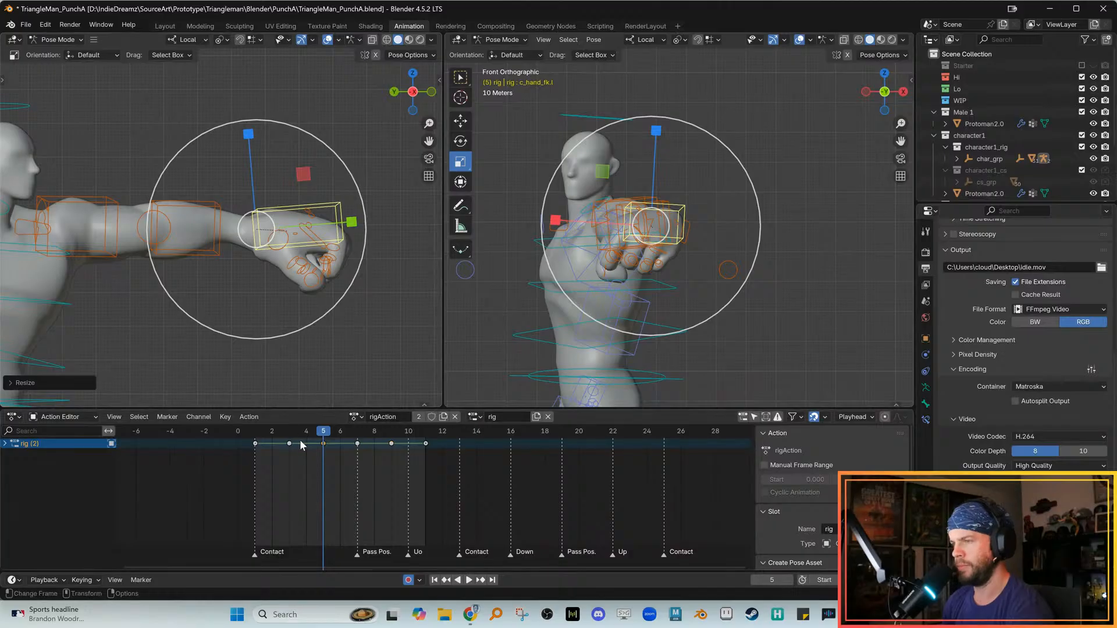
Compare the hand's size across the neighbouring keyframes and undo the hand enlargement
key("Down")
key("Up")
scroll(263, 313, "down", 4)
key("Down")
key("Up")
key("Up")
key("Up")
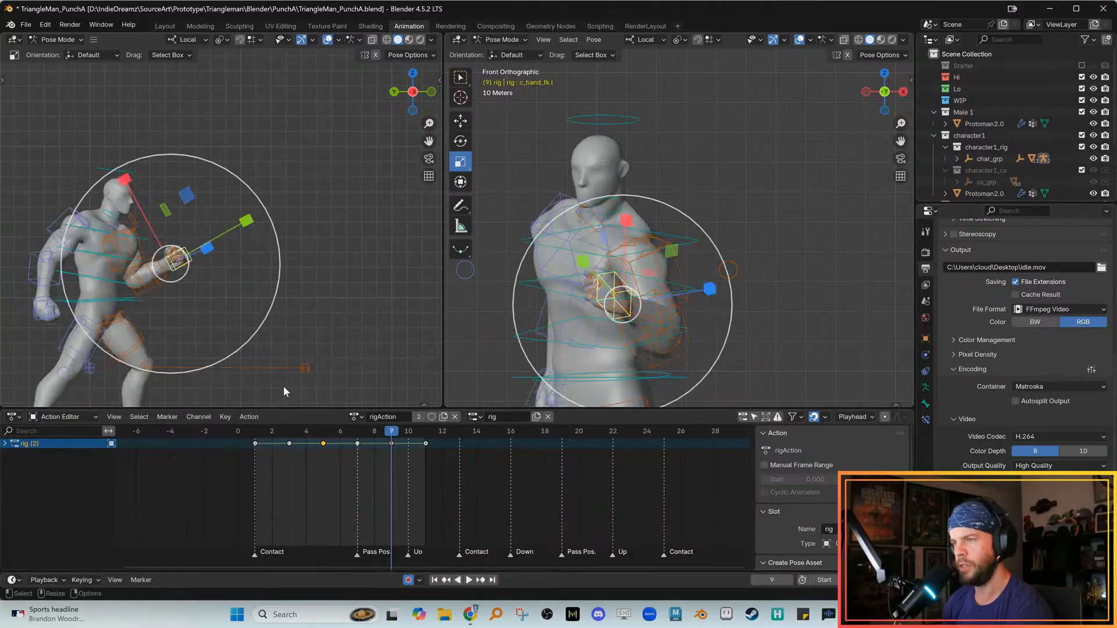
key("alt+q")
key("Down")
key("Down")
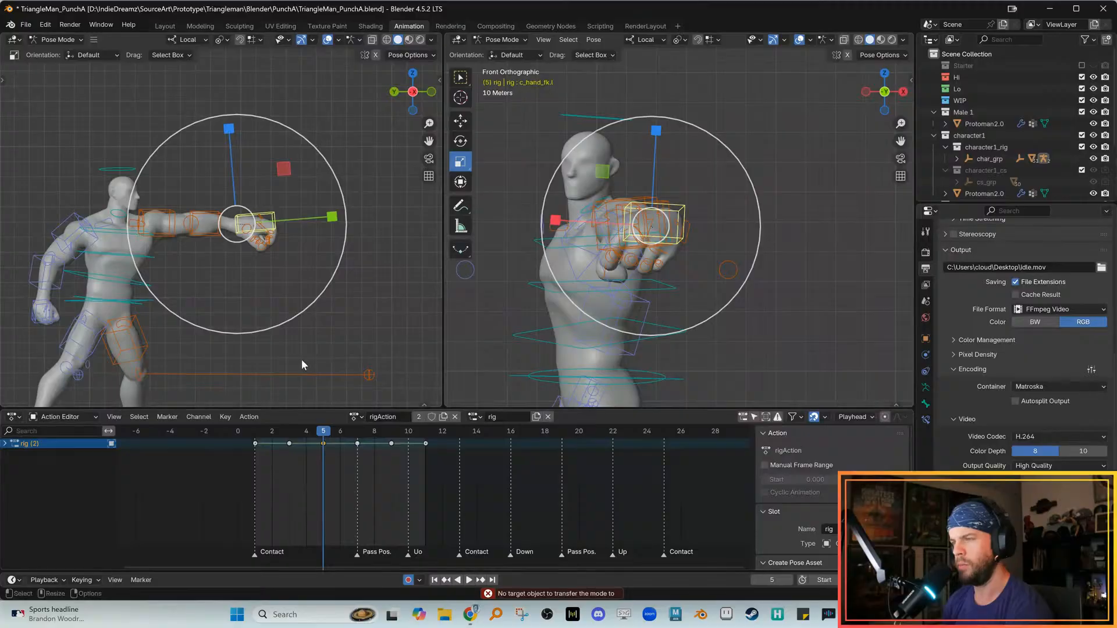
key("ctrl+z")
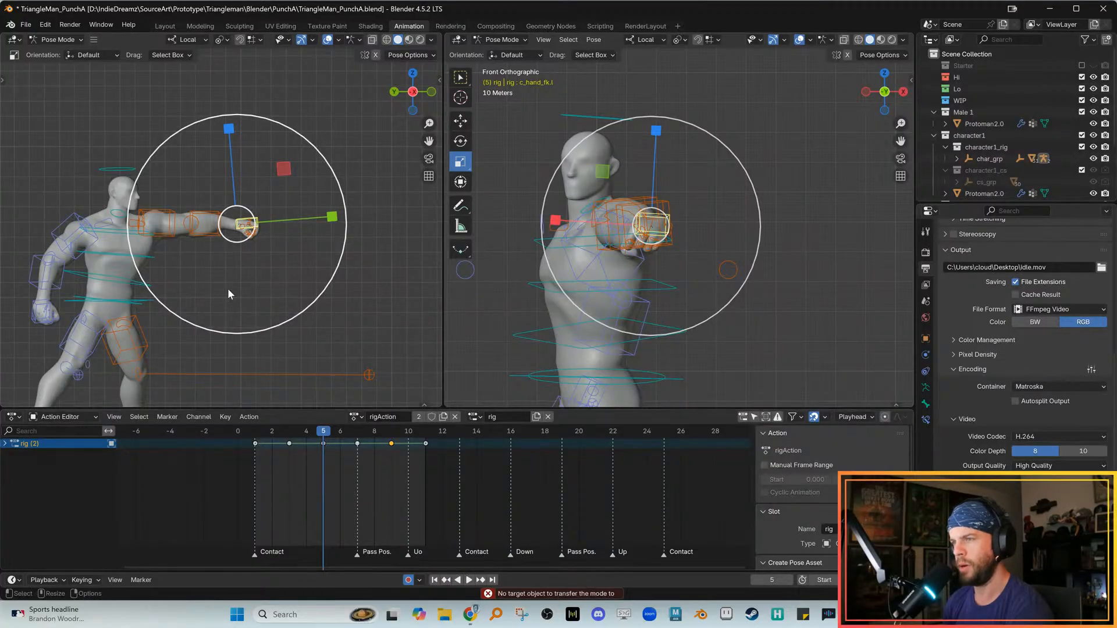
middle_click_drag(228, 289, 241, 295, "ctrl")
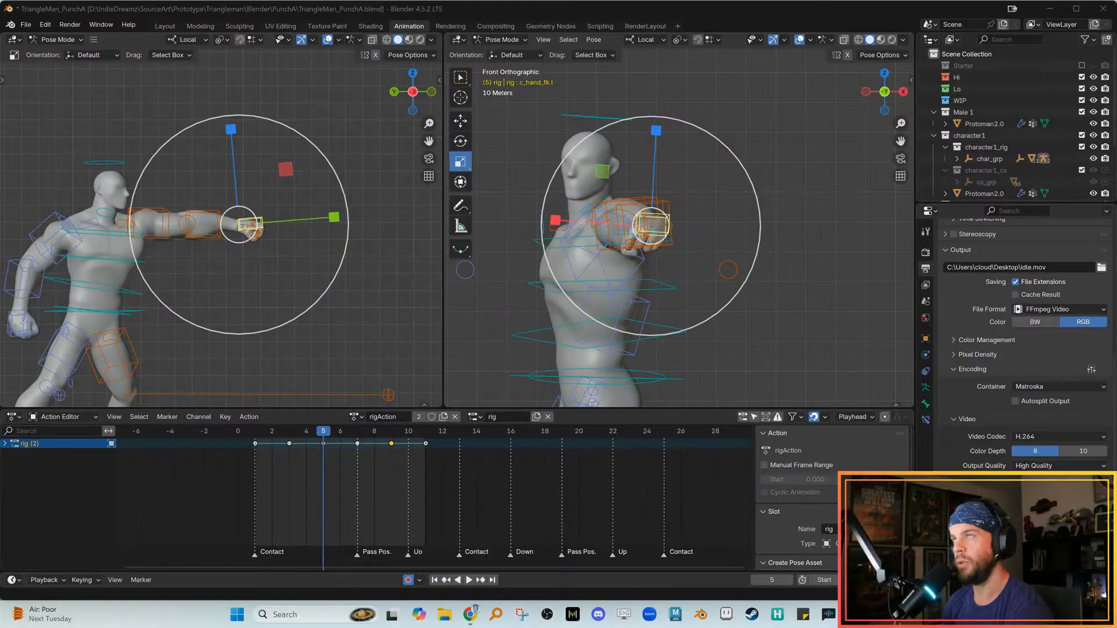
key("a")
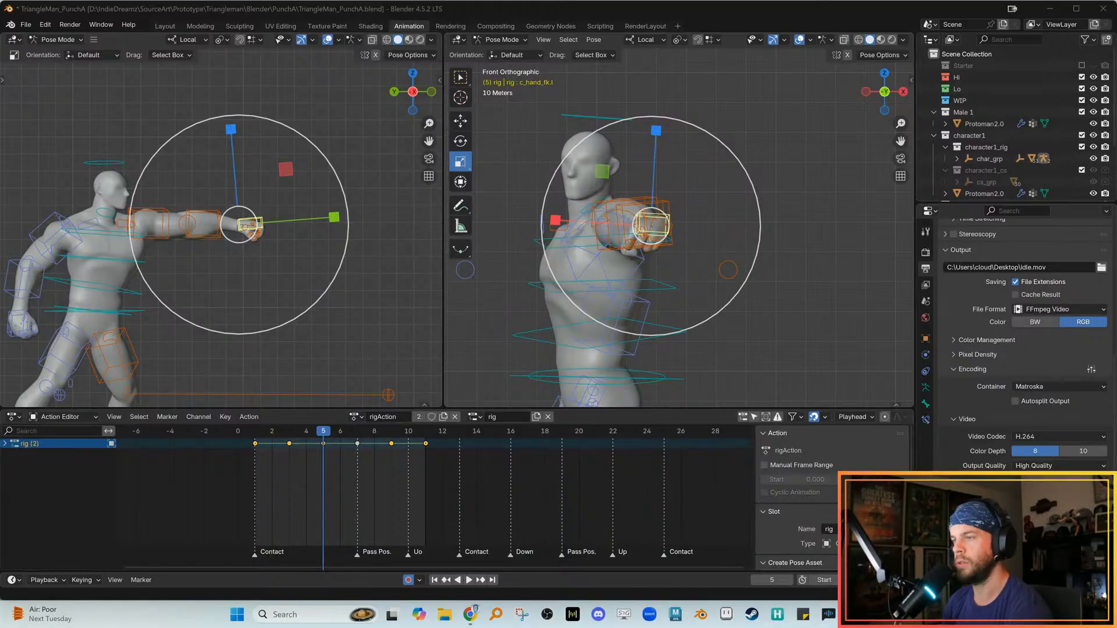
key("b")
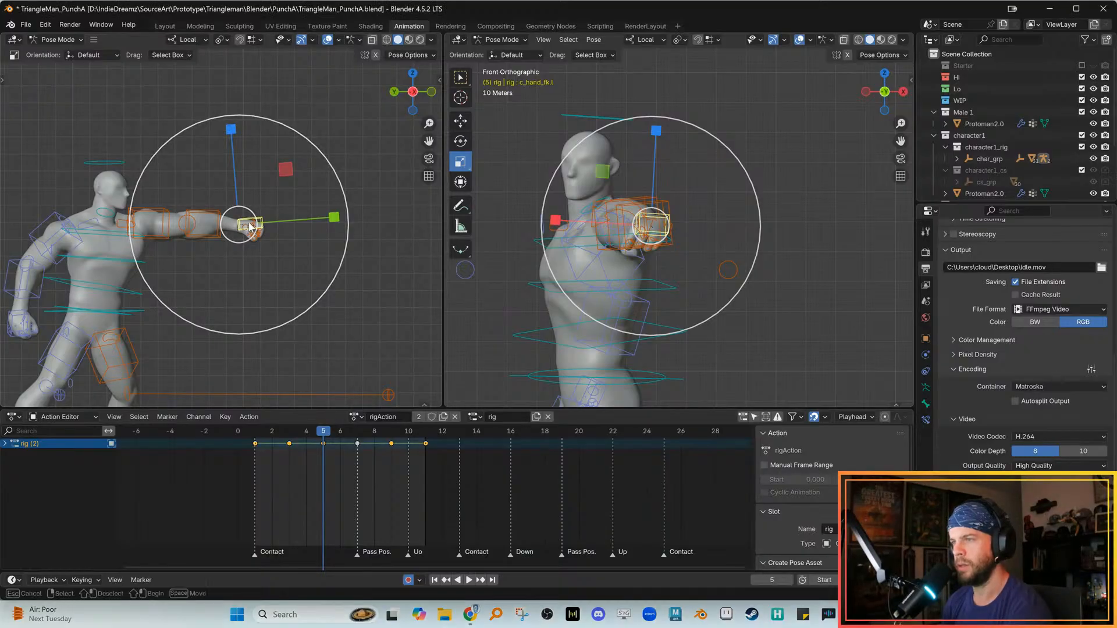
key("s")
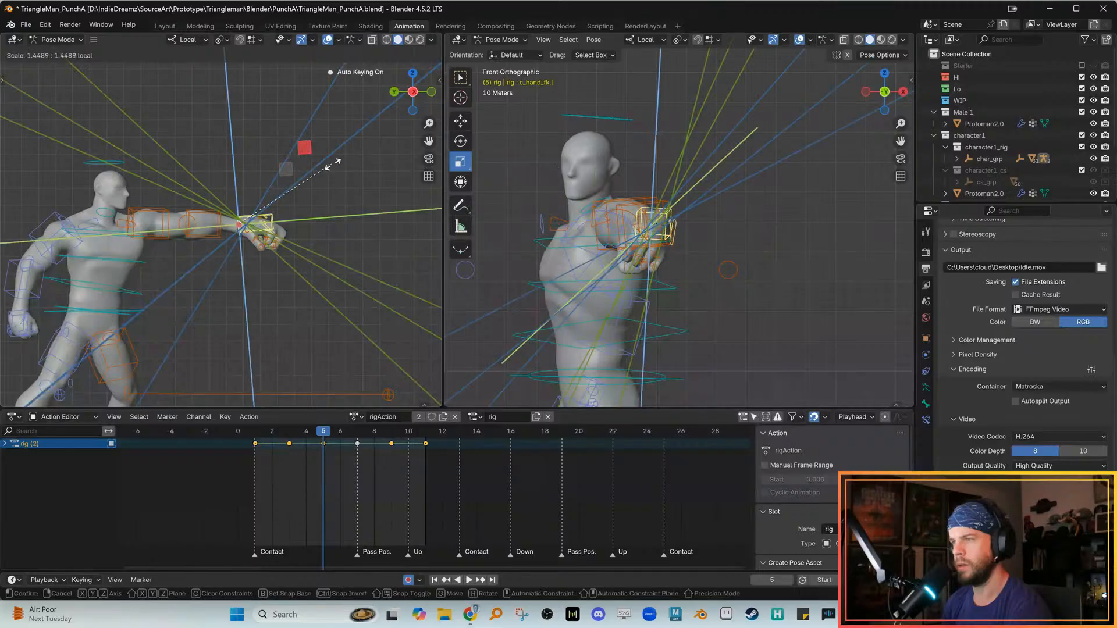
key("Escape")
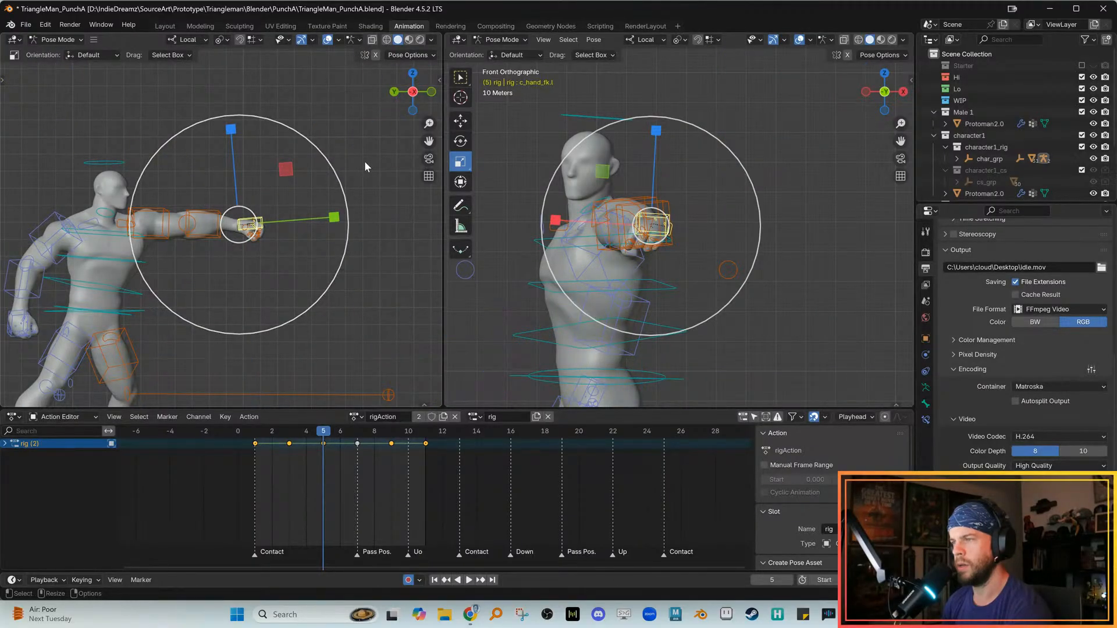
left_click(241, 194)
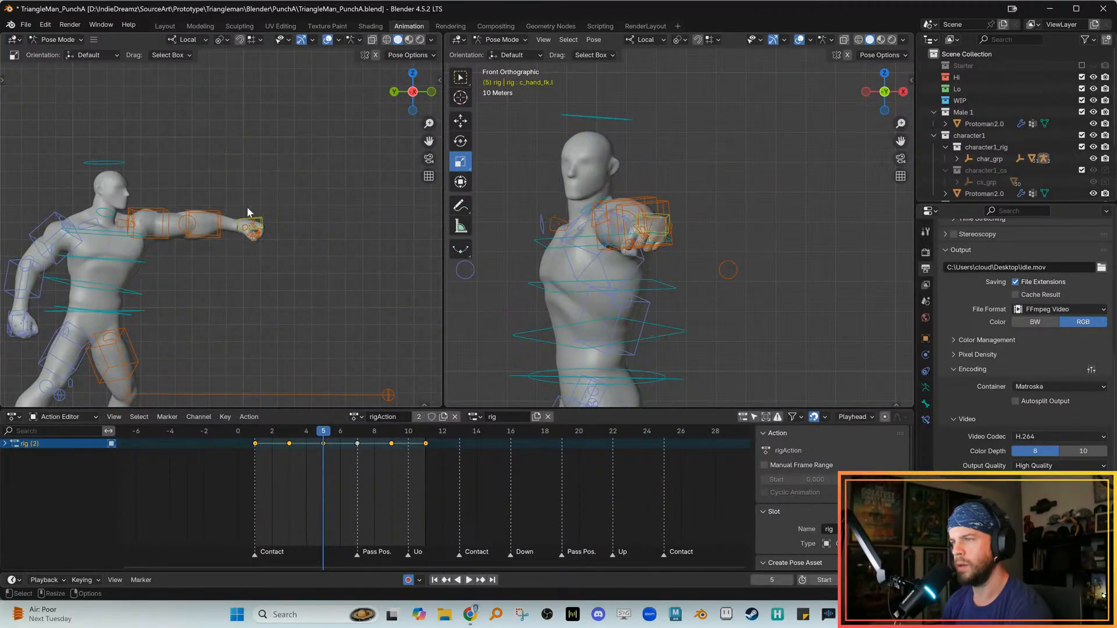
left_click(249, 222)
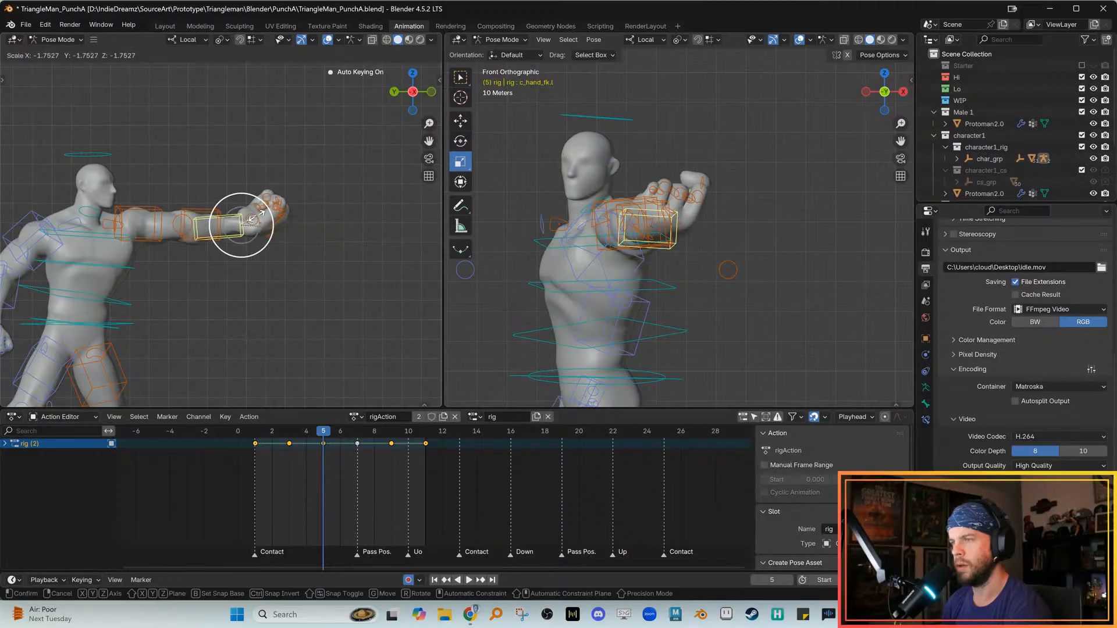
left_click_drag(245, 226, 276, 218)
Scale the punching hand control c_hand_fk.l up uniformly to about 1.836 at frame 5
right_click_drag(275, 217, 344, 262, "alt")
key("w")
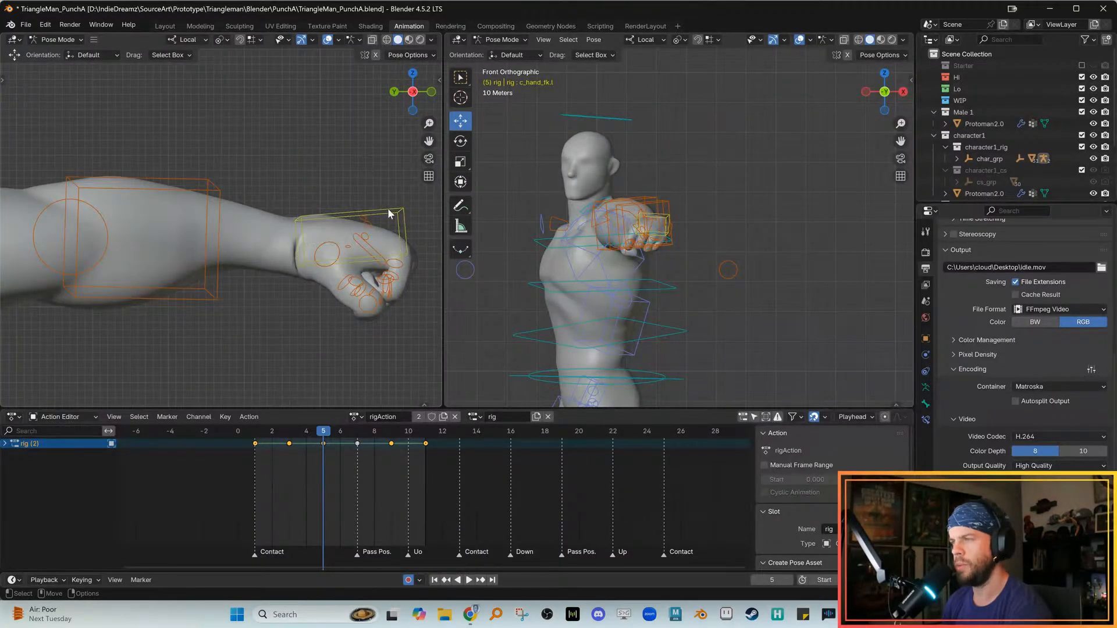
key("e")
key("r")
left_click_drag(344, 222, 329, 234)
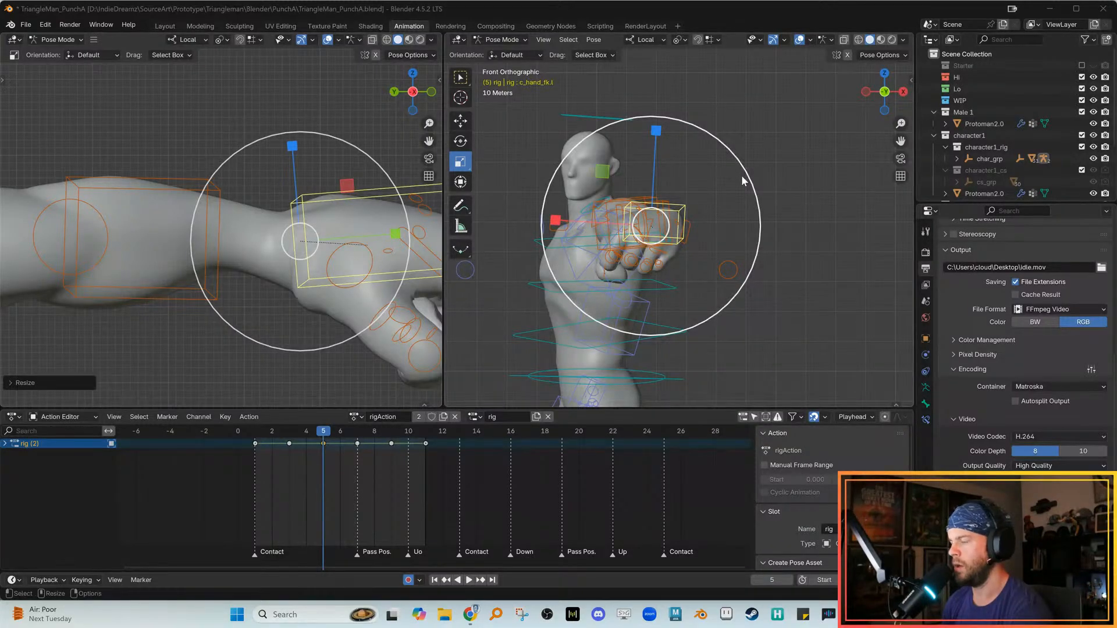
Display the transform values of c_hand_fk.l and insert a keyframe on all channels at frame 5
key("n")
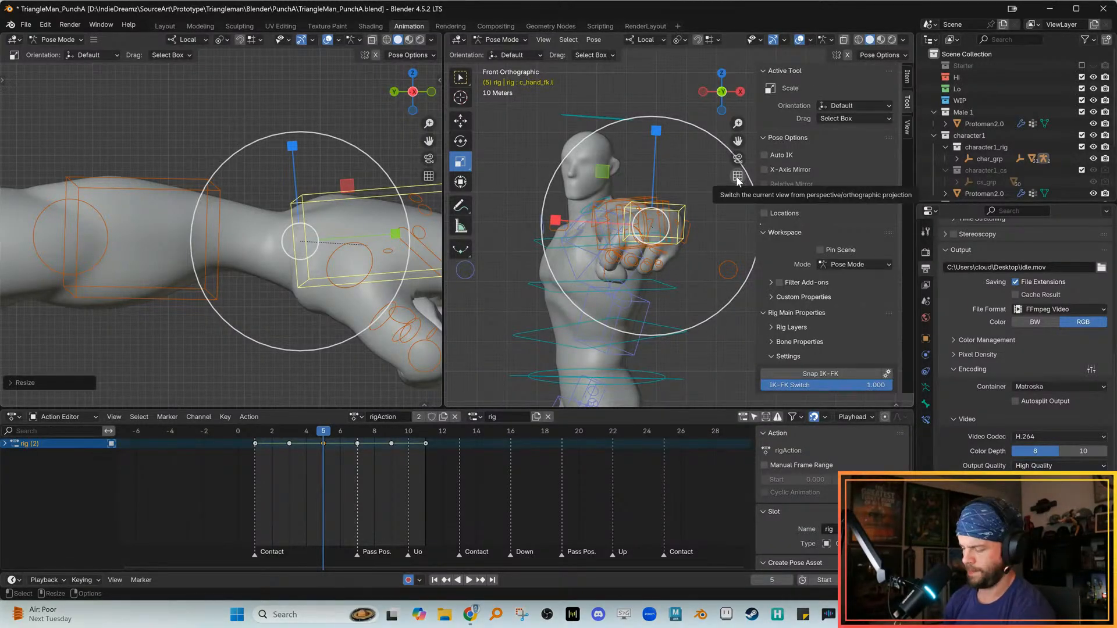
left_click(907, 76)
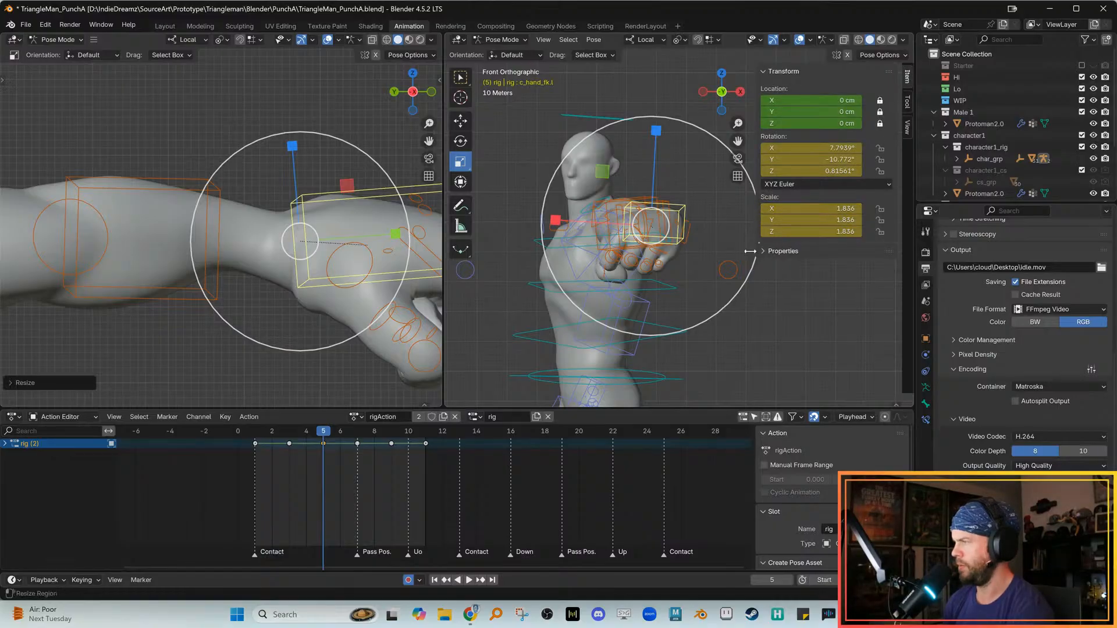
key("i")
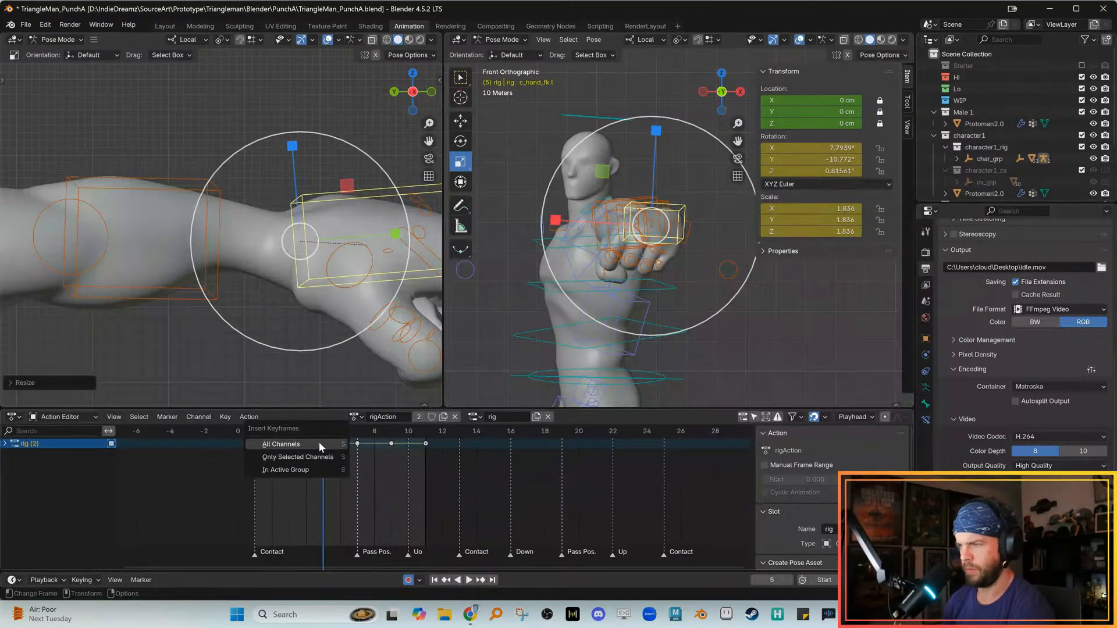
left_click(319, 442)
Set the X, Y and Z scale of the hand control c_hand_fk.l to 1 at frame 7
key("Right")
key("Right")
left_click(842, 211)
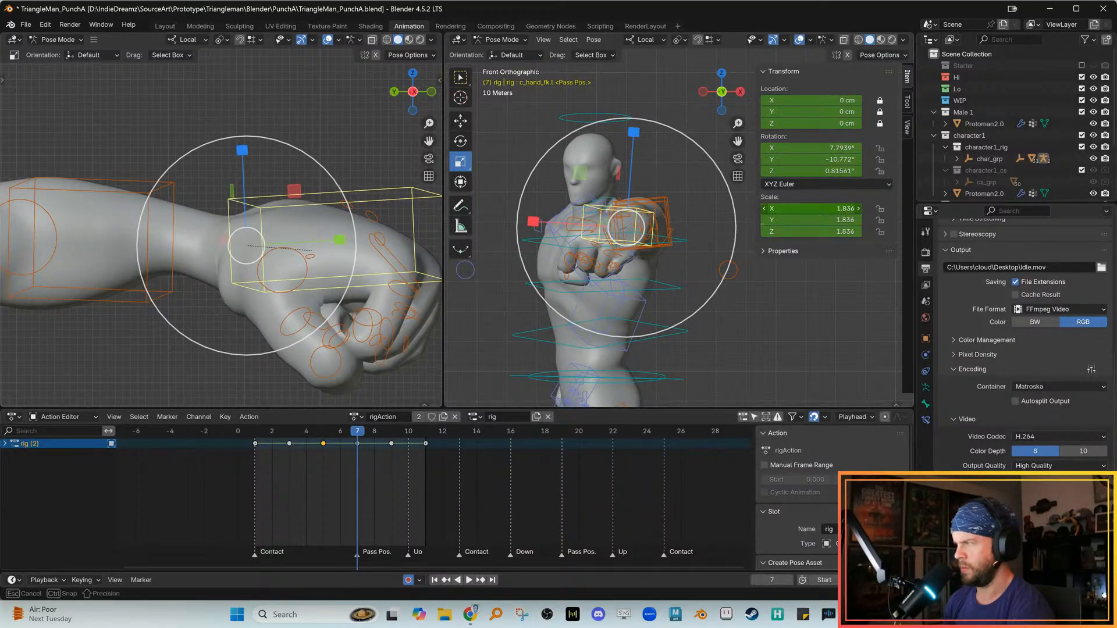
left_click(842, 226)
left_click(841, 231)
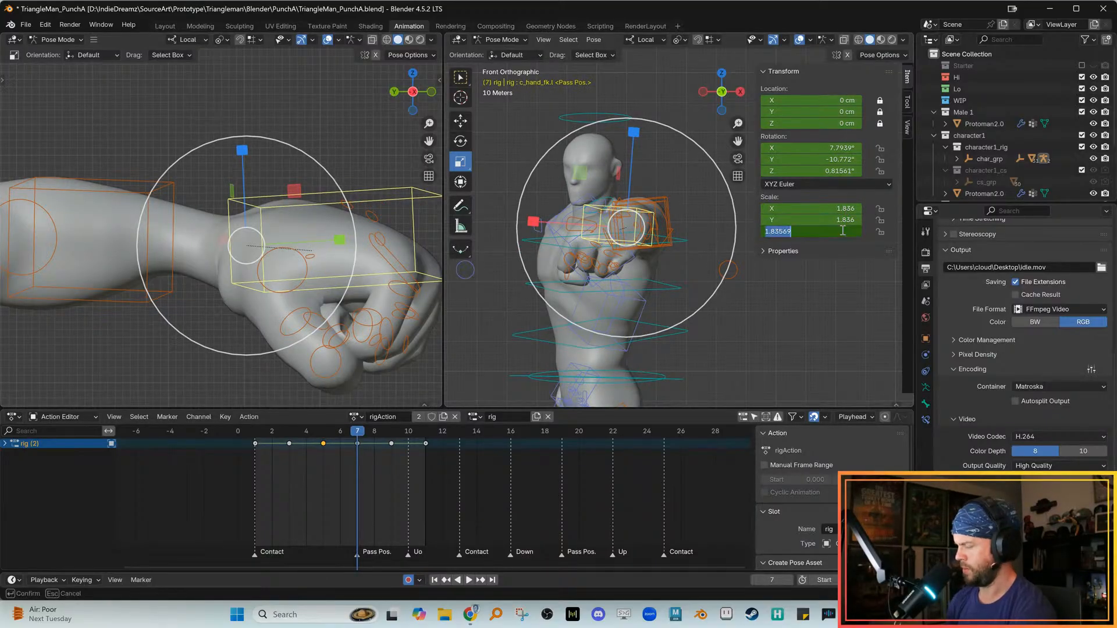
type("1")
key("Return")
left_click(841, 220)
type("1")
key("Return")
left_click(842, 208)
type("1")
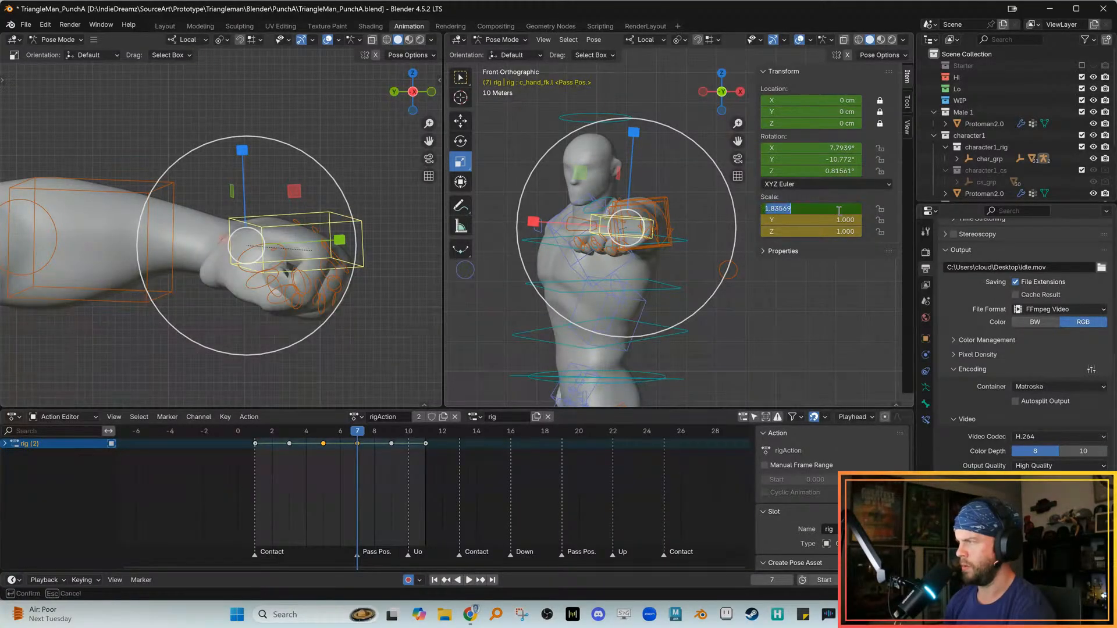
key("Return")
Play back the punch from frame 3 to check the fist's scaling in the side view
left_click_drag(375, 442, 292, 452)
scroll(244, 312, "down", 8)
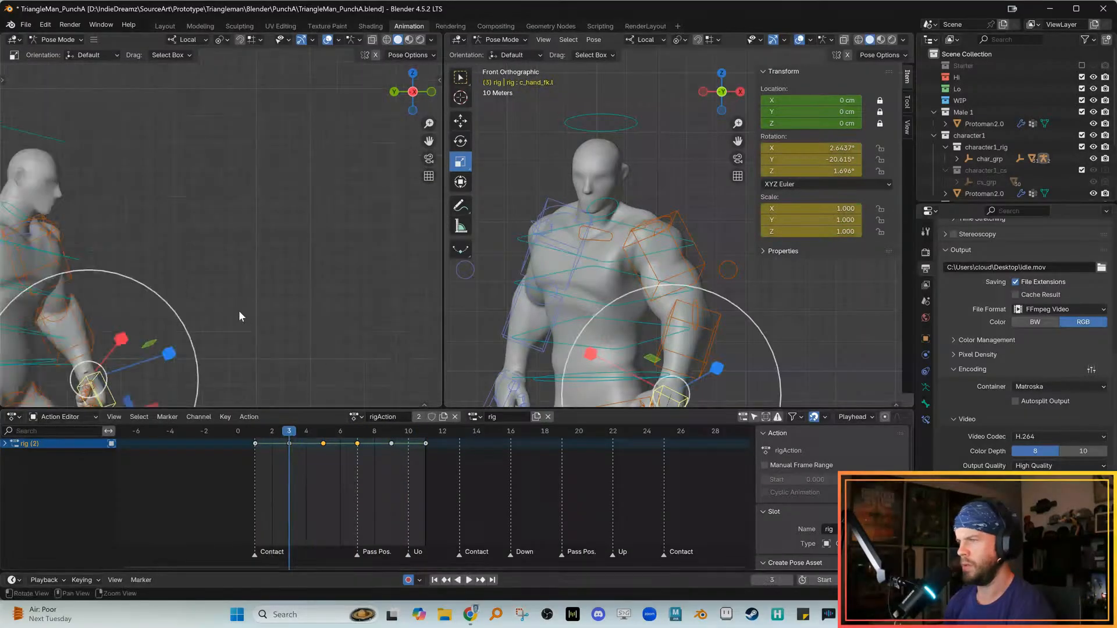
key("space")
middle_click_drag(200, 274, 296, 271, "shift")
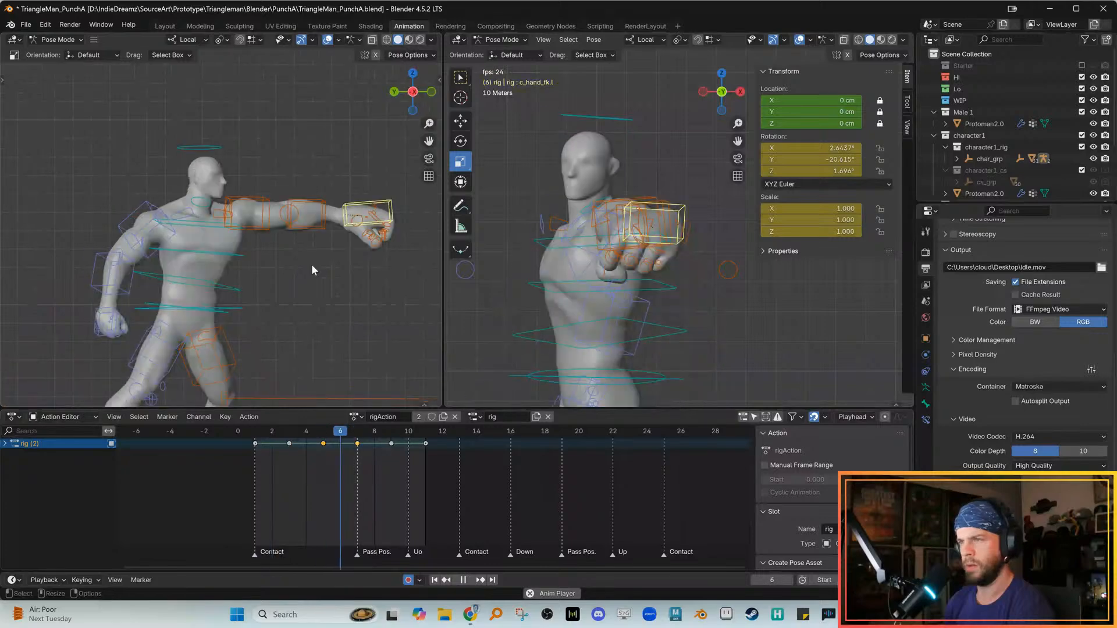
key("Escape")
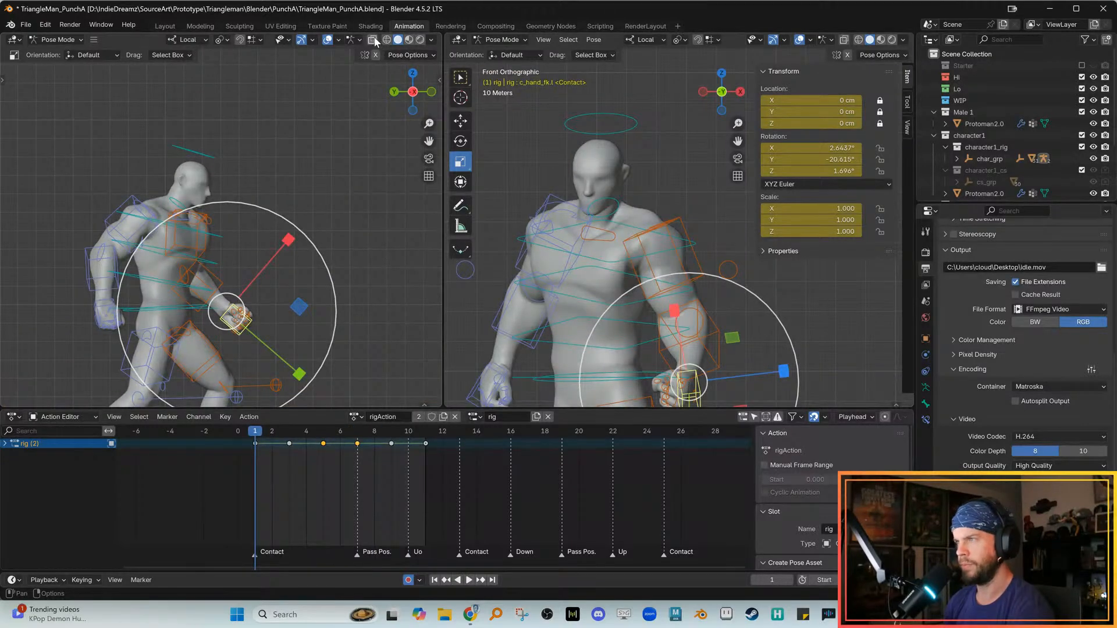
Hide the side view's overlays, replay the punch and inspect the extended arm up to frame 6
left_click(327, 40)
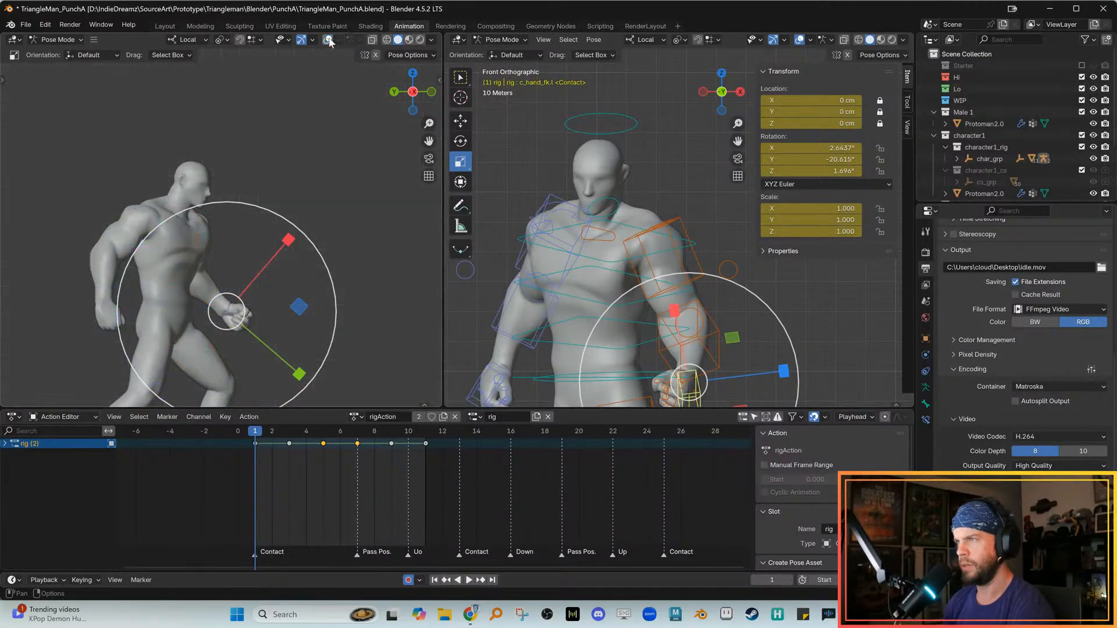
middle_click_drag(246, 252, 288, 216, "shift")
key("space")
scroll(228, 231, "down", 3)
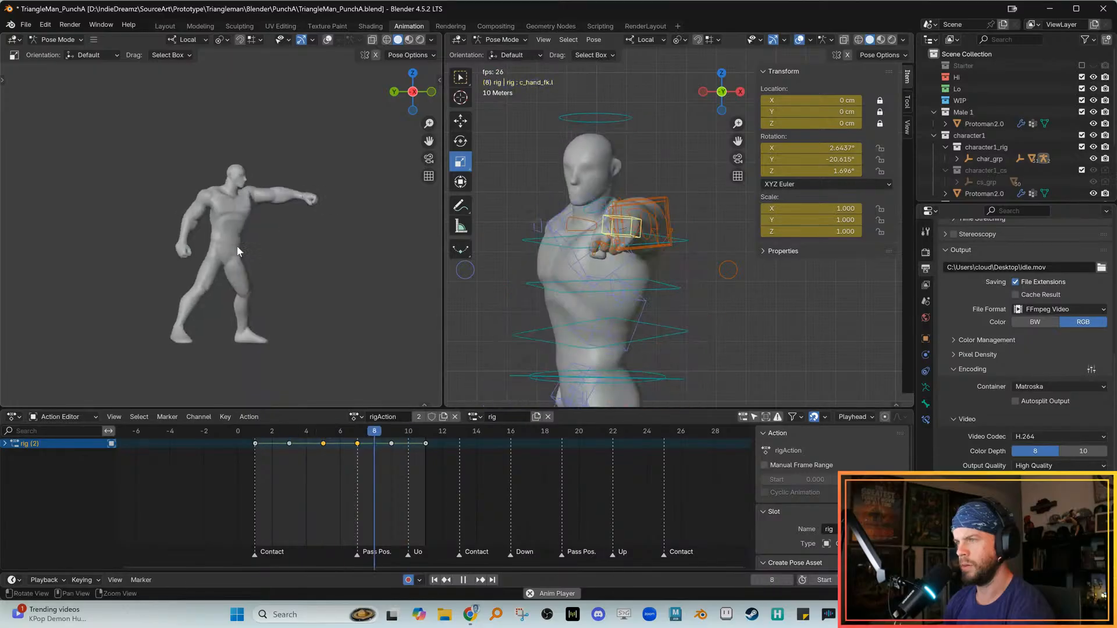
right_click_drag(242, 247, 258, 255, "alt")
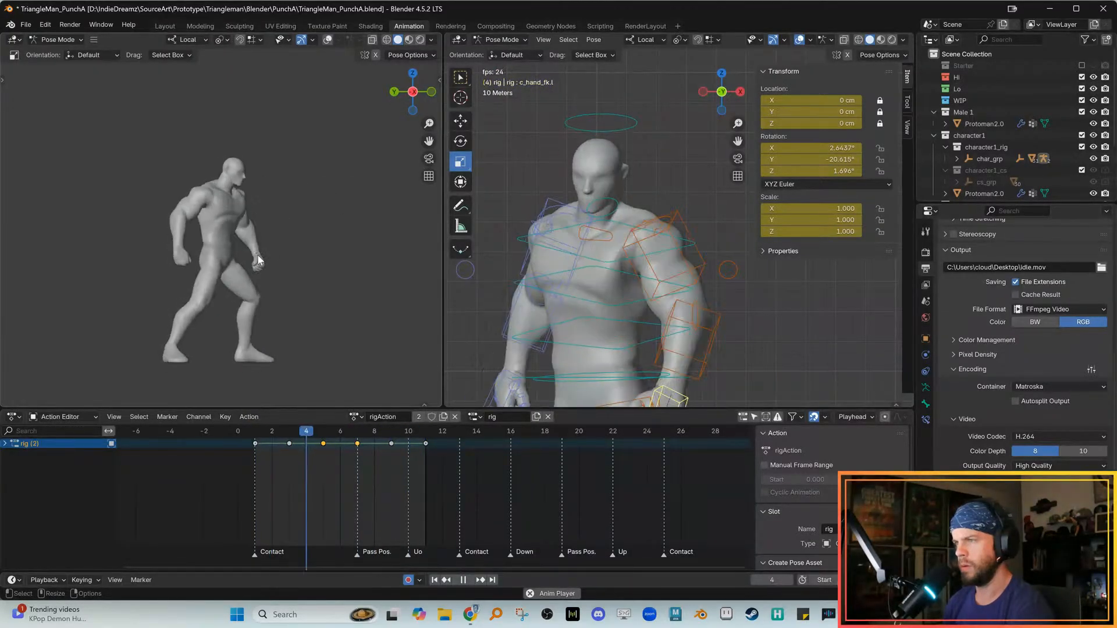
key("space")
left_click_drag(256, 432, 337, 416)
scroll(277, 319, "up", 3)
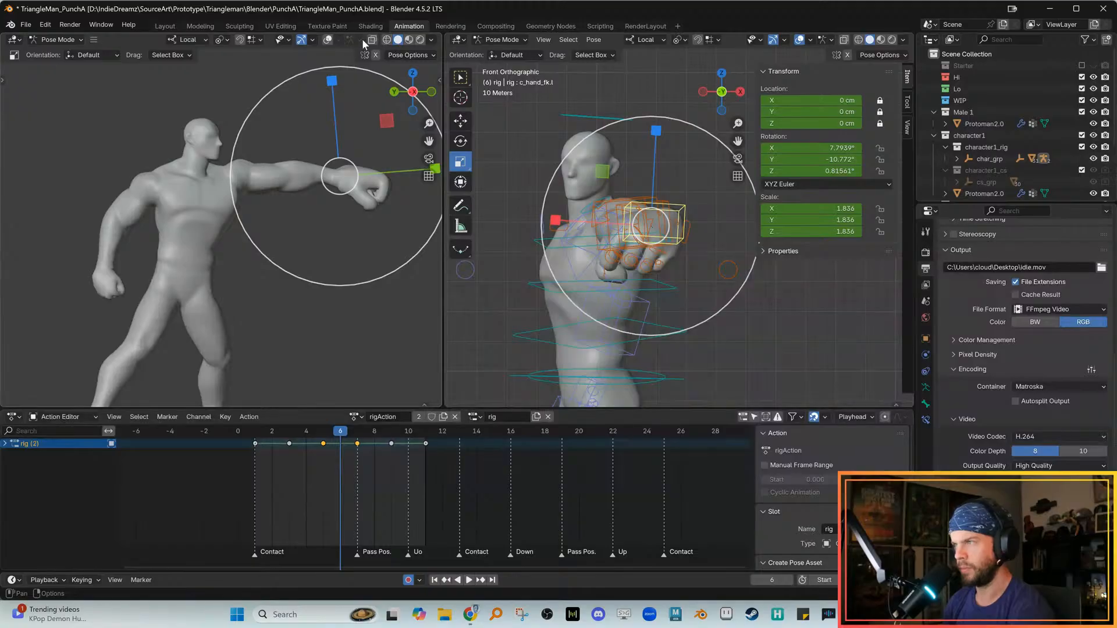
Show the side view's overlays and rotate the upper-arm control c_arm_fk.l slightly to raise the punching arm, using Global orientation
left_click(327, 41)
left_click(258, 161)
key("shift+space")
key("r")
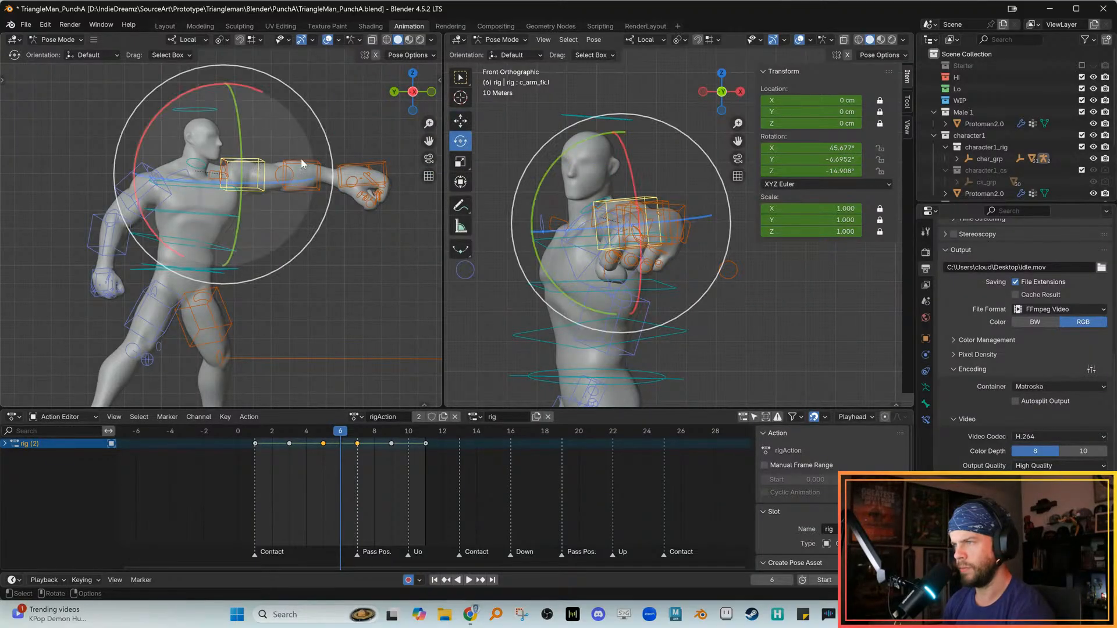
key("comma")
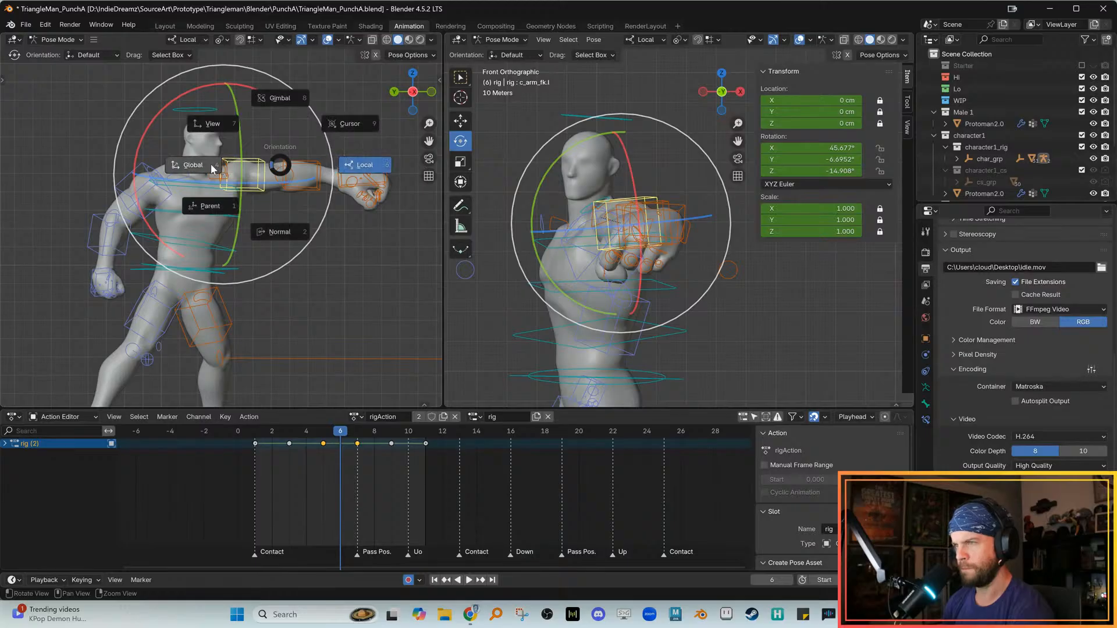
left_click(207, 165)
left_click_drag(135, 197, 142, 214)
Compare the neighbouring key poses and rotate c_arm_fk.l slightly upward at frame 7
key("Left")
key("Down")
key("Up")
key("Up")
key("Down")
key("Down")
key("Up")
key("Up")
key("Down")
key("Up")
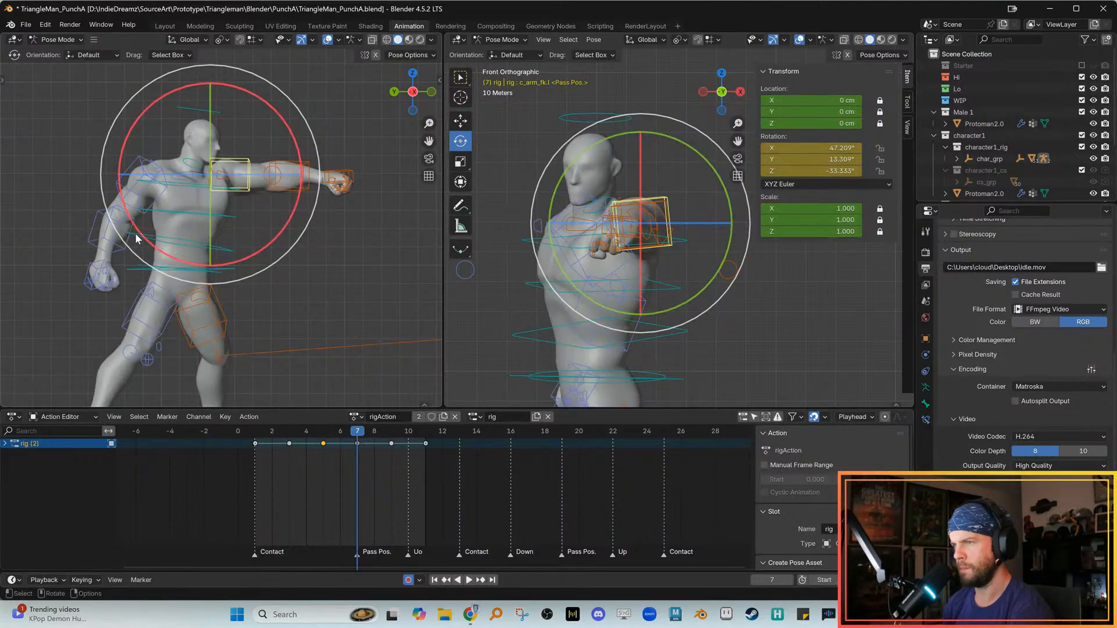
left_click_drag(142, 231, 145, 234)
Select the spine control c_spine_01.x, play back the punch and step through its poses from frame 4
left_click(145, 235)
key("space")
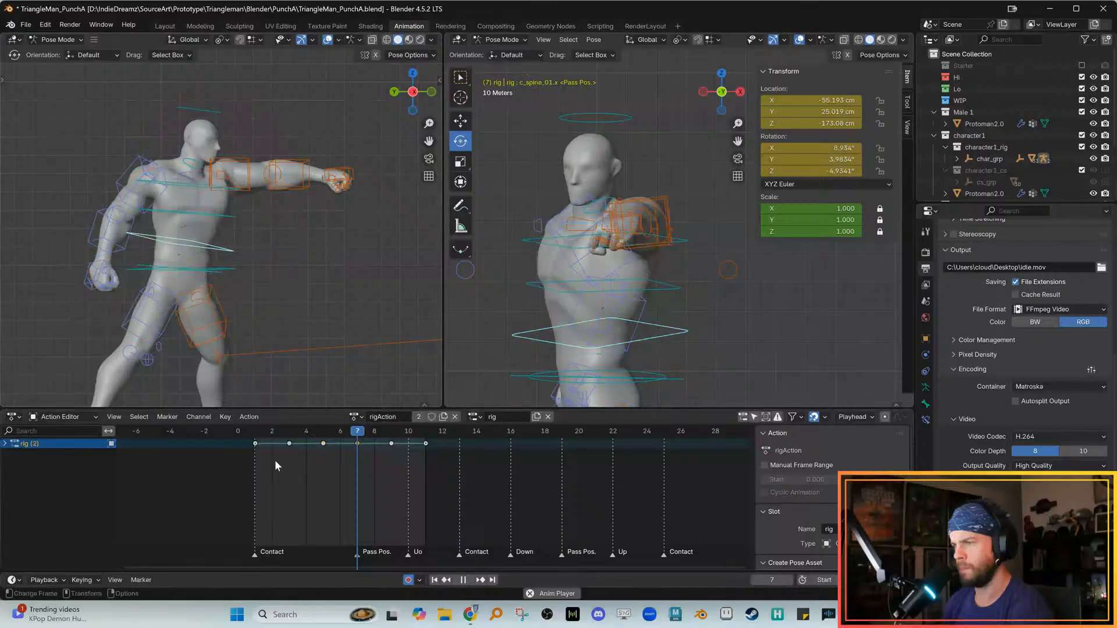
key("space")
scroll(256, 330, "up", 2)
left_click(313, 431)
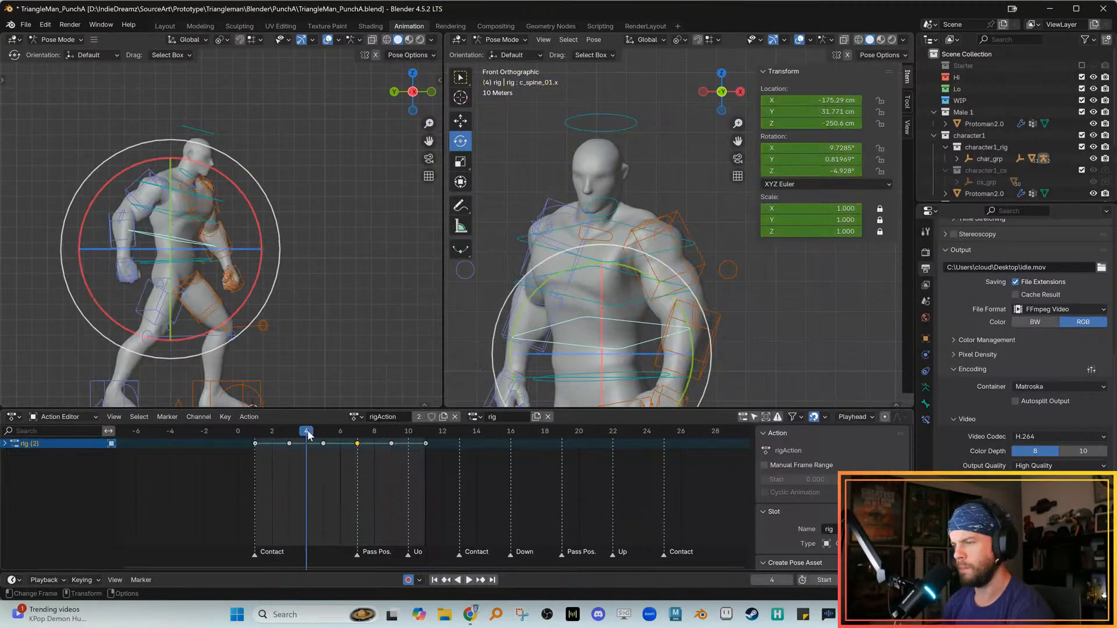
key("Right")
key("Right")
key("Right")
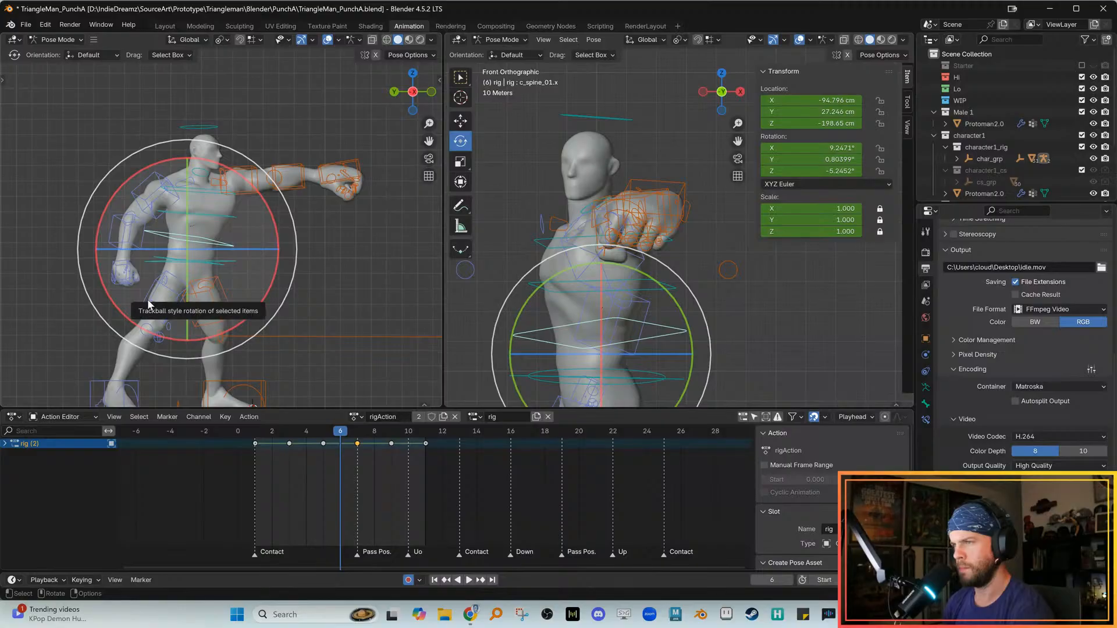
key("Right")
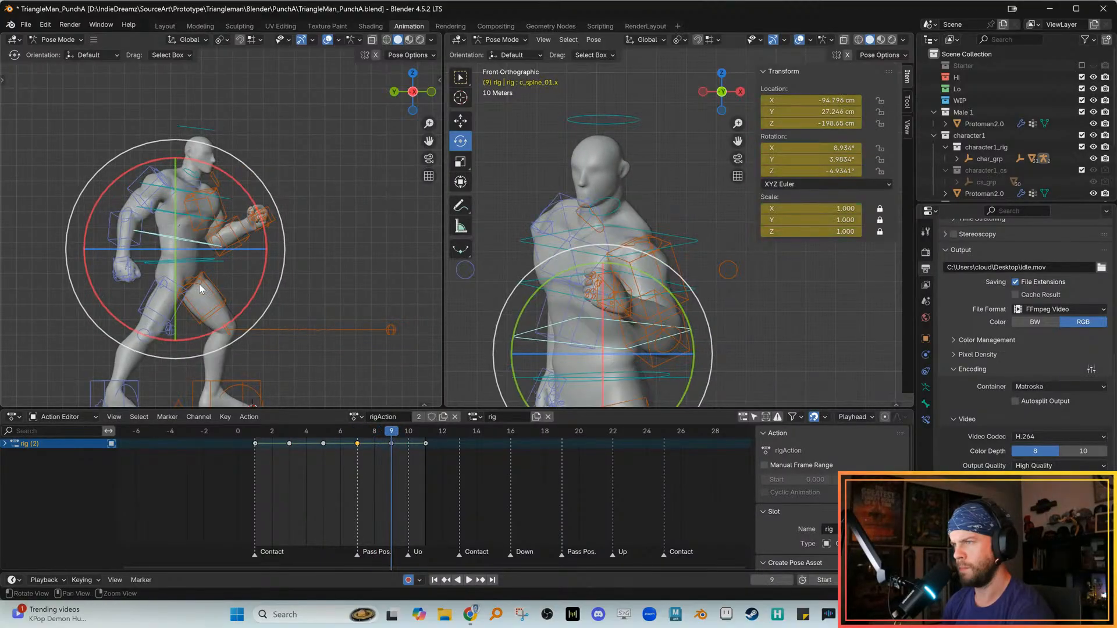
Try rotating the spine controls c_spine_01.x and c_spine_02.x together at frame 8, first in Global and again in Local orientation
left_click(317, 202)
left_click(227, 216)
key("w")
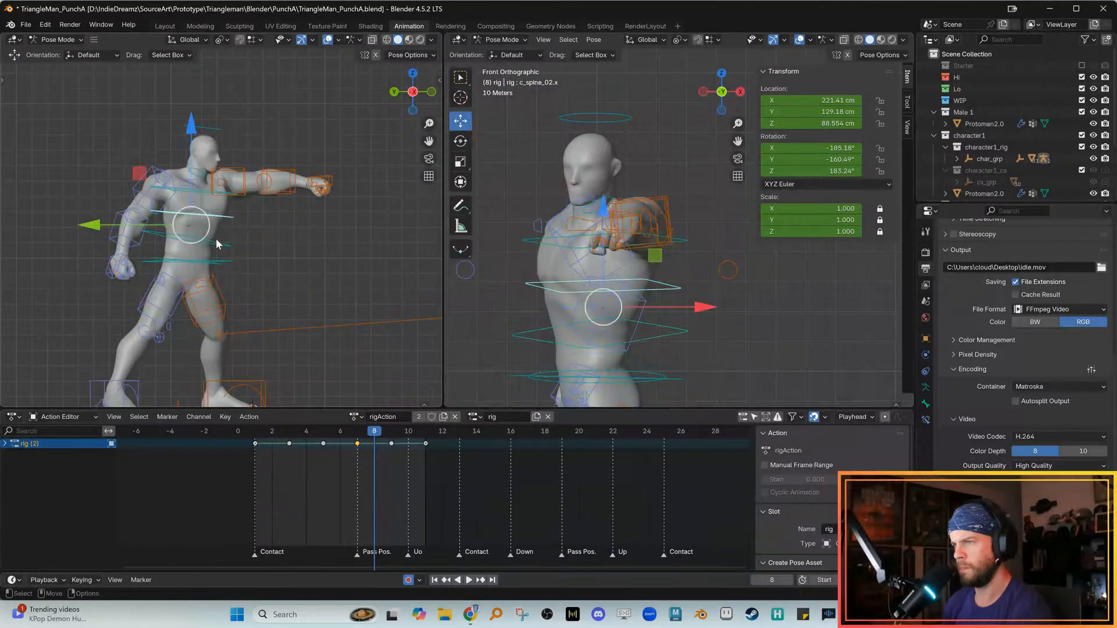
left_click(213, 248)
key("e")
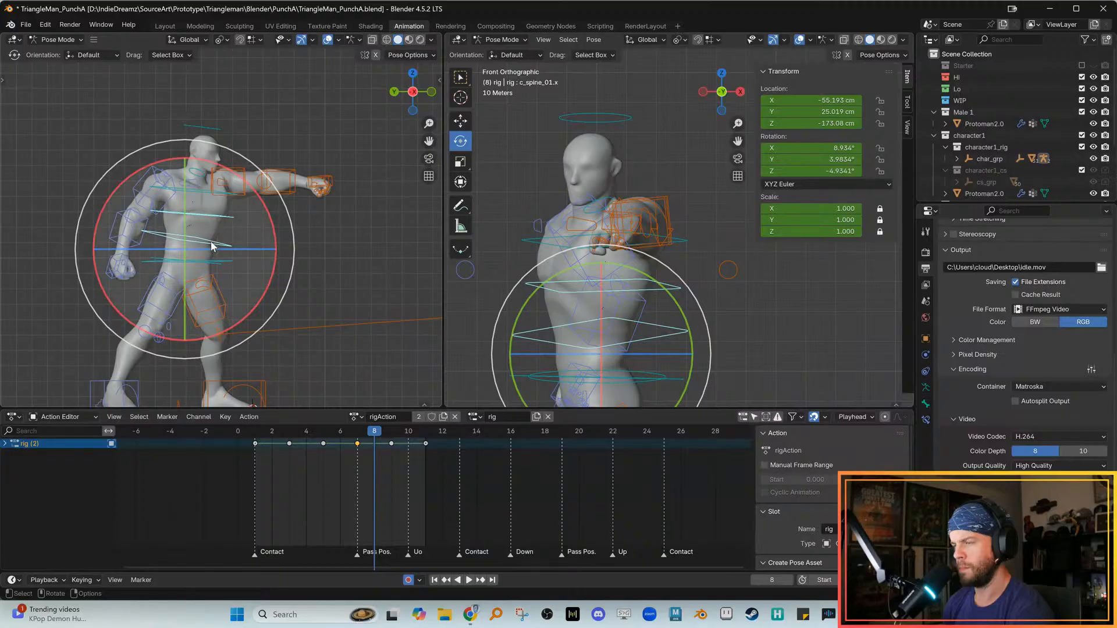
left_click_drag(213, 247, 211, 250)
key("ctrl+z")
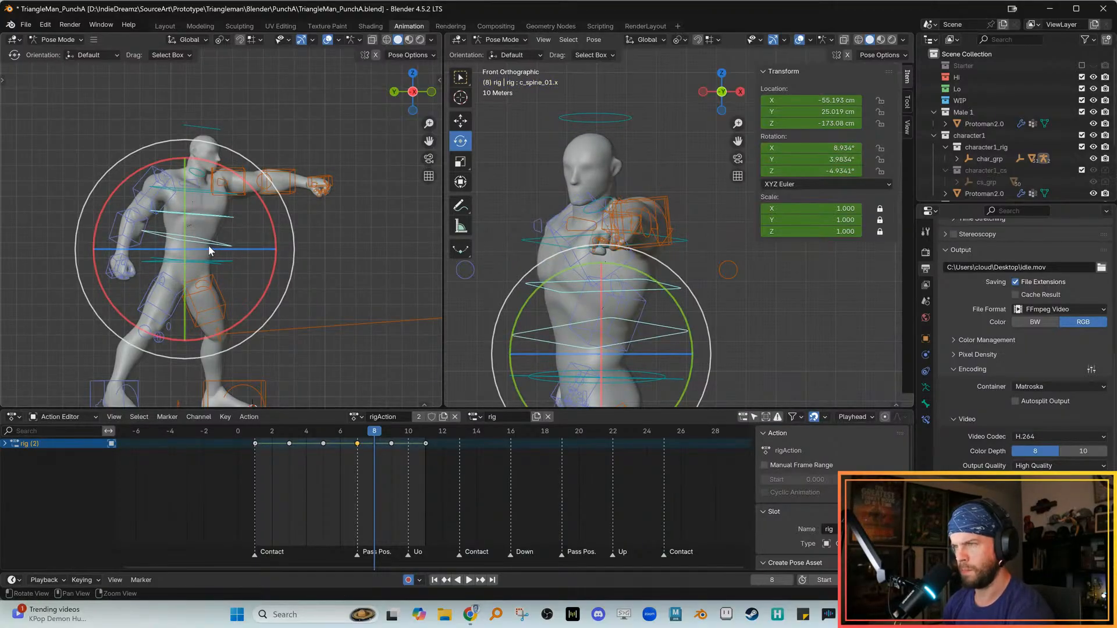
key("comma")
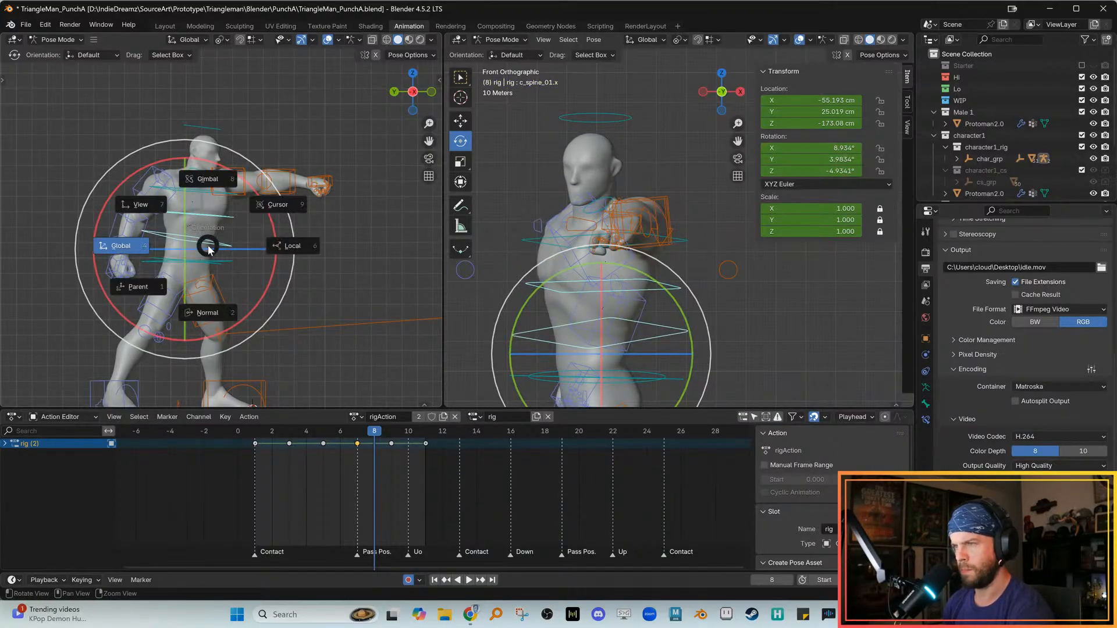
left_click(276, 250)
left_click_drag(189, 248, 200, 251)
key("ctrl+z")
Review the punch playback with and without the side view's overlays, and save the file
key("Left")
key("space")
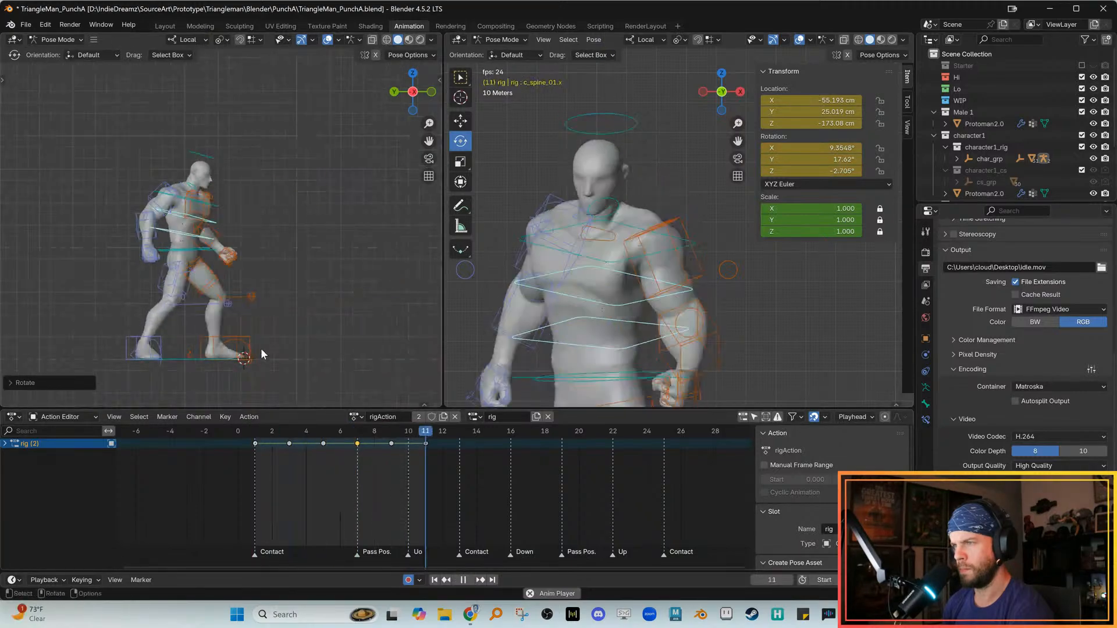
key("space")
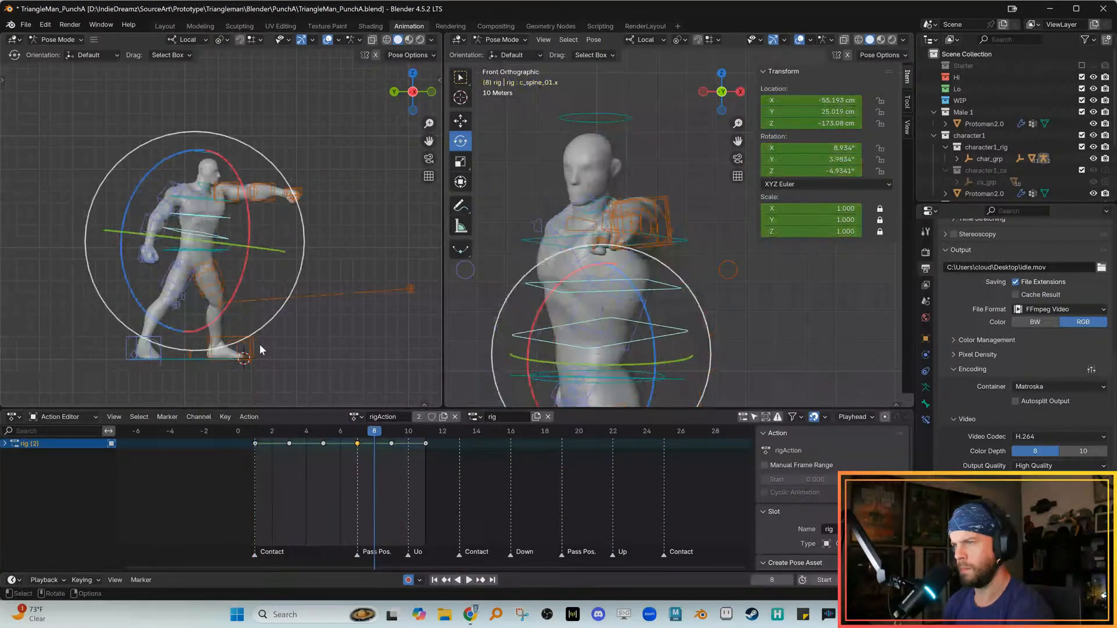
key("space")
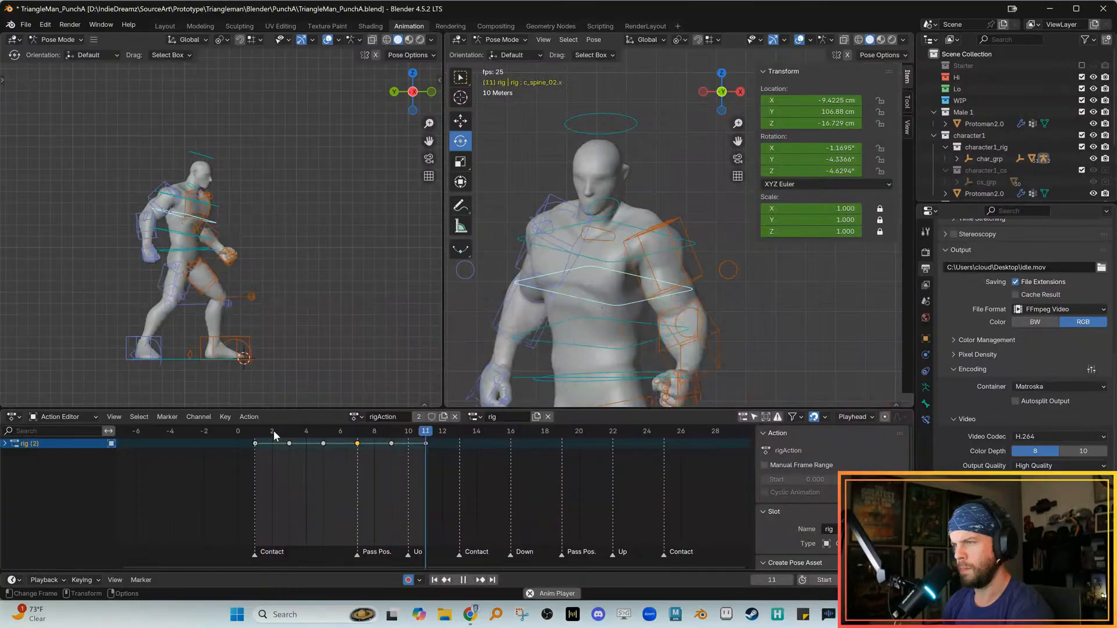
key("space")
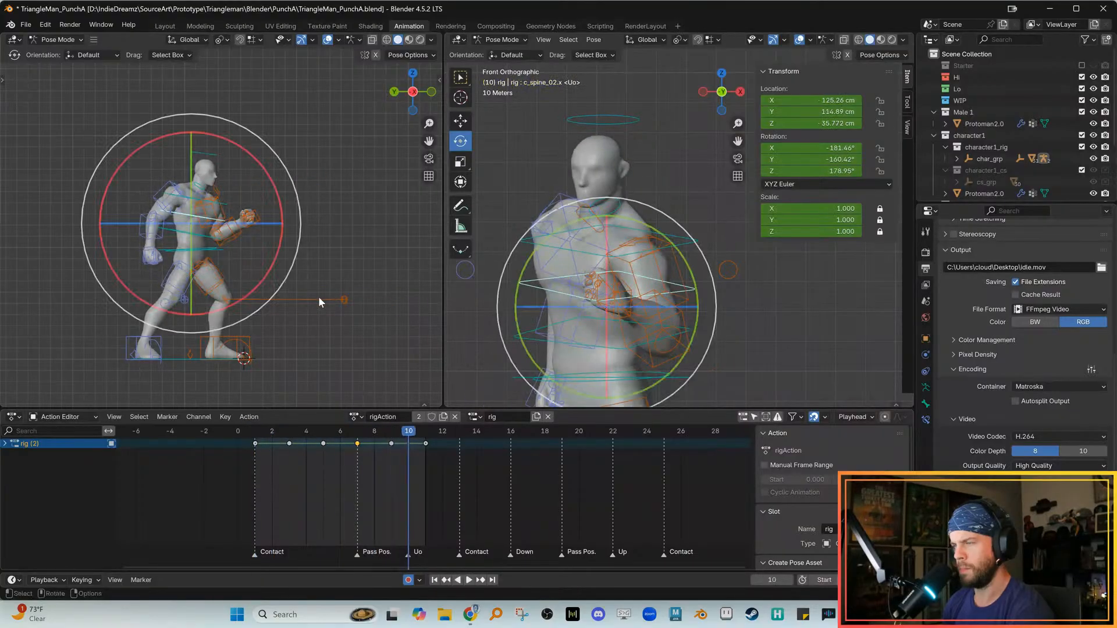
left_click(331, 40)
key("space")
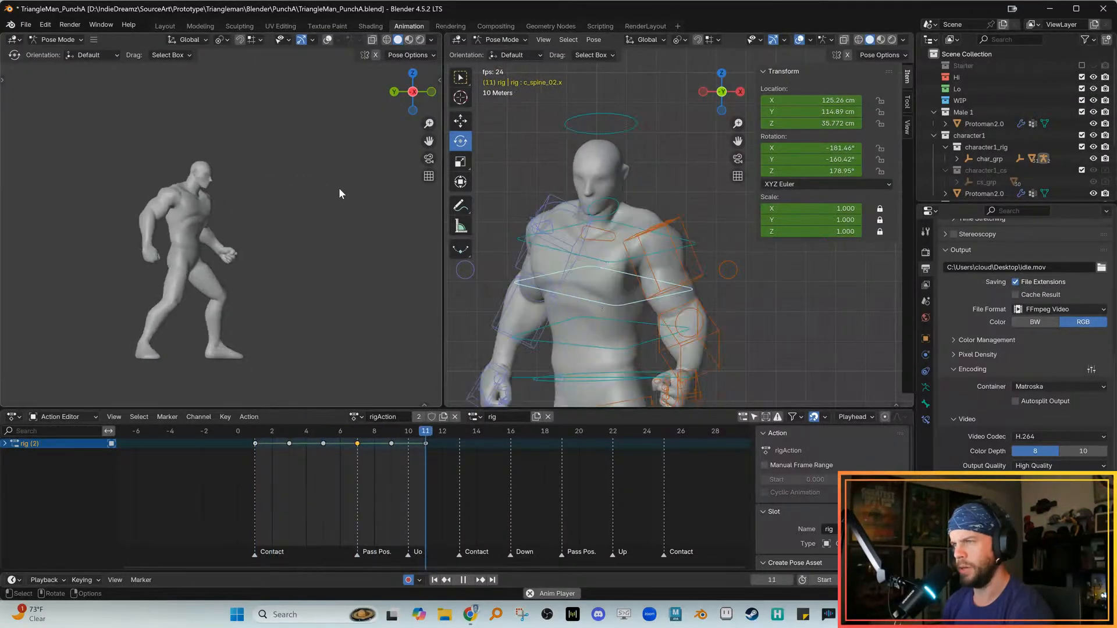
key("Escape")
key("ctrl+s")
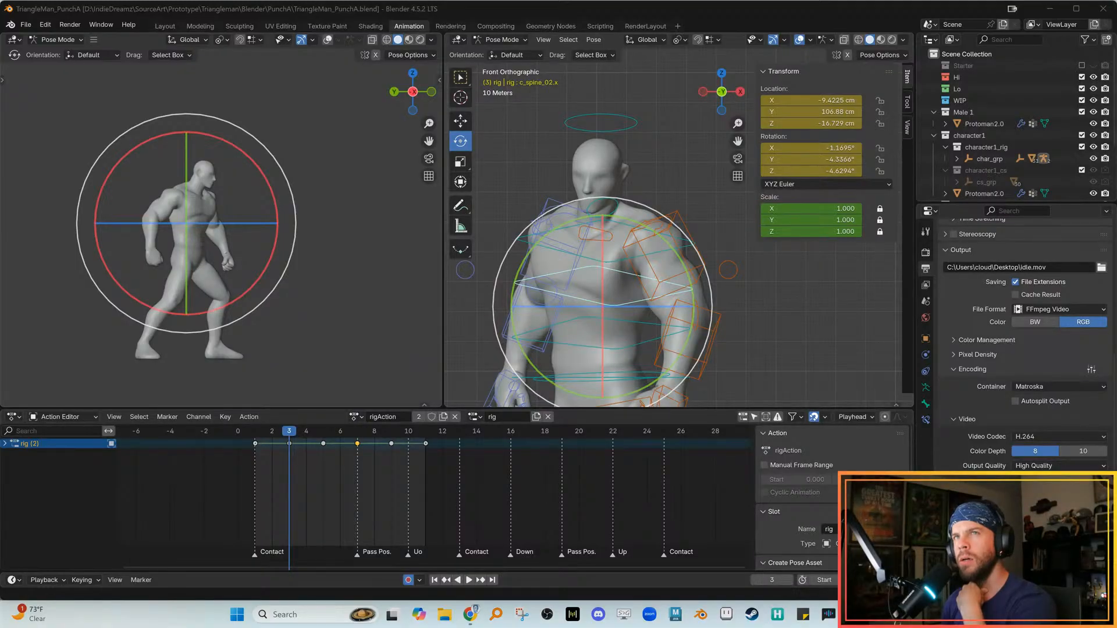
Restore the side view's overlays and move the root control c_root_master.x back along the global Y axis at frames 7 and 9
left_click(331, 334)
key("space")
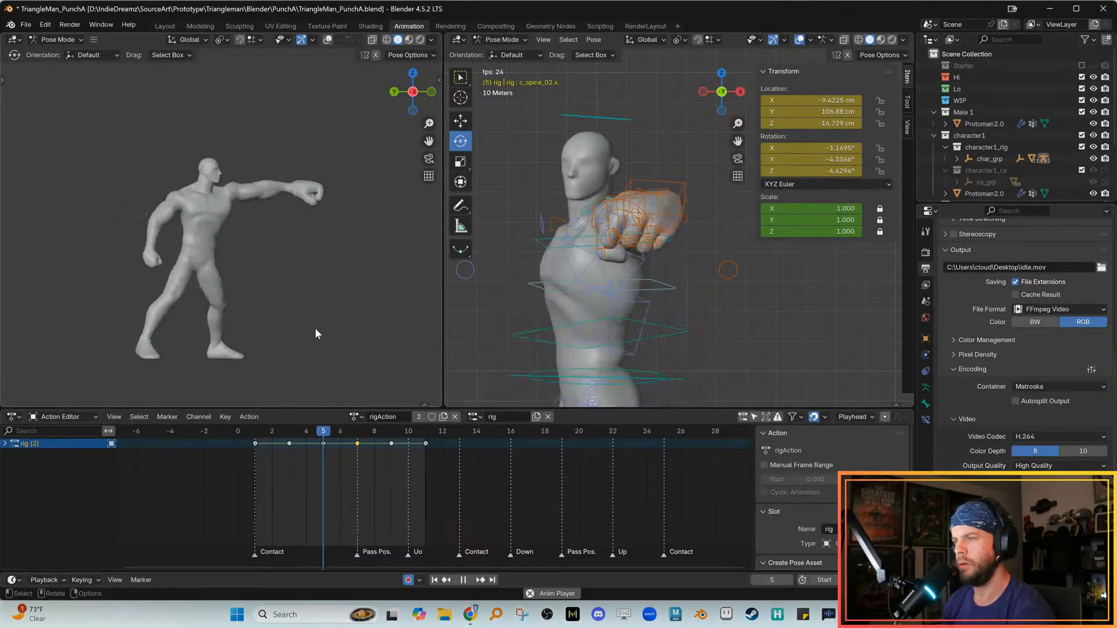
key("space")
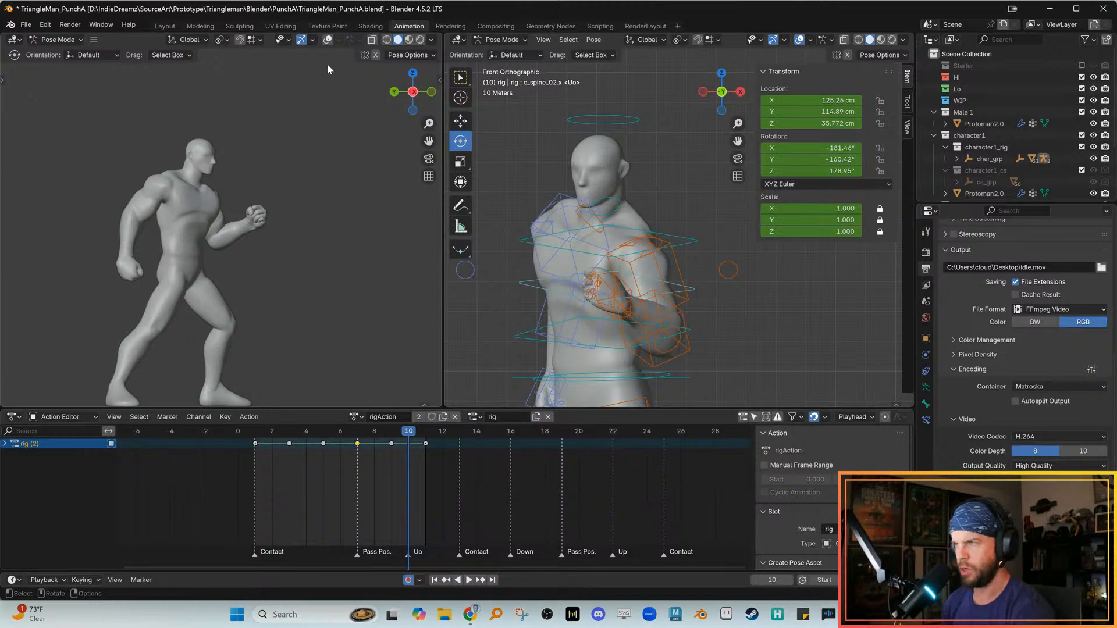
left_click(328, 39)
key("b")
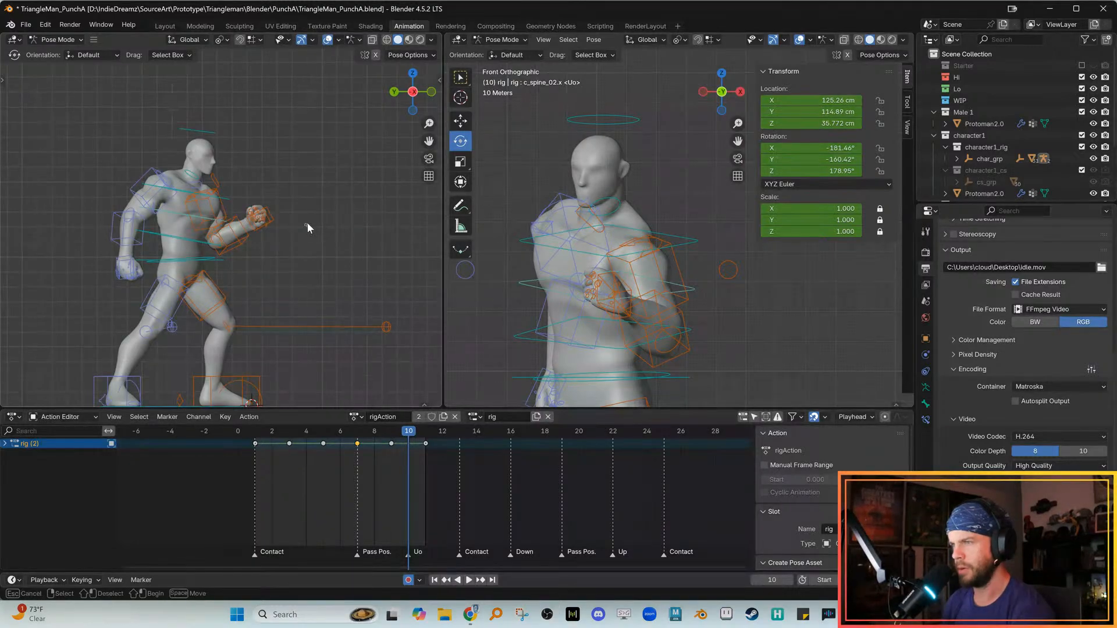
left_click(142, 260)
key("w")
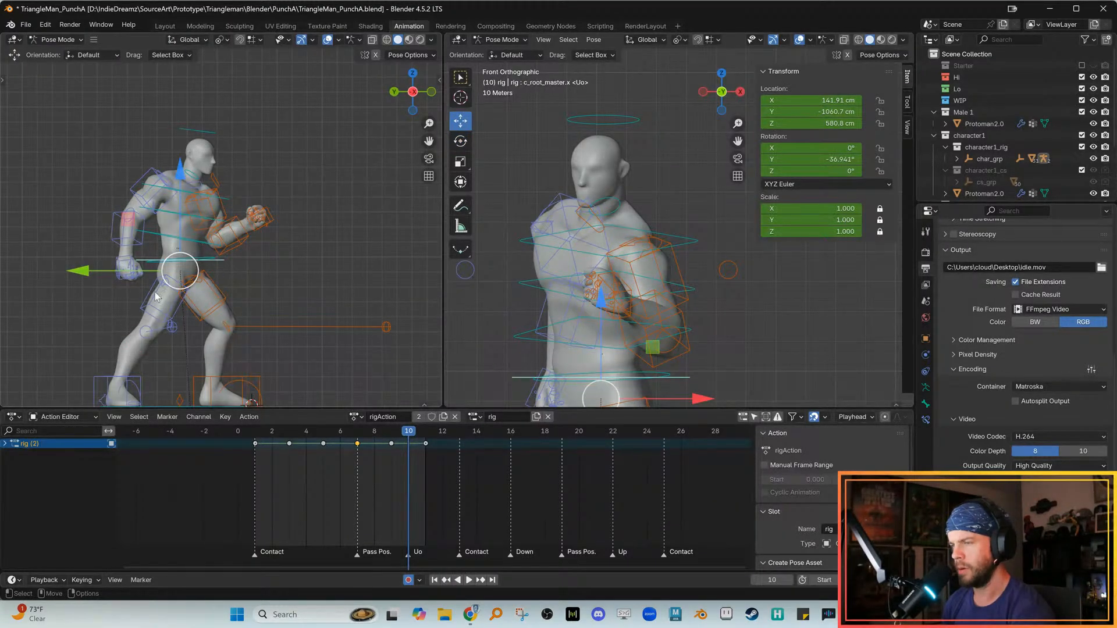
left_click_drag(310, 437, 357, 437)
left_click_drag(94, 273, 77, 270)
left_click(392, 434)
Replay the punch with the overlays hidden to check the body shift, and save the file again
key("space")
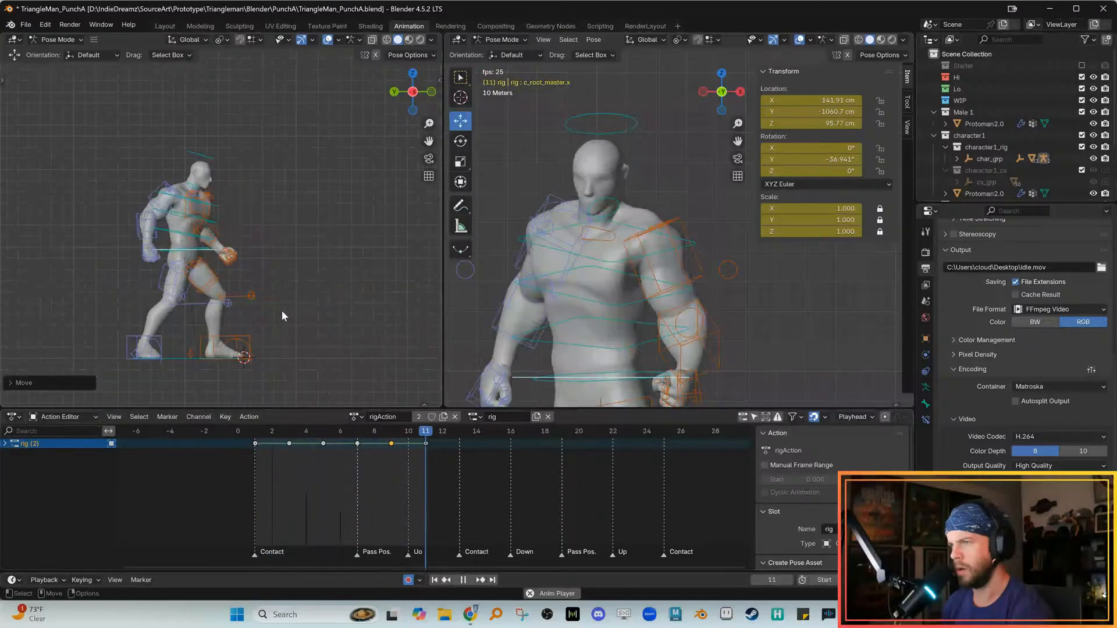
key("space")
left_click(328, 40)
key("space")
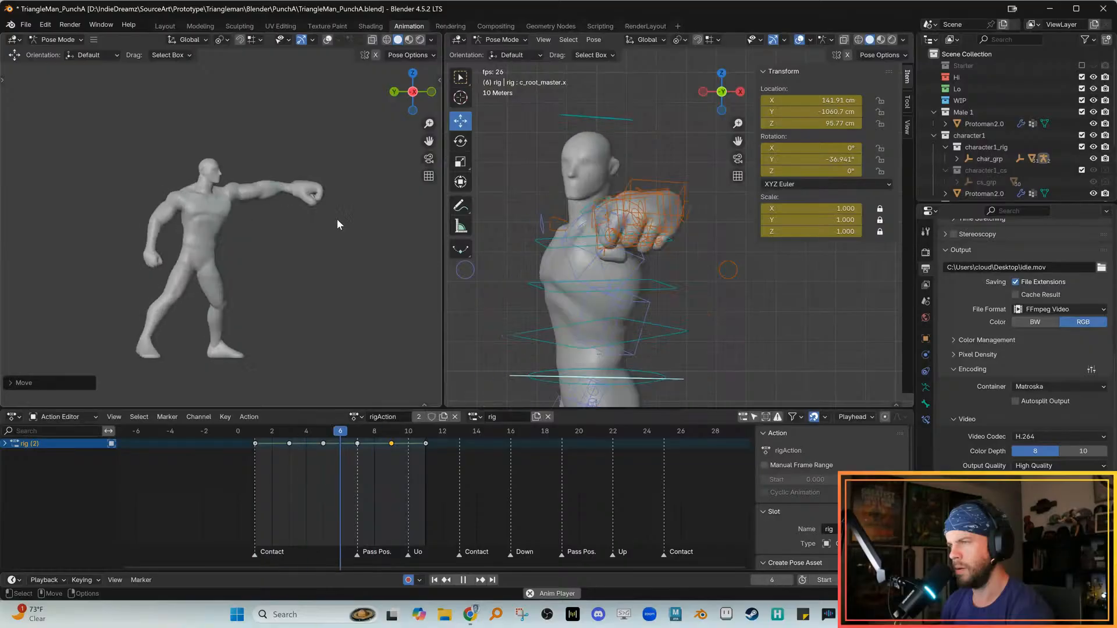
key("space")
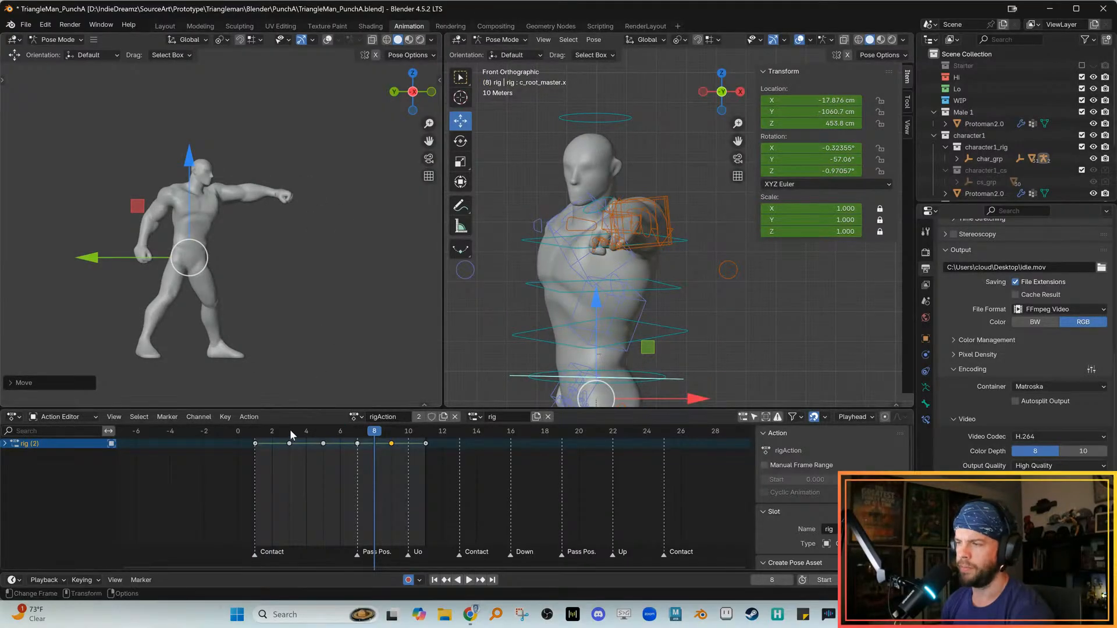
key("space")
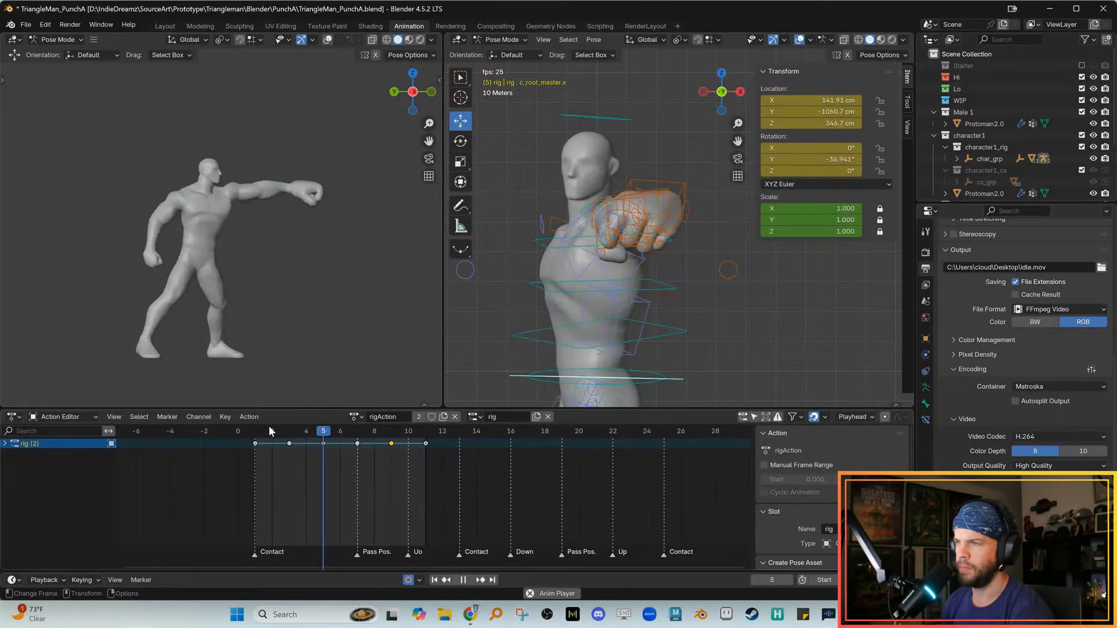
key("space")
key("ctrl+s")
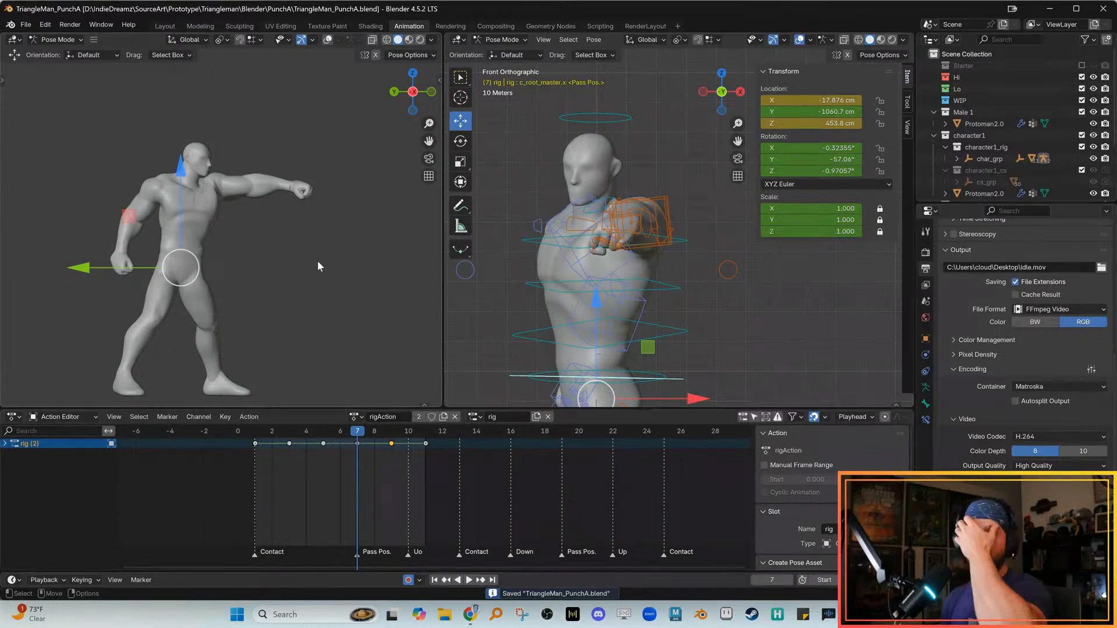
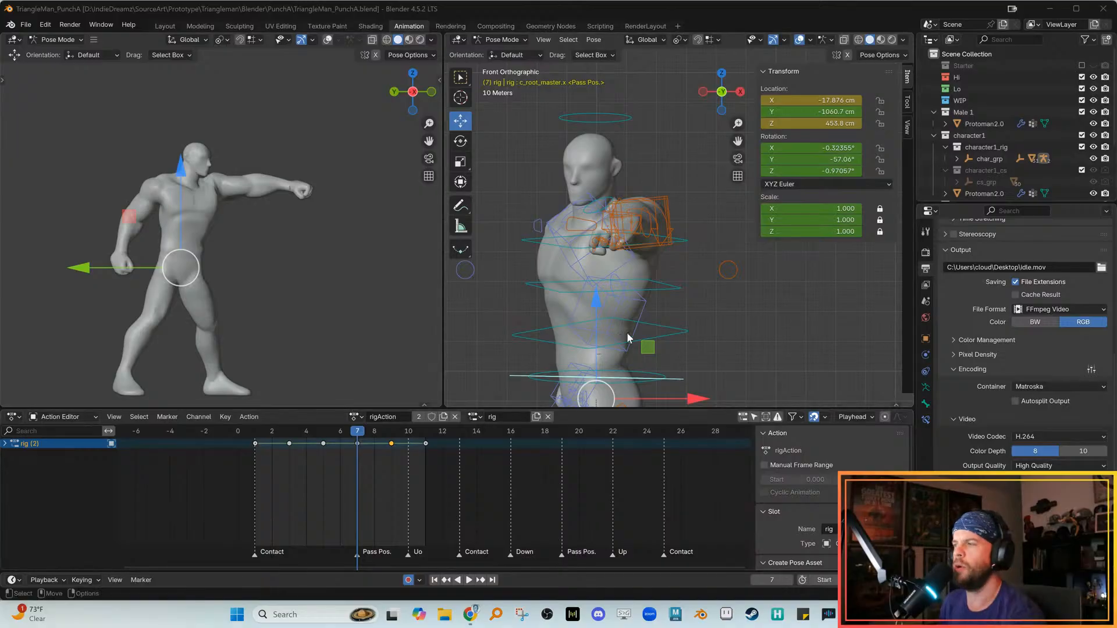
Switch the front viewport to the right view, and orbit the other viewport around the whole character with its overlays shown
middle_click_drag(633, 299, 629, 292, "shift")
left_click(740, 91)
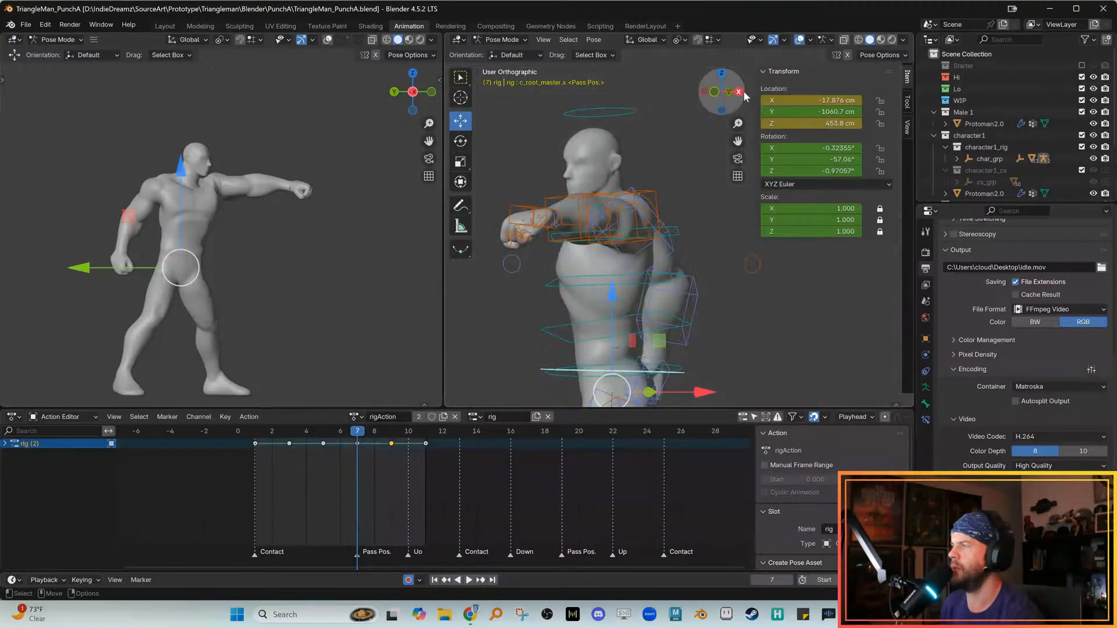
middle_click_drag(327, 292, 278, 313)
left_click(339, 39)
left_click(330, 41)
left_click(328, 41)
middle_click_drag(284, 216, 299, 190, "shift")
middle_click_drag(438, 141, 257, 235)
Try rotating the character's base control c_pos to 90° on Y at frame 7, and undo the rotation
left_click(234, 306)
middle_click_drag(233, 305, 218, 310)
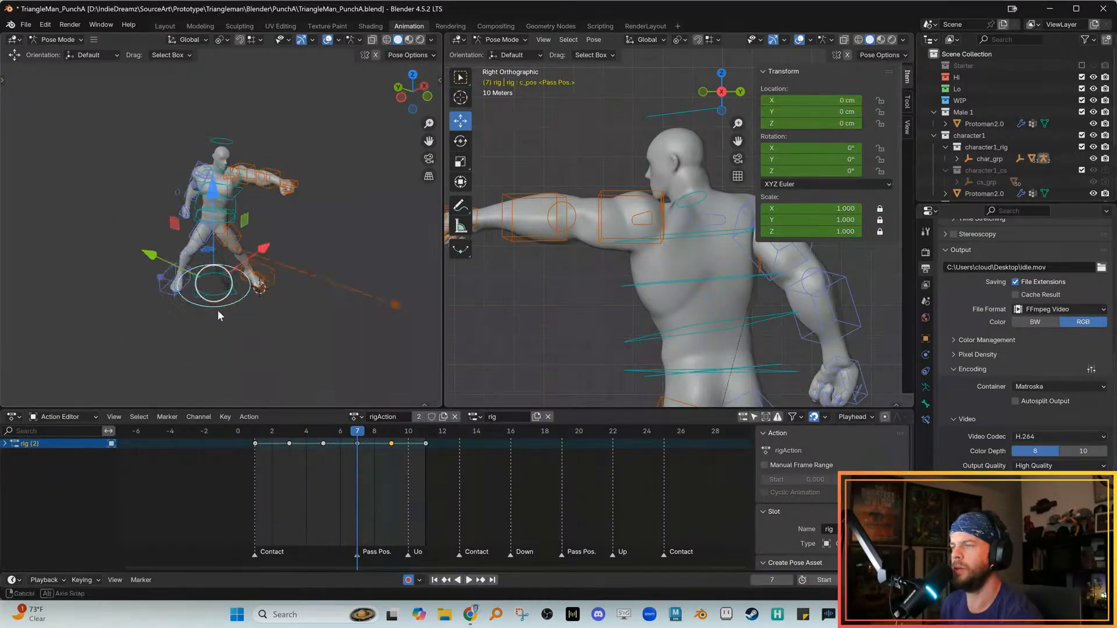
left_click(838, 148)
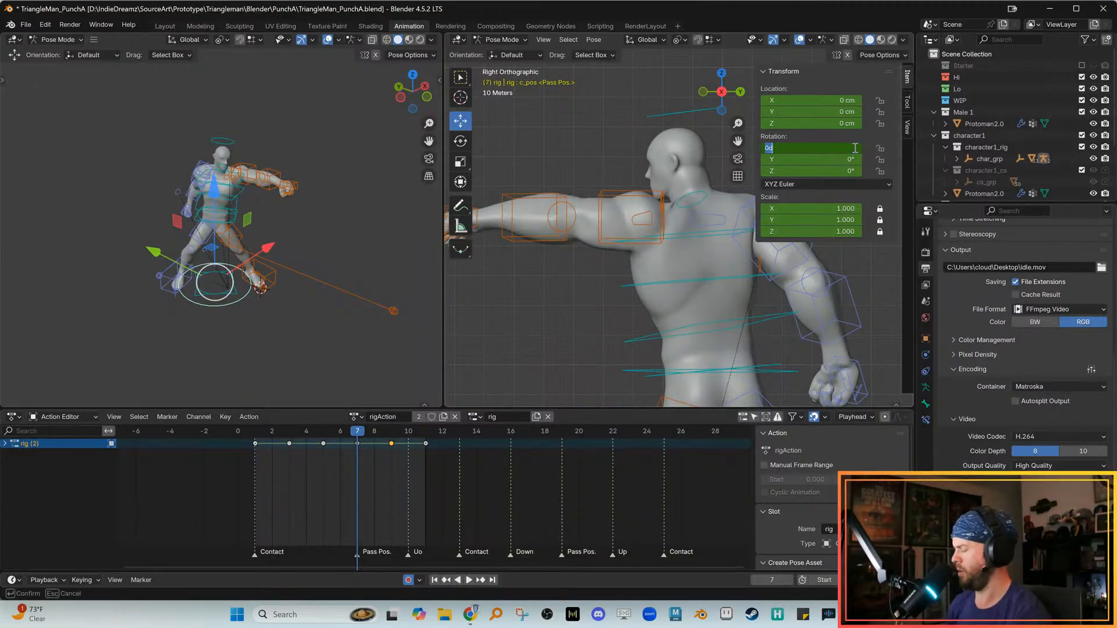
key("Return")
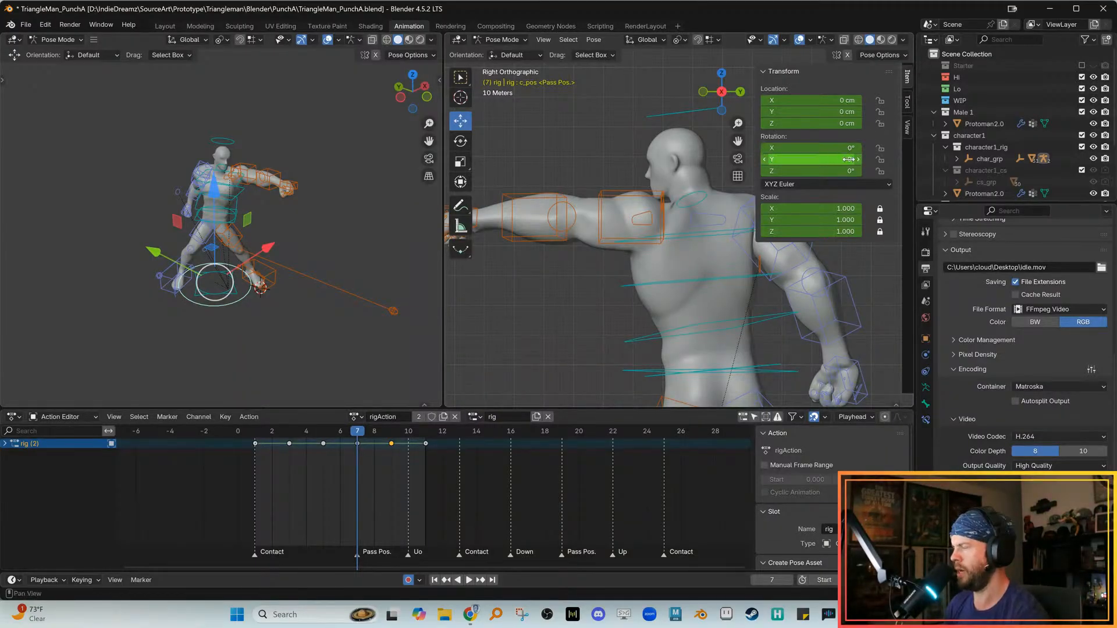
left_click(850, 160)
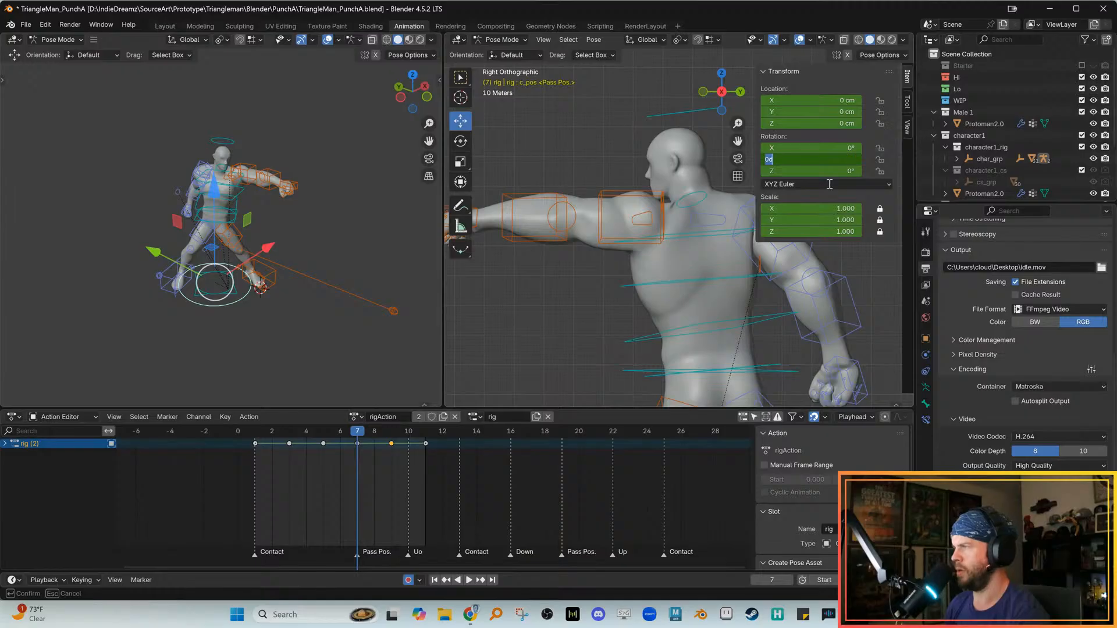
type("90")
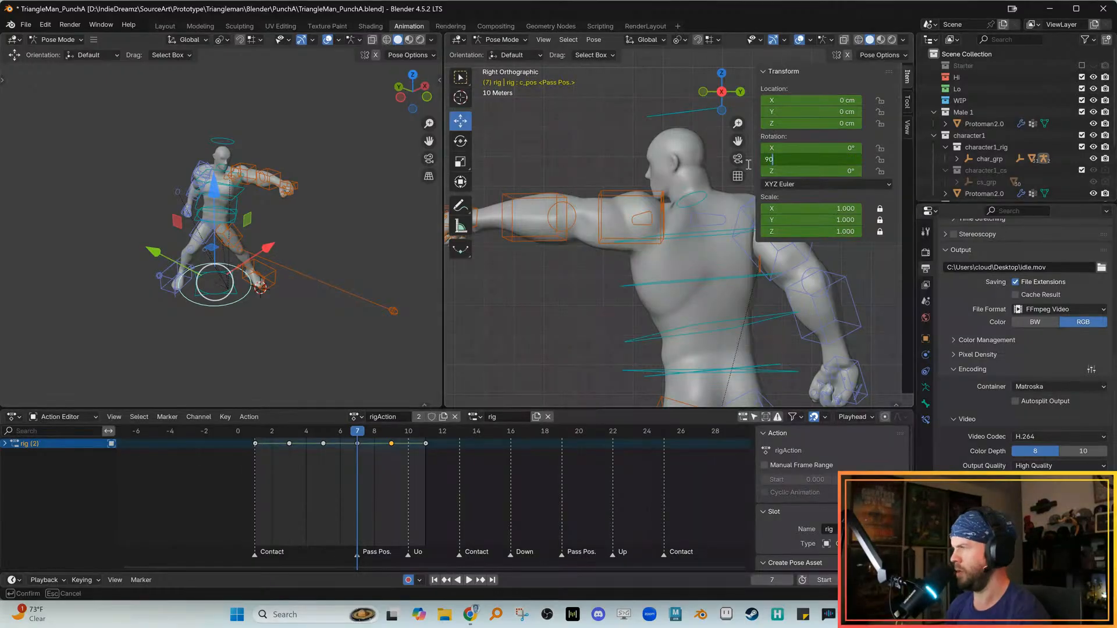
key("Return")
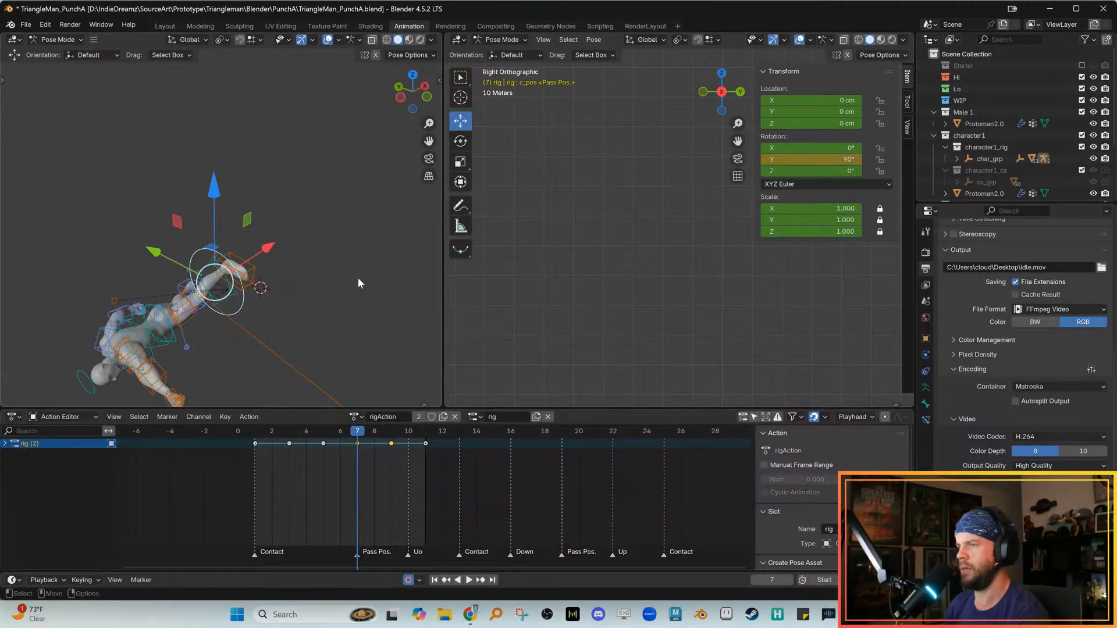
key("ctrl+z")
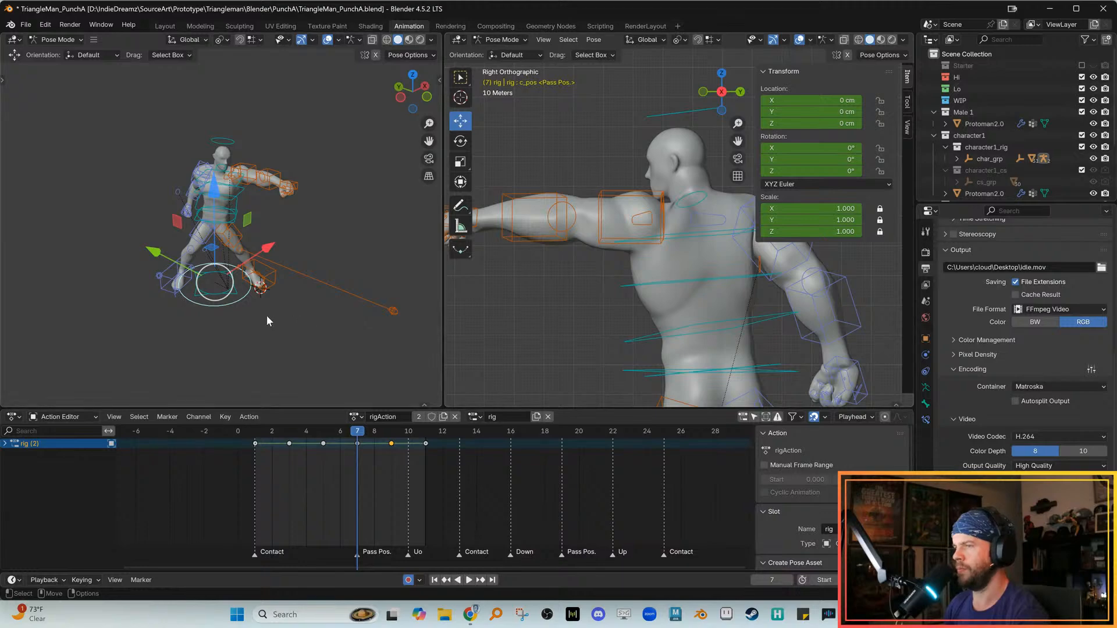
Rotate the base control c_pos to 90° on Z at frame 7 and save the file
left_click(854, 170)
type("90")
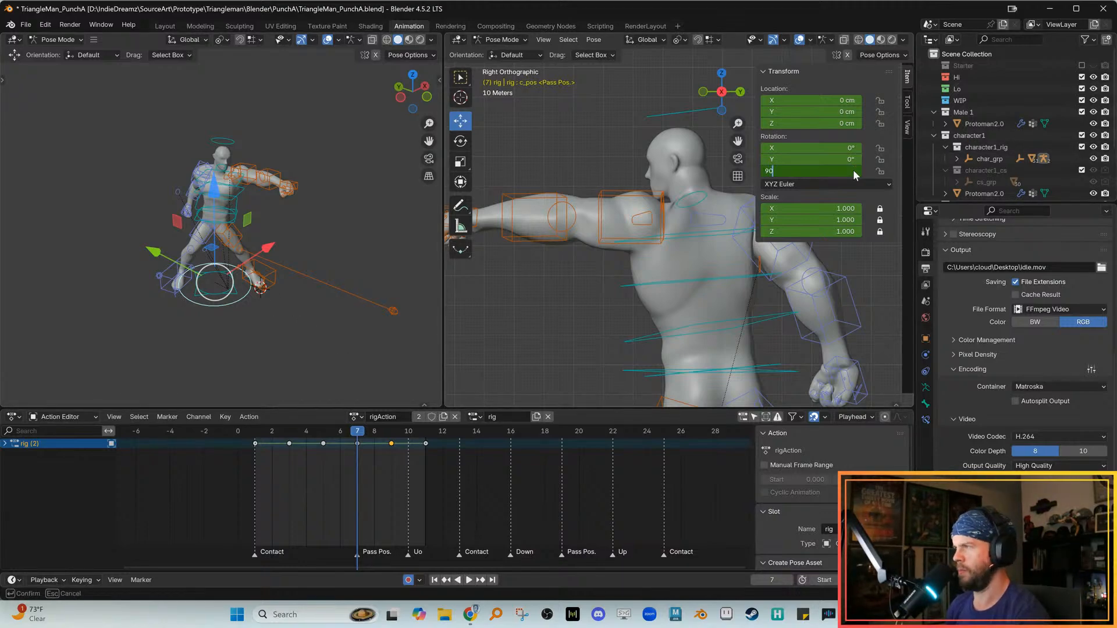
key("Return")
middle_click_drag(657, 240, 621, 238, "shift")
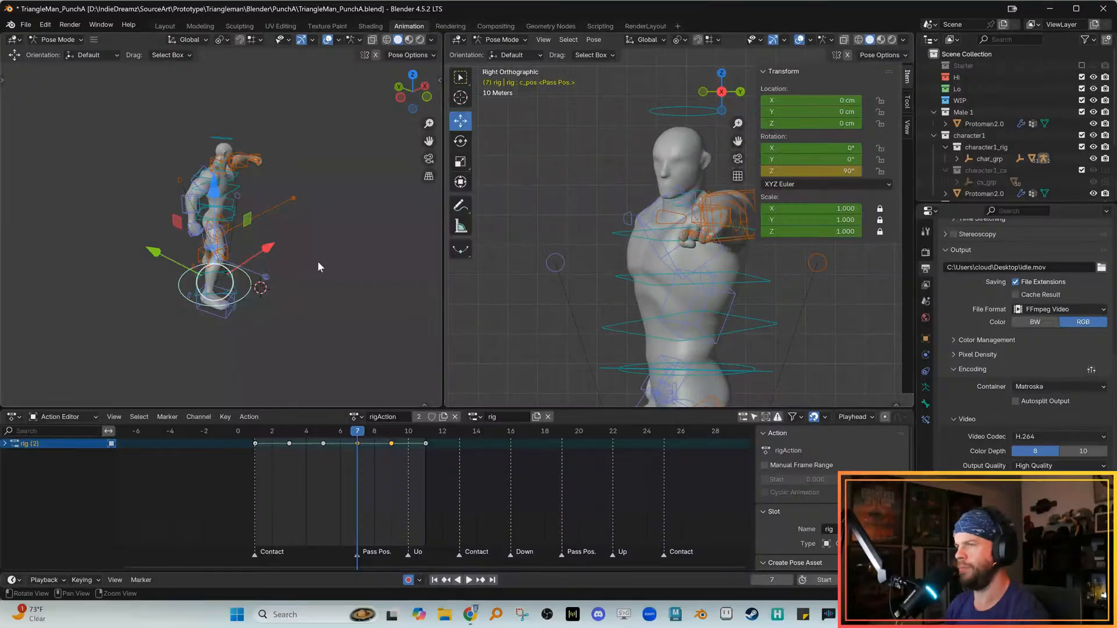
key("ctrl+s")
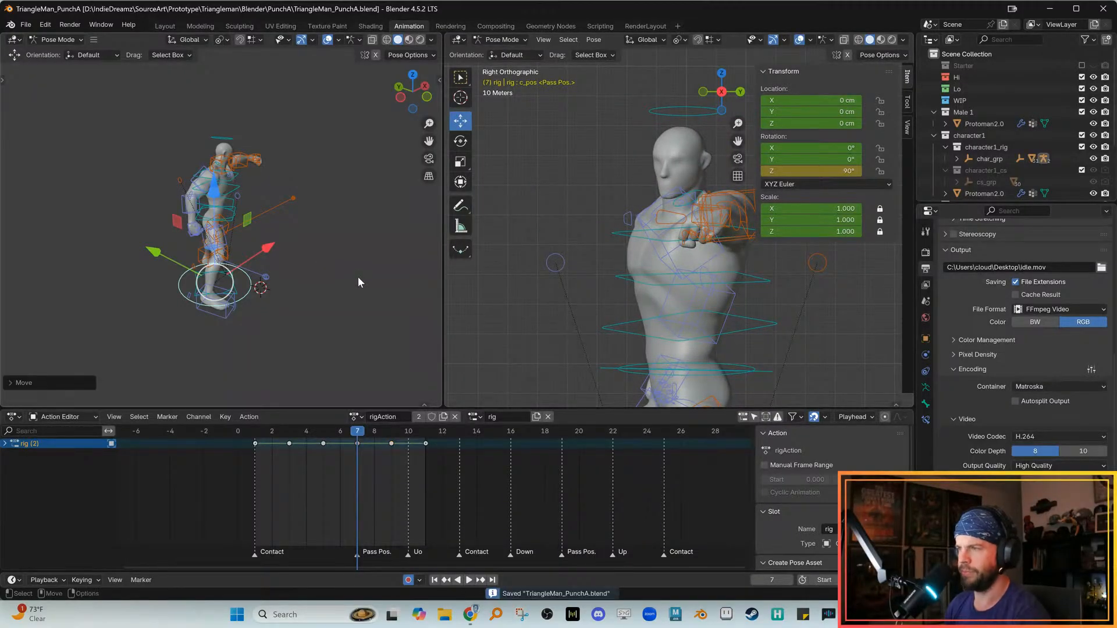
Scrub and replay the punch to check the character's new orientation
left_click_drag(277, 430, 363, 424)
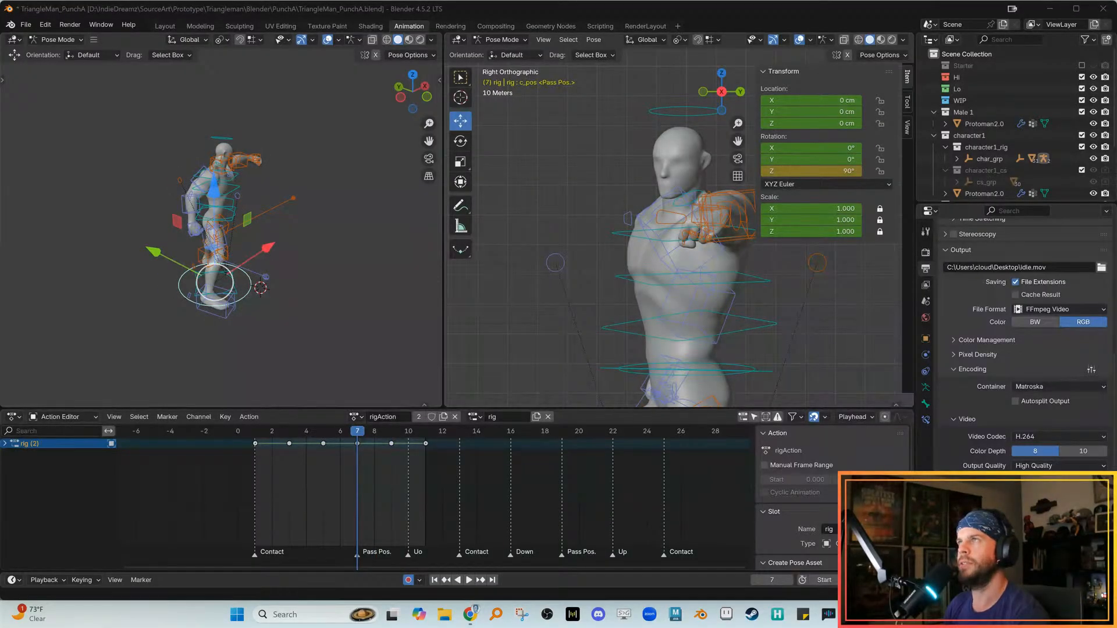
key("space")
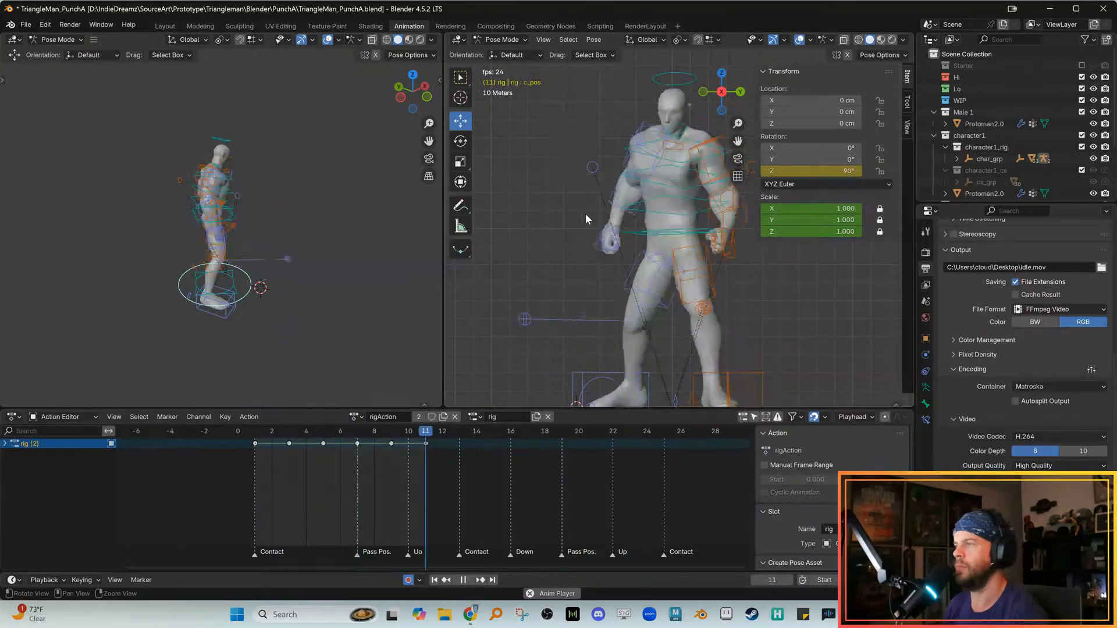
key("Escape")
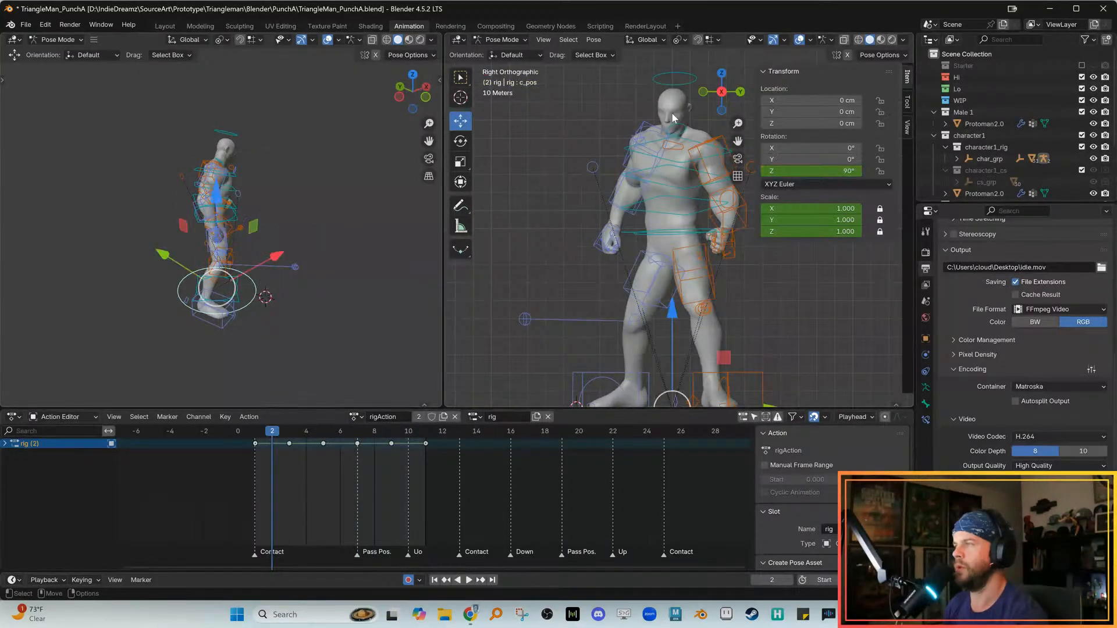
Switch the perspective viewport to the front view, replay and scrub the turned punch, and save the file
left_click(427, 97)
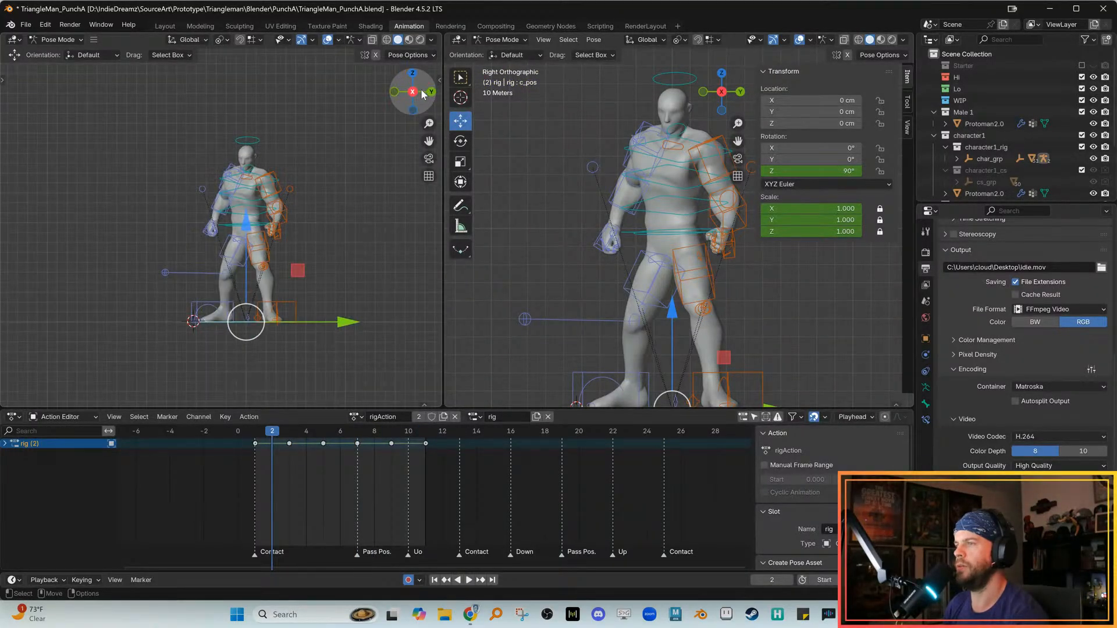
left_click(397, 96)
key("space")
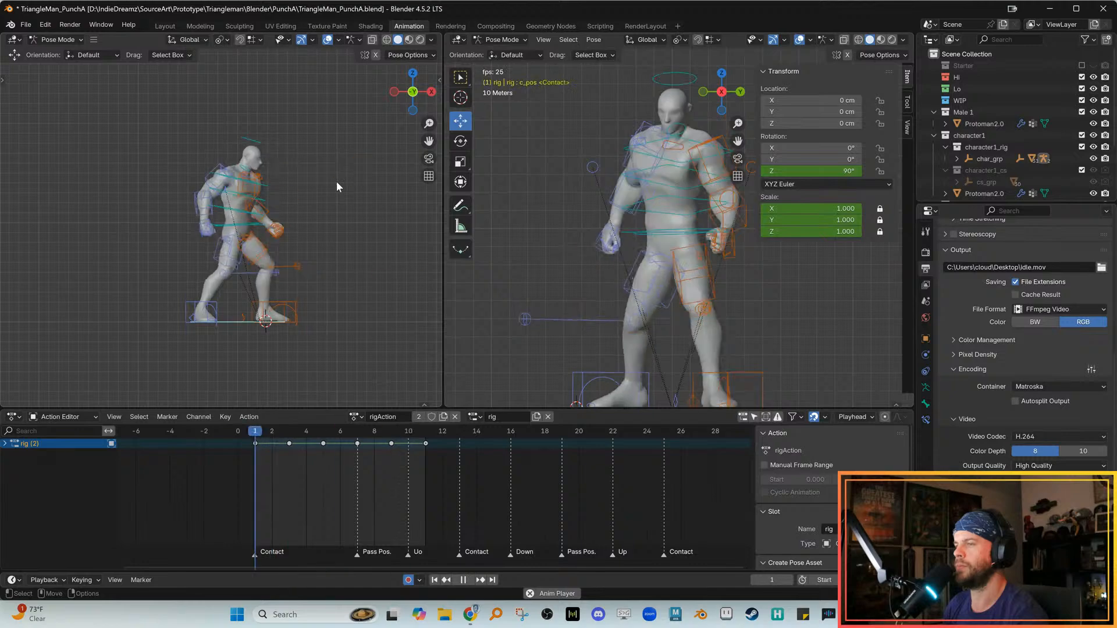
key("ctrl+s")
scroll(314, 198, "up", 2)
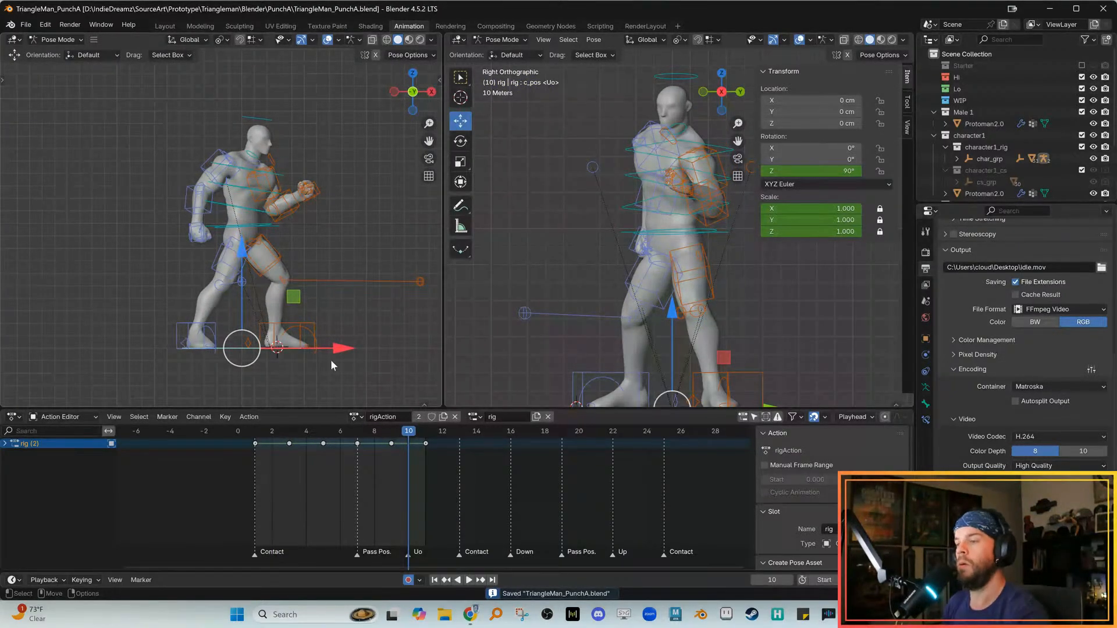
mouse_move(257, 433)
left_mouse_down()
mouse_move(416, 432)
mouse_move(272, 434)
left_mouse_up()
key("ctrl+s")
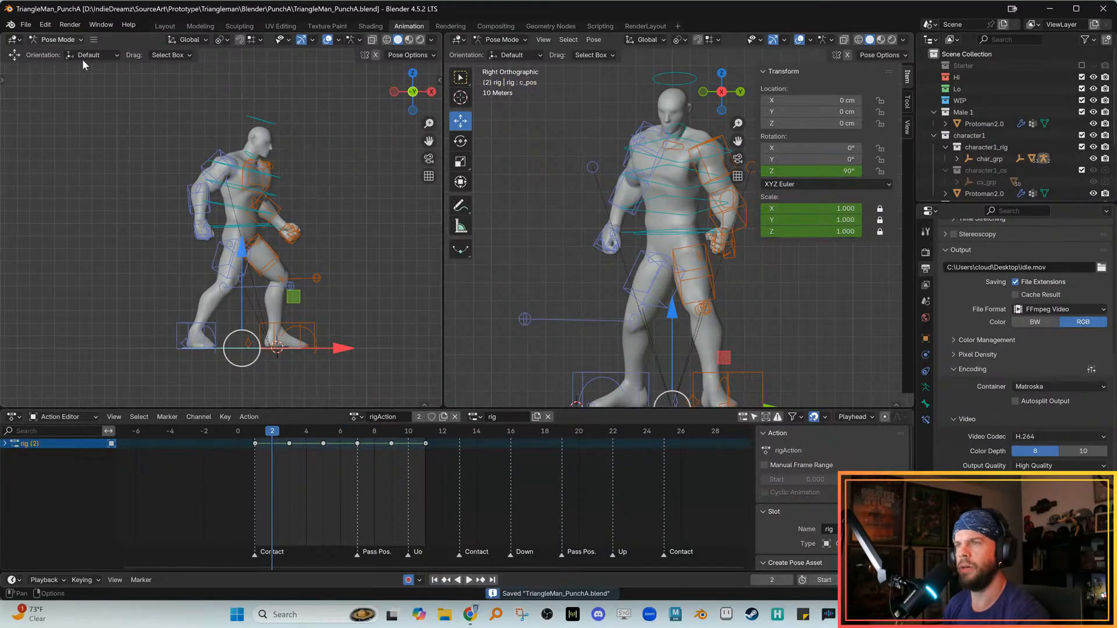
Bring up the StreetsOfRome pending changes in Unity DevOps Version Control and move that window aside
left_click(829, 614)
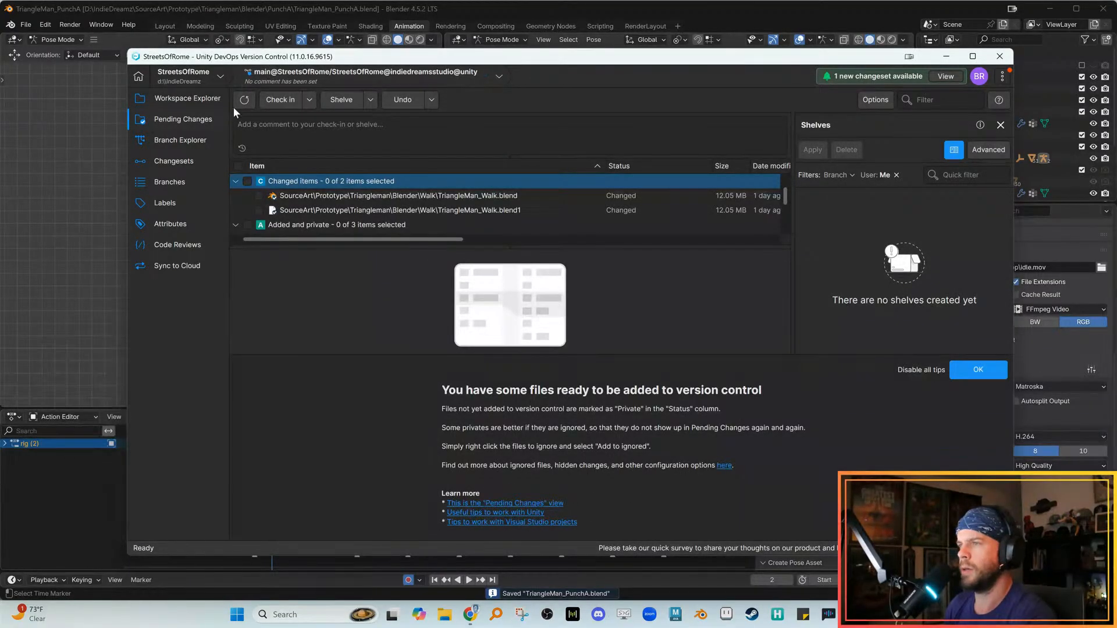
left_click_drag(264, 63, 0, 57)
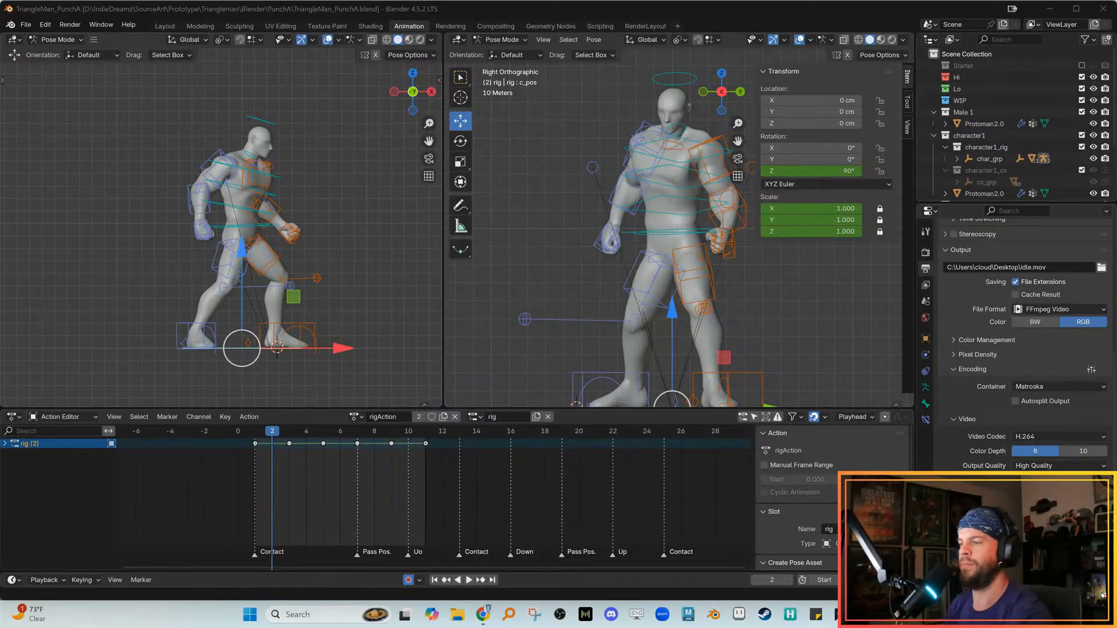
Go to frame 5, orbit the right-view viewport to a slight three-quarter angle, and hide its overlays
left_click_drag(349, 433, 324, 433)
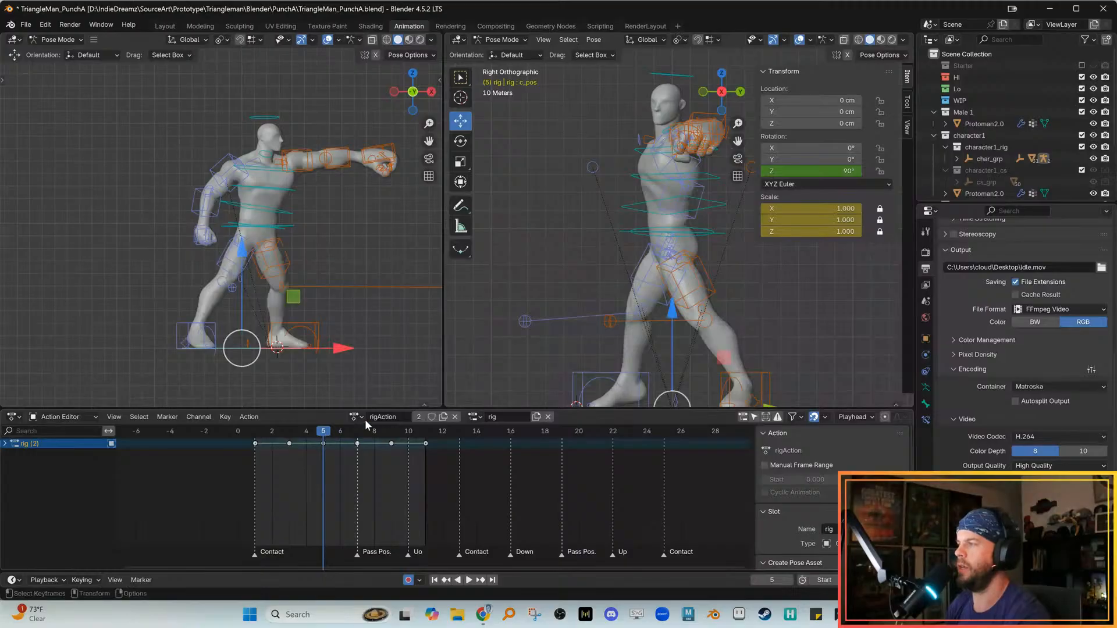
middle_click_drag(546, 278, 595, 284)
left_click(774, 41)
left_click(773, 40)
left_click(799, 40)
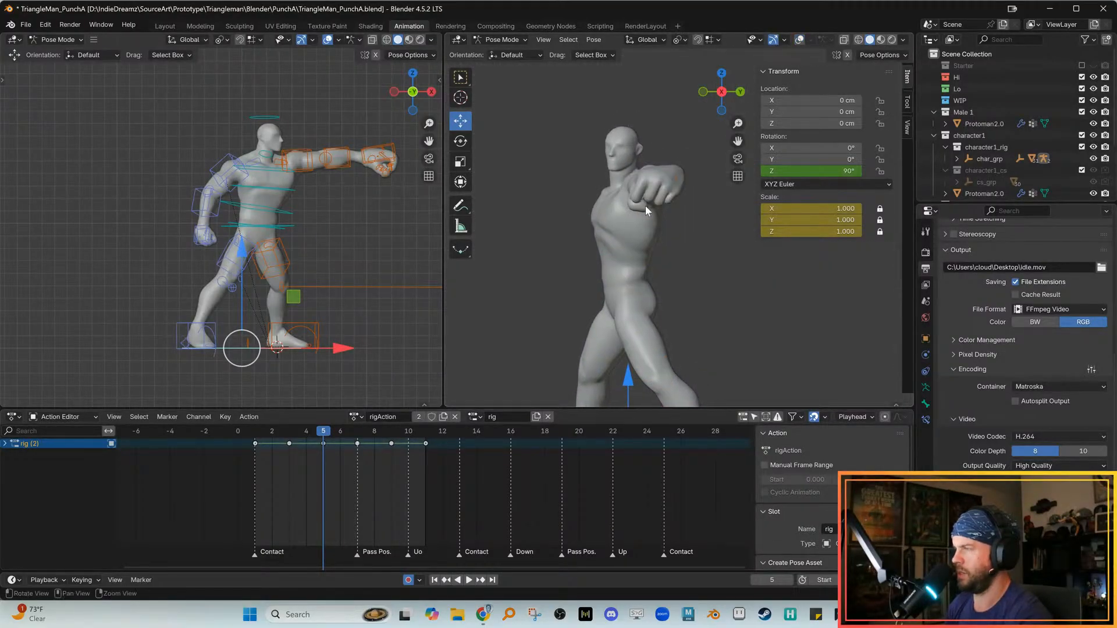
middle_click_drag(652, 207, 623, 221)
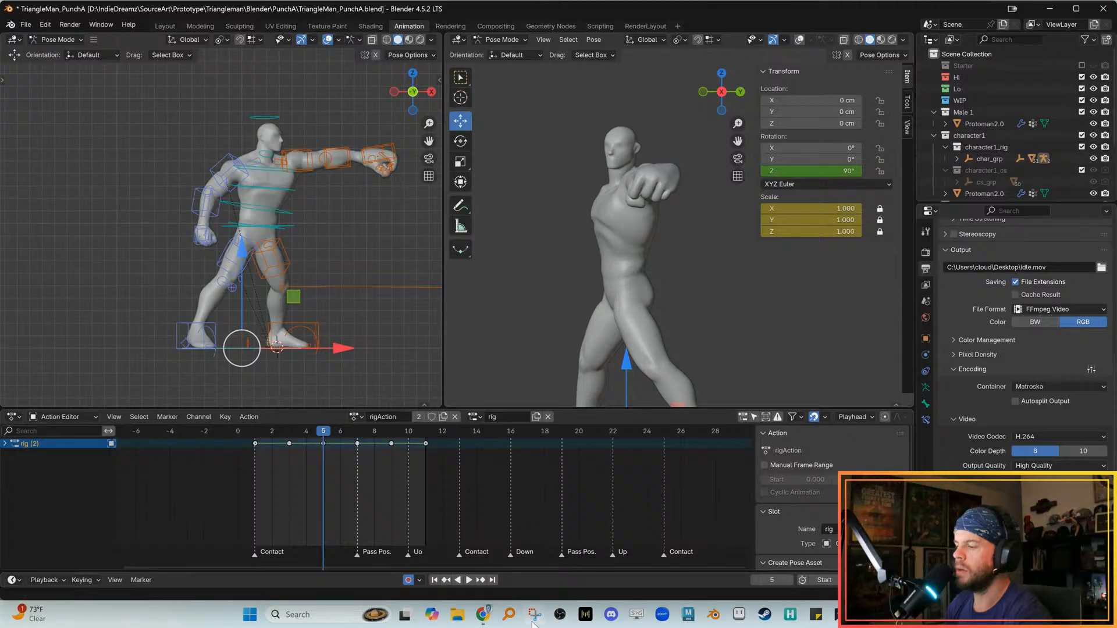
Capture the overlay-free viewport's punch pose with Snipping Tool, and close the snip window
left_click(445, 274)
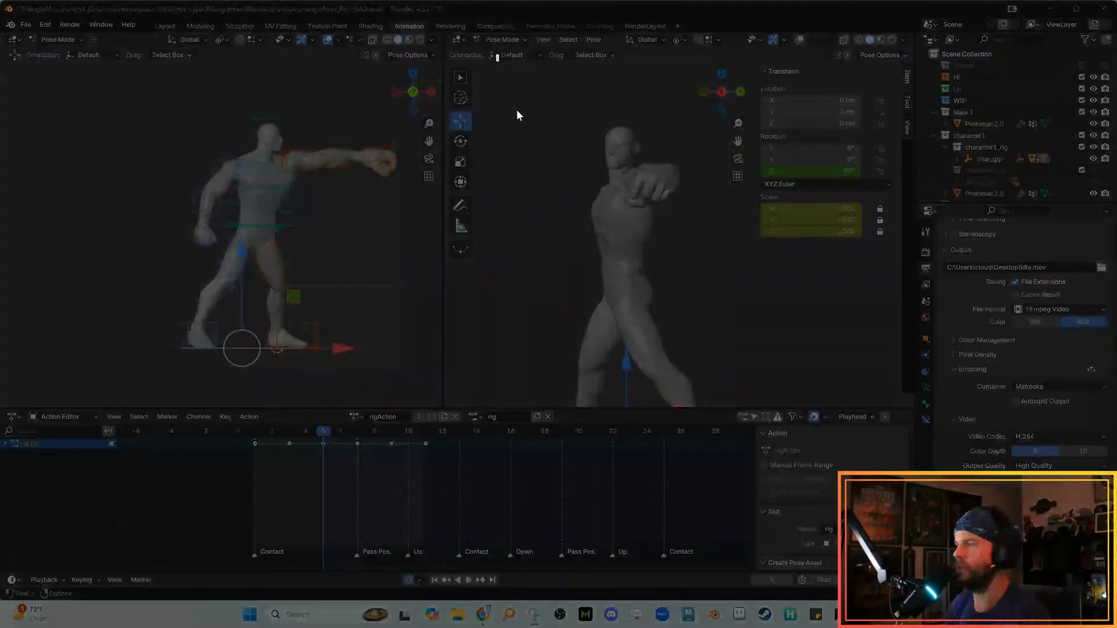
left_click_drag(497, 55, 890, 379)
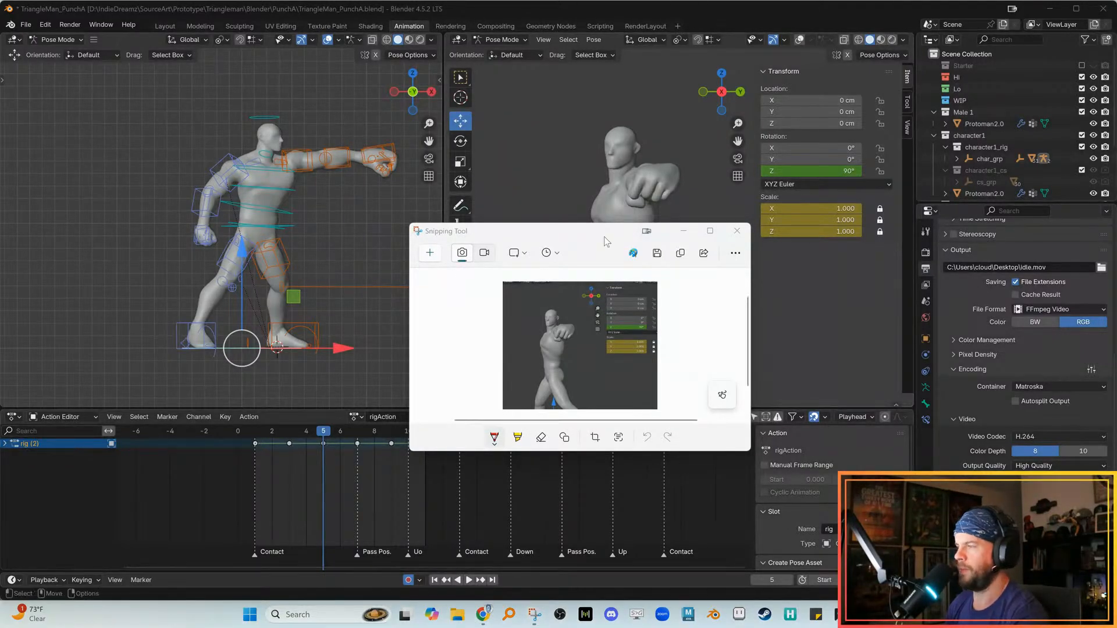
left_click(735, 231)
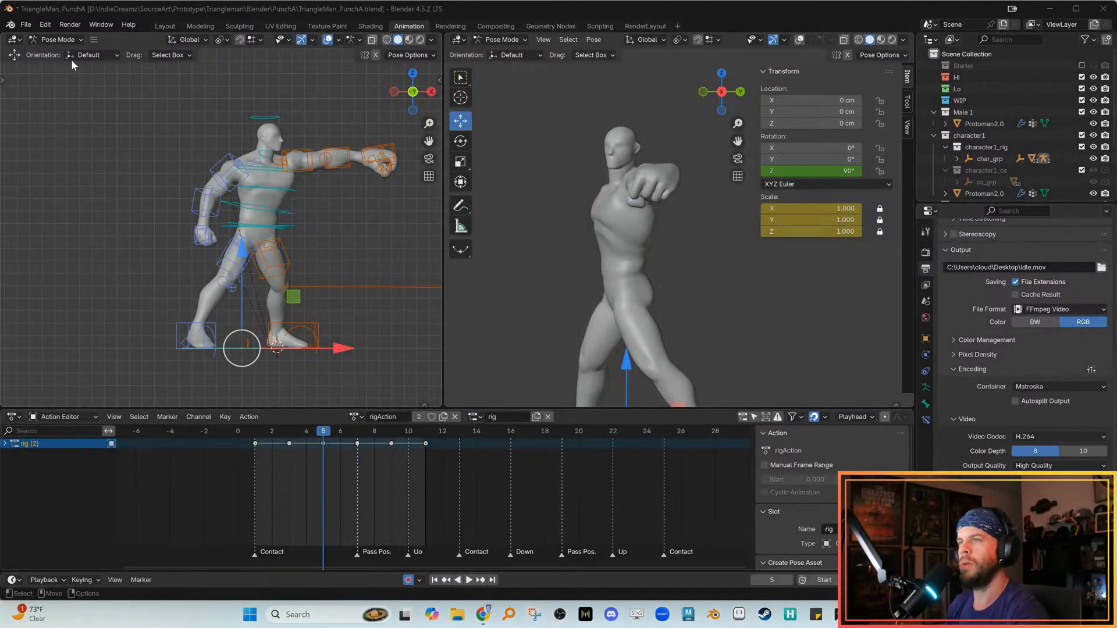
Start saving the file under a new name and create a PunchB folder inside the Blender folder
left_click(27, 24)
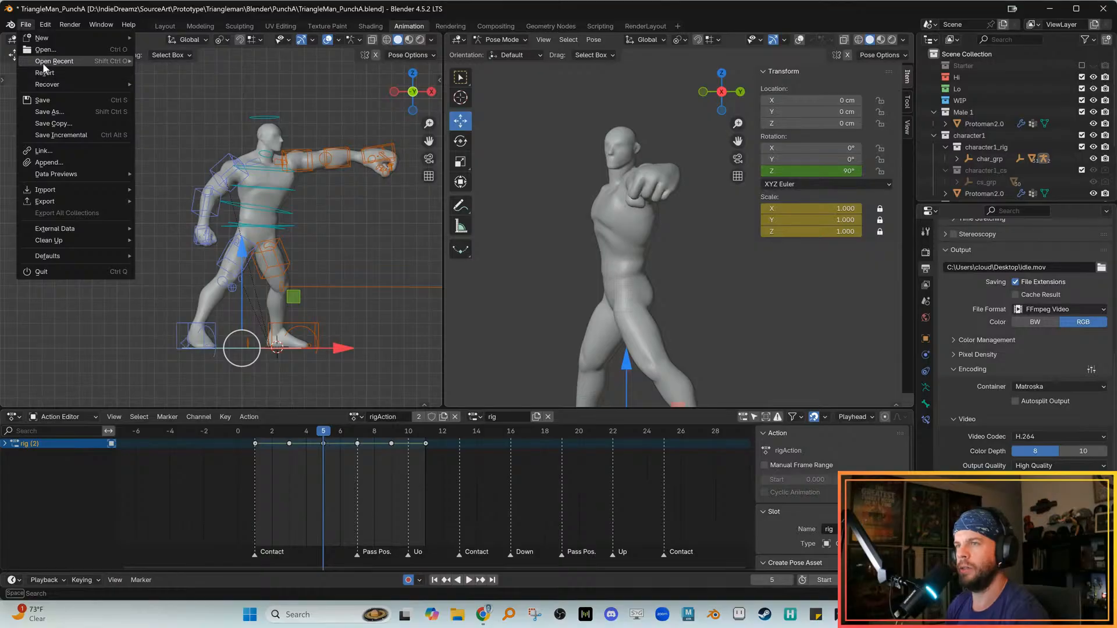
left_click(61, 111)
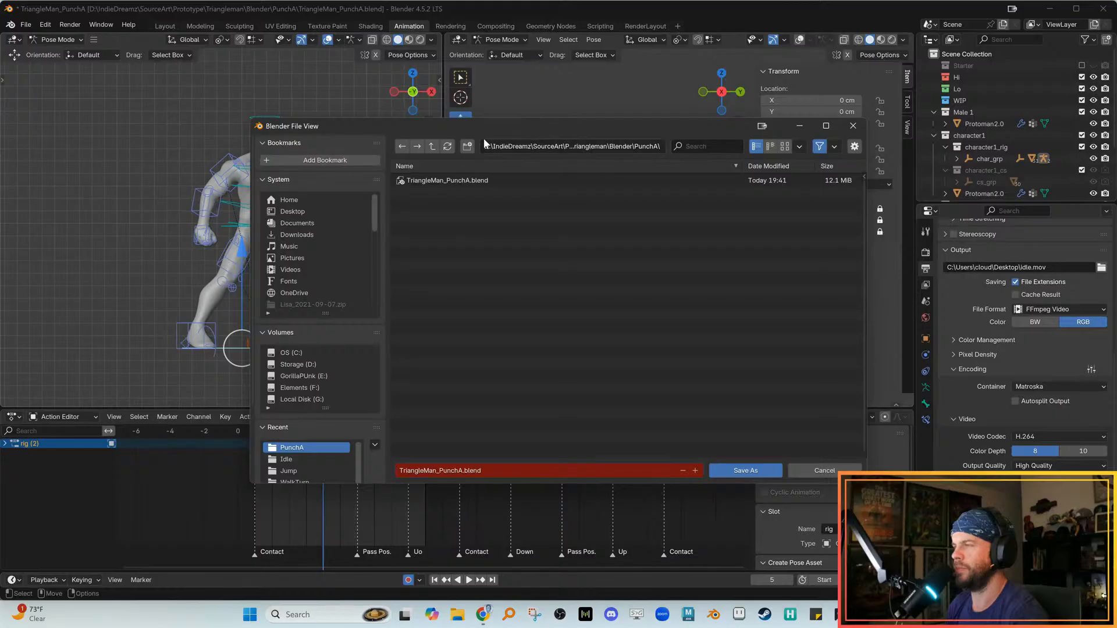
left_click(432, 147)
left_click(417, 205)
right_click(432, 278)
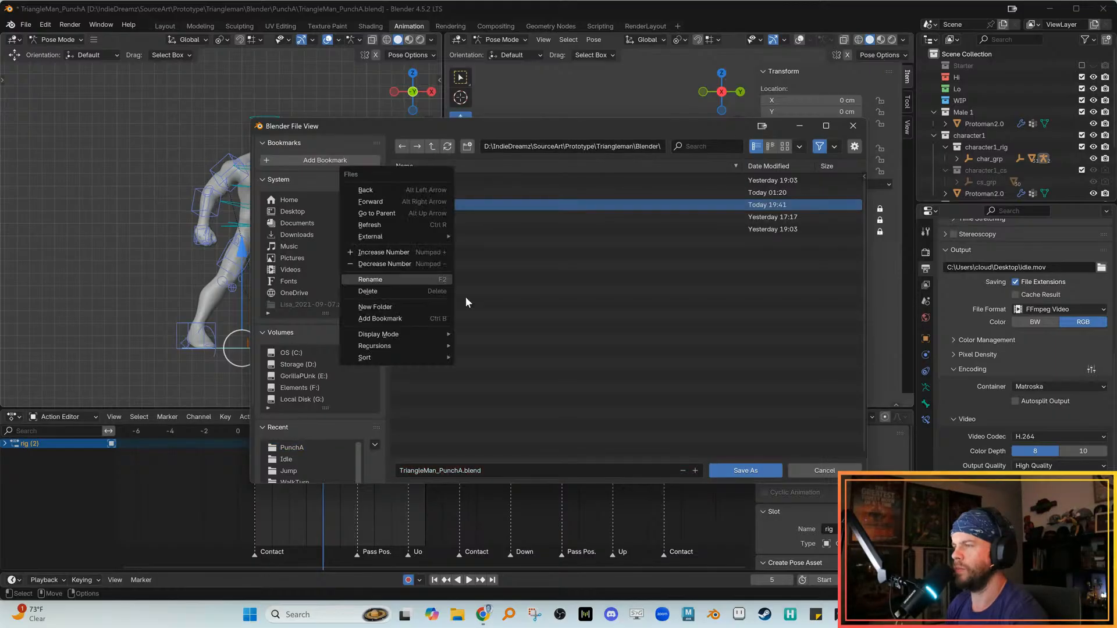
left_click(410, 308)
type("Punch")
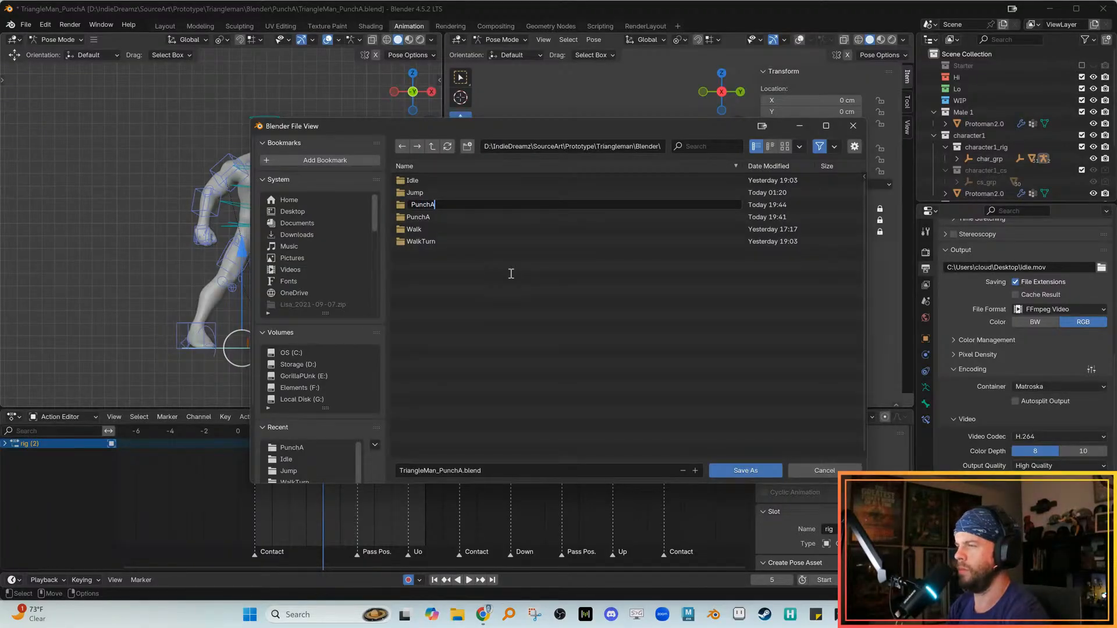
type("B")
key("Return")
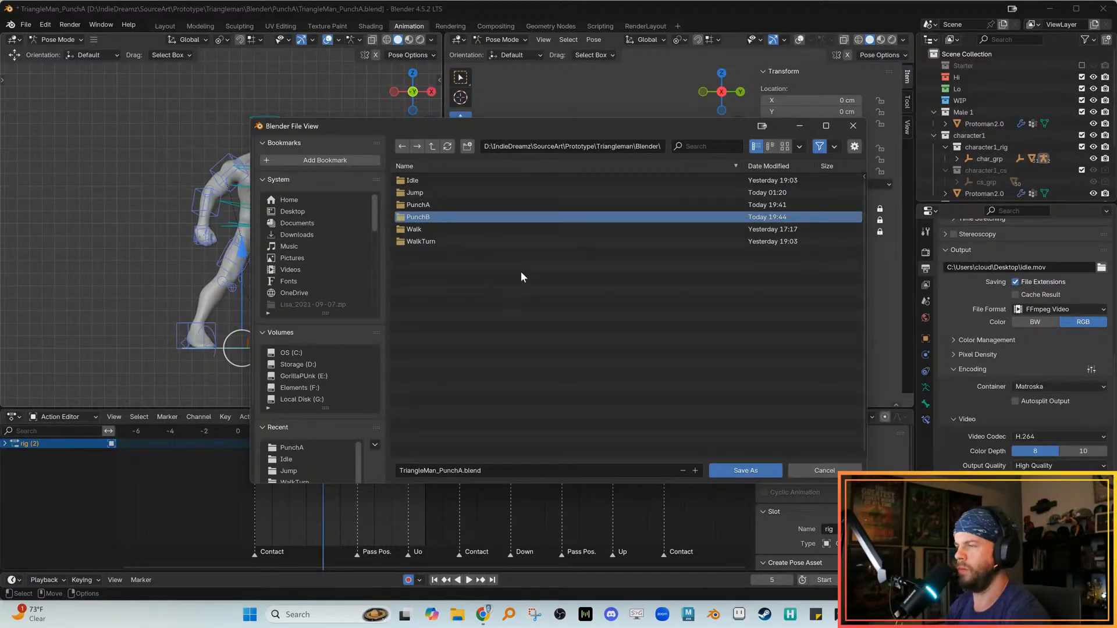
Save the scene in the PunchB folder as TriangleMan_PunchB.blend
double_click(443, 217)
left_click(466, 470)
left_click(463, 470)
key("BackSpace")
type("B")
key("Return")
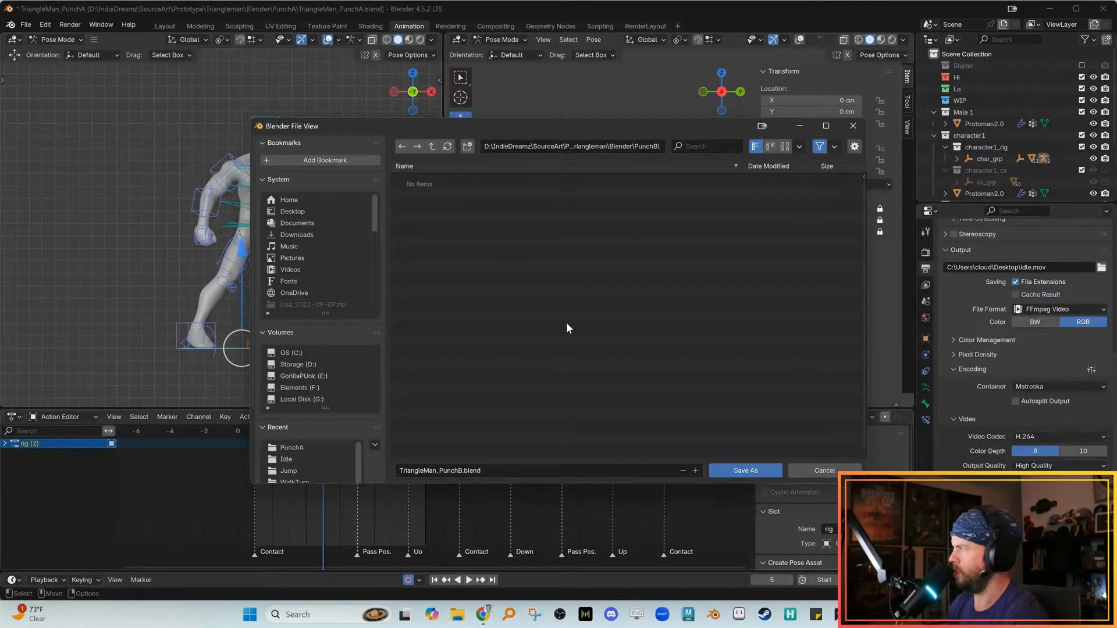
left_click(728, 470)
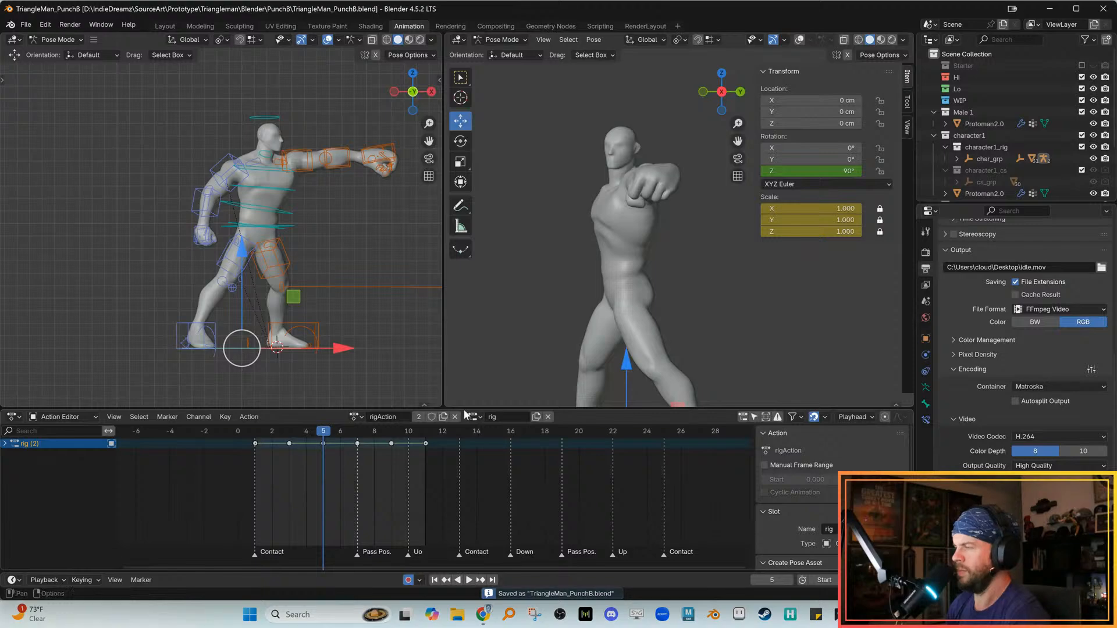
Delete the rig's keyframes from frame 3 to frame 11, keeping only the starting pose at frame 1
key("space")
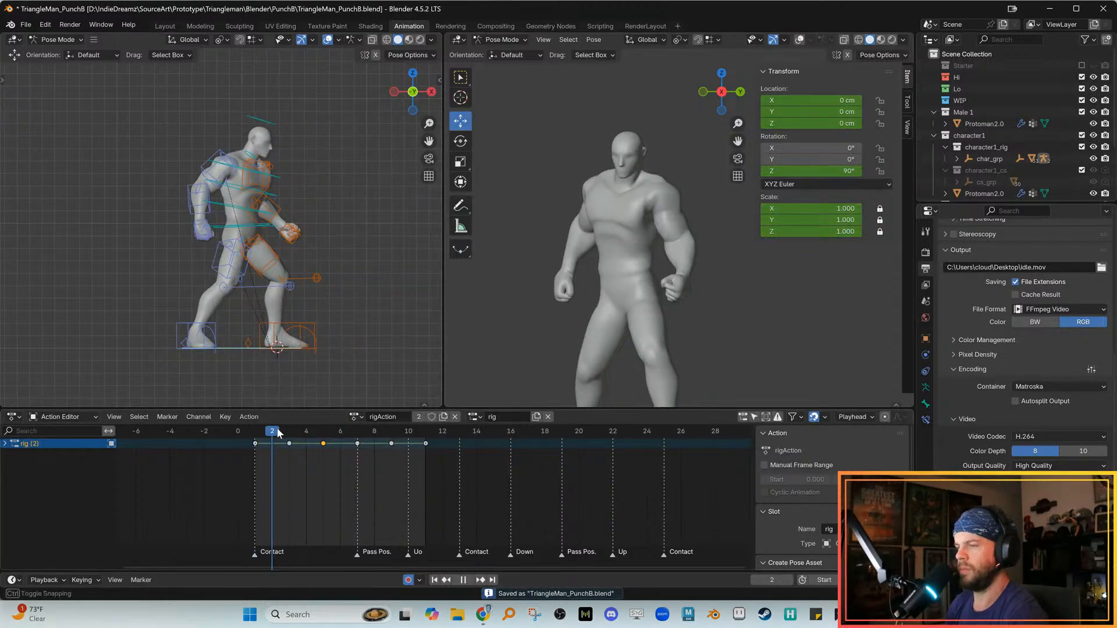
key("Escape")
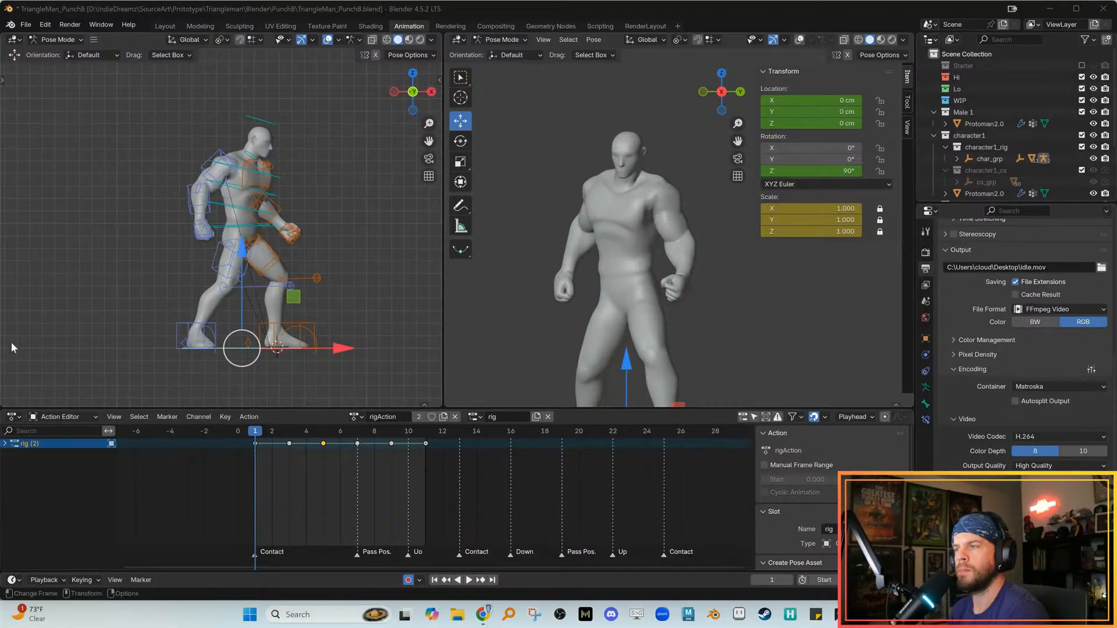
middle_click_drag(270, 260, 278, 259, "shift")
left_click_drag(287, 484, 439, 434)
key("Delete")
mouse_move(274, 431)
left_mouse_down()
mouse_move(316, 431)
mouse_move(257, 435)
left_mouse_up()
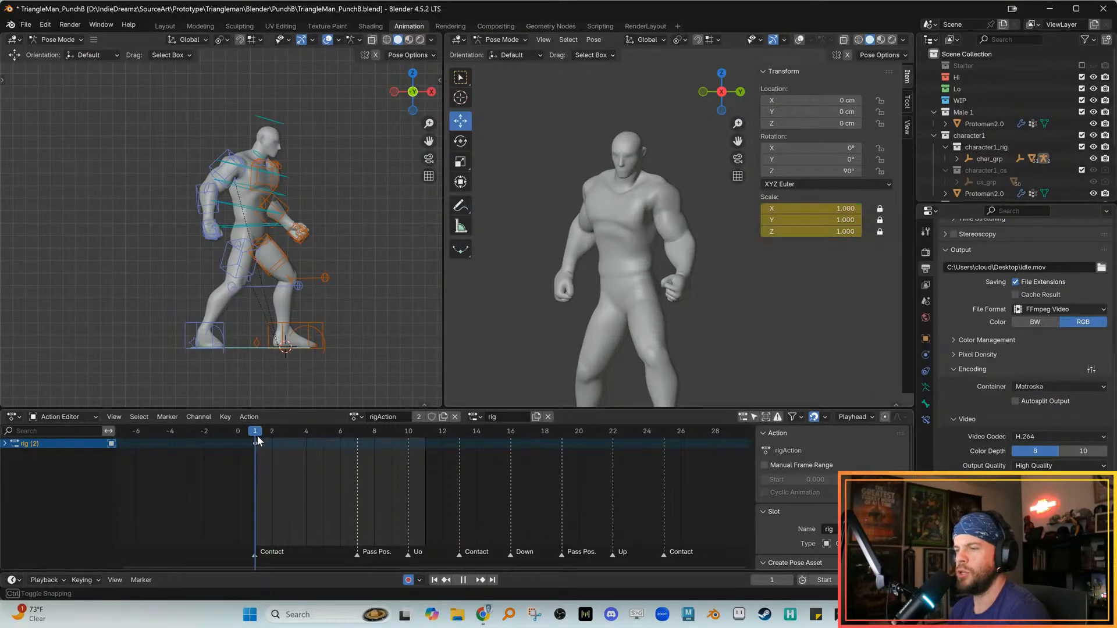
At frame 3, shift the hip root control to about -206.8 cm on Z and twist it to about -52.8° on Y
scroll(566, 282, "up", 2)
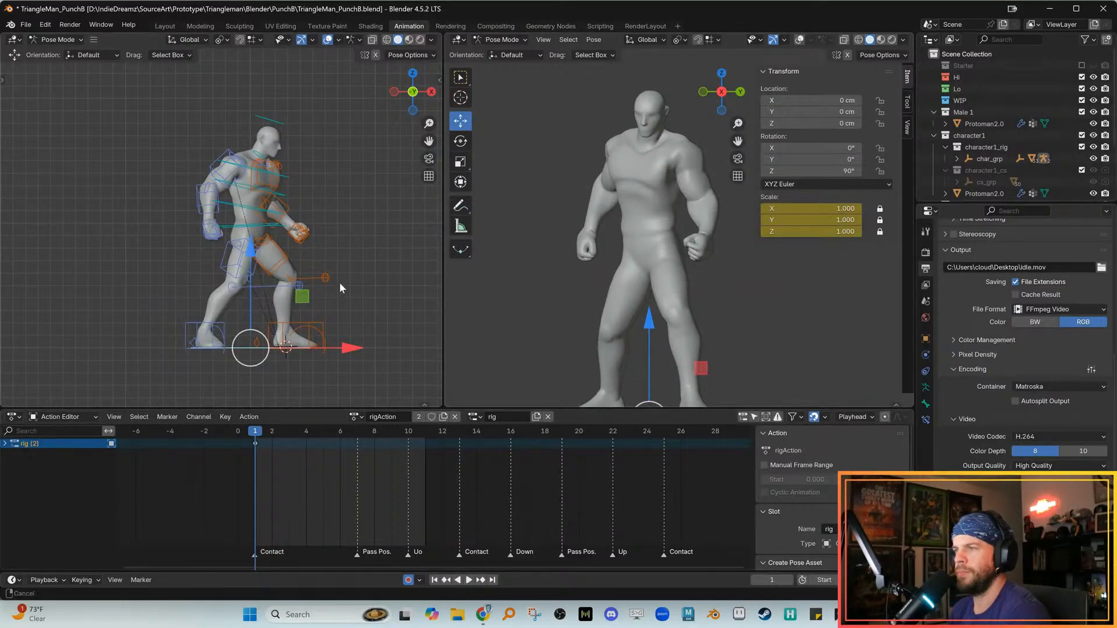
scroll(343, 285, "up", 2)
key("Right")
key("Left")
key("Right")
key("Right")
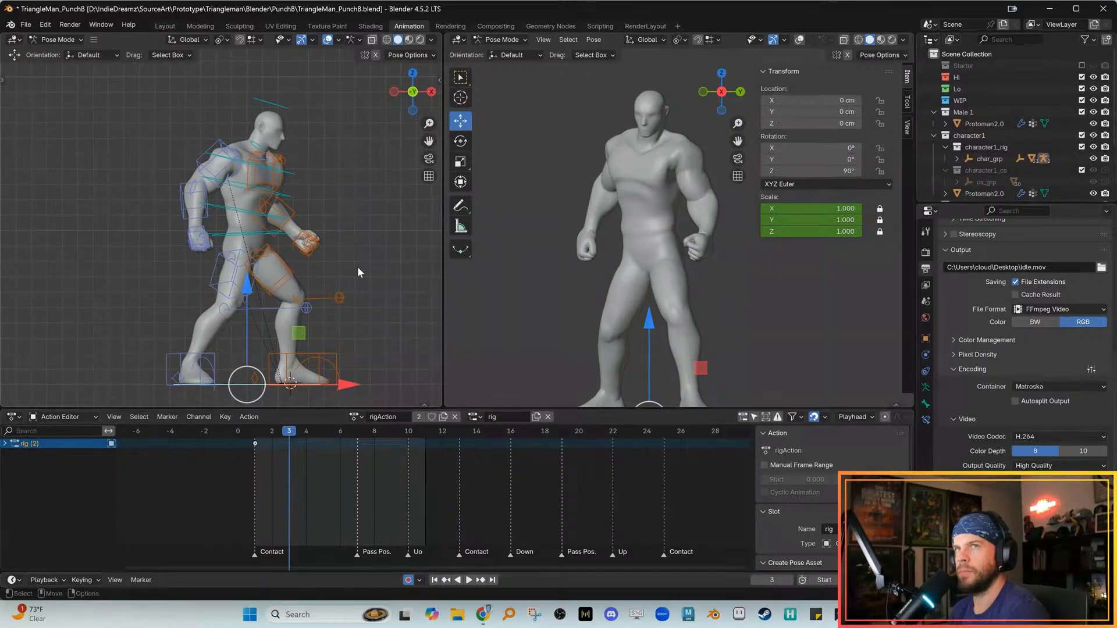
left_click(358, 266)
left_click(215, 233)
right_click_drag(314, 252, 343, 256, "alt")
left_click_drag(344, 255, 301, 221)
key("e")
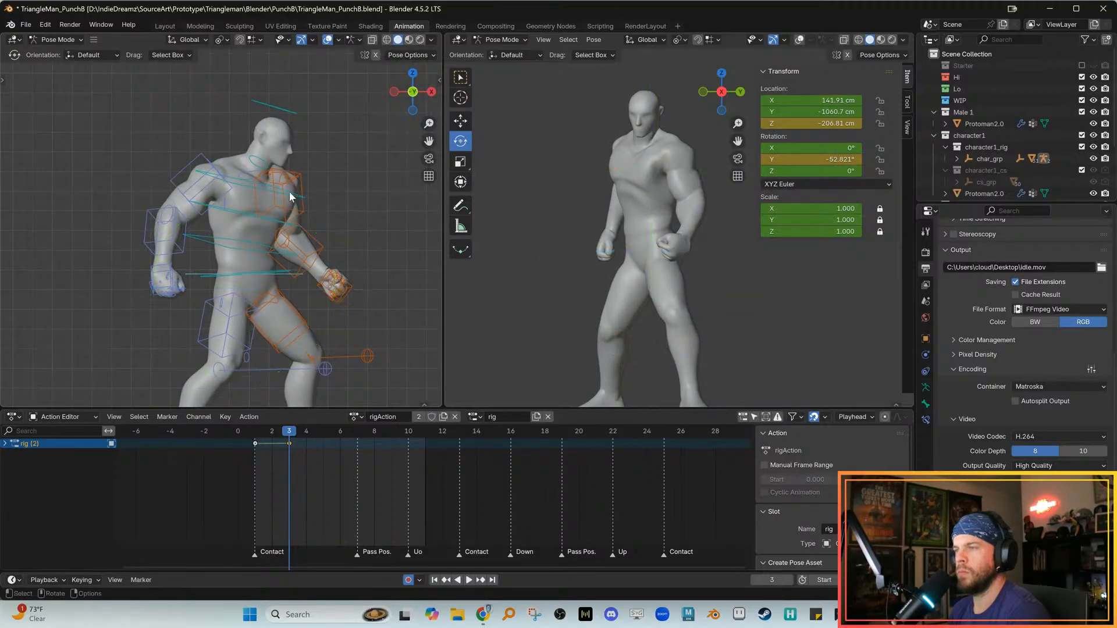
Set the transform orientation to Local and twist the chest control about -9.7° around its local Y axis at frame 3
left_click(250, 185)
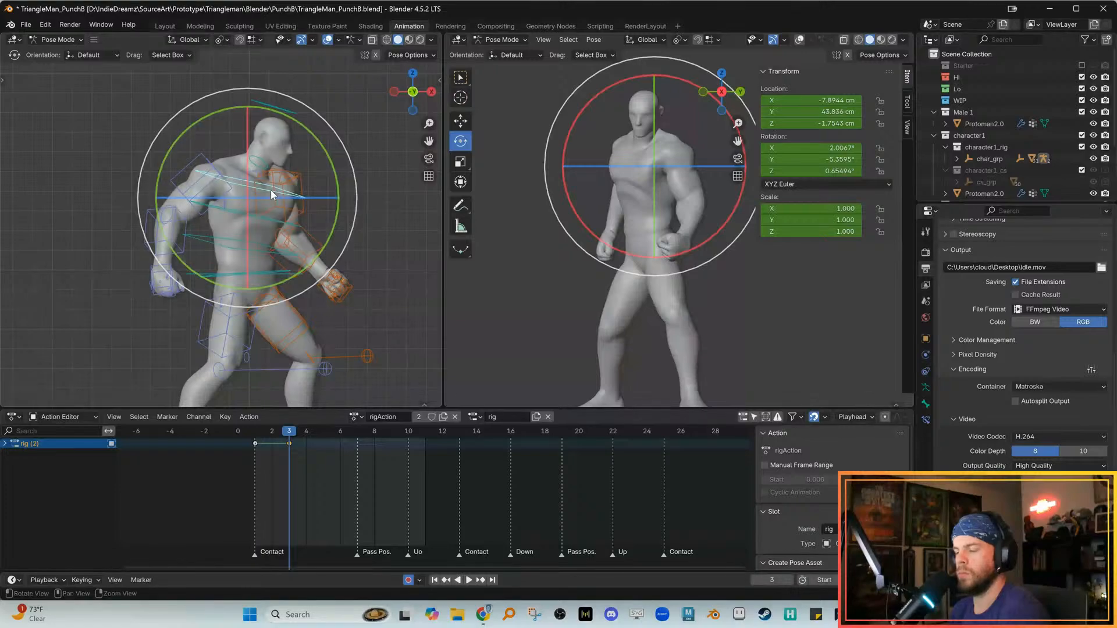
key("comma")
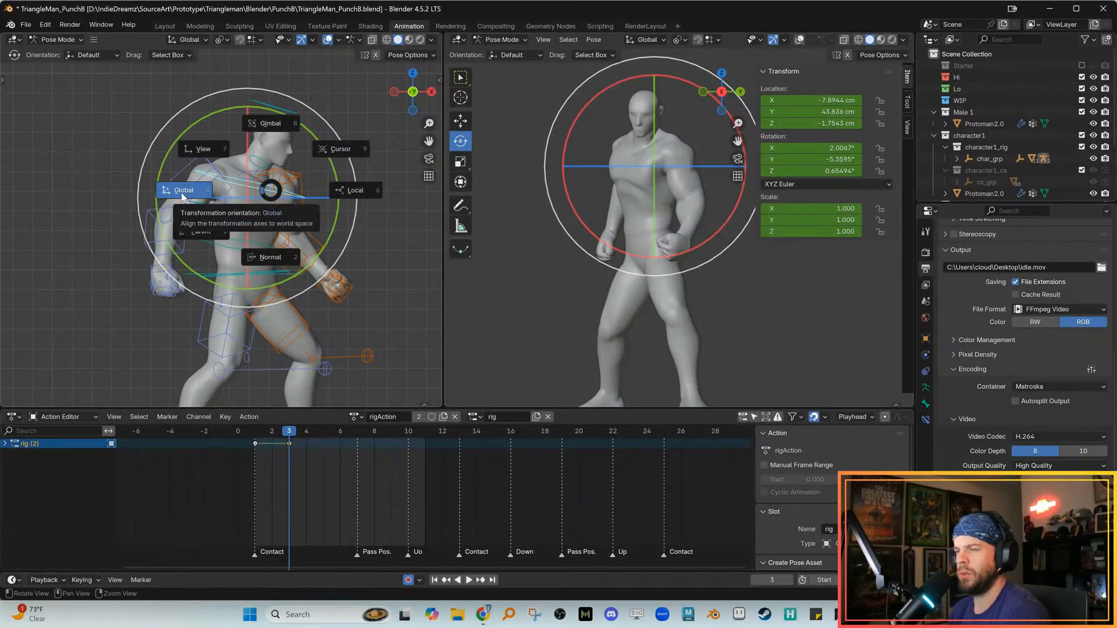
left_click(366, 190)
key("r")
key("y")
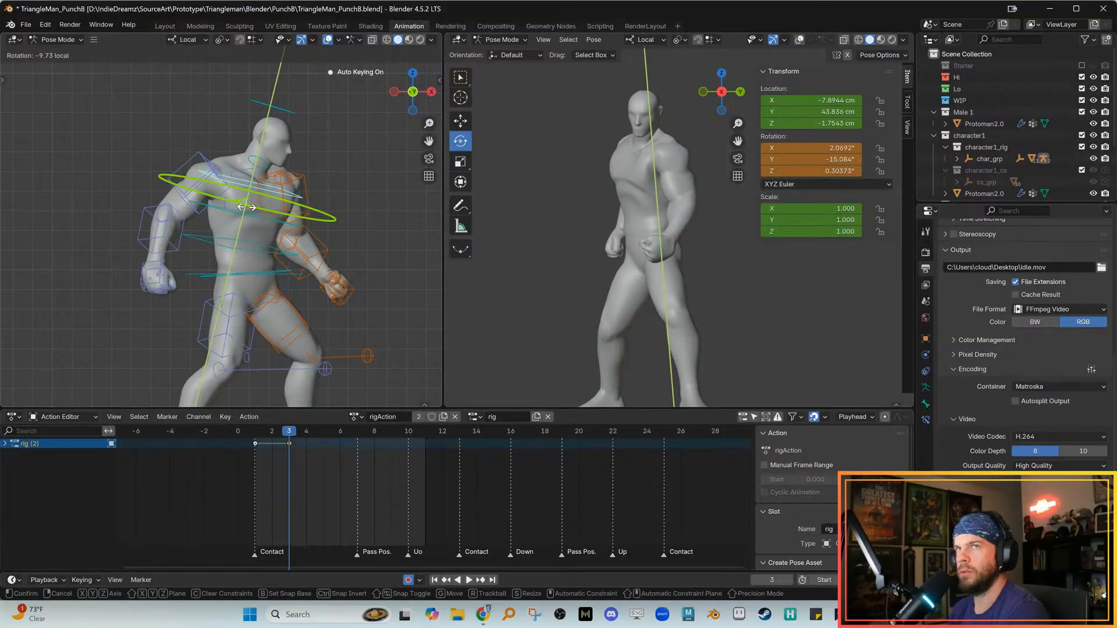
left_click(246, 206)
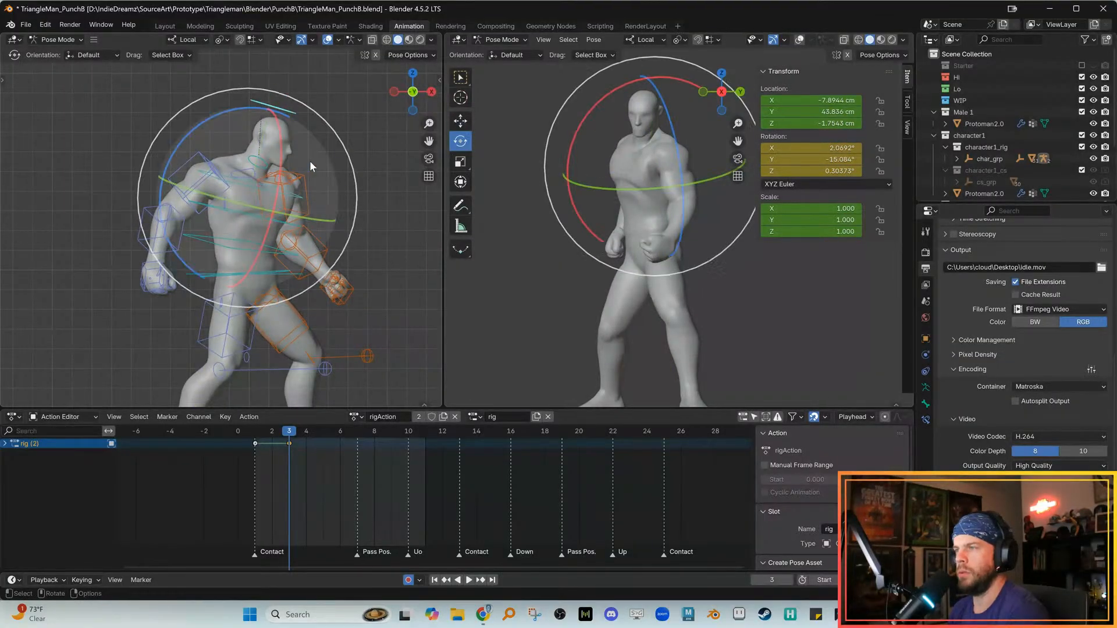
mouse_move(278, 176)
left_mouse_down()
mouse_move(284, 149)
mouse_move(262, 156)
mouse_move(271, 180)
left_mouse_up()
key("ctrl+z")
left_click(300, 102)
left_click(260, 103)
left_click(130, 157)
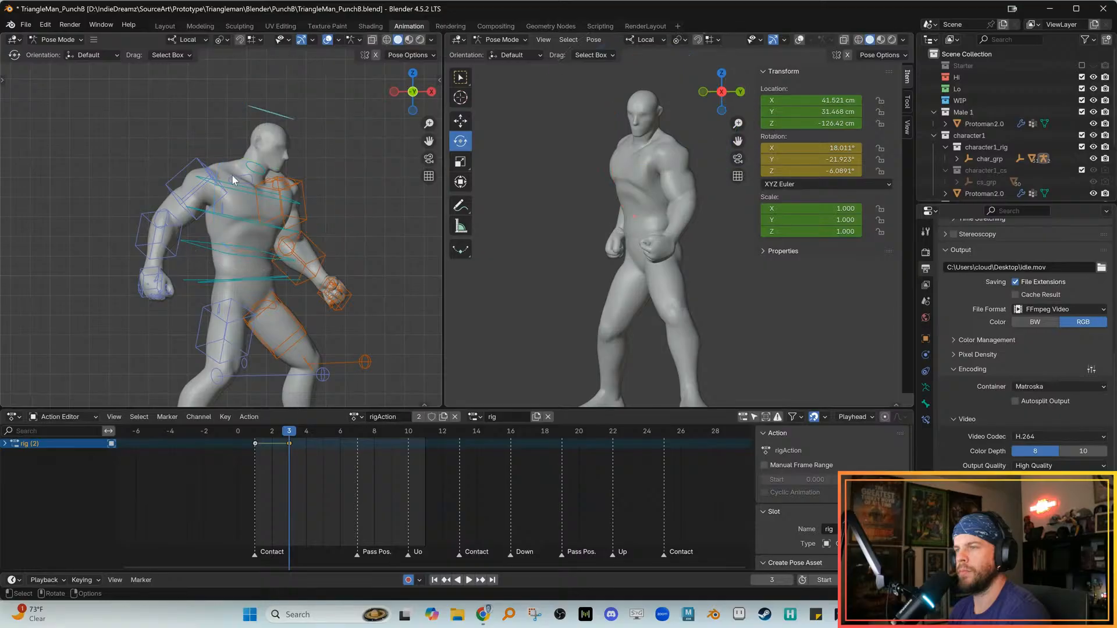
Clear the neck control's location and rotation at frame 3
left_click(232, 175)
key("alt+g")
key("alt+r")
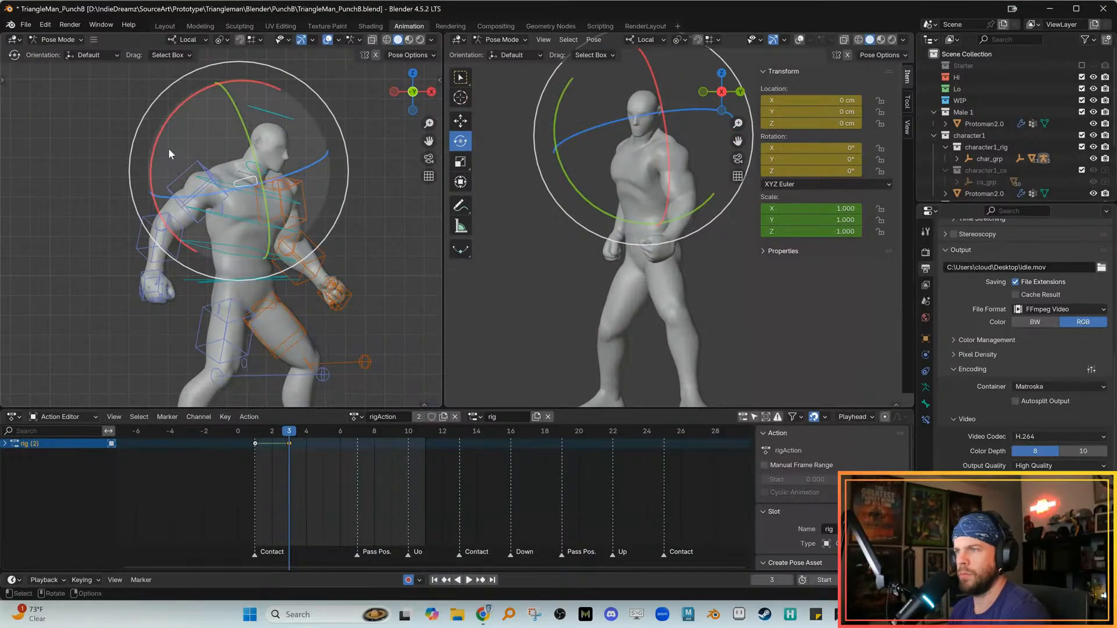
Rotate the neck control to about 17.0° X, -1.3° Y, -6.1° Z and move it to about 7.7, -15.3, 56.5 cm
left_click_drag(157, 139, 173, 116)
key("w")
left_click_drag(240, 177, 243, 160)
key("e")
key("r")
key("r")
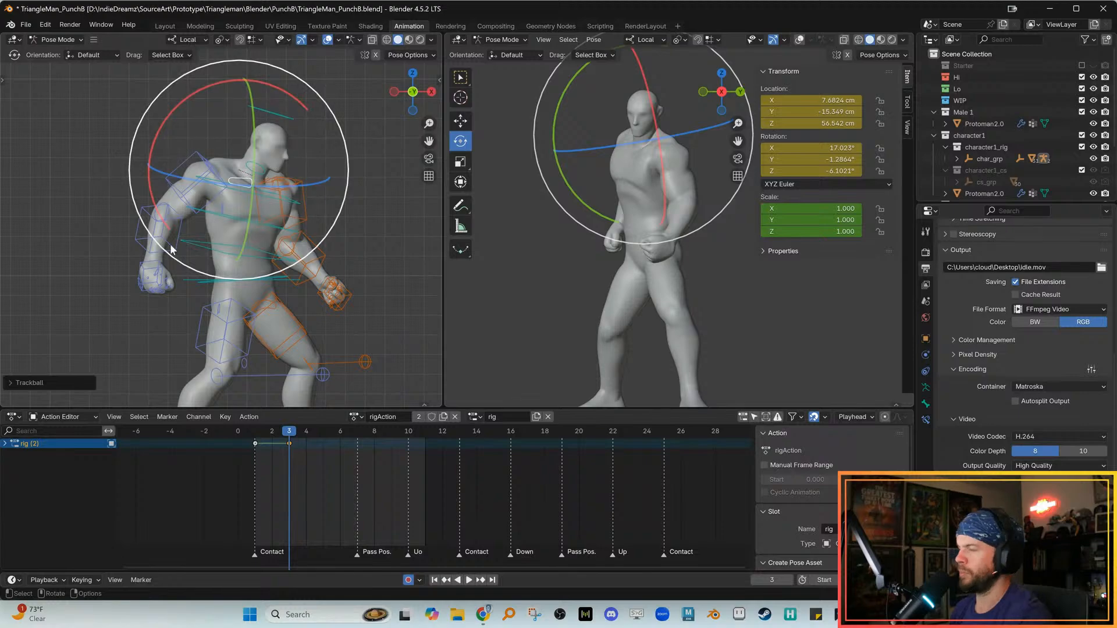
left_click(75, 180)
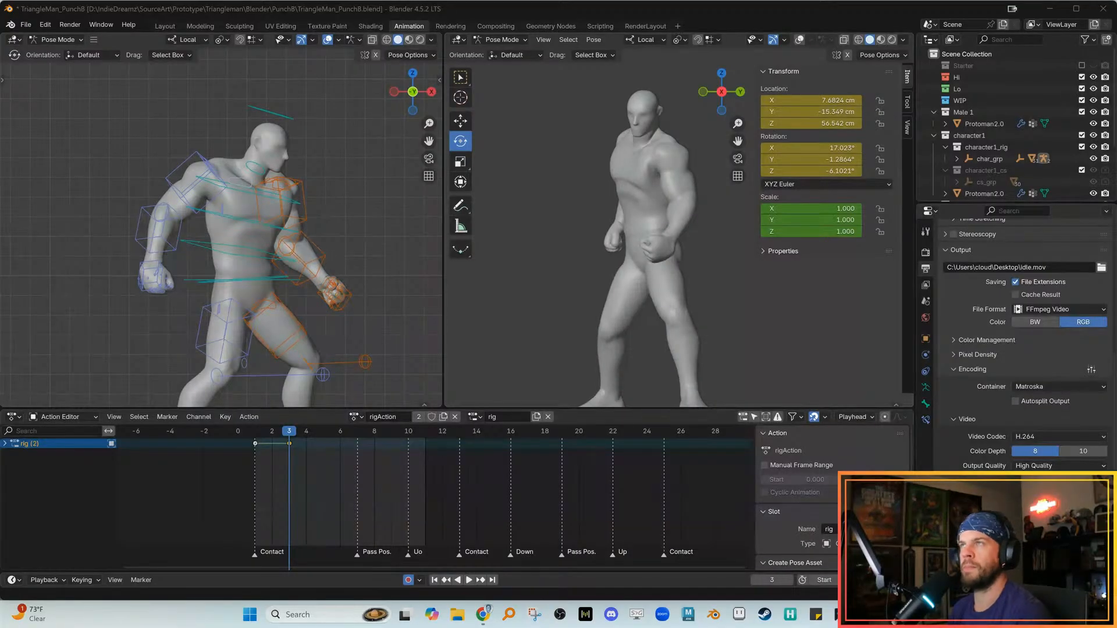
Rotate the rear arm's upper arm control to about -15.8° X, -39.9° Y and 9.1° Z at frame 3
left_click(121, 212)
left_click(177, 162)
mouse_move(218, 240)
left_mouse_down()
mouse_move(217, 228)
mouse_move(198, 244)
left_mouse_up()
left_click(126, 234)
left_click(133, 234)
key("w")
left_click(99, 169)
left_click(175, 174)
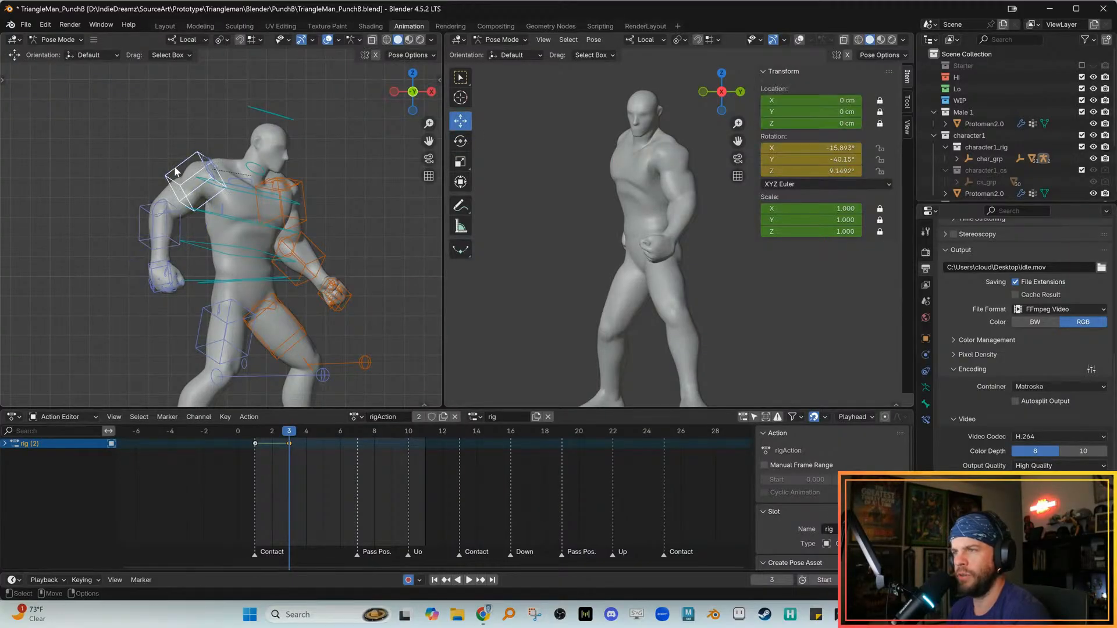
key("e")
left_click_drag(175, 170, 188, 181)
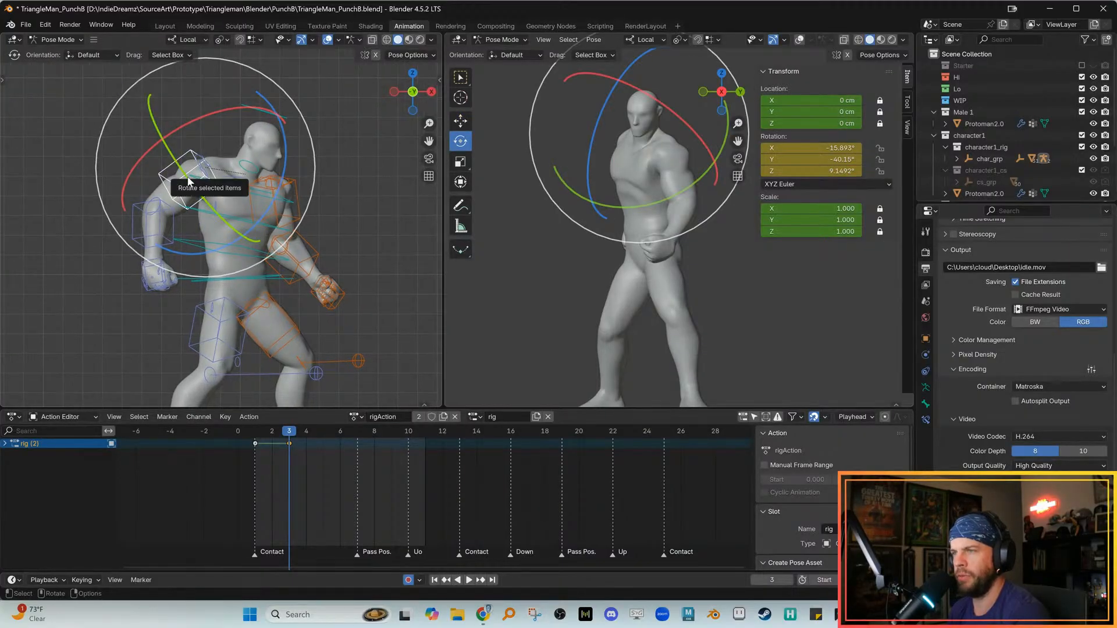
middle_click_drag(189, 183, 237, 202, "shift")
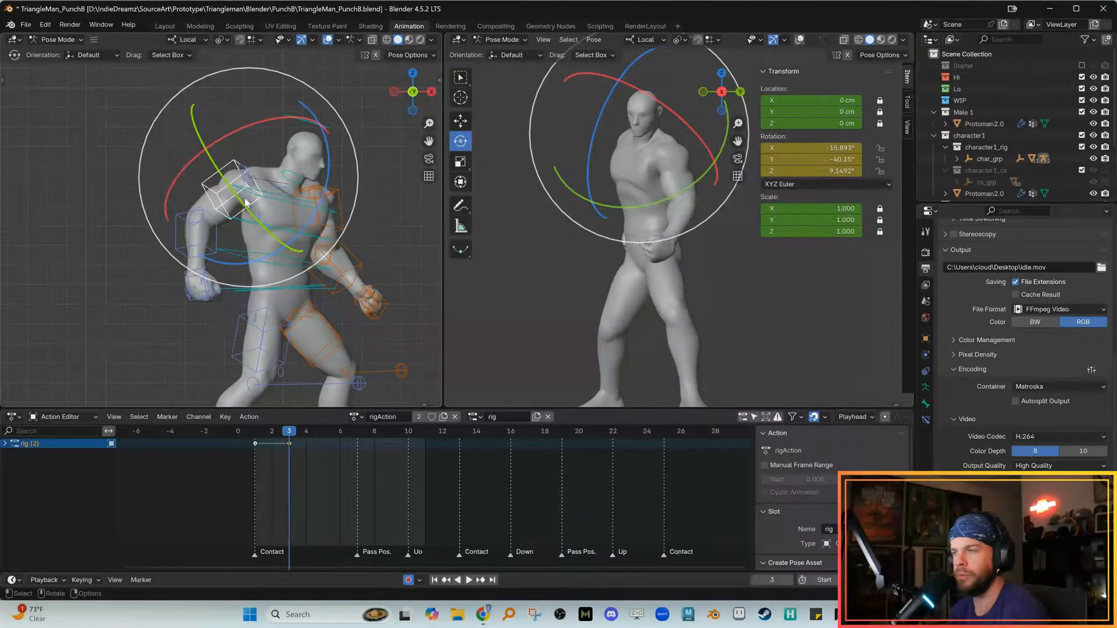
left_click_drag(238, 201, 238, 200)
key("w")
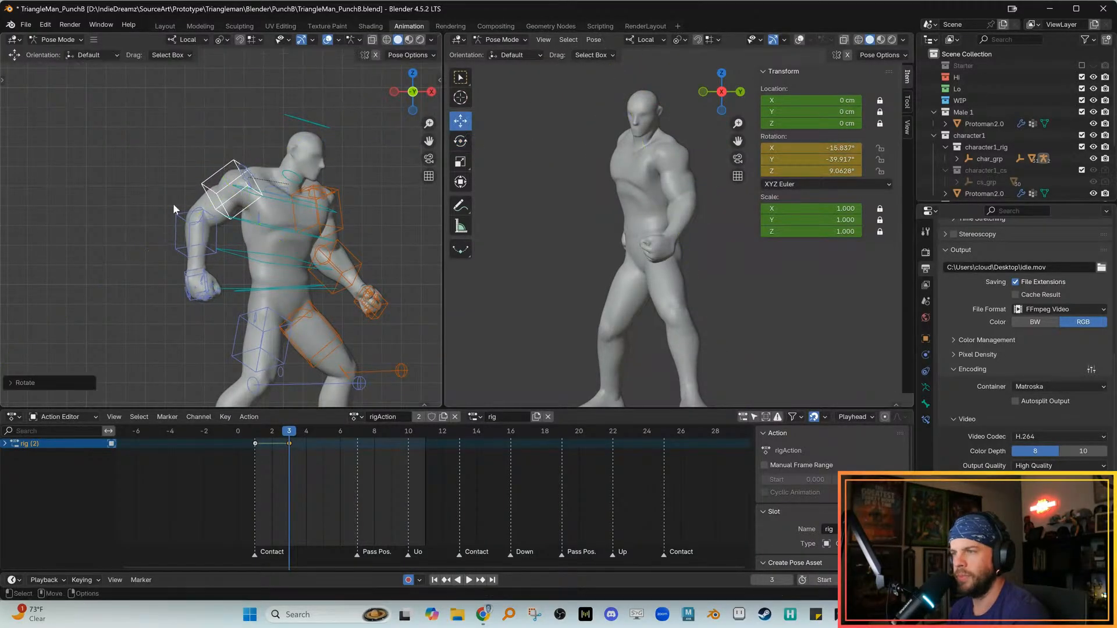
Bend the rear arm's forearm control to about 18.5° on its local Z axis at frame 3
left_click(181, 224)
middle_click_drag(180, 224, 168, 227, "shift")
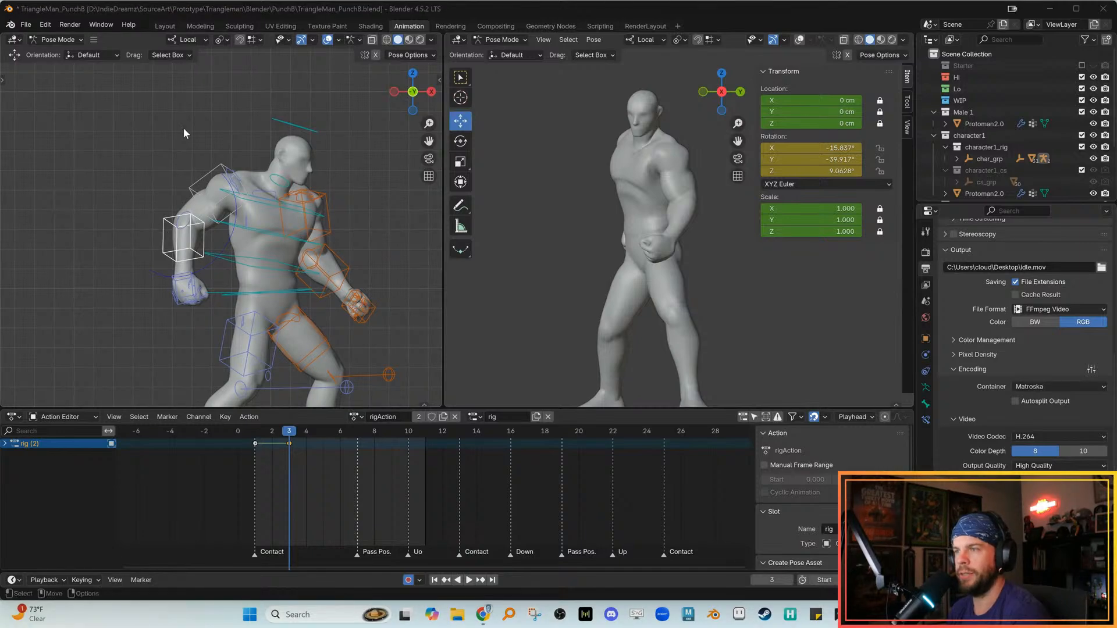
left_click(145, 224)
left_click(163, 224)
key("e")
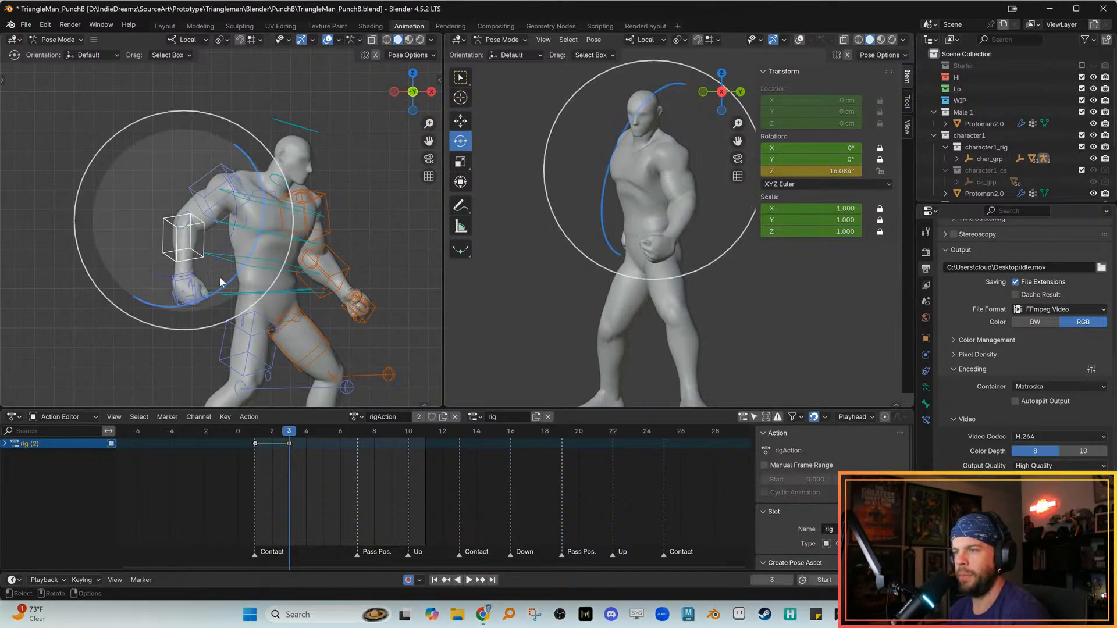
left_click_drag(232, 280, 238, 271)
key("w")
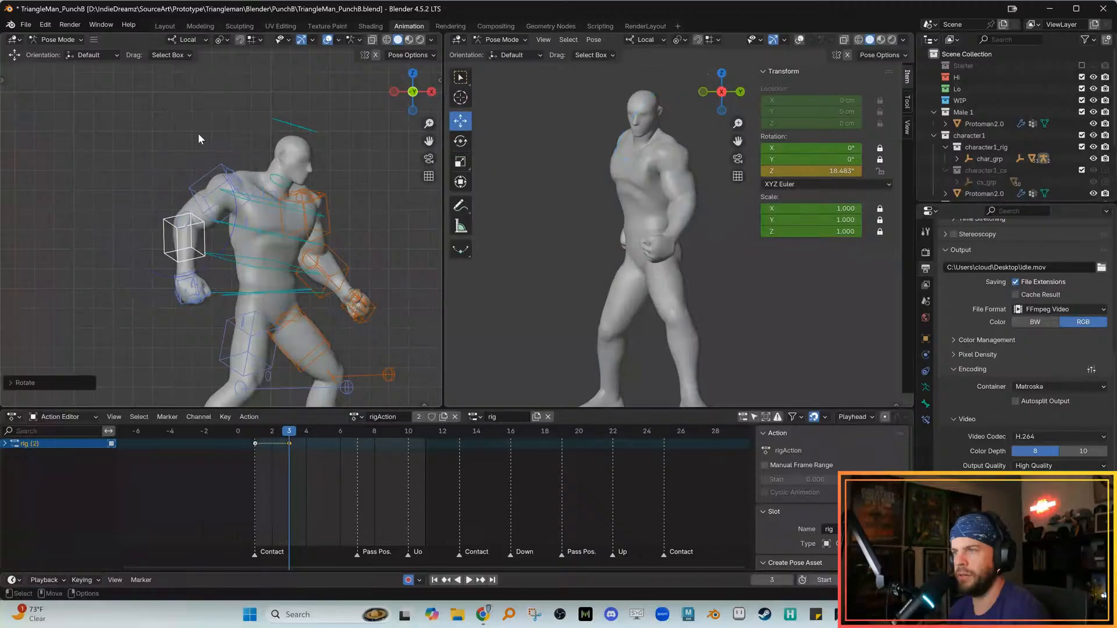
Swing the rear upper arm control further to about -18.7° X, -49.3° Y and 13.2° Z
left_click(198, 133)
left_click(211, 173)
key("e")
left_click_drag(225, 205, 274, 204)
key("alt+a")
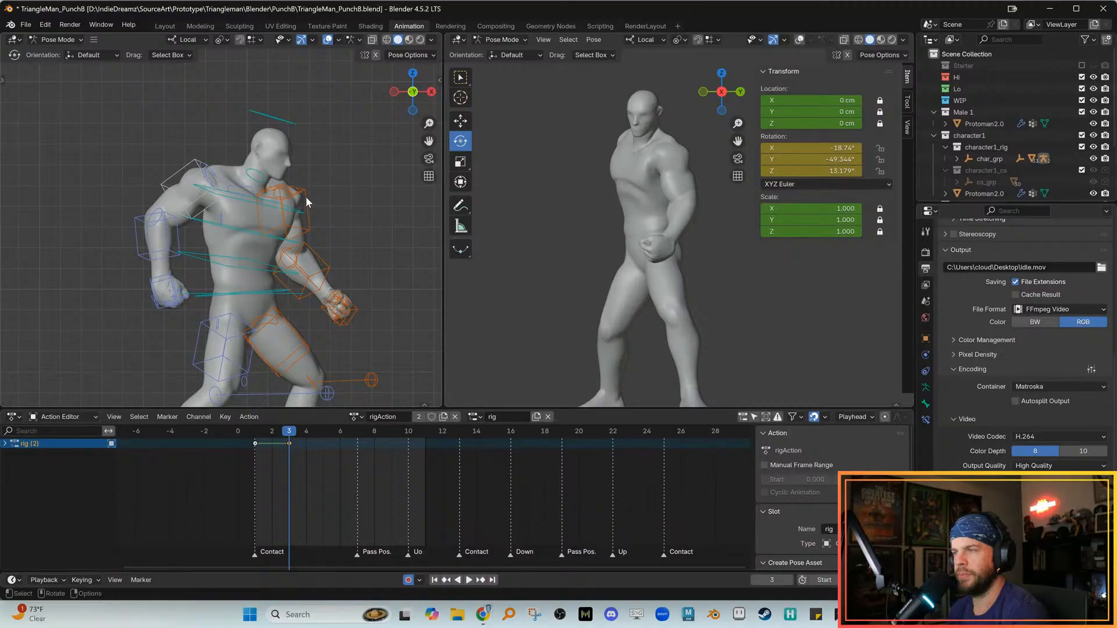
Rotate the front arm's upper arm control to about -4.3° X, 4.5° Y and -25.4° Z at frame 3
left_click(305, 197)
left_click_drag(275, 142, 333, 247)
key("w")
Clear the front forearm control's rotation, then bend it to about 18.8° on its local Z axis
left_click(336, 258)
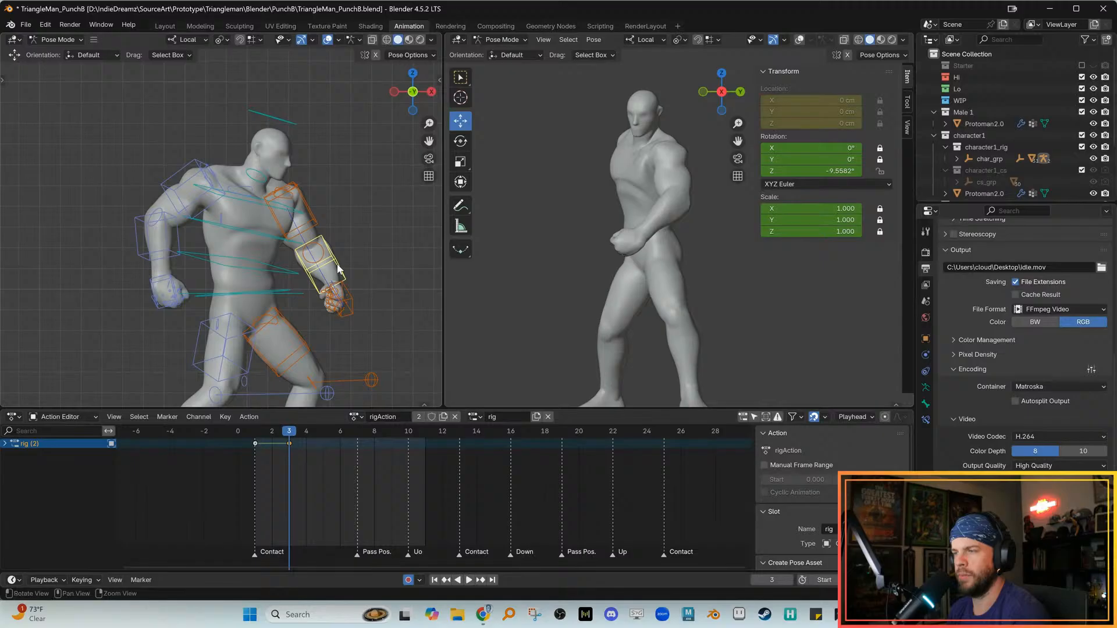
key("alt+r")
key("e")
left_click_drag(606, 244, 624, 269)
key("w")
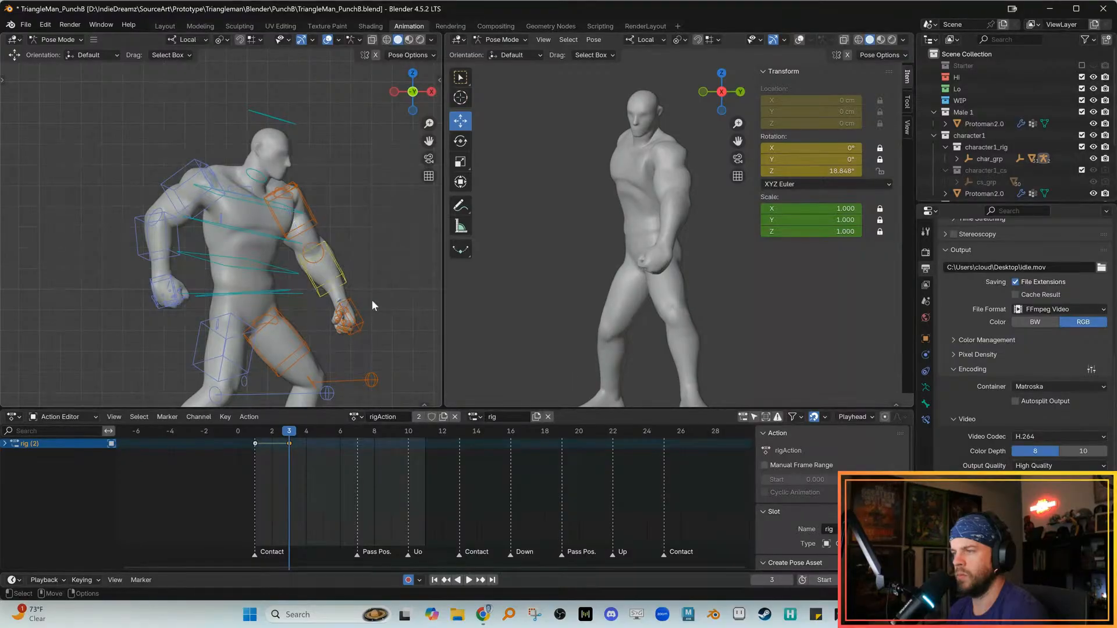
Rotate the front hand control to about -2.5° X, -9.1° Y and 19.5° Z at frame 3
left_click(355, 303)
left_click_drag(343, 282, 365, 295)
middle_click_drag(354, 296, 349, 285, "shift")
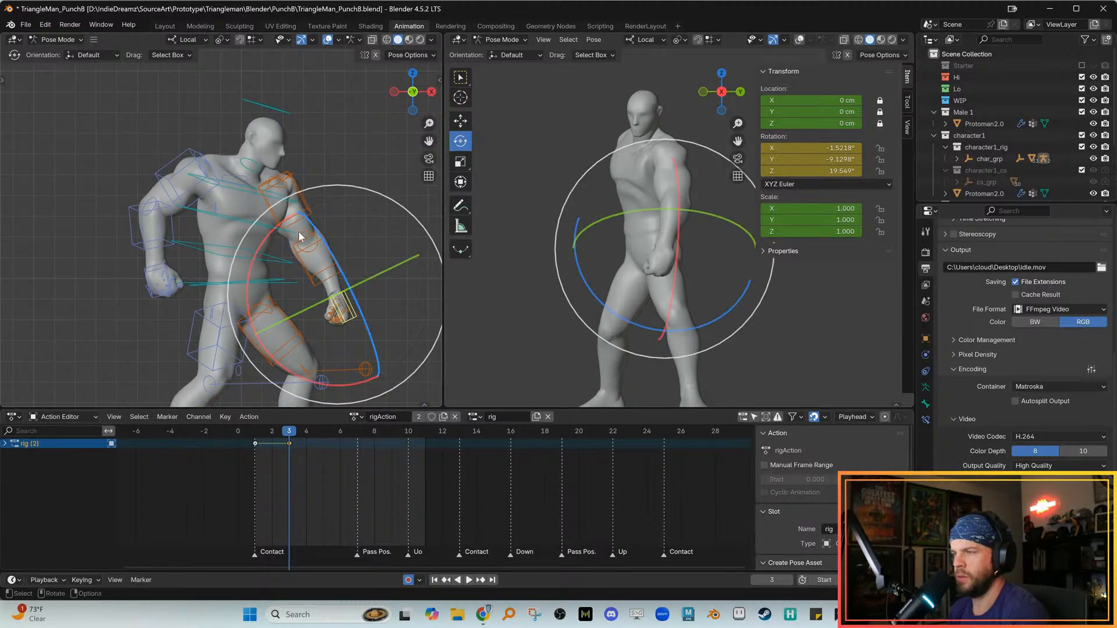
left_click_drag(265, 239, 270, 239)
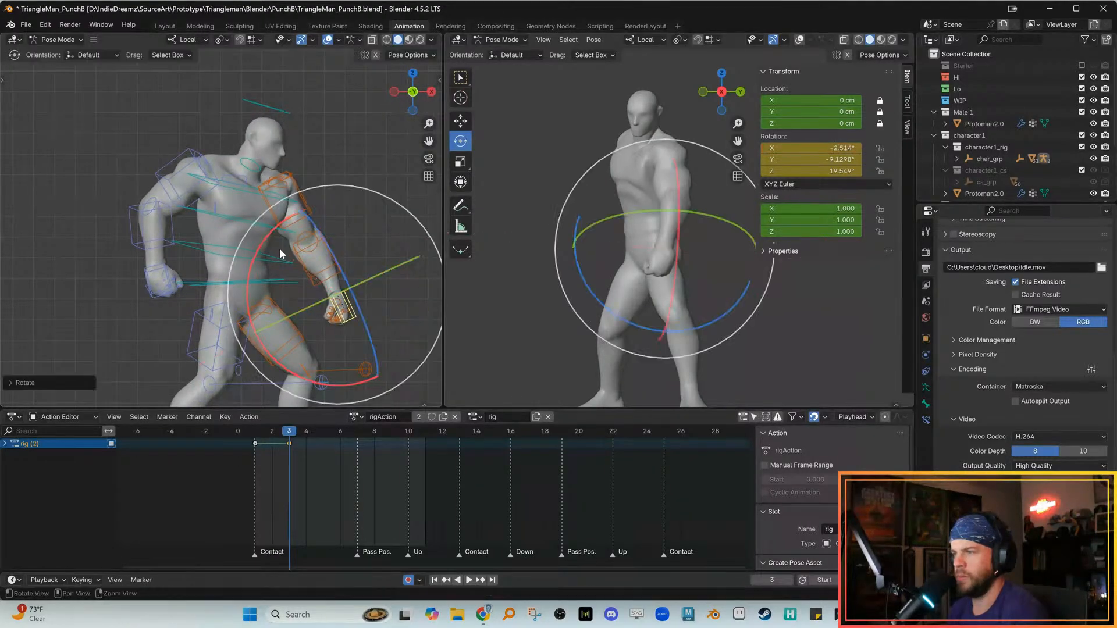
Flip between the starting pose at frame 1 and the wind-up at frame 3 to check the front arm's motion
middle_click_drag(270, 239, 302, 201)
key("shift+space")
key("g")
left_click(296, 208)
key("shift+space")
key("r")
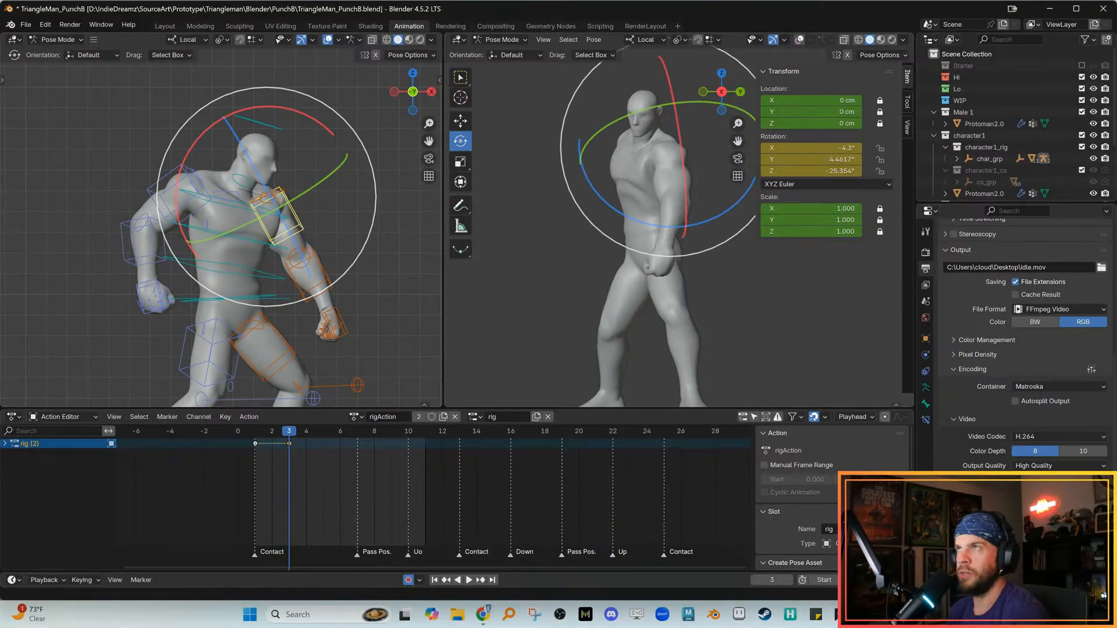
middle_click_drag(304, 212, 281, 222)
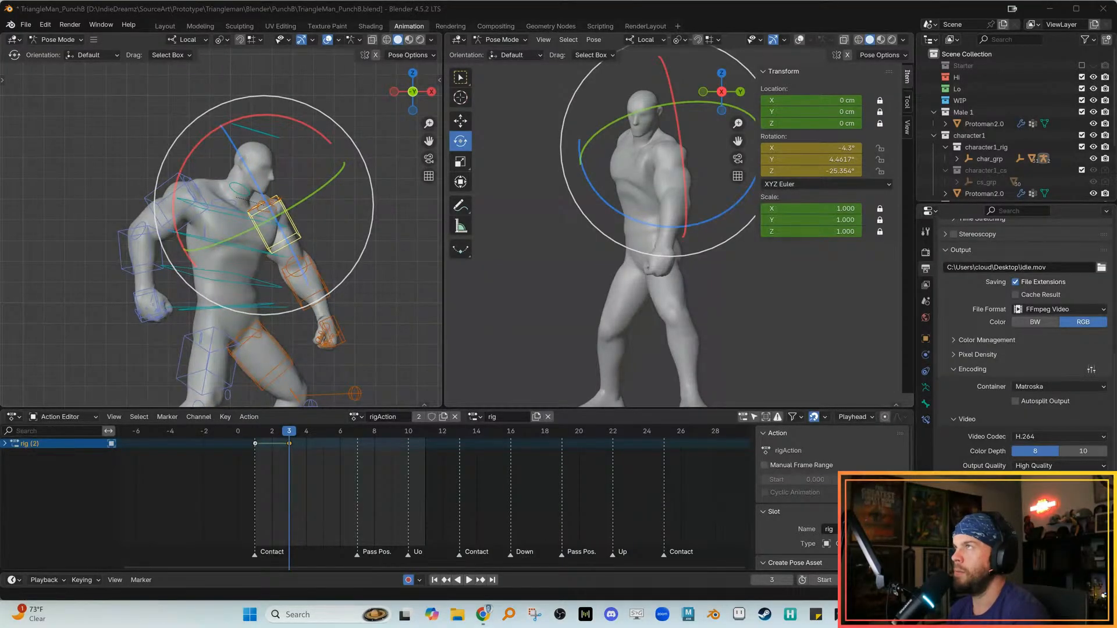
middle_click_drag(369, 313, 359, 280)
left_click(264, 228)
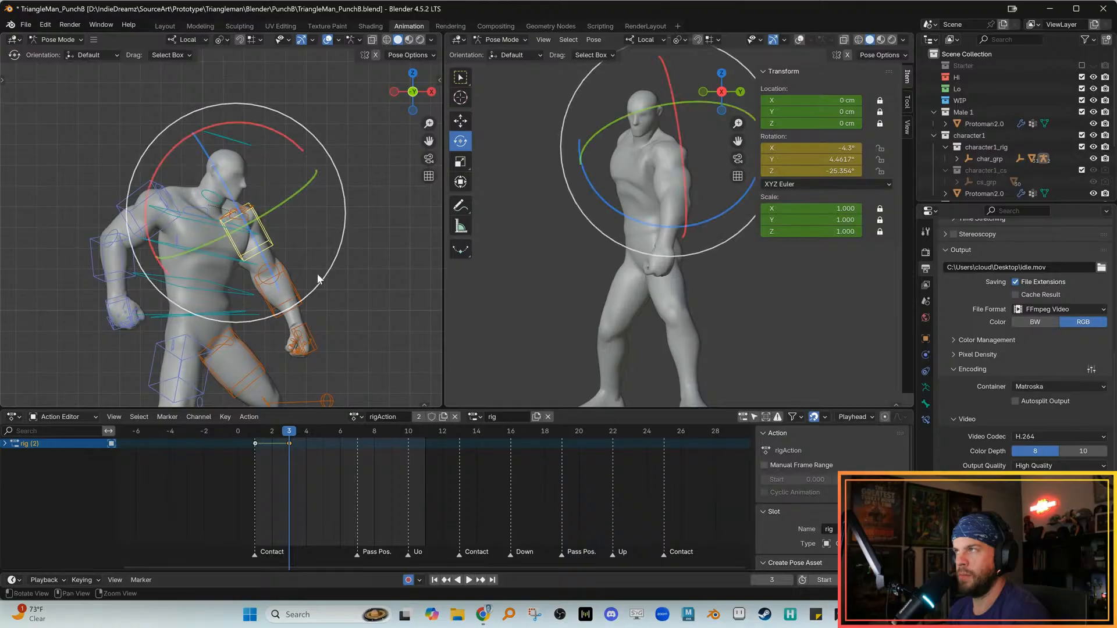
middle_click_drag(362, 367, 368, 362, "shift")
key("Down")
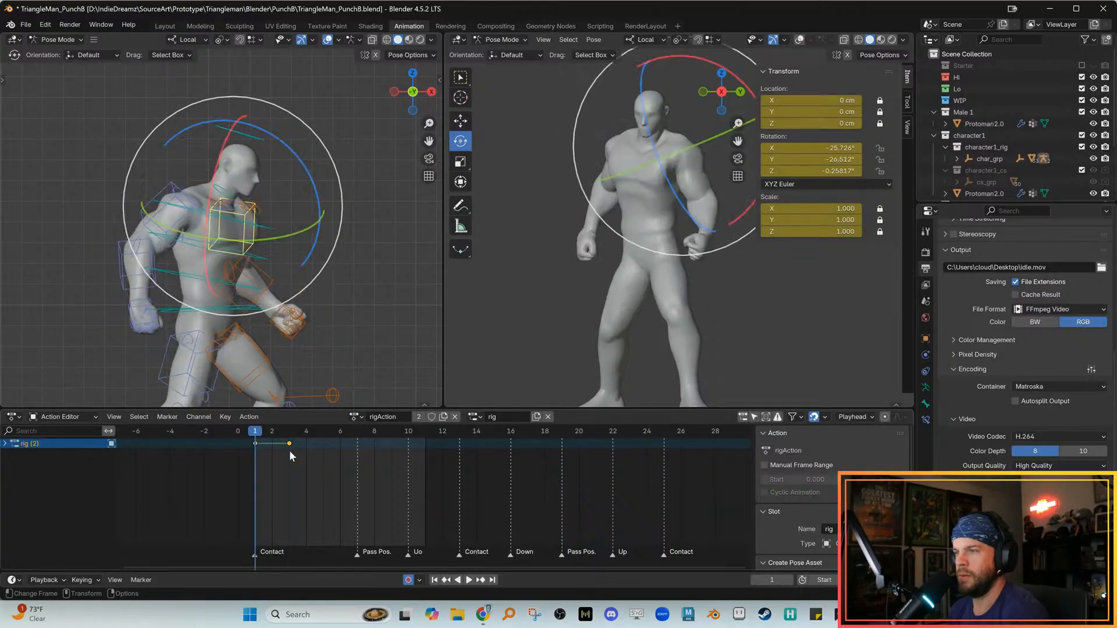
key("Up")
mouse_move(320, 294)
middle_mouse_down()
mouse_move(351, 321)
mouse_move(312, 320)
mouse_move(328, 302)
middle_mouse_up()
key("Down")
key("Up")
key("Down")
key("Up")
key("Down")
key("Up")
scroll(312, 320, "up", 1)
key("Down")
key("Up")
key("Down")
key("Up")
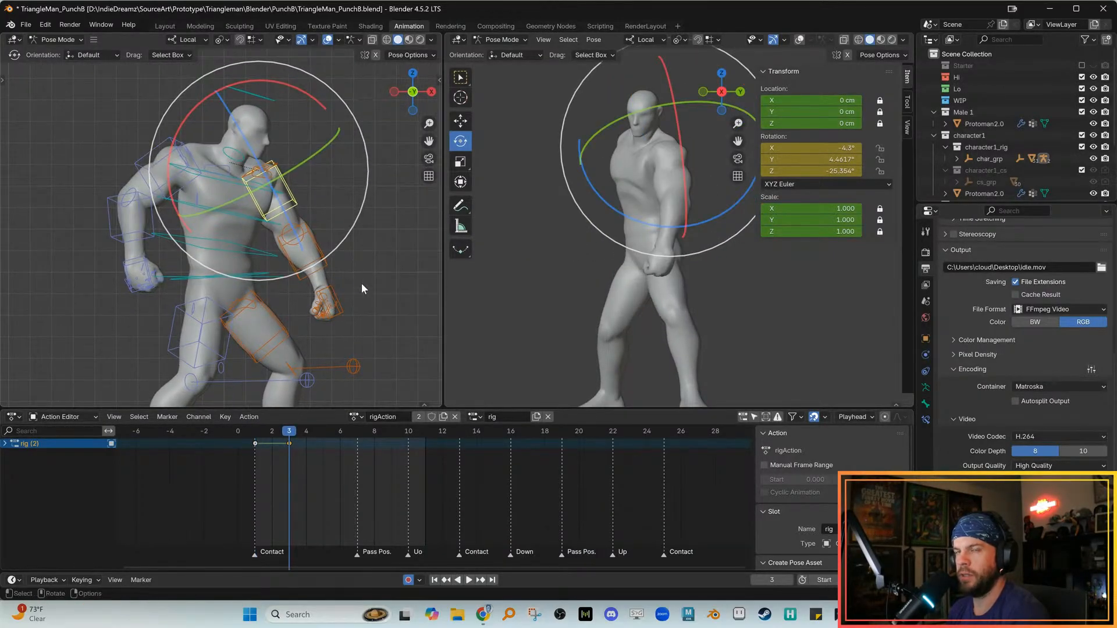
key("Down")
key("Up")
Move the front leg's knee pole target well out in front of the knee at frame 3
middle_click_drag(303, 338, 326, 294, "shift")
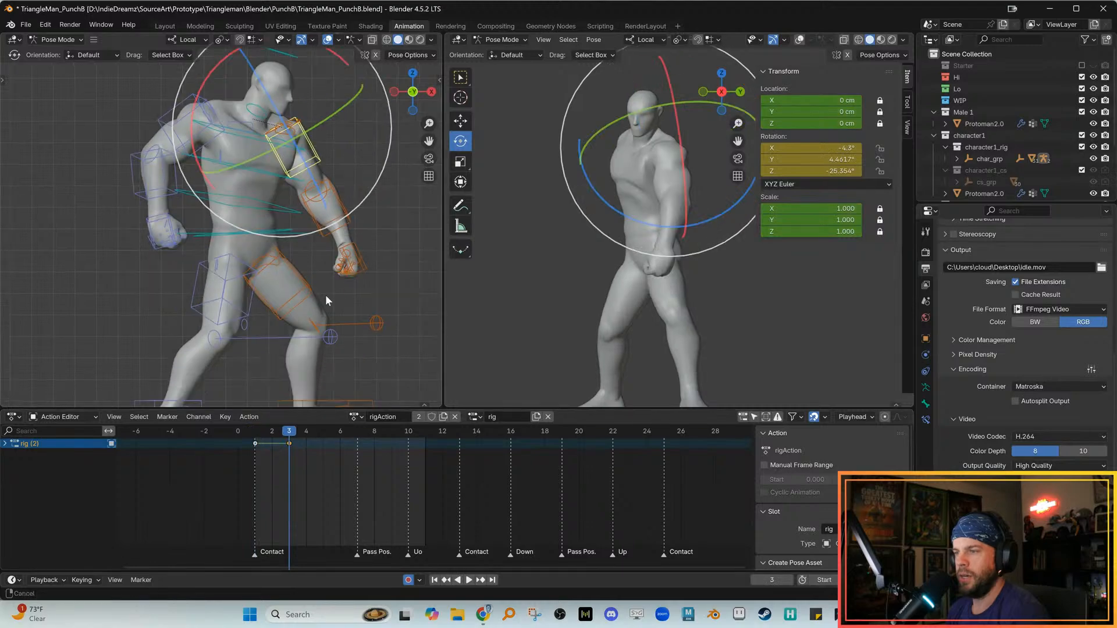
scroll(314, 289, "down", 3)
left_click(319, 284)
left_click(311, 272)
key("shift+space")
key("g")
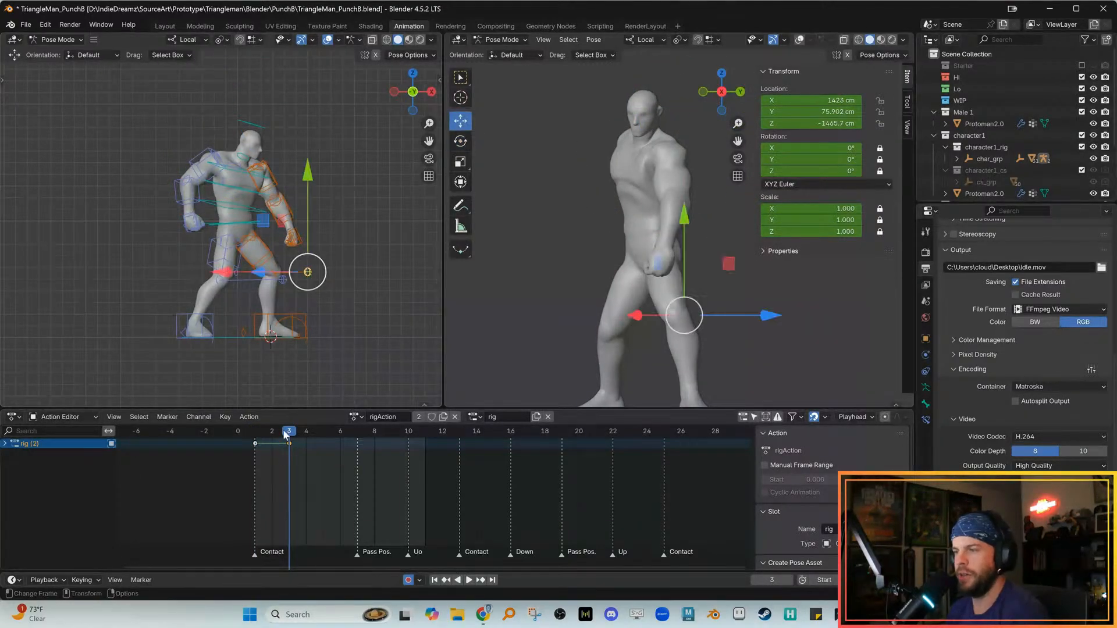
left_click_drag(308, 272, 301, 275)
scroll(646, 332, "down", 1)
left_click_drag(686, 311, 650, 316)
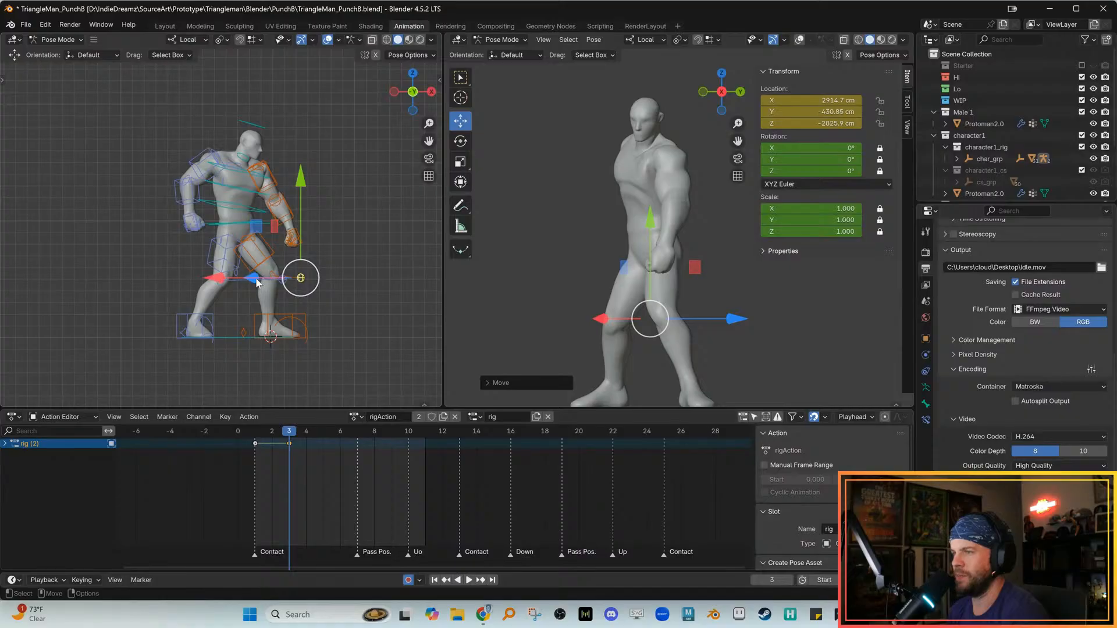
left_click_drag(734, 319, 633, 329)
left_click_drag(335, 278, 411, 304)
Move the rear leg's knee pole target to about 2922.9, -765.5, -2780.4 cm at frame 3
scroll(374, 278, "up", 3)
left_click(266, 313)
left_click_drag(265, 313, 217, 315)
mouse_move(220, 326)
middle_mouse_down("shift")
mouse_move(240, 317)
mouse_move(219, 327)
middle_mouse_up("shift")
Compare the leg poses at frames 1 and 3 to check how the knees travel between them
key("Down")
key("Up")
key("Down")
key("Up")
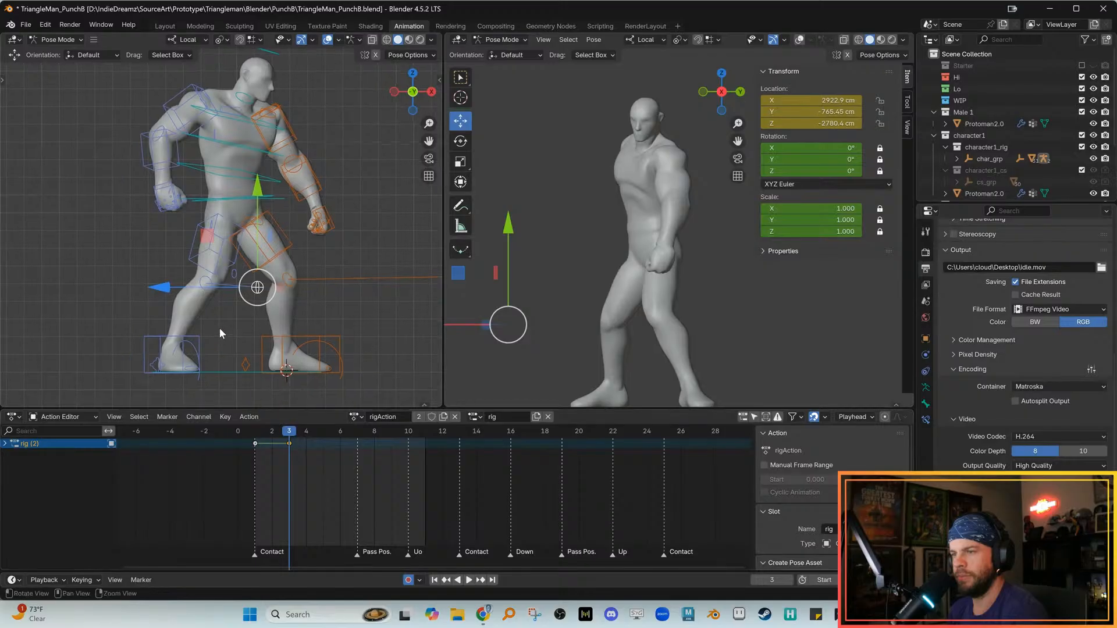
key("alt+q")
key("Down")
key("Up")
key("Down")
key("Up")
key("Down")
key("Up")
key("Down")
key("Up")
key("alt+q")
key("Down")
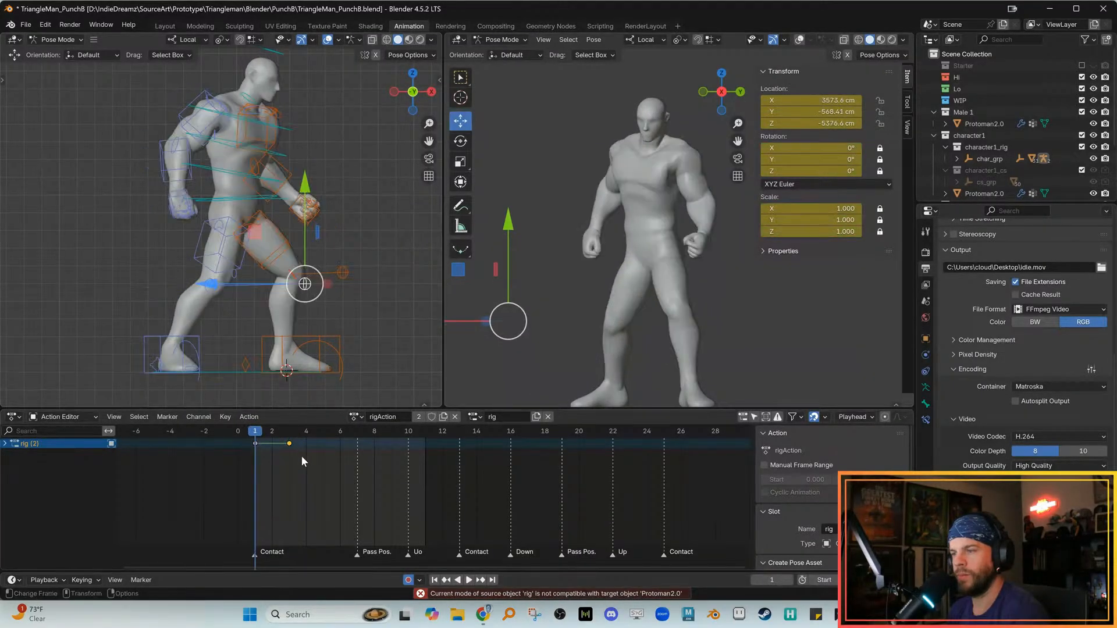
key("Up")
key("Down")
key("Up")
key("Down")
key("Up")
key("Down")
key("Up")
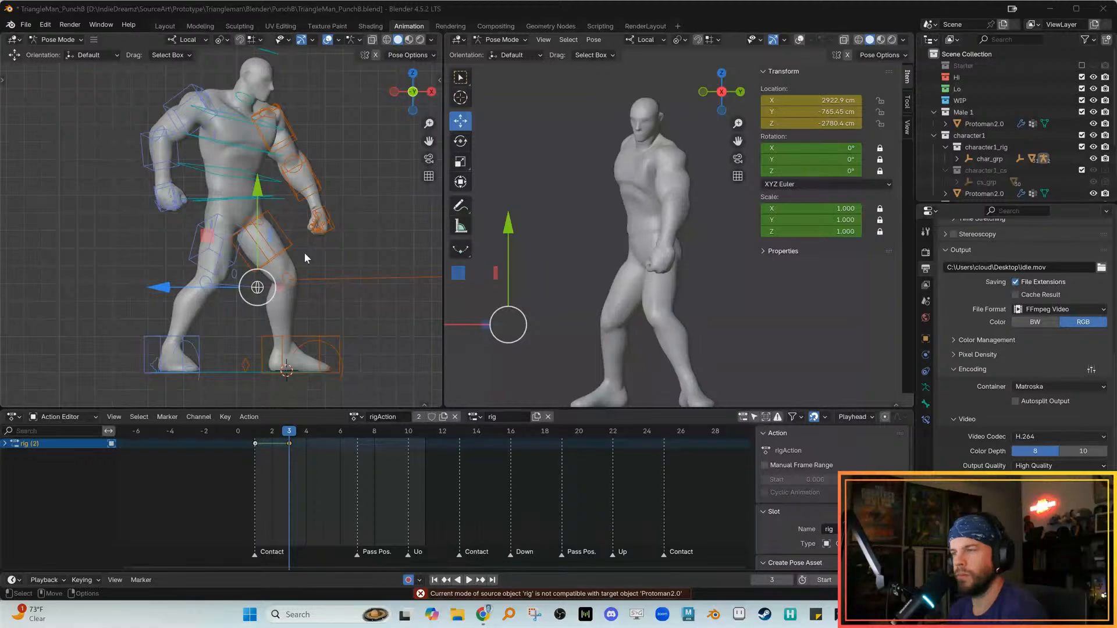
Set the transform orientation to Global and shift the hip root control back at frame 3 to about -288.9 cm on Z
left_click(297, 228)
left_click(278, 198)
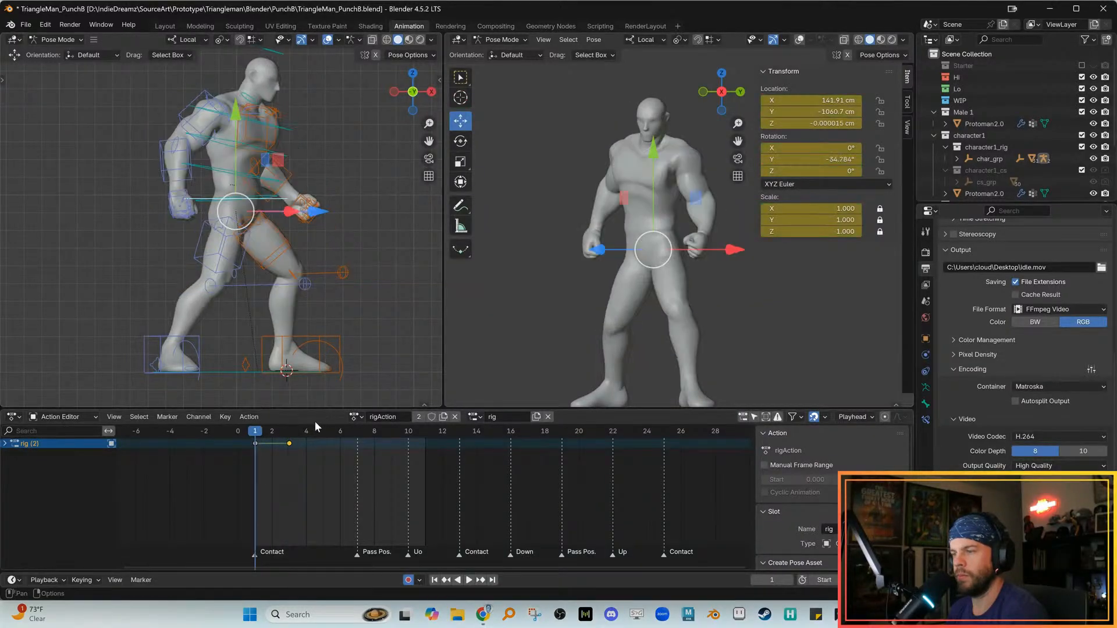
key("comma")
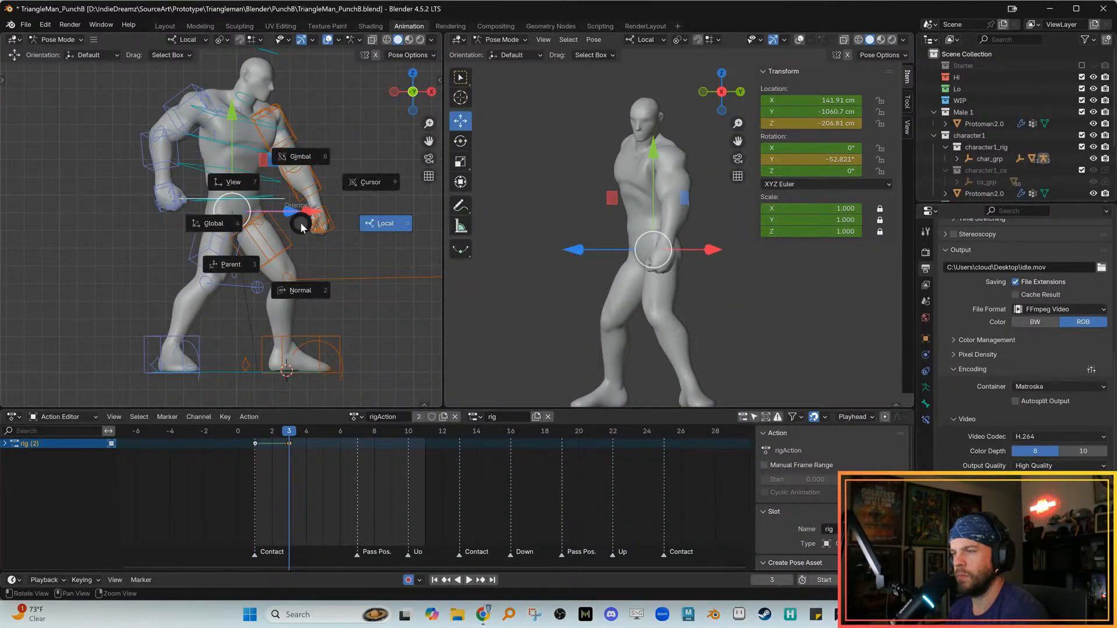
left_click(278, 224)
key("alt+q")
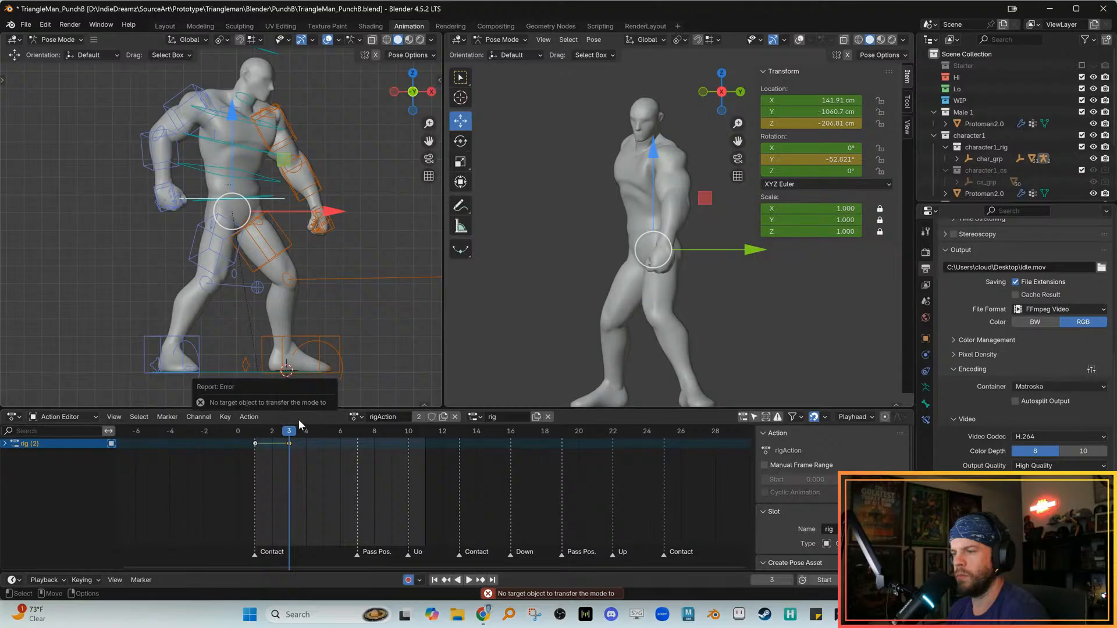
left_click_drag(250, 431, 289, 439)
left_click_drag(328, 214, 327, 216)
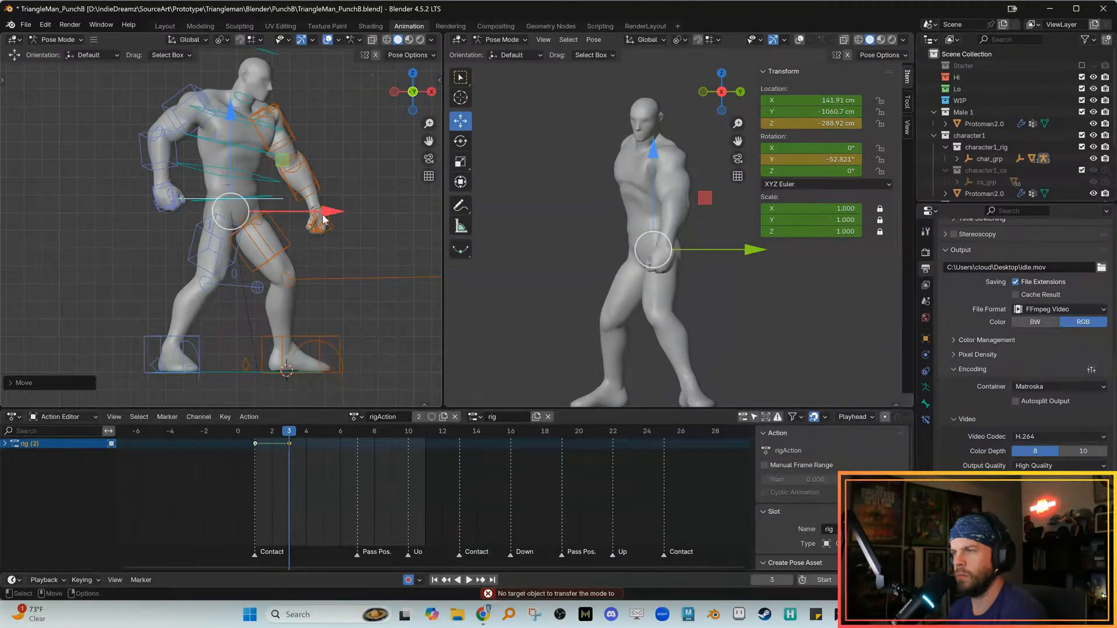
Examine the hip shift and overall body motion between frames 1 and 3
middle_click_drag(297, 233, 299, 271, "alt")
right_click_drag(299, 271, 307, 275, "alt")
mouse_move(304, 273)
middle_mouse_down("alt")
mouse_move(320, 271)
mouse_move(308, 291)
middle_mouse_up("alt")
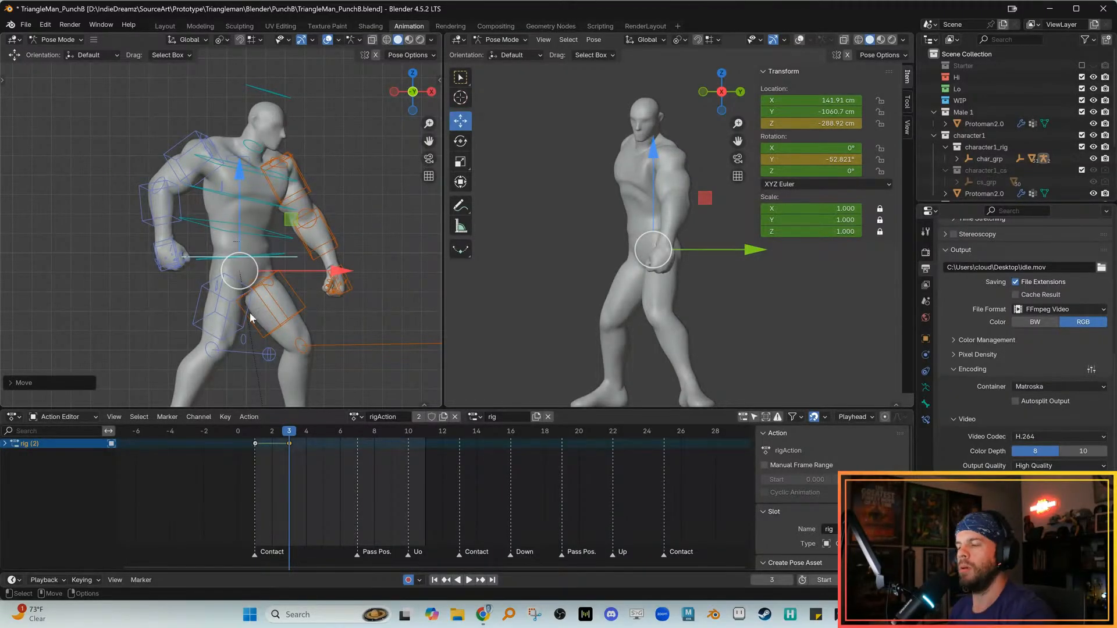
mouse_move(297, 285)
middle_mouse_down("shift")
mouse_move(340, 249)
mouse_move(305, 266)
middle_mouse_up("shift")
key("comma")
key("period")
mouse_move(296, 315)
middle_mouse_down("alt")
mouse_move(283, 348)
mouse_move(314, 328)
middle_mouse_up("alt")
key("comma")
key("period")
key("comma")
key("period")
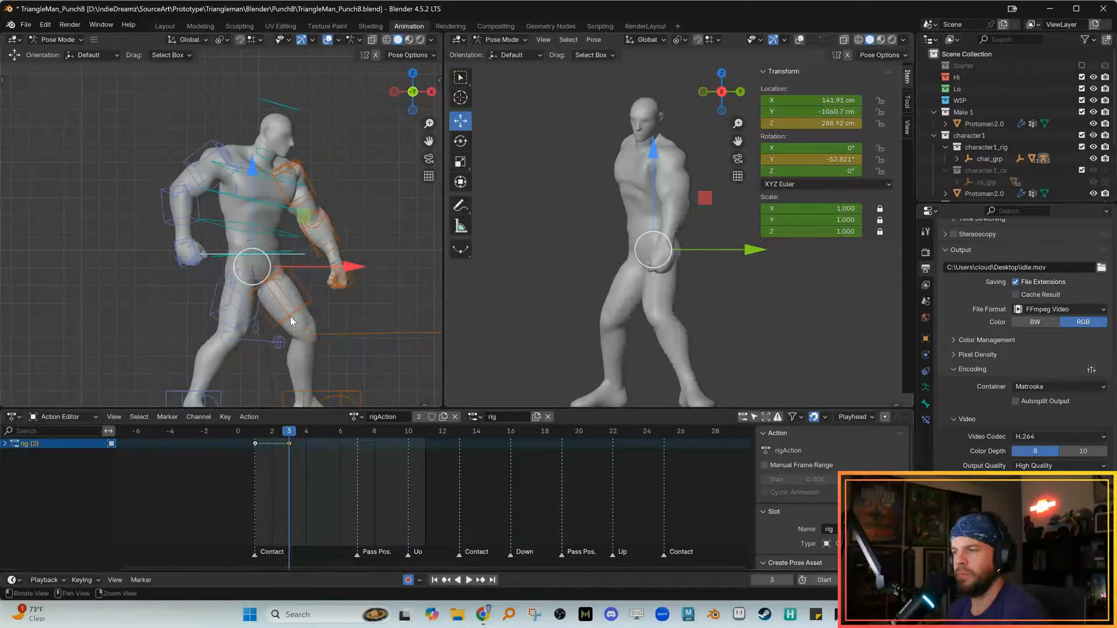
right_click_drag(294, 330, 303, 325, "alt")
middle_click_drag(326, 319, 311, 301, "alt")
key("comma")
key("period")
key("alt+q")
key("comma")
key("period")
key("comma")
key("period")
middle_click_drag(342, 248, 317, 295, "alt")
Rotate the front upper arm control at frame 3 to about -4.96°, 4.58°, -25.33°
left_click(284, 194)
left_click(272, 200)
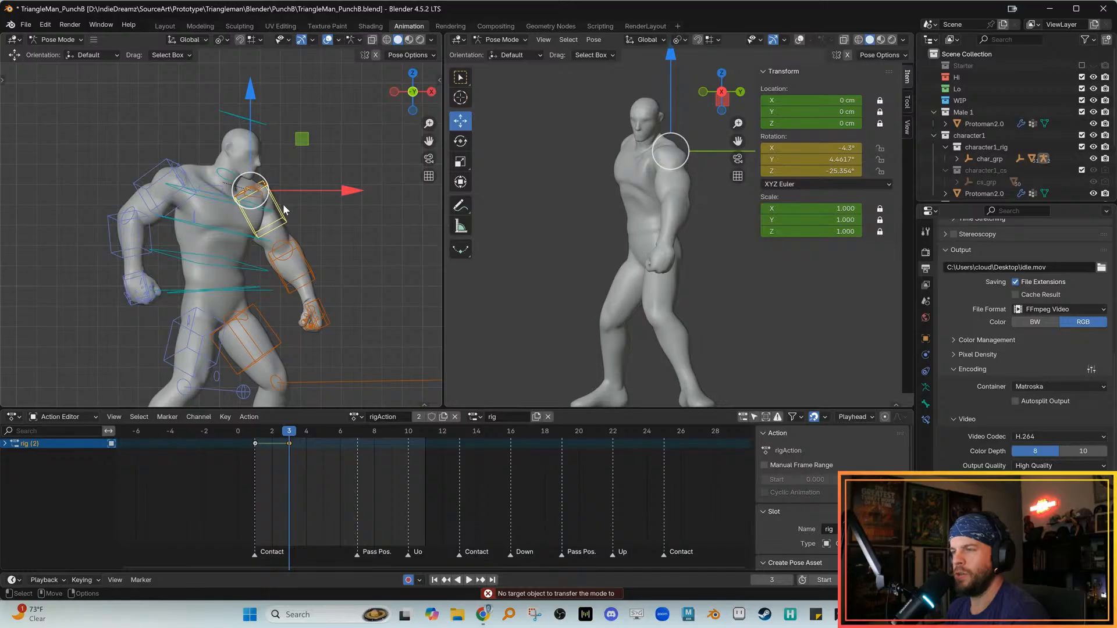
left_click(301, 209)
left_click(278, 211)
key("e")
key("comma")
key("Right")
key("Right")
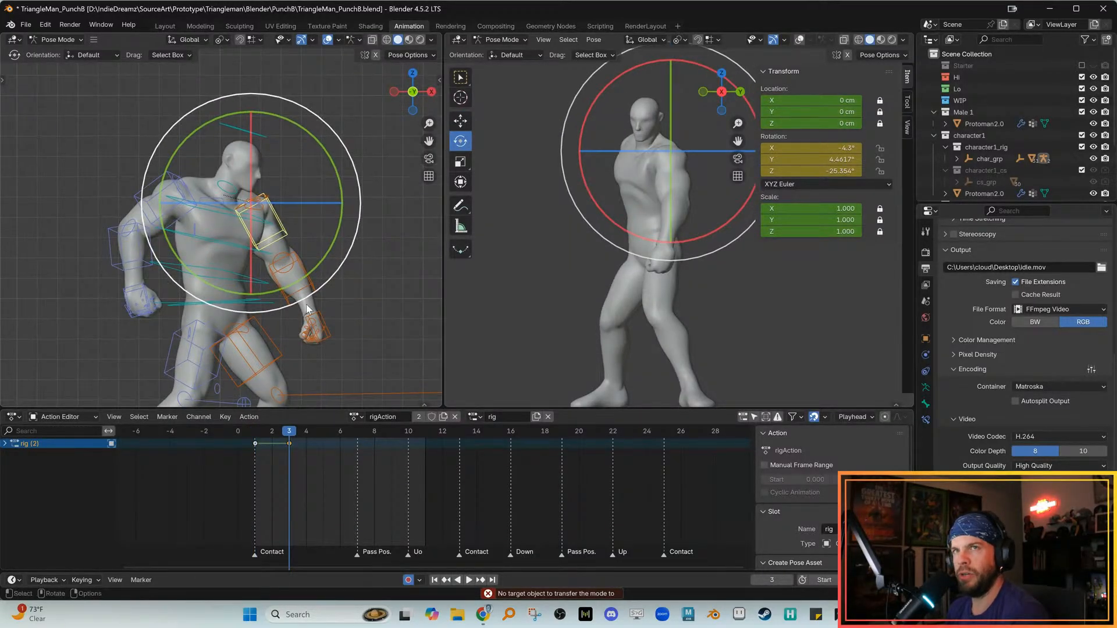
left_click_drag(313, 263, 319, 262)
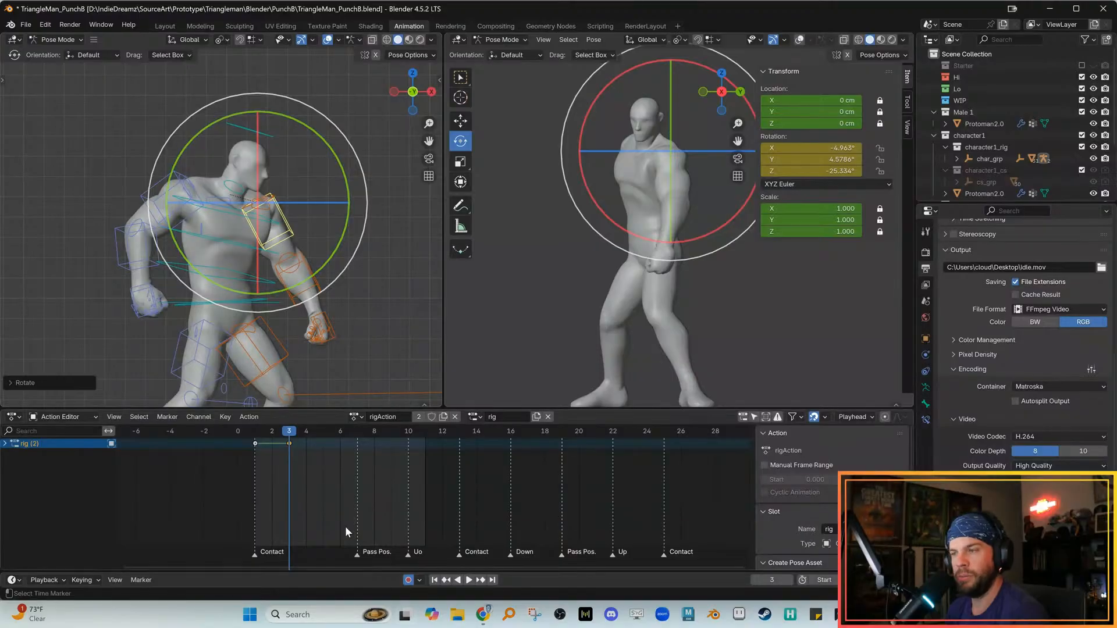
Compare the poses at frames 1 and 3 to check how the front arm moves
key("Left")
key("Left")
key("Up")
key("Down")
key("Up")
middle_click_drag(281, 351, 284, 347, "shift")
key("Down")
key("Up")
Select the rear upper arm control and examine its motion between frames 1 and 3 in both views, ending with nothing selected
left_click(168, 179)
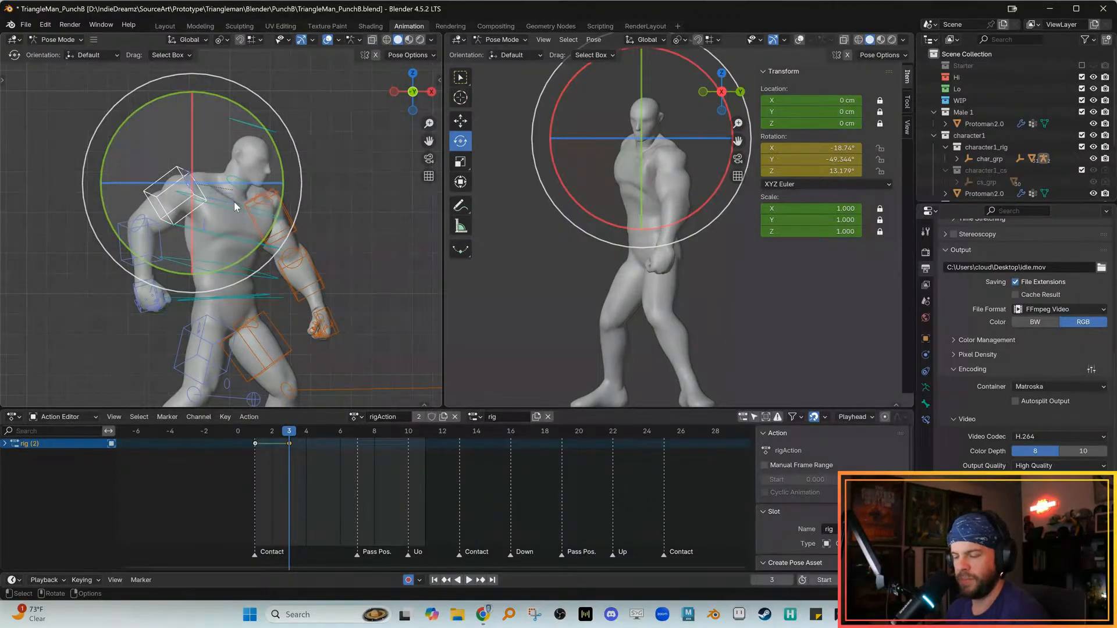
middle_click_drag(533, 272, 543, 315, "alt")
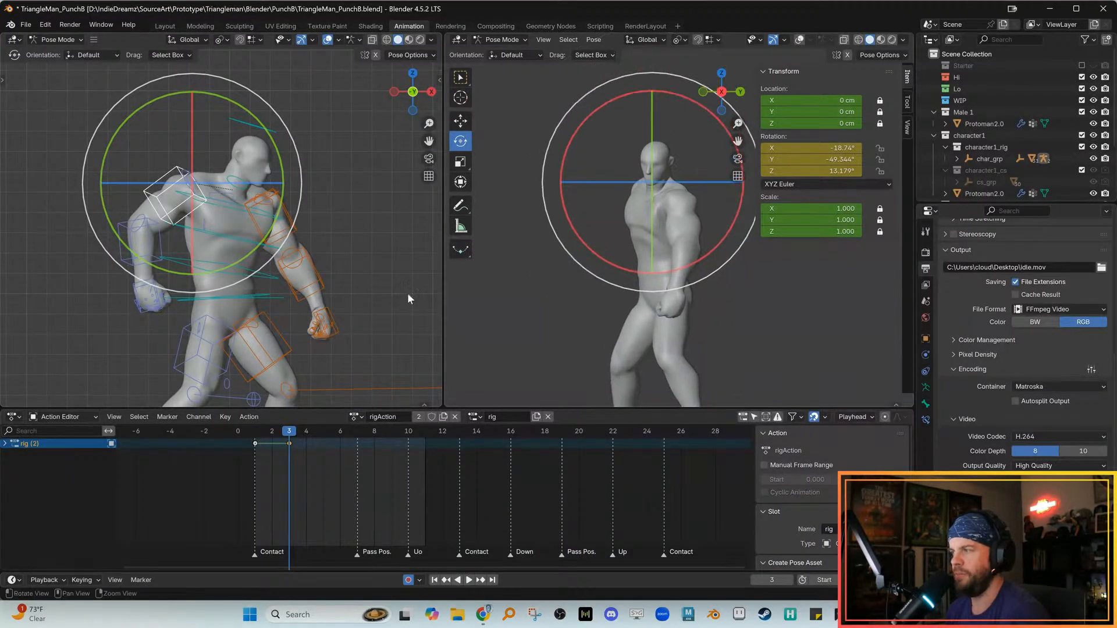
middle_click_drag(316, 279, 309, 265, "alt")
key("comma")
key("period")
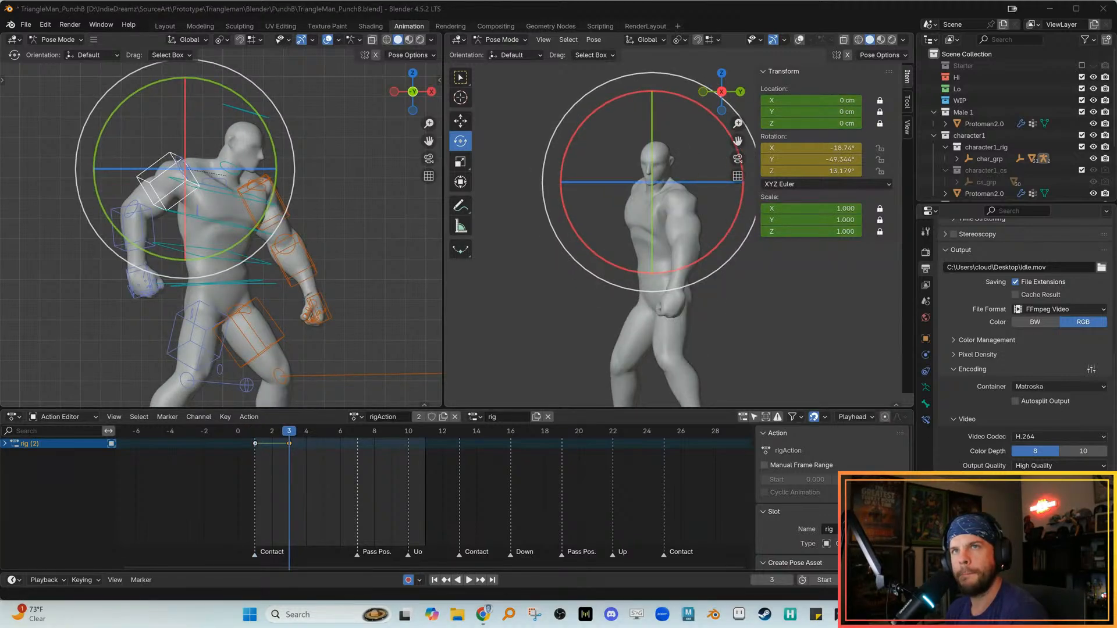
middle_click_drag(272, 218, 274, 217, "alt")
key("comma")
key("period")
left_click(389, 246)
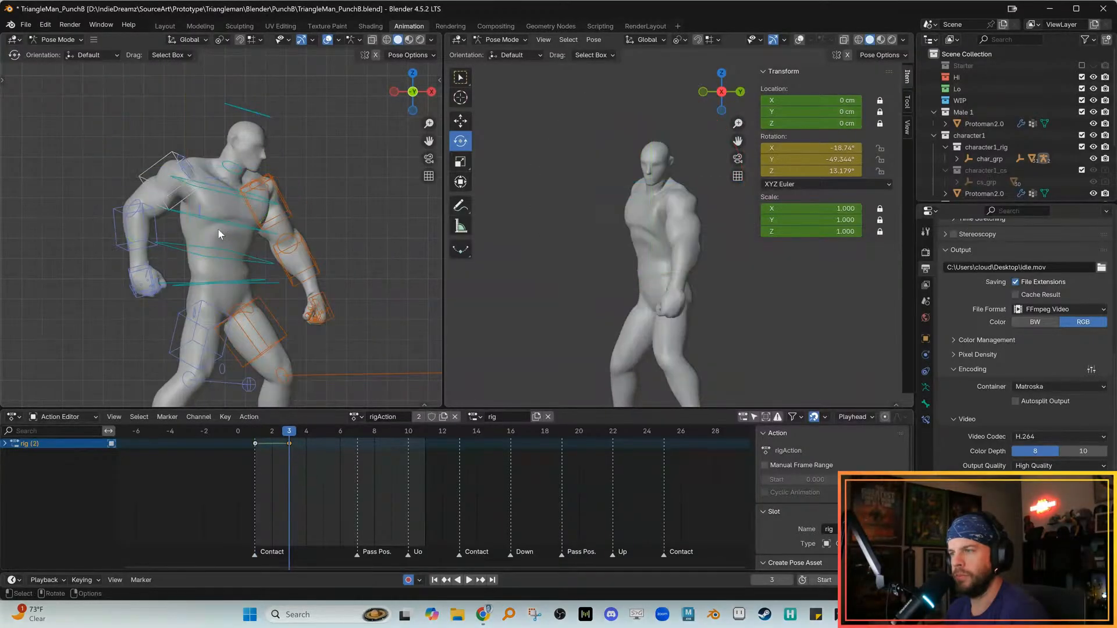
Rotate the head control at frame 3 to about 17.7°, -32.9°, -7.8°
left_click(177, 247)
left_click_drag(238, 267, 263, 120)
middle_click_drag(263, 129, 263, 156, "alt")
key("w")
left_click(305, 166)
left_click_drag(270, 130, 315, 155)
key("e")
left_click(308, 183)
left_click(268, 141)
left_click_drag(291, 201, 280, 203)
middle_click_drag(301, 244, 321, 220, "alt")
Refine the head control's rotation at frame 3 to about 16.6°, -26.1°, -8.4°, checking the turn against frame 1
key("comma")
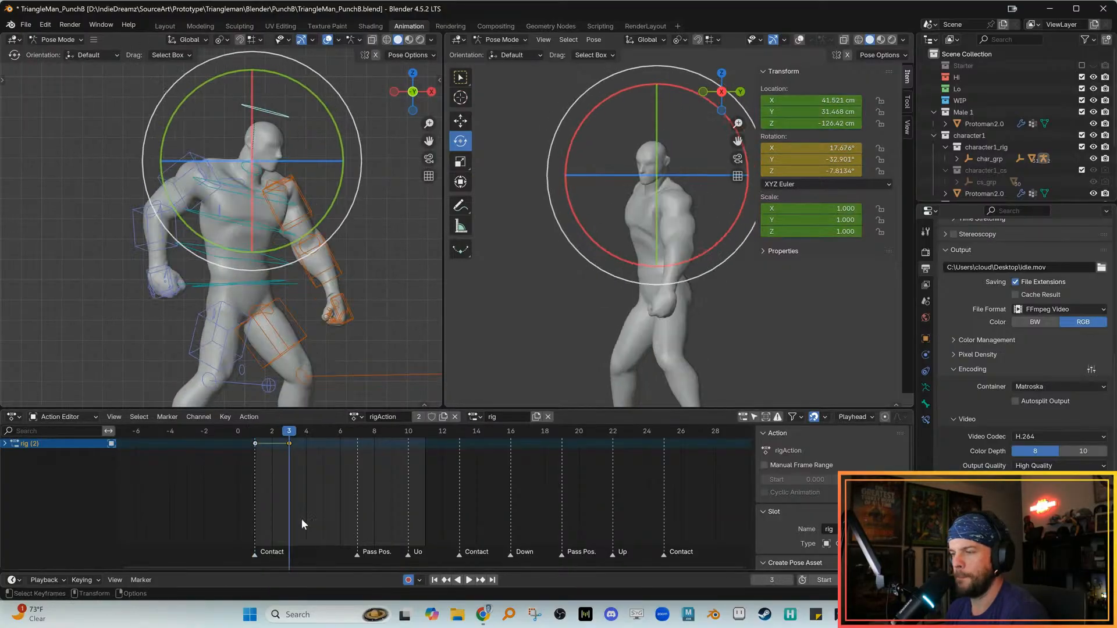
key("period")
key("period")
key("comma")
key("period")
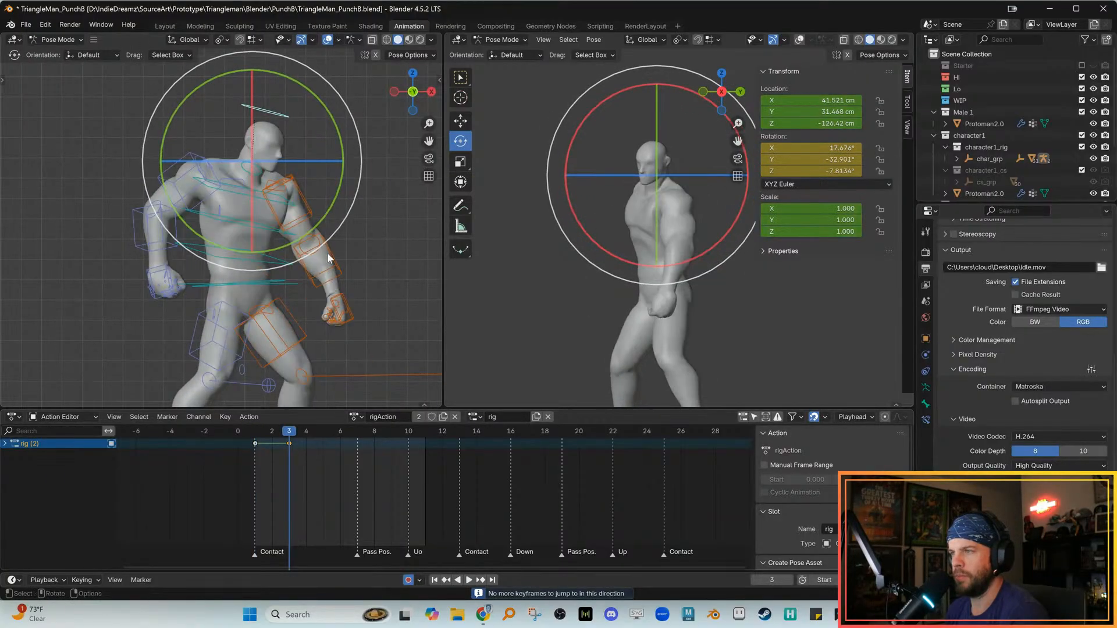
left_click_drag(309, 151, 313, 153)
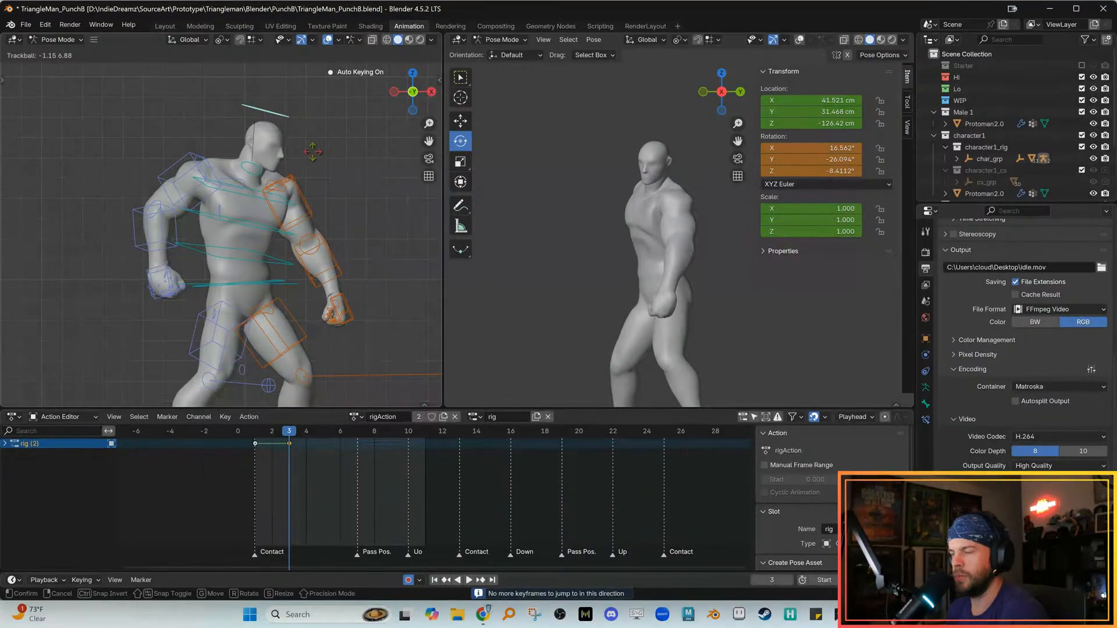
middle_click_drag(313, 331, 283, 314, "alt")
key("comma")
key("period")
key("comma")
key("period")
left_click_drag(298, 435, 276, 434)
Select all of the rig's controls and insert keyframes on all channels at frames 1 and 3
right_click_drag(328, 346, 287, 334, "alt")
left_click_drag(121, 110, 390, 434)
key("comma")
key("s")
left_click(263, 473)
key("period")
key("i")
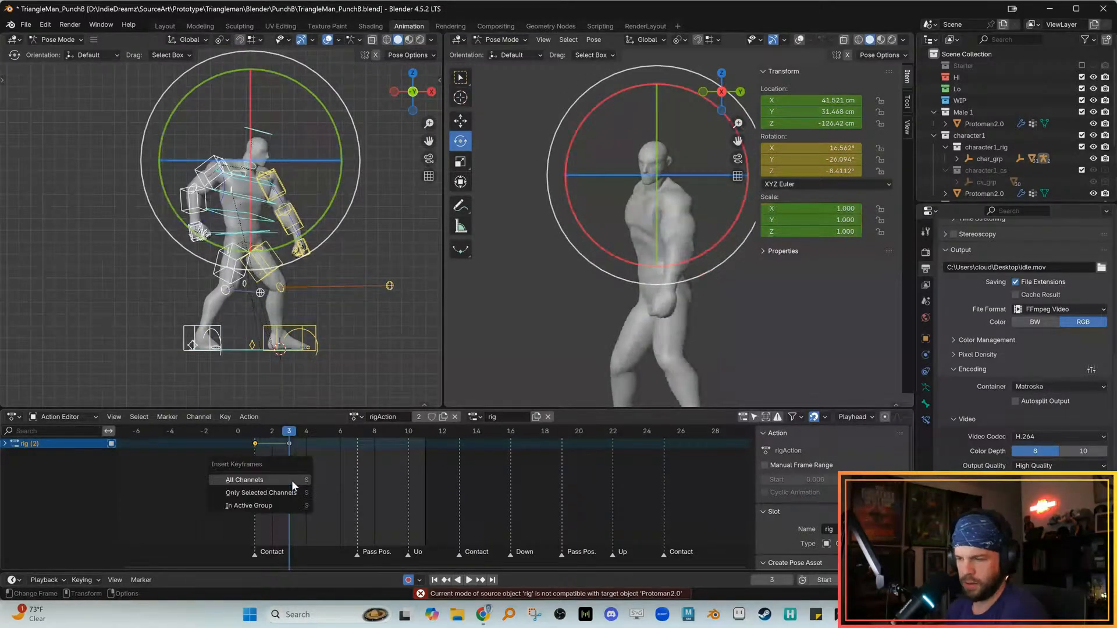
Insert a keyframe on all rig channels at frame 3 and check the pose against the previous keyframe
left_click(282, 476)
key("Down")
key("period")
right_click_drag(295, 352, 328, 357, "alt")
middle_click_drag(328, 357, 307, 372, "alt")
key("comma")
key("period")
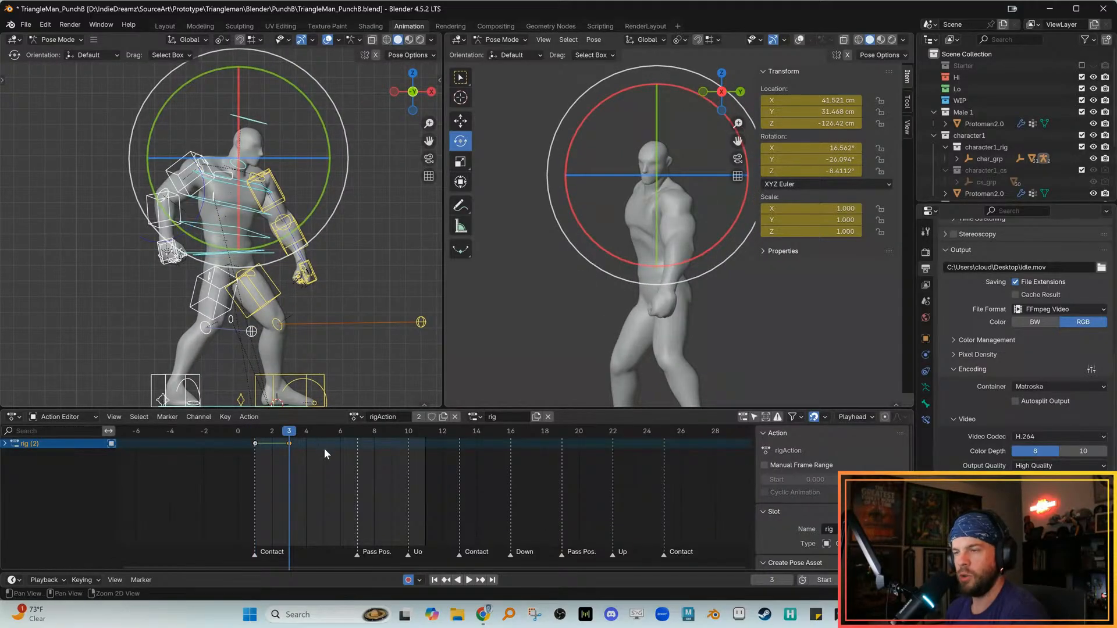
At frame 5, move the pelvis control backward to Z -845.71 cm and rotate it to Y -79.13°
key("Right")
key("Right")
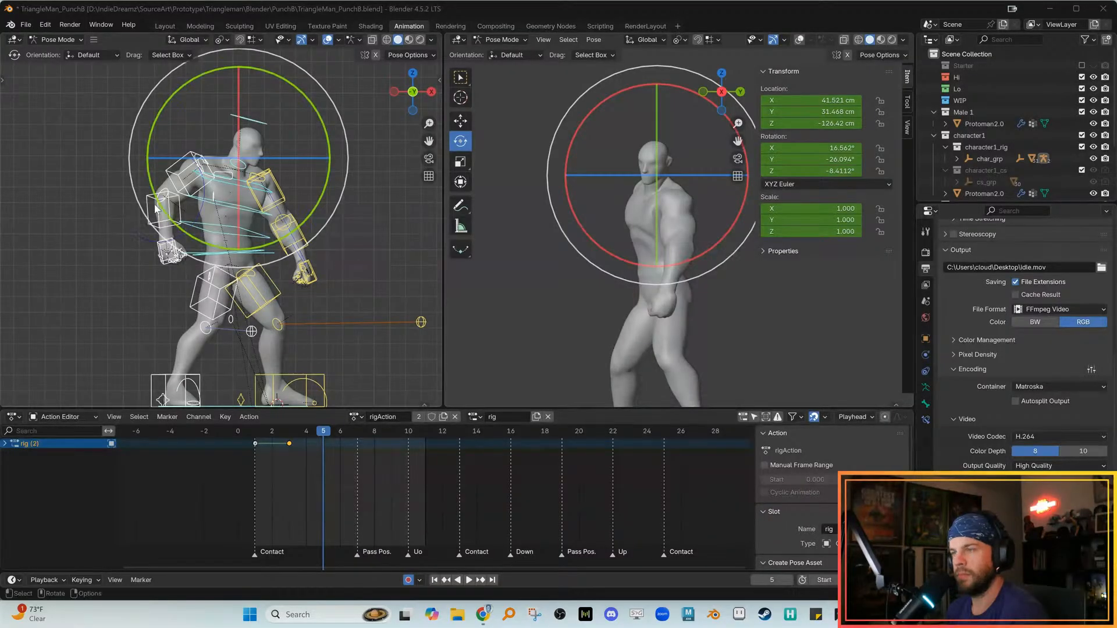
middle_click_drag(328, 292, 329, 292, "alt")
left_click(329, 293)
left_click(269, 256)
key("w")
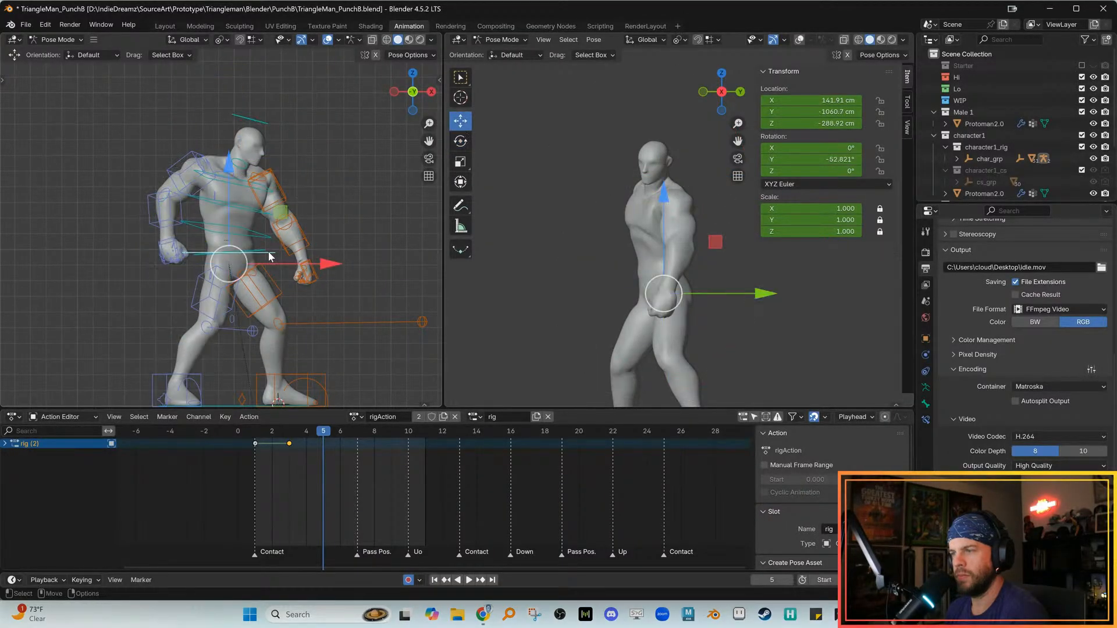
left_click_drag(331, 266, 271, 238)
key("e")
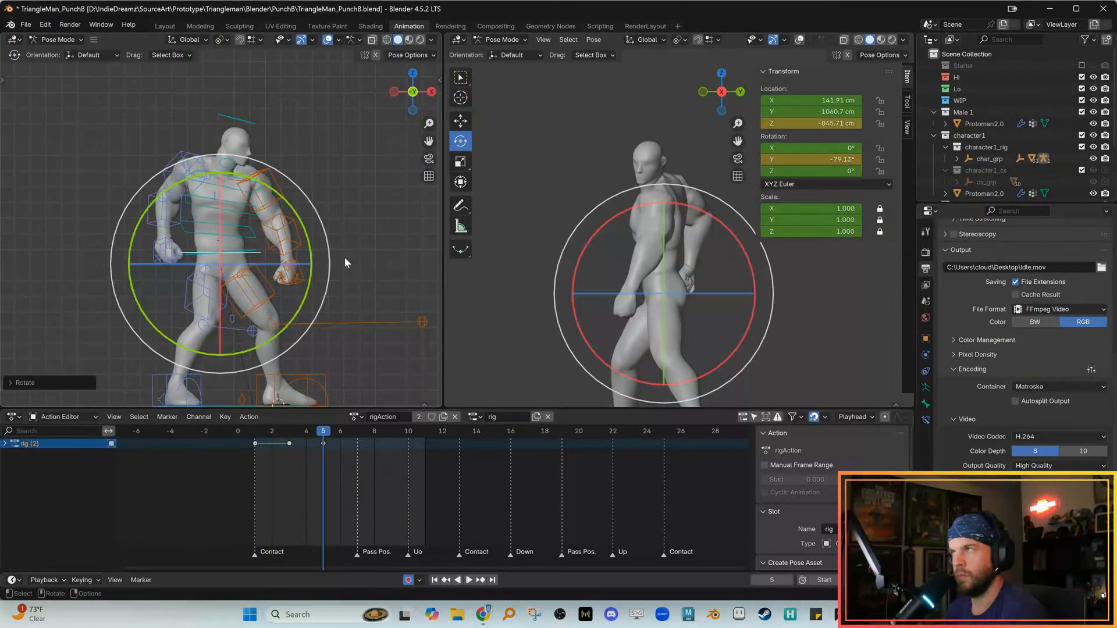
middle_click_drag(659, 216, 668, 205, "alt")
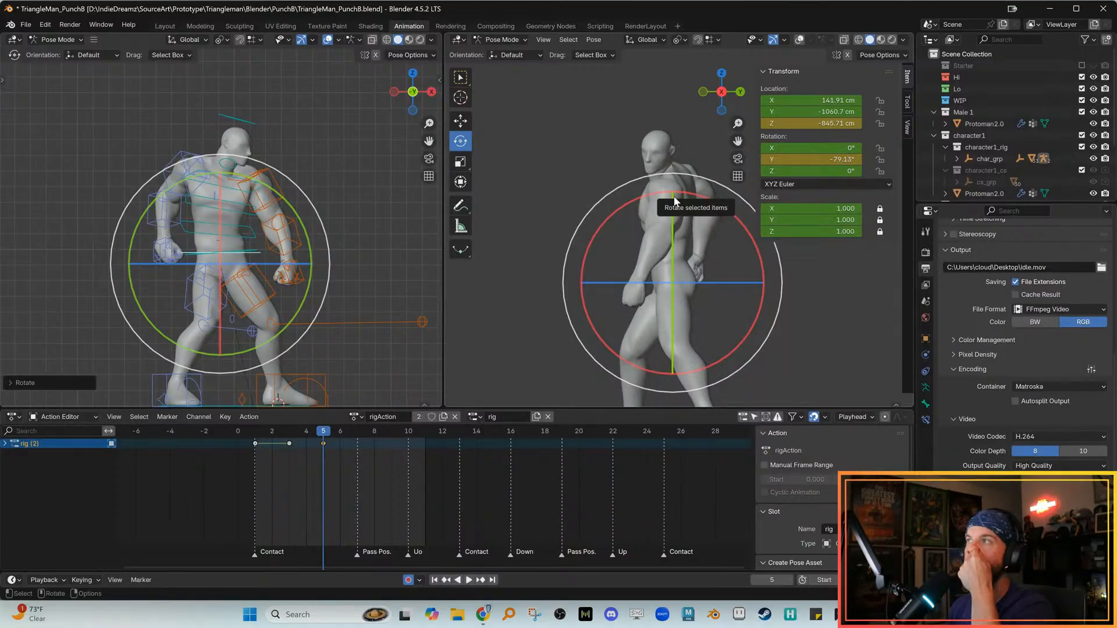
middle_click_drag(681, 289, 642, 262, "alt")
key("w")
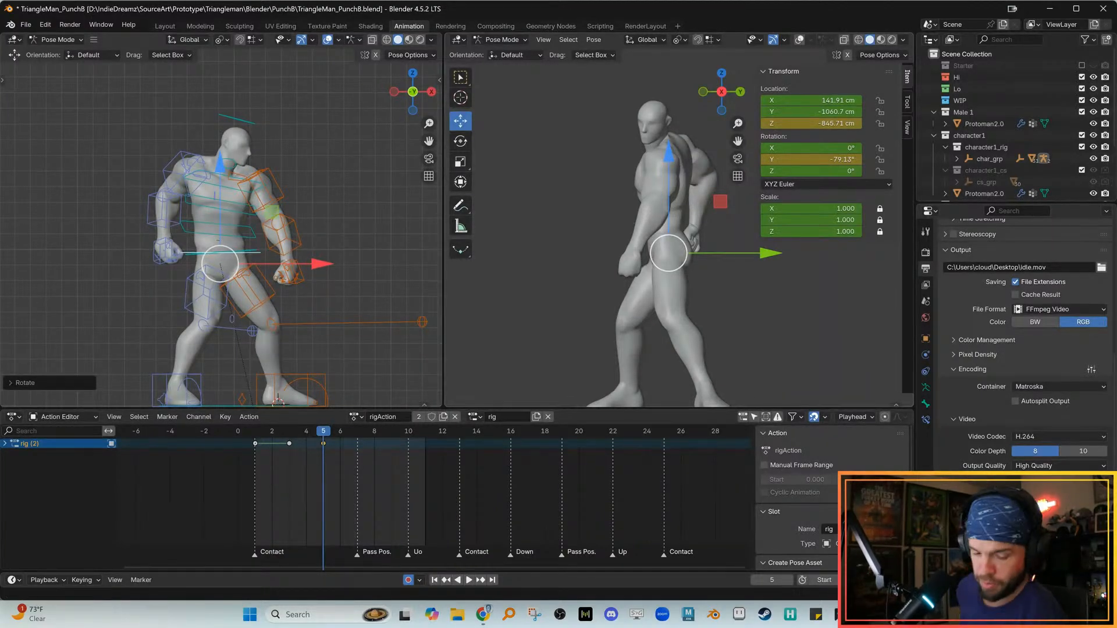
key("super+shift+s")
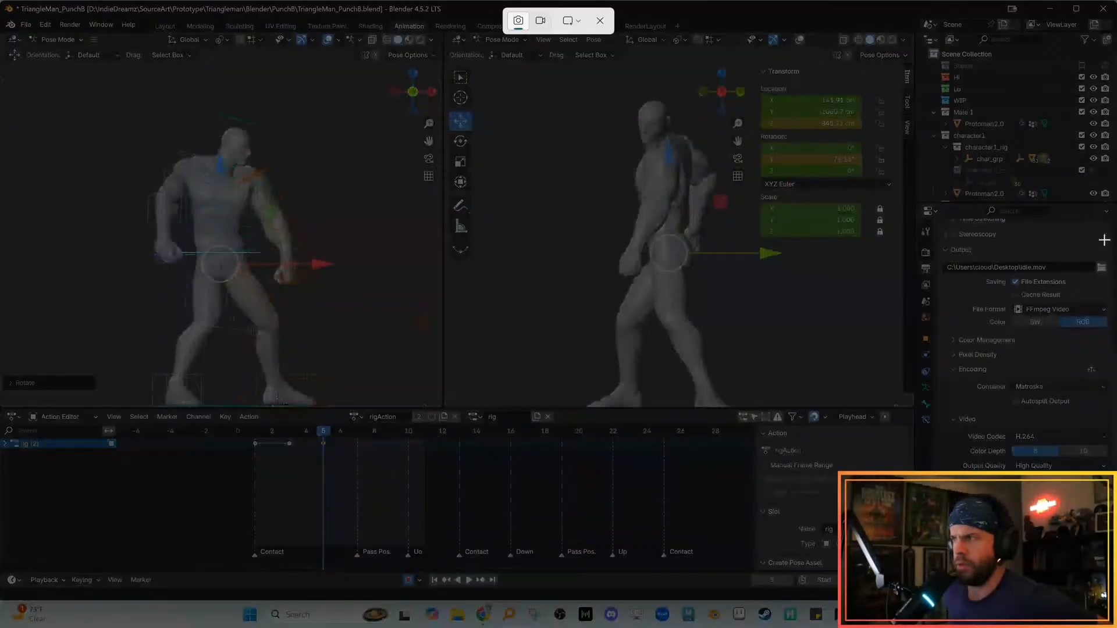
left_click(601, 22)
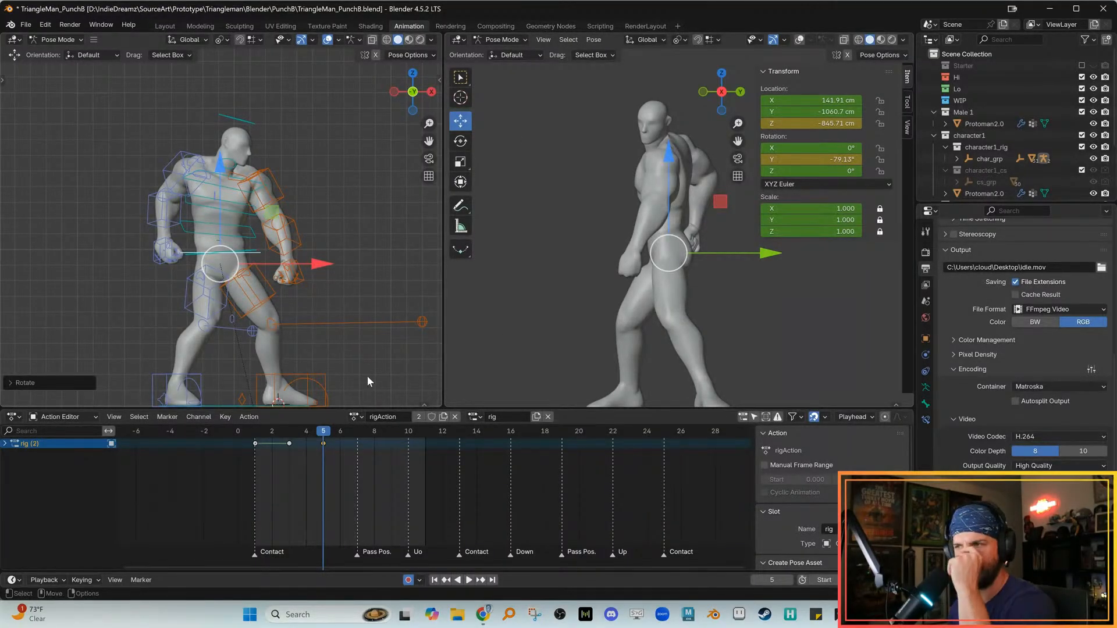
Step back and forth between the keyframes at frames 1, 3 and 5 to compare the pelvis shift and body twist
middle_click_drag(296, 327, 327, 335, "alt")
key("comma")
key("period")
key("comma")
key("period")
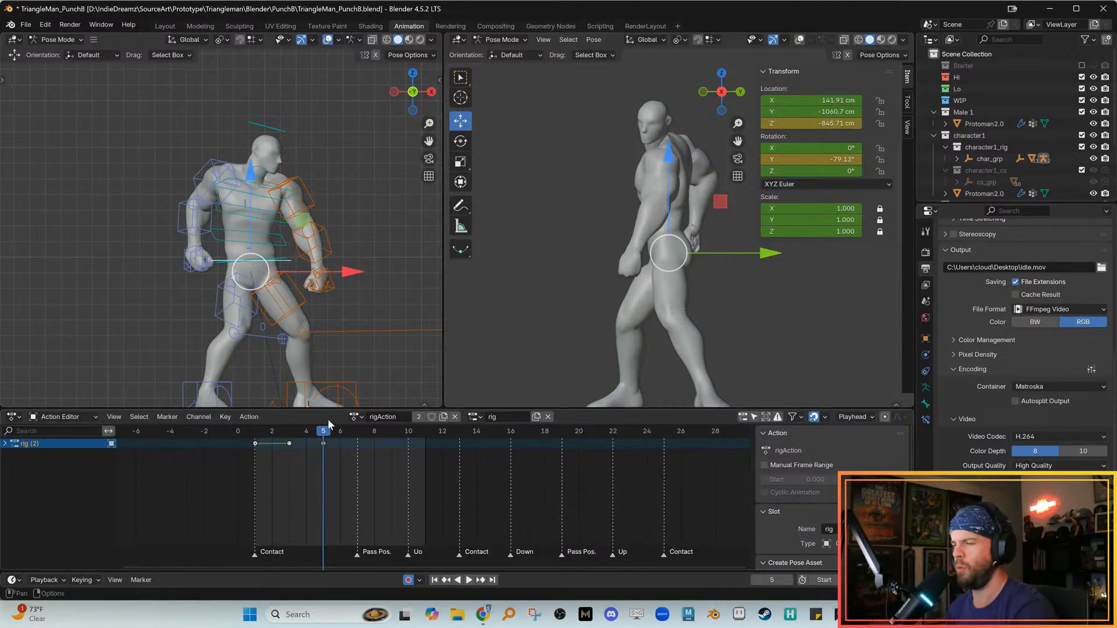
middle_click_drag(319, 355, 349, 334, "shift")
key("Down")
key("Down")
key("Up")
key("Up")
key("Left")
key("Left")
key("alt+q")
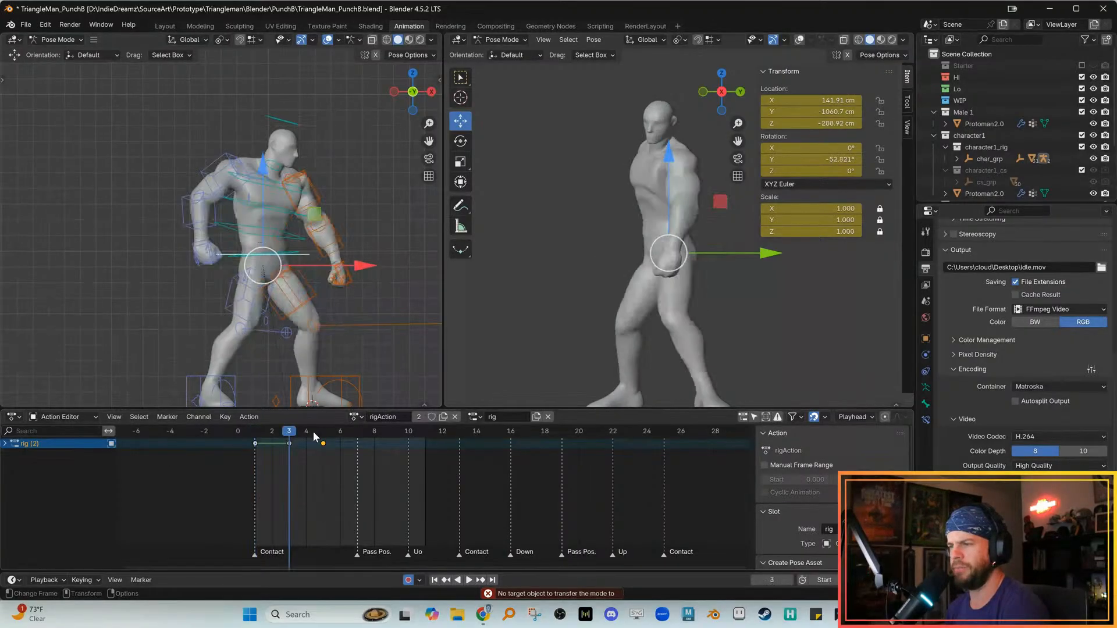
key("Up")
key("Down")
key("Down")
key("Up")
key("Up")
middle_click_drag(284, 322, 325, 331, "shift")
scroll(278, 339, "up", 1)
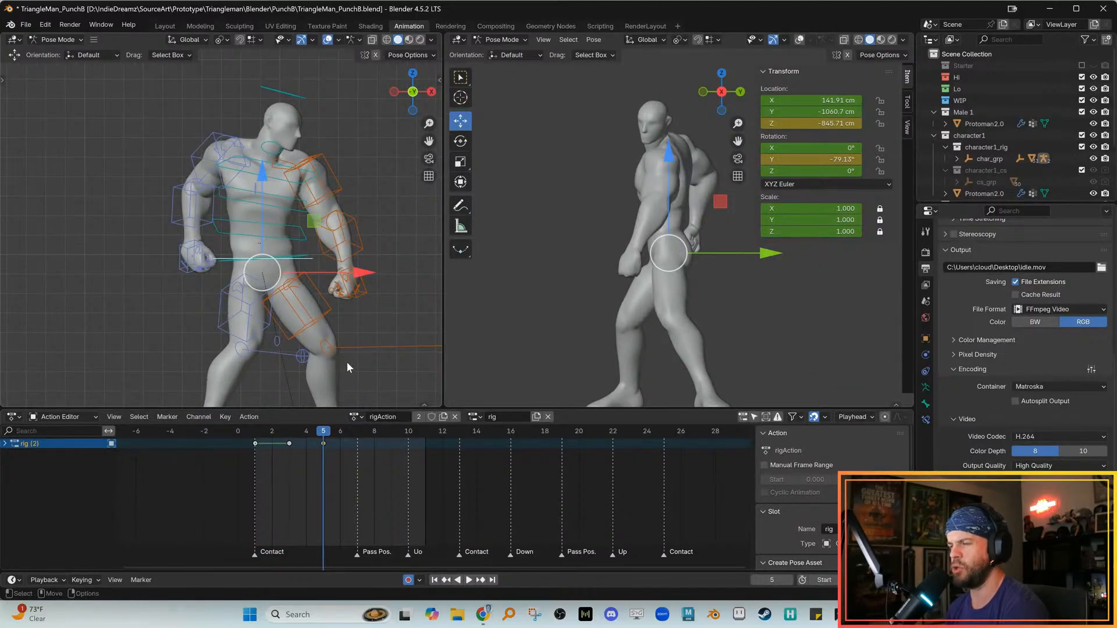
key("Down")
key("Down")
key("Up")
key("Up")
key("Down")
key("Up")
key("alt+q")
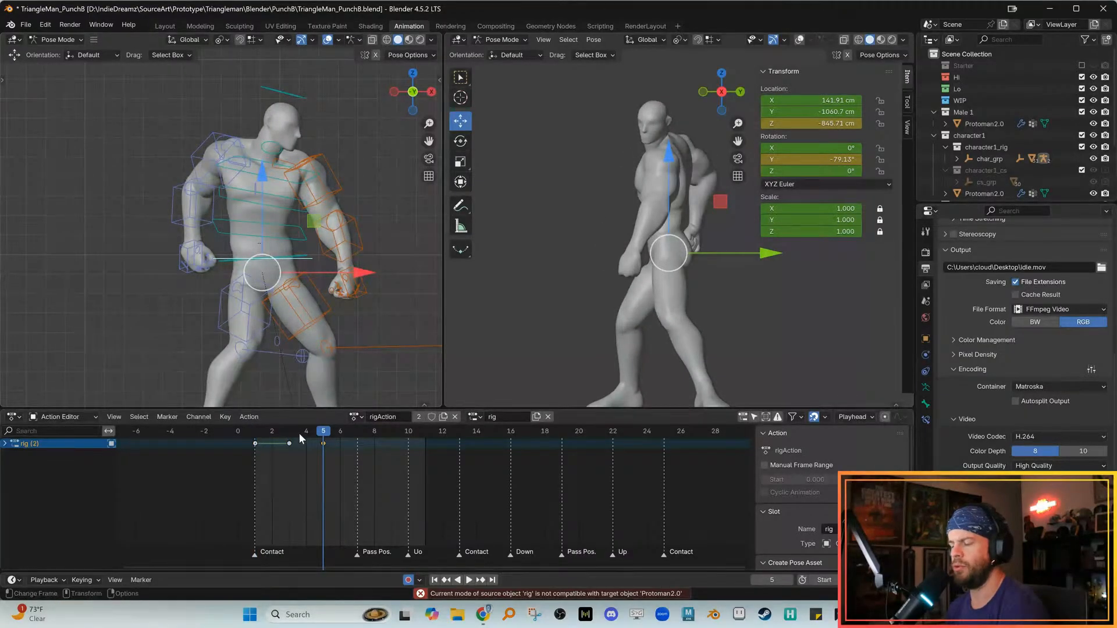
key("Down")
middle_click_drag(289, 381, 289, 343, "shift")
middle_click_drag(289, 343, 291, 362, "ctrl")
key("Down")
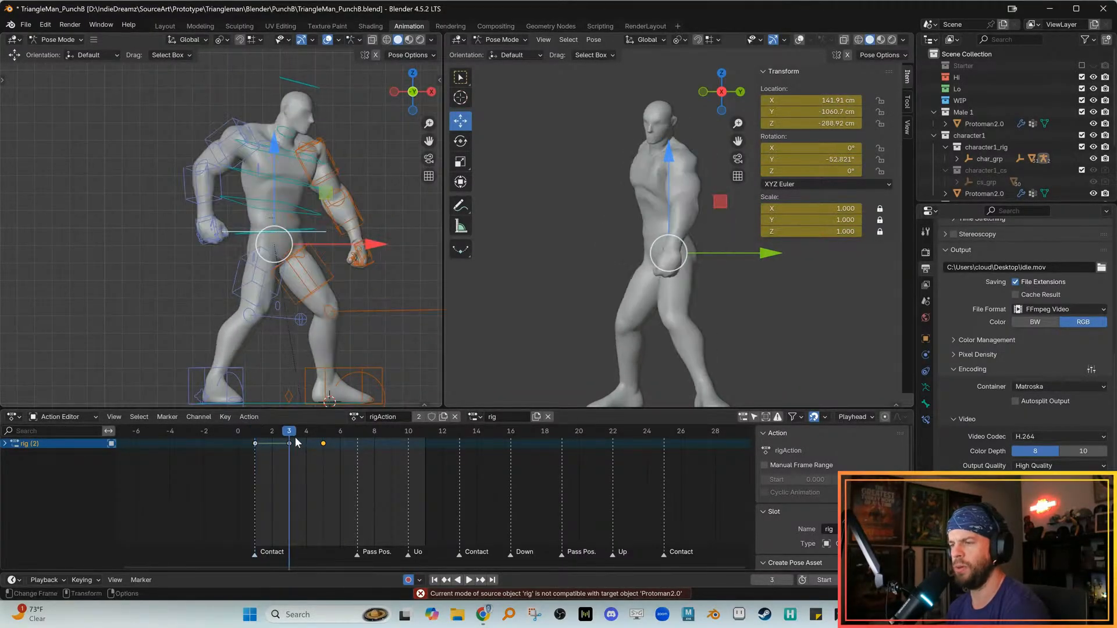
key("Up")
key("Up")
key("Down")
key("Up")
key("alt+q")
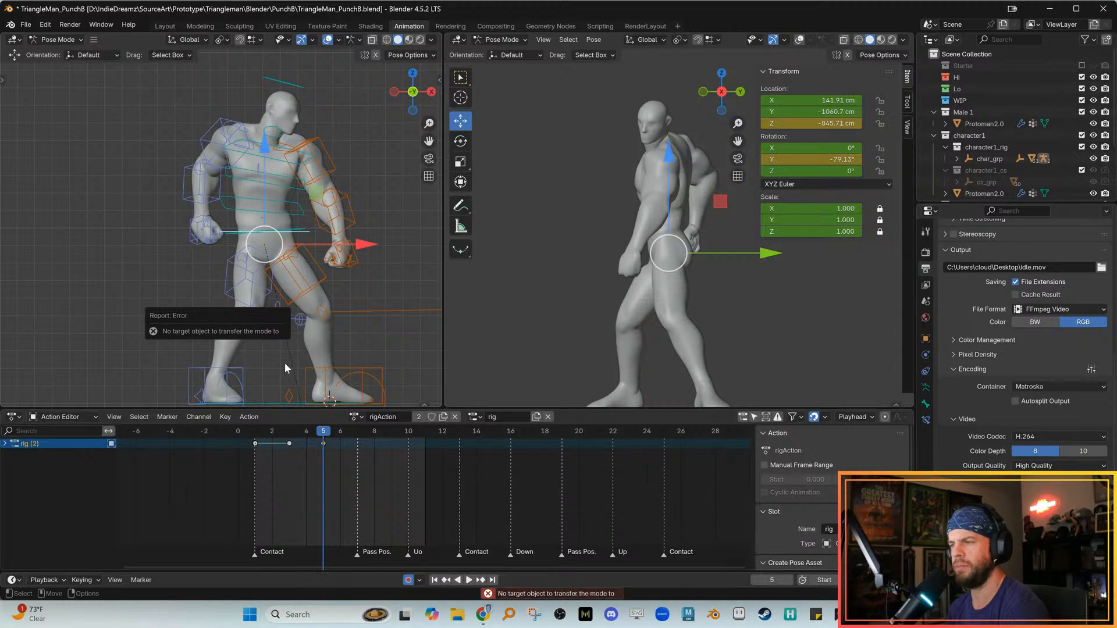
key("Down")
key("Down")
key("Up")
key("Up")
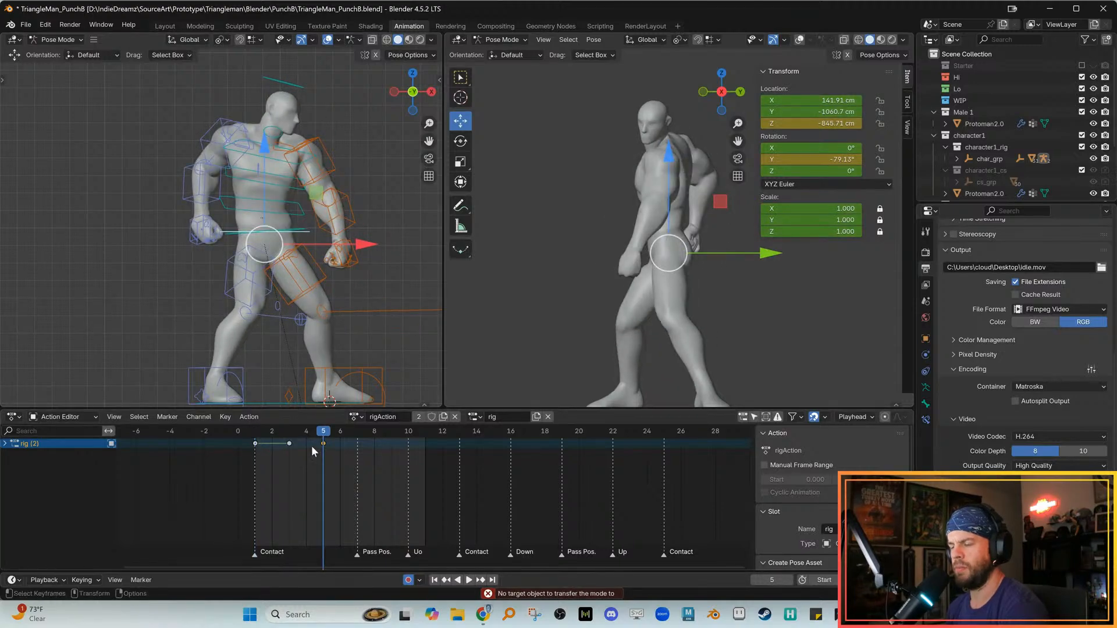
key("Down")
key("Down")
key("Up")
key("Up")
key("Down")
middle_click_drag(286, 371, 292, 391, "shift")
key("Up")
key("Down")
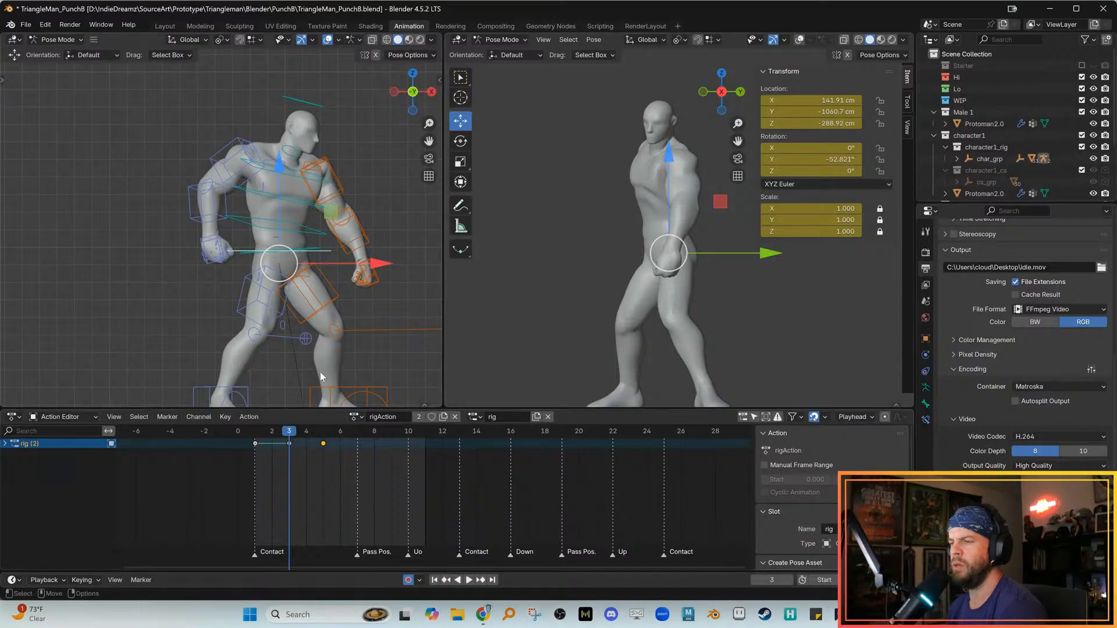
middle_click_drag(332, 350, 306, 335, "shift")
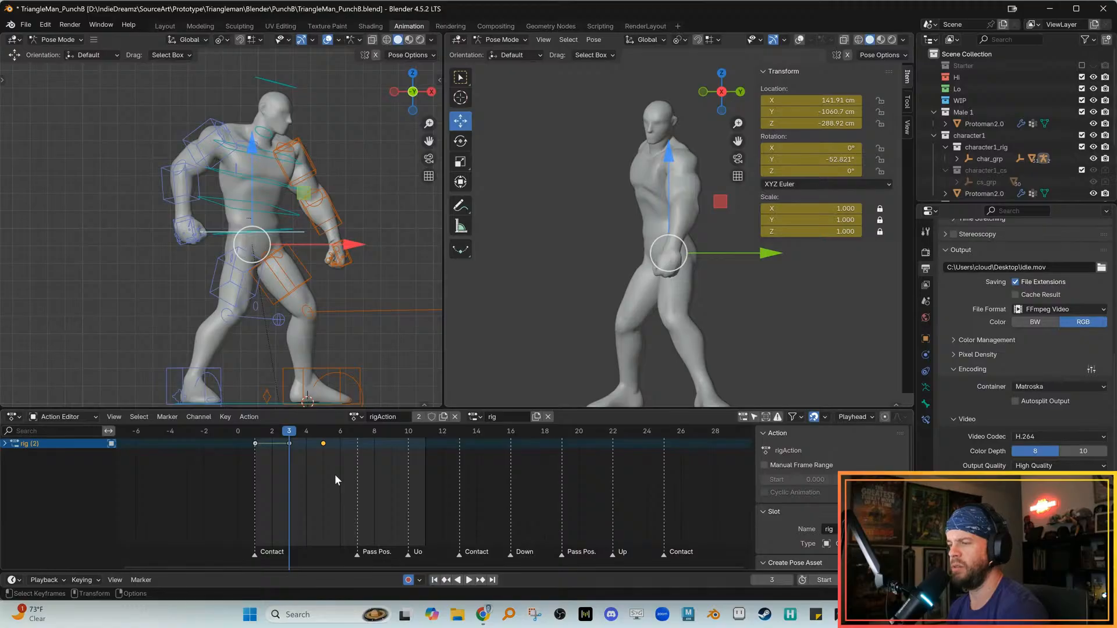
middle_click_drag(312, 351, 277, 381, "shift")
key("Down")
key("Up")
key("Down")
key("Up")
key("Up")
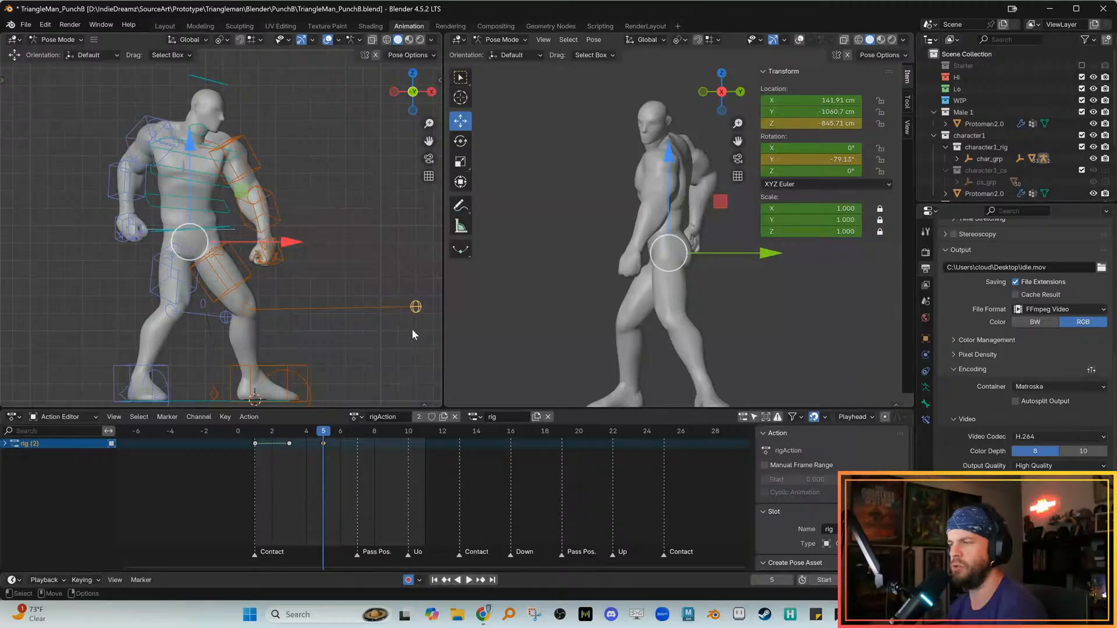
middle_click_drag(365, 362, 373, 359, "shift")
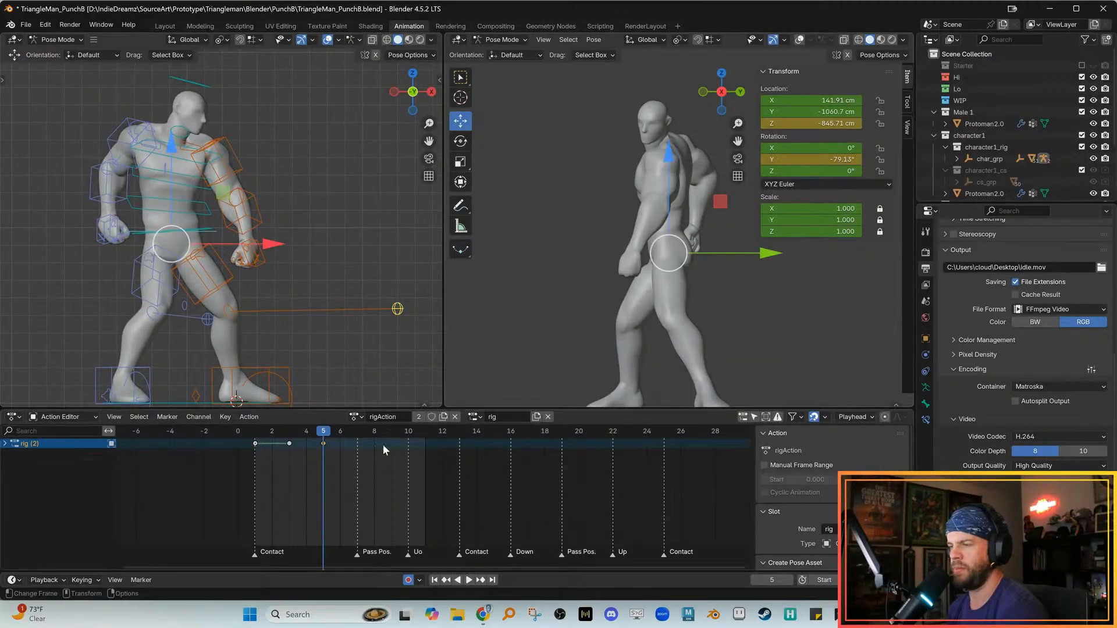
key("Down")
key("Up")
key("Down")
key("Up")
middle_click_drag(366, 299, 355, 297, "shift")
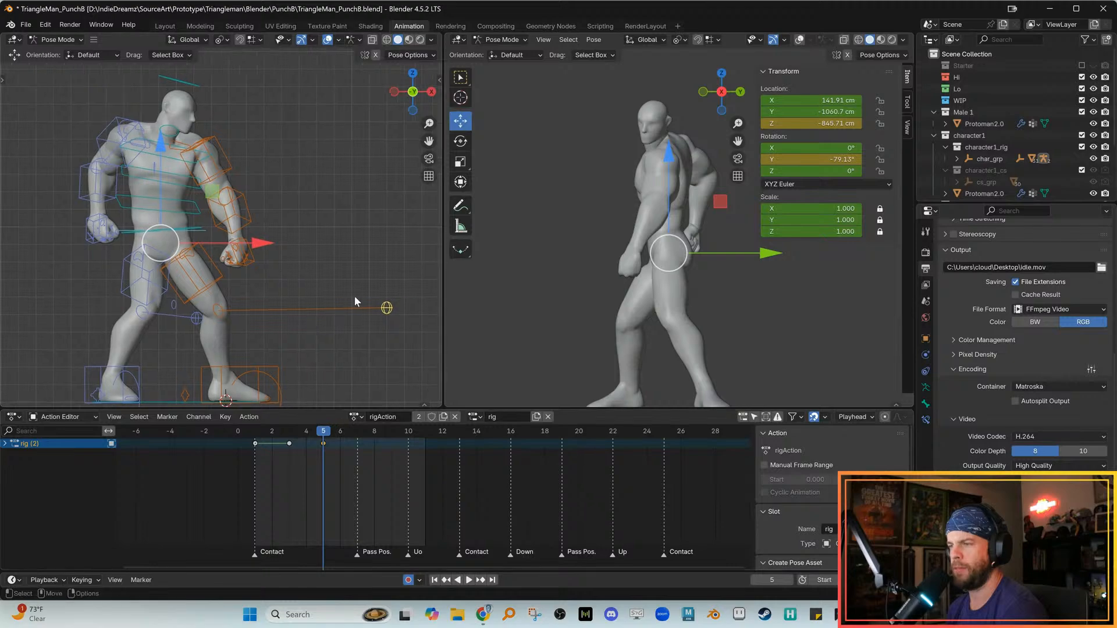
mouse_move(665, 252)
left_mouse_down()
mouse_move(626, 251)
mouse_move(652, 253)
left_mouse_up()
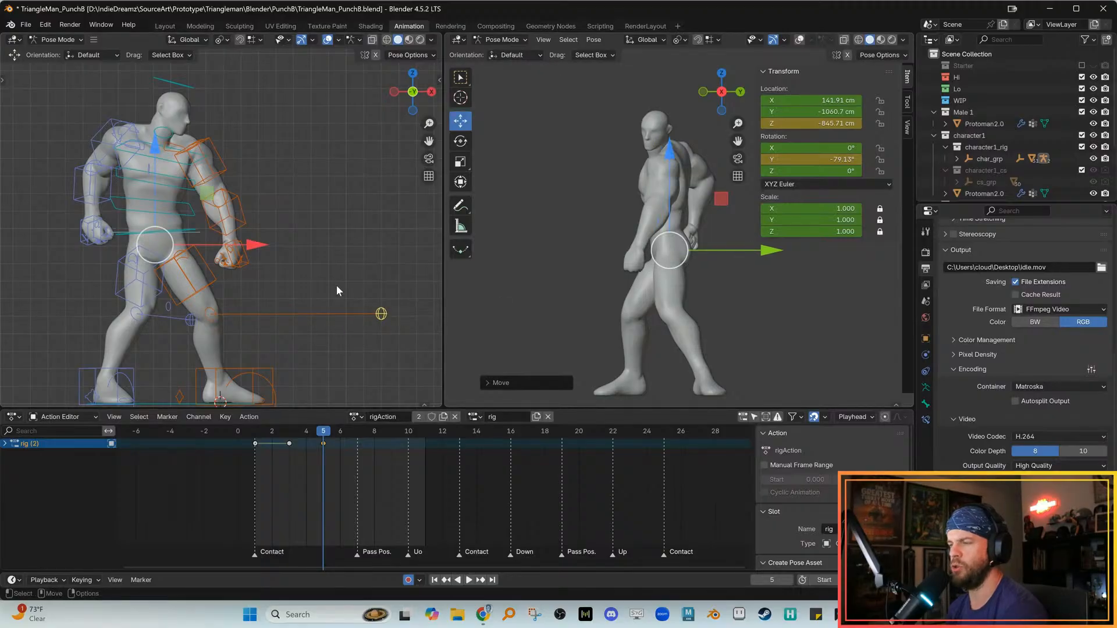
left_click_drag(340, 295, 351, 279, "shift")
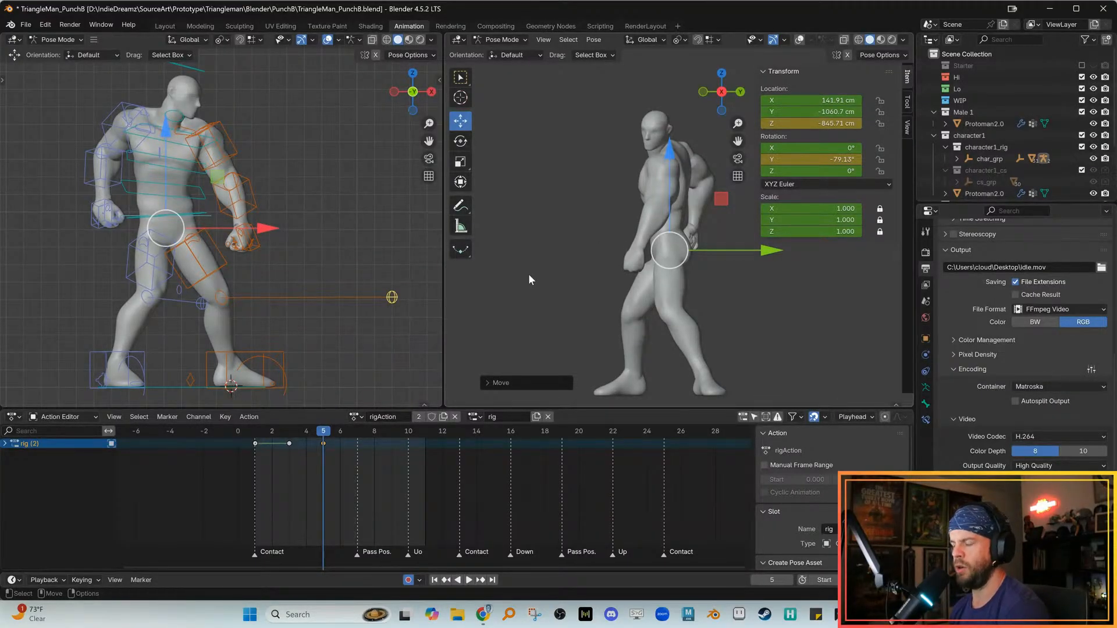
left_click_drag(386, 269, 395, 313)
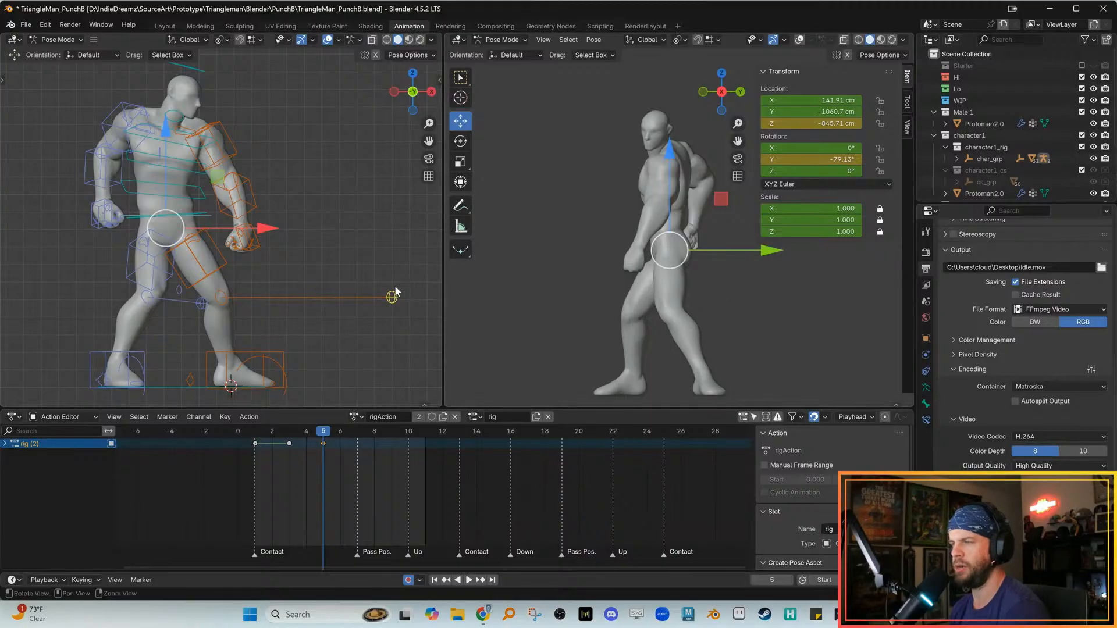
middle_click_drag(395, 291, 411, 269, "shift")
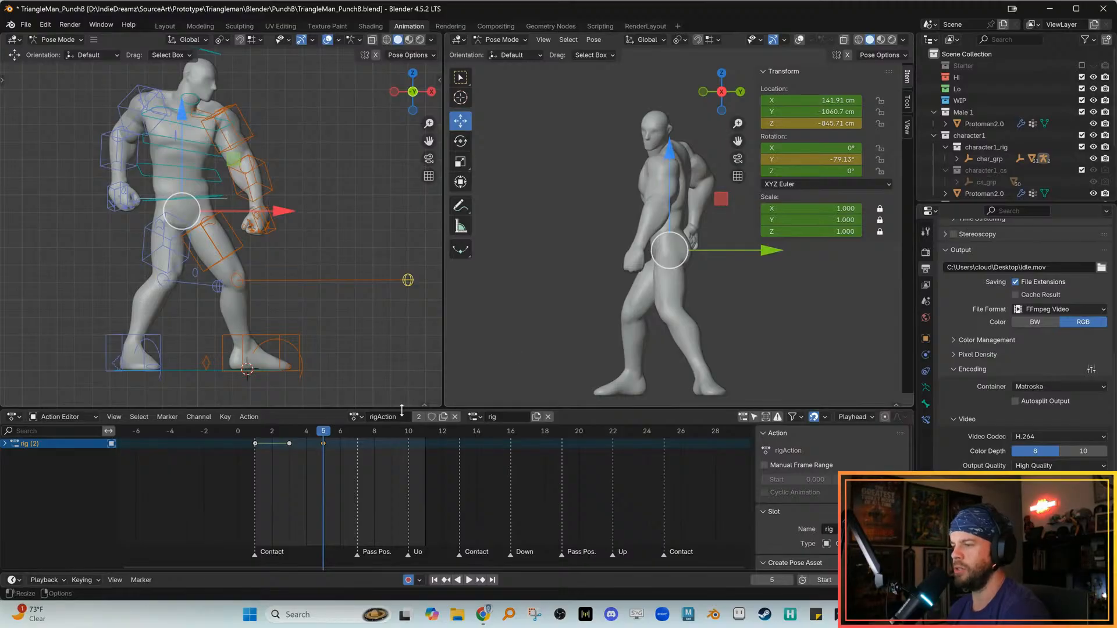
middle_click_drag(387, 392, 270, 329, "shift")
left_click_drag(343, 262, 396, 309)
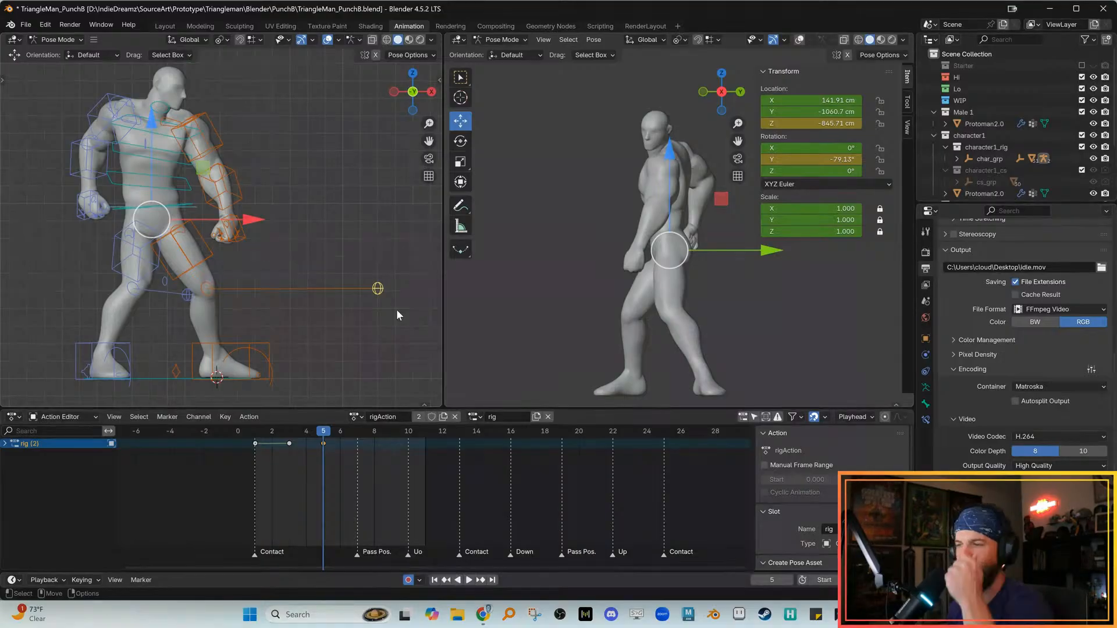
middle_click_drag(327, 301, 332, 298, "shift")
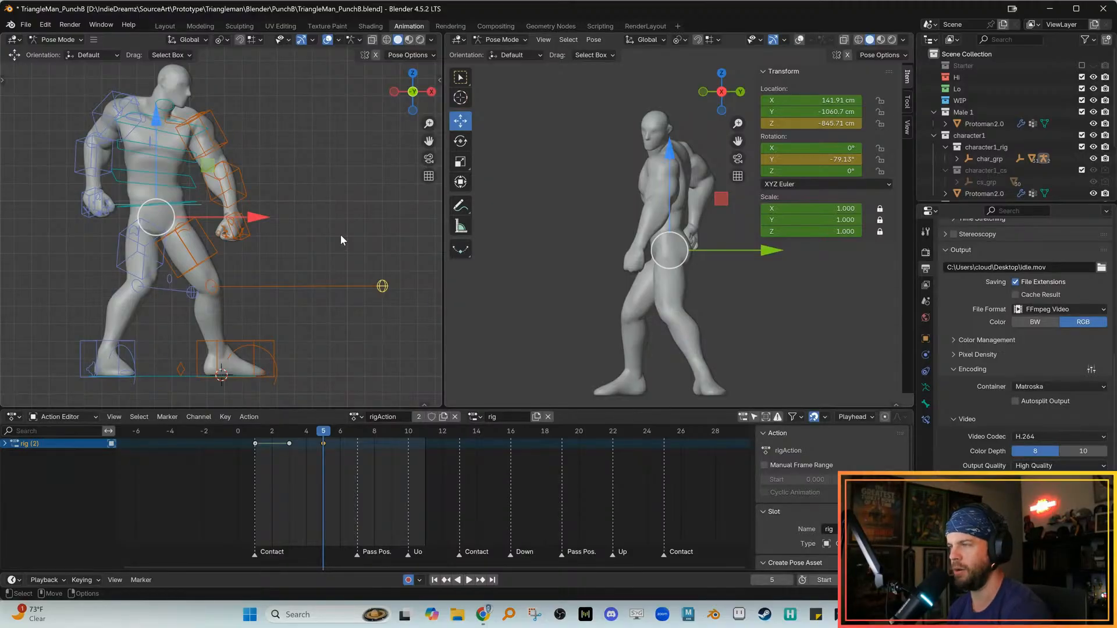
middle_click_drag(341, 235, 341, 229, "shift")
left_click_drag(360, 242, 408, 328)
middle_click_drag(380, 321, 349, 328, "shift")
Review the punch wind-up by repeatedly flipping through the three keyed poses, examining the flow from frame 1 to frame 5
key("Down")
key("Down")
key("Up")
key("Up")
key("Down")
key("alt+q")
key("Down")
key("Down")
key("Up")
key("Up")
key("Down")
key("Down")
key("Up")
key("Up")
key("Down")
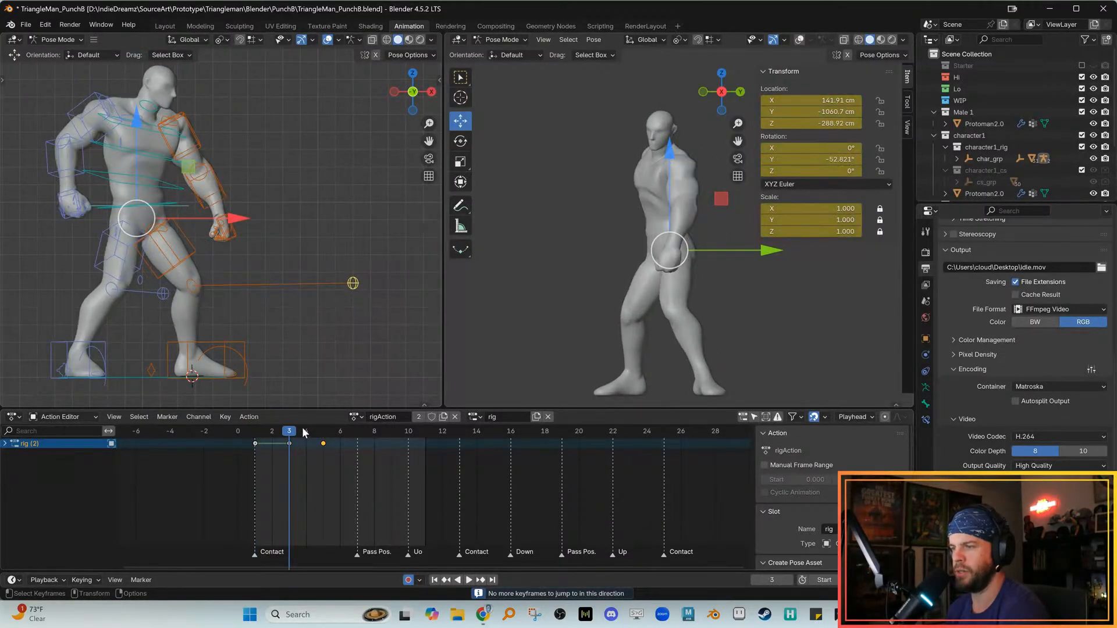
middle_click_drag(295, 350, 319, 341, "shift")
key("Down")
key("Up")
key("Up")
key("Down")
key("Down")
key("Up")
key("Up")
key("Down")
key("Down")
key("Up")
key("Up")
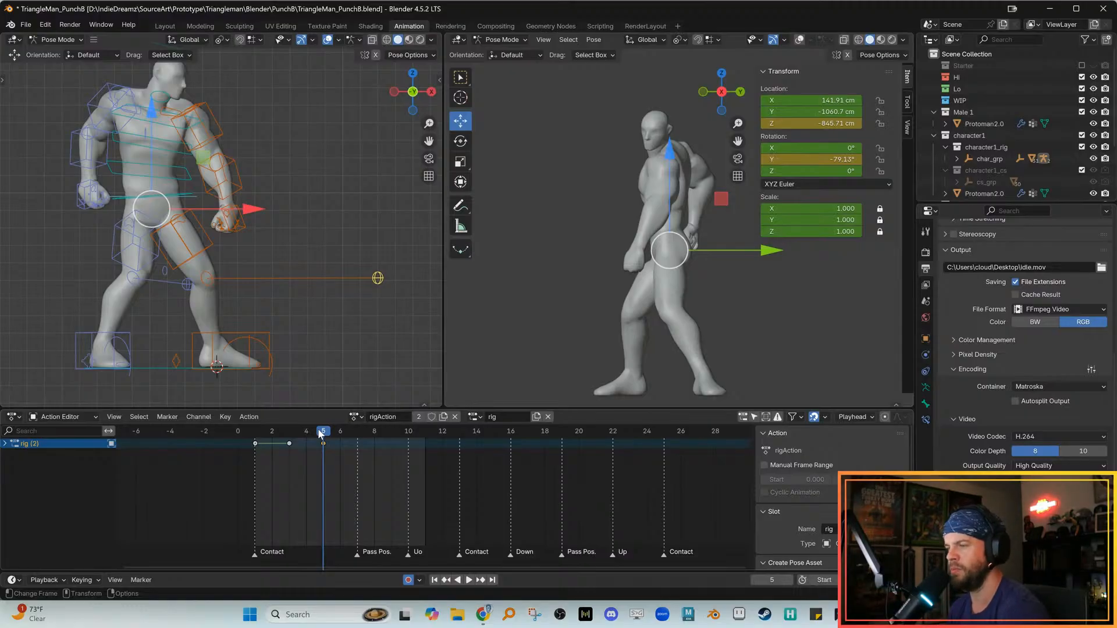
left_click(263, 431)
key("Up")
key("Up")
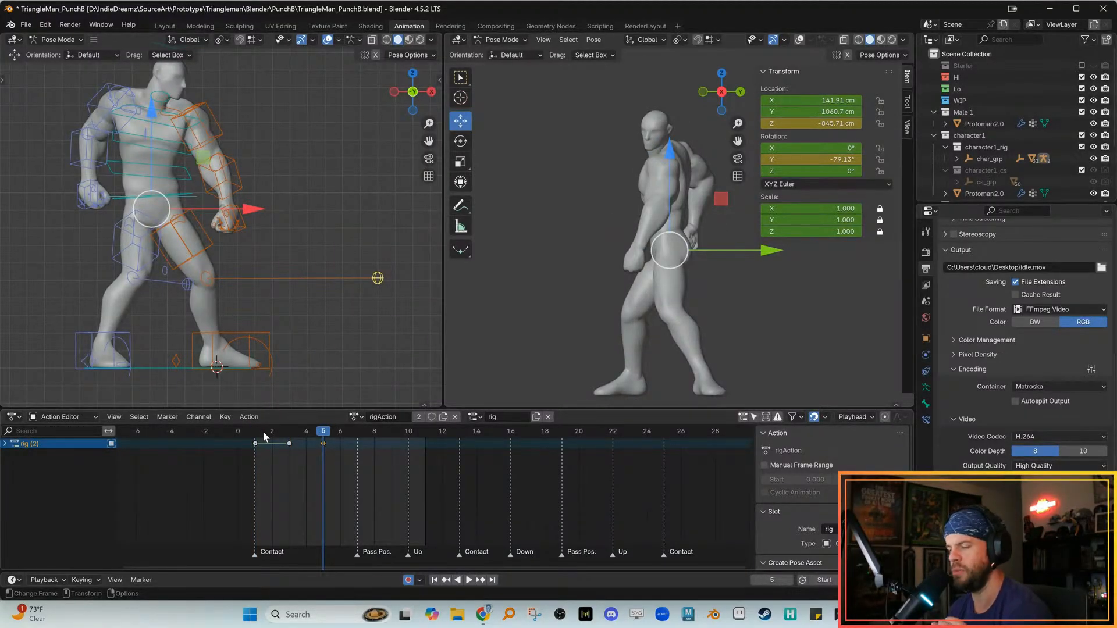
key("Down")
key("Down")
key("Up")
key("Up")
key("Down")
key("Down")
key("Up")
key("Up")
key("Down")
key("Down")
key("Up")
key("Down")
key("Up")
left_click_drag(290, 436, 313, 432)
key("Down")
key("Up")
key("Down")
key("Up")
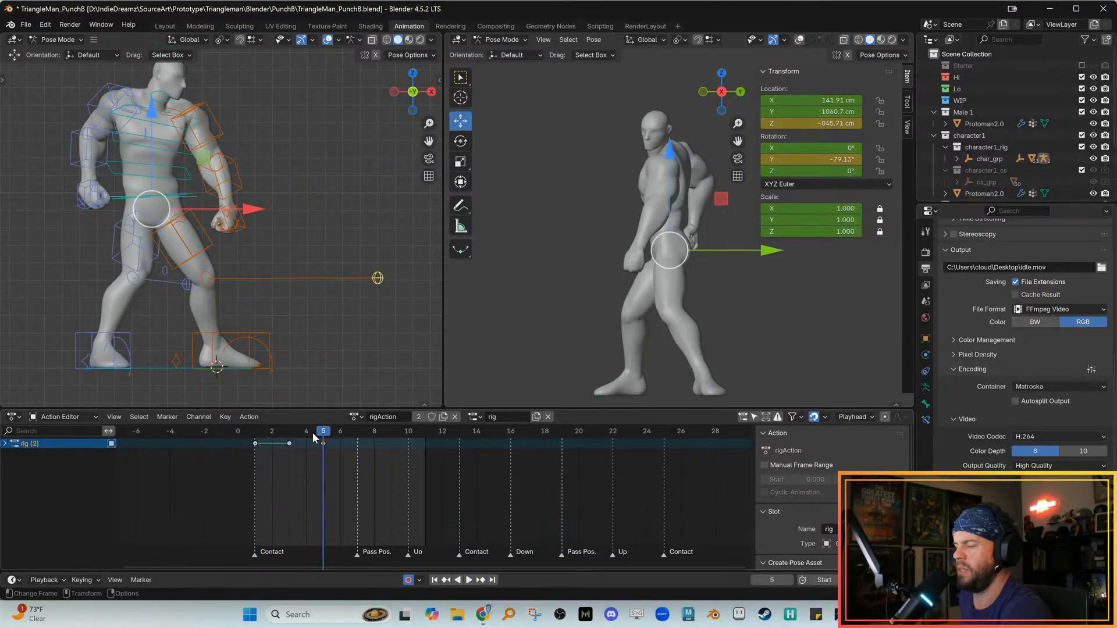
key("Down")
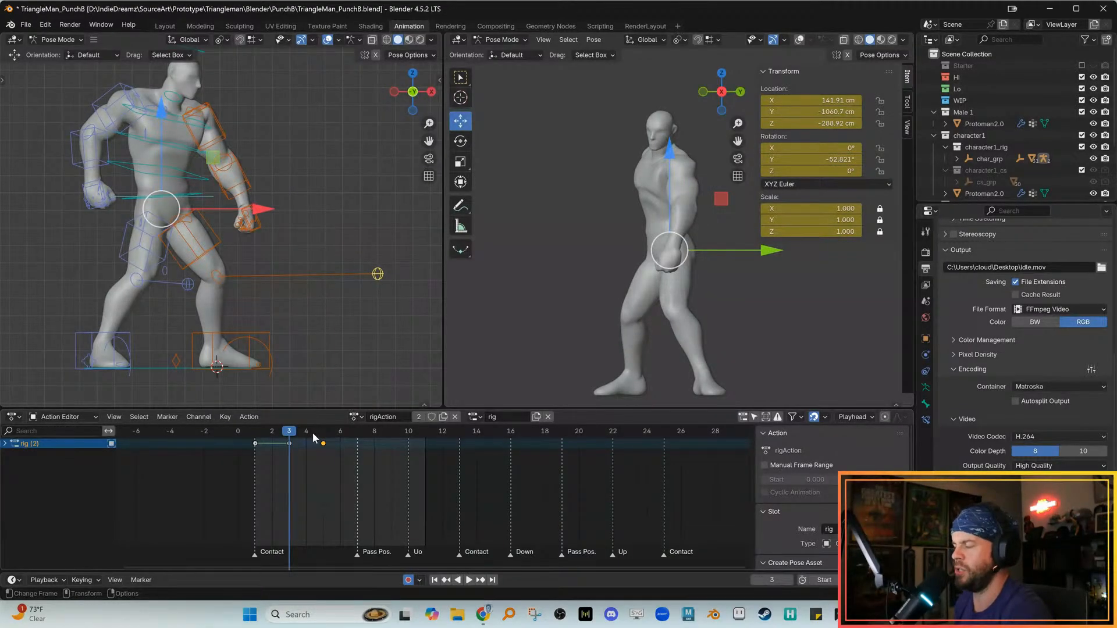
key("Up")
key("Down")
key("Up")
key("Down")
key("Up")
key("Down")
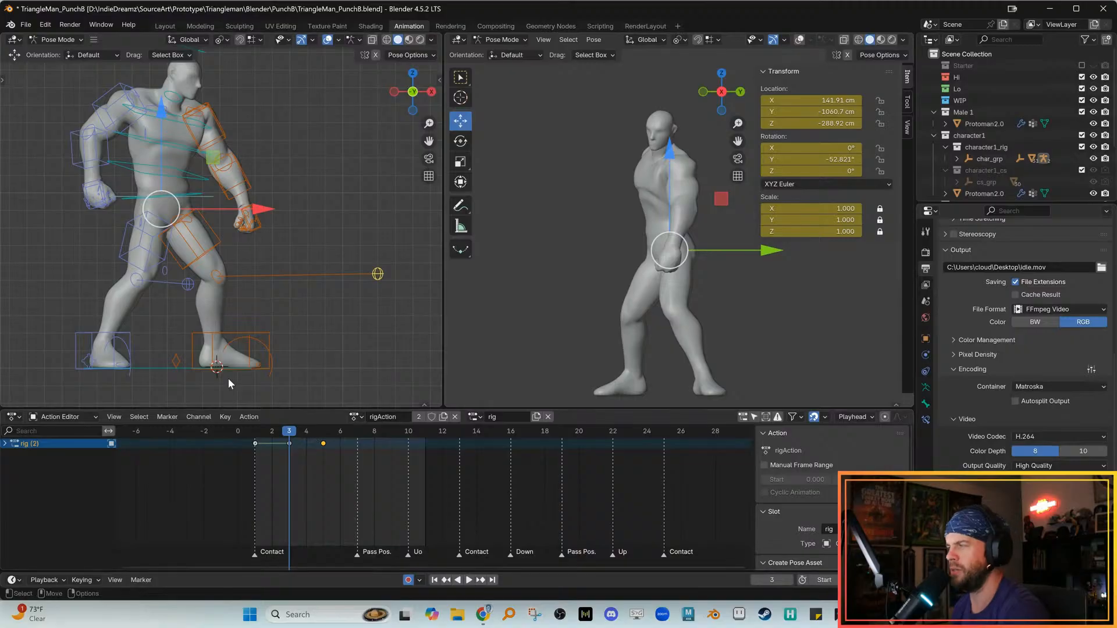
middle_click_drag(310, 339, 348, 372, "shift")
key("Up")
key("Down")
key("Up")
key("Down")
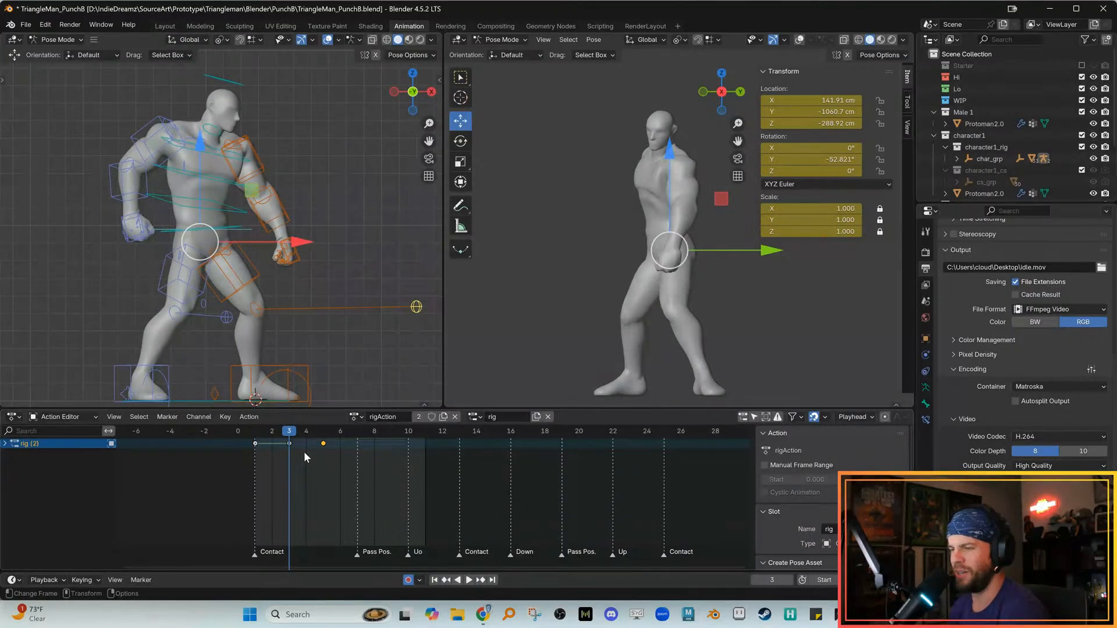
middle_click_drag(302, 330, 296, 360, "shift")
key("Up")
key("Down")
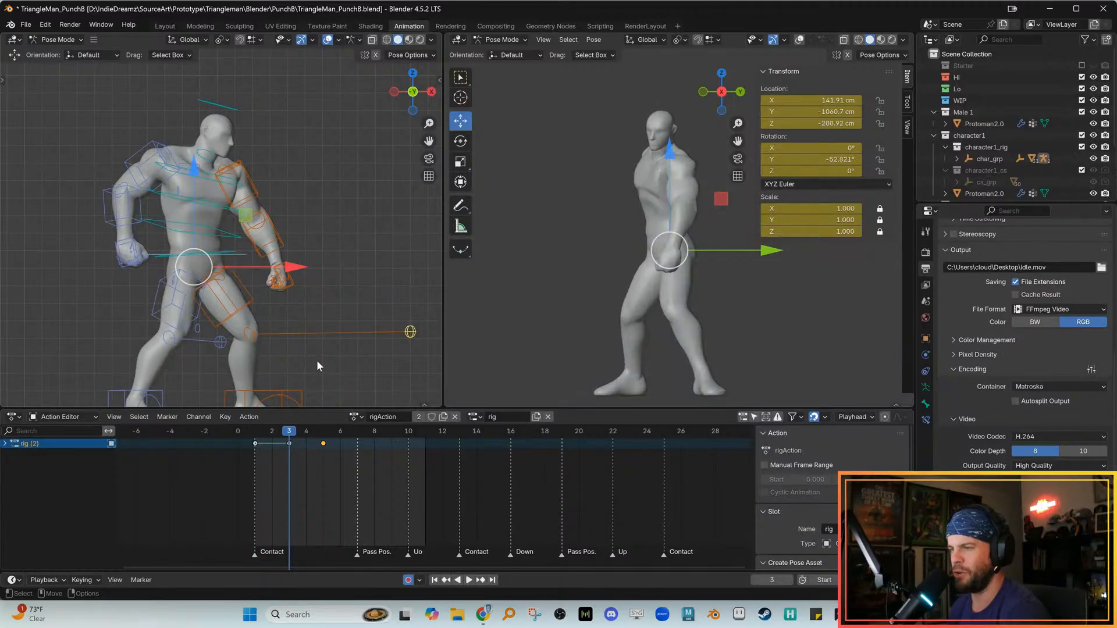
key("Up")
key("alt+q")
key("Down")
key("Down")
key("Up")
key("Up")
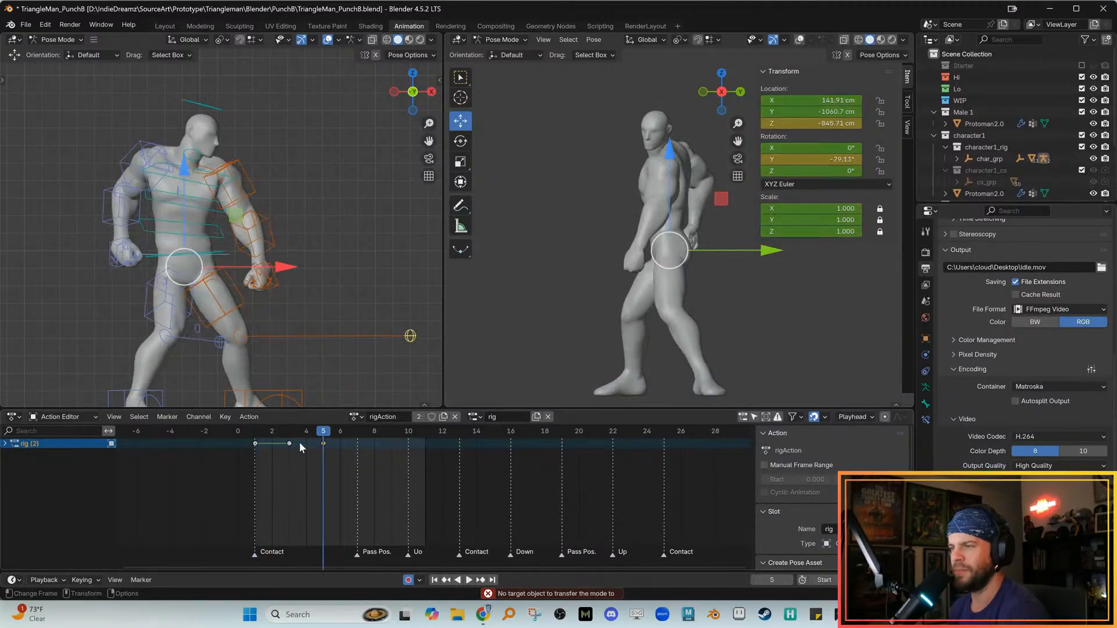
Compare the poses at frames 3 and 5, and at frame 5 rotate the right upper arm to X 51.19°, Y 55.958°, Z 59.339°
scroll(316, 344, "up", 4)
left_click(367, 261)
left_click(169, 138)
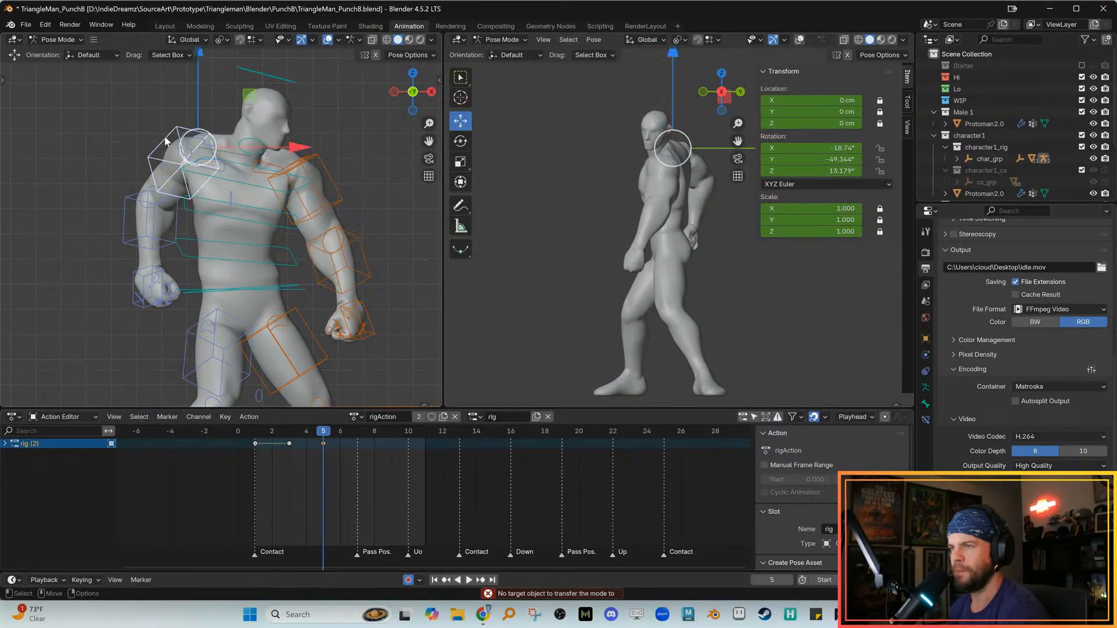
key("e")
middle_click_drag(181, 160, 192, 161, "alt")
key("comma")
key("Up")
key("Down")
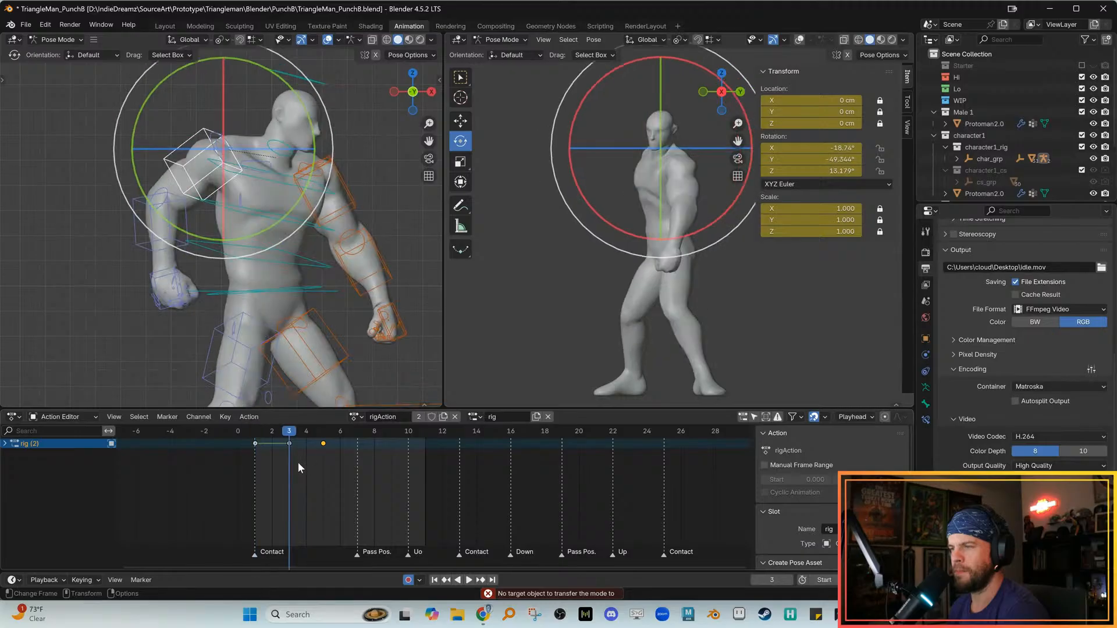
key("Up")
key("Down")
key("Up")
left_click_drag(208, 216, 193, 110)
key("w")
middle_click_drag(193, 114, 196, 132, "shift")
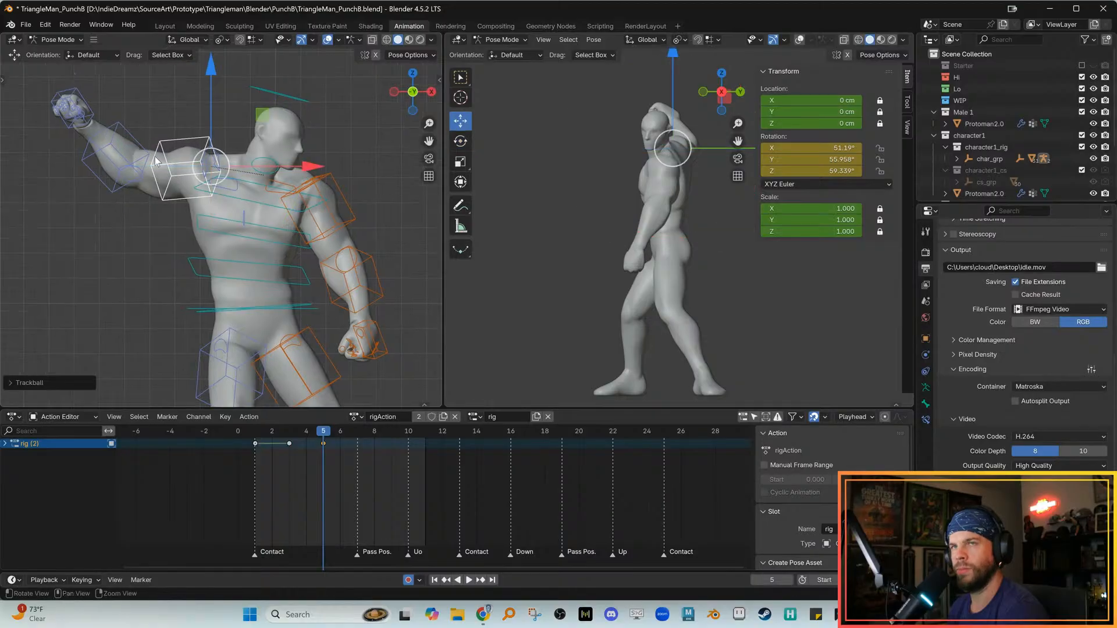
Switch the transform orientation to Local and bend the right forearm control about its Z axis to 63.973°
left_click(79, 167)
left_click_drag(80, 167, 90, 162)
key("e")
left_click(116, 103)
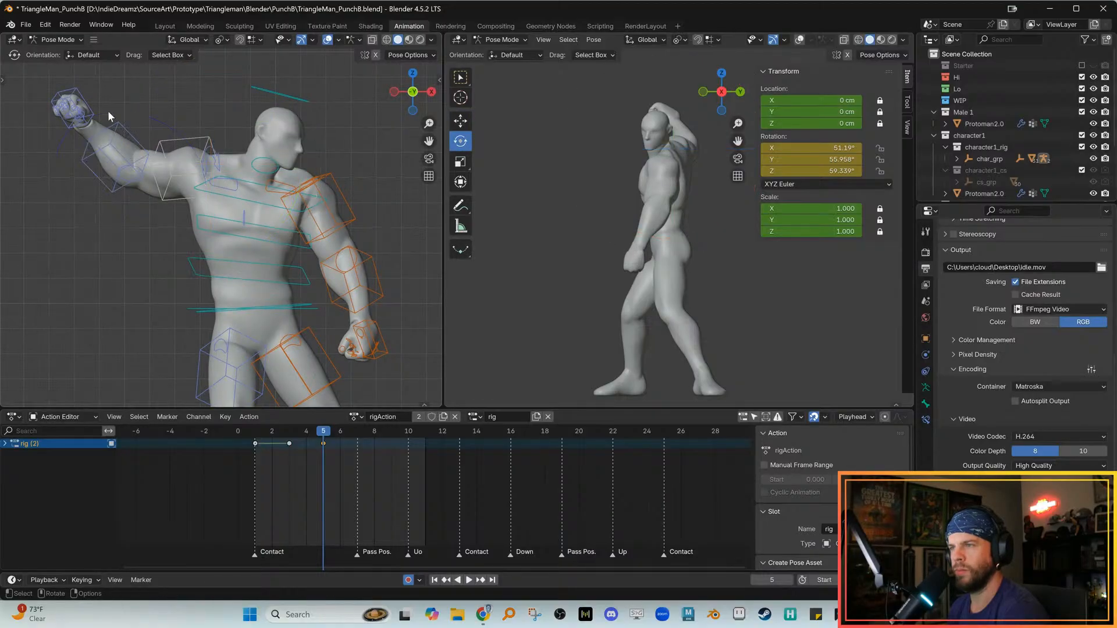
left_click(113, 124)
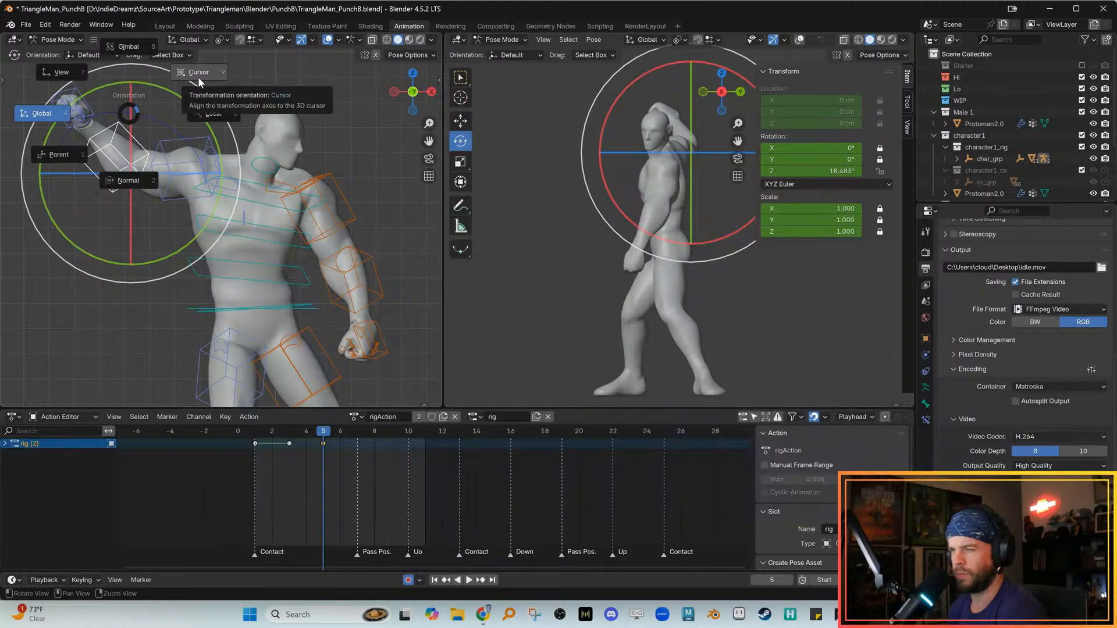
left_click(225, 114)
key("r")
key("z")
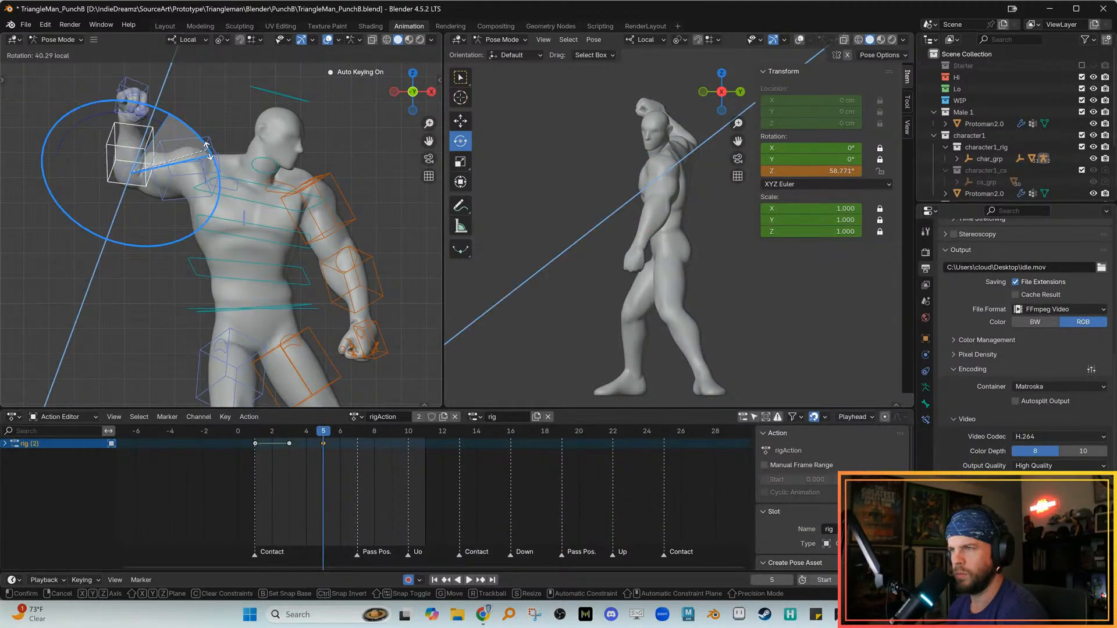
left_click(207, 113)
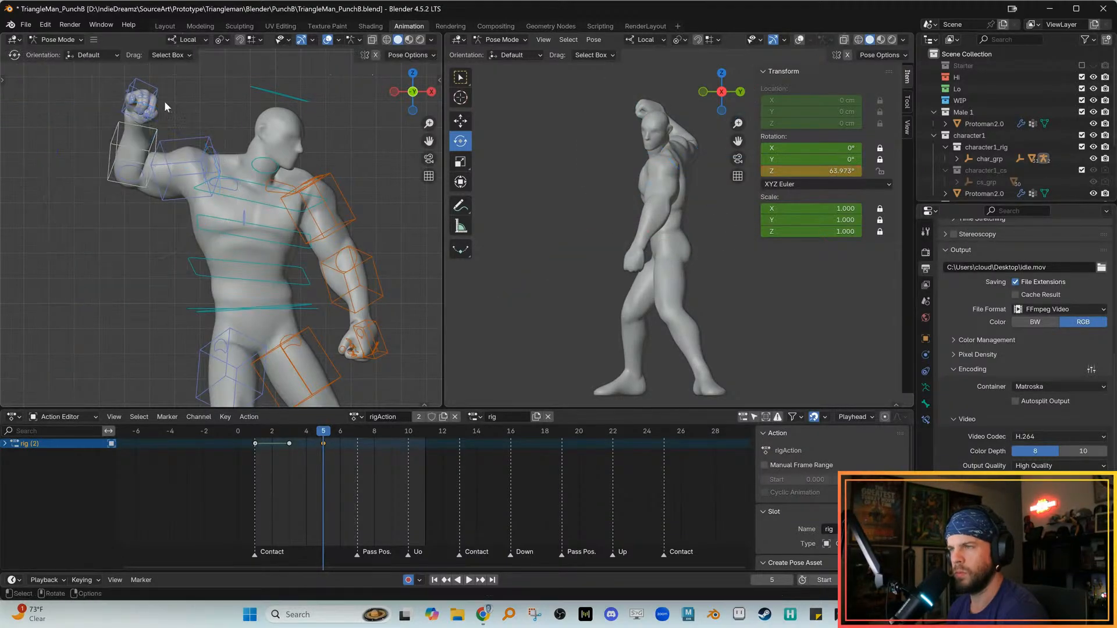
Rotate the right hand control to X 1.1191°, Y -22.325°, Z -7.0279°
left_click(143, 87)
mouse_move(143, 89)
left_mouse_down()
mouse_move(150, 118)
mouse_move(163, 92)
left_mouse_up()
left_click_drag(152, 102, 143, 105)
left_click_drag(142, 105, 131, 102)
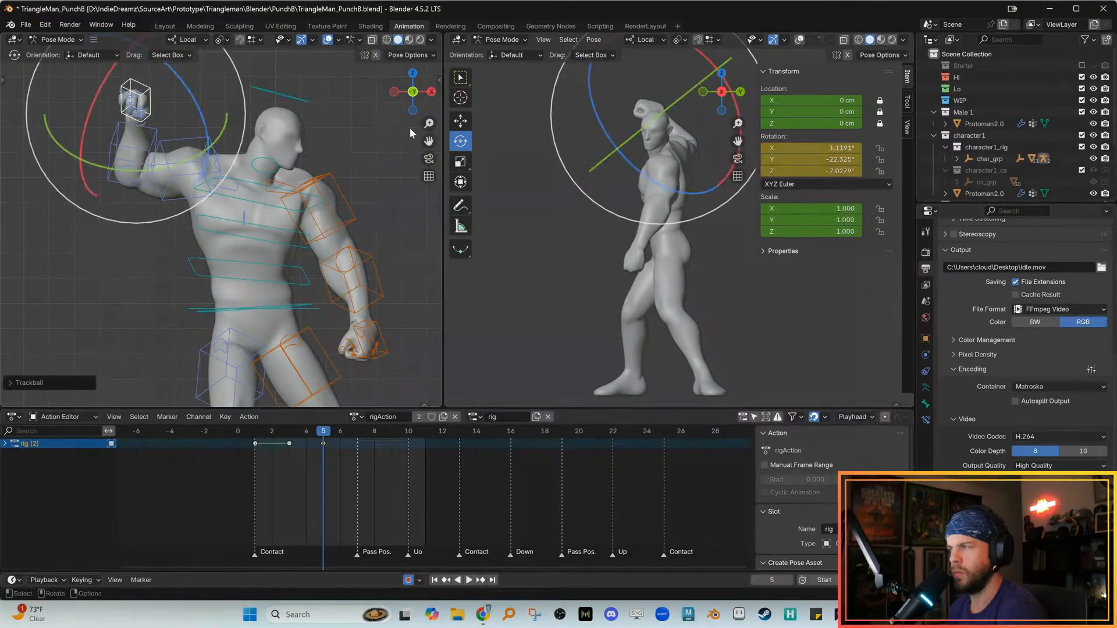
Frame the right hand in the second 3D view and turn on the overlays there to expose the finger controls
key("KP_Decimal")
middle_click_drag(574, 172, 723, 242)
left_click(799, 40)
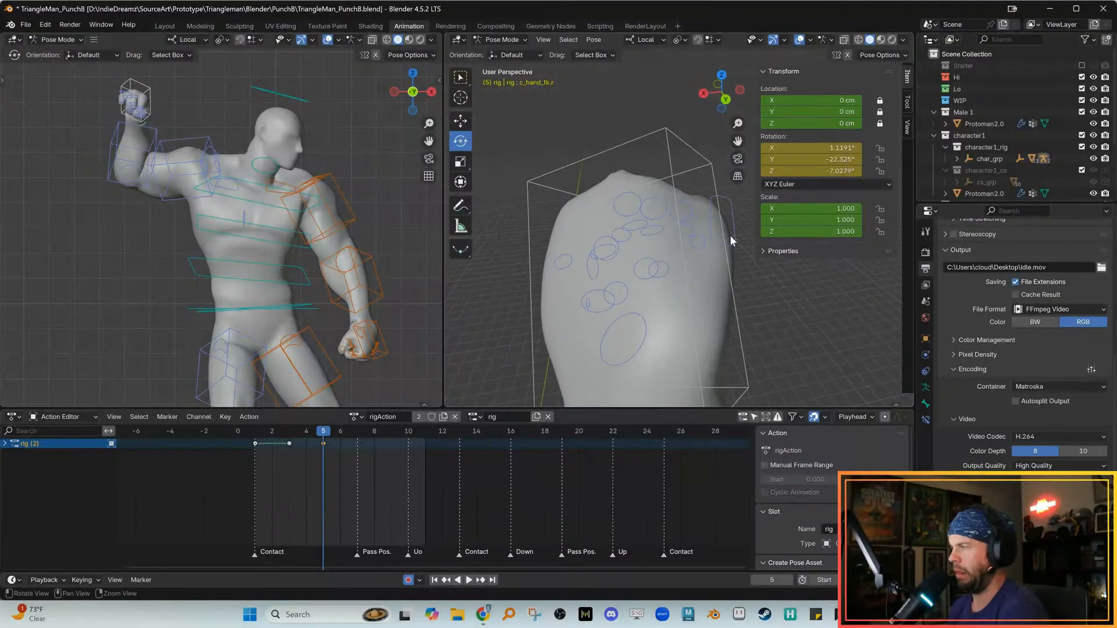
Rotate the right pinky's base control, bringing its X rotation to -42.521° and Z rotation to -17.443°
left_click(733, 232)
left_click_drag(732, 233, 580, 263, "alt")
key("r")
key("r")
left_click_drag(576, 210, 569, 226)
left_click_drag(598, 247, 629, 256)
right_click_drag(632, 260, 543, 207, "alt")
left_click_drag(543, 207, 727, 232, "alt")
key("w")
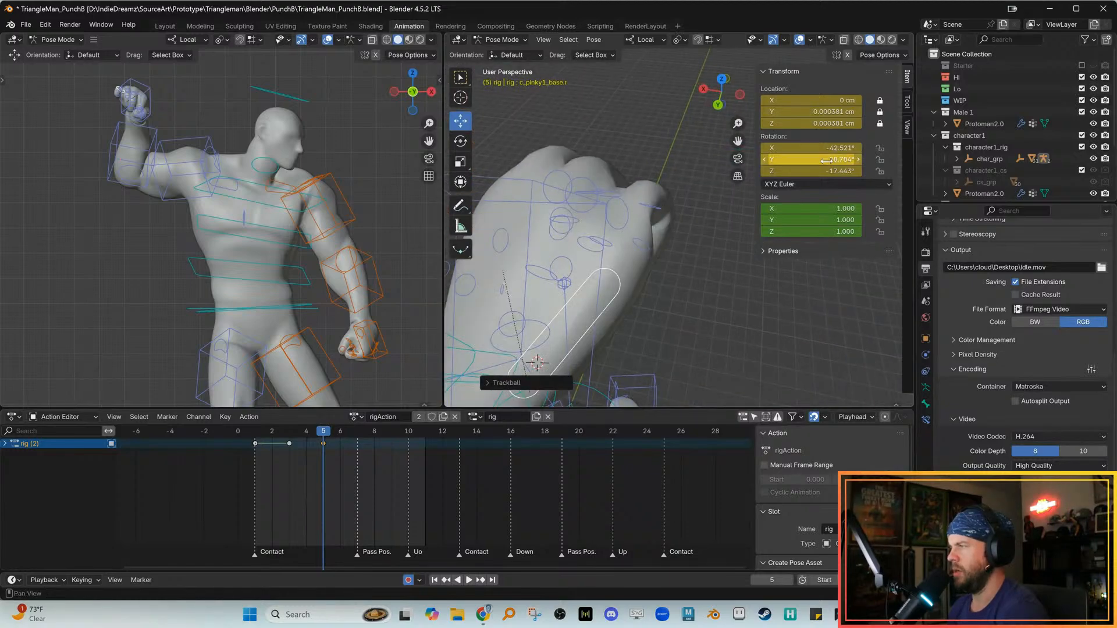
Hide the transform sidebar and refine the rotation of the right pinky's base control against the back of the hand
key("n")
left_click_drag(714, 136, 757, 208, "alt")
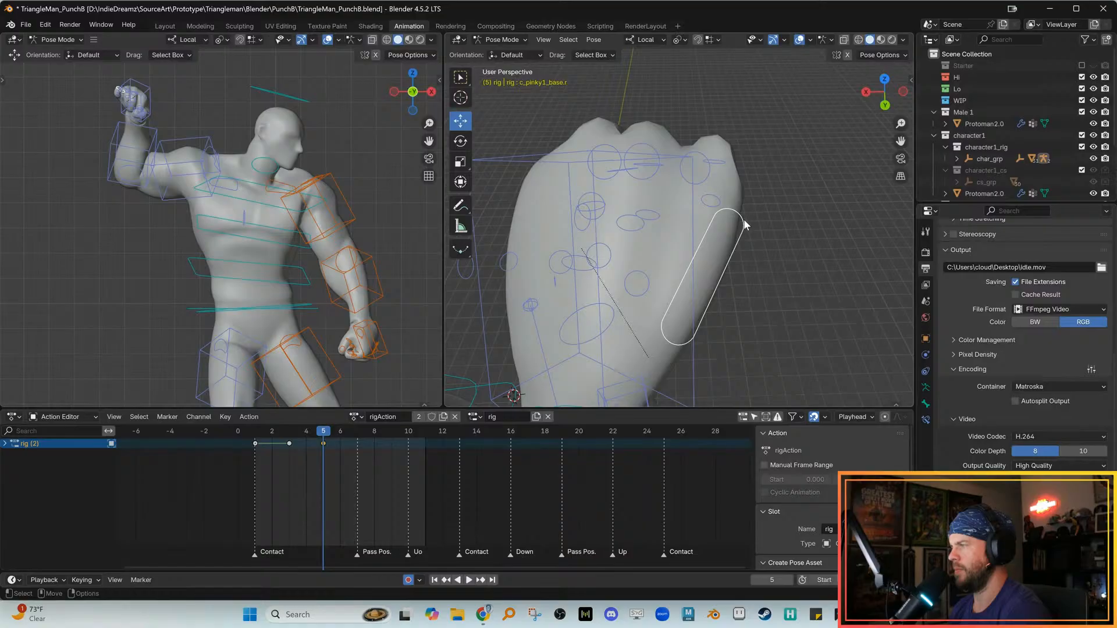
key("e")
left_click_drag(752, 256, 622, 286, "alt")
mouse_move(565, 307)
left_mouse_down()
mouse_move(572, 332)
mouse_move(567, 324)
left_mouse_up()
left_click_drag(619, 256, 683, 190, "alt")
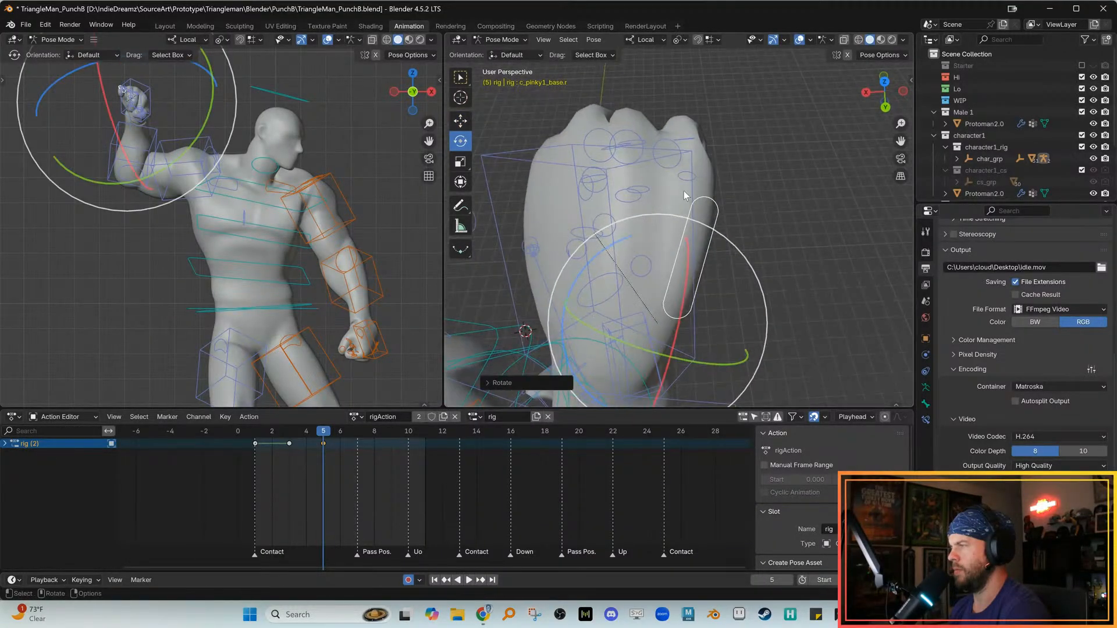
Select the right pinky's first joint control and rotate it freely to adjust the finger's curl into the fist
left_click(687, 179)
key("w")
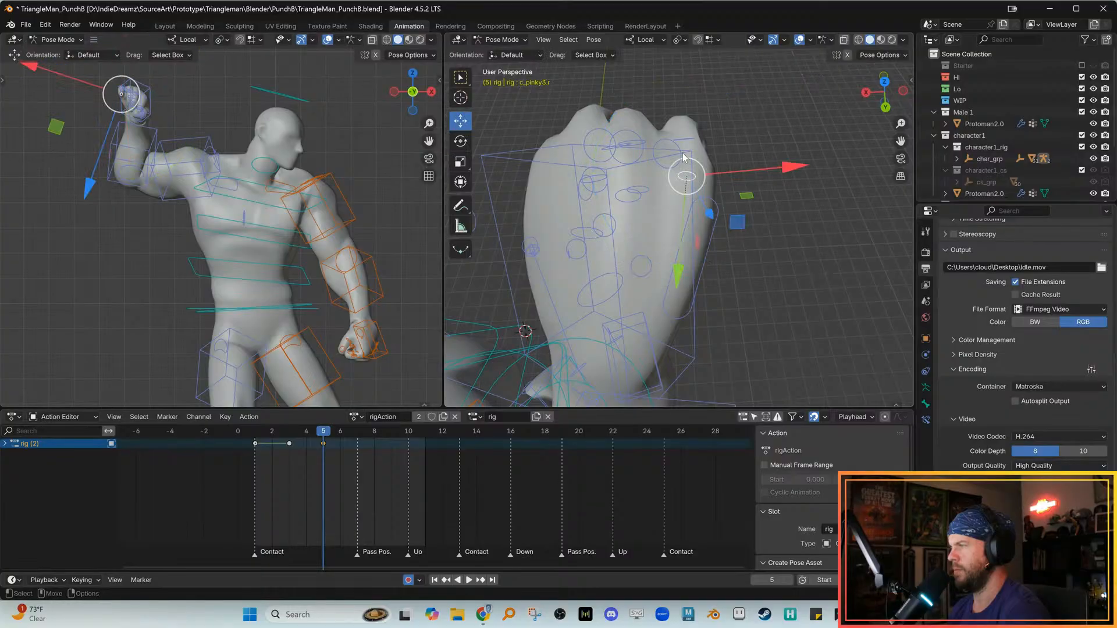
left_click(654, 137)
left_click(661, 141)
key("e")
left_click_drag(694, 138, 612, 129)
left_click_drag(729, 167, 709, 120, "alt")
key("w")
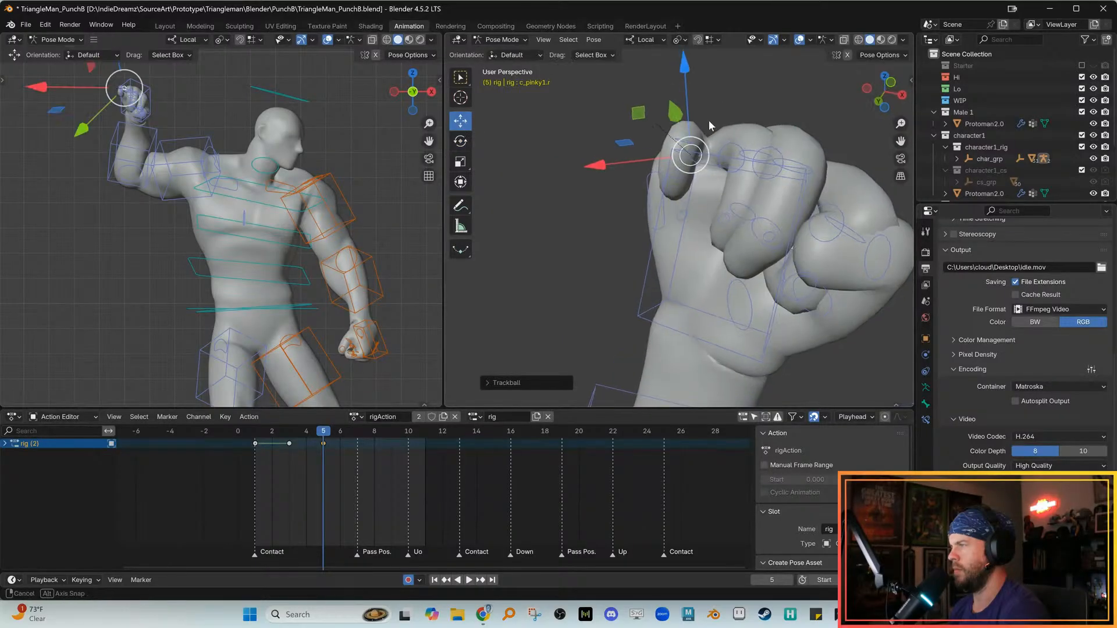
Select the right ring finger's base control and adjust its rotation with a free trackball rotation
left_click(680, 220)
key("e")
left_click_drag(705, 218, 683, 223, "alt")
key("w")
left_click_drag(664, 183, 620, 161, "alt")
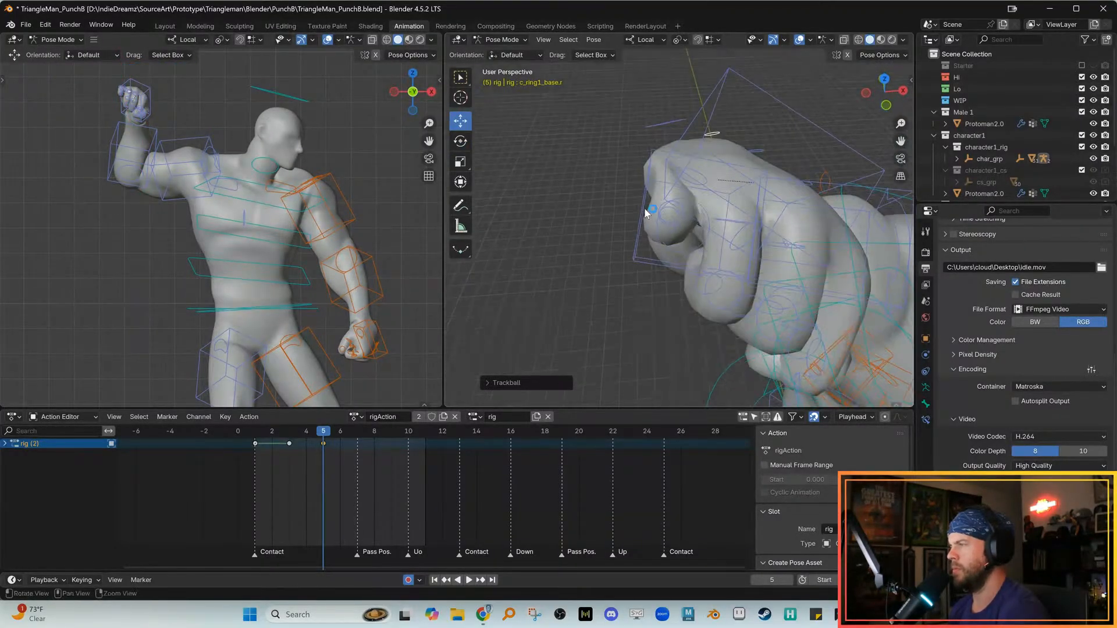
Select the right pinky's first joint and examine the fist from the back, front and side for finger gaps
left_click(699, 172)
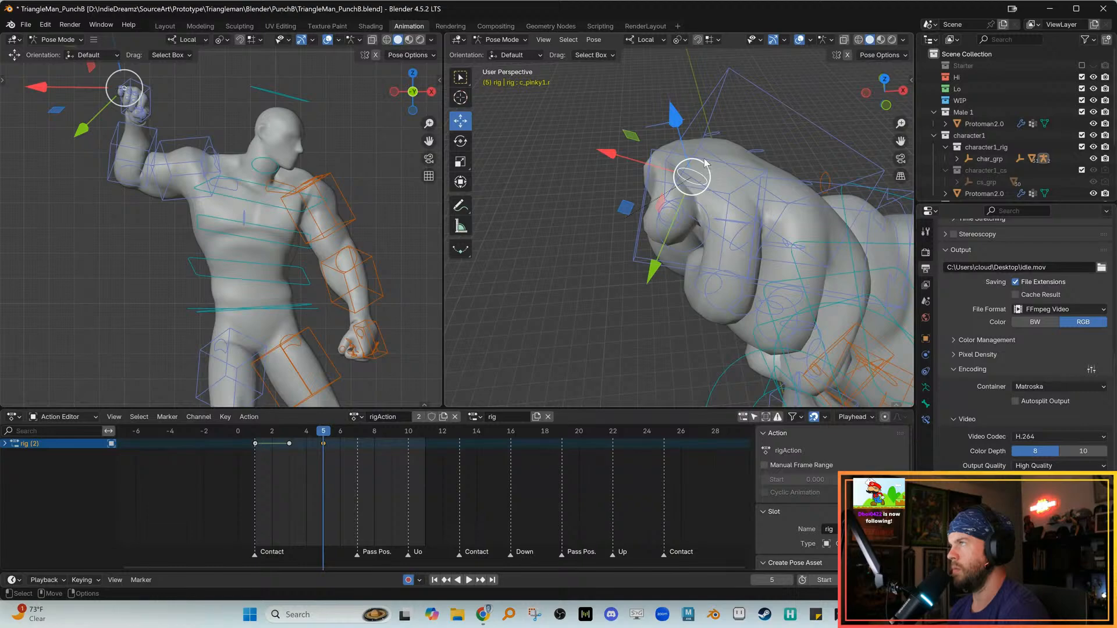
left_click_drag(702, 165, 646, 201, "alt")
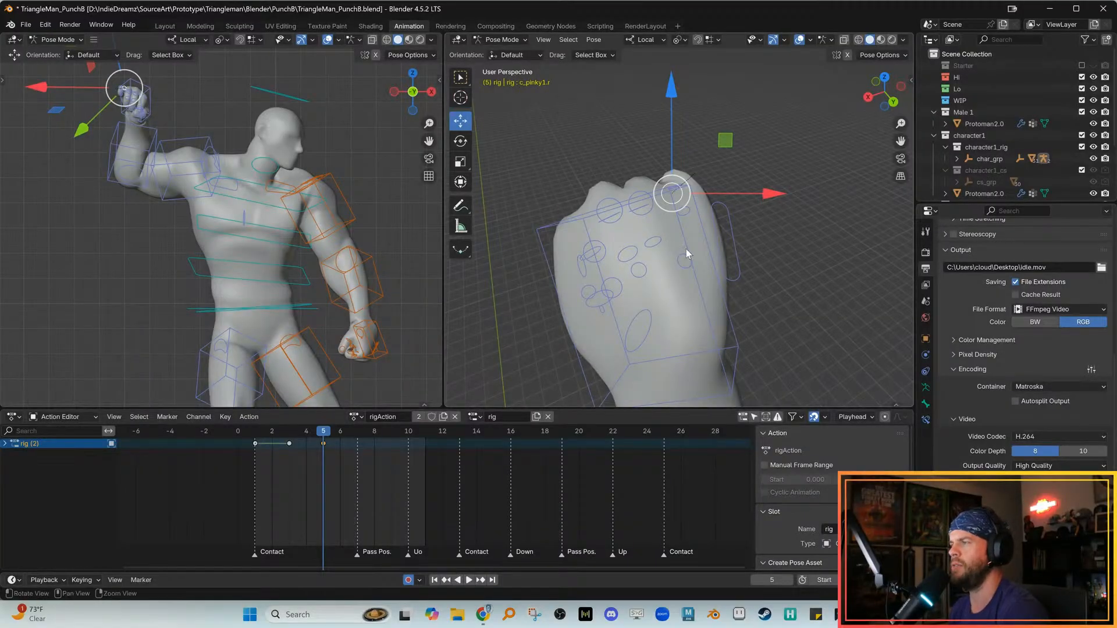
right_click_drag(686, 249, 621, 232, "alt")
left_click_drag(622, 231, 612, 226, "alt")
middle_click_drag(629, 234, 538, 151)
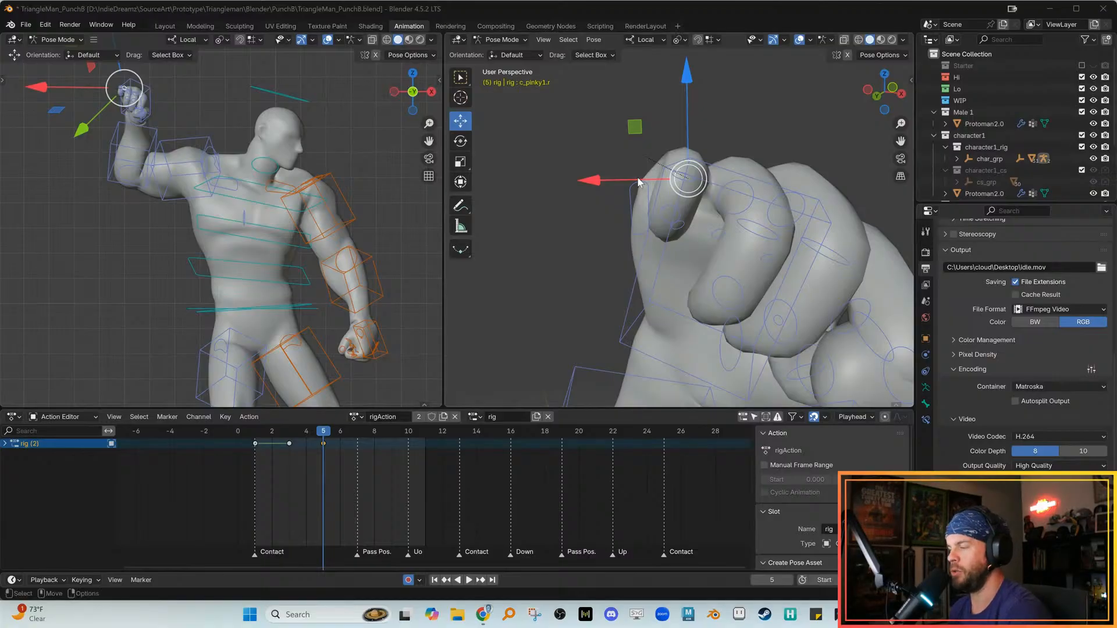
middle_click_drag(589, 262, 760, 214)
key("alt+a")
middle_click_drag(686, 205, 655, 110)
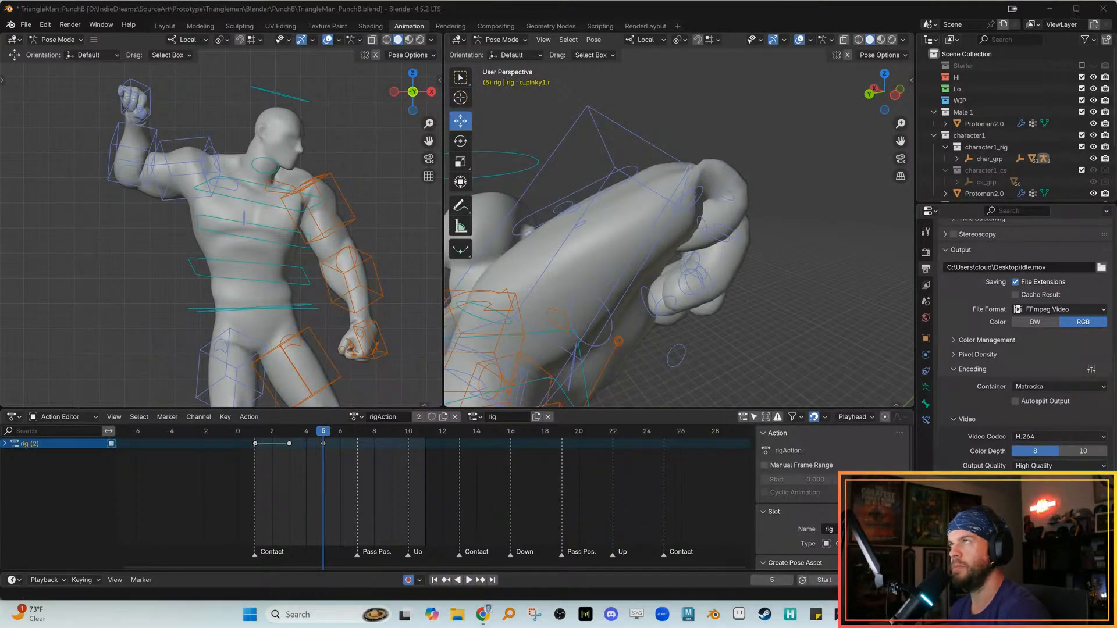
middle_click_drag(682, 225, 690, 253)
left_click_drag(690, 253, 639, 267, "alt")
Select the right pinky's base control and rework its rotation, undoing unwanted tries, to tuck the pinky against the fist
left_click(709, 208)
key("e")
key("ctrl+z")
key("w")
middle_click_drag(611, 185, 651, 215)
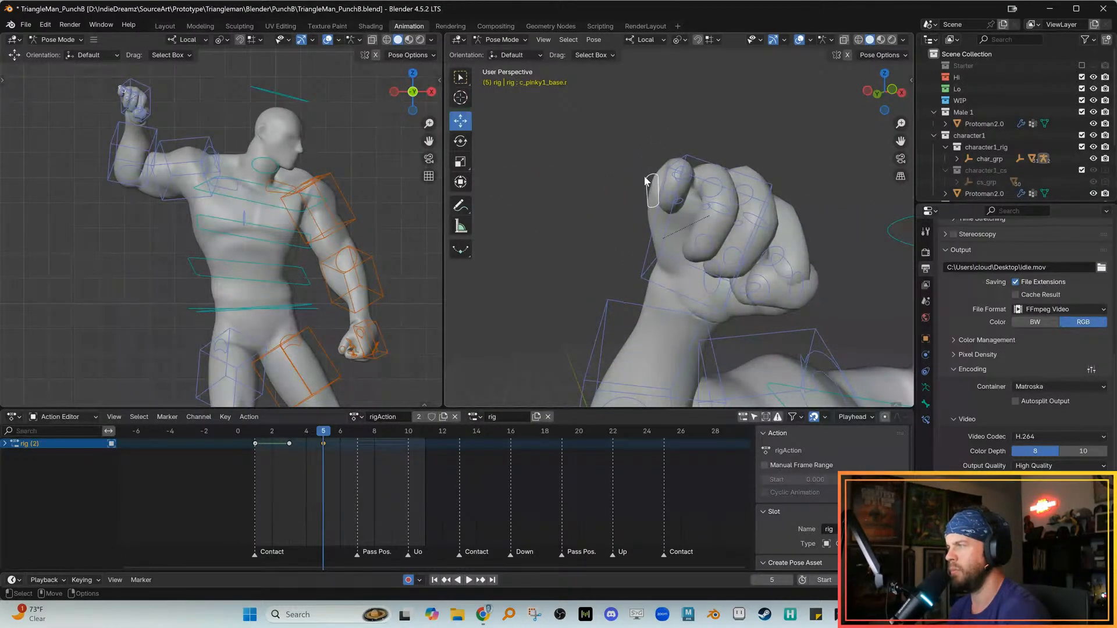
key("shift+space")
key("r")
left_click_drag(632, 231, 642, 281)
key("ctrl+z")
left_click_drag(636, 327, 651, 327)
left_click_drag(630, 242, 638, 250)
middle_click_drag(639, 254, 697, 234)
key("w")
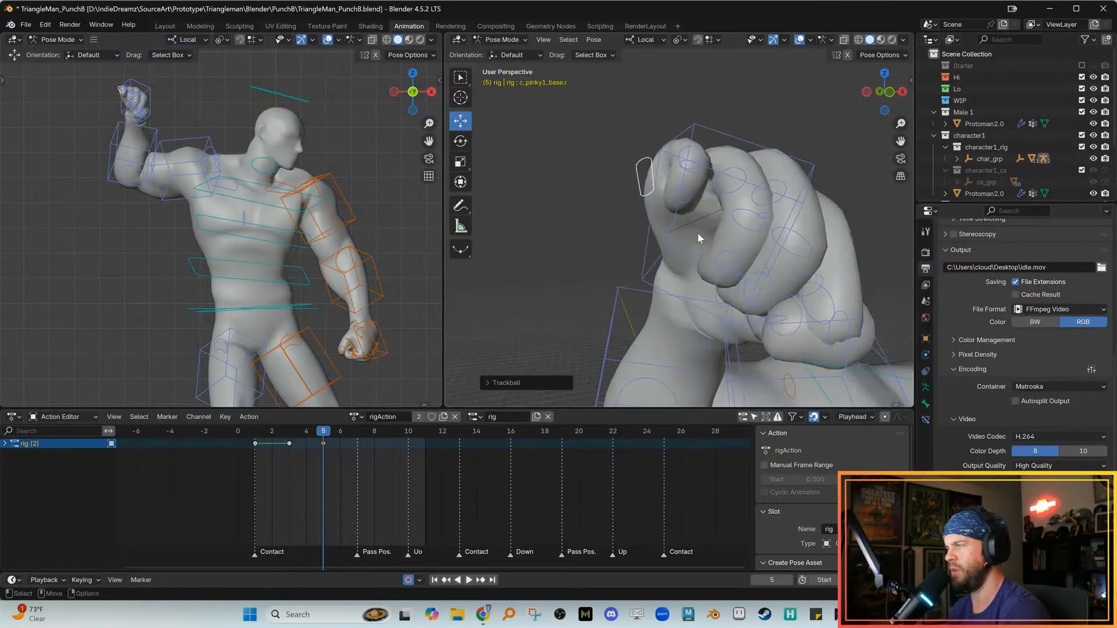
Rotate the right ring finger's first joint control to line the finger up between the pinky and middle finger
left_click(731, 165)
key("e")
left_click_drag(730, 216, 700, 221)
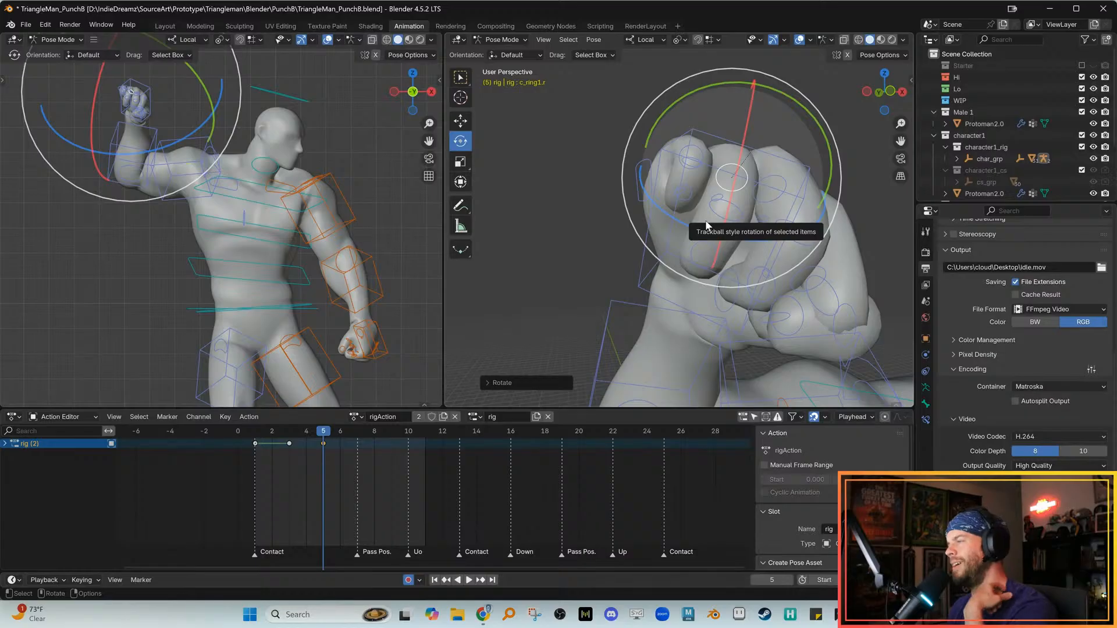
middle_click_drag(746, 260, 700, 247)
left_click_drag(701, 247, 686, 228, "alt")
key("w")
middle_click_drag(701, 245, 709, 216)
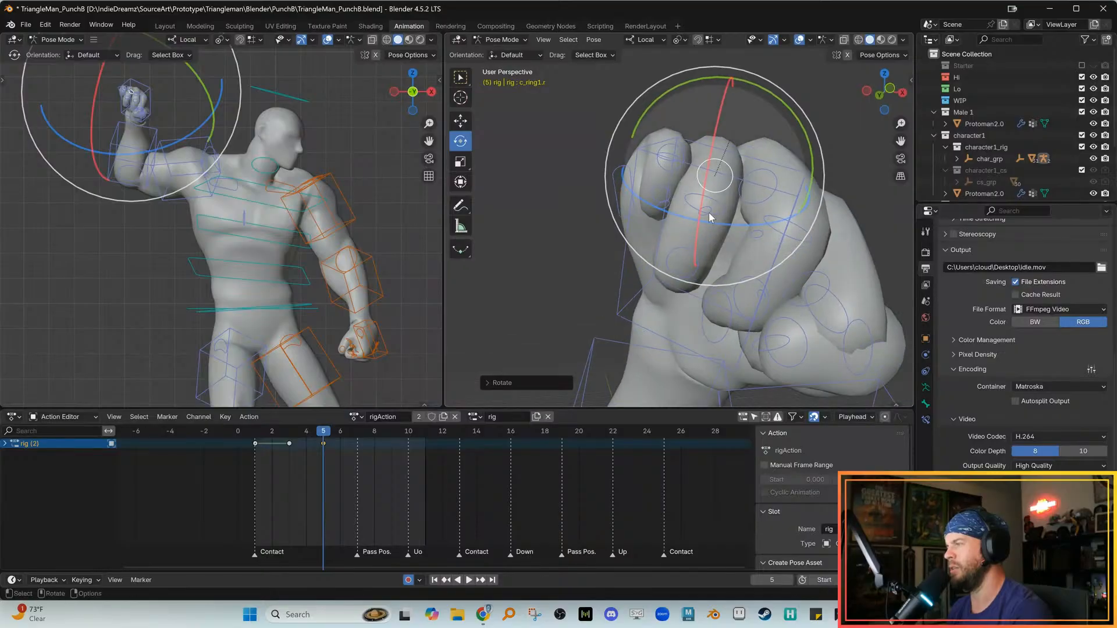
left_click_drag(716, 223, 700, 246)
key("w")
middle_click_drag(699, 246, 708, 220)
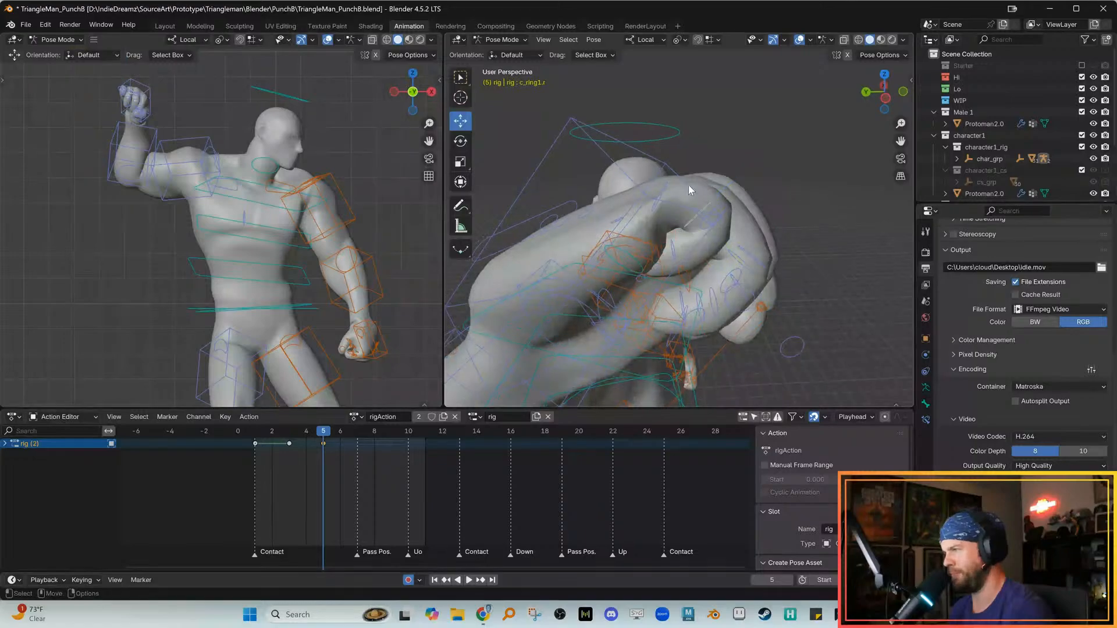
Rotate the right pinky's first joint control toward the ring finger and insert rotation keyframes for it
left_click(661, 198)
left_click_drag(656, 184, 565, 234)
key("e")
left_click(565, 234)
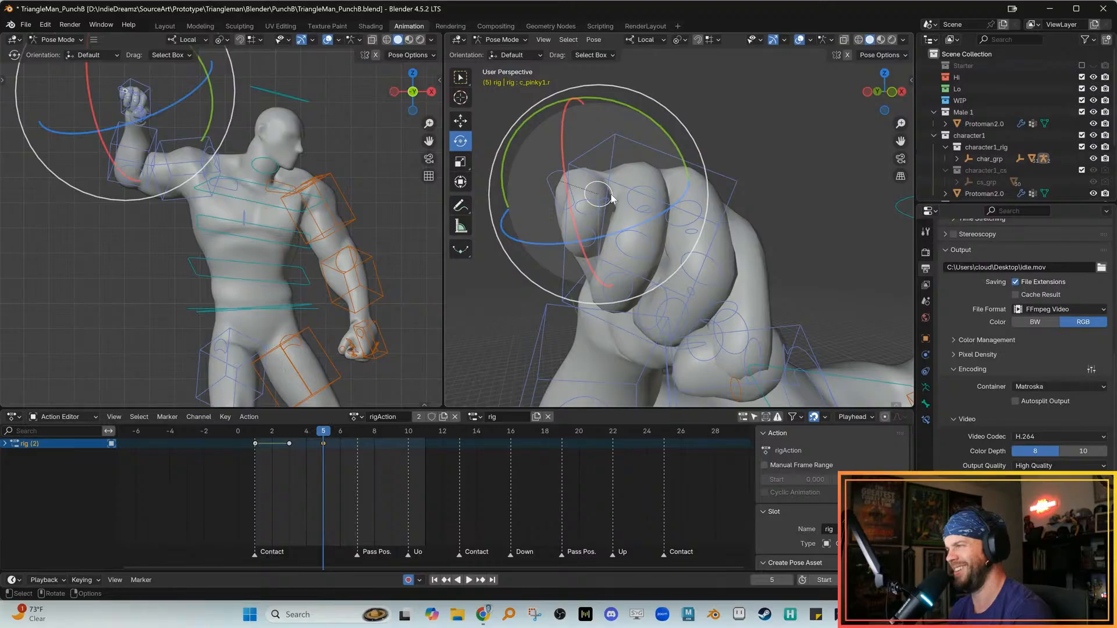
key("i")
left_click_drag(610, 197, 605, 196, "alt")
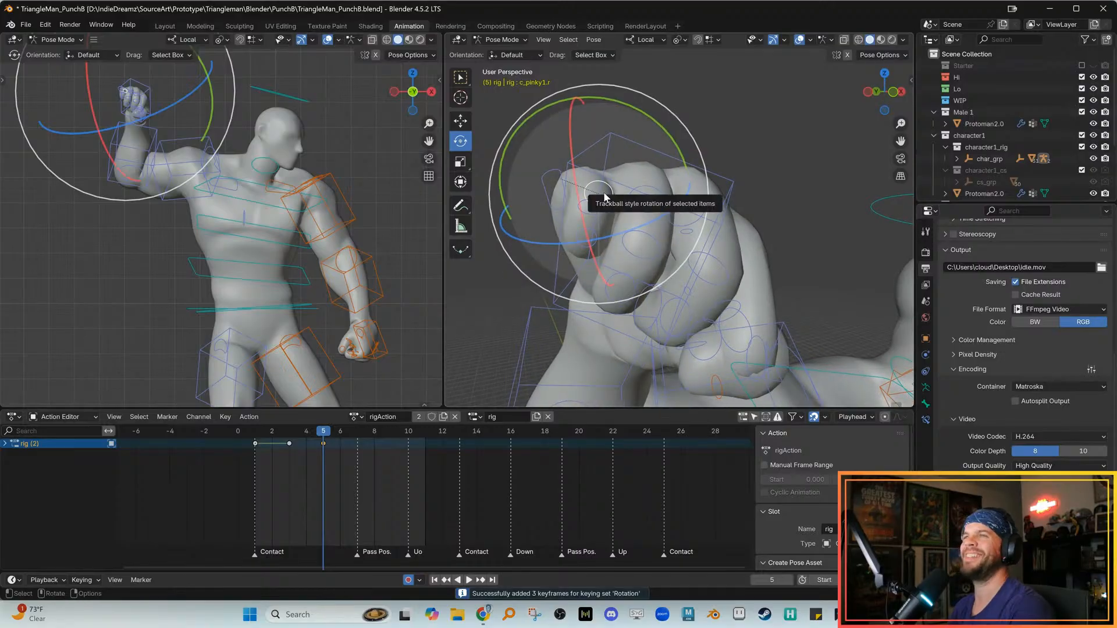
left_click_drag(619, 237, 645, 239, "alt")
key("w")
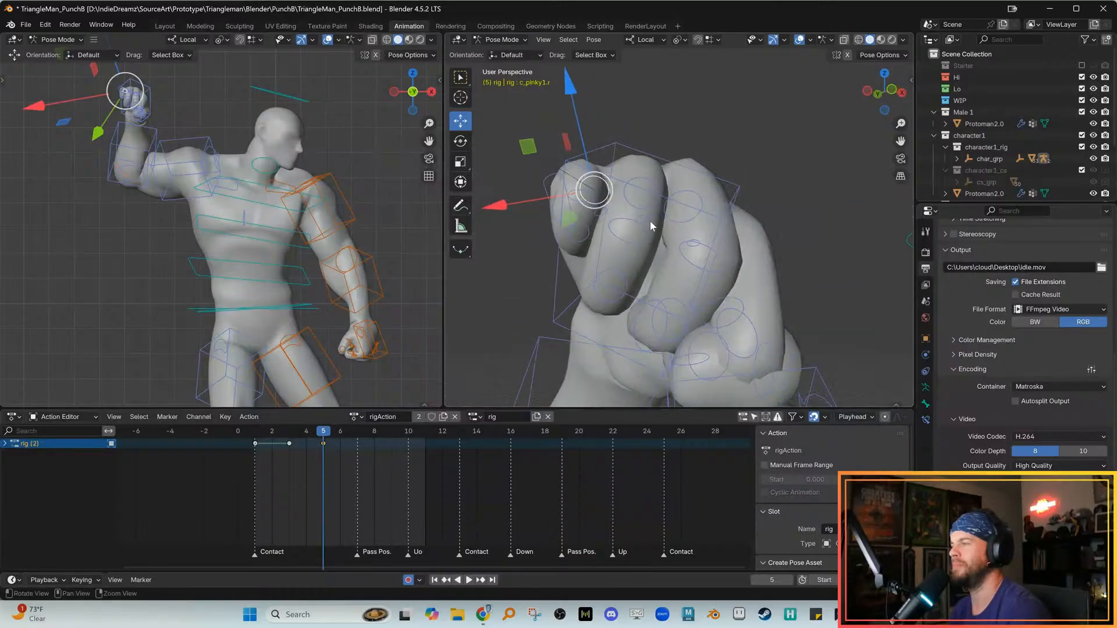
Fine-tune the right ring finger's first joint with several small trackball rotations so it sits snugly beside the neighbouring fingers
left_click(651, 179)
left_click_drag(651, 179, 688, 238, "alt")
key("e")
left_click_drag(694, 178, 678, 178)
left_click_drag(598, 174, 589, 187)
left_click_drag(691, 166, 691, 161)
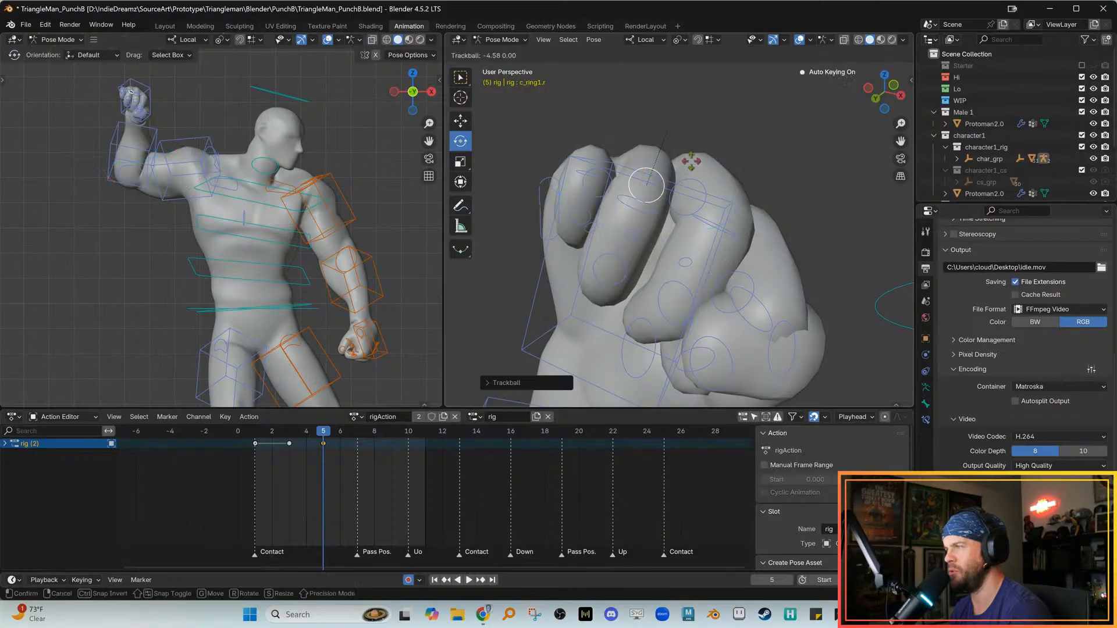
left_click_drag(619, 194, 715, 123)
key("w")
left_click_drag(640, 184, 640, 184)
key("e")
left_click_drag(578, 213, 583, 222)
key("w")
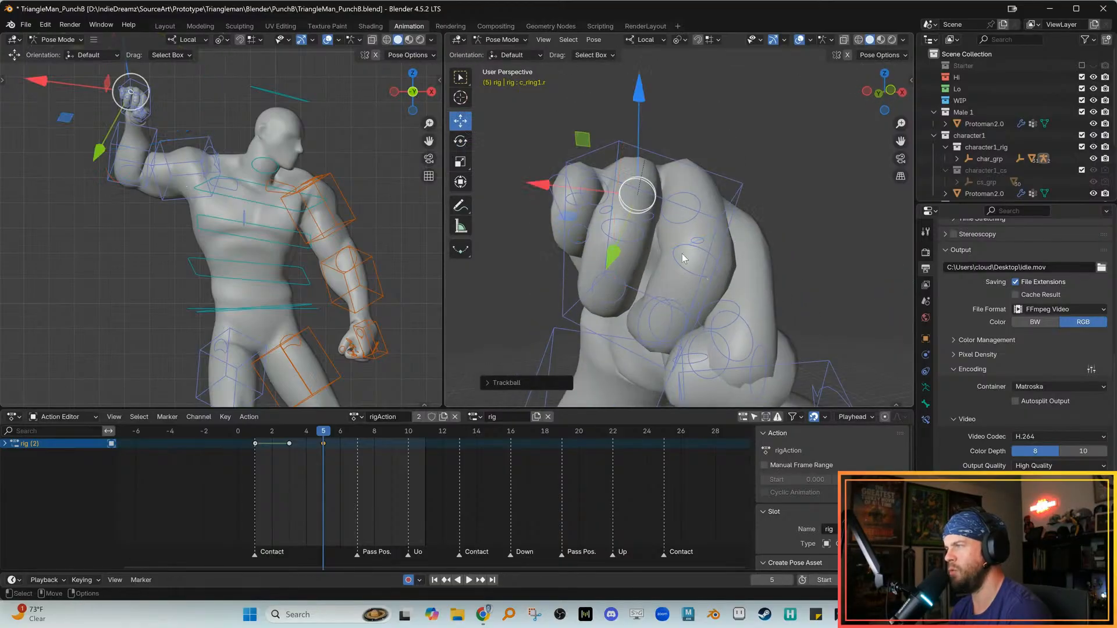
Select the right index finger's base control and rotate it freely to reshape the knuckle side of the fist
left_click(692, 194)
left_click_drag(692, 194, 700, 285, "alt")
key("e")
key("w")
left_click(714, 253)
key("e")
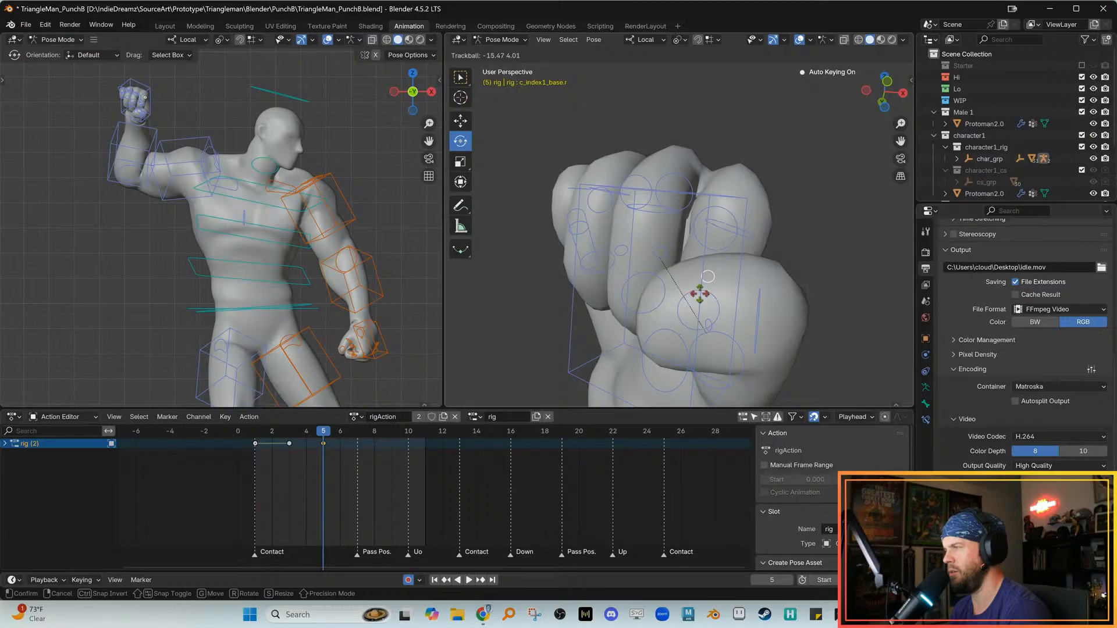
left_click_drag(698, 295, 700, 294)
left_click_drag(710, 294, 619, 262, "alt")
key("w")
left_click_drag(538, 305, 584, 299)
key("ctrl+z")
key("e")
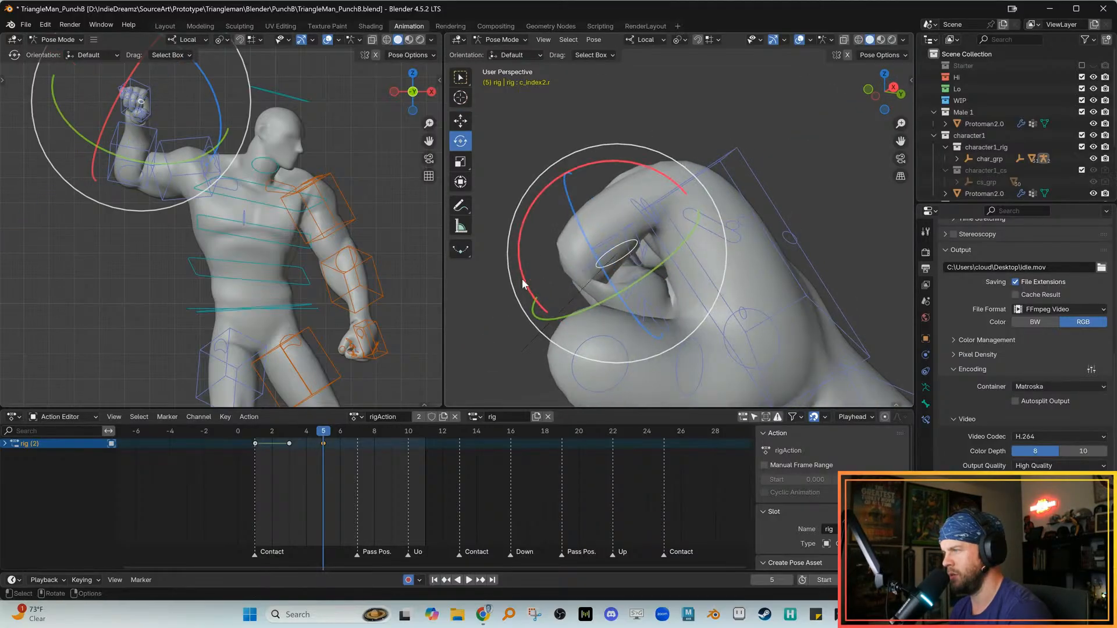
left_click_drag(526, 275, 535, 239)
right_click(535, 239)
key("w")
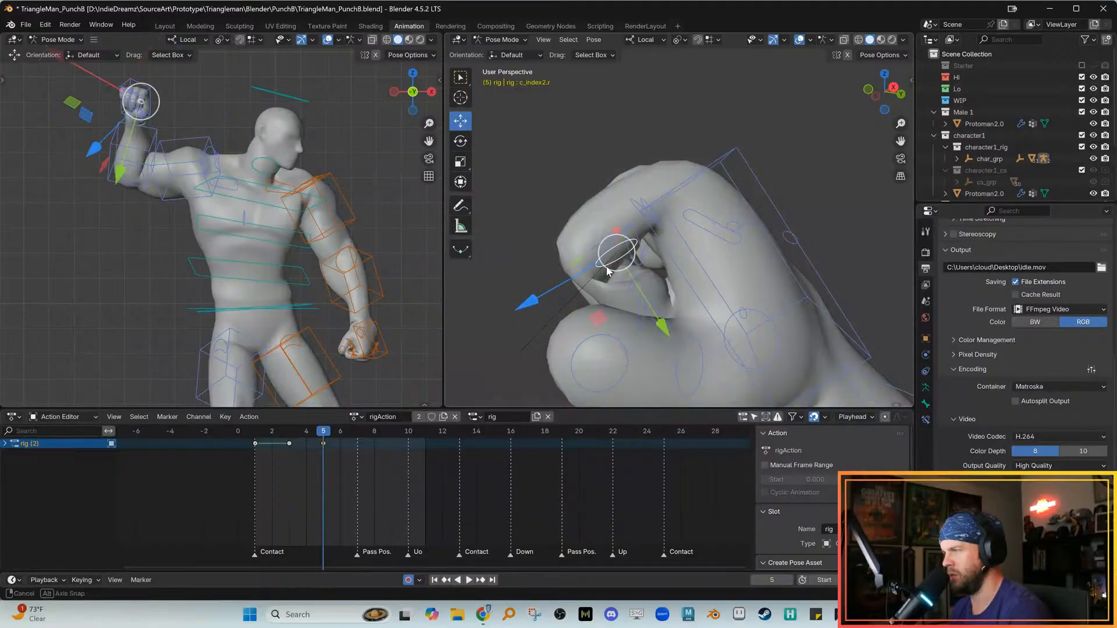
Frame the right fist in the front view and box-select all of its finger controls
right_click_drag(621, 239, 624, 212, "alt")
left_click_drag(624, 212, 661, 243, "alt")
left_click_drag(250, 216, 221, 301, "alt")
scroll(249, 275, "up", 6)
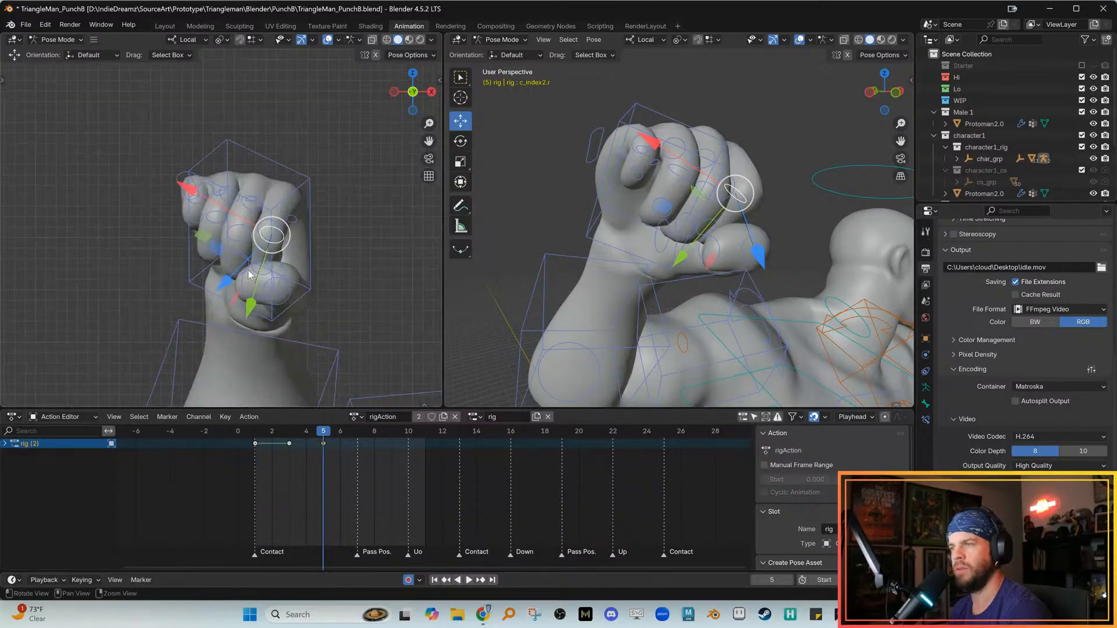
left_click_drag(287, 264, 328, 298)
right_click_drag(337, 302, 298, 170, "alt")
left_click_drag(298, 169, 290, 182)
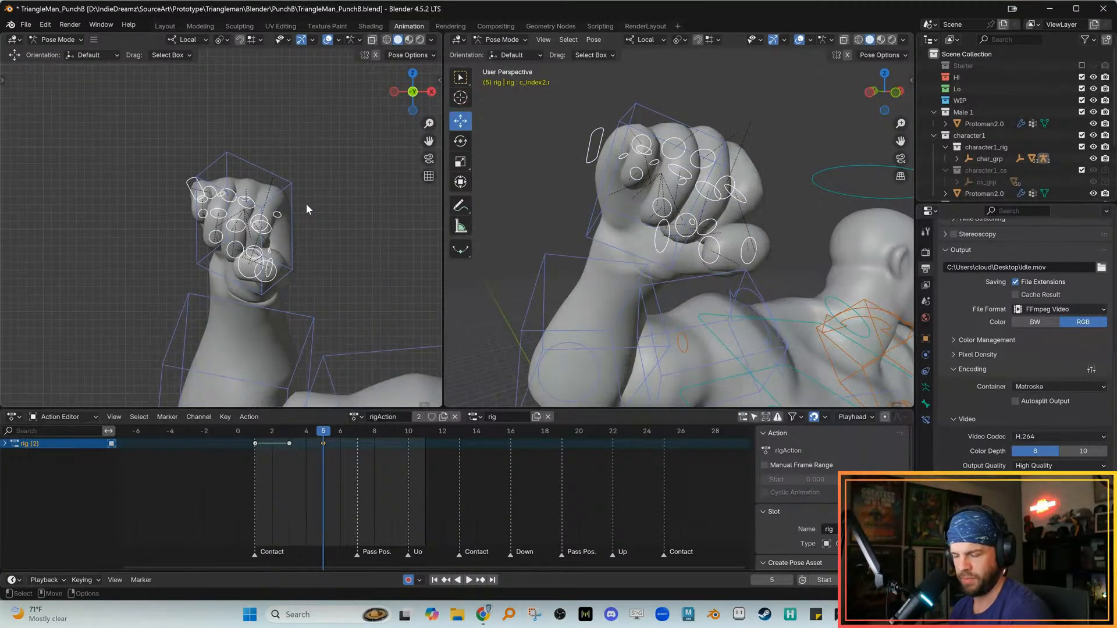
Examine the right fist from several angles with the pinky's base control selected, and check the viewport gizmo options
middle_click_drag(582, 259, 587, 175)
middle_click_drag(562, 140, 648, 191)
left_click(640, 182)
left_click_drag(641, 182, 651, 190, "alt")
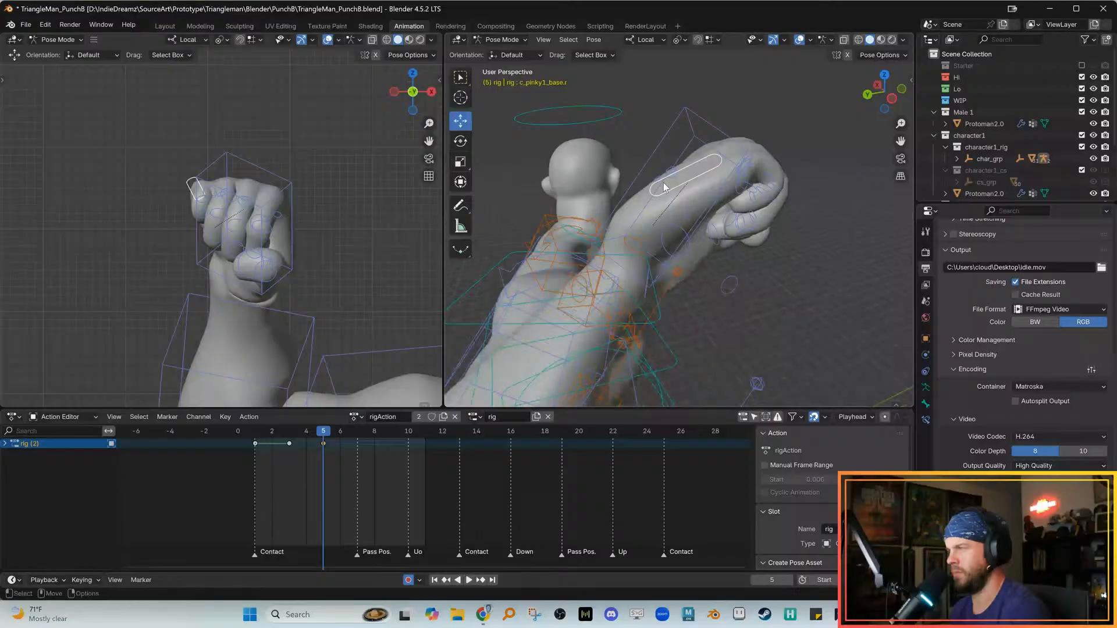
middle_click_drag(669, 195, 751, 192)
left_click_drag(747, 195, 575, 180, "alt")
left_click(667, 203)
key("w")
left_click(811, 39)
left_click(810, 39)
left_click(785, 40)
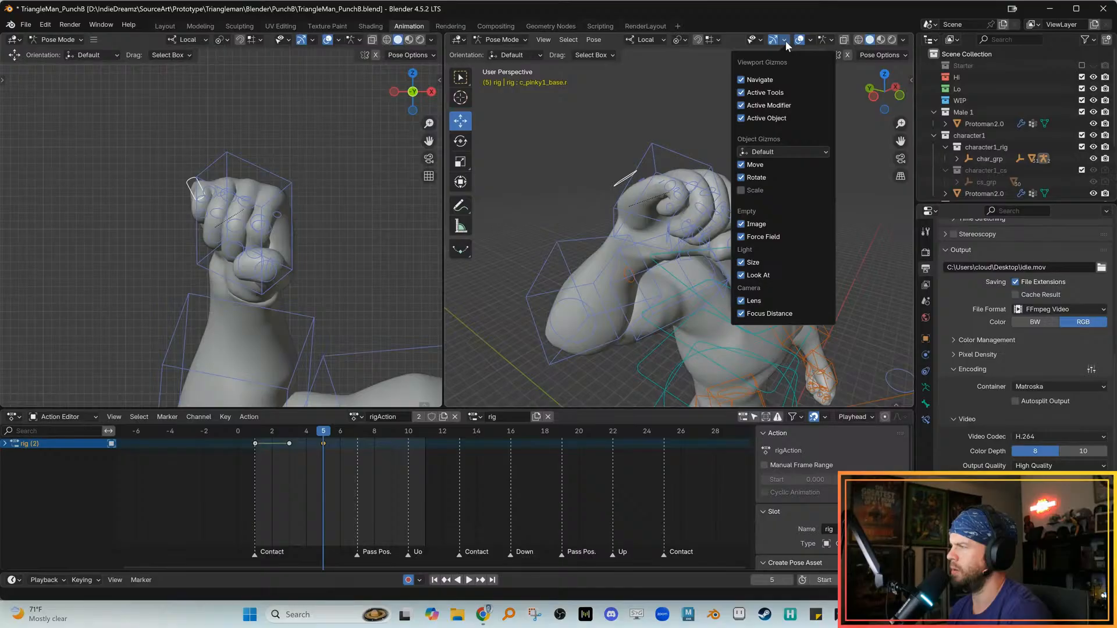
left_click(785, 40)
left_click_drag(646, 192, 672, 196, "alt")
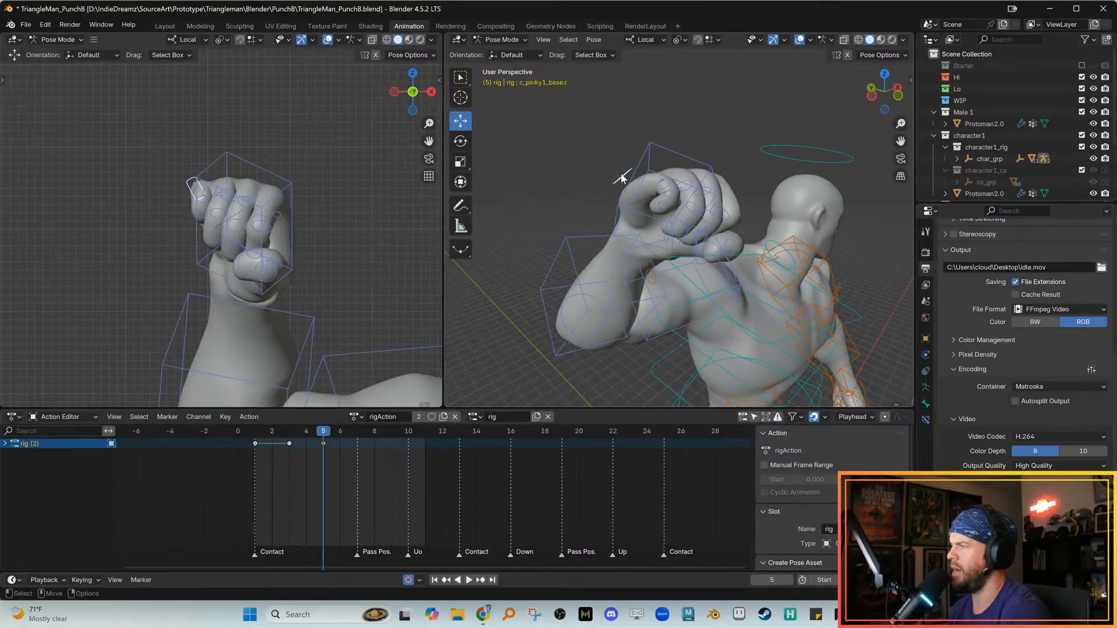
left_click_drag(622, 180, 697, 203, "alt")
left_click(735, 155)
left_click_drag(735, 155, 529, 163, "alt")
key("r")
left_click(676, 169)
Select the right hand FK control and rotate it freely to twist and tilt the fist at the wrist
left_click_drag(262, 268, 235, 214, "alt")
left_click(181, 242)
key("e")
left_click_drag(235, 214, 228, 236)
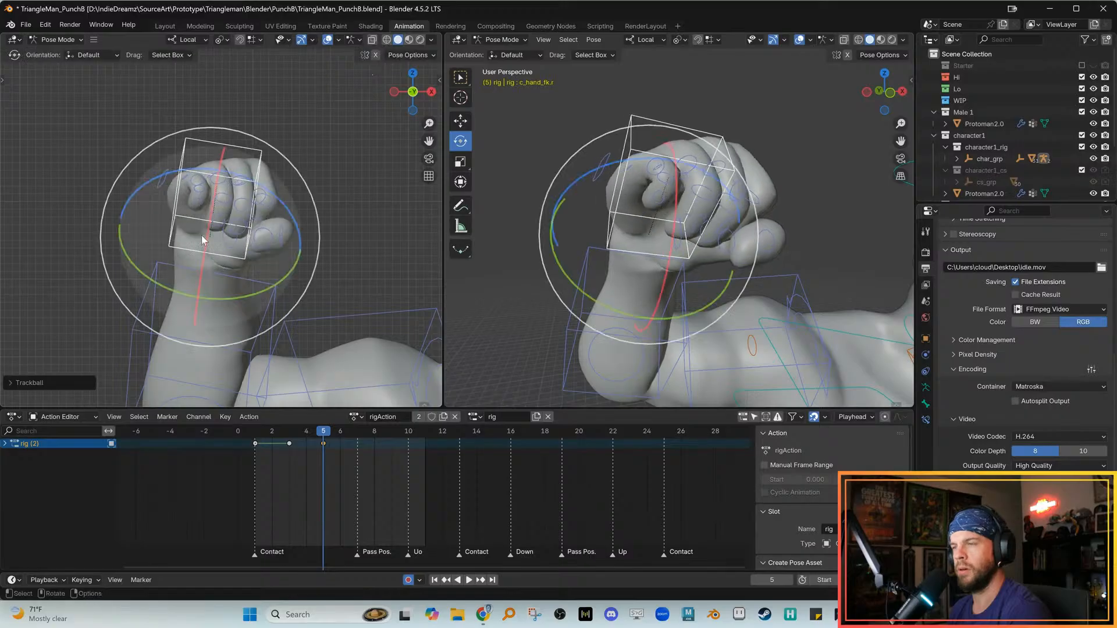
mouse_move(163, 289)
left_mouse_down()
mouse_move(195, 290)
mouse_move(178, 274)
left_mouse_up()
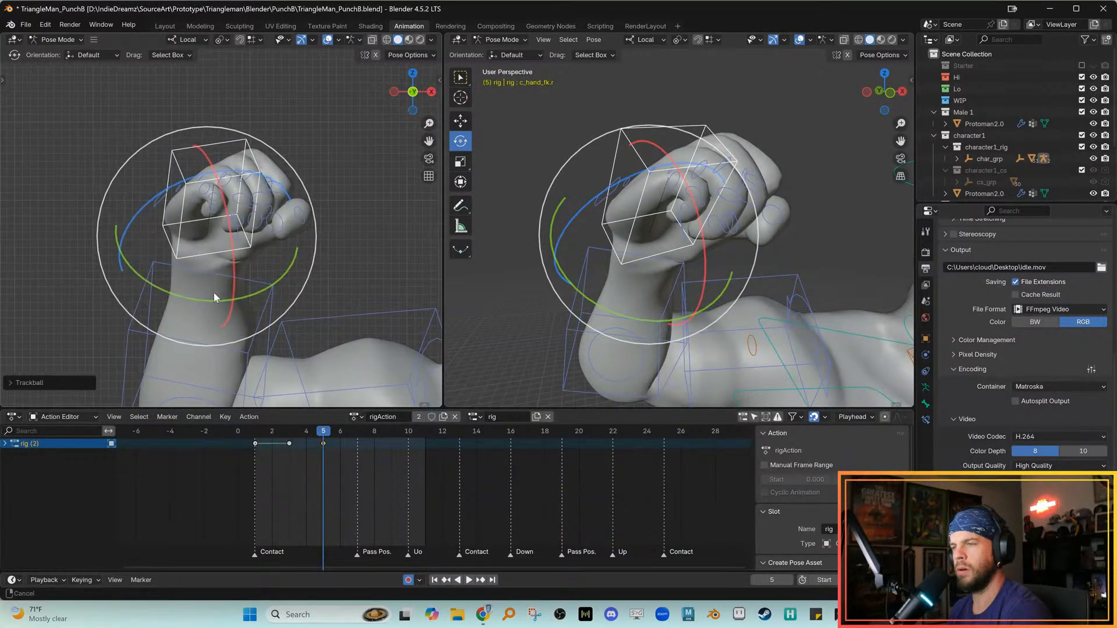
left_click(344, 287)
left_click_drag(275, 284, 209, 274)
Zoom out to the whole figure and compare the raised arm pose with the neighbouring keyframes
scroll(207, 274, "down", 5)
middle_click_drag(349, 328, 287, 270, "shift")
key("Down")
key("Up")
scroll(291, 313, "down", 3)
key("Down")
key("Up")
key("Down")
key("Up")
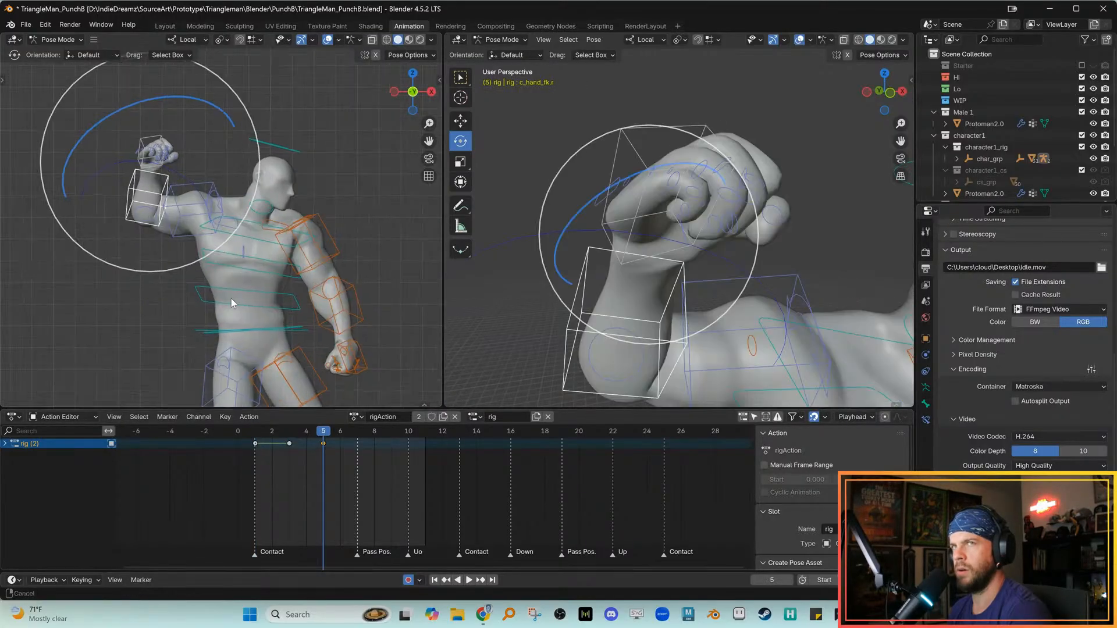
Select the right upper arm FK control and rotate it slightly to adjust the raised arm
middle_click_drag(218, 292, 263, 341, "shift")
right_click_drag(263, 340, 213, 323, "alt")
middle_click_drag(213, 322, 256, 357, "alt")
right_click_drag(256, 358, 257, 303, "alt")
key("w")
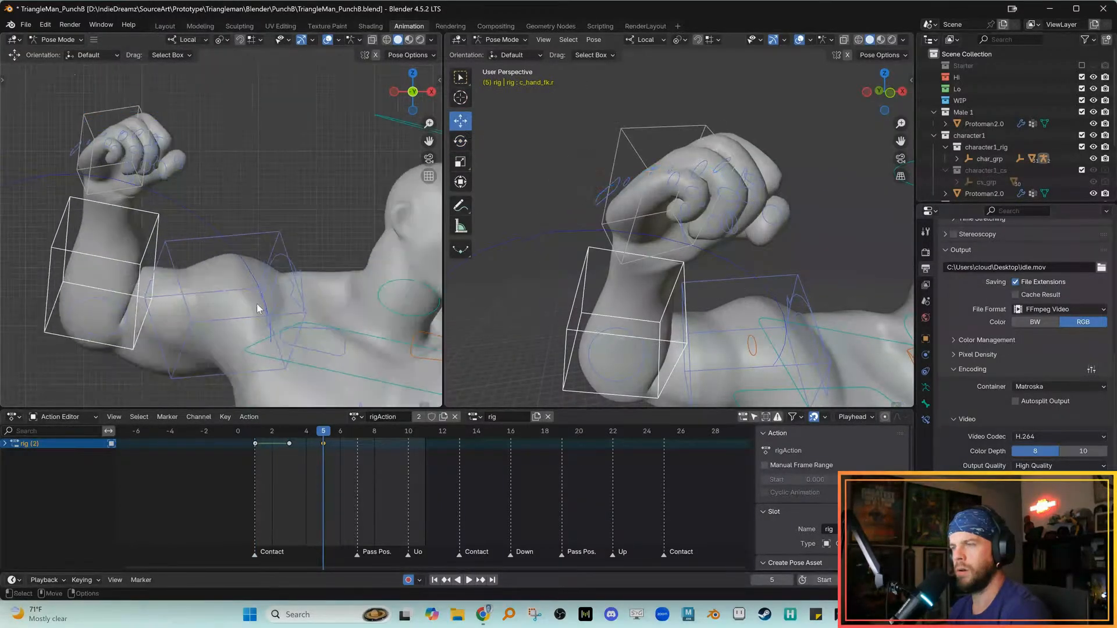
right_click_drag(274, 251, 260, 256, "alt")
left_click(260, 230)
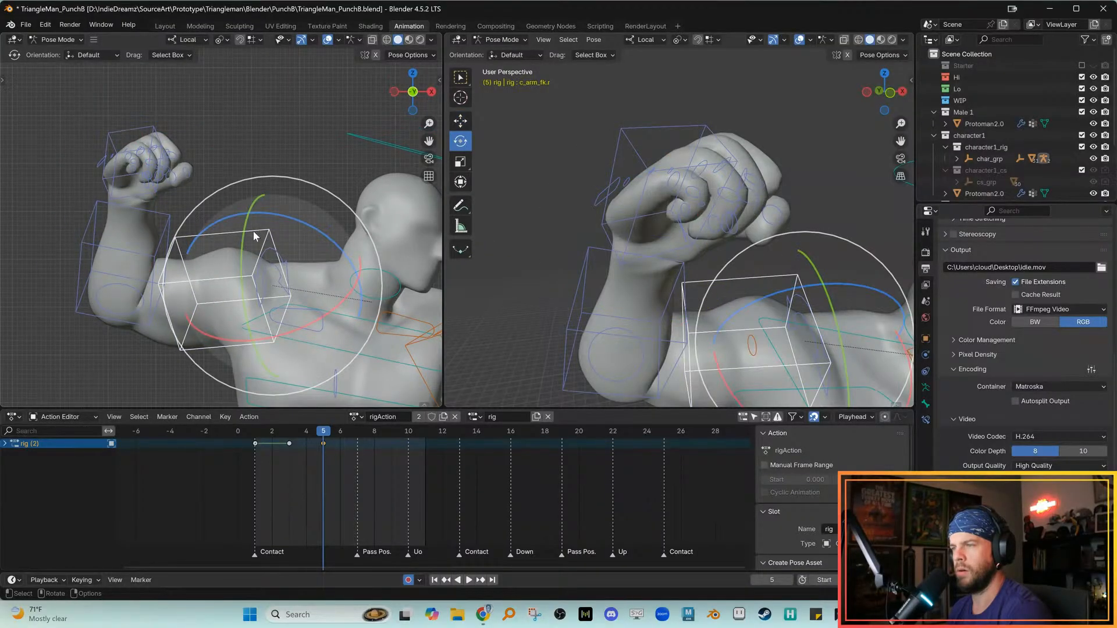
left_click_drag(247, 244, 169, 140)
Rotate the right hand FK control so the fist bends lower over the wrist
key("w")
left_click(111, 159)
key("e")
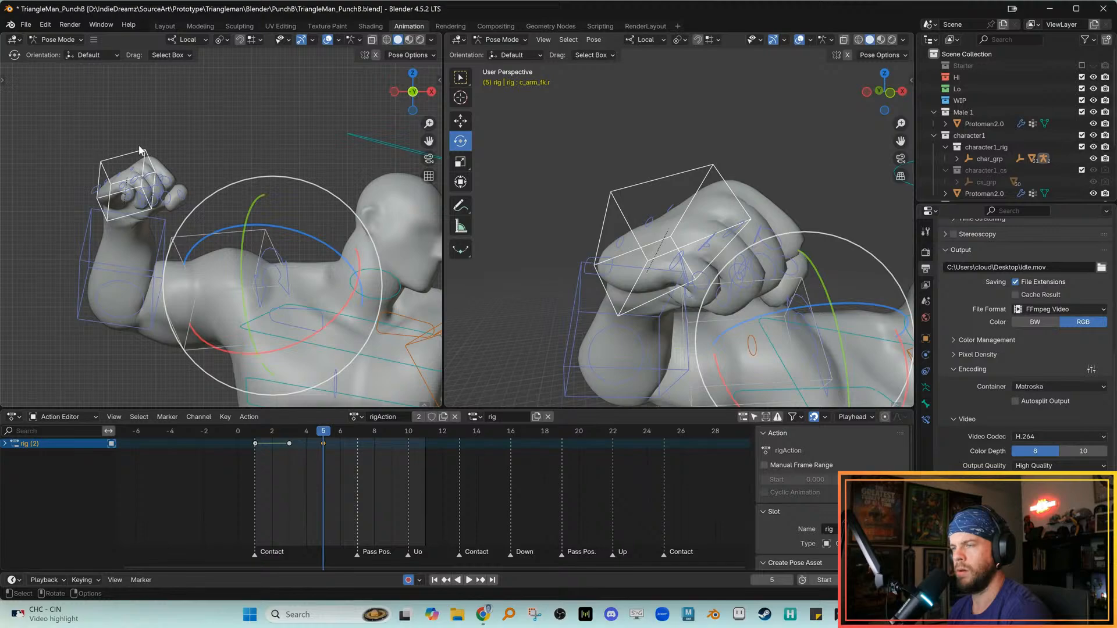
Try to straighten the fist above the forearm with several free rotations of the right hand FK control
left_click(114, 156)
left_click_drag(75, 262, 47, 252)
left_click_drag(86, 194, 110, 219)
middle_click_drag(120, 222, 174, 217, "alt")
key("w")
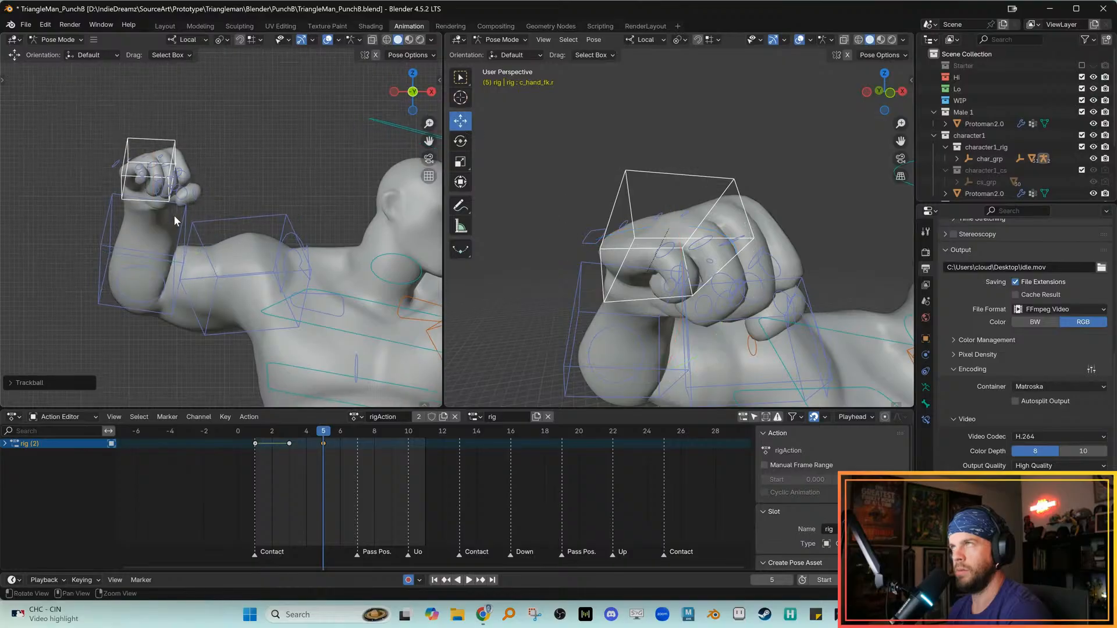
middle_click_drag(247, 296, 291, 308)
key("e")
left_click_drag(147, 192, 147, 187)
mouse_move(148, 186)
middle_mouse_down()
mouse_move(210, 219)
mouse_move(288, 229)
mouse_move(260, 243)
mouse_move(317, 264)
mouse_move(366, 228)
mouse_move(214, 220)
mouse_move(93, 196)
mouse_move(159, 193)
middle_mouse_up()
Try further rotations of the right hand FK control while viewing the wrist from the front and side
key("w")
key("e")
left_click_drag(109, 202, 110, 251)
middle_click_drag(110, 250, 76, 255)
left_click_drag(114, 256, 115, 260)
middle_click_drag(115, 260, 231, 266)
left_click_drag(182, 141, 154, 120)
middle_click_drag(154, 120, 180, 215)
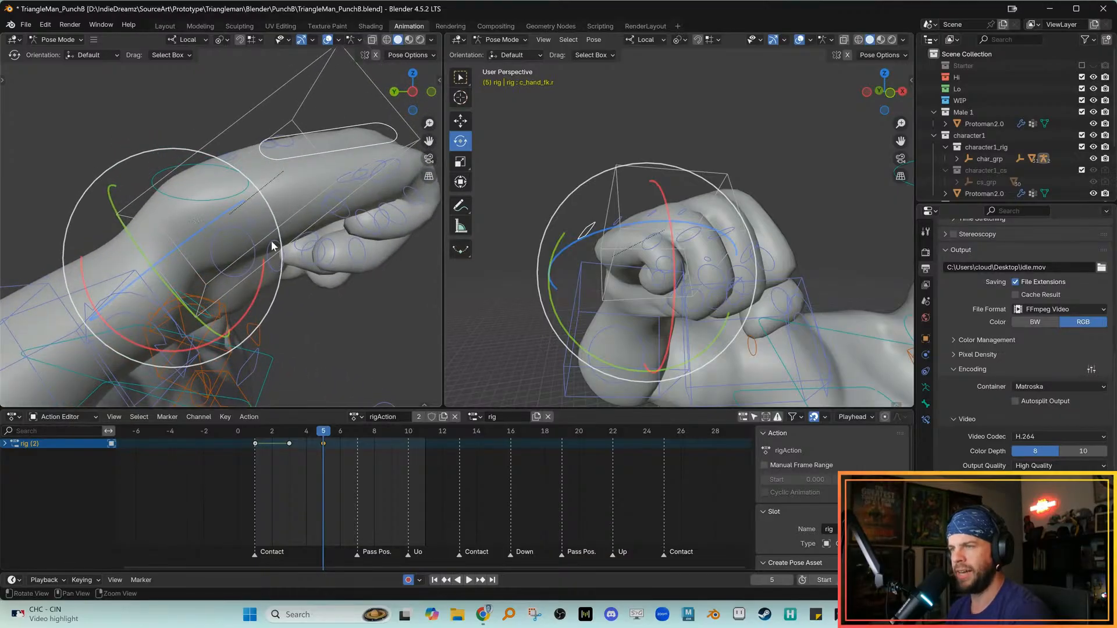
Undo the latest rotations of the right hand
right_click_drag(271, 241, 217, 224, "alt")
left_click_drag(217, 224, 149, 249, "alt")
key("ctrl+z")
key("ctrl+z")
key("ctrl+z")
key("w")
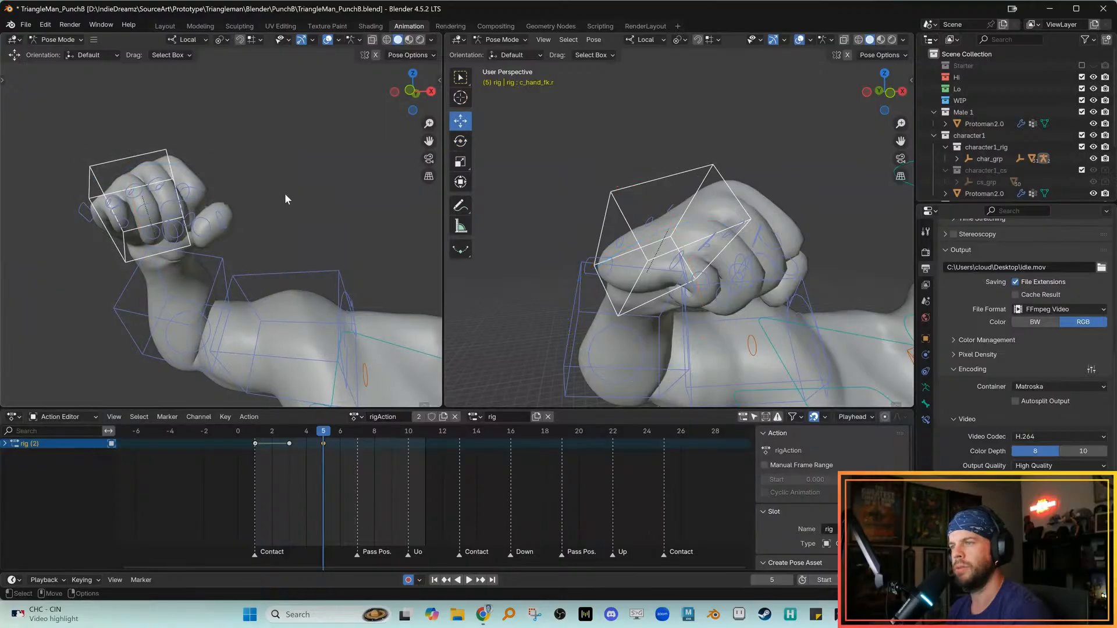
Examine the raised right arm in side and front views, selecting the forearm and hand controls in turn
right_click_drag(288, 254, 263, 252, "alt")
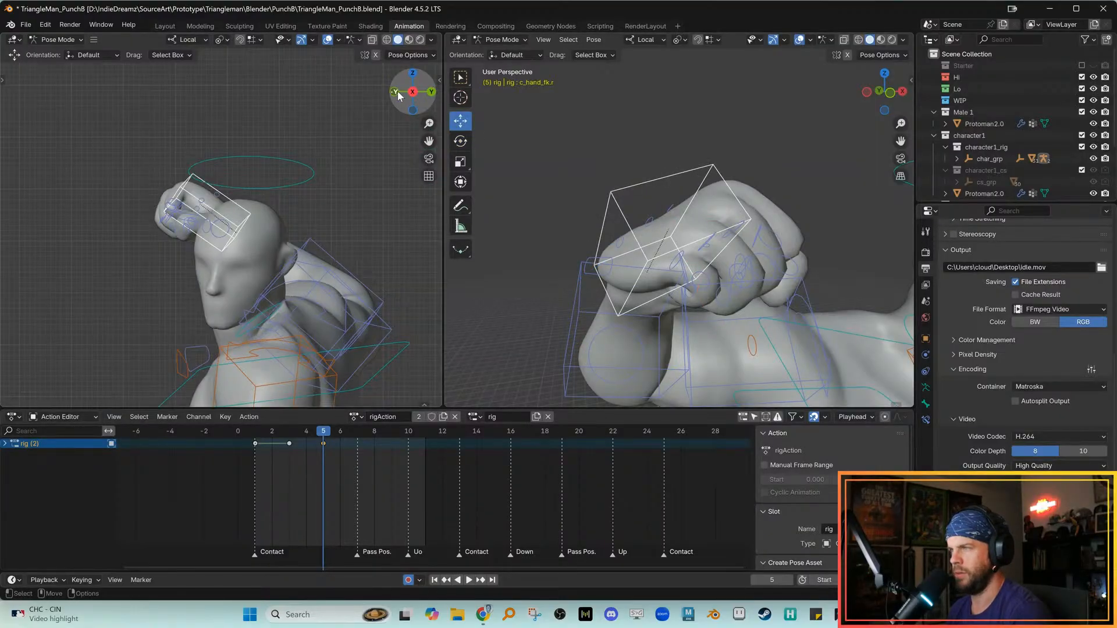
left_click(397, 93)
middle_click_drag(290, 235, 263, 194, "alt")
mouse_move(291, 194)
right_mouse_down("alt")
mouse_move(278, 190)
mouse_move(305, 206)
right_mouse_up("alt")
left_click(305, 206)
middle_click_drag(299, 204, 175, 196, "alt")
left_click_drag(99, 203, 131, 221)
key("e")
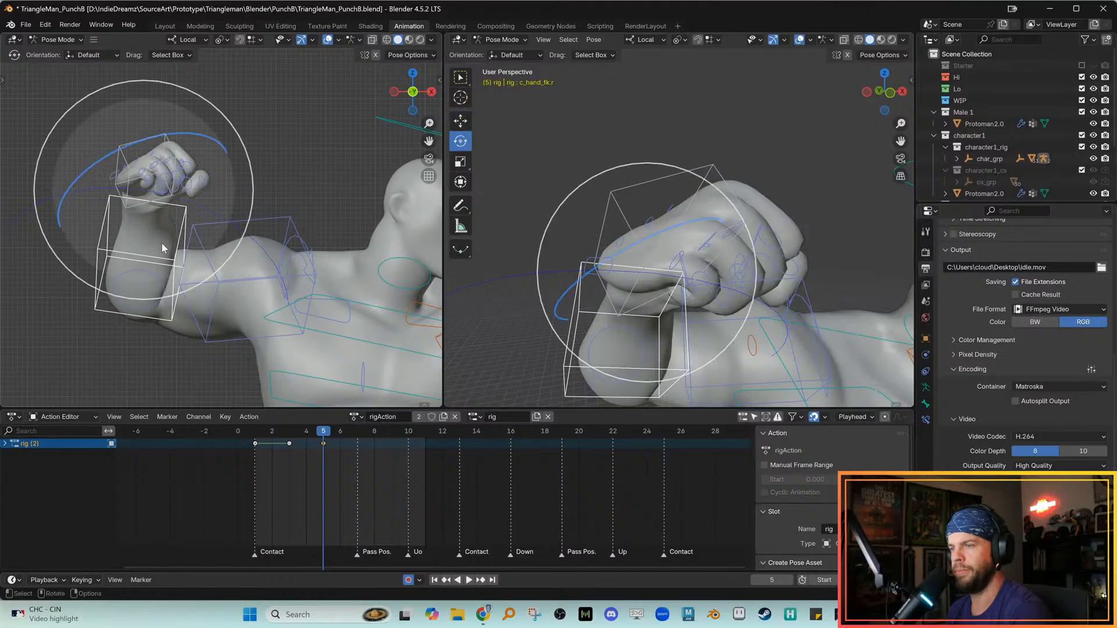
left_click(282, 152)
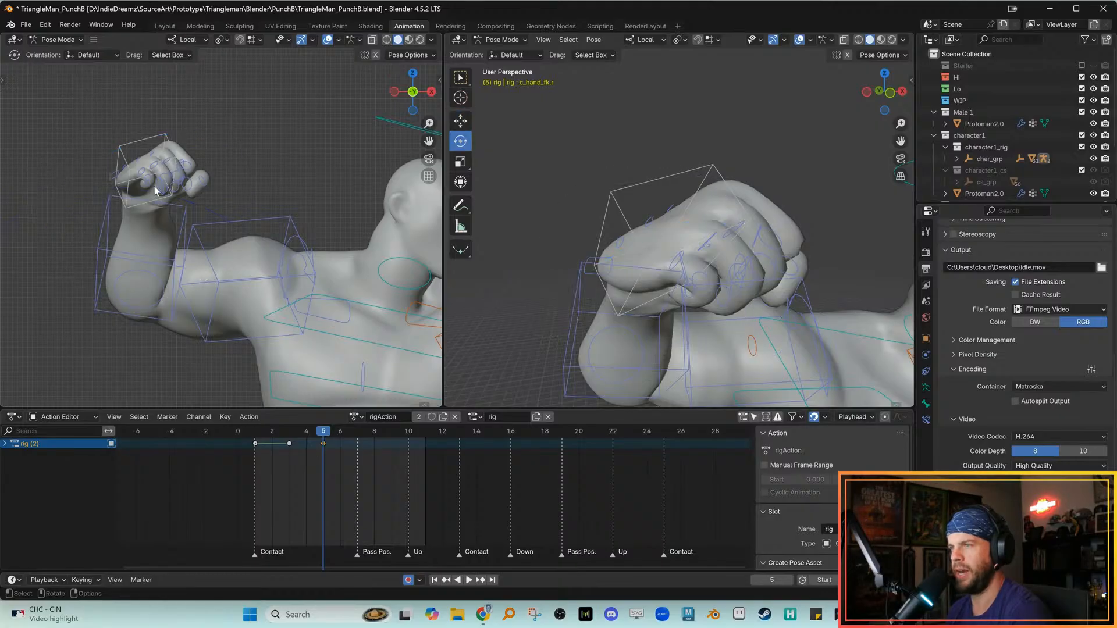
key("ctrl+z")
middle_click_drag(114, 221, 127, 233, "alt")
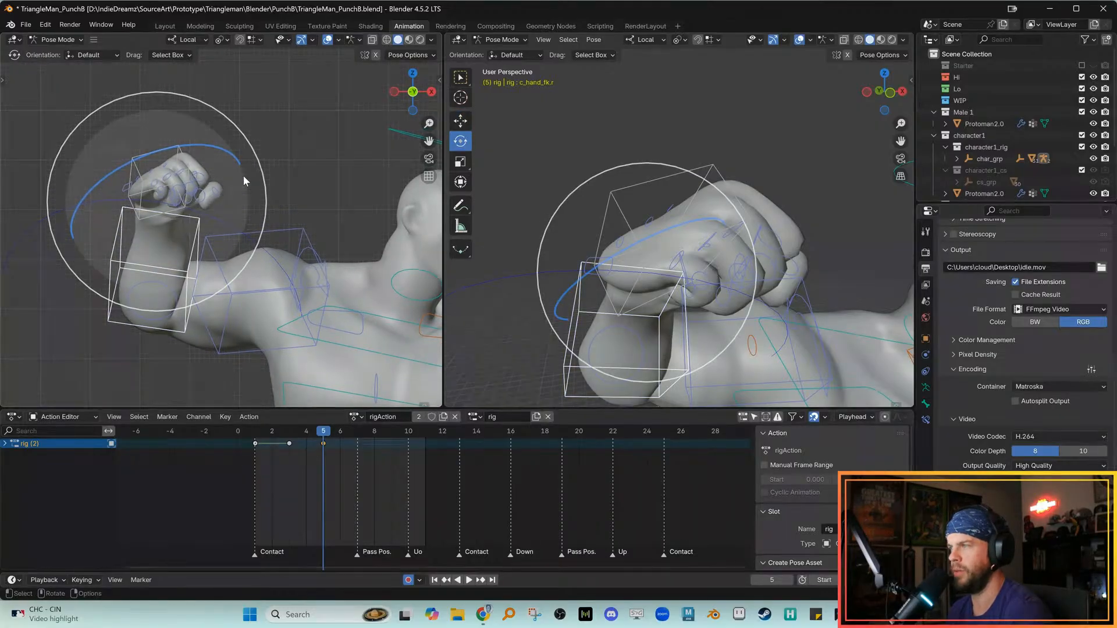
Select the right upper arm control and examine how the arm and fist sit together from several angles
middle_click_drag(246, 179, 202, 141, "alt")
left_click(250, 167)
left_click(234, 200)
key("w")
left_click_drag(262, 205, 308, 216, "alt")
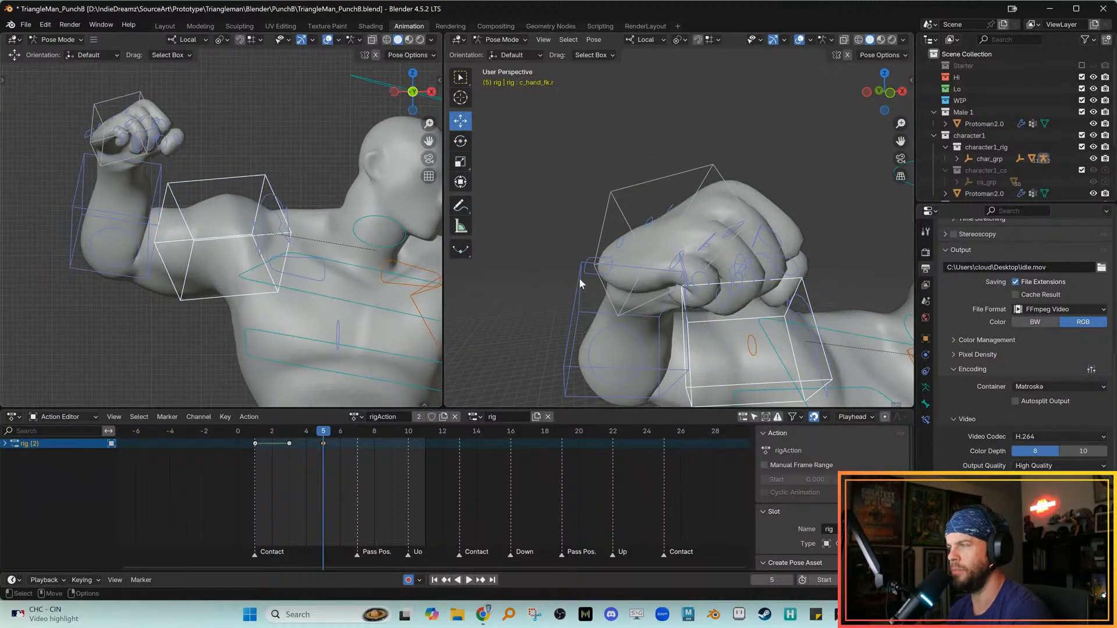
left_click_drag(365, 269, 314, 250, "alt")
right_click_drag(314, 250, 249, 224, "alt")
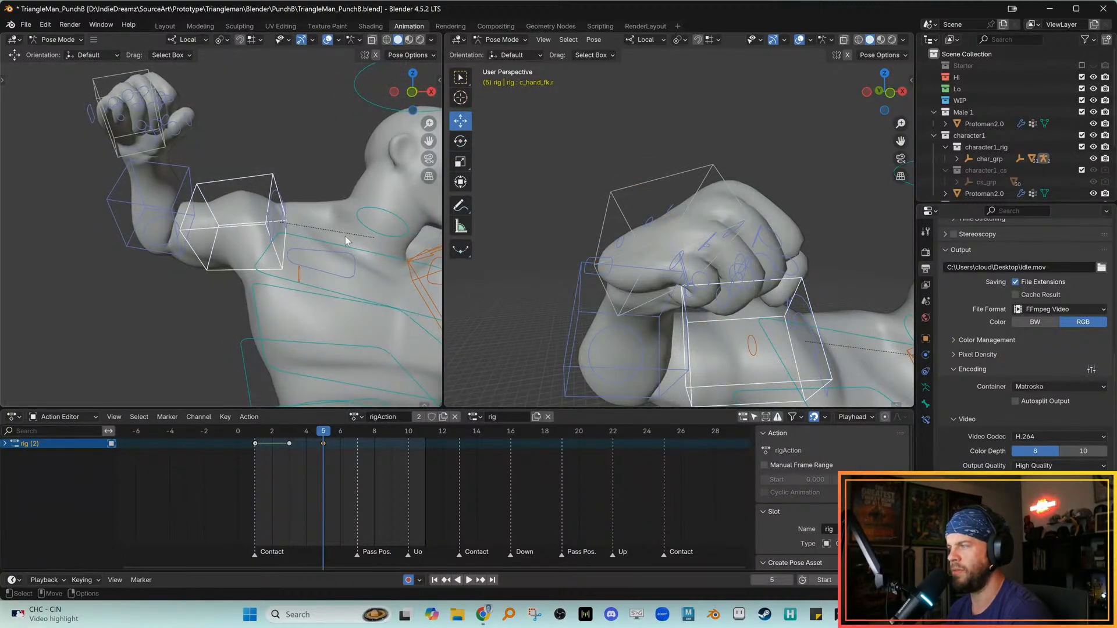
left_click_drag(299, 235, 283, 252, "alt")
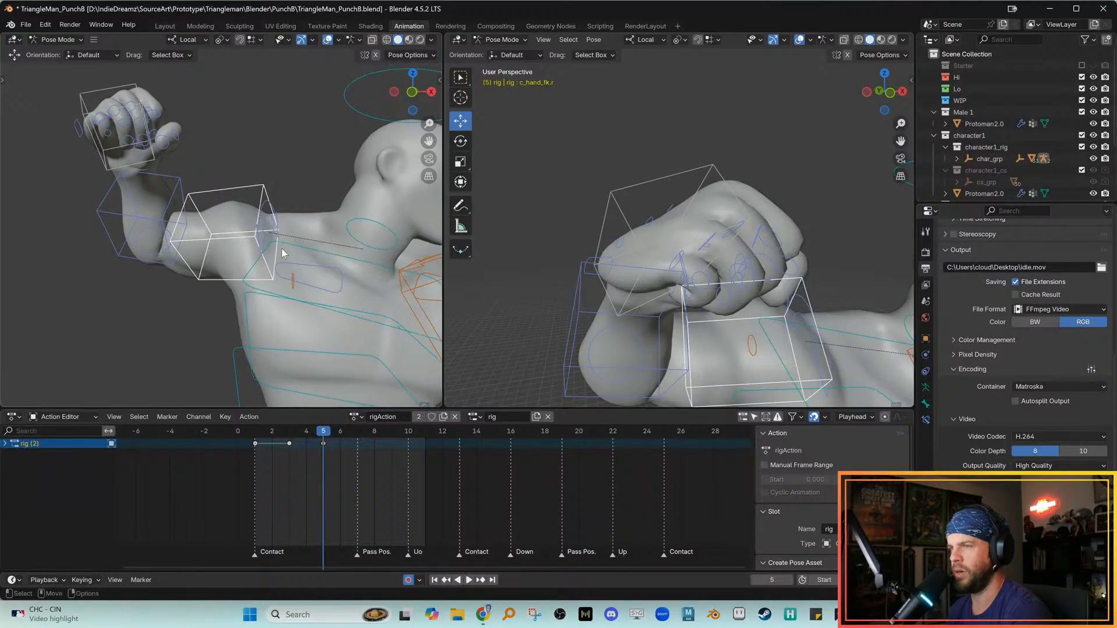
right_click_drag(274, 250, 257, 250, "alt")
left_click_drag(257, 250, 234, 256, "alt")
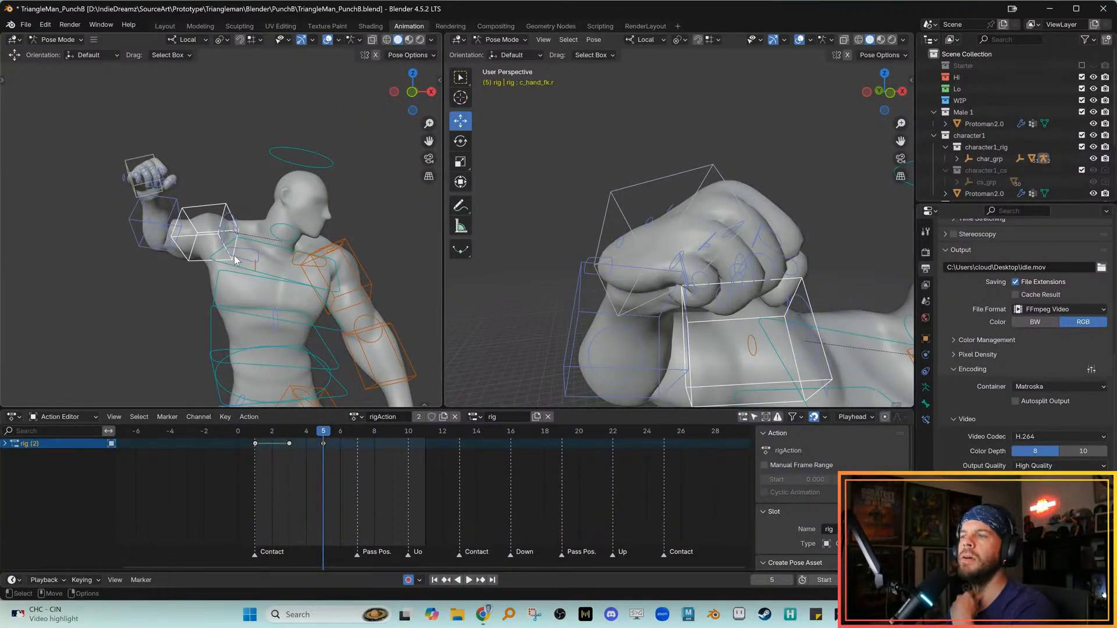
Reselect the right hand FK control in the front view and rotate the fist slightly at the wrist
left_click(644, 187)
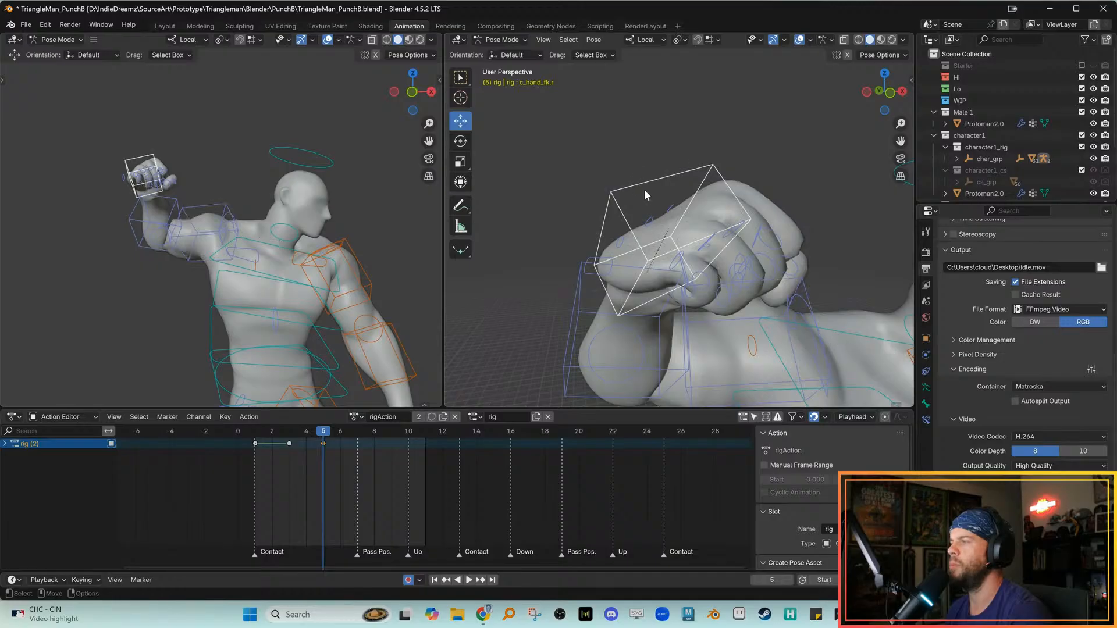
middle_click_drag(326, 266, 374, 278, "alt")
right_click_drag(310, 264, 326, 263, "alt")
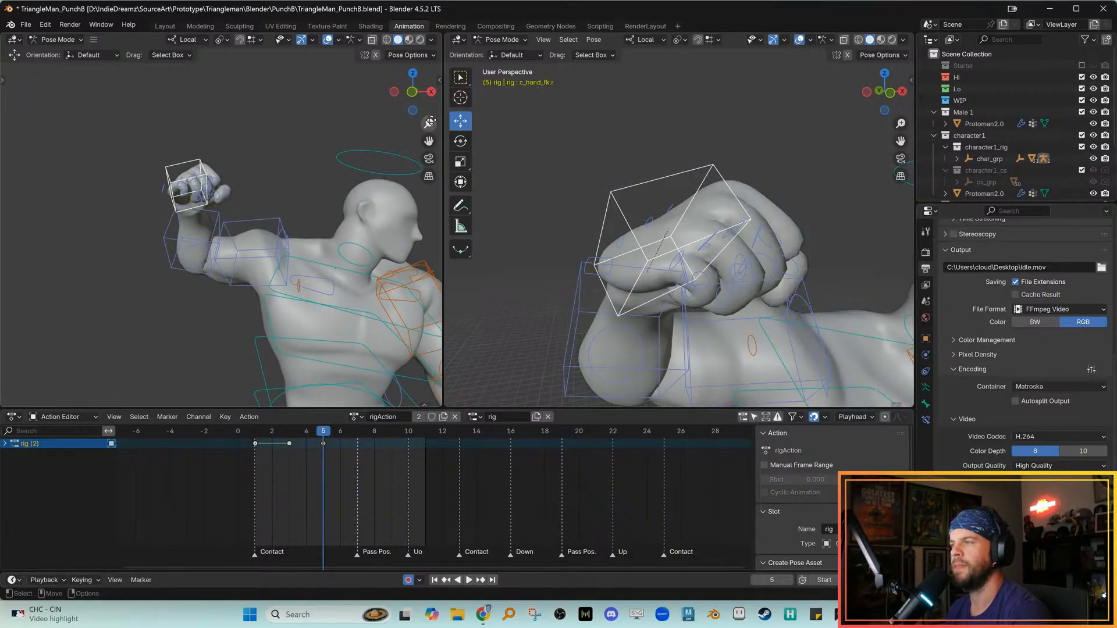
left_click(431, 92)
left_click(396, 93)
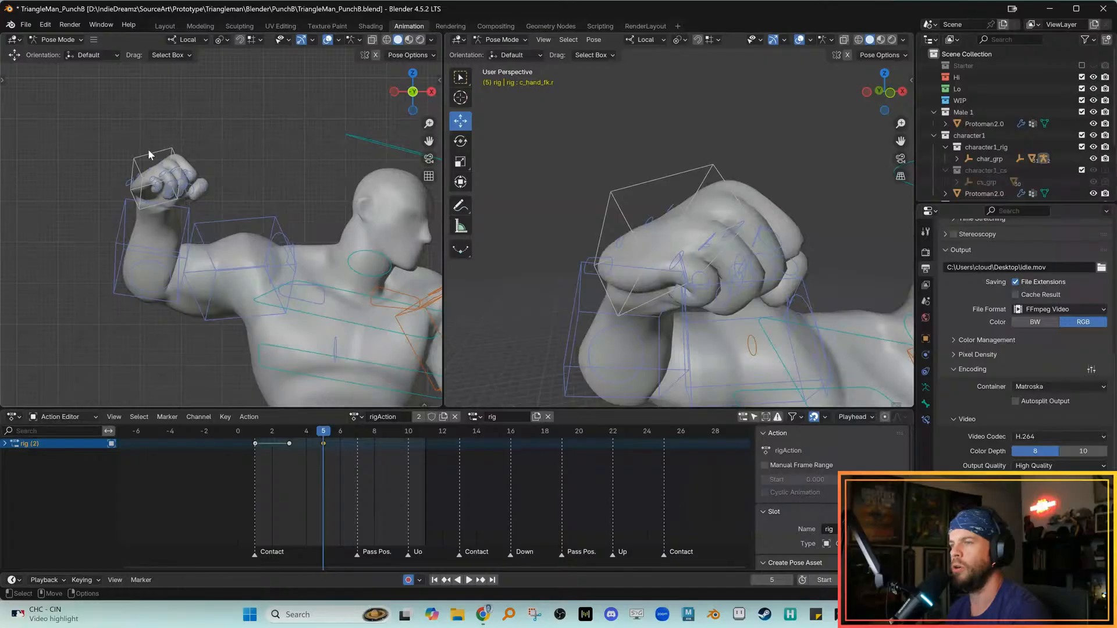
key("e")
left_click_drag(126, 259, 136, 263)
Frame the full body and step back and forth through the earlier keyframes to compare them with the frame 5 pose
middle_click_drag(291, 303, 285, 354)
key("alt+q")
key("Down")
key("Down")
key("Up")
key("Up")
scroll(213, 257, "down", 2)
middle_click_drag(213, 257, 234, 140, "shift")
key("Down")
key("Down")
key("Up")
key("Up")
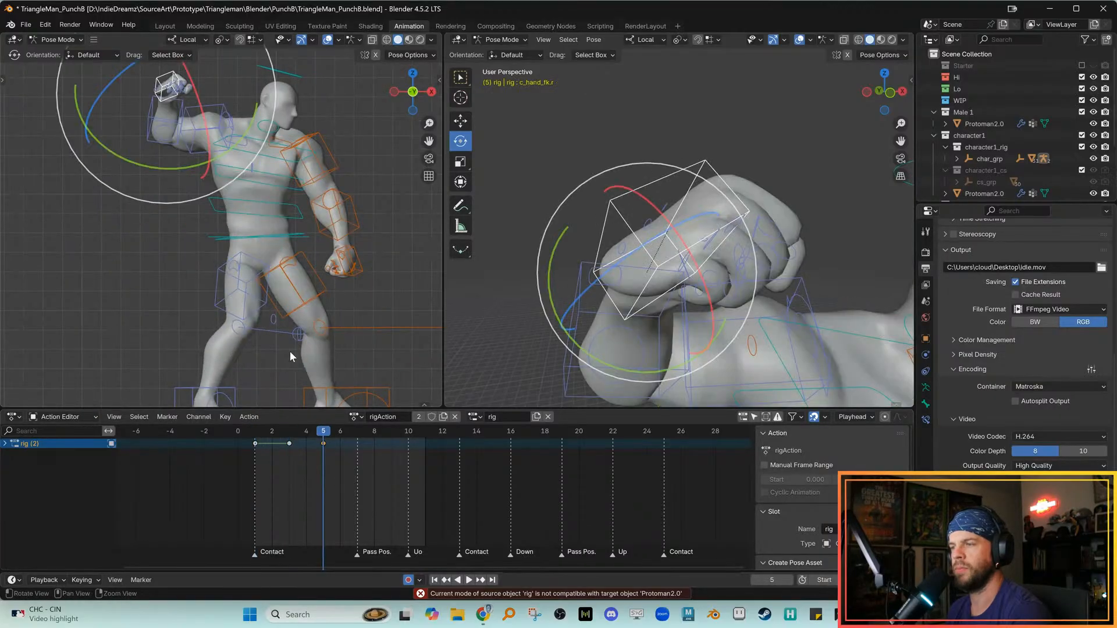
middle_click_drag(290, 351, 290, 331, "shift")
key("Down")
key("Down")
key("Up")
key("Up")
Move the right leg's pole control across to just behind the right knee and check it against the earlier keyframes
left_click(302, 310)
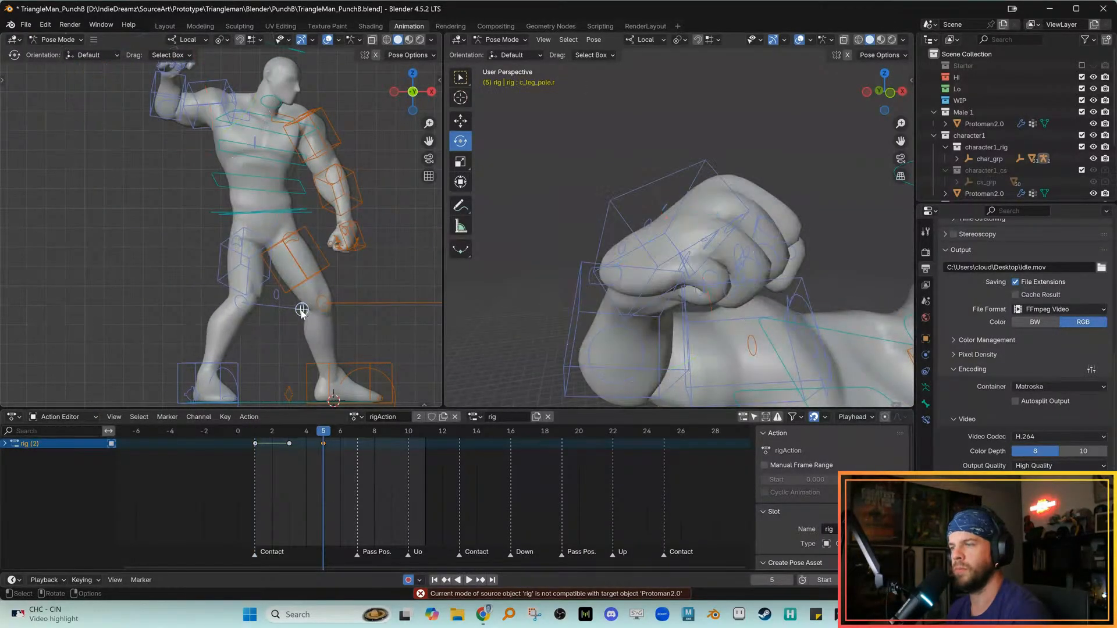
left_click_drag(304, 326, 210, 320)
middle_click_drag(310, 351, 192, 332, "shift")
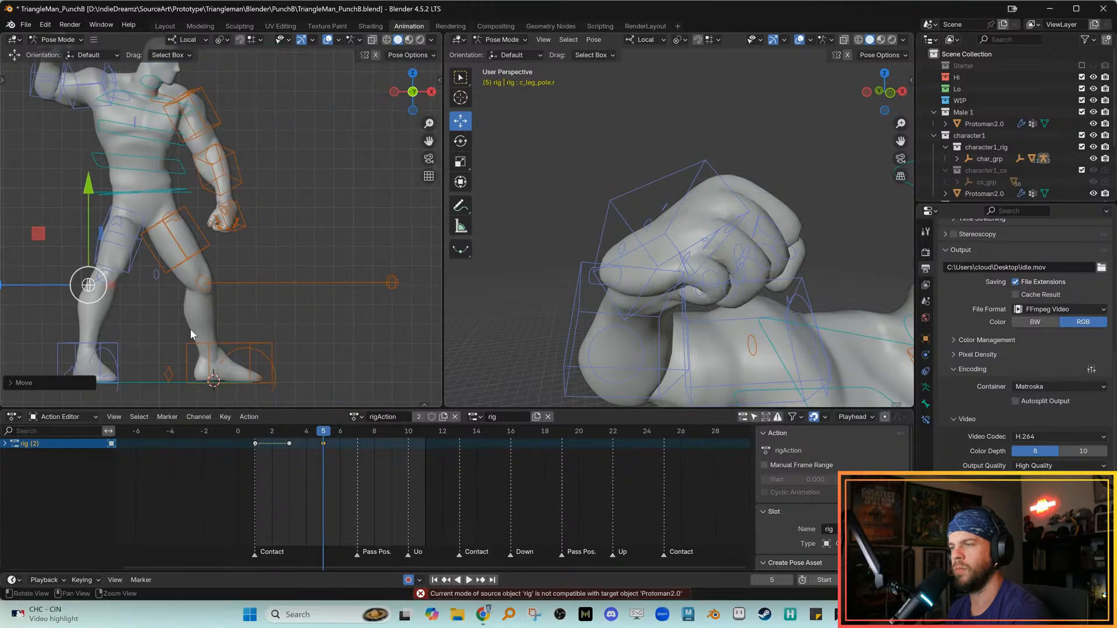
scroll(193, 332, "down", 3)
key("Down")
key("Down")
key("Up")
key("Up")
key("Down")
key("Up")
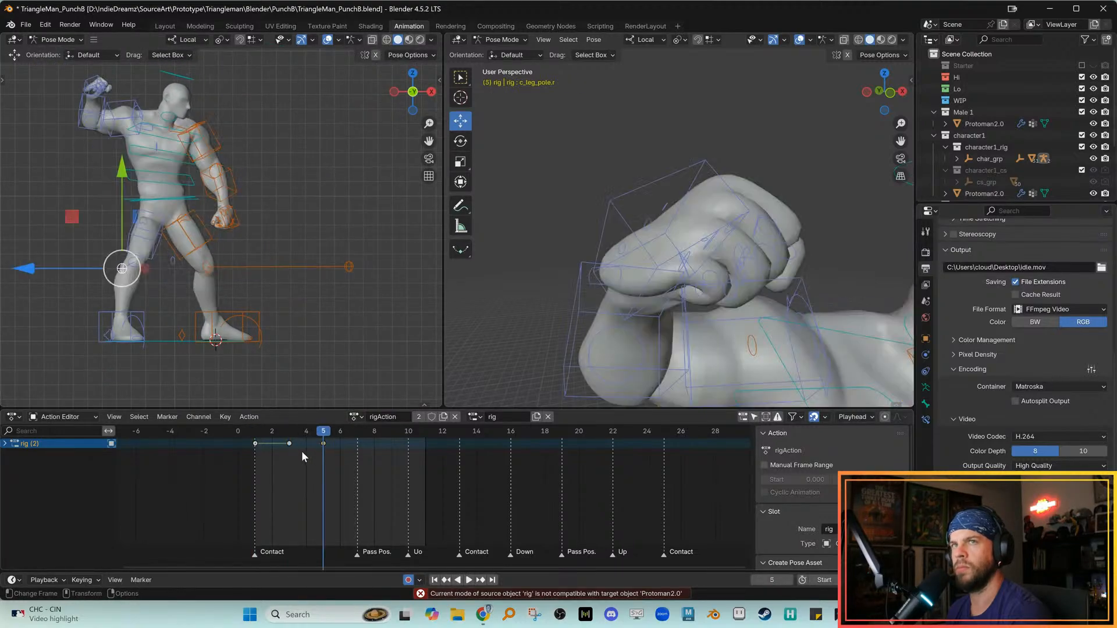
Move the left leg's pole control closer to the left knee and compare the legs with the previous keyframe
left_click(349, 269)
left_click_drag(349, 270, 294, 267)
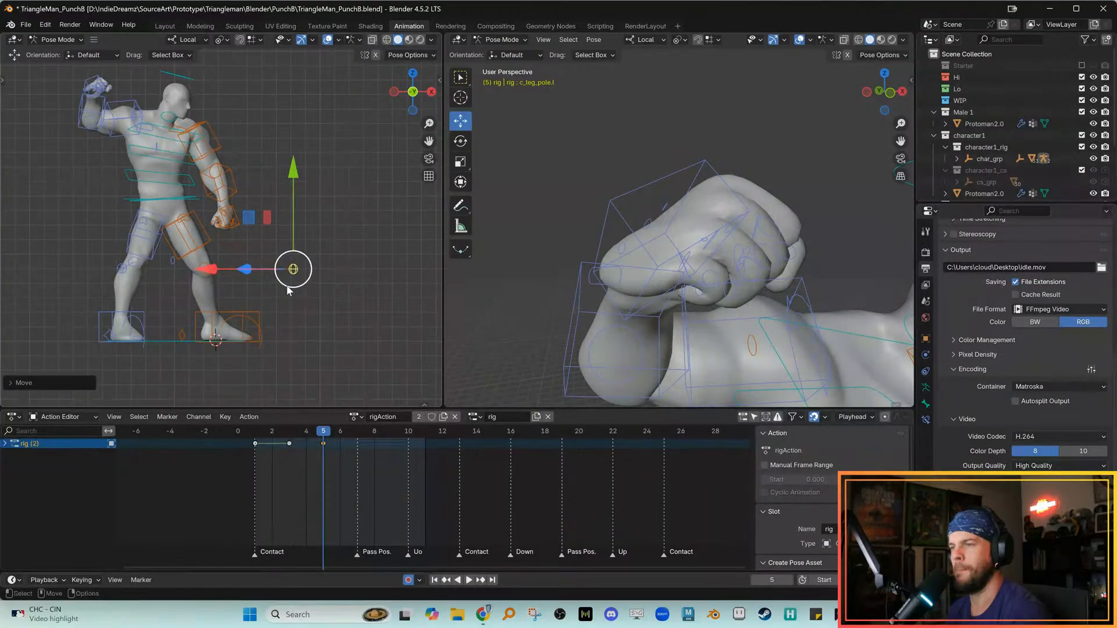
key("alt+q")
key("Down")
key("Up")
key("Down")
key("Up")
scroll(324, 381, "up", 6)
scroll(325, 381, "down", 6)
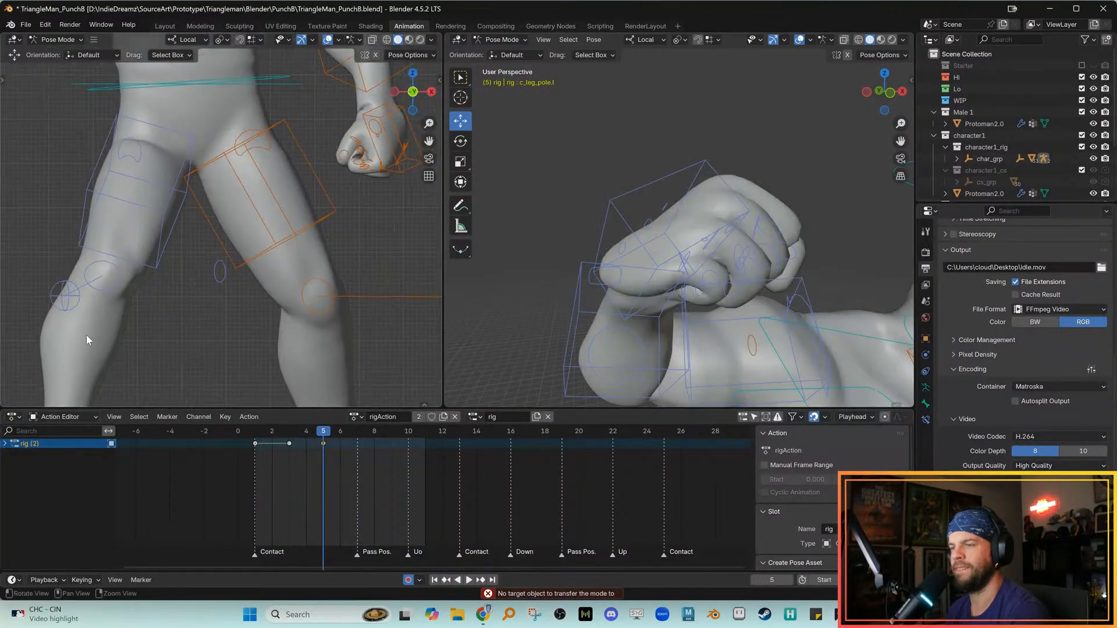
Select the right foot's control, set the transform orientation to Global, and turn the foot about the vertical axis
left_click_drag(221, 279, 221, 280)
key("r")
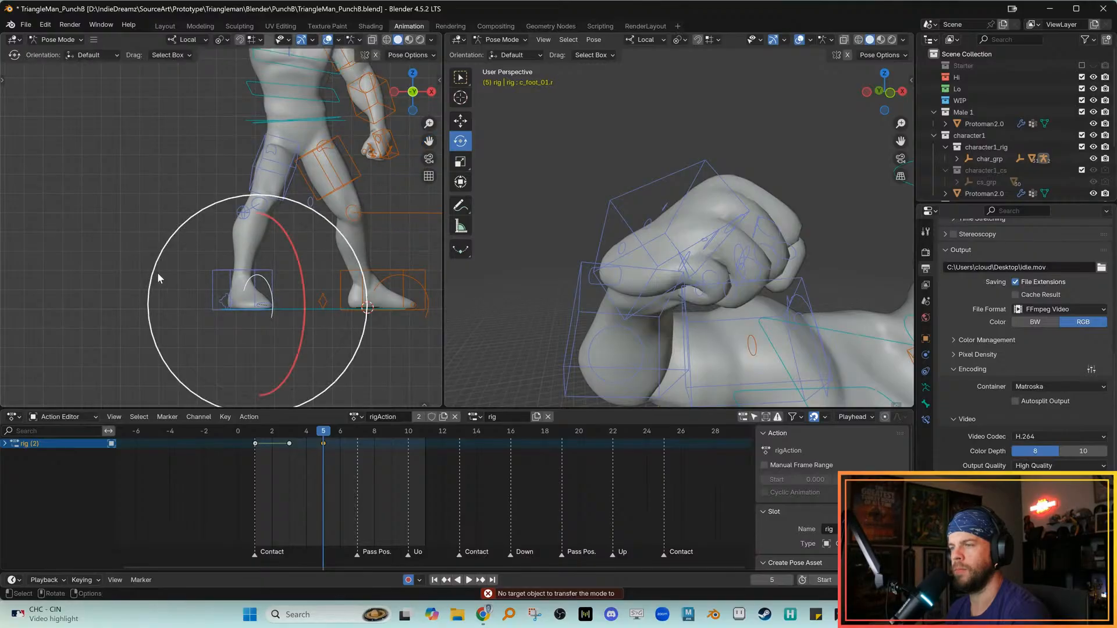
left_click(220, 279)
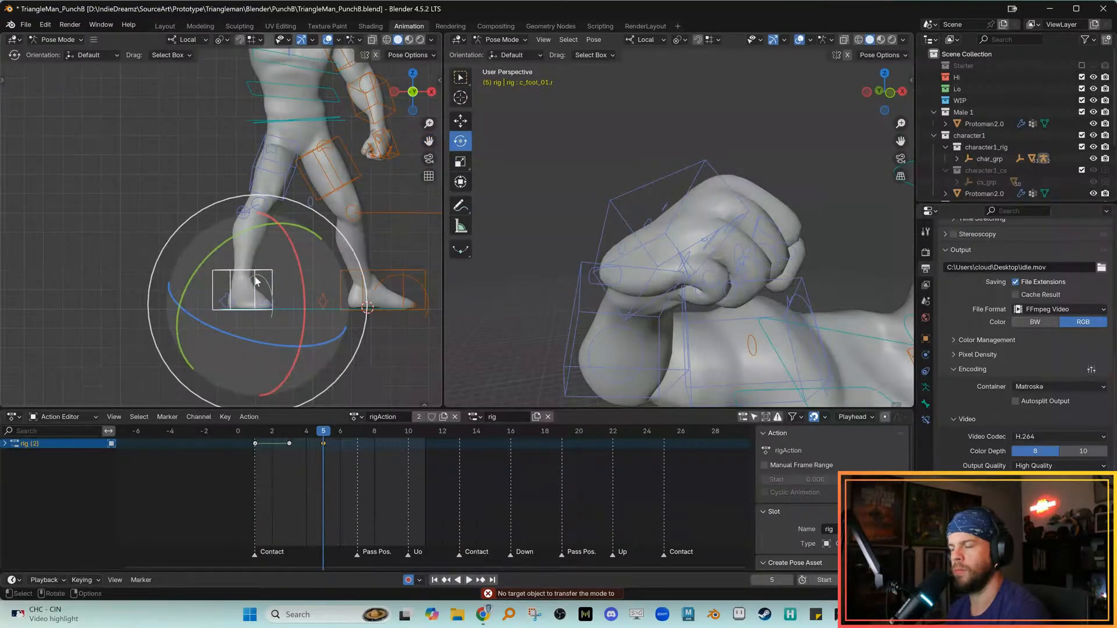
key("comma")
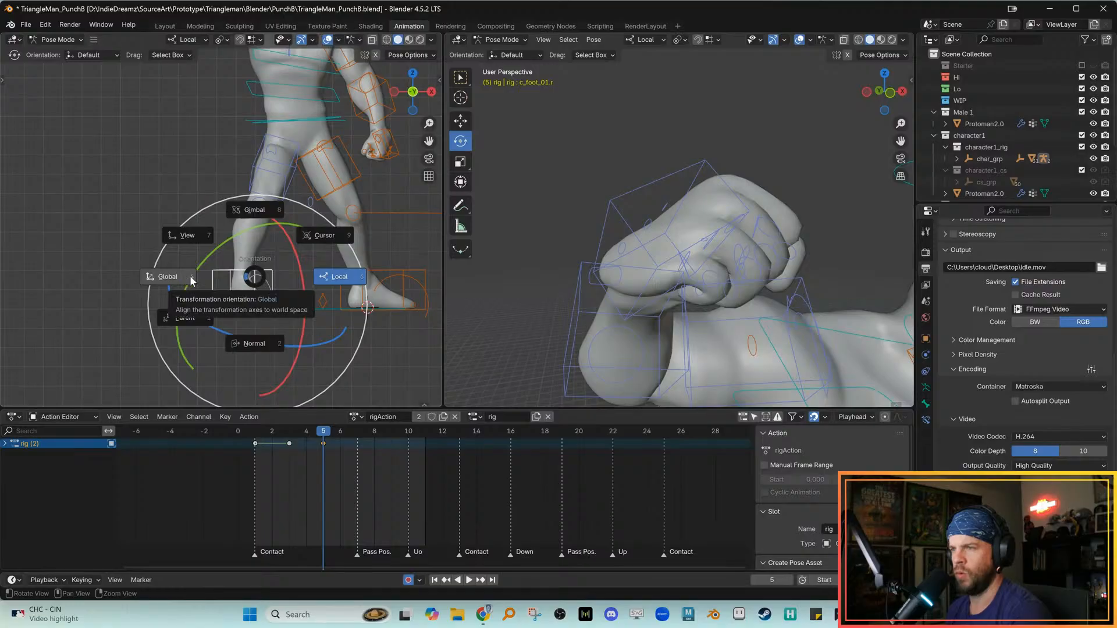
left_click(185, 278)
mouse_move(233, 304)
left_mouse_down()
mouse_move(205, 301)
mouse_move(215, 317)
left_mouse_up()
key("w")
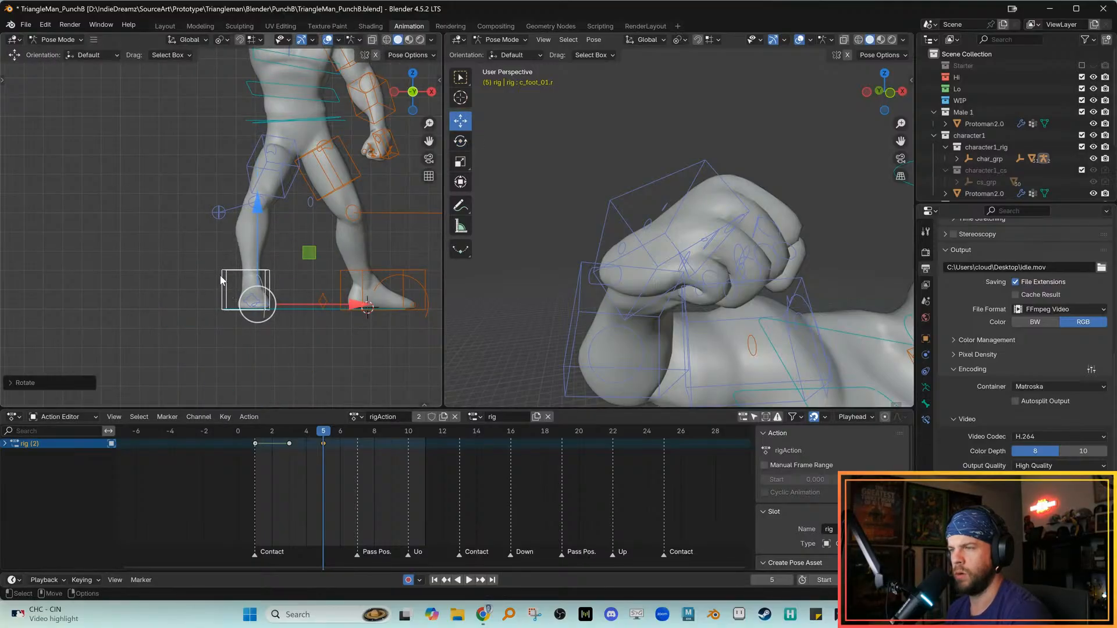
Move the right foot IK control backward along the global X axis and compare its placement with the keyframe at frame 3
left_click(242, 282)
left_click_drag(344, 286, 324, 289)
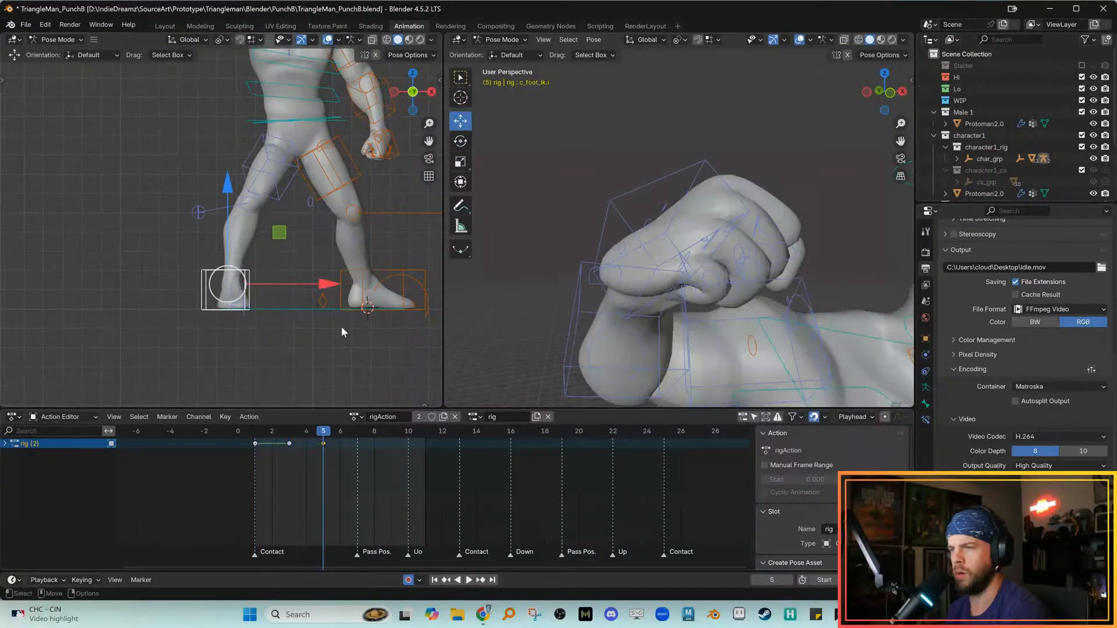
left_click_drag(327, 285, 336, 286)
key("Down")
key("Up")
key("Down")
key("Up")
key("Down")
key("Up")
key("Down")
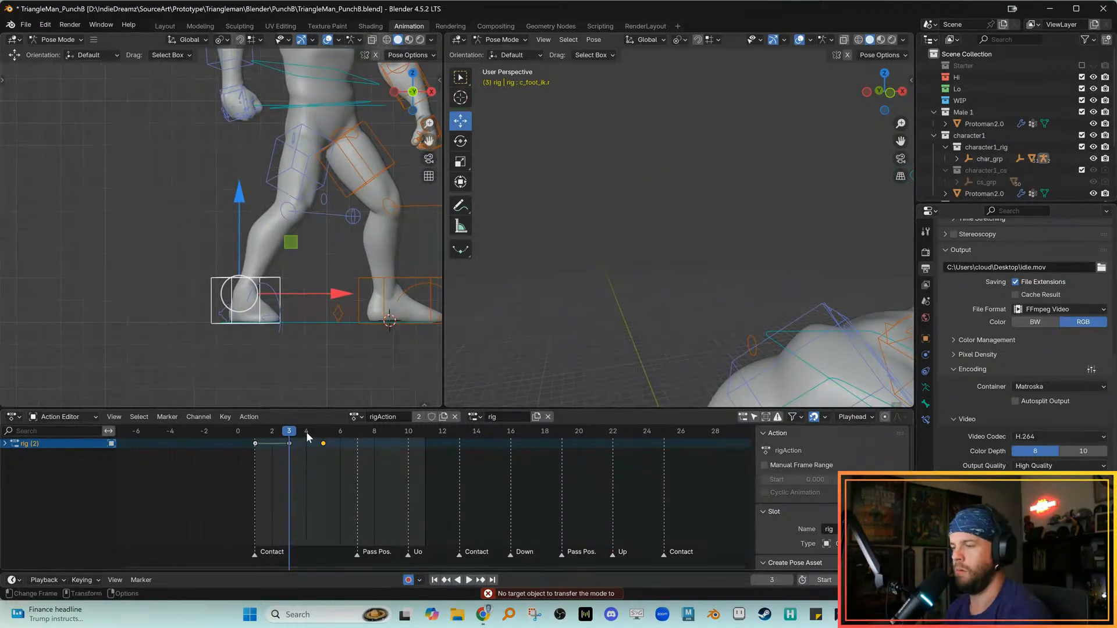
Compare the right foot's placement between the keyframes at frames 3 and 5
key("Up")
key("Down")
key("Up")
key("Up")
key("Down")
key("Up")
key("Down")
key("alt+q")
key("Up")
key("Down")
key("Up")
key("Down")
key("Up")
key("Down")
key("Up")
key("Down")
key("Up")
key("Down")
key("Up")
key("Down")
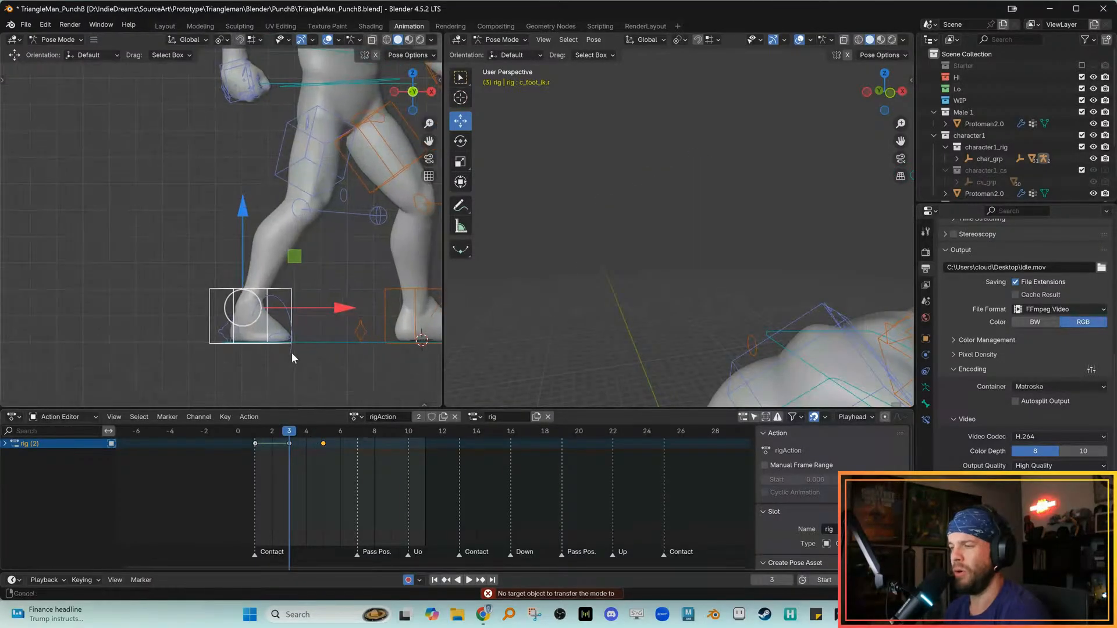
key("Up")
key("Down")
key("Up")
key("Down")
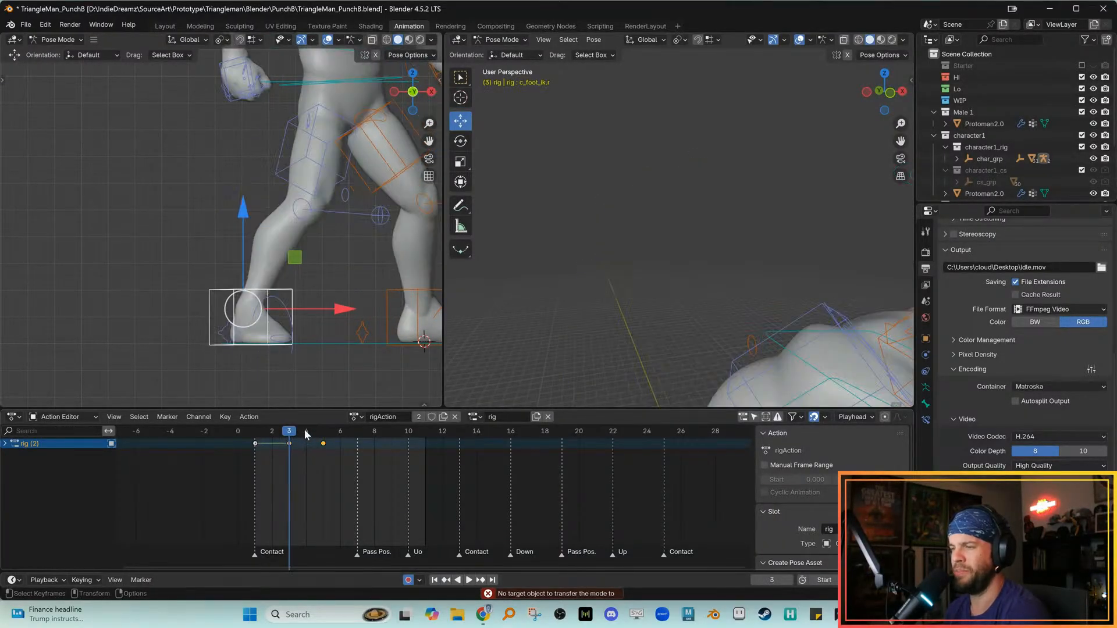
key("Up")
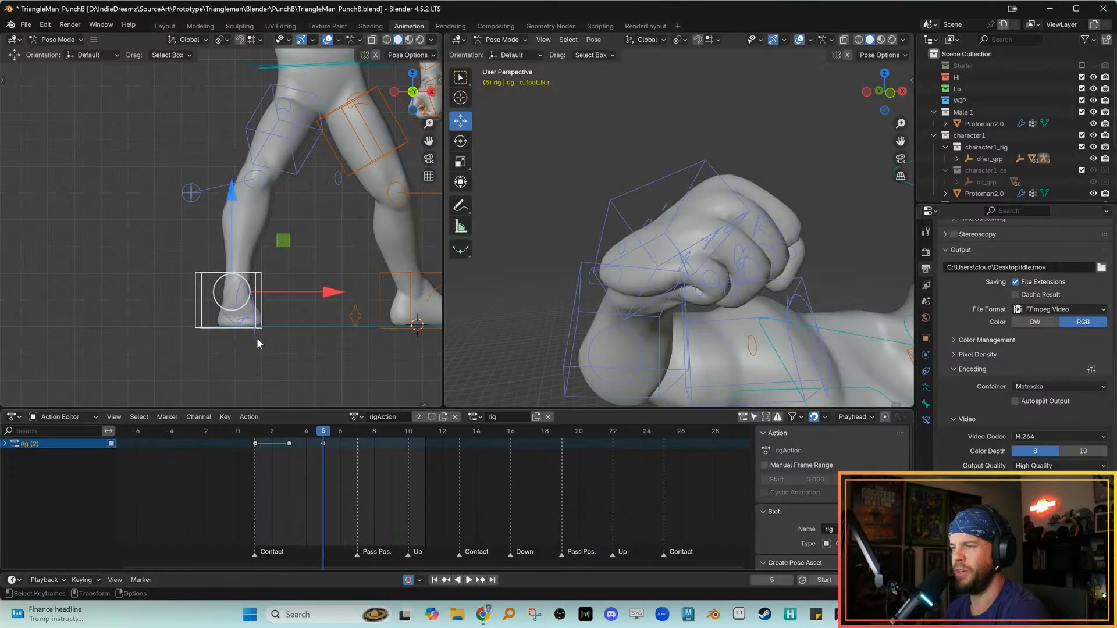
key("Down")
key("Up")
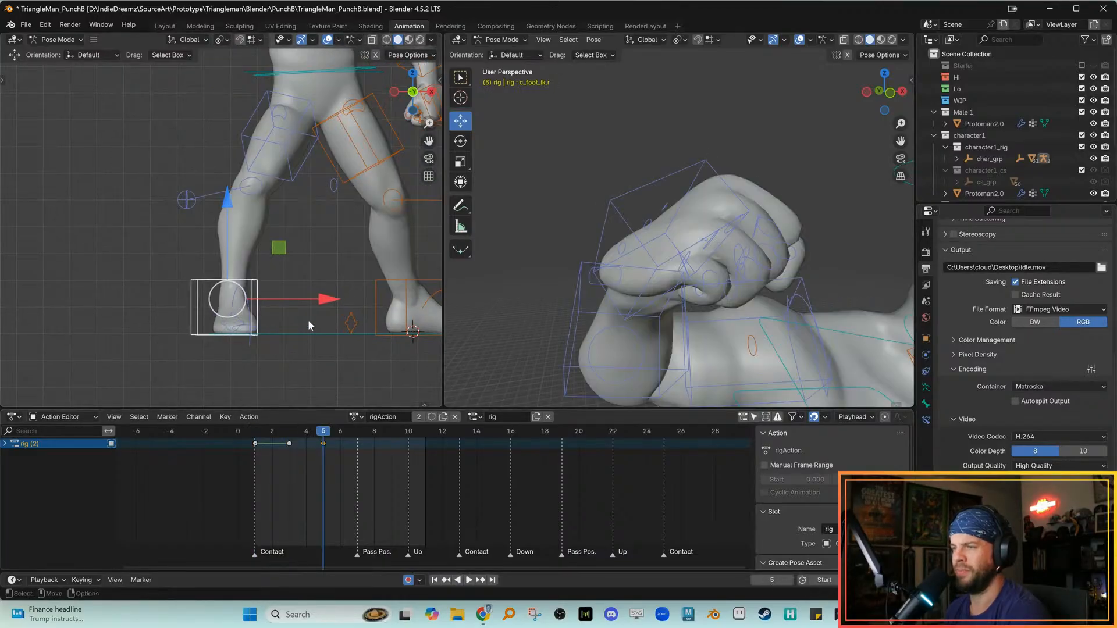
Nudge the right foot IK control slightly forward along the global X axis at frame 5
left_click_drag(326, 306, 330, 305)
key("Down")
key("Up")
key("Down")
key("Up")
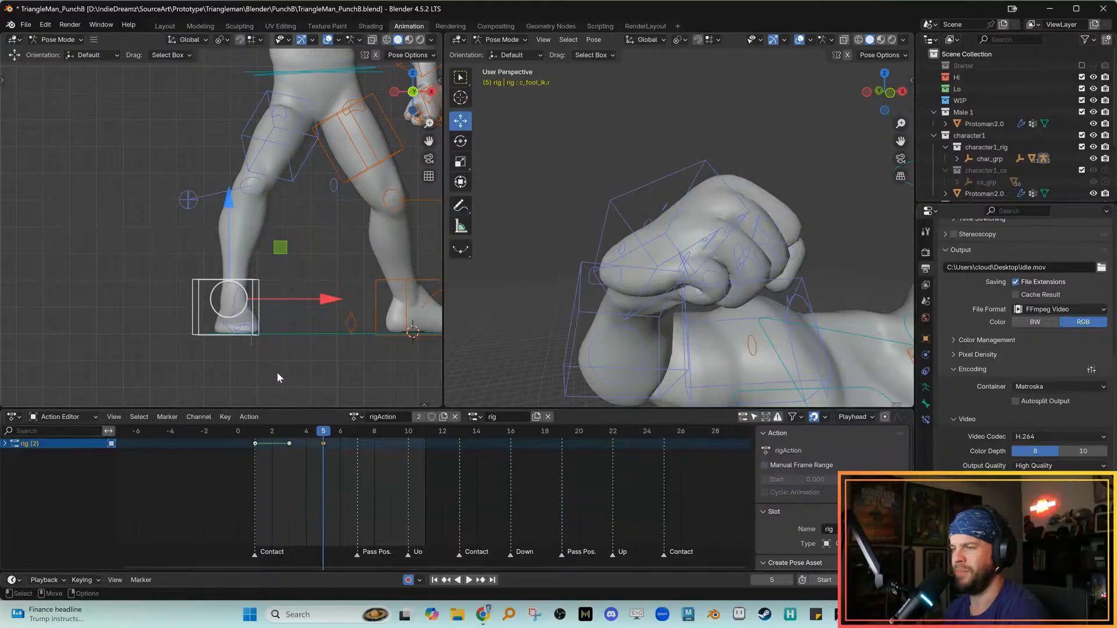
Flip between frames 3 and 5 to check how the adjusted right foot shifts between the poses
key("alt+q")
key("Down")
key("Up")
key("Down")
key("Up")
key("Down")
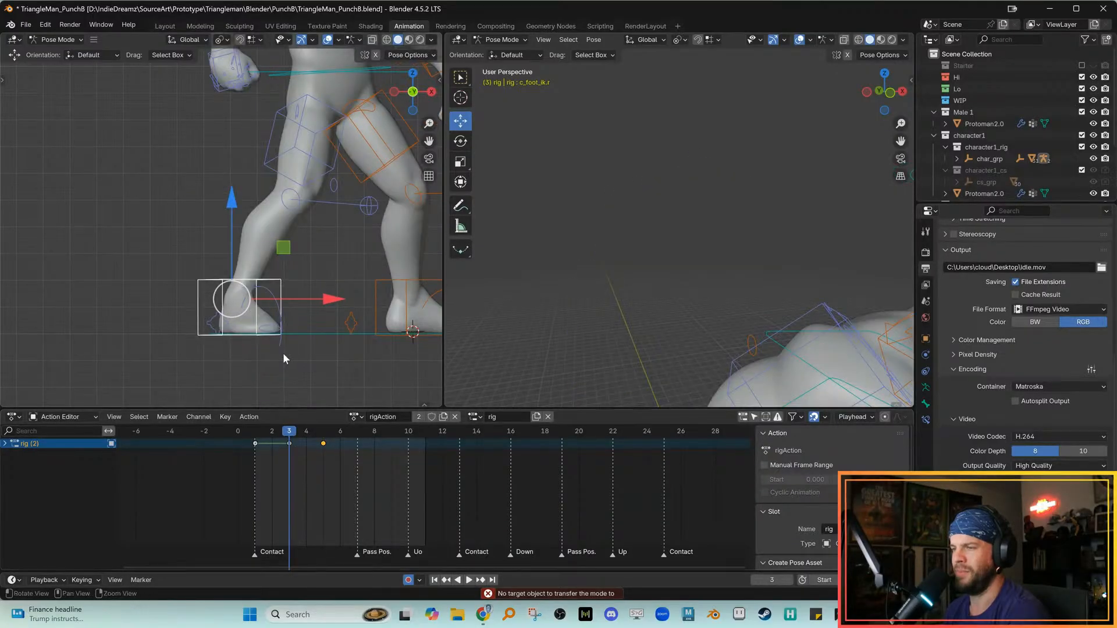
middle_click_drag(284, 355, 270, 353, "alt")
right_click_drag(270, 352, 263, 353, "alt")
key("Up")
key("Down")
key("Down")
key("Up")
key("period")
key("comma")
key("period")
key("comma")
key("period")
key("comma")
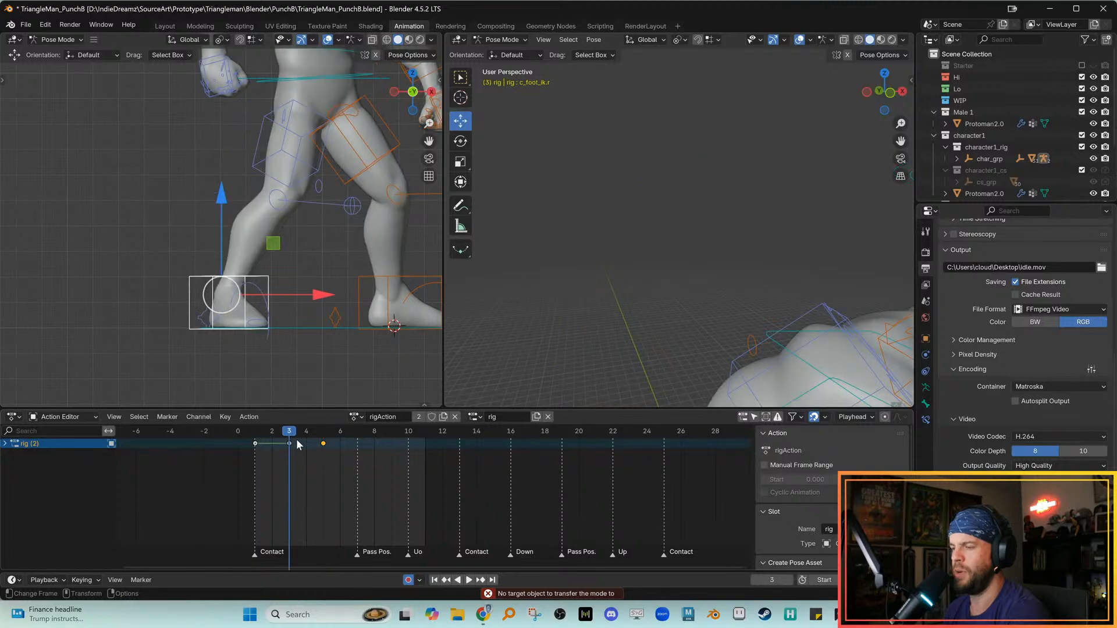
key("Up")
key("Down")
key("Up")
key("Down")
key("Down")
key("Up")
key("Up")
key("Down")
key("Down")
key("Up")
key("Up")
key("Down")
key("Up")
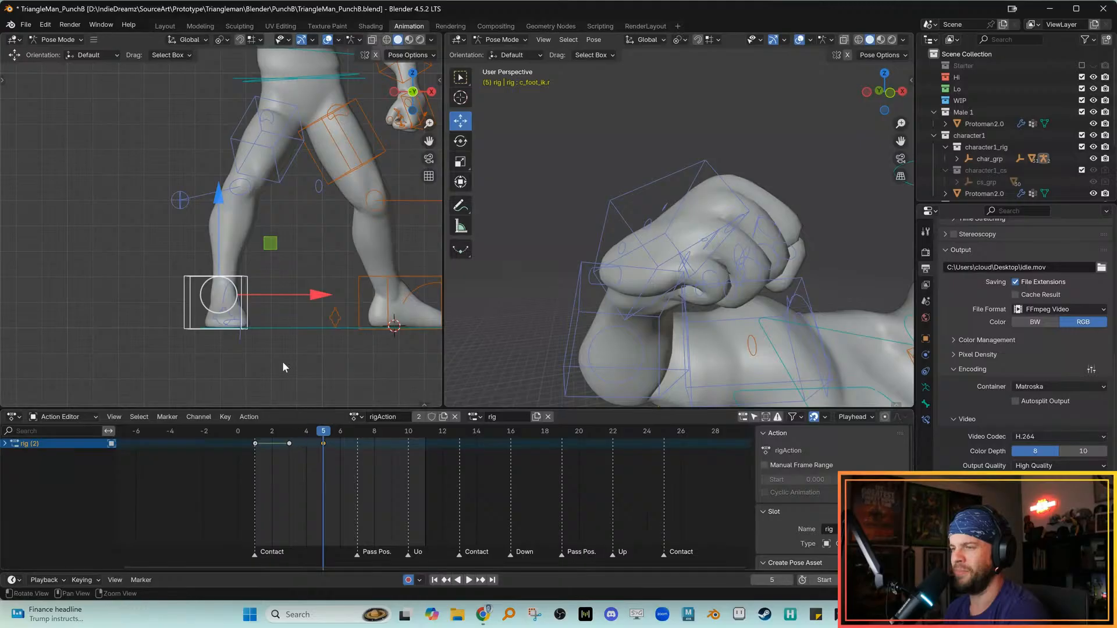
Move the right leg's pole control at frame 5 closer to the right knee, comparing the leg with frame 3
left_click(179, 199)
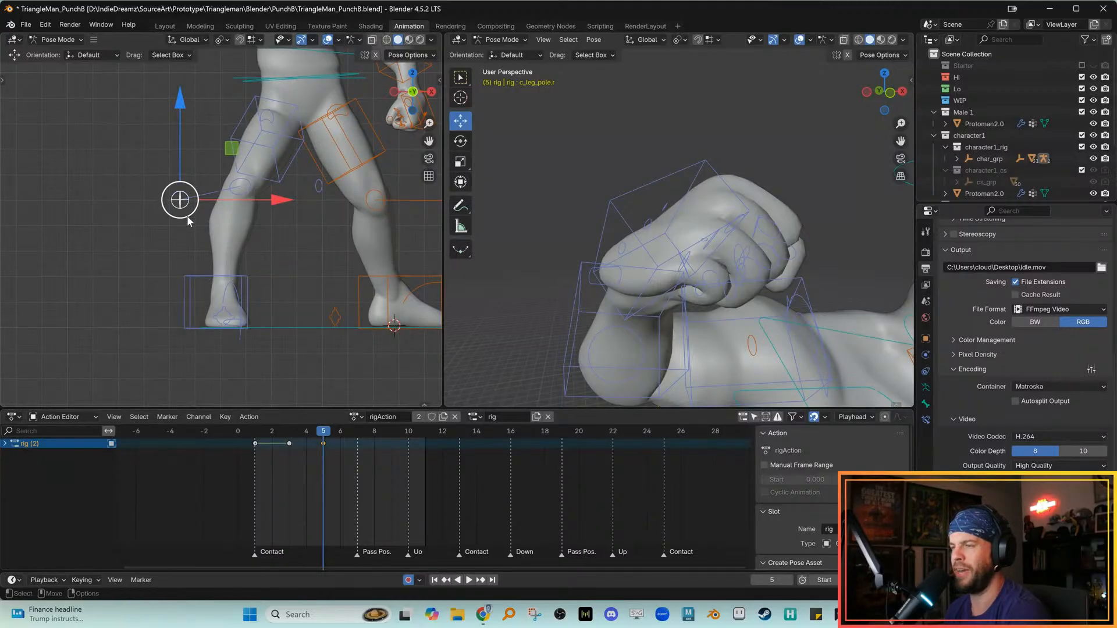
left_click_drag(181, 199, 207, 181)
key("Down")
key("Up")
key("Down")
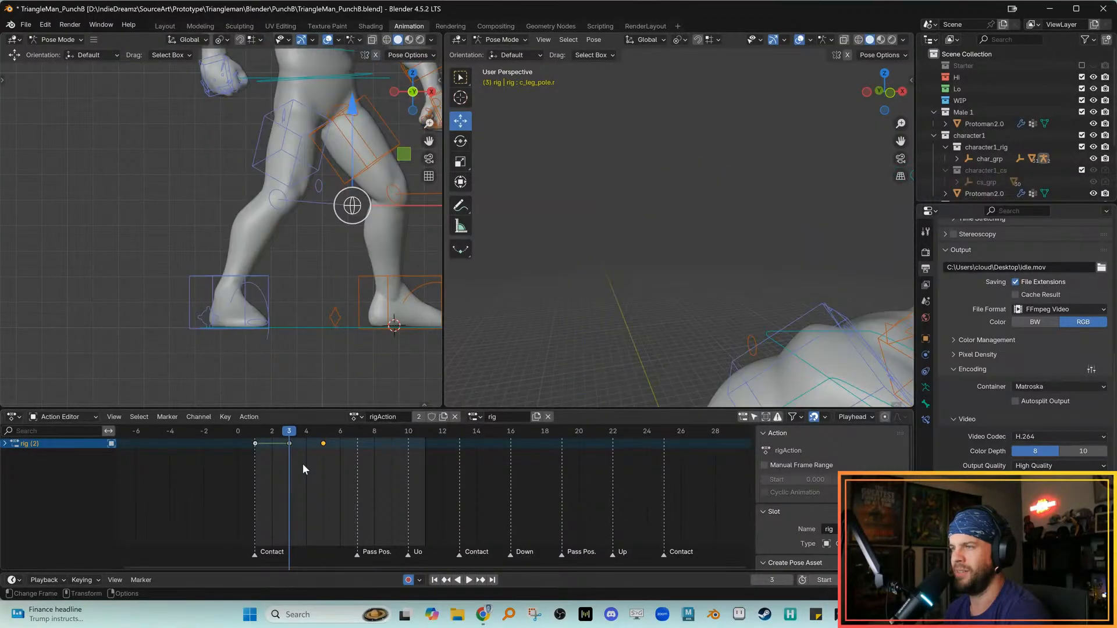
key("Up")
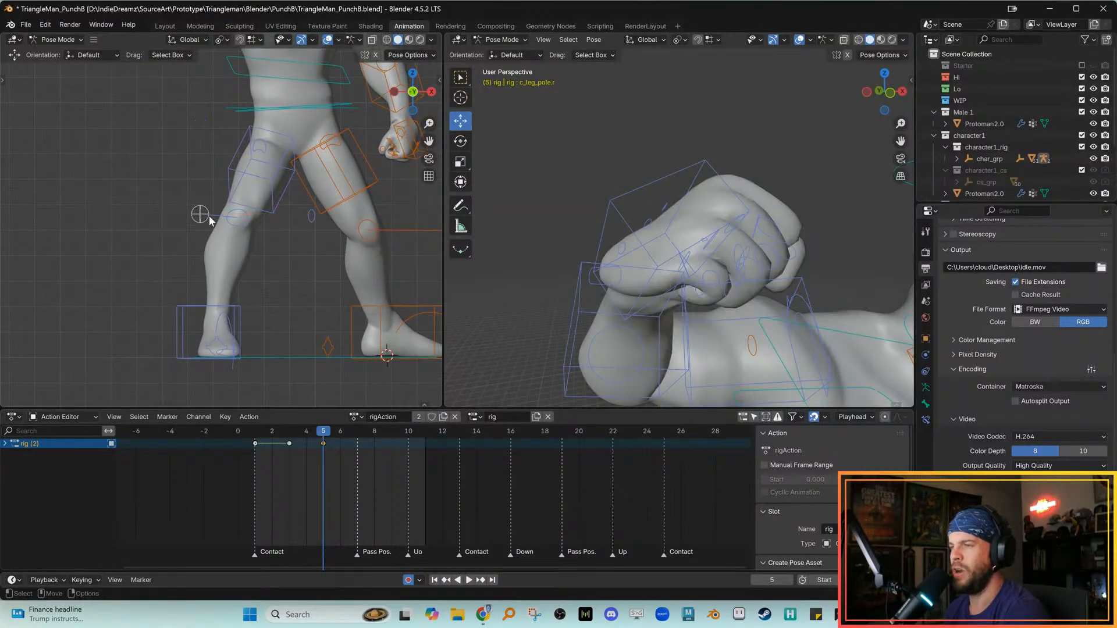
key("Down")
key("Up")
left_click_drag(208, 215, 216, 217)
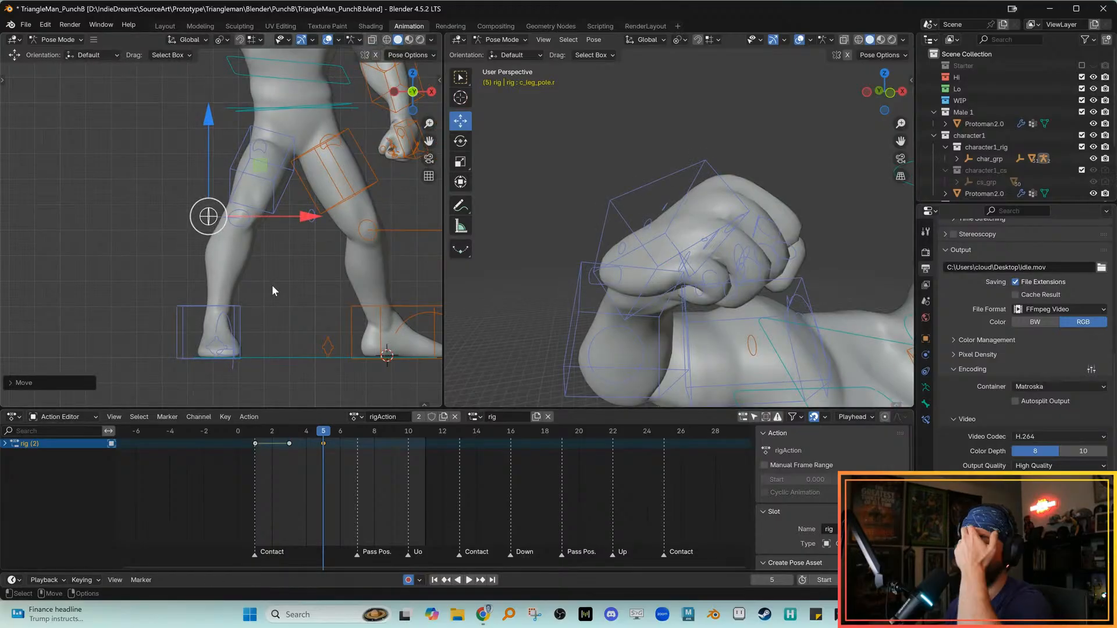
Examine the stance of both legs across the keyframes with the lower body and left knee pole in view
middle_click_drag(302, 299, 226, 292, "shift")
scroll(225, 279, "down", 1)
key("Down")
key("Up")
key("alt+q")
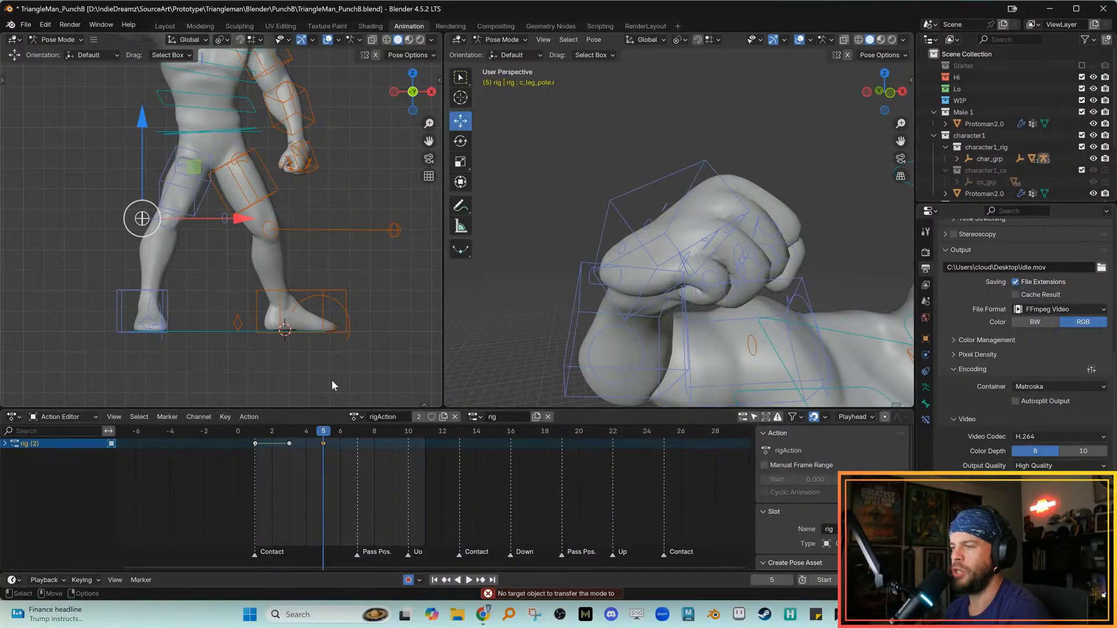
middle_click_drag(312, 368, 235, 369, "shift")
key("Down")
key("Up")
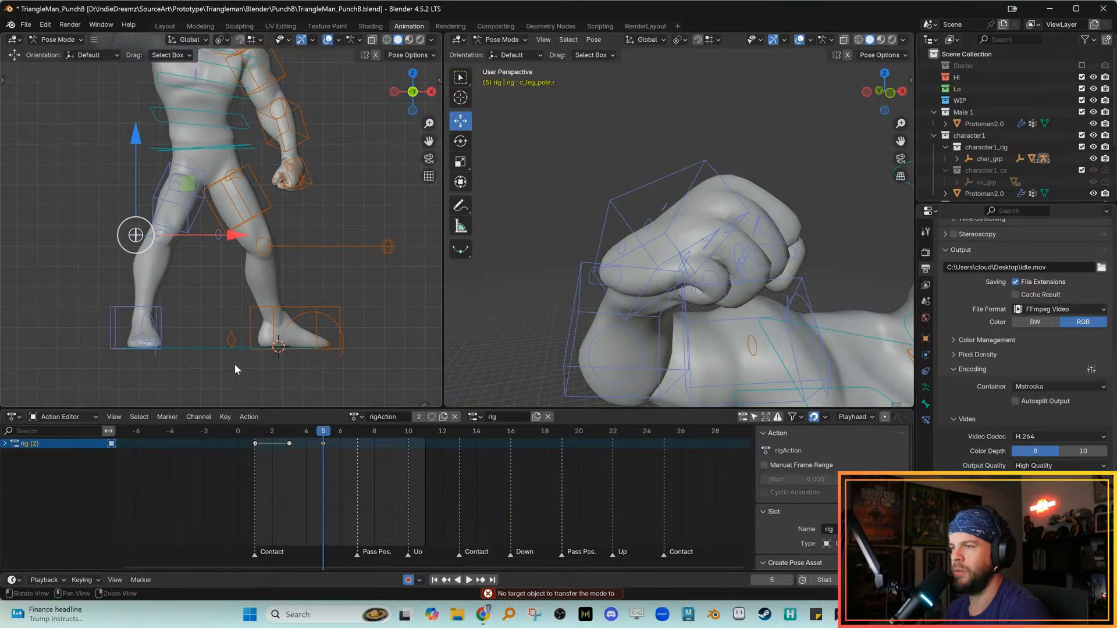
middle_click_drag(332, 380, 309, 388, "shift")
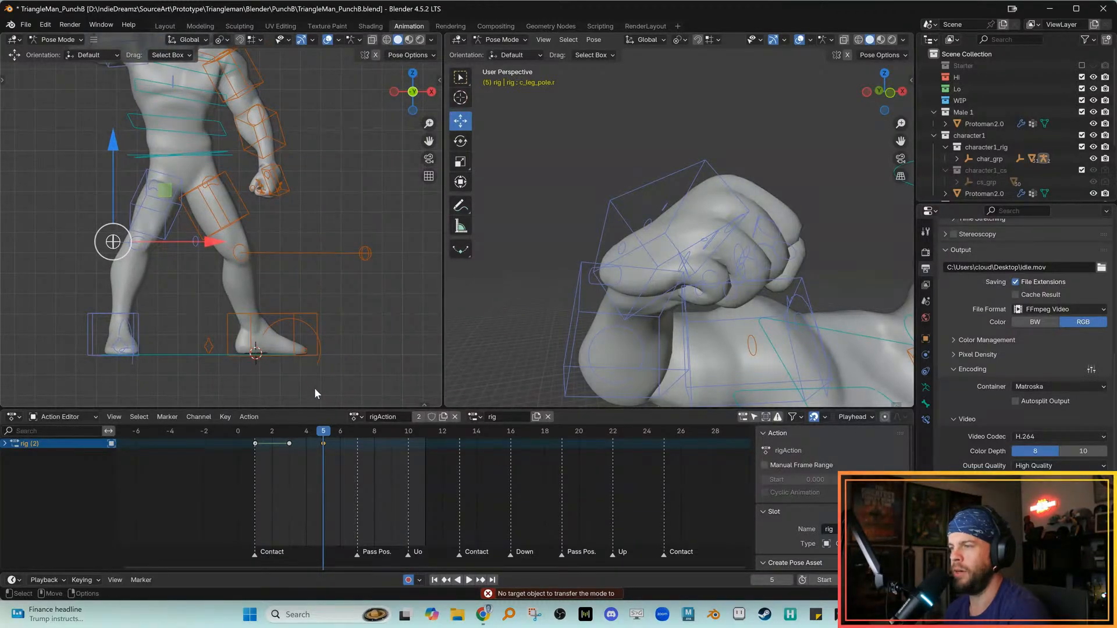
key("Down")
key("Up")
mouse_move(252, 361)
middle_mouse_down("shift")
mouse_move(288, 373)
mouse_move(254, 369)
middle_mouse_up("shift")
key("Down")
key("Up")
Move the left leg's pole control slightly farther forward of the left knee and check it against the earlier keyframes
left_click_drag(366, 245, 389, 270)
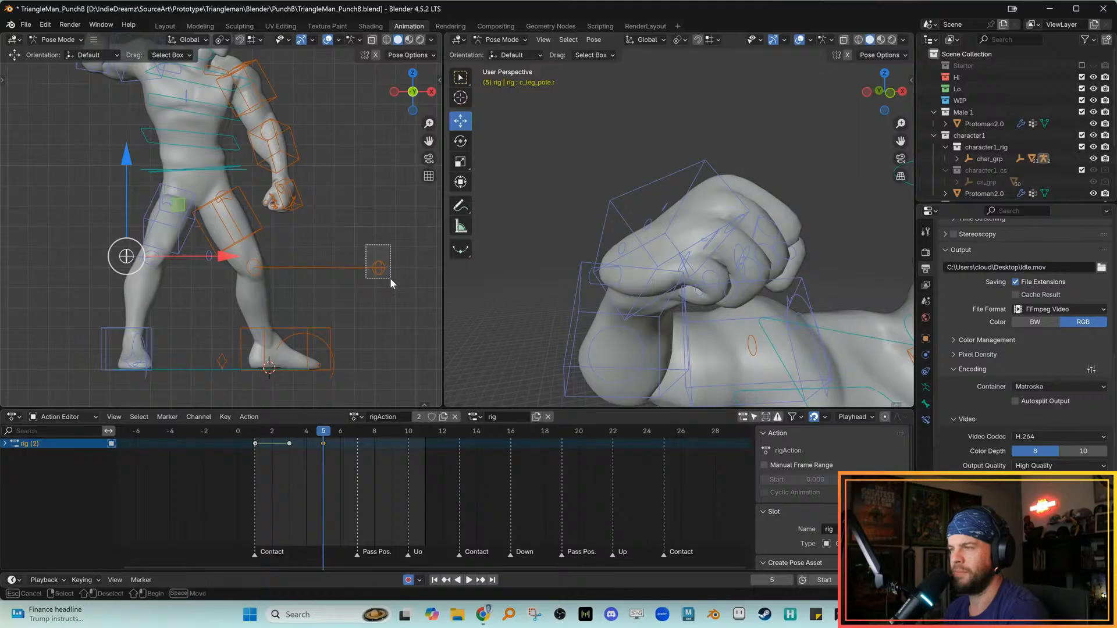
scroll(618, 288, "down", 10)
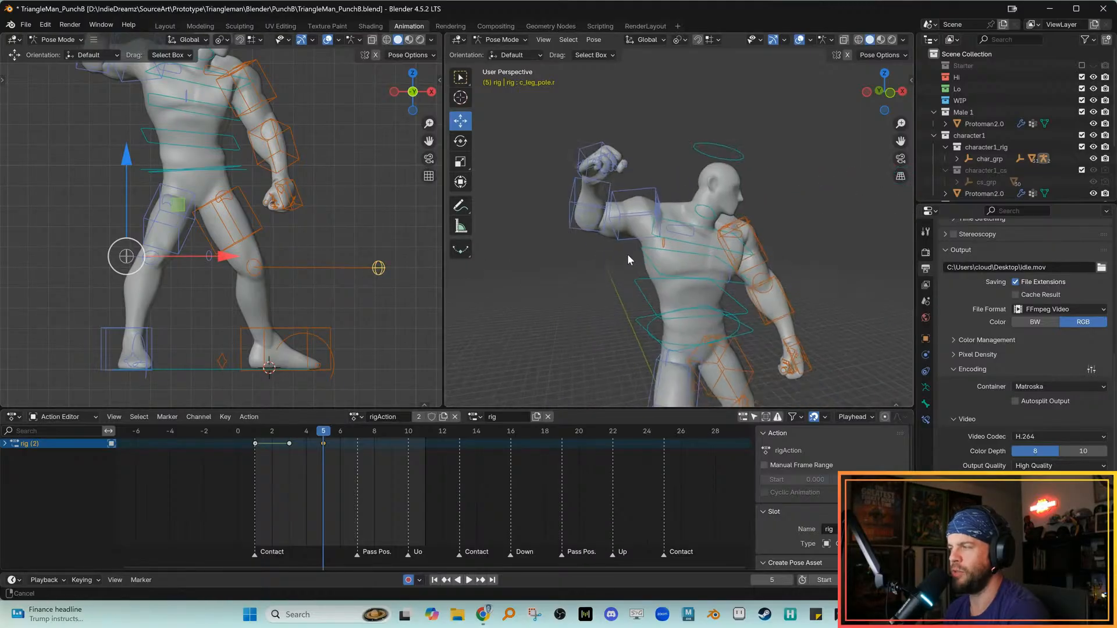
middle_click_drag(330, 285, 294, 266, "shift")
left_click(795, 327)
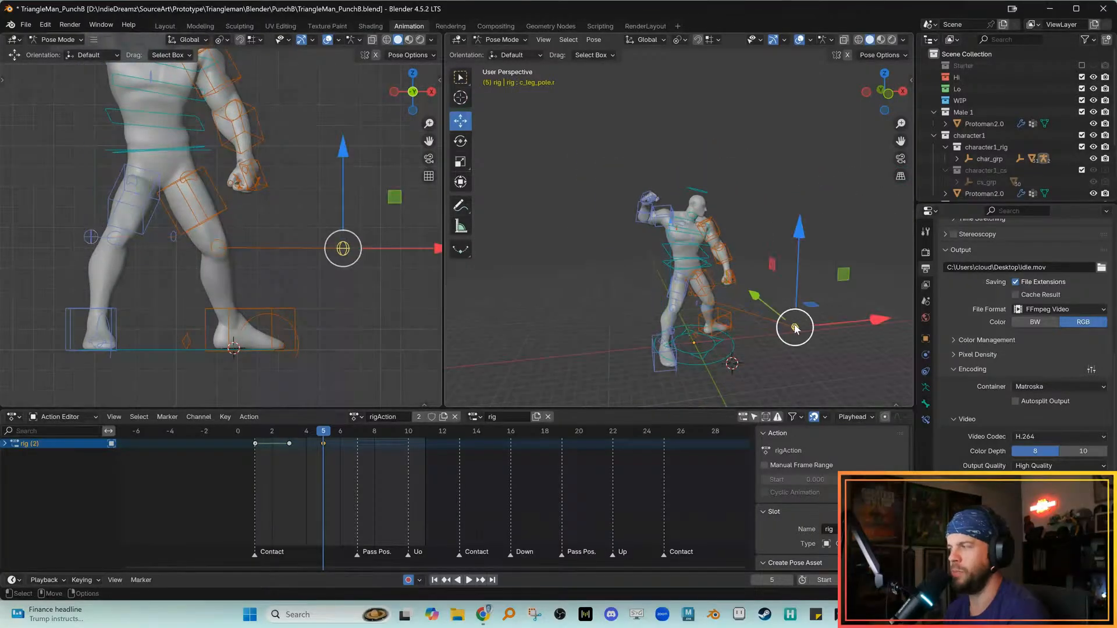
key("Down")
key("Down")
key("Up")
key("Up")
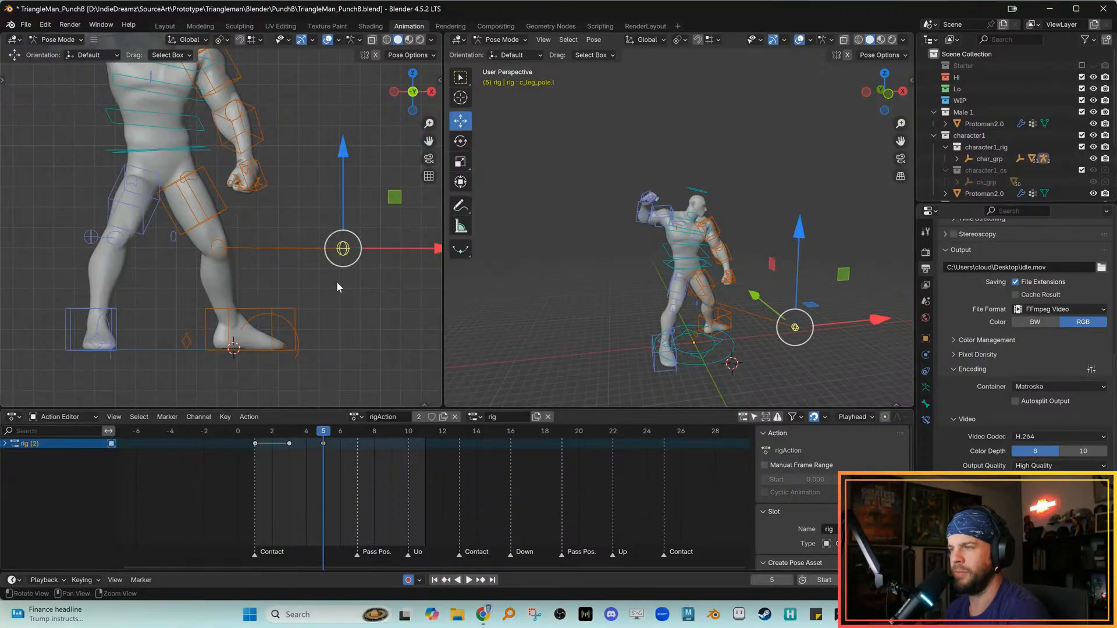
left_click_drag(341, 256, 350, 253)
middle_click_drag(783, 316, 761, 314, "shift")
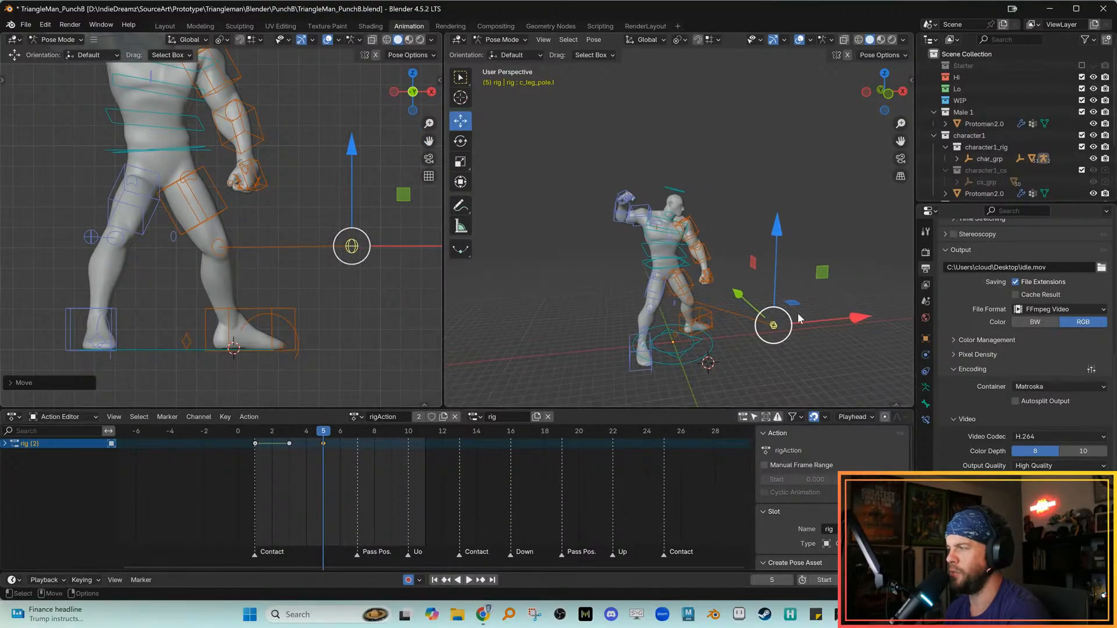
left_click_drag(775, 315, 786, 324)
key("Left")
key("Left")
key("Right")
key("Right")
scroll(273, 355, "up", 2)
middle_click_drag(290, 347, 358, 305, "alt")
scroll(358, 306, "down", 2)
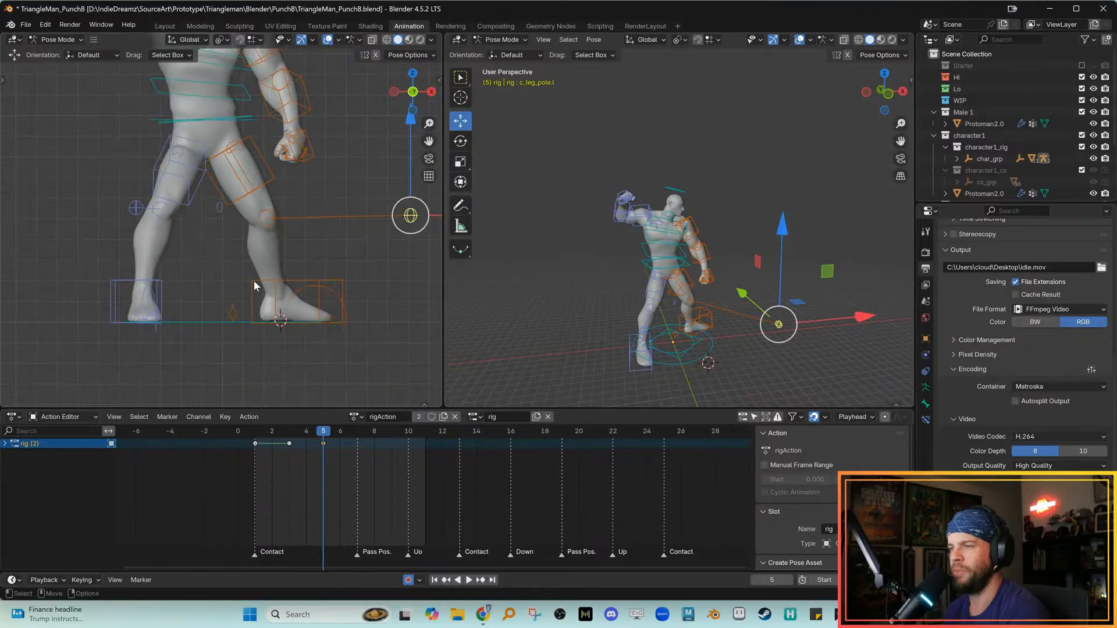
Select the left foot's IK control, activate the Cursor tool, and place the 3D cursor just ahead of the left toes
left_click(254, 280)
middle_click_drag(708, 363, 656, 328, "alt")
right_click_drag(655, 328, 690, 354, "alt")
left_click_drag(690, 355, 542, 200, "alt")
left_click(461, 98)
middle_click_drag(569, 273, 532, 253)
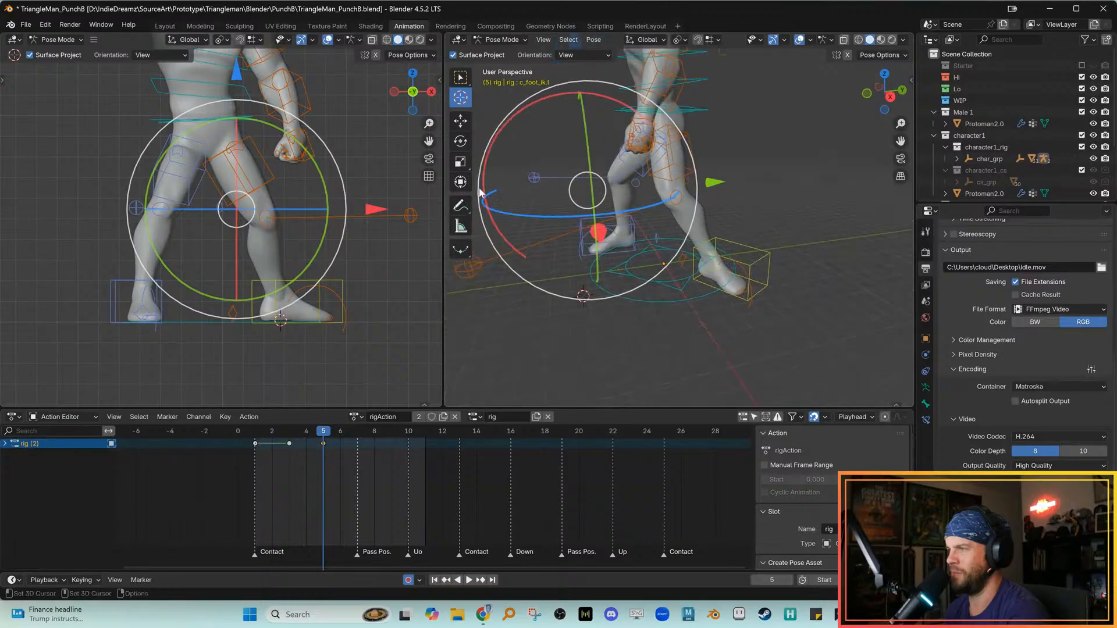
left_click_drag(580, 298, 710, 297)
left_click_drag(710, 297, 735, 296, "alt")
right_click_drag(735, 296, 676, 330, "alt")
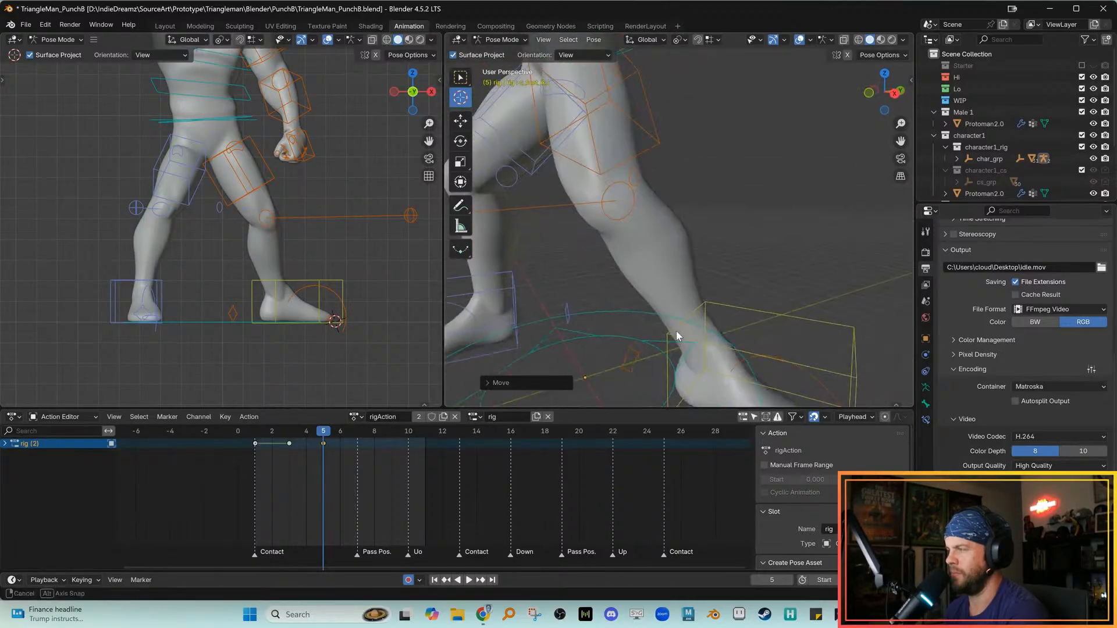
middle_click_drag(676, 330, 654, 187, "alt")
left_click_drag(798, 289, 565, 218, "alt")
right_click_drag(763, 295, 710, 284, "alt")
left_click_drag(710, 284, 731, 314, "alt")
right_click_drag(731, 314, 1021, 312, "alt")
left_click_drag(842, 266, 749, 248, "alt")
right_click_drag(749, 248, 750, 288, "alt")
left_click_drag(749, 286, 748, 253, "alt")
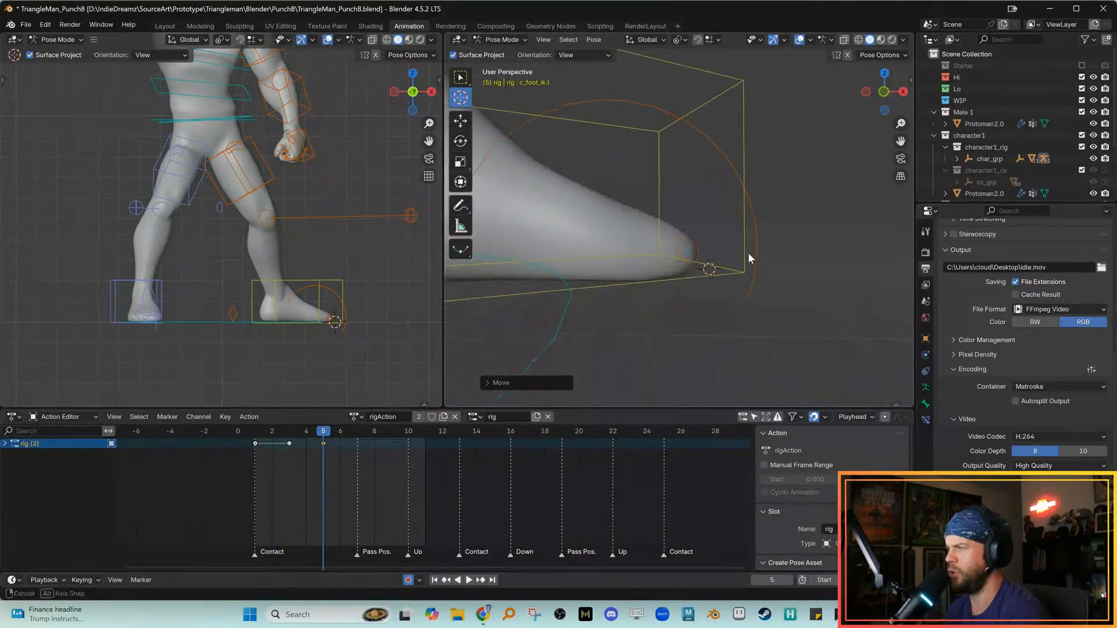
Reposition the 3D cursor onto the tip of the left foot's toes, aligning it from different view angles
key("g")
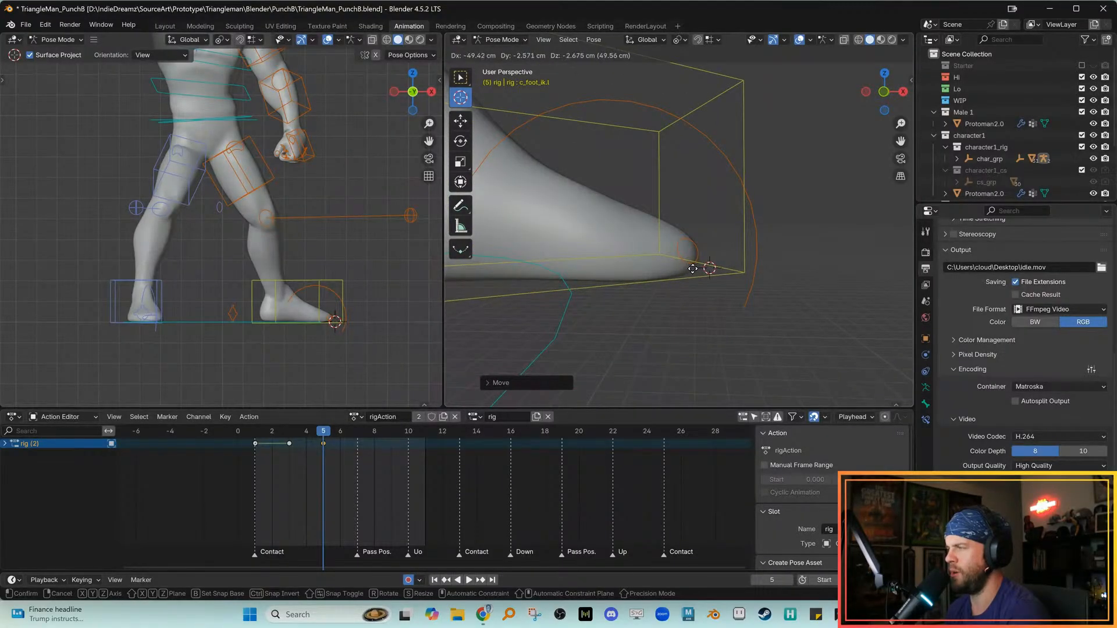
left_click(676, 267)
left_click_drag(676, 267, 705, 309, "alt")
key("g")
left_click(706, 297)
middle_click_drag(705, 297, 746, 251)
key("g")
left_click(713, 278)
key("g")
left_click(745, 312)
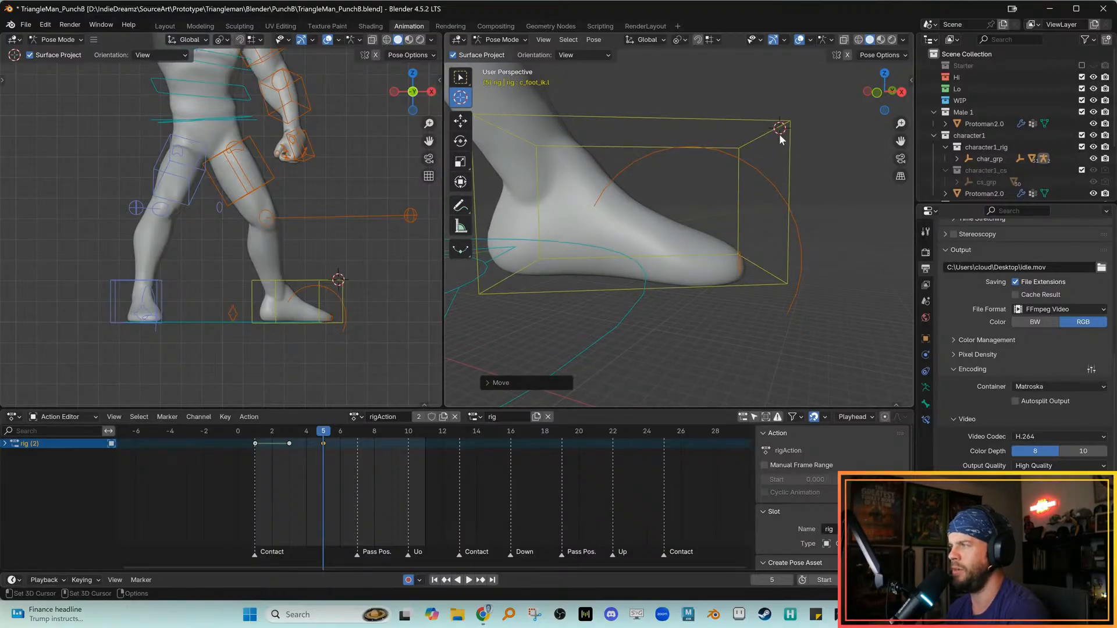
key("g")
left_click(743, 316)
Shift the 3D cursor against the front underside of the left foot, checking it from the side and front
middle_click_drag(743, 316, 610, 324)
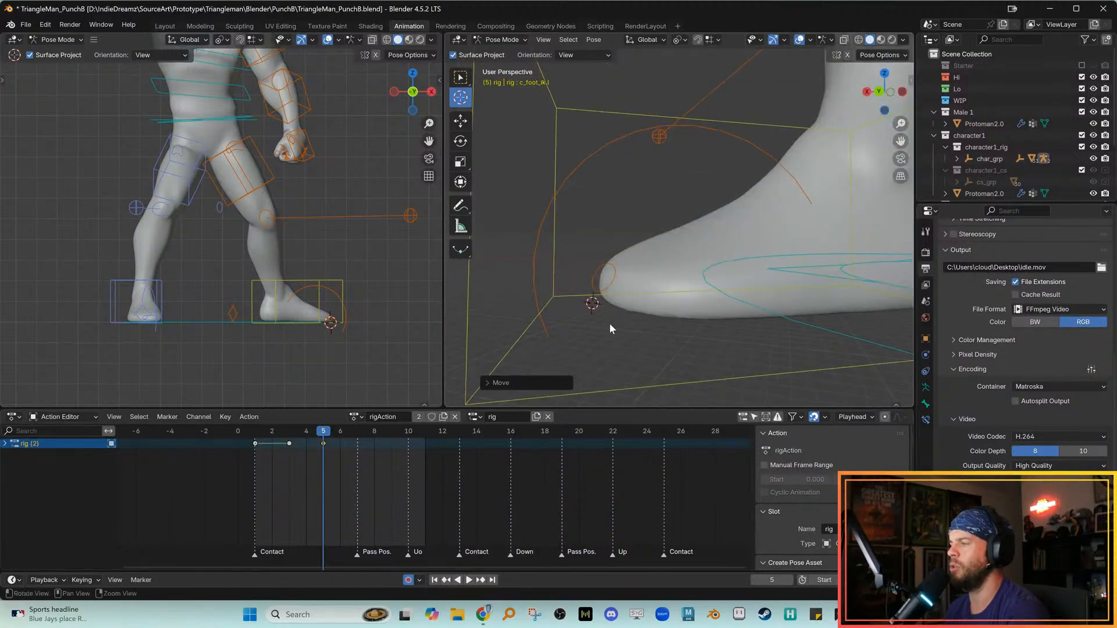
key("g")
left_click_drag(600, 303, 600, 303)
middle_click_drag(601, 303, 780, 302)
middle_click_drag(767, 295, 710, 302)
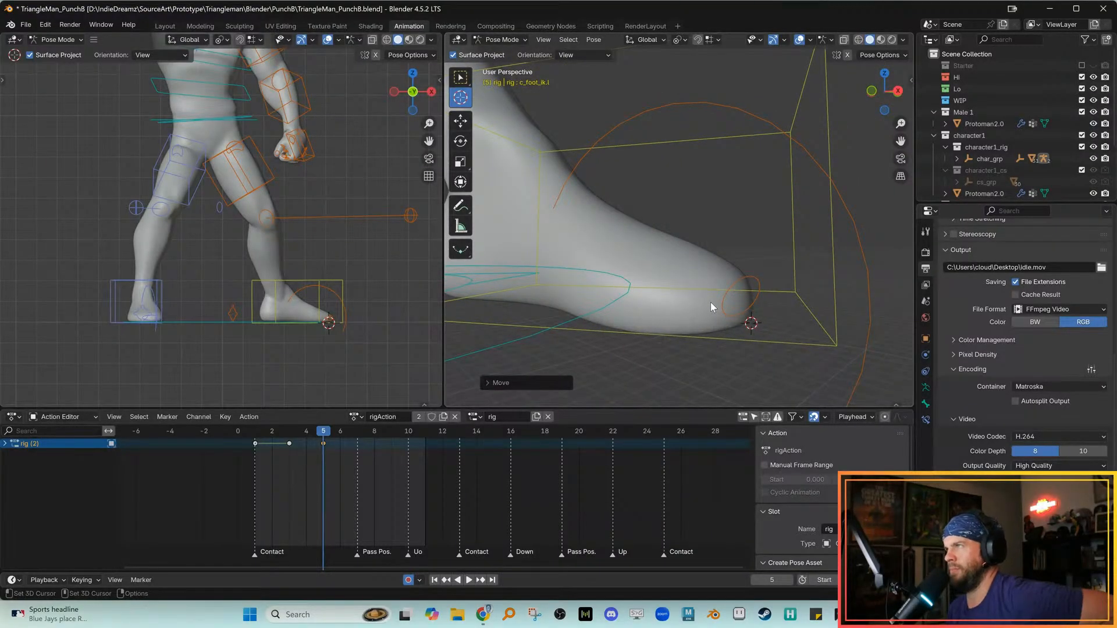
mouse_move(769, 338)
middle_mouse_down()
mouse_move(751, 323)
mouse_move(729, 328)
mouse_move(757, 343)
middle_mouse_up()
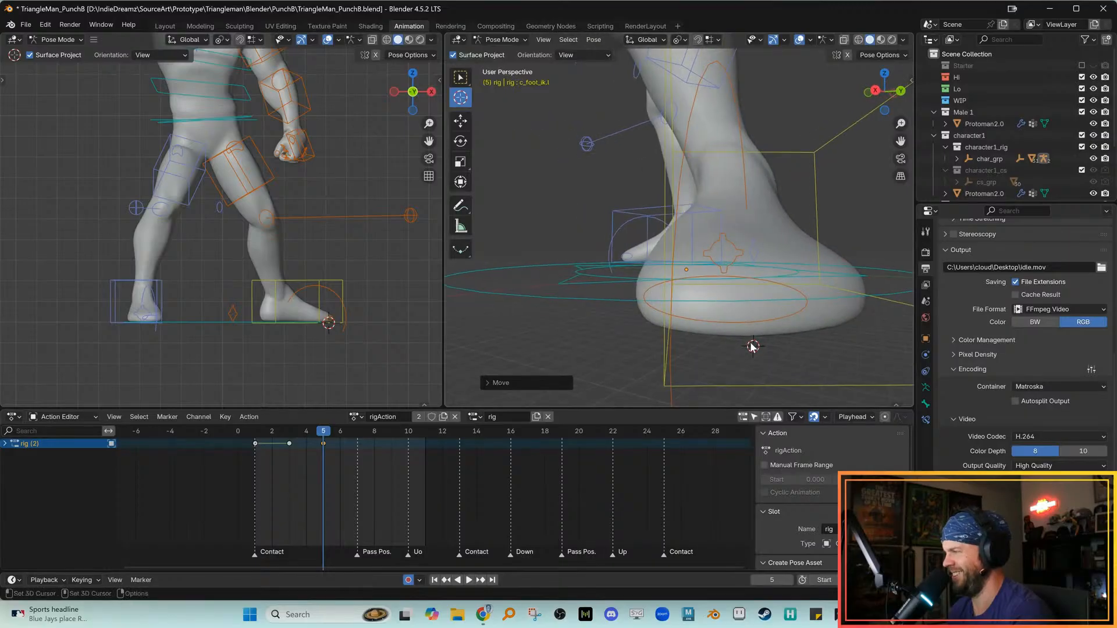
key("g")
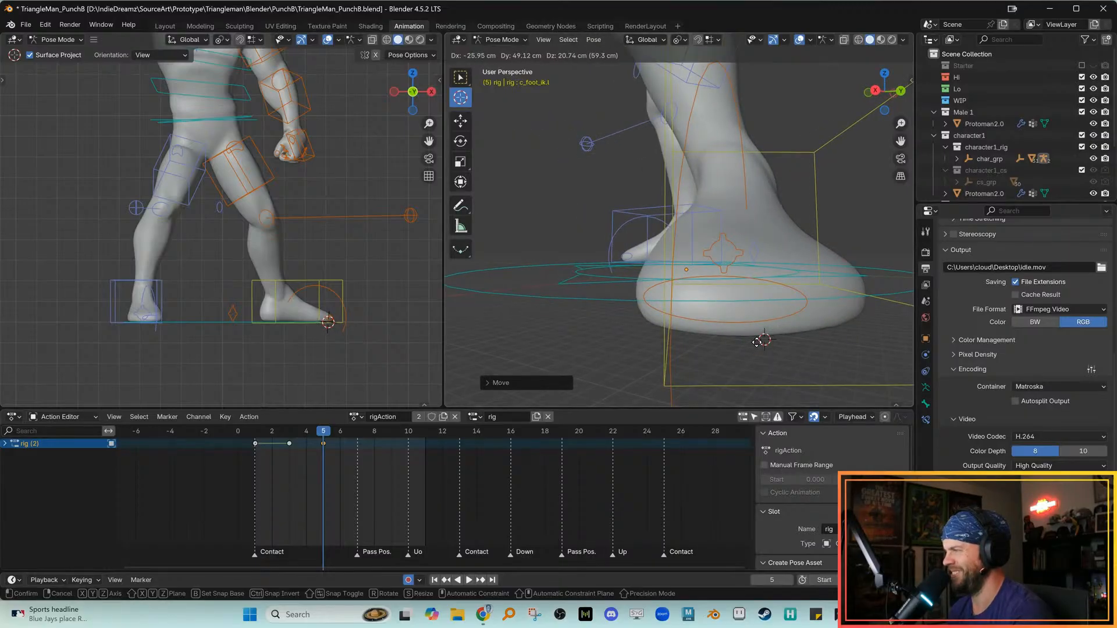
left_click(745, 340)
Fine-tune the 3D cursor at the left toe tip and inspect its position around the foot
middle_click_drag(743, 340, 714, 314)
left_click(749, 307)
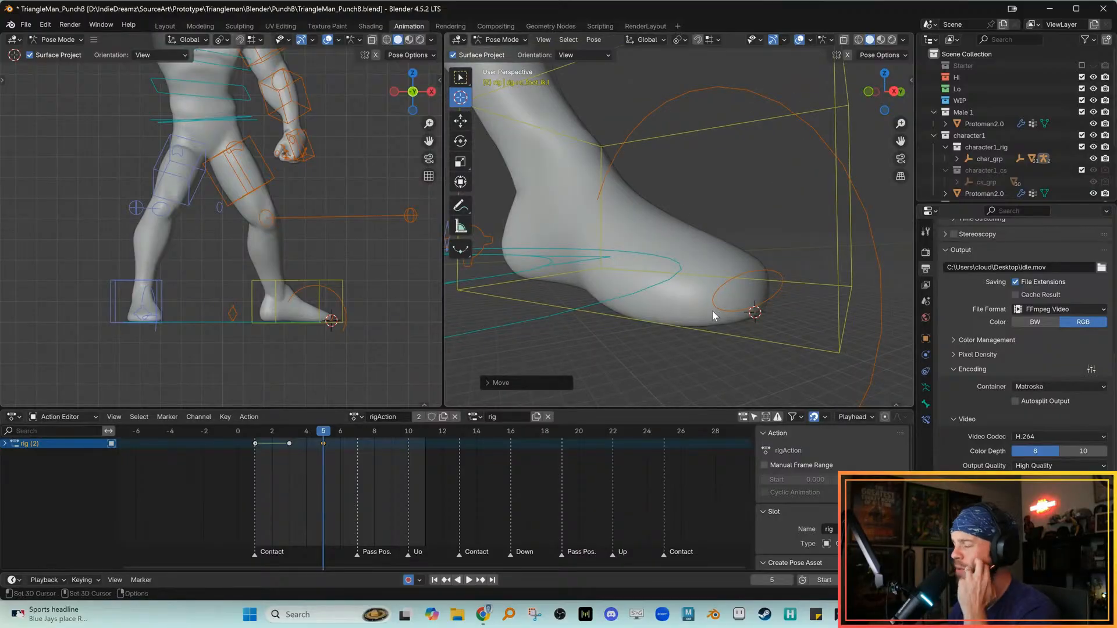
middle_click_drag(806, 333, 703, 324)
mouse_move(701, 326)
left_mouse_down()
mouse_move(711, 333)
mouse_move(699, 328)
left_mouse_up()
middle_click_drag(699, 328, 680, 312)
right_click(733, 301, "shift")
left_click_drag(681, 312, 734, 313, "alt")
left_click_drag(734, 314, 650, 316, "alt")
left_click_drag(650, 315, 806, 321)
left_click_drag(701, 319, 743, 311)
left_click_drag(744, 311, 664, 262, "alt")
scroll(666, 232, "down", 4)
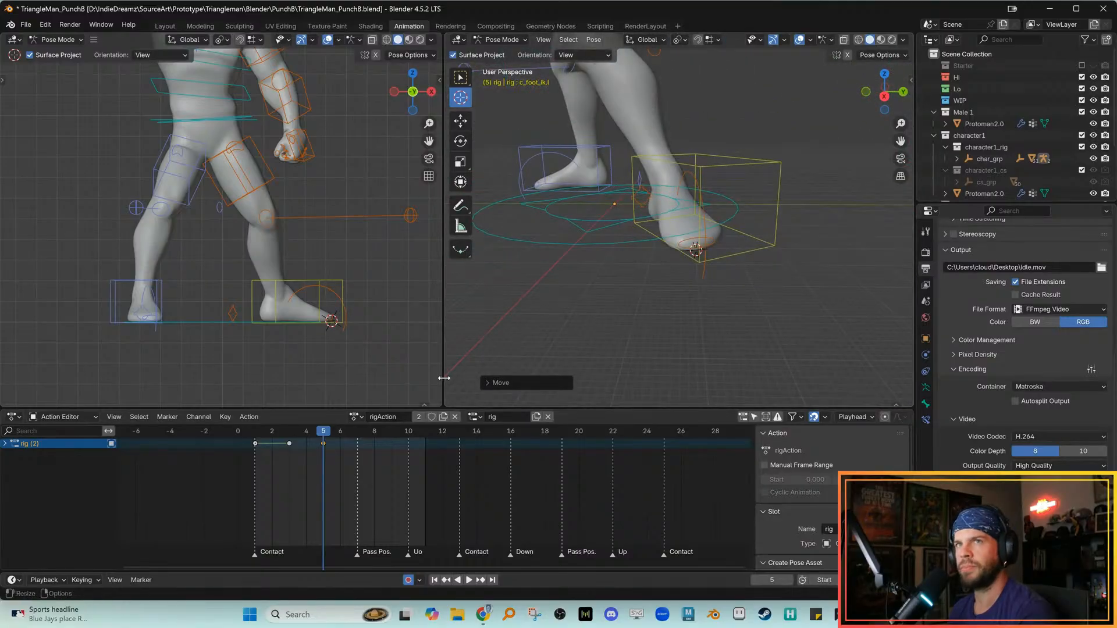
Try the 3D cursor away from the left foot, and place it back at the tip of the toes
left_click_drag(576, 329, 607, 332, "alt")
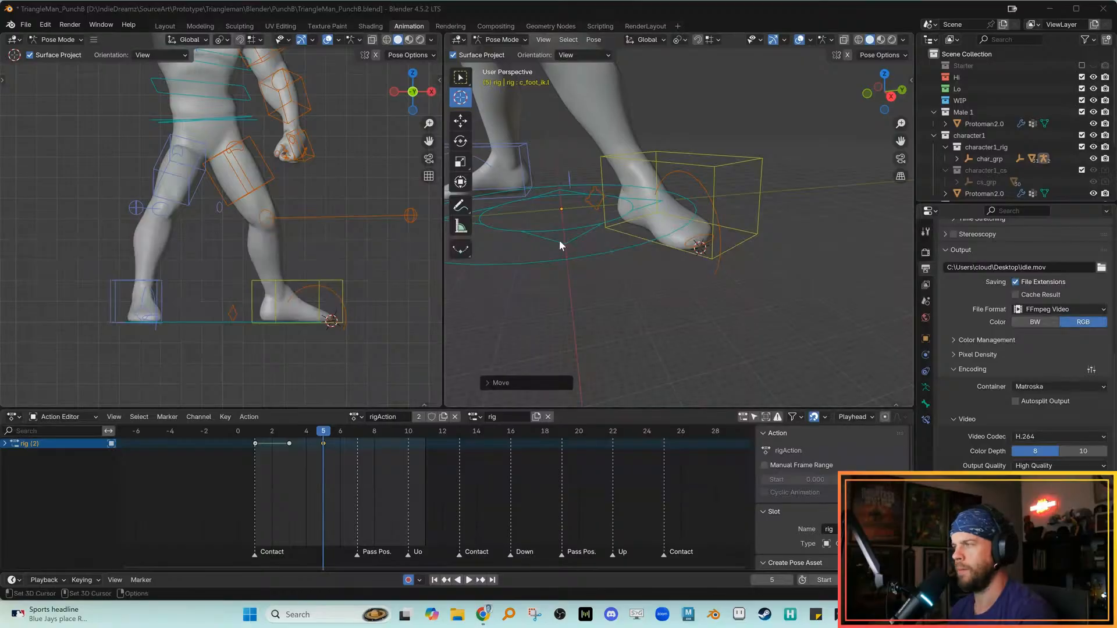
left_click_drag(591, 222, 584, 225, "alt")
scroll(584, 225, "down", 1)
left_click(752, 190)
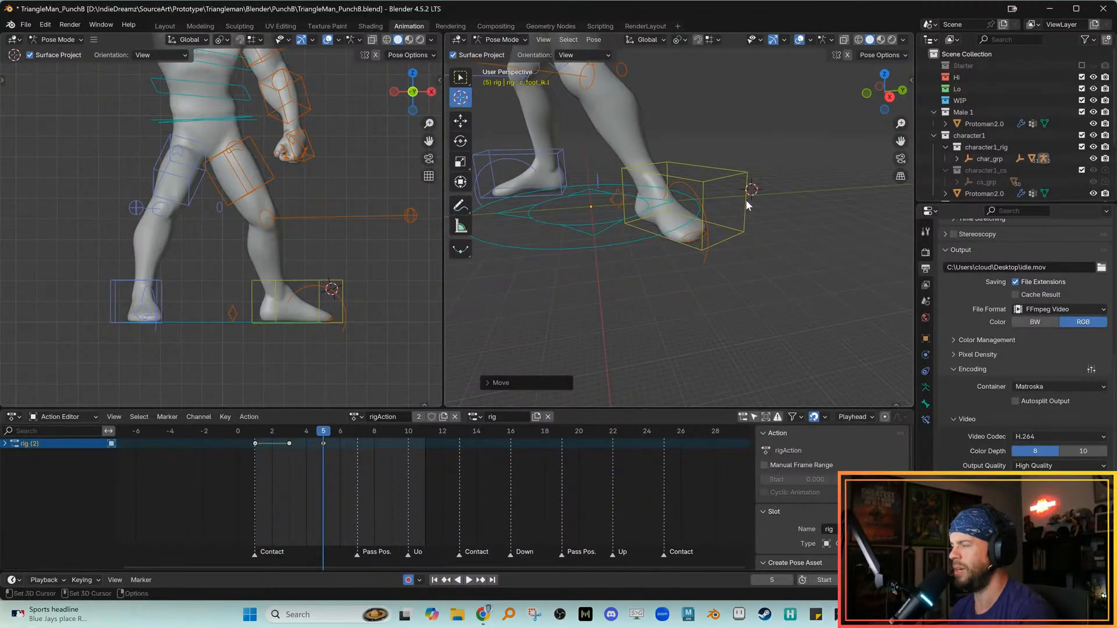
left_click(701, 292)
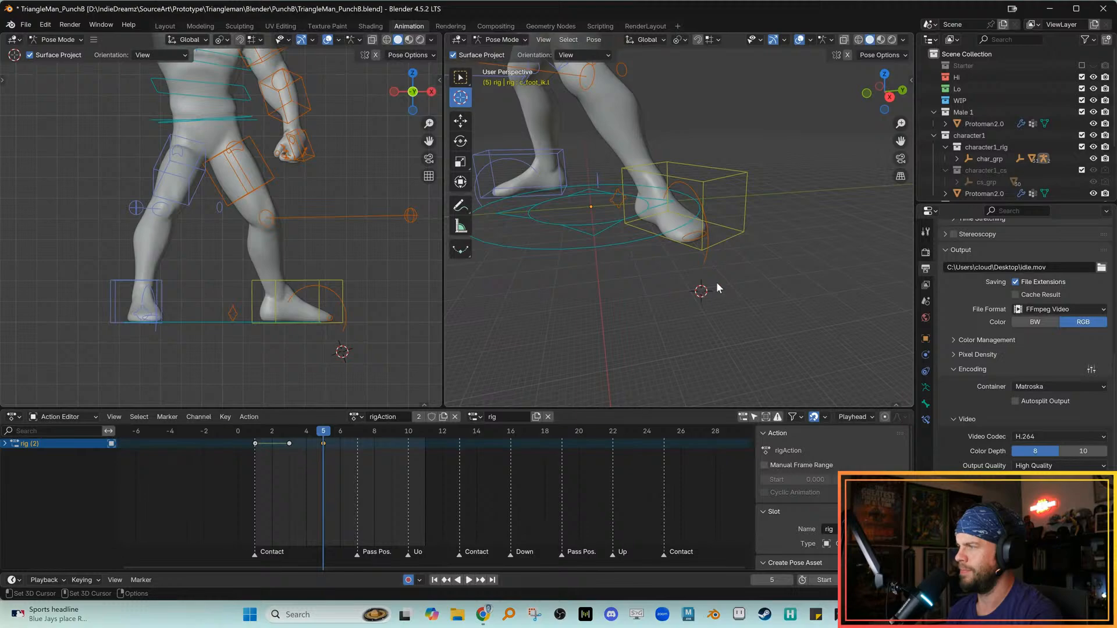
middle_click_drag(707, 246, 619, 268)
scroll(679, 258, "up", 3)
left_click_drag(638, 345, 692, 265)
middle_click_drag(692, 264, 782, 274)
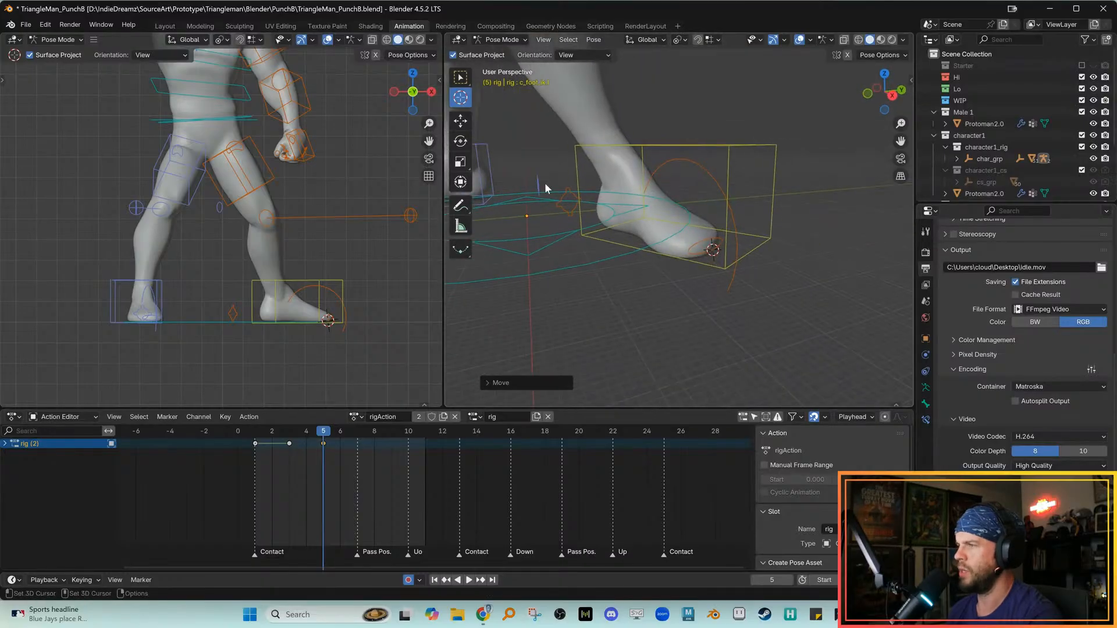
Set the transform pivot point to 3D Cursor and bring up the rotation gizmo for the left foot control with the select tool
left_click(684, 40)
left_click(701, 82)
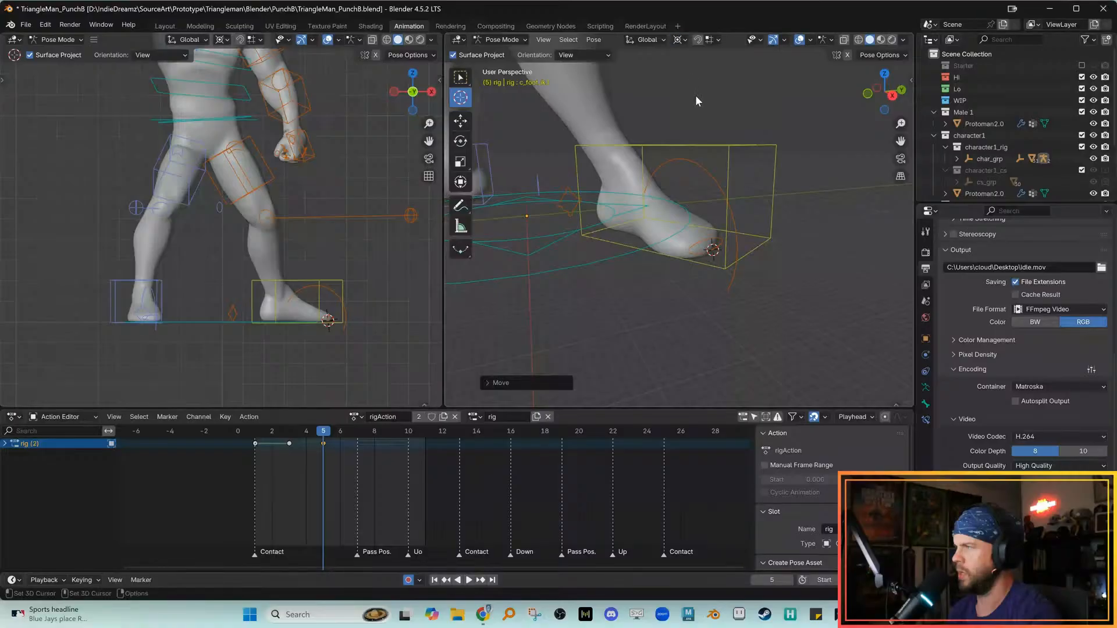
left_click(460, 81)
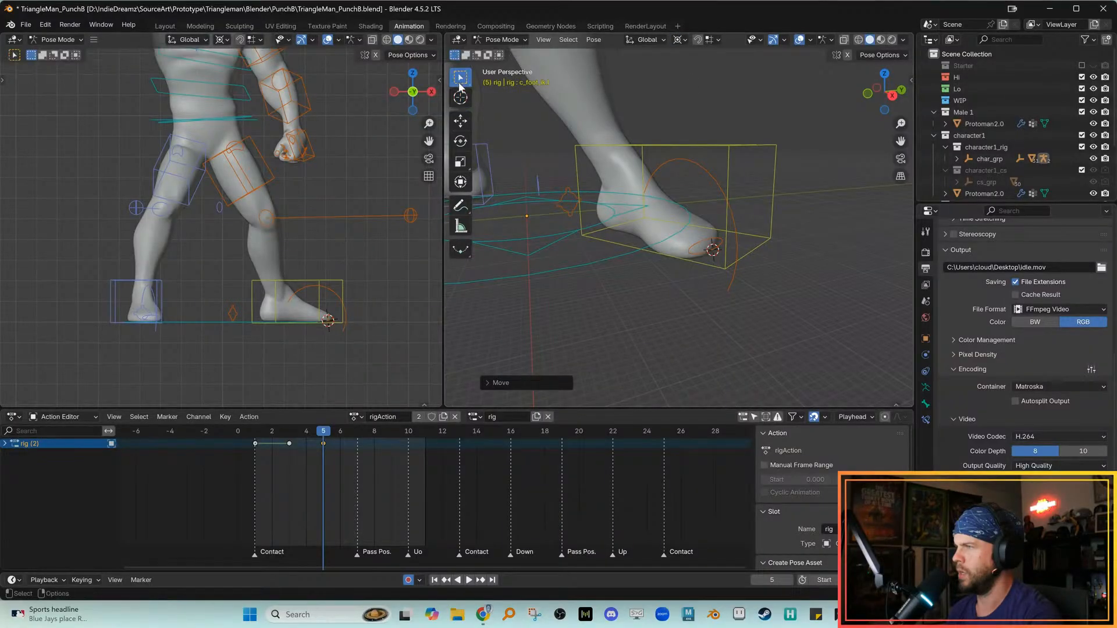
left_click(742, 141)
middle_click_drag(723, 246, 745, 243)
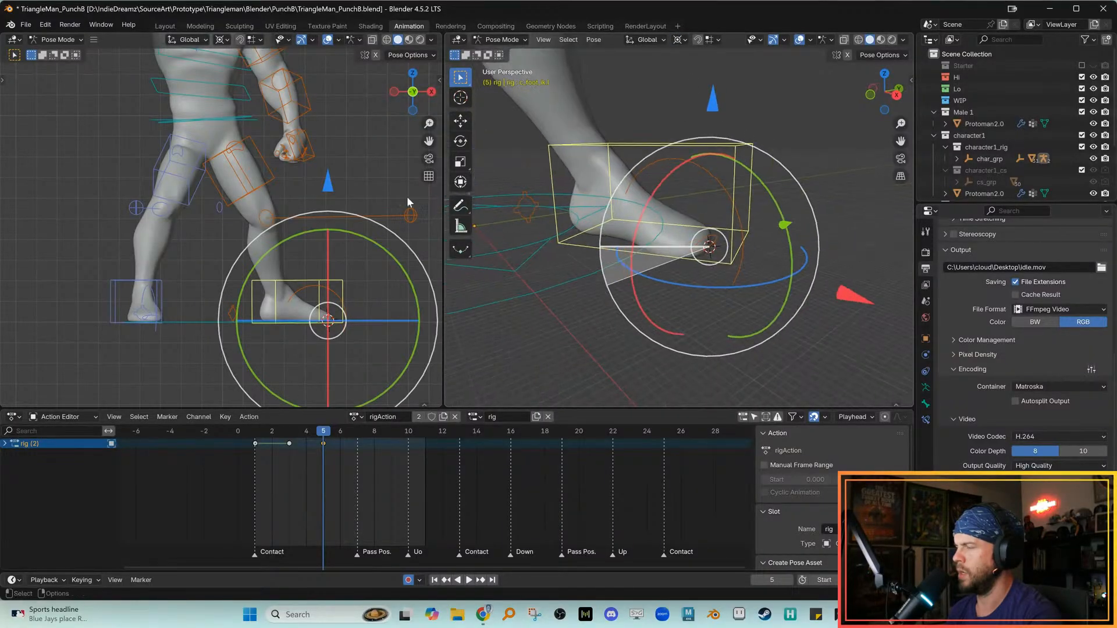
Rotate the left foot's IK control around the toe-tip pivot at frame 5 and check the foot from the front
middle_click_drag(288, 290, 276, 286, "shift")
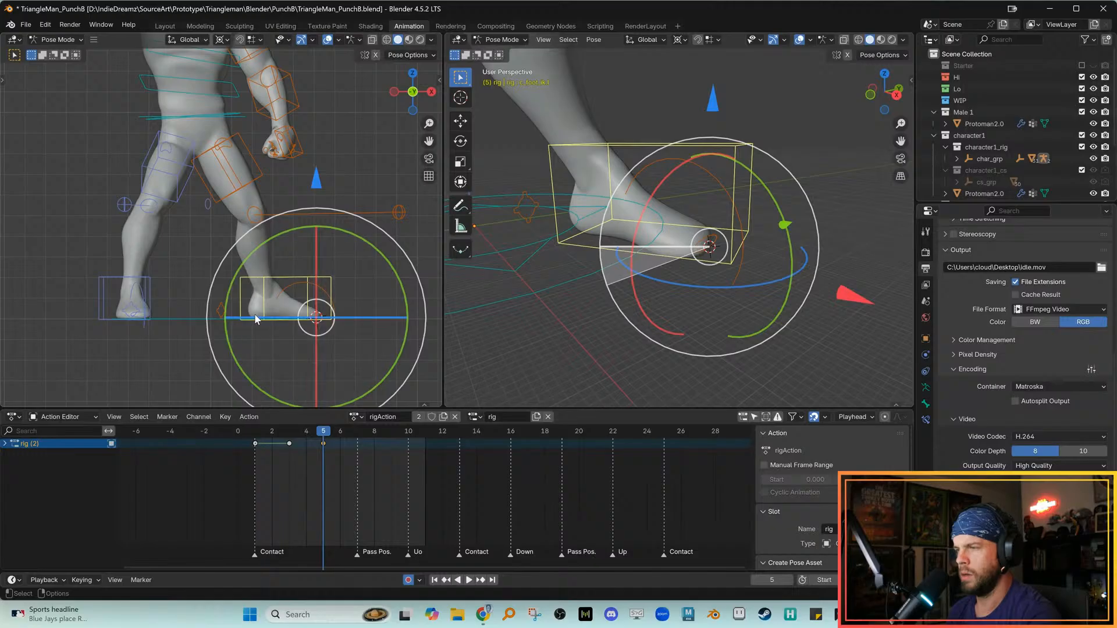
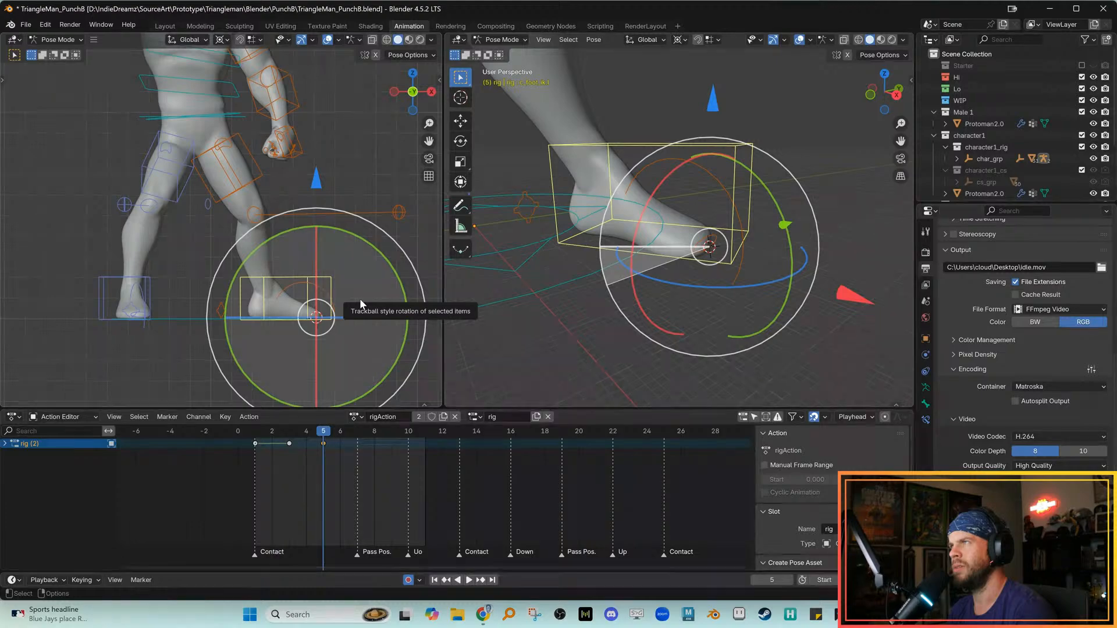
middle_click_drag(303, 314, 313, 303, "shift")
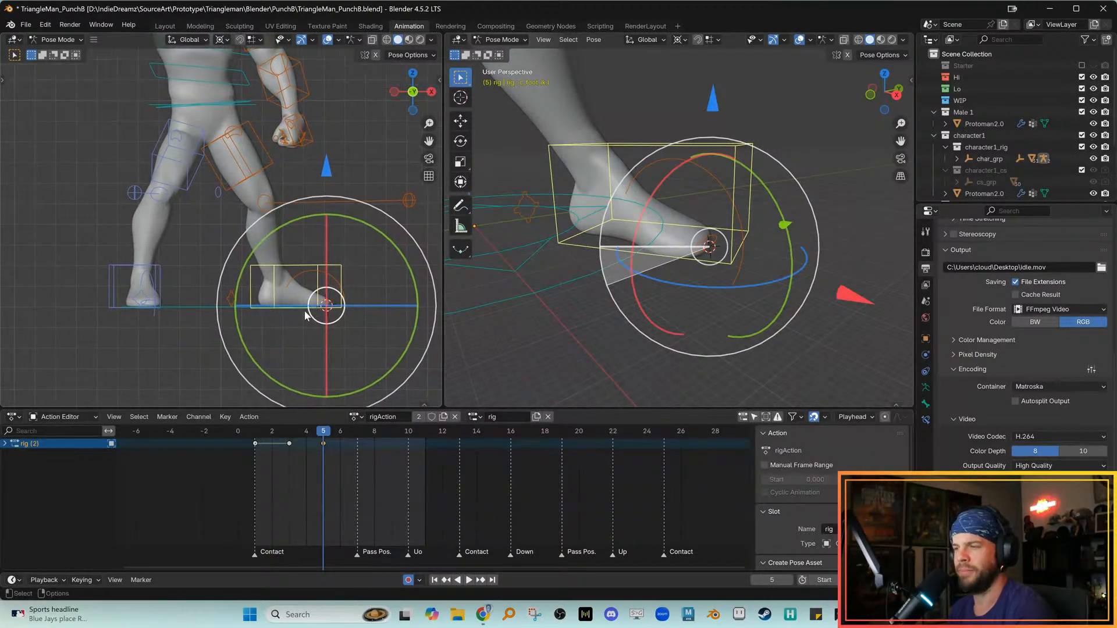
mouse_move(297, 307)
left_mouse_down()
mouse_move(287, 300)
mouse_move(290, 309)
left_mouse_up()
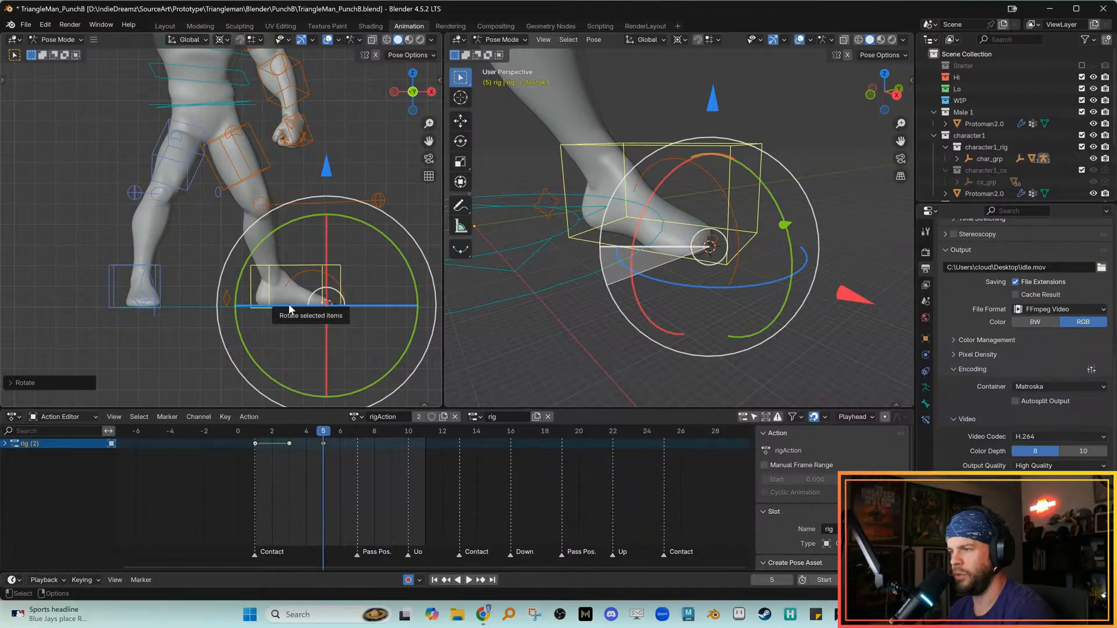
left_click_drag(290, 309, 288, 306)
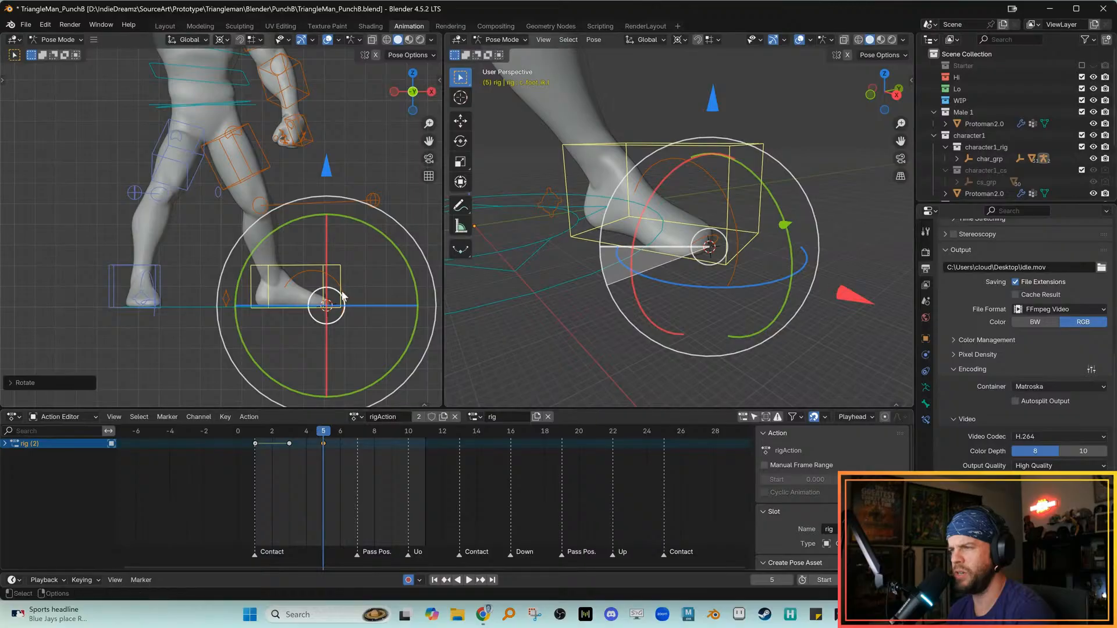
middle_click_drag(568, 288, 544, 290)
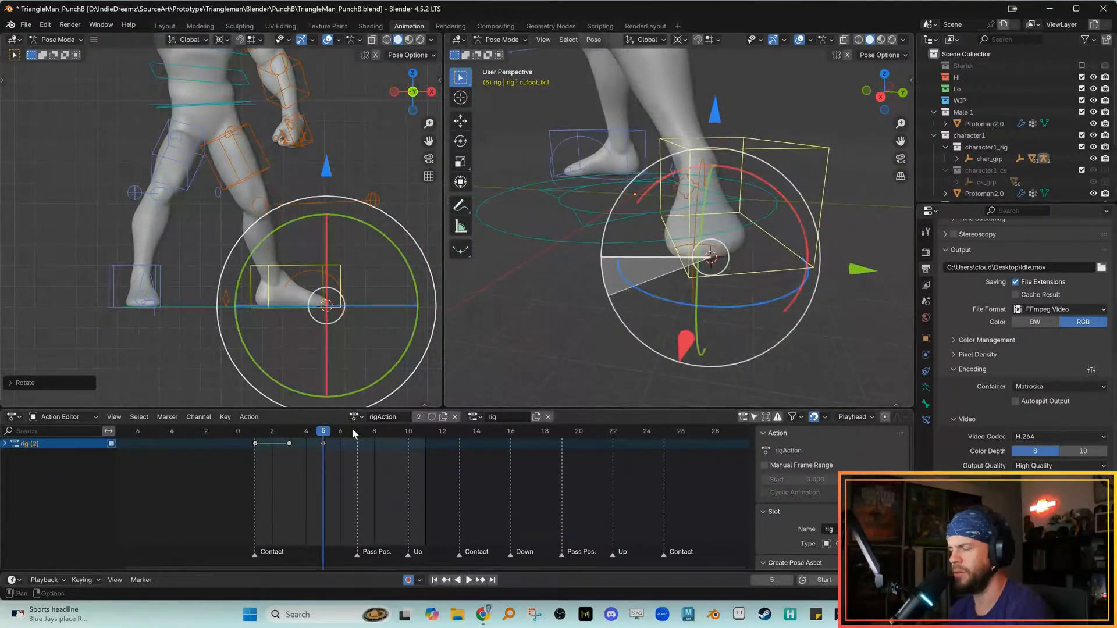
Review the foot motion leading into frame 5 and readjust the left foot's swivel around the toe tip
left_click_drag(297, 437, 329, 433)
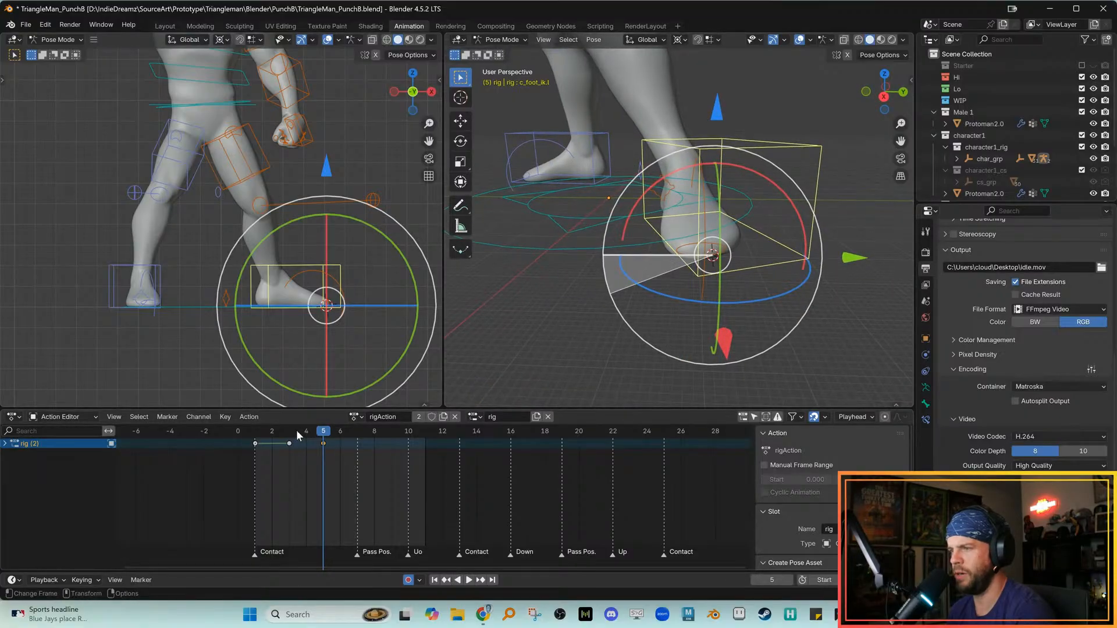
key("space")
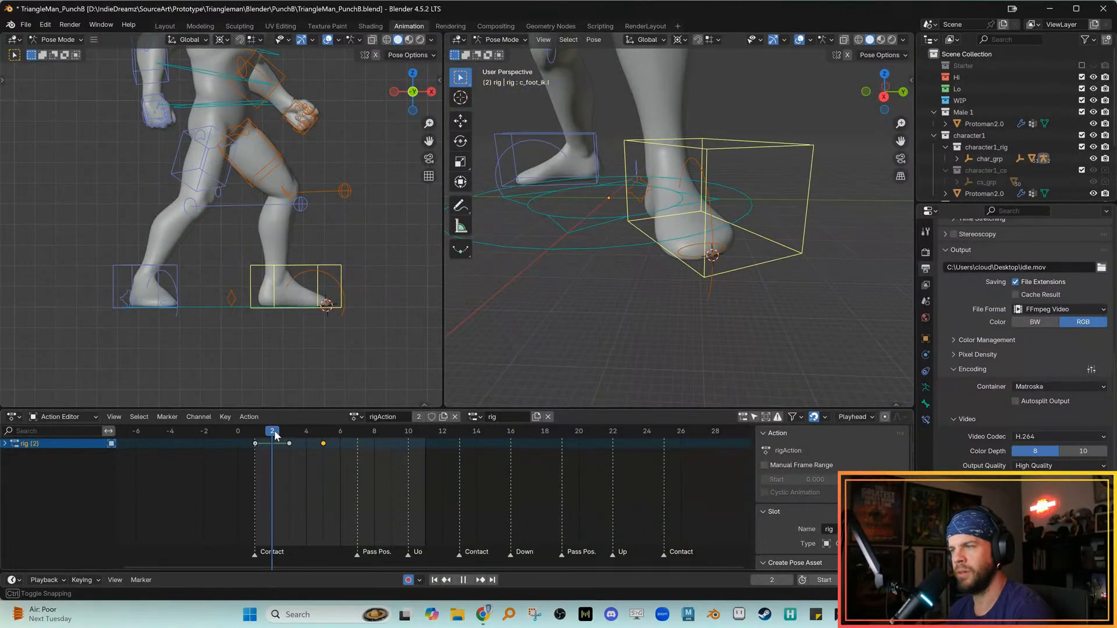
key("space")
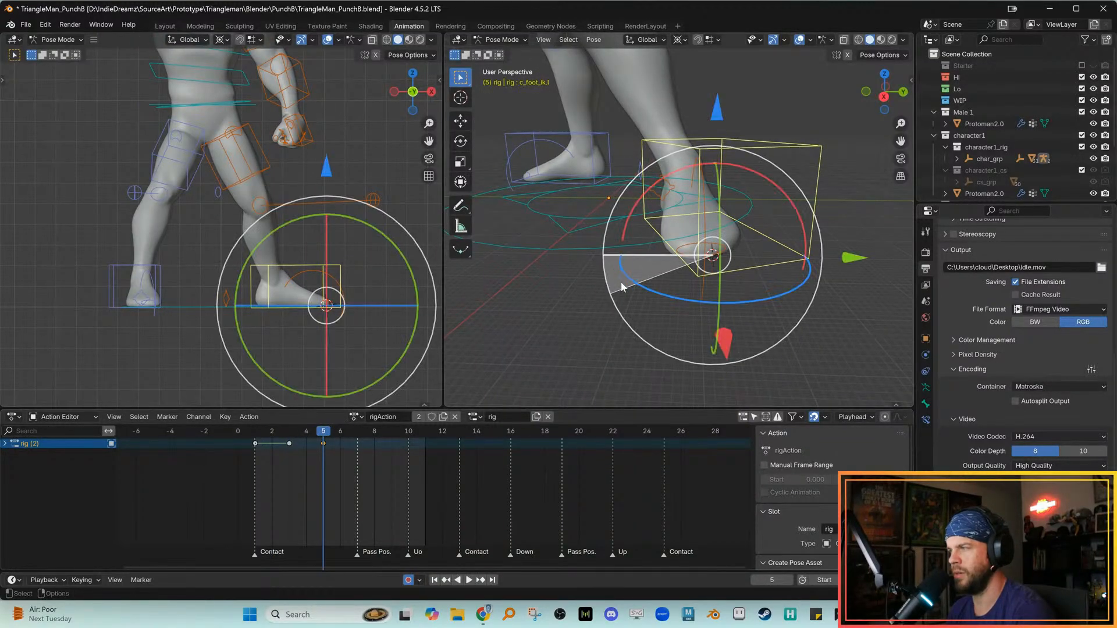
left_click_drag(637, 282, 659, 285)
Select the left leg's knee pole control and activate the Move tool with the whole character in view
left_click(400, 200)
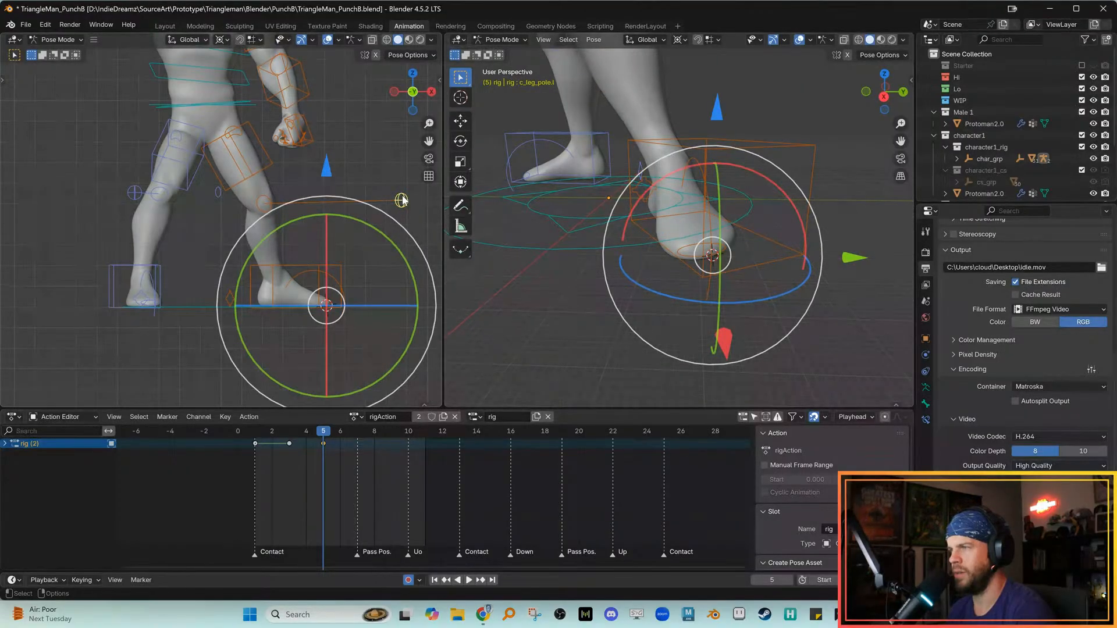
key("w")
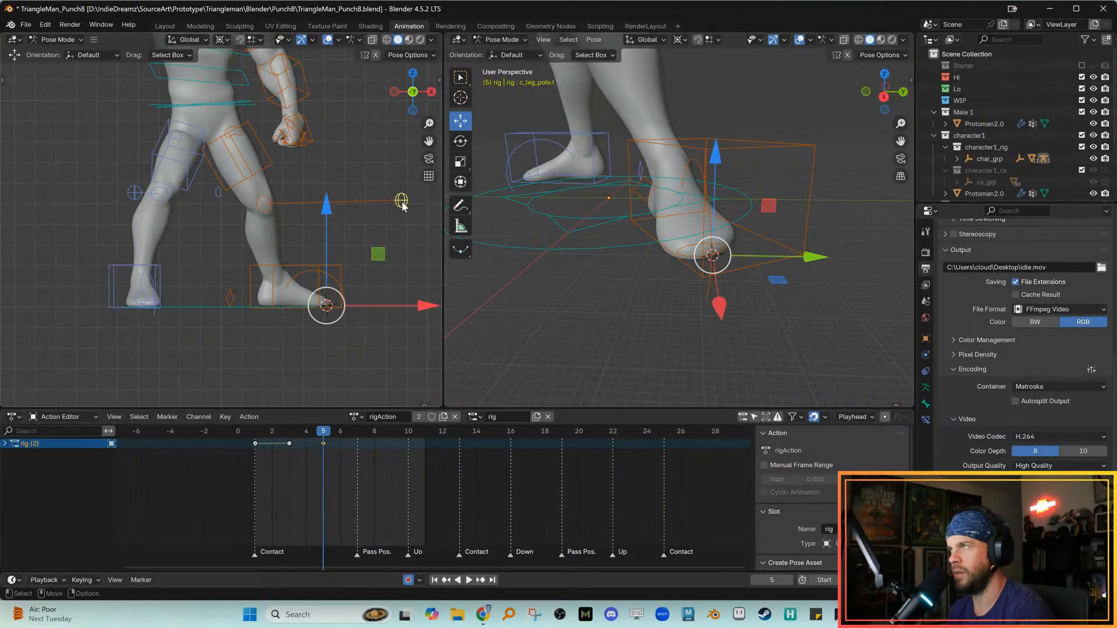
scroll(637, 168, "down", 2)
middle_click_drag(637, 169, 668, 166, "shift")
right_click_drag(668, 166, 588, 158, "alt")
left_click_drag(587, 158, 650, 167, "alt")
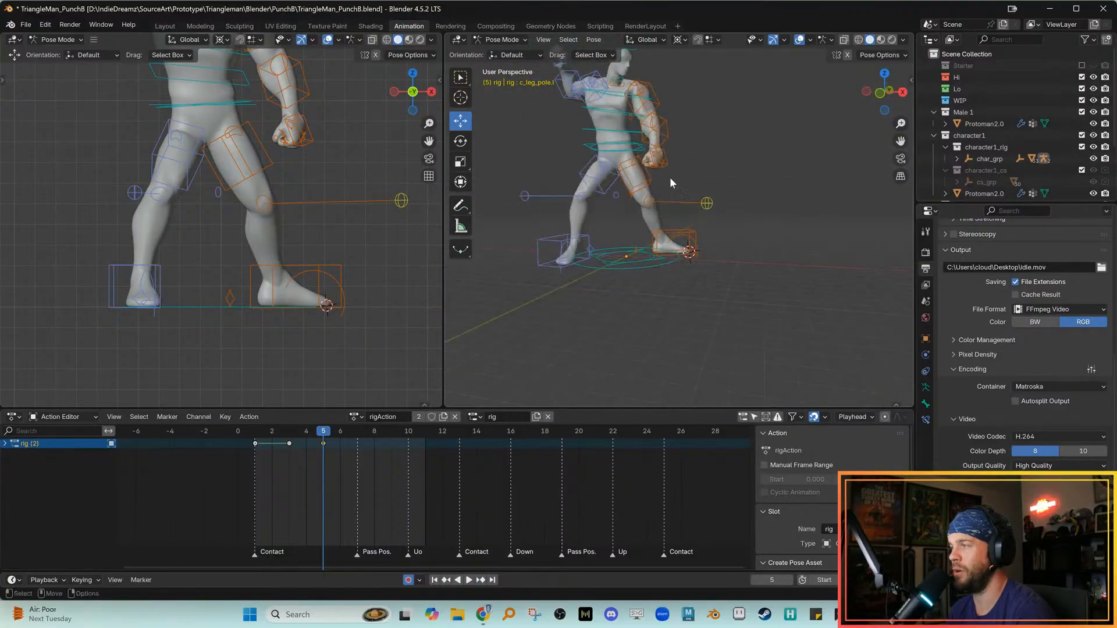
Examine the left knee pole's placement relative to the leg and the toe pivot from several angles
mouse_move(709, 223)
left_mouse_down("alt")
mouse_move(652, 223)
mouse_move(711, 215)
left_mouse_up("alt")
left_click(762, 181)
left_click(714, 185)
left_click(726, 174)
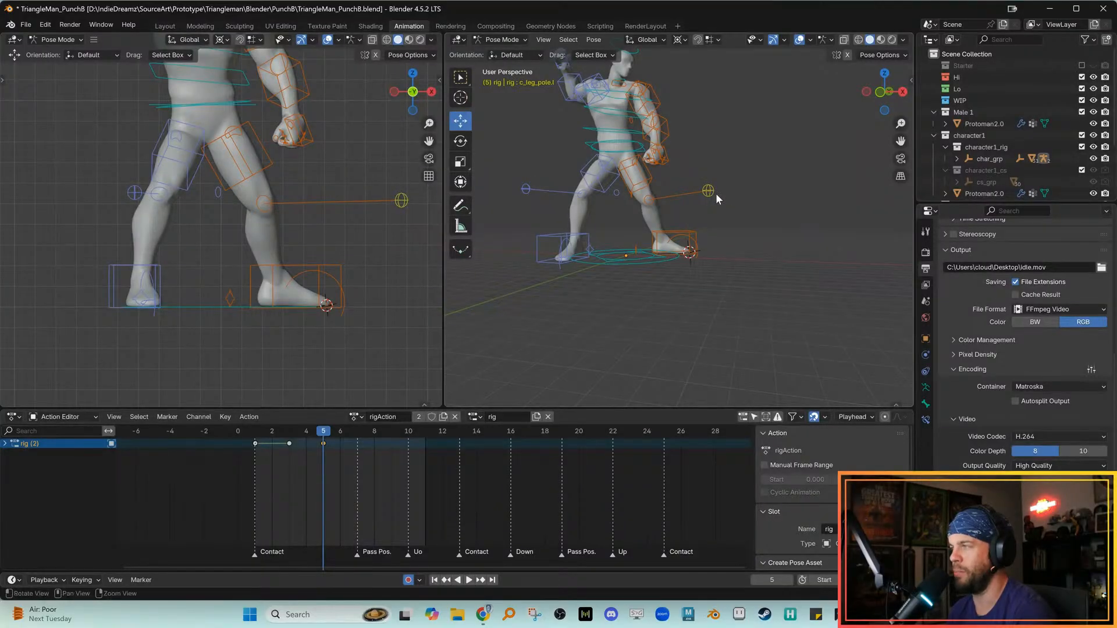
left_click_drag(715, 193, 763, 190, "alt")
left_click(774, 189)
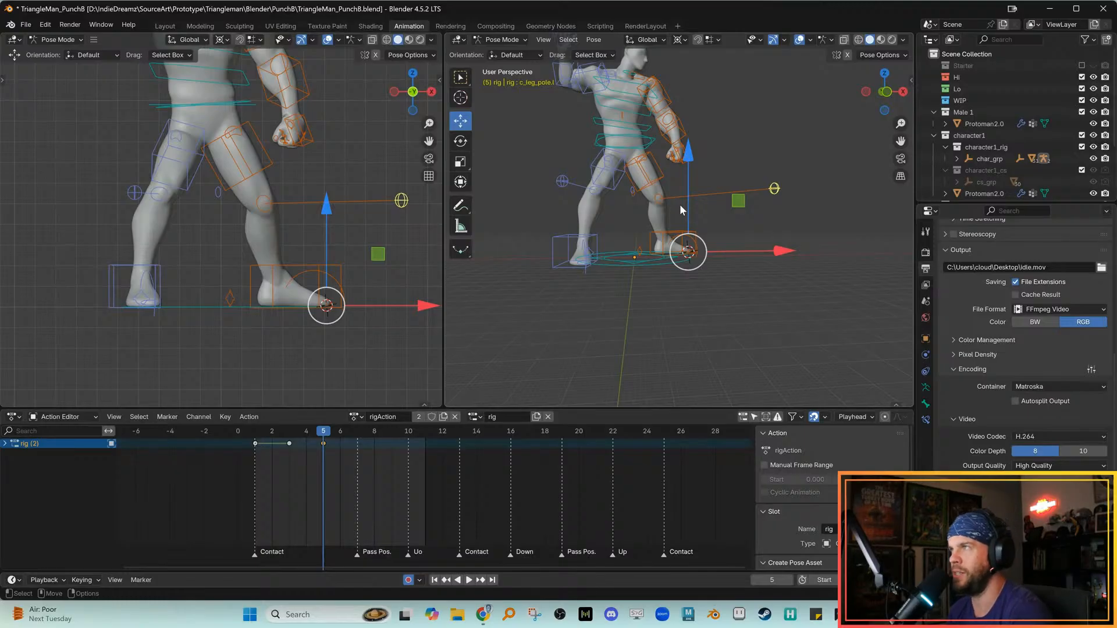
left_click_drag(725, 208, 770, 198, "alt")
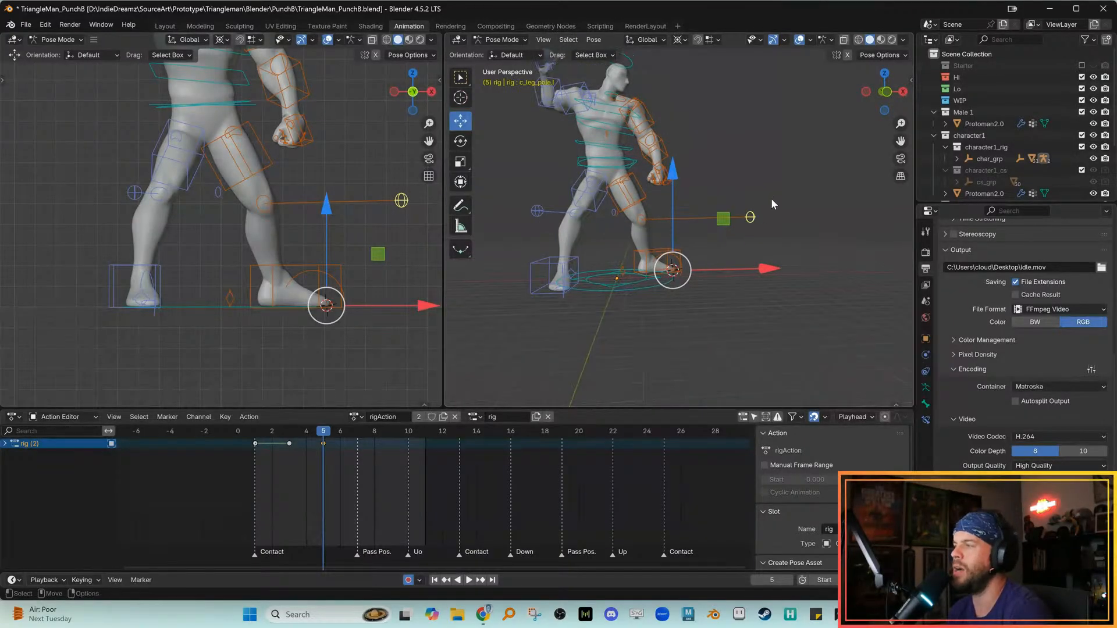
left_click(760, 214)
left_click(752, 211)
left_click_drag(767, 243, 625, 251, "alt")
left_click(539, 205)
left_click(545, 225)
left_click_drag(549, 239, 766, 206, "alt")
left_click(775, 188)
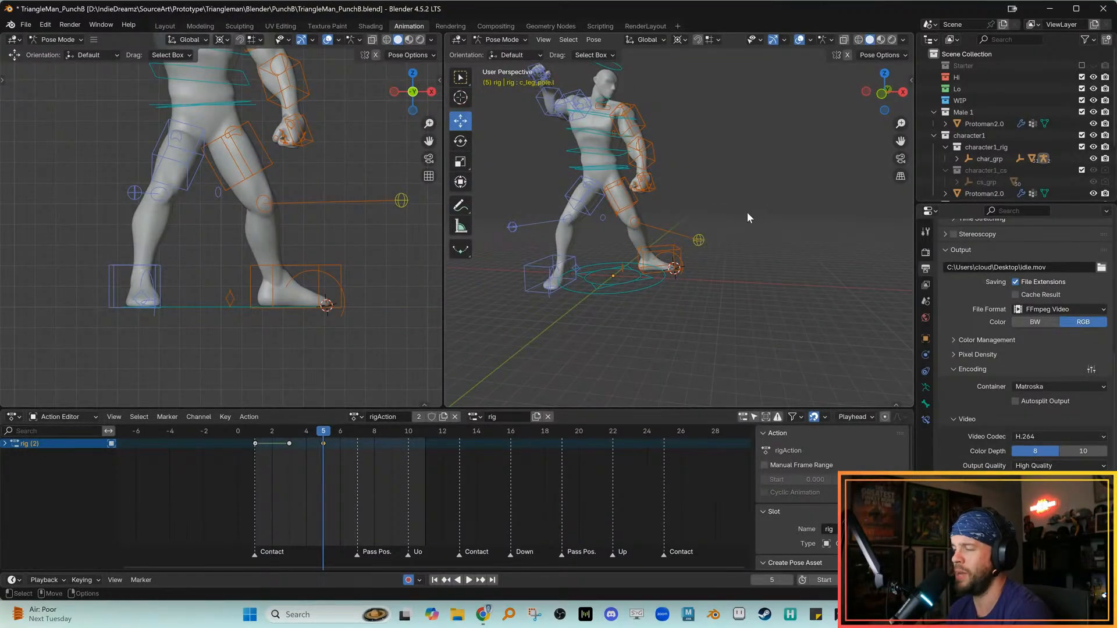
left_click_drag(747, 213, 774, 217, "alt")
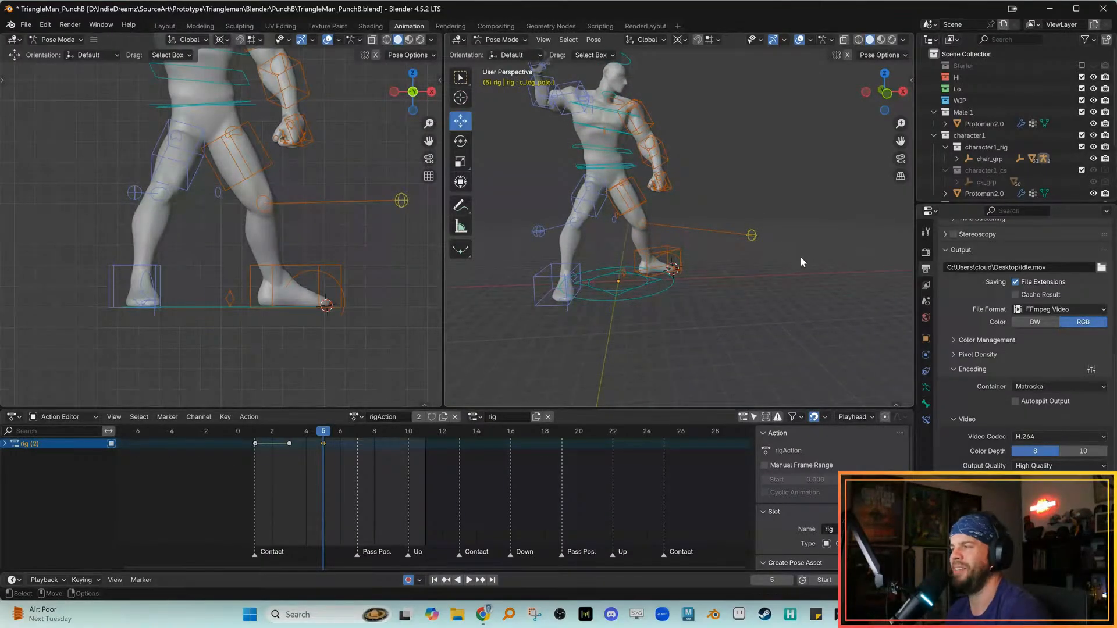
left_click_drag(734, 237, 702, 232, "alt")
left_click(771, 231)
left_click_drag(780, 247, 695, 277, "alt")
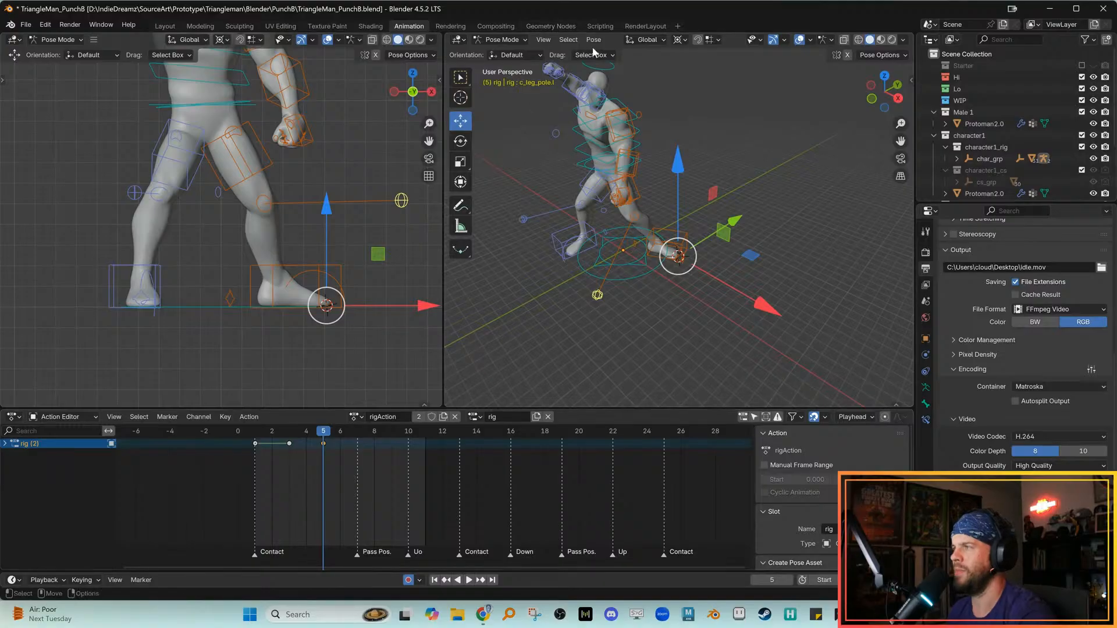
Set the transform pivot point to Active Element so the left knee pole pivots at its own position
left_click(682, 41)
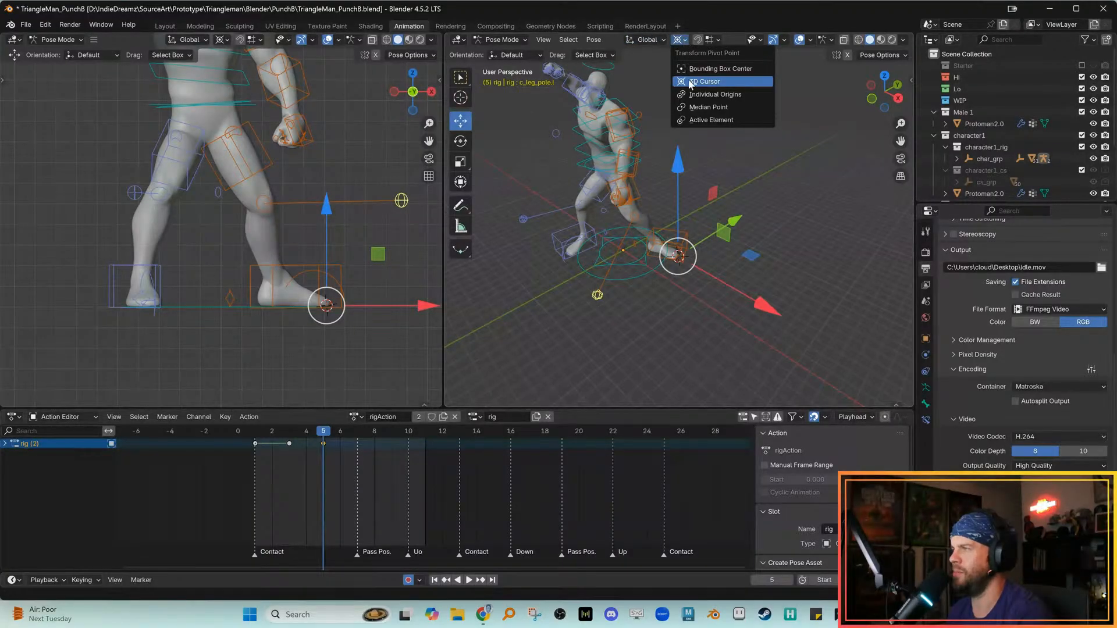
left_click(697, 120)
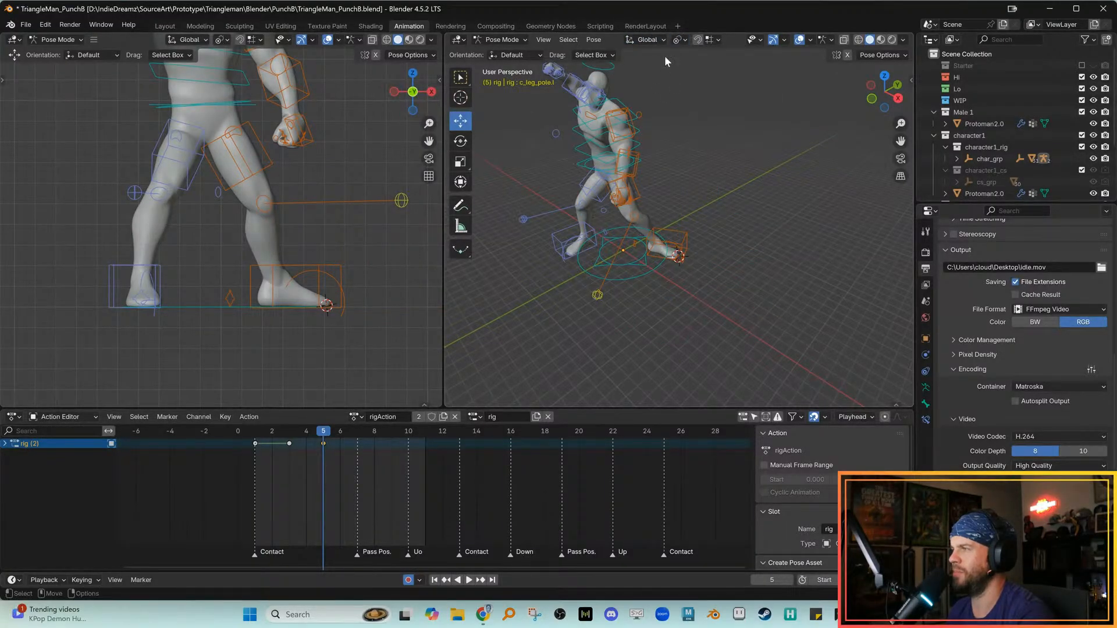
left_click(682, 41)
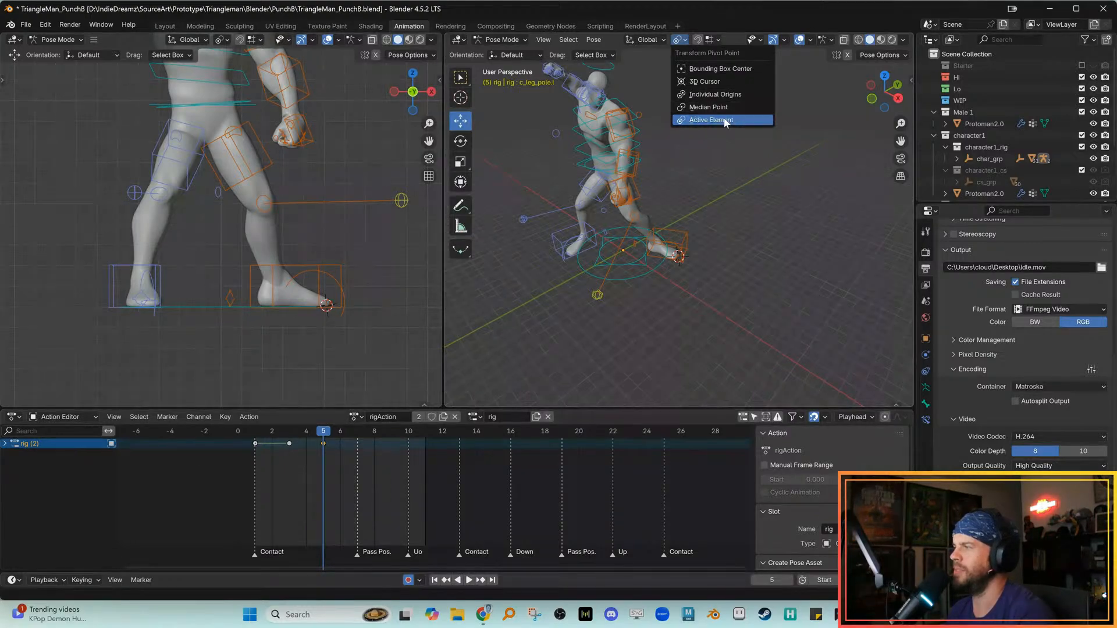
left_click(715, 120)
left_click(599, 291)
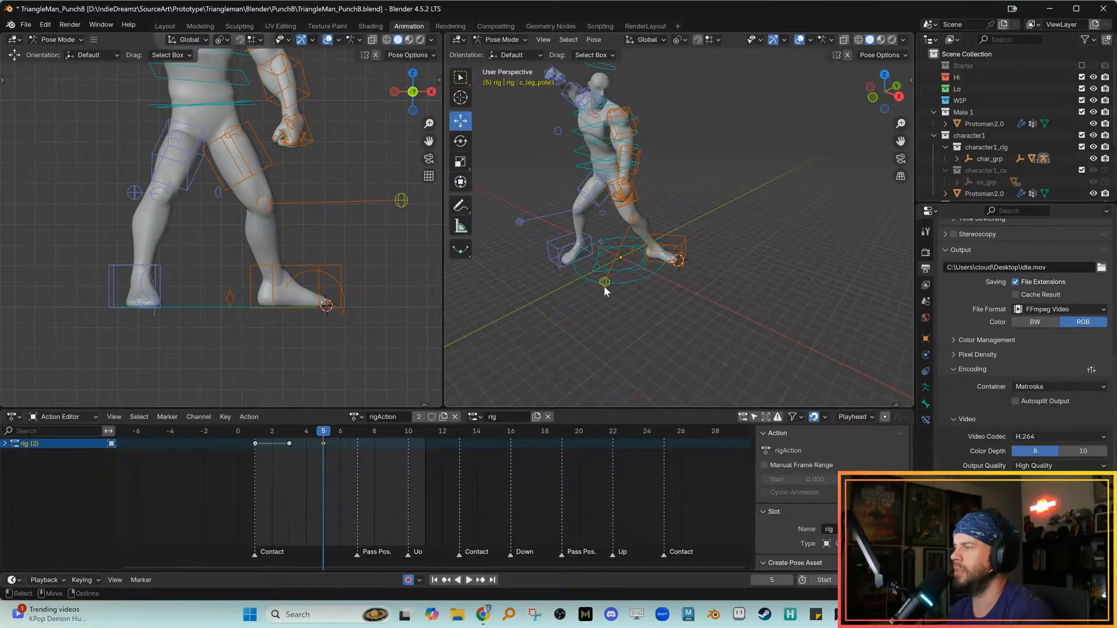
Move the left knee pole farther out in front of the left knee at frame 5
middle_click_drag(628, 306, 570, 270)
left_click_drag(563, 257, 746, 228)
scroll(214, 243, "down", 3)
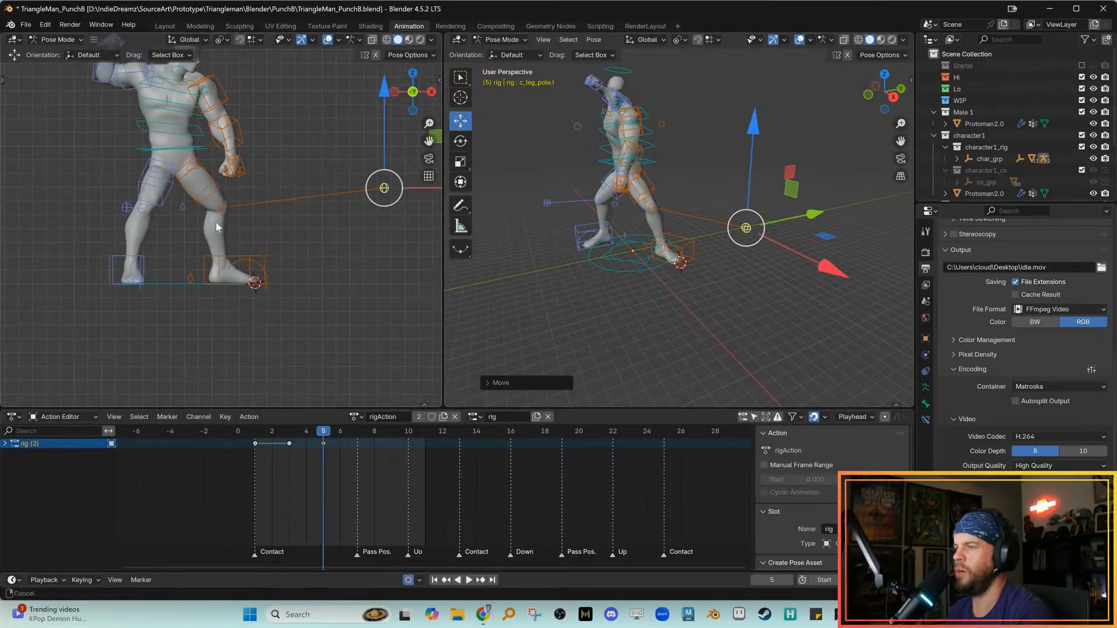
left_click_drag(340, 211, 342, 226)
middle_click_drag(501, 245, 668, 232)
left_click_drag(669, 230, 673, 228)
Compare the key poses and move the left knee pole farther out in front of the knee at frame 3
middle_click_drag(205, 255, 289, 279, "shift")
middle_click_drag(290, 278, 296, 317, "ctrl")
key("Down")
key("Down")
key("Up")
key("Up")
key("Down")
key("Down")
left_click(283, 433)
left_click_drag(569, 225, 674, 212)
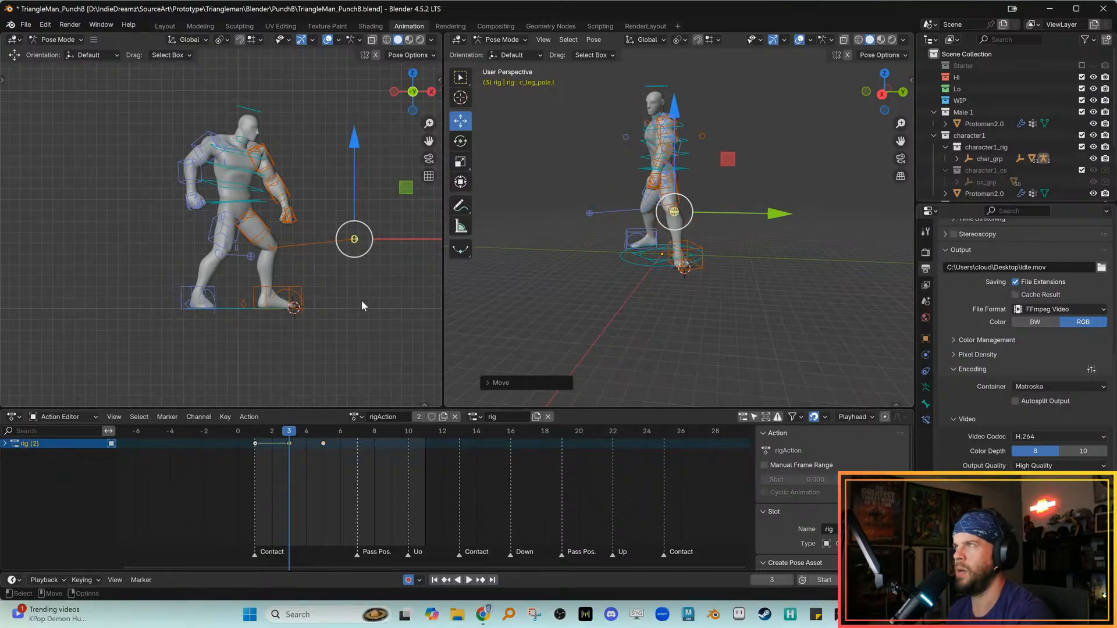
middle_click_drag(336, 295, 339, 264, "ctrl")
middle_click_drag(339, 268, 303, 267, "shift")
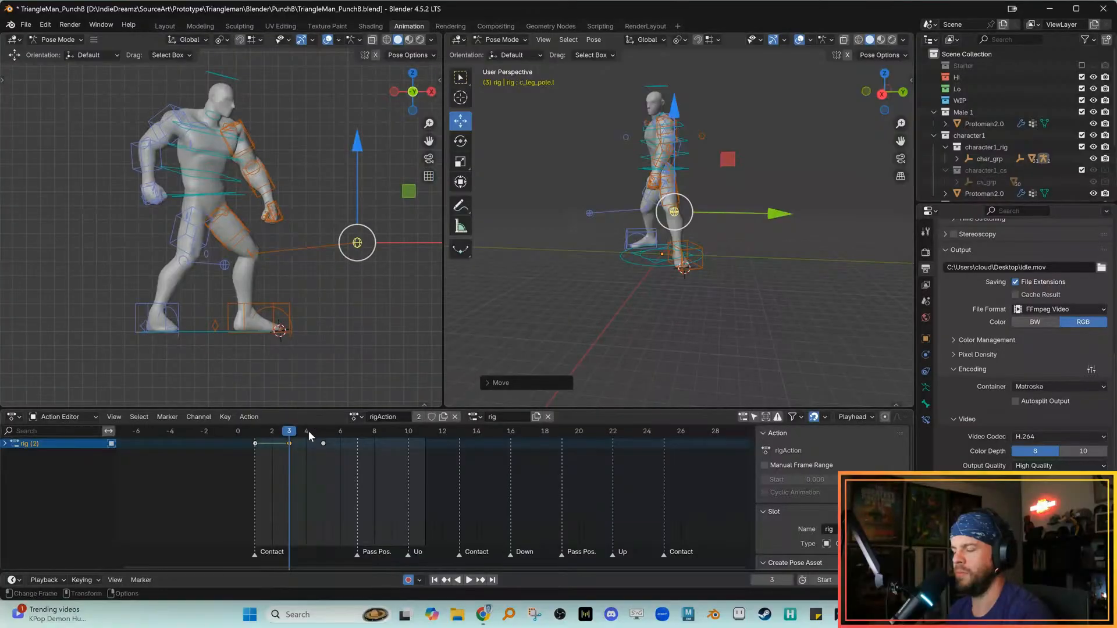
Flip between the key poses, nudge the left knee pole level with the knee at frame 5, and check the playback
key("Down")
key("period")
key("comma")
key("comma")
key("period")
key("period")
right_click_drag(326, 295, 305, 317, "alt")
middle_click_drag(346, 267, 317, 271, "alt")
left_click_drag(340, 244, 345, 249)
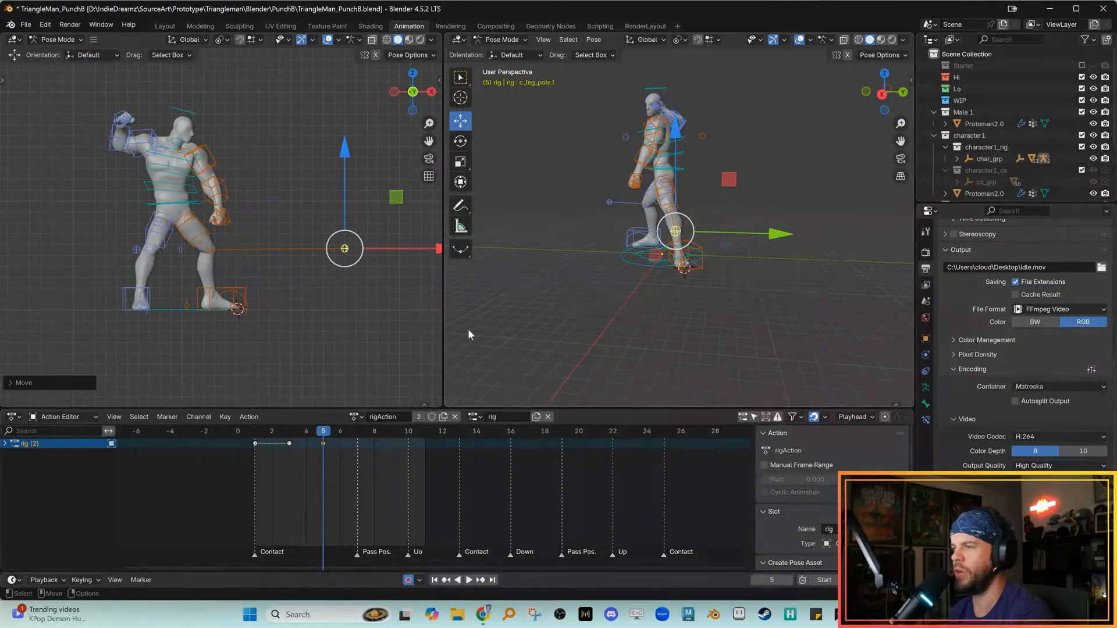
left_click_drag(621, 285, 676, 282, "alt")
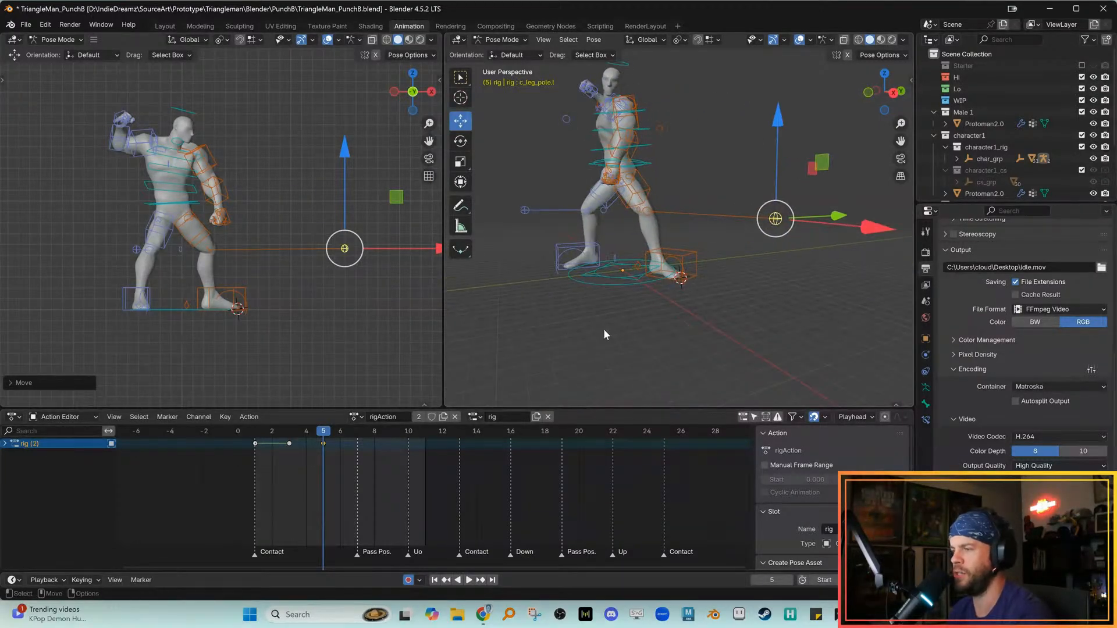
key("space")
key("Escape")
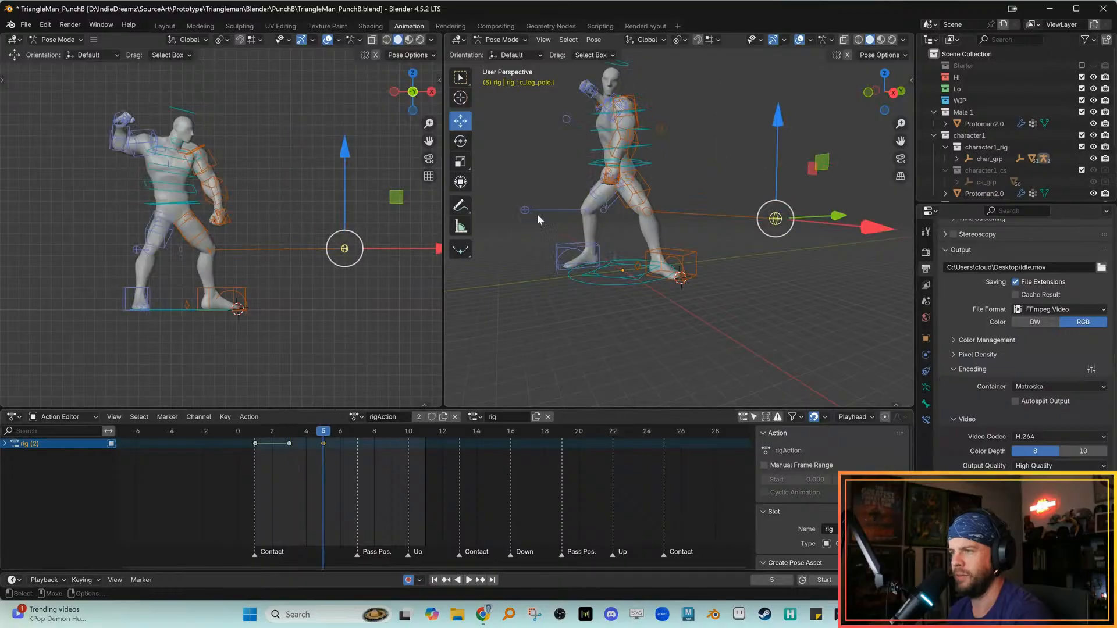
Move the left knee pole slightly down and forward at frame 3, and flip between frames 3 and 5 to check it
key("alt+q")
key("Down")
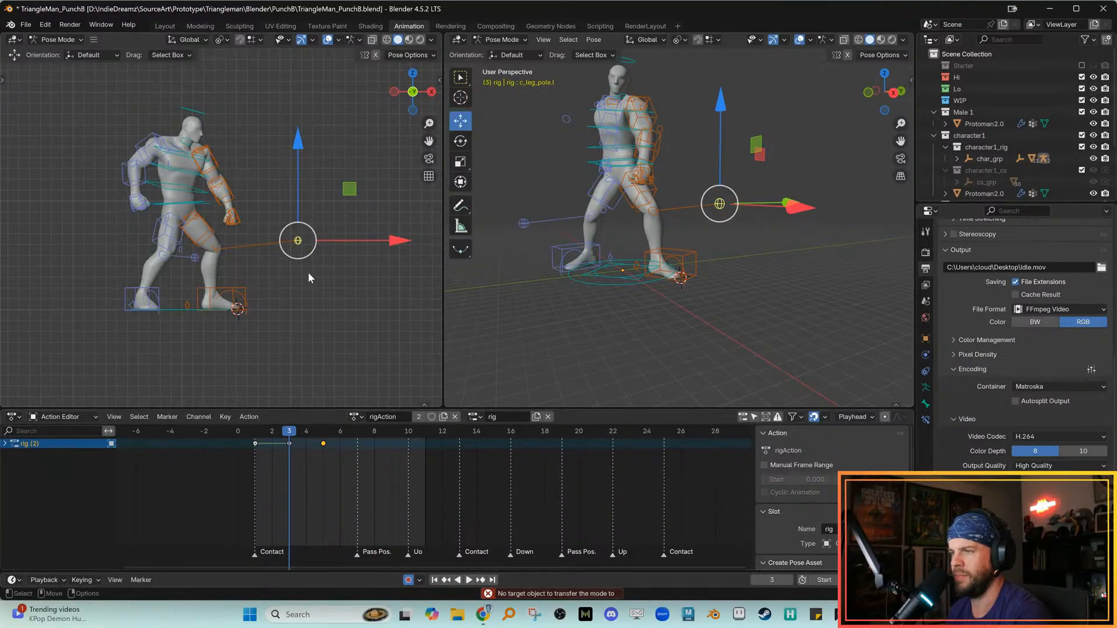
left_click_drag(300, 242, 308, 251)
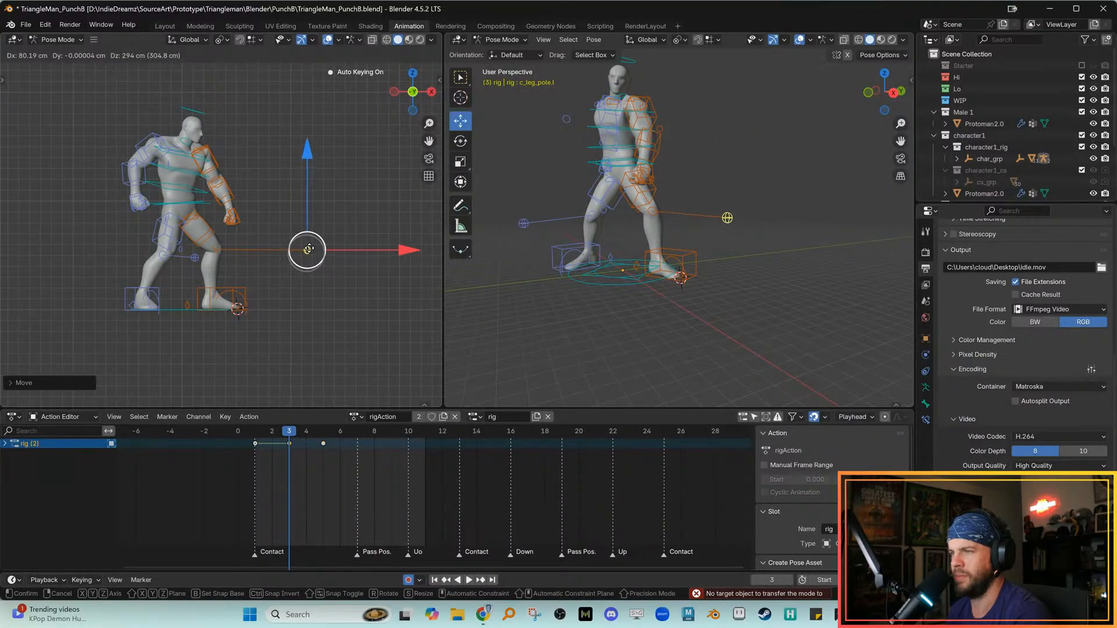
key("period")
key("comma")
key("period")
key("comma")
key("period")
Compare the key poses at frames 3 and 5, examining the body up close in the front view
middle_click_drag(208, 305, 241, 321, "alt")
right_click_drag(241, 320, 247, 227, "alt")
key("comma")
key("comma")
key("period")
key("period")
key("comma")
key("comma")
key("period")
key("period")
middle_click_drag(248, 227, 260, 300, "alt")
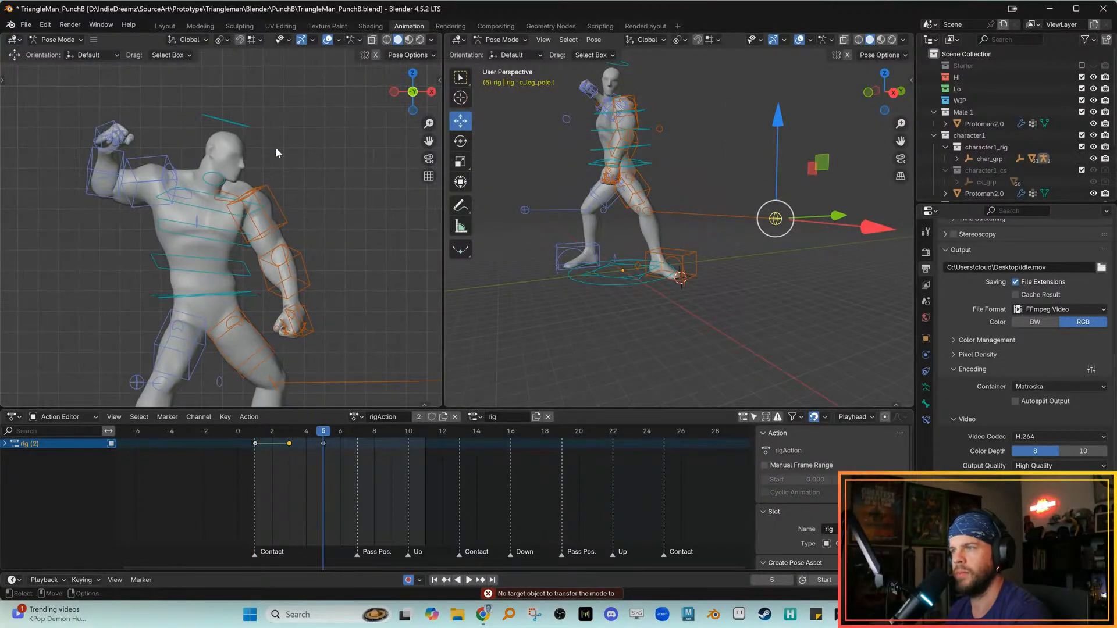
Select the head control for rotation and step through the keyframes to examine the head's tilt
left_click(246, 126)
key("e")
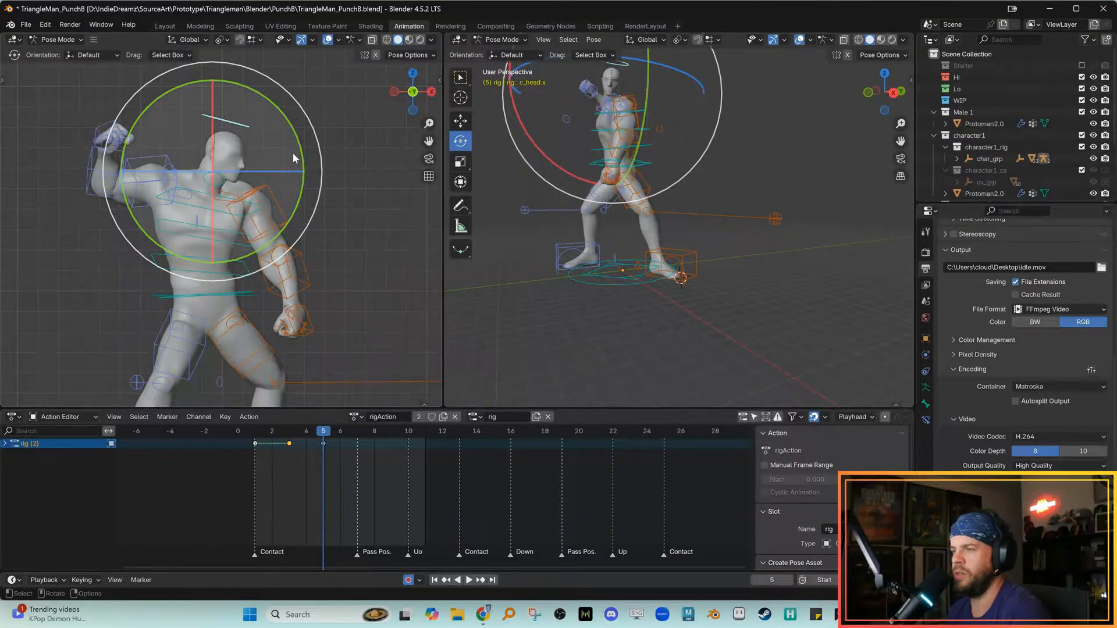
left_click_drag(273, 434, 301, 440)
key("Left")
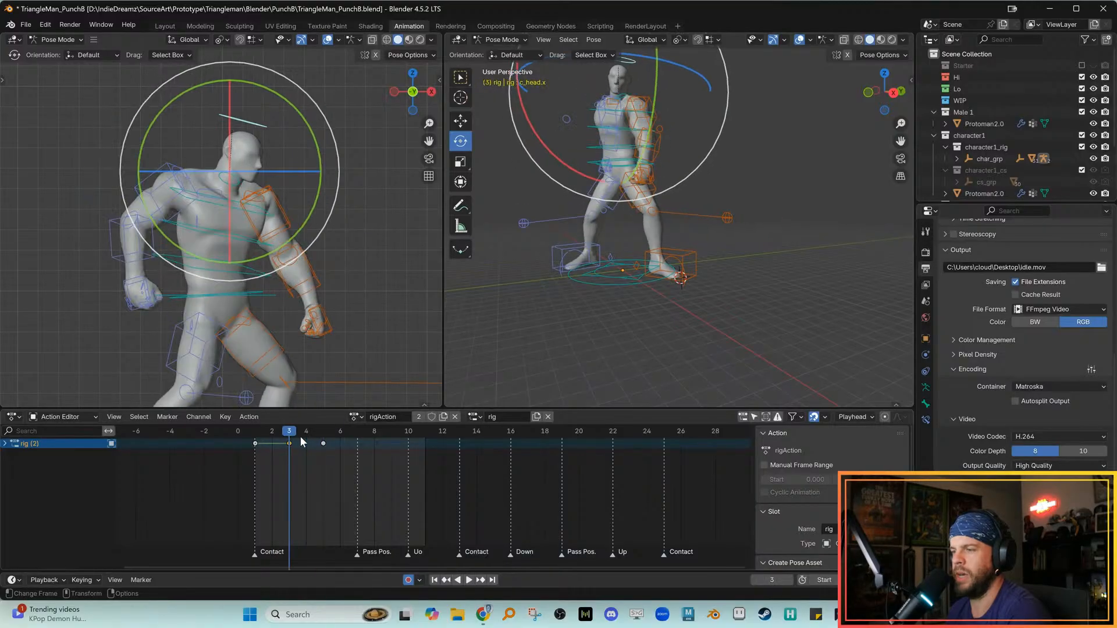
key("Up")
key("i")
key("i")
key("Down")
key("Down")
key("Down")
key("Up")
key("Up")
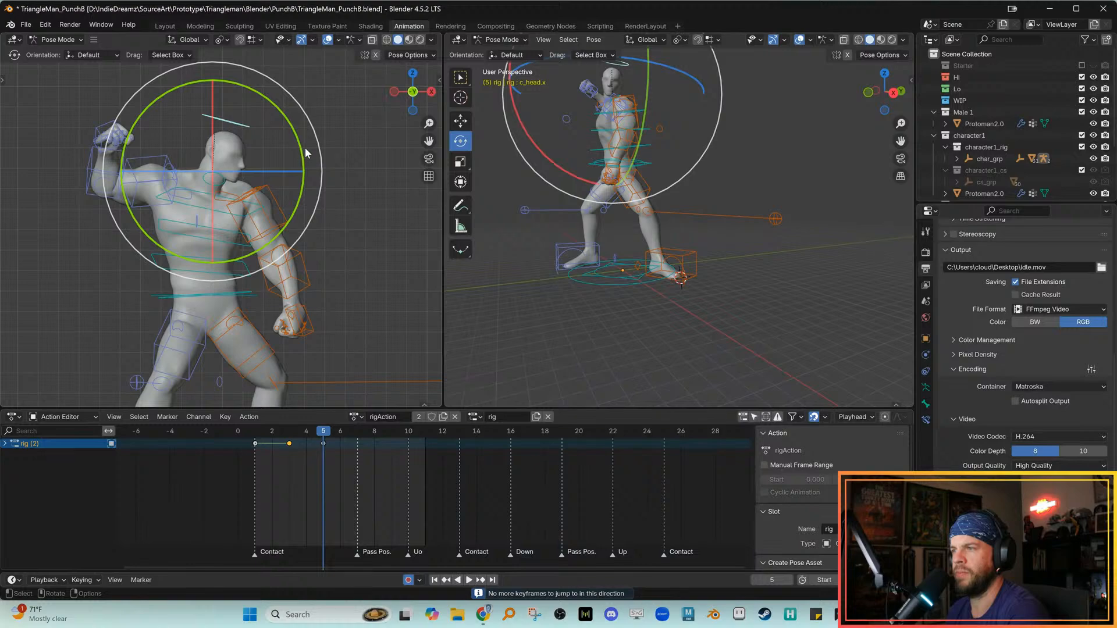
Adjust the head's tilt slightly with trackball rotation at frame 5, and compare it with the neighbouring key poses
key("r")
key("r")
left_click(219, 228)
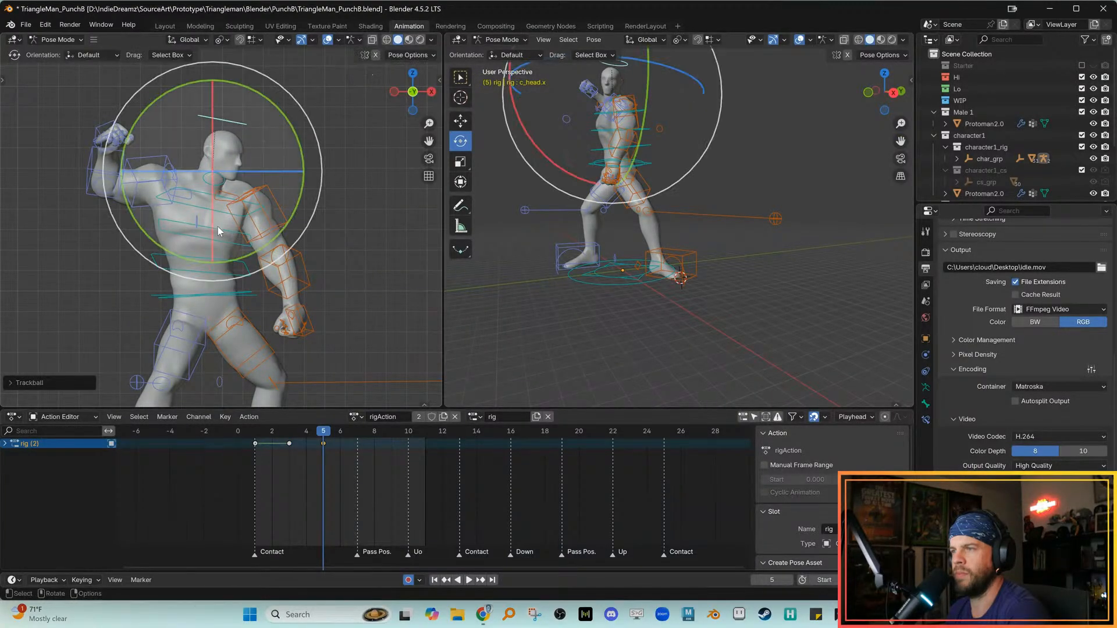
key("r")
key("r")
left_click(221, 227)
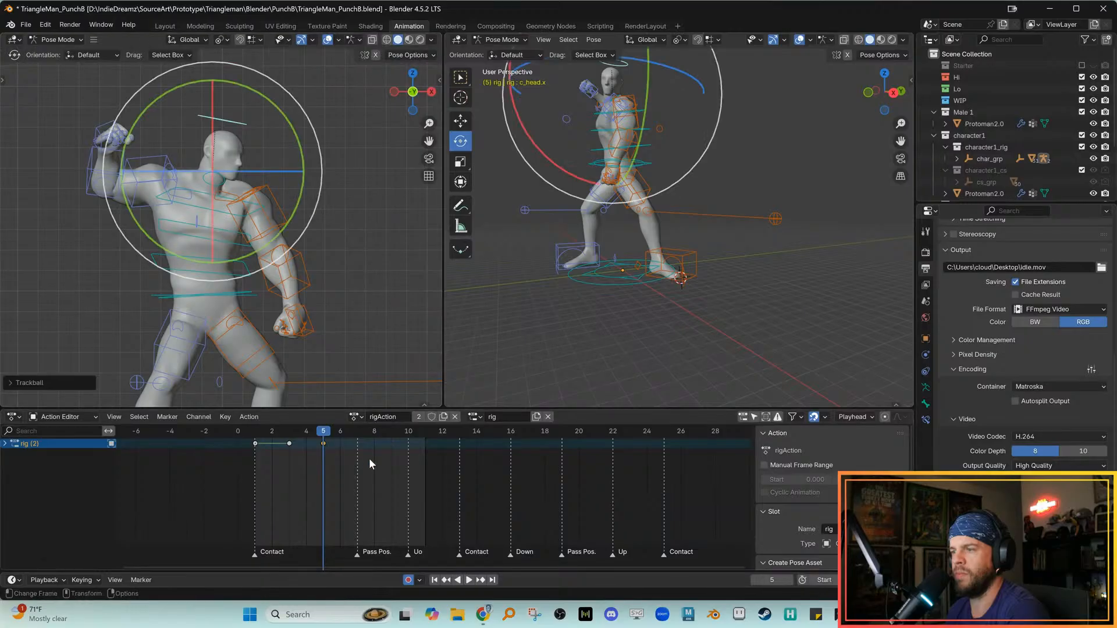
key("Down")
key("Down")
key("Up")
key("Up")
key("Down")
key("Up")
left_click(382, 273)
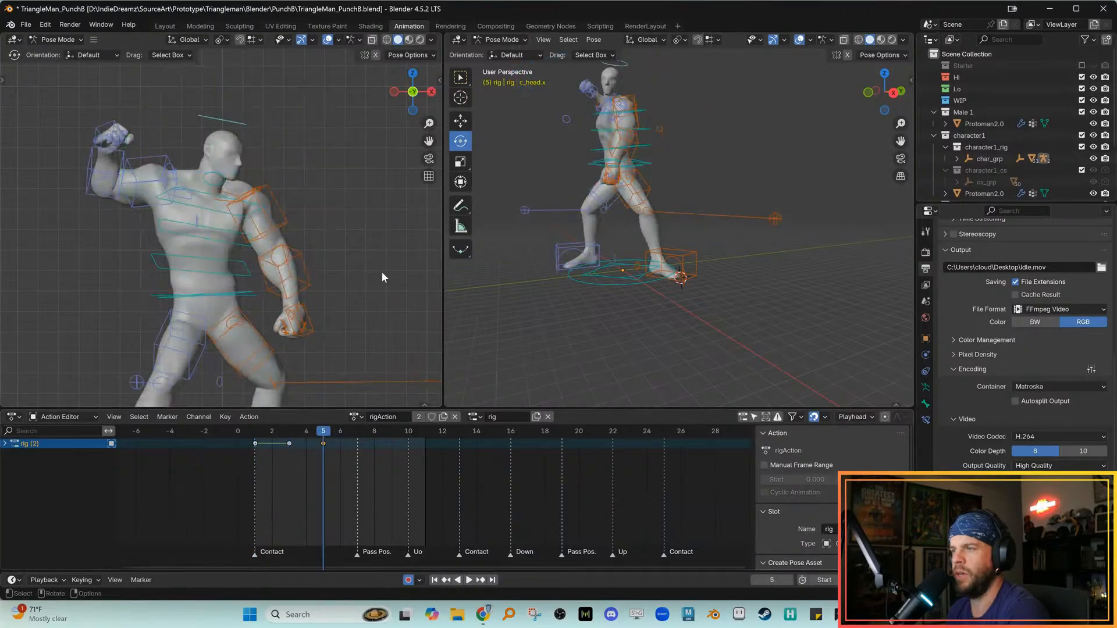
Rotate the left upper arm forward, away from the body, at frame 5
left_click(288, 218)
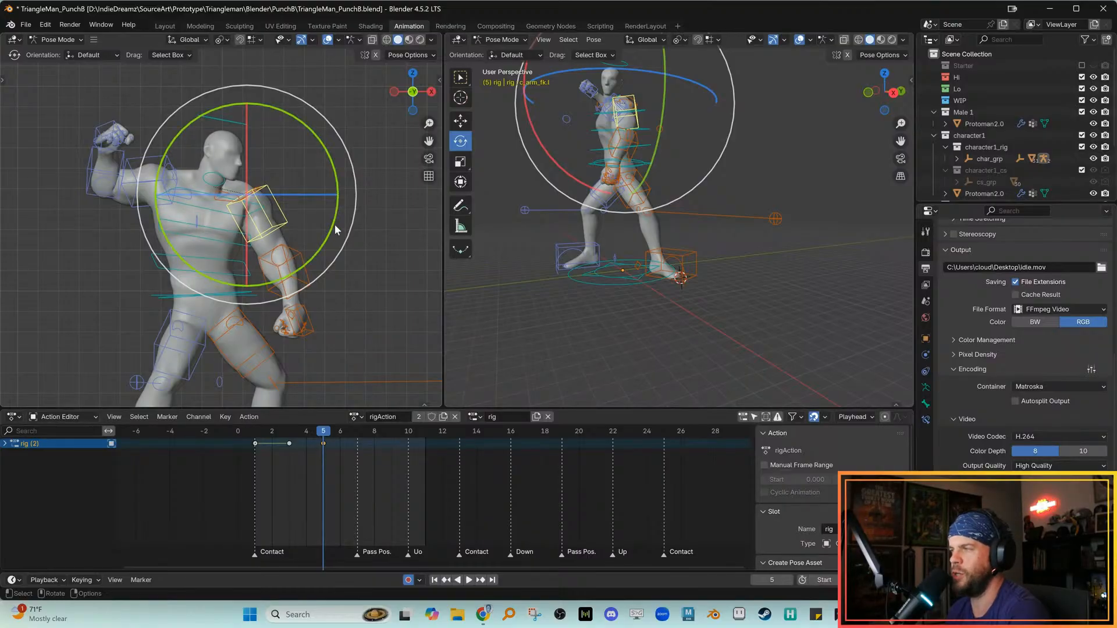
middle_click_drag(605, 241, 721, 218)
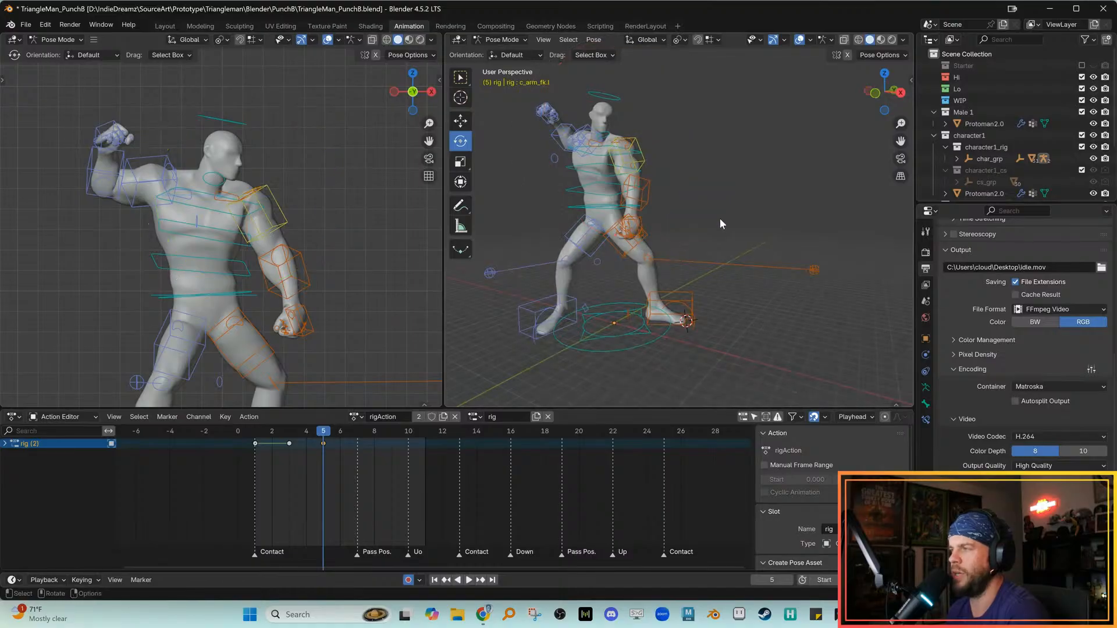
left_click(645, 161)
middle_click_drag(641, 188, 677, 243)
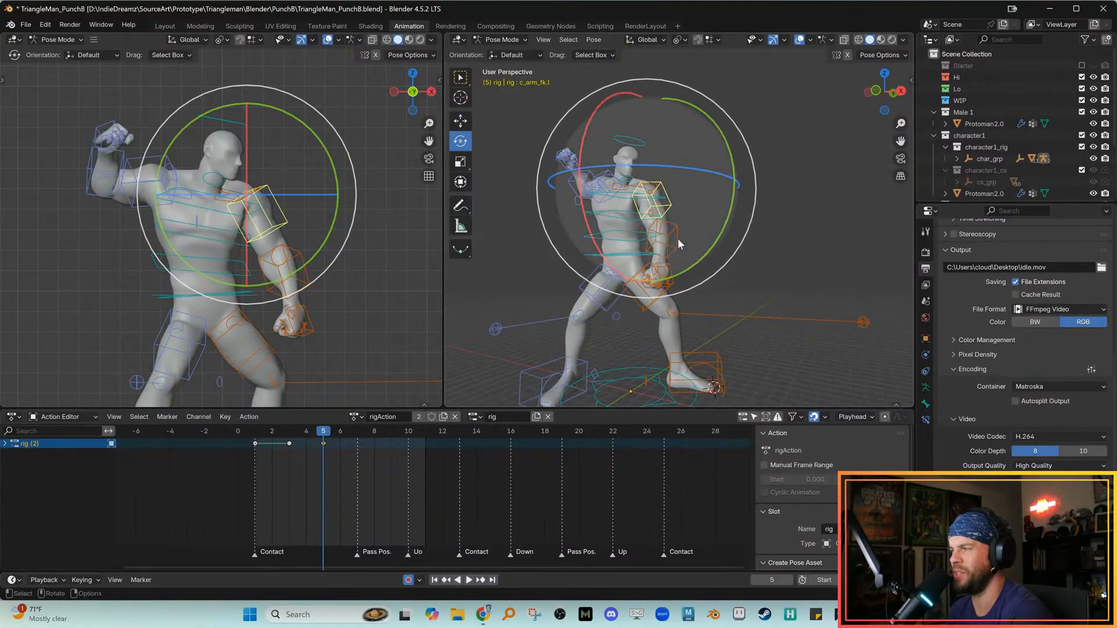
left_click_drag(333, 231, 337, 205)
left_click(338, 306)
left_click_drag(371, 321, 375, 306)
right_click(376, 307)
key("ctrl+z")
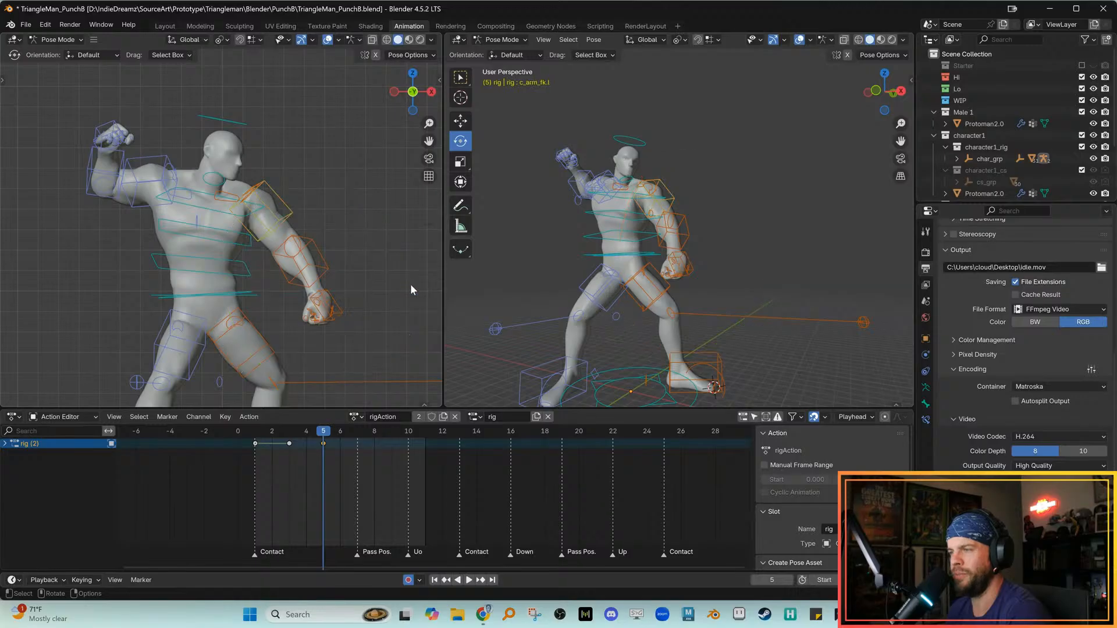
Set the transform orientation to Local for the left hand control and try rotating the hand about its local X axis
left_click(677, 265)
middle_click_drag(677, 265, 703, 260)
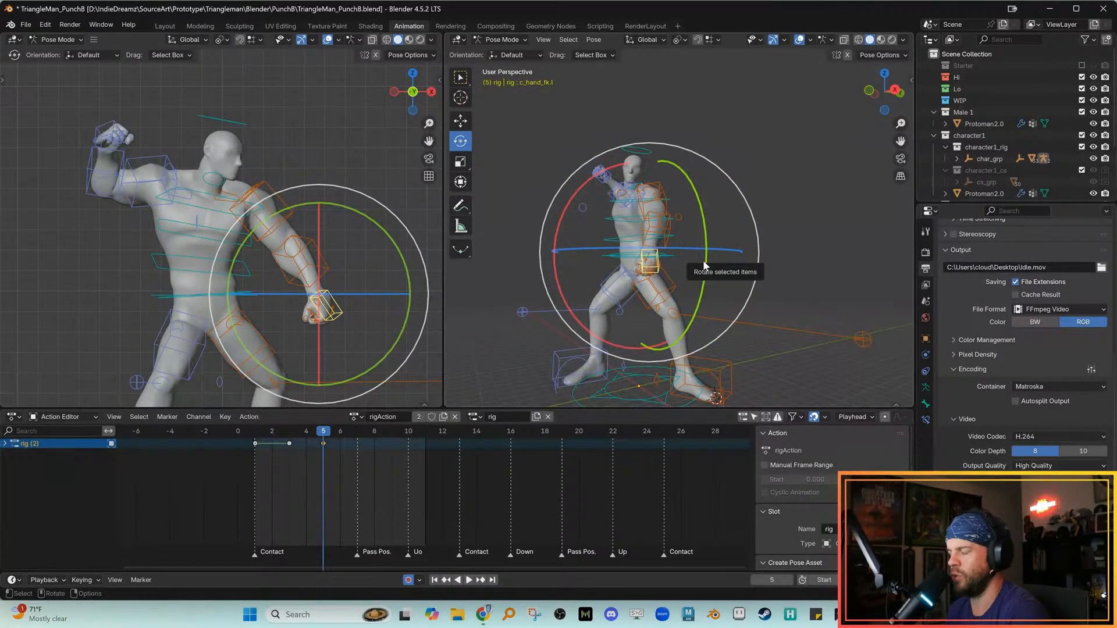
key("comma")
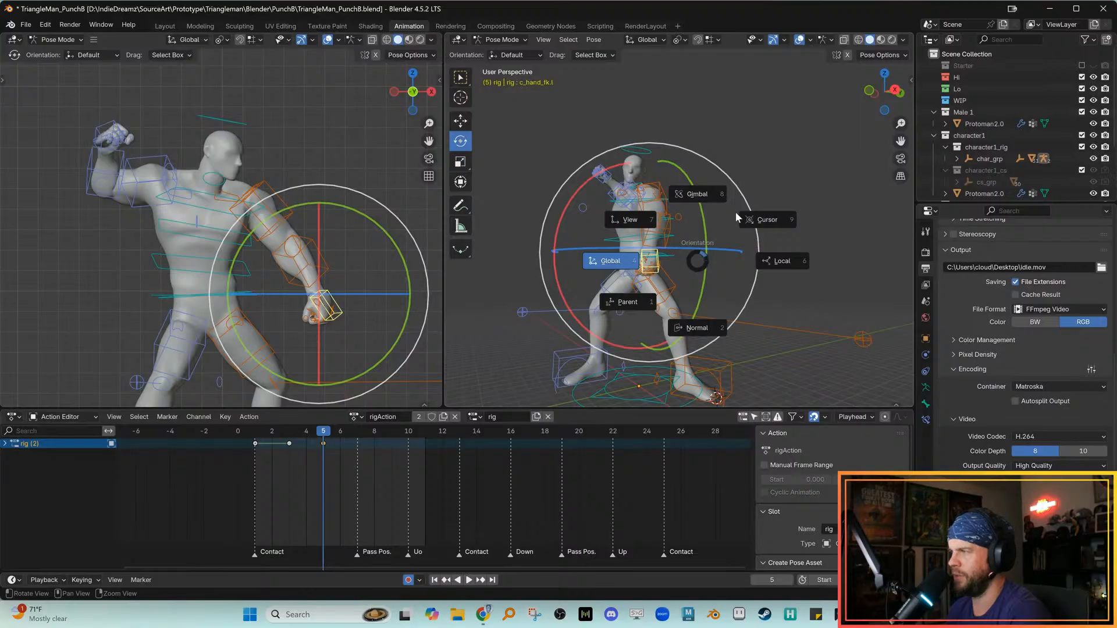
left_click(782, 263)
key("r")
key("x")
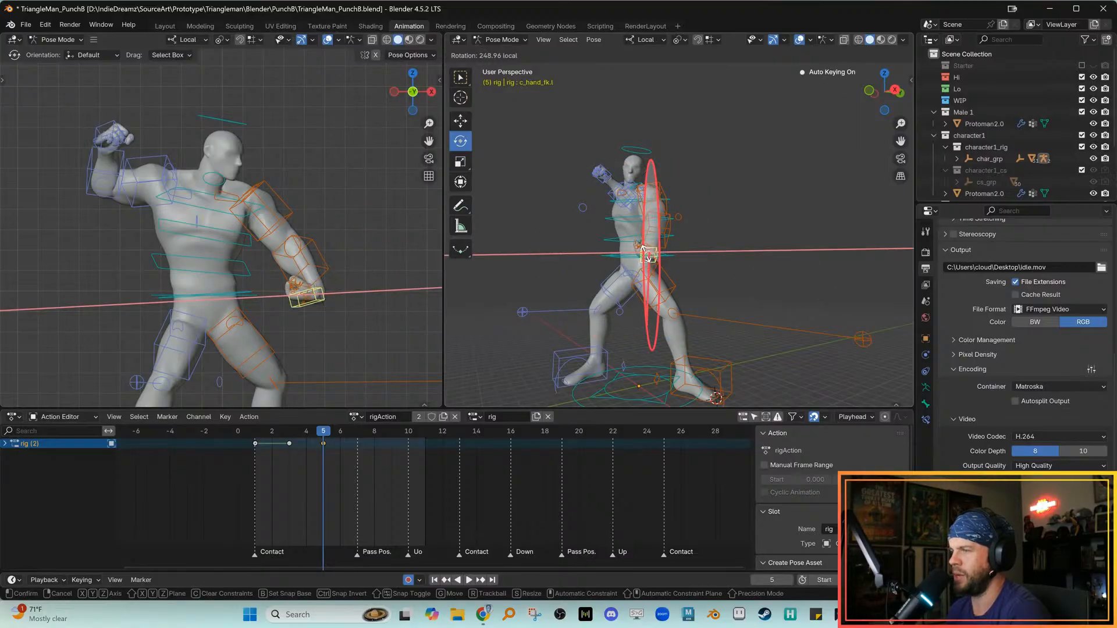
left_click(644, 253)
Rotate the left hand around its local axes so the fist lines up with the forearm at frame 5
middle_click_drag(669, 273, 732, 270)
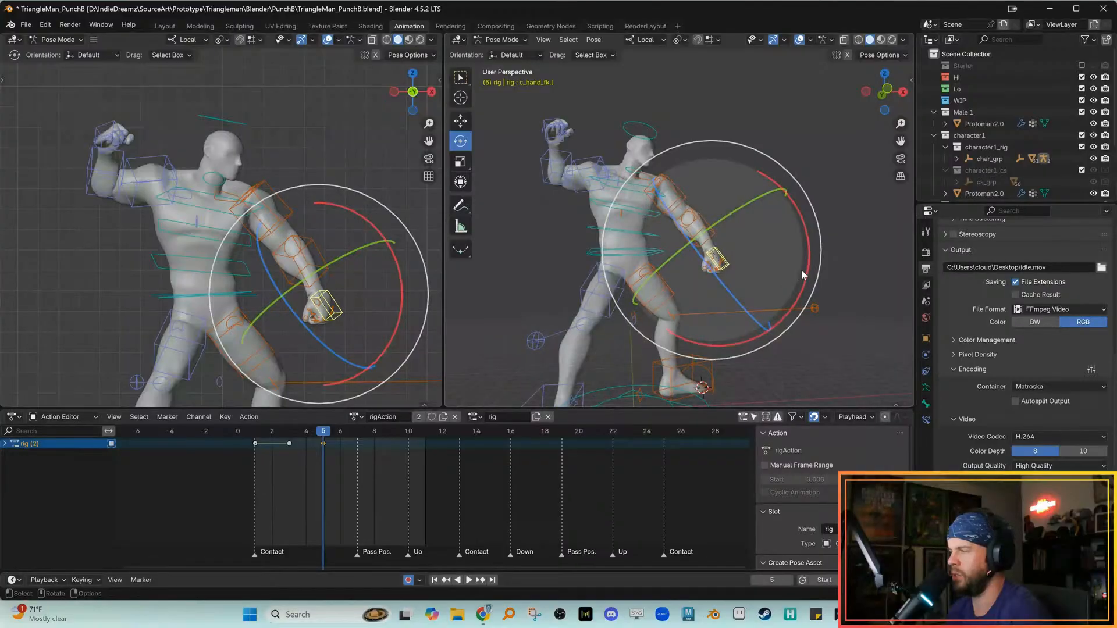
mouse_move(805, 270)
left_mouse_down()
mouse_move(809, 260)
mouse_move(795, 269)
left_mouse_up()
scroll(791, 277, "up", 3)
middle_click_drag(769, 313, 795, 293, "shift")
scroll(750, 315, "down", 2)
left_click_drag(796, 291, 791, 270)
middle_click_drag(791, 270, 665, 266)
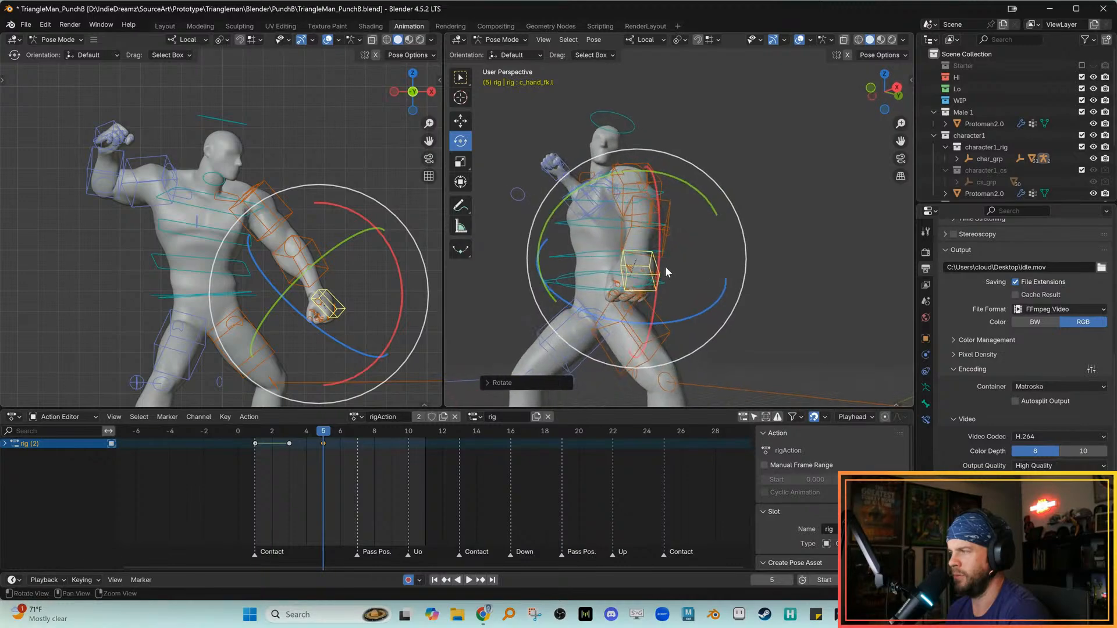
left_click_drag(665, 267, 661, 272)
middle_click_drag(661, 273, 713, 285)
left_click_drag(843, 263, 839, 279)
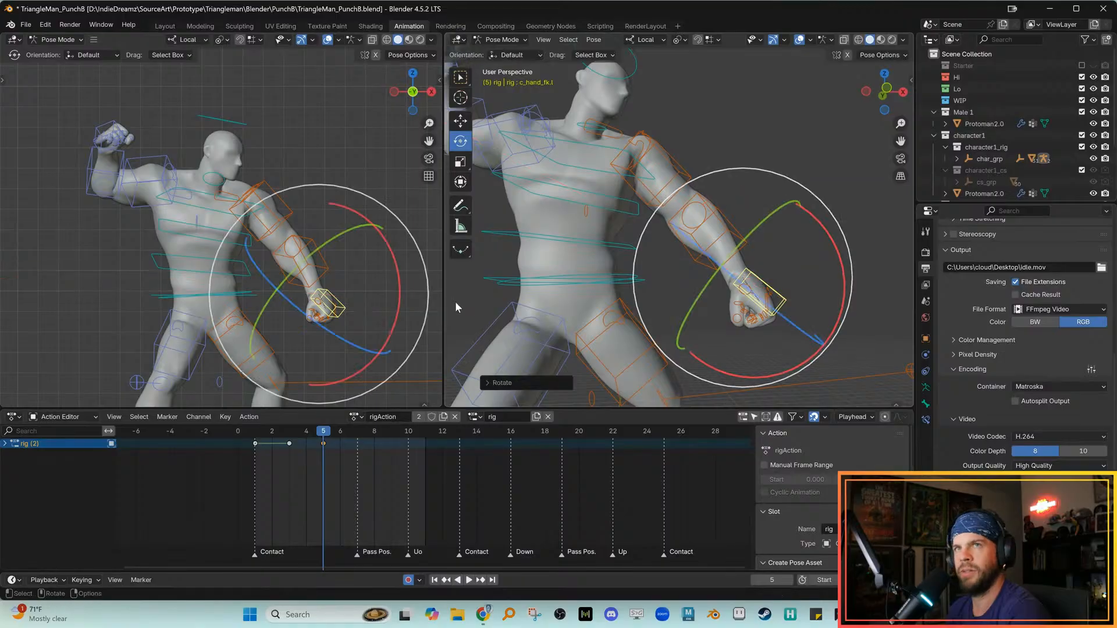
Rotate the left upper arm and forearm to extend the arm farther forward at frame 5
left_click(277, 199)
left_click(282, 203)
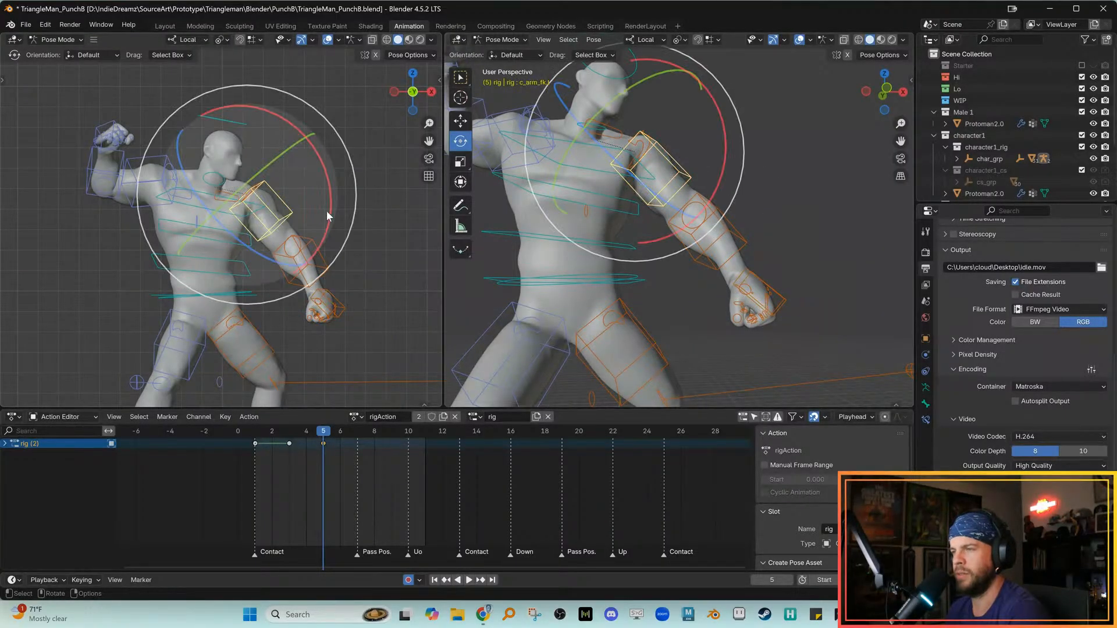
left_click_drag(330, 210, 328, 203)
left_click(334, 258)
left_click(327, 264)
left_click_drag(318, 294, 335, 294)
key("w")
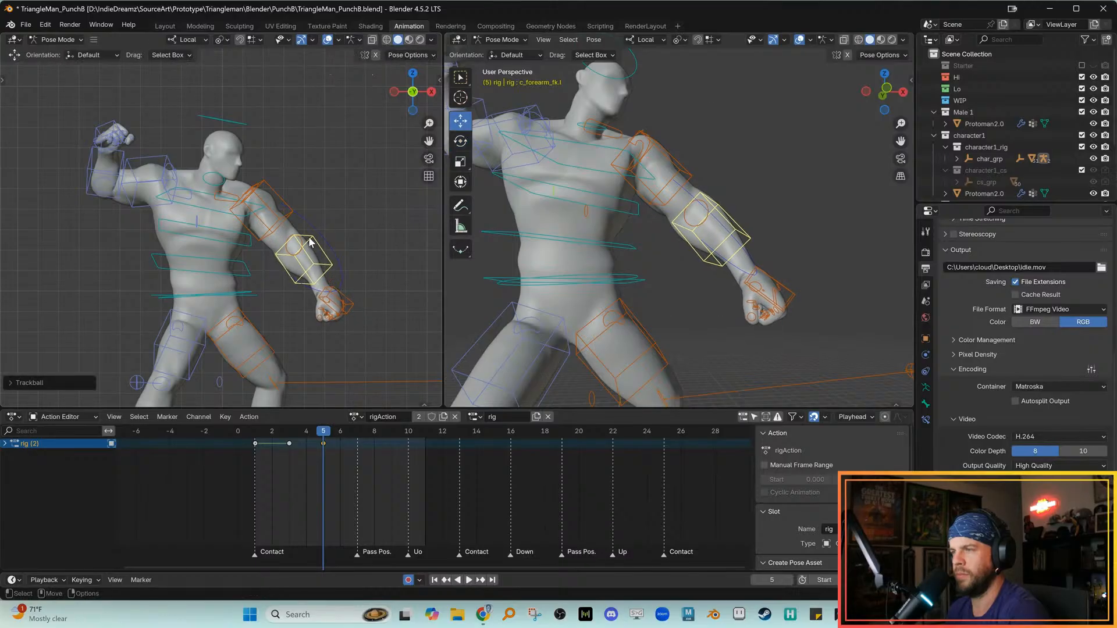
left_click(283, 203)
key("e")
left_click_drag(252, 182, 268, 169)
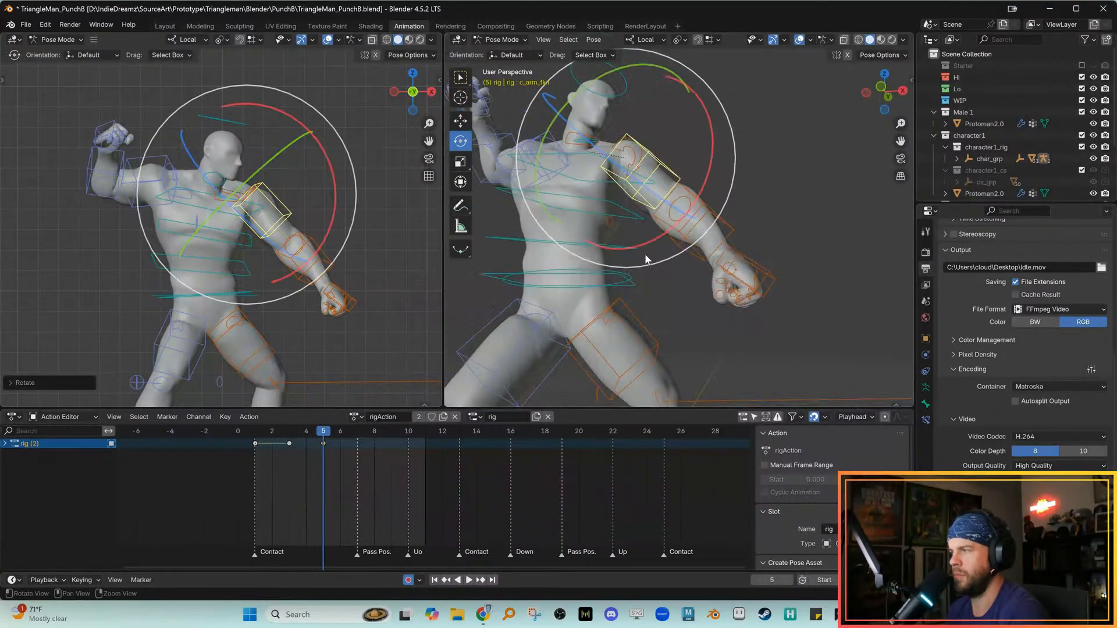
Refine the left hand's rotation so the wrist follows the line of the extended forearm
left_click(768, 273)
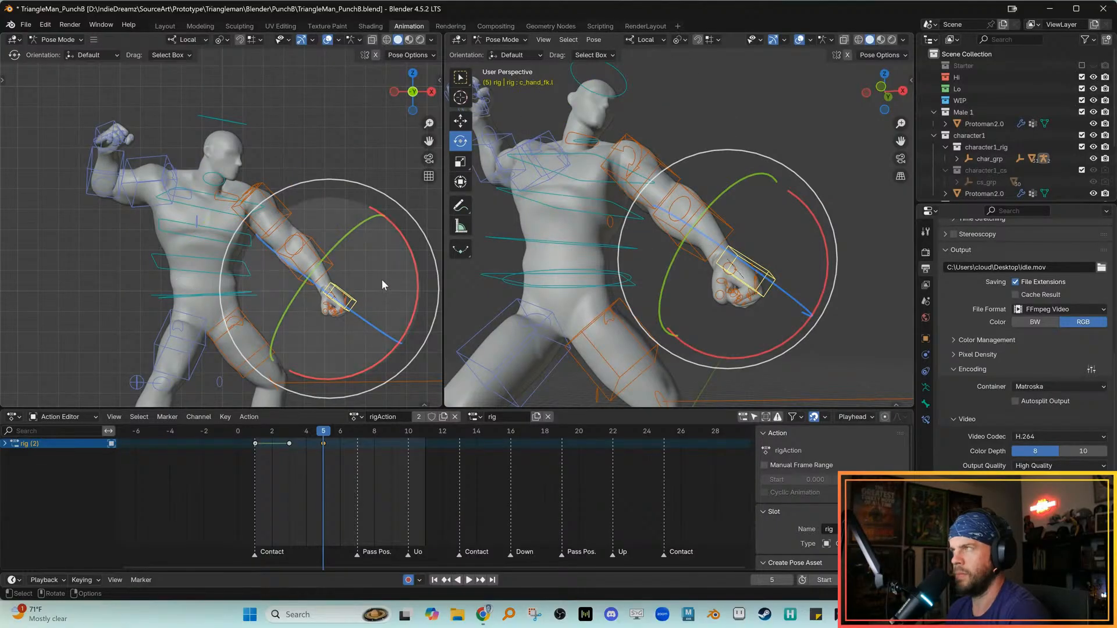
middle_click_drag(689, 288, 701, 274)
left_click_drag(679, 262, 721, 256)
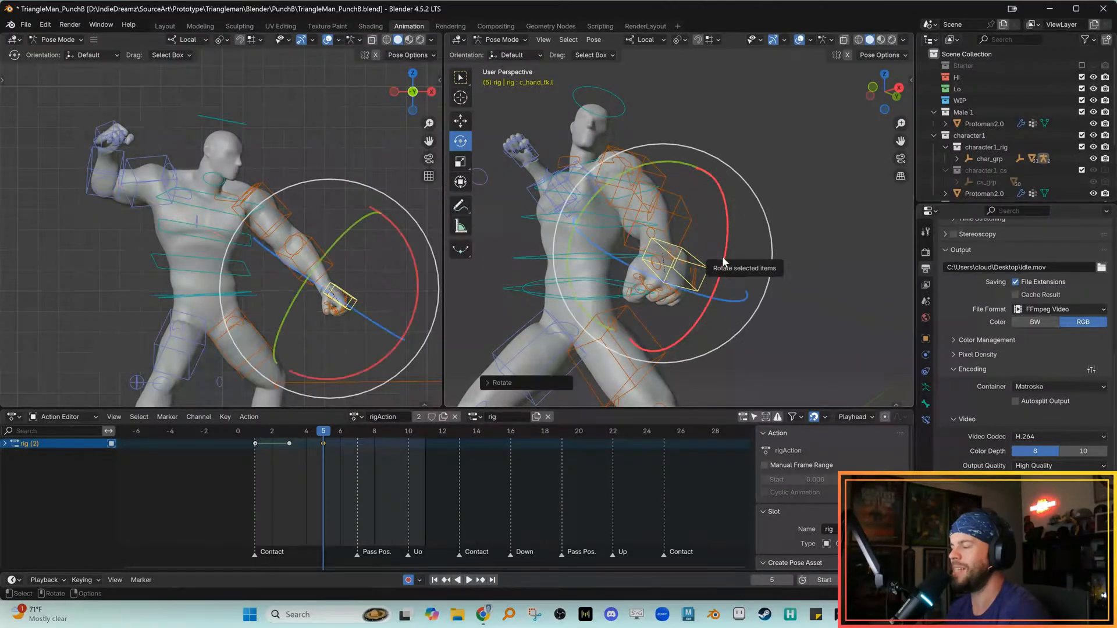
middle_click_drag(719, 263, 724, 263)
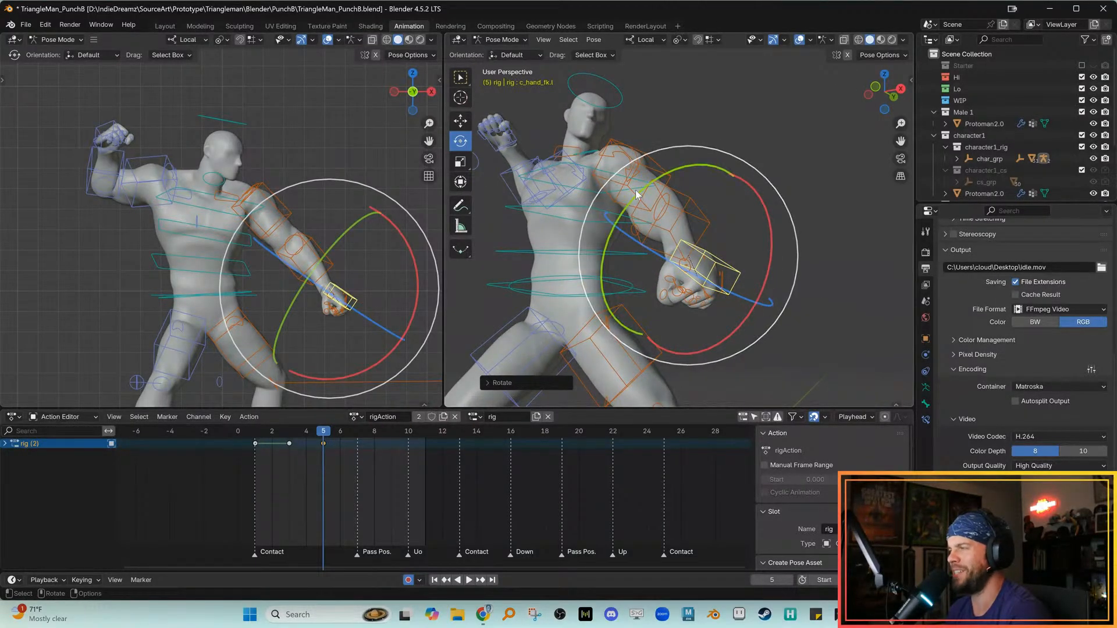
left_click_drag(635, 193, 629, 198)
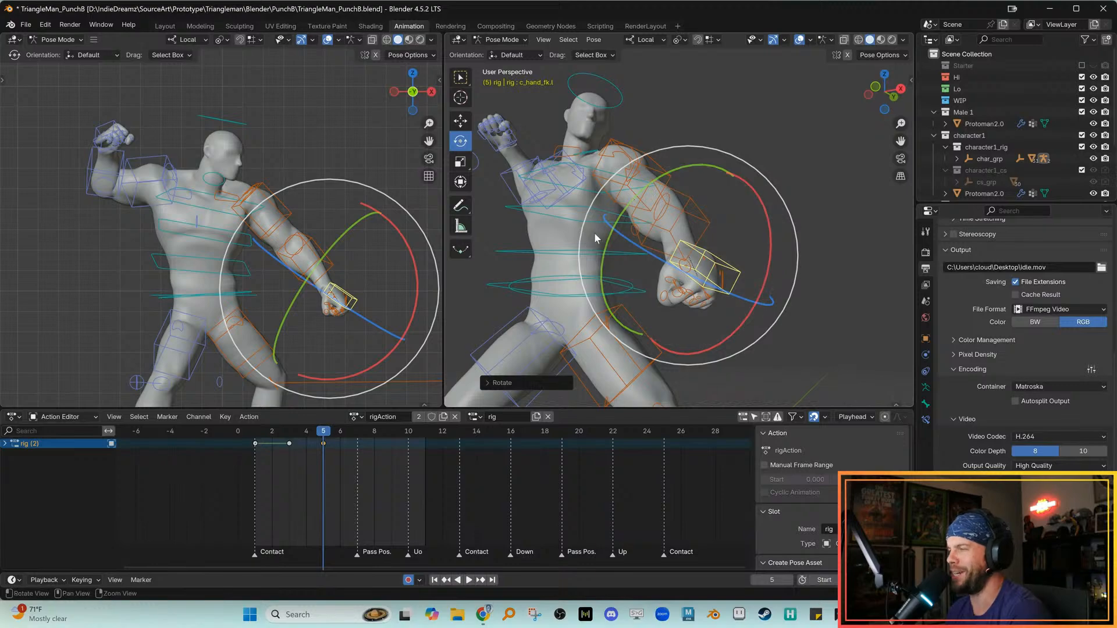
middle_click_drag(595, 236, 611, 232)
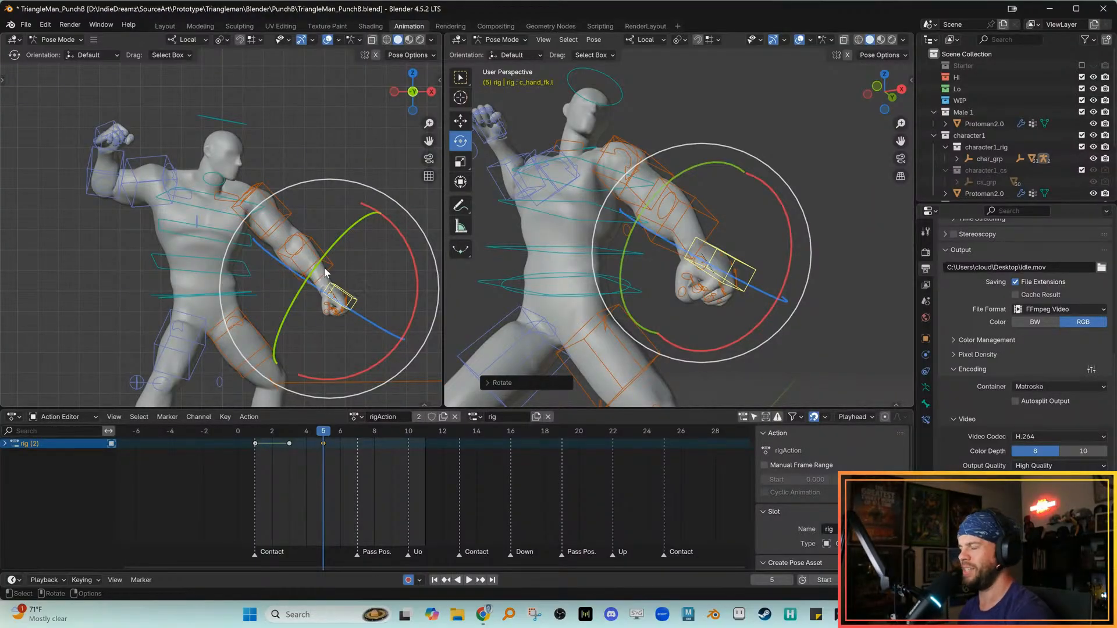
Box-select the left hand and finger controls with the Move tool active
scroll(674, 300, "up", 6)
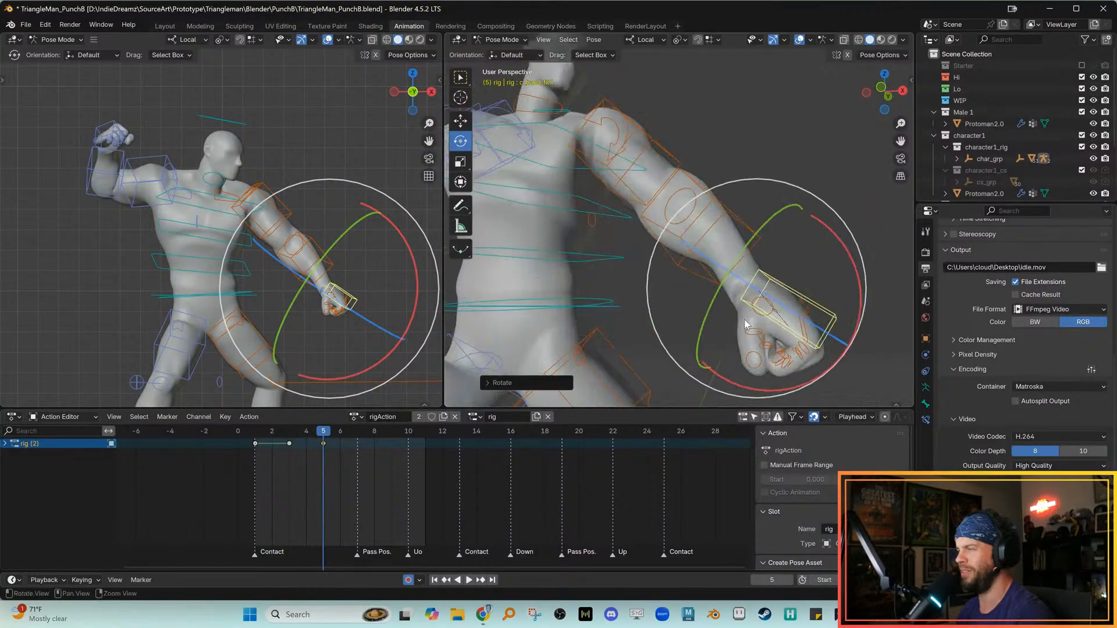
middle_click_drag(879, 336, 805, 242)
left_click_drag(732, 226, 784, 324)
middle_click_drag(781, 323, 769, 320)
left_click(769, 284)
left_click_drag(747, 283, 794, 333)
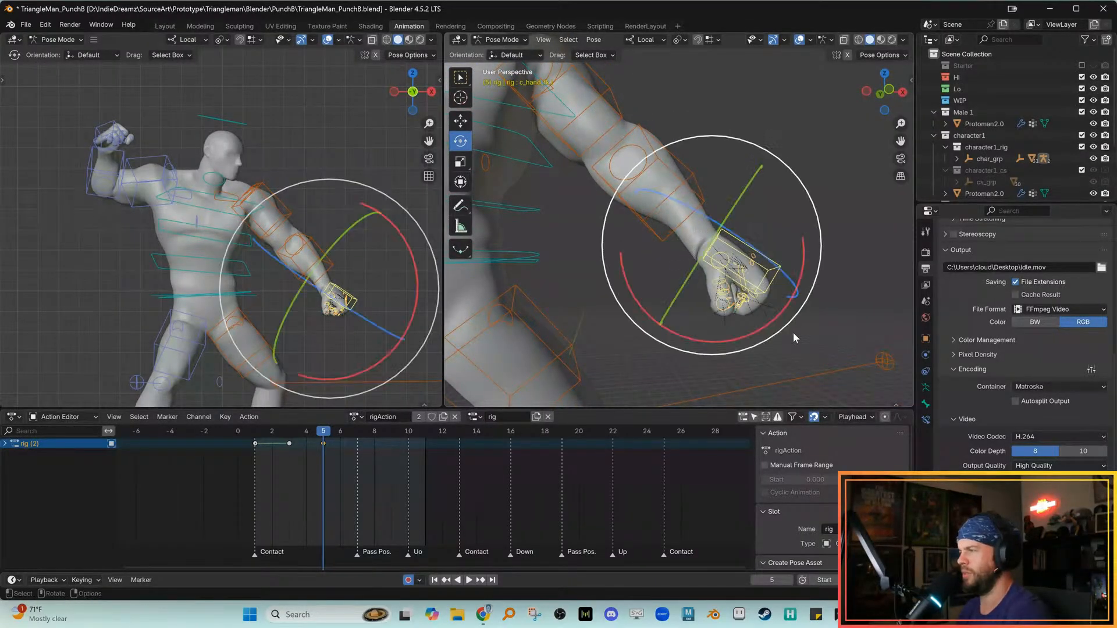
middle_click_drag(793, 332, 773, 323)
key("w")
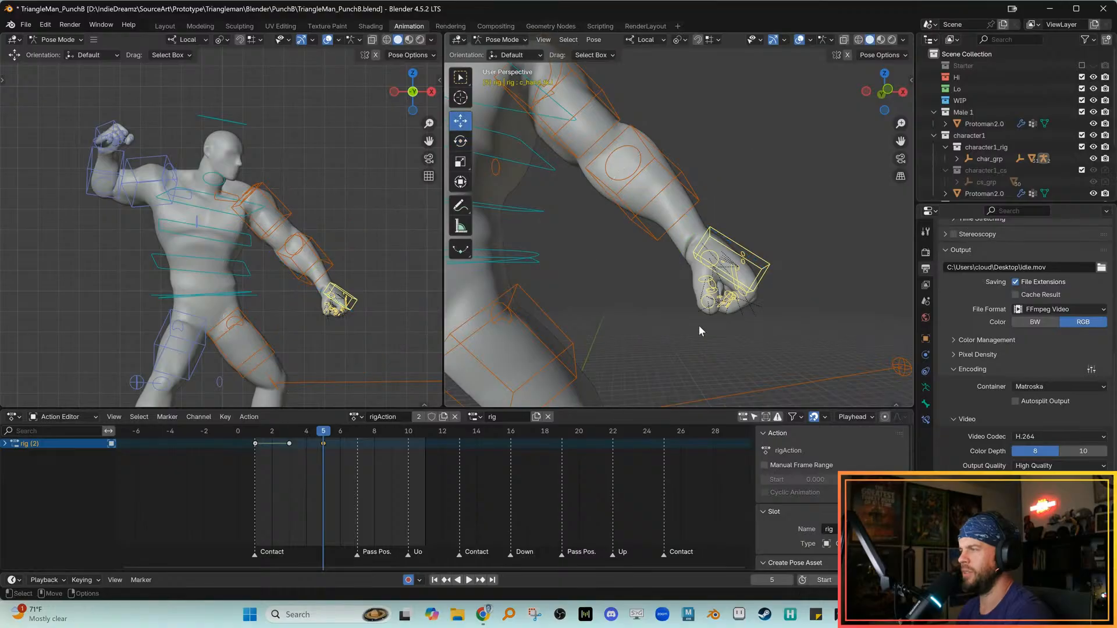
left_click_drag(677, 235, 786, 336)
middle_click_drag(786, 335, 735, 323)
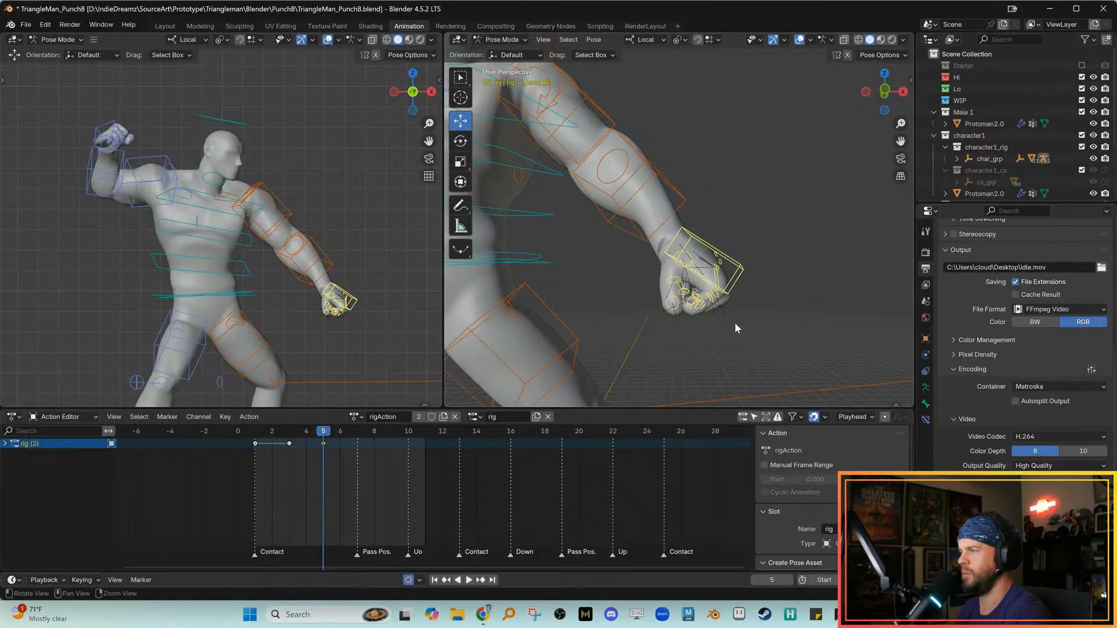
Try to clear the rotation of the box-selected left hand and finger controls, and undo the resets
scroll(727, 321, "up", 1)
left_click(666, 294)
left_click_drag(652, 225, 766, 362)
key("alt+r")
key("ctrl+z")
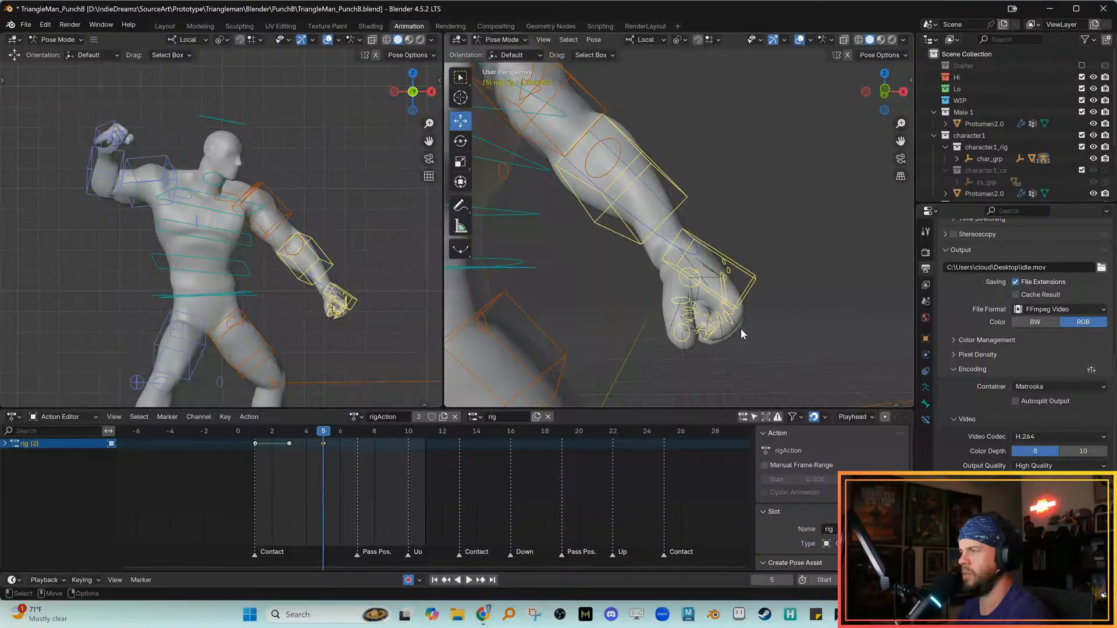
left_click_drag(757, 278, 749, 284, "ctrl")
key("alt+r")
key("ctrl+z")
Deselect the left hand control and clear the rotation of its finger controls to open the fist
middle_click_drag(750, 284, 738, 290)
left_click_drag(738, 290, 732, 285, "alt")
left_click_drag(706, 180, 673, 205, "ctrl")
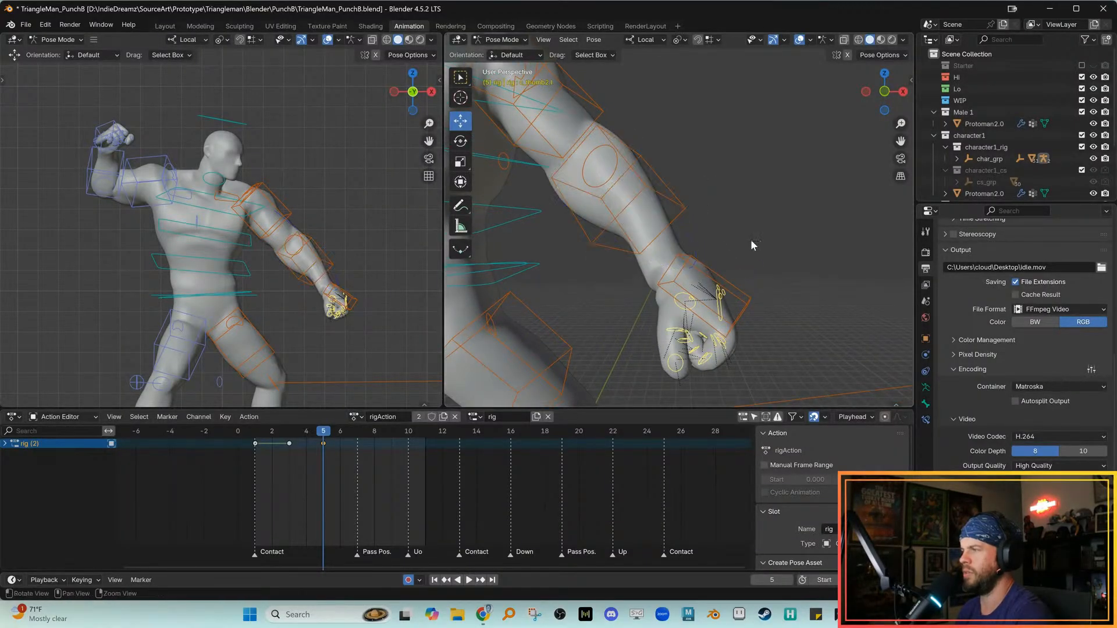
key("alt+r")
Select the left thumb's joint controls and rotate the middle joint about its local X axis
left_click_drag(751, 265, 661, 334, "alt")
left_click(627, 308)
key("e")
left_click_drag(659, 334, 635, 333)
left_click(641, 324)
key("r")
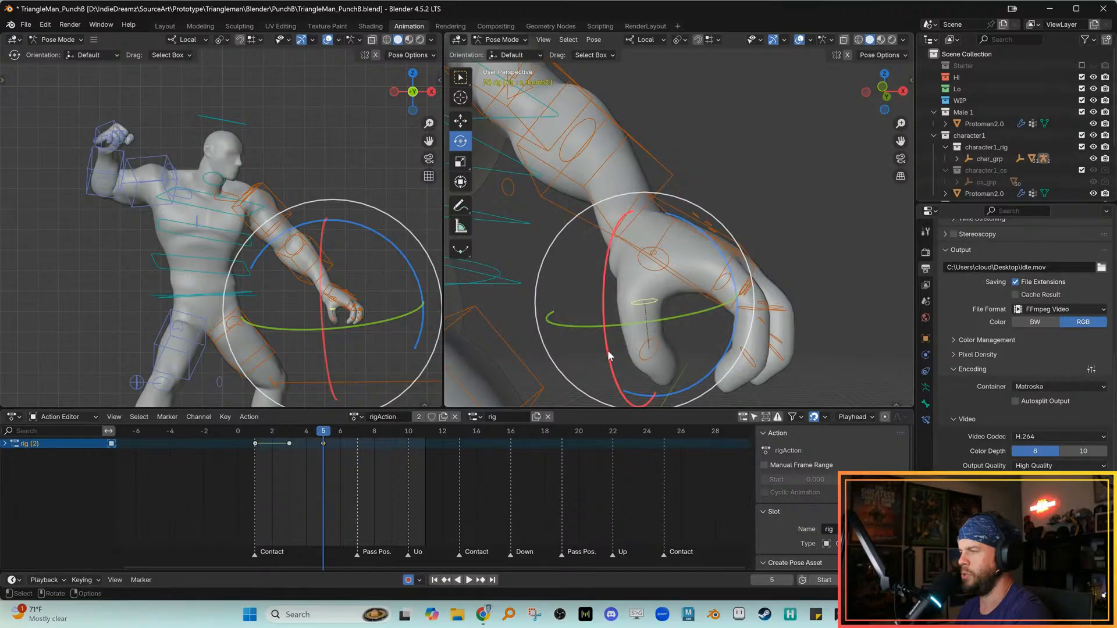
key("x")
left_click_drag(591, 301, 591, 303)
Try to rotate the left thumb's joints together, and undo the rotation
key("w")
left_click(626, 346, "shift")
key("e")
middle_click_drag(621, 382, 632, 333, "alt")
left_click_drag(612, 316, 597, 302)
key("ctrl+z")
Select the left thumb's tip joint, set the transform orientation to Local and rotate the joint freely
key("w")
left_click(613, 305)
left_click(639, 293)
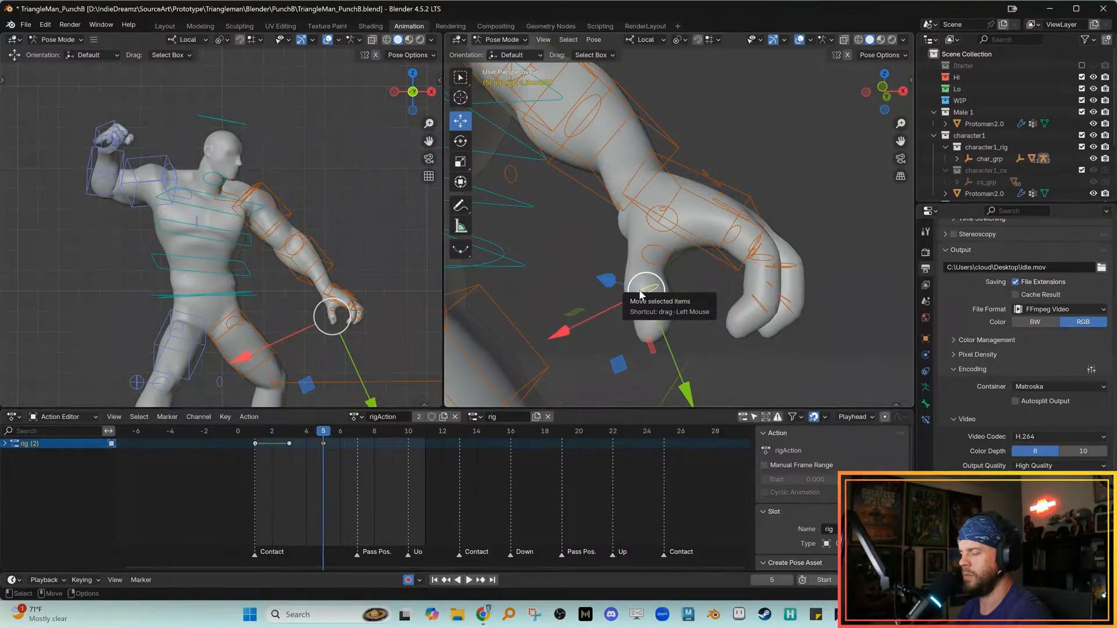
key("comma")
left_click(578, 296)
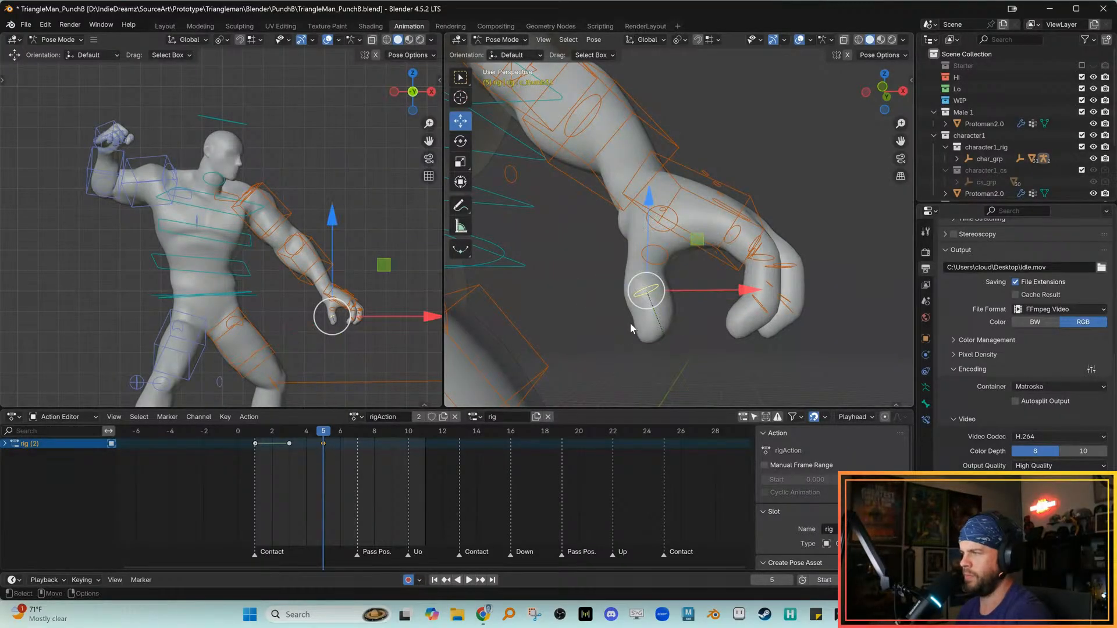
key("e")
middle_click_drag(626, 338, 699, 253)
left_click_drag(700, 253, 699, 254, "alt")
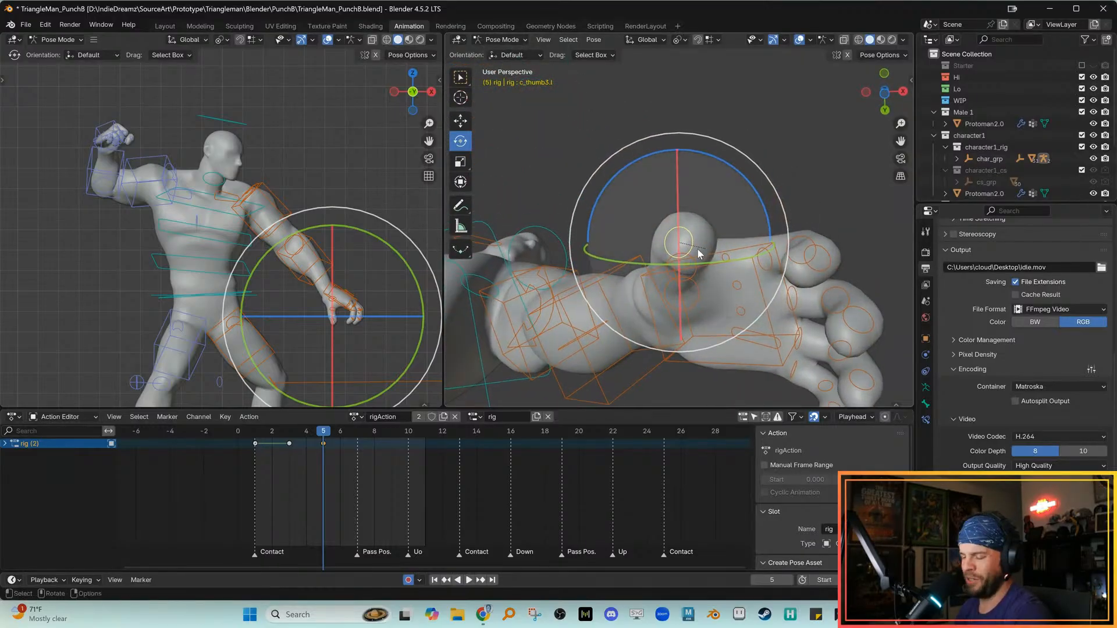
key("comma")
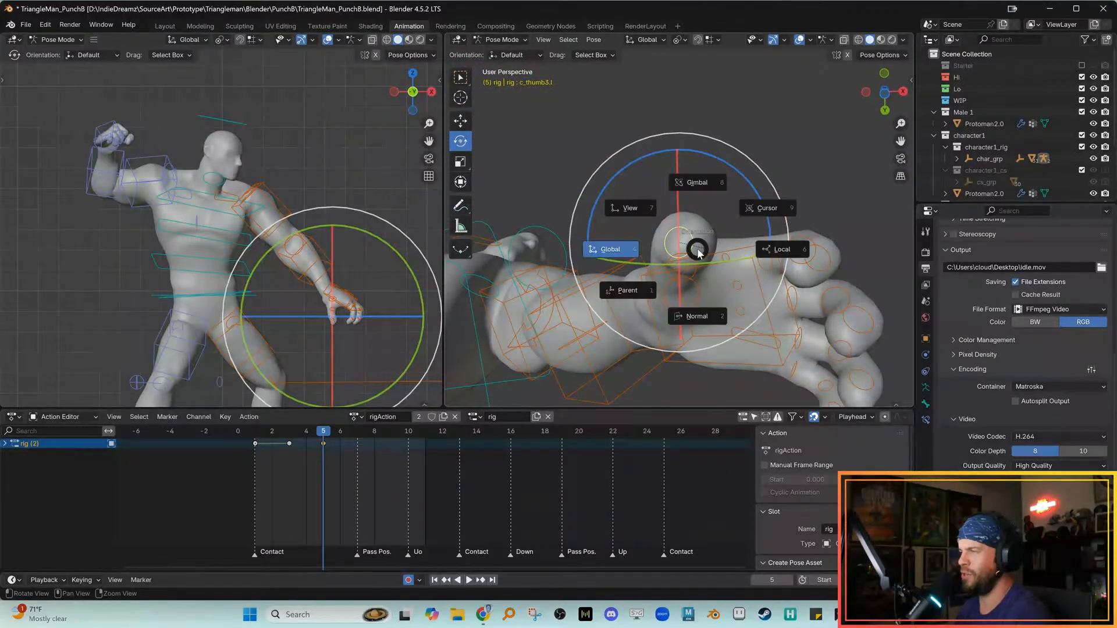
left_click(766, 256)
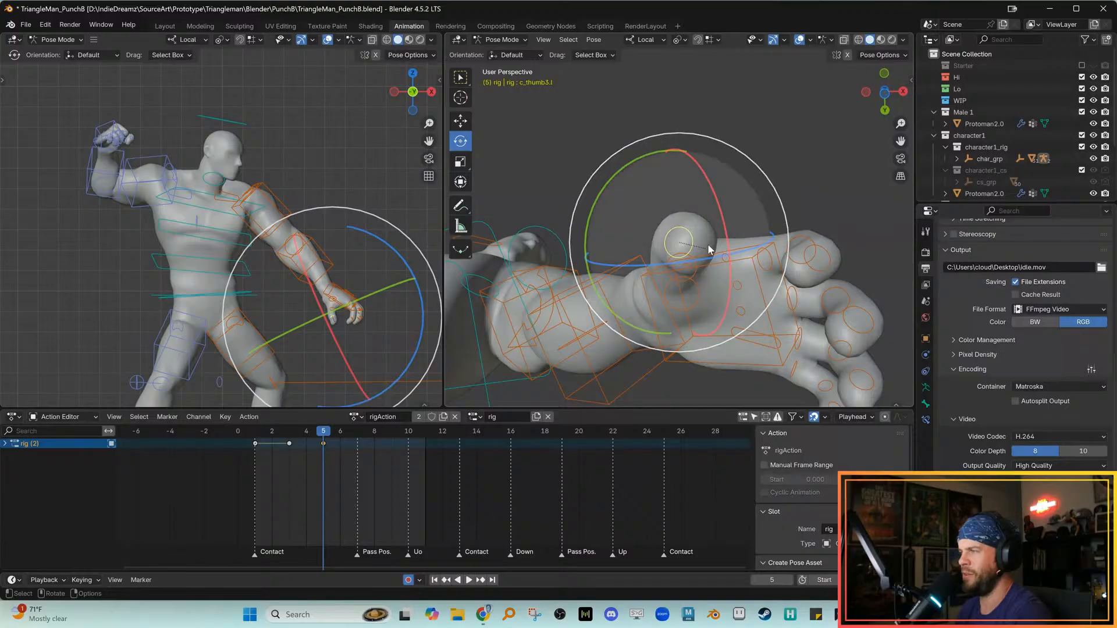
mouse_move(680, 245)
left_mouse_down()
mouse_move(671, 215)
mouse_move(678, 228)
left_mouse_up()
middle_click_drag(679, 228, 624, 333)
Select the left index finger's base joint and rotate it to adjust the finger's bend
left_click(773, 190)
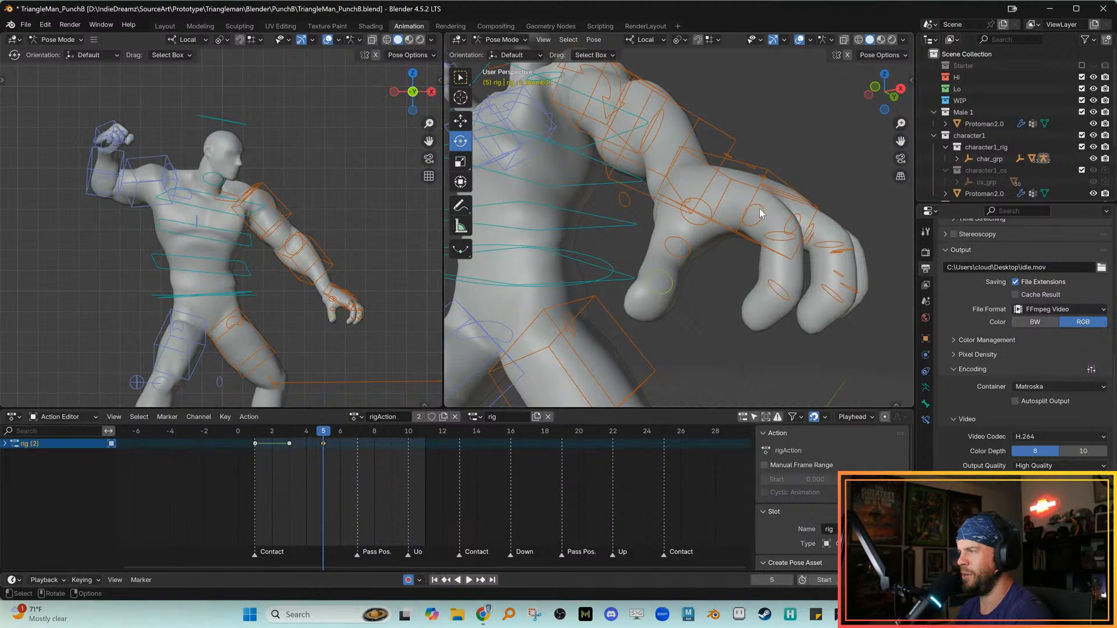
left_click(760, 210)
middle_click_drag(760, 208, 780, 233)
key("r")
key("x")
mouse_move(781, 224)
left_mouse_down()
mouse_move(756, 206)
mouse_move(784, 240)
left_mouse_up()
Select the left index finger's middle joint and rotate it about its local X axis
key("w")
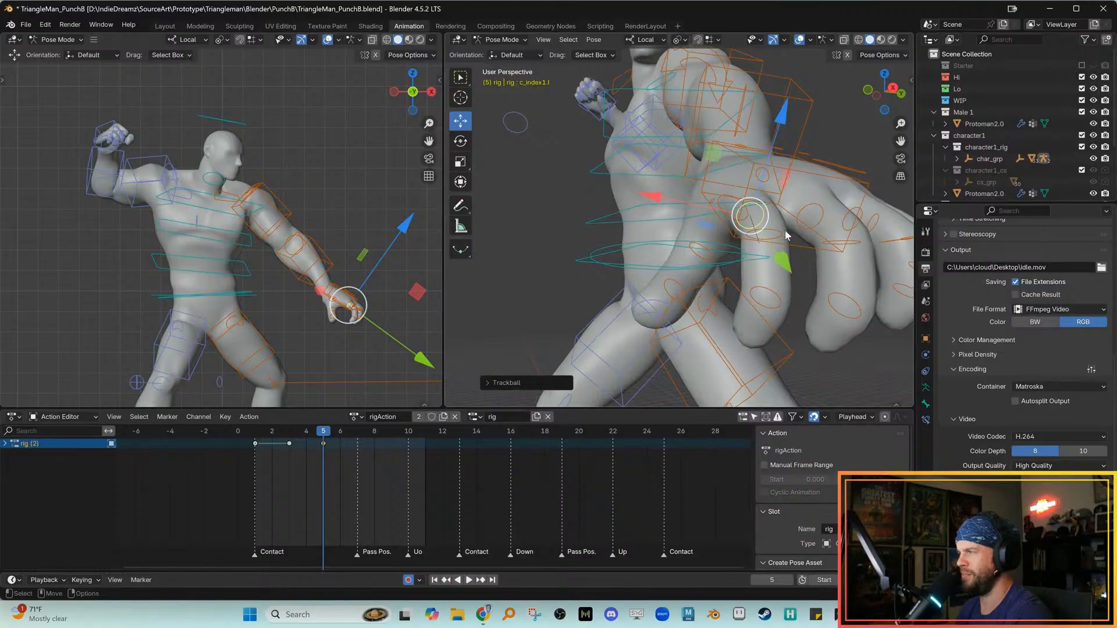
left_click(780, 236)
key("e")
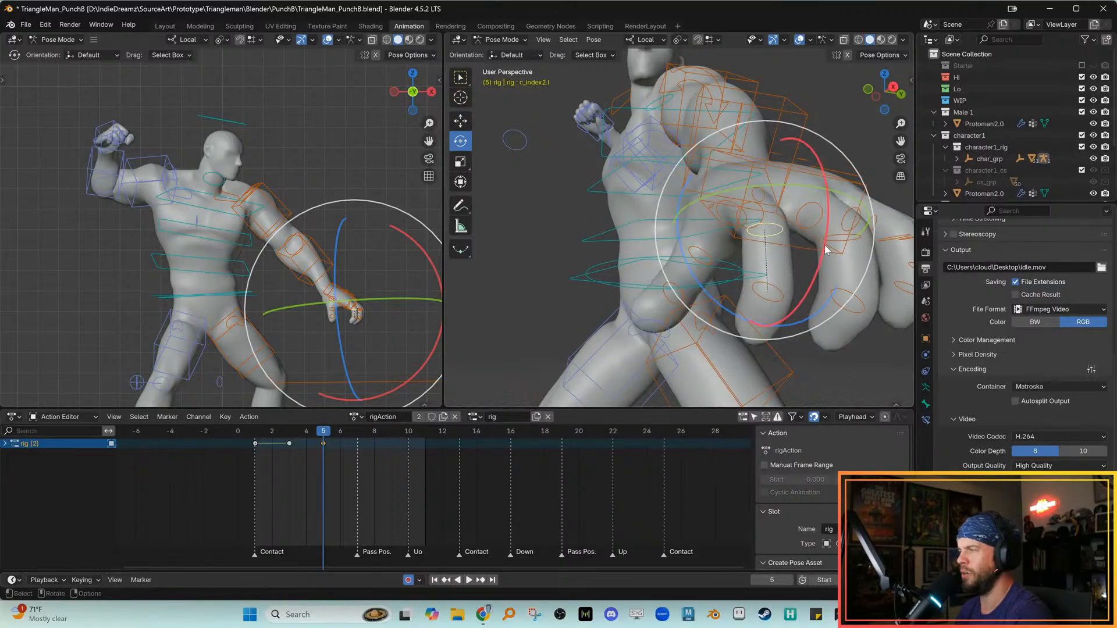
left_click_drag(822, 242, 826, 256)
middle_click_drag(826, 244, 871, 231)
left_click_drag(871, 231, 836, 260)
Select the left index finger's tip joint and rotate it about its local X axis
key("w")
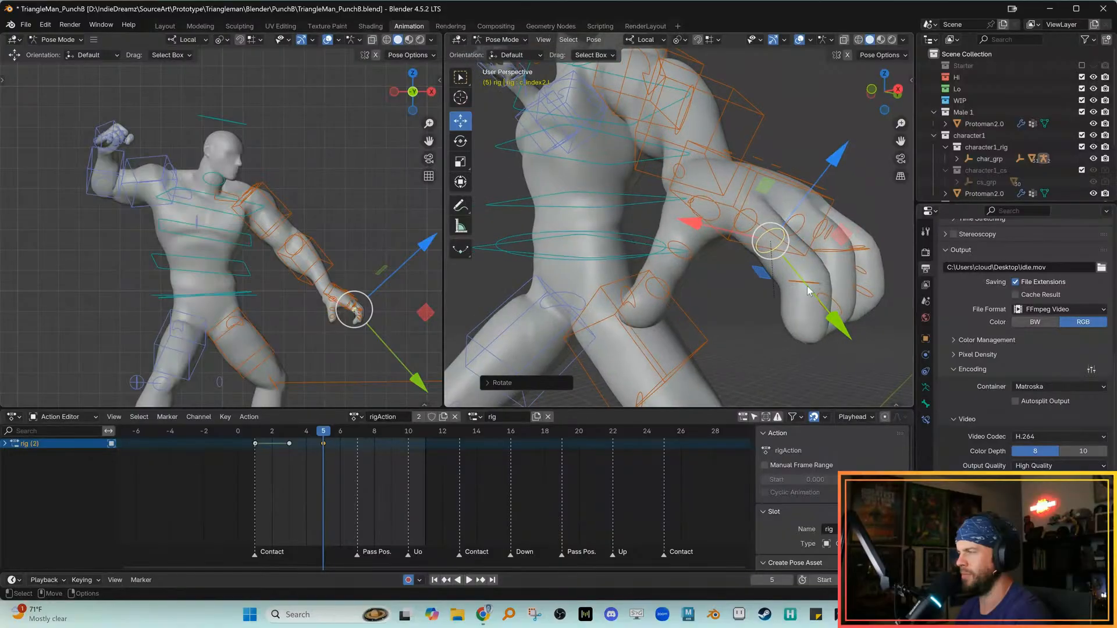
left_click(795, 282)
middle_click_drag(810, 297, 838, 296)
key("e")
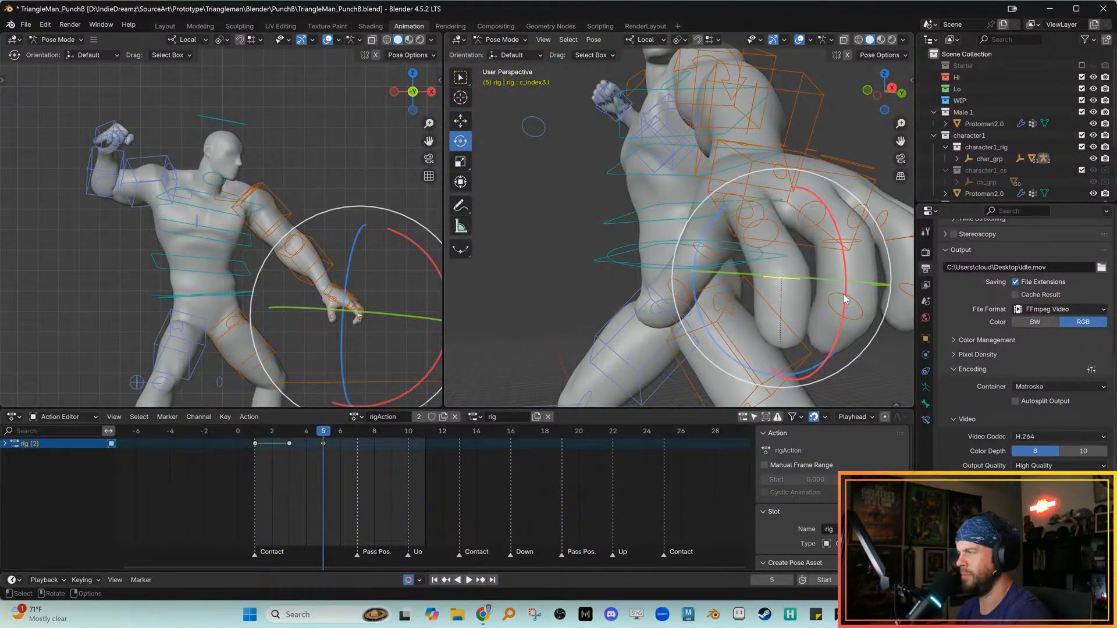
left_click_drag(847, 300, 836, 243)
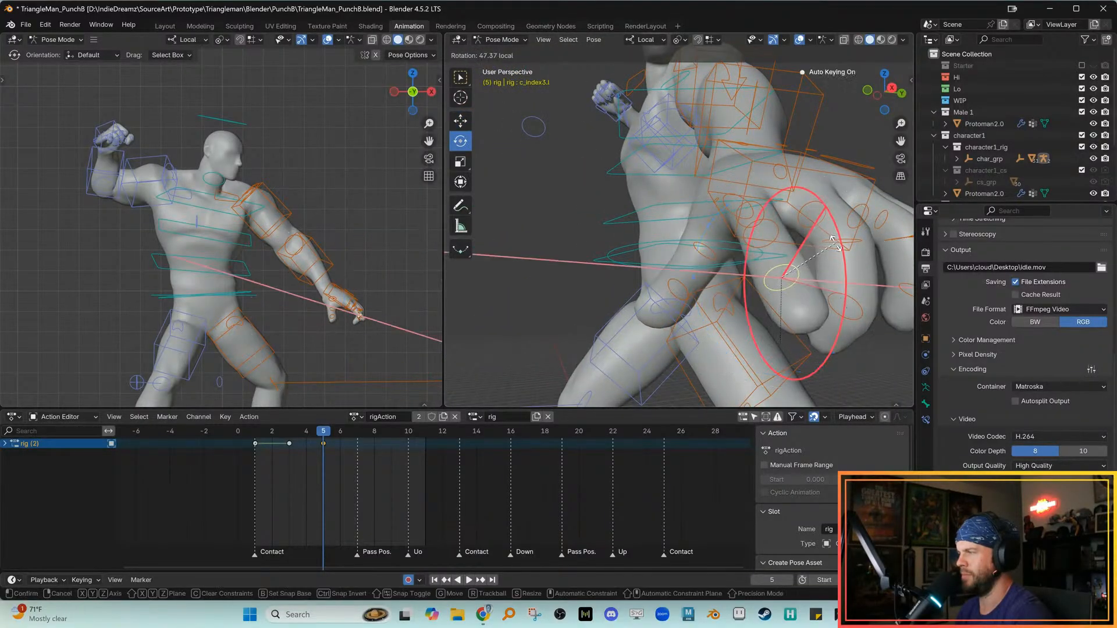
Readjust the rotation of the left index finger's base joint
left_click(759, 225)
key("shift+space")
key("r")
middle_click_drag(771, 248, 761, 227)
left_click_drag(744, 227, 730, 227)
key("w")
Readjust the outer joints of the left index finger to open the finger further
middle_click_drag(735, 234, 755, 249)
left_click(773, 238)
key("e")
left_click_drag(755, 248, 806, 215)
key("w")
left_click(766, 217)
key("e")
key("w")
Select the left thumb's base joint and examine the hand pose from several angles
left_click(765, 195)
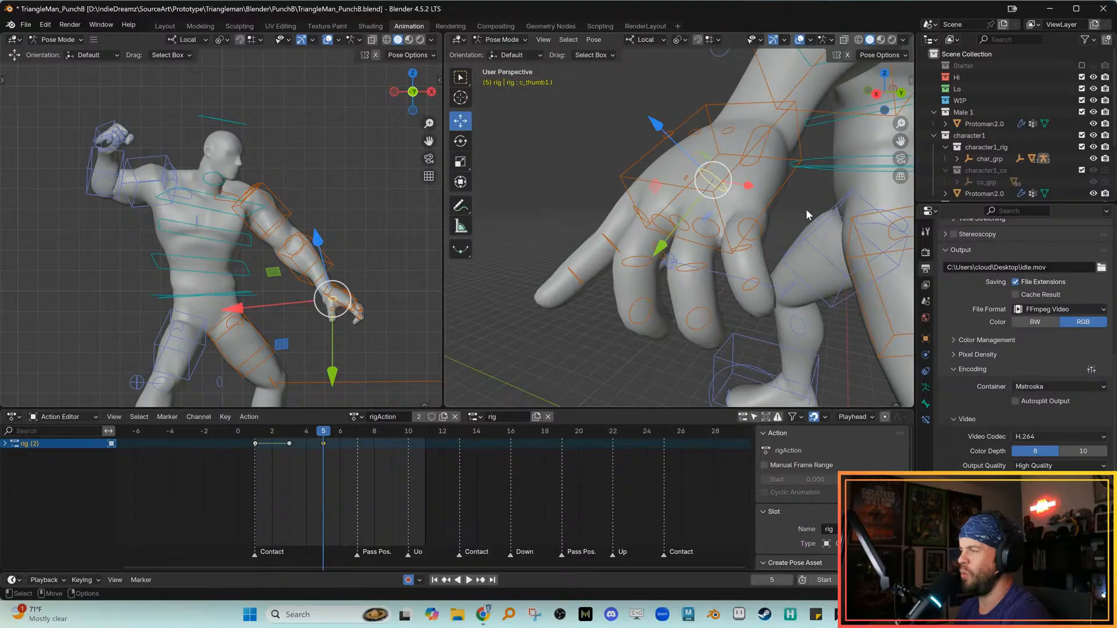
left_click_drag(743, 241, 683, 260, "alt")
left_click(661, 250)
left_click(762, 218)
left_click_drag(762, 218, 733, 233, "alt")
key("e")
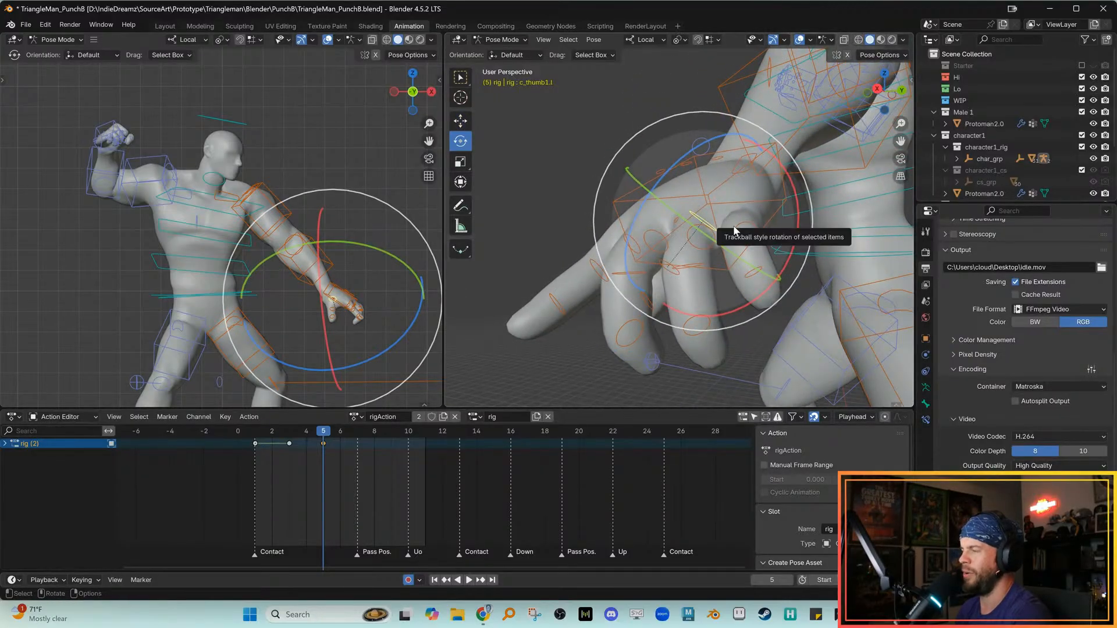
left_click_drag(730, 218, 678, 189, "alt")
left_click_drag(518, 150, 693, 204, "alt")
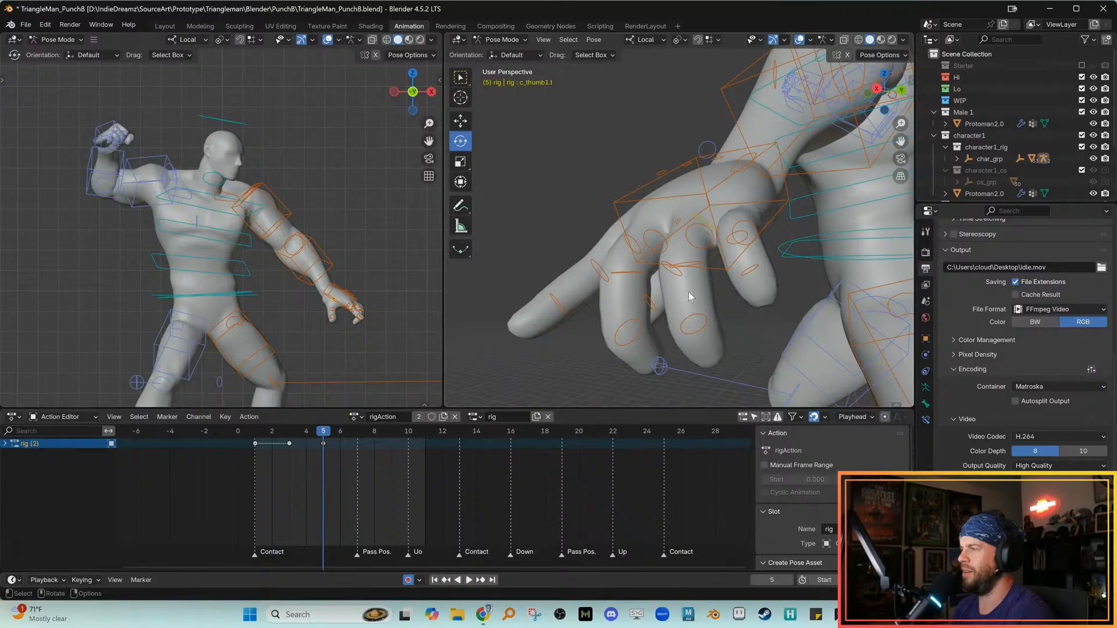
Select the left pinky's base joint, shift it slightly and rotate it
middle_click_drag(716, 243, 604, 232)
left_click(633, 252)
key("w")
left_click_drag(637, 259, 624, 244)
key("e")
middle_click_drag(624, 245, 721, 247)
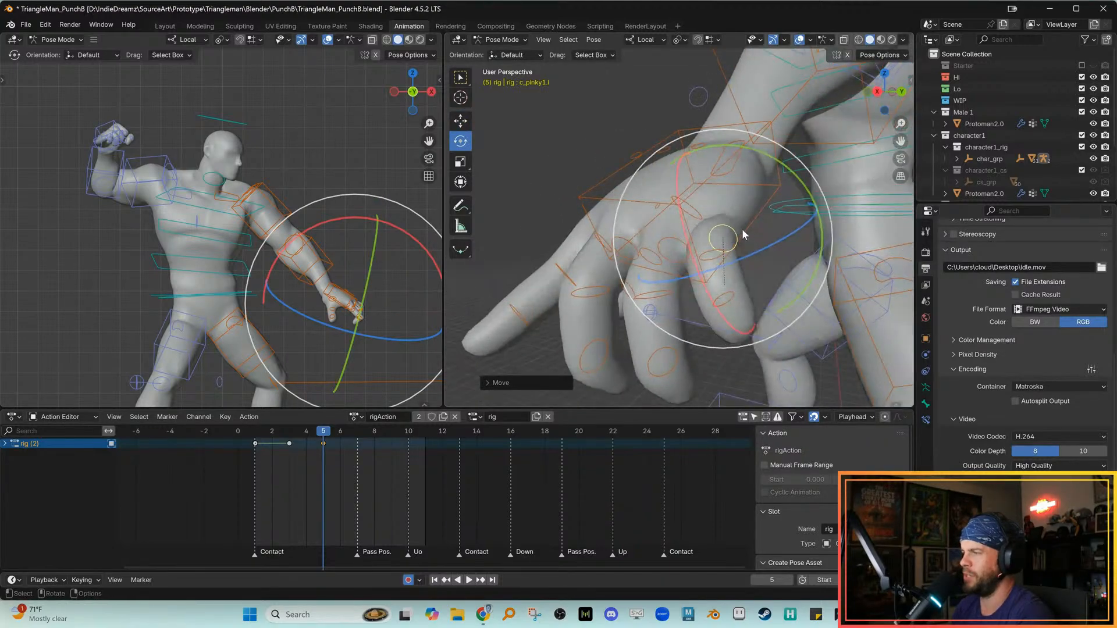
left_click_drag(742, 234, 745, 240)
Select the left pinky's middle joint and rotate it about its local X axis
key("w")
left_click(709, 258)
key("e")
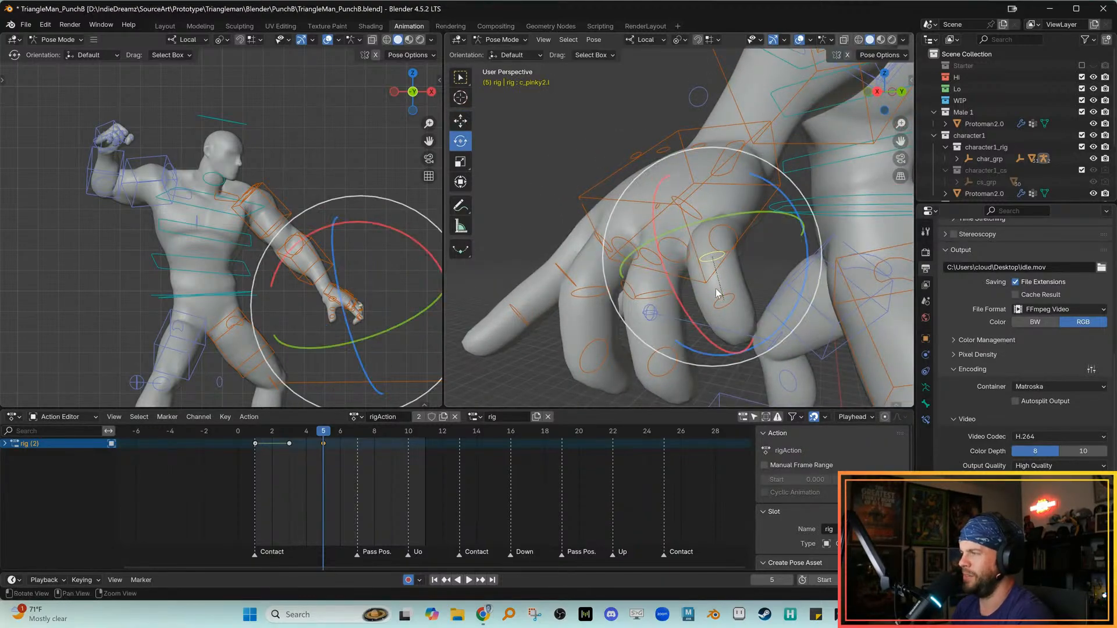
key("r")
key("x")
left_click(645, 255)
Select the left pinky's tip joint and rotate it in the view plane to extend the fingertip
key("w")
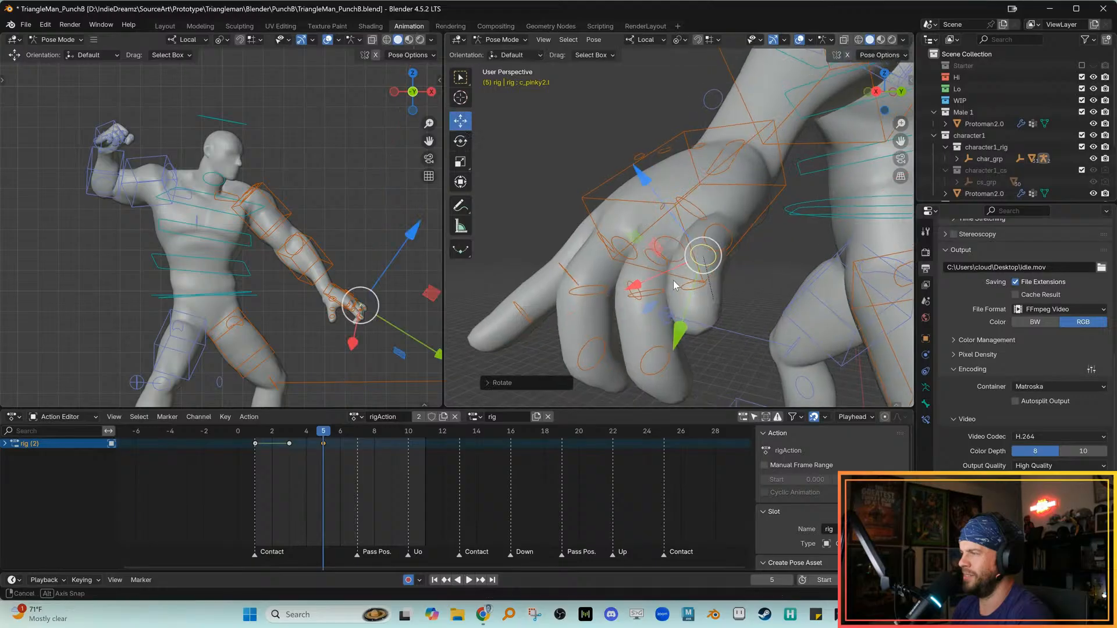
middle_click_drag(645, 255, 609, 287)
left_click(560, 282)
key("e")
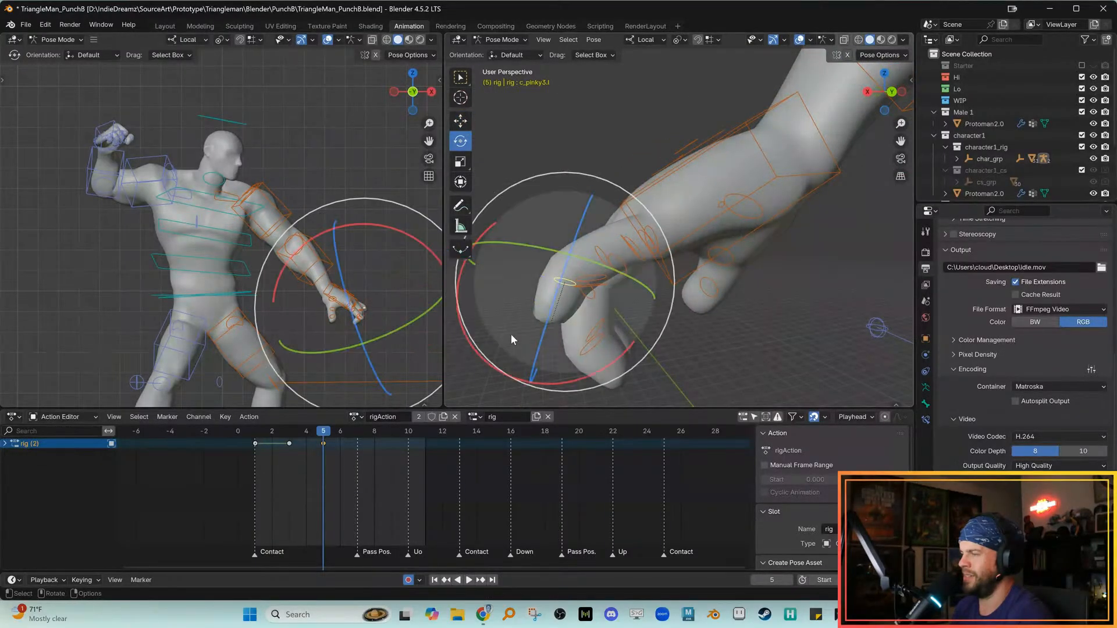
key("r")
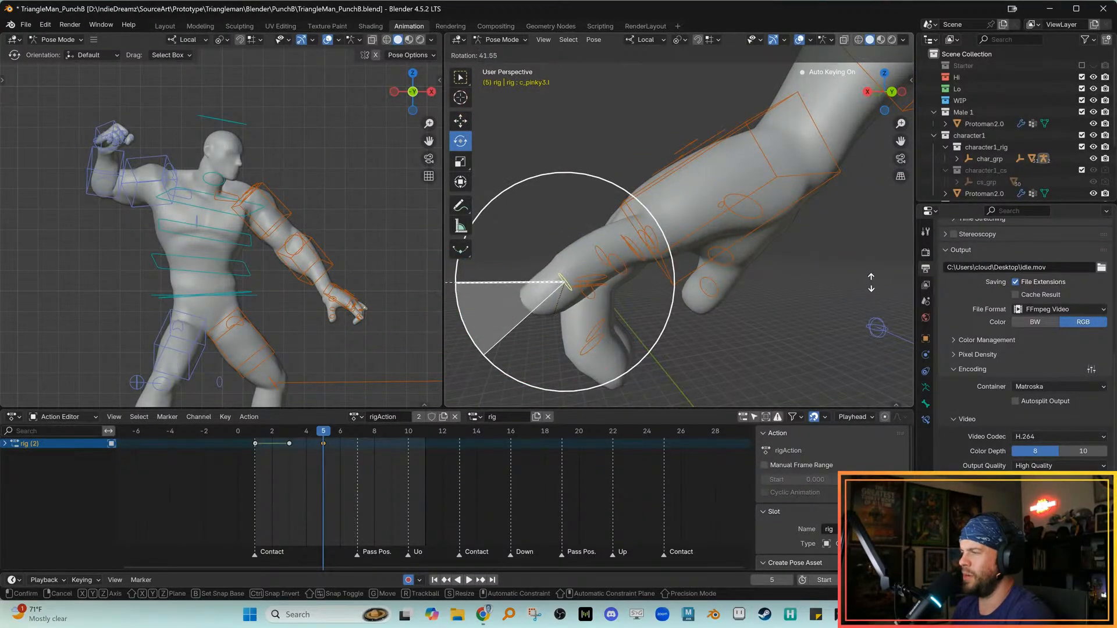
left_click(871, 282)
left_click(1032, 312)
Rotate the base joint of the left ring finger to raise the finger
middle_click_drag(794, 260, 692, 298)
key("w")
left_click(656, 235)
middle_click_drag(657, 236, 750, 257)
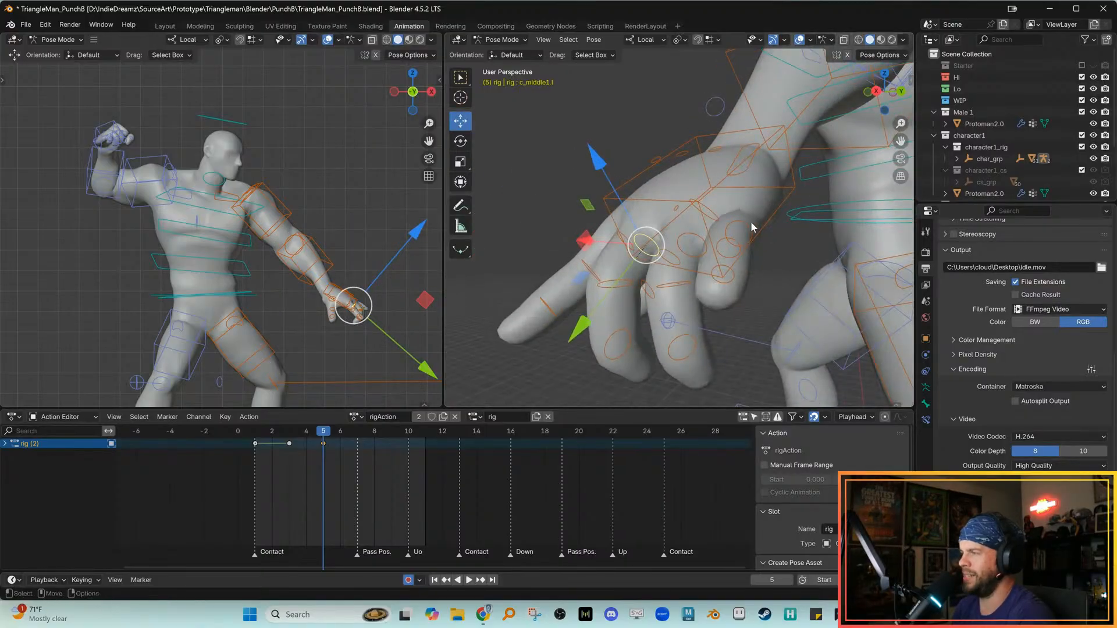
left_click(746, 227)
key("e")
left_click_drag(739, 242, 843, 247, "alt")
Rotate the outer joints of the left ring finger one after another to open it
left_click(706, 244)
key("w")
left_click(764, 257)
key("e")
key("w")
left_click(805, 300)
key("e")
key("w")
Rotate the base joint of the left middle finger
left_click_drag(766, 265, 734, 263, "alt")
left_click(665, 241)
key("e")
mouse_move(665, 240)
left_mouse_down("alt")
mouse_move(681, 249)
mouse_move(679, 238)
left_mouse_up("alt")
left_click_drag(679, 239, 810, 230, "alt")
Rotate the middle and tip joints of the left middle finger to straighten it
key("w")
left_click(728, 260)
key("e")
key("w")
left_click(790, 319)
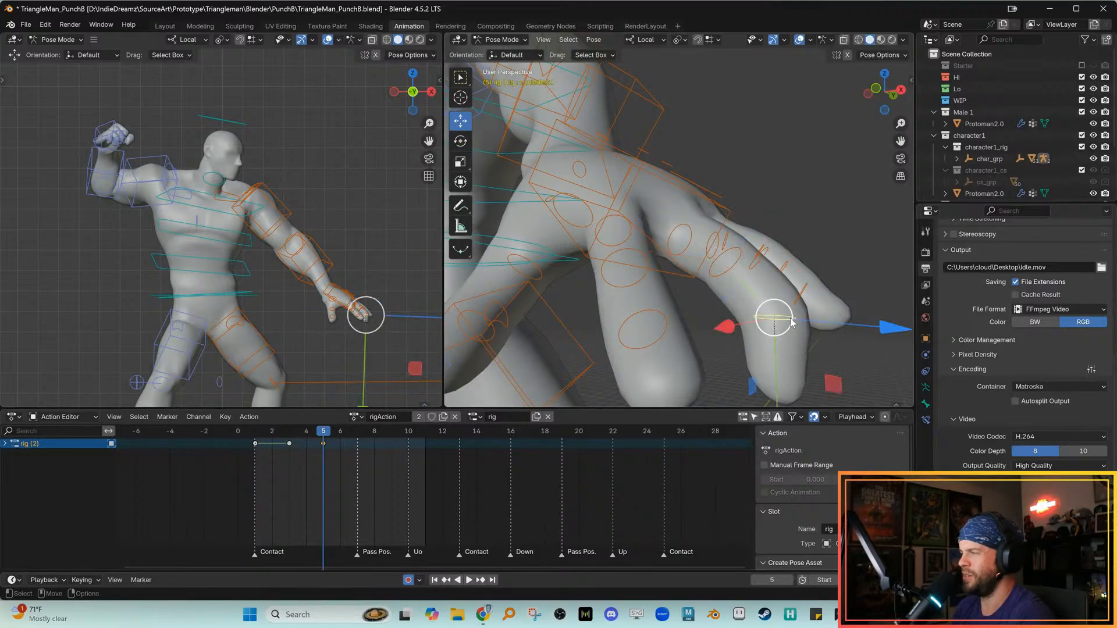
key("e")
middle_click_drag(812, 329, 770, 306, "alt")
left_click_drag(816, 273, 763, 217)
key("w")
Select the left hand control and rotate it freely to adjust the wrist angle
right_click_drag(743, 249, 696, 251, "alt")
middle_click_drag(291, 277, 241, 262, "alt")
right_click_drag(241, 262, 278, 281, "alt")
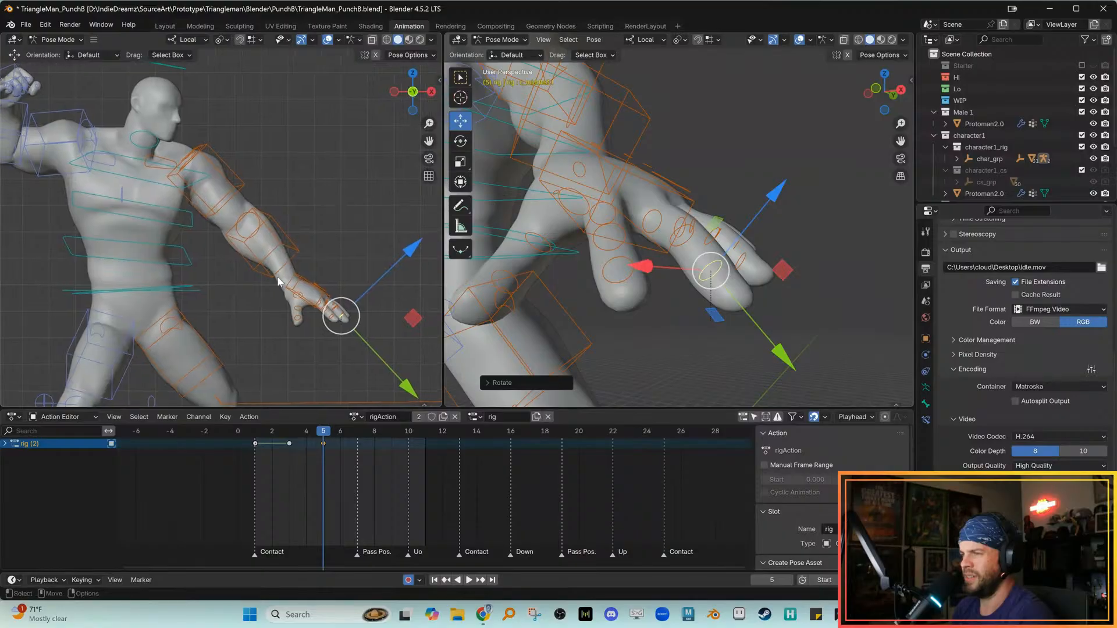
left_click_drag(654, 249, 673, 230, "alt")
left_click(688, 202)
key("e")
middle_click_drag(291, 286, 299, 282, "alt")
left_click_drag(309, 236, 330, 275)
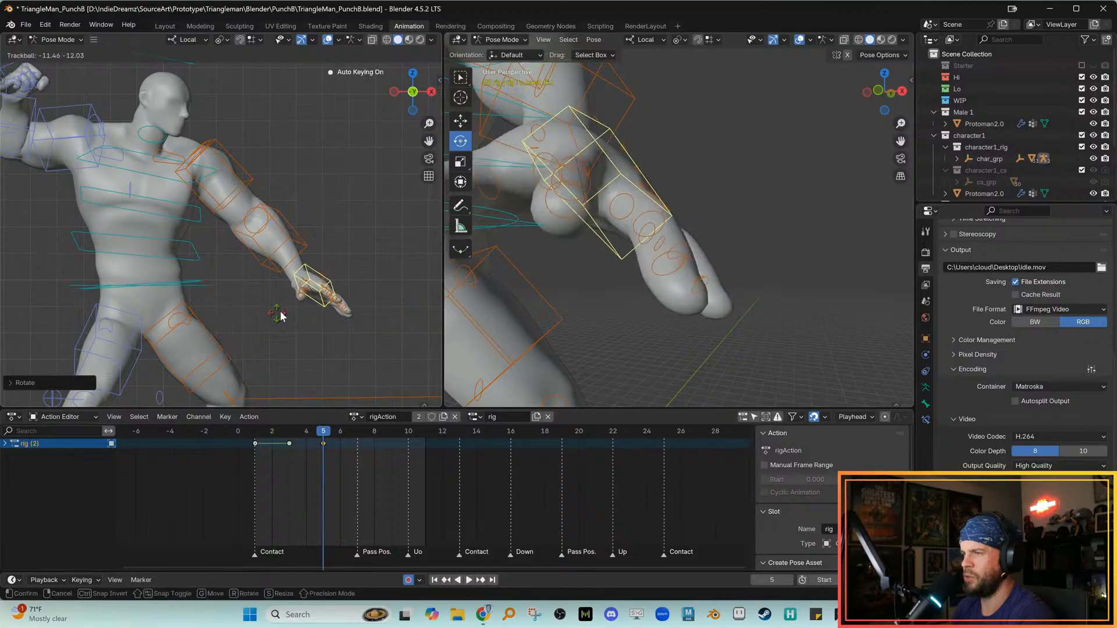
left_click_drag(316, 222, 284, 302)
left_click(287, 306)
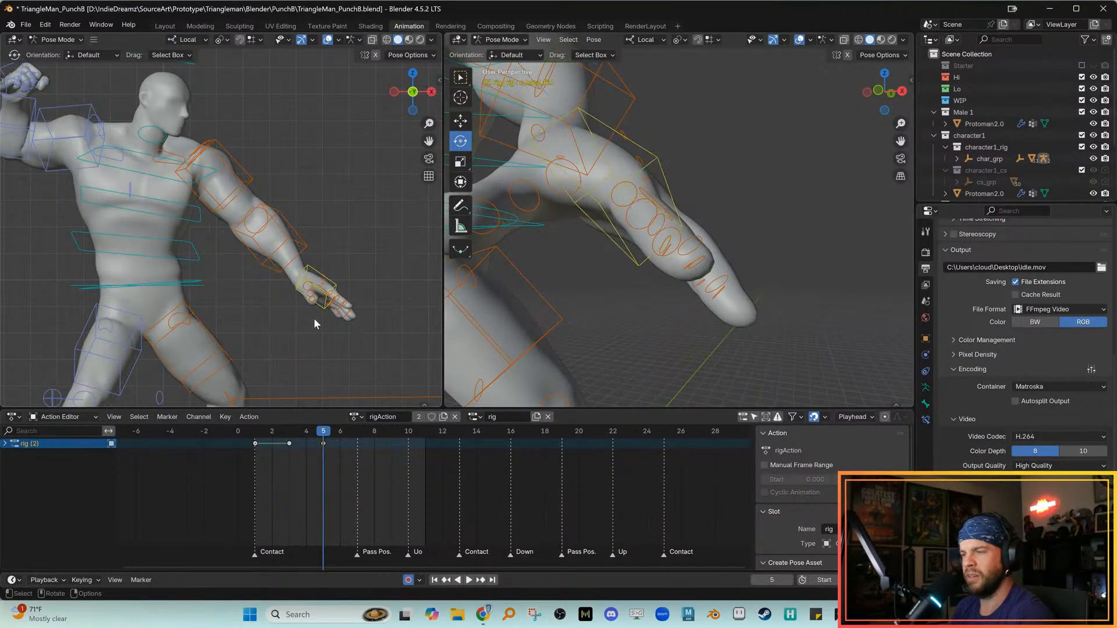
Compare the pose at frame 5 with the neighbouring keyframes
key("Down")
key("Down")
key("Up")
key("Up")
right_click_drag(350, 319, 334, 369, "alt")
key("comma")
key("period")
left_click_drag(267, 289, 298, 302, "alt")
right_click_drag(299, 303, 280, 262, "alt")
Check the whole pose in the side, back and front views
left_click(431, 94)
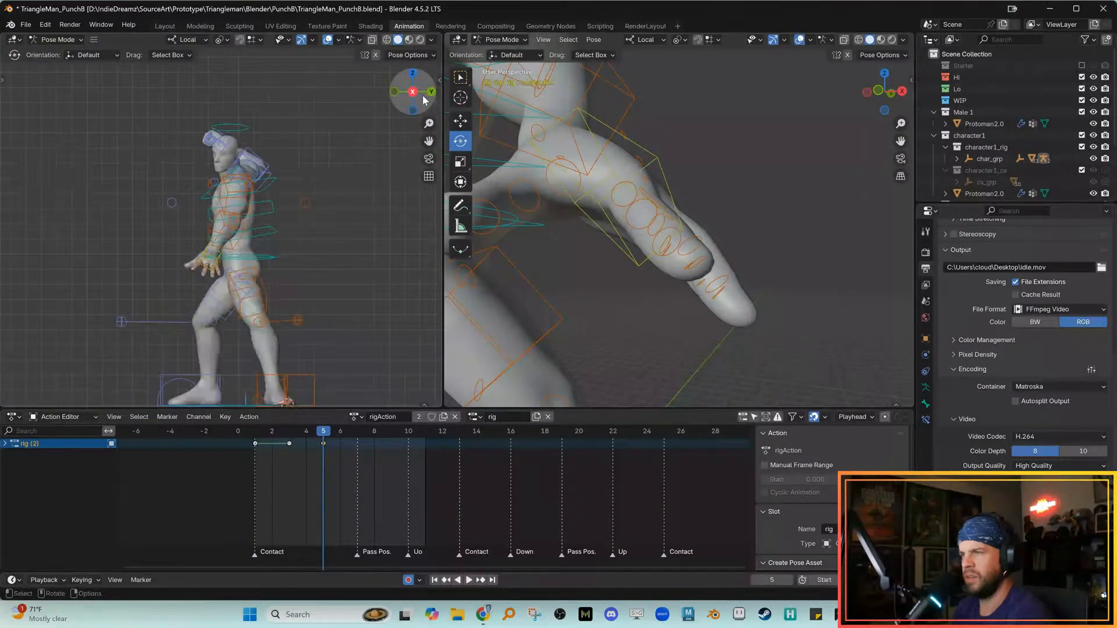
left_click(413, 95)
left_click(396, 95)
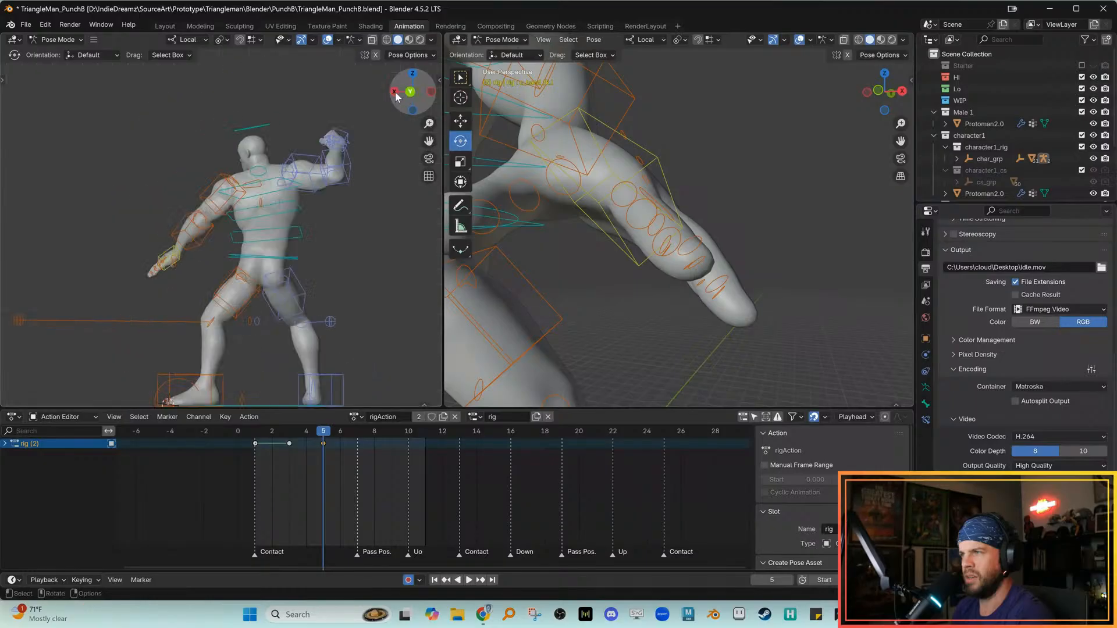
left_click(395, 95)
left_click(396, 95)
right_click_drag(232, 251, 349, 204, "alt")
middle_click_drag(390, 202, 294, 215, "alt")
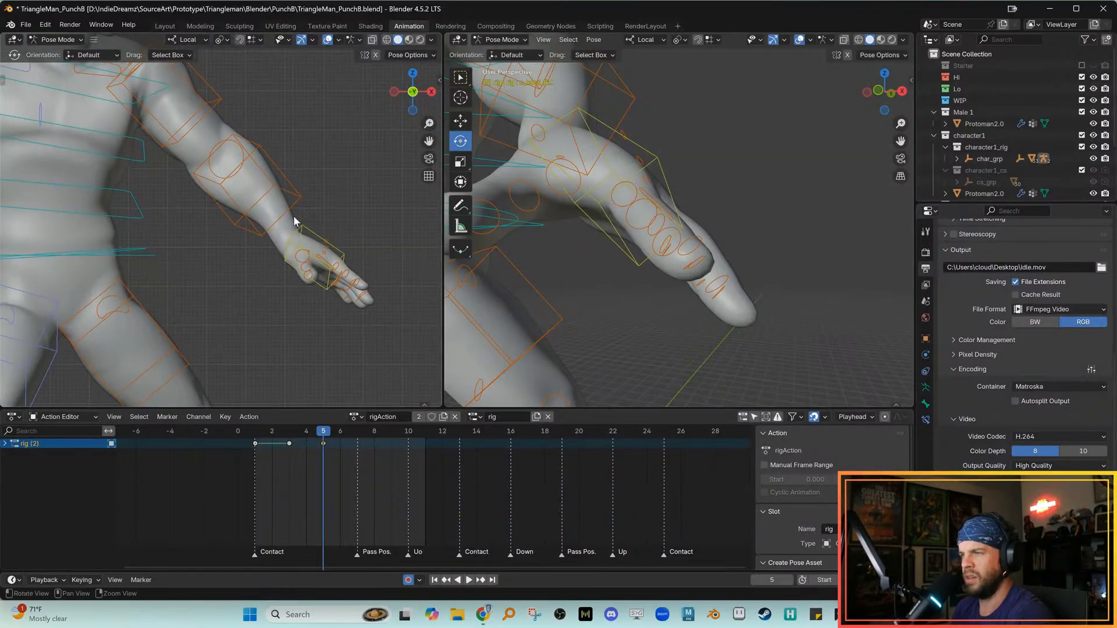
Rotate the left hand control freely so the open palm turns toward the front
left_click(315, 232)
left_click_drag(250, 251, 307, 280)
key("ctrl+z")
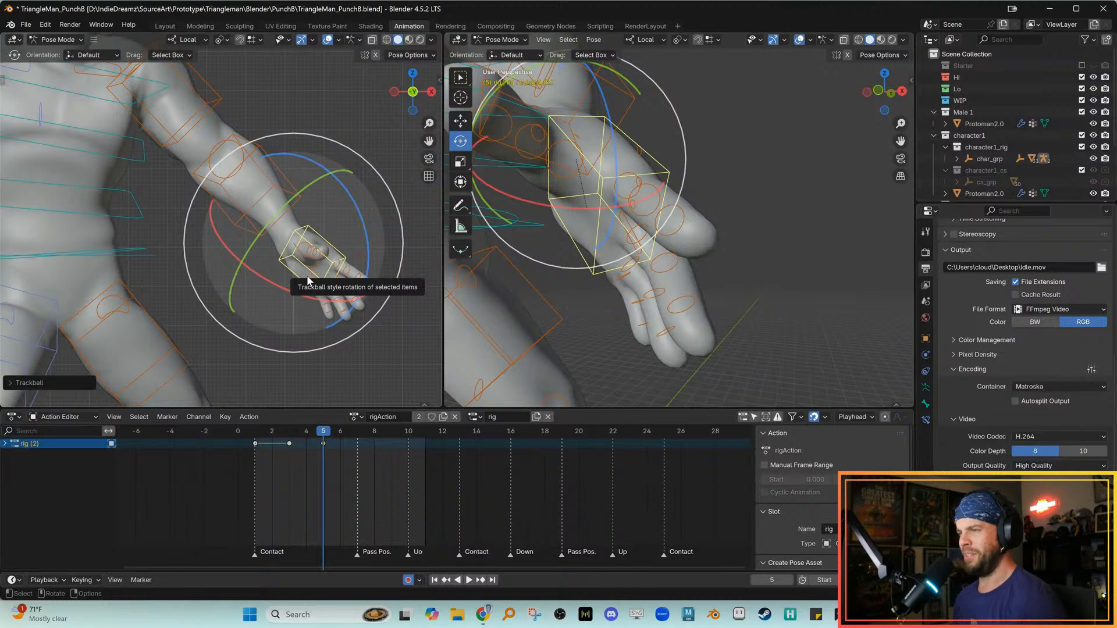
middle_click_drag(306, 274, 266, 180)
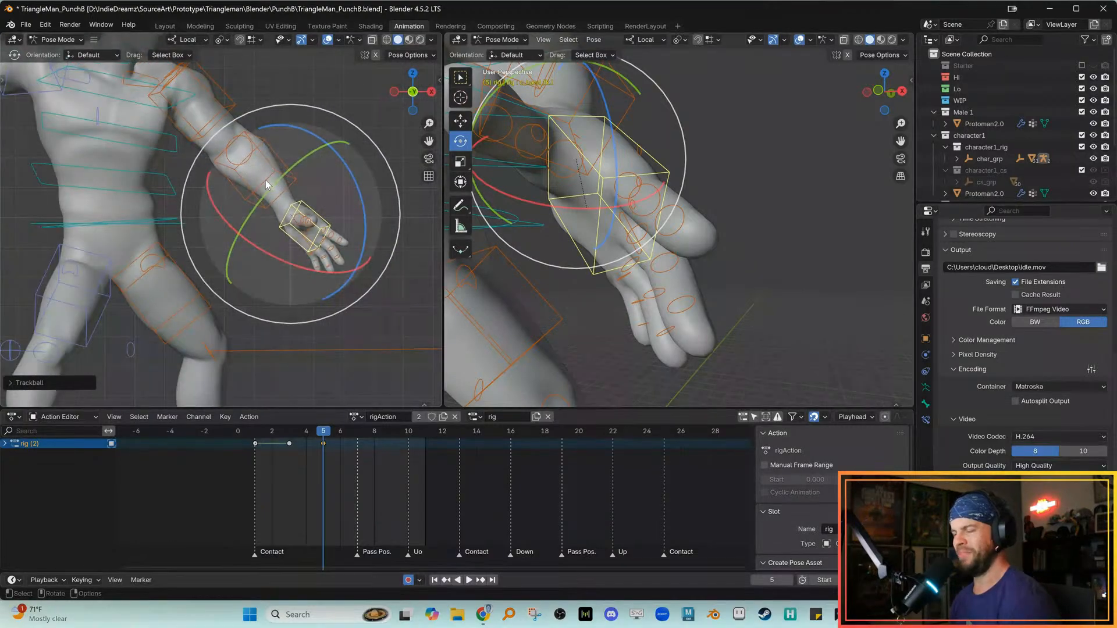
middle_click_drag(307, 287, 309, 251, "shift")
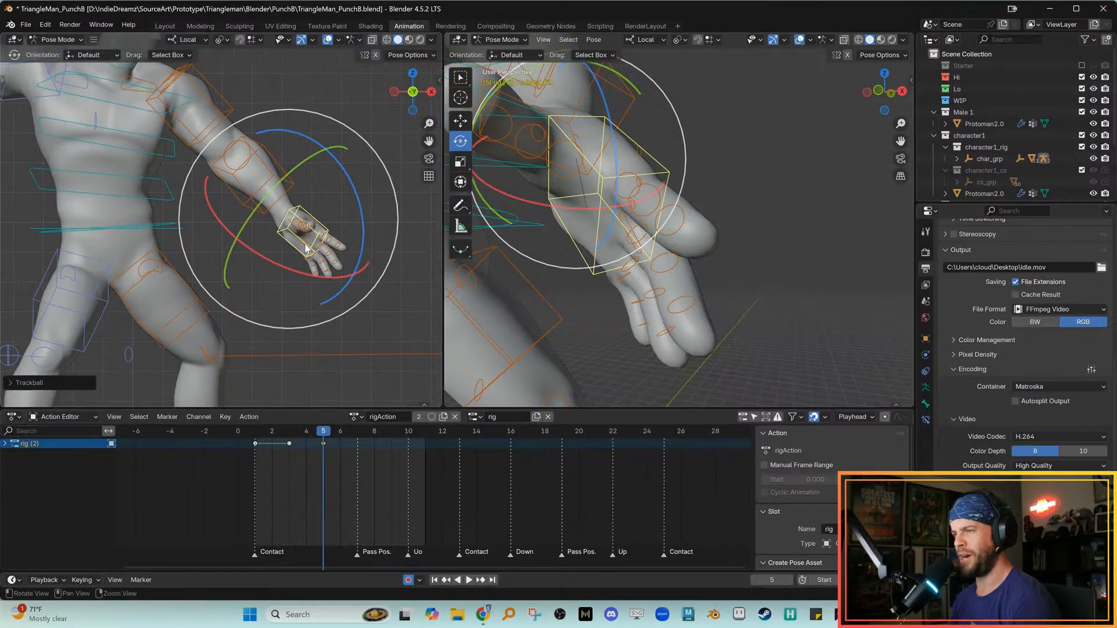
Try to rotate the left forearm control, and undo the rotation
key("w")
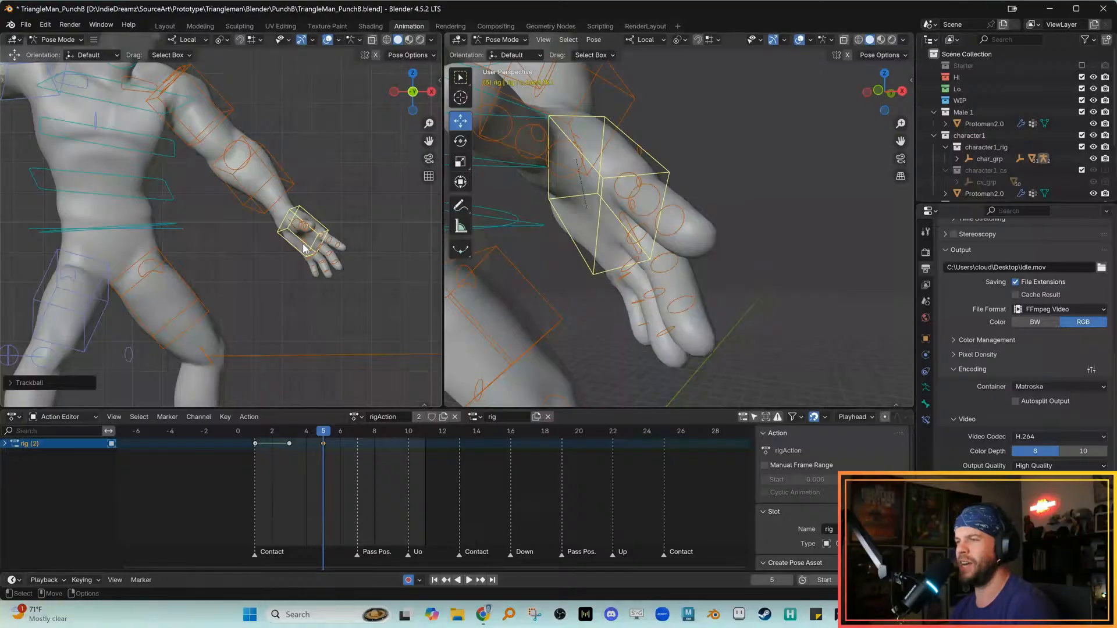
middle_click_drag(302, 245, 309, 279, "alt")
left_click(322, 201)
left_click(299, 218)
key("e")
middle_click_drag(296, 219, 307, 248, "alt")
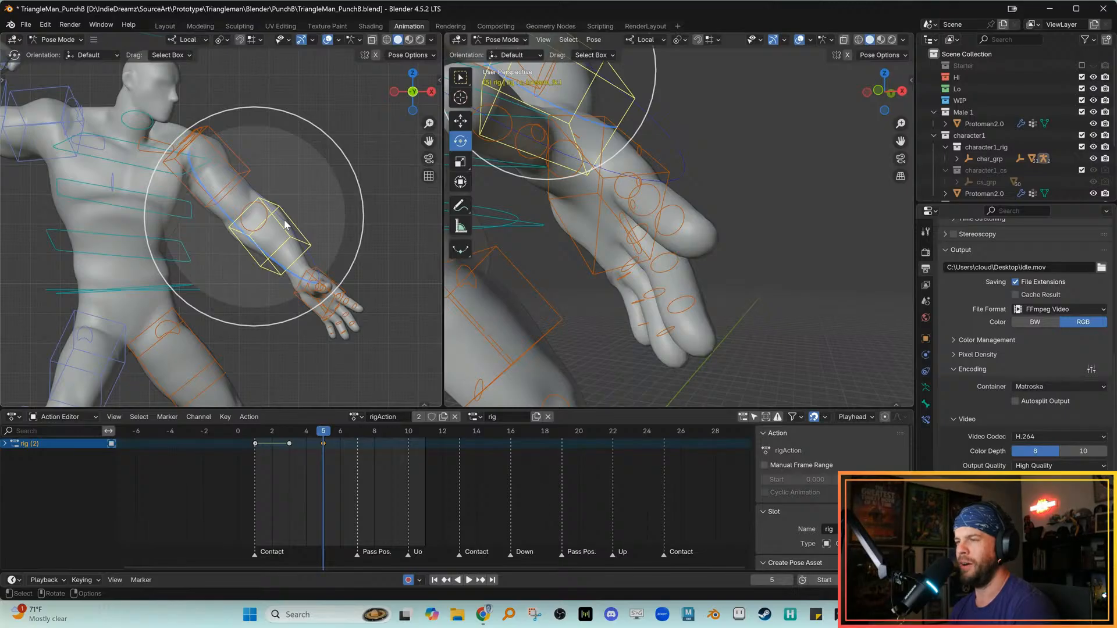
middle_click_drag(285, 220, 290, 223, "alt")
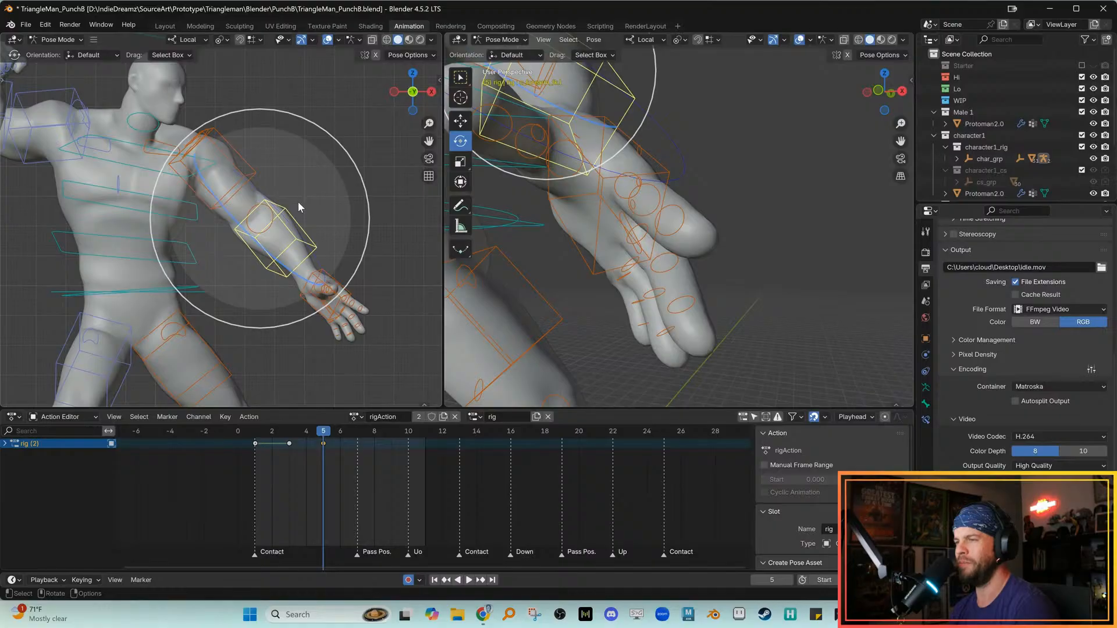
middle_click_drag(298, 207, 297, 218, "alt")
left_click_drag(296, 231, 300, 233)
key("ctrl+z")
Rotate the left forearm control slightly in the close-up perspective view, and reselect the control
middle_click_drag(607, 228, 609, 263, "alt")
scroll(609, 262, "down", 1)
left_click_drag(671, 195, 689, 211)
scroll(714, 200, "down", 1)
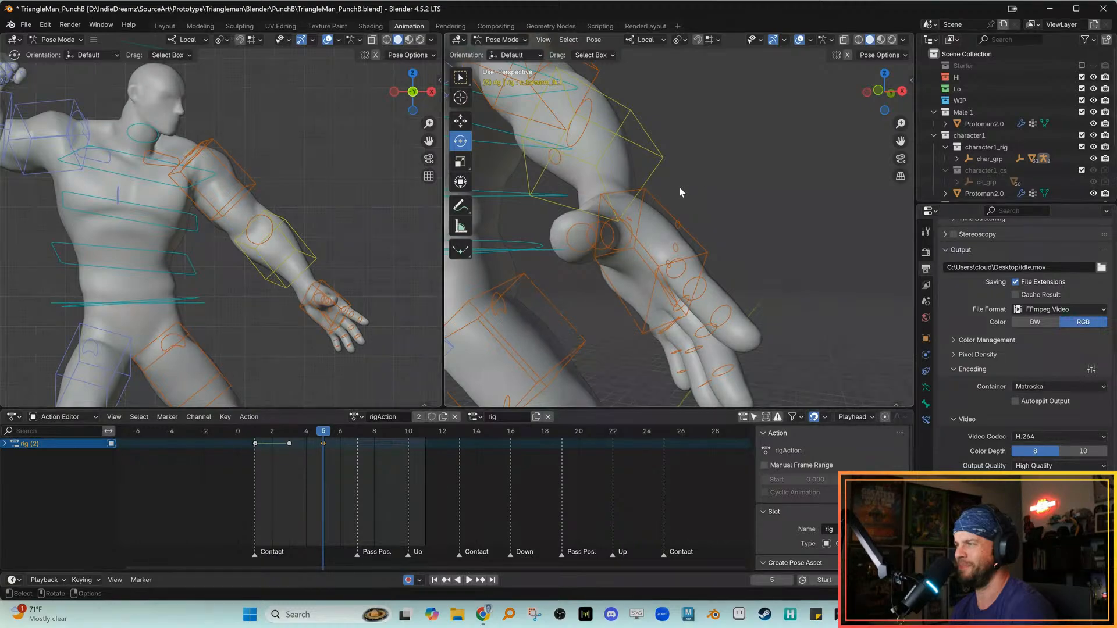
scroll(678, 186, "down", 1)
left_click(663, 182)
key("w")
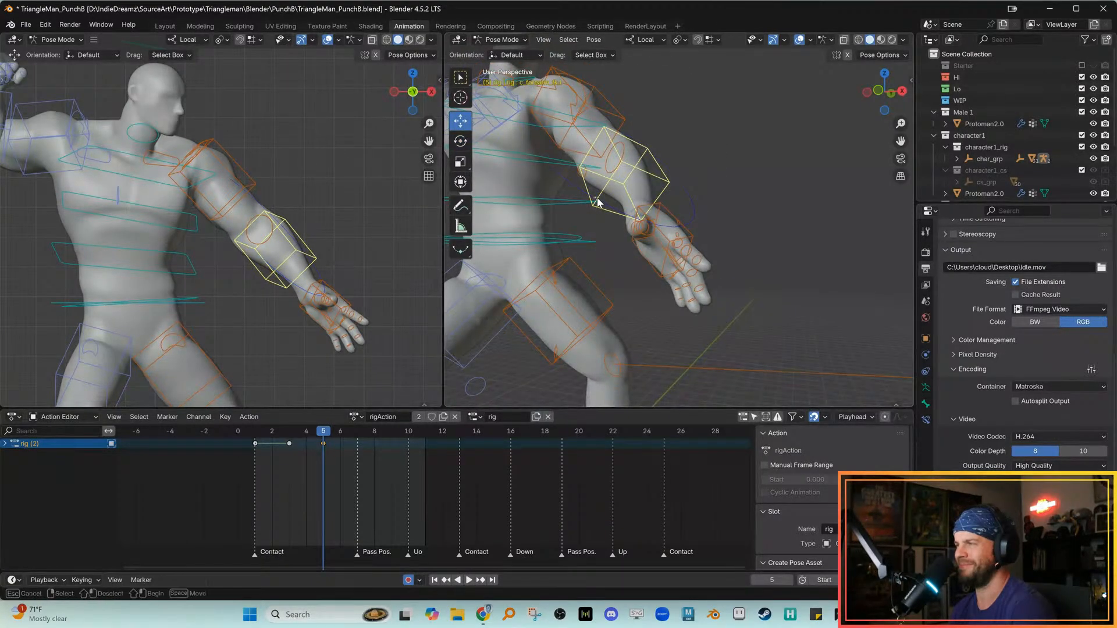
Select the left hand control at frame 5 and rotate it about its local axis so the palm turns downward
key("e")
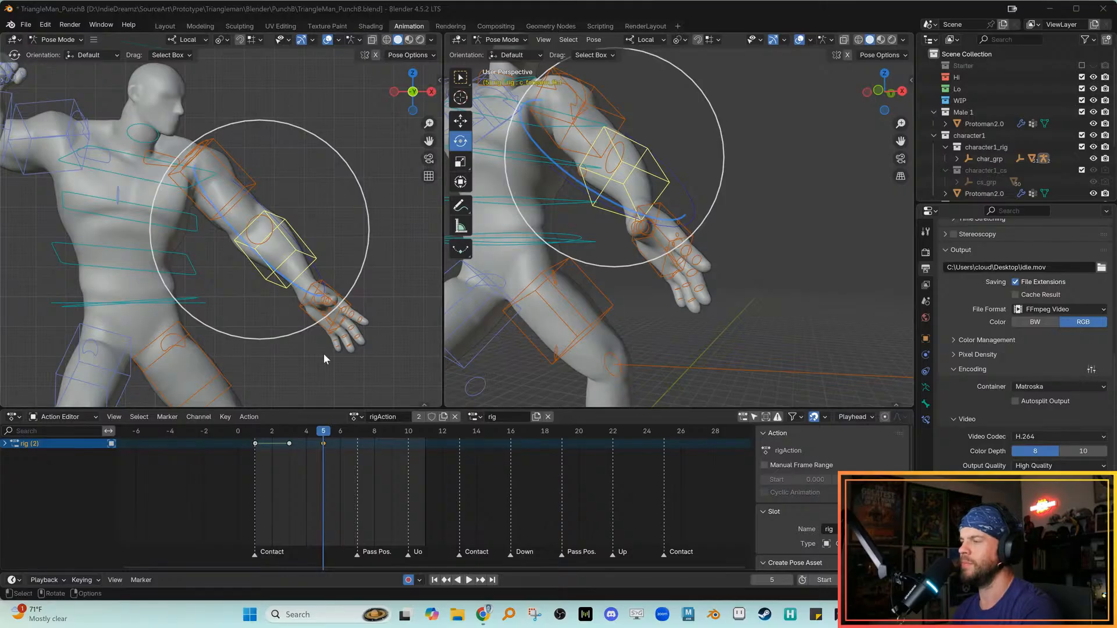
left_click(352, 368)
middle_click_drag(402, 276, 403, 278, "shift")
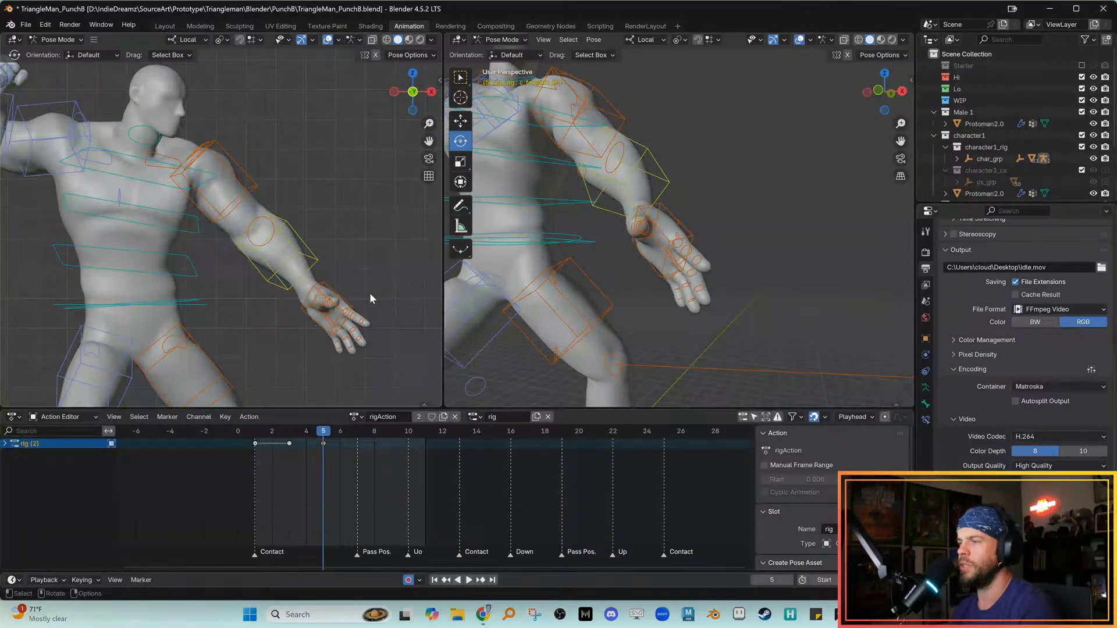
left_click(346, 304)
key("w")
key("e")
left_click_drag(313, 250, 303, 271)
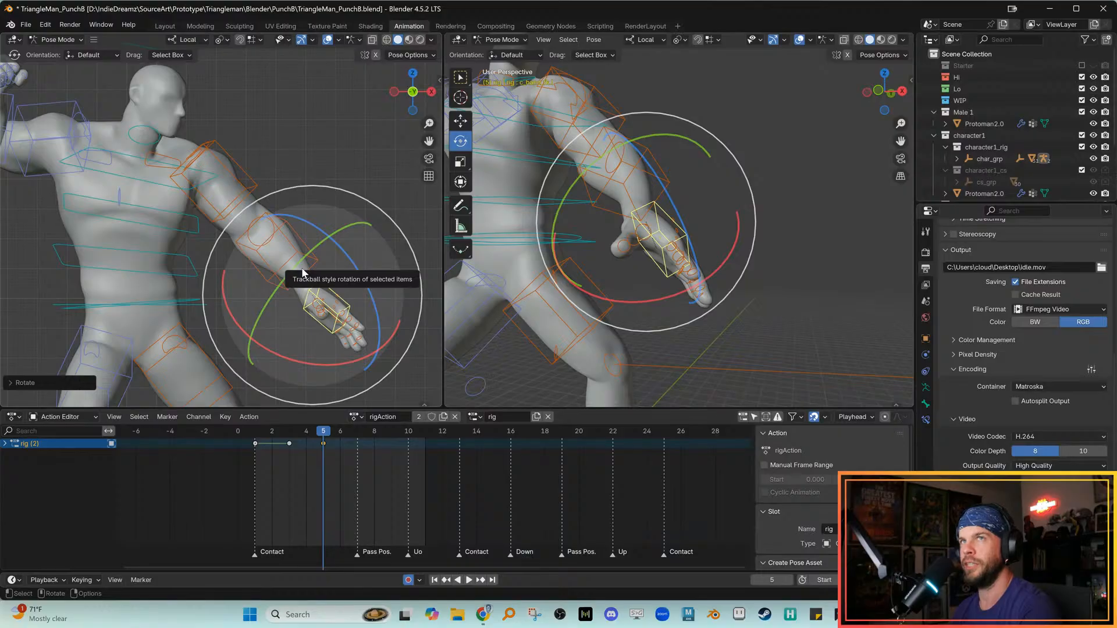
Fine-tune the left hand's rotation with small adjustments, and undo the last one
middle_click_drag(342, 299, 347, 283, "shift")
middle_click_drag(310, 349, 299, 336, "shift")
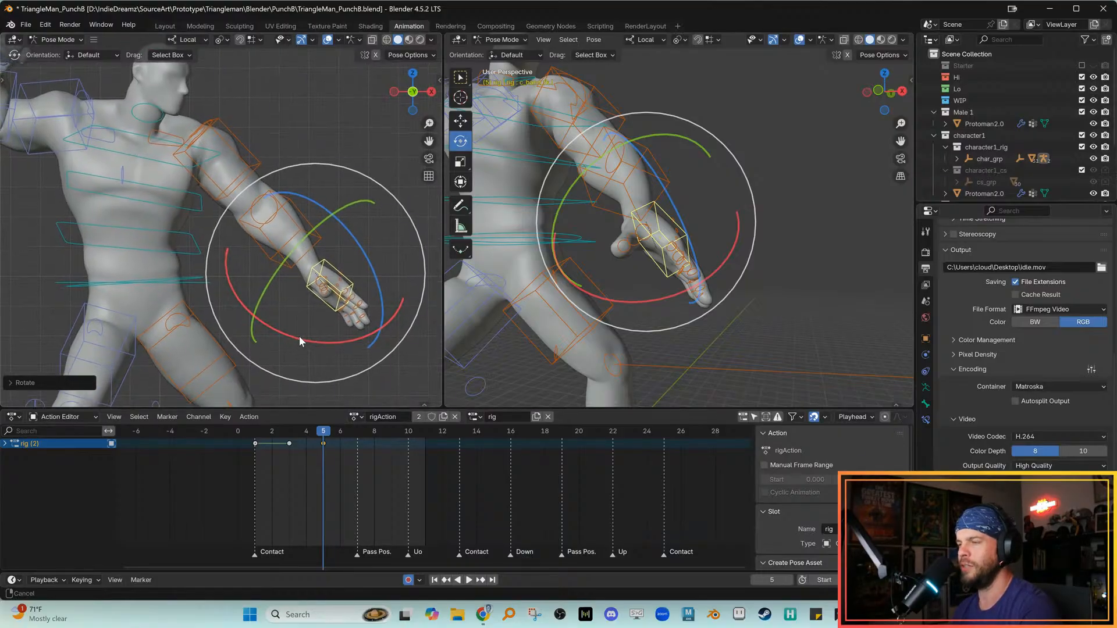
left_click_drag(299, 335, 293, 339)
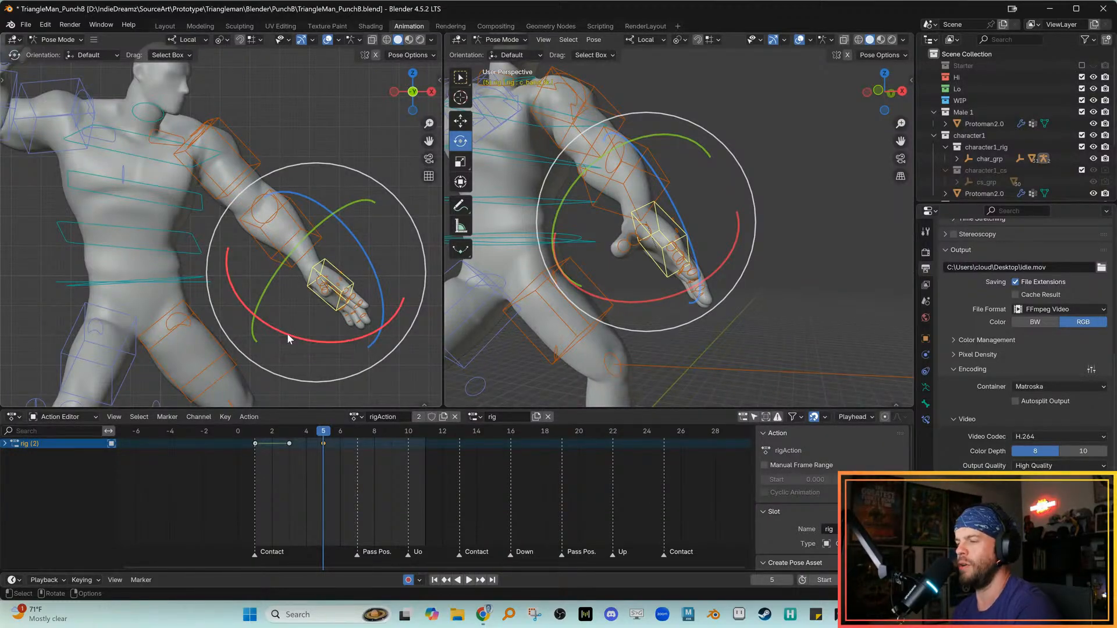
middle_click_drag(309, 337, 306, 348, "shift")
left_click_drag(290, 259, 297, 244)
left_click_drag(297, 252, 295, 275)
key("ctrl+z")
Check the left forearm control, and rotate the left upper arm control slightly in the side view
key("w")
left_click(309, 250)
key("e")
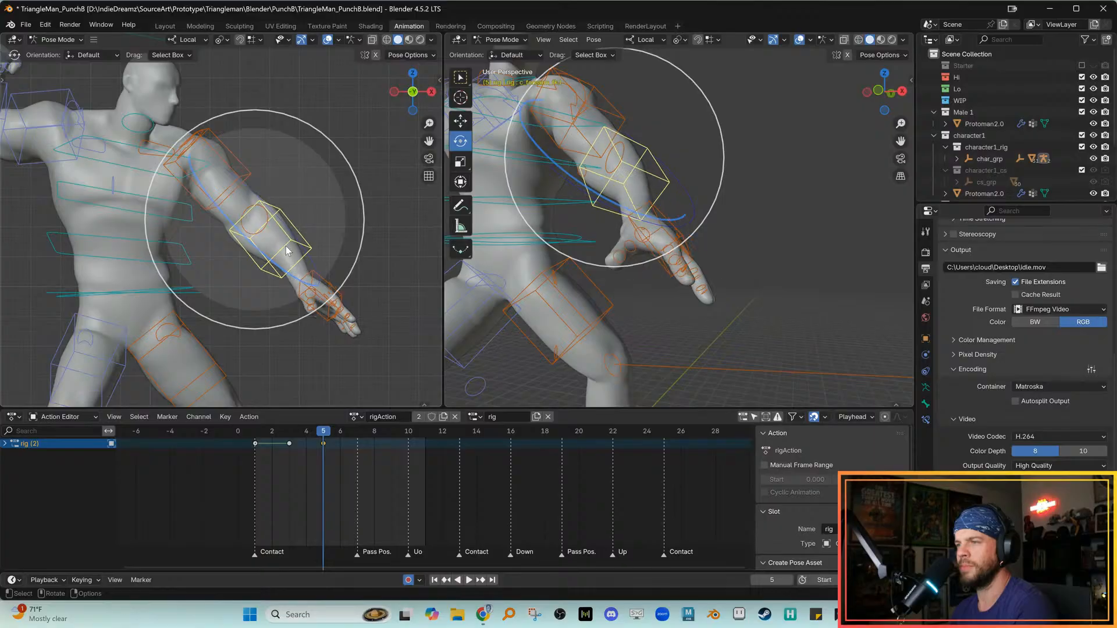
key("w")
left_click(216, 140)
key("e")
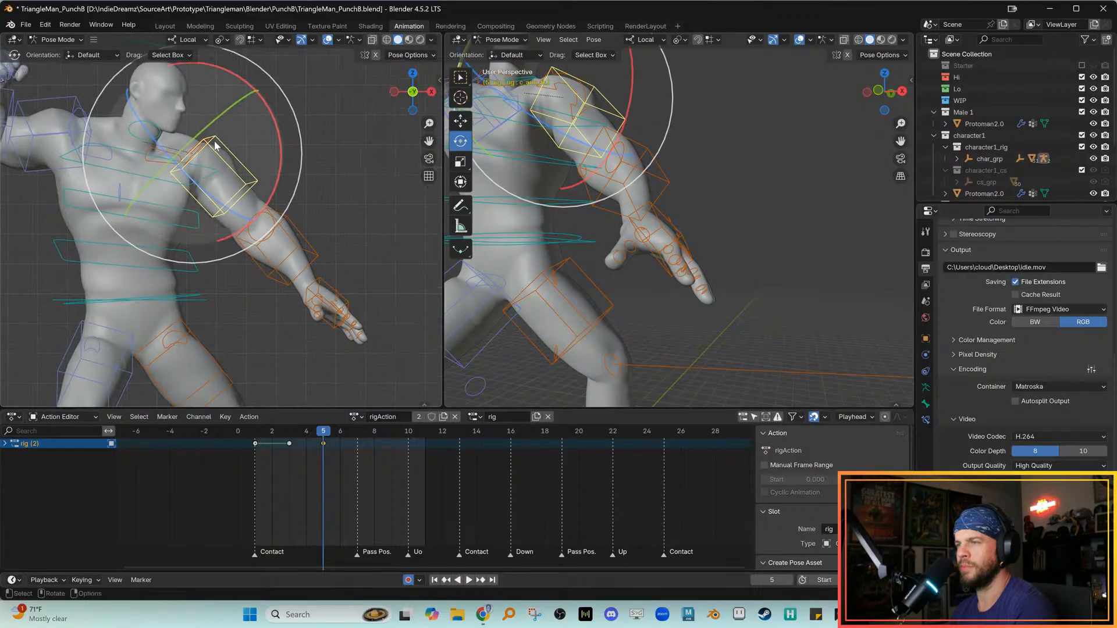
left_click_drag(213, 129, 221, 123)
Rotate the left hand control freely in several passes so the open hand flattens out with the fingers pointing forward
left_click(327, 284)
left_click_drag(308, 249, 272, 250)
left_click_drag(363, 276, 317, 286)
left_click_drag(342, 314, 326, 307)
left_click_drag(274, 269, 274, 282)
left_click_drag(375, 262, 279, 294)
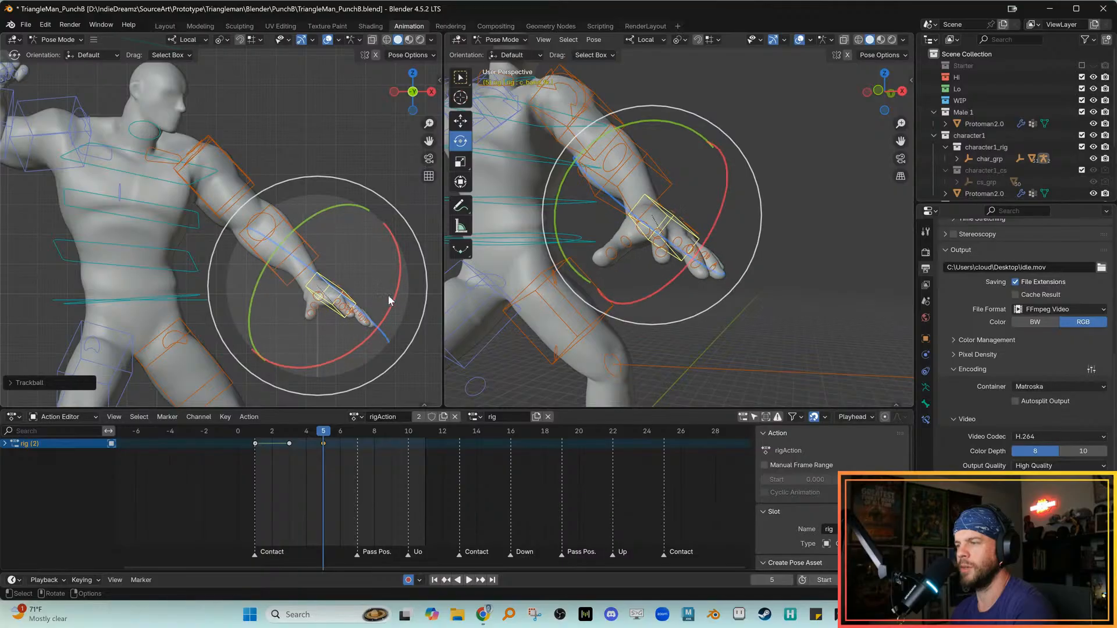
left_click_drag(392, 307, 321, 259)
left_click_drag(314, 267, 294, 288)
Compare the pose at frame 5 with the keyed pose at frame 3 by flipping and scrubbing between them
right_click_drag(291, 290, 224, 288, "alt")
key("comma")
key("period")
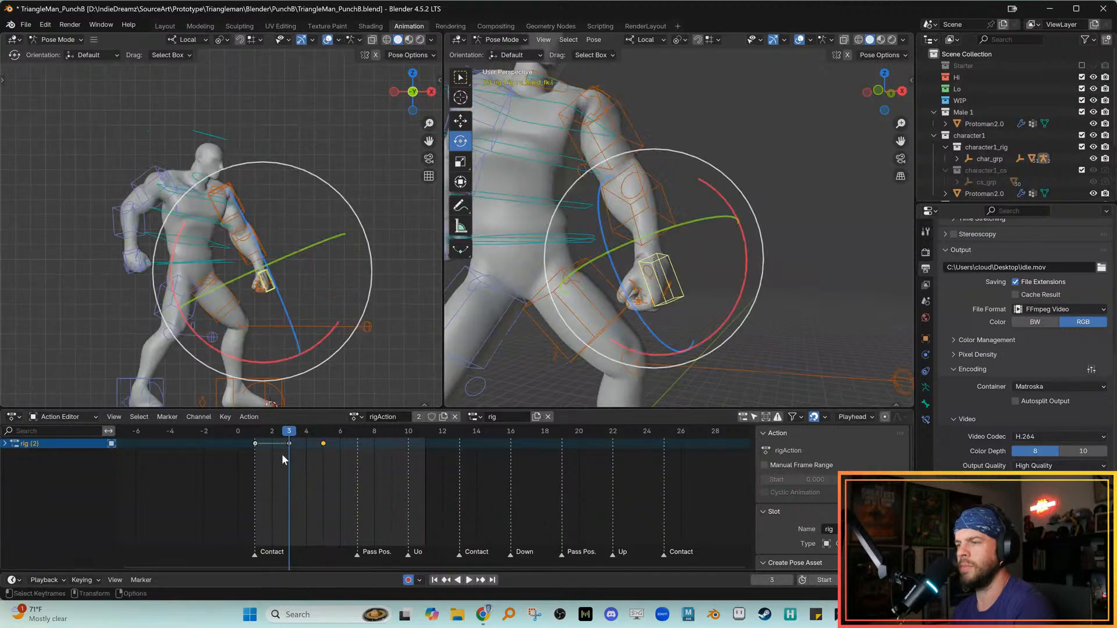
key("comma")
key("period")
key("comma")
key("period")
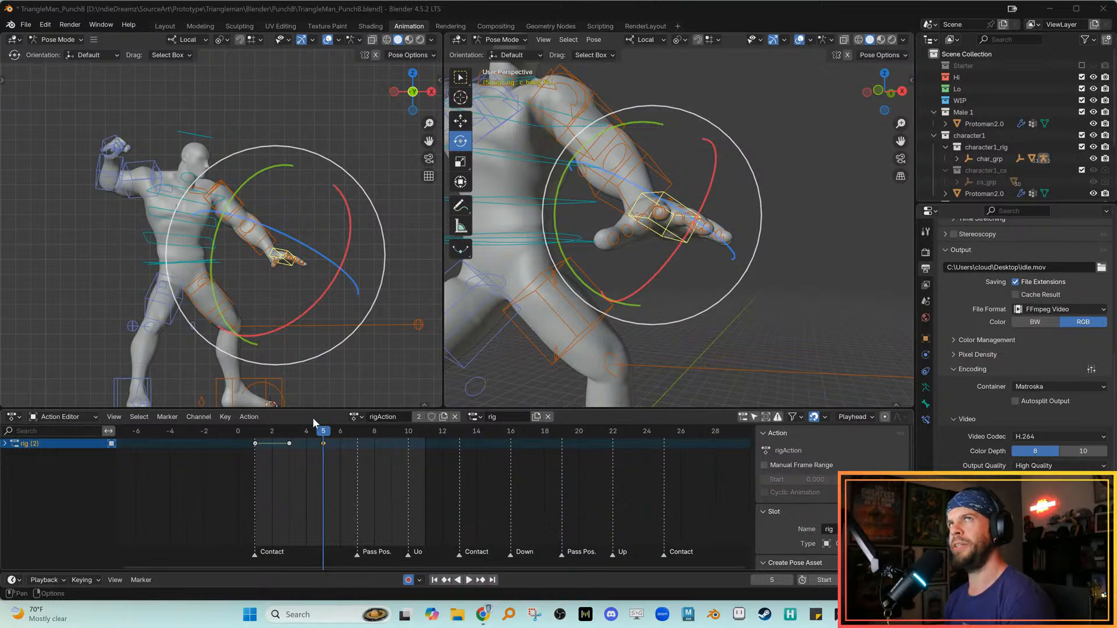
mouse_move(306, 430)
left_mouse_down()
mouse_move(261, 437)
mouse_move(324, 440)
left_mouse_up()
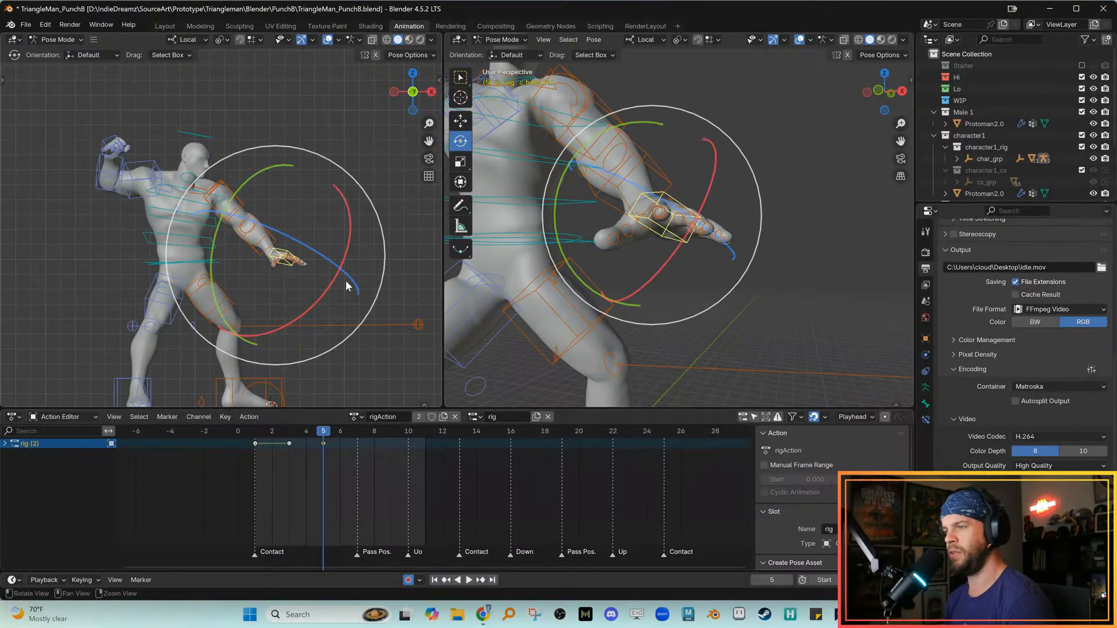
middle_click_drag(345, 281, 359, 304)
left_click_drag(279, 427, 326, 439)
scroll(279, 324, "up", 1)
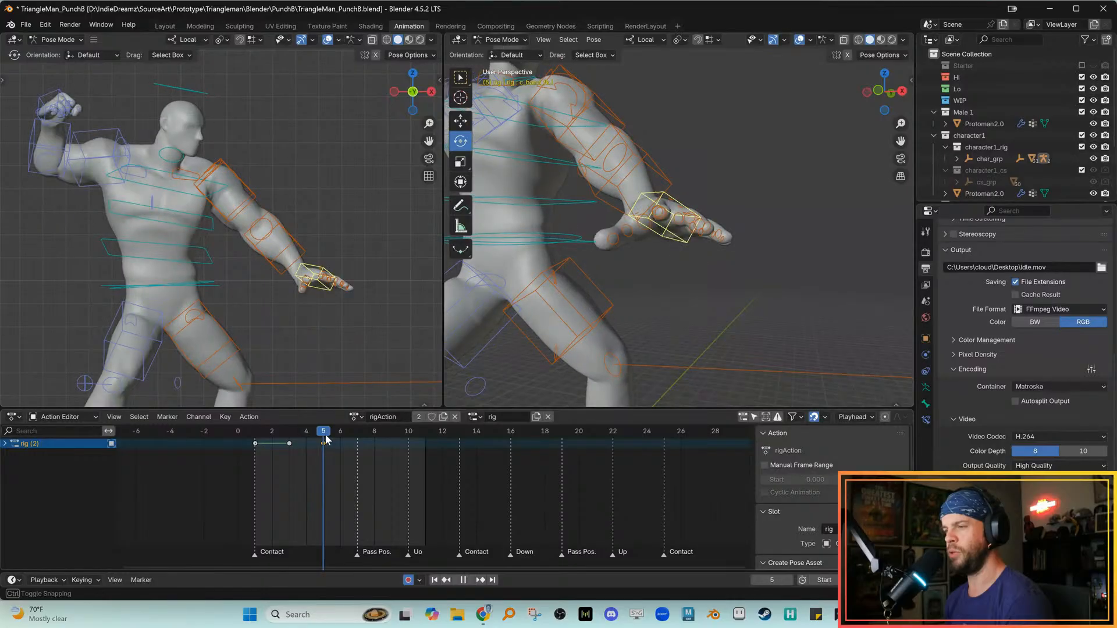
Select the left upper arm control at frame 5 and adjust its rotation a little further
left_click(296, 338)
left_click(221, 167)
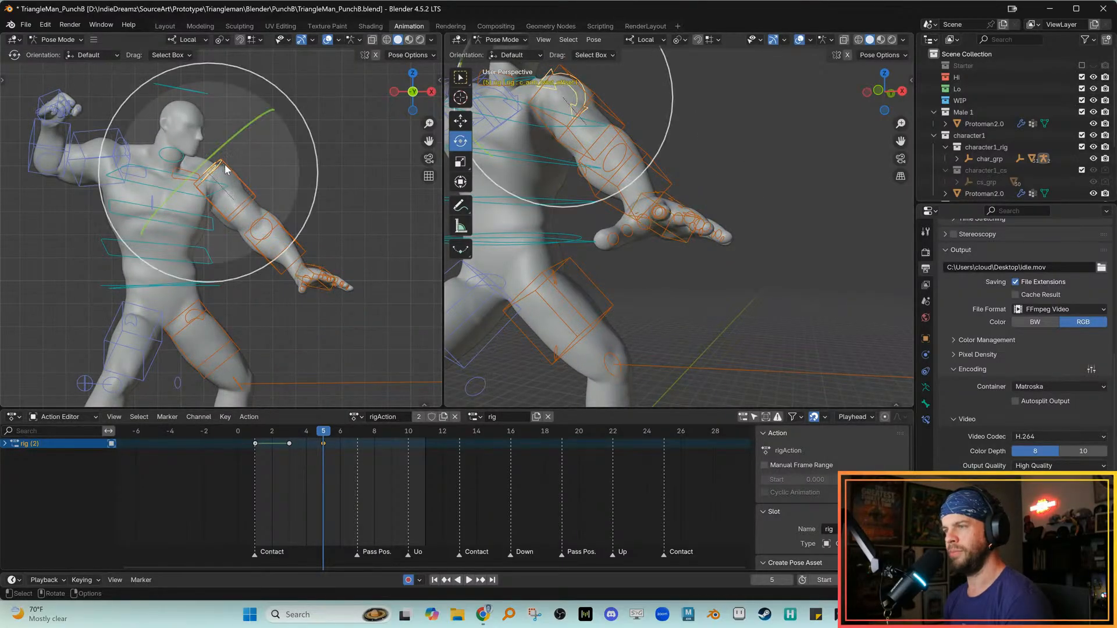
left_click(226, 160)
left_click(231, 171)
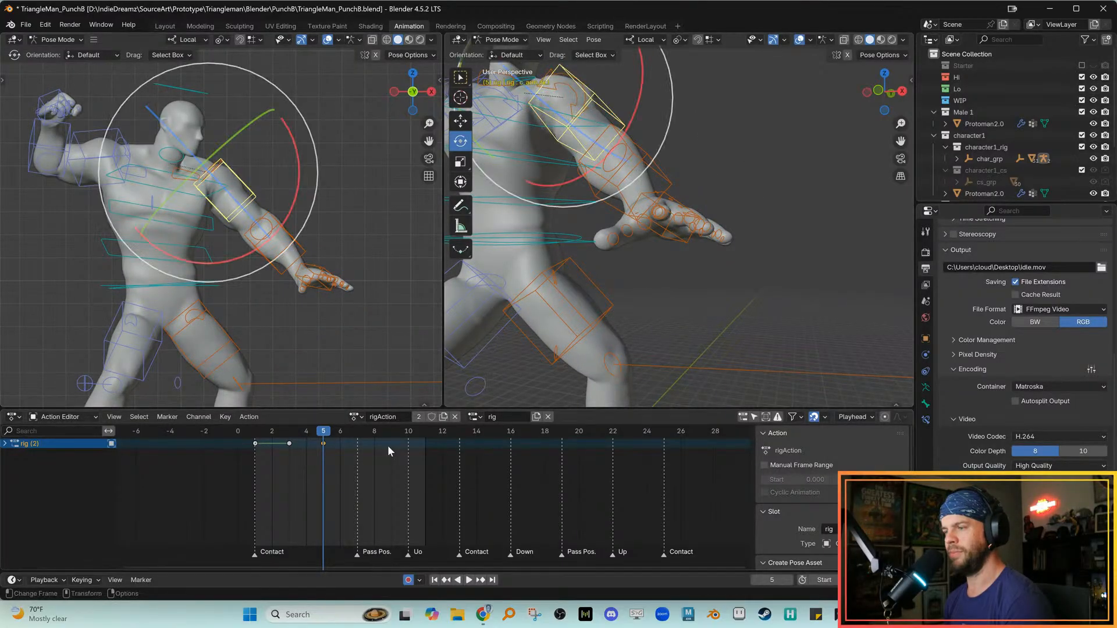
mouse_move(313, 430)
left_mouse_down()
mouse_move(270, 430)
mouse_move(323, 431)
left_mouse_up()
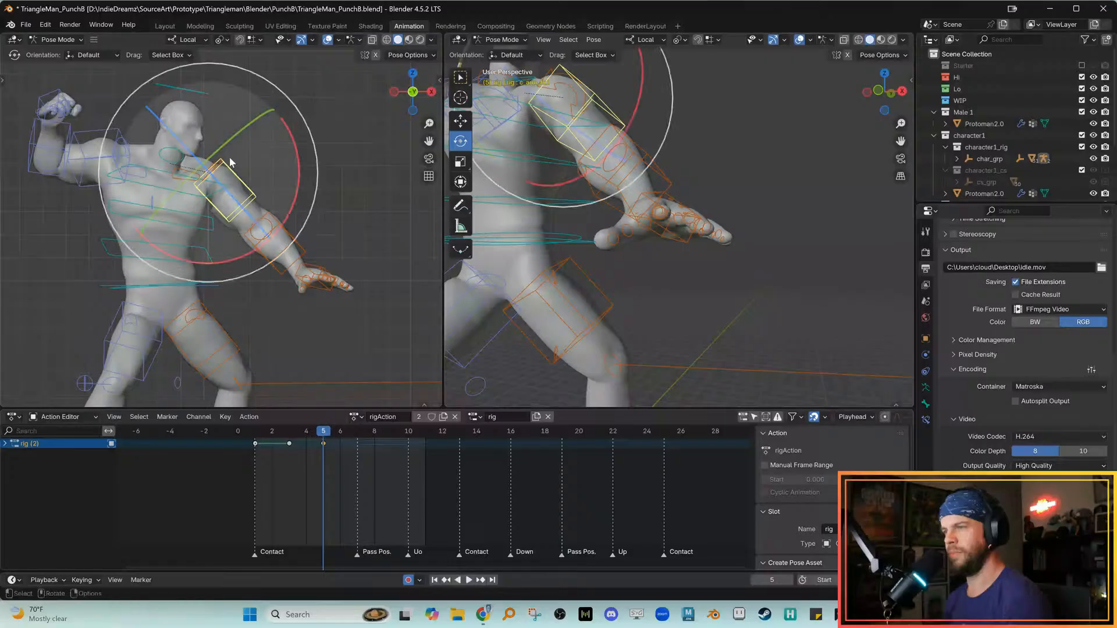
left_click_drag(228, 143, 238, 141)
Rotate the left hand control freely so the fingers angle downward in line with the adjusted arm
left_click(346, 239)
left_click(310, 269)
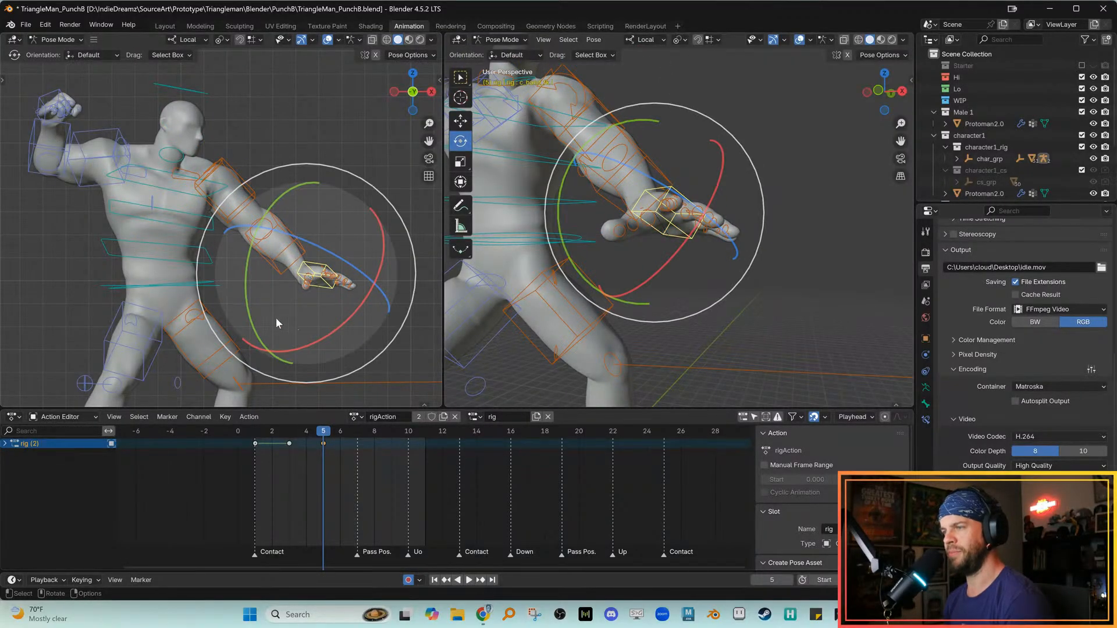
key("r")
key("r")
left_click_drag(269, 314, 270, 313)
left_click_drag(345, 225, 354, 239)
left_click_drag(242, 254, 247, 230)
left_click_drag(310, 242, 298, 294)
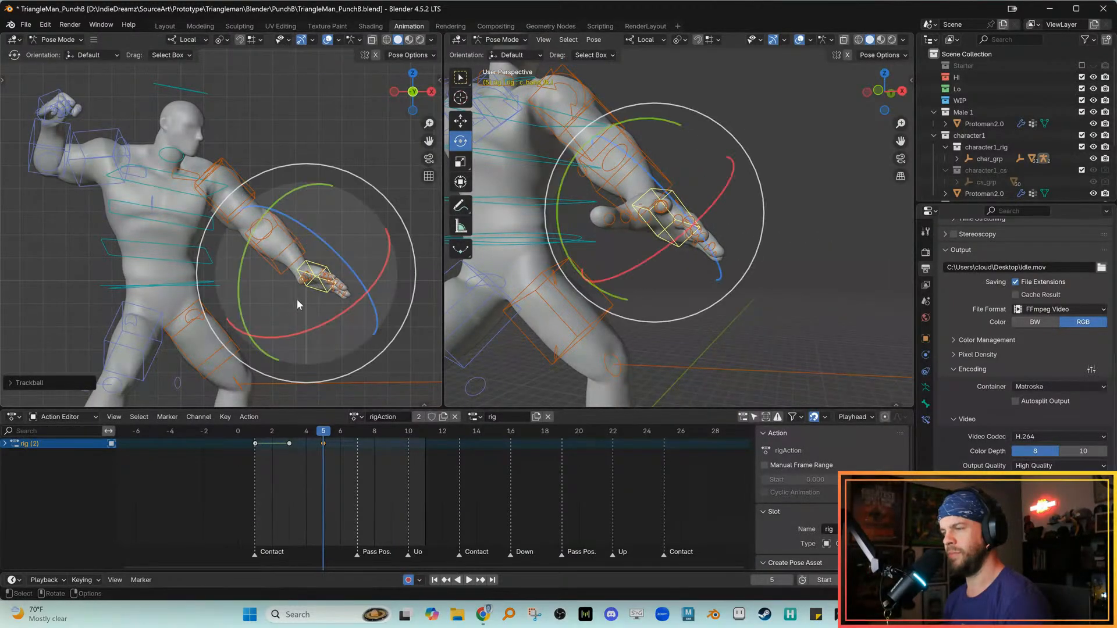
Play and scrub through the first five frames to review the wind-up motion
key("space")
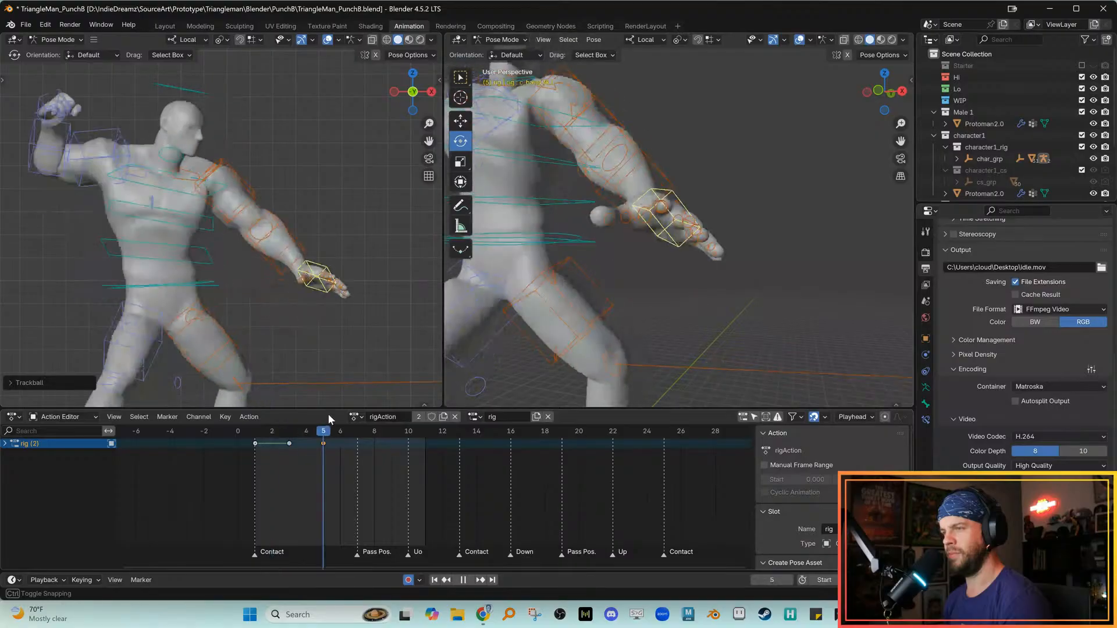
key("Escape")
scroll(279, 254, "down", 1)
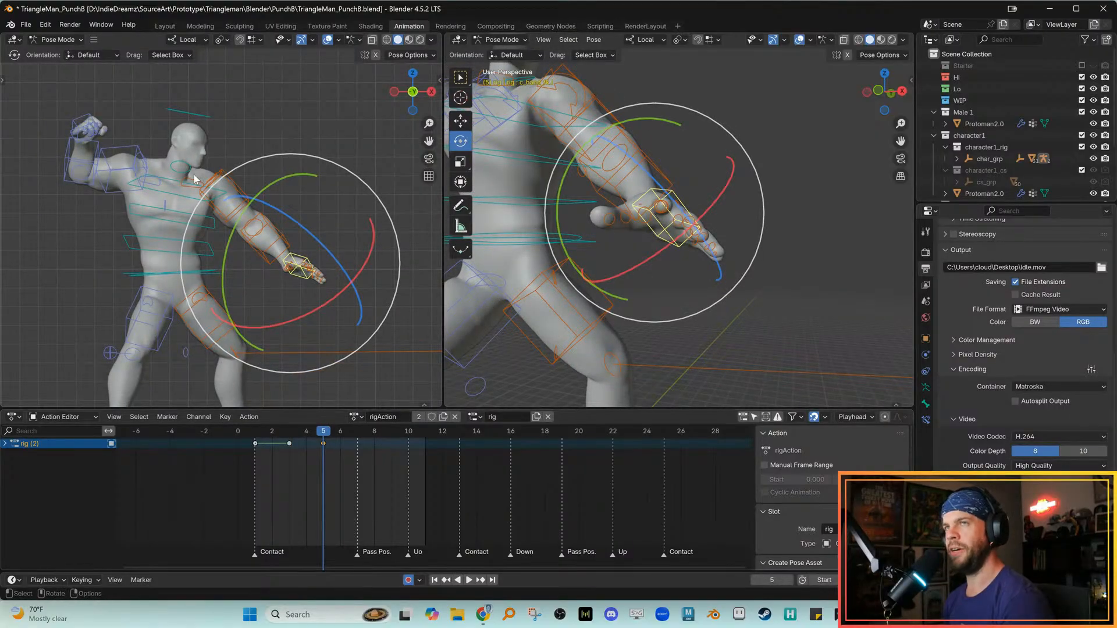
key("space")
mouse_move(315, 433)
left_mouse_down()
mouse_move(341, 439)
mouse_move(296, 438)
left_mouse_up()
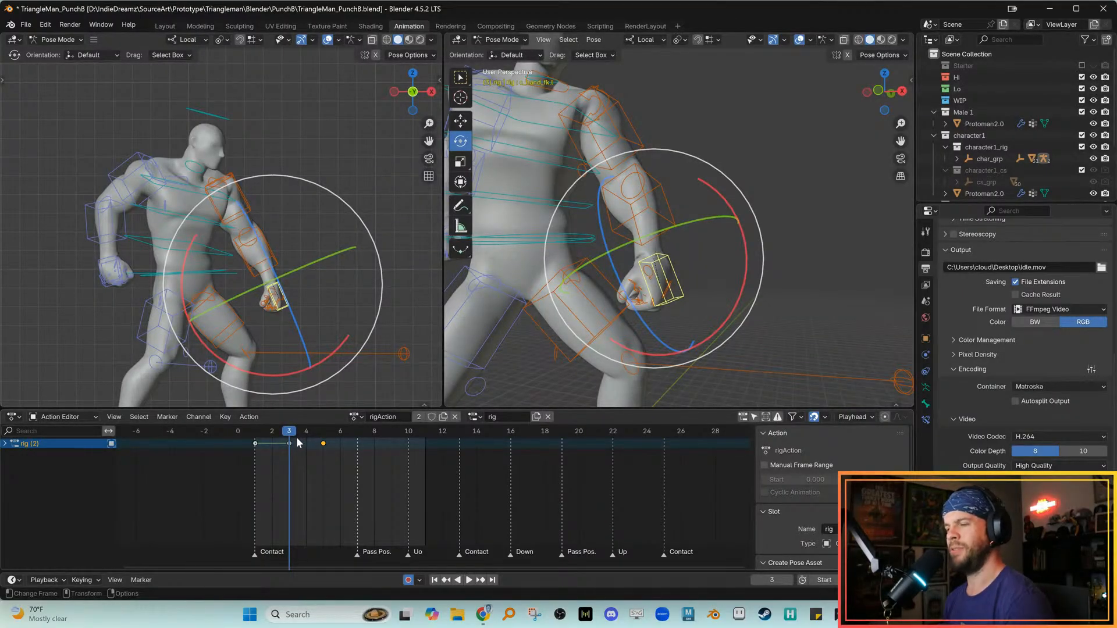
mouse_move(274, 431)
left_mouse_down()
mouse_move(320, 431)
mouse_move(294, 431)
left_mouse_up()
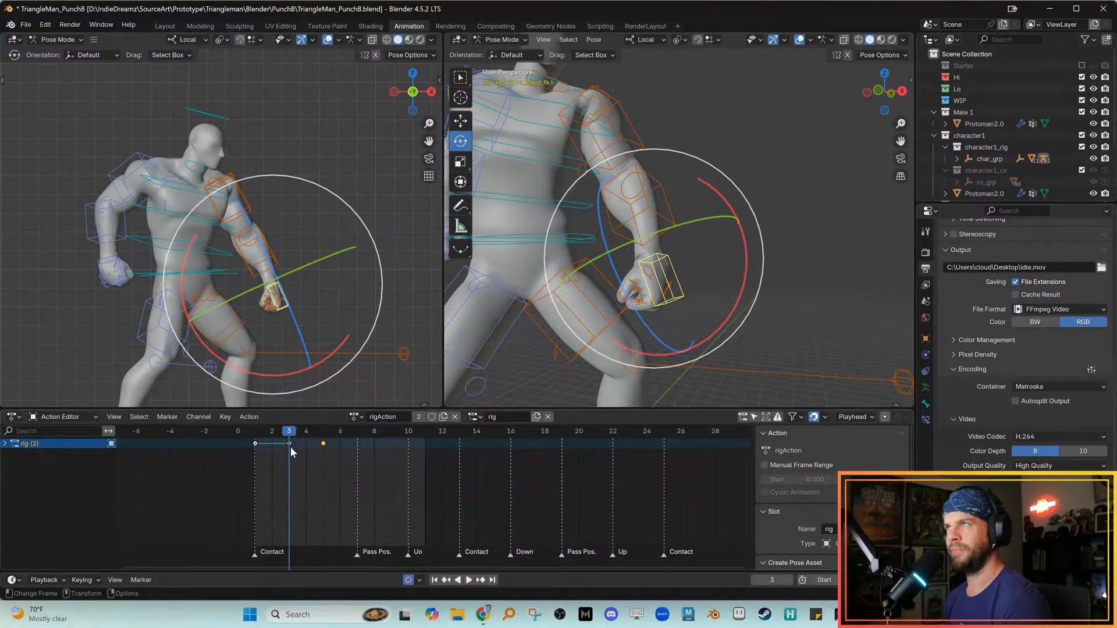
Go to frame 7 and rotate the root master control so the whole body twists toward the punch direction
left_click_drag(314, 435, 340, 431)
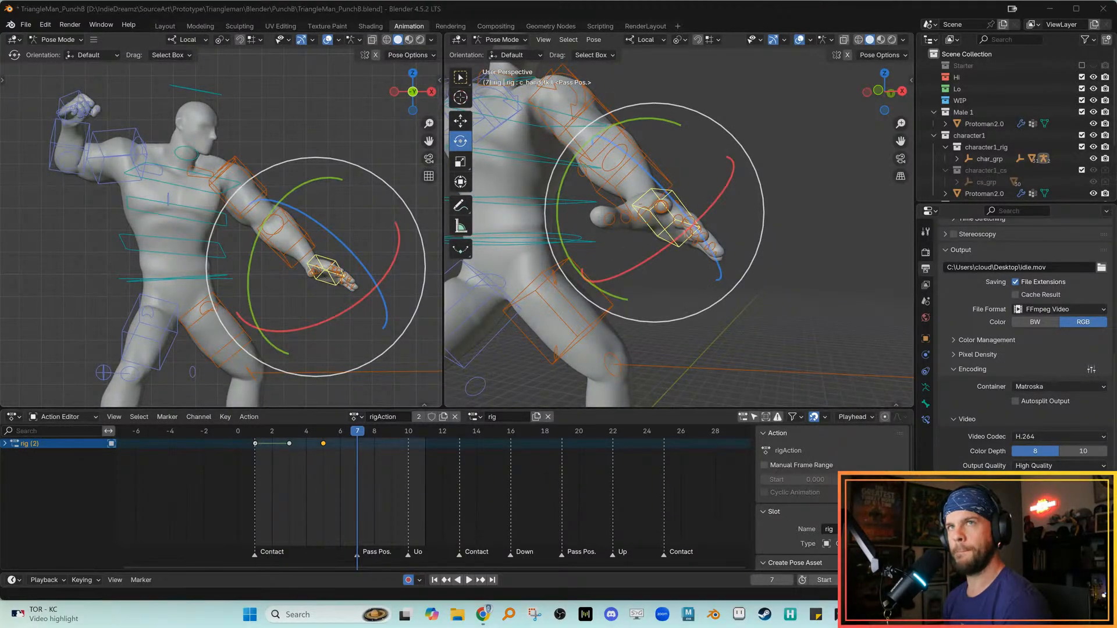
scroll(50, 280, "down", 3)
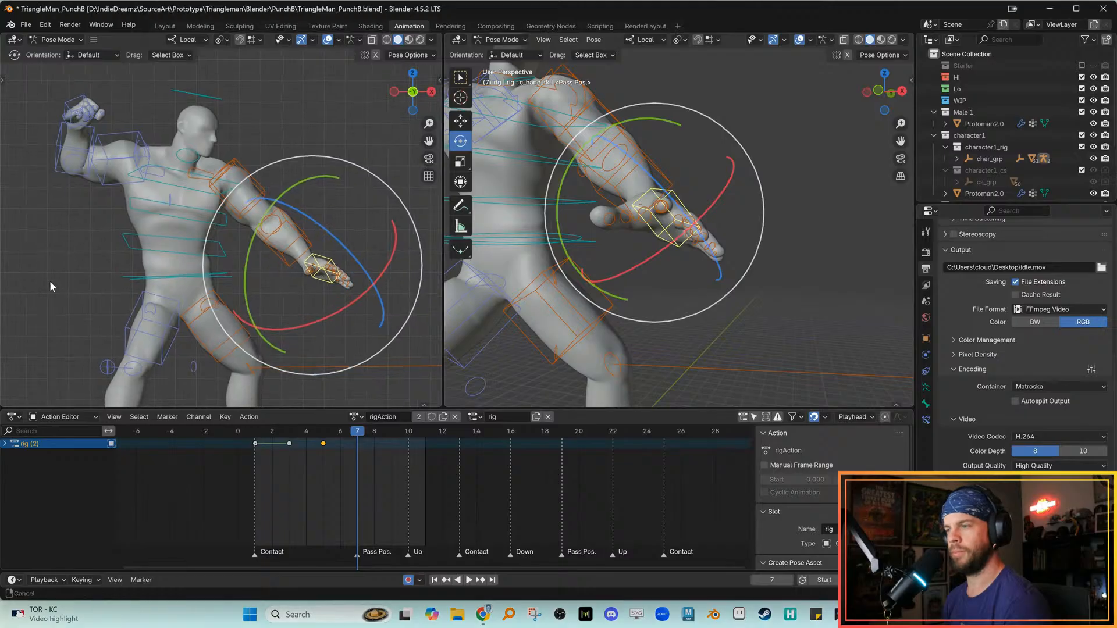
left_click(154, 259)
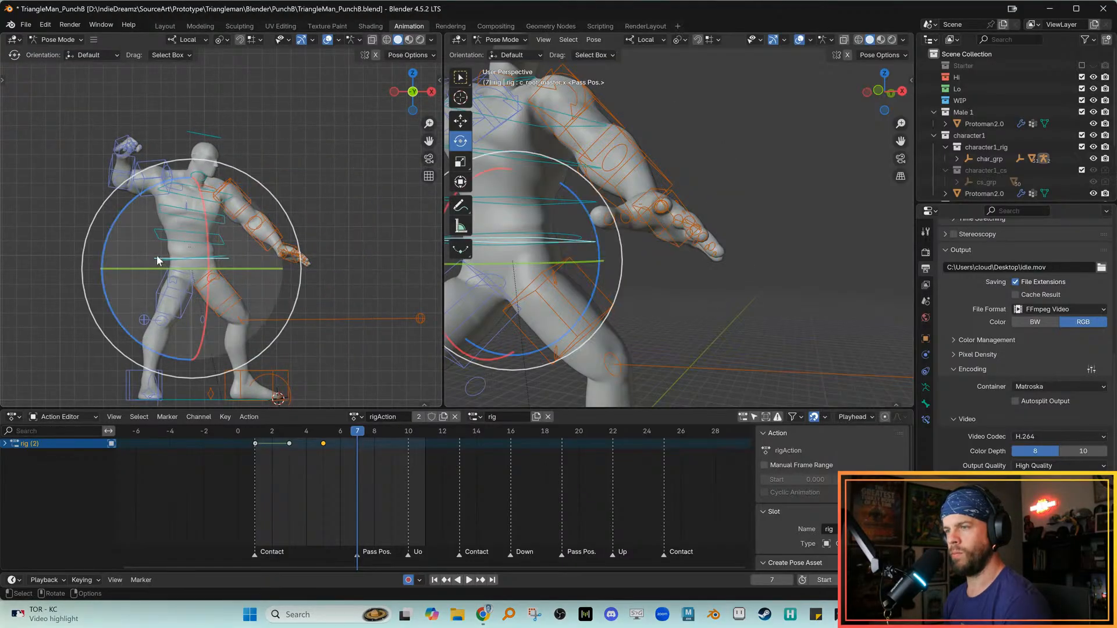
mouse_move(179, 247)
left_mouse_down()
mouse_move(207, 250)
mouse_move(151, 281)
mouse_move(203, 264)
mouse_move(173, 252)
left_mouse_up()
key("w")
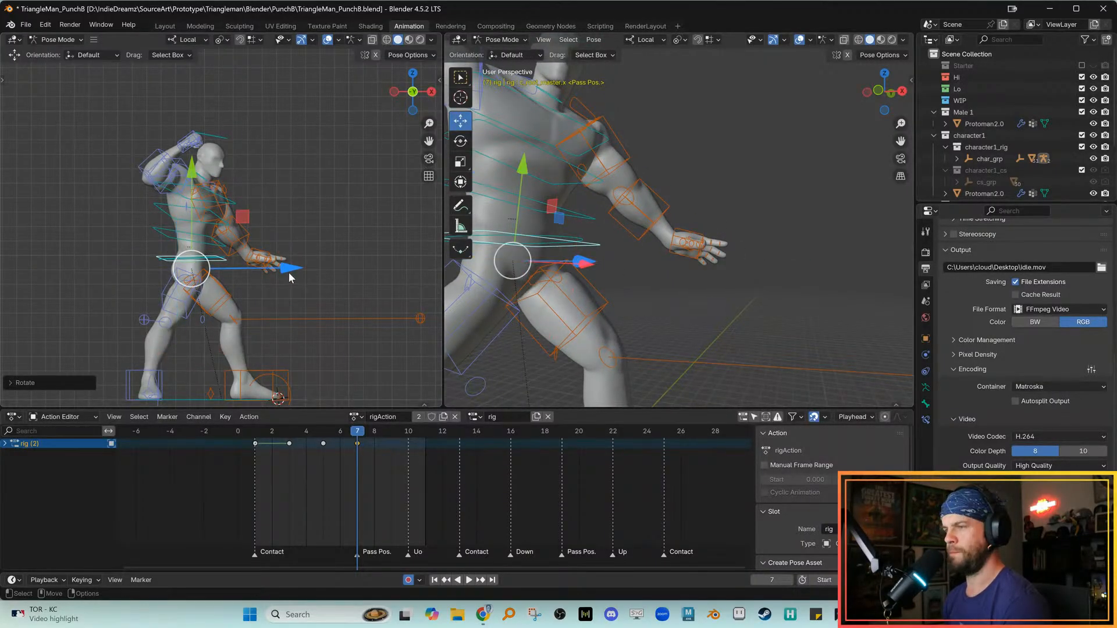
Move the root master control forward and slightly down at frame 7, and refine its rotation
left_click_drag(289, 269, 310, 269)
left_click_drag(214, 269, 215, 278)
key("e")
mouse_move(198, 236)
left_mouse_down()
mouse_move(193, 248)
mouse_move(197, 235)
left_mouse_up()
Select the left knee pole control and move it sideways to realign the front knee at frame 7
left_click_drag(395, 305, 430, 336)
middle_click_drag(368, 320, 315, 311, "shift")
key("w")
scroll(543, 294, "down", 5)
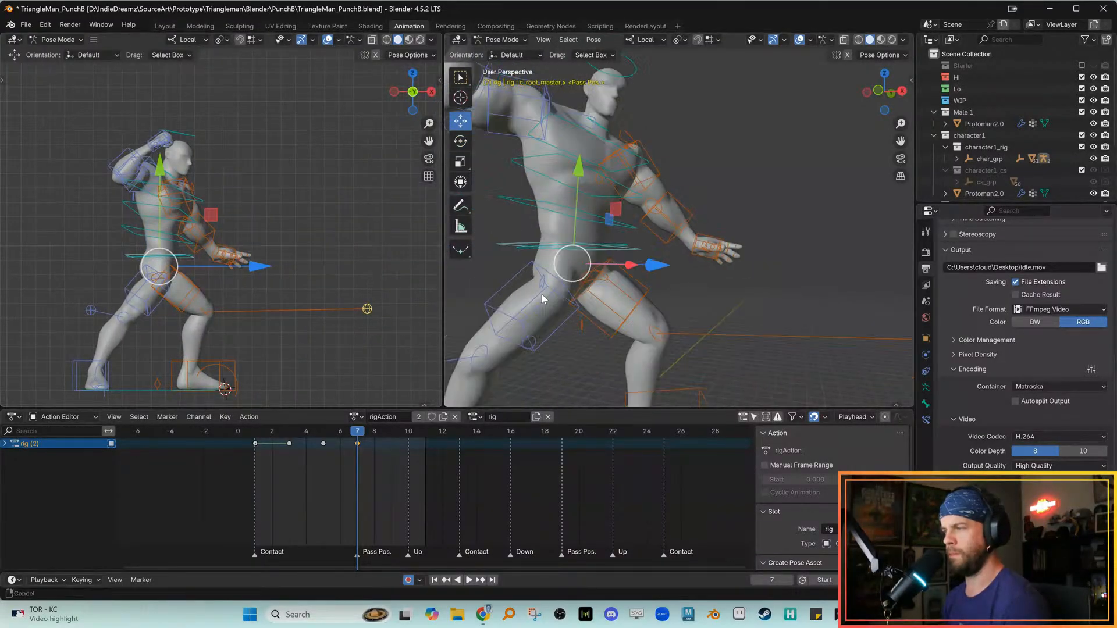
left_click_drag(699, 298, 665, 297, "alt")
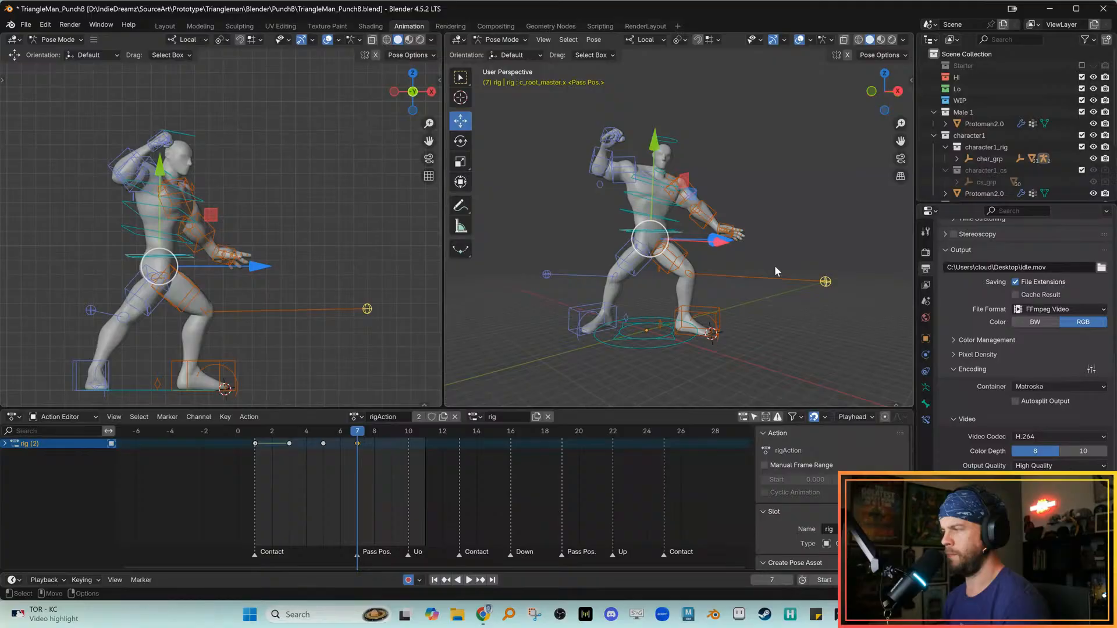
left_click_drag(775, 271, 746, 273, "alt")
left_click(825, 296)
left_click_drag(826, 297, 799, 302, "alt")
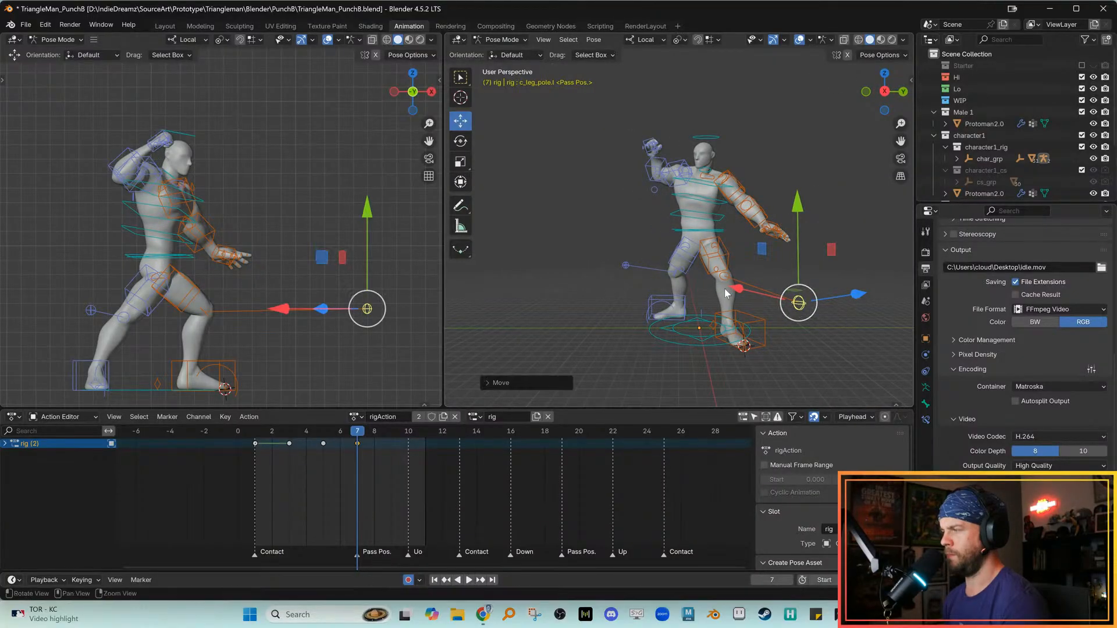
Shift the root master control sideways so the hips carry more weight over the front leg
left_click(673, 230)
left_click_drag(671, 232, 664, 244, "alt")
left_click_drag(732, 231, 750, 232)
Move the right knee pole control forward and down, in front of the character near the left foot
middle_click_drag(232, 340, 236, 330, "alt")
left_click(100, 305)
left_click_drag(99, 312, 249, 370)
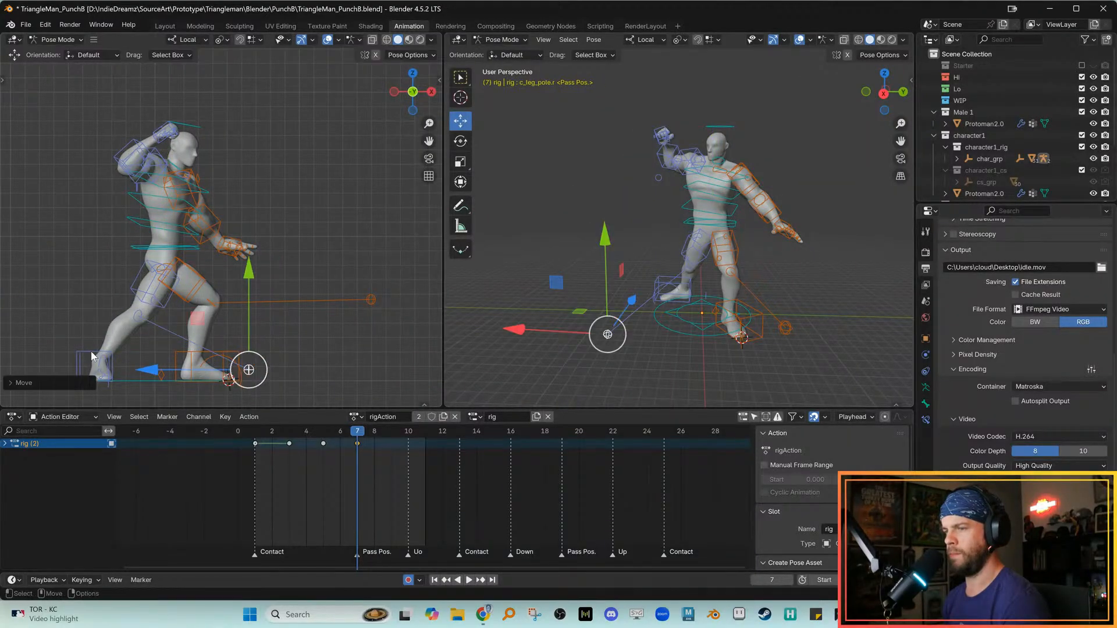
Rotate the right foot IK control about its vertical axis so the back foot points forward
left_click(91, 353)
middle_click_drag(129, 349, 142, 332, "alt")
key("e")
left_click_drag(111, 346, 179, 386)
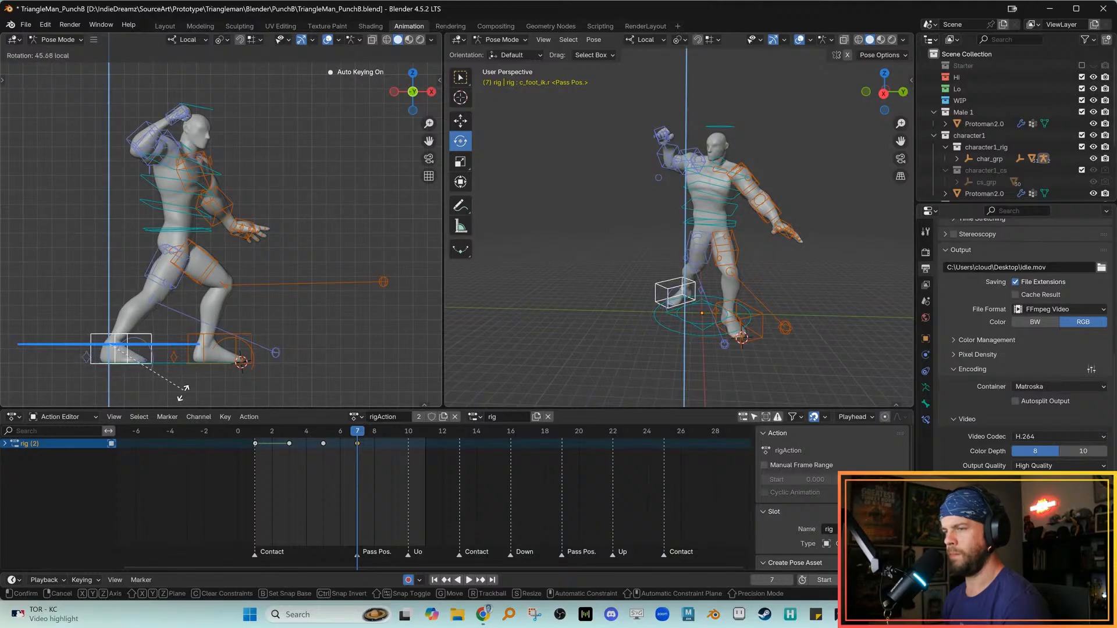
key("w")
mouse_move(146, 336)
right_mouse_down("alt")
mouse_move(156, 325)
mouse_move(142, 347)
right_mouse_up("alt")
left_click(155, 329)
middle_click_drag(142, 347, 149, 333, "alt")
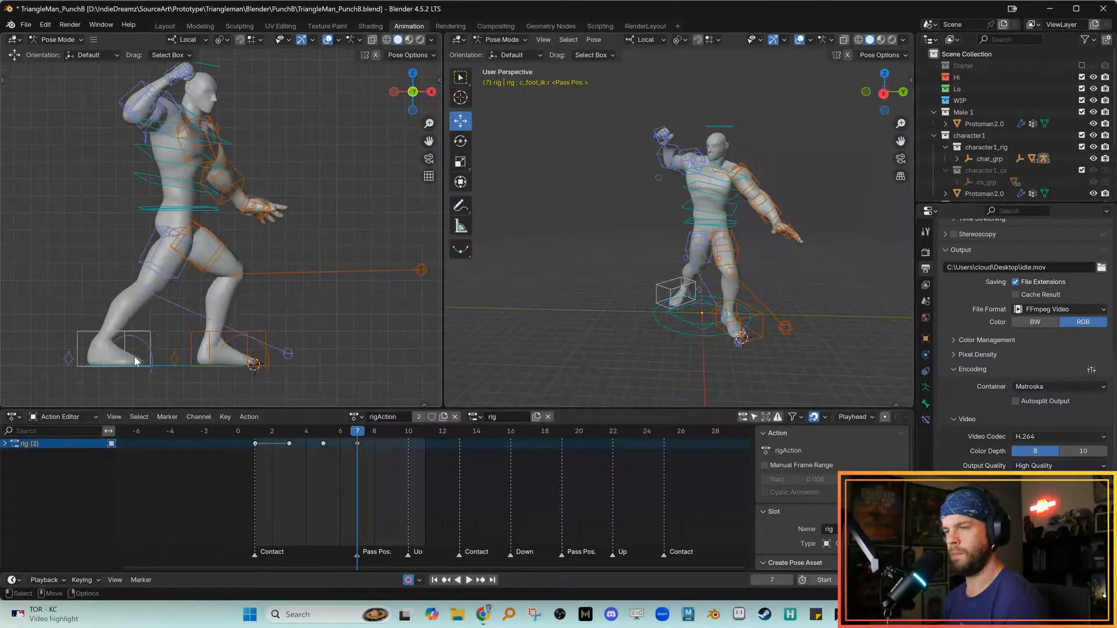
Rotate the right foot's roll control to lift the back heel off the ground
left_click(141, 342)
key("e")
left_click_drag(192, 323, 205, 348)
key("w")
Flip repeatedly between the frame 7 pose and the previous key pose to compare them
key("comma")
key("period")
key("comma")
key("period")
key("comma")
key("period")
key("comma")
key("period")
key("comma")
key("period")
Tilt the root master control so the torso leans forward, and set the transform orientation to Gimbal
middle_click_drag(208, 240, 242, 292, "ctrl")
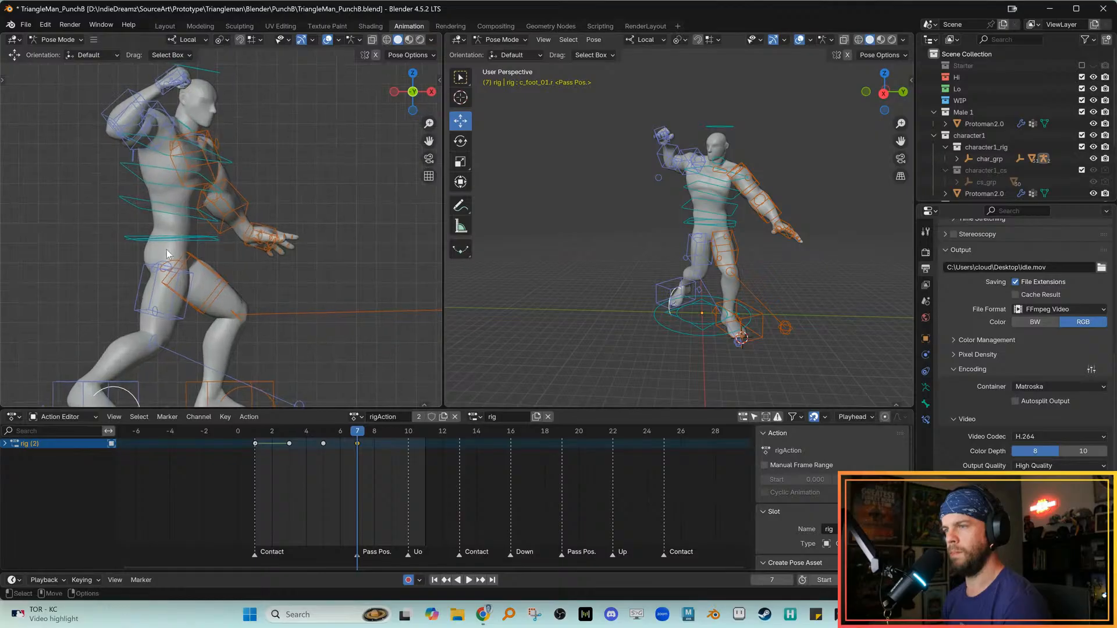
left_click(130, 237)
left_click_drag(232, 249, 244, 157)
key("e")
key("comma")
mouse_move(240, 92)
left_mouse_down()
mouse_move(234, 106)
mouse_move(245, 86)
left_mouse_up()
Select the head control and step back and forth through the frames to check the leaning pose
left_click(241, 87)
left_click(241, 79)
key("w")
key("e")
key("w")
key("alt+q")
key("Left")
key("Left")
key("Right")
key("Right")
key("Left")
key("Right")
middle_click_drag(250, 296, 242, 335, "shift")
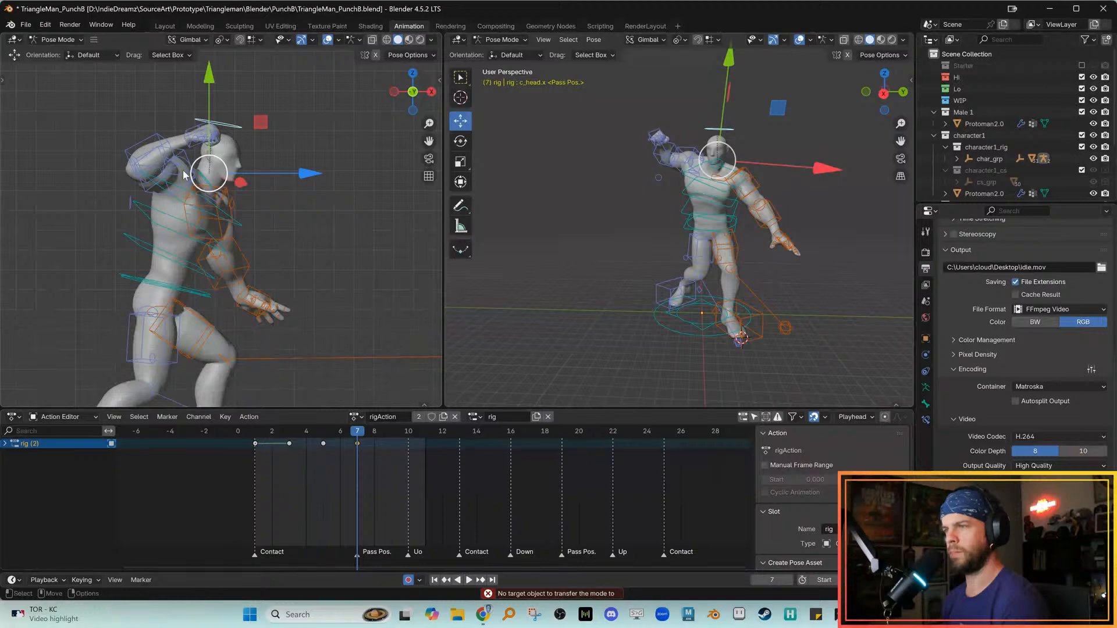
Rotate the right upper arm control freely so the punching elbow pulls back behind the shoulder
left_click(187, 155)
key("e")
mouse_move(191, 164)
left_mouse_down()
mouse_move(162, 171)
mouse_move(168, 166)
left_mouse_up()
left_click_drag(169, 166, 156, 167)
left_click_drag(156, 167, 141, 167)
left_click_drag(141, 167, 208, 172)
Move the right leg's pole control outward towards the character's right side at frame 7
key("w")
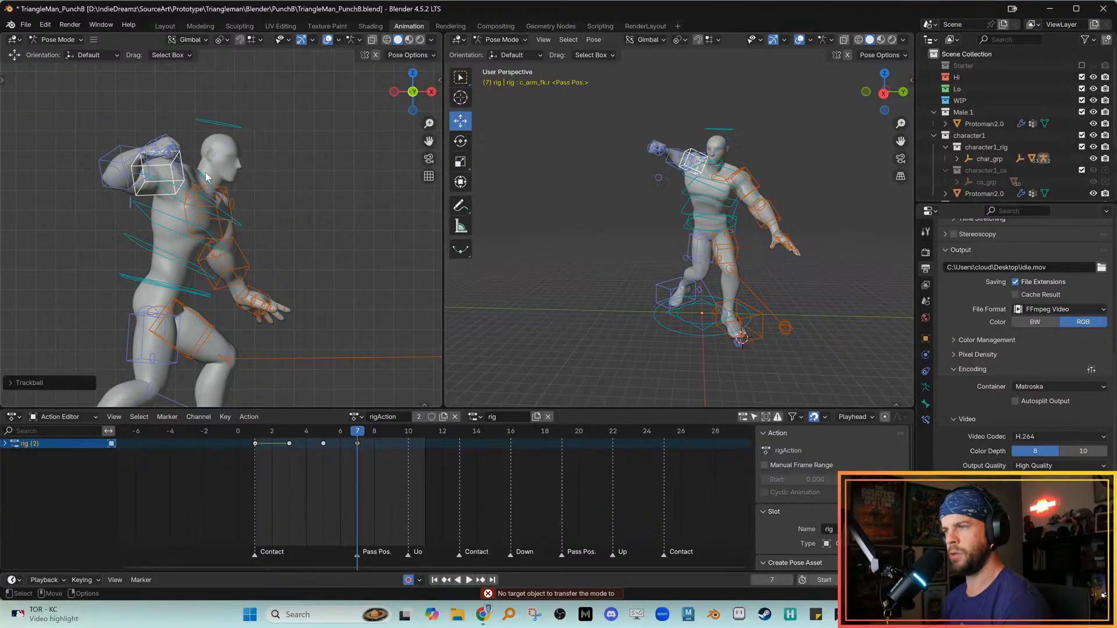
left_click(202, 174)
key("e")
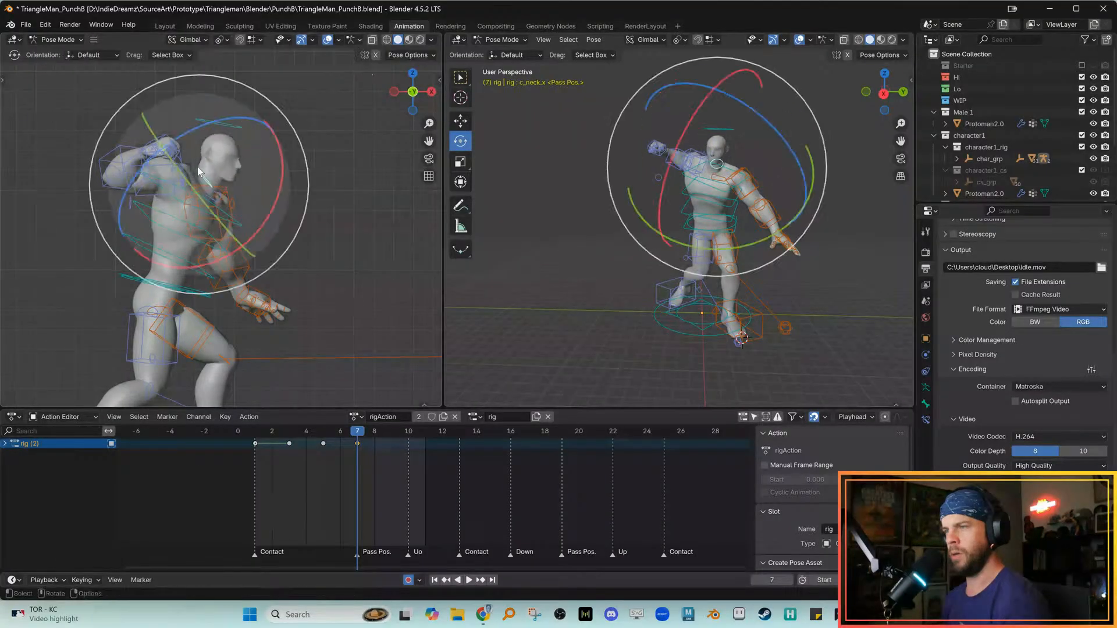
right_click_drag(628, 144, 706, 201, "alt")
middle_click_drag(698, 205, 676, 225, "alt")
middle_click_drag(704, 317, 704, 278, "alt")
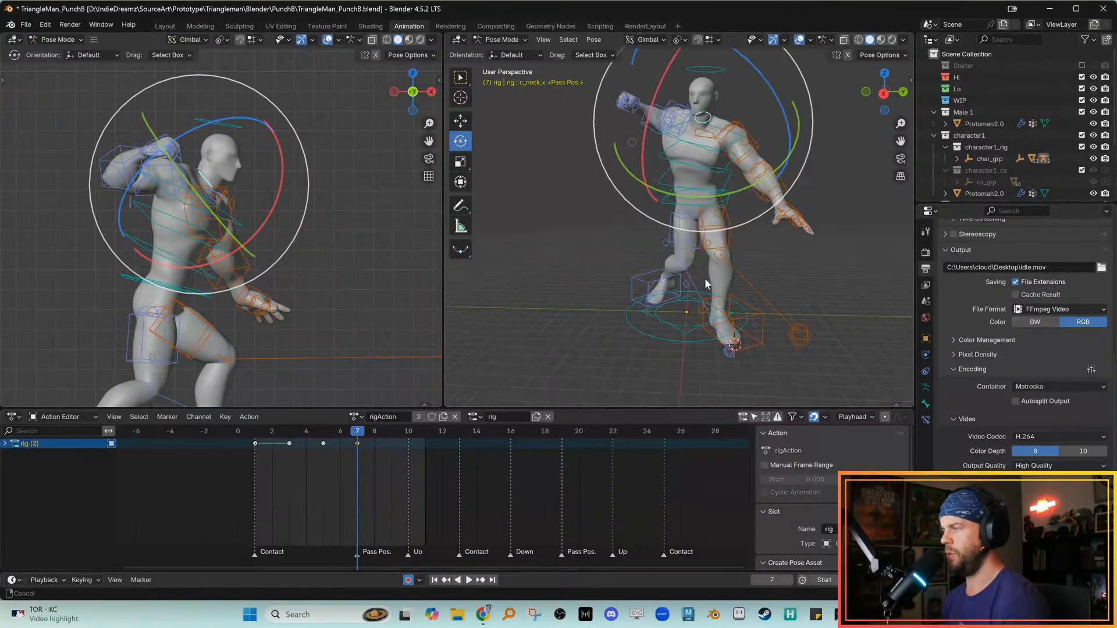
left_click(729, 350)
key("w")
left_click_drag(731, 351, 612, 333)
Rotate the right shoulder control freely so the punching shoulder draws back and up
right_click_drag(608, 282, 660, 256, "alt")
middle_click_drag(678, 169, 647, 272, "alt")
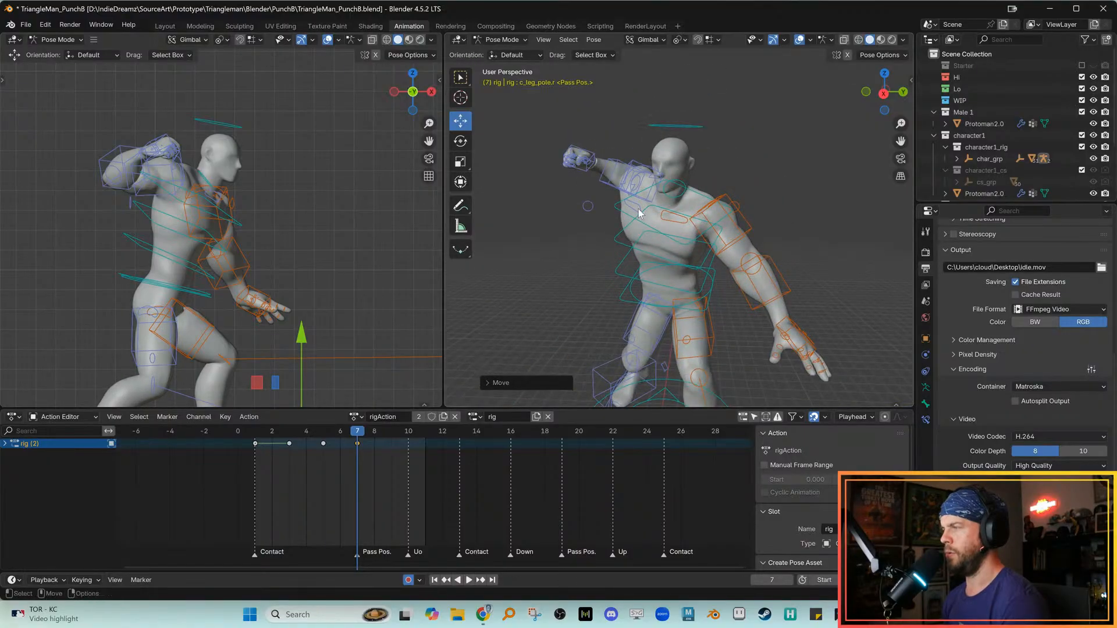
left_click(638, 212)
key("e")
left_click_drag(180, 192, 156, 161)
key("w")
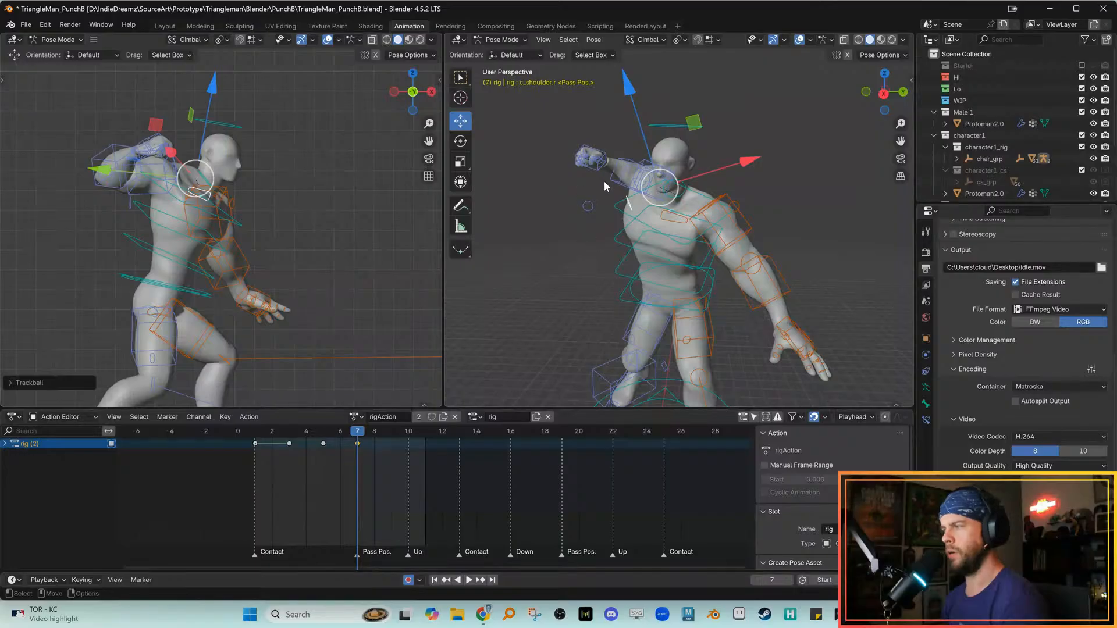
Rotate the right forearm and upper arm controls so the cocked fist folds in beside the head
left_click(110, 164)
key("e")
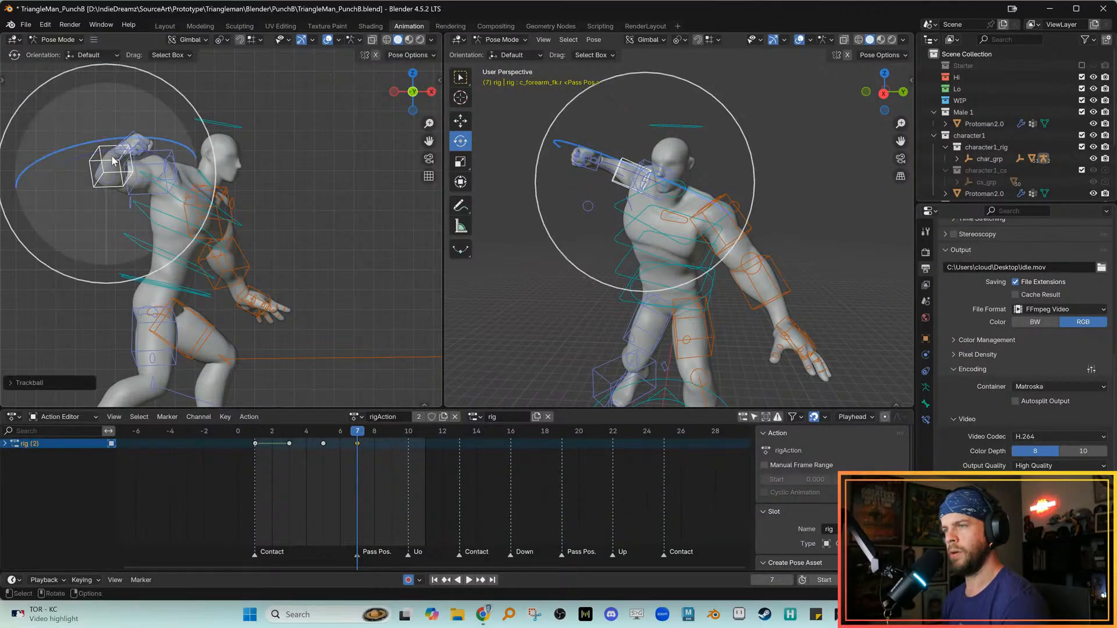
key("w")
left_click(633, 168)
middle_click_drag(633, 168, 601, 169)
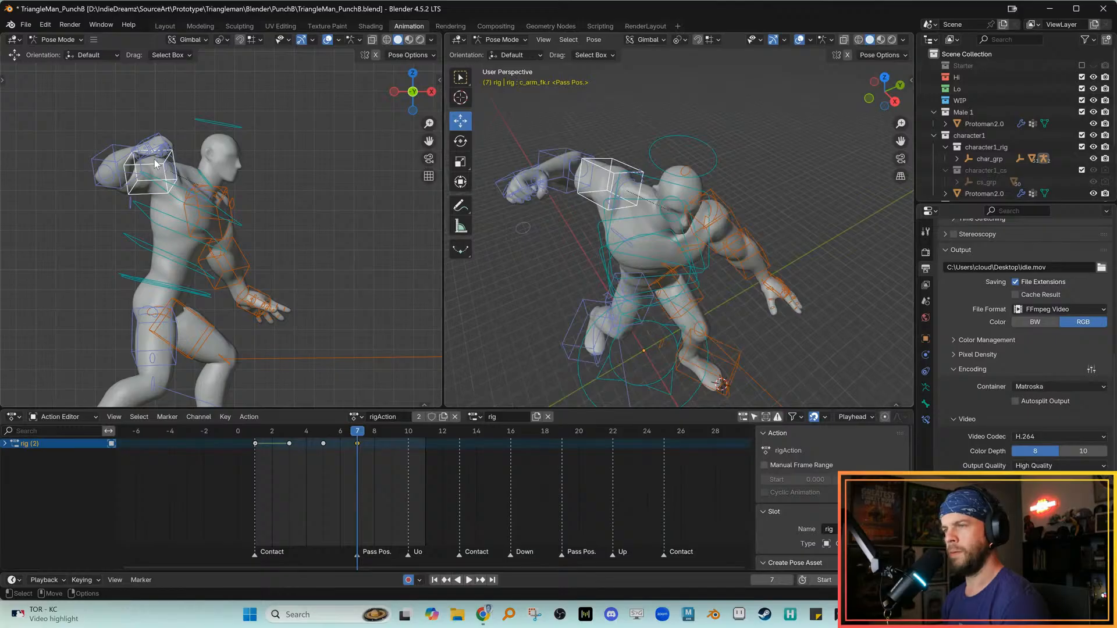
key("e")
left_click_drag(140, 146, 141, 135)
left_click(104, 147)
left_click_drag(141, 139, 144, 110)
mouse_move(226, 218)
middle_mouse_down("shift")
mouse_move(233, 202)
mouse_move(237, 210)
middle_mouse_up("shift")
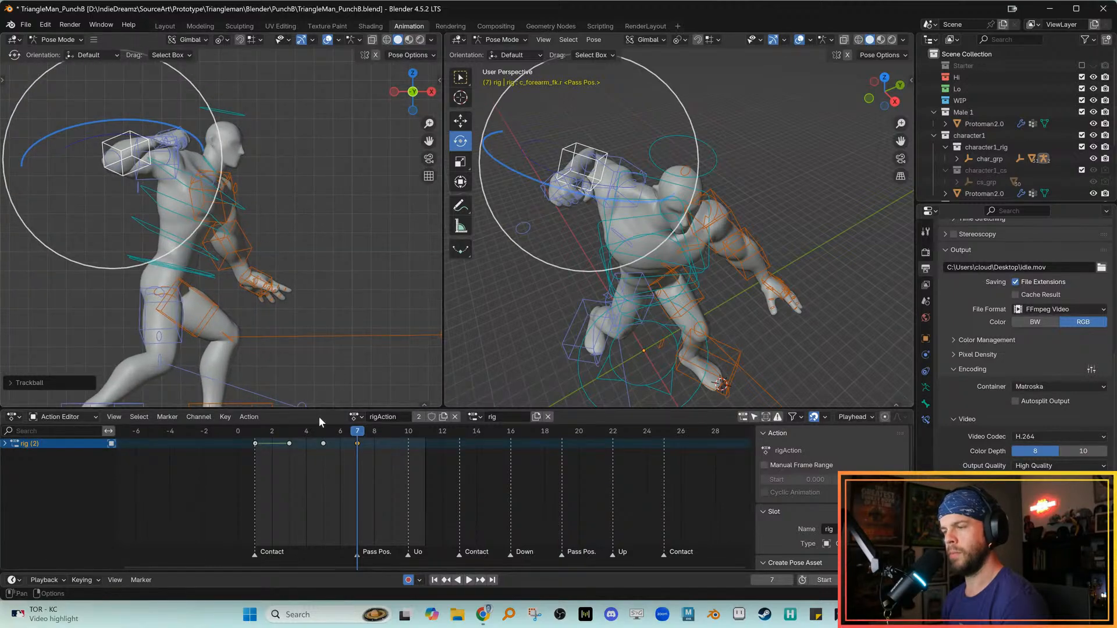
Briefly play the animation and rotate the left hand control so the fingers angle downward
key("space")
key("Escape")
right_click_drag(321, 308, 317, 273, "alt")
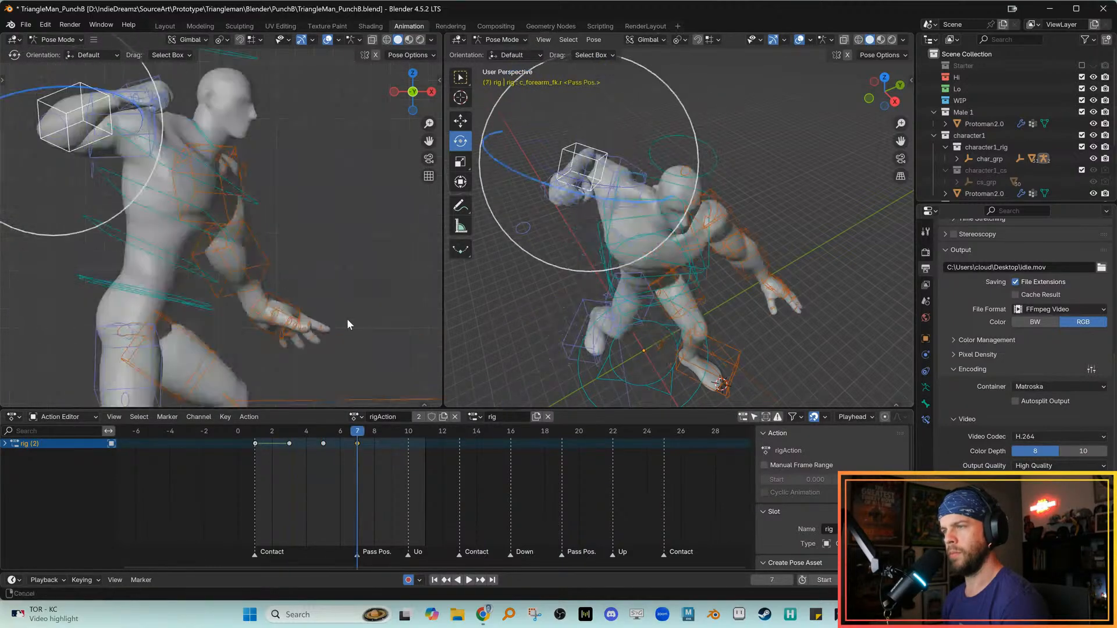
left_click(267, 298)
left_click_drag(287, 344, 320, 353)
left_click_drag(323, 343, 295, 352)
key("w")
Rotate the left upper arm and forearm controls so the elbow draws back and the forearm reaches forward
left_click_drag(618, 326, 588, 276, "alt")
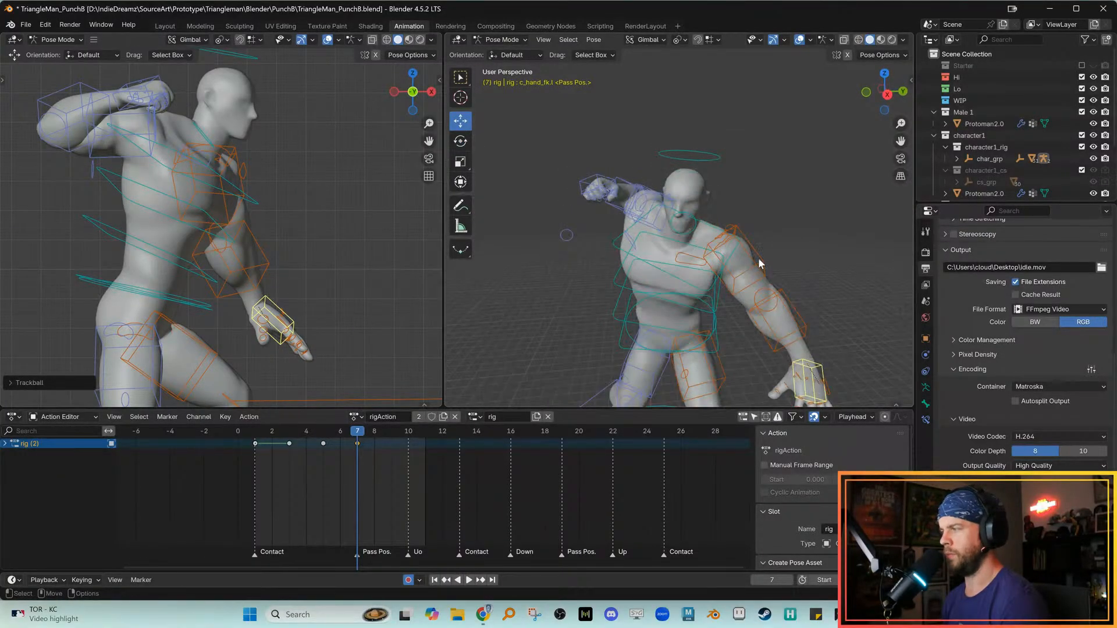
left_click(761, 263)
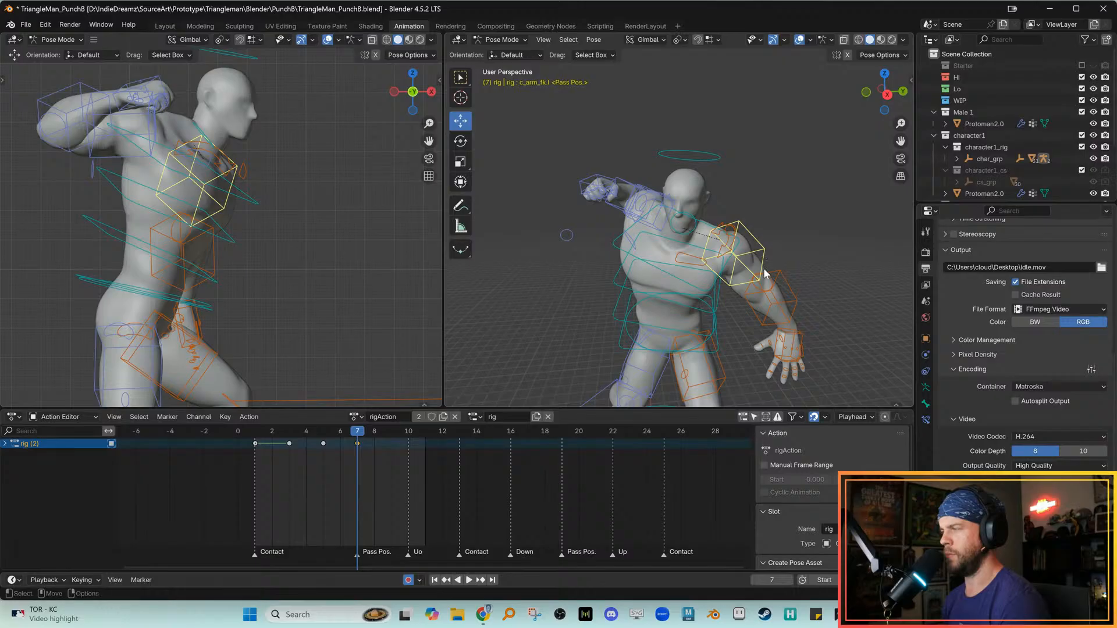
key("e")
left_click_drag(760, 278, 711, 290)
key("w")
left_click(776, 308)
key("e")
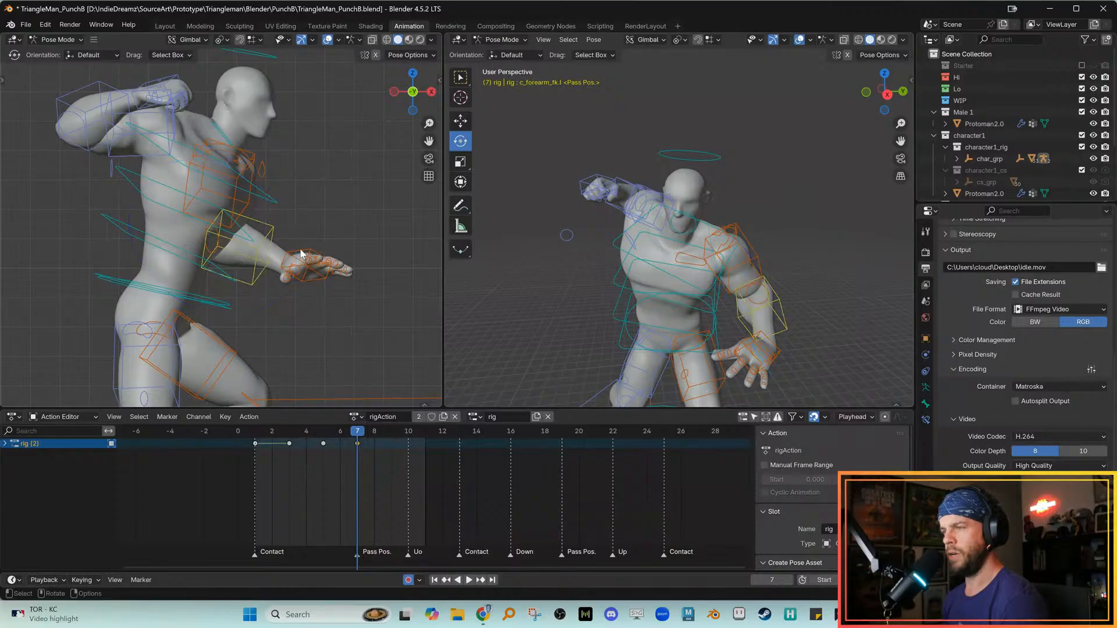
Rotate the left hand control so the open palm faces down and the fingers point forward
left_click(298, 254)
left_click_drag(297, 255, 288, 282)
left_click_drag(343, 330, 337, 247)
left_click_drag(282, 275, 282, 267)
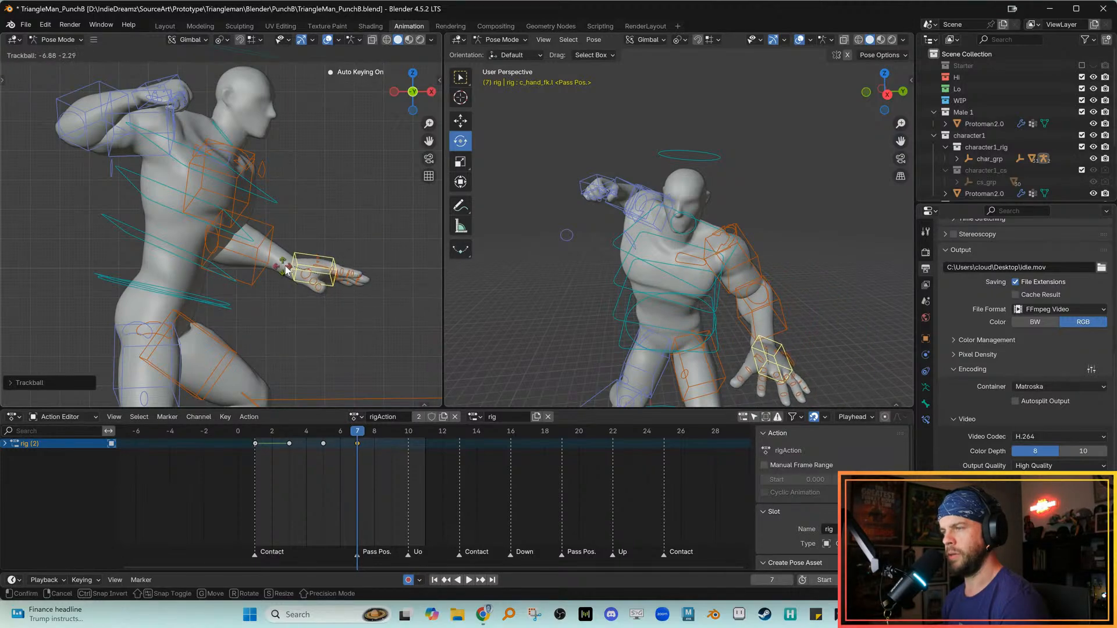
key("w")
Frame the left thumb's base control and adjust the rotation of the hand's digit controls to open up the hand
middle_click_drag(688, 327, 657, 274, "alt")
scroll(727, 314, "up", 6)
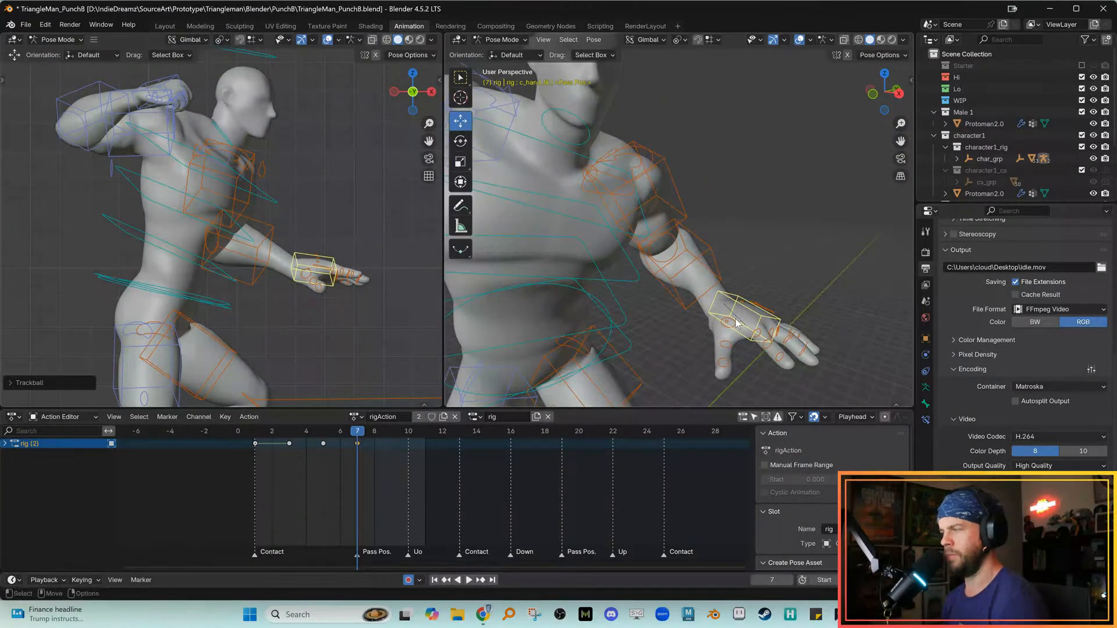
left_click(734, 324)
key("f")
right_click_drag(729, 319, 660, 277, "alt")
left_click_drag(659, 277, 704, 291, "alt")
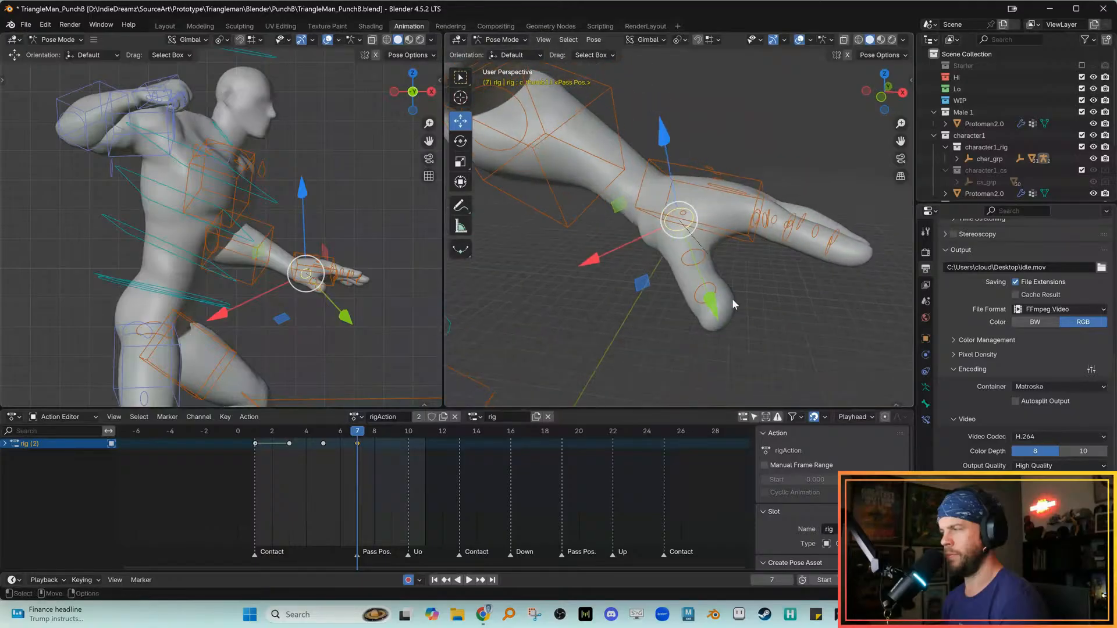
left_click(741, 288)
left_click(689, 210)
key("e")
left_click_drag(703, 241, 690, 267)
key("w")
Rotate the left hand's finger controls one by one to spread and stagger the fingers
middle_click_drag(750, 249, 716, 258, "alt")
left_click(721, 225)
left_click_drag(721, 225, 706, 255, "alt")
key("e")
left_click_drag(706, 254, 414, 226)
key("w")
left_click(700, 224)
key("e")
key("w")
left_click(729, 238)
key("e")
middle_click_drag(415, 226, 377, 218)
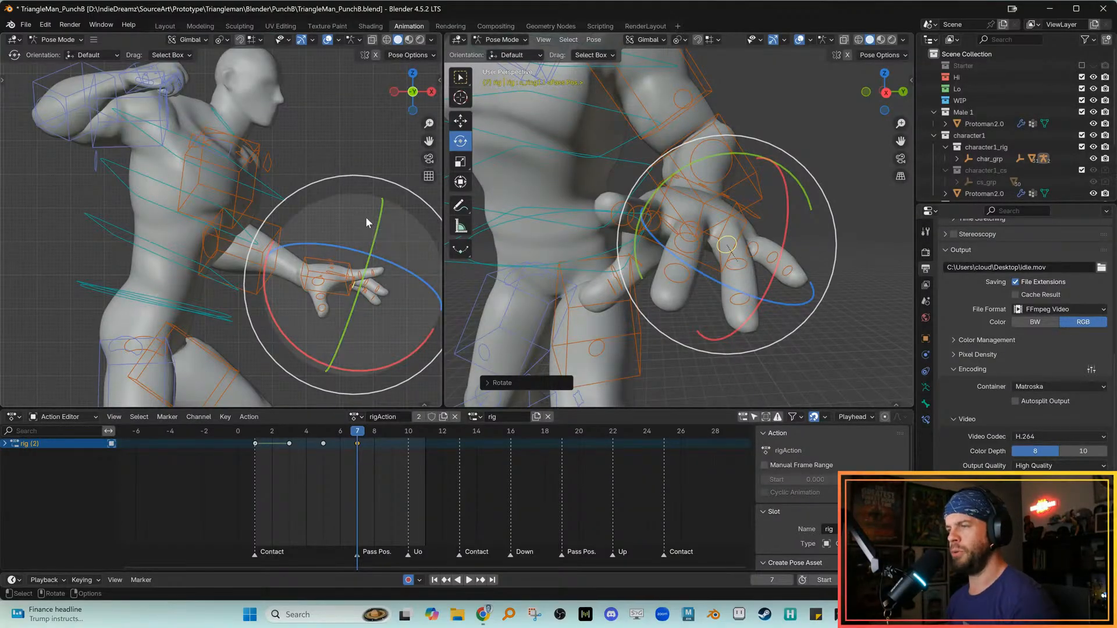
Box-select all of the character's rig controls, key the whole pose at frame 7, and reselect the left hand control
middle_click_drag(299, 314, 270, 245)
right_click_drag(270, 245, 215, 204, "alt")
left_click(102, 120)
left_click_drag(101, 106, 355, 344)
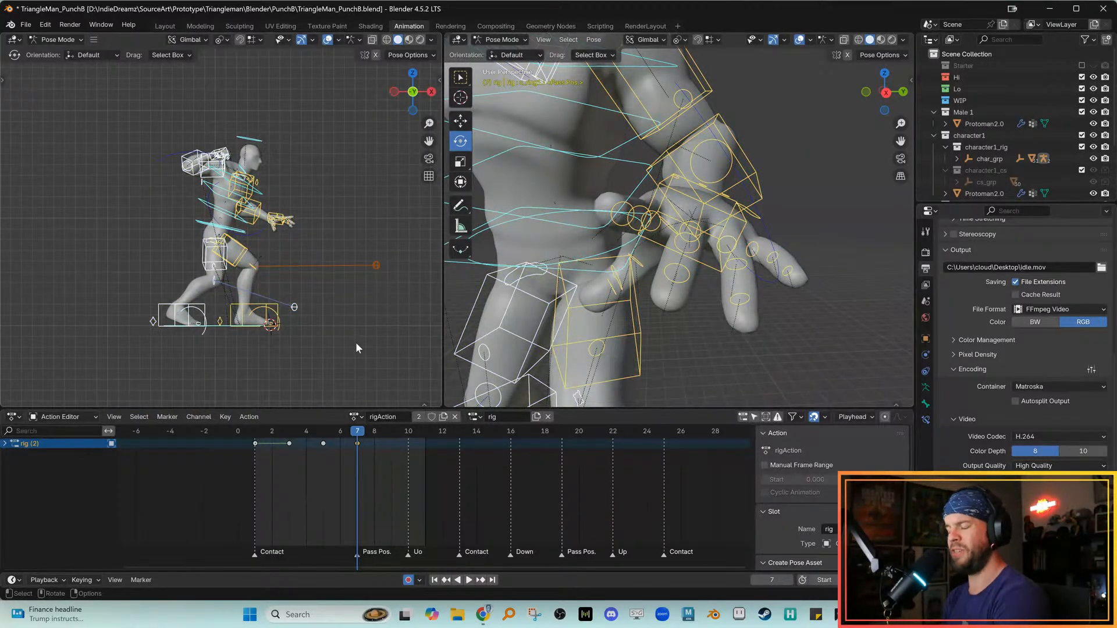
left_click_drag(344, 237, 391, 279)
middle_click_drag(338, 287, 322, 294, "alt")
left_click_drag(117, 126, 397, 382)
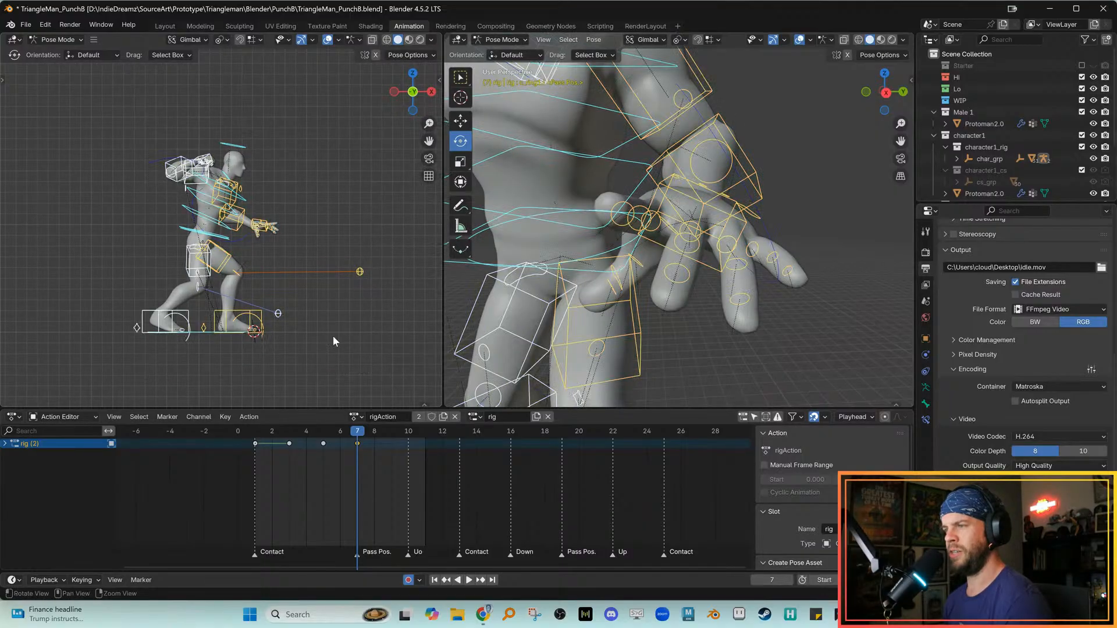
scroll(340, 337, "up", 1)
key("i")
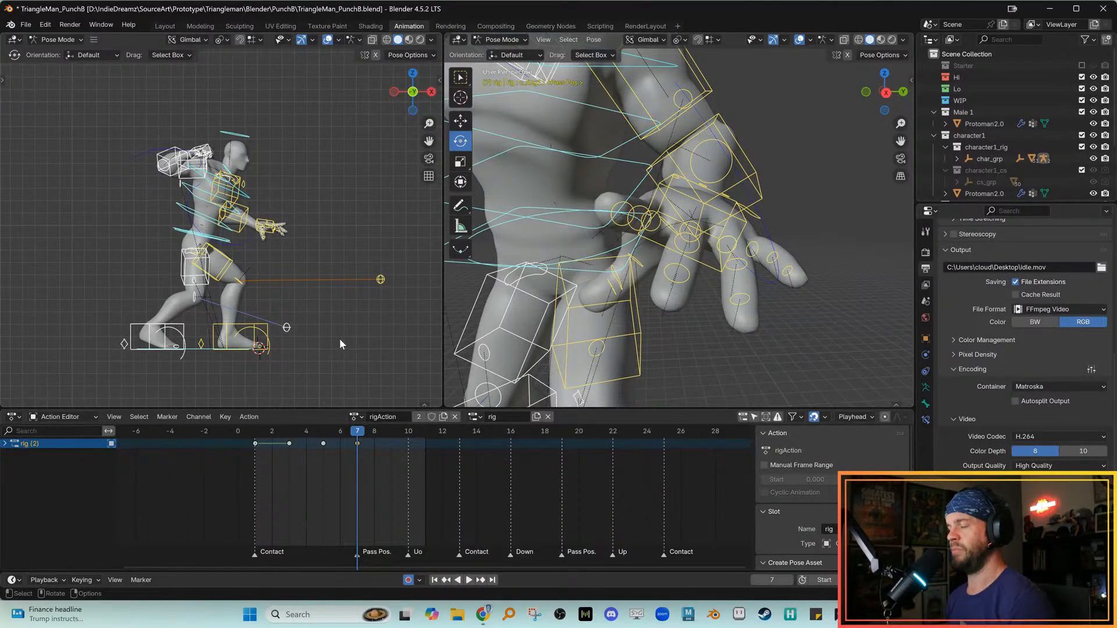
middle_click_drag(322, 370, 315, 294, "ctrl")
left_click(348, 250)
key("w")
Examine the keyed pose at frame 7 in the side view and scrub the timeline around it
right_click_drag(316, 294, 245, 281, "alt")
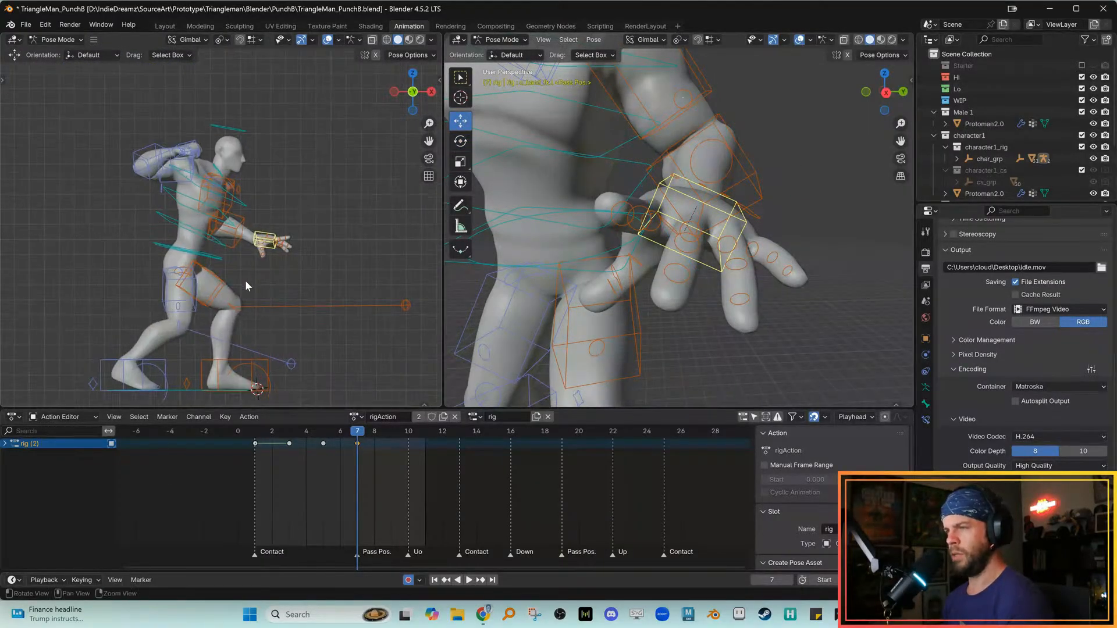
middle_click_drag(245, 281, 263, 267, "alt")
right_click_drag(263, 266, 278, 265, "alt")
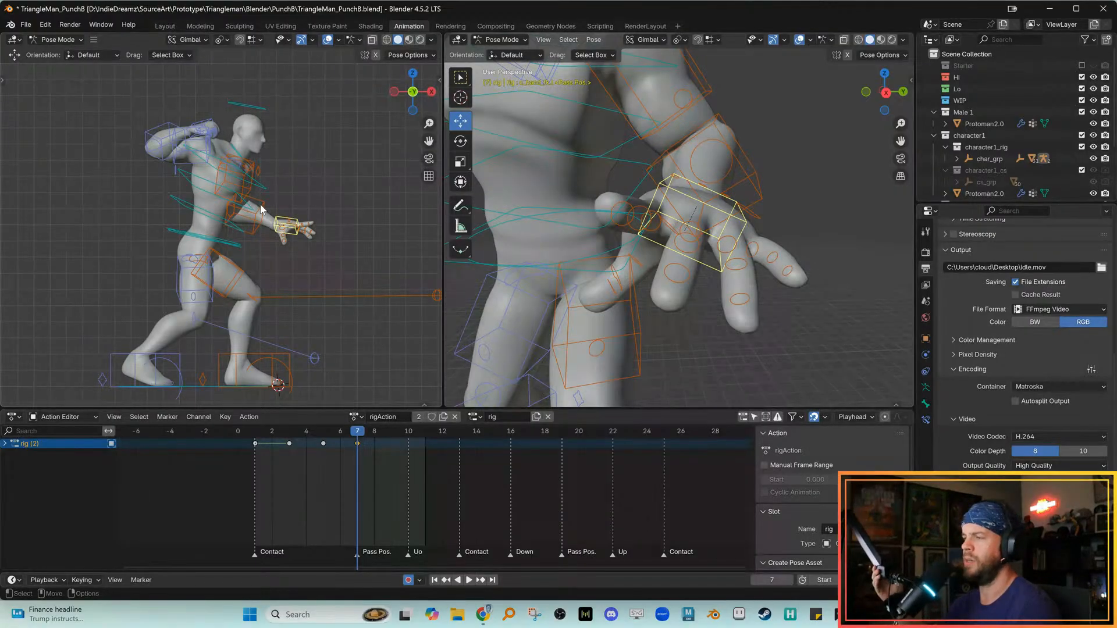
middle_click_drag(331, 310, 317, 261)
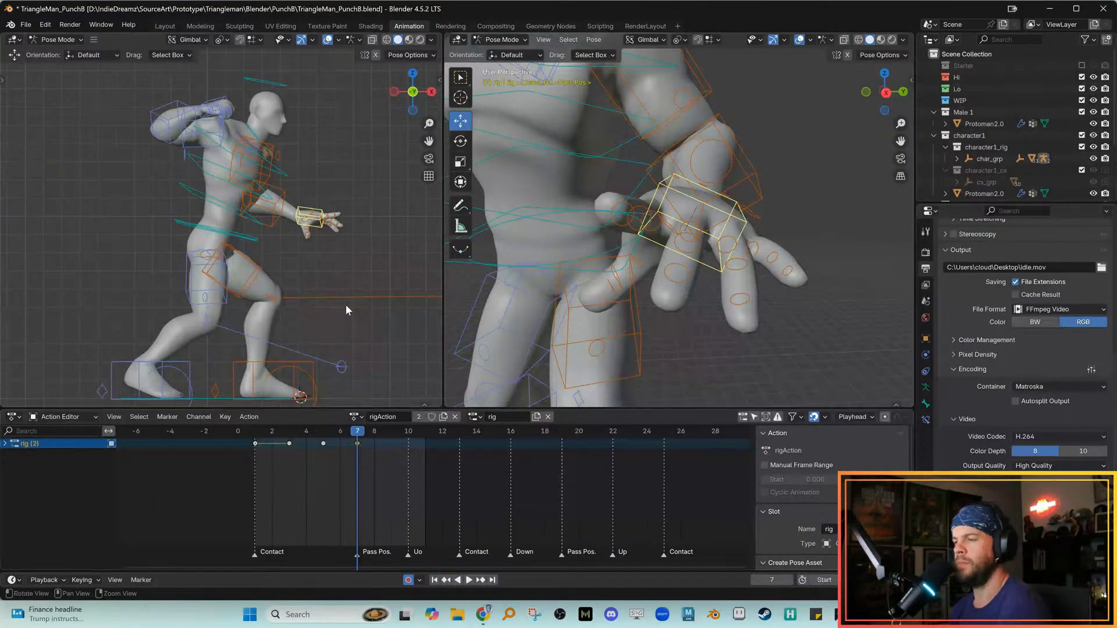
middle_click_drag(348, 313, 324, 329)
mouse_move(343, 435)
left_mouse_down()
mouse_move(288, 434)
mouse_move(357, 435)
left_mouse_up()
middle_click_drag(336, 336, 325, 345)
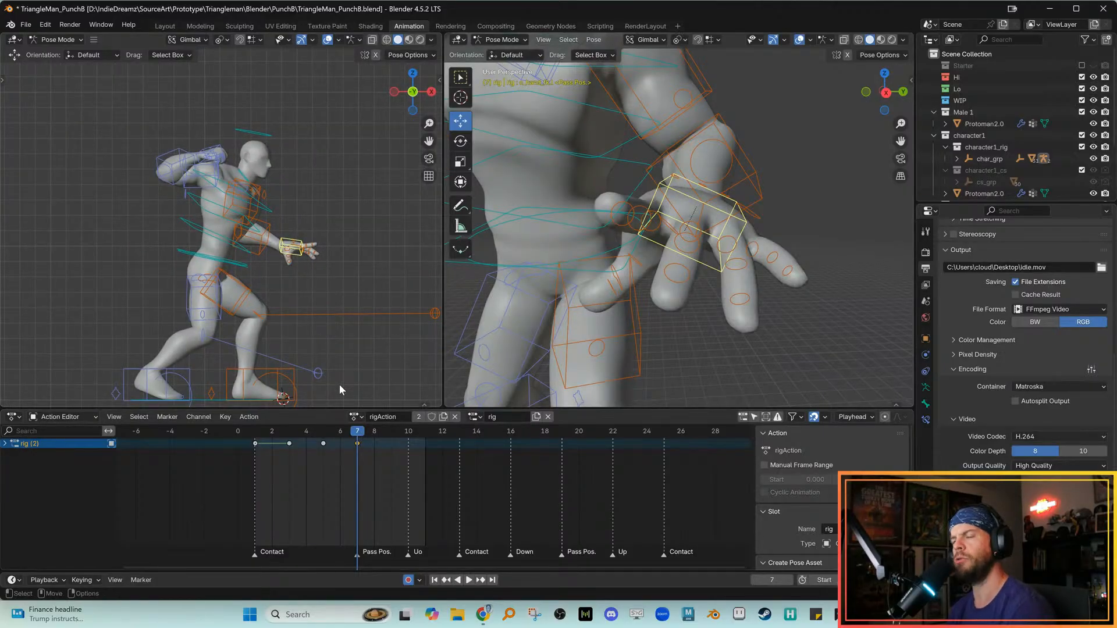
middle_click_drag(353, 302, 333, 311)
mouse_move(363, 434)
left_mouse_down()
mouse_move(315, 436)
mouse_move(358, 435)
left_mouse_up()
middle_click_drag(342, 348, 334, 355, "alt")
key("alt+q")
left_click_drag(357, 436, 350, 443)
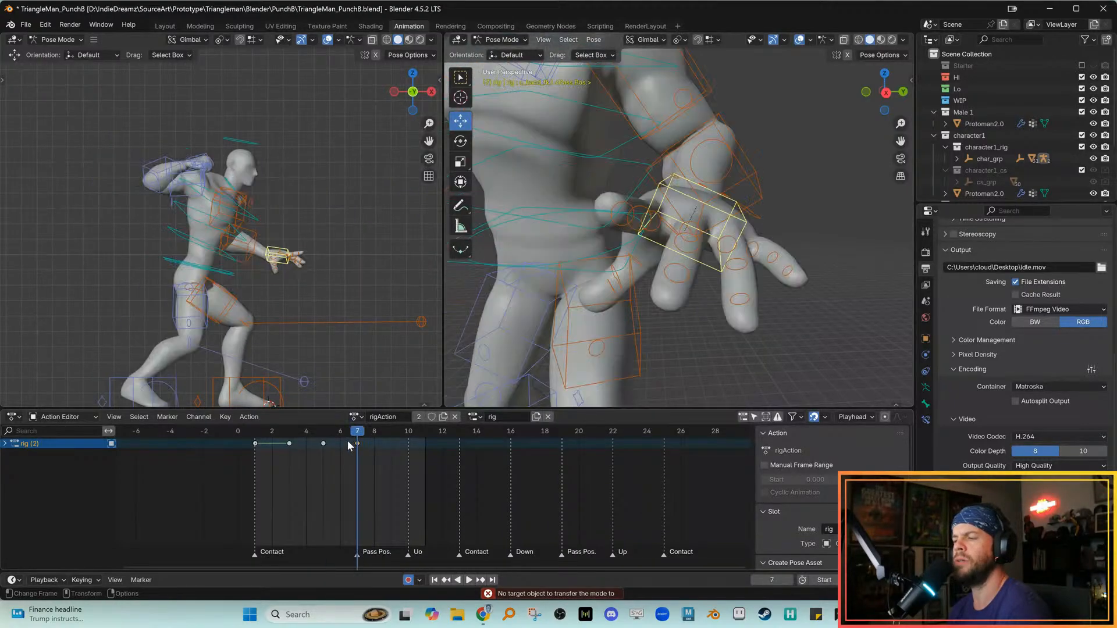
middle_click_drag(308, 348, 314, 364, "alt")
Select the left upper arm control and flip between frame 7 and the earlier frames to compare the poses
right_click_drag(631, 215, 634, 271, "alt")
left_click(692, 173)
key("e")
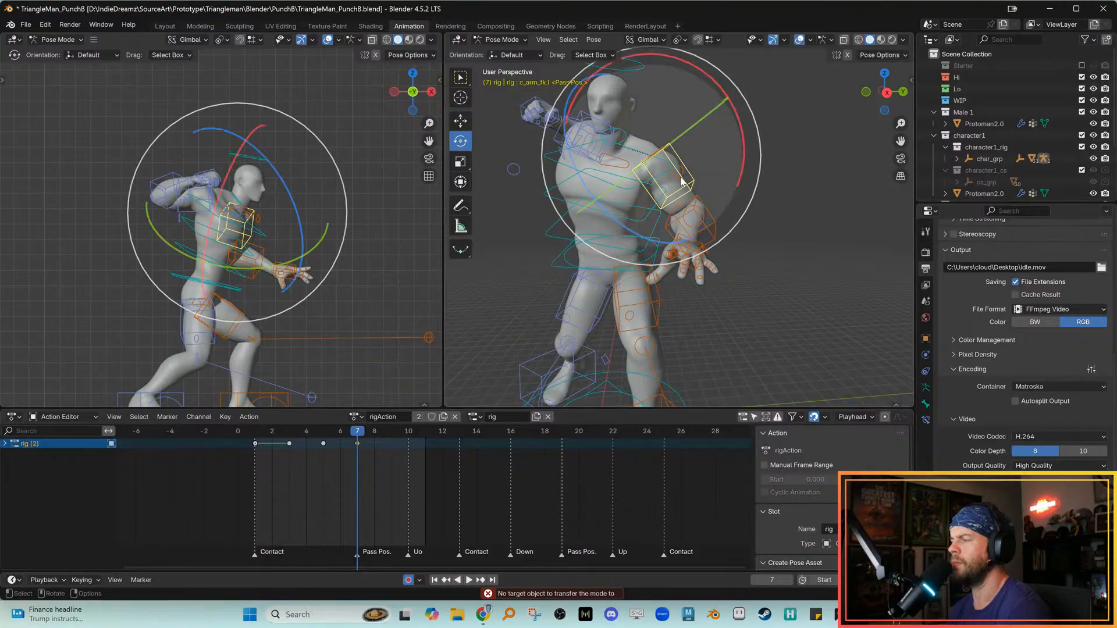
scroll(307, 466, "up", 2, "alt")
scroll(307, 466, "down", 2, "alt")
scroll(307, 467, "up", 1, "alt")
scroll(306, 465, "up", 1, "alt")
scroll(306, 465, "down", 2, "alt")
middle_click_drag(308, 359, 312, 393, "alt")
scroll(312, 392, "up", 2, "alt")
scroll(312, 392, "down", 2, "alt")
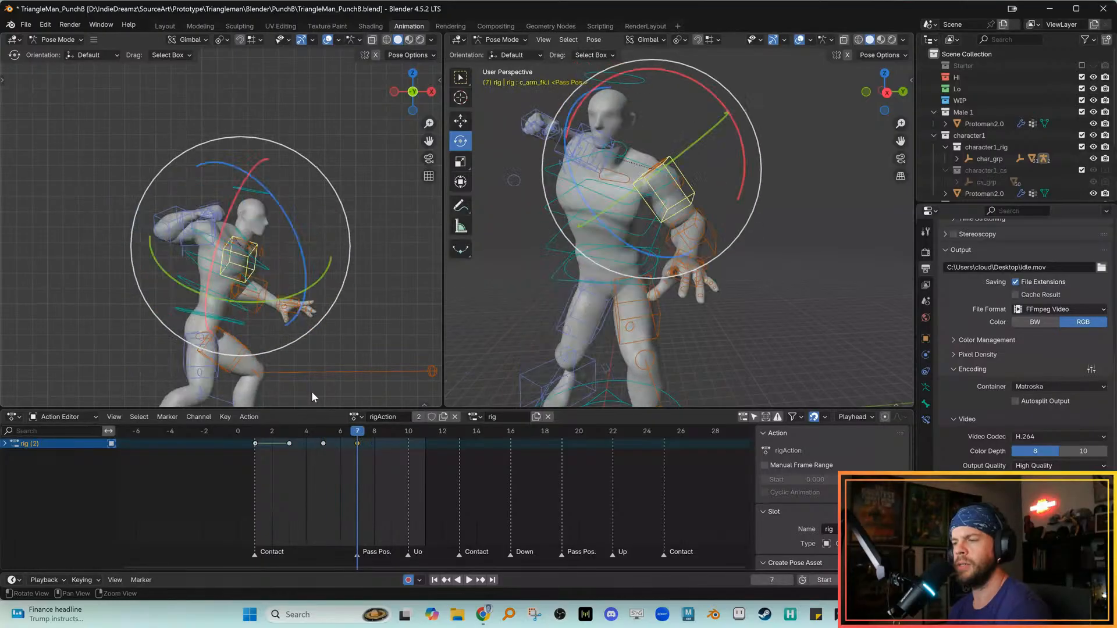
middle_click_drag(307, 257, 315, 229, "alt")
scroll(339, 436, "up", 1, "alt")
scroll(339, 435, "down", 1, "alt")
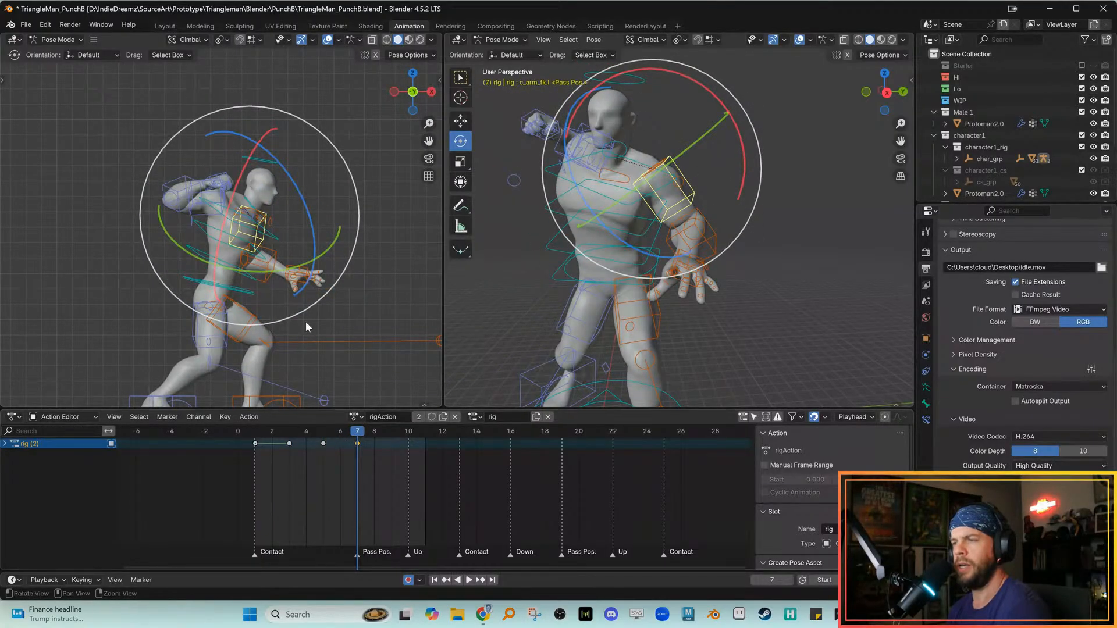
scroll(296, 316, "up", 1, "alt")
scroll(297, 315, "down", 1, "alt")
Advance to frame 9 and select the middle and upper spine controls together
scroll(326, 317, "down", 2, "alt")
left_click(550, 189)
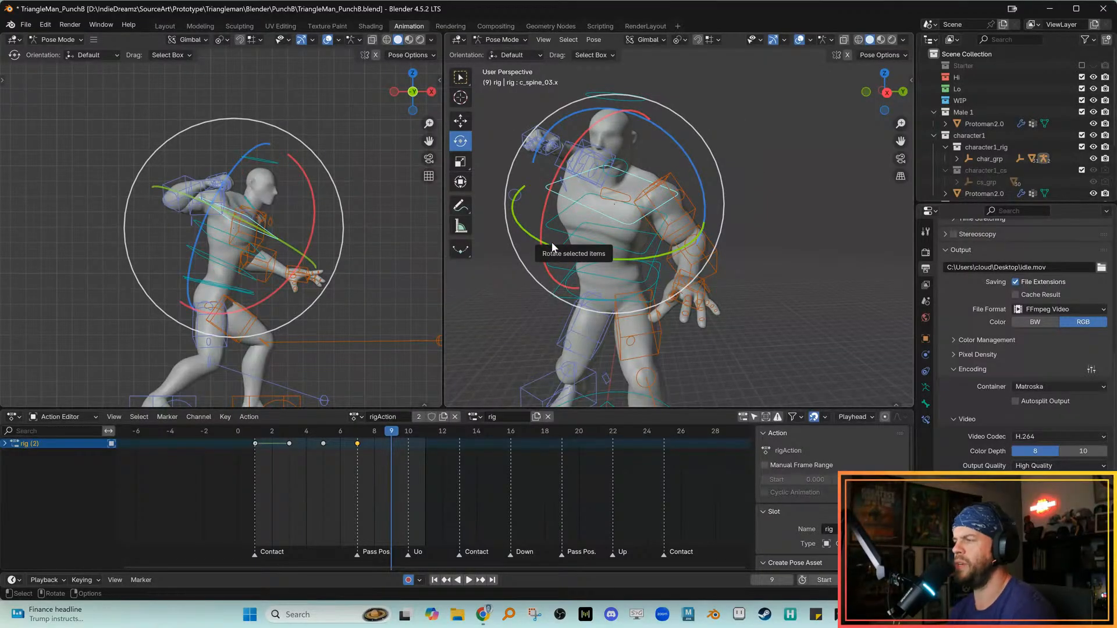
middle_click_drag(564, 249, 585, 235, "alt")
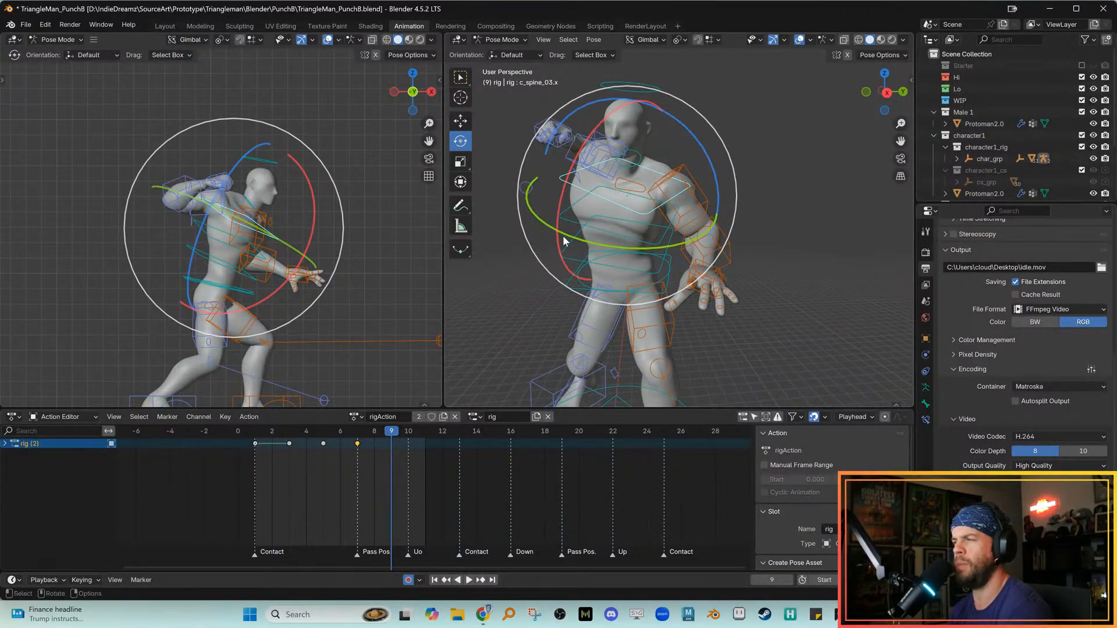
left_click_drag(554, 231, 583, 269, "alt")
left_click(522, 260)
key("w")
left_click(559, 228)
left_click(536, 239, "shift")
key("alt+q")
Return to frame 7 and step back and forth between frames 7 and 9
left_click_drag(390, 425, 349, 437)
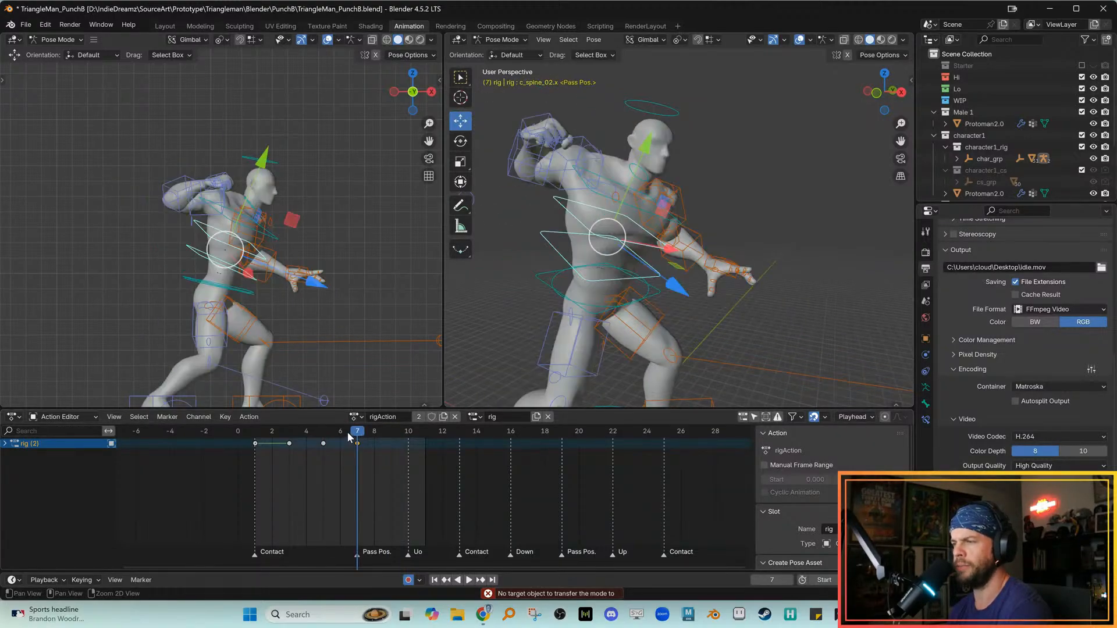
key("Right")
key("Right")
key("Left")
key("Left")
key("Right")
key("Right")
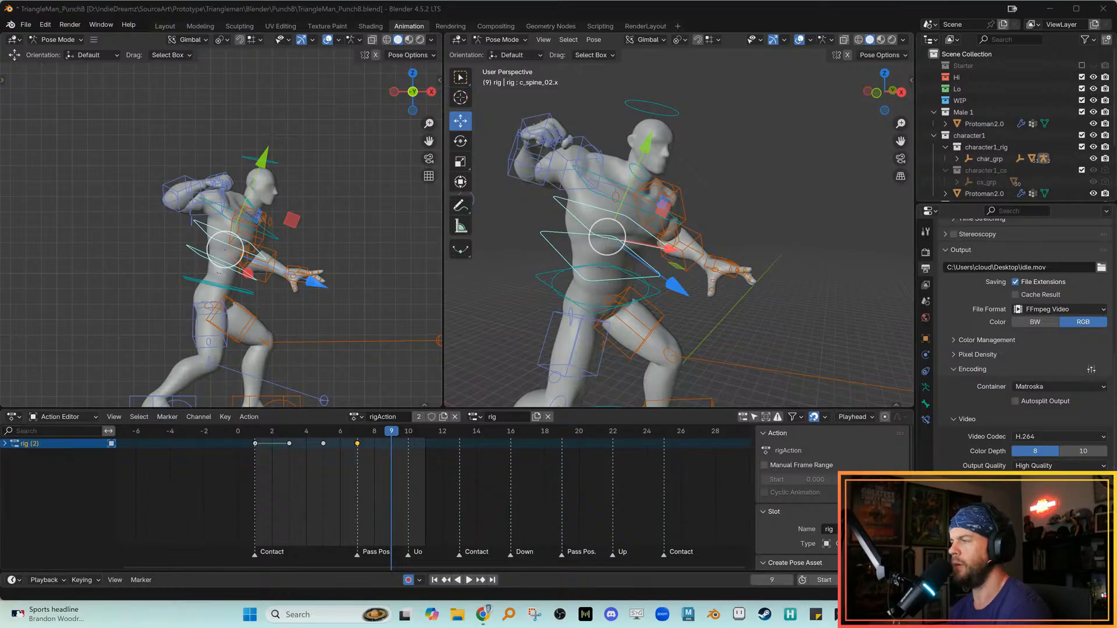
Scrub and play back the punch up to frame 7 to review its motion
mouse_move(336, 435)
left_mouse_down()
mouse_move(318, 432)
mouse_move(356, 431)
mouse_move(341, 433)
left_mouse_up()
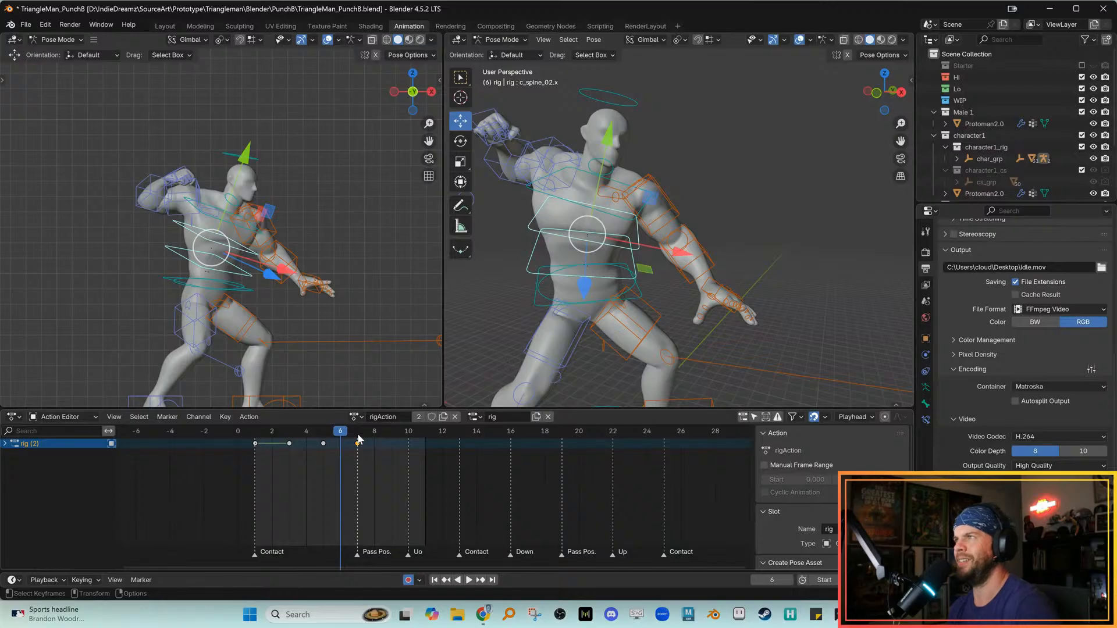
key("space")
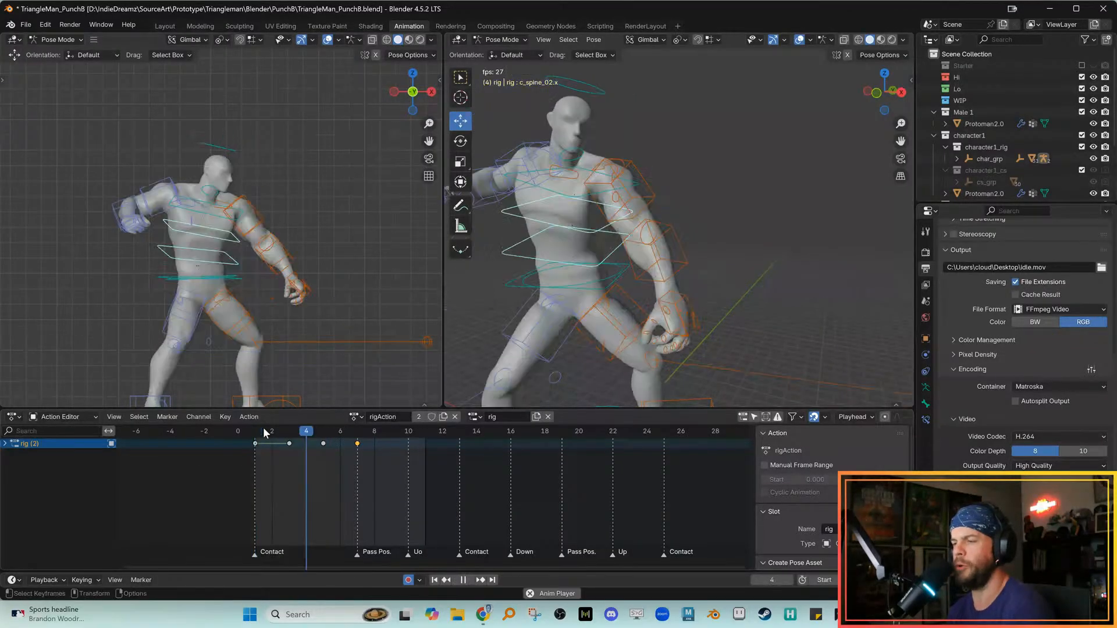
key("space")
left_click_drag(320, 431, 360, 429)
Flip repeatedly between frame 7 and its neighbouring frames to study the transition into the forward-driving pose
key("Left")
key("Right")
key("Left")
key("Right")
key("Right")
key("Left")
key("Left")
key("Right")
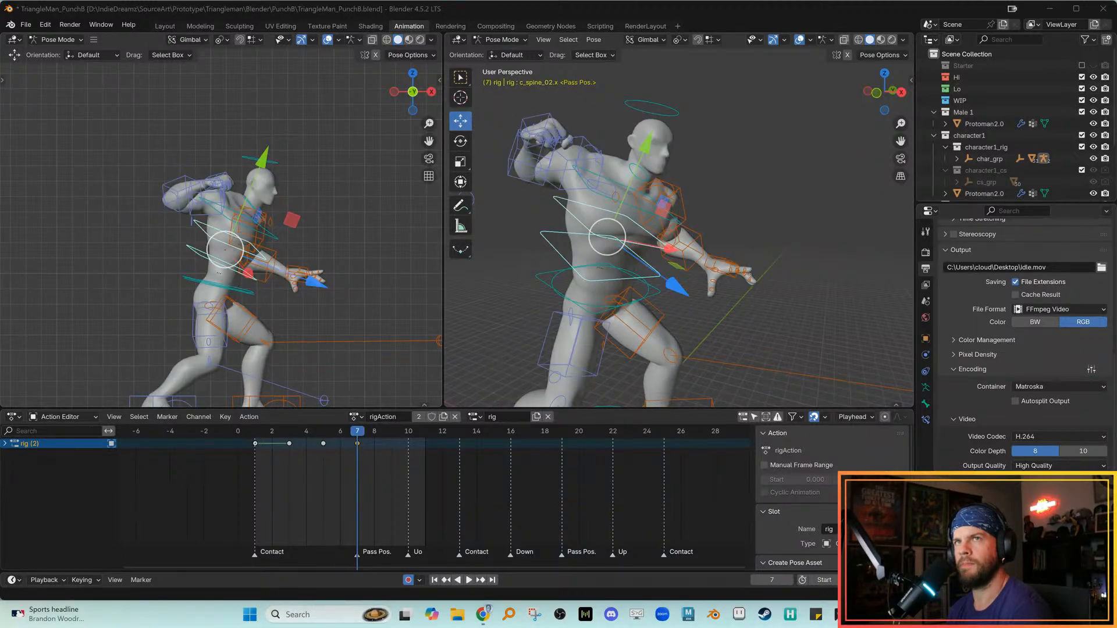
left_click_drag(356, 432, 381, 446)
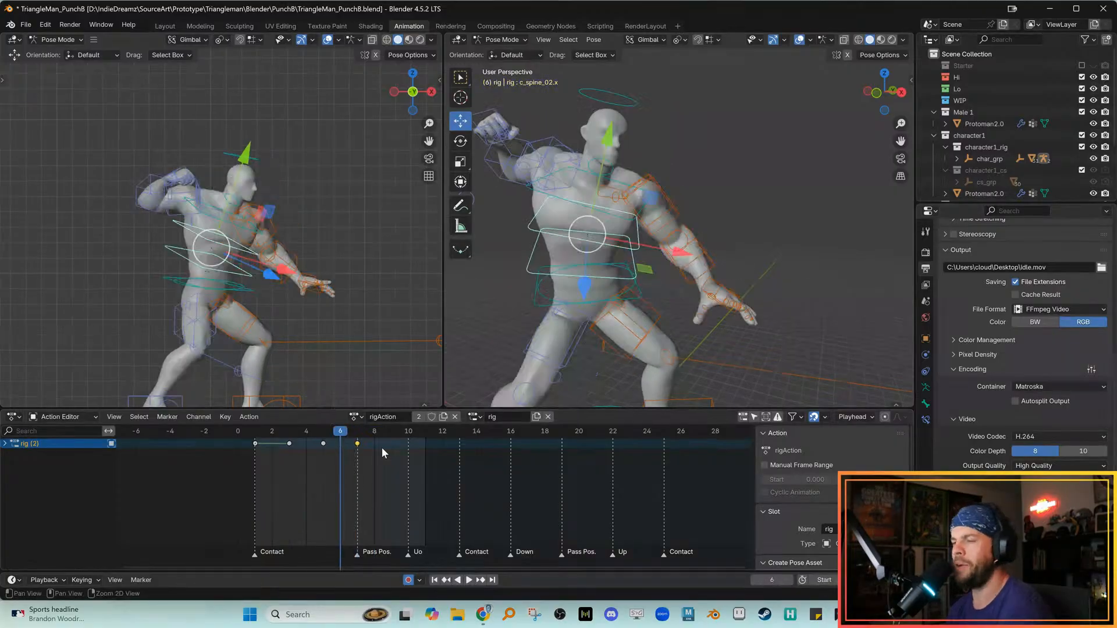
Select the root master control at the character's hips
left_click(285, 312)
left_click(247, 289)
right_click_drag(246, 288, 302, 321, "alt")
left_click(301, 321)
left_click(263, 319)
left_click(263, 321)
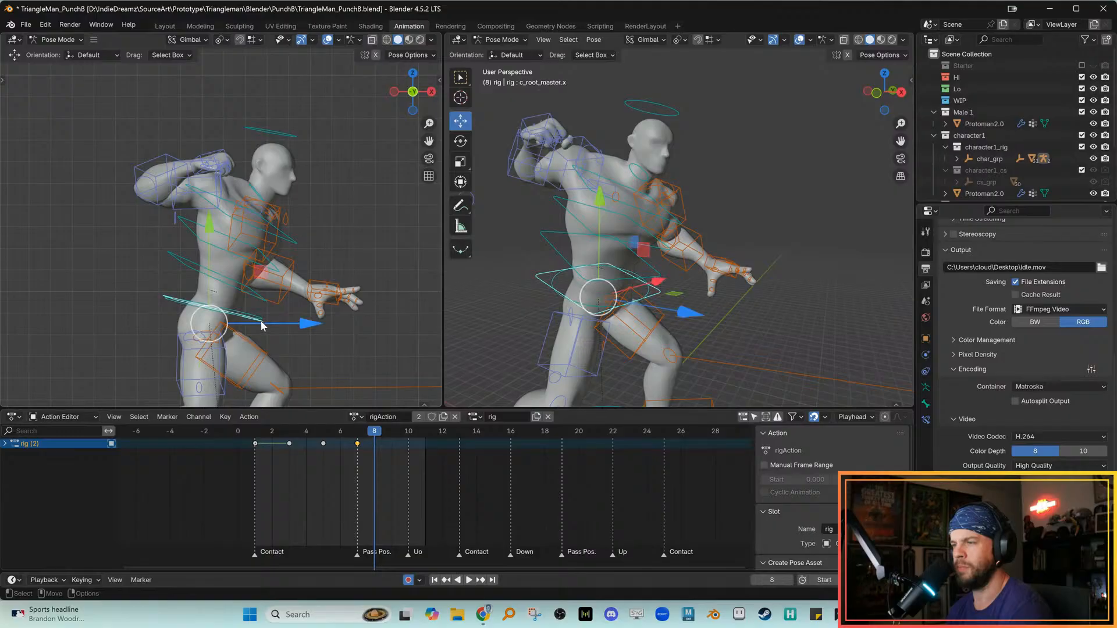
Step back and forth through frames 6 to 9 to compare the hip position between the poses
key("Left")
key("Left")
key("Right")
key("Right")
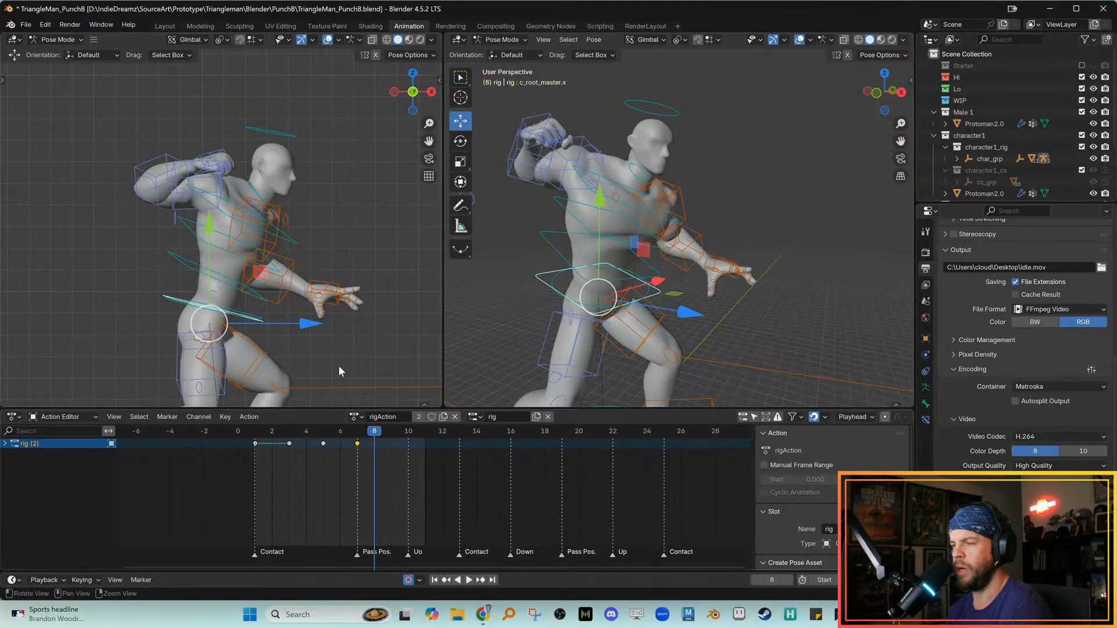
key("Left")
key("Left")
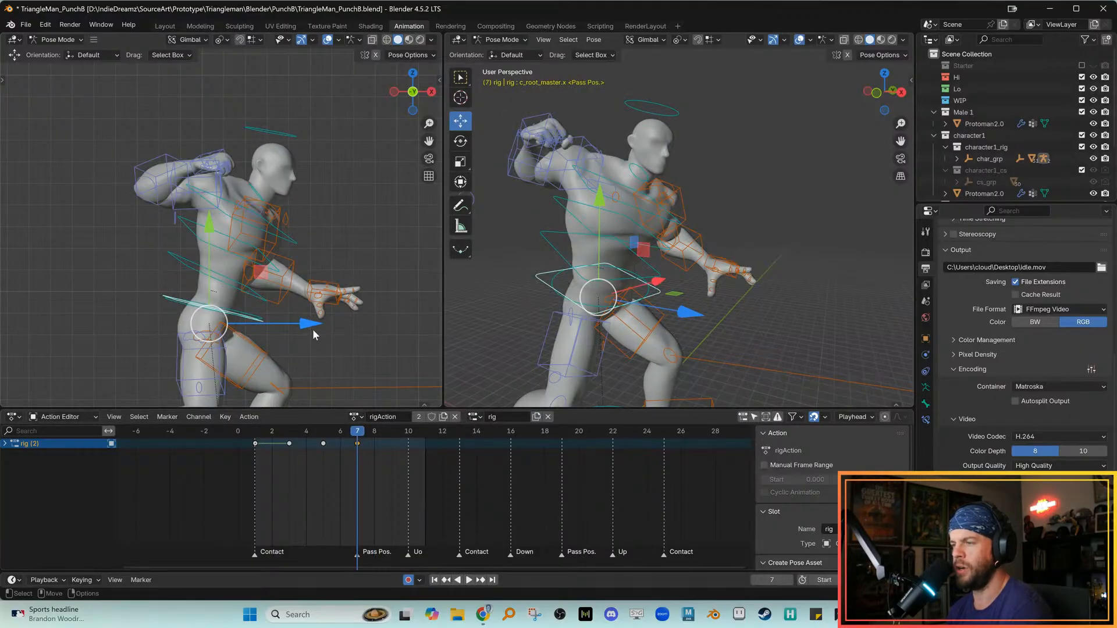
mouse_move(340, 434)
left_mouse_down()
mouse_move(317, 433)
mouse_move(360, 437)
left_mouse_up()
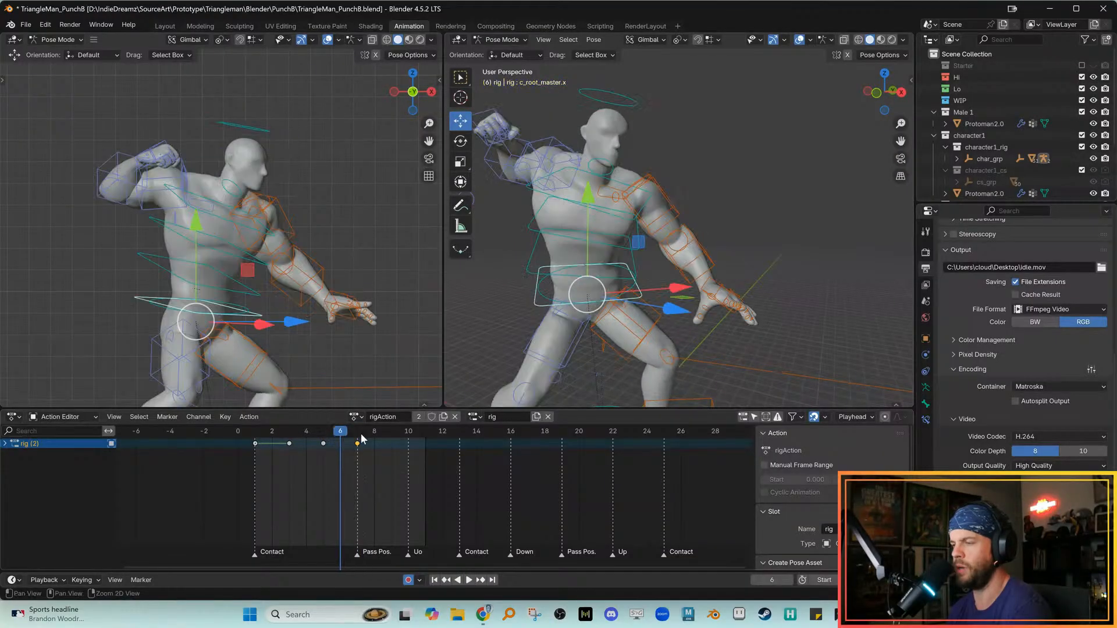
key("Right")
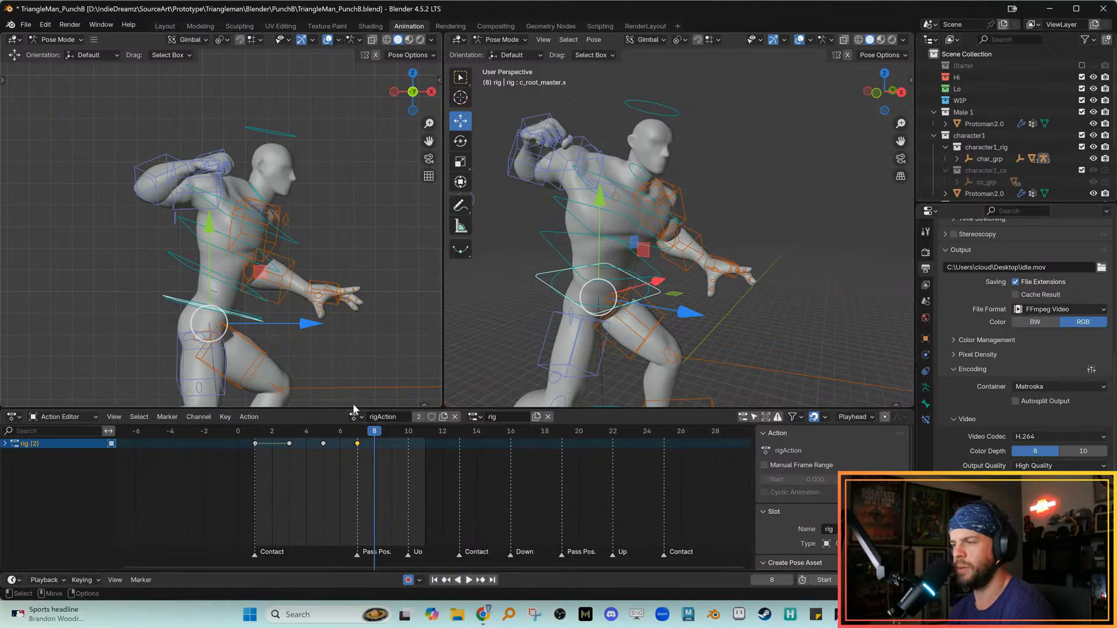
key("Right")
key("Left")
key("Left")
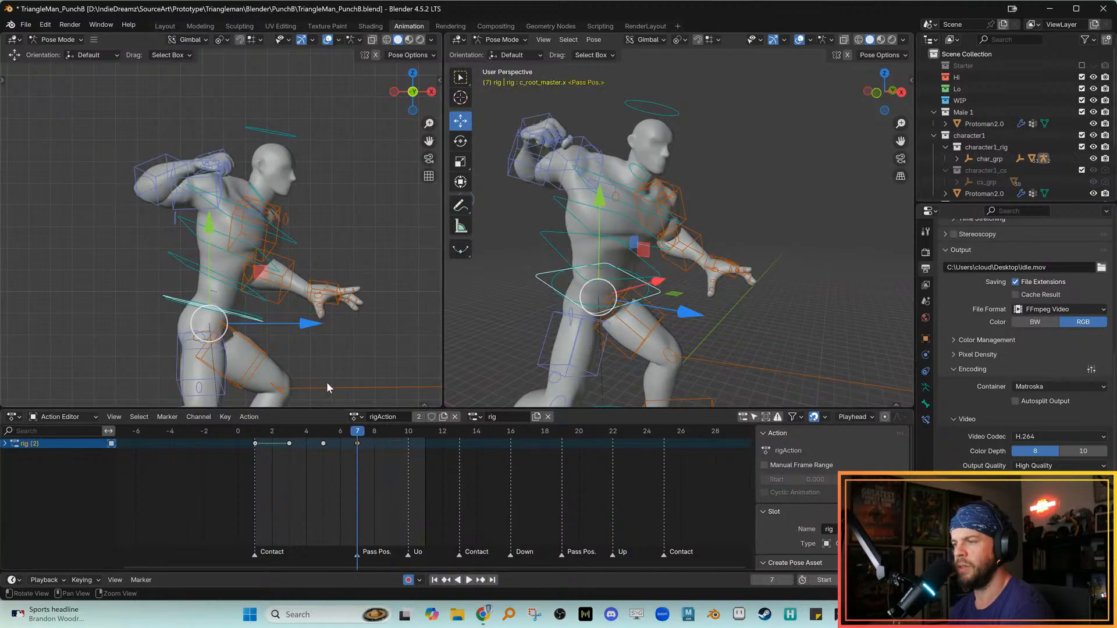
key("alt+q")
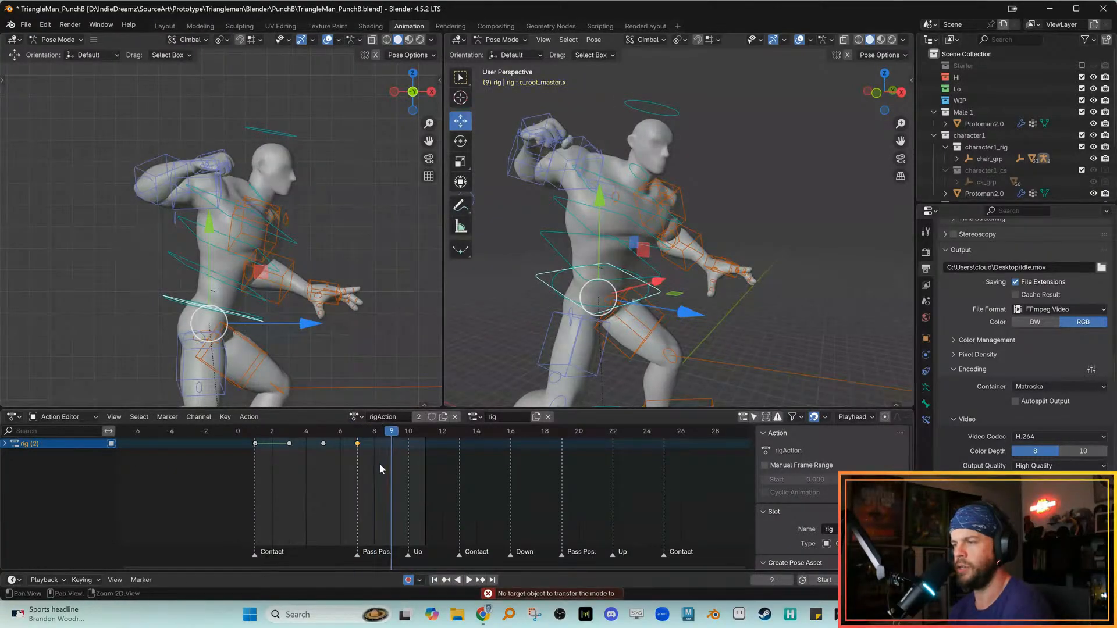
At frame 9, move the root master about 228 cm forward along its gimbal Z axis and flip against frame 8
key("Right")
key("Right")
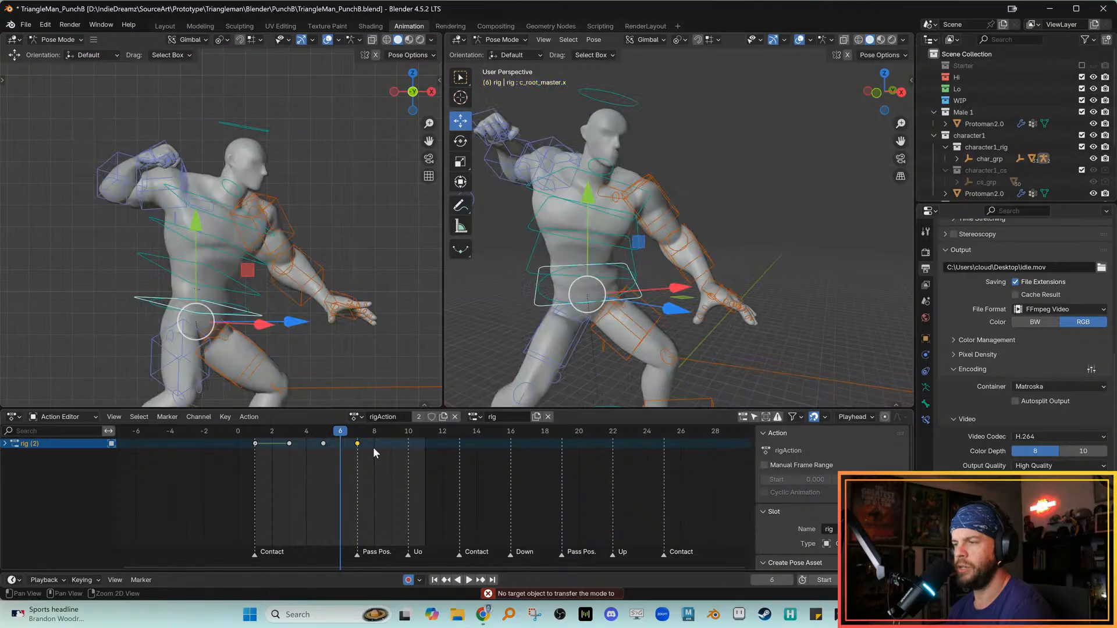
left_click_drag(306, 324, 315, 324)
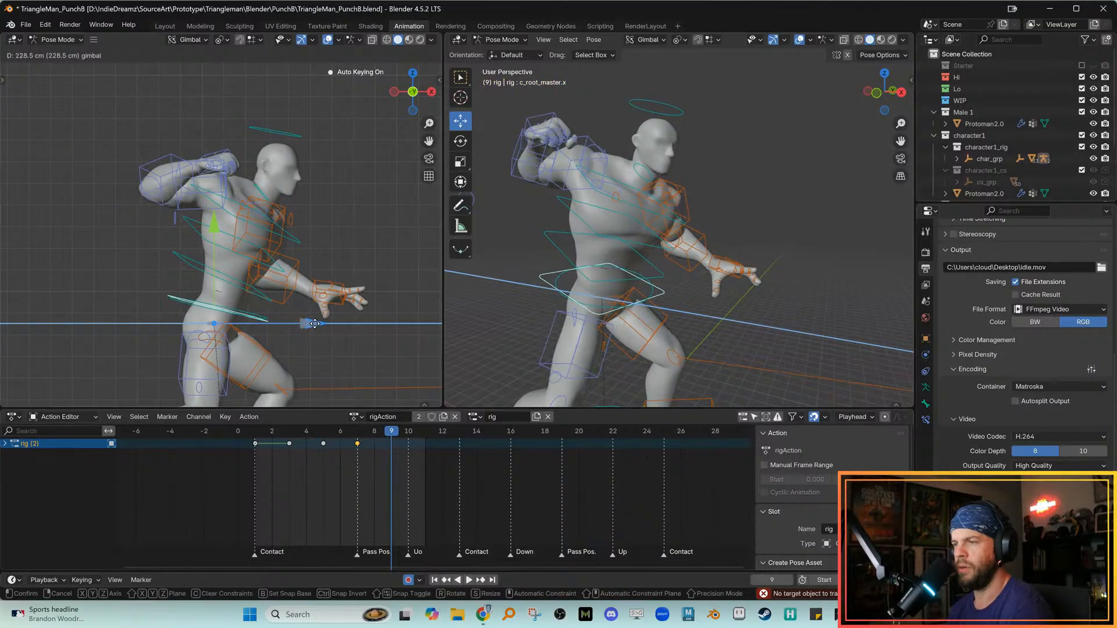
scroll(262, 326, "down", 3)
left_click_drag(389, 434, 373, 435)
key("Right")
key("Left")
key("Right")
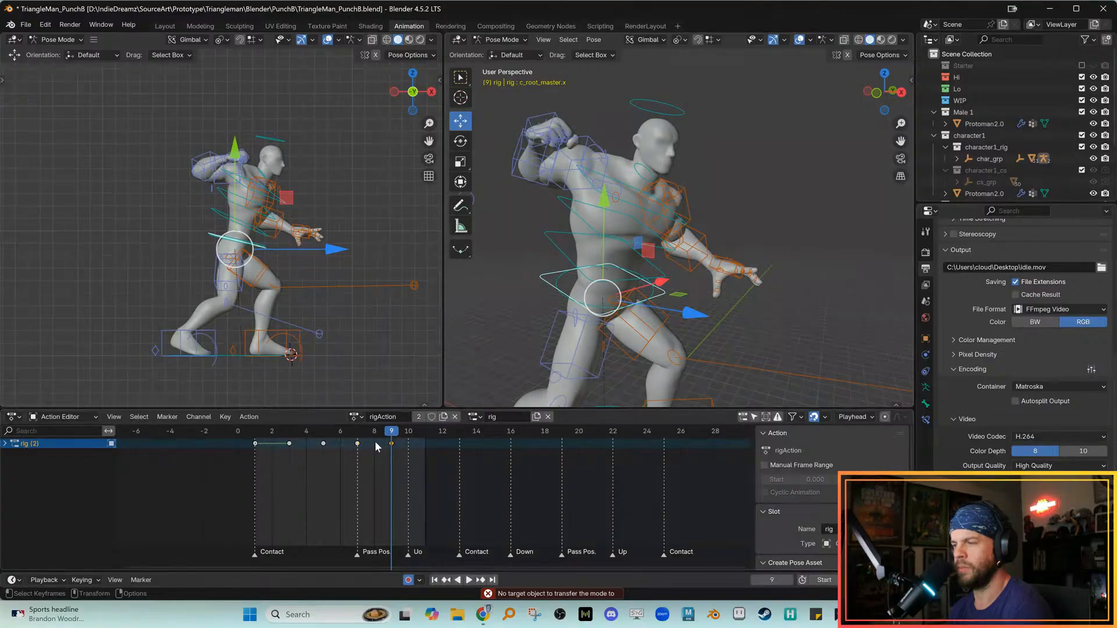
Nudge the root master slightly farther forward at frame 9 and select all of the rig's controls
left_click_drag(337, 250, 339, 251)
right_click_drag(339, 252, 340, 263, "alt")
left_click_drag(108, 107, 343, 358)
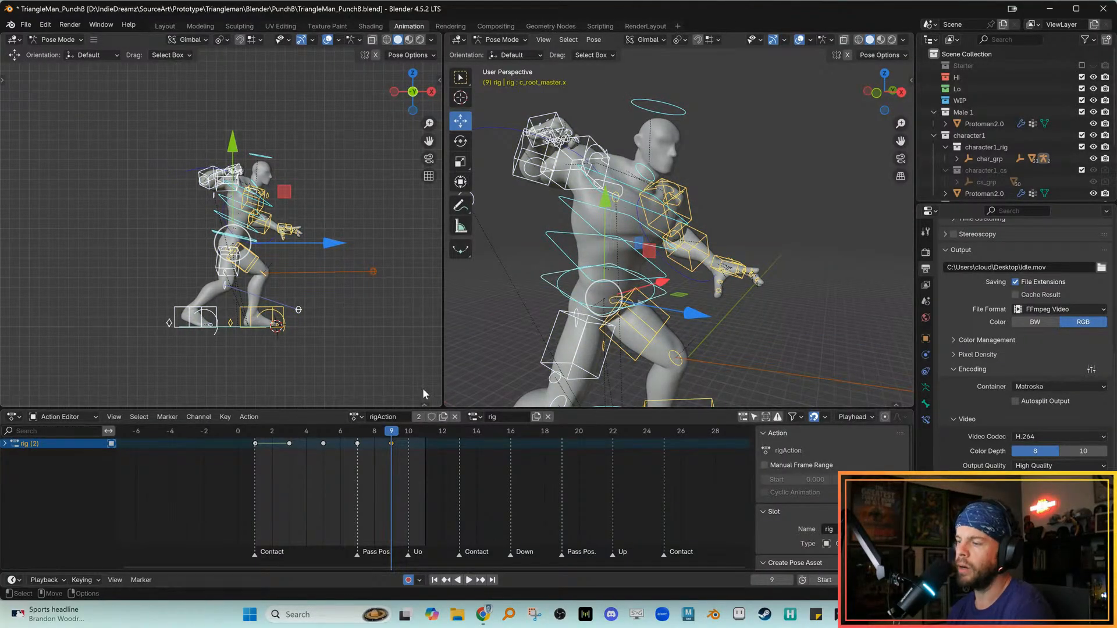
Split the perspective viewport in two and turn the new area into a Graph Editor
mouse_move(867, 614)
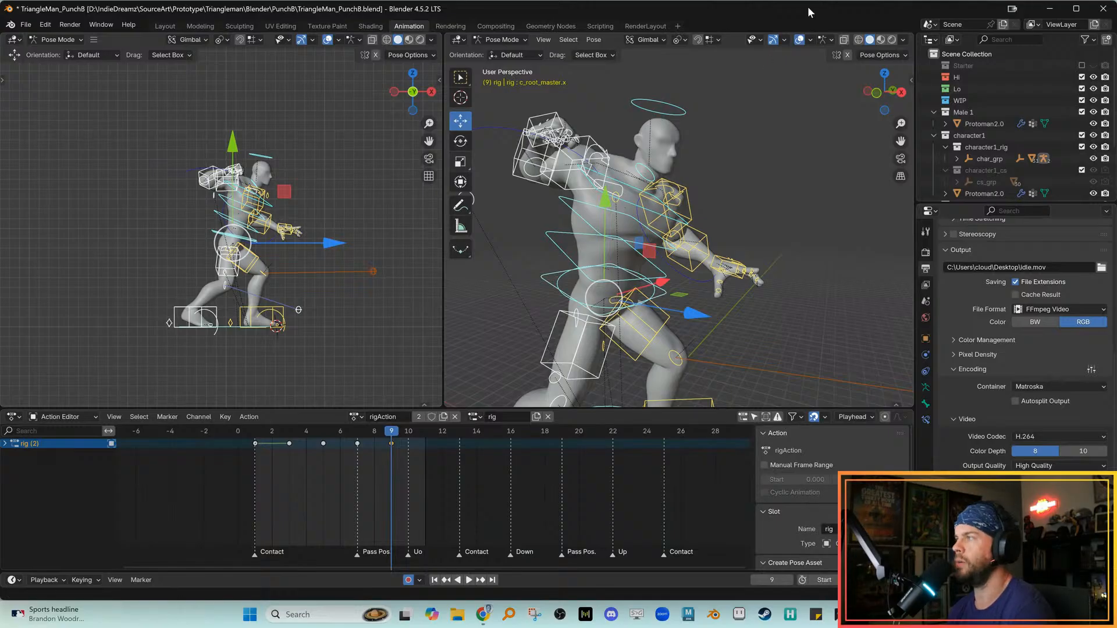
left_click_drag(911, 34, 696, 52)
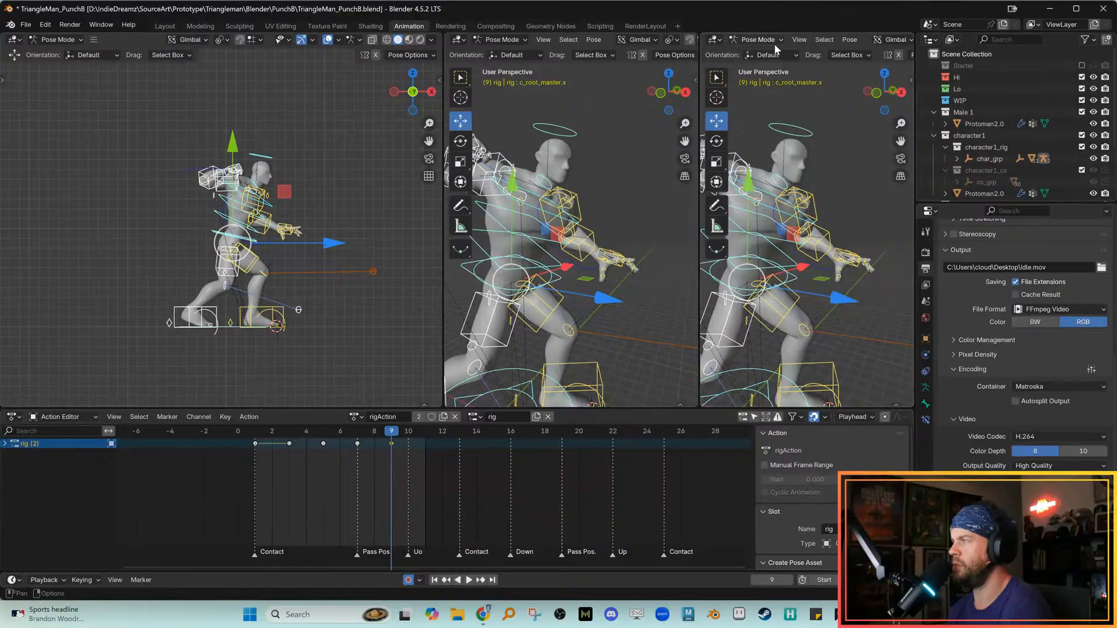
left_click(714, 39)
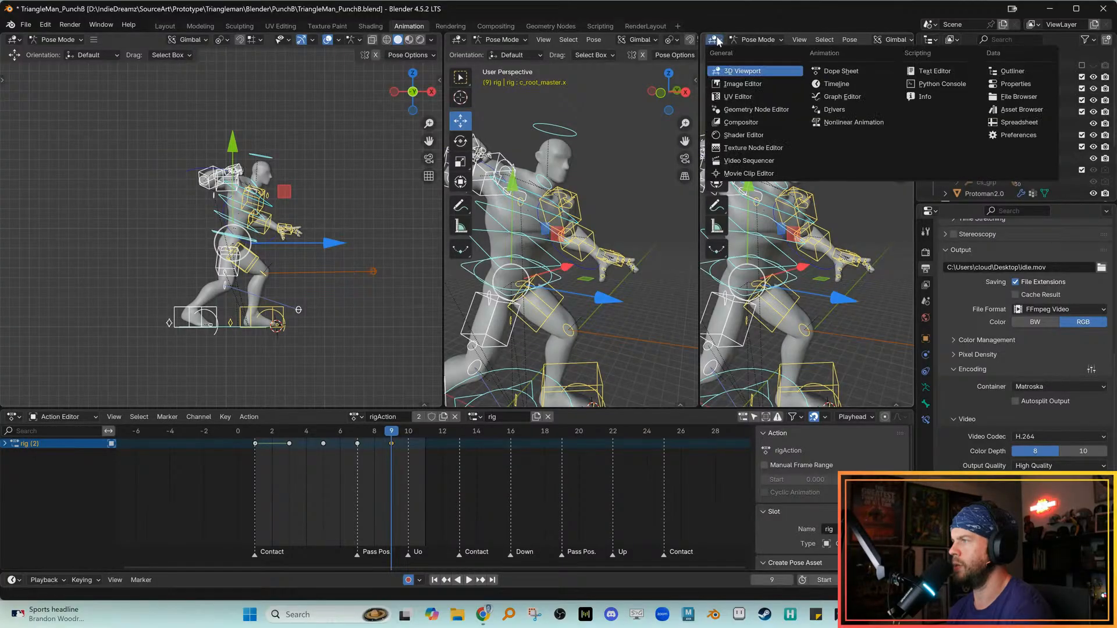
left_click(846, 96)
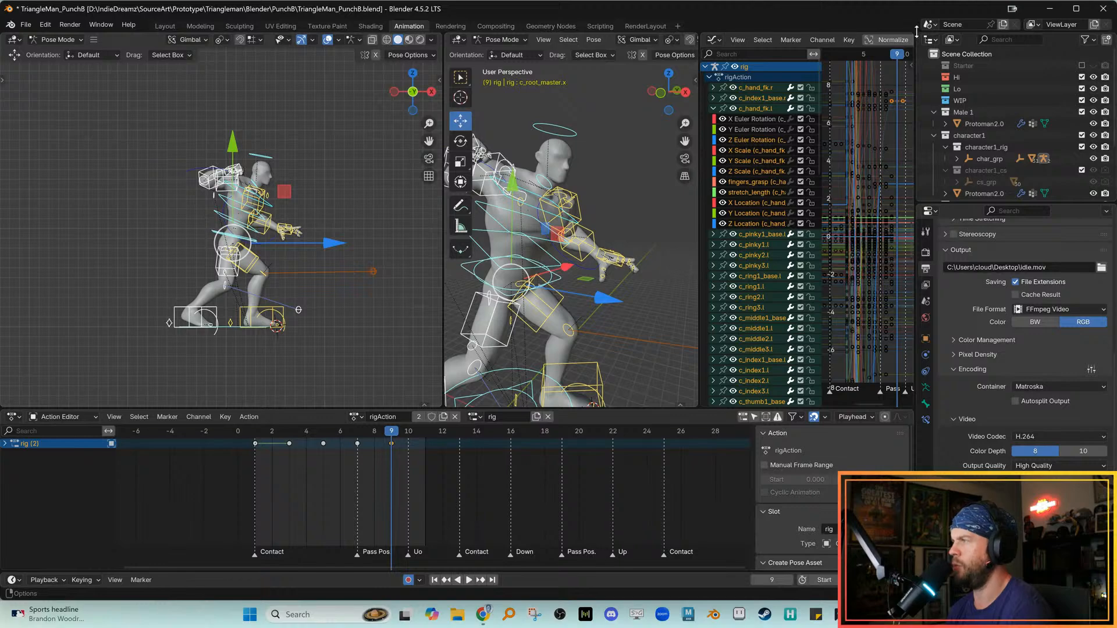
Move the detached Outliner window aside and close it
left_click_drag(917, 35, 1115, 2)
left_click_drag(984, 12, 558, 1)
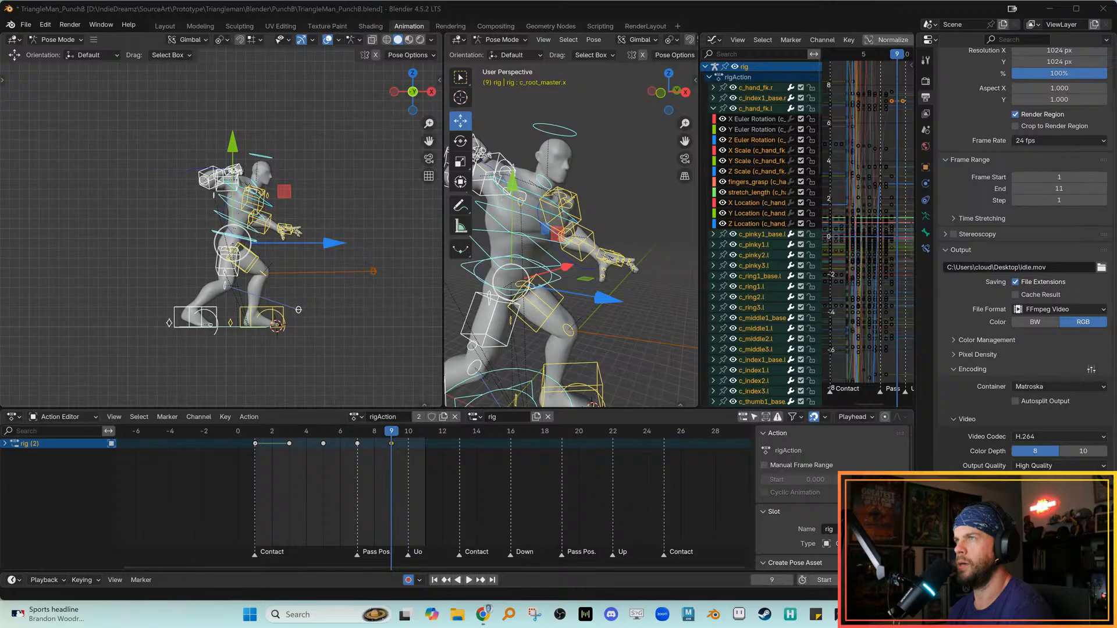
left_click_drag(559, 1, 824, 43)
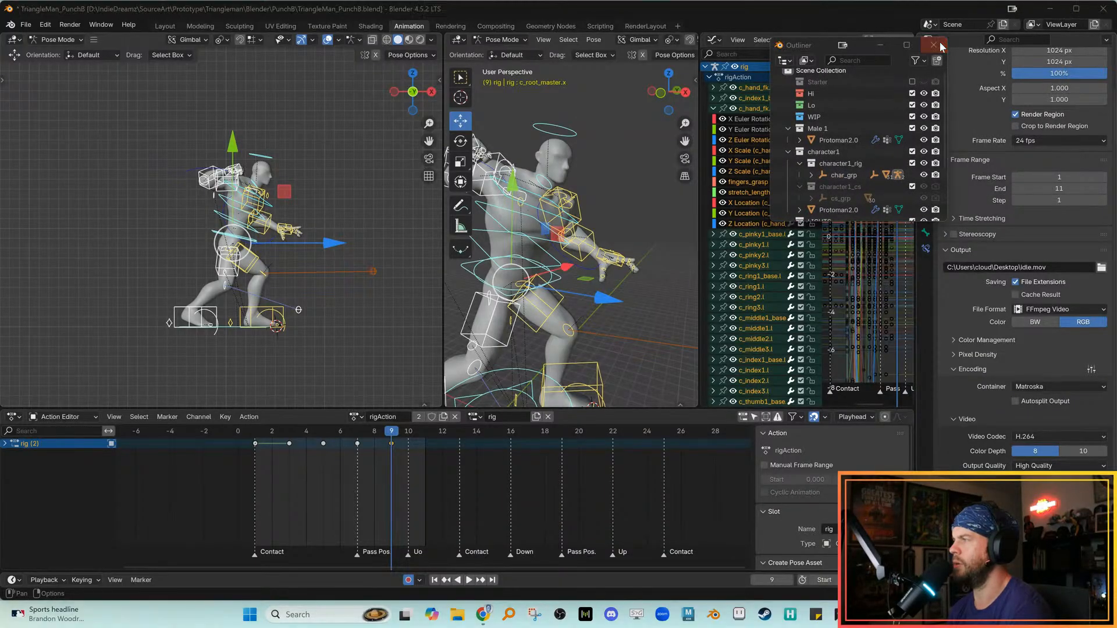
left_click(934, 44)
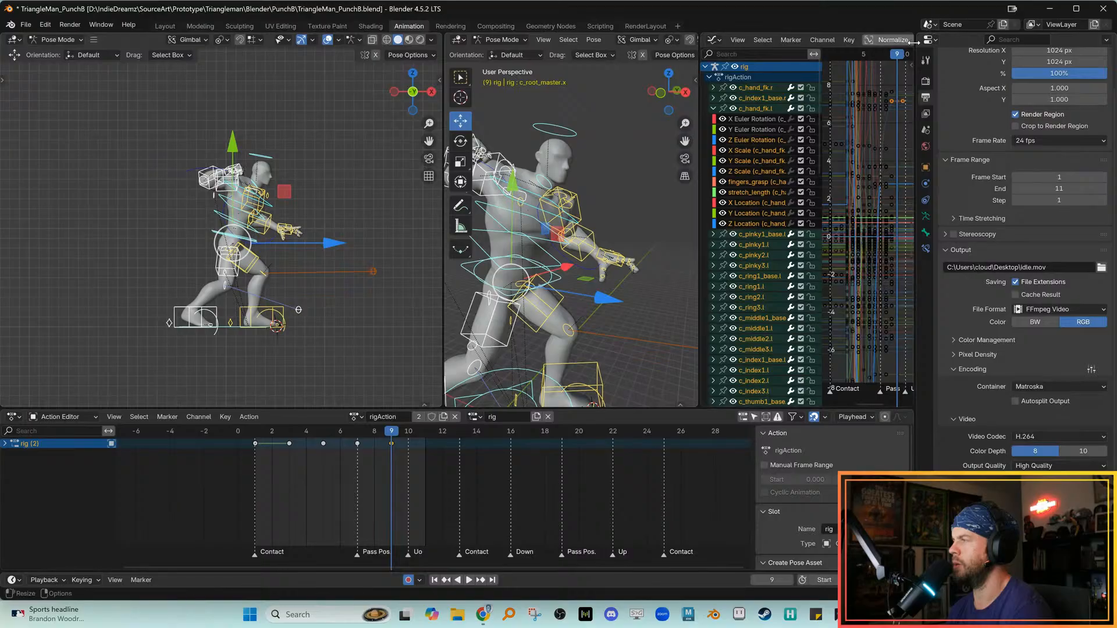
Remove the Graph Editor area so the perspective viewport takes back its space
left_click_drag(913, 34, 1087, 11)
left_click_drag(972, 15, 0, 175)
left_click_drag(960, 32, 963, 128)
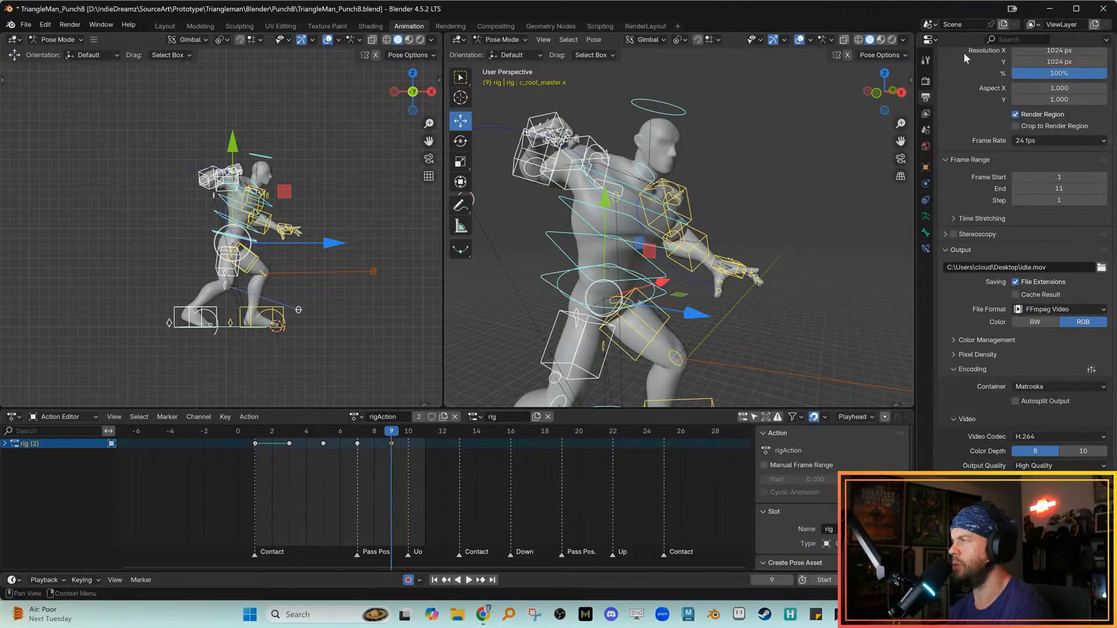
Show the perspective viewport's transform sidebar and widen the neighbouring Properties area
left_click_drag(974, 32, 975, 50)
left_click_drag(911, 78, 784, 84)
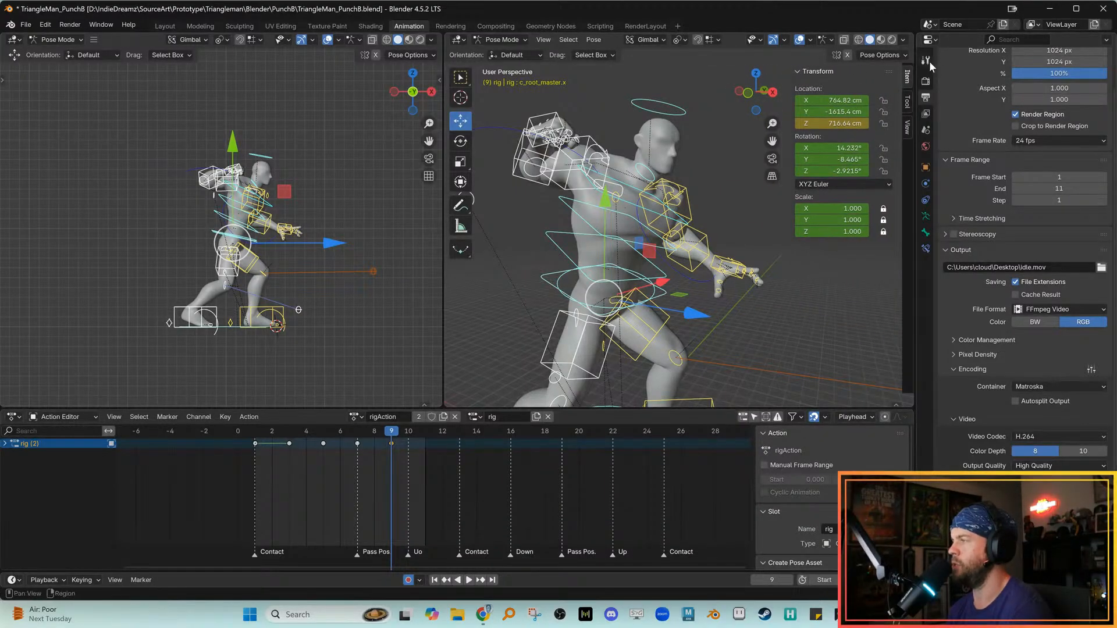
left_click_drag(914, 54, 837, 59)
Split the Properties area, turn its upper part into an Outliner, and adjust the height between the two
left_click_drag(1114, 34, 1044, 133)
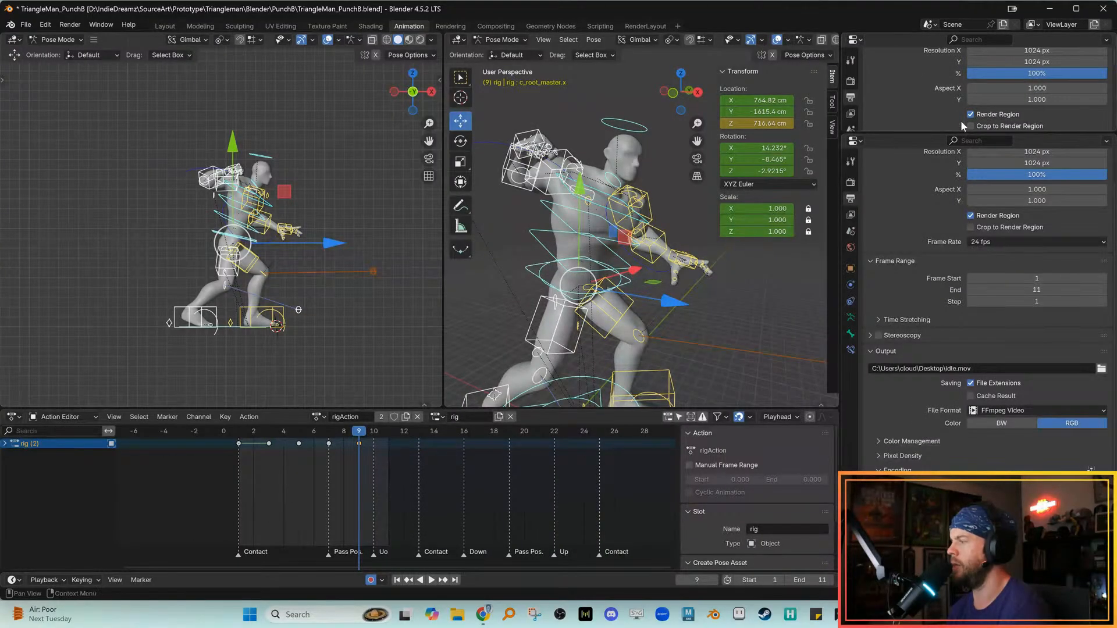
left_click_drag(881, 135, 879, 233)
left_click(855, 40)
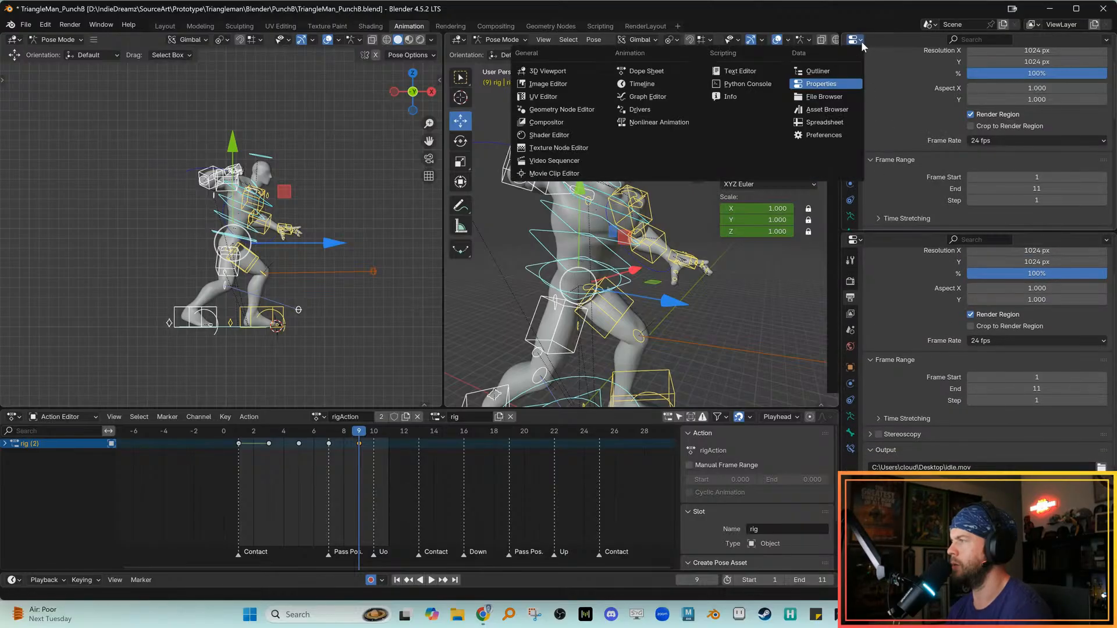
left_click(835, 82)
left_click_drag(880, 233, 880, 110)
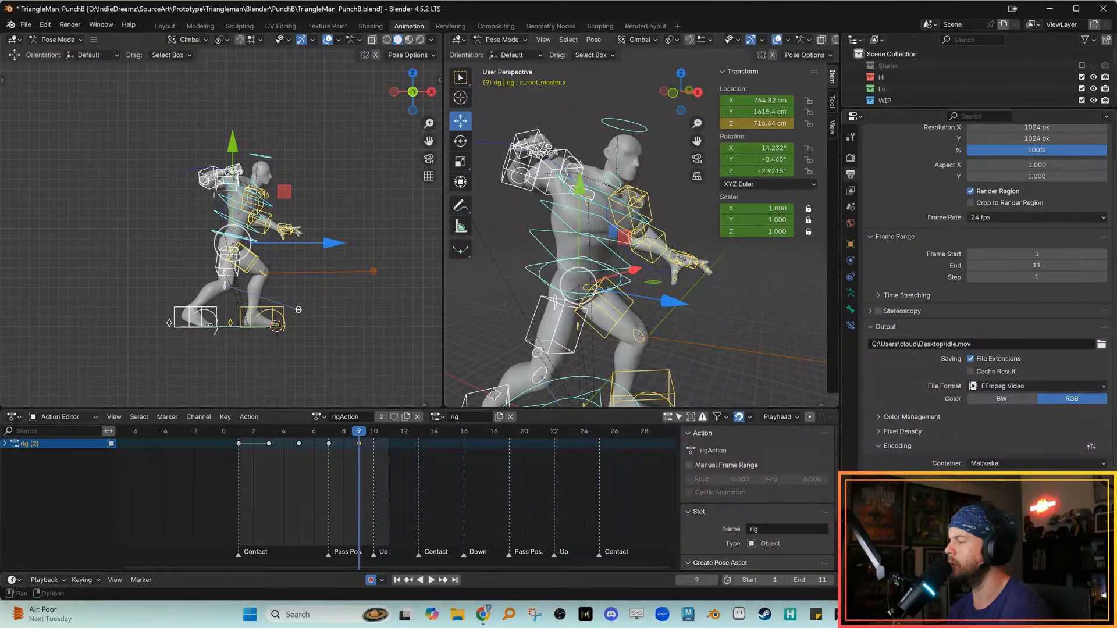
left_click_drag(840, 494, 840, 495)
left_click_drag(905, 111, 925, 132)
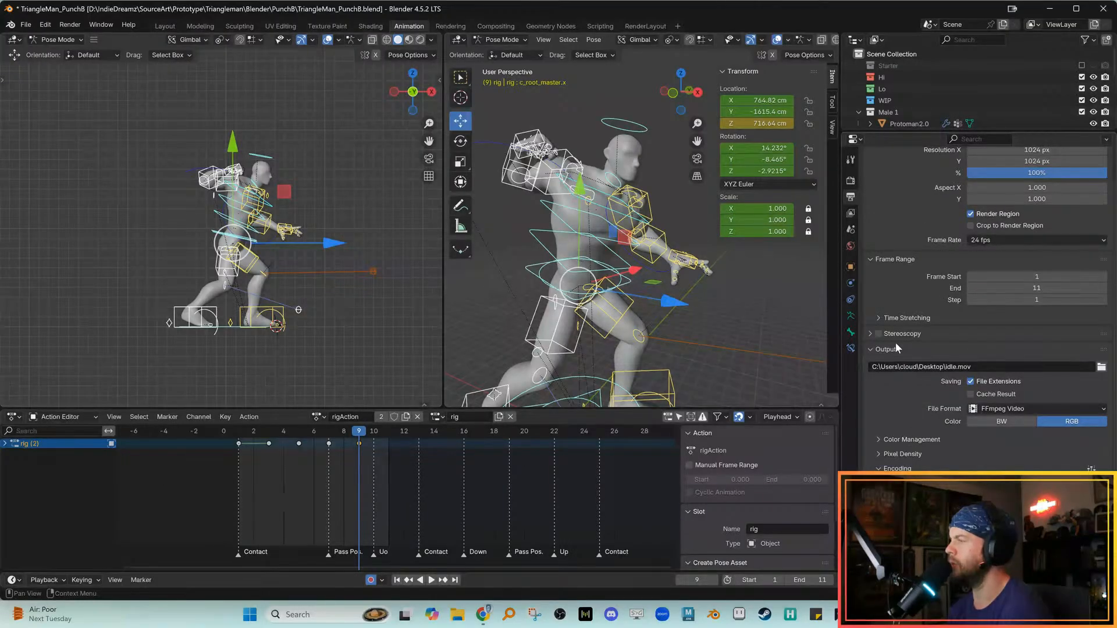
Look through the Rendering, Shading, Sculpting, Modeling and Layout workspaces to compare how their editors are arranged
left_click(440, 28)
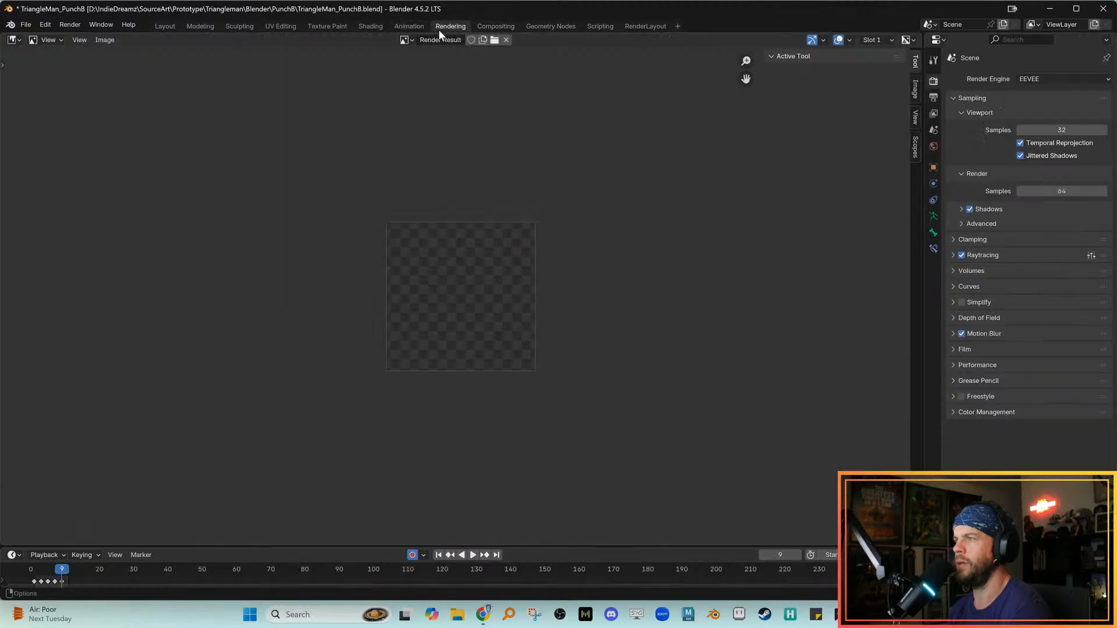
left_click(416, 27)
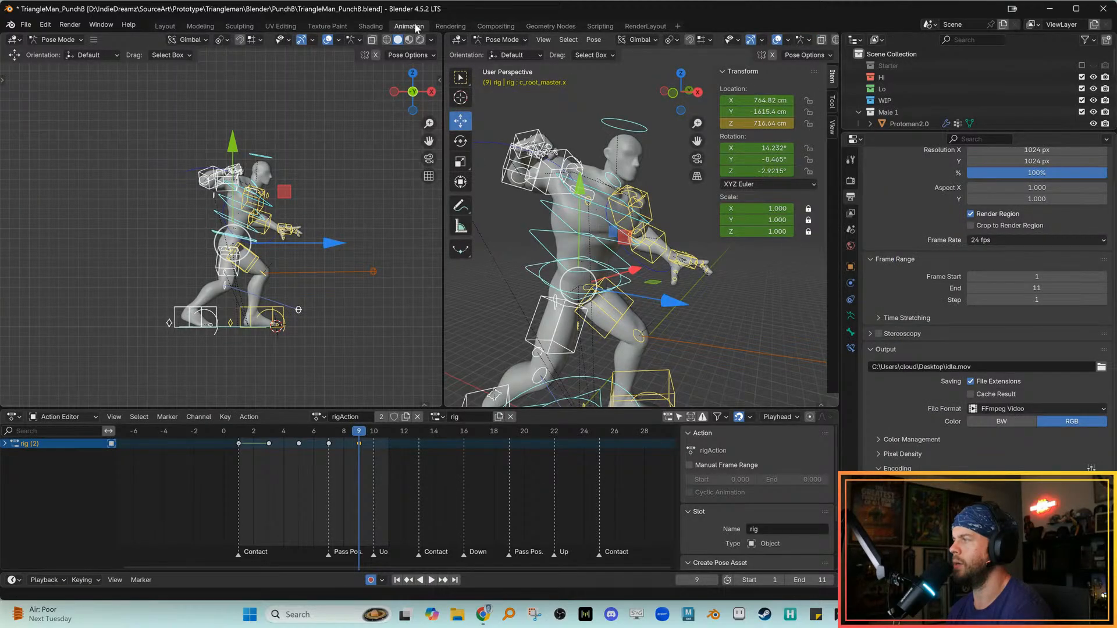
left_click(373, 26)
left_click(399, 27)
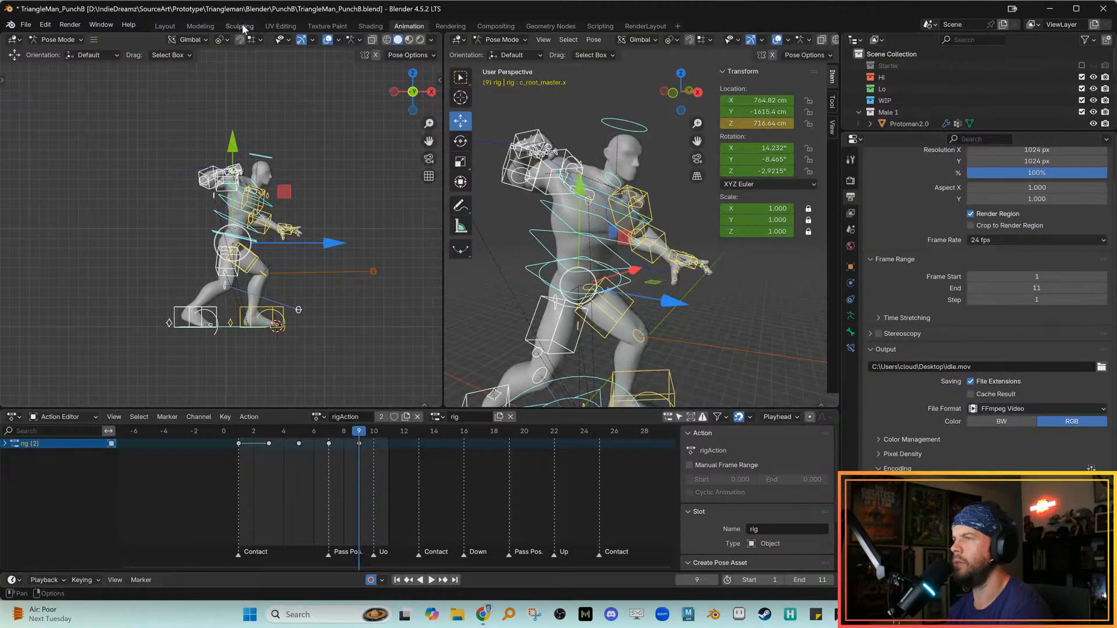
left_click(239, 27)
left_click(195, 25)
left_click(129, 25)
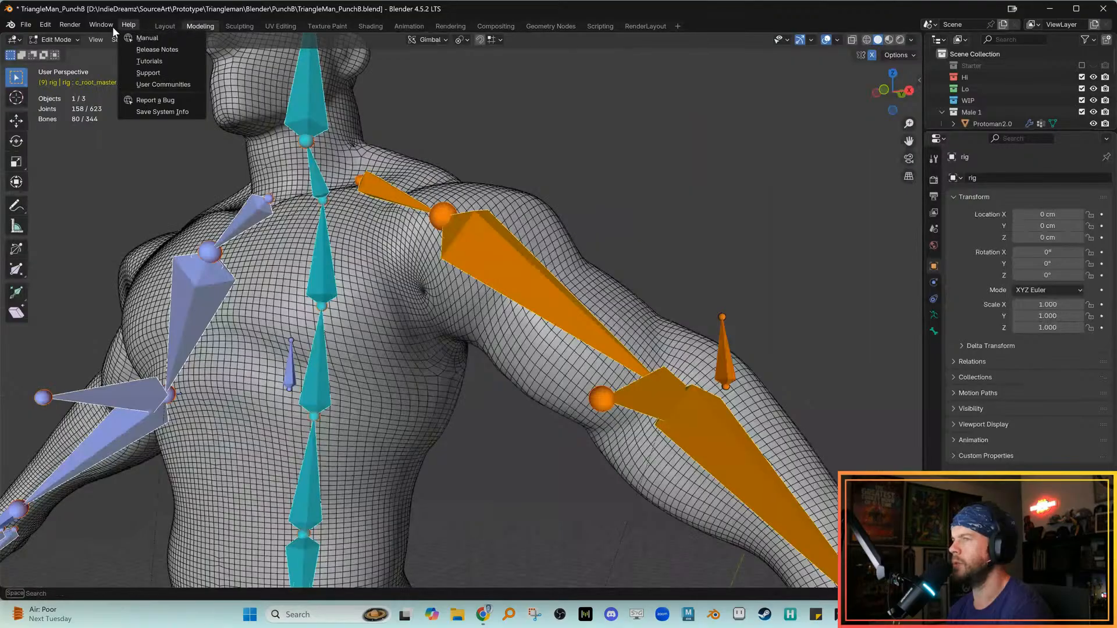
left_click(166, 26)
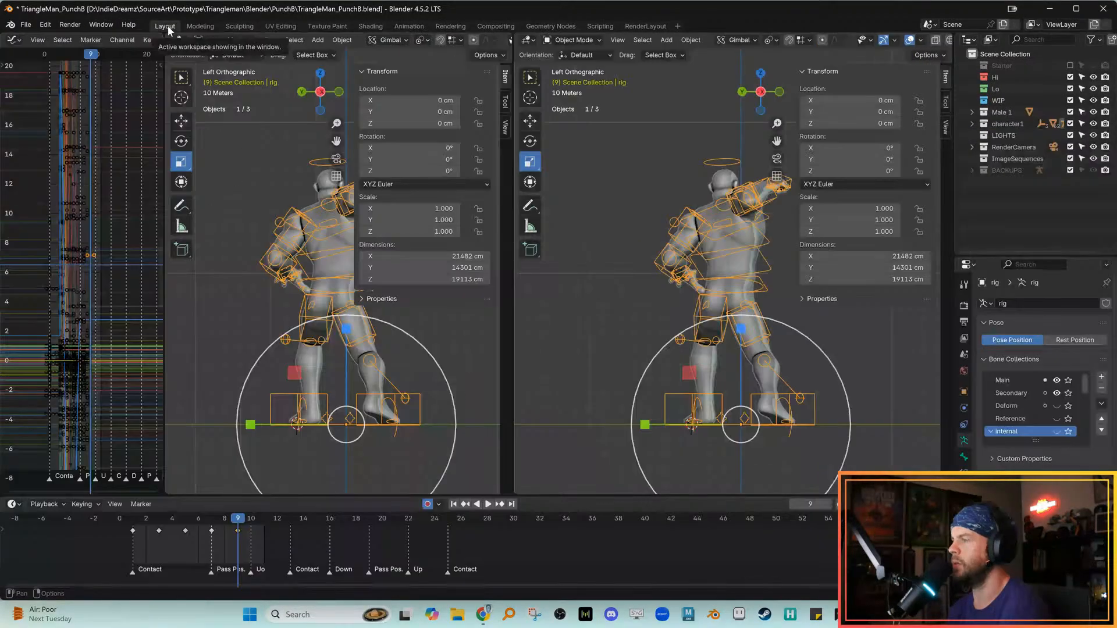
scroll(1054, 414, "down", 1)
scroll(1046, 438, "up", 1)
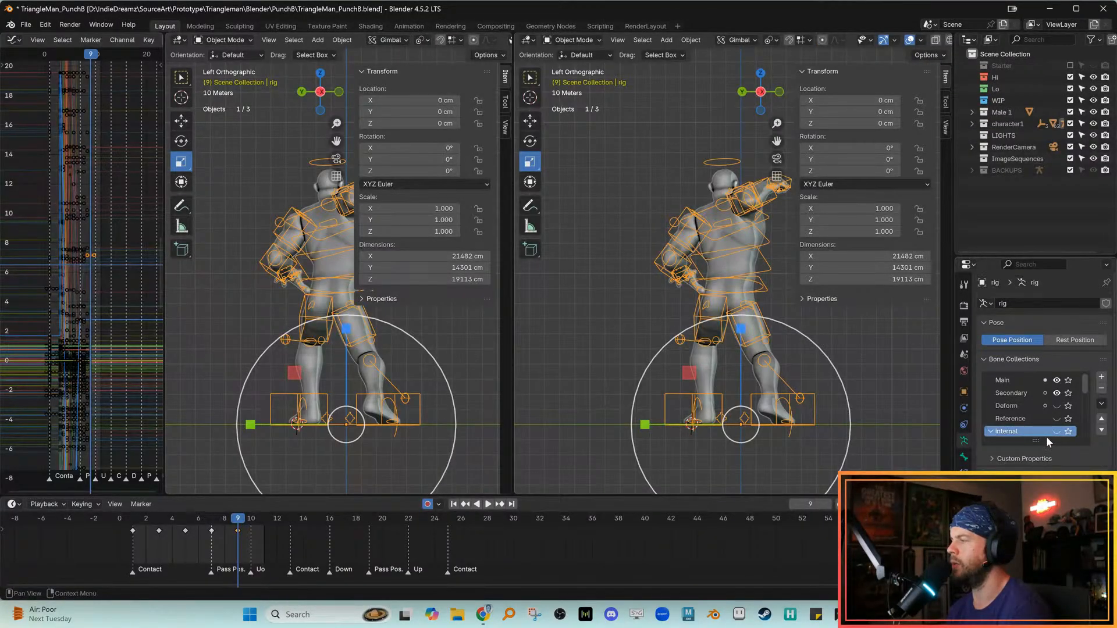
left_click(972, 266)
left_click(973, 266)
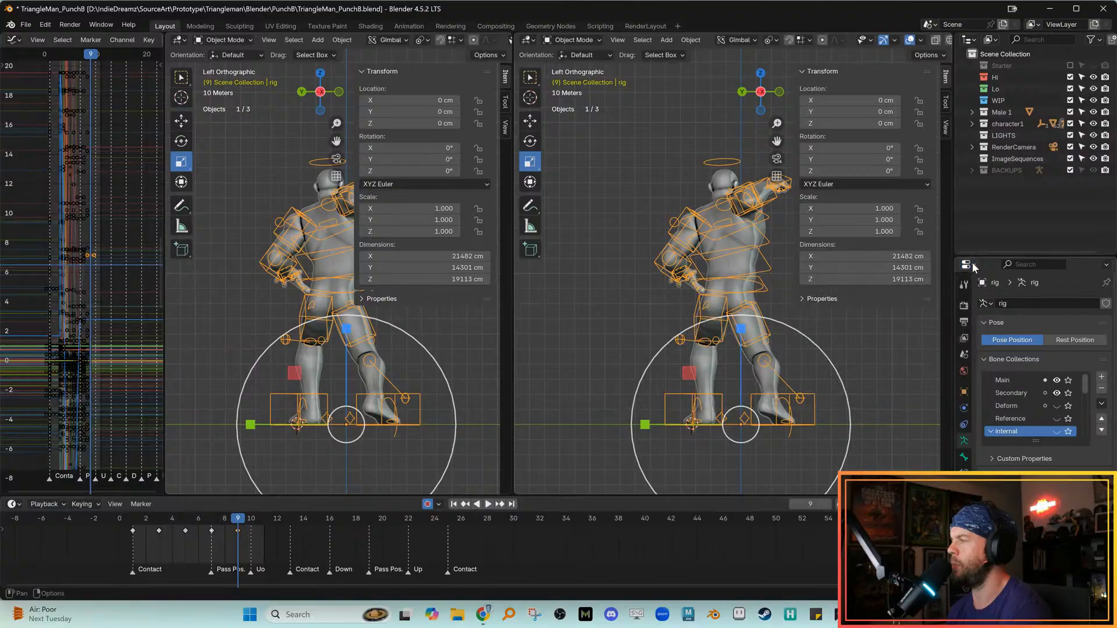
Return to the Animation workspace and enlarge the Outliner to show the full scene collection
left_click(405, 28)
left_click(860, 139)
left_click(860, 139)
left_click_drag(894, 134, 947, 302)
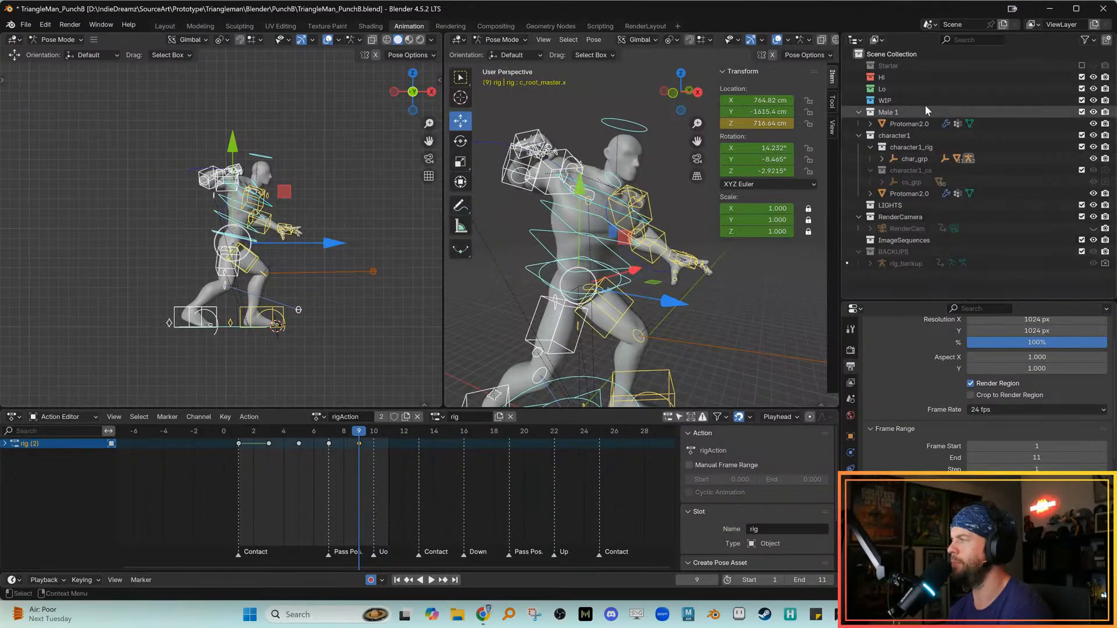
Check the Layout workspace once more, return to the Animation workspace, and deselect all rig controls
left_click(164, 27)
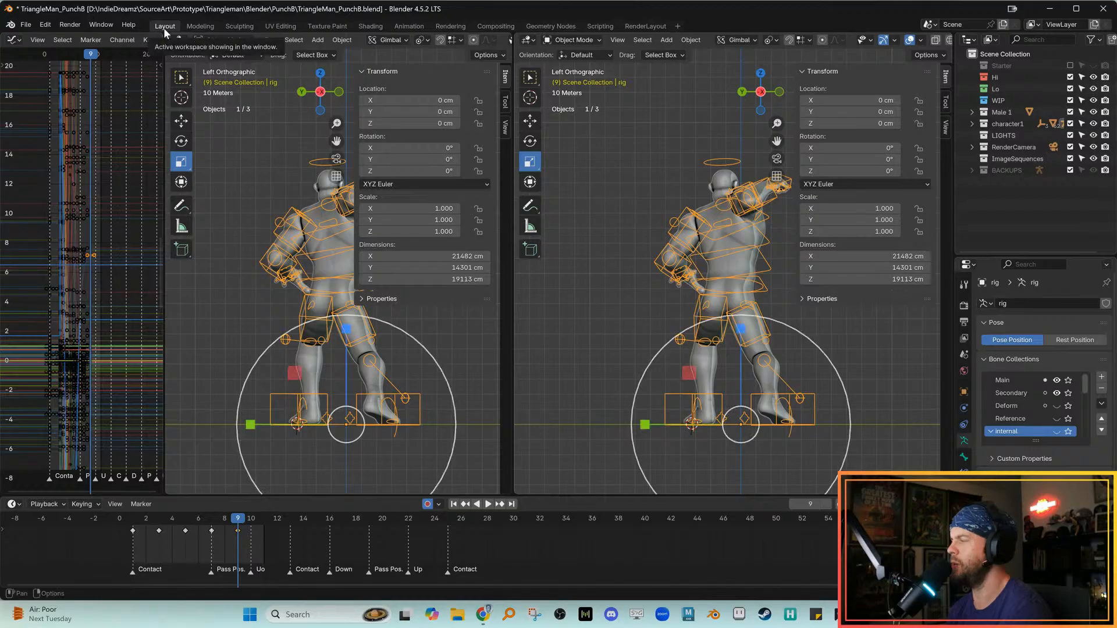
left_click(408, 26)
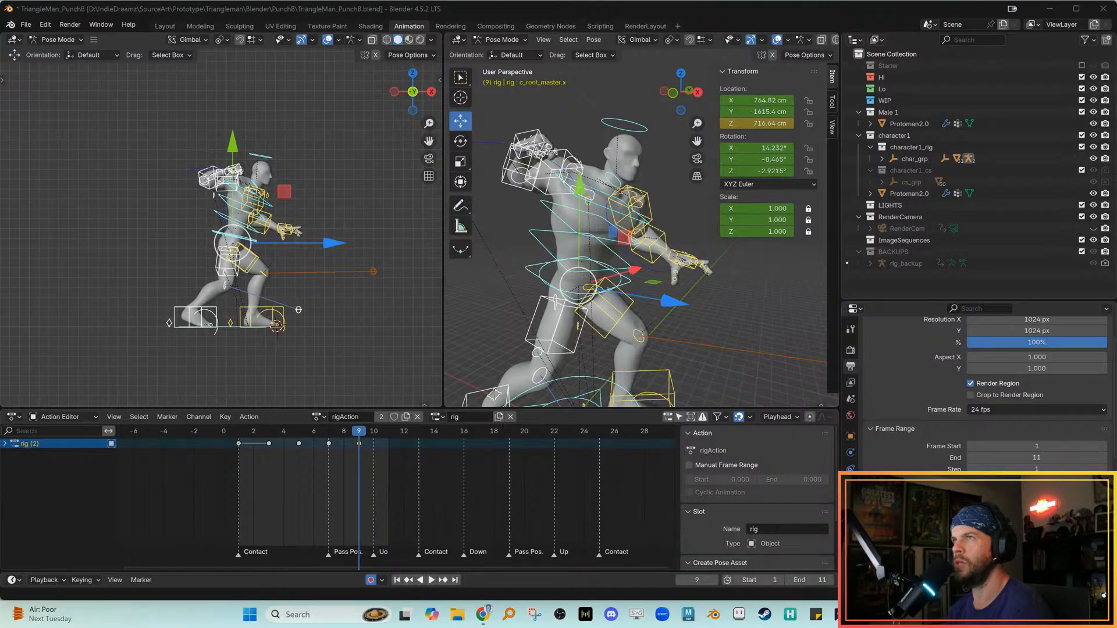
left_click(553, 117)
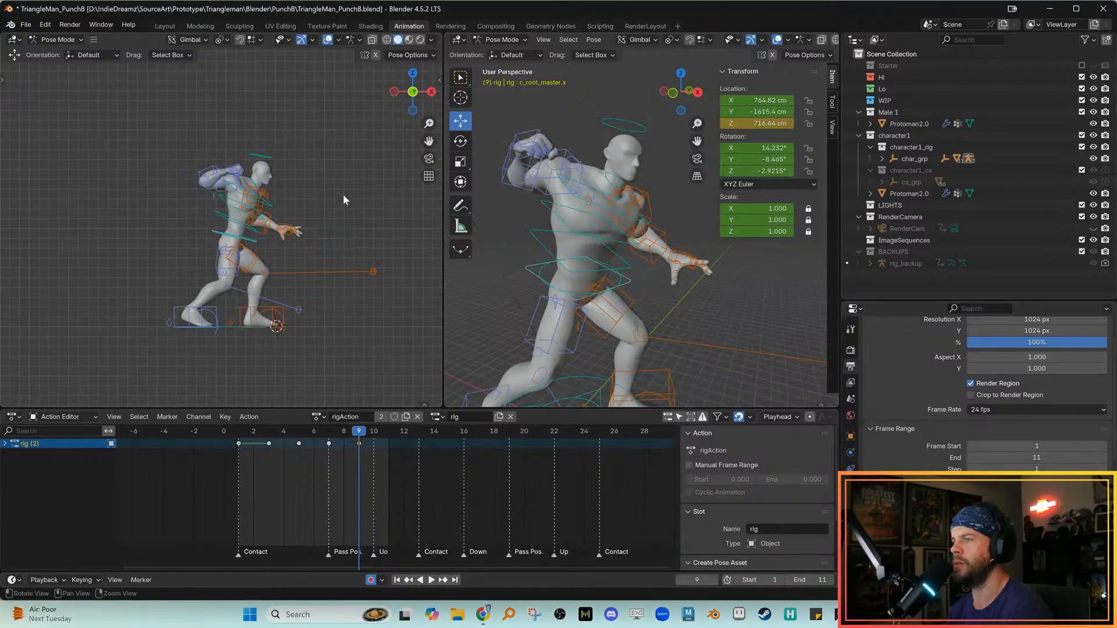
Play back the punch animation, select all rig controls, replay it, and save the file
right_click_drag(368, 189, 382, 255, "alt")
left_click(359, 443)
key("space")
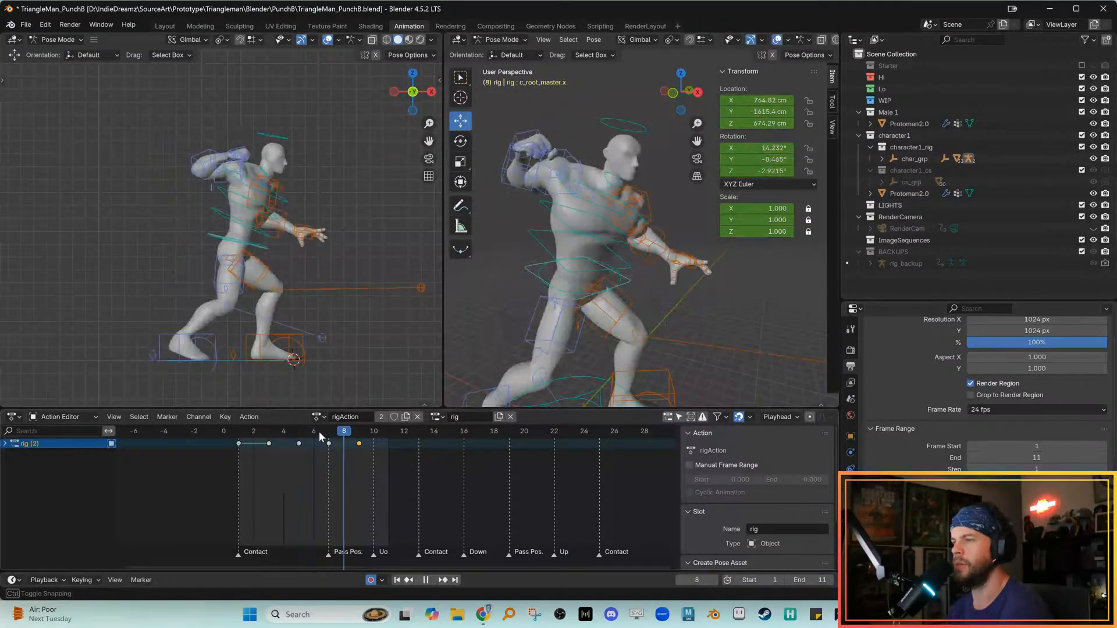
key("Escape")
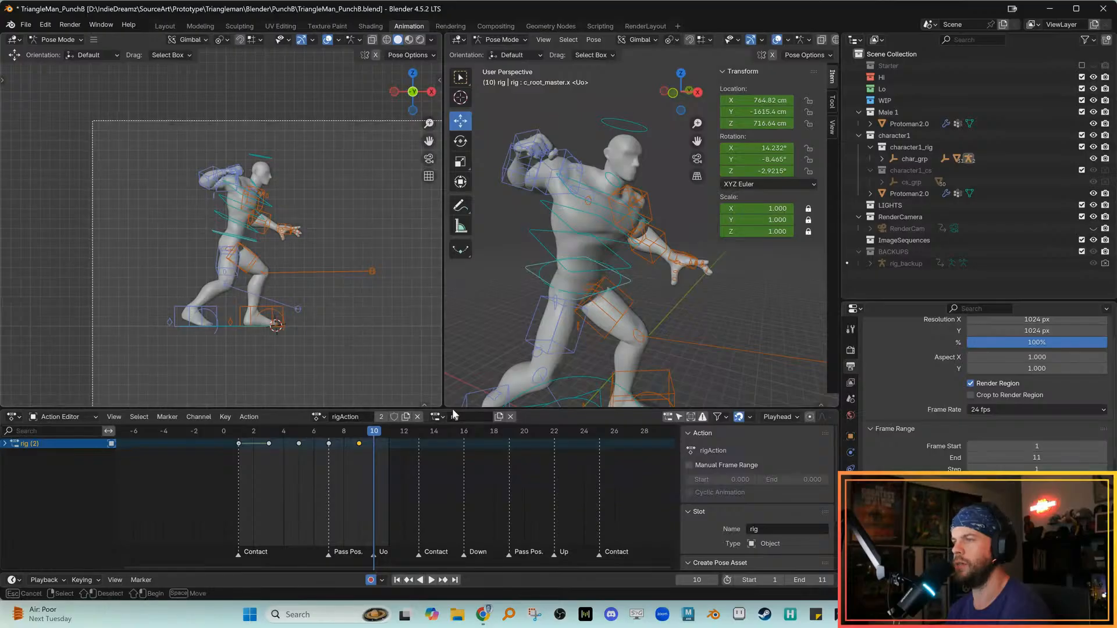
key("a")
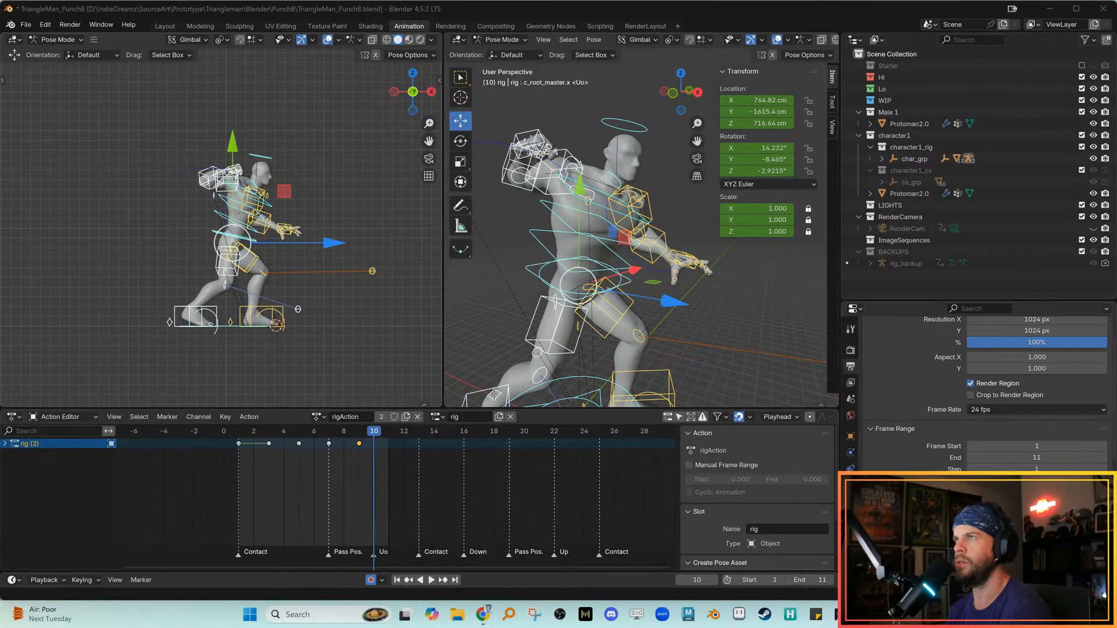
key("a")
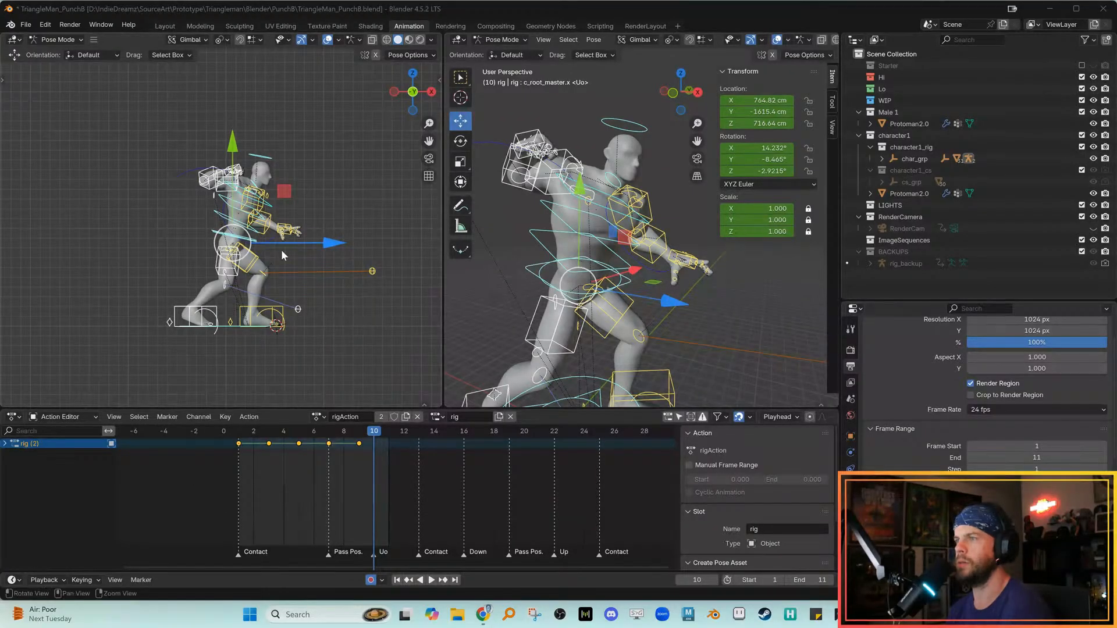
key("space")
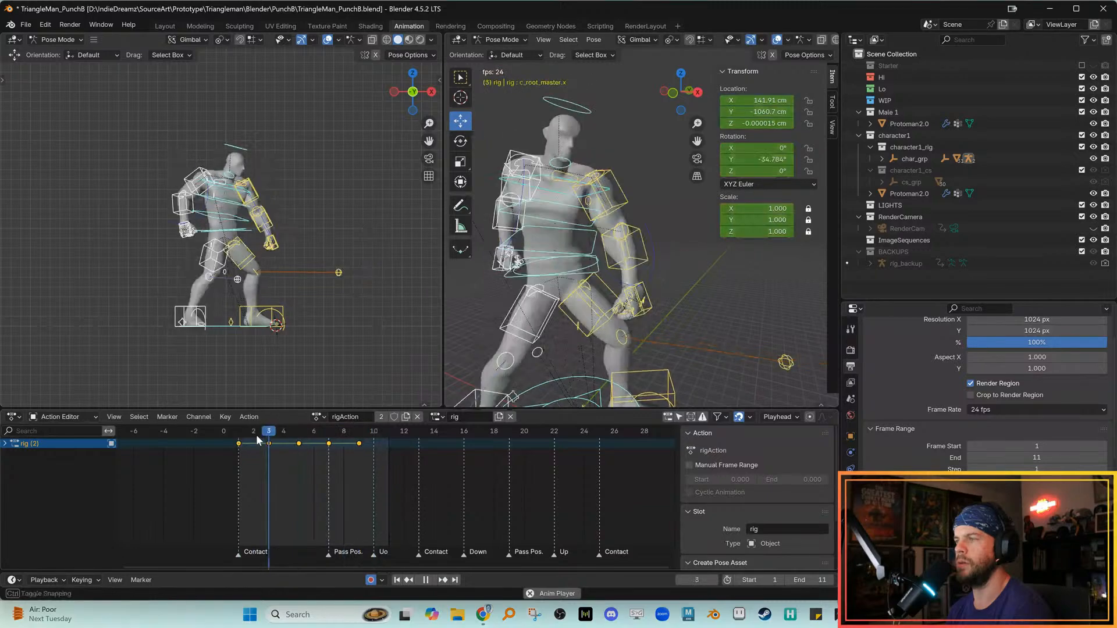
key("space")
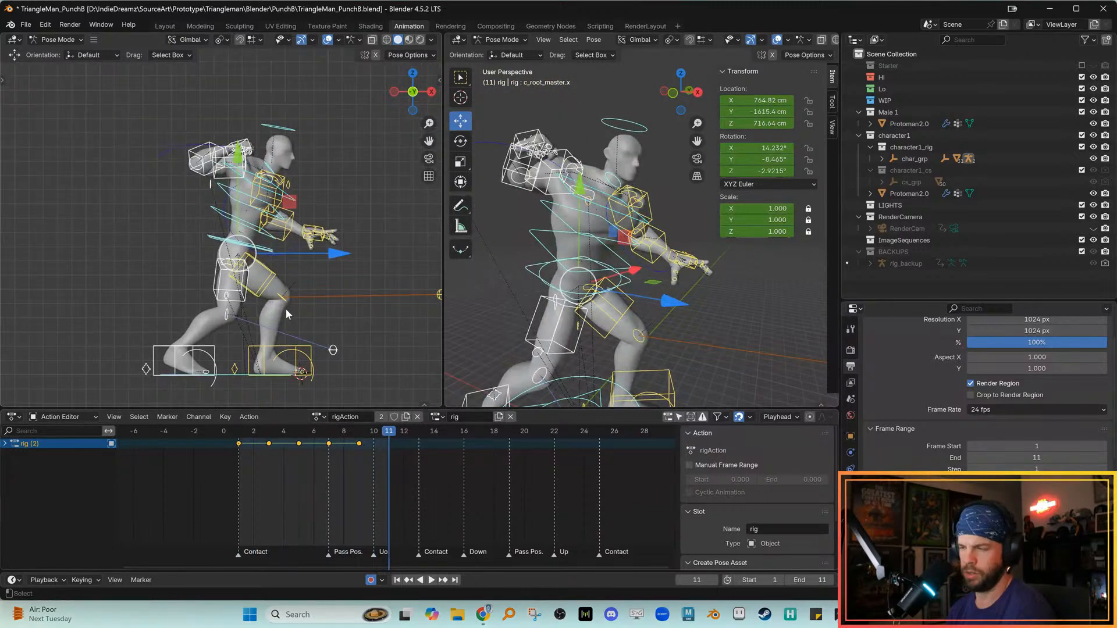
key("ctrl+s")
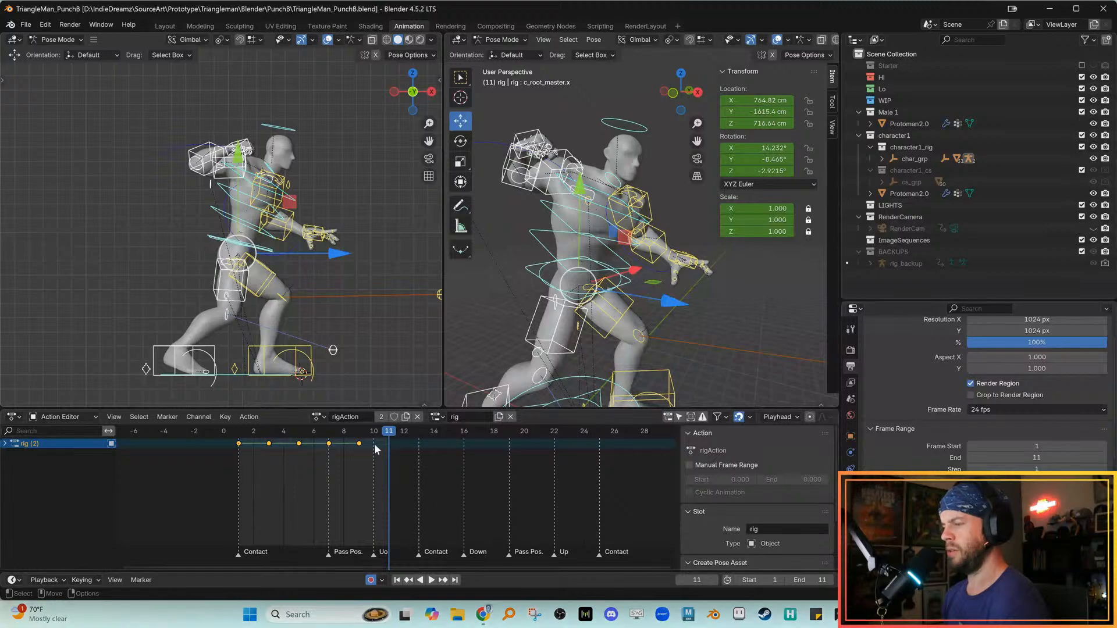
Review the punch timing by playing the animation and scrubbing from frame 1 to frame 9
key("space")
left_click(279, 434)
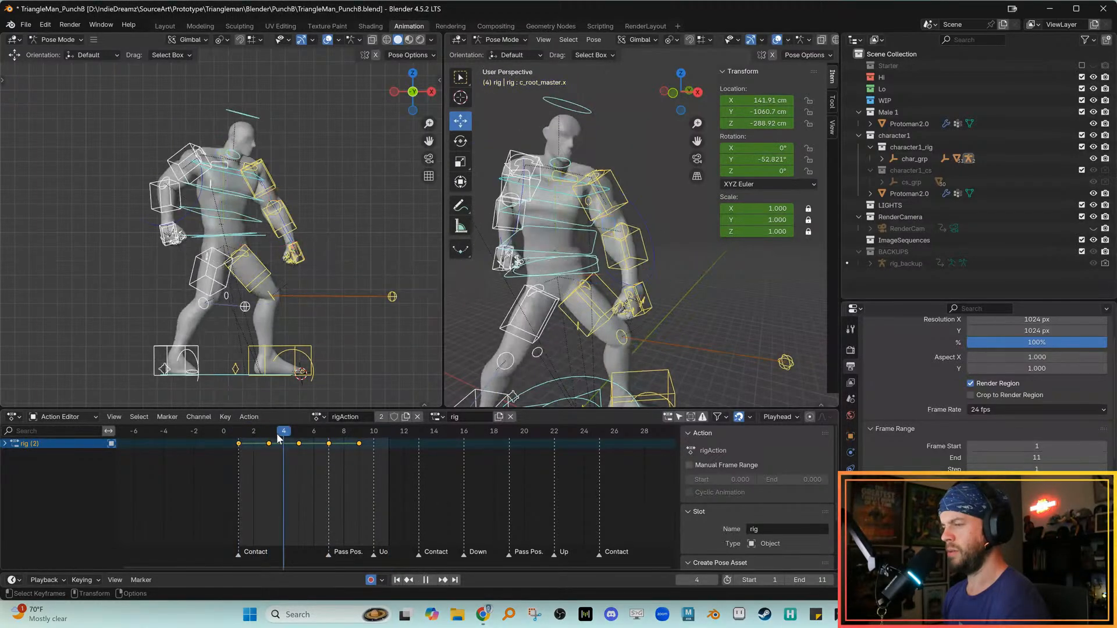
mouse_move(279, 434)
left_mouse_down()
mouse_move(370, 434)
mouse_move(273, 431)
left_mouse_up()
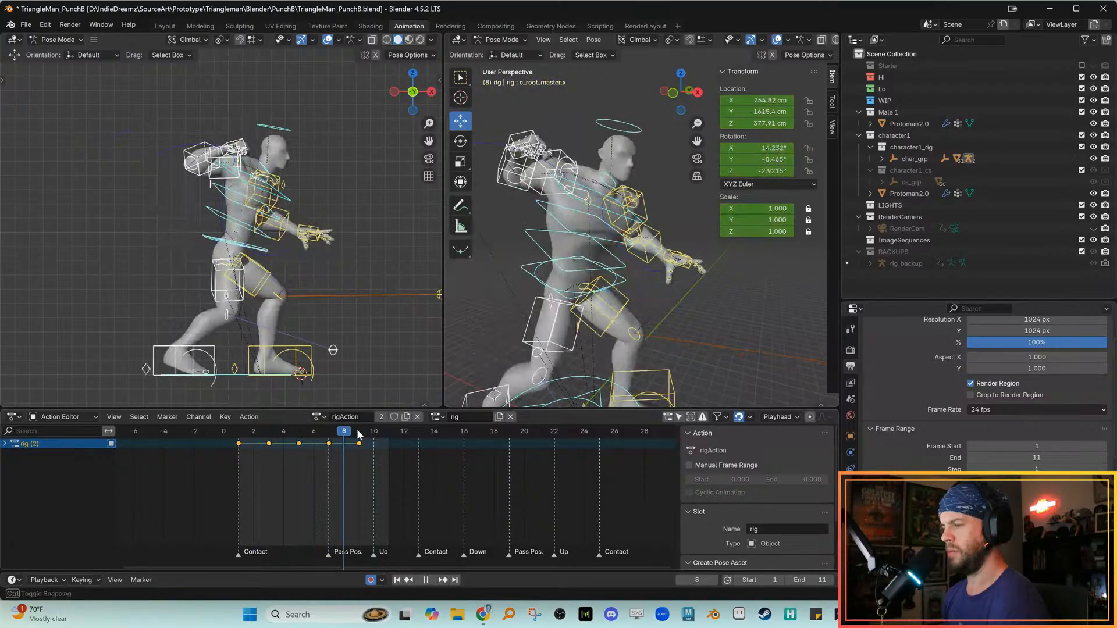
key("space")
left_click_drag(265, 434, 239, 433)
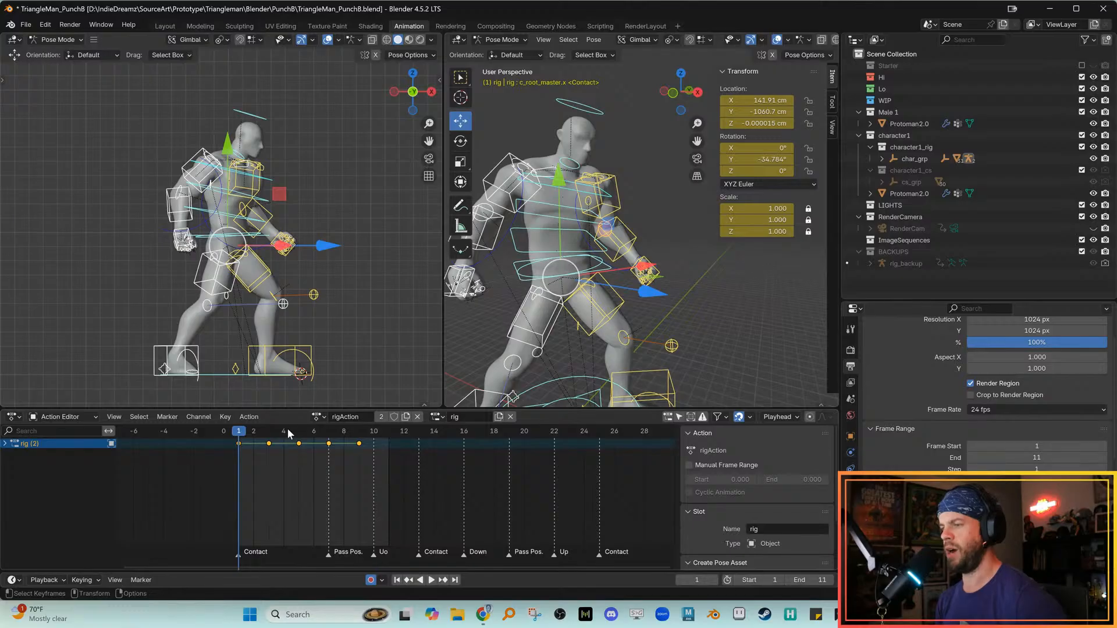
left_click_drag(288, 434, 359, 437)
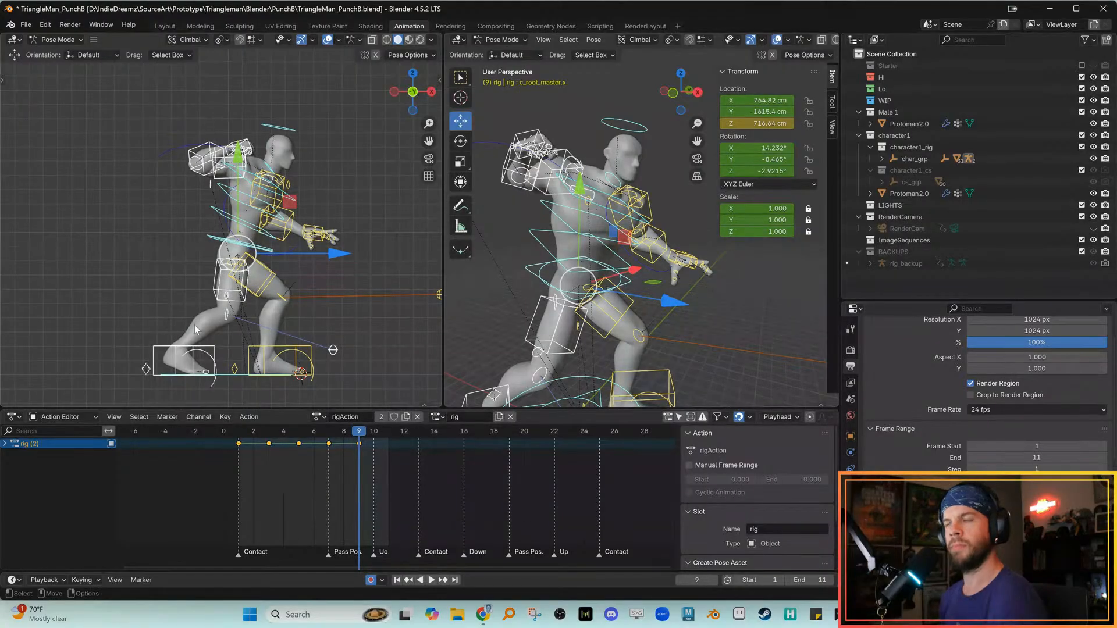
At frame 9, select the waist control, switch the transform orientation to Local, and rotate it to twist the torso toward the punch
right_click_drag(316, 238, 345, 235, "alt")
left_click_drag(200, 200, 213, 206)
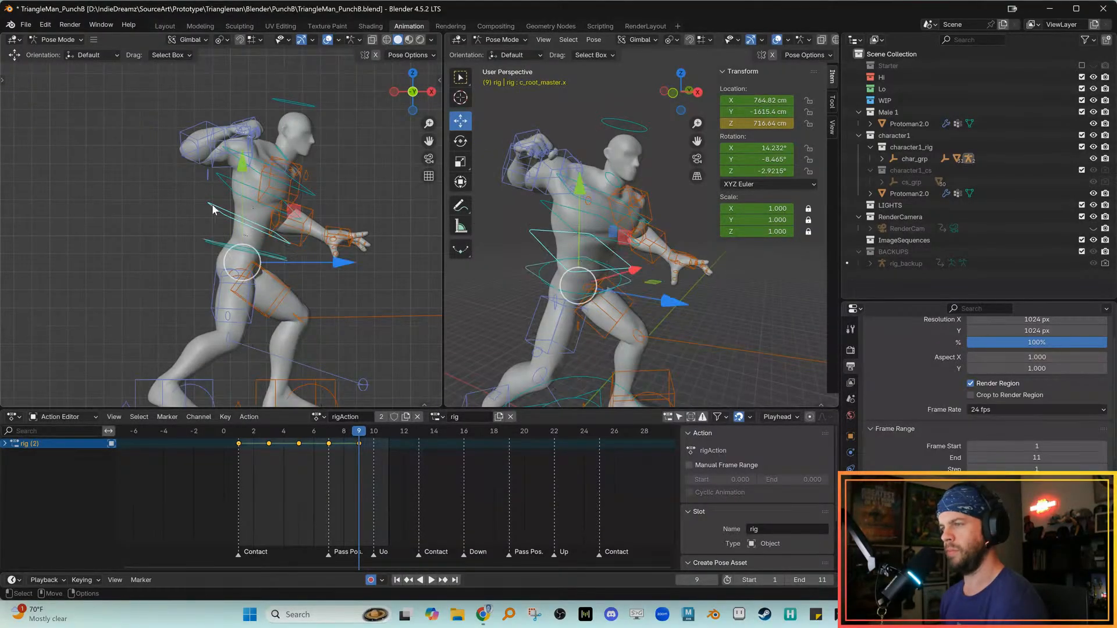
key("ctrl+z")
key("ctrl+z")
key("ctrl+shift+z")
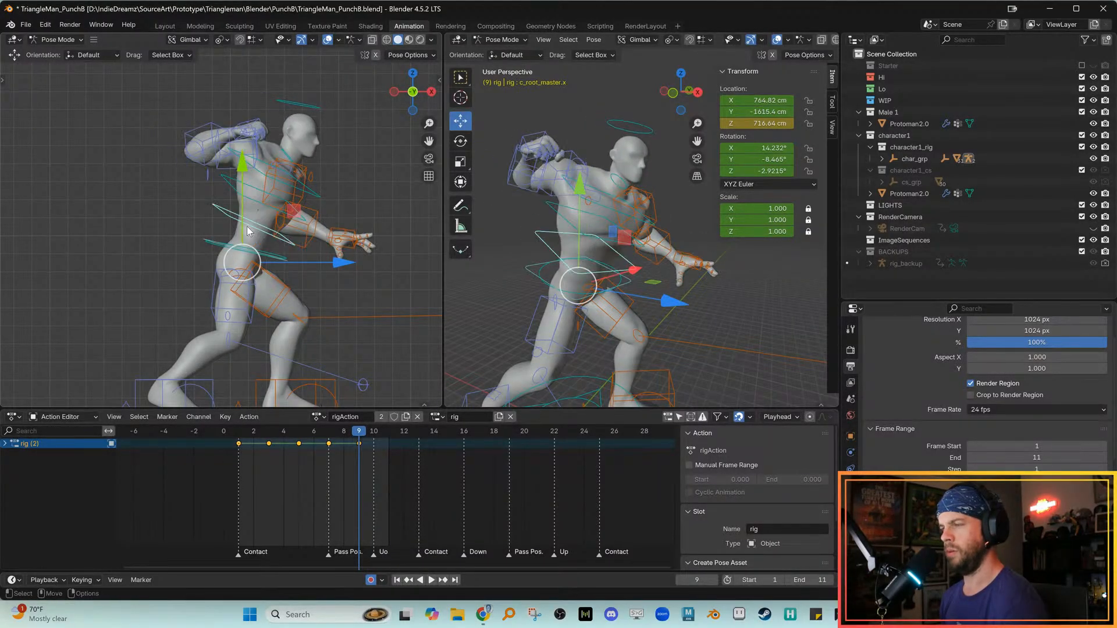
key("e")
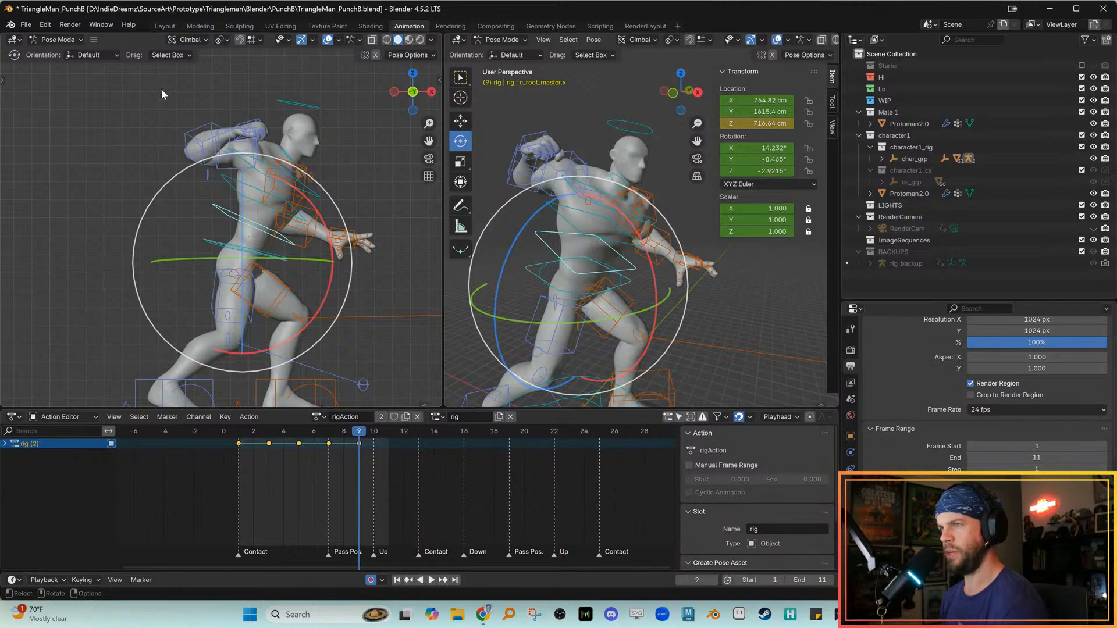
key("comma")
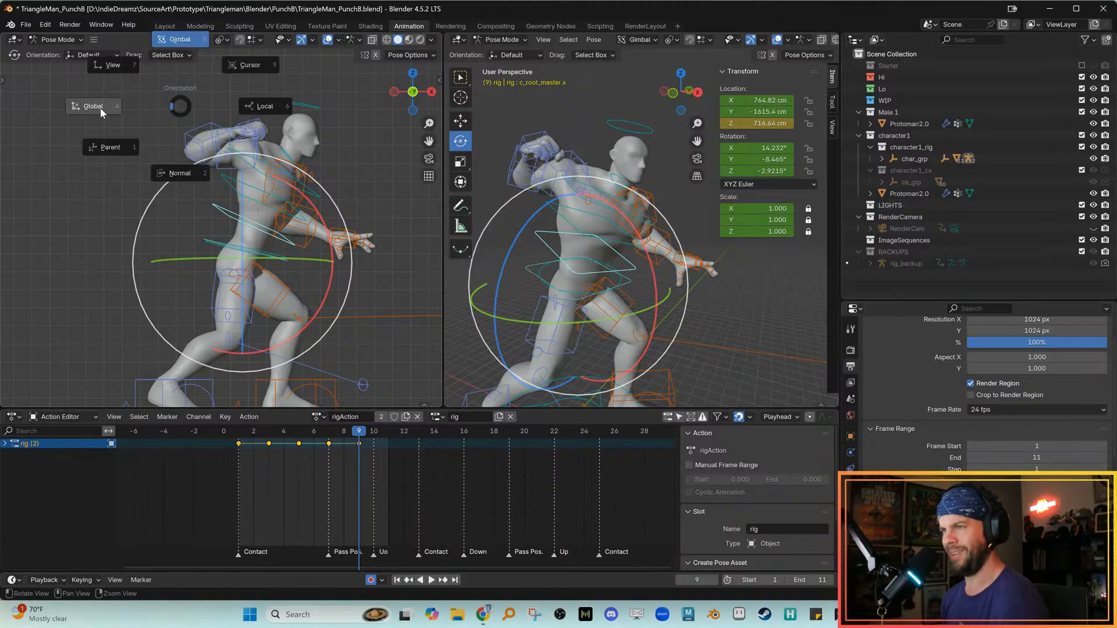
left_click(263, 107)
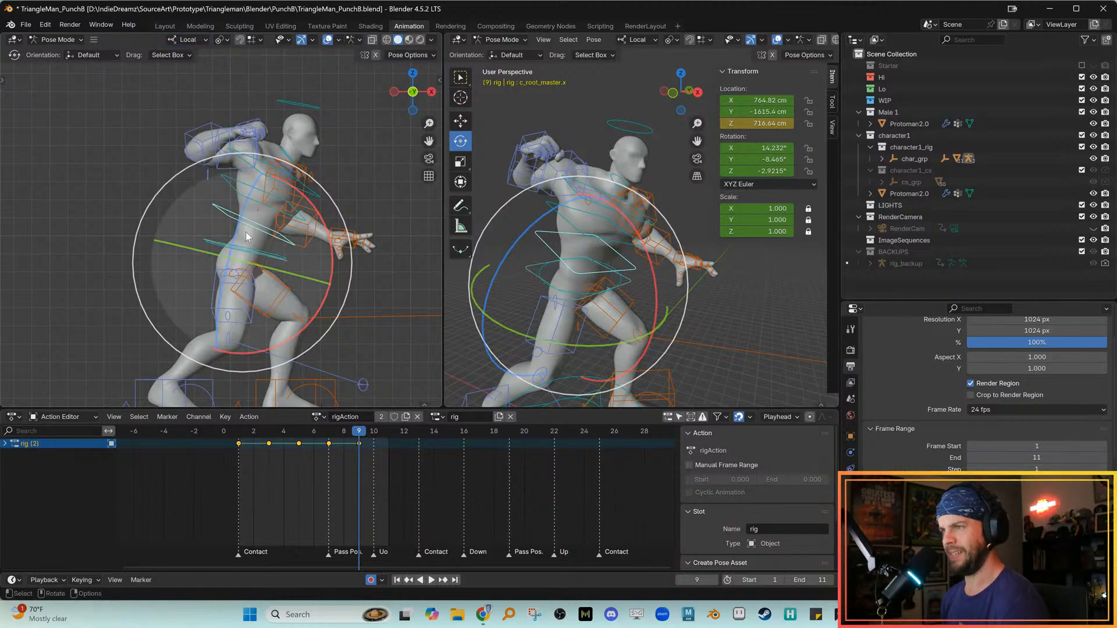
left_click_drag(209, 255, 233, 256)
Rotate the upper spine controls to bring the right shoulder forward, and set the transform orientation back to Global for moving
left_click(308, 201)
left_click(302, 204)
left_click_drag(302, 205, 323, 196)
left_click(309, 180)
left_click_drag(185, 212, 182, 211)
key("w")
key("comma")
left_click(234, 187)
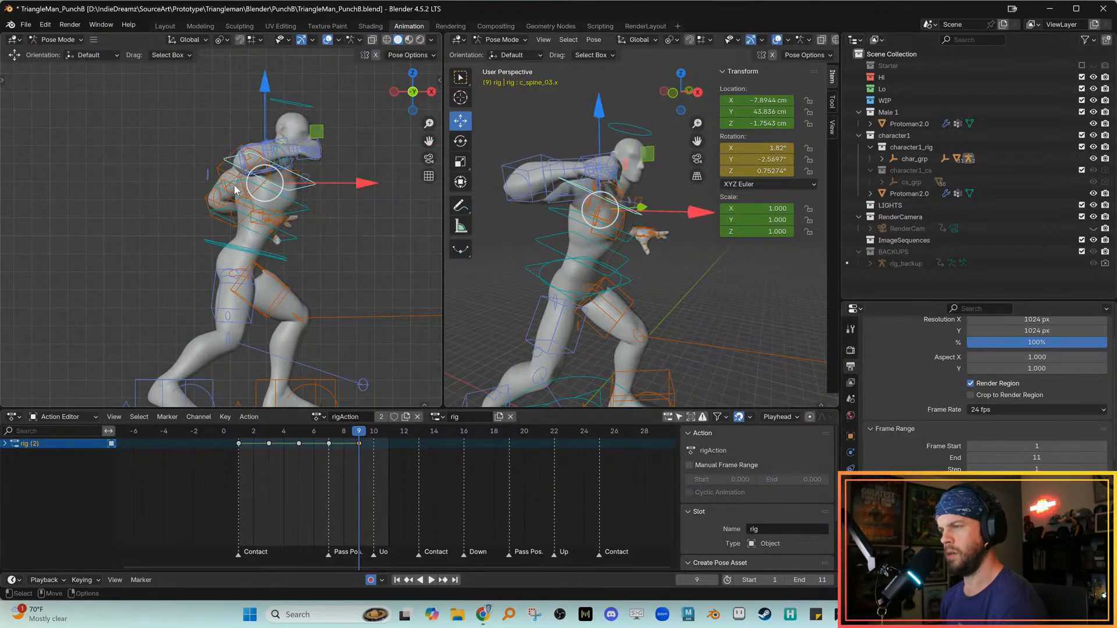
Shift the chest forward at frame 9 so the torso leans into the punch, and check it against the preceding frames
left_click_drag(315, 184, 315, 237)
left_click(307, 208)
left_click(288, 256)
key("ctrl+z")
left_click(313, 279)
mouse_move(339, 431)
left_mouse_down()
mouse_move(326, 437)
mouse_move(359, 431)
left_mouse_up()
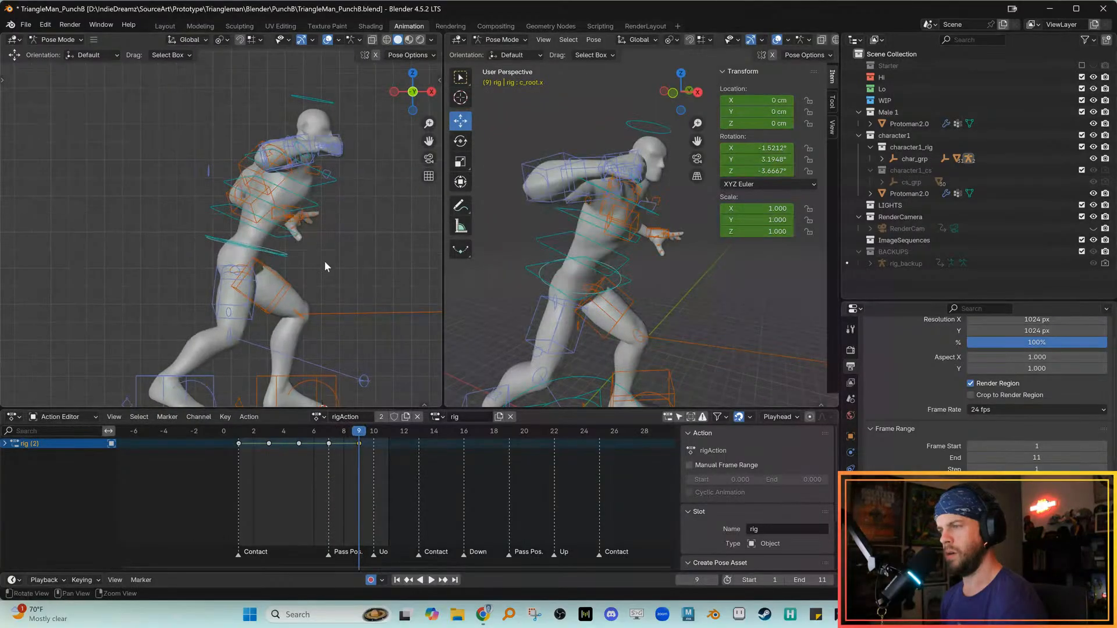
Move the root master control forward at frame 9 to a Z location of about 1797 cm, and scrub from frame 5 to check it
left_click(289, 255)
left_click_drag(327, 261, 343, 321)
left_click_drag(299, 431, 359, 439)
middle_click_drag(315, 349, 331, 321, "shift")
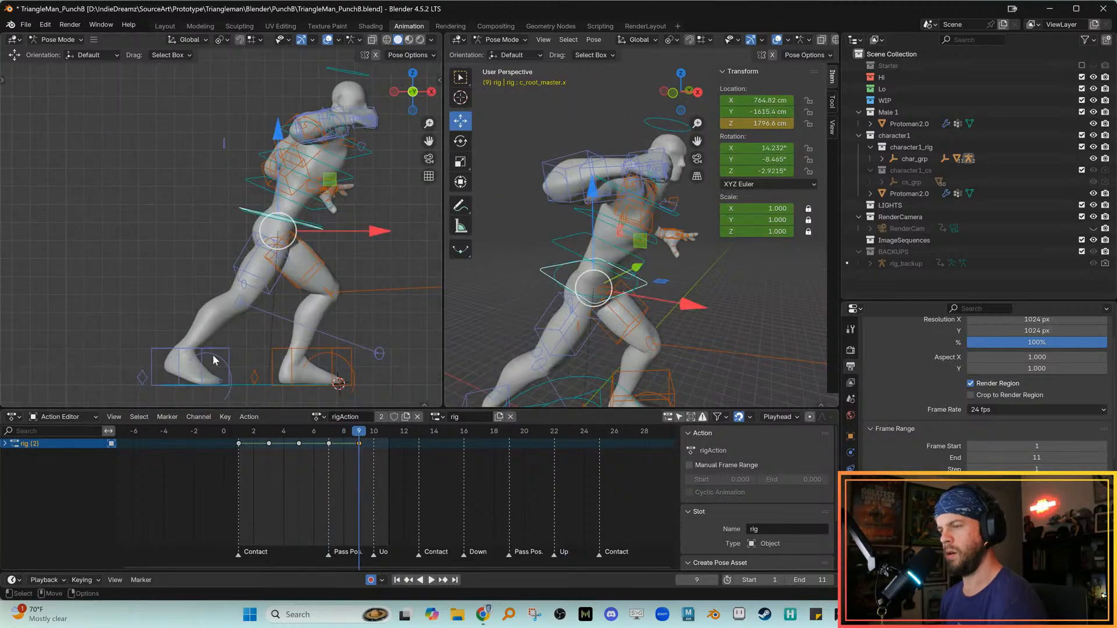
Rotate the back foot's control to adjust how the foot pushes off the ground at frame 9
left_click(214, 361)
key("shift+space")
key("r")
left_click_drag(285, 335, 291, 356)
Reselect the root master control, step between the keyframes to compare the poses, and examine frame 9 from the front
left_click(306, 266)
middle_click_drag(324, 235, 317, 286, "shift")
left_click(306, 260)
key("Down")
key("Down")
key("Up")
key("Up")
key("Down")
key("Up")
middle_click_drag(531, 204, 617, 232)
key("g")
middle_click_drag(600, 222, 593, 172)
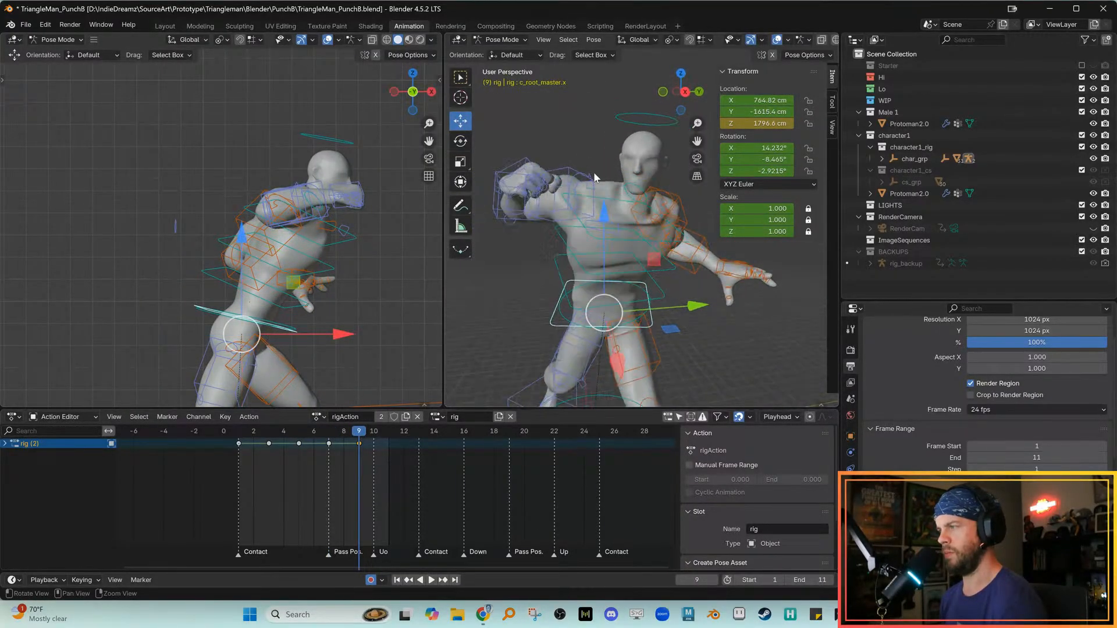
Rotate the right shoulder control to push it forward, to about 35°, -1.8° and -0.7° in X, Y and Z
left_click(610, 219)
key("r")
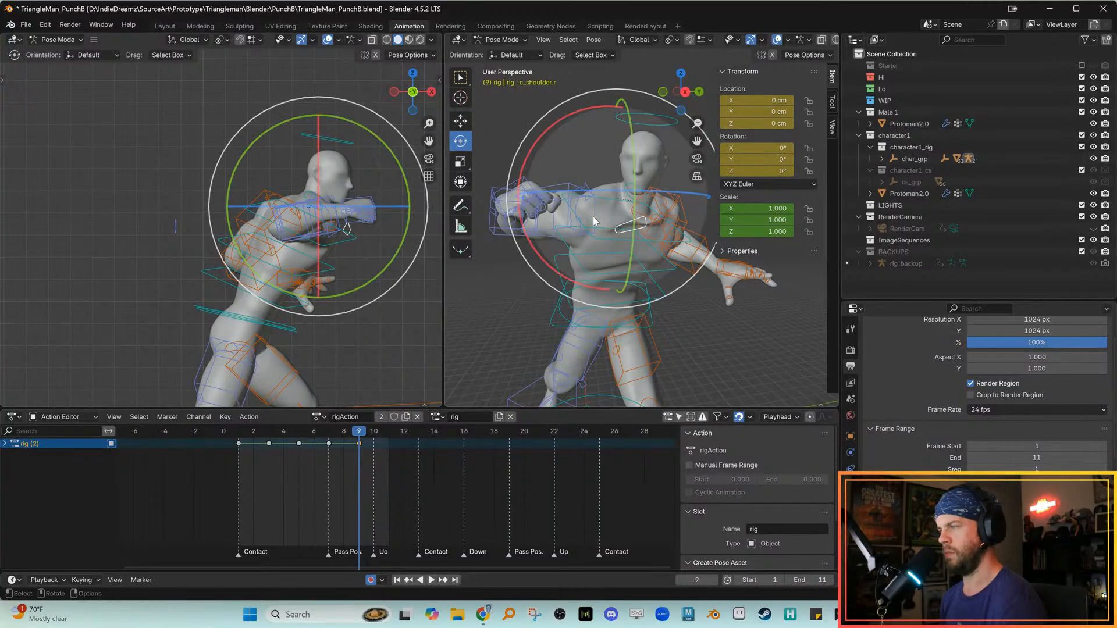
left_click_drag(523, 230, 527, 178)
left_click_drag(537, 191, 578, 176)
left_click_drag(570, 211, 564, 207)
key("w")
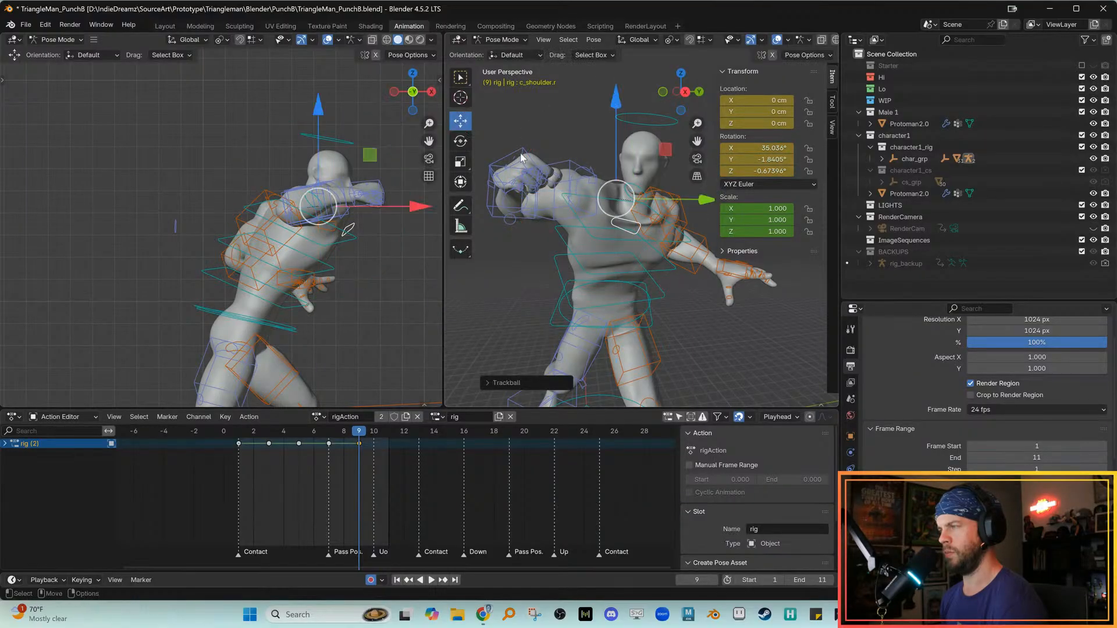
Clear the right upper arm's location and rotation, and rotate it forward to about 47.5°, -33° and 71.5° in X, Y and Z
left_click(569, 168)
key("alt+g")
key("alt+r")
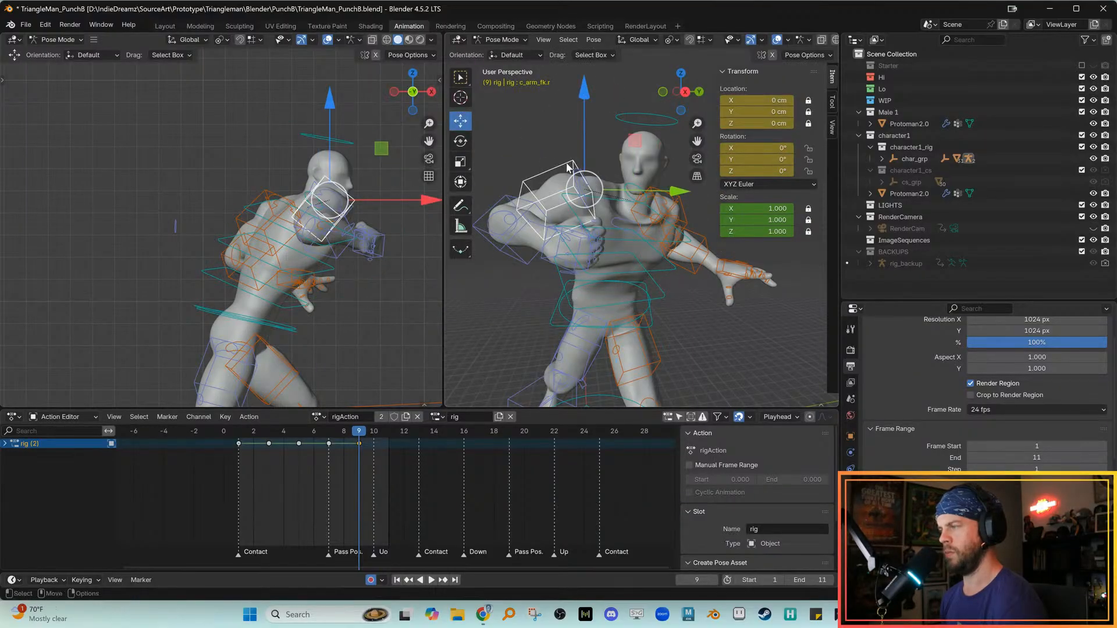
key("e")
left_click_drag(569, 169, 576, 197)
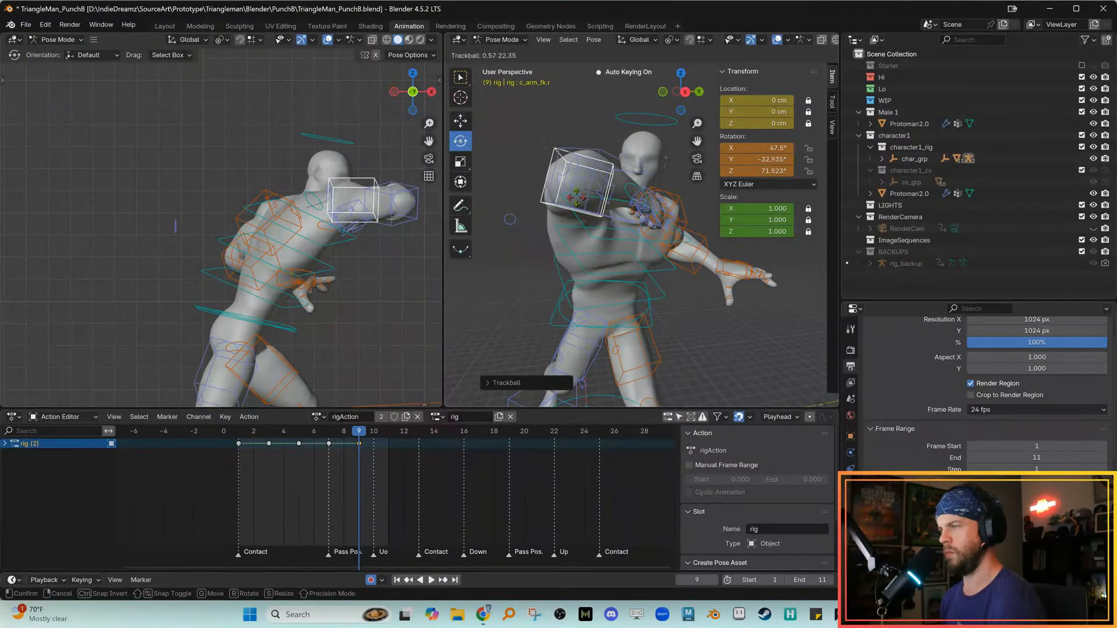
middle_click_drag(327, 219, 293, 222, "alt")
left_click_drag(565, 187, 573, 225, "alt")
key("w")
Clear the right forearm's transforms and bend it at the elbow to a Z rotation of about -29°
left_click(561, 265)
key("alt+w")
key("alt+e")
left_click(523, 224)
left_click(536, 239)
key("e")
left_click_drag(595, 256, 567, 257)
key("w")
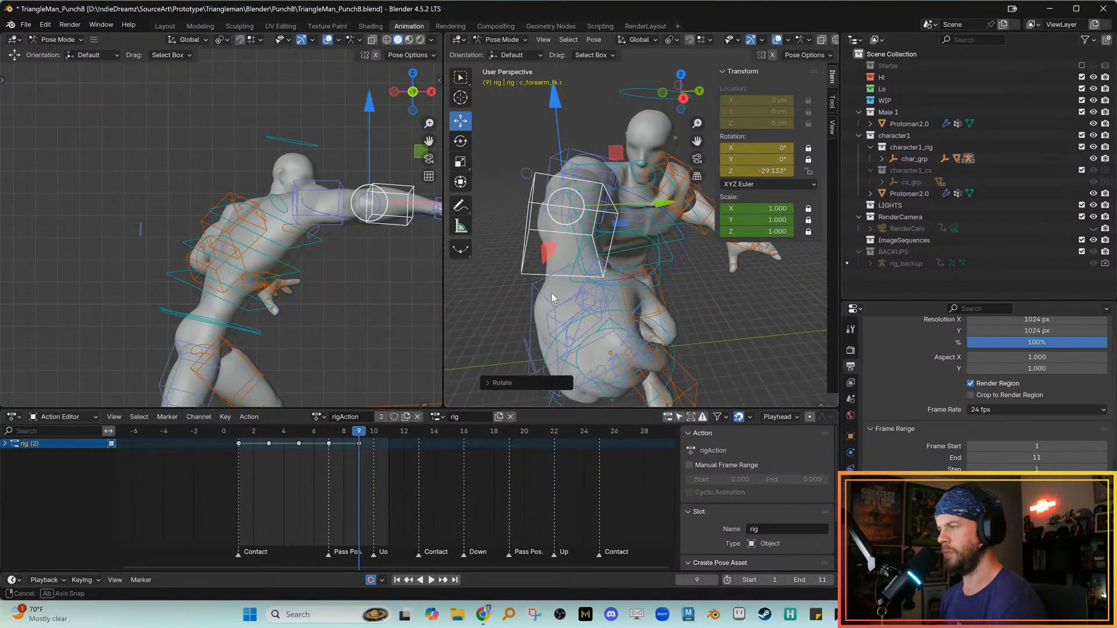
Rotate the right hand in line with the punching forearm, to about 13°, 2.5° and -13° in X, Y and Z
left_click(534, 286)
key("e")
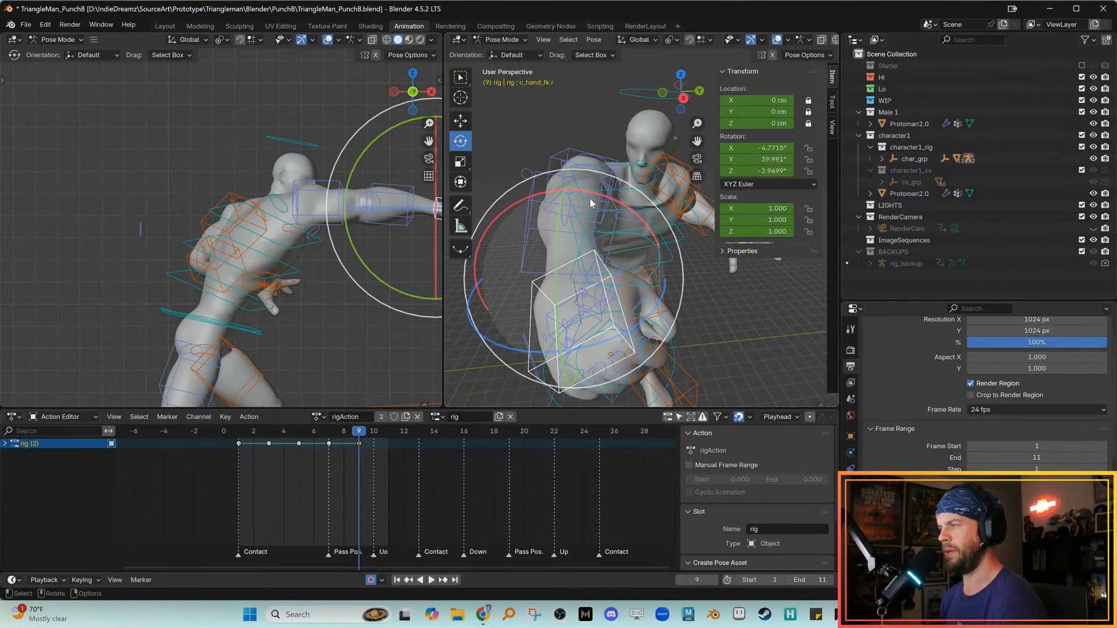
left_click_drag(585, 196, 555, 276)
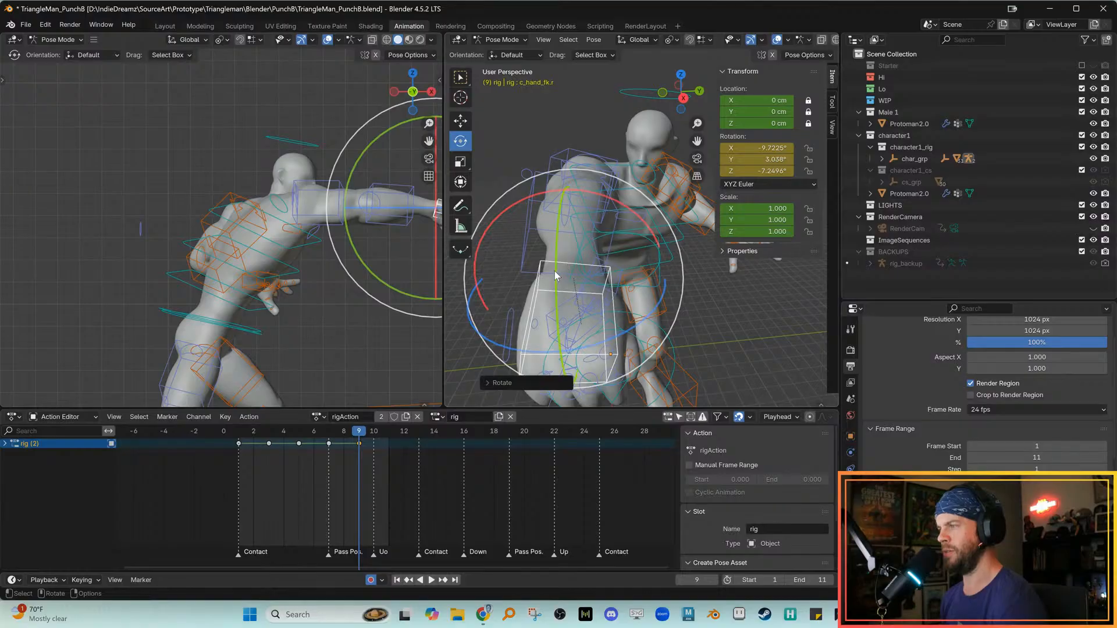
key("r")
key("y")
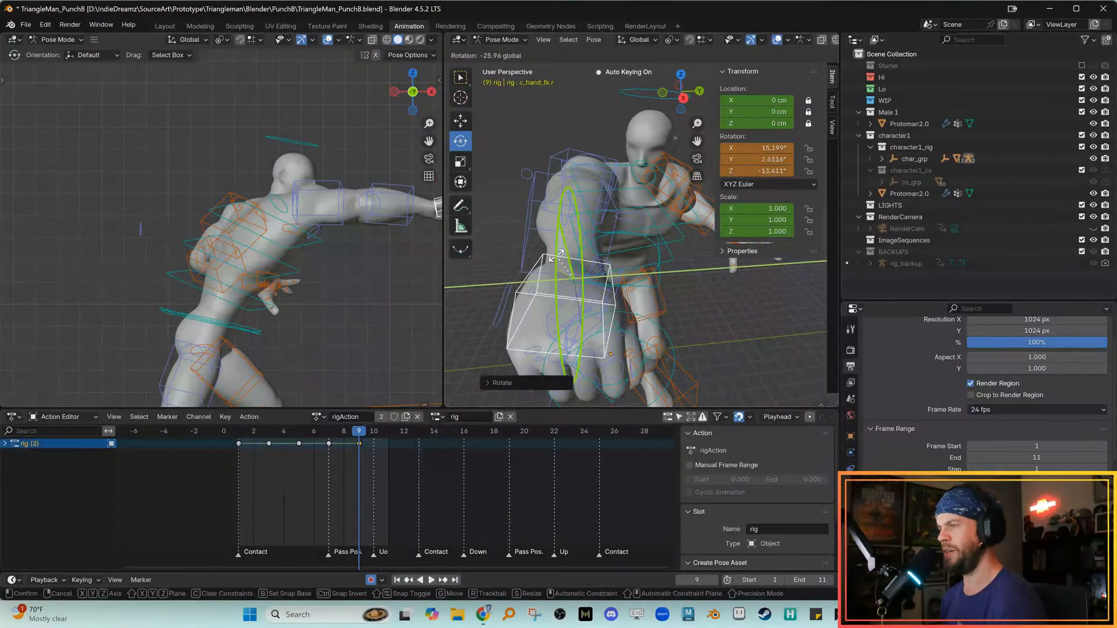
left_click(556, 256)
Rotate the right upper arm slightly downward in the side view so the extended arm angles toward the target
middle_click_drag(556, 256, 602, 220)
left_click(598, 210)
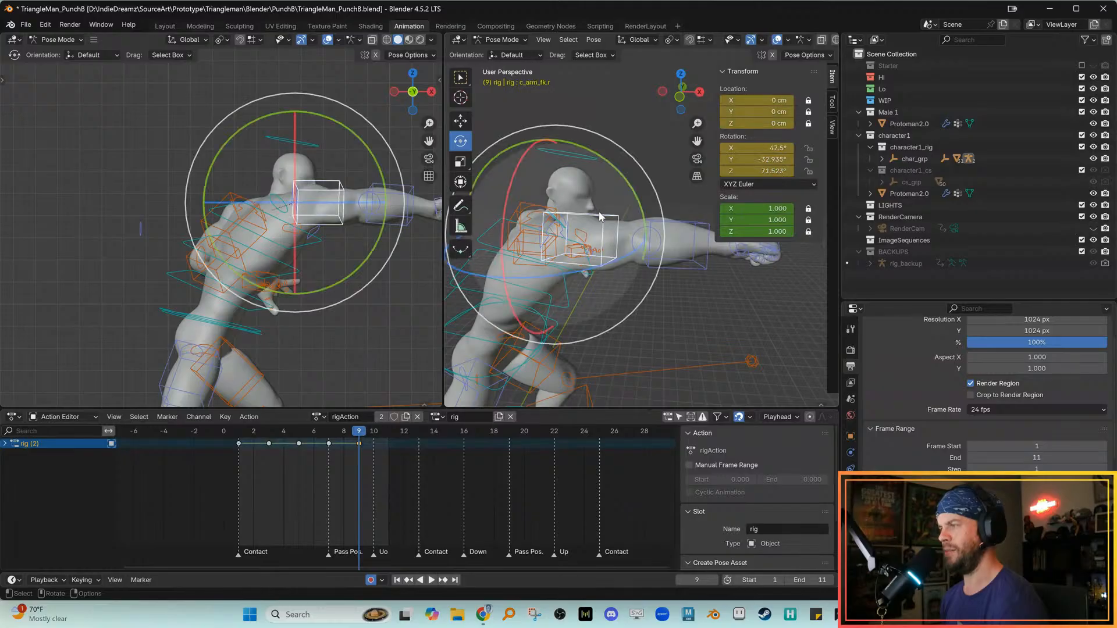
mouse_move(358, 204)
middle_mouse_down()
mouse_move(316, 226)
mouse_move(344, 186)
middle_mouse_up()
left_click_drag(345, 186, 349, 194)
middle_click_drag(349, 194, 311, 223, "shift")
Rotate the right hand in the side view to about 8°, 2.5° and -11.6° in X, Y and Z
left_click(361, 215)
left_click(353, 220)
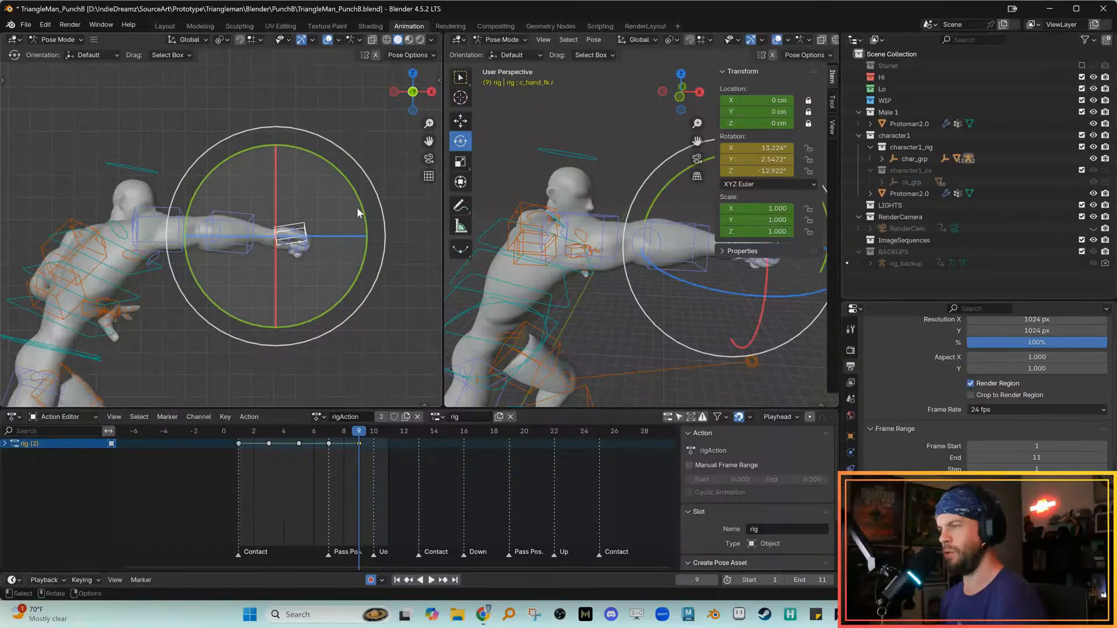
left_click_drag(357, 213, 361, 227)
right_click_drag(361, 226, 369, 227, "alt")
key("w")
Select the right shoulder control and prepare to rotate it in the right orthographic view
middle_click_drag(589, 222, 626, 264)
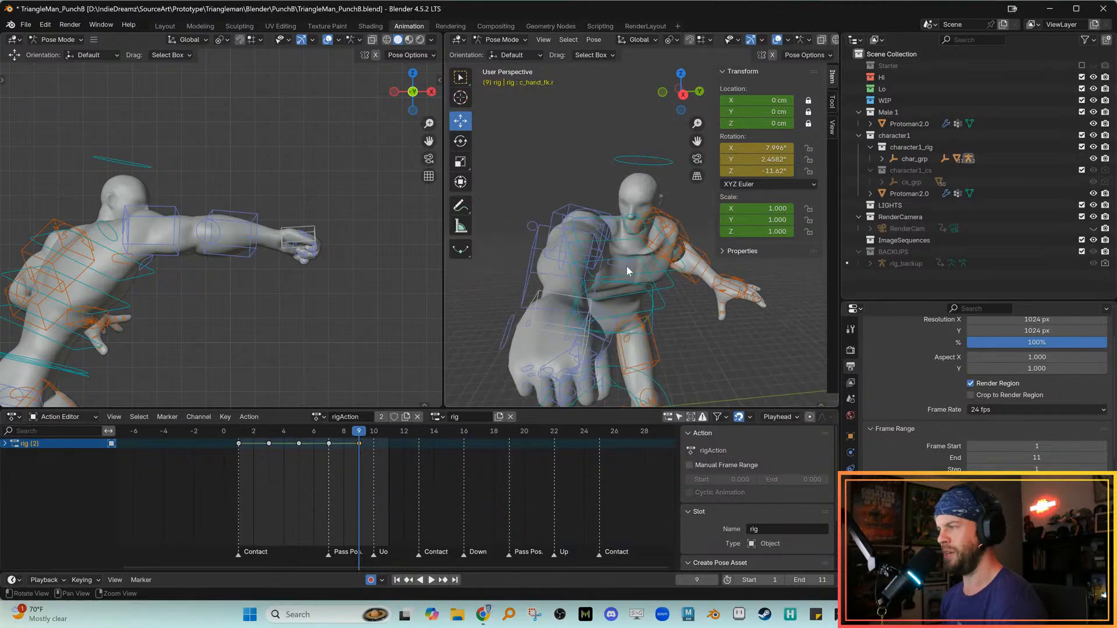
left_click(622, 266)
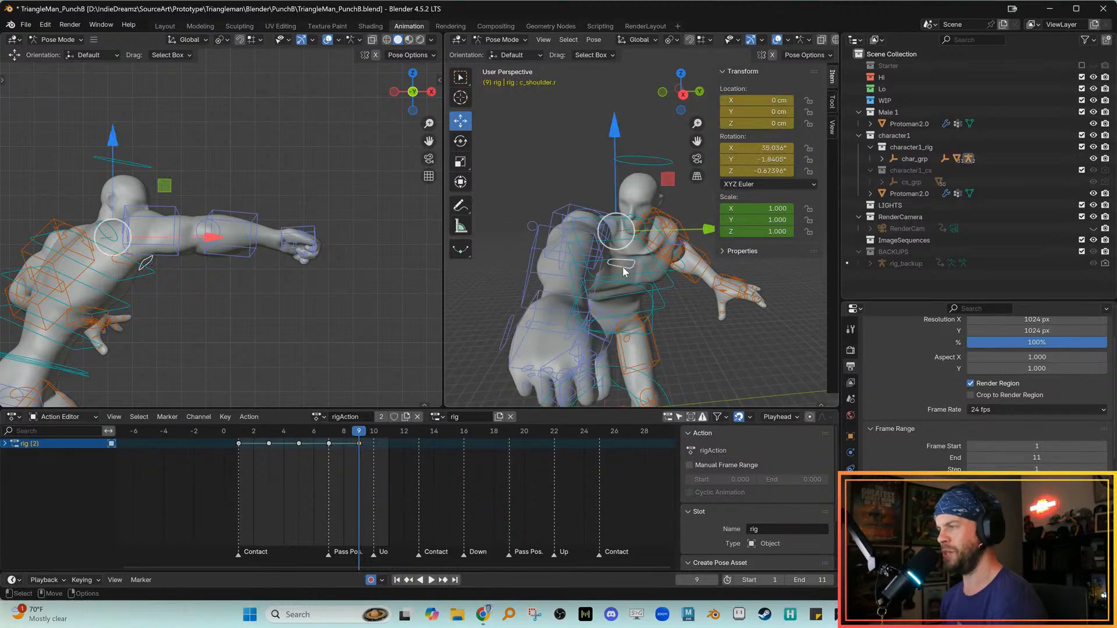
left_click(685, 96)
key("r")
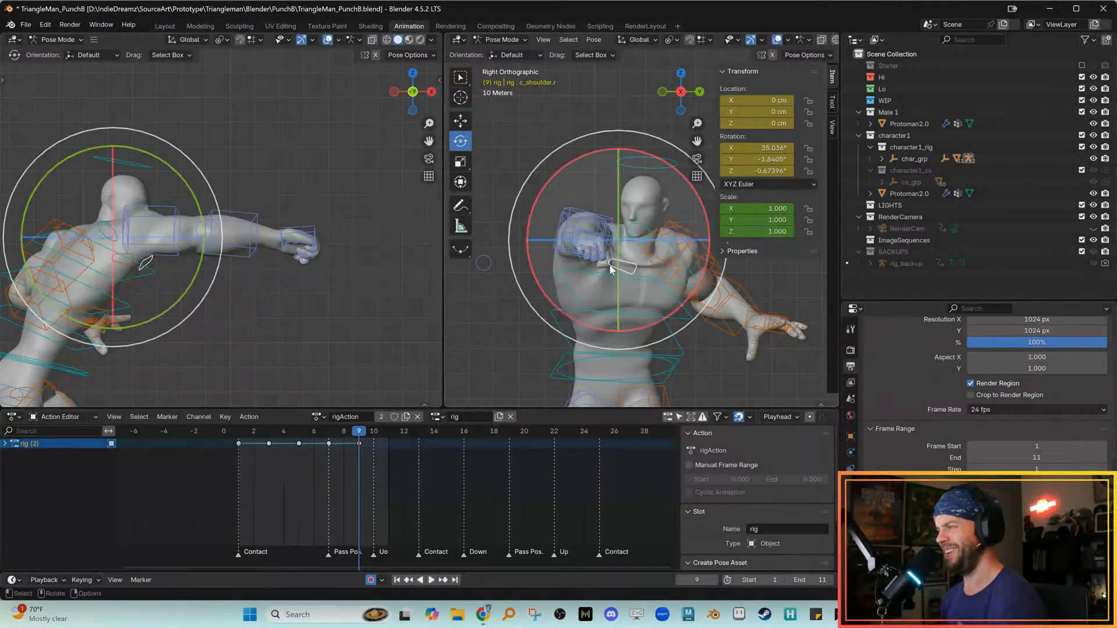
Rotate the right shoulder control at frame 9 to about X 20.7°, Y 0.9°, Z 7.6° and compare the pose with the neighbouring keyframes
left_click_drag(529, 261, 541, 291)
scroll(271, 281, "up", 3)
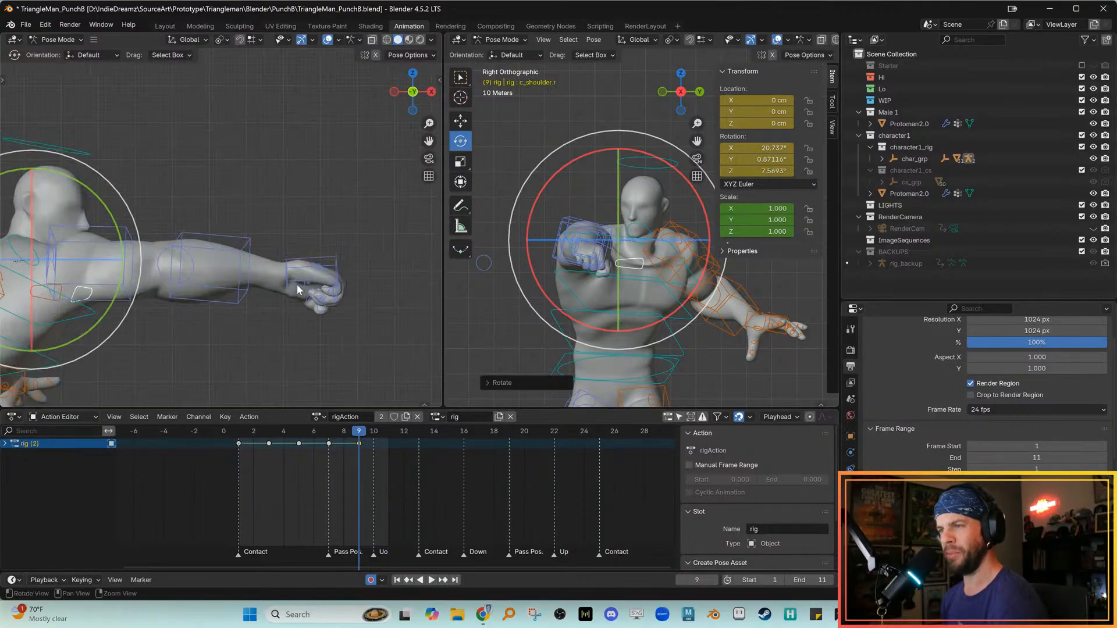
scroll(297, 286, "down", 5)
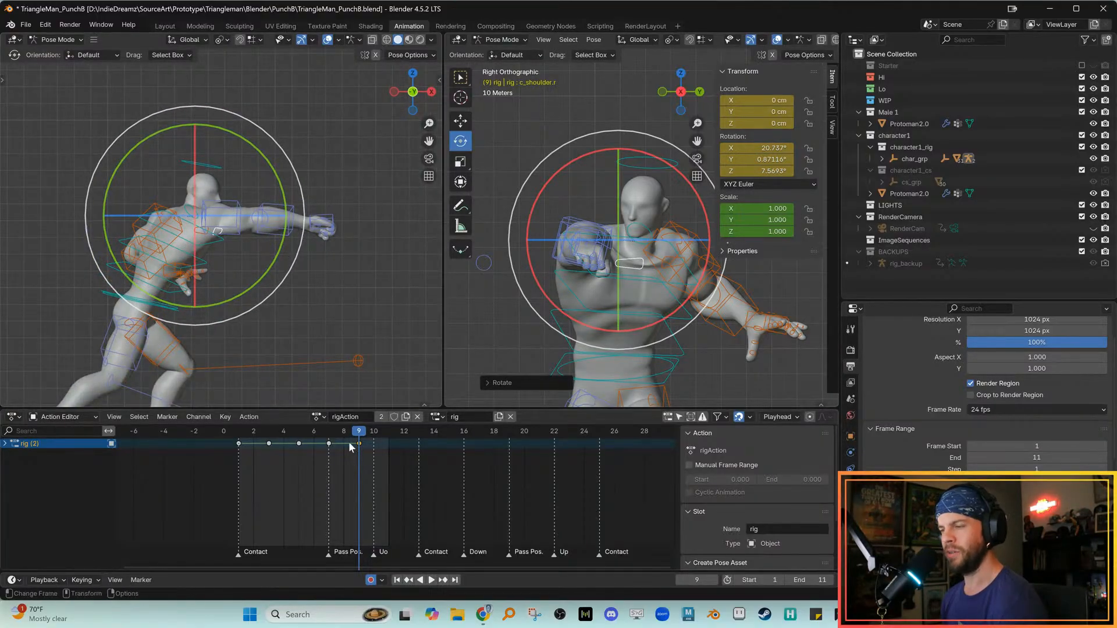
key("Down")
key("Down")
key("Up")
key("Down")
key("Up")
key("Up")
Rotate the right FK hand control at frame 9 to about X 0.6°, Y 7.9°, Z -10.1°
middle_click_drag(322, 350, 367, 217, "ctrl")
left_click(368, 219)
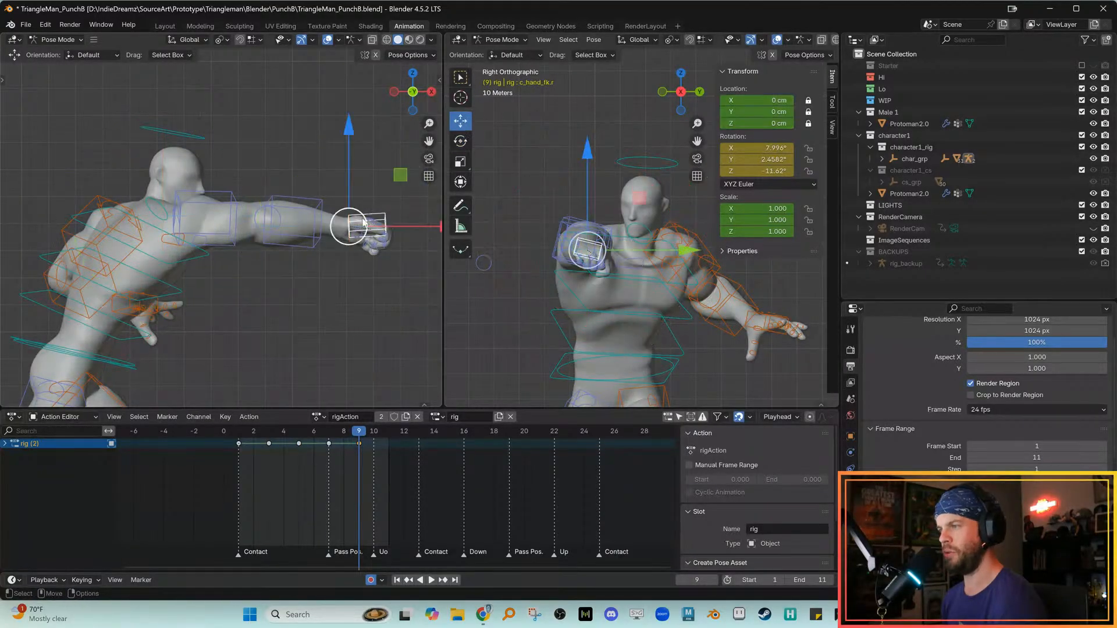
key("r")
key("x")
right_click(349, 232)
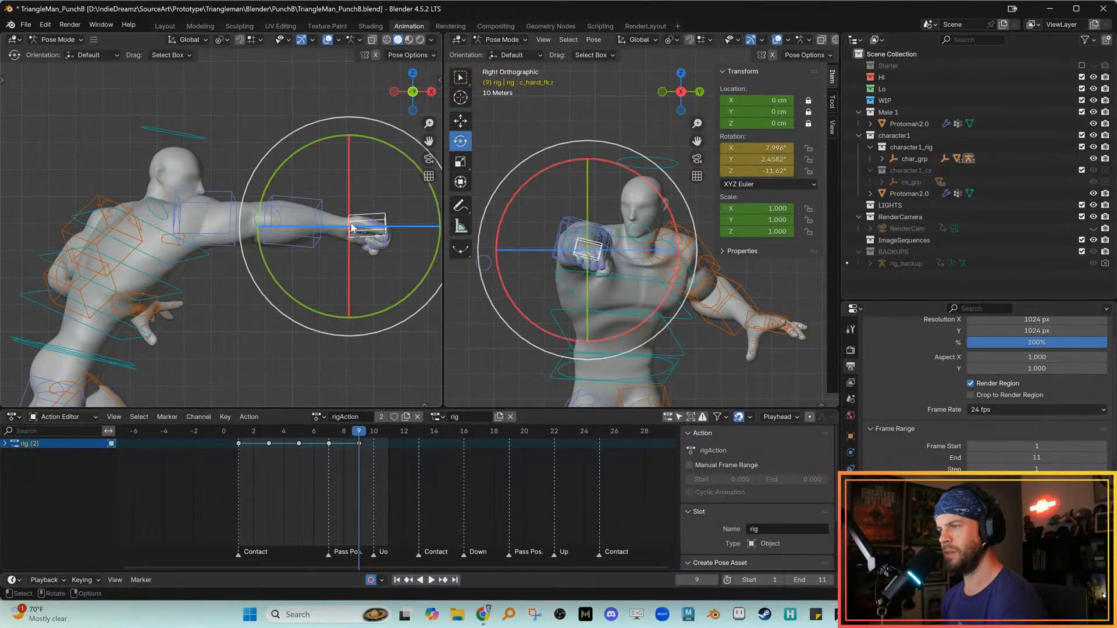
left_click_drag(513, 194, 512, 215)
mouse_move(586, 235)
left_mouse_down()
mouse_move(590, 223)
mouse_move(584, 233)
left_mouse_up()
middle_click_drag(227, 174, 238, 198, "alt")
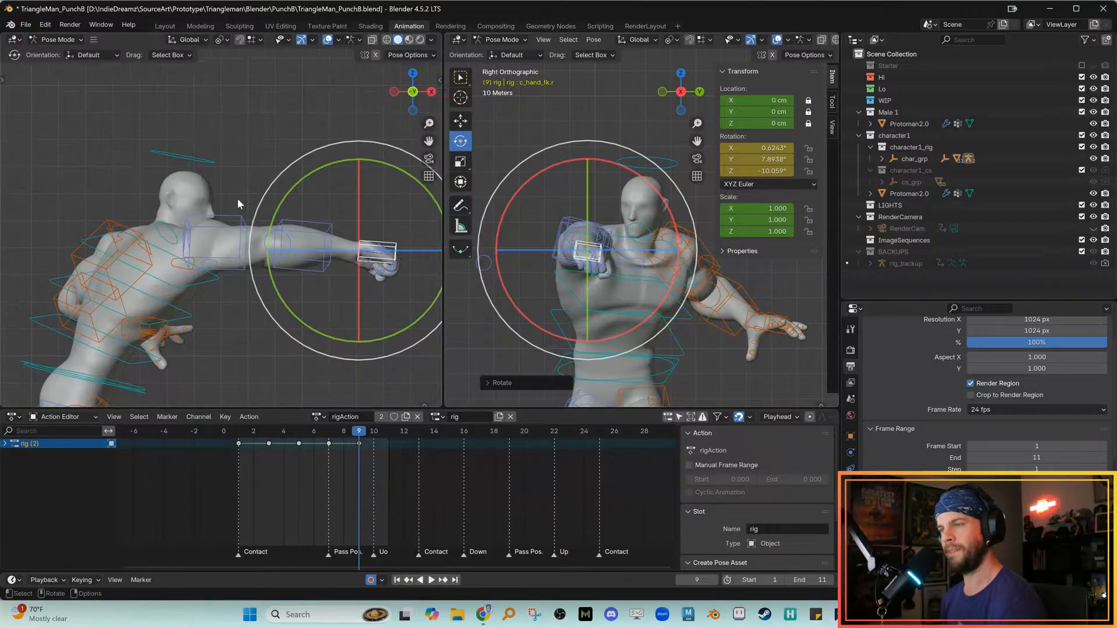
Tilt the head control forward to about X 18.6°, Y -18.9°, Z -8.5° and move it to about Y -108 cm, Z 24 cm
left_click(232, 184)
left_click_drag(219, 151, 212, 164)
left_click(206, 165)
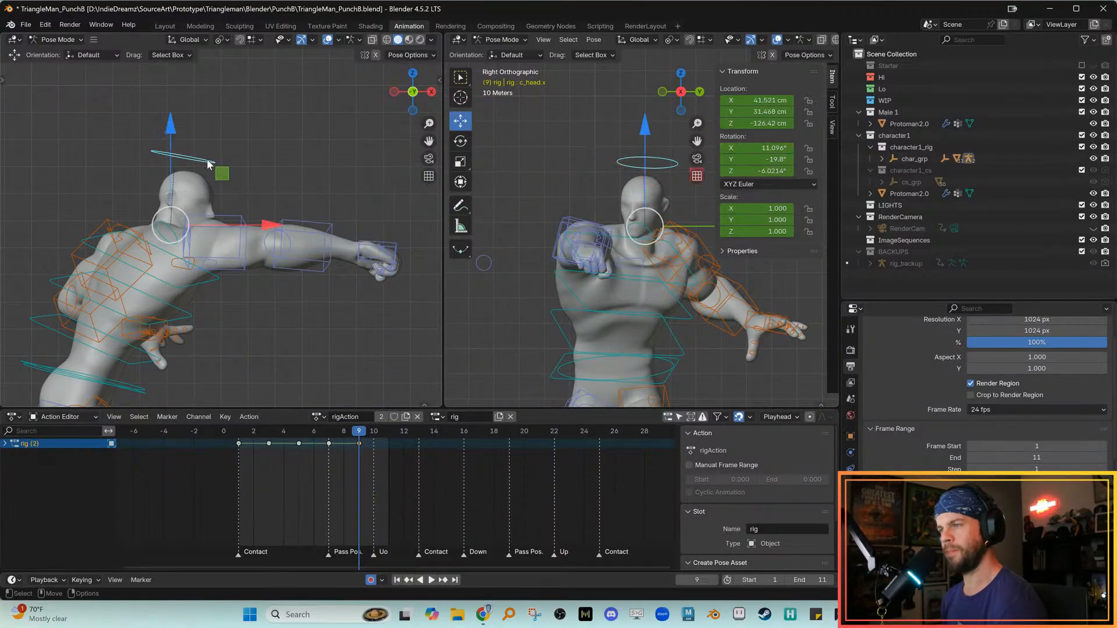
key("r")
left_click_drag(251, 192, 252, 196)
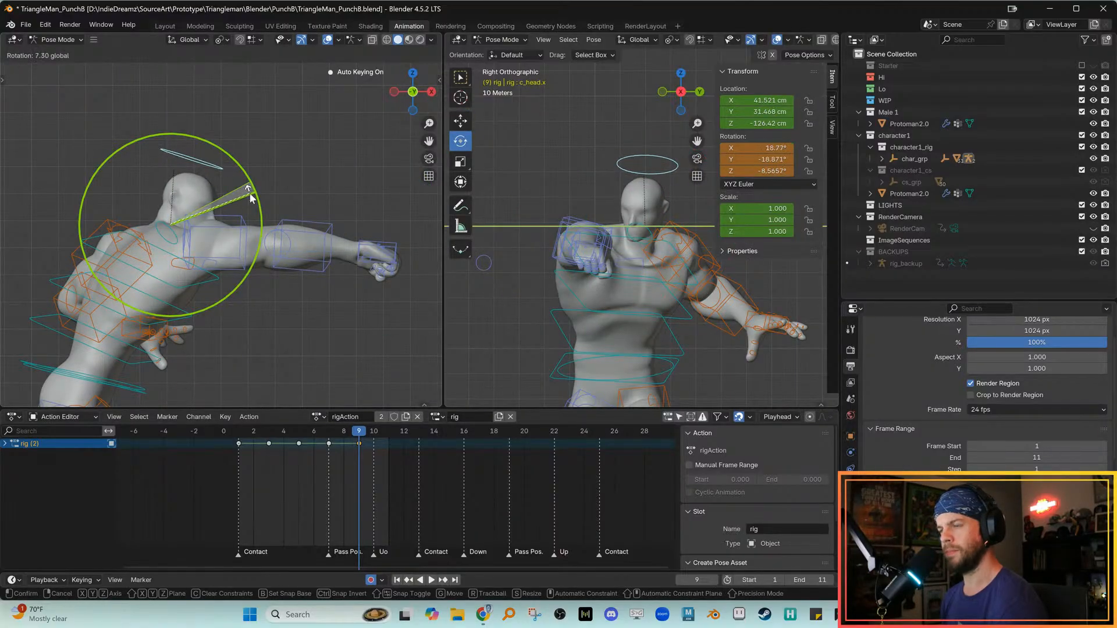
key("g")
left_click_drag(175, 221, 180, 227)
Rotate the head control in the right orthographic view to about X 16.0°, Y -1.5°, Z -8.0°, then deselect it
middle_click_drag(180, 227, 238, 271)
middle_click_drag(667, 277, 613, 298, "shift")
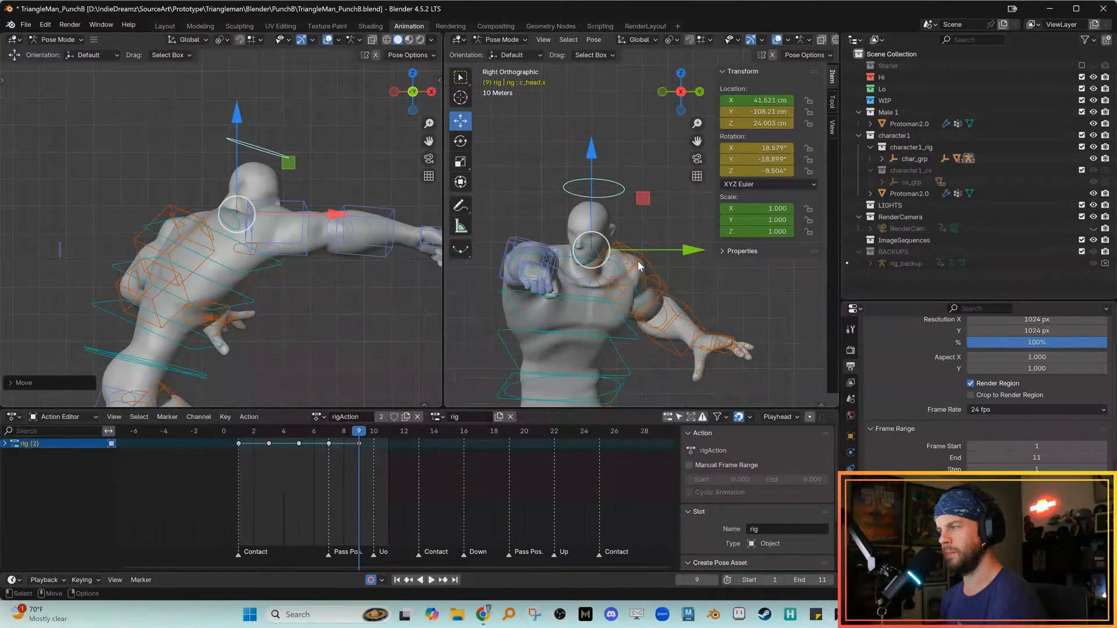
left_click(631, 215)
left_click(616, 193)
key("e")
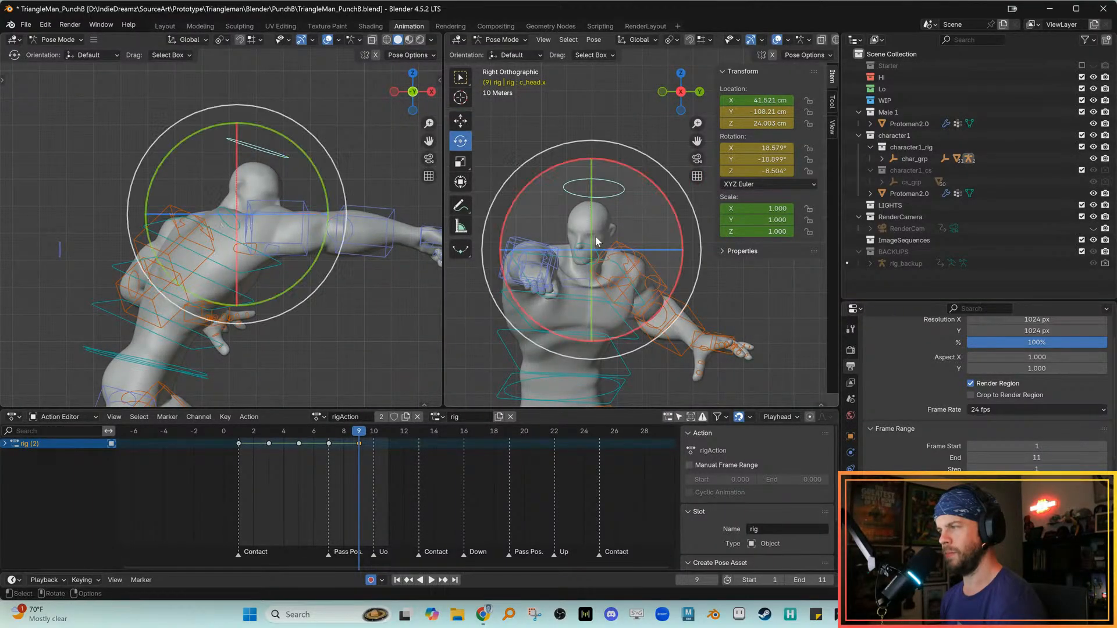
left_click_drag(598, 251, 607, 243)
left_click(647, 221)
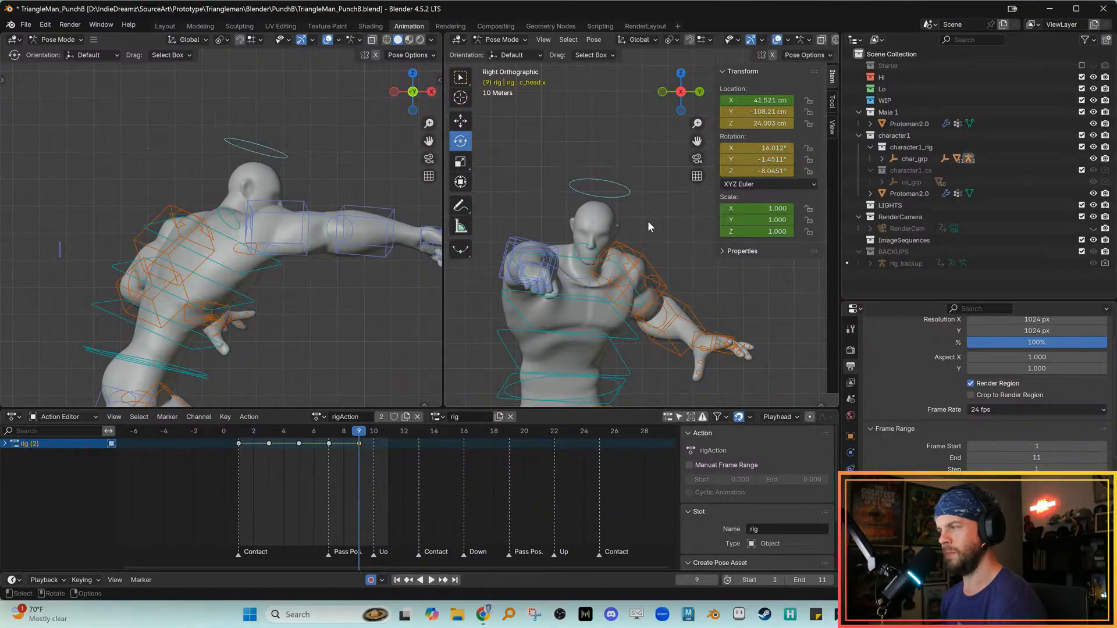
Set the transform orientation to Local and raise the left FK upper arm behind the body, to about X 1.4°, Y -11.2°, Z 43.3°
left_click(644, 257)
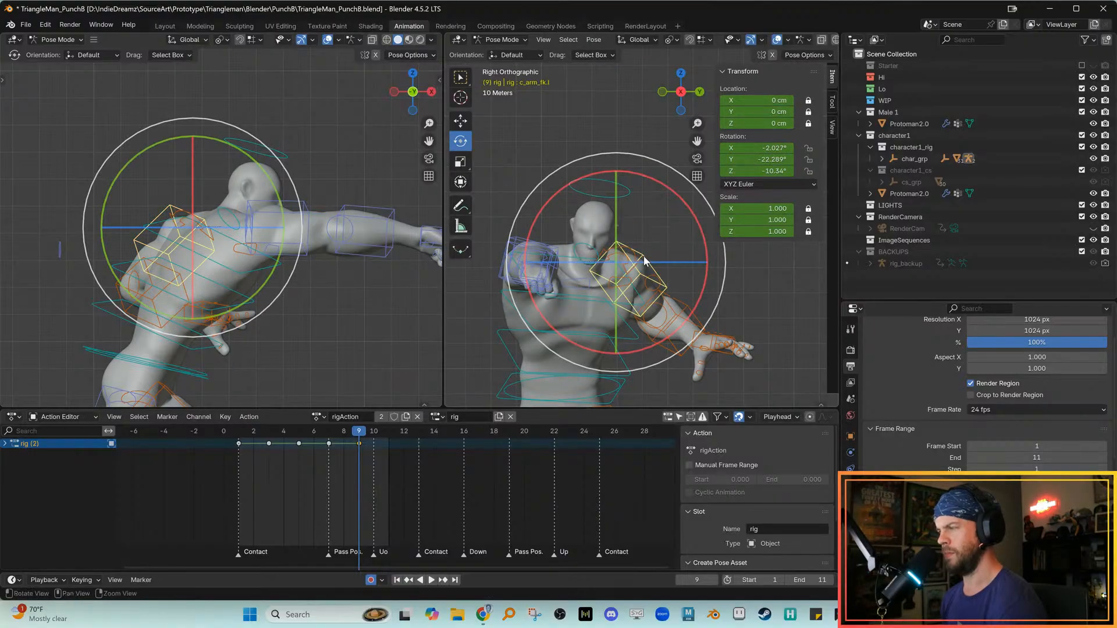
key("comma")
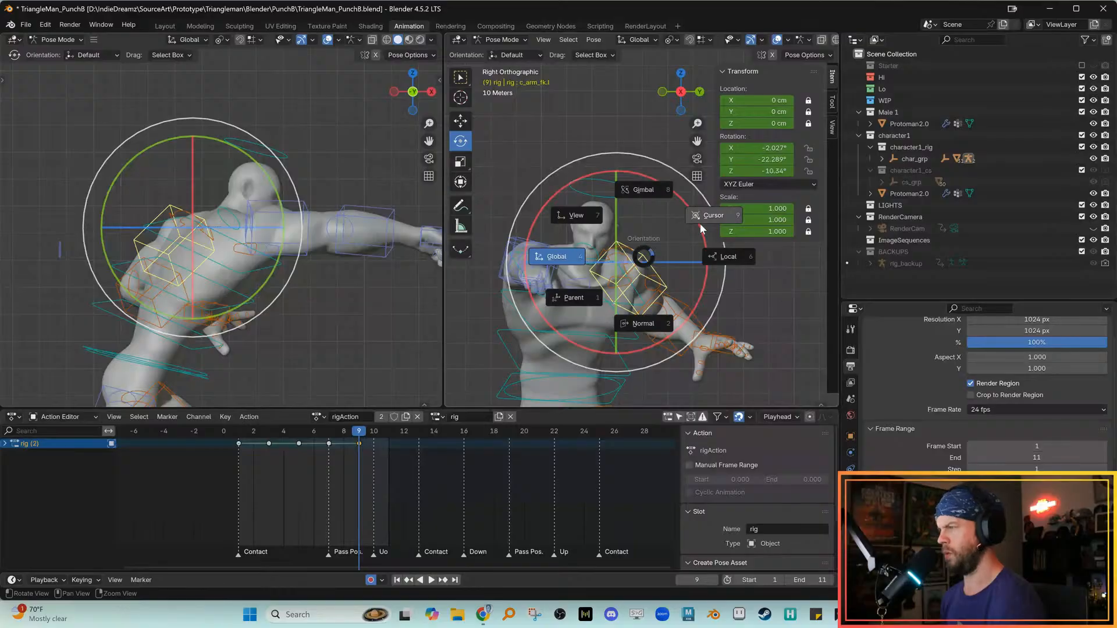
left_click(711, 257)
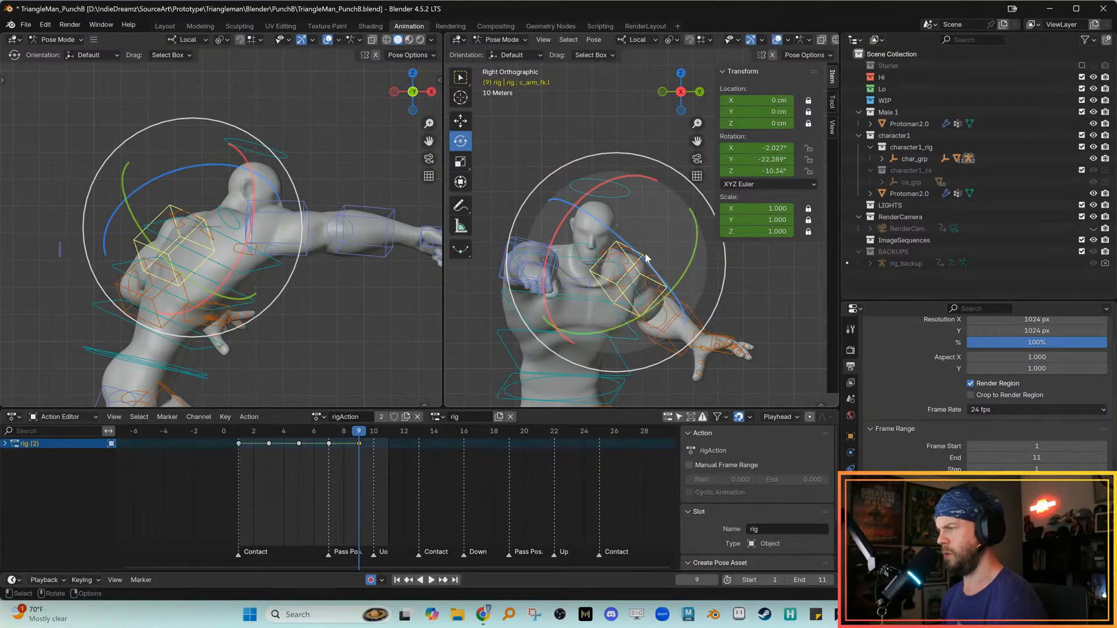
left_click_drag(654, 259, 609, 286)
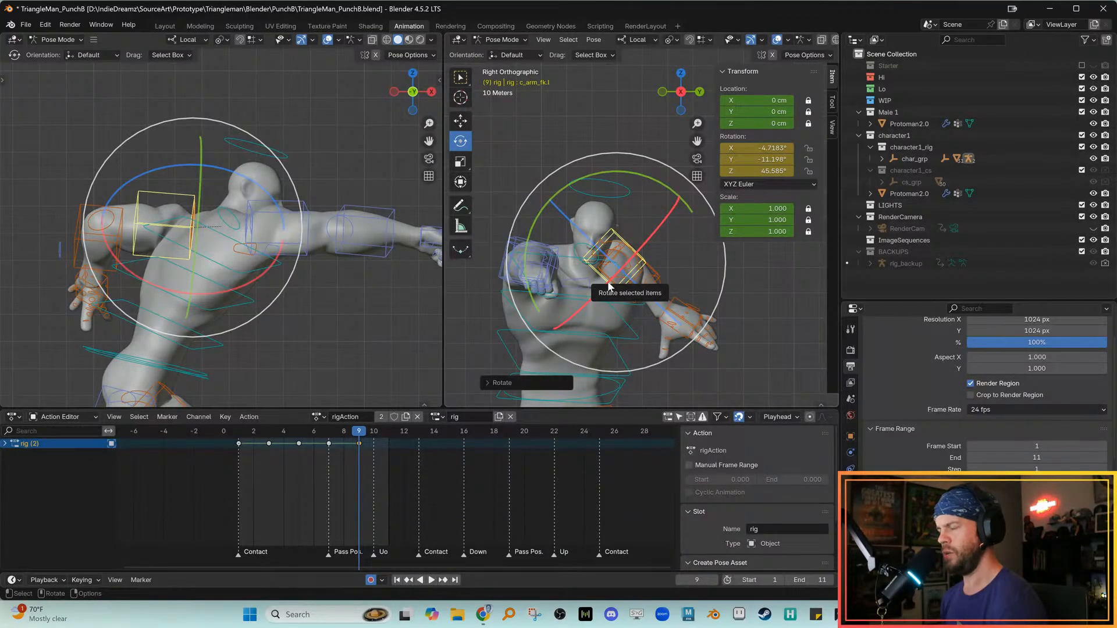
middle_click_drag(379, 246, 410, 249, "shift")
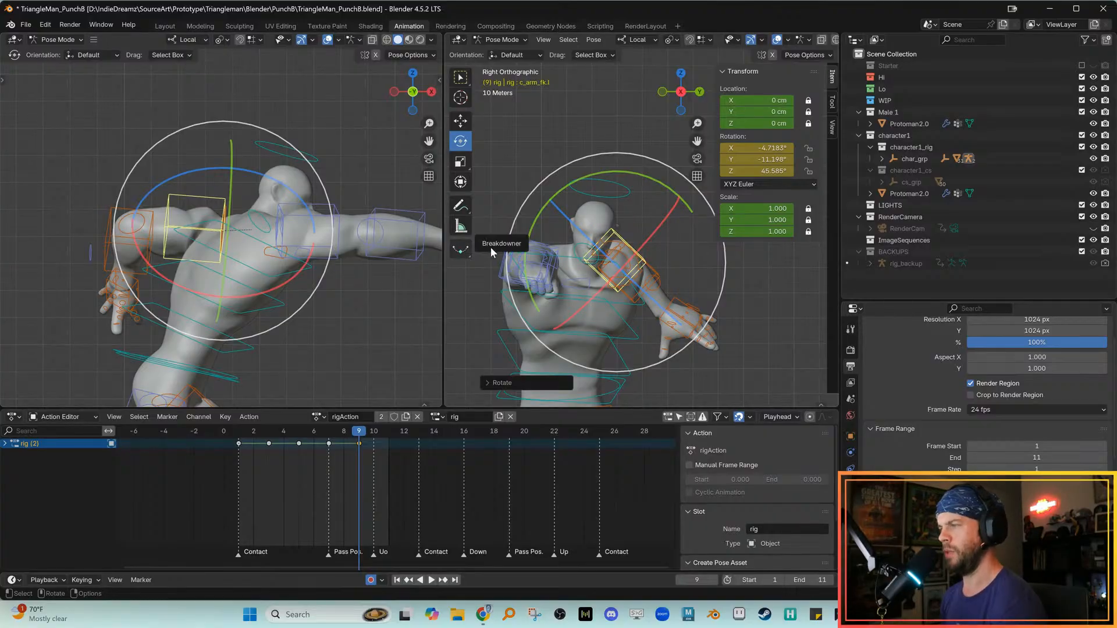
middle_click_drag(555, 256, 574, 247, "shift")
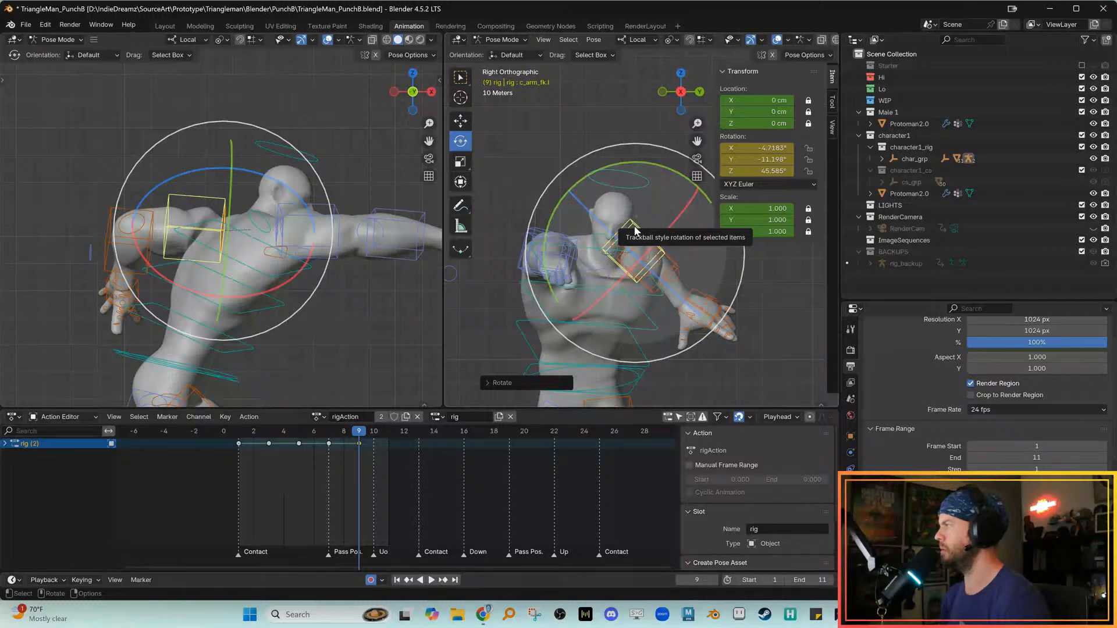
middle_click_drag(510, 230, 512, 224, "shift")
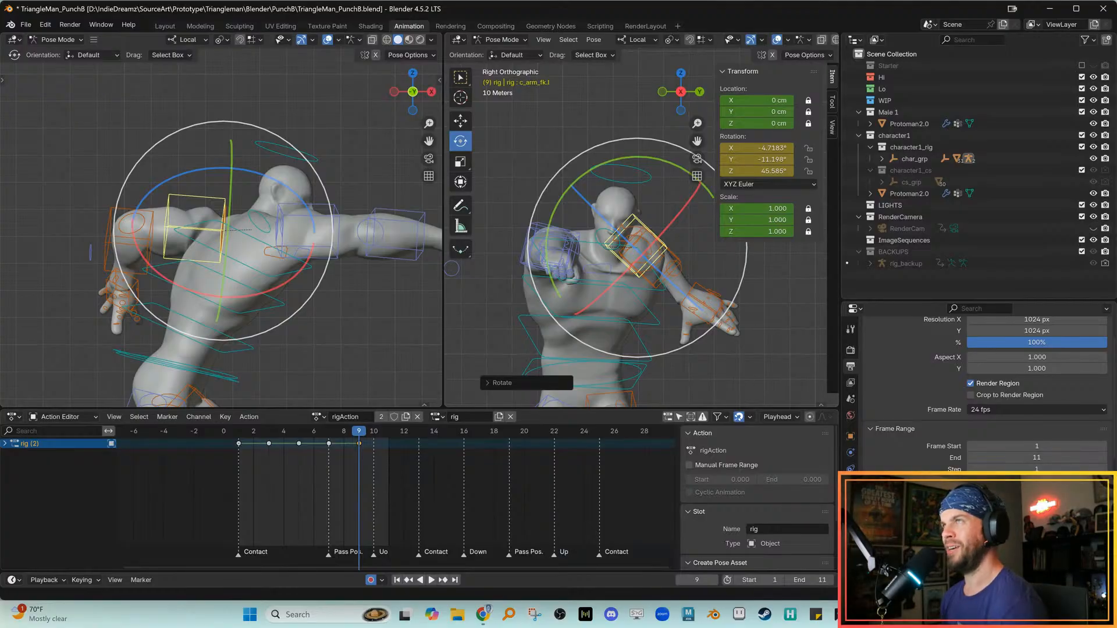
middle_click_drag(540, 222, 527, 217, "shift")
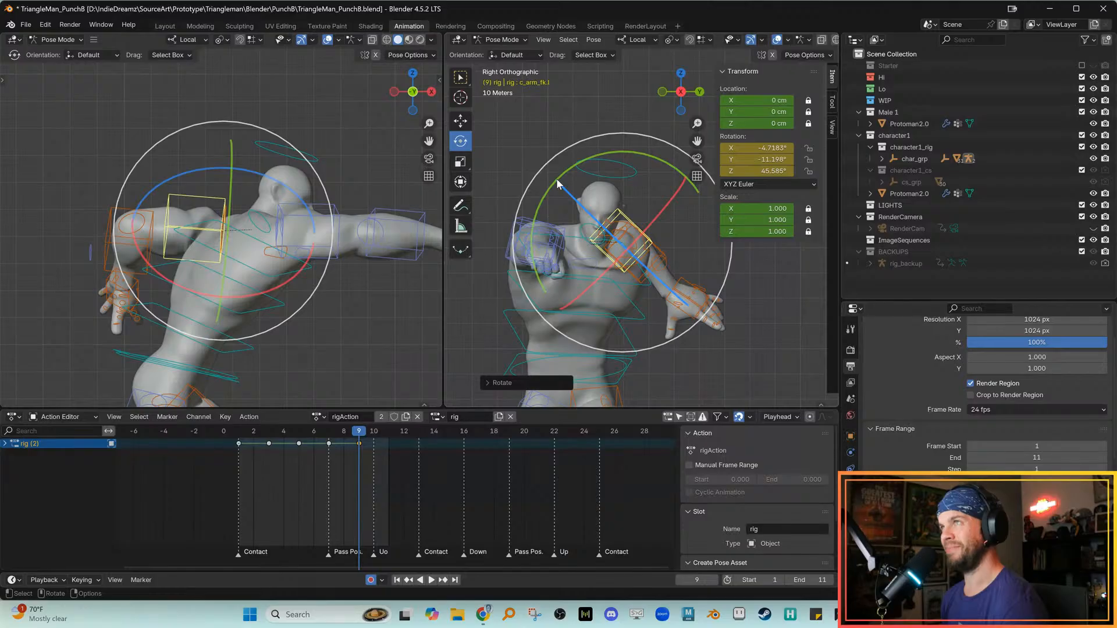
left_click_drag(646, 227, 582, 223)
Rotate the left FK forearm around its local Z axis to open the elbow and swing the hand farther back
left_click(112, 201)
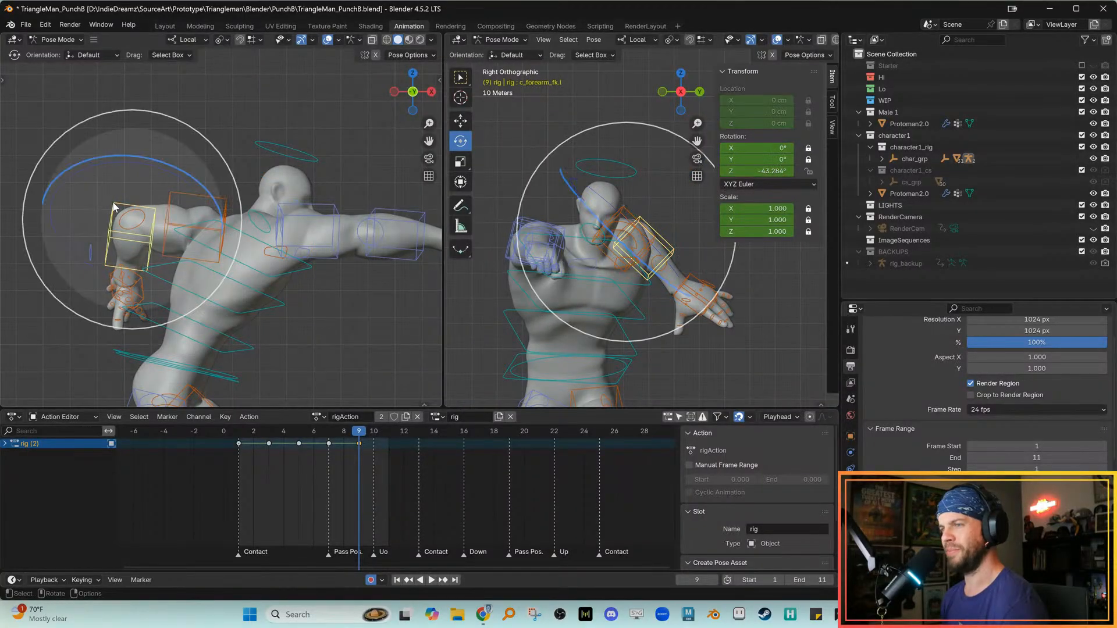
key("alt+r")
left_click_drag(156, 159, 125, 169)
key("shift+space")
key("g")
Rotate the left FK hand control to re-angle the open trailing hand at the wrist
left_click(114, 275)
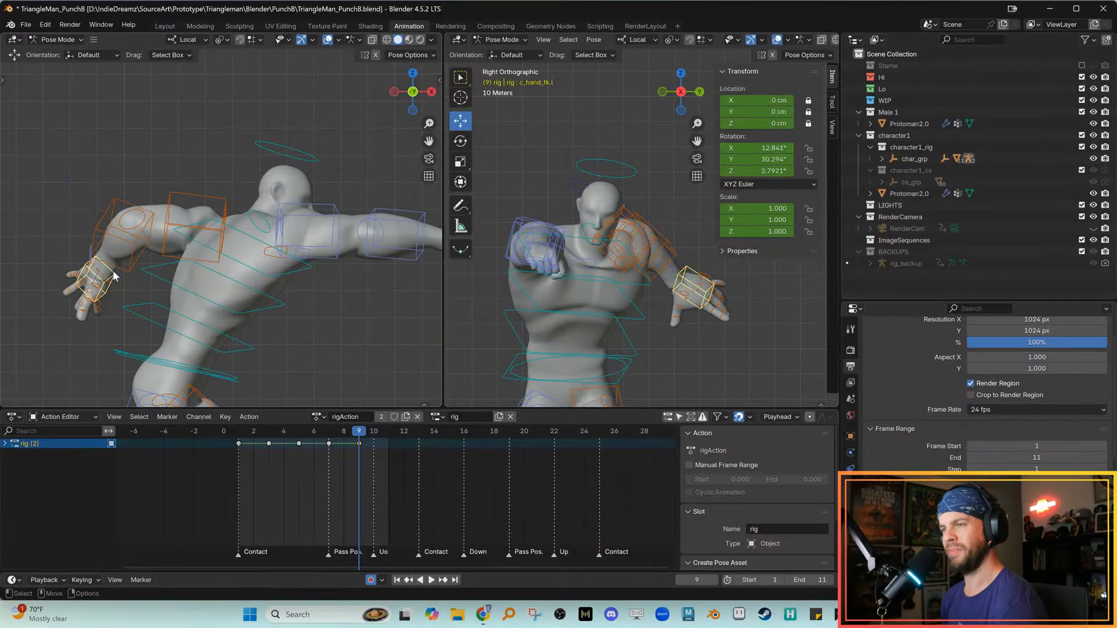
key("shift+space")
key("r")
left_click_drag(64, 335, 104, 342)
left_click_drag(91, 291, 100, 276)
Rotate the left FK upper arm again to about X 1.4°, Y -2.3°, Z 43.5°
left_click(634, 212)
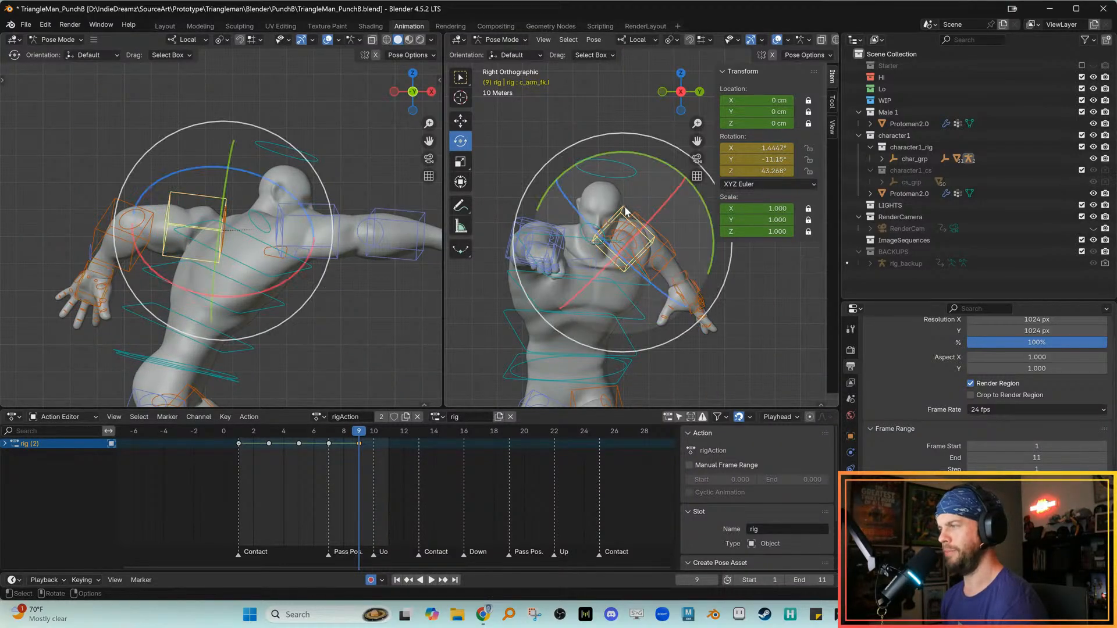
left_click_drag(664, 165, 669, 191)
middle_click_drag(291, 221, 256, 208)
Select all of the character's rig controls and insert Location, Rotation & Scale keyframes at frame 9
key("w")
left_click(114, 140)
left_click_drag(67, 127, 402, 399)
left_click_drag(325, 343, 309, 341)
scroll(343, 340, "up", 1)
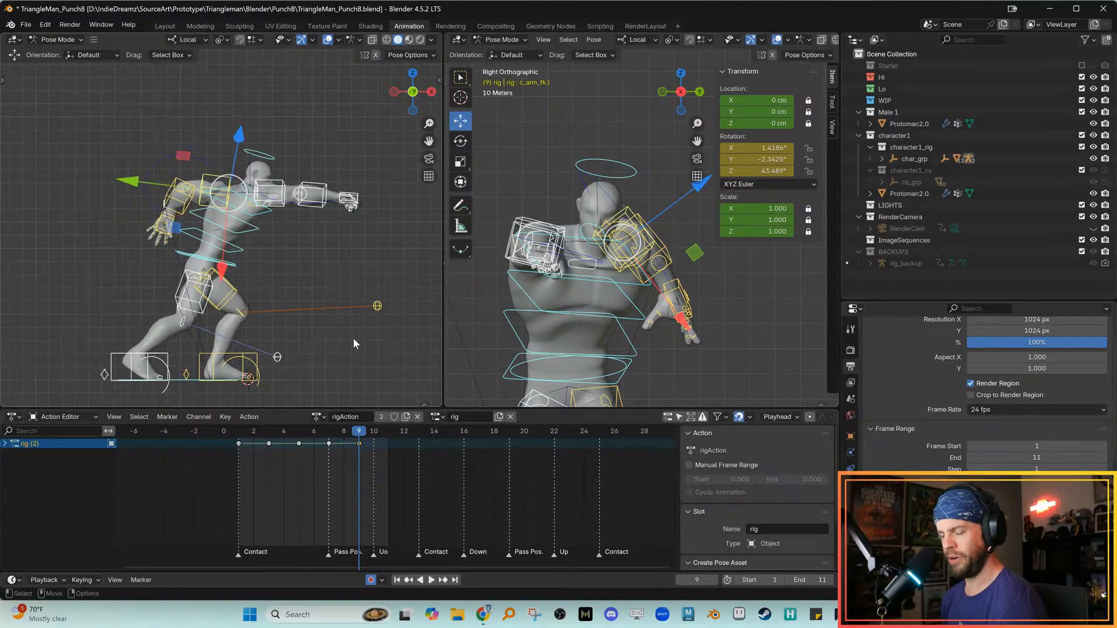
key("i")
Select only the right shoulder control and rotate it around its local X axis to about 31.9°
middle_click_drag(333, 335, 332, 341, "alt")
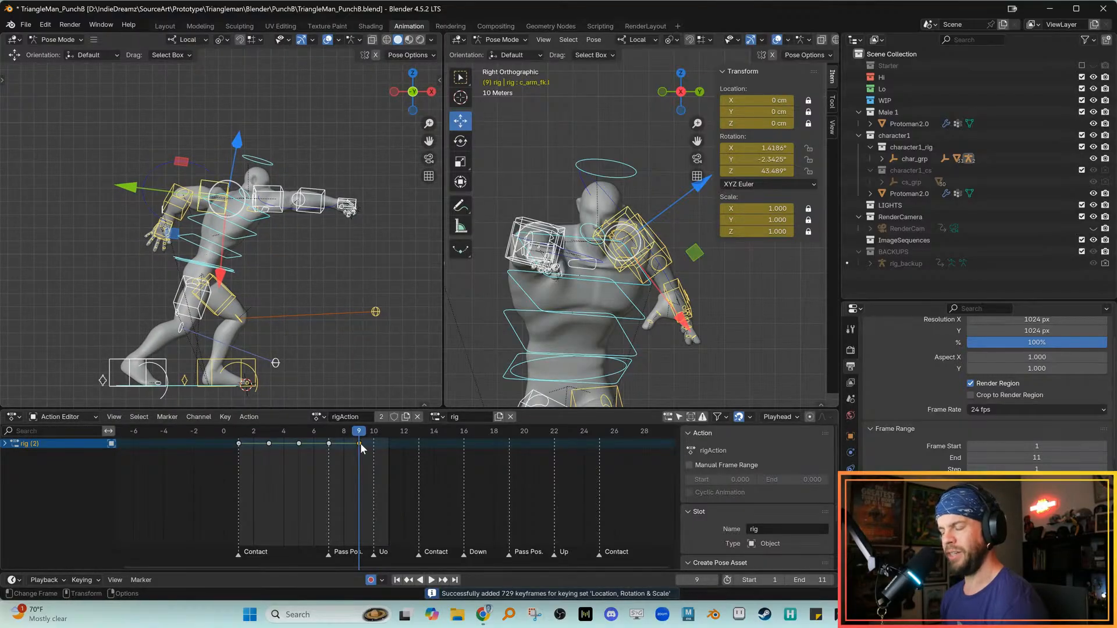
scroll(331, 277, "up", 3)
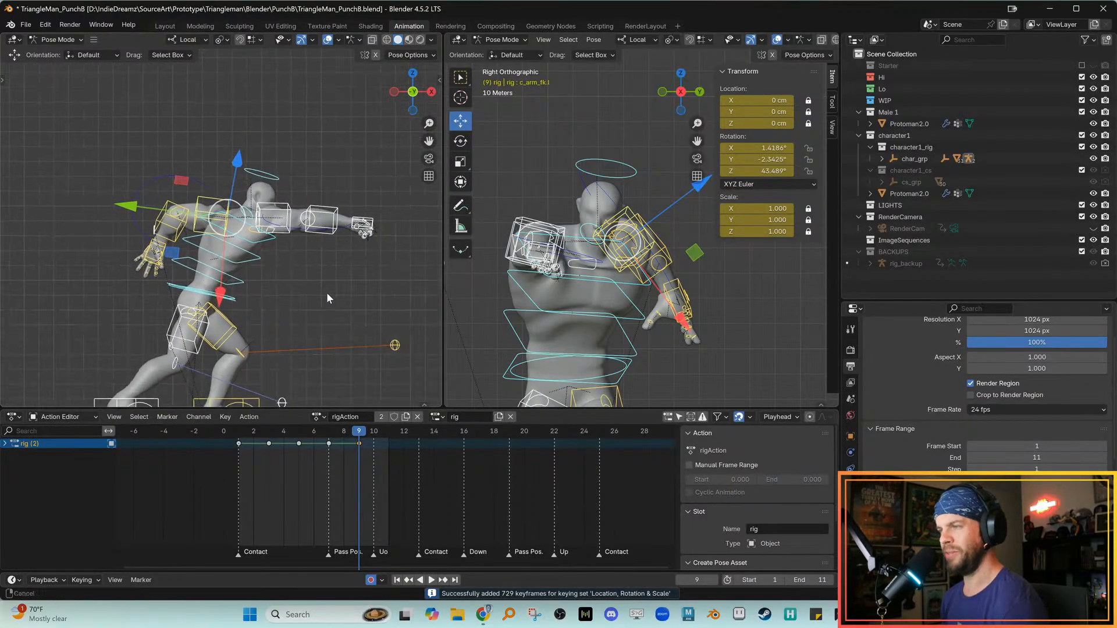
middle_click_drag(570, 324, 575, 289, "shift")
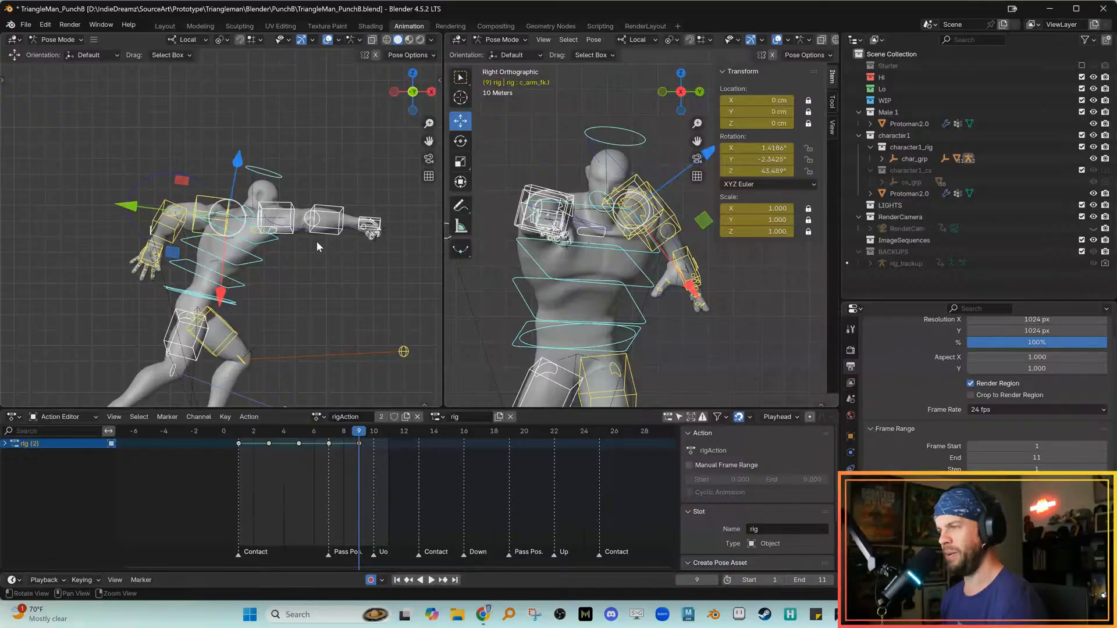
scroll(337, 264, "up", 3)
left_click(352, 279)
right_click_drag(616, 241, 606, 236, "alt")
left_click(597, 228)
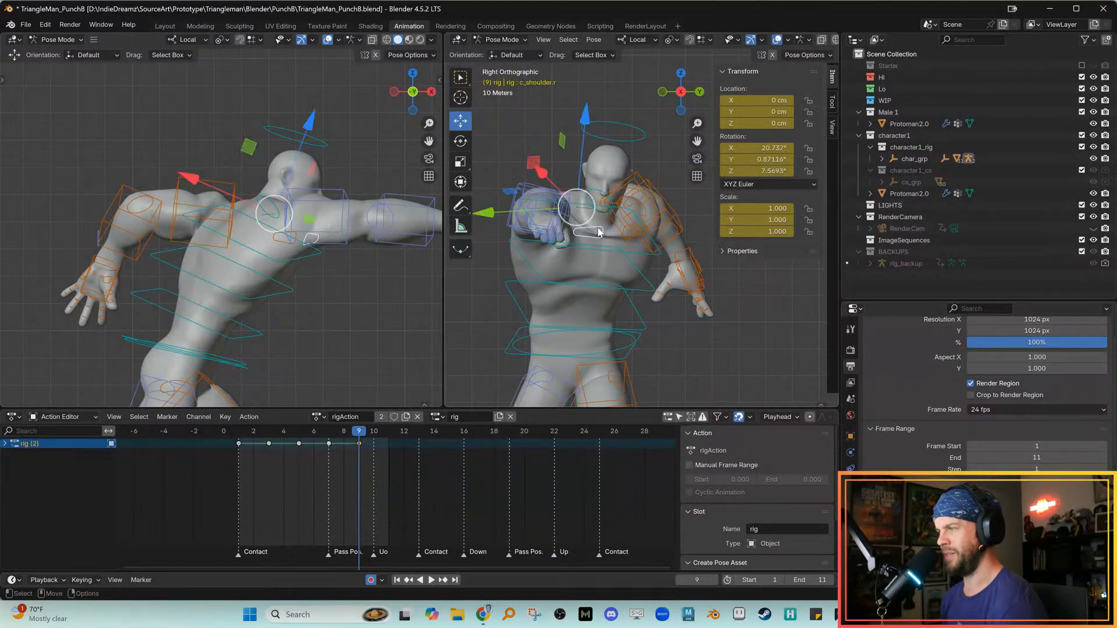
key("e")
left_click_drag(516, 156, 528, 145)
left_click_drag(541, 186, 552, 195)
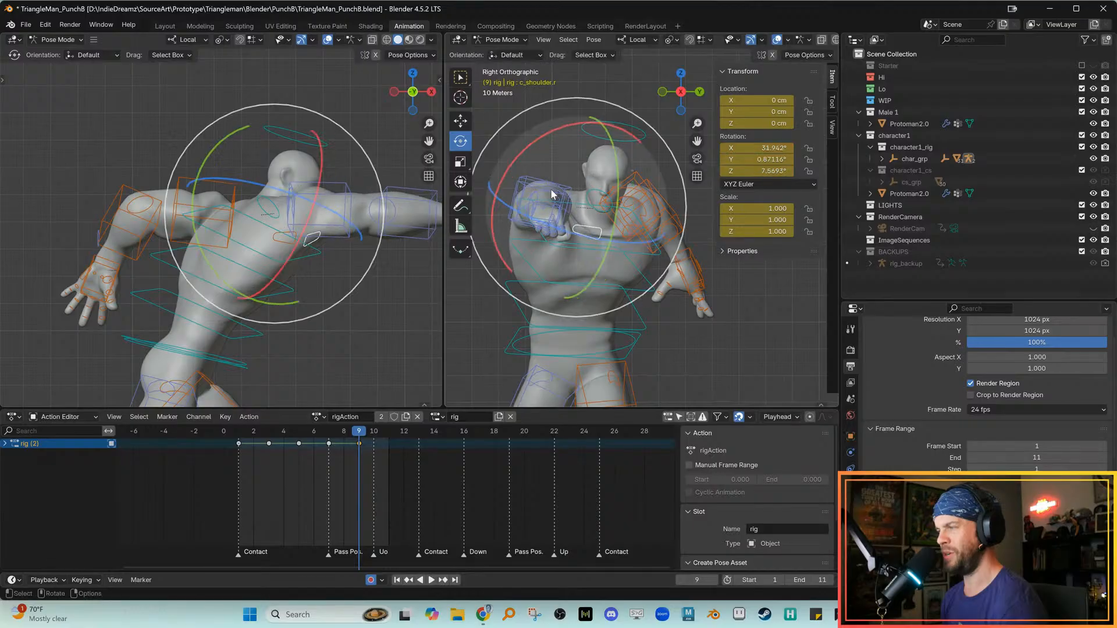
Rotate the right FK upper arm of the punching arm to about X 44.3°, Y -29.3°, Z 76.1°
middle_click_drag(360, 201, 257, 197)
left_click(324, 178)
left_click(247, 188)
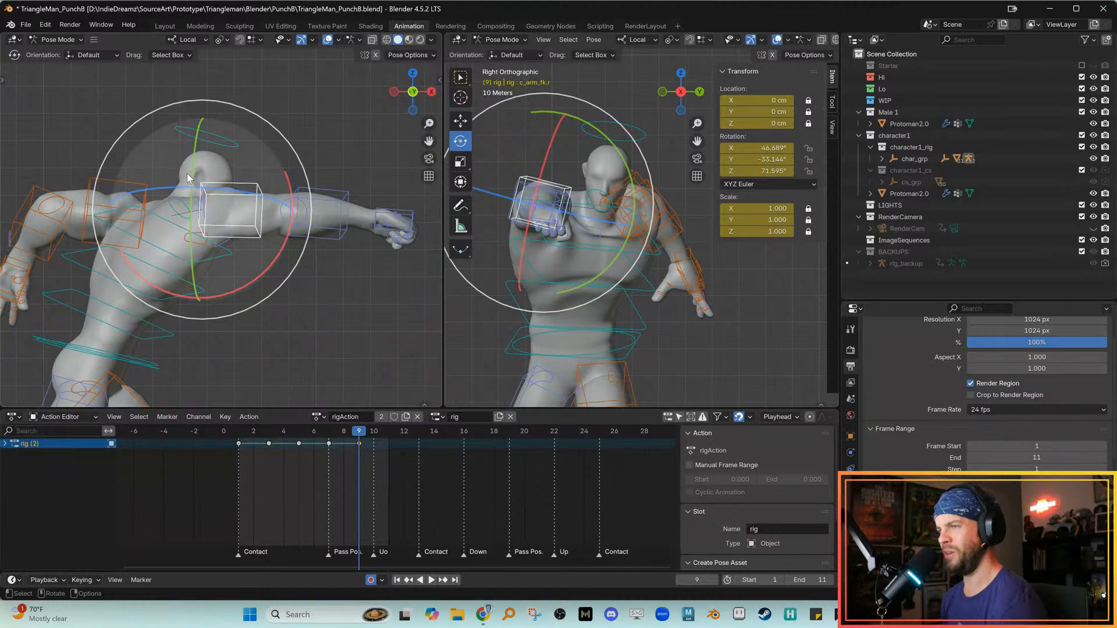
left_click_drag(196, 175, 195, 190)
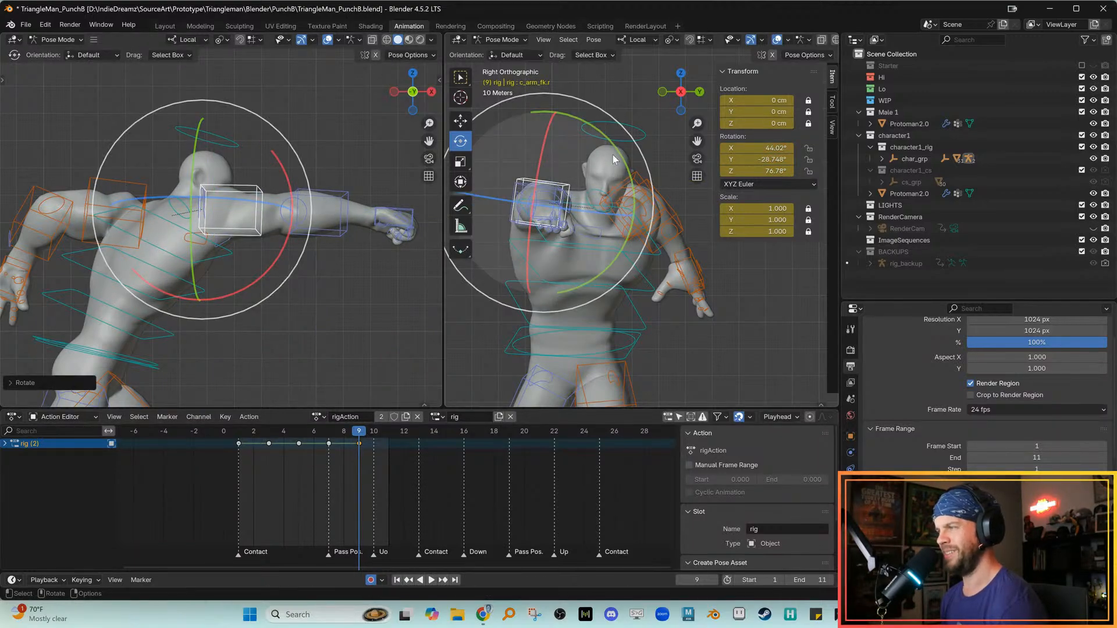
left_click_drag(620, 160, 621, 163)
key("w")
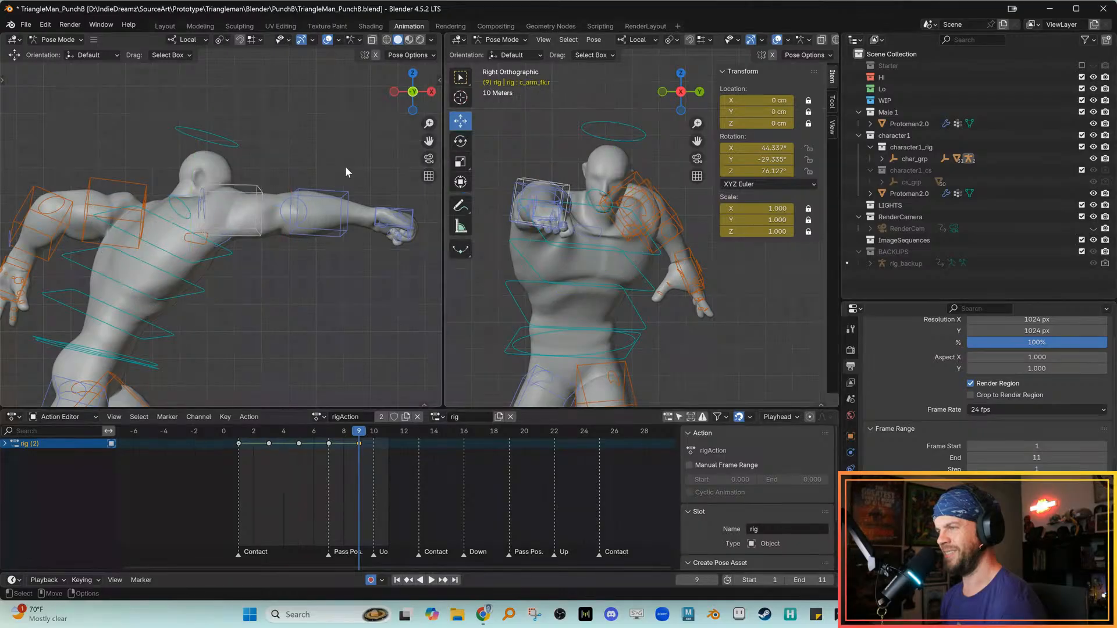
Rotate the right FK hand around its local Y axis to about -5.8° to line the fist up with the forearm
left_click(385, 216)
key("e")
mouse_move(377, 176)
left_mouse_down()
mouse_move(364, 149)
mouse_move(357, 154)
mouse_move(369, 157)
left_mouse_up()
middle_click_drag(326, 239, 271, 233, "shift")
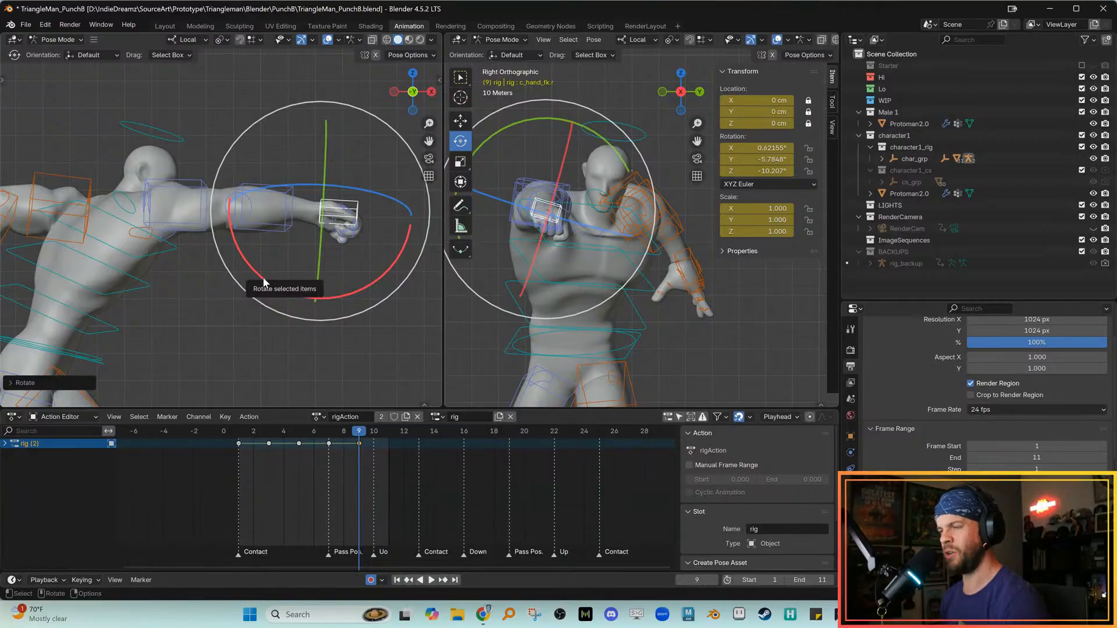
mouse_move(263, 282)
left_mouse_down()
mouse_move(252, 294)
mouse_move(262, 297)
left_mouse_up()
right_click(262, 294)
middle_click_drag(262, 289, 333, 272, "shift")
scroll(307, 275, "down", 1)
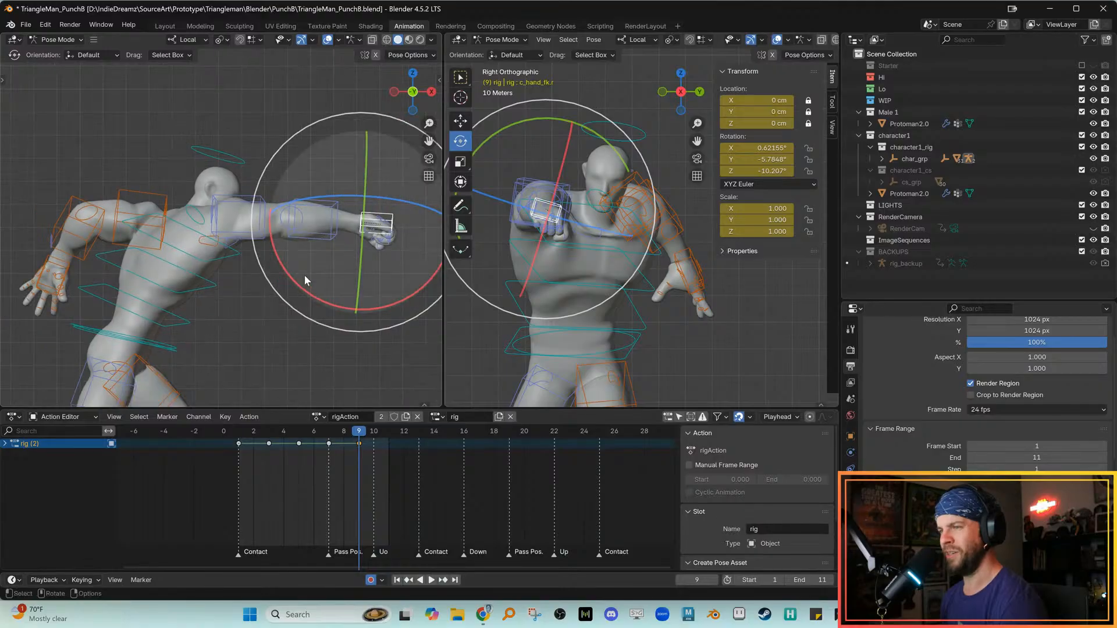
Select only the left hand's finger controls on the trailing arm, leaving out the hand control itself
middle_click_drag(305, 274, 106, 245)
left_click_drag(68, 228, 162, 316)
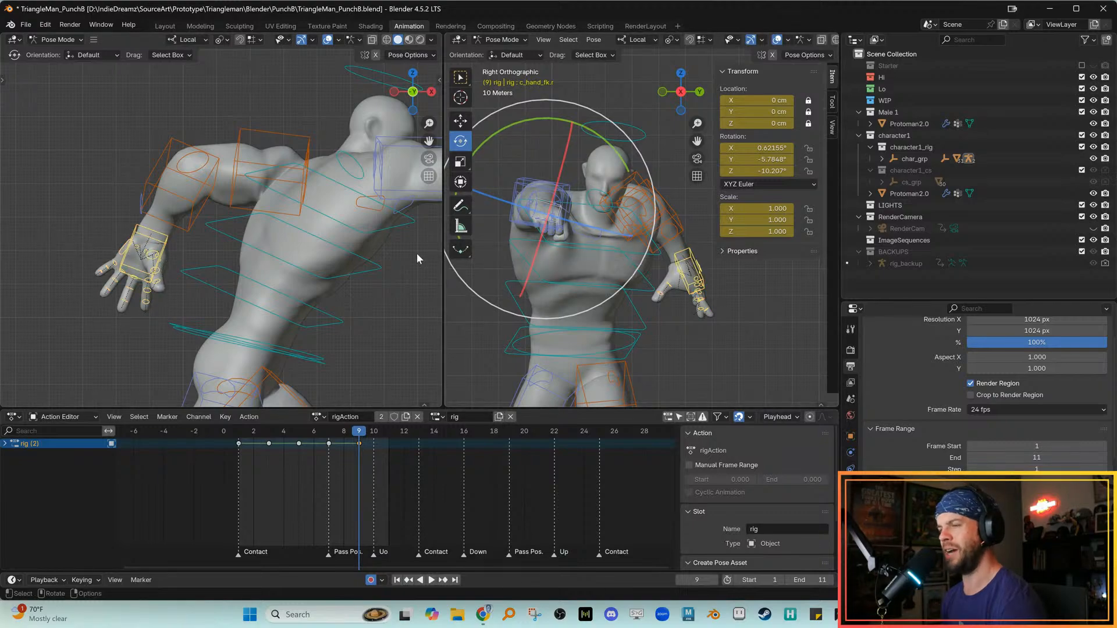
middle_click_drag(251, 269, 214, 277)
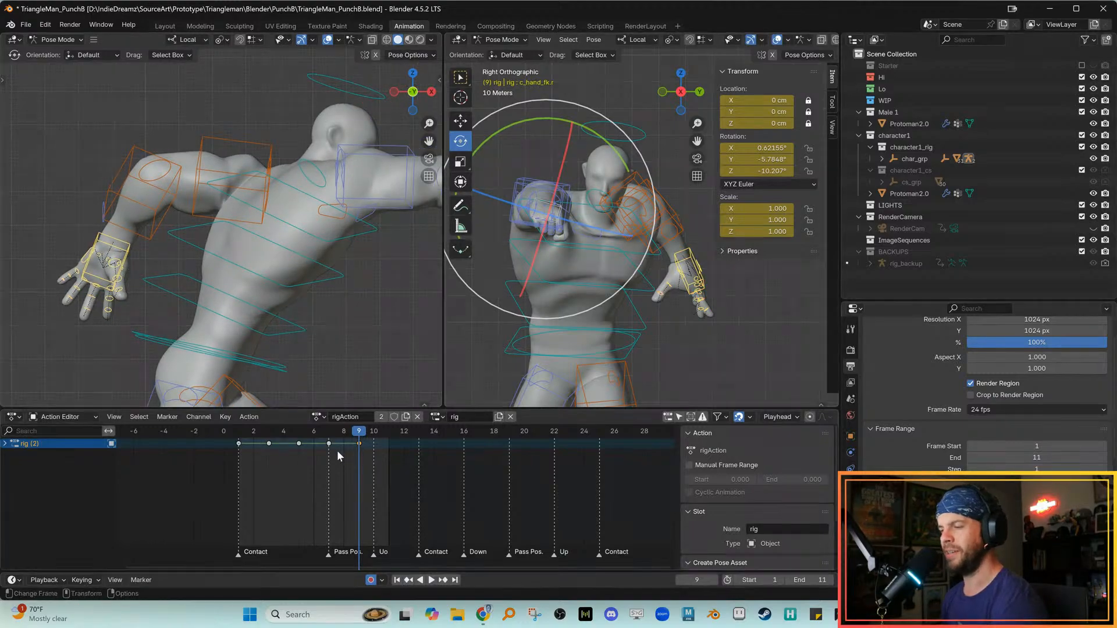
left_click_drag(357, 432, 284, 444)
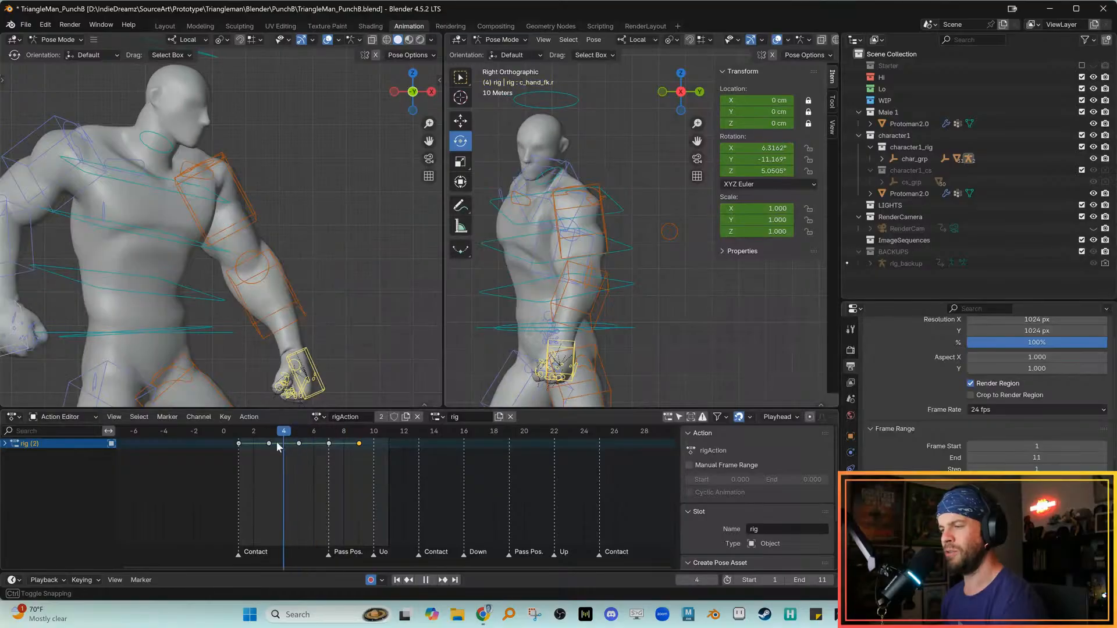
left_click_drag(261, 349, 327, 411)
middle_click_drag(325, 363, 321, 330, "shift")
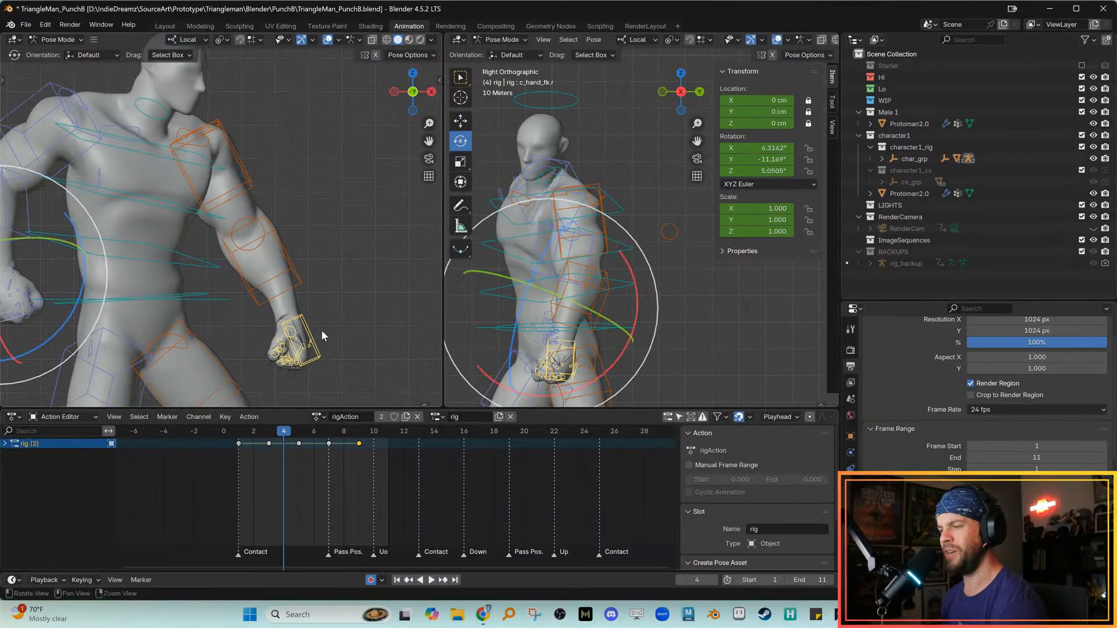
left_click_drag(335, 352, 314, 377, "ctrl")
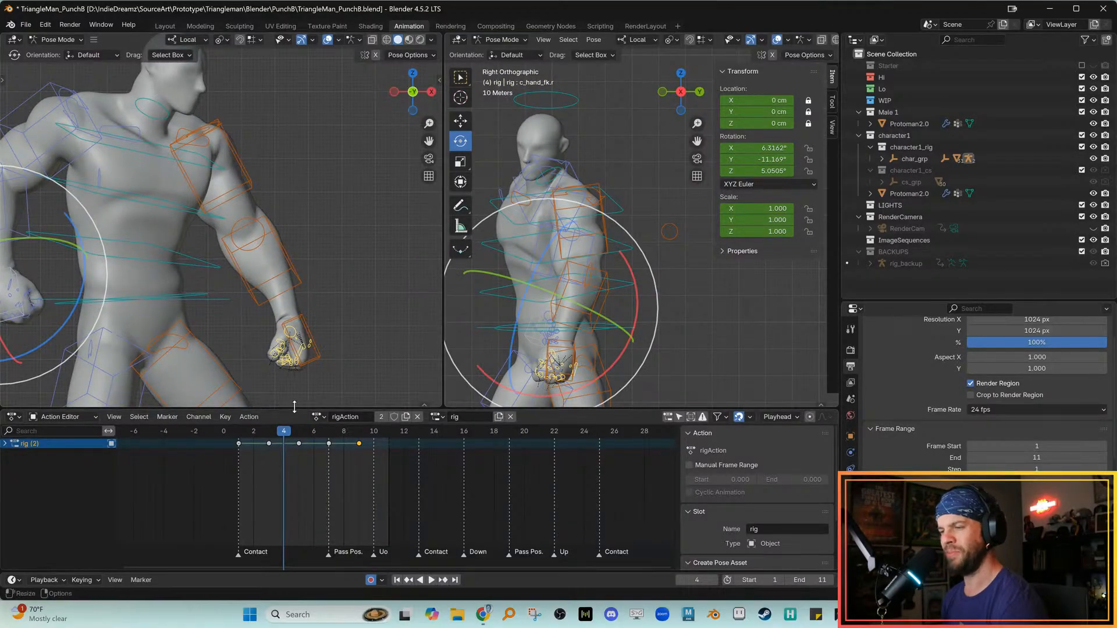
Copy the keyframe at frame 3 and paste it at frame 9 to close the left hand into a fist
key("Left")
left_click_drag(255, 464, 274, 438)
key("Up")
key("Up")
key("Up")
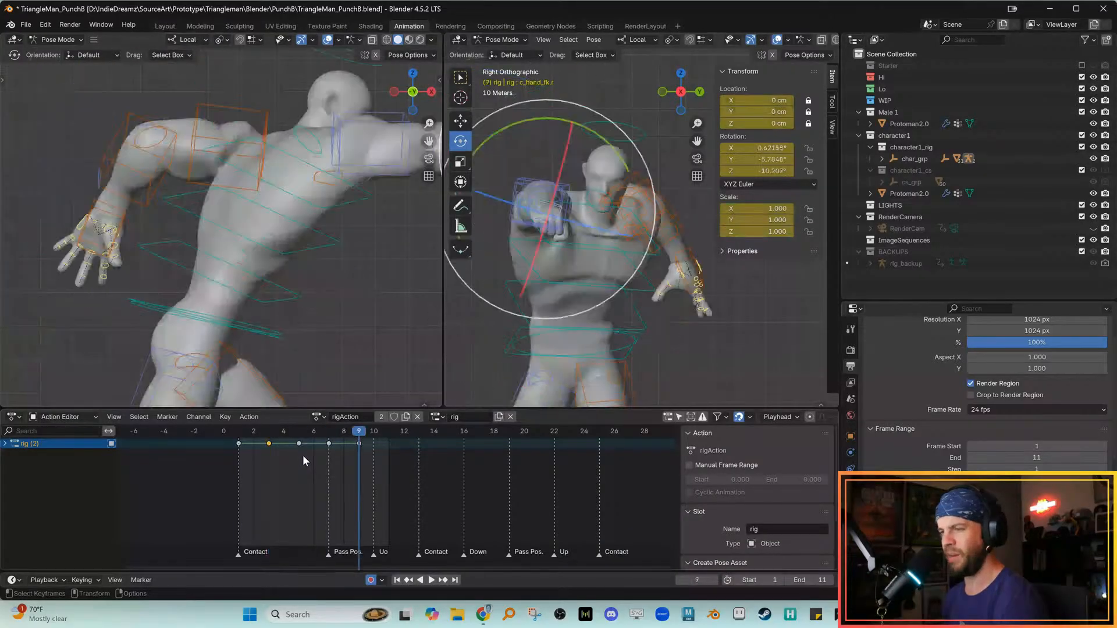
key("Down")
key("Up")
middle_click_drag(251, 284, 298, 295, "shift")
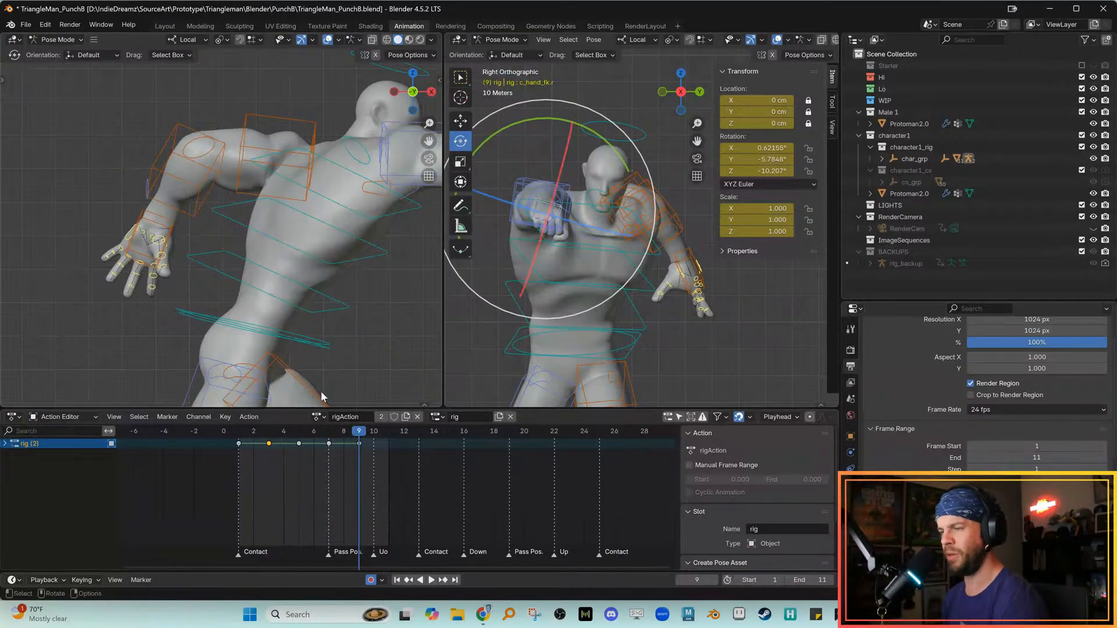
middle_click_drag(248, 329, 275, 341, "shift")
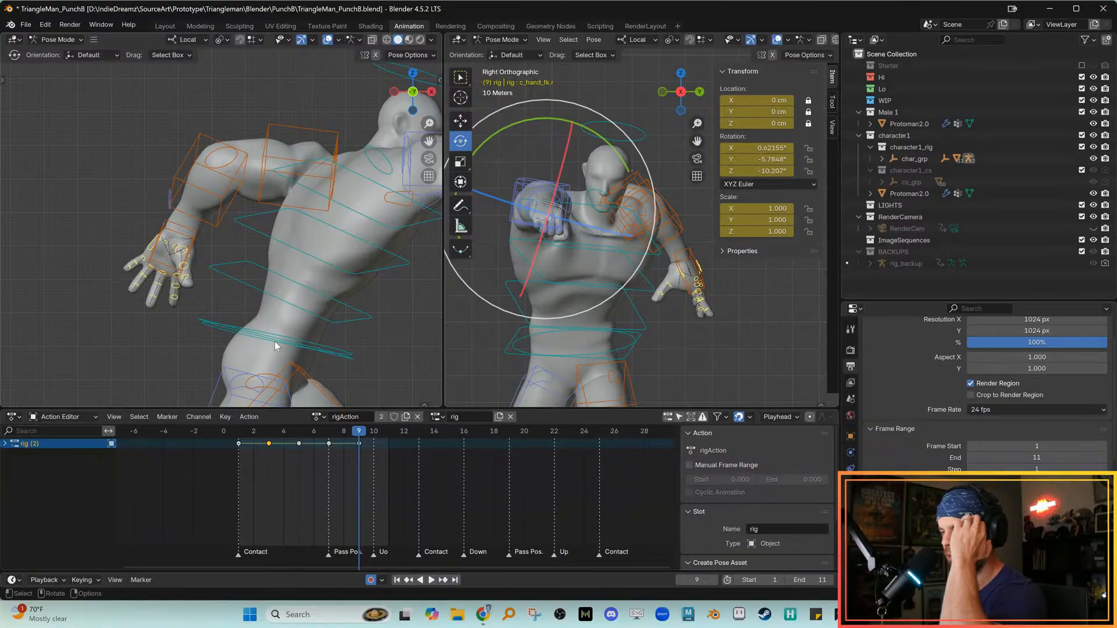
key("Down")
key("Up")
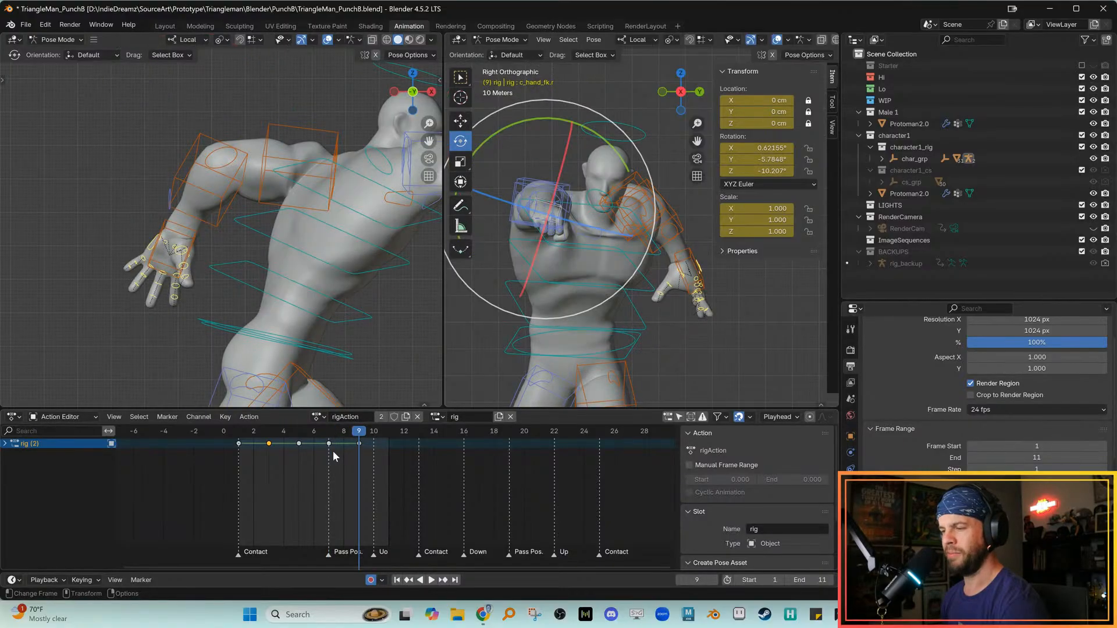
key("ctrl+v")
Flip between the poses at frames 7 and 9 to check how the arms and hands change
key("Down")
key("Up")
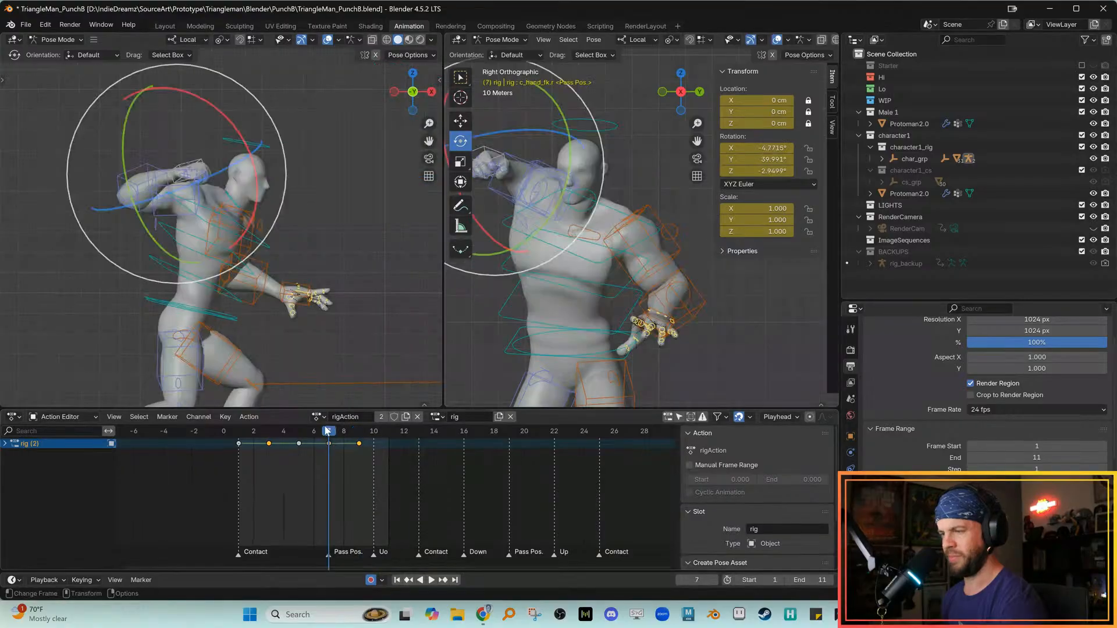
key("Up")
middle_click_drag(287, 324, 287, 337, "shift")
key("Down")
key("Up")
key("Down")
key("Up")
scroll(329, 333, "up", 3)
key("Down")
key("Up")
key("Down")
key("Up")
middle_click_drag(333, 372, 327, 337, "shift")
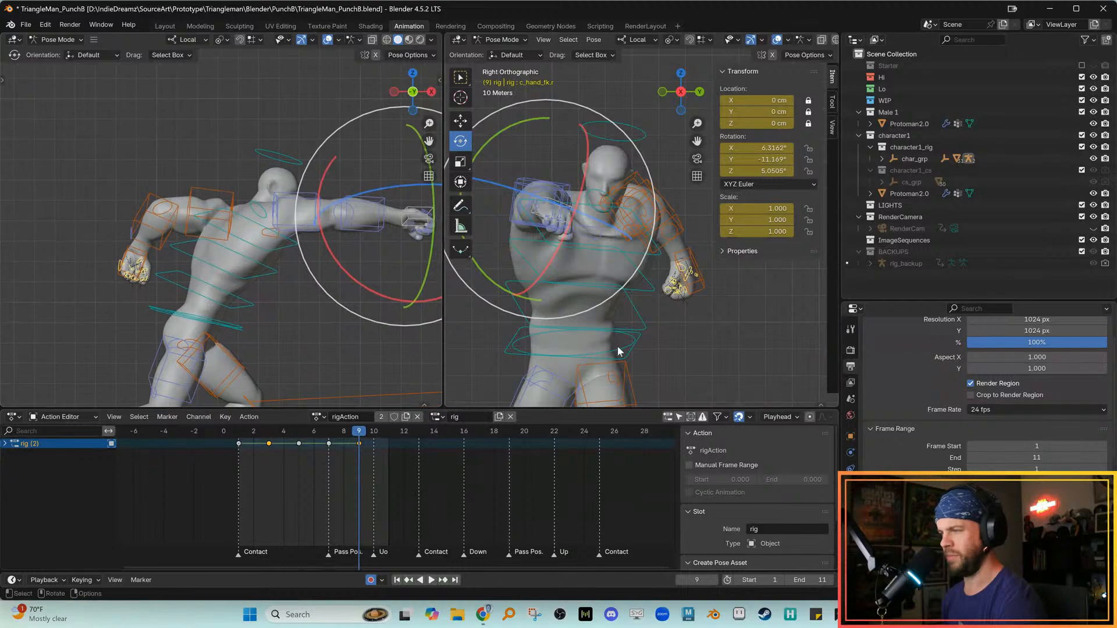
Move the right leg pole inward, forward and up to about X 5829.9, Y -3688.6, Z -9244.2 cm at frame 9
left_click(639, 336)
key("w")
middle_click_drag(632, 342, 602, 345, "ctrl")
middle_click_drag(602, 345, 604, 274, "shift")
middle_click_drag(604, 274, 582, 283, "ctrl")
left_click(507, 380)
left_click_drag(507, 382, 565, 376)
middle_click_drag(365, 355, 338, 301, "shift")
scroll(337, 301, "down", 2)
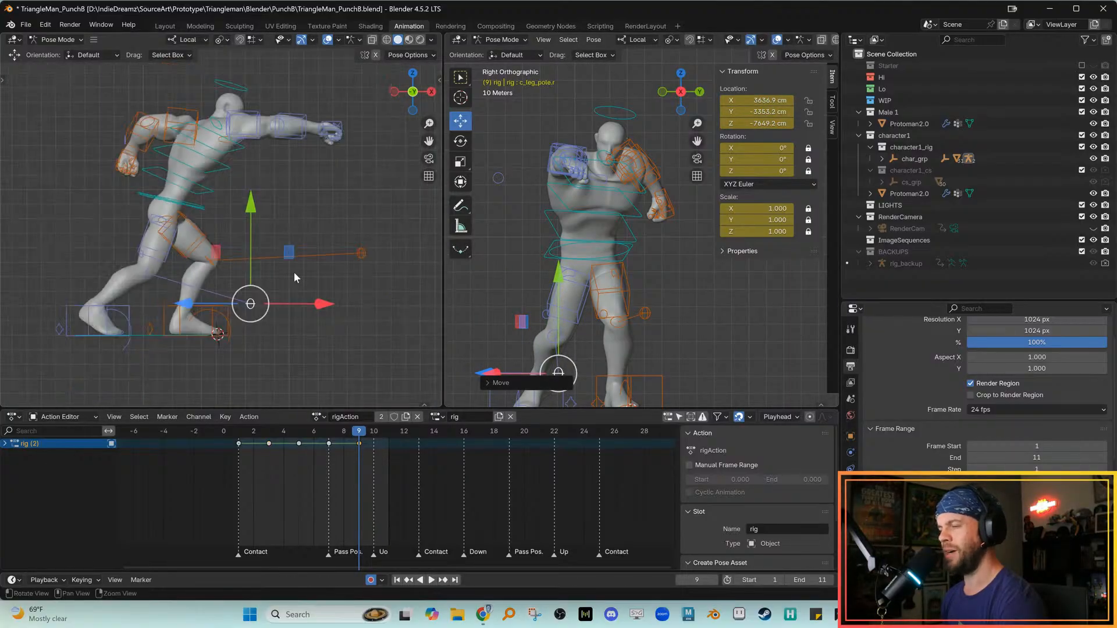
left_click_drag(250, 305, 290, 308)
left_click_drag(553, 379, 557, 345)
Move the left leg pole outward to about X -8222.9, Y -437.1, Z -2587.9 cm to adjust the front knee
left_click(648, 287)
left_click_drag(648, 288, 680, 291)
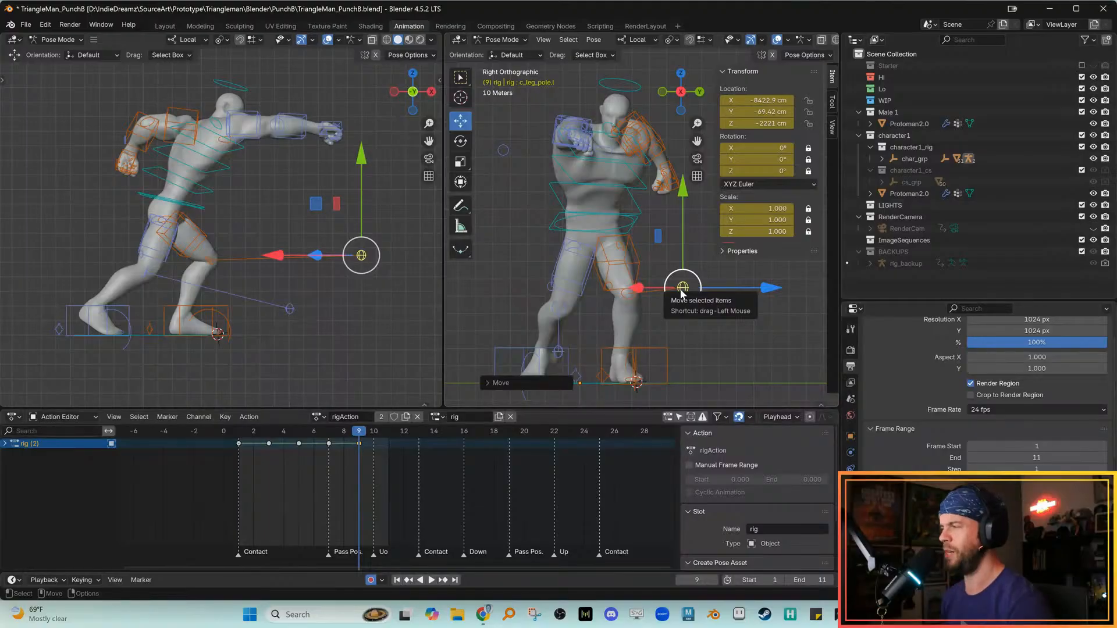
middle_click_drag(341, 295, 319, 298, "shift")
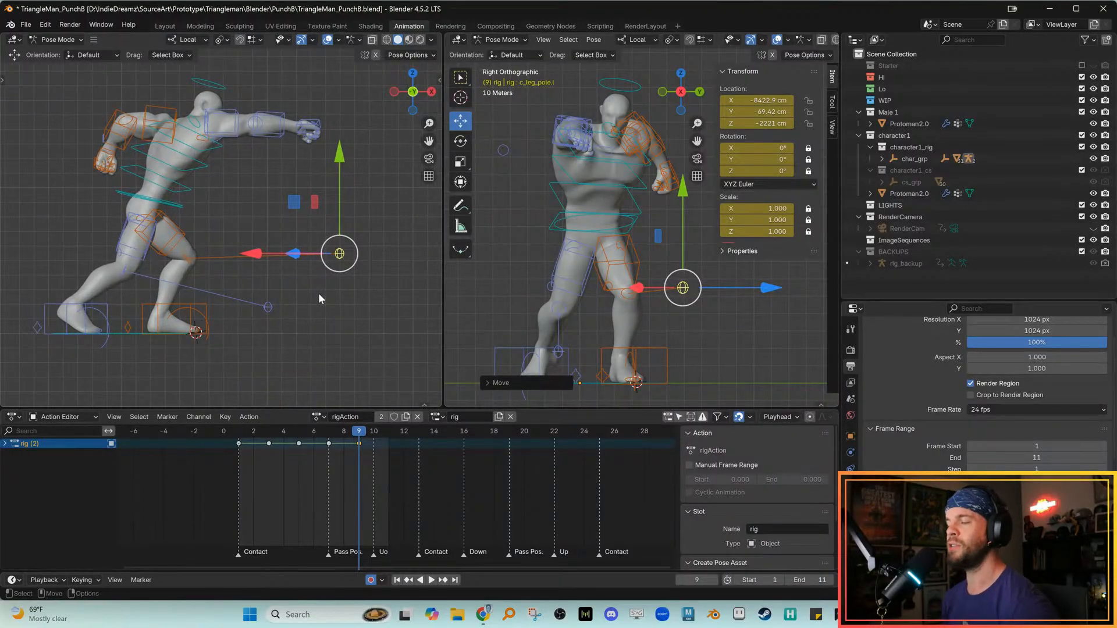
middle_click_drag(308, 295, 294, 298, "alt")
right_click_drag(294, 298, 315, 305, "alt")
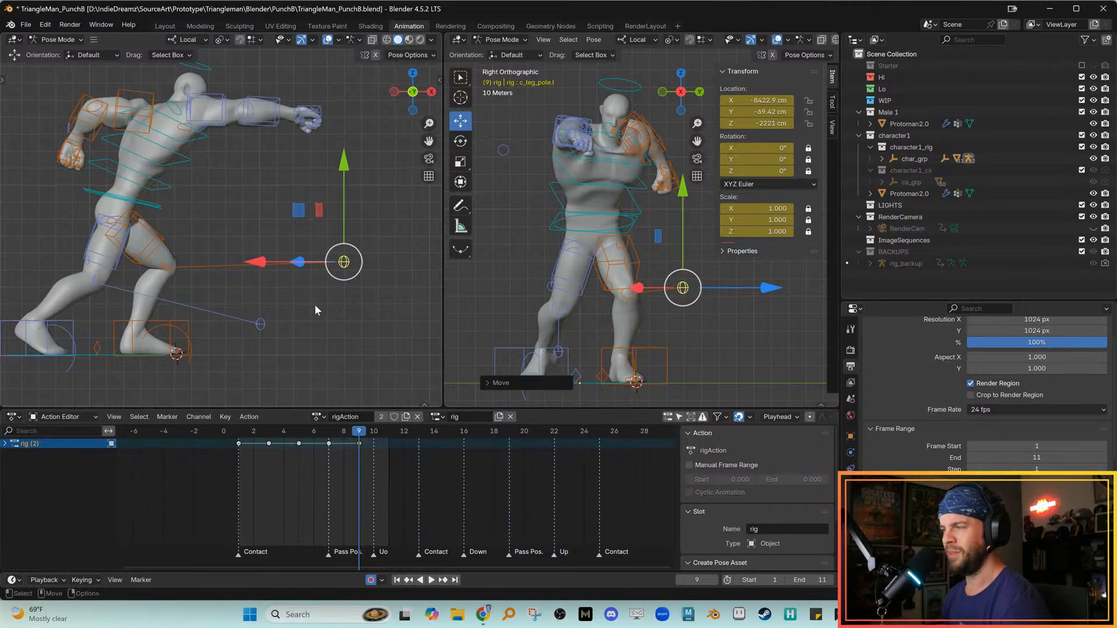
middle_click_drag(330, 332, 328, 322, "alt")
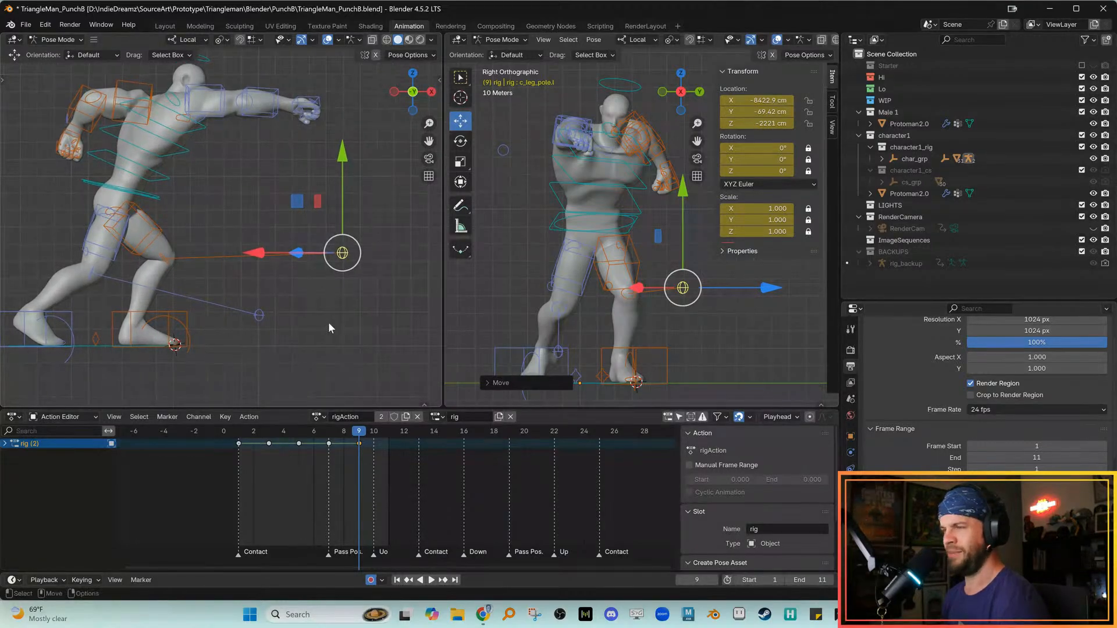
left_click(323, 225)
key("ctrl+z")
left_click_drag(690, 289, 683, 296)
Raise the right leg pole and push it forward to about X 6706.7, Y -1847.9, Z -9949.7 cm
middle_click_drag(274, 252, 286, 242, "alt")
left_click_drag(249, 294, 291, 322)
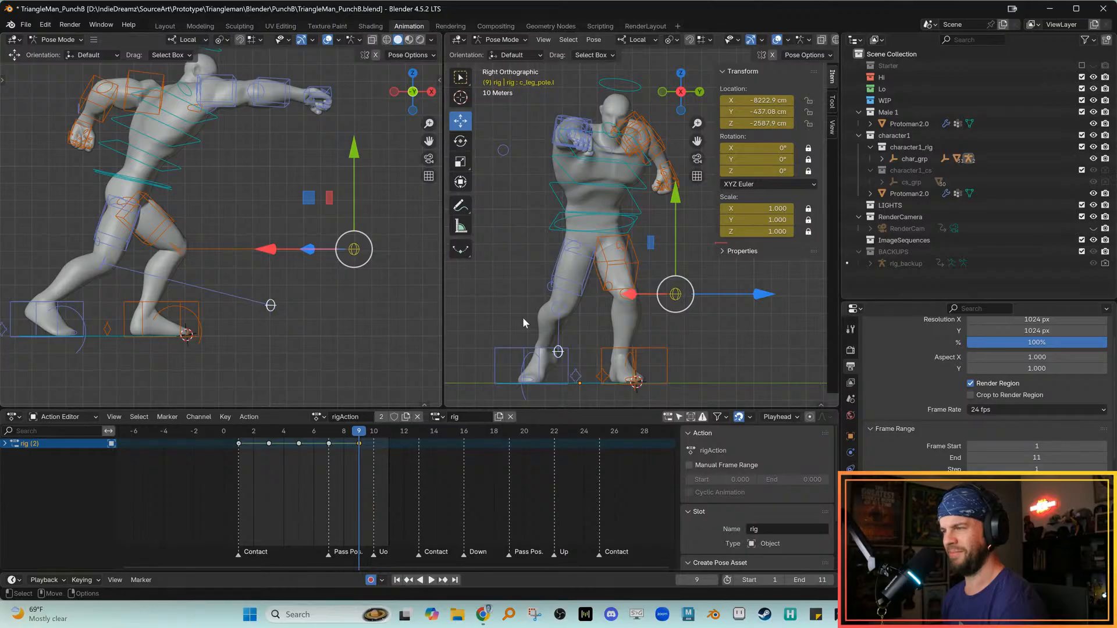
left_click(559, 351)
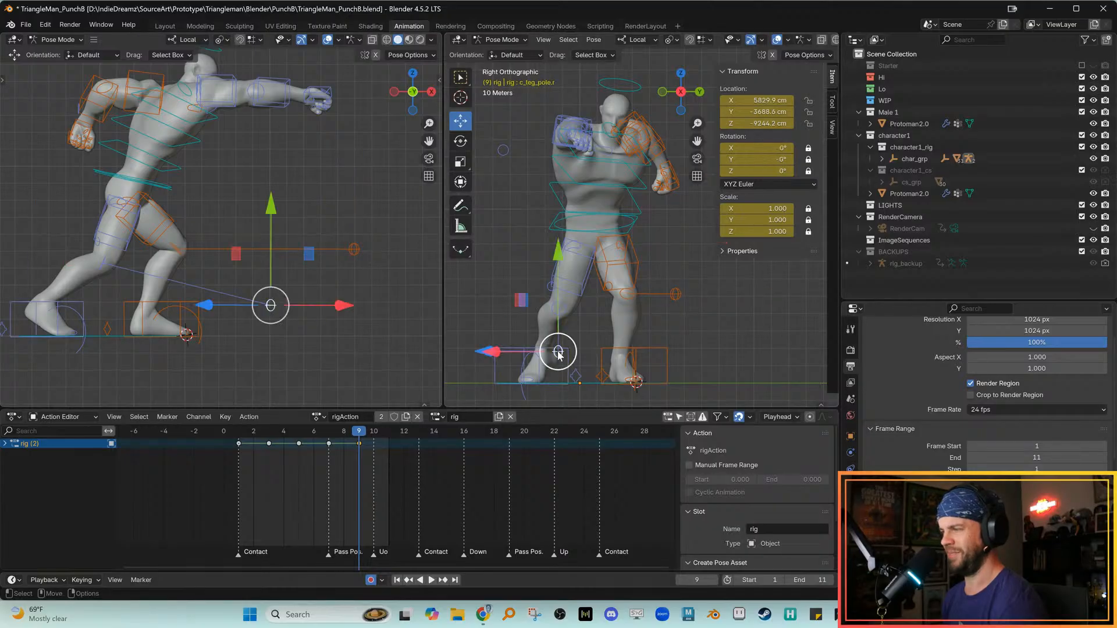
left_click_drag(568, 356, 566, 324)
left_click_drag(273, 276, 293, 276)
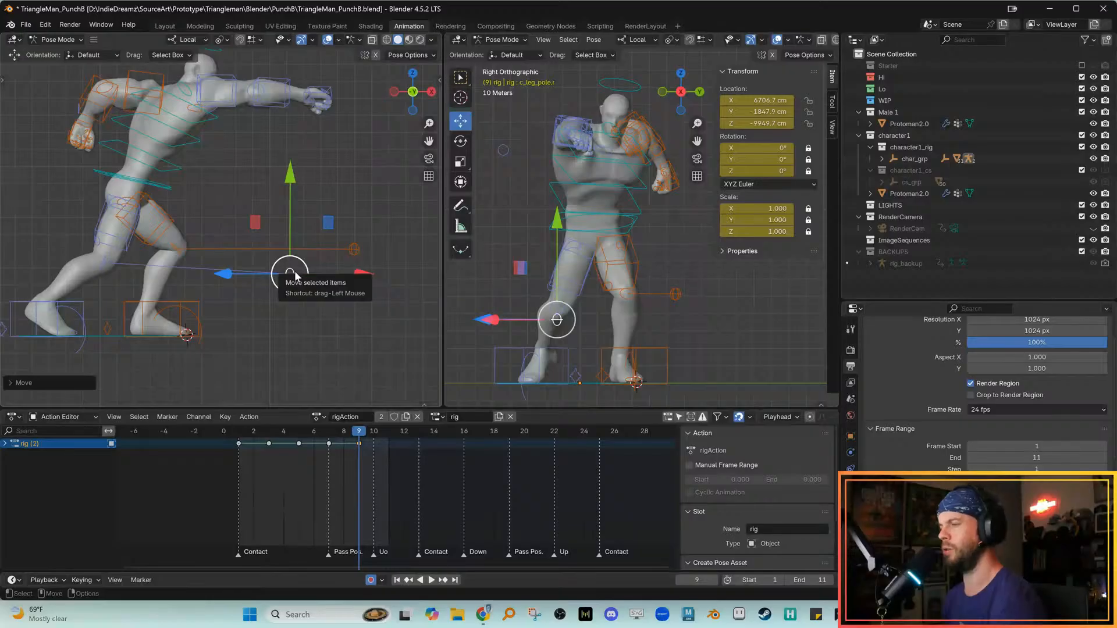
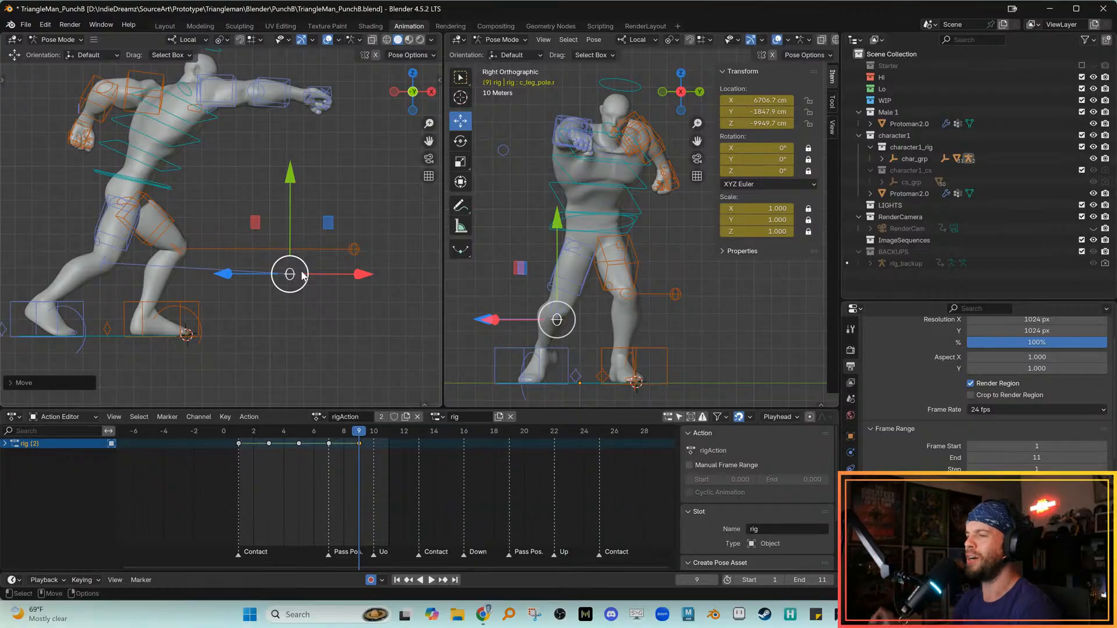
Nudge the right leg pole slightly higher and farther forward to refine the back knee's direction
middle_click_drag(251, 263, 239, 295, "shift")
middle_click_drag(564, 320, 570, 303, "shift")
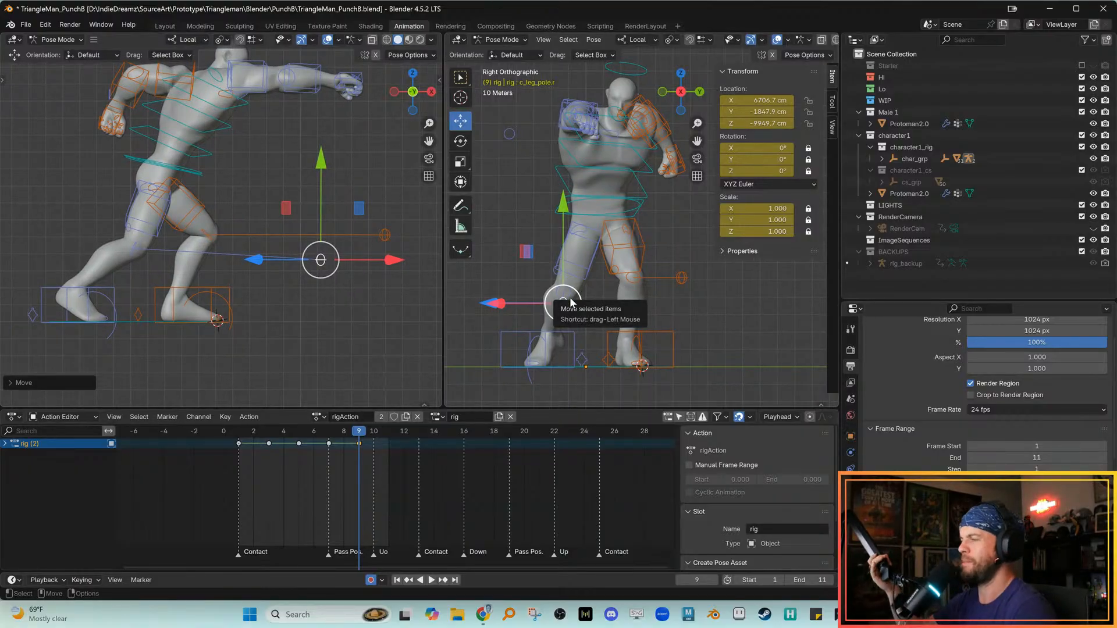
middle_click_drag(544, 298, 577, 265, "shift")
left_click_drag(599, 267, 592, 256)
middle_click_drag(609, 271, 588, 285, "shift")
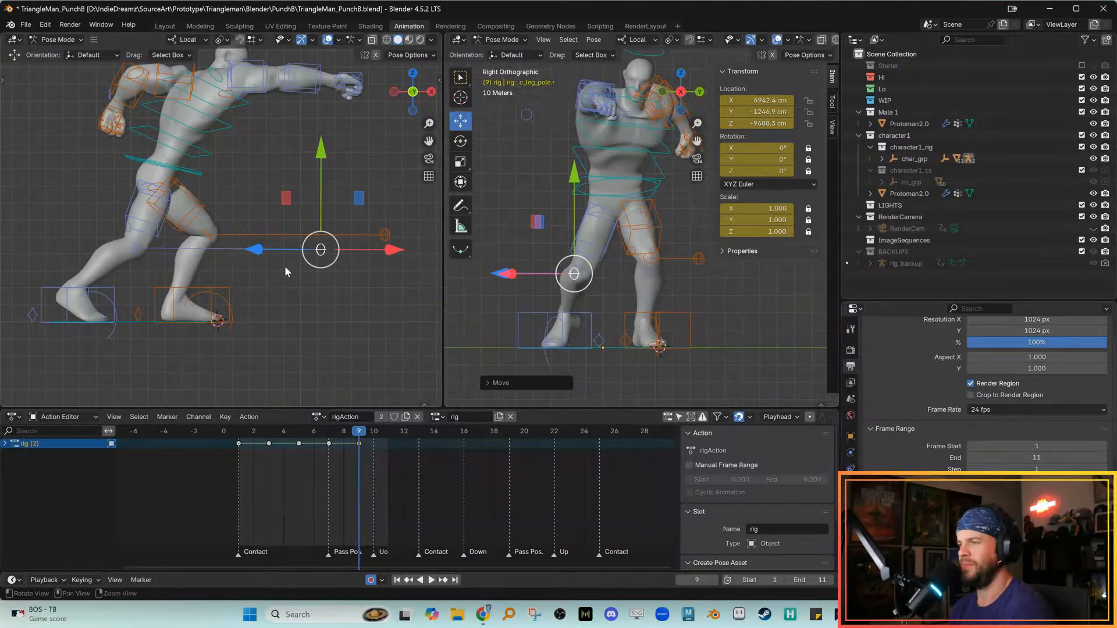
middle_click_drag(285, 266, 276, 274, "shift")
left_click_drag(318, 261, 340, 260)
left_click_drag(576, 276, 571, 274)
Rotate the right foot's c_foot_01.r control around its X axis to about -41.7° to lift the back heel
middle_click_drag(295, 268, 329, 265, "alt")
right_click_drag(330, 264, 343, 248, "alt")
left_click(102, 317)
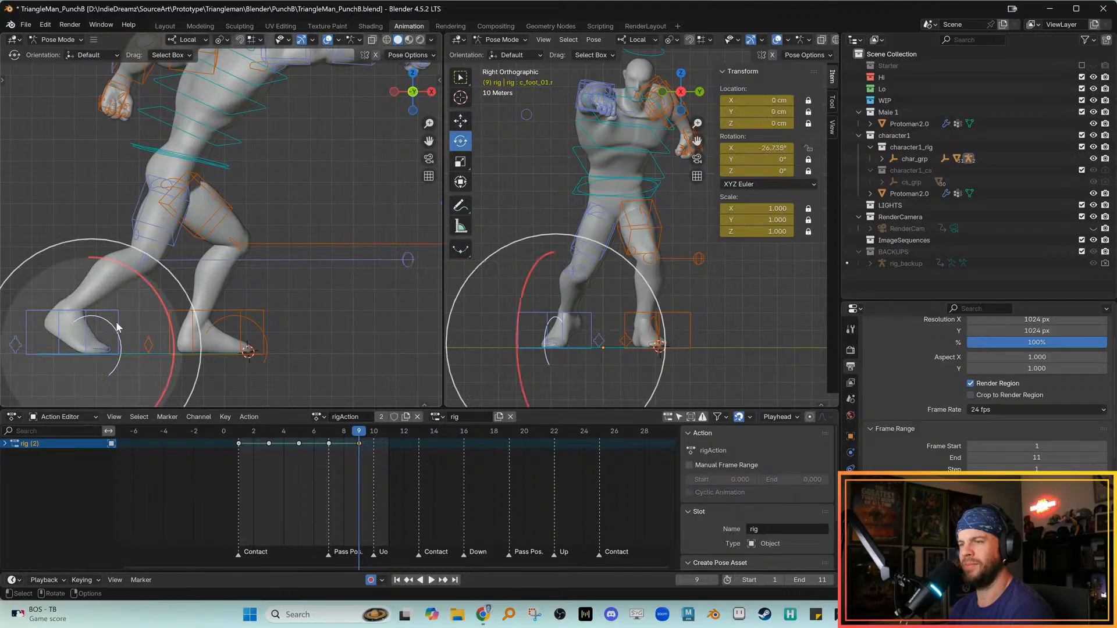
key("e")
left_click_drag(156, 306, 148, 344)
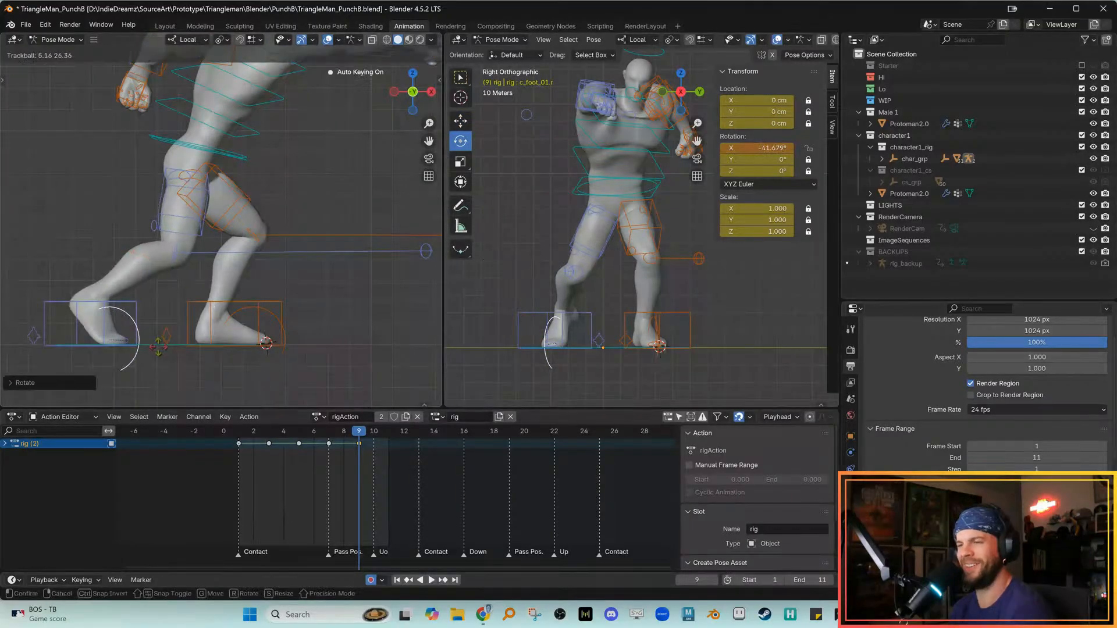
Rotate the right IK foot control around its Z axis to about 11.8°
left_click(527, 317)
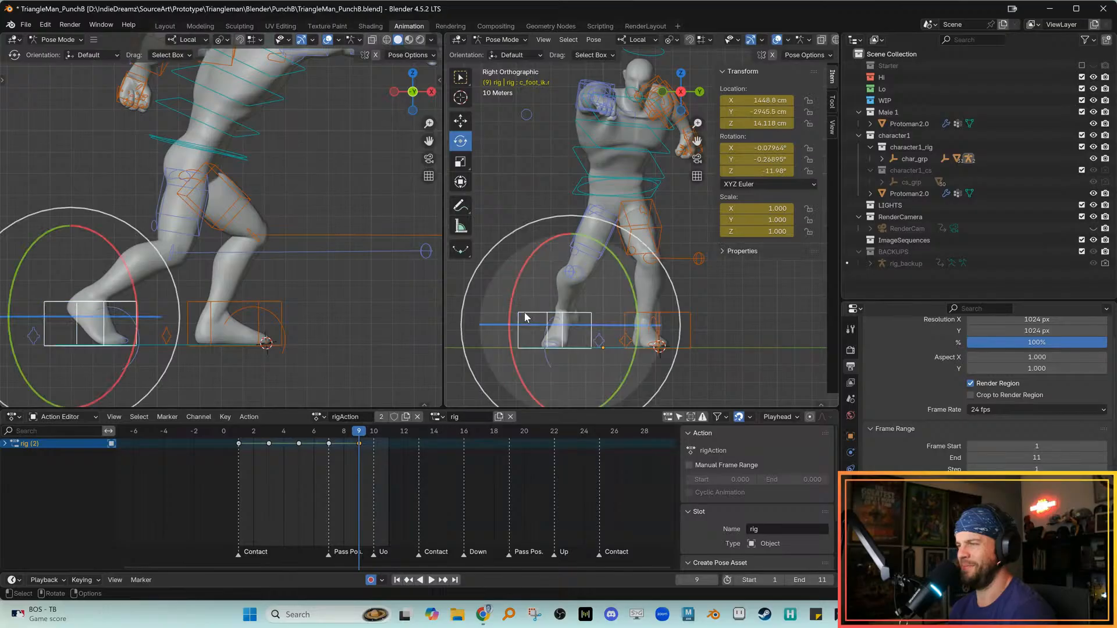
left_click_drag(536, 324, 563, 330)
key("w")
Flip back and forth between neighbouring poses to examine the right foot and leg's motion into frame 9
key("comma")
key("period")
key("alt+q")
middle_click_drag(348, 299, 348, 300)
key("comma")
key("period")
scroll(347, 374, "down", 3)
key("comma")
key("period")
key("comma")
key("period")
key("comma")
key("period")
key("comma")
key("period")
key("comma")
key("period")
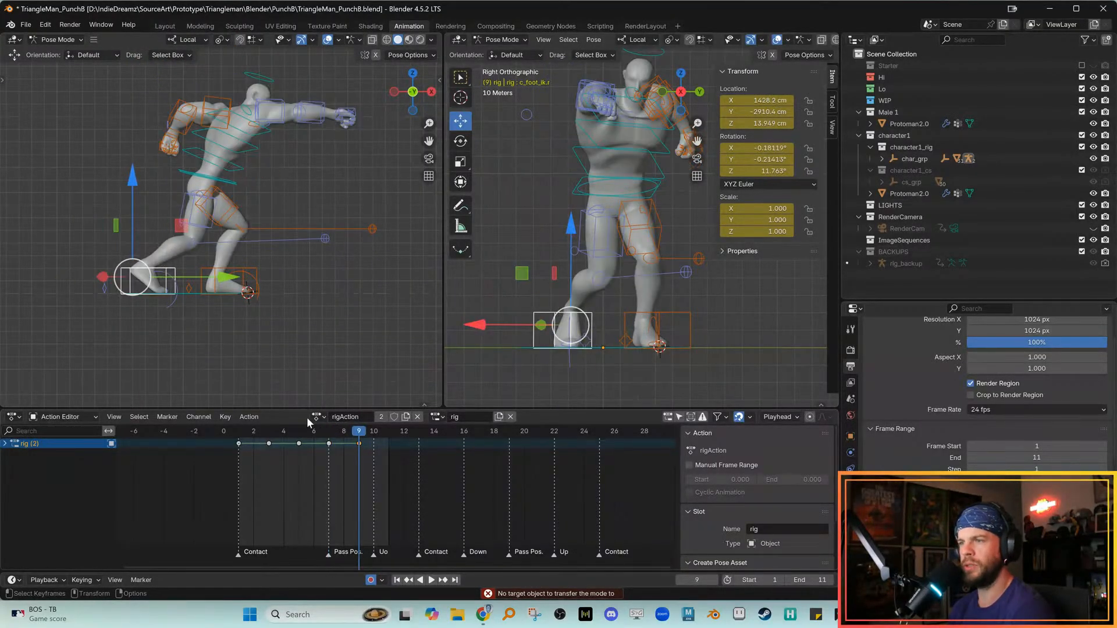
Slide the right IK foot back along the ground to about X 1510.9, Y -3307.7, Z 15.2 cm at frame 9
scroll(229, 338, "up", 2)
key("comma")
key("period")
left_click_drag(208, 290, 202, 290)
Flip between the poses at frames 7 and 9 to check the right foot's placement, stopping at frame 7
key("comma")
key("period")
key("comma")
key("period")
key("comma")
key("period")
key("comma")
key("period")
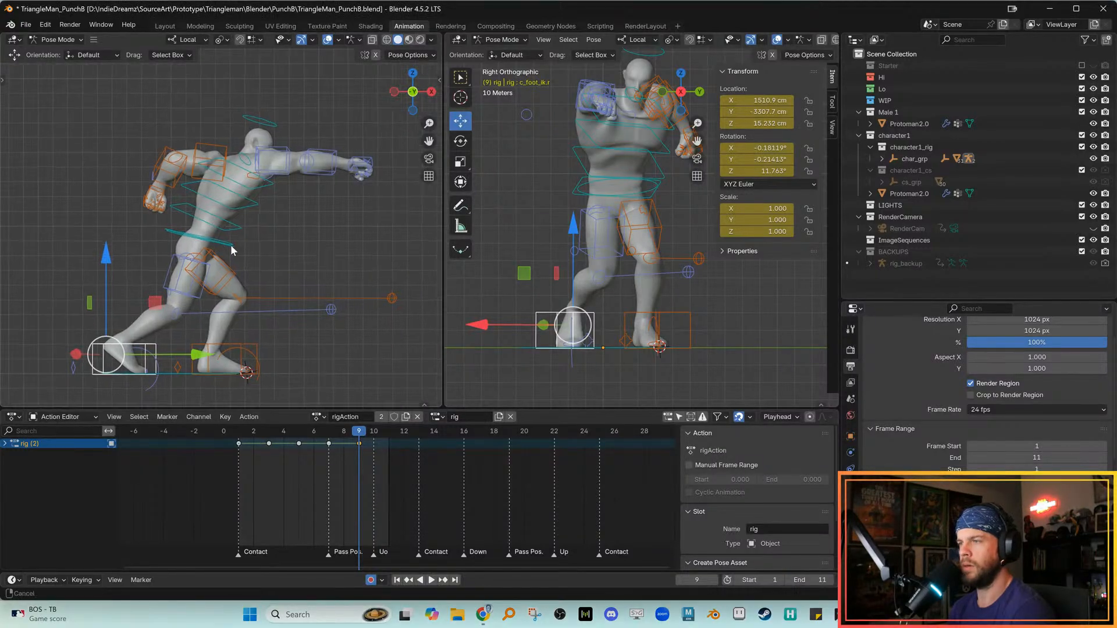
left_click_drag(349, 432, 308, 443)
key("comma")
key("period")
right_click_drag(296, 284, 292, 274, "alt")
middle_click_drag(546, 170, 520, 201, "alt")
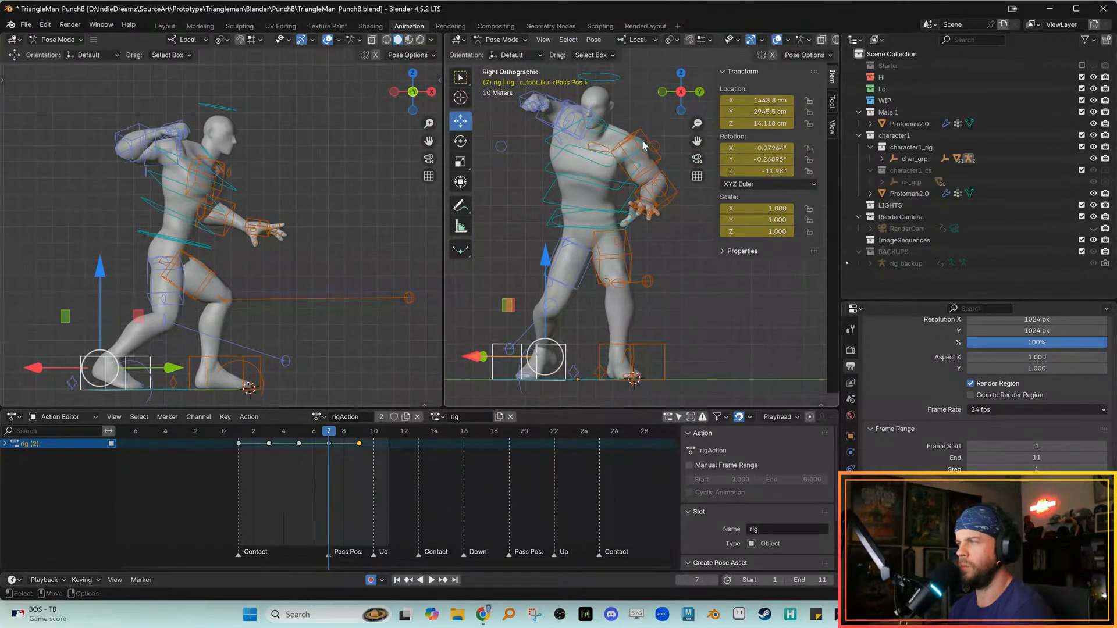
At frame 7, select the left shoulder control and rotate it to about X 17.0°, Y -19.2°, Z 22.8°
left_click(608, 152)
key("alt+q")
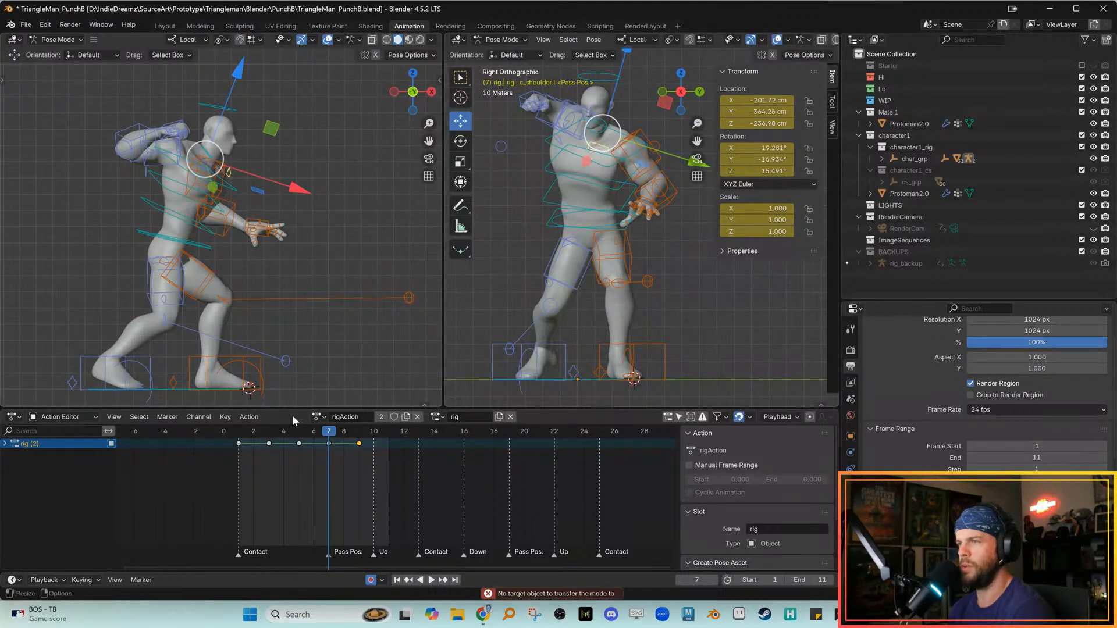
key("comma")
key("comma")
key("period")
key("period")
key("period")
key("comma")
key("comma")
key("period")
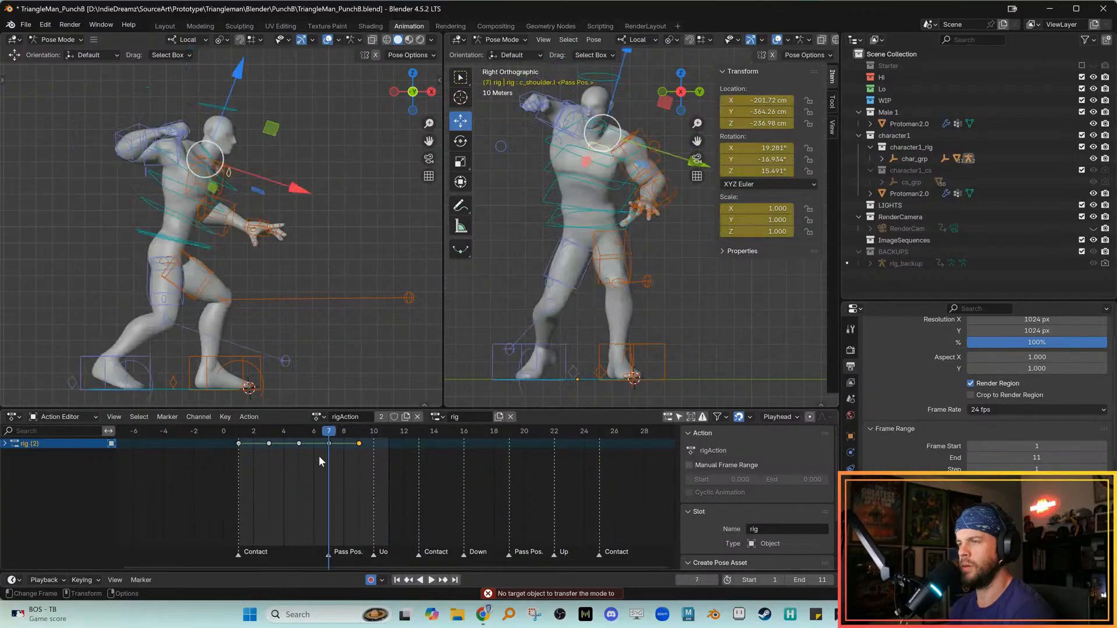
key("e")
mouse_move(250, 157)
left_mouse_down()
mouse_move(282, 164)
mouse_move(272, 161)
left_mouse_up()
Step through the key poses and play the punch animation to review the left shoulder's motion
key("comma")
key("comma")
key("period")
key("period")
key("space")
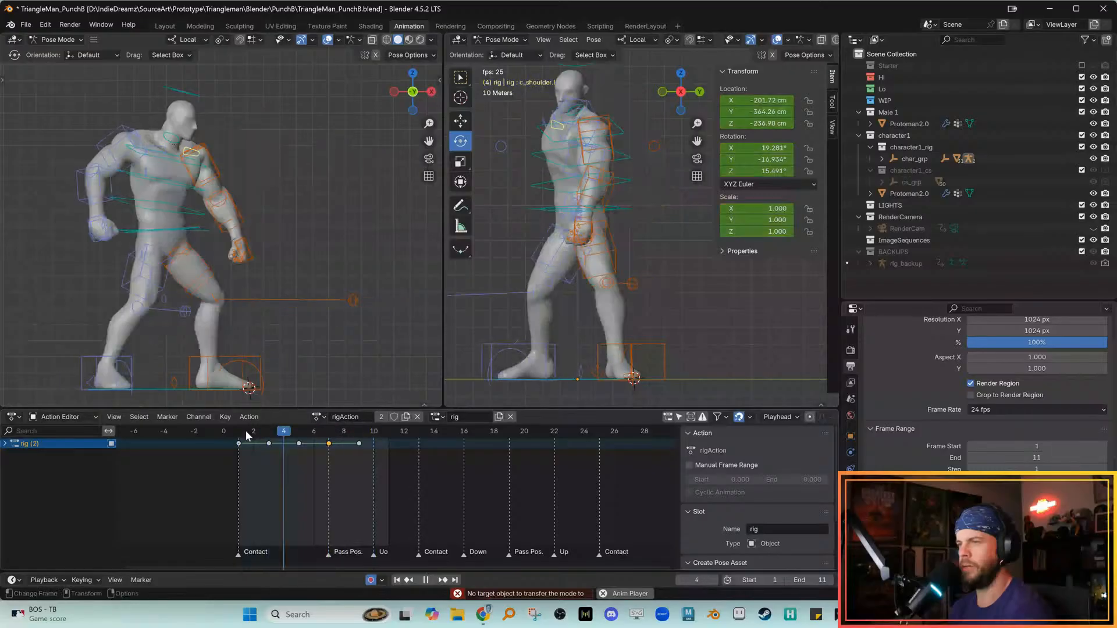
key("space")
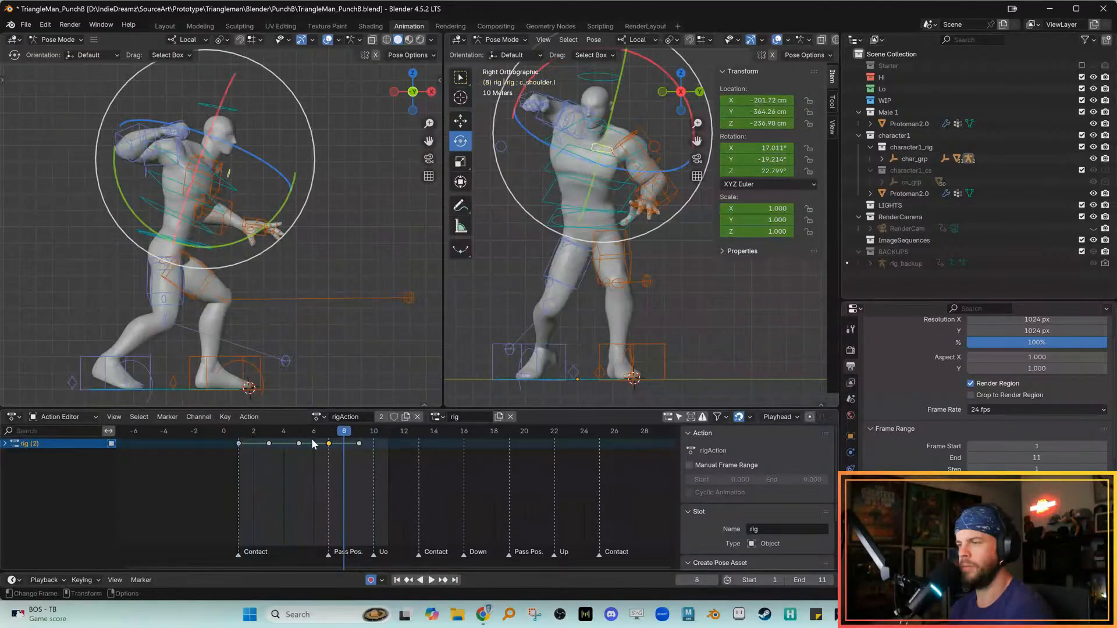
Try to scale the right FK hand control of the punching arm at frame 9
key("period")
middle_click_drag(326, 207, 289, 230, "alt")
right_click_drag(290, 230, 383, 217, "alt")
middle_click_drag(383, 218, 323, 193, "alt")
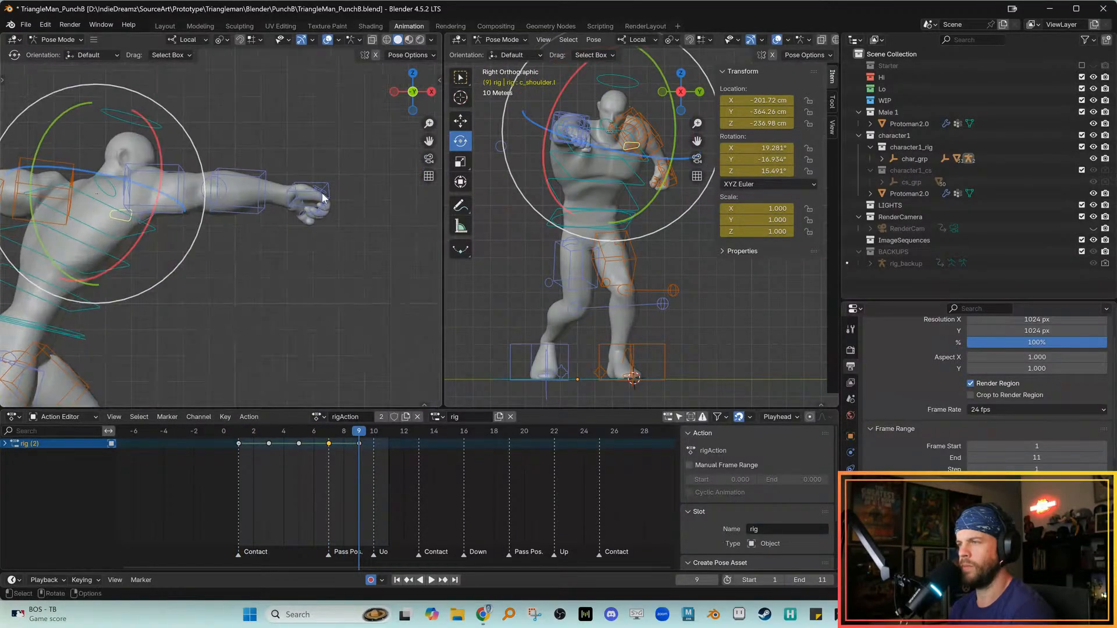
left_click(313, 186)
key("r")
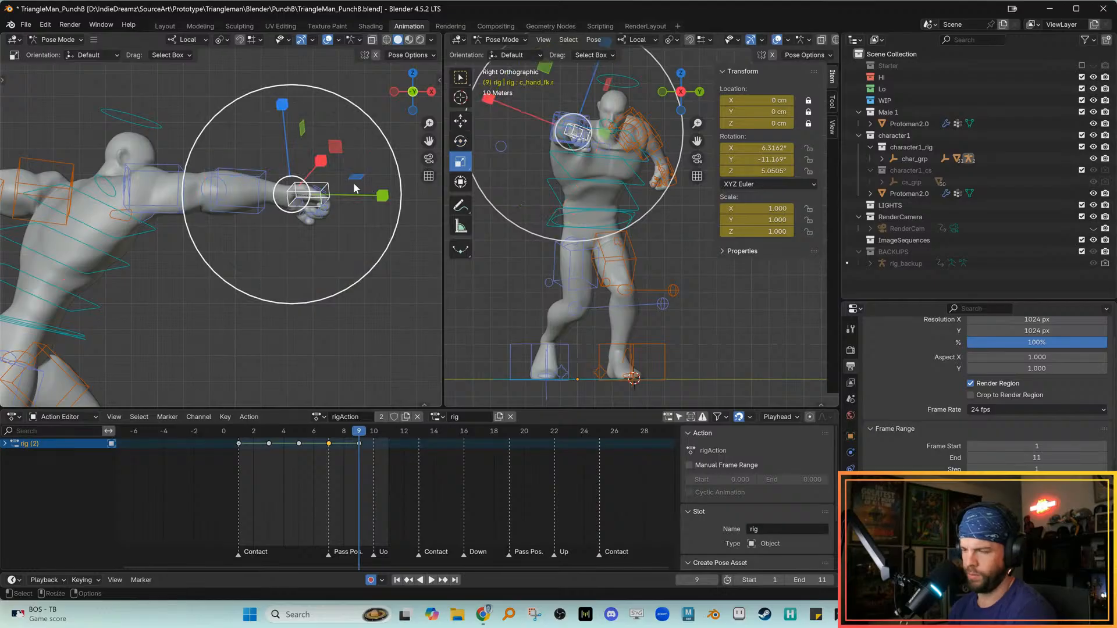
left_click_drag(298, 189, 300, 191)
key("ctrl+z")
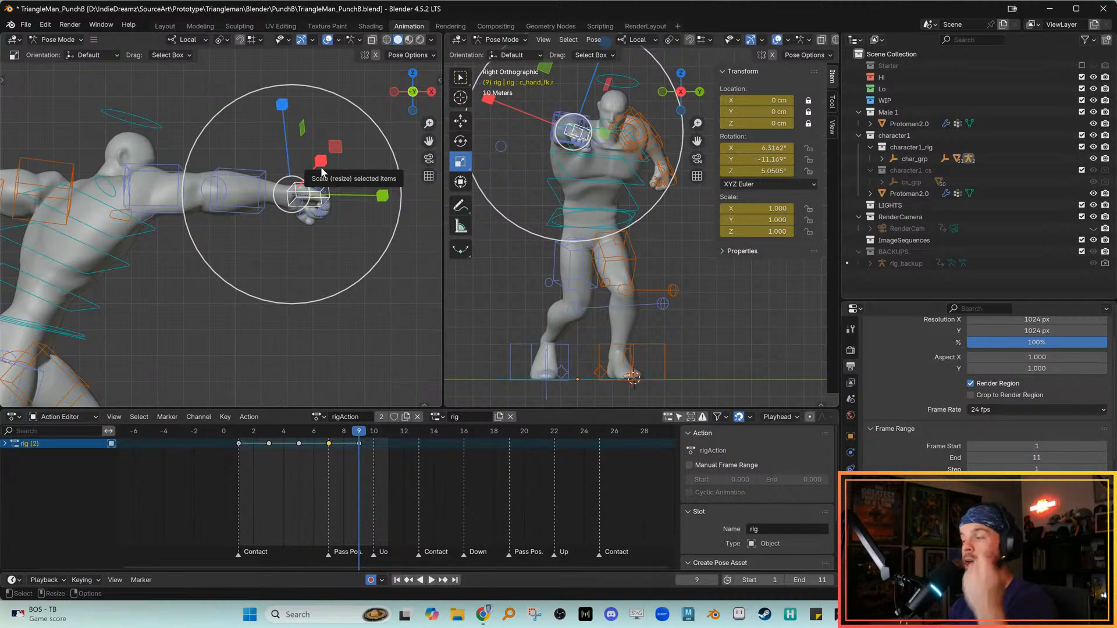
middle_click_drag(586, 232, 574, 254, "shift")
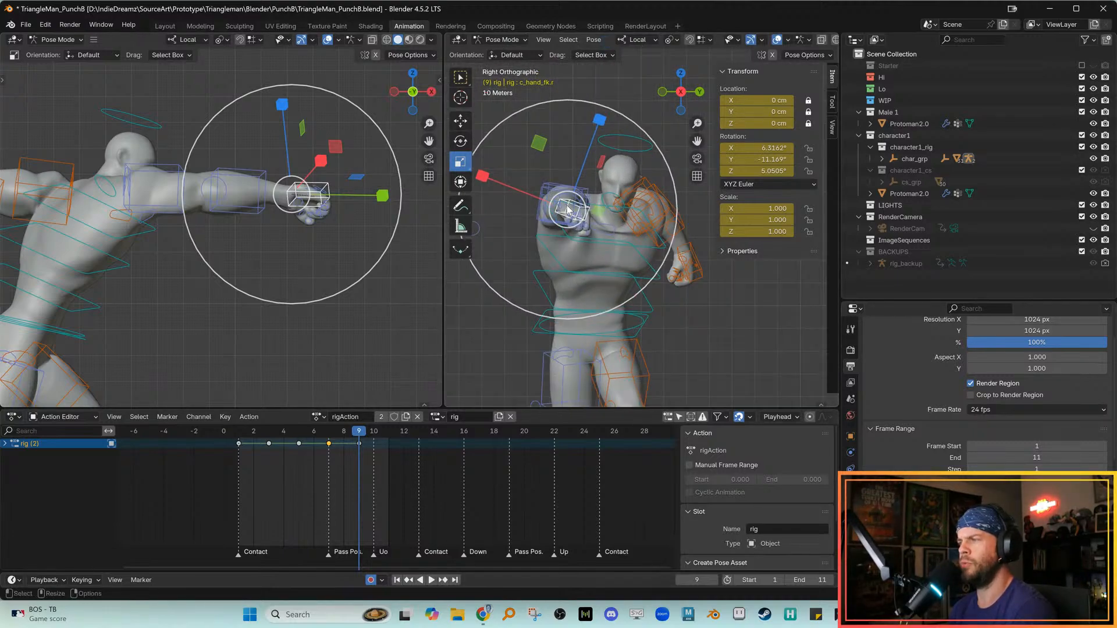
left_click_drag(569, 207, 575, 206)
right_click(574, 206)
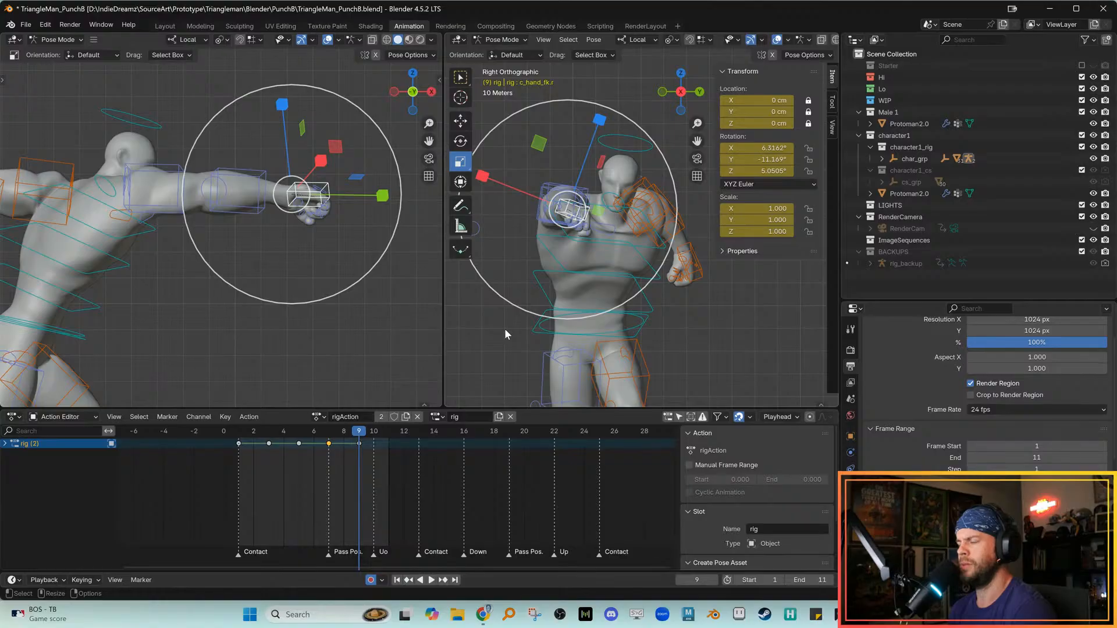
Scale the right FK hand control of the punching arm uniformly to about 1.235 at frame 9
left_click(327, 188)
middle_click_drag(567, 224, 571, 244, "alt")
right_click_drag(571, 243, 592, 243, "alt")
middle_click_drag(591, 242, 597, 248, "alt")
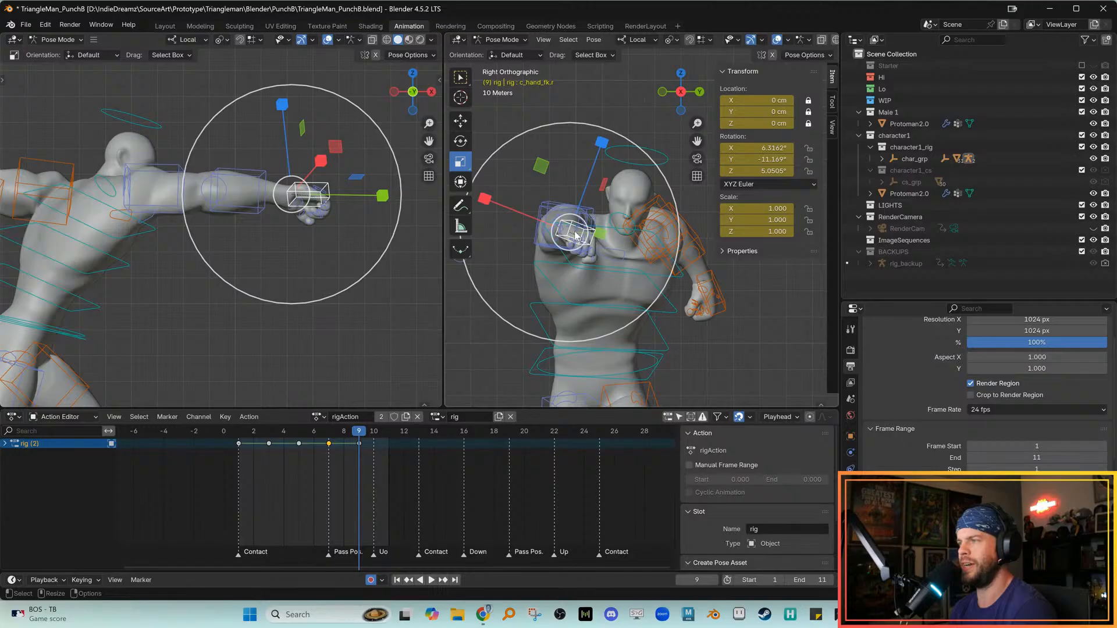
mouse_move(571, 234)
left_mouse_down()
mouse_move(578, 225)
mouse_move(570, 232)
left_mouse_up()
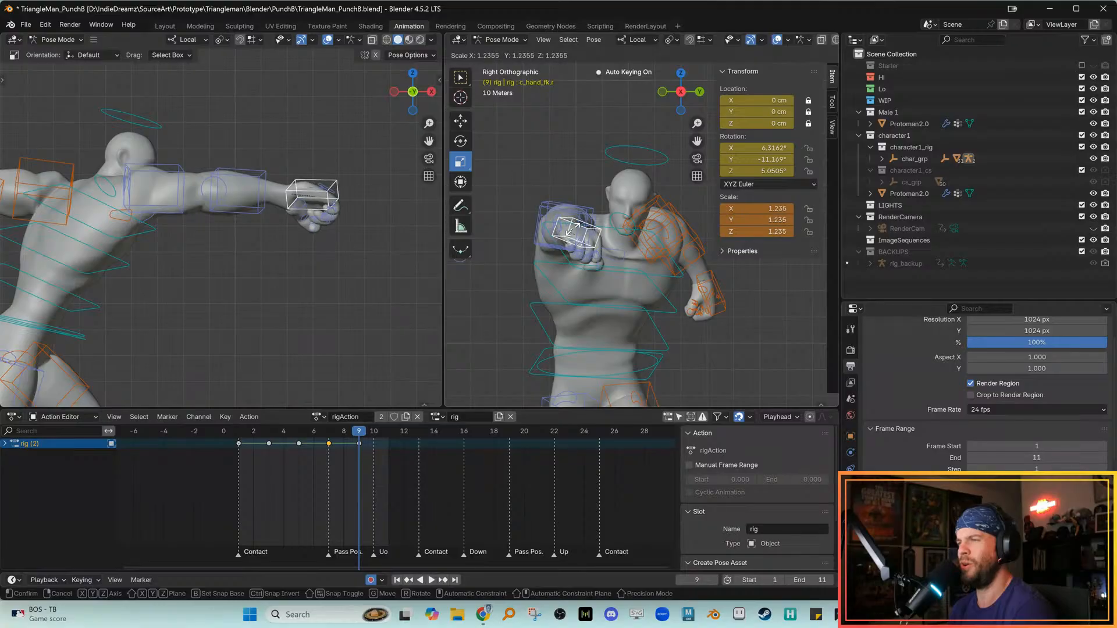
left_click(573, 229)
left_click(390, 288)
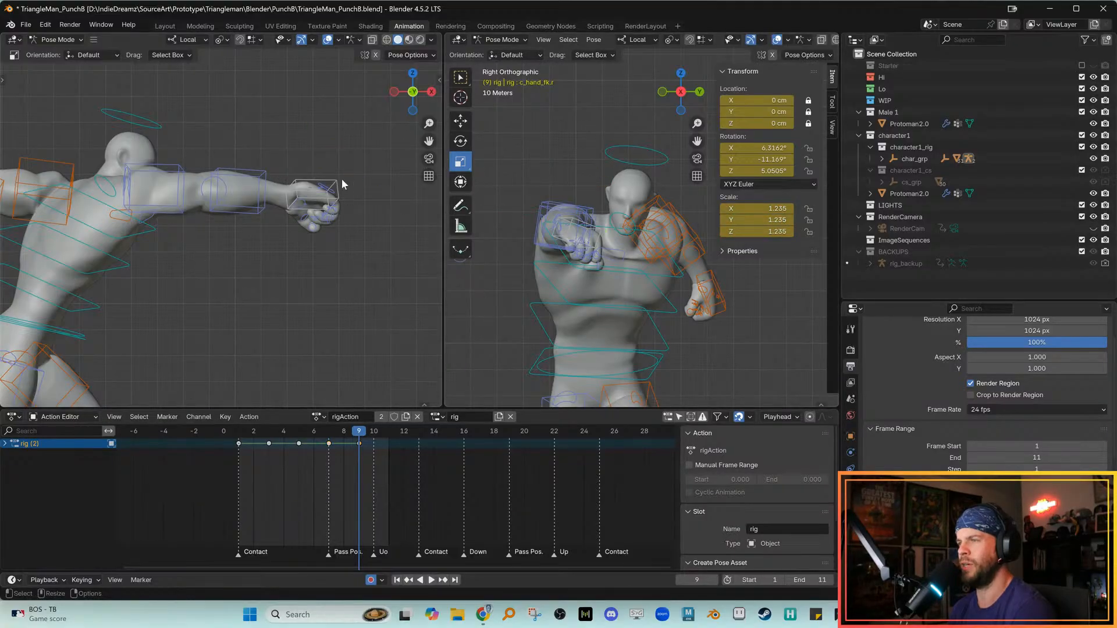
Rotate the right FK hand control at frame 9 to about X 0.7°, Y -10.0°, Z -4.0°
left_click(341, 179)
key("r")
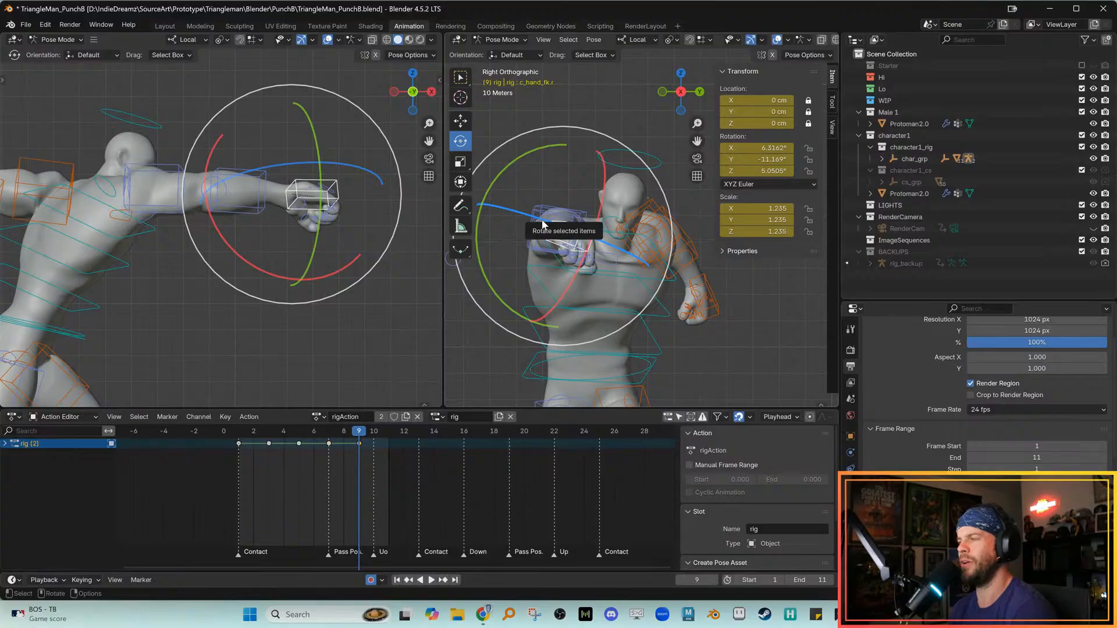
left_click_drag(542, 218, 534, 227)
mouse_move(255, 267)
left_mouse_down()
mouse_move(247, 271)
mouse_move(254, 260)
left_mouse_up()
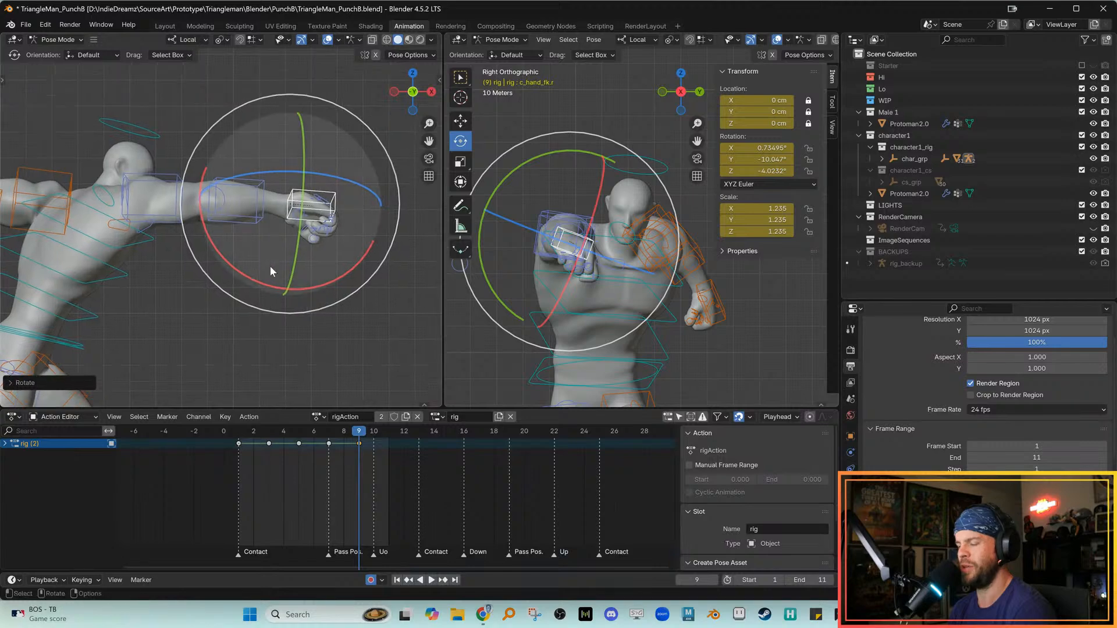
Try enlarging the right FK hand control further at frame 9, undoing each scaling attempt
key("r")
left_click_drag(292, 201, 296, 202)
right_click(295, 203)
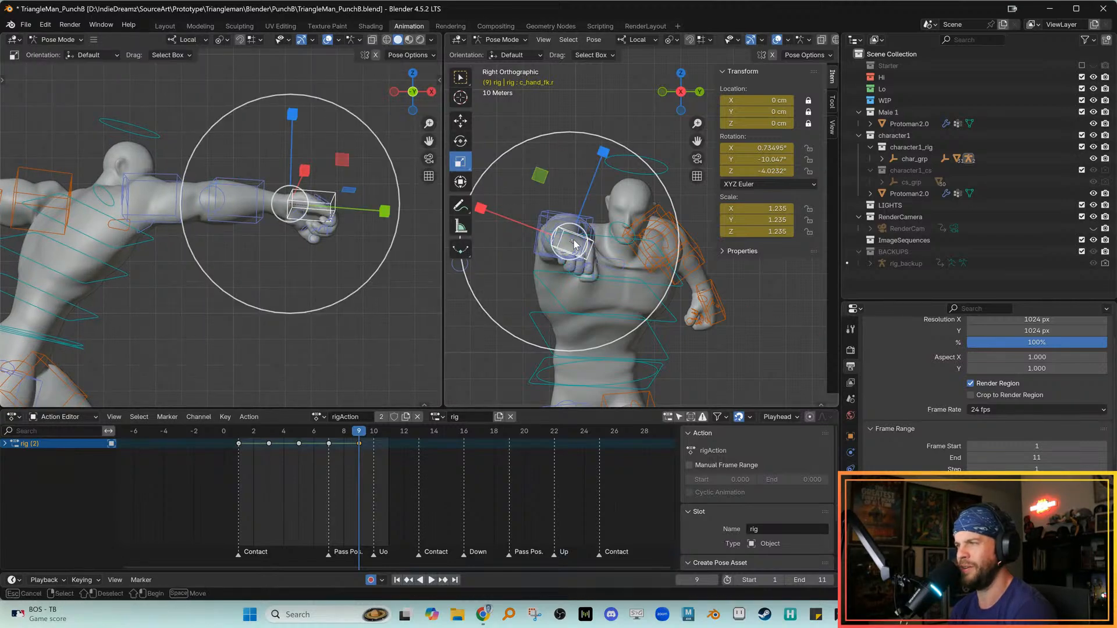
left_click_drag(588, 240, 580, 237)
key("ctrl+z")
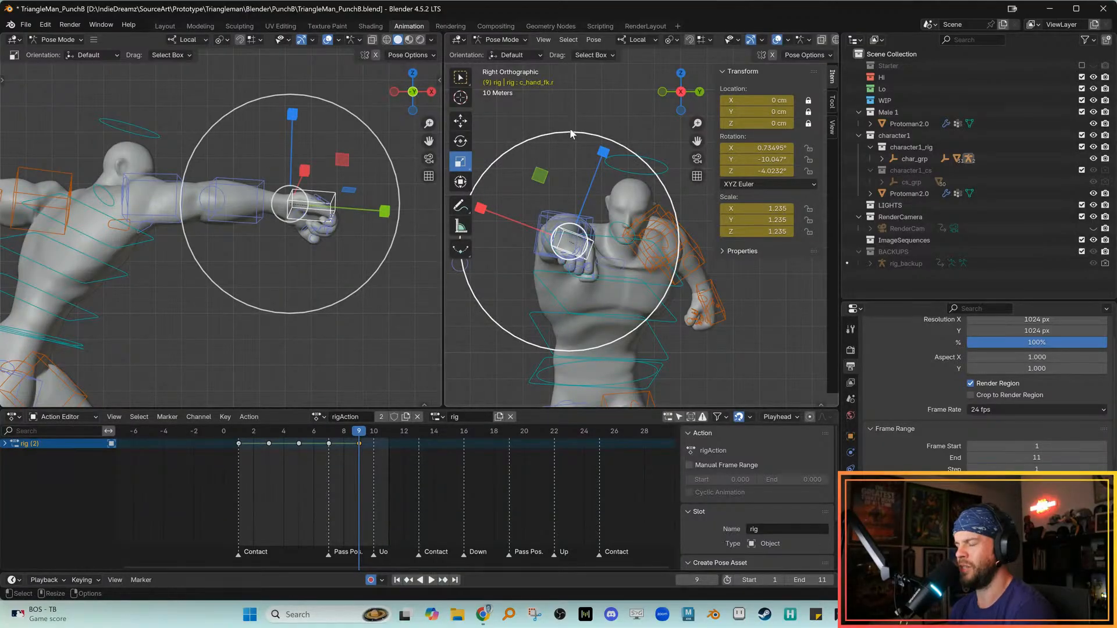
left_click_drag(296, 204, 320, 129)
right_click(319, 129)
left_click(360, 189)
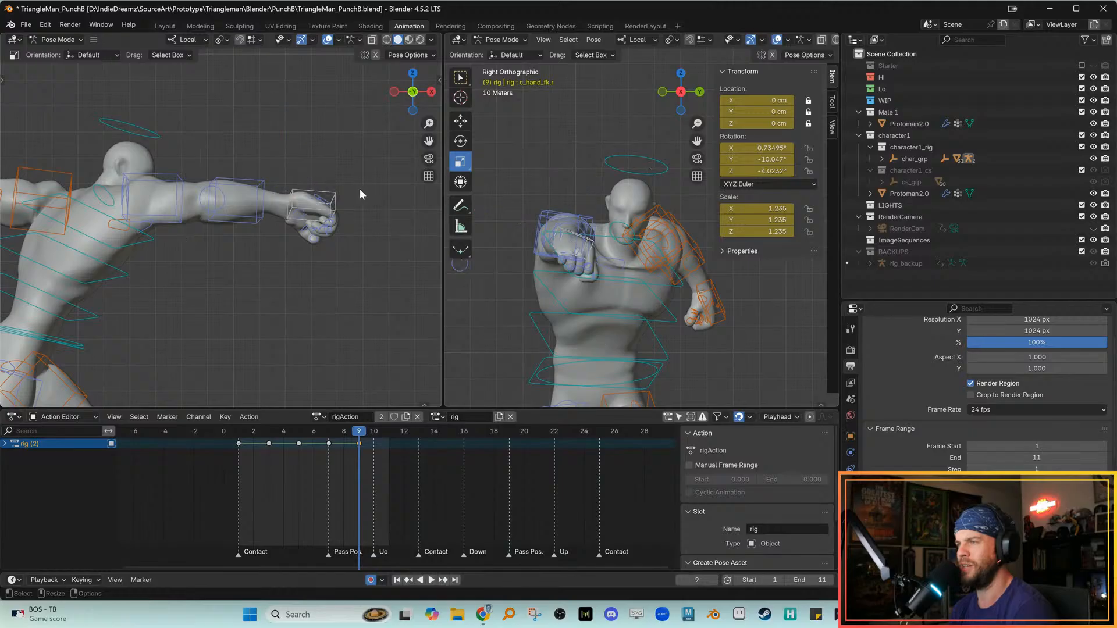
left_click(332, 194)
left_click_drag(305, 170, 323, 131)
key("ctrl+z")
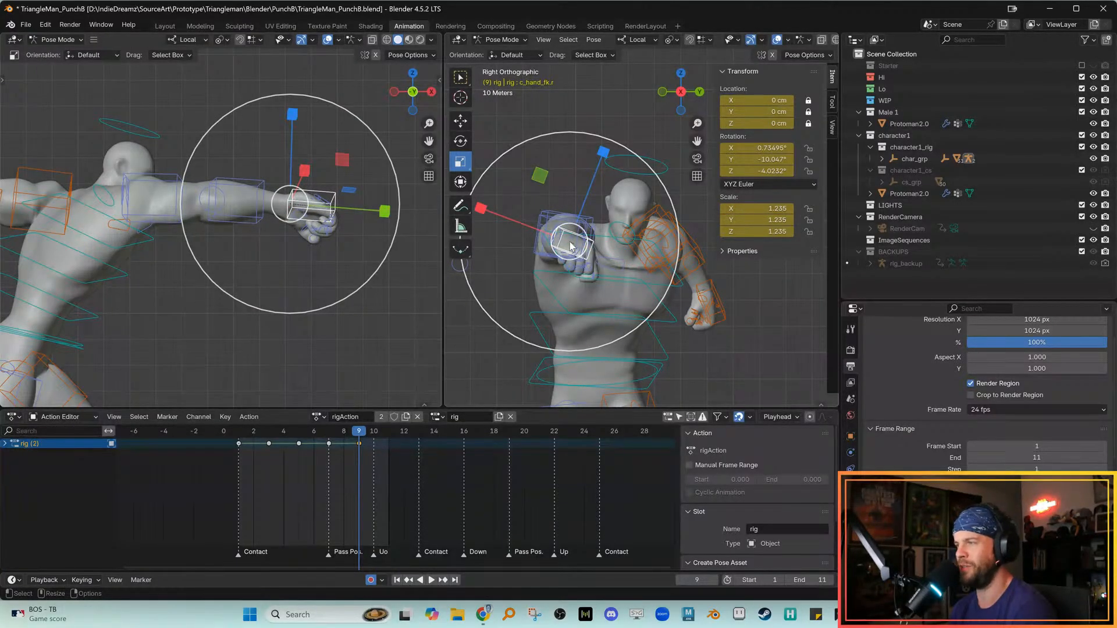
key("ctrl+z")
key("ctrl+z")
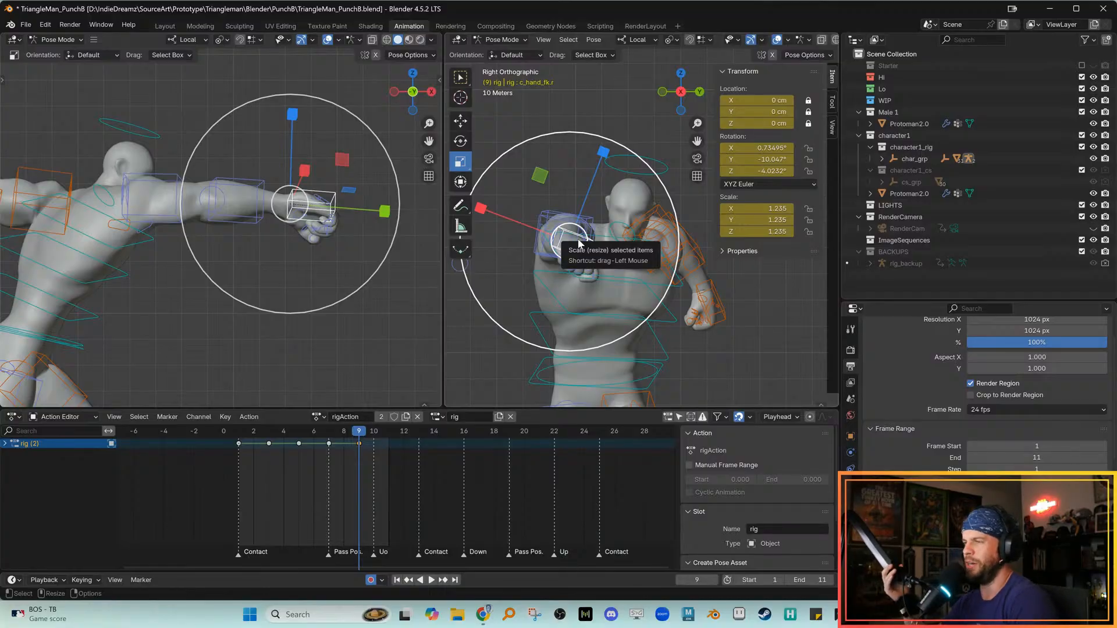
Compare fist sizes at frame 9 by test-scaling the right FK hand control and undoing the changes
middle_click_drag(574, 214, 583, 213, "shift")
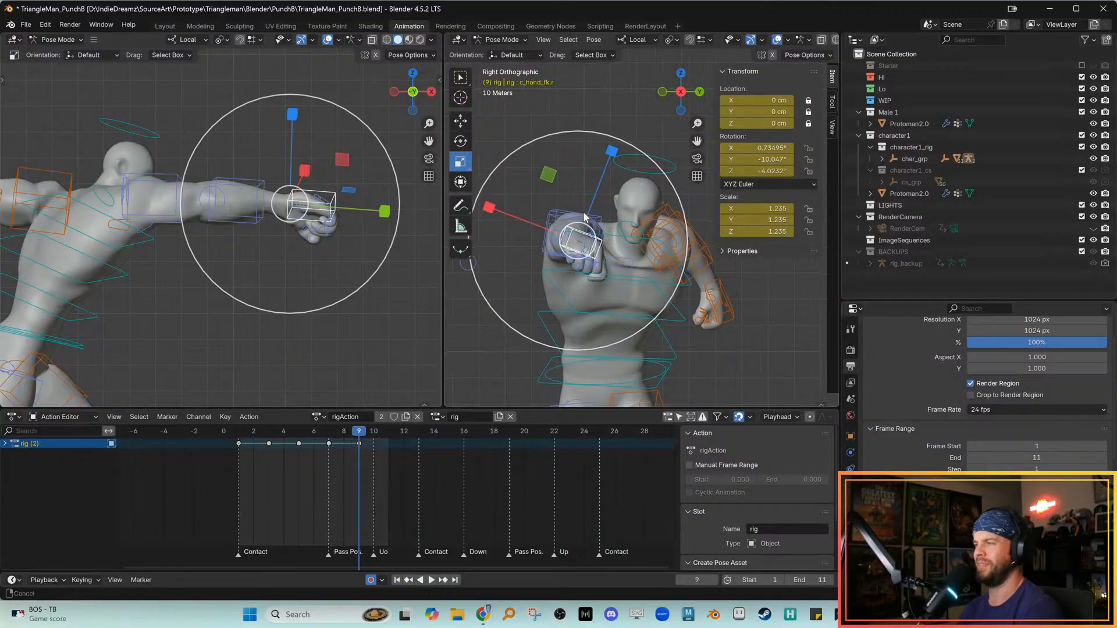
key("ctrl+z")
key("ctrl+shift+z")
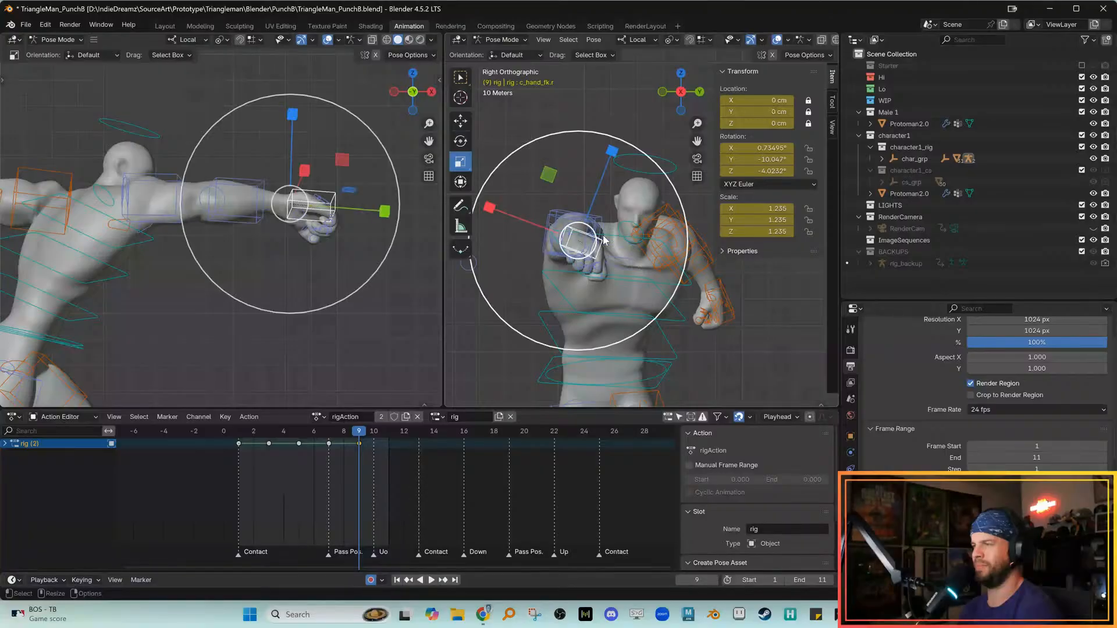
left_click_drag(582, 230, 586, 219)
key("ctrl+z")
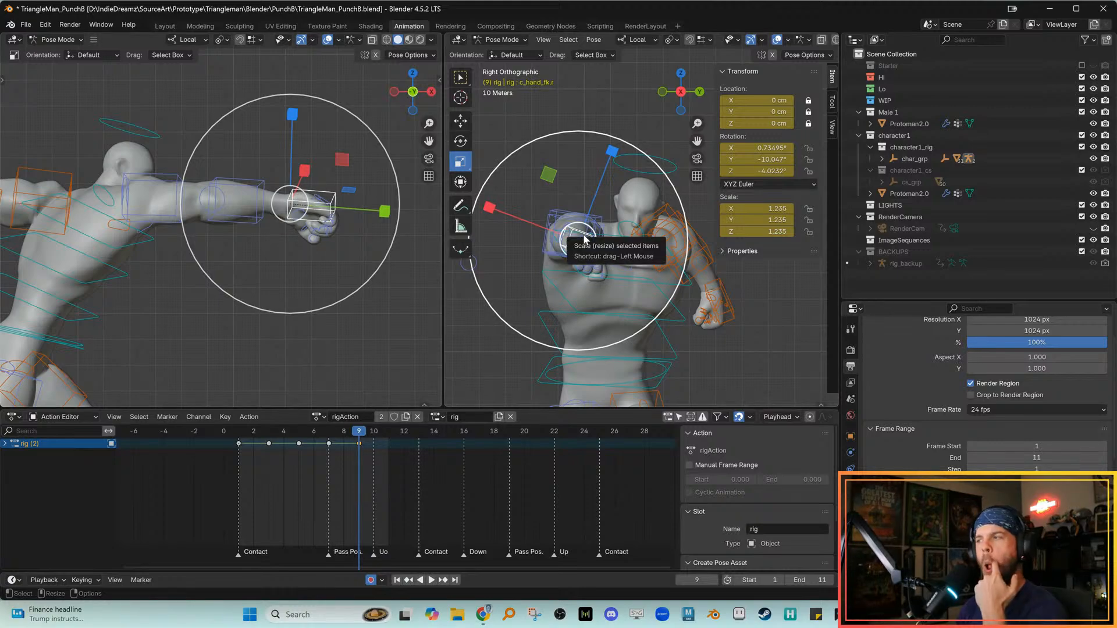
middle_click_drag(583, 217, 609, 210, "shift")
middle_click_drag(609, 210, 624, 207, "ctrl")
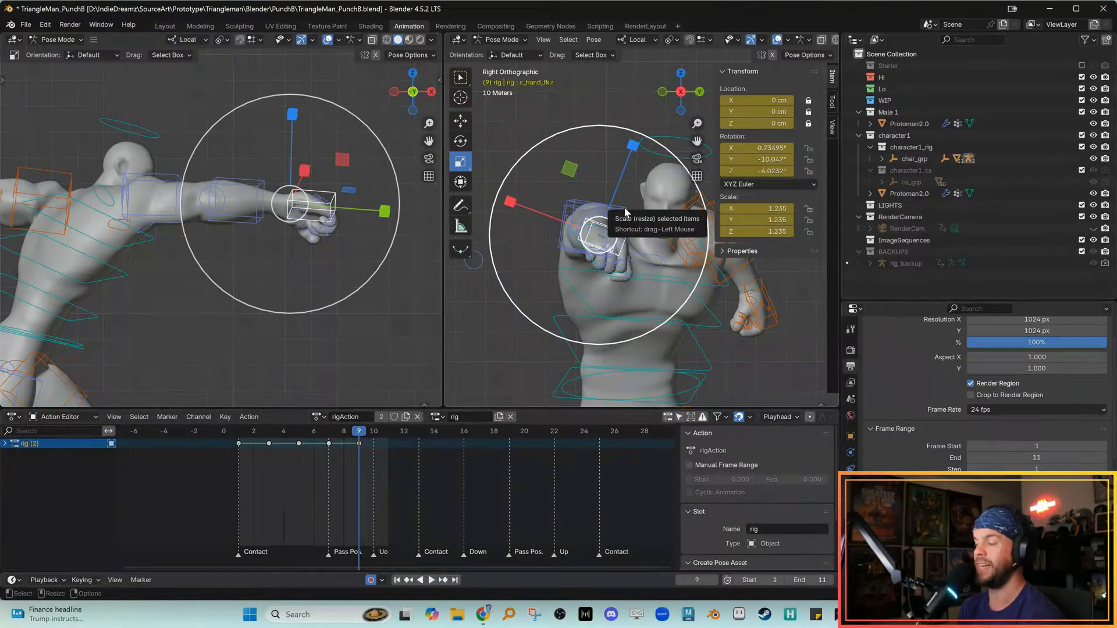
middle_click_drag(628, 221, 625, 228, "ctrl")
middle_click_drag(625, 227, 607, 237, "shift")
left_click_drag(401, 434, 362, 438)
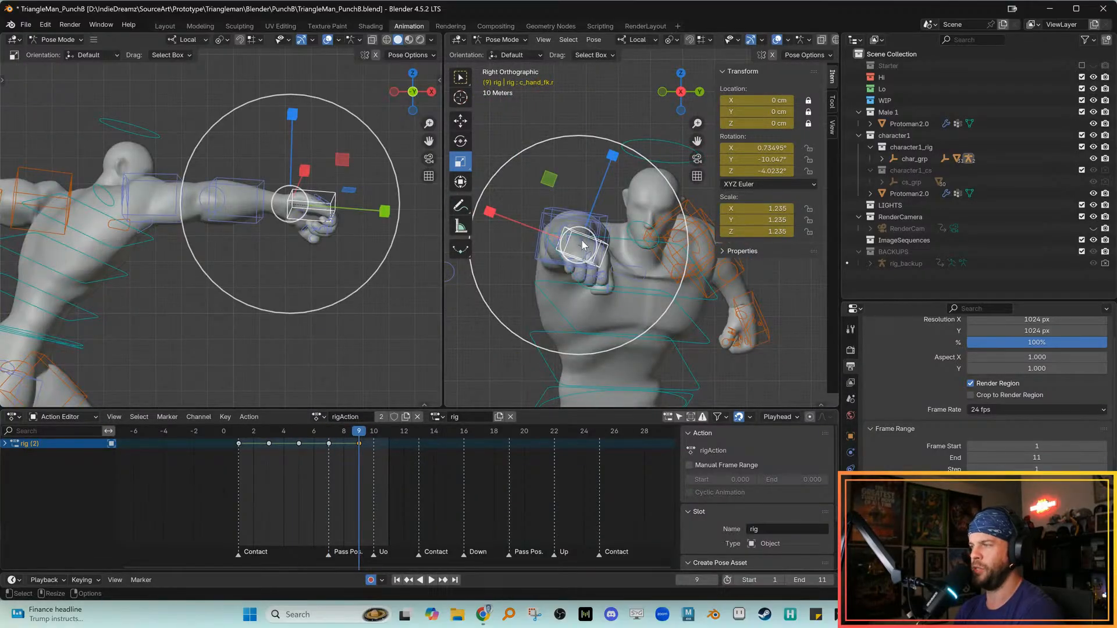
key("ctrl+z")
key("ctrl+shift+z")
left_click_drag(305, 171, 332, 105)
key("ctrl+z")
middle_click_drag(580, 244, 567, 252, "shift")
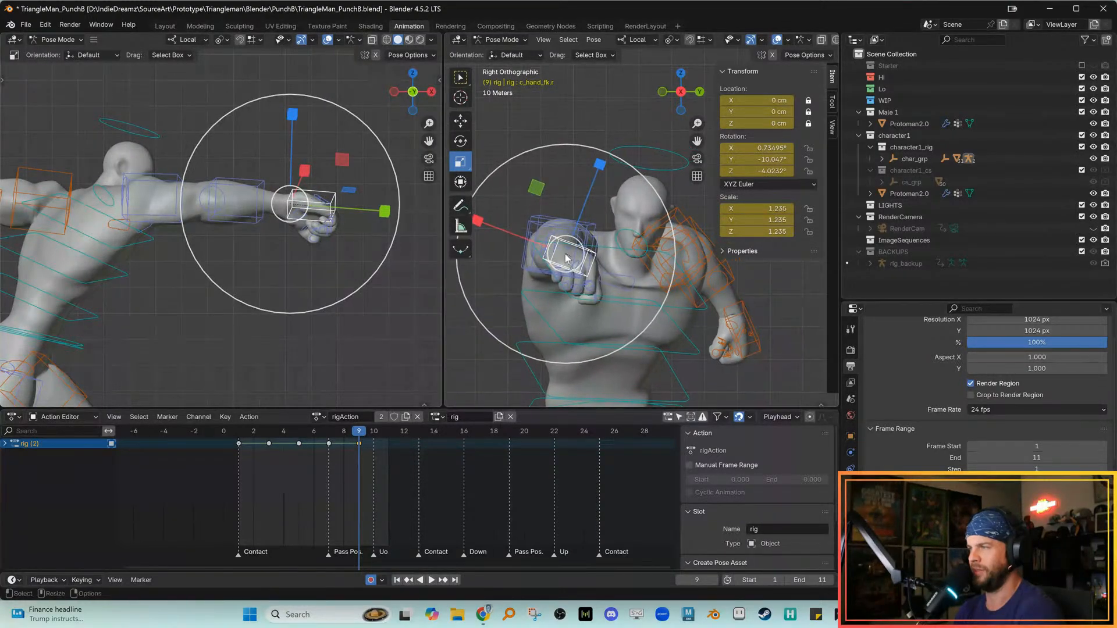
mouse_move(362, 433)
left_mouse_down()
mouse_move(333, 433)
mouse_move(362, 432)
left_mouse_up()
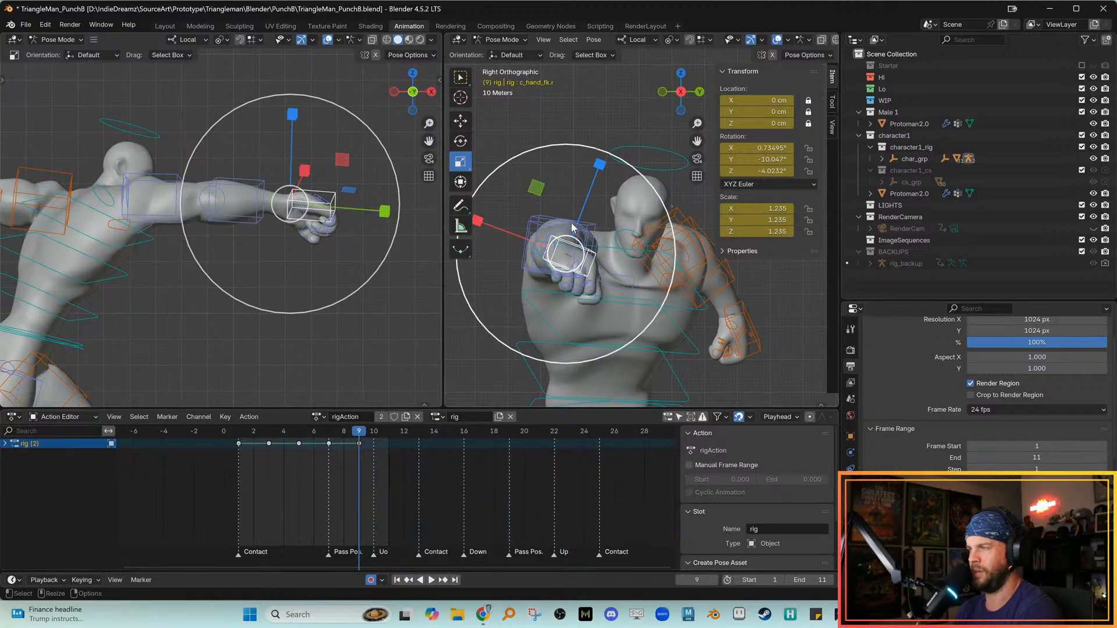
Scale the right FK hand control on Y and Z to about 1.428 at frame 9 and compare it with the frame 7 pose
left_click_drag(343, 160, 356, 161)
key("alt+q")
key("Down")
key("Down")
key("Up")
key("Up")
middle_click_drag(350, 264, 355, 277, "shift")
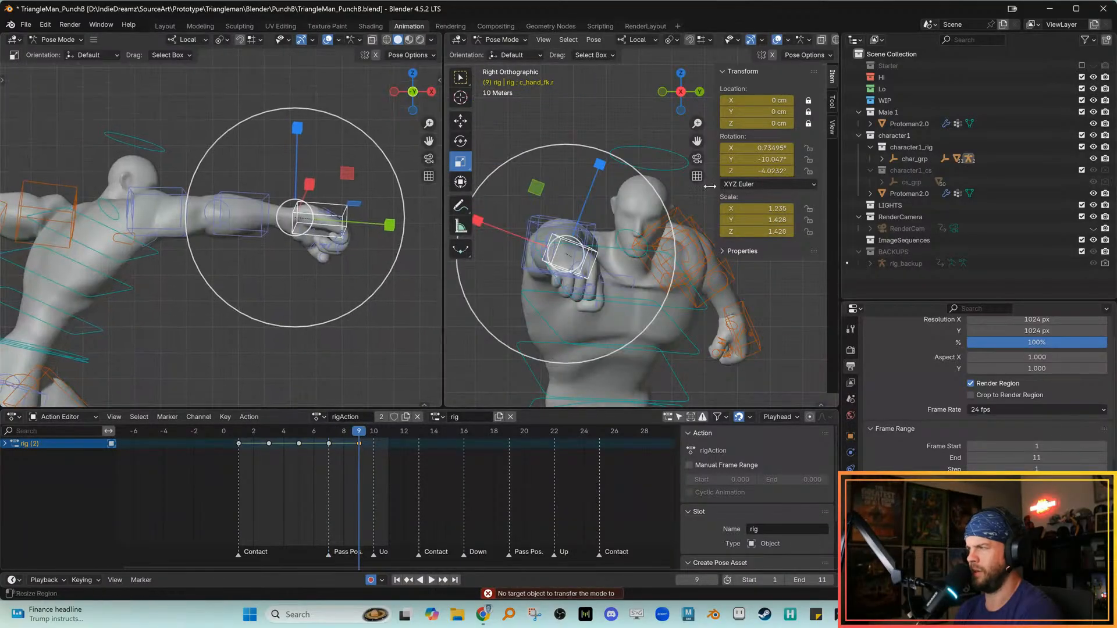
key("Down")
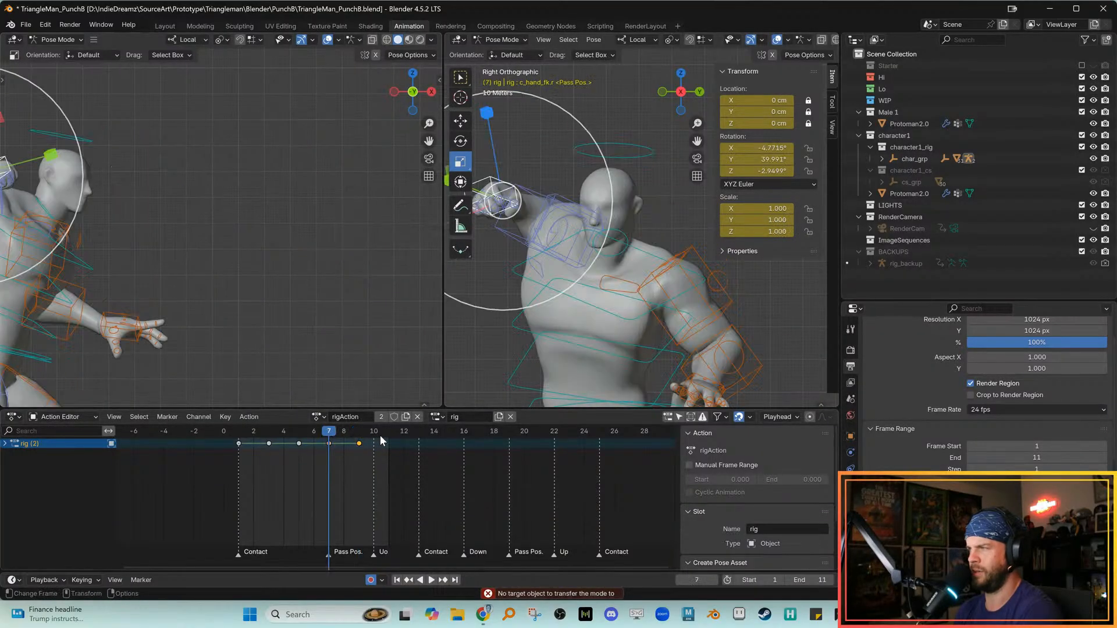
key("Up")
key("Up")
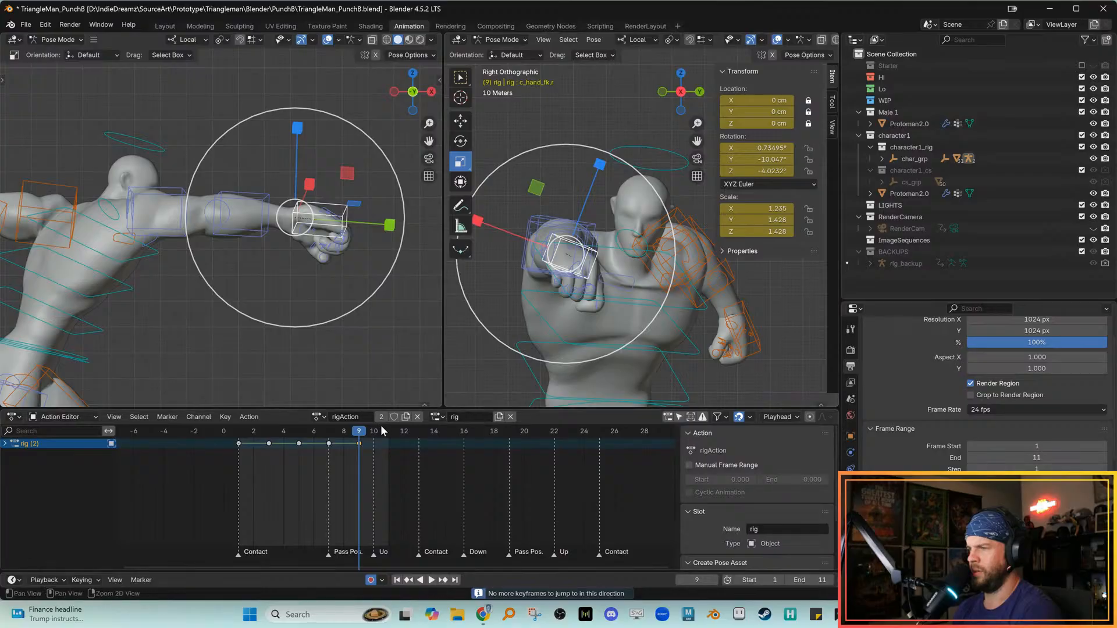
At frame 11, set the right FK hand control's X, Y and Z scale to 1
left_click(387, 428)
left_click(773, 210)
key("Escape")
left_click(776, 232)
type("1")
key("Return")
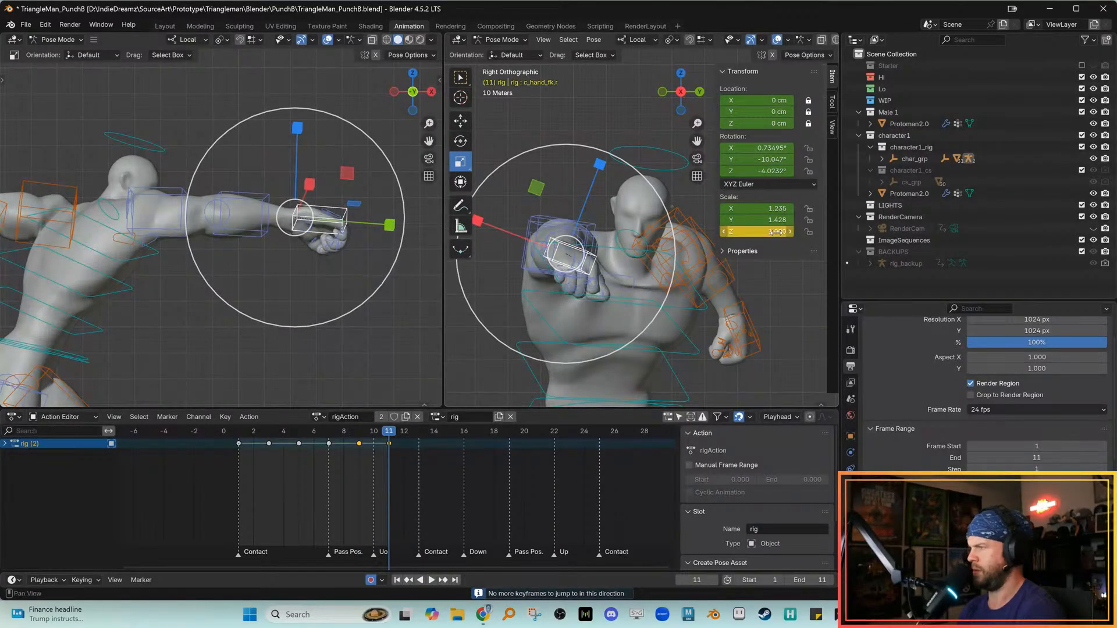
left_click(776, 210)
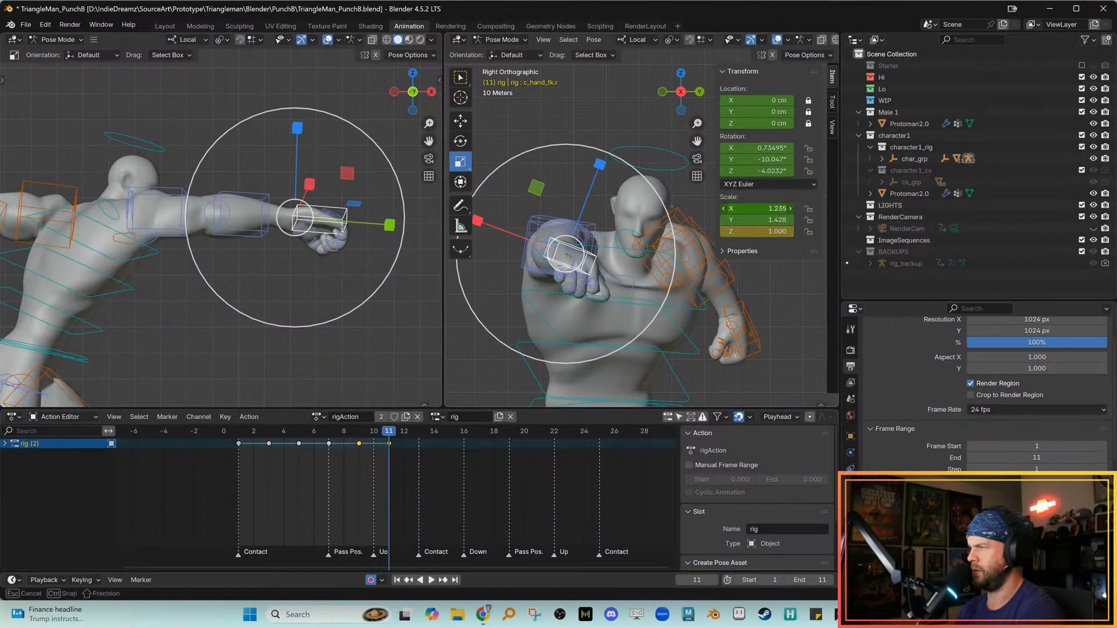
type("1")
key("Return")
left_click(771, 219)
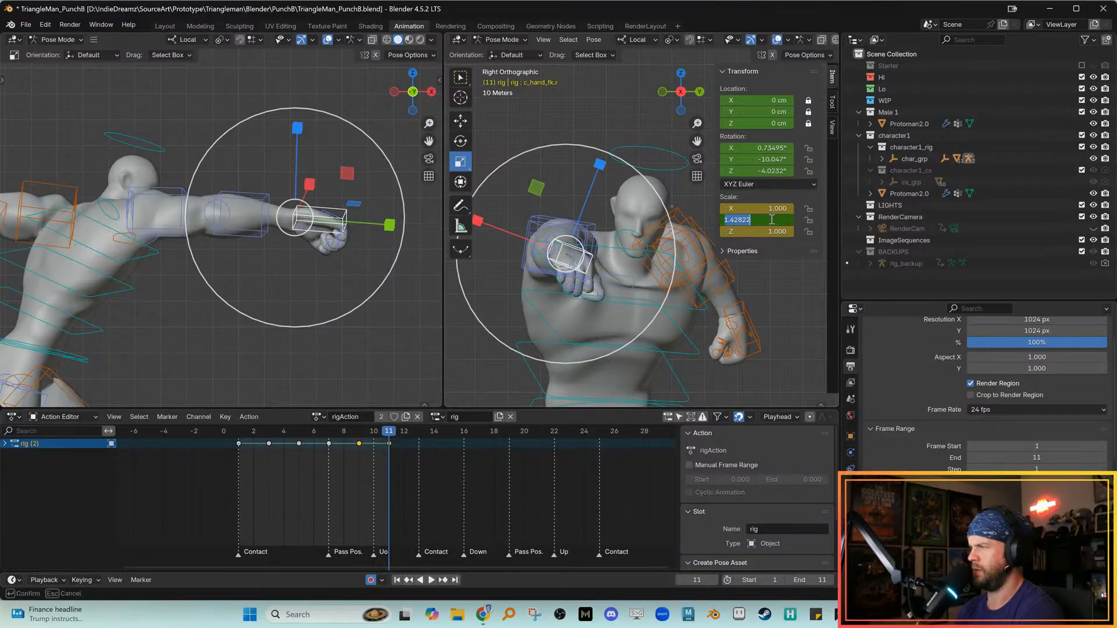
type("1")
key("Return")
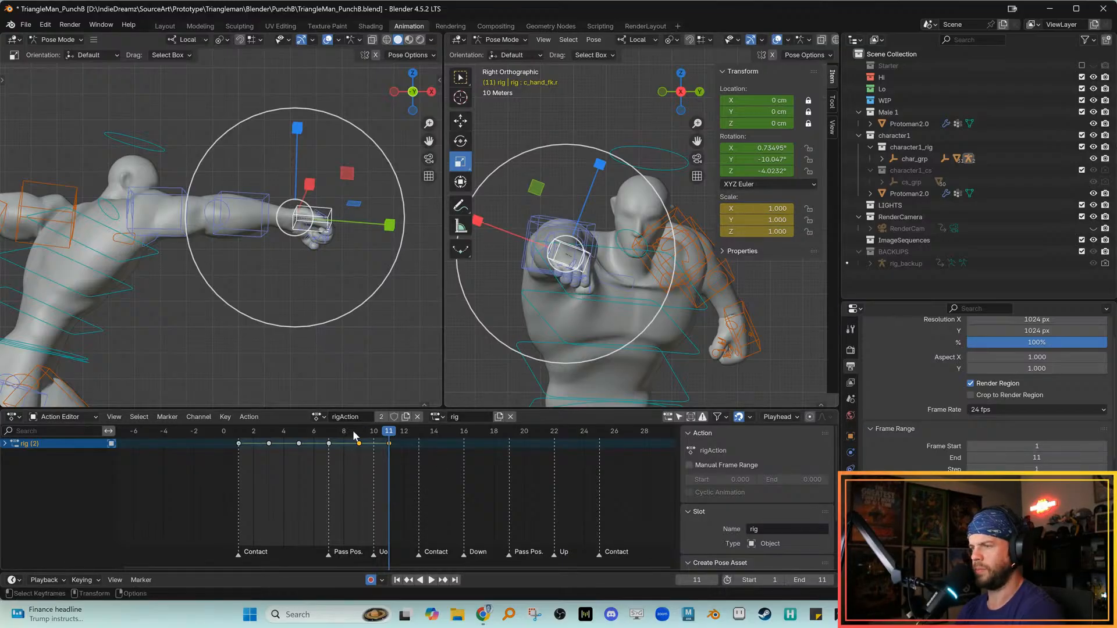
Play and scrub the punch up to frame 11 to review the fist's scaling between the key poses
key("space")
key("space")
left_click(368, 436)
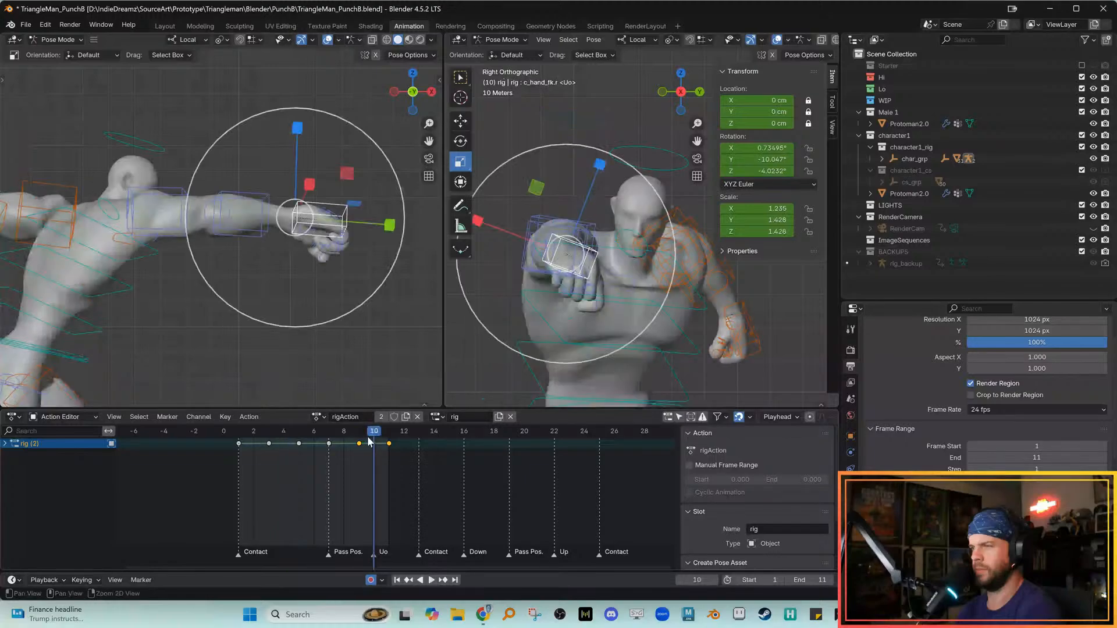
key("Right")
scroll(335, 355, "down", 3)
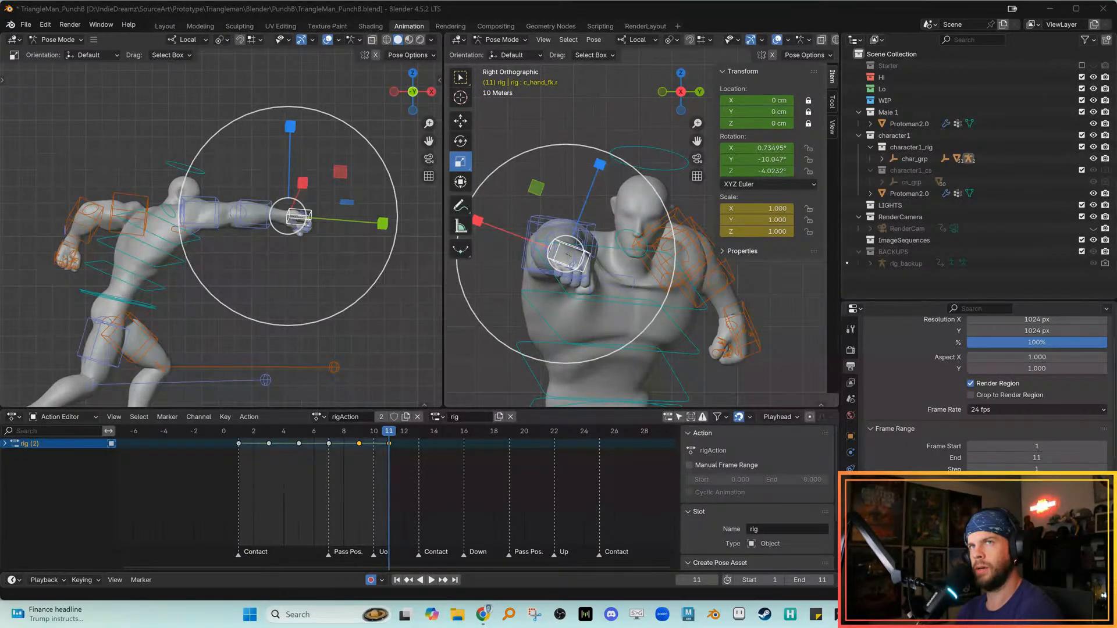
left_click_drag(285, 433, 391, 446)
middle_click_drag(227, 313, 278, 291, "shift")
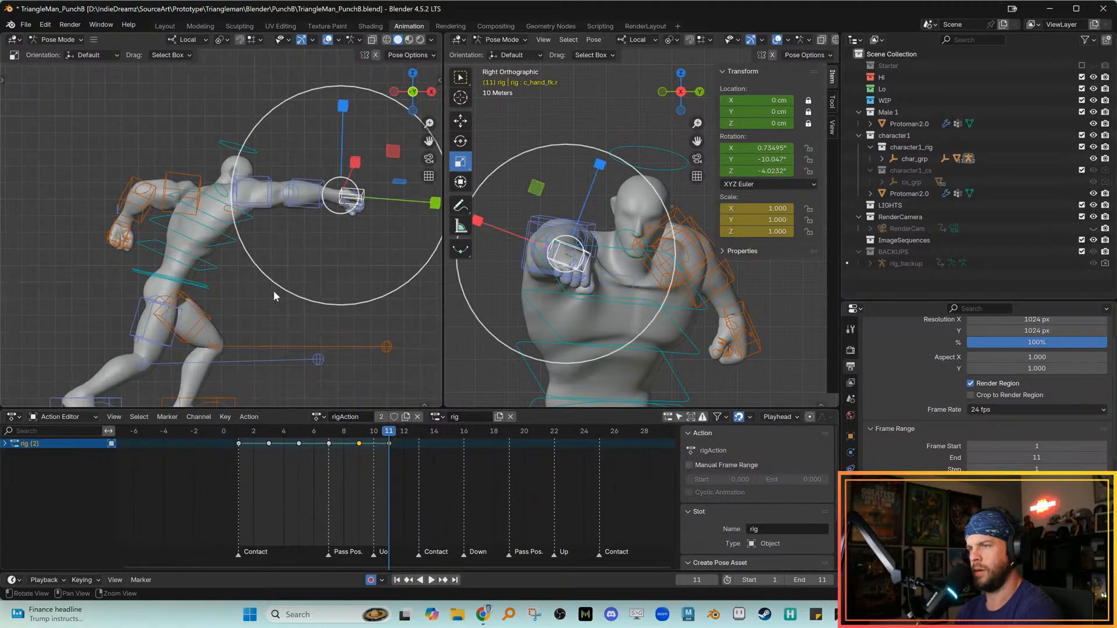
Switch to the Move tool with Global transform orientation and try moving the hip control at frame 11
left_click(206, 286)
key("w")
key("comma")
left_click(123, 271)
left_click_drag(267, 269, 260, 266)
right_click(260, 265)
left_click(259, 292)
Move the root master control backward at frame 11 to a Z location of about 1551.3 cm and compare it with the preceding frames
left_click(207, 286)
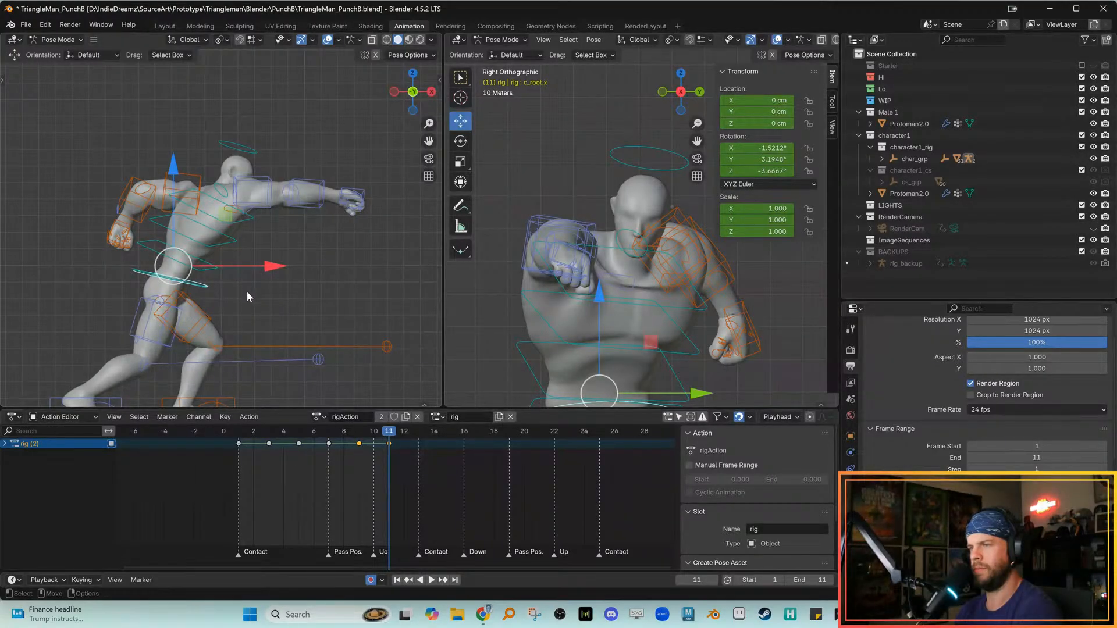
left_click(207, 290)
left_click_drag(267, 293, 260, 288)
key("Left")
key("Left")
key("Right")
key("Right")
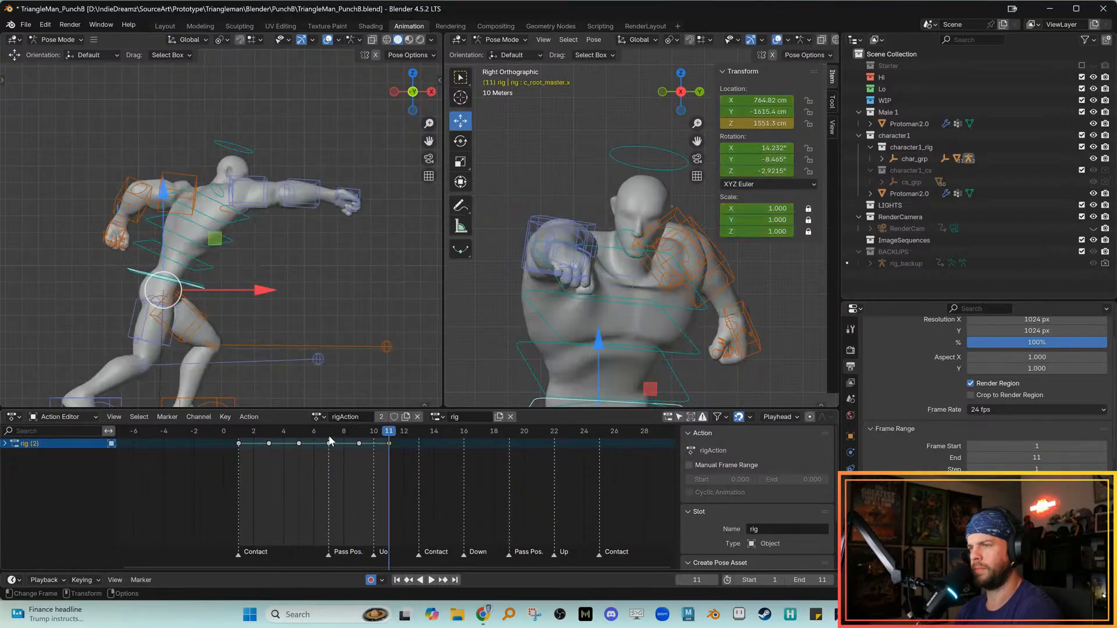
At frame 11, rotate the spine controls, with c_spine_02 at about X -1.1°, Y 5.8°, Z -4.6° and c_spine_01 at X 8.2°, Y 22.1°, Z -3.0°
left_click(237, 223)
key("e")
left_click_drag(240, 217, 260, 266)
left_click(226, 240)
left_click(320, 288)
left_click(228, 239)
left_click(298, 299)
left_click(216, 268)
key("w")
left_click(232, 241)
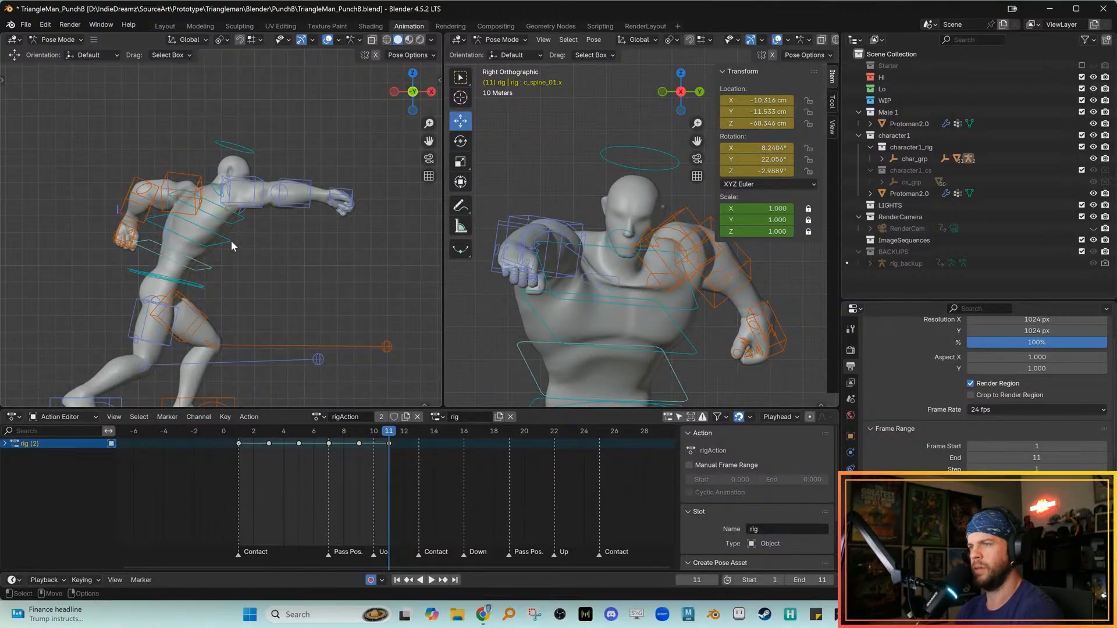
left_click(231, 241)
left_click(239, 218)
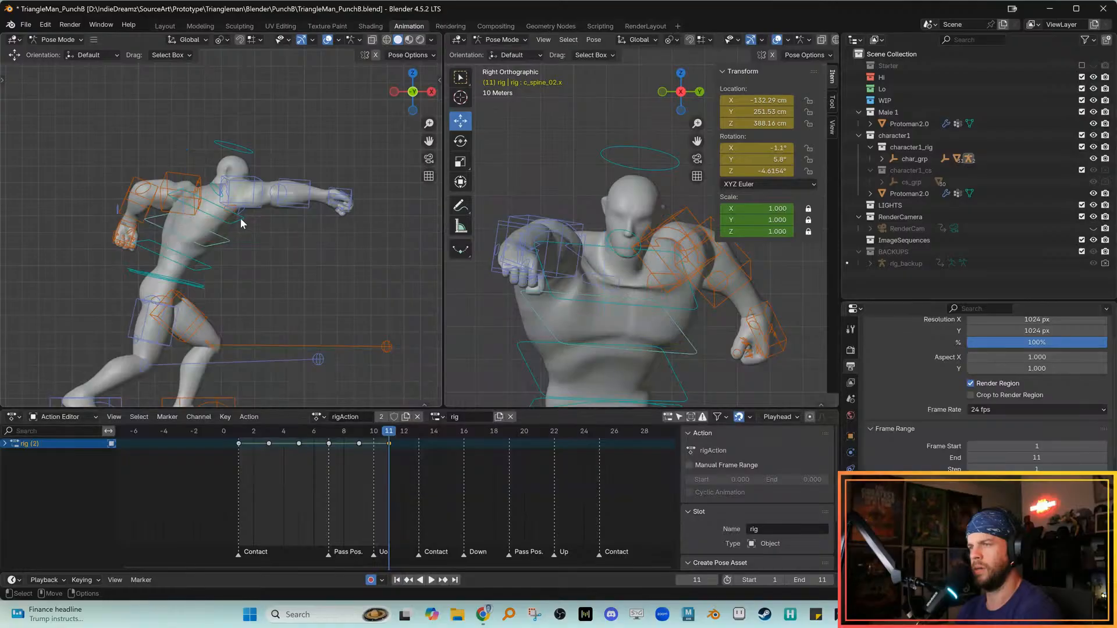
Play the punch from the early frames and scrub to frame 11 to review the torso's follow-through
left_click(257, 434)
key("space")
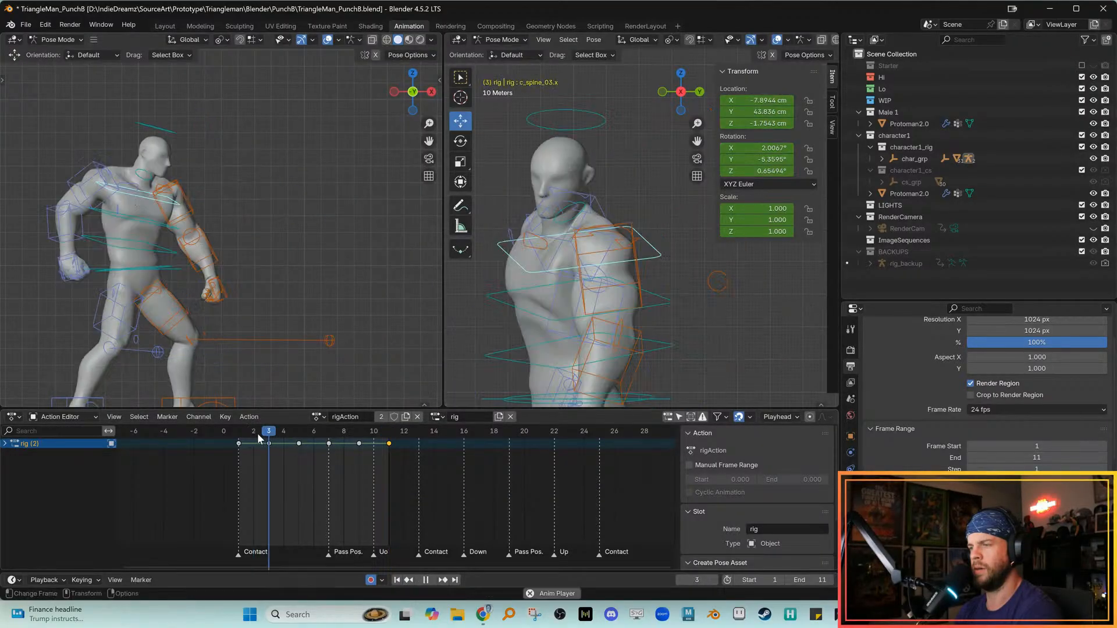
left_click_drag(261, 432, 390, 441)
At frame 11, rotate the right upper-arm control to about X 43.9°, Y -29.0°, Z 76.6° and the right forearm to Z -29.6°
middle_click_drag(329, 282, 268, 235, "ctrl")
left_click(259, 218)
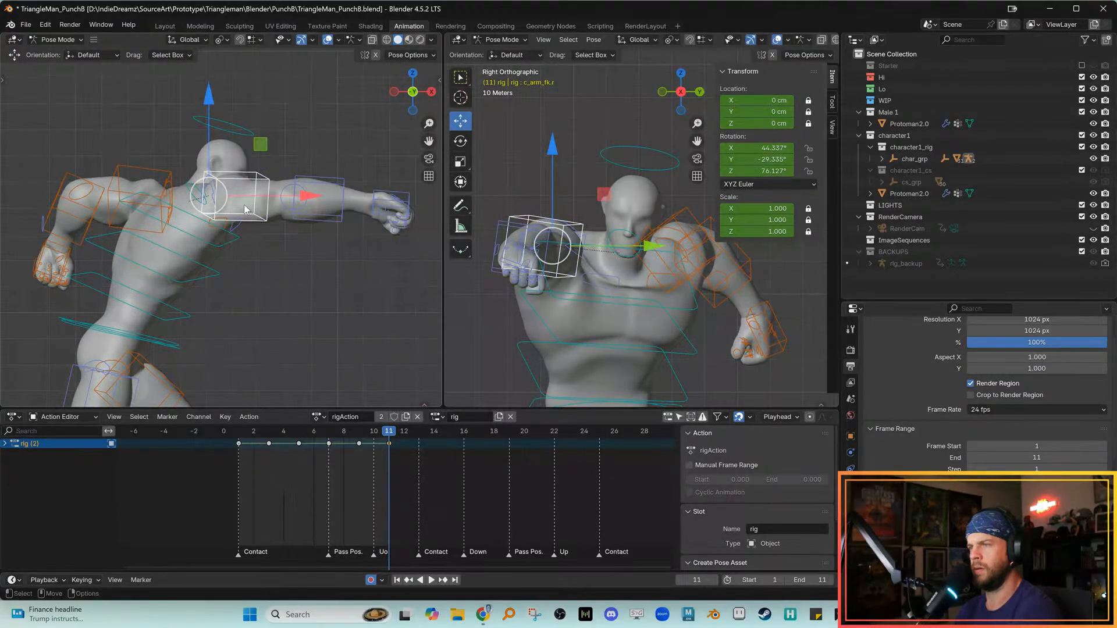
key("e")
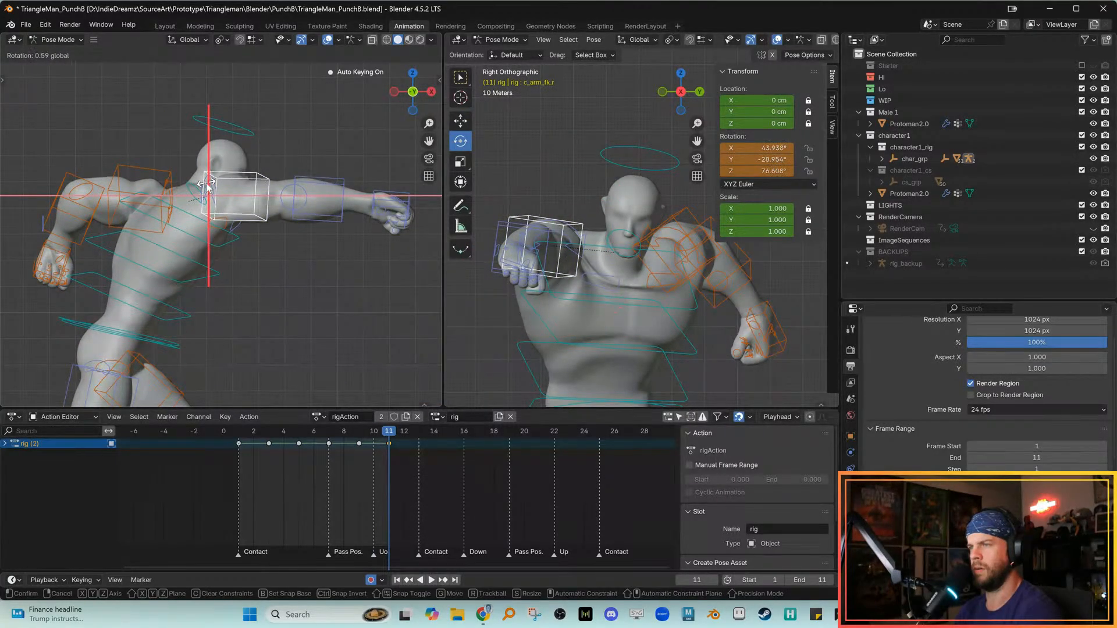
left_click(342, 182)
left_click_drag(292, 186, 292, 186)
middle_click_drag(283, 211, 220, 216, "shift")
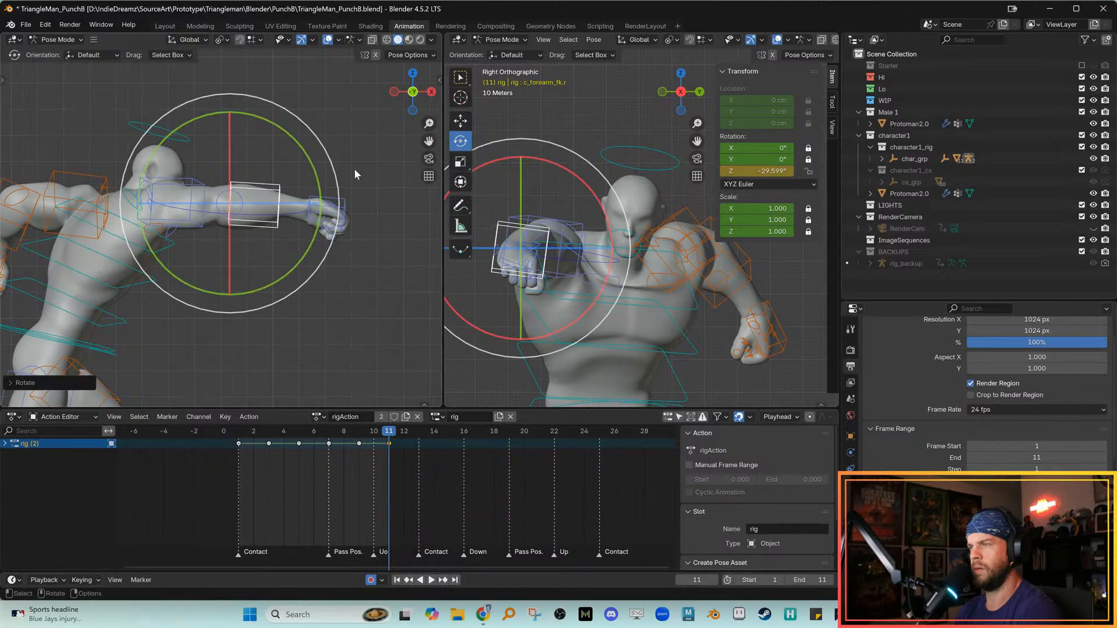
Rotate the right hand control at frame 11 to about X 3.3°, Y 8.7°, Z -2.3°
key("q")
left_click(336, 198)
key("e")
left_click_drag(309, 188, 318, 170)
left_click_drag(233, 255, 235, 255)
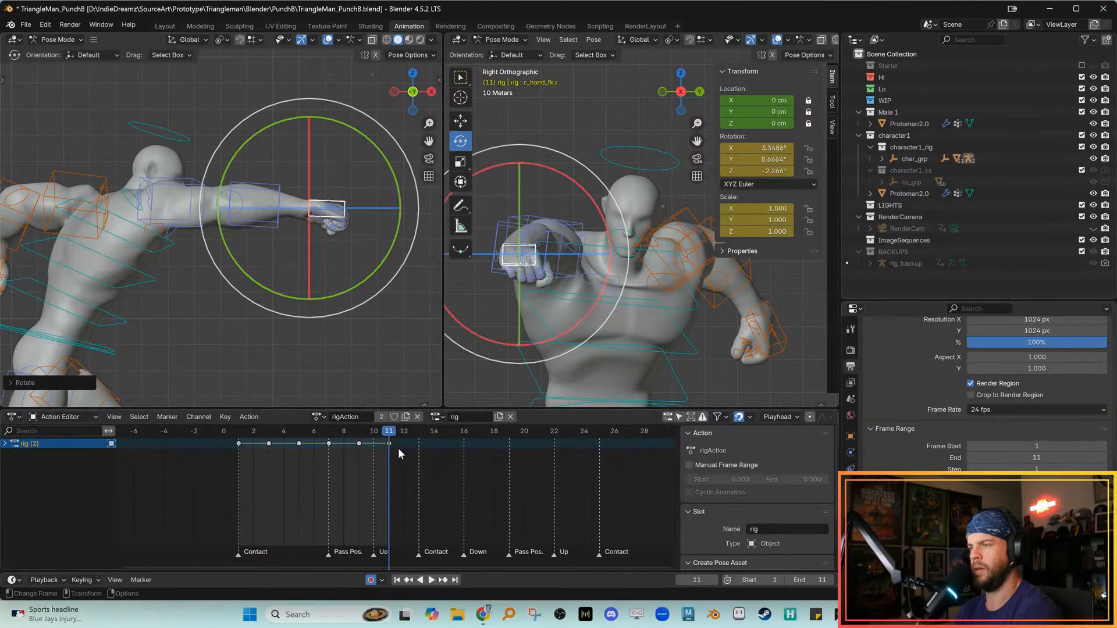
Play the punch repeatedly from the early frames and scrub to frame 11 to check the arm's timing and follow-through
key("space")
key("space")
right_click_drag(300, 276, 268, 318, "alt")
left_click(258, 432)
key("space")
key("space")
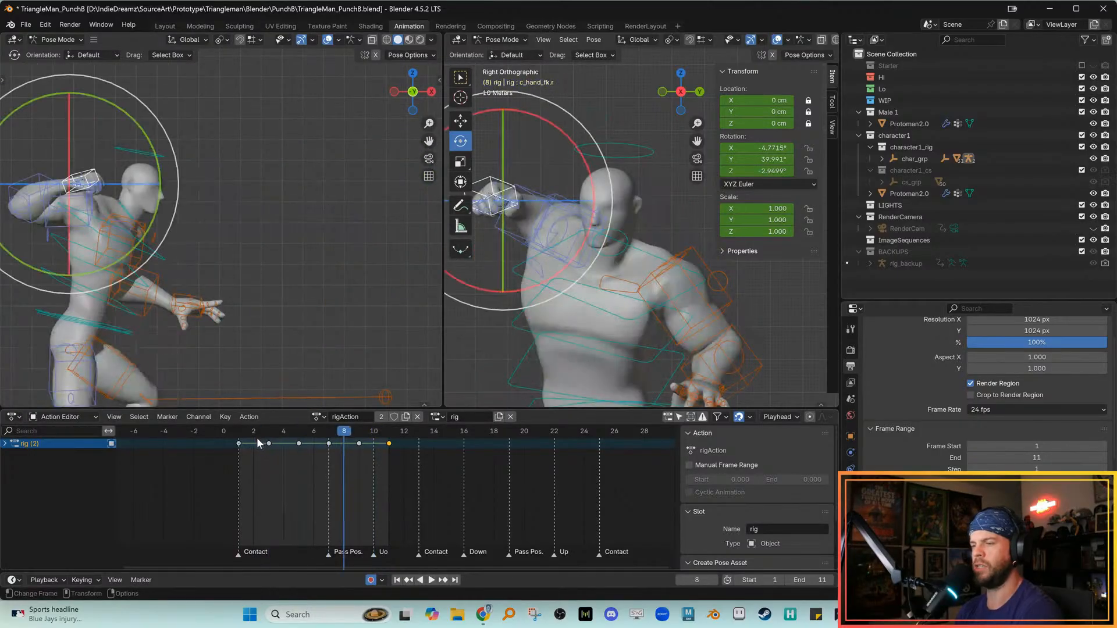
left_click(257, 437)
key("space")
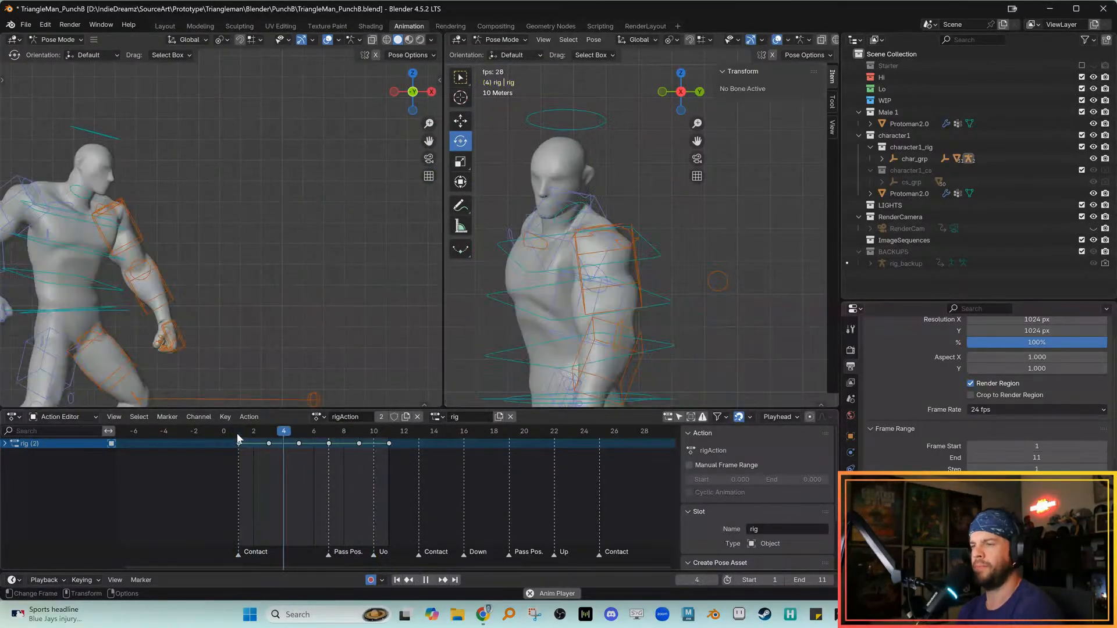
key("space")
left_click_drag(268, 431, 265, 430)
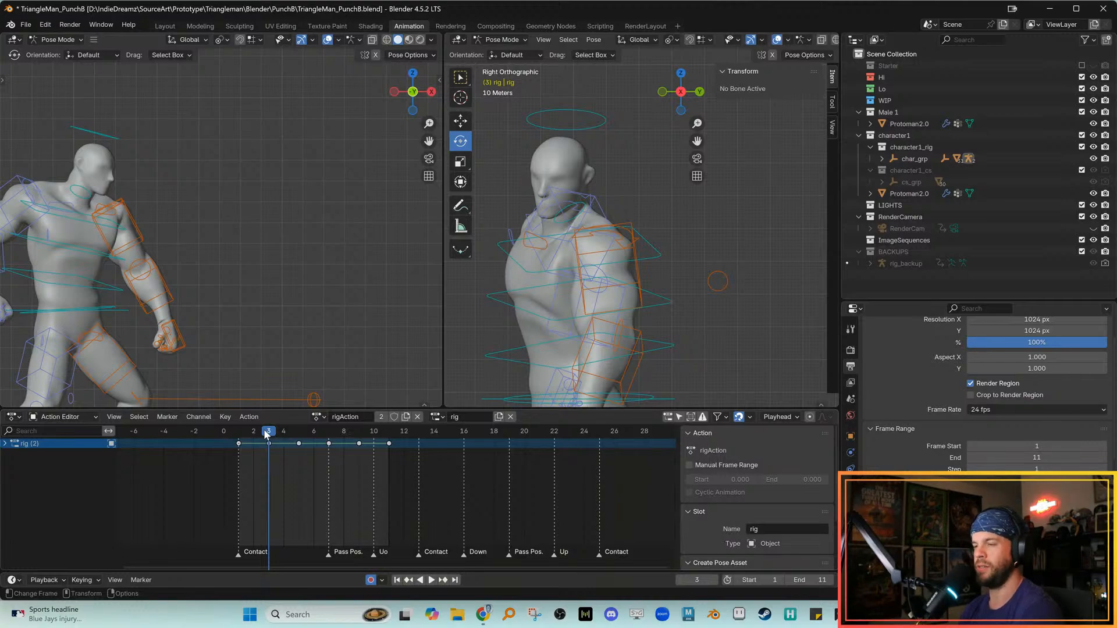
key("space")
key("space")
key("space")
key("space")
left_click_drag(272, 432, 389, 433)
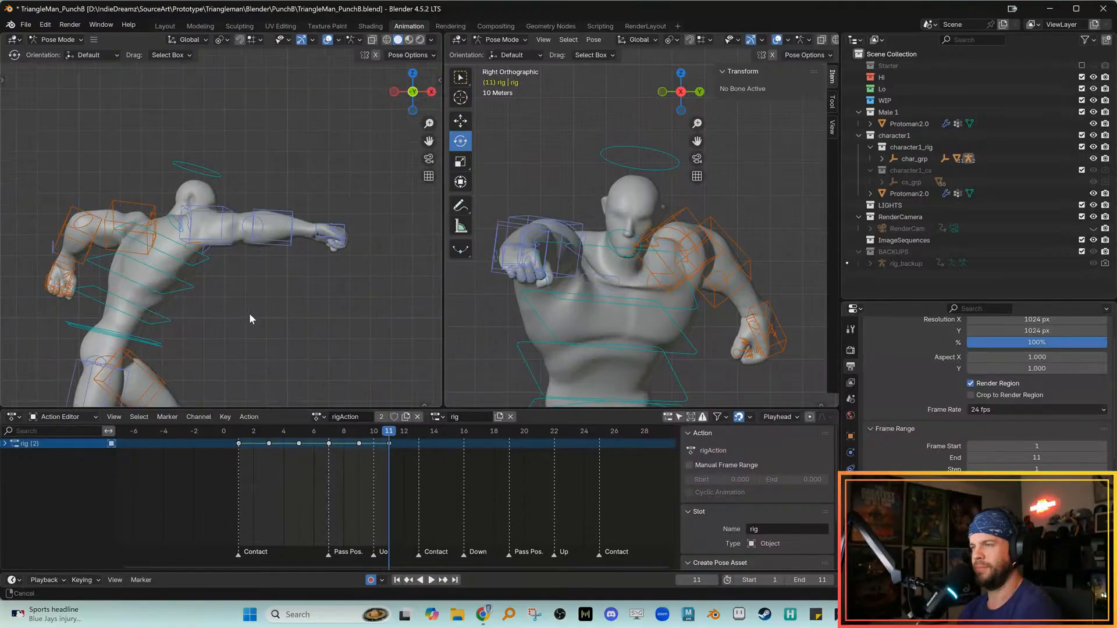
Readjust the right upper-arm control at frame 11 to a rotation of about X 42.5°, Y -27.5°, Z 78.3°
middle_click_drag(249, 314, 257, 281)
left_click(243, 268)
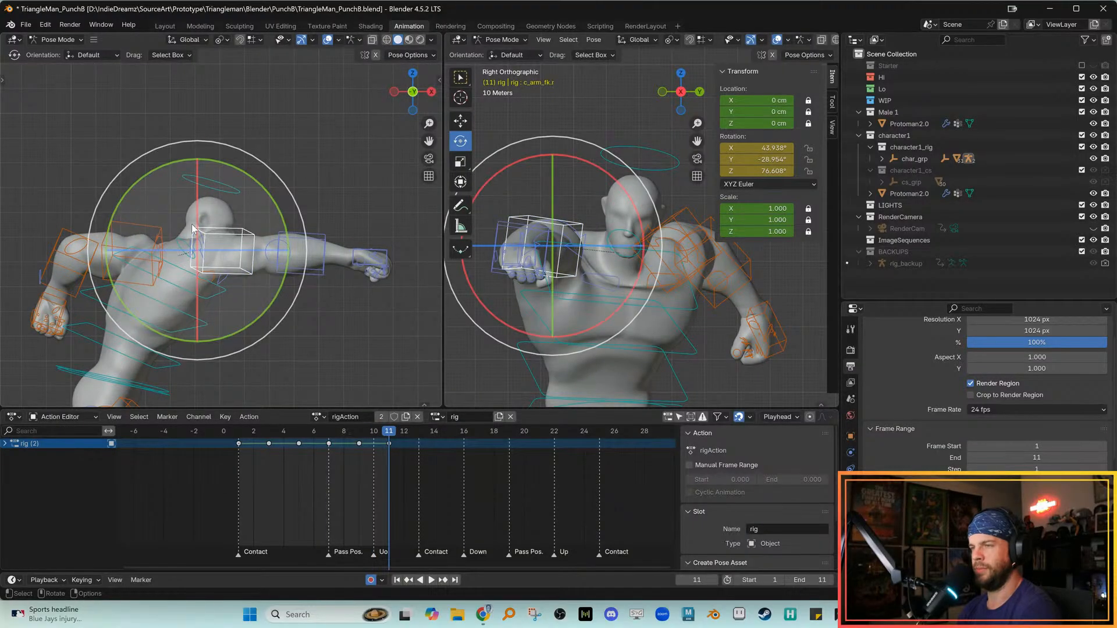
key("r")
key("x")
left_click_drag(194, 236, 197, 236)
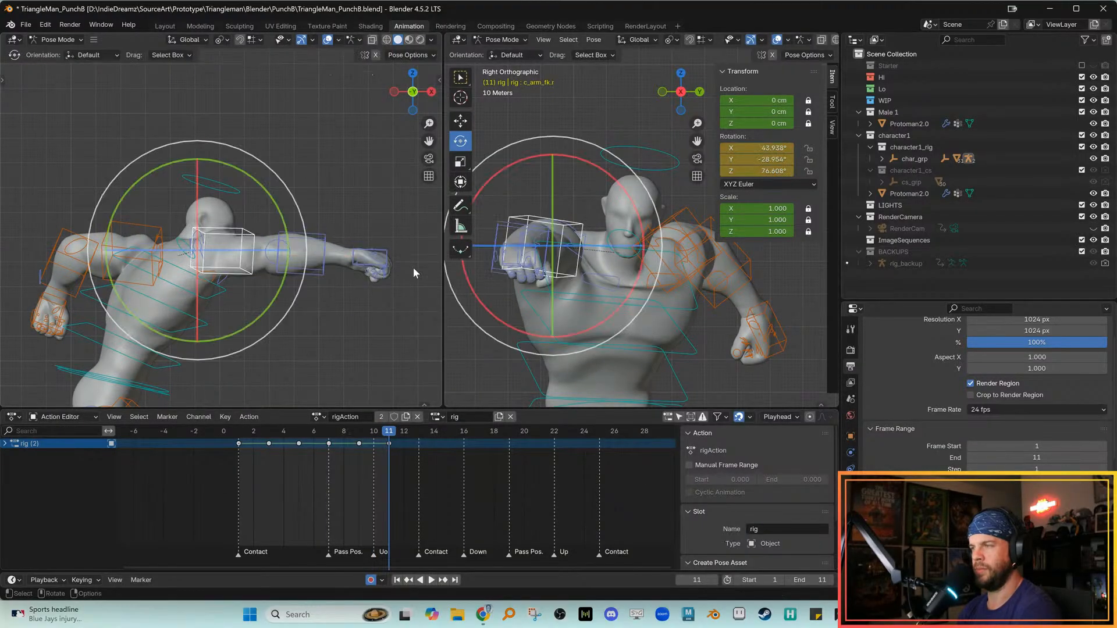
left_click_drag(509, 325, 521, 324)
key("w")
left_click(344, 226)
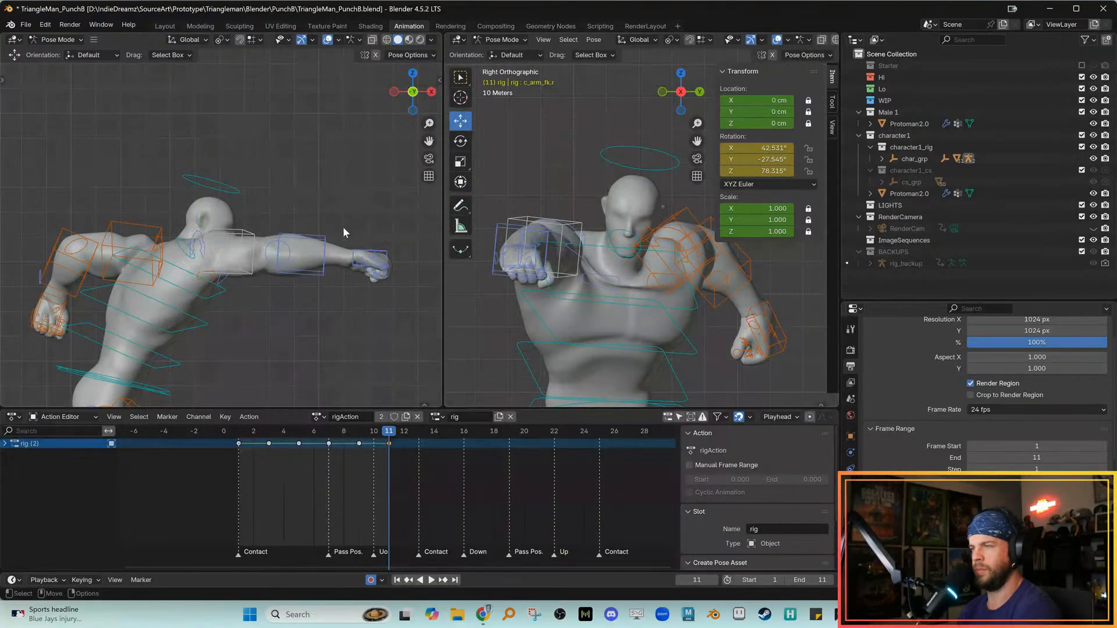
At frame 11, rotate and move the right shoulder control to rotation X 25.2°, Y 1.6°, Z 10.7° and location X -11.4, Y 8.7, Z -22.4 cm
left_click(599, 276)
key("e")
left_click_drag(528, 308, 536, 315)
key("w")
left_click_drag(595, 158, 594, 160)
middle_click_drag(266, 270, 252, 265, "shift")
left_click_drag(217, 428, 386, 431)
middle_click_drag(287, 355, 329, 340, "shift")
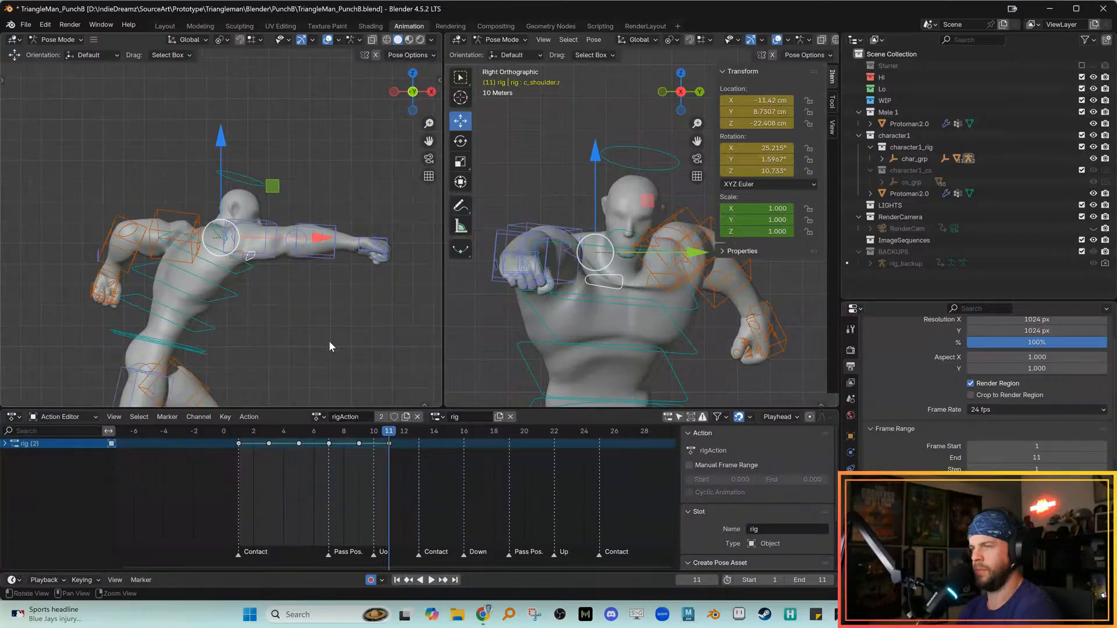
scroll(329, 346, "up", 1)
Select the left upper-arm control, play the punch, and step between the keys at frames 7, 9 and 11 to examine the trailing arm
left_click(167, 211)
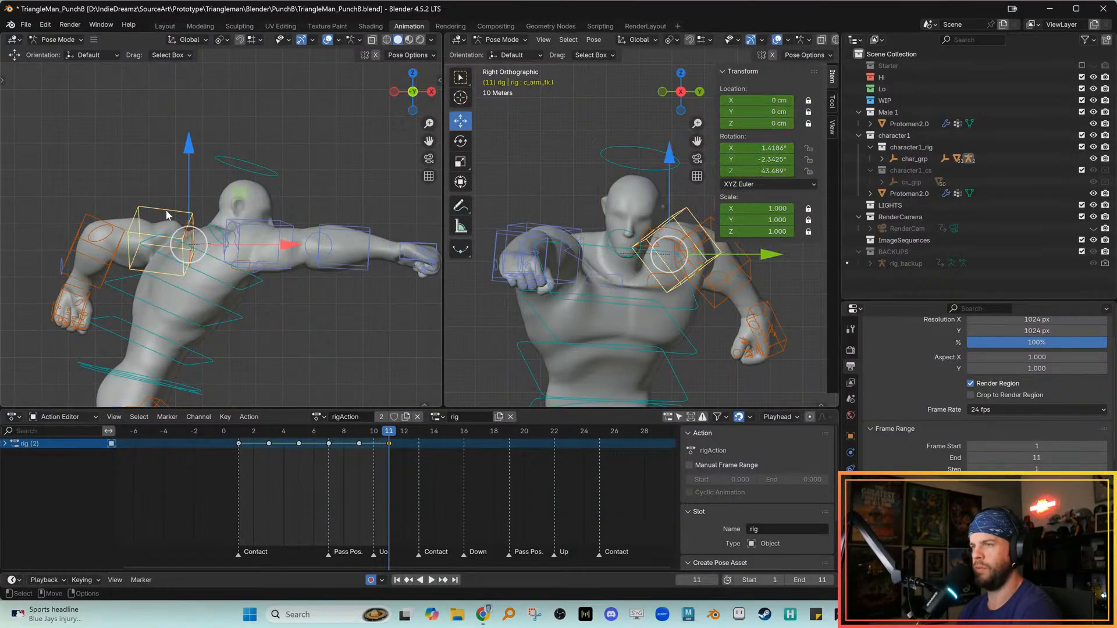
key("e")
middle_click_drag(653, 303, 627, 310, "alt")
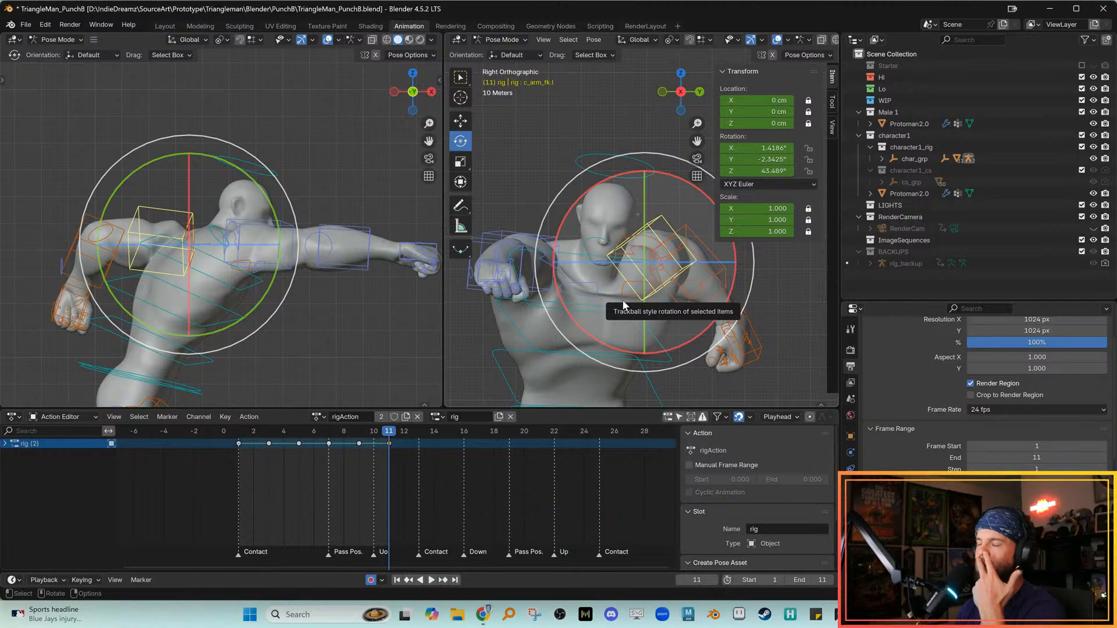
mouse_move(602, 319)
middle_mouse_down("shift")
mouse_move(574, 316)
mouse_move(586, 320)
middle_mouse_up("shift")
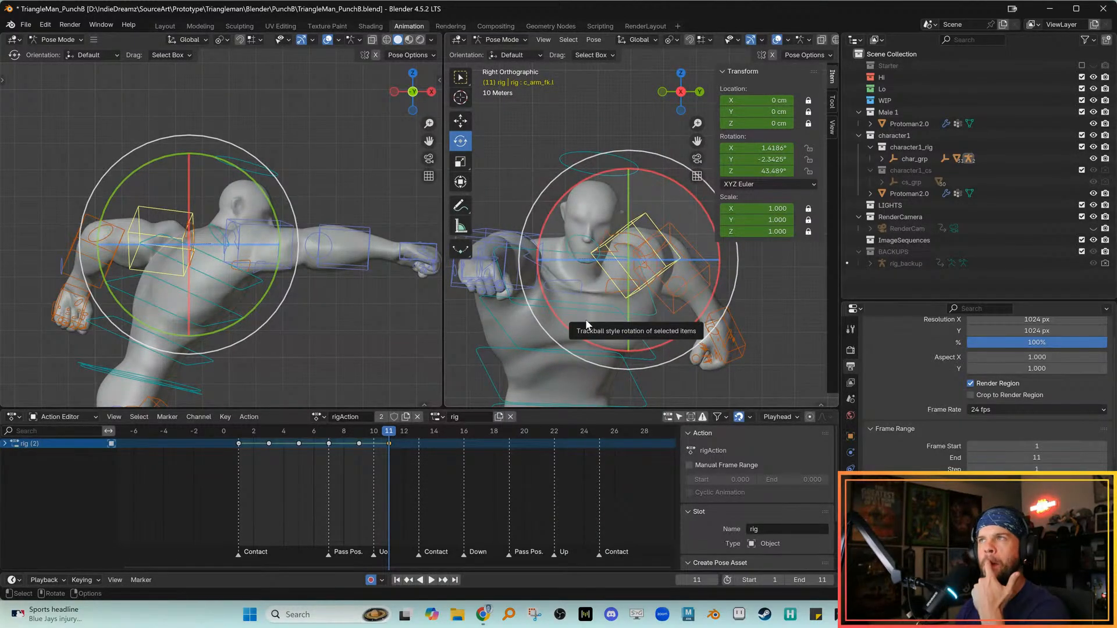
middle_click_drag(588, 292, 601, 265, "shift")
key("space")
key("space")
key("Down")
key("Up")
key("Up")
key("Down")
key("Down")
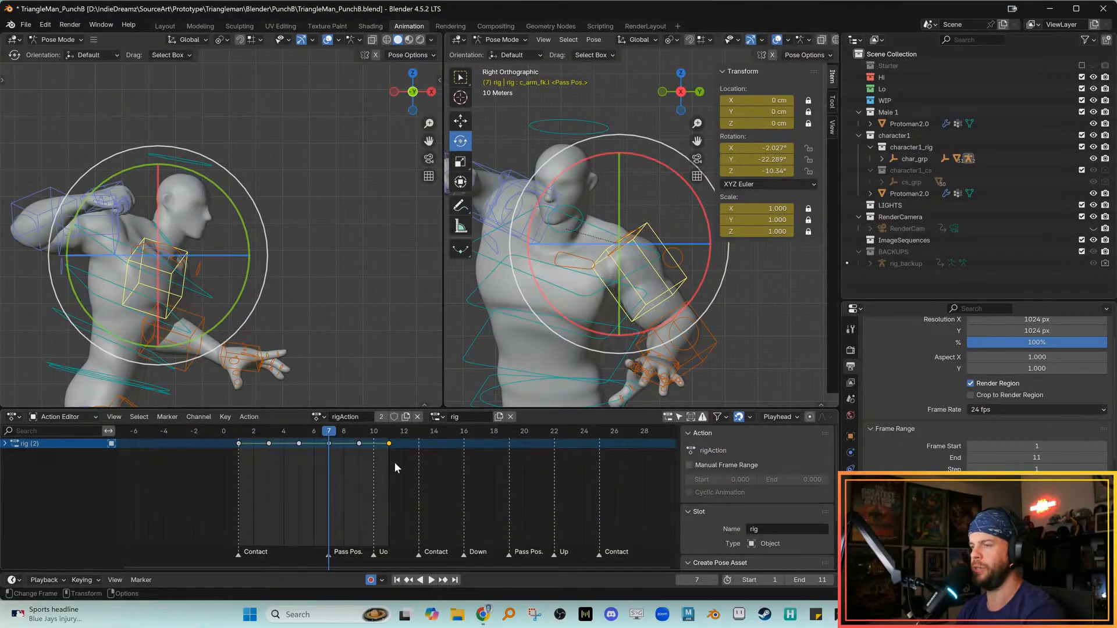
key("Up")
middle_click_drag(330, 322, 329, 291, "shift")
scroll(329, 291, "down", 1)
key("Down")
key("Down")
key("Up")
key("Up")
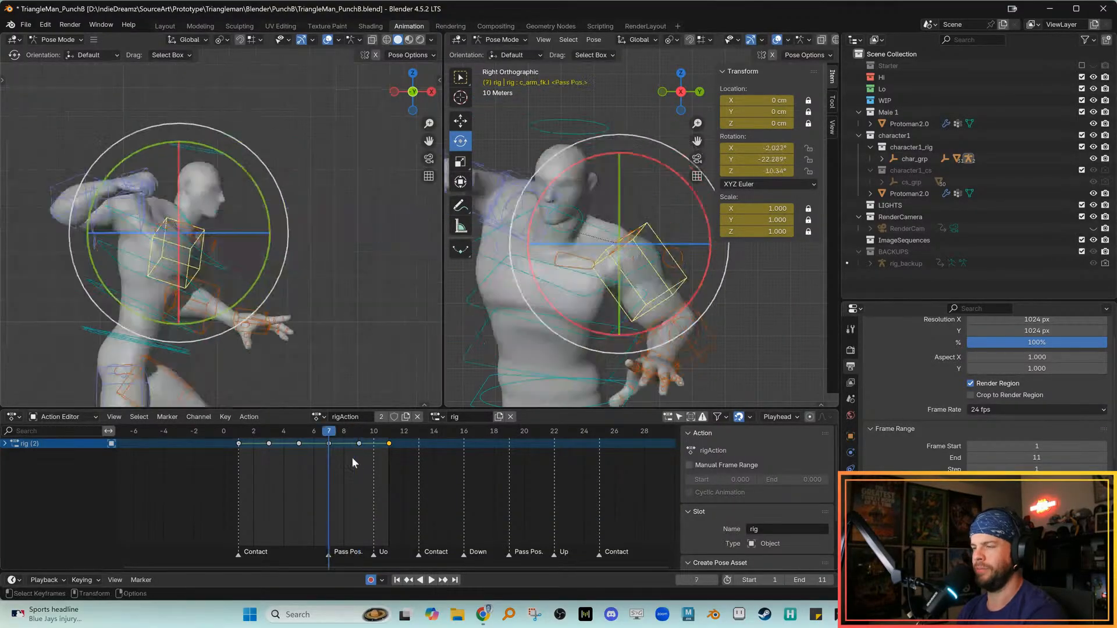
key("Down")
key("Down")
key("Up")
key("Up")
middle_click_drag(233, 324, 269, 334, "alt")
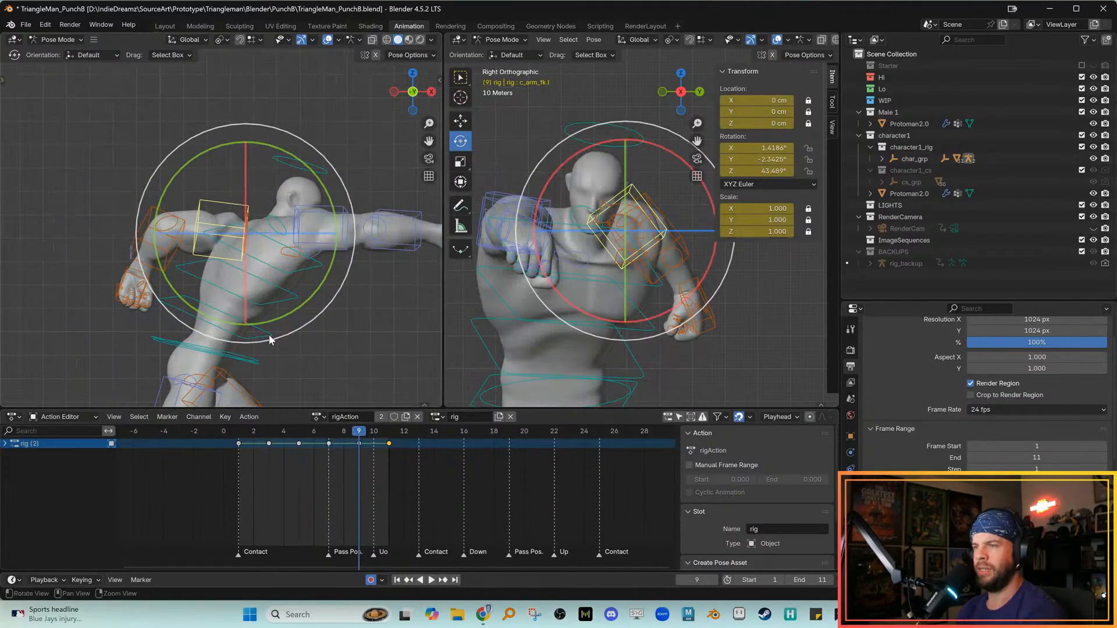
key("w")
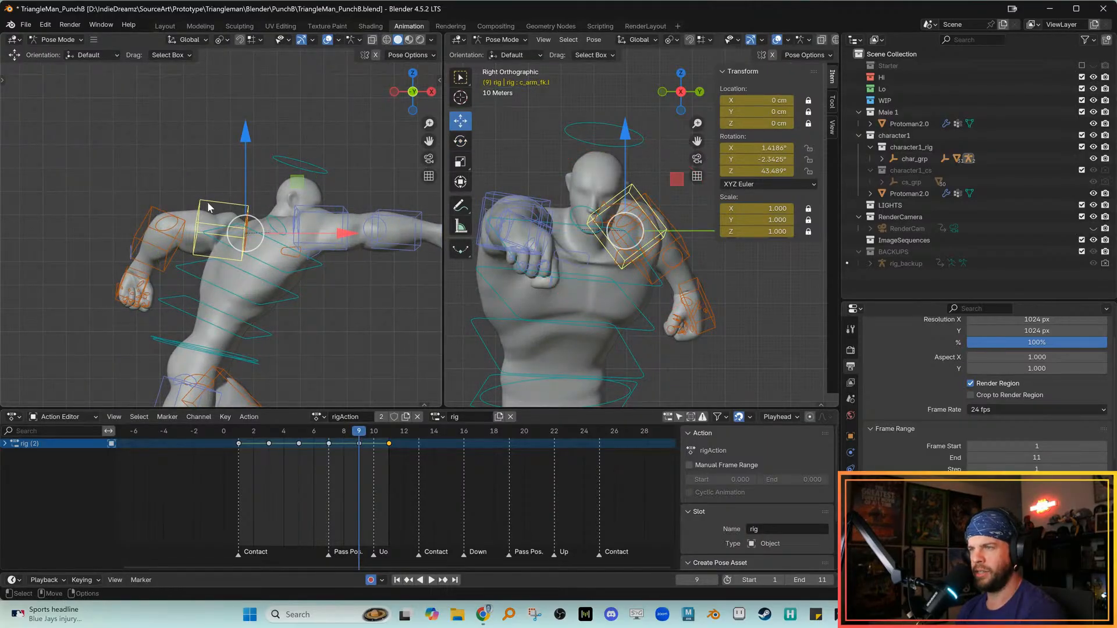
key("e")
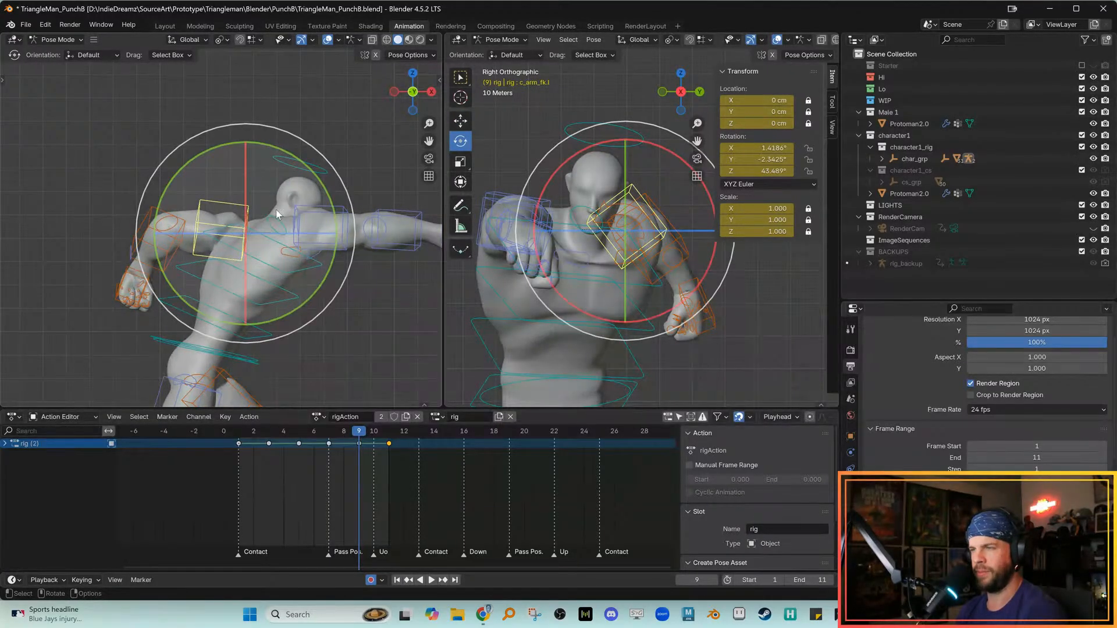
Flip back and forth between the wind-up key at frame 7 and the impact key at frame 9 to judge the swing
key("Down")
key("Down")
key("Up")
key("Up")
key("Down")
key("Down")
key("Up")
key("Up")
middle_click_drag(274, 333, 281, 335, "alt")
key("Down")
key("Down")
key("Up")
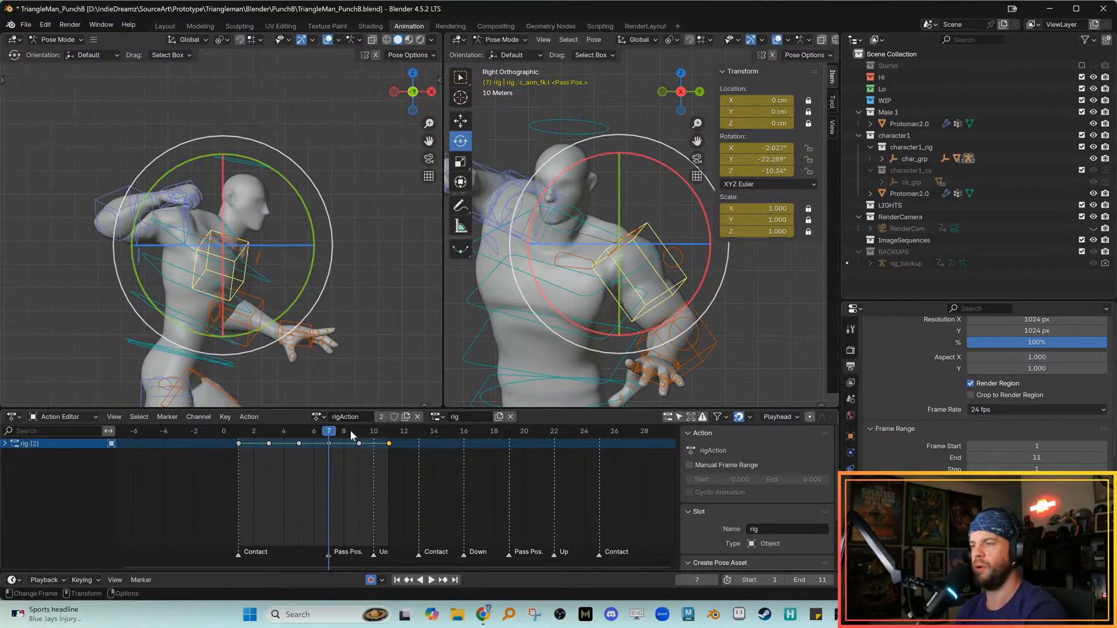
key("Down")
key("Down")
key("Up")
key("Up")
key("Up")
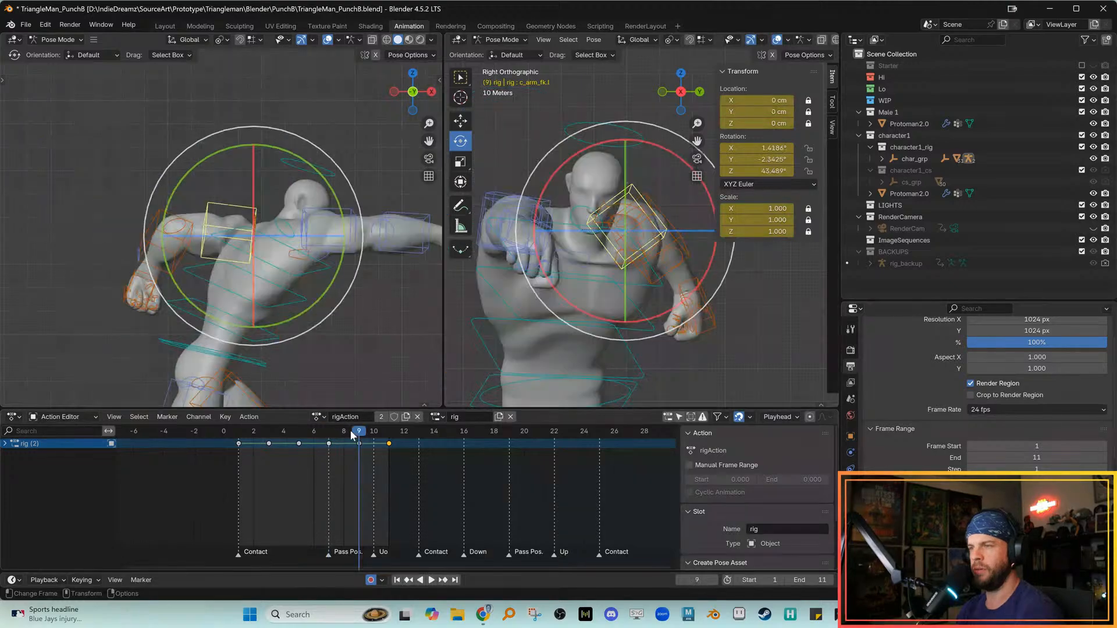
middle_click_drag(309, 352, 301, 358, "shift")
key("Down")
key("Up")
key("Down")
key("Up")
key("Up")
key("Down")
middle_click_drag(324, 339, 348, 349, "alt")
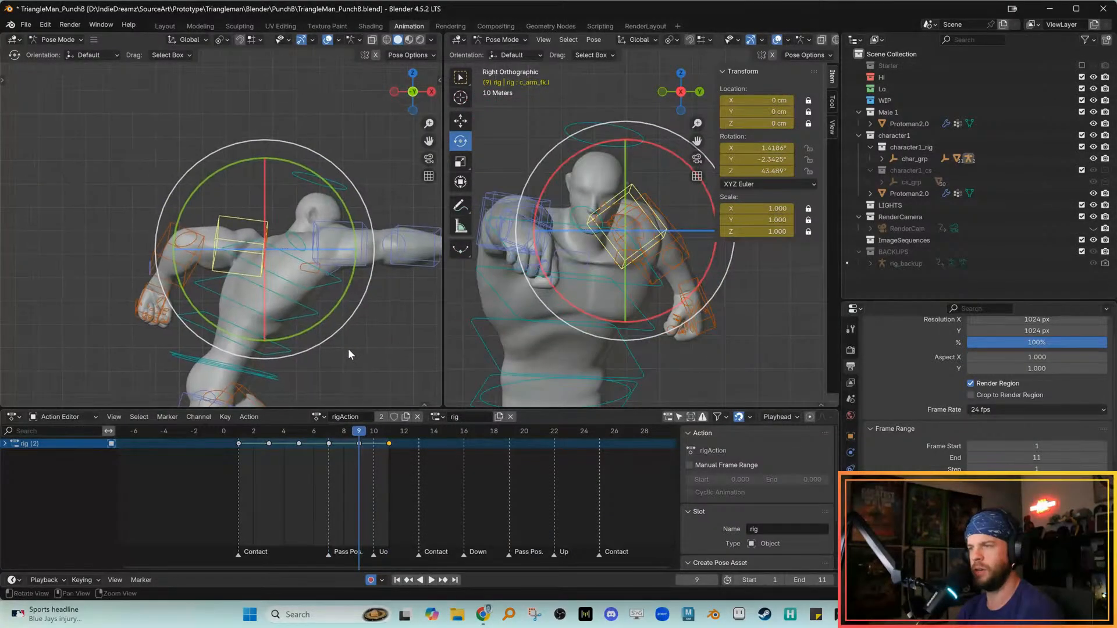
Compare the impact pose at frame 9 with the recoil pose at frame 11, checking the torso and both arms
key("Down")
key("Up")
key("Down")
key("Down")
key("Up")
key("Up")
key("Up")
key("comma")
key("period")
key("period")
middle_click_drag(358, 344, 360, 354, "alt")
key("w")
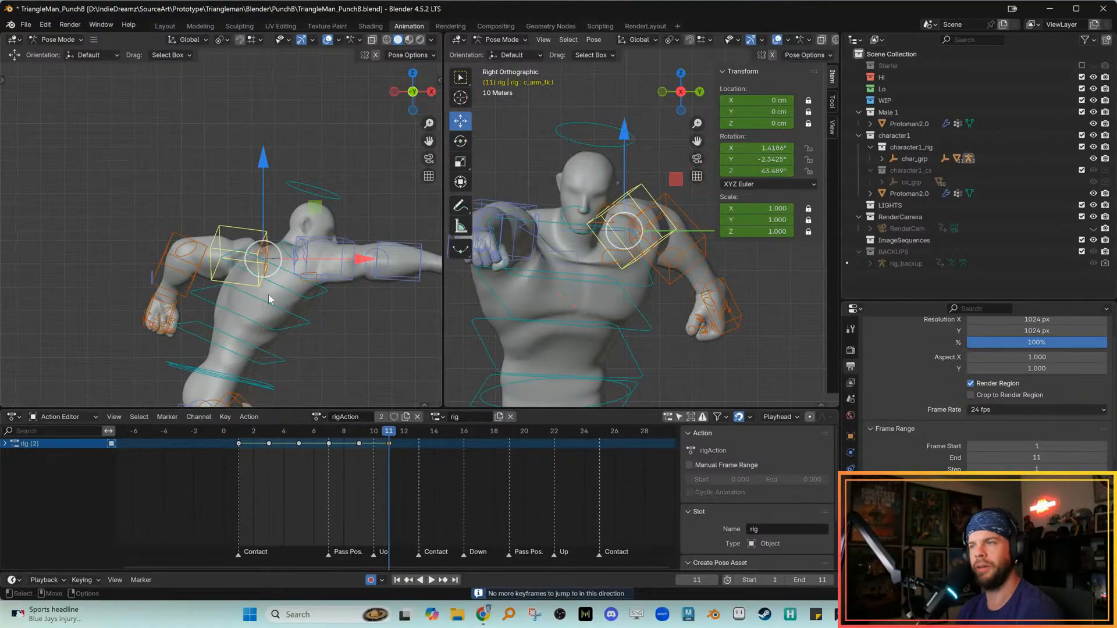
key("Down")
key("Down")
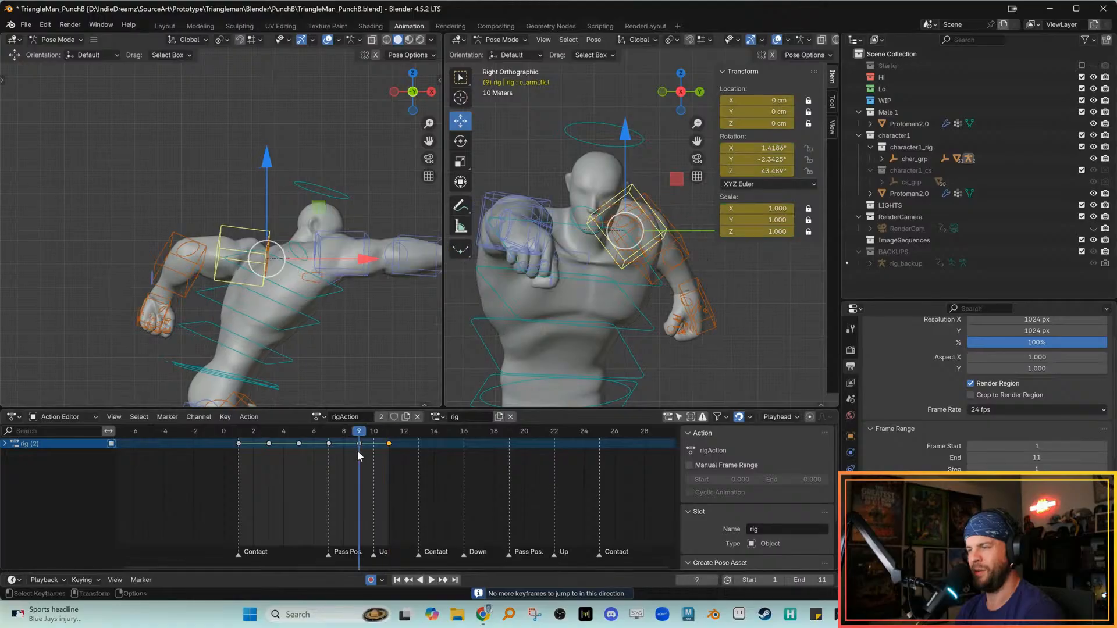
key("Up")
key("Up")
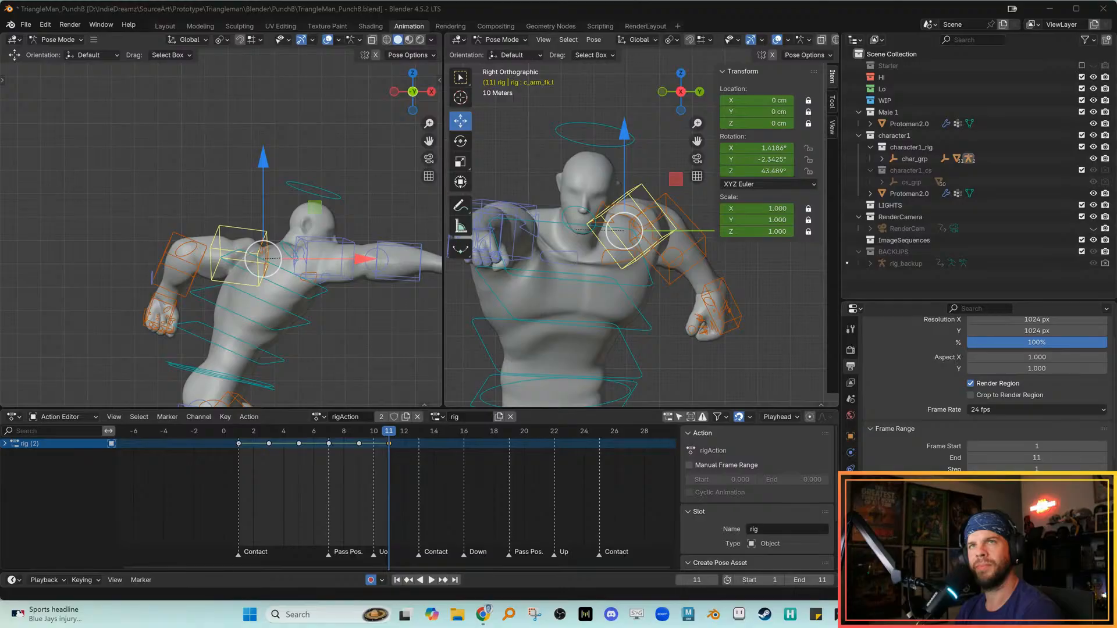
key("Down")
key("Down")
key("Up")
key("Up")
Adjust the left forearm control at frame 11 with a move, giving it a Z rotation of about -24.5°
left_click(171, 233)
left_click(174, 236)
middle_click_drag(258, 249, 190, 231, "shift")
key("alt+q")
key("g")
left_click(258, 325)
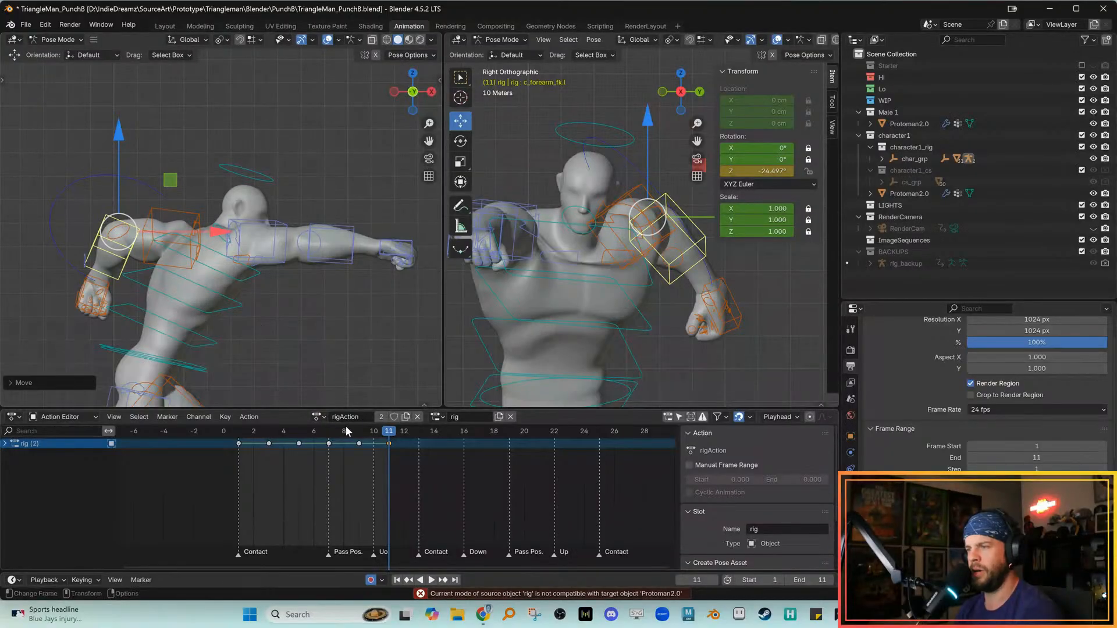
Scrub to the earlier frames and step through the keys up to frame 11 to review the left forearm's motion
left_click_drag(336, 427, 287, 428)
key("Up")
key("Up")
key("Up")
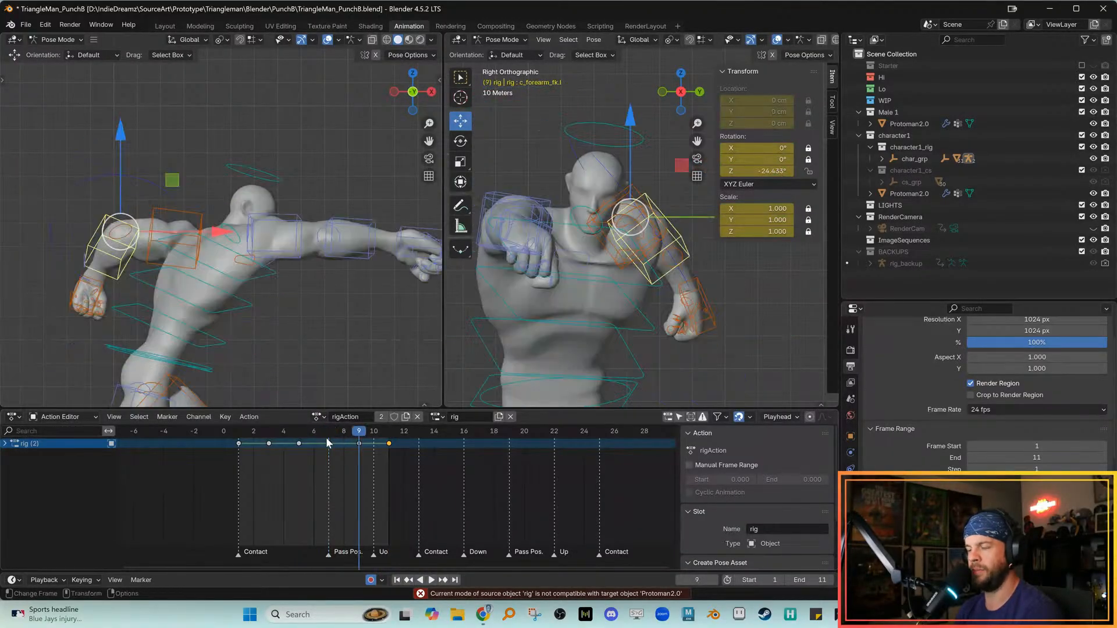
key("Down")
key("Up")
key("Up")
key("Down")
key("Up")
middle_click_drag(321, 336, 337, 343, "shift")
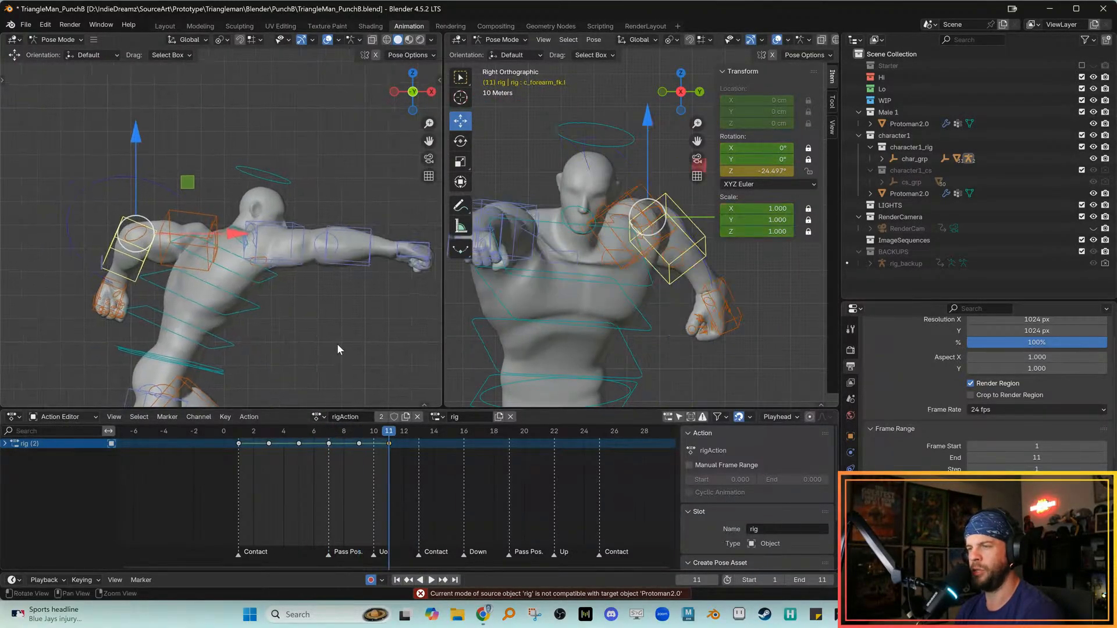
key("alt+q")
key("Down")
key("Down")
key("Up")
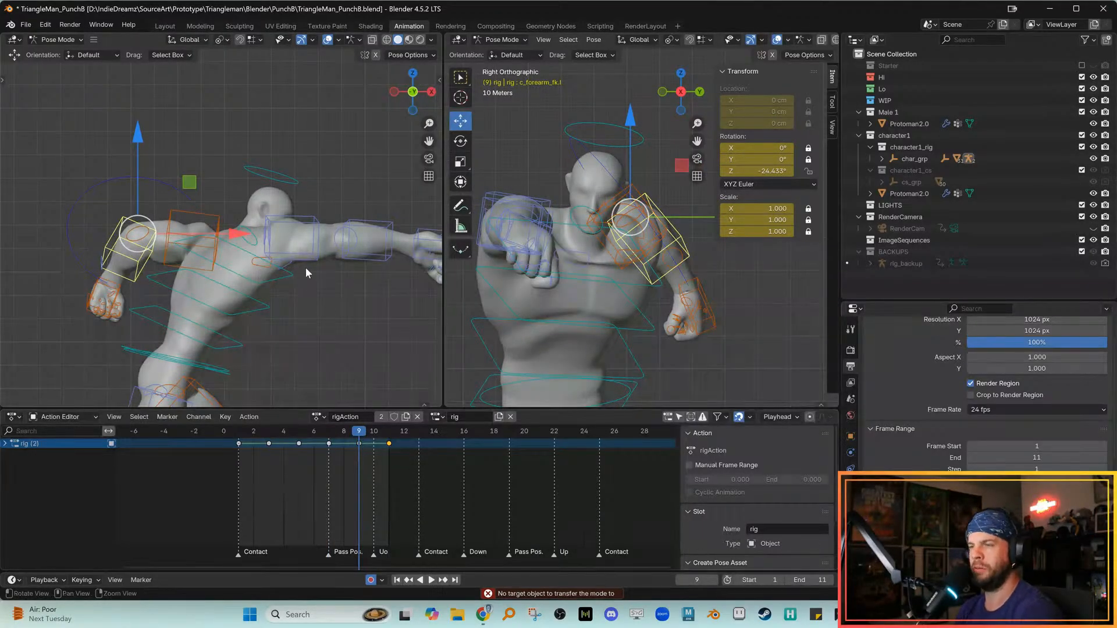
Step repeatedly through the keys at frames 7, 9 and 11 to examine how the left arm settles after impact
middle_click_drag(305, 268, 322, 270, "shift")
key("Down")
key("Down")
key("Up")
key("Up")
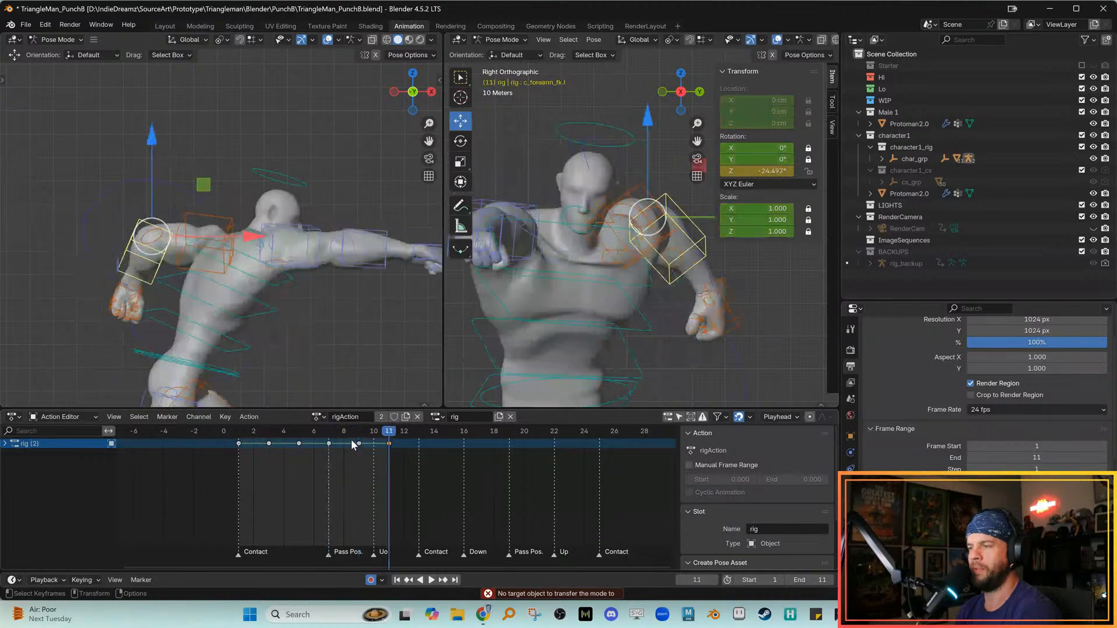
key("Up")
mouse_move(347, 366)
middle_mouse_down("shift")
mouse_move(358, 359)
mouse_move(337, 349)
middle_mouse_up("shift")
key("alt+q")
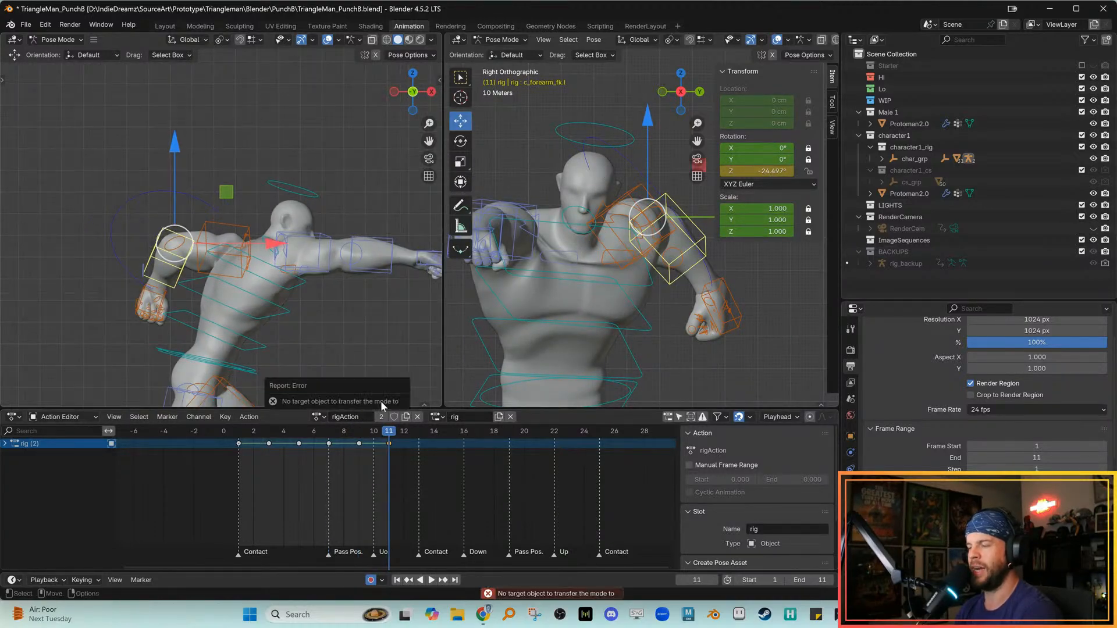
key("Down")
key("Down")
key("Up")
key("Down")
key("Up")
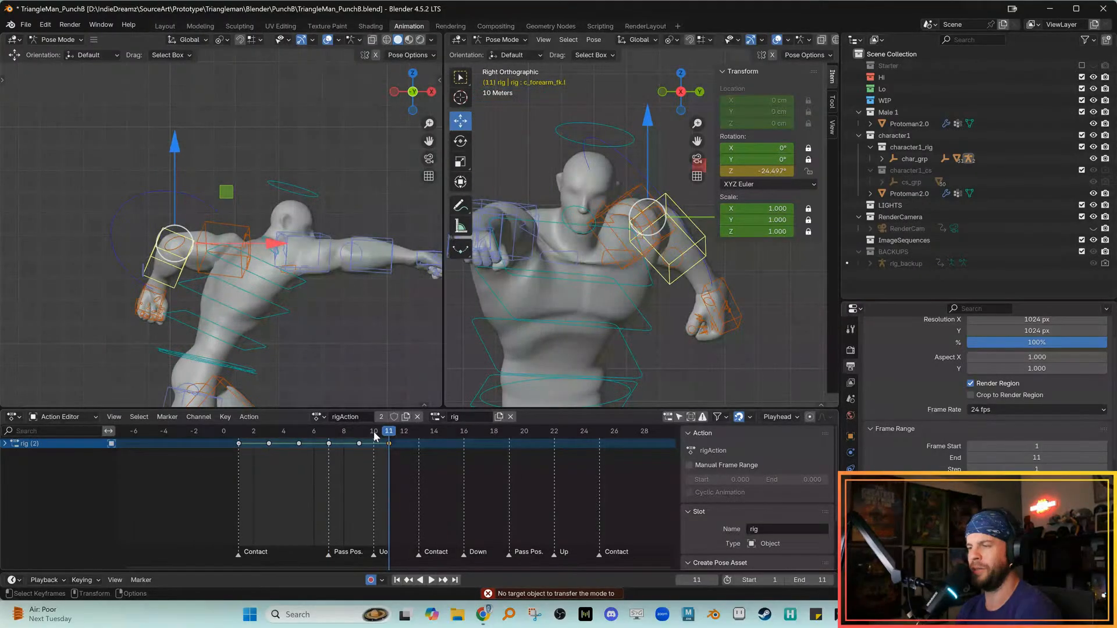
key("Down")
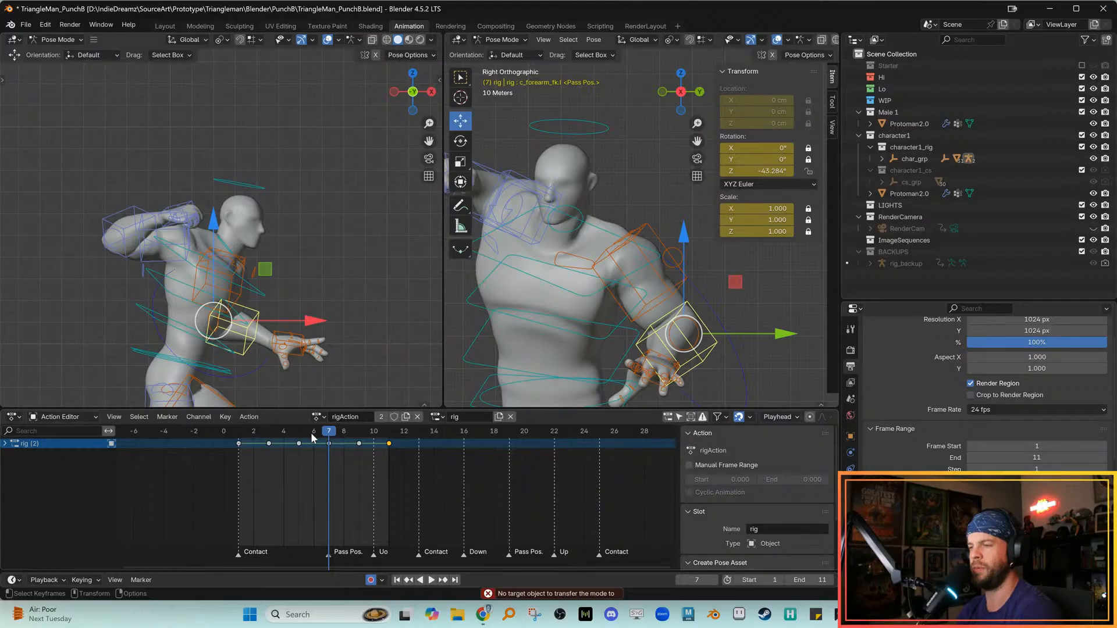
key("Up")
key("Down")
key("Up")
key("Up")
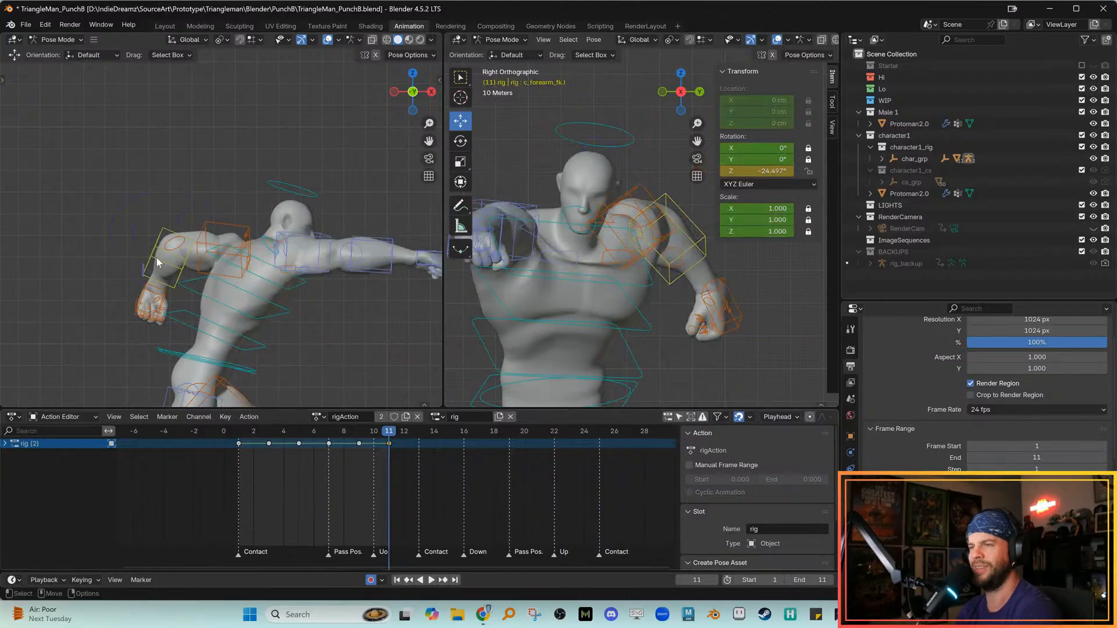
Compare the keys at frames 7, 9 and 11 again, watching the left forearm with the Rotate tool active
key("Up")
key("e")
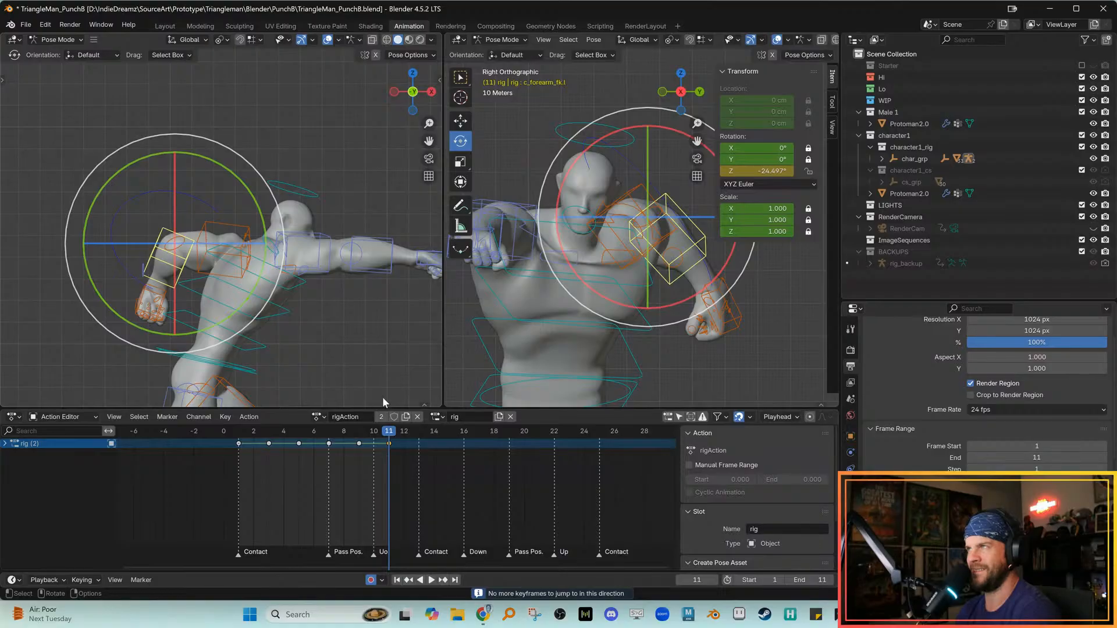
key("Down")
key("Down")
key("Up")
key("Up")
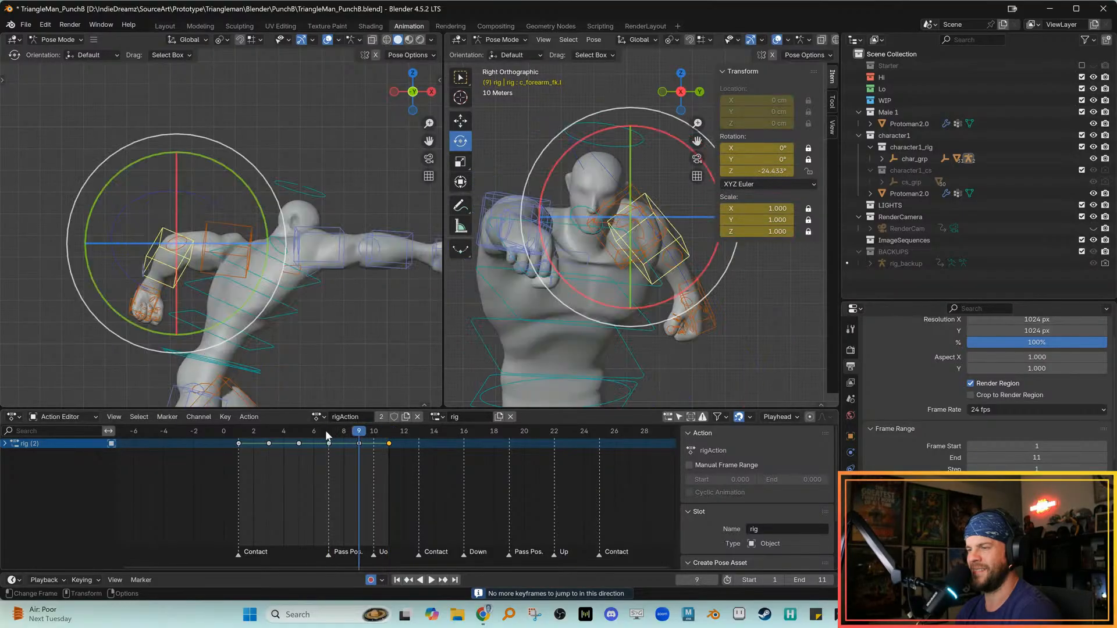
key("alt+q")
left_click(314, 435)
key("Up")
key("Up")
key("Up")
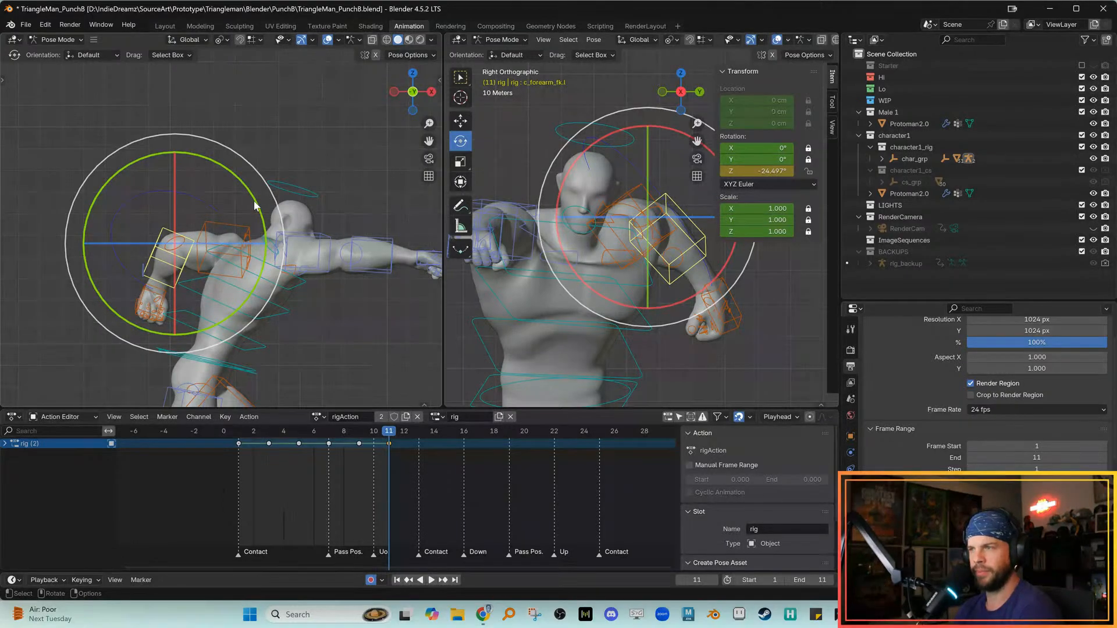
Switch the transform orientation from Global to Local
key("w")
left_click(222, 198)
left_click(172, 221)
key("comma")
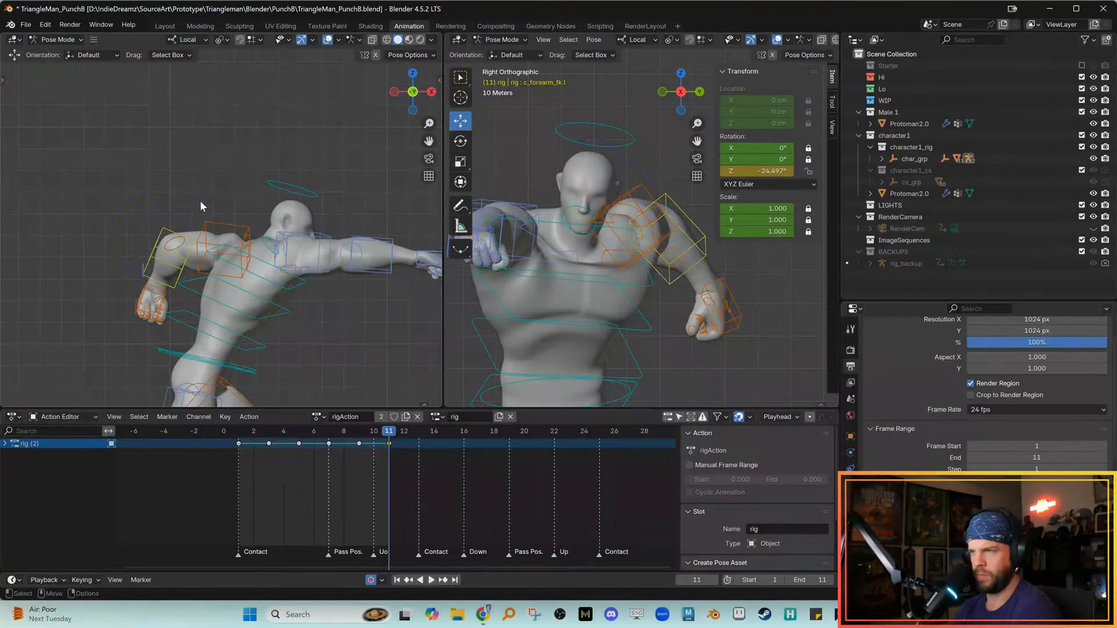
Rotate the left forearm control at frame 11 to a Z rotation of about -32.2°
left_click(161, 235)
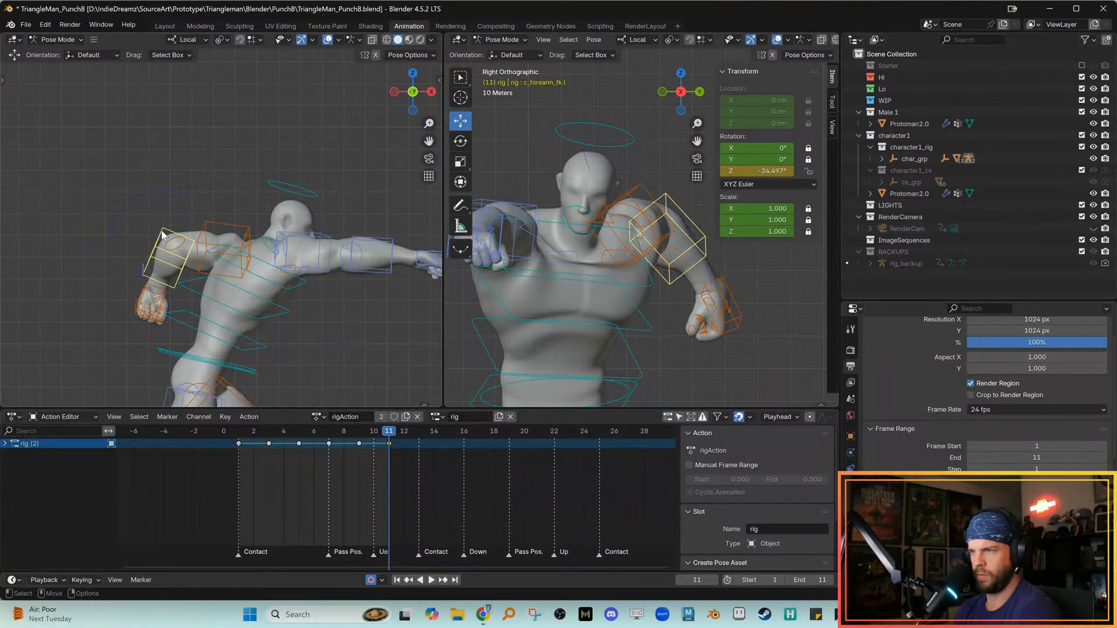
left_click(193, 195)
middle_click_drag(678, 206, 653, 221, "shift")
left_click(653, 221)
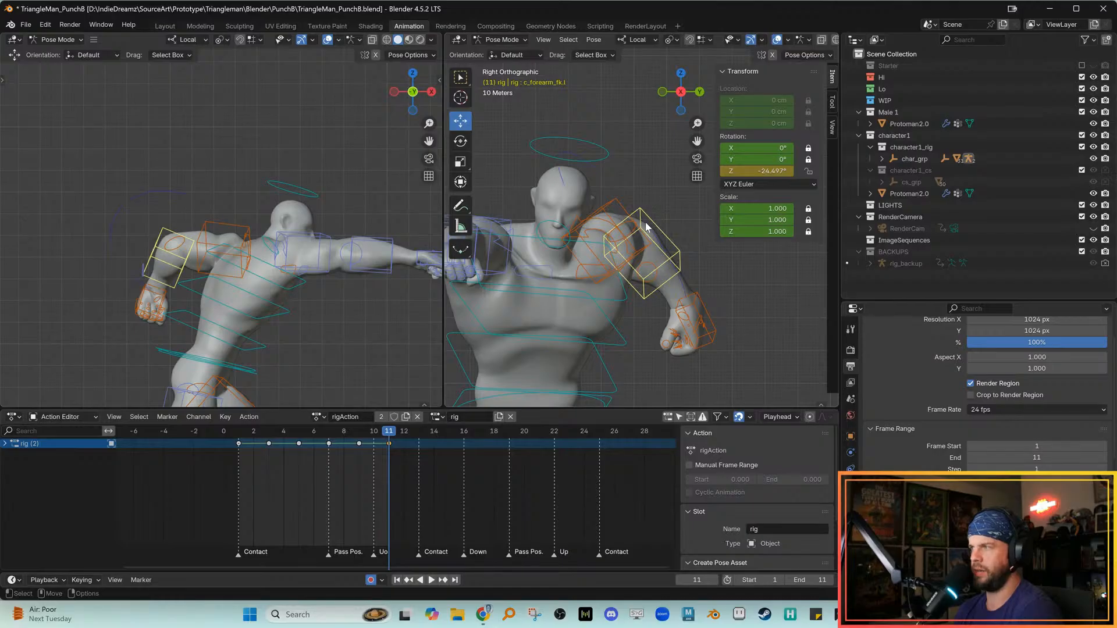
left_click(554, 163)
left_click(185, 233)
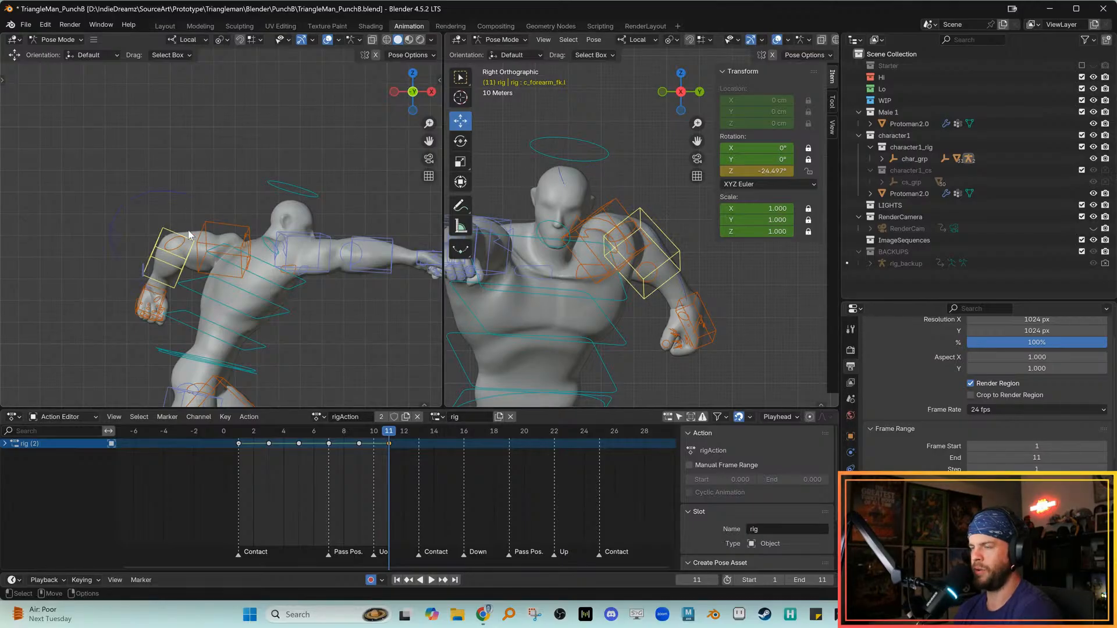
left_click(258, 198)
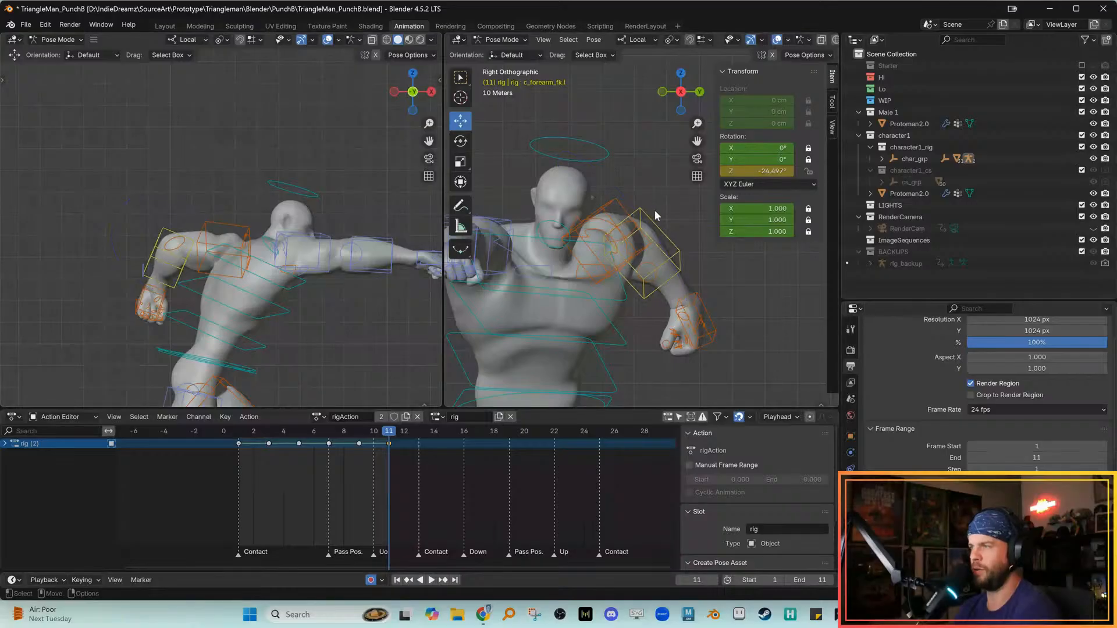
left_click(639, 218)
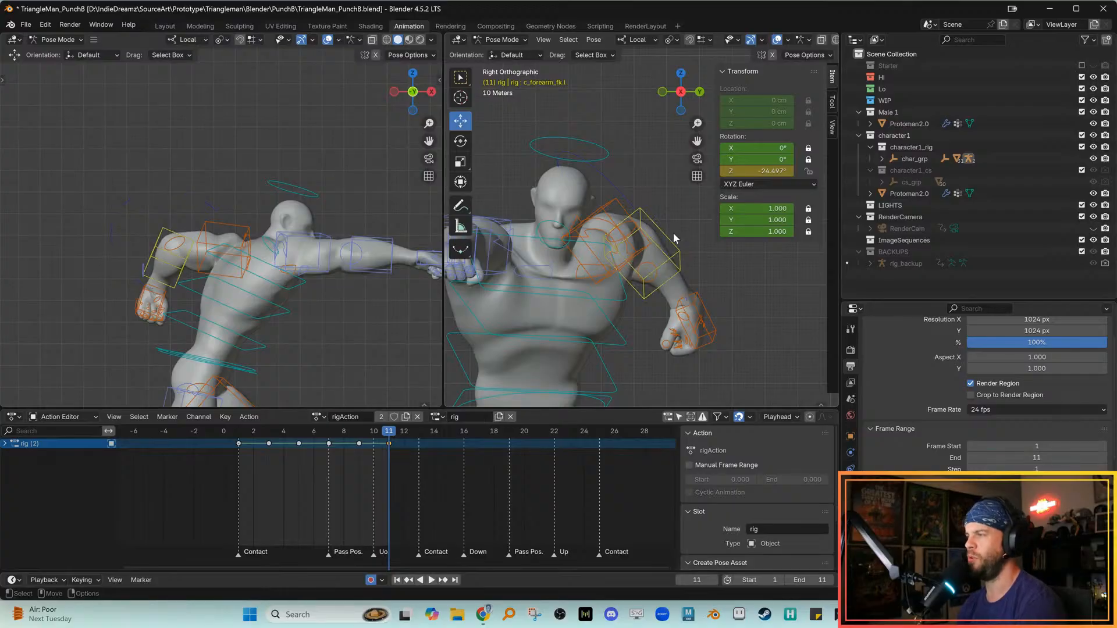
key("shift+space")
key("r")
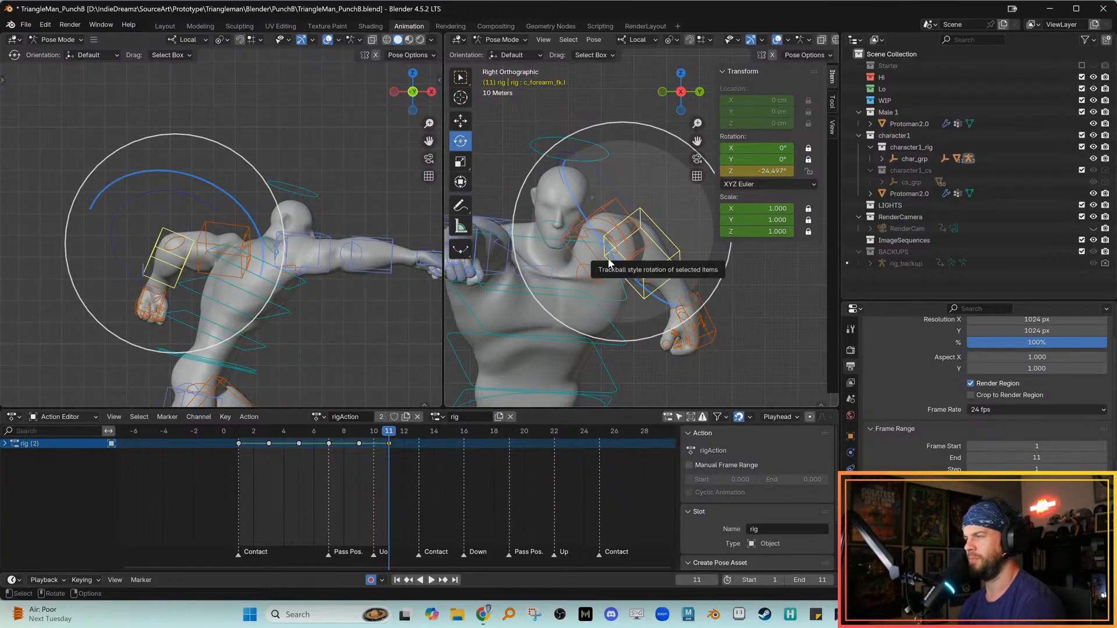
left_click_drag(612, 257, 610, 250)
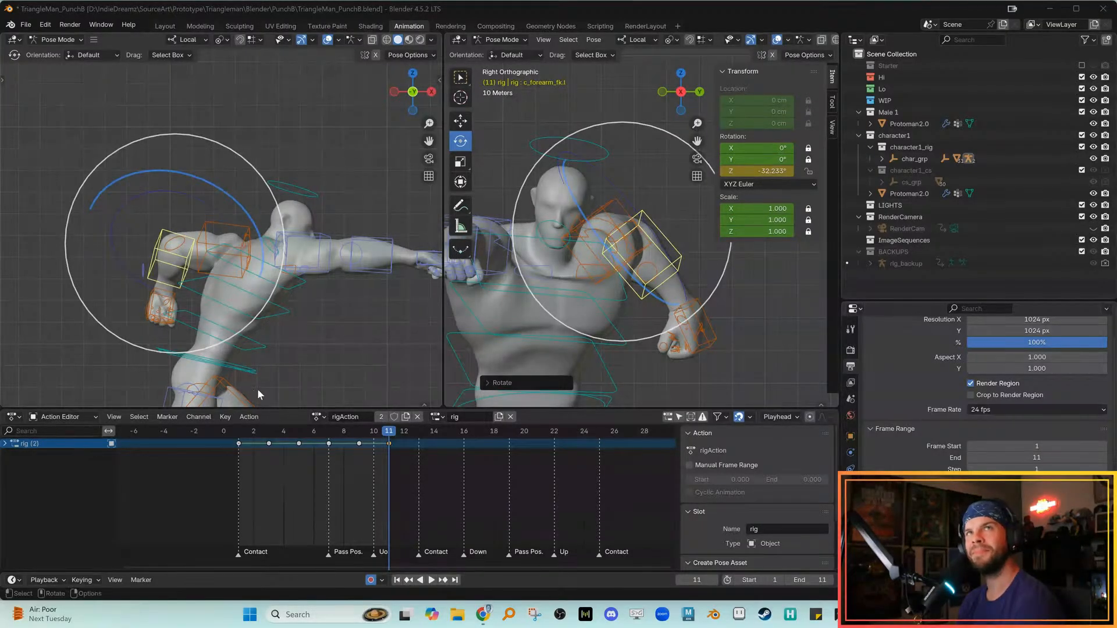
Flip repeatedly between the earlier keys and frame 11 to check the left forearm's new bend
middle_click_drag(340, 300, 340, 296, "shift")
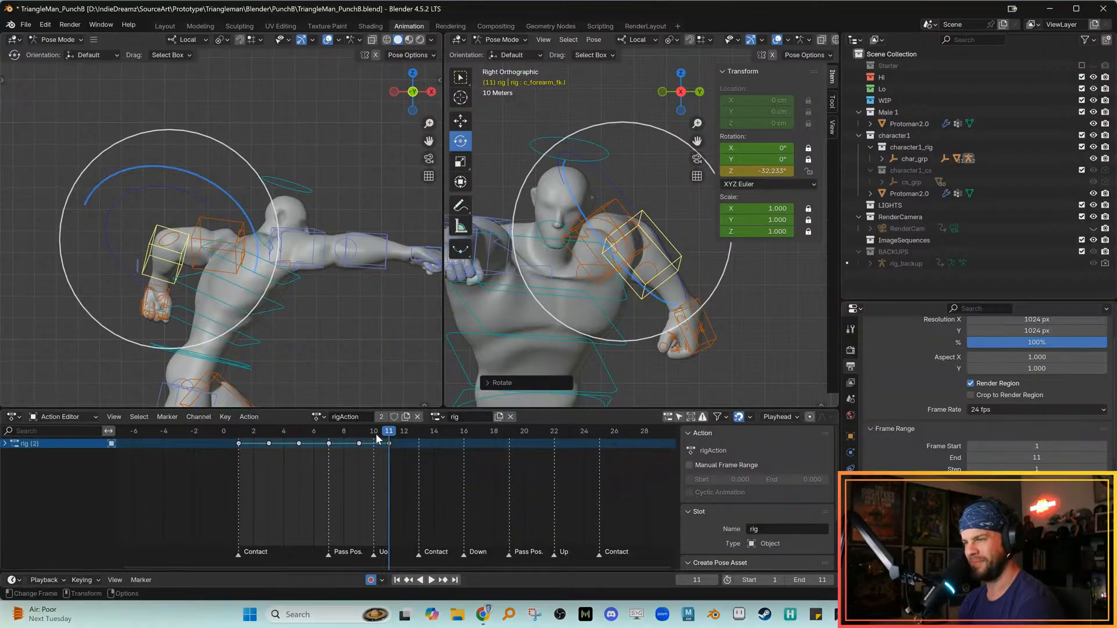
left_click_drag(379, 435, 369, 441)
key("Up")
key("Down")
key("Down")
key("Up")
key("Up")
key("Down")
key("Down")
key("Up")
key("Up")
key("Down")
key("Up")
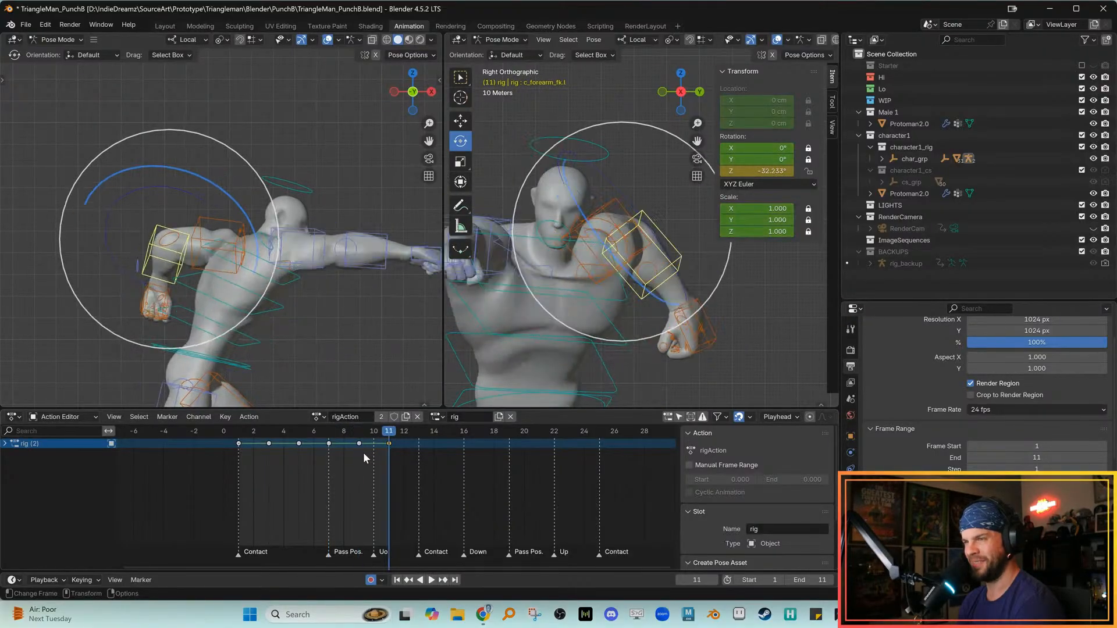
key("Down")
key("Up")
key("Down")
key("Down")
key("Up")
key("Up")
Examine the left arm's swing from a closer framing by stepping repeatedly between the punch keys and frame 11
scroll(312, 351, "down", 1)
middle_click_drag(312, 351, 314, 340, "shift")
key("Down")
key("Down")
key("Down")
key("Up")
key("Up")
key("Up")
key("Down")
key("Down")
key("Up")
key("Up")
key("alt+q")
key("Down")
key("Down")
key("Up")
key("Up")
scroll(330, 354, "up", 2)
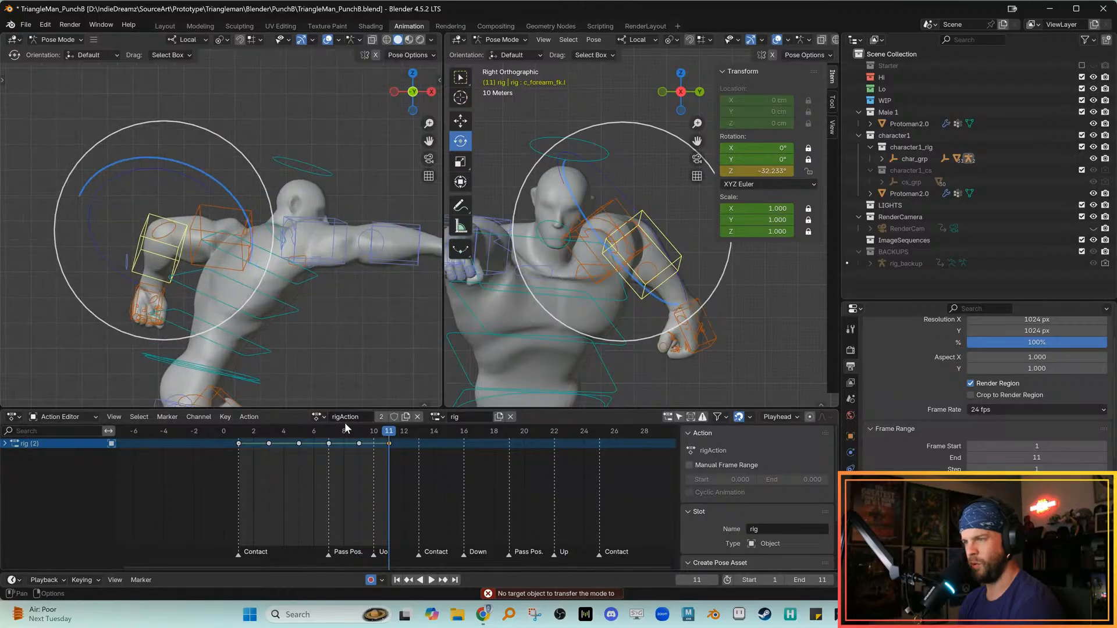
key("Down")
key("Down")
key("Up")
key("Up")
key("Down")
key("Down")
key("Up")
key("Up")
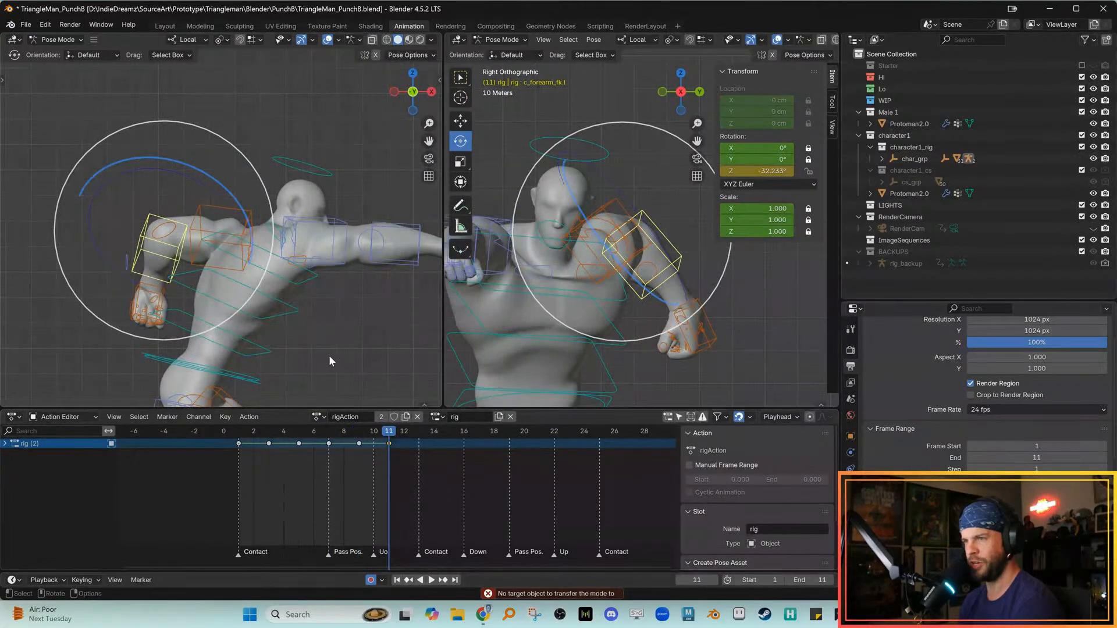
Select the left hand control and step back and forth through the keys to examine the hand's motion
left_click(157, 288)
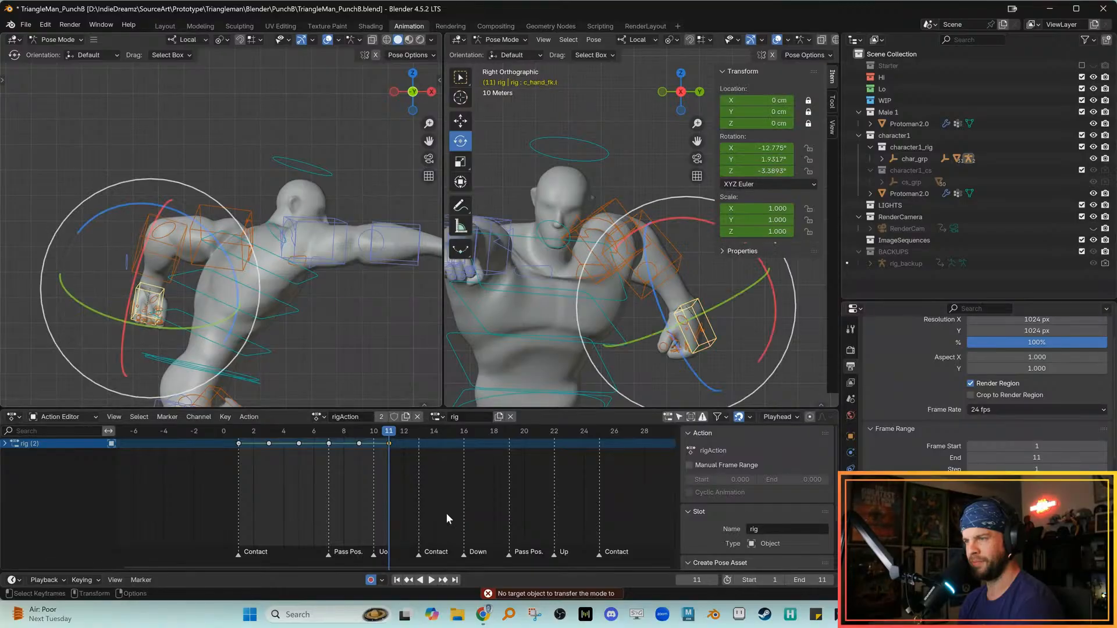
key("Down")
key("Down")
key("Down")
key("Up")
key("Up")
key("Up")
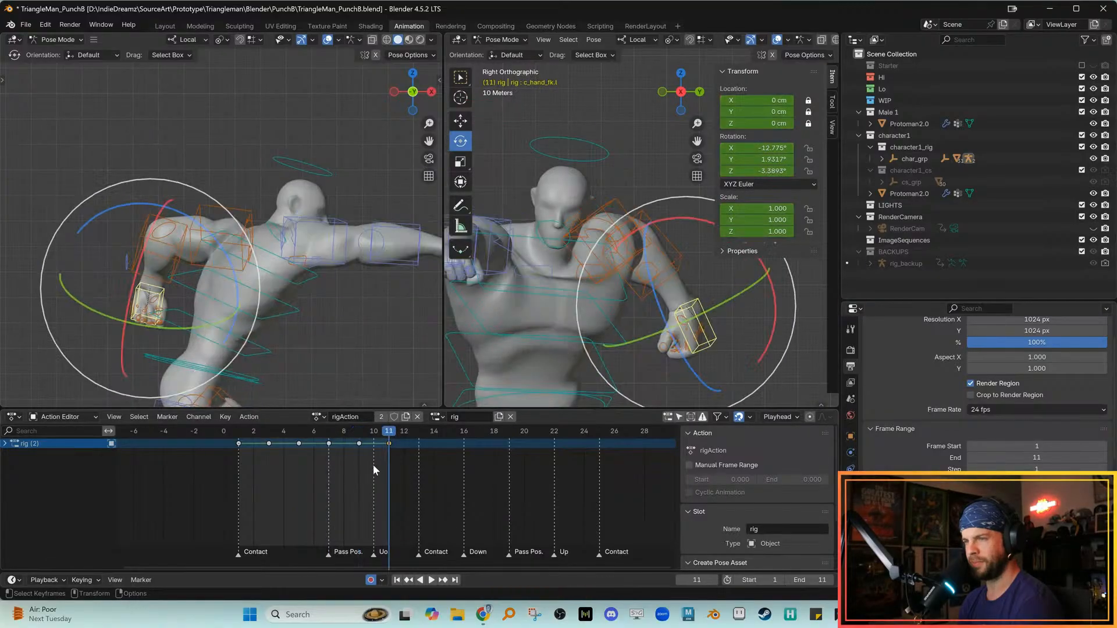
Try to select the left hand and finger controls at frame 11 and copy their pose
left_click_drag(219, 323, 204, 299)
left_click_drag(130, 288, 125, 295)
left_click(153, 290)
left_click(191, 293)
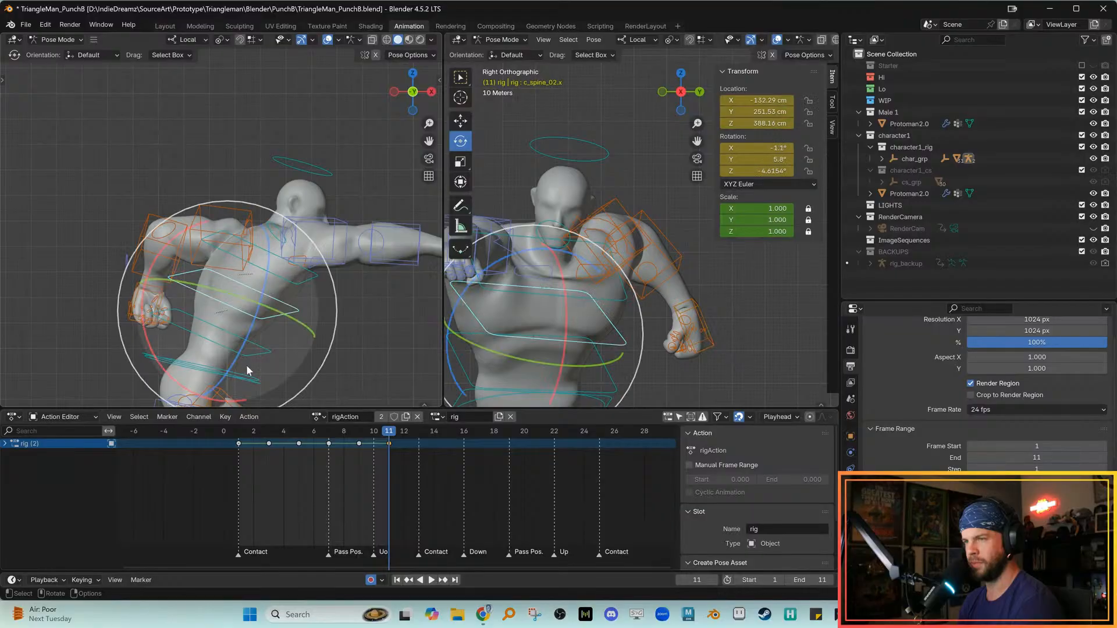
key("ctrl+c")
Step through the earlier keys to frame 7 and select the open left hand's controls there
key("Down")
key("Down")
key("Down")
key("Up")
key("Up")
key("Down")
left_click_drag(281, 322, 376, 392)
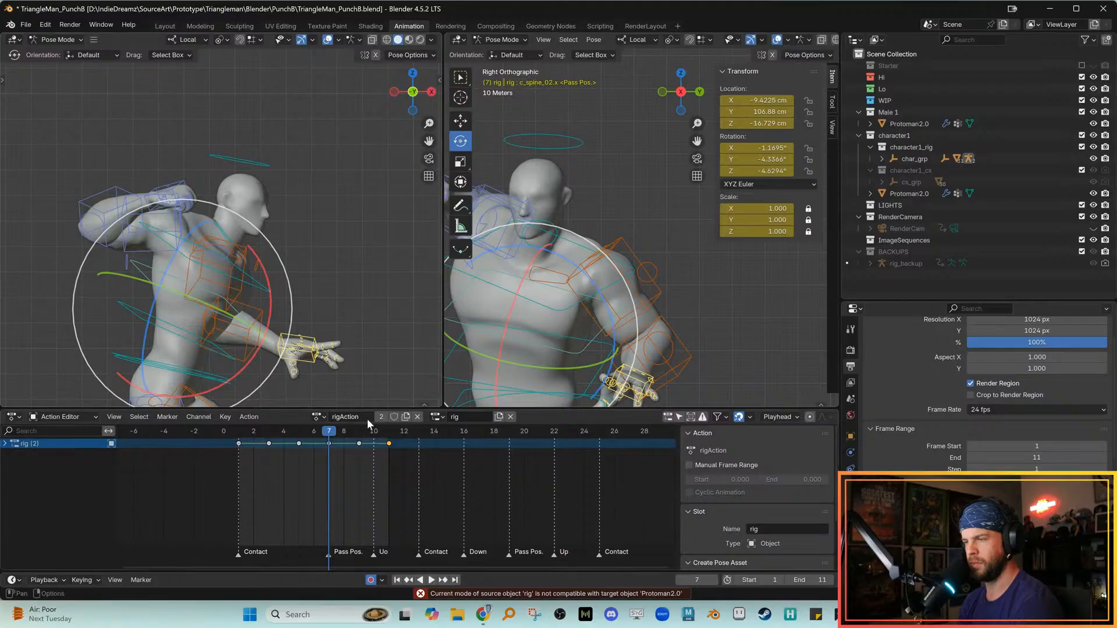
Try to paste the left hand's keys from frame 7 onto frame 9, and undo the paste
left_click(360, 434)
key("Down")
key("Down")
key("Up")
left_click(336, 439)
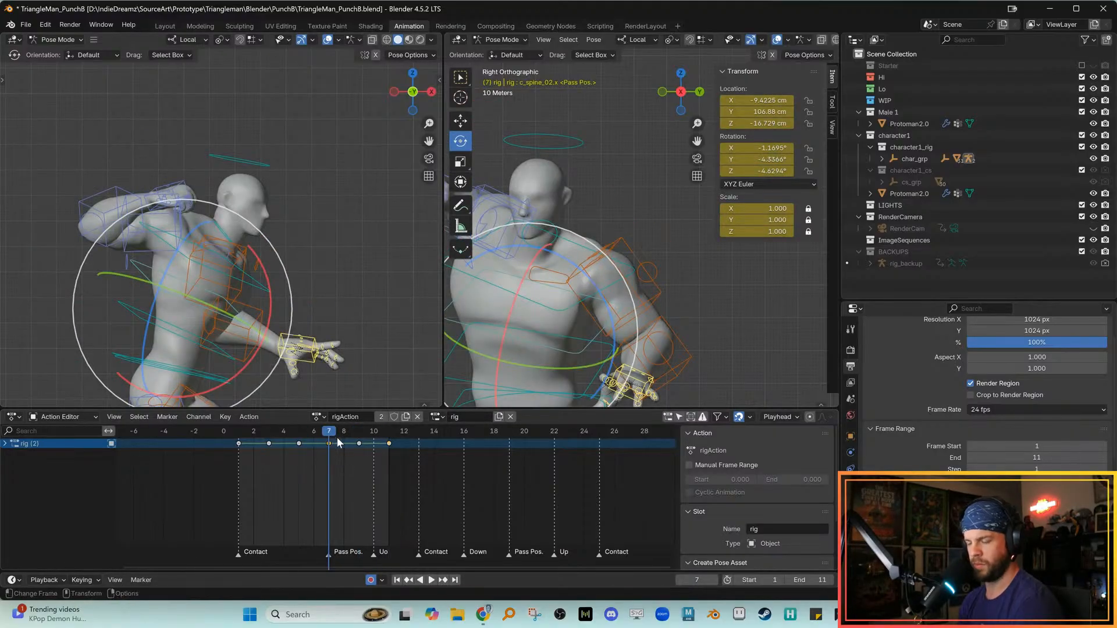
key("Up")
key("ctrl+v")
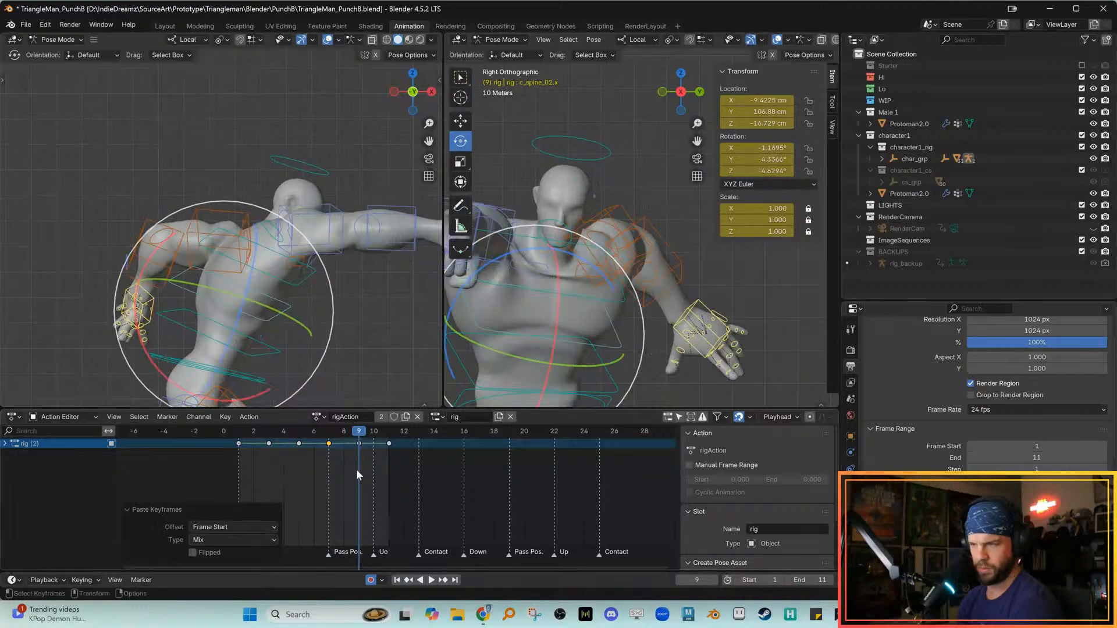
key("ctrl+z")
Reselect the left finger controls and try to copy their frame 7 keys to frame 9, undoing the paste
left_click_drag(685, 287, 619, 360)
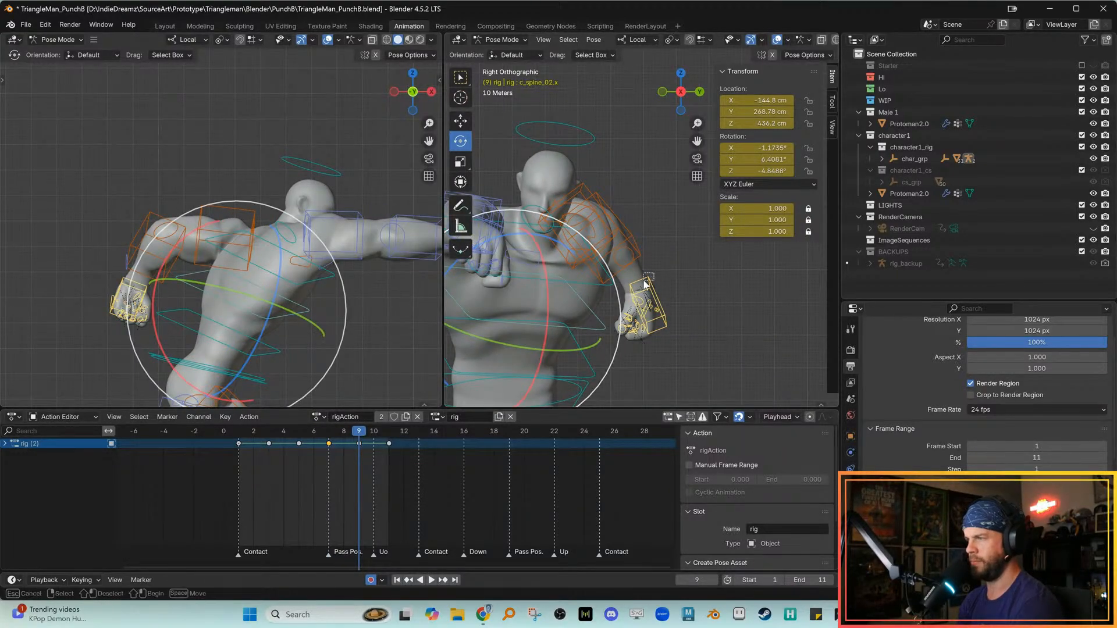
left_click(335, 441)
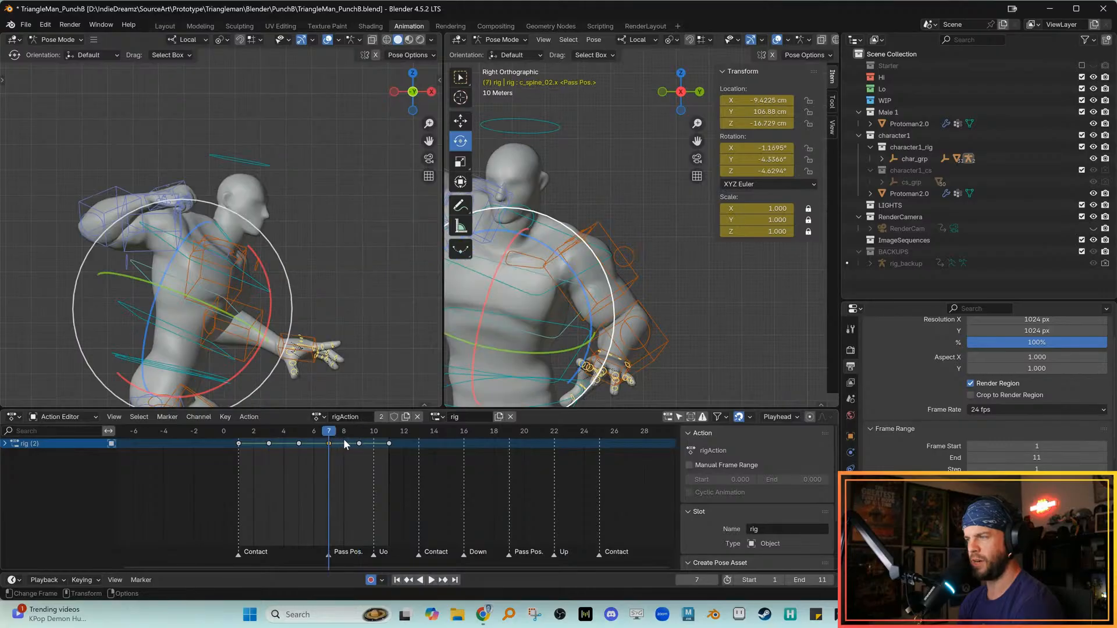
left_click_drag(324, 467, 337, 435)
key("ctrl+c")
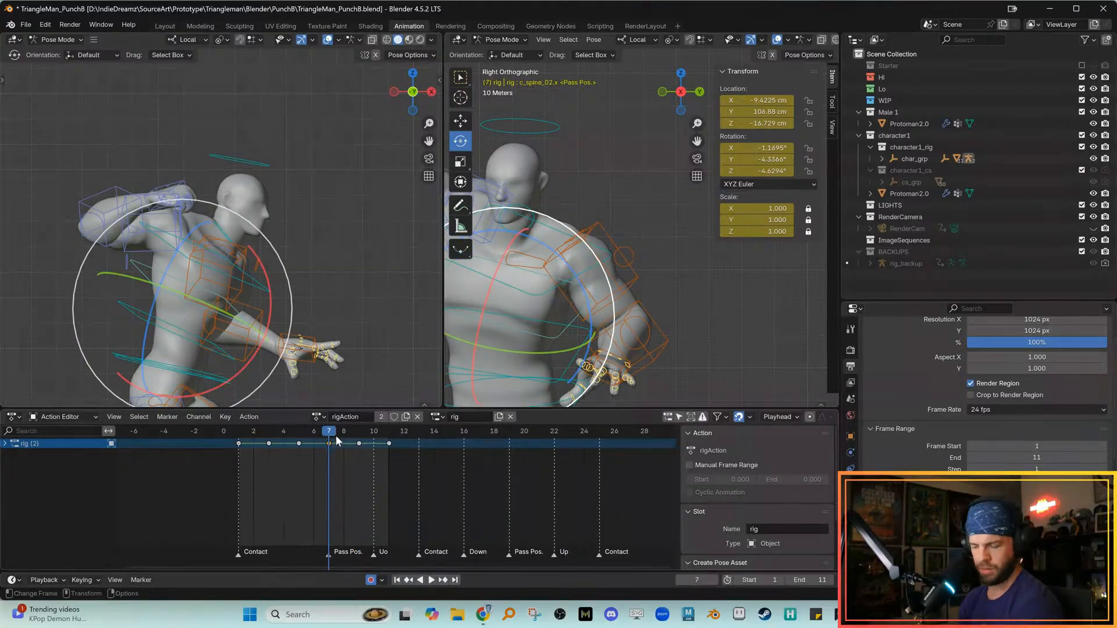
key("Up")
key("ctrl+v")
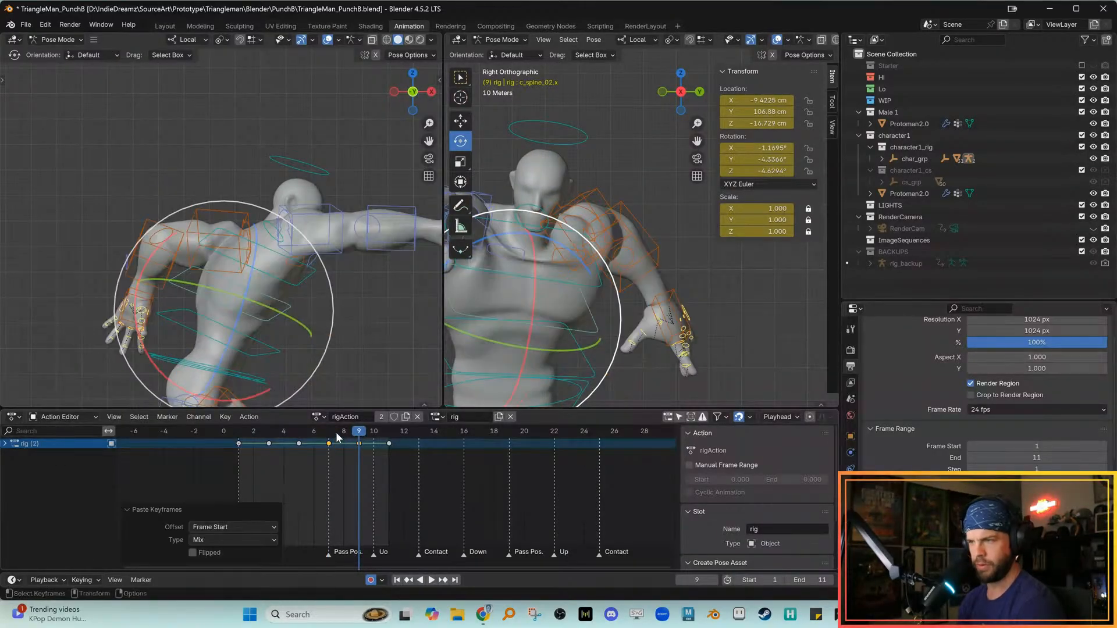
key("ctrl+z")
Select the left hand and finger controls and insert keyframes on all channels at frame 7
middle_click_drag(599, 335, 649, 264, "shift")
left_click(651, 269)
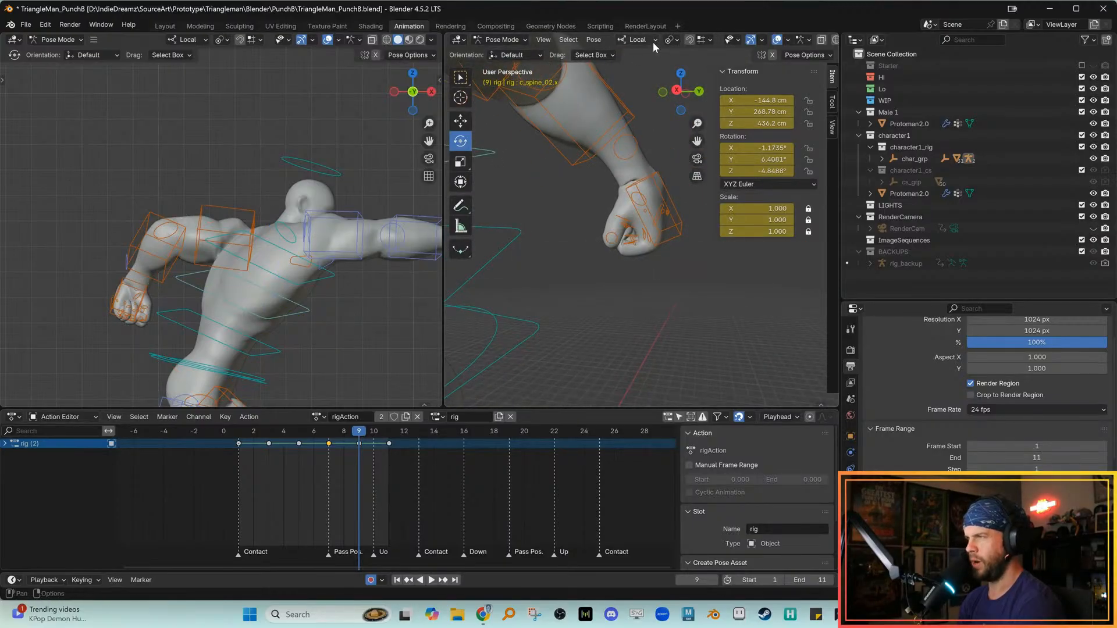
left_click(676, 40)
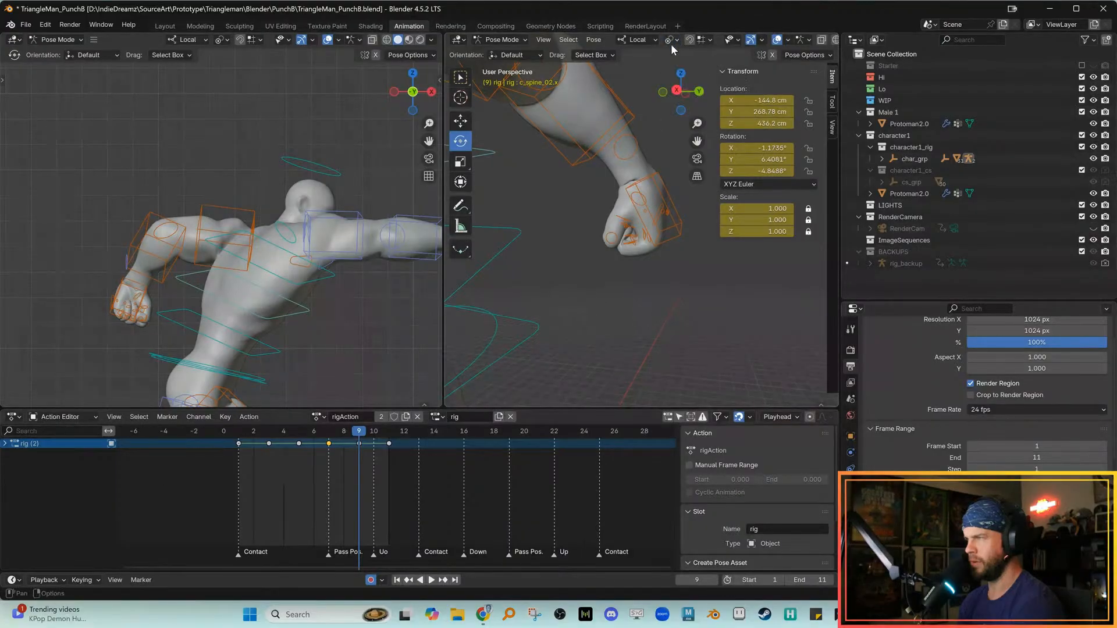
left_click_drag(598, 170, 692, 262)
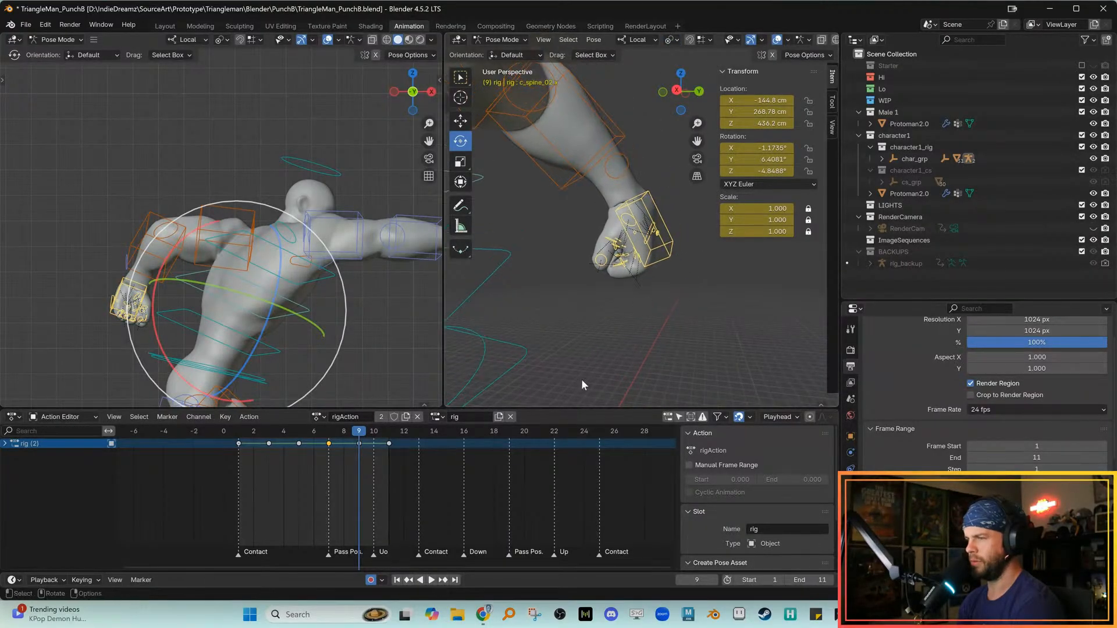
key("Down")
key("i")
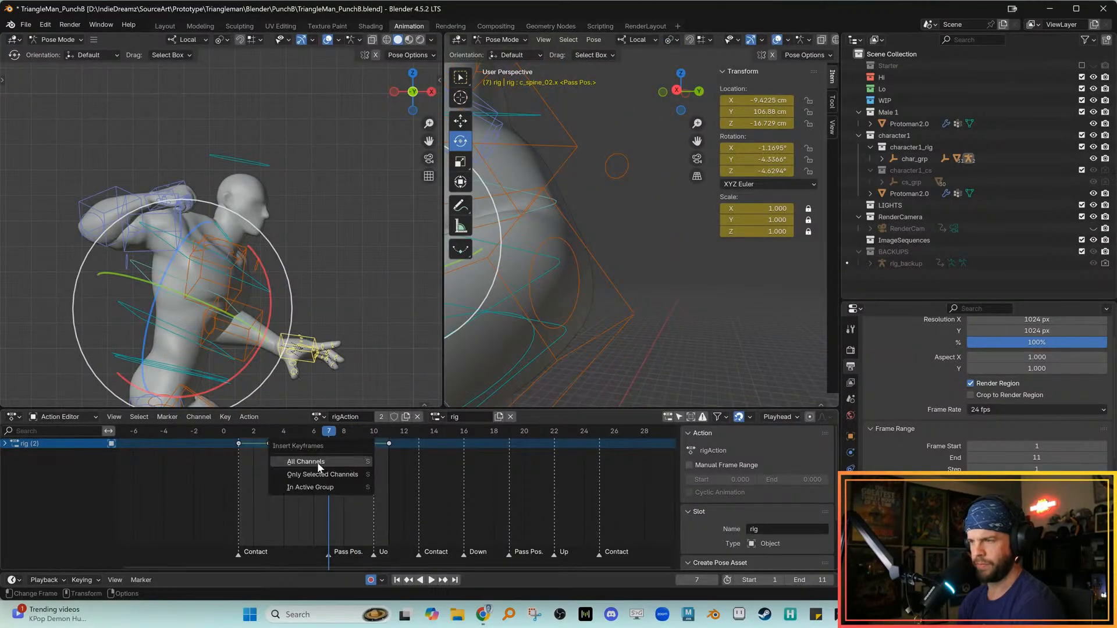
left_click(318, 465)
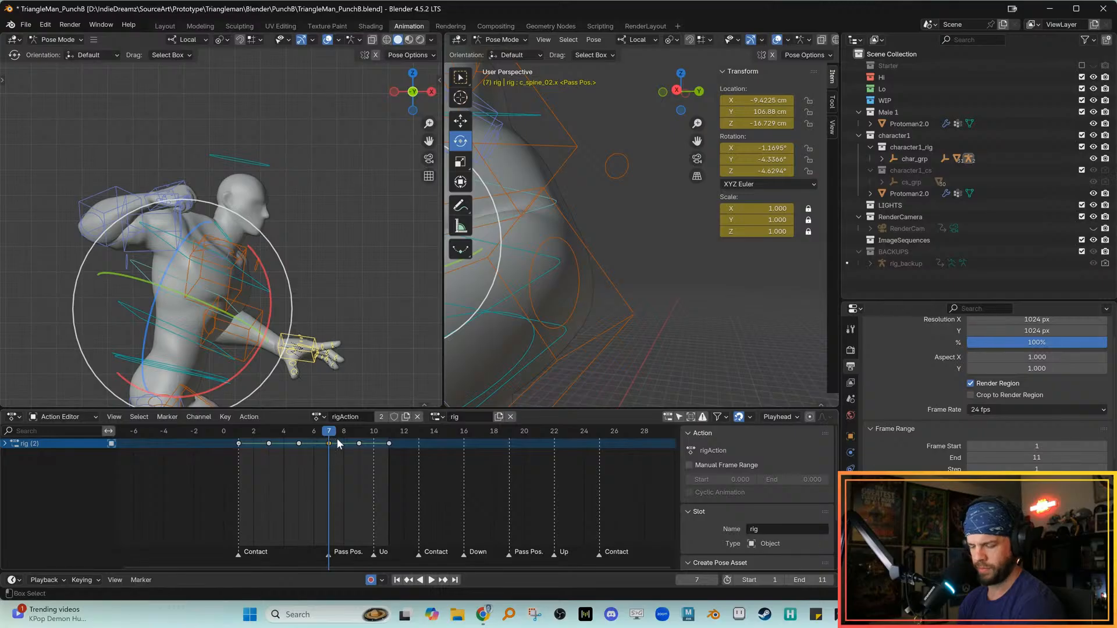
Try to apply the copied frame 7 keys and the copied pose at frame 11, and undo the pose paste
key("Up")
key("Up")
key("Down")
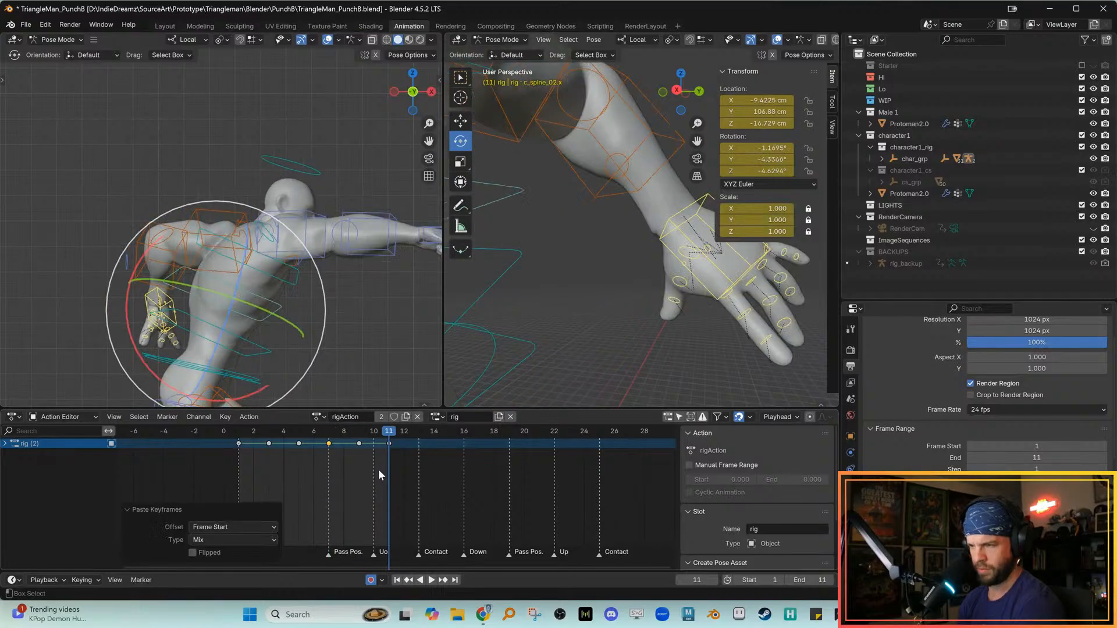
key("Up")
middle_click_drag(623, 297, 633, 319)
key("ctrl+v")
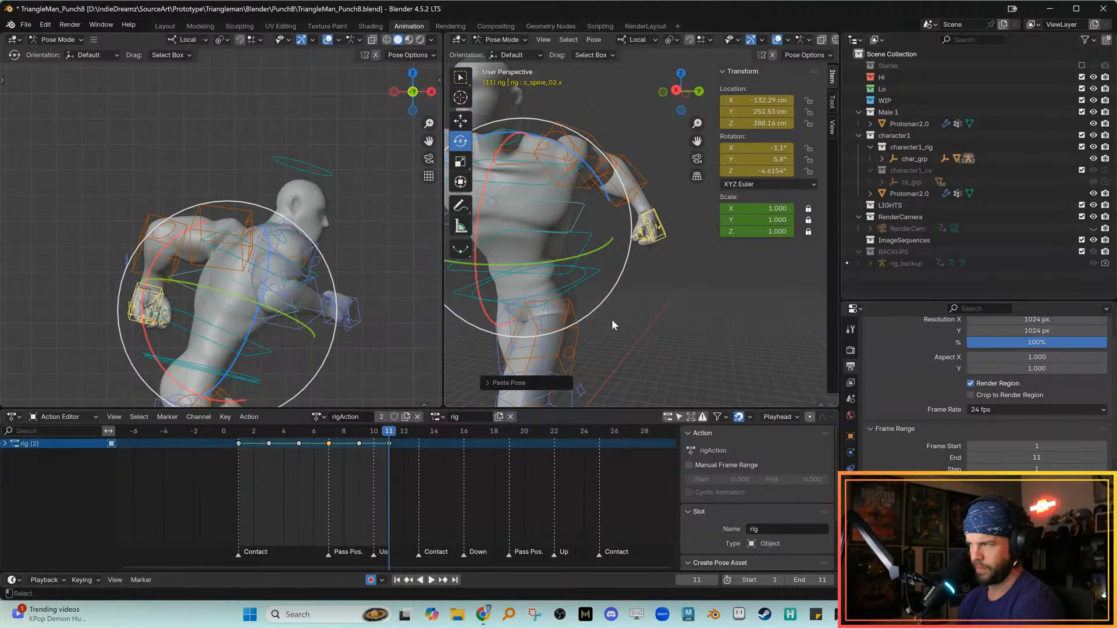
key("ctrl+z")
Try to paste the keys at frame 11 with the controls deselected, undo it and return to frame 7
left_click(660, 307)
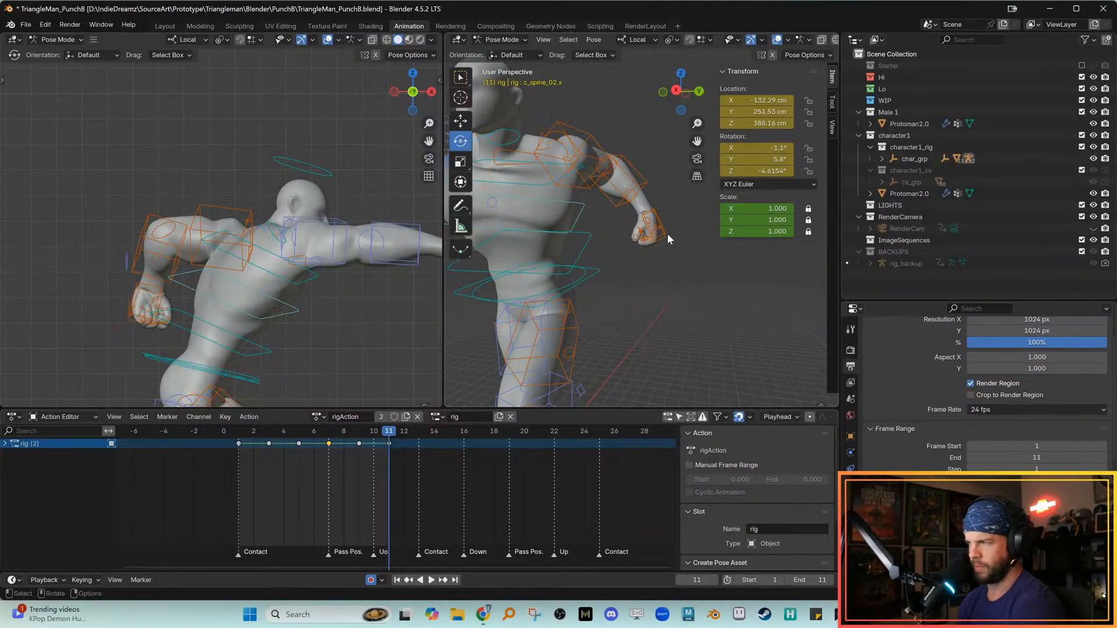
key("ctrl+v")
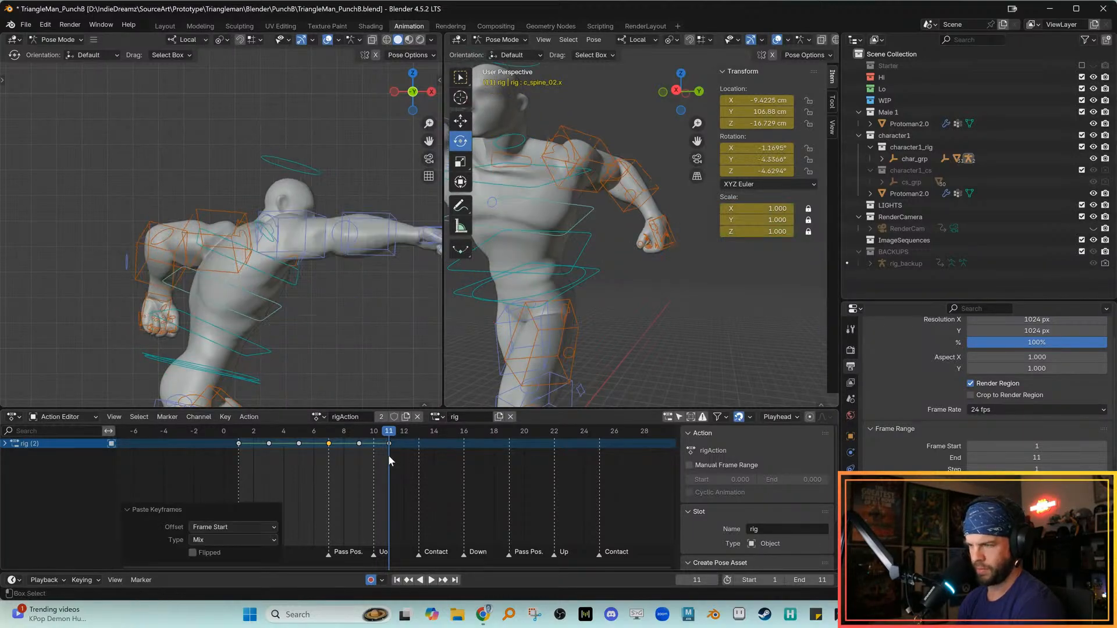
key("ctrl+z")
left_click_drag(359, 436, 329, 433)
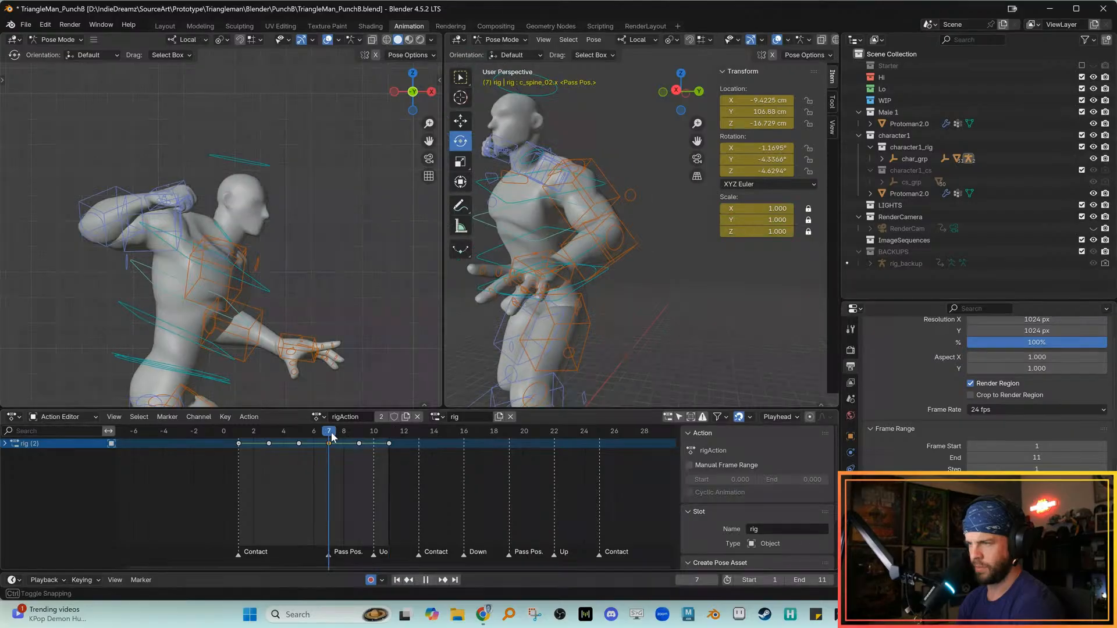
Hide the sidebar and select the left hand and finger controls in the frame 7 pose
mouse_move(570, 281)
middle_mouse_down()
mouse_move(687, 288)
mouse_move(645, 309)
mouse_move(540, 274)
mouse_move(581, 285)
middle_mouse_up()
key("n")
left_click_drag(762, 248, 648, 347)
middle_click_drag(647, 347, 704, 204)
left_click(704, 204)
left_click(709, 250)
key("w")
left_click_drag(703, 248, 799, 337)
scroll(753, 320, "down", 4)
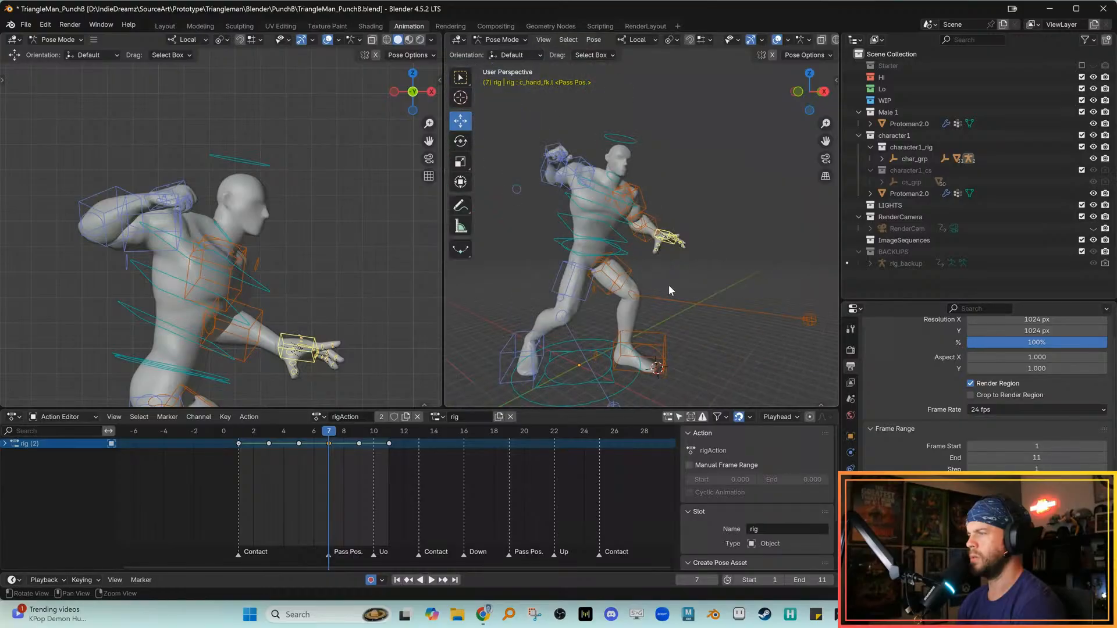
Reselect only the left finger controls without the hand control, copy them at frame 7 and paste them at frame 11
scroll(689, 287, "up", 3)
left_click_drag(713, 221, 796, 312)
middle_click_drag(799, 313, 774, 306)
left_click_drag(773, 206, 711, 297, "shift")
left_click(701, 243, "shift")
key("ctrl+c")
left_click_drag(333, 433, 383, 437)
key("ctrl+v")
left_click(395, 446)
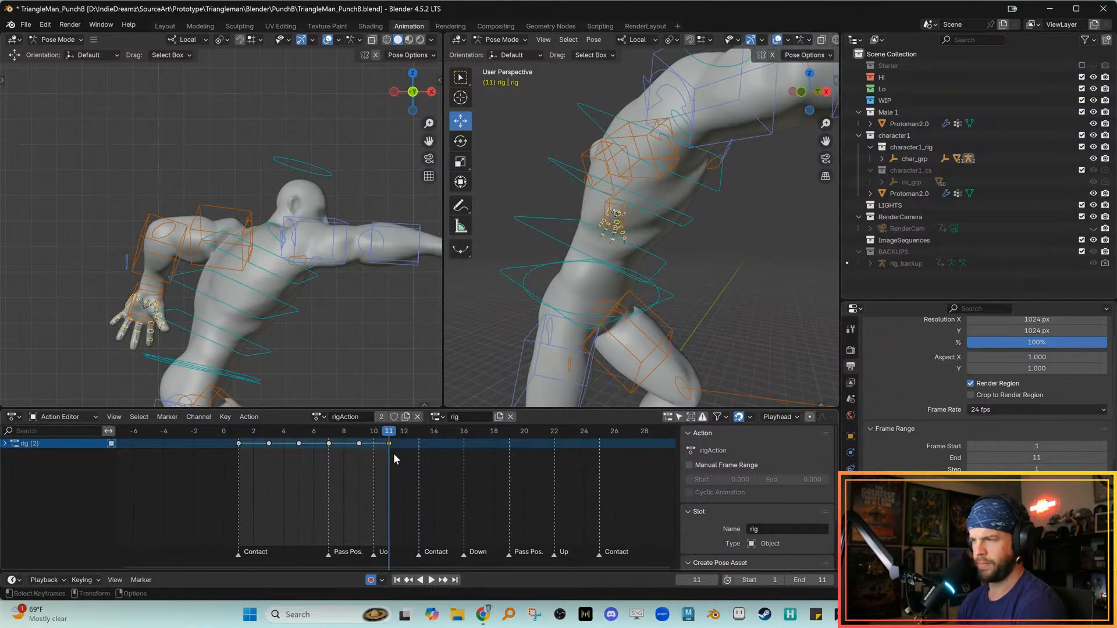
key("Down")
key("Up")
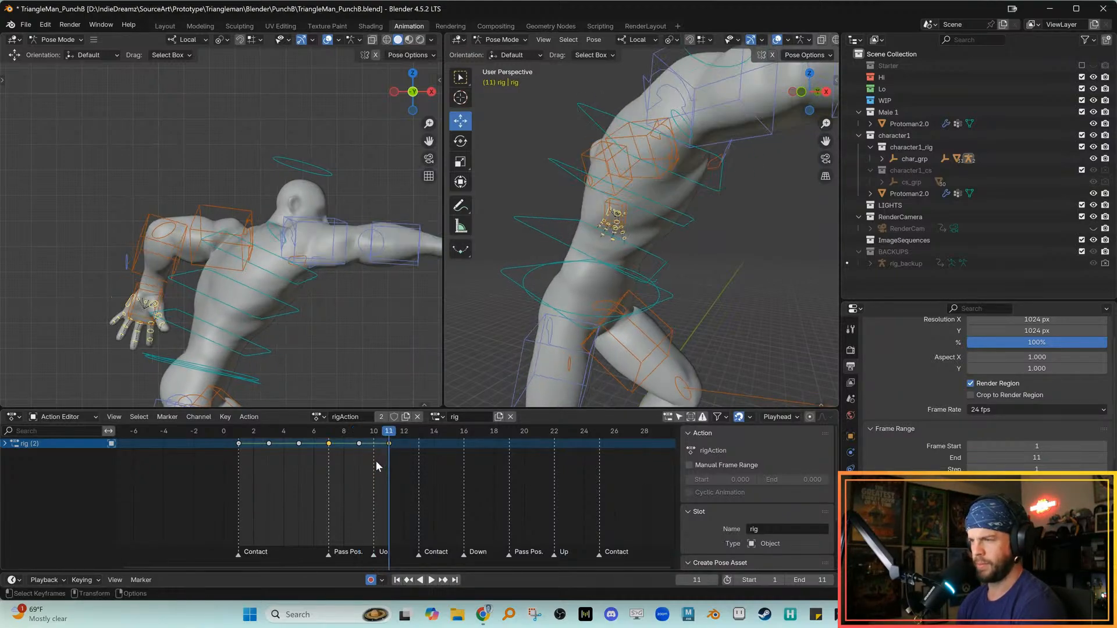
Paste the closed-fist keyframes for the left fingers at frame 11, using Frame Start offset and Mix type
key("Down")
key("Down")
left_click(357, 432)
left_click_drag(352, 453, 401, 438)
key("ctrl+v")
key("b")
key("ctrl+v")
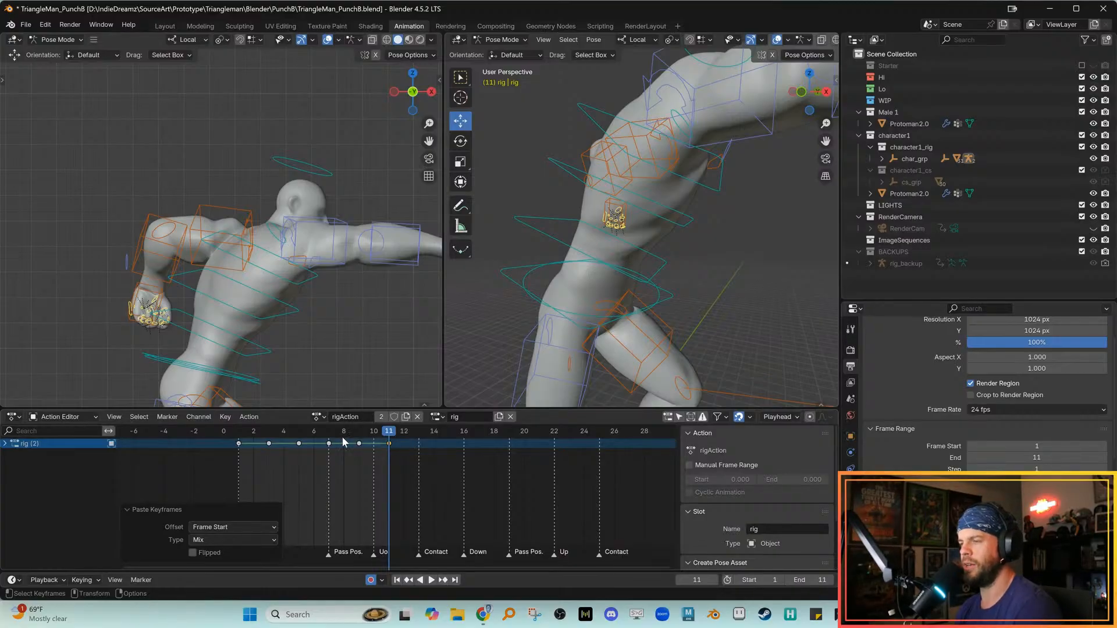
Play and scrub the punch between frames 1 and 11 to check the left hand's opening and closing
left_click_drag(258, 435, 360, 435)
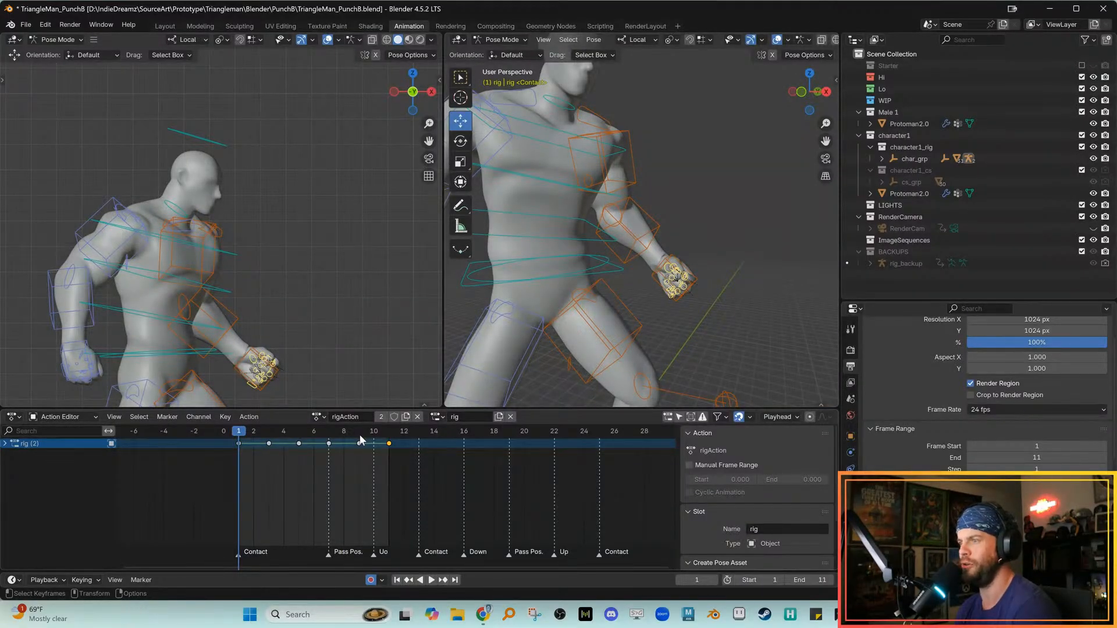
key("space")
key("space")
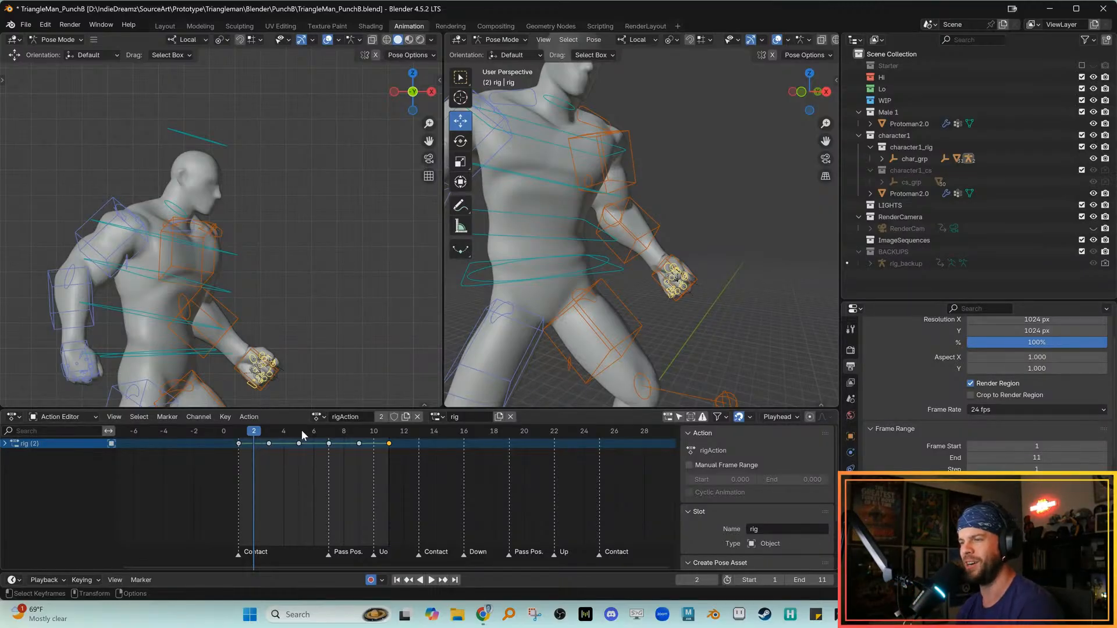
key("space")
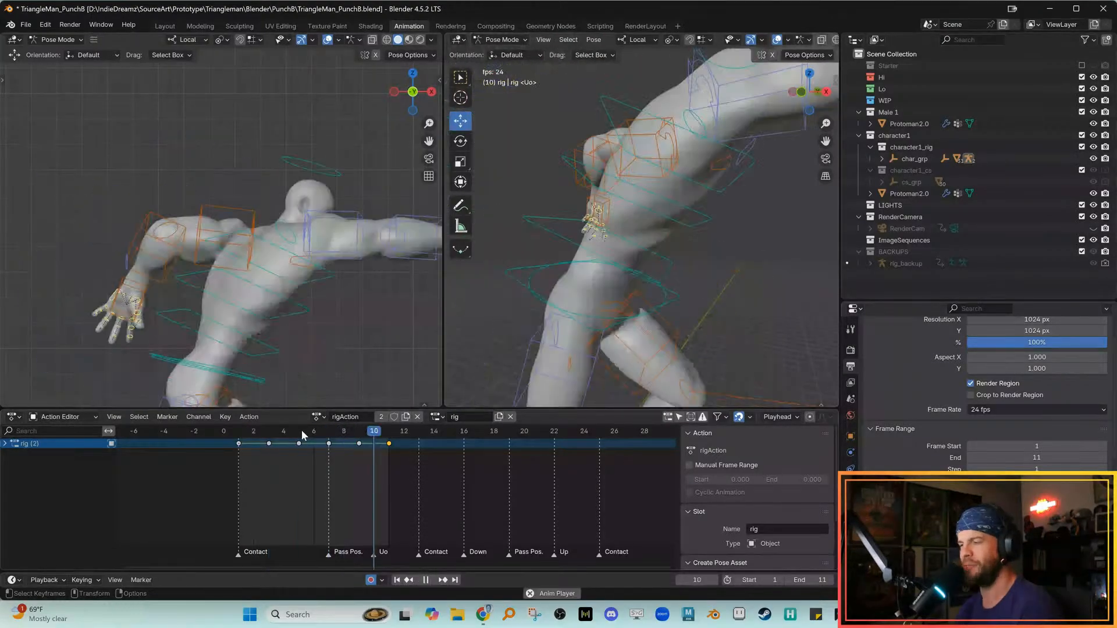
key("Escape")
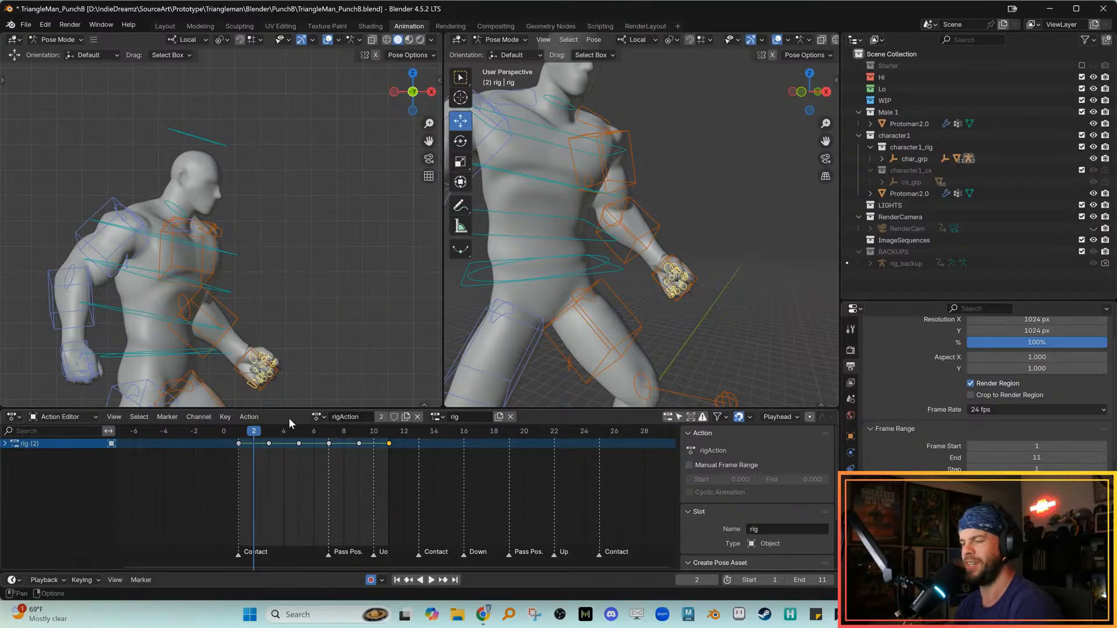
key("space")
left_click_drag(288, 442, 355, 436)
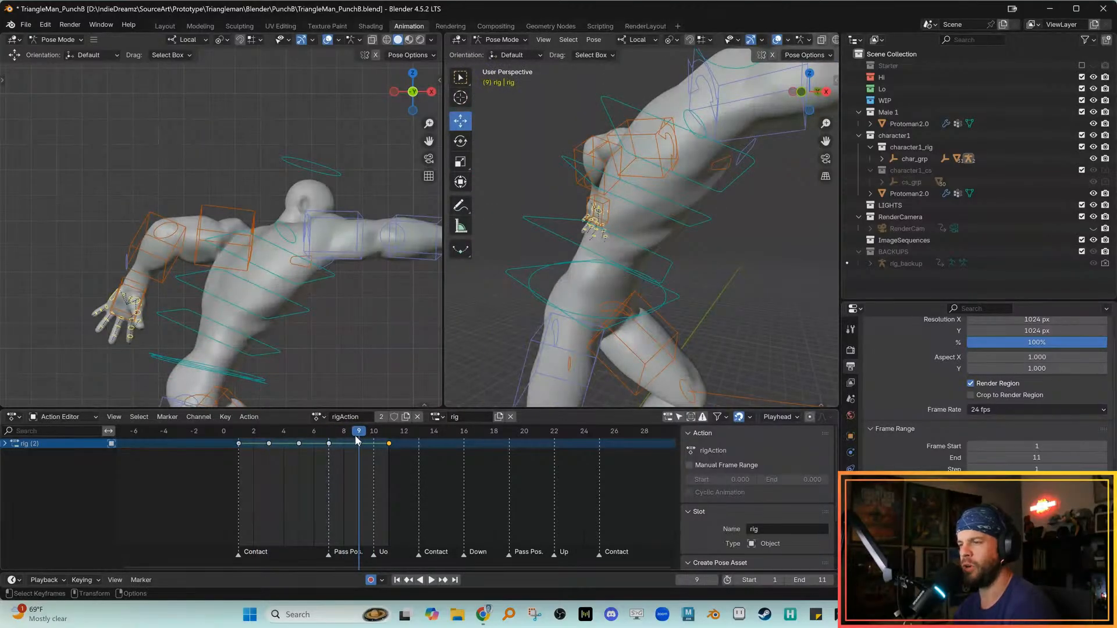
left_click(298, 433)
key("space")
key("space")
key("space")
key("space")
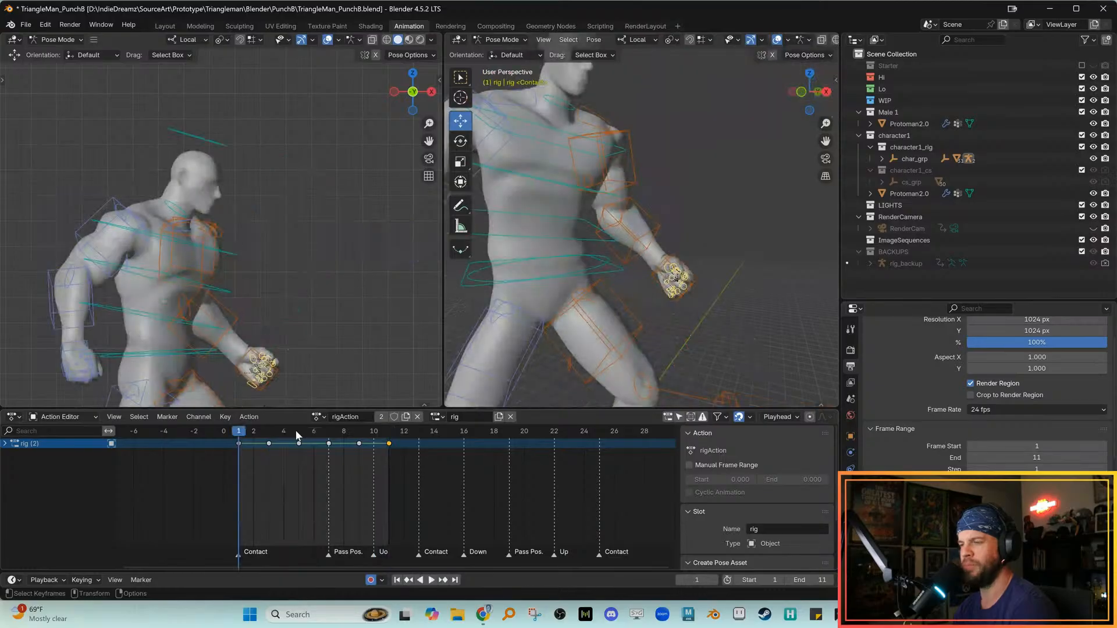
key("space")
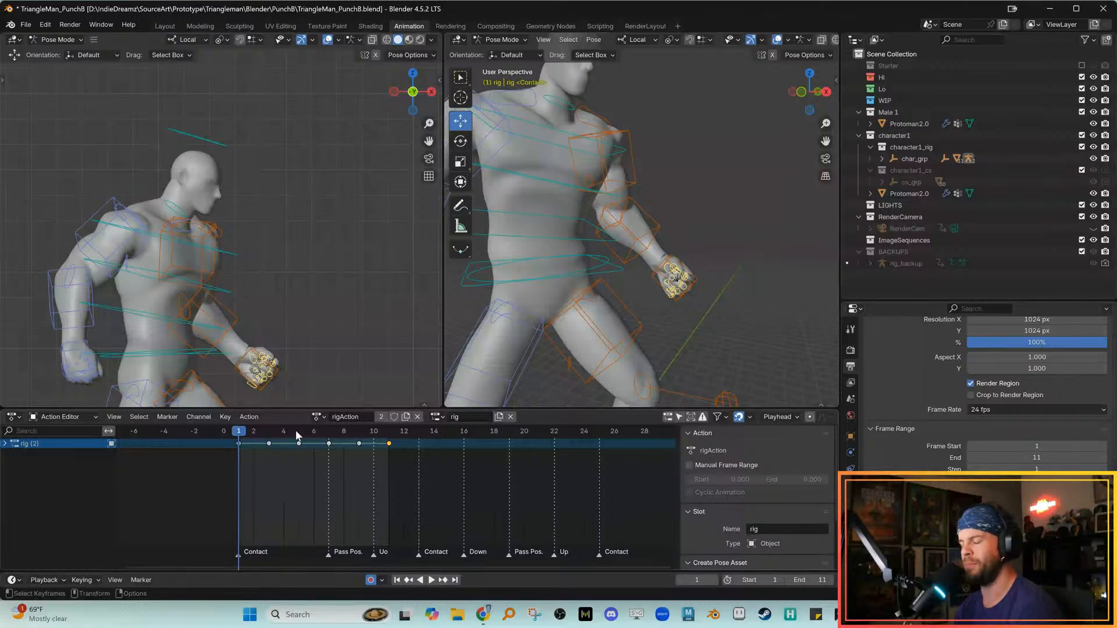
key("space")
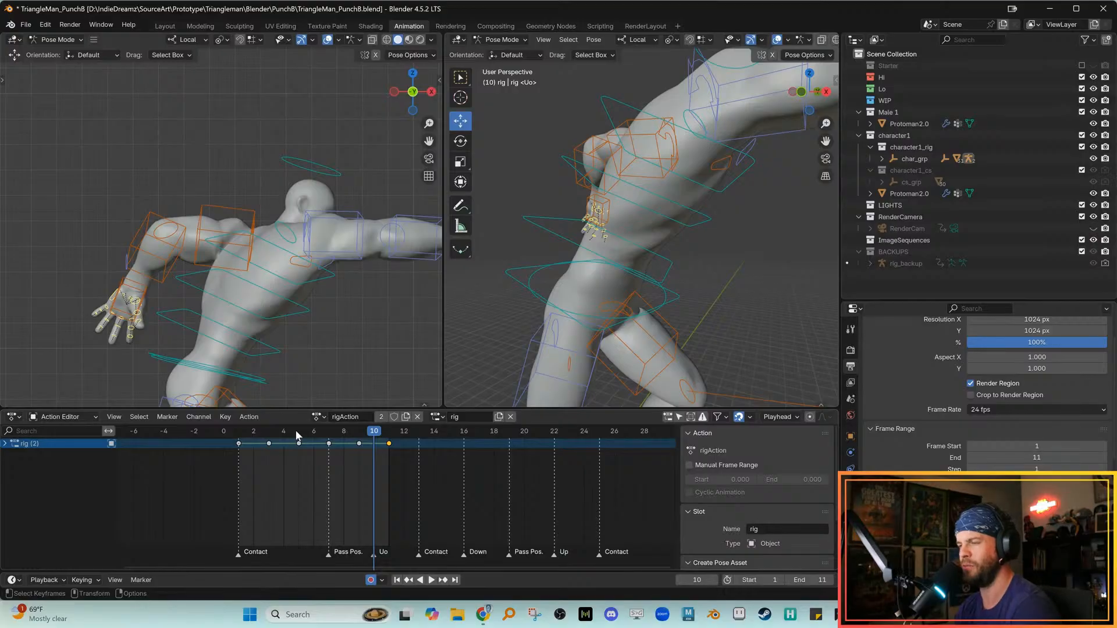
left_click_drag(297, 436, 299, 435)
key("space")
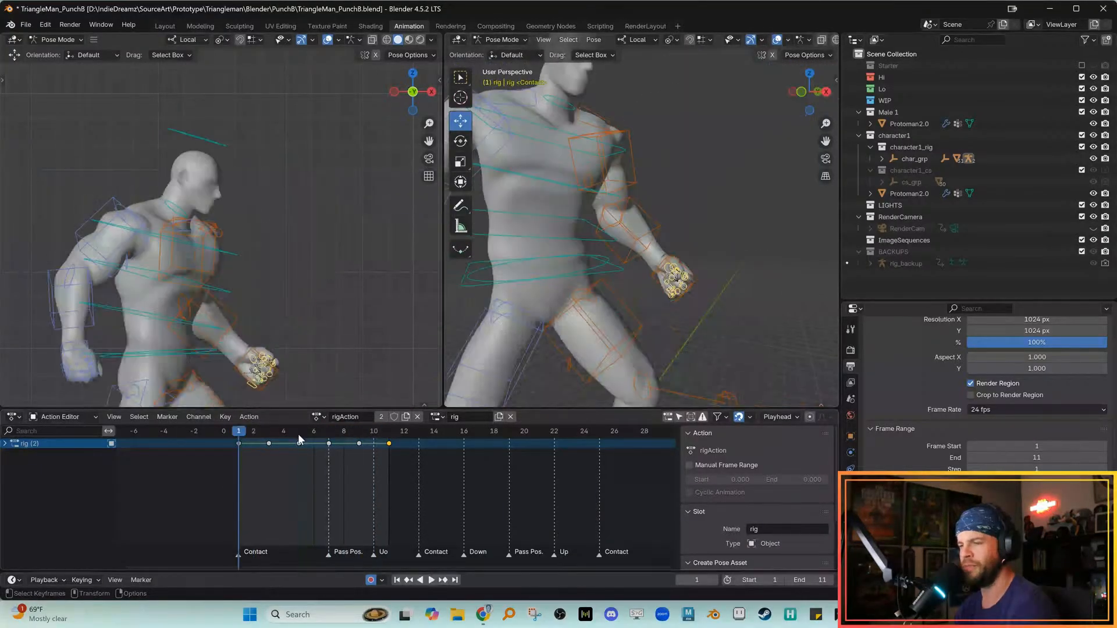
Step through the last keys and replay the punch to examine the left hand's change between frames 9 and 11
key("space")
key("Down")
key("Up")
key("Up")
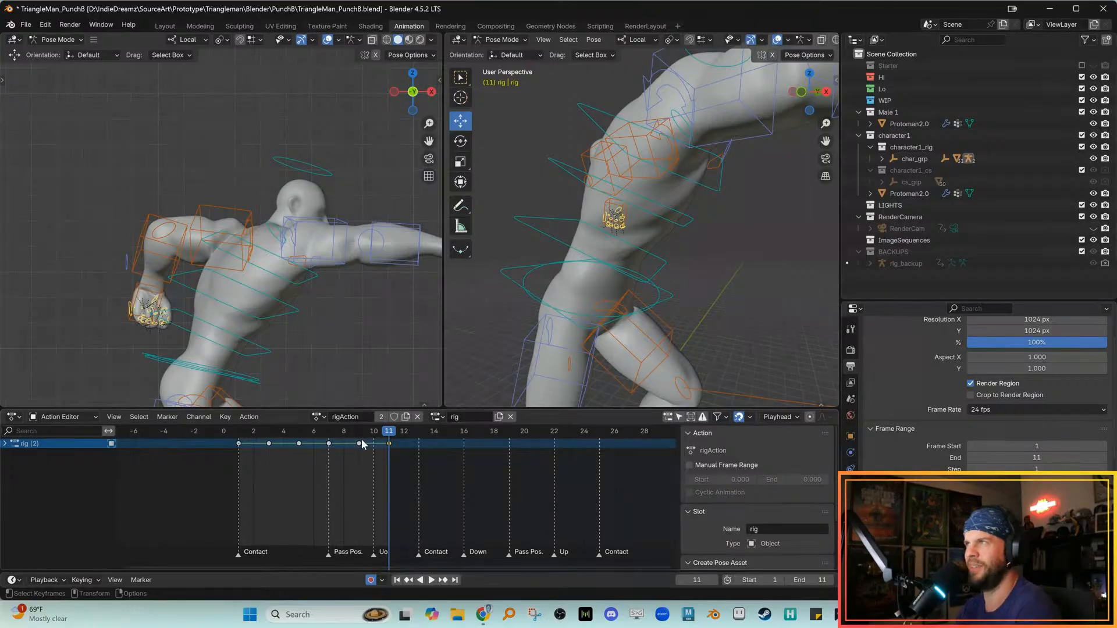
key("space")
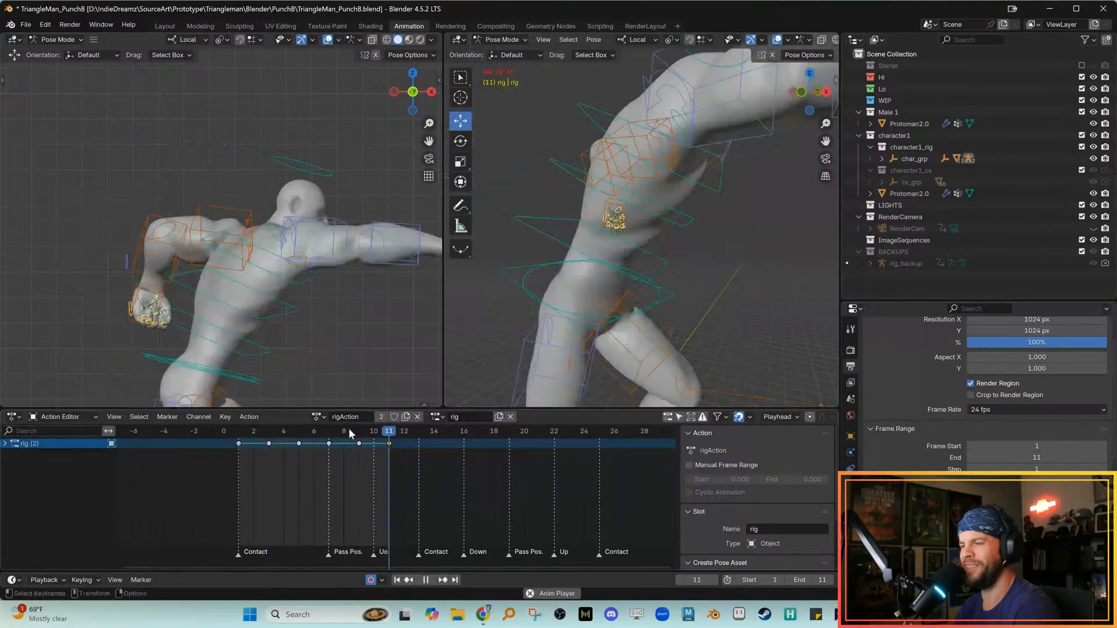
key("space")
key("space")
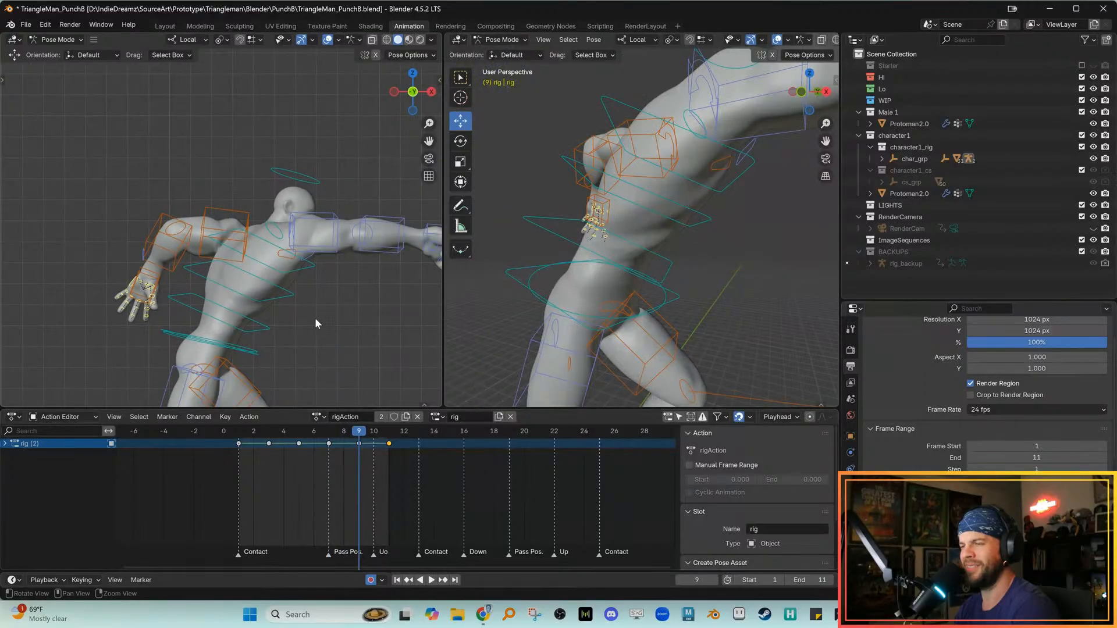
key("space")
key("space")
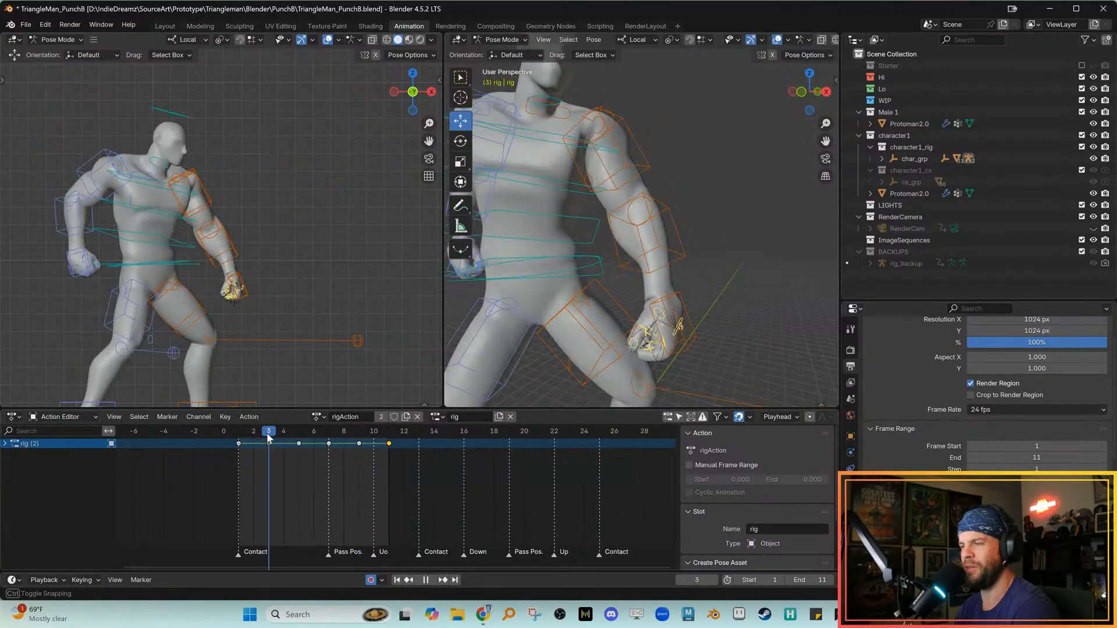
key("space")
key("space")
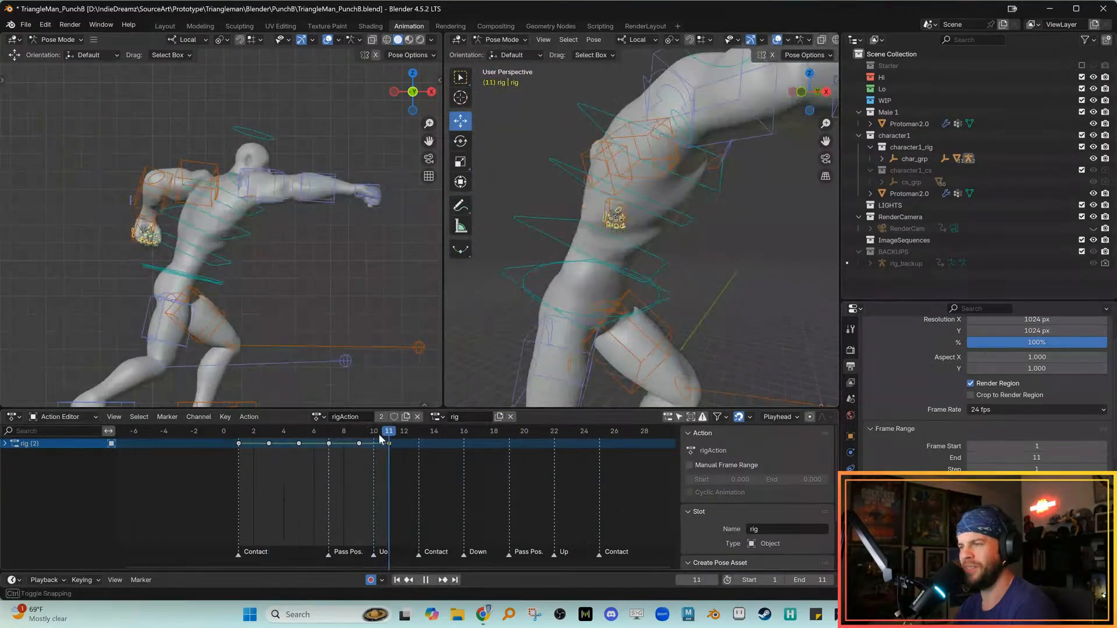
key("space")
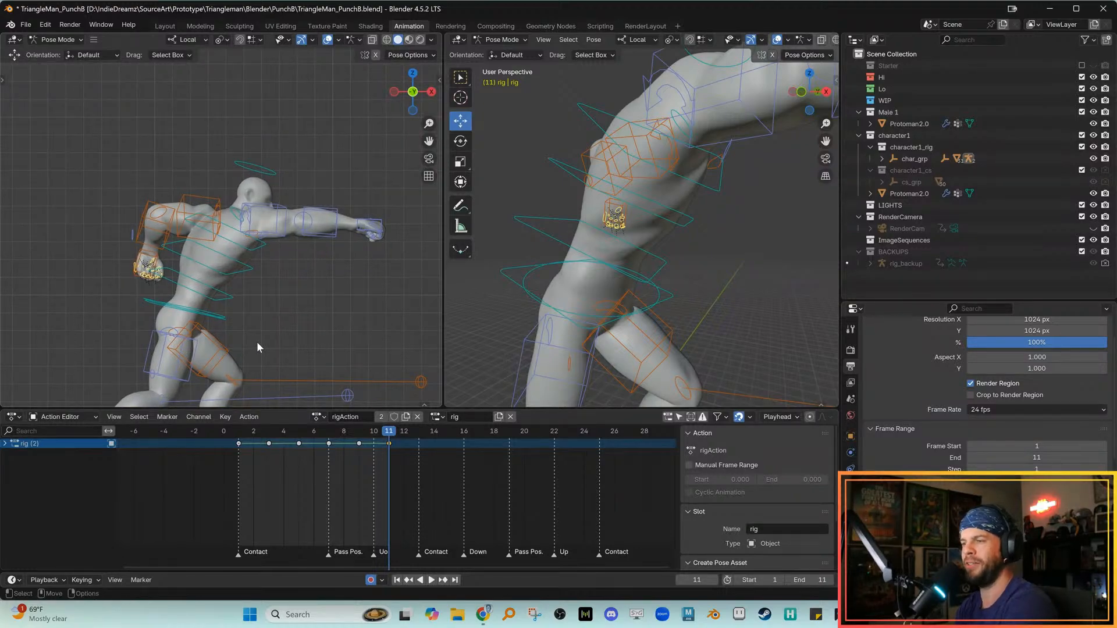
Review the full-body punch in the side view over frames 1 to 11, with the timeline framed closer on the action
key("space")
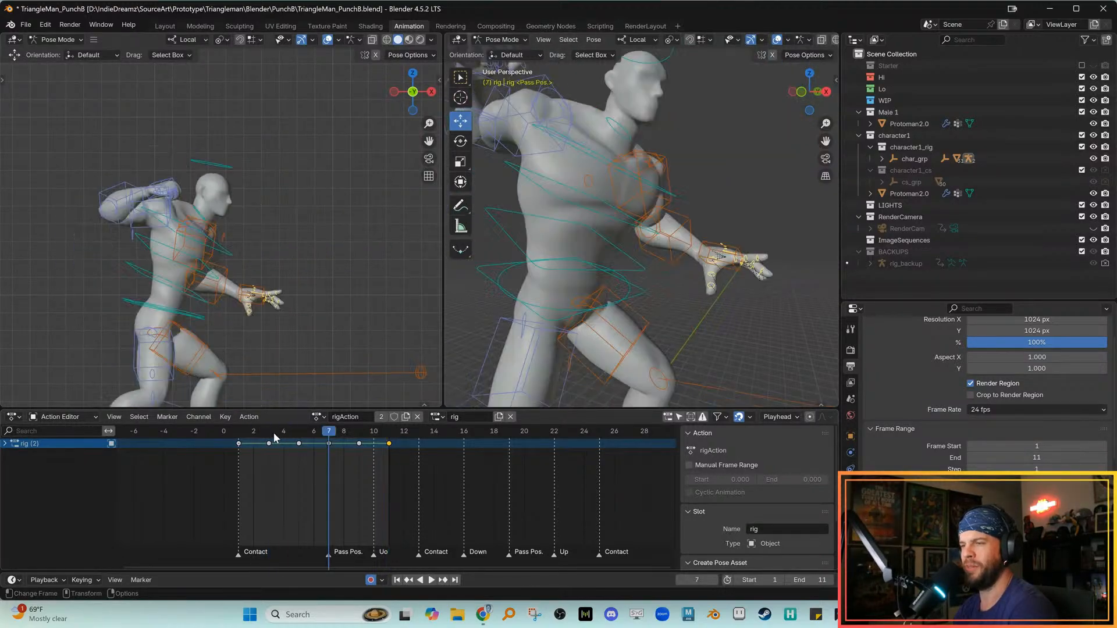
scroll(319, 289, "down", 3)
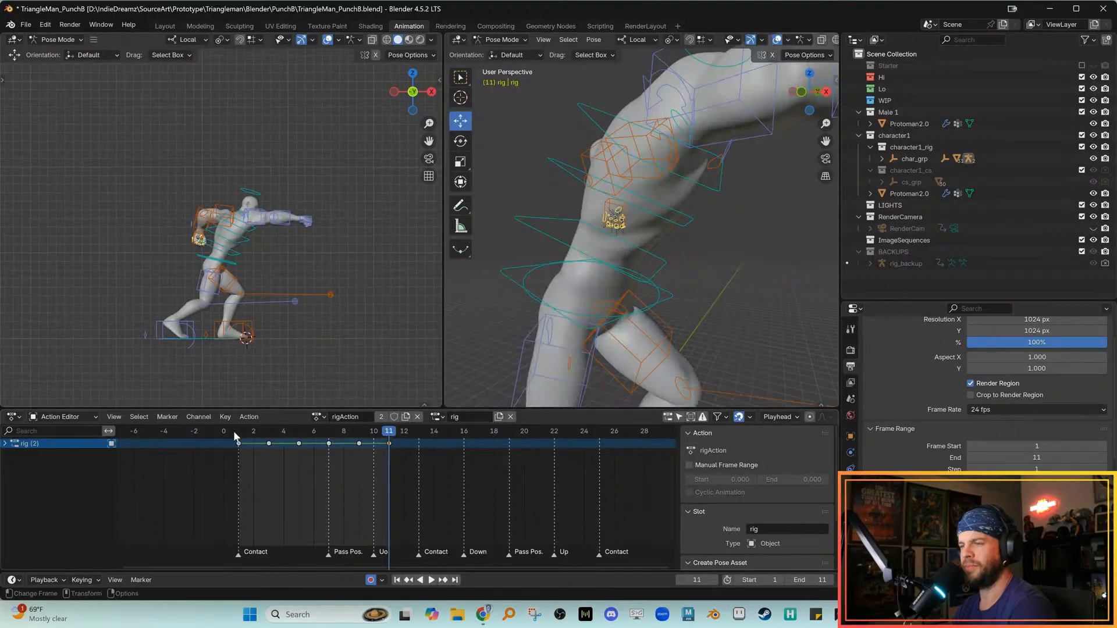
left_click(236, 433)
left_click_drag(236, 436, 387, 432)
key("space")
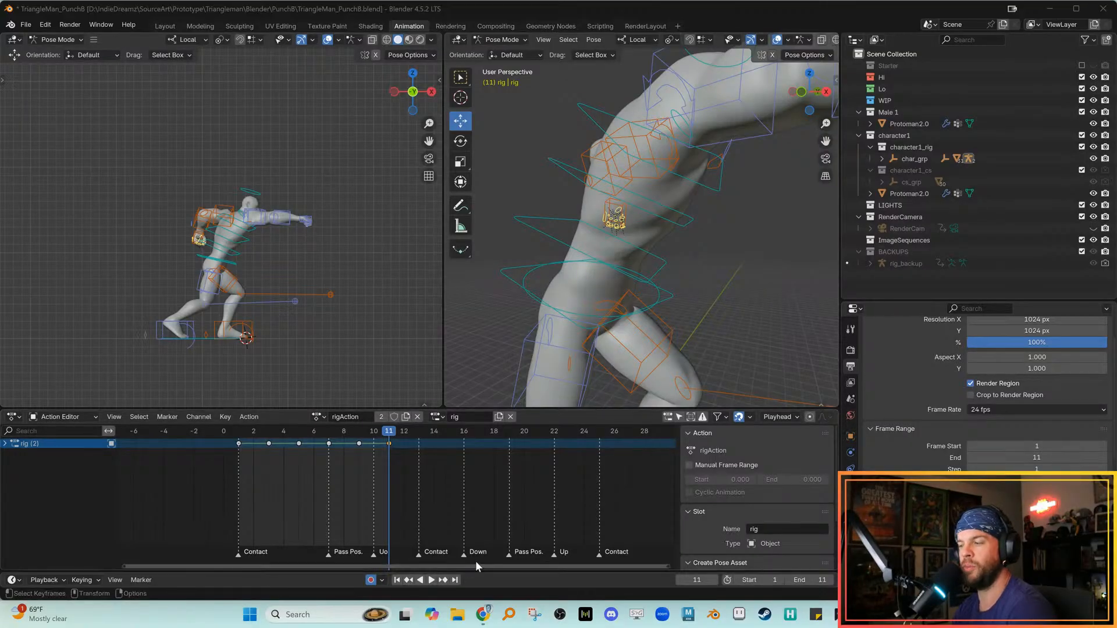
left_click_drag(669, 563, 498, 565)
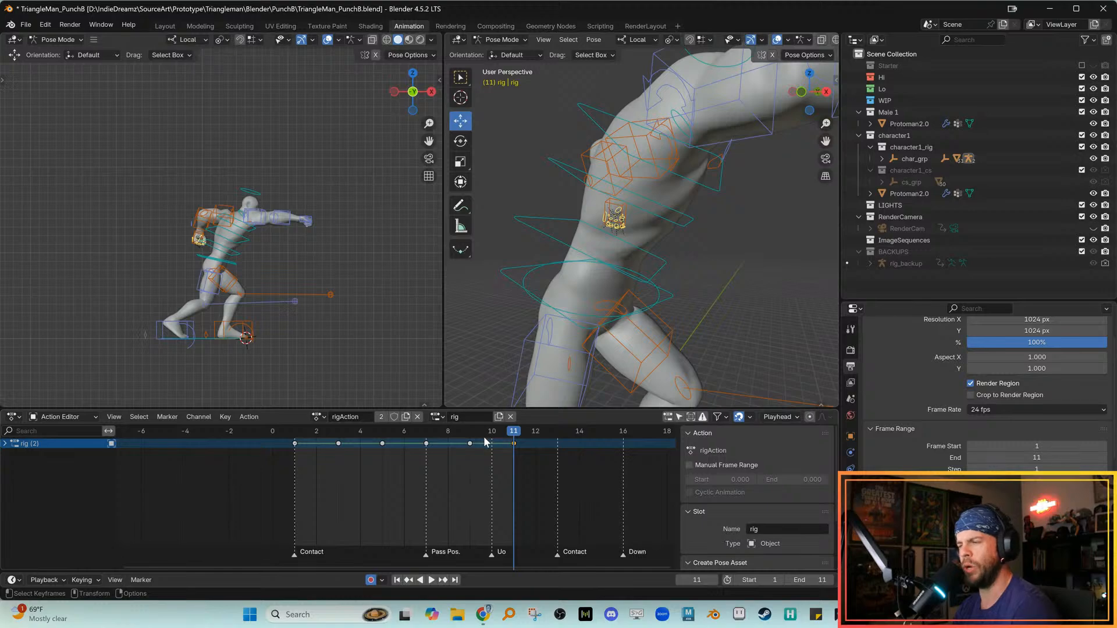
key("space")
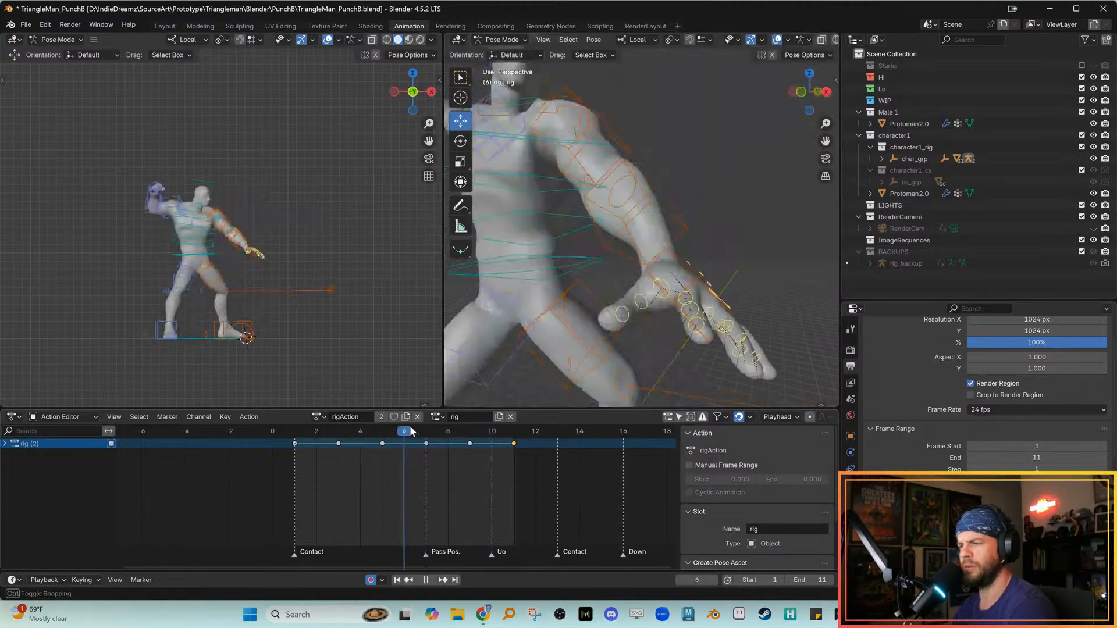
mouse_move(407, 421)
left_mouse_down()
mouse_move(449, 426)
mouse_move(395, 425)
left_mouse_up()
left_click(296, 426)
key("space")
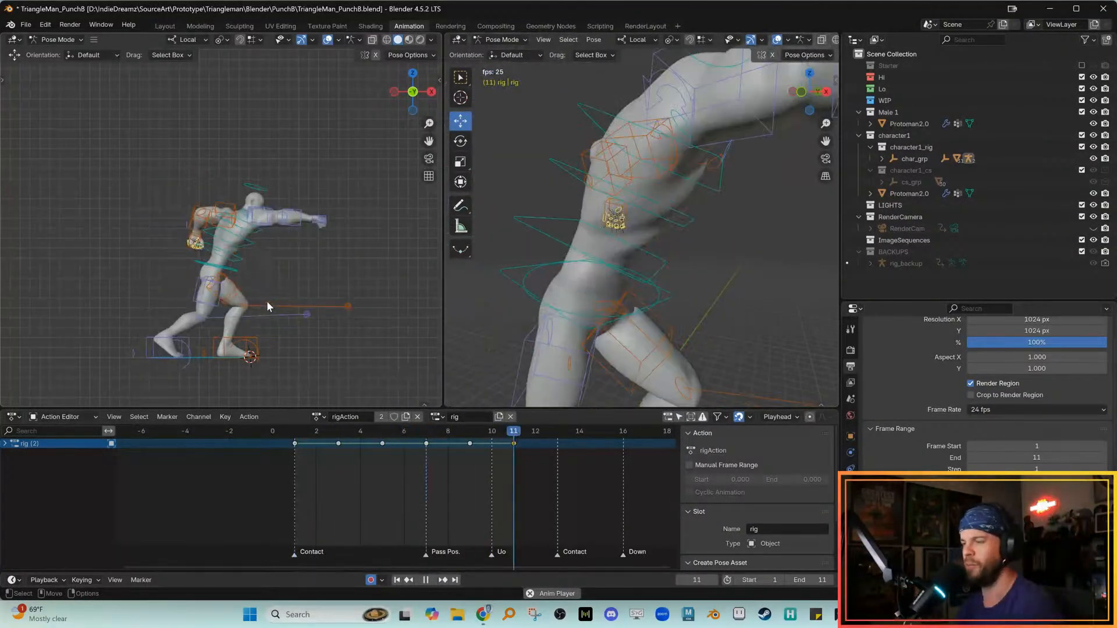
key("space")
left_click(492, 432)
key("space")
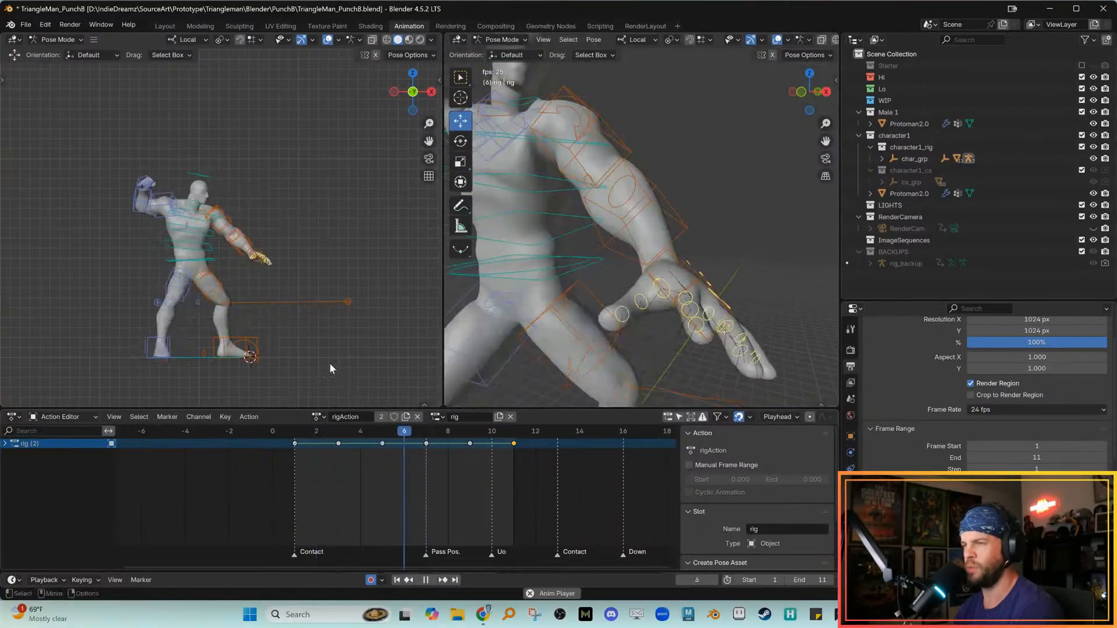
key("space")
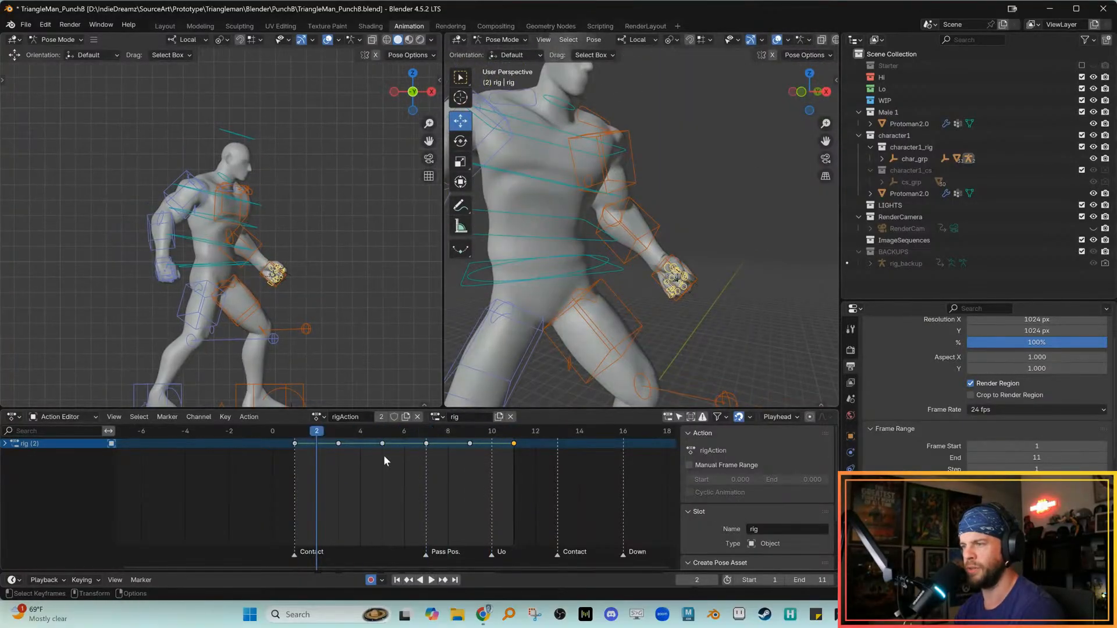
Replay the punch and scrub through to frame 11 to examine the timing from wind-up to impact
key("space")
key("space")
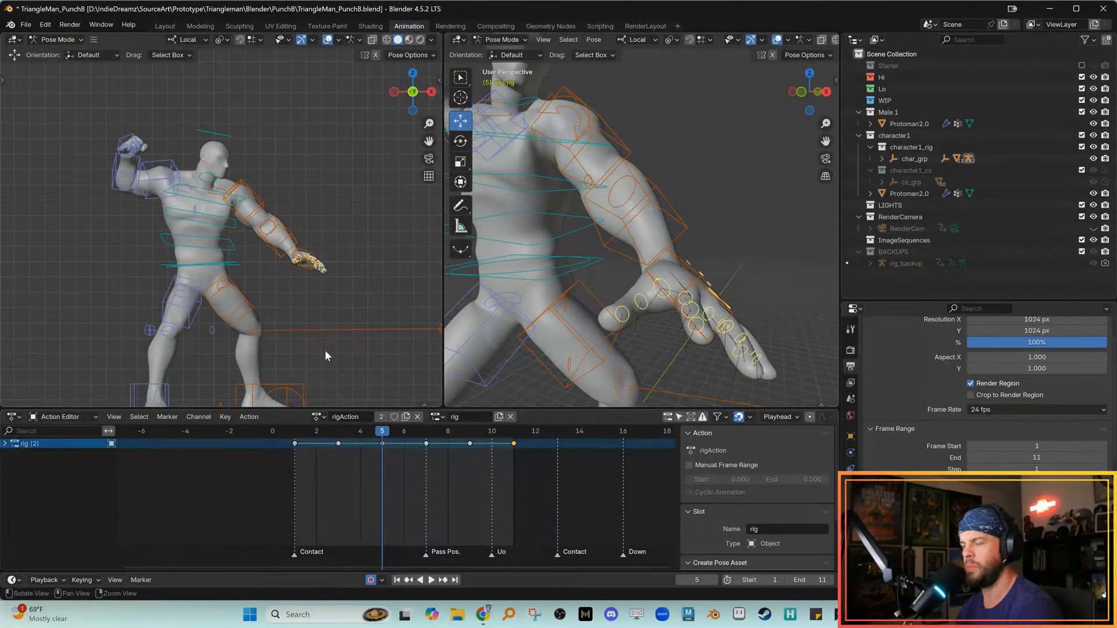
middle_click_drag(336, 395, 345, 400, "shift")
left_click(315, 435)
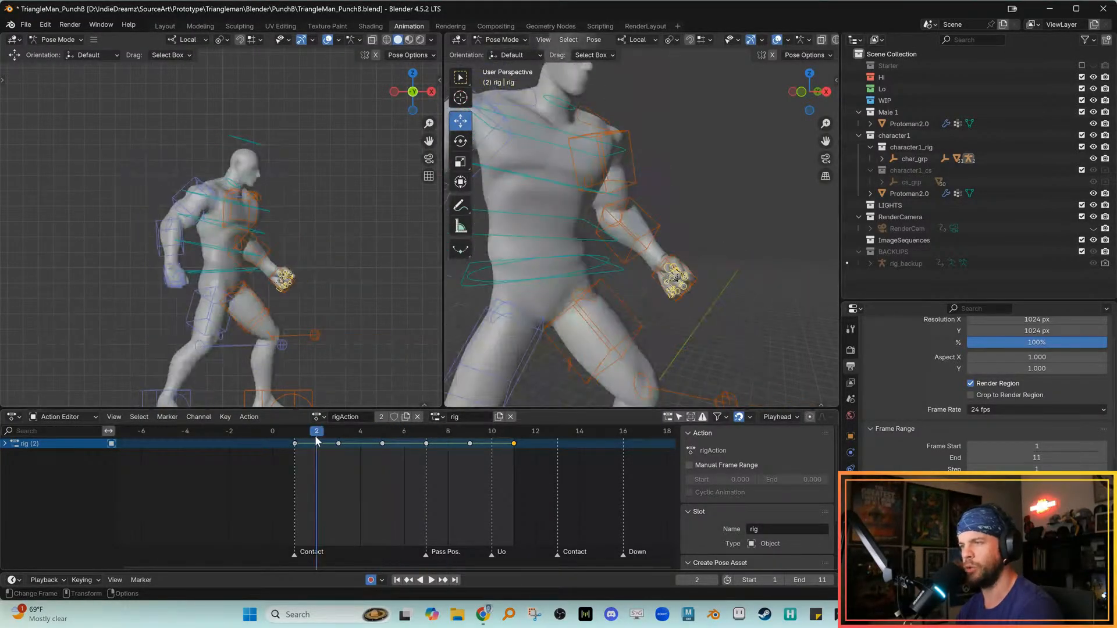
key("space")
key("space")
key("space")
key("space")
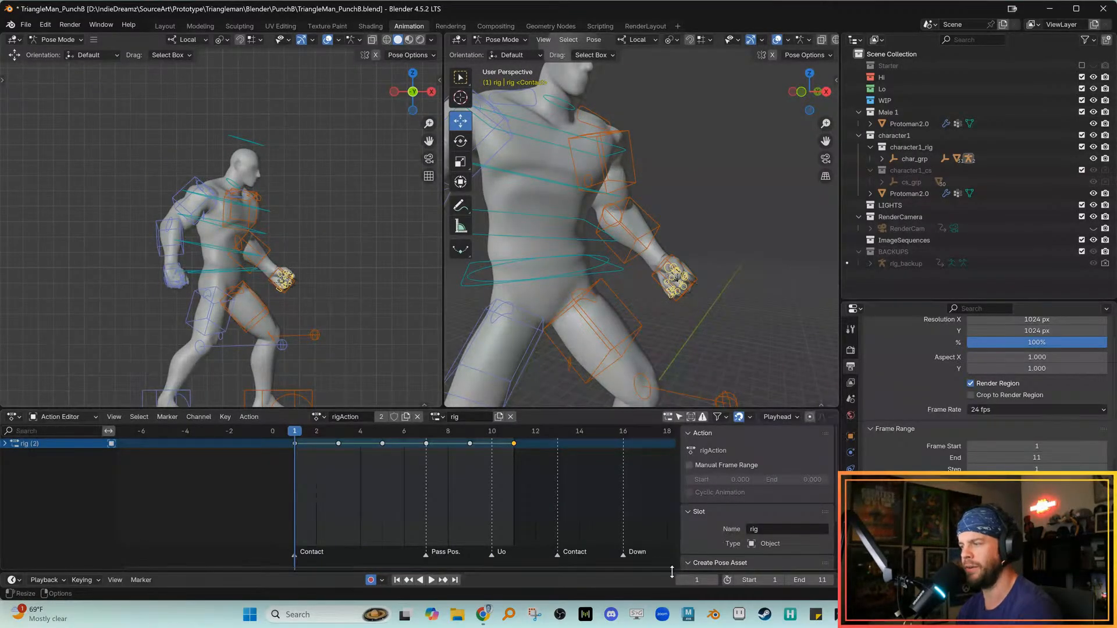
mouse_move(668, 566)
left_mouse_down()
mouse_move(596, 568)
mouse_move(669, 566)
left_mouse_up()
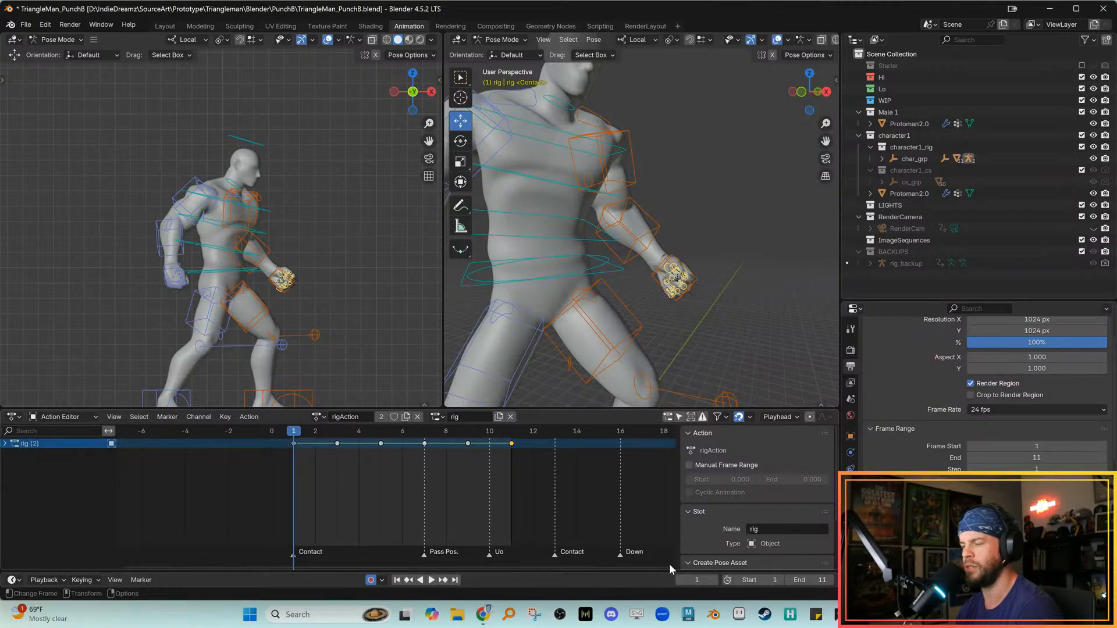
key("space")
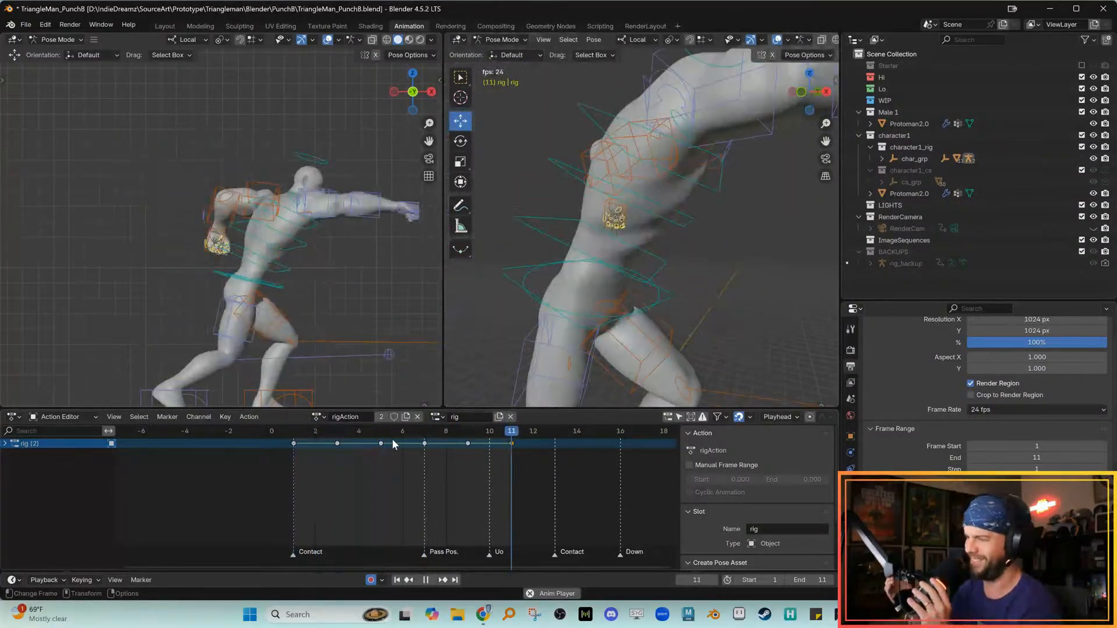
left_click_drag(389, 435, 432, 451)
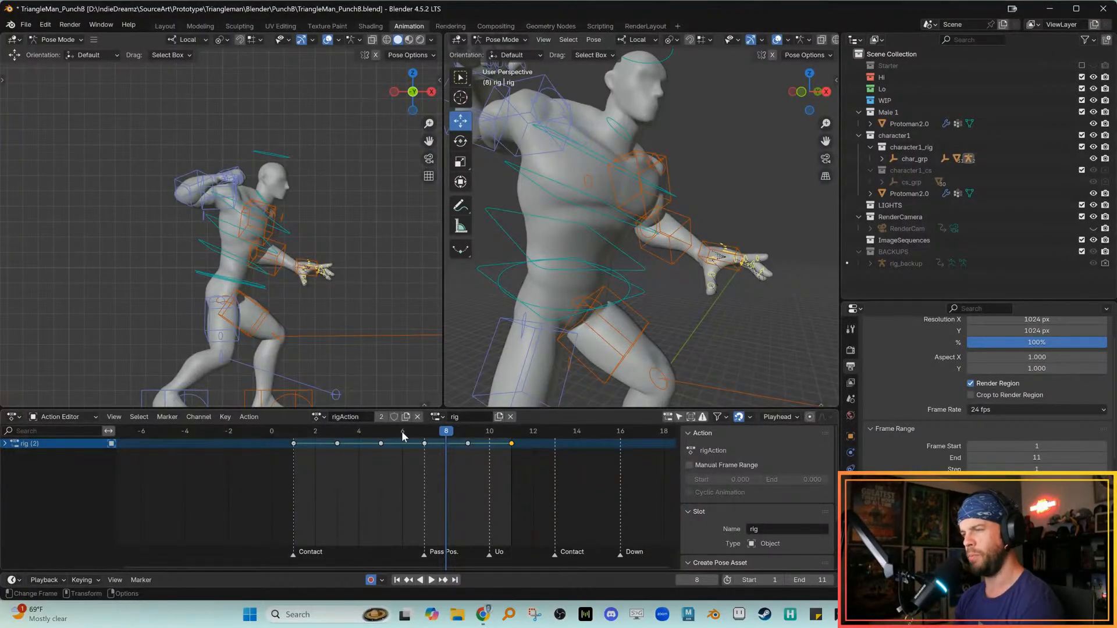
key("space")
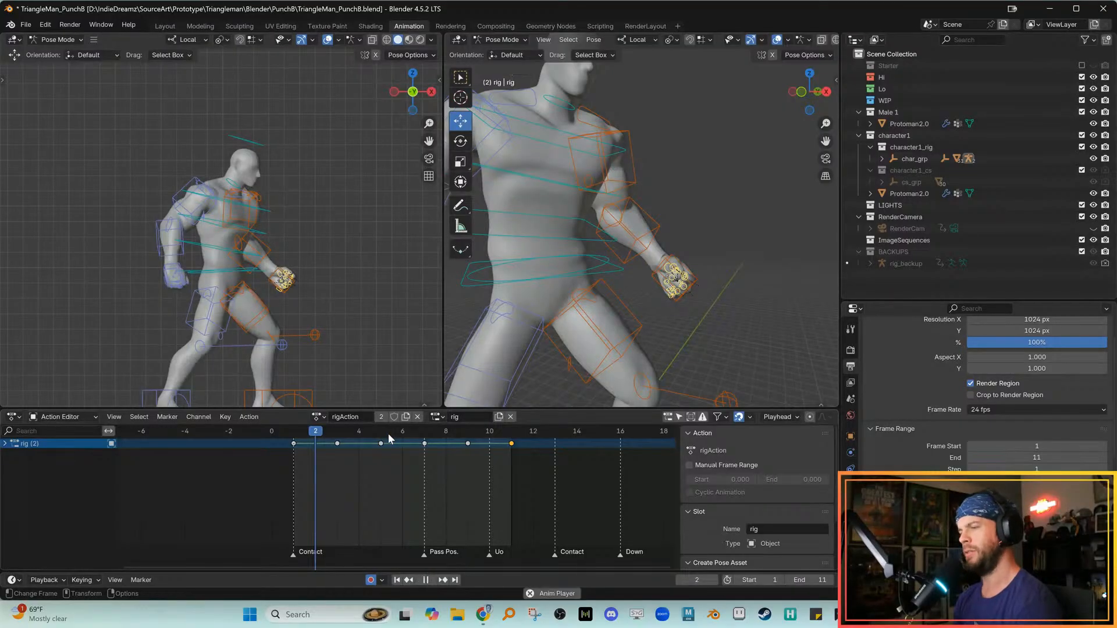
left_click_drag(388, 434, 512, 448)
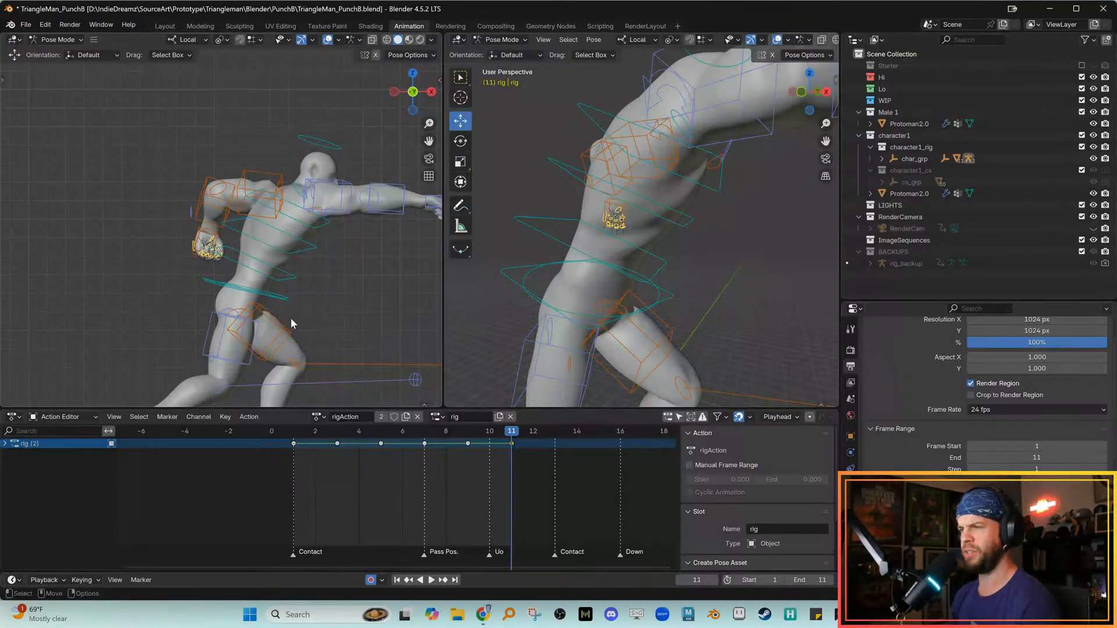
Reframe the figure in the side view and replay the punch over frames 1 to 11, examining the pose at frame 9
middle_click_drag(305, 286, 270, 272, "shift")
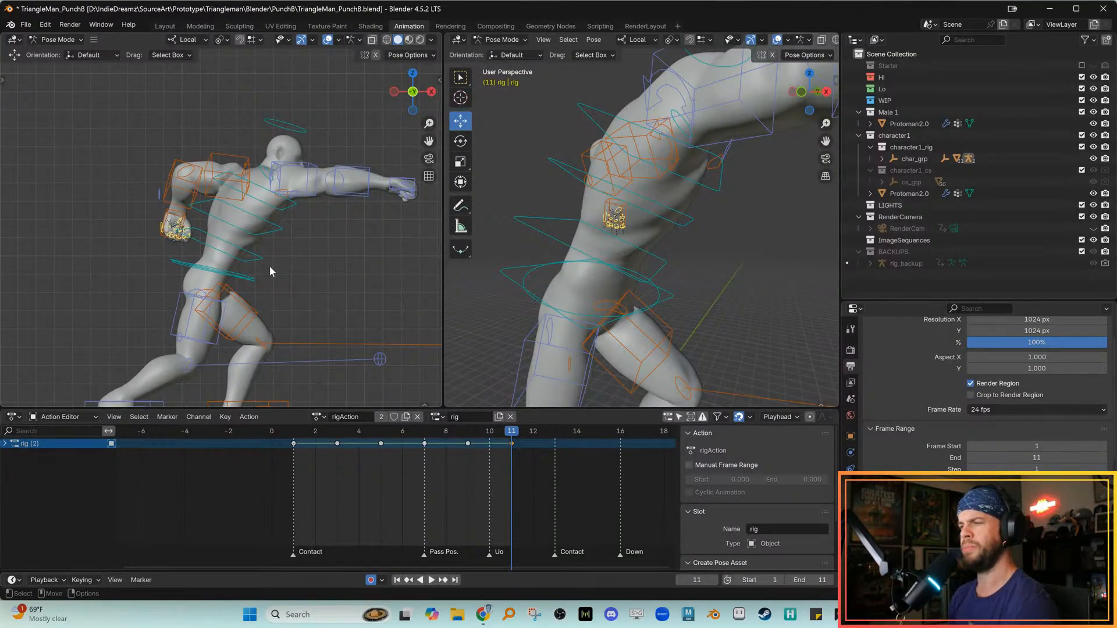
middle_click_drag(341, 267, 320, 263, "shift")
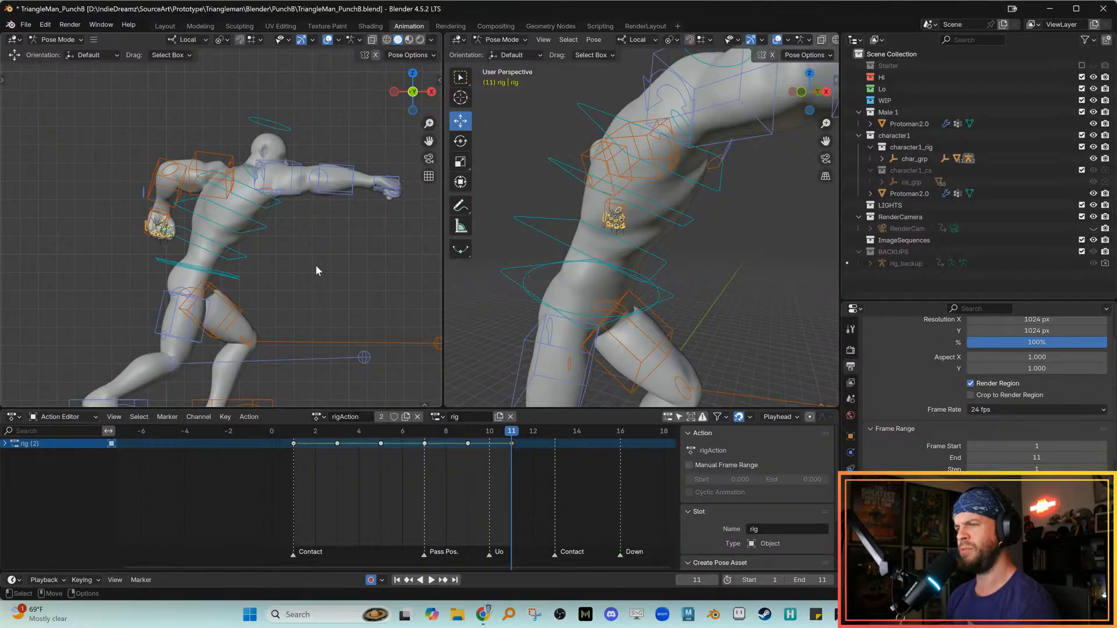
middle_click_drag(285, 265, 292, 243, "shift")
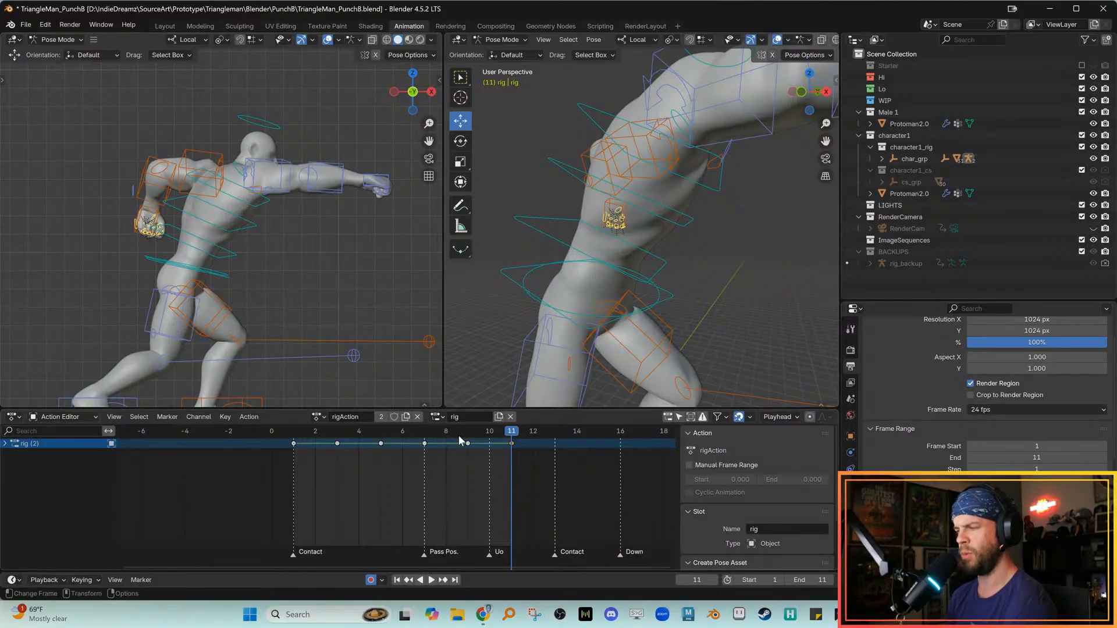
key("space")
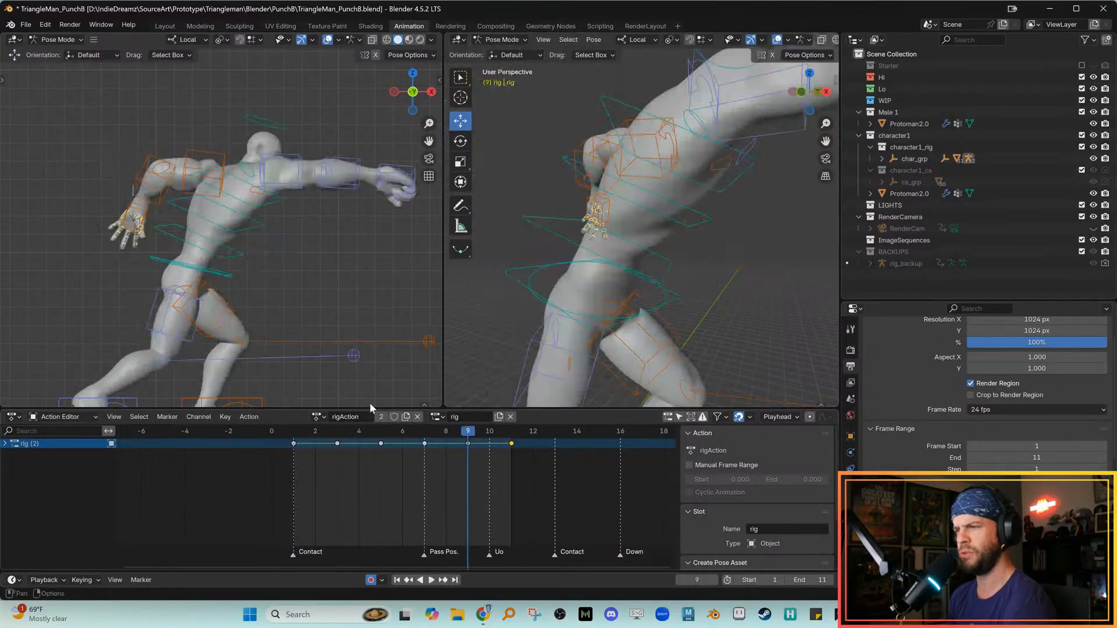
key("space")
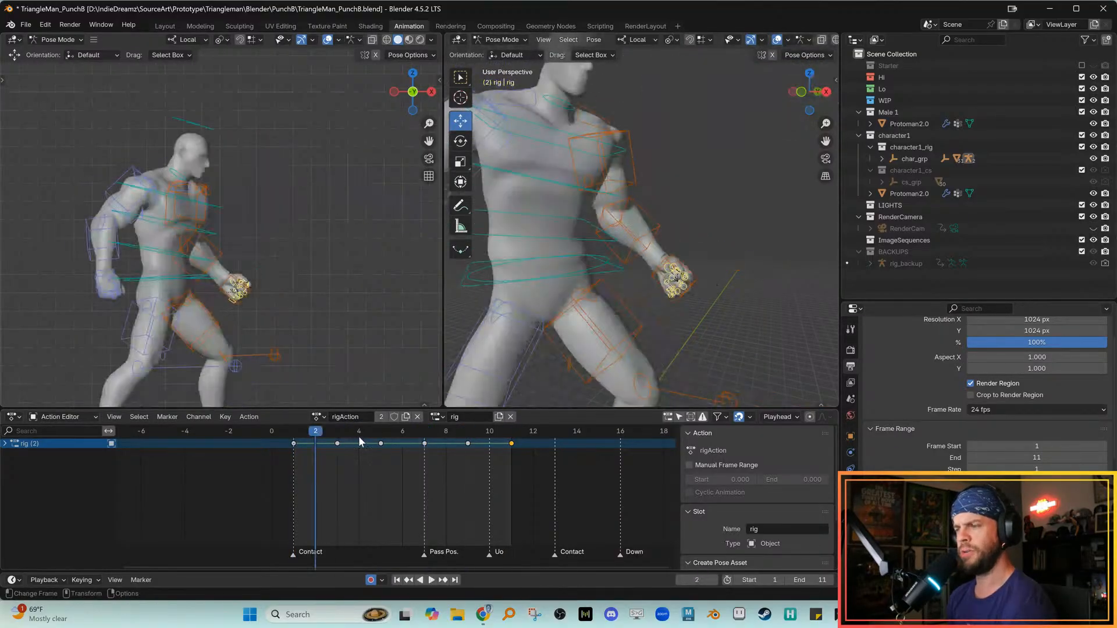
left_click_drag(438, 445, 467, 445)
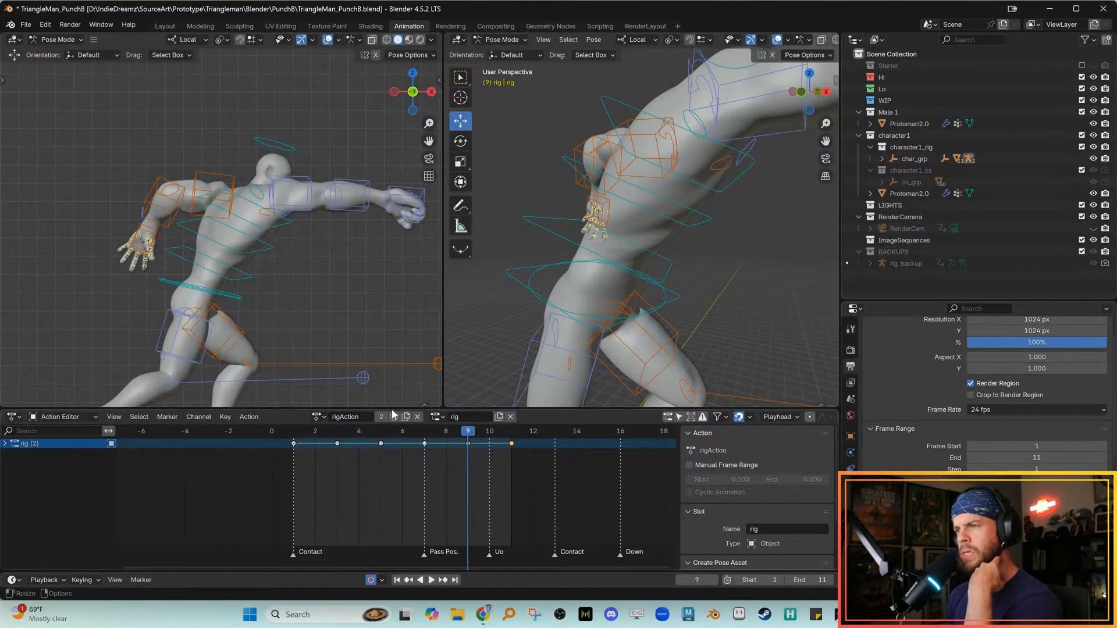
key("space")
left_click(315, 436)
key("space")
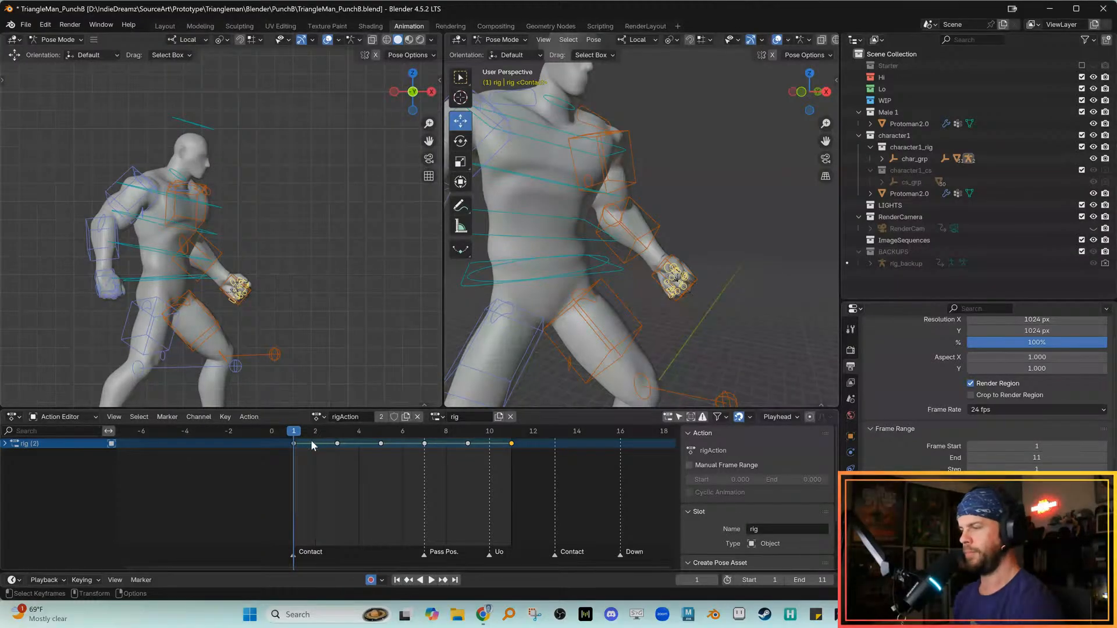
key("space")
At frame 11, rotate the upper spine control slightly, using the Global transform orientation
left_click_drag(304, 434, 509, 442)
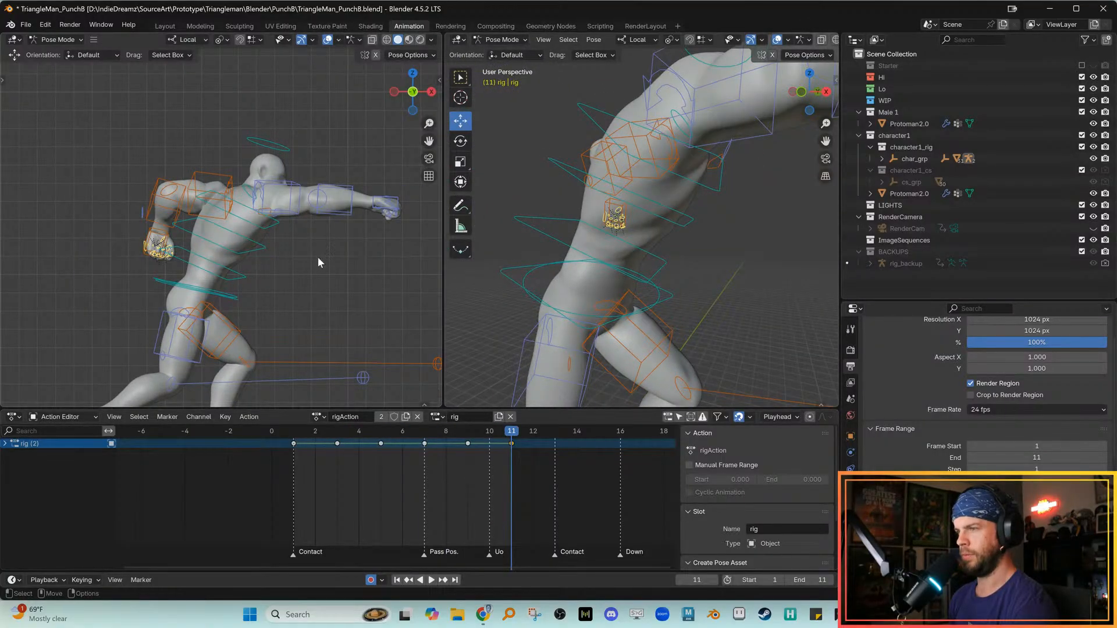
left_click(275, 221)
key("e")
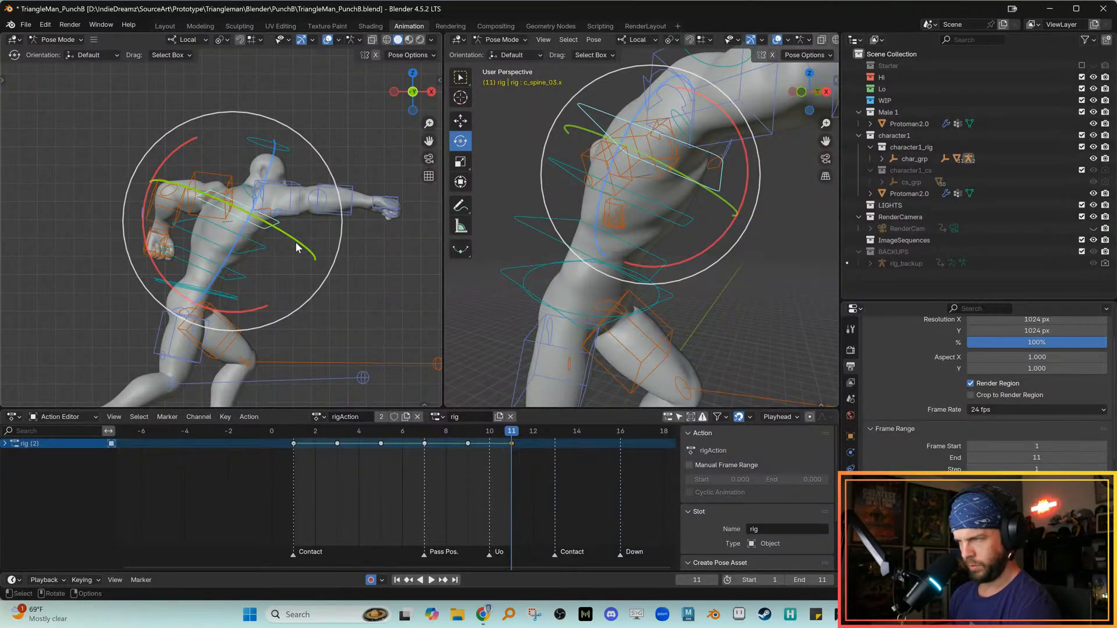
key("comma")
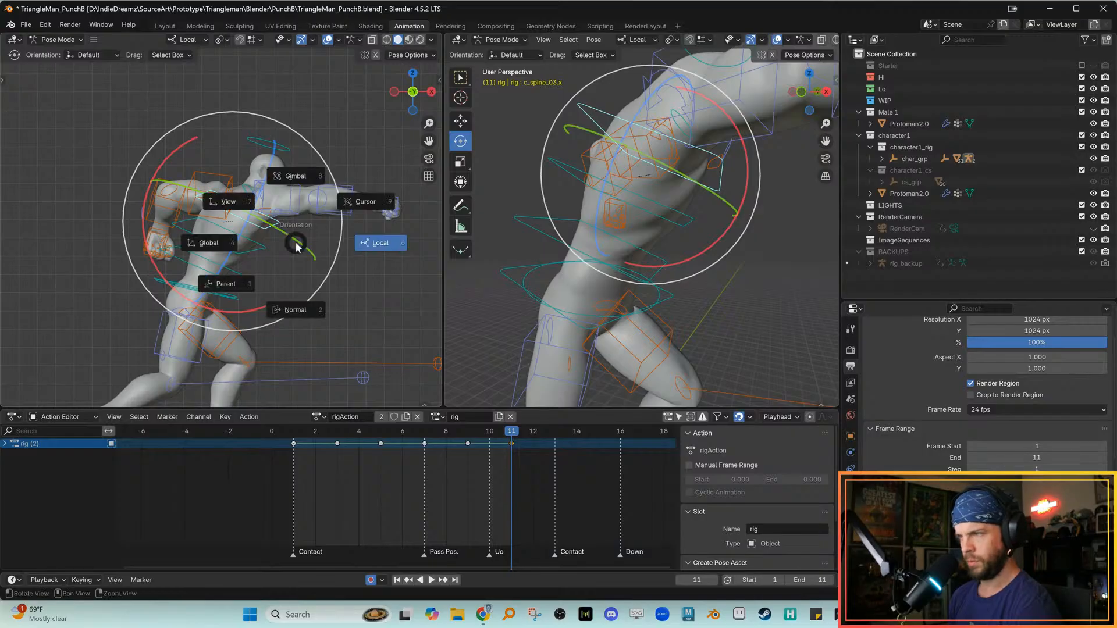
left_click(269, 229)
left_click_drag(272, 223, 254, 246)
Rotate the middle and lower spine controls slightly at frame 11 to ease the torso backward
left_click(260, 253)
left_click(271, 245)
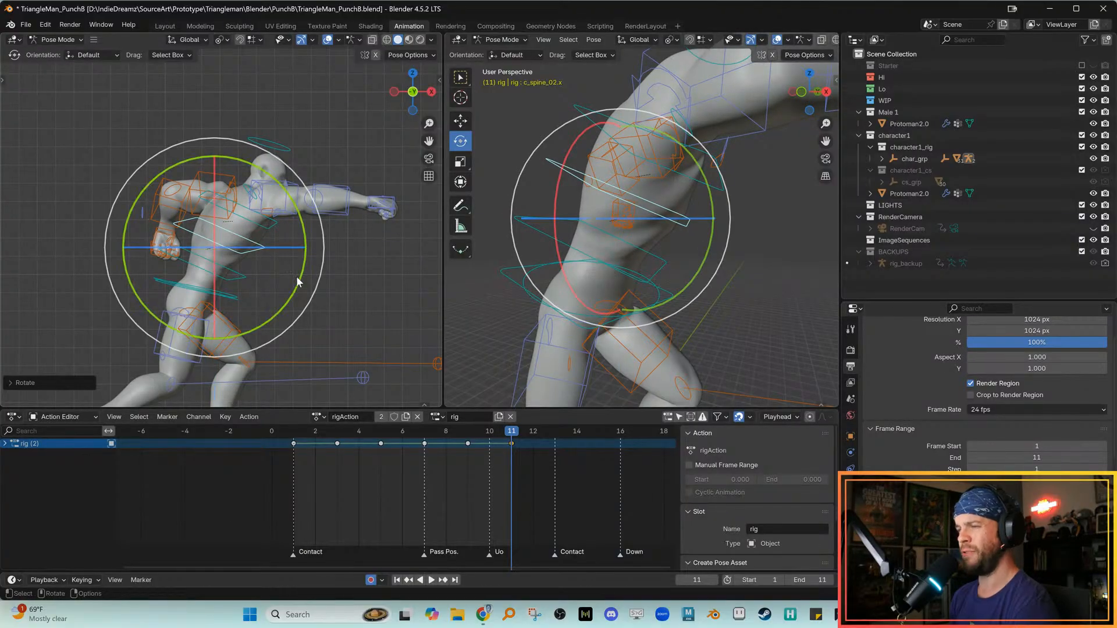
left_click(352, 275)
left_click(243, 274)
left_click_drag(248, 275, 244, 275)
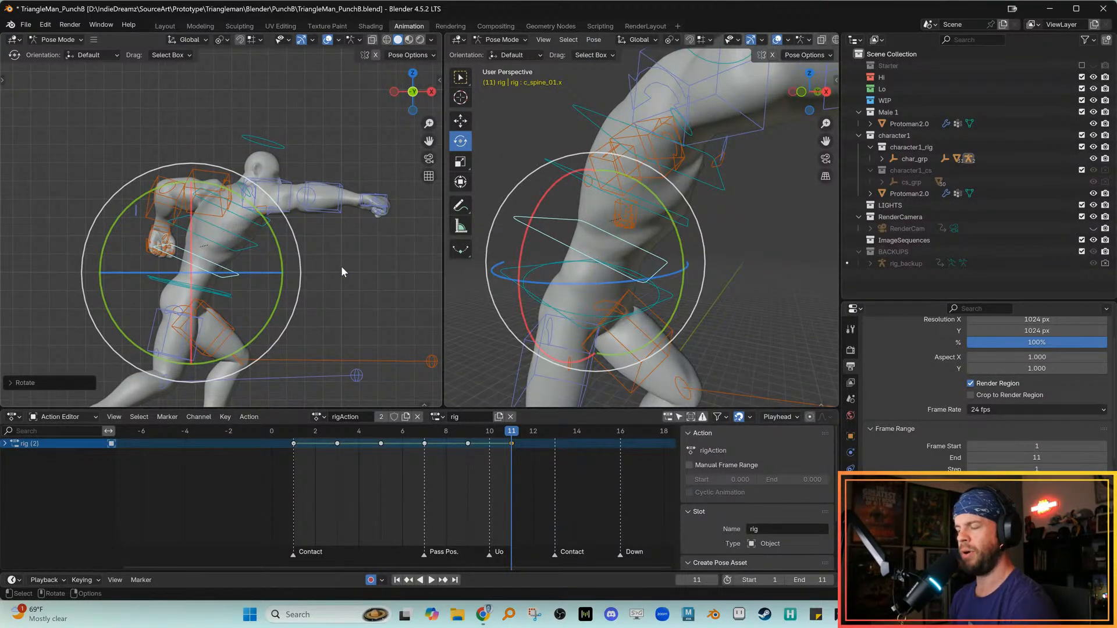
Frame the whole figure and replay the punch to review the torso's motion into the final pose
middle_click_drag(341, 256, 359, 296, "shift")
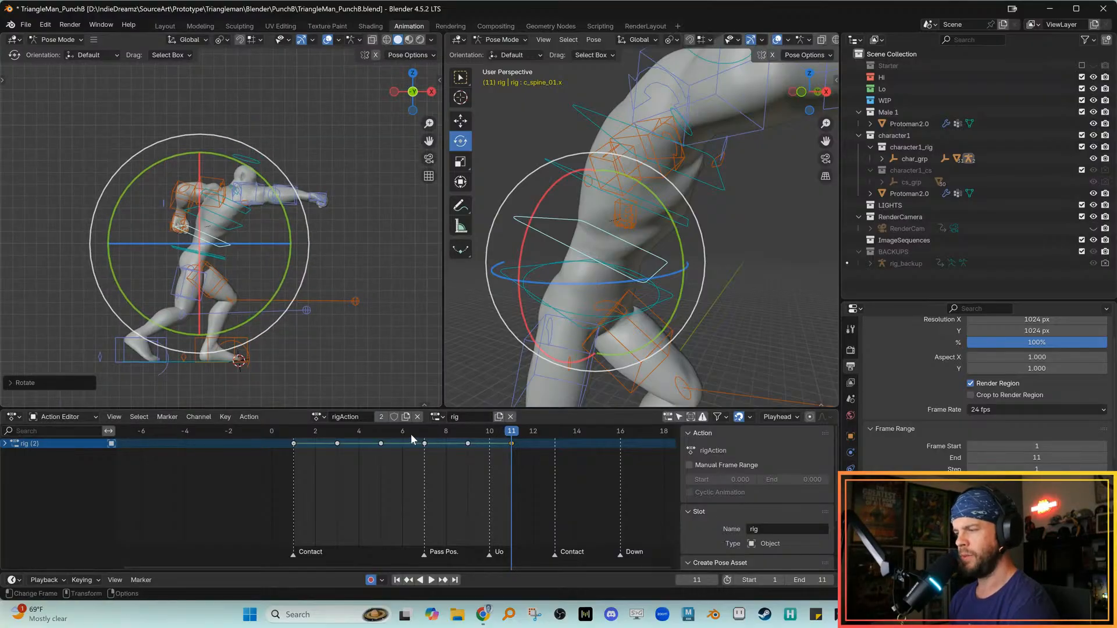
key("space")
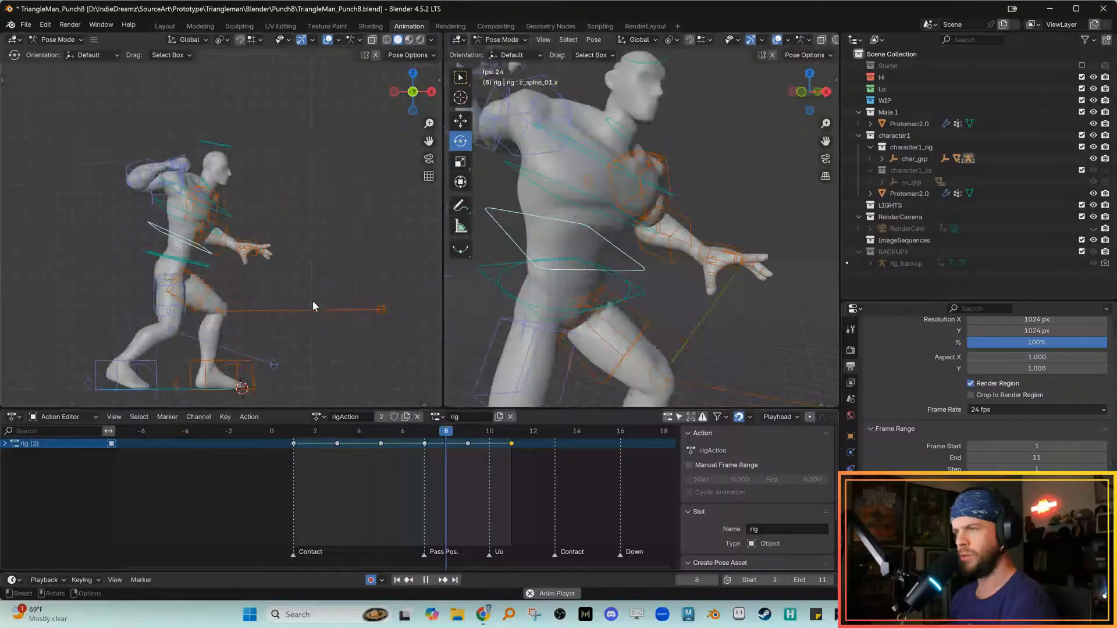
key("Escape")
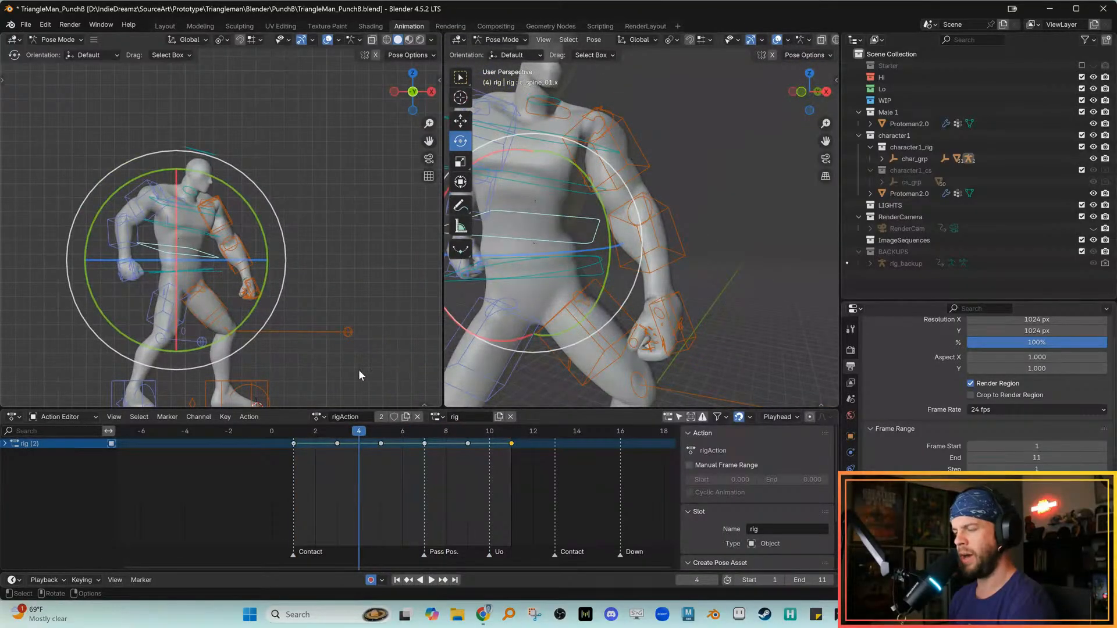
key("space")
key("space")
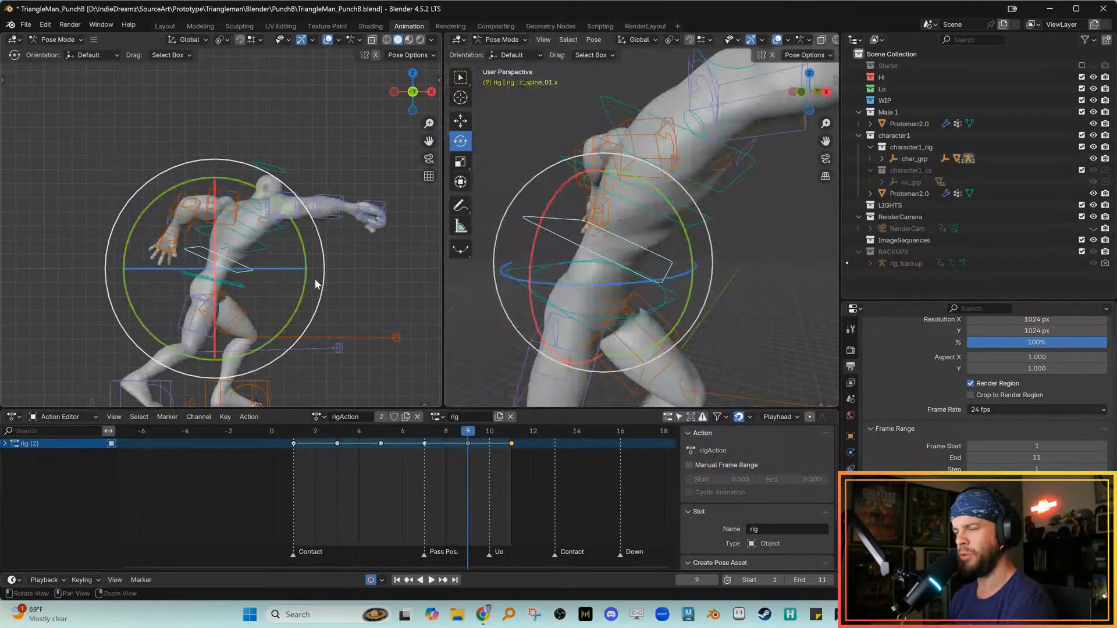
key("space")
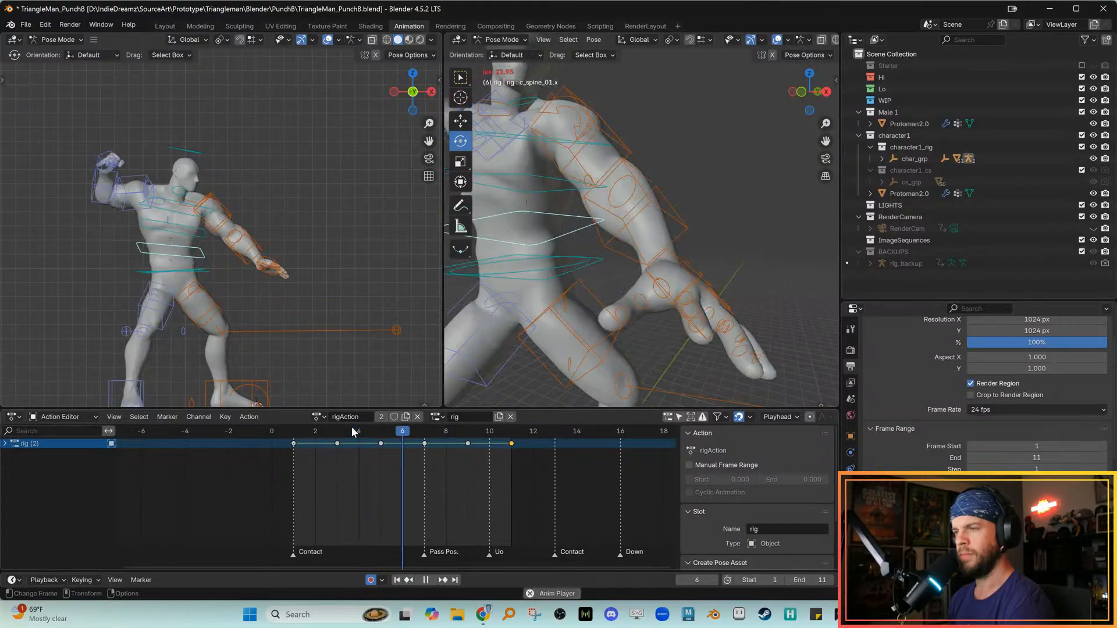
key("space")
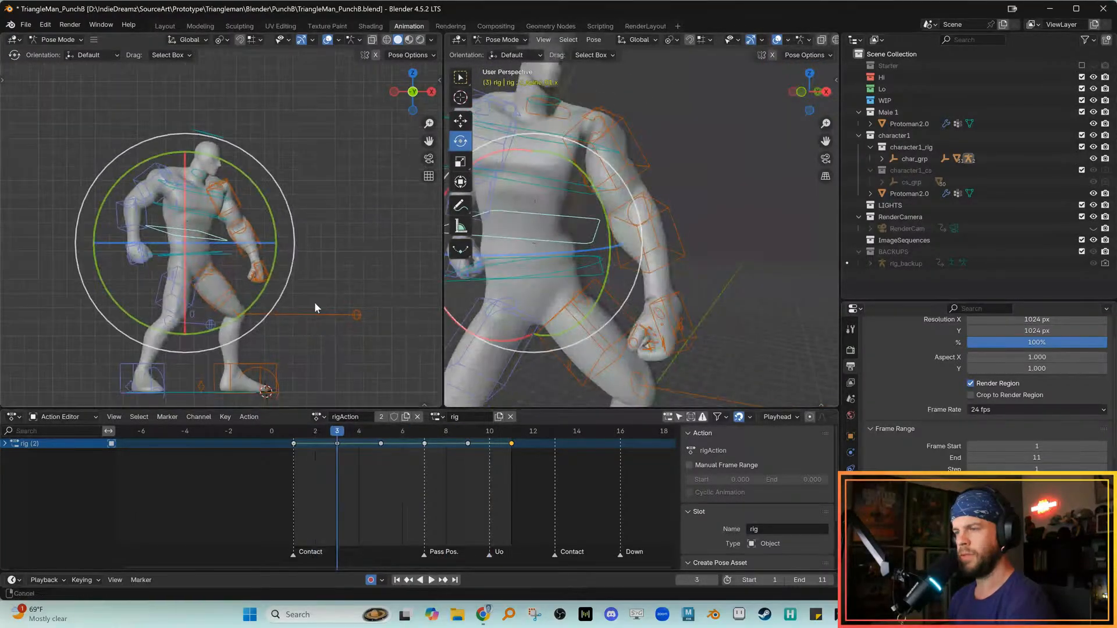
Replay the wind-up repeatedly from the early frames in the side view to judge the full-body movement and footing
middle_click_drag(315, 303, 346, 259, "shift")
key("space")
key("space")
key("space")
key("space")
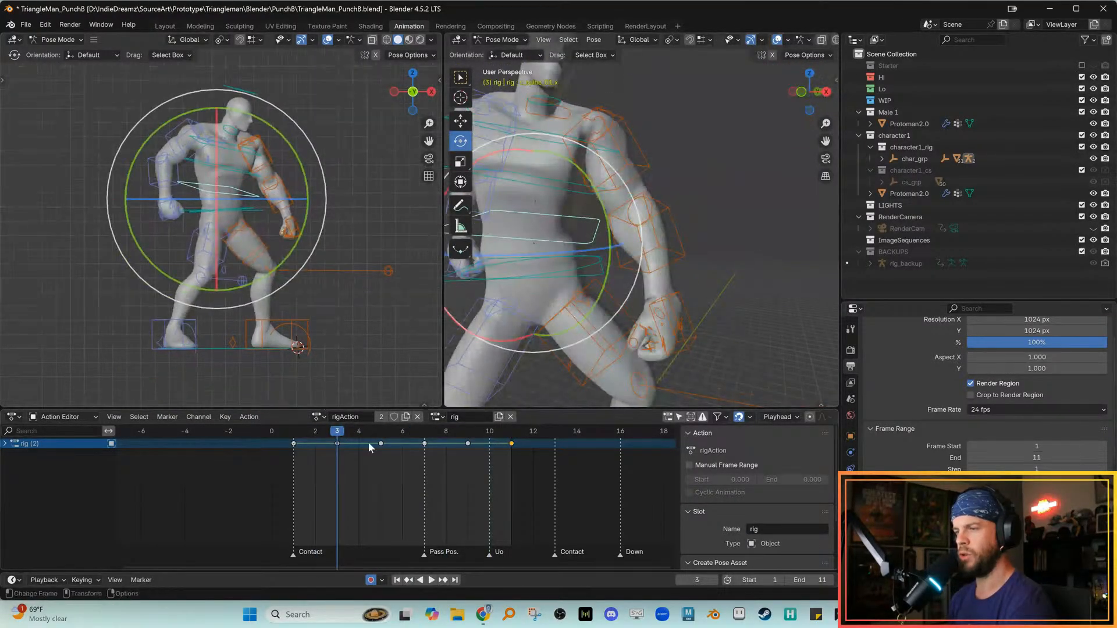
key("space")
key("space")
middle_click_drag(341, 359, 357, 355, "shift")
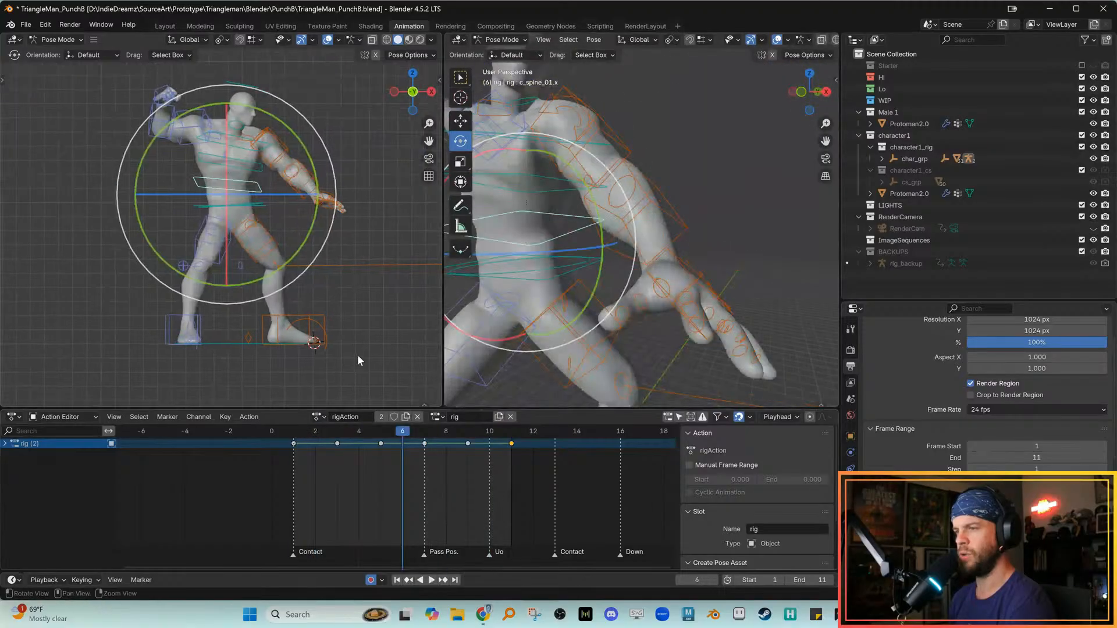
left_click(338, 433)
key("space")
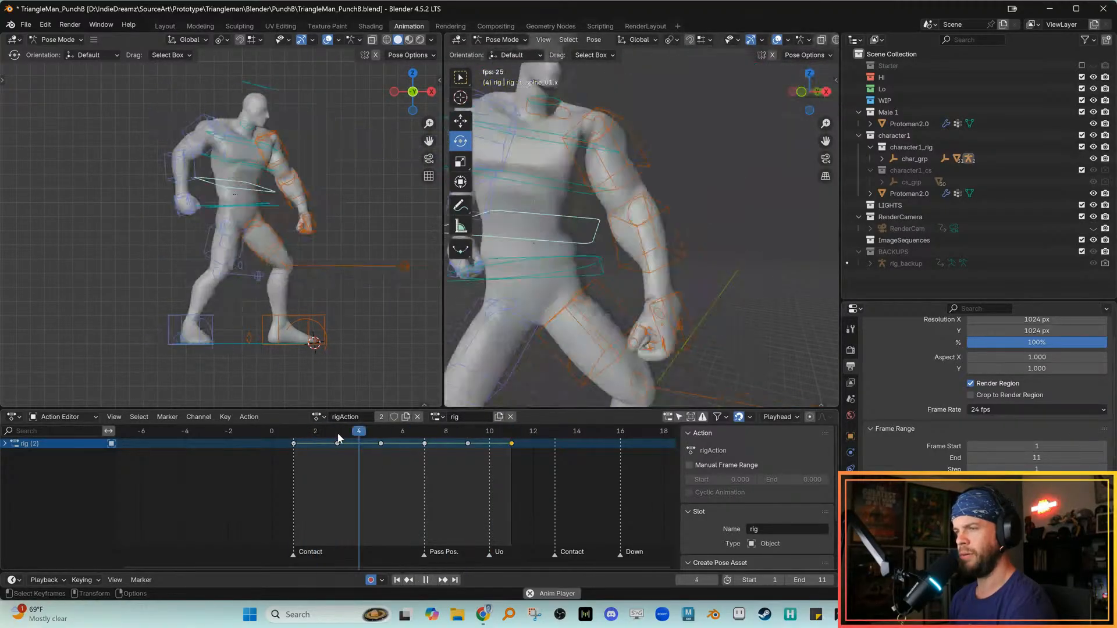
key("space")
middle_click_drag(337, 384, 361, 368, "shift")
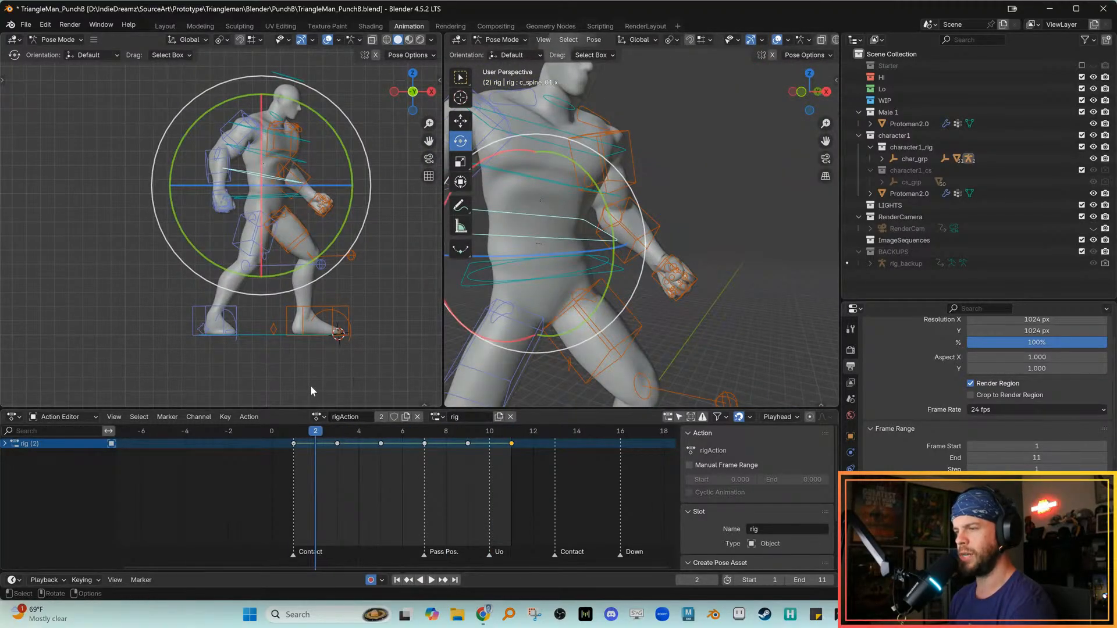
Replay the punch closer up and scrub to frame 9 to examine the legs and rear foot
key("space")
key("Escape")
scroll(312, 345, "up", 1)
key("space")
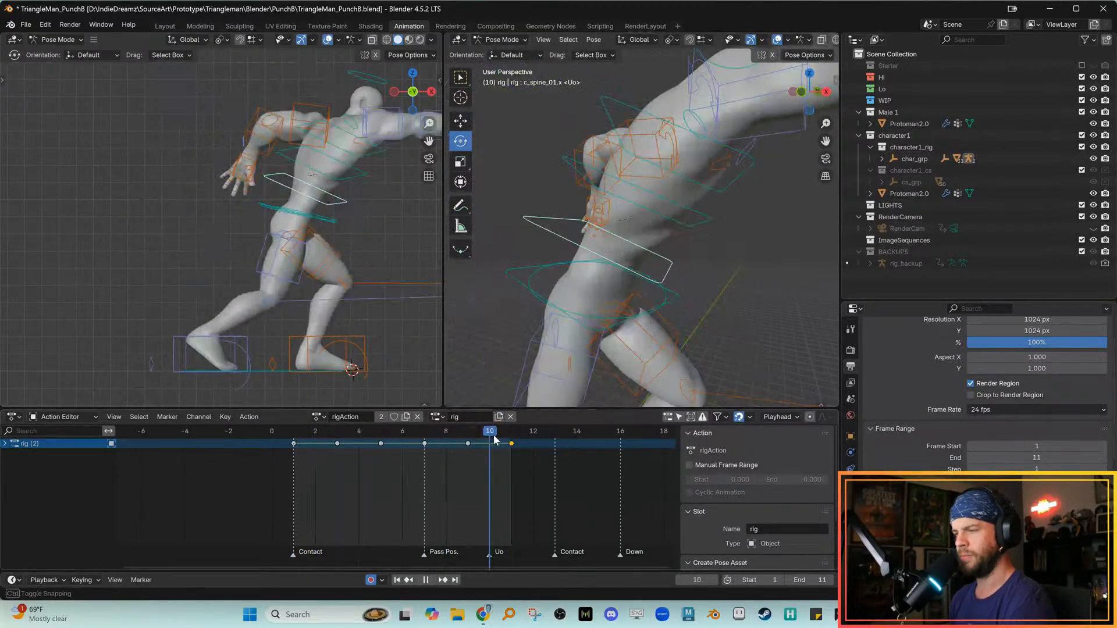
left_click_drag(376, 431, 468, 431)
left_click(156, 326)
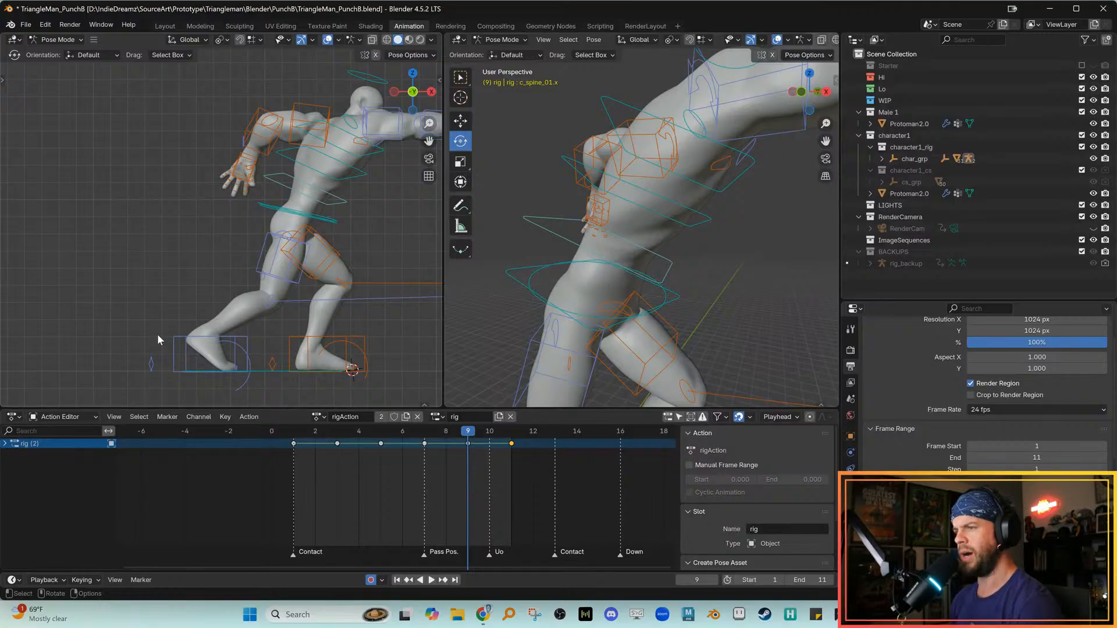
middle_click_drag(172, 330, 156, 292, "shift")
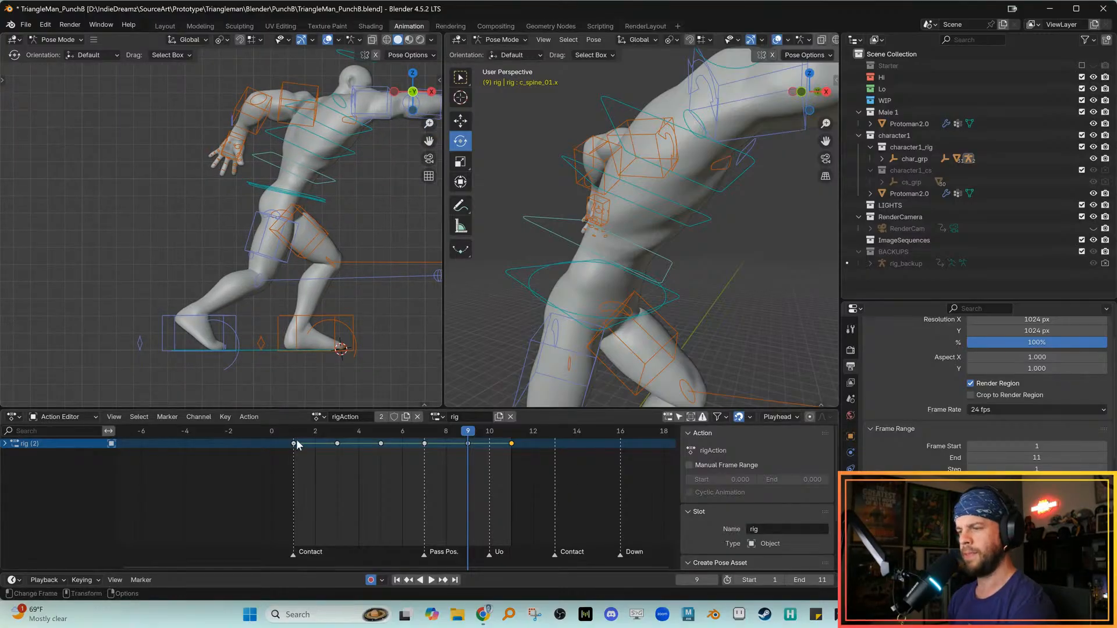
Play and scrub the punch repeatedly, stopping at frame 7 to study the rear foot's position between wind-up and impact
key("space")
key("space")
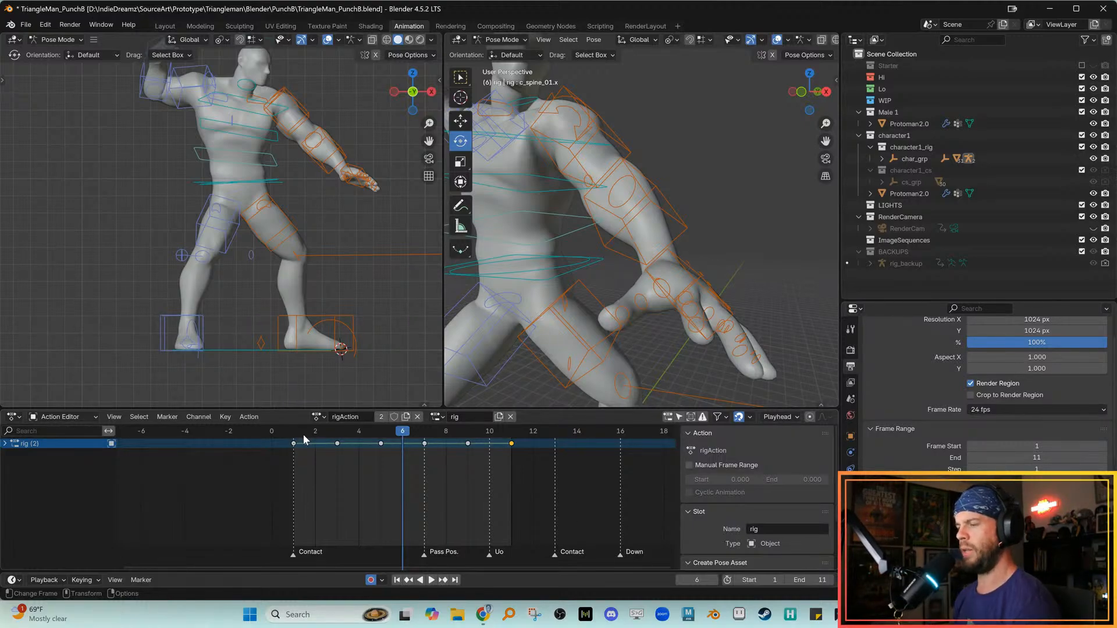
left_click(315, 433)
key("space")
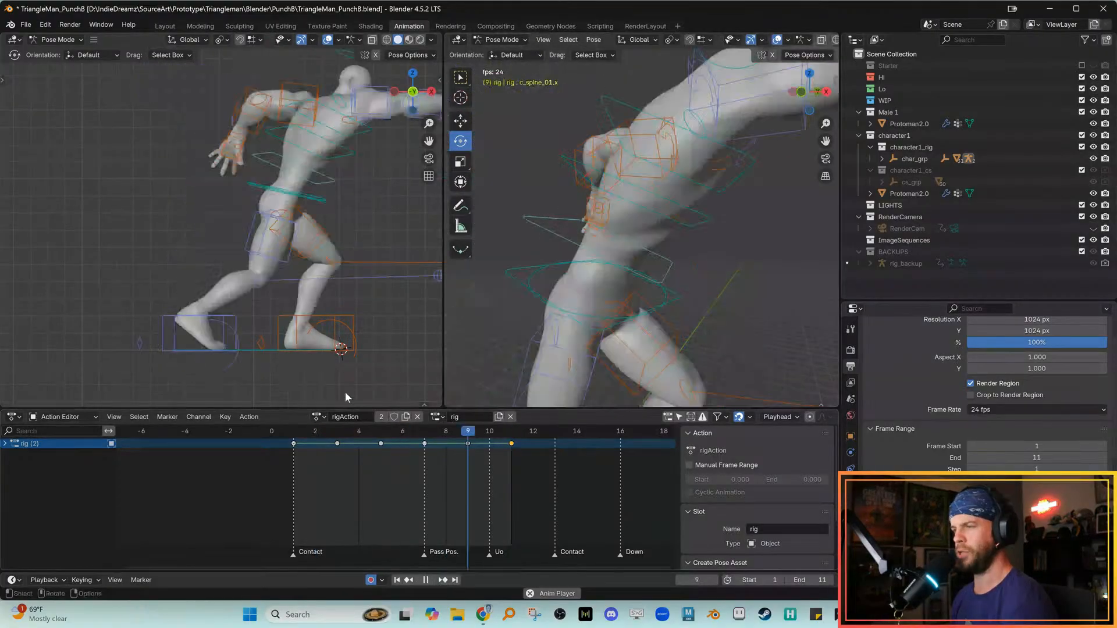
key("Escape")
key("space")
left_click_drag(334, 432, 419, 435)
key("space")
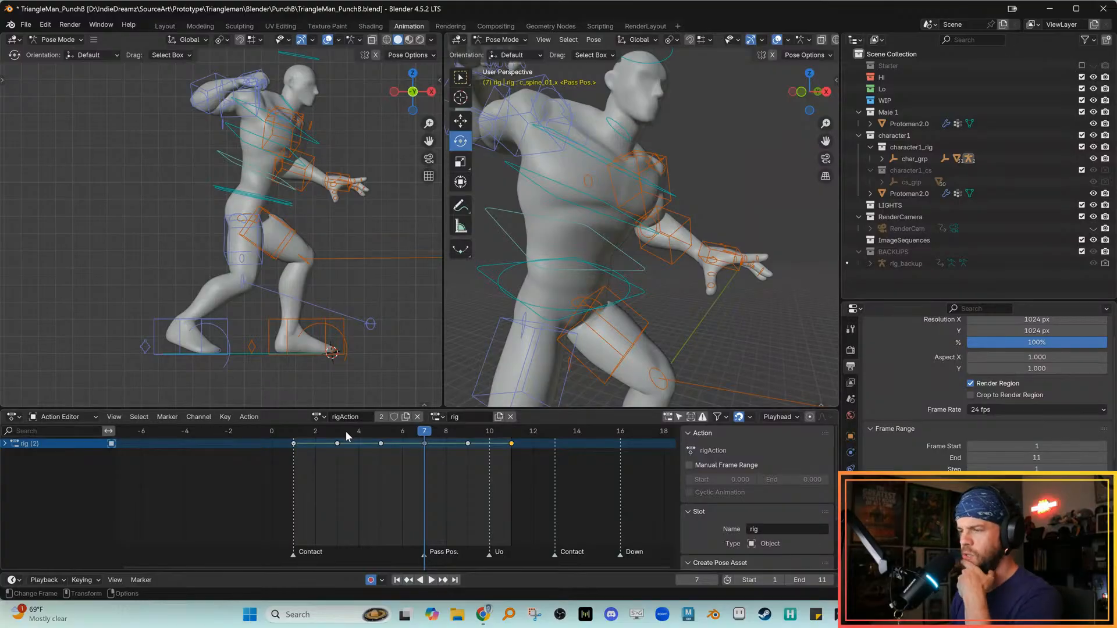
key("space")
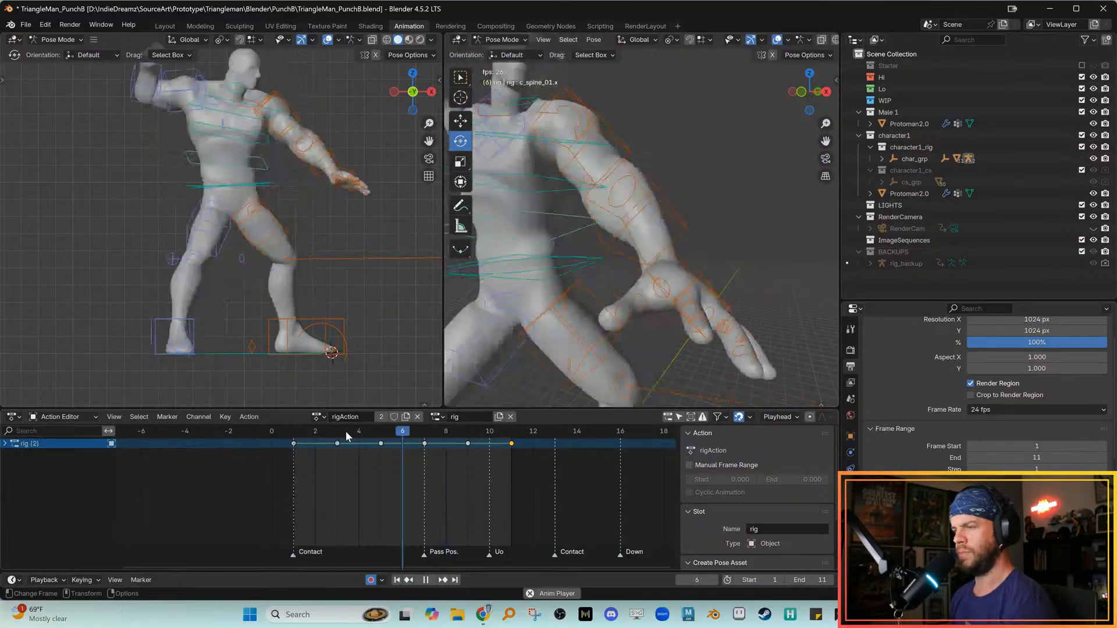
mouse_move(356, 434)
left_mouse_down()
mouse_move(512, 438)
mouse_move(341, 432)
left_mouse_up()
key("space")
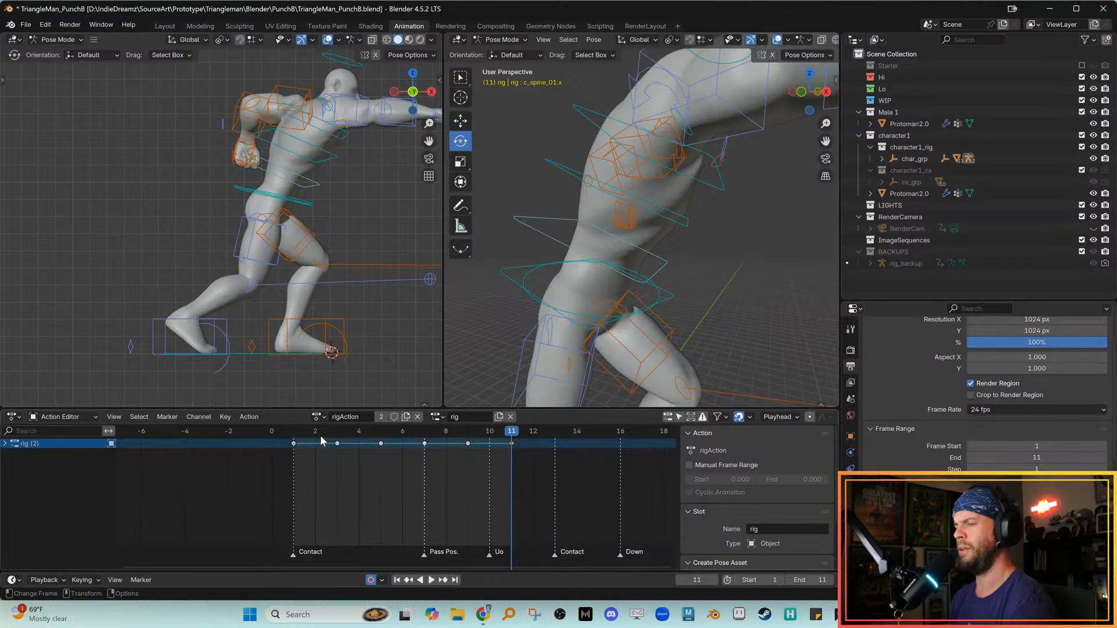
key("space")
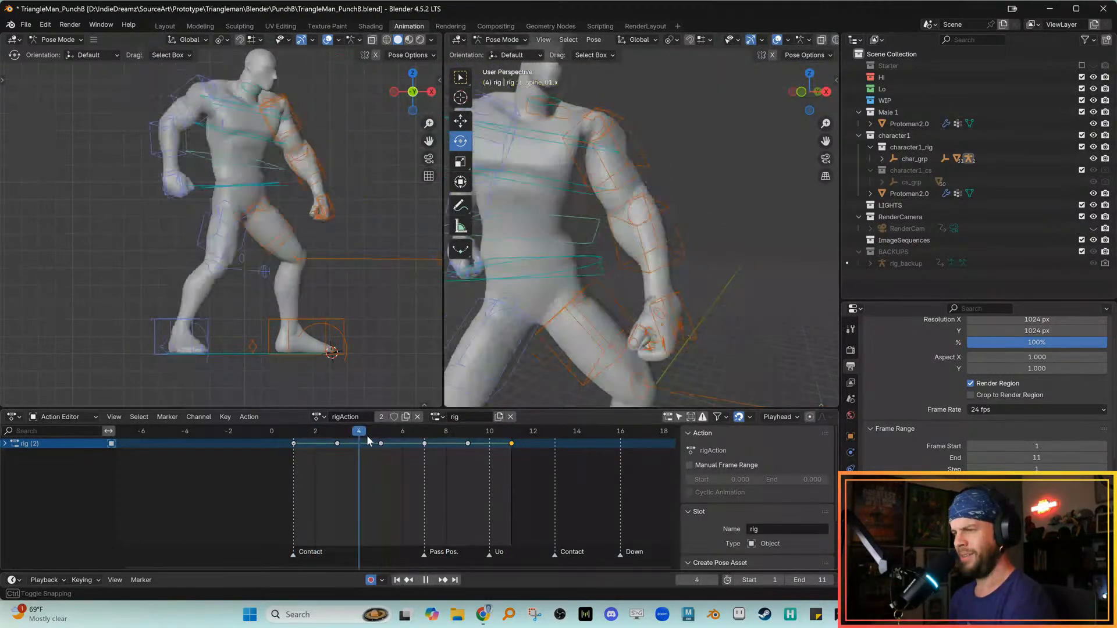
Ready the right foot IK control for moving at frame 7 and compare its position with the neighbouring keys
mouse_move(402, 435)
left_mouse_down()
mouse_move(468, 435)
mouse_move(413, 446)
left_mouse_up()
left_click(157, 324)
key("shift+space")
key("g")
key("alt+q")
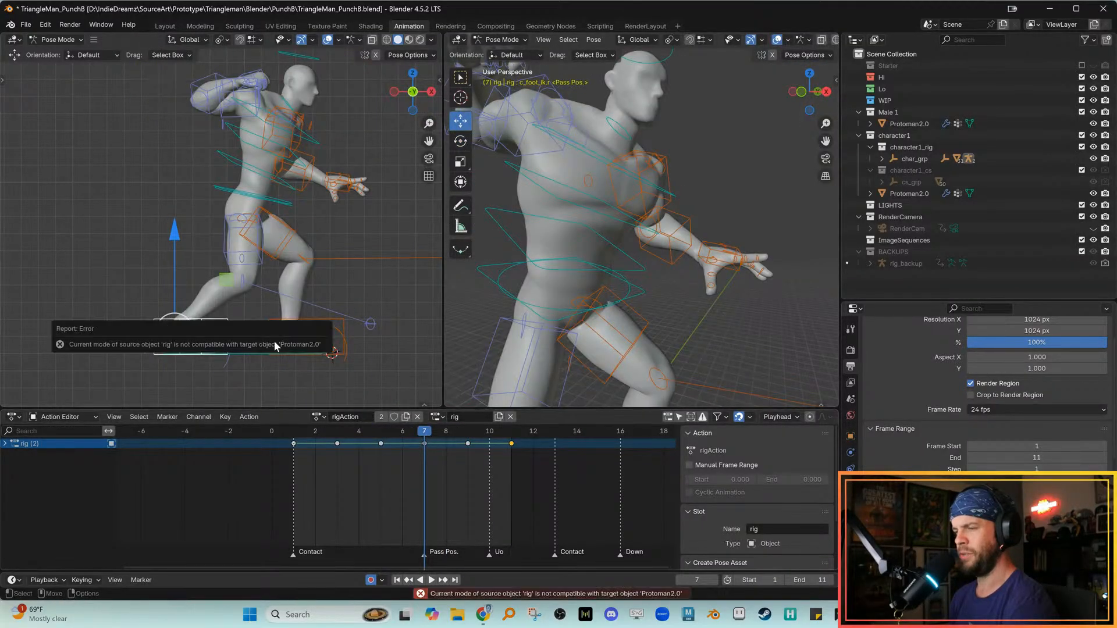
left_click(382, 432)
key("Up")
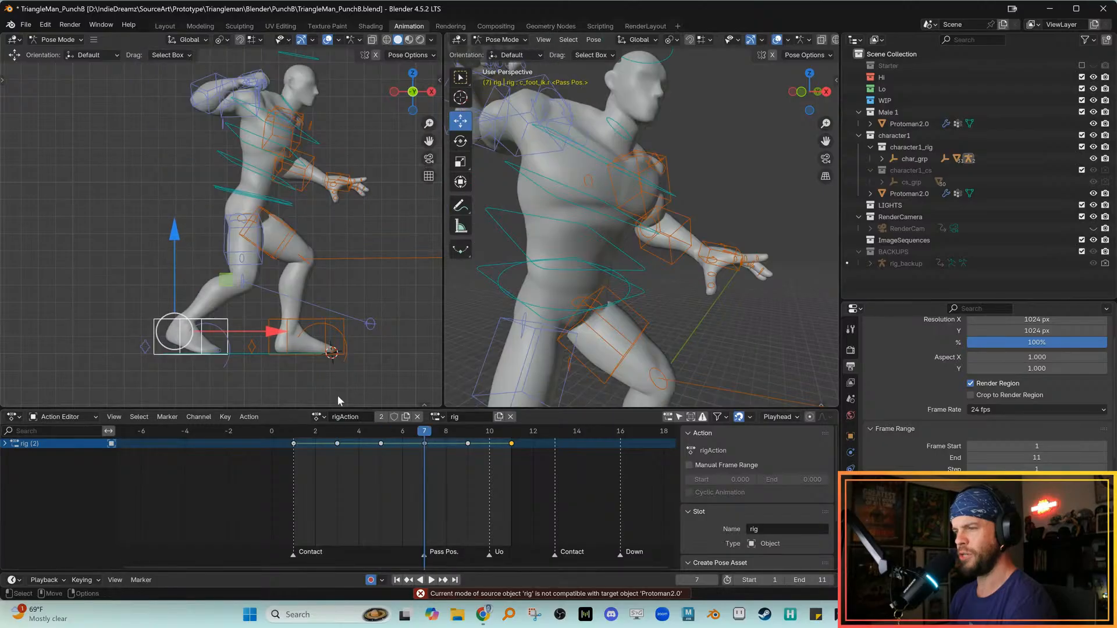
key("alt+q")
key("Down")
key("Up")
key("Down")
key("Up")
Slide the right foot control slightly backward along the X axis at frame 7 and check it against the adjacent keys
left_click_drag(273, 333, 240, 332)
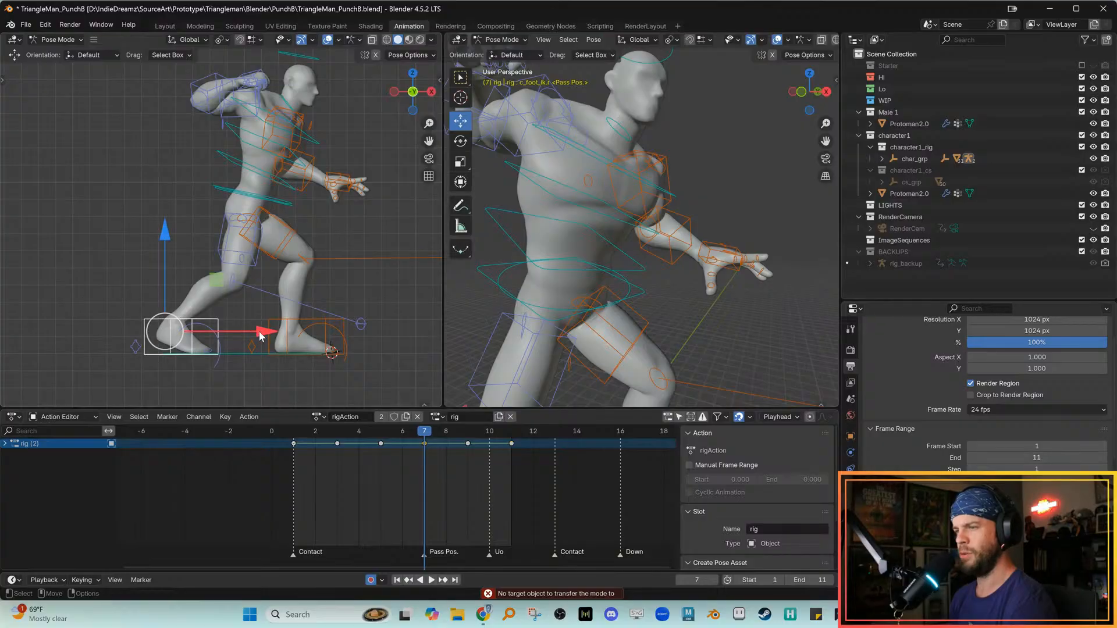
key("Down")
key("Up")
key("Up")
key("Up")
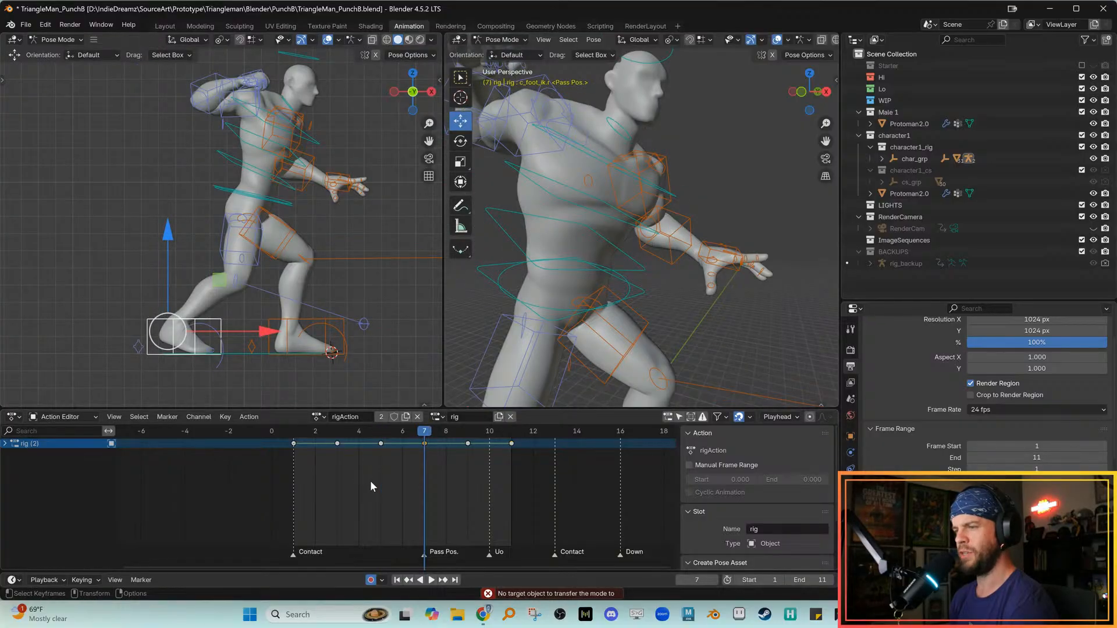
Replay the punch and step through its keys, comparing the poses at frames 7, 9 and 11
key("Up")
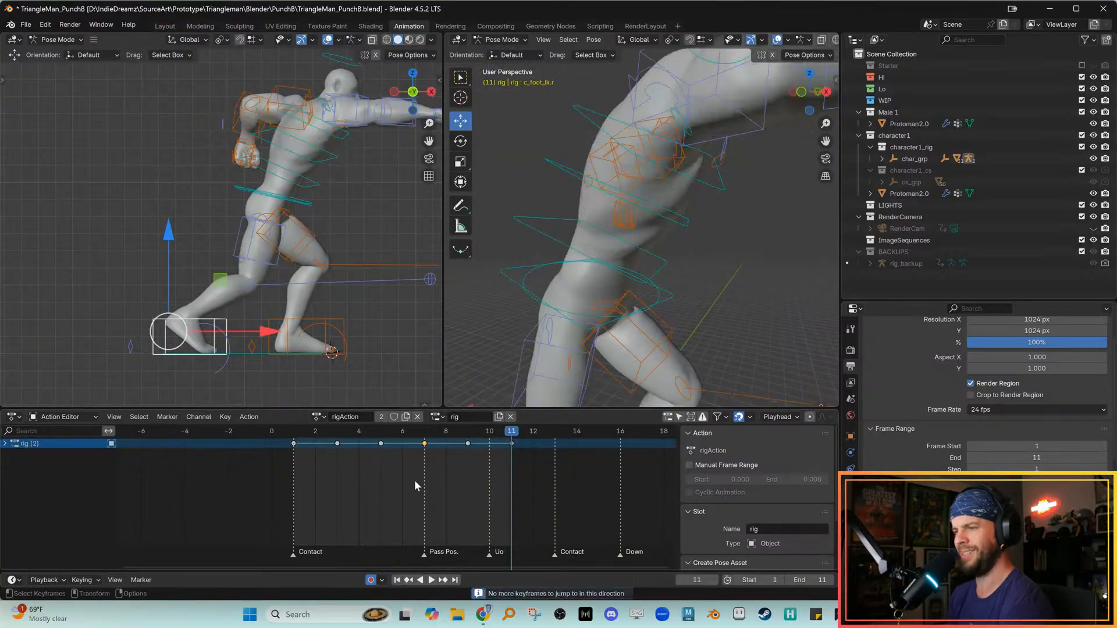
key("space")
left_click_drag(314, 436, 313, 437)
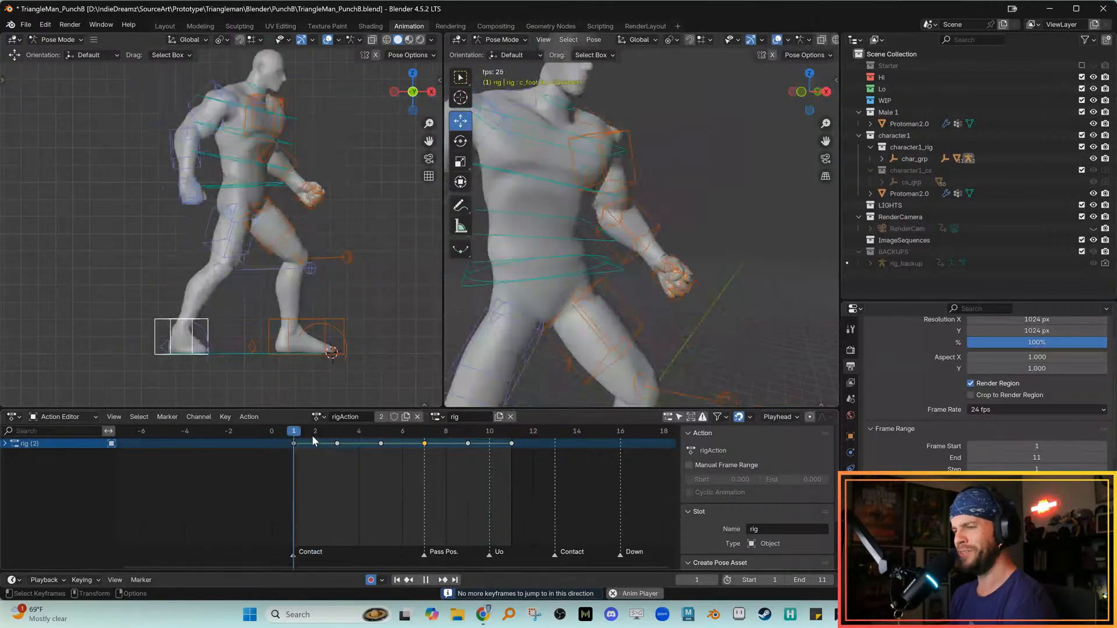
key("Escape")
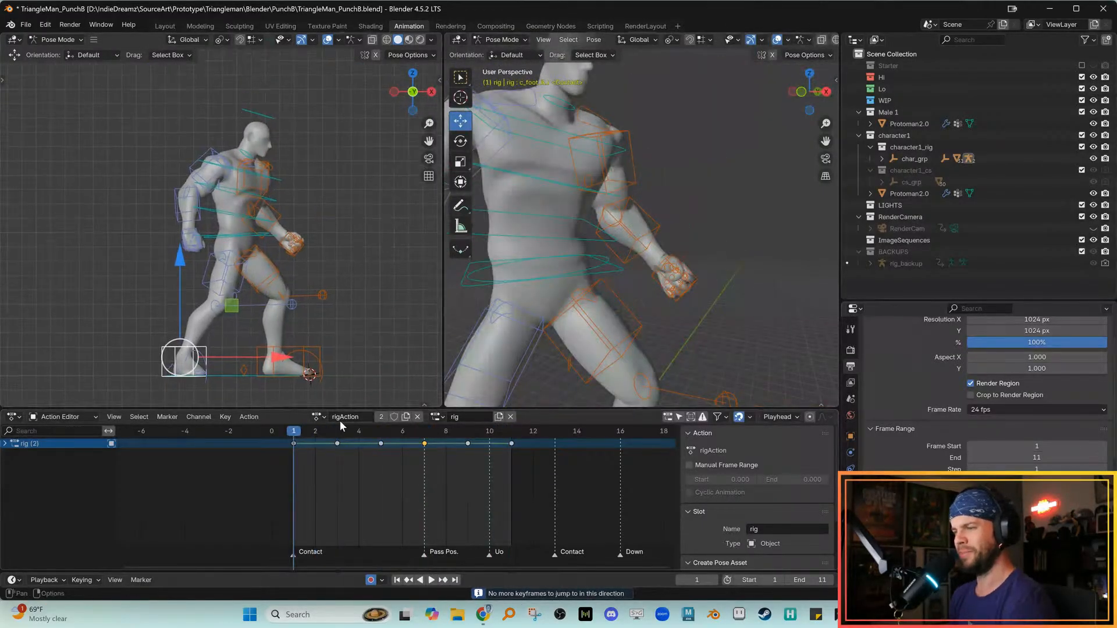
key("Up")
key("Up")
key("Up")
key("Up")
key("Up")
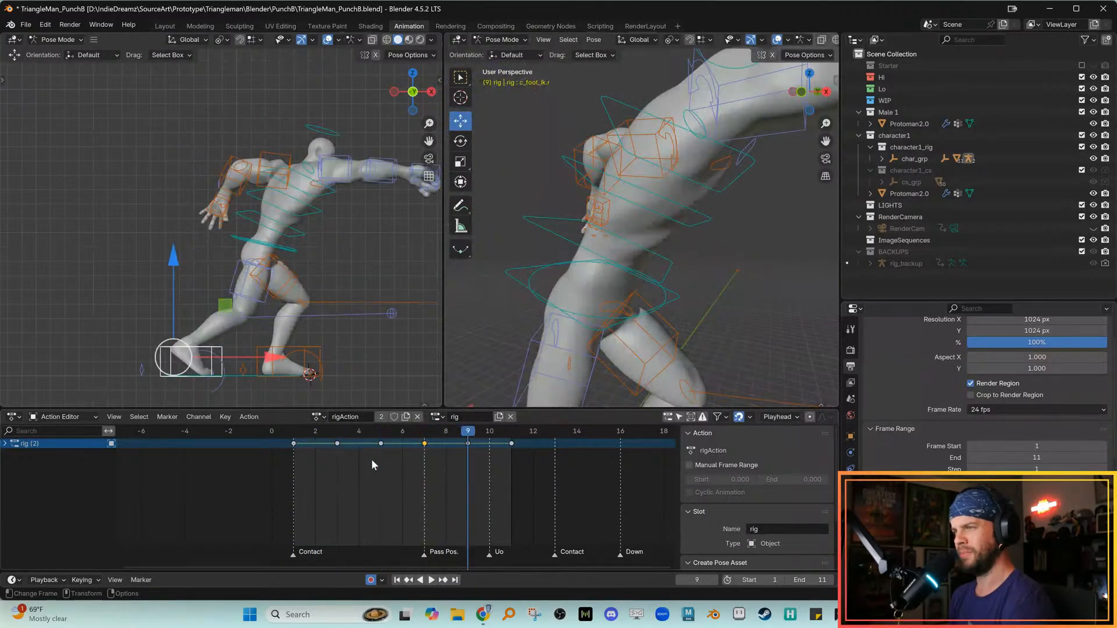
key("comma")
key("comma")
key("period")
key("period")
Rotate the lower spine control slightly in the side view at frame 11 and compare the pose with the previous key
right_click_drag(312, 324, 278, 270, "alt")
left_click(282, 267)
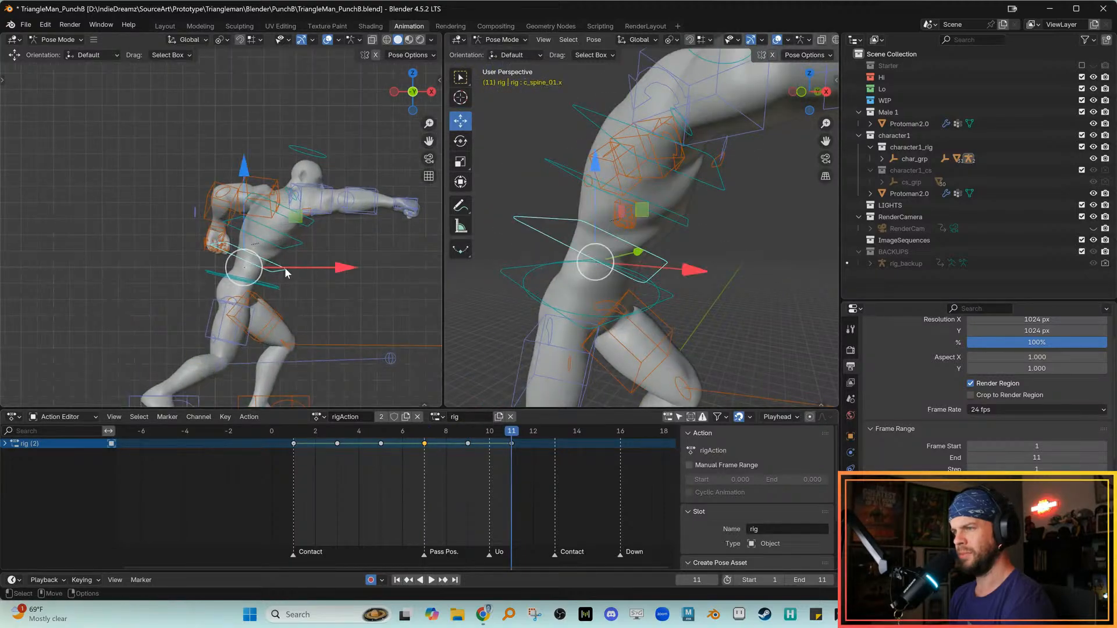
key("e")
key("comma")
key("comma")
key("Up")
key("Up")
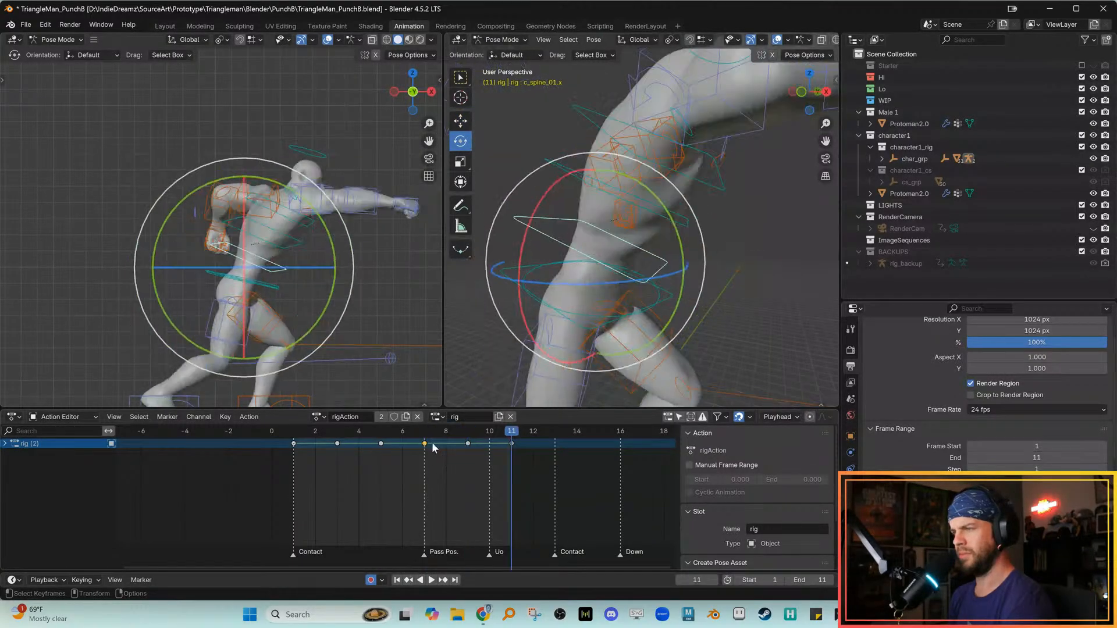
key("r")
left_click_drag(291, 266, 287, 259)
key("Down")
key("Up")
Select all rig controls at frame 9 and insert location, rotation and scale keyframes for the whole pose
middle_click_drag(354, 334, 364, 281, "shift")
left_click(459, 443)
key("Right")
key("Right")
key("Right")
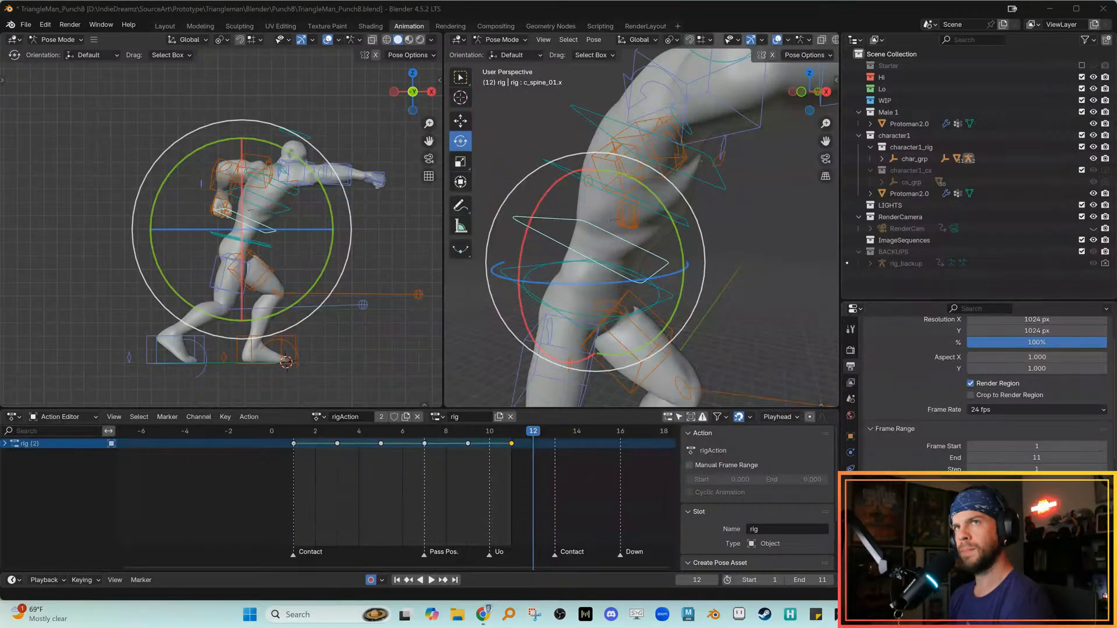
left_click_drag(381, 431, 472, 432)
left_click_drag(67, 83, 417, 383)
key("i")
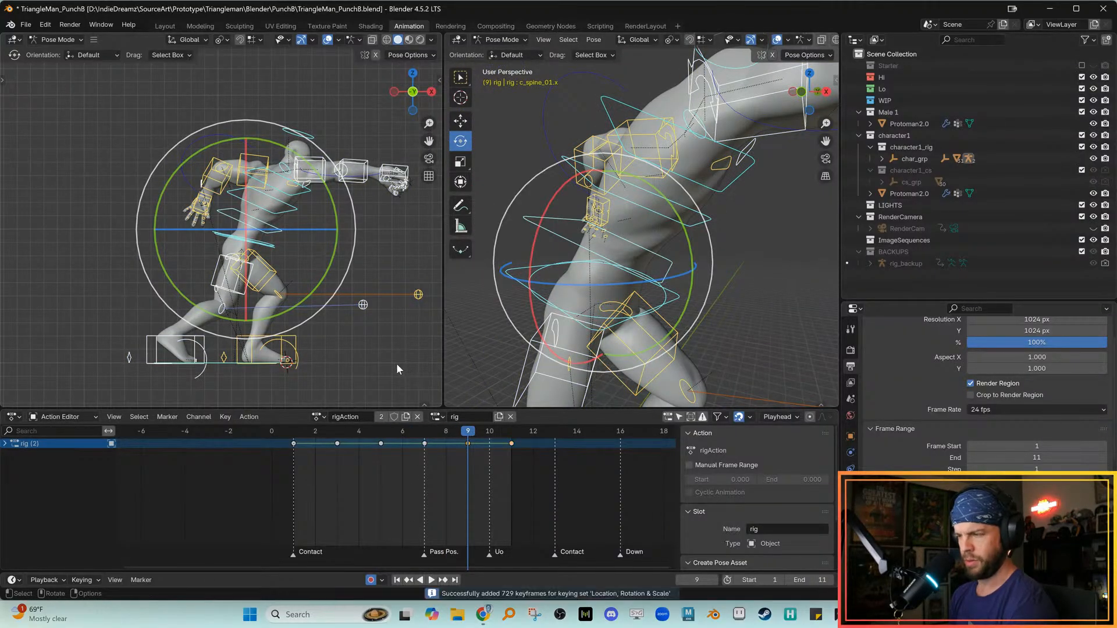
key("i")
Move the final extended-punch key to frame 10 and replay the action to check the faster timing
left_click(468, 444)
left_click_drag(459, 431, 305, 429)
left_click(511, 445)
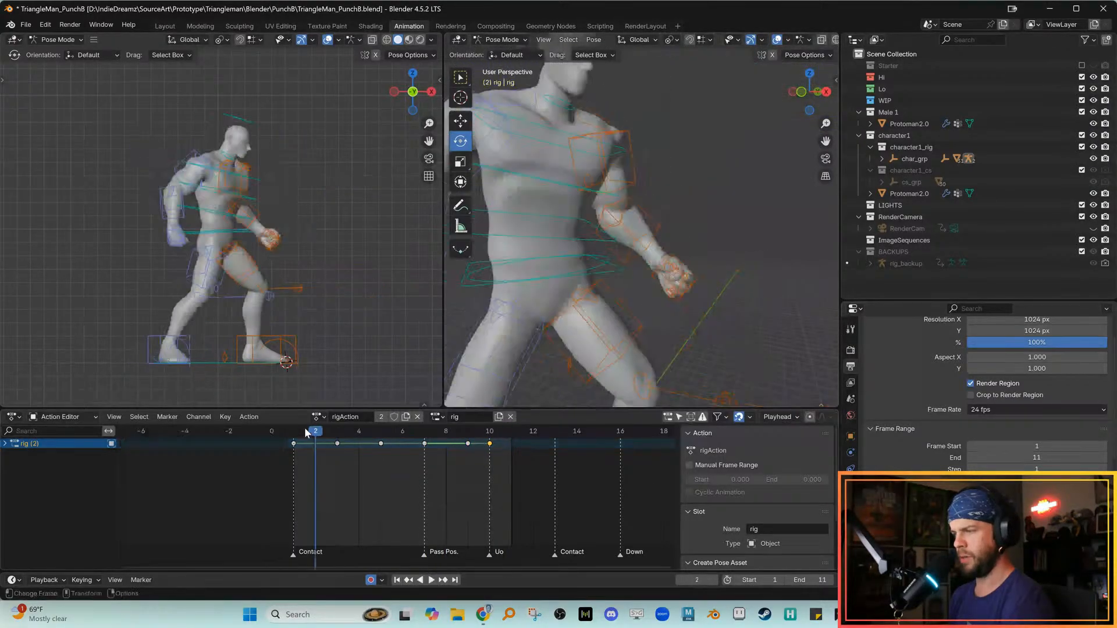
key("space")
key("space")
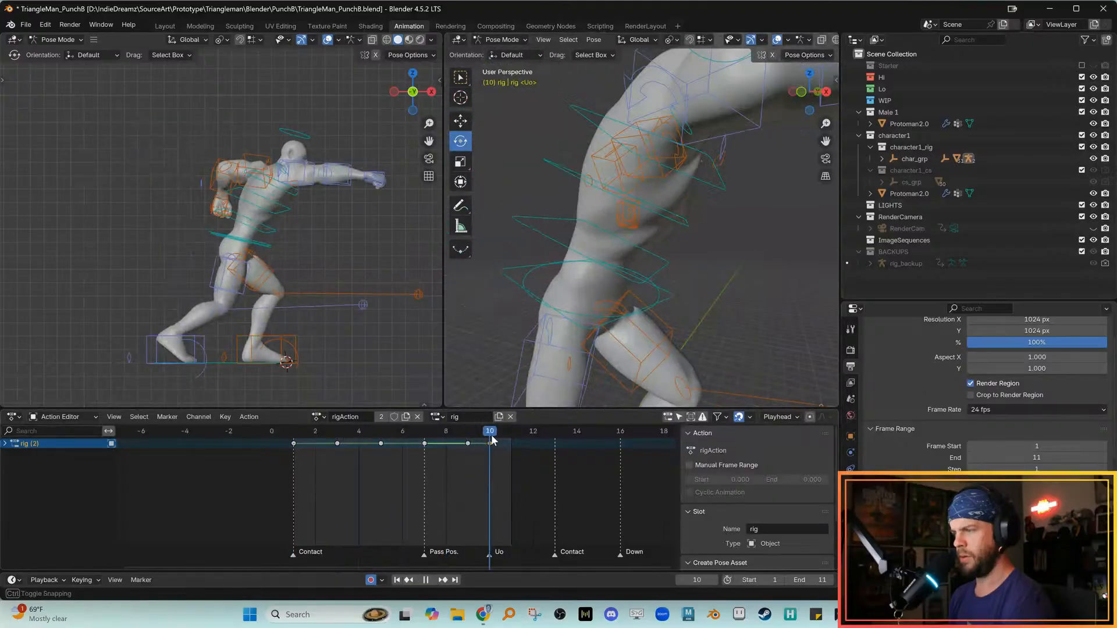
Insert keyframes on all channels at frame 12 to hold the extended punch pose
left_click(532, 436)
key("i")
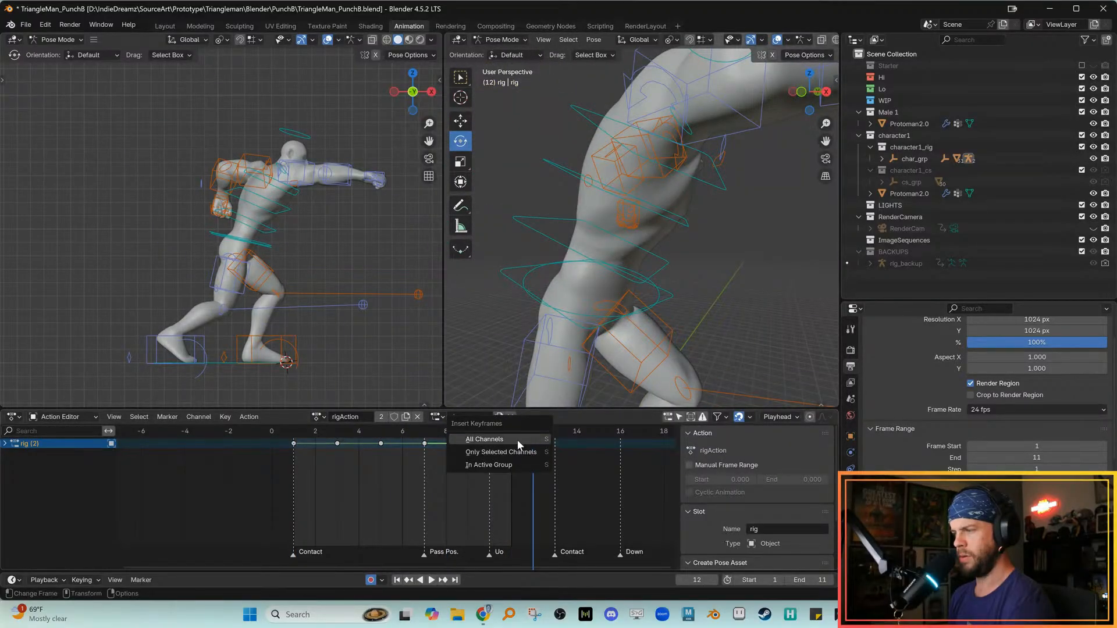
left_click(485, 439)
Copy the starting pose key from frame 1 and place it at frame 16
left_click(292, 433)
left_click(298, 453)
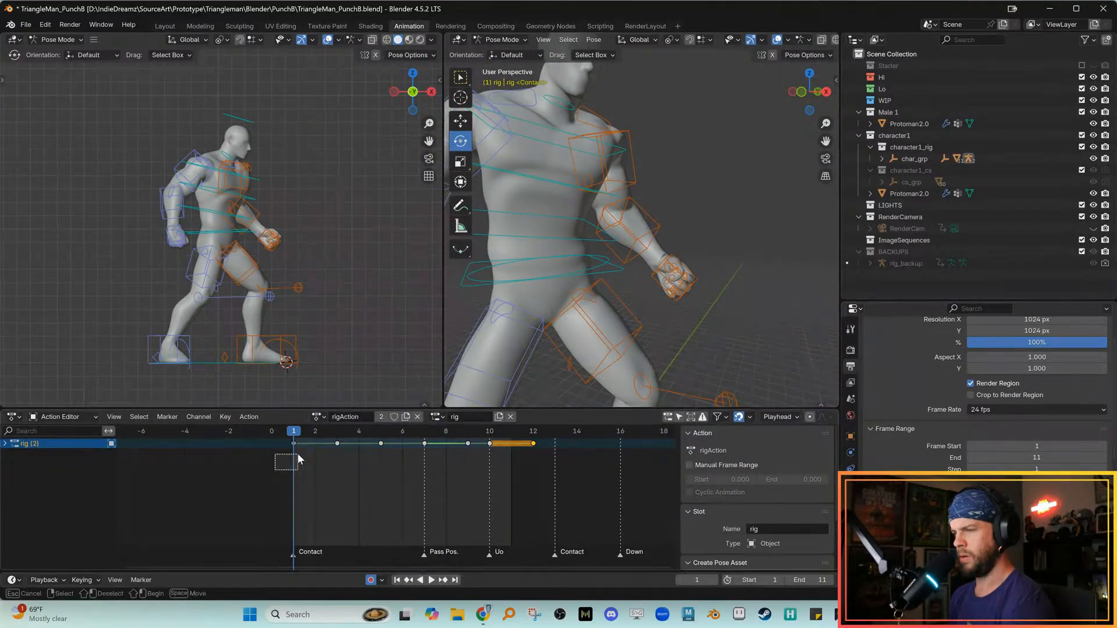
left_click_drag(305, 435, 613, 445)
key("i")
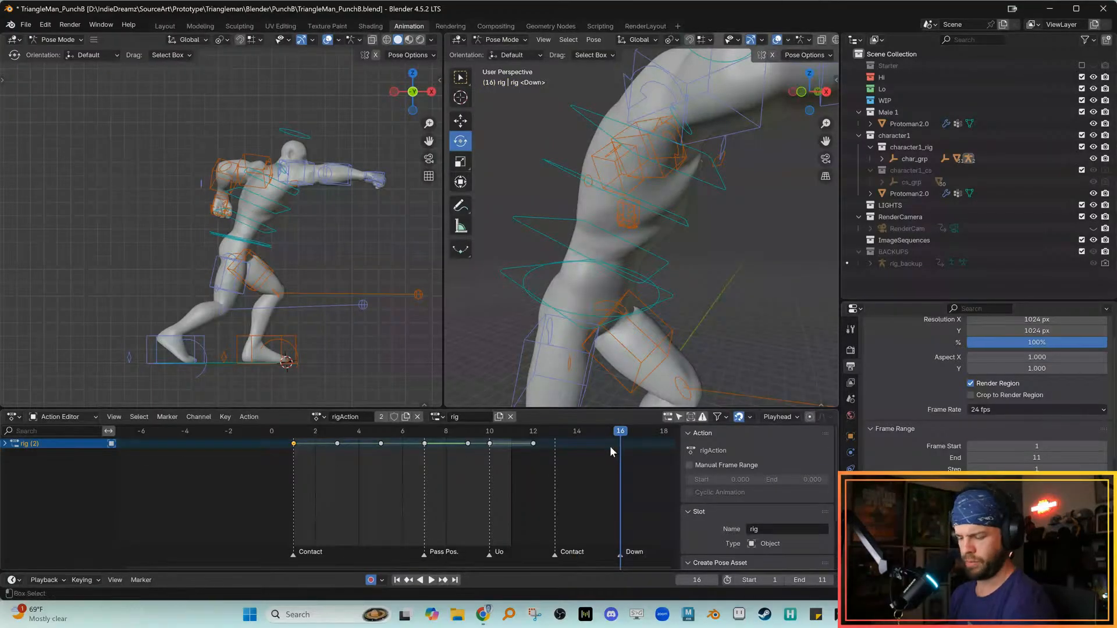
Play and scrub the punch between the wind-up and frame 12 to review the timing of the extended pose hold
key("space")
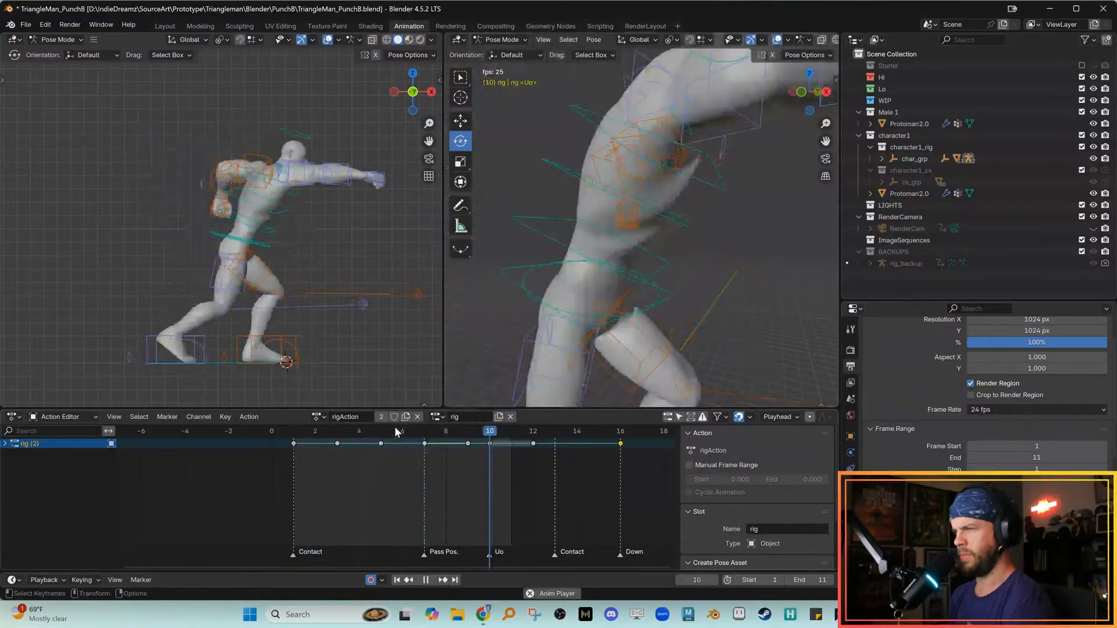
key("space")
left_click_drag(441, 435, 530, 439)
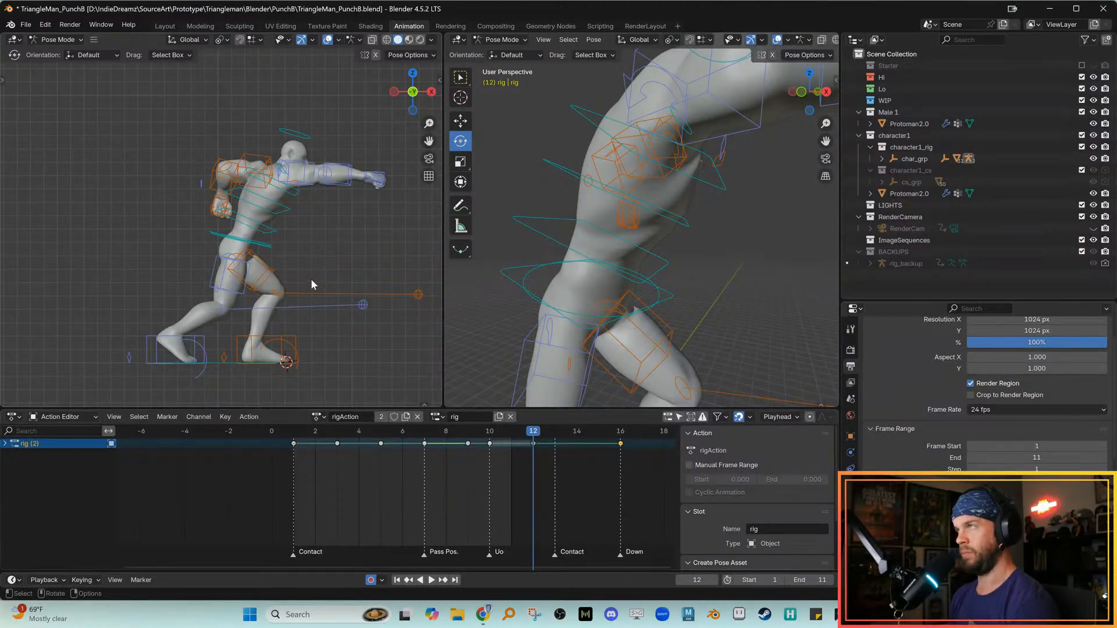
scroll(289, 230, "down", 3)
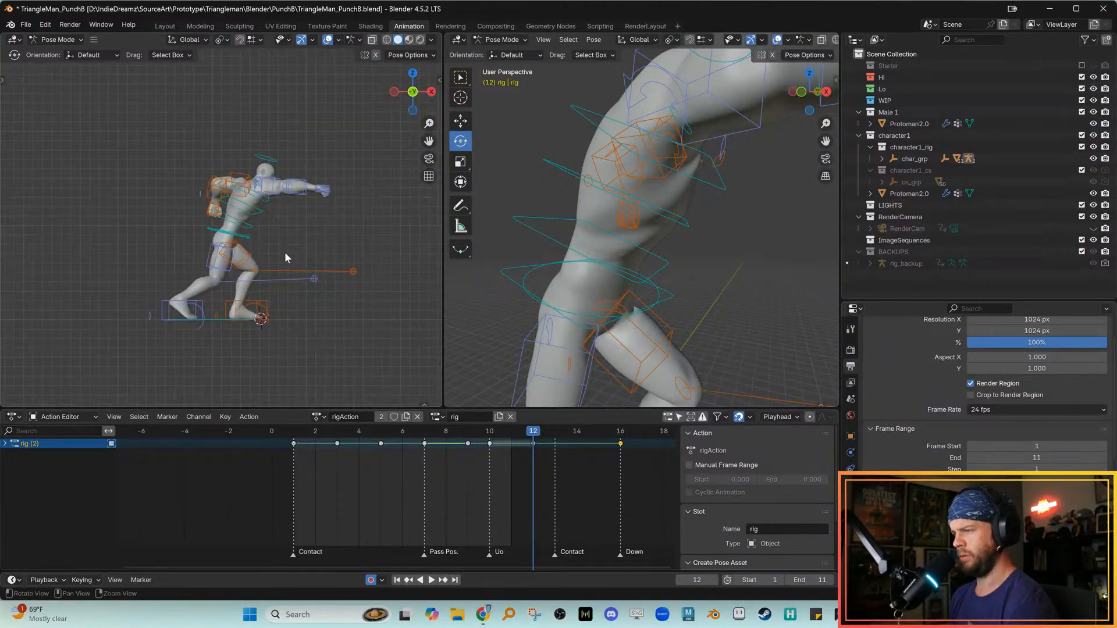
left_click_drag(512, 429, 358, 429)
key("Right")
key("Right")
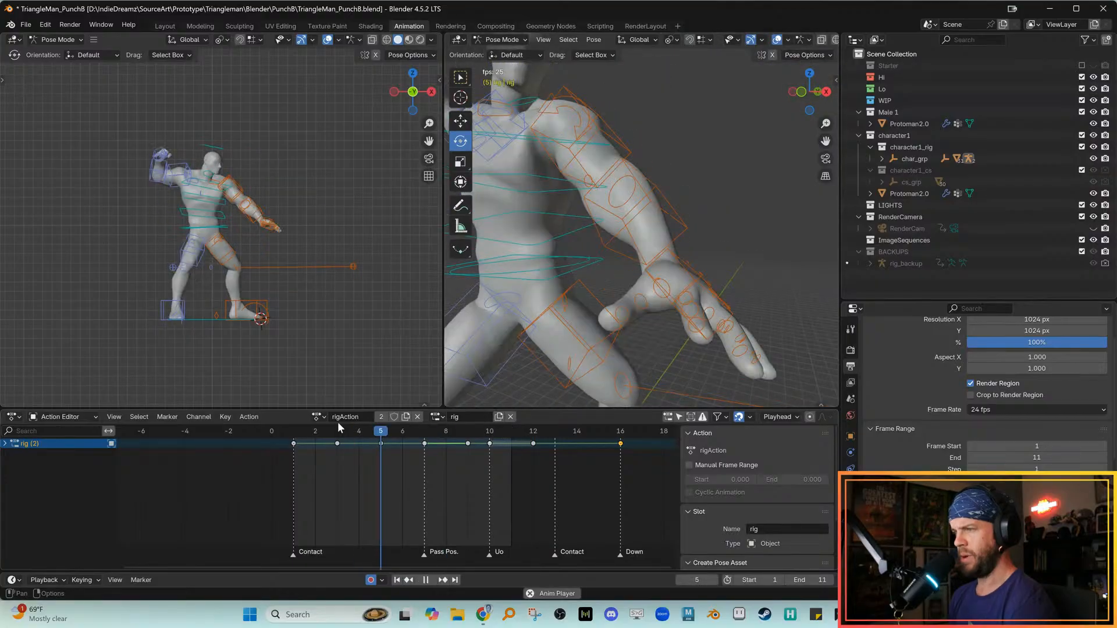
scroll(282, 306, "up", 3)
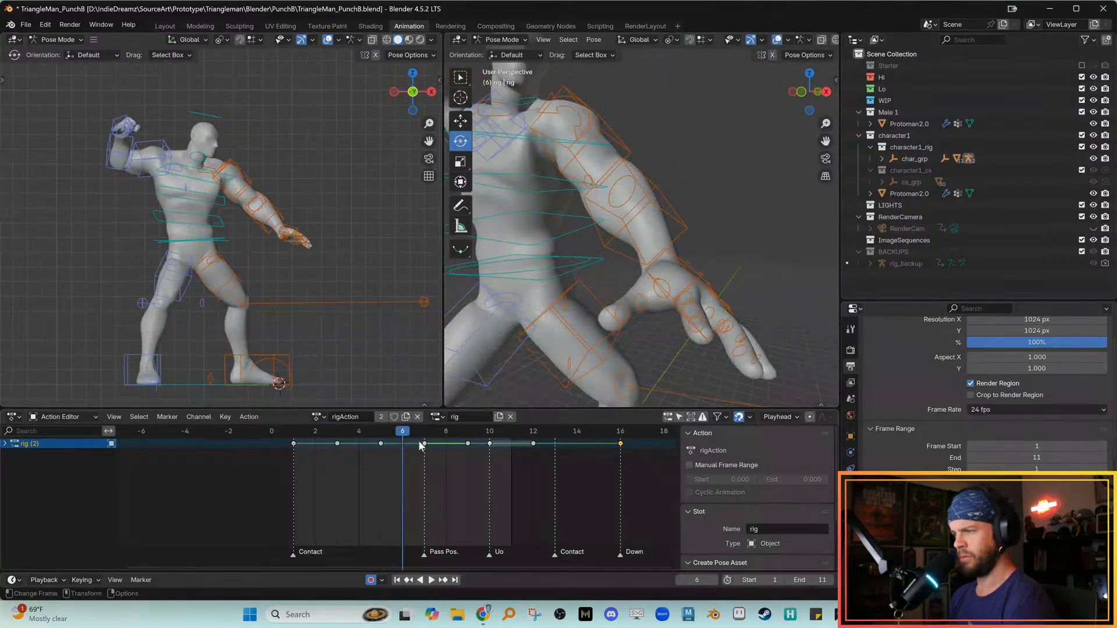
key("space")
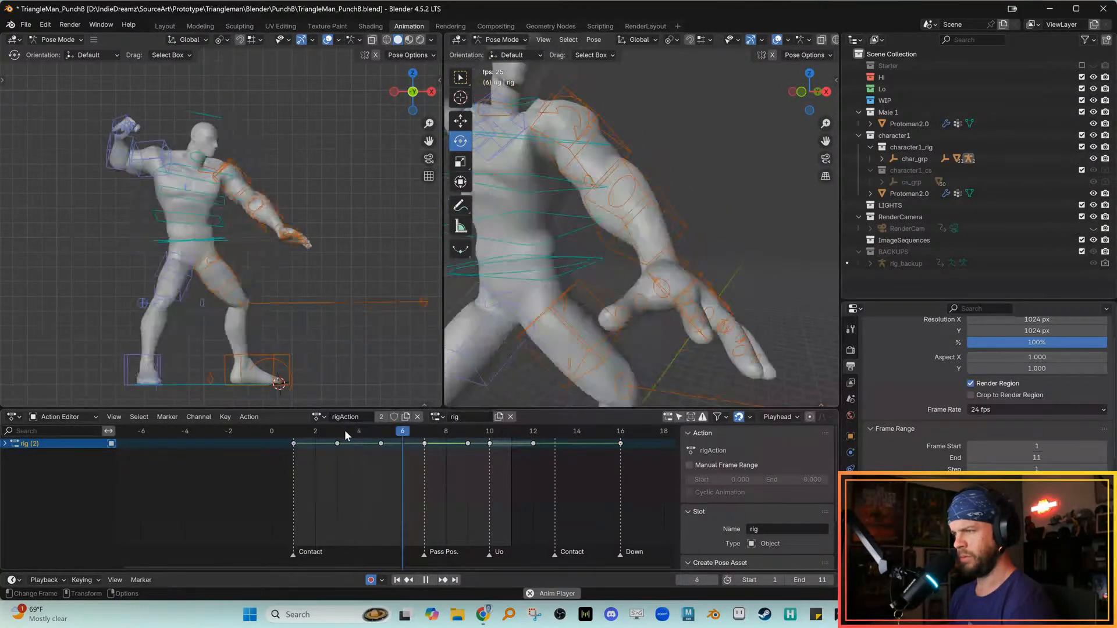
left_click_drag(432, 430, 543, 448)
middle_click_drag(364, 329, 350, 340, "shift")
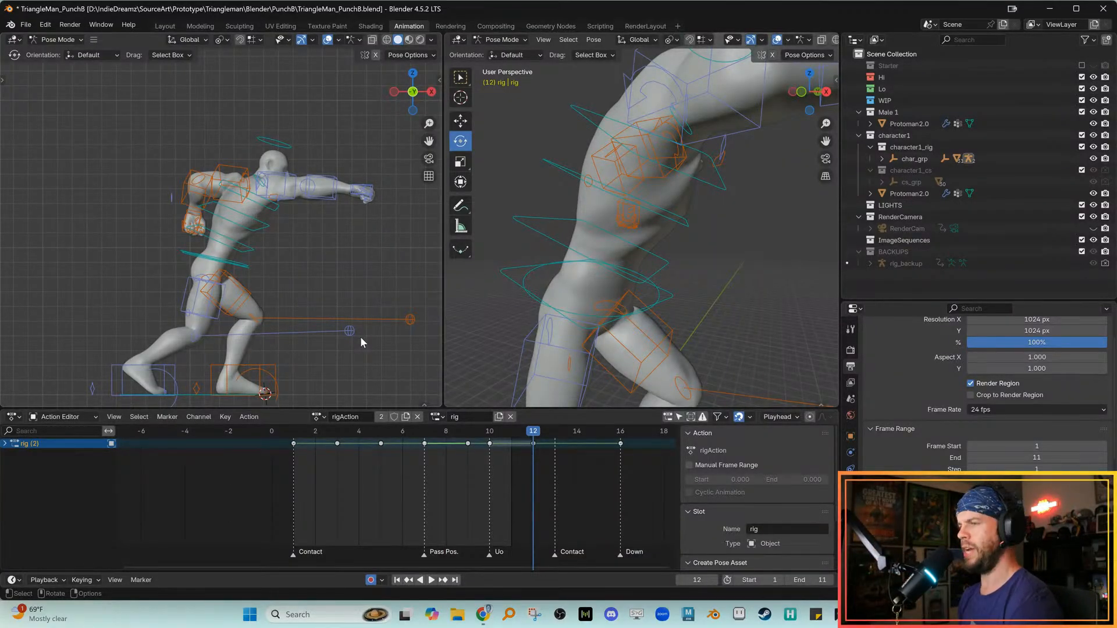
Replay the whole punch from a wider side view, then scrub past the hold to frame 14
scroll(274, 267, "down", 2)
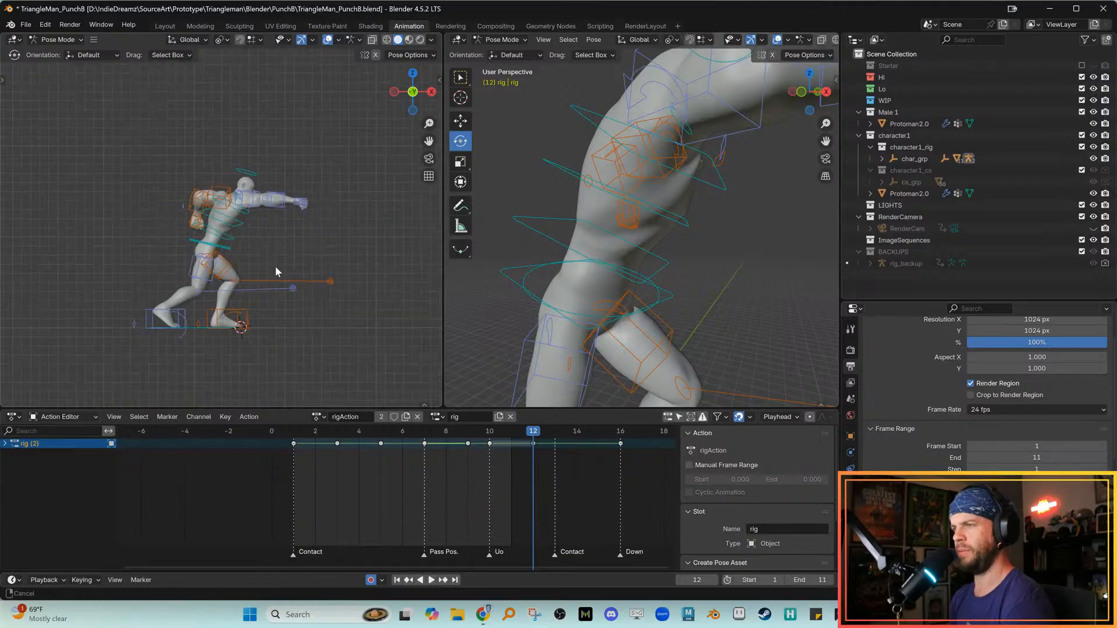
left_click(318, 431)
key("space")
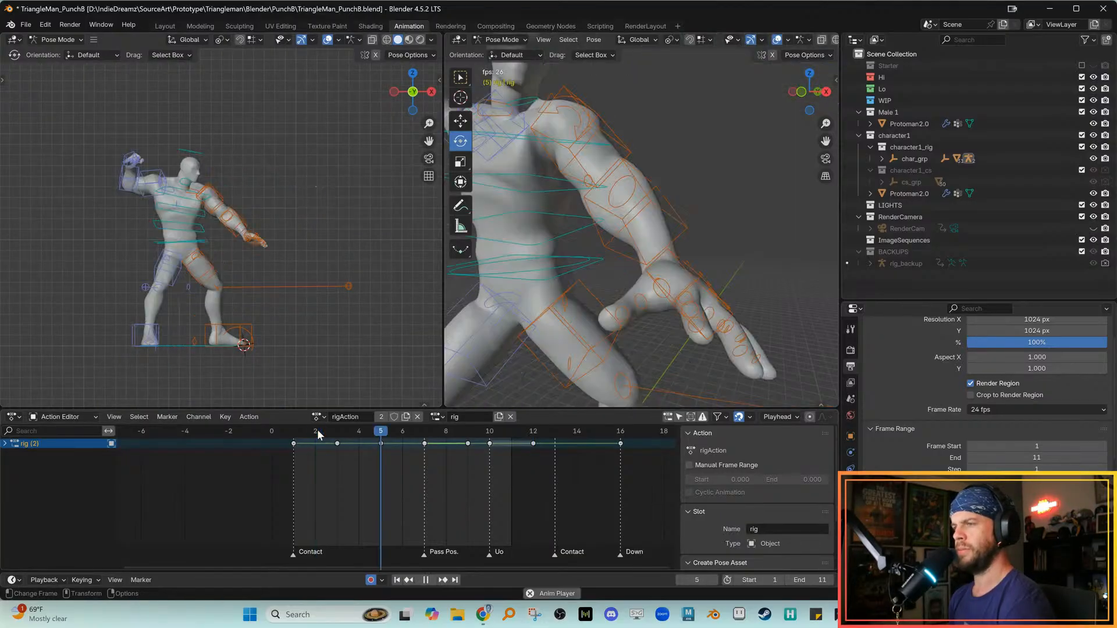
key("space")
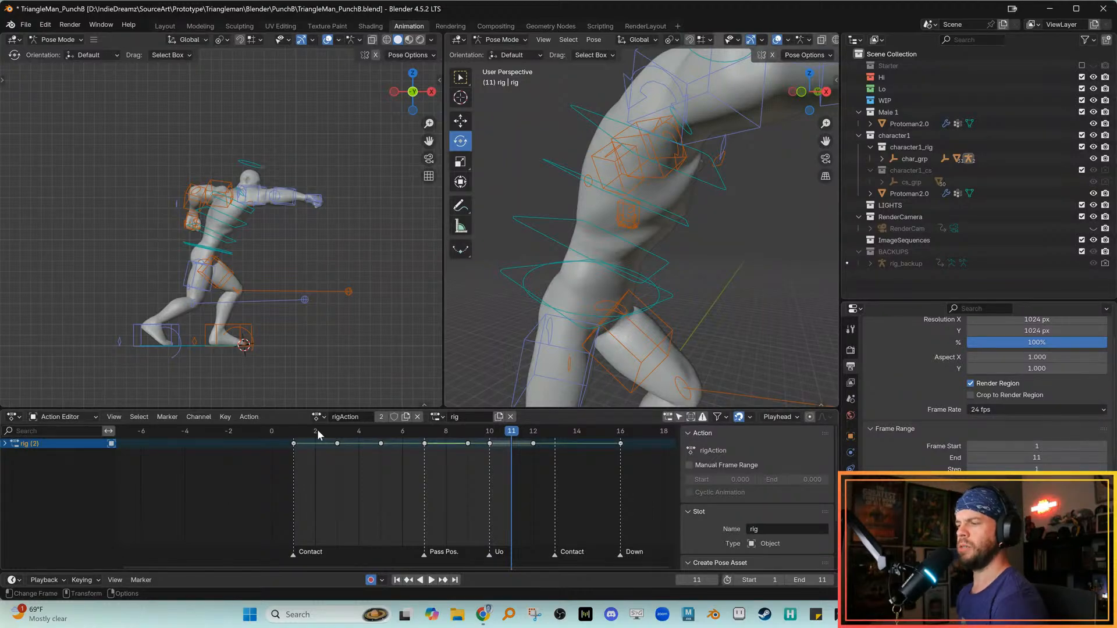
key("space")
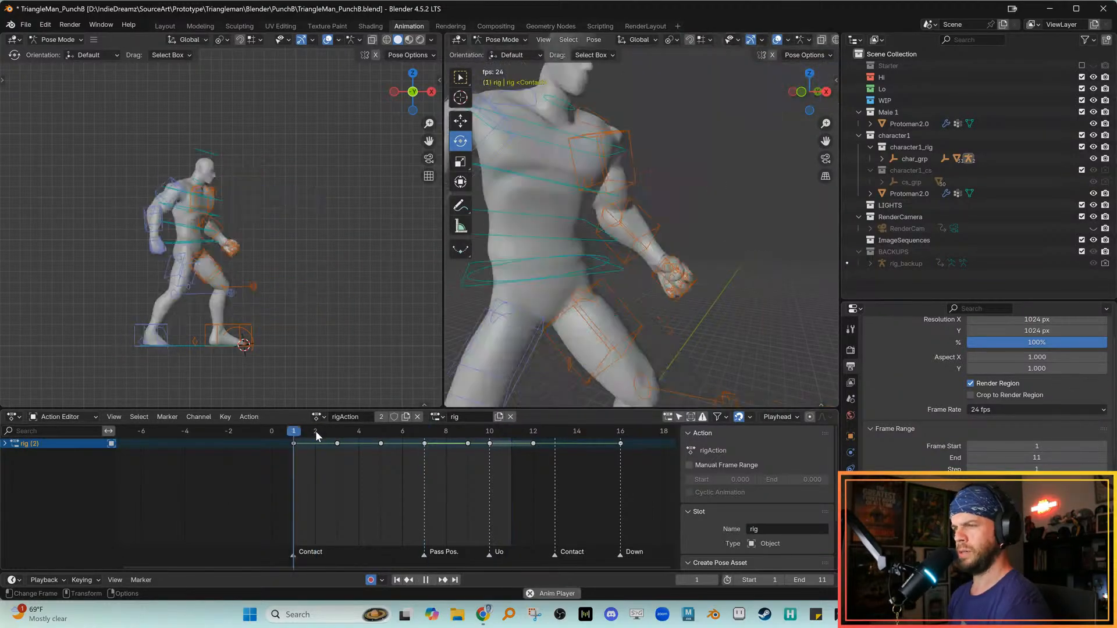
key("Escape")
left_click_drag(427, 433, 543, 446)
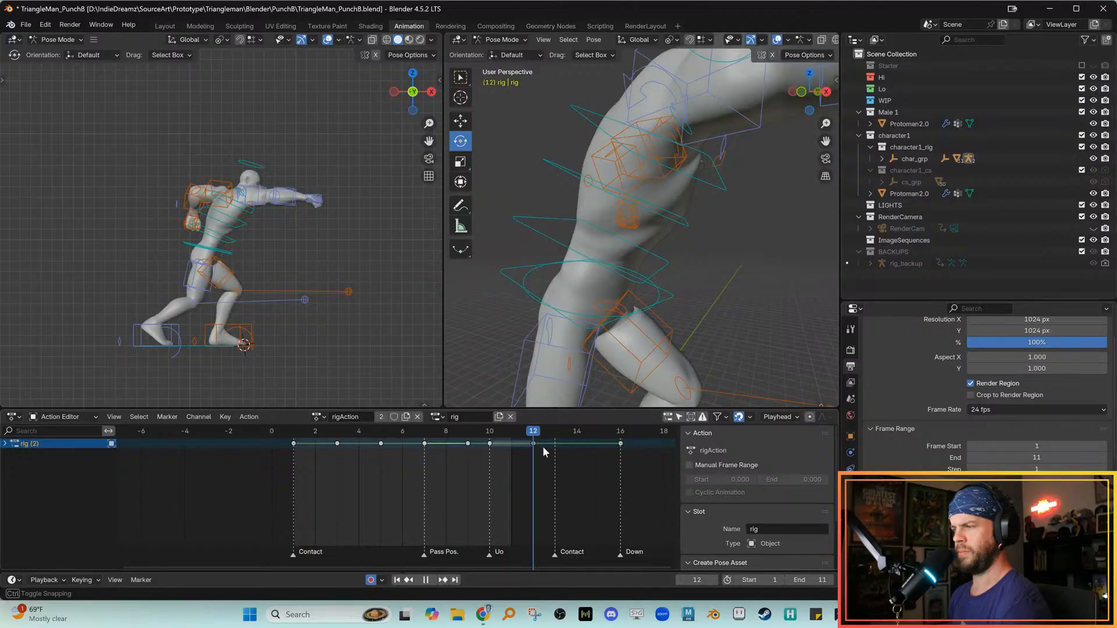
key("space")
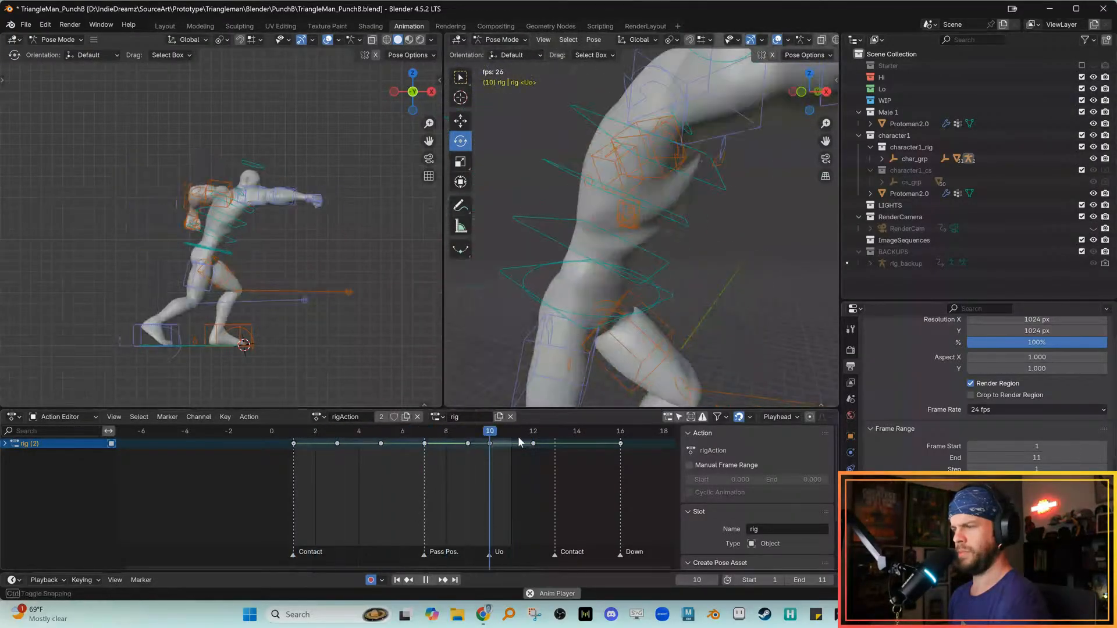
left_click_drag(518, 436, 530, 435)
key("Right")
key("Right")
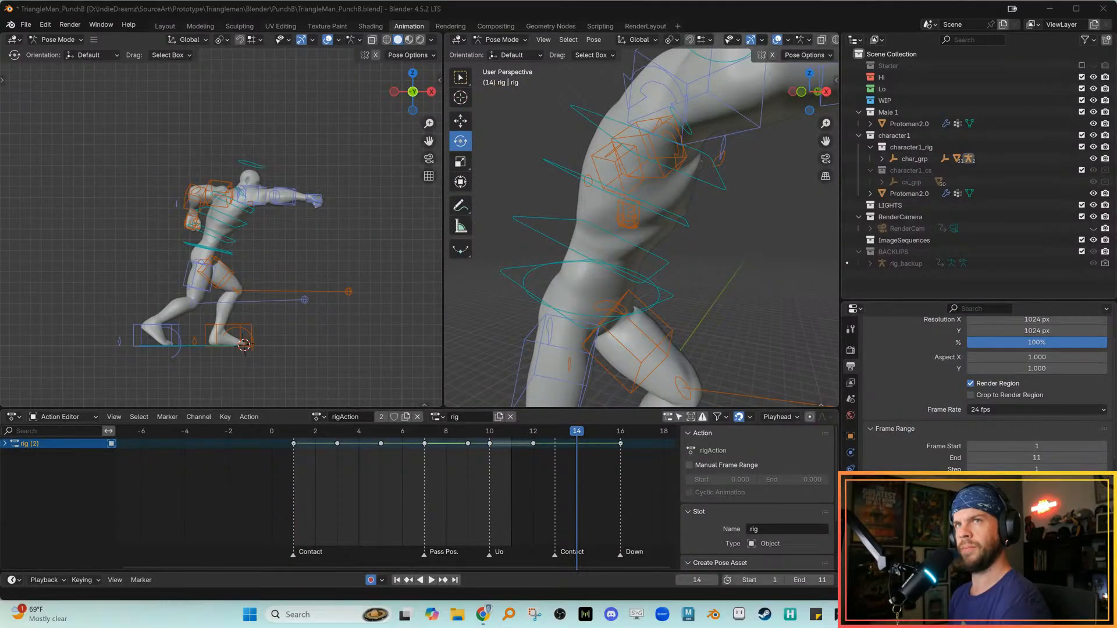
right_click_drag(156, 264, 168, 263, "alt")
left_click(232, 255)
key("w")
left_click_drag(301, 248, 292, 245)
key("ctrl+z")
Shift the hips' root control slightly backward along the X axis at frame 14
right_click_drag(266, 266, 266, 262, "alt")
left_click(241, 283)
left_click(239, 284)
left_click_drag(291, 286, 278, 286)
Clear the rotation of the right foot's roll control at frame 14 so the rear foot lies flat
right_click_drag(276, 287, 237, 292, "alt")
middle_click_drag(255, 294, 257, 239, "alt")
right_click_drag(240, 311, 250, 311, "alt")
left_click(192, 314)
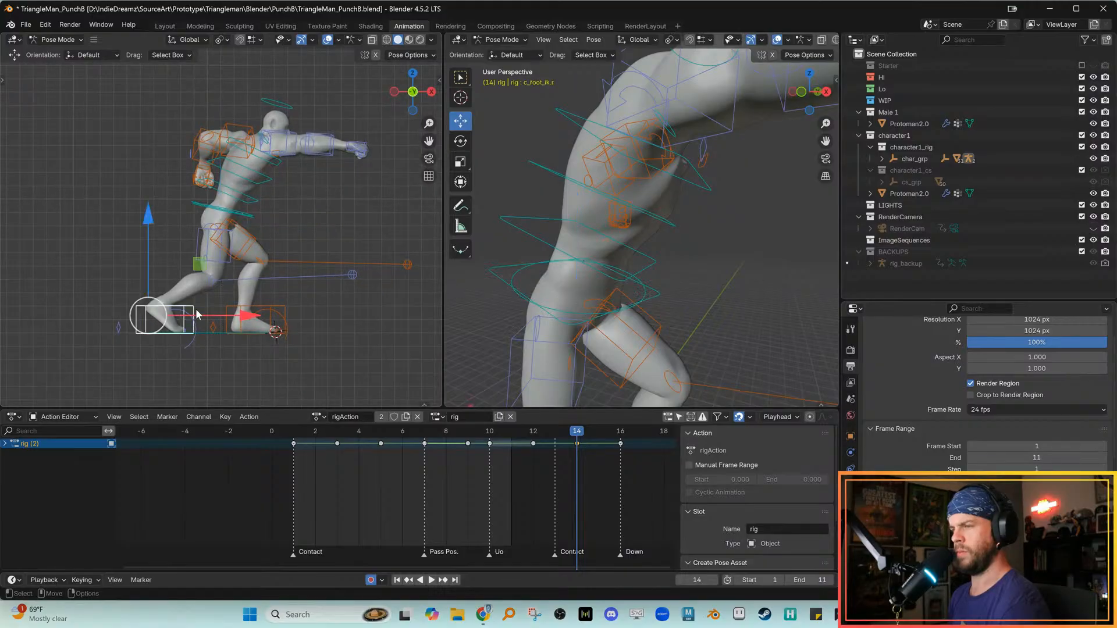
left_click(192, 342)
key("alt+r")
Move the hips' root control back and slightly down in the side view at frame 14
right_click_drag(184, 294, 246, 249, "alt")
left_click(254, 219)
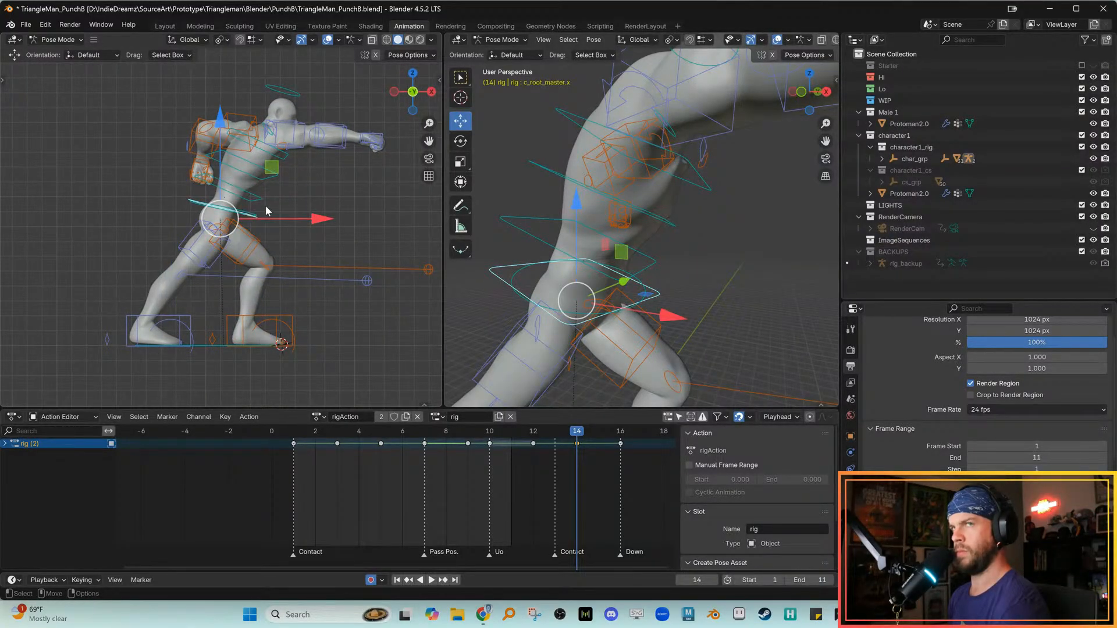
left_click(264, 205)
left_click(258, 215)
left_click_drag(227, 202, 224, 206)
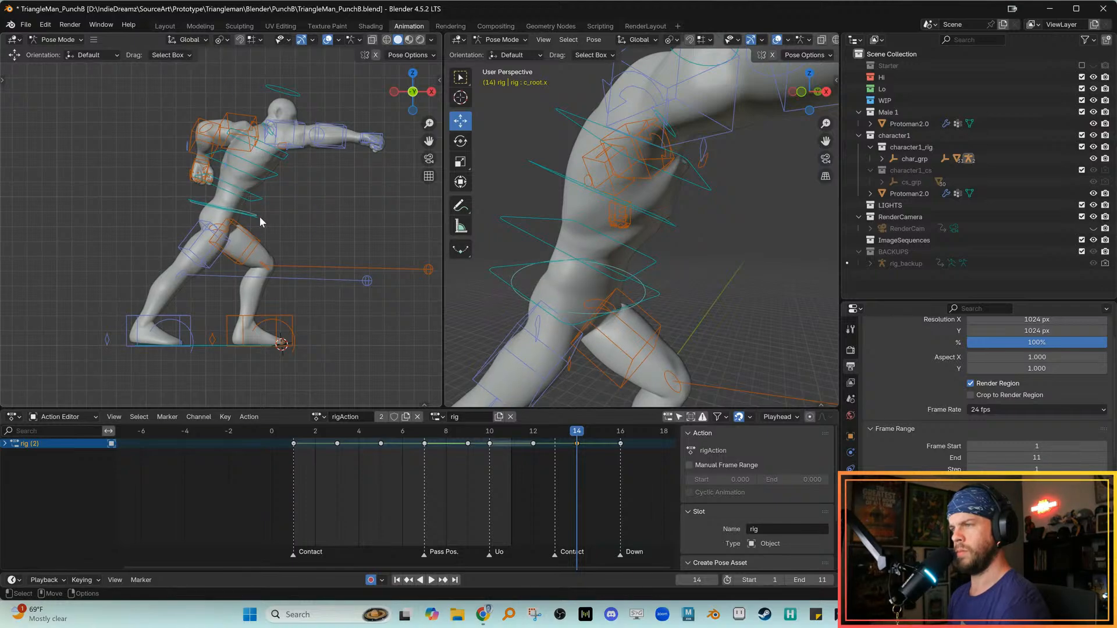
scroll(260, 216, "up", 1)
left_click_drag(238, 202, 213, 220)
middle_click_drag(214, 220, 233, 198, "shift")
Rotate the right foot's roll control to lift the rear heel slightly at frame 14, and compare with frame 12
left_click(200, 329)
key("r")
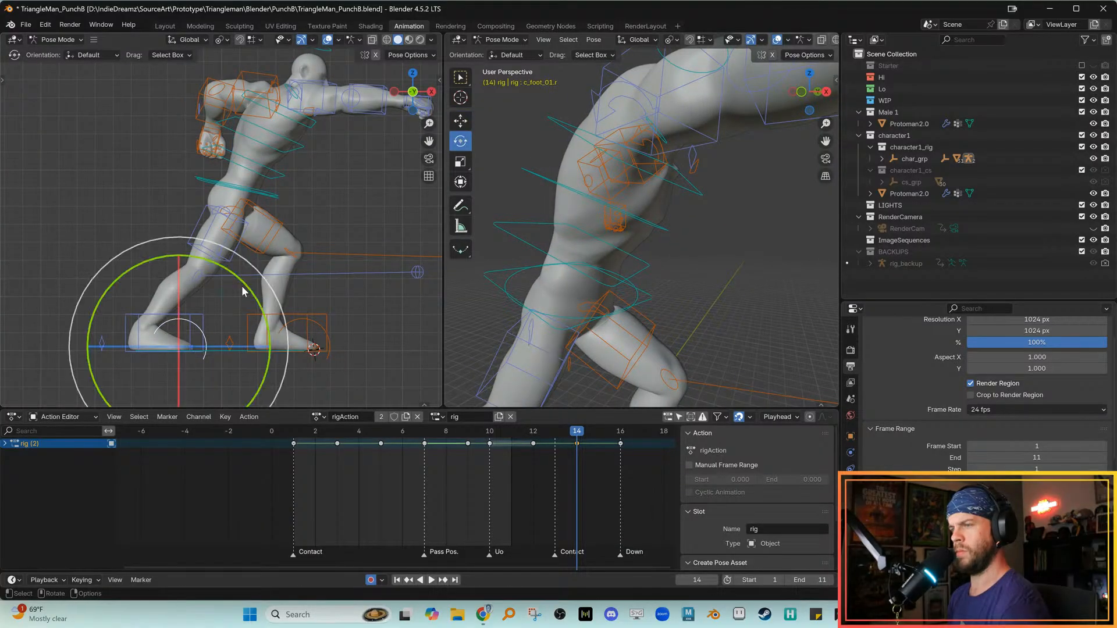
left_click_drag(242, 285, 258, 308)
key("Down")
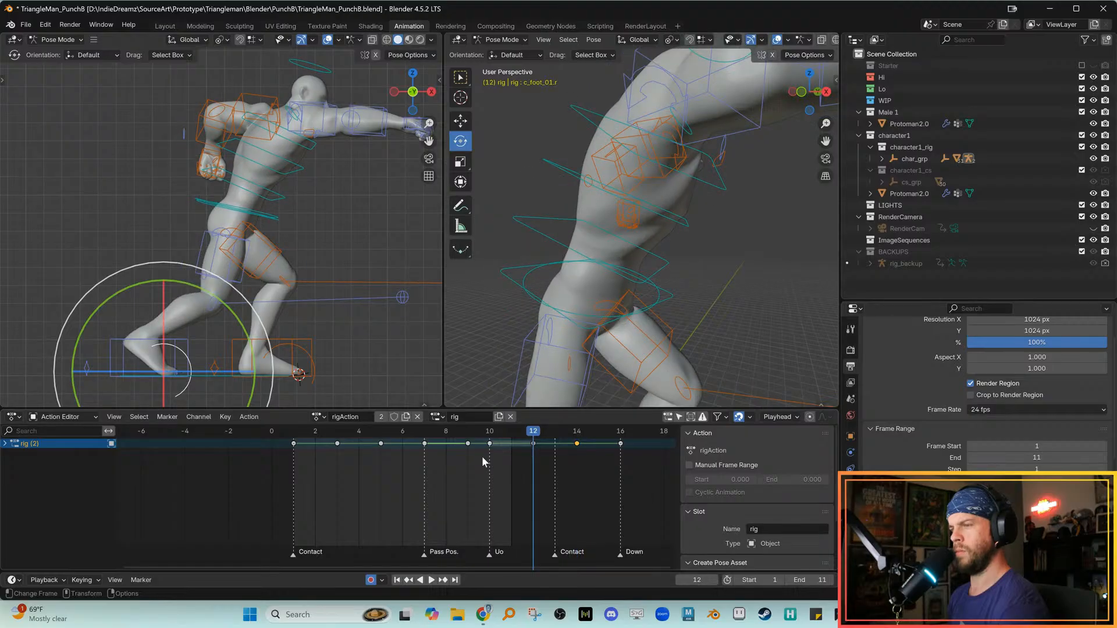
key("Up")
Rotate the spine controls at frame 14 to bring the punching torso into a more upright position
key("alt+q")
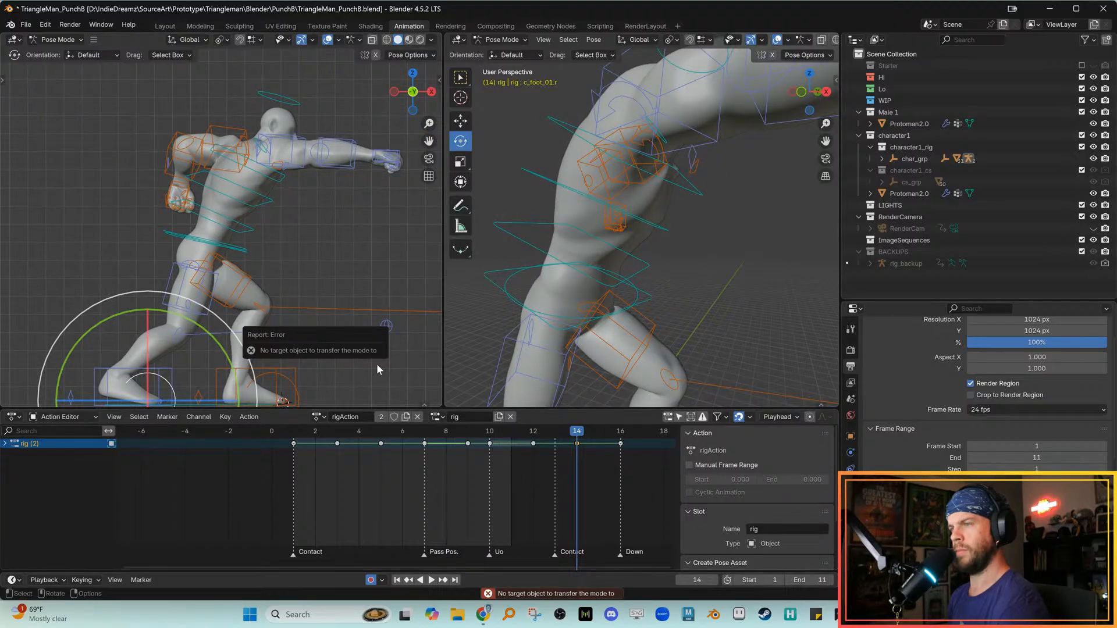
middle_click_drag(504, 319, 594, 270)
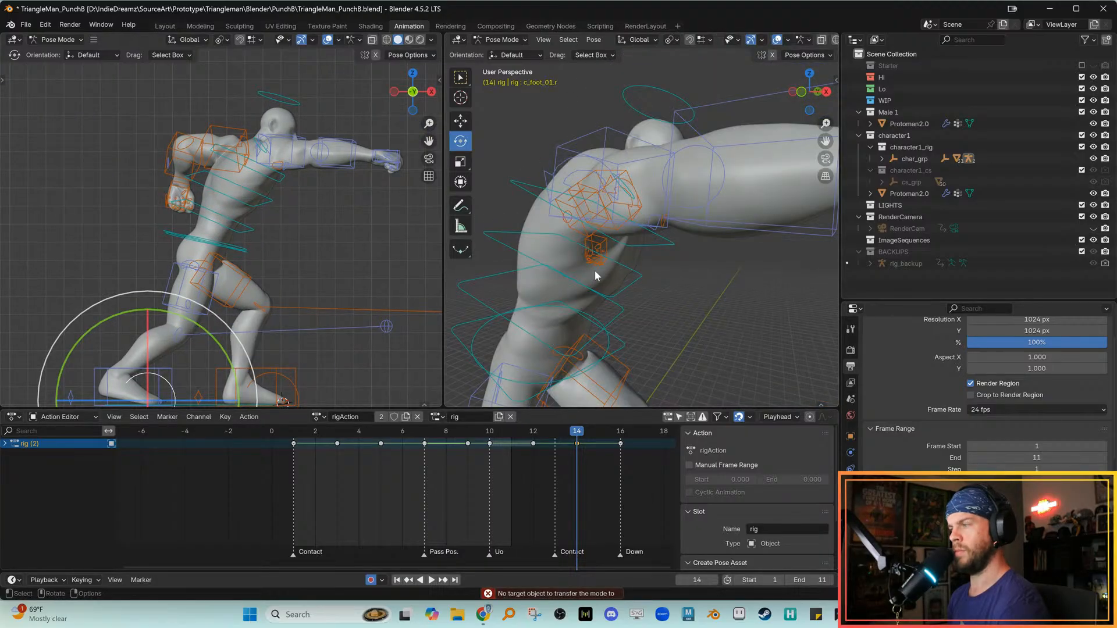
left_click(594, 271)
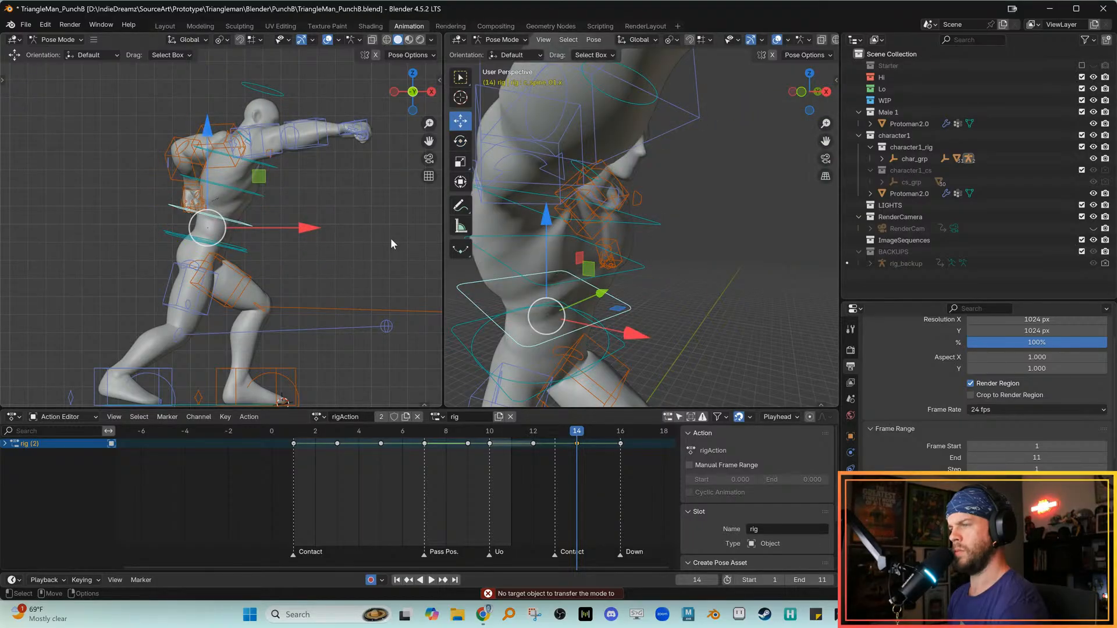
key("shift+space")
key("r")
left_click_drag(291, 192, 295, 195)
middle_click_drag(295, 225, 281, 174, "shift")
Examine the right upper arm's pose at frame 14 from the front and compare it with the adjacent keyframes
left_click(283, 145)
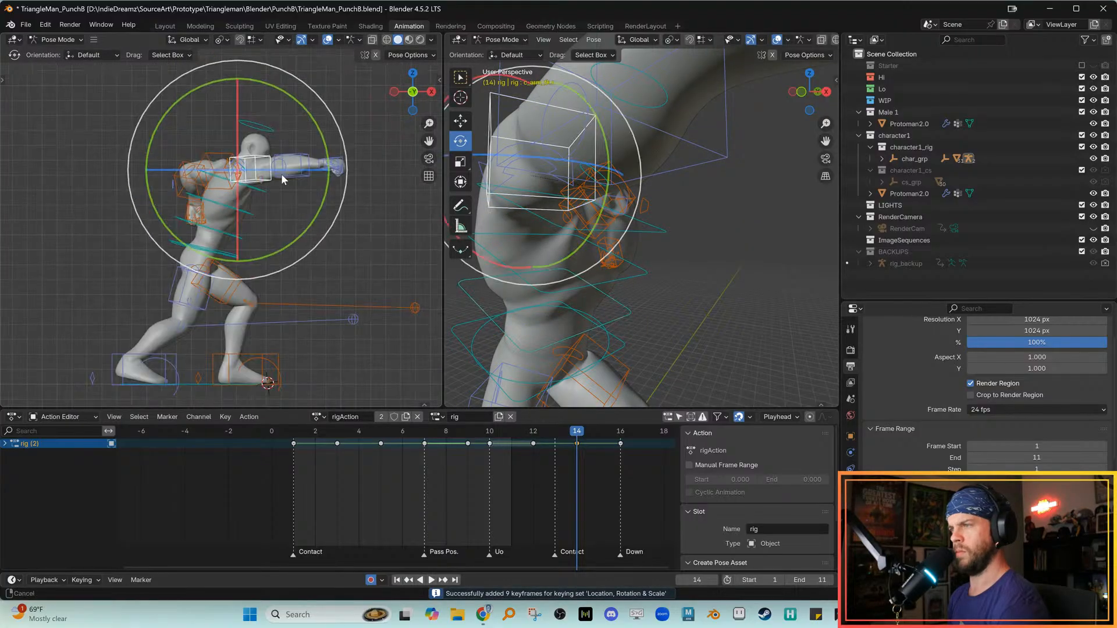
middle_click_drag(512, 139, 550, 260, "ctrl")
middle_click_drag(550, 260, 564, 230, "ctrl")
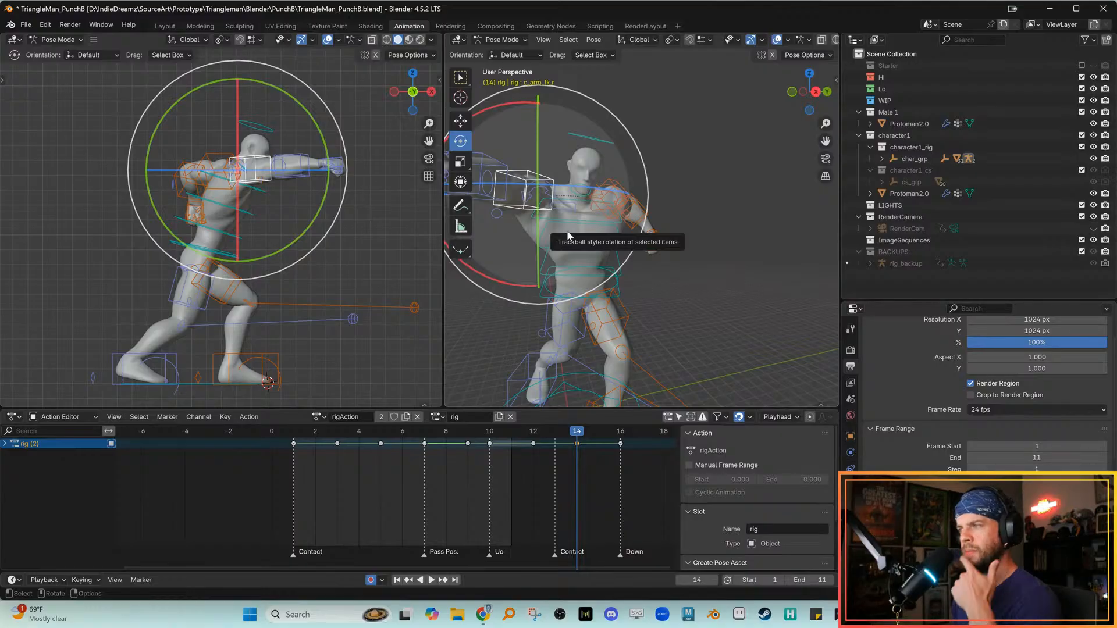
middle_click_drag(566, 229, 711, 171)
key("alt+a")
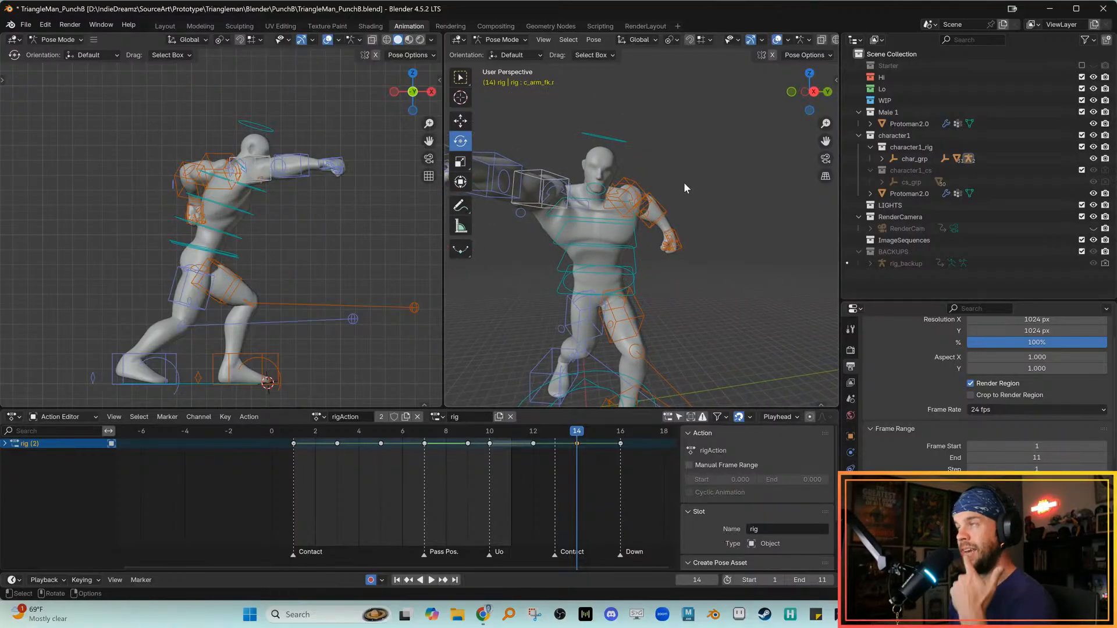
middle_click_drag(684, 183, 570, 201)
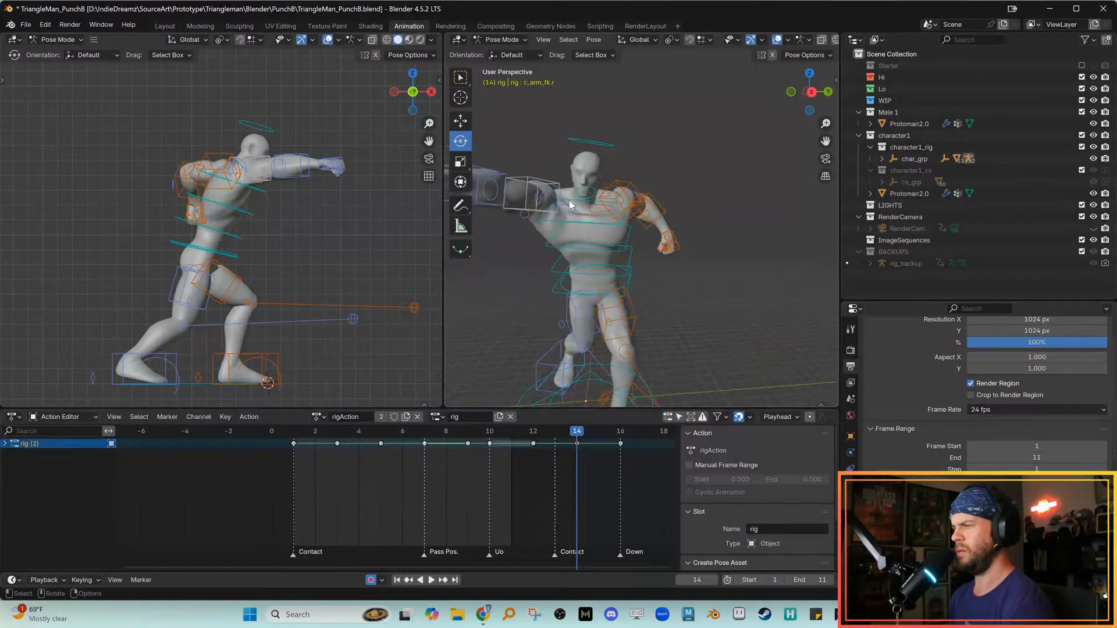
left_click(557, 173)
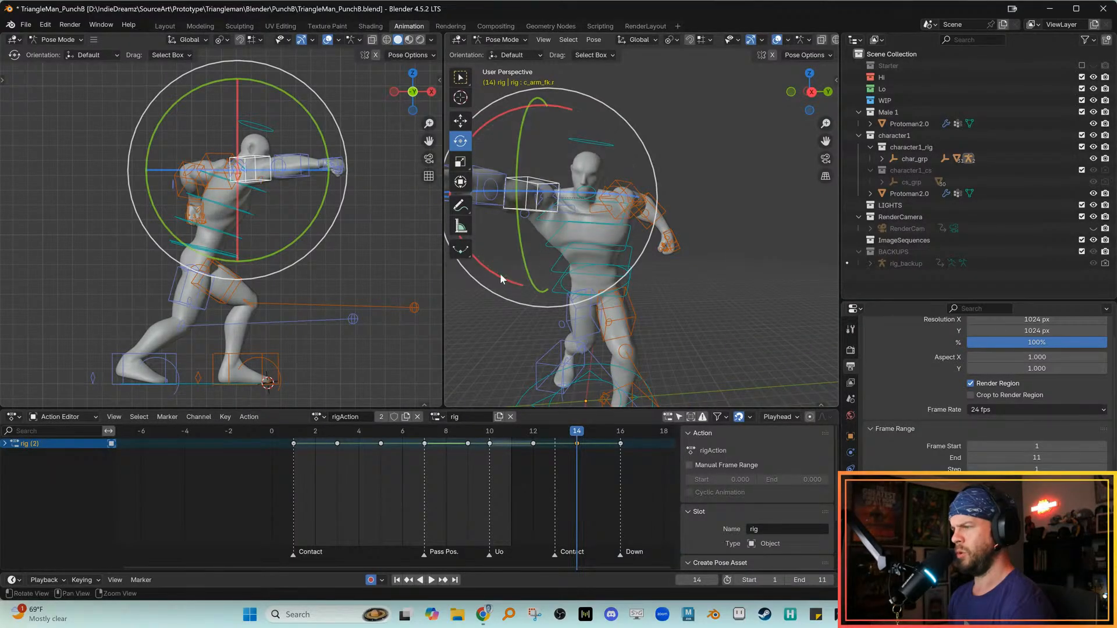
middle_click_drag(309, 263, 314, 284, "shift")
key("Down")
key("Up")
key("alt+q")
key("Down")
key("Up")
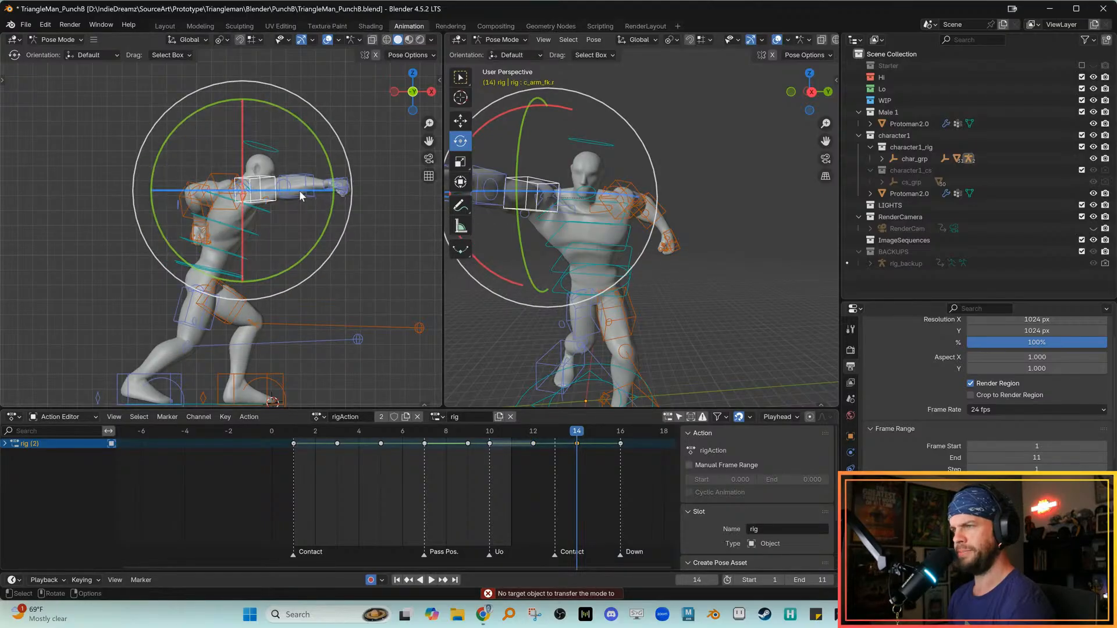
Try rotating the right upper arm control inward at frame 14, comparing the extended arm with the neighbouring keyframes
mouse_move(301, 194)
left_mouse_down()
mouse_move(314, 188)
mouse_move(298, 214)
left_mouse_up()
left_click_drag(326, 170, 333, 183)
key("Down")
key("Up")
key("Down")
key("Up")
key("Up")
key("Down")
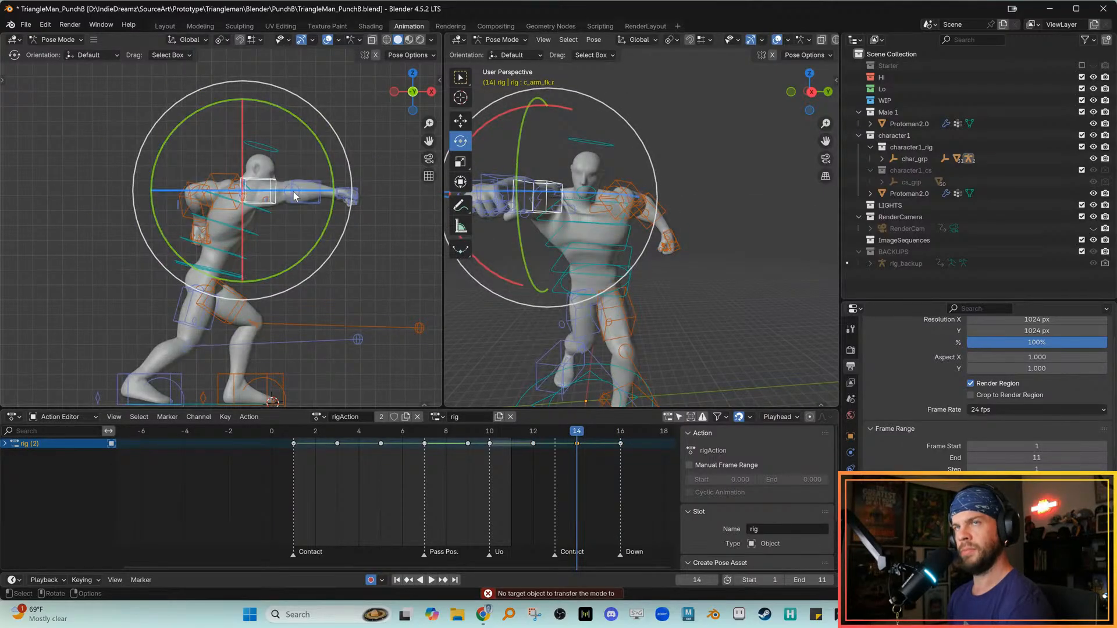
Clear the rotation of the right upper arm control at frame 14
key("alt+r")
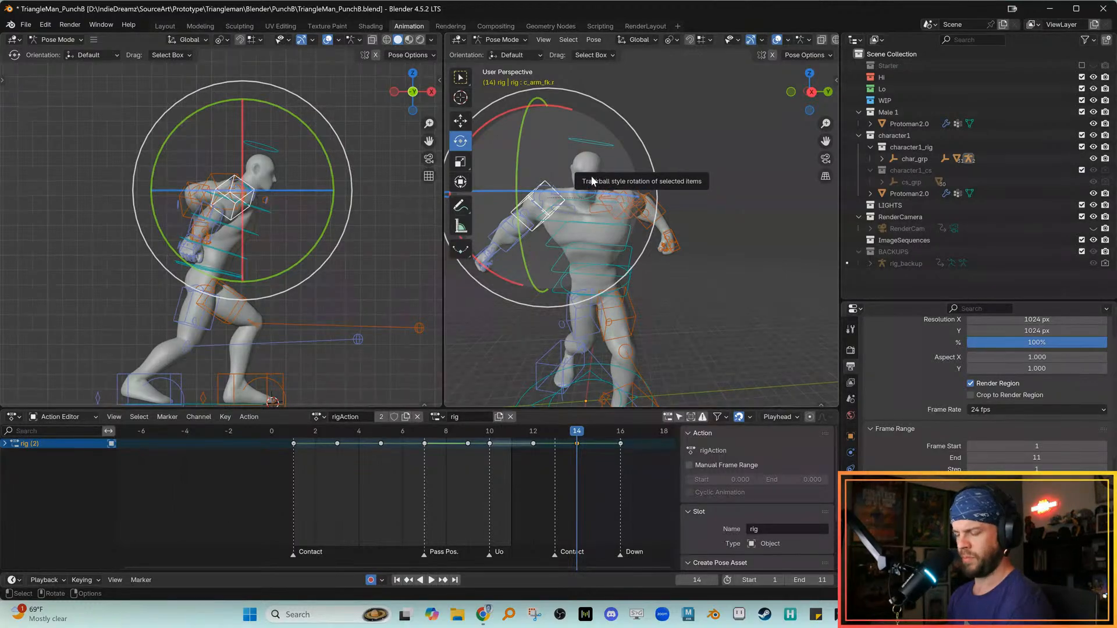
middle_click_drag(597, 244, 622, 245, "shift")
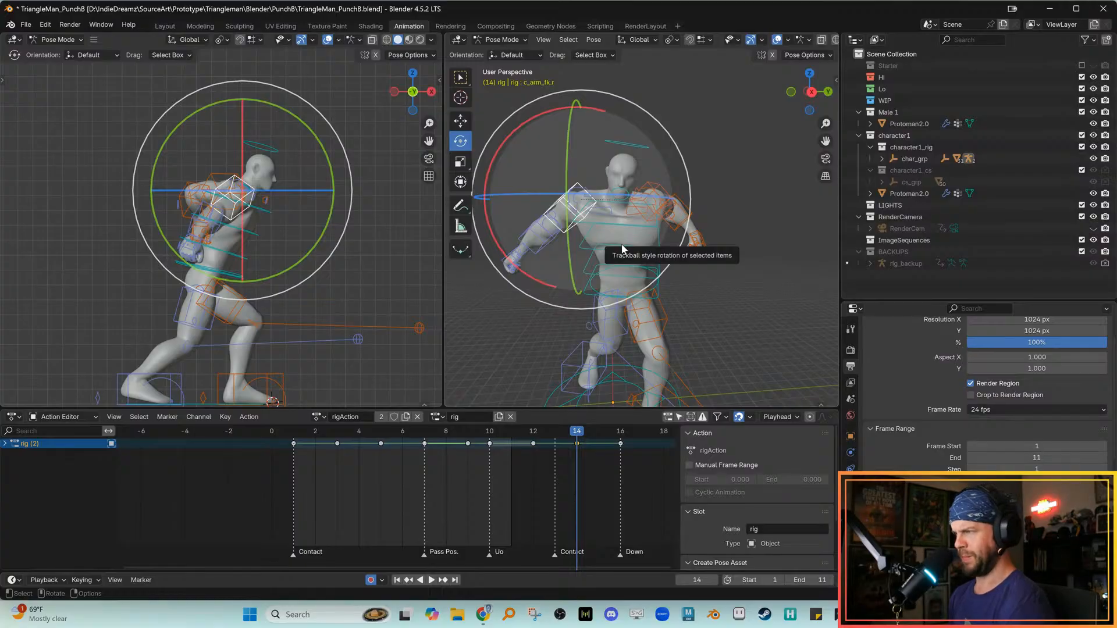
middle_click_drag(619, 249, 648, 267)
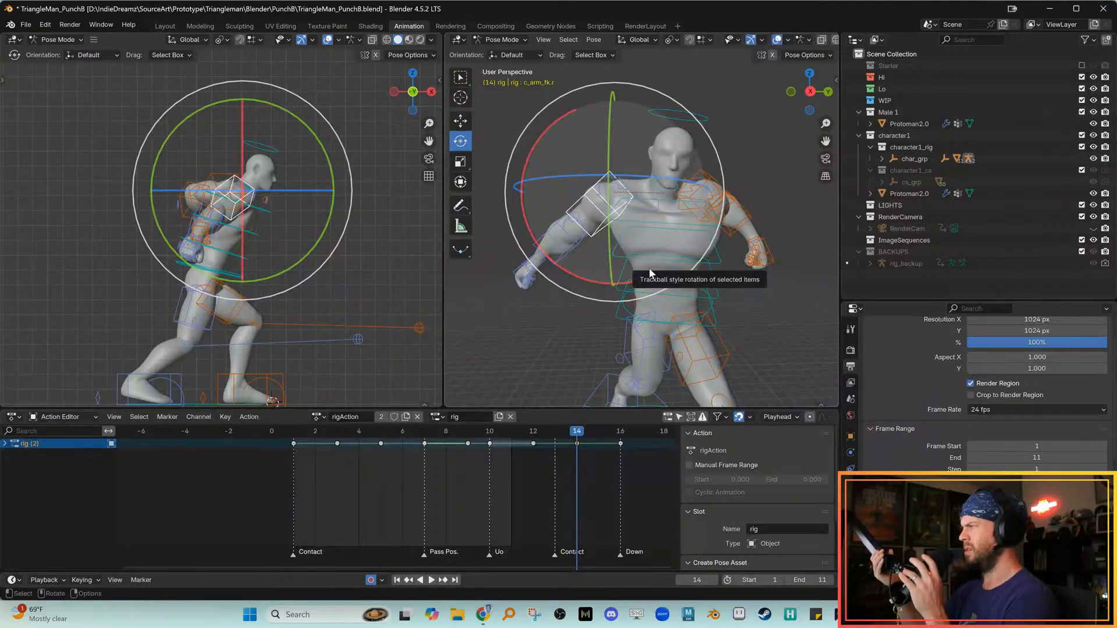
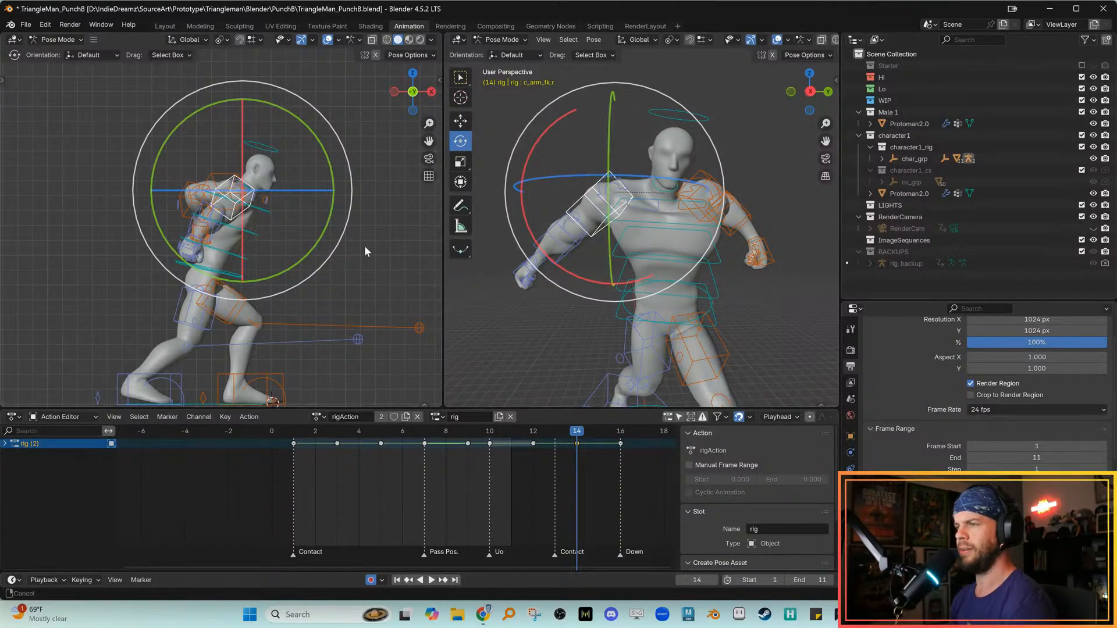
Rotate the right shoulder control at frame 14 to pull the shoulder back
middle_click_drag(364, 247, 361, 266, "shift")
scroll(494, 273, "up", 1)
middle_click_drag(541, 257, 537, 258)
key("shift+space")
key("g")
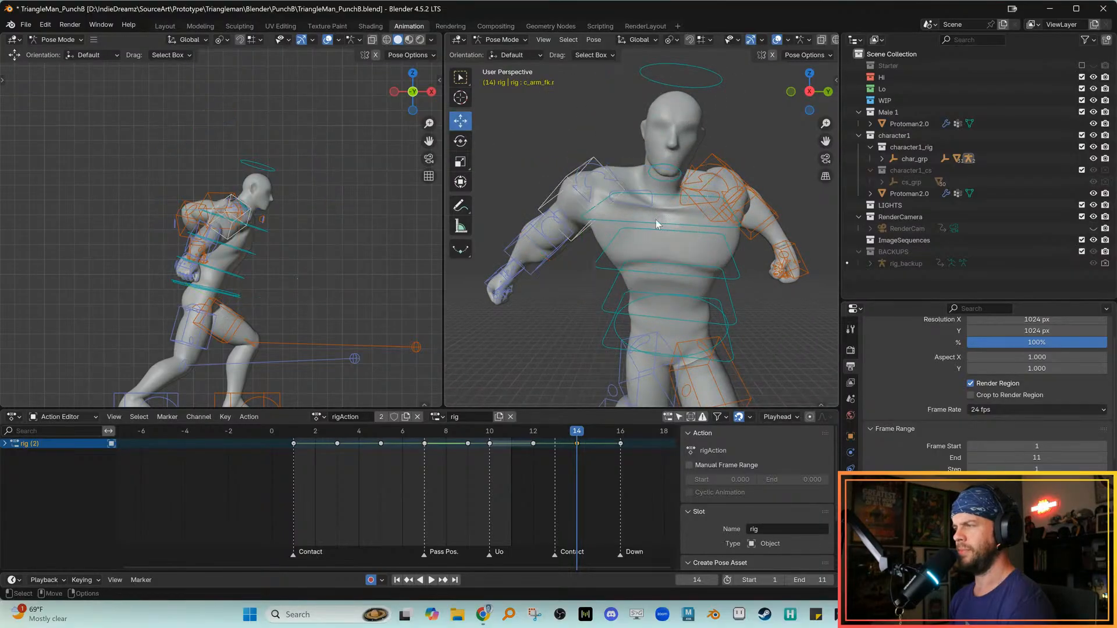
left_click(649, 207)
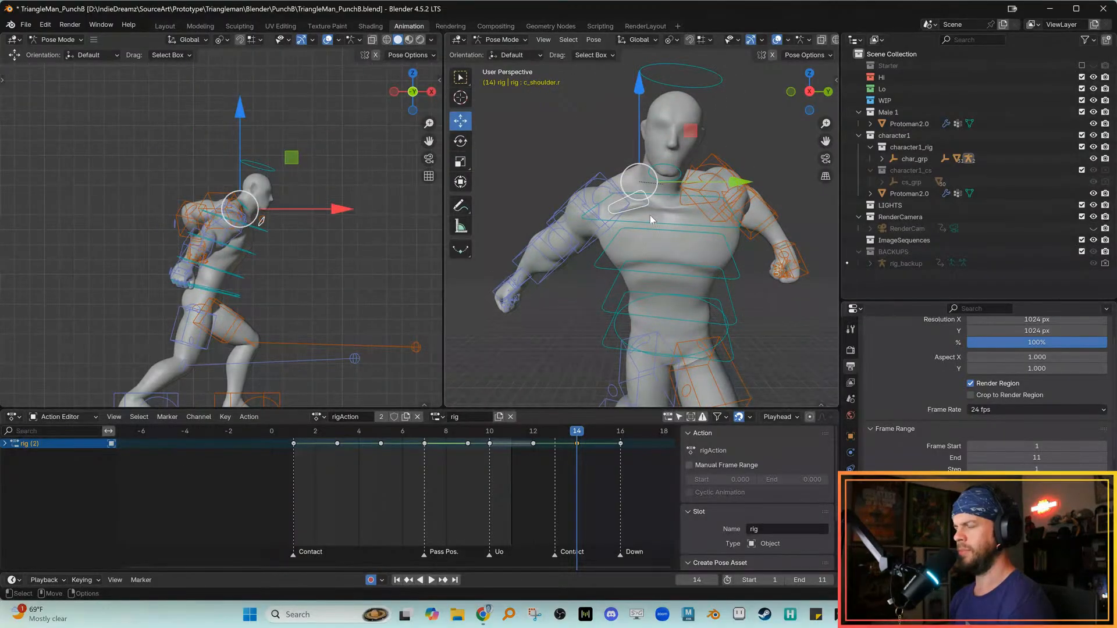
key("e")
middle_click_drag(341, 291, 327, 274, "ctrl")
left_click_drag(567, 234, 576, 207)
key("r")
key("r")
mouse_move(218, 252)
left_mouse_down()
mouse_move(222, 236)
mouse_move(208, 249)
left_mouse_up()
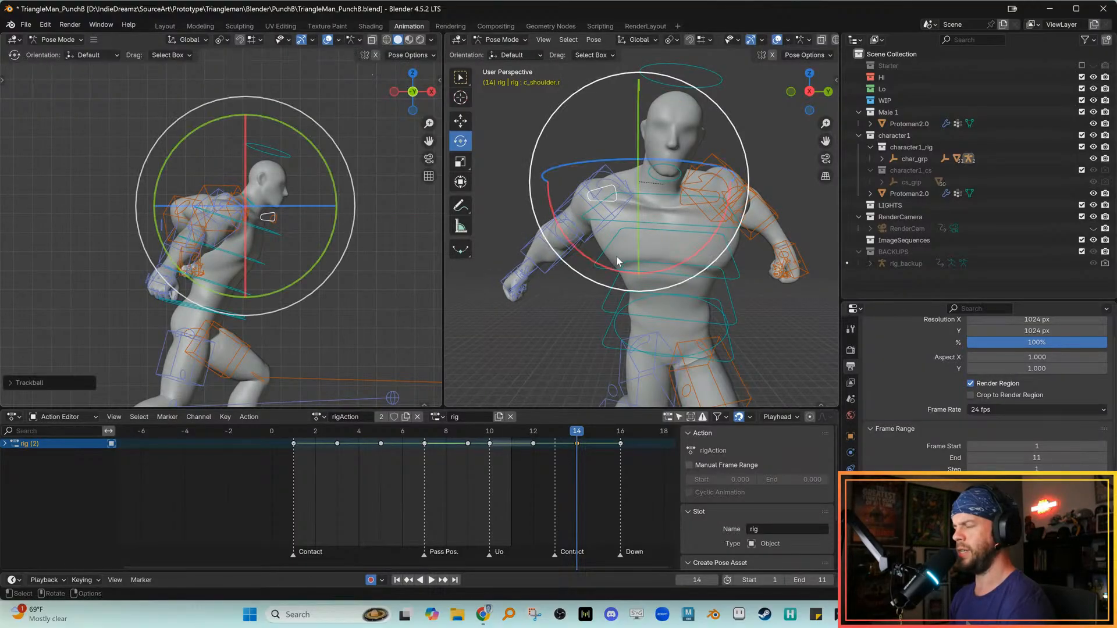
left_click_drag(679, 219, 688, 225)
Select the right upper arm control and switch the transform orientation from Global to Local
left_click(571, 200)
key("g")
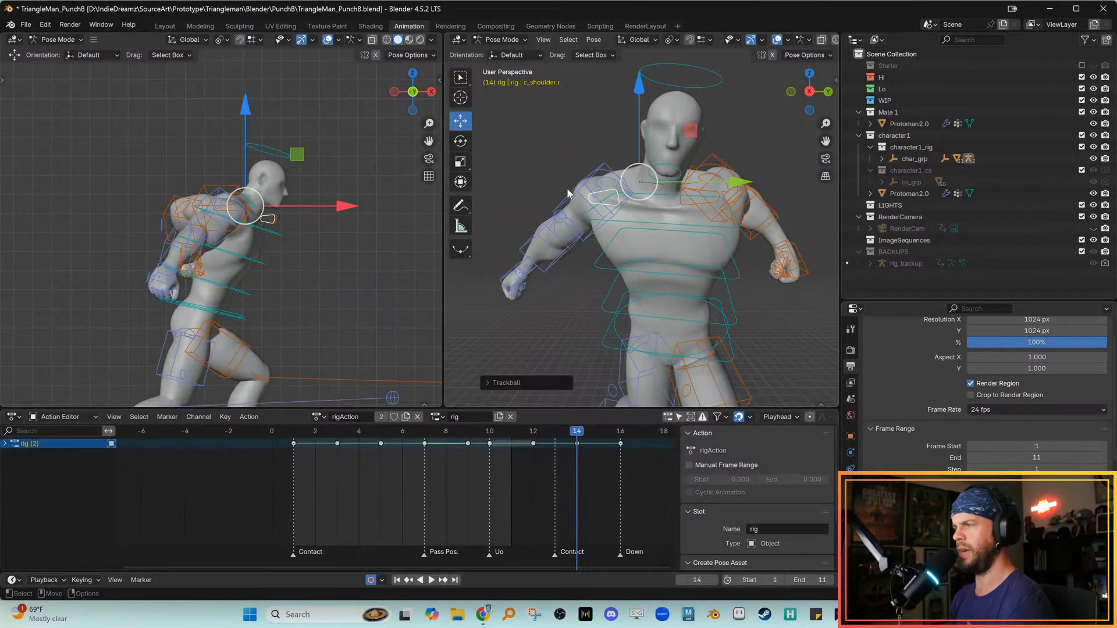
key("e")
middle_click_drag(575, 201, 601, 218, "alt")
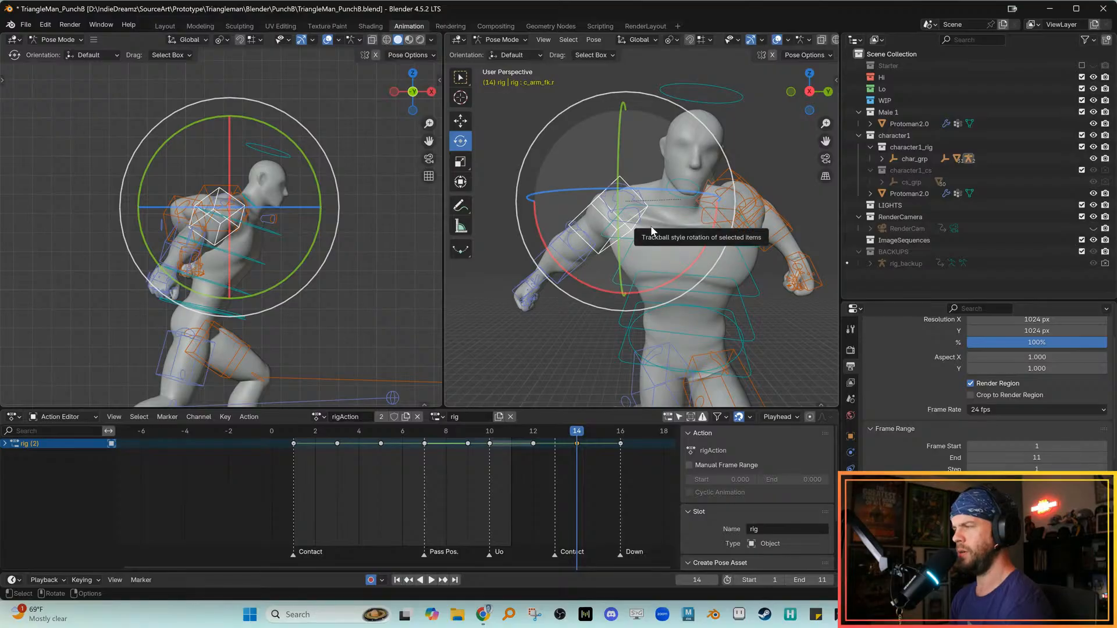
middle_click_drag(652, 266, 669, 273, "alt")
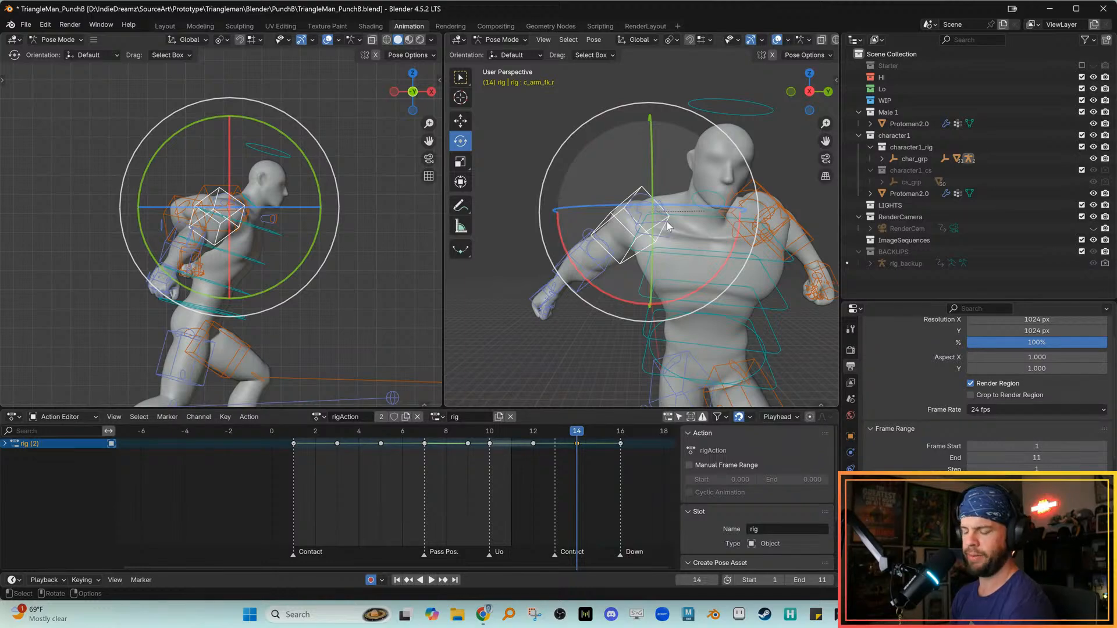
middle_click_drag(668, 226, 641, 218, "shift")
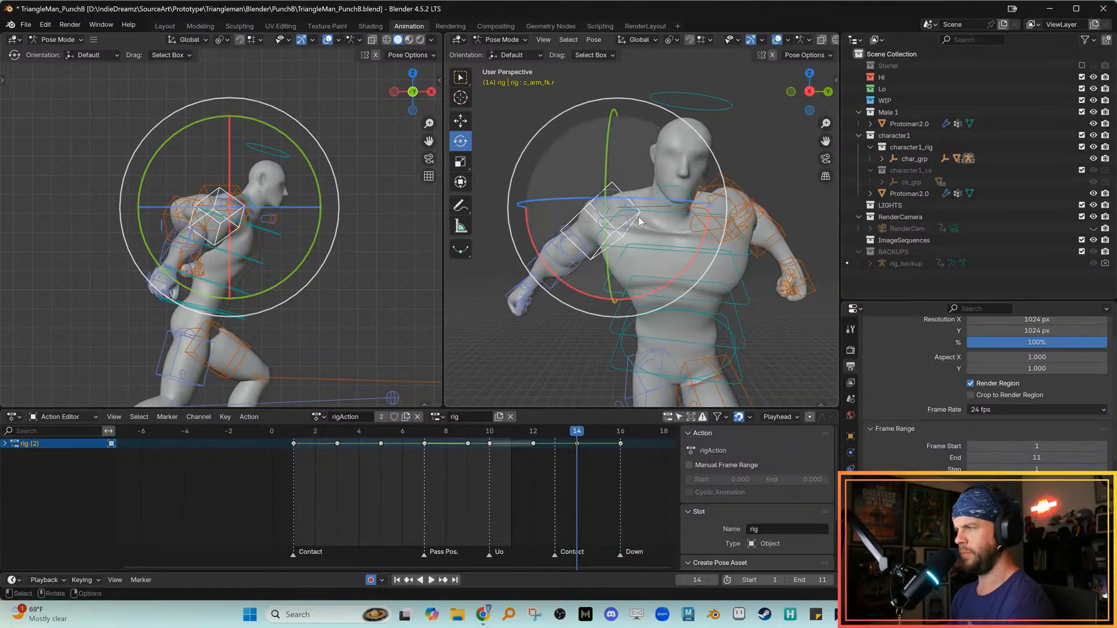
left_click(518, 350)
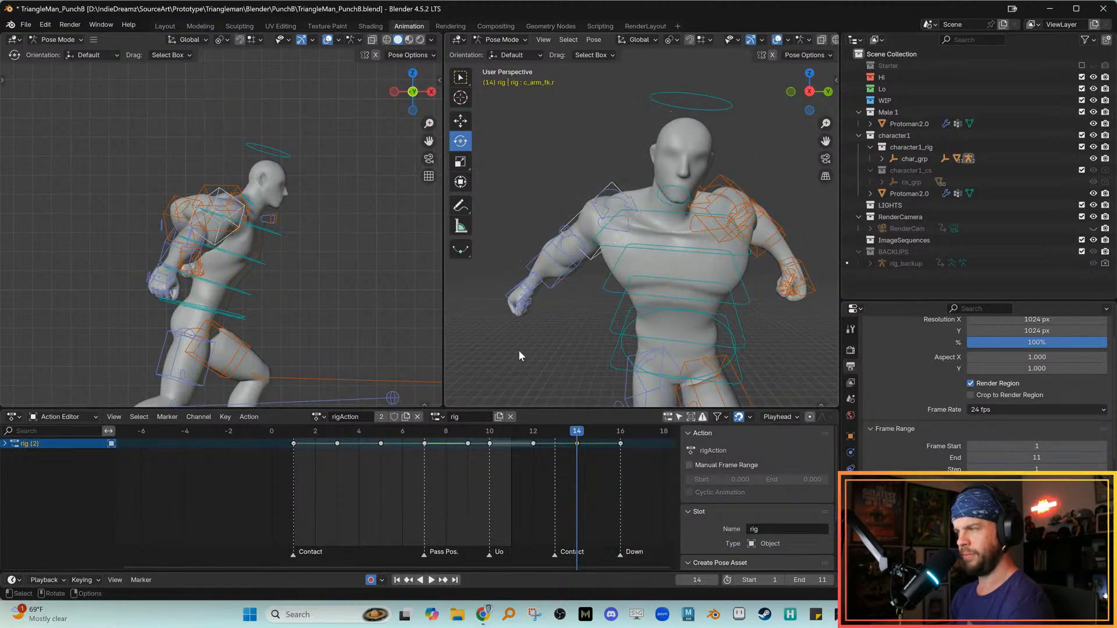
left_click(585, 256)
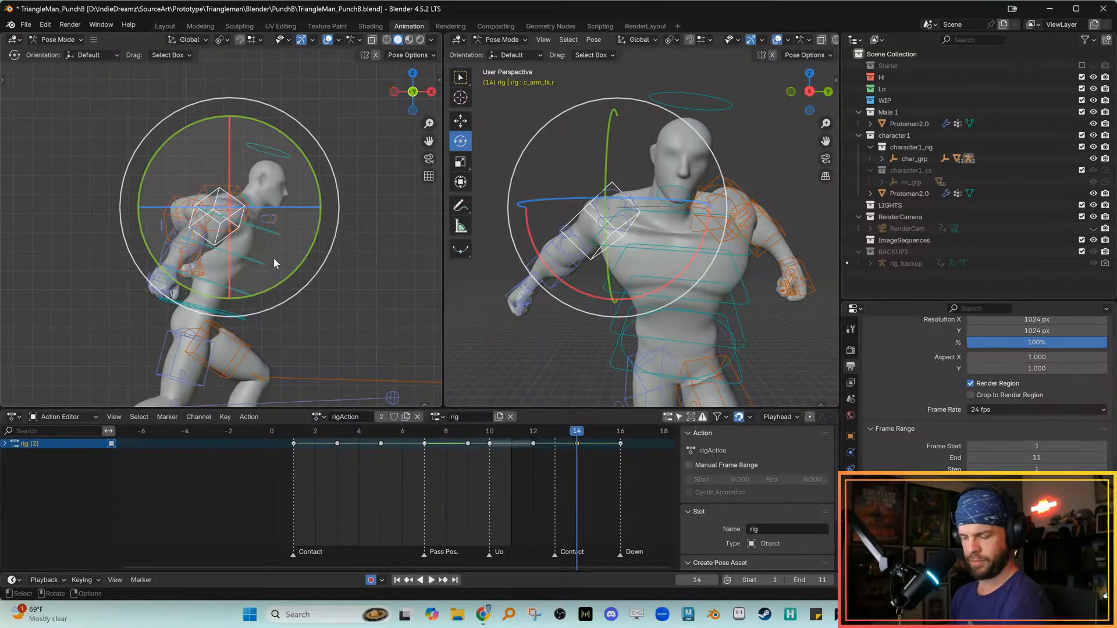
key("comma")
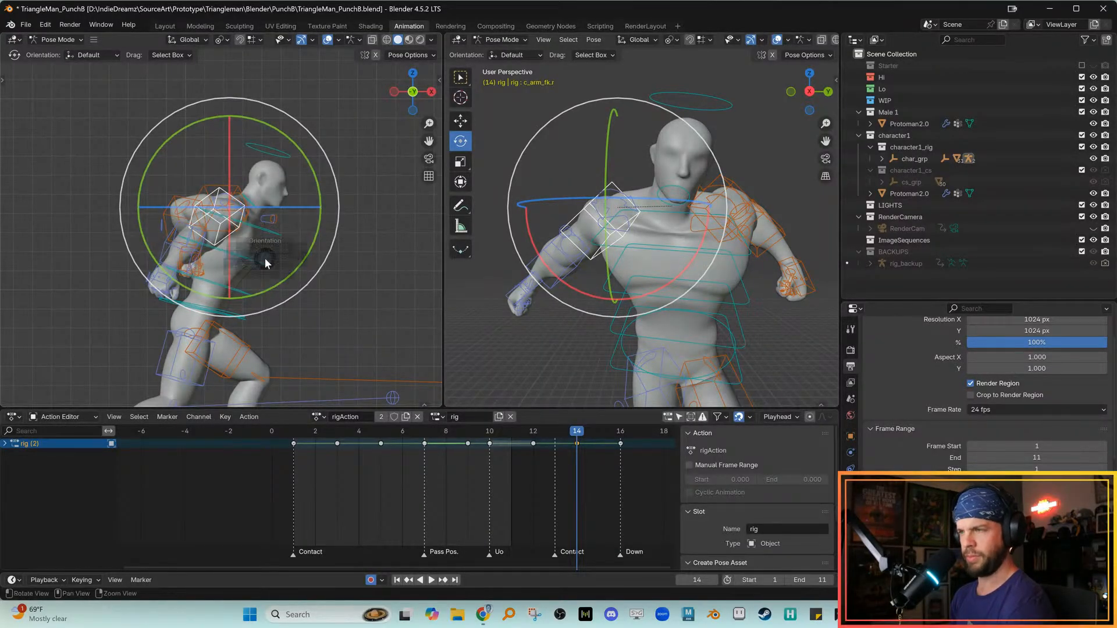
left_click(349, 258)
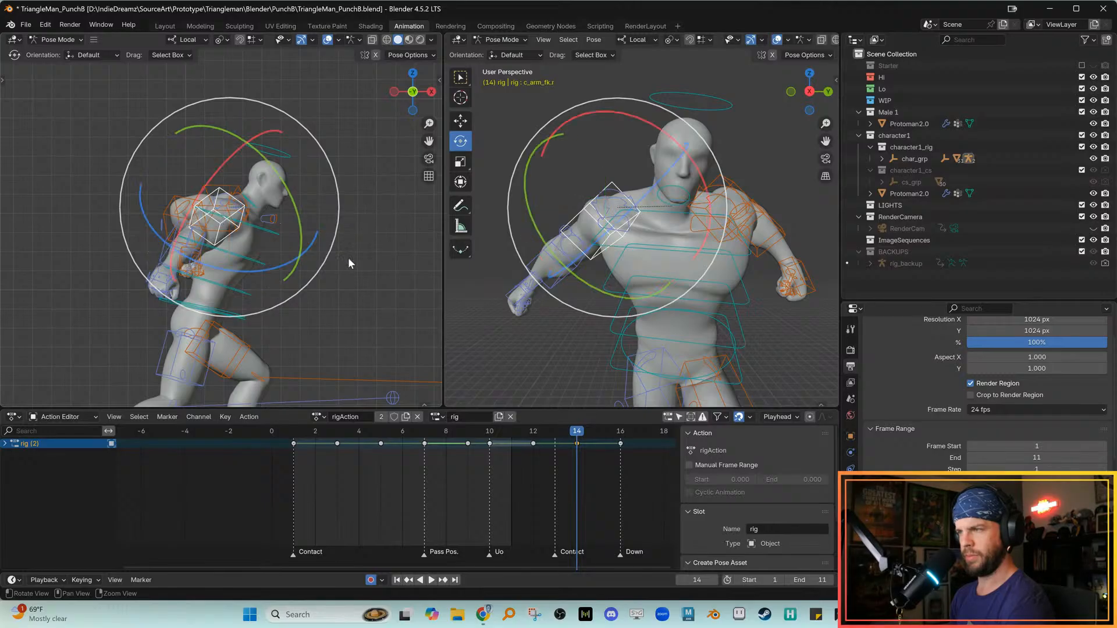
Rotate the right upper arm control at frame 14 so the arm hangs down and forward beside the torso
left_click_drag(205, 265, 274, 267)
left_click_drag(521, 231, 553, 288)
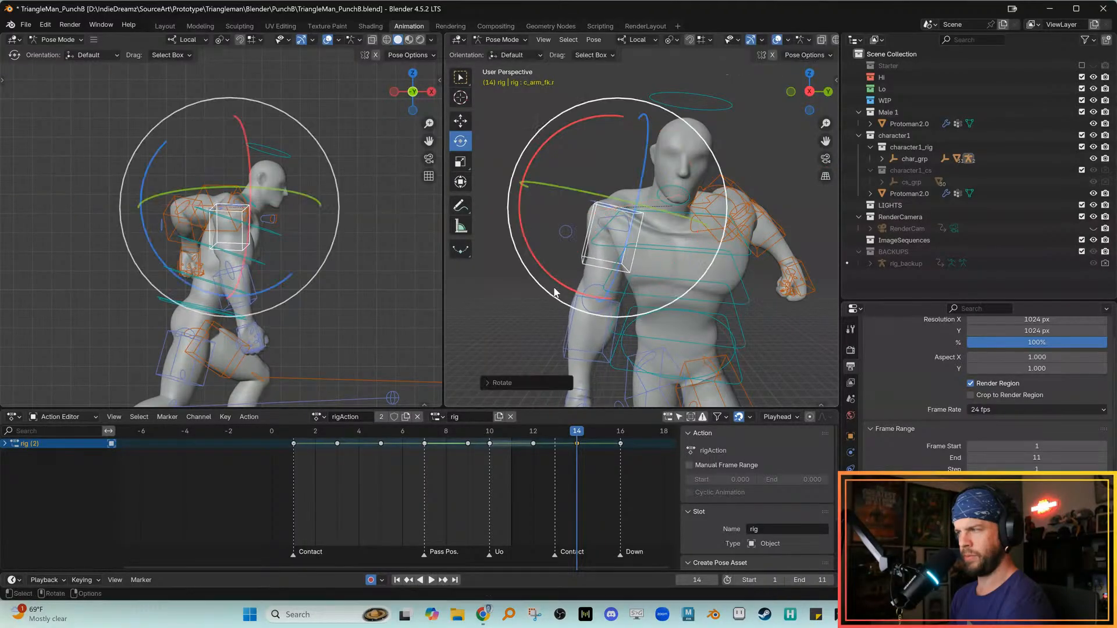
mouse_move(620, 269)
left_mouse_down()
mouse_move(634, 236)
mouse_move(627, 250)
left_mouse_up()
Bend the right forearm control upward at frame 14 so the fist comes up in front of the chin
left_click(301, 289)
left_click(273, 287)
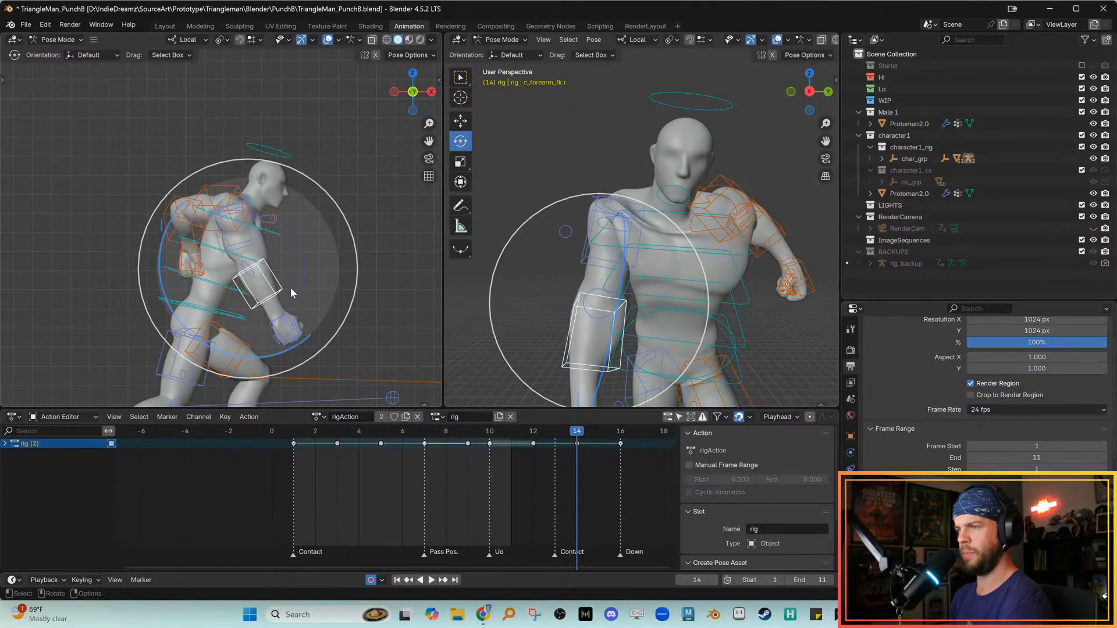
left_click_drag(191, 333, 312, 302)
key("r")
key("z")
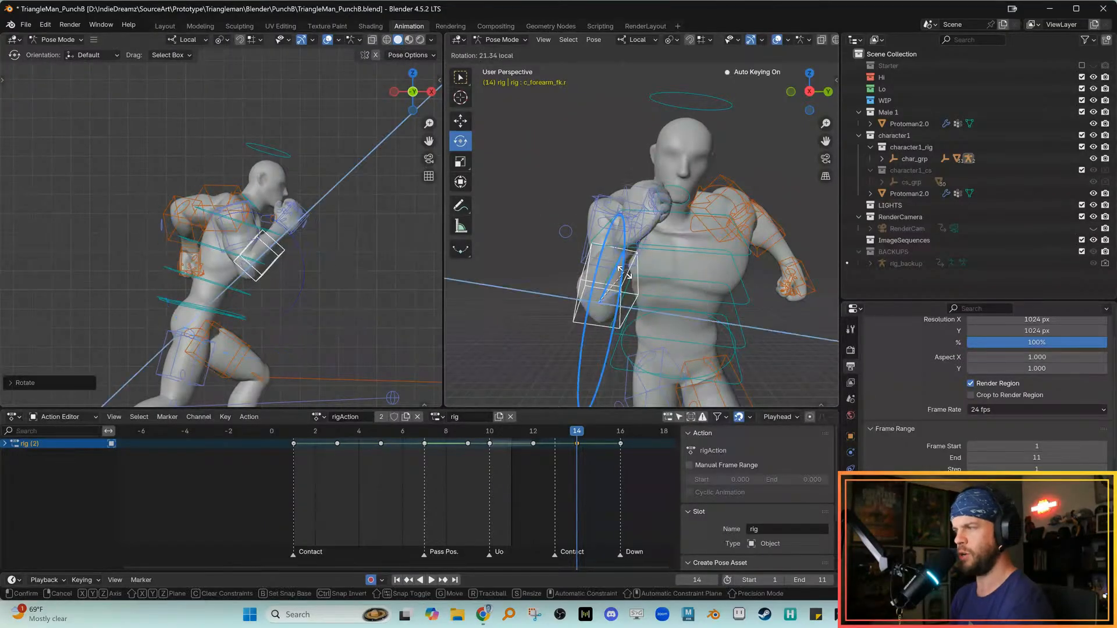
left_click_drag(624, 282, 621, 283)
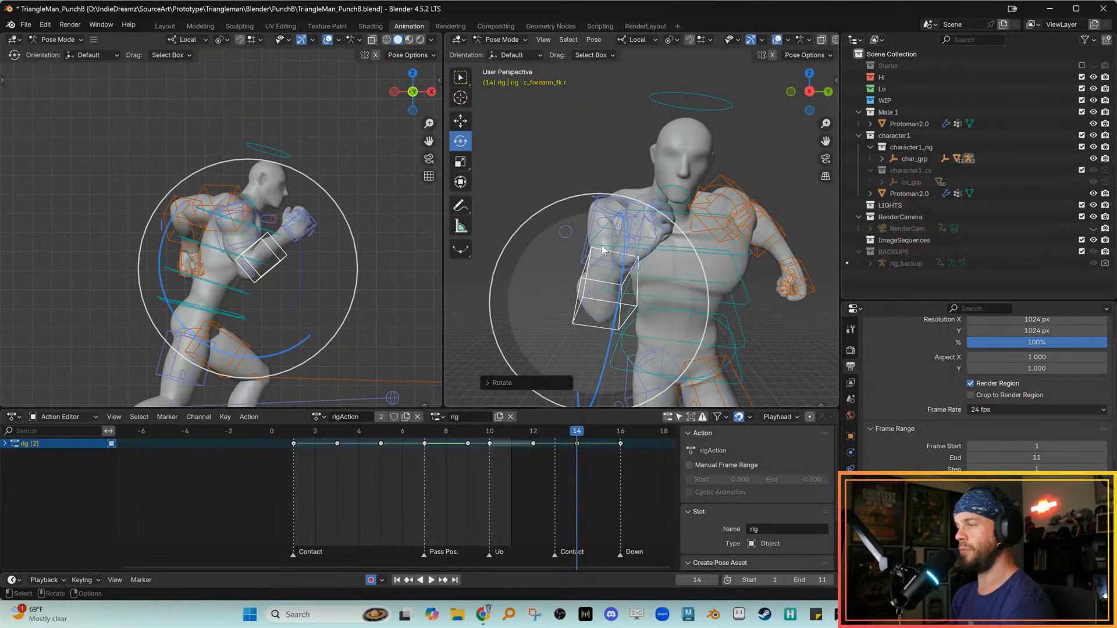
Rotate the right upper arm control along its local axes at frame 14 to turn the raised fist outward
key("w")
left_click(611, 266)
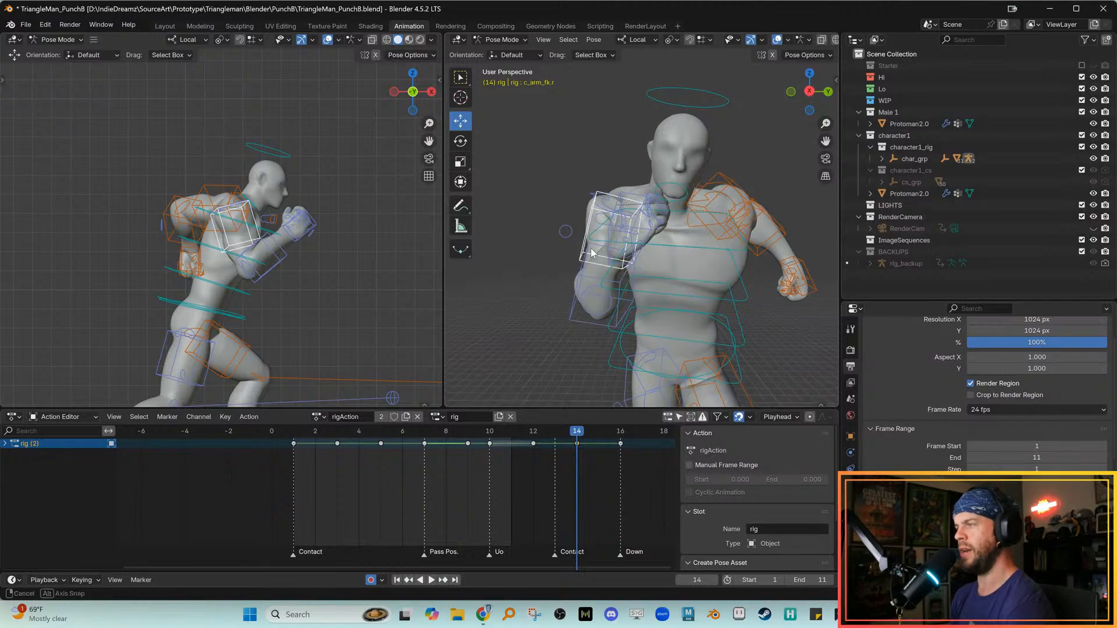
key("e")
middle_click_drag(609, 266, 614, 267)
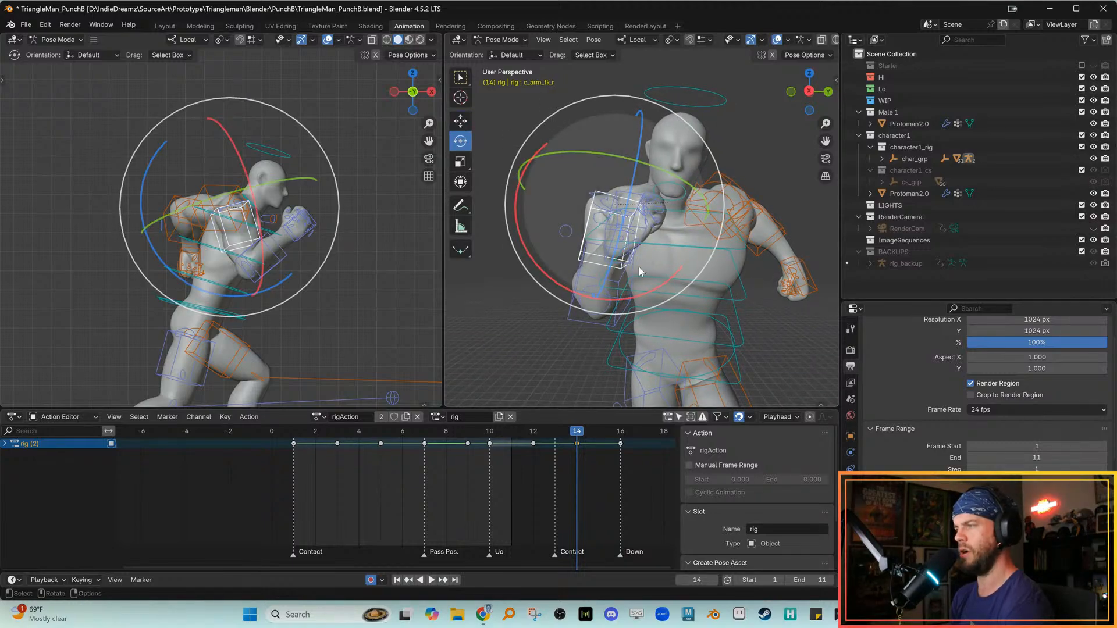
left_click_drag(628, 301, 679, 188)
left_click_drag(667, 244, 656, 248)
Rotate the right shoulder control at frame 14 to bring the shoulder forward and lower the fist
key("w")
middle_click_drag(563, 219, 599, 186)
left_click(588, 171)
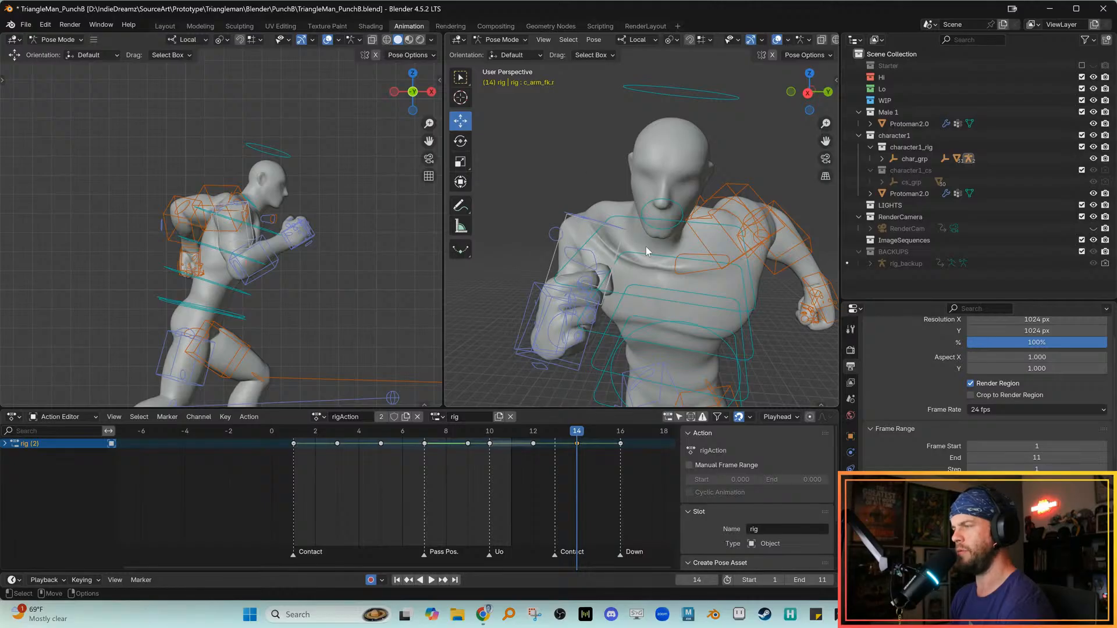
middle_click_drag(641, 251, 605, 251)
left_click(569, 255)
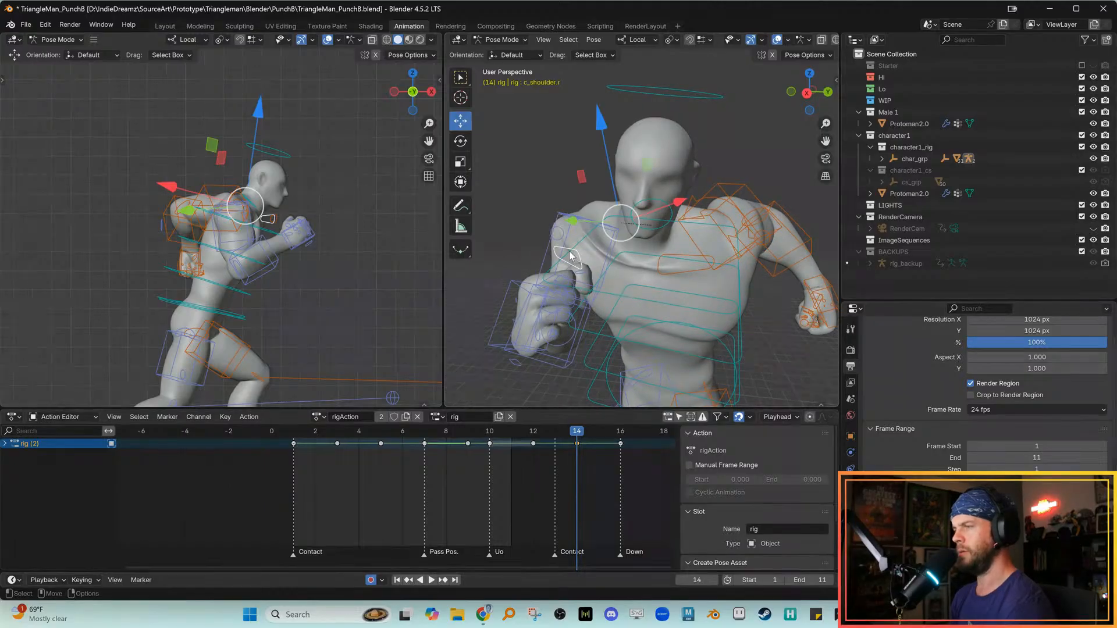
key("alt+e")
key("e")
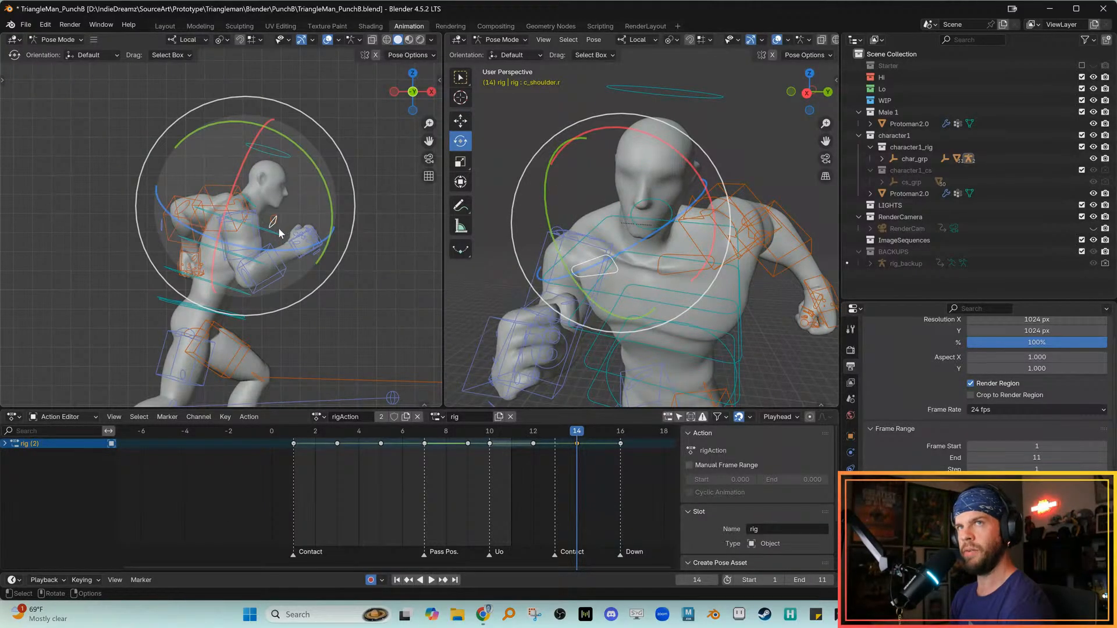
left_click_drag(267, 209, 270, 209)
Rotate the head control about its local X and Z axes at frame 14 to level the head and face it forward
key("w")
left_click(284, 155)
key("e")
key("r")
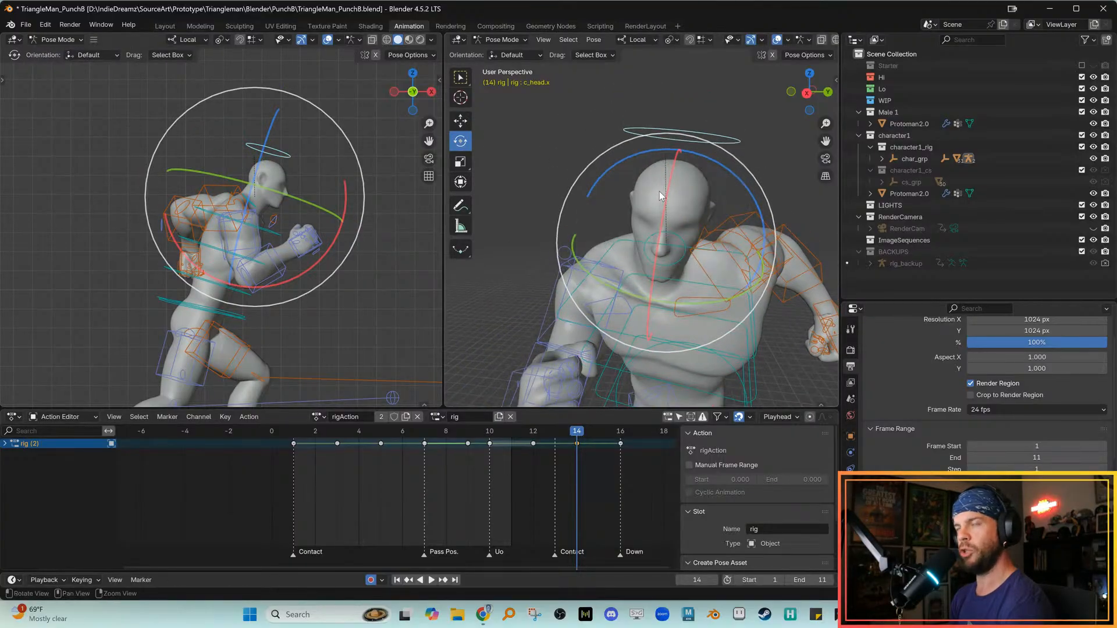
key("x")
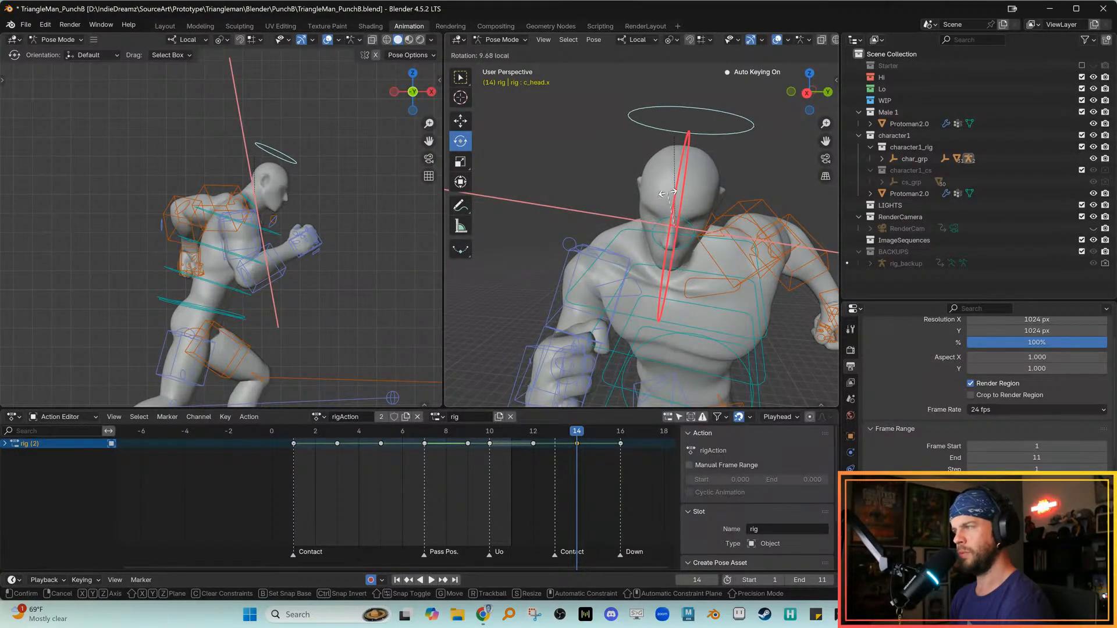
key("x")
key("z")
left_click_drag(731, 148, 733, 152)
left_click_drag(701, 190, 722, 183, "alt")
middle_click_drag(636, 272, 655, 247, "alt")
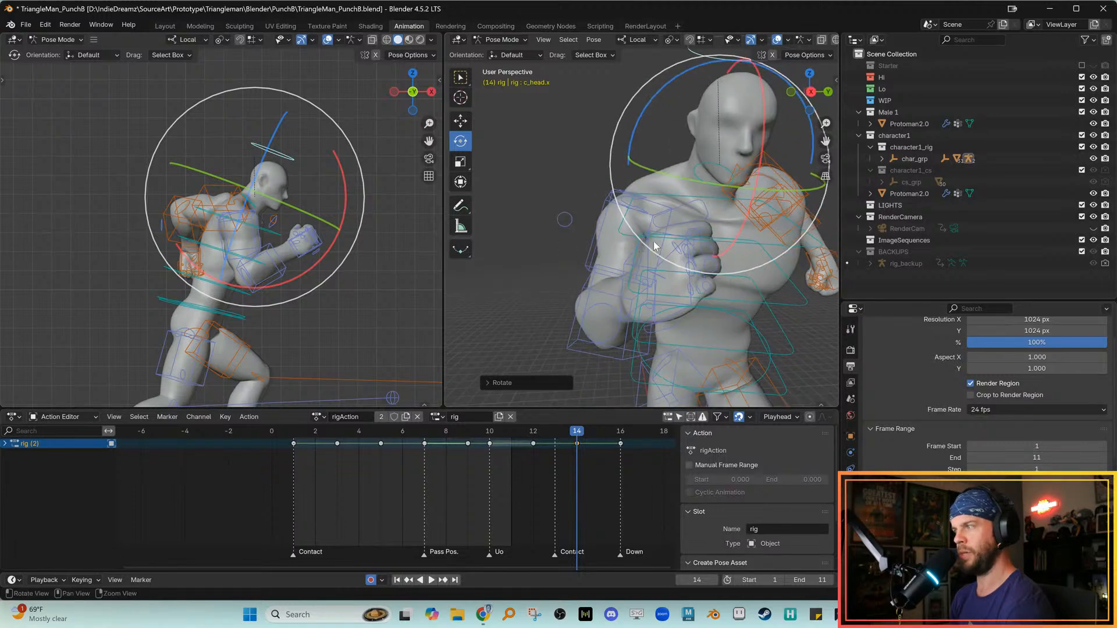
right_click_drag(655, 246, 685, 253, "alt")
Clear the left upper arm control's rotation at frame 14, and rotate it so the elbow swings back behind the torso
key("w")
middle_click_drag(741, 233, 721, 200)
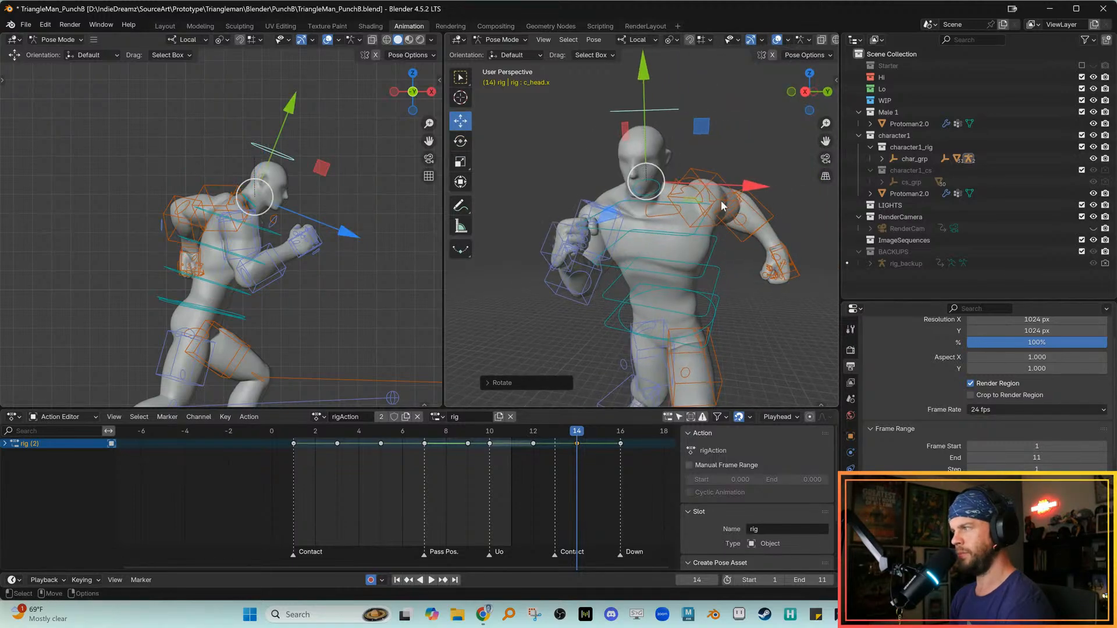
left_click(703, 177)
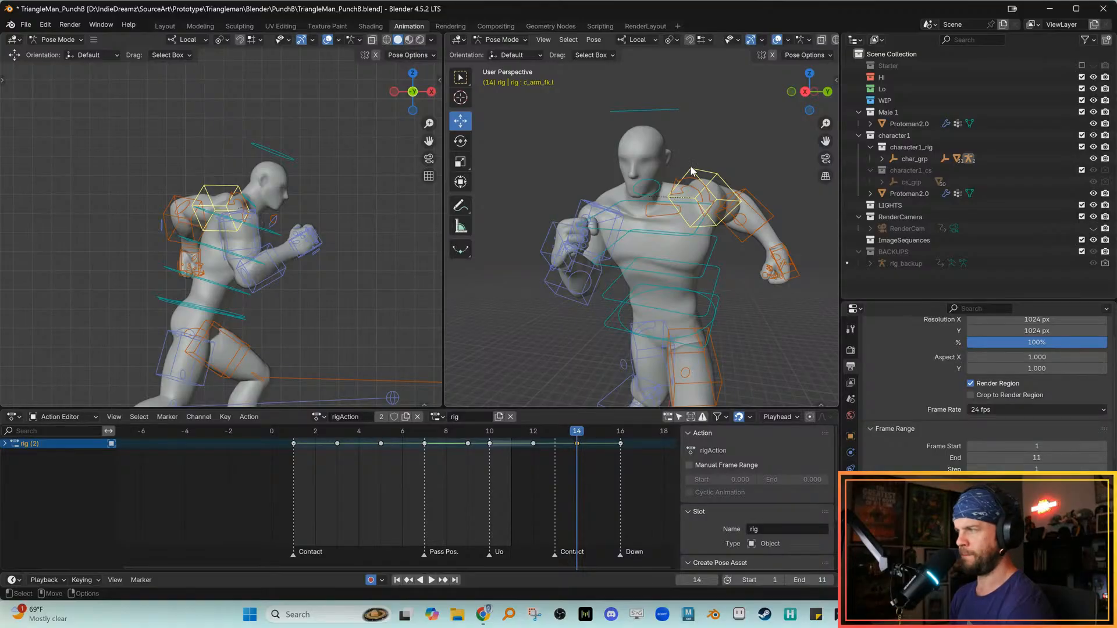
key("alt+r")
key("e")
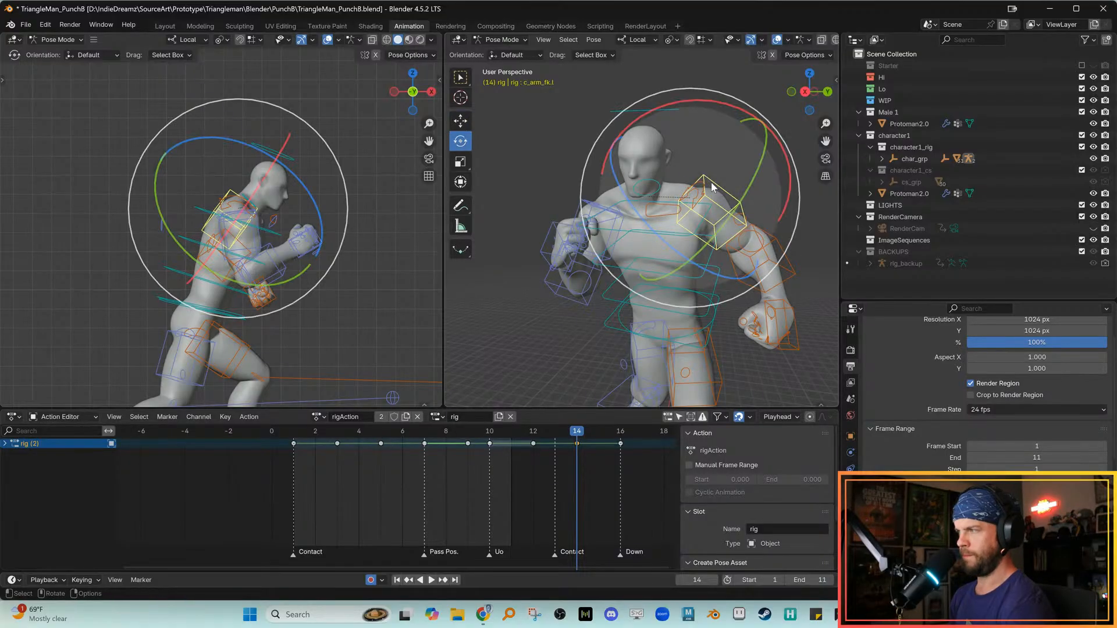
left_click_drag(676, 181, 703, 186)
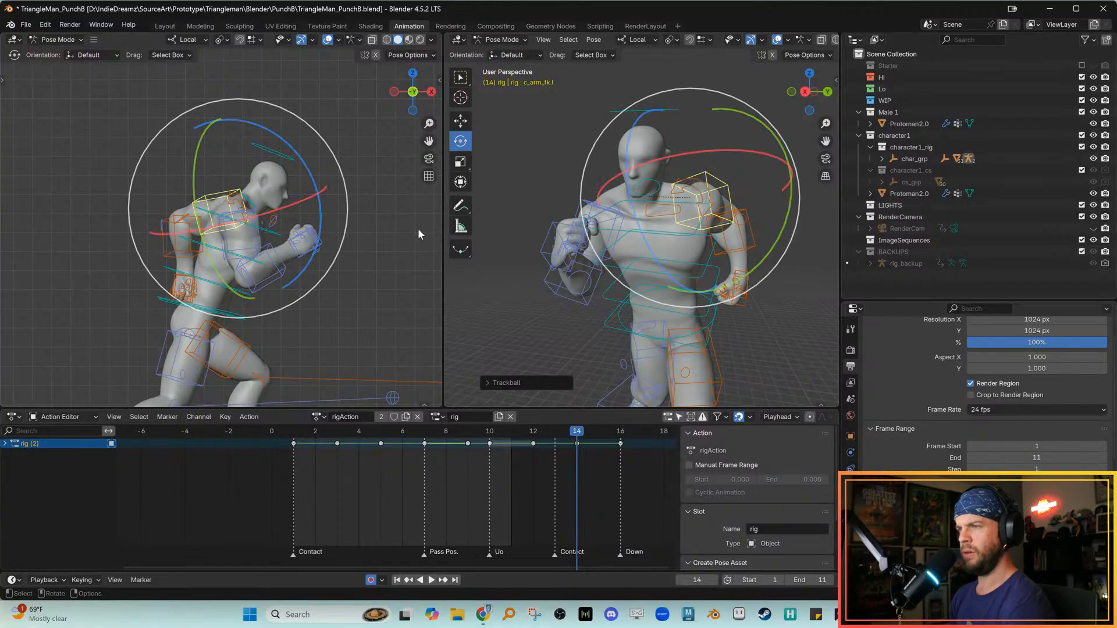
left_click_drag(306, 179, 312, 194)
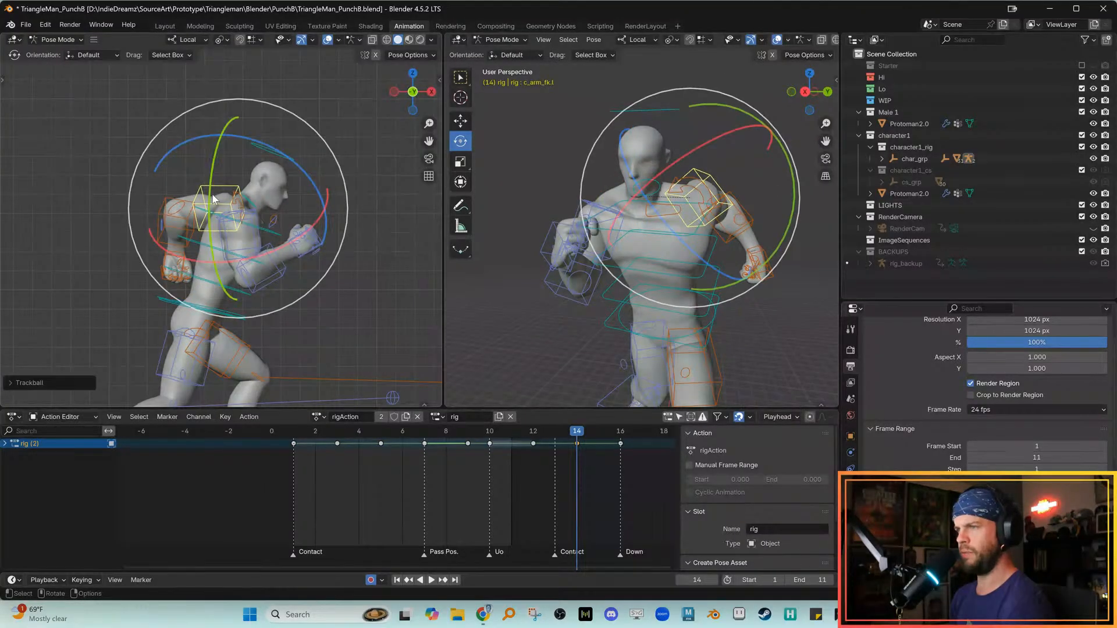
Refine the left upper arm control's rotation at frame 14 so the elbow points back and the fist hangs near the hip
left_click_drag(219, 176, 211, 189)
left_click_drag(305, 183, 320, 183)
left_click_drag(230, 211, 232, 193)
left_click_drag(299, 212, 283, 221)
left_click_drag(184, 213, 197, 210)
left_click_drag(204, 205, 223, 201)
left_click_drag(330, 205, 339, 204)
left_click_drag(661, 210, 613, 190)
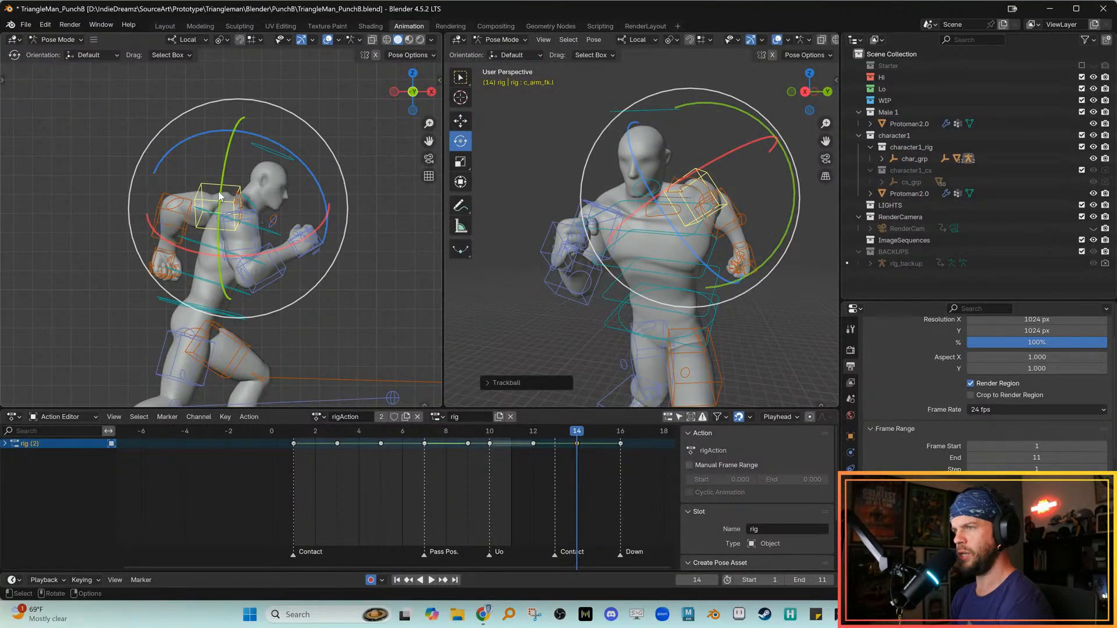
left_click_drag(221, 191, 228, 186)
middle_click_drag(310, 212, 319, 202, "shift")
left_click_drag(303, 219, 321, 246)
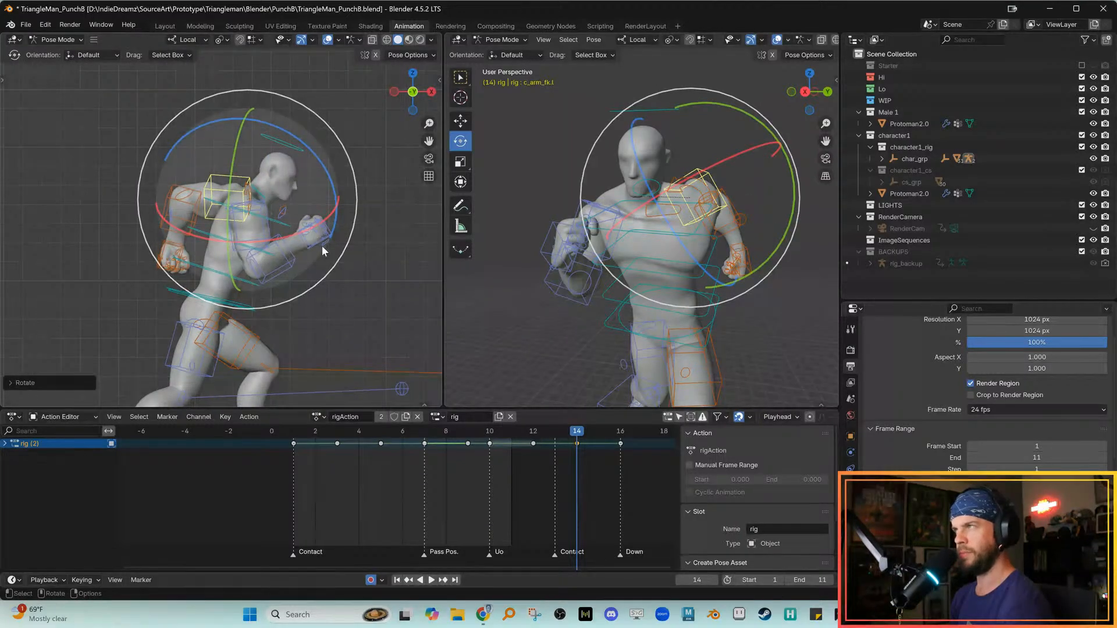
middle_click_drag(260, 319, 302, 260, "shift")
left_click(337, 268)
Move the right leg's pole target sideways at frame 14, away from the left leg's pole, to turn the right knee outward
middle_click_drag(595, 246, 653, 296)
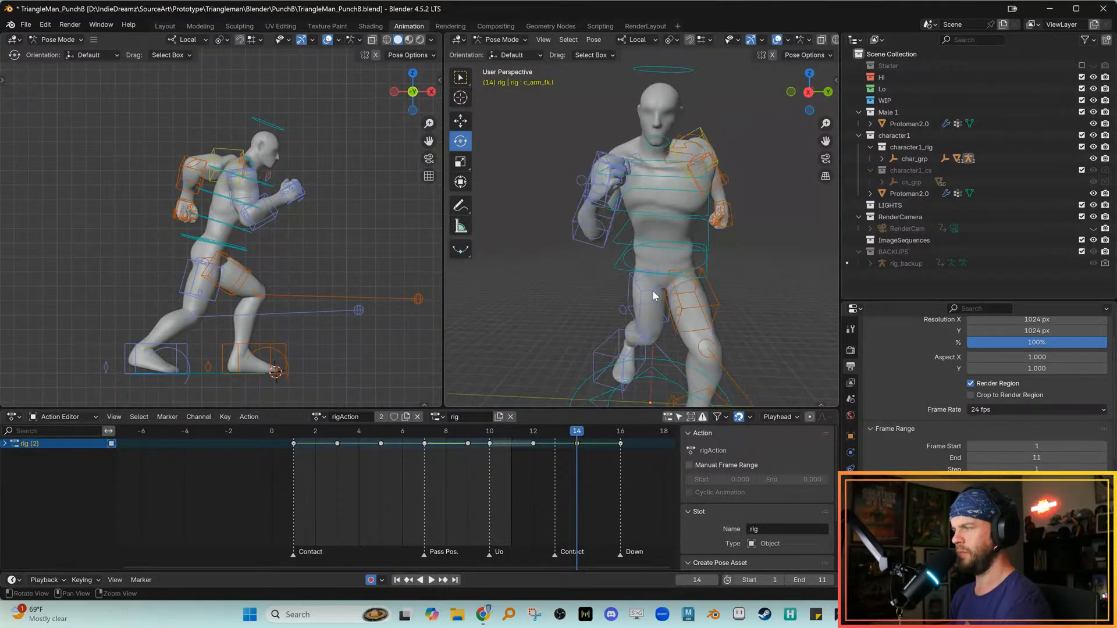
middle_click_drag(680, 354, 682, 246, "shift")
scroll(682, 245, "down", 3)
left_click(711, 247)
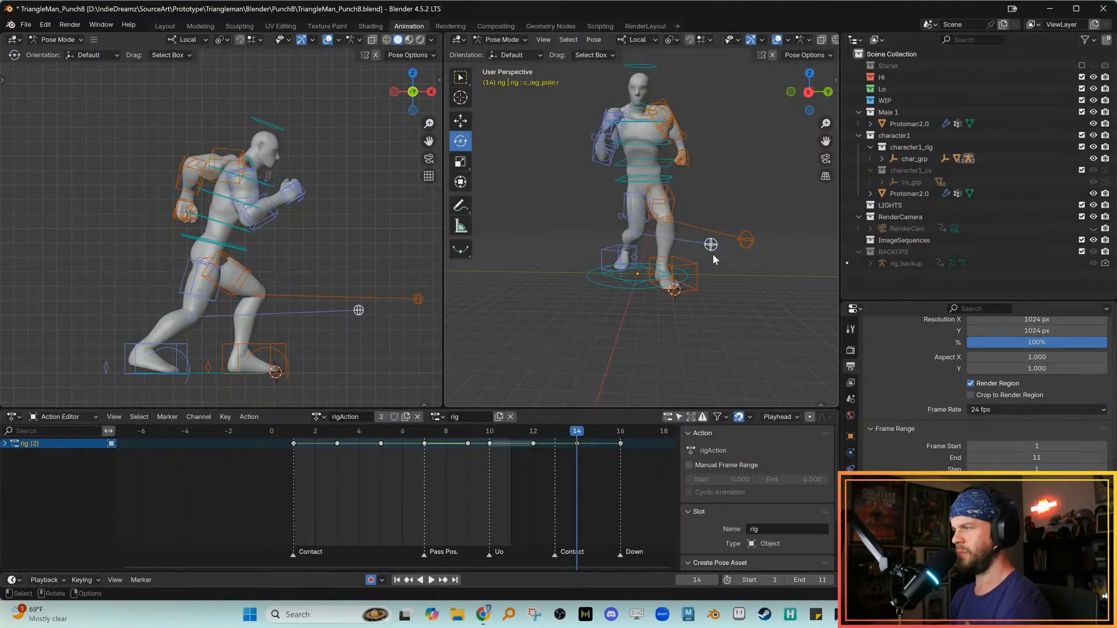
key("w")
left_click_drag(693, 241, 585, 246)
right_click_drag(588, 250, 615, 262, "alt")
middle_click_drag(614, 265, 668, 267)
left_click_drag(667, 262, 672, 260, "alt")
middle_click_drag(673, 260, 614, 262, "alt")
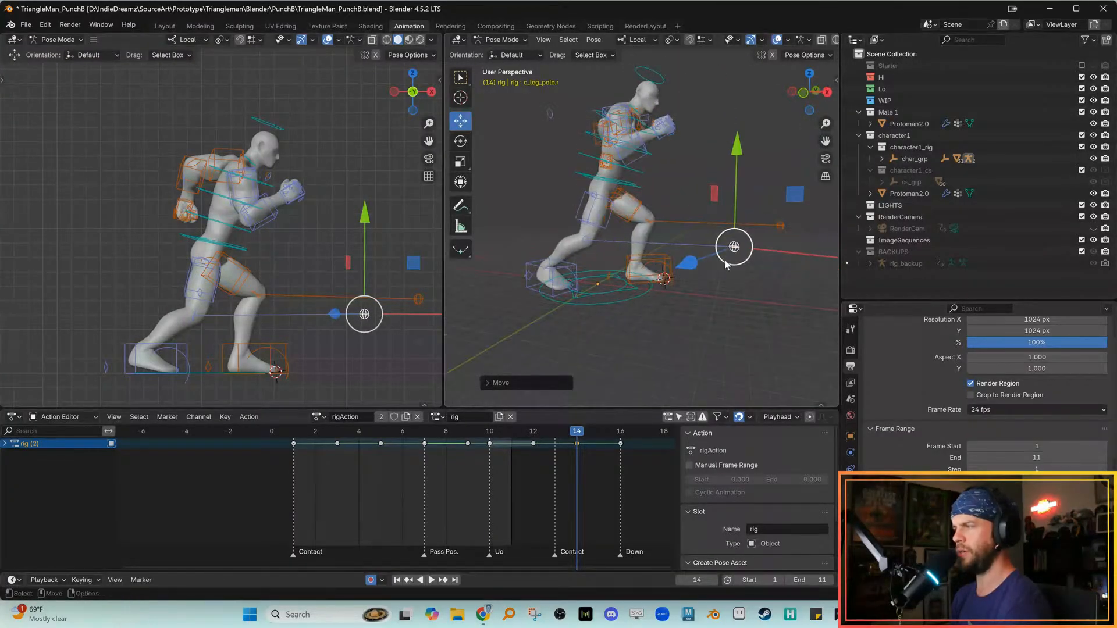
middle_click_drag(794, 226, 715, 263)
left_click(768, 242)
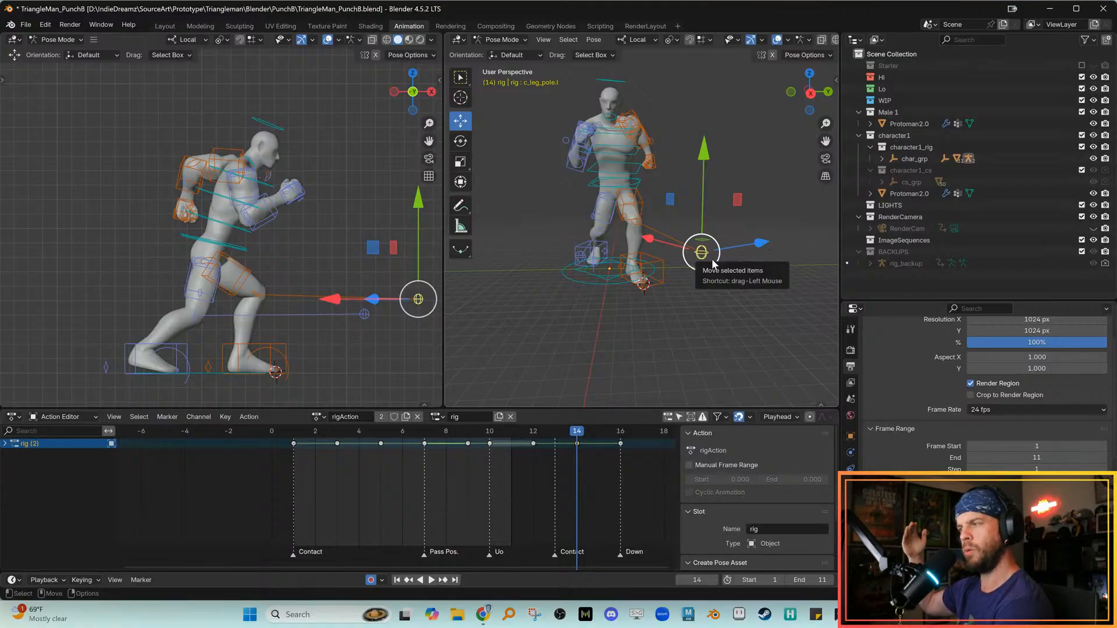
mouse_move(713, 264)
middle_mouse_down()
mouse_move(600, 262)
mouse_move(599, 273)
mouse_move(637, 285)
mouse_move(700, 273)
middle_mouse_up()
Rotate the root master control at frame 14 about its local Y axis to turn the hips and upper body
middle_click_drag(329, 322, 270, 306, "shift")
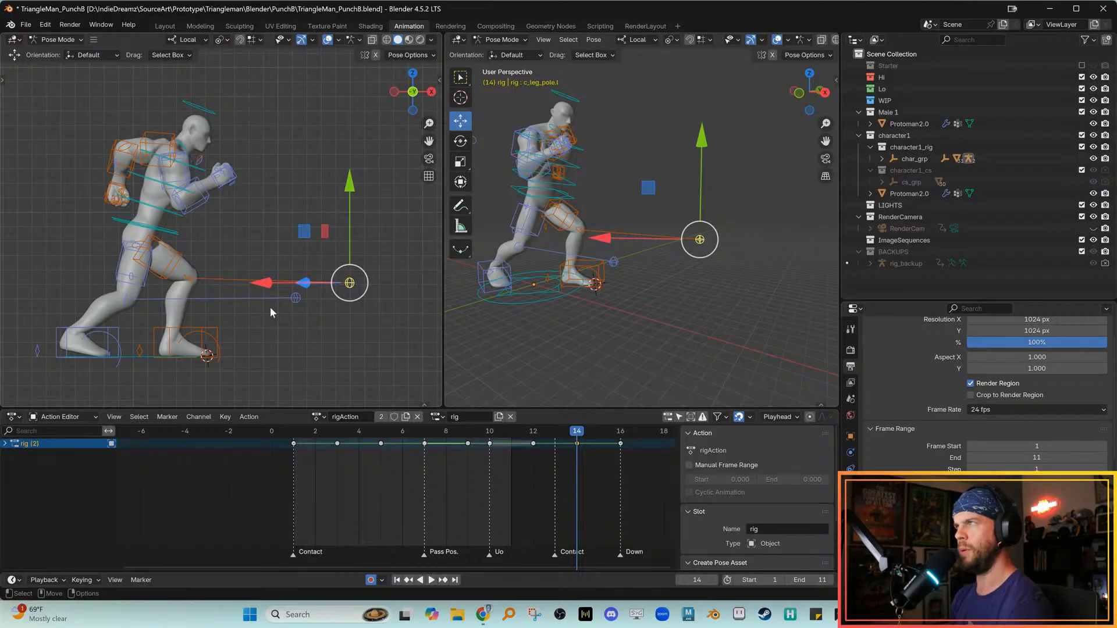
middle_click_drag(253, 309, 263, 300, "shift")
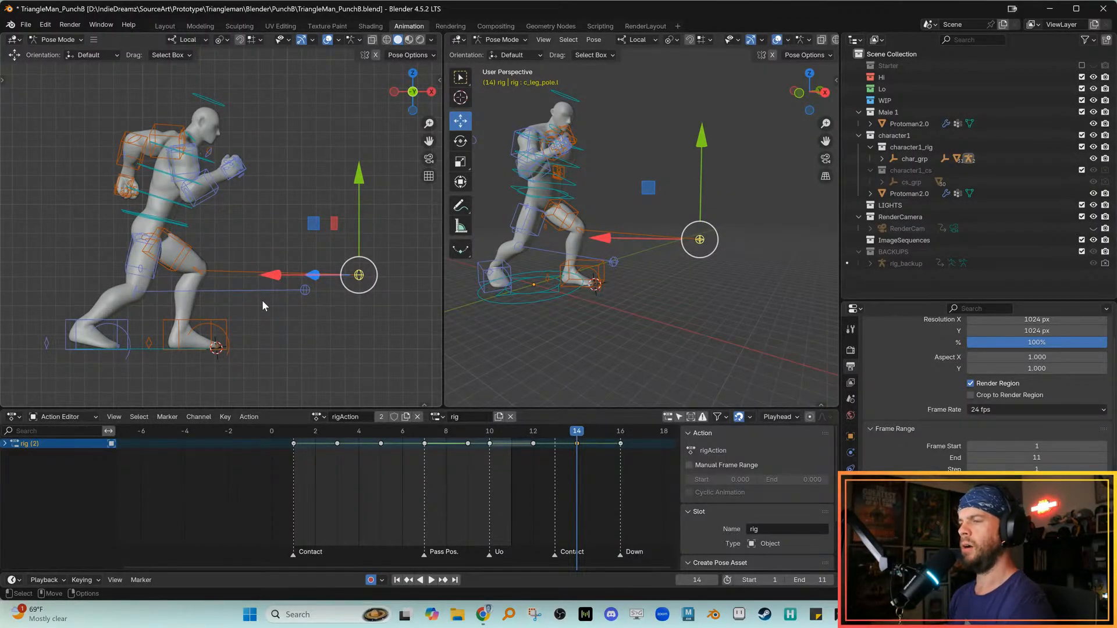
middle_click_drag(271, 297, 301, 282, "ctrl")
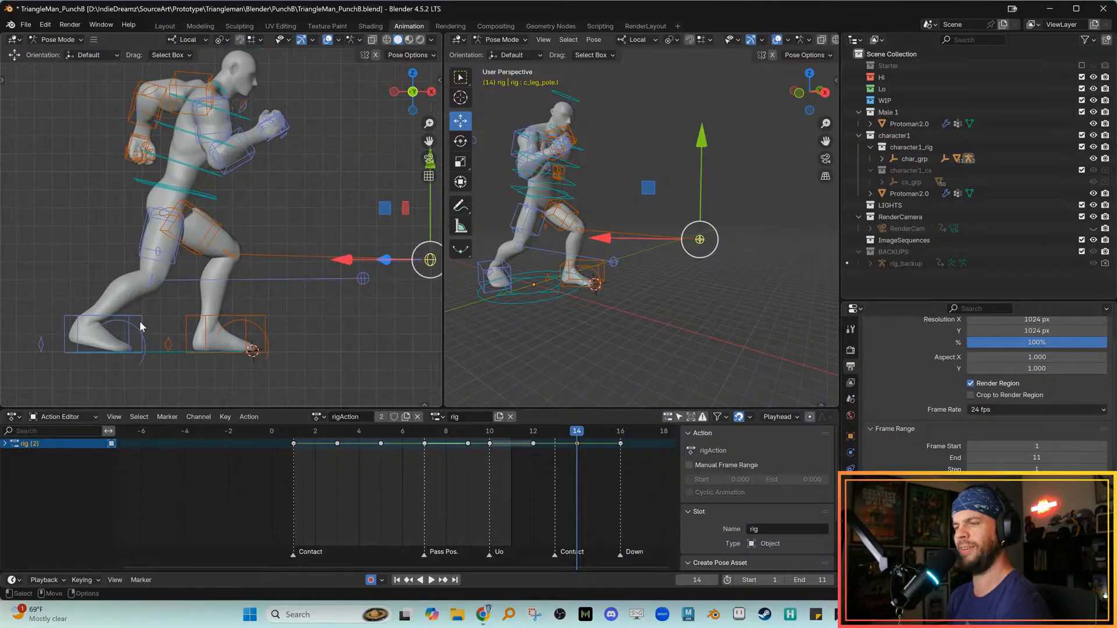
middle_click_drag(183, 225, 205, 262, "alt")
right_click_drag(206, 262, 206, 249, "alt")
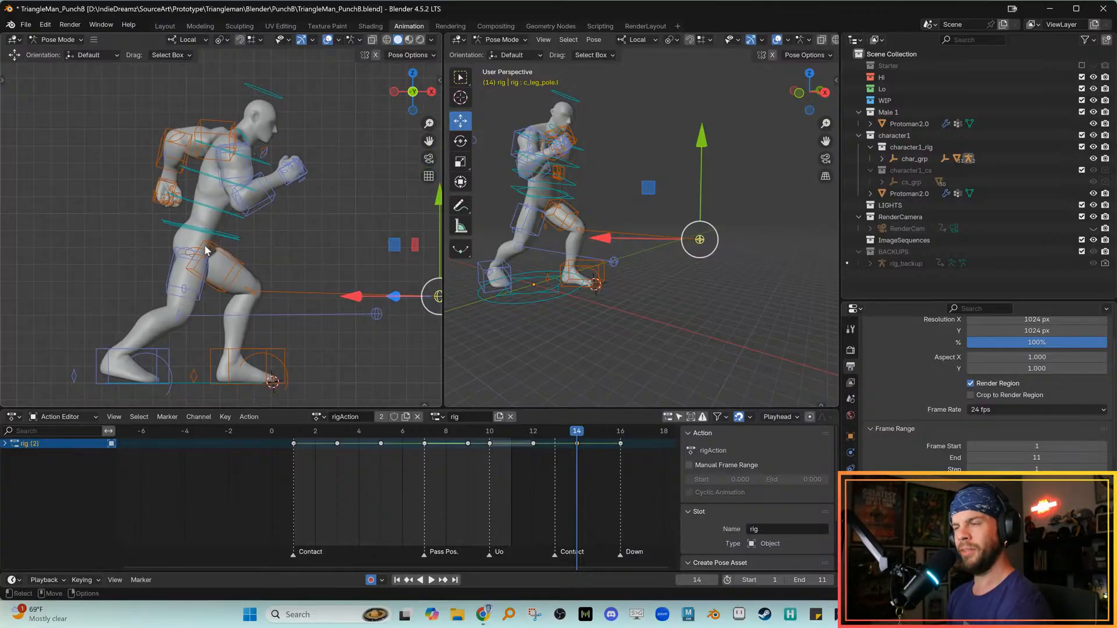
left_click(233, 245)
left_click(235, 244)
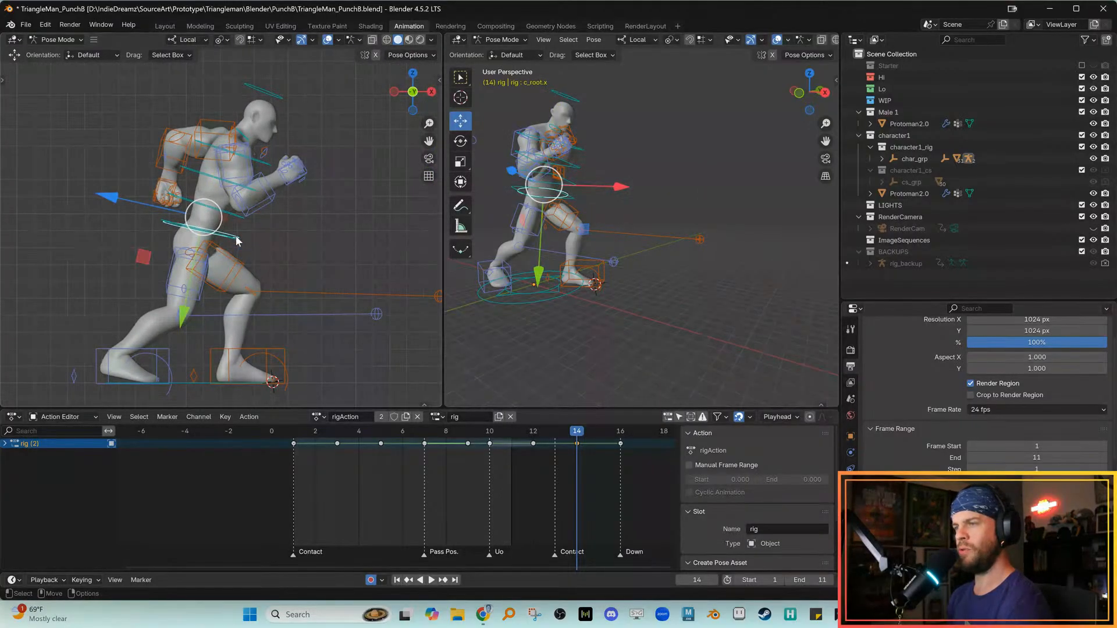
left_click(236, 243)
key("e")
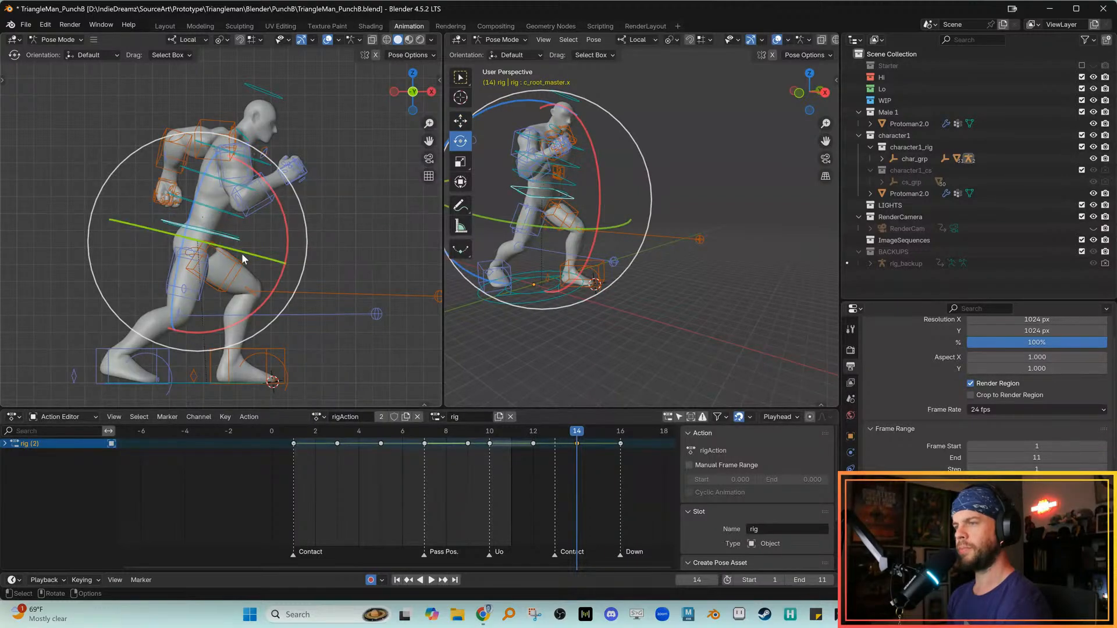
left_click_drag(242, 257, 236, 244)
middle_click_drag(652, 251, 519, 319)
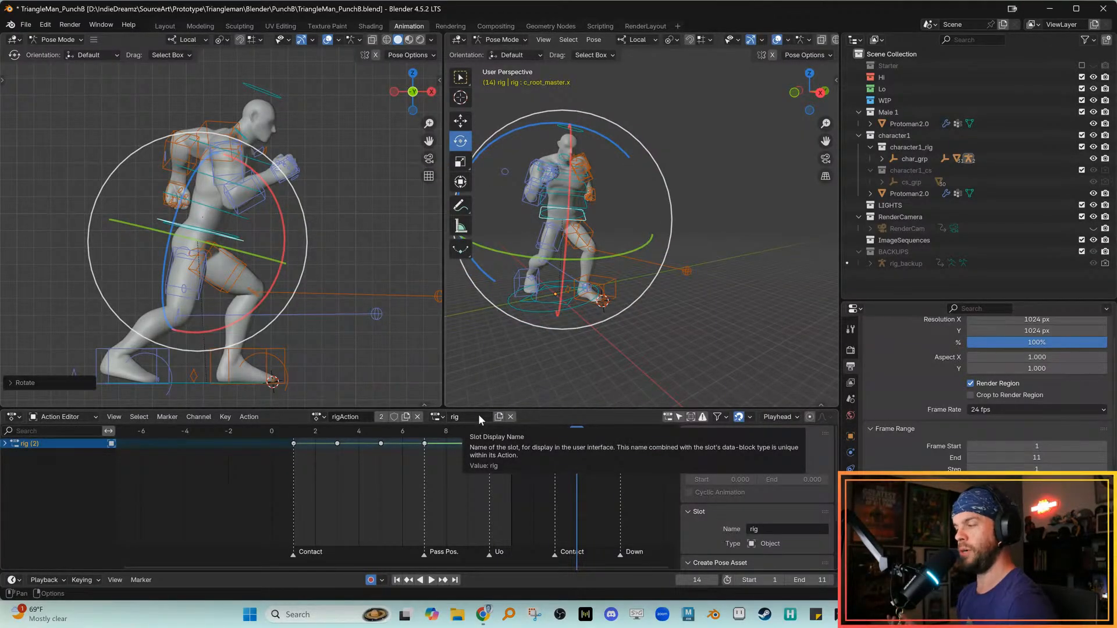
Play back the punch animation and scrub through its frames, stopping at frame 9, to review the timing
middle_click_drag(328, 270, 342, 280, "shift")
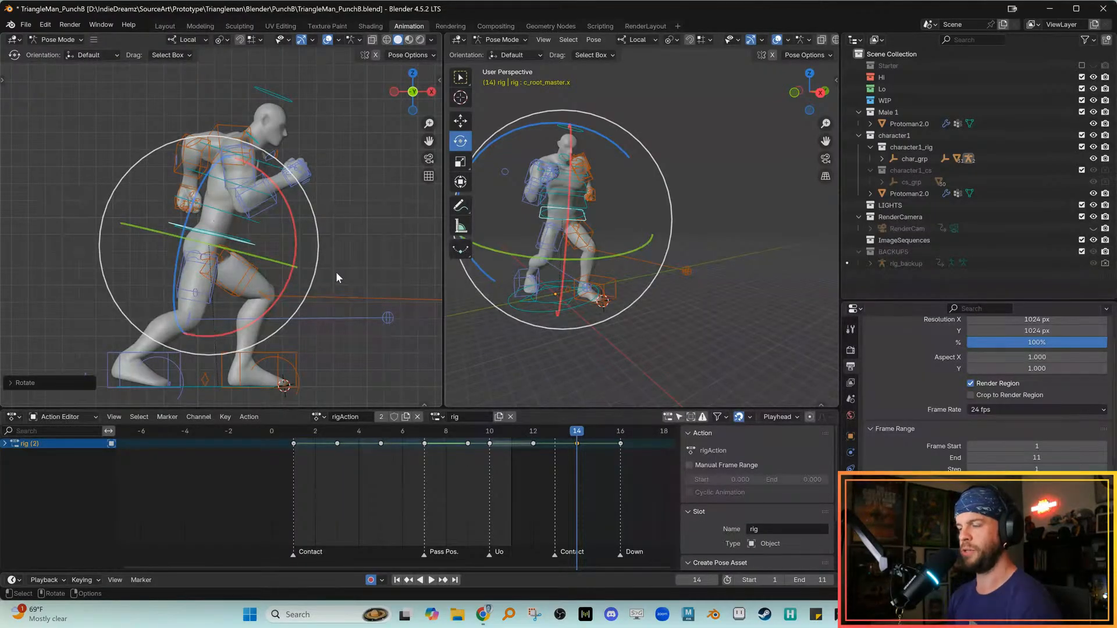
middle_click_drag(342, 255, 348, 273, "shift")
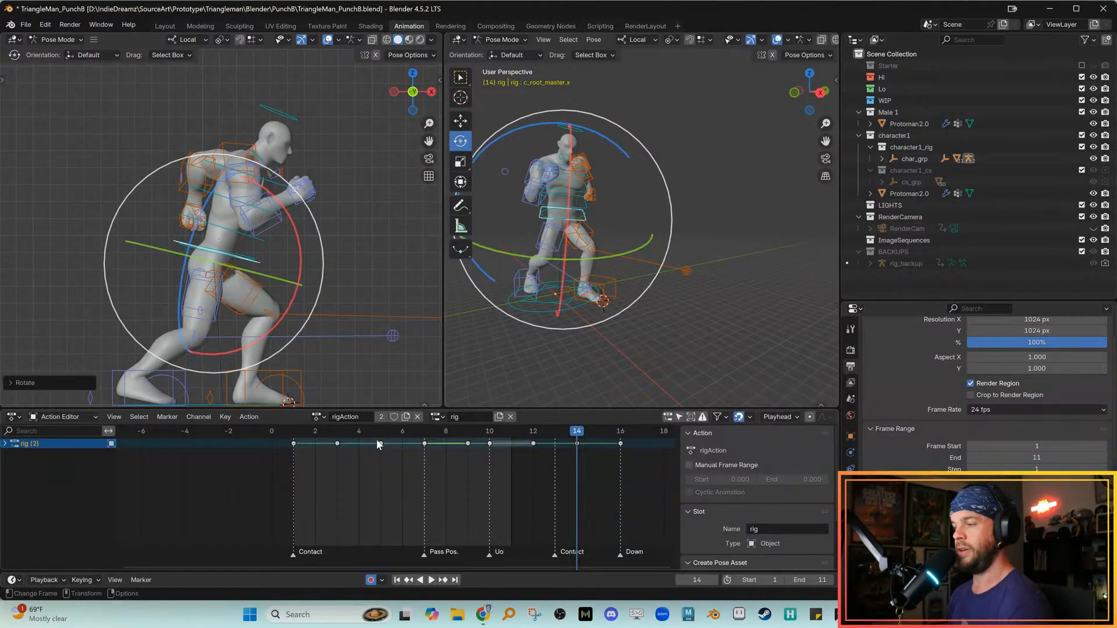
key("space")
key("space")
mouse_move(513, 430)
left_mouse_down()
mouse_move(644, 437)
mouse_move(515, 449)
left_mouse_up()
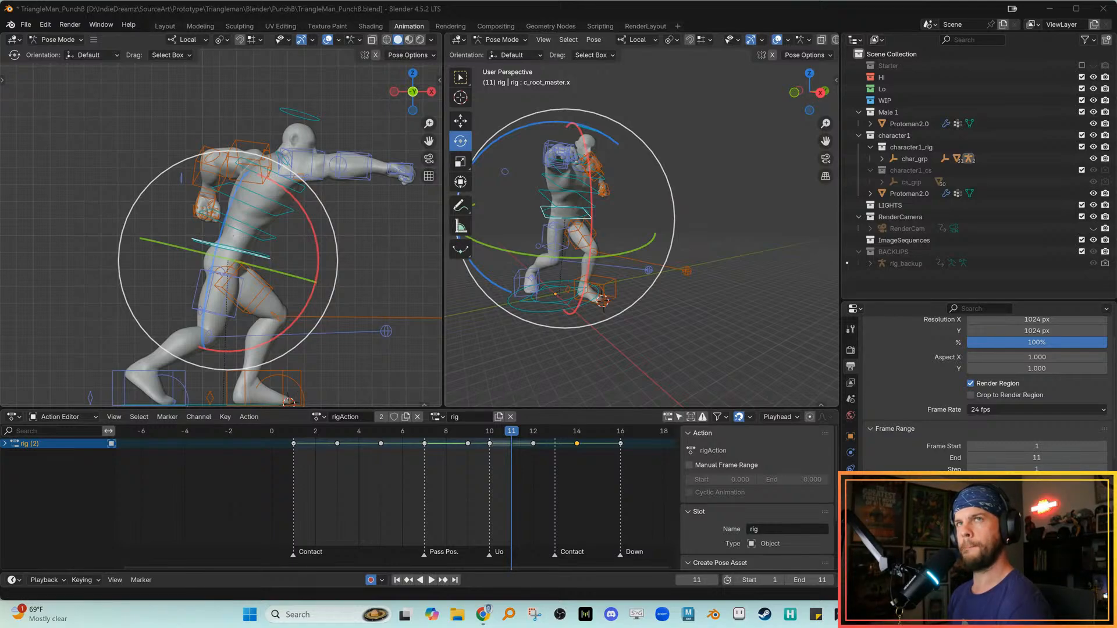
left_click(404, 428)
key("space")
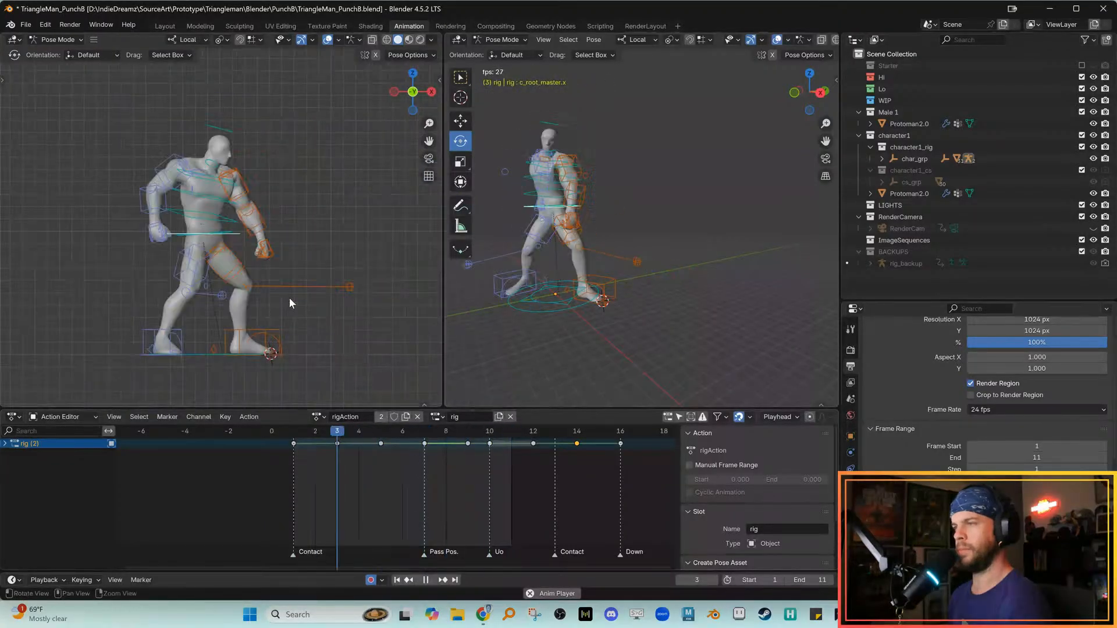
key("space")
left_click_drag(393, 438, 469, 443)
left_click_drag(408, 431, 449, 432)
scroll(362, 232, "up", 2)
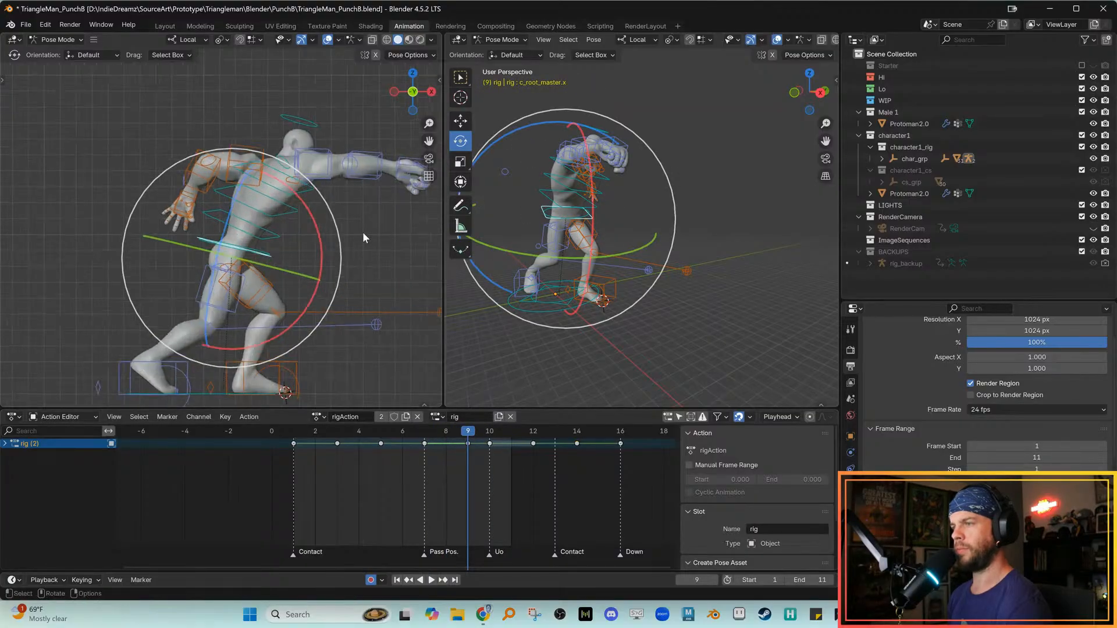
Switch the transform orientation to Global and move the upper spine control forward along X at frame 9, comparing it with neighbouring frames
left_click(313, 188)
key("comma")
left_click(300, 195)
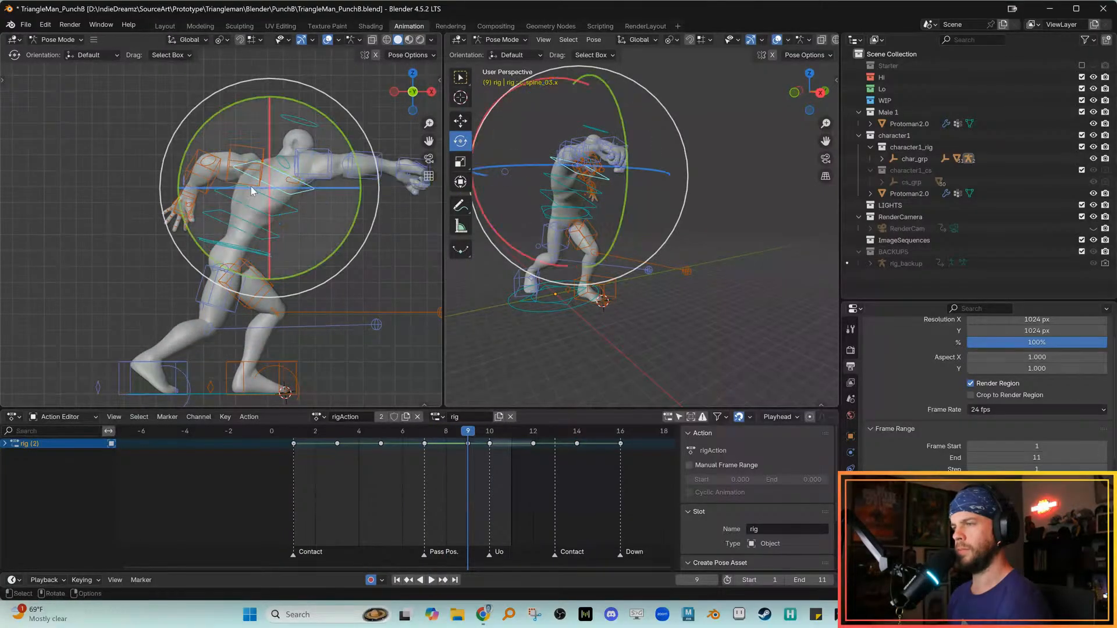
key("g")
left_click_drag(319, 187, 325, 186)
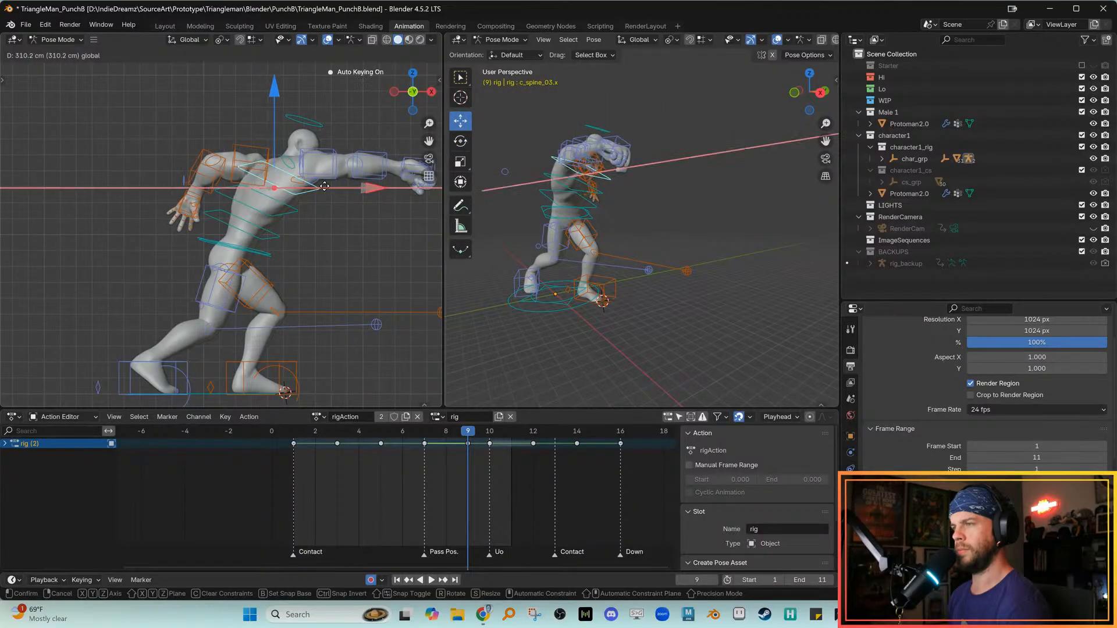
left_click(325, 191)
key("Left")
key("Right")
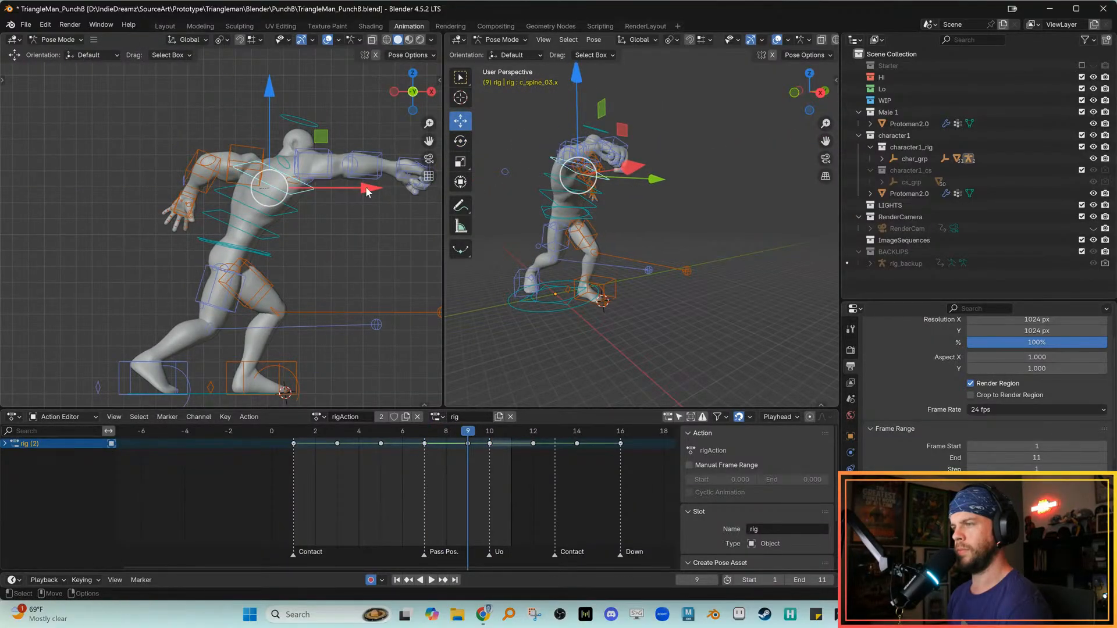
key("Right")
key("Right")
key("Right")
Inspect the extended right arm at frame 10 in Right Orthographic view and compare it with the frame 9 pose
scroll(365, 268, "up", 4, "alt")
scroll(365, 268, "down", 2, "alt")
middle_click_drag(365, 268, 309, 278, "alt")
right_click_drag(309, 278, 306, 253, "alt")
left_click(303, 224)
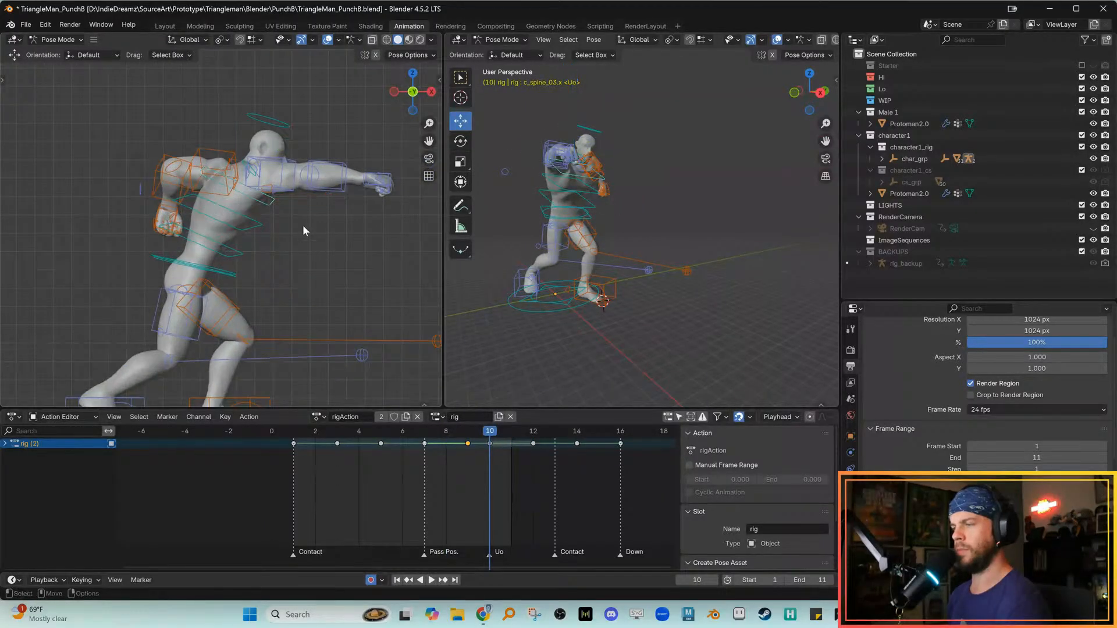
left_click(280, 178)
middle_click_drag(494, 192, 535, 287)
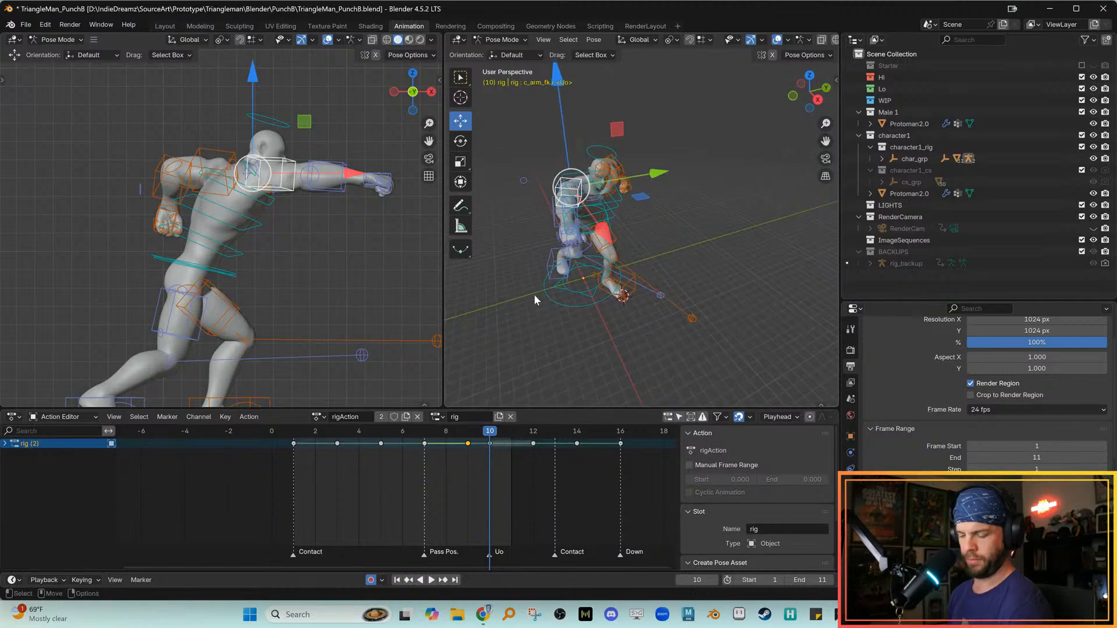
key("e")
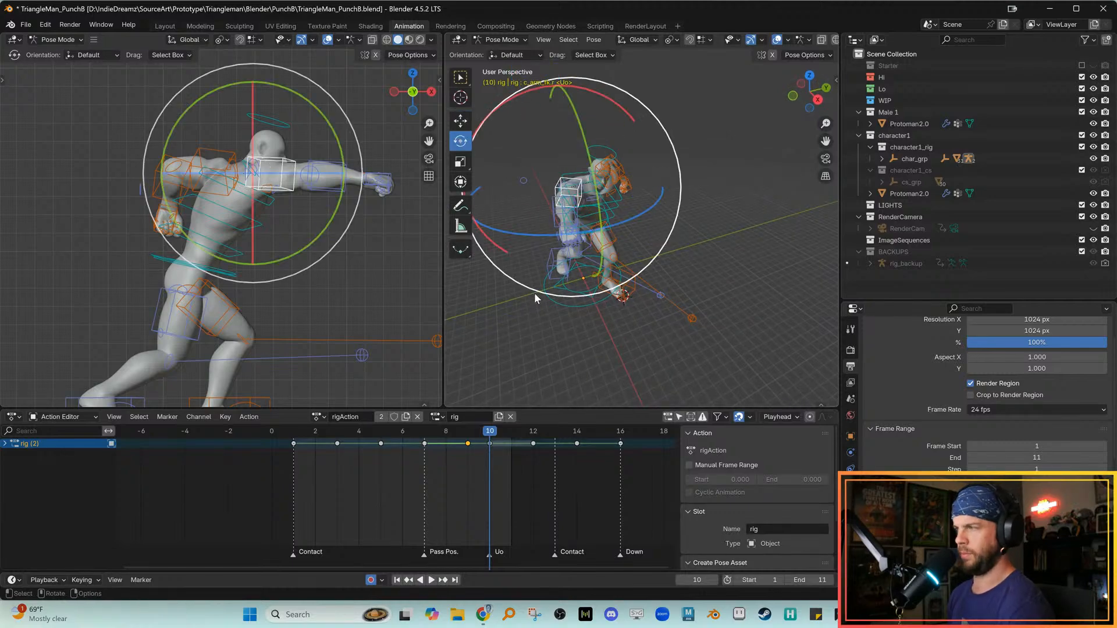
left_click(818, 103)
scroll(644, 185, "up", 2)
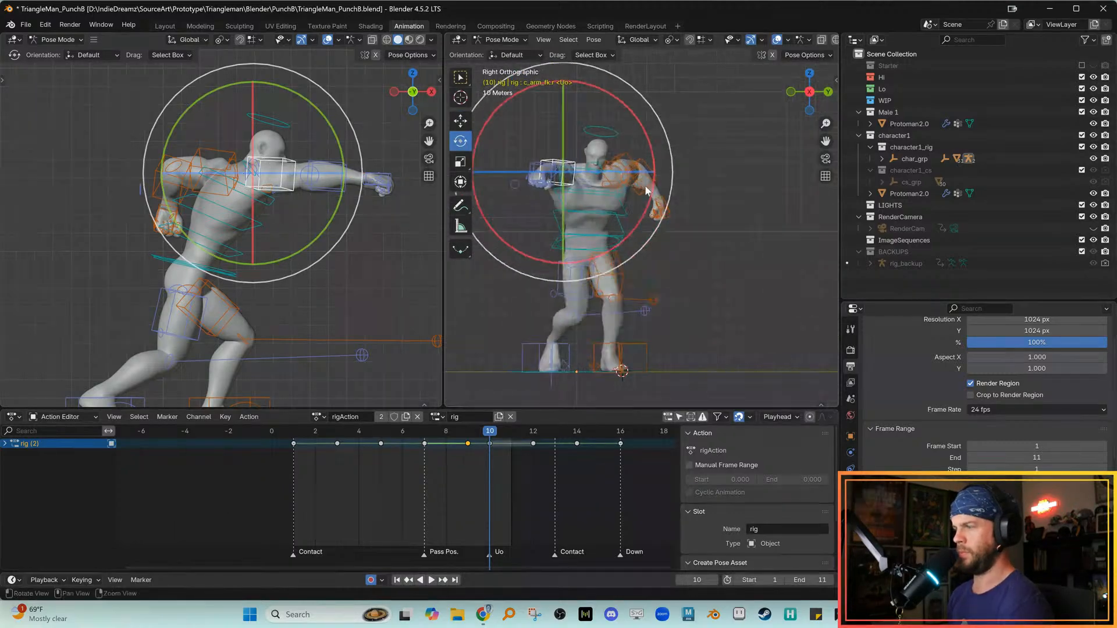
key("alt+q")
key("Down")
key("Down")
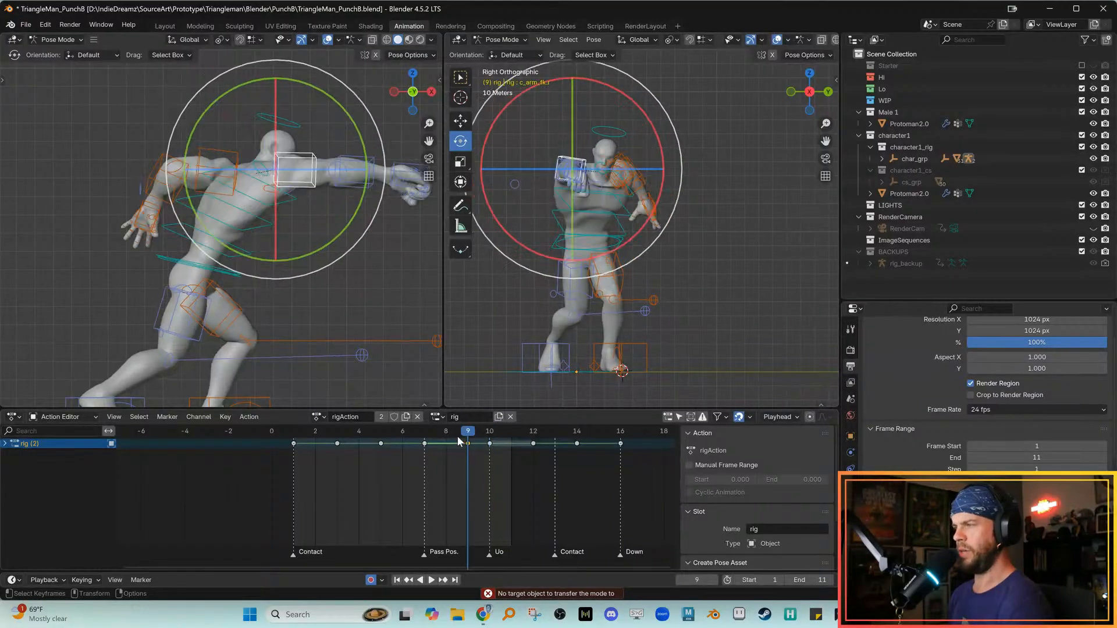
key("Up")
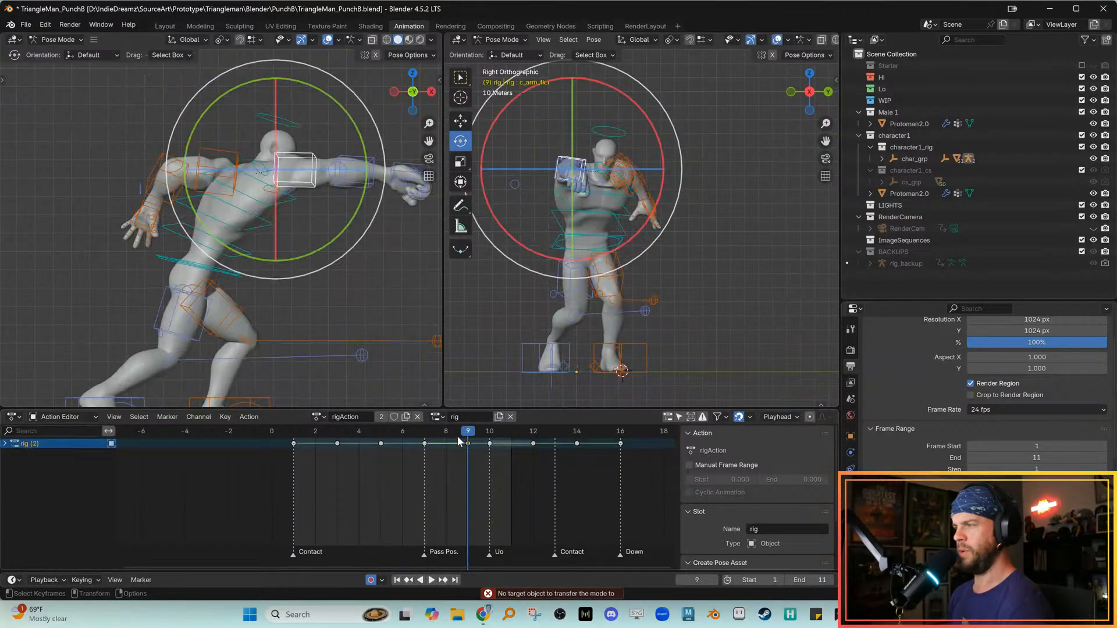
Move the right leg's pole target at frame 9 sideways over the right shin, checking it against the neighbouring keyframes
left_click(646, 312)
key("w")
left_click_drag(645, 311, 565, 317)
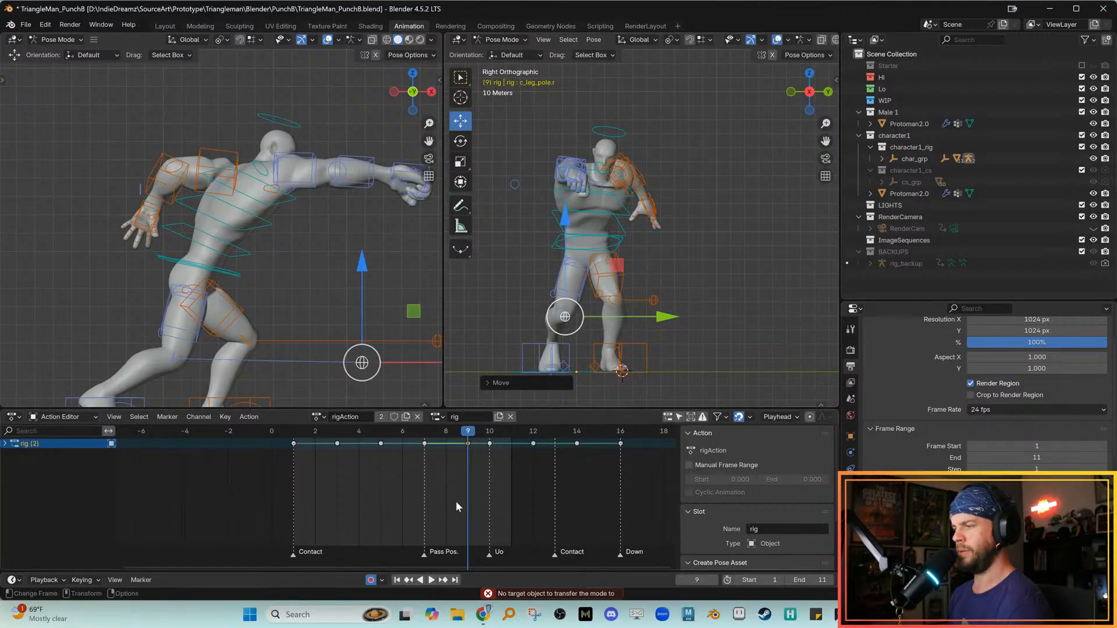
key("Down")
key("Down")
key("Up")
left_click_drag(522, 362, 553, 311)
key("Up")
key("Down")
key("Down")
key("Up")
key("Up")
left_click_drag(570, 318, 566, 314)
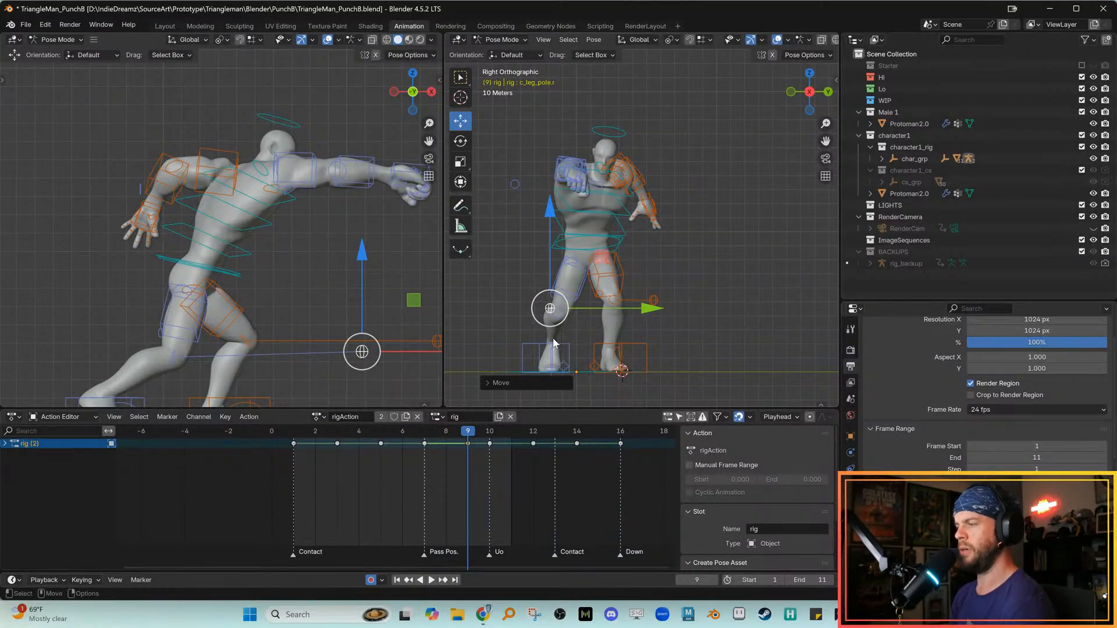
Shift the right leg's pole target slightly farther outward at frame 9 so the knee follows on from frame 7
key("alt+q")
key("Down")
key("Up")
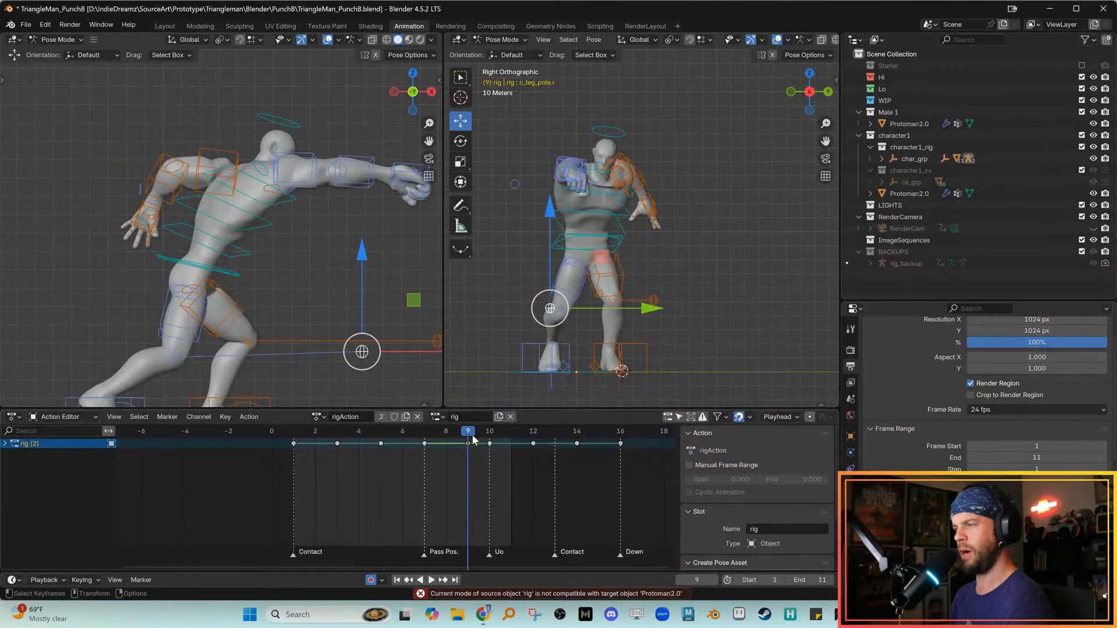
key("Down")
key("Up")
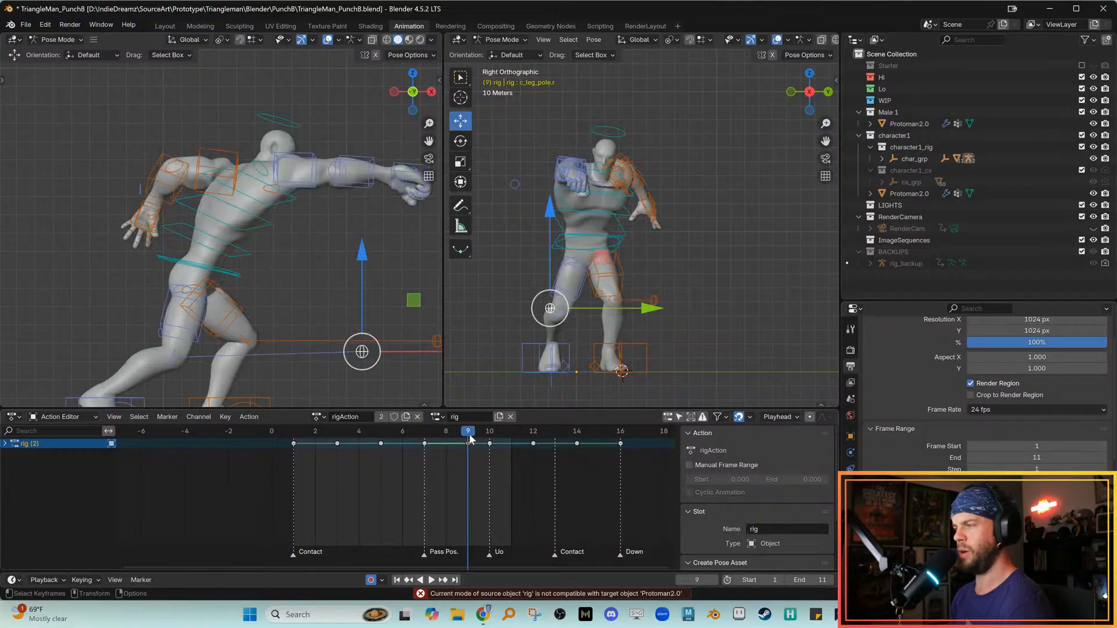
left_click_drag(551, 313, 536, 304)
key("Down")
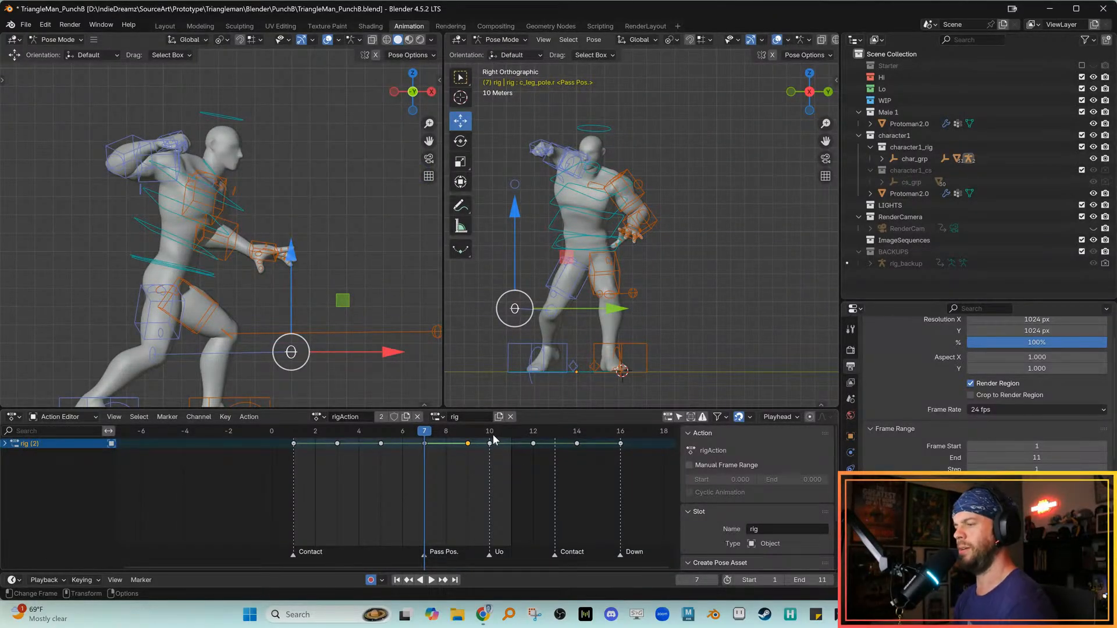
key("Up")
key("Down")
key("Up")
left_click_drag(547, 311, 538, 308)
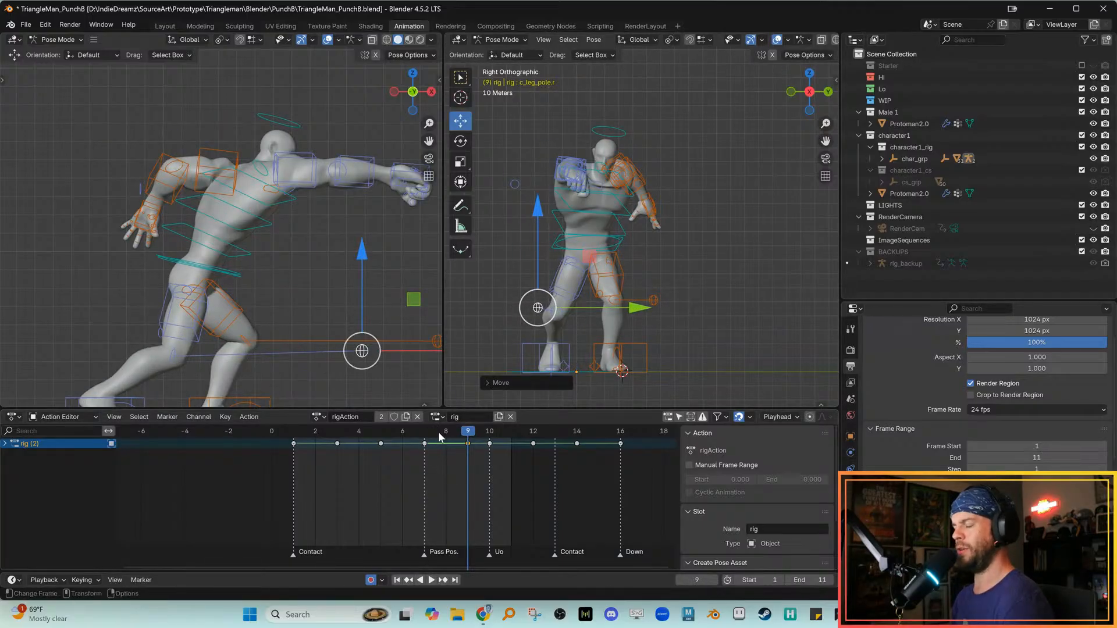
Compare the right leg and foot at frame 9 with the poses on the neighbouring keyframes
key("Down")
key("Up")
key("Up")
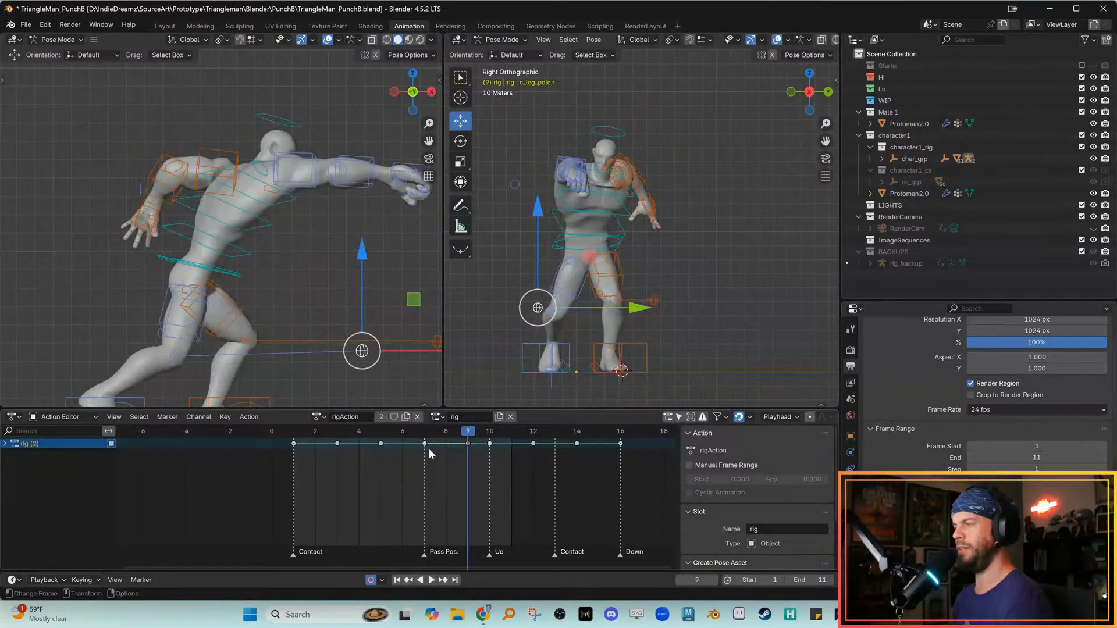
left_click(547, 360)
key("Down")
key("Down")
key("Up")
key("Up")
key("Up")
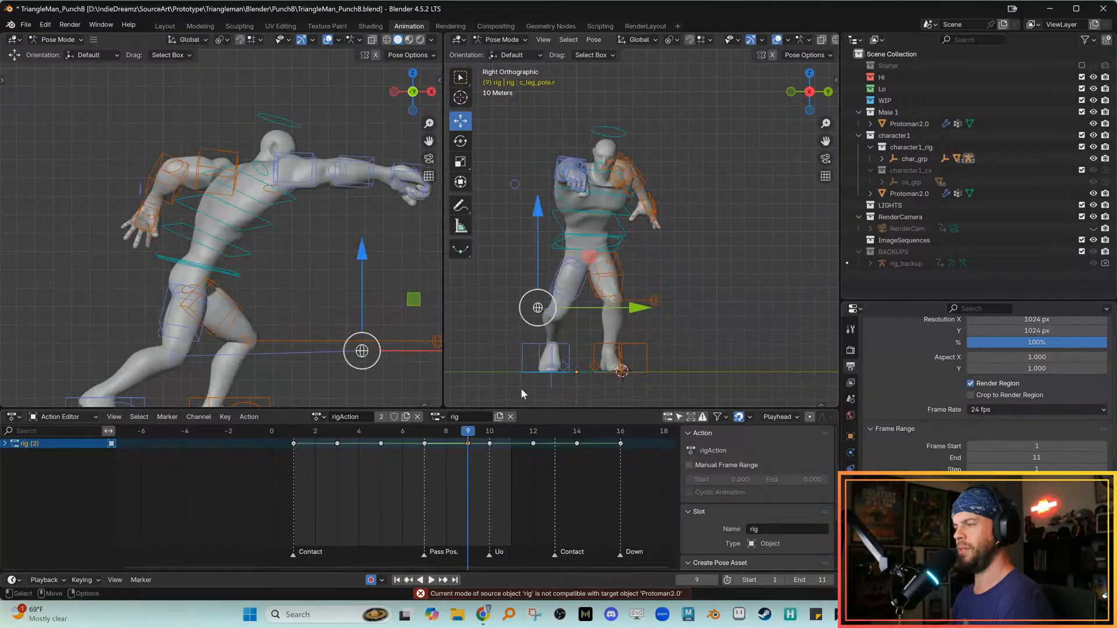
left_click(537, 358)
Try to copy the frame 10 keyframe and paste it at frame 12
left_click_drag(487, 462, 504, 439)
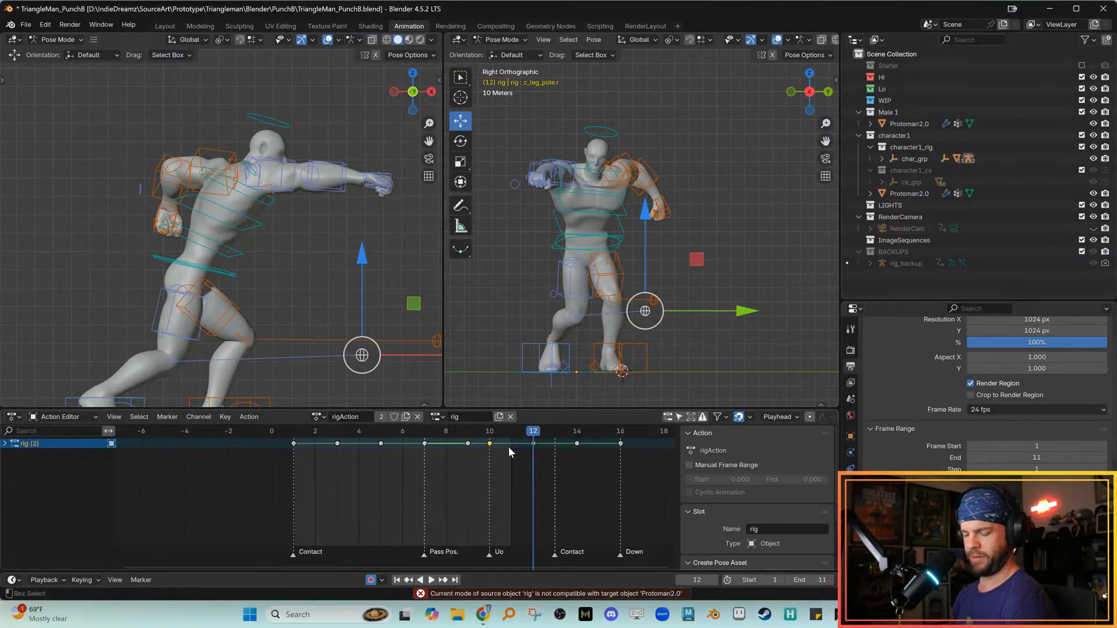
key("ctrl+c")
key("ctrl+v")
key("Down")
key("Up")
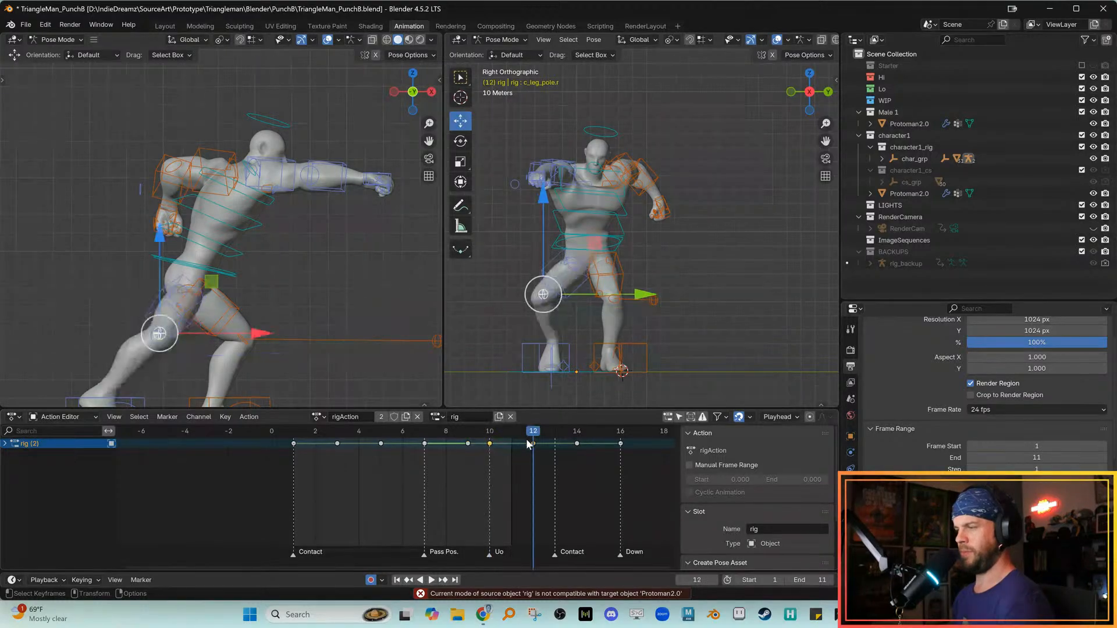
Insert keyframes on all channels at frame 10 and paste that keyframe at frame 12
key("Down")
left_click_drag(484, 466, 499, 447)
key("i")
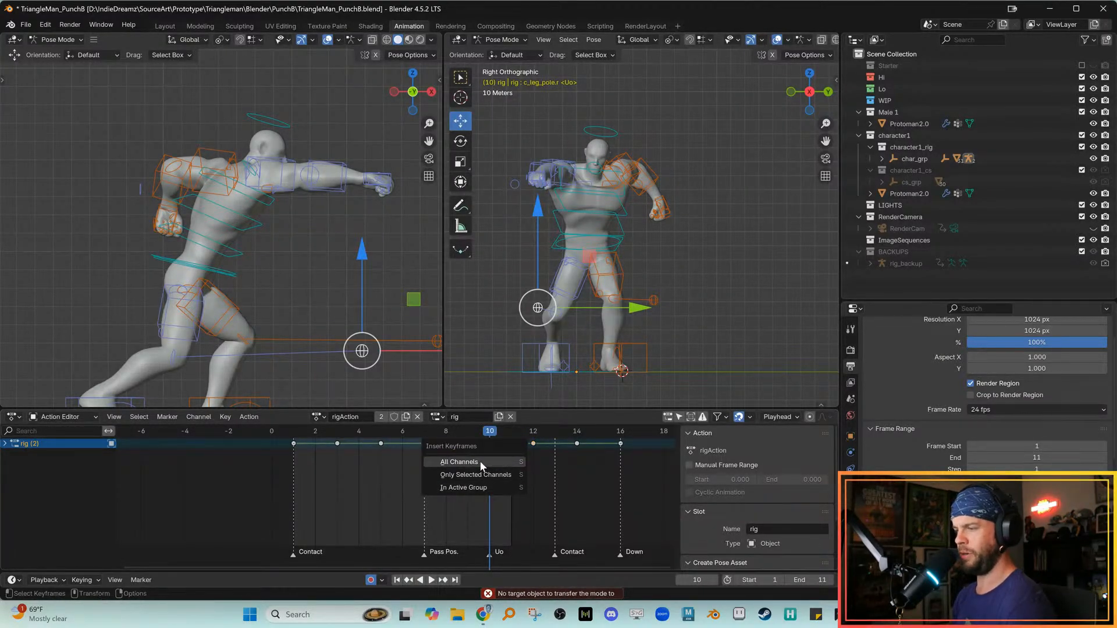
left_click(480, 461)
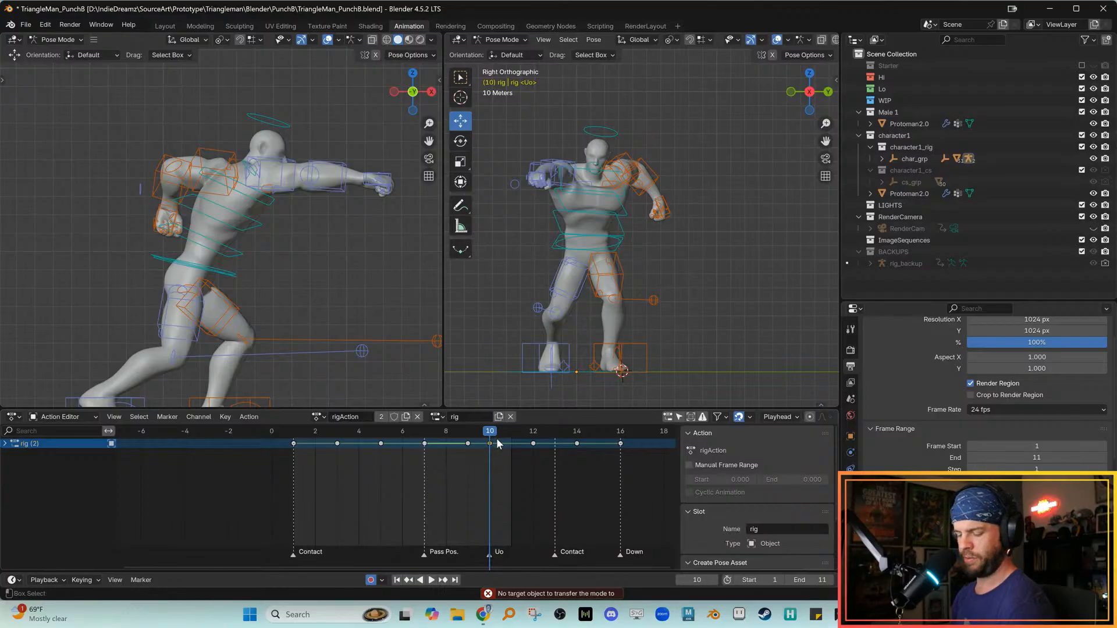
left_click_drag(505, 437, 585, 438)
key("ctrl+v")
Play back the punch repeatedly, pausing on different frames, to review the motion and the right knee
key("space")
scroll(370, 369, "down", 2)
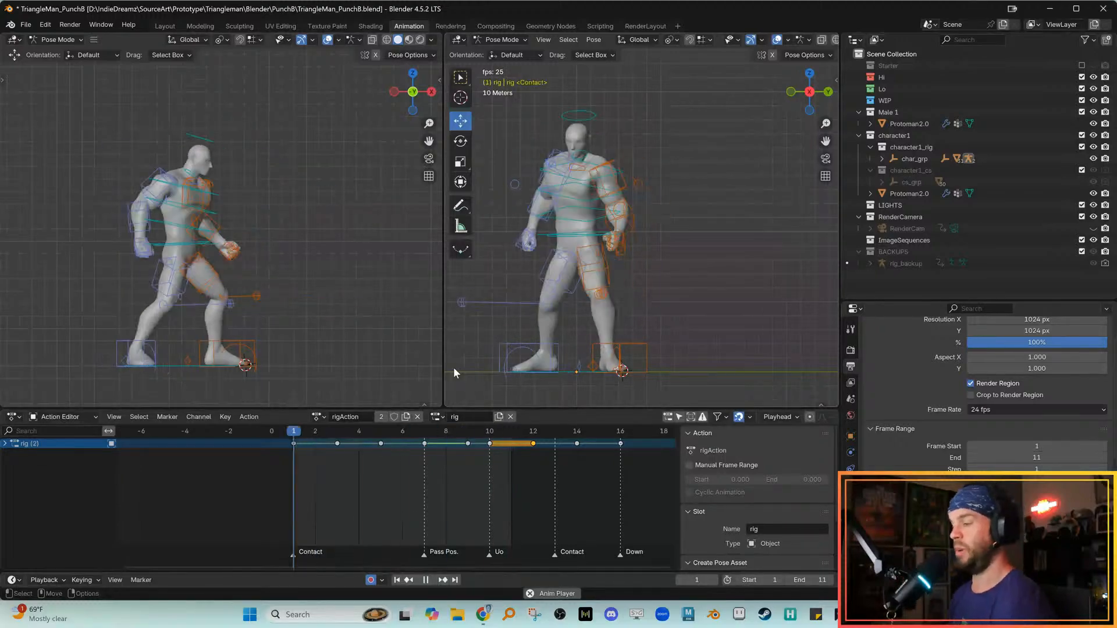
key("space")
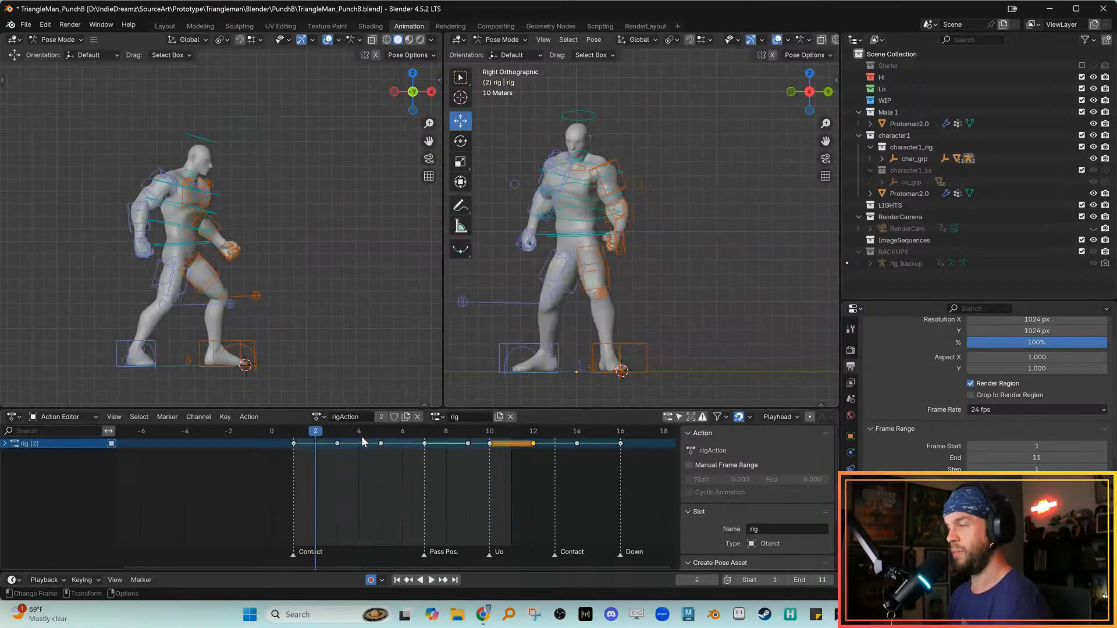
key("space")
key("space")
key("space")
key("space")
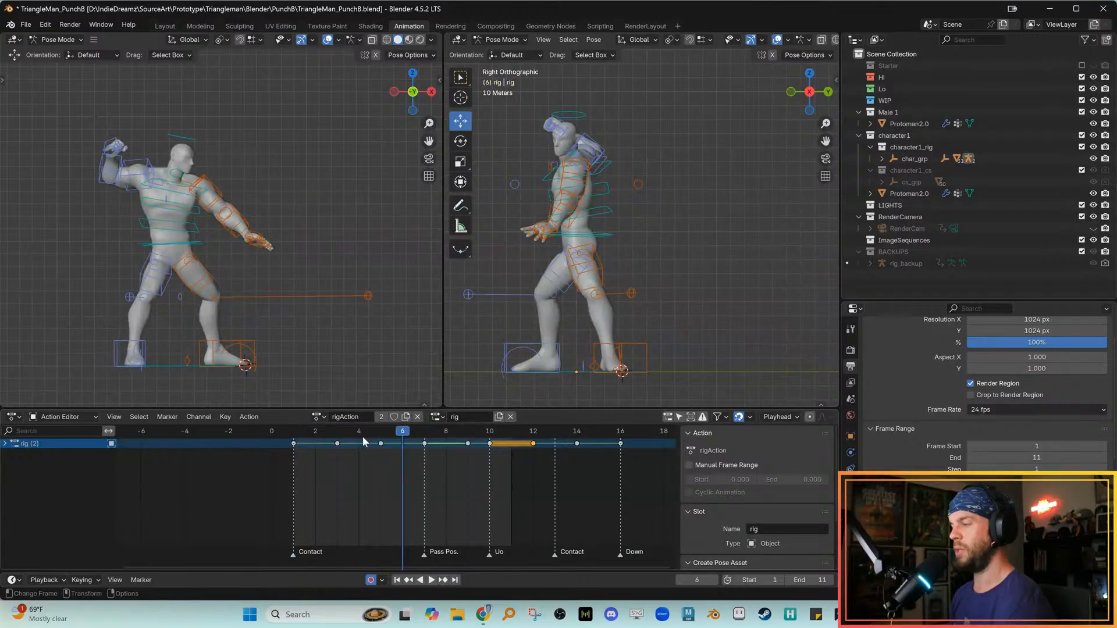
key("space")
key("space")
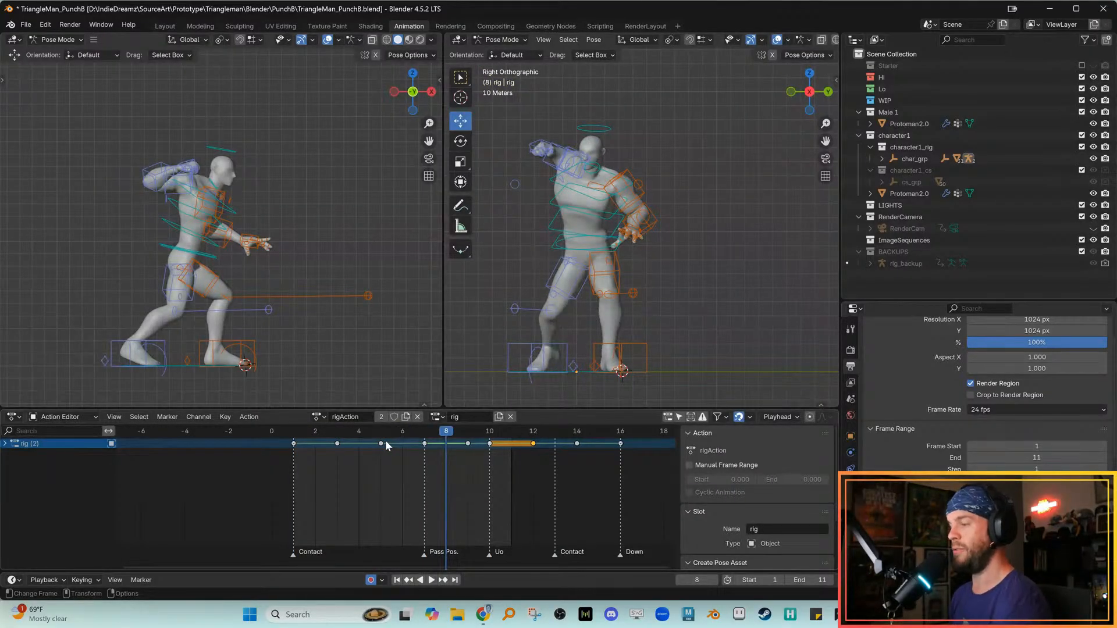
key("space")
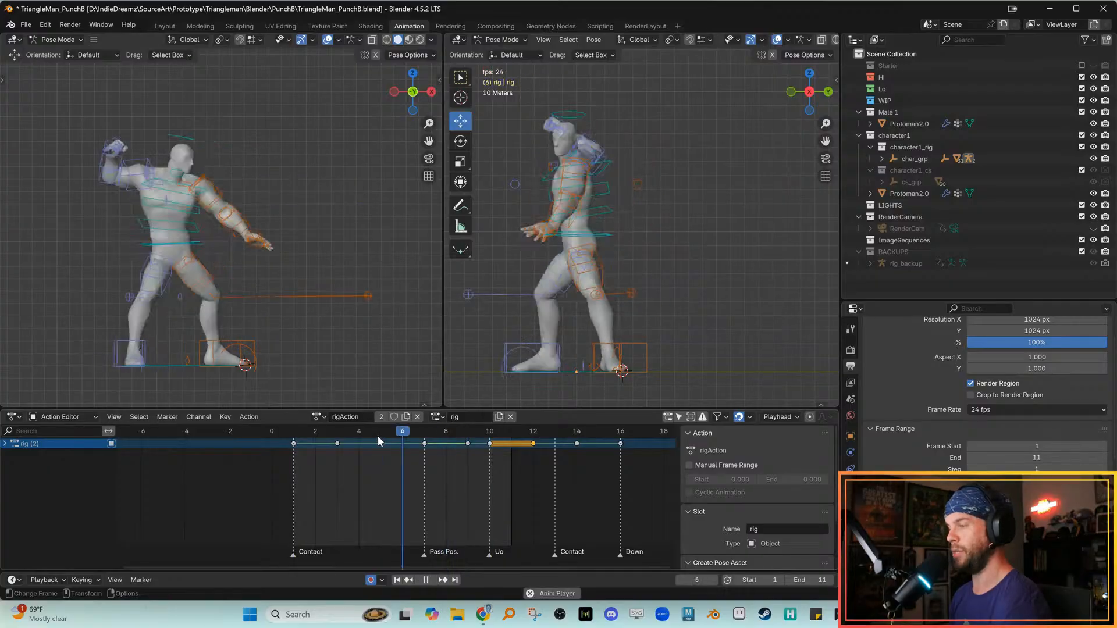
key("space")
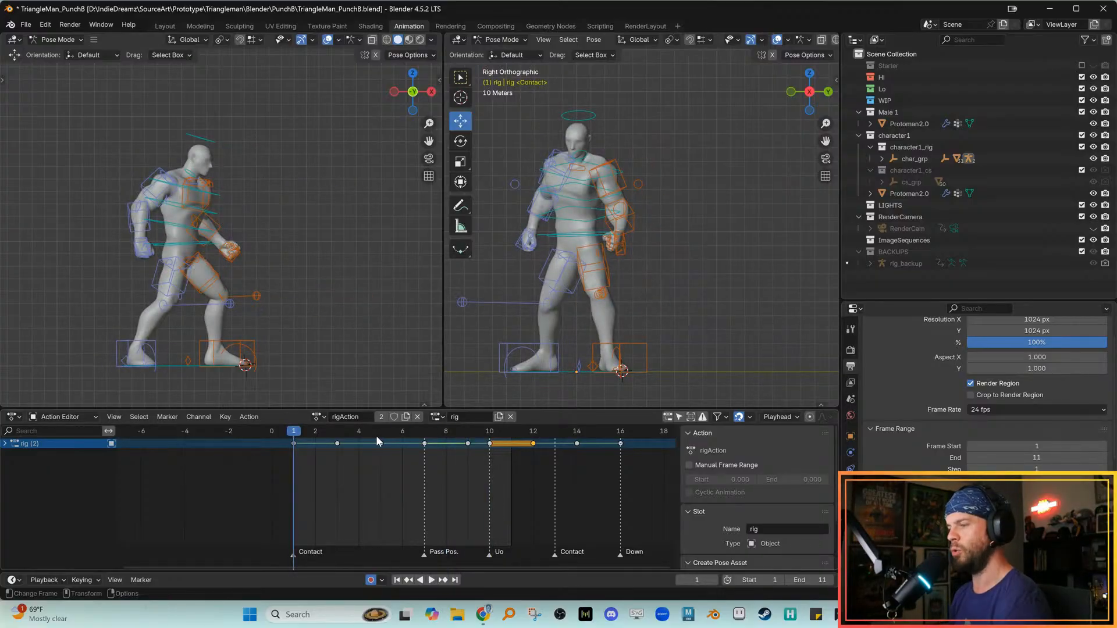
key("space")
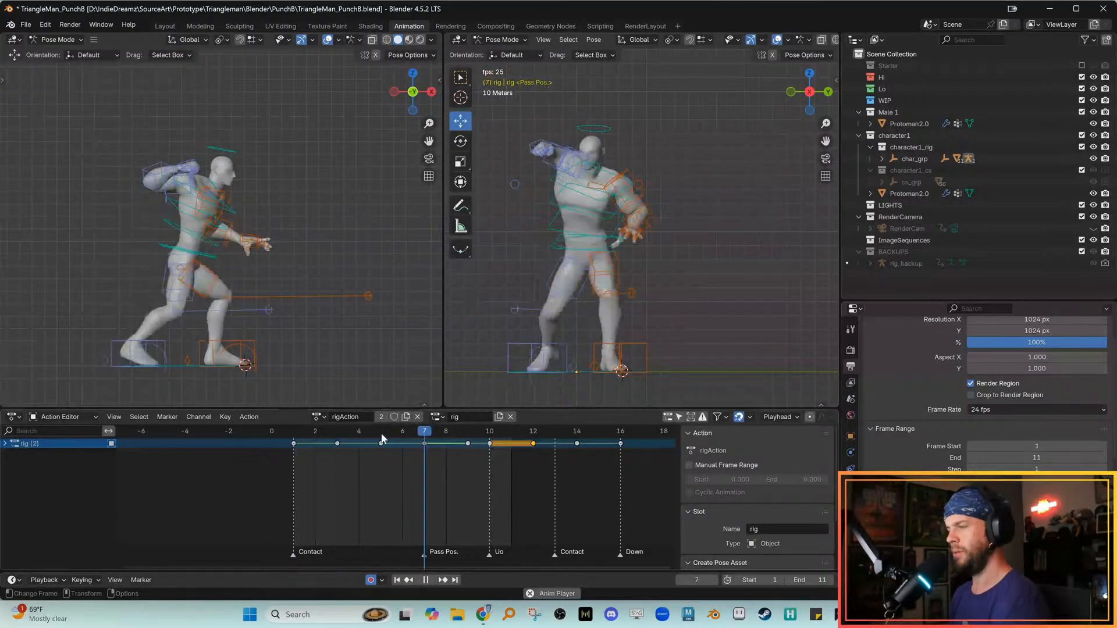
key("space")
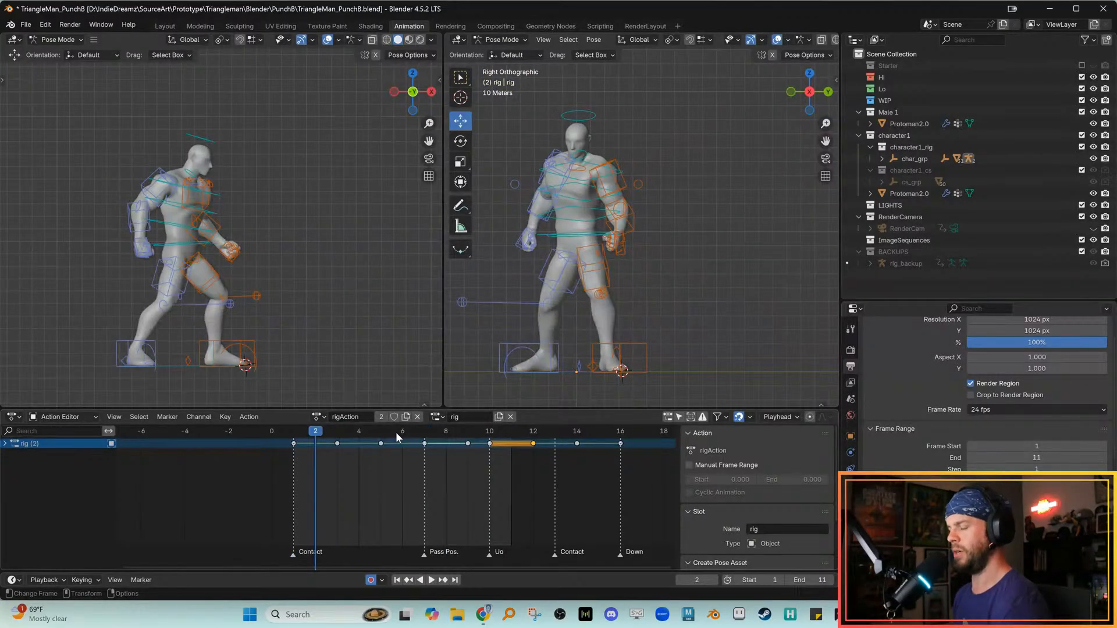
key("space")
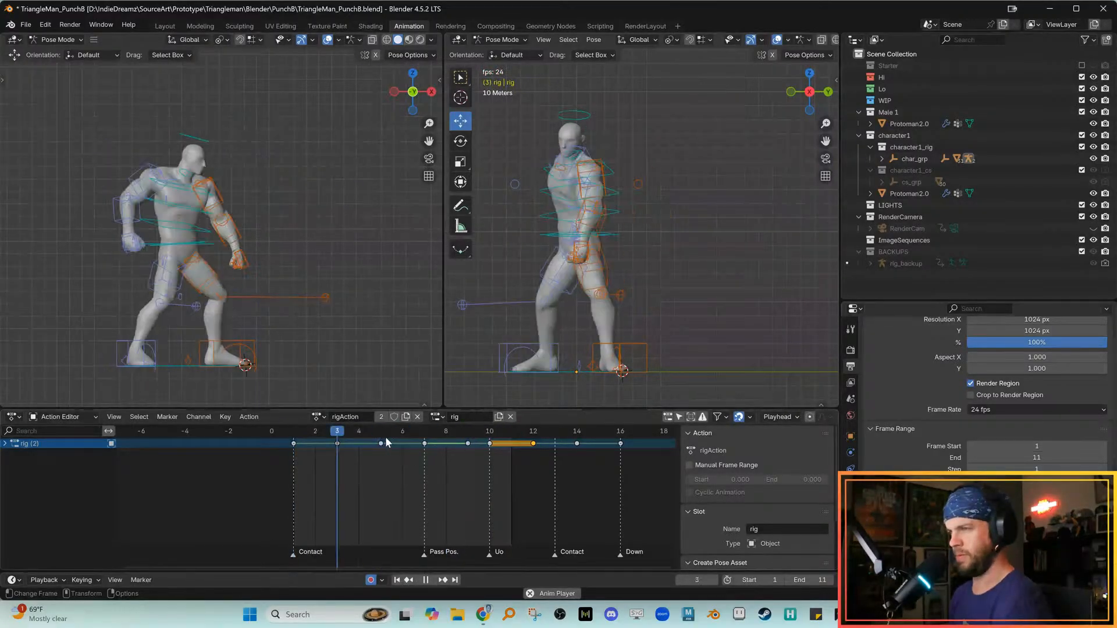
Rotate the right arm's twist offset control freely at frame 10 to adjust the shoulder, undoing the first try
left_click_drag(416, 438, 484, 446)
scroll(263, 236, "up", 6)
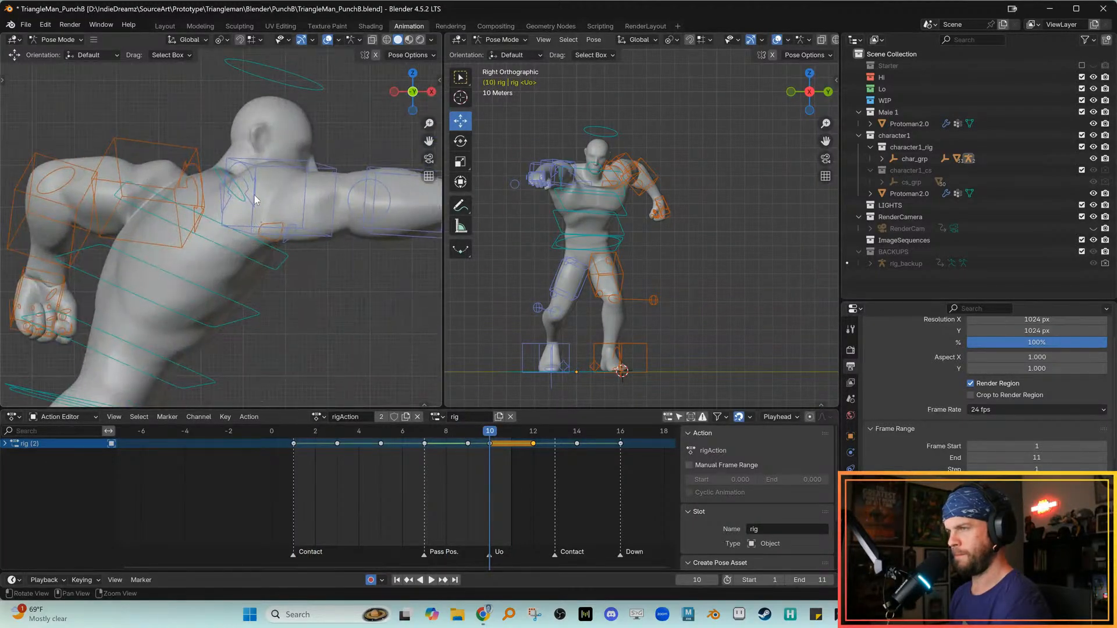
left_click(248, 167)
key("r")
left_click_drag(224, 152, 210, 172)
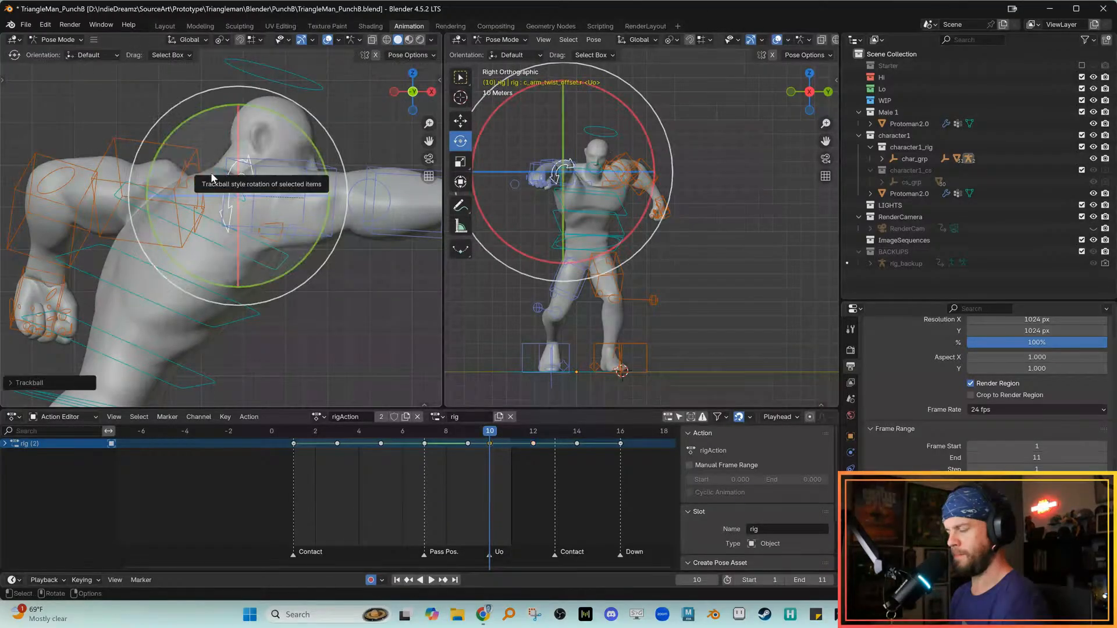
key("ctrl+z")
key("alt+q")
key("alt+q")
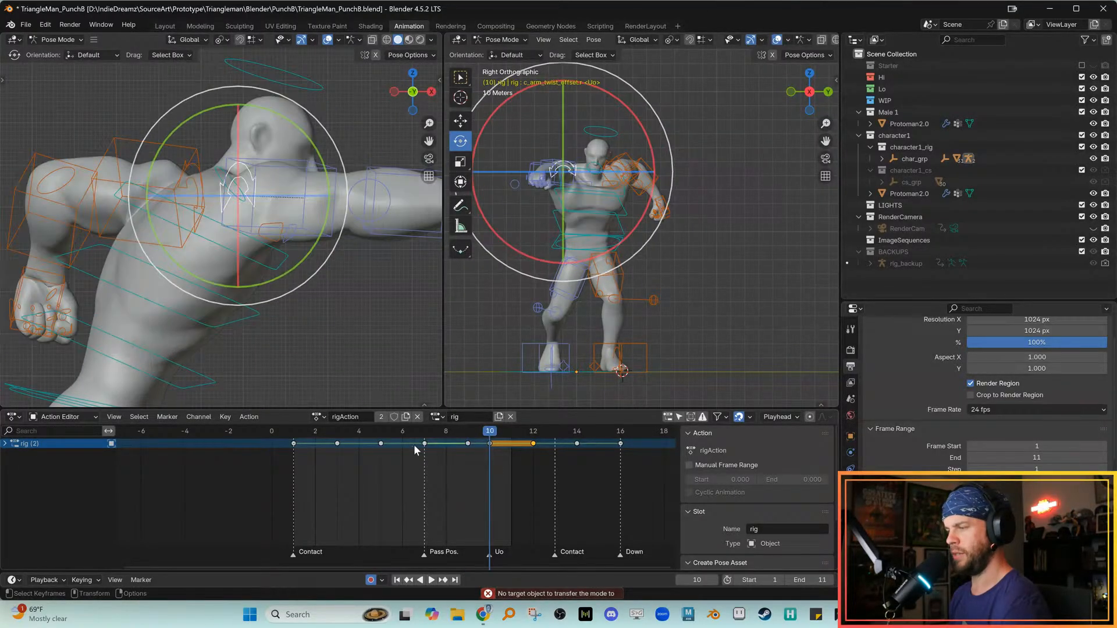
left_click_drag(228, 139, 219, 152)
key("w")
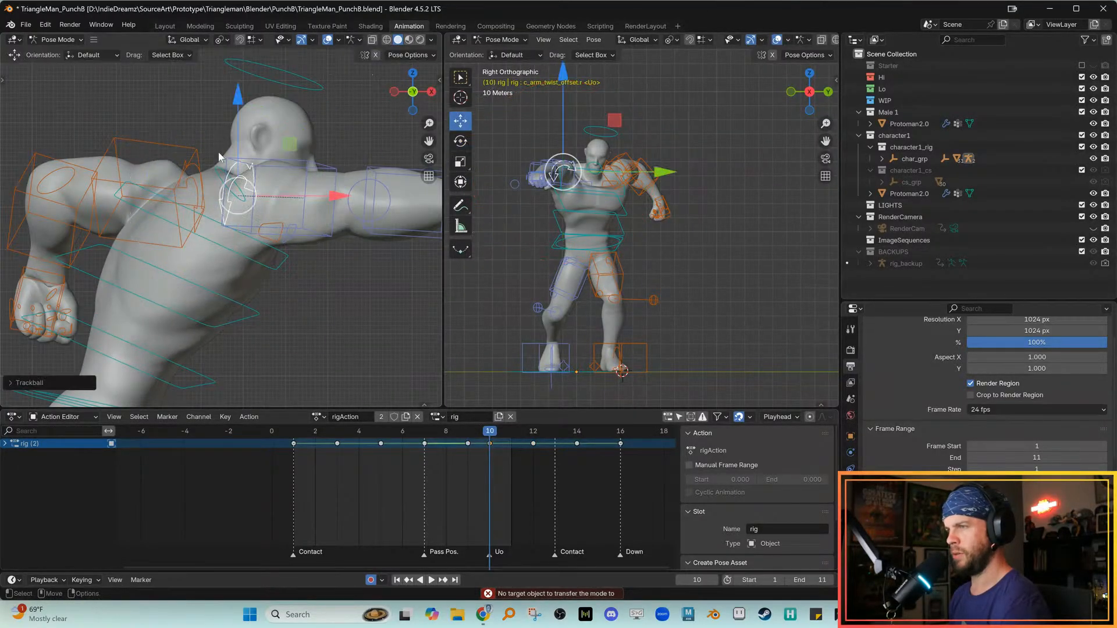
Rotate the right upper arm FK control about the X axis at frame 10 and play back the change
left_click(313, 167)
key("e")
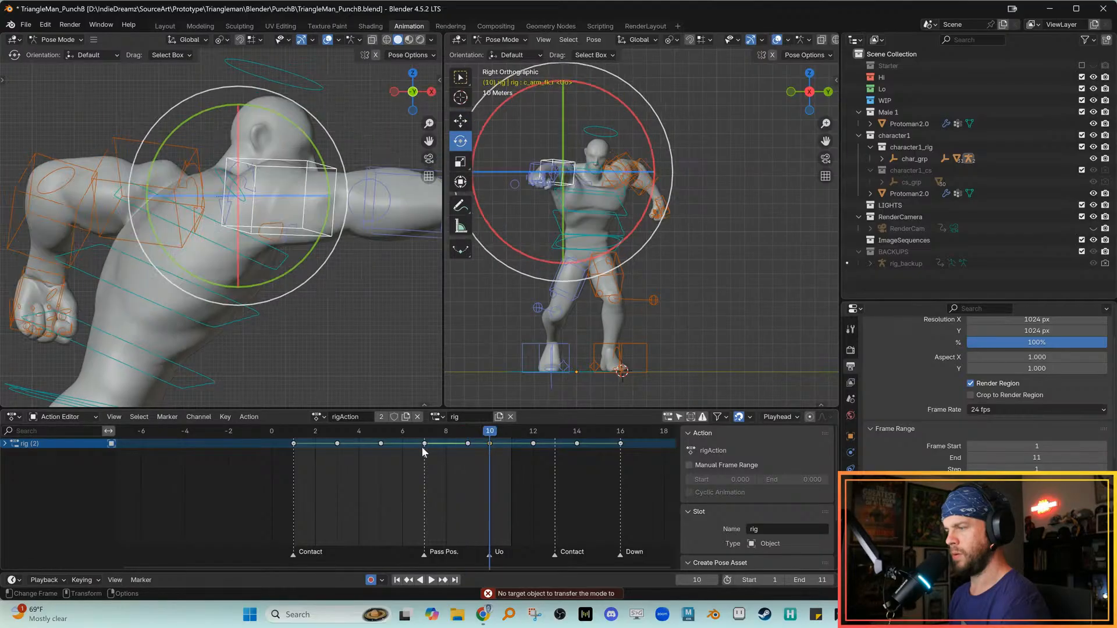
left_click_drag(239, 175, 242, 205)
key("Left")
key("space")
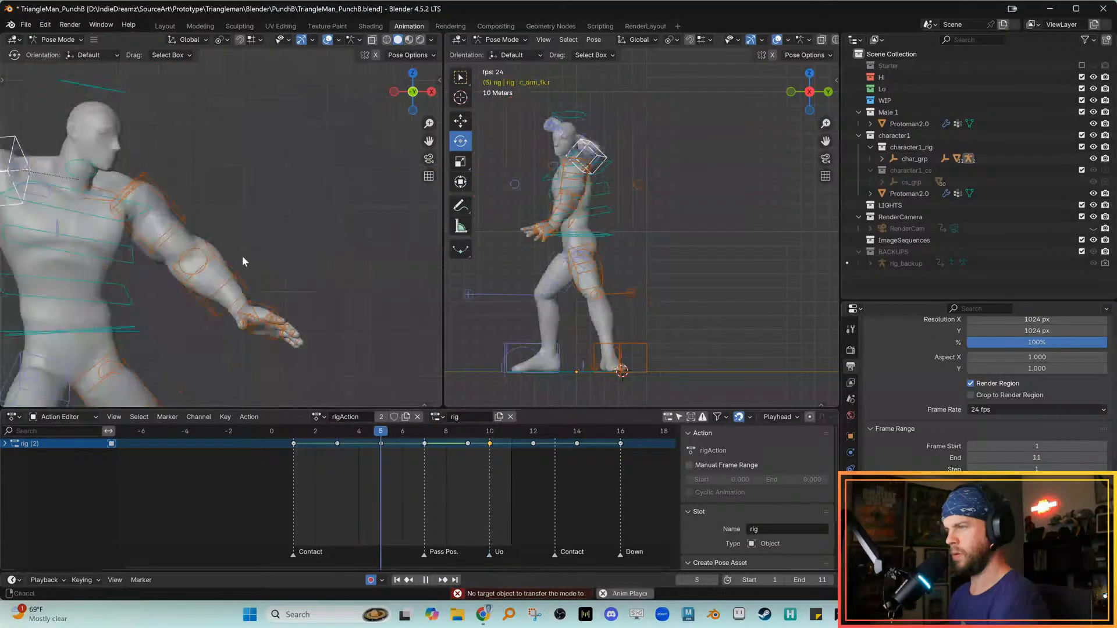
Fine-tune the right upper arm FK control's rotation at frame 10, comparing it with the neighbouring keyframes
left_click_drag(393, 434, 488, 432)
left_click_drag(316, 184, 317, 189)
key("Down")
key("Up")
key("Up")
key("Down")
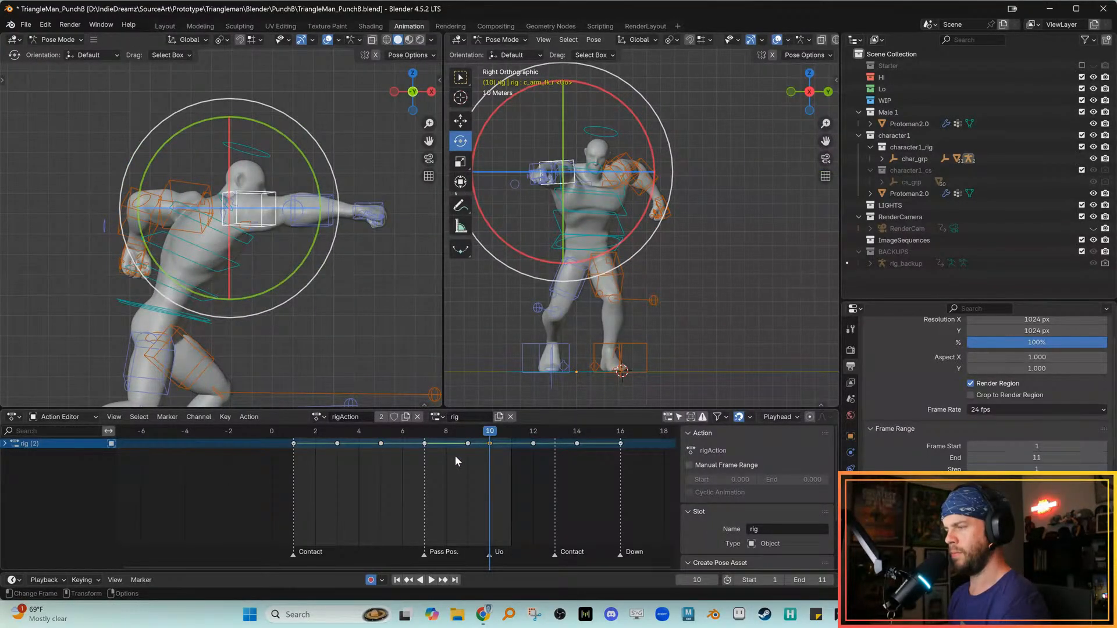
Copy the revised frame 10 keyframe and paste it at frame 12
left_click(493, 443)
key("ctrl+c")
key("Up")
key("ctrl+v")
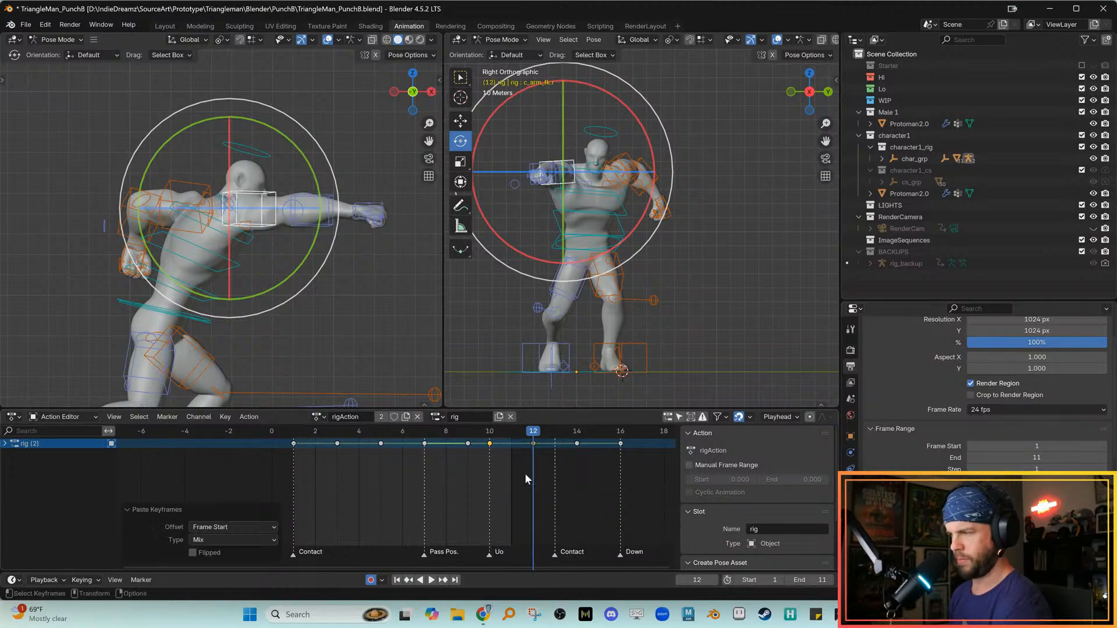
Play back the updated punch to check the arm and leg motion, and save the file
key("Down")
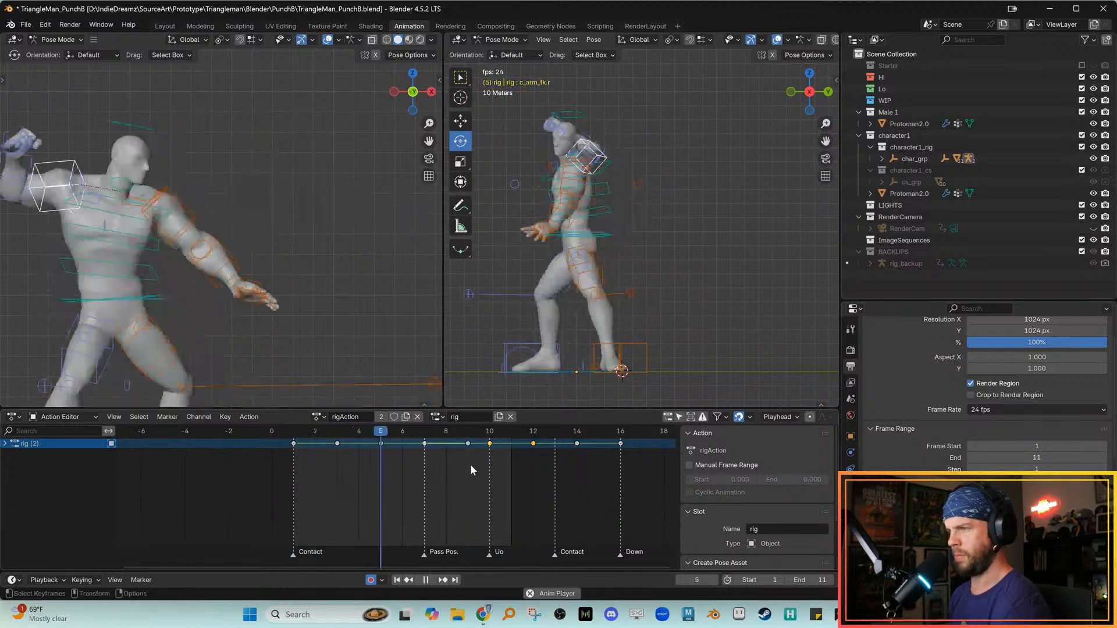
scroll(349, 308, "down", 4)
scroll(308, 275, "up", 3)
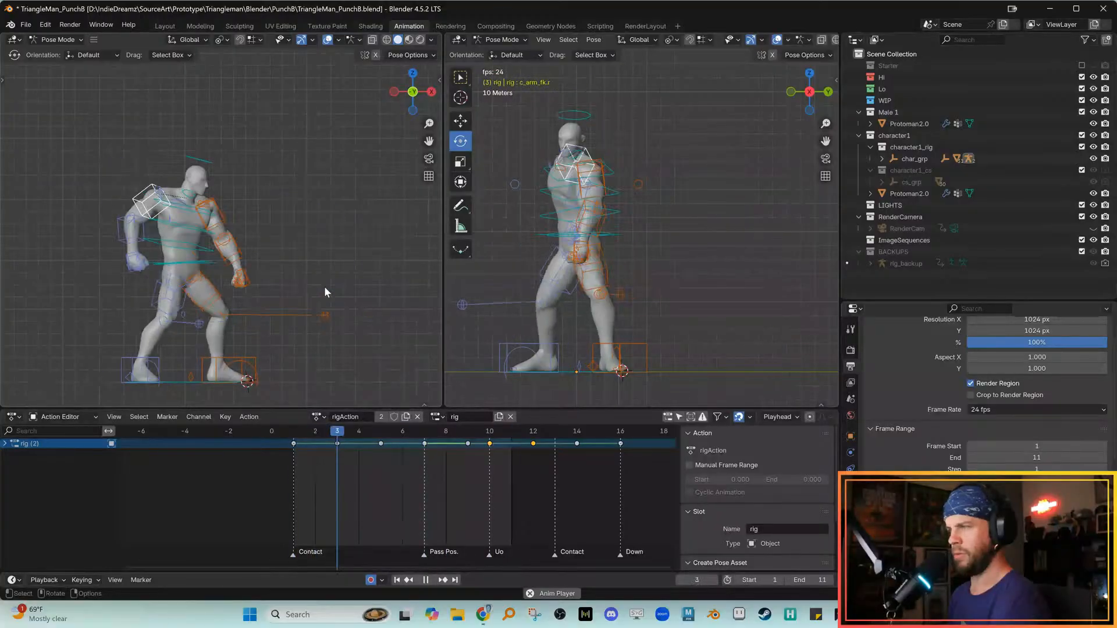
key("space")
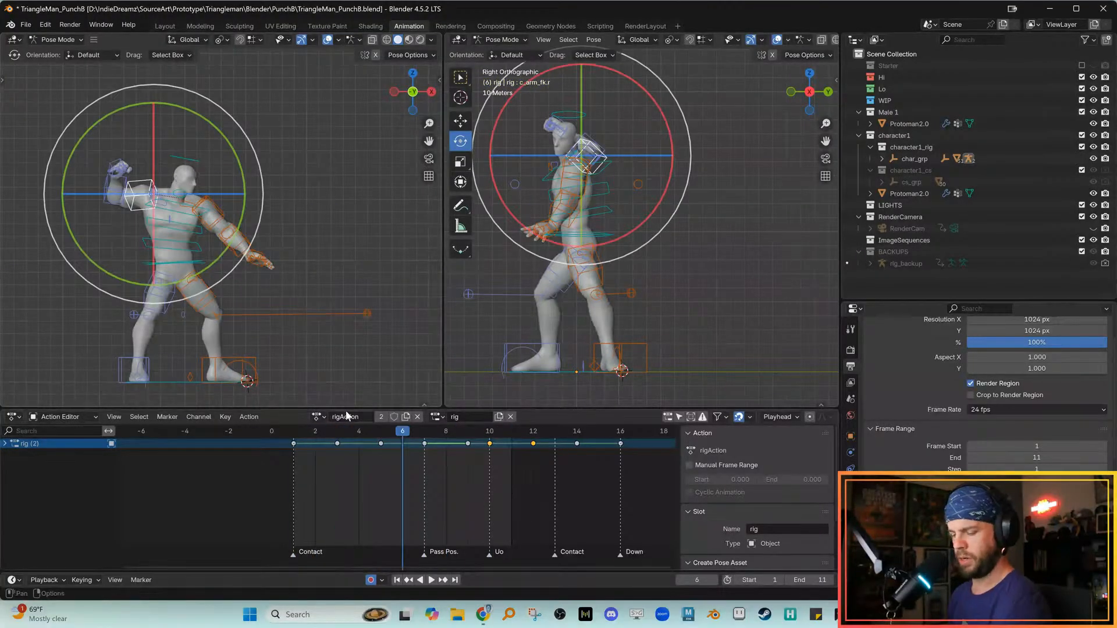
key("ctrl+s")
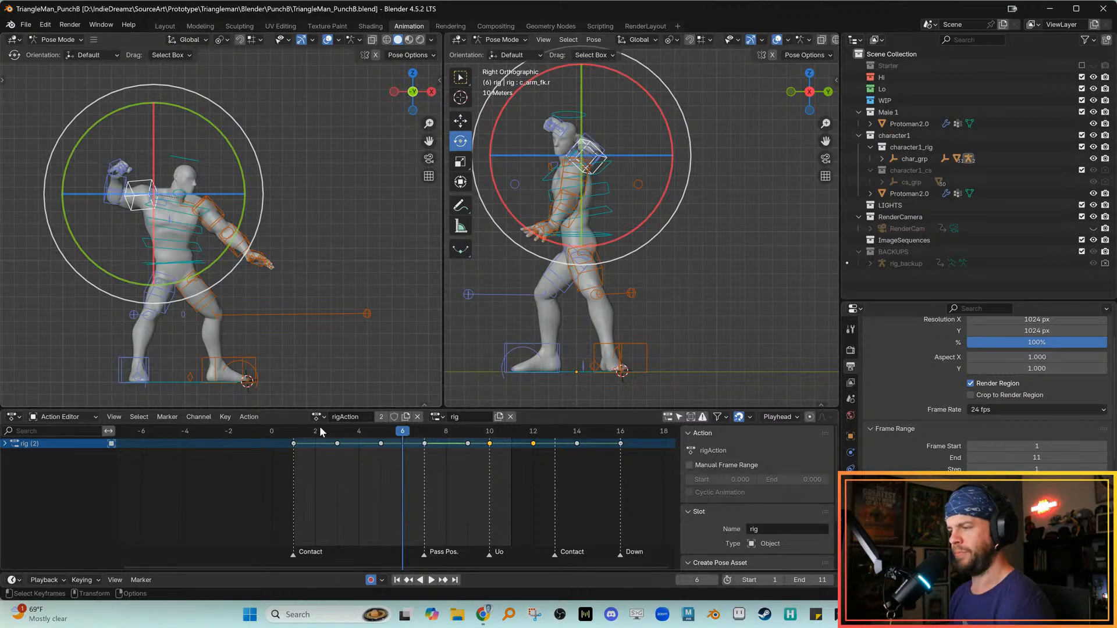
Play the punch animation repeatedly and examine the timing and body motion from wind-up to strike
key("space")
key("space")
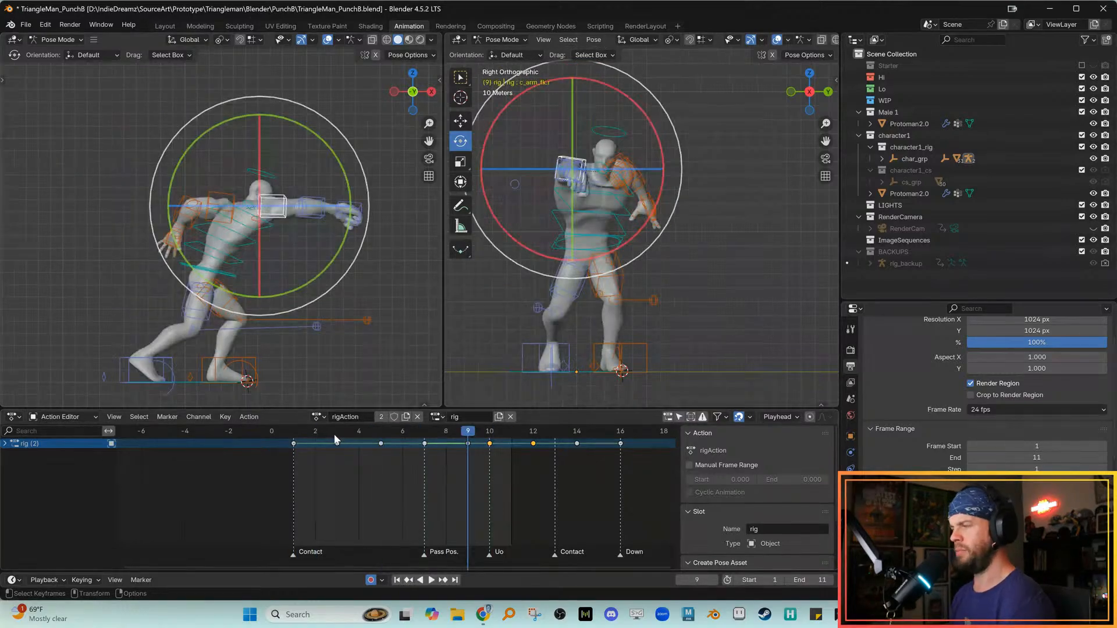
key("space")
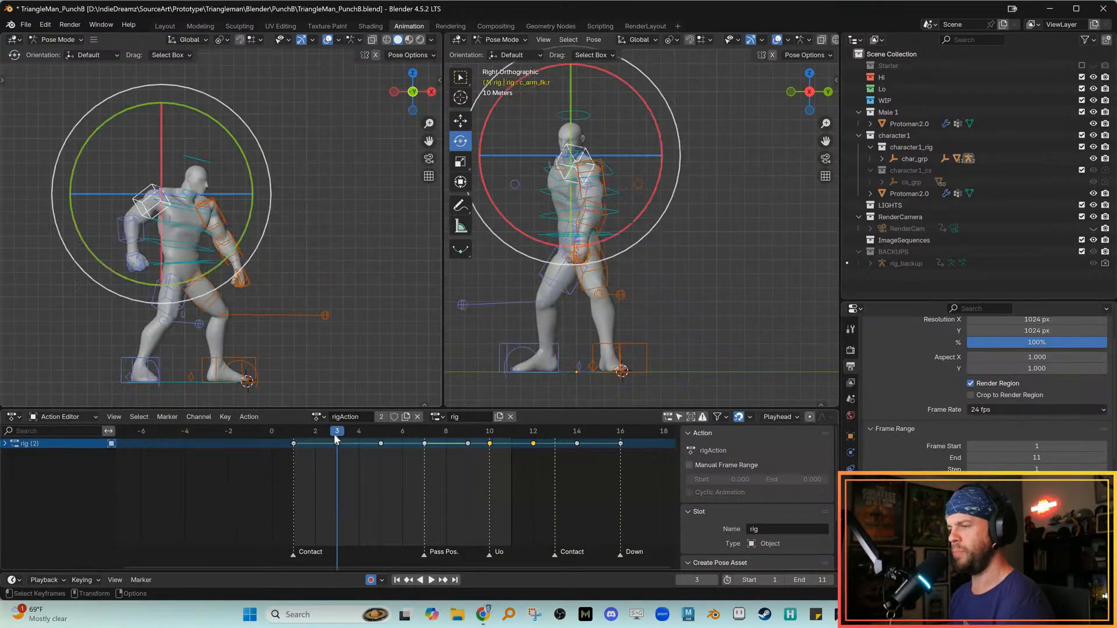
key("space")
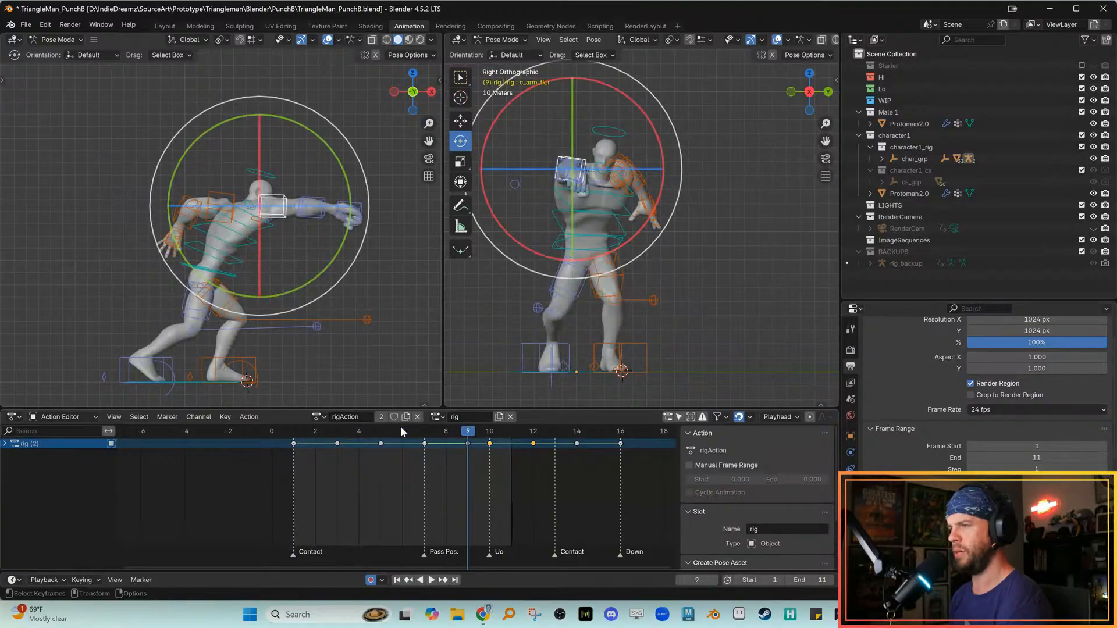
key("space")
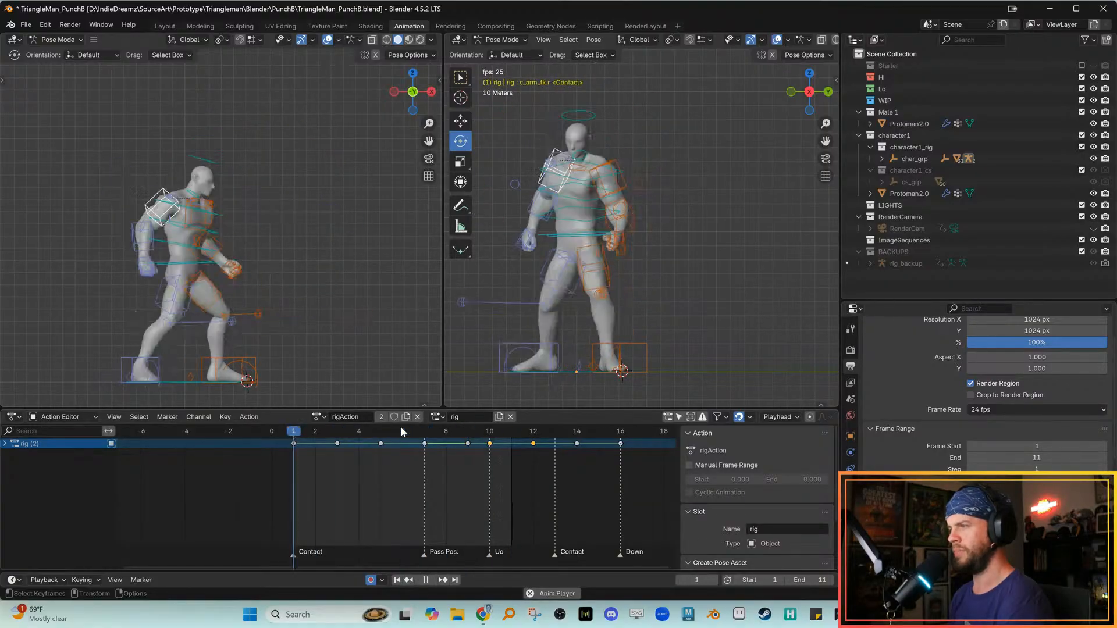
key("space")
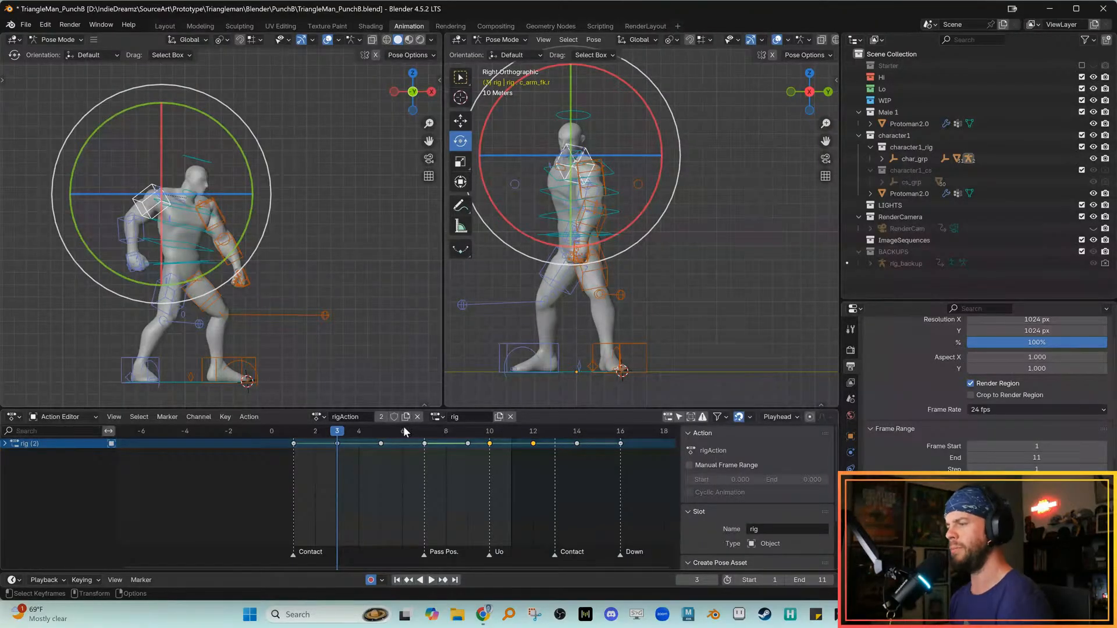
key("space")
key("space")
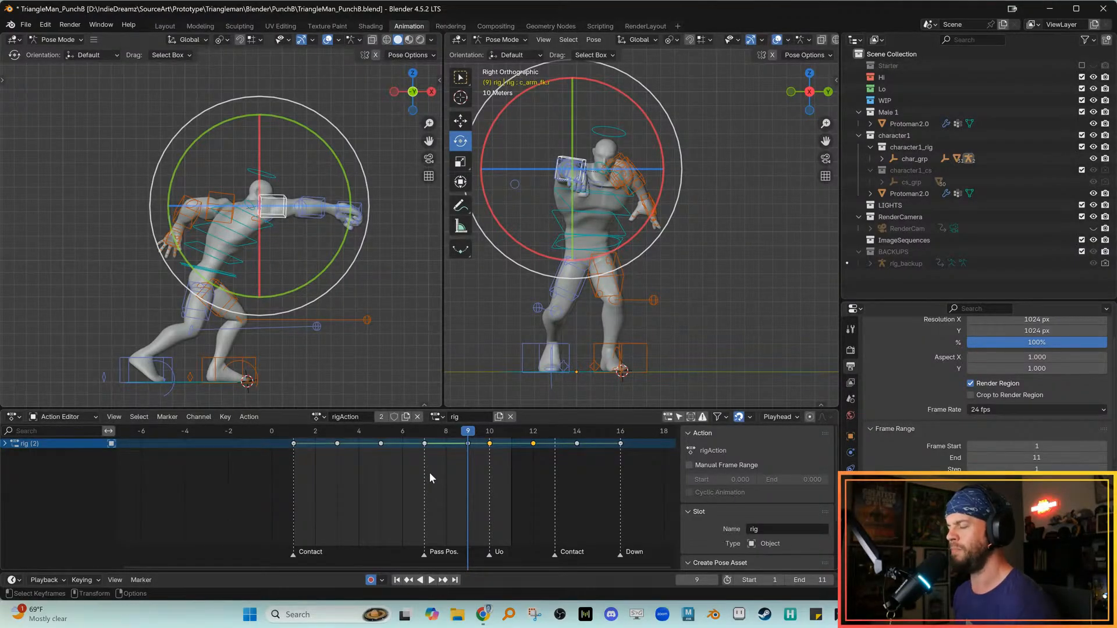
left_click(399, 432)
key("space")
key("space")
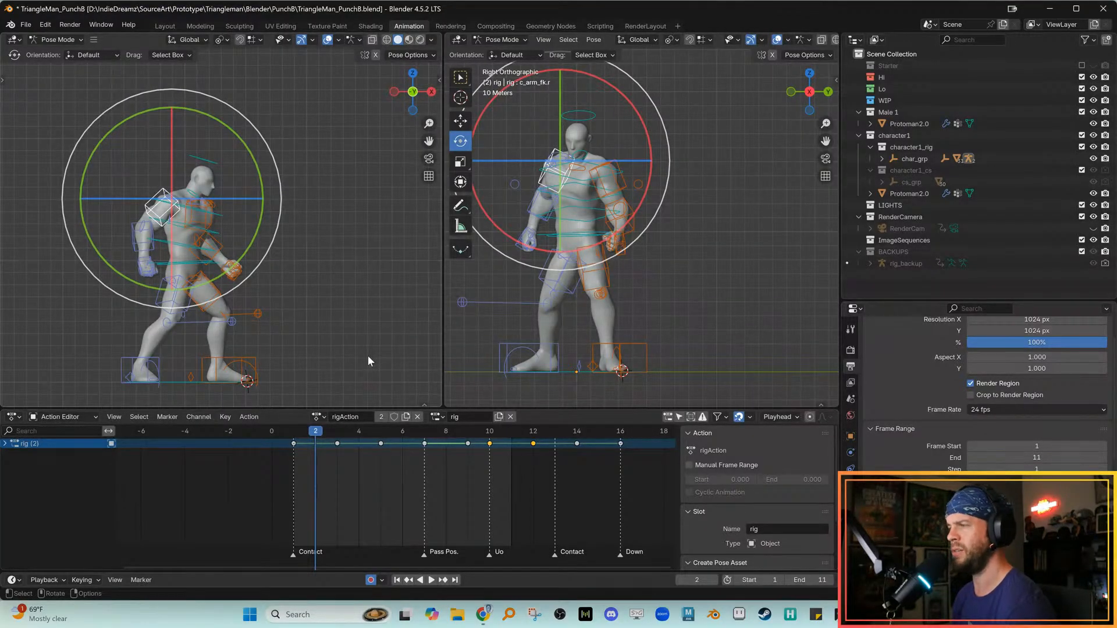
key("space")
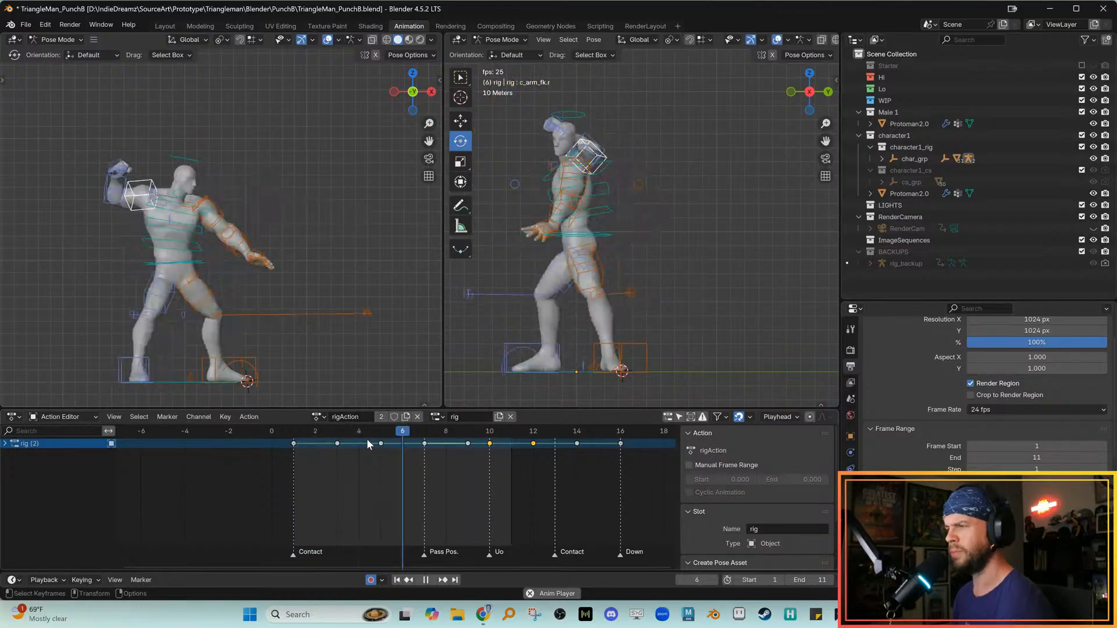
key("space")
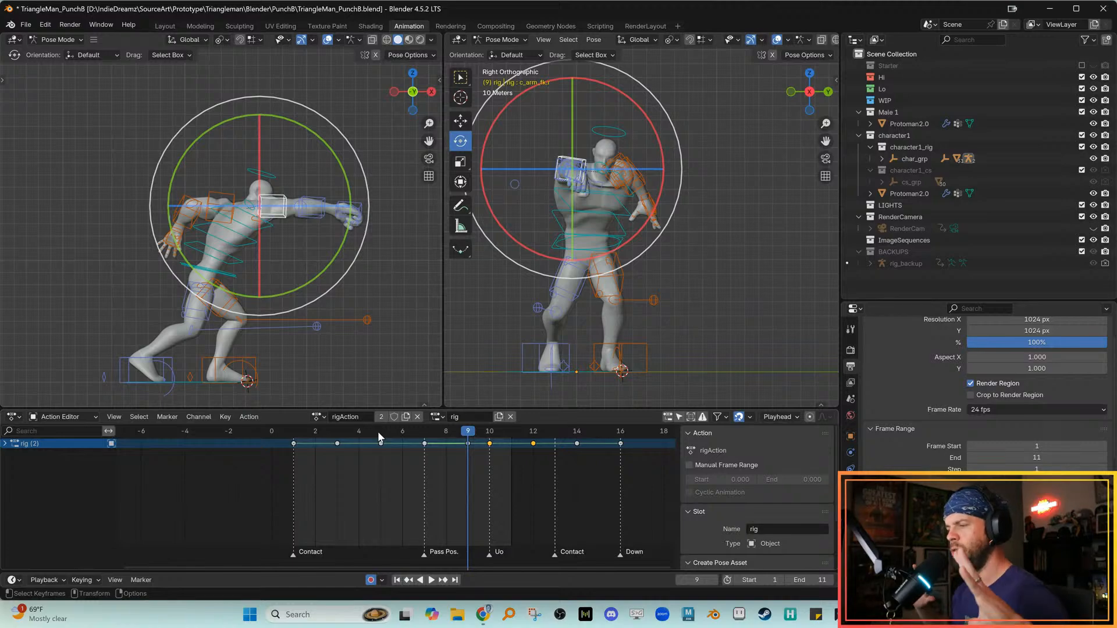
key("space")
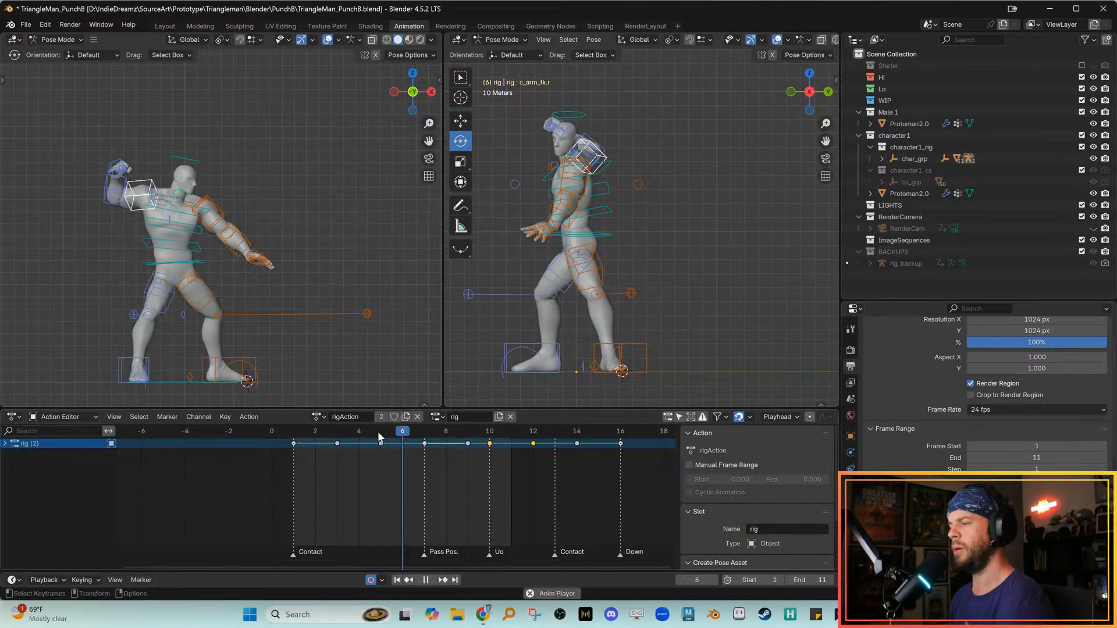
key("space")
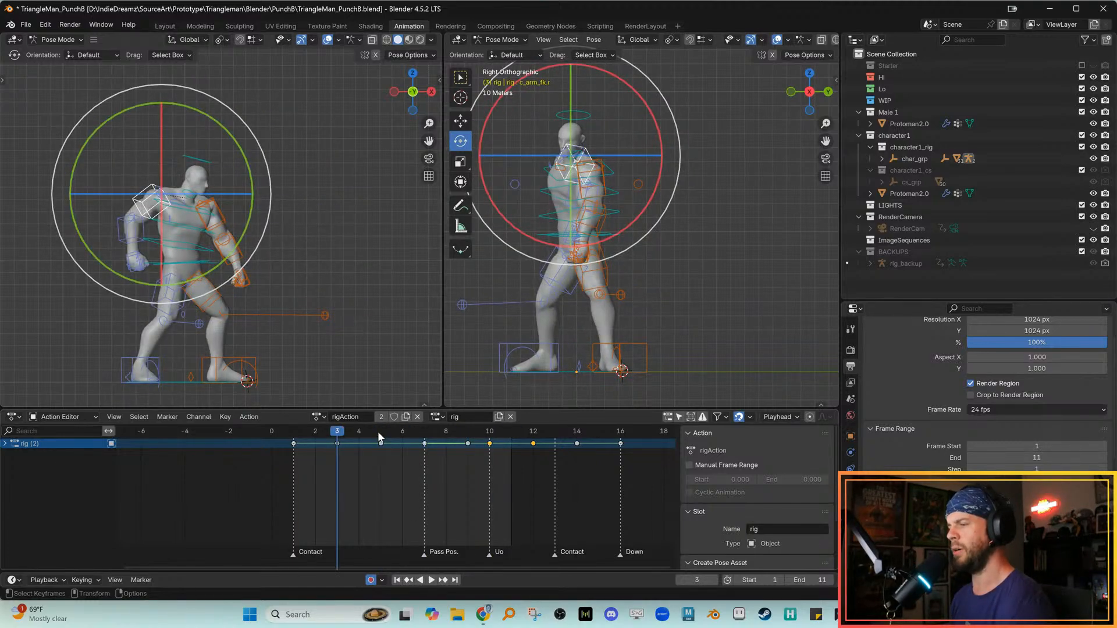
key("space")
key("space")
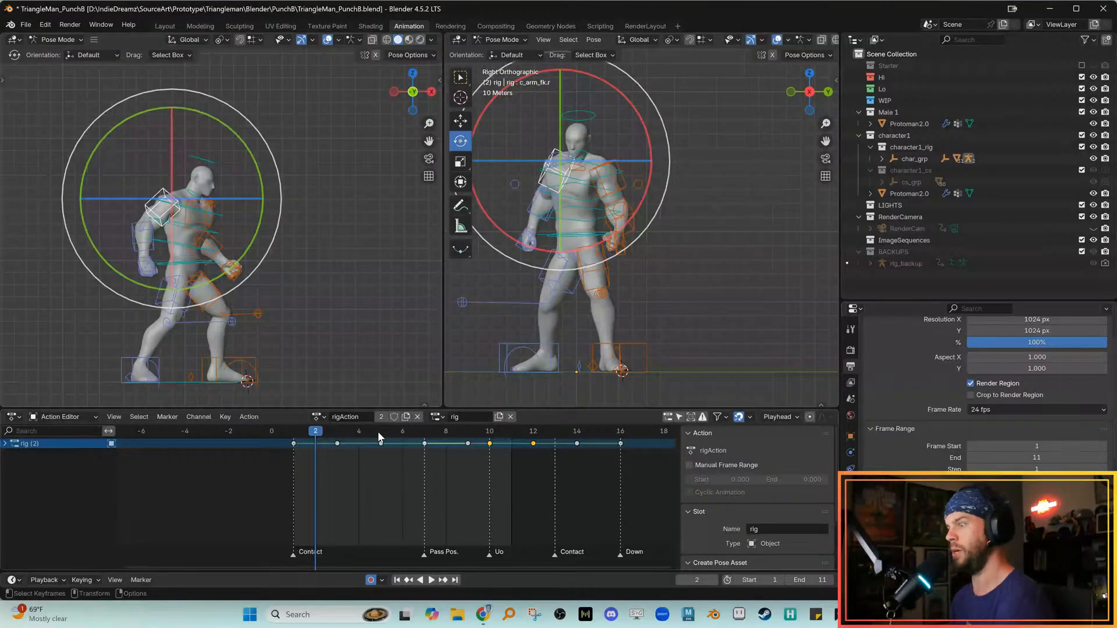
key("space")
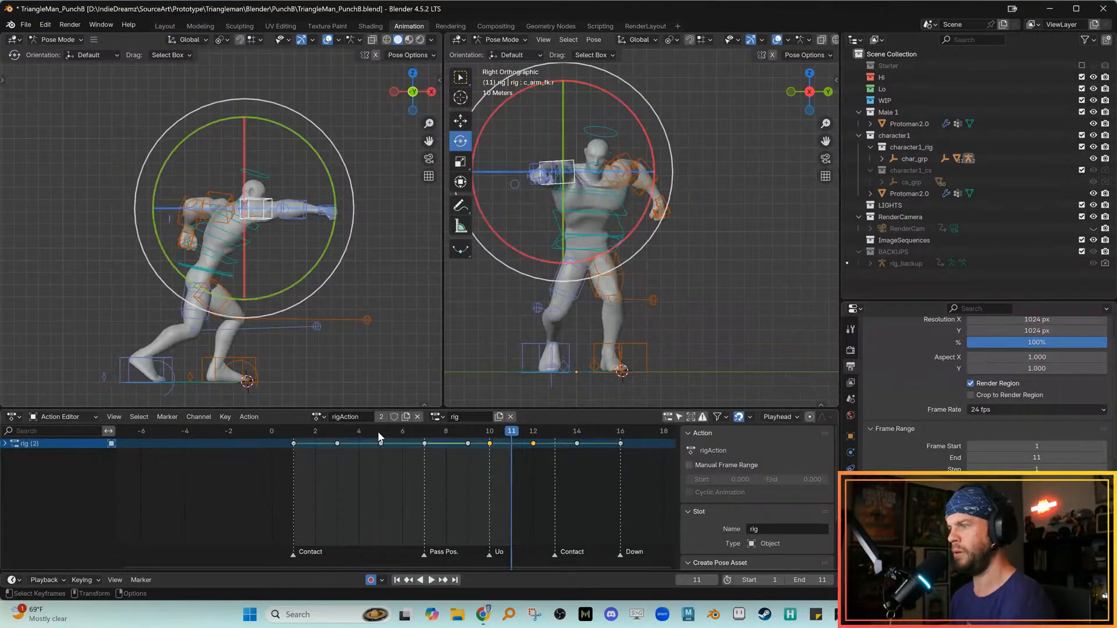
key("Escape")
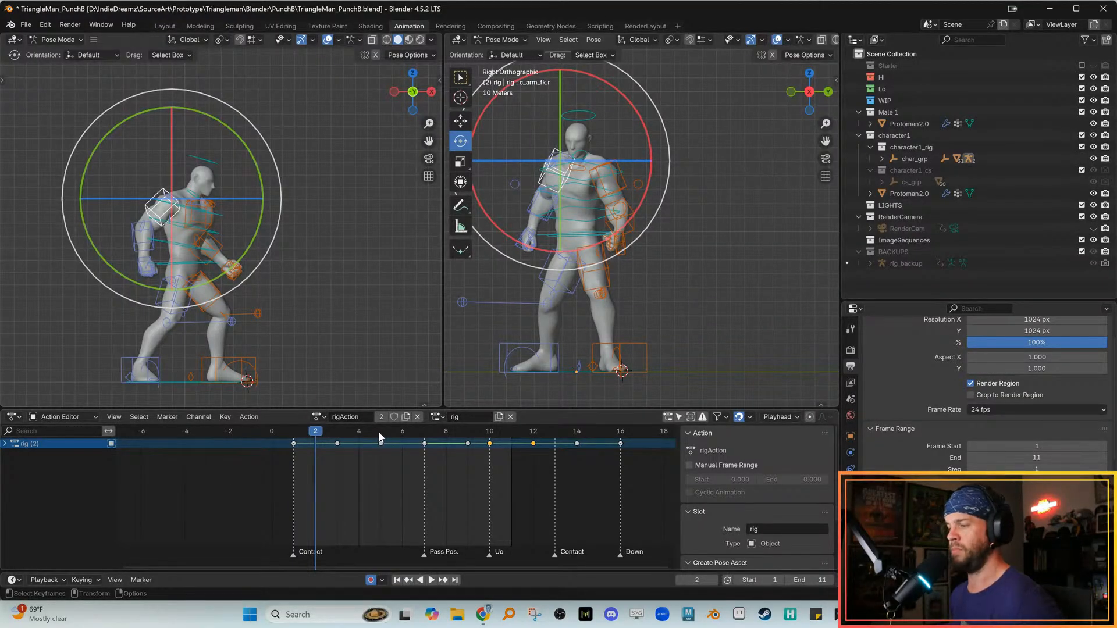
key("space")
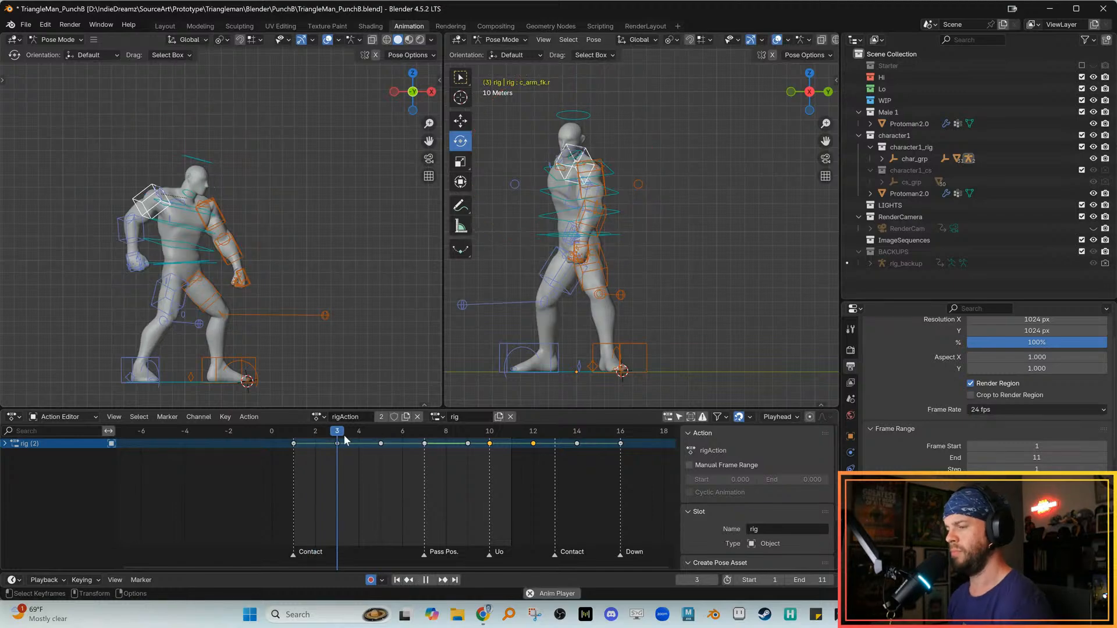
key("space")
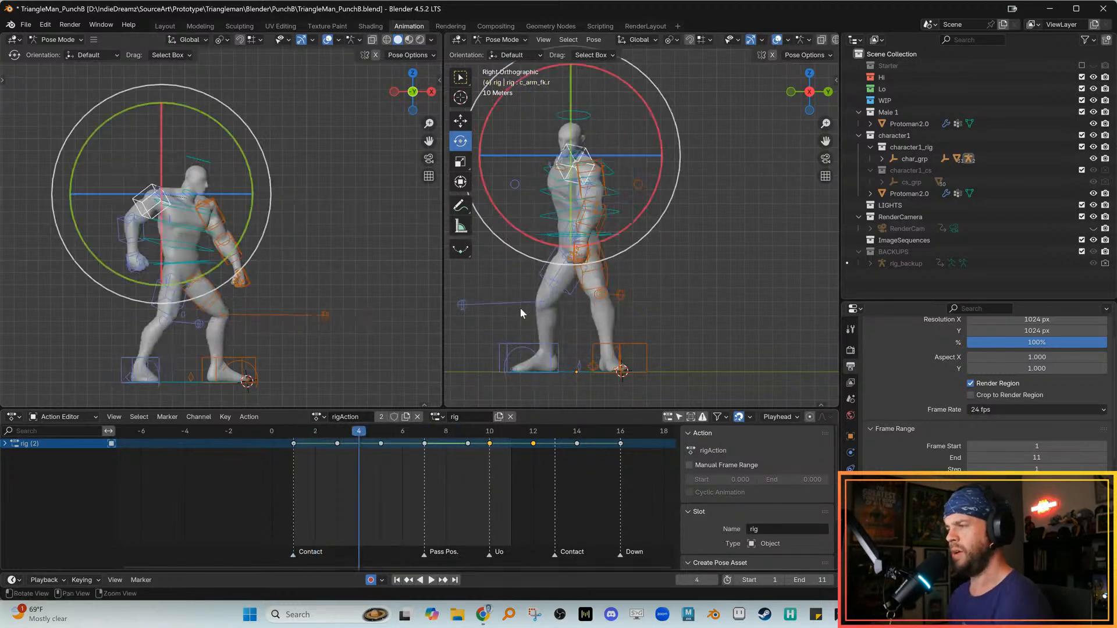
left_click(358, 432)
key("space")
key("space")
Select the character's c_root_master.x hip control with the Move tool active around the Pass Pos. pose
left_click_drag(406, 431, 492, 442)
left_click(529, 273)
left_click(529, 256)
key("w")
left_click_drag(471, 437, 434, 435)
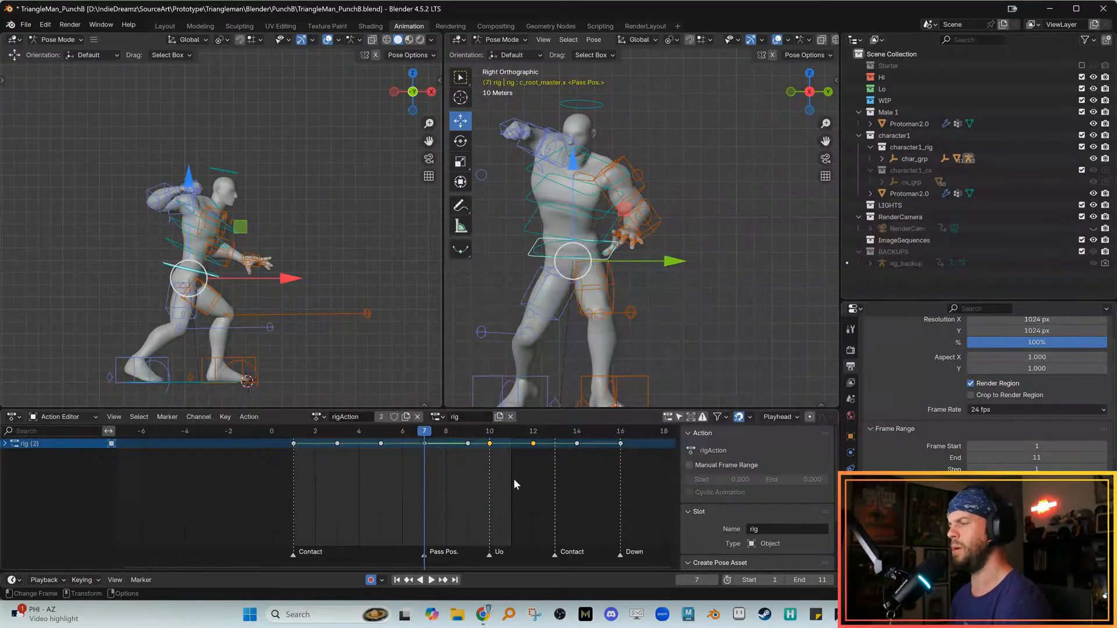
left_click_drag(343, 432, 462, 441)
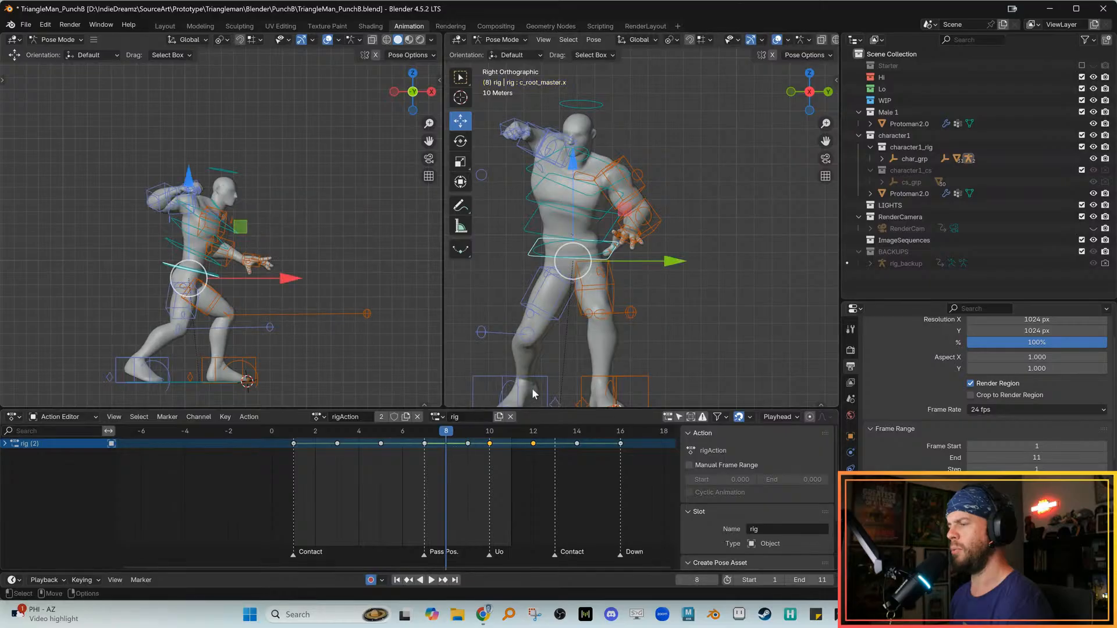
left_click(531, 256)
Step back and forth between the keyed poses around frame 7 to compare the hips' sideways position
key("alt+q")
key("alt+q")
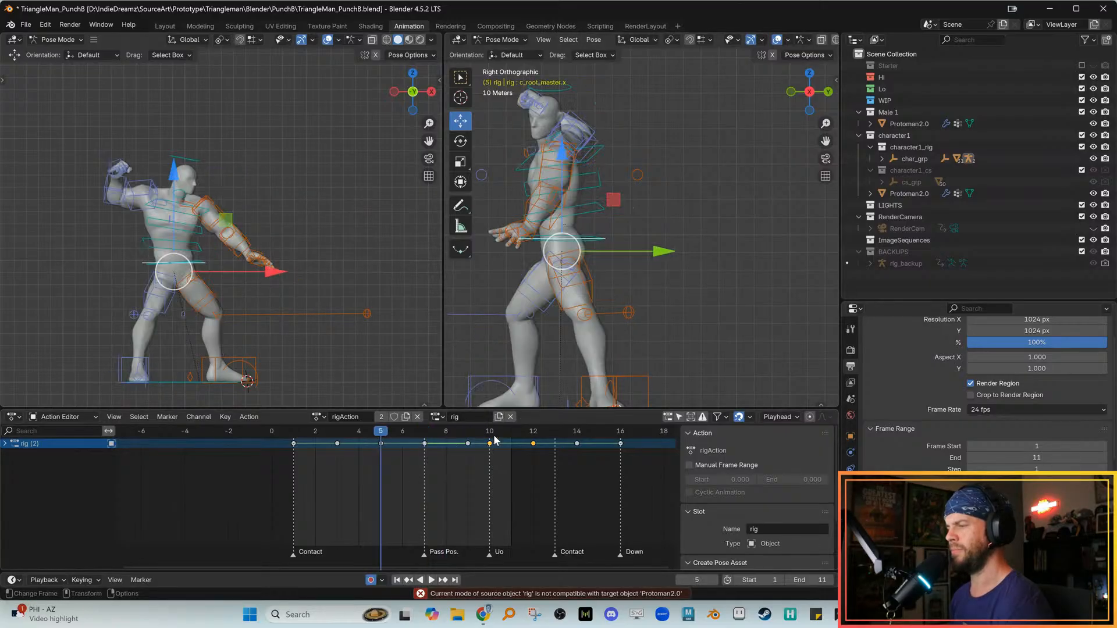
key("alt+w")
key("alt+w")
key("alt+q")
key("alt+q")
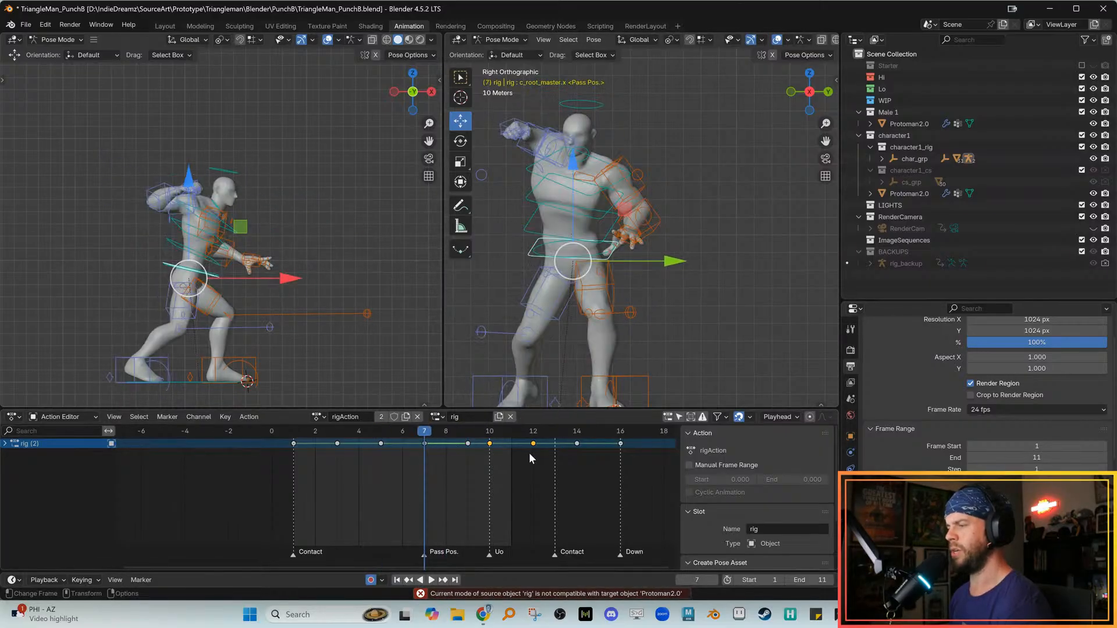
key("Down")
key("Up")
key("Down")
key("Up")
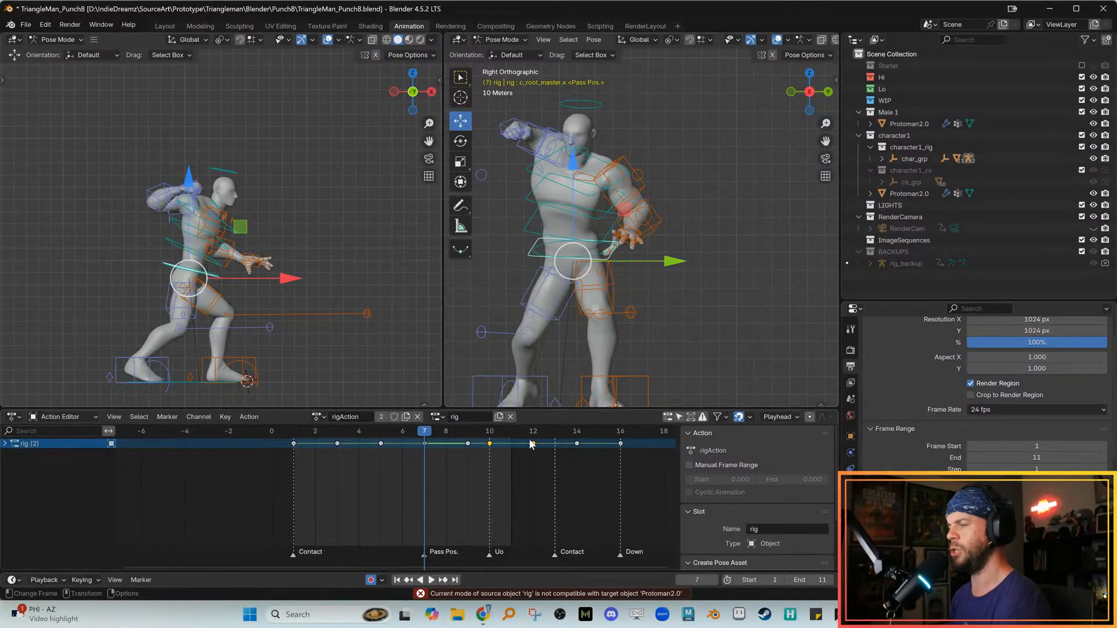
key("Down")
key("Up")
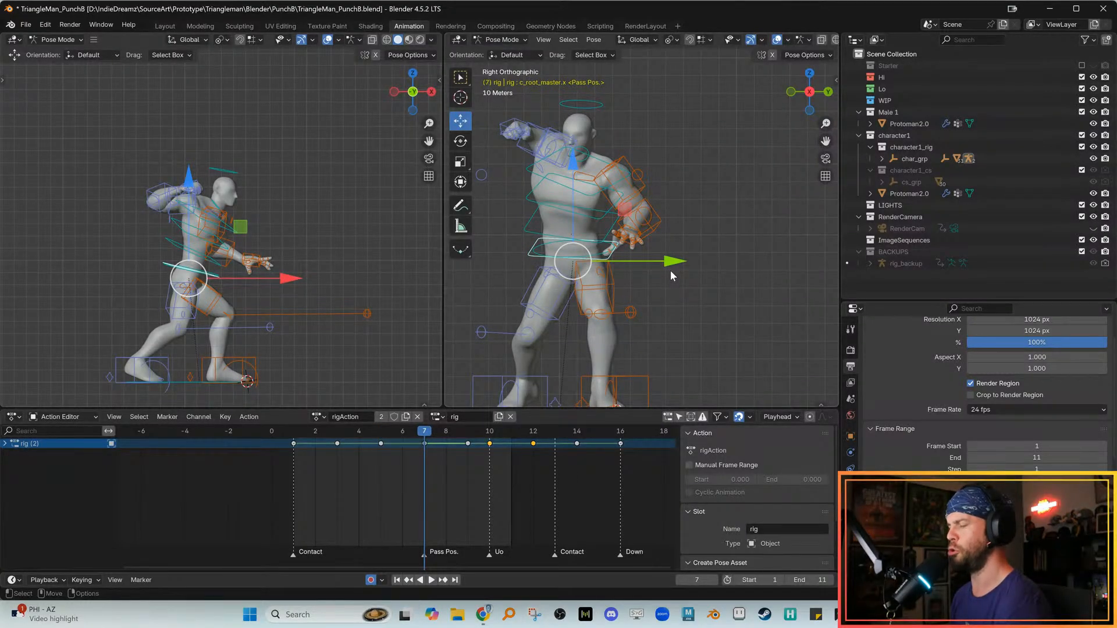
key("Up")
key("Down")
key("alt+q")
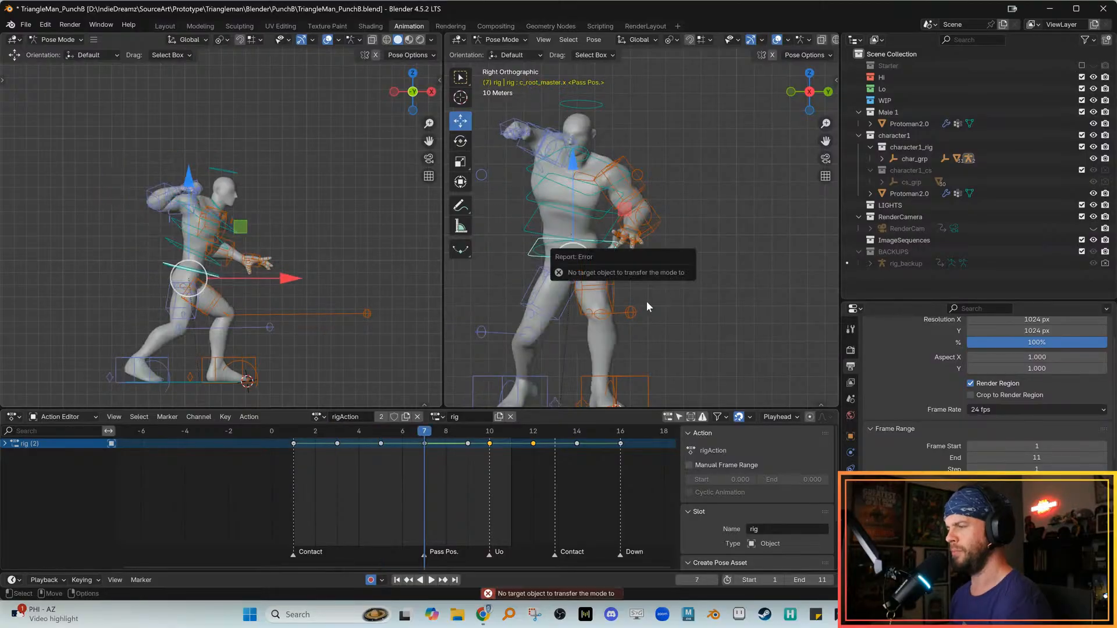
Shift the c_root_master.x hip control slightly along positive Y at frame 7 and check it against the neighbouring keys
key("Down")
key("Down")
key("Up")
key("Up")
left_click_drag(668, 263, 674, 261)
key("Down")
key("Up")
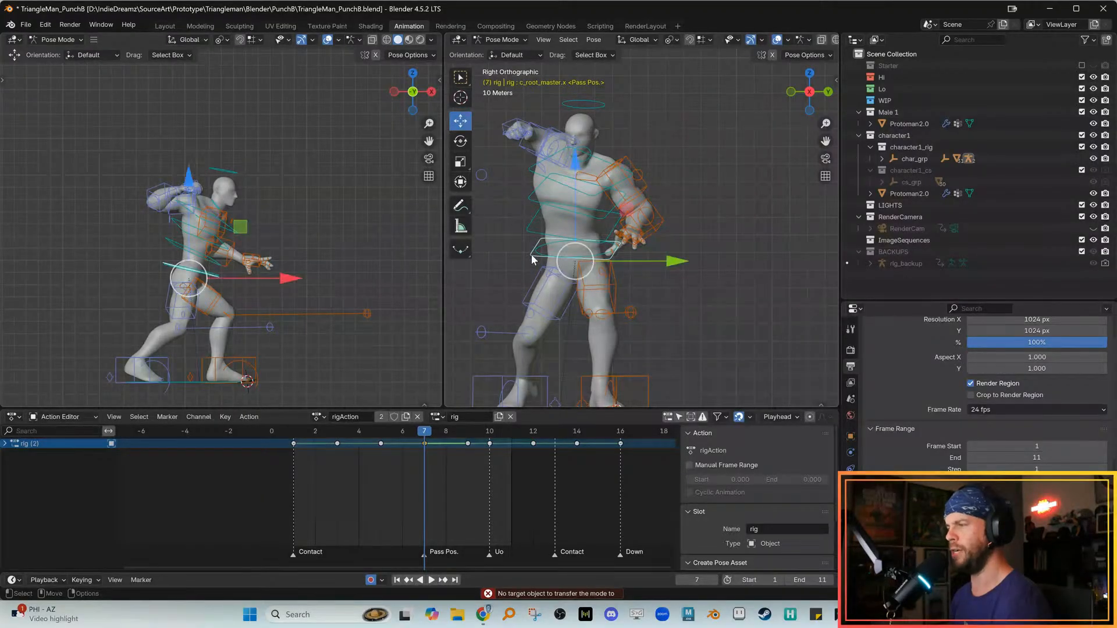
key("shift+space")
key("r")
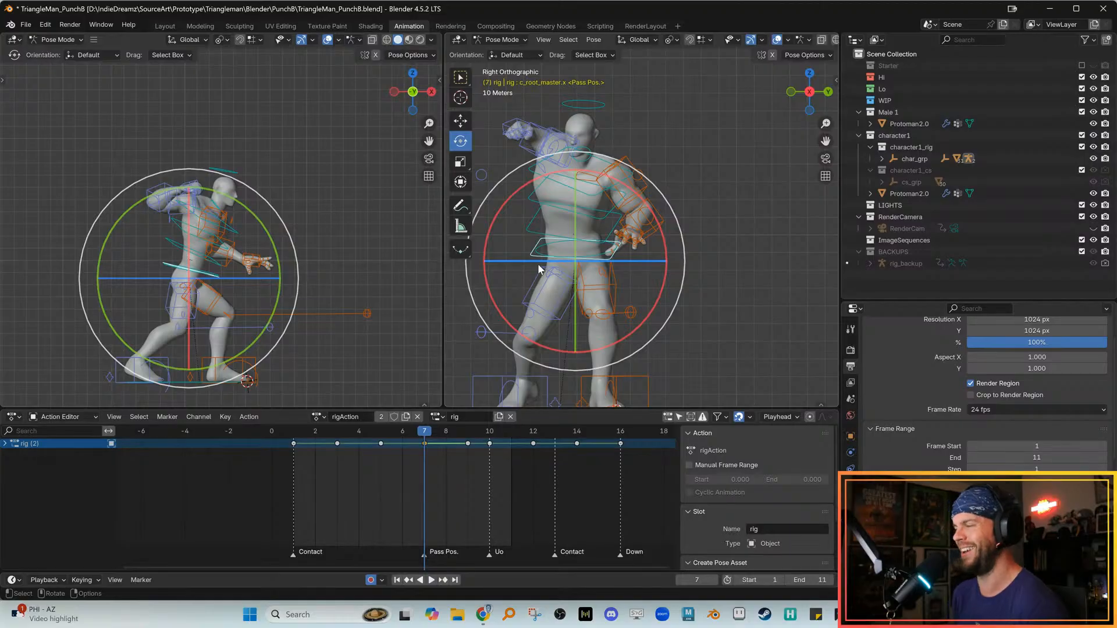
left_click(686, 257)
left_click(534, 257)
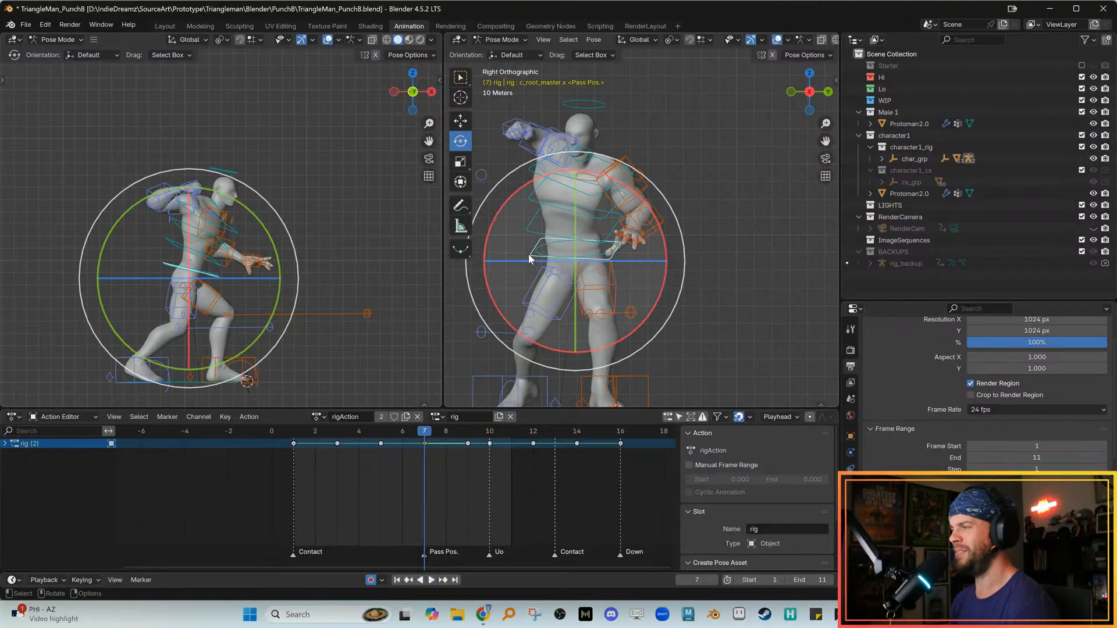
mouse_move(415, 429)
left_mouse_down()
mouse_move(378, 429)
mouse_move(429, 429)
left_mouse_up()
key("w")
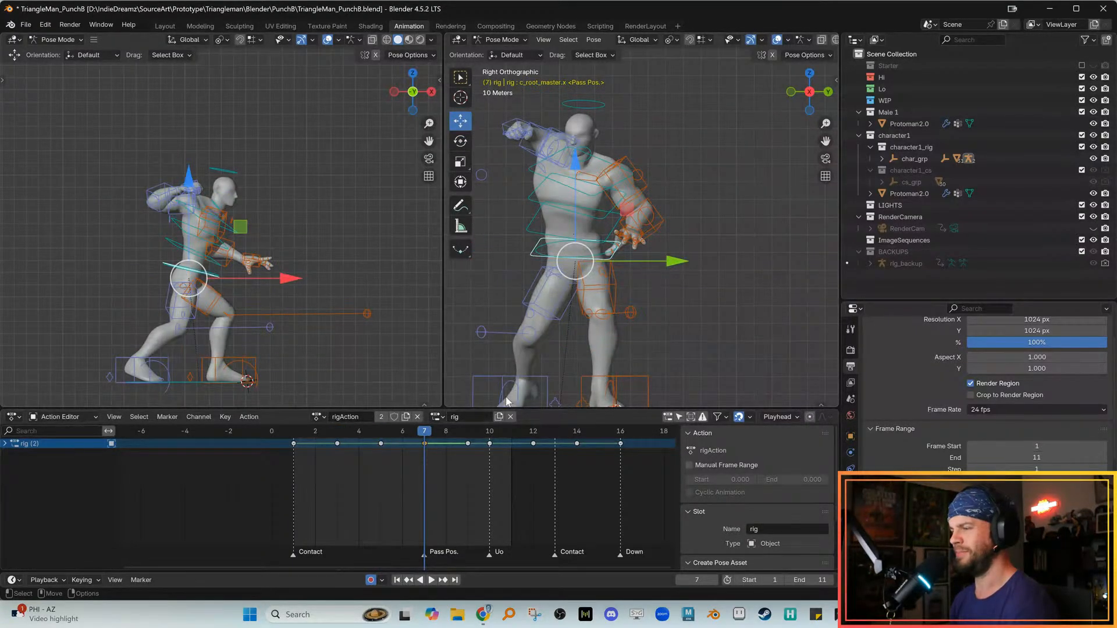
Play the adjusted punch, reselect the hip control and compare the frame 7 pose with its previous key
key("space")
key("Escape")
left_click(650, 315)
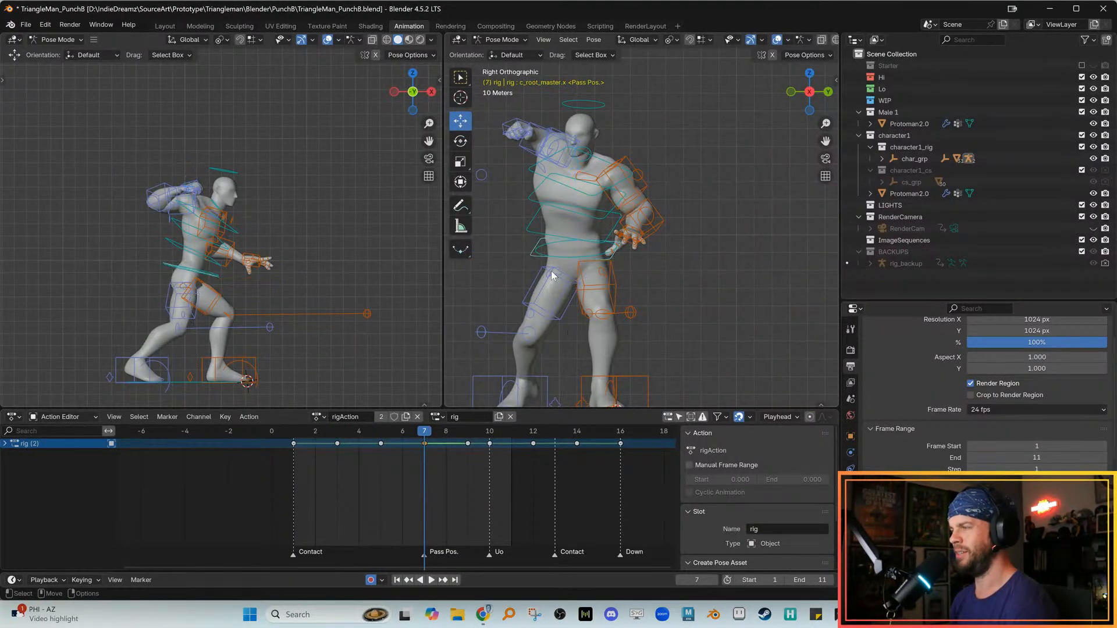
left_click(531, 254)
key("Down")
key("Up")
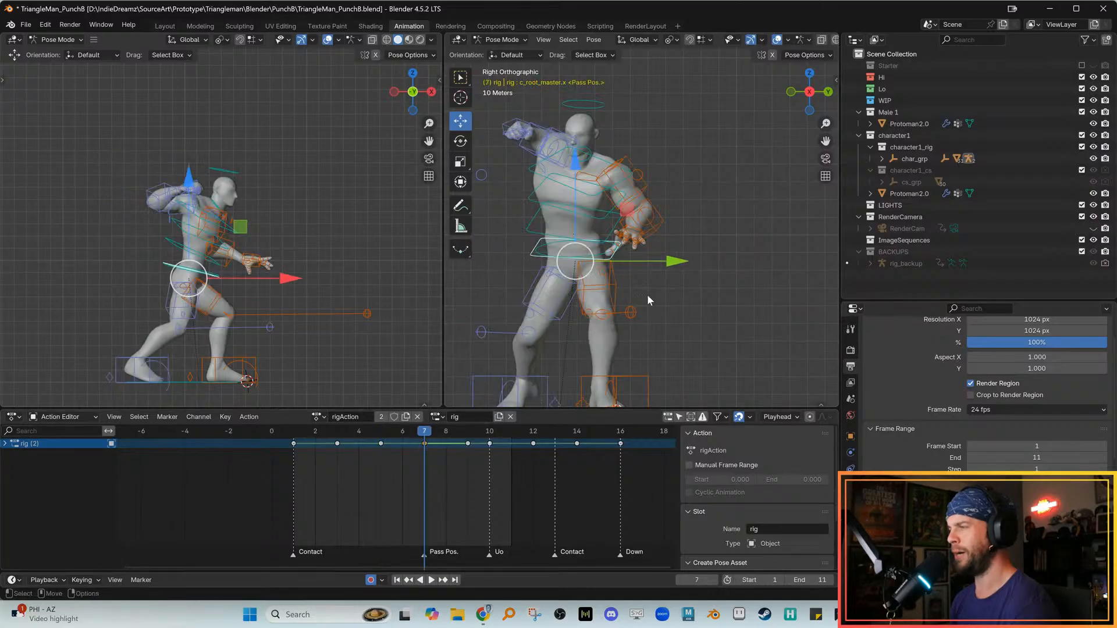
key("alt+q")
Nudge the c_root_master.x hip control slightly along positive Y at frame 9 and check it against the earlier keys
key("Up")
key("space")
key("Escape")
left_click_drag(672, 263, 678, 263)
key("Down")
key("Down")
key("Up")
key("Up")
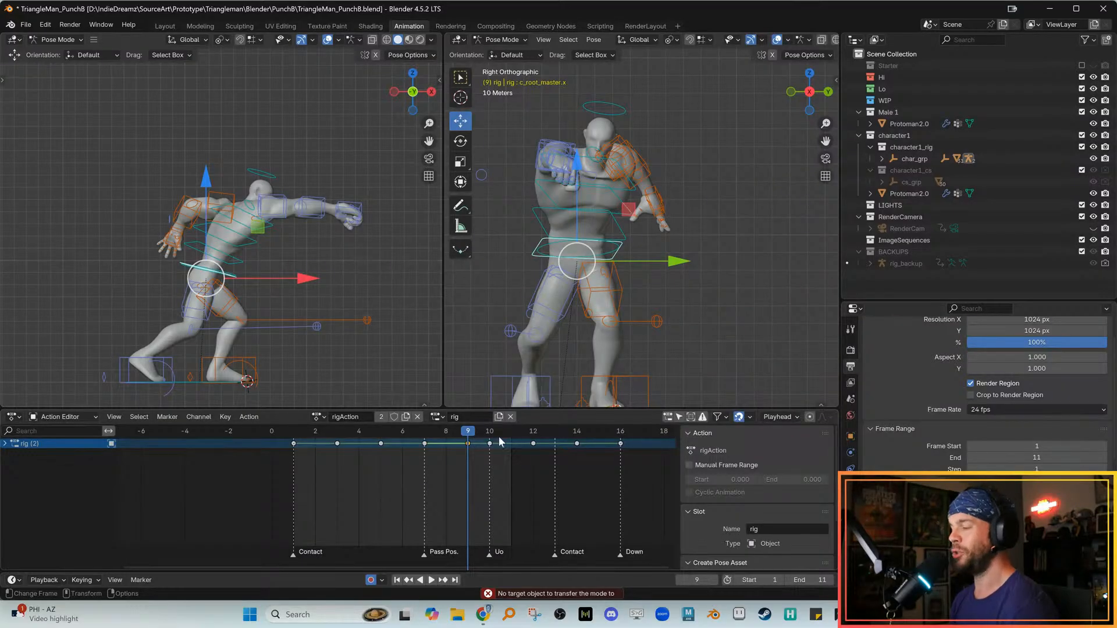
Step repeatedly between frame 9 and the earlier keys, and play the punch to examine the hip travel
key("Down")
key("Up")
key("Down")
key("Down")
key("Up")
key("Up")
key("Down")
key("Up")
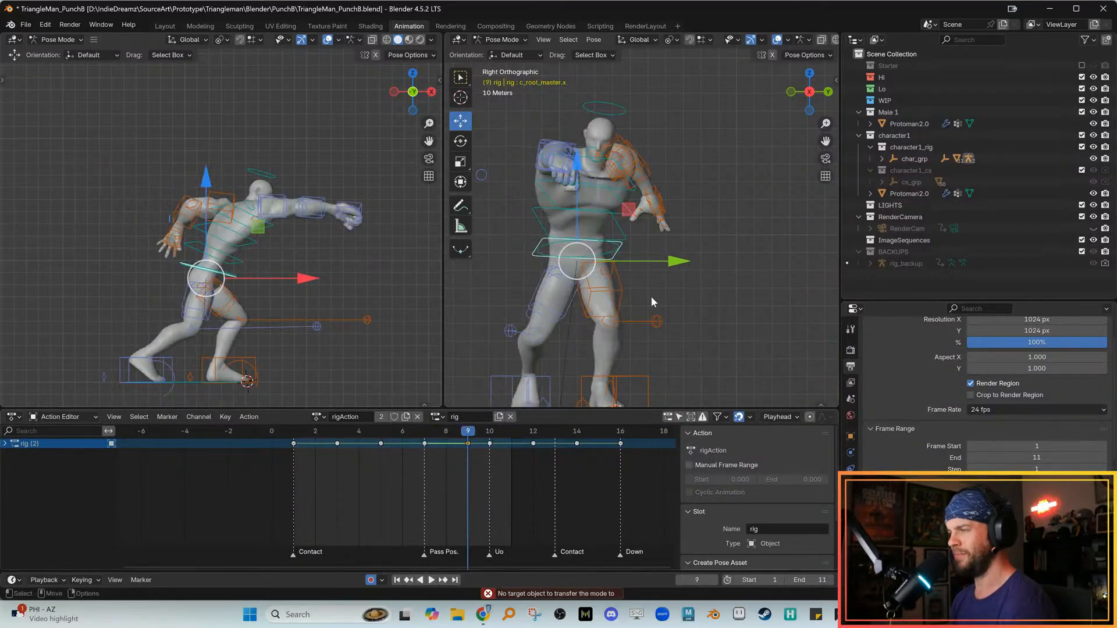
key("Down")
key("Up")
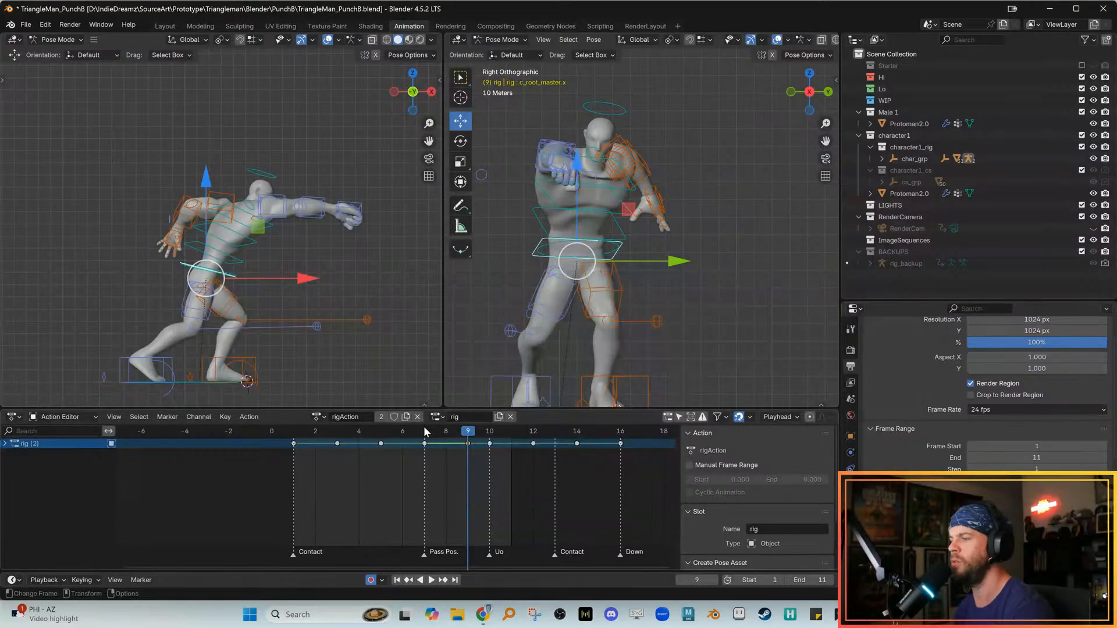
key("space")
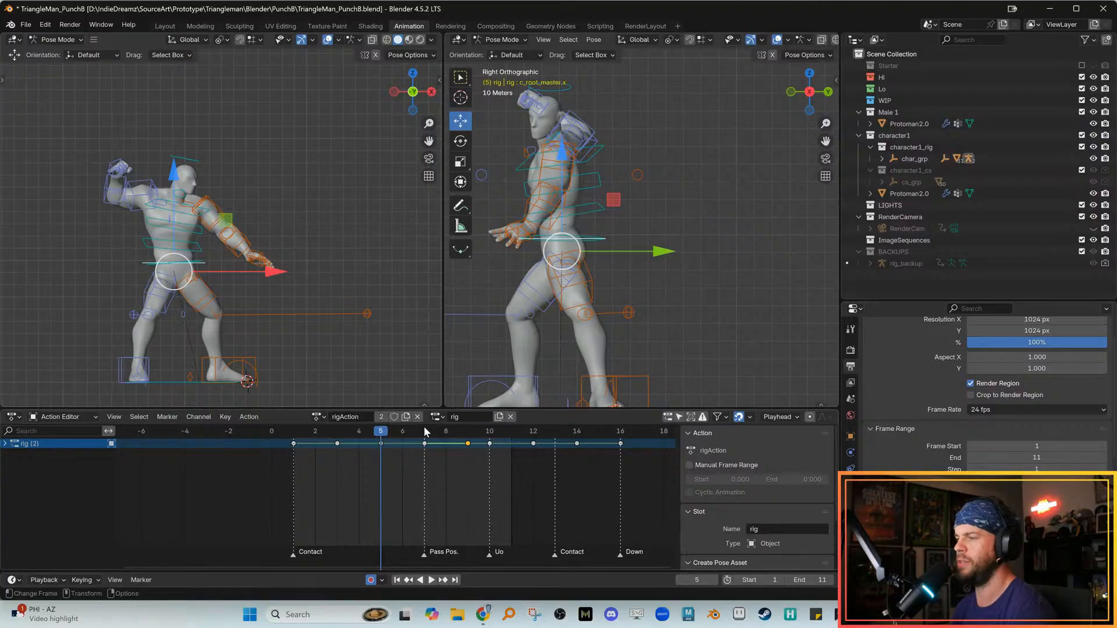
key("space")
Reselect the c_root_master.x hip control at frame 9 and play the punch from around frame 5 to check it
left_click_drag(445, 433, 475, 433)
left_click(529, 268)
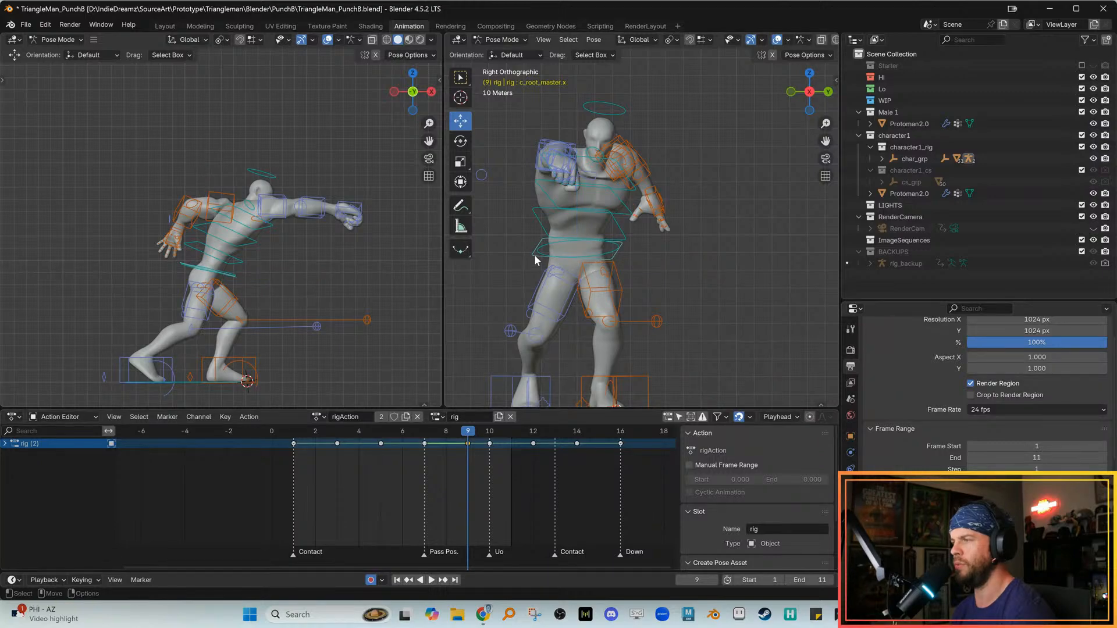
left_click(535, 256)
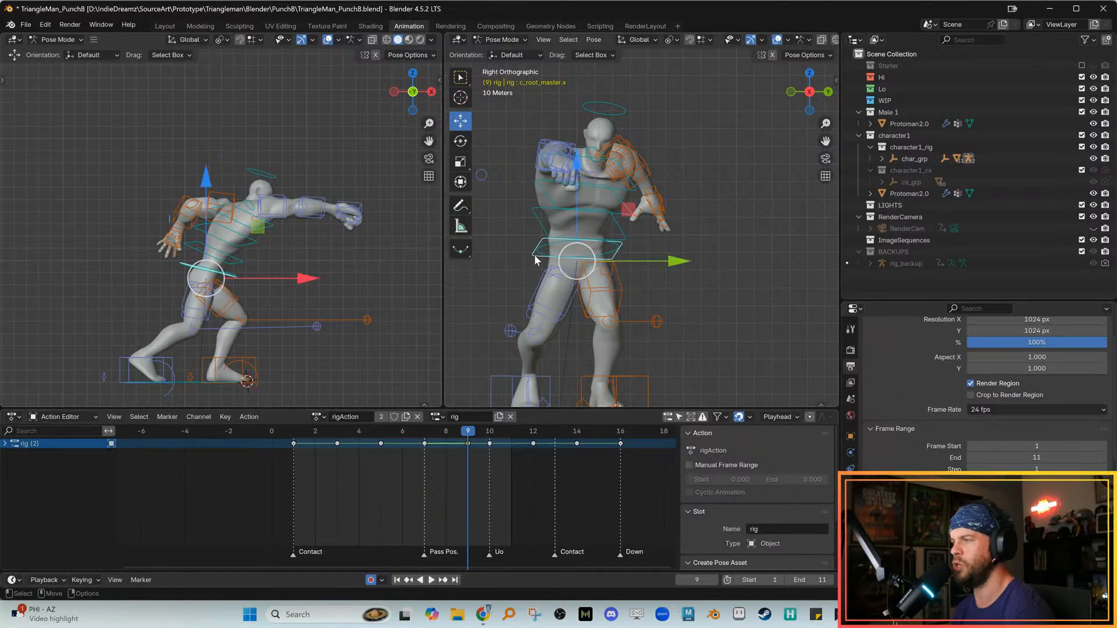
left_click(394, 431)
key("space")
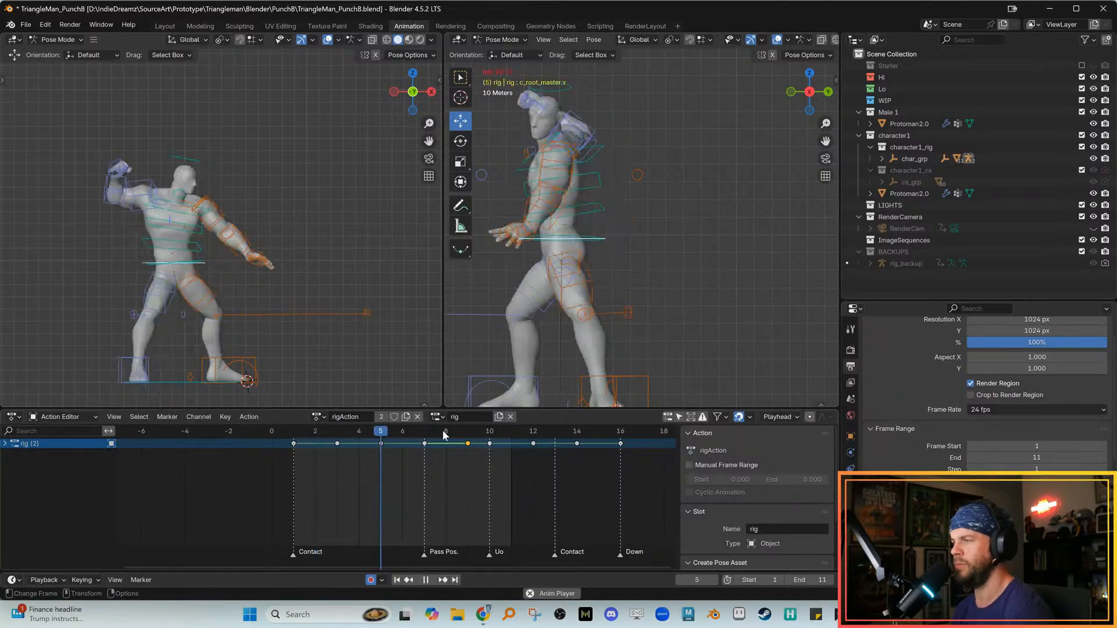
key("space")
Nudge the hip control slightly further along positive Y at frame 9 and replay the punch to check the motion
left_click_drag(412, 433, 468, 432)
left_click_drag(664, 268, 667, 267)
key("space")
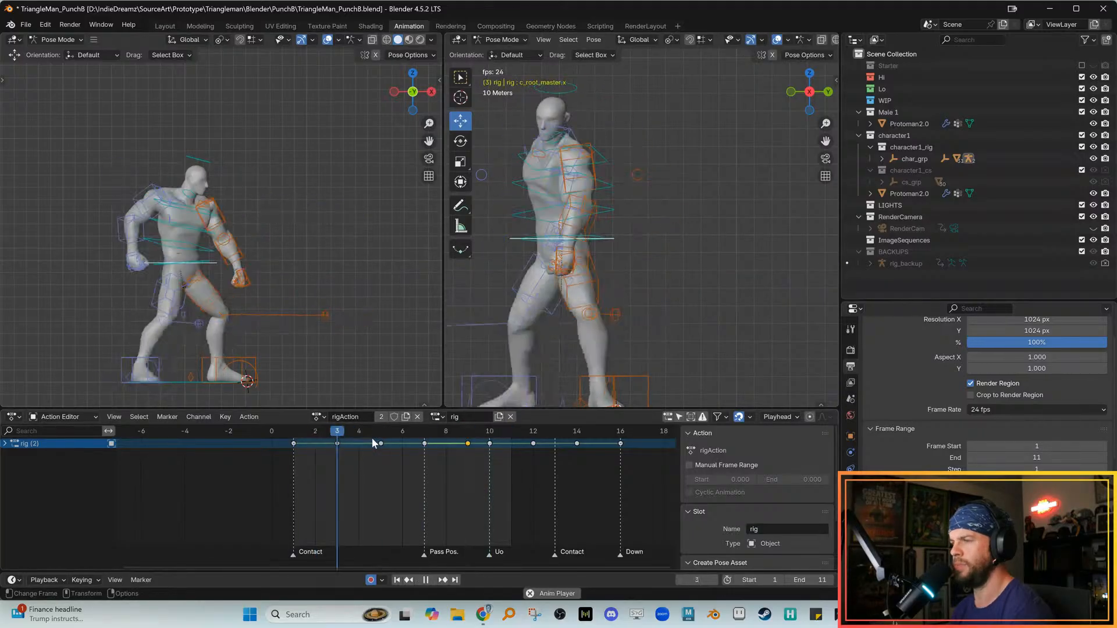
key("space")
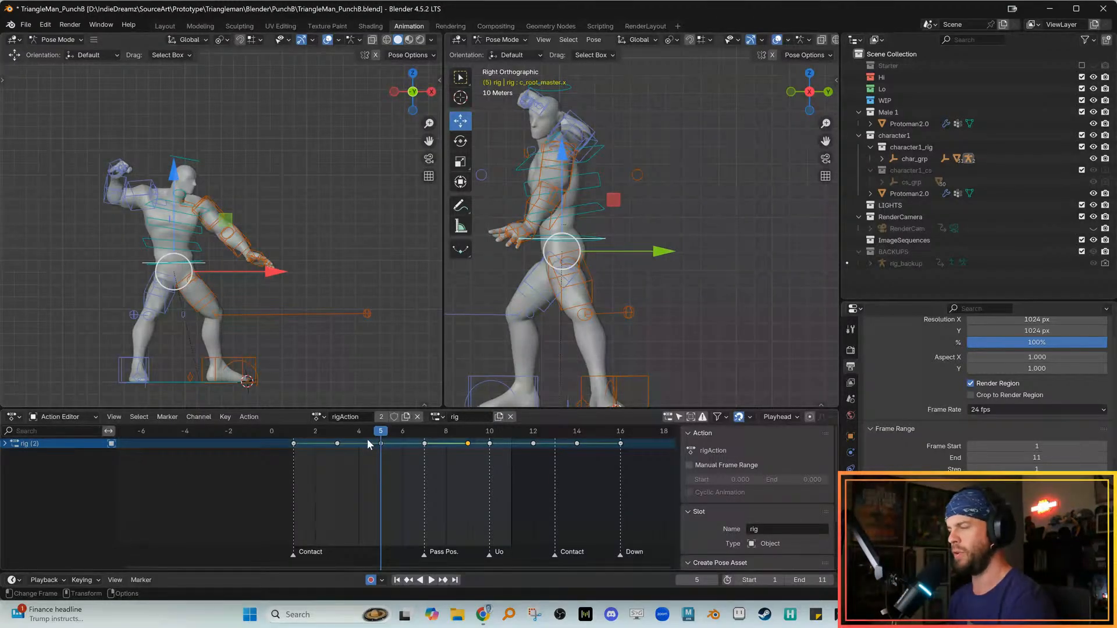
key("space")
key("space")
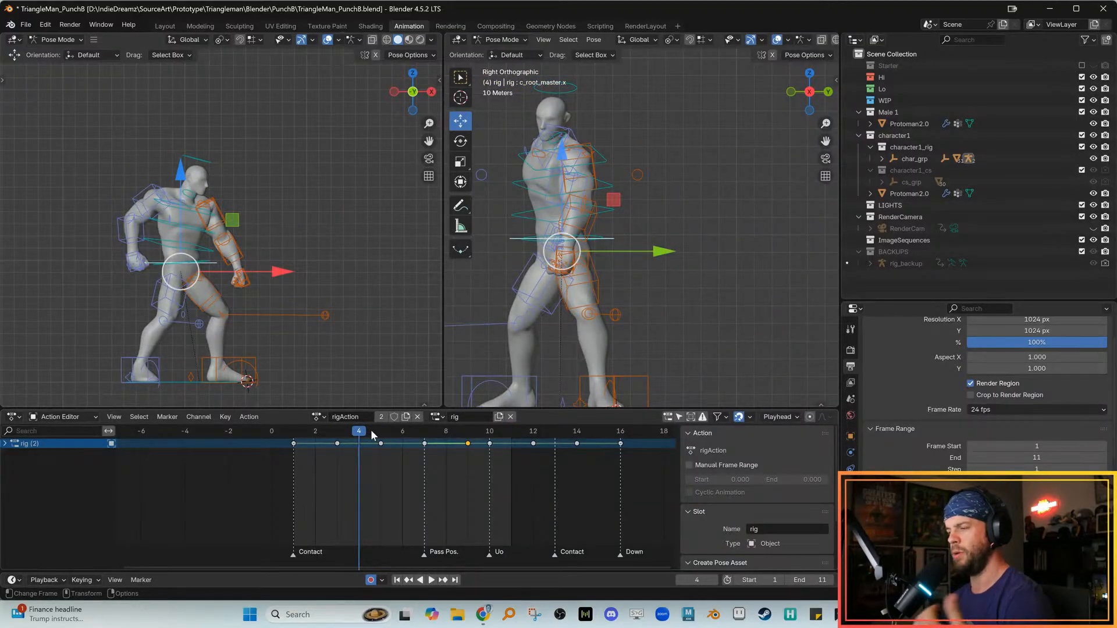
Scrub through frames 4 to 9 and flip repeatedly between the frame 9 pose and its previous key to compare the hips
left_click_drag(371, 431, 415, 458)
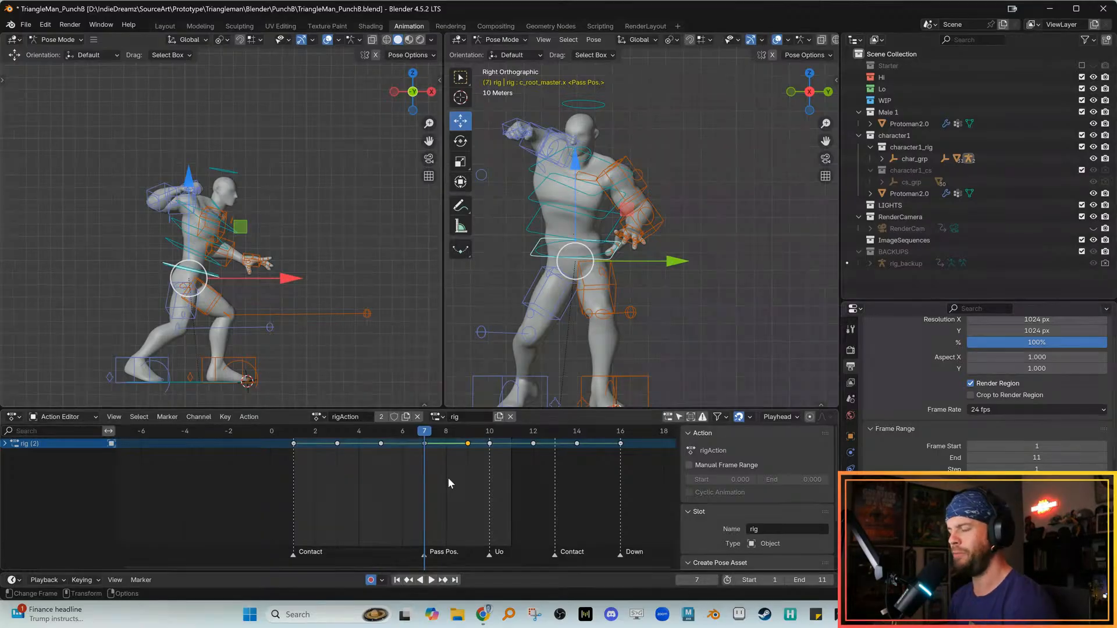
left_click_drag(433, 435, 465, 434)
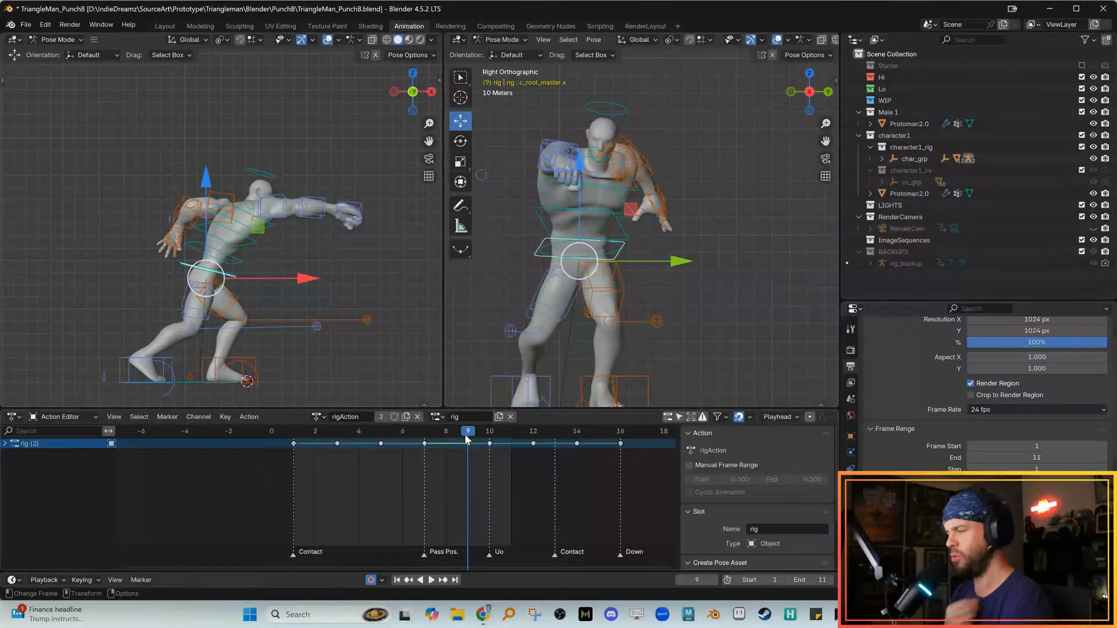
mouse_move(459, 431)
left_mouse_down()
mouse_move(439, 431)
mouse_move(469, 434)
left_mouse_up()
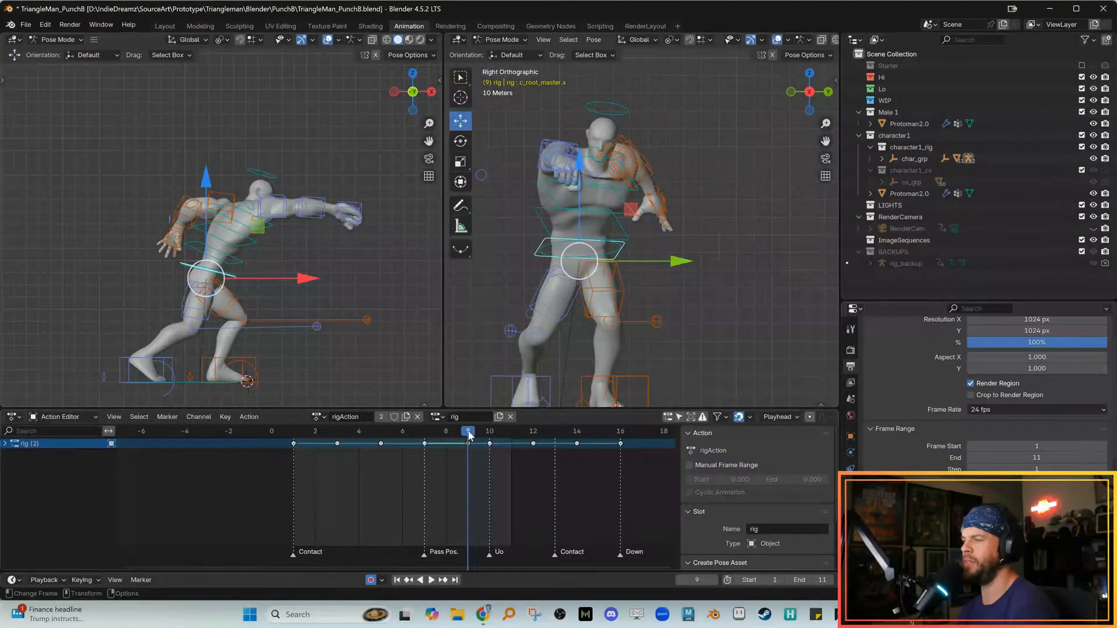
mouse_move(469, 435)
left_mouse_down()
mouse_move(398, 434)
mouse_move(448, 439)
left_mouse_up()
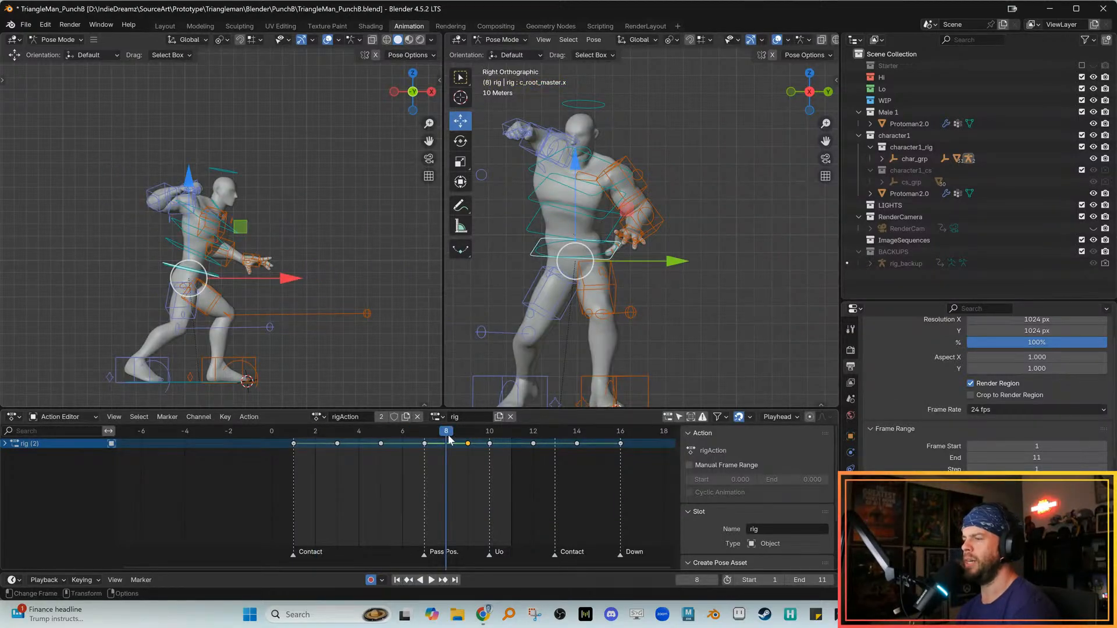
key("Right")
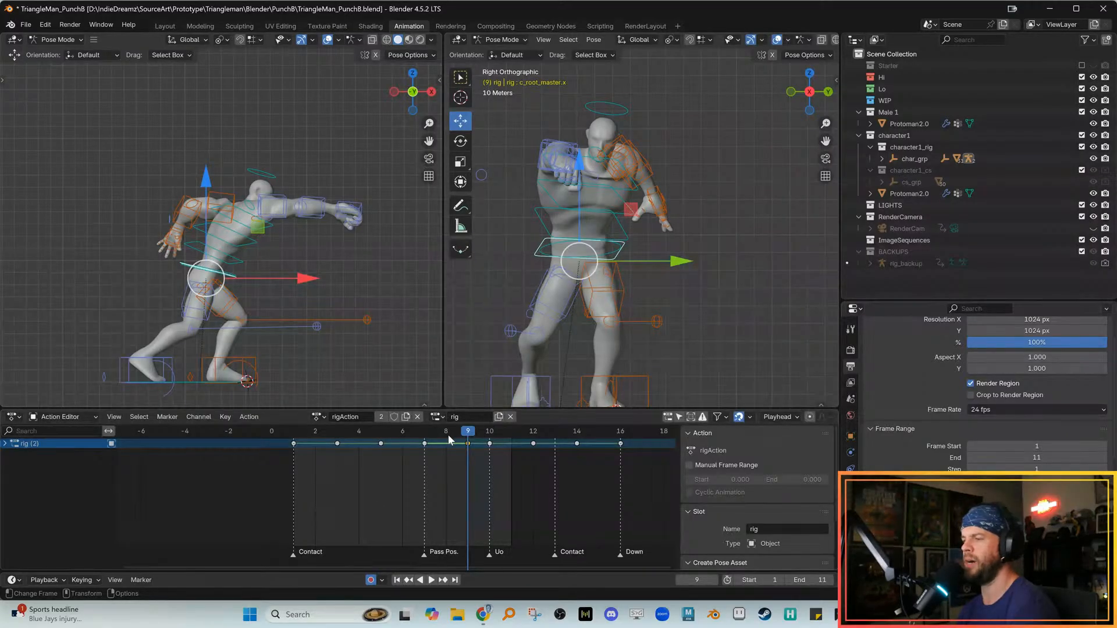
key("Down")
key("Up")
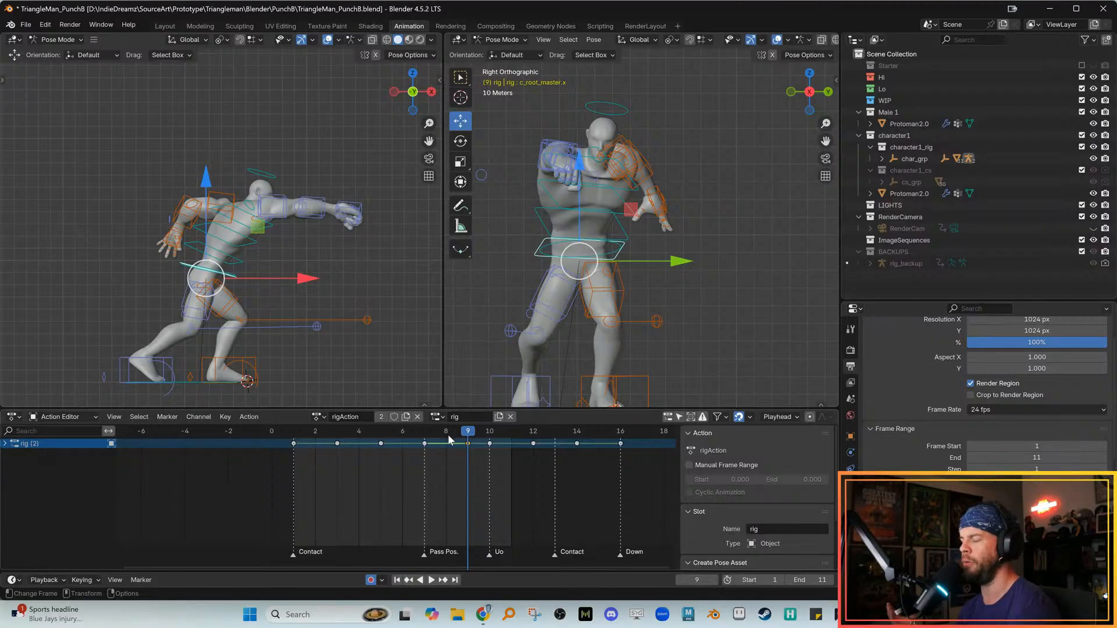
key("Down")
key("Up")
key("Down")
key("Up")
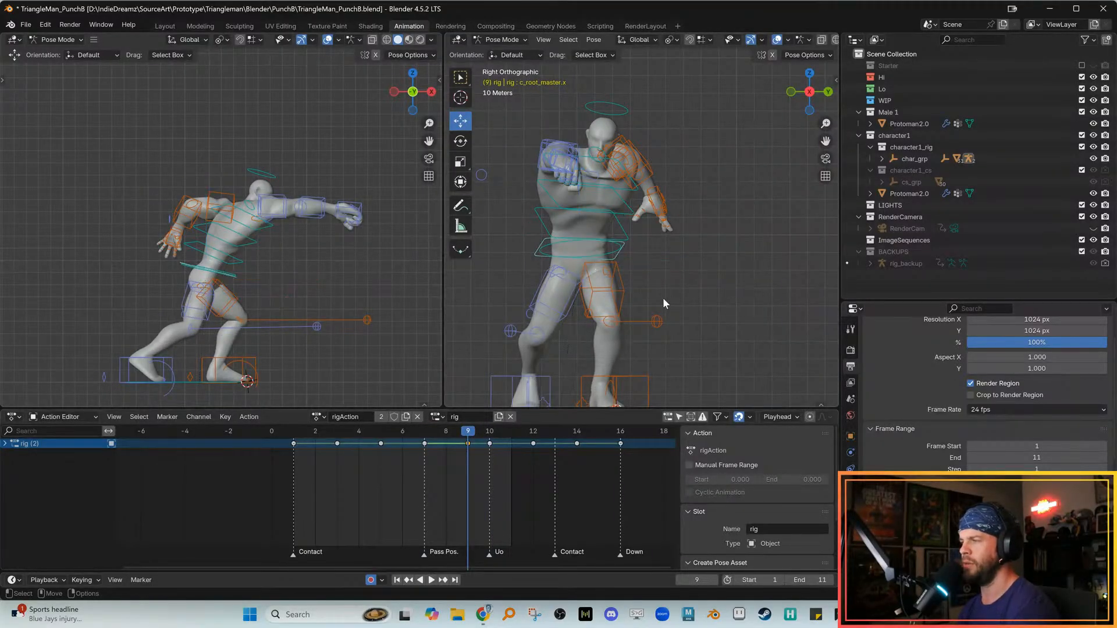
Return to the frame 7 pass pose and play the punch several times to examine the overall hip motion
left_click_drag(467, 435, 421, 436)
key("space")
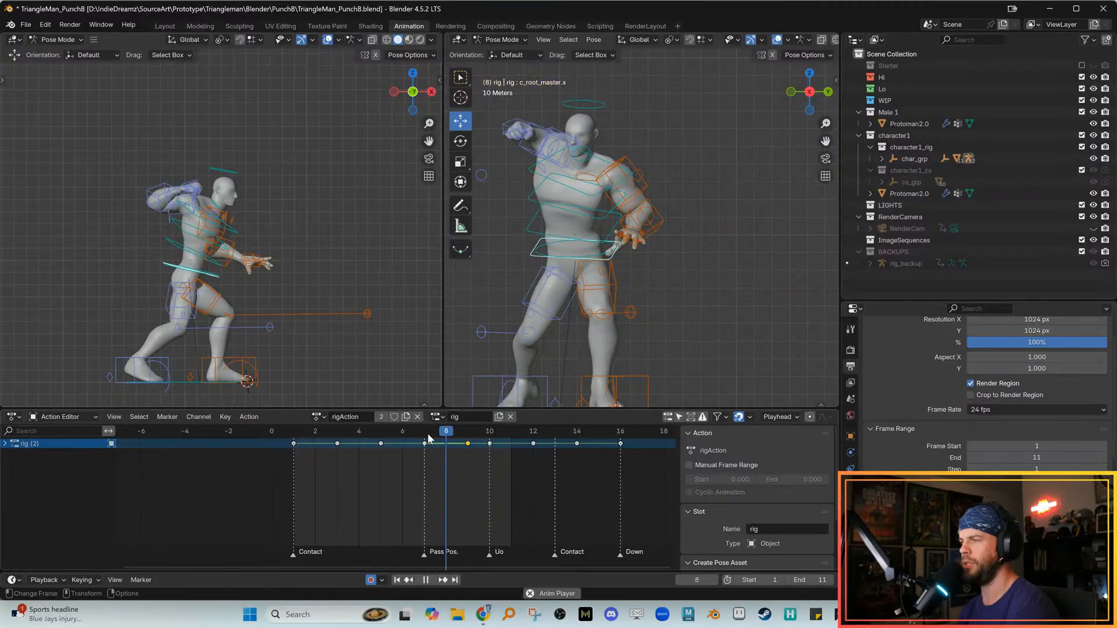
key("space")
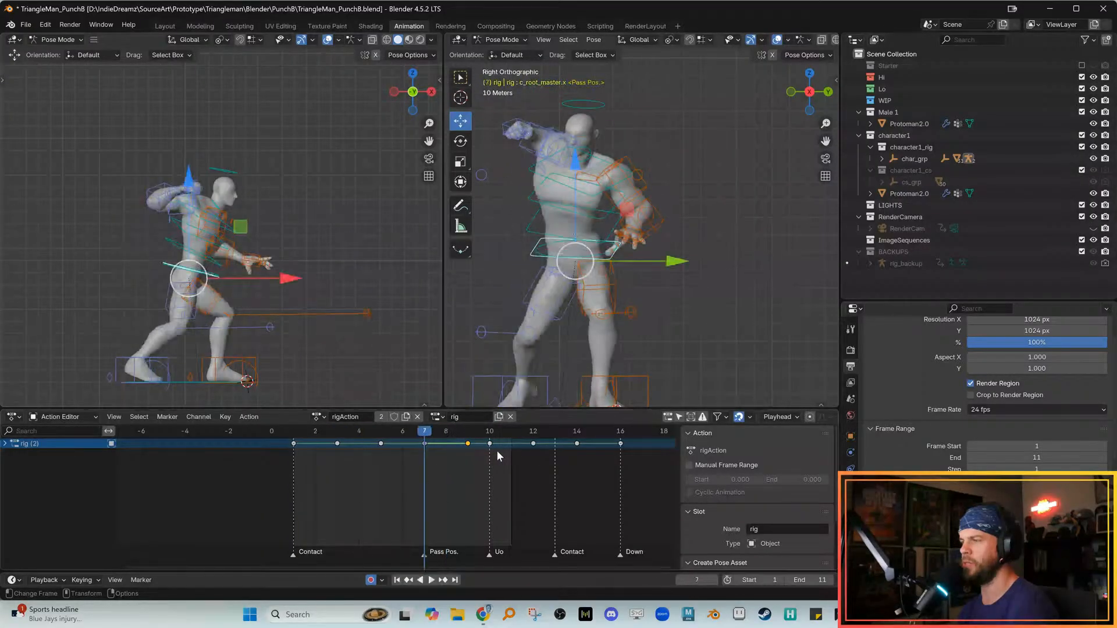
key("space")
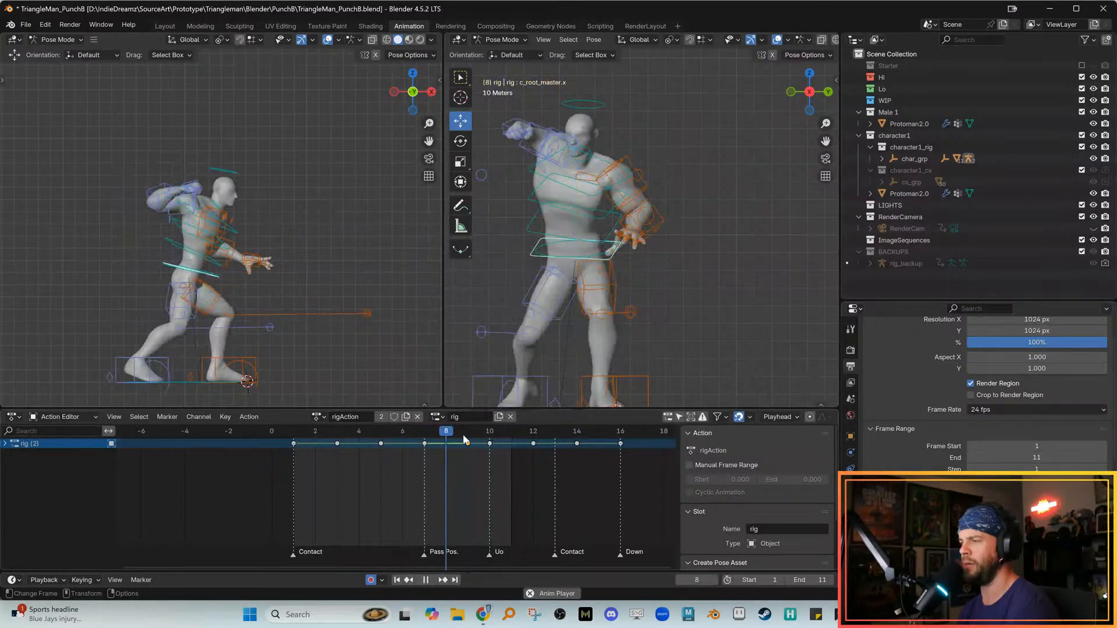
key("space")
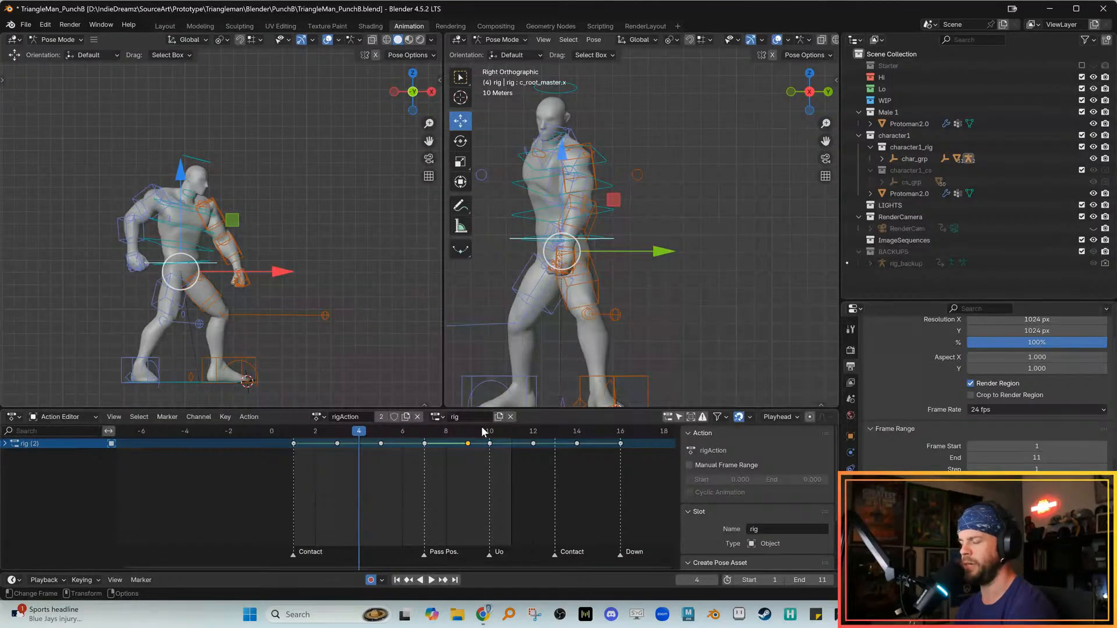
key("space")
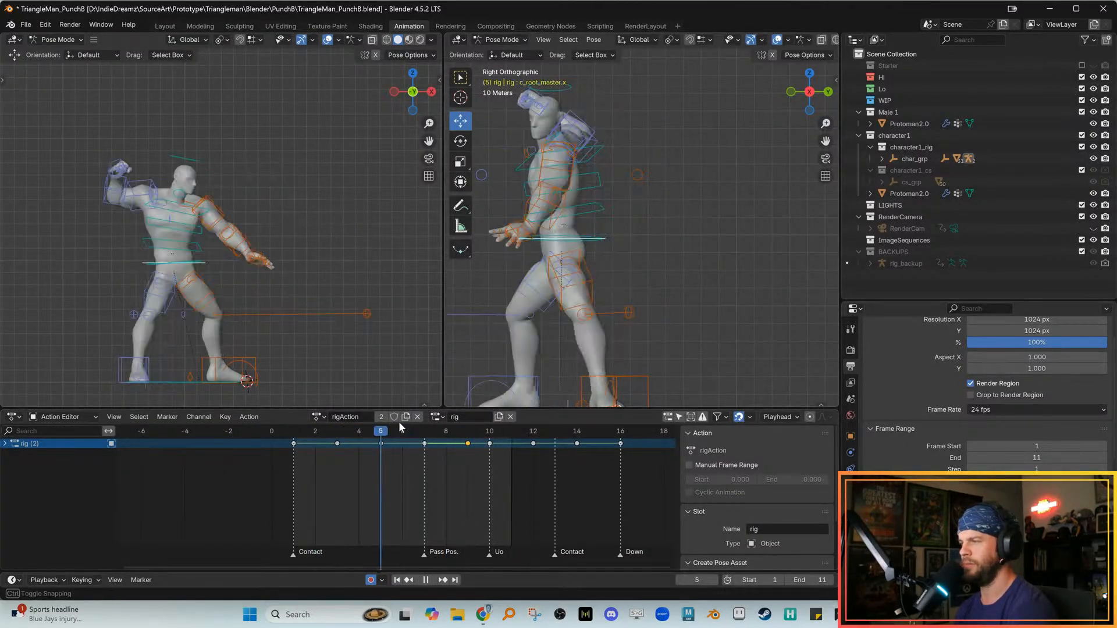
key("space")
key("space")
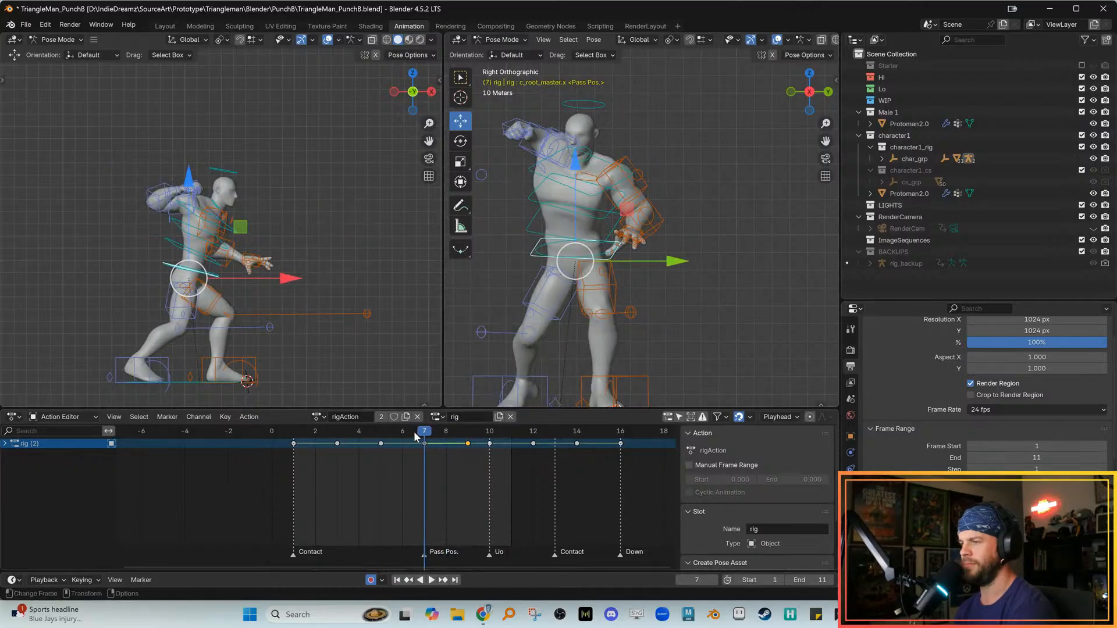
key("space")
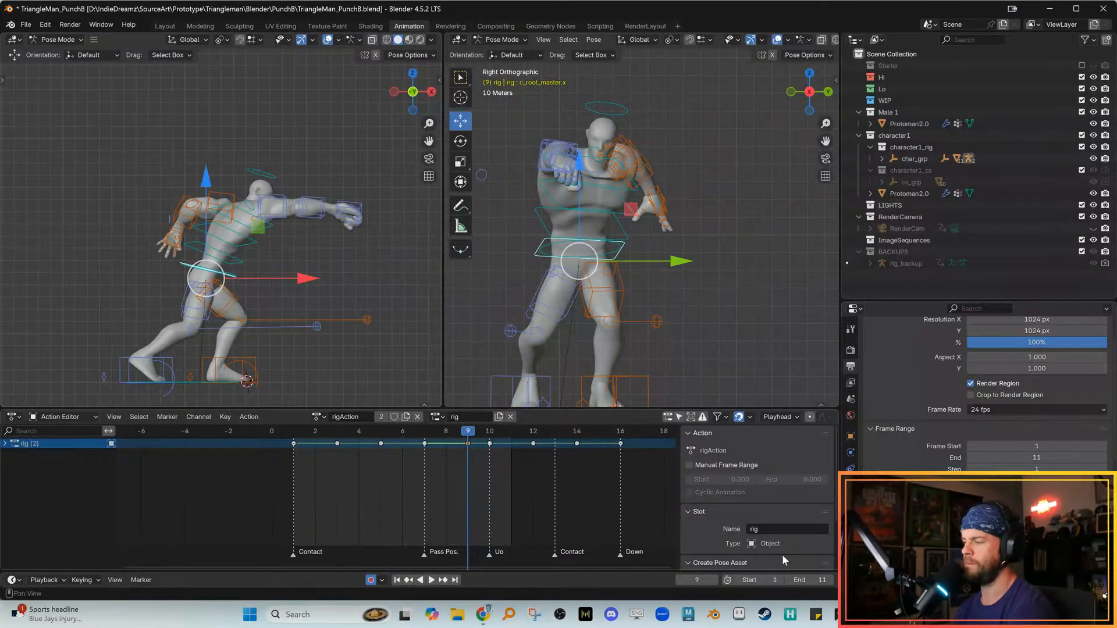
key("space")
key("space")
Save the file and extend the playback range to end at frame 16
key("ctrl+s")
left_click_drag(578, 430, 617, 430)
left_click(800, 580)
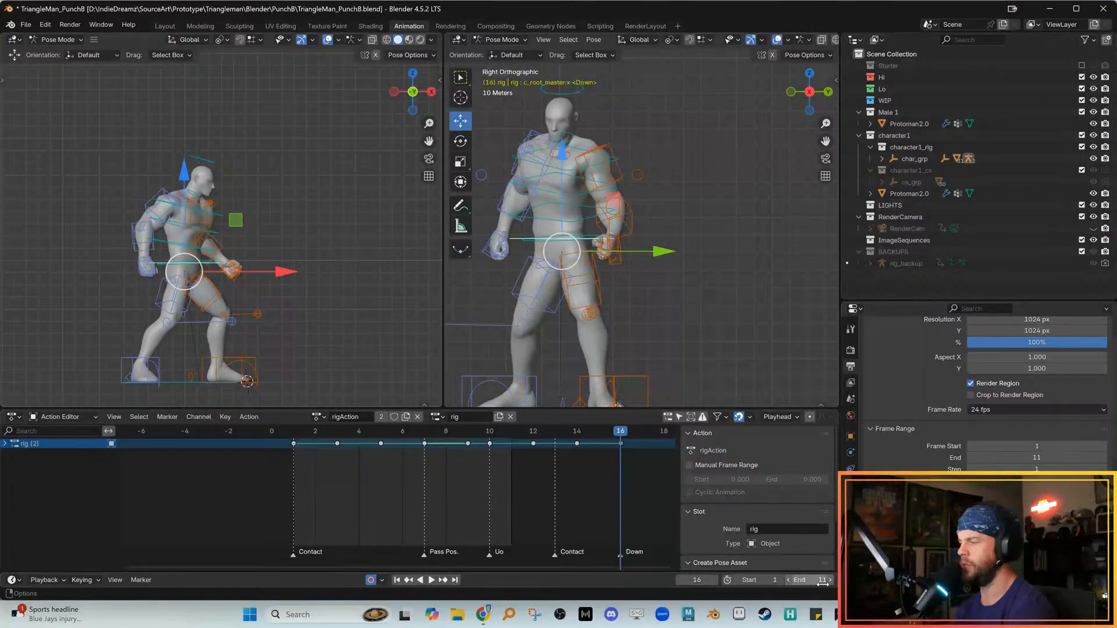
type("16")
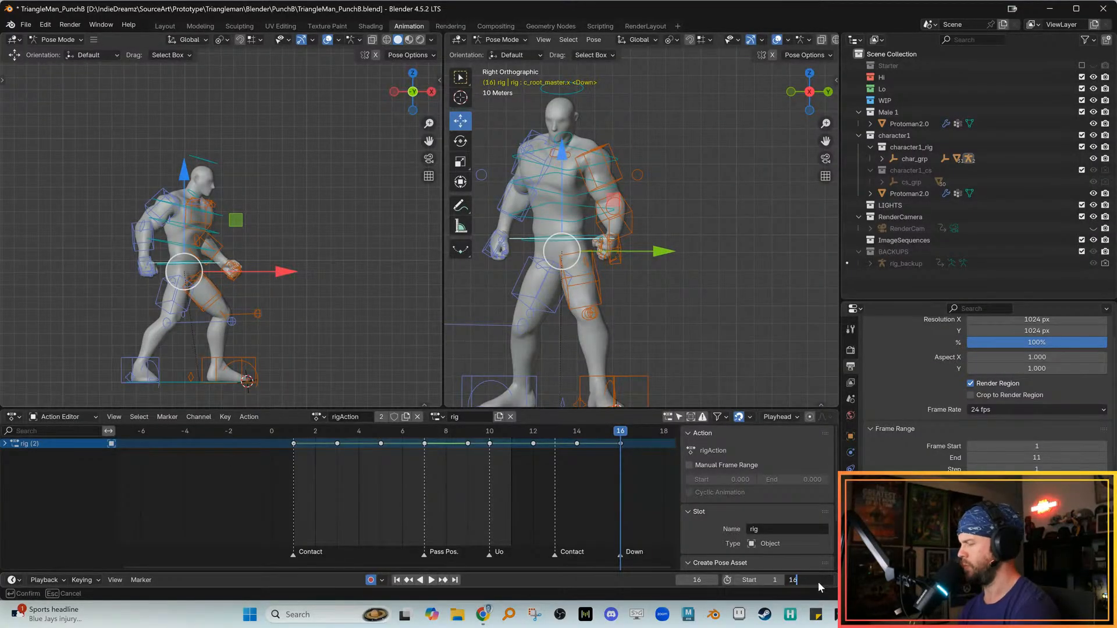
key("Return")
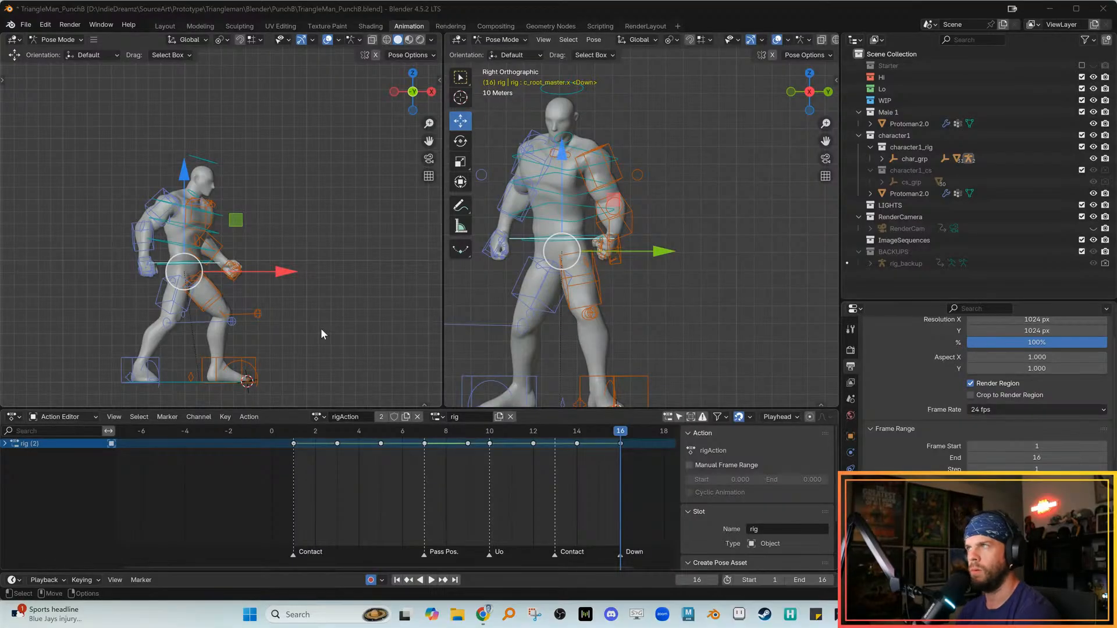
left_click(483, 614)
left_click_drag(332, 7, 0, 0)
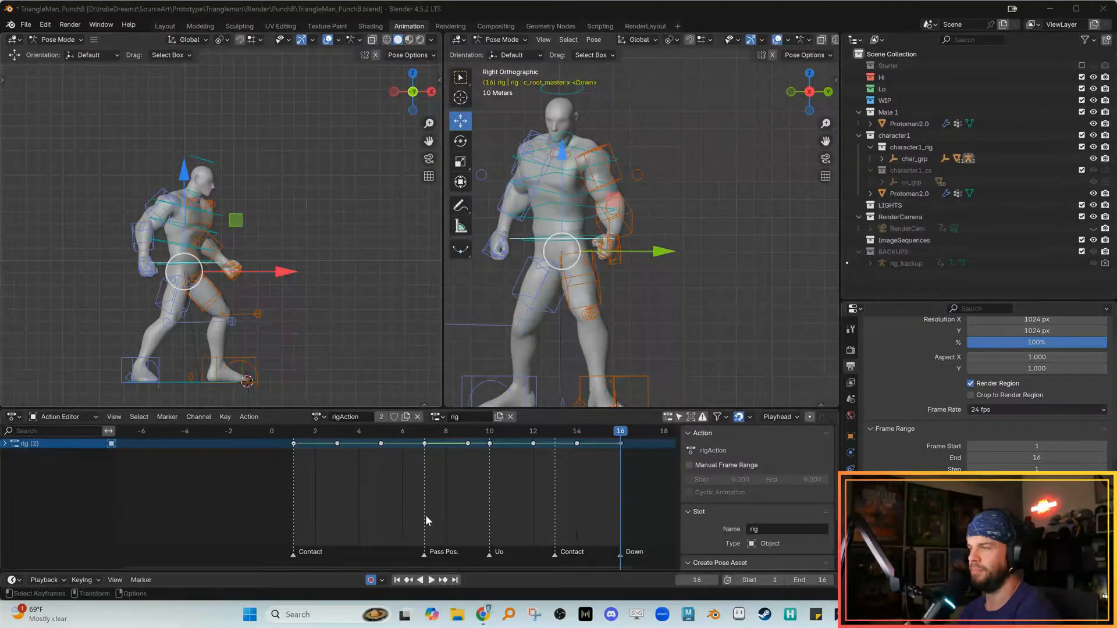
Play the full range, select all of the character's rig controls and replay the punch to review it
key("space")
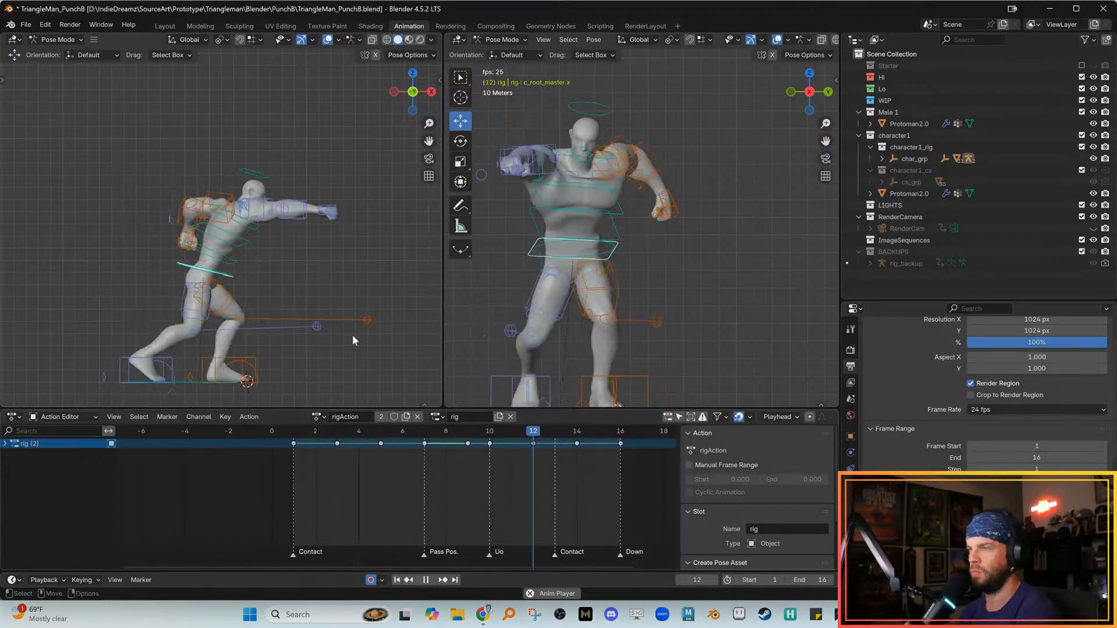
key("space")
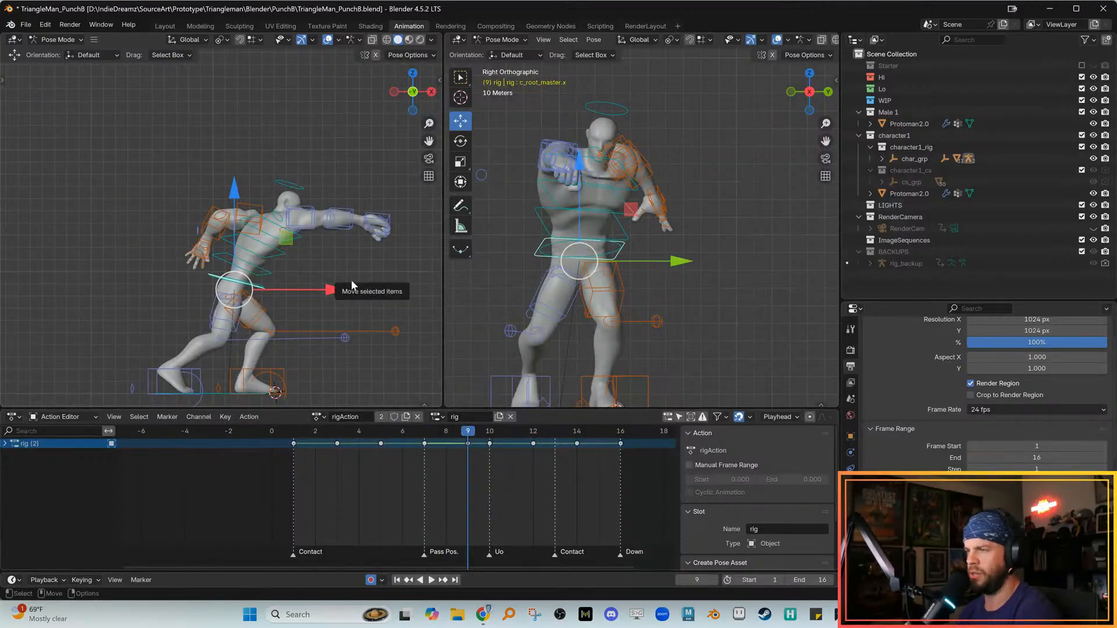
key("space")
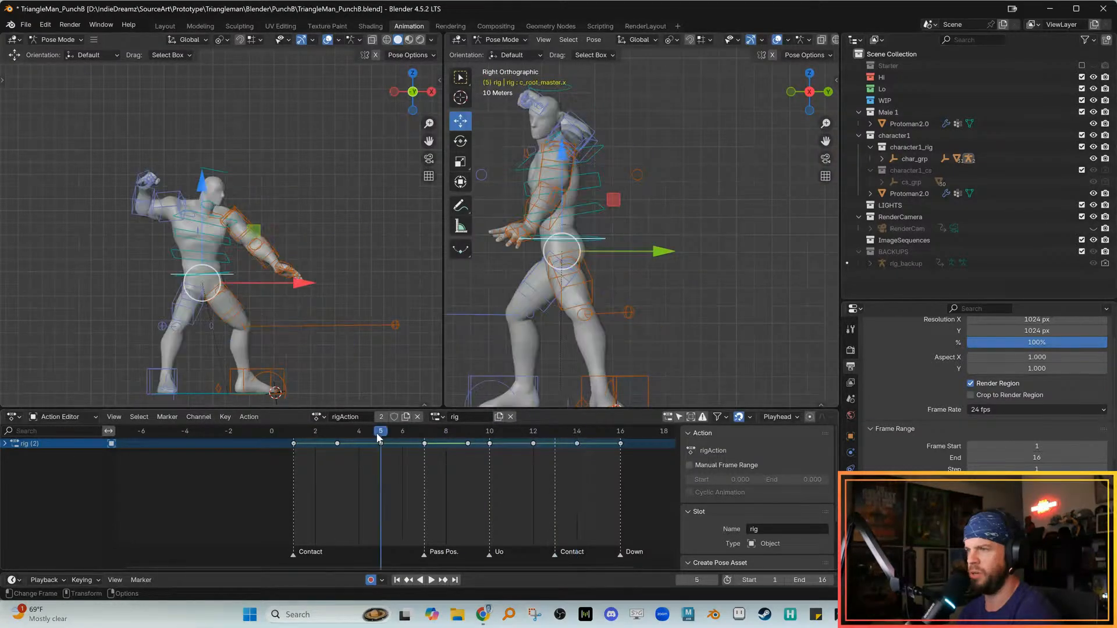
key("space")
left_click_drag(88, 153, 366, 415)
key("space")
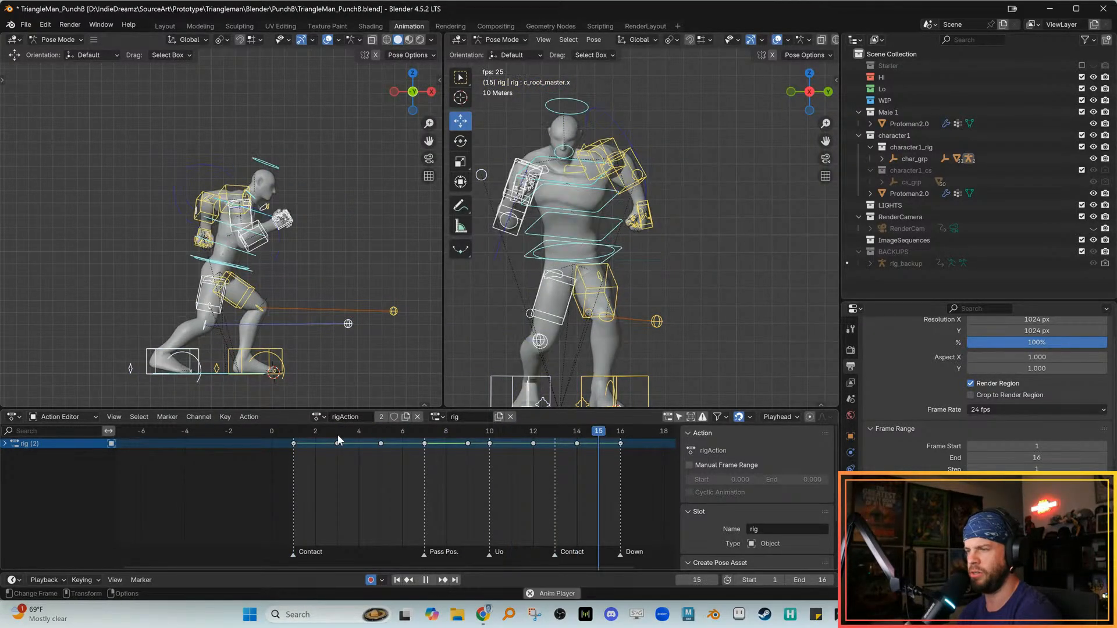
key("space")
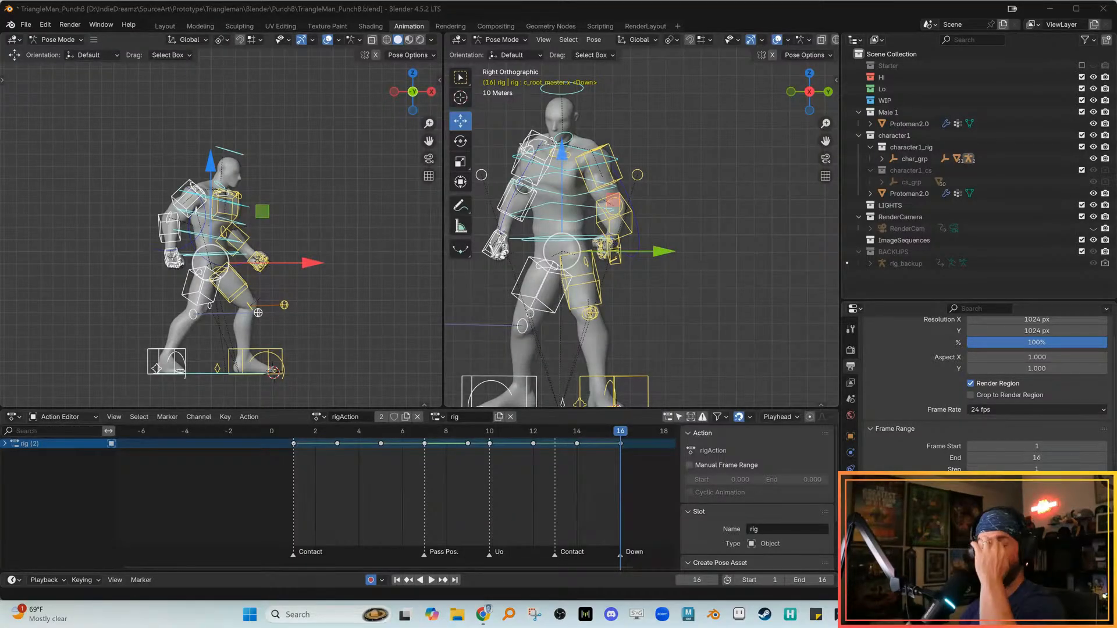
Confirm a move of the selected rig controls at frame 16 and save the file
key("g")
left_click(350, 259)
key("ctrl+s")
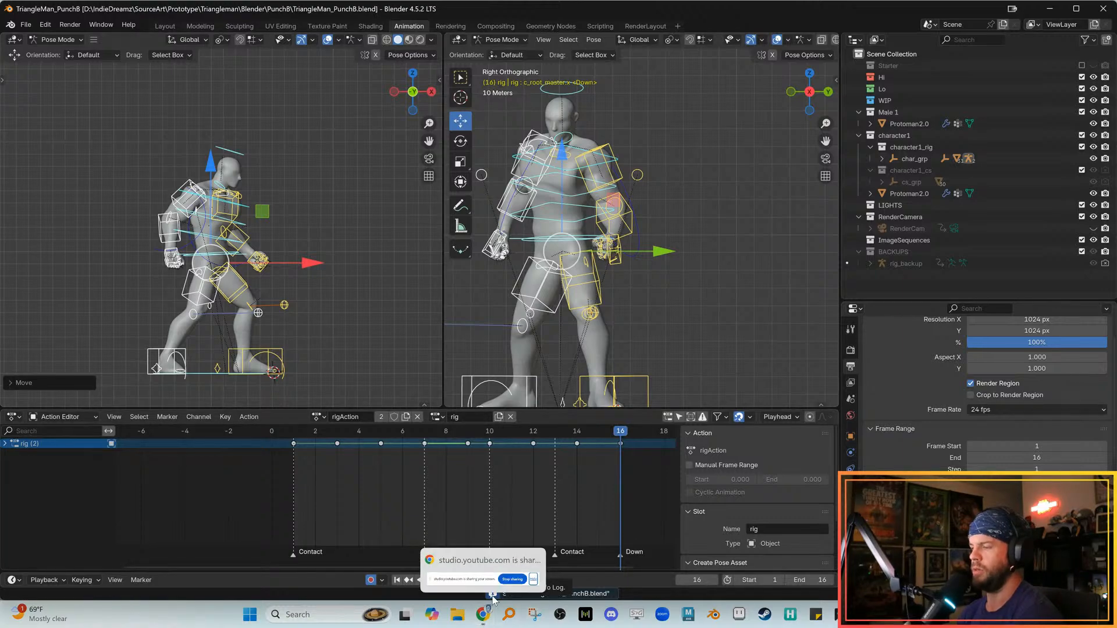
left_click(665, 581)
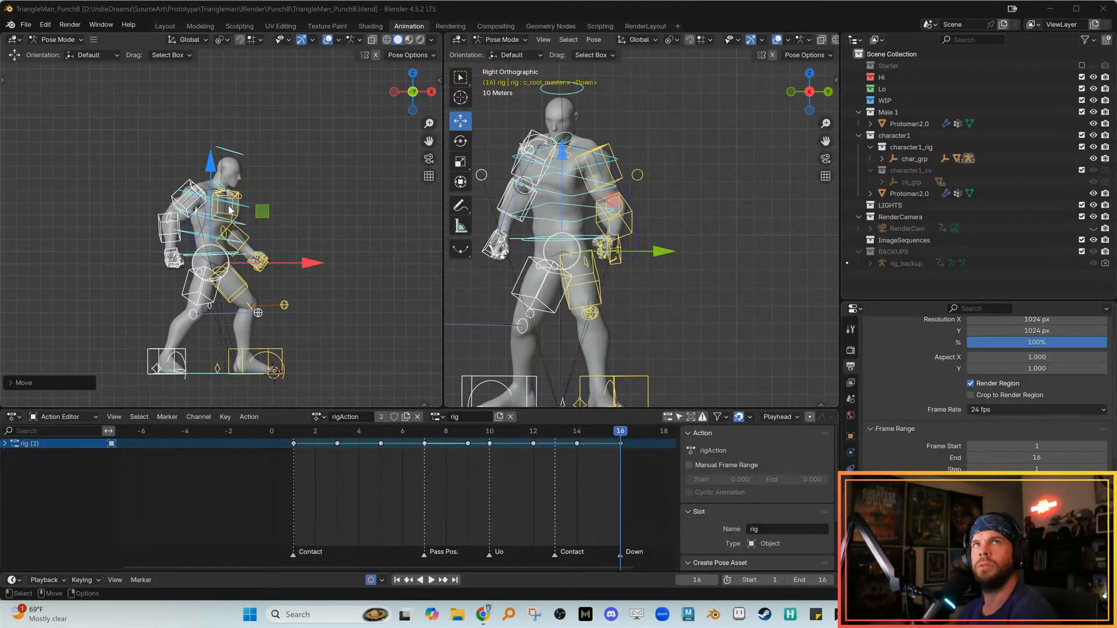
Play the punch again, go to frame 12 and select all of the rig controls in the side view
key("space")
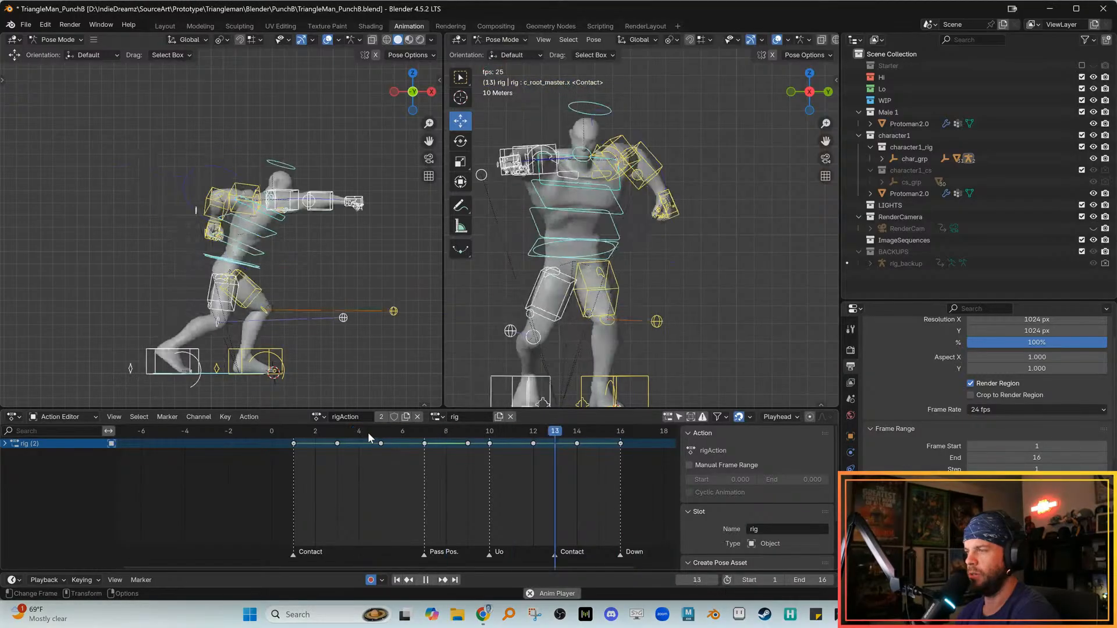
left_click_drag(389, 431, 540, 432)
scroll(537, 244, "down", 2)
left_click_drag(512, 119, 743, 409)
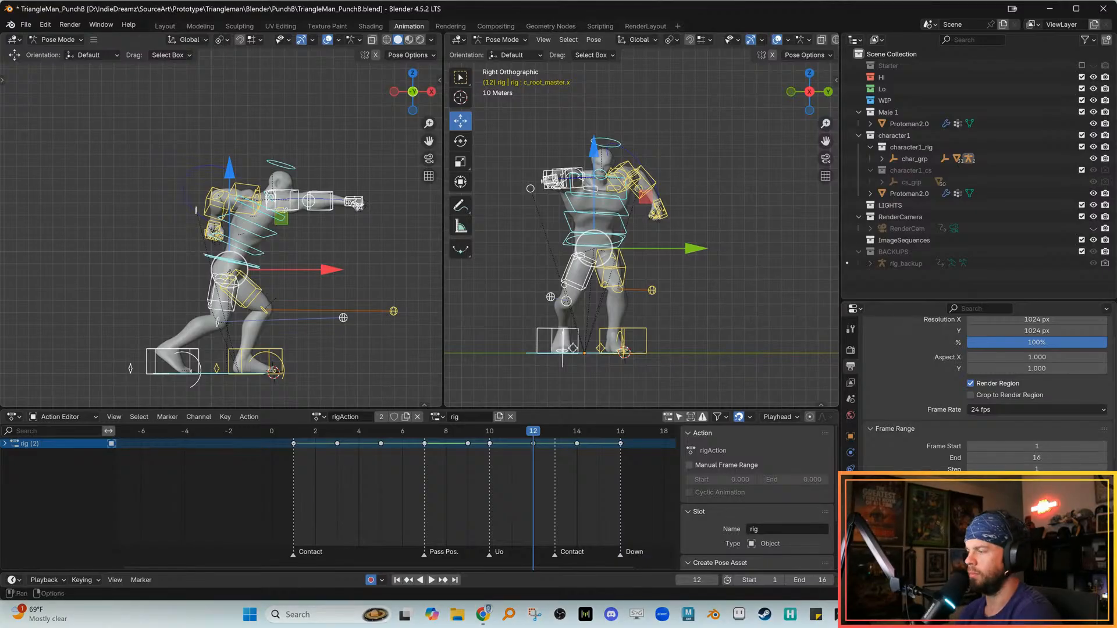
key("super+d")
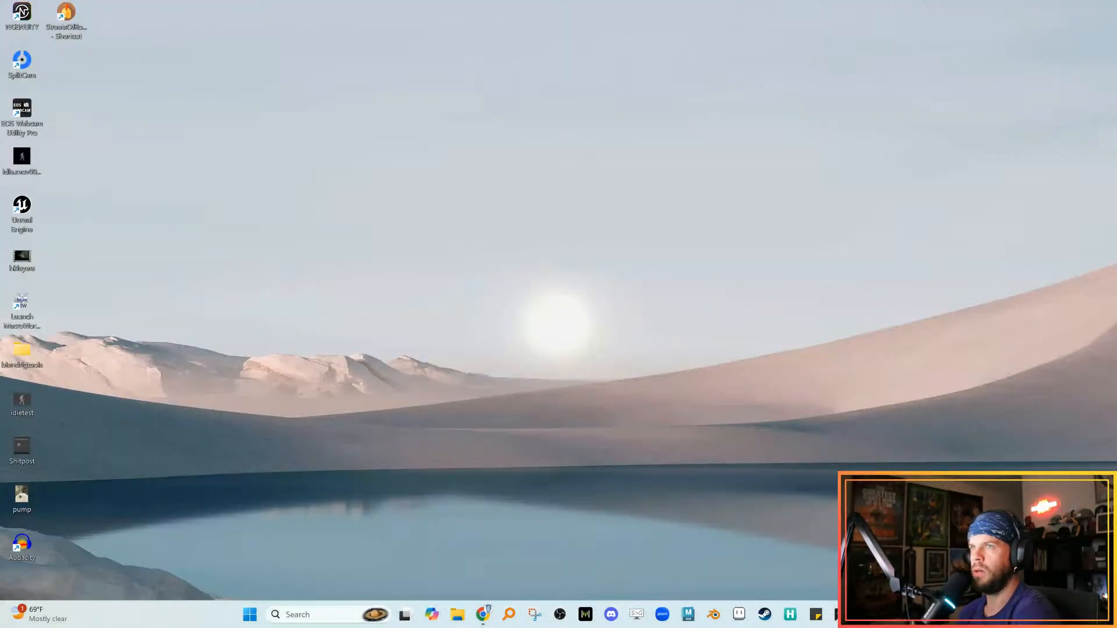
key("super+d")
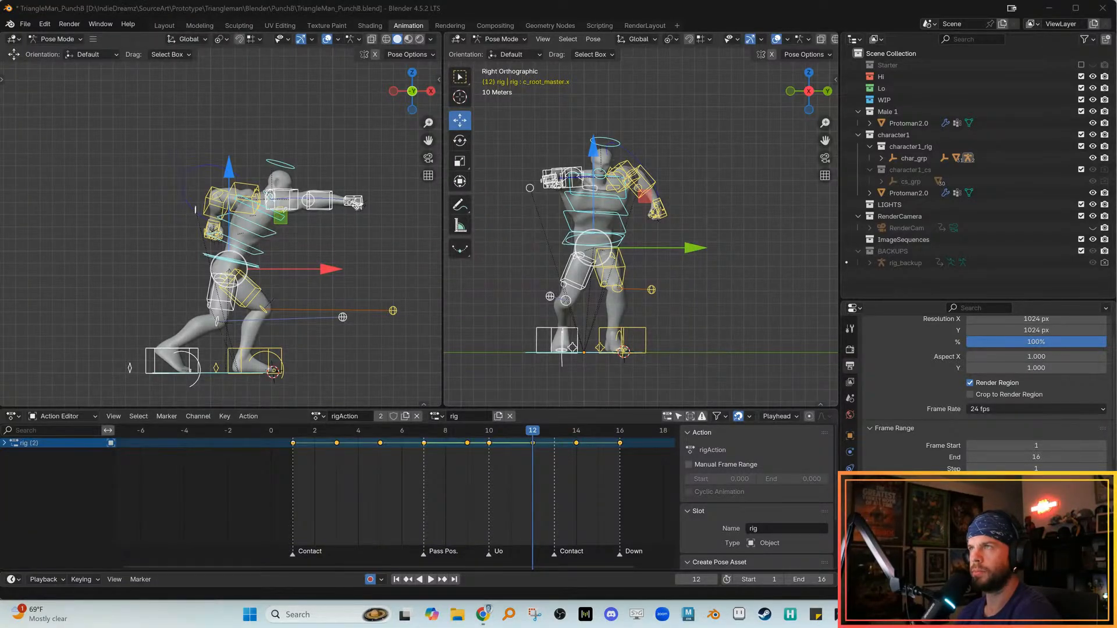
Copy the pose keyframes from frame 10 and paste them at frame 12 to hold the extended punch
left_click(410, 431)
key("space")
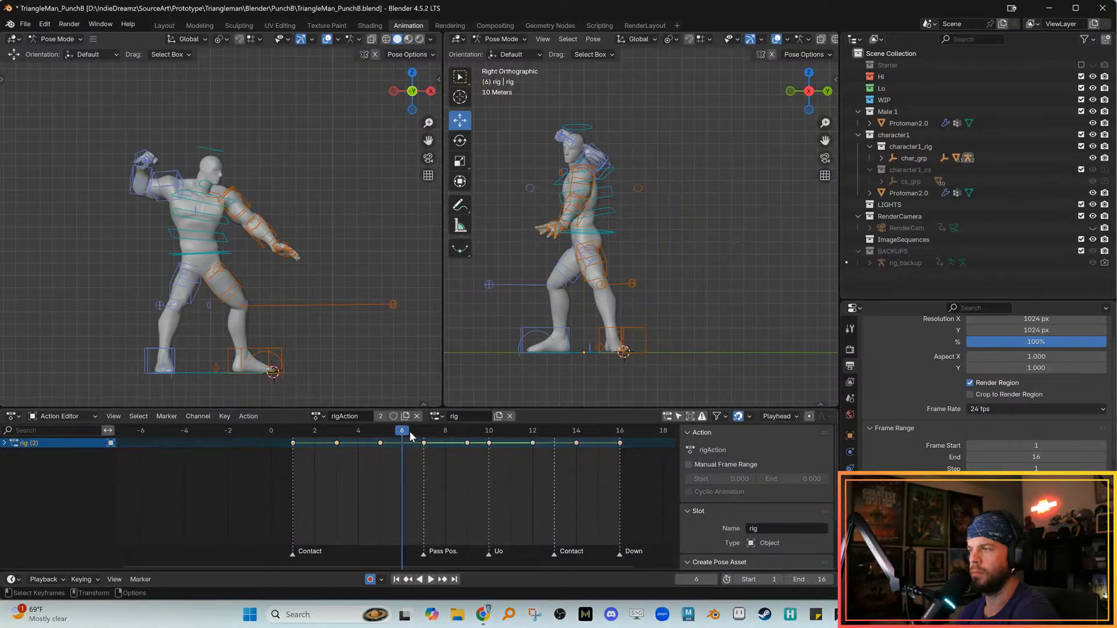
left_click_drag(410, 431, 493, 448)
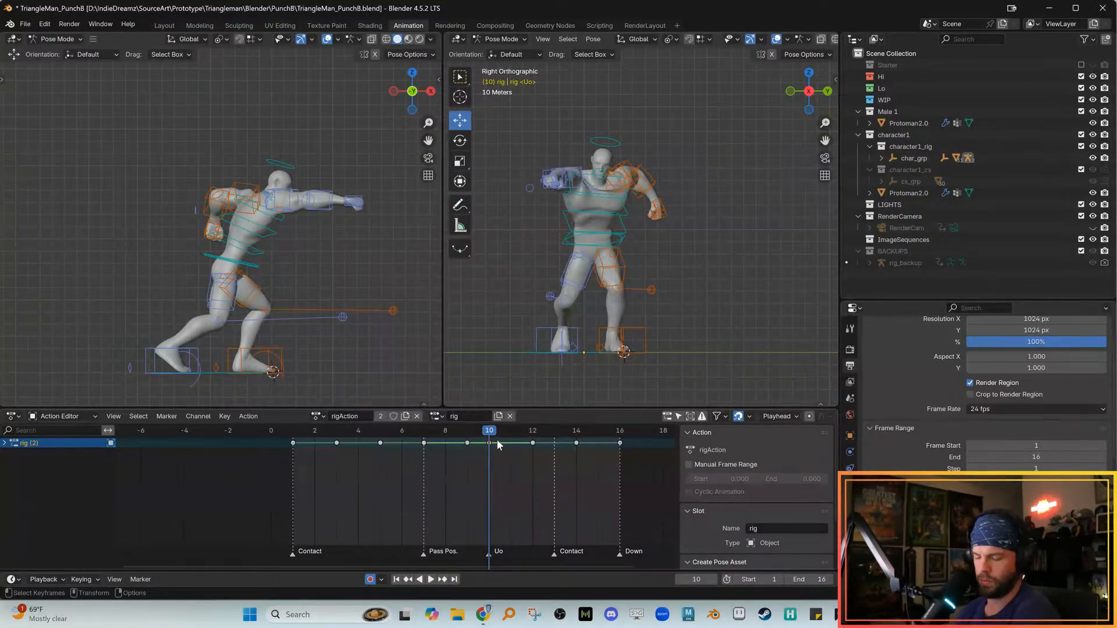
key("Up")
key("ctrl+v")
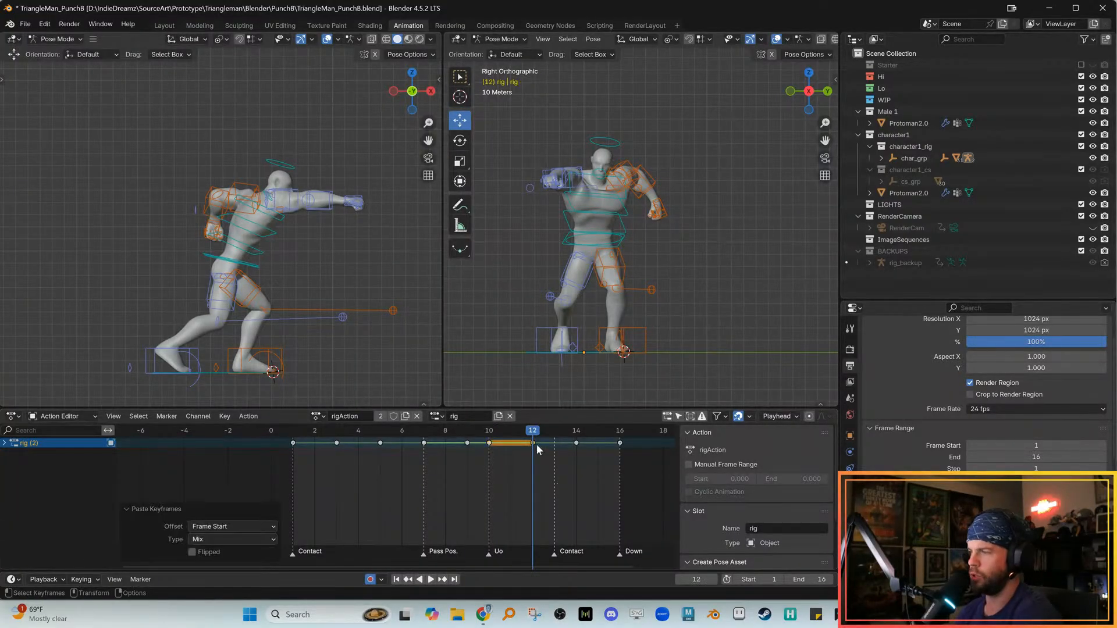
Replay the punch in the front and side views to review the hold, and save the file
key("space")
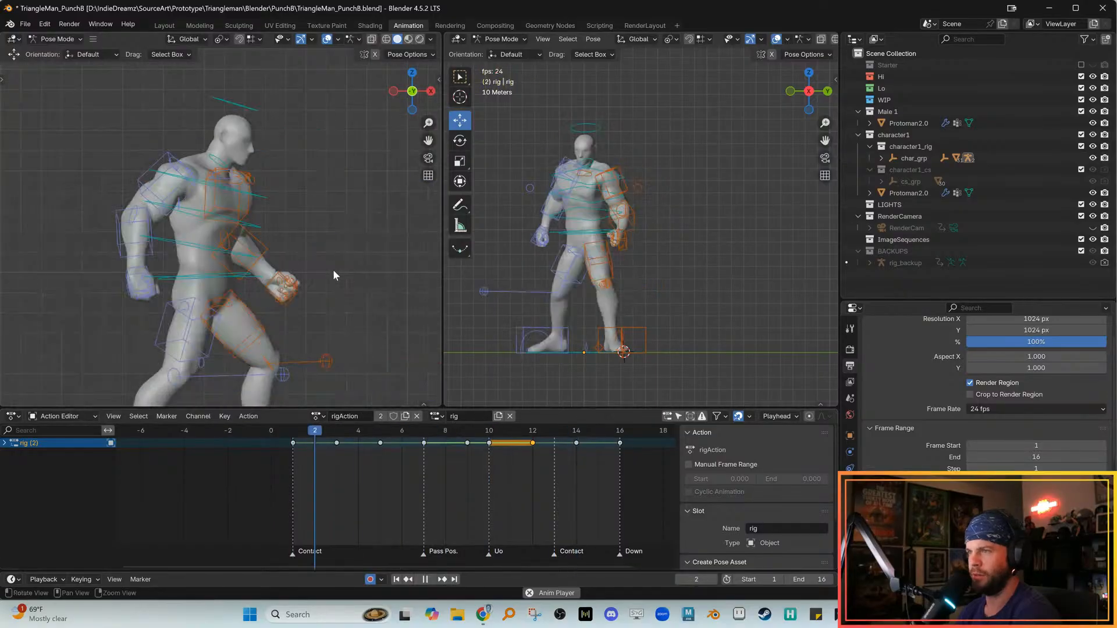
key("Escape")
scroll(335, 271, "down", 2)
key("space")
key("space")
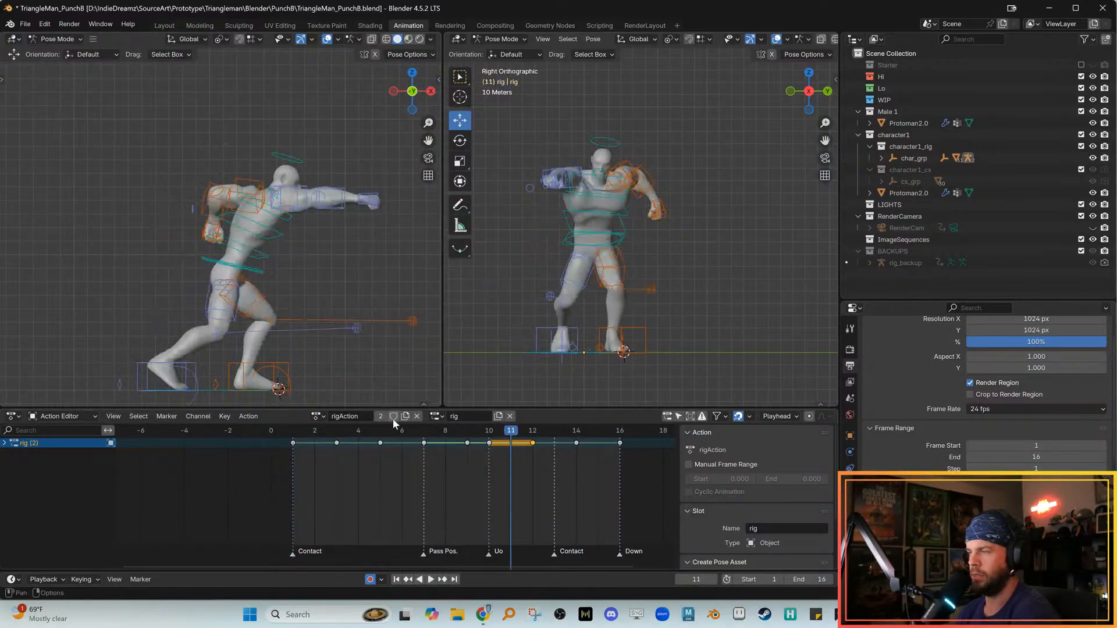
key("space")
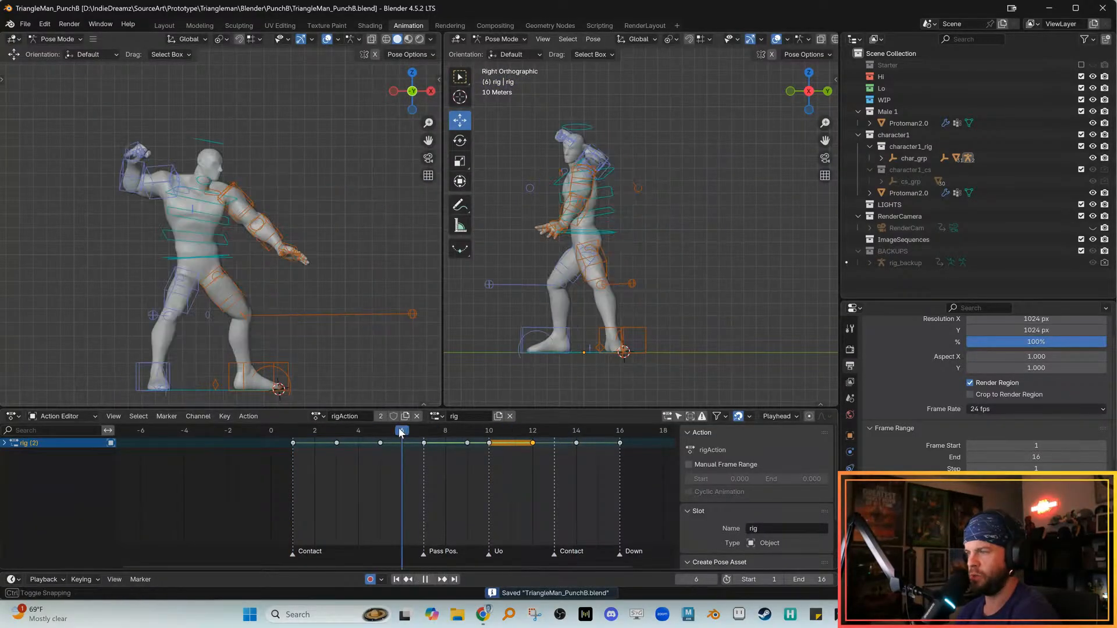
scroll(597, 259, "down", 1)
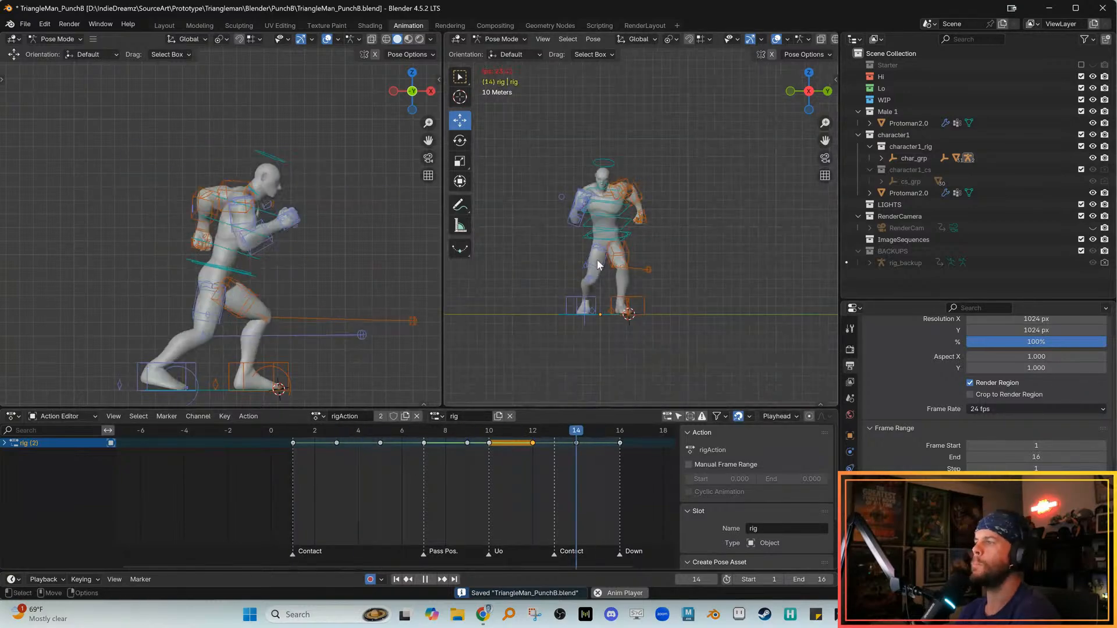
key("space")
key("ctrl+s")
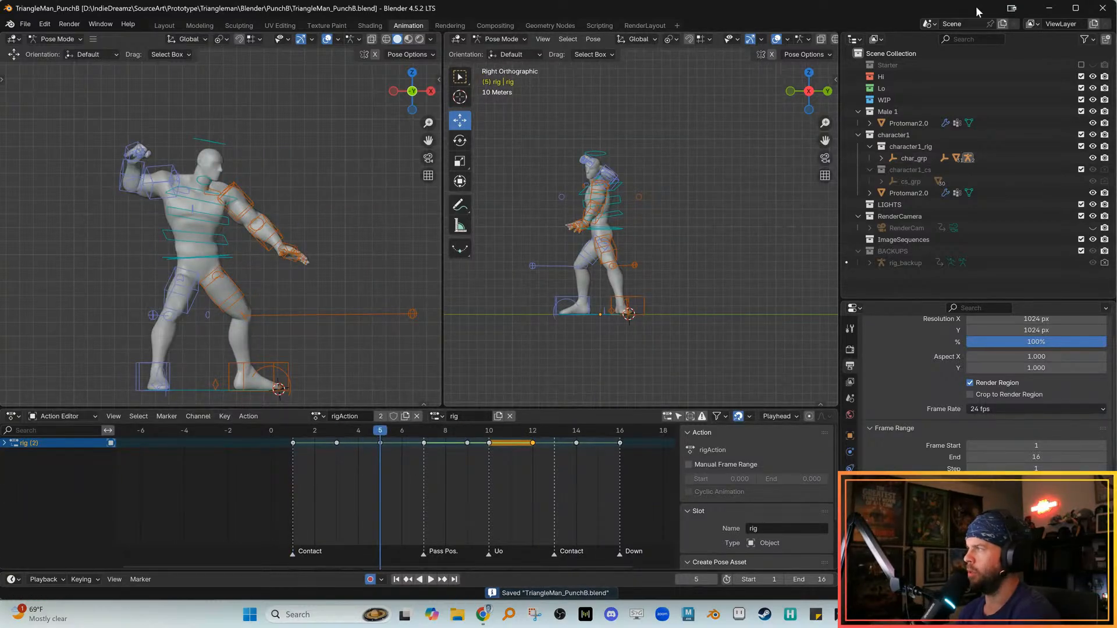
Switch from Blender to Maya 2025, discard the other program's unsaved scene changes and enter an empty Maya scene
left_click(1049, 8)
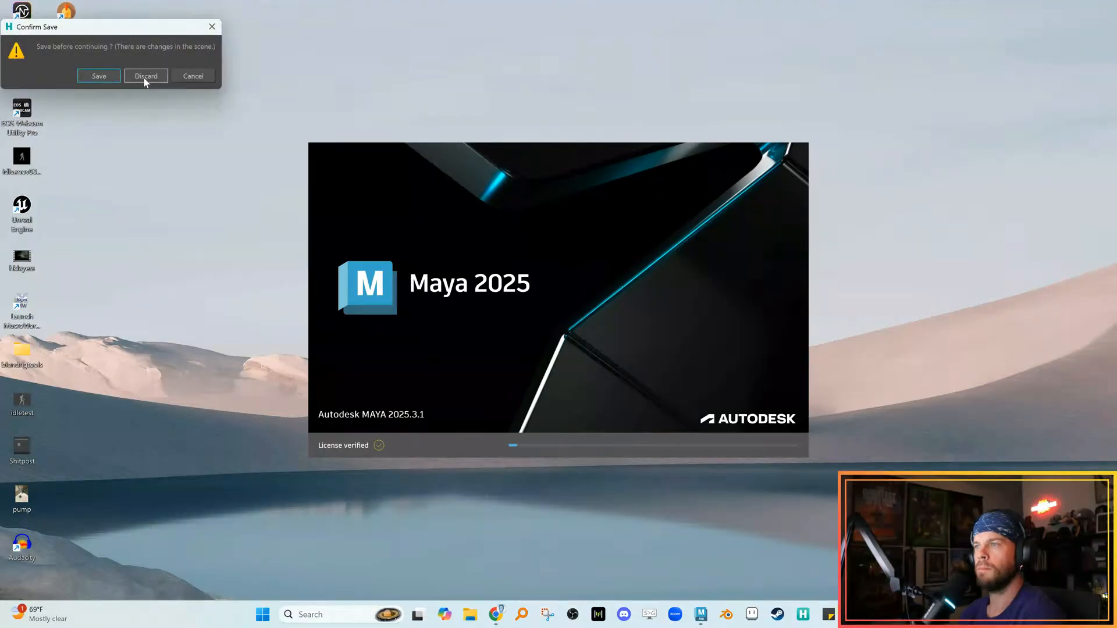
left_click(145, 77)
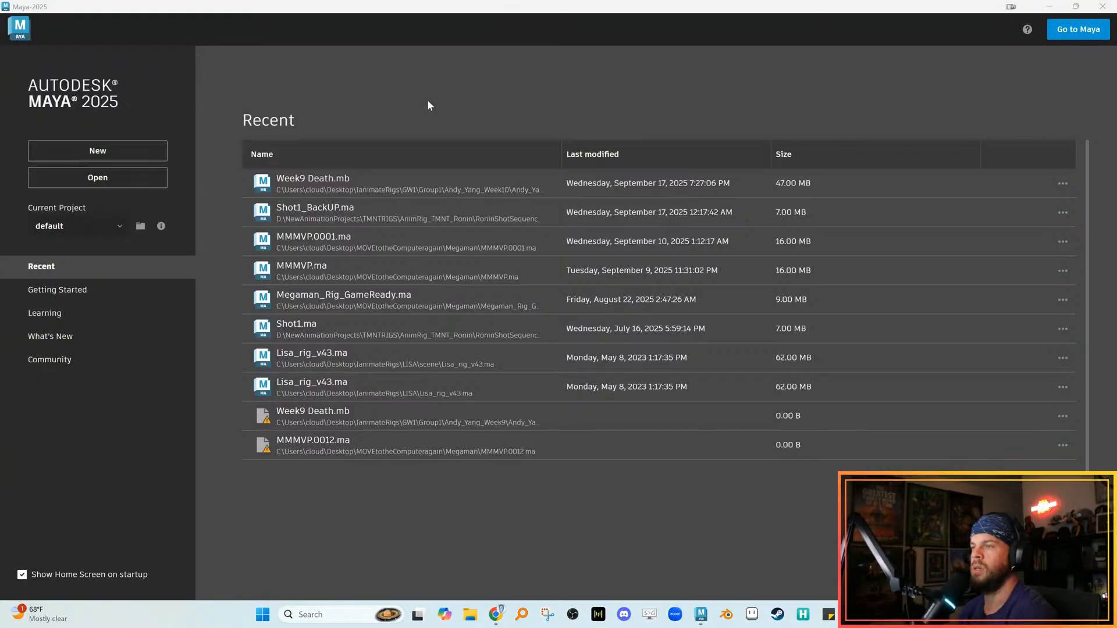
left_click(1066, 35)
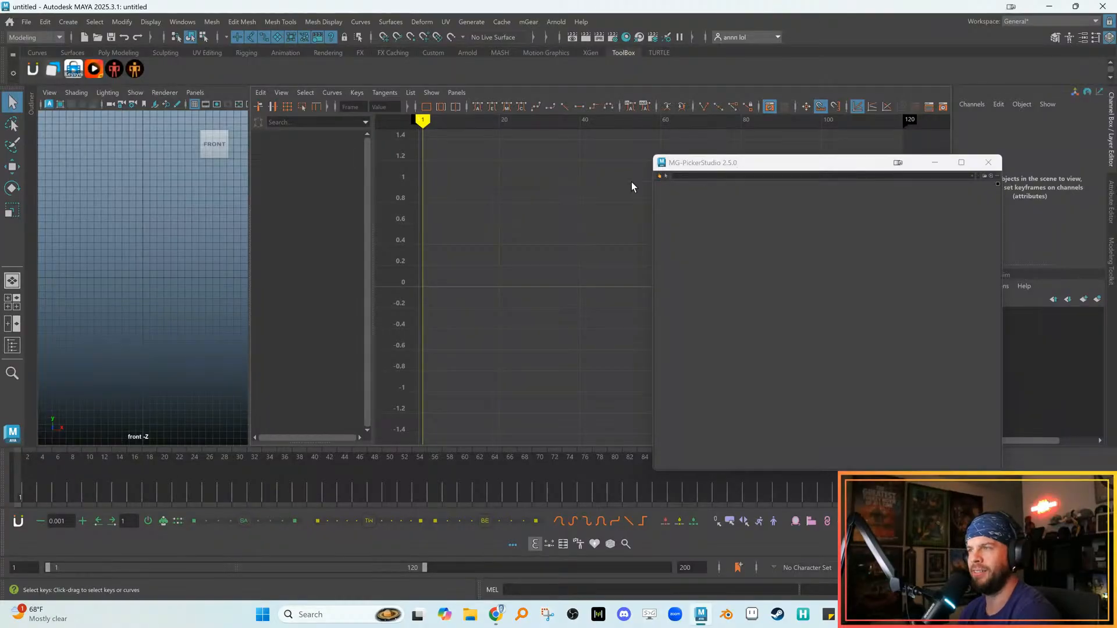
Widen the front viewport against the Graph Editor and move the MG-PickerStudio window off the viewport
left_click_drag(732, 168, 557, 154)
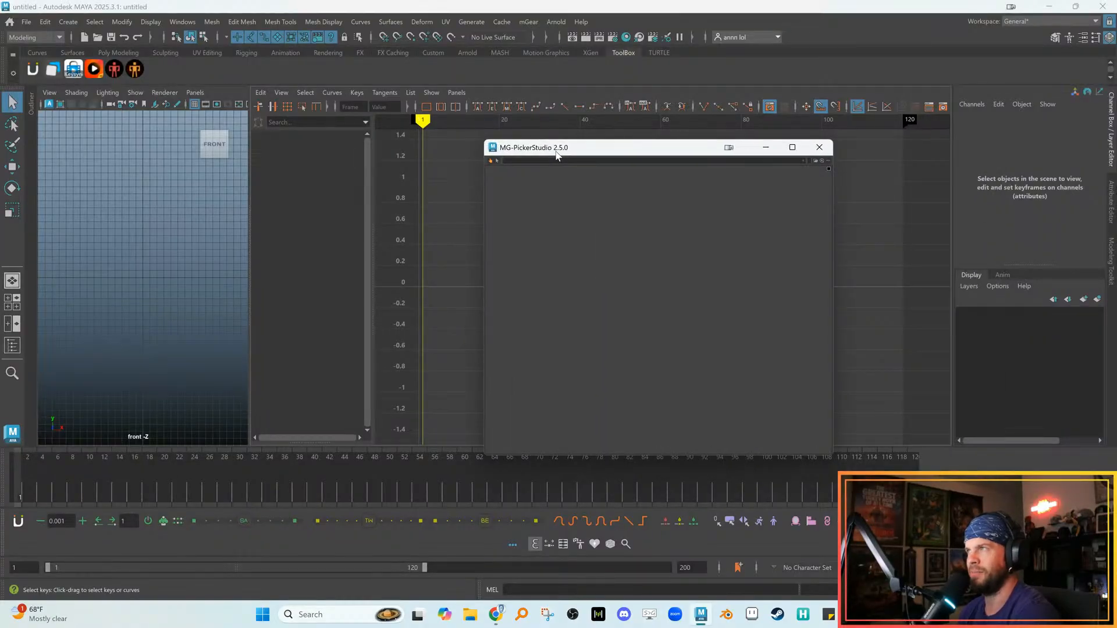
left_click(251, 213)
left_click_drag(250, 213, 303, 217)
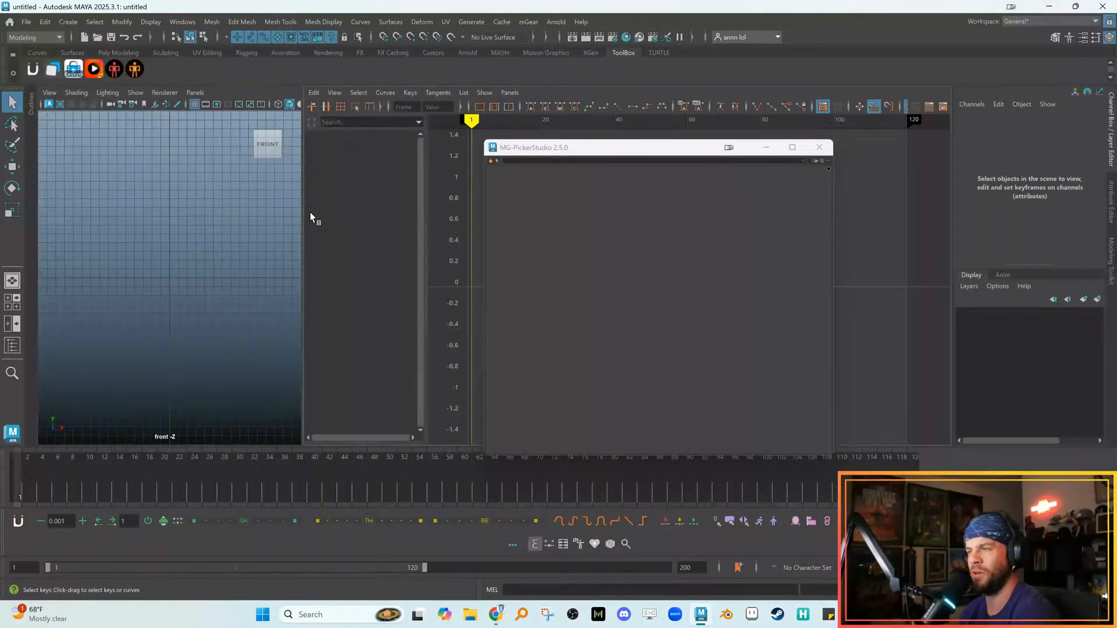
left_click_drag(302, 225, 435, 231)
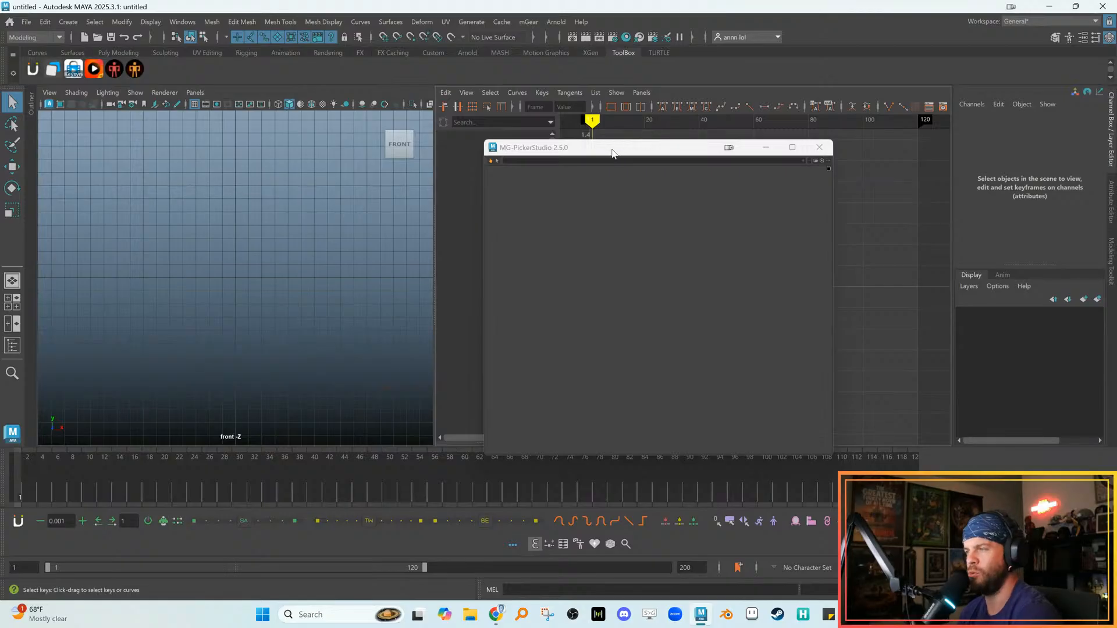
left_click_drag(612, 153, 259, 143)
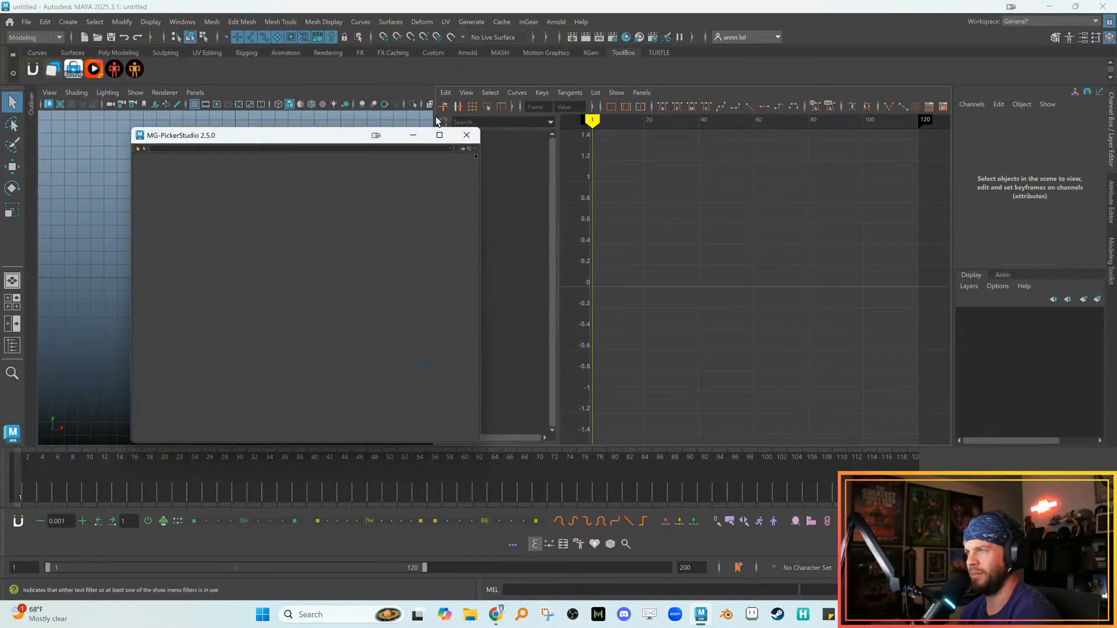
left_click_drag(434, 114, 629, 123)
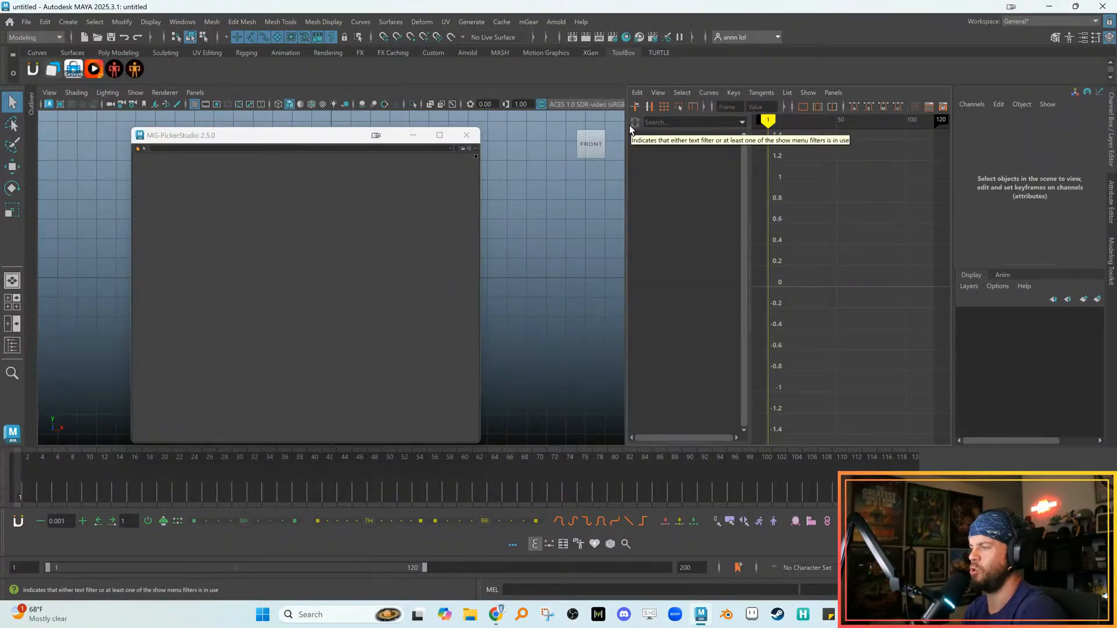
left_click_drag(335, 136, 786, 144)
middle_click_drag(453, 225, 424, 227, "alt")
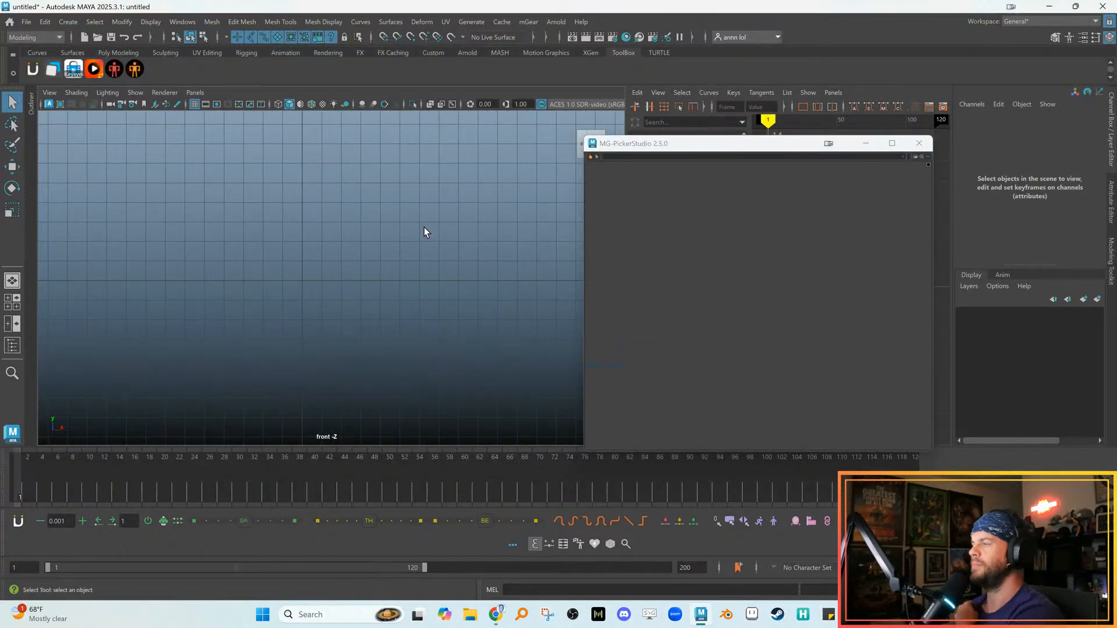
View MG-PickerStudio's list of recent picker files and reposition its window over the Graph Editor
left_click_drag(636, 148, 621, 147)
left_click(900, 156)
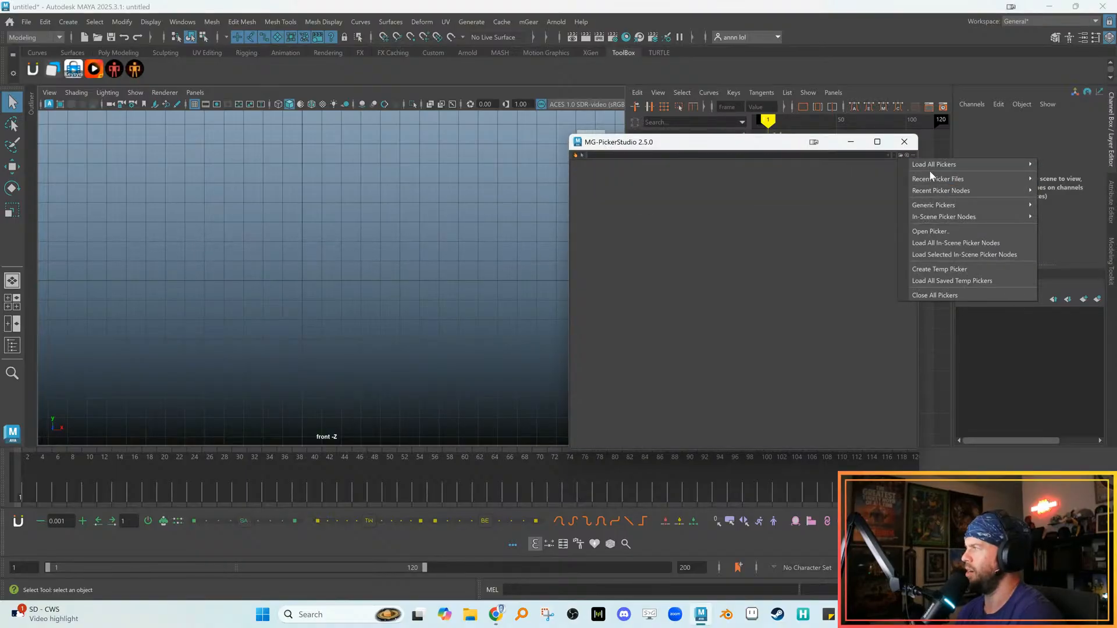
mouse_move(945, 168)
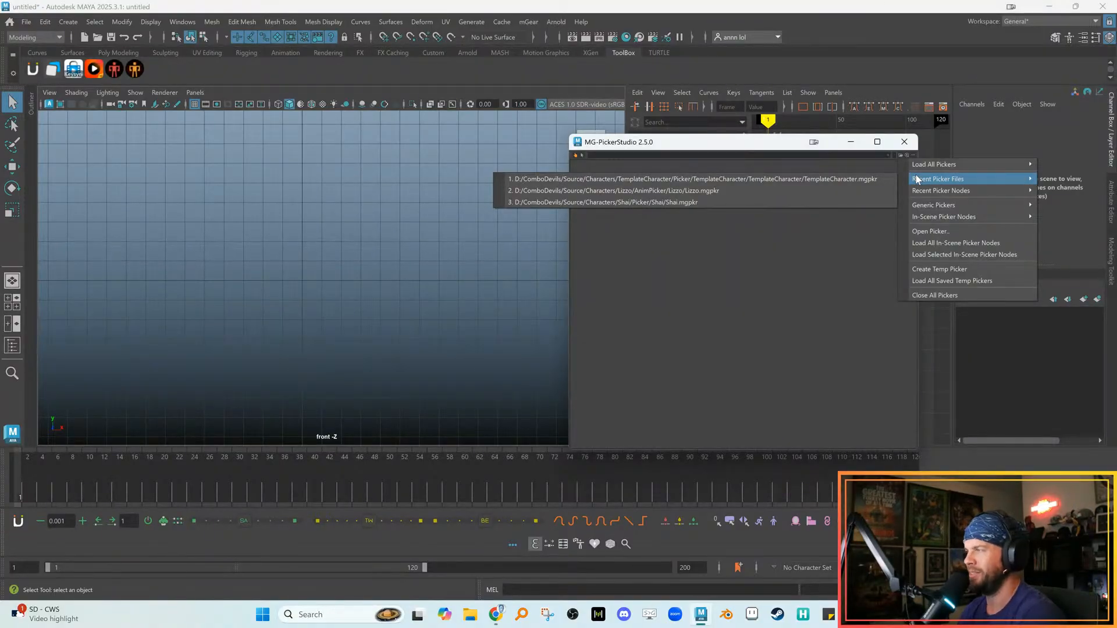
left_click_drag(749, 146, 713, 139)
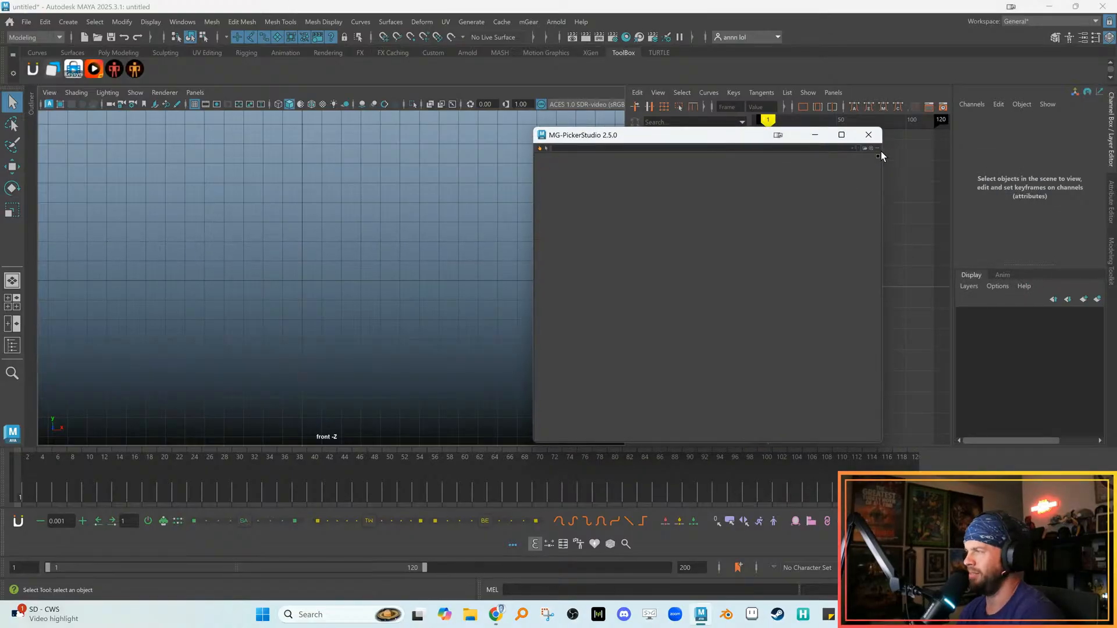
left_click_drag(566, 137, 546, 100)
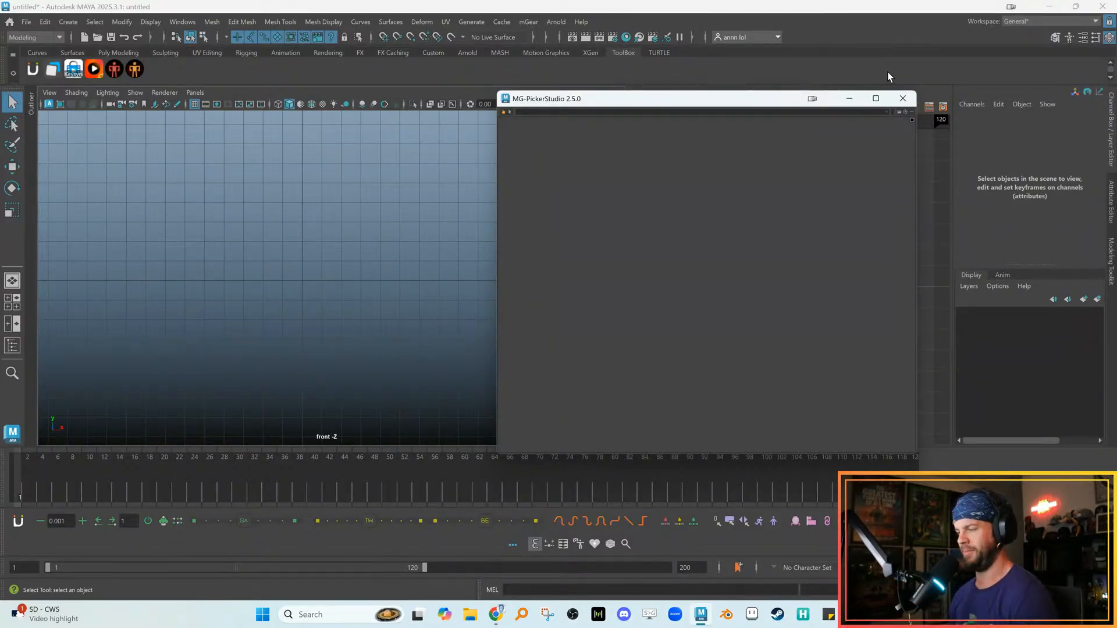
left_click_drag(747, 104, 759, 94)
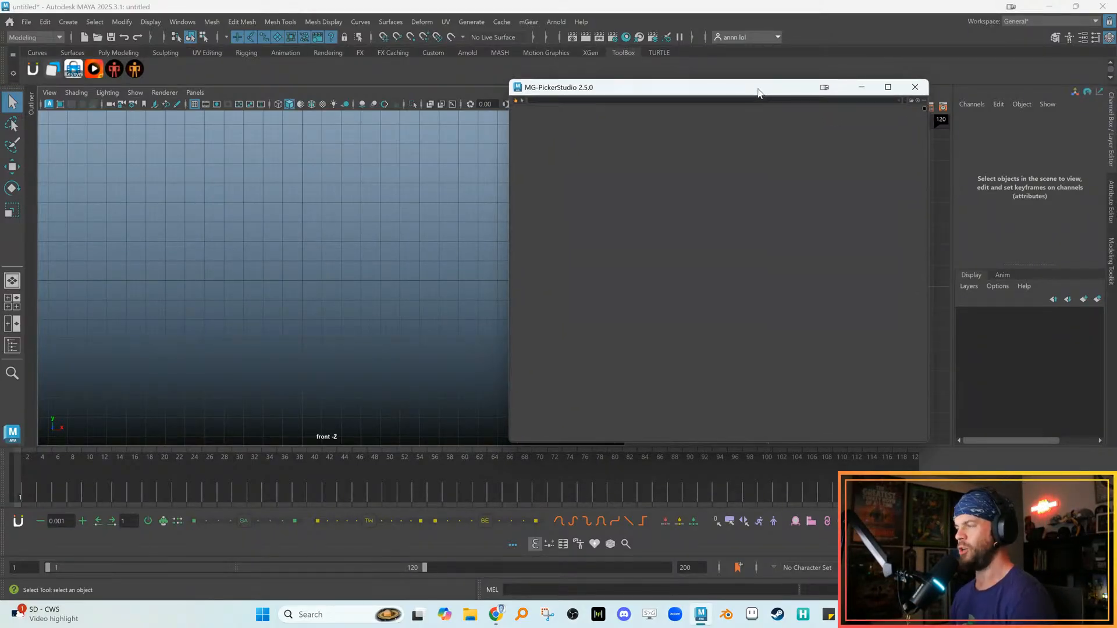
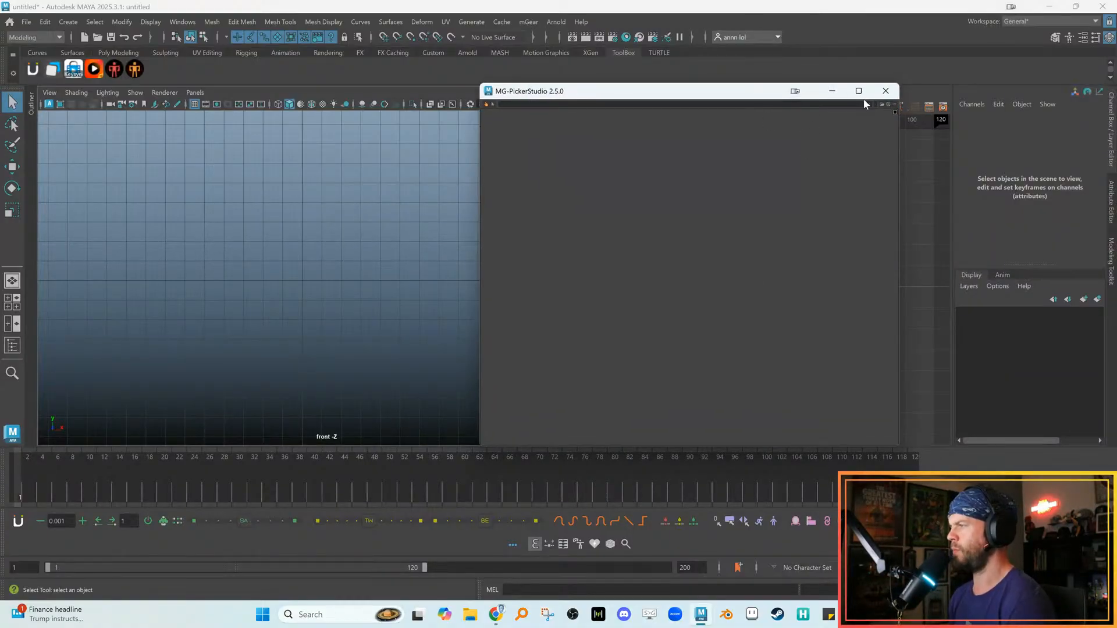
Close MG-PickerStudio and look through the Maya 2025 shelves, including ToolBox, TURTLE, XGen, Custom and Motion Graphics
left_click(882, 88)
left_click(659, 53)
left_click(590, 53)
left_click(545, 53)
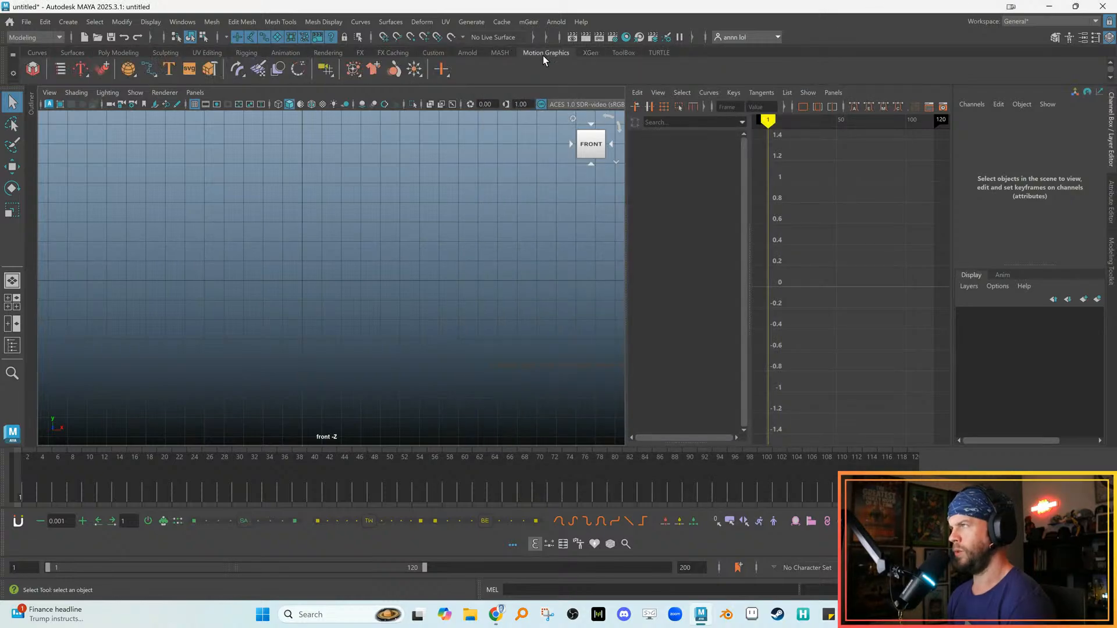
left_click(499, 53)
left_click(591, 53)
left_click(623, 53)
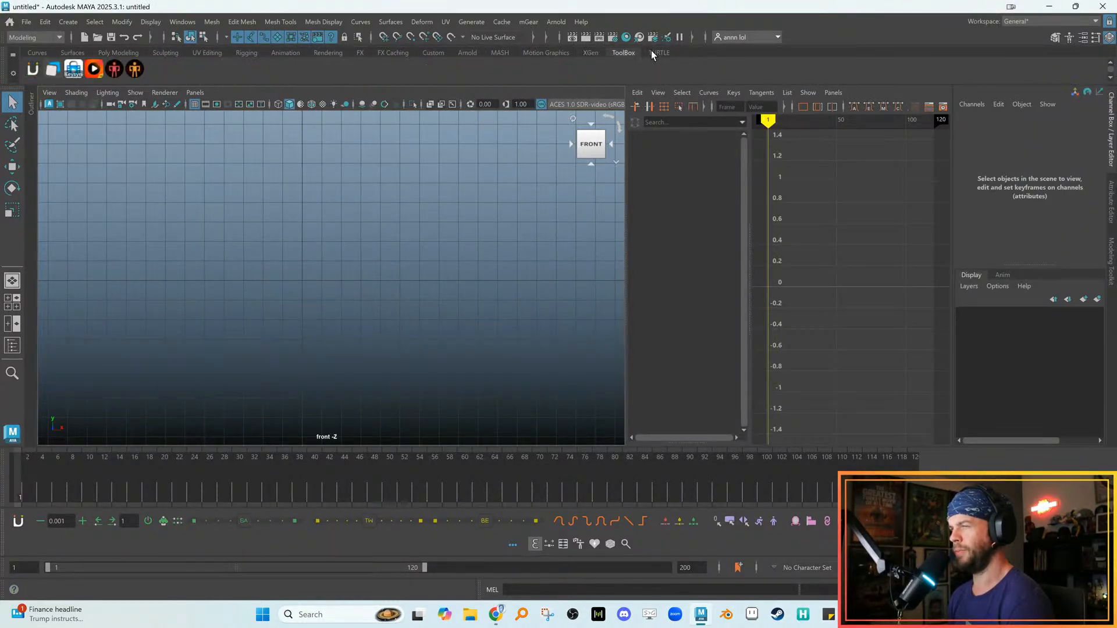
left_click(659, 53)
left_click(623, 53)
left_click(591, 53)
left_click(546, 53)
left_click(469, 53)
left_click(493, 52)
left_click(469, 52)
left_click(434, 52)
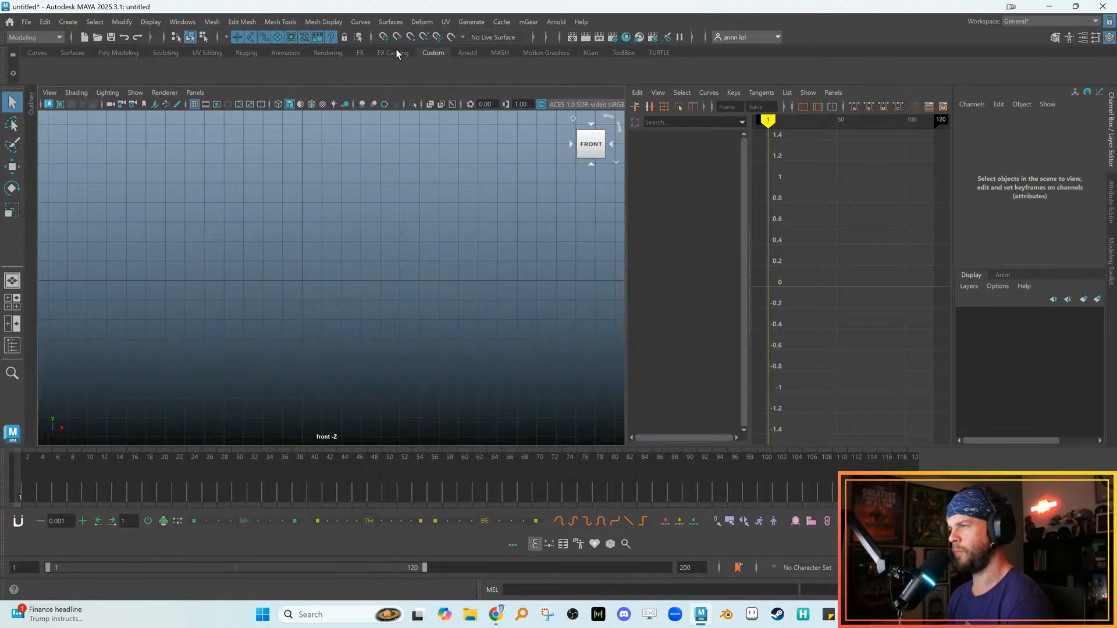
left_click(401, 53)
left_click(502, 53)
left_click(527, 54)
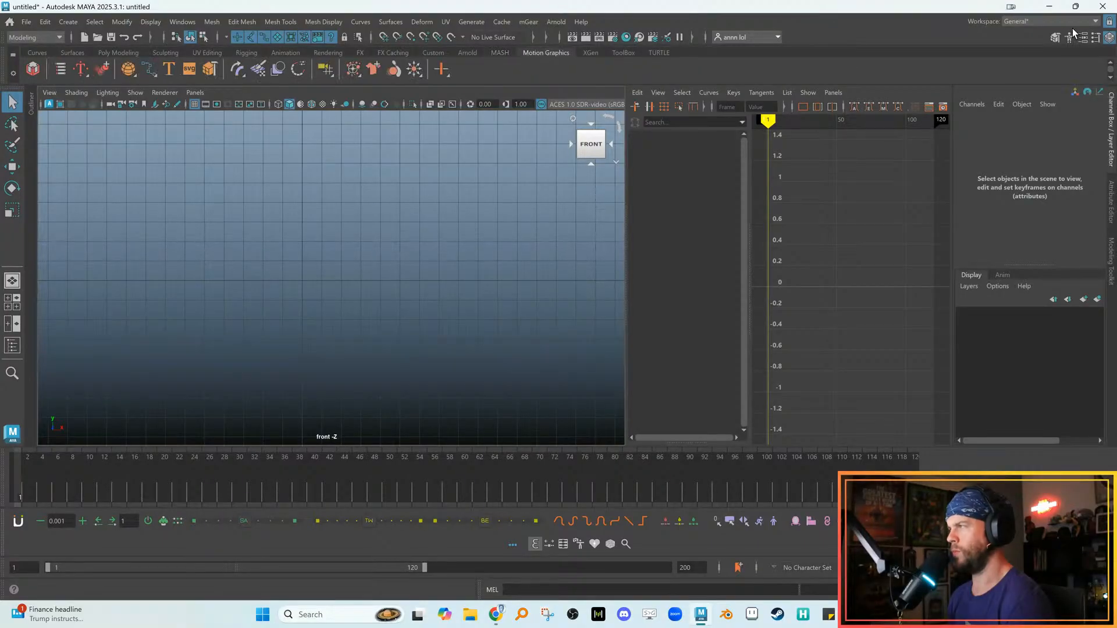
Close Maya 2025 and launch Maya 2023 from the Windows search
left_click(1102, 6)
left_click(547, 319)
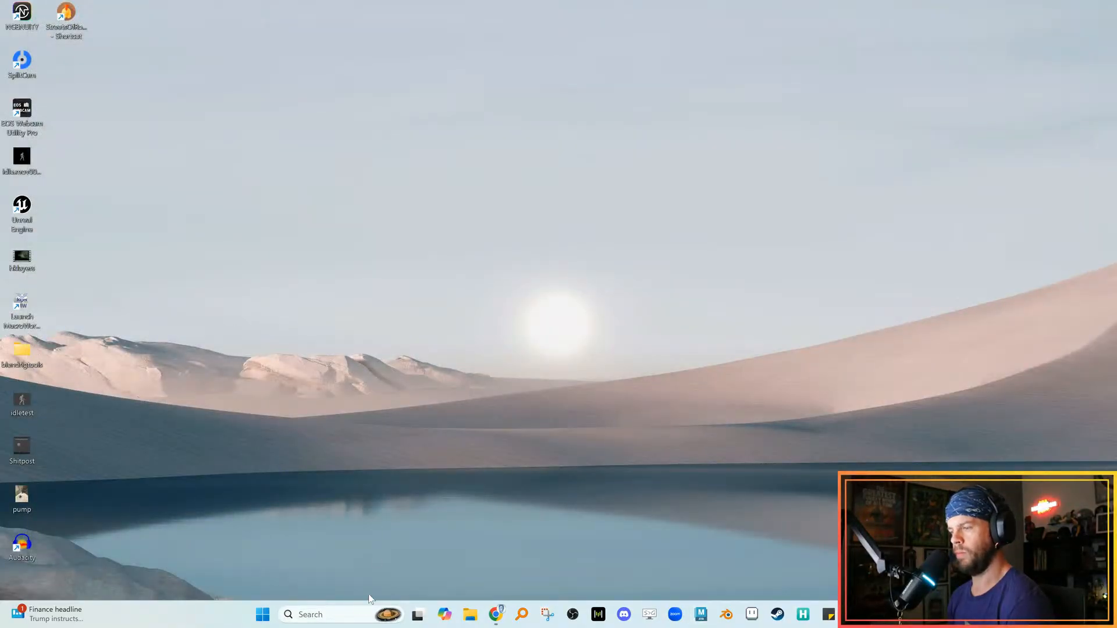
left_click(315, 620)
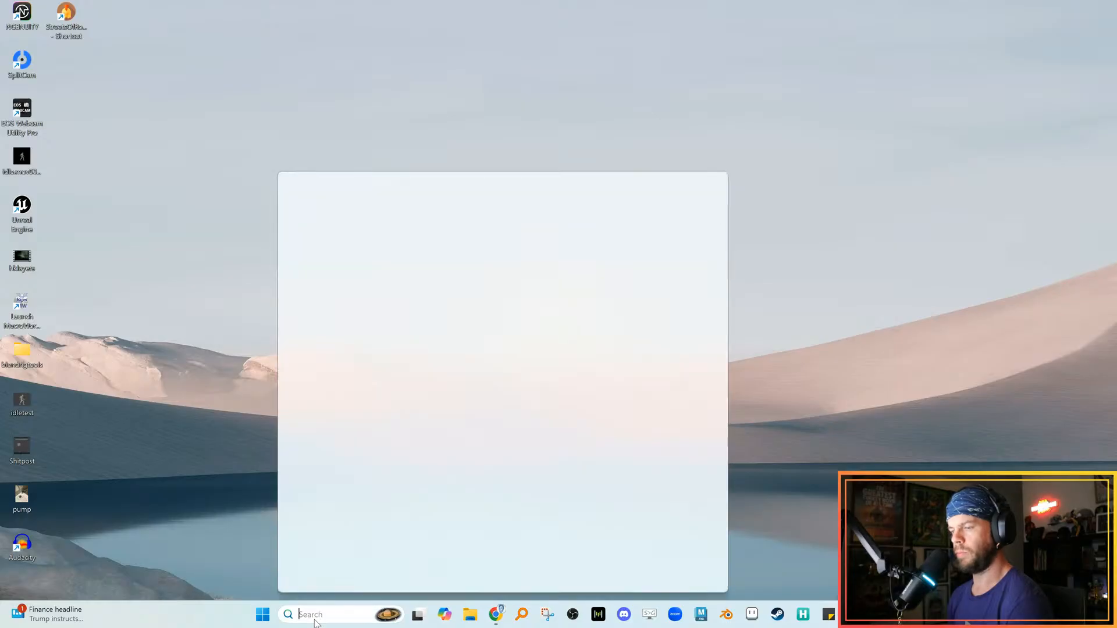
key("Down")
key("Down")
key("Down")
key("Down")
key("Down")
key("Down")
key("Down")
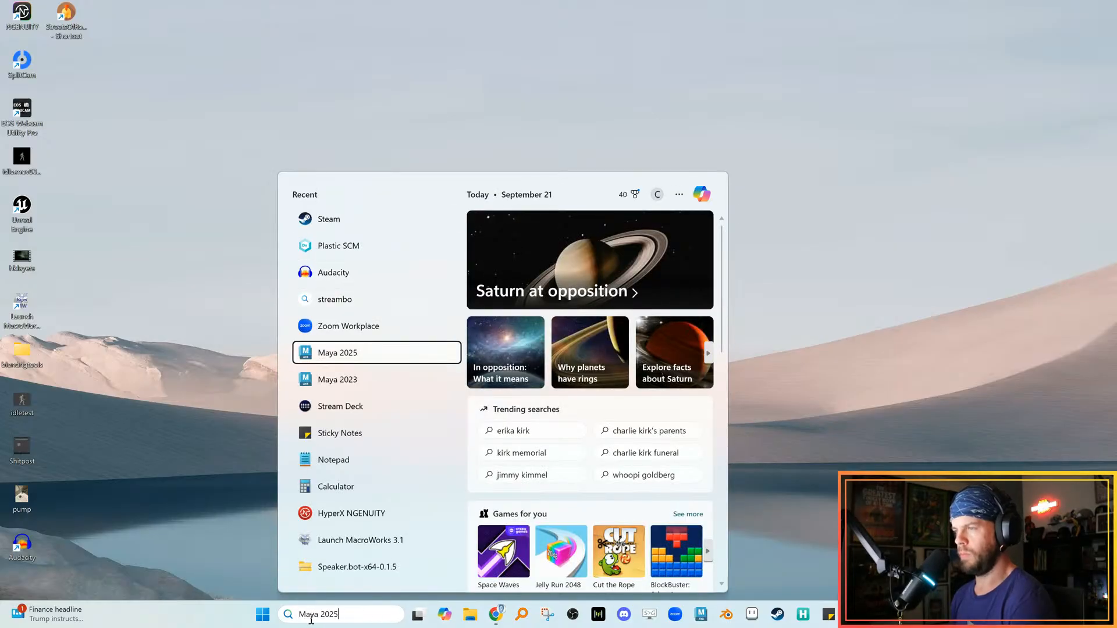
key("Return")
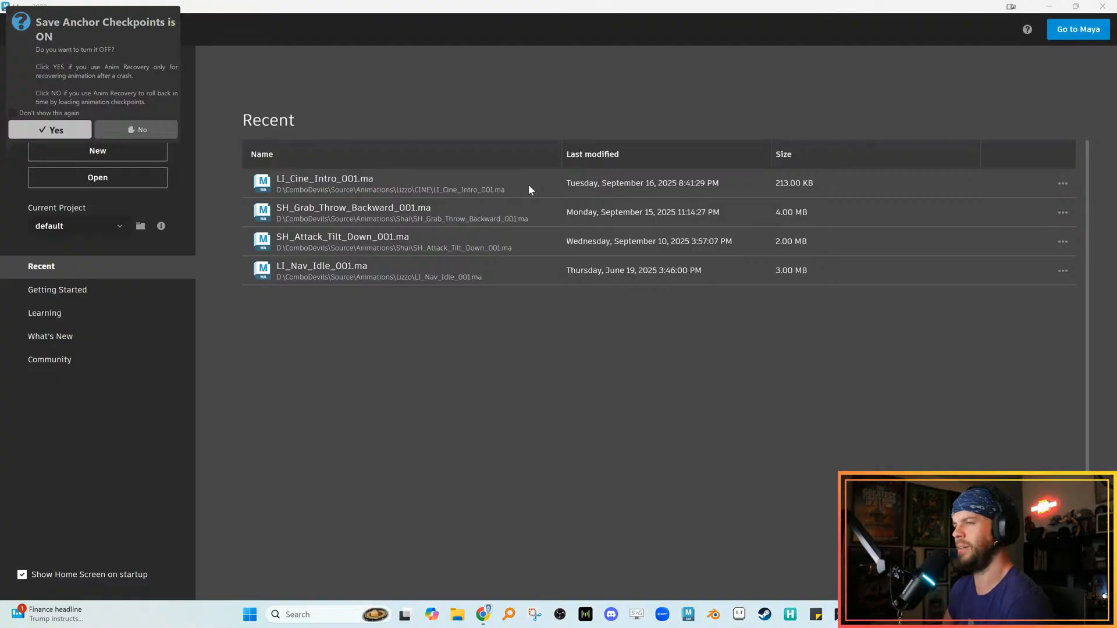
Enter an empty Maya 2023 scene and decline turning off Save Anchor Checkpoints whenever asked
left_click(124, 129)
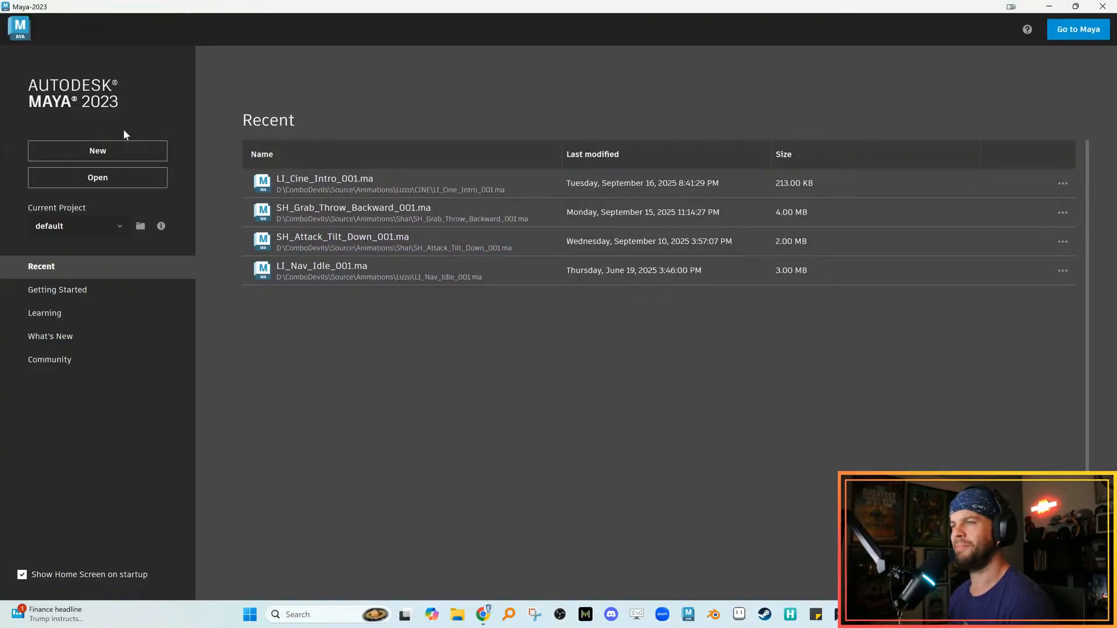
left_click(1079, 30)
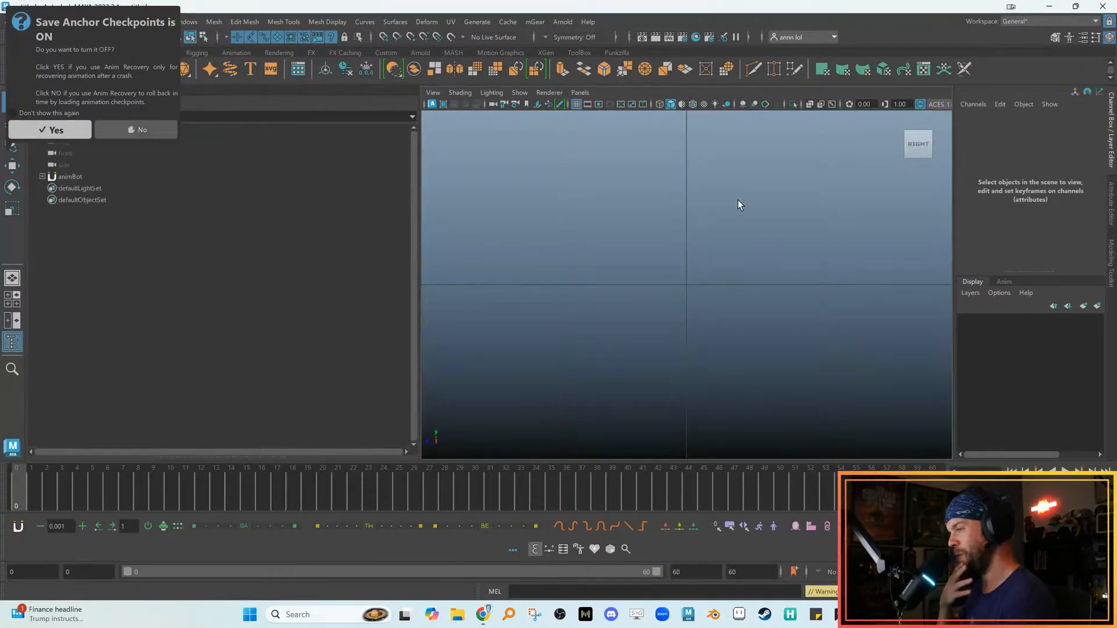
left_click(131, 126)
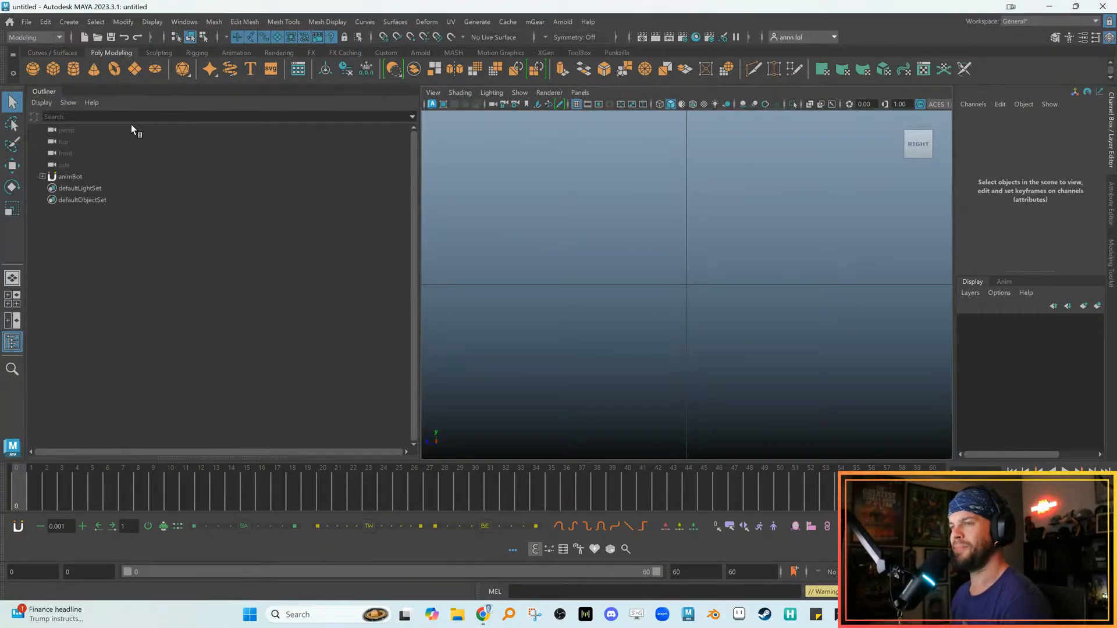
Check the ToolBox and XGen shelves and show the Punkzilla shelf
left_click(578, 50)
left_click(549, 50)
left_click(573, 50)
left_click(616, 51)
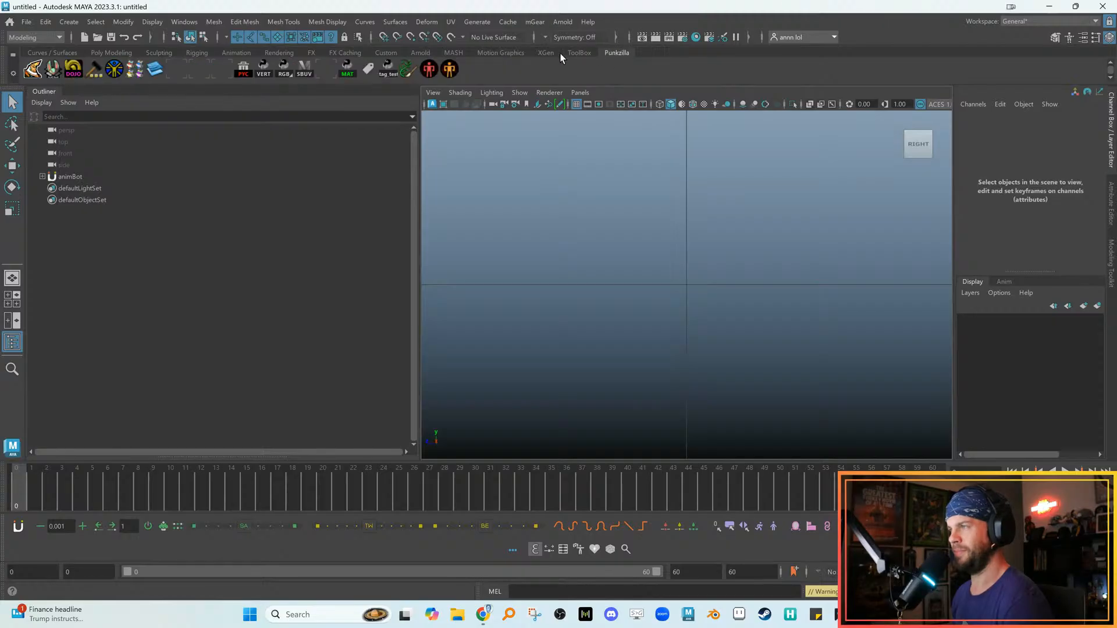
Look through the Motion Graphics, MASH, XGen and ToolBox shelves and return to the Punkzilla shelf
left_click(511, 53)
left_click(454, 52)
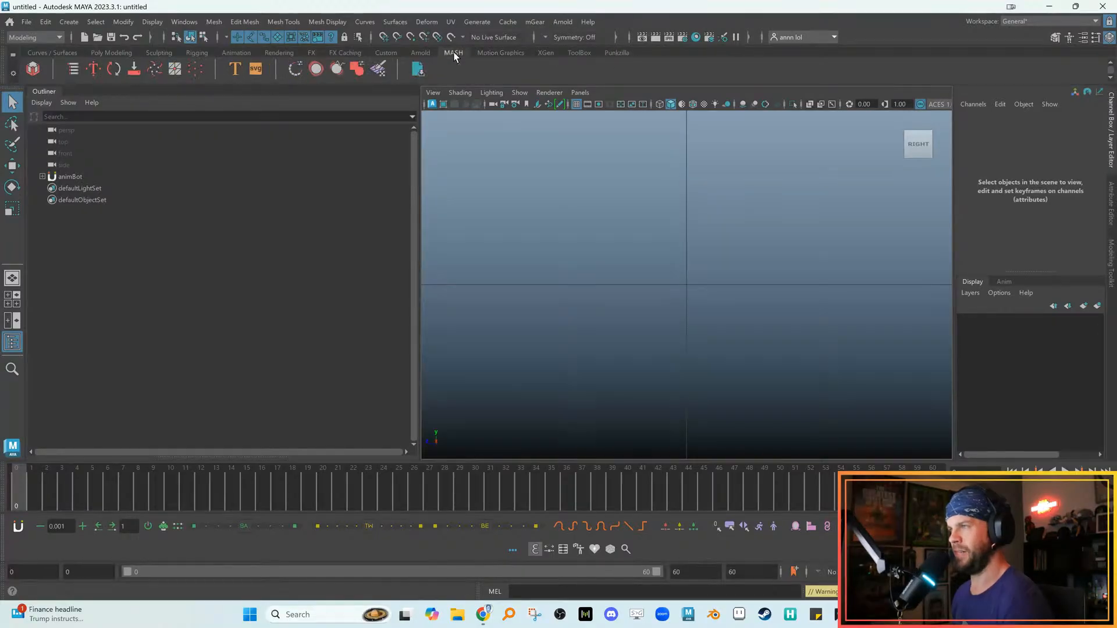
left_click(547, 53)
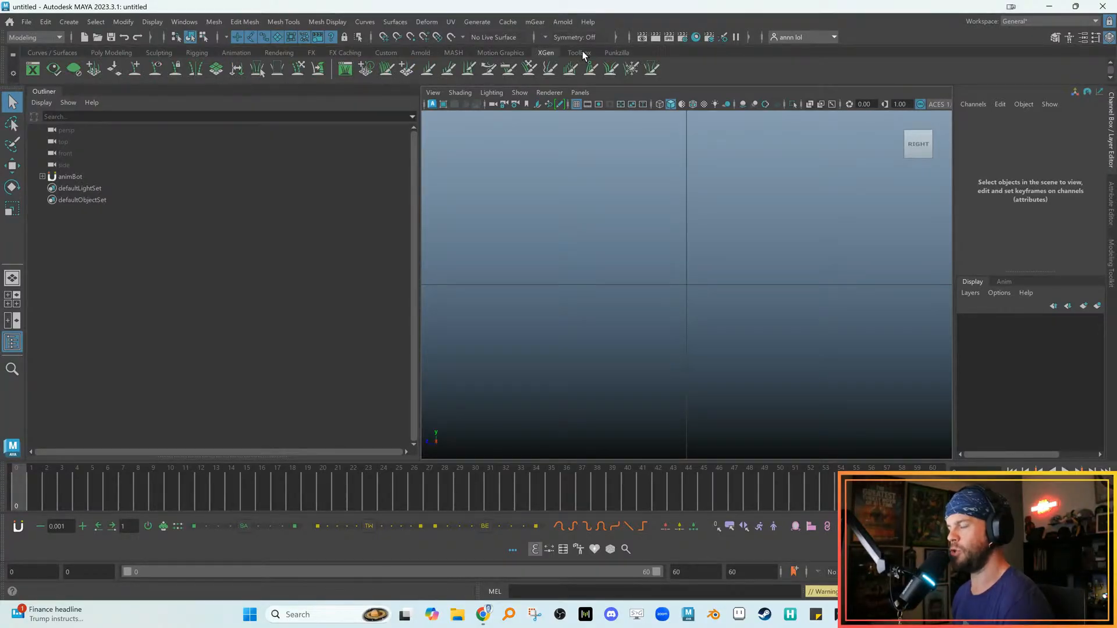
left_click(582, 53)
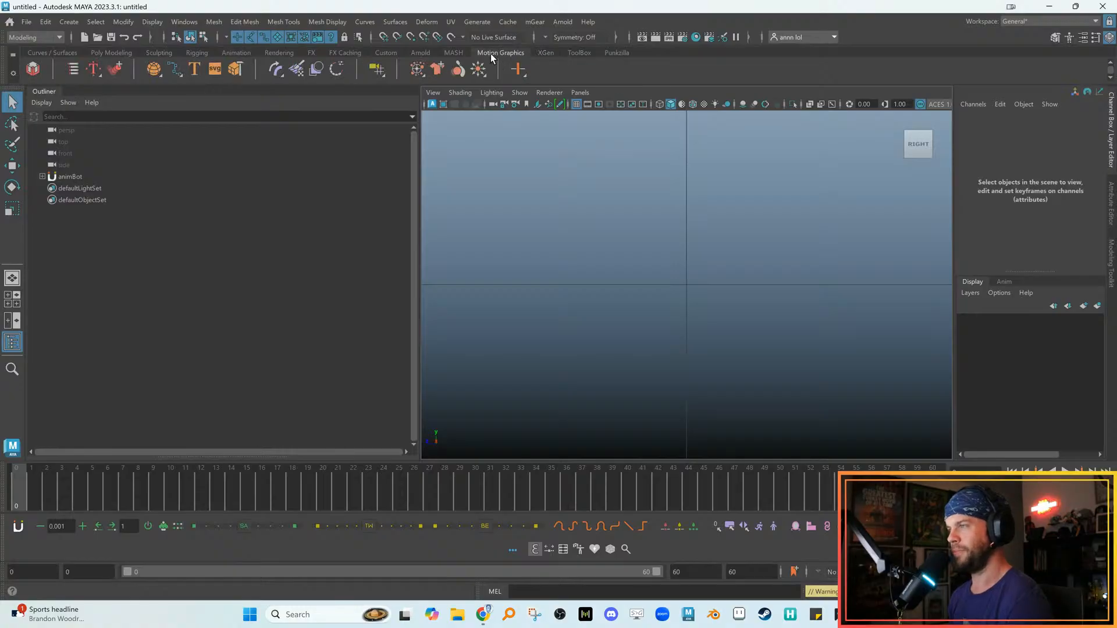
left_click(616, 52)
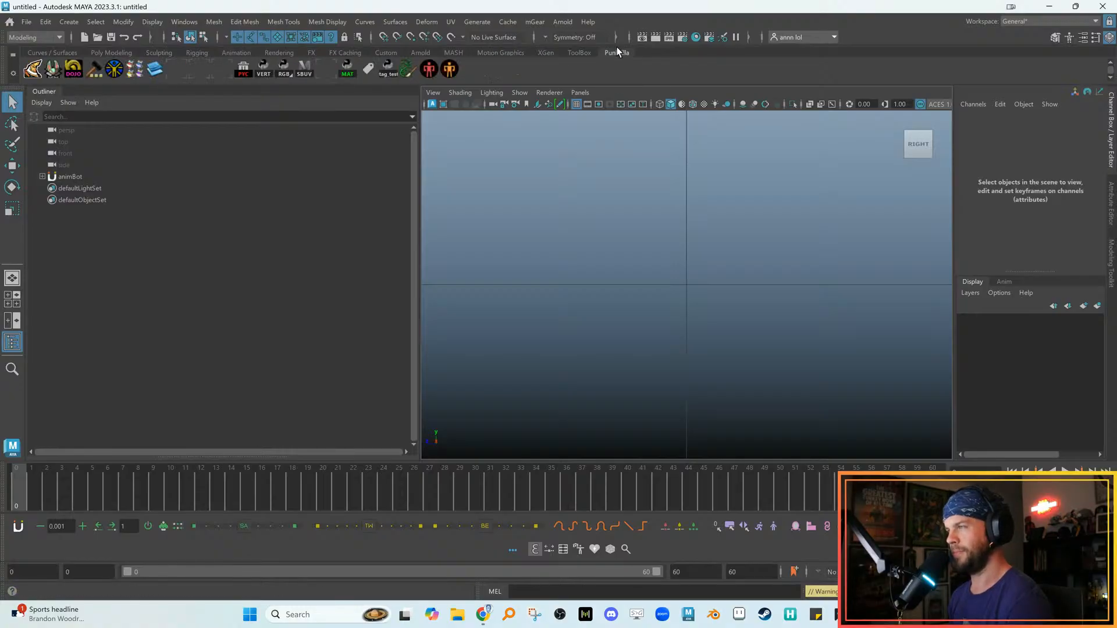
Open the Anim Dojo tool and switch its character selection to Shai
left_click(72, 71)
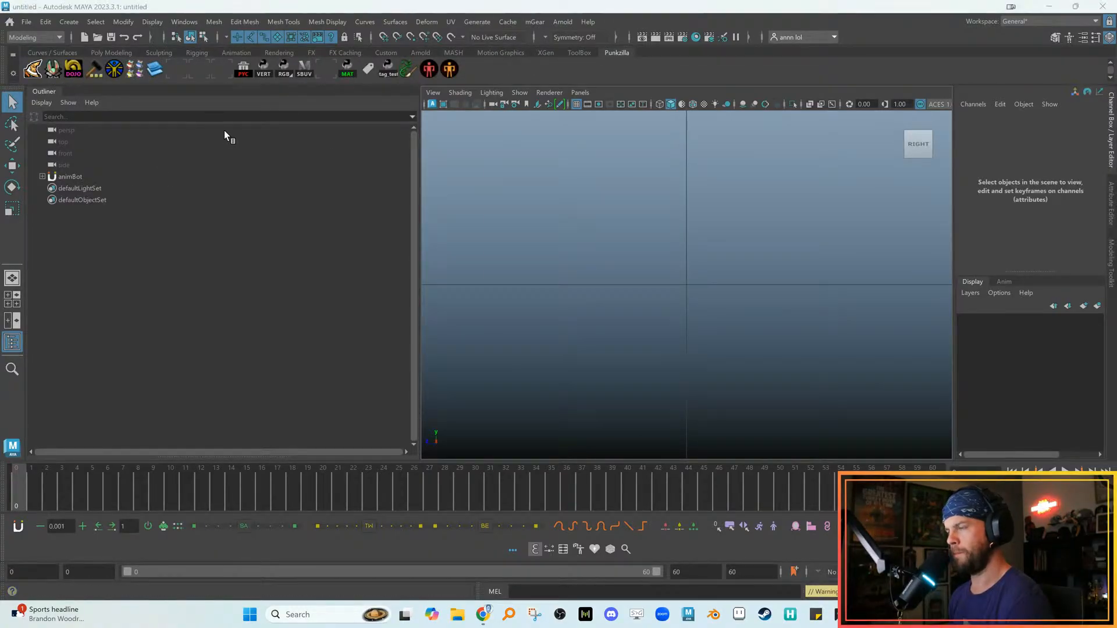
left_click(348, 209)
scroll(362, 349, "down", 10)
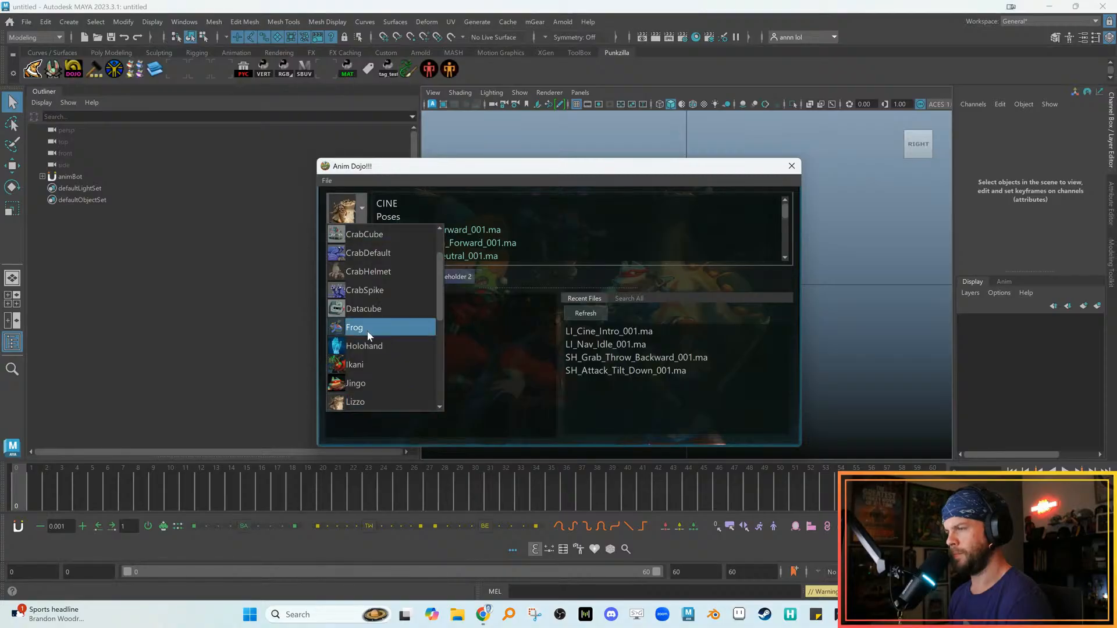
left_click(358, 272)
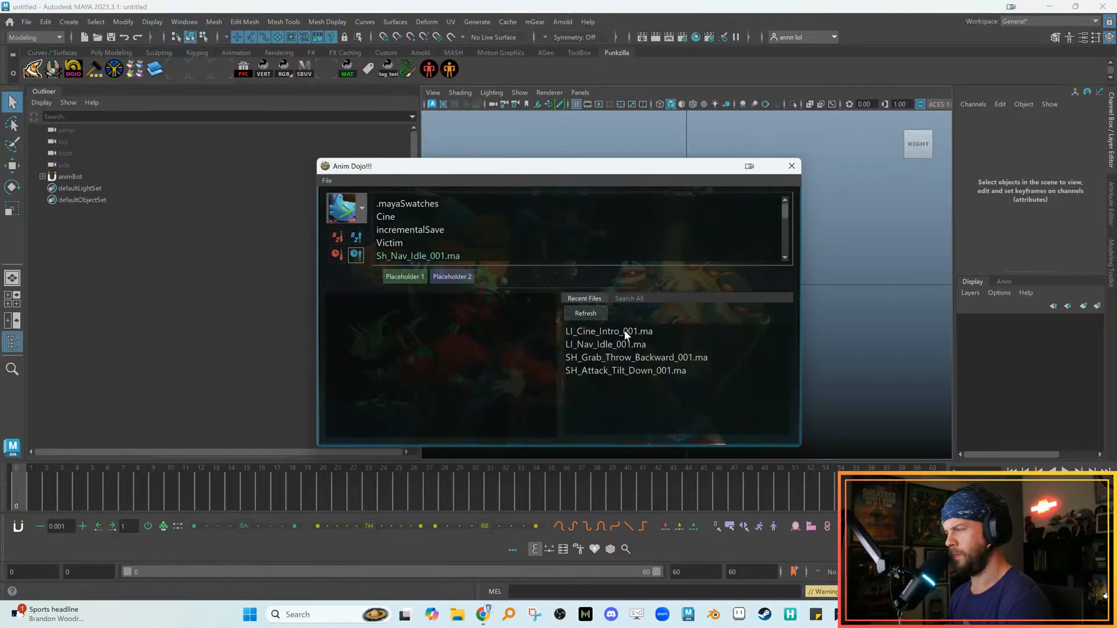
left_click_drag(573, 173, 565, 167)
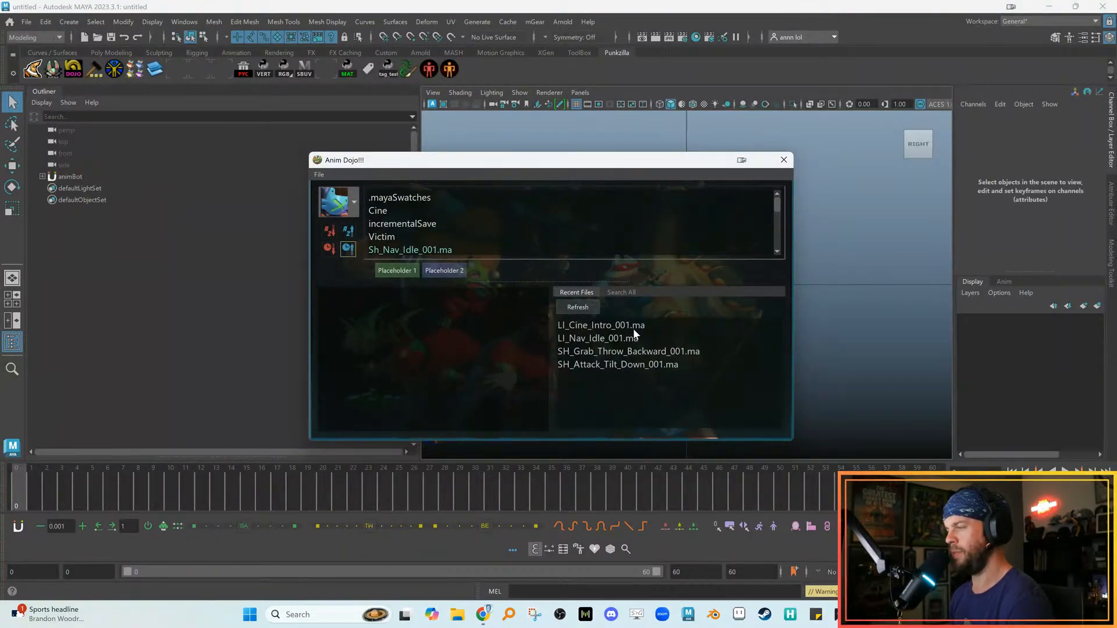
Open SH_Grab_Throw_Backward_001.ma from the recent files, decline turning off the animation checkpoints and close Anim Dojo
double_click(645, 351)
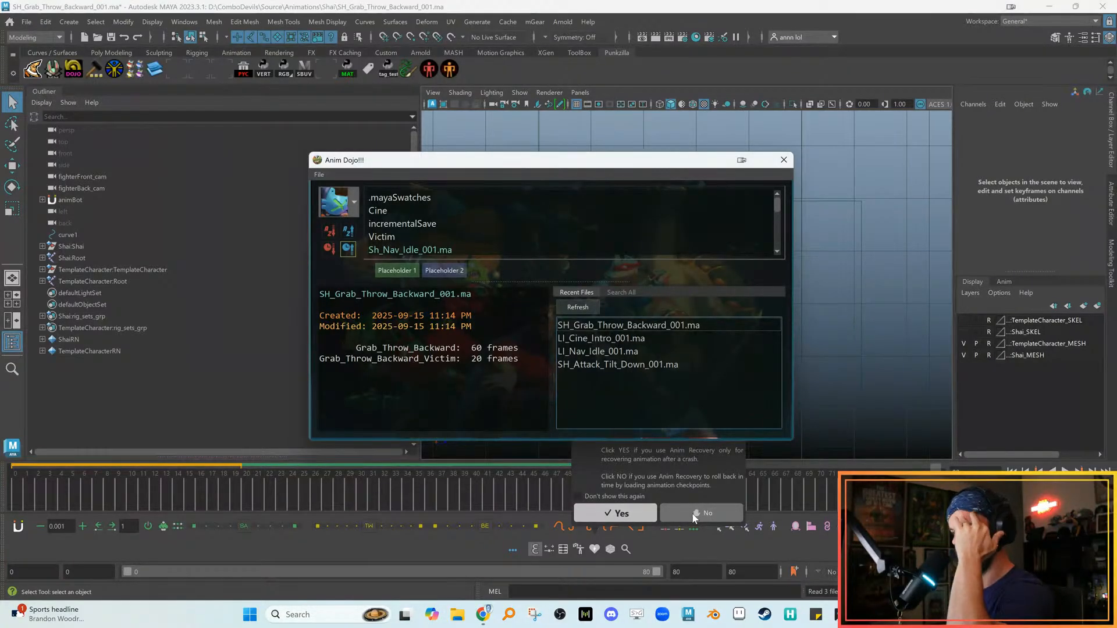
left_click(694, 513)
left_click_drag(721, 169, 659, 166)
left_click(736, 157)
Play the backward throw, scrub it to frame 52 and examine Shai's pose up close
right_click_drag(602, 199, 699, 244, "alt")
middle_click_drag(720, 256, 664, 256, "alt")
key("alt+v")
mouse_move(663, 257)
right_mouse_down("alt")
mouse_move(706, 281)
mouse_move(721, 323)
mouse_move(641, 422)
right_mouse_up("alt")
middle_click_drag(594, 338, 565, 308, "alt")
mouse_move(371, 477)
left_mouse_down()
mouse_move(626, 474)
mouse_move(553, 475)
mouse_move(613, 474)
left_mouse_up()
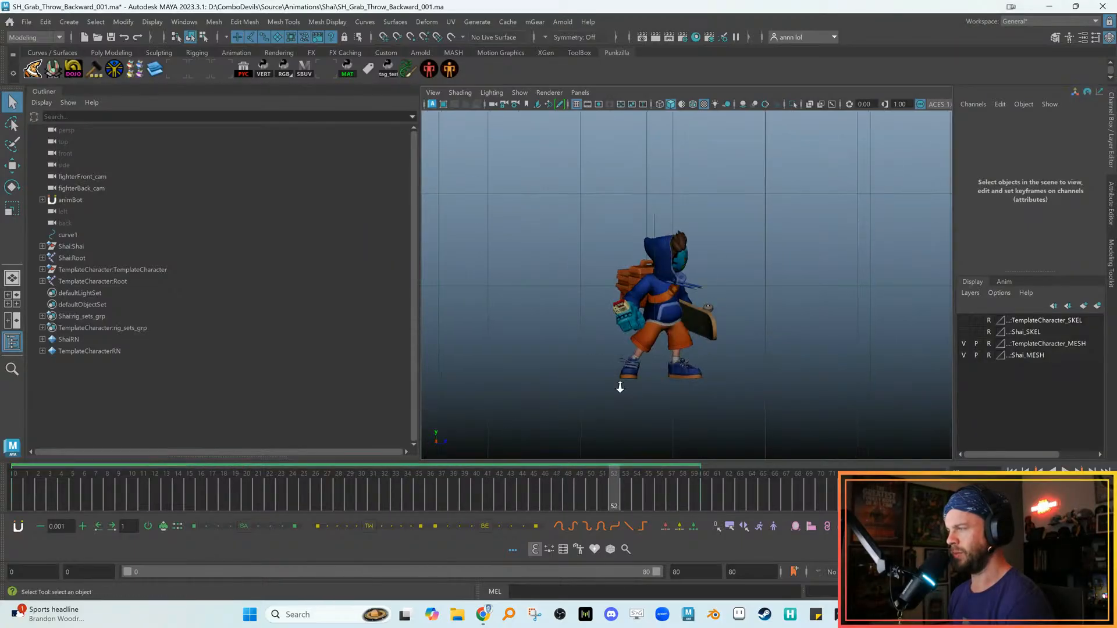
right_click_drag(618, 386, 708, 399, "alt")
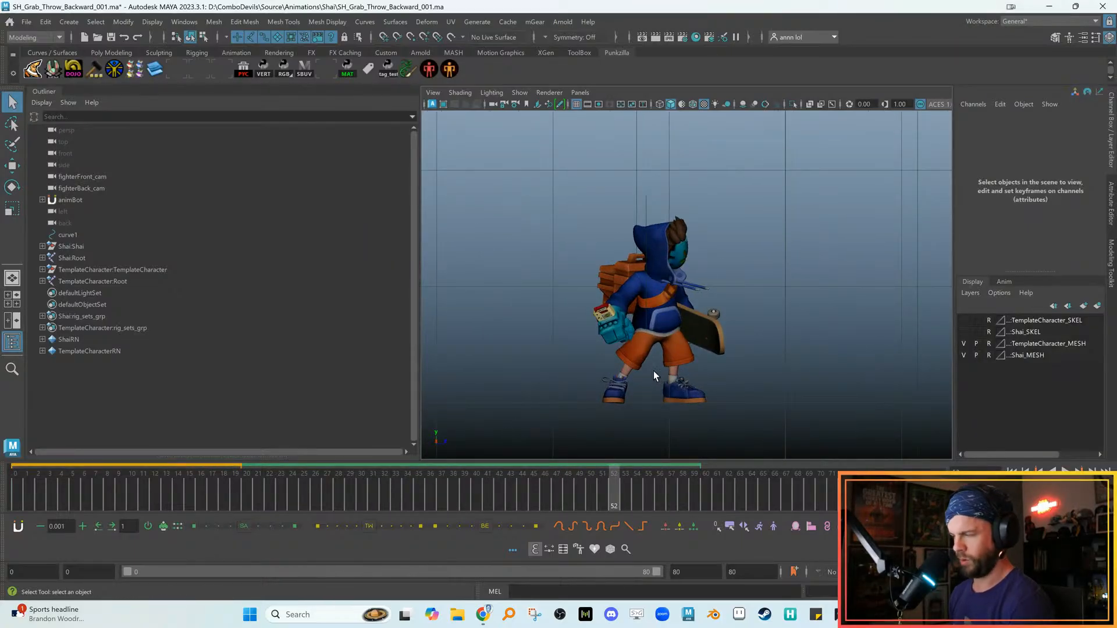
scroll(502, 196, "up", 1)
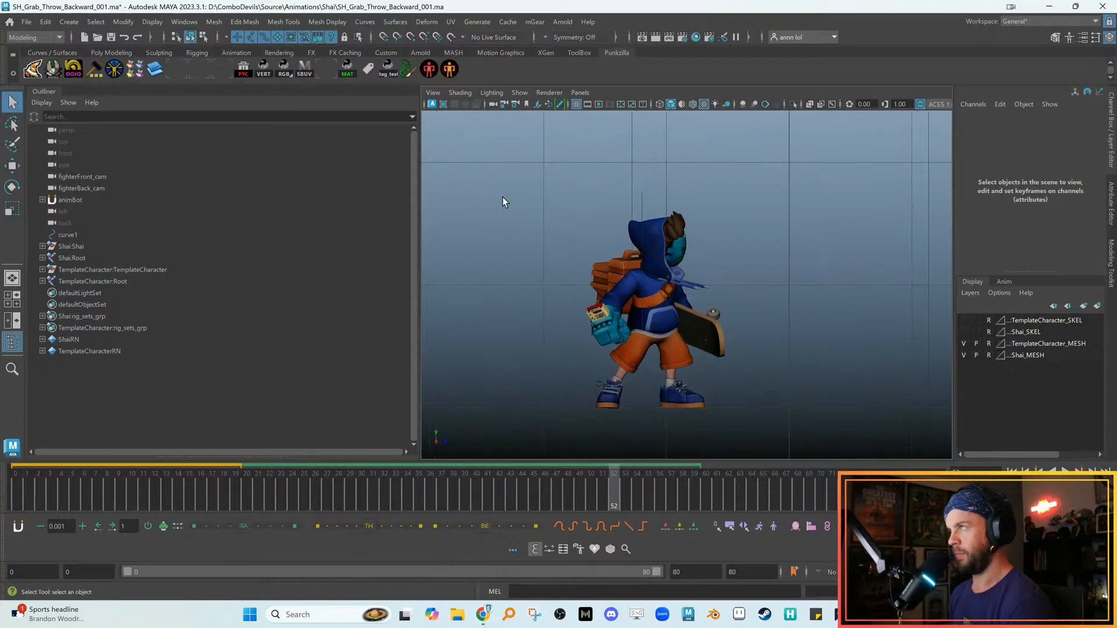
scroll(504, 202, "up", 1)
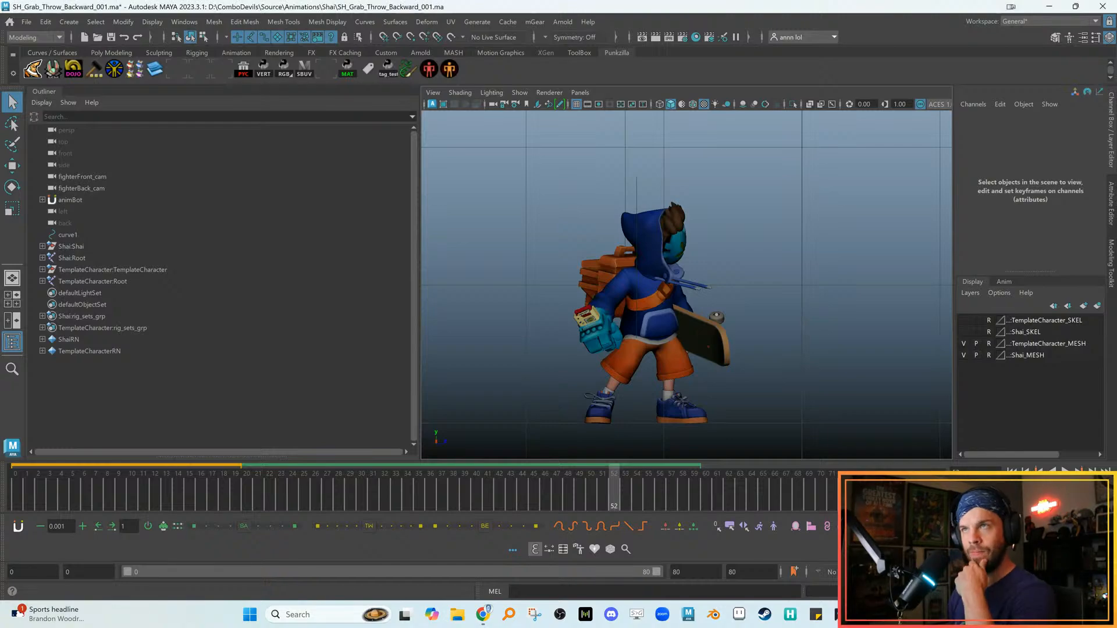
mouse_move(647, 250)
middle_mouse_down("alt")
mouse_move(665, 259)
mouse_move(657, 240)
middle_mouse_up("alt")
right_click_drag(747, 265, 765, 268, "alt")
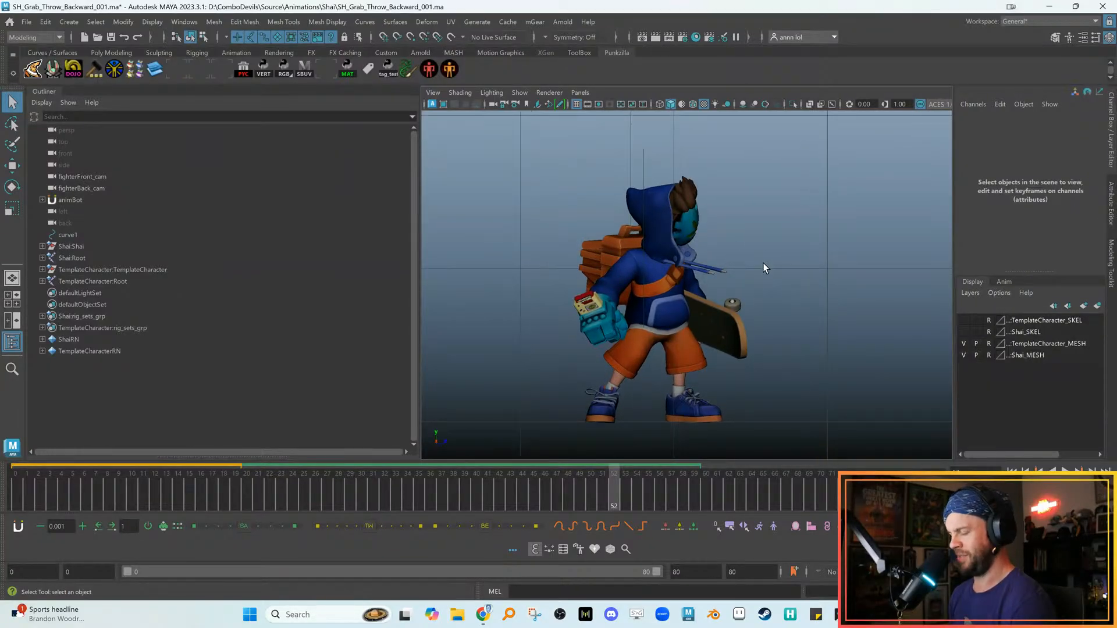
mouse_move(764, 268)
middle_mouse_down("alt")
mouse_move(753, 266)
mouse_move(775, 254)
middle_mouse_up("alt")
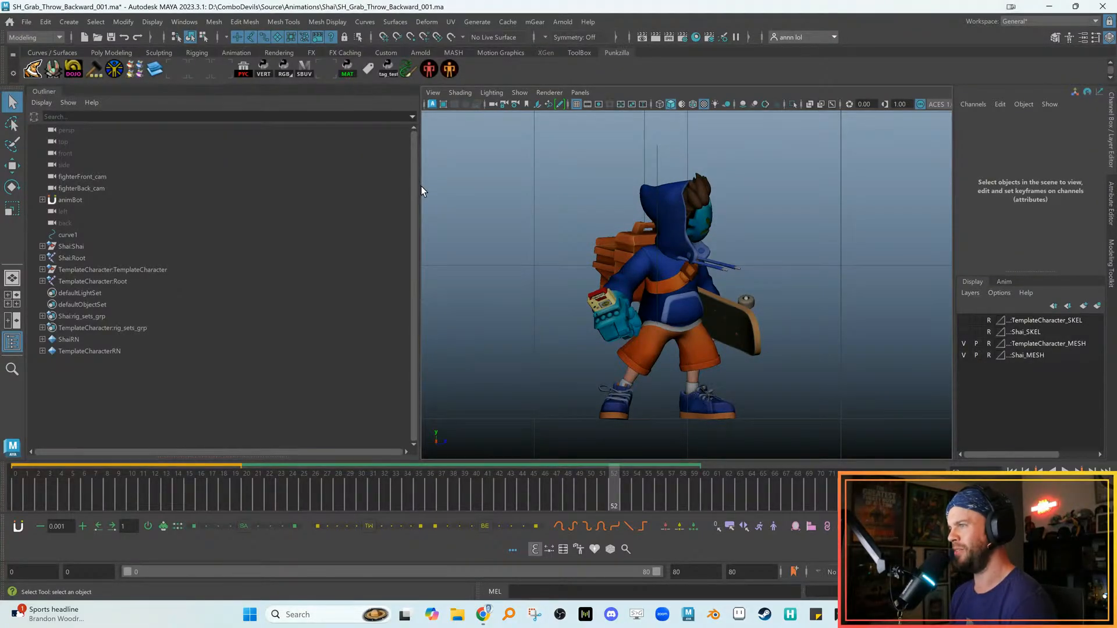
Narrow the Outliner to widen the viewport and reframe Shai in it
left_click_drag(420, 187, 336, 192)
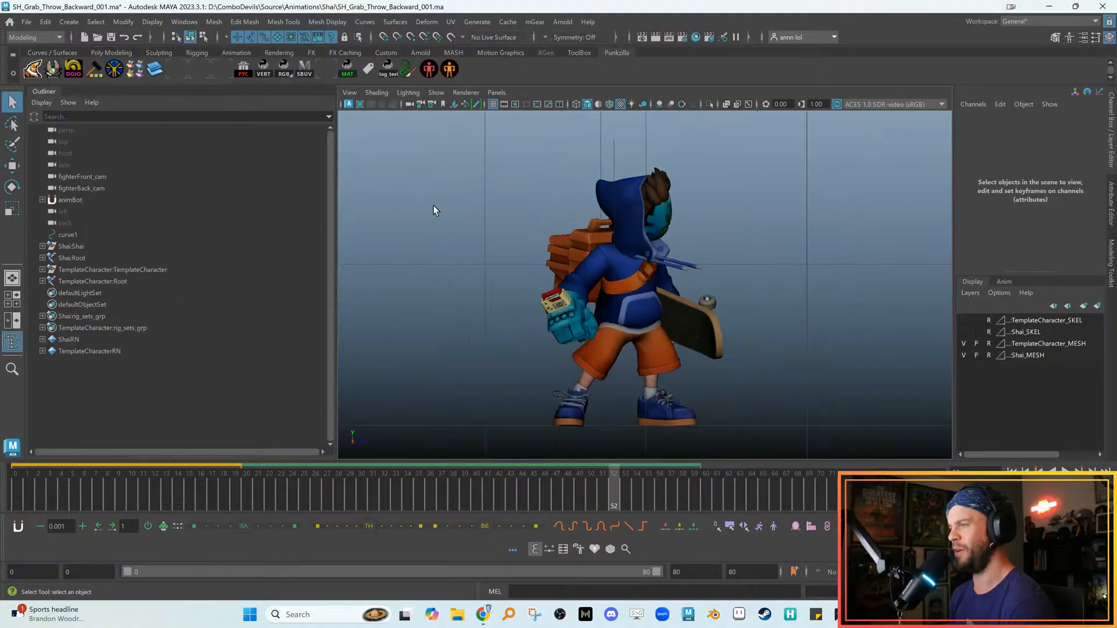
middle_click_drag(528, 284, 559, 247, "alt")
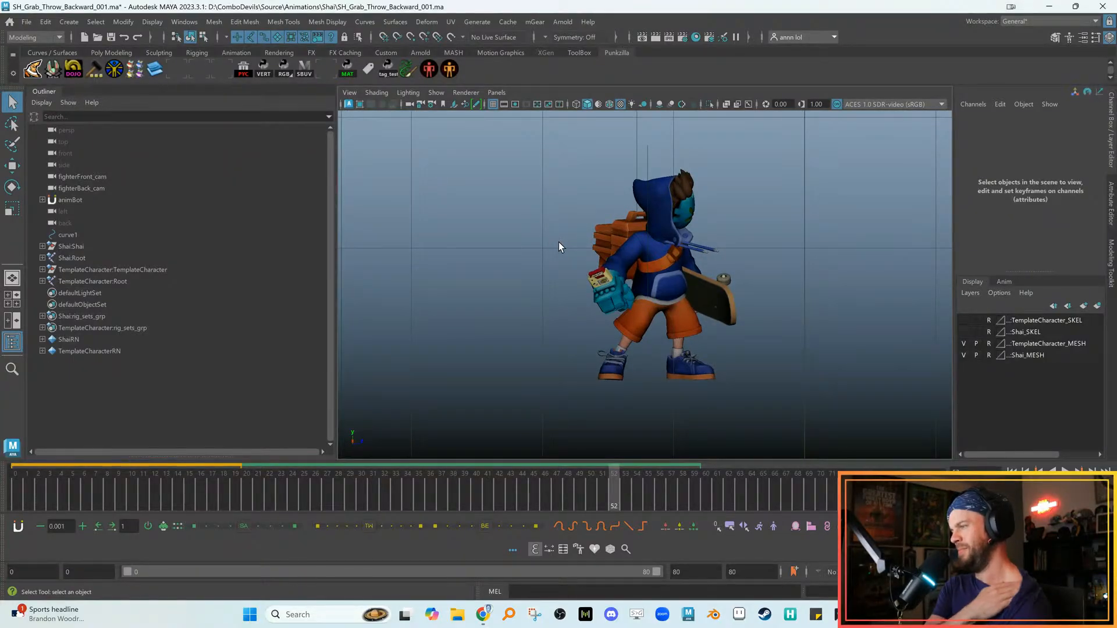
right_click_drag(512, 192, 659, 272, "alt")
middle_click_drag(620, 283, 603, 285, "alt")
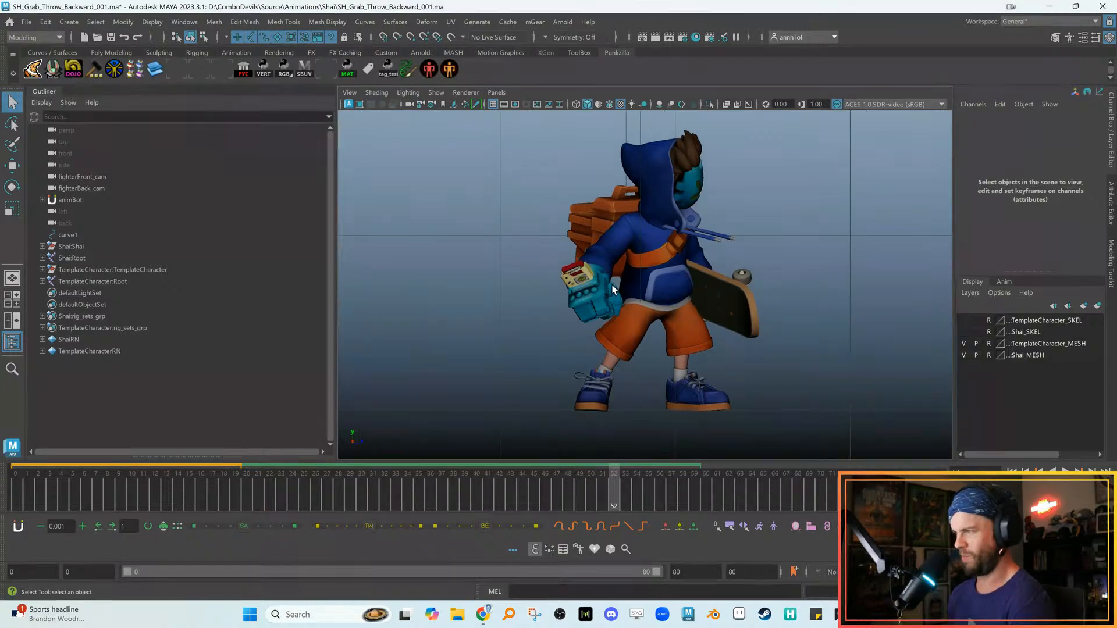
Show the rig controls and select Shai's spine_C0_fk0 control with the Rotate tool
key("alt+1")
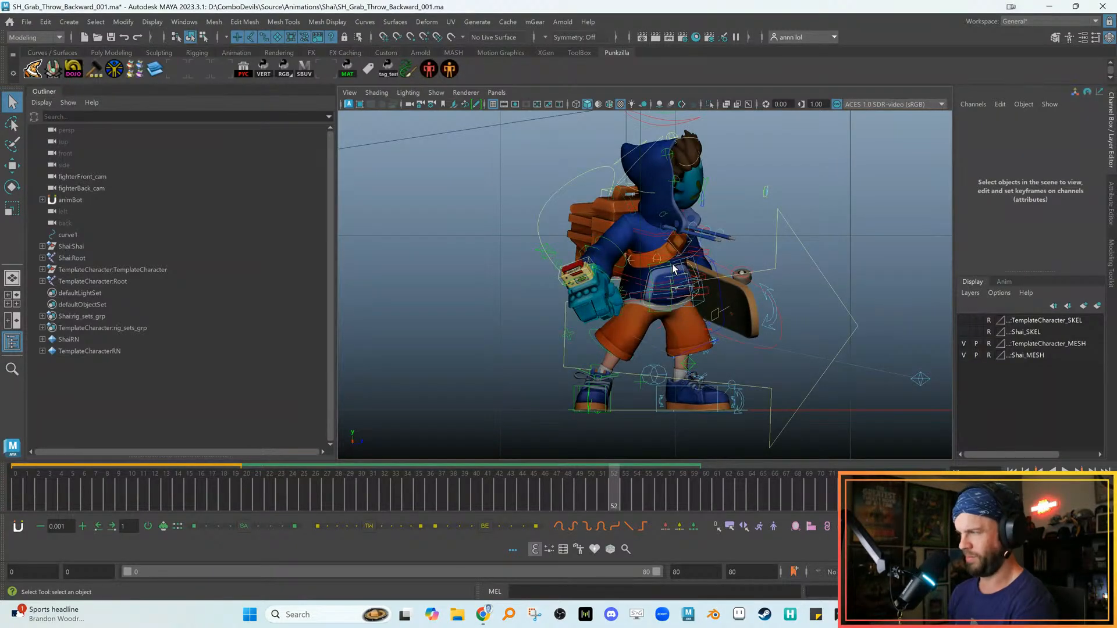
left_click_drag(676, 269, 540, 295, "alt")
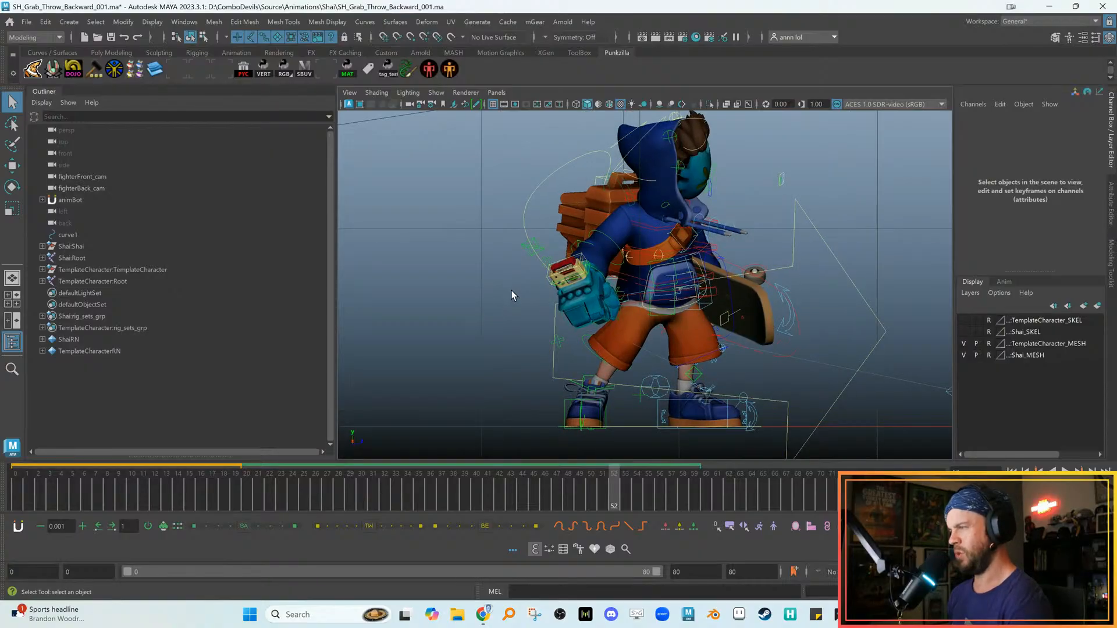
scroll(632, 320, "up", 2)
left_click(637, 309)
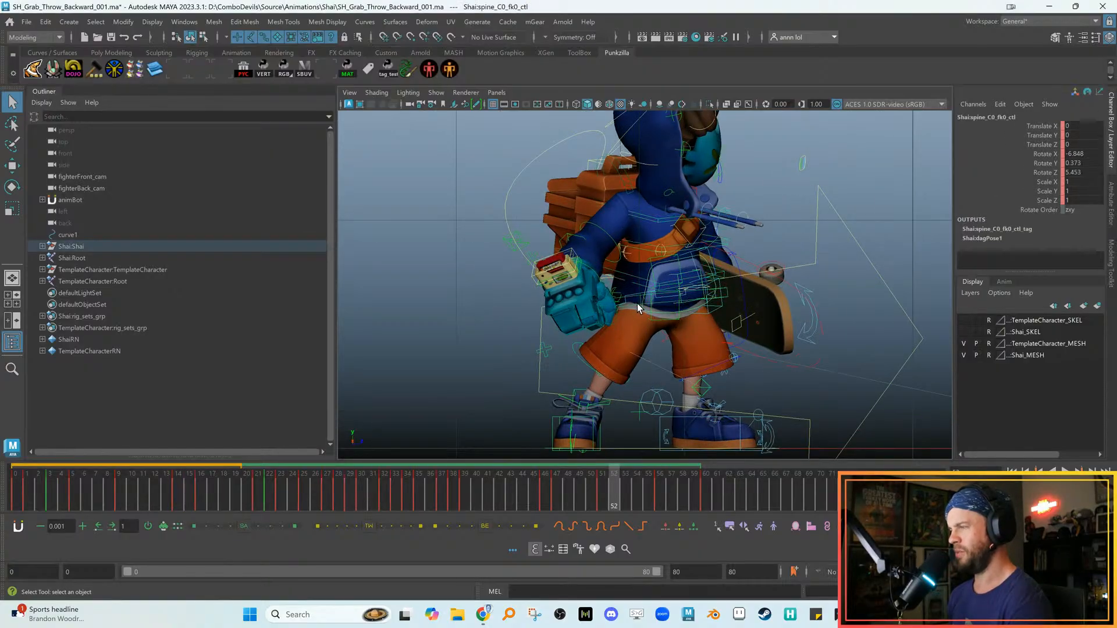
key("e")
Scrub through the throw to frame 47 and switch to the Move tool
left_click_drag(478, 491, 568, 489)
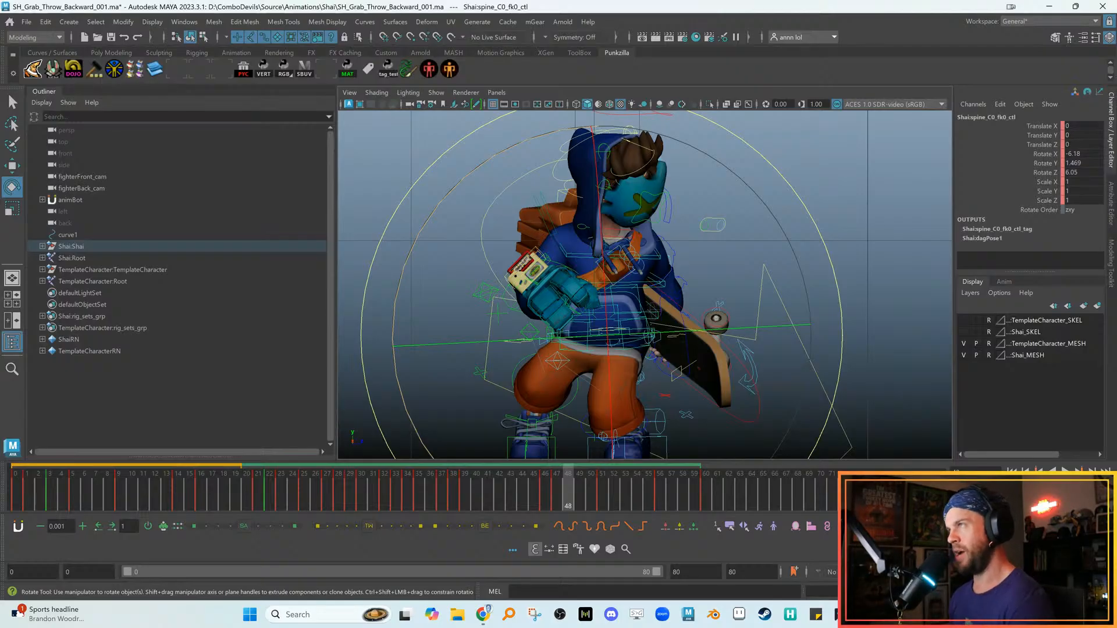
left_click_drag(342, 486, 553, 488)
middle_click_drag(521, 338, 523, 327, "alt")
key("w")
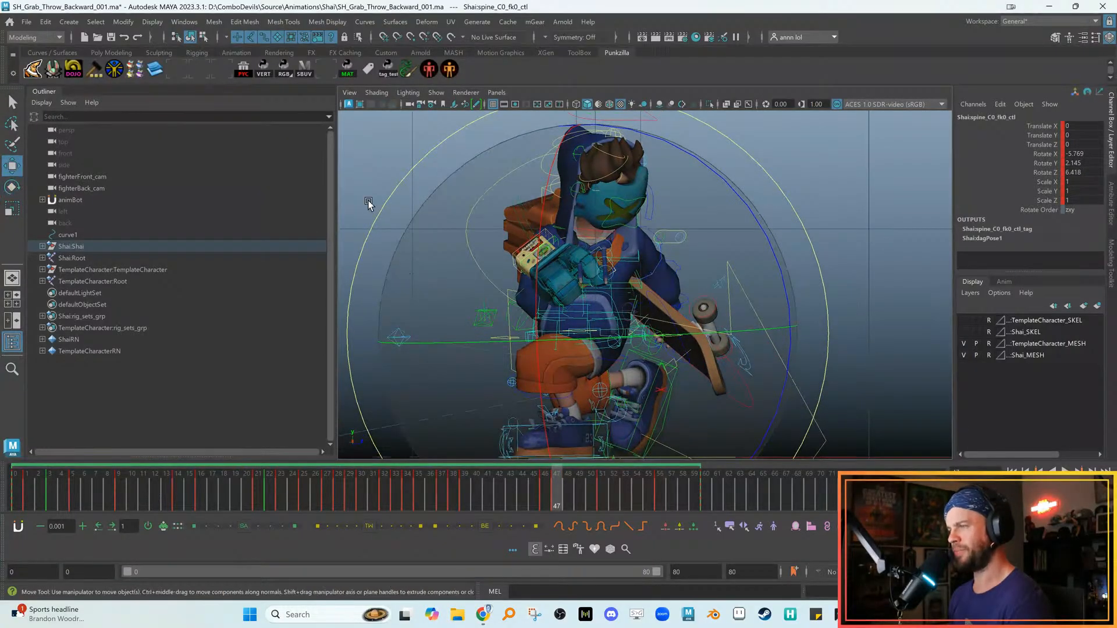
Narrow the Outliner further and show two side-by-side camera views, framing the characters in both
left_click_drag(335, 121, 159, 123)
key("a")
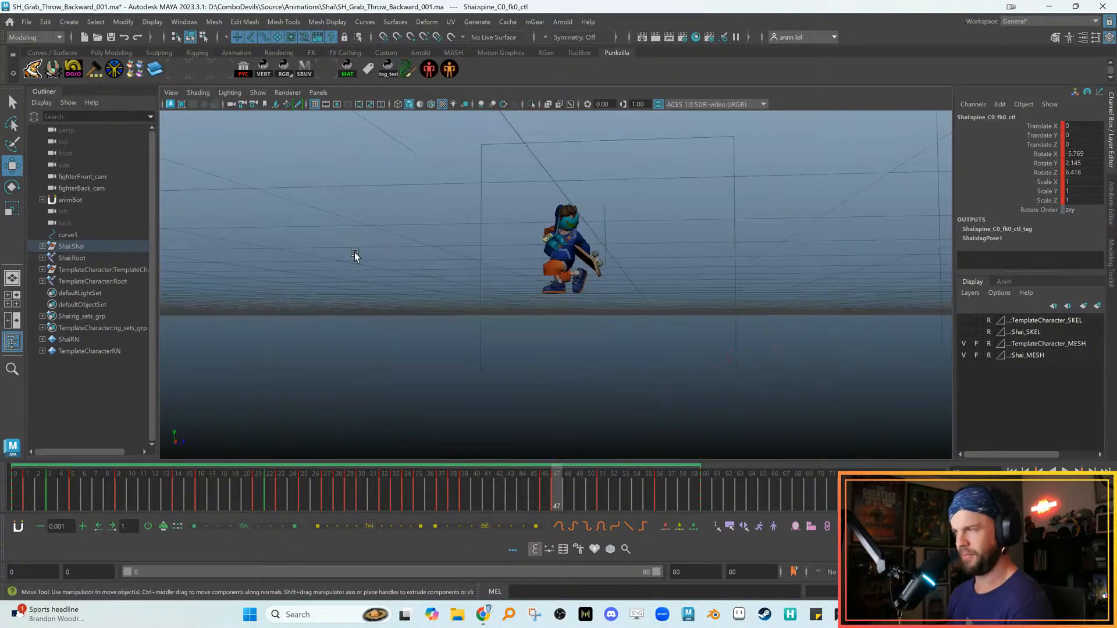
key("space")
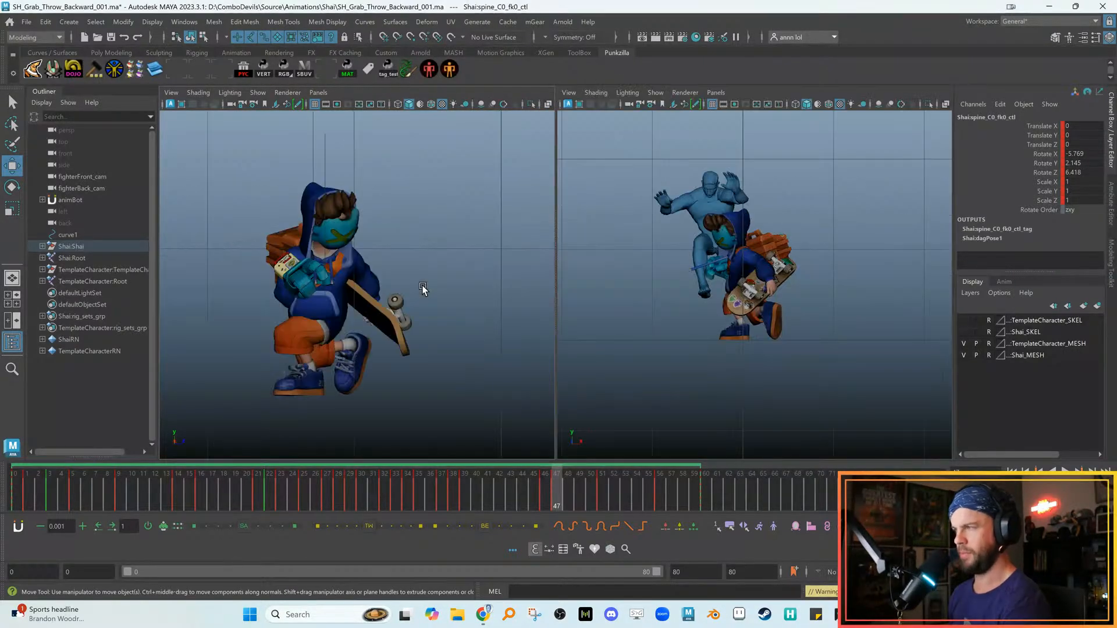
right_click_drag(644, 274, 700, 295, "alt")
middle_click_drag(433, 291, 447, 309, "alt")
right_click_drag(447, 308, 460, 291, "alt")
Select all of Shai's controls through the red character picker and limit the playback range to frames 40 to 76
left_click(429, 70)
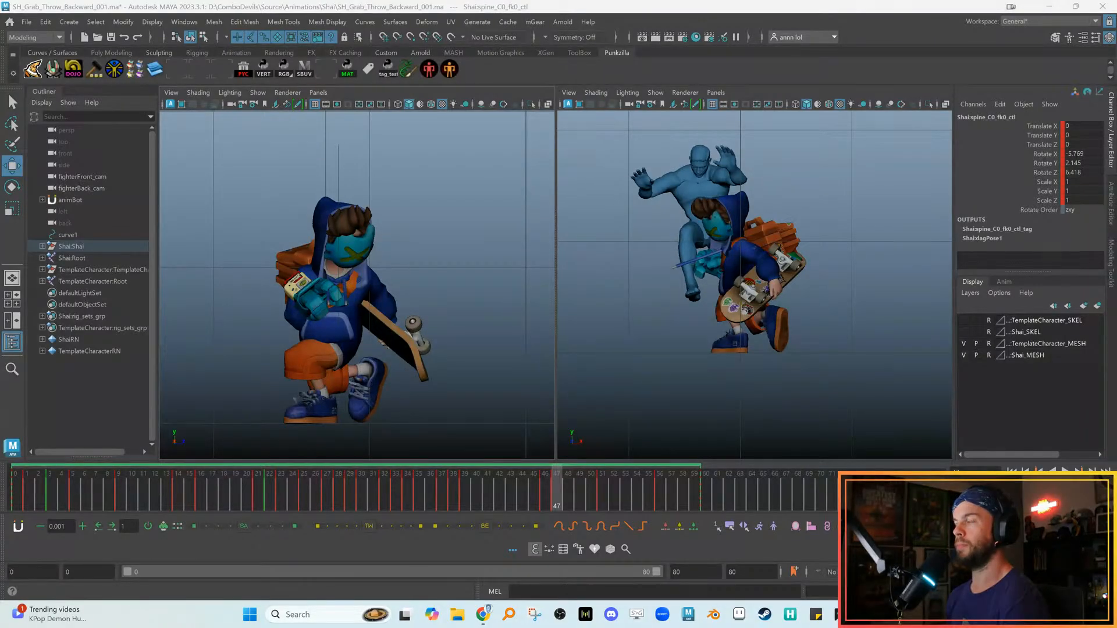
left_click_drag(179, 481, 634, 512)
left_click_drag(476, 505, 861, 505, "shift")
key("f")
left_click_drag(298, 486, 190, 479)
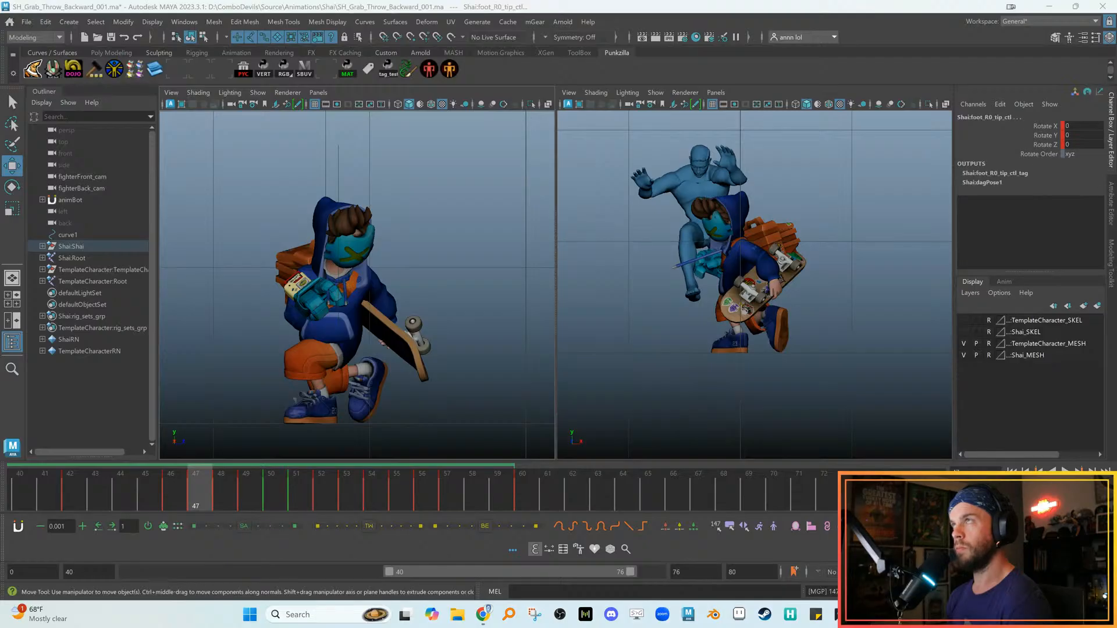
left_click_drag(172, 501, 190, 498)
key("alt+v")
Try to shift all of Shai's keys from frame 47 onward one frame later and tween the pose at frame 47
left_click_drag(554, 491, 194, 484, "shift")
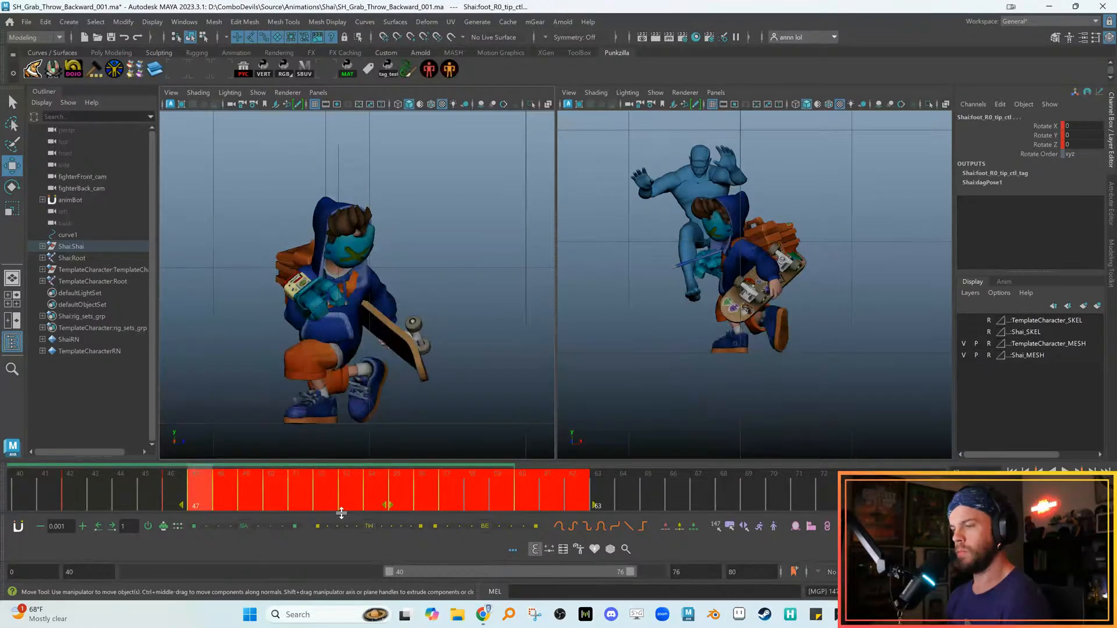
left_click_drag(384, 507, 391, 505)
left_click_drag(177, 497, 202, 484)
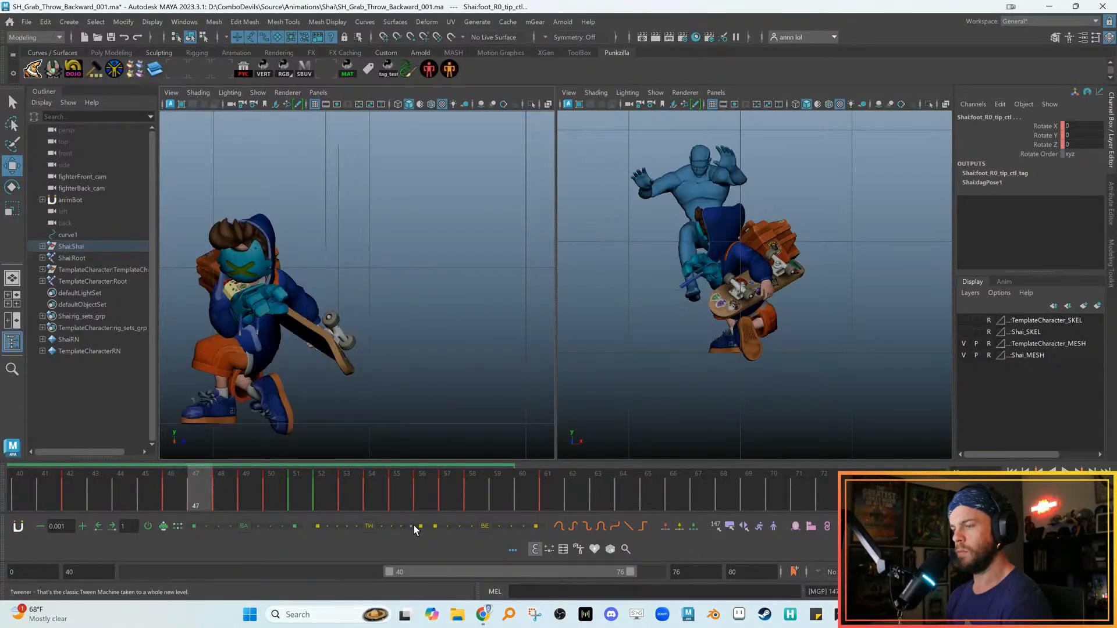
left_click(369, 527)
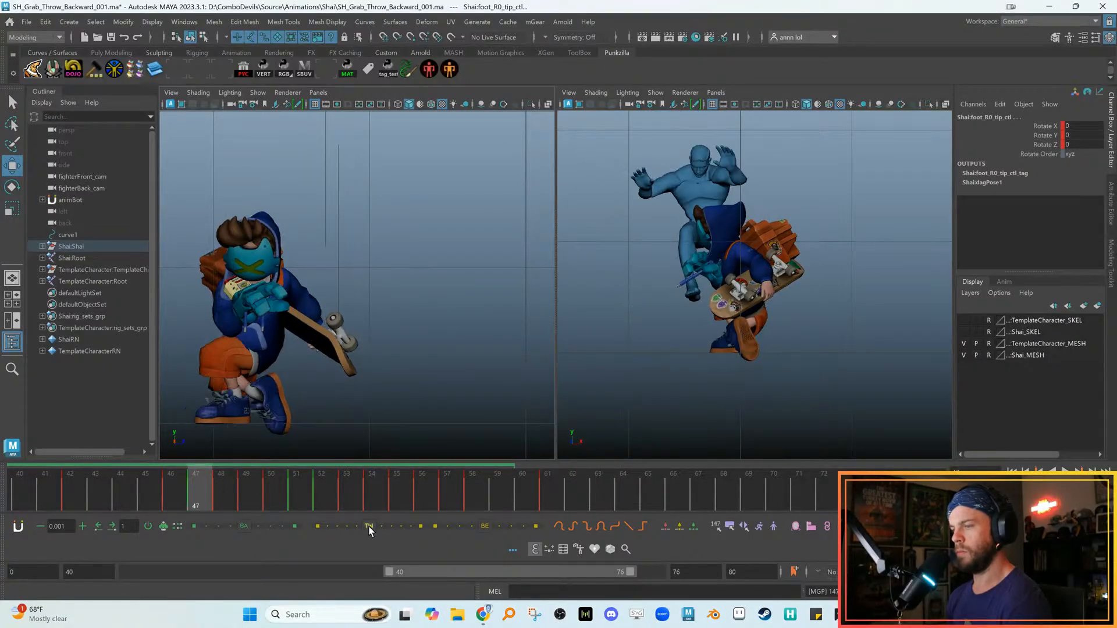
key("ctrl+z")
key("ctrl+z")
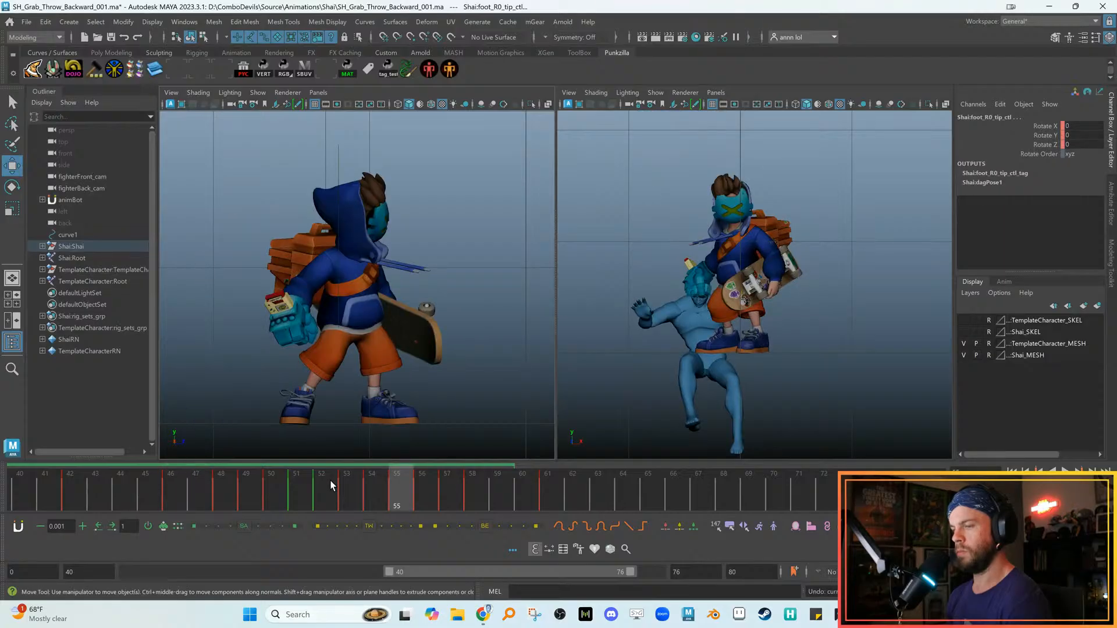
key("ctrl+z")
key("ctrl+z")
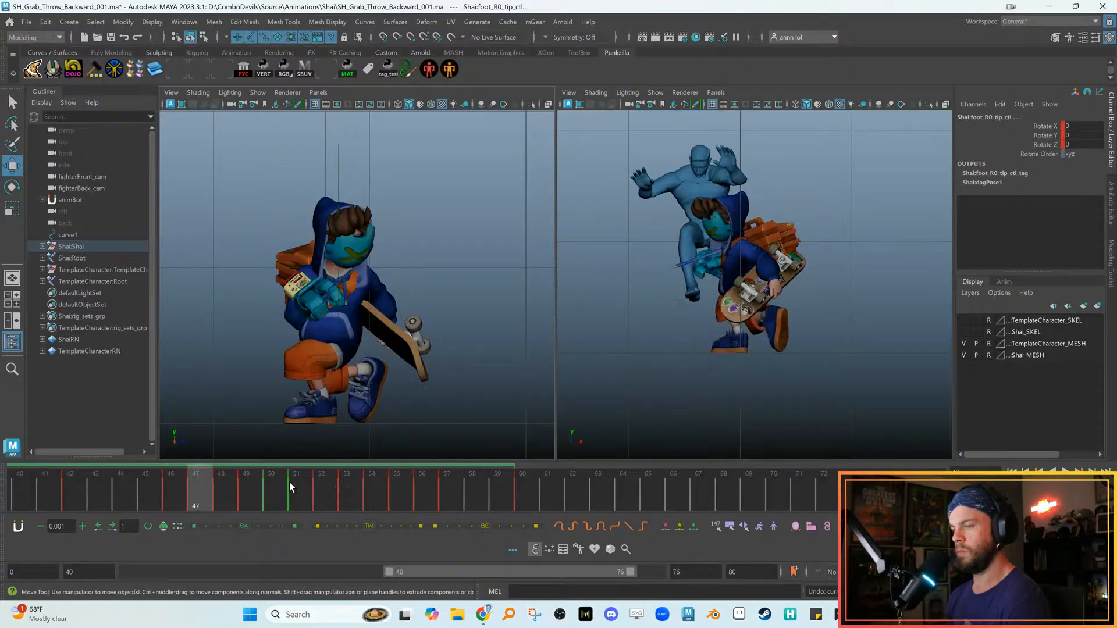
Compare Shai's neighbouring key poses around frame 47, and select the body control with the Rotate tool active
key("comma")
key("period")
key("comma")
key("period")
key("e")
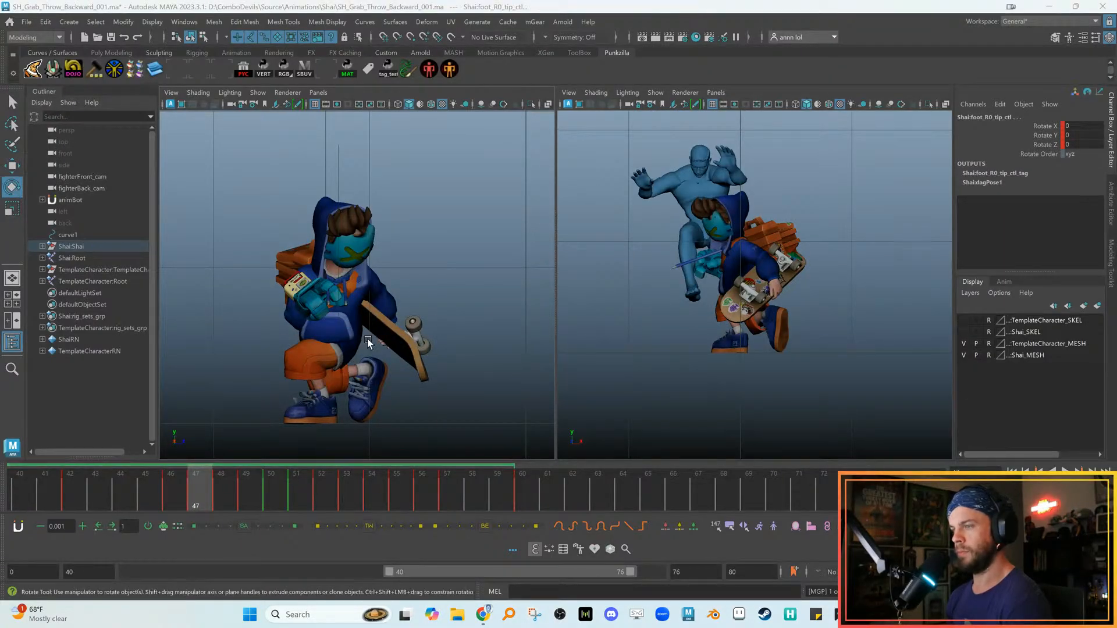
left_click(370, 340)
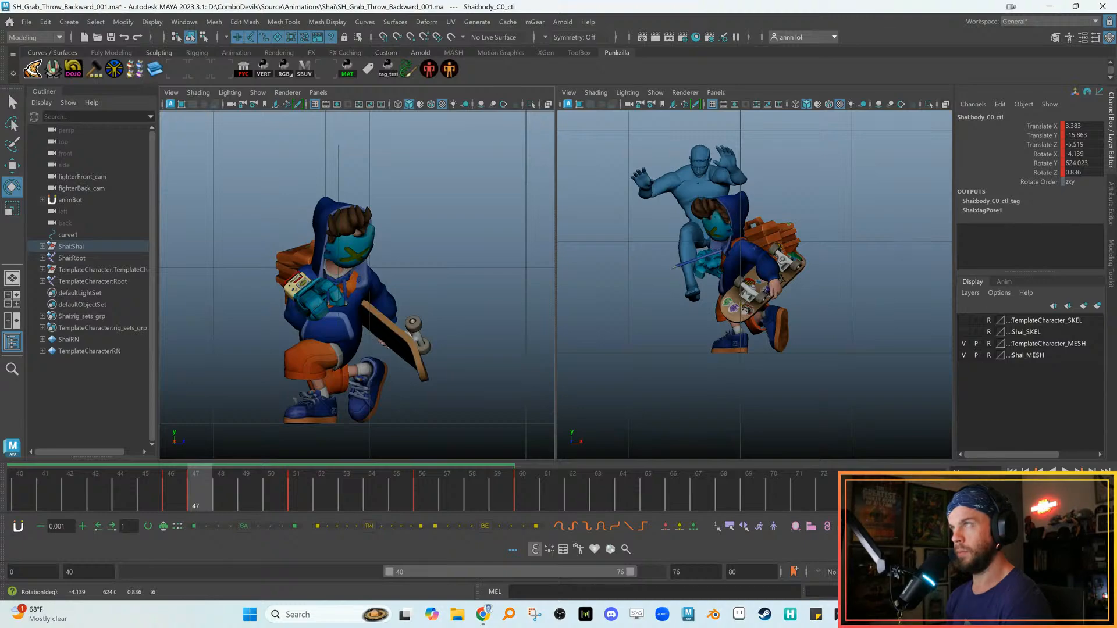
key("w")
key("e")
right_click(407, 321)
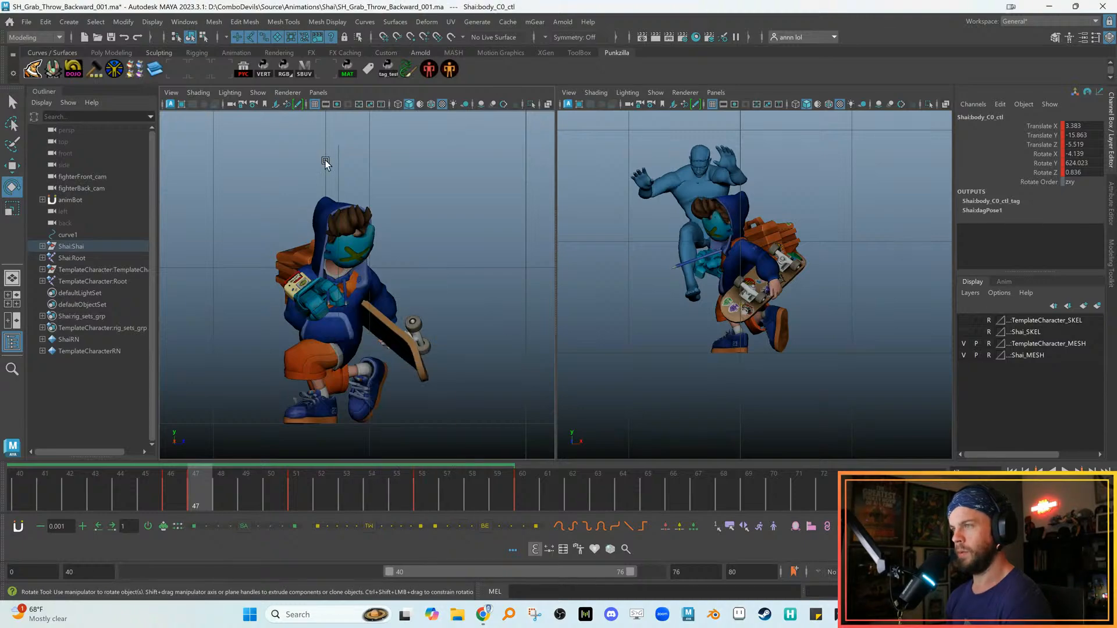
Show manipulators in both camera views and reduce the size of the rotation manipulator
left_click(258, 93)
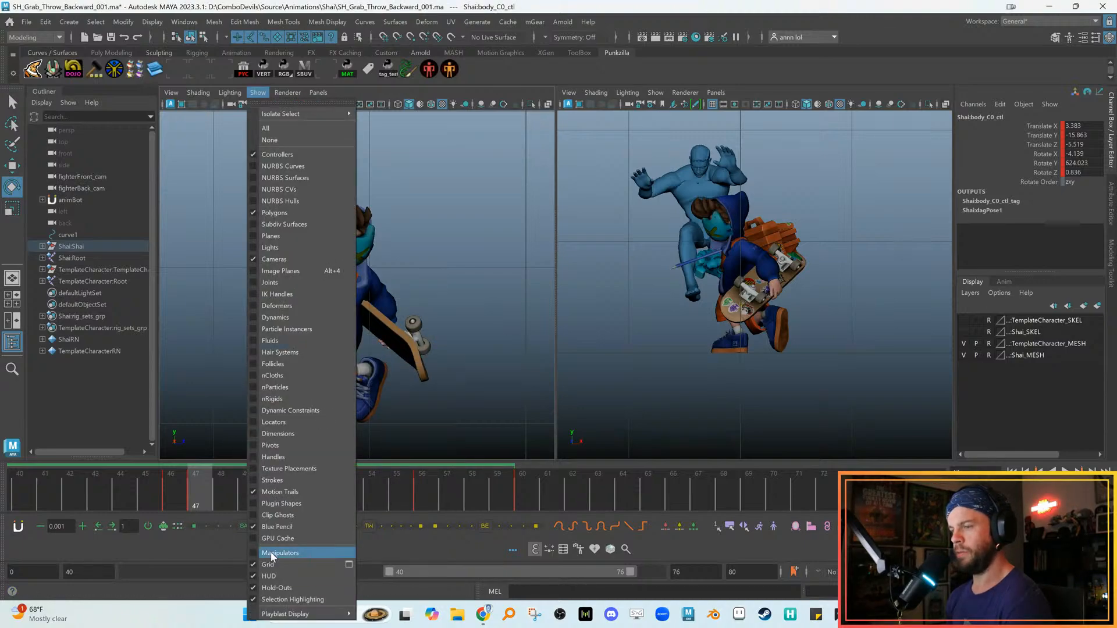
left_click(294, 617)
left_click(656, 92)
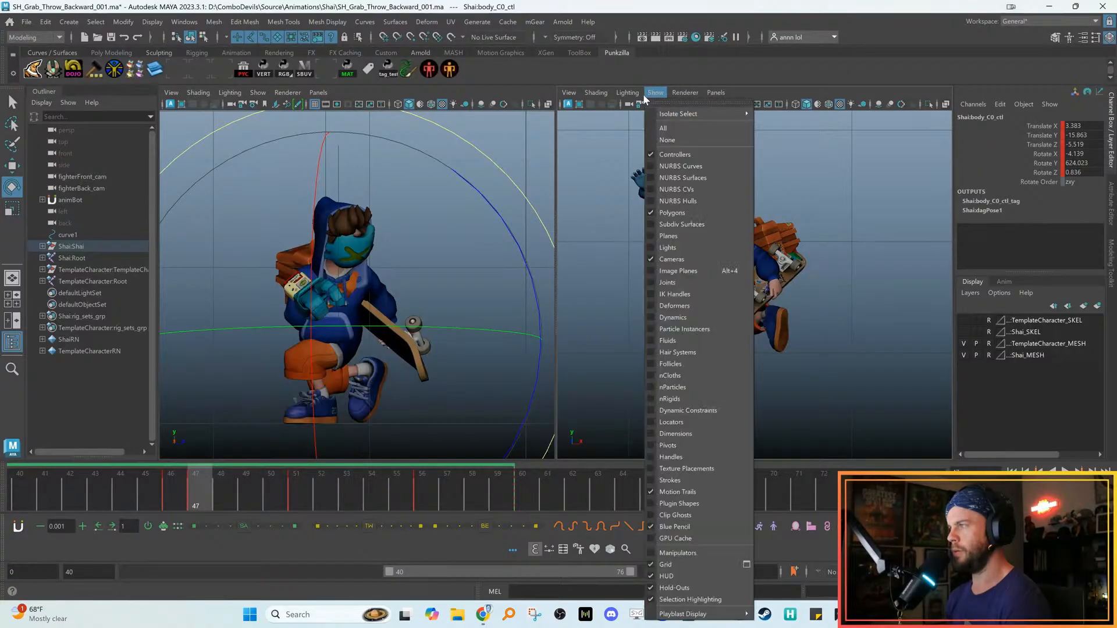
left_click(677, 552)
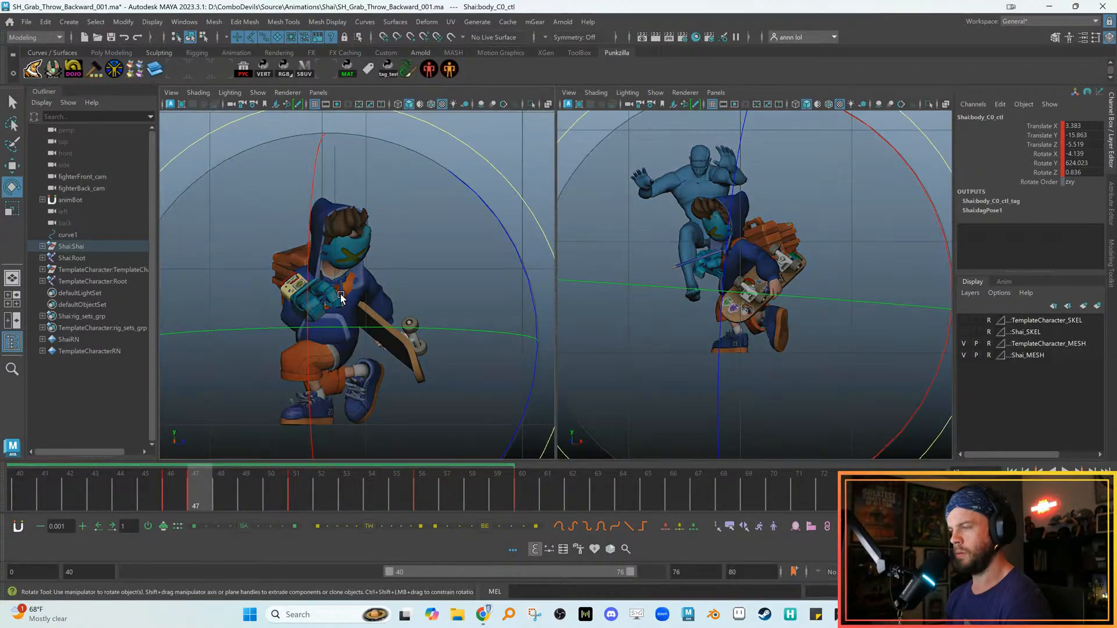
key("minus")
key("minus")
key("minus")
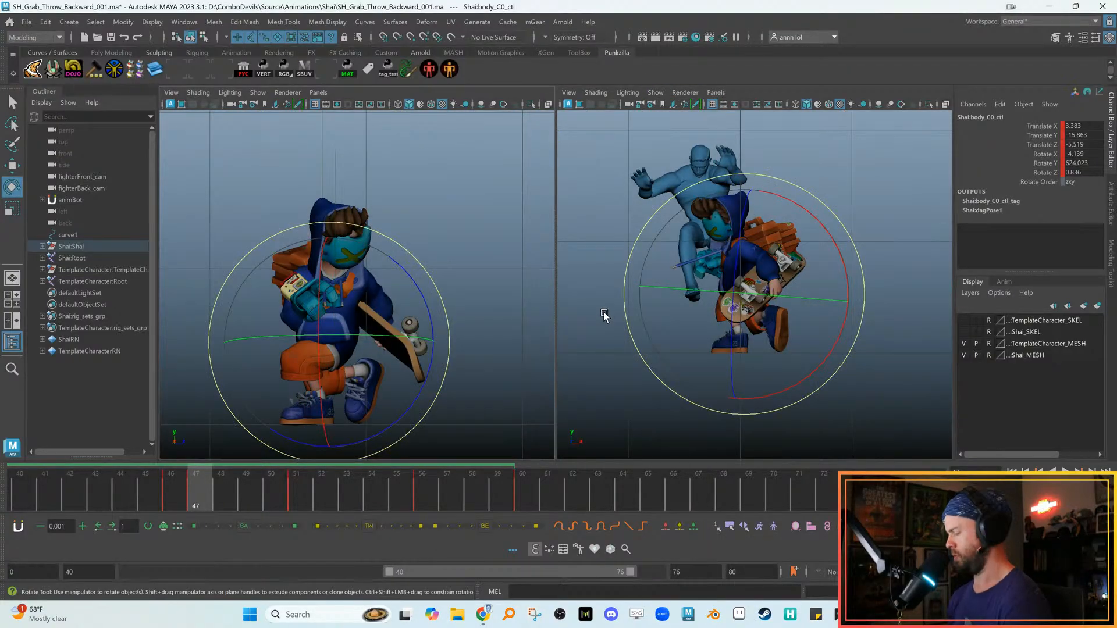
key("equal")
At frame 47, turn Shai's body control to about 606.5 and the head control to about 654.7 in Rotate Y
middle_click_drag(344, 374, 406, 330, "alt")
right_click_drag(406, 330, 419, 342, "alt")
key("comma")
key("period")
left_click_drag(375, 324, 338, 323)
key("comma")
key("period")
middle_click_drag(423, 351, 427, 372, "alt")
right_click_drag(427, 371, 446, 377, "alt")
key("comma")
key("period")
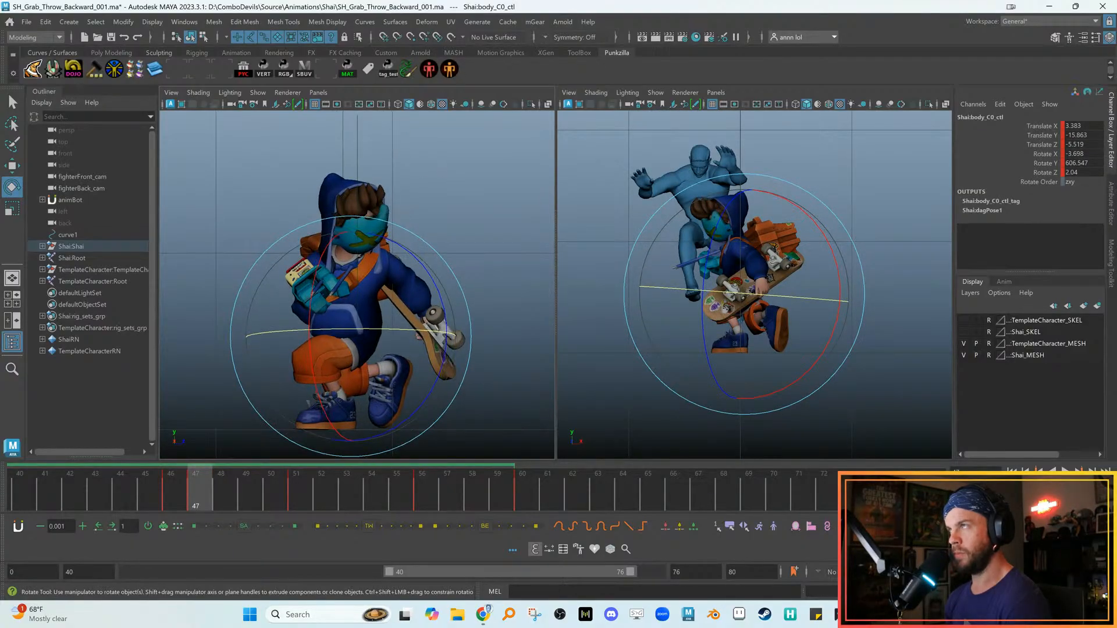
middle_click_drag(436, 243, 432, 259, "alt")
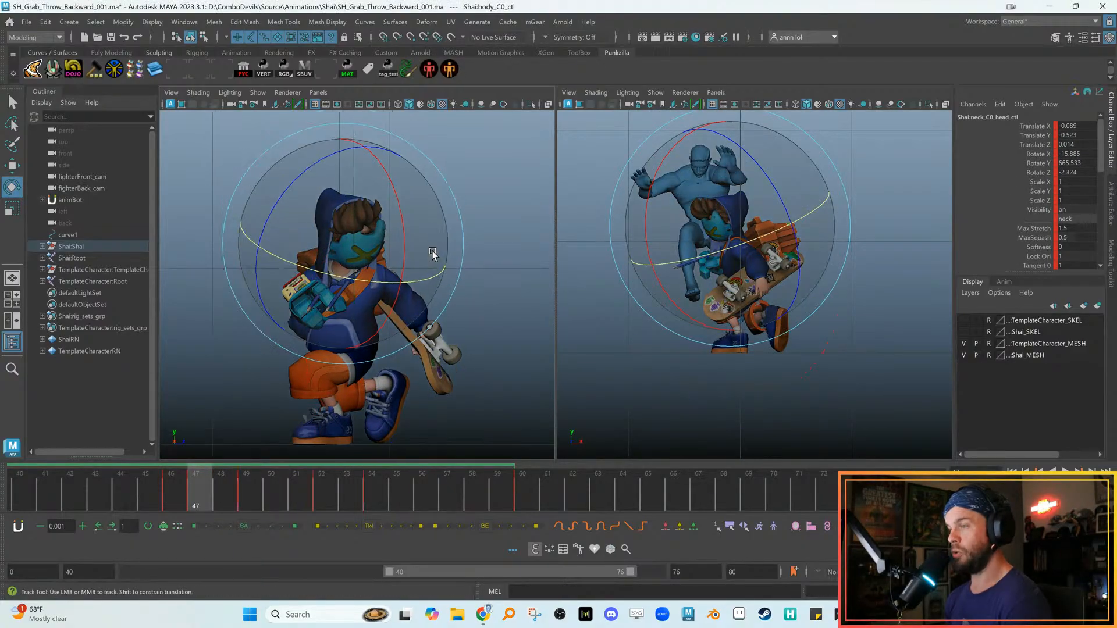
left_click_drag(407, 268, 361, 254)
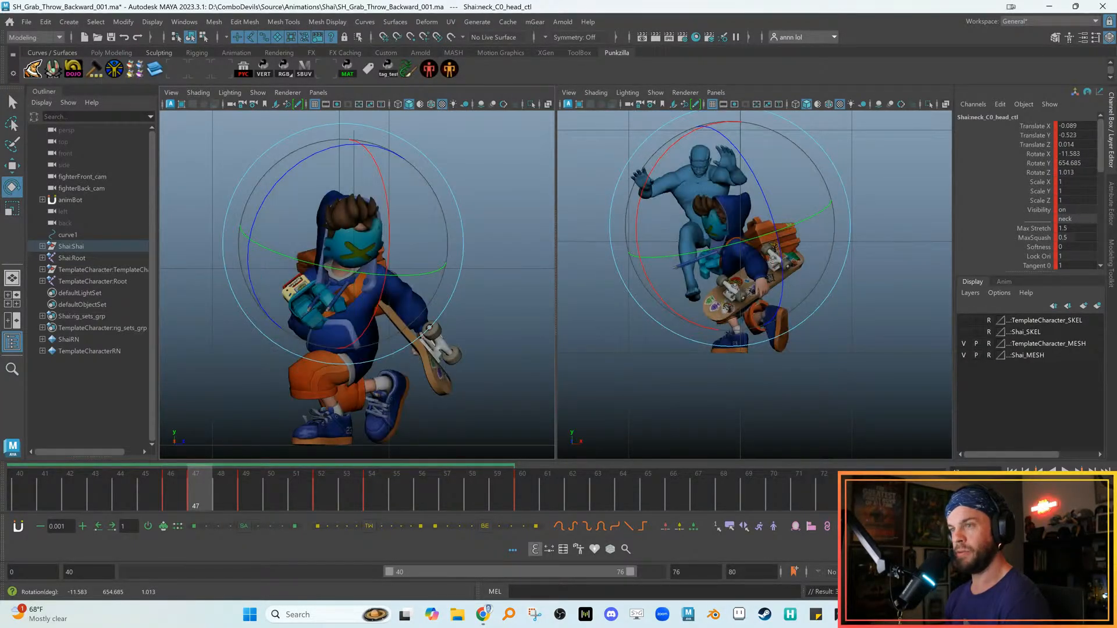
Check the Rotate Tool's Smart Duplicate Settings and minimize the settings window
double_click(12, 189)
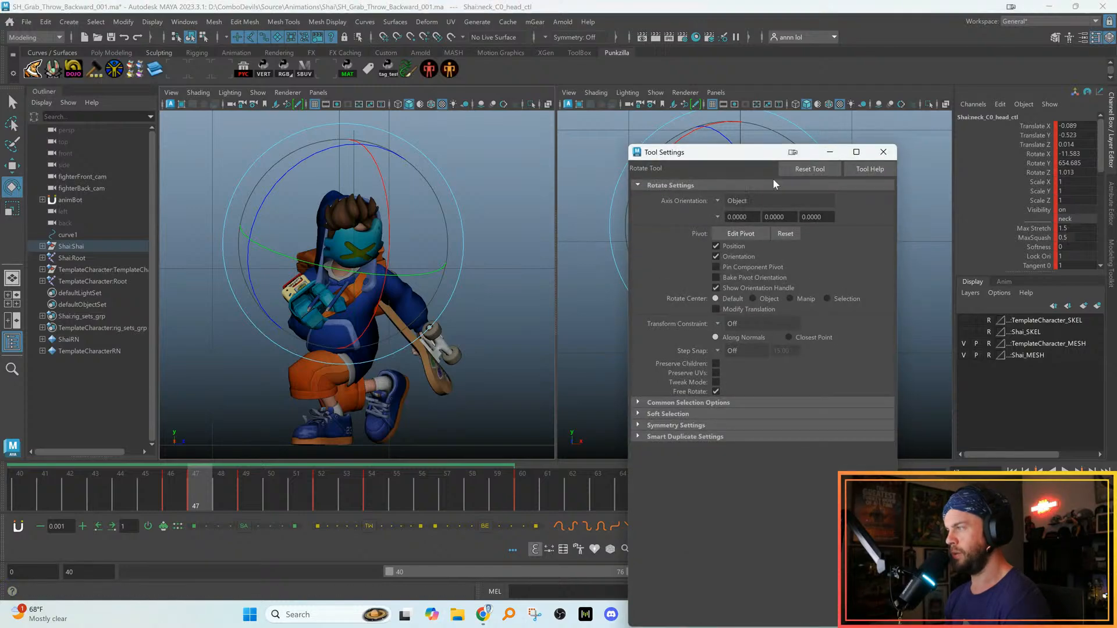
left_click(638, 436)
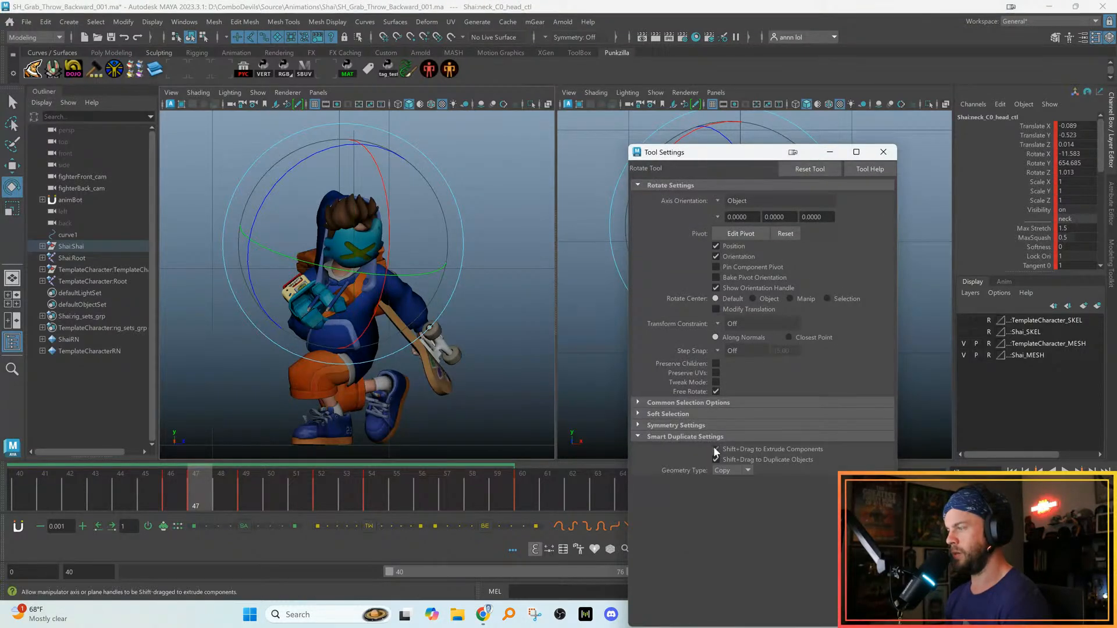
left_click(829, 152)
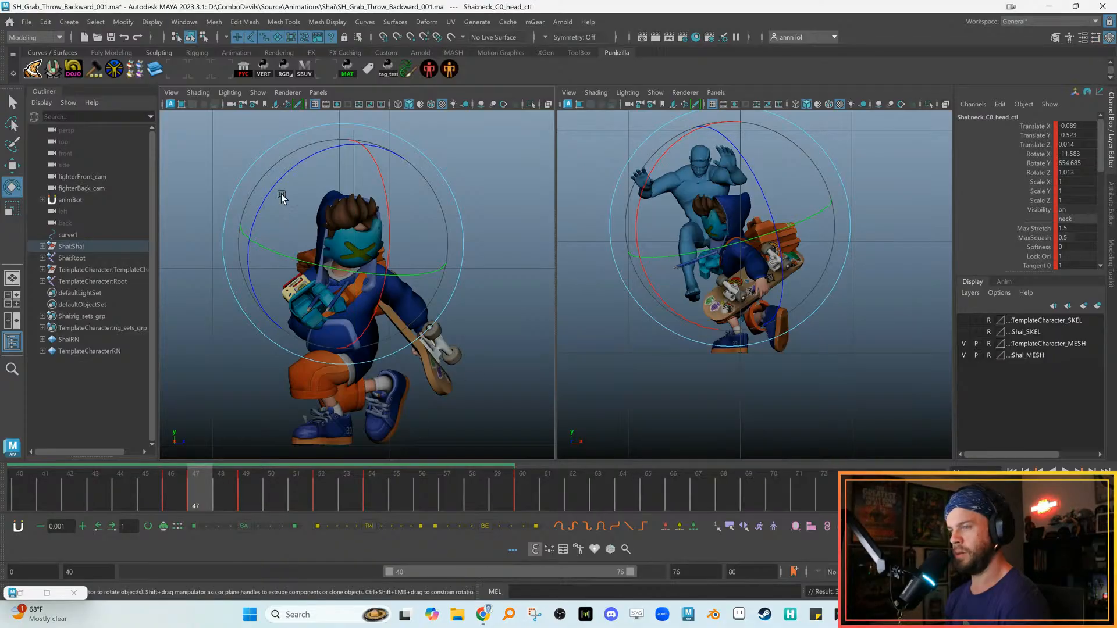
Raise Shai's body control to about -15.7 in Translate Y at frame 47 and turn it to about 602.2 in Rotate Y
key("w")
middle_click(378, 409)
key("comma")
key("period")
key("e")
key("comma")
key("period")
left_click_drag(369, 347, 362, 348)
key("shift+e")
key("comma")
key("period")
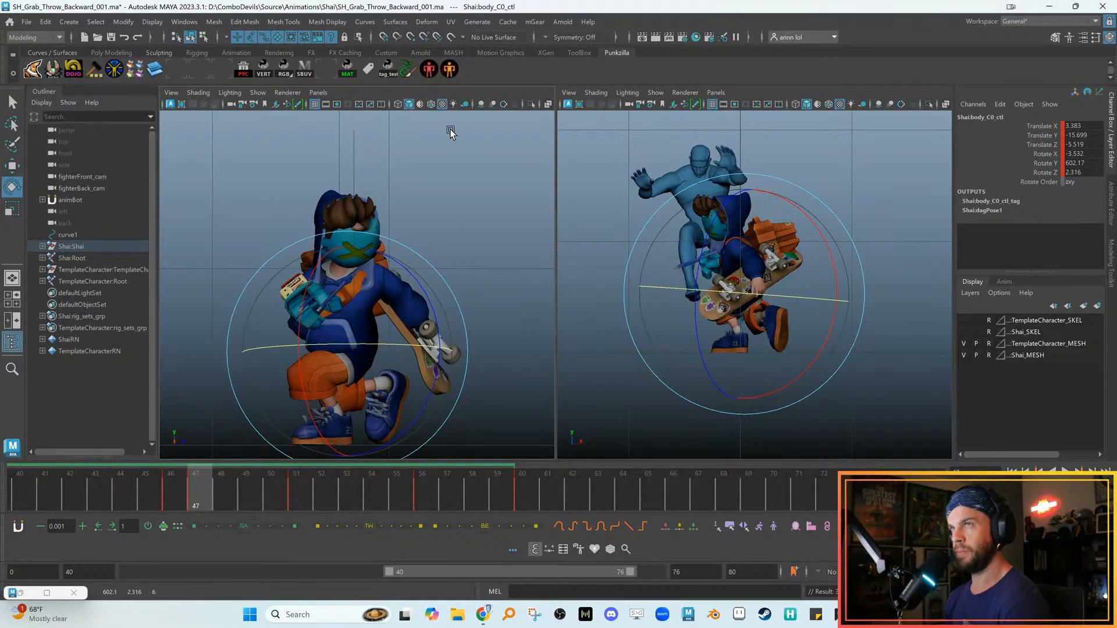
Twist Shai's upper spine control at frame 47 to about -10.5 in Rotate Y and fine-tune its tilt
left_click_drag(456, 259, 479, 216, "alt")
middle_click_drag(479, 215, 476, 214, "alt")
key("comma")
key("period")
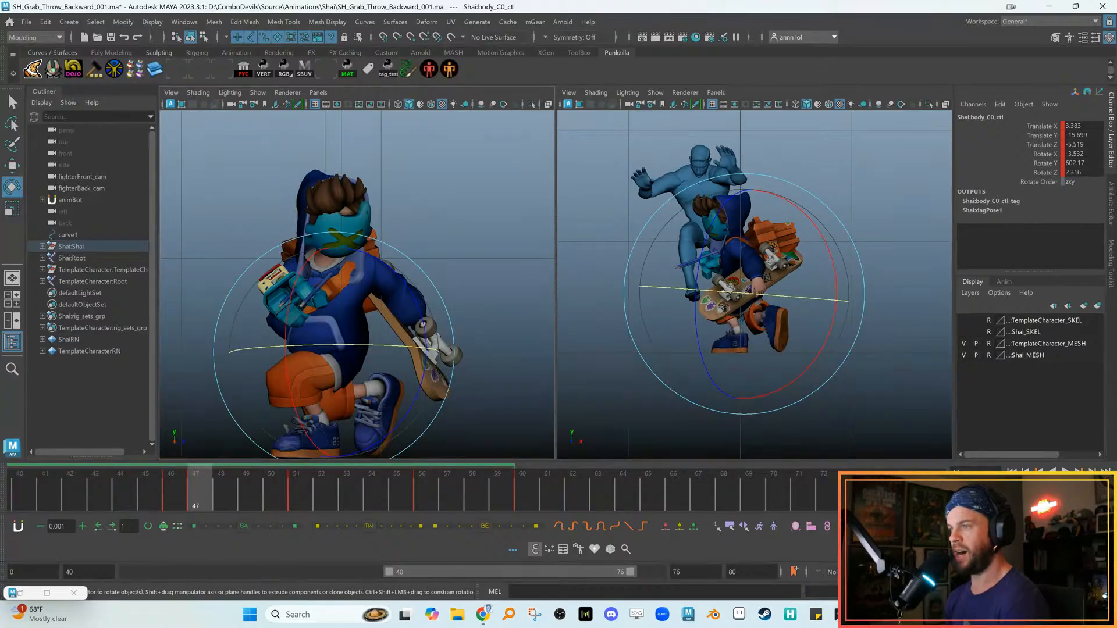
left_click(384, 293)
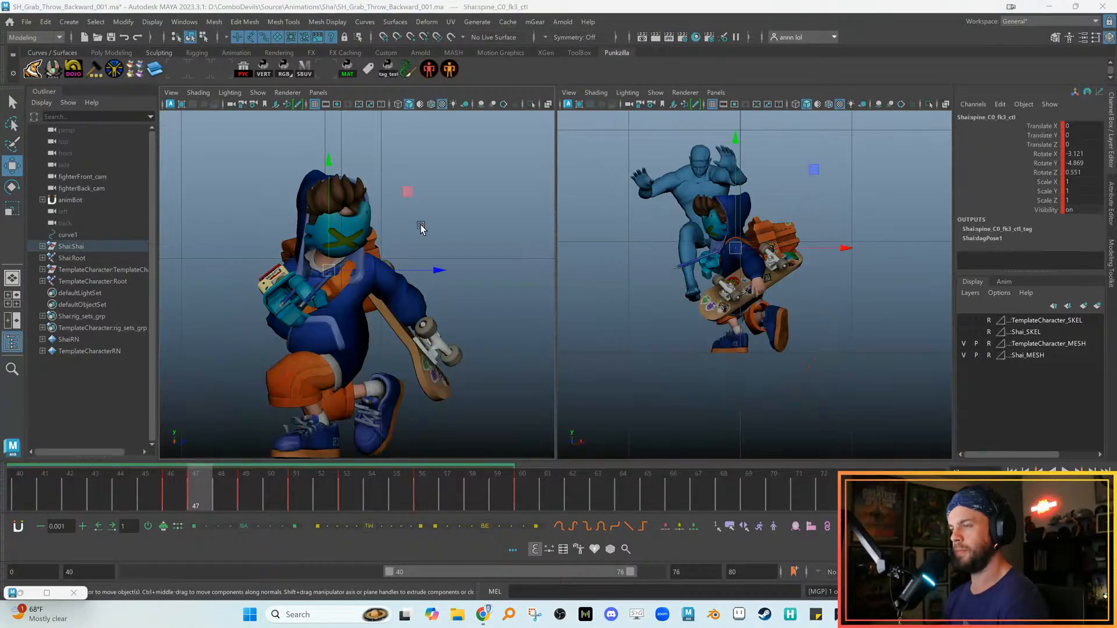
key("comma")
key("period")
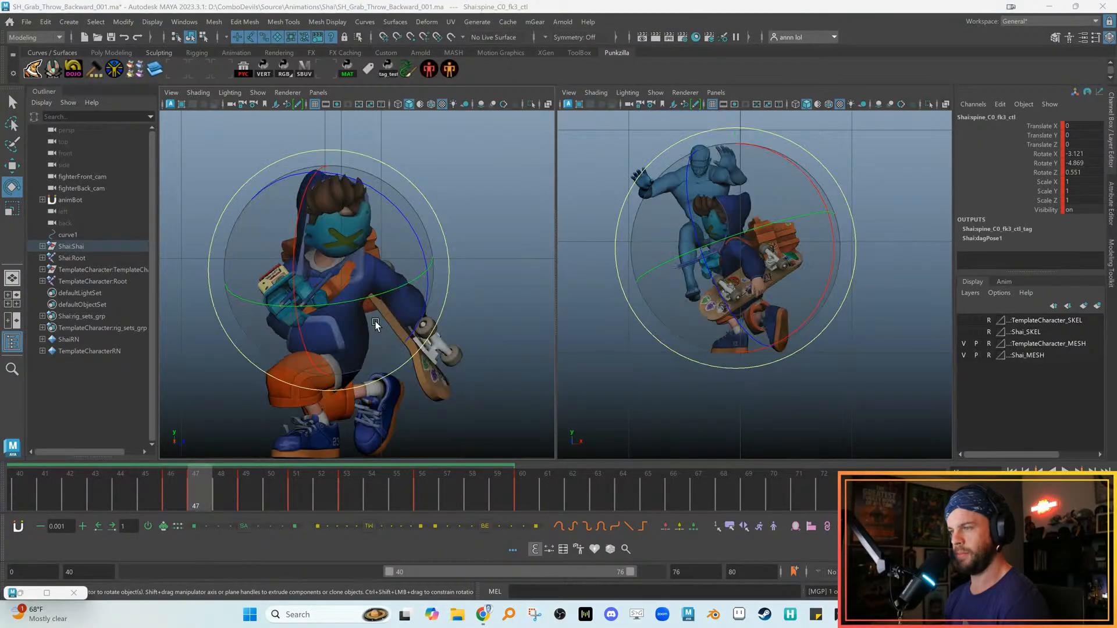
left_click_drag(372, 296, 363, 299)
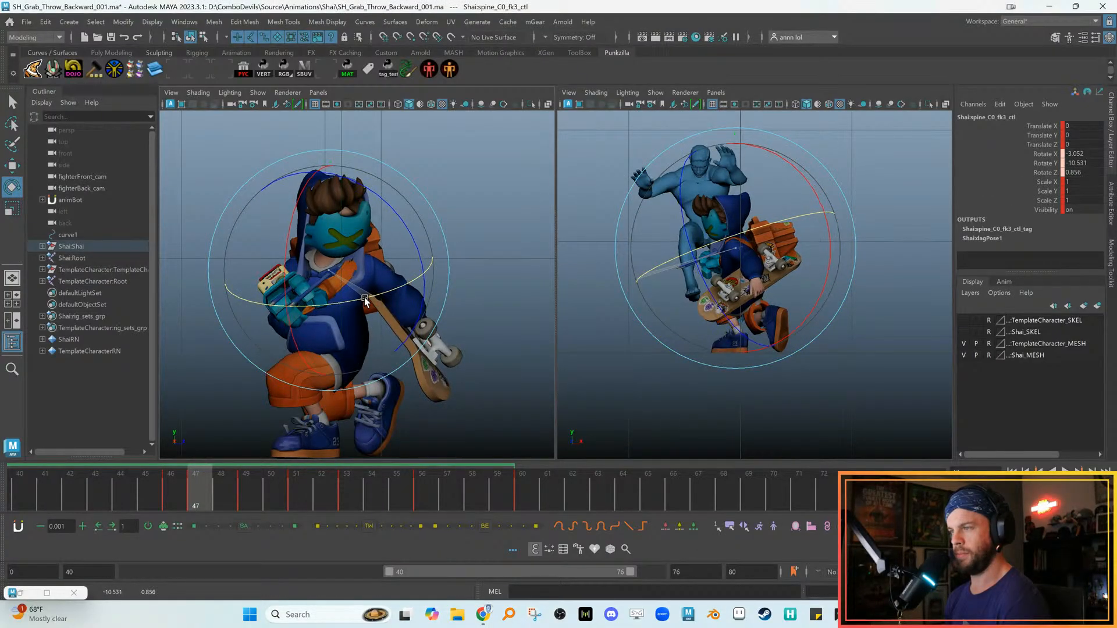
left_click_drag(302, 192, 296, 209)
Step back and forth through the frames between 47 and 50 to examine how the adjusted pose moves into the next ones
key("alt+comma")
key("alt+period")
key("alt+period")
key("alt+period")
key("alt+comma")
key("alt+comma")
key("alt+comma")
key("alt+period")
key("alt+period")
key("alt+comma")
key("alt+comma")
key("alt+period")
middle_click_drag(368, 377, 379, 355, "alt")
key("alt+period")
key("alt+period")
key("alt+period")
key("alt+period")
key("alt+period")
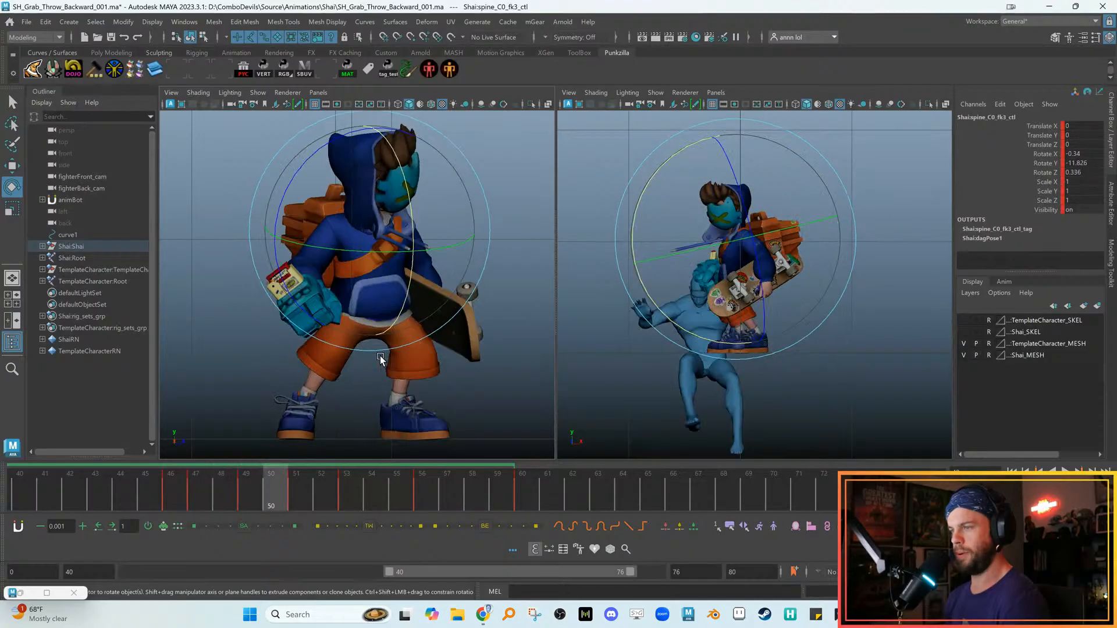
key("alt+comma")
key("alt+comma")
key("alt+comma")
key("alt+comma")
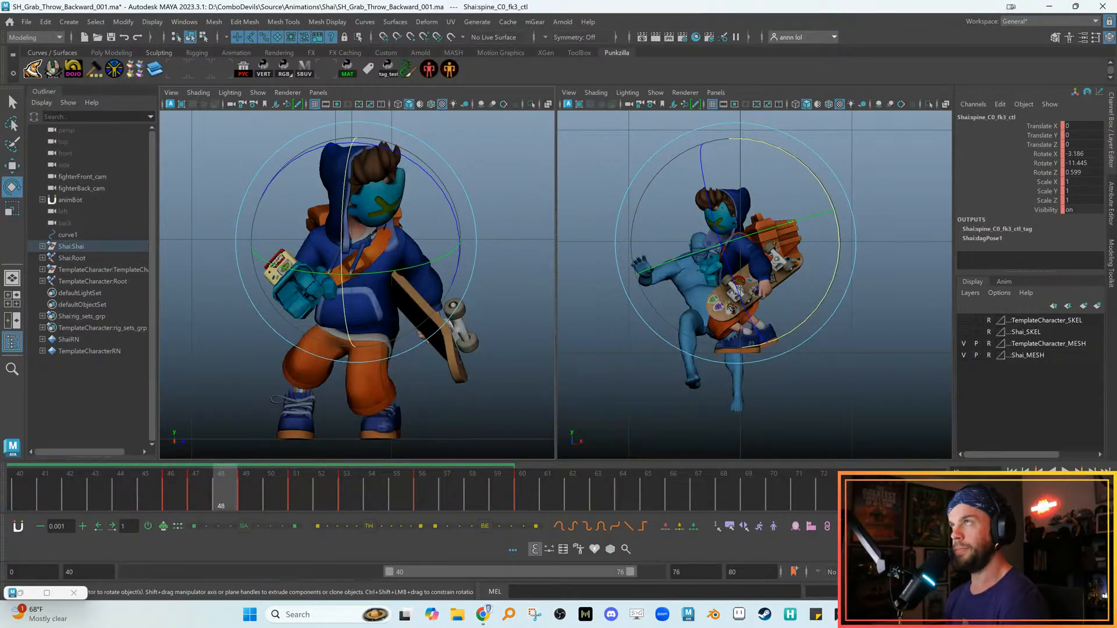
key("alt+comma")
key("alt+period")
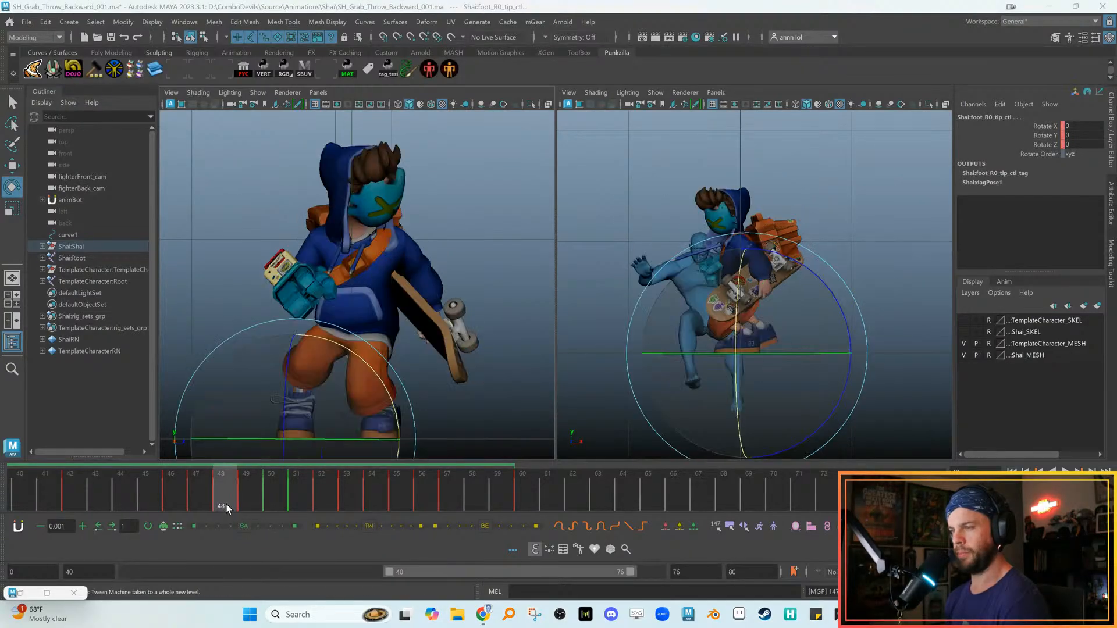
Shift all of Shai's keys from frame 48 onward two frames later, and play and scrub the new timing
left_click_drag(539, 493, 221, 501, "shift")
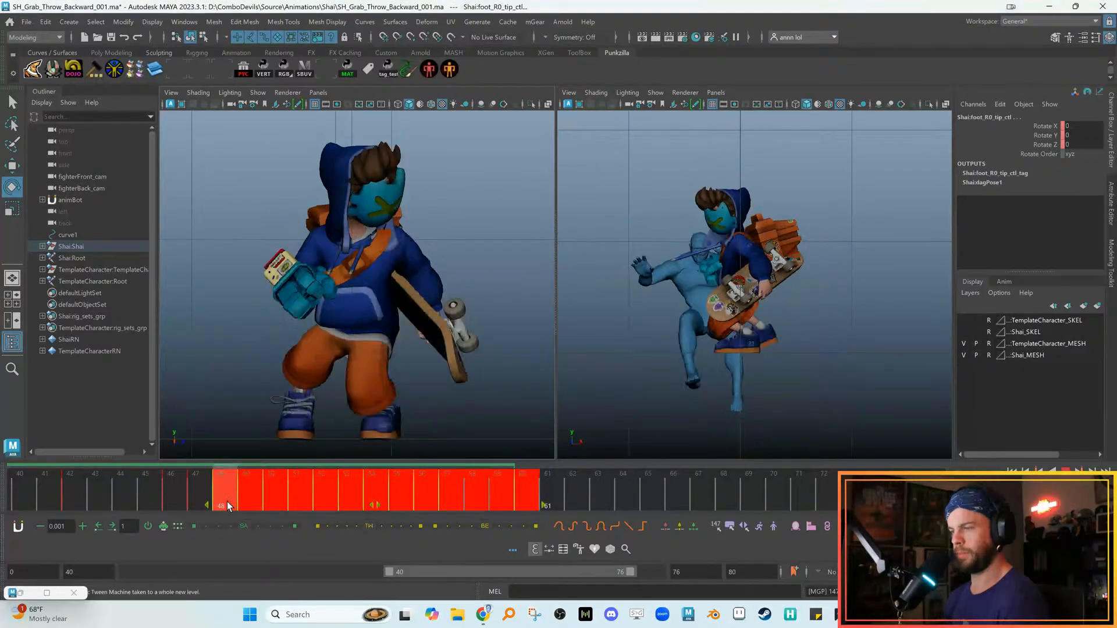
left_click_drag(375, 505, 400, 506)
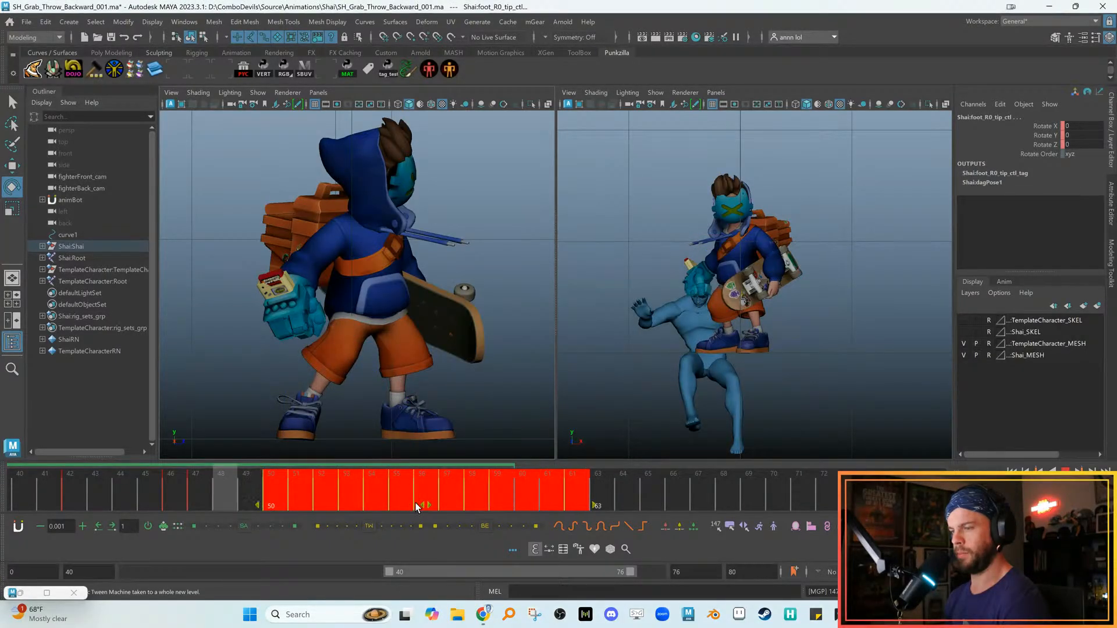
left_click_drag(226, 507, 74, 503)
key("alt+v")
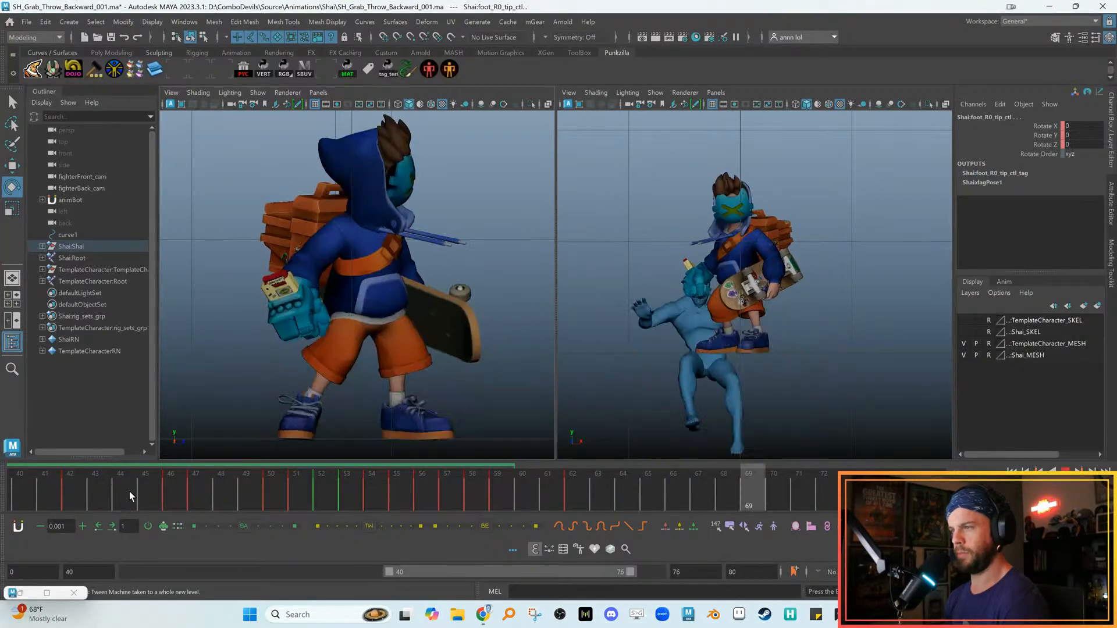
left_click(312, 487)
left_click_drag(311, 486, 278, 490)
key("comma")
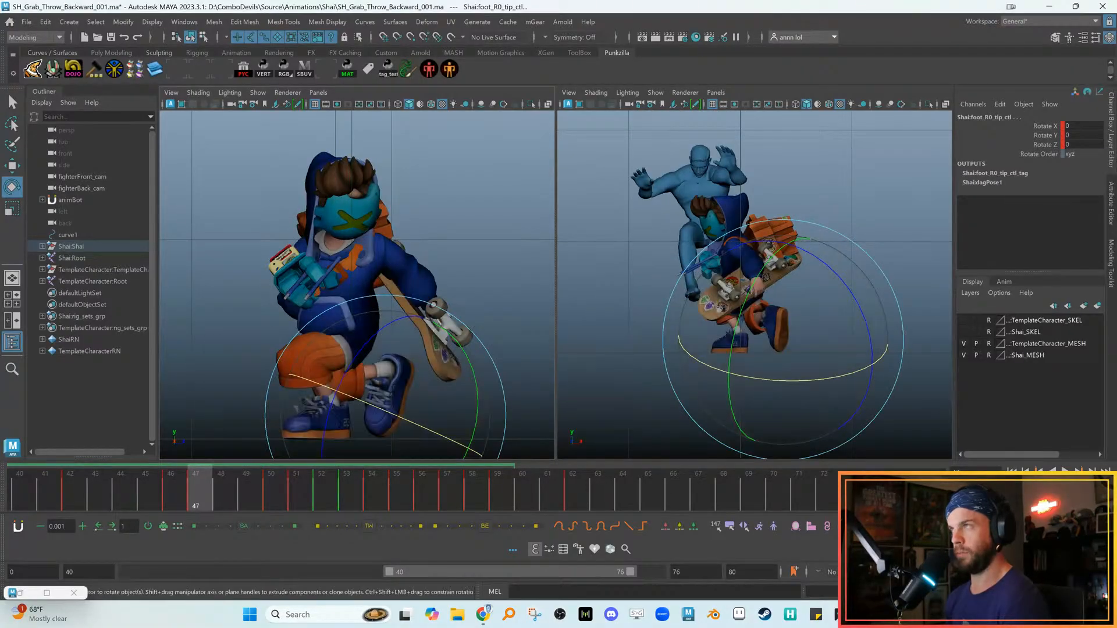
Try to match Shai's right leg at frame 48 to its previous key pose with the tween slider
key("alt+d")
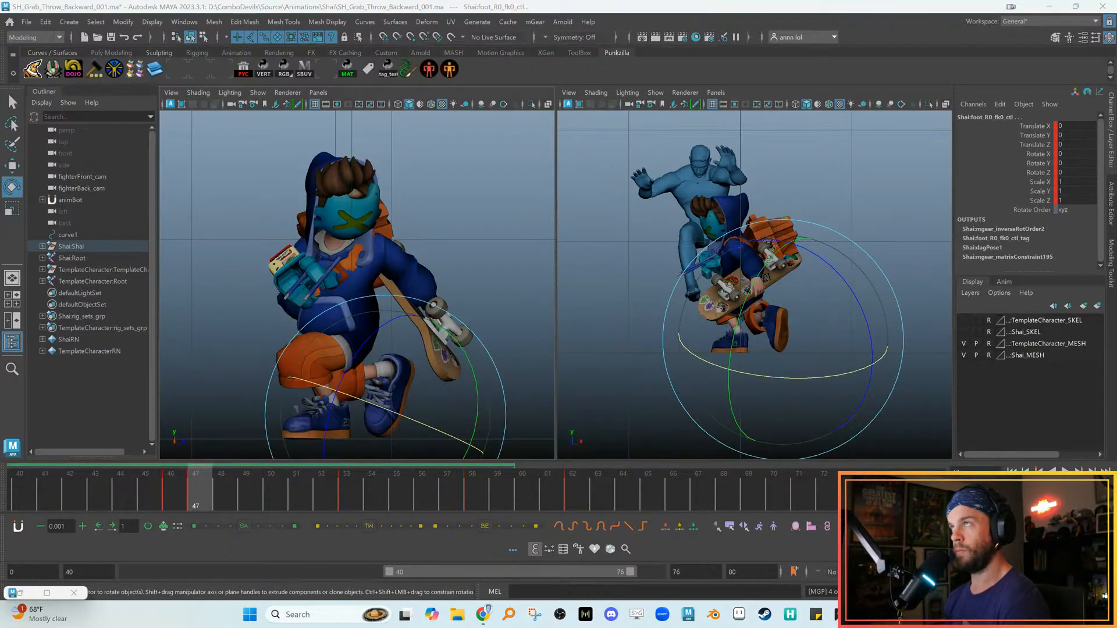
key("alt+period")
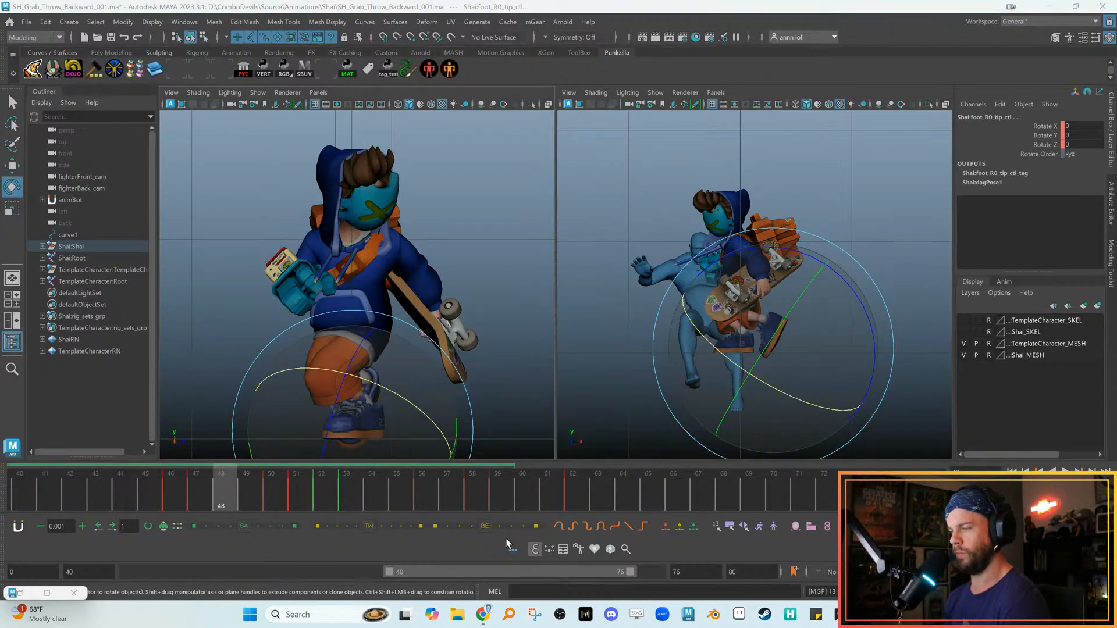
left_click(318, 527)
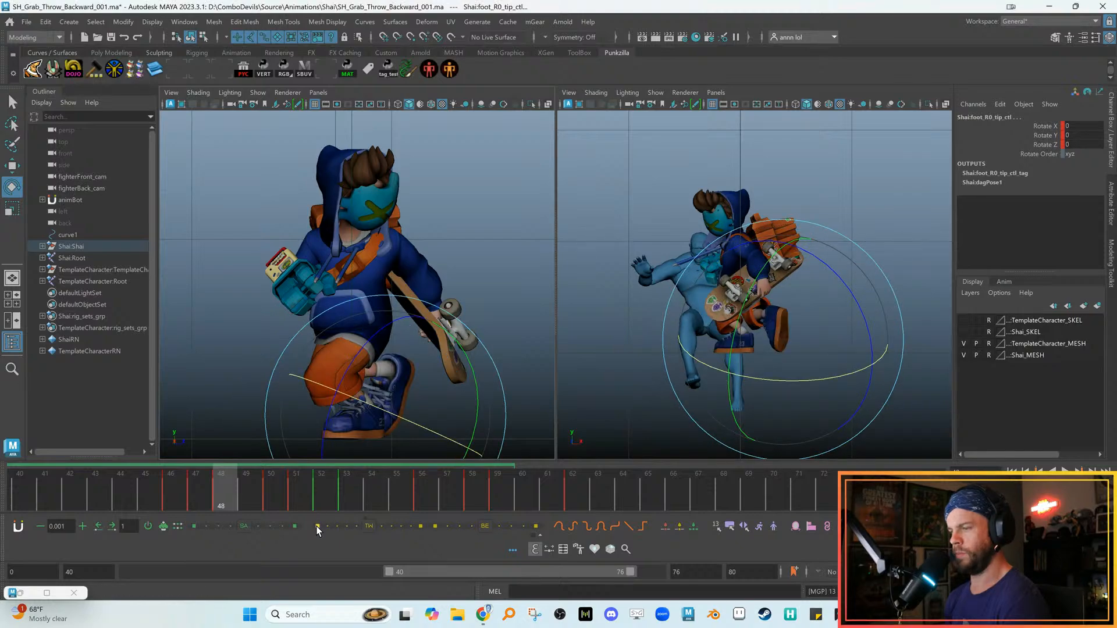
key("ctrl+z")
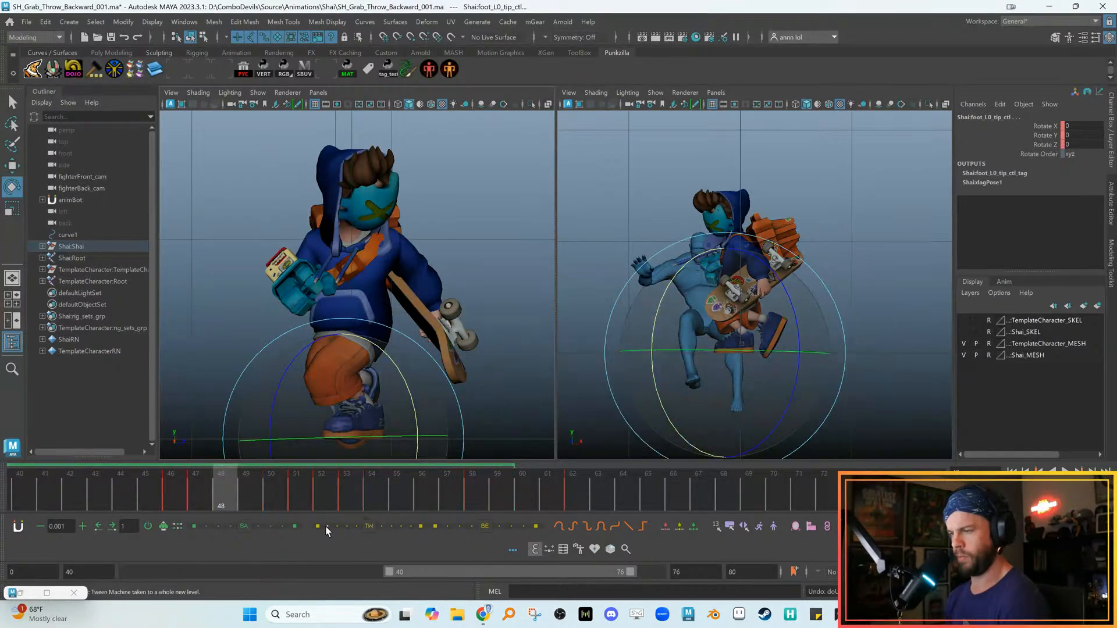
Match Shai's left leg at frames 48 and 49 to its previous key pose with the tween slider and review the motion
left_click(318, 526)
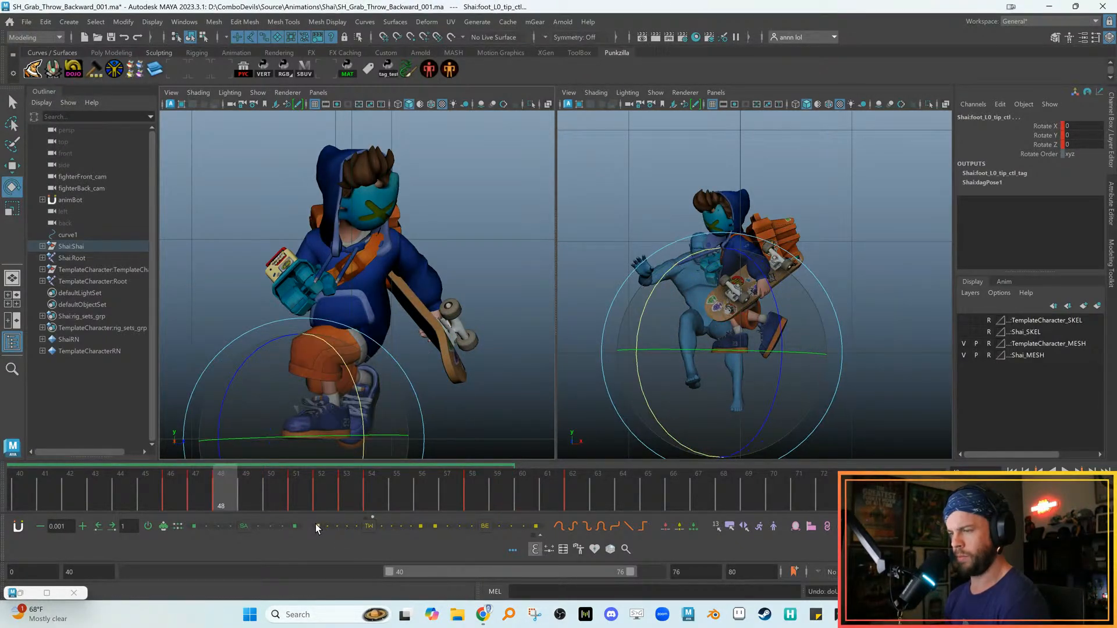
left_click(208, 499)
key("alt+period")
key("alt+period")
key("alt+period")
key("alt+period")
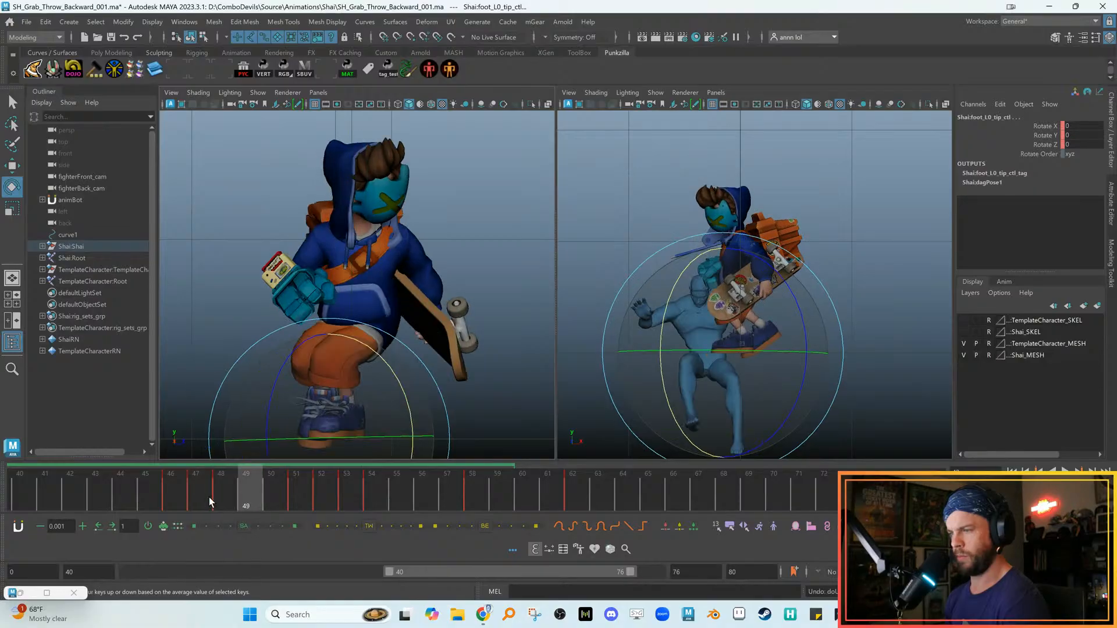
key("alt+comma")
key("alt+comma")
left_click(320, 526)
key("alt+period")
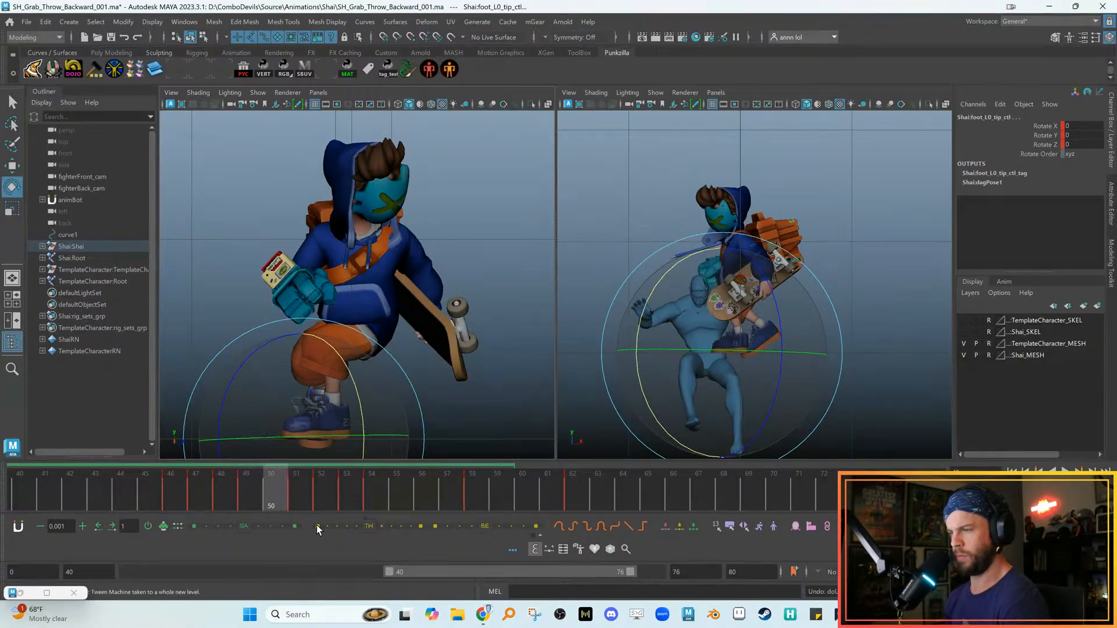
key("alt+period")
key("alt+period")
key("alt+period")
key("alt+comma")
key("alt+comma")
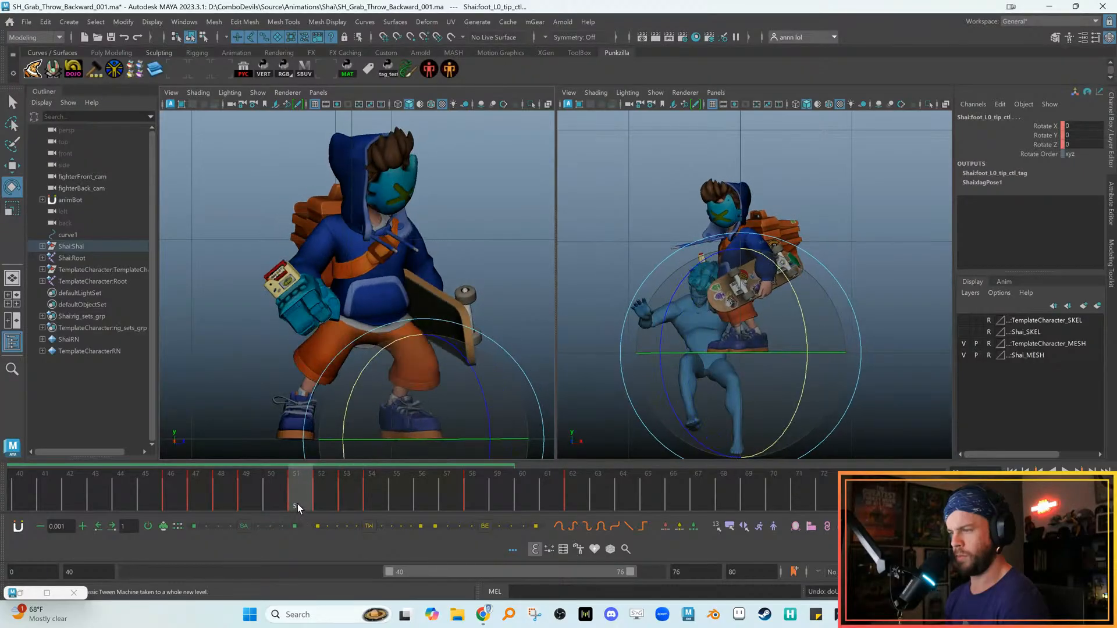
Go to frame 70 and try to move Shai's body control along its blue Z axis
left_click_drag(274, 492, 777, 495)
left_click(431, 307)
key("w")
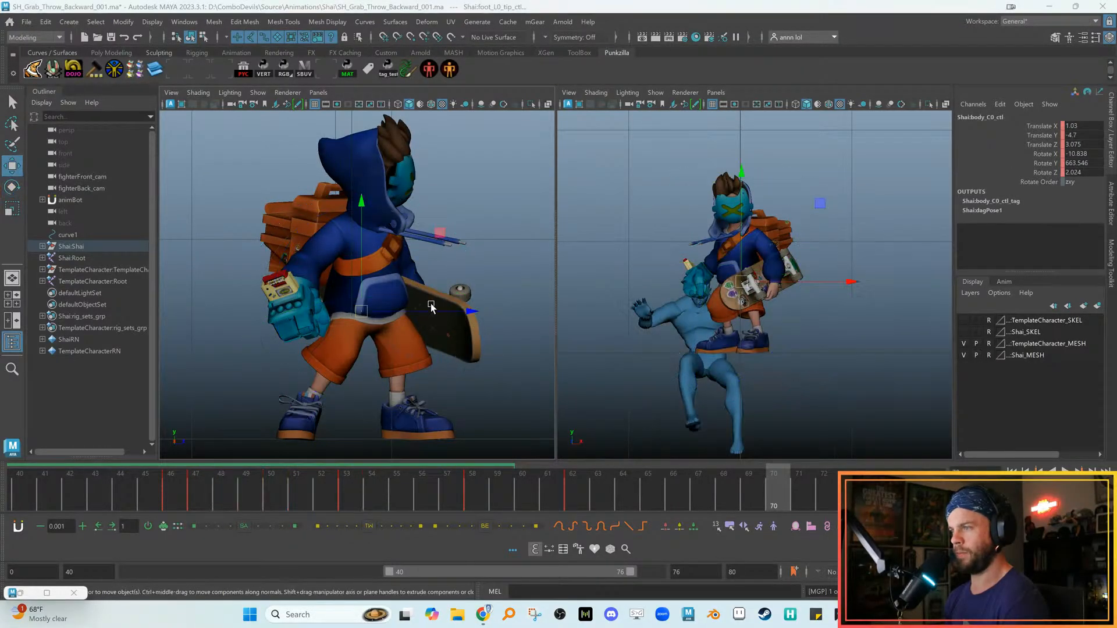
right_click_drag(426, 307, 473, 316)
left_click(469, 313)
key("ctrl+z")
left_click_drag(471, 311, 454, 319)
key("ctrl+z")
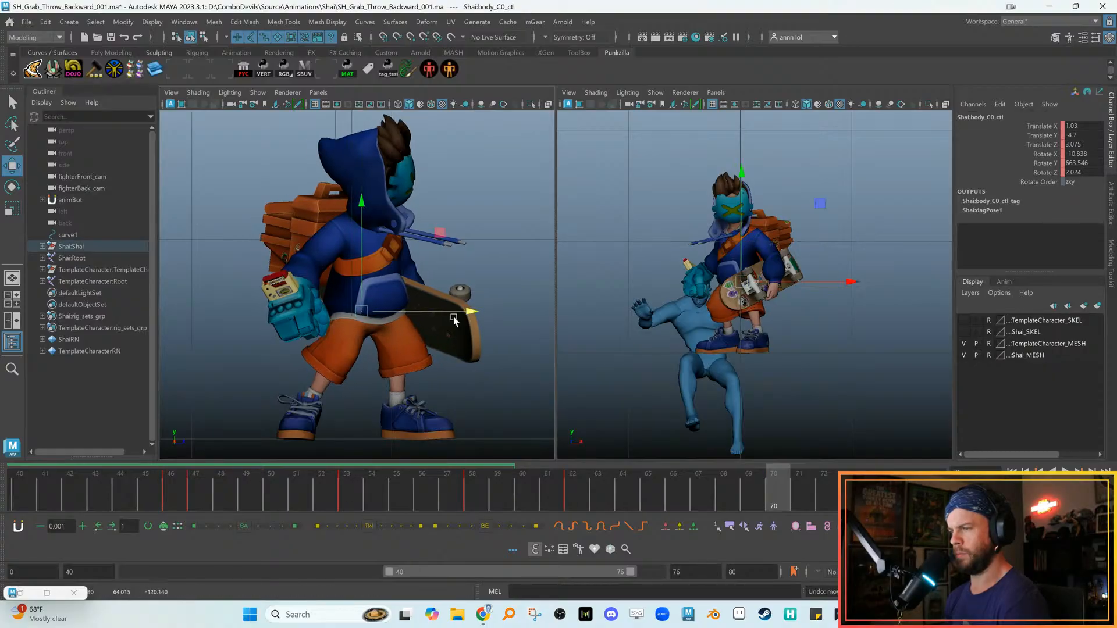
Move Shai's body control along Z to -5.023 at frame 49 and 1.459 at frame 53, and play back the motion
left_click_drag(259, 476, 249, 476)
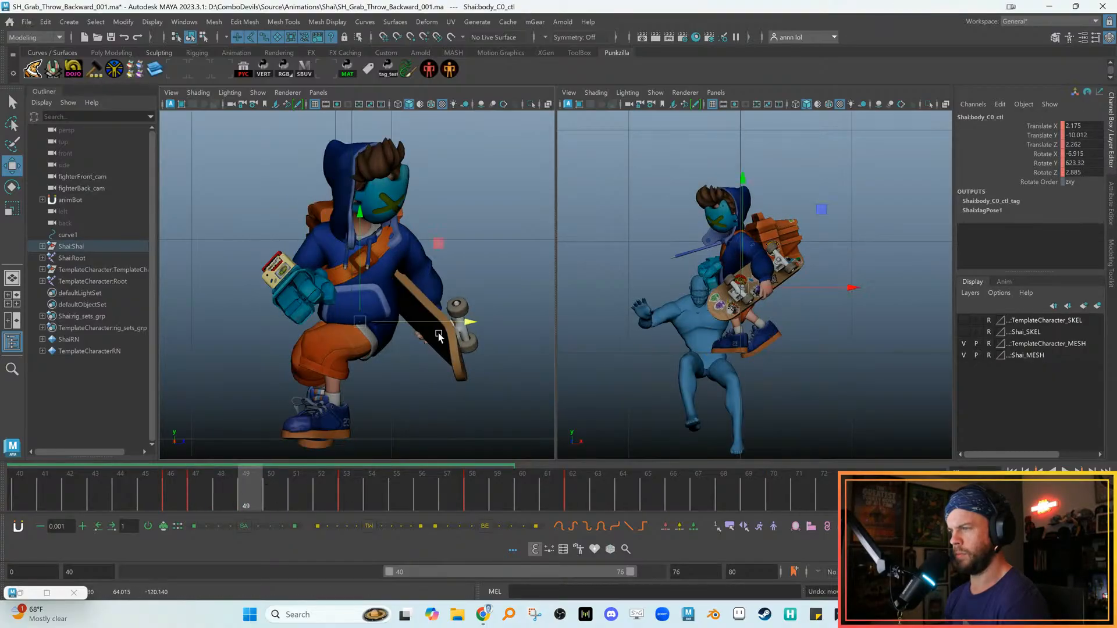
left_click_drag(468, 319, 450, 320)
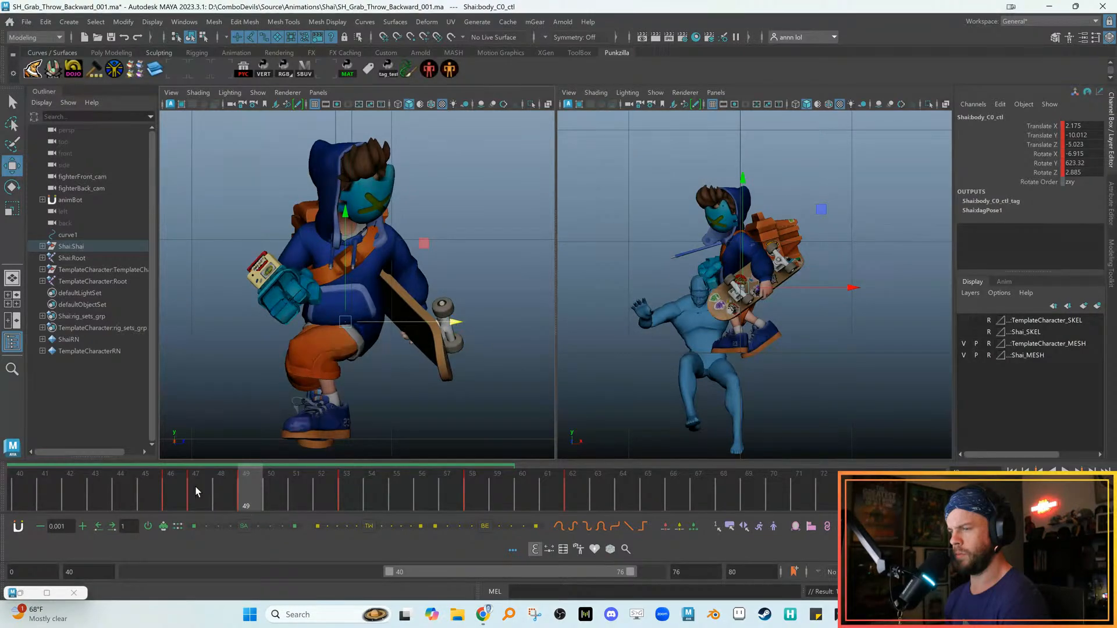
key("alt+v")
left_click(254, 481)
key("alt+v")
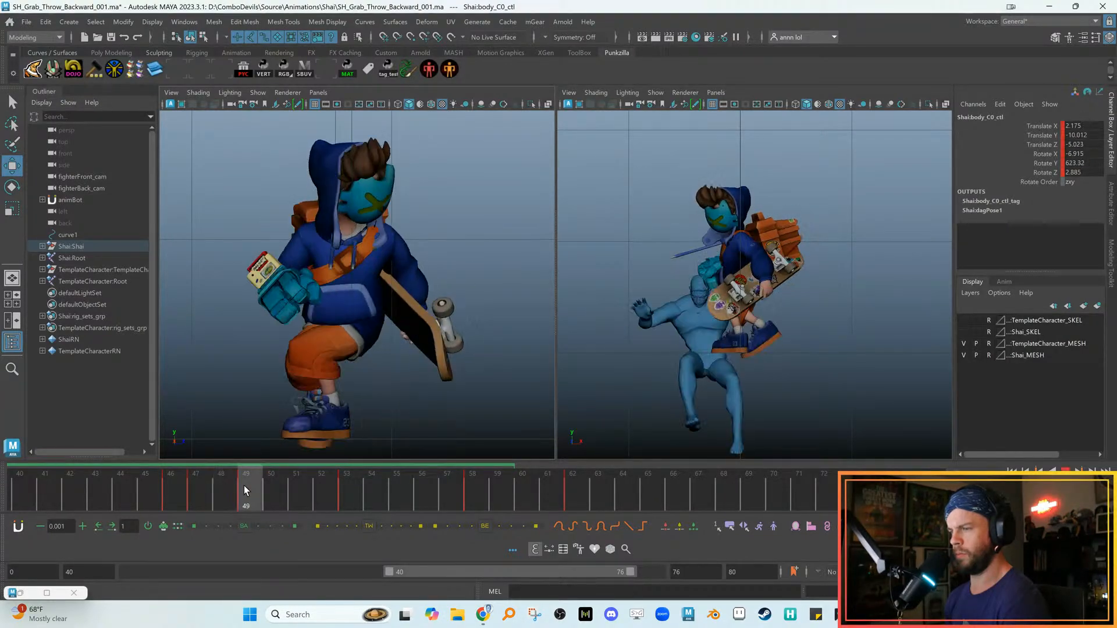
left_click(349, 479)
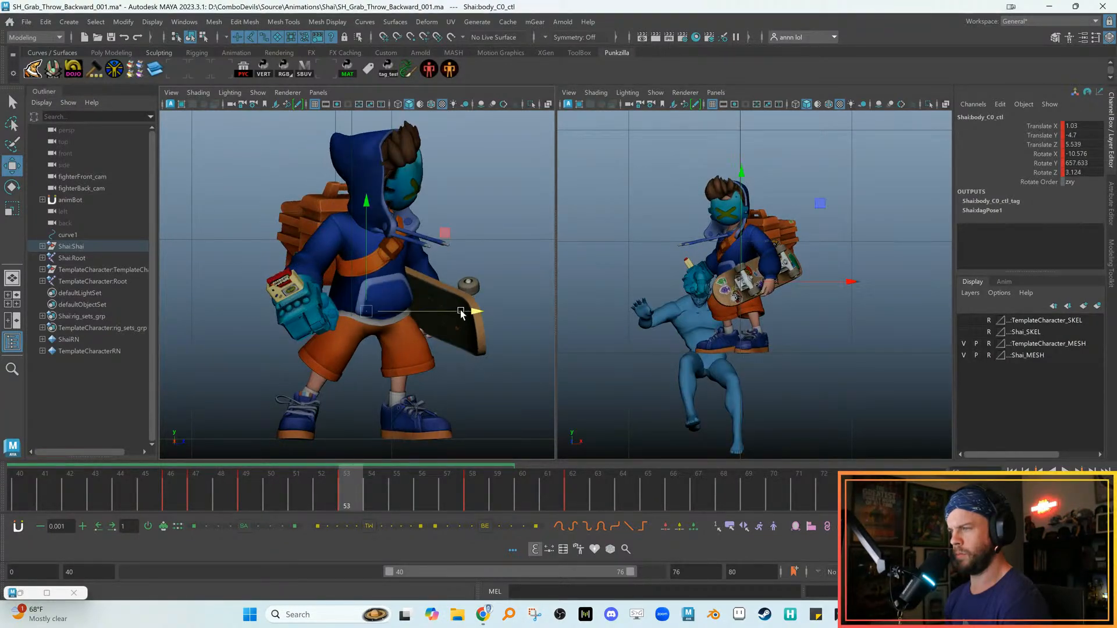
key("alt+v")
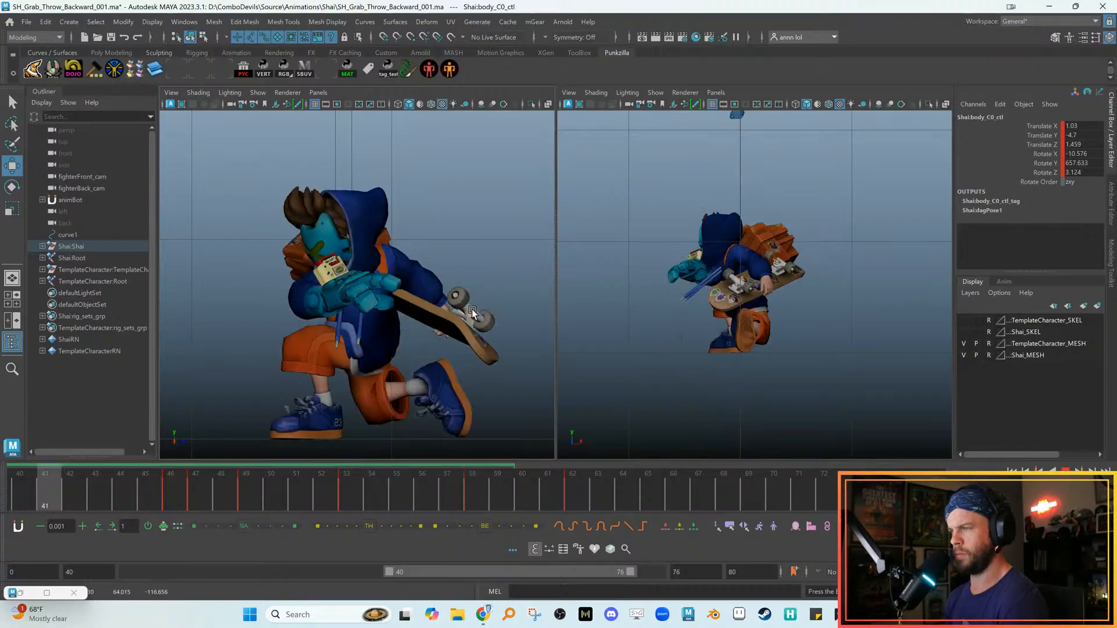
Raise Shai's body control slightly at frame 52, lower it to Translate Y -5.865 at frame 53, and play the animation
left_click_drag(249, 489, 330, 475)
key("alt+comma")
key("alt+period")
left_click_drag(360, 307, 358, 303)
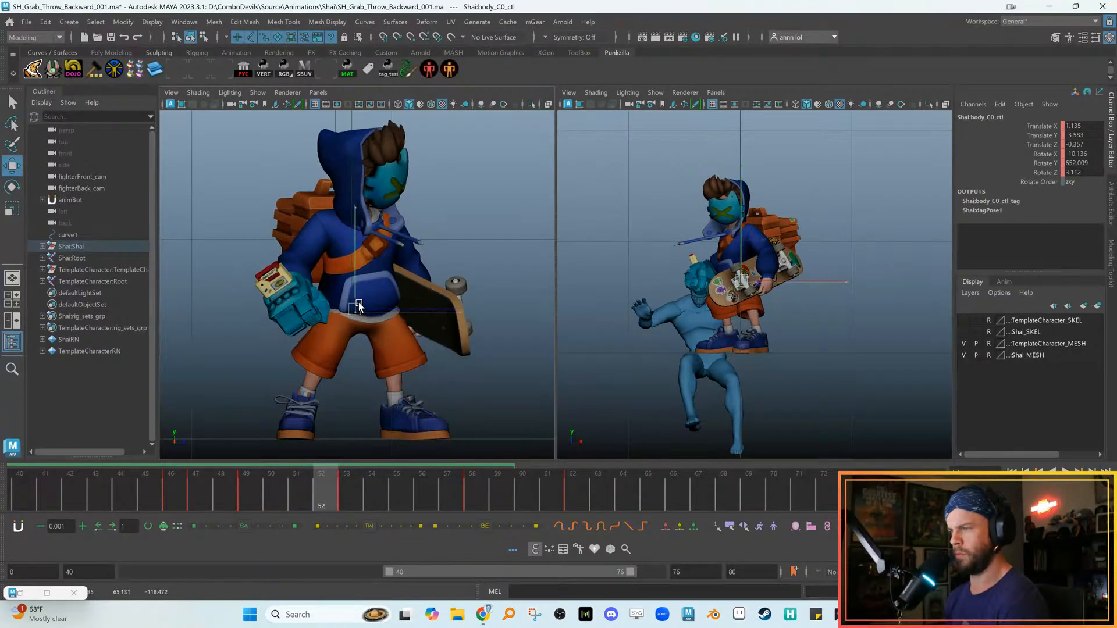
key("alt+period")
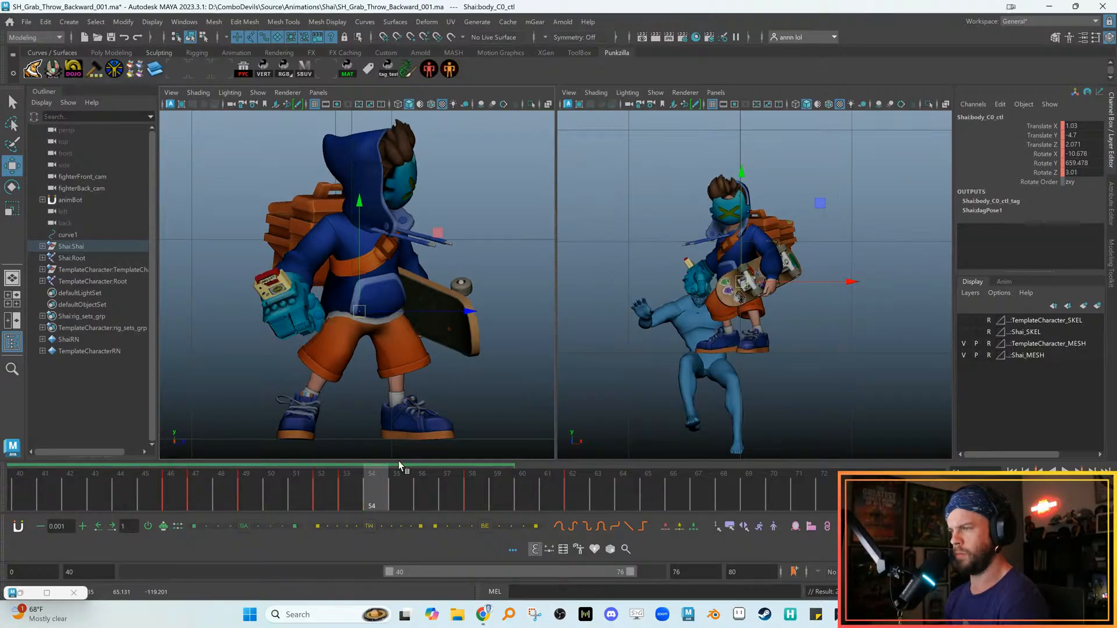
left_click_drag(358, 314, 361, 317)
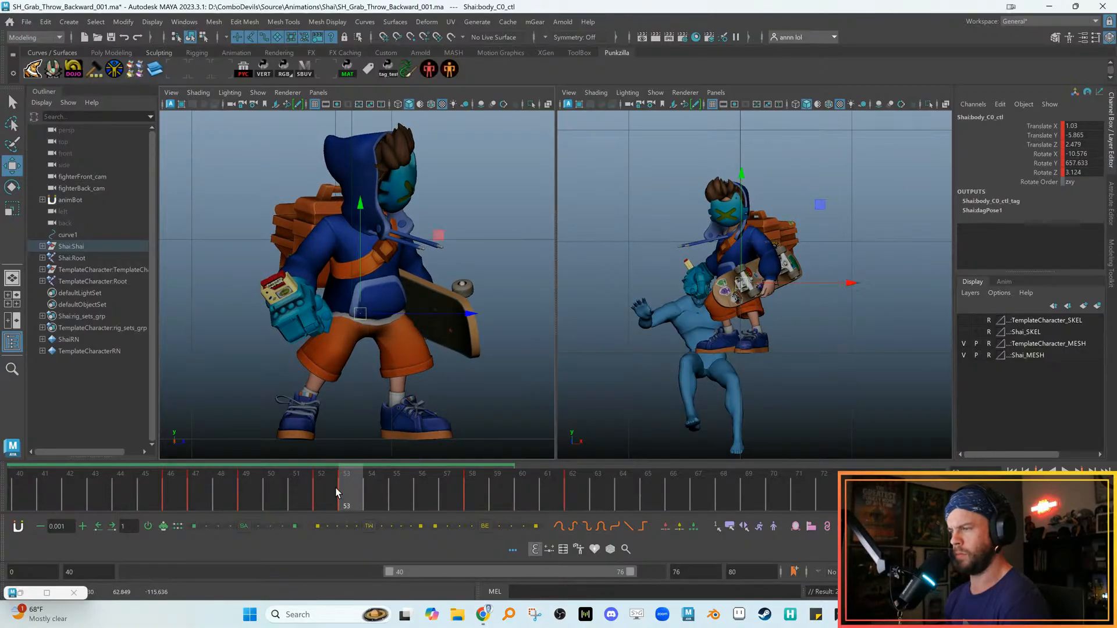
key("alt+v")
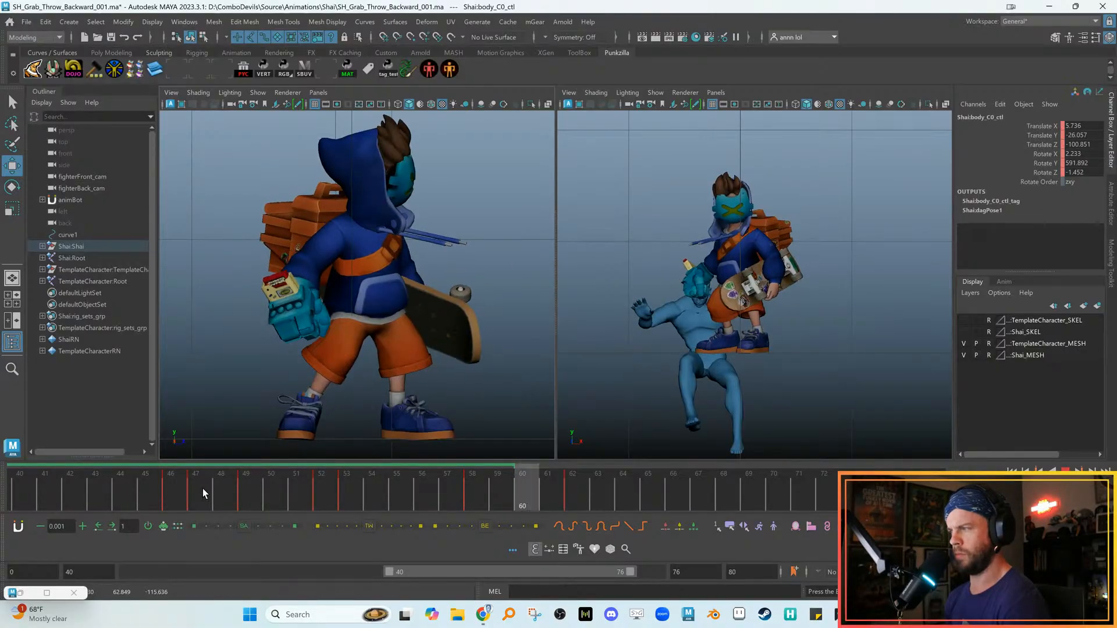
Move the body control's key from frame 53 to frame 55 and play back the new timing
left_click(315, 476)
mouse_move(336, 476)
left_mouse_down()
mouse_move(364, 478)
mouse_move(317, 481)
mouse_move(397, 492)
left_mouse_up()
left_click(347, 480, "shift")
mouse_move(233, 487)
left_mouse_down()
mouse_move(492, 477)
mouse_move(44, 469)
left_mouse_up()
key("alt+v")
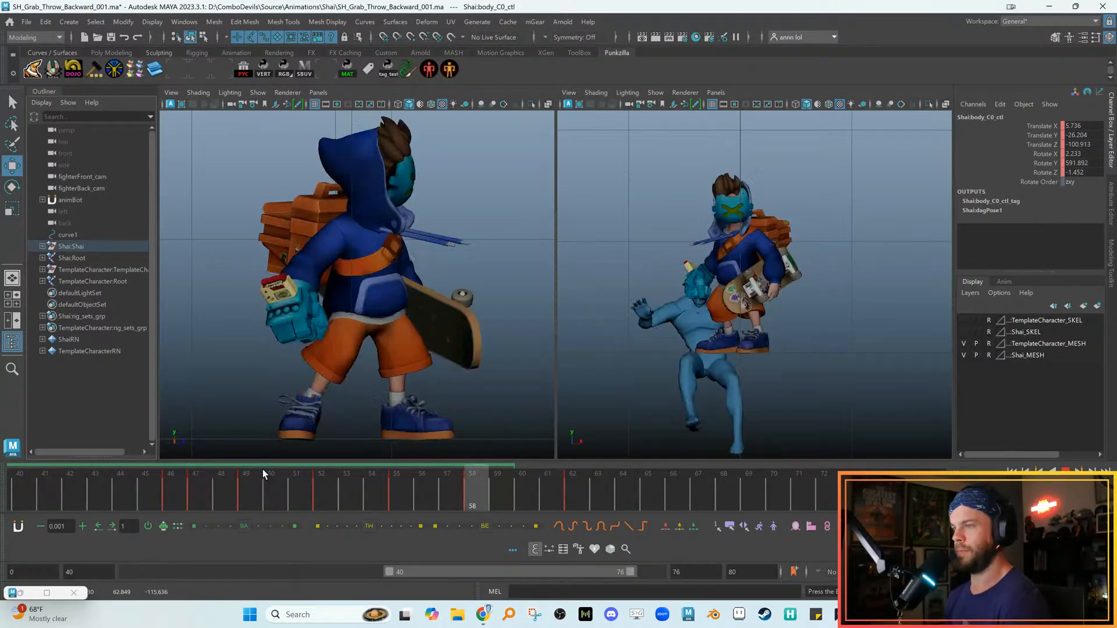
Nudge Shai's body control forward along Z to 4.15 at frame 58 and play the animation
mouse_move(150, 495)
left_mouse_down()
mouse_move(199, 494)
mouse_move(184, 499)
left_mouse_up()
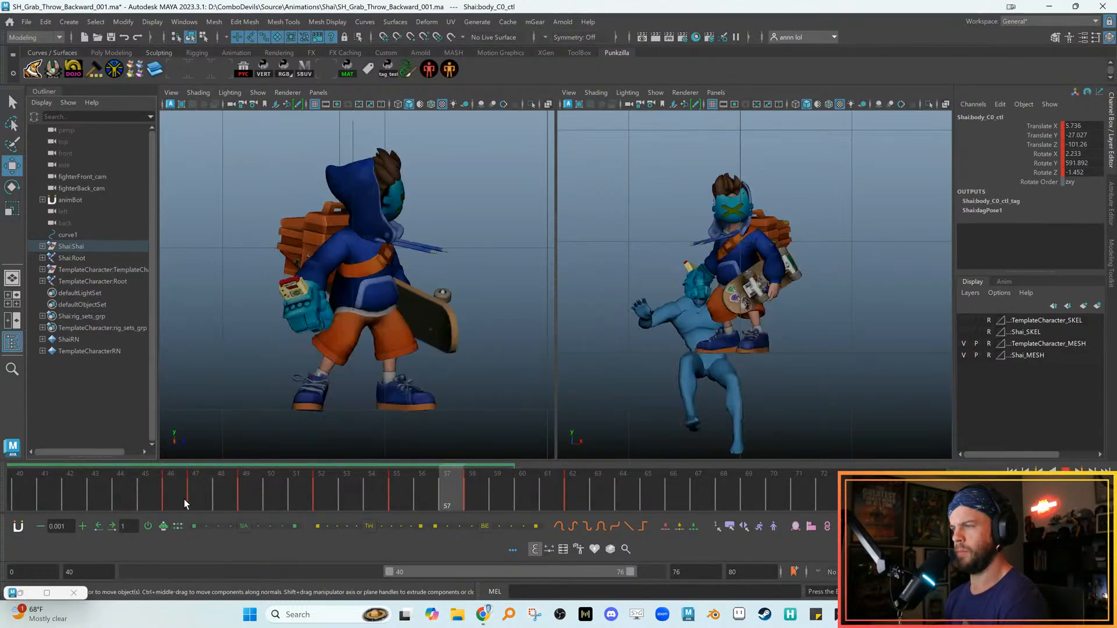
left_click(312, 487)
left_click_drag(312, 492, 525, 497)
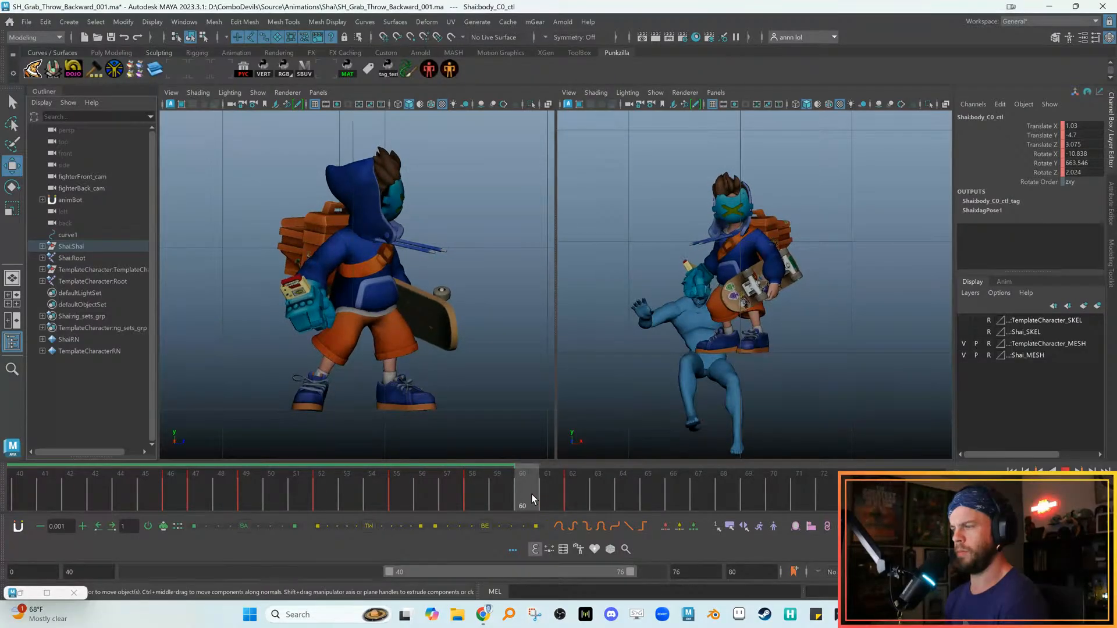
left_click_drag(449, 310, 451, 311)
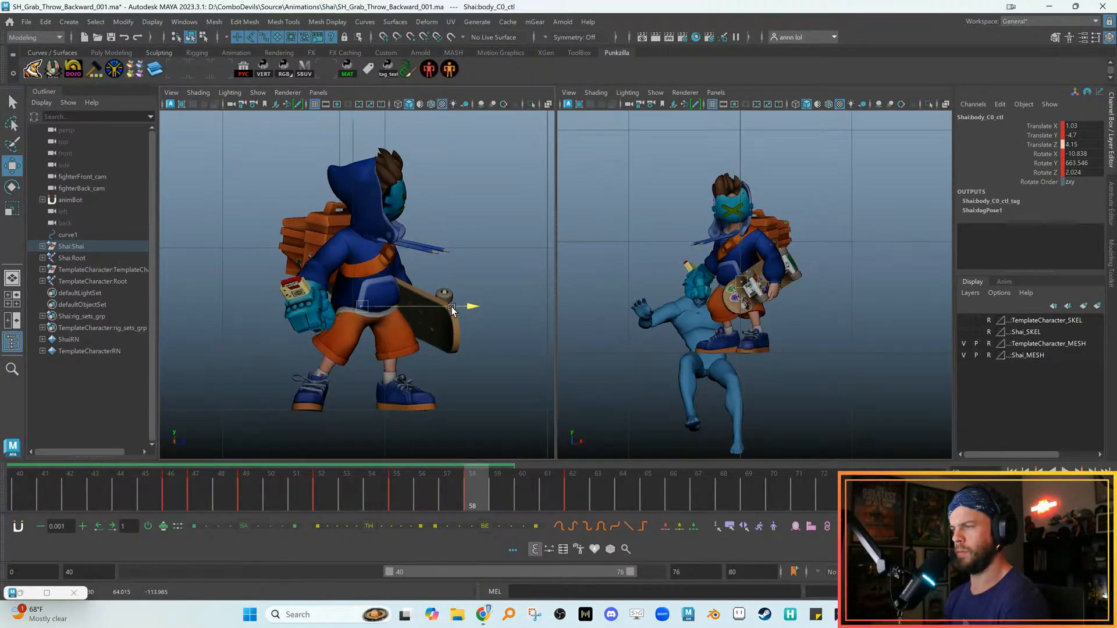
key("alt+v")
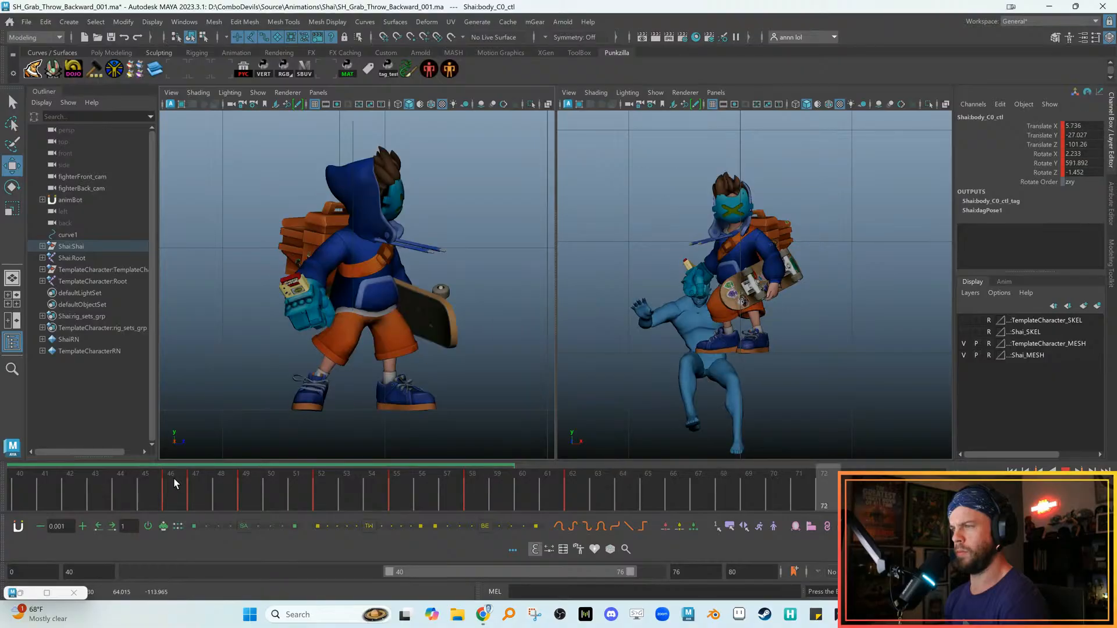
key("alt+v")
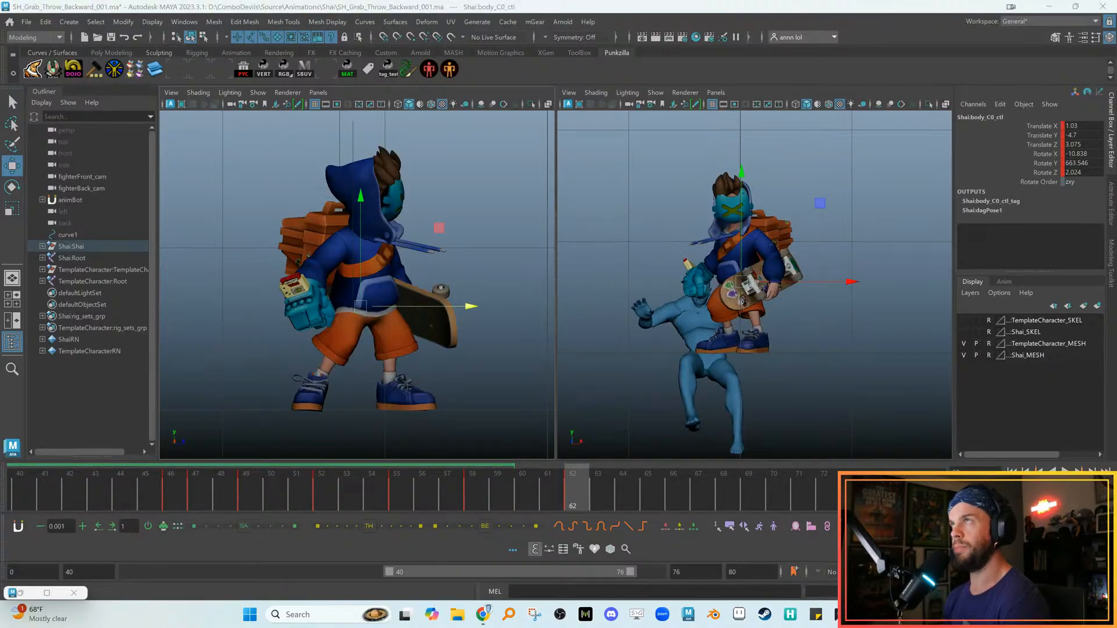
Select all of Shai's controls, go to frame 47, and show the rig controls in a perspective view beside the side view
left_click(253, 498)
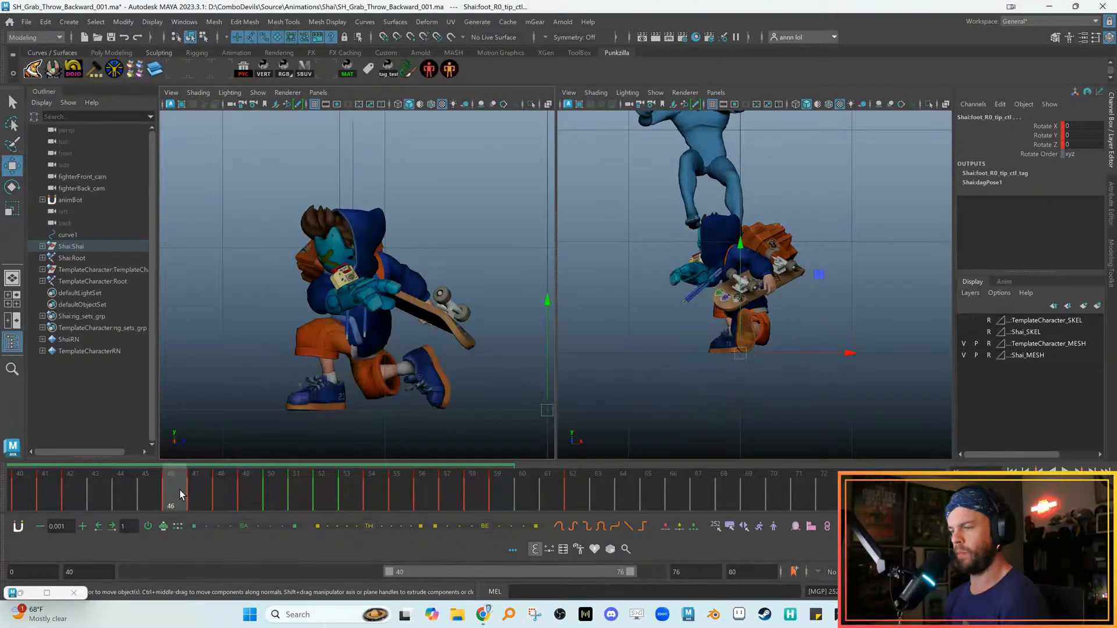
left_click(191, 490)
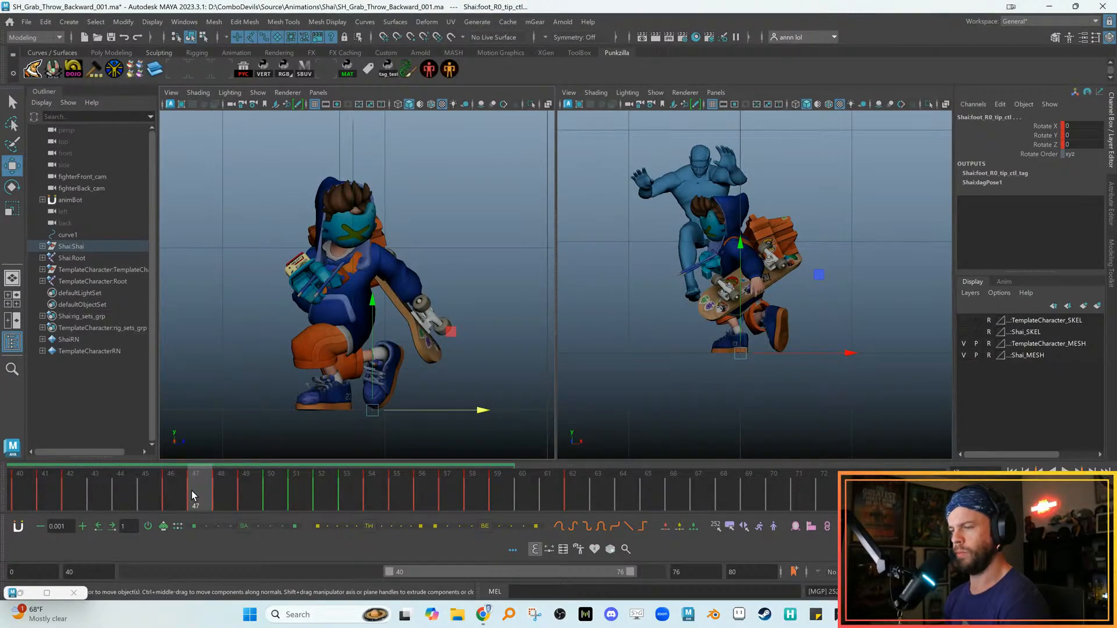
key("space")
left_click_drag(738, 299, 730, 276)
left_click_drag(734, 285, 708, 304, "alt")
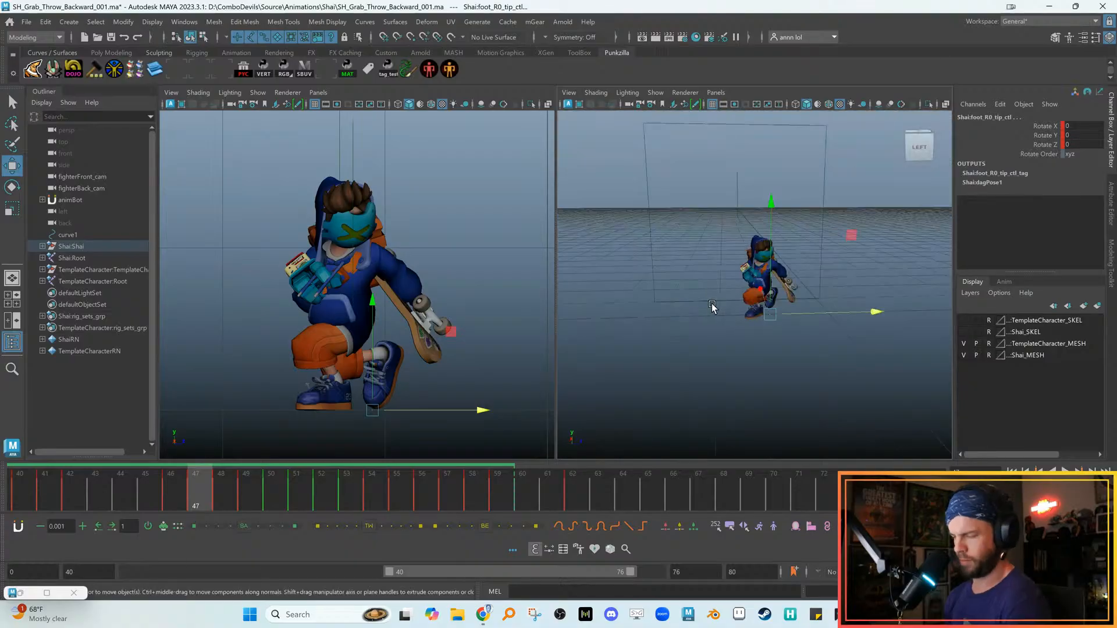
key("alt+1")
left_click_drag(761, 324, 756, 358, "alt")
Shift all of Shai's keys from frame 47 through 62 one frame later
key("alt+period")
key("alt+comma")
key("alt+comma")
key("alt+period")
key("alt+comma")
key("alt+period")
left_click_drag(574, 489, 194, 505, "shift")
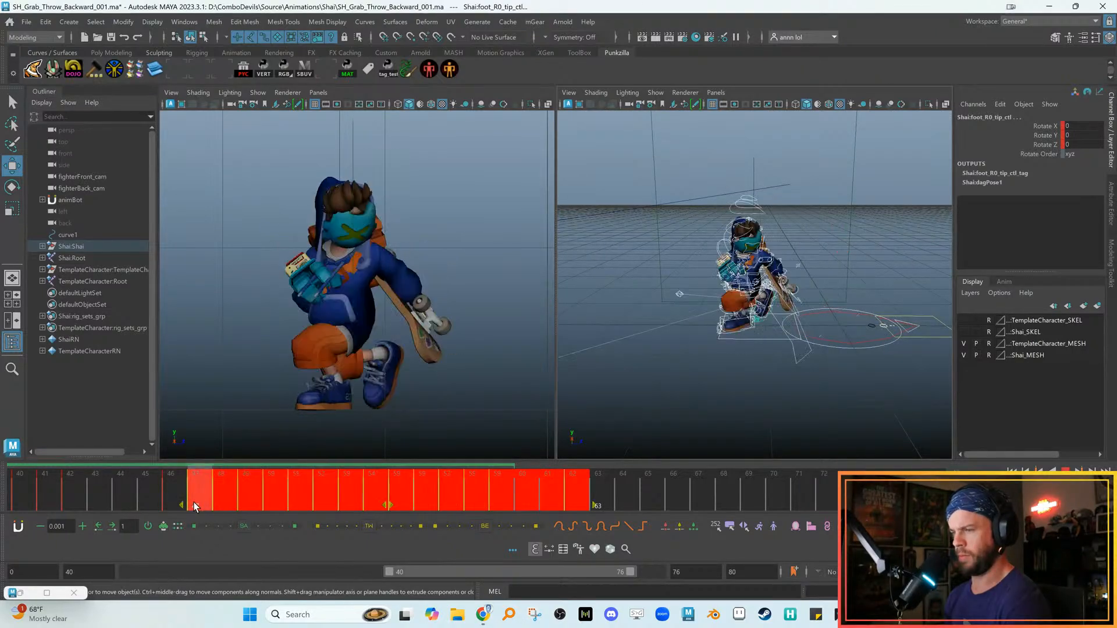
left_click_drag(386, 510, 399, 510)
Play and step through the keys from frame 46 onward to examine the spacing of the turn and the planted foot
left_click_drag(150, 489, 174, 493)
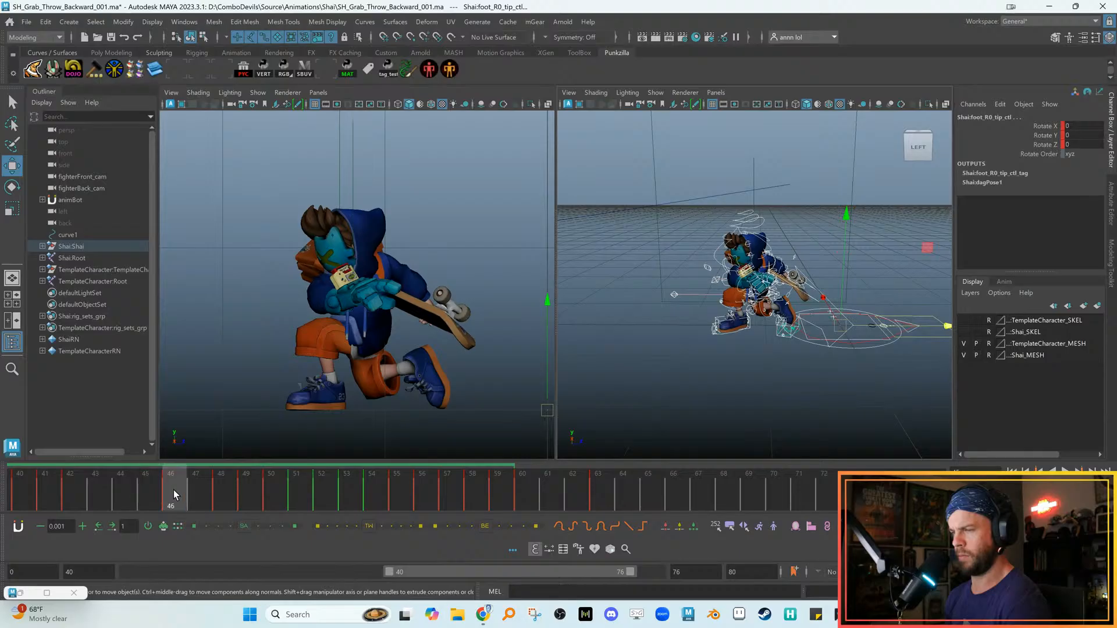
key("alt+period")
key("alt+period")
key("alt+comma")
key("alt+period")
key("alt+period")
key("alt+period")
key("alt+period")
key("alt+period")
key("alt+period")
key("alt+v")
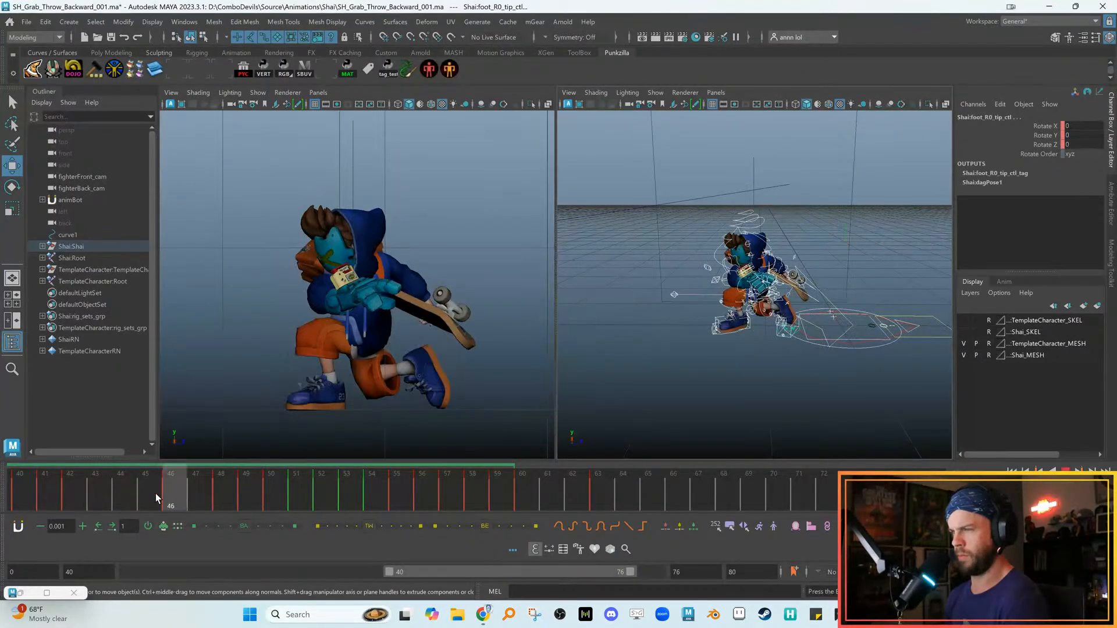
left_click(186, 491)
key("alt+period")
key("alt+comma")
key("alt+comma")
key("alt+period")
key("alt+comma")
key("alt+period")
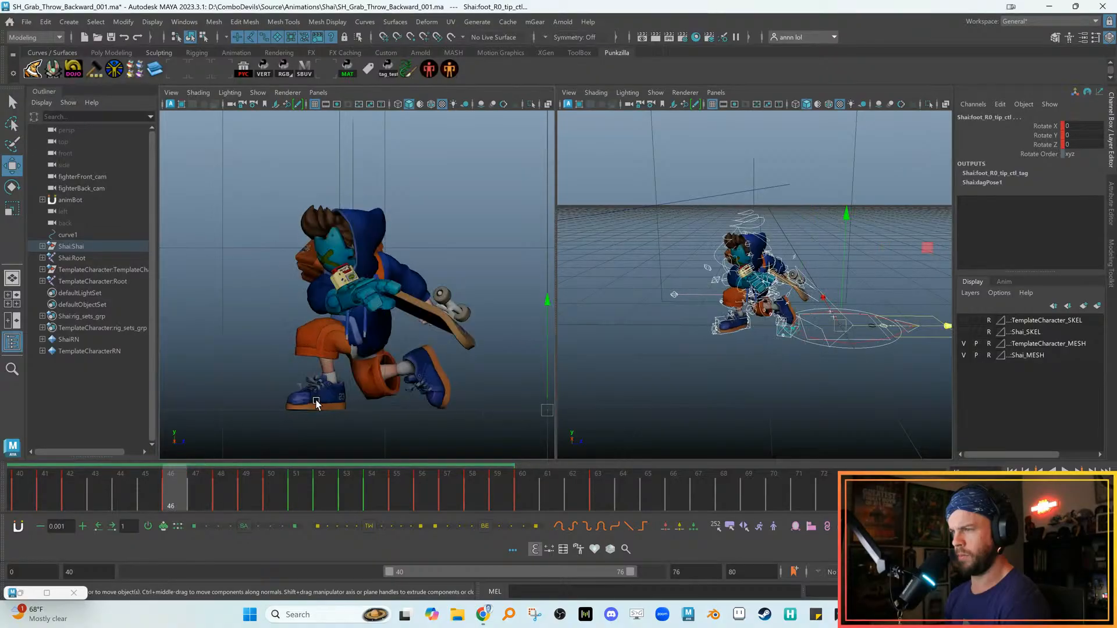
Copy the world-space transform of Shai's left foot control at frame 46 and paste it at frame 47
right_click_drag(316, 404, 362, 376, "alt")
middle_click_drag(362, 376, 372, 318, "alt")
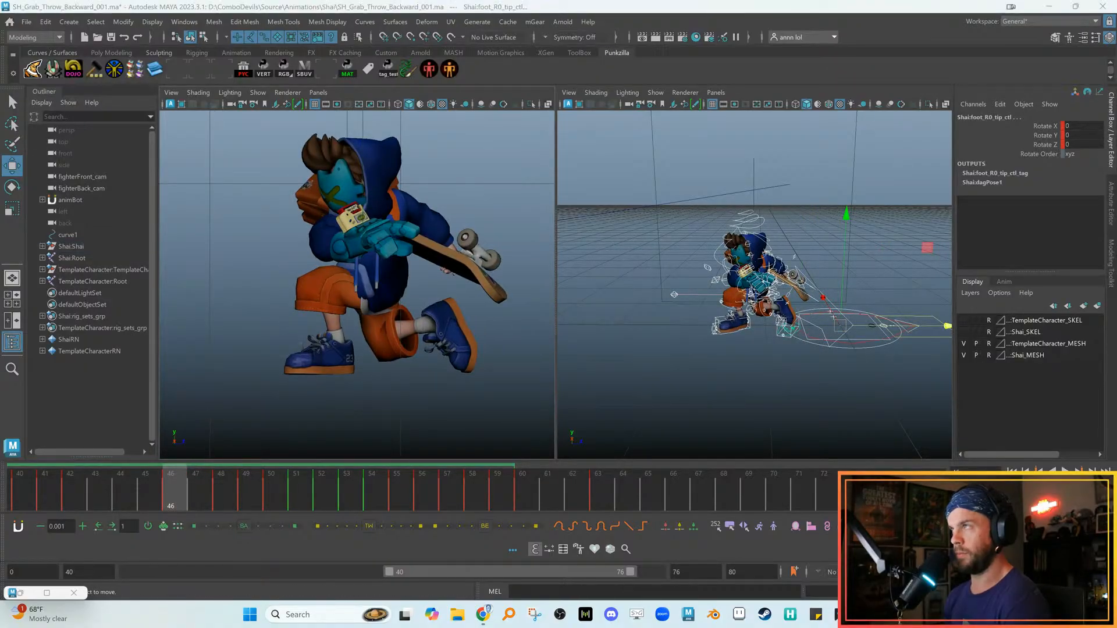
left_click(348, 391)
left_click(324, 379)
left_click(349, 381)
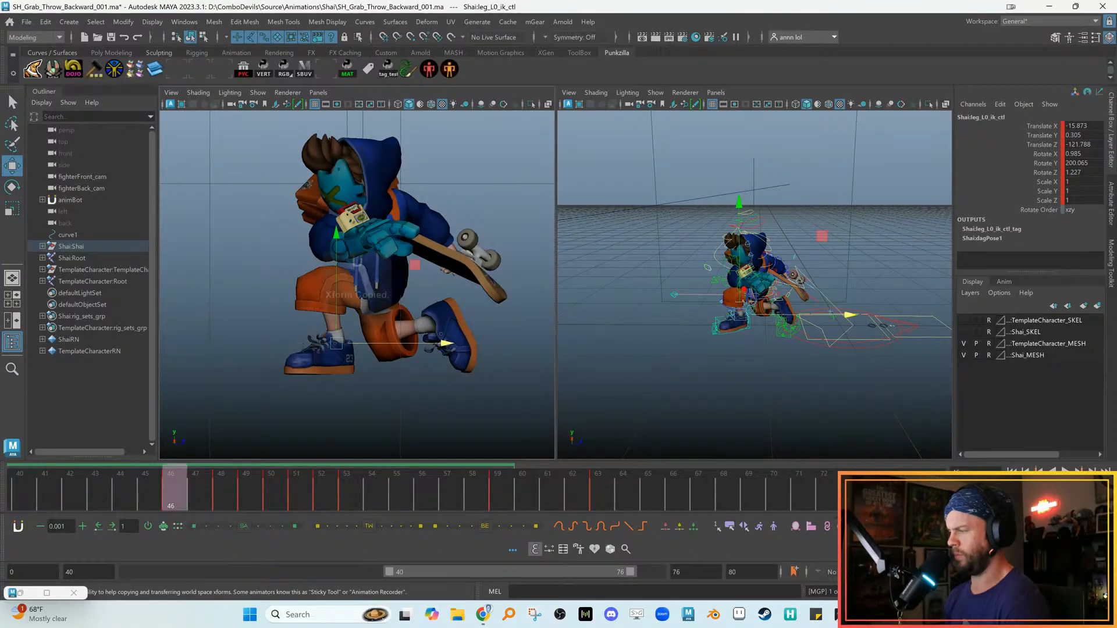
key("alt+period")
key("ctrl+v")
key("alt+comma")
key("alt+period")
Paste the copied left foot transform at frame 48 and compare it with the adjacent frames
key("alt+period")
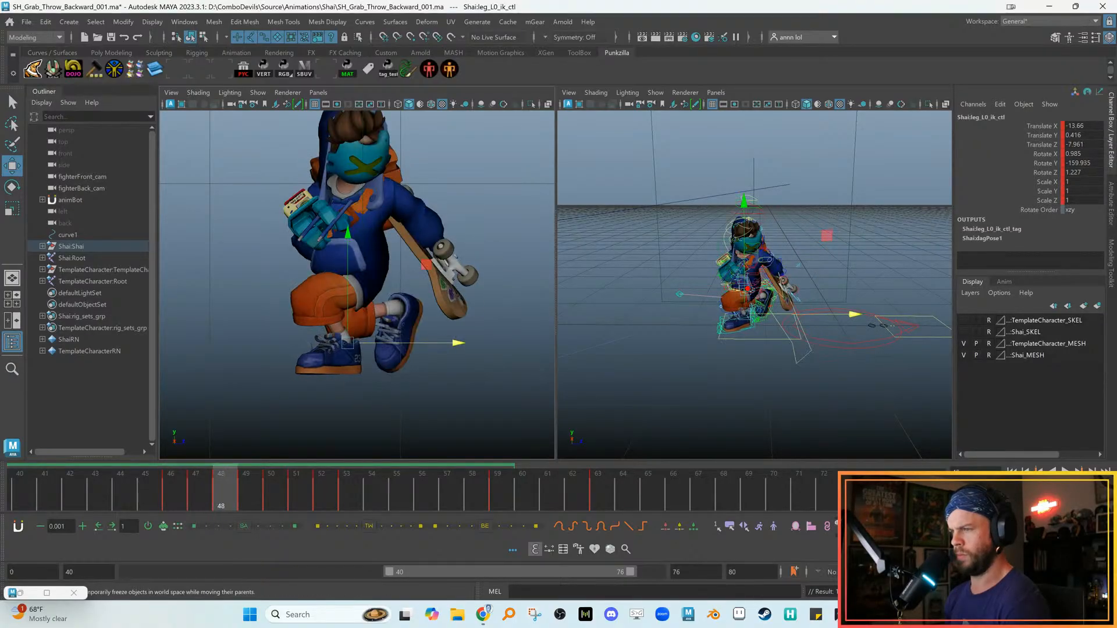
key("alt+period")
key("alt+comma")
key("alt+comma")
key("alt+period")
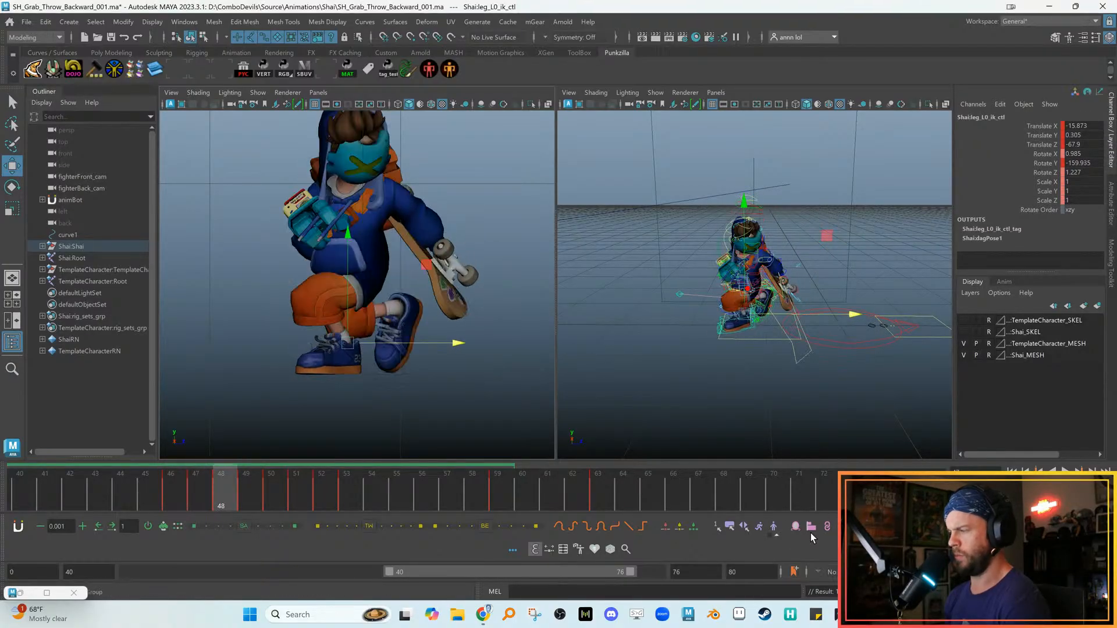
key("ctrl+v")
key("alt+period")
key("alt+period")
key("alt+comma")
key("alt+comma")
key("alt+period")
key("alt+period")
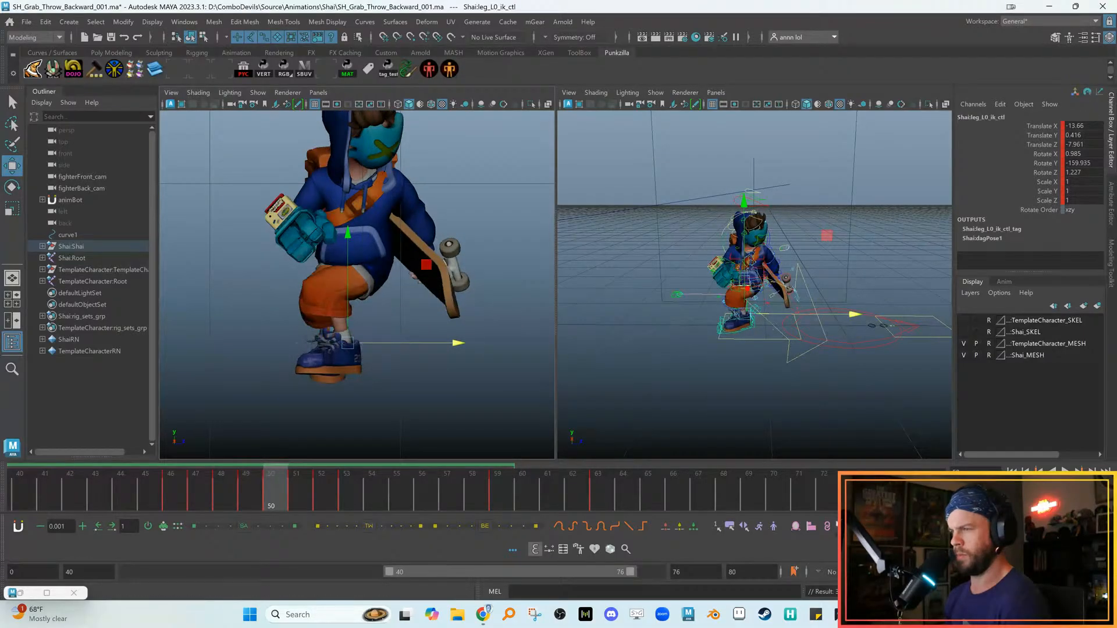
Scrub and step through the frames from 46 onward to examine the left foot's placement and the in-between pose at frame 47
key("alt+period")
left_click_drag(107, 483, 174, 504)
key("alt+period")
key("alt+comma")
key("alt+period")
key("alt+period")
key("alt+period")
key("alt+comma")
key("alt+comma")
middle_click_drag(320, 315, 323, 353, "alt")
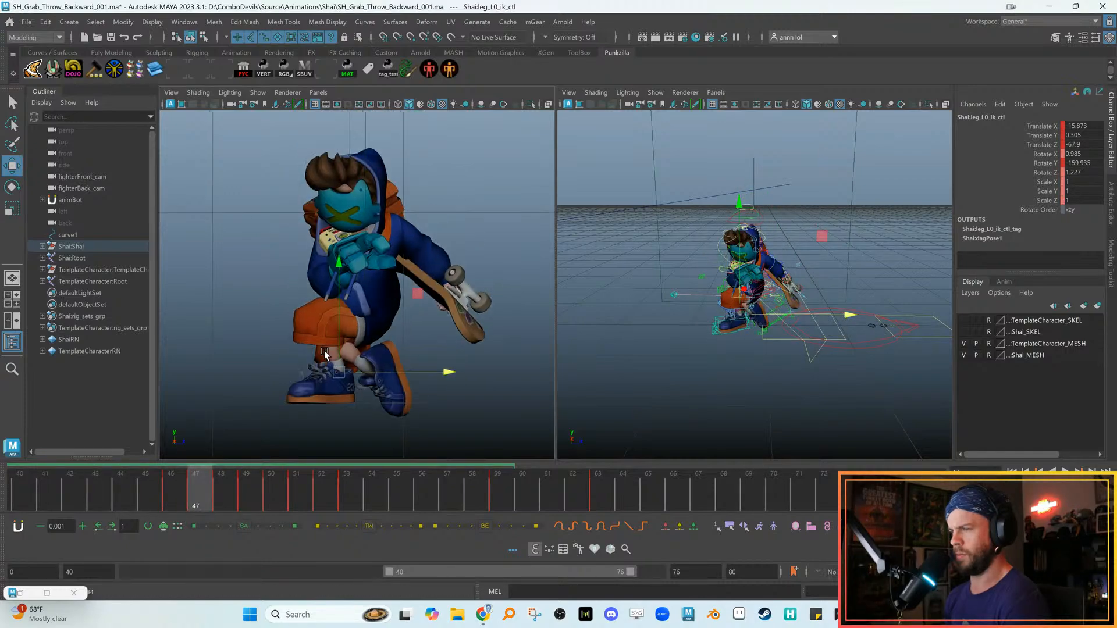
key("alt+comma")
key("alt+period")
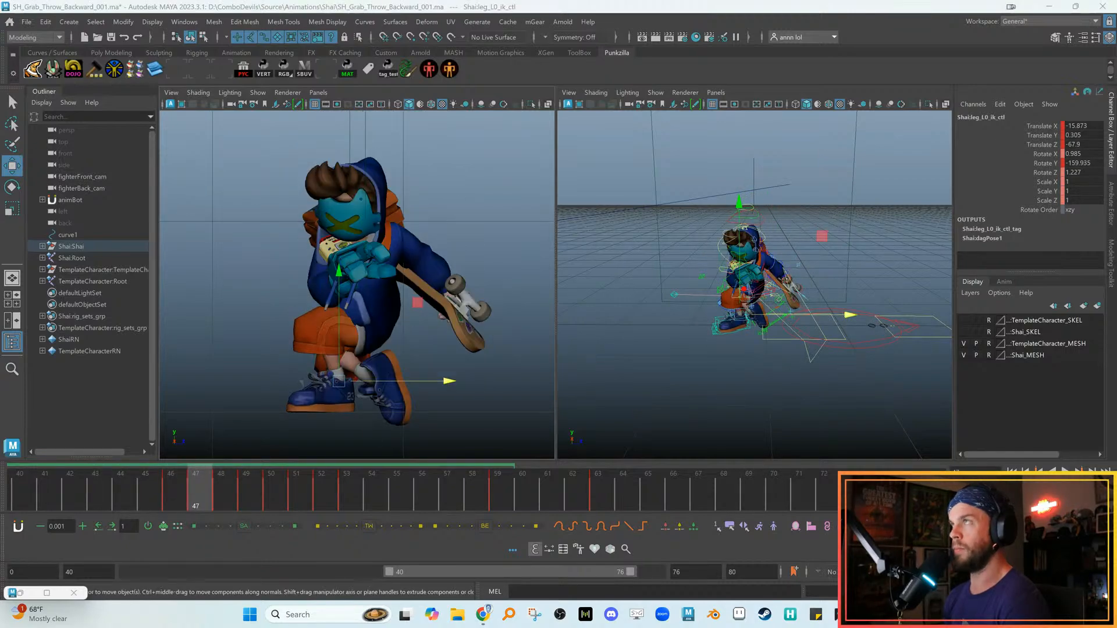
Rotate Shai's head control at frame 47 to improve the in-between pose, comparing it with frame 46
key("e")
key("alt+comma")
key("alt+period")
left_click_drag(379, 218, 351, 256)
key("alt+comma")
key("alt+period")
left_click_drag(440, 265, 441, 261)
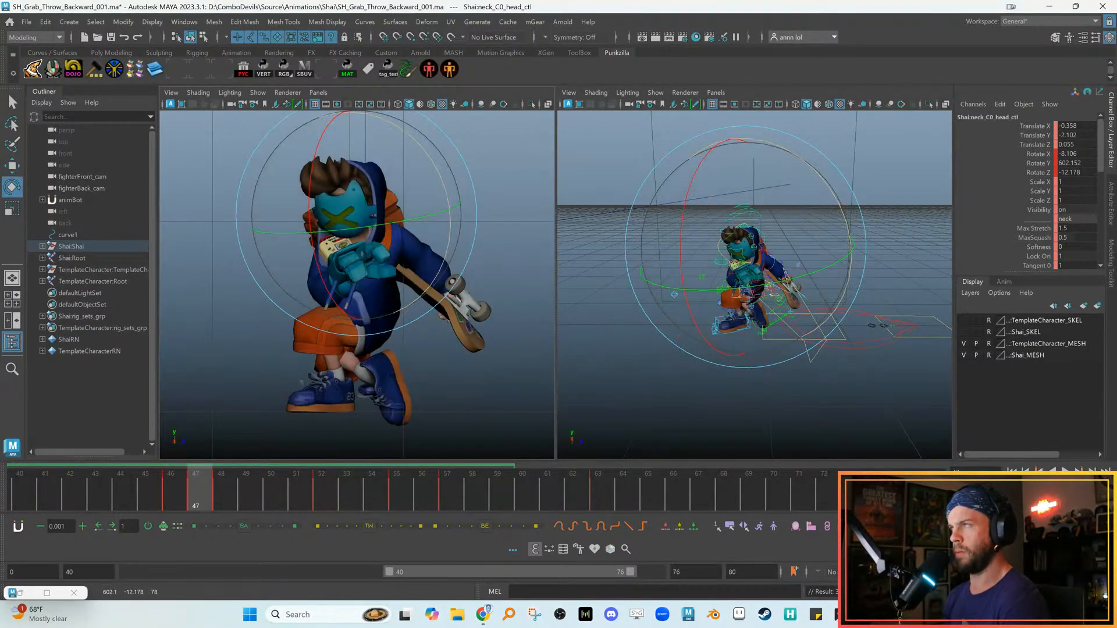
Reposition Shai's right elbow pole vector control at frame 47 to about 18.2, 47, 34.7 and compare the arm with its neighbouring keys
key("w")
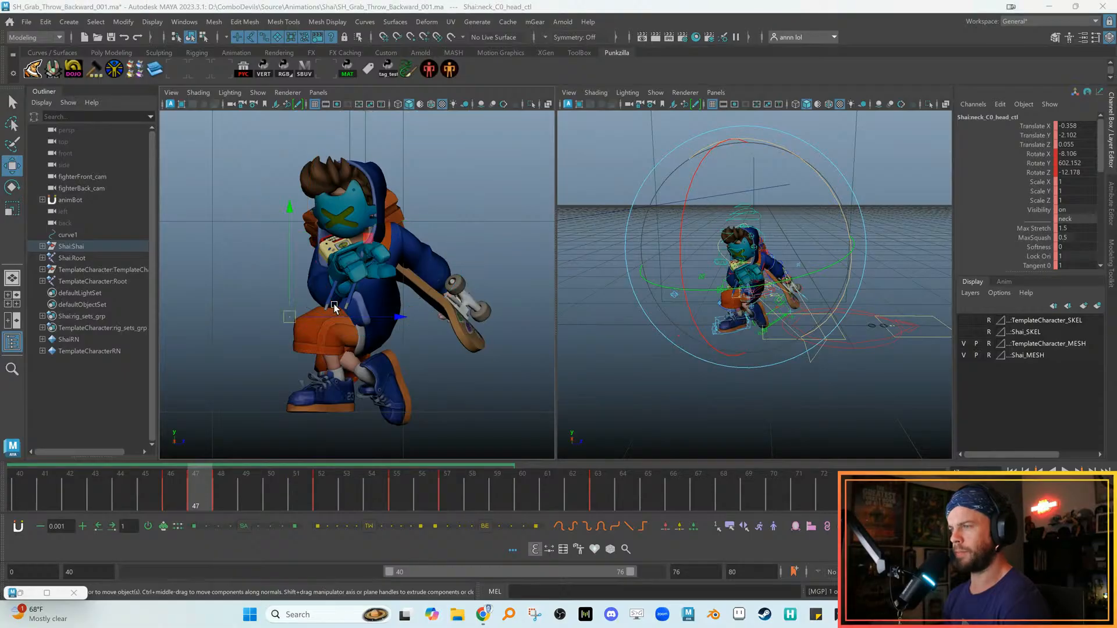
left_click(298, 323)
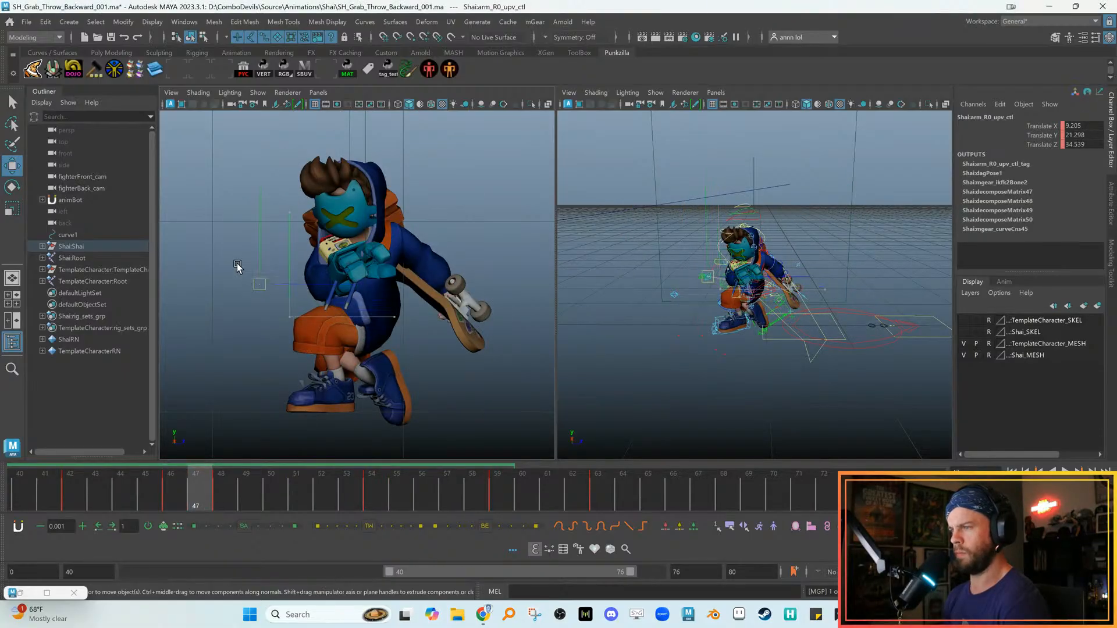
key("f")
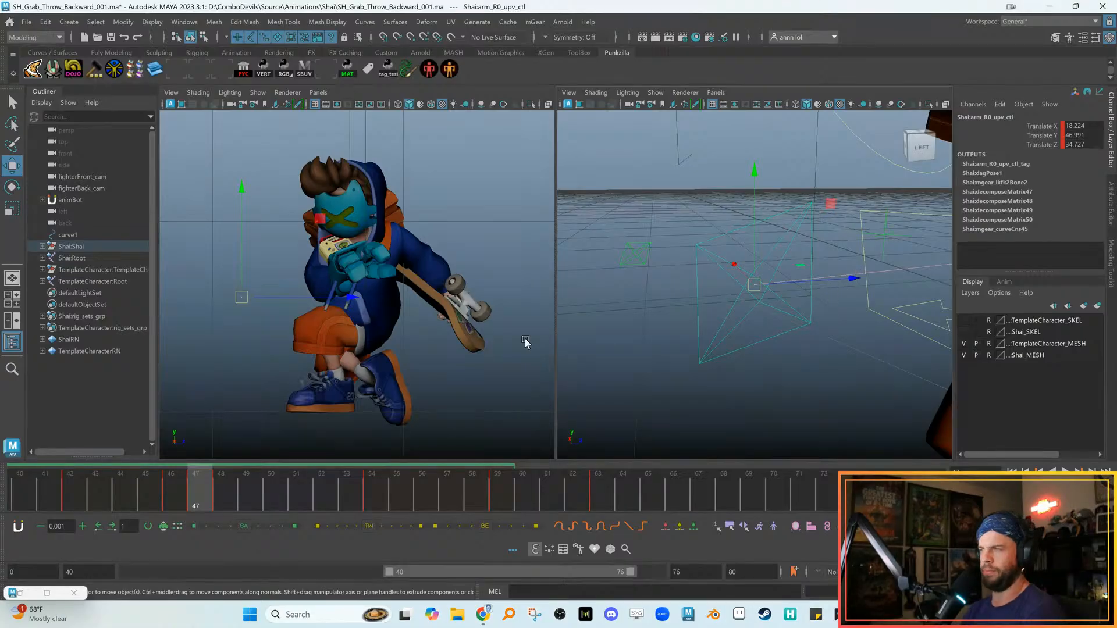
right_click_drag(813, 391, 770, 375, "alt")
mouse_move(769, 375)
left_mouse_down("alt")
mouse_move(813, 361)
mouse_move(779, 366)
left_mouse_up("alt")
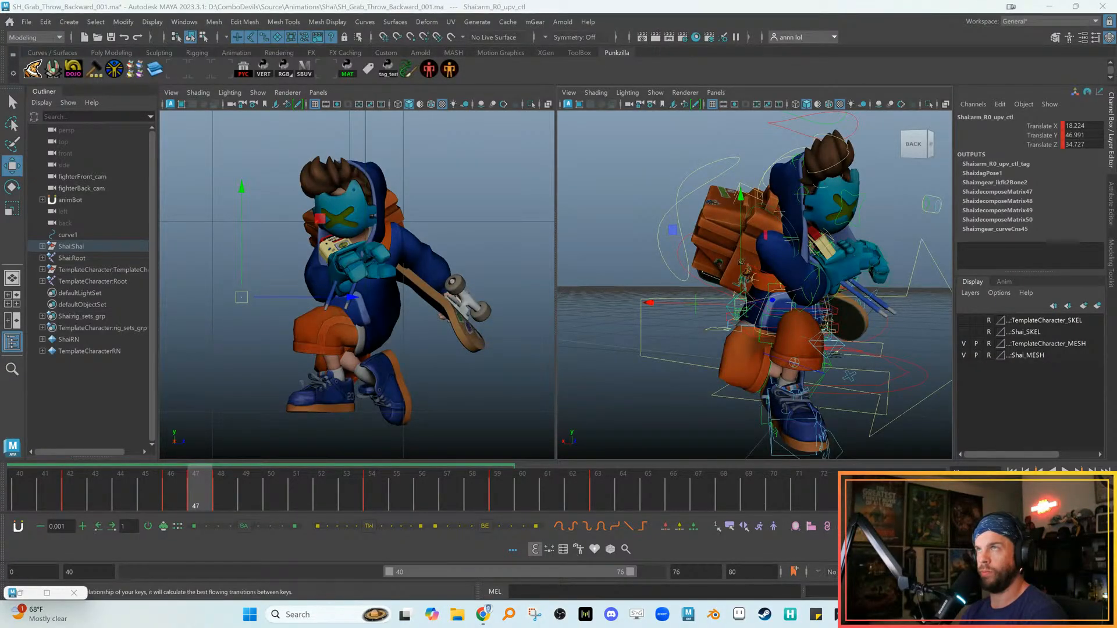
left_click(164, 499)
key("period")
key("period")
key("comma")
key("comma")
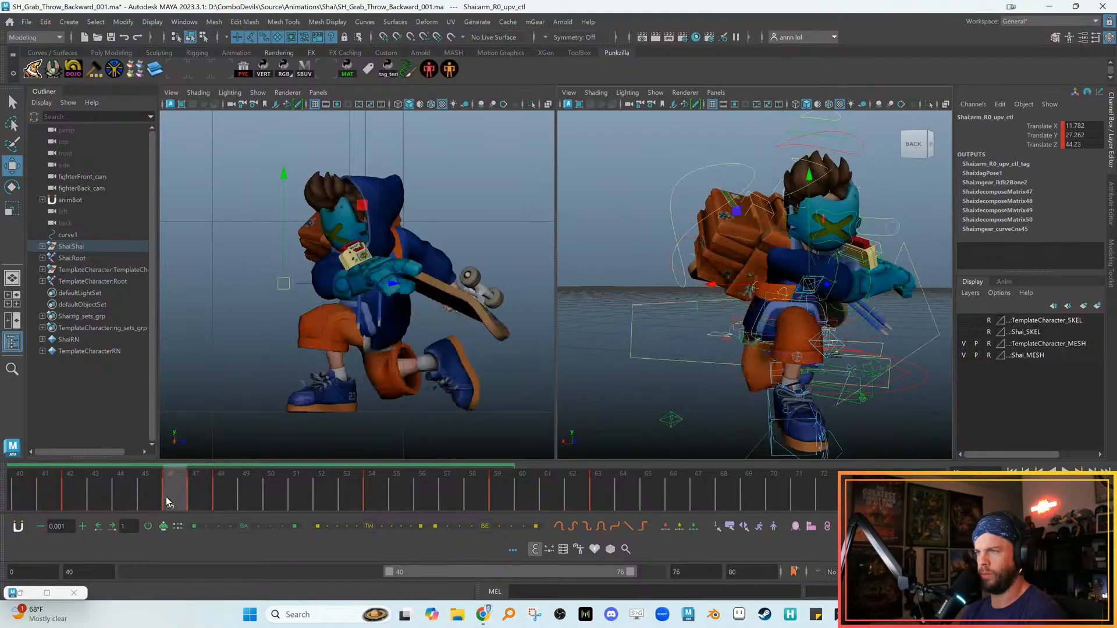
Move Shai's right hand control at frame 47 to about -33.7, -34.3, 28.2 and rotate it to about -38.8, -137.5, 33.5
key("period")
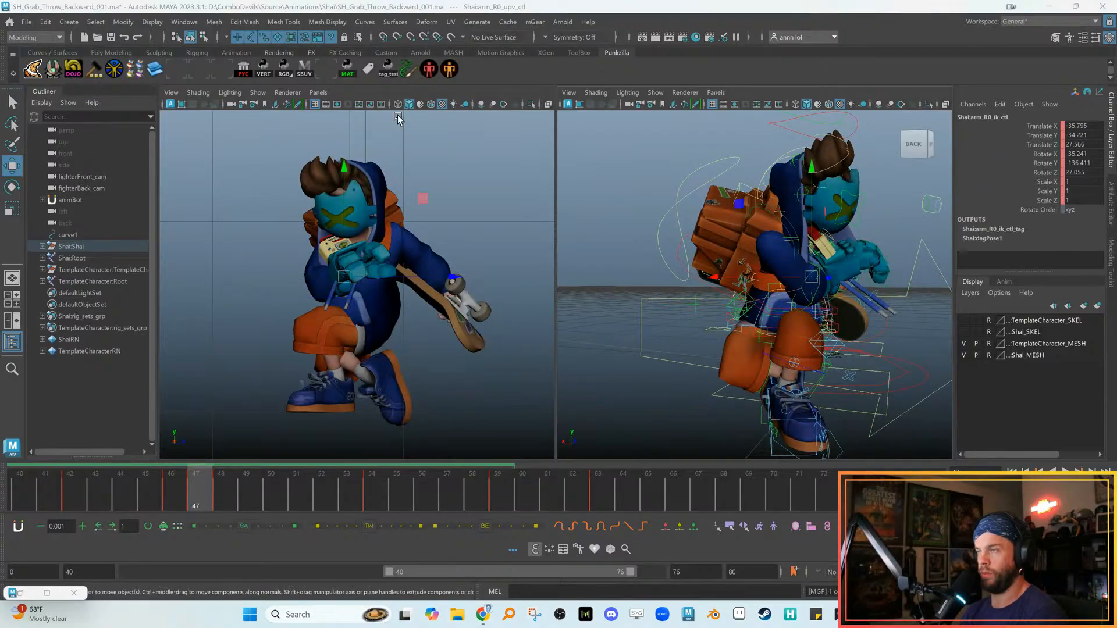
middle_click(289, 279)
key("comma")
key("period")
key("comma")
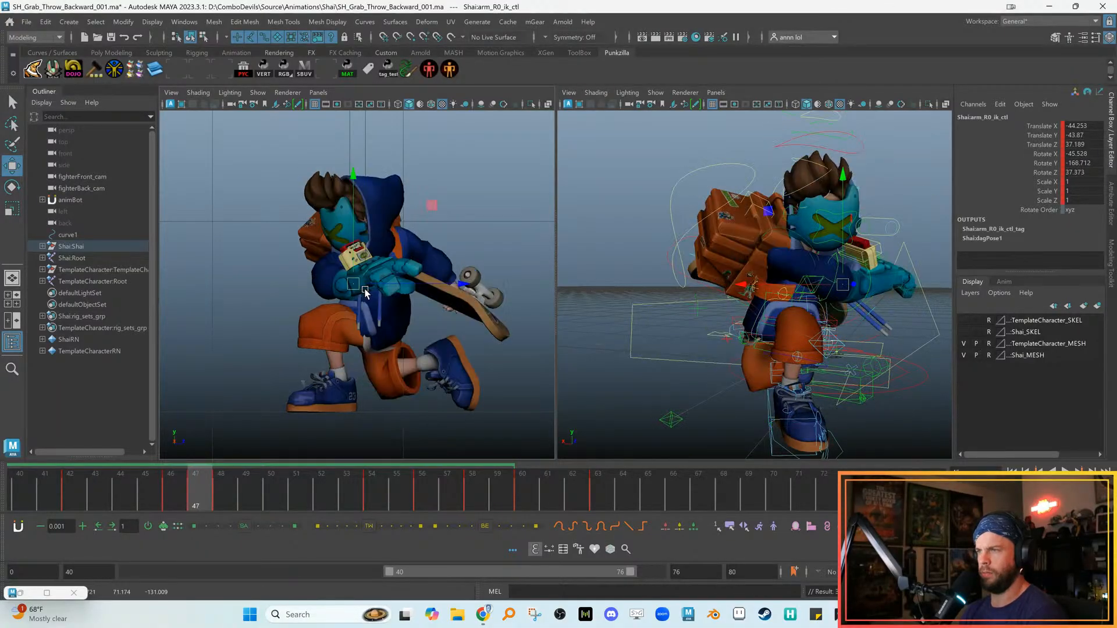
key("period")
key("period")
key("comma")
key("comma")
key("period")
left_click_drag(349, 283, 377, 262)
key("e")
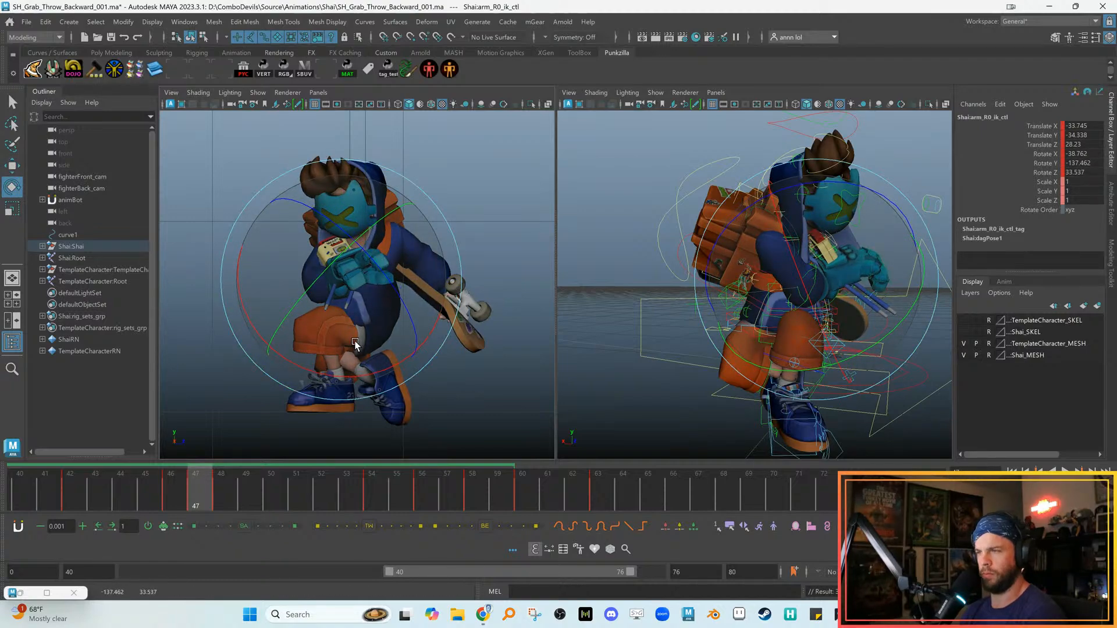
Try to reposition Shai's right elbow pole vector control at frame 47, then undo the move
left_click_drag(757, 269, 653, 286, "alt")
key("w")
middle_click_drag(667, 313, 679, 299, "alt")
left_click(680, 299)
left_click(706, 253)
left_click(713, 253)
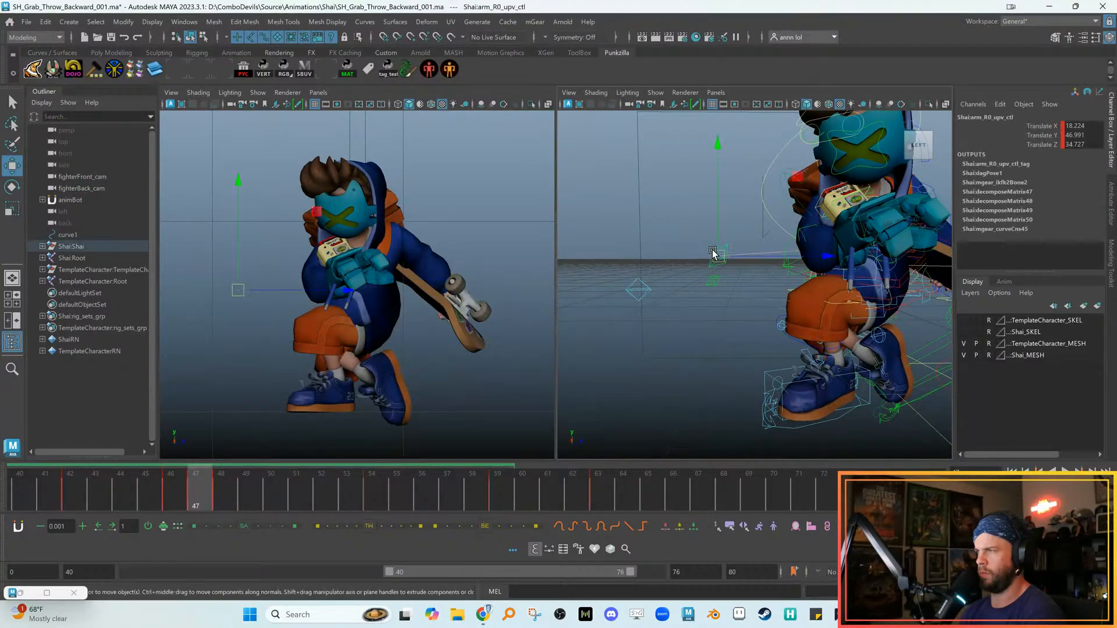
left_click(583, 340)
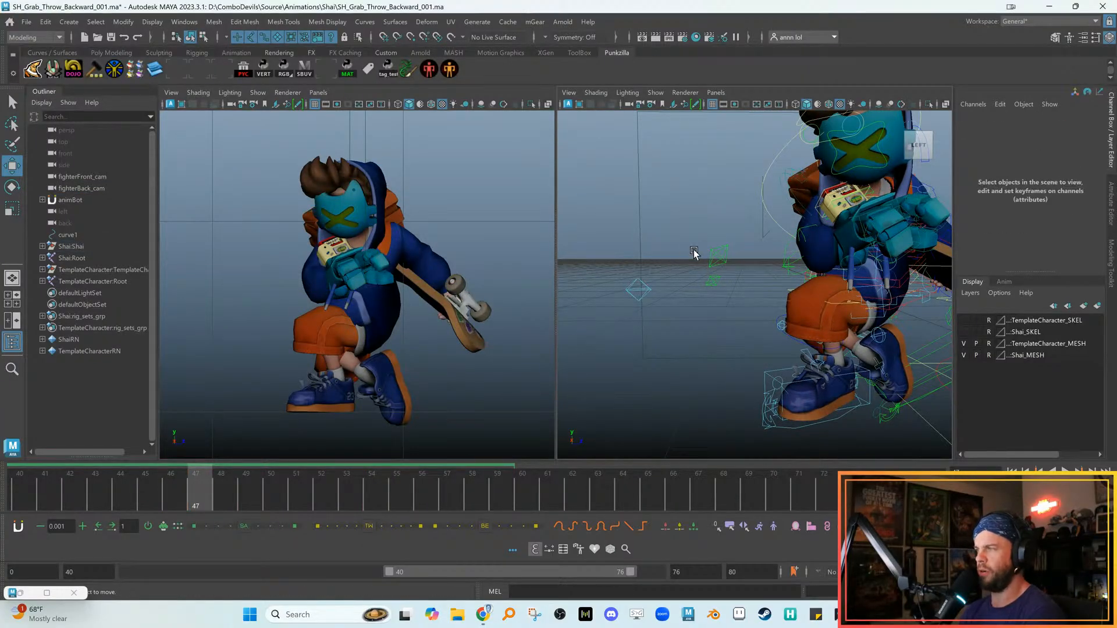
left_click(715, 252)
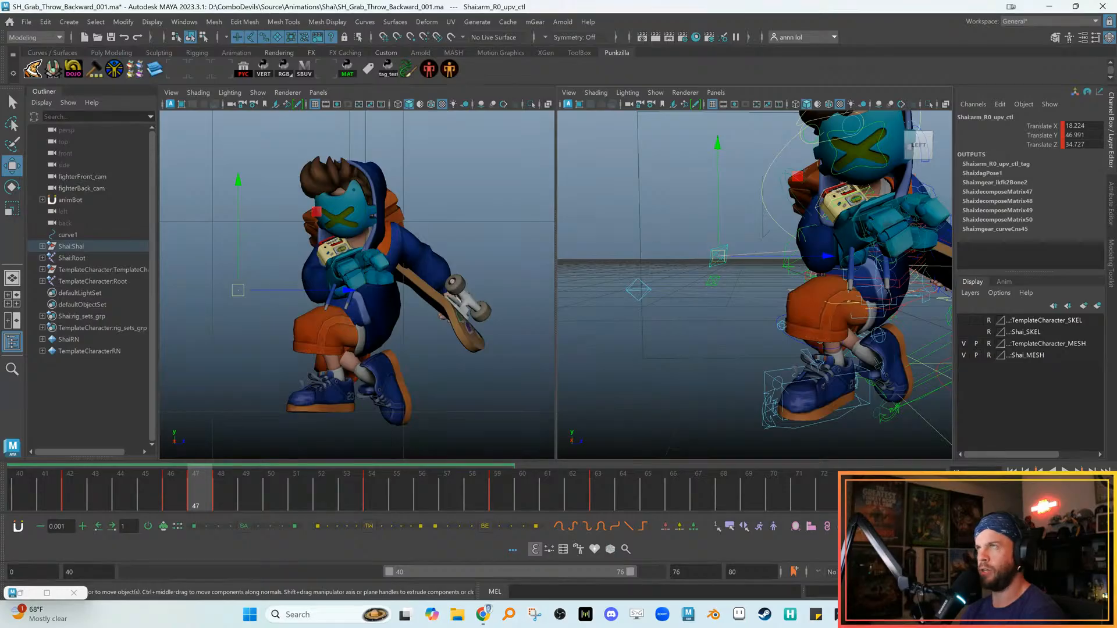
key("ctrl+z")
key("ctrl+z")
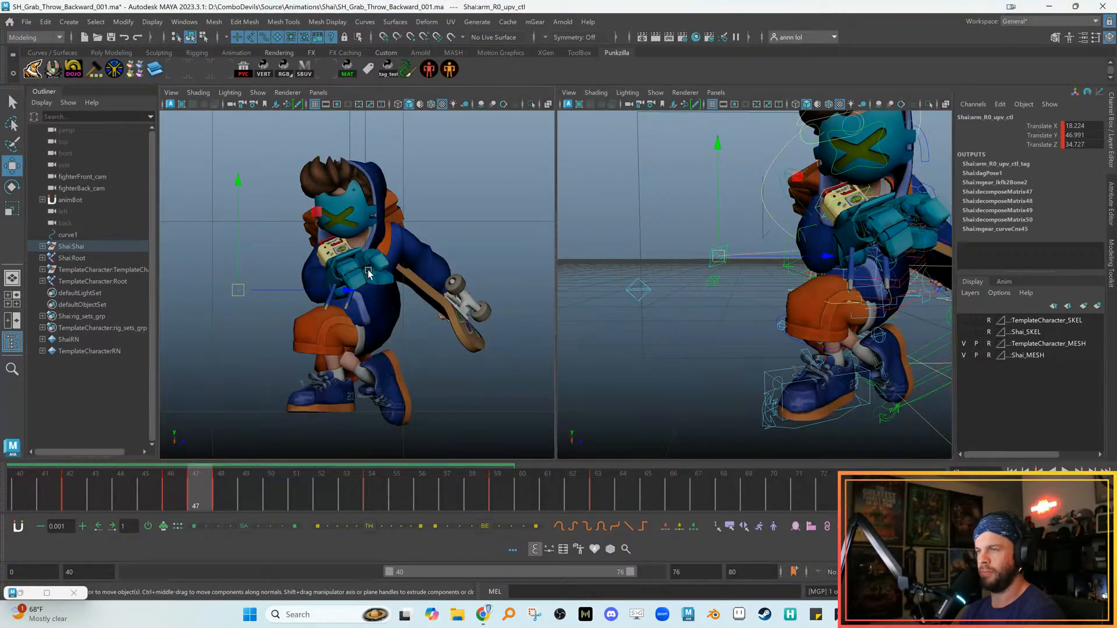
middle_click_drag(370, 322, 384, 312, "alt")
left_click_drag(252, 280, 201, 231)
key("ctrl+z")
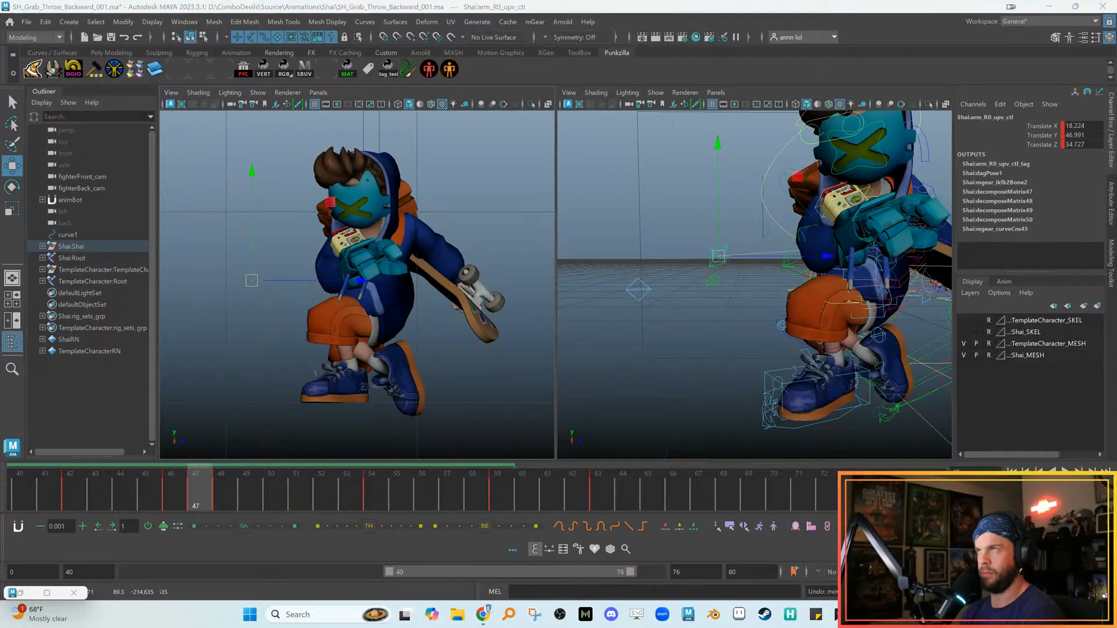
Move Shai's right hand control at frame 47 to about -29.6, -30.5, 32.9 and compare it with frame 46
key("comma")
key("period")
left_click_drag(464, 271, 450, 270)
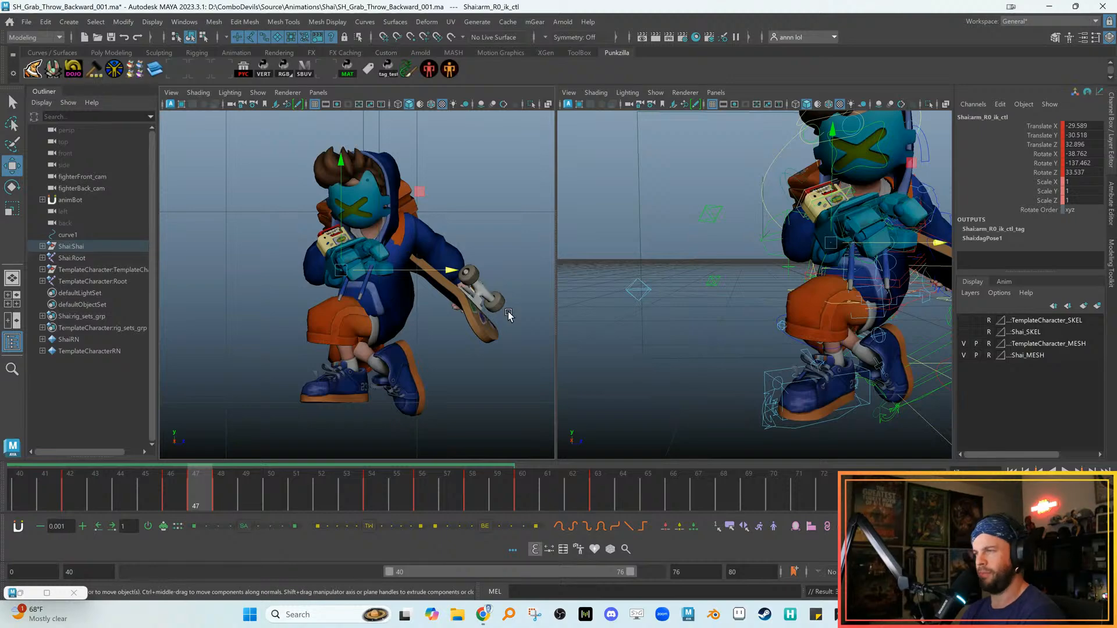
middle_click_drag(428, 288, 426, 299, "alt")
key("comma")
key("period")
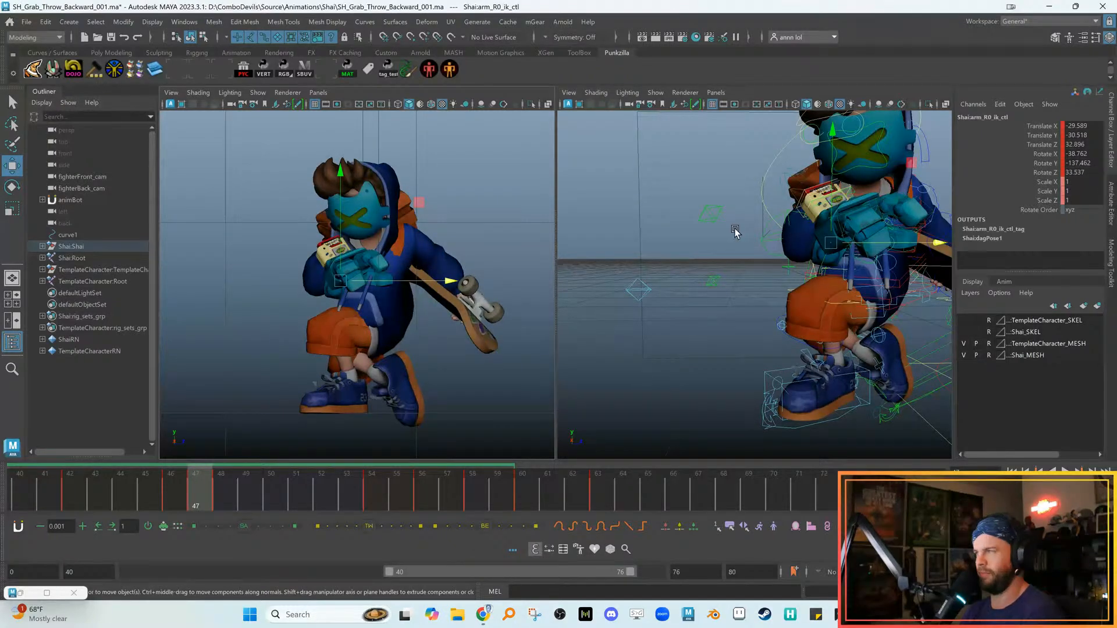
Rotate Shai's right hand control at frame 47 to about -40, -143.4, 34.5, comparing the wrist with frame 46
key("f")
key("e")
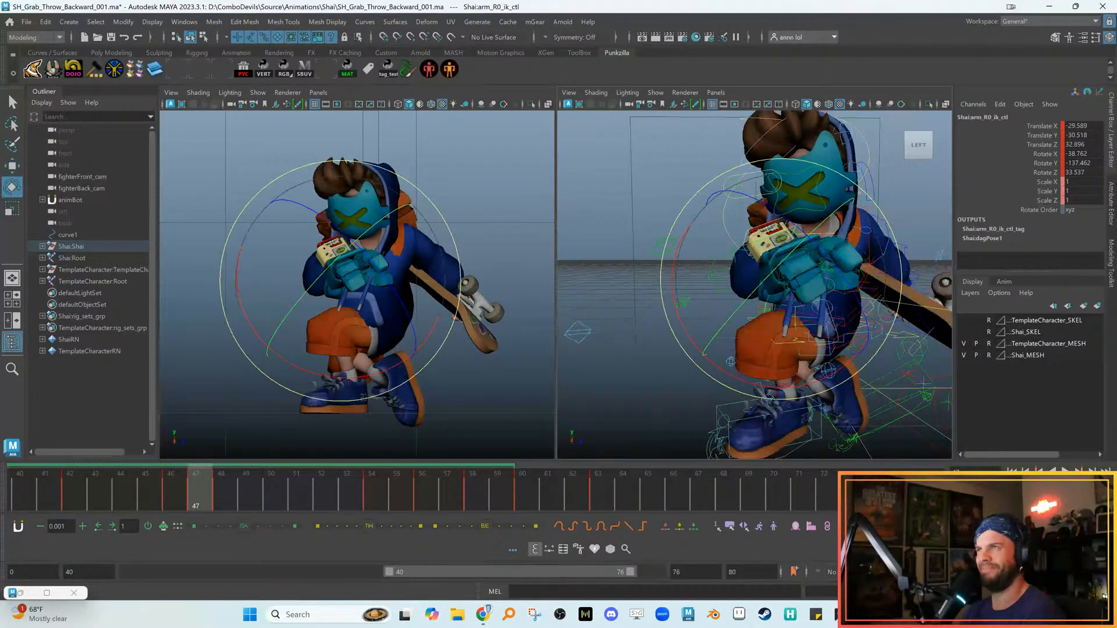
key("comma")
key("period")
left_click_drag(399, 261, 408, 261)
key("ctrl+z")
key("ctrl+y")
key("comma")
key("period")
key("w")
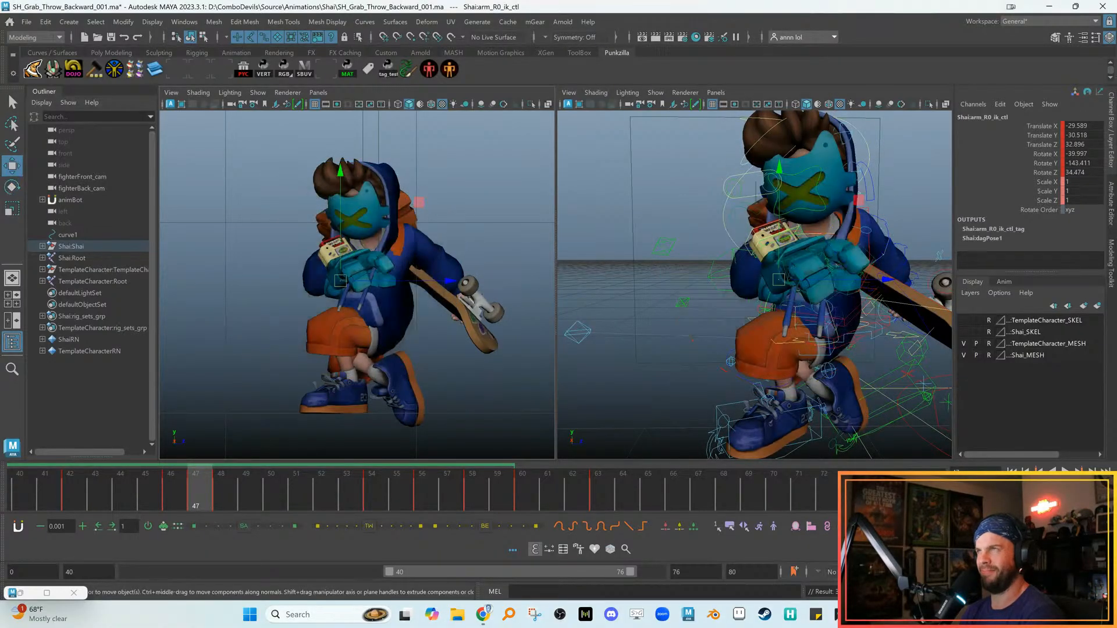
key("comma")
key("period")
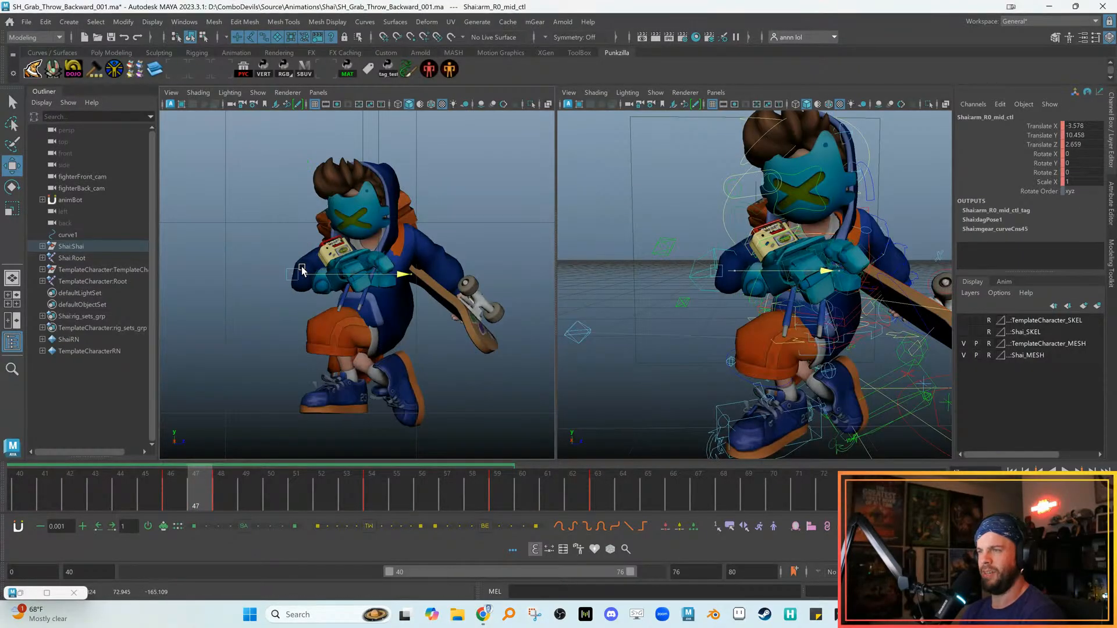
Compare the right arm's pose at frames 46 and 47 from the top view
left_click_drag(698, 256, 858, 275, "alt")
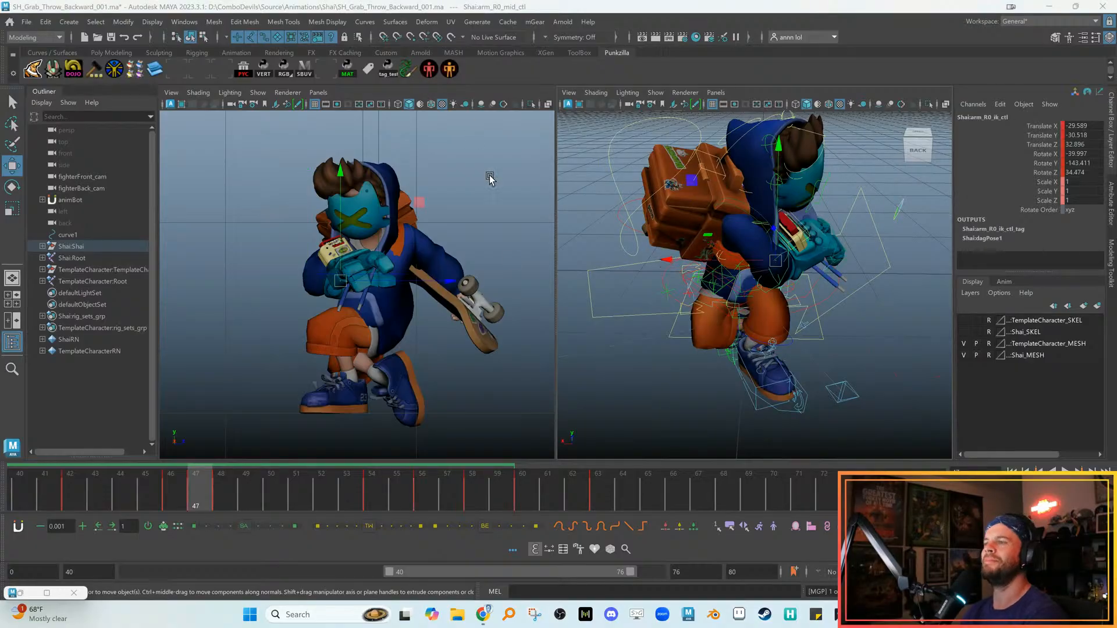
left_click_drag(581, 266, 698, 250, "alt")
key("space")
key("f")
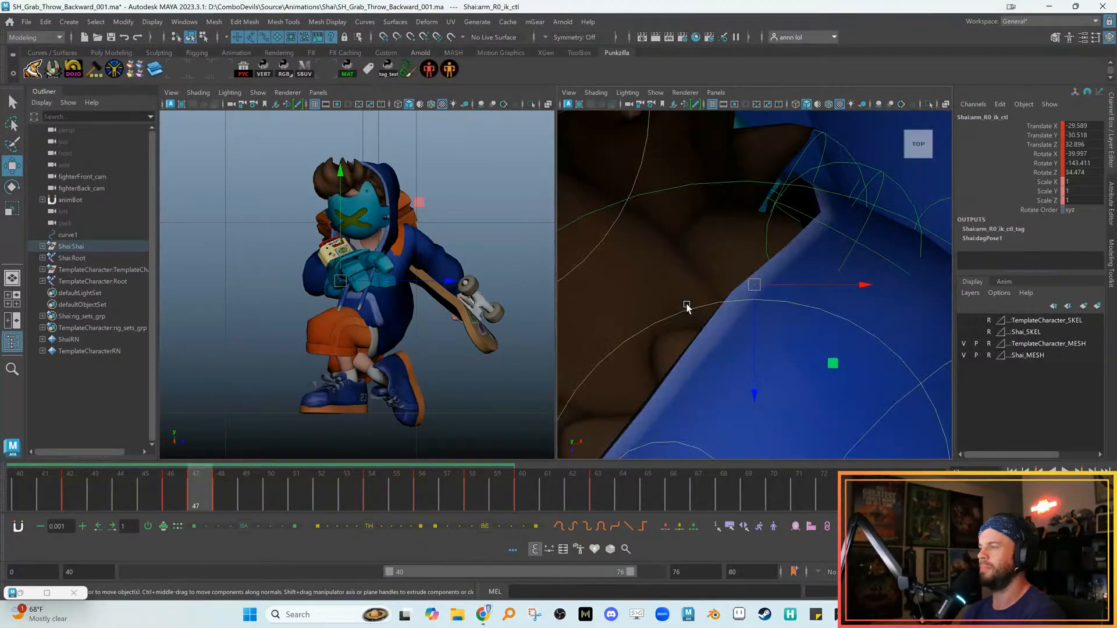
scroll(696, 246, "down", 6)
key("comma")
key("period")
key("comma")
key("period")
key("comma")
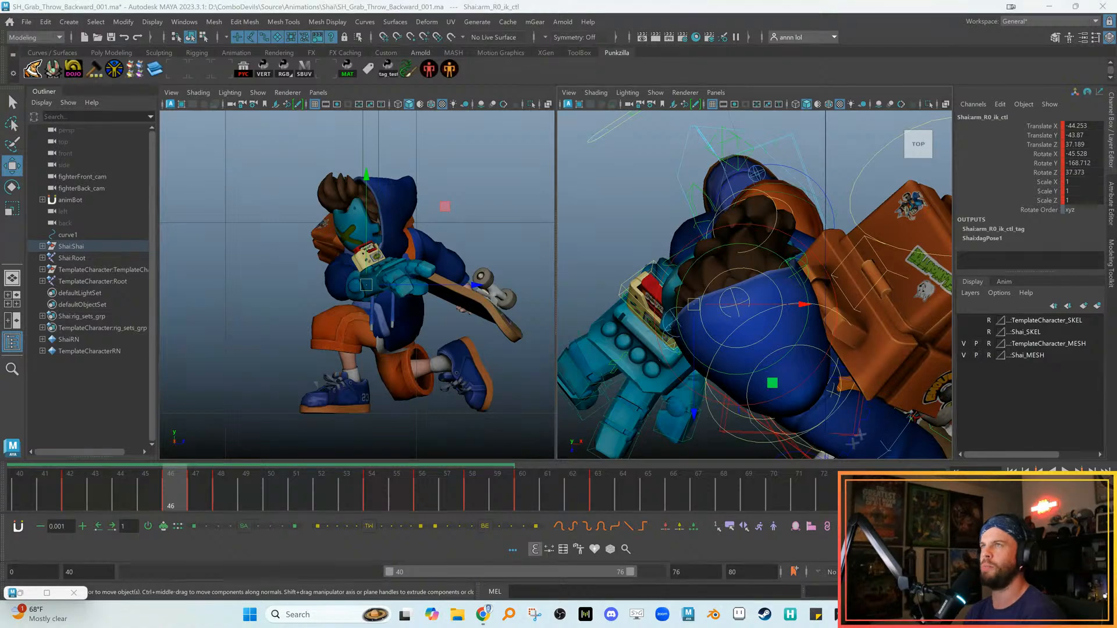
key("comma")
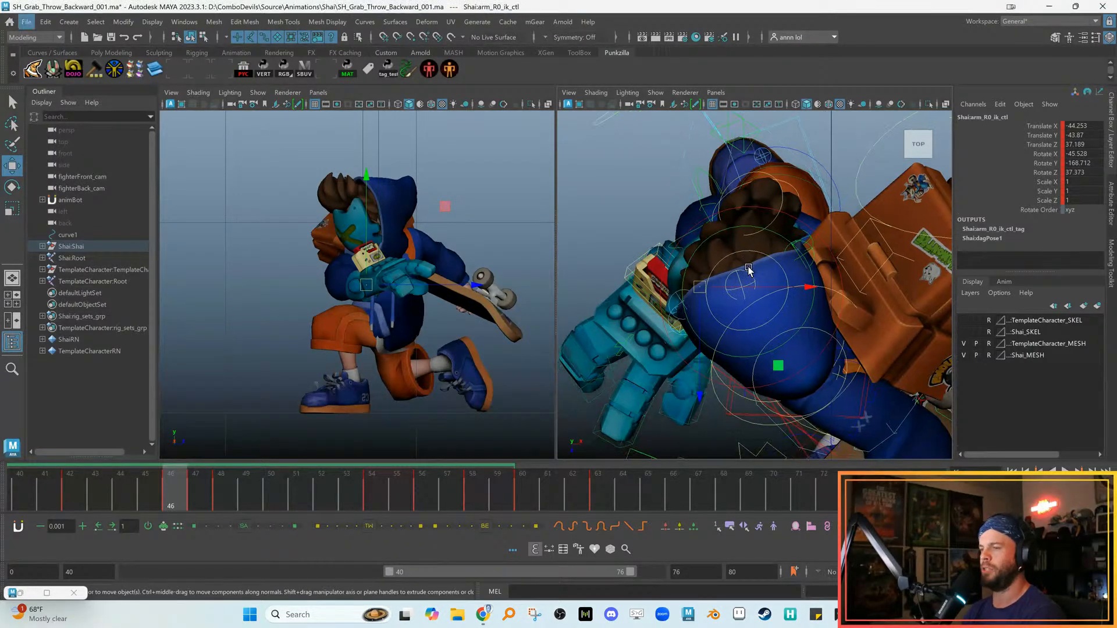
key("period")
key("period")
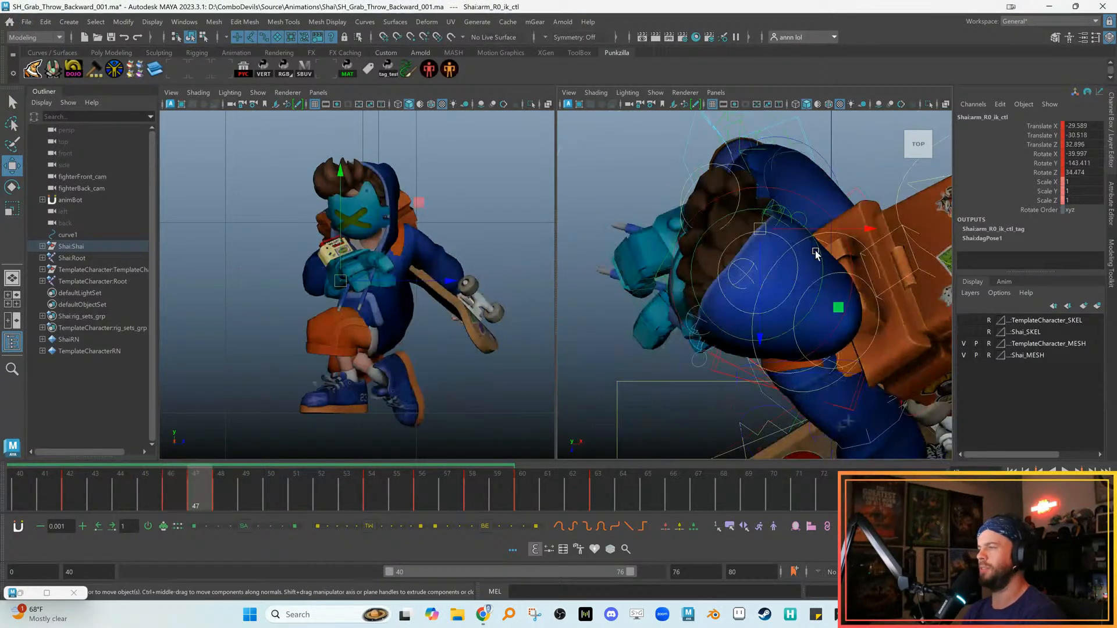
Reposition Shai's right hand control at frame 47 to about -32.1, -36, 39.6 and rotate it to about -40.8, -147.3, 35.7
key("comma")
key("period")
left_click_drag(872, 275, 835, 267)
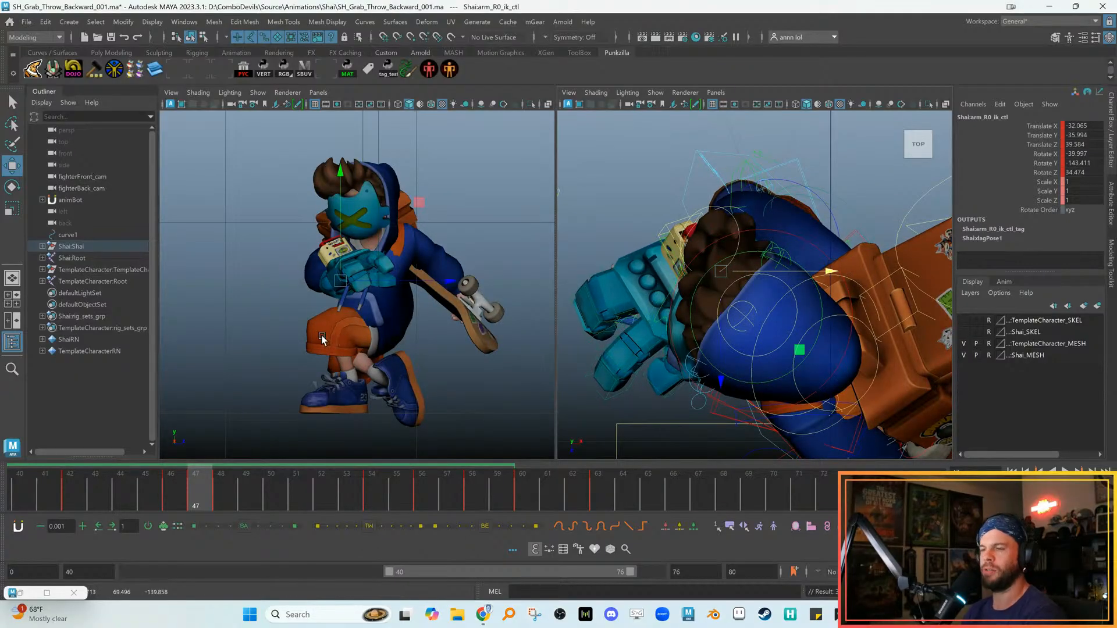
key("e")
left_click_drag(368, 265, 352, 249)
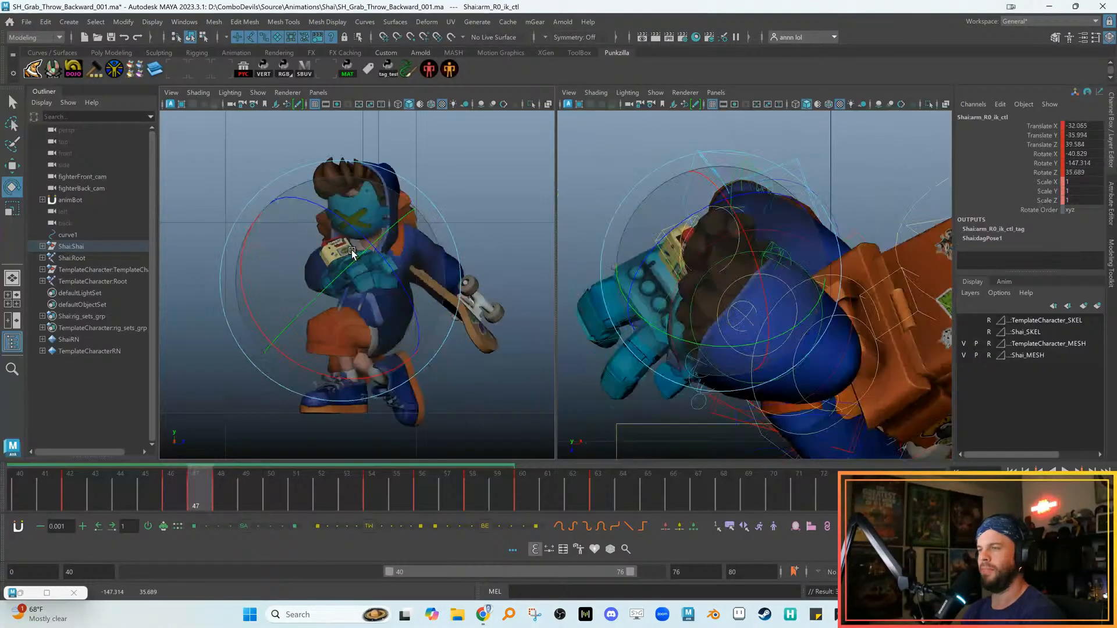
Move Shai's right hand control at frame 48 to about -21.5, -18.6, 20.2 and rotate it to about -43.3, -107.6, 34.9
key("w")
key("alt+period")
key("alt+comma")
key("alt+comma")
key("alt+period")
key("alt+period")
mouse_move(437, 269)
left_mouse_down()
mouse_move(448, 268)
mouse_move(428, 269)
left_mouse_up()
key("e")
left_click_drag(350, 236, 377, 238)
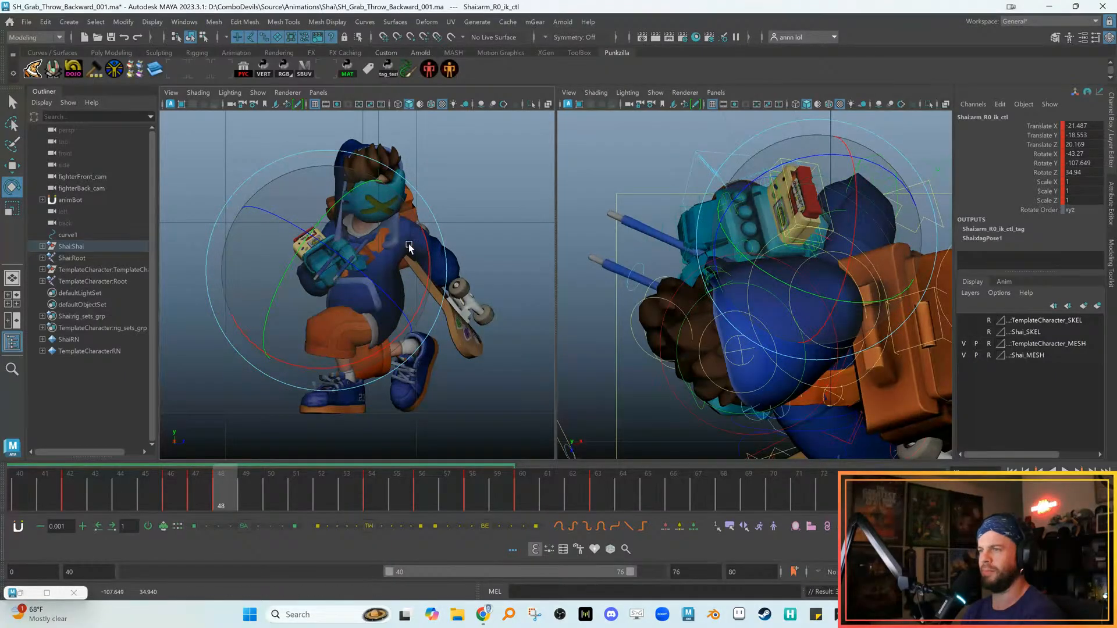
key("w")
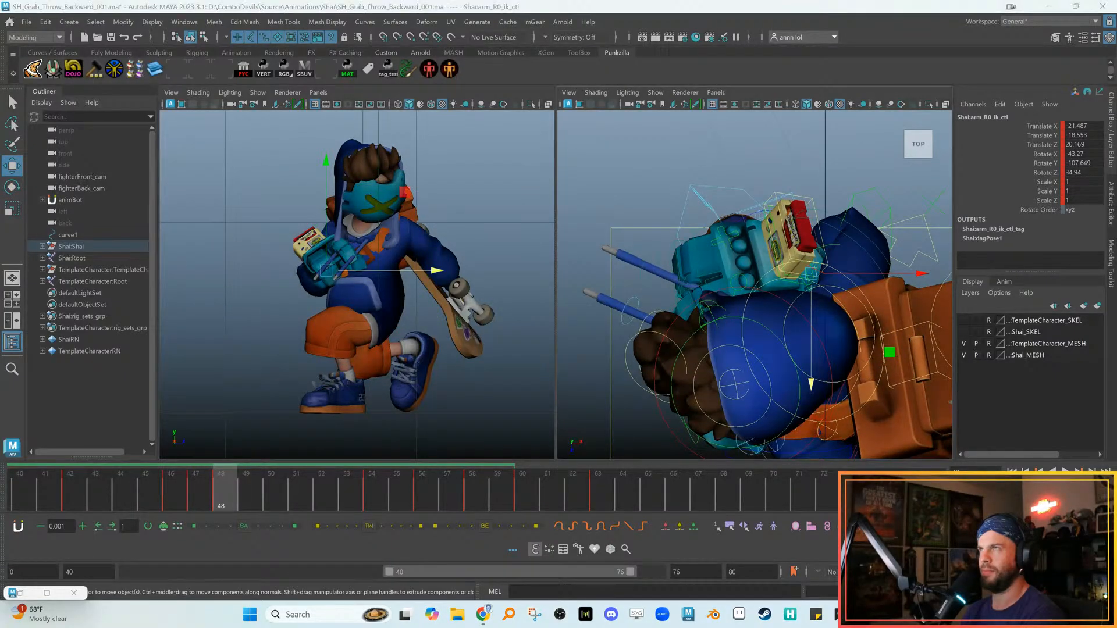
Frame the whole character in the top view and play back the animation to check the right hand's motion
middle_click_drag(817, 244, 728, 261, "alt")
right_click_drag(786, 335, 628, 194, "alt")
middle_click_drag(629, 194, 594, 218, "alt")
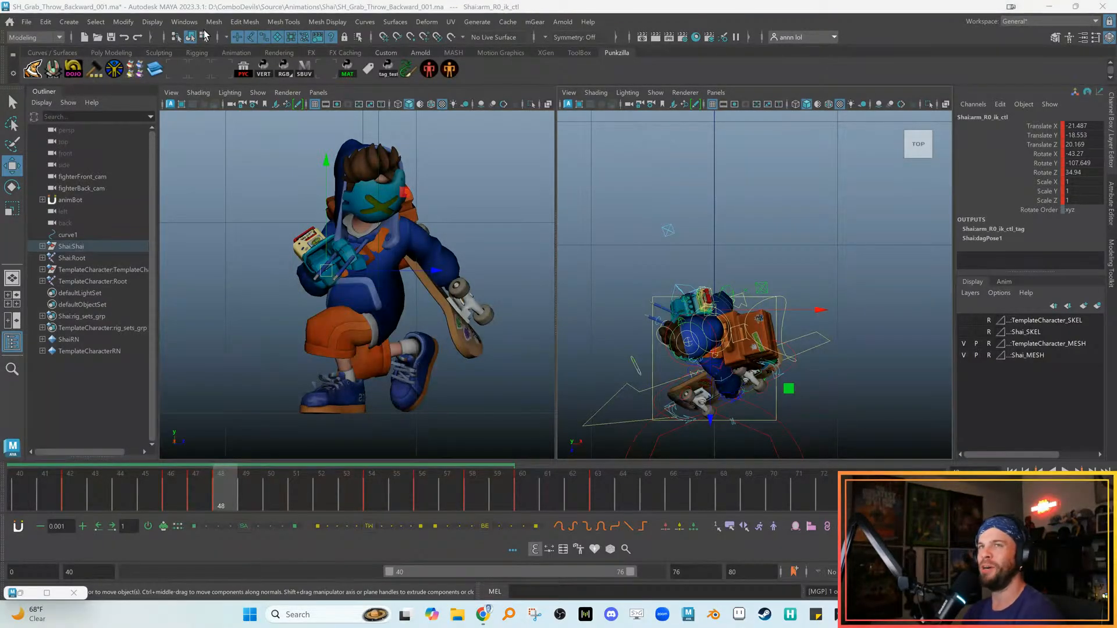
key("alt+v")
key("alt+v")
key("alt+v")
key("alt+v")
Step through the keys between frames 46 and 48 to examine the right hand's path
key("comma")
key("comma")
key("comma")
key("comma")
key("comma")
key("comma")
key("comma")
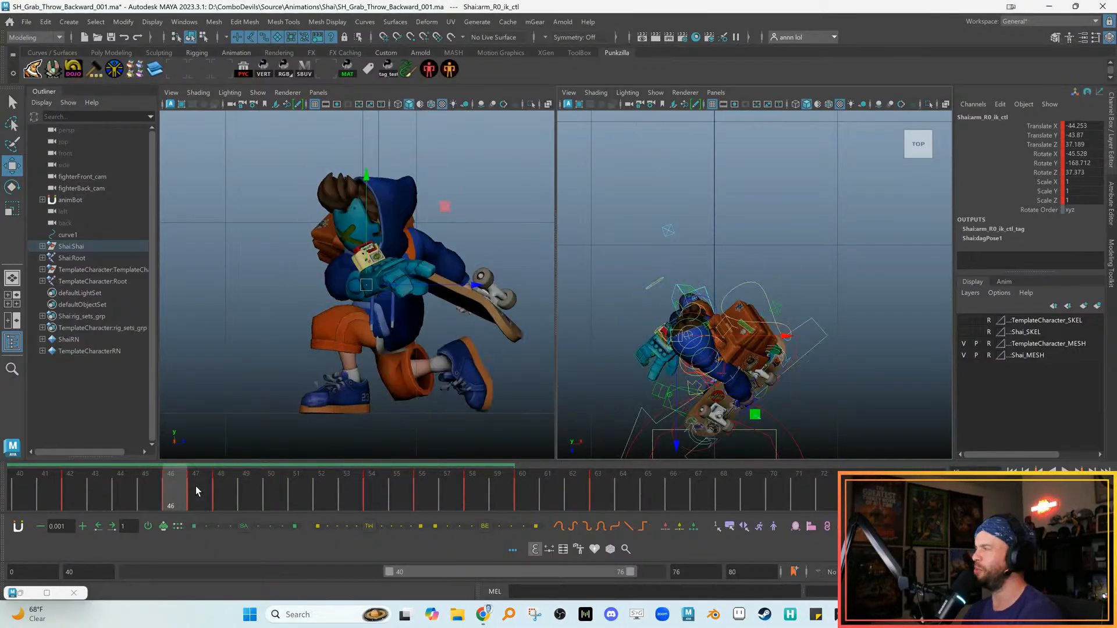
key("period")
key("period")
key("comma")
key("period")
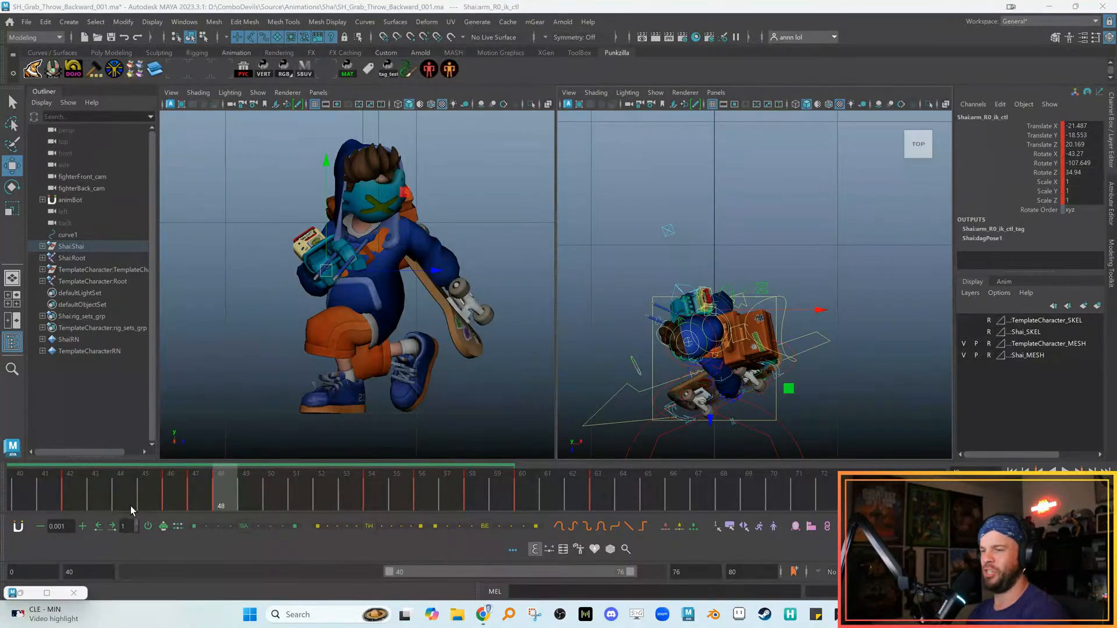
Replay the throw from frame 46 several times to review the motion into the standing pose
key("alt+v")
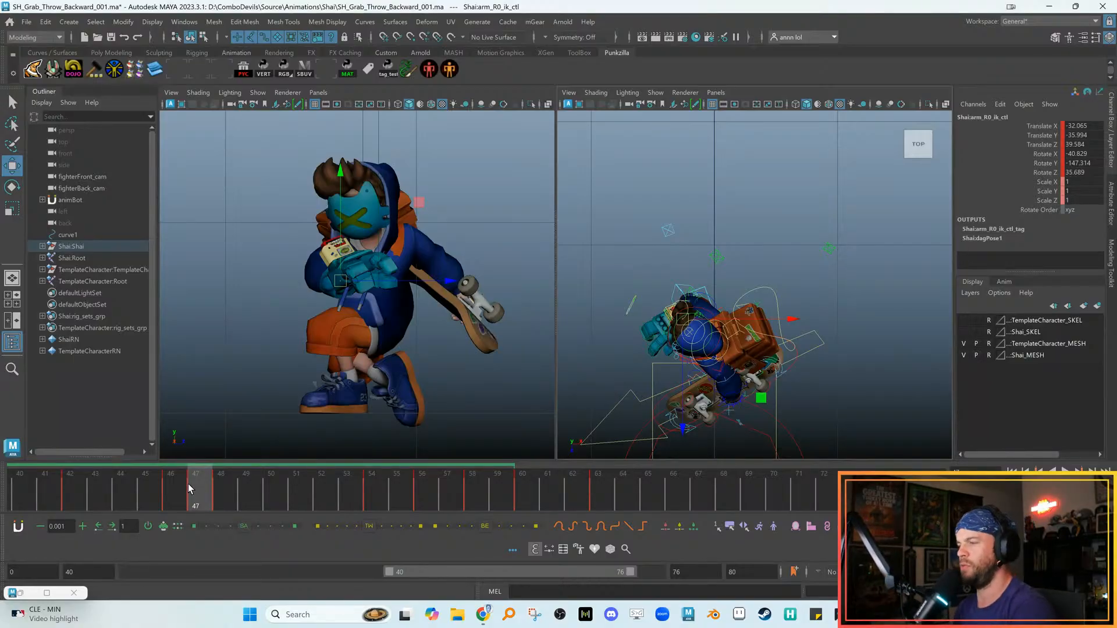
left_click(161, 485)
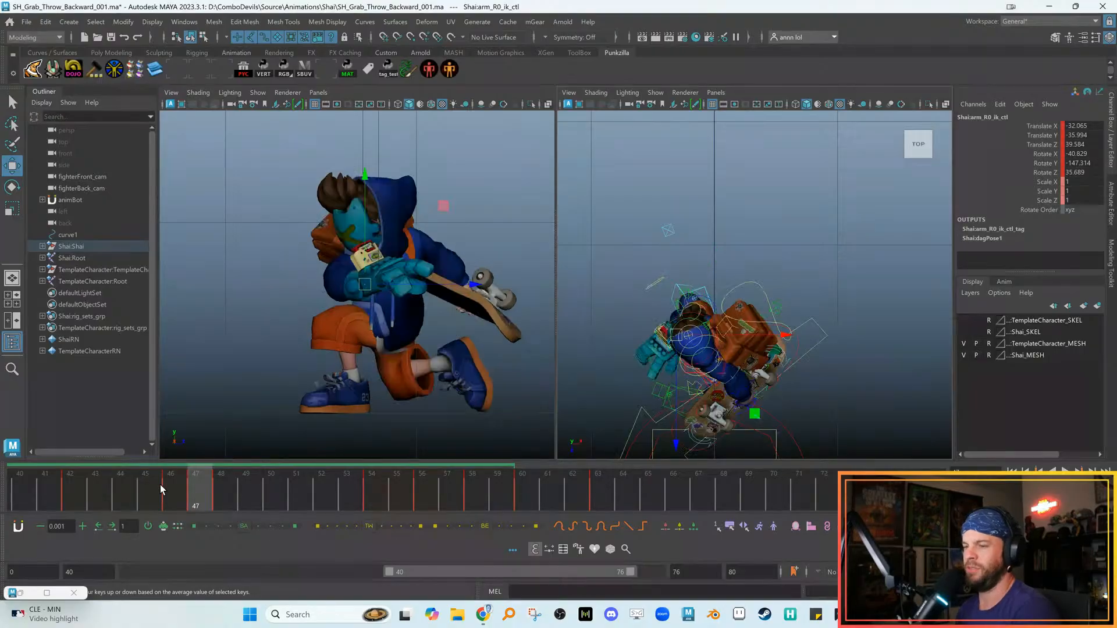
key("alt+v")
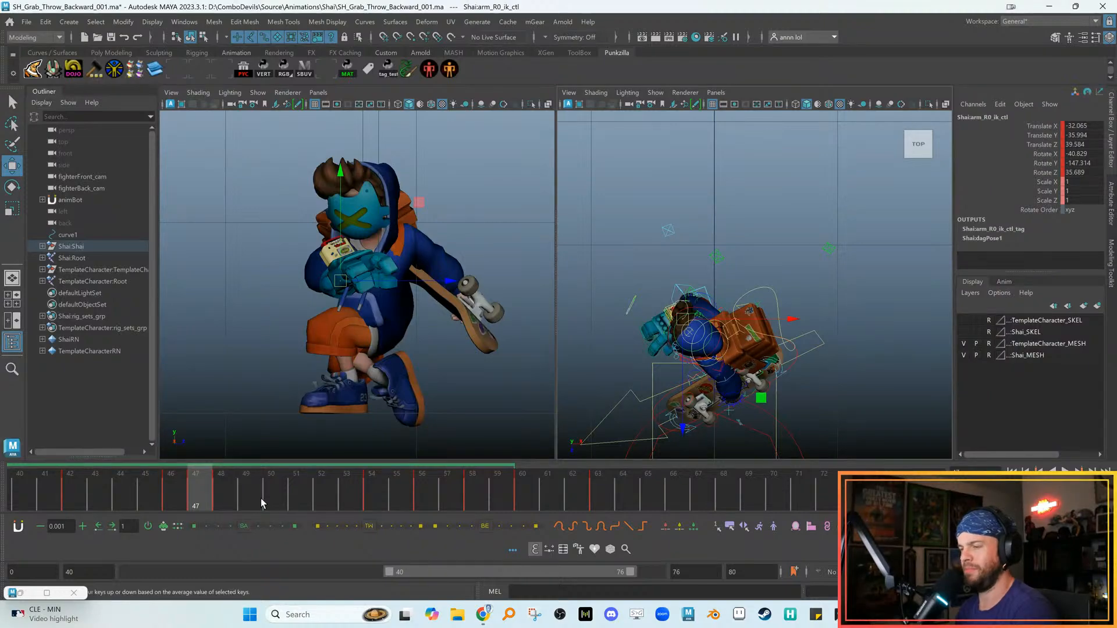
key("comma")
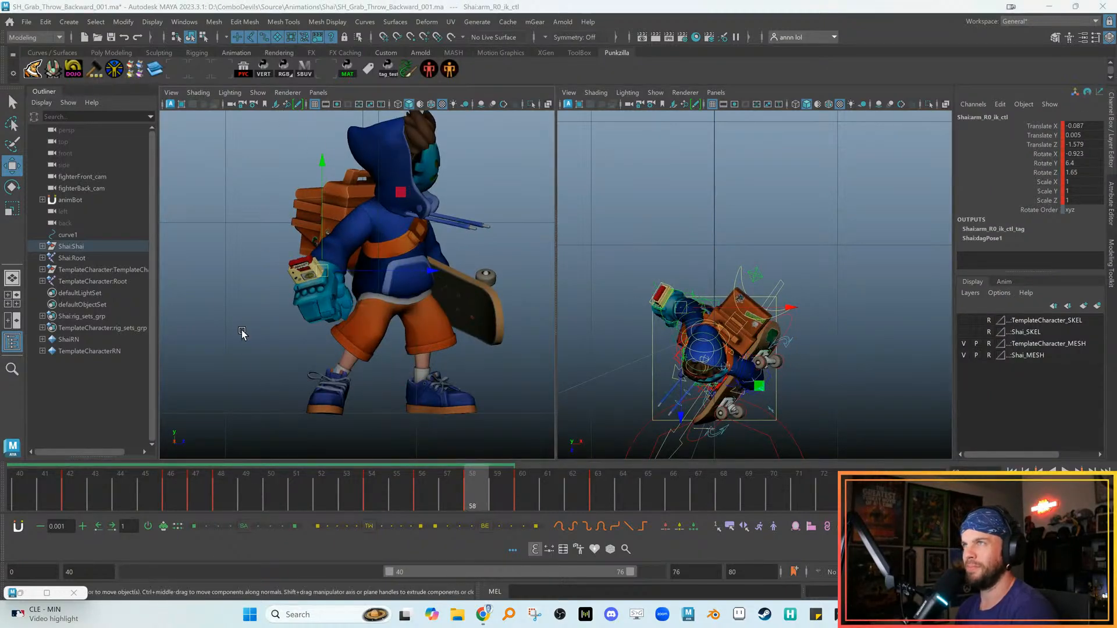
left_click(168, 481)
key("alt+v")
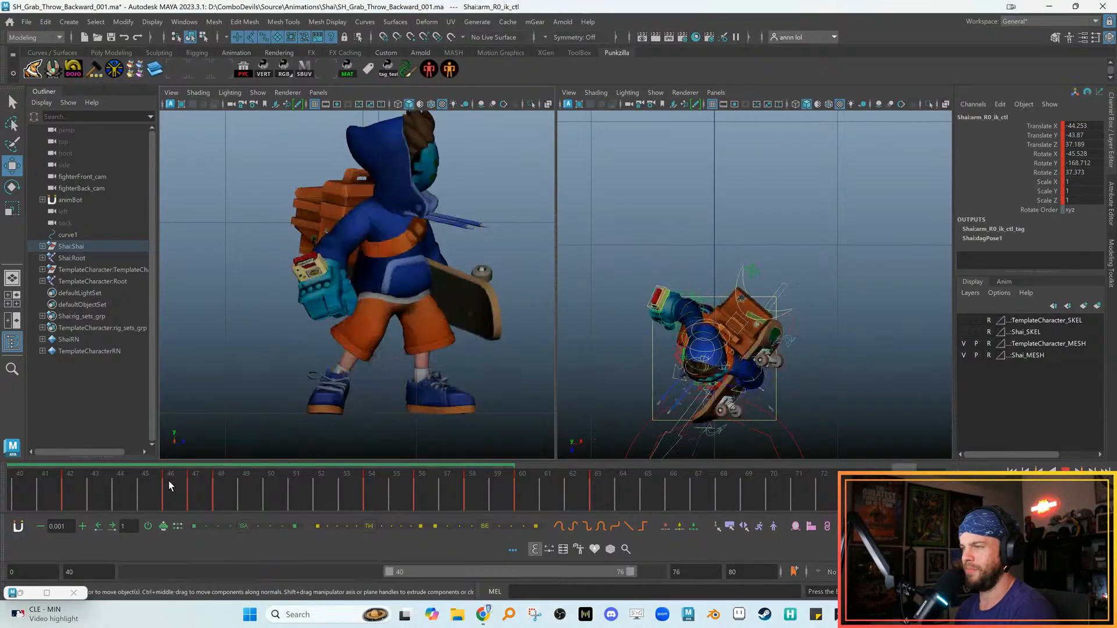
key("alt+v")
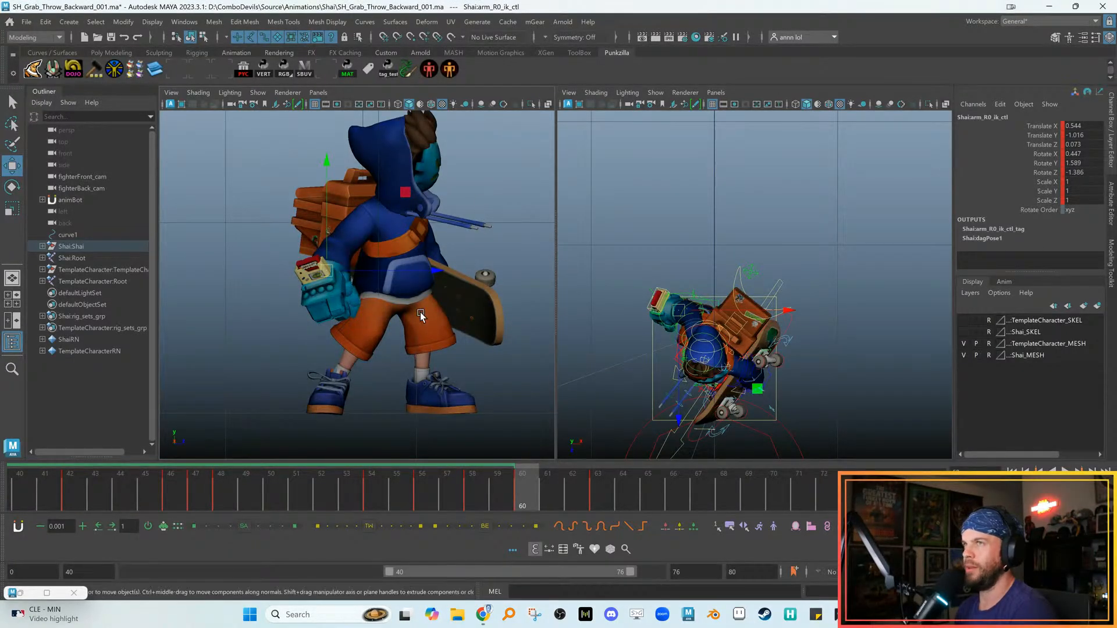
key("alt+v")
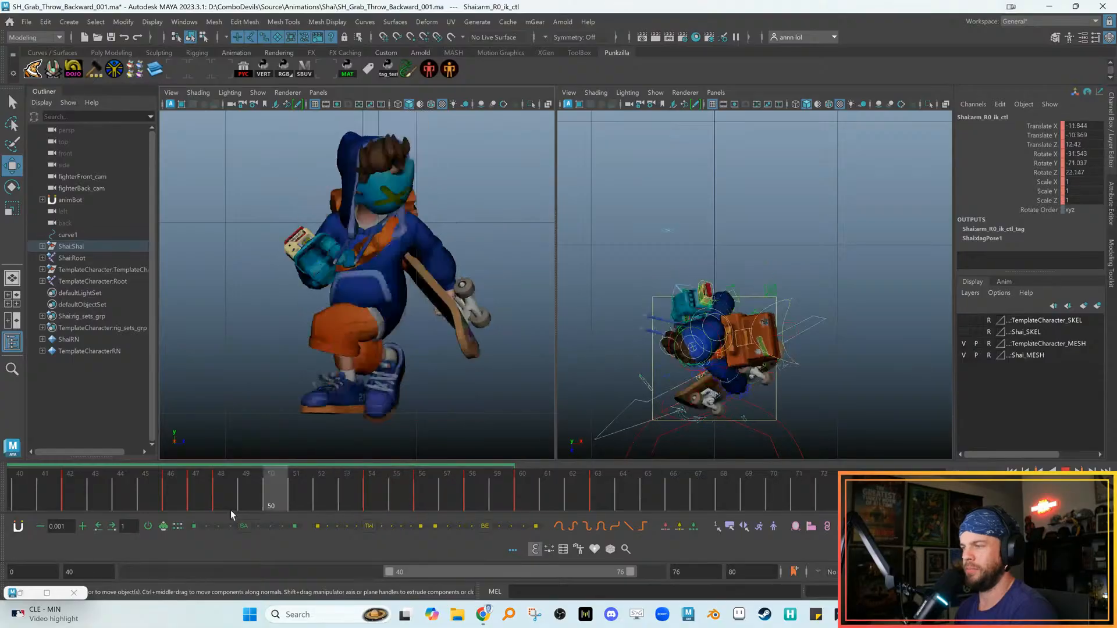
Raise Shai's right foot control at frame 47 to about 17.5 in Y and compare it with the adjacent frames
left_click_drag(209, 505, 187, 506)
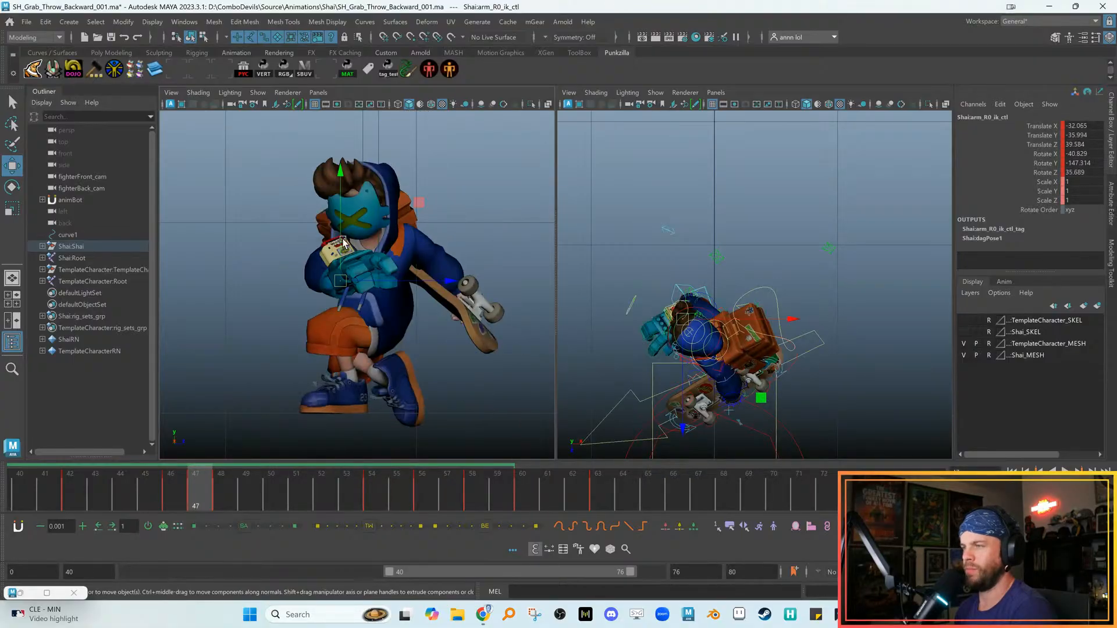
key("alt+comma")
key("alt+period")
mouse_move(437, 341)
left_mouse_down()
mouse_move(437, 317)
mouse_move(436, 327)
left_mouse_up()
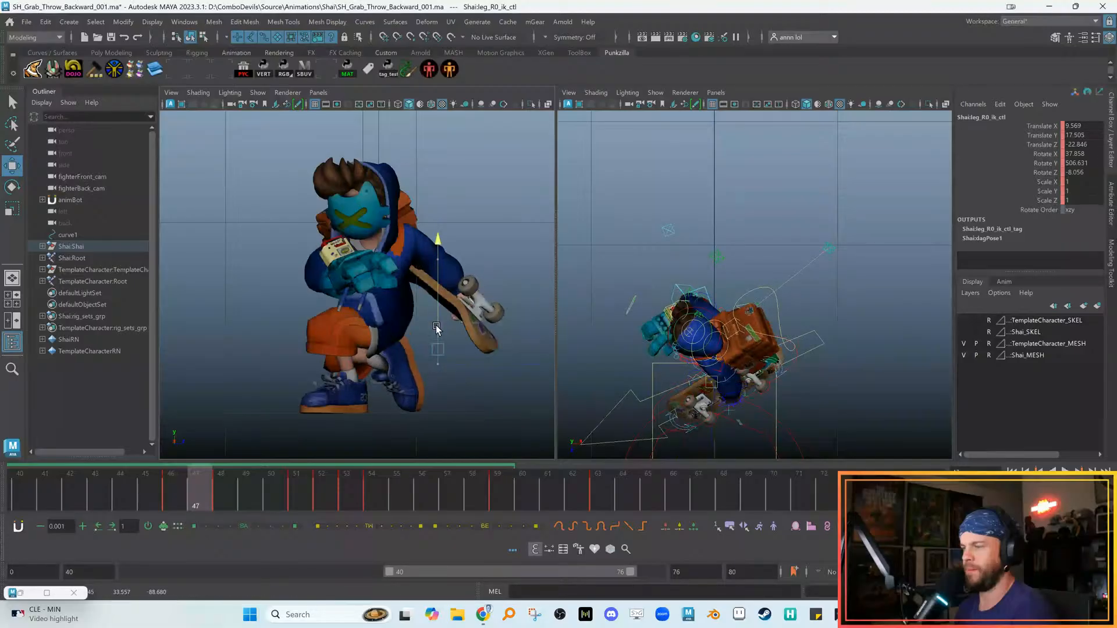
key("alt+comma")
key("alt+period")
key("alt+period")
key("alt+comma")
key("alt+period")
key("alt+period")
key("alt+comma")
key("alt+comma")
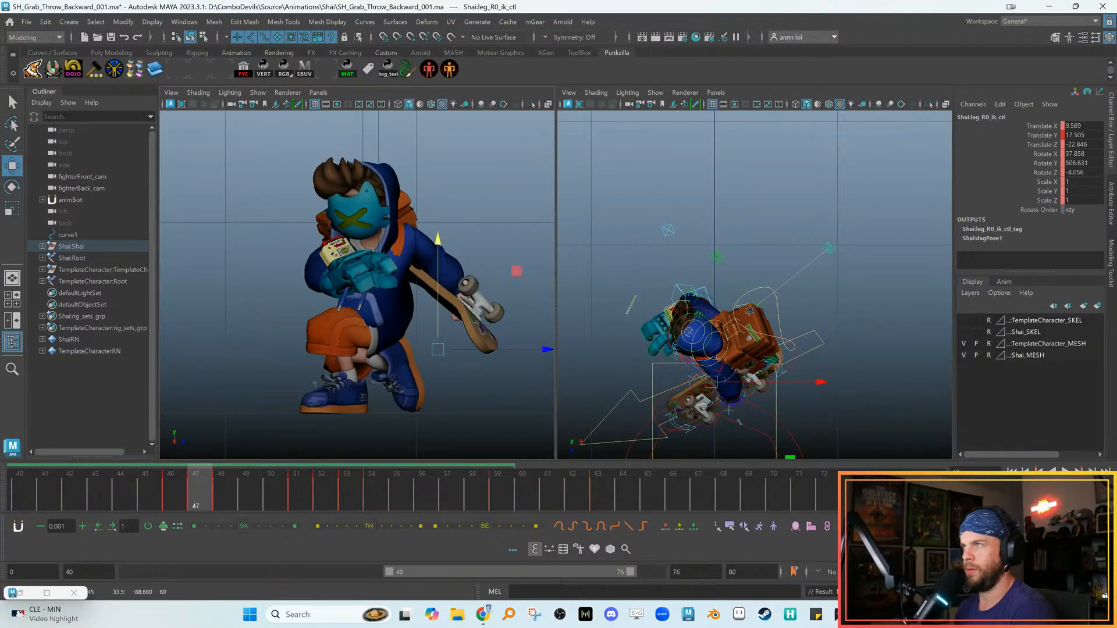
Step through the frames from 46 to 50 to examine the right foot's path into the standing pose
key("alt+comma")
key("alt+period")
key("alt+period")
key("alt+period")
key("alt+period")
key("alt+comma")
key("alt+comma")
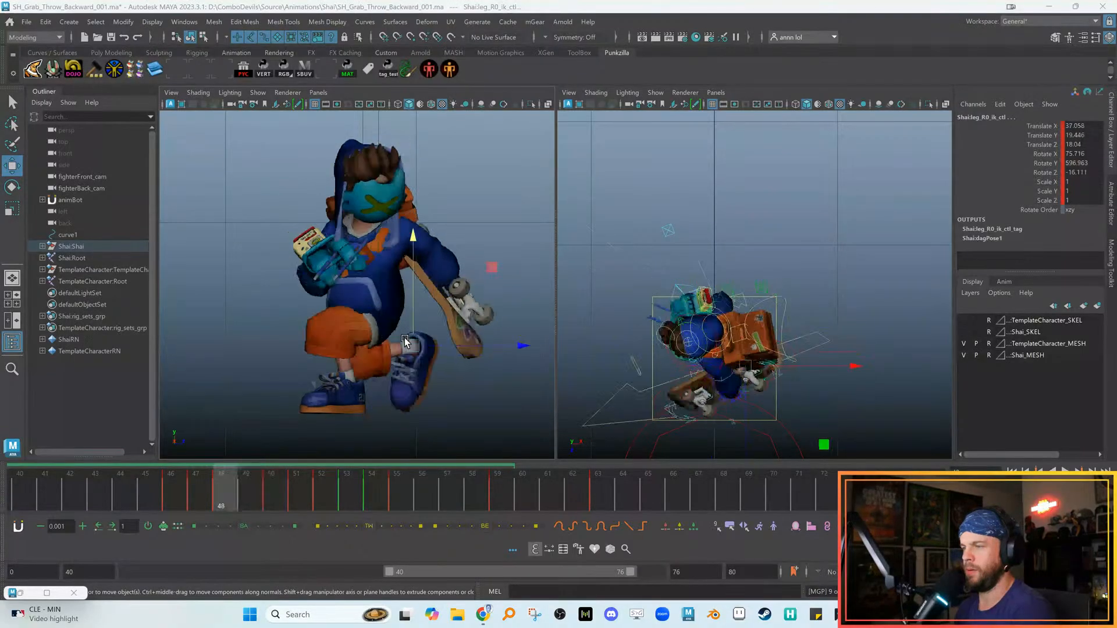
Try an animBot in-between pose on the selected controls at frame 48 and compare it with the adjacent frames
left_click(370, 527)
key("ctrl+z")
key("shift+z")
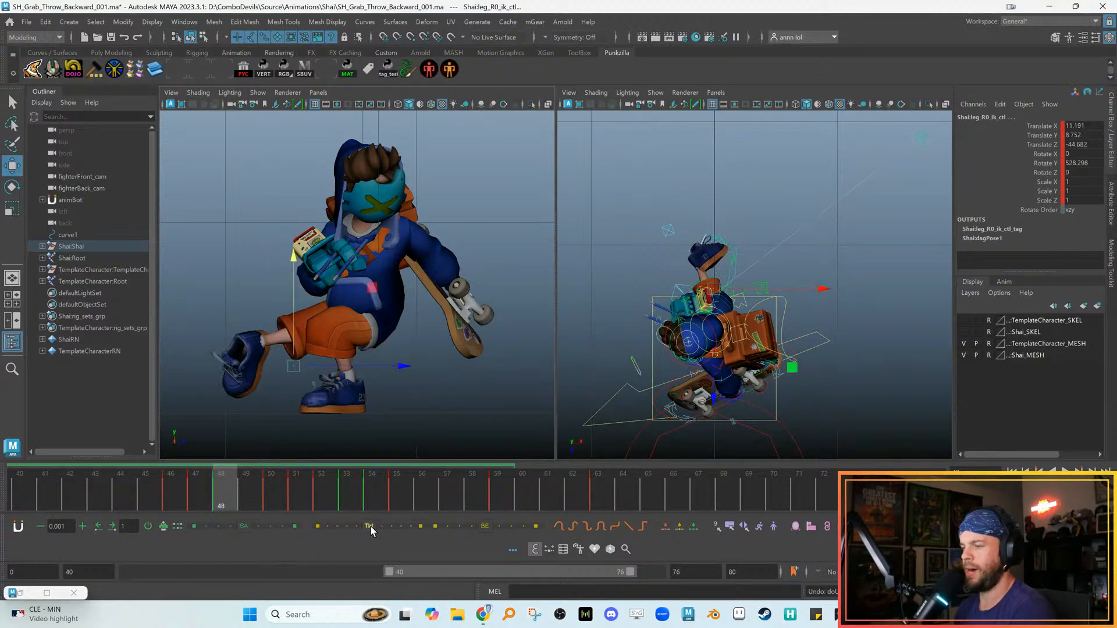
key("alt+comma")
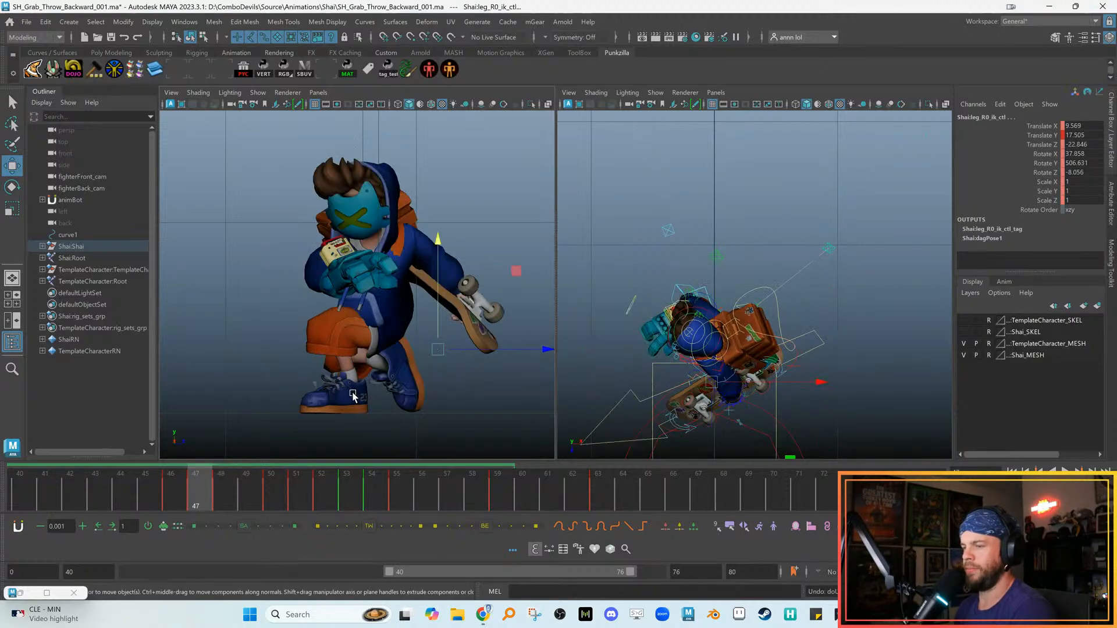
key("alt+period")
key("alt+period")
key("alt+period")
key("alt+comma")
key("alt+comma")
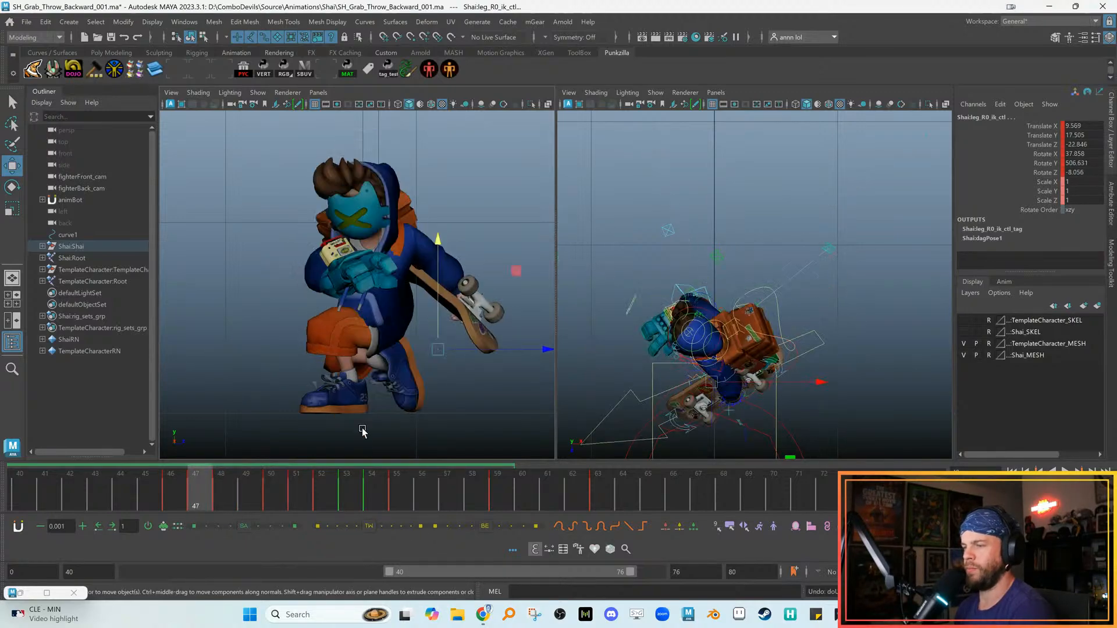
Set the right foot control's pose at frame 48 halfway between its neighbouring keys using the animBot tween sliders
left_click_drag(364, 526, 338, 526)
key("ctrl+z")
left_click_drag(484, 525, 472, 525)
key("ctrl+z")
Reset the right foot's roll controls to zero rotation at frame 48, viewing the feet in perspective
key("space")
left_click_drag(693, 307, 753, 260)
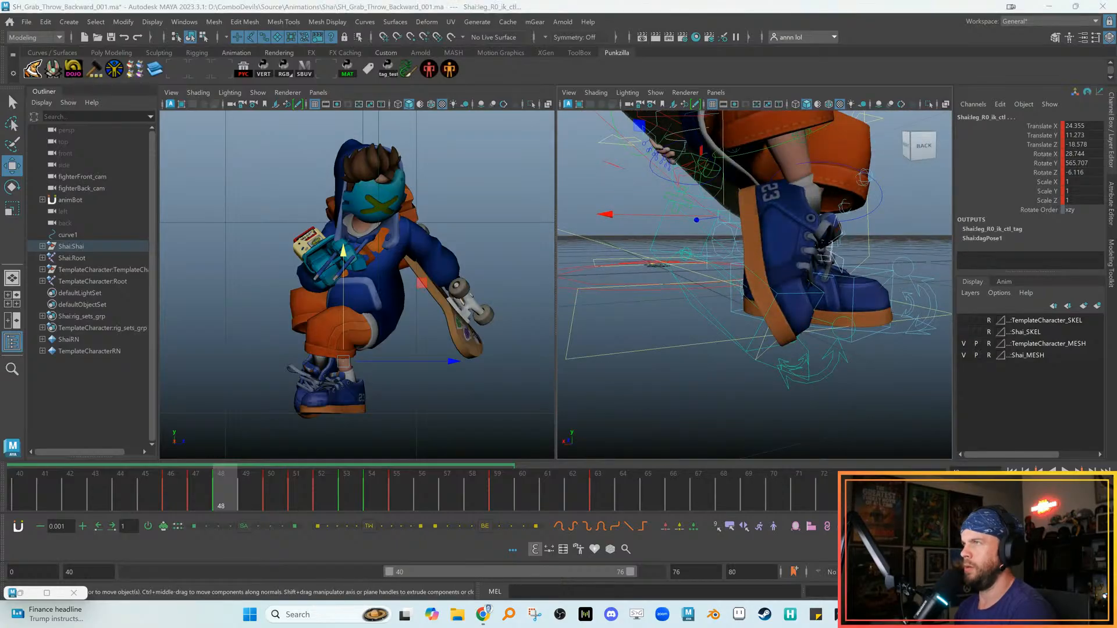
left_click_drag(851, 391, 771, 338)
key("e")
key("alt+r")
key("comma")
key("period")
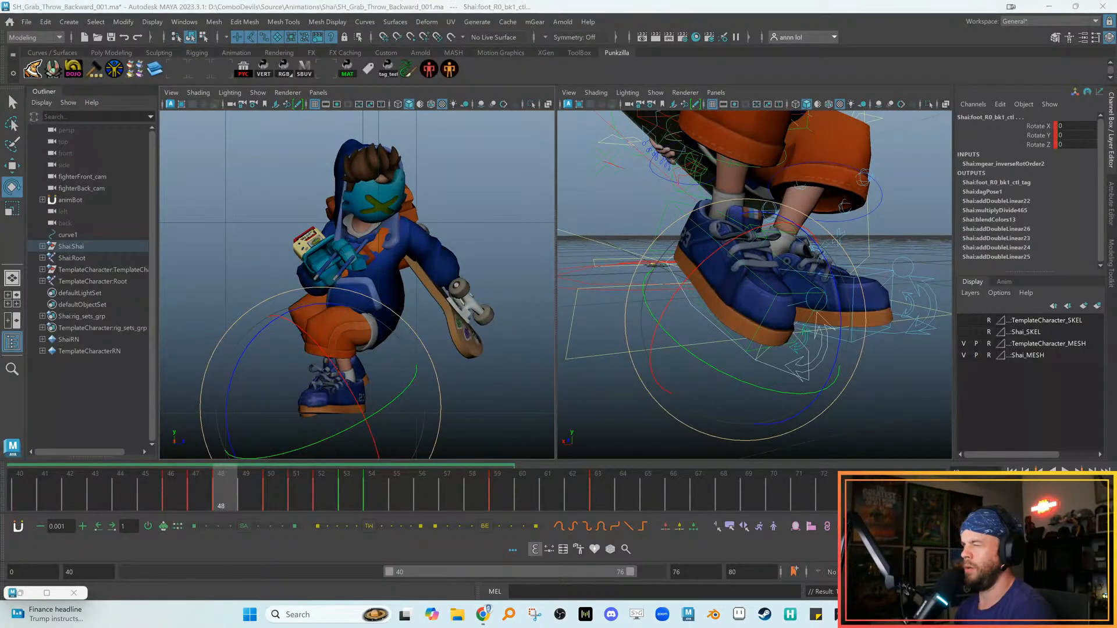
Move the right foot control at frame 48 to about -1.3 in Z and rotate it to about 73 degrees in X
key("w")
key("comma")
key("period")
left_click_drag(409, 361, 442, 361)
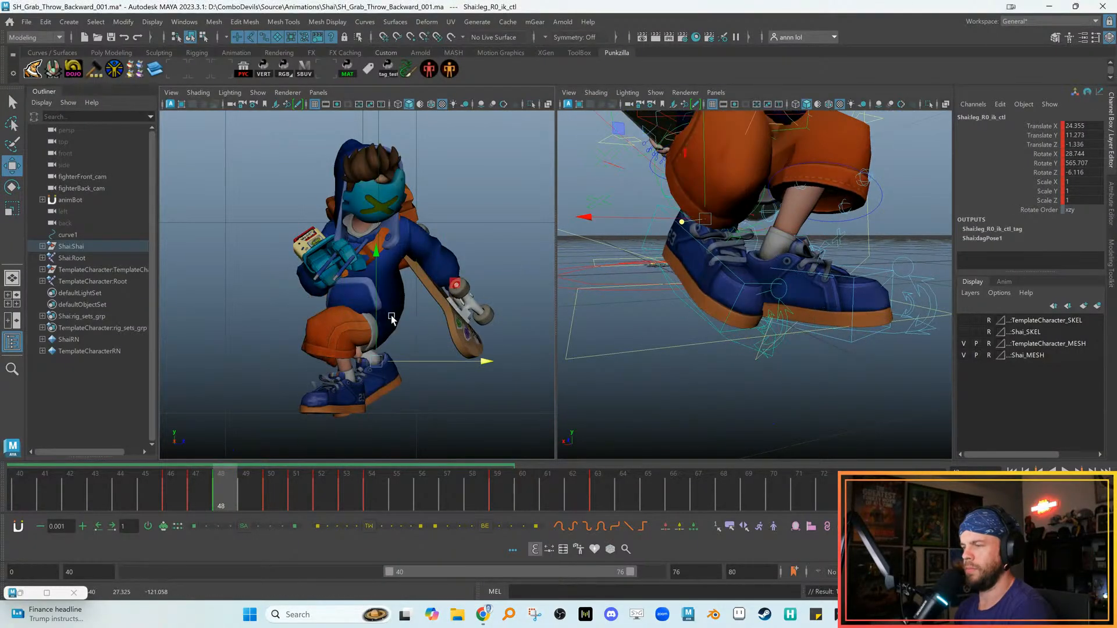
key("e")
left_click_drag(319, 297, 319, 387)
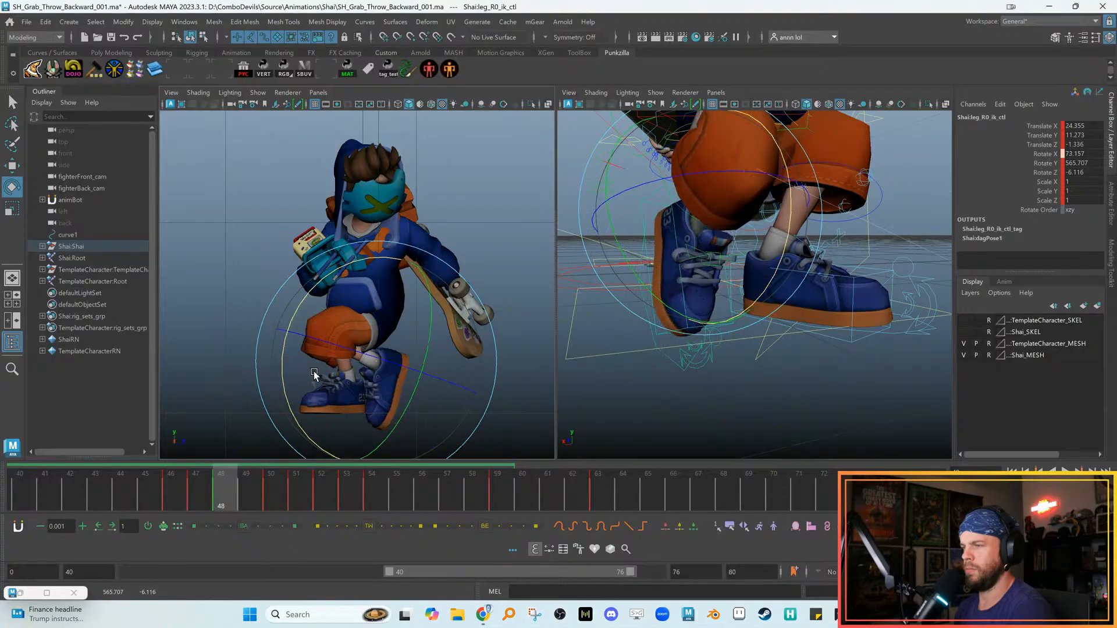
Raise the right foot control at frame 48 to about 20.7 in Y and compare it with the adjacent key
key("w")
left_click(373, 324)
key("ctrl+z")
left_click_drag(378, 332, 382, 313)
key("comma")
key("period")
key("comma")
key("period")
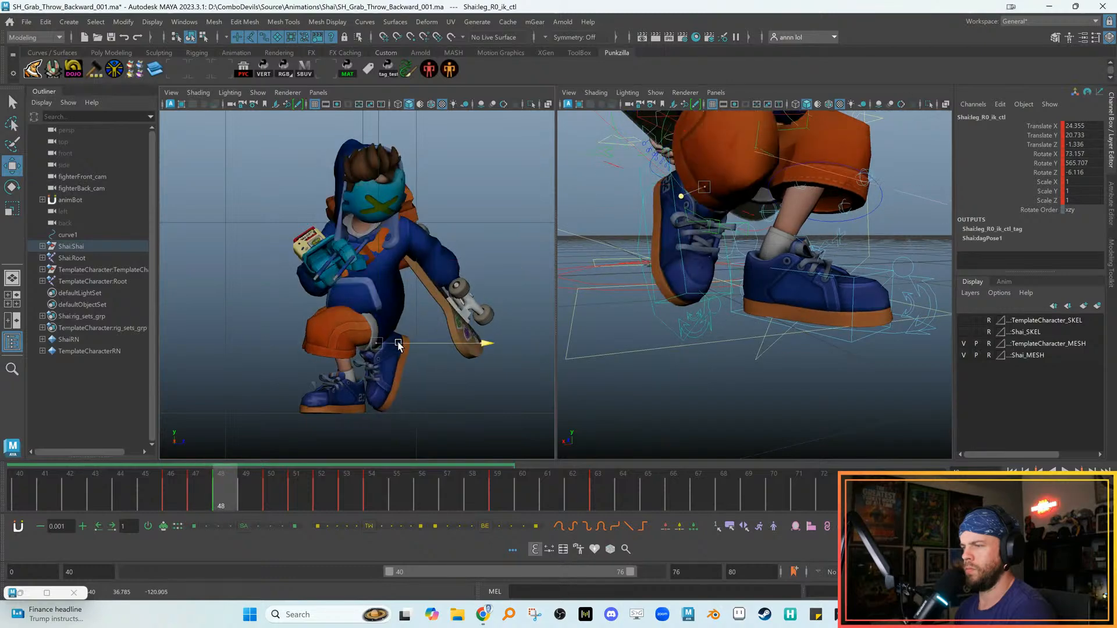
Shift the right foot control along Z to about -19.9 at frame 47 and about 1.1 at frame 48
key("comma")
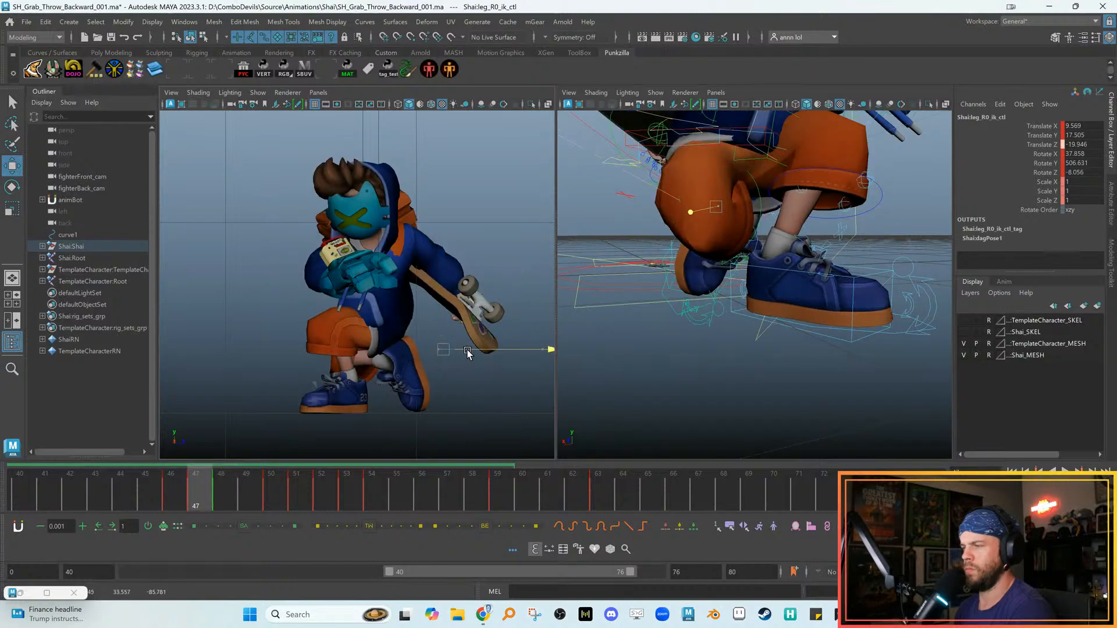
key("period")
left_click_drag(446, 344, 446, 343)
Step back and forth between frames 46 and 50 to examine the right foot's spacing
key("alt+comma")
key("alt+comma")
key("alt+period")
key("alt+period")
key("alt+period")
key("alt+comma")
key("alt+comma")
key("alt+comma")
key("alt+period")
key("alt+period")
key("alt+period")
key("alt+period")
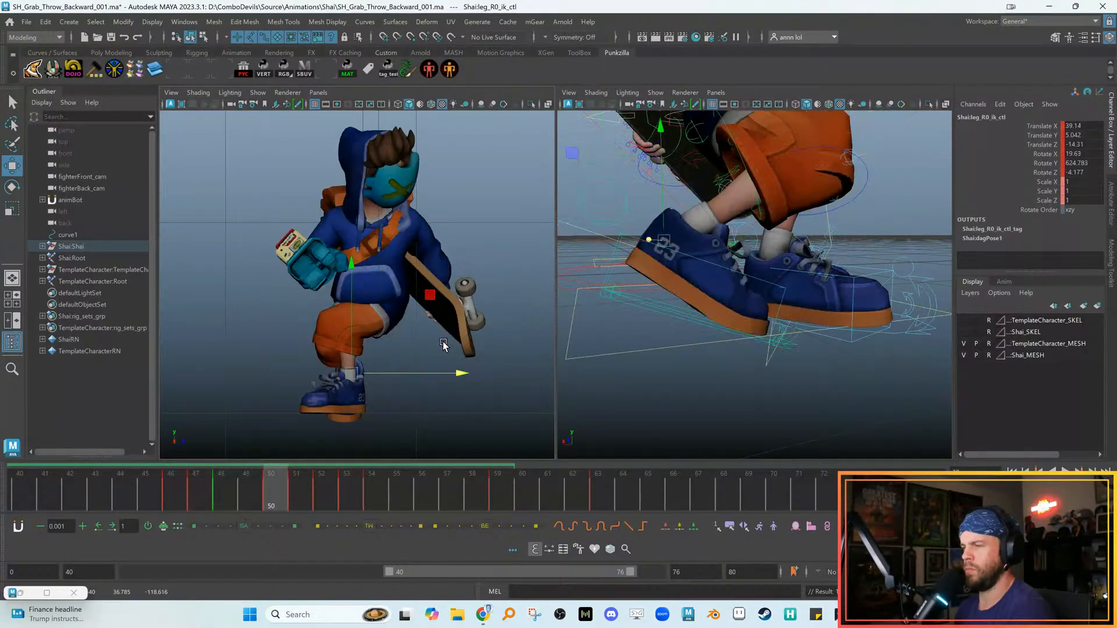
Raise the right foot control to about 11 in Y at frame 50, then adjust its rotation against frames 48 and 49
key("alt+comma")
key("alt+comma")
key("alt+period")
key("alt+period")
left_click_drag(347, 331, 347, 334)
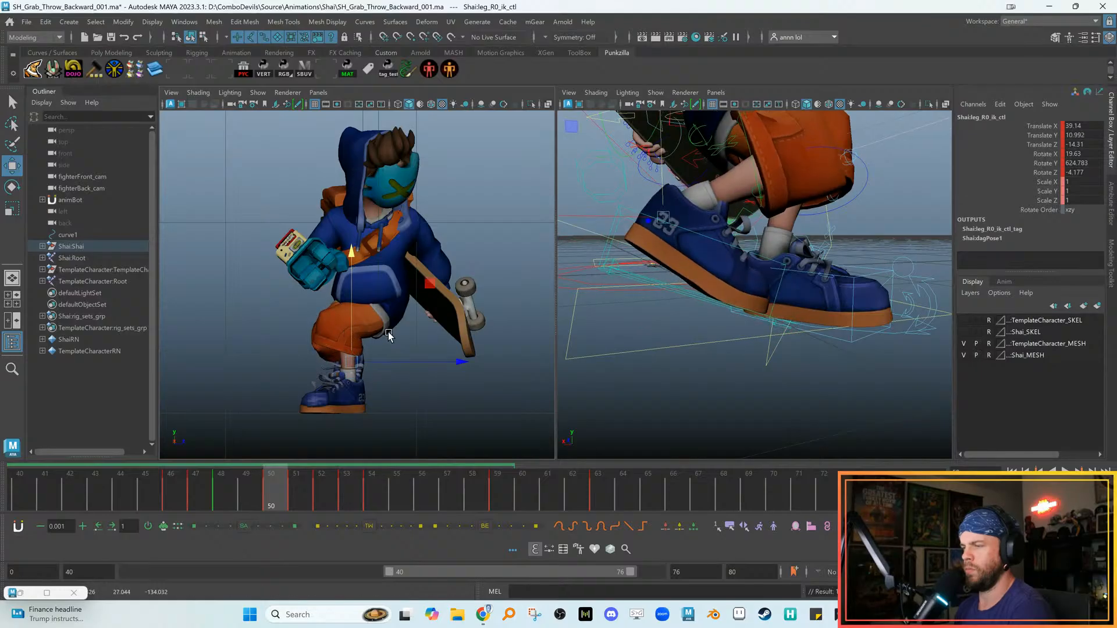
key("e")
left_click_drag(392, 284, 368, 313)
key("alt+comma")
key("alt+comma")
key("alt+period")
key("w")
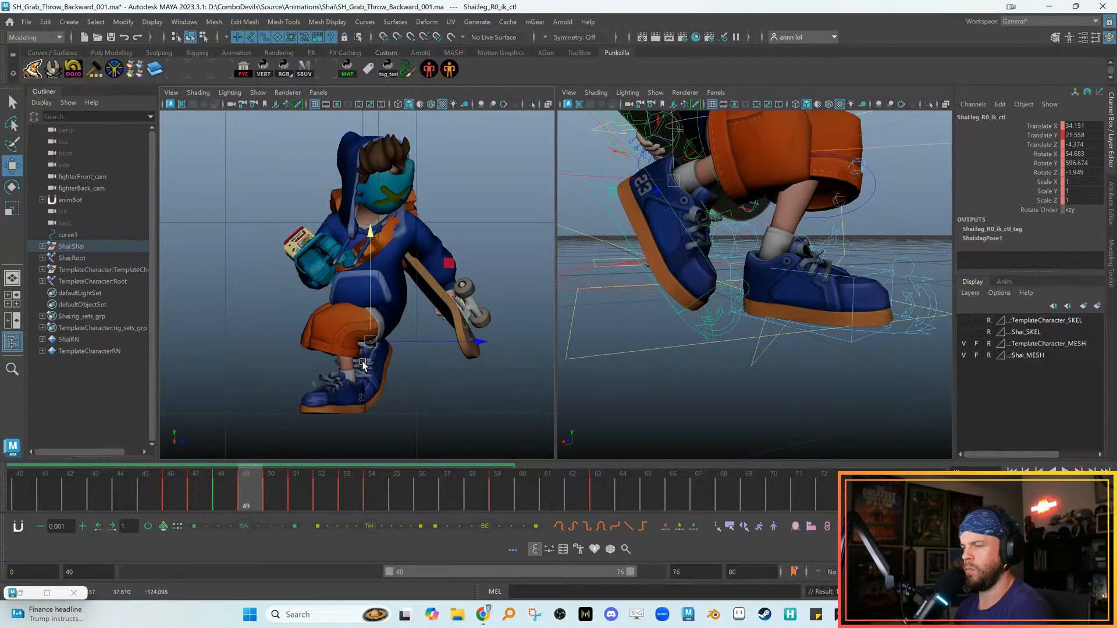
Play back the throw's recovery to review the right foot's motion into the standing pose
key("alt+v")
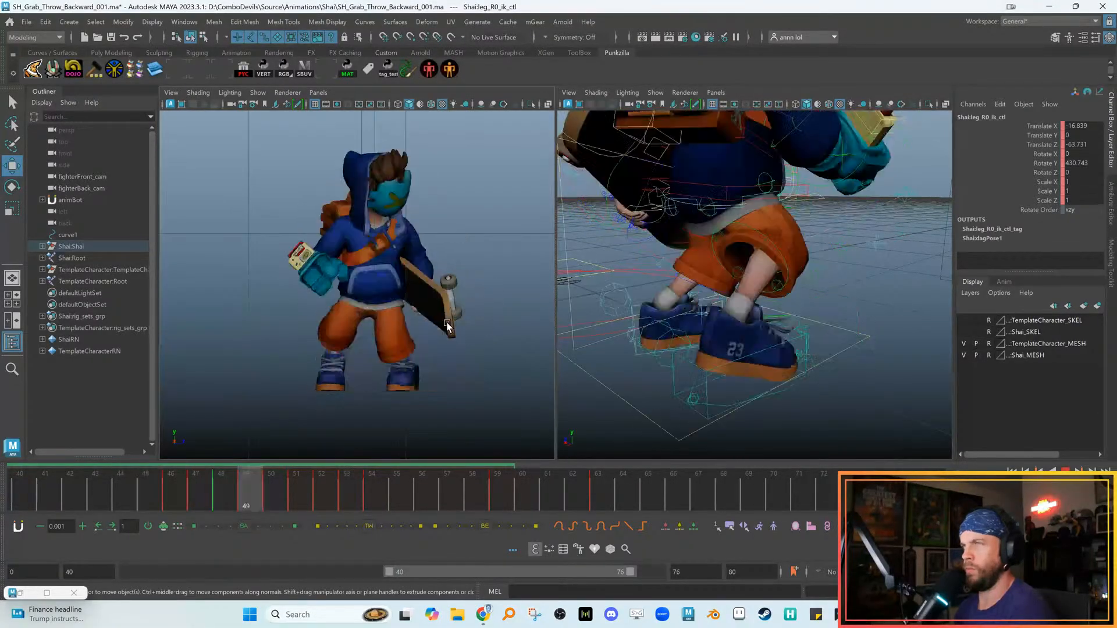
key("Escape")
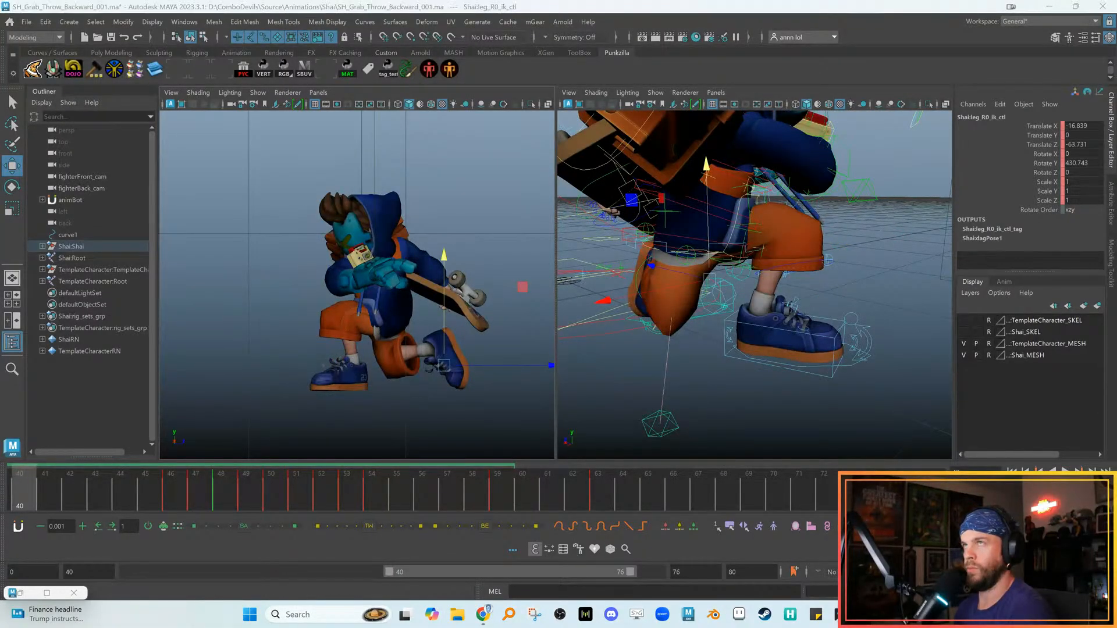
middle_click_drag(303, 309, 292, 303, "alt")
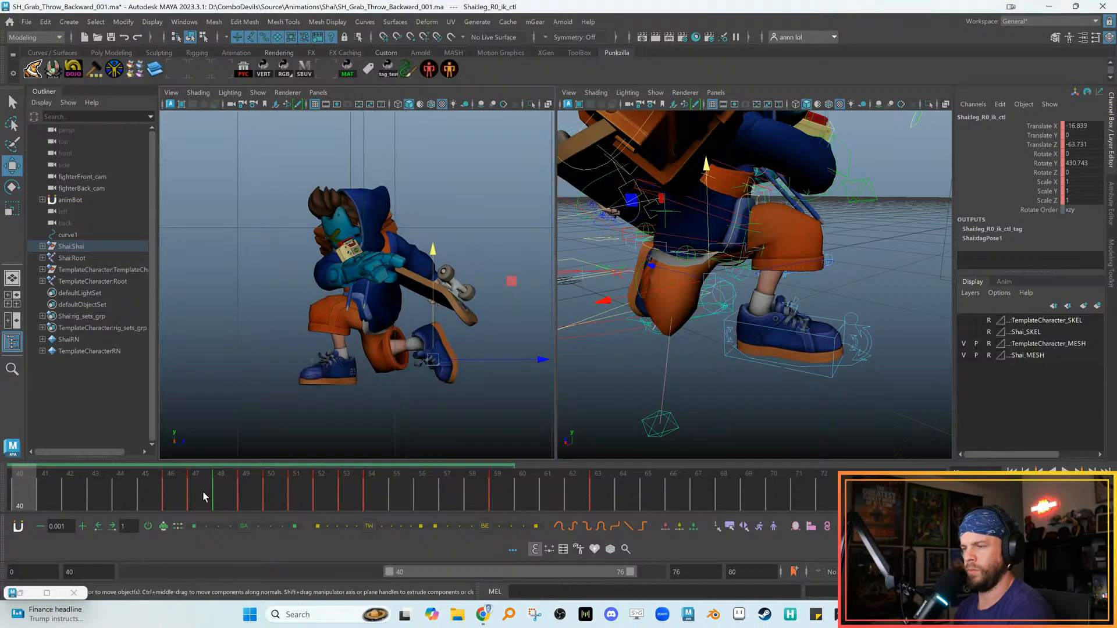
left_click(155, 496)
key("alt+v")
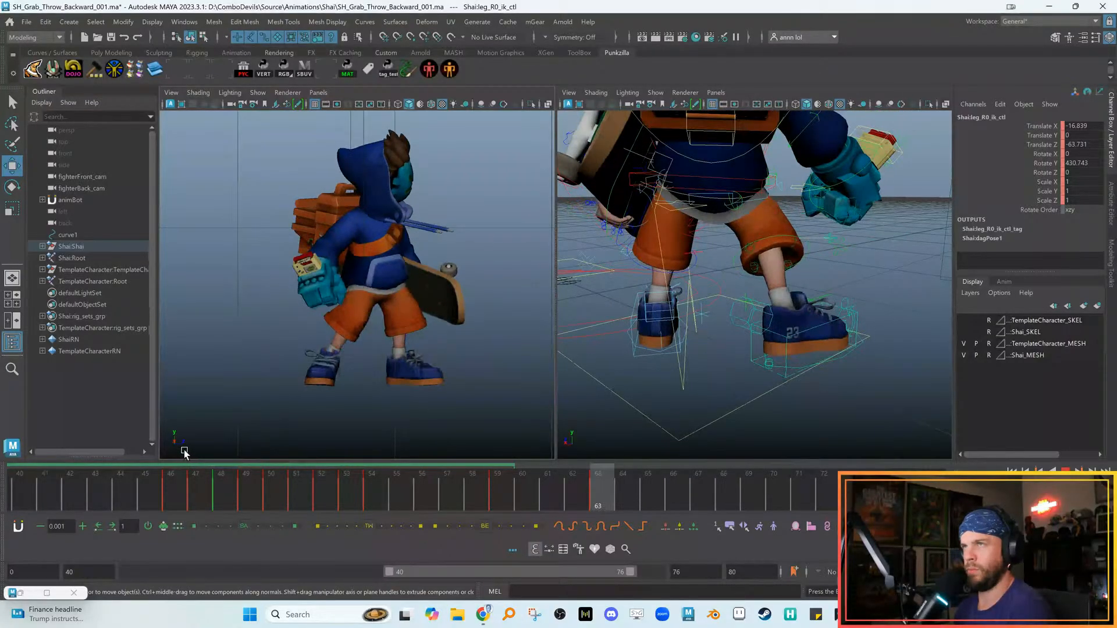
key("alt+v")
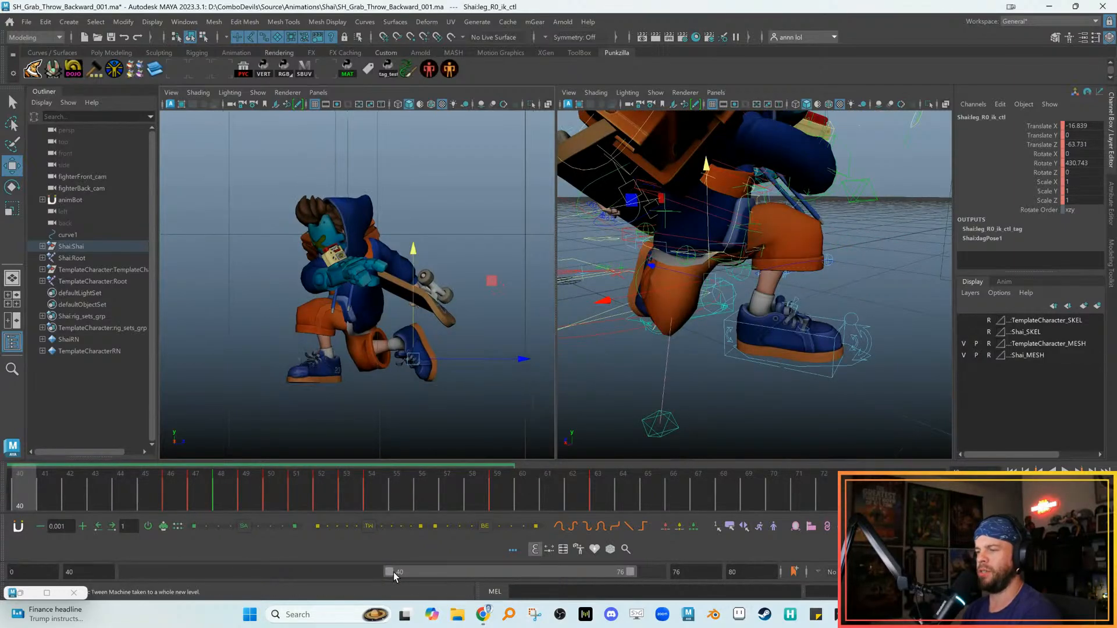
Extend the playback range to start at frame 7 and replay the throw from frame 46
left_click_drag(392, 572, 173, 572)
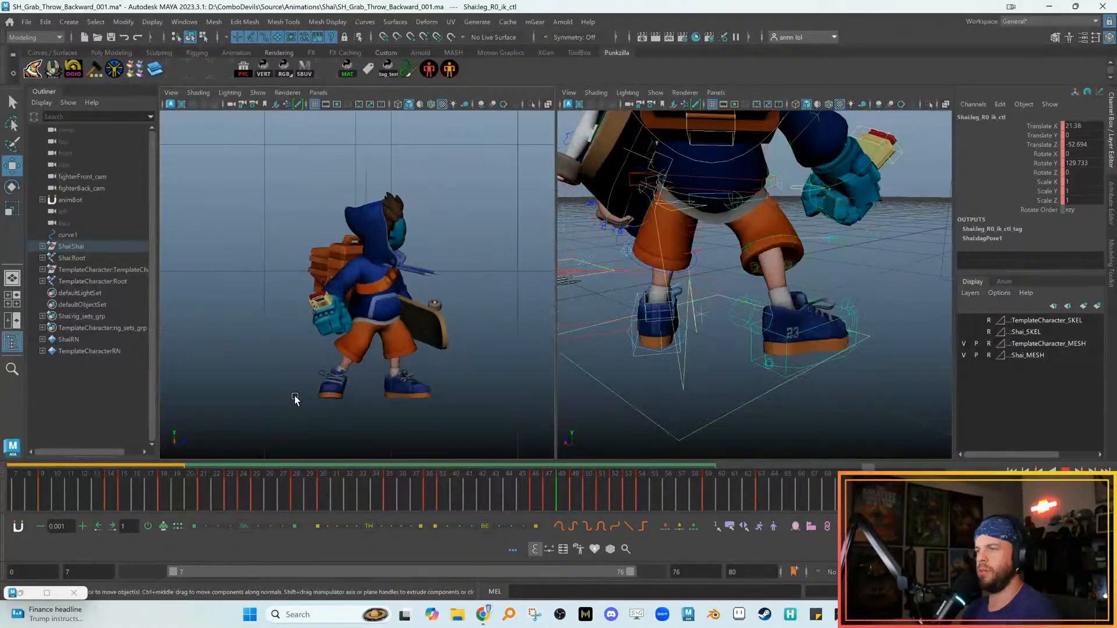
mouse_move(452, 504)
left_mouse_down()
mouse_move(602, 508)
mouse_move(537, 513)
left_mouse_up()
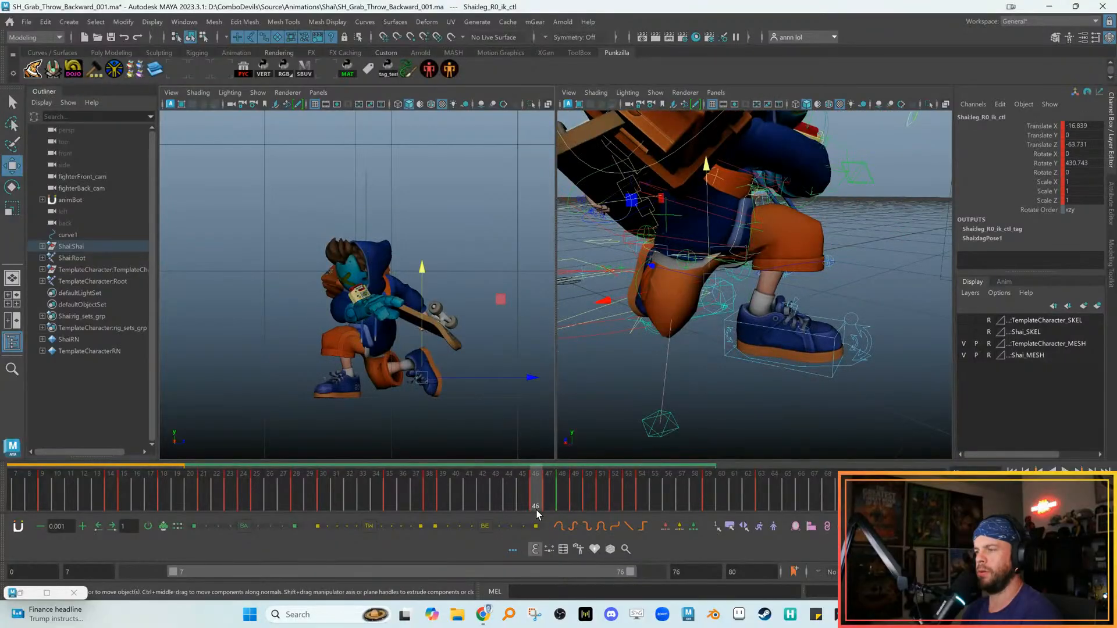
key("alt+v")
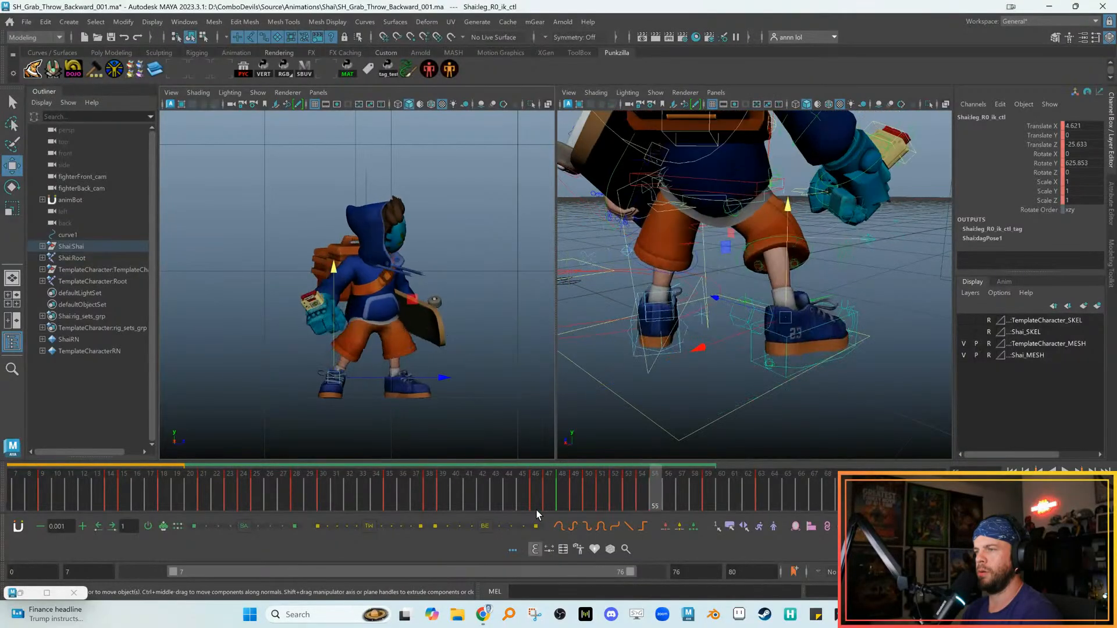
left_click(536, 513)
Try a different rotation on Shai's pose at frame 48 and compare it with frame 47
key("alt+period")
key("alt+period")
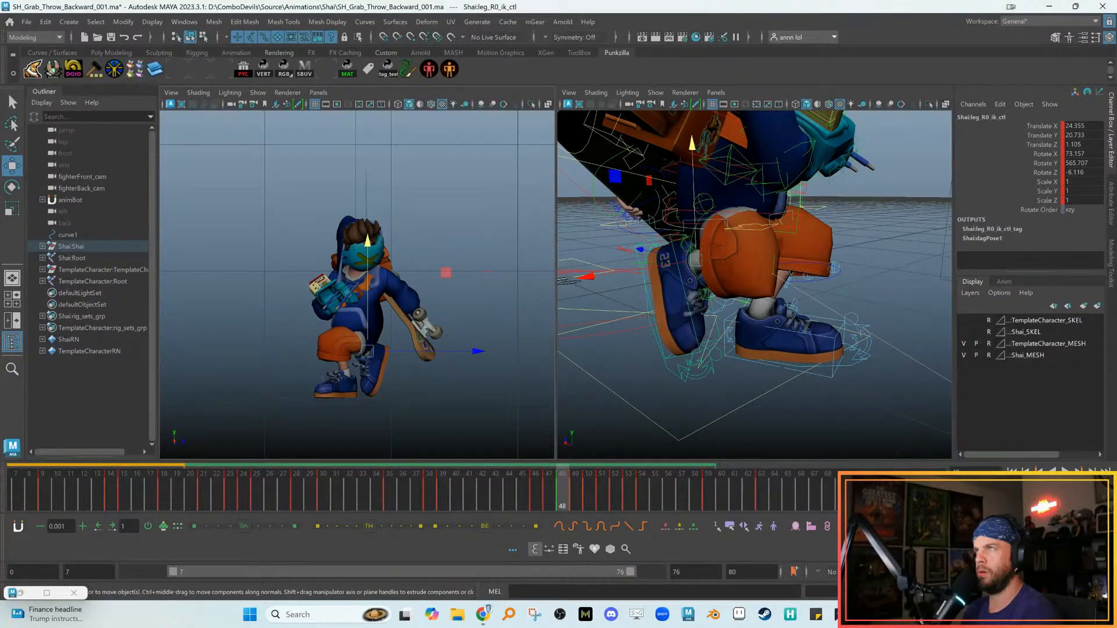
key("e")
left_click_drag(396, 264, 319, 266)
key("alt+comma")
key("alt+period")
key("ctrl+z")
Shift Shai's upper spine control (spine_C0_fk3_ctl) slightly along the world Z axis at frames 48 and 47
key("w")
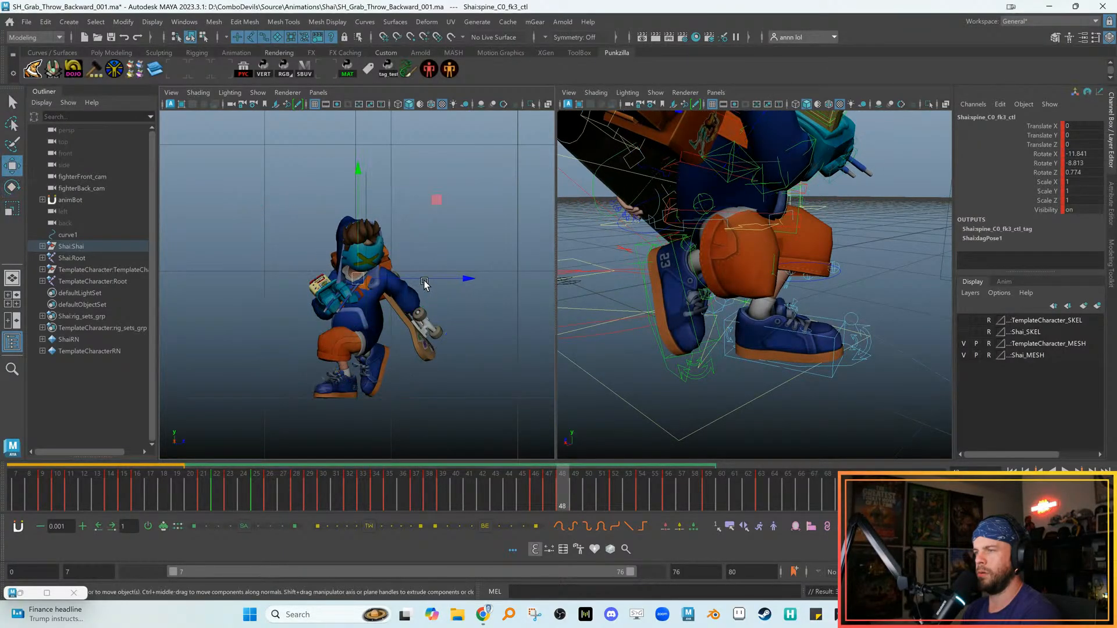
left_click_drag(428, 283, 423, 282)
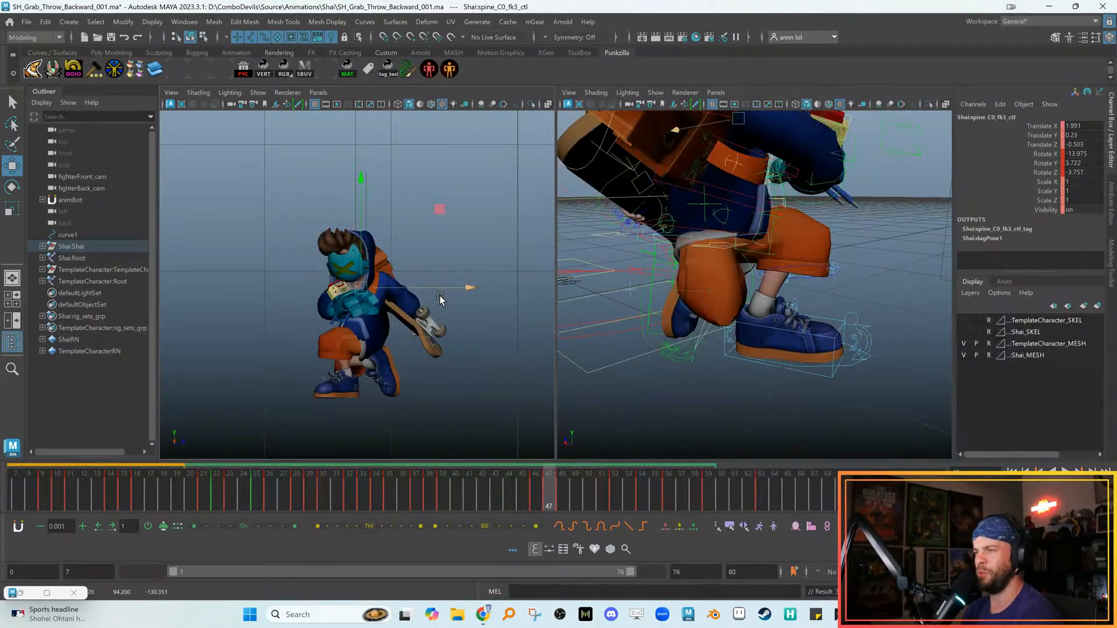
left_click_drag(448, 283, 447, 283)
key("alt+comma")
key("alt+period")
key("alt+comma")
key("alt+period")
key("alt+period")
key("alt+period")
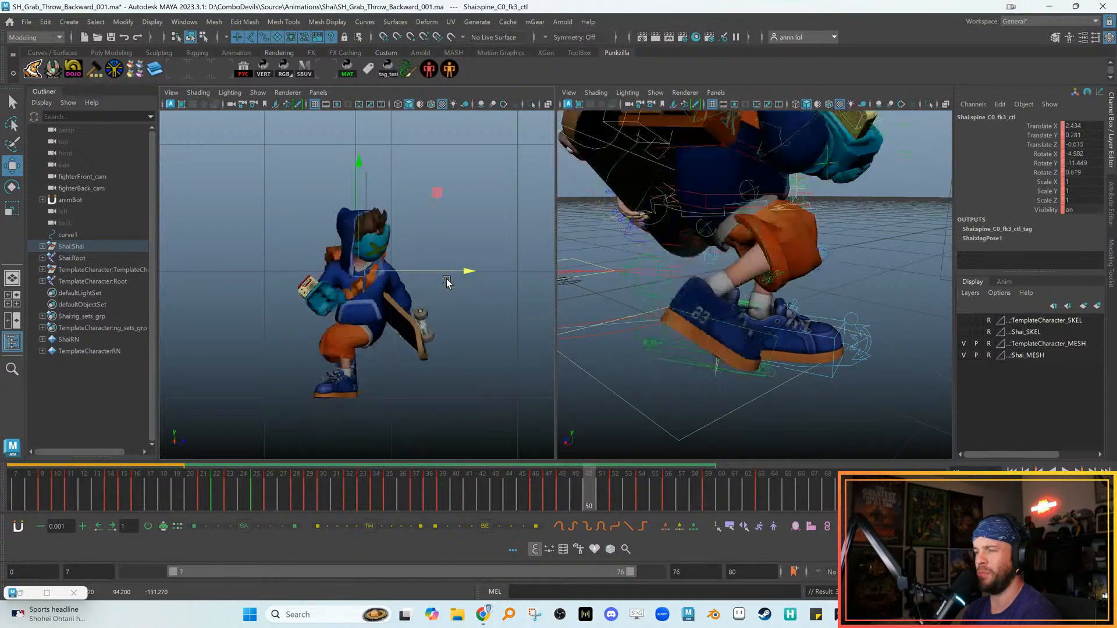
Adjust the upper spine control at frame 50, rotating it to about -3.5 degrees in Z, and compare the neighbouring frames
key("alt+comma")
key("alt+comma")
key("alt+period")
key("alt+period")
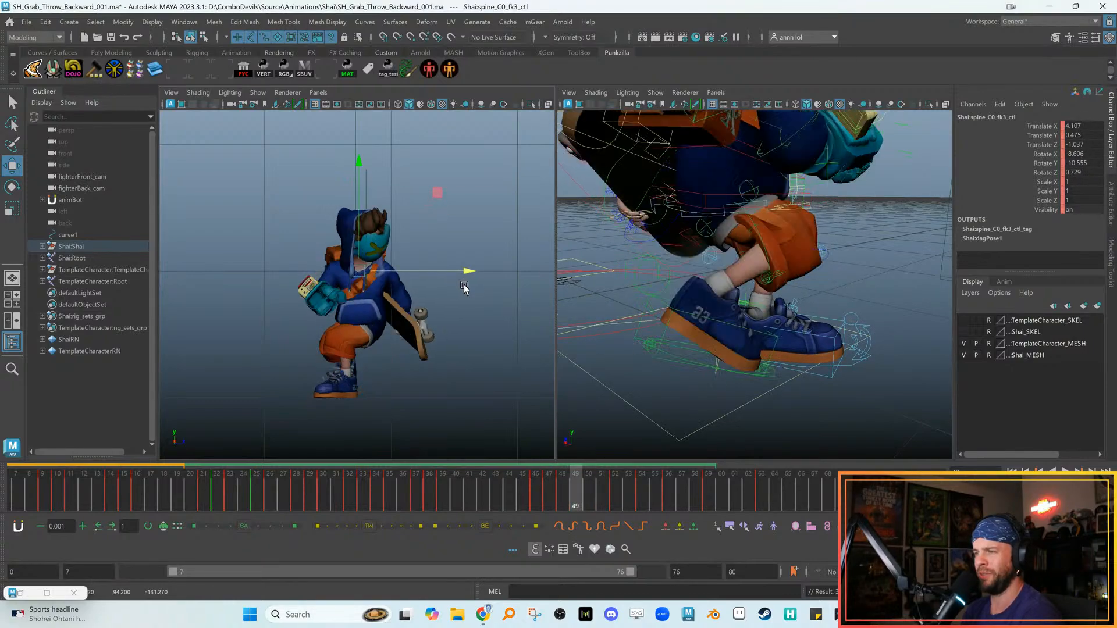
left_click_drag(470, 272, 463, 274)
key("ctrl+z")
key("e")
left_click_drag(439, 220, 438, 221)
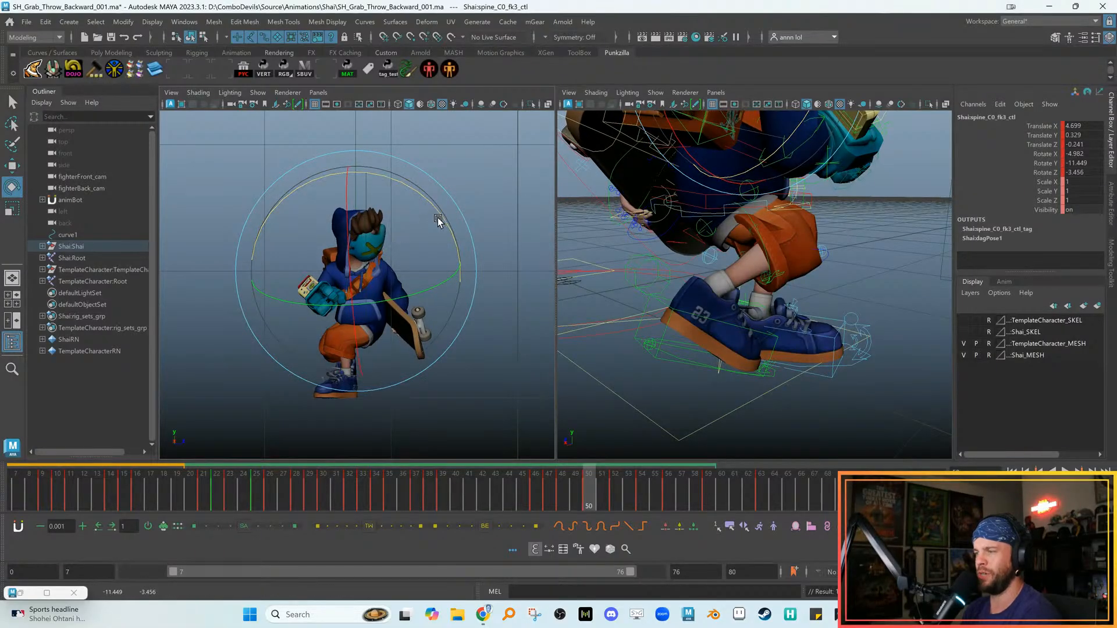
key("alt+comma")
key("alt+period")
key("alt+period")
key("alt+period")
Scrub through frames 44 to 55 and replay the throw to review the spine and head motion into the standing pose
left_click(478, 508)
left_click_drag(478, 508, 640, 484)
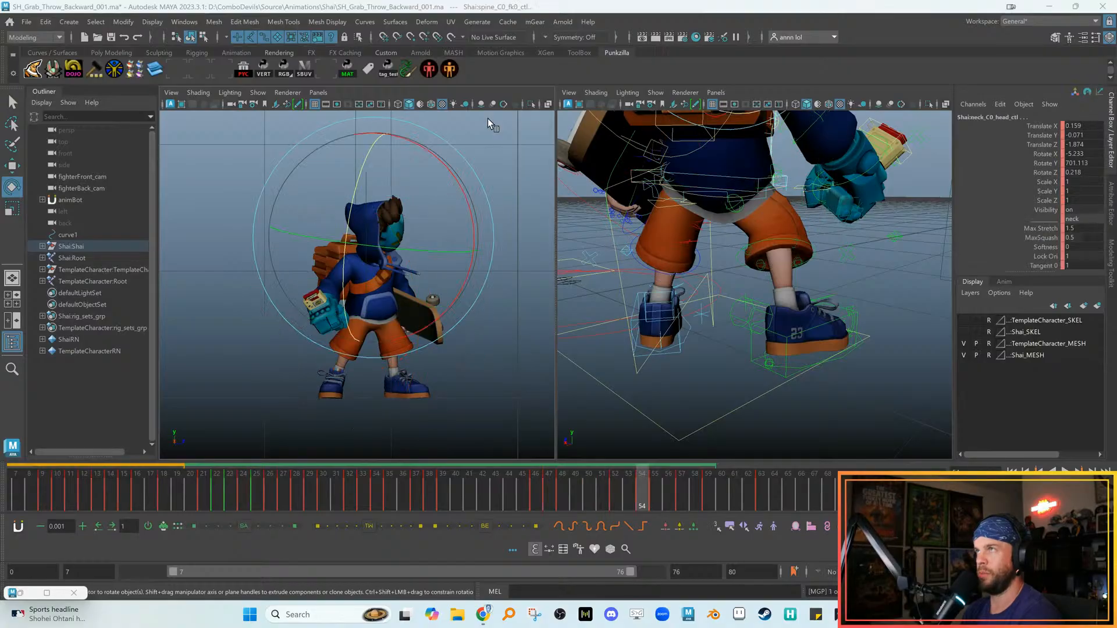
key("alt+period")
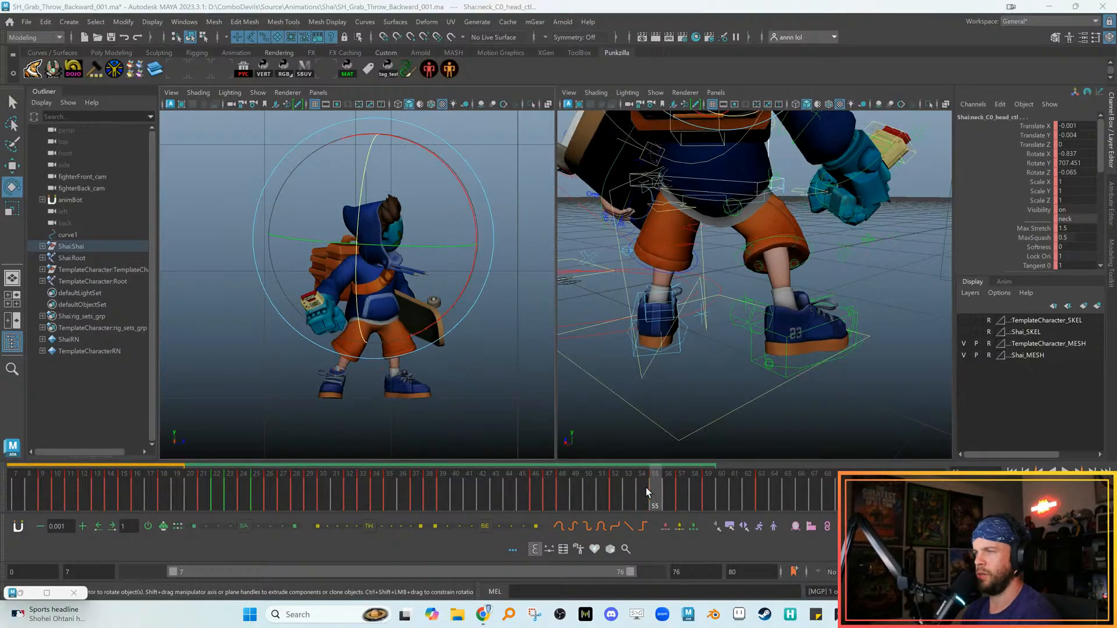
key("alt+v")
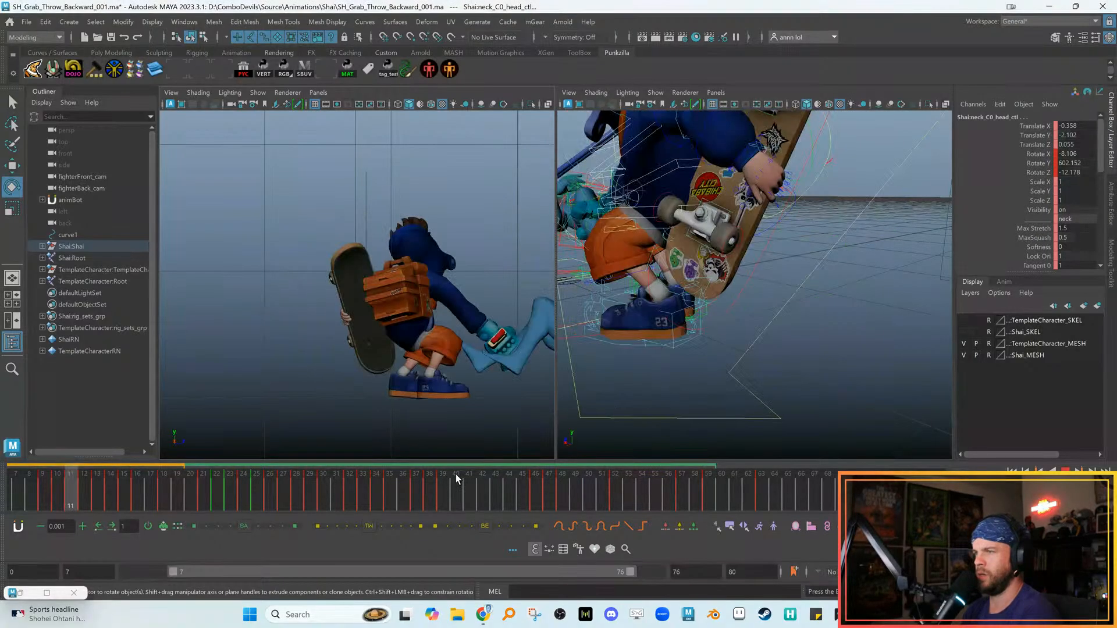
left_click(672, 498)
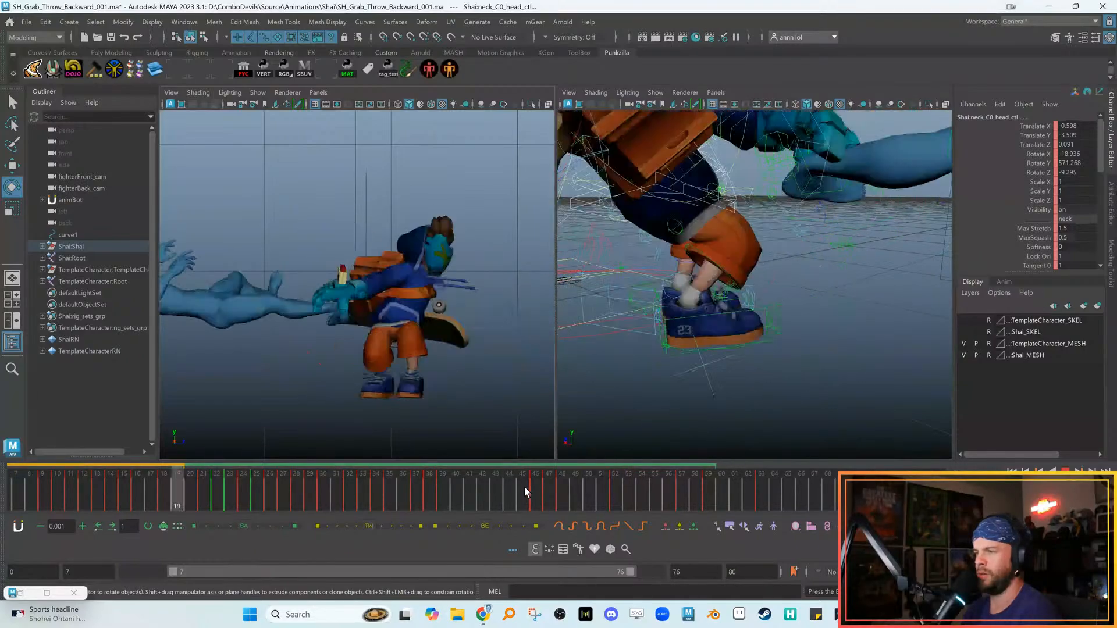
left_click(525, 489)
key("alt+v")
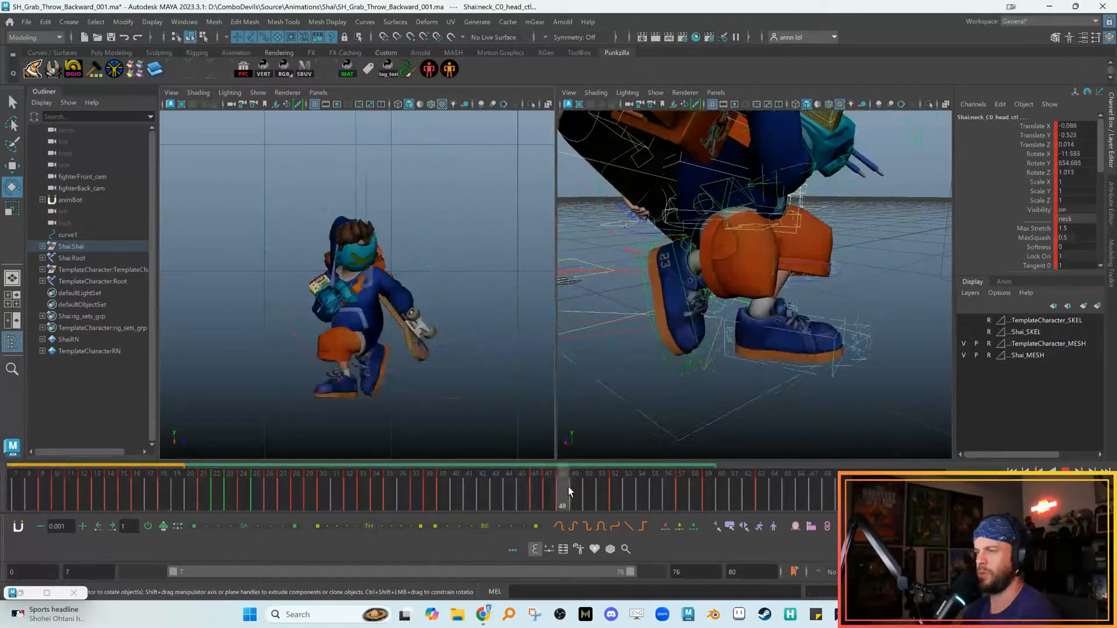
mouse_move(623, 488)
left_mouse_down()
mouse_move(518, 475)
mouse_move(731, 479)
mouse_move(546, 464)
mouse_move(611, 481)
left_mouse_up()
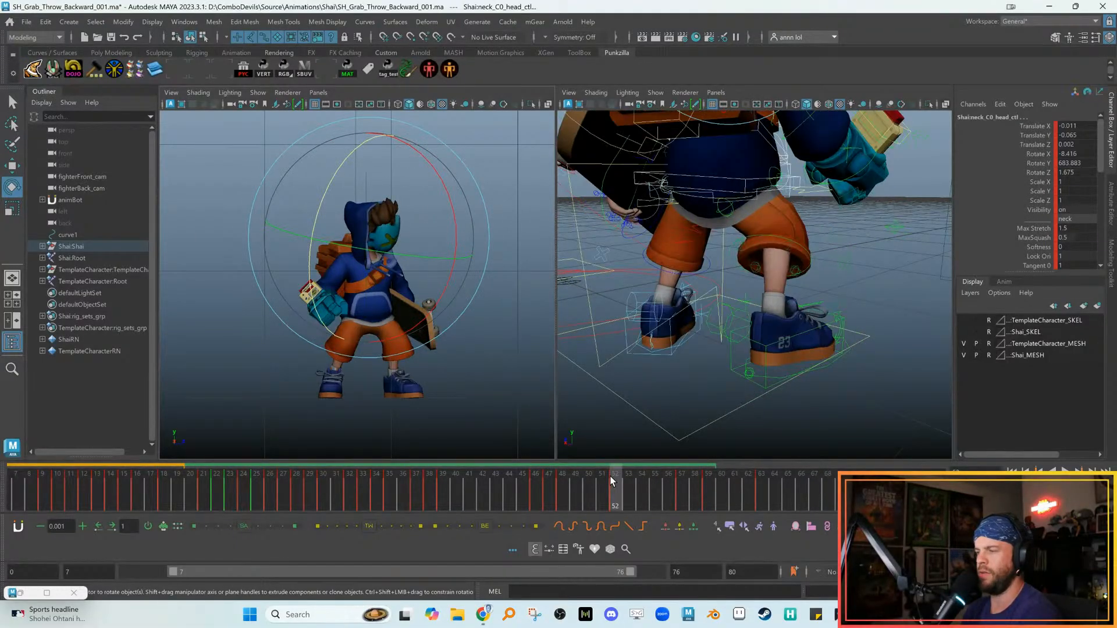
left_click_drag(503, 479, 465, 471)
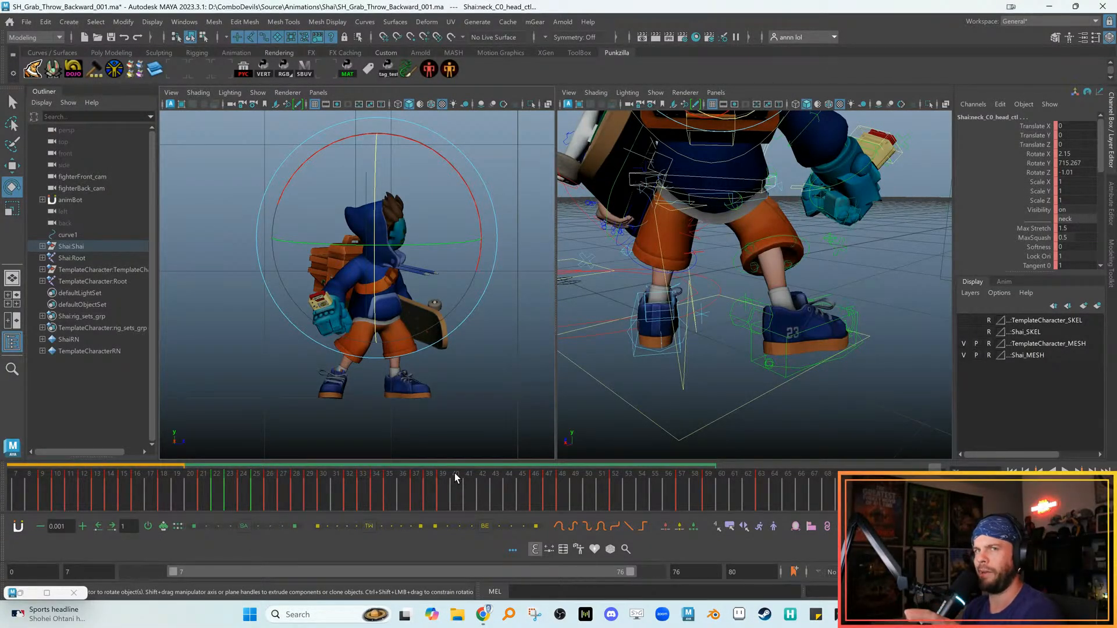
key("alt+v")
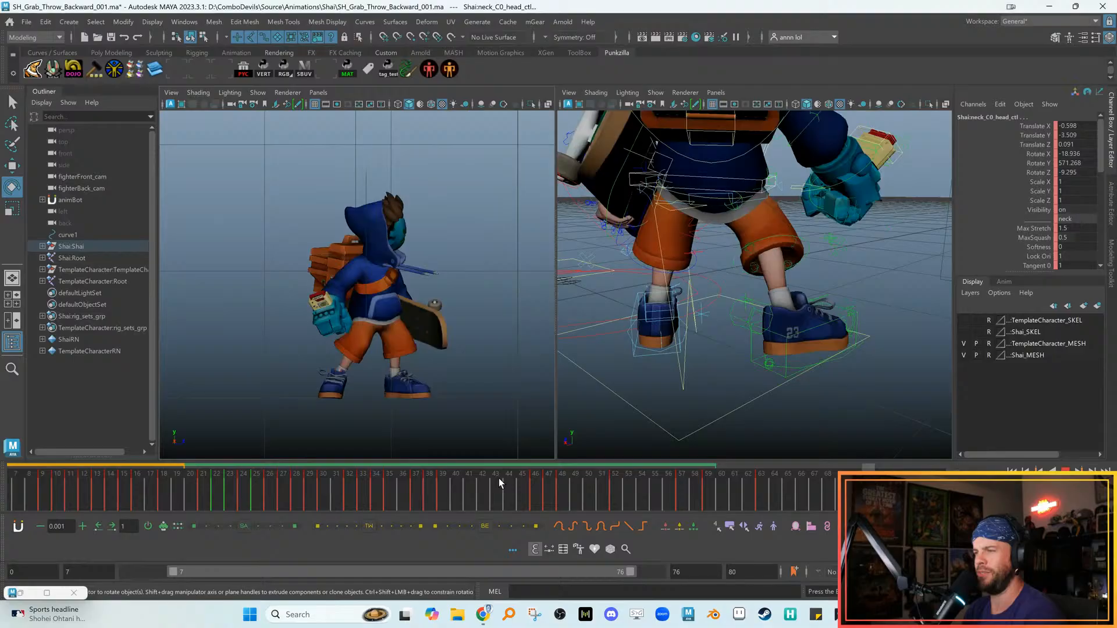
Scrub around frames 46 to 54 and replay the throw to check the rise from kneeling to standing
mouse_move(644, 486)
left_mouse_down()
mouse_move(550, 489)
mouse_move(639, 491)
left_mouse_up()
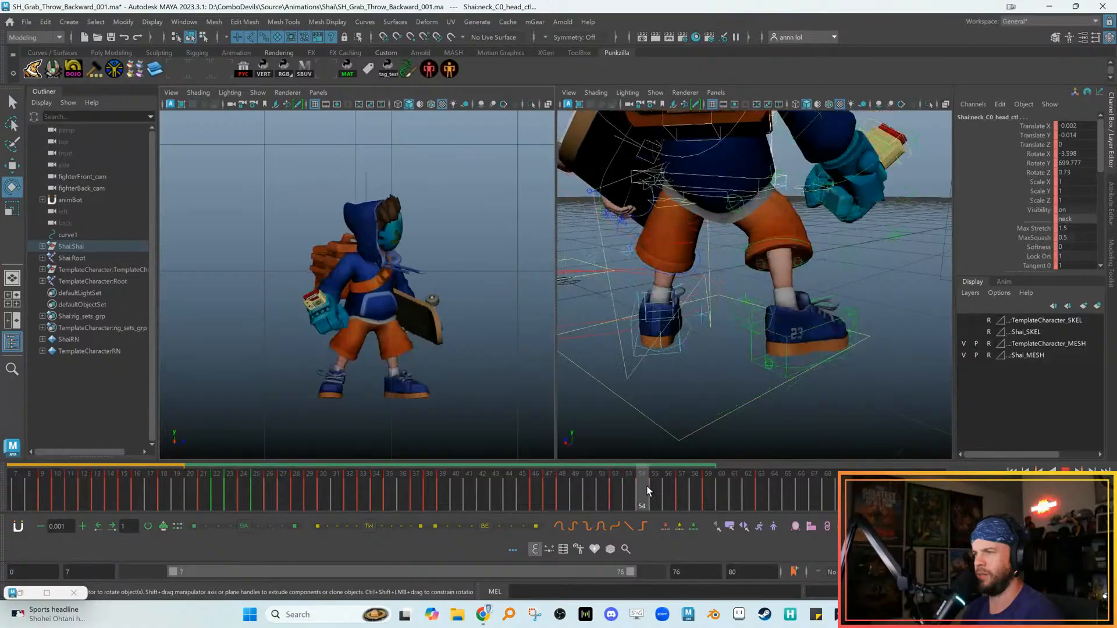
key("alt+v")
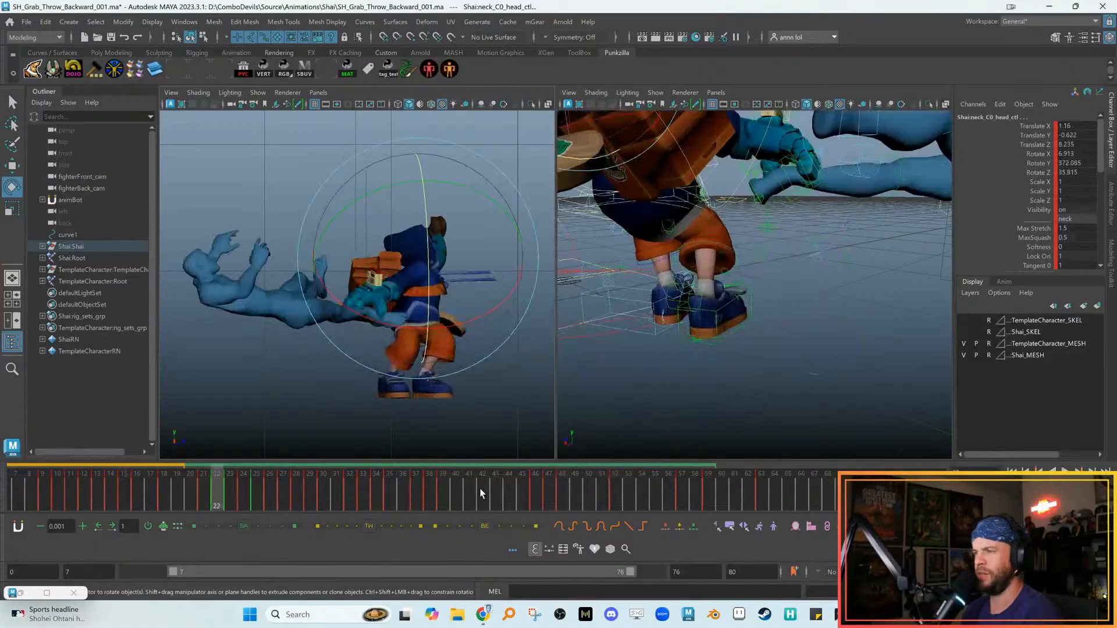
key("alt+v")
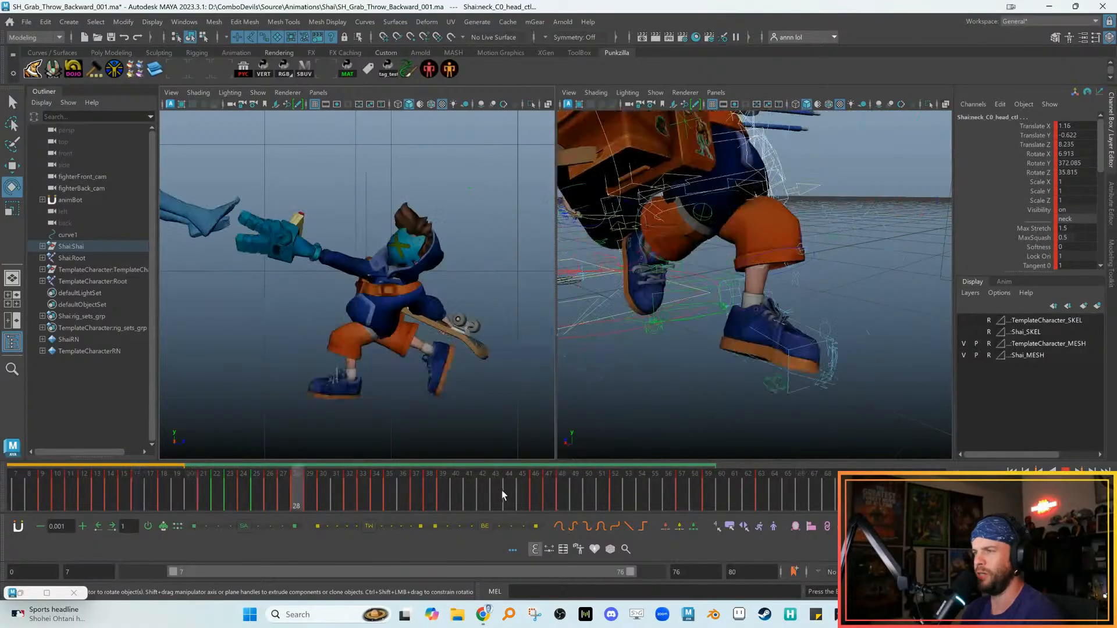
key("alt+v")
left_click_drag(554, 505, 537, 488)
key("alt+v")
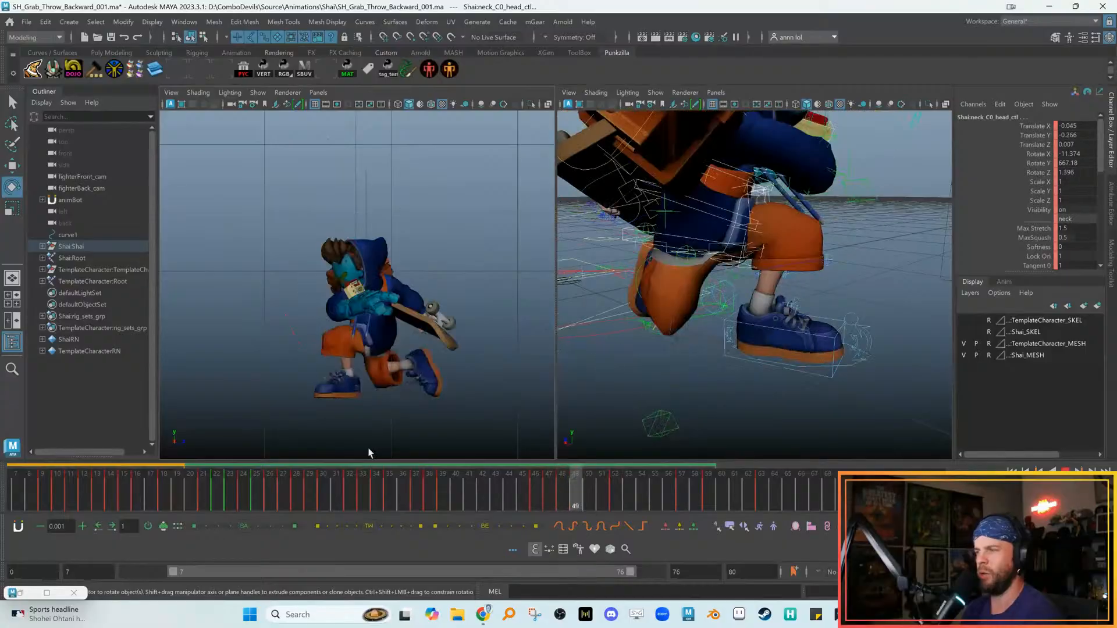
Replay the throw from several frames and scrub around frames 45 to 49 to examine the kneeling hold
left_click(470, 490)
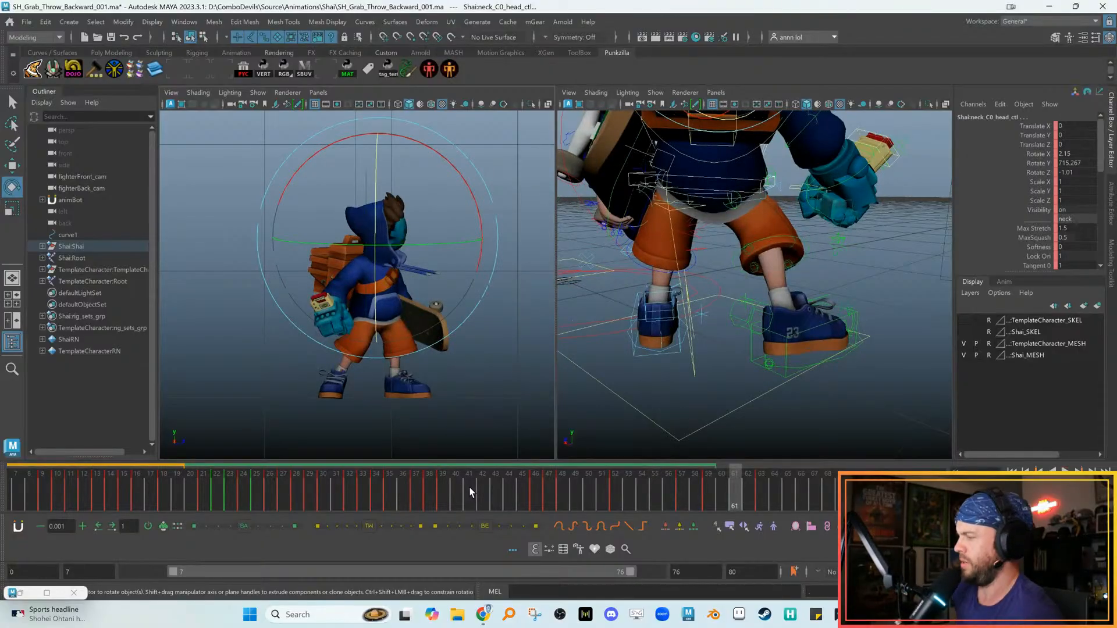
left_click(418, 472)
key("alt+v")
key("alt+v")
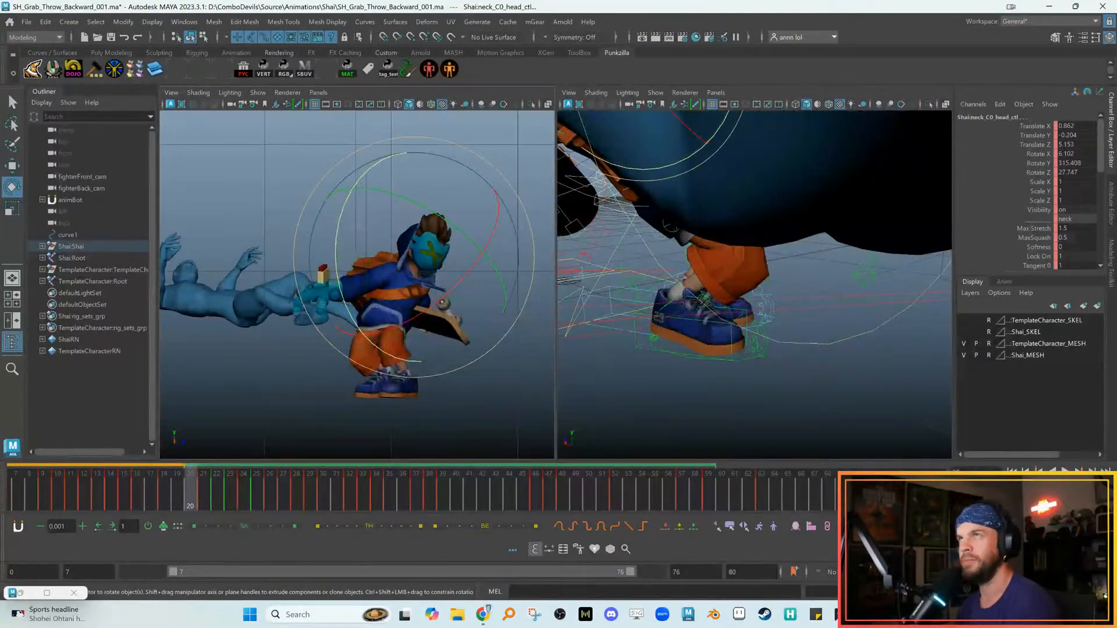
left_click(367, 499)
key("alt+v")
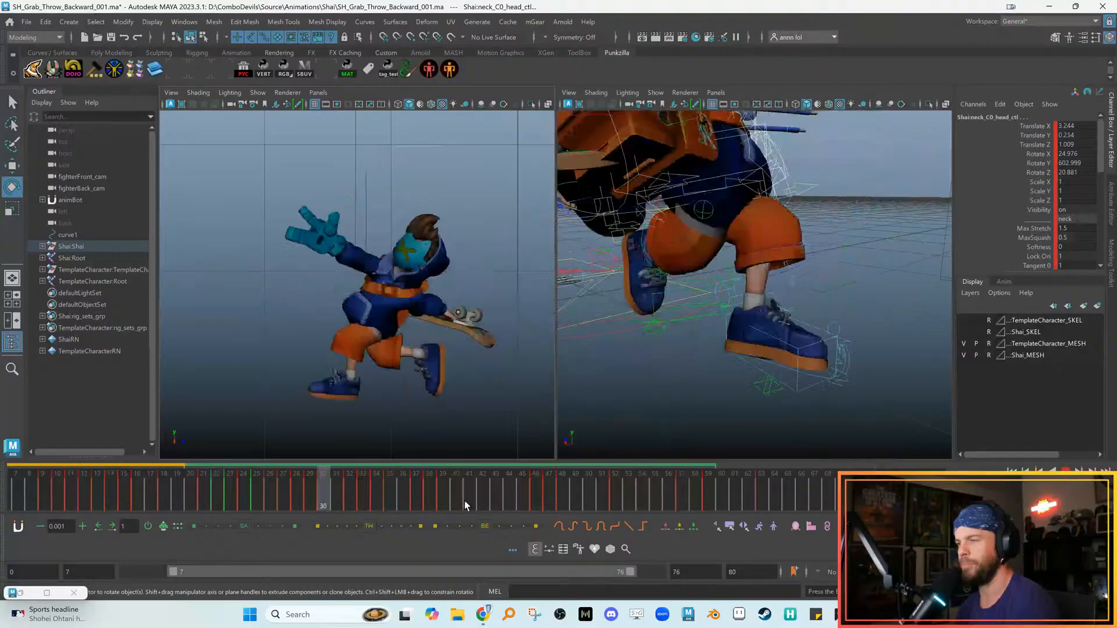
left_click(569, 503)
left_click_drag(570, 504, 521, 480)
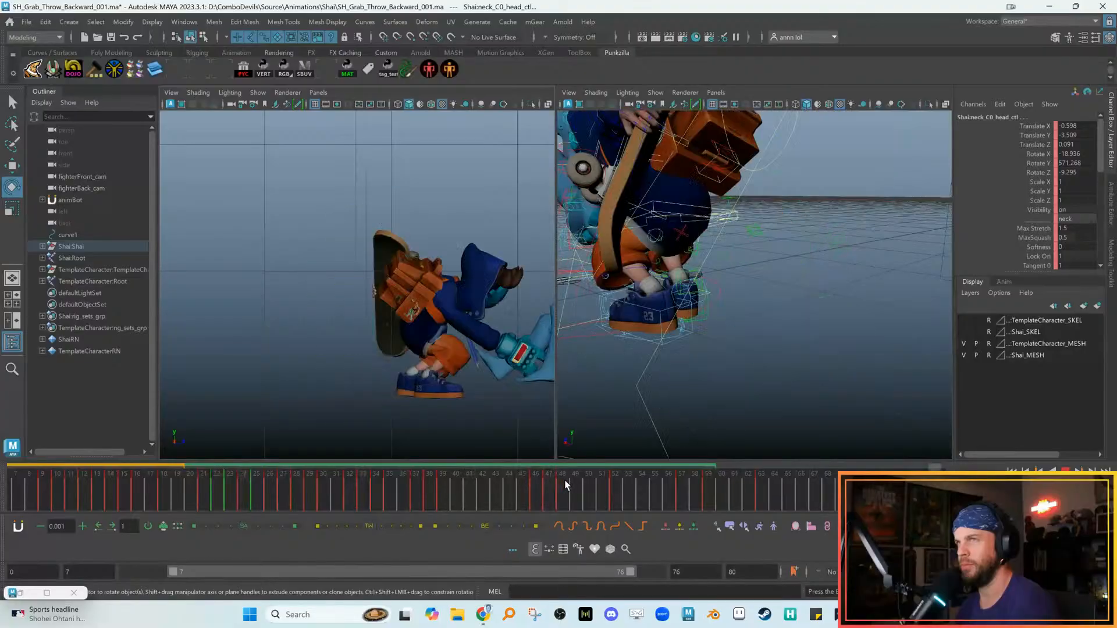
left_click(540, 483)
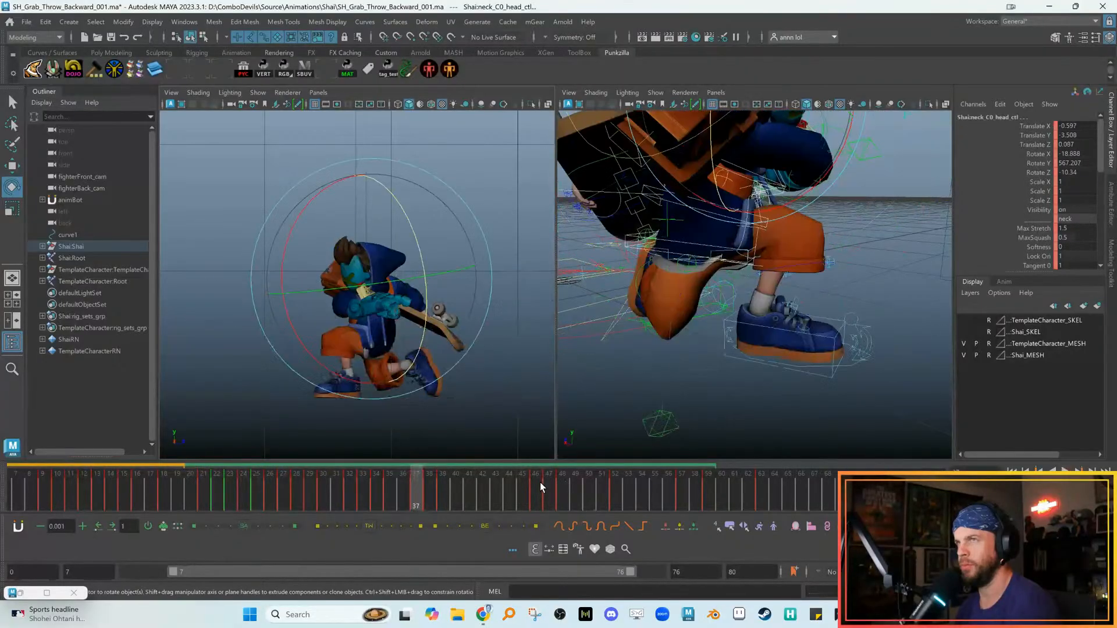
Play the throw in a loop, pausing on the kneel and the stand-up to judge their timing
key("alt+v")
key("alt+v")
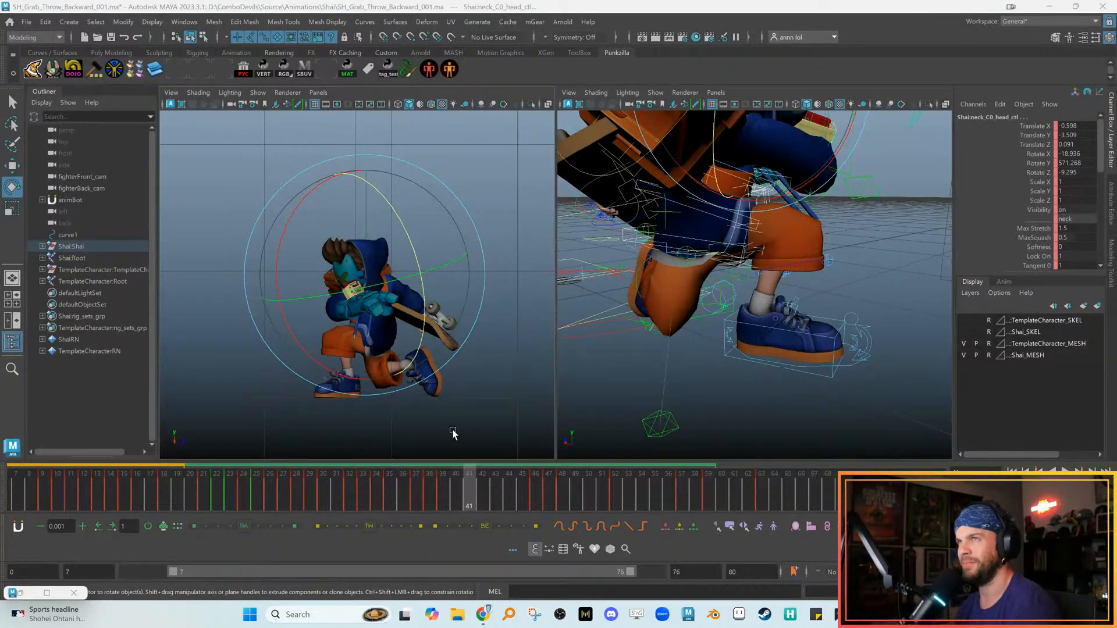
key("alt+v")
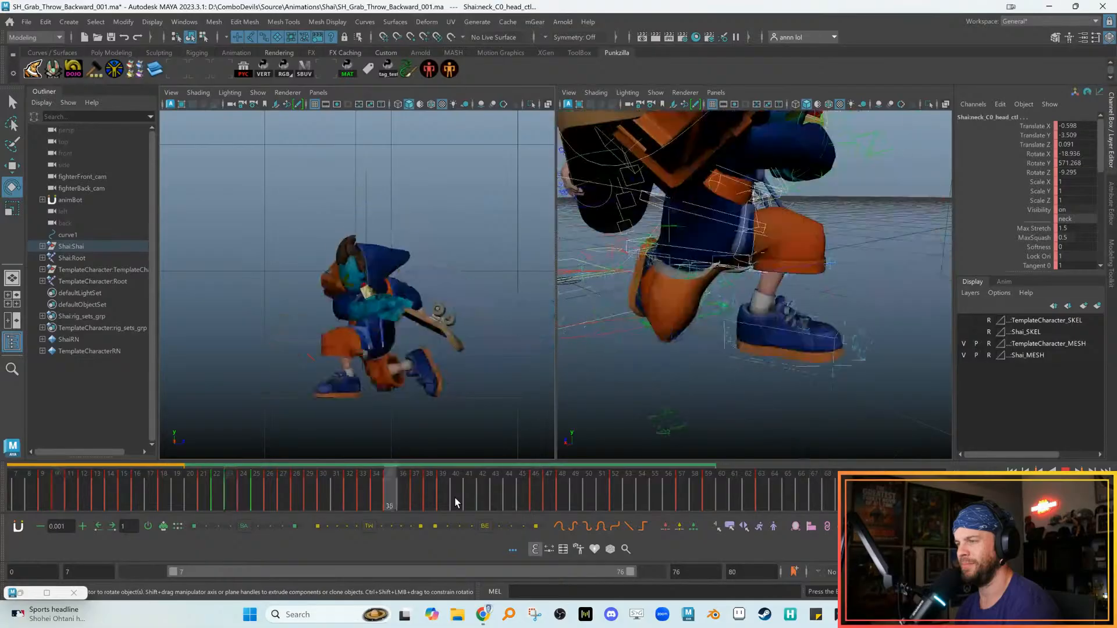
key("alt+v")
key("alt+v")
key("alt+v")
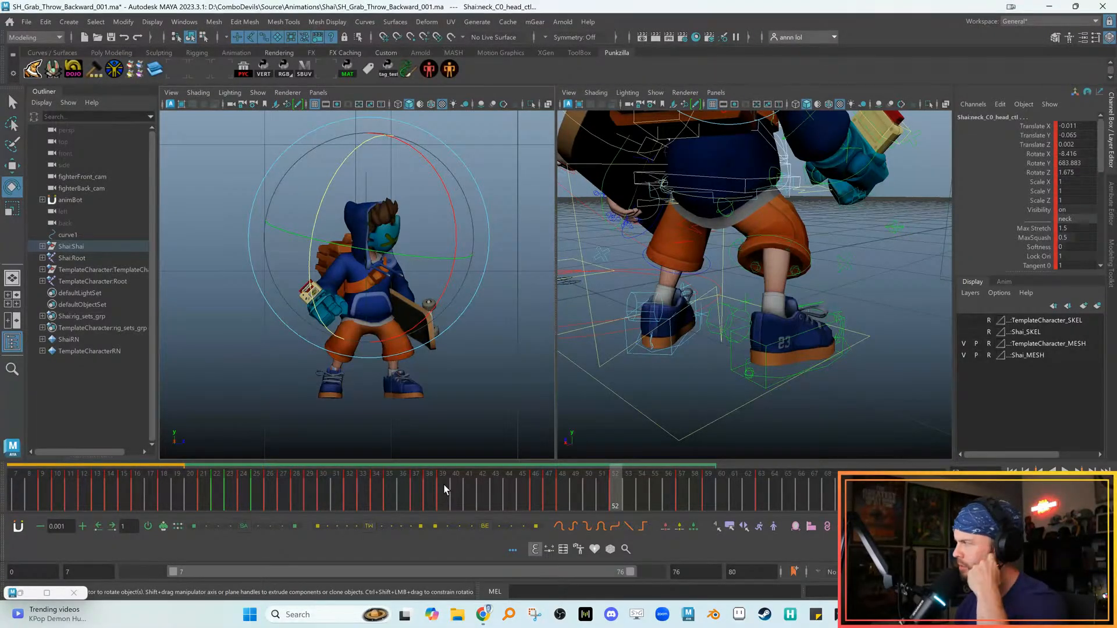
key("alt+v")
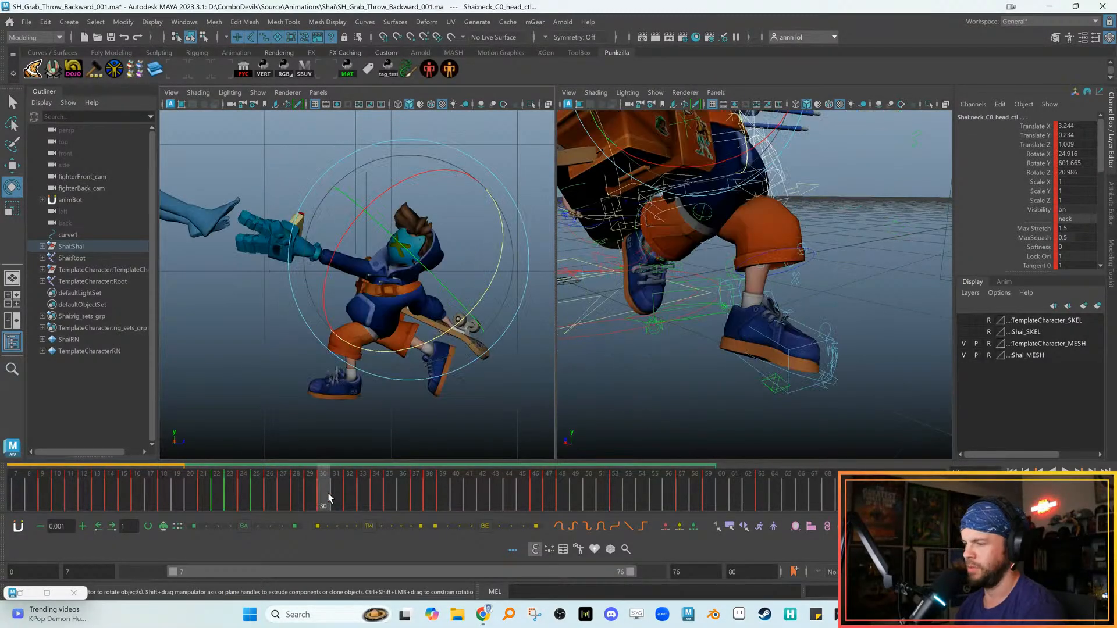
left_click(455, 501)
key("alt+v")
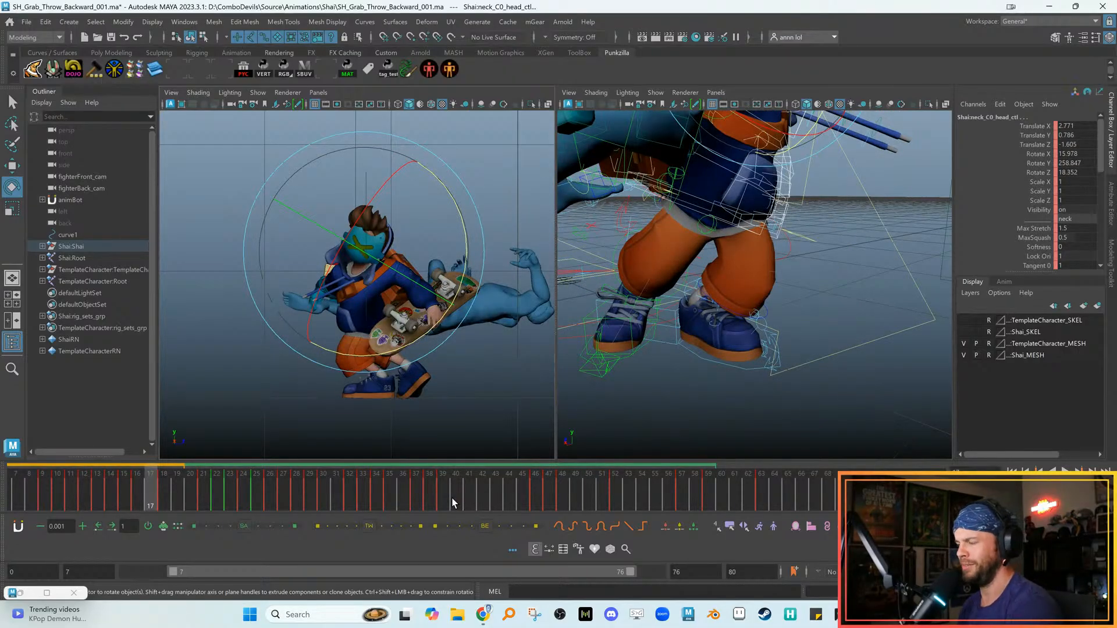
Restart playback of the throw from frames 33 to 39 to review the release and recovery
left_click(445, 503)
key("alt+v")
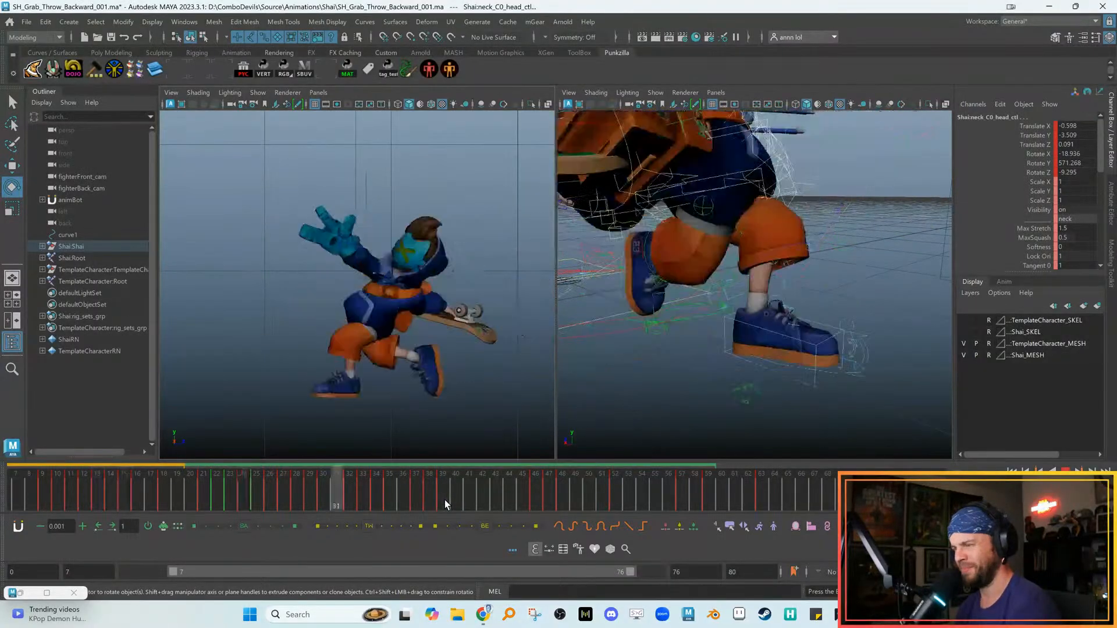
left_click(378, 491)
key("alt+v")
left_click(378, 491)
key("alt+v")
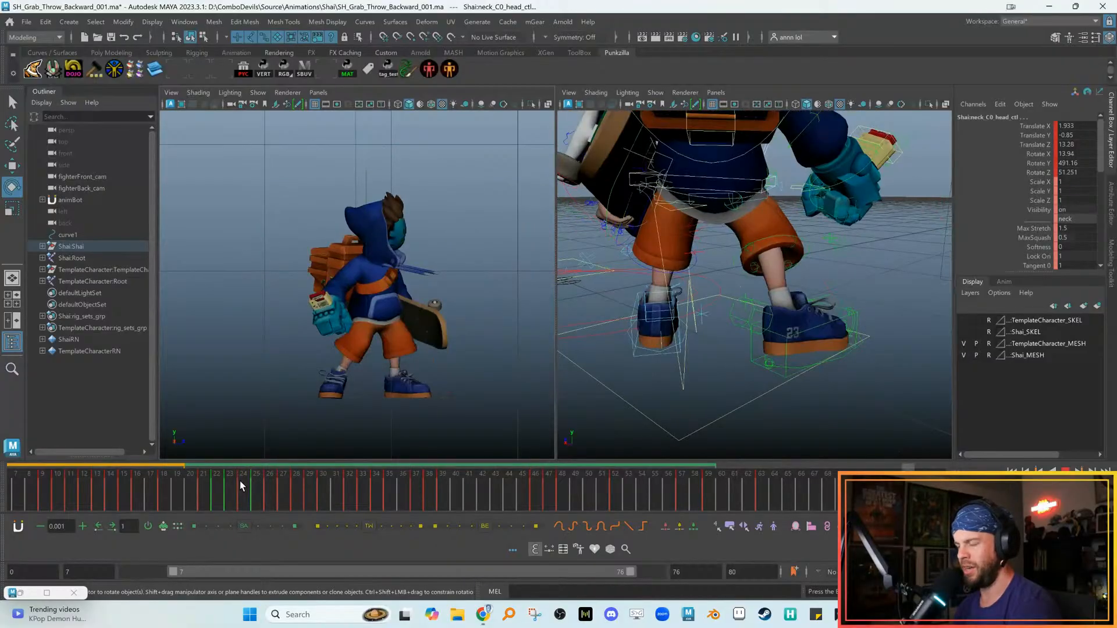
left_click(361, 491)
key("alt+v")
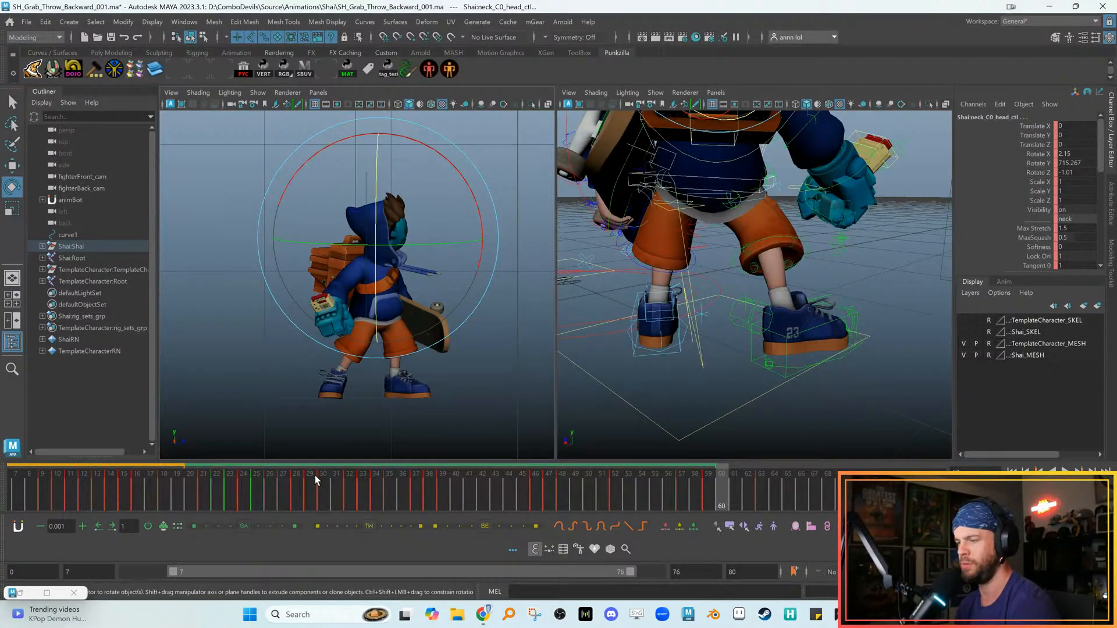
key("alt+v")
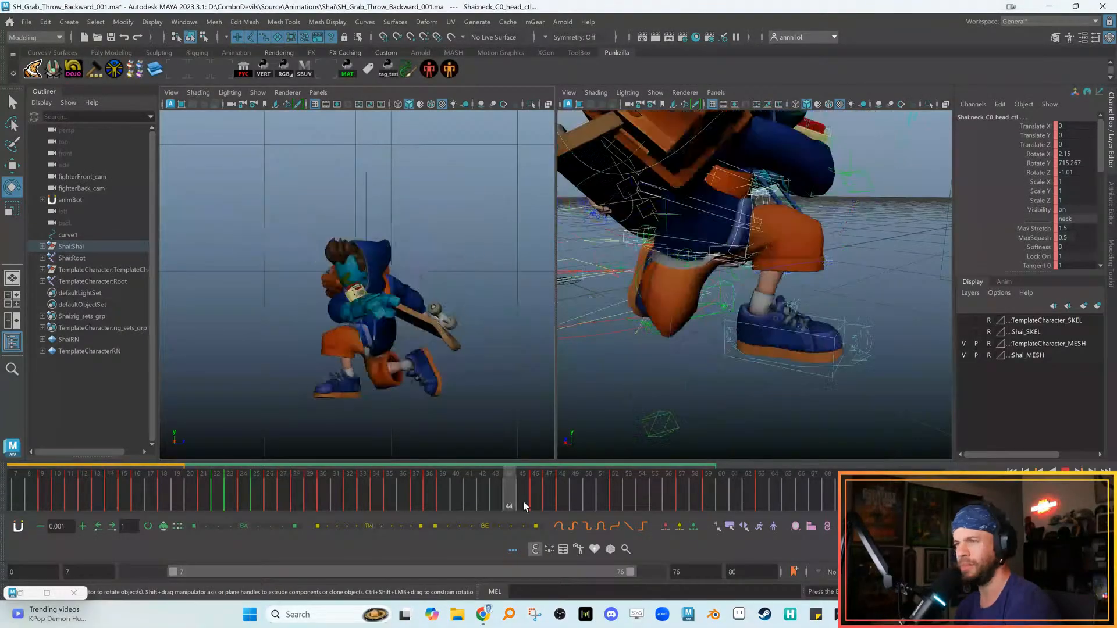
Scrub frames 45 to 57 and step through the keys to inspect the turn into the standing pose
mouse_move(556, 488)
left_mouse_down()
mouse_move(595, 484)
mouse_move(557, 479)
left_mouse_up()
key("alt+period")
left_click(555, 476)
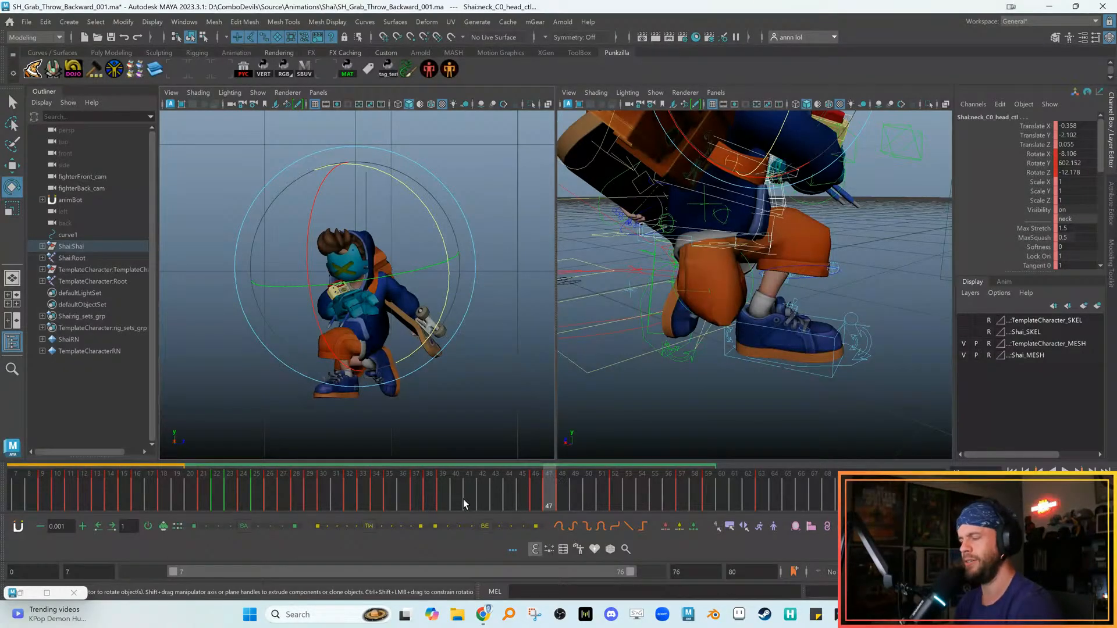
left_click(430, 508)
left_click(446, 497)
key("alt+v")
left_click(529, 498)
left_click_drag(531, 501, 685, 506)
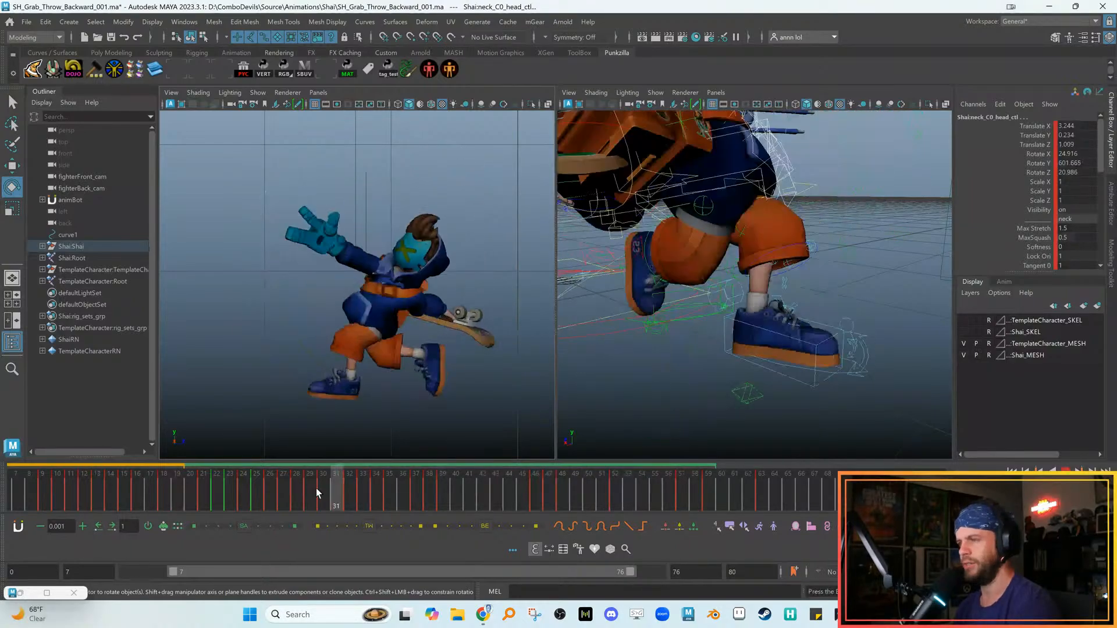
Compare frames 34 and 35 of the drop into the kneel, replaying the animation between checks
key("alt+v")
key("alt+v")
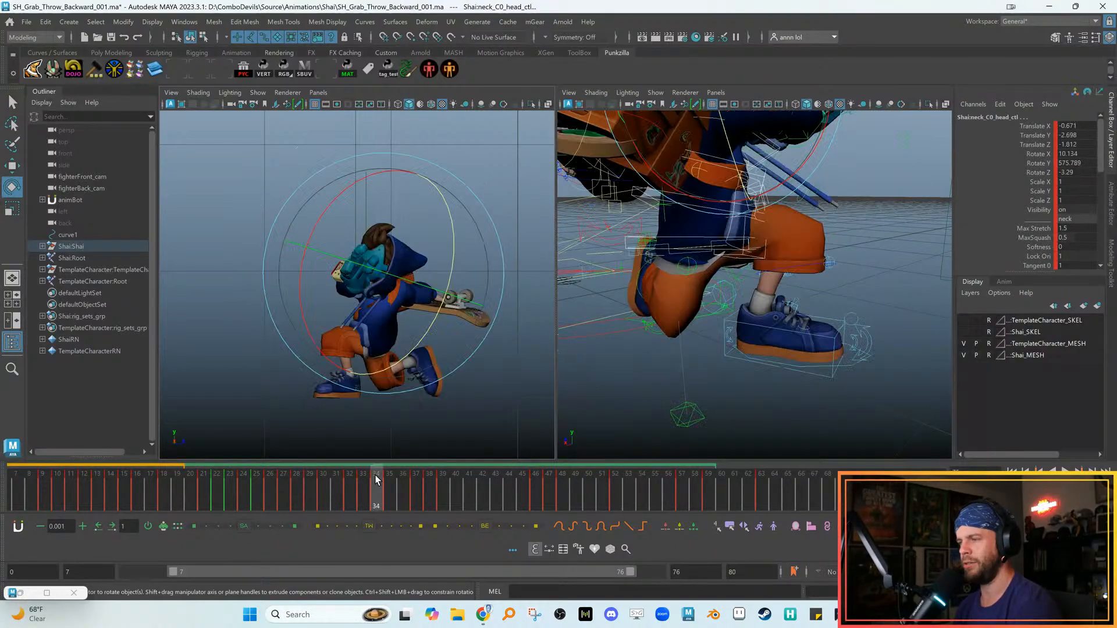
key("alt+v")
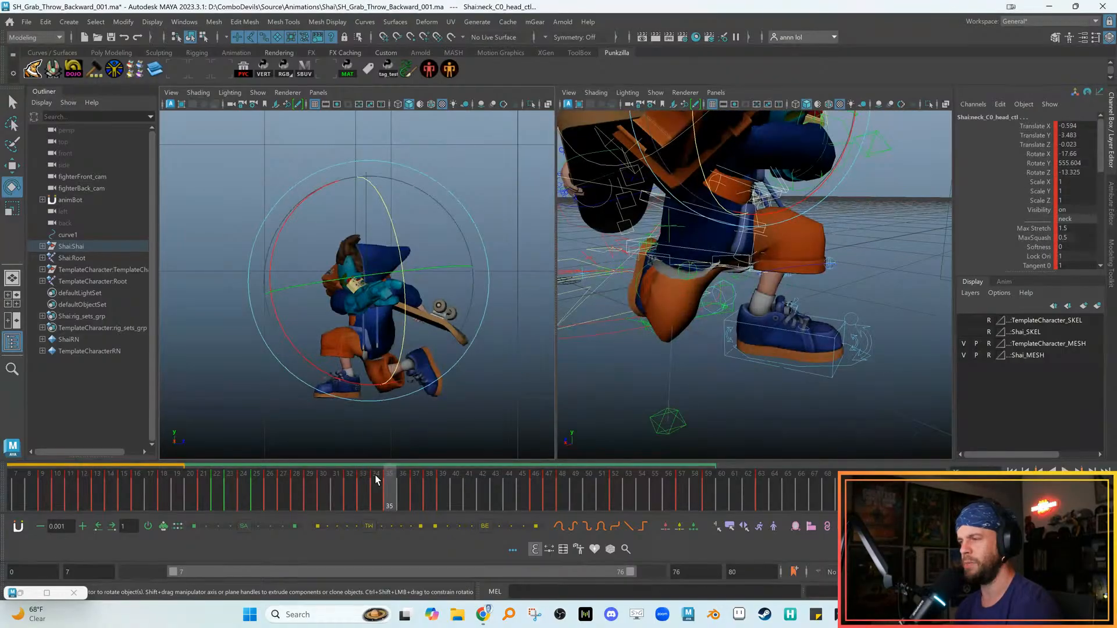
key("alt+v")
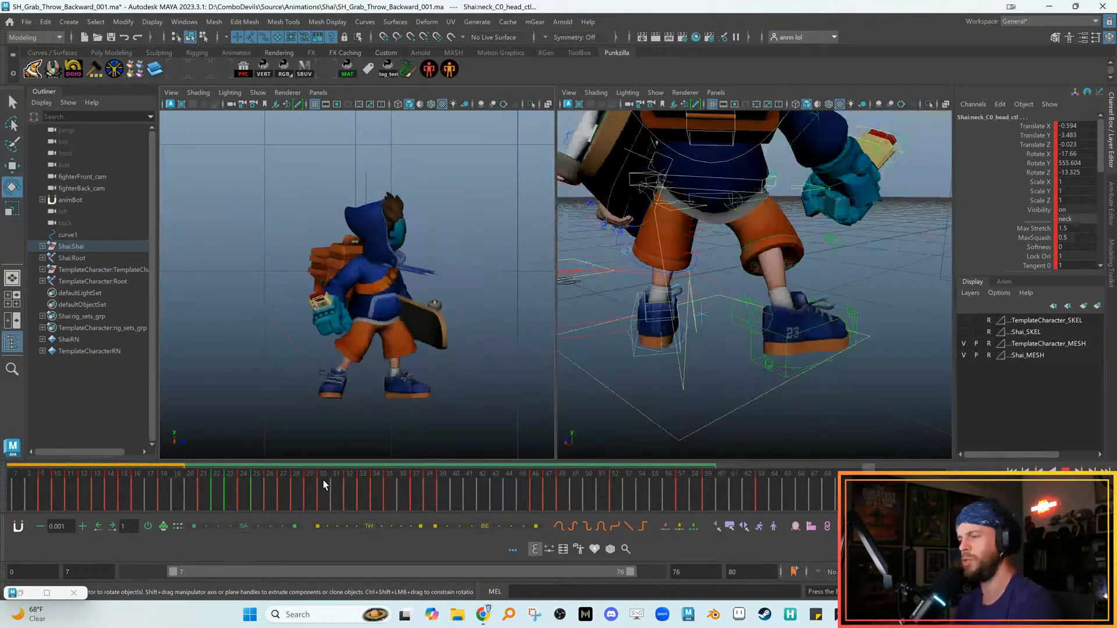
key("alt+v")
key("alt+v")
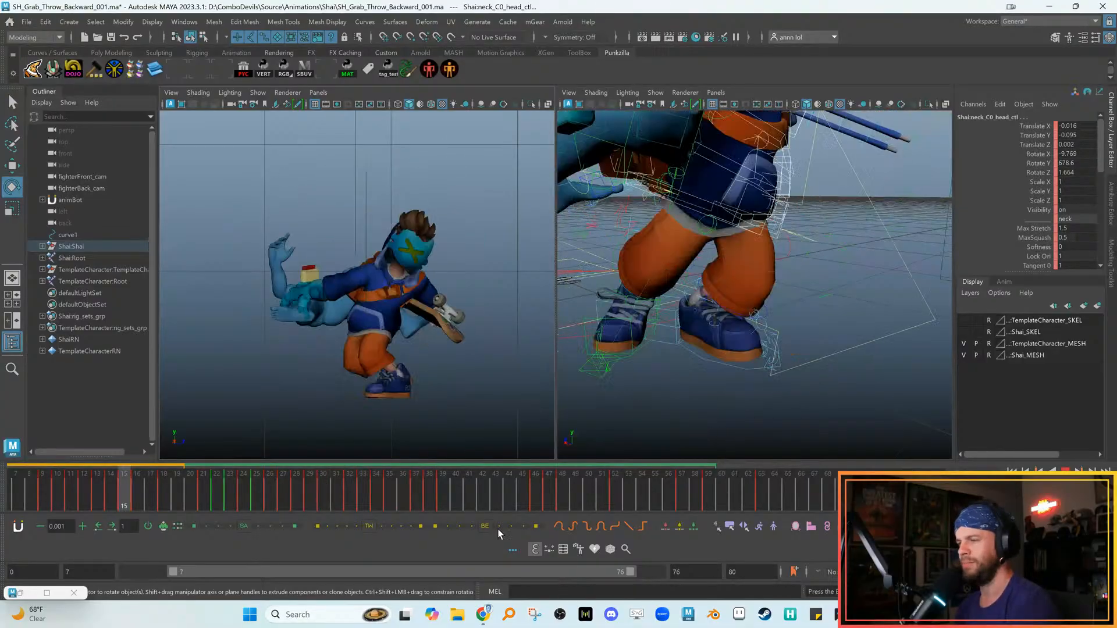
Alternate between full playback and scrubbing frames 45 to 59 to study the stand-up around frame 54
left_click_drag(600, 490, 709, 495)
key("alt+v")
left_click(373, 465)
left_click(474, 486)
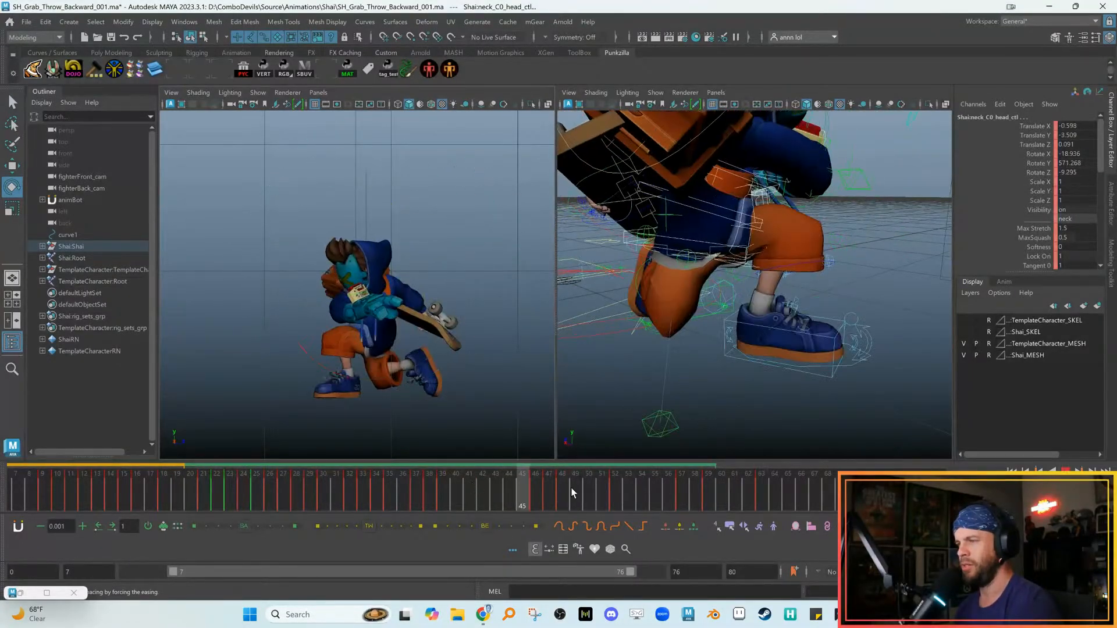
left_click(567, 494)
left_click(594, 496)
left_click(474, 488)
left_click(290, 478)
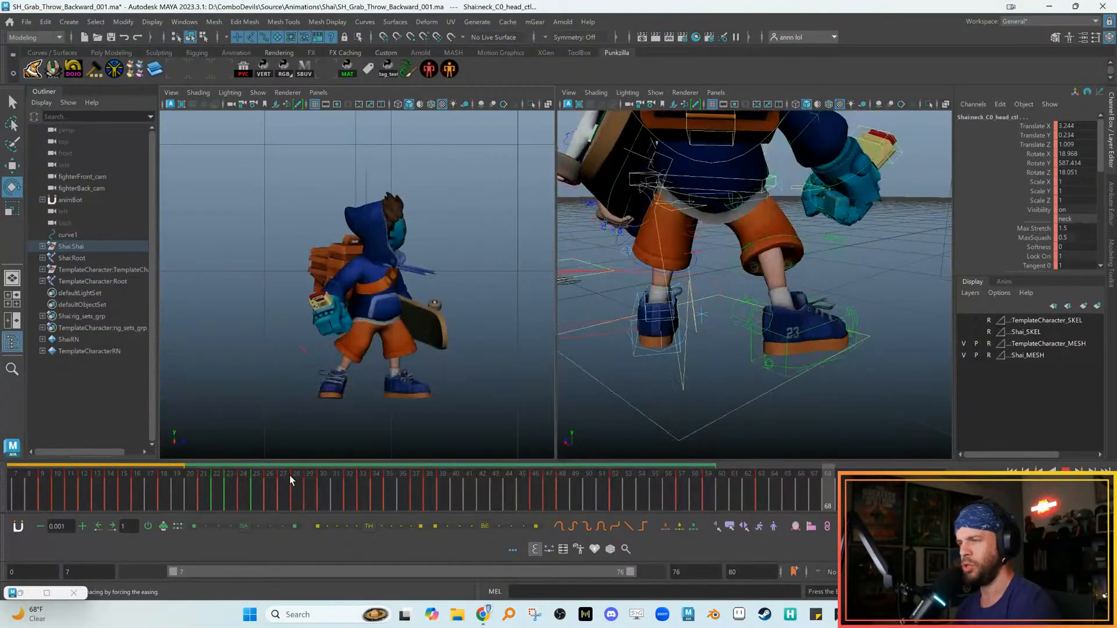
key("alt+v")
left_click(302, 490)
key("alt+v")
key("alt+v")
left_click_drag(505, 504, 645, 492)
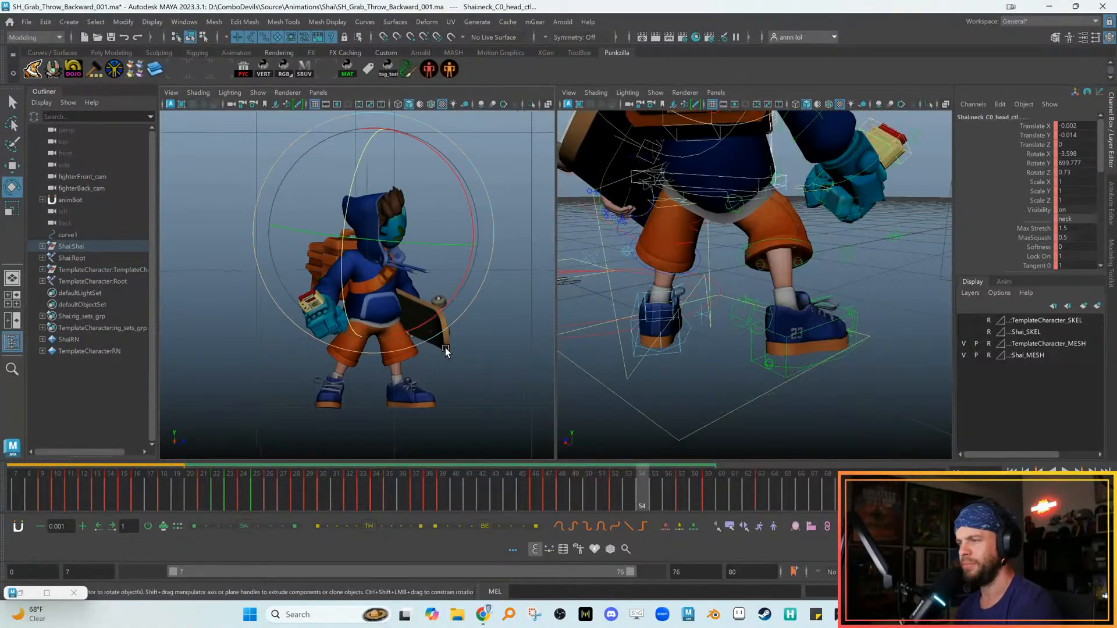
Select Shai's body control (body_C0_ctl) for moving and check its motion around frames 50 to 54
key("w")
middle_click_drag(640, 285, 650, 328, "alt")
left_click_drag(651, 330, 707, 334, "alt")
left_click(717, 293)
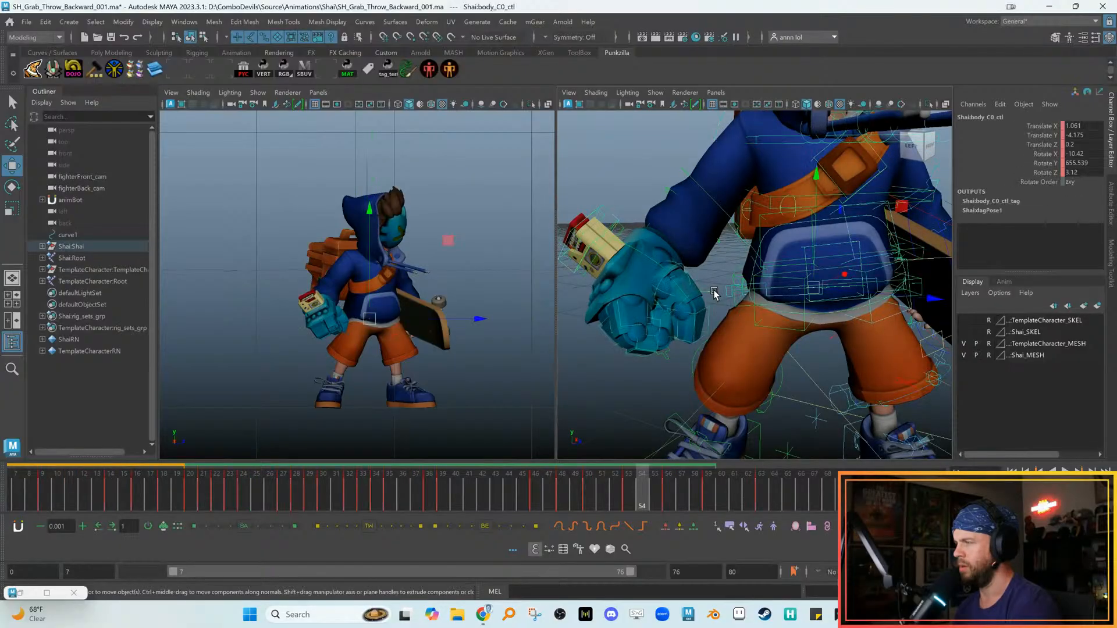
mouse_move(584, 490)
left_mouse_down()
mouse_move(459, 477)
mouse_move(630, 491)
mouse_move(554, 490)
mouse_move(602, 490)
left_mouse_up()
key("alt+v")
key("alt+v")
Examine Shai's hip placement at frames 50 to 52 up close from the side and front
right_click_drag(420, 368, 463, 370, "alt")
middle_click_drag(462, 370, 436, 267, "alt")
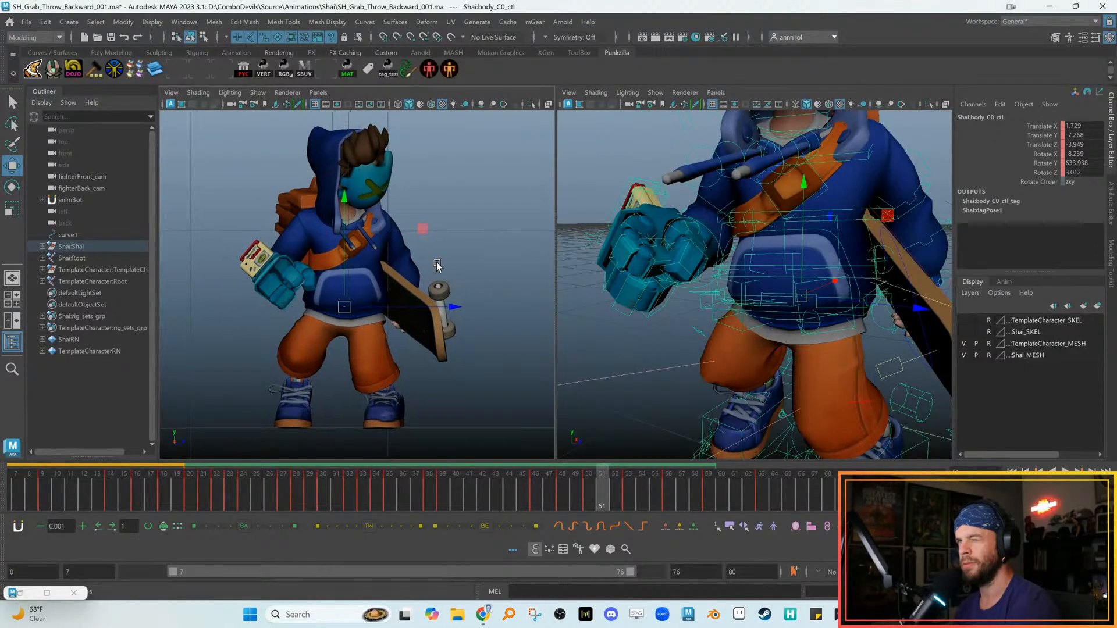
right_click_drag(436, 267, 444, 268, "alt")
middle_click_drag(444, 267, 432, 265, "alt")
left_click(472, 225)
right_click_drag(436, 264, 451, 266, "alt")
mouse_move(451, 267)
middle_mouse_down("alt")
mouse_move(453, 289)
mouse_move(458, 276)
middle_mouse_up("alt")
left_click_drag(574, 489, 615, 491)
left_click_drag(611, 360, 643, 314, "alt")
middle_click_drag(644, 314, 634, 334, "alt")
left_click(632, 337)
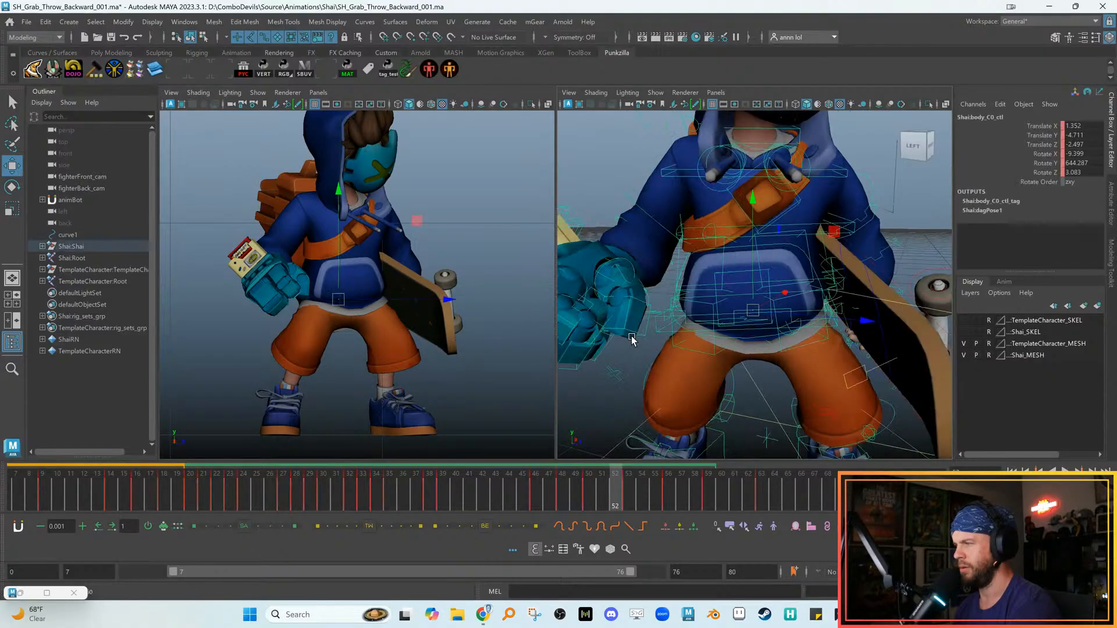
left_click(495, 318)
left_click_drag(658, 321, 649, 314, "alt")
left_click(644, 309)
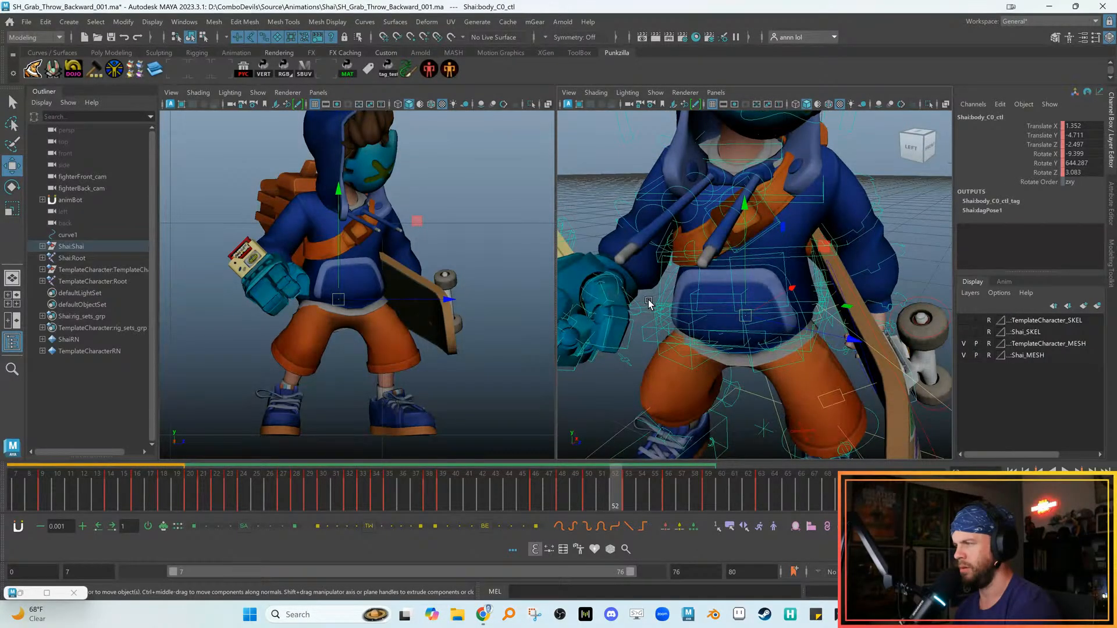
left_click(650, 312)
left_click(647, 310)
left_click_drag(524, 498, 595, 495)
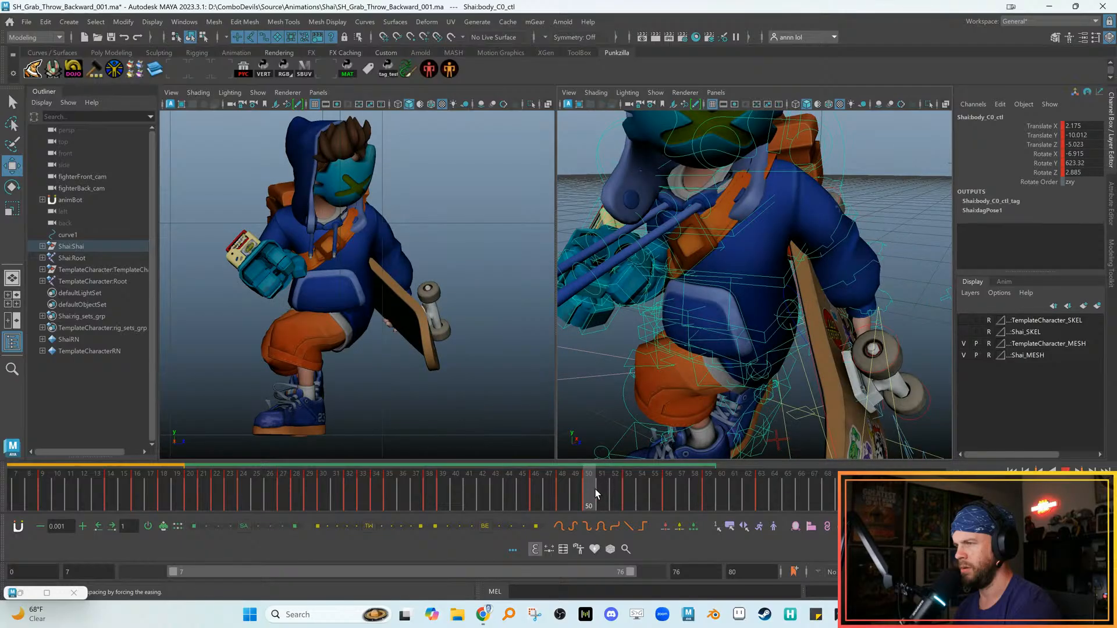
Move the body control along Z to about -7.449 at frame 50 and compare it with neighbouring frames
right_click_drag(380, 294, 385, 293, "alt")
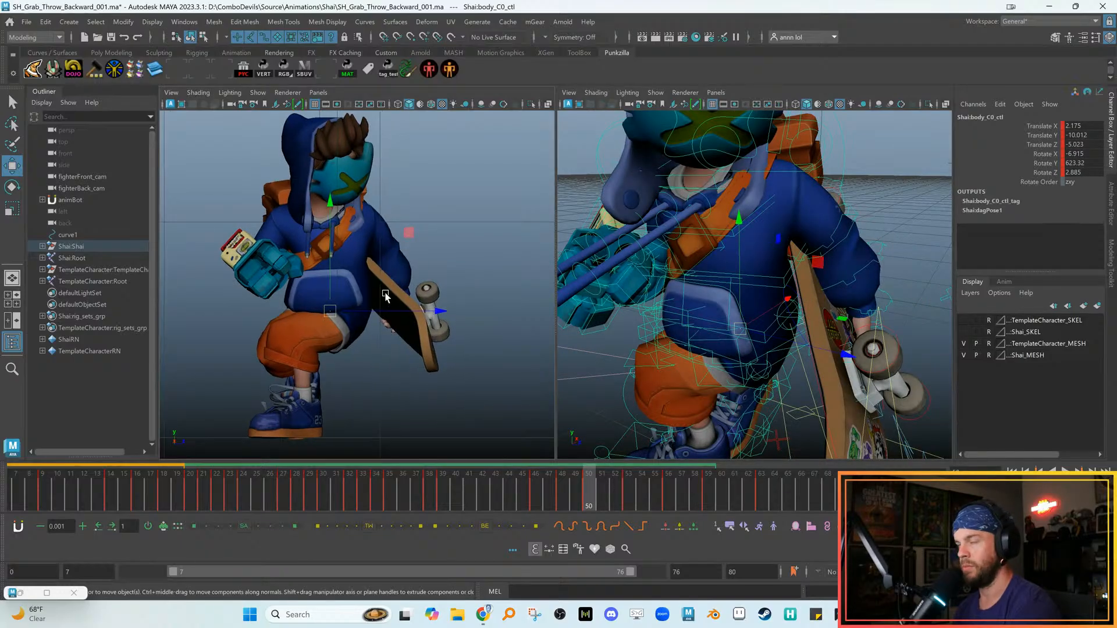
key("alt+comma")
key("alt+period")
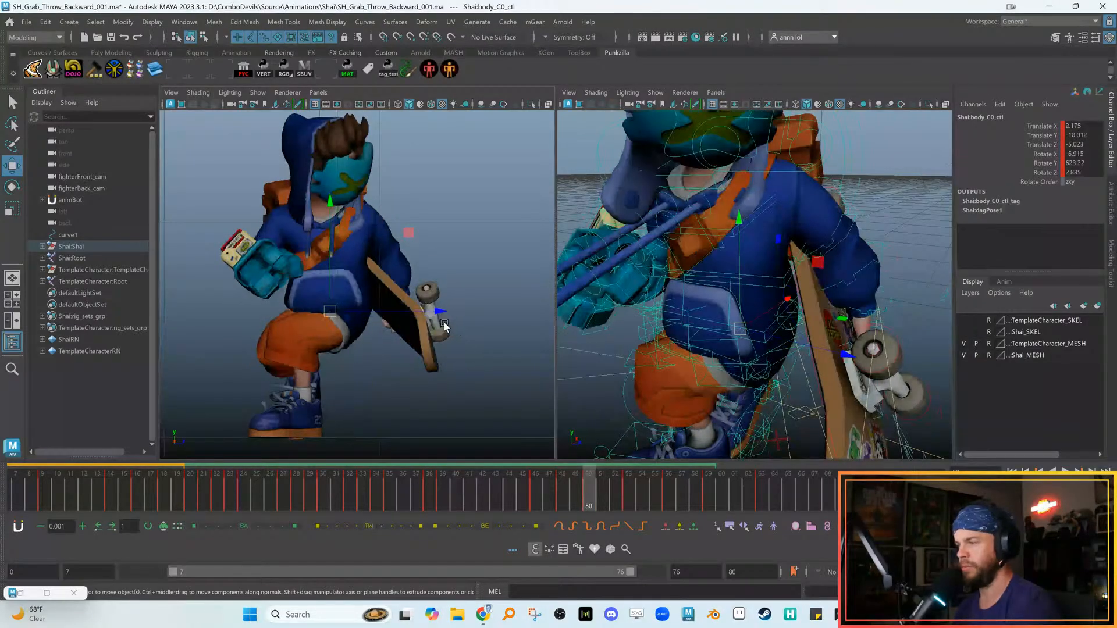
left_click_drag(437, 316, 429, 312)
left_click_drag(529, 497, 631, 492)
middle_click_drag(373, 302, 374, 305, "alt")
key("comma")
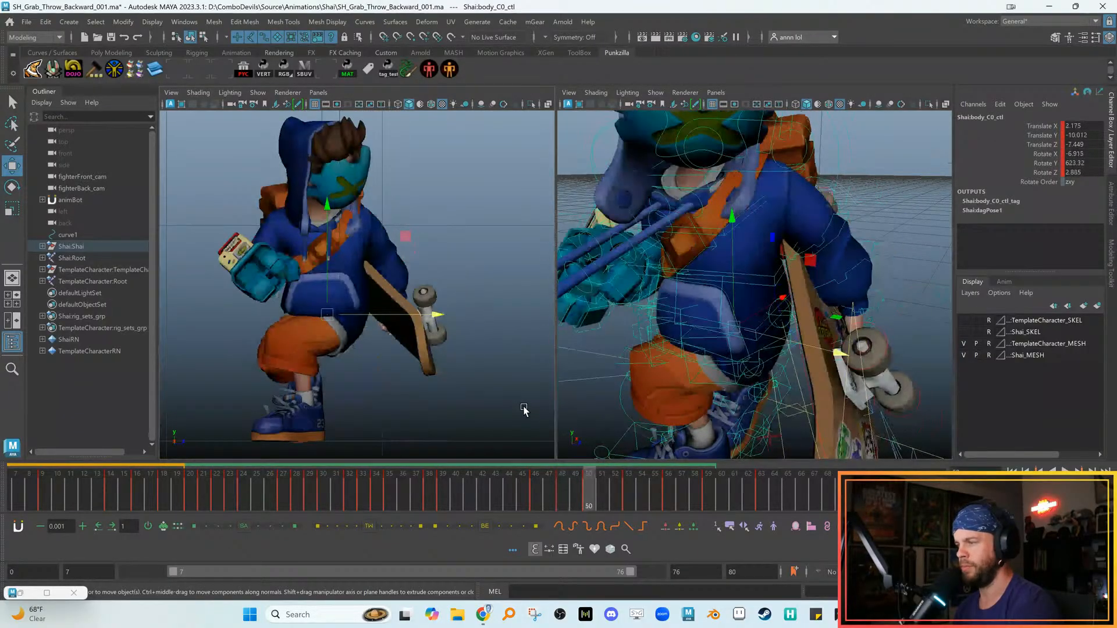
Compare Shai's body control pose back and forth between the keys at frames 50 and 53
key("period")
key("comma")
key("period")
key("period")
key("comma")
key("comma")
key("comma")
key("period")
key("period")
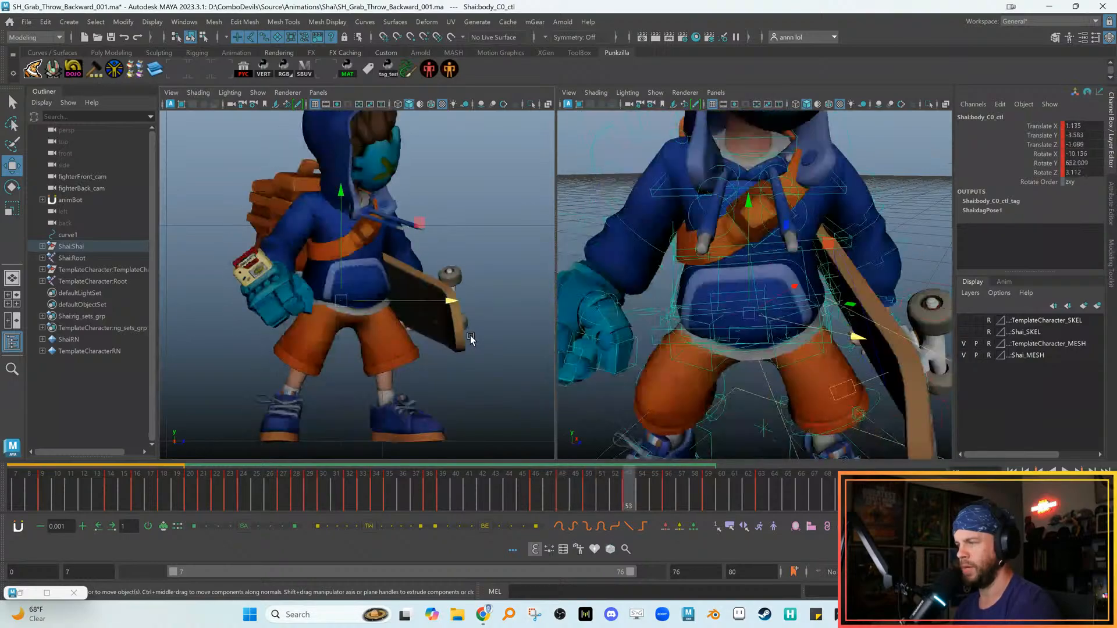
key("comma")
key("period")
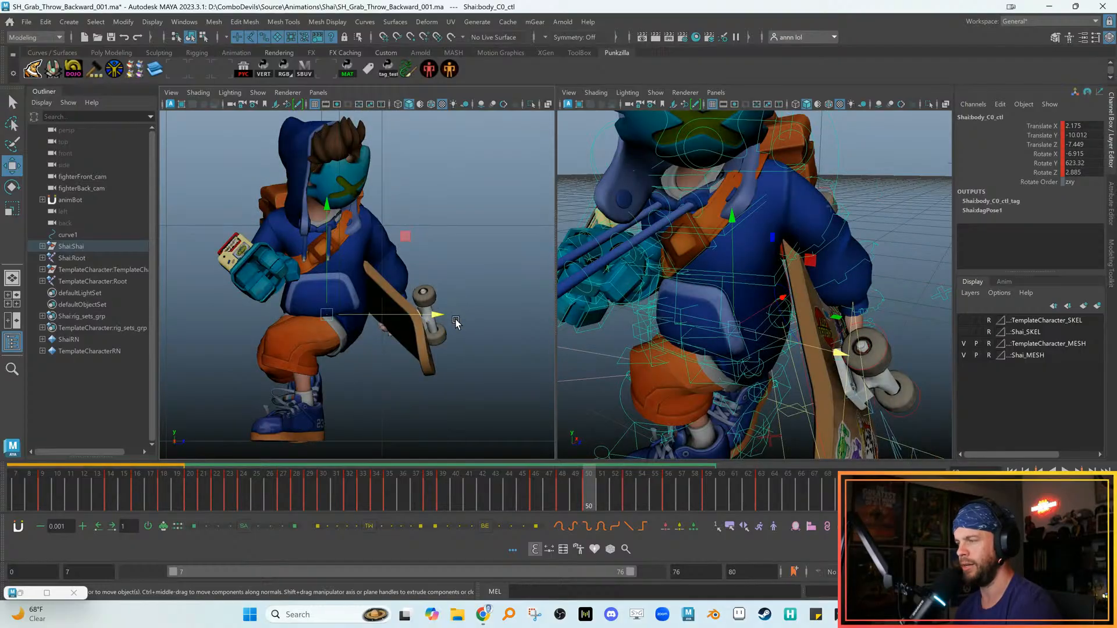
Move the body control along Z to about -2.838 at frame 53 and check the stand-up in playback
key("period")
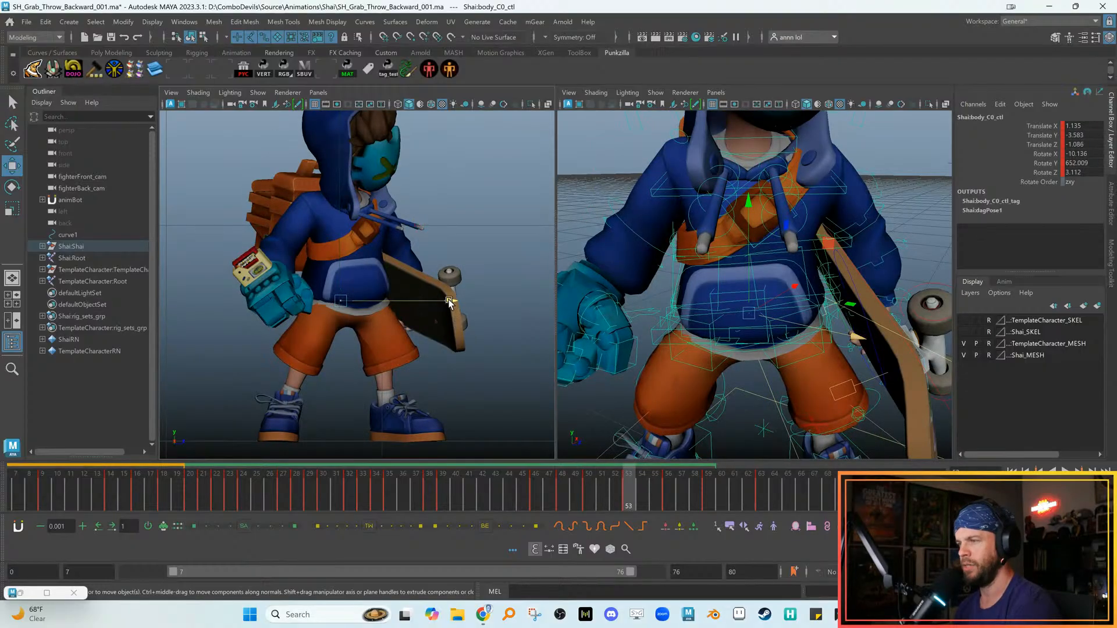
left_click_drag(449, 302, 445, 303)
key("alt+v")
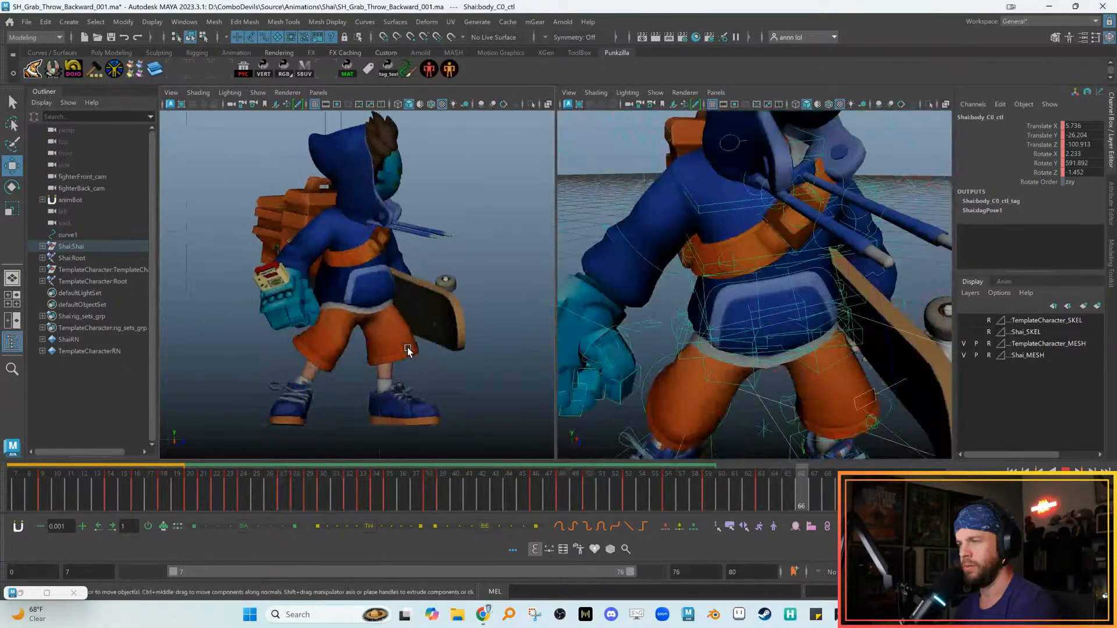
key("alt+v")
left_click_drag(525, 492, 626, 497)
Select Shai's lowest spine control (spine_C0_fk0_ctl) and examine the hips and legs at frame 53 from the front and side
middle_click_drag(675, 402, 638, 307, "alt")
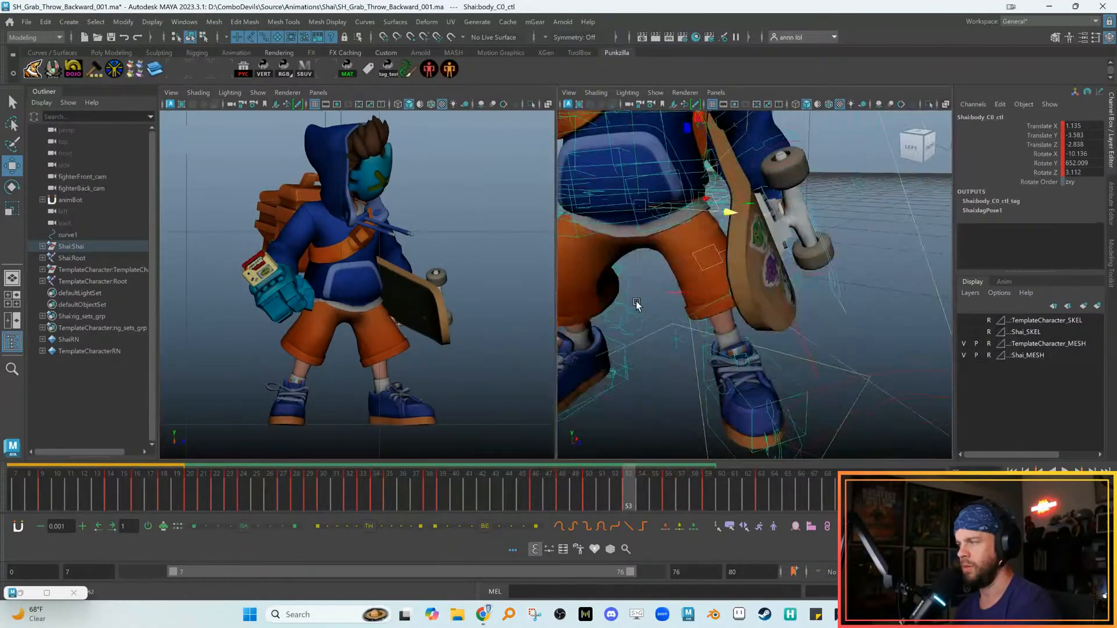
left_click_drag(639, 307, 649, 321, "alt")
left_click(761, 350)
left_click_drag(762, 356, 635, 396, "alt")
left_click_drag(582, 478, 631, 478)
middle_click_drag(692, 285, 686, 332, "alt")
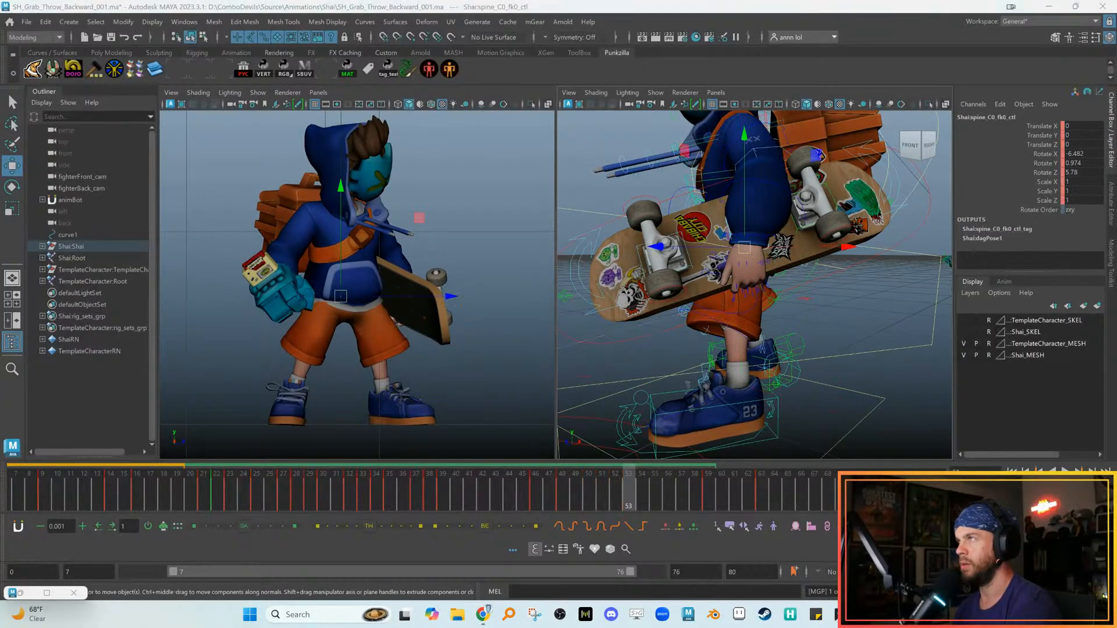
Try to rotate Shai's body control at frame 53
key("Up")
key("Up")
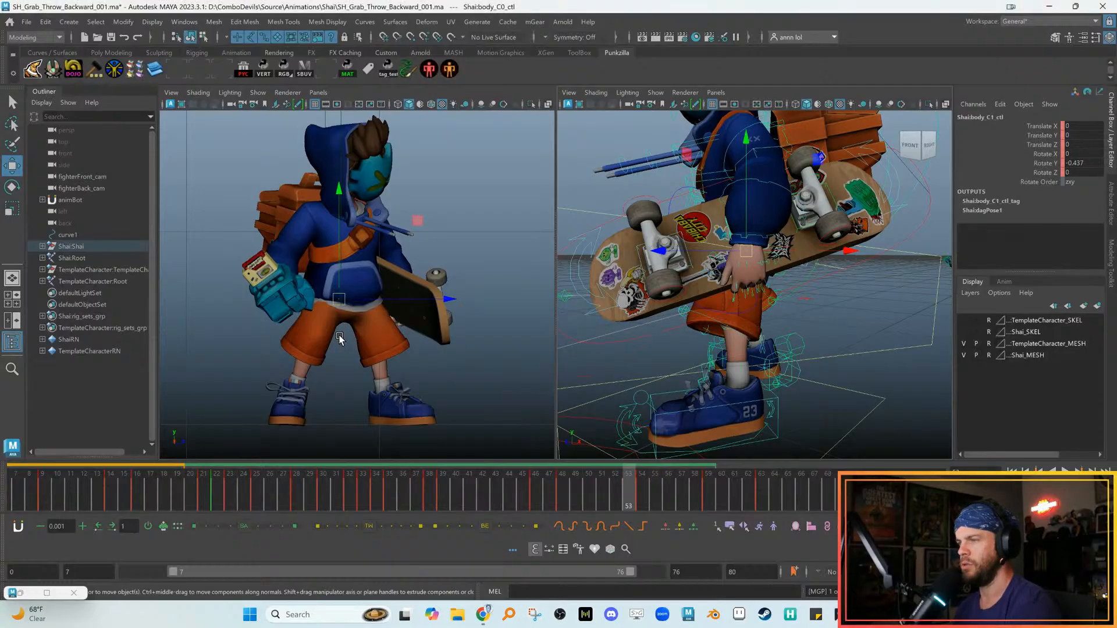
key("e")
left_click_drag(337, 331, 300, 313)
left_click_drag(251, 340, 246, 335)
key("ctrl+z")
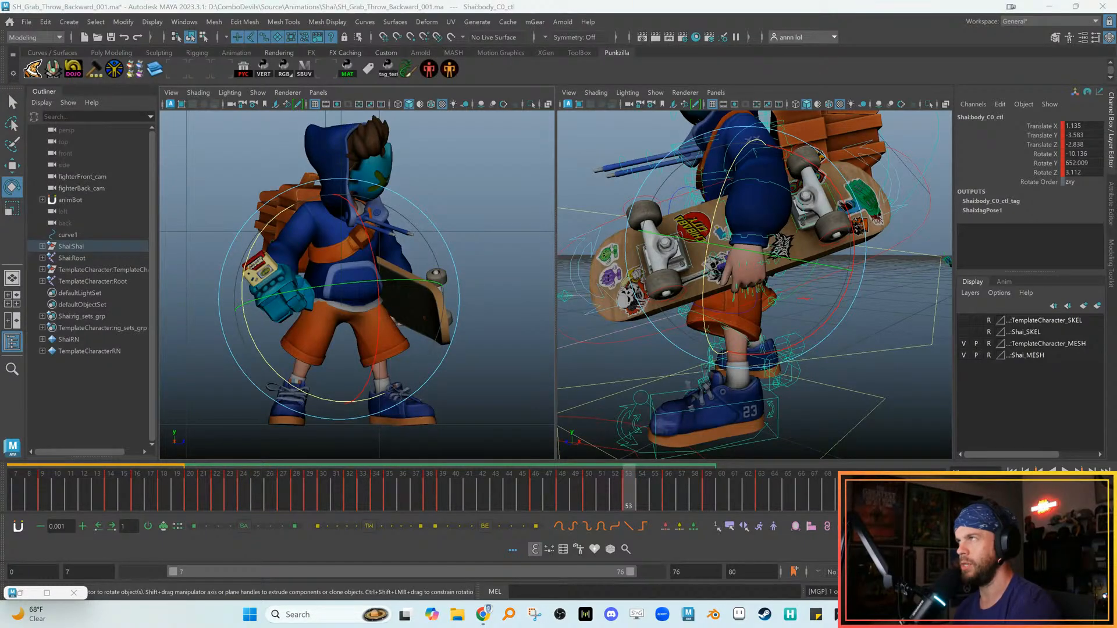
Rotate the inner hips control (innerHips_C0_ctl) to about -3.514 in Z at frame 54 and play the animation
key("Down")
key("period")
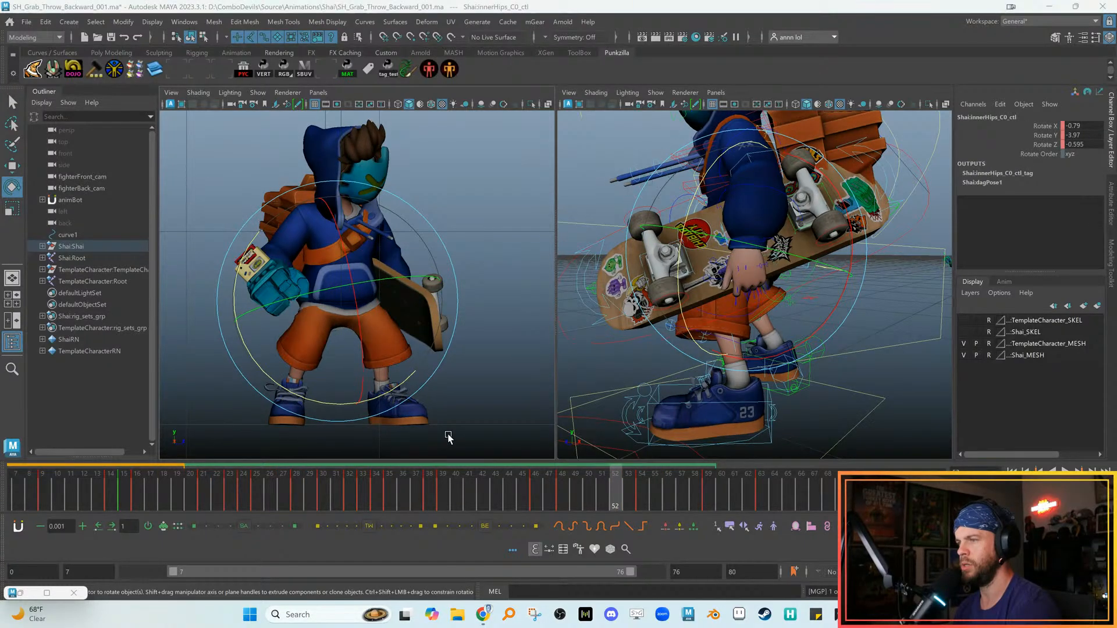
key("comma")
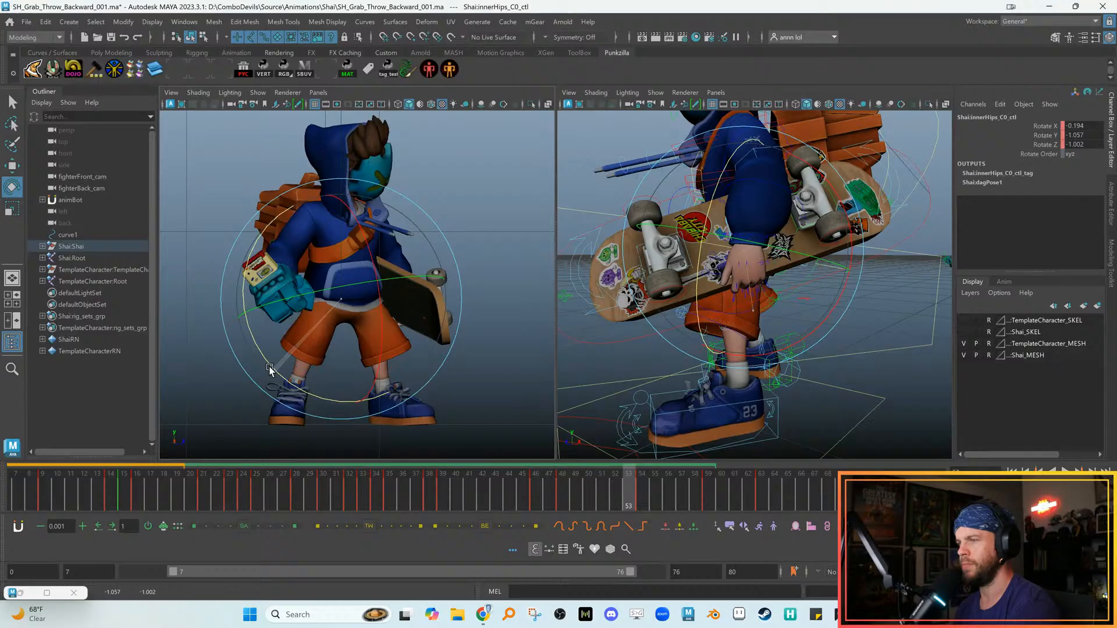
key("period")
left_click_drag(336, 391, 280, 373)
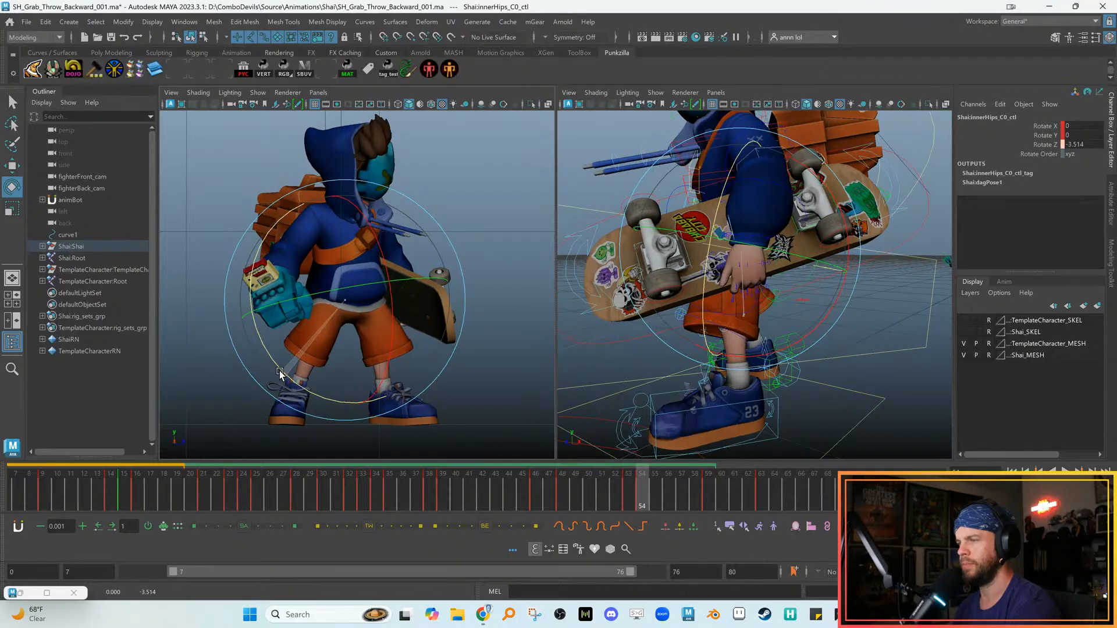
key("alt+v")
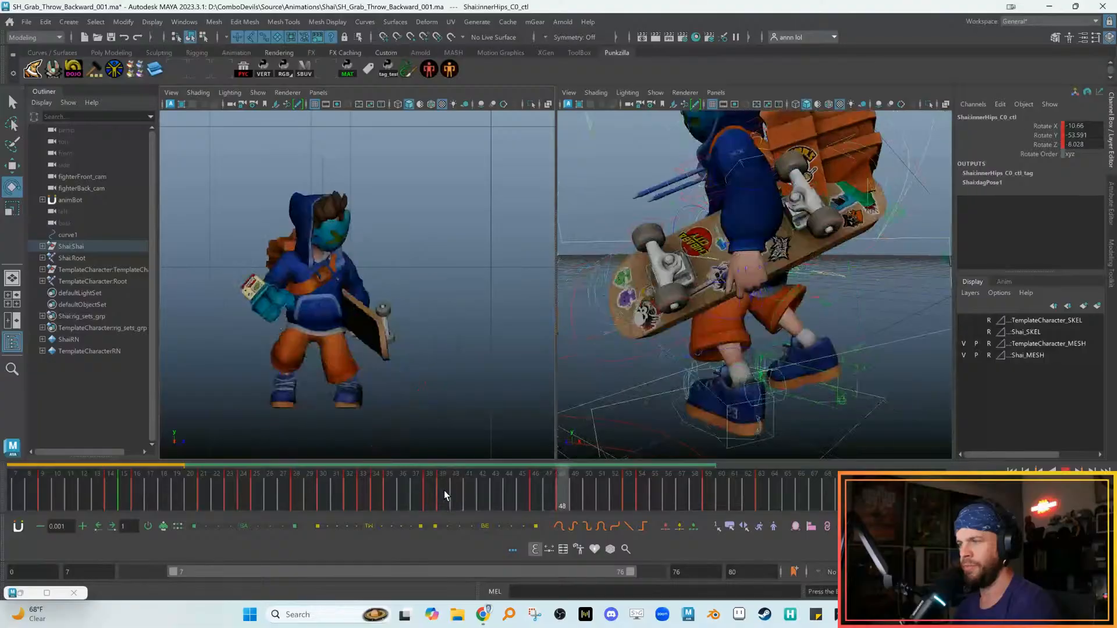
Select Shai's head control (neck_C0_head_ctl) and study the head turn frame by frame around frames 46 to 48
mouse_move(445, 489)
left_mouse_down()
mouse_move(705, 497)
mouse_move(469, 487)
mouse_move(619, 489)
mouse_move(500, 489)
mouse_move(399, 463)
mouse_move(444, 488)
mouse_move(570, 474)
mouse_move(534, 480)
left_mouse_up()
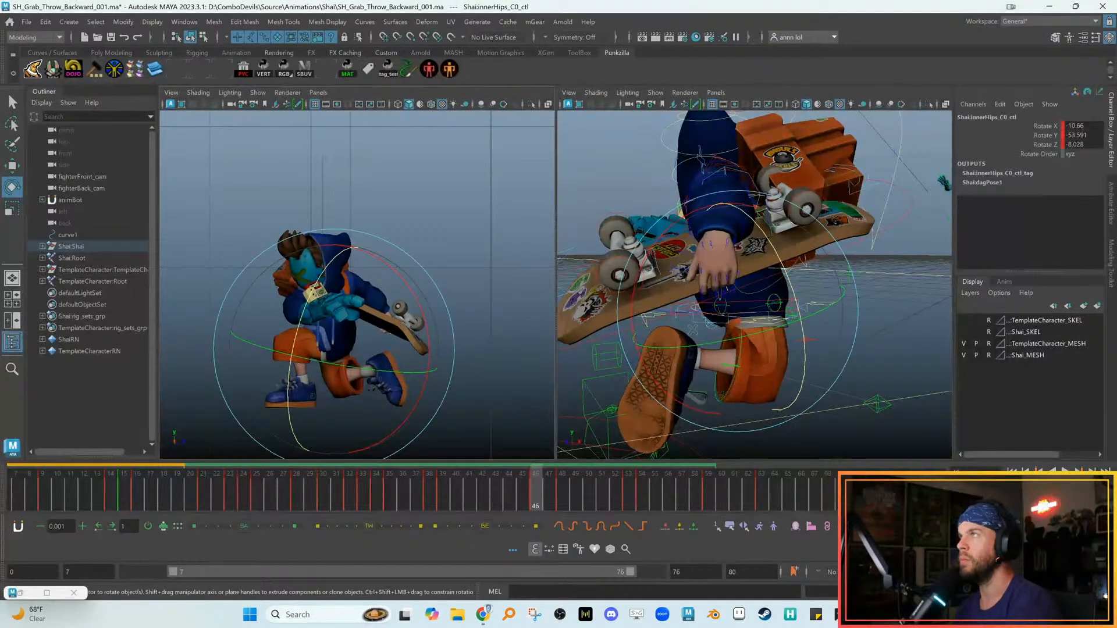
key("w")
key("e")
key("alt+comma")
key("alt+comma")
key("alt+period")
key("alt+period")
key("alt+period")
key("alt+comma")
key("alt+period")
key("alt+period")
key("alt+comma")
key("alt+comma")
key("alt+period")
key("alt+comma")
key("alt+period")
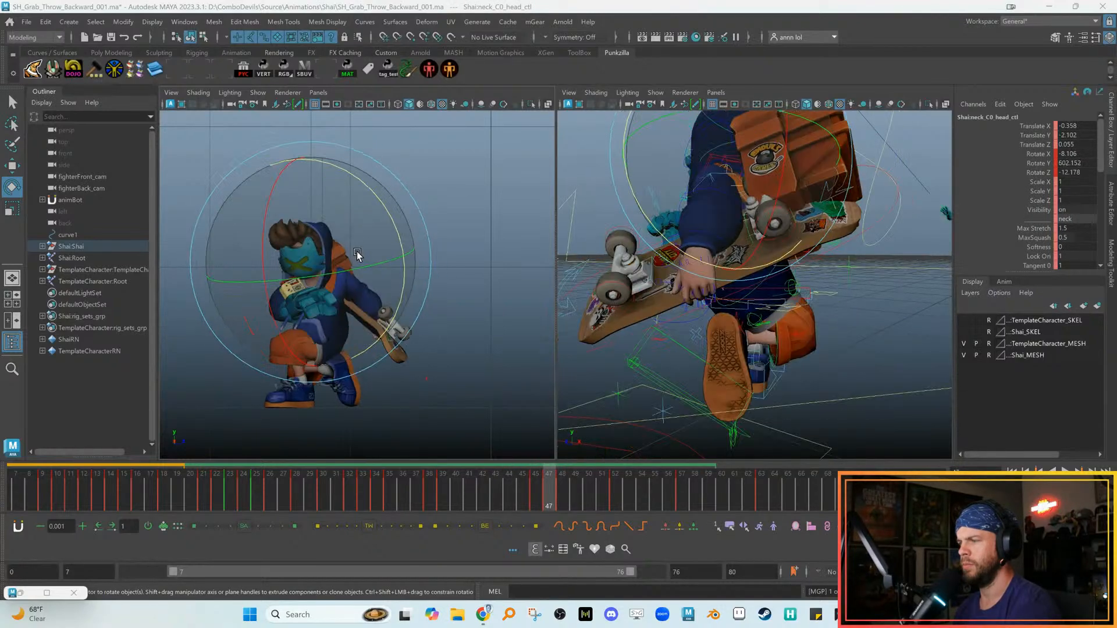
Adjust the head control to about Rotate Y 607.404 and Translate Z -0.972 at frame 47, and Rotate Y 644.753 at frame 48
mouse_move(357, 251)
left_mouse_down()
mouse_move(366, 245)
mouse_move(363, 262)
left_mouse_up()
key("w")
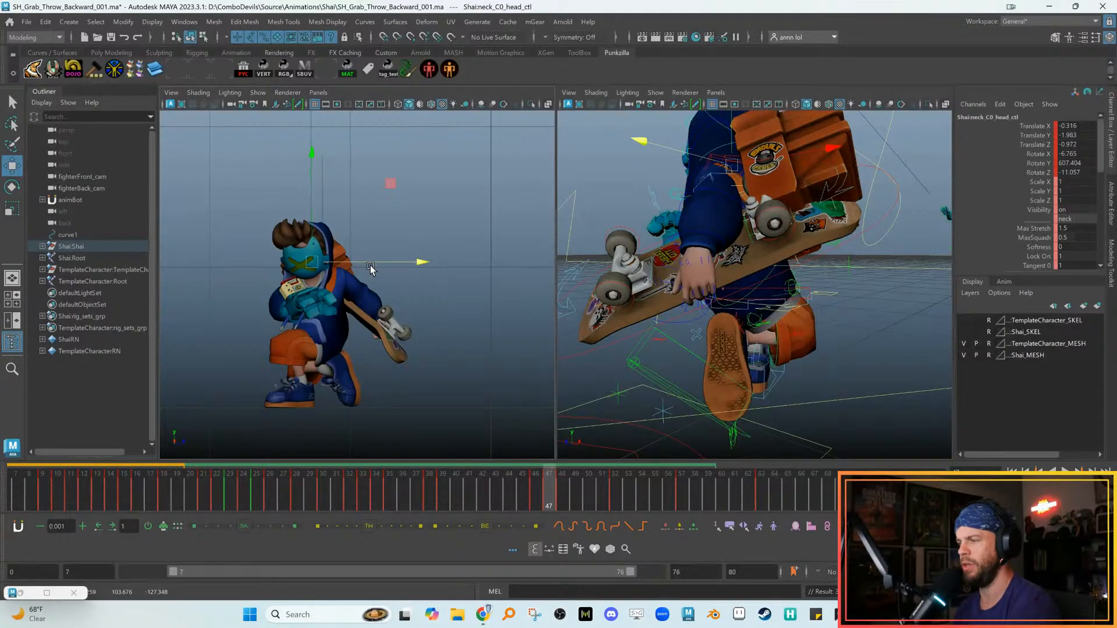
key("alt+period")
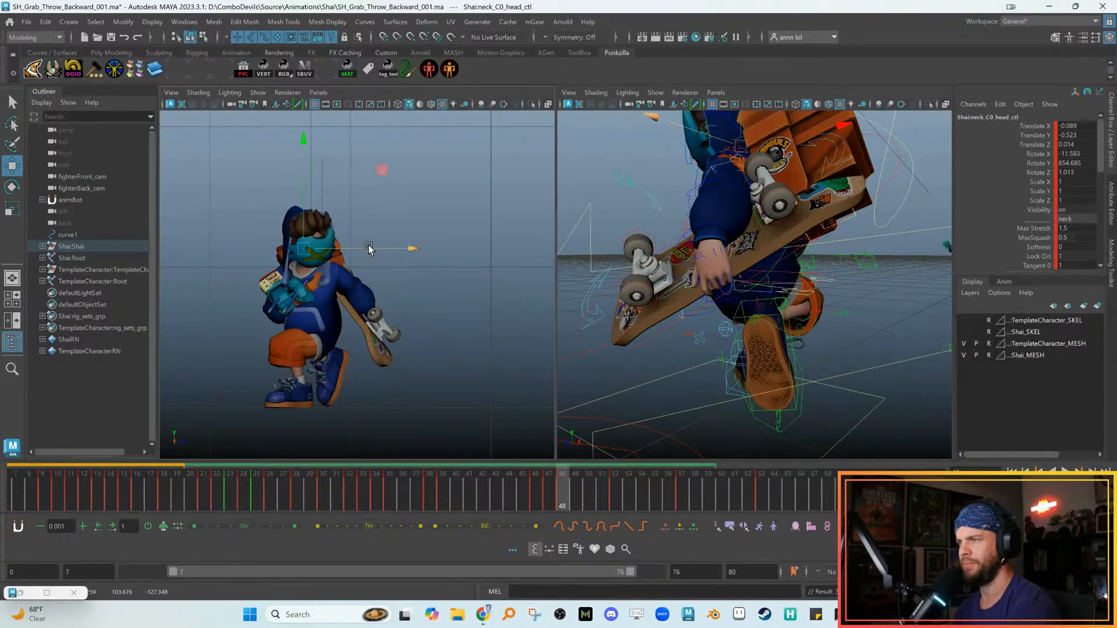
key("e")
left_click_drag(320, 210, 303, 203)
Rotate the head control at frame 52 to about X -5.833, Y 677.58 and Z 2.35
left_click_drag(562, 489, 611, 490)
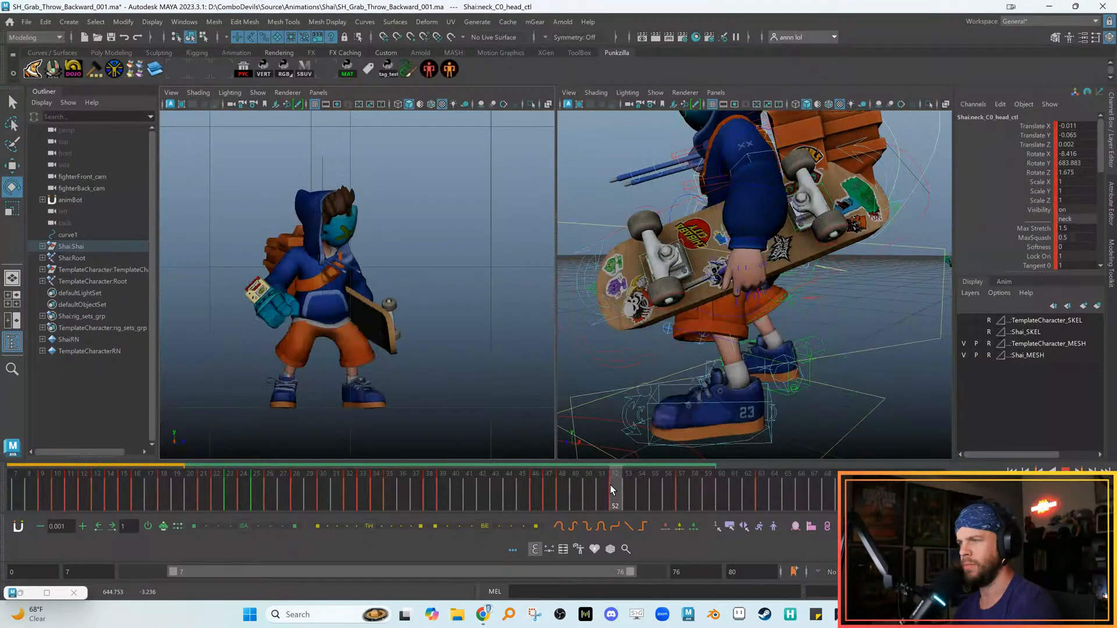
left_click_drag(368, 227, 358, 226)
key("w")
left_click_drag(368, 231, 346, 227)
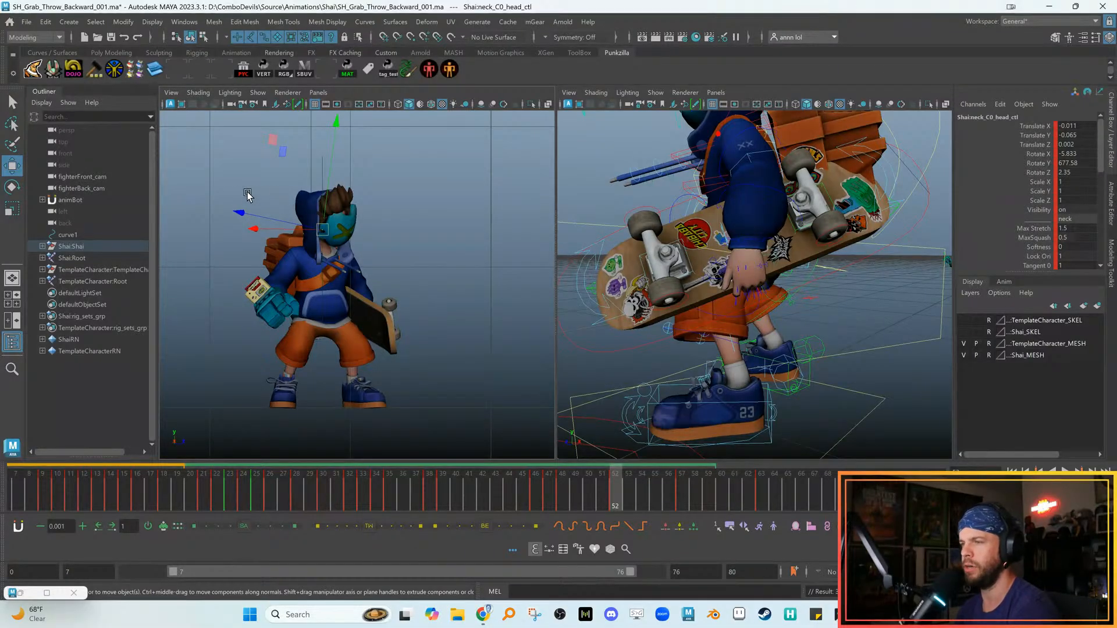
Try to move the head control and rotate the neck control (neck_C0_fk0_ctl) at frame 52
left_click_drag(242, 213, 244, 213)
key("ctrl+z")
middle_click_drag(747, 212, 736, 333, "alt")
left_click_drag(735, 333, 724, 278, "alt")
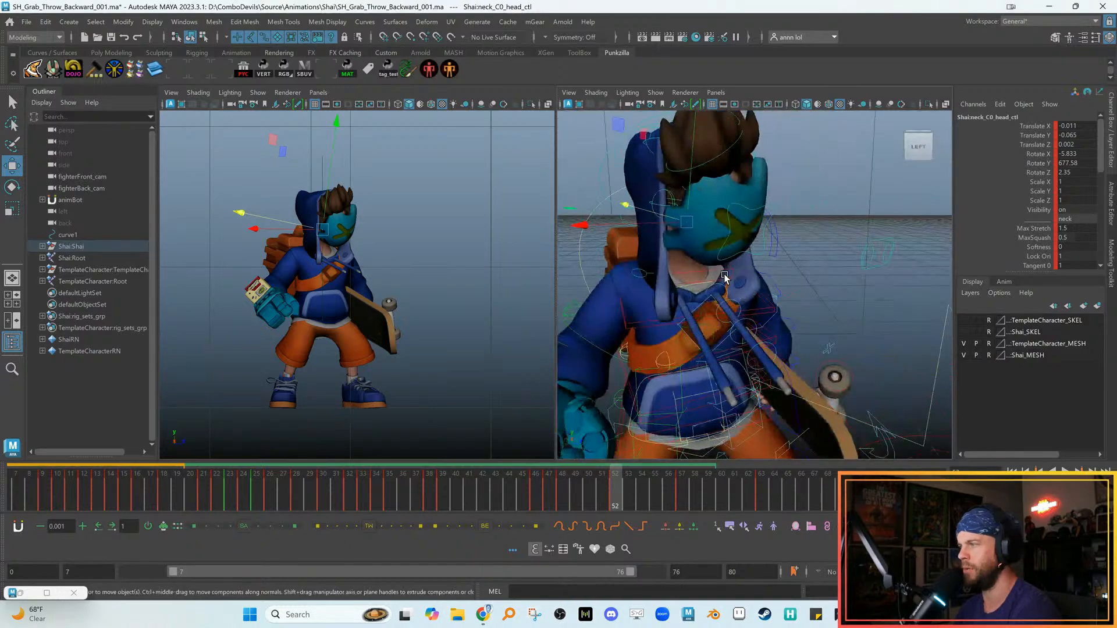
left_click(727, 273)
key("e")
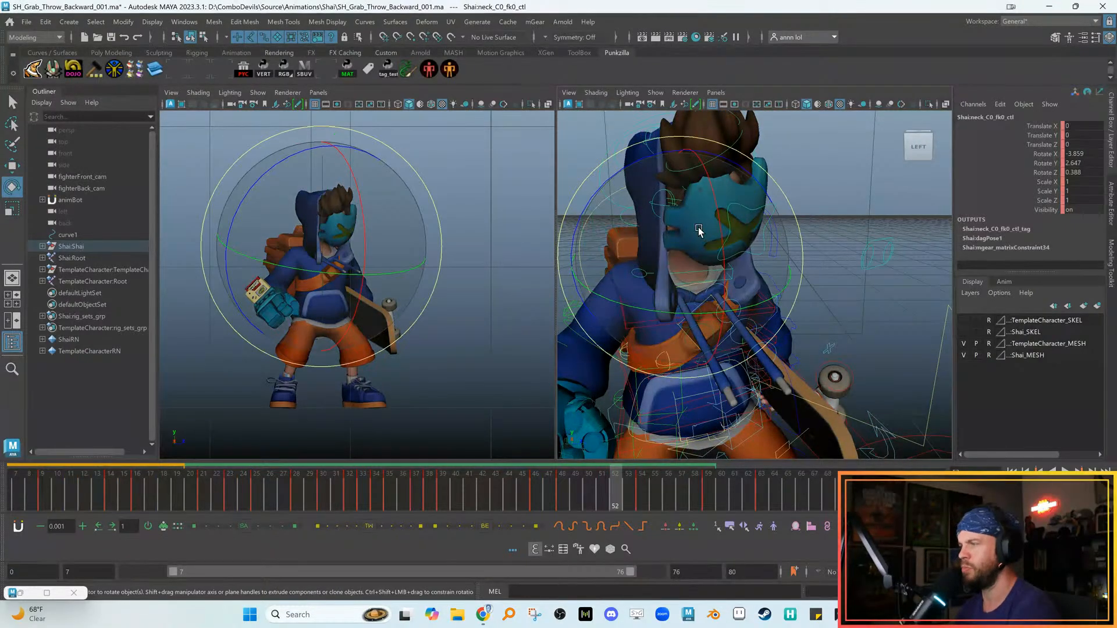
left_click_drag(692, 221, 702, 222)
key("ctrl+z")
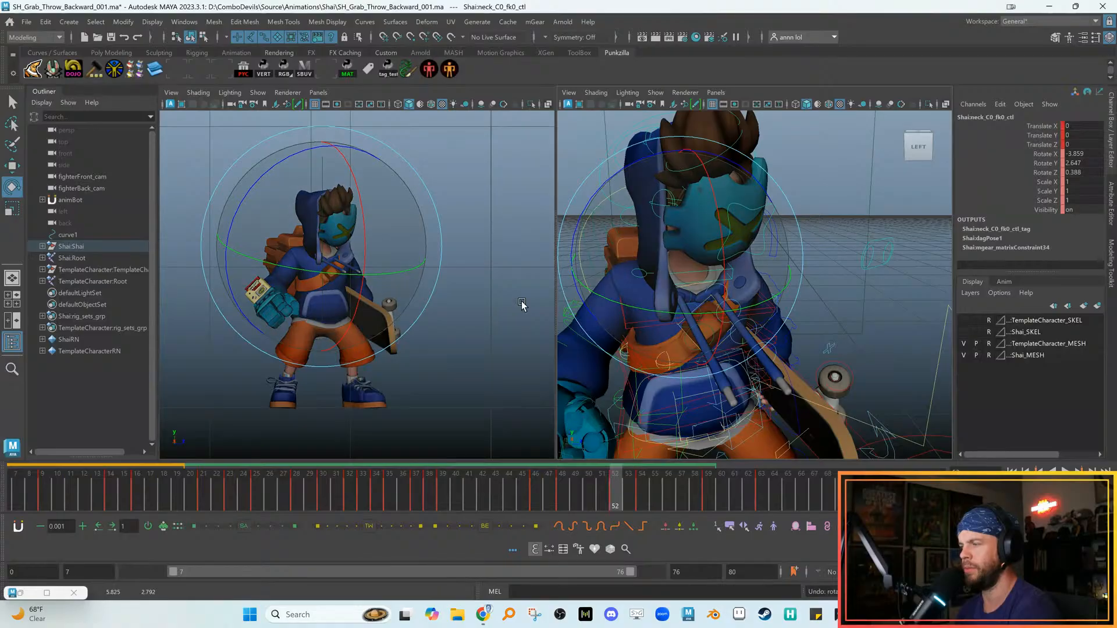
Reselect the head control and check the head turn frame by frame from about frame 47 to 52
left_click_drag(563, 494, 612, 489)
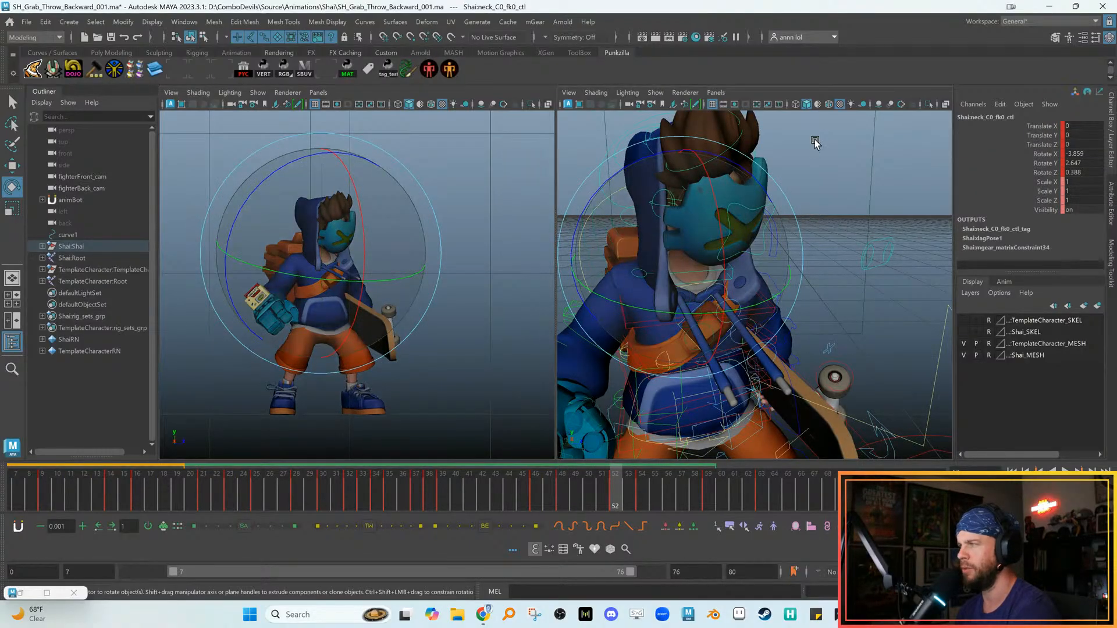
left_click(678, 122)
left_click(732, 148)
key("w")
key("e")
middle_click_drag(501, 331, 503, 362, "alt")
scroll(504, 363, "up", 1)
left_click(547, 480)
key("alt+period")
key("alt+period")
key("alt+period")
key("alt+period")
key("alt+comma")
key("alt+period")
key("alt+period")
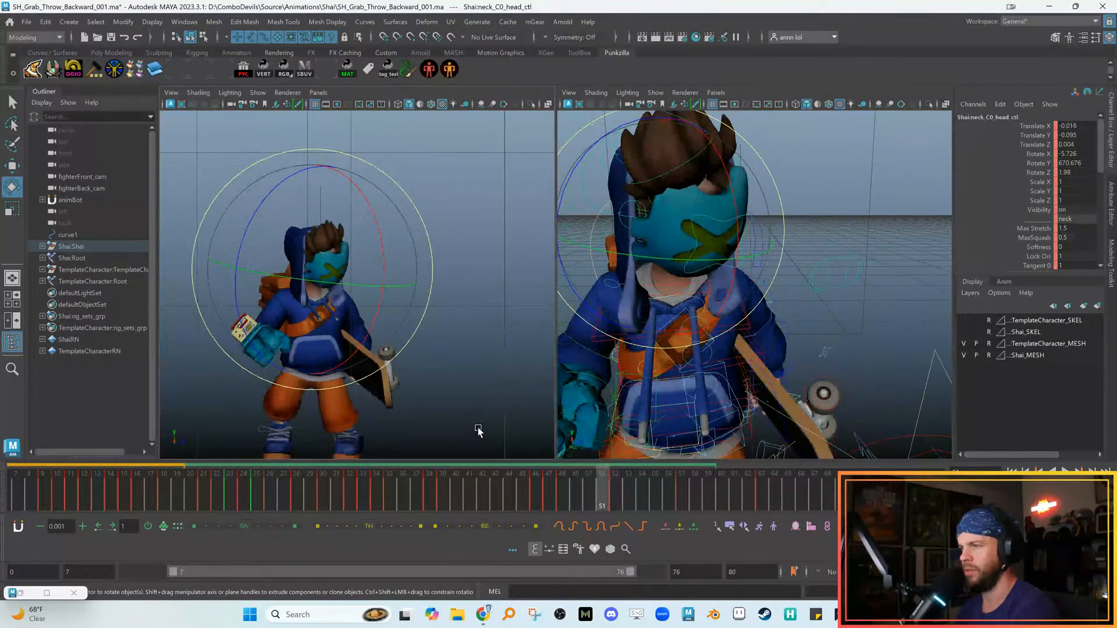
right_click_drag(440, 347, 463, 371, "alt")
middle_click_drag(463, 371, 471, 364, "alt")
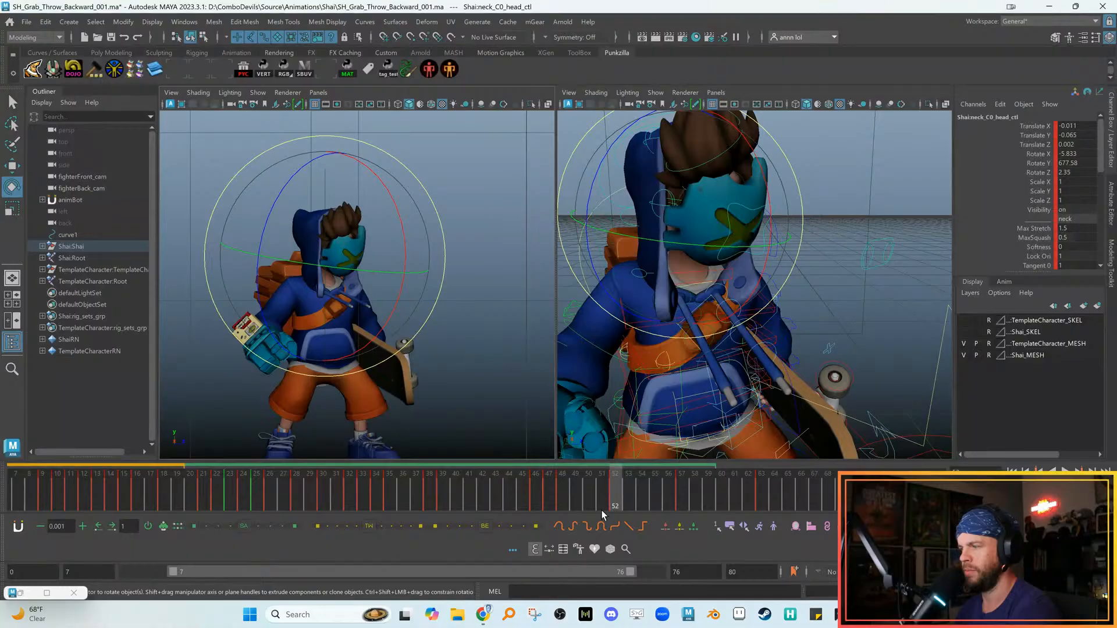
Rotate the head control at frame 52 to about X -3.172, Y 673.547 and Z 1.651 after reviewing the motion from frame 48
left_click(561, 500)
key("alt+v")
key("alt+v")
key("comma")
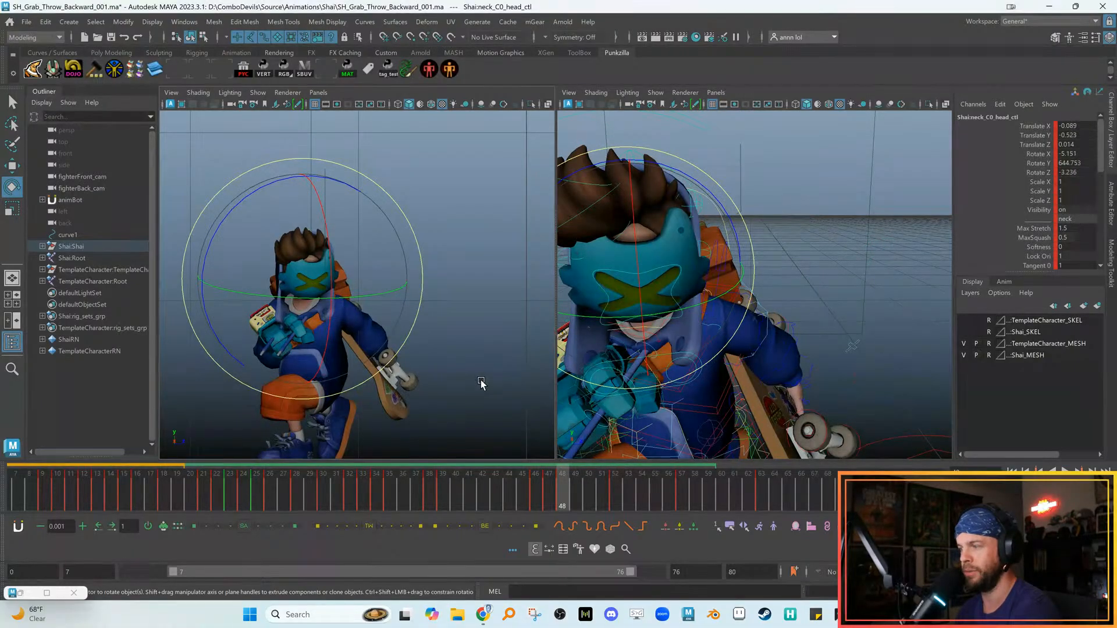
key("alt+period")
key("alt+period")
key("alt+period")
key("alt+period")
left_click_drag(382, 258, 263, 208)
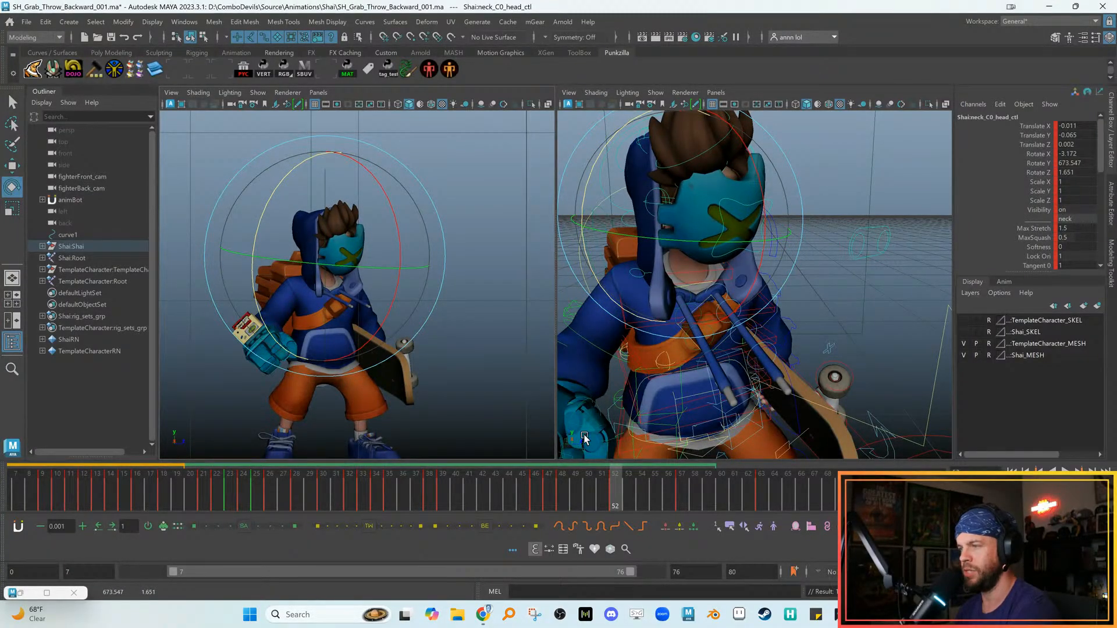
key("comma")
key("period")
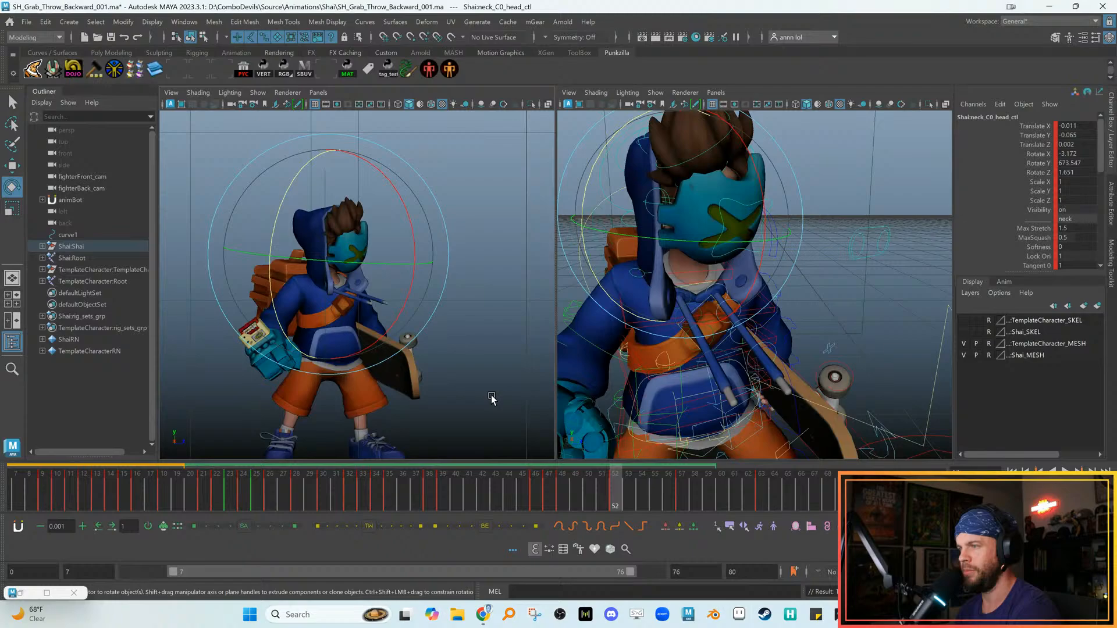
Rotate the head control to about Y 689.916 and Z 0.566 shortly after frame 51, key it, and check through frame 56
key("alt+v")
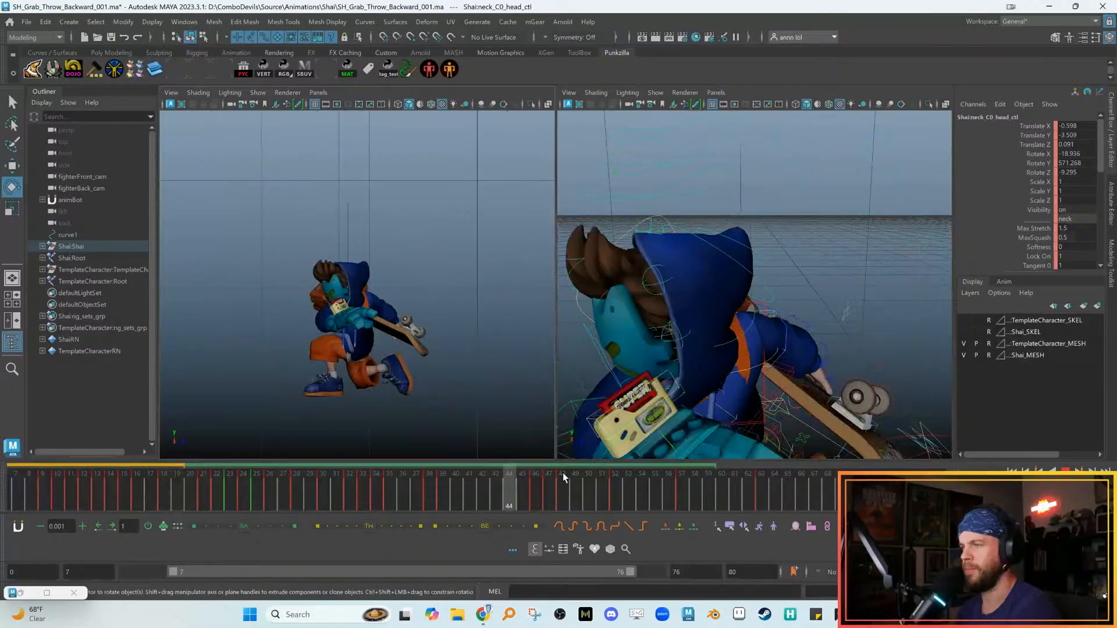
left_click(580, 483)
left_click_drag(580, 486, 613, 496)
key("w")
key("e")
left_click_drag(384, 291, 391, 232)
key("s")
key("alt+period")
key("alt+period")
key("alt+period")
key("alt+period")
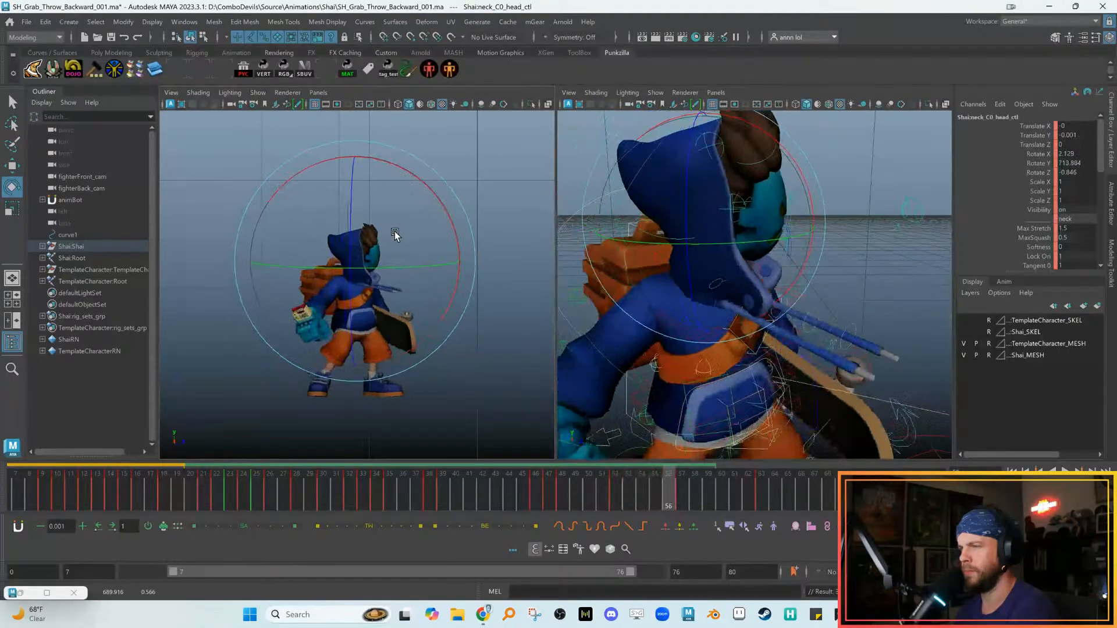
Review the animation in playback and up to frame 63, and save the scene
key("alt+v")
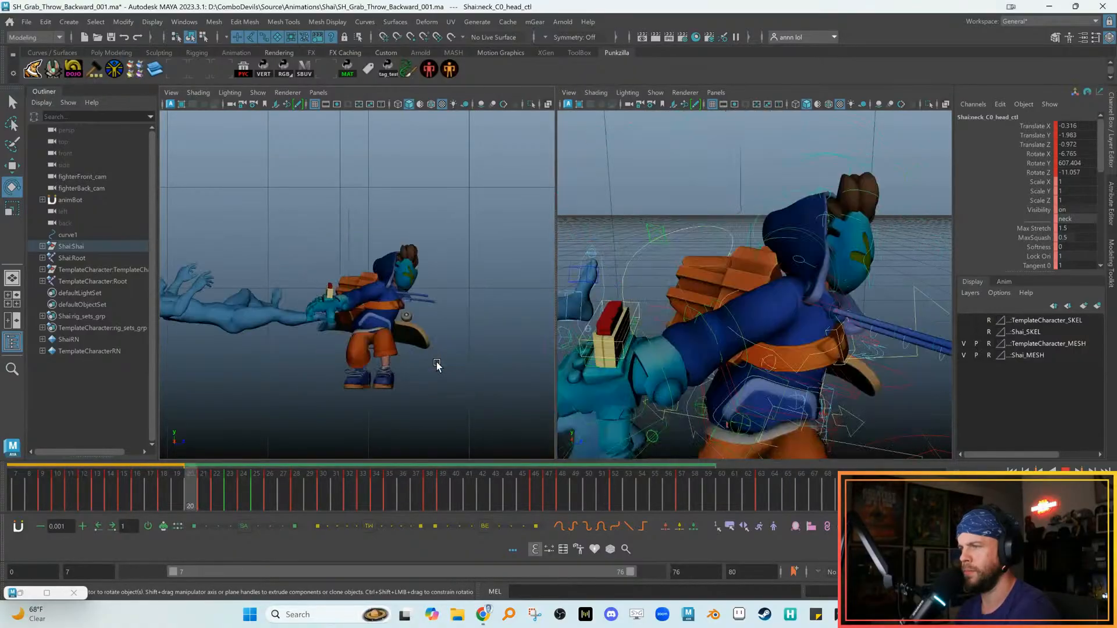
key("alt+v")
left_click_drag(562, 493, 762, 498)
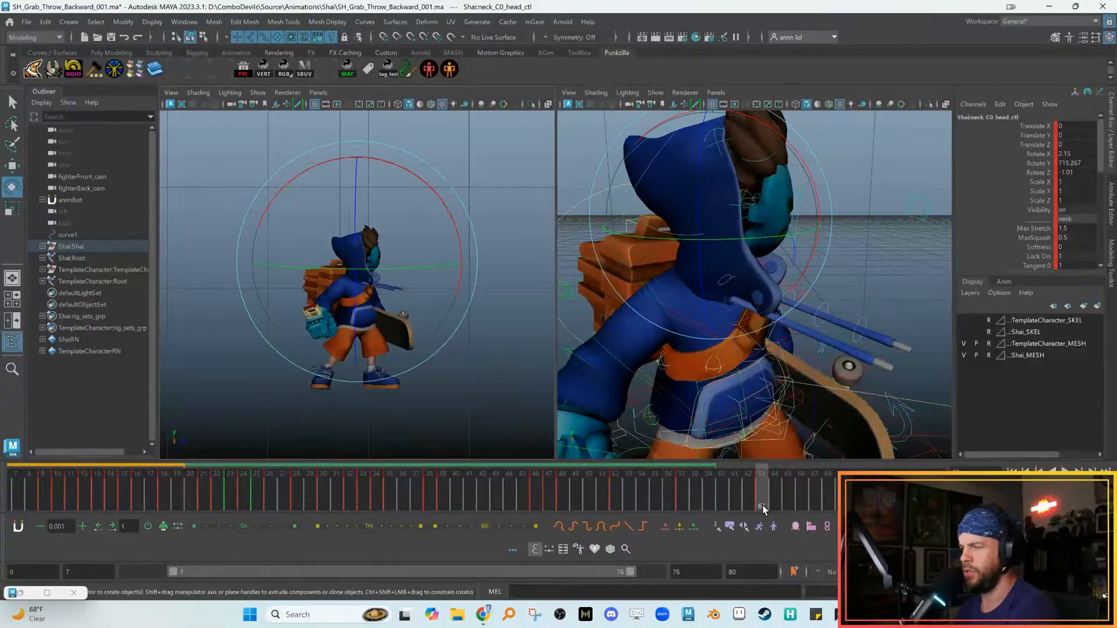
key("ctrl+s")
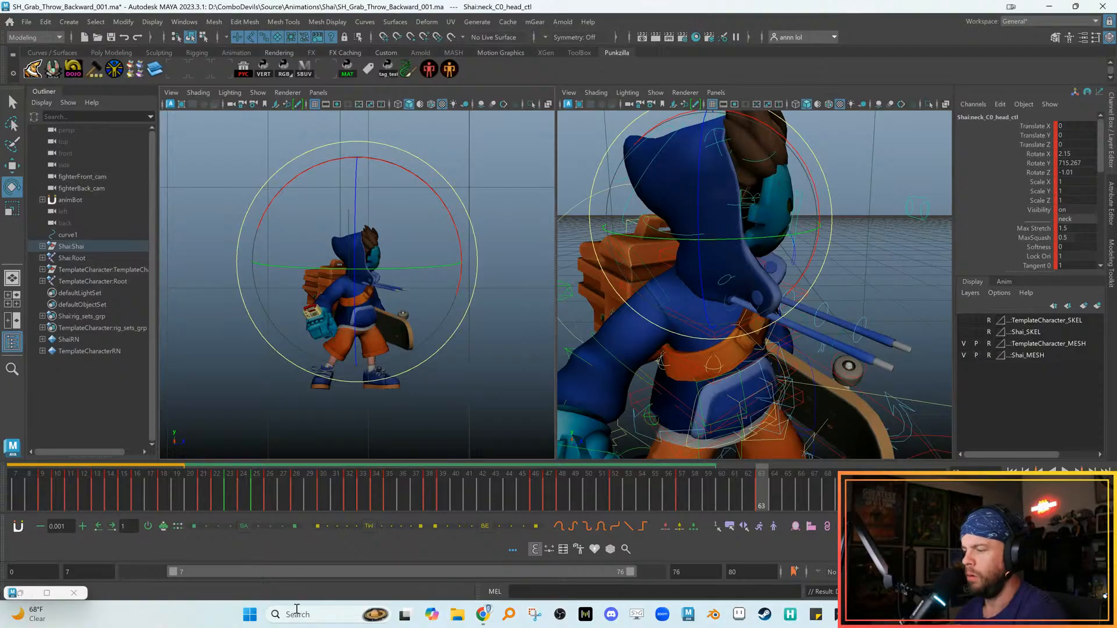
Switch to Plastic SCM and open the pending changes of the StreetsOfRome workspace
left_click(305, 612)
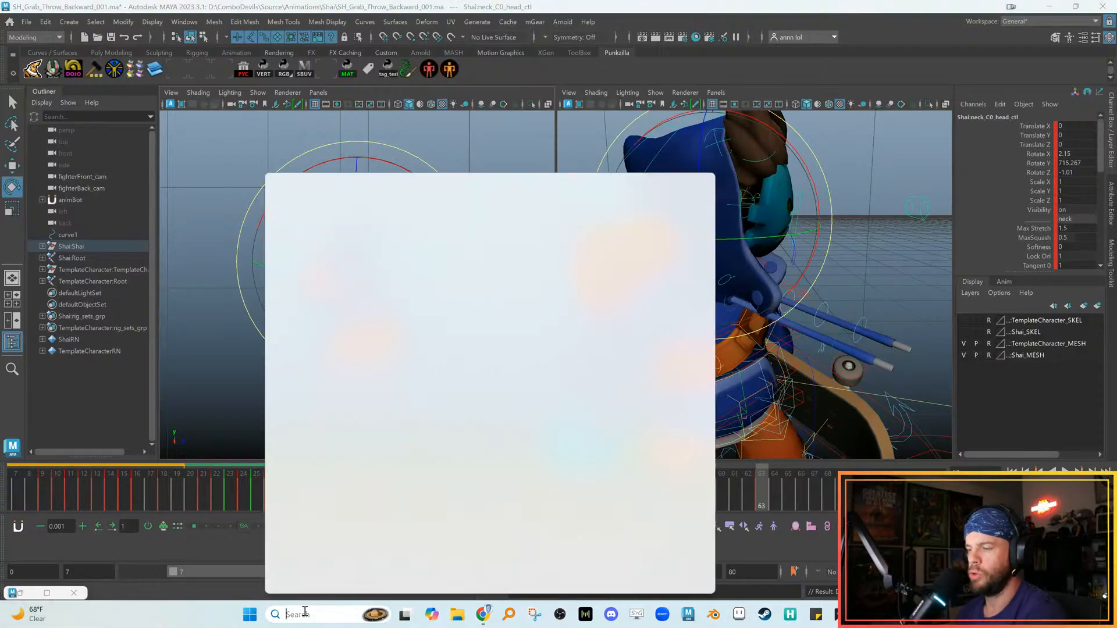
type("pl")
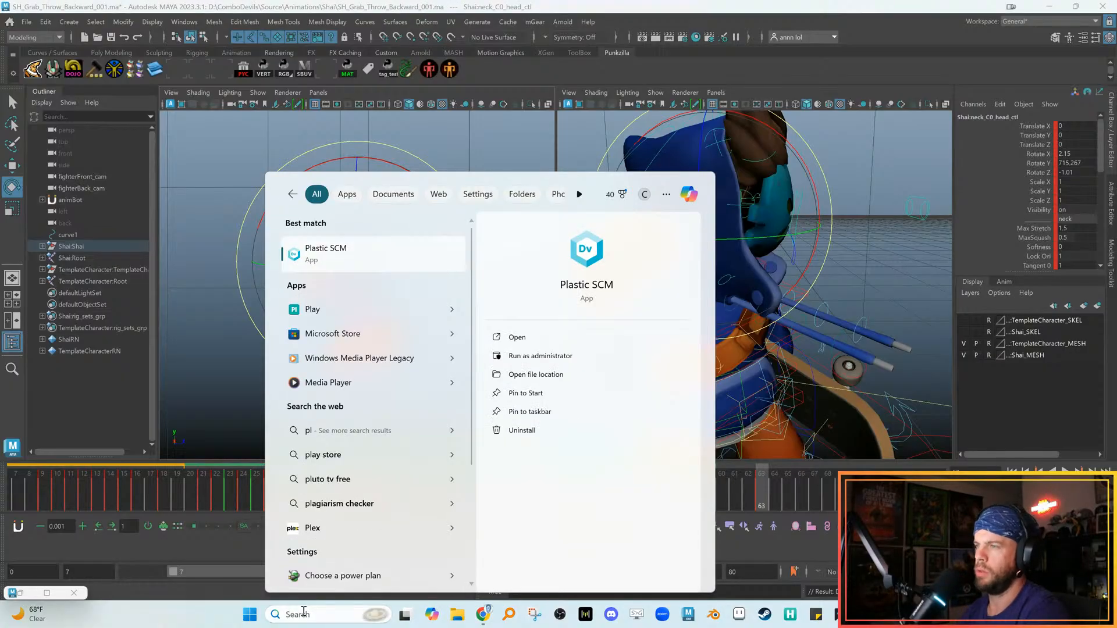
key("Escape")
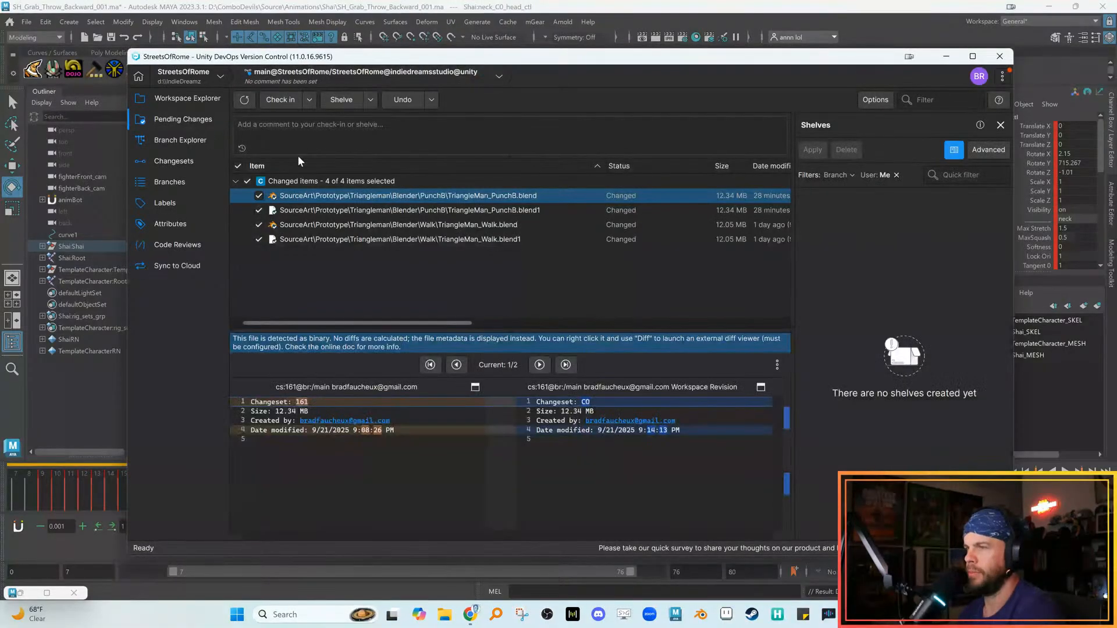
Refresh the StreetsOfRome pending changes and look through the workspace's files in the explorer view
left_click(244, 102)
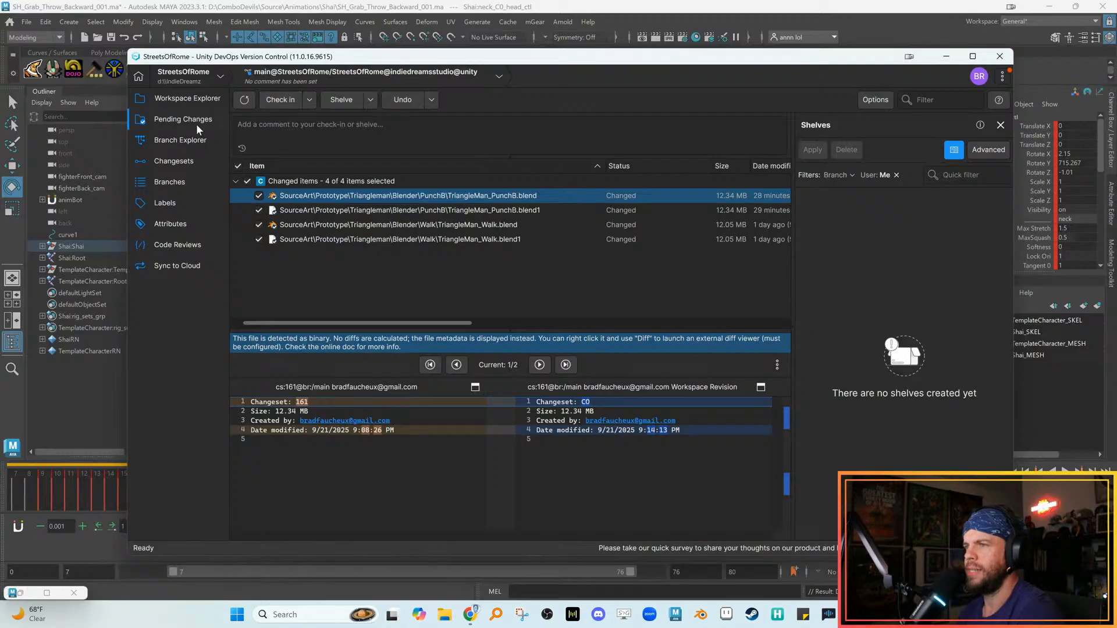
left_click(244, 99)
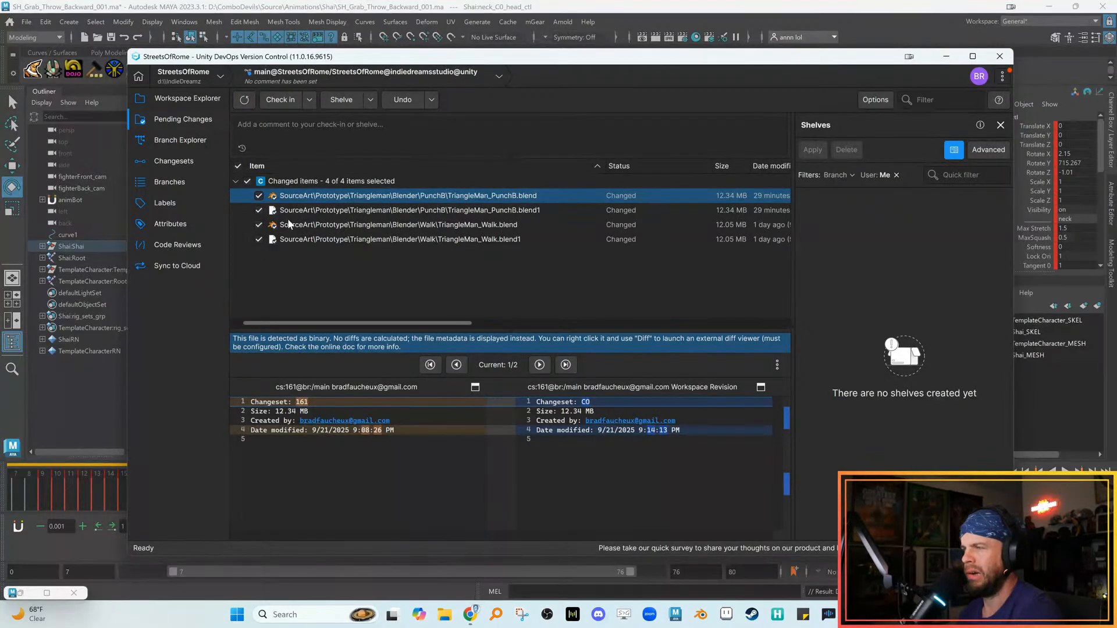
left_click(186, 141)
left_click(179, 120)
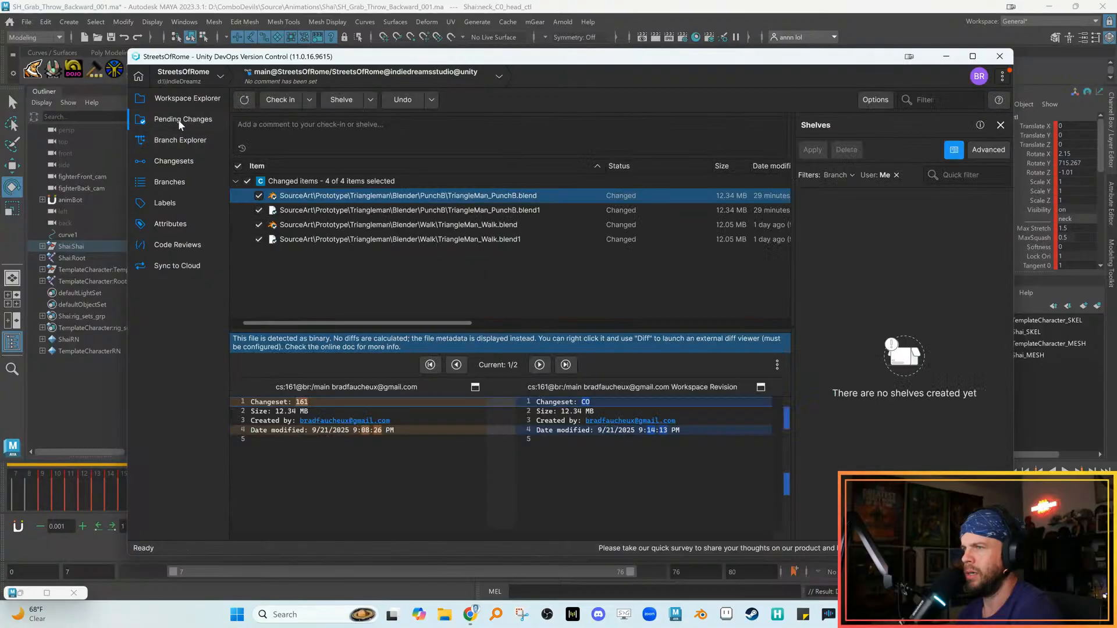
left_click(186, 140)
left_click(180, 121)
left_click(178, 100)
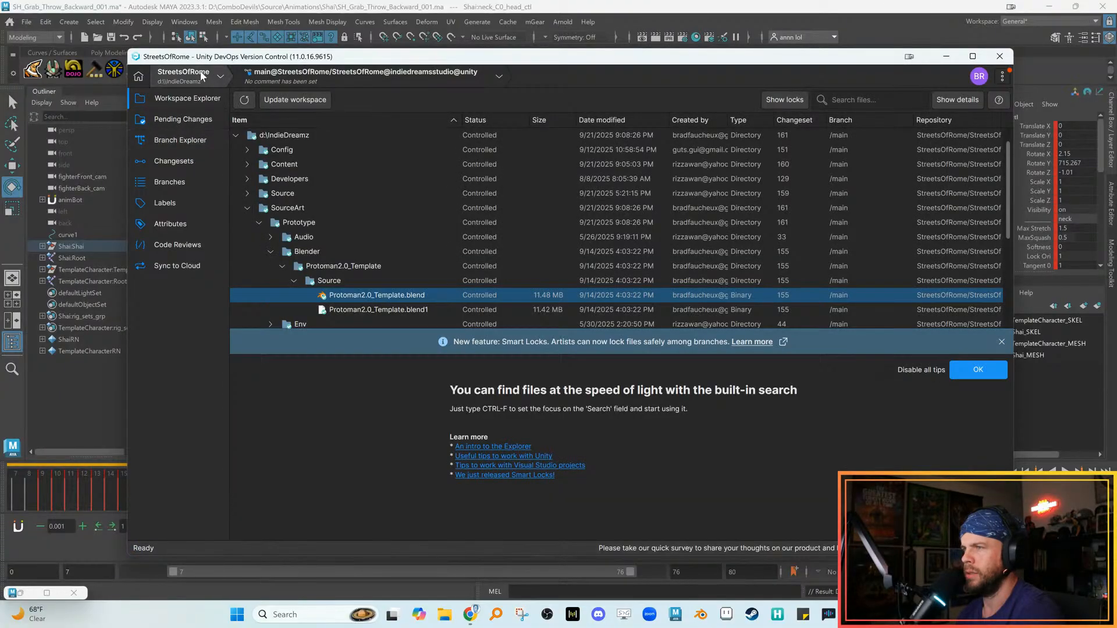
Switch to the Project_Combo workspace and refresh its pending changes
left_click(201, 74)
left_click(194, 110)
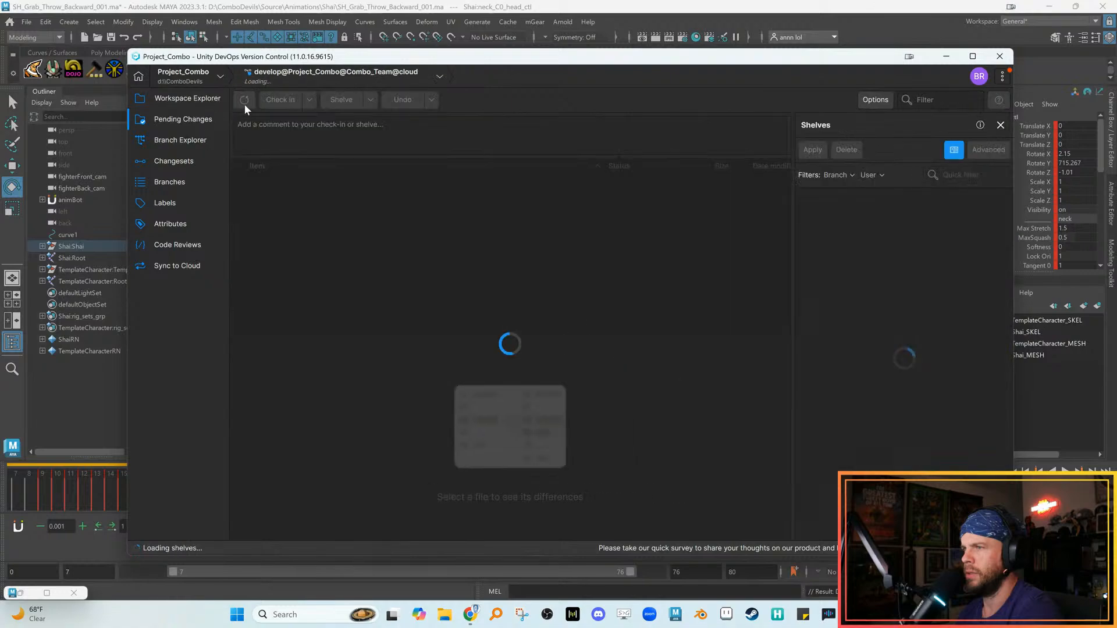
left_click(247, 102)
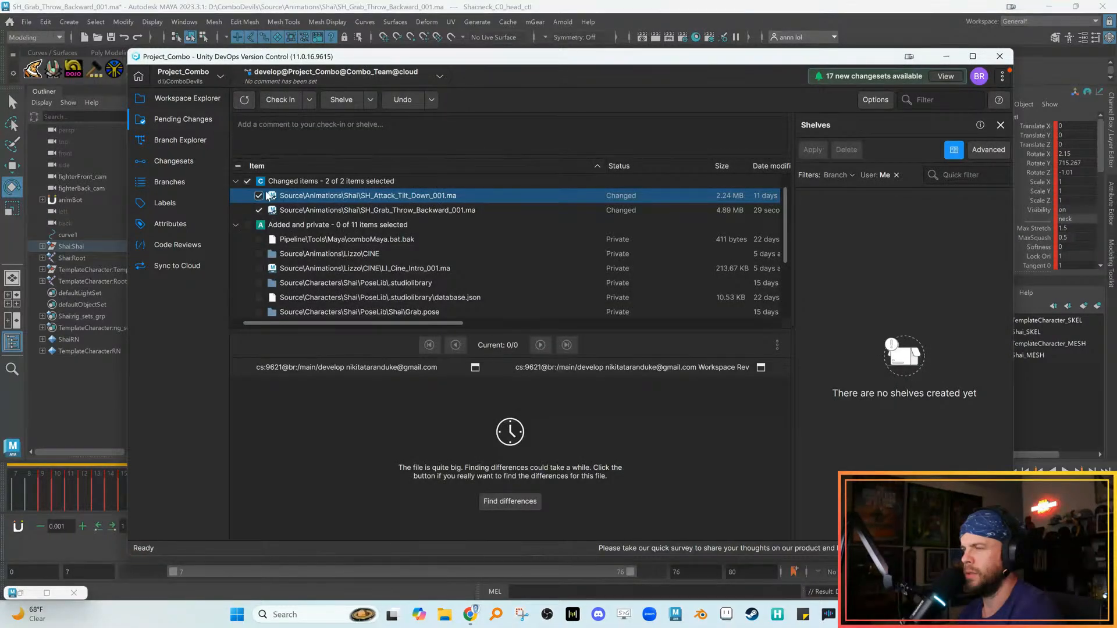
Review the pending changes in Project_Combo, comparing the two changed Shai animation files and collapsing the added and private items
left_click(302, 211)
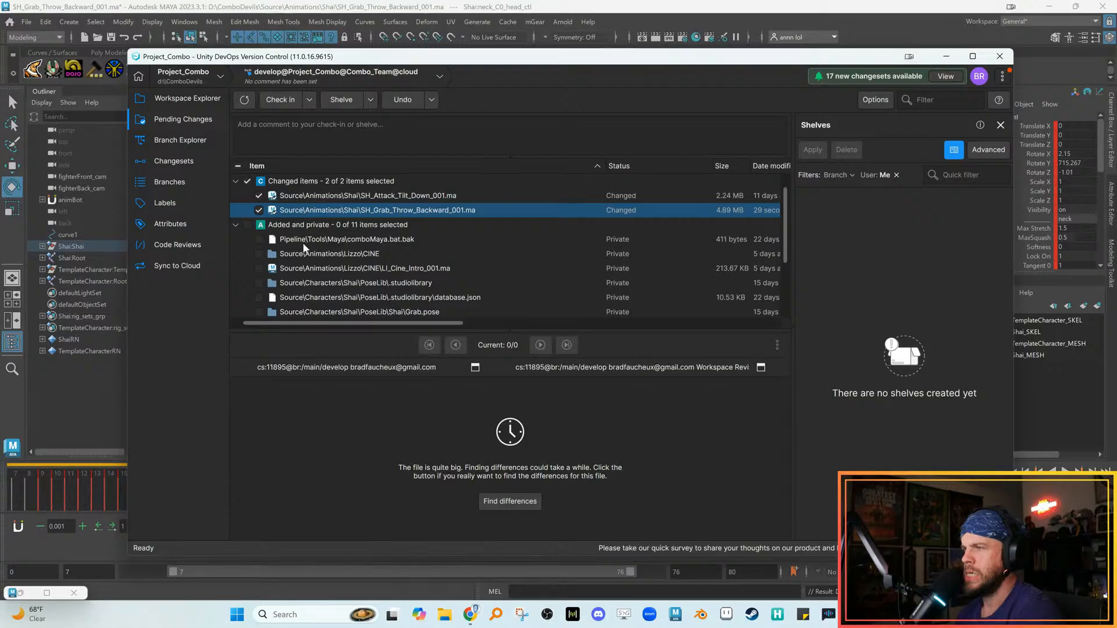
scroll(320, 256, "down", 2)
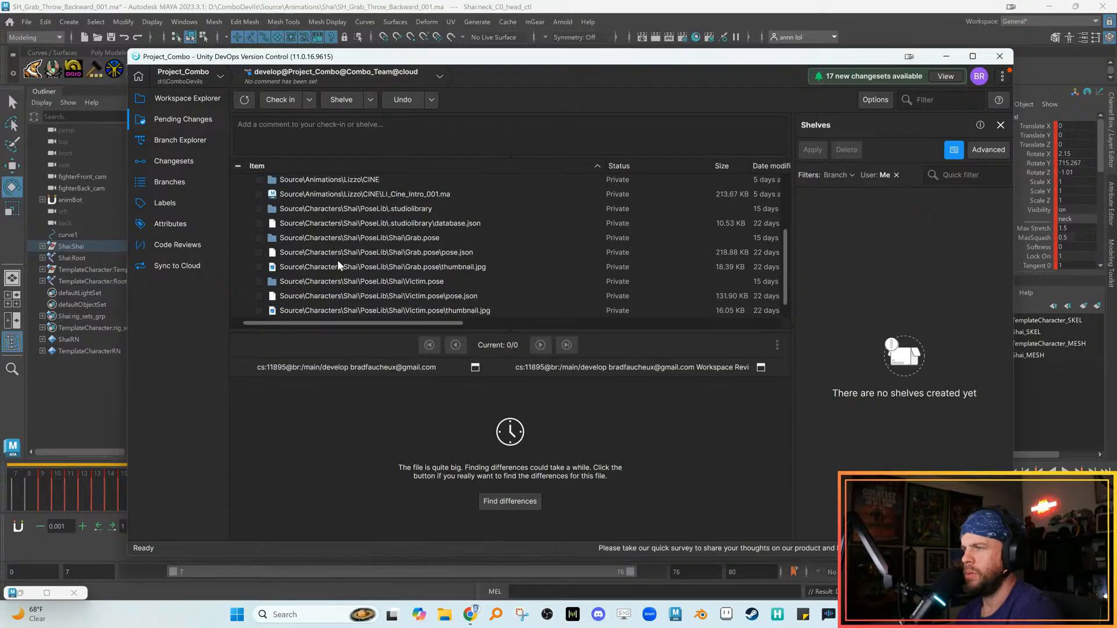
scroll(338, 263, "up", 2)
left_click(240, 232)
left_click(236, 226)
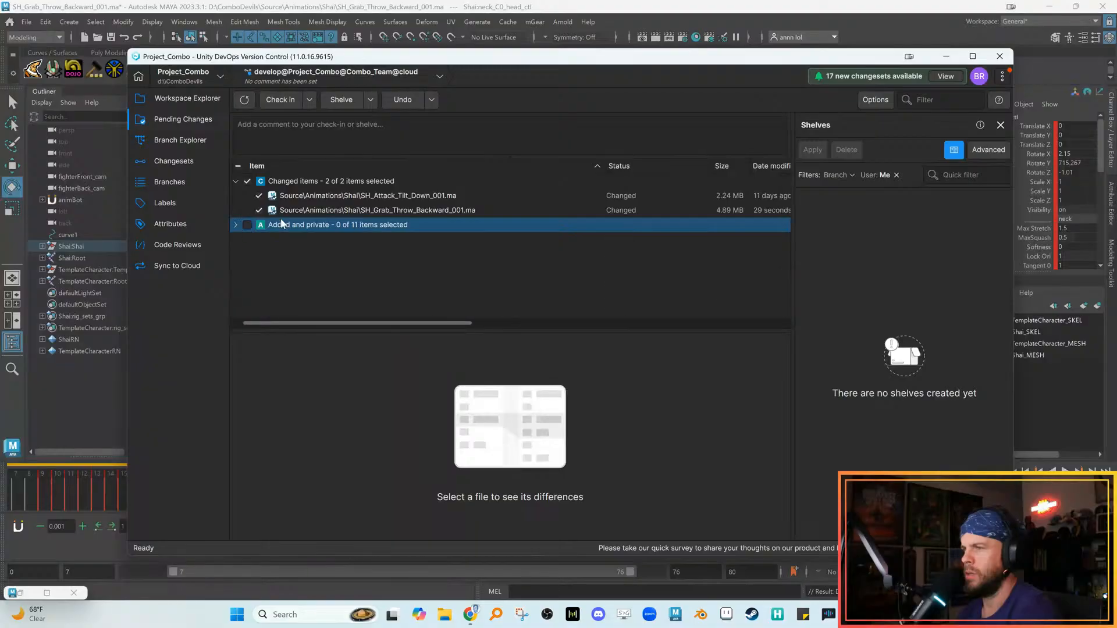
left_click(281, 210)
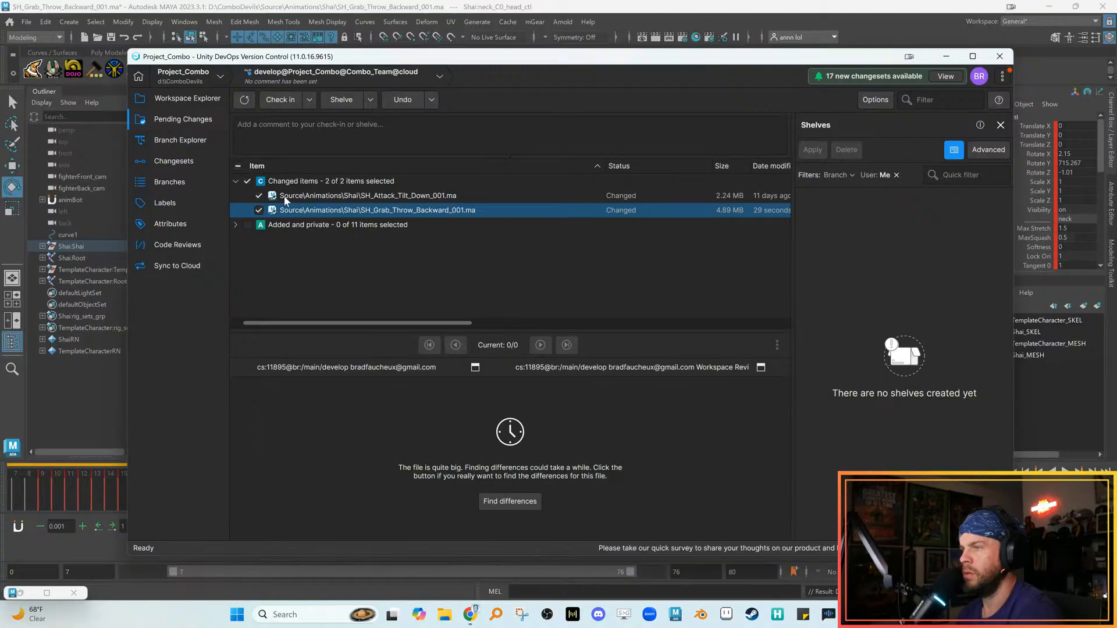
left_click(332, 198)
left_click(327, 211)
left_click(323, 199)
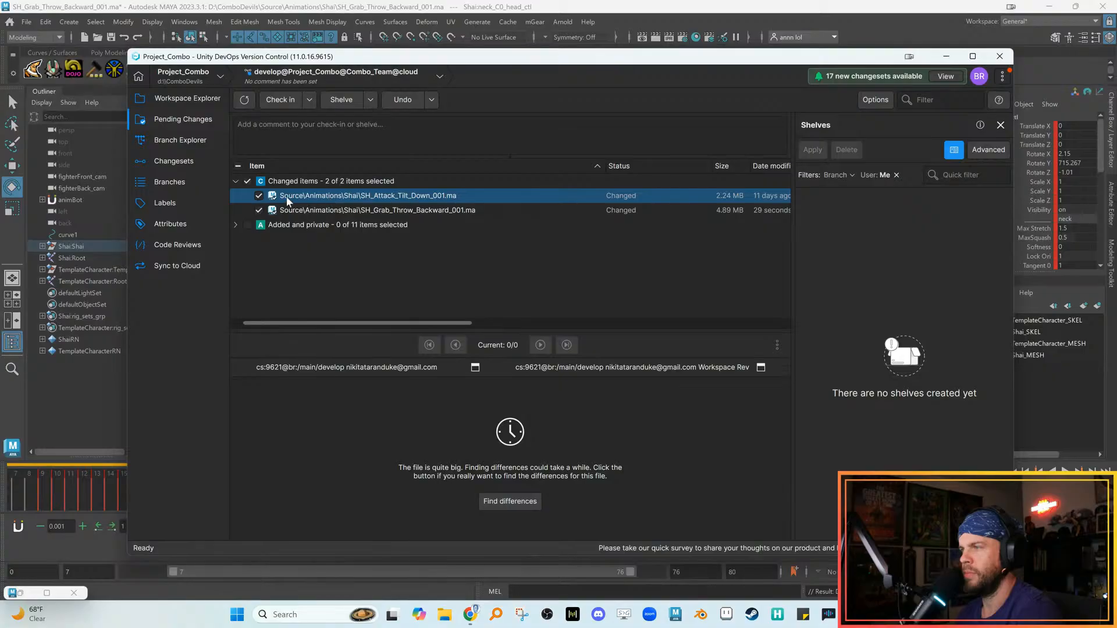
Exclude SH_Attack_Tilt_Down_001.ma from the check-in and undo its pending change
left_click(258, 196)
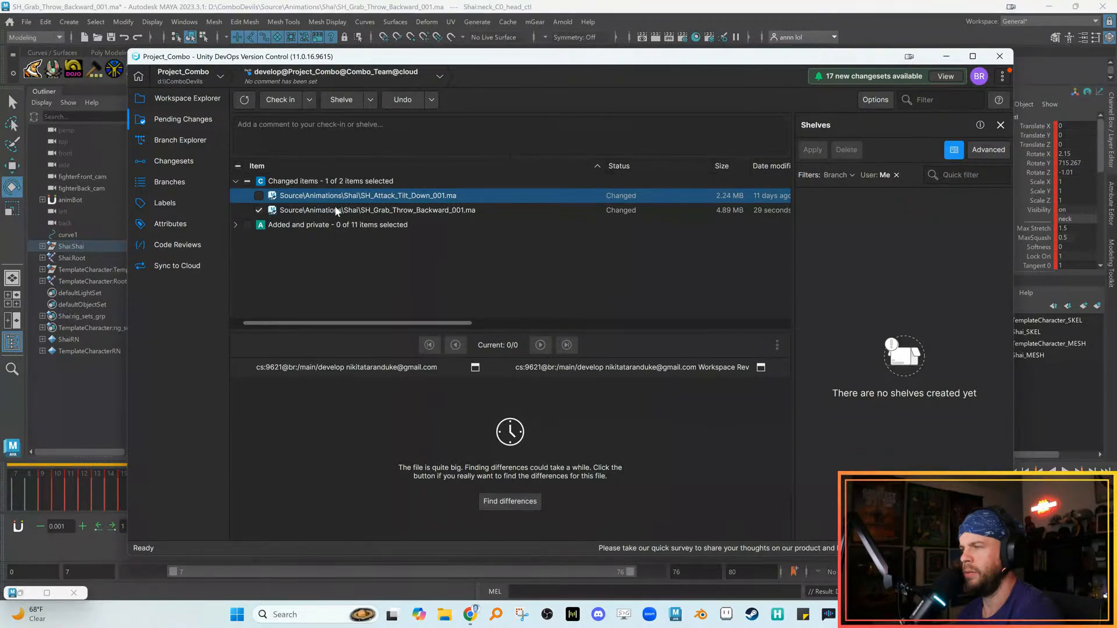
right_click(310, 200)
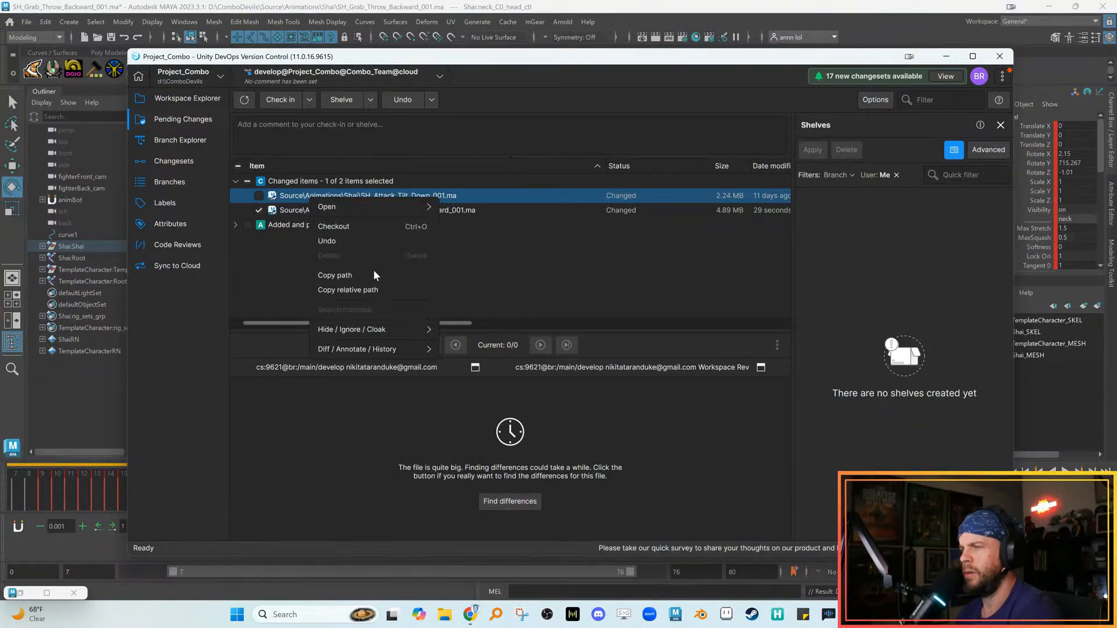
left_click(343, 242)
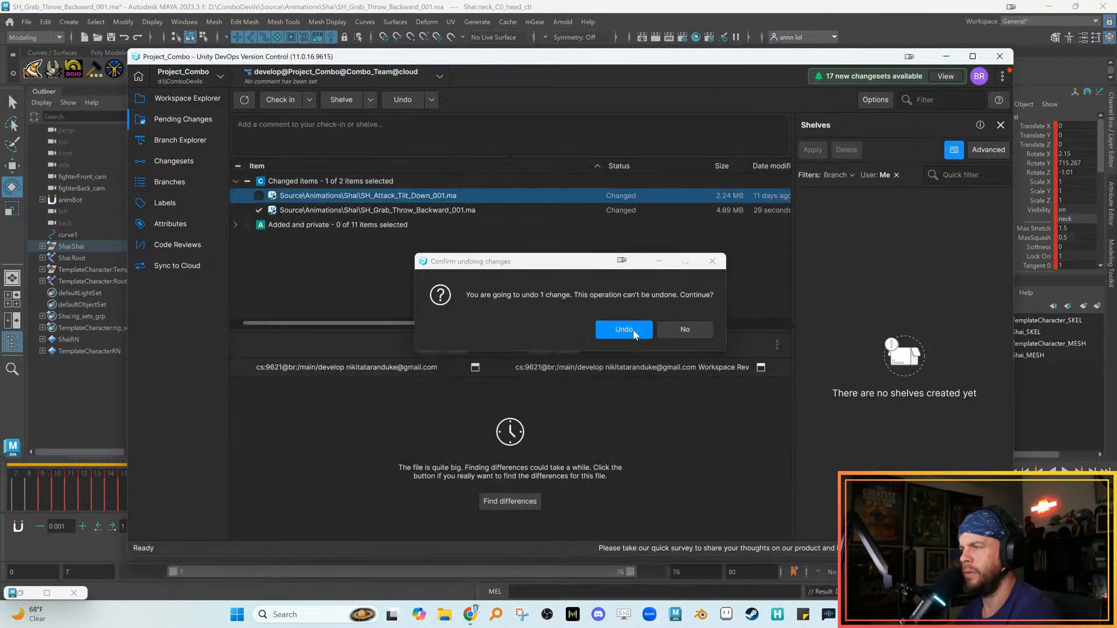
key("Return")
Enter the check-in comment "ANIMe Gameplay Update on Throw Animation Recovery"
left_click(285, 123)
type("Anim")
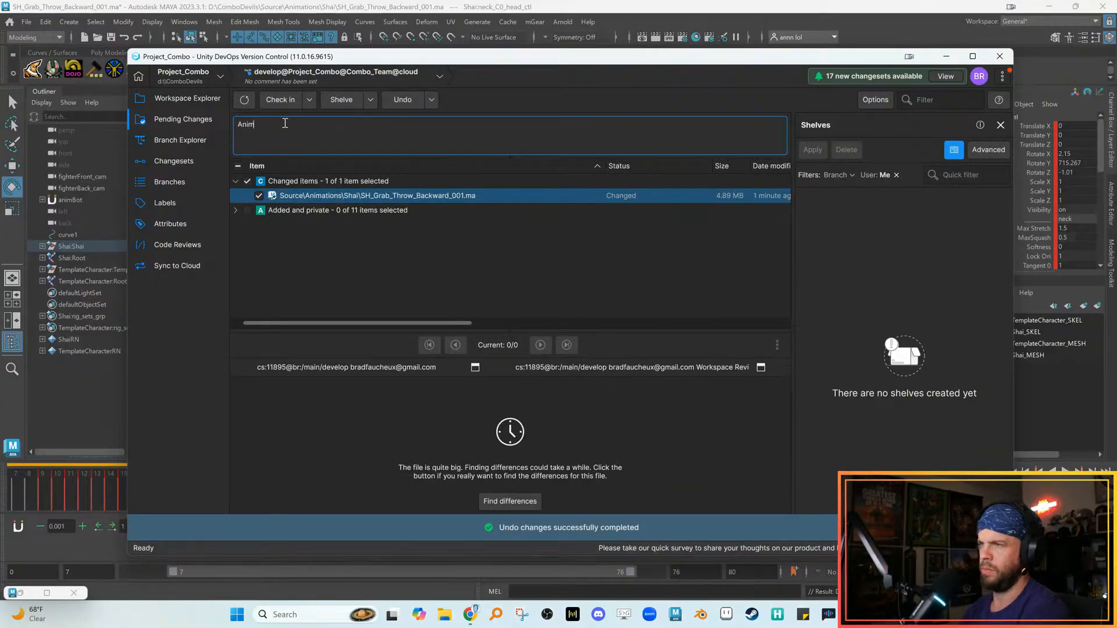
key("BackSpace")
key("BackSpace")
key("BackSpace")
key("BackSpace")
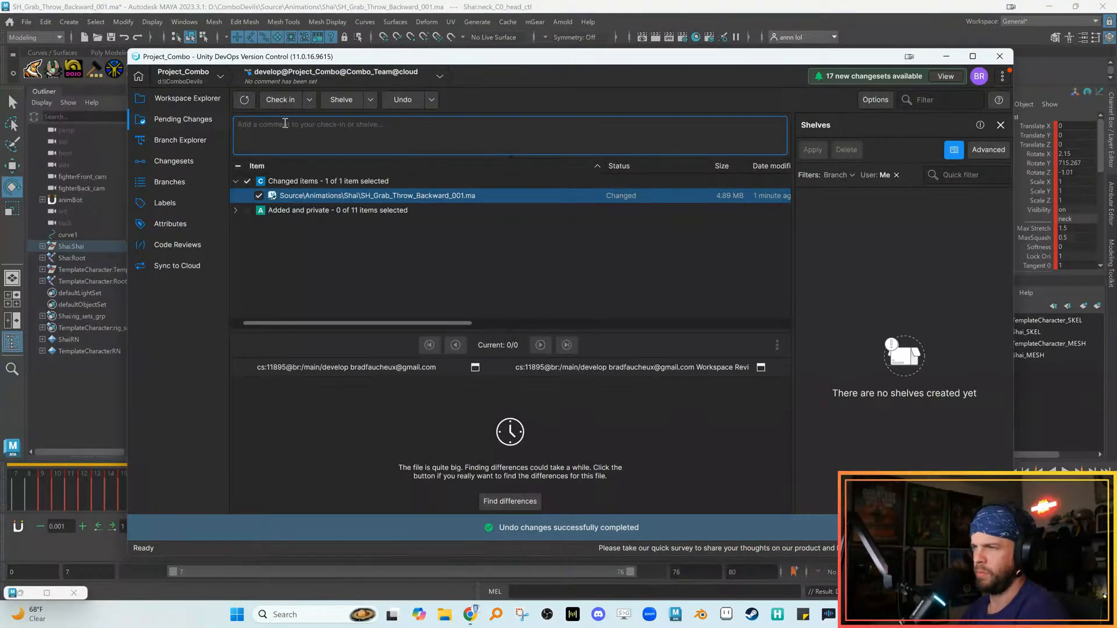
type("ANIMe Gameplay Update on Throw Animation Recov")
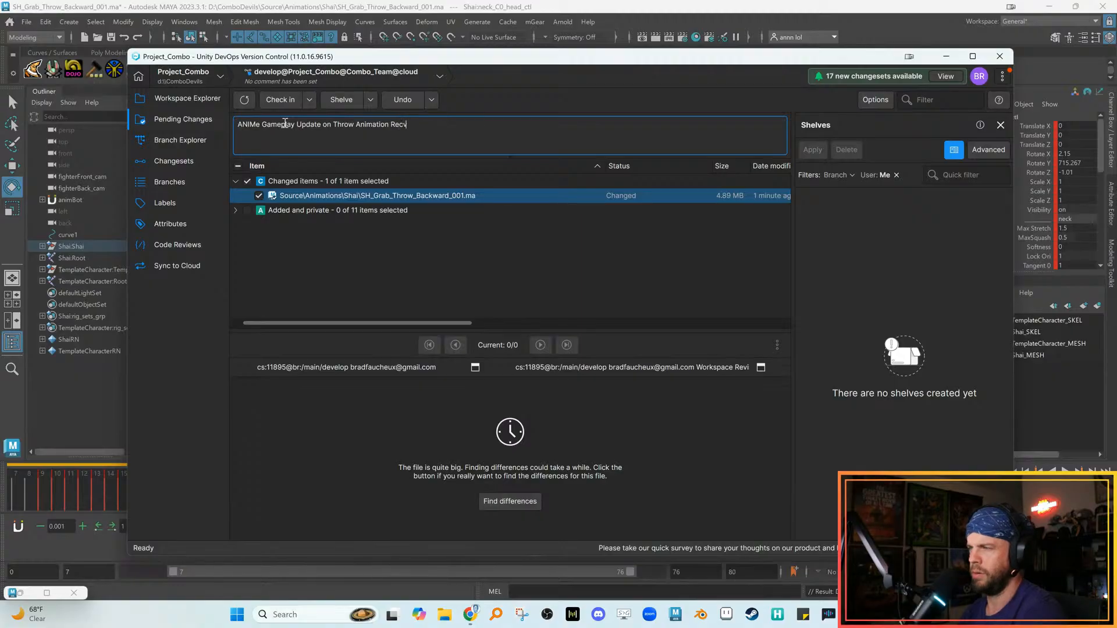
type("y")
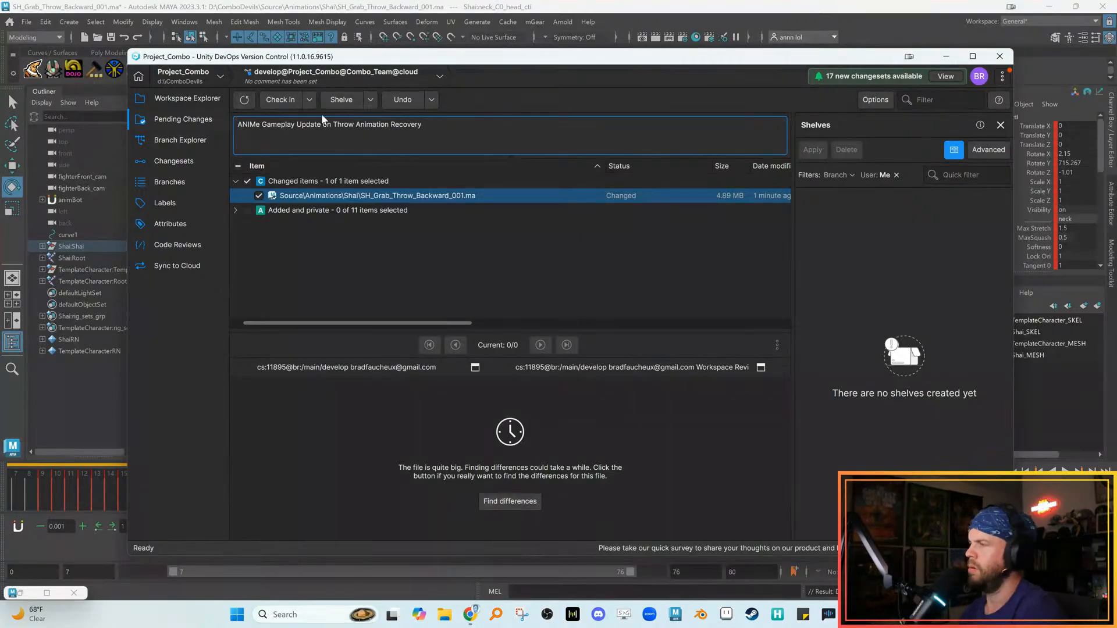
Update the workspace with the incoming changes from /main/develop and check in SH_Grab_Throw_Backward_001.ma
left_click(280, 100)
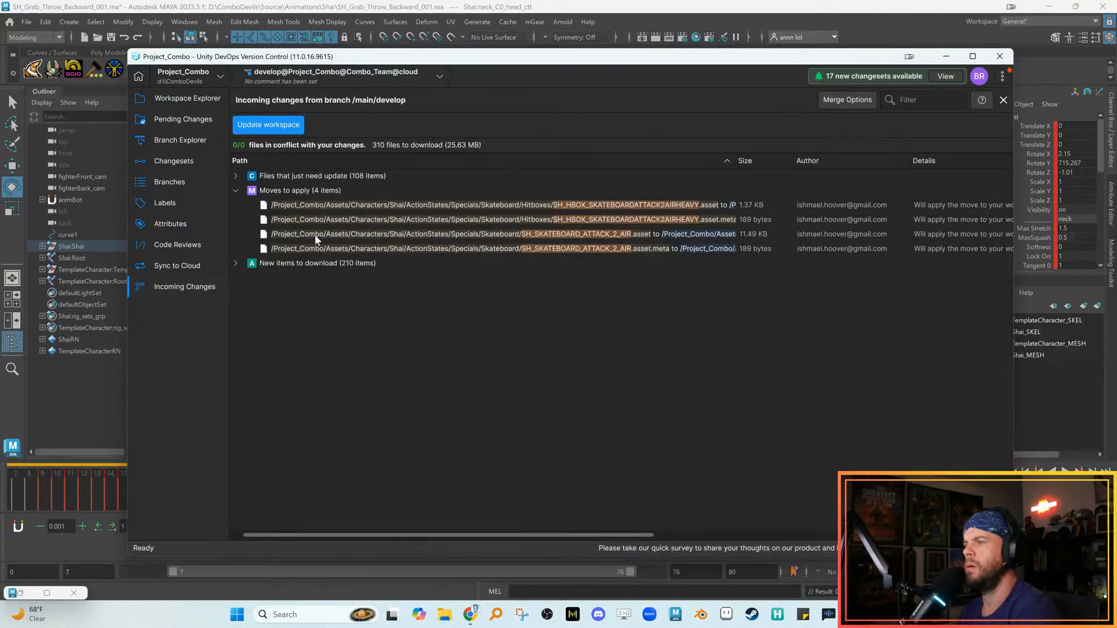
left_click(249, 124)
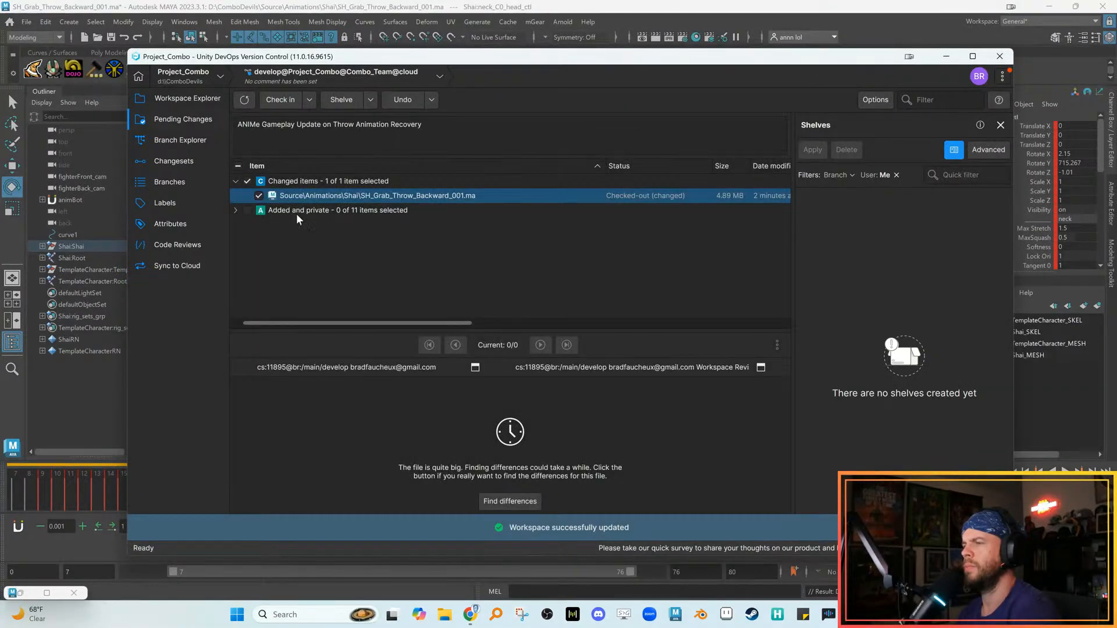
left_click(236, 210)
left_click(234, 210)
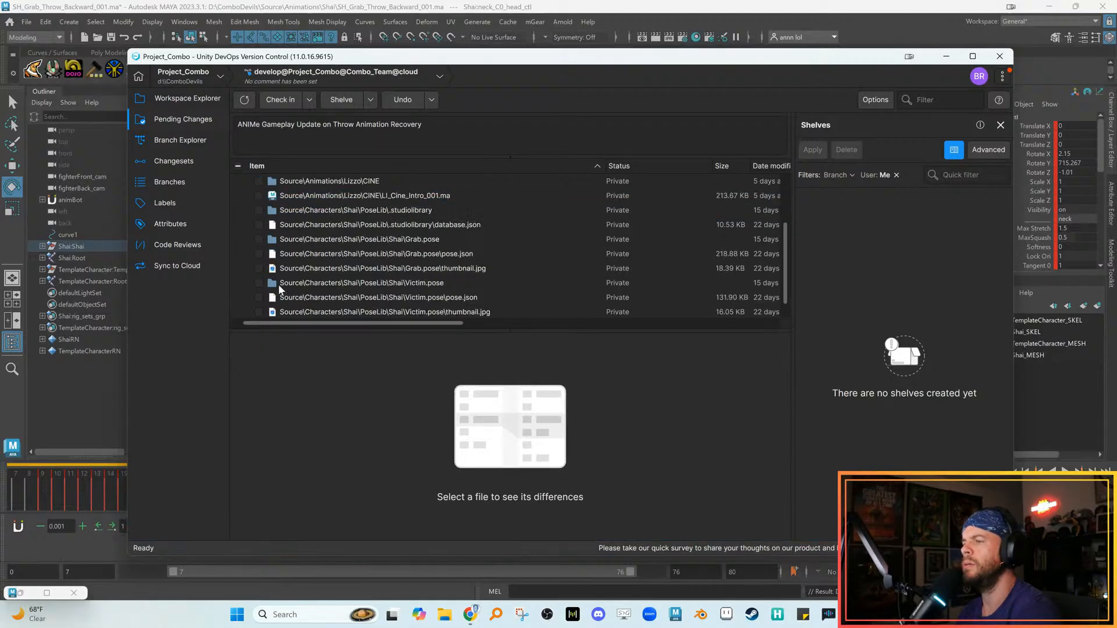
left_click(235, 210)
left_click(314, 196)
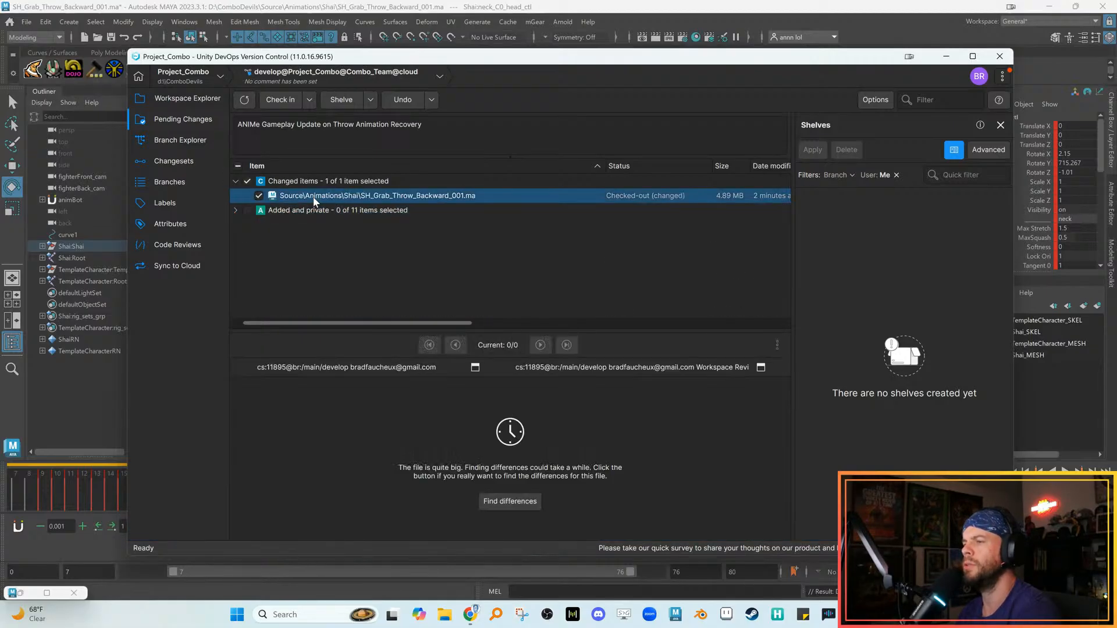
left_click(278, 100)
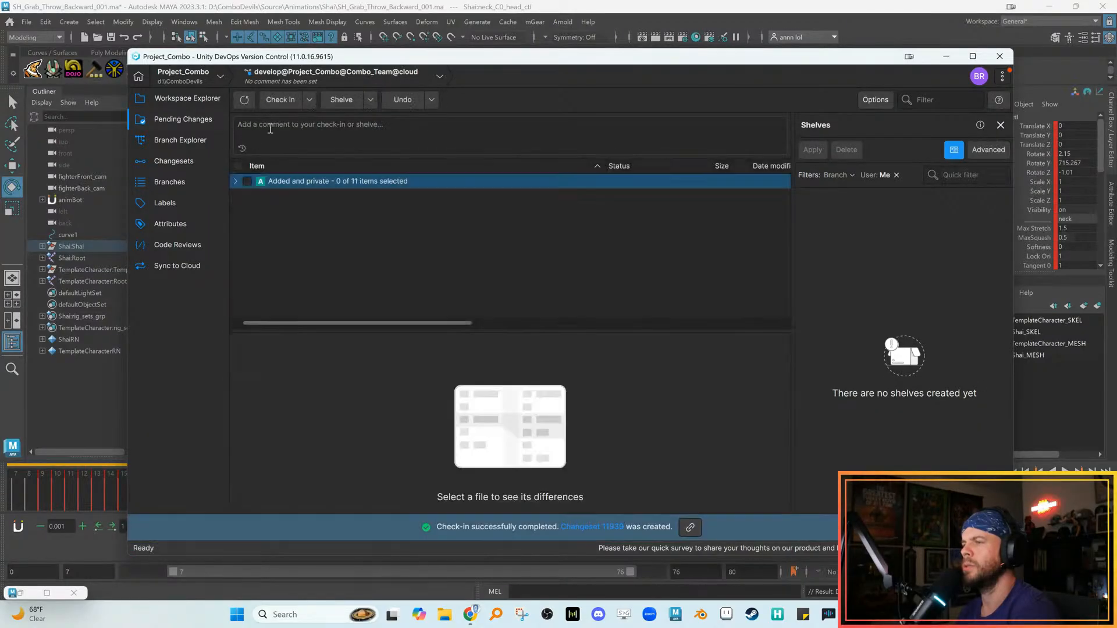
Switch back to the StreetsOfRome workspace, bring it up to date and open its pending changes
left_click(182, 76)
left_click(173, 112)
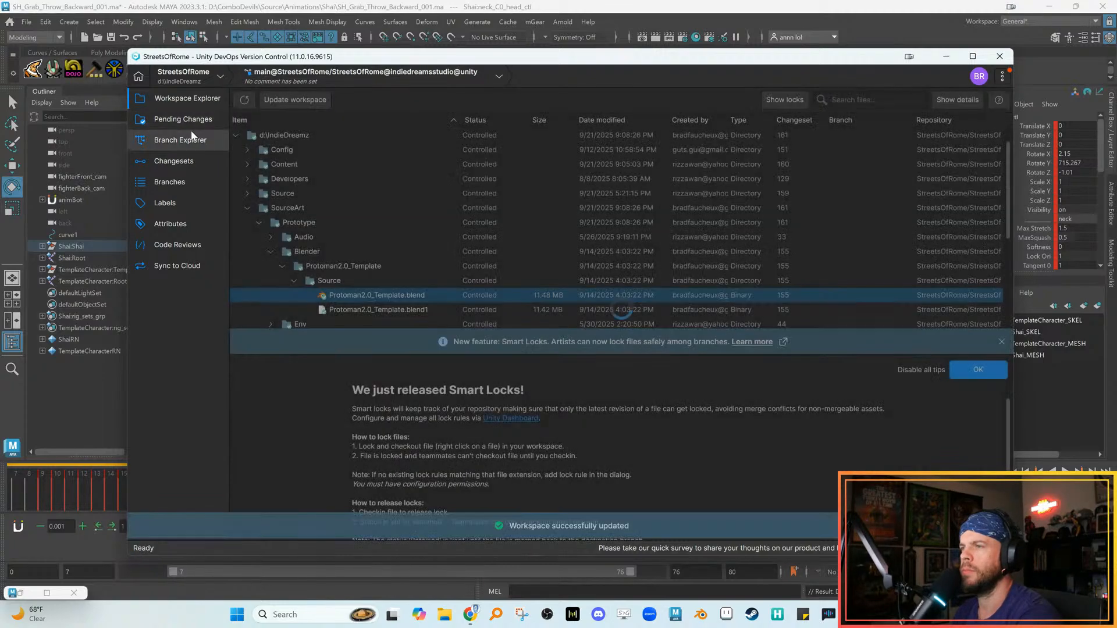
left_click(183, 120)
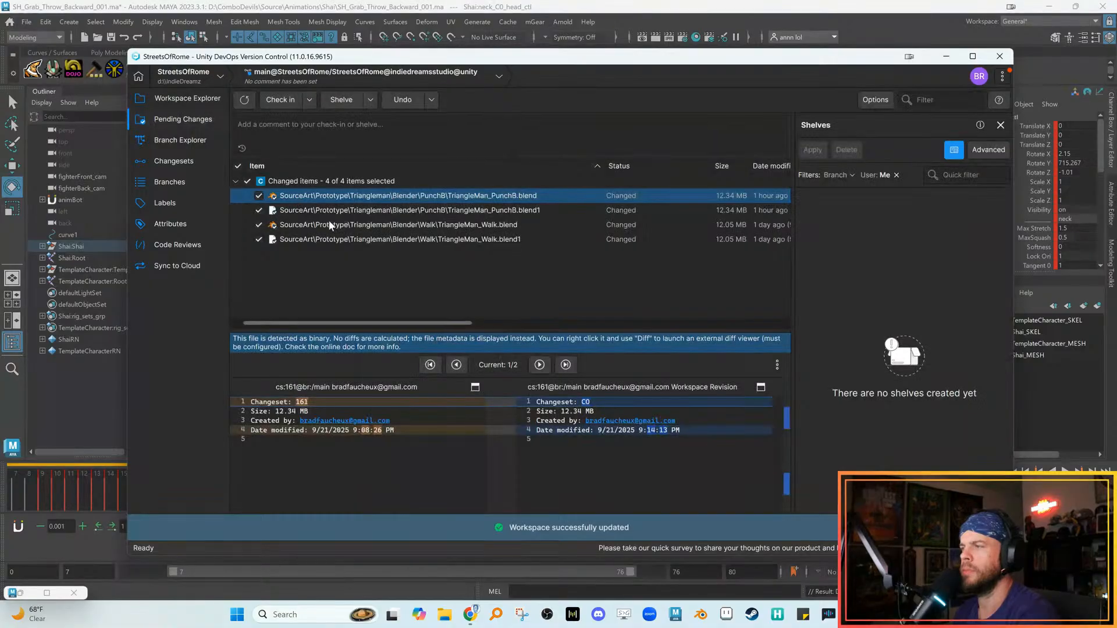
right_click(362, 198)
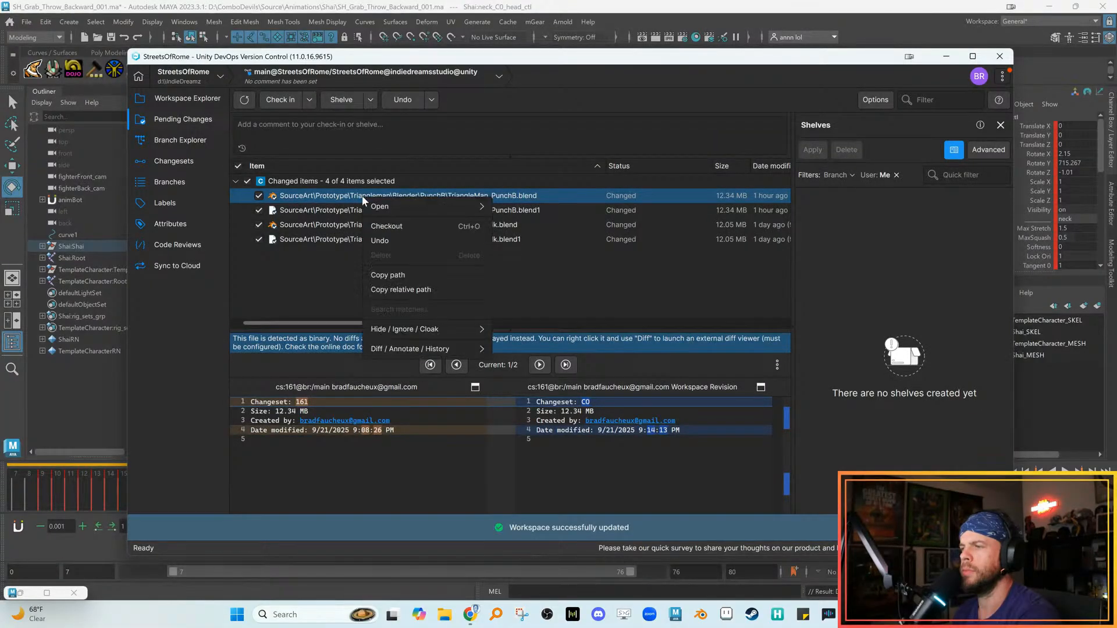
key("Escape")
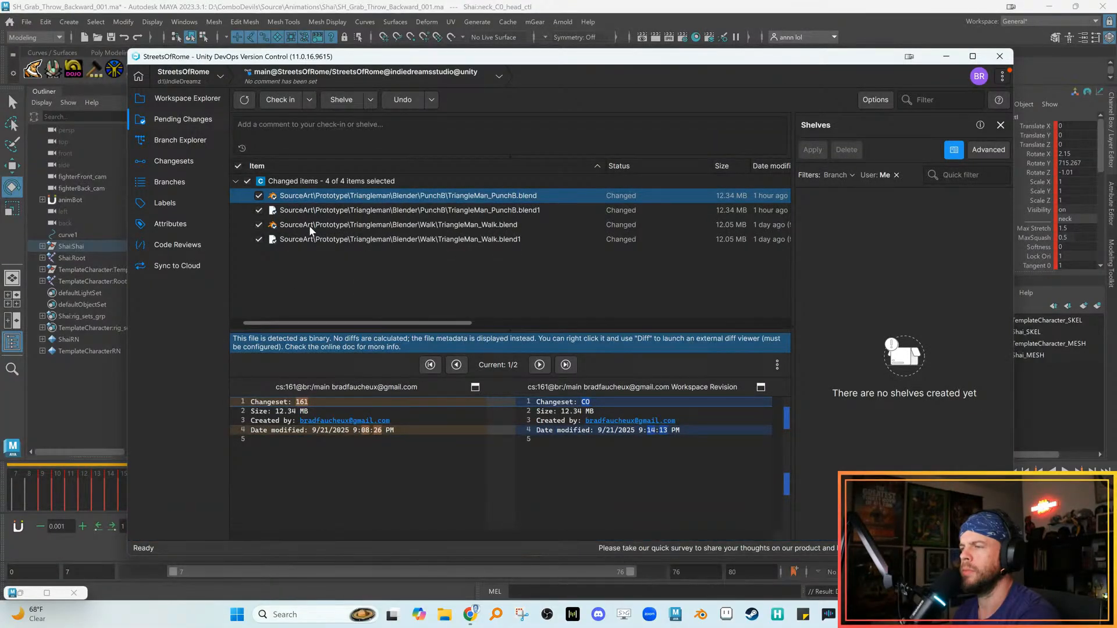
Check in the four changed TriangleMan PunchB and Walk files with the comment "Check in Walk And Punch"
left_click(274, 128)
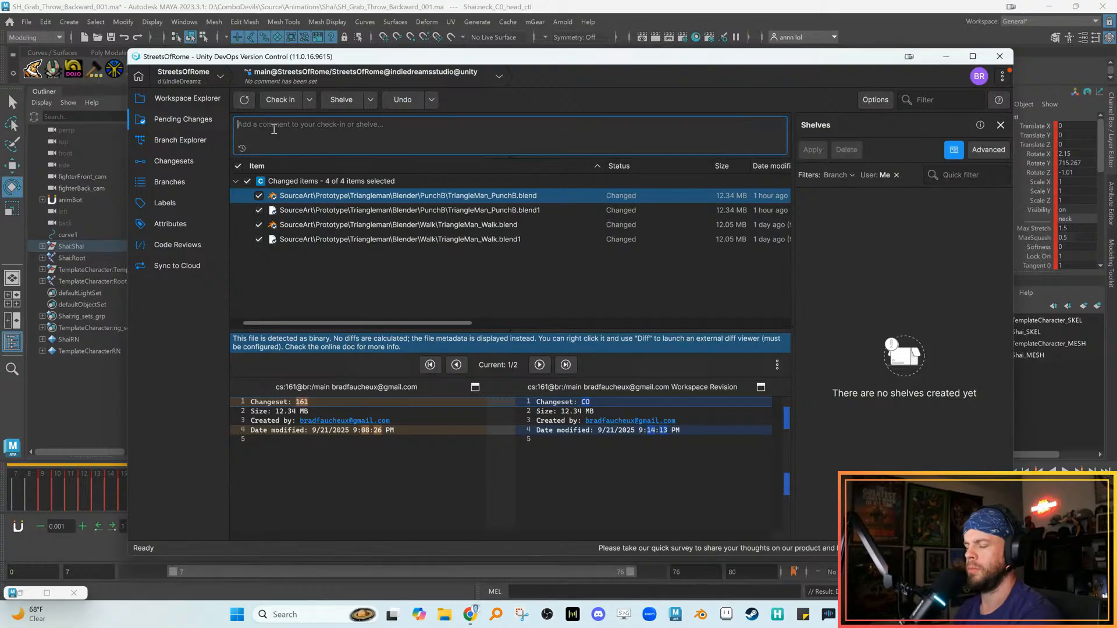
type("Anima")
key("BackSpace")
type("Check in Walk And Punch")
left_click(276, 100)
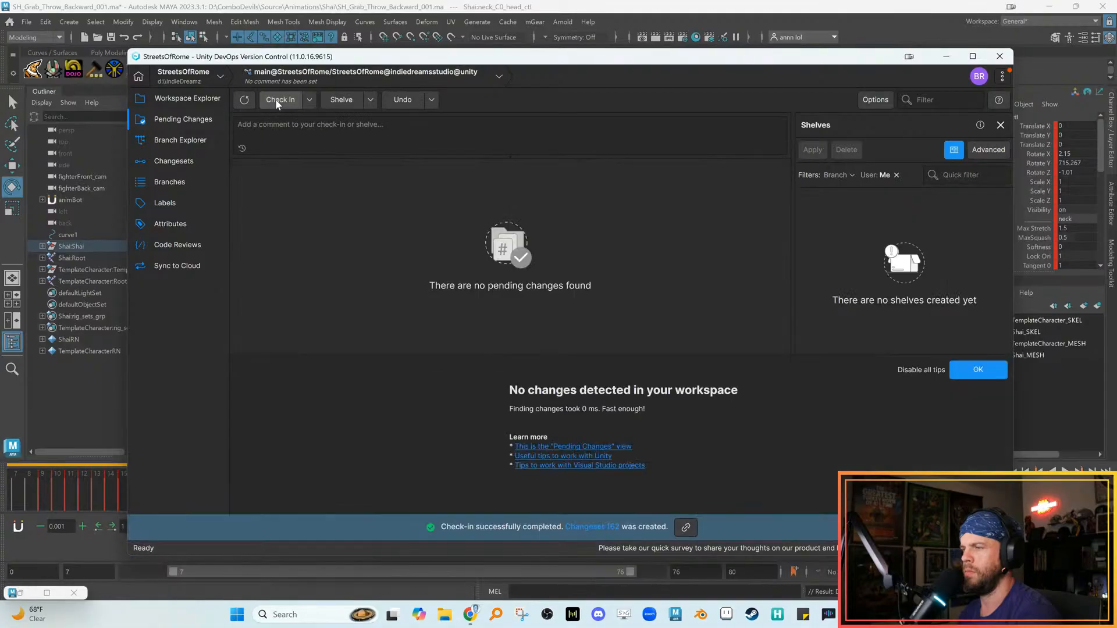
Close the version control window and exit Maya
left_click(1001, 57)
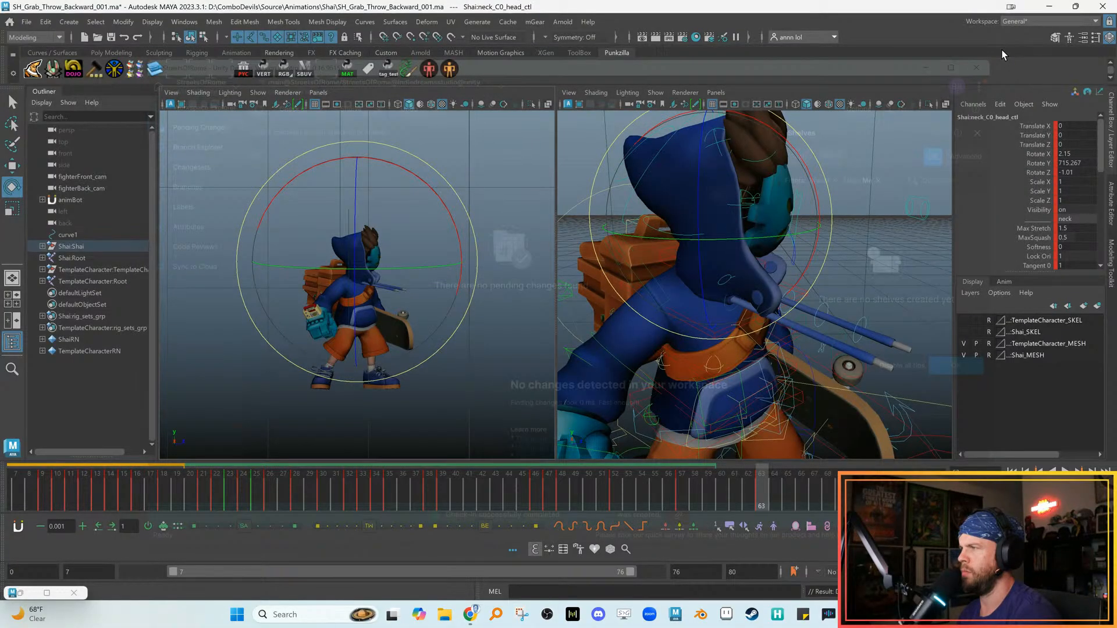
left_click(1103, 7)
left_click(552, 320)
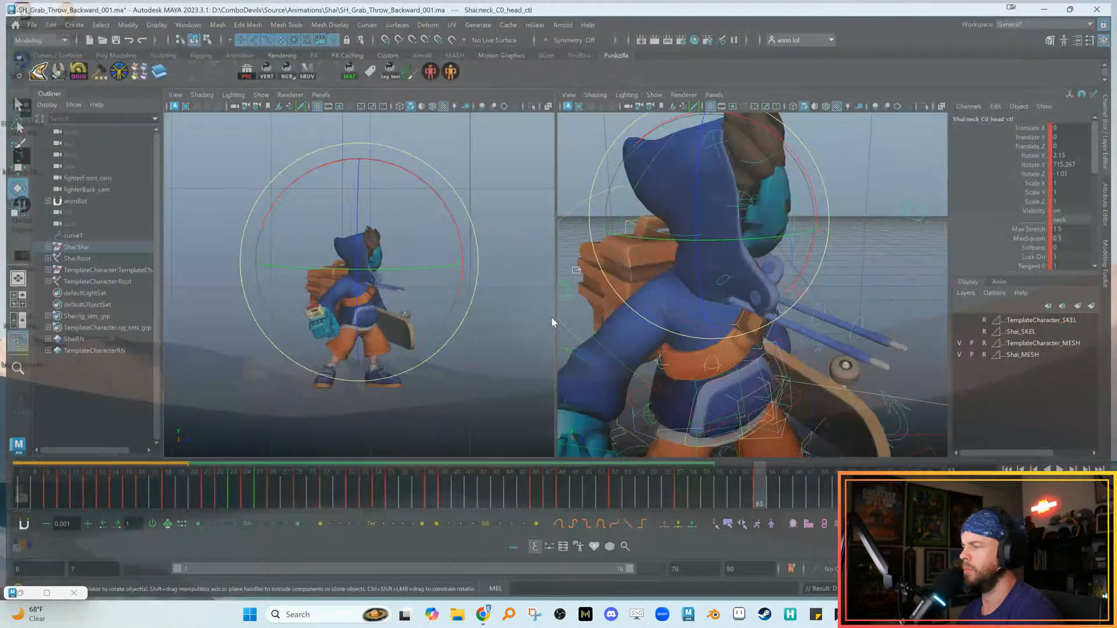